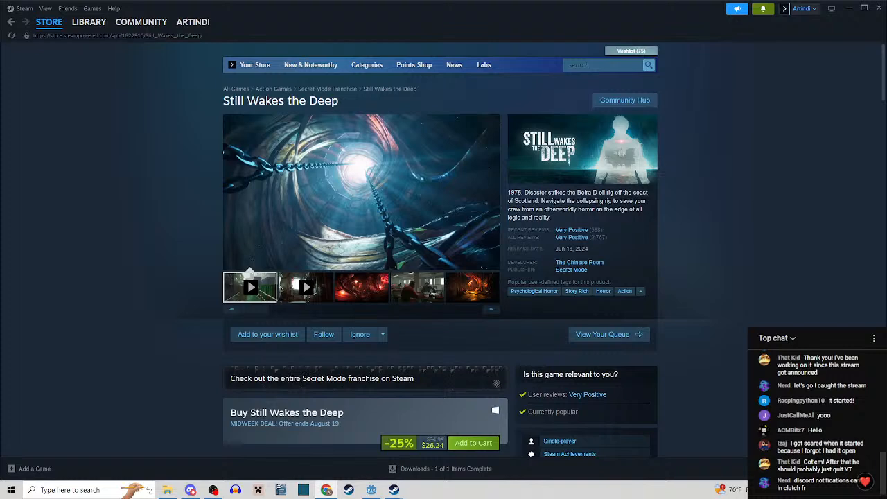
Look through the Still Wakes the Deep store page and browse its screenshots and trailers.
left_click(90, 23)
left_click(47, 26)
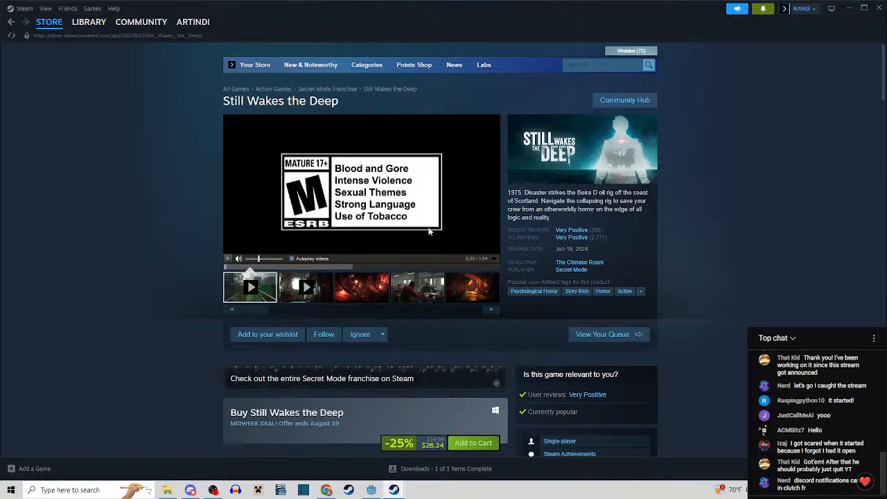
scroll(443, 228, "down", 4)
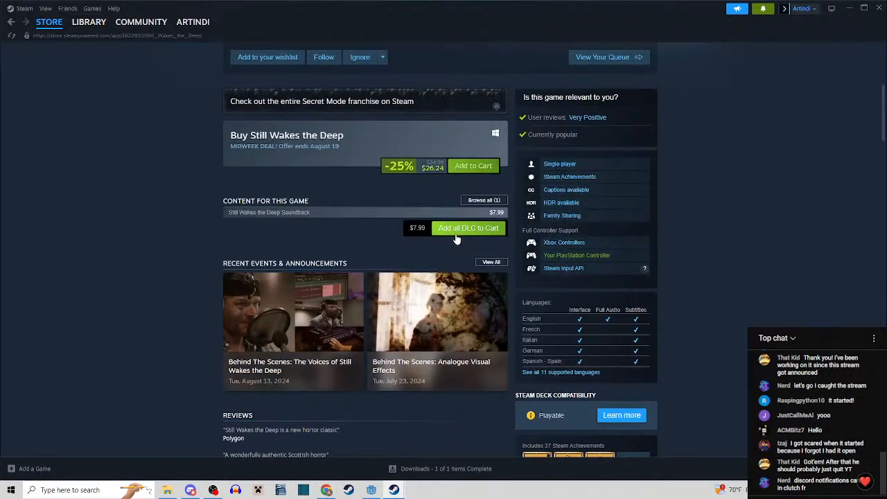
scroll(430, 229, "up", 3)
left_click(416, 158)
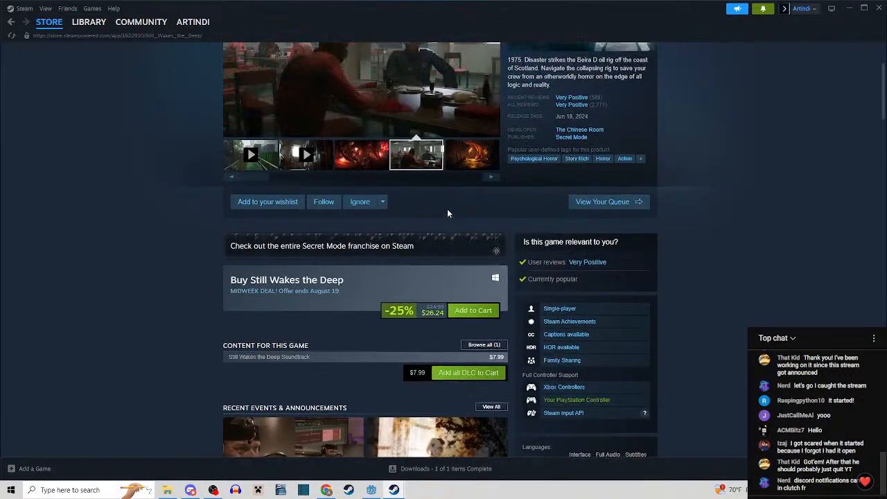
scroll(447, 209, "up", 3)
left_click(490, 310)
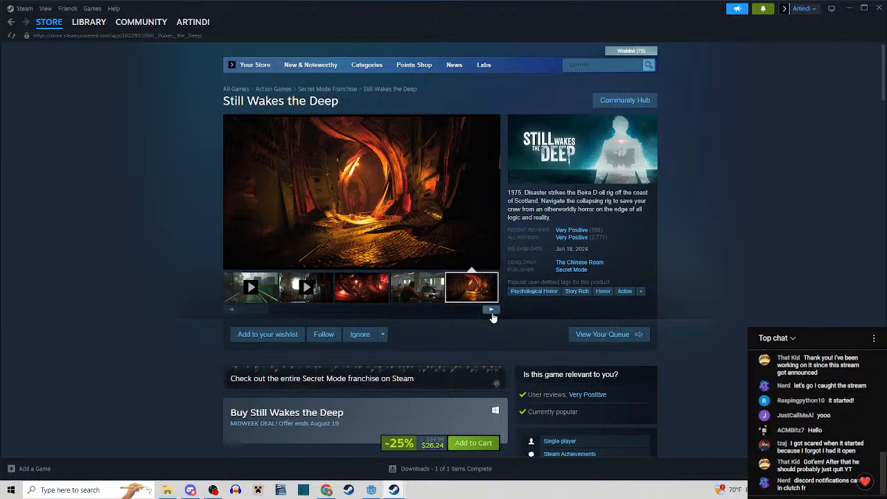
left_click(491, 309)
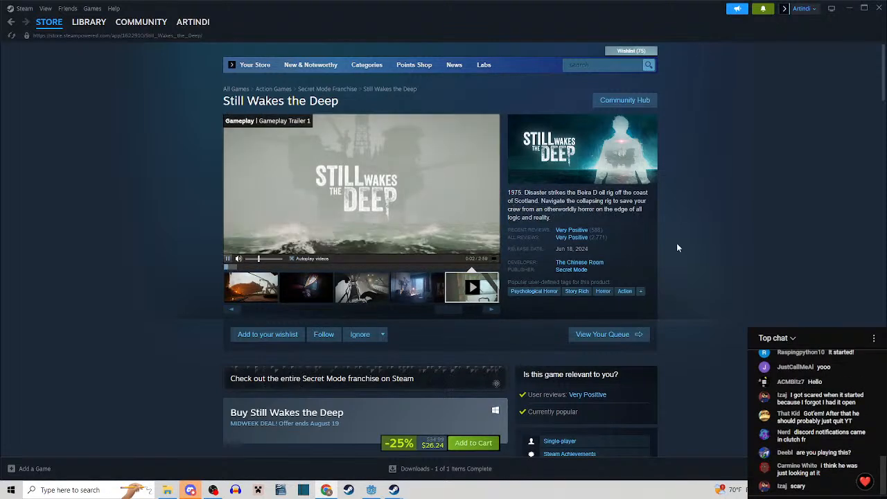
Mute and pause Gameplay Trailer 1 on the Still Wakes the Deep store page after glancing over the purchase details.
scroll(692, 211, "down", 3)
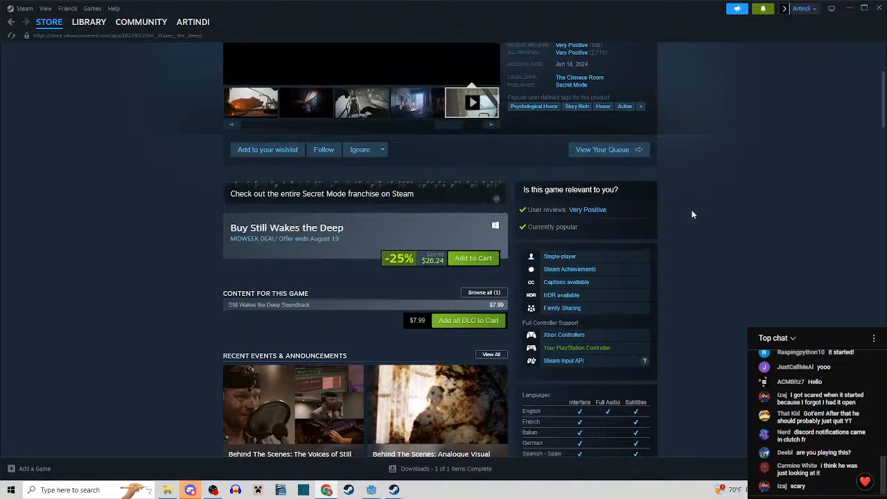
scroll(679, 208, "up", 2)
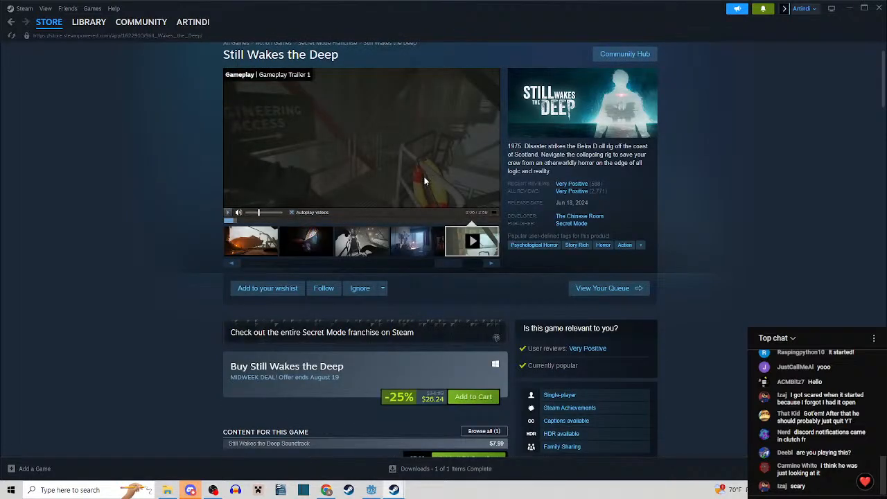
scroll(420, 177, "up", 1)
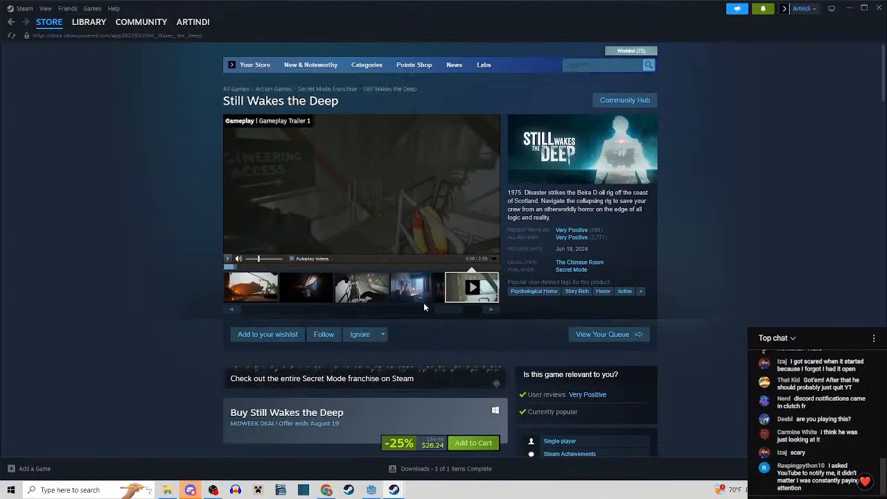
left_click(236, 259)
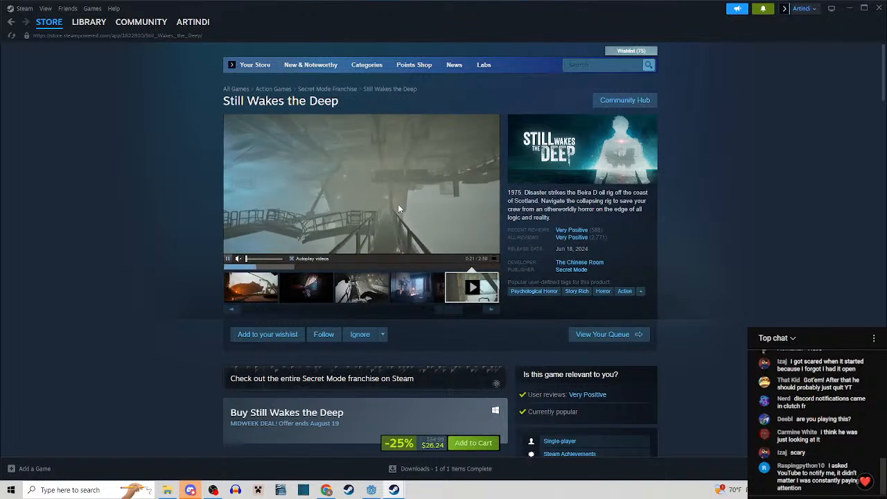
left_click(376, 173)
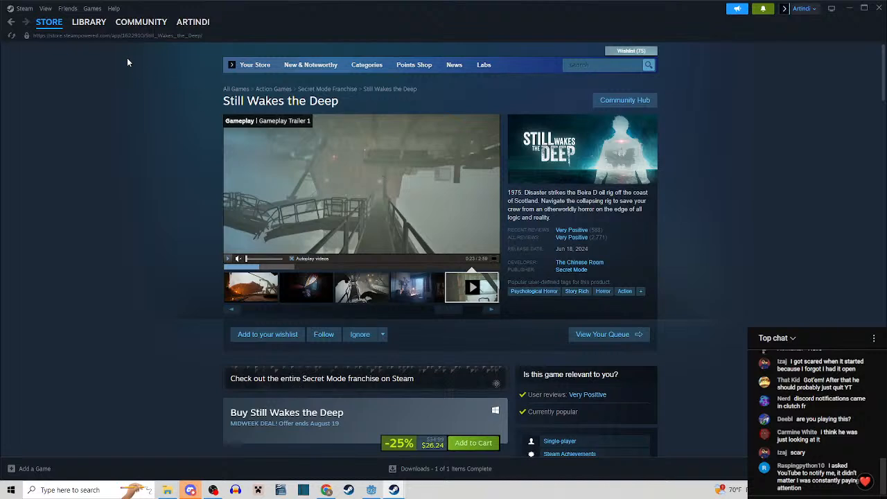
Launch Aseprite from the Steam game library.
left_click(89, 23)
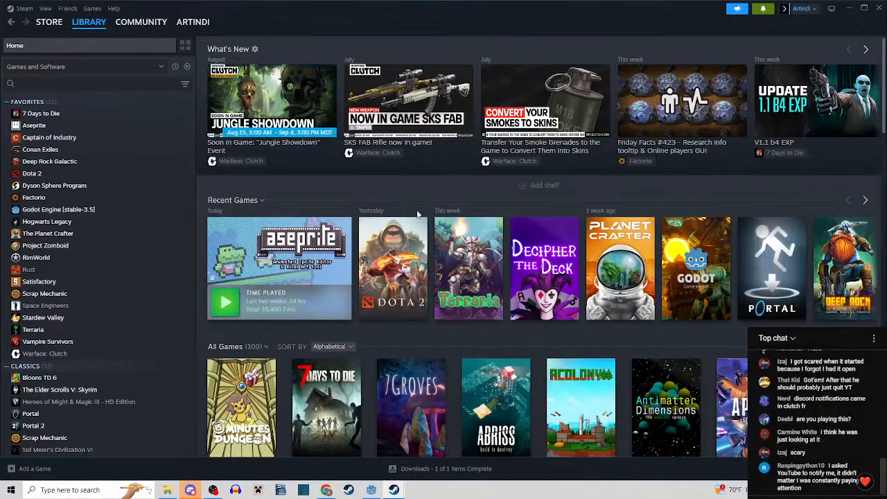
left_click(225, 302)
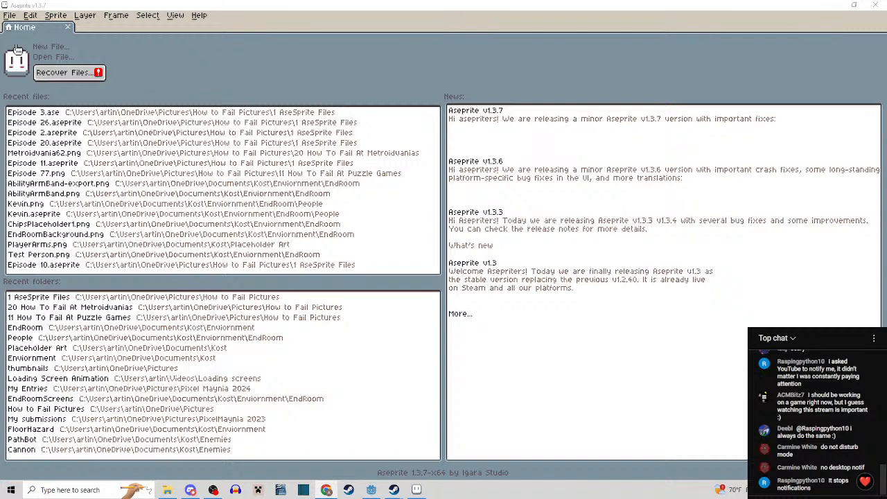
left_click(11, 15)
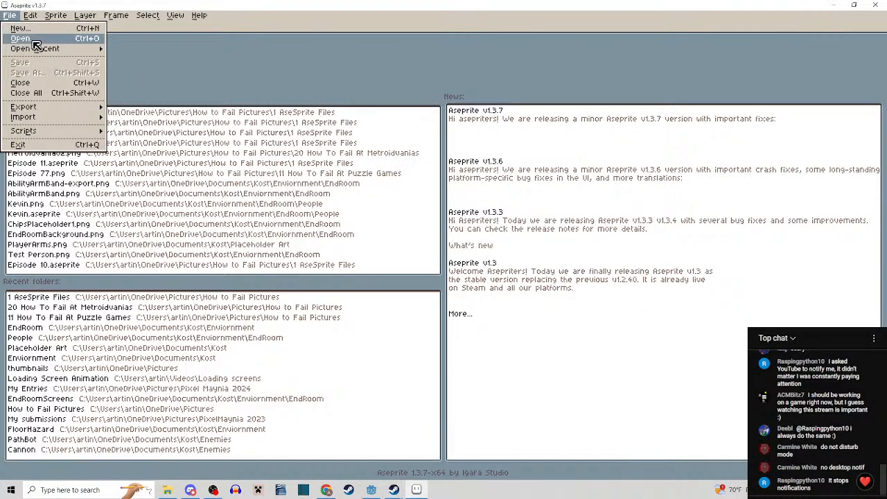
left_click(192, 82)
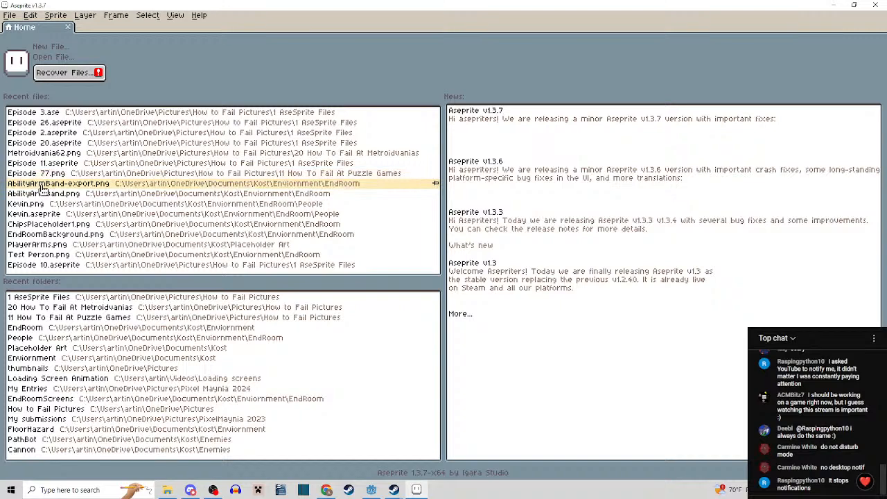
Open the recent file Kevin.aseprite and view the character up close.
left_click(23, 217)
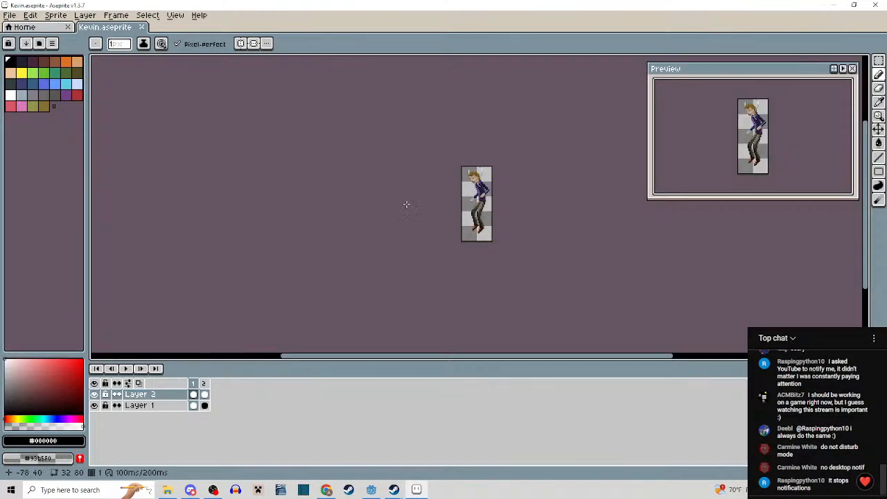
scroll(480, 207, "up", 3)
left_click_drag(482, 205, 377, 242)
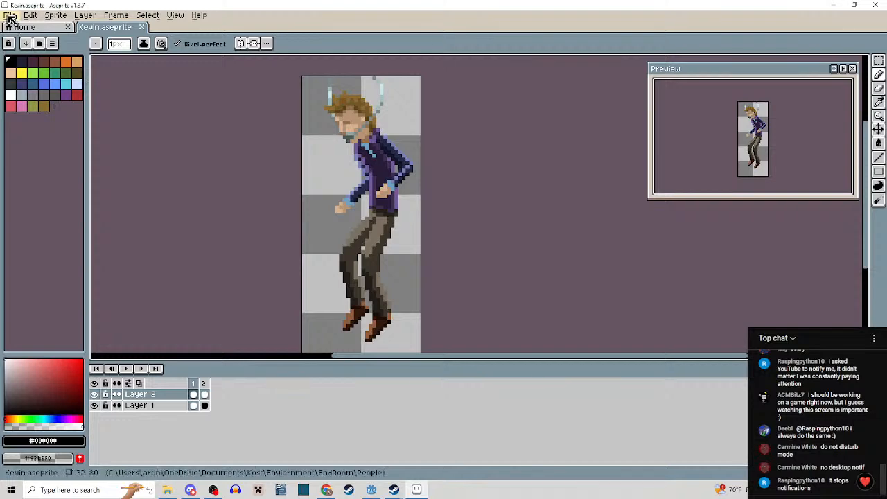
Open EndRoomBackground.png from the EndRoom folder.
left_click(10, 15)
left_click(14, 39)
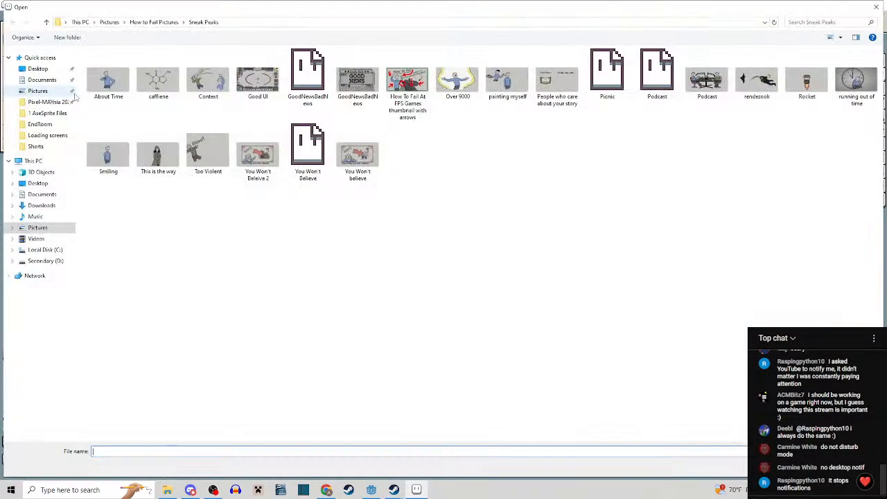
left_click(47, 23)
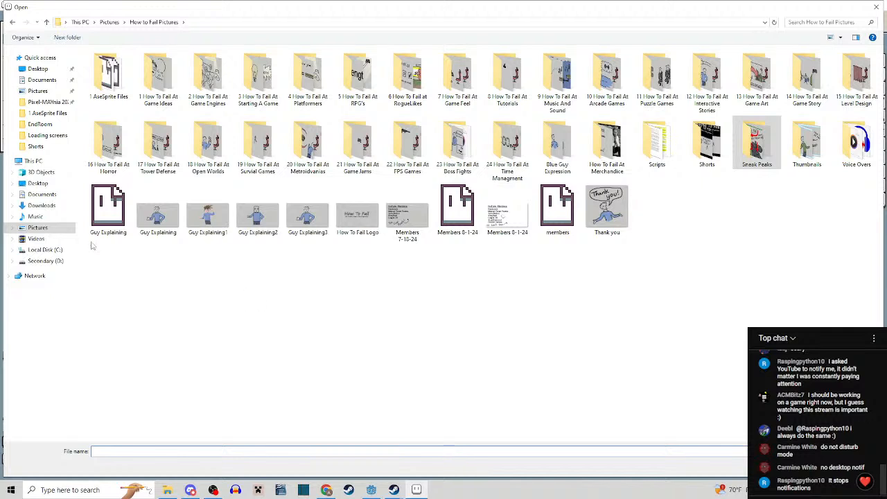
left_click(42, 124)
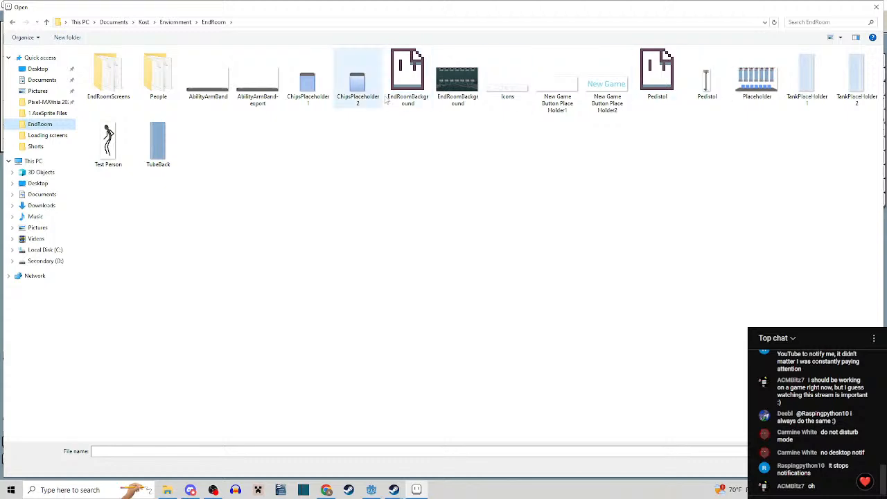
double_click(458, 82)
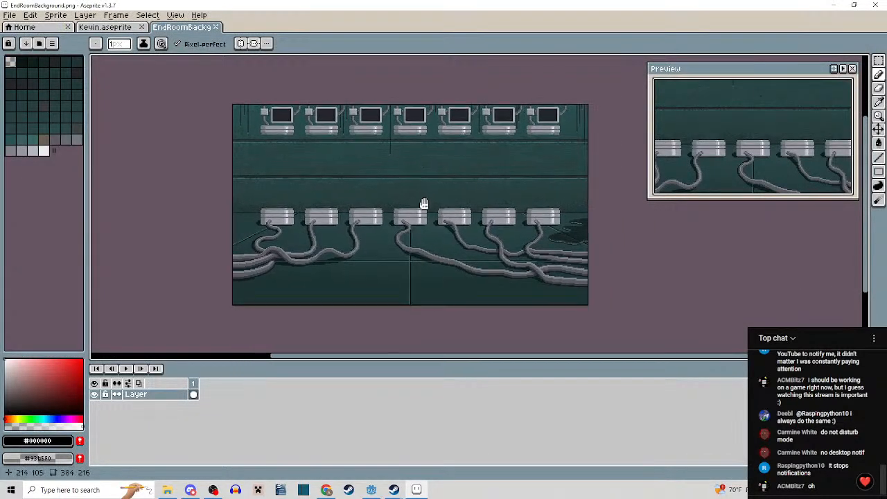
left_click_drag(424, 204, 407, 218)
scroll(414, 196, "up", 2)
scroll(414, 201, "down", 2)
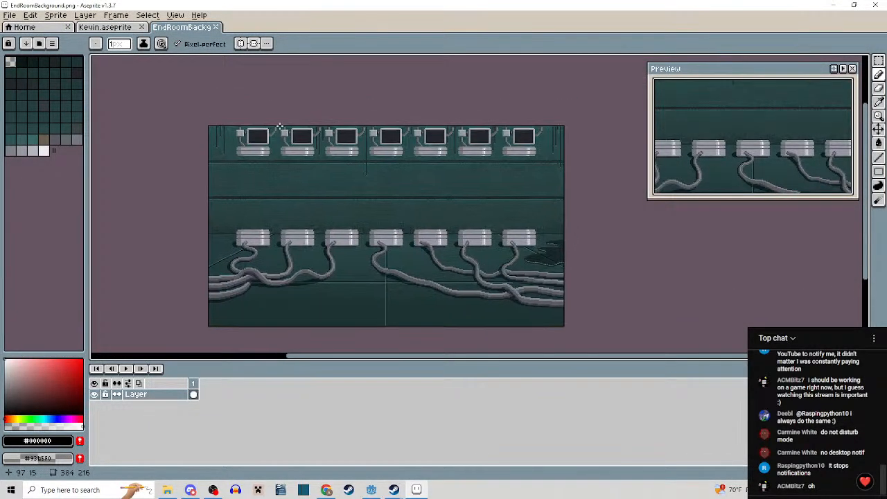
Place the EndRoomBackground document ahead of Kevin.aseprite in the document order and switch back to Kevin.aseprite.
left_click_drag(182, 27, 107, 28)
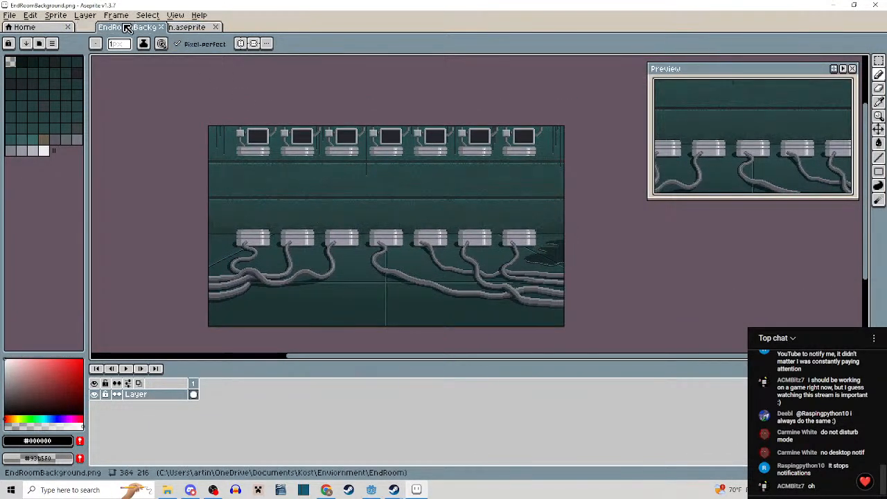
left_click(187, 27)
scroll(360, 125, "down", 1)
left_click_drag(344, 269, 379, 263)
left_click(10, 14)
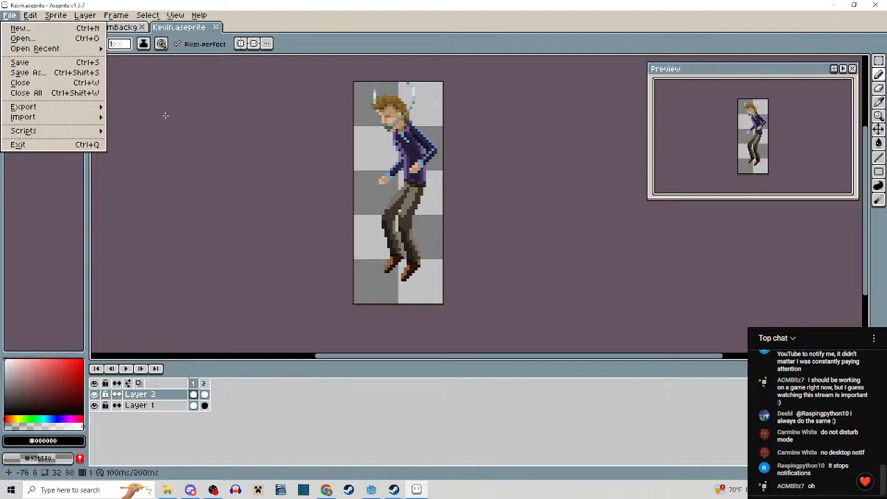
left_click(256, 157)
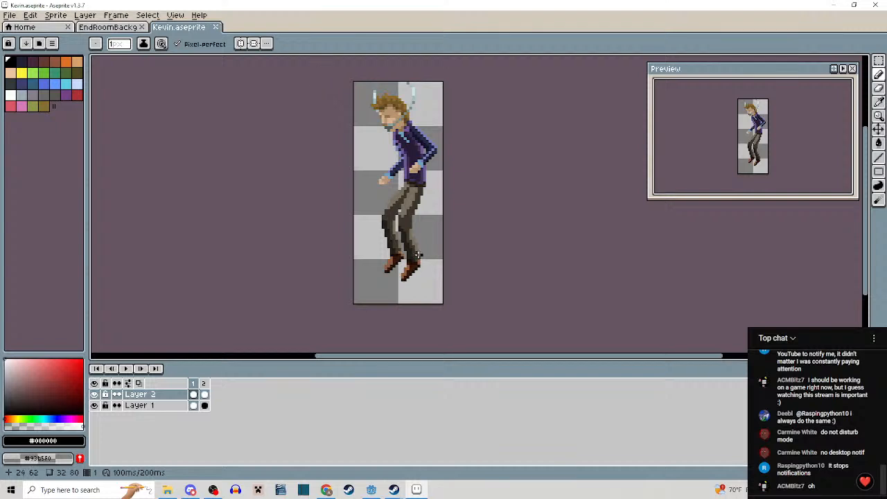
left_click_drag(352, 232, 346, 235)
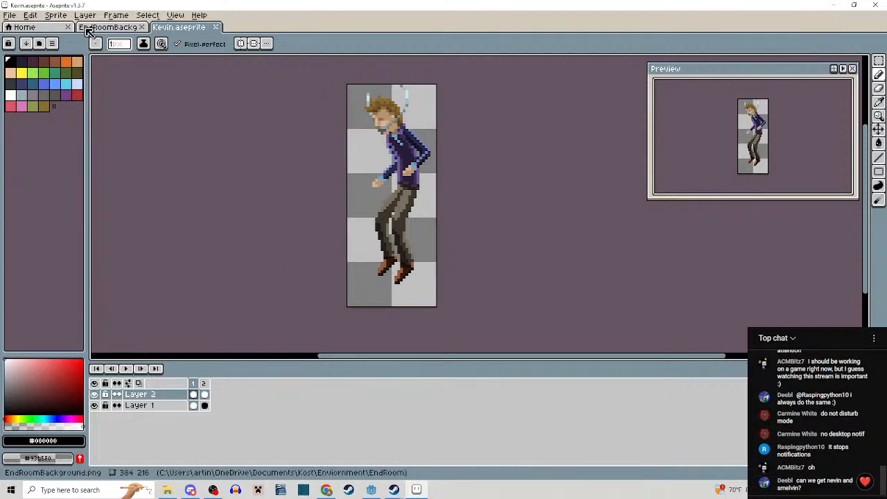
left_click(10, 14)
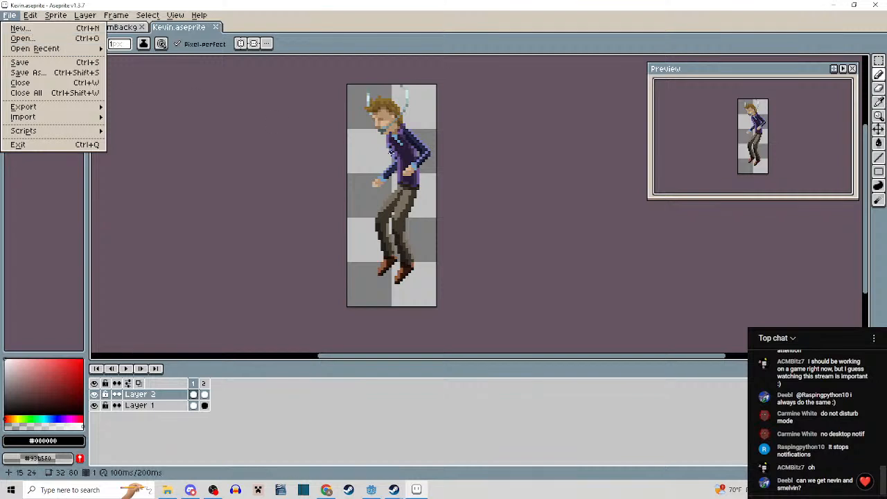
left_click(442, 200)
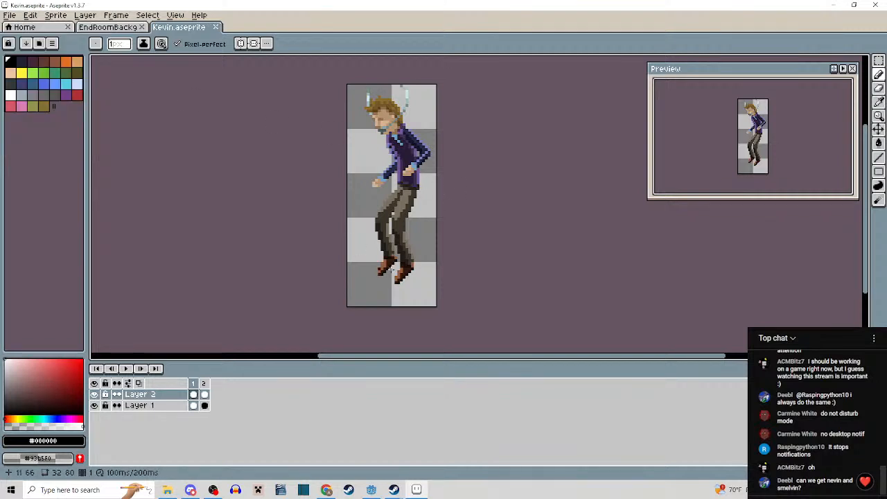
left_click_drag(405, 168, 328, 192)
scroll(321, 176, "up", 1)
scroll(335, 172, "down", 1)
scroll(336, 184, "up", 1)
scroll(325, 180, "down", 1)
left_click(14, 16)
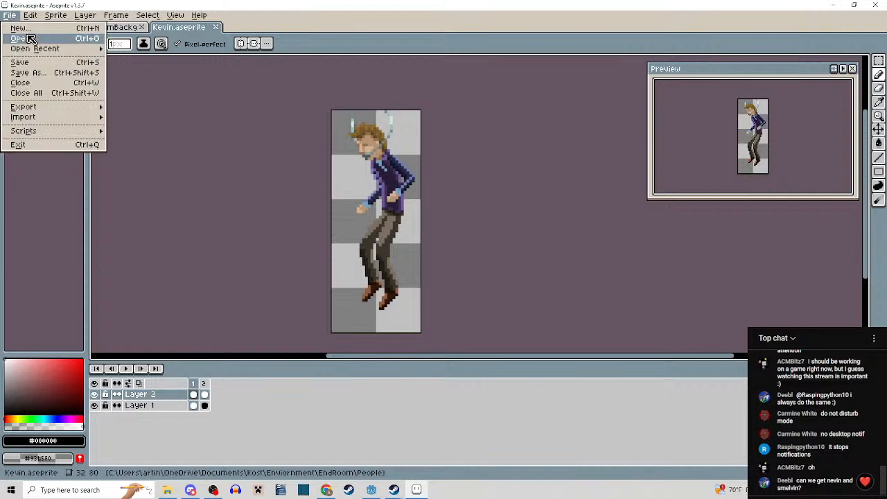
left_click(24, 34)
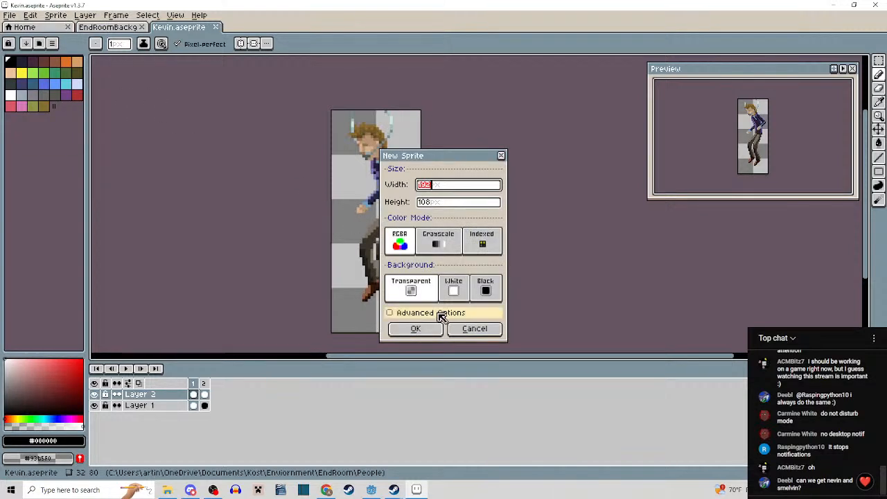
left_click(459, 331)
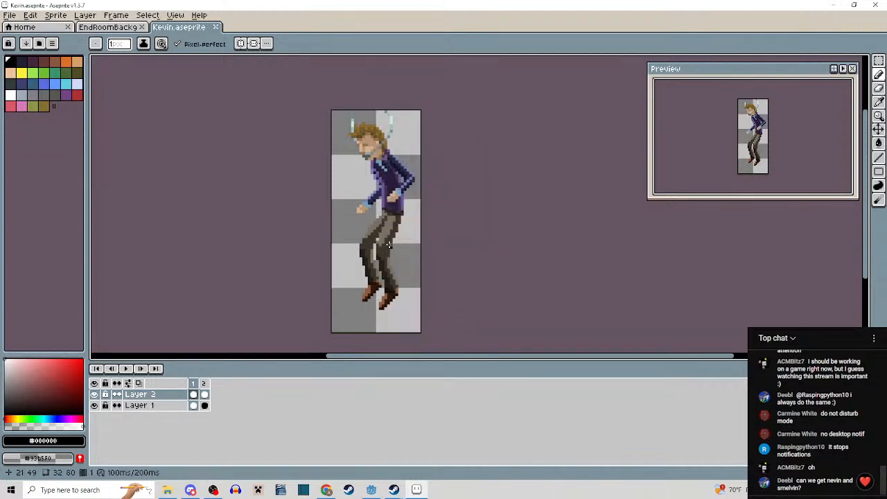
Select and copy the entire Kevin canvas, and create a new 32 × 80 px RGBA sprite with a transparent background.
key("m")
left_click_drag(300, 84, 518, 346)
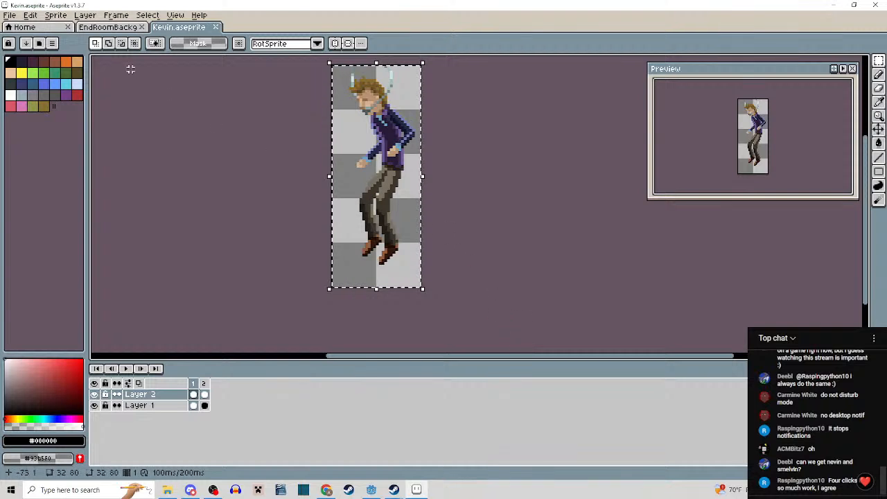
left_click(10, 14)
left_click(15, 25)
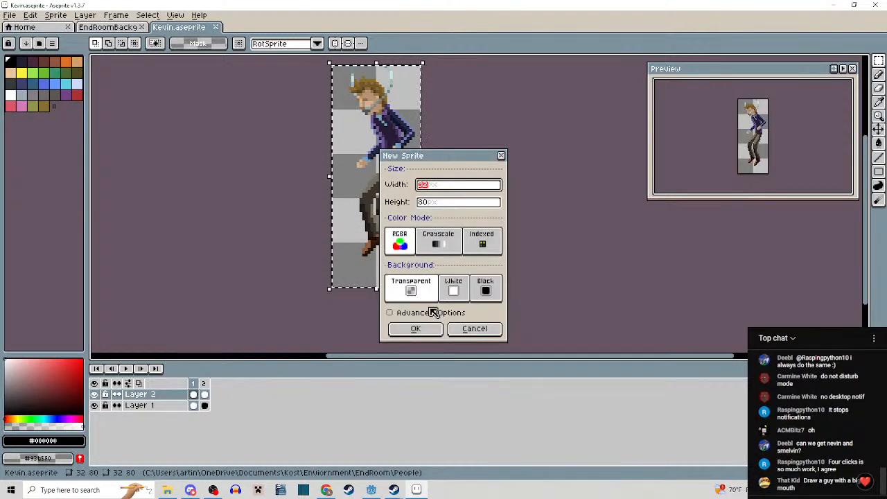
left_click(430, 329)
Paste the copied layer content into the new sprite and delete the pasted pixels around the head.
left_click(437, 240)
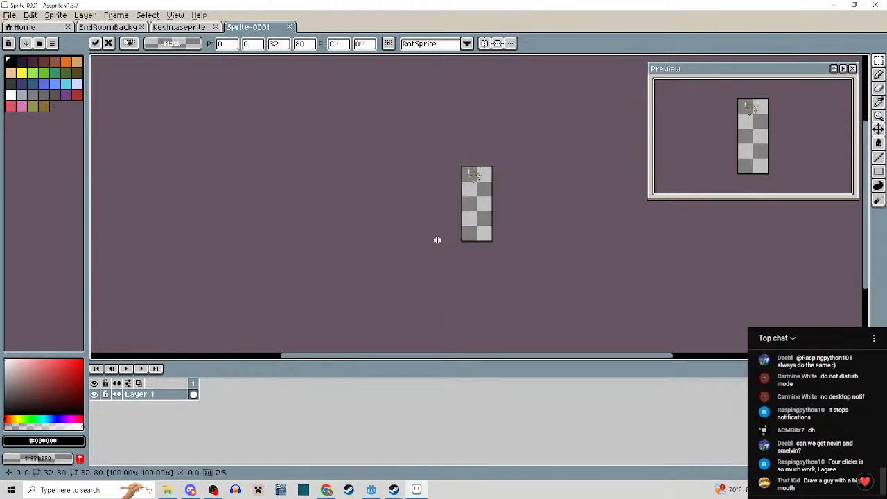
left_click_drag(491, 205, 446, 255)
scroll(451, 212, "up", 3)
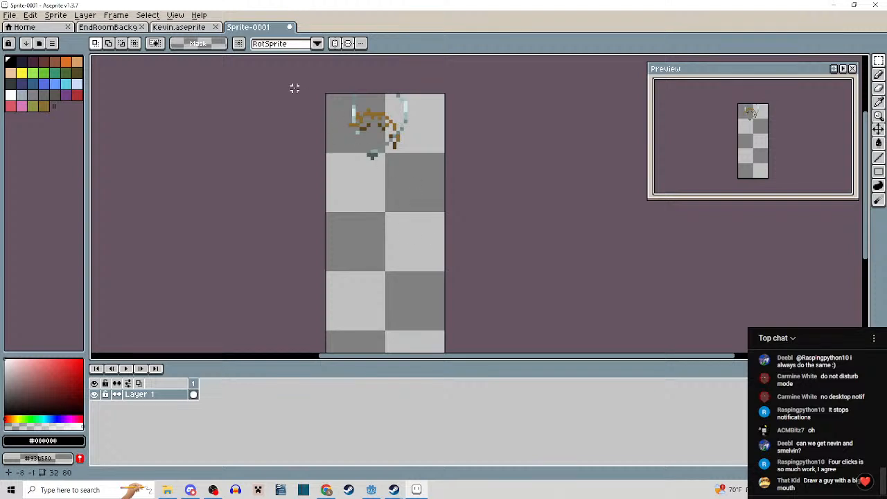
left_click_drag(293, 87, 472, 203)
key("Delete")
scroll(443, 191, "down", 2)
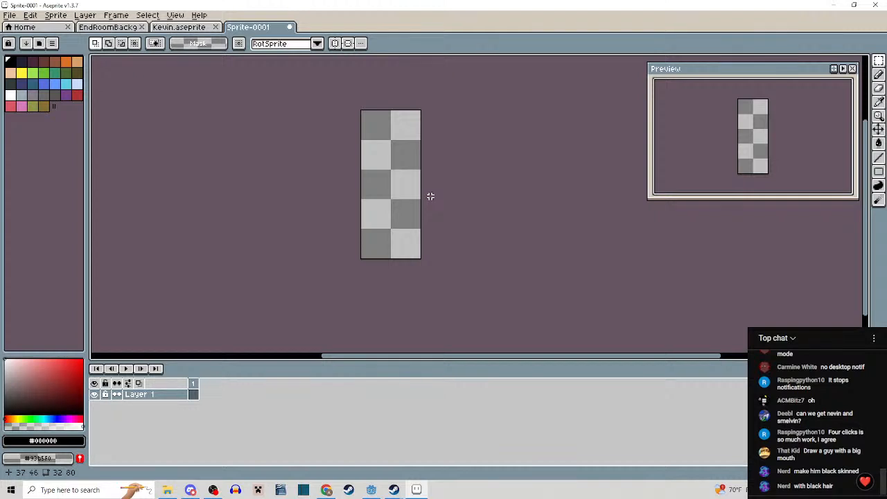
left_click_drag(406, 178, 448, 209)
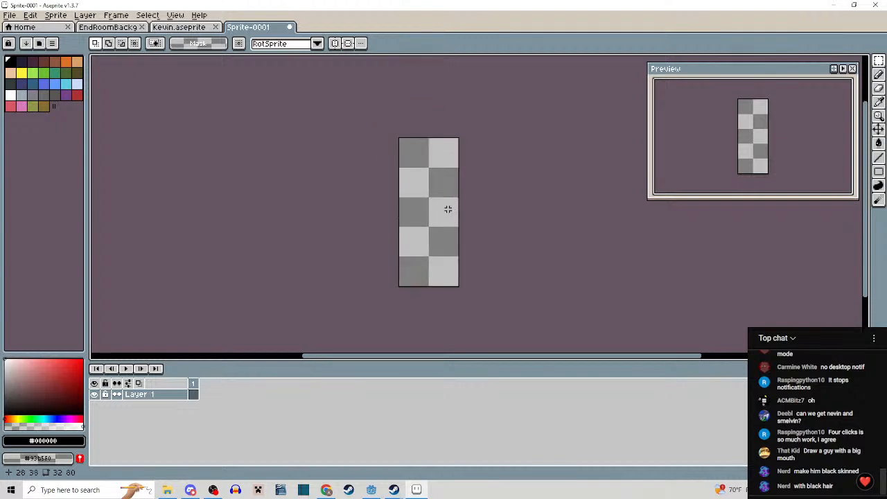
scroll(447, 209, "up", 1)
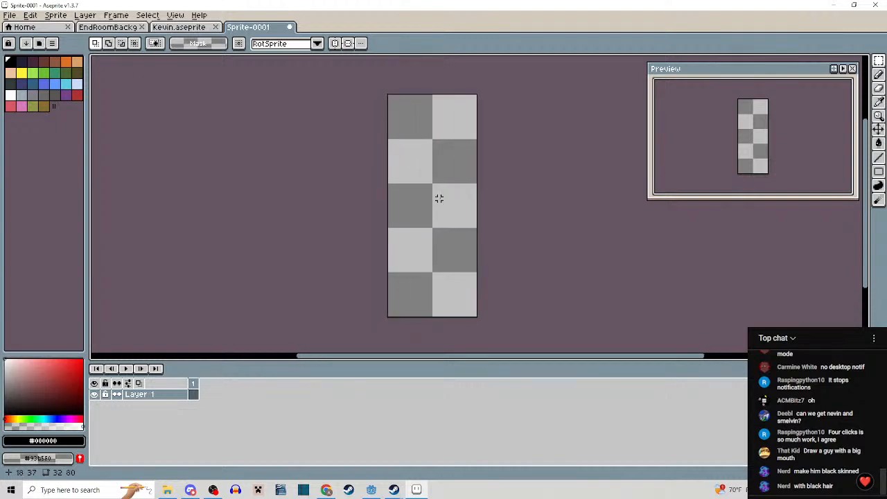
scroll(439, 199, "up", 1)
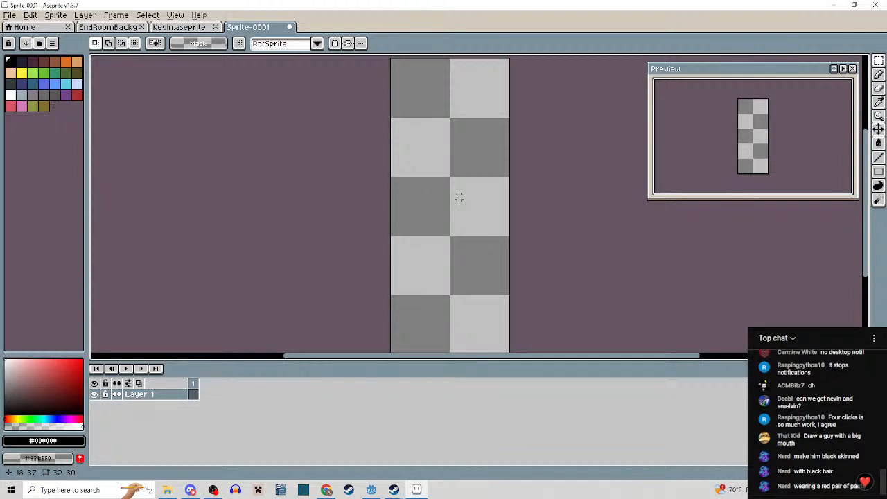
left_click_drag(441, 206, 431, 201)
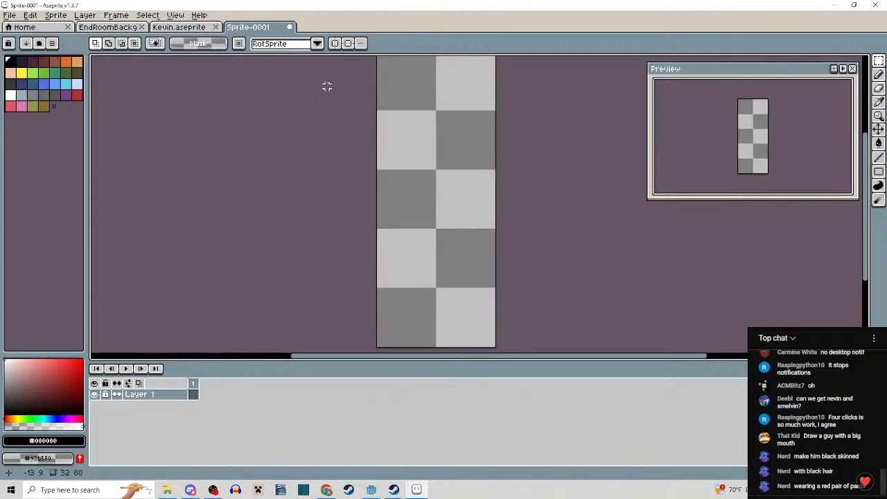
left_click_drag(326, 79, 548, 350)
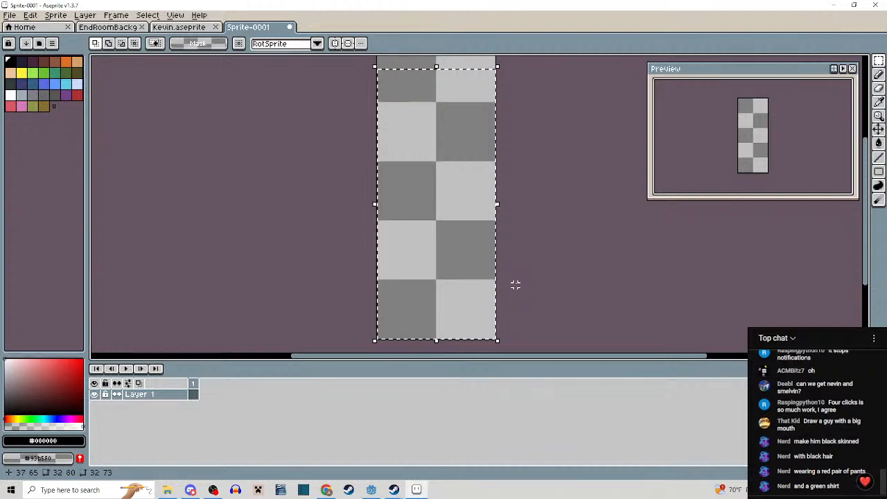
left_click(515, 284)
left_click_drag(519, 217, 514, 244)
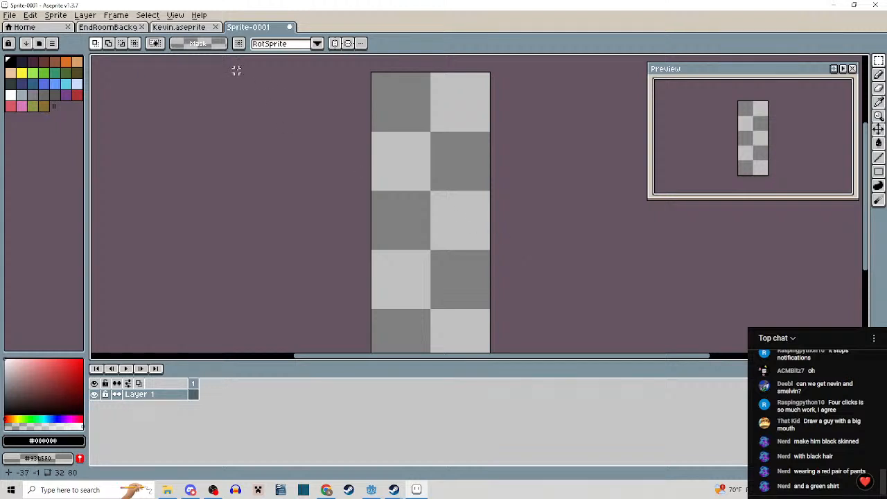
Compare the Kevin character's size and placement with the blank new sprite canvas.
left_click(193, 29)
left_click(248, 28)
scroll(281, 103, "down", 1)
mouse_move(281, 103)
left_mouse_down()
mouse_move(291, 145)
mouse_move(275, 115)
left_mouse_up()
scroll(286, 132, "up", 1)
left_click(181, 27)
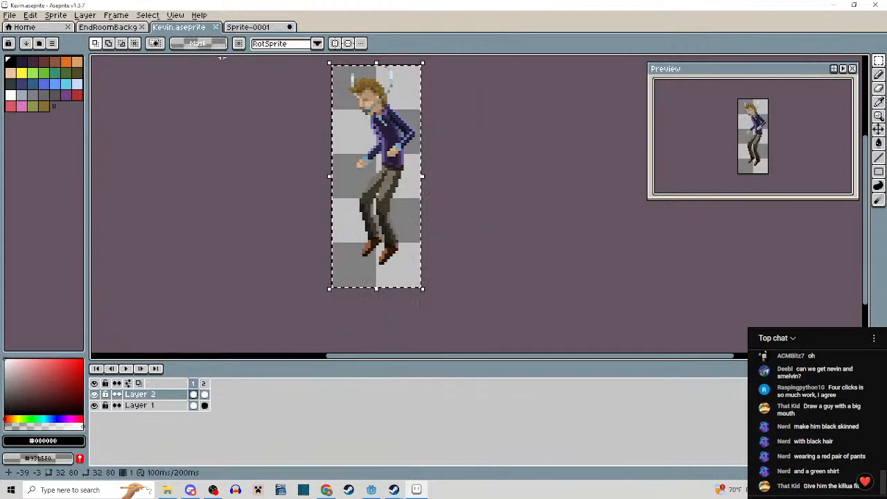
left_click(248, 27)
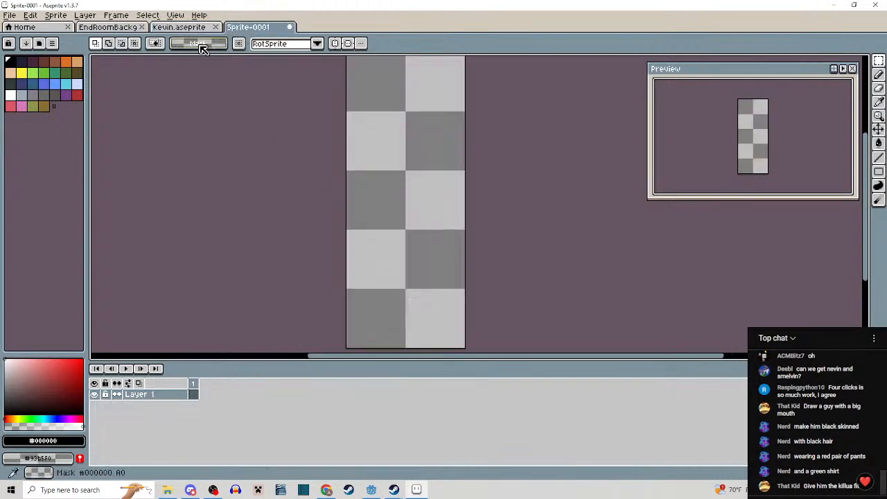
Choose black from the first palette entry and activate the Pencil tool for the new sprite.
left_click(18, 67)
key("b")
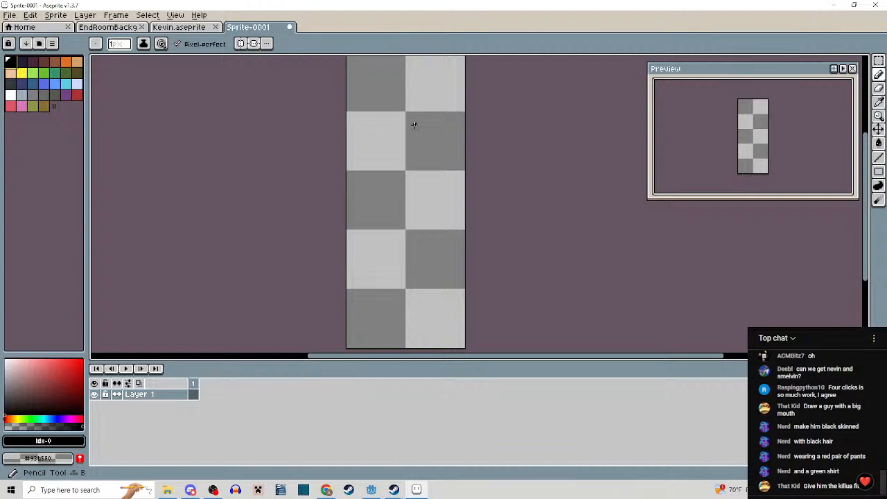
scroll(411, 159, "up", 1)
mouse_move(410, 158)
left_mouse_down()
mouse_move(413, 55)
mouse_move(421, 150)
left_mouse_up()
Recheck the Kevin reference, return to Sprite-0001 and shrink the timeline to give the canvas more room.
left_click(179, 27)
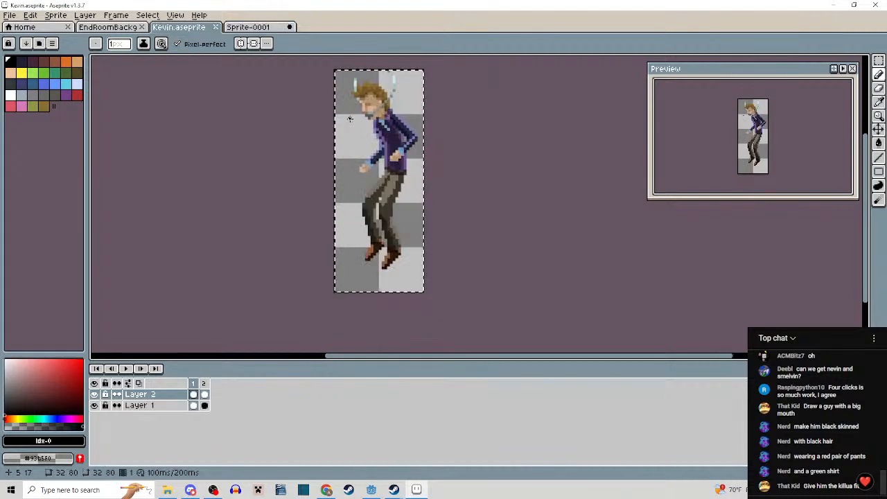
left_click_drag(360, 126, 368, 160)
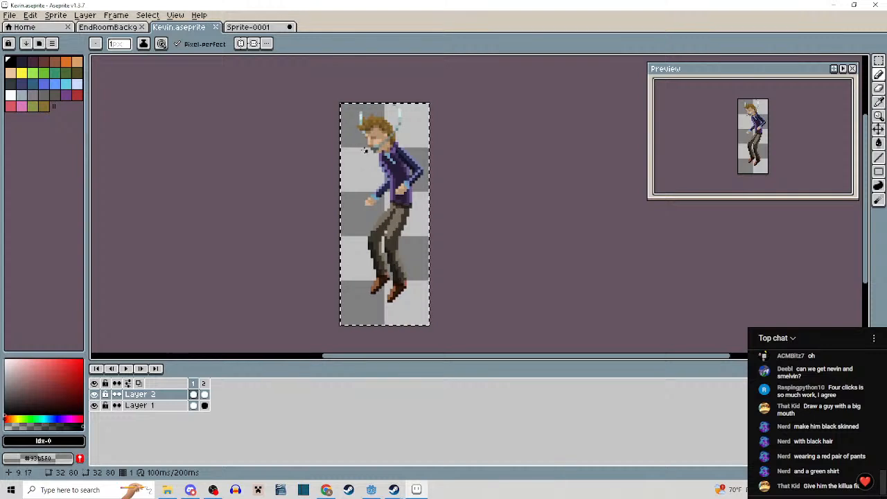
left_click(244, 27)
left_click_drag(289, 85, 374, 169)
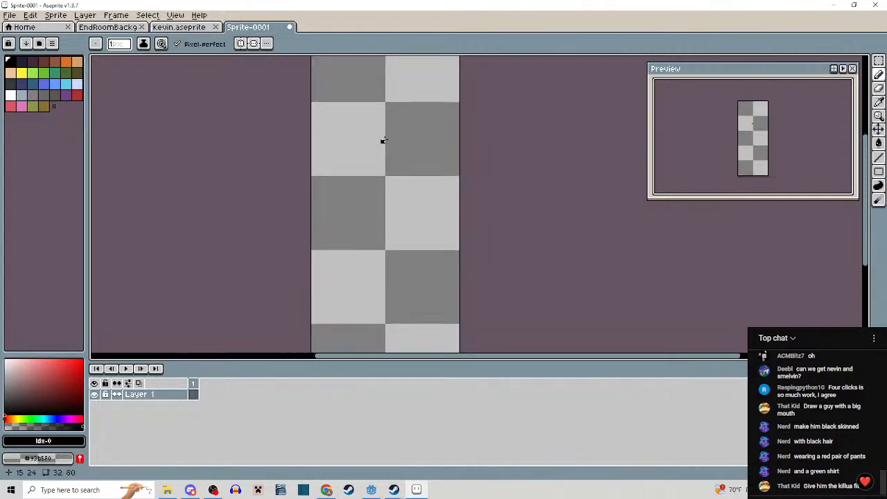
scroll(385, 155, "down", 4)
scroll(395, 177, "up", 3)
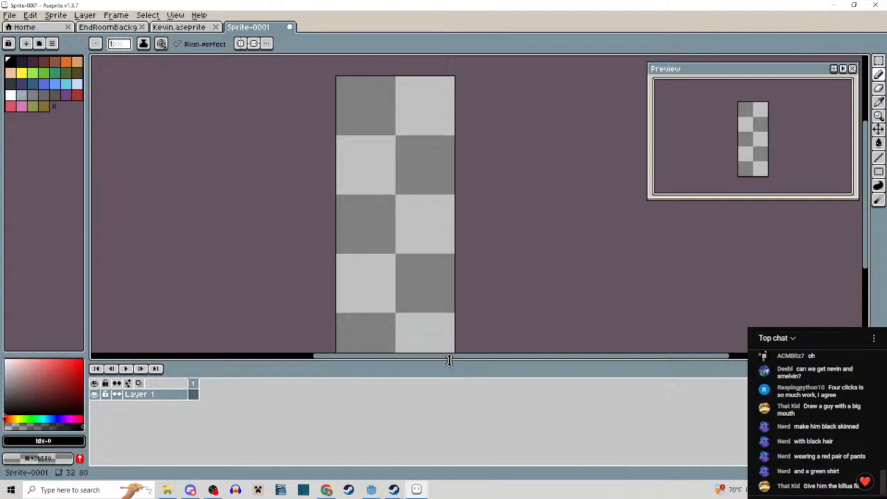
left_click_drag(447, 358, 453, 409)
Examine Kevin's head and upper body against the blank sprite as a reference for the new character's proportions.
left_click_drag(450, 228, 495, 226)
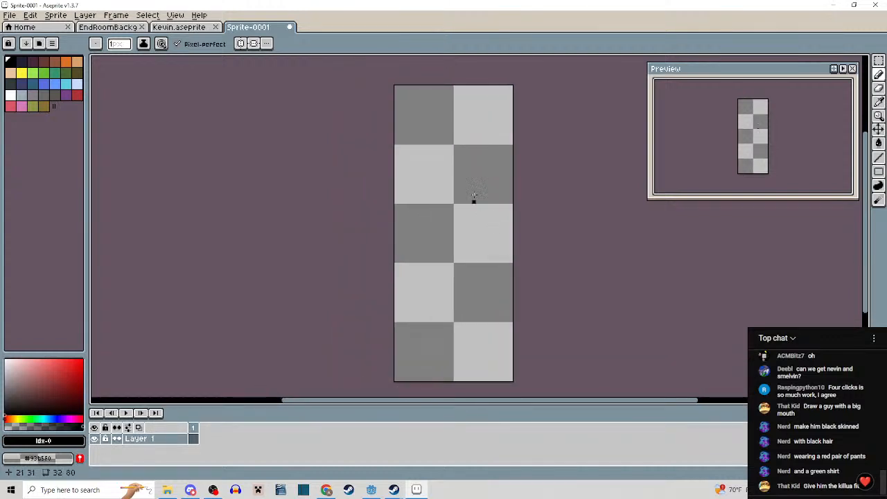
scroll(473, 194, "up", 1)
left_click_drag(470, 185, 471, 195)
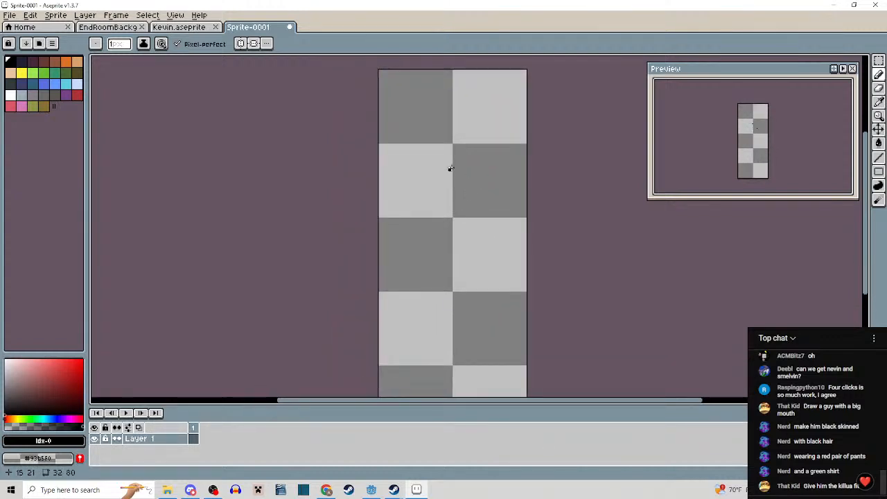
scroll(453, 166, "up", 1)
left_click_drag(451, 169, 441, 186)
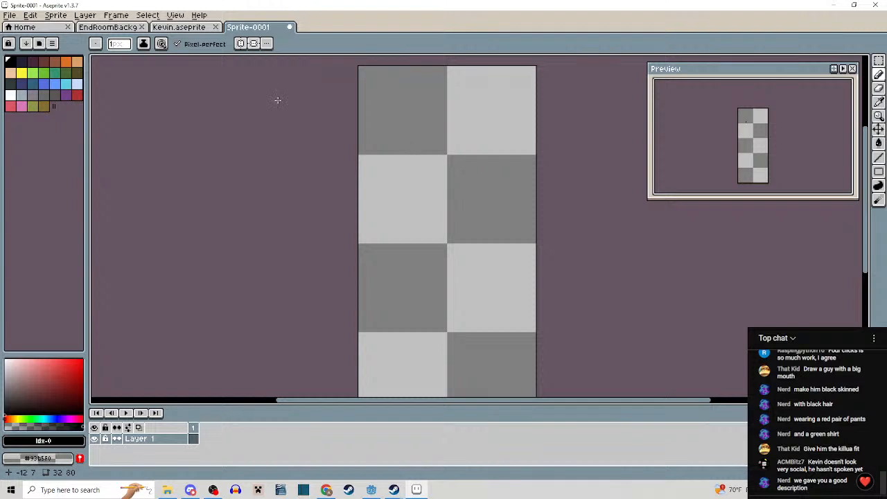
left_click(181, 28)
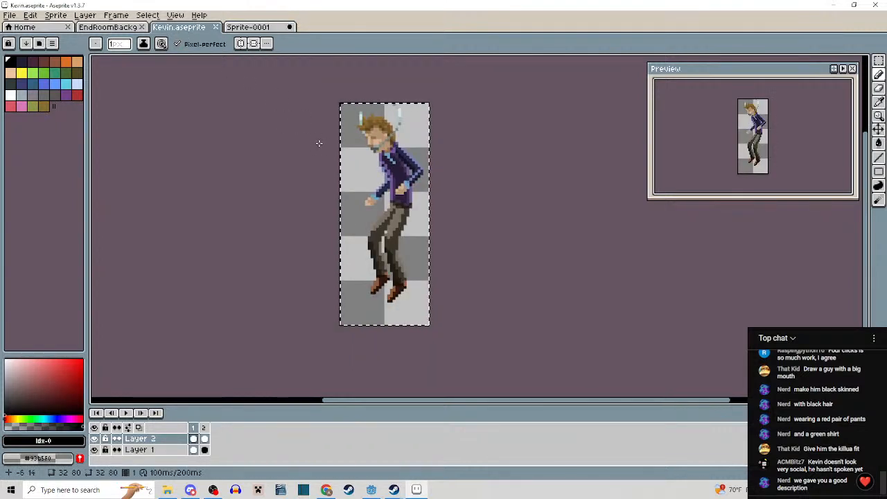
left_click_drag(319, 143, 352, 173)
scroll(411, 175, "up", 2)
scroll(414, 173, "up", 2)
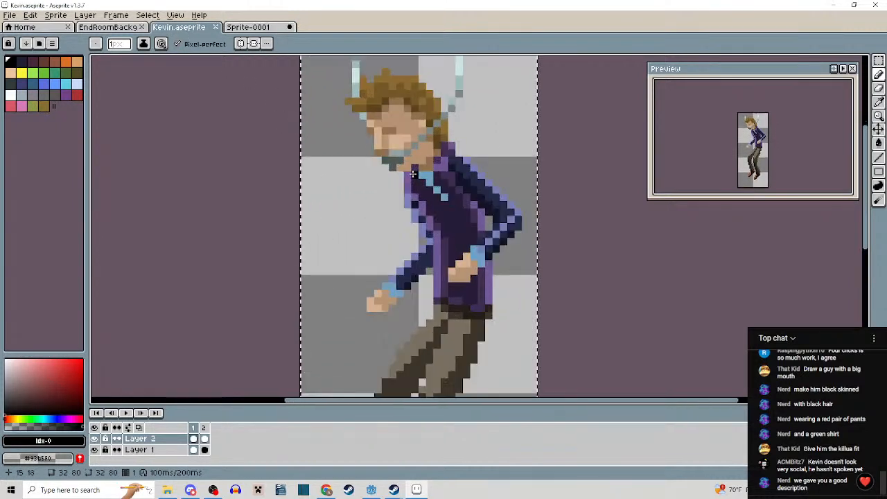
scroll(395, 165, "down", 2)
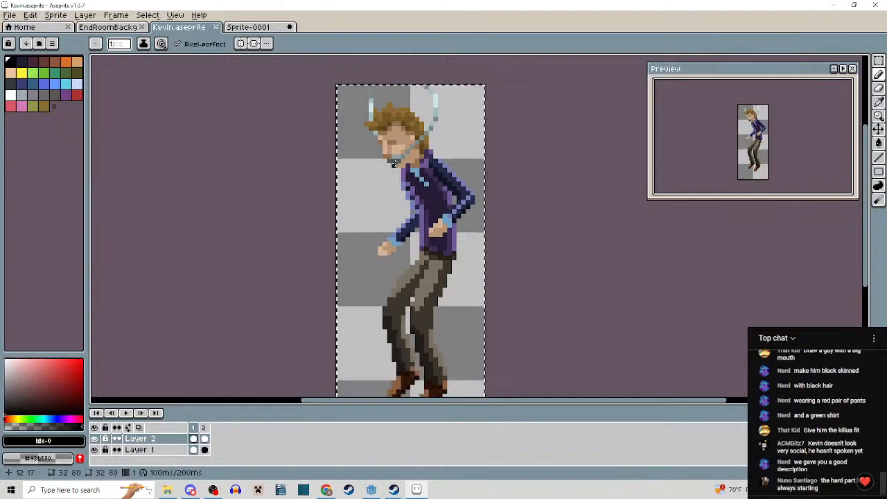
left_click_drag(426, 174, 397, 144)
left_click(250, 28)
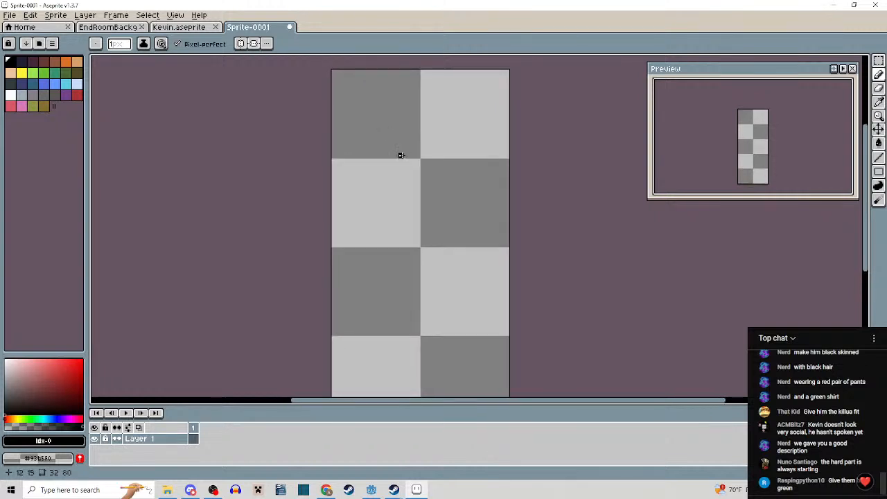
Draw a rounded black head outline near the top centre of the new sprite, redoing the first attempt.
mouse_move(411, 110)
left_mouse_down()
mouse_move(444, 170)
mouse_move(428, 110)
mouse_move(390, 121)
mouse_move(440, 147)
left_mouse_up()
key("ctrl+z")
left_click_drag(420, 101, 415, 107)
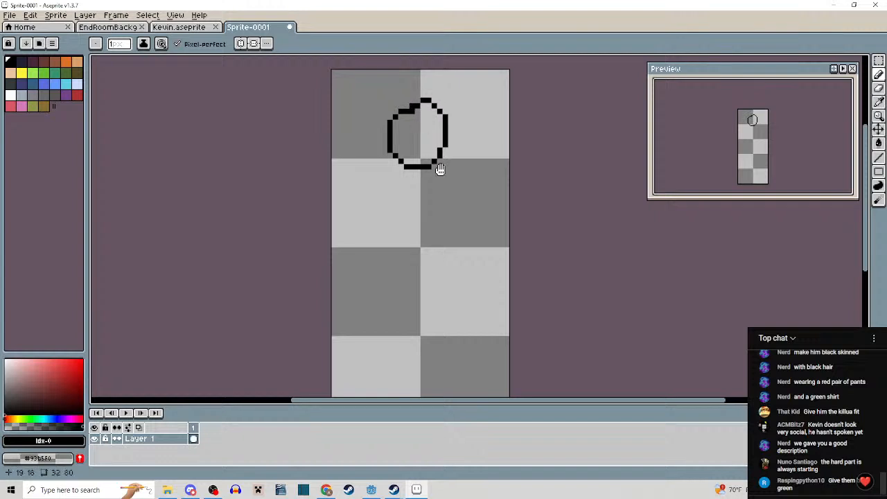
mouse_move(441, 170)
left_mouse_down()
mouse_move(449, 131)
mouse_move(441, 174)
mouse_move(442, 119)
mouse_move(430, 166)
left_mouse_up()
scroll(443, 147, "down", 1)
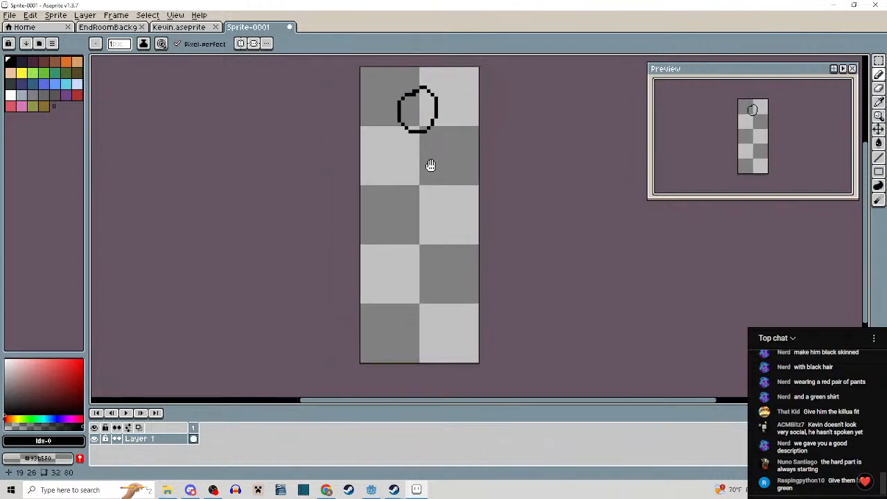
Check the head against Kevin and draw a curved black torso line running down from the head's lower edge.
left_click(181, 27)
left_click(254, 30)
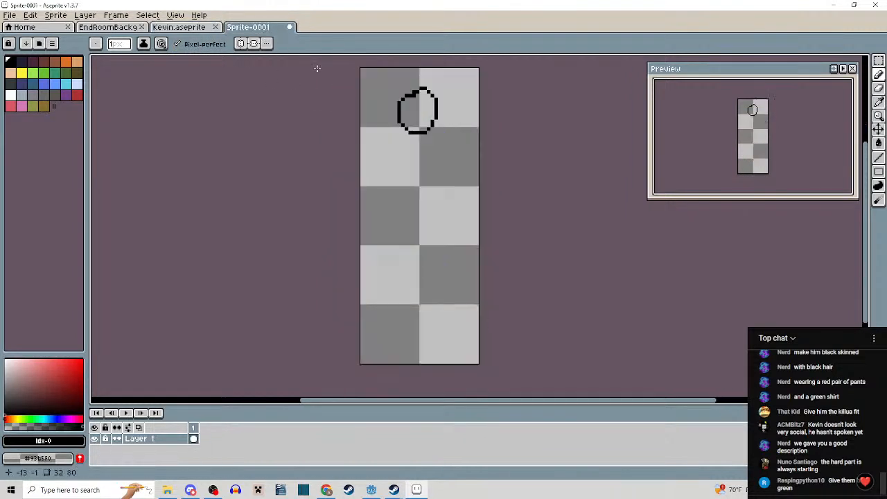
mouse_move(395, 131)
left_mouse_down()
mouse_move(393, 159)
mouse_move(393, 124)
mouse_move(406, 122)
left_mouse_up()
scroll(409, 141, "up", 1)
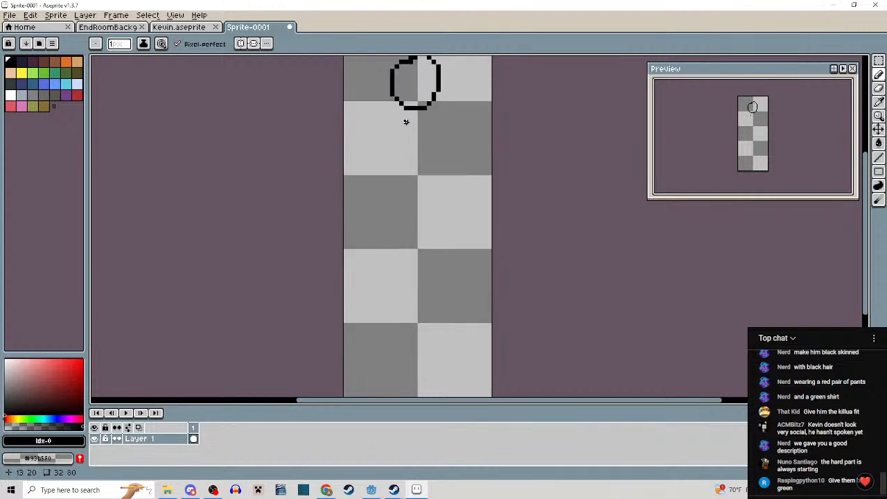
scroll(406, 122, "up", 1)
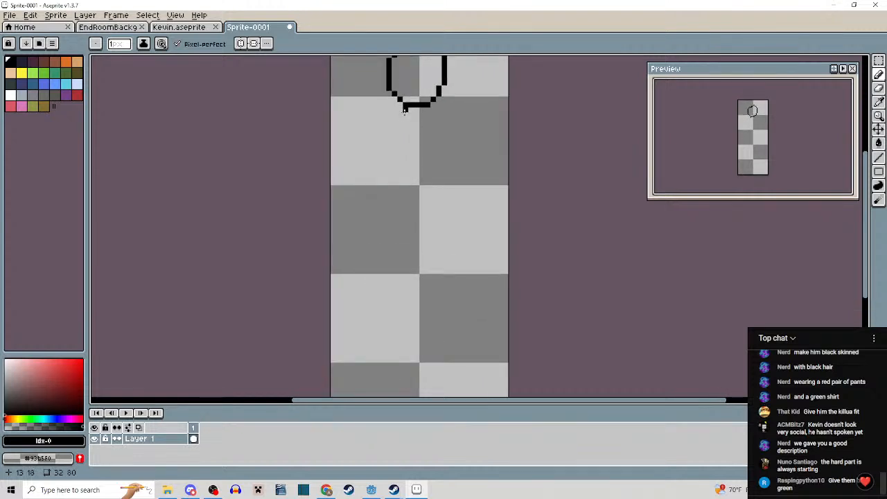
left_click_drag(406, 109, 383, 168)
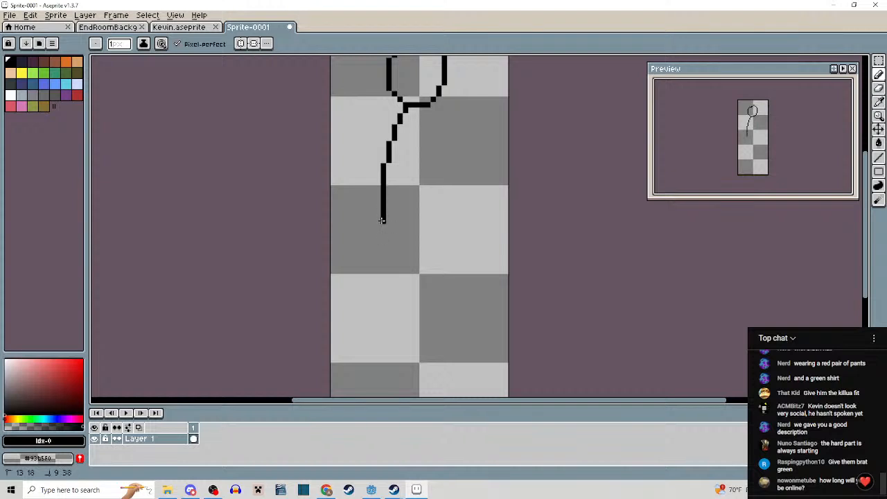
Sketch two bent, crossing legs from the hip and two bent arms from the shoulder of the stick figure.
mouse_move(410, 281)
left_mouse_down()
mouse_move(408, 203)
mouse_move(396, 315)
left_mouse_up()
mouse_move(392, 170)
left_mouse_down()
mouse_move(469, 171)
mouse_move(386, 254)
mouse_move(361, 376)
left_mouse_up()
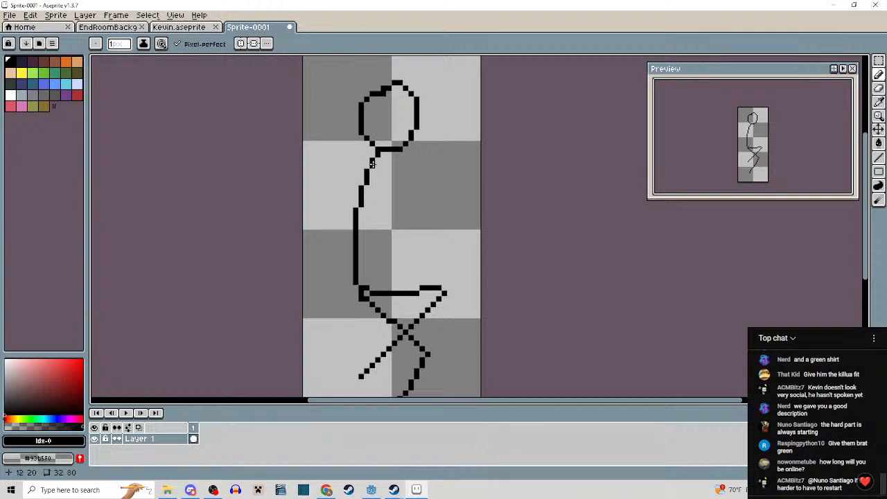
left_click_drag(333, 217, 392, 242)
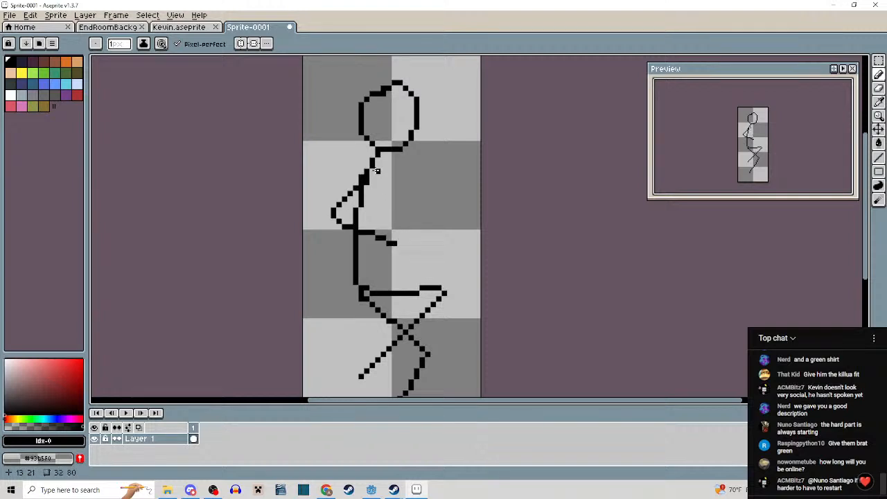
left_click_drag(377, 171, 400, 224)
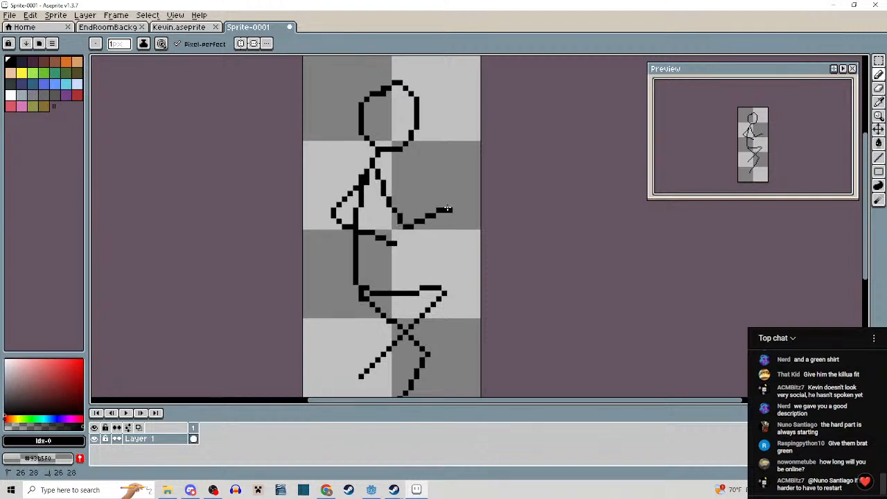
Compare the stick figure's pose and proportions with the Kevin character.
scroll(454, 225, "down", 3)
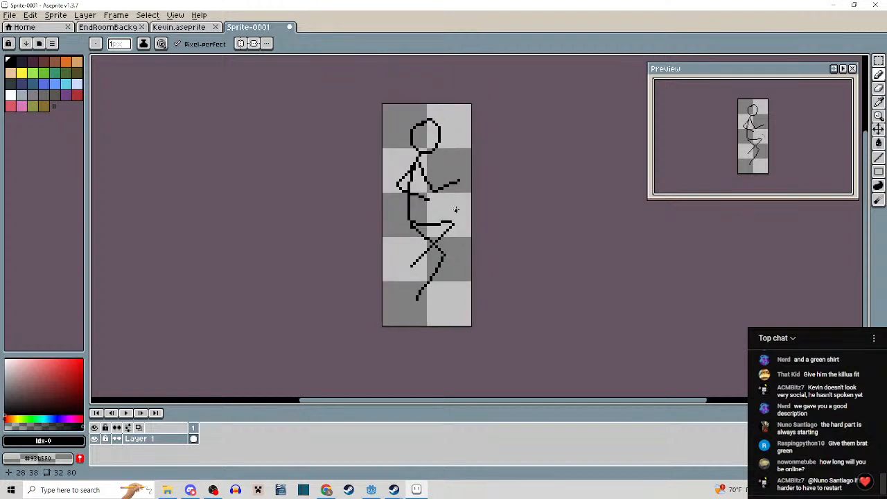
left_click(179, 26)
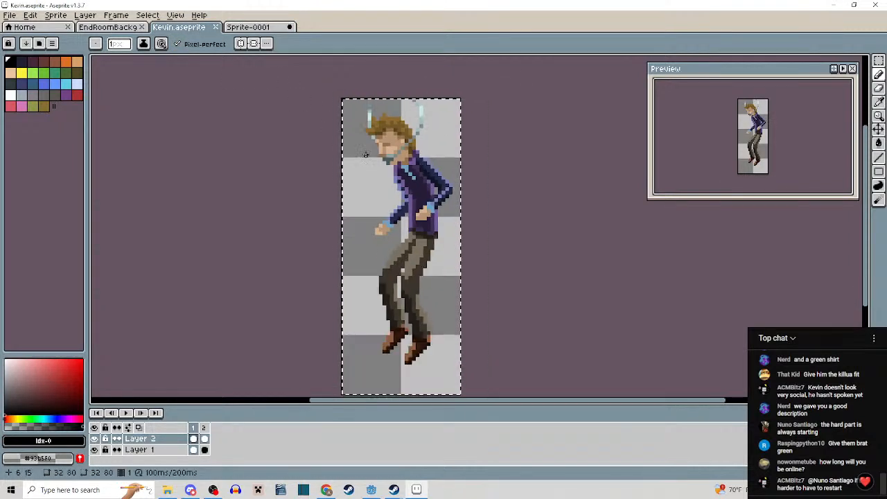
scroll(286, 92, "down", 2)
left_click(248, 27)
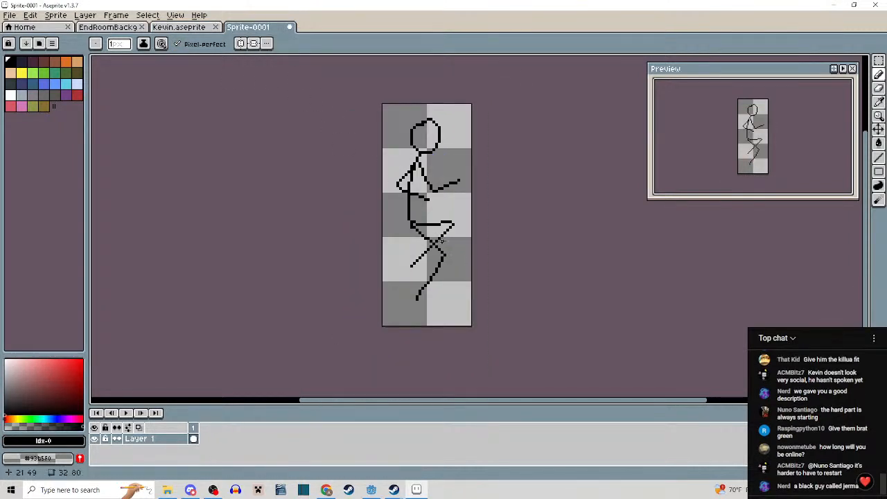
scroll(437, 248, "up", 1)
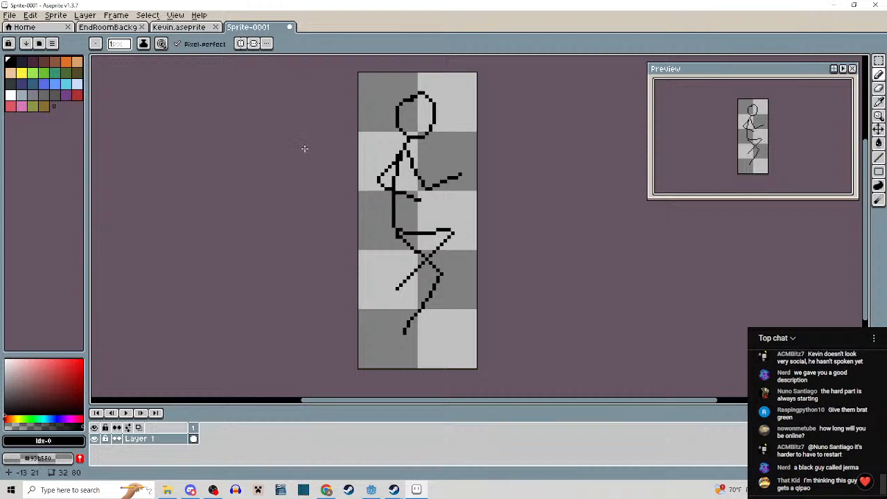
left_click(179, 27)
left_click(256, 28)
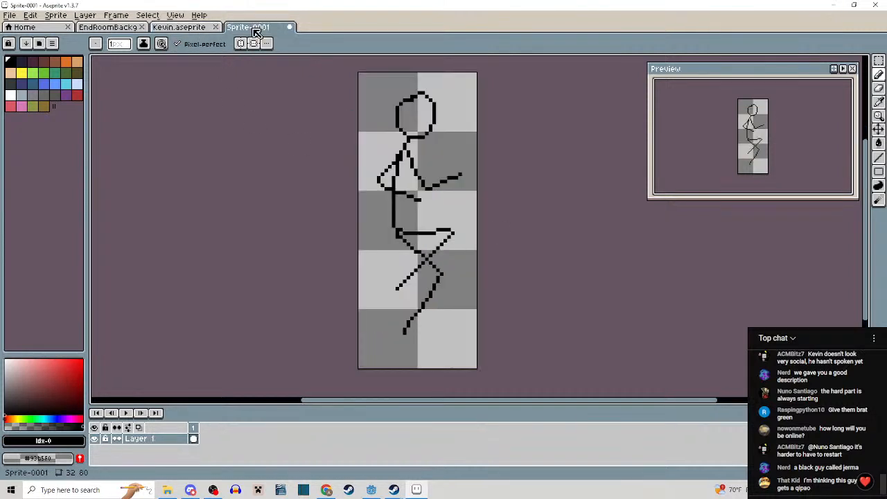
scroll(366, 246, "up", 1)
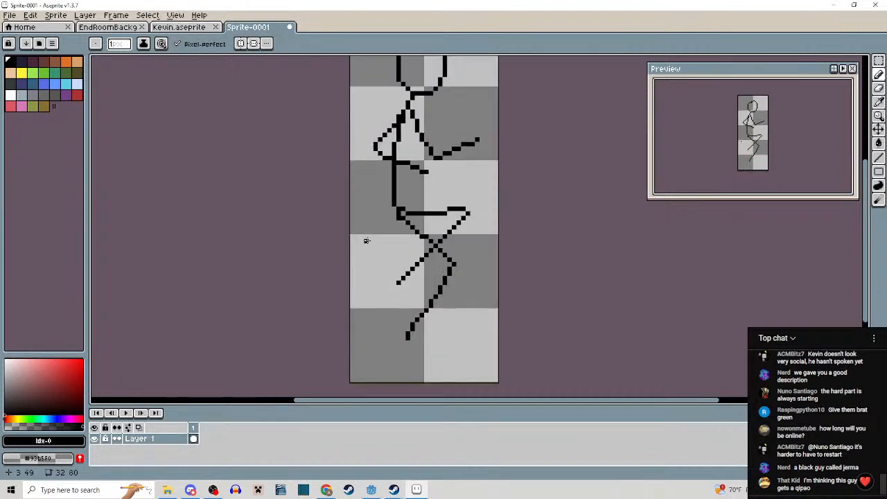
Select the lower torso, hips and legs and scale them down to 20 × 31 px.
key("m")
left_click_drag(374, 195, 483, 341)
left_click(457, 368)
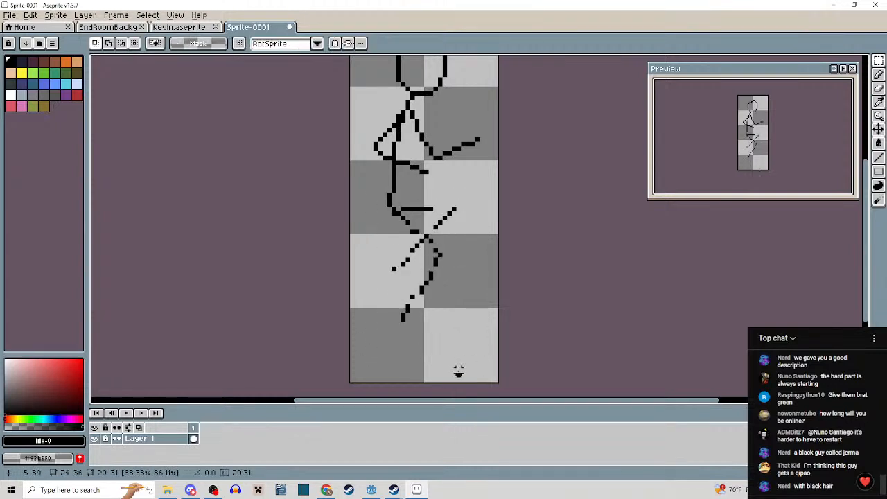
Delete the scaled legs below the hip line and draw shorter bent, crossing black legs hanging from the hips.
scroll(426, 201, "up", 1)
left_click_drag(332, 199, 475, 388)
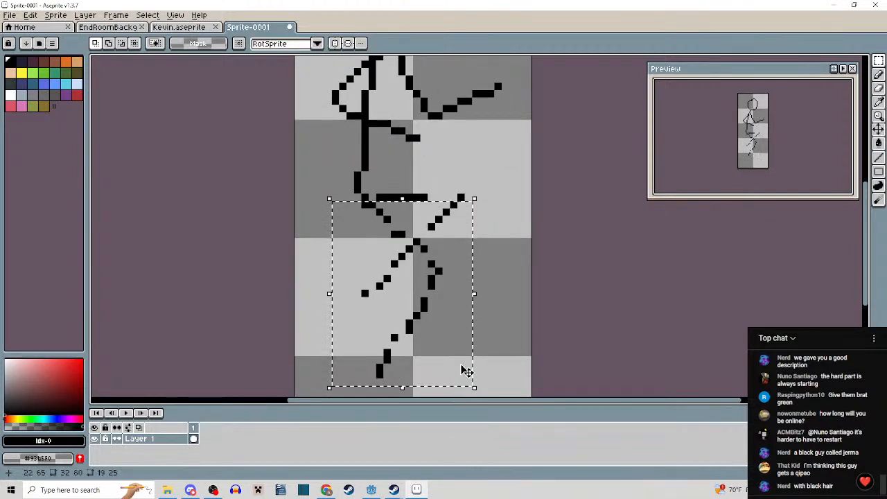
key("Delete")
key("b")
left_click(372, 196)
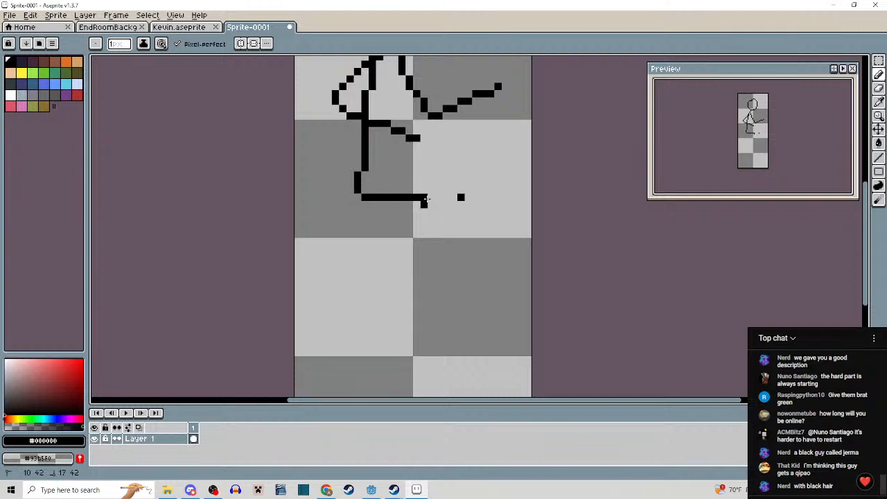
left_click_drag(425, 201, 394, 249)
left_click_drag(378, 202, 407, 241)
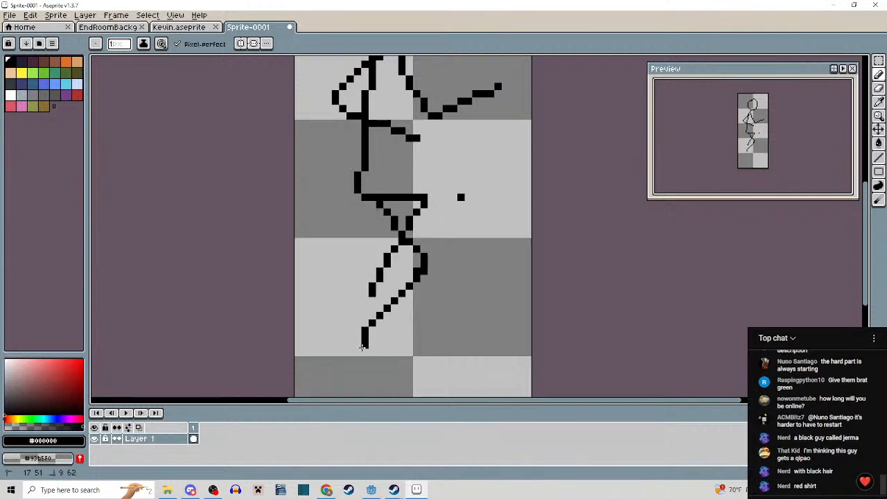
Move the hips and legs up about 3 px to shorten the stick figure's torso.
scroll(412, 328, "down", 3)
left_click_drag(432, 326, 438, 294)
scroll(403, 218, "up", 1)
left_click_drag(401, 219, 394, 202)
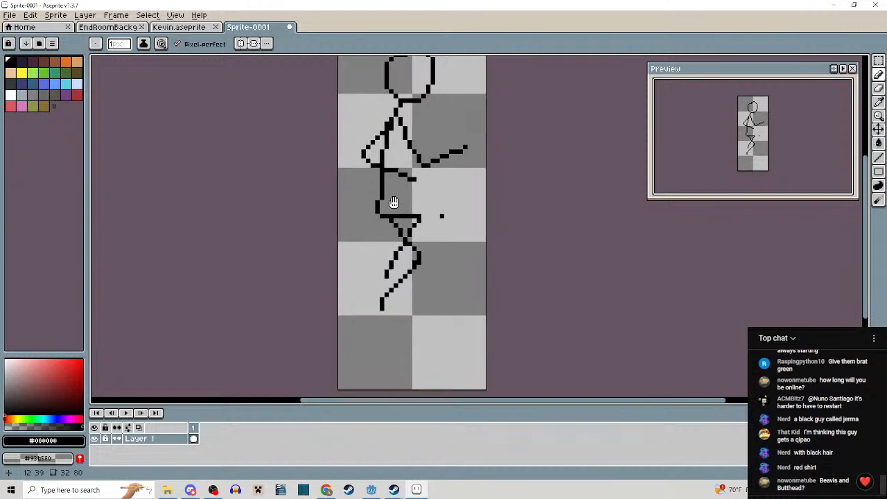
key("m")
left_click_drag(353, 171, 477, 352)
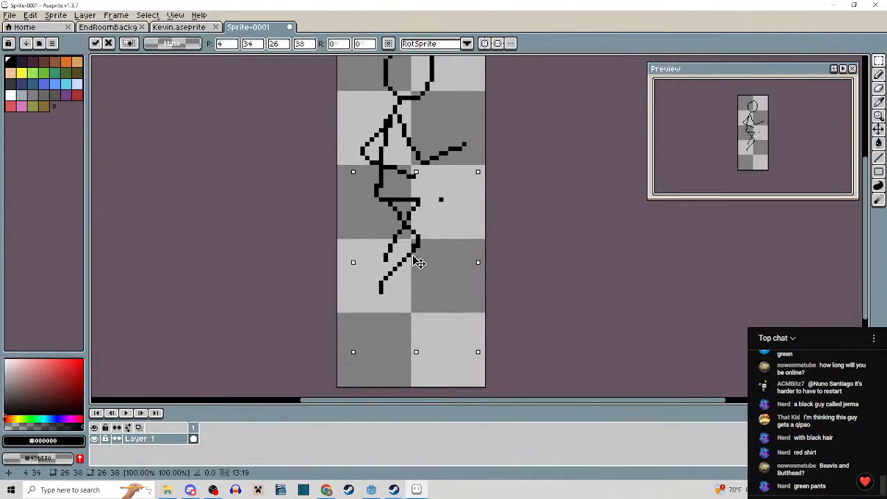
left_click(510, 222)
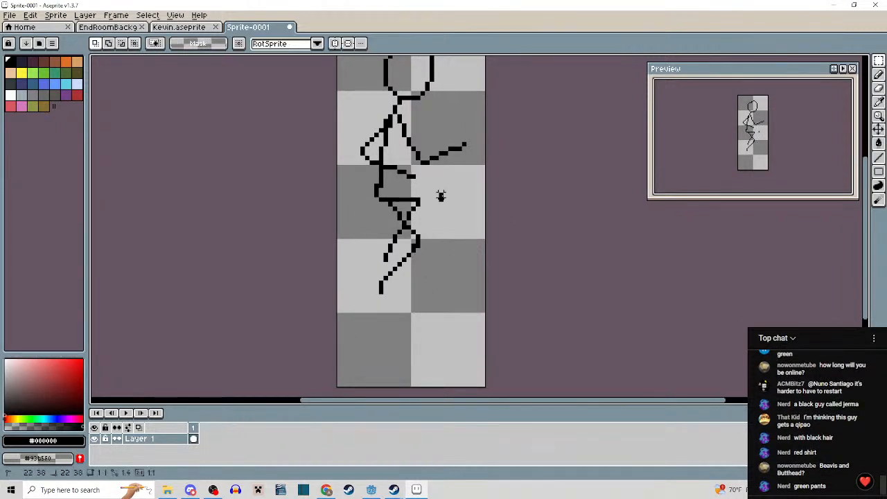
Remove the stray pixel beside the hips and shorten the forearm that crosses the torso.
scroll(387, 183, "up", 1)
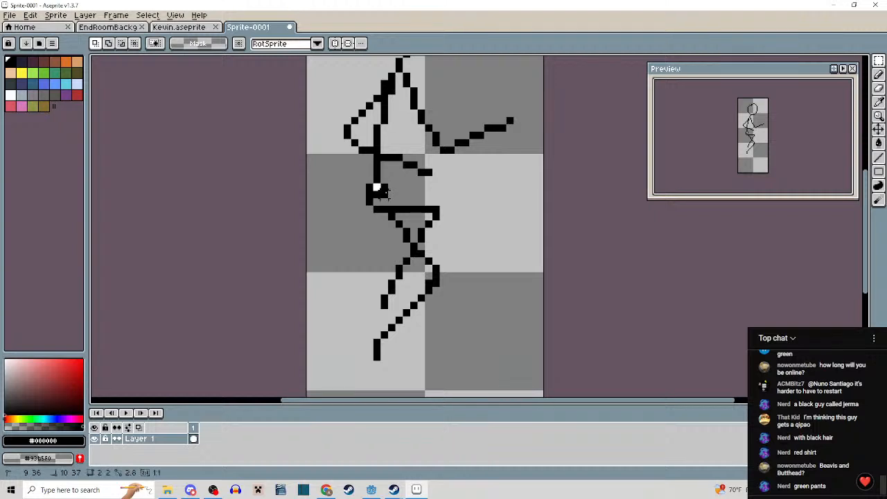
scroll(437, 249, "down", 3)
scroll(427, 260, "up", 1)
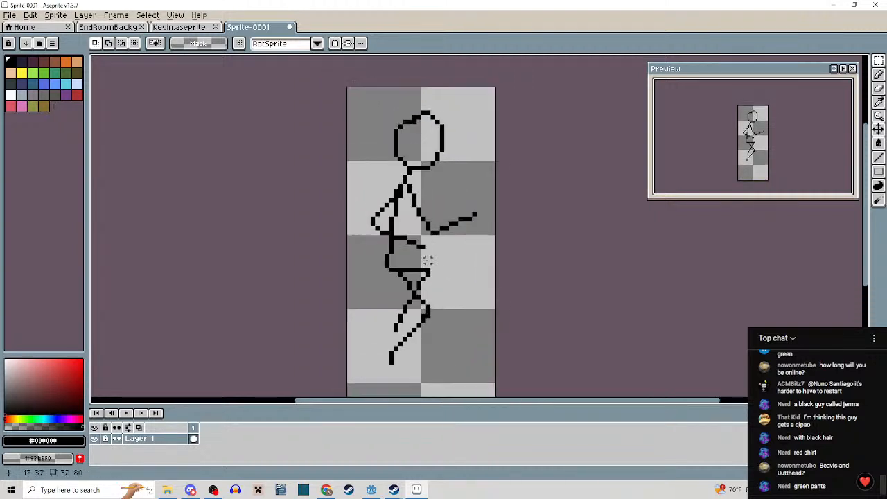
scroll(428, 259, "up", 1)
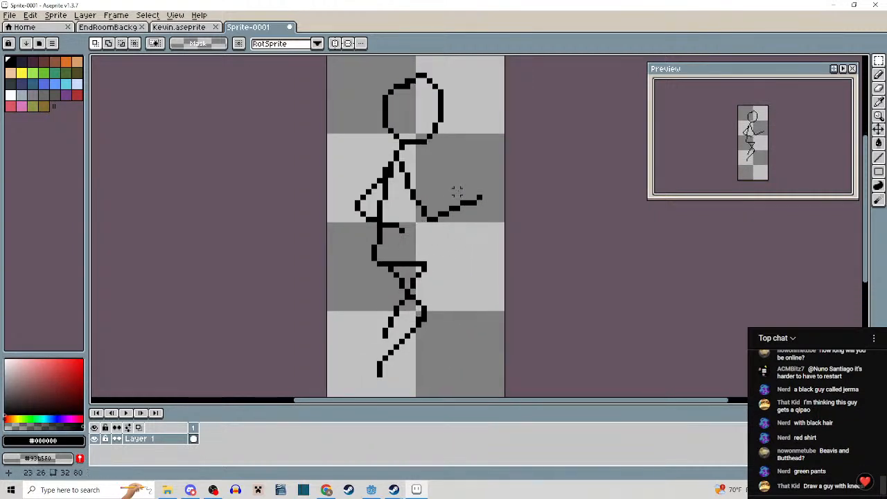
left_click_drag(463, 241, 469, 262)
scroll(431, 211, "up", 1)
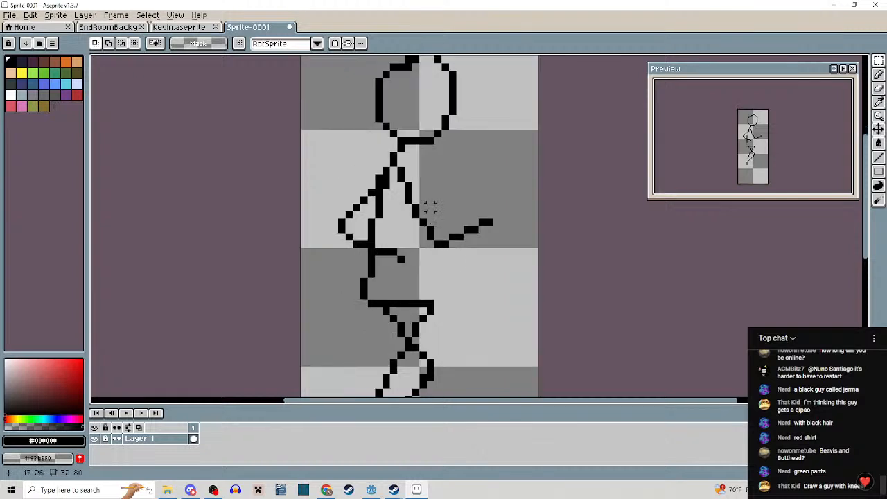
Move the outstretched forearm one pixel up and one pixel left, closer to the body.
left_click_drag(428, 213, 521, 270)
left_click_drag(468, 236, 460, 231)
left_click(483, 304)
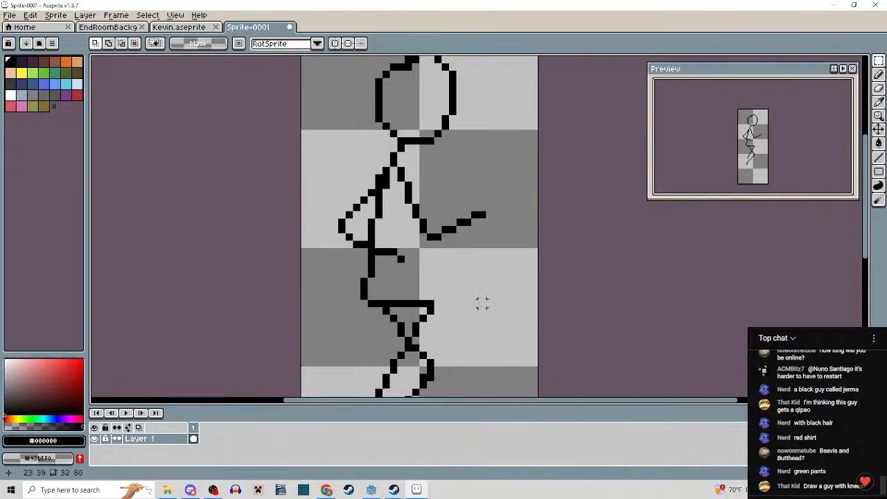
Check the overall pose and extend the forearm crossing the torso by one black pixel at the hand.
left_click_drag(483, 273, 481, 248)
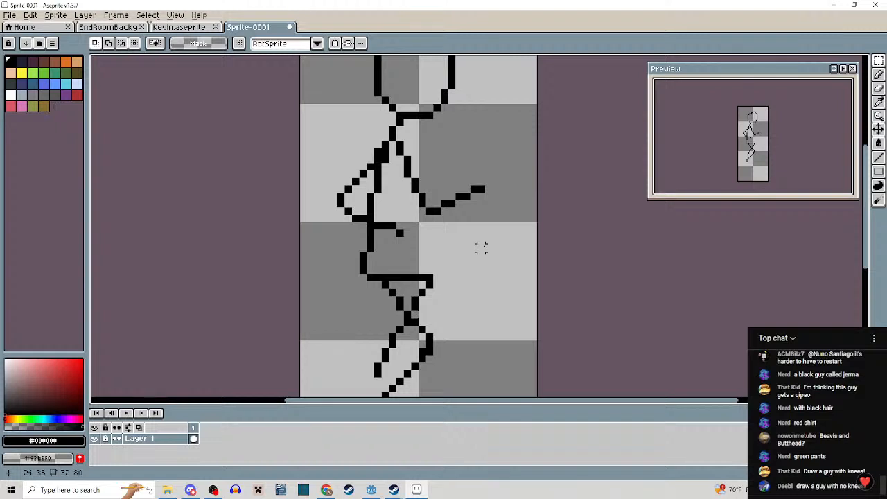
left_click_drag(478, 259, 470, 314)
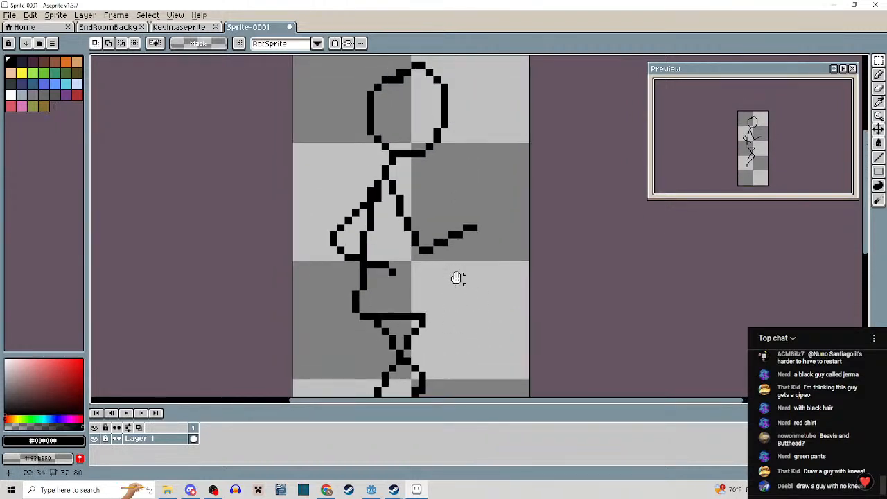
left_click_drag(456, 278, 433, 220)
scroll(447, 213, "down", 3)
scroll(445, 222, "up", 1)
left_click_drag(404, 265, 432, 232)
scroll(420, 263, "up", 1)
scroll(430, 232, "up", 1)
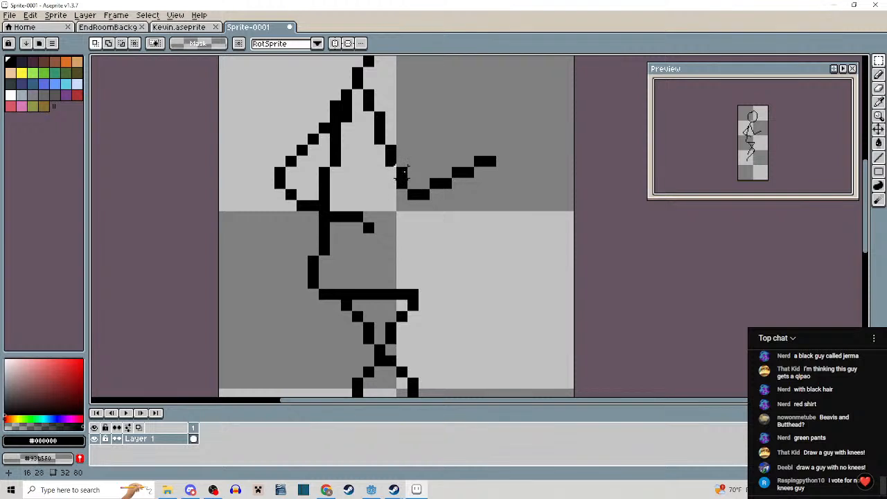
key("b")
scroll(393, 218, "up", 1)
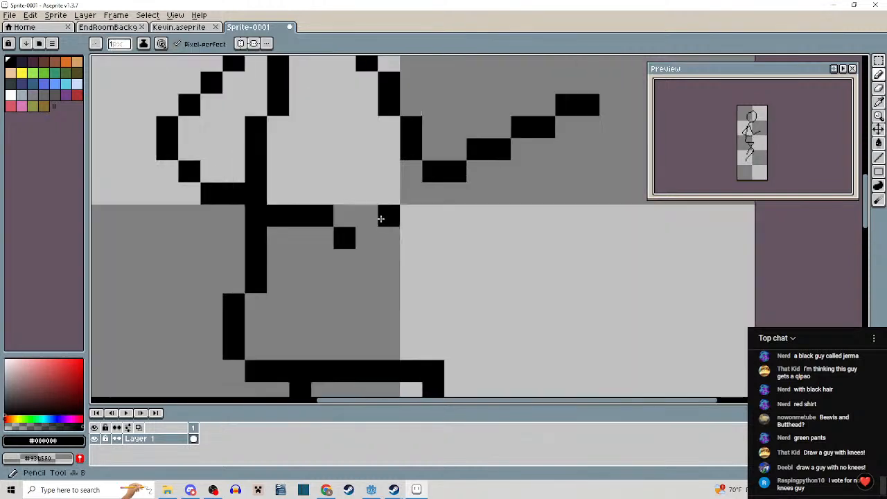
left_click(368, 243)
Smooth the upper-left curve of the head outline by cleaning up its doubled pixels.
scroll(381, 248, "down", 2)
left_click_drag(435, 267, 439, 324)
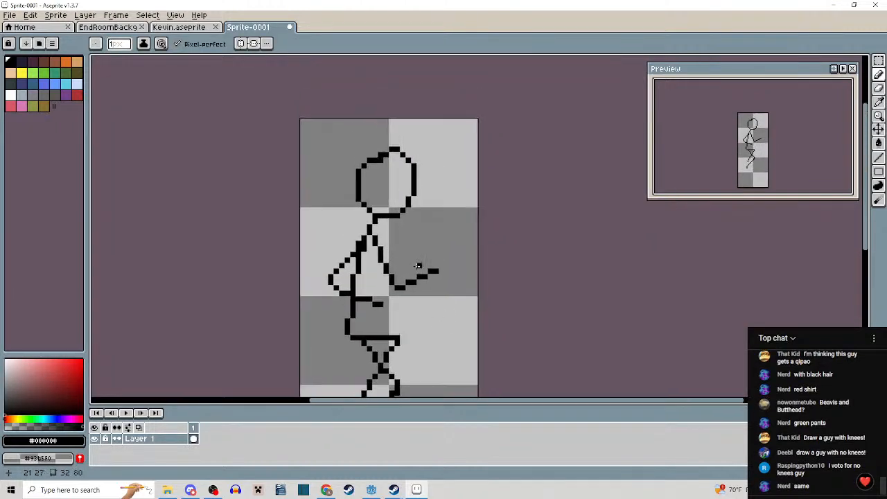
scroll(416, 239, "down", 1)
scroll(378, 178, "up", 6)
scroll(429, 201, "down", 3)
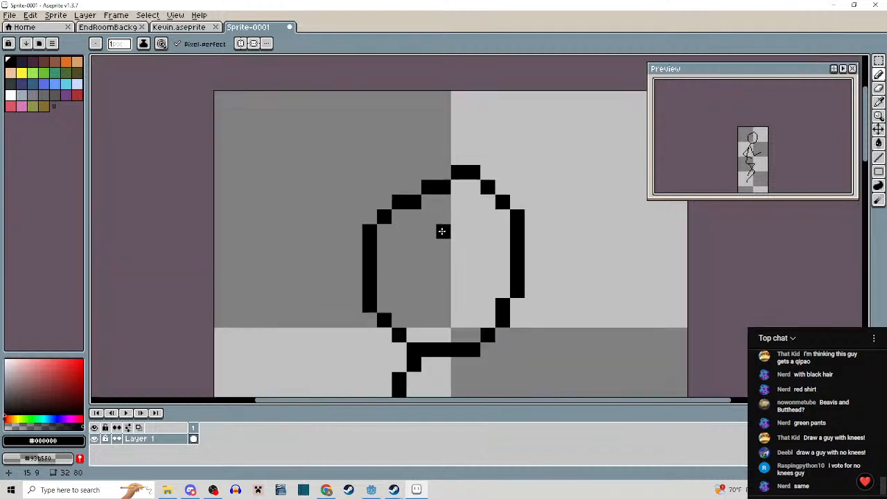
scroll(418, 171, "down", 1)
scroll(423, 166, "down", 1)
left_click_drag(427, 164, 427, 160)
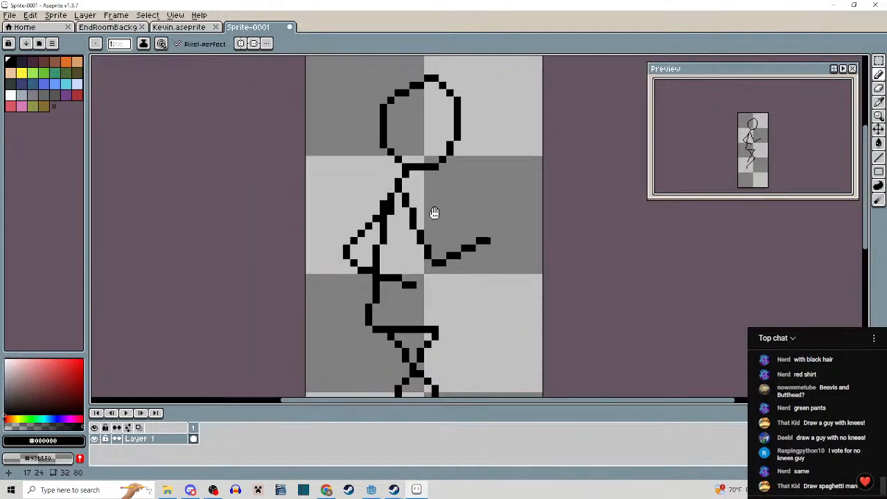
Compare the stick figure's proportions and pose with the Kevin character.
left_click_drag(434, 212, 430, 138)
scroll(437, 151, "down", 1)
mouse_move(454, 185)
left_mouse_down()
mouse_move(456, 207)
mouse_move(440, 220)
left_mouse_up()
left_click(190, 28)
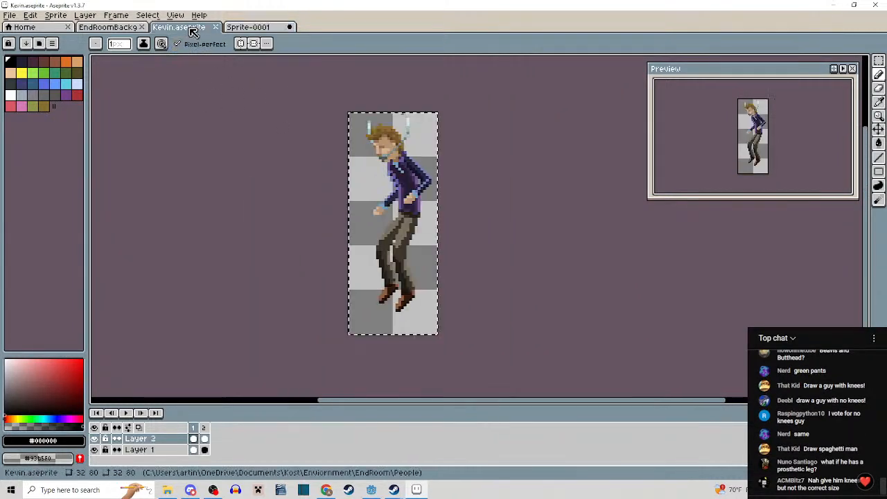
left_click(257, 29)
left_click_drag(405, 213, 396, 197)
scroll(392, 143, "up", 1)
scroll(397, 218, "down", 1)
scroll(396, 231, "up", 2)
scroll(396, 196, "down", 2)
scroll(396, 201, "up", 2)
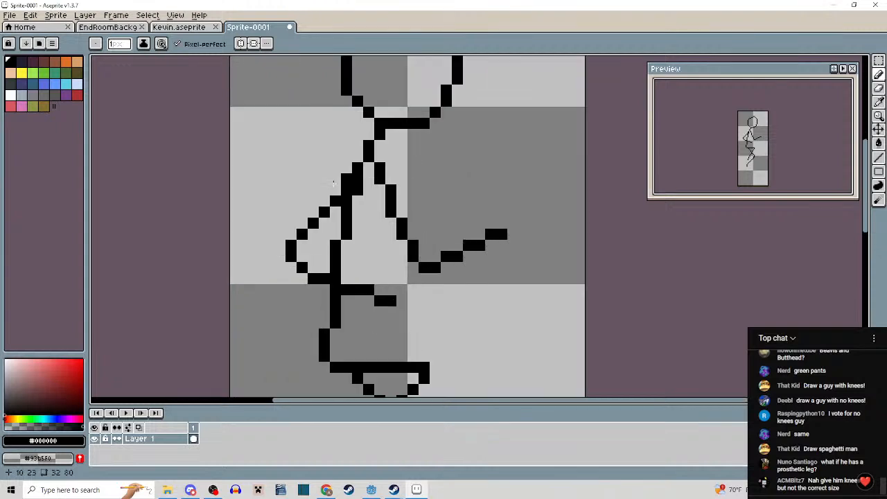
Paint the shoulders and outstretched arm red (#ac3232) with a 4 px brush, redoing the first stroke.
mouse_move(359, 190)
left_mouse_down()
mouse_move(362, 174)
mouse_move(366, 198)
left_mouse_up()
left_click(76, 94)
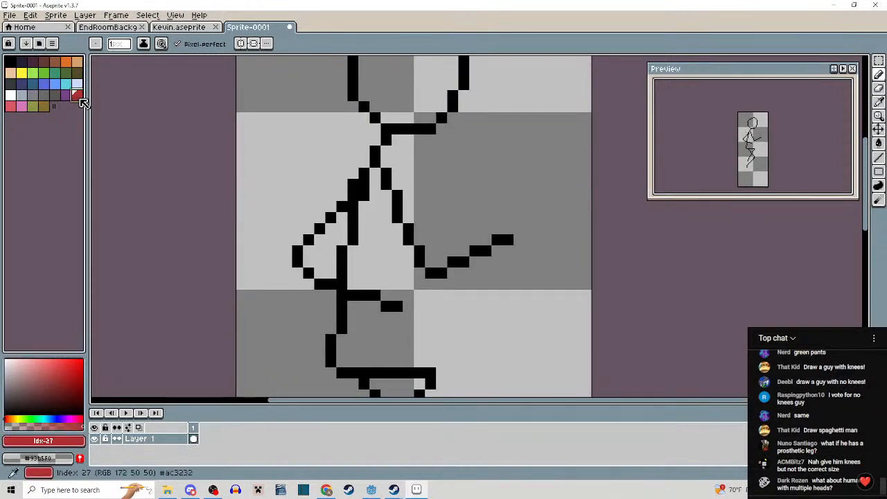
key("plus")
key("plus")
key("plus")
left_click_drag(387, 192, 425, 266)
key("ctrl+z")
mouse_move(396, 200)
left_mouse_down()
mouse_move(434, 278)
mouse_move(511, 258)
left_mouse_up()
scroll(422, 265, "down", 2)
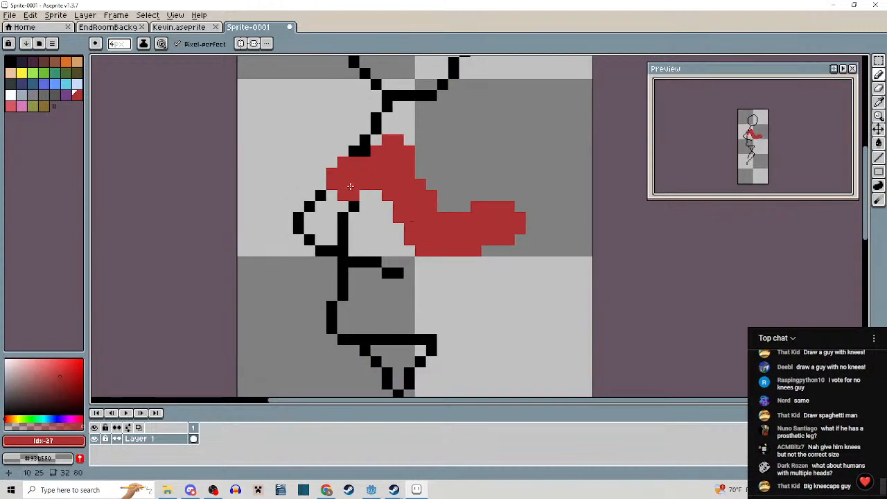
Paint the torso and the bent arm behind it in the same red, down to the hip line.
mouse_move(360, 146)
left_mouse_down()
mouse_move(289, 231)
mouse_move(393, 276)
mouse_move(357, 204)
mouse_move(352, 222)
mouse_move(369, 213)
mouse_move(312, 295)
mouse_move(320, 291)
mouse_move(329, 327)
mouse_move(344, 299)
left_mouse_up()
right_click(276, 302)
left_click_drag(287, 298, 297, 296)
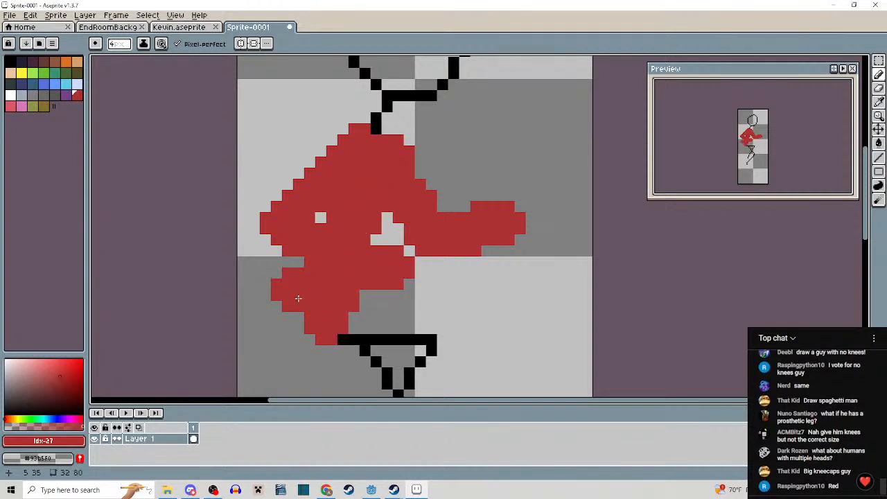
left_click(349, 317)
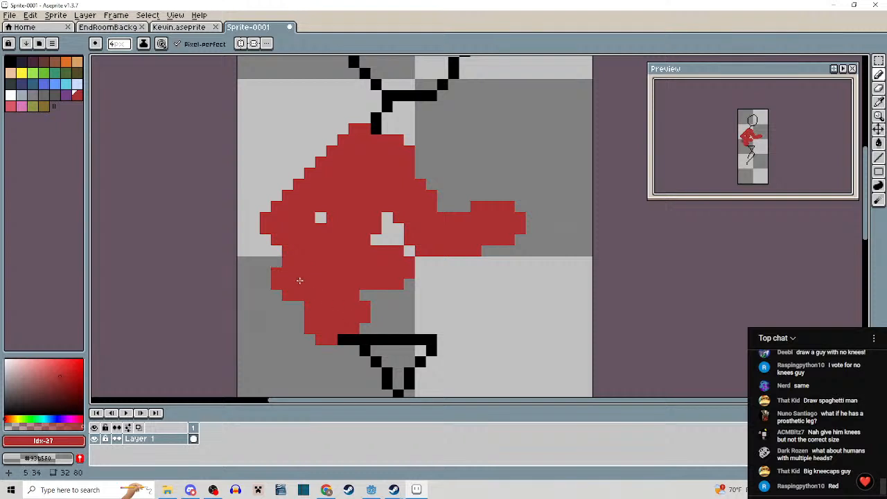
With a 1 px brush, straighten the back edge of the red torso and fill the small hole inside the bent arm.
scroll(308, 275, "up", 3)
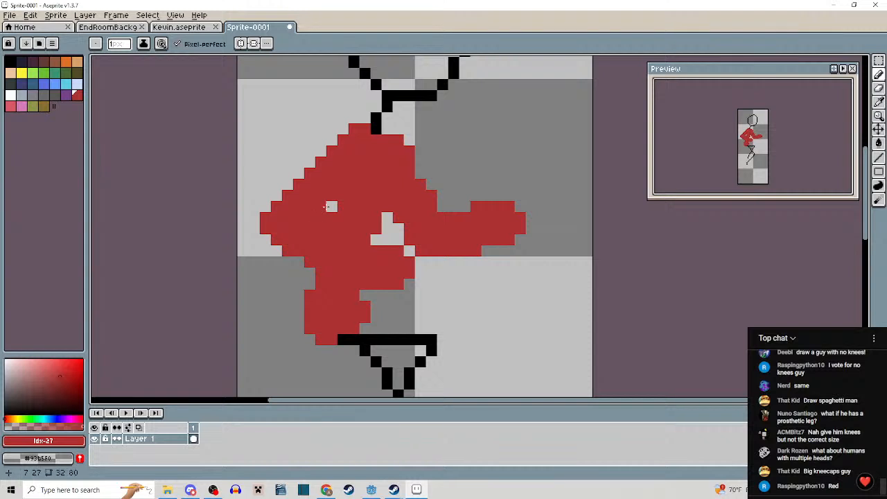
scroll(318, 218, "down", 2)
scroll(343, 224, "up", 3)
left_click_drag(241, 271, 240, 286)
left_click_drag(280, 325, 296, 254)
scroll(342, 277, "down", 3)
left_click_drag(343, 277, 364, 209)
Compare the figure's placement with Kevin and move the whole figure about 4 px down and 1 px right.
left_click(179, 27)
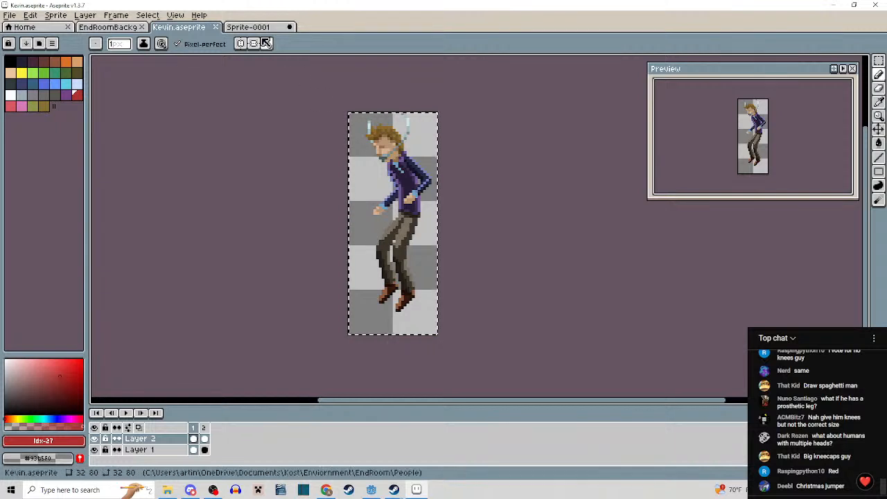
left_click(248, 27)
scroll(342, 192, "up", 3)
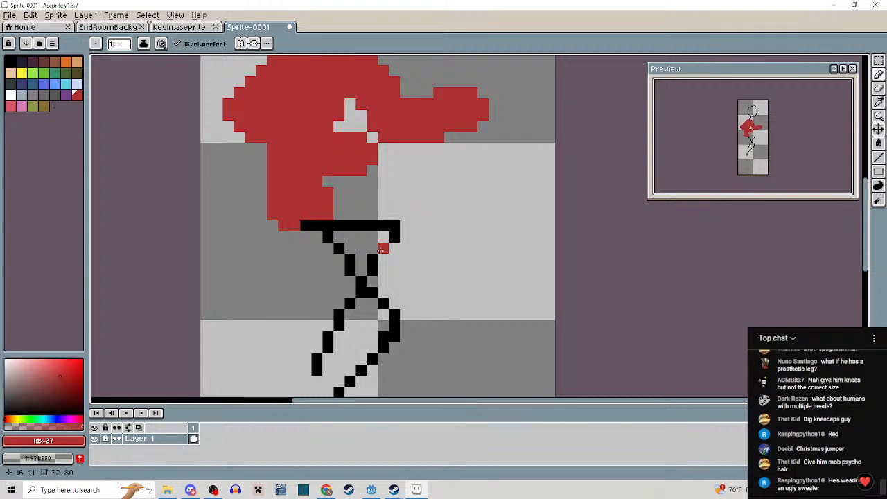
scroll(380, 251, "down", 3)
mouse_move(379, 251)
left_mouse_down()
mouse_move(354, 257)
mouse_move(387, 306)
mouse_move(396, 245)
mouse_move(383, 260)
left_mouse_up()
scroll(396, 246, "down", 1)
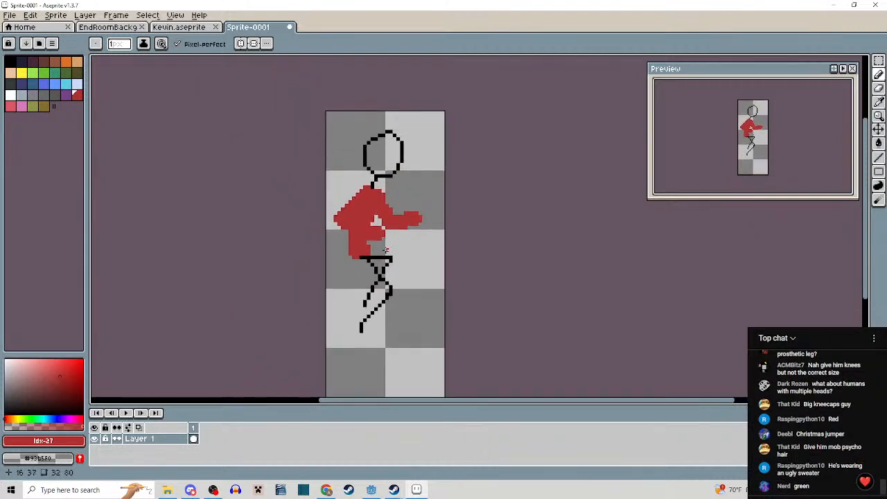
key("m")
left_click_drag(327, 113, 439, 339)
left_click_drag(400, 252, 405, 266)
key("ctrl+d")
left_click(180, 27)
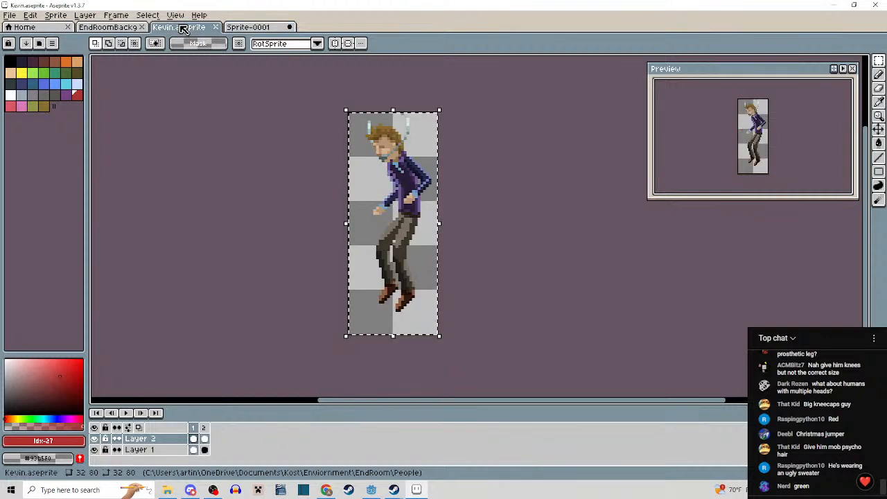
left_click(248, 27)
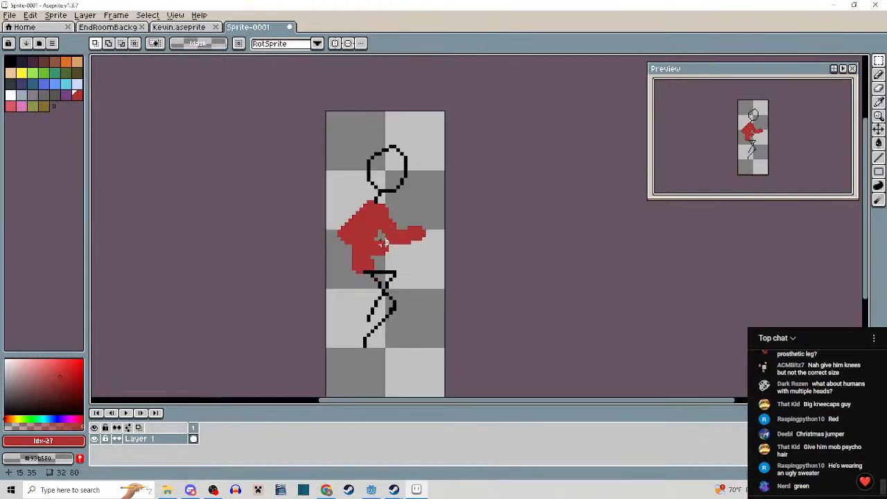
Erase single red pixels along the upper edge of the outstretched arm to slim the elbow and upper arm.
scroll(424, 246, "up", 4)
key("b")
scroll(419, 239, "up", 3)
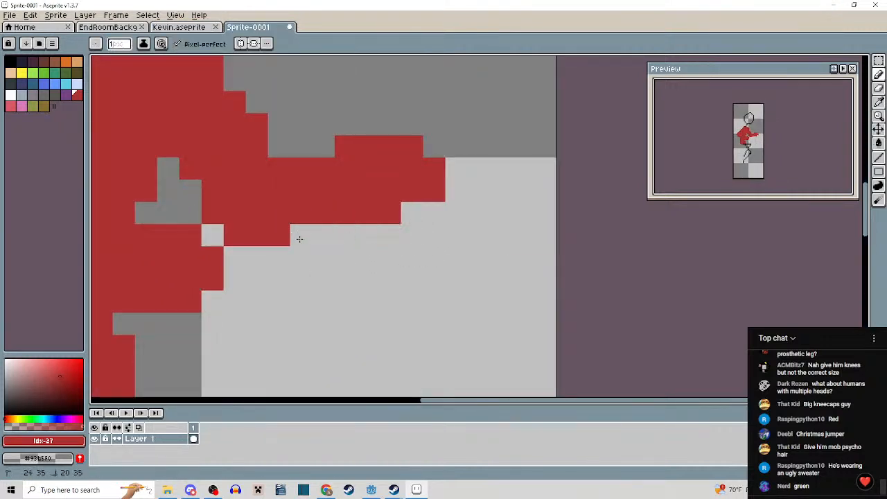
right_click(297, 165)
left_click_drag(284, 153, 361, 193)
right_click(328, 160)
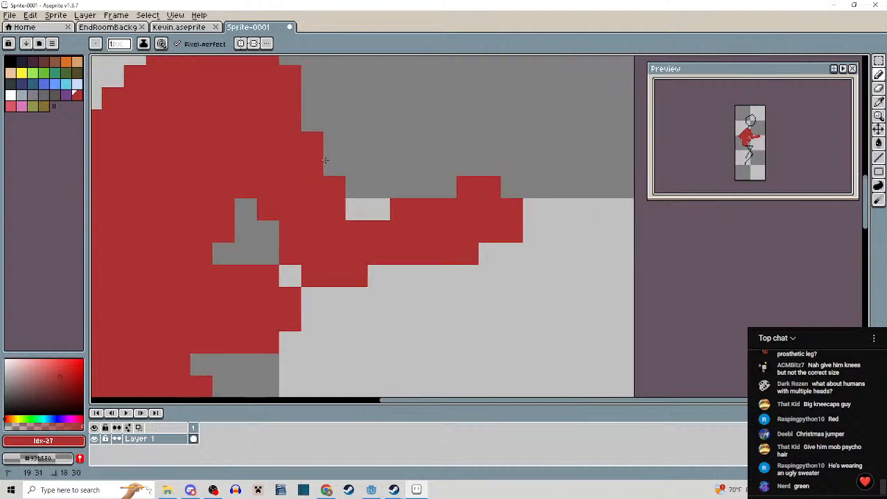
right_click(313, 144)
scroll(336, 169, "down", 3)
scroll(321, 239, "up", 2)
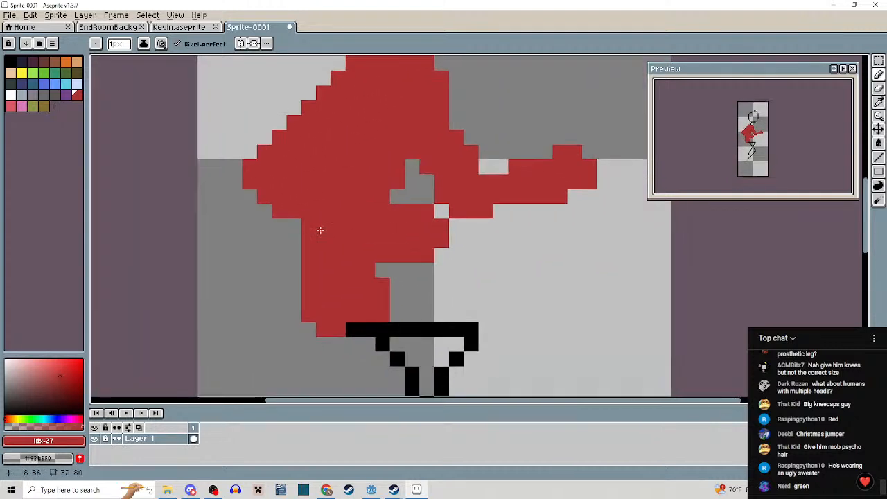
Erase red pixels around the hand end of the forearm crossing the torso, separating it from the outstretched arm.
right_click(417, 216)
right_click(428, 211)
right_click(441, 225)
right_click(446, 243)
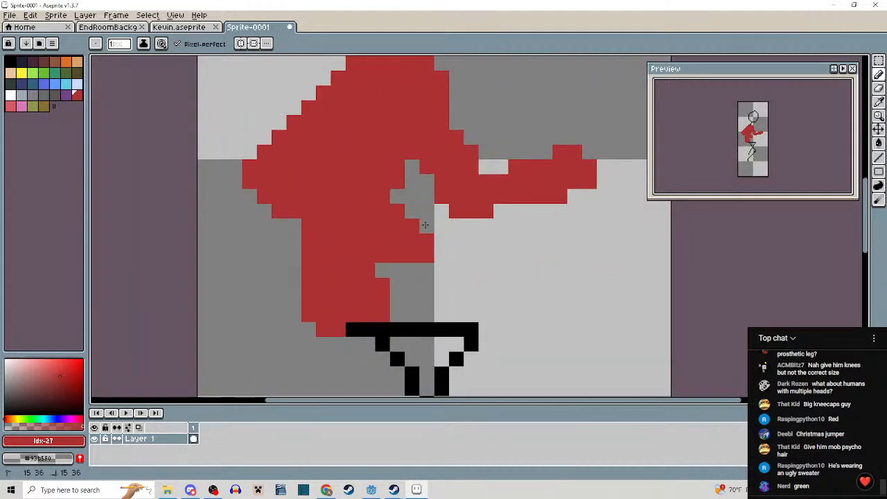
Cut the red hand end off the forearm crossing the torso by erasing its last pixels.
right_click(425, 251)
right_click(425, 239)
left_click(418, 269)
right_click(416, 255)
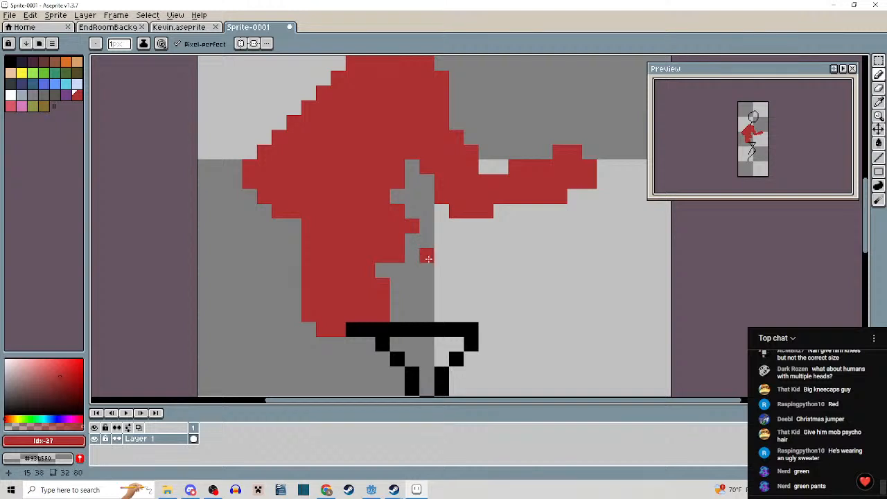
Sample the skin tone #b79473 from Kevin's sprite and paint both hands at the ends of the red sleeves.
left_click(188, 28)
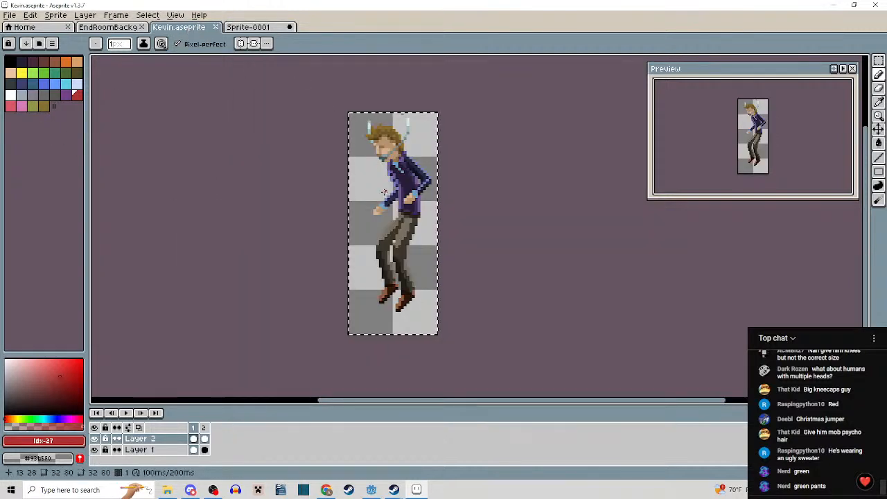
scroll(425, 217, "up", 1)
left_click(248, 27)
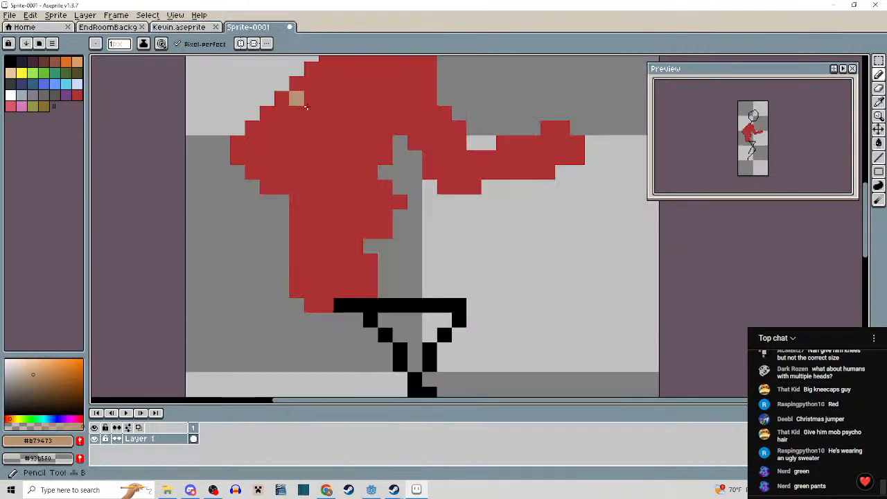
scroll(399, 202, "up", 2)
left_click_drag(419, 208, 475, 267)
mouse_move(411, 283)
left_mouse_down()
mouse_move(400, 220)
mouse_move(432, 265)
mouse_move(459, 253)
mouse_move(312, 287)
left_mouse_up()
scroll(461, 249, "down", 3)
scroll(423, 201, "up", 1)
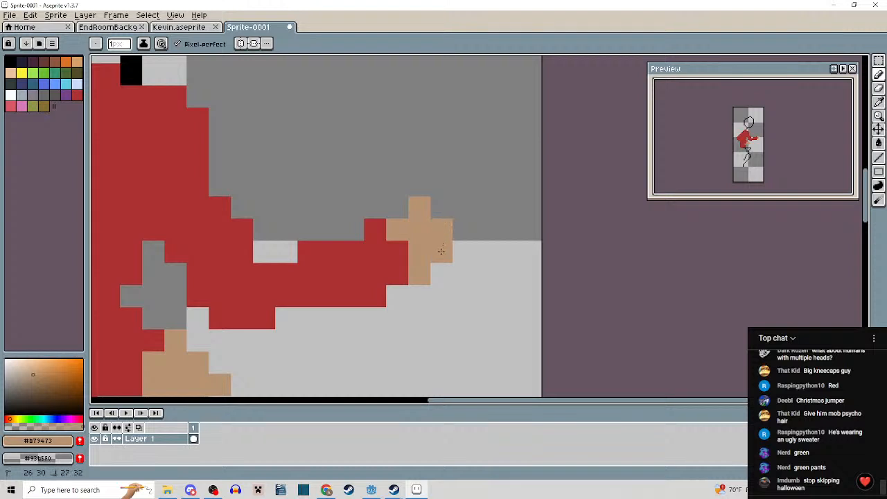
scroll(439, 214, "down", 3)
scroll(444, 231, "up", 2)
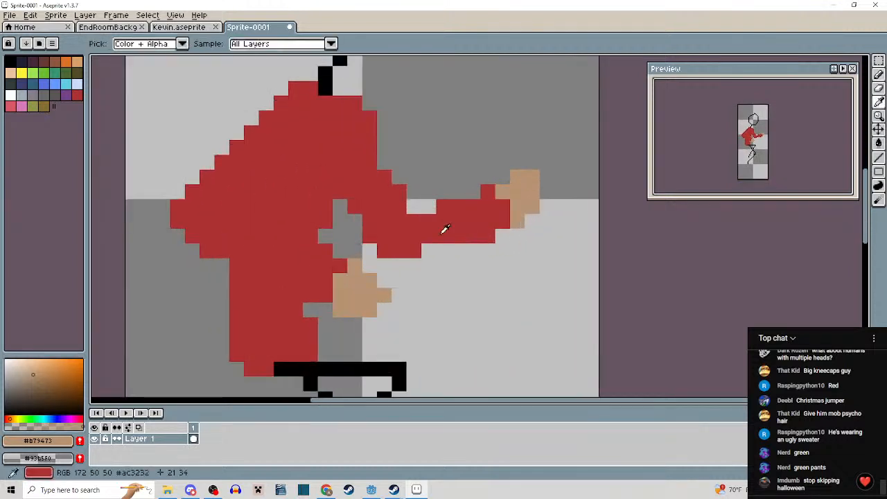
Pick the top's red #ac3232 as the drawing colour and compare the figure's arms, torso and legs with Kevin's.
left_click(430, 242, "alt")
scroll(462, 253, "down", 3)
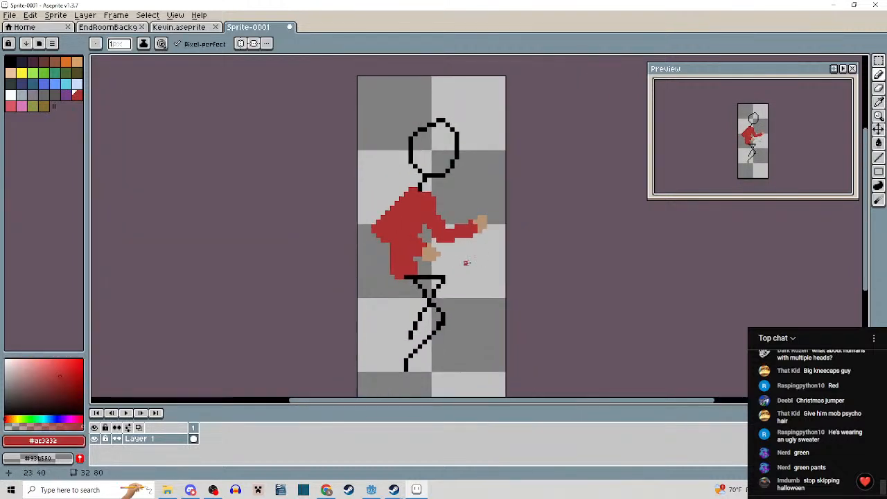
left_click_drag(478, 309, 451, 293)
scroll(443, 236, "up", 2)
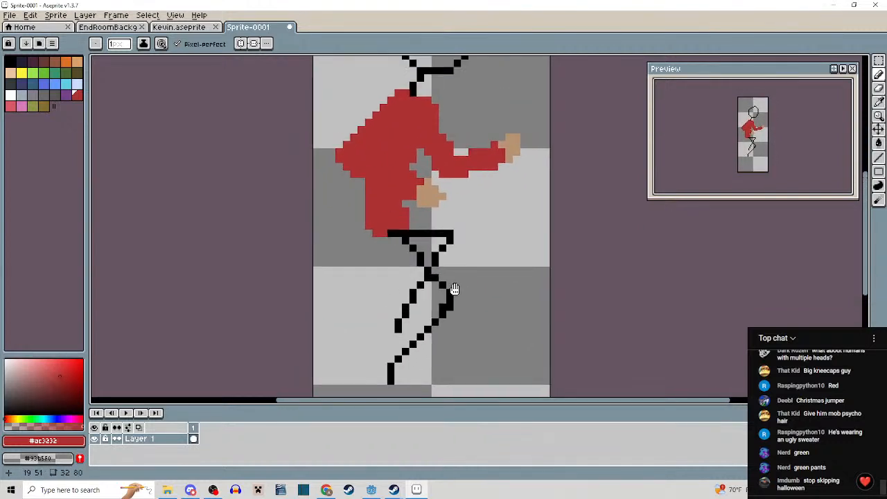
left_click(178, 27)
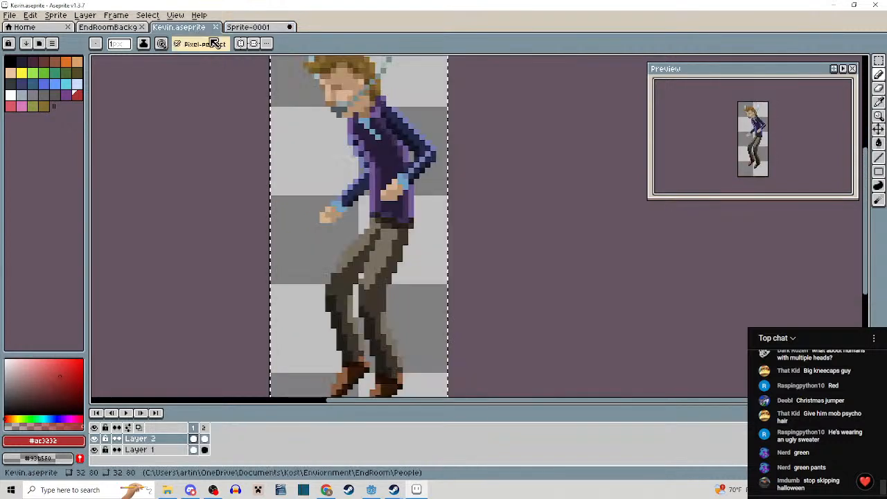
left_click(252, 29)
left_click_drag(442, 238, 428, 261)
scroll(409, 195, "up", 1)
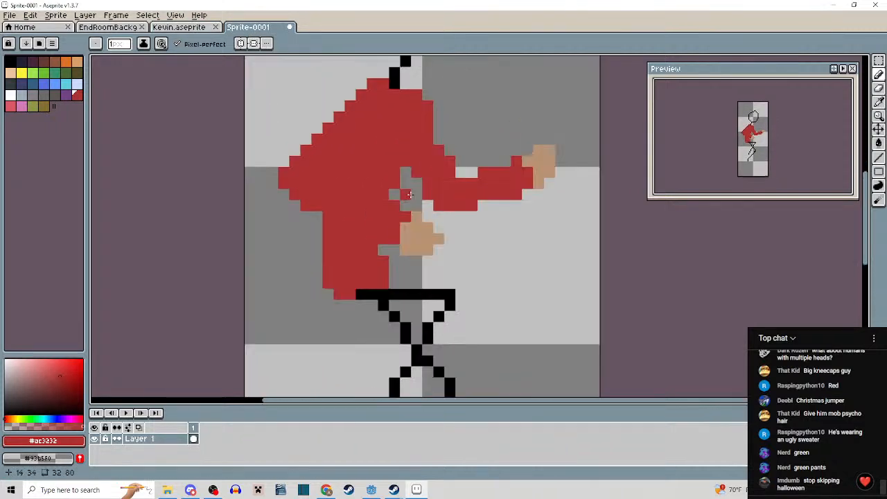
scroll(418, 174, "down", 2)
scroll(454, 248, "up", 2)
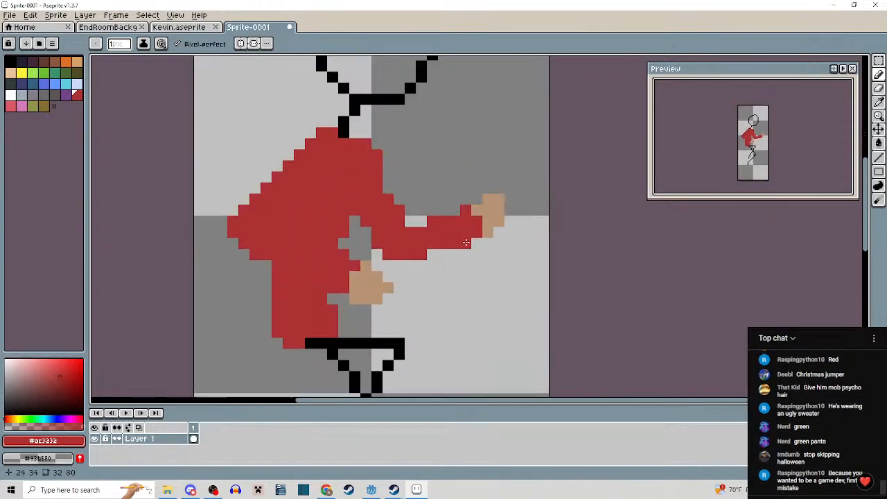
scroll(468, 236, "down", 1)
left_click_drag(465, 233, 466, 251)
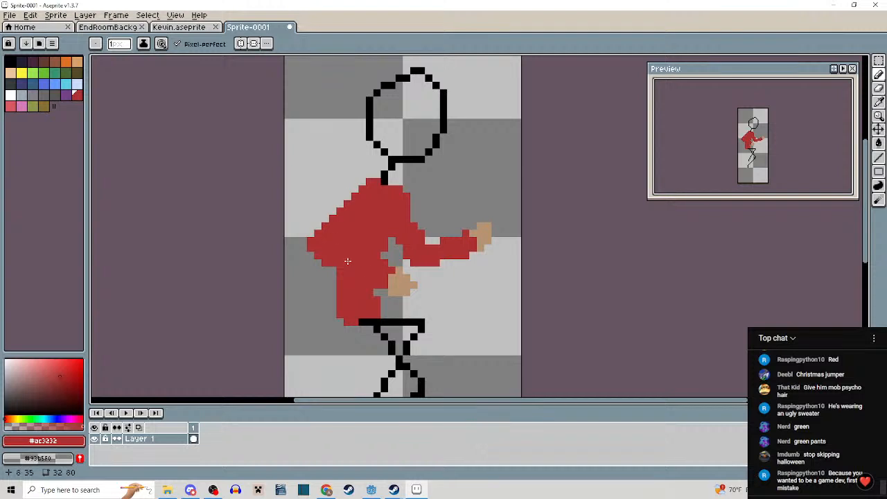
Add a one-pixel-wide red column about 4 px tall to the torso's back edge just below the bent elbow.
scroll(347, 293, "up", 2)
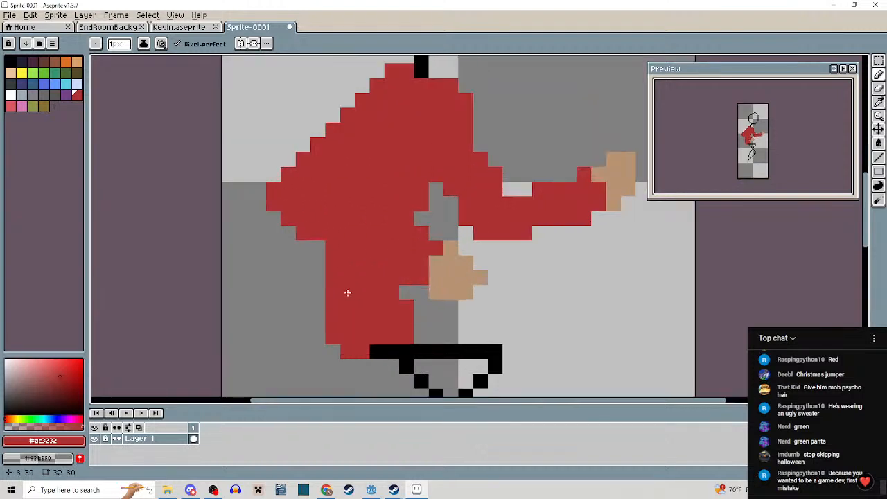
left_click(320, 289)
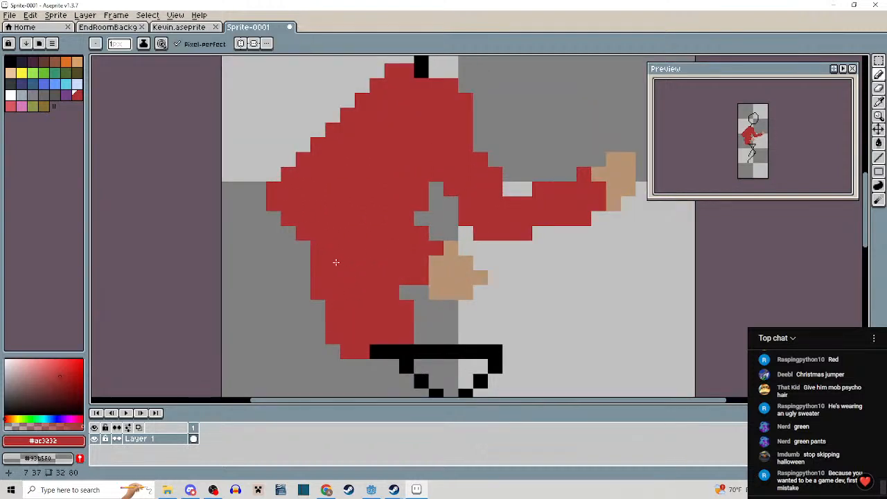
scroll(335, 262, "down", 3)
scroll(396, 199, "up", 3)
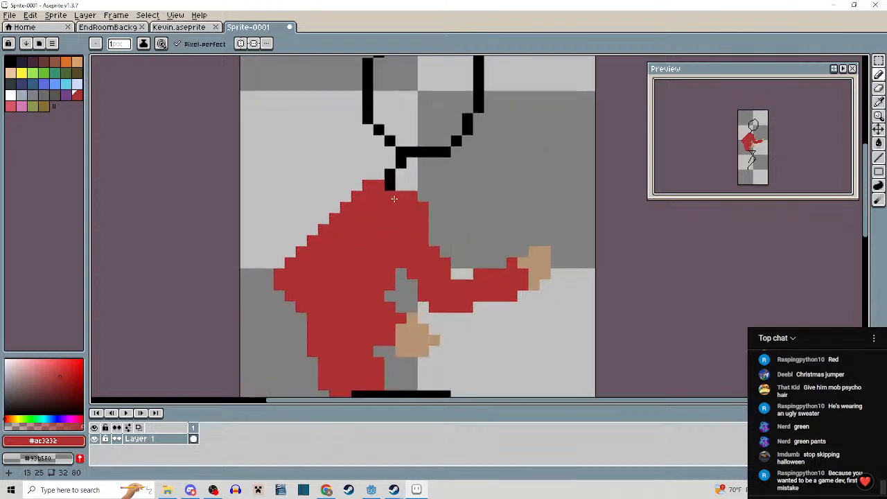
Select the head outline and move it down about 2 px to shorten the neck.
left_click_drag(409, 208, 377, 321)
key("m")
left_click_drag(324, 137, 490, 279)
left_click_drag(431, 215, 435, 234)
left_click(523, 345)
left_click_drag(523, 345, 494, 219)
scroll(493, 220, "down", 2)
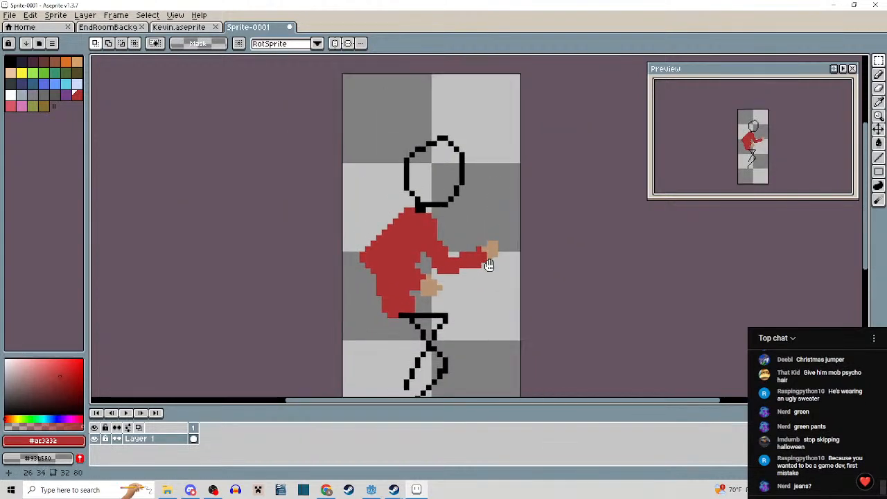
scroll(462, 250, "down", 1)
Compare the figure's head, shoulders, arms and legs with Kevin's proportions.
left_click(179, 26)
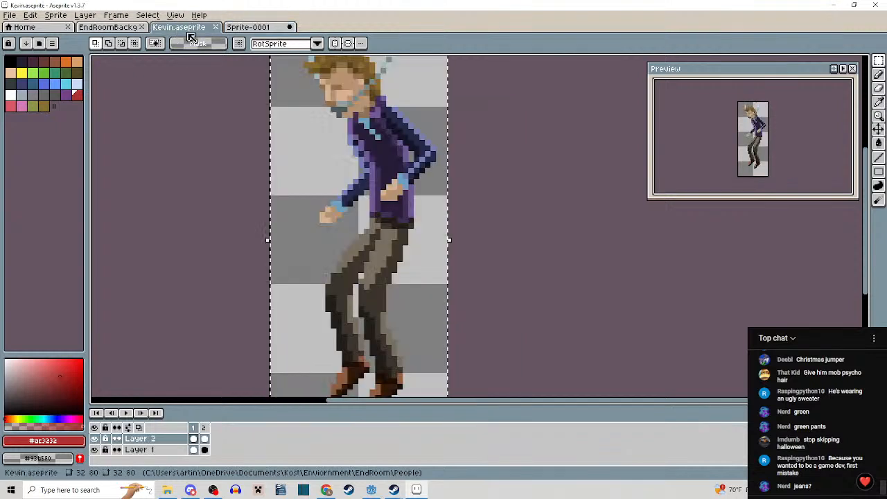
scroll(413, 232, "down", 2)
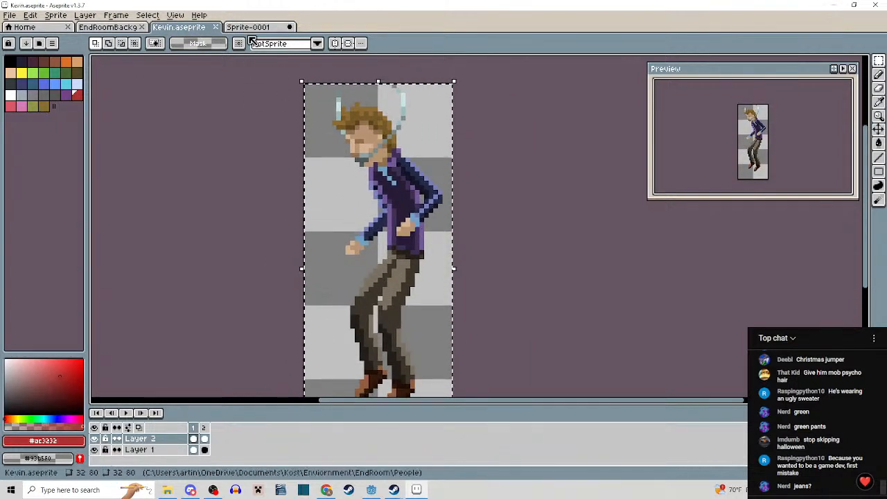
left_click(251, 28)
scroll(437, 229, "up", 4)
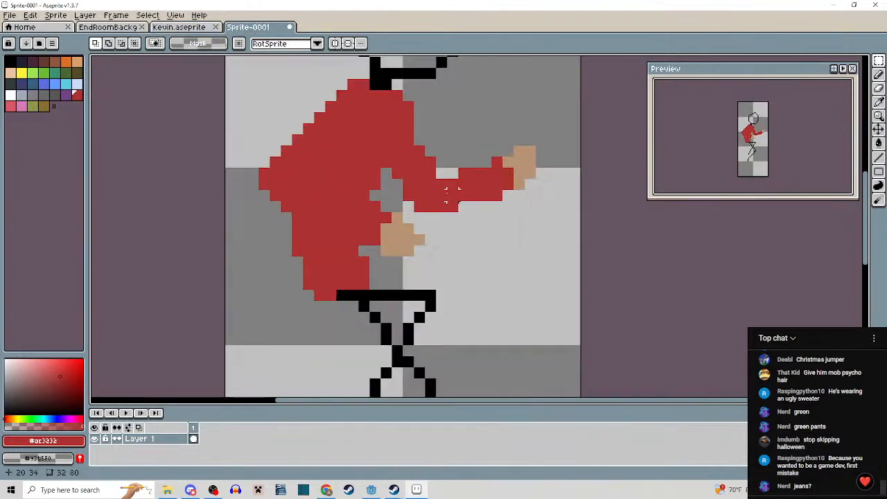
key("b")
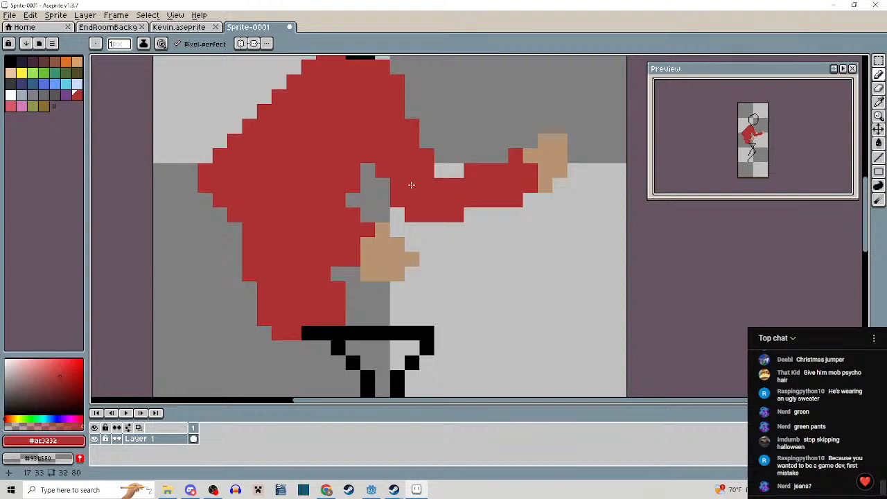
scroll(411, 185, "down", 1)
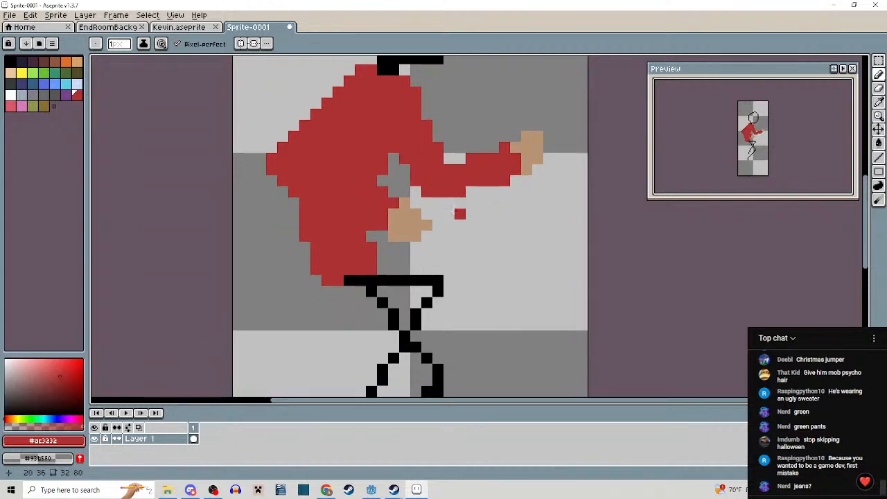
scroll(459, 213, "down", 2)
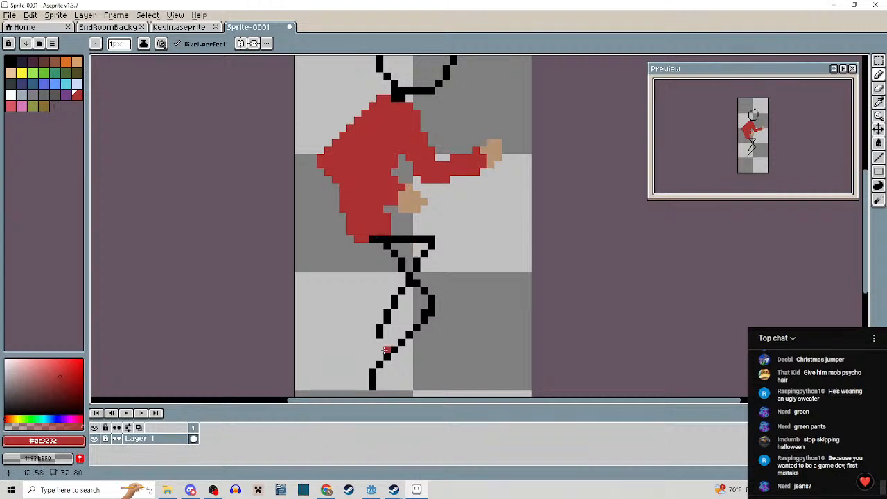
scroll(386, 350, "down", 2)
scroll(432, 273, "up", 4)
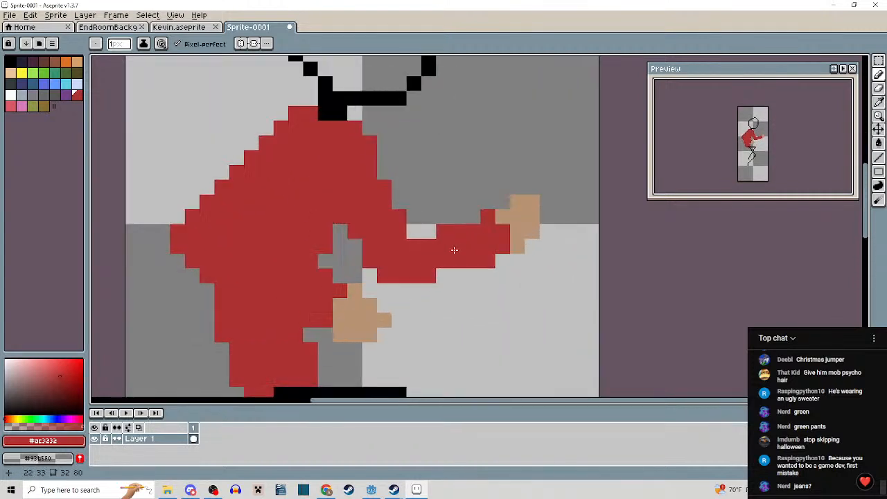
left_click_drag(443, 263, 441, 242)
key("m")
left_click_drag(424, 171, 555, 297)
left_click_drag(488, 228, 521, 253)
left_click(499, 372)
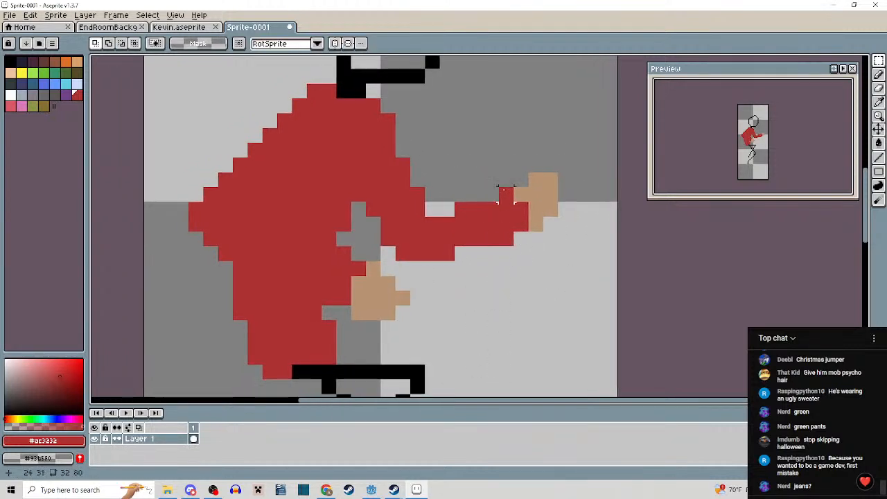
left_click_drag(506, 165, 568, 257)
left_click(566, 355)
Raise the sleeve column next to the cuff by 1 px and remove the two red pixels below the wrist end.
scroll(510, 241, "up", 2)
left_click_drag(473, 178, 475, 235)
left_click_drag(477, 219, 478, 190)
left_click_drag(515, 278, 470, 327)
left_click(487, 315)
key("b")
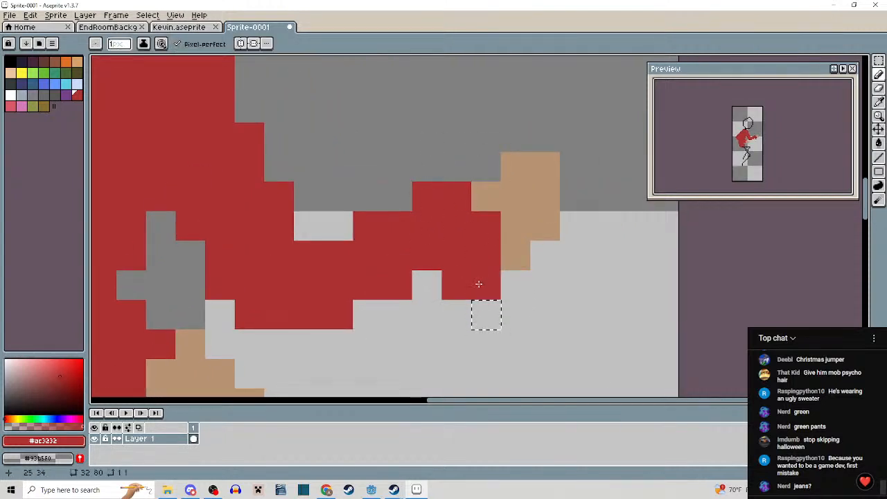
key("ctrl+z")
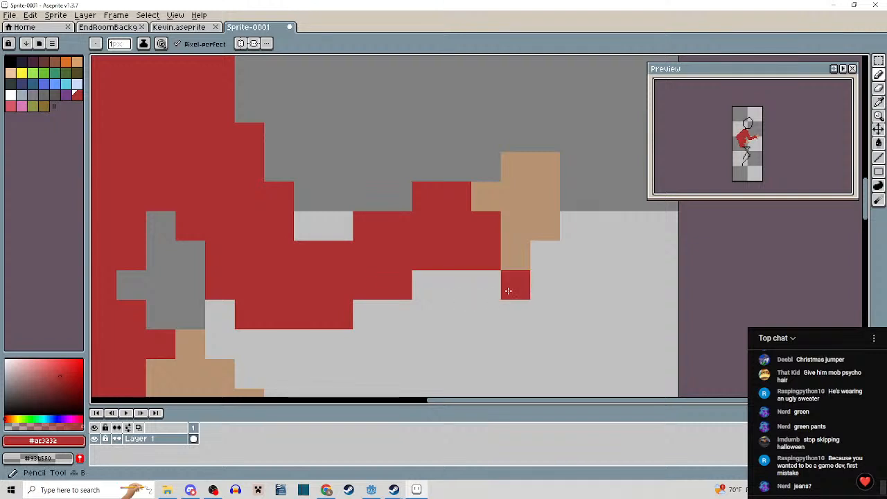
Select the raised hand with the wrist end of its sleeve and move them up 1 px.
scroll(509, 293, "down", 4)
left_click_drag(515, 309, 519, 268)
scroll(512, 246, "up", 3)
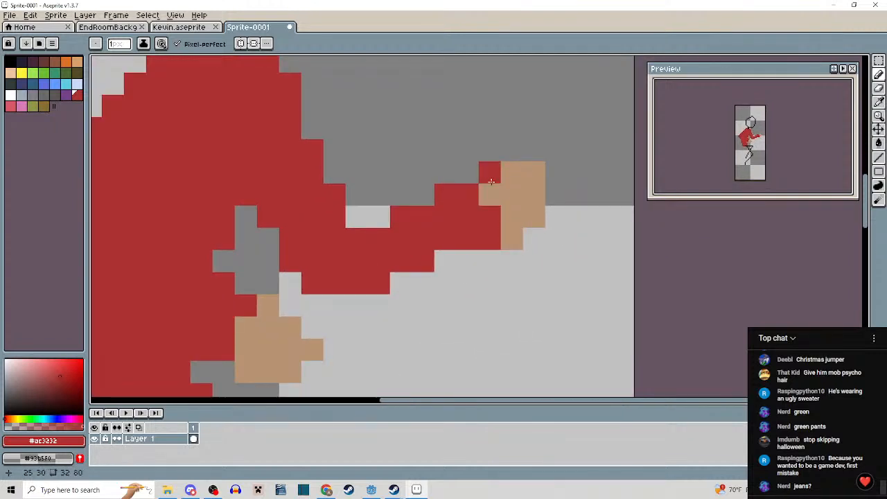
key("m")
left_click_drag(476, 137, 586, 270)
left_click_drag(535, 225, 529, 204)
left_click(511, 323)
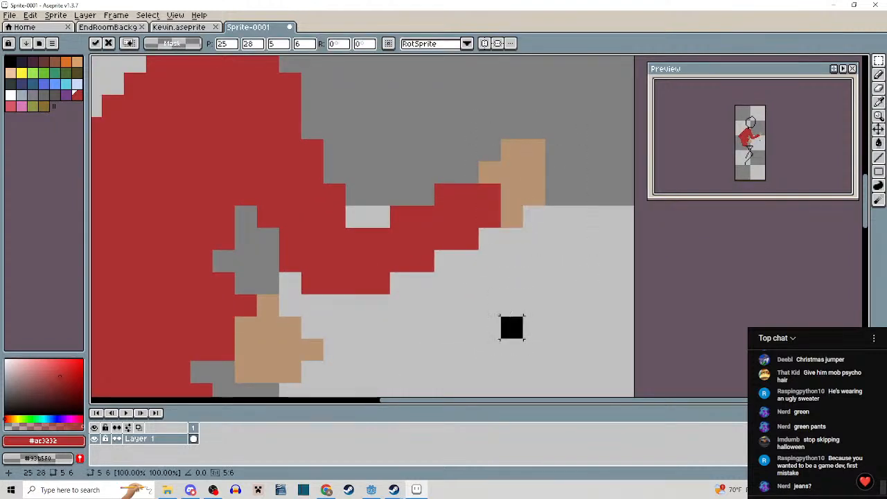
scroll(515, 317, "down", 3)
scroll(532, 271, "up", 3)
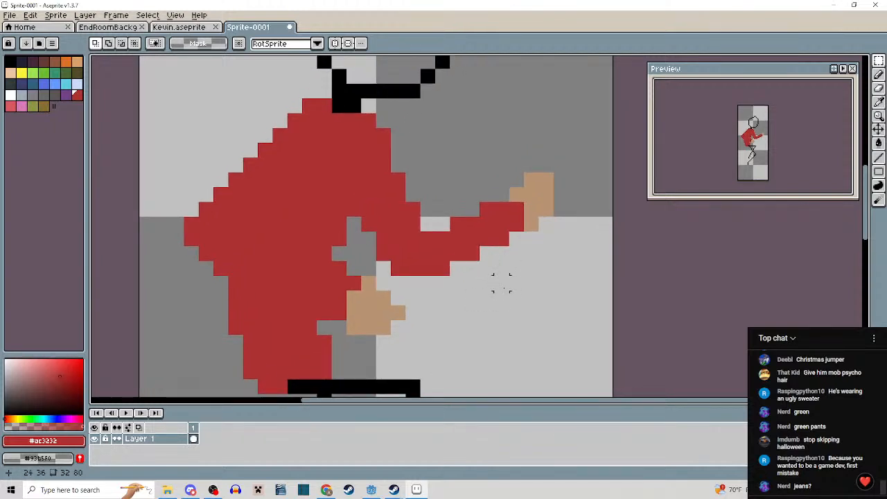
Choose the dark purple-blue #3a3851 and block in the hips and thighs over the stick lines with a 3 px pencil.
scroll(516, 283, "down", 4)
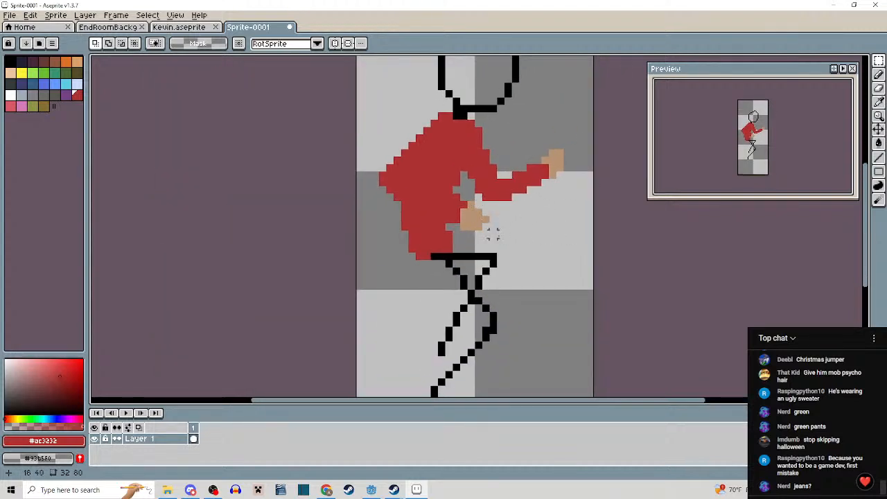
left_click_drag(524, 253, 510, 182)
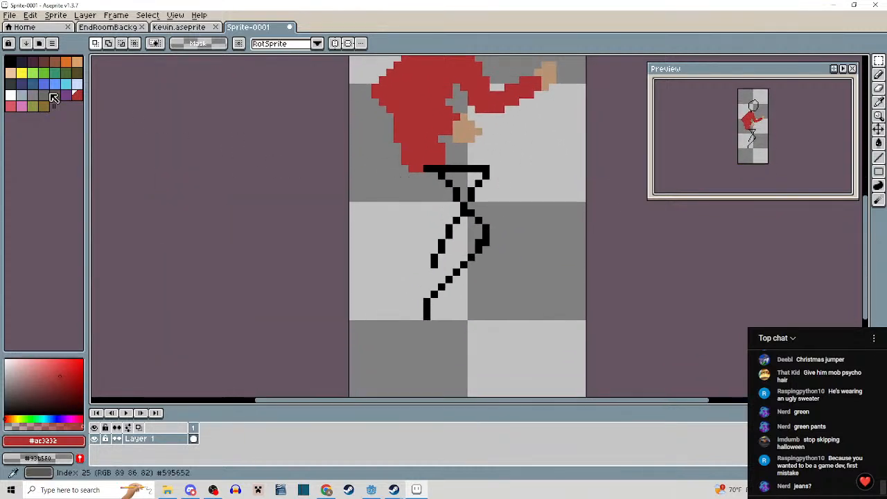
left_click(21, 63)
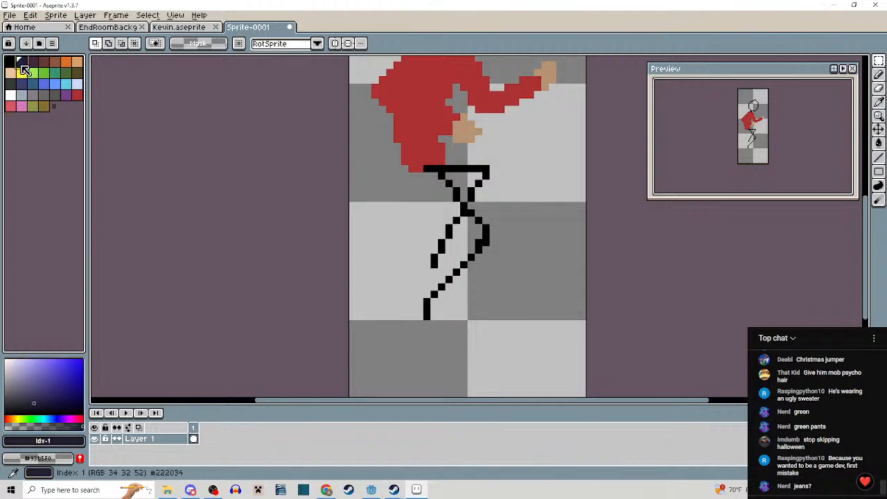
left_click(29, 396)
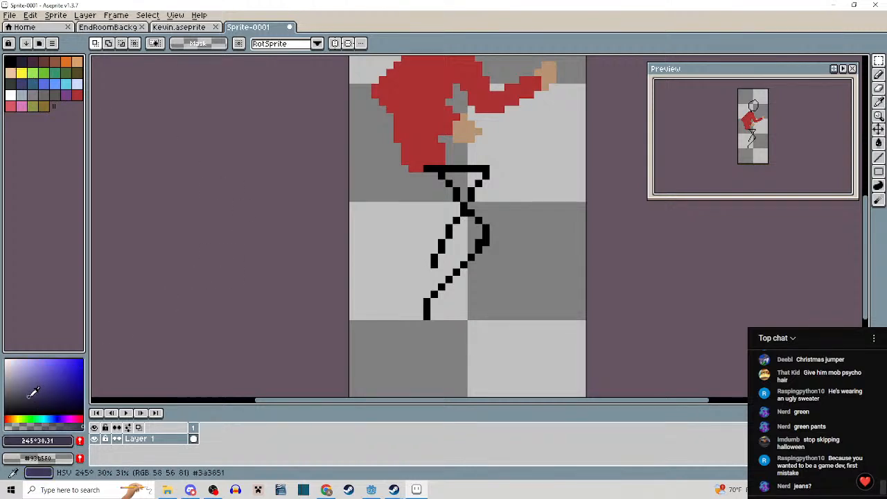
key("b")
scroll(502, 176, "up", 2)
key("minus")
key("minus")
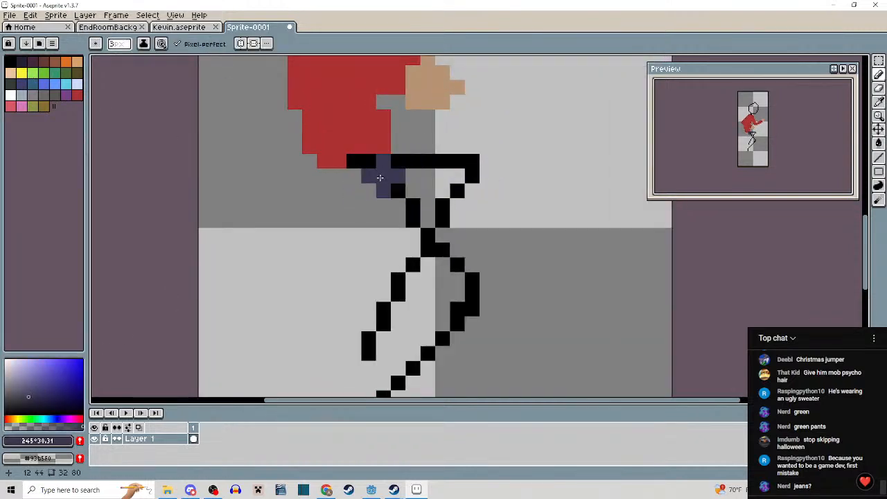
mouse_move(354, 176)
left_mouse_down()
mouse_move(487, 177)
mouse_move(368, 332)
left_mouse_up()
left_click_drag(409, 245, 388, 217)
mouse_move(377, 176)
left_mouse_down()
mouse_move(453, 287)
mouse_move(491, 180)
mouse_move(379, 282)
mouse_move(409, 282)
mouse_move(471, 338)
left_mouse_up()
Finish blocking in the lower legs in dark purple-blue and clear the pixels joining the two shins.
scroll(402, 357, "down", 3)
scroll(393, 258, "up", 2)
scroll(391, 254, "up", 1)
mouse_move(484, 369)
left_mouse_down()
mouse_move(486, 233)
mouse_move(485, 240)
mouse_move(501, 235)
mouse_move(457, 236)
mouse_move(383, 314)
mouse_move(388, 268)
left_mouse_up()
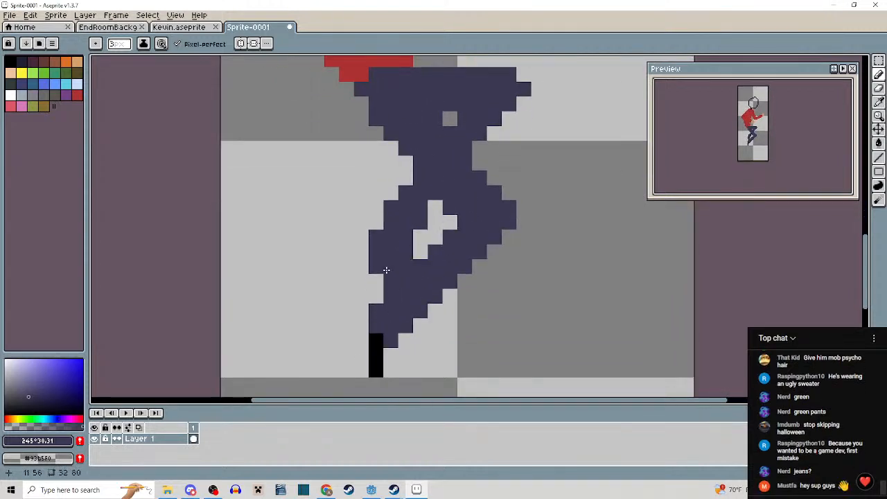
scroll(433, 286, "down", 2)
mouse_move(433, 287)
left_mouse_down()
mouse_move(445, 310)
mouse_move(438, 264)
left_mouse_up()
scroll(406, 276, "up", 4)
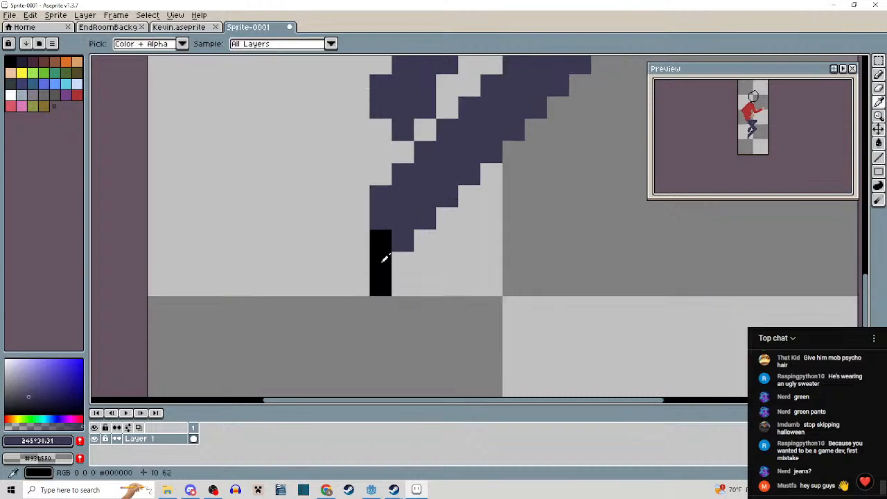
Pick the black of the stick lines and draw both shoes with the 3 px pencil at the ends of the shins.
left_click(381, 262, "alt")
mouse_move(372, 238)
left_mouse_down()
mouse_move(400, 305)
mouse_move(411, 305)
mouse_move(436, 374)
left_mouse_up()
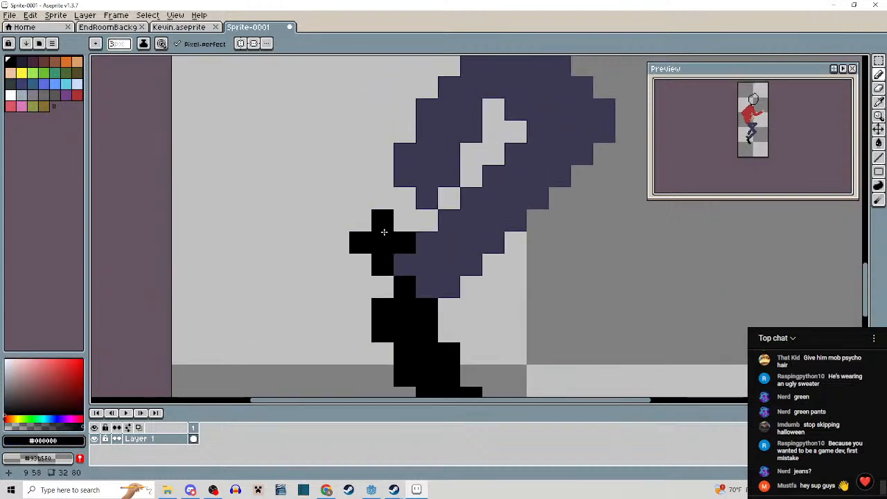
left_click_drag(382, 177, 396, 218)
scroll(396, 218, "down", 4)
scroll(455, 323, "up", 2)
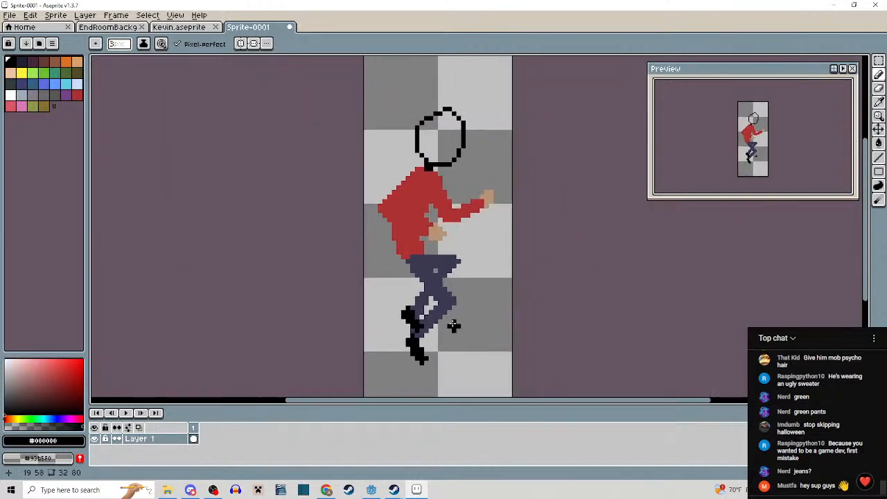
Pick the trouser colour #3a3851, raise the waist by 1 px and round off the front of the hips.
left_click(441, 247, "alt")
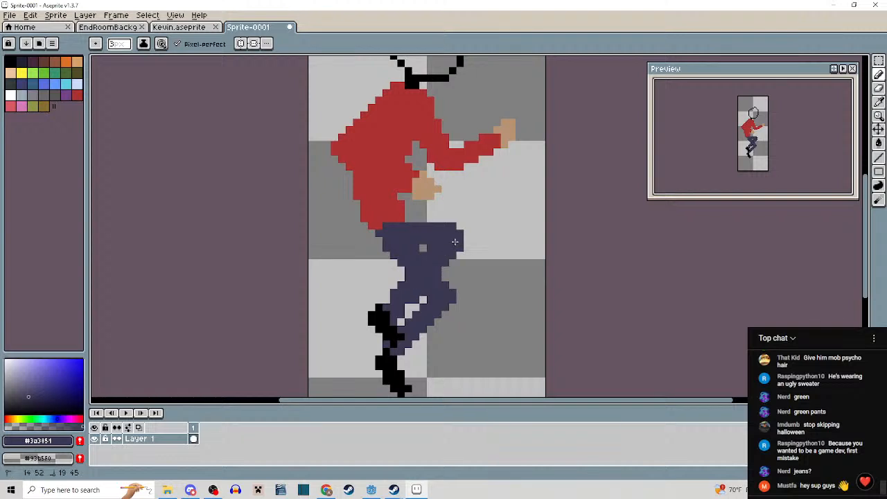
scroll(479, 262, "down", 1)
scroll(474, 228, "up", 2)
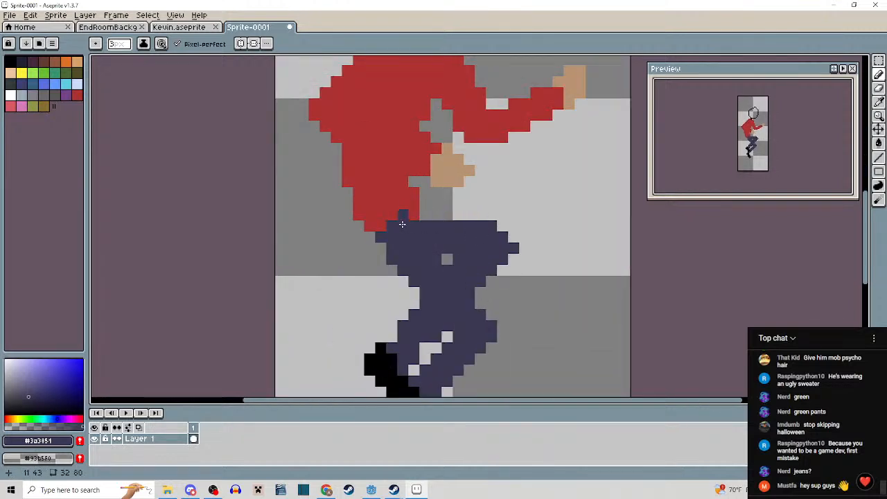
left_click_drag(402, 224, 459, 223)
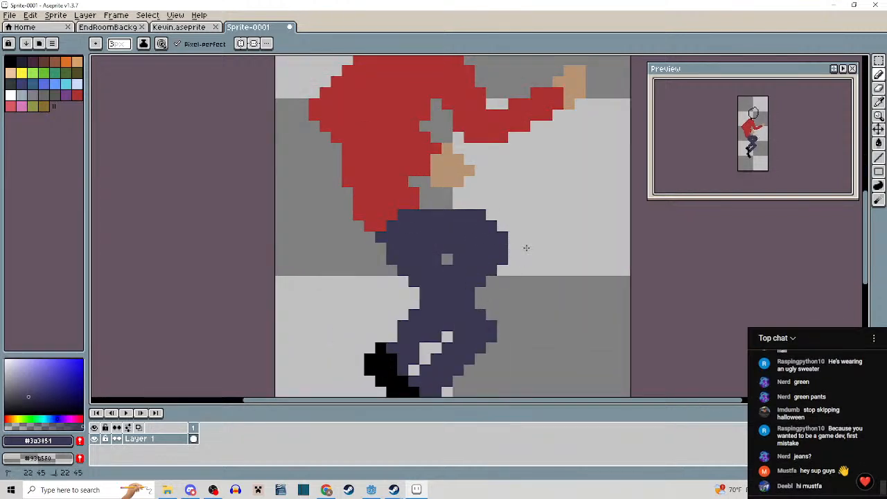
scroll(534, 291, "down", 4)
scroll(492, 285, "up", 2)
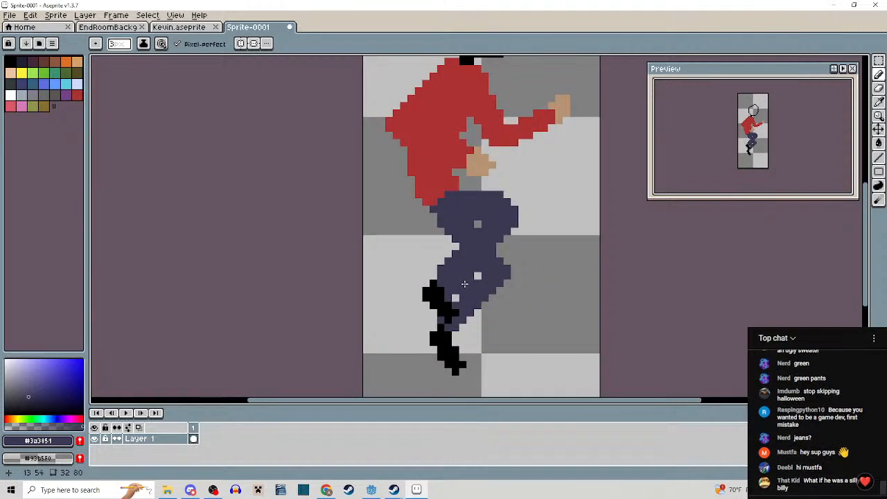
scroll(438, 261, "down", 1)
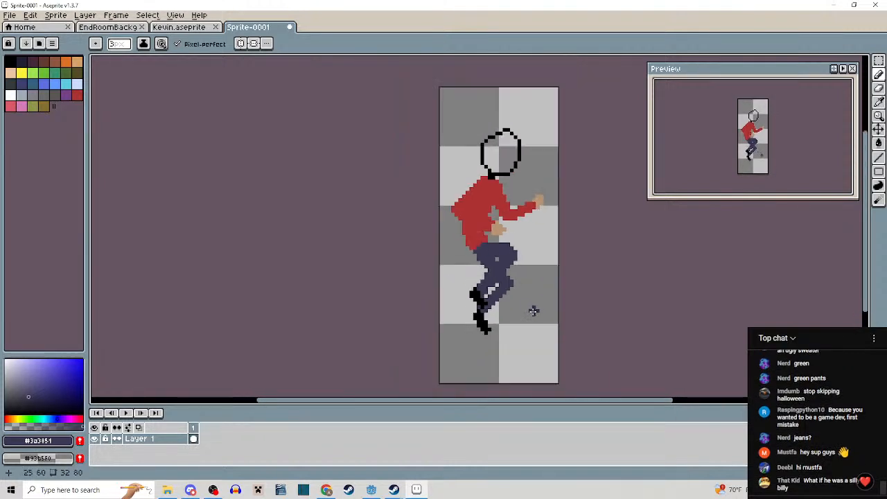
left_click_drag(497, 252, 438, 319)
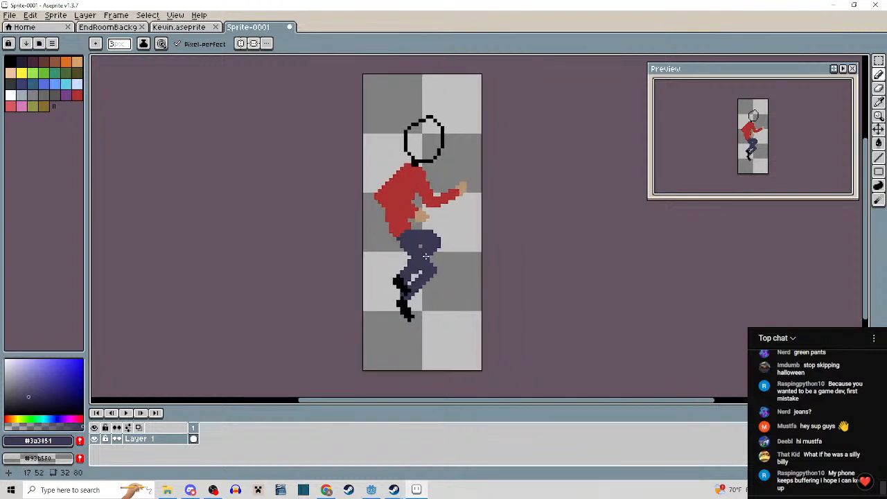
Check the Kevin sprite, then widen the new sprite's canvas to 63 px by adding 31 px on its left border.
left_click(197, 29)
scroll(370, 146, "down", 2)
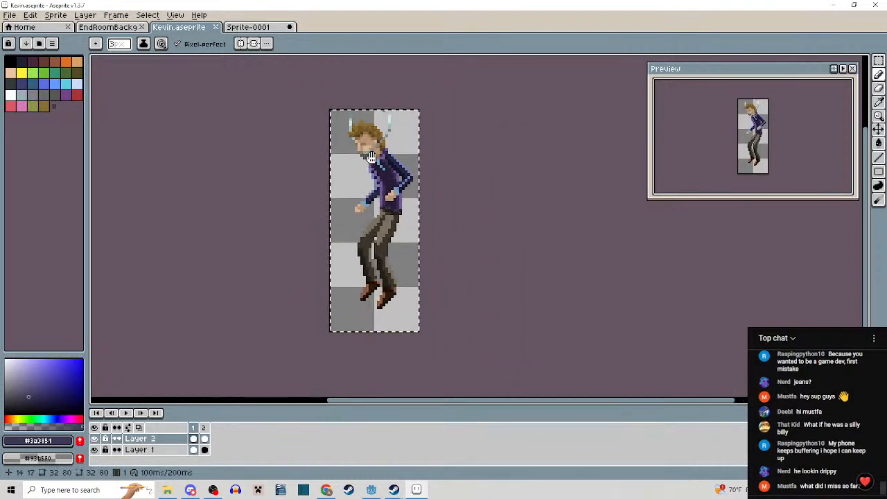
left_click_drag(370, 147, 394, 155)
left_click(254, 29)
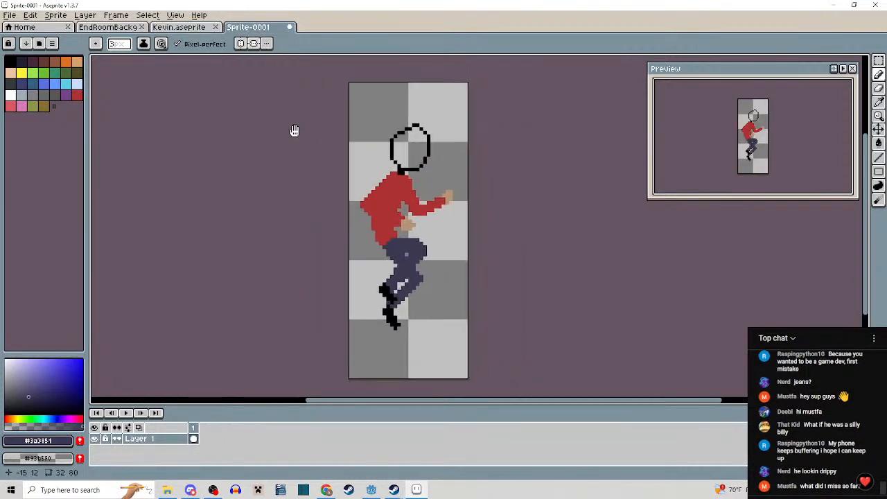
key("ctrl+alt+c")
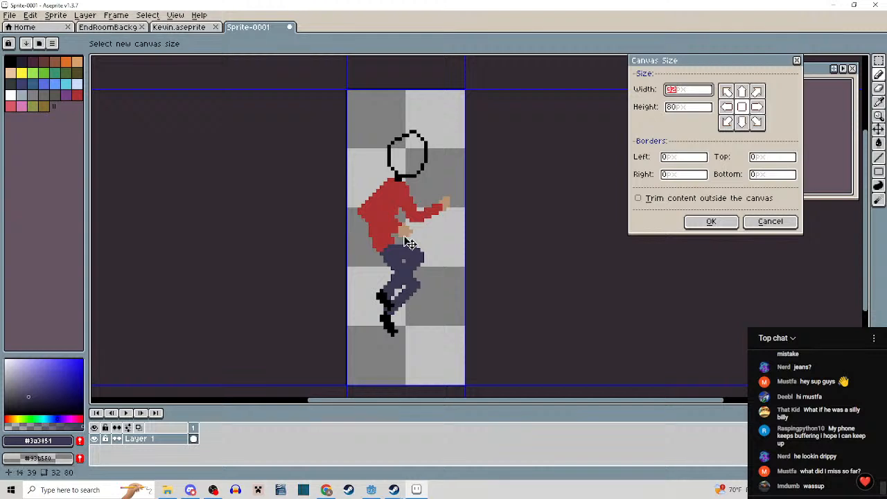
scroll(409, 243, "down", 1)
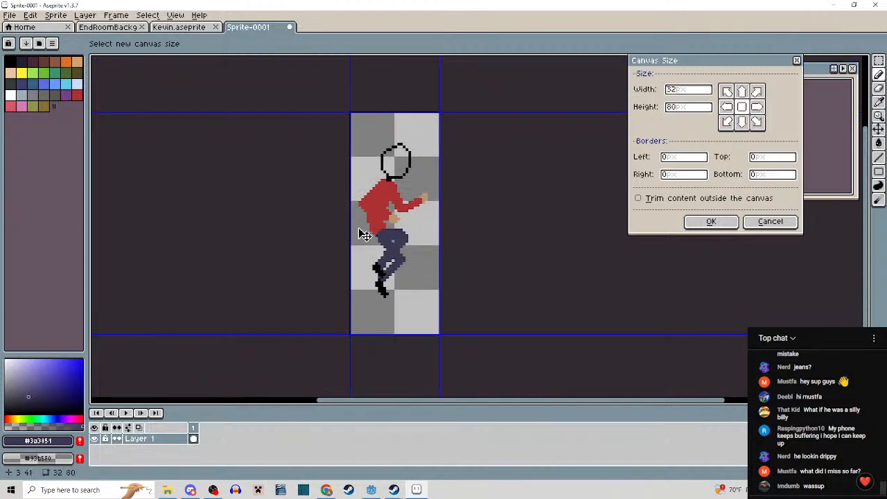
left_click_drag(352, 228, 263, 223)
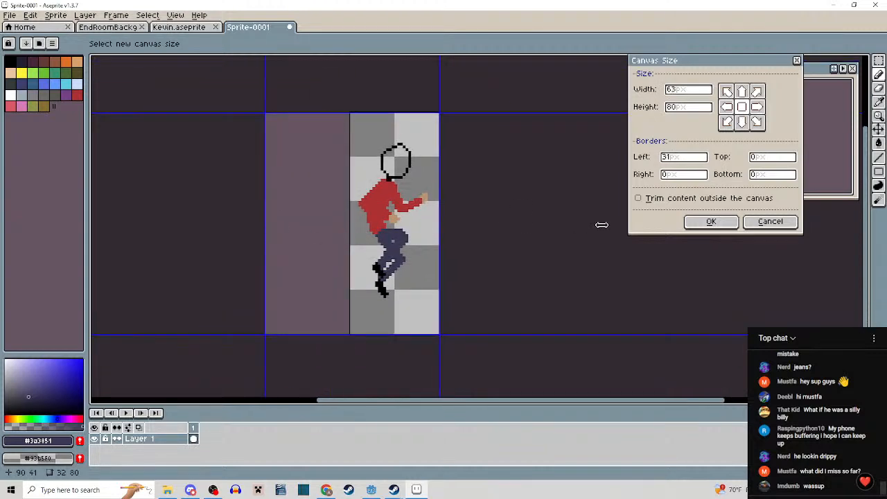
left_click(712, 221)
left_click_drag(365, 219, 412, 208)
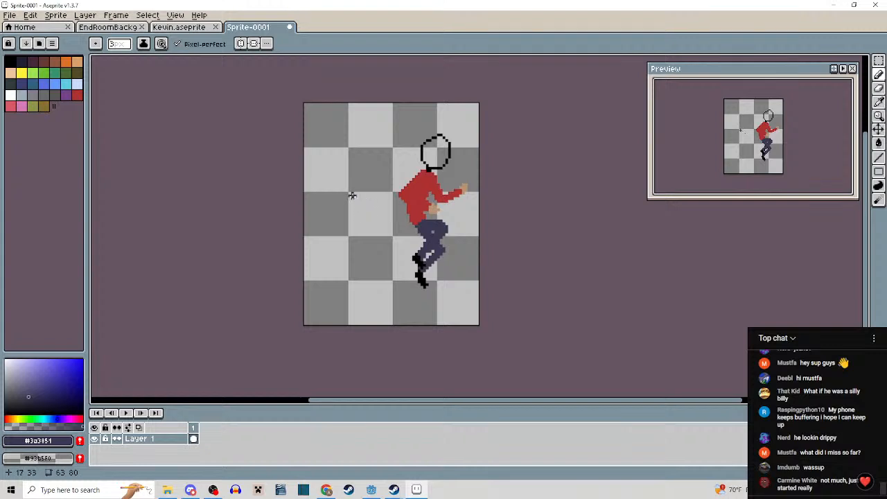
left_click(182, 27)
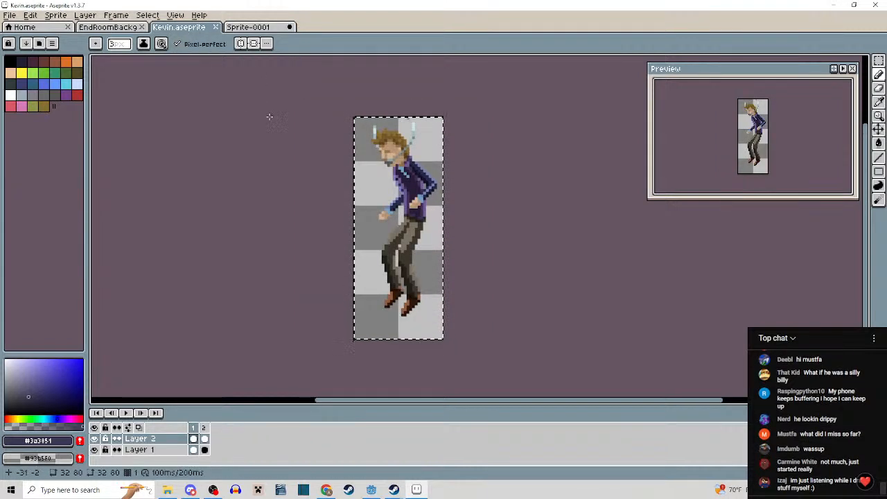
key("ctrl+c")
left_click(247, 27)
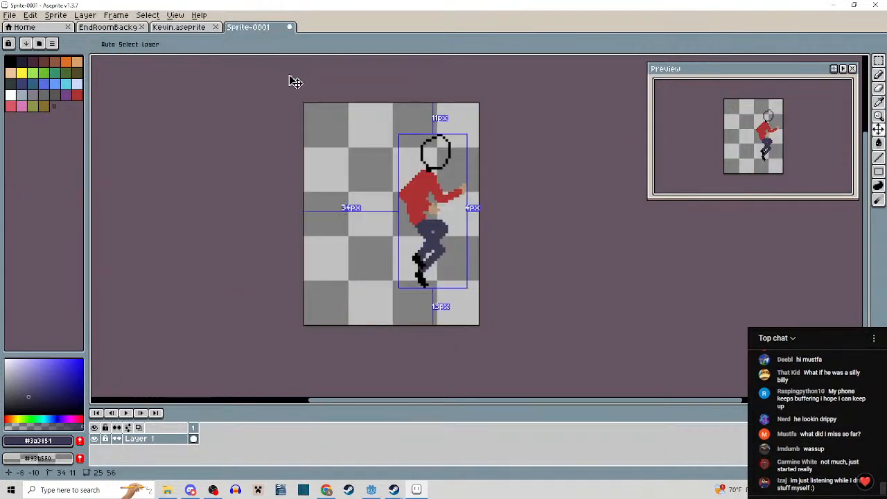
key("ctrl+v")
key("ctrl+z")
Copy the whole Layer 1 cel of Kevin's frame 1 and paste it into the empty left half of Sprite-0001.
left_click(184, 28)
left_click(247, 329)
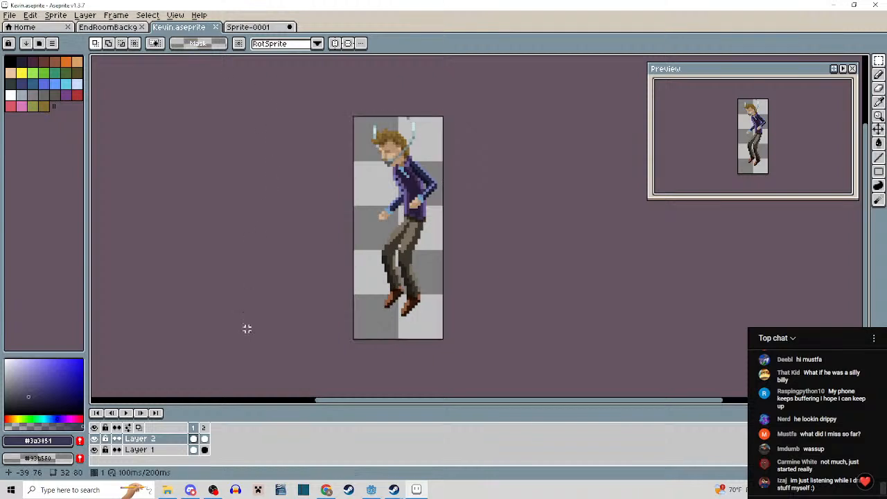
left_click(195, 450)
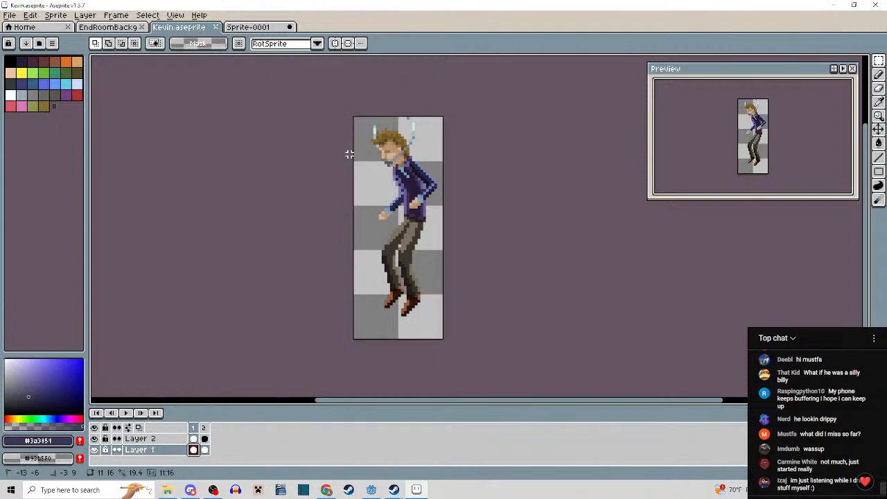
key("ctrl+a")
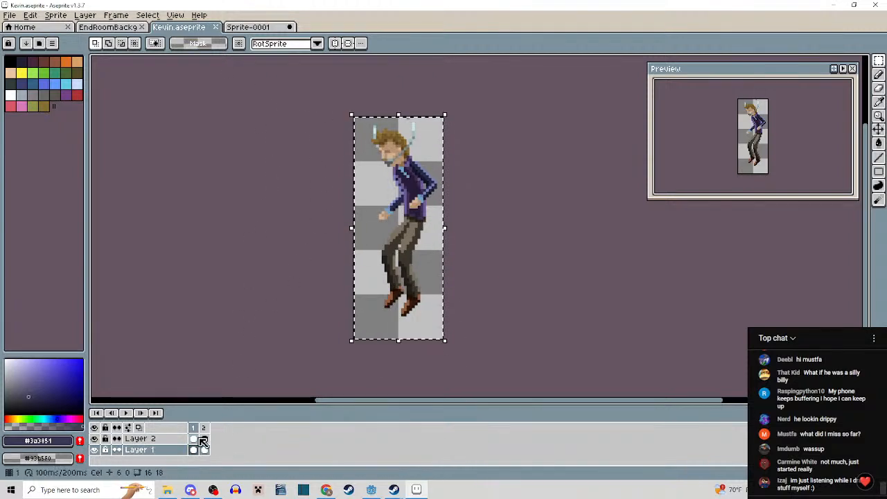
left_click(246, 27)
key("ctrl+v")
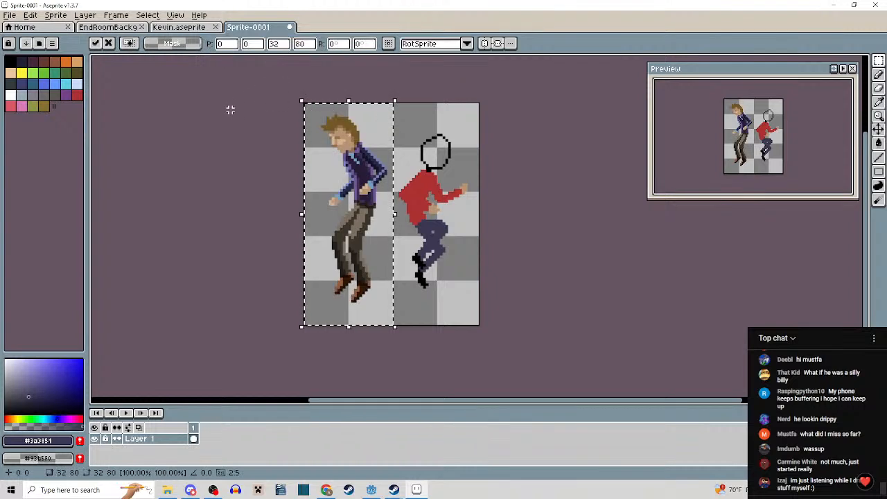
left_click(230, 109)
Copy the whole Layer 2 cel of Kevin's frame 1 and paste it over the Kevin figure in Sprite-0001.
left_click(196, 27)
left_click(327, 148)
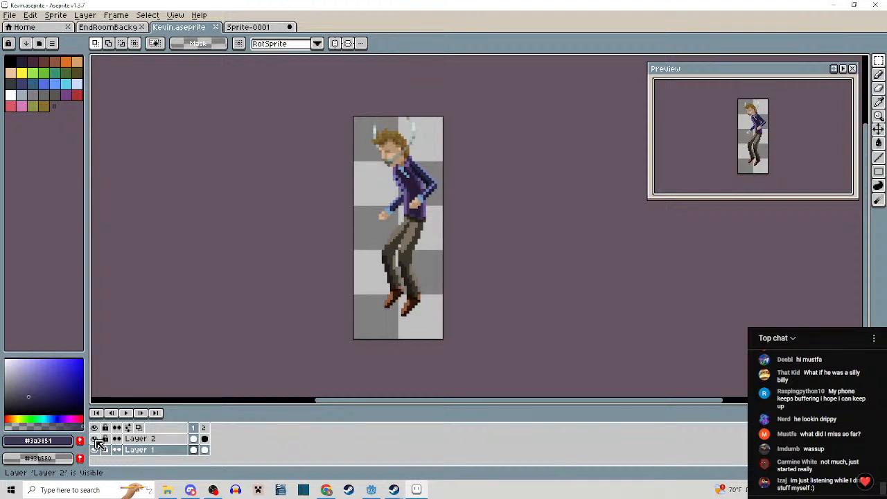
left_click(194, 441)
key("ctrl+a")
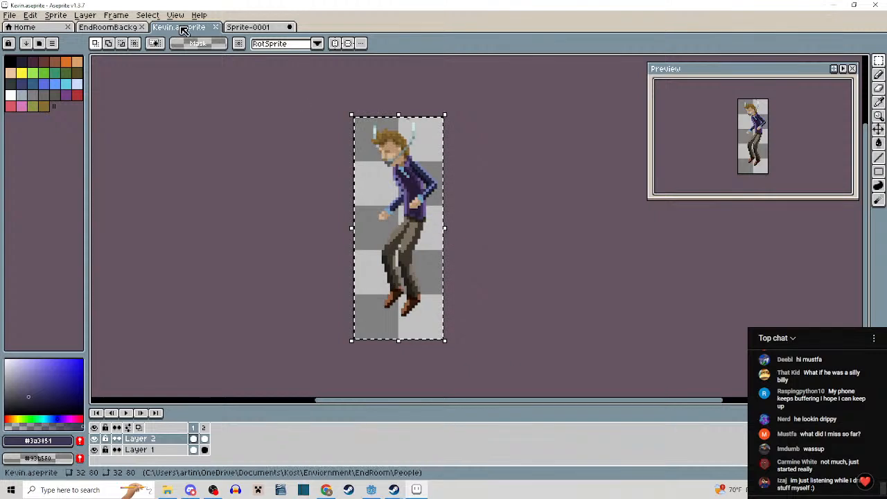
left_click(242, 27)
key("ctrl+v")
left_click(493, 357)
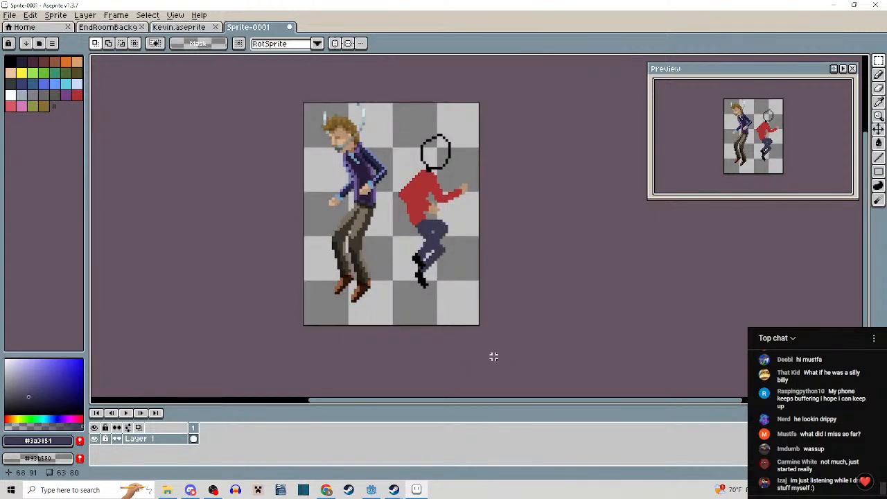
Compare the new character's hips, legs and overall proportions with the pasted Kevin figure.
scroll(420, 218, "up", 1)
left_click_drag(430, 242, 431, 224)
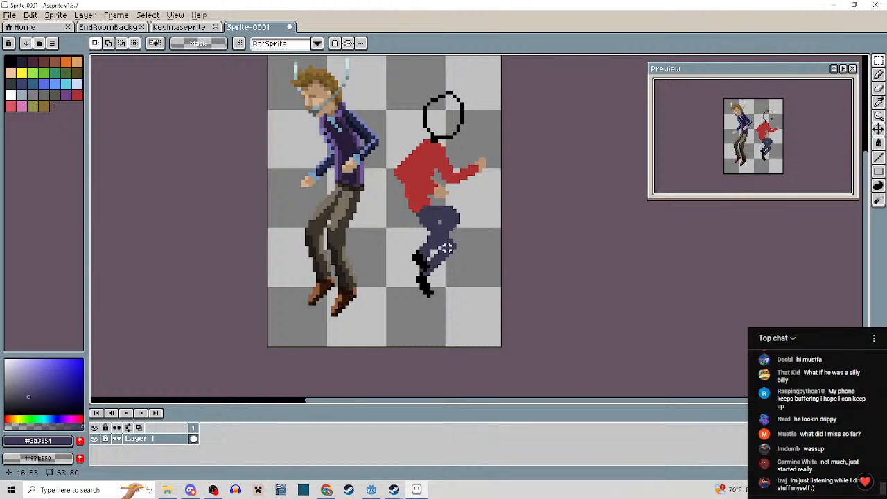
mouse_move(460, 216)
left_mouse_down()
mouse_move(460, 242)
mouse_move(467, 228)
left_mouse_up()
scroll(463, 225, "up", 5)
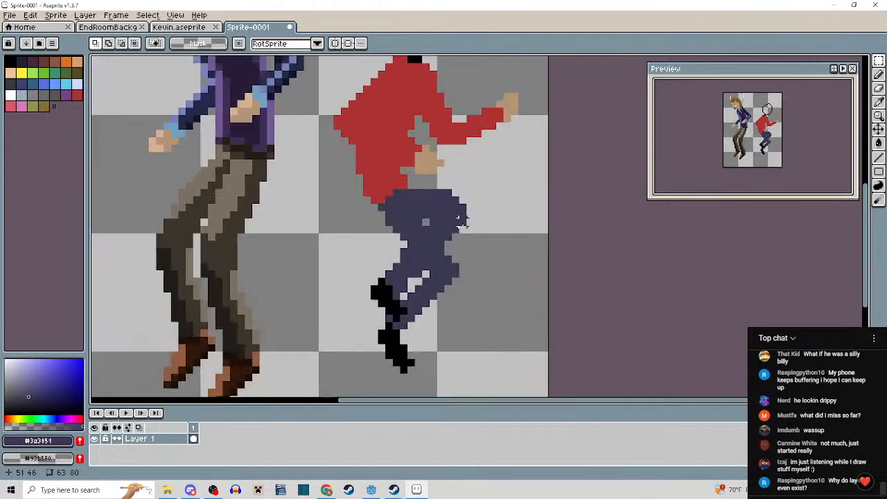
key("b")
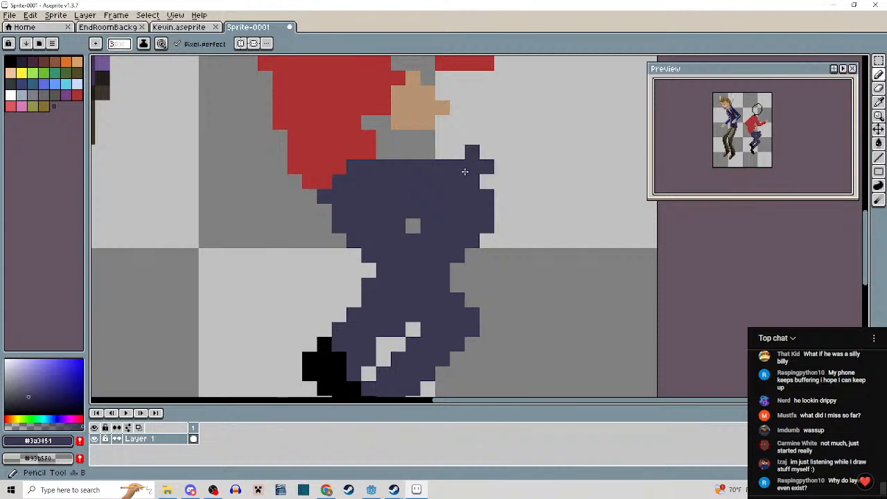
scroll(471, 183, "down", 3)
scroll(478, 258, "down", 1)
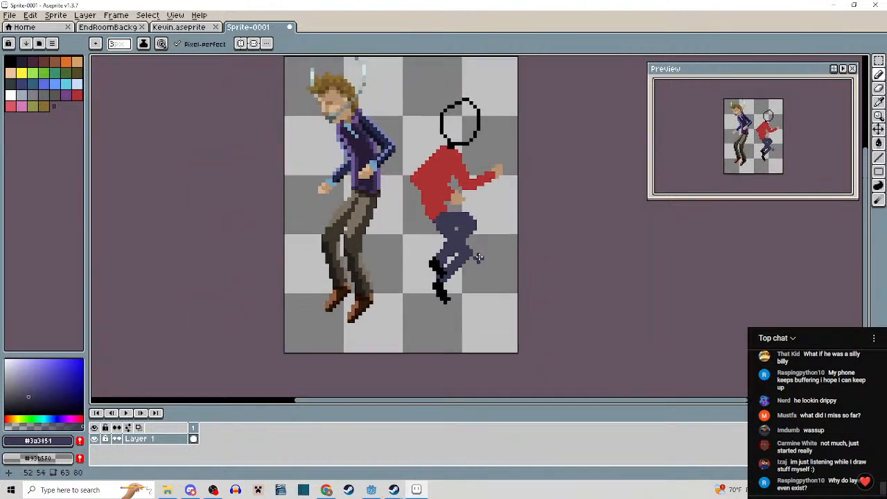
scroll(435, 257, "up", 2)
scroll(459, 257, "up", 1)
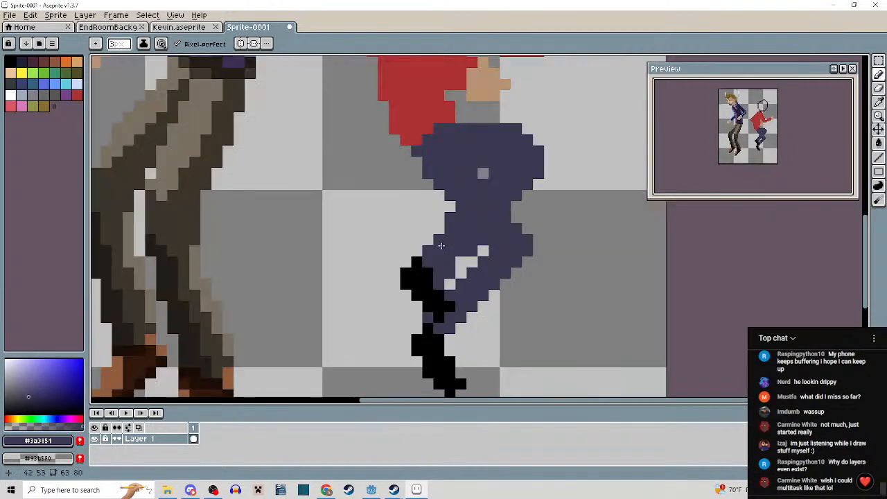
Select the raised foot with its shin and move them 2 px up and 2 px to the right.
key("m")
left_click_drag(379, 223, 451, 308)
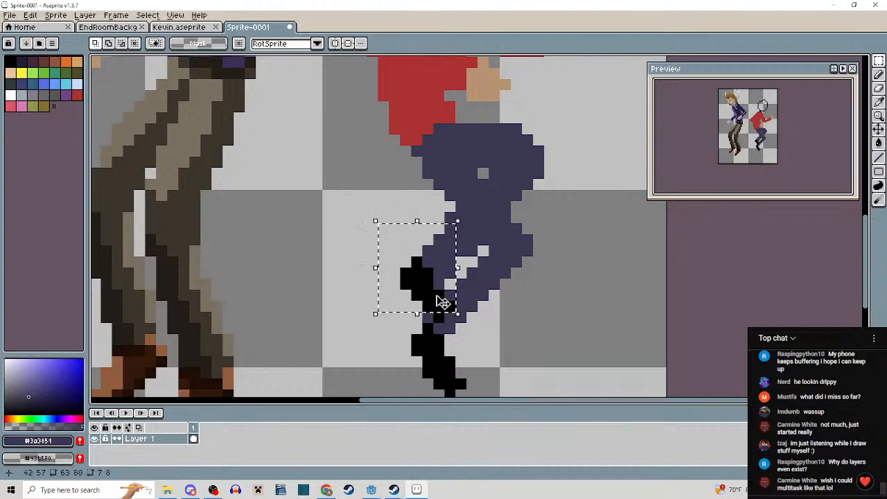
left_click(494, 328)
left_click_drag(383, 239, 450, 321)
left_click_drag(438, 295, 457, 271)
left_click(483, 358)
Fill in the other leg's shin above the lower shoe with the dark purple-blue pencil.
scroll(460, 319, "up", 2)
key("i")
key("b")
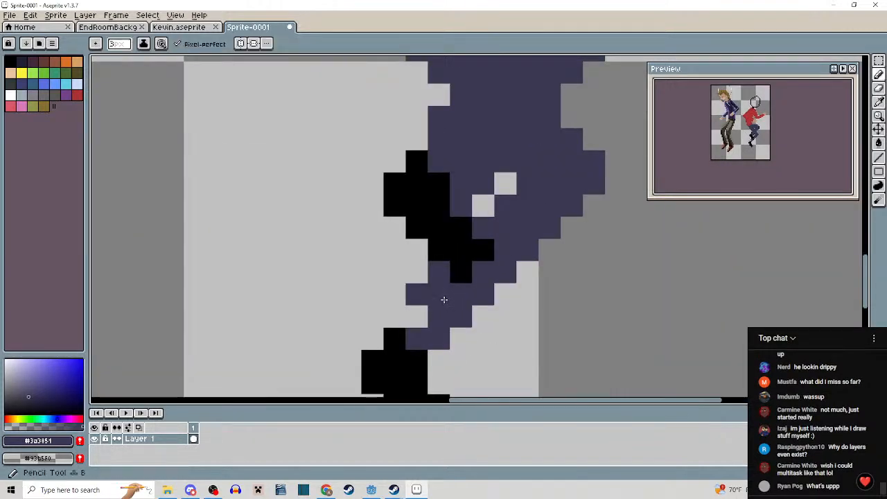
left_click_drag(438, 312, 417, 317)
scroll(416, 317, "down", 4)
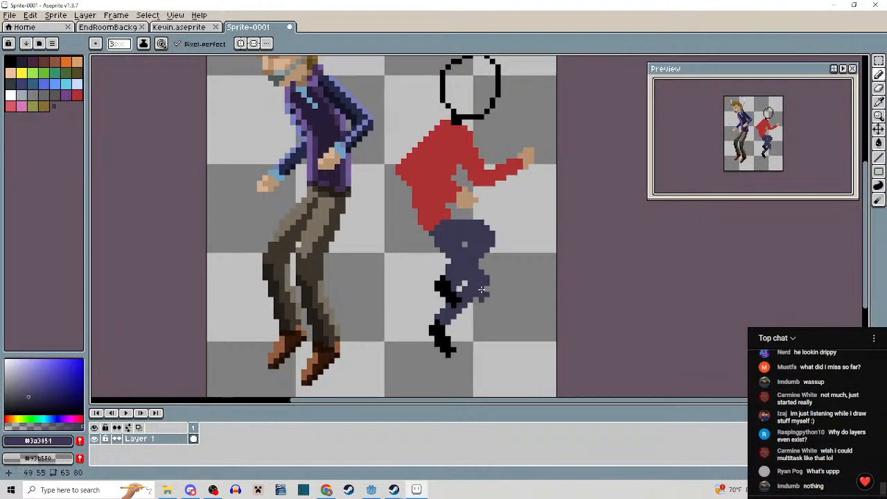
Extend the back of the hips outward beneath the red top in dark purple-blue.
scroll(434, 253, "up", 2)
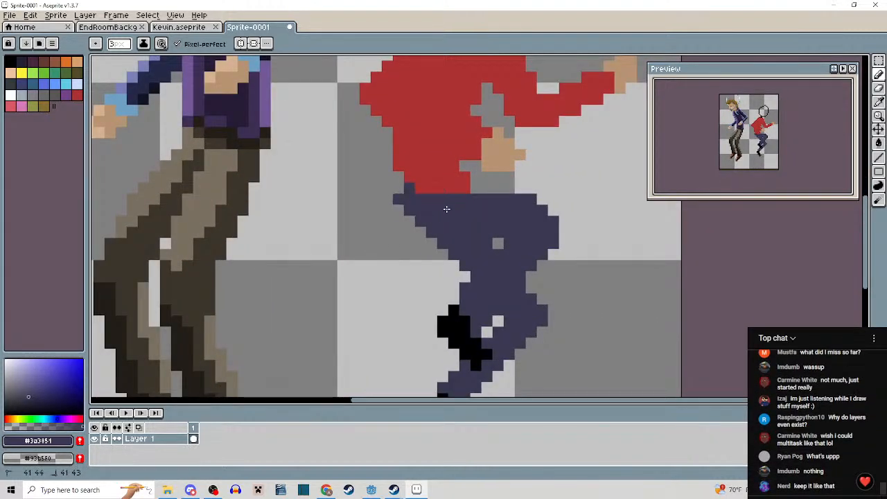
scroll(434, 207, "down", 3)
scroll(426, 253, "up", 3)
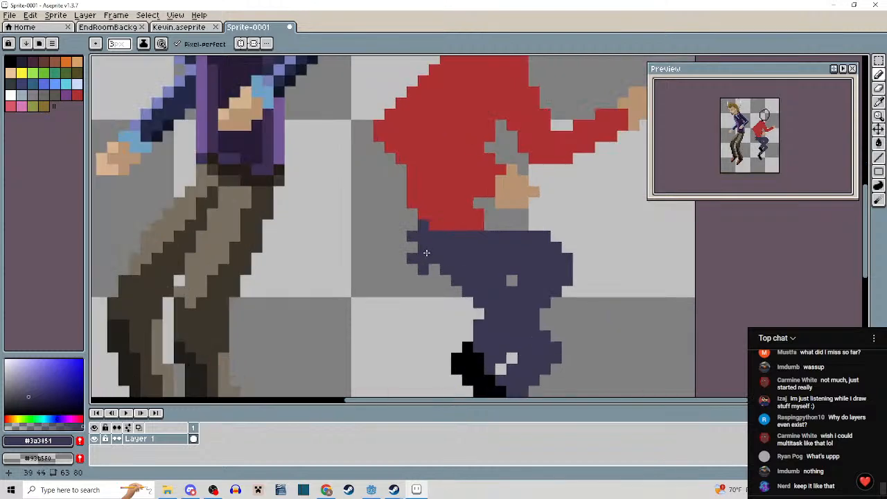
scroll(420, 246, "down", 3)
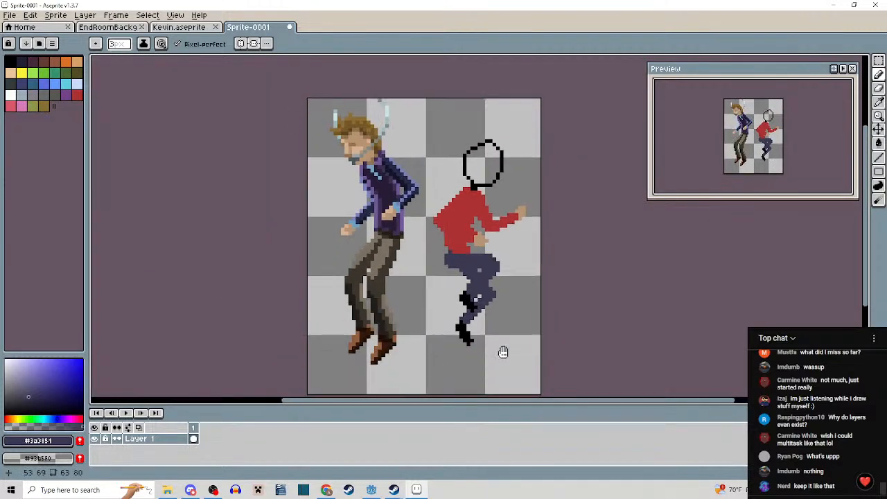
Pick the top's red #ac3232 and extend its lower back hem over the upper edge of the trousers.
scroll(435, 209, "up", 3)
left_click(435, 209, "alt")
left_click(435, 208)
scroll(435, 209, "down", 3)
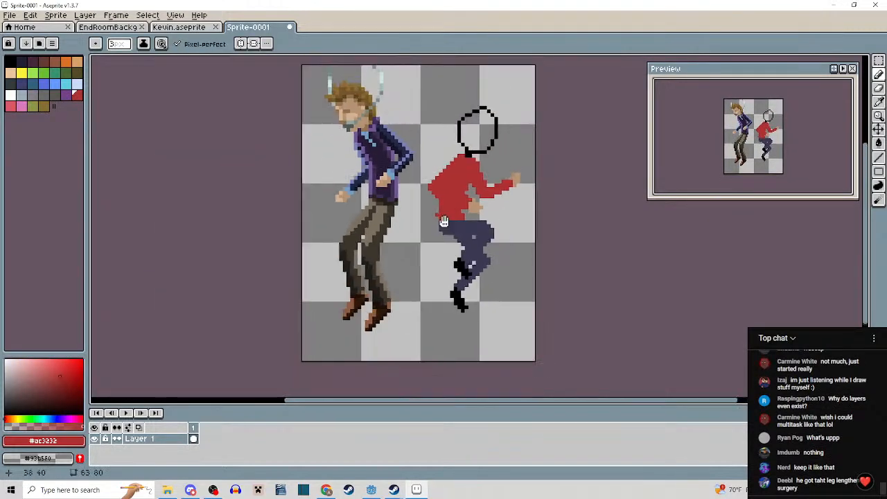
Extend the trousers' upper back corner in #3a3851 and widen the lower back of the red #ac3232 top to match.
scroll(445, 263, "up", 4)
scroll(480, 246, "down", 2)
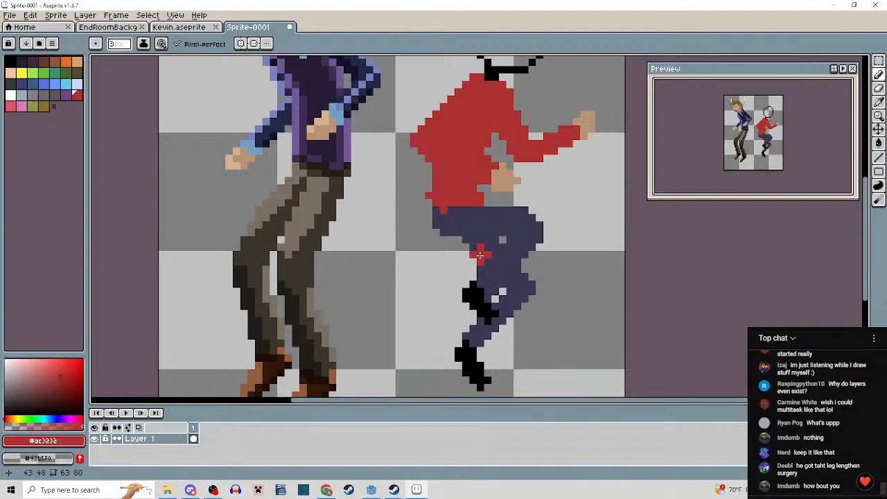
scroll(430, 199, "up", 1)
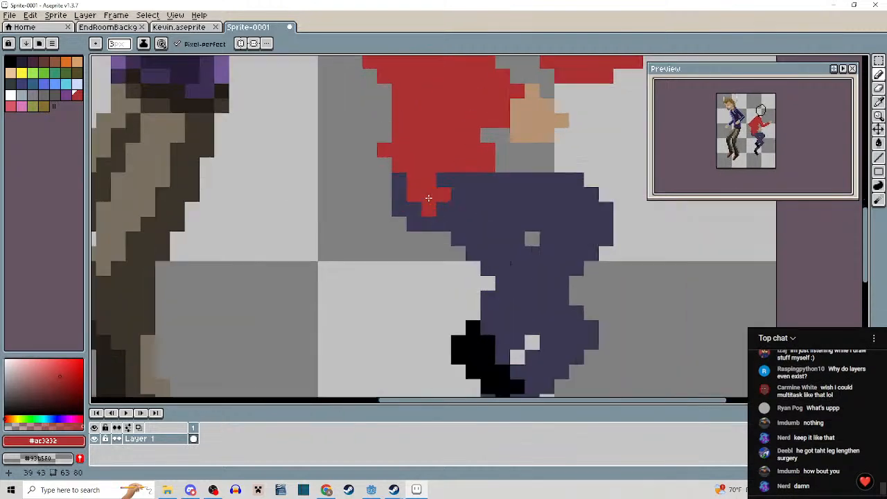
left_click_drag(442, 198, 468, 215)
left_click(471, 206, "alt")
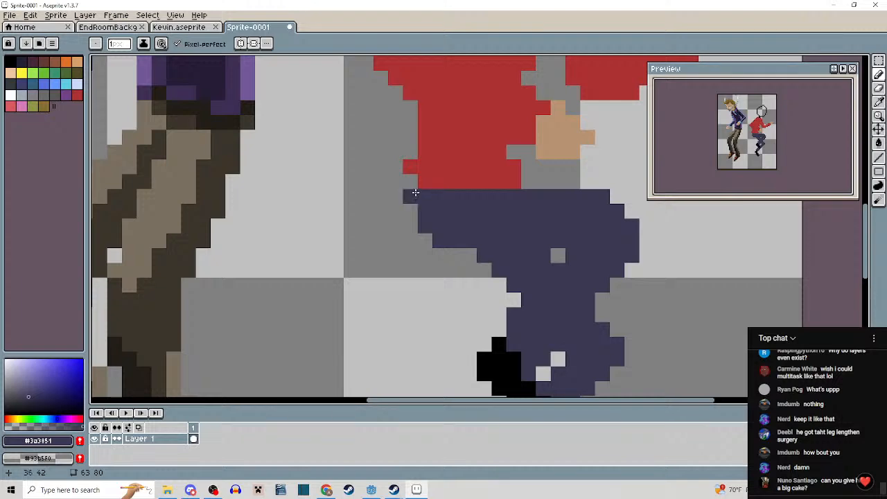
left_click(425, 197, "alt")
mouse_move(438, 196)
left_mouse_down()
mouse_move(438, 218)
mouse_move(412, 159)
mouse_move(422, 230)
left_mouse_up()
scroll(455, 267, "down", 5)
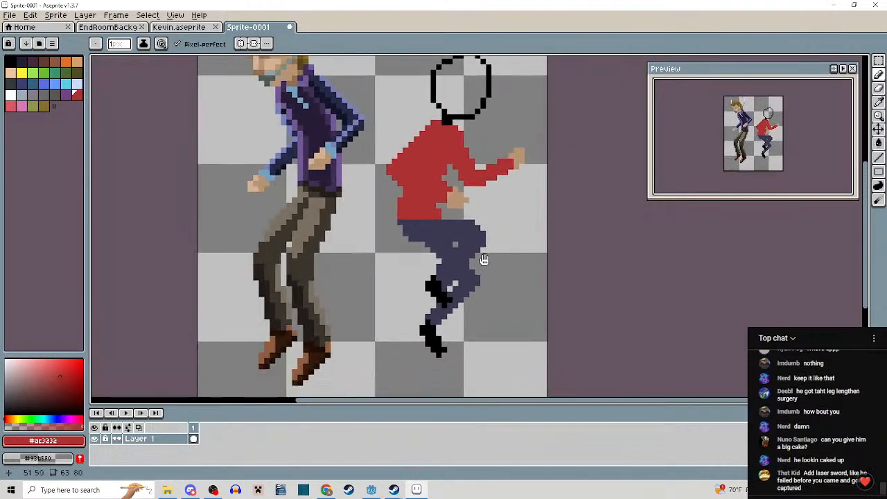
Pick the trousers' colour #3a3851 and fill the small gaps between the raised shoe and the shin.
scroll(468, 199, "up", 4)
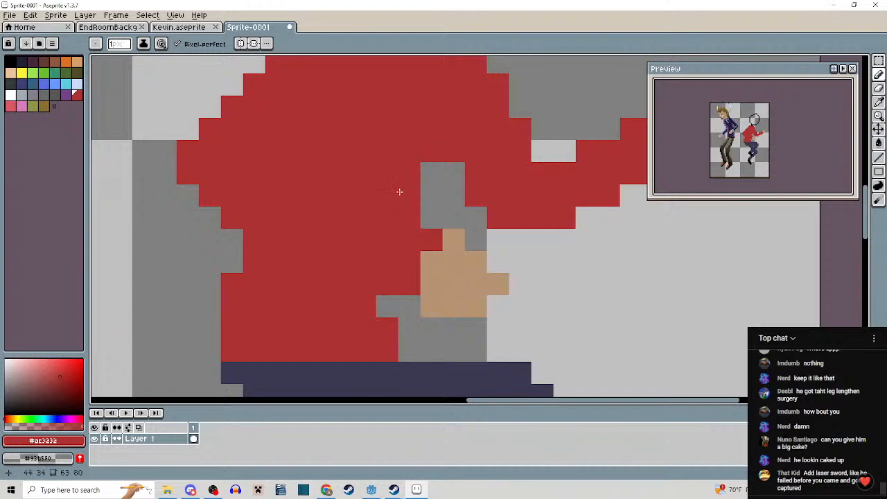
scroll(400, 194, "down", 4)
left_click_drag(526, 267, 501, 230)
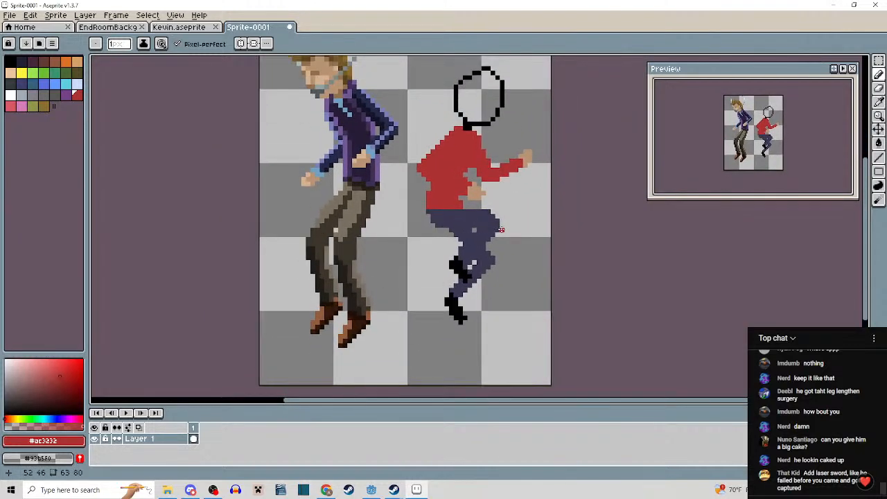
scroll(497, 244, "up", 2)
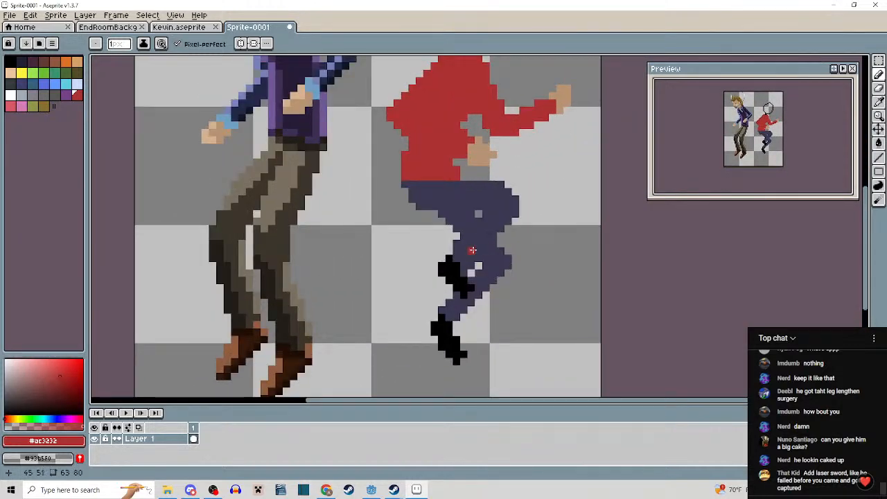
scroll(472, 250, "down", 3)
scroll(526, 280, "up", 2)
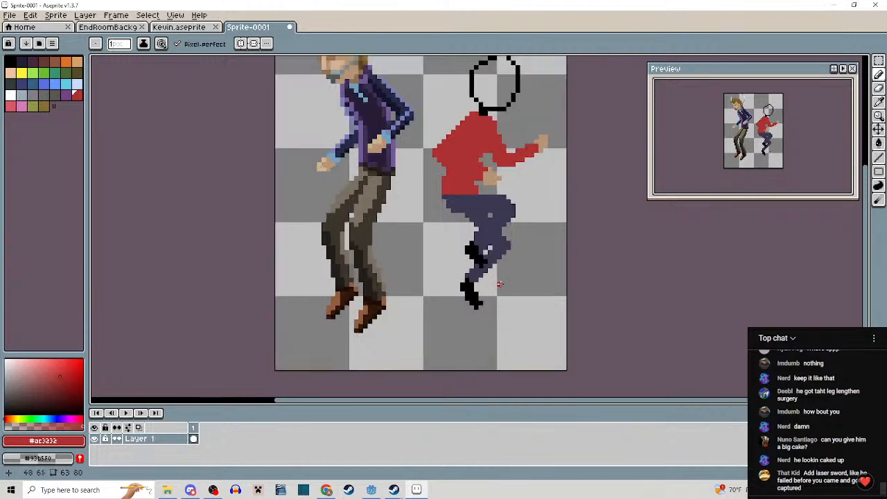
scroll(499, 283, "up", 2)
left_click(476, 222, "alt")
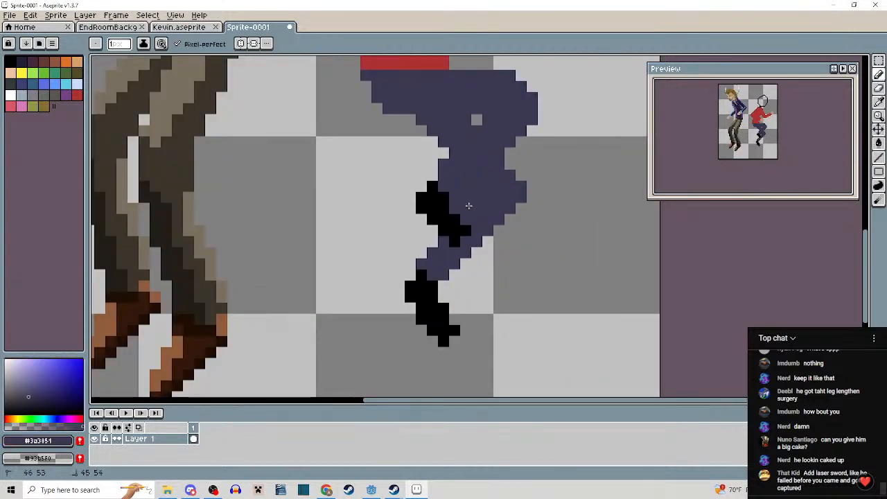
scroll(468, 206, "down", 3)
scroll(506, 278, "down", 2)
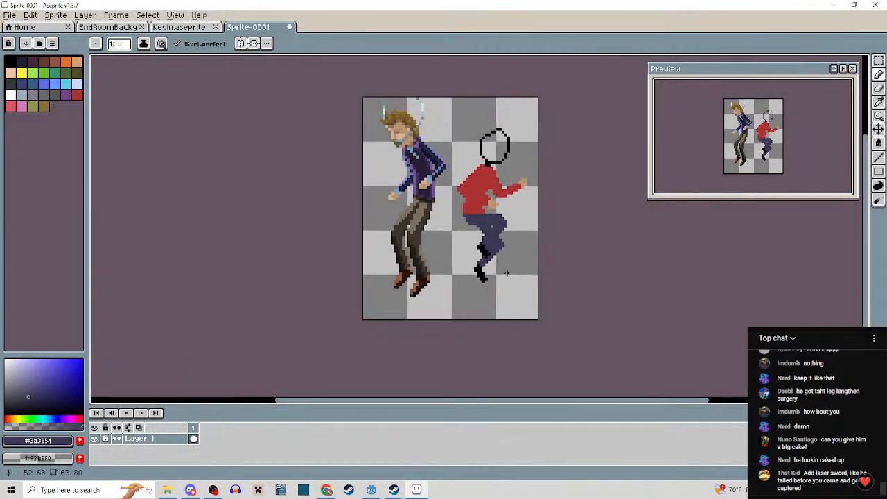
Examine the new figure's torso, hips and legs against the Kevin sprite.
scroll(507, 273, "up", 3)
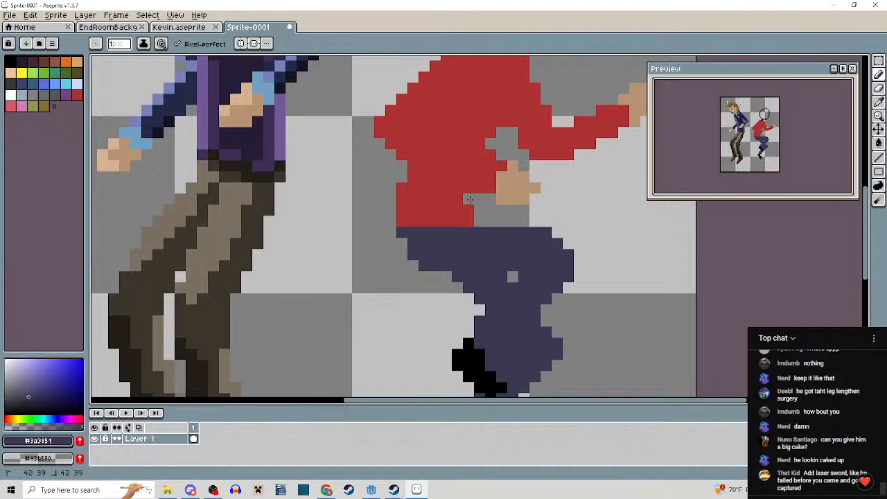
scroll(469, 200, "down", 3)
scroll(491, 286, "up", 1)
scroll(492, 287, "down", 1)
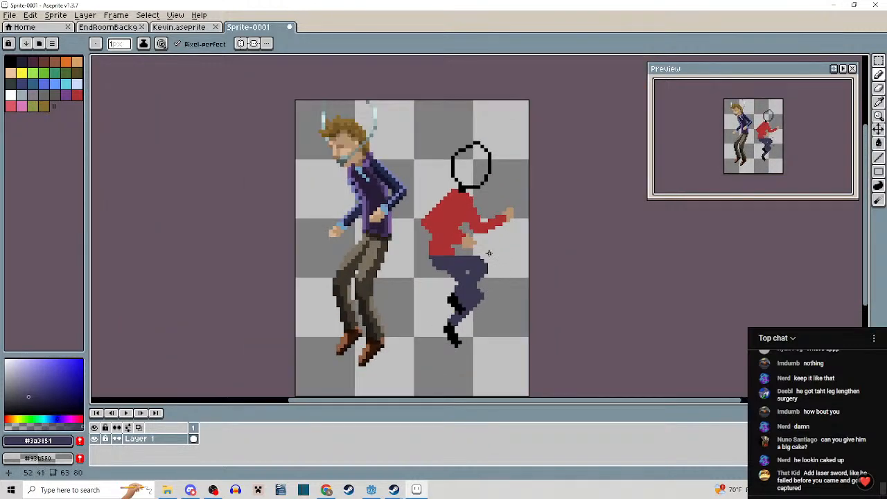
scroll(465, 225, "up", 2)
scroll(478, 232, "down", 3)
scroll(496, 240, "up", 1)
scroll(496, 239, "down", 1)
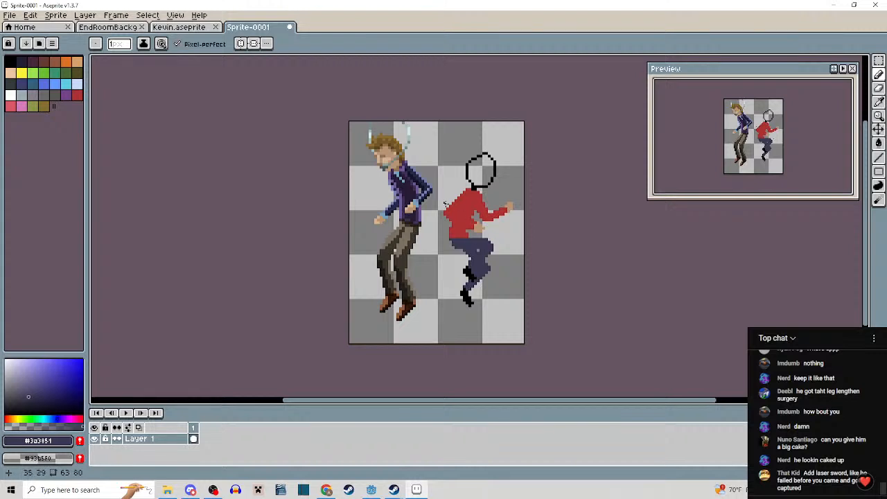
Pick the skin tone #d5b190 from Kevin's face, fill the head outline and recolour the outline's front edge with it.
scroll(467, 200, "up", 2)
left_click_drag(483, 197, 419, 292)
scroll(437, 183, "up", 1)
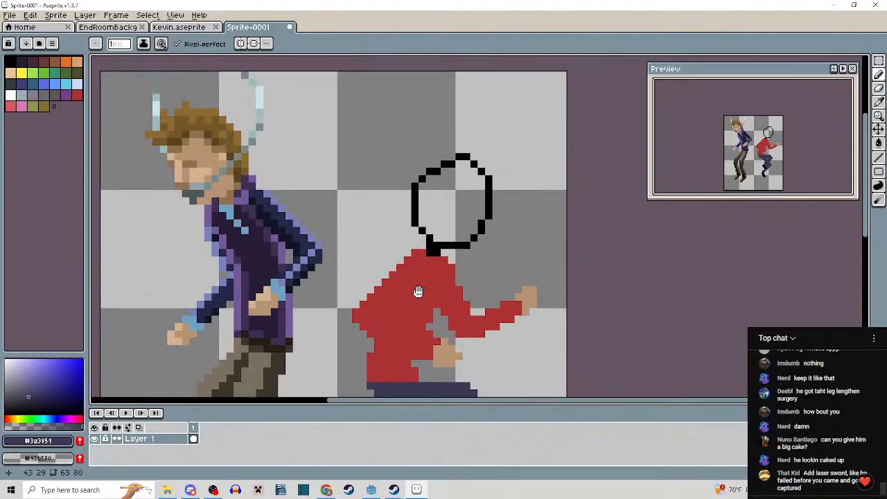
left_click(198, 171, "alt")
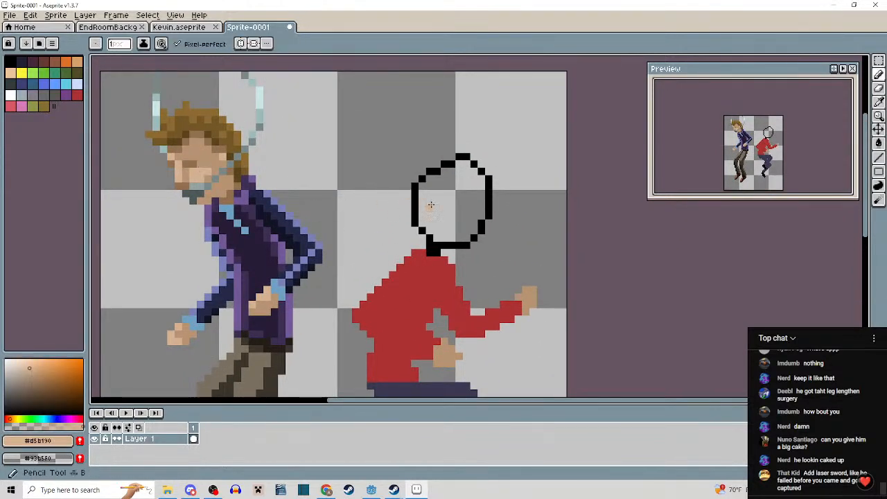
key("g")
left_click(445, 207)
mouse_move(447, 208)
left_mouse_down()
mouse_move(432, 176)
mouse_move(439, 261)
mouse_move(459, 262)
mouse_move(477, 233)
mouse_move(478, 197)
mouse_move(450, 219)
mouse_move(451, 195)
left_mouse_up()
key("b")
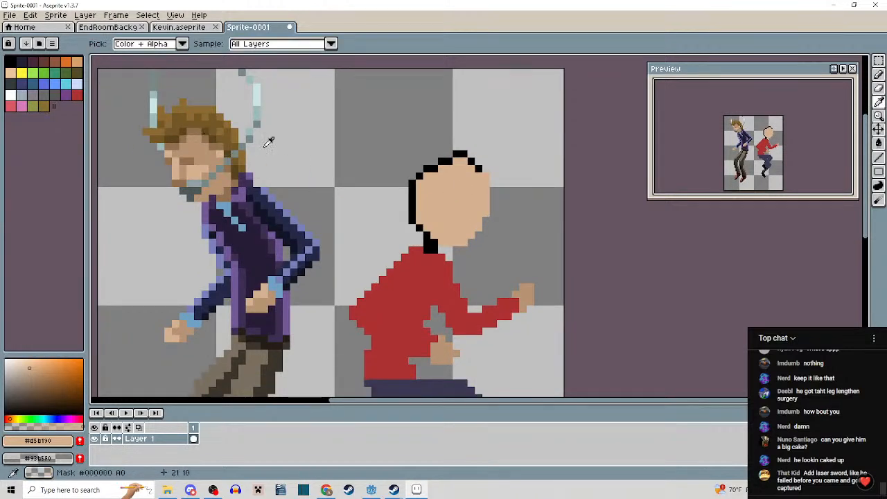
Draw black hair across the back and top of the head with the pencil.
left_click(12, 63)
scroll(390, 187, "up", 2)
left_click_drag(421, 197, 359, 228)
mouse_move(389, 199)
left_mouse_down()
mouse_move(522, 153)
mouse_move(519, 135)
mouse_move(514, 151)
mouse_move(535, 174)
left_mouse_up()
scroll(530, 173, "down", 3)
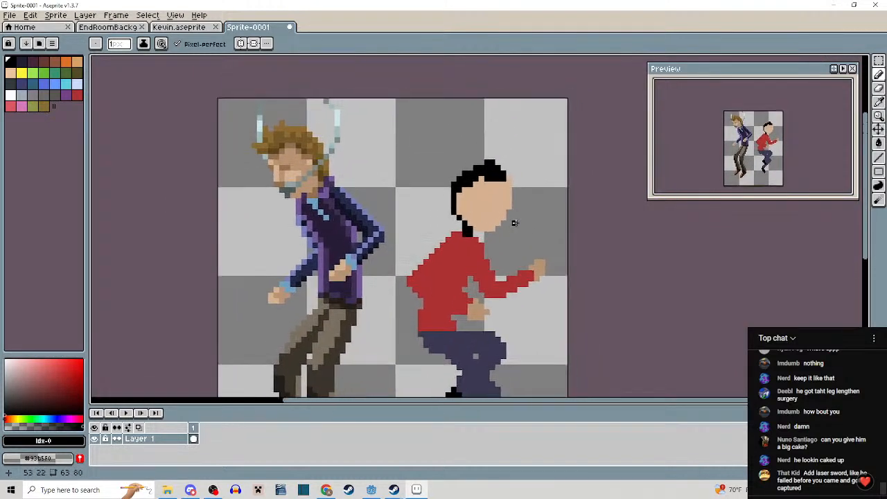
scroll(510, 217, "up", 2)
left_click_drag(475, 195, 471, 222)
Select the back of the head and the hair at the crown in turn and nudge each to reshape the skull.
key("m")
left_click_drag(361, 134, 428, 236)
left_click_drag(411, 199, 419, 213)
left_click(438, 133)
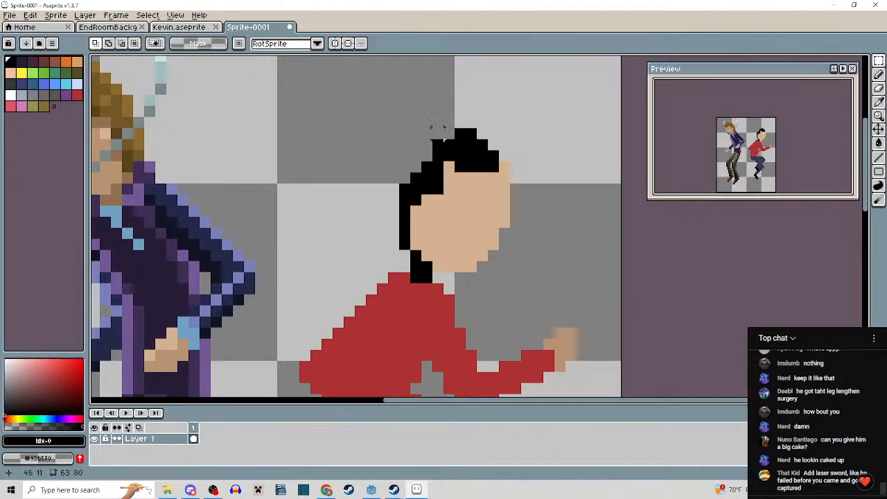
left_click_drag(415, 111, 472, 167)
mouse_move(462, 163)
left_mouse_down()
mouse_move(473, 173)
mouse_move(465, 163)
left_mouse_up()
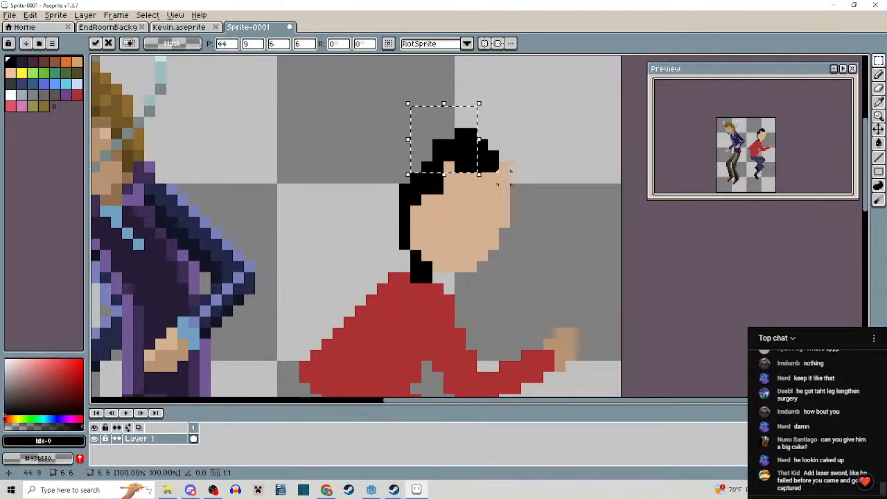
left_click(511, 184)
scroll(511, 184, "down", 3)
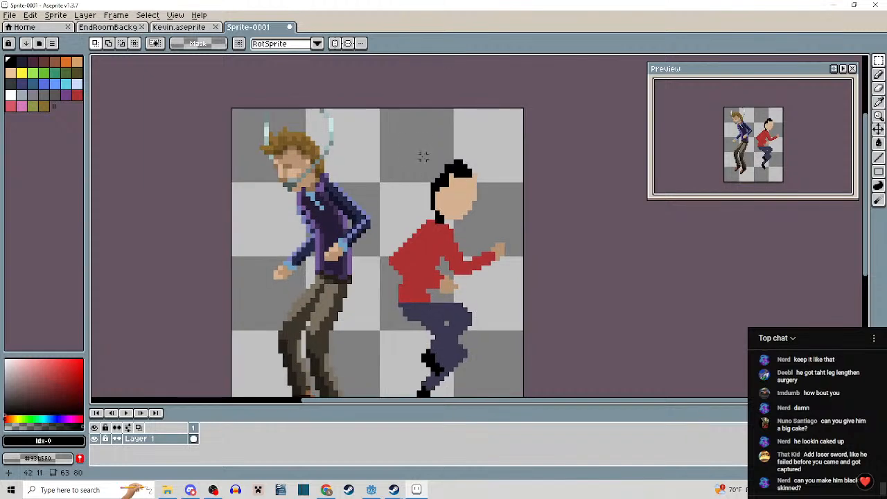
Delete the head and sketch a new neck and upward-curving face line in the darker skin tone #b79473.
left_click_drag(391, 126, 493, 221)
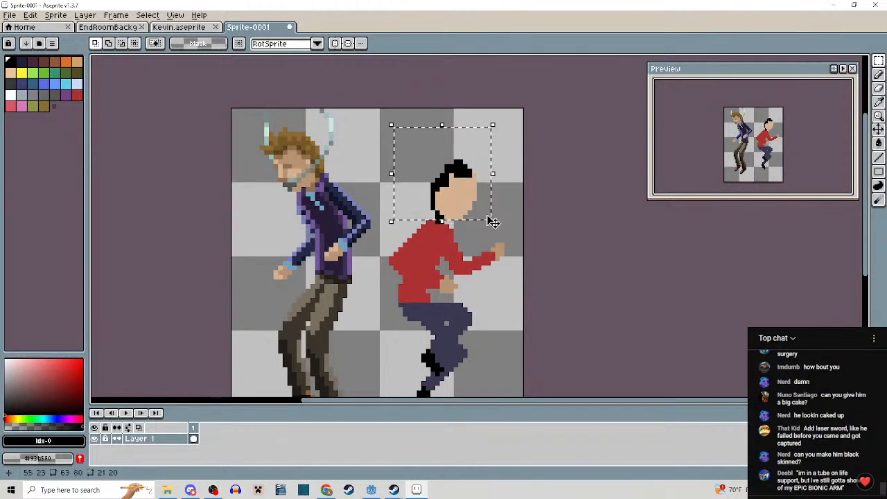
key("Delete")
scroll(461, 222, "up", 2)
key("b")
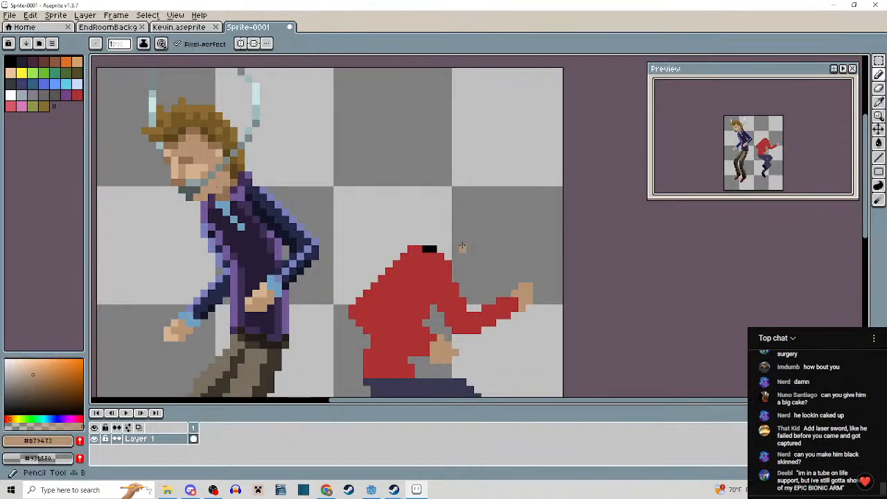
scroll(462, 246, "up", 2)
left_click(394, 247)
mouse_move(409, 262)
left_mouse_down()
mouse_move(476, 236)
mouse_move(496, 205)
mouse_move(493, 183)
mouse_move(476, 235)
mouse_move(438, 253)
mouse_move(481, 236)
mouse_move(445, 260)
mouse_move(491, 223)
left_mouse_up()
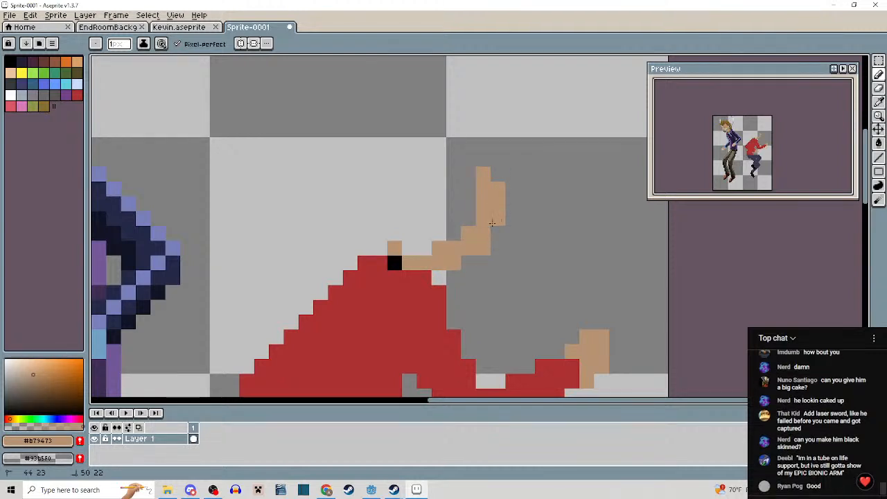
scroll(491, 223, "down", 6)
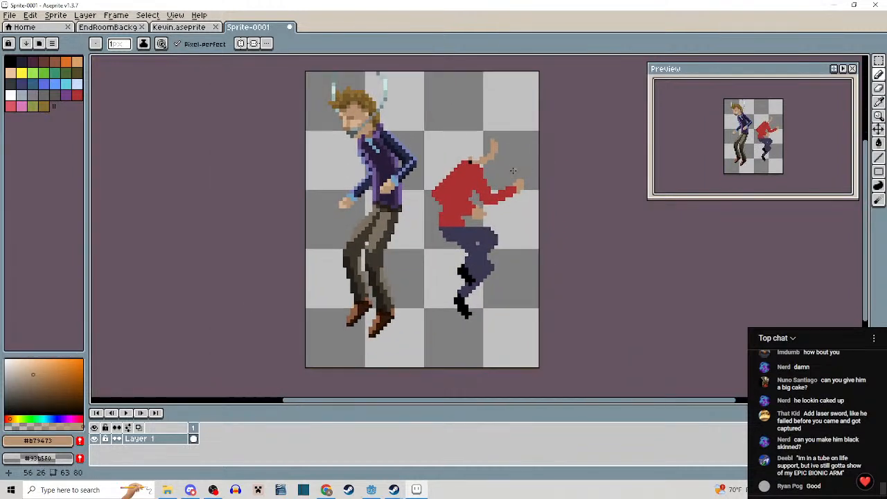
left_click_drag(506, 171, 499, 189)
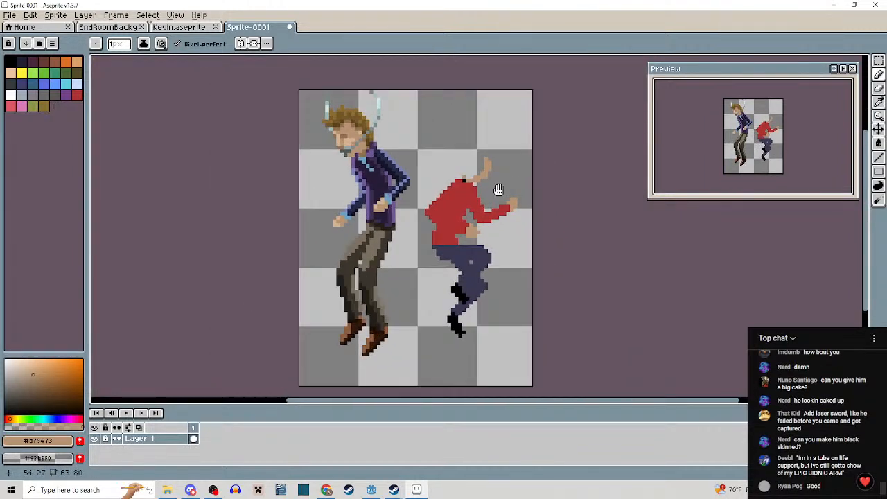
Pick the trousers' colour #3a3851 and patch the hole in the thigh and the underside of the hips.
scroll(473, 261, "up", 3)
left_click(460, 258, "alt")
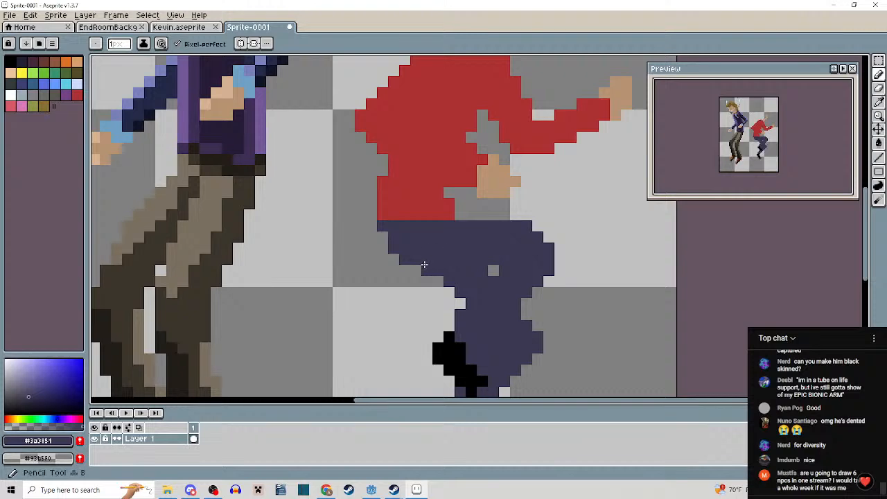
left_click(426, 270)
scroll(496, 271, "down", 3)
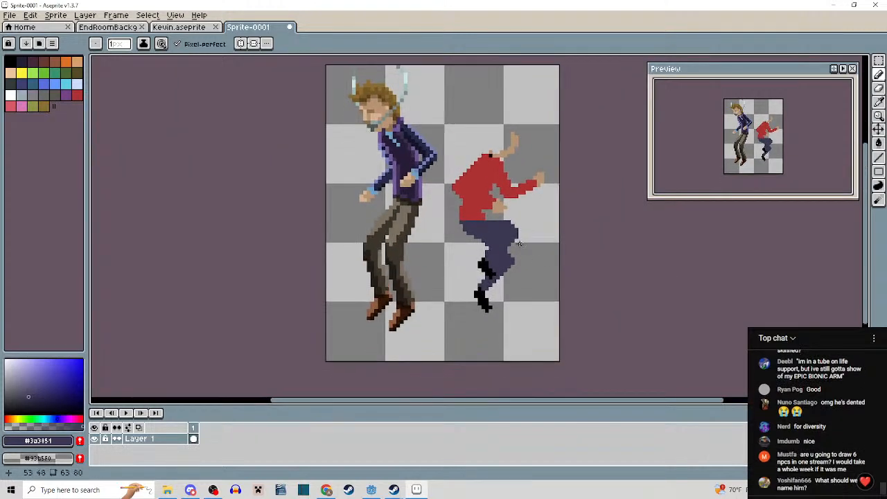
Raise the front of the trousers' waist by one pixel row over the red hem.
scroll(485, 226, "up", 3)
left_click_drag(469, 222, 493, 222)
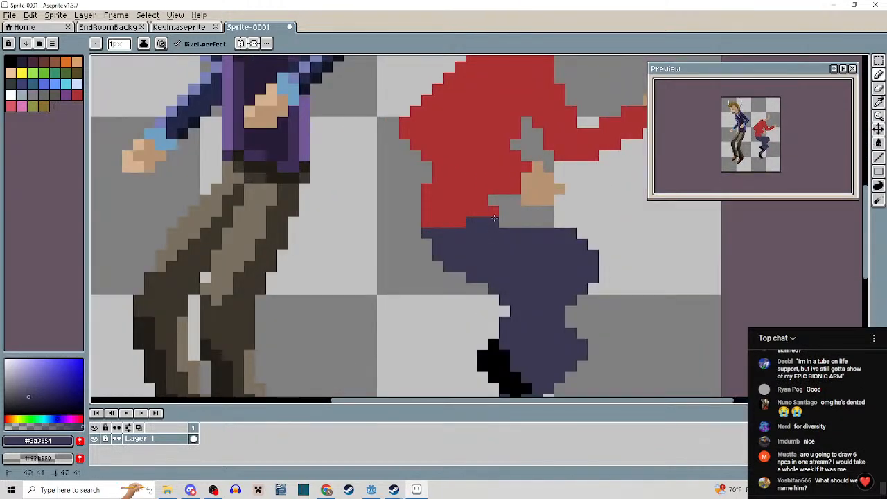
left_click(503, 223)
scroll(524, 241, "down", 3)
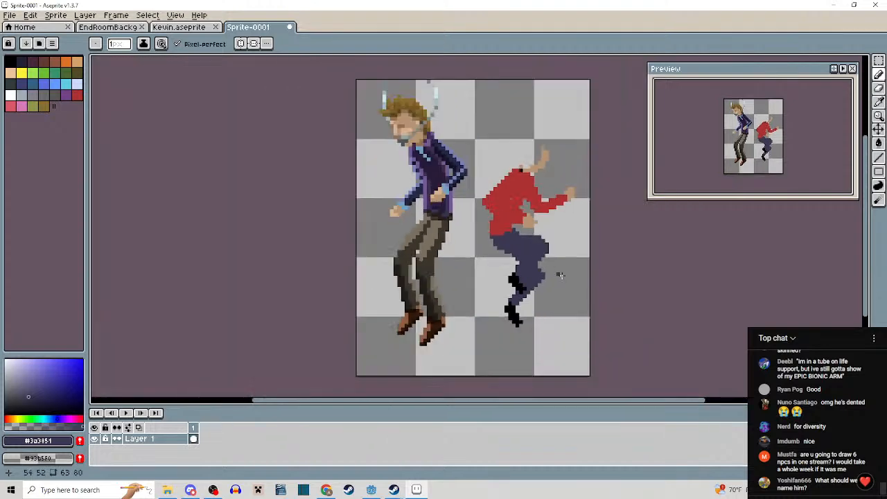
mouse_move(562, 275)
left_mouse_down()
mouse_move(548, 252)
mouse_move(533, 258)
left_mouse_up()
scroll(512, 230, "up", 2)
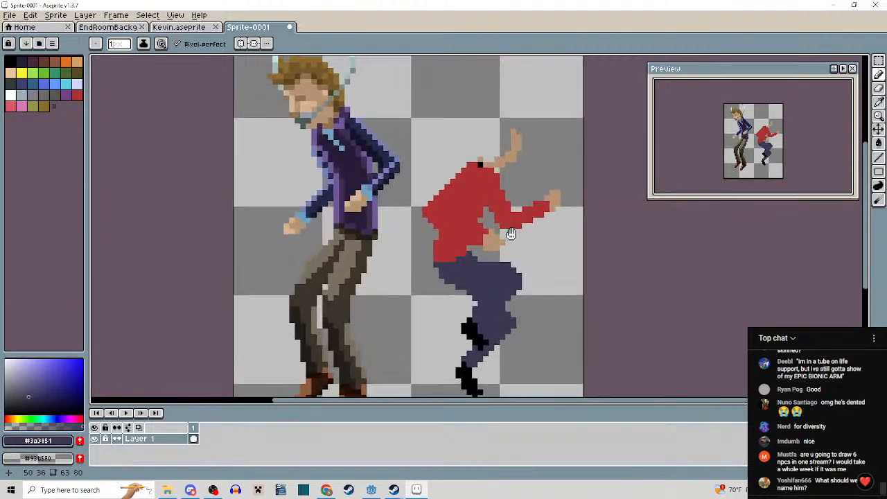
Select the upper body with both arms and move it up 2 px.
key("m")
left_click_drag(409, 113, 574, 250)
left_click_drag(534, 224, 531, 207)
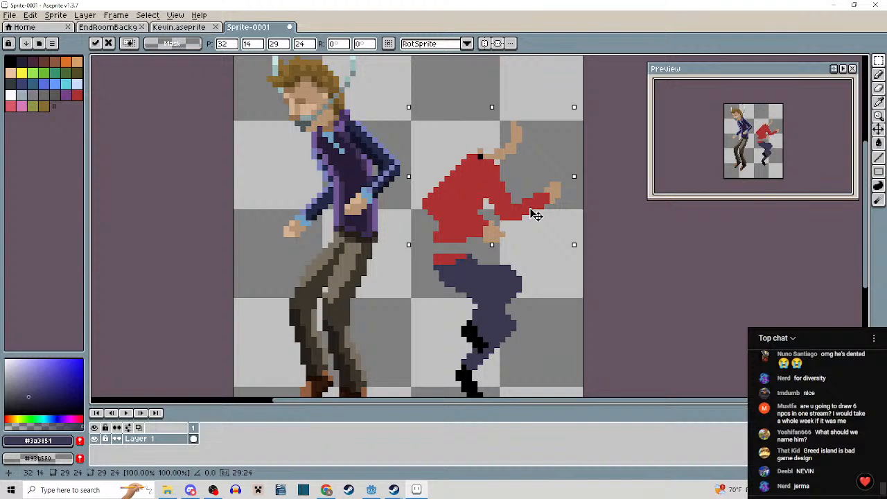
left_click(534, 285)
Pick the top's red #ac3232, fill the gap across the lower torso and fill out the lower back edge.
scroll(493, 259, "up", 2)
left_click(424, 217, "alt")
key("b")
mouse_move(369, 232)
left_mouse_down()
mouse_move(376, 245)
mouse_move(430, 234)
left_mouse_up()
left_click(390, 232)
scroll(433, 243, "down", 4)
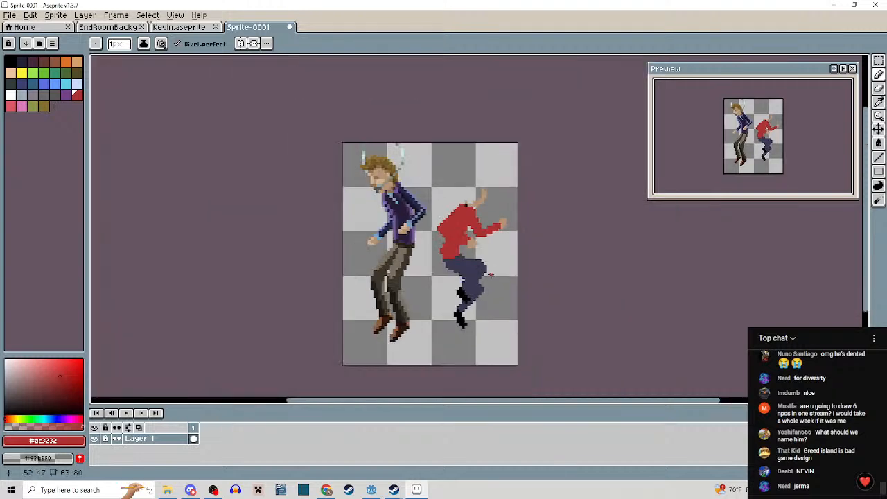
scroll(436, 254, "up", 4)
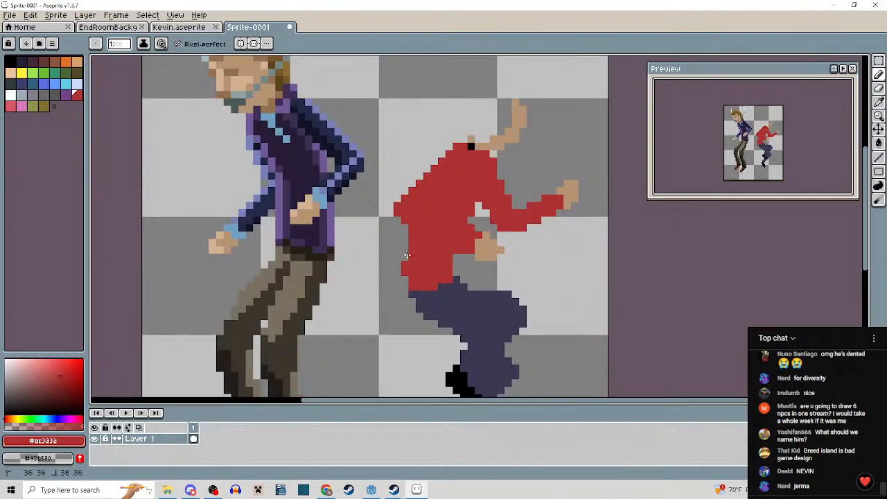
scroll(442, 263, "down", 2)
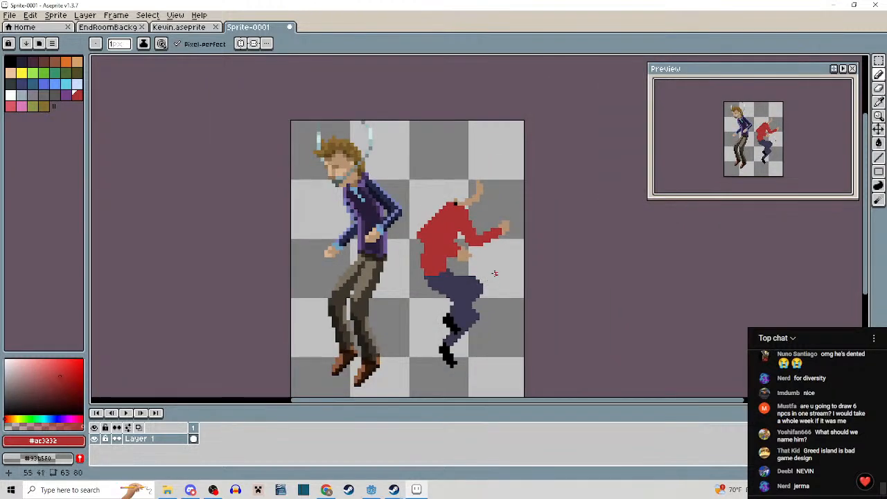
scroll(469, 240, "up", 2)
scroll(509, 260, "down", 2)
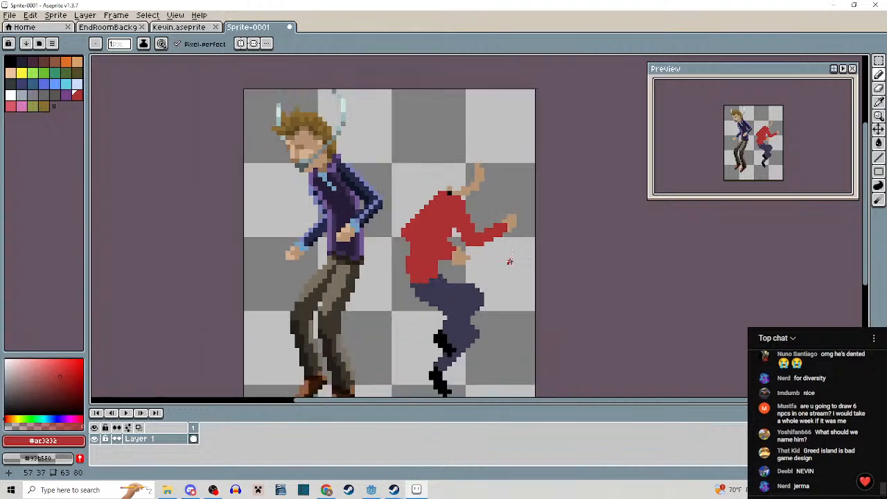
Pick the skin colour #b79473 and draw a filled, rounded head above the red top's collar.
scroll(504, 236, "up", 1)
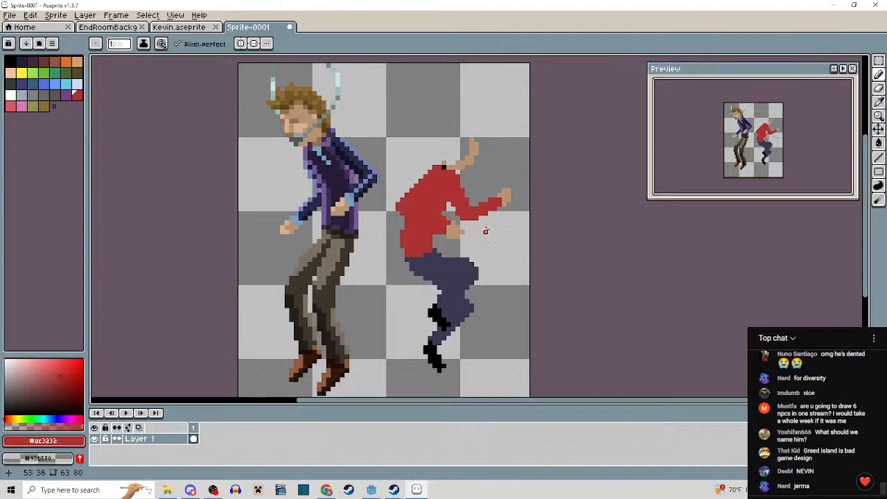
scroll(425, 206, "up", 3)
left_click(425, 205, "alt")
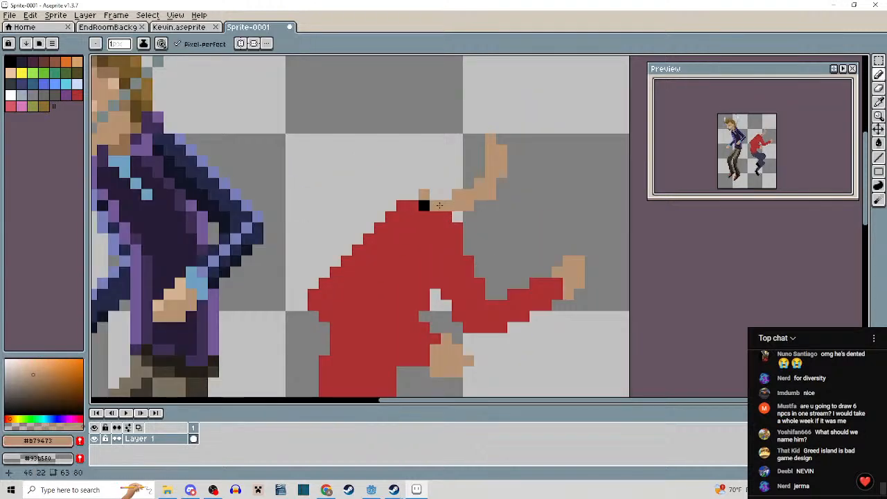
scroll(425, 206, "down", 4)
scroll(295, 204, "up", 1)
scroll(294, 204, "down", 2)
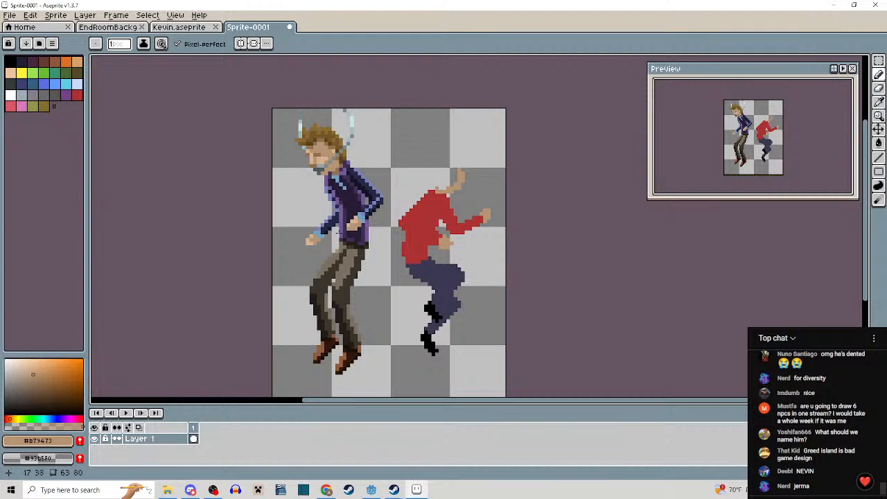
scroll(321, 161, "up", 2)
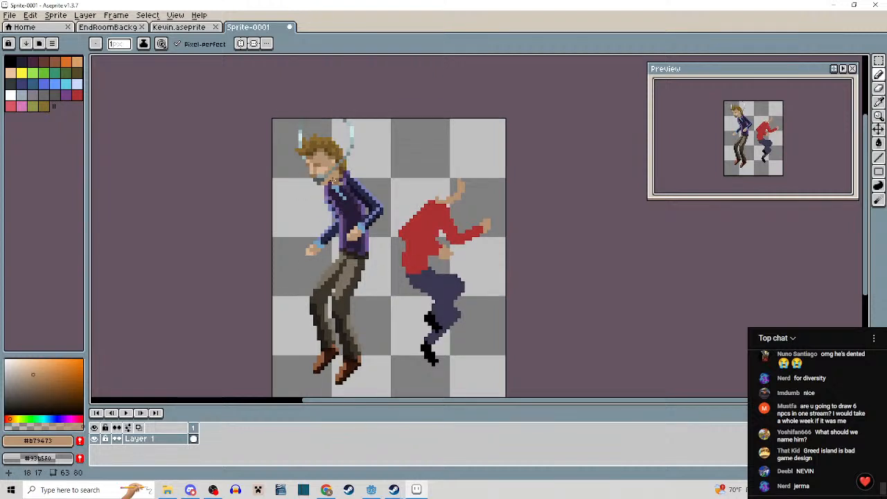
left_click_drag(440, 268, 368, 251)
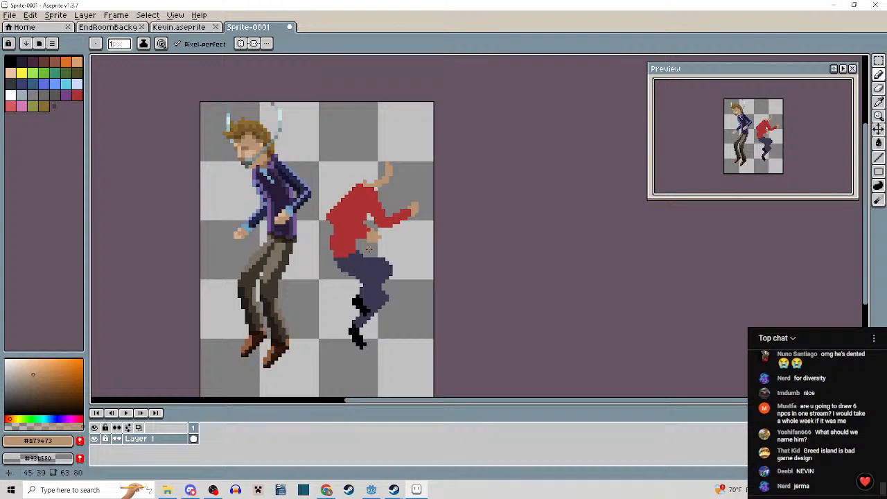
scroll(371, 235, "up", 4)
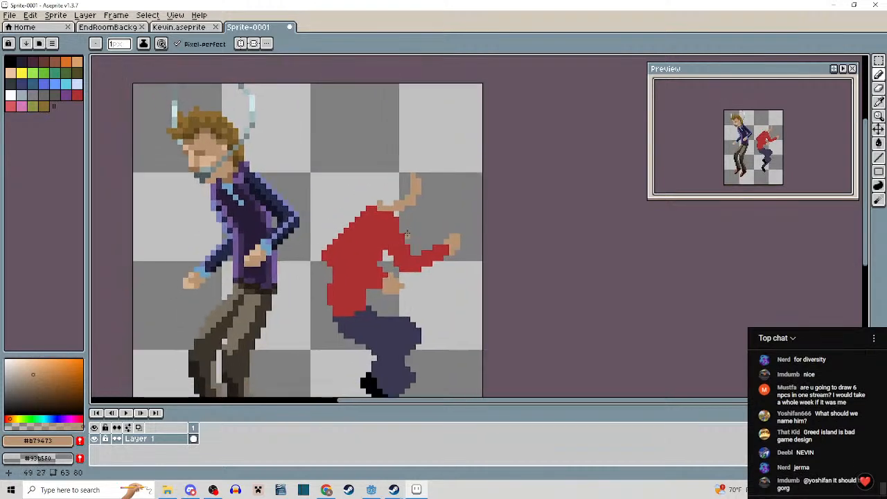
mouse_move(369, 215)
left_mouse_down()
mouse_move(381, 164)
mouse_move(411, 181)
mouse_move(382, 187)
mouse_move(406, 203)
mouse_move(394, 172)
mouse_move(400, 182)
mouse_move(387, 179)
mouse_move(416, 161)
mouse_move(356, 182)
mouse_move(390, 150)
mouse_move(350, 212)
left_mouse_up()
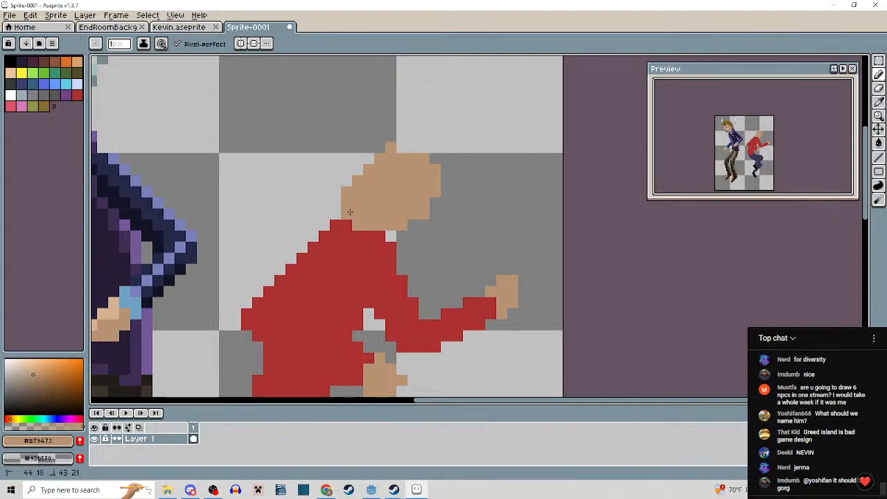
mouse_move(389, 151)
left_mouse_down()
mouse_move(422, 158)
mouse_move(412, 147)
mouse_move(394, 150)
mouse_move(363, 171)
left_mouse_up()
scroll(393, 188, "down", 2)
left_click_drag(401, 195, 409, 199)
Set the drawing colour to a near-black warm brown at hue 12, saturation 14 and value 15 for the hair.
key("i")
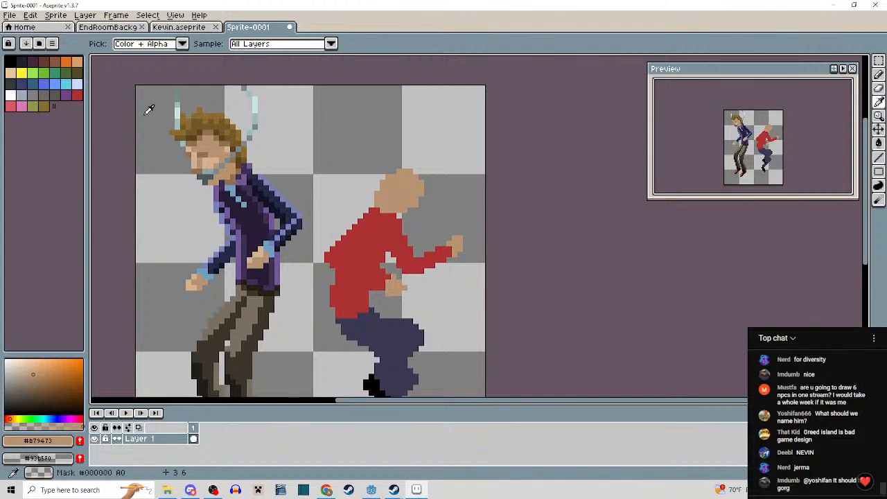
key("b")
left_click(14, 62)
scroll(416, 206, "up", 2)
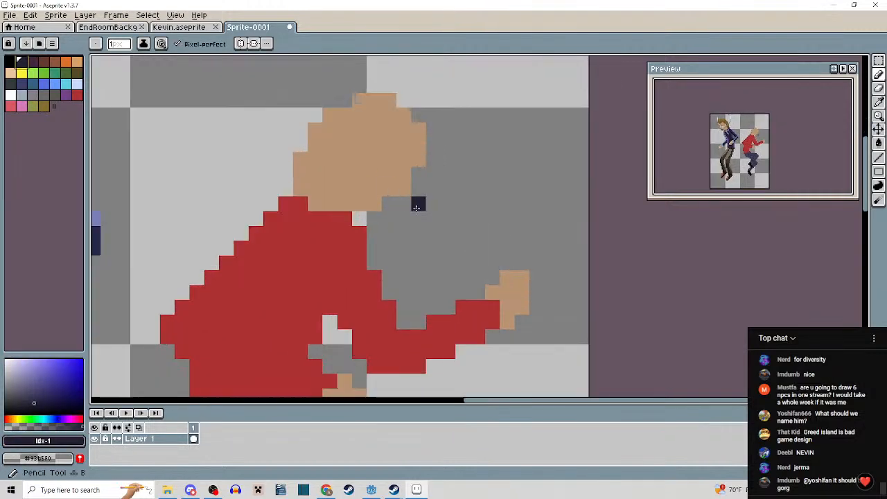
left_click_drag(417, 208, 432, 255)
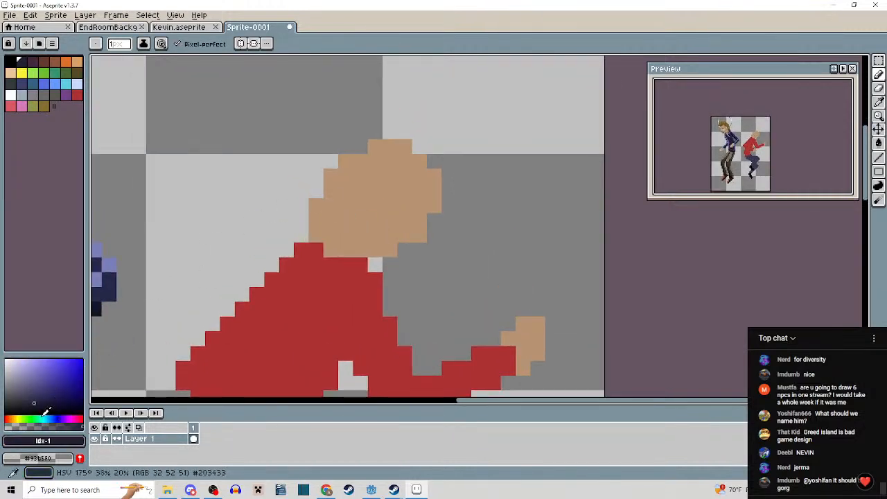
left_click(8, 418)
left_click(22, 402)
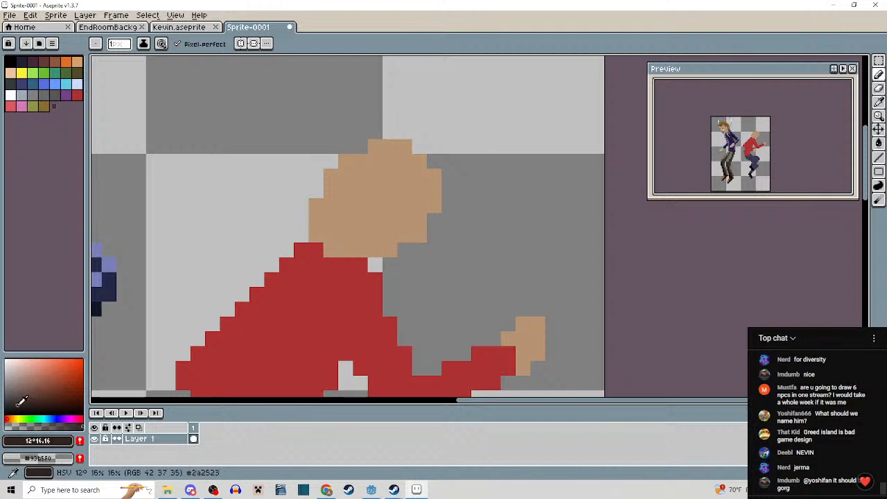
left_click_drag(18, 405, 15, 406)
Draw short hair over the crown, with a small fringe and locks down both sides of the head.
left_click_drag(346, 197, 334, 238)
mouse_move(305, 246)
left_mouse_down()
mouse_move(323, 189)
mouse_move(395, 178)
mouse_move(350, 195)
mouse_move(396, 185)
mouse_move(351, 189)
mouse_move(353, 179)
mouse_move(412, 177)
mouse_move(436, 222)
mouse_move(408, 197)
left_mouse_up()
left_click(350, 189)
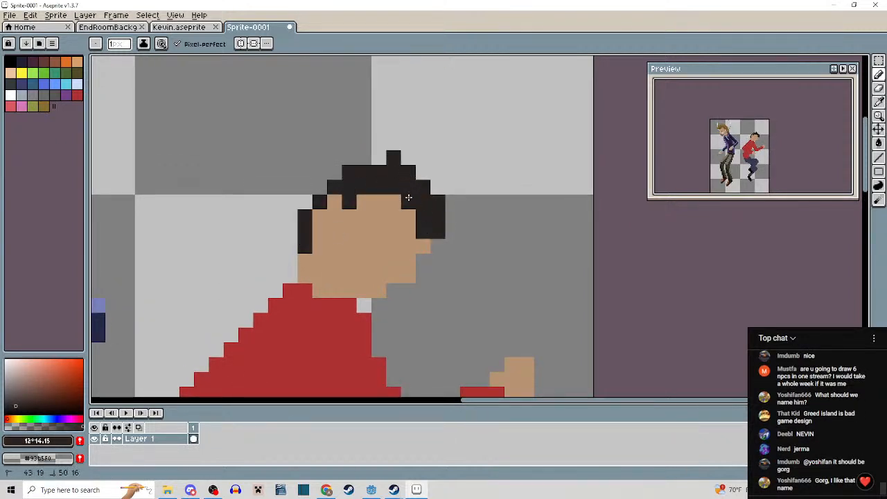
left_click(342, 196)
mouse_move(307, 240)
left_mouse_down()
mouse_move(307, 251)
mouse_move(323, 205)
mouse_move(356, 182)
mouse_move(408, 174)
left_mouse_up()
Extend the canvas to the right to 192 px wide, keeping the height at 80 px.
scroll(409, 174, "down", 4)
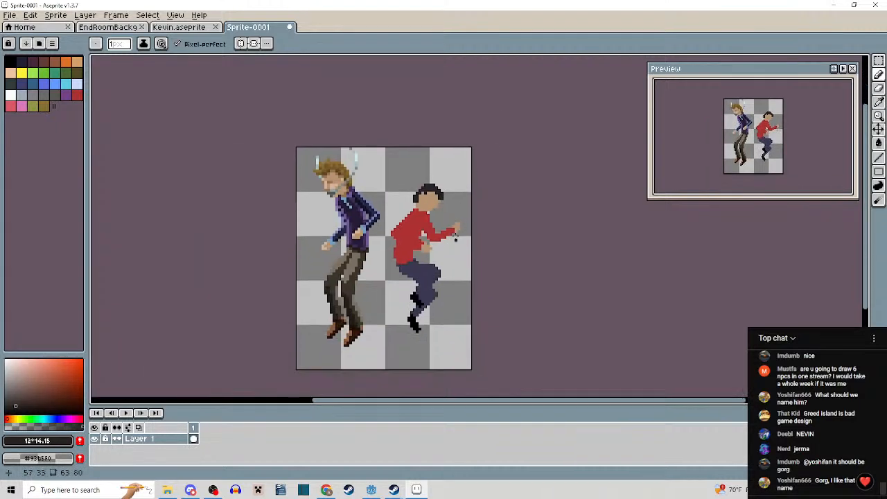
left_click_drag(440, 257, 434, 279)
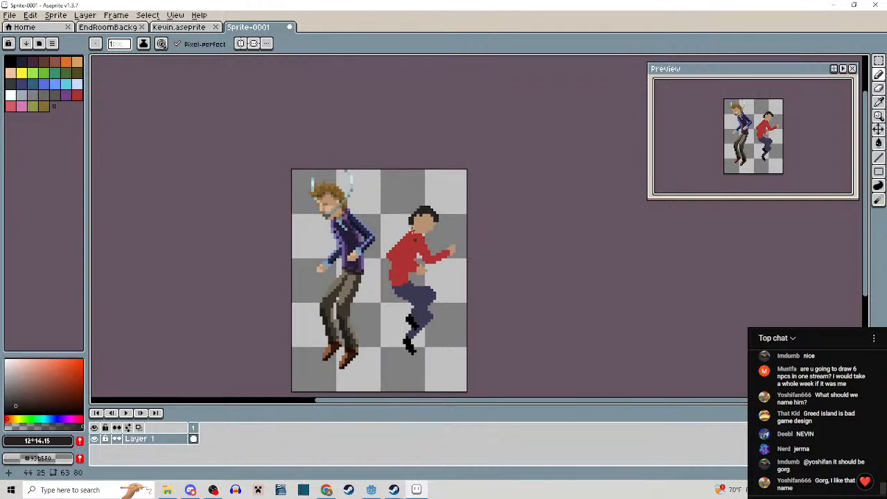
scroll(430, 280, "up", 3)
scroll(431, 281, "down", 2)
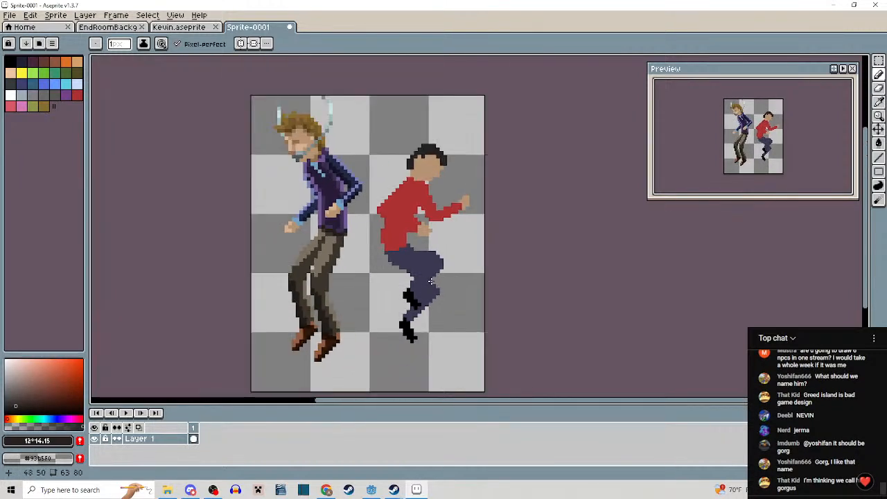
left_click_drag(431, 281, 425, 301)
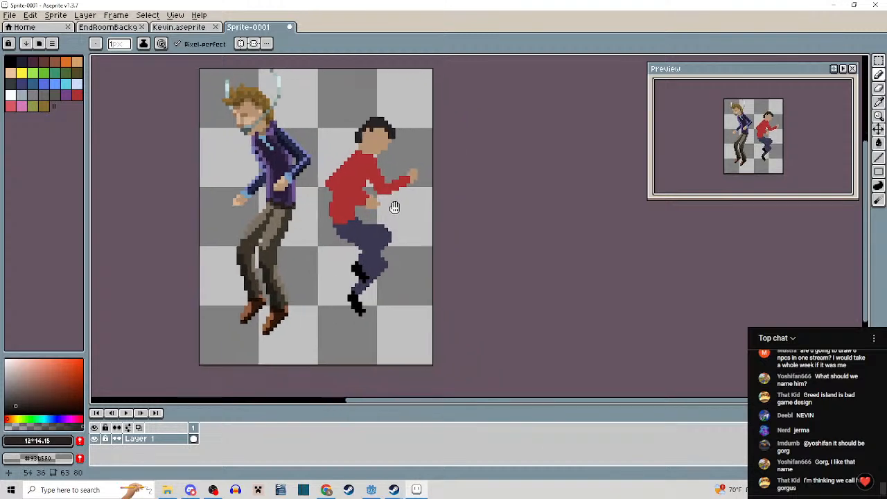
key("ctrl+alt+c")
left_click_drag(405, 212, 878, 261)
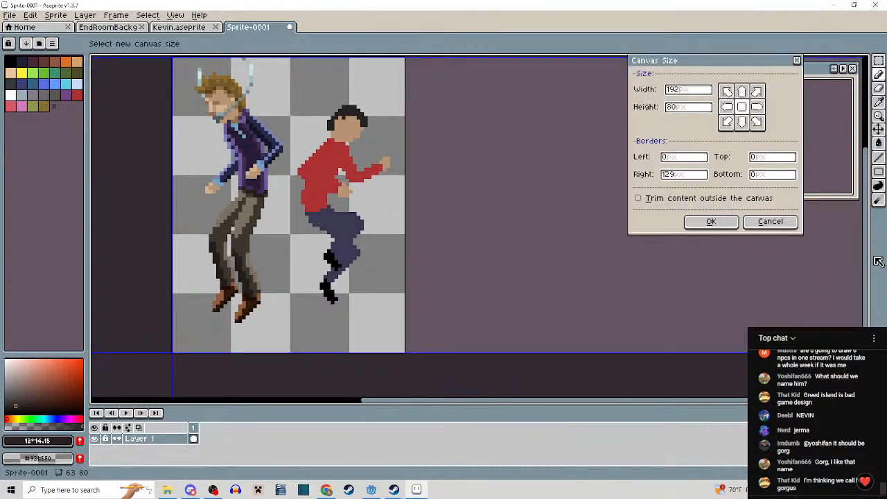
left_click(725, 222)
left_click_drag(716, 240, 702, 282)
Extend the canvas further to the right to 247 px wide.
left_click_drag(526, 254, 330, 231)
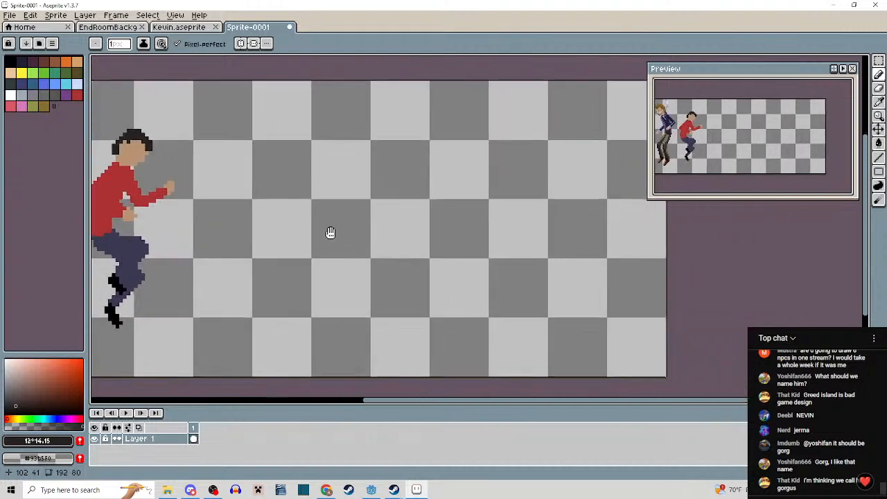
left_click_drag(520, 220, 364, 215)
key("ctrl+alt+c")
left_click_drag(507, 223, 567, 227)
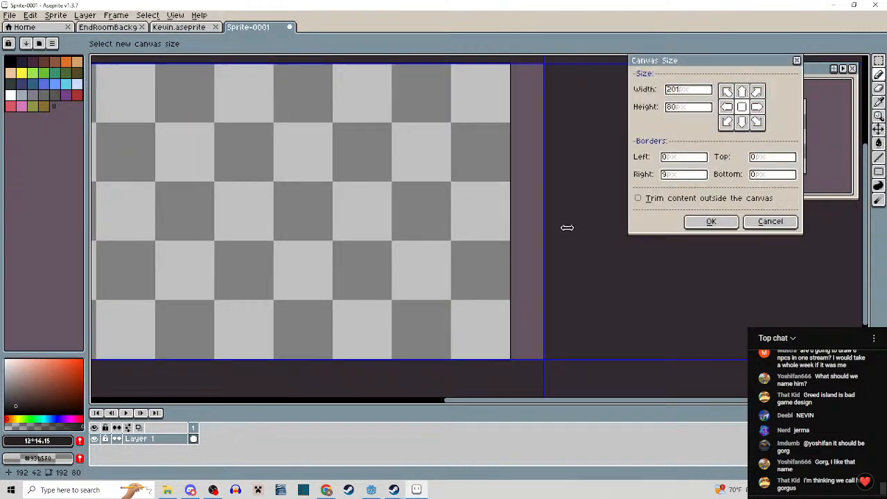
left_click(711, 221)
left_click_drag(410, 251, 369, 211)
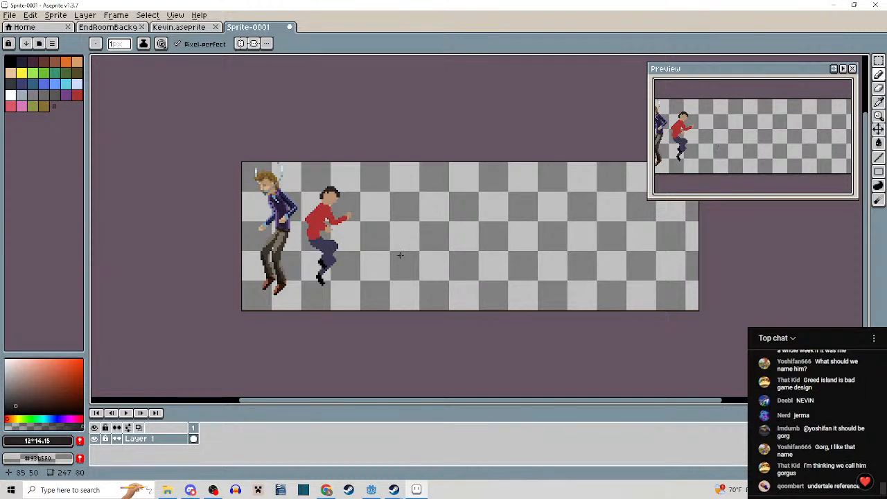
scroll(400, 255, "up", 4)
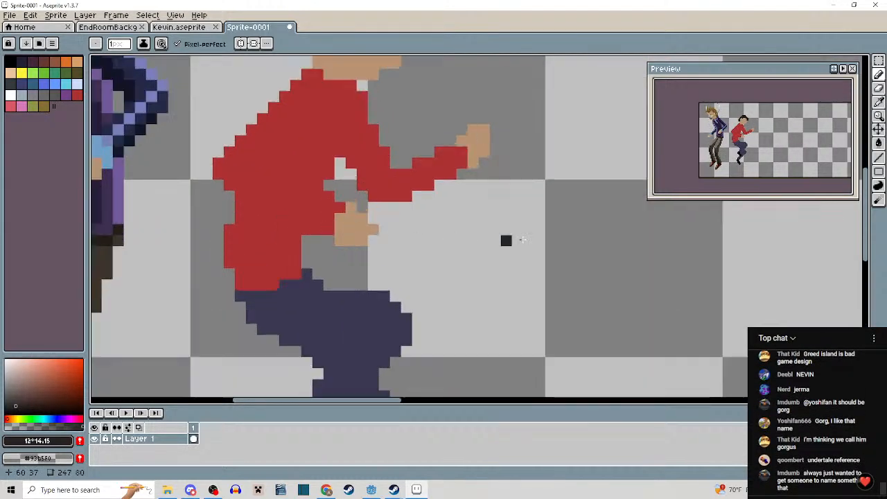
scroll(507, 240, "down", 2)
left_click_drag(532, 244, 293, 232)
left_click_drag(670, 248, 803, 245)
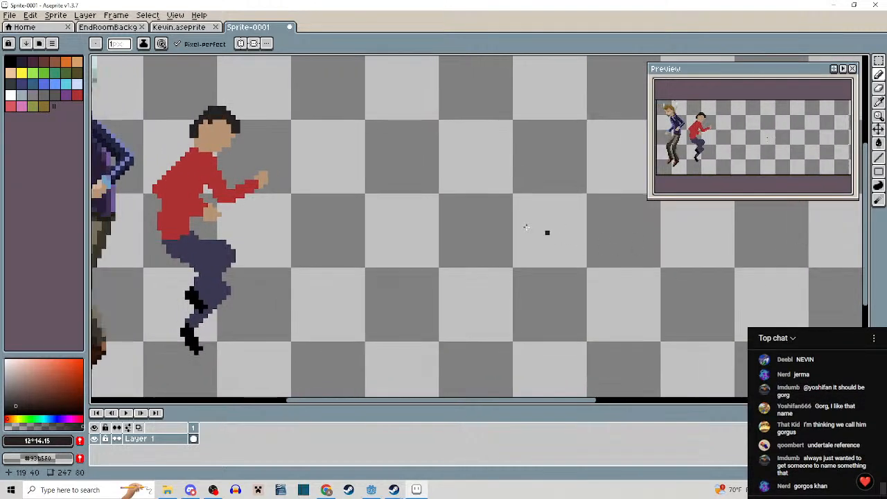
left_click_drag(404, 215, 601, 223)
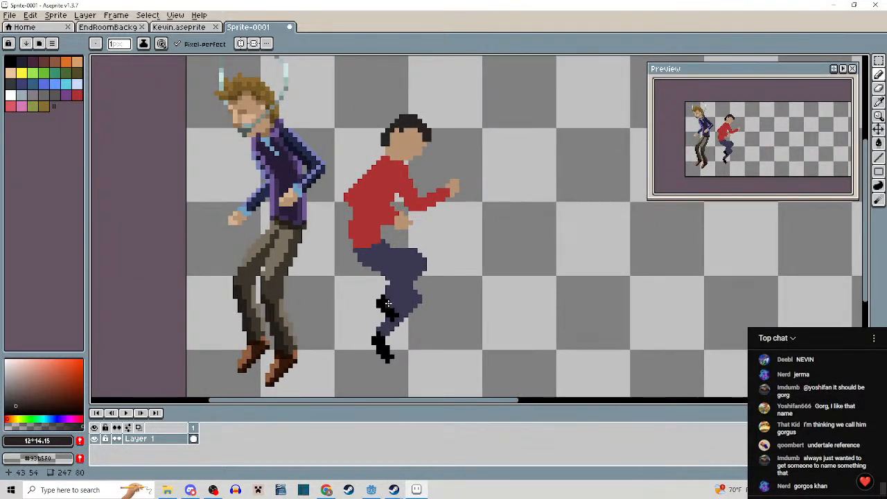
scroll(388, 303, "down", 3)
scroll(280, 256, "up", 1)
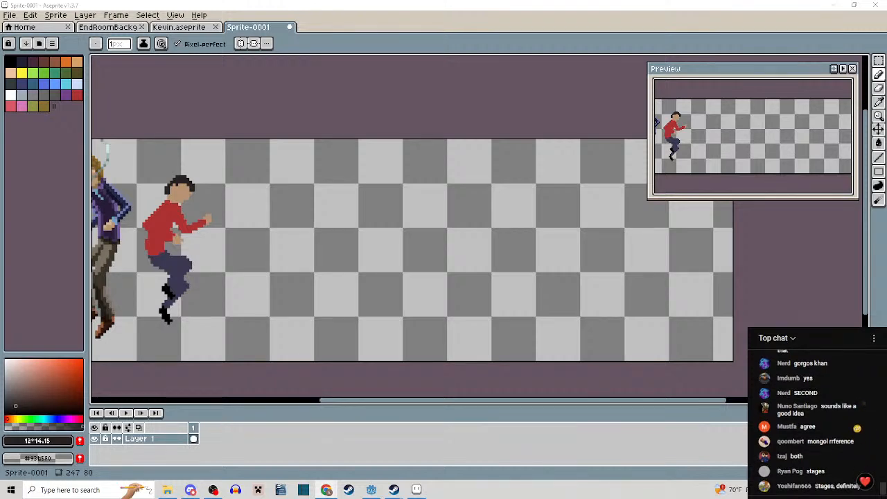
left_click_drag(294, 207, 440, 204)
scroll(425, 271, "down", 1)
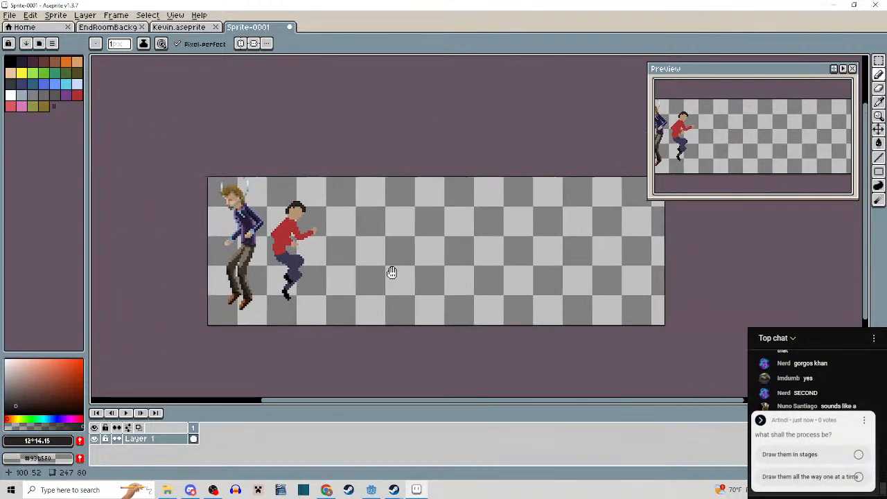
Pick the skin colour #b79473 from the red-topped character as the drawing colour.
scroll(286, 231, "up", 5)
key("b")
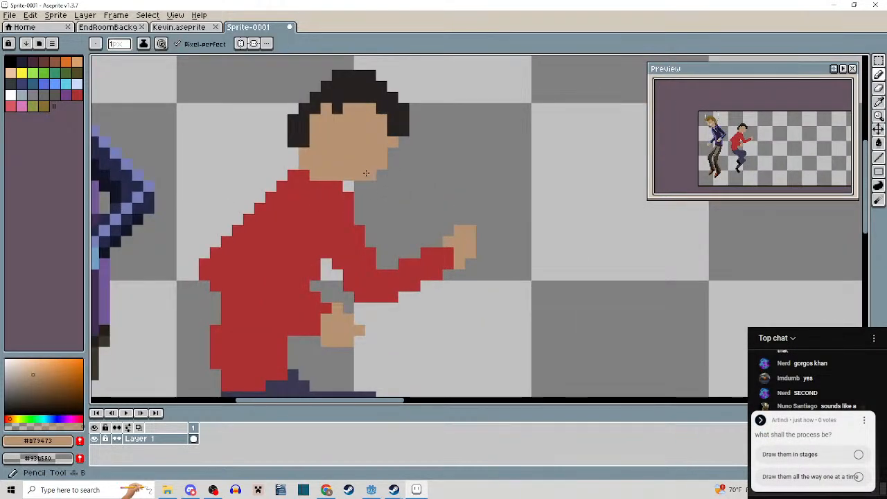
scroll(391, 186, "down", 3)
scroll(388, 190, "up", 3)
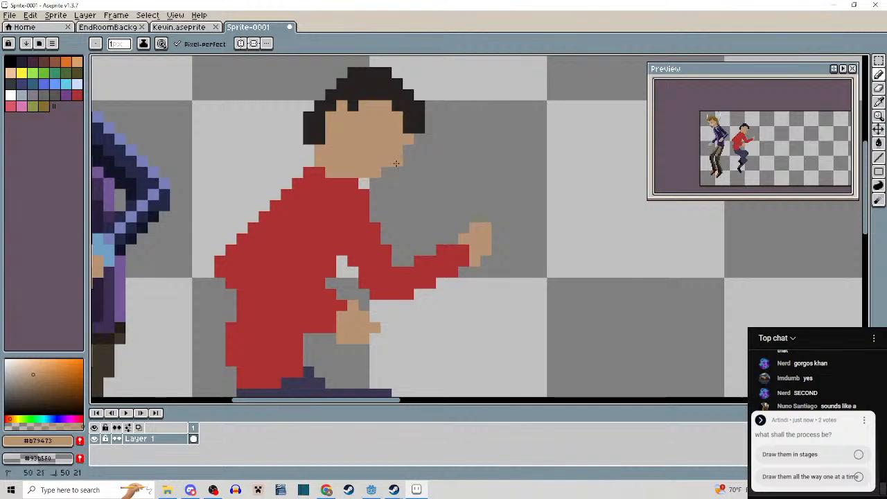
scroll(396, 163, "down", 6)
scroll(397, 207, "up", 1)
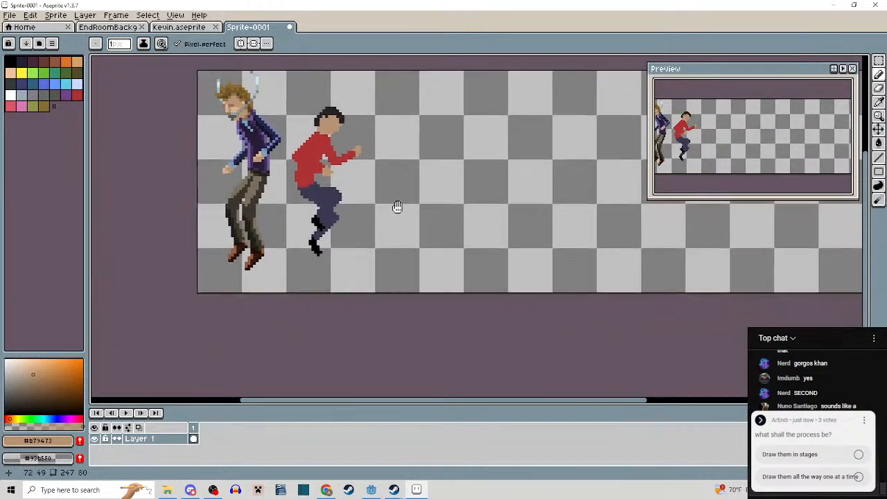
left_click_drag(397, 206, 373, 237)
scroll(382, 202, "down", 3)
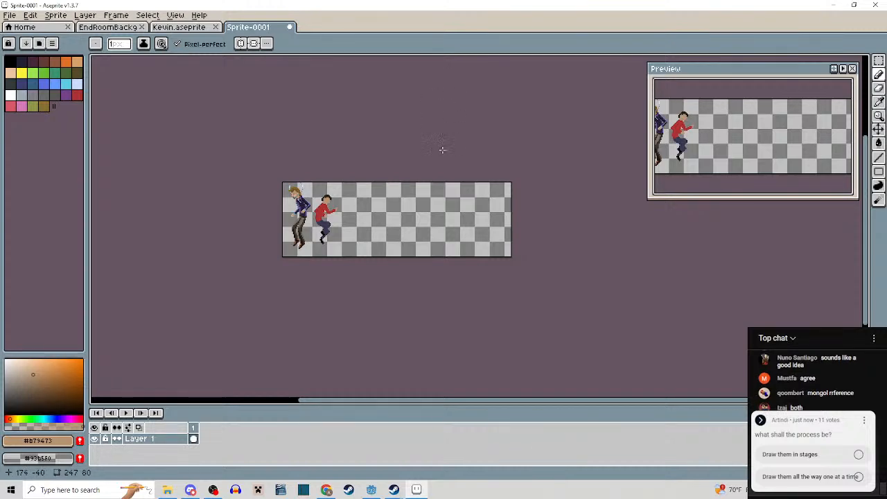
scroll(441, 148, "up", 4)
left_click_drag(404, 199, 482, 236)
scroll(485, 198, "down", 1)
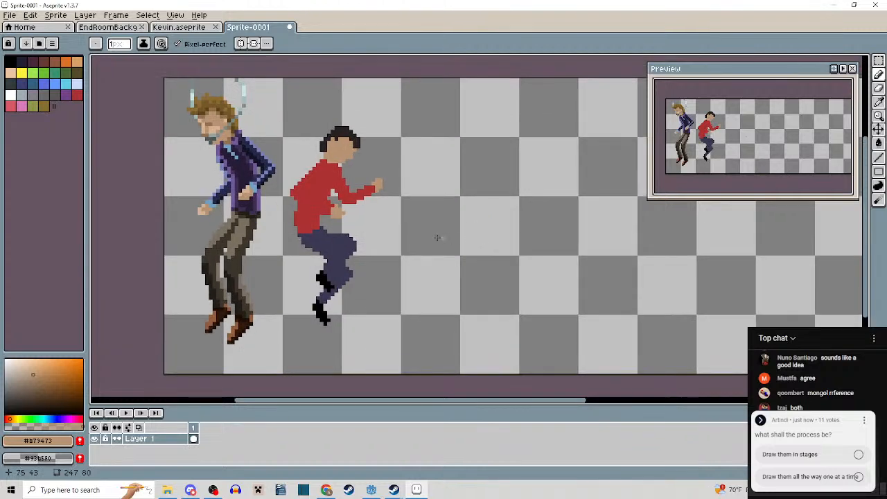
left_click_drag(414, 236, 448, 238)
scroll(447, 238, "up", 1)
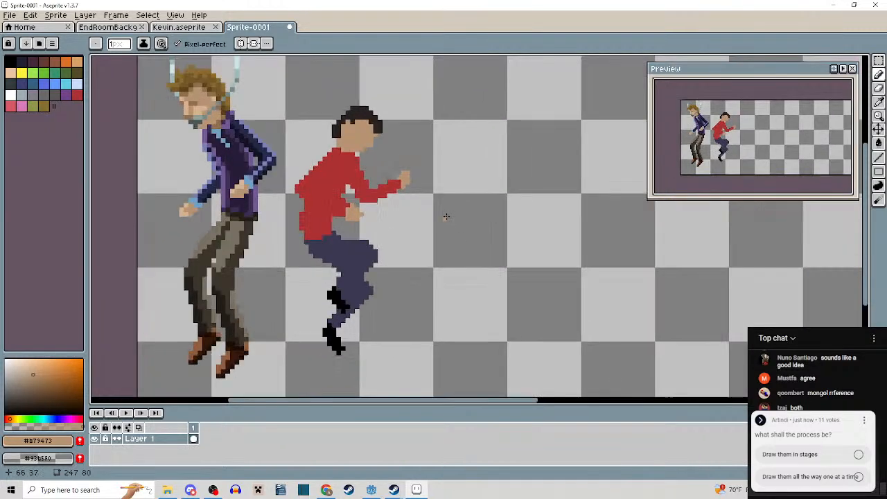
left_click_drag(440, 243, 513, 248)
scroll(454, 257, "up", 1)
scroll(453, 253, "down", 2)
scroll(477, 232, "up", 1)
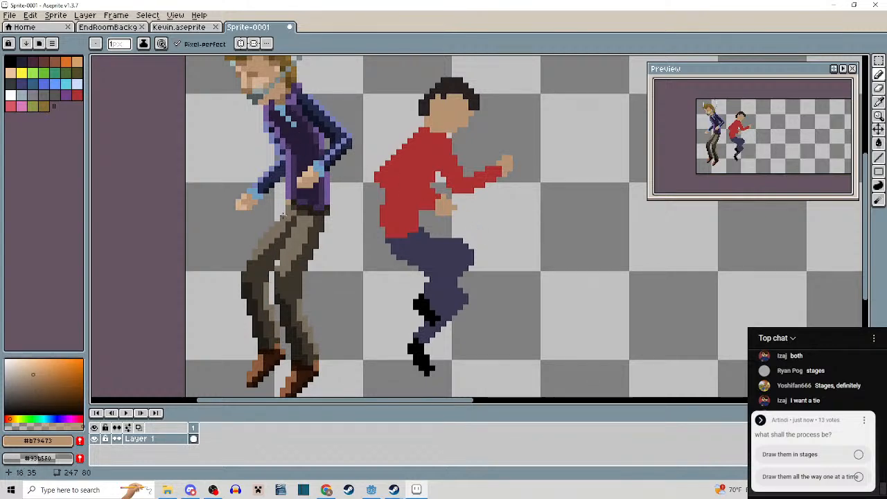
left_click_drag(325, 218, 336, 239)
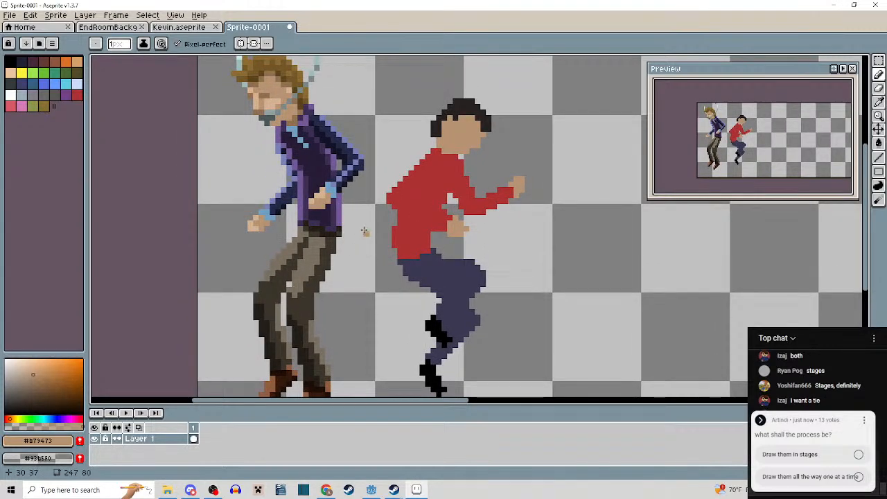
left_click_drag(391, 228, 281, 174)
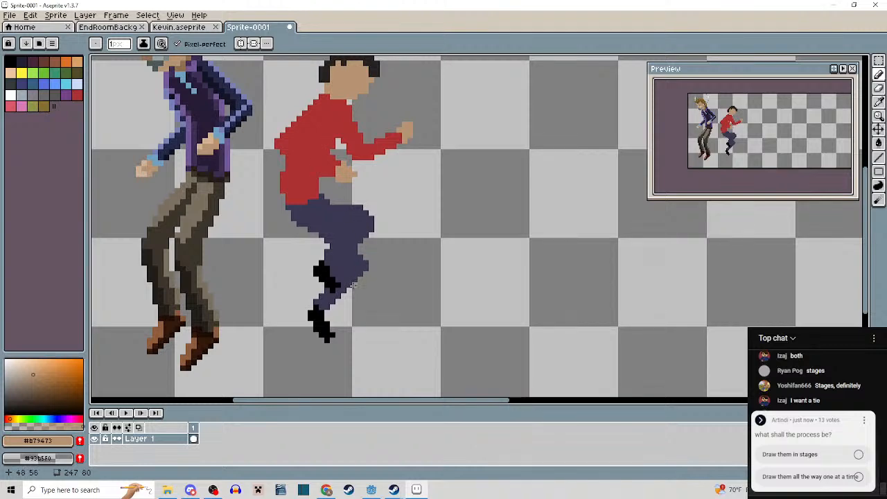
left_click_drag(456, 247, 342, 302)
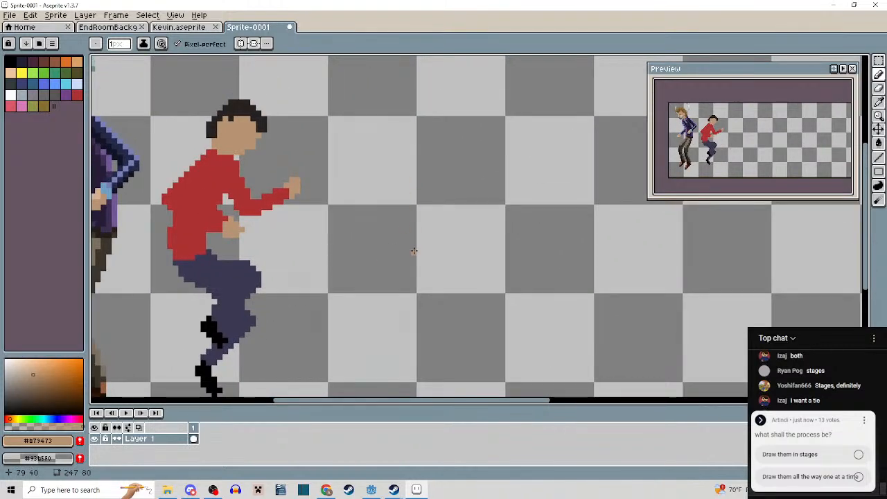
left_click_drag(414, 251, 534, 226)
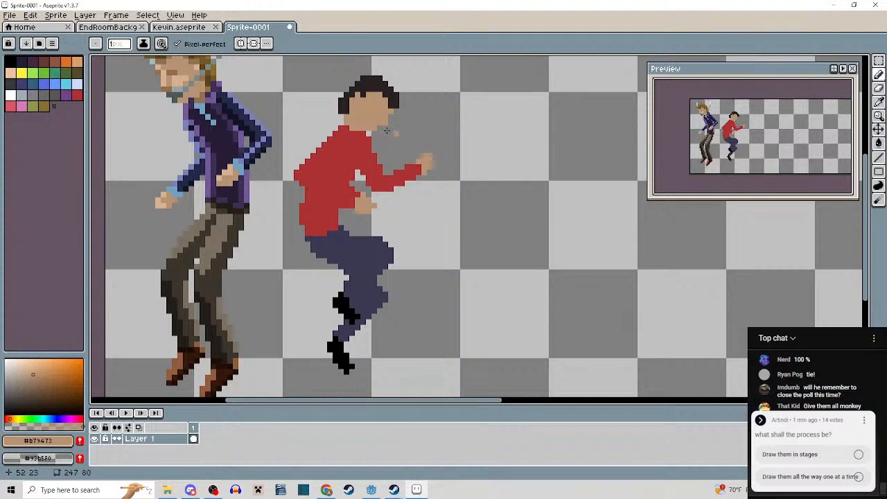
left_click(378, 86, "alt")
scroll(485, 184, "up", 3)
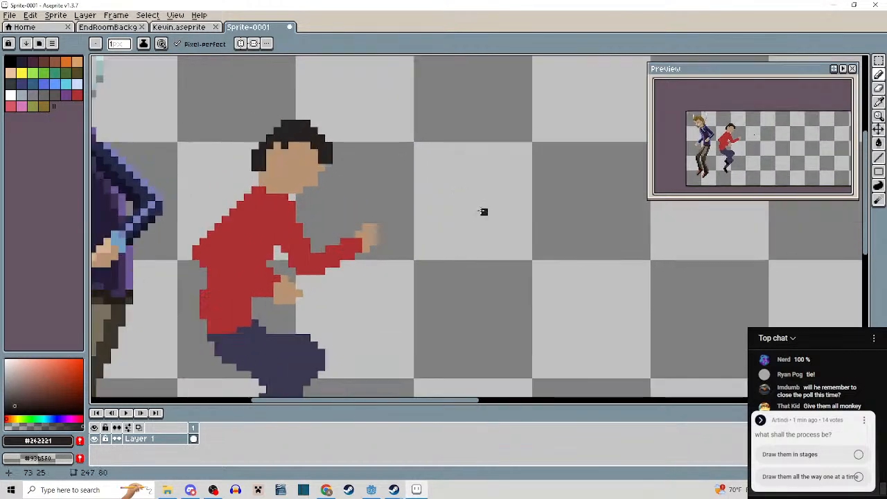
mouse_move(484, 196)
left_mouse_down()
mouse_move(484, 176)
mouse_move(492, 197)
mouse_move(476, 190)
mouse_move(487, 147)
mouse_move(513, 129)
mouse_move(542, 144)
left_mouse_up()
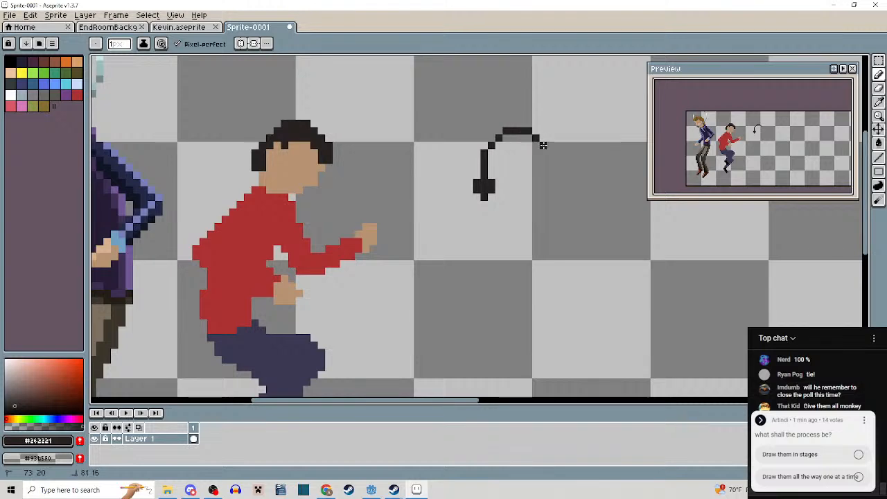
left_click_drag(531, 210, 526, 184)
scroll(525, 201, "down", 2)
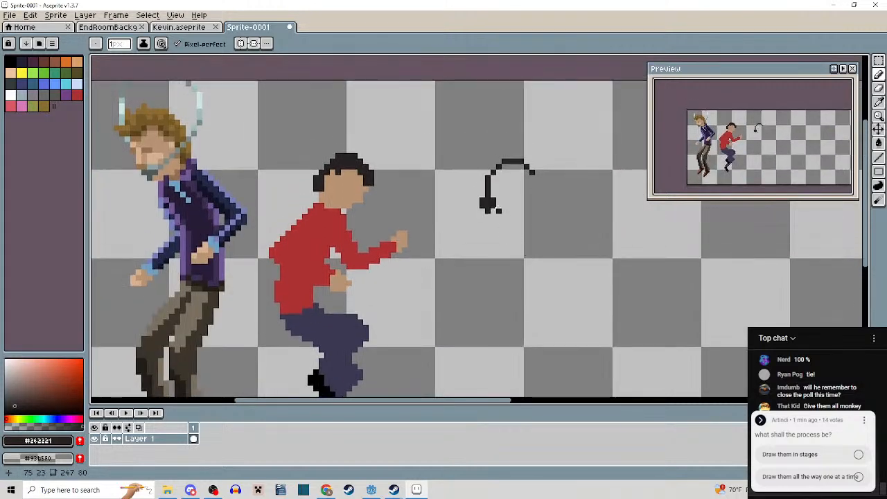
scroll(502, 197, "up", 4)
key("v")
key("ctrl+z")
key("ctrl+z")
key("b")
scroll(501, 192, "down", 2)
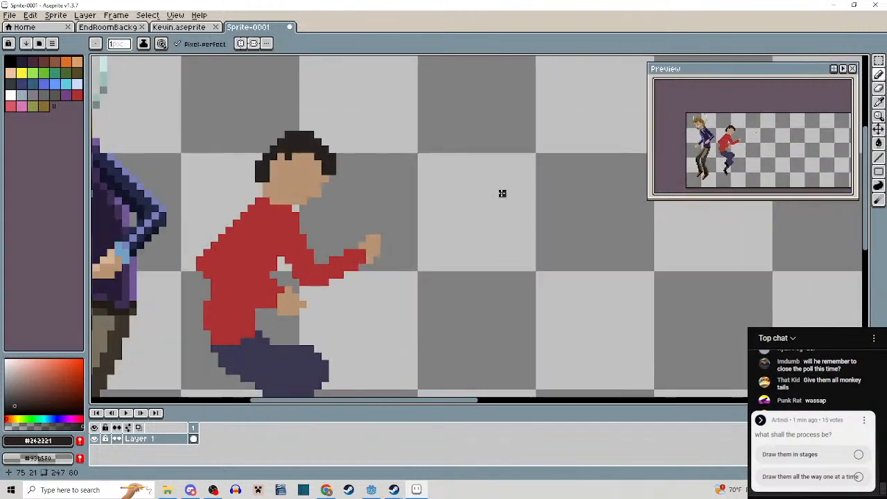
scroll(535, 162, "up", 1)
left_click_drag(534, 162, 548, 141)
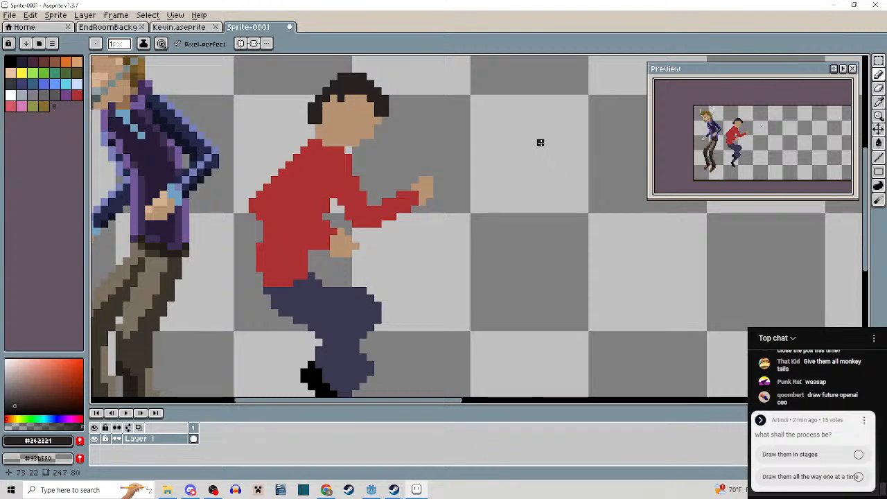
scroll(540, 142, "down", 1)
left_click_drag(550, 178, 527, 229)
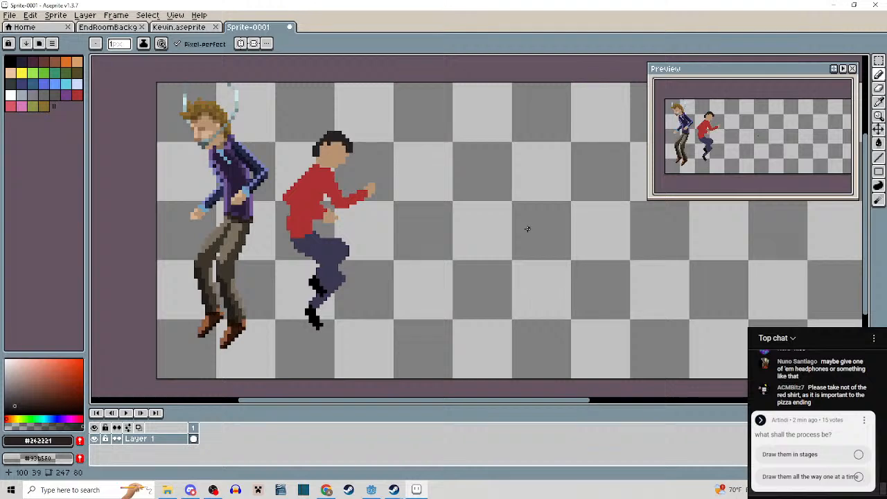
left_click_drag(559, 218, 421, 232)
scroll(510, 212, "down", 1)
scroll(302, 192, "up", 1)
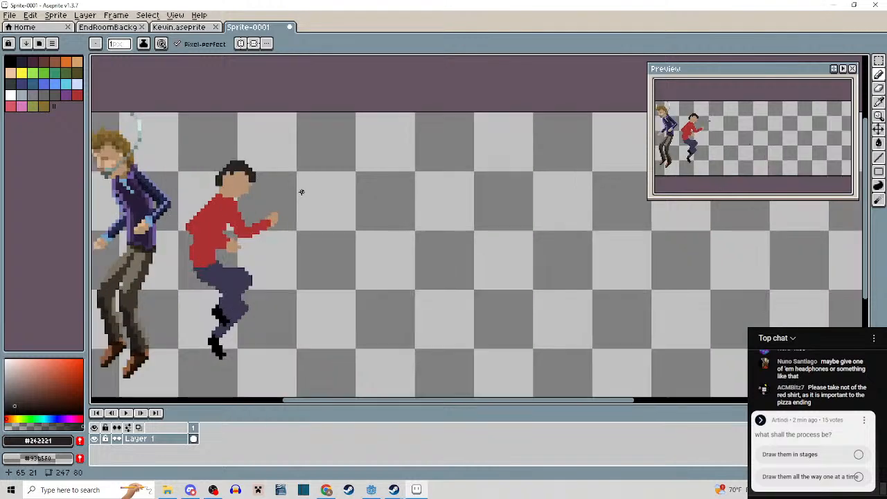
left_click_drag(302, 192, 388, 185)
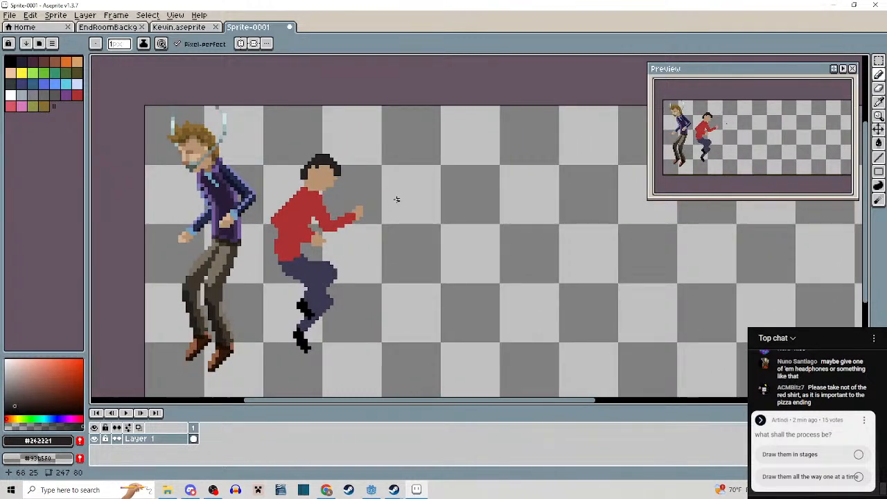
Touch up the back of the red-topped figure's head, extending the dark hair down towards the nape and cleaning stray pixels off the neck.
scroll(303, 210, "up", 6)
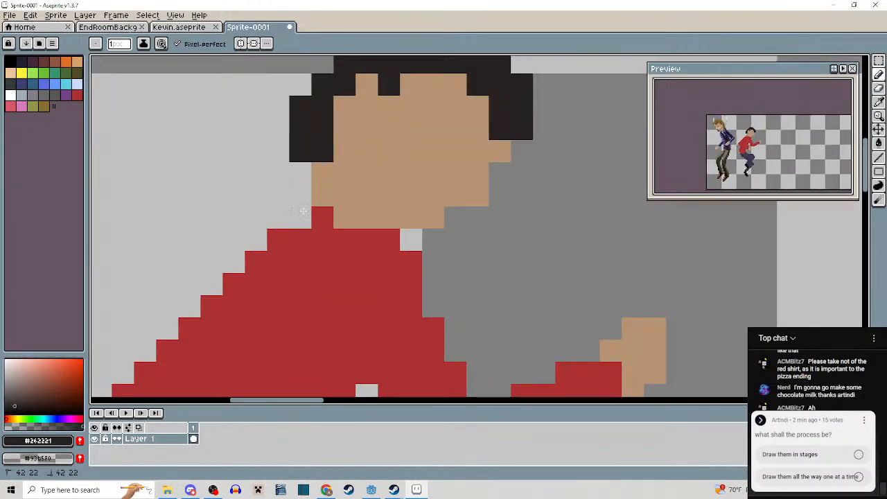
scroll(303, 210, "down", 4)
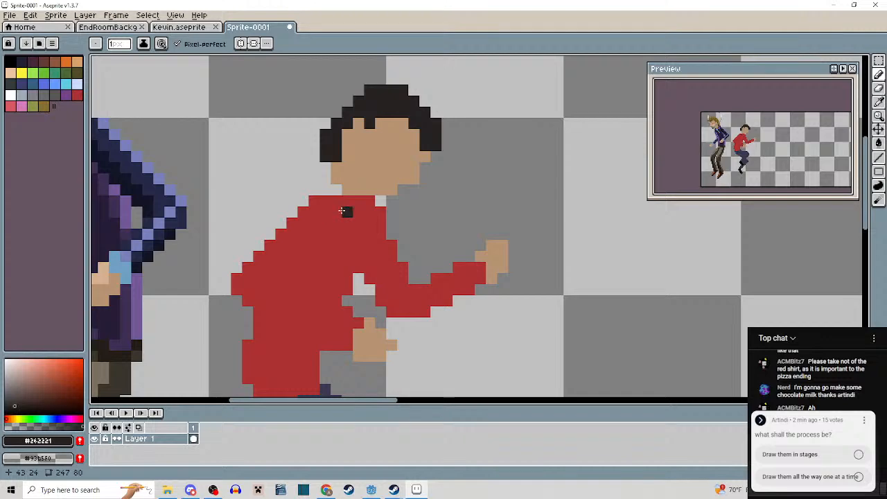
left_click(368, 185, "alt")
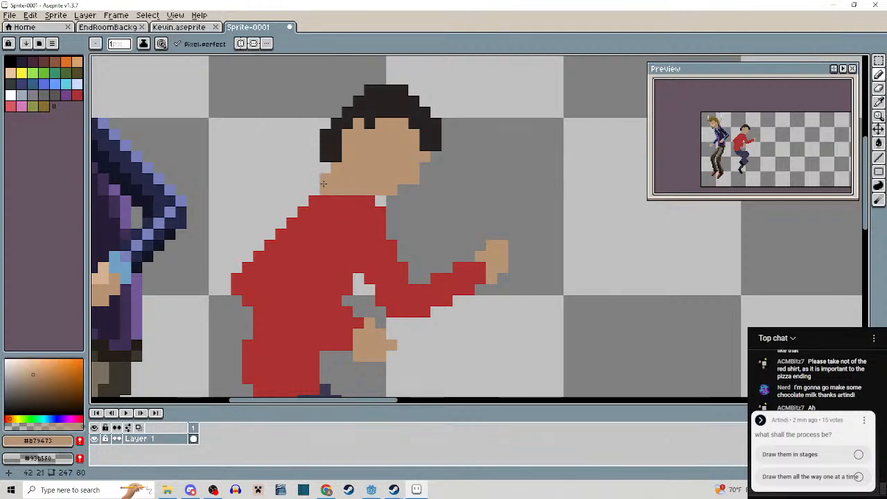
left_click(325, 153, "alt")
mouse_move(325, 167)
left_mouse_down()
mouse_move(314, 157)
mouse_move(320, 178)
mouse_move(325, 171)
left_mouse_up()
scroll(326, 181, "down", 3)
scroll(371, 223, "up", 3)
left_click_drag(340, 213, 342, 202)
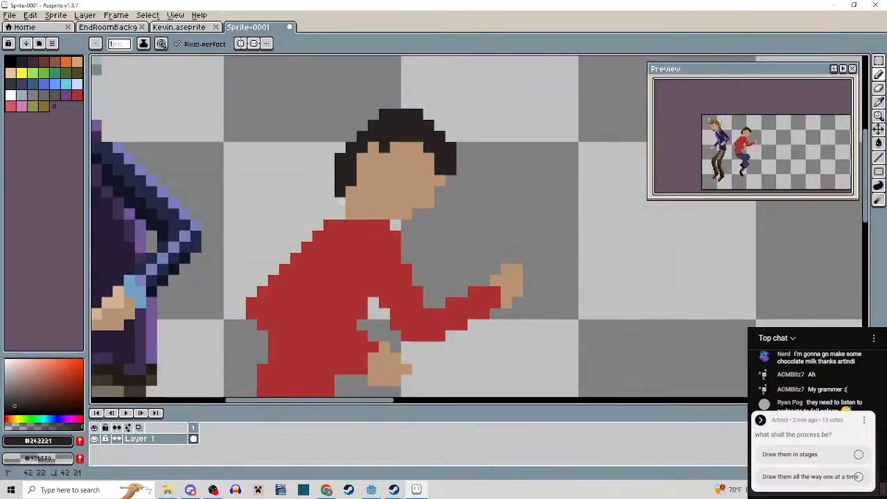
Add a collar pixel in the top's red #ac3232 at the back of the red-topped figure's neck.
scroll(341, 201, "down", 3)
scroll(341, 201, "up", 3)
left_click(348, 224, "alt")
left_click(341, 214)
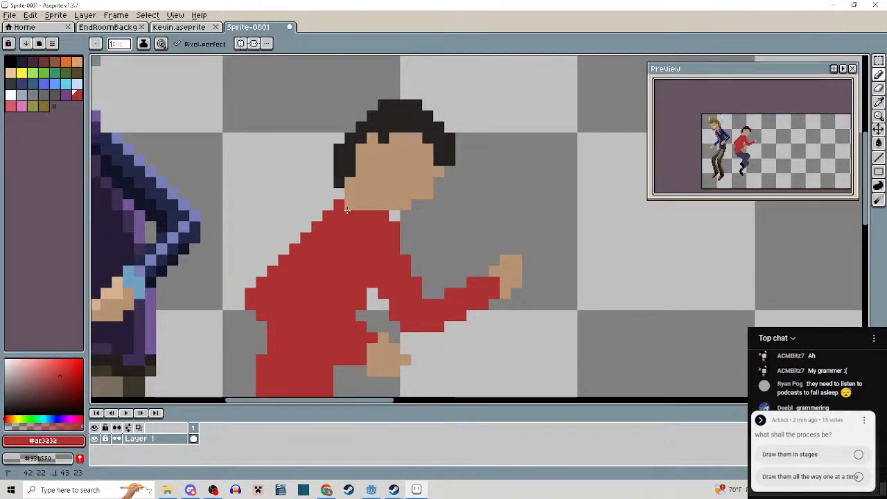
scroll(422, 207, "down", 3)
left_click_drag(468, 208, 394, 203)
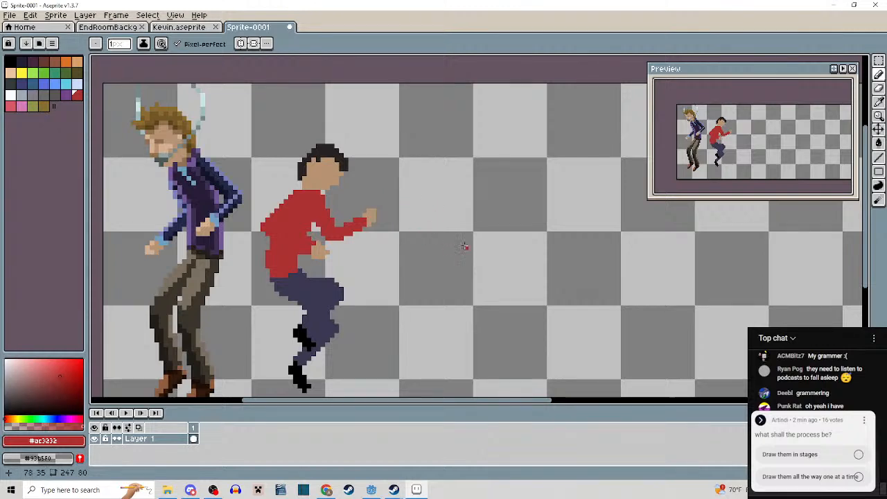
scroll(464, 246, "down", 2)
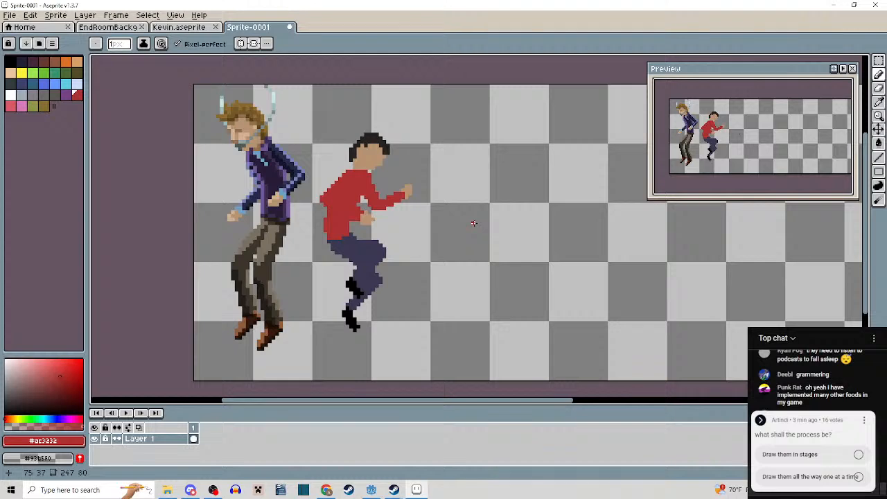
left_click_drag(473, 223, 374, 218)
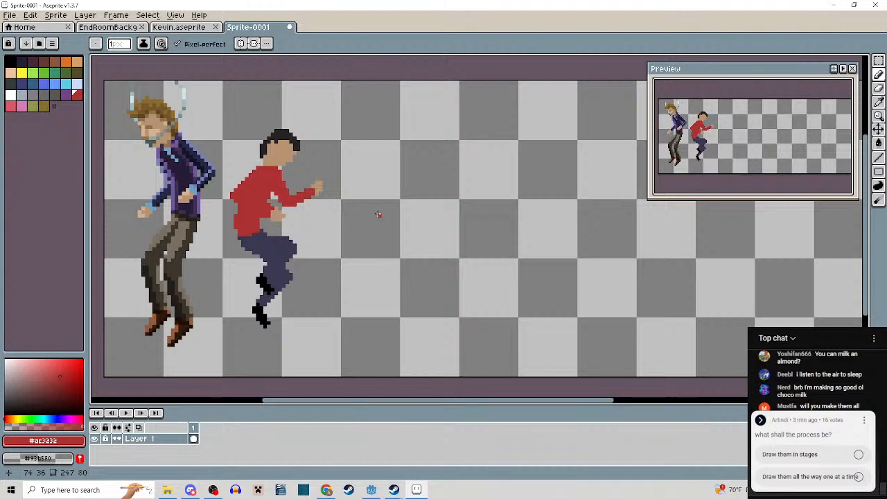
View the end room background, run the end room scene in Godot to examine the tubes and figures, and return to Sprite-0001 in Aseprite.
left_click(121, 28)
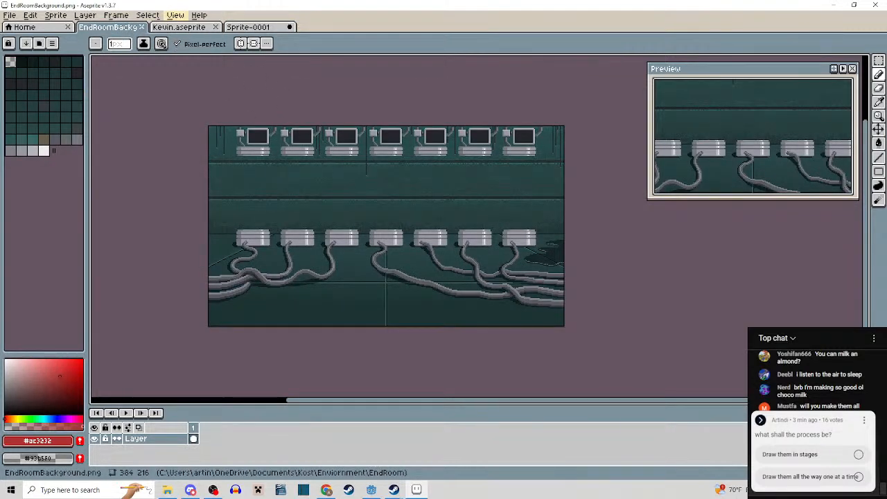
key("alt+Tab")
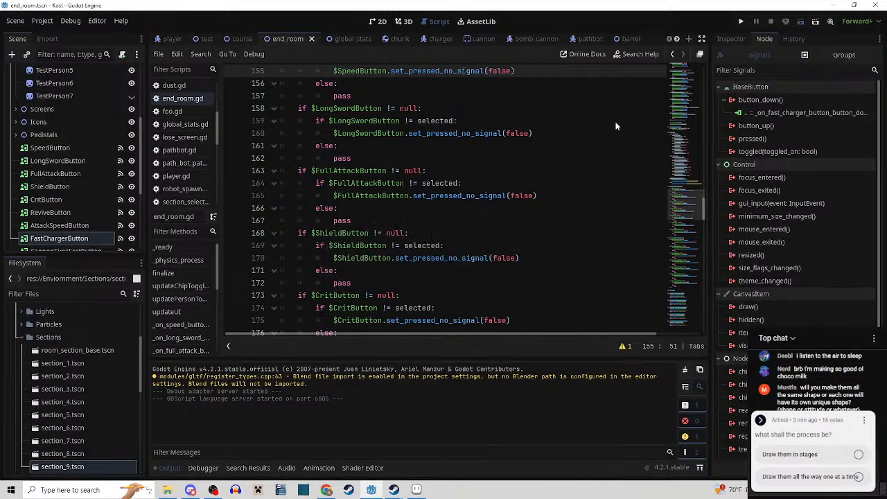
key("F6")
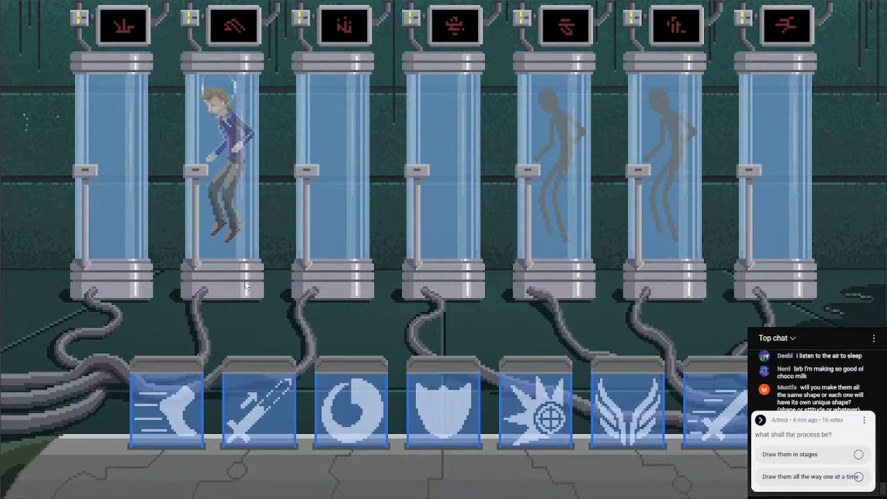
key("alt+Tab")
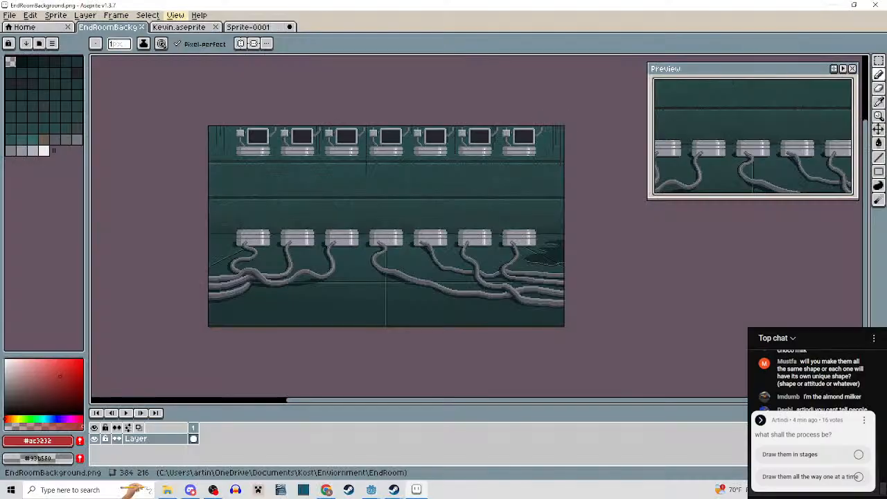
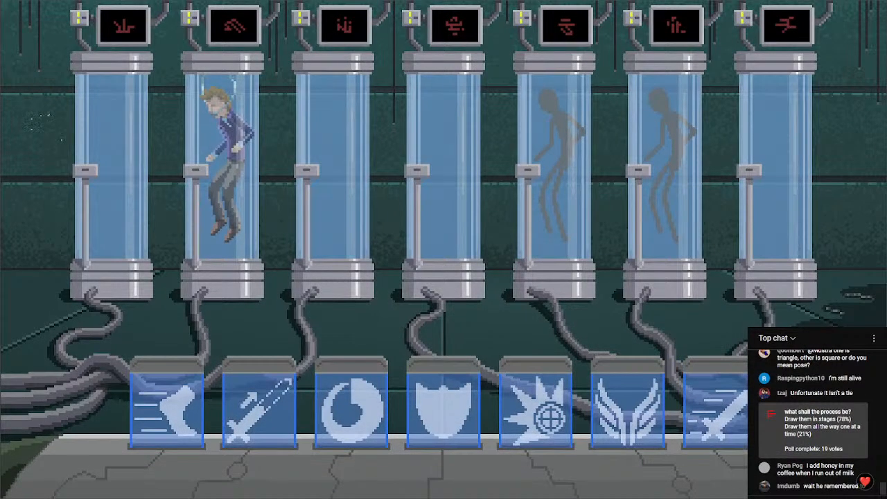
key("alt+Tab")
left_click(211, 29)
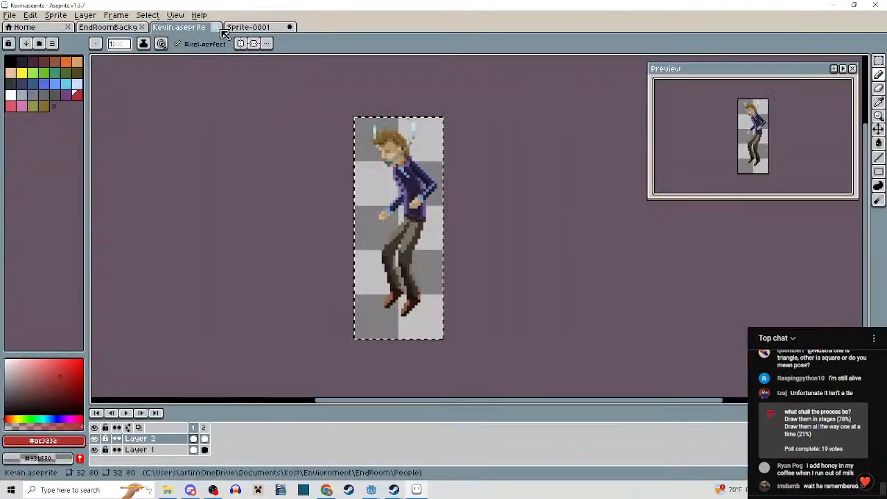
left_click(224, 29)
Sketch an oval head outline in black on the empty canvas beside the red-topped figure.
scroll(390, 135, "down", 1)
scroll(434, 179, "up", 2)
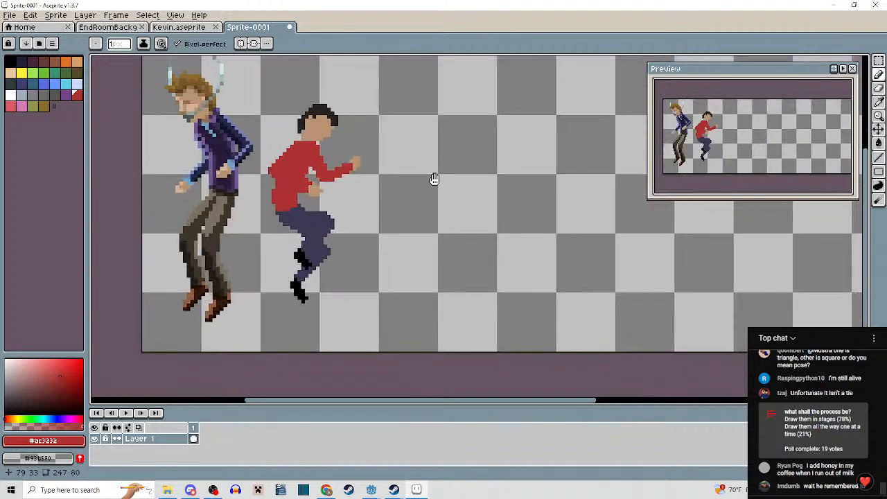
scroll(430, 185, "up", 3)
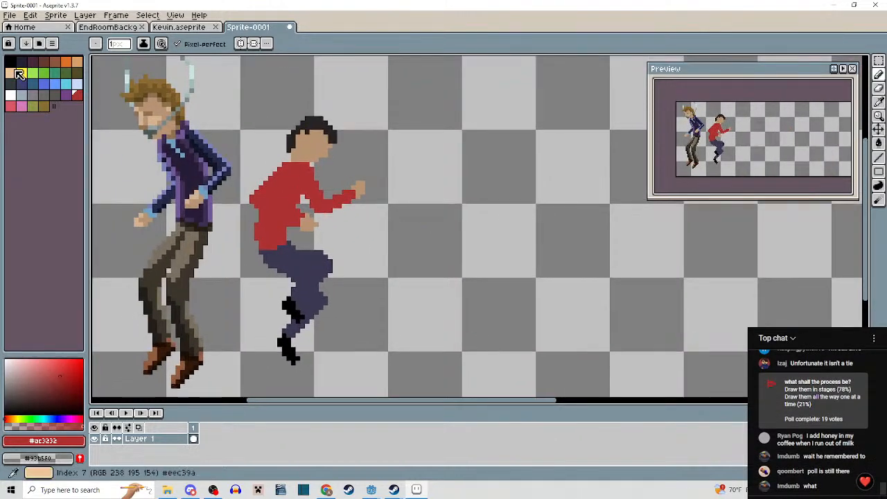
left_click(11, 63)
scroll(443, 170, "down", 2)
left_click_drag(477, 184, 335, 185)
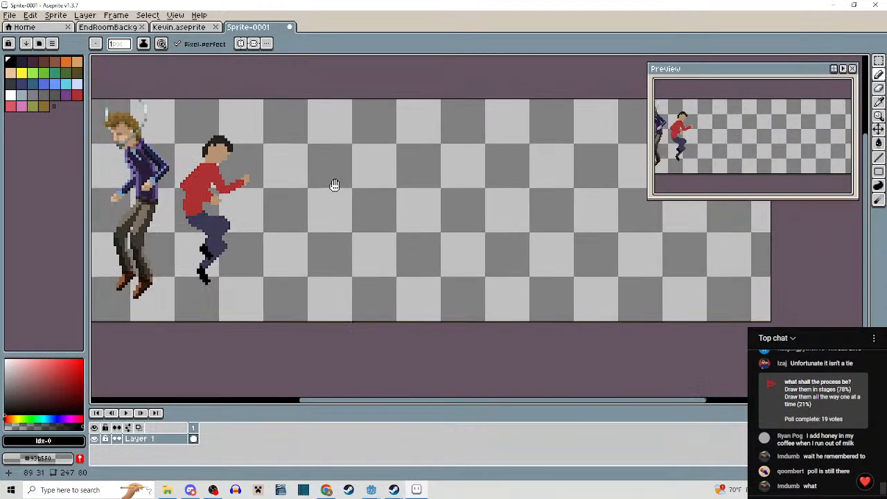
scroll(357, 155, "down", 1)
scroll(356, 154, "up", 2)
scroll(369, 129, "up", 1)
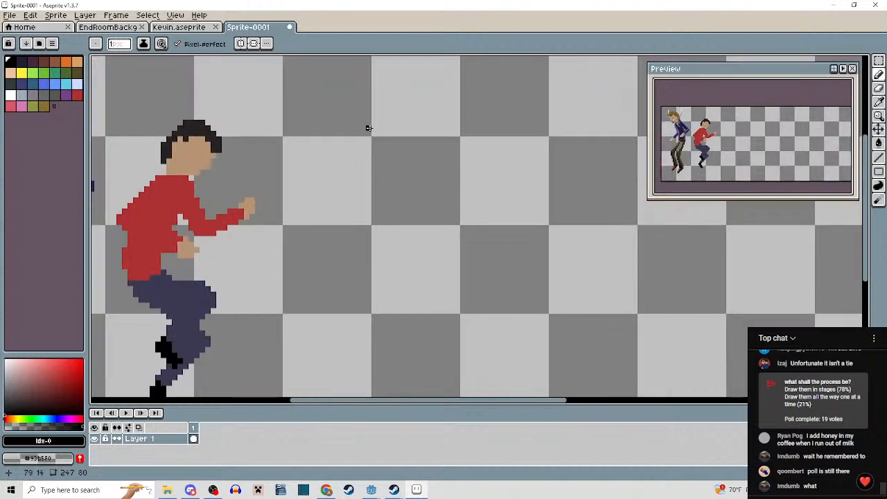
mouse_move(370, 128)
left_mouse_down()
mouse_move(378, 115)
mouse_move(378, 159)
mouse_move(358, 135)
mouse_move(390, 116)
mouse_move(374, 113)
left_mouse_up()
Sketch two arms as thin black lines sloping down and outward on either side below the oval head.
mouse_move(367, 165)
left_mouse_down()
mouse_move(373, 142)
mouse_move(322, 229)
left_mouse_up()
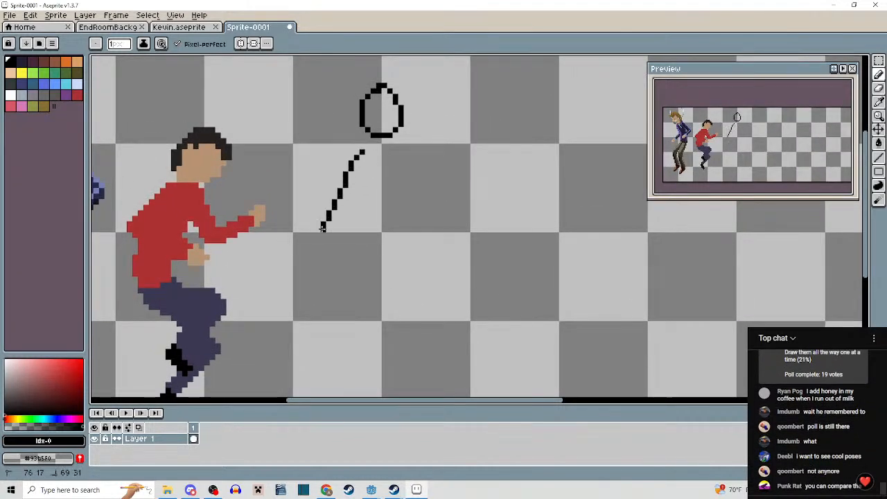
left_click_drag(393, 151, 434, 262)
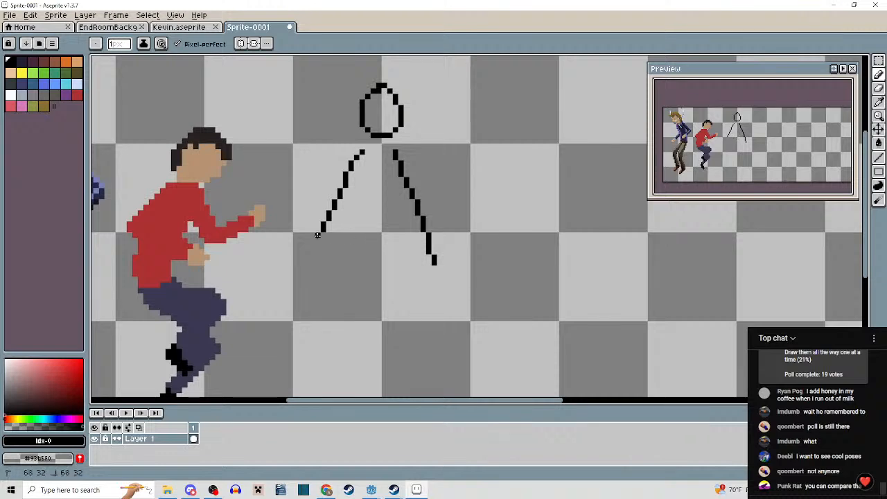
left_click_drag(318, 235, 319, 268)
Draw a straight vertical spine below the head and two spread legs from the hip to complete the stick figure.
left_click_drag(357, 261, 375, 191)
left_click_drag(395, 90, 396, 239)
left_click_drag(396, 238, 402, 173)
mouse_move(400, 168)
left_mouse_down()
mouse_move(361, 273)
mouse_move(428, 260)
mouse_move(435, 312)
left_mouse_up()
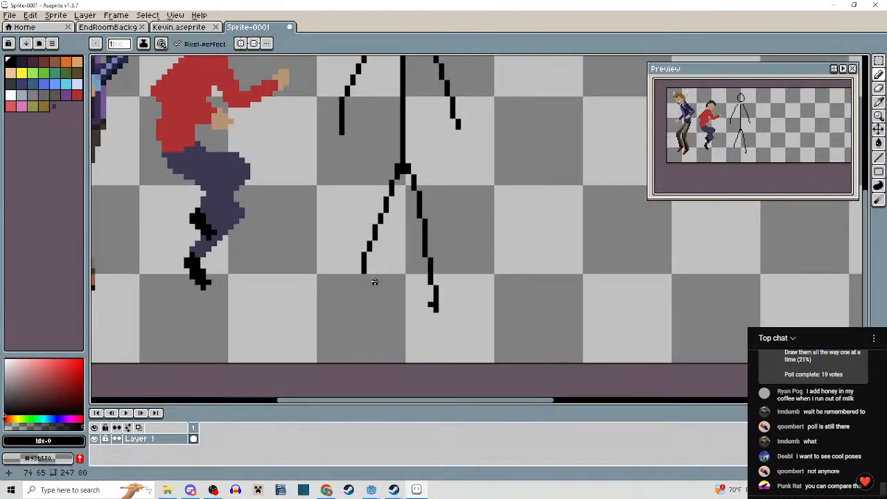
left_click_drag(363, 275, 363, 313)
scroll(380, 305, "down", 3)
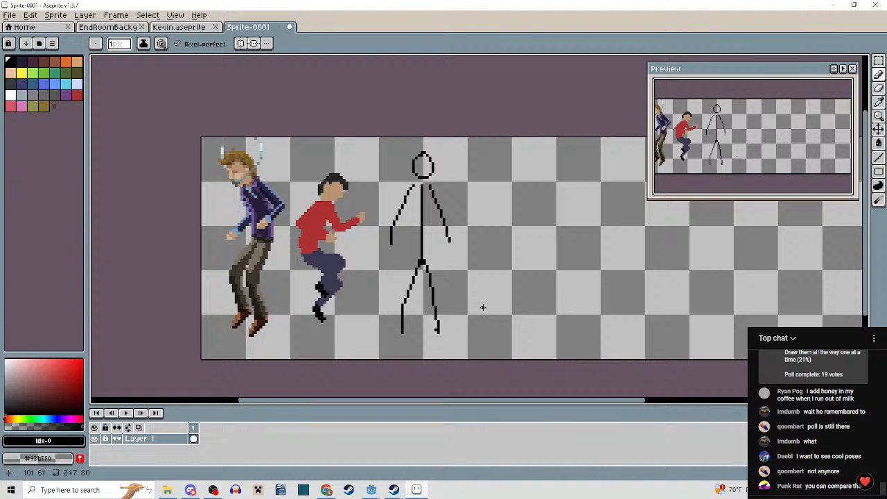
Redraw the stick figure's left-hand arm with a sloped shoulder and outward-bent forearm, and sketch the opposite shoulder line.
scroll(360, 208, "up", 6)
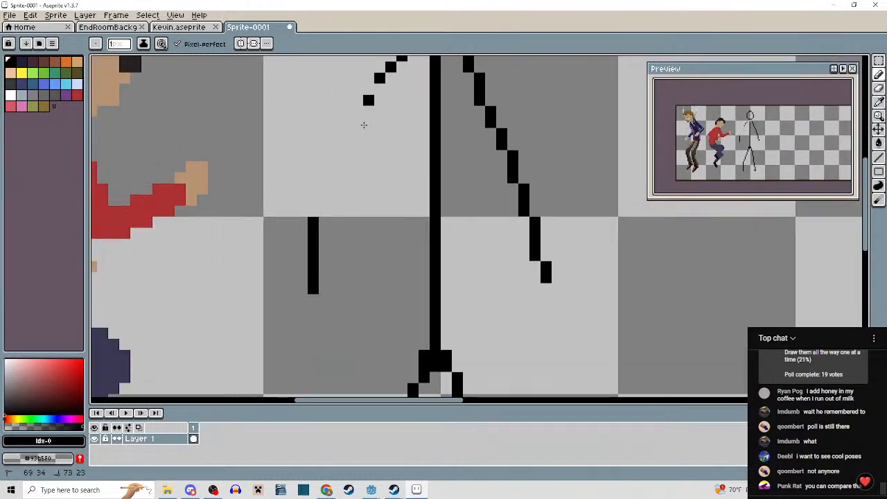
mouse_move(364, 125)
left_mouse_down()
mouse_move(383, 86)
mouse_move(364, 100)
left_mouse_up()
mouse_move(387, 73)
left_mouse_down()
mouse_move(377, 161)
mouse_move(391, 145)
mouse_move(359, 166)
left_mouse_up()
left_click_drag(460, 142, 494, 178)
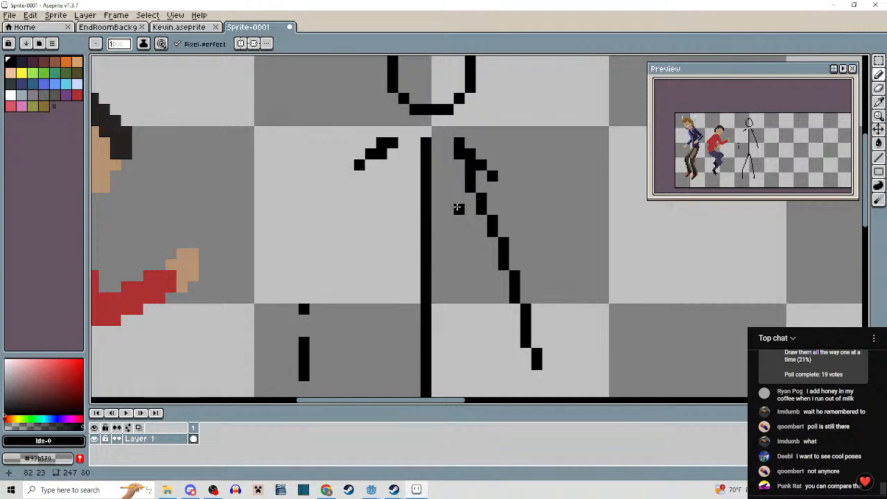
left_click_drag(457, 207, 497, 161)
mouse_move(399, 126)
left_mouse_down()
mouse_move(372, 224)
mouse_move(320, 297)
mouse_move(341, 328)
mouse_move(345, 307)
left_mouse_up()
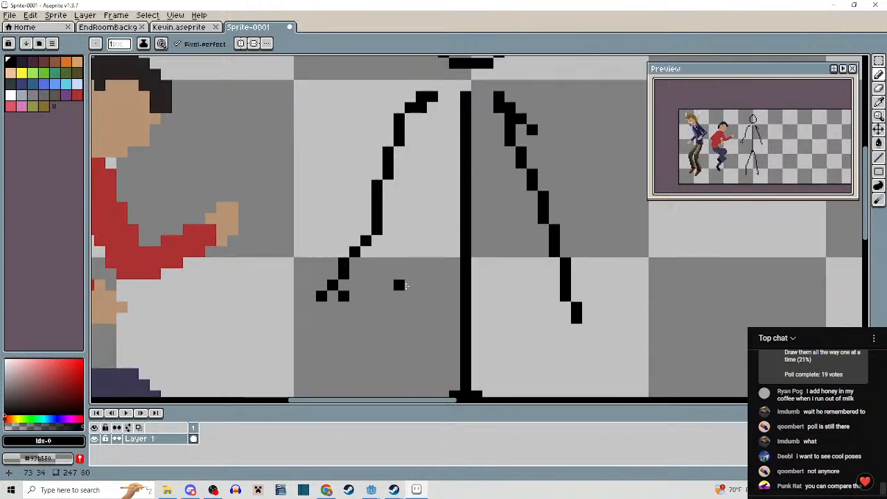
Erase the stick figure's right-hand arm and redraw its shoulder as a short, flatter line stepping down at the outer end.
scroll(405, 285, "down", 2)
scroll(448, 254, "up", 3)
left_click_drag(366, 174, 416, 295)
mouse_move(372, 206)
left_mouse_down()
mouse_move(395, 271)
mouse_move(389, 192)
left_mouse_up()
left_click_drag(390, 194, 440, 334)
left_click_drag(410, 259, 469, 339)
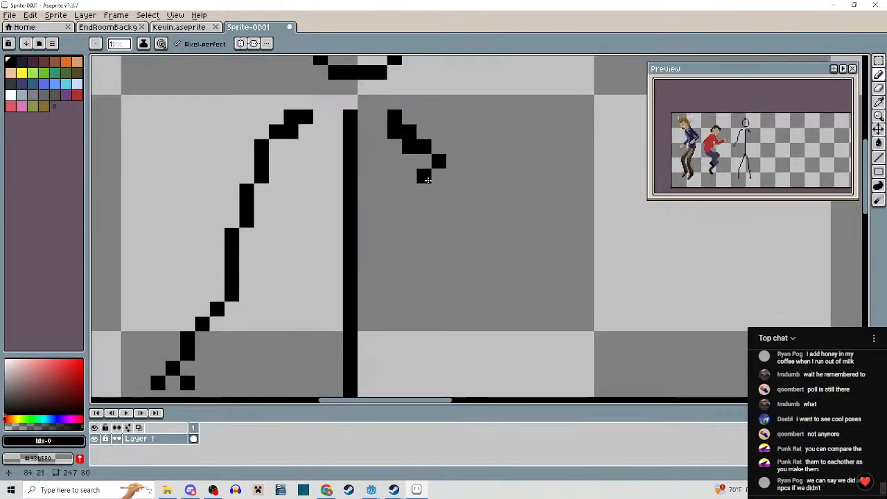
mouse_move(413, 147)
left_mouse_down()
mouse_move(417, 159)
mouse_move(440, 161)
mouse_move(409, 132)
mouse_move(435, 136)
mouse_move(422, 122)
left_mouse_up()
right_click(410, 131)
right_click(423, 131)
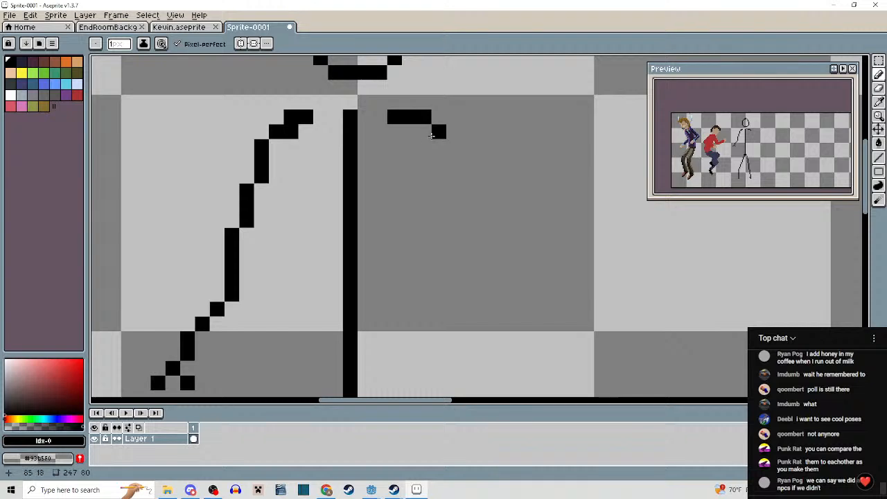
left_click(425, 133)
right_click(425, 120)
Draw the right-hand arm down from the new shoulder with an outward-bent forearm, and trim extra pixels at the hand end.
scroll(450, 176, "down", 2)
mouse_move(443, 162)
left_mouse_down()
mouse_move(465, 251)
mouse_move(464, 241)
mouse_move(494, 280)
left_mouse_up()
right_click(465, 250)
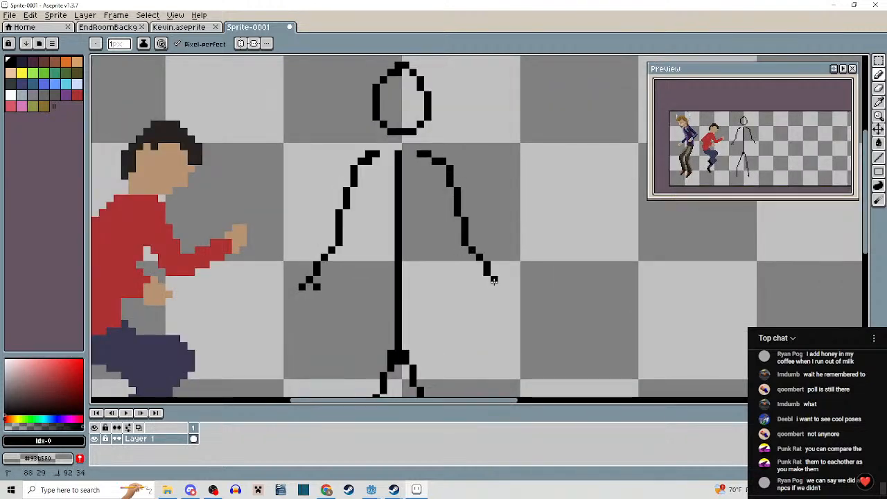
scroll(501, 320, "down", 2)
scroll(481, 228, "up", 2)
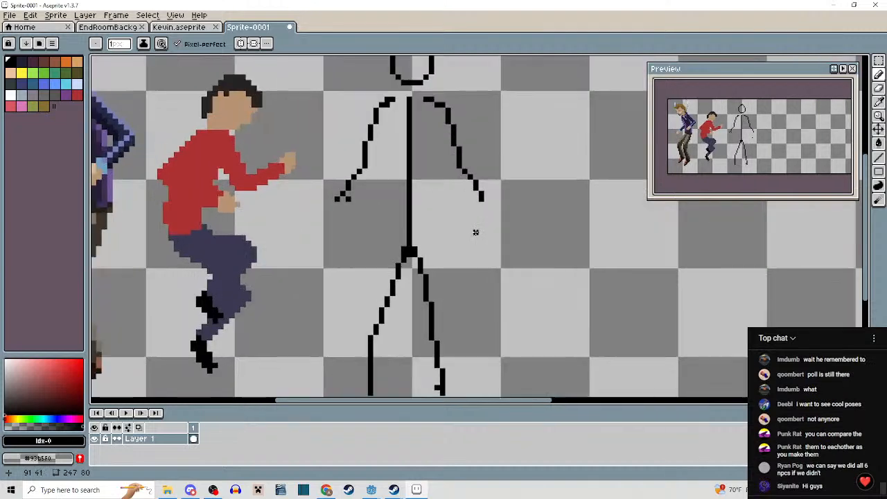
right_click(481, 194)
scroll(486, 215, "down", 2)
scroll(485, 205, "up", 2)
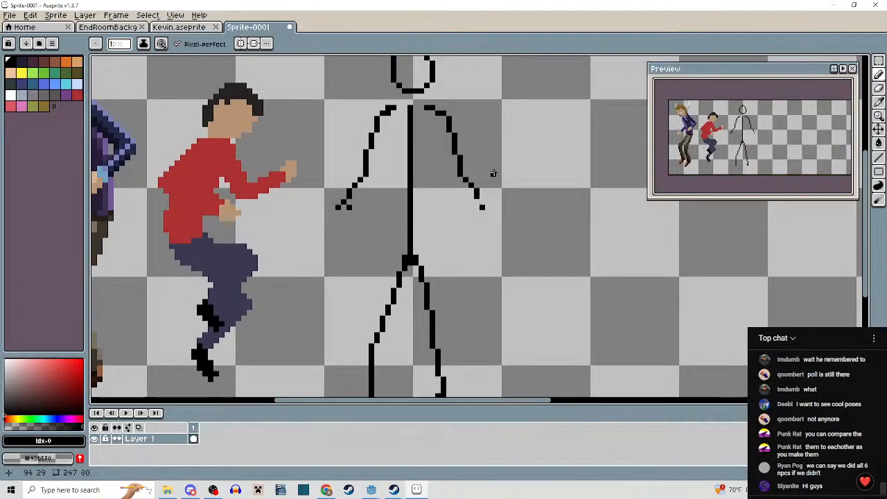
right_click(482, 207)
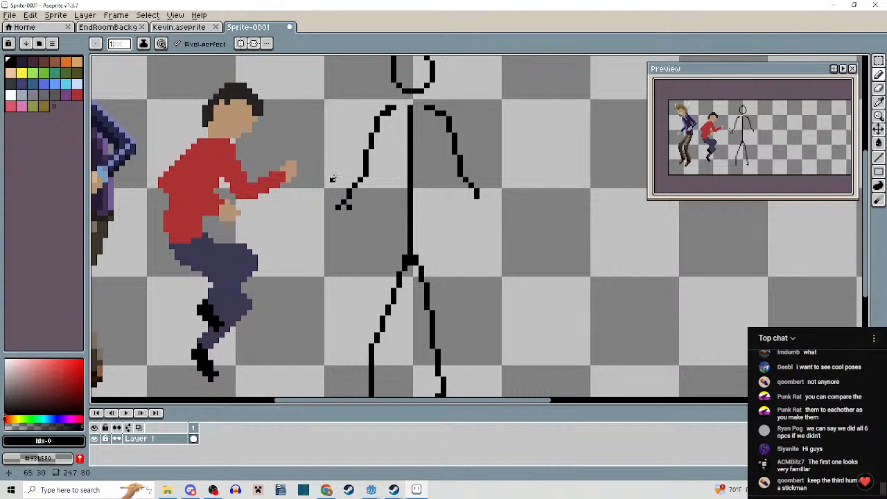
Replace the stick figure's left-hand leg with one bent outward at the knee, and erase the right-hand leg below the hip.
scroll(353, 177, "down", 1)
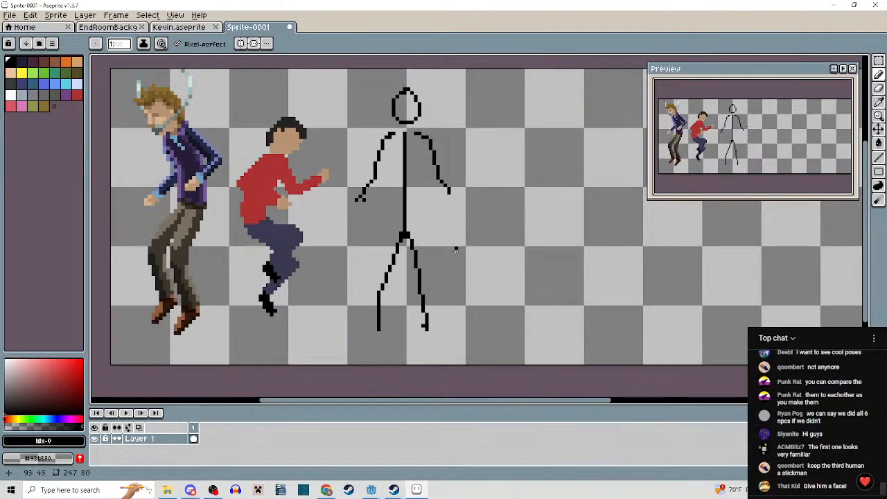
scroll(455, 250, "up", 2)
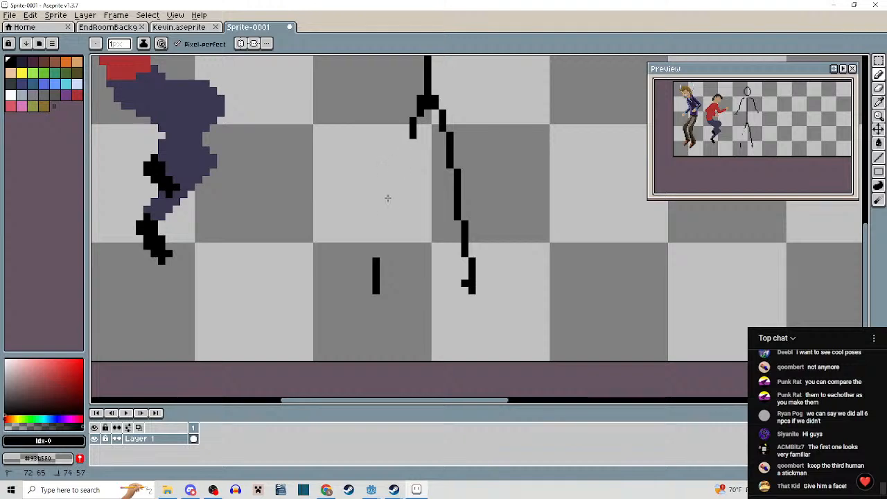
left_click_drag(375, 290, 374, 269)
left_click_drag(391, 266, 394, 294)
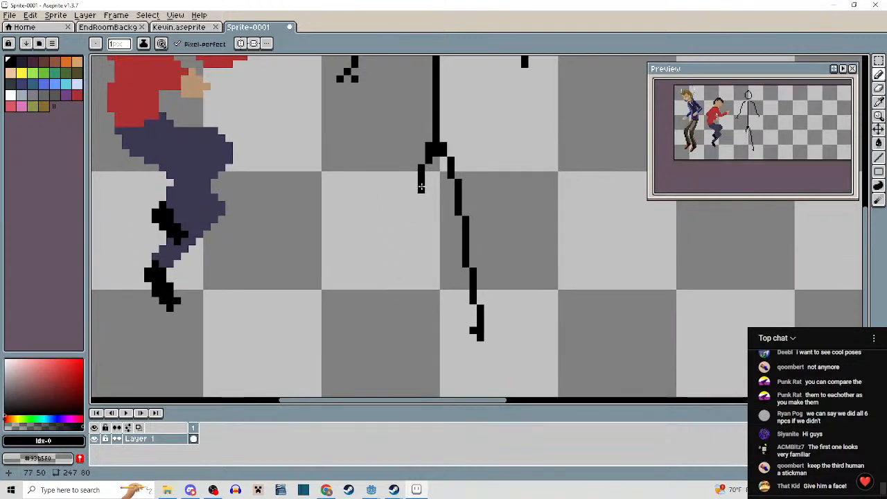
mouse_move(421, 169)
left_mouse_down()
mouse_move(390, 228)
mouse_move(407, 325)
left_mouse_up()
right_click(450, 177)
mouse_move(455, 204)
left_mouse_down()
mouse_move(470, 306)
mouse_move(456, 221)
mouse_move(473, 232)
mouse_move(472, 247)
mouse_move(457, 182)
mouse_move(474, 330)
left_mouse_up()
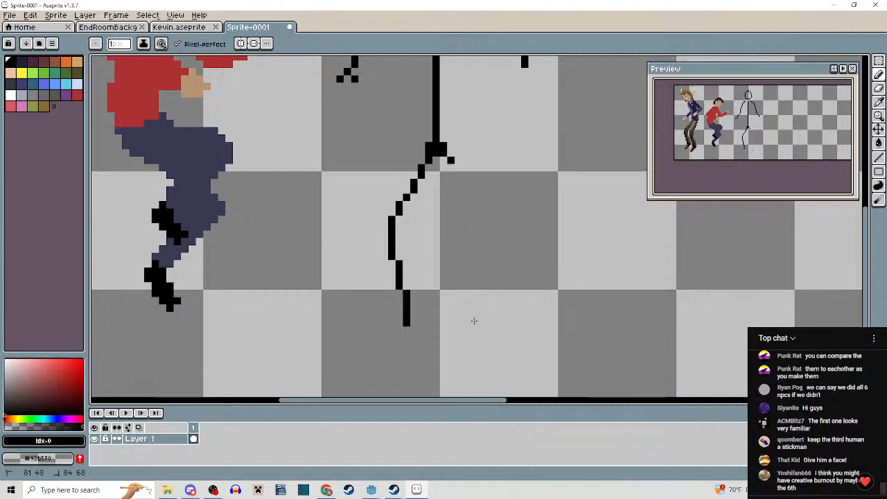
Draw a new right-hand leg curving outward from the hip, with the shin coming down straight and slightly inward.
scroll(472, 314, "down", 4)
scroll(471, 311, "up", 5)
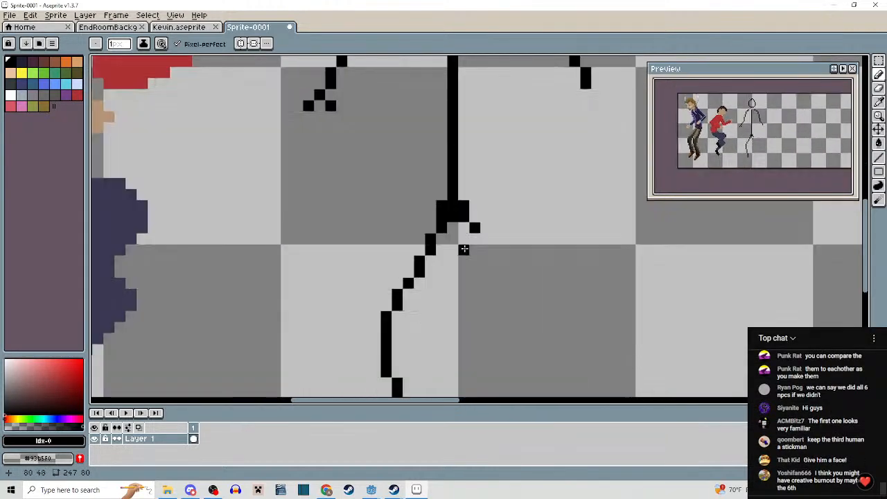
mouse_move(467, 154)
left_mouse_down()
mouse_move(499, 277)
mouse_move(508, 369)
mouse_move(512, 285)
mouse_move(513, 300)
left_mouse_up()
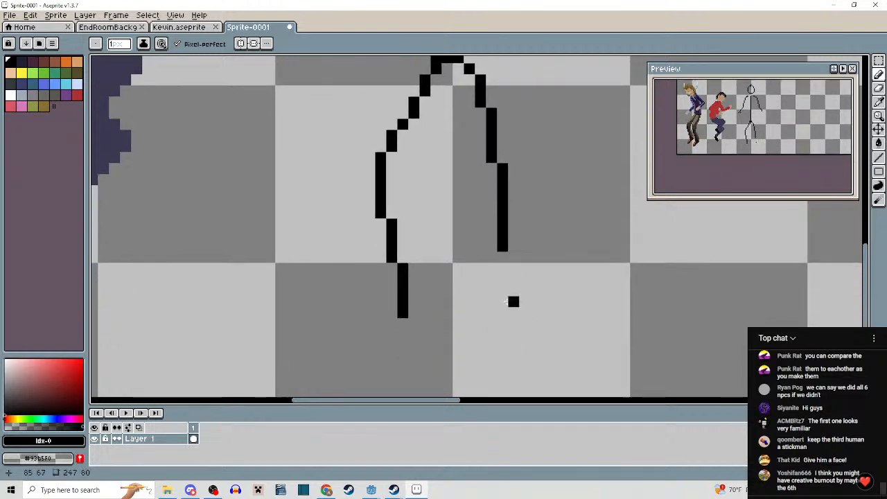
left_click_drag(502, 257, 491, 353)
scroll(491, 352, "down", 3)
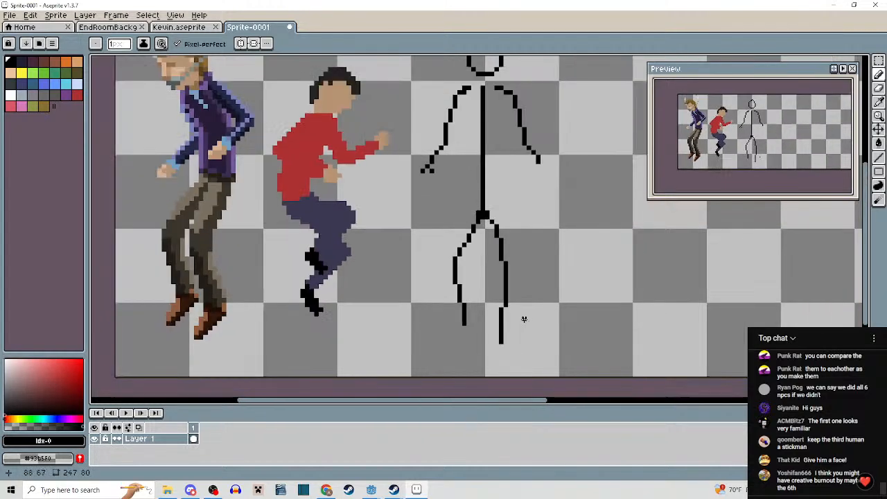
scroll(525, 313, "up", 1)
scroll(493, 300, "up", 2)
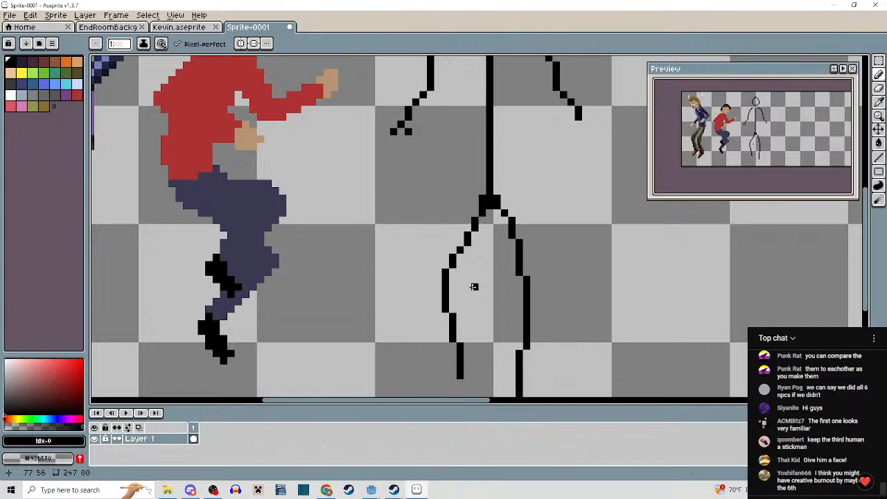
Select the stick figure's lower body and move it up about 6 pixels in total to shorten the torso.
key("m")
left_click_drag(416, 198, 541, 392)
left_click_drag(511, 307, 511, 270)
left_click_drag(507, 226, 505, 256)
left_click(564, 219)
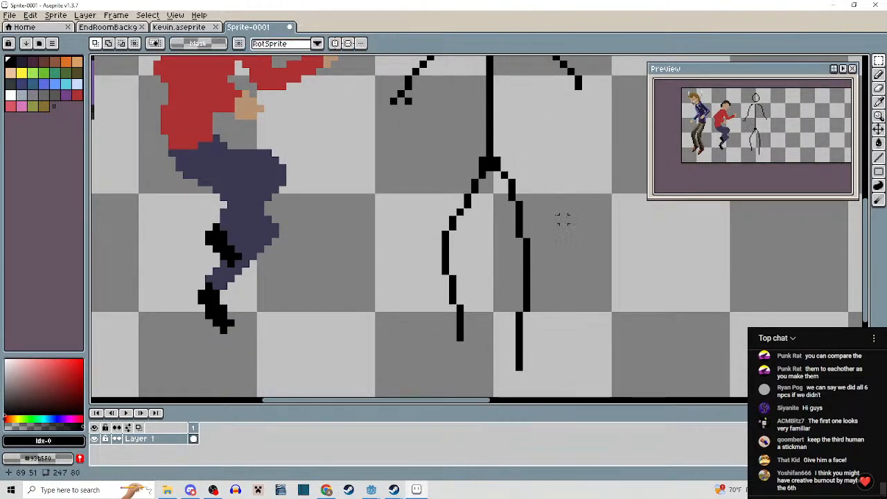
left_click_drag(424, 109, 575, 376)
left_click_drag(513, 276, 515, 247)
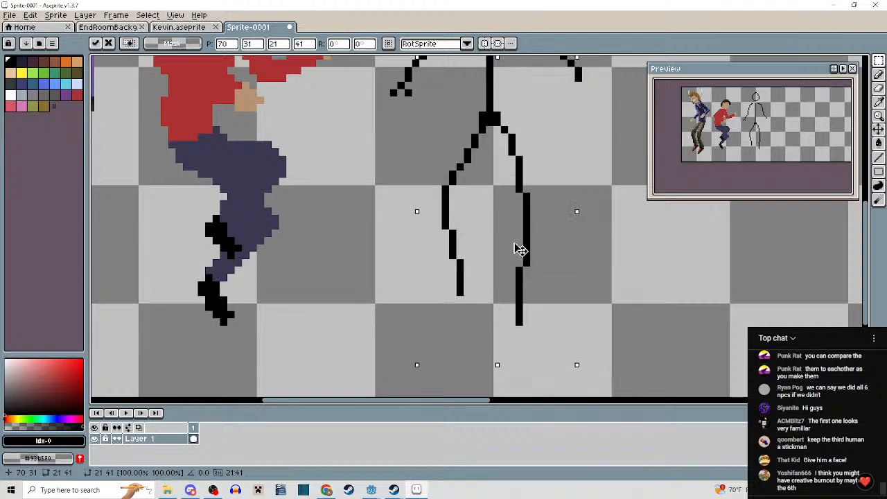
left_click(615, 247)
scroll(615, 246, "down", 2)
left_click_drag(617, 243, 541, 303)
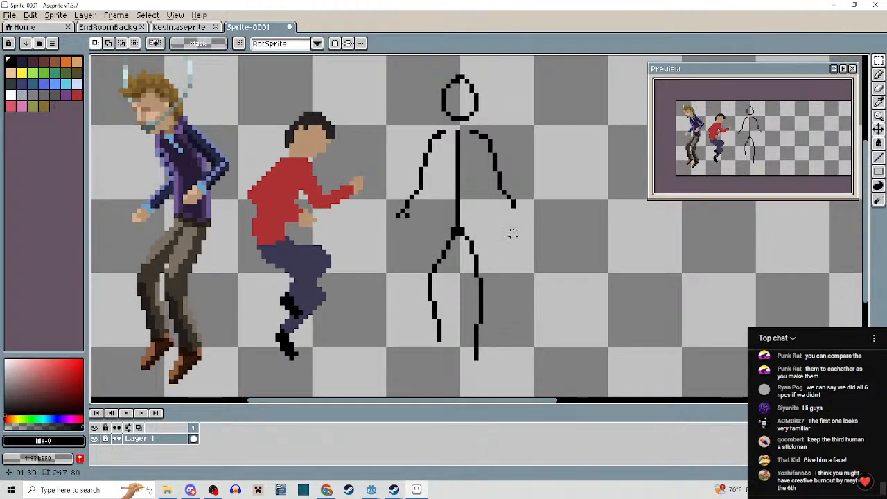
Select the whole stick figure, move it down about 3 pixels beside the red-topped figure, and deselect it.
left_click_drag(518, 197, 519, 177)
scroll(524, 264, "down", 1)
mouse_move(407, 71)
left_mouse_down()
mouse_move(533, 360)
mouse_move(551, 360)
left_mouse_up()
left_click_drag(505, 234, 510, 246)
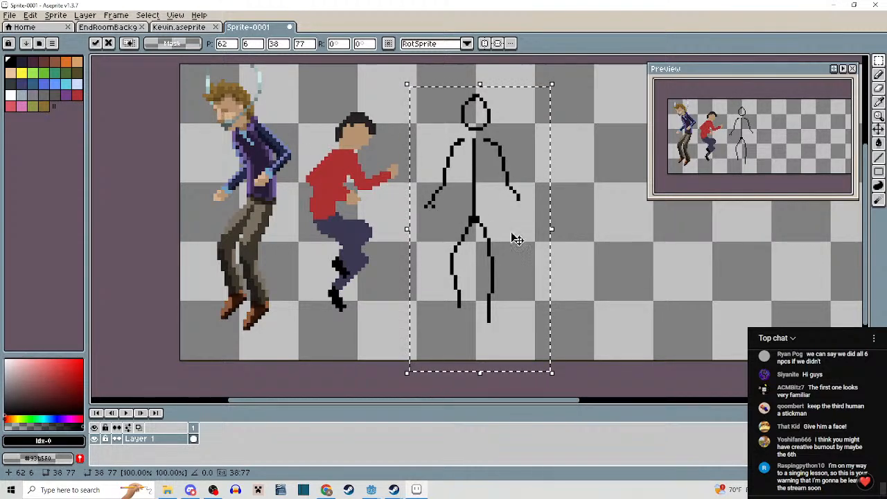
left_click(600, 260)
left_click_drag(517, 235, 514, 245)
left_click_drag(403, 87, 548, 227)
left_click(533, 249)
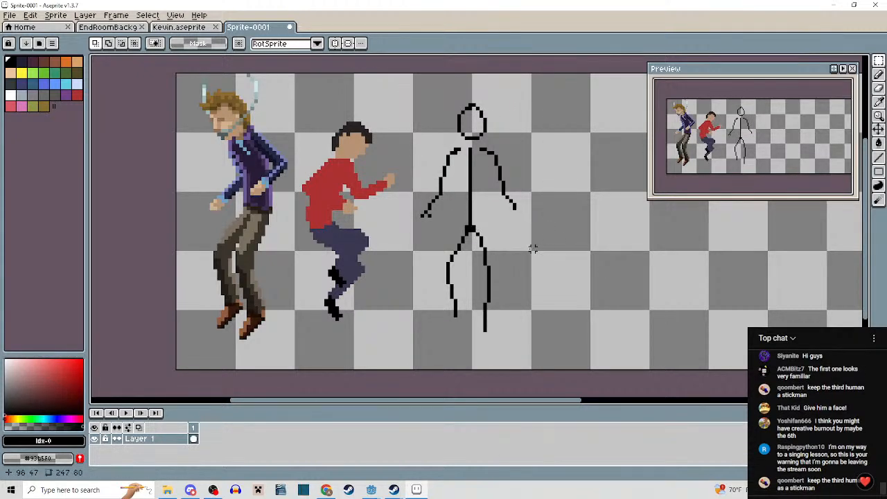
left_click_drag(433, 256, 515, 361)
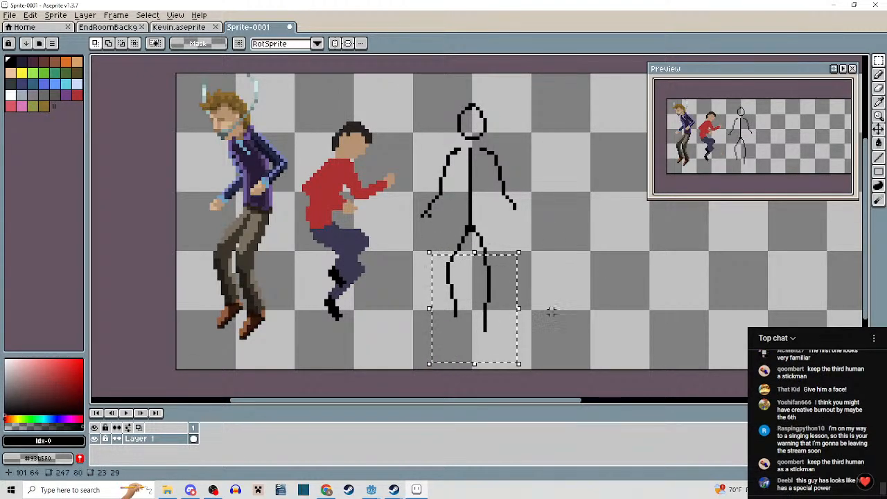
left_click_drag(566, 315, 562, 315)
scroll(478, 311, "up", 2)
left_click_drag(509, 305, 516, 305)
left_click(445, 298, "alt")
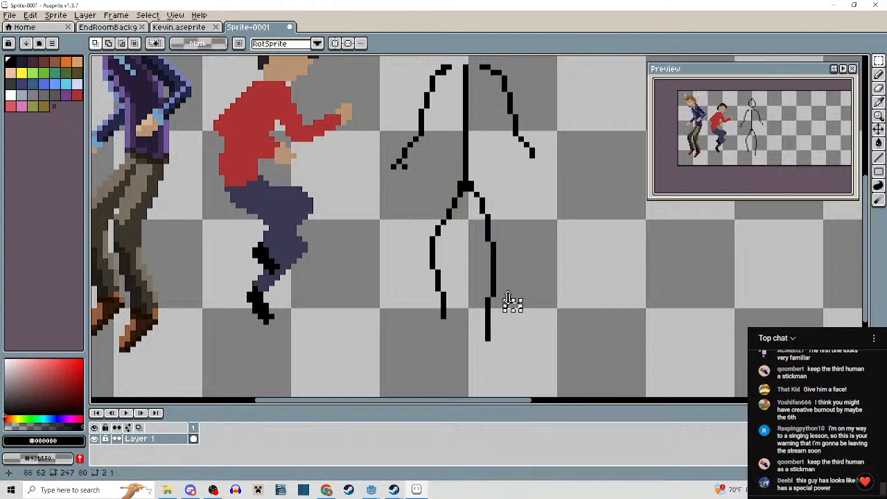
left_click(513, 303)
Sample the leg's black and extend the stick figure's left-hand leg downward by one pixel with the Pencil.
left_click(444, 300, "alt")
key("b")
left_click(444, 322)
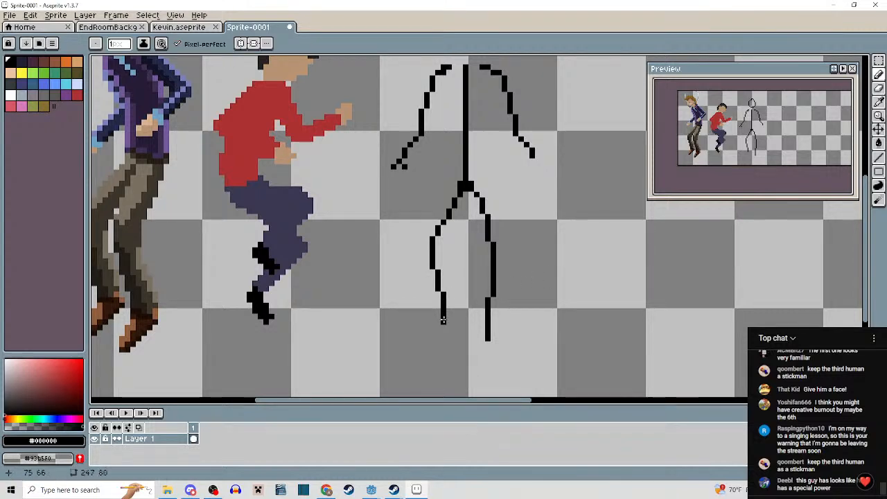
scroll(493, 303, "down", 2)
mouse_move(530, 304)
left_mouse_down()
mouse_move(472, 291)
mouse_move(452, 299)
left_mouse_up()
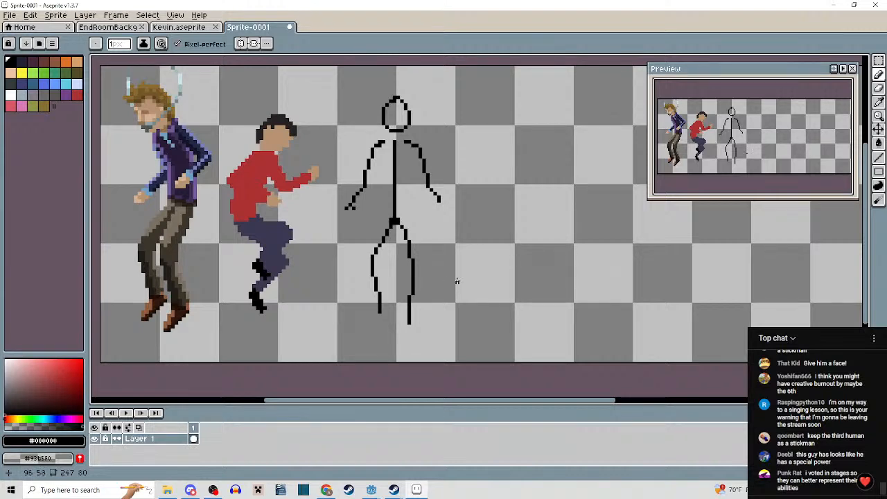
scroll(499, 214, "down", 1)
scroll(417, 167, "up", 2)
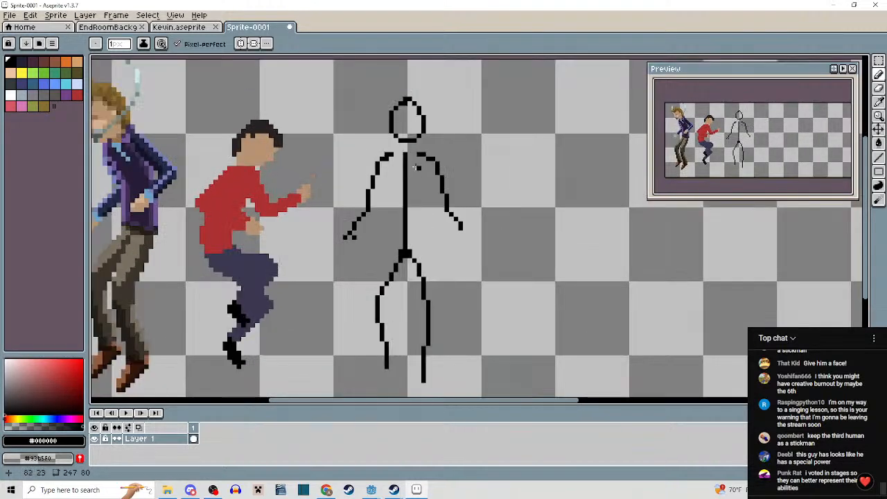
scroll(418, 167, "up", 1)
scroll(402, 173, "down", 2)
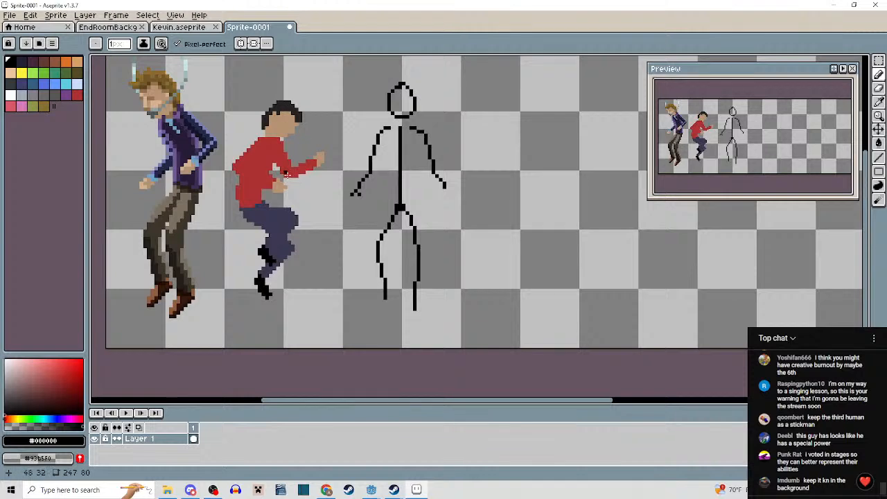
scroll(286, 175, "right", 5)
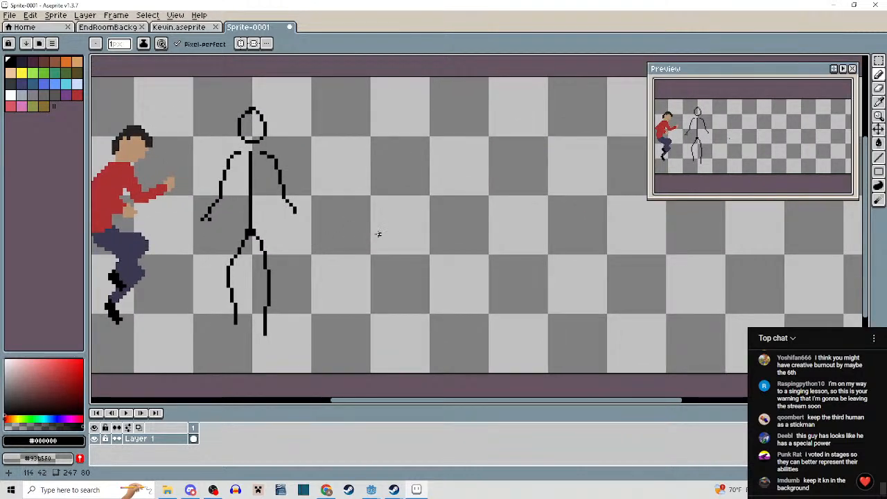
scroll(478, 236, "down", 3)
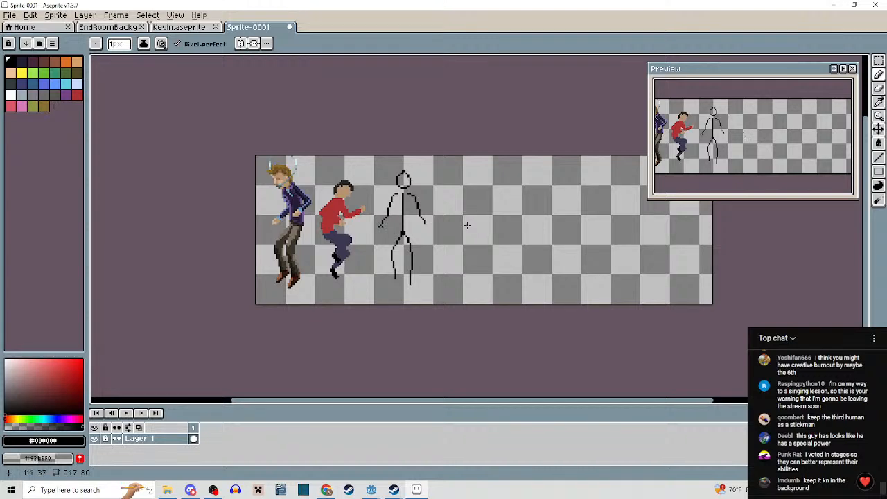
Remove the stray pixel at the stick figure's left-hand hand and reshape the opposite forearm into a longer outward diagonal.
scroll(467, 224, "up", 2)
scroll(223, 231, "up", 3)
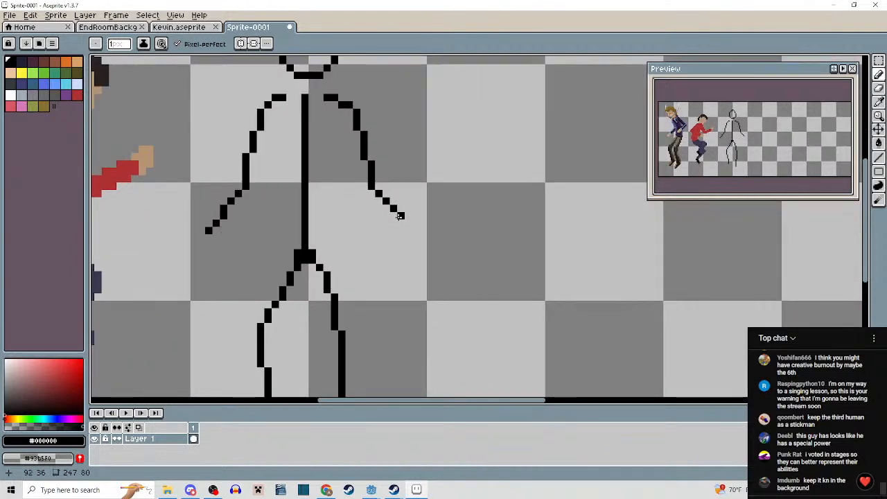
scroll(408, 222, "down", 3)
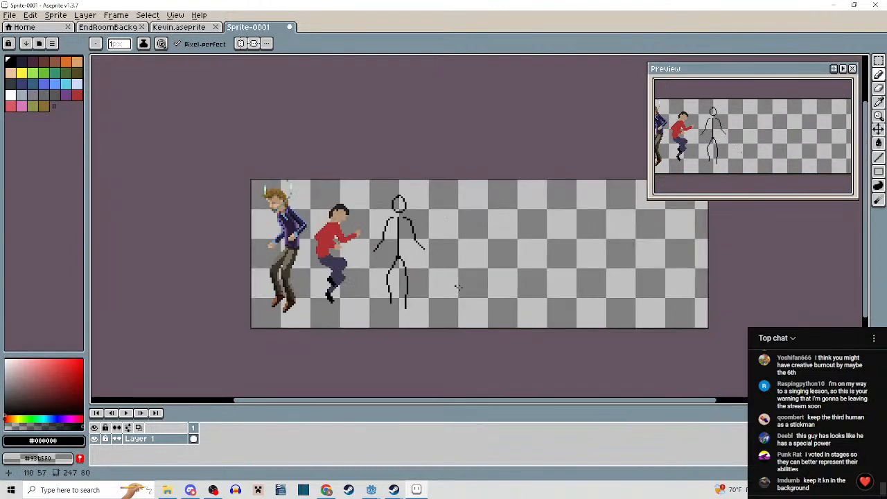
Join both shoulders to the top of the spine and draw a short neck connecting them to the head.
scroll(361, 206, "up", 5)
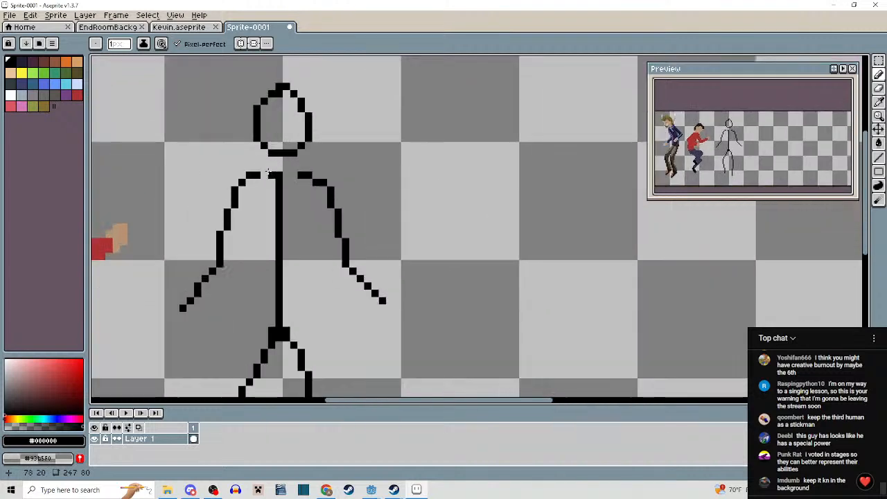
left_click_drag(283, 168, 269, 160)
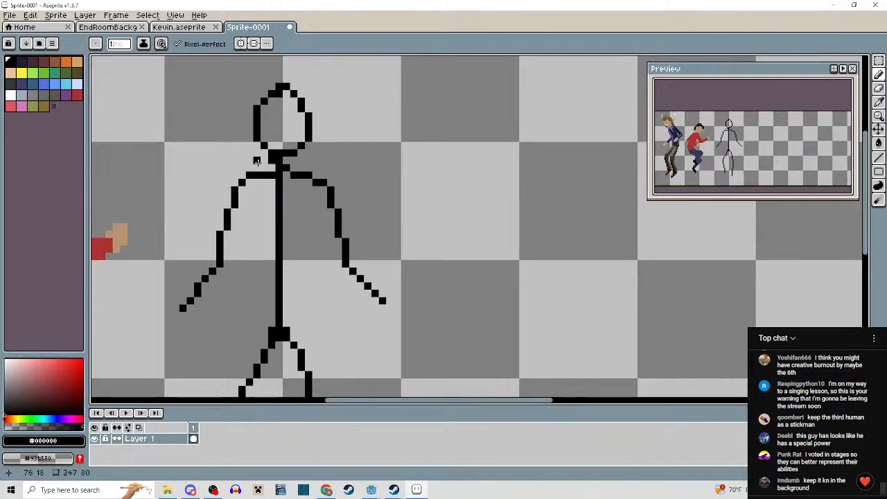
scroll(293, 180, "down", 3)
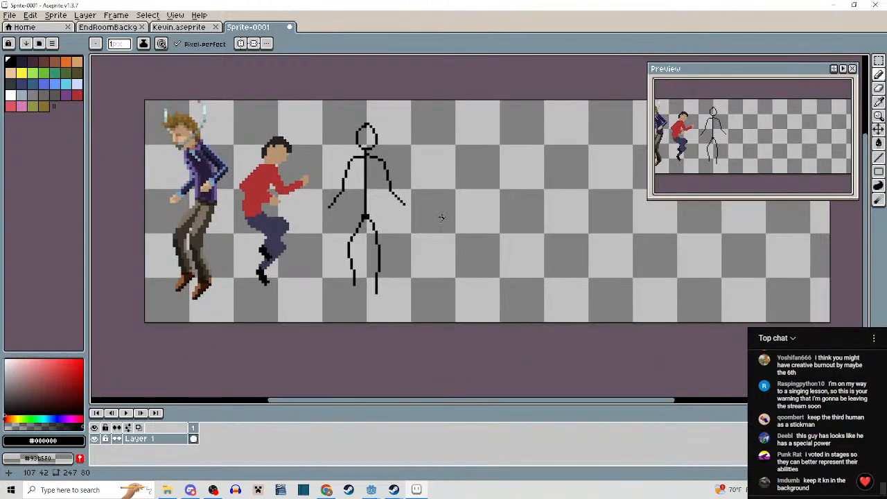
left_click_drag(446, 202, 416, 210)
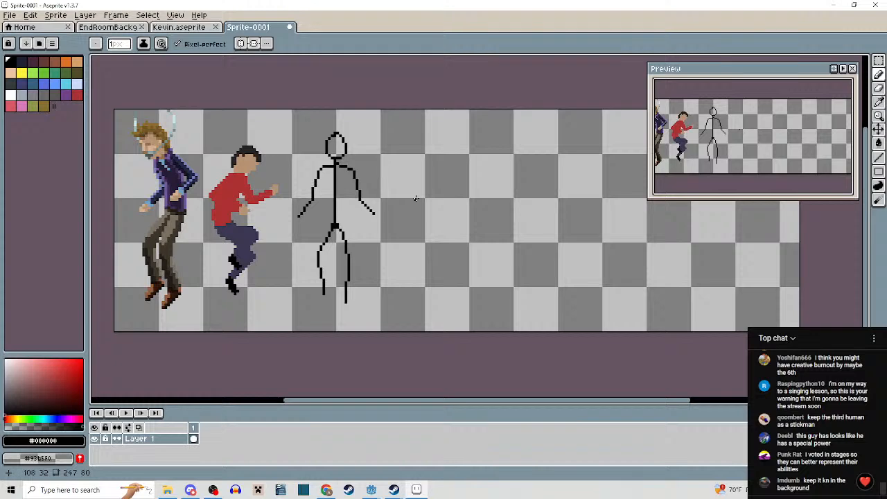
scroll(416, 199, "up", 2)
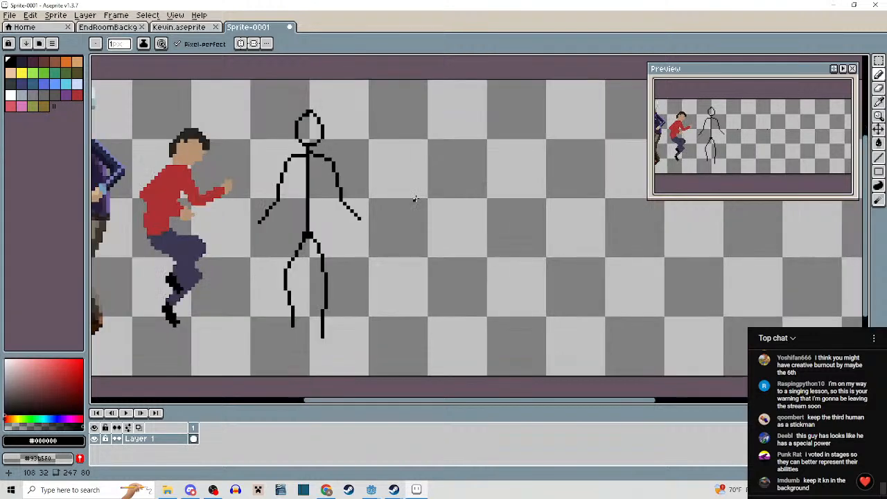
scroll(423, 187, "down", 2)
left_click_drag(425, 193, 426, 196)
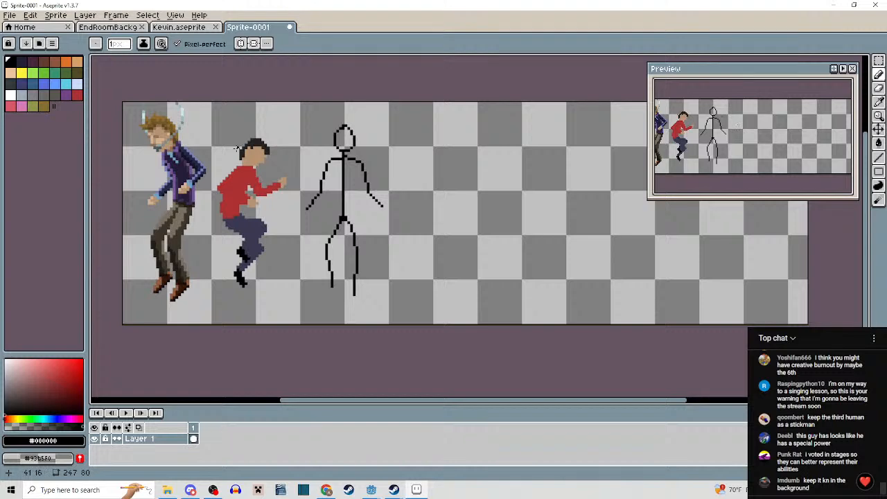
Draw two parallel black legs with bent knees, shins angled backward, in the empty area beside the standing stick figure.
scroll(241, 132, "up", 1)
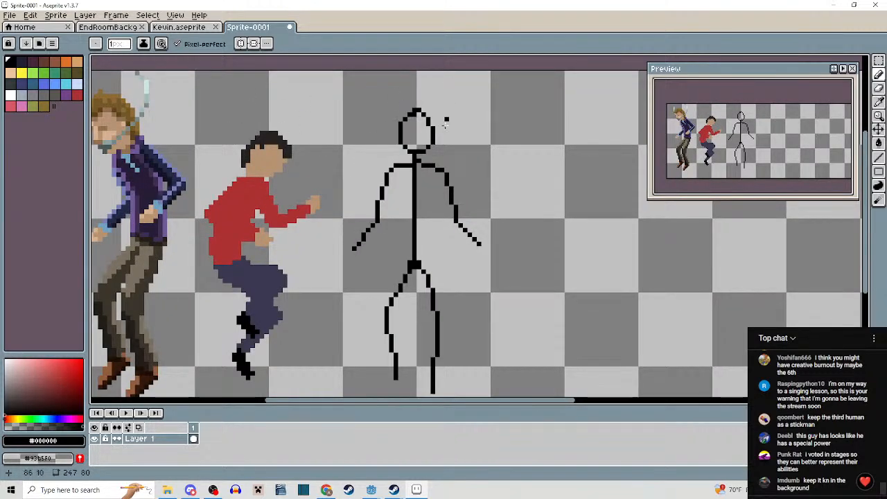
scroll(394, 200, "right", 3)
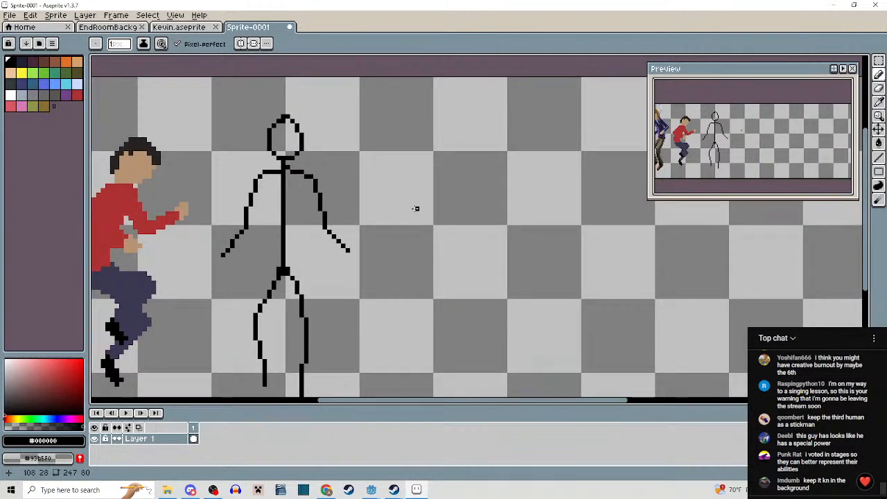
scroll(416, 209, "down", 2)
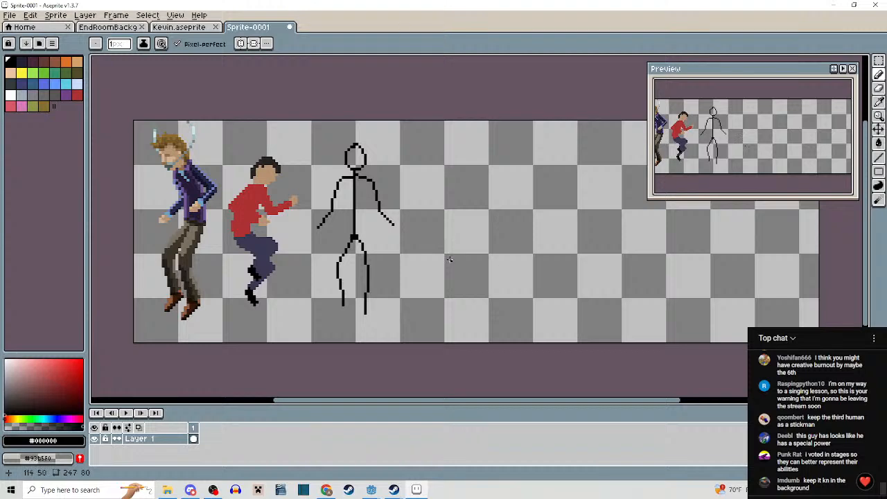
scroll(450, 259, "up", 1)
scroll(450, 261, "up", 1)
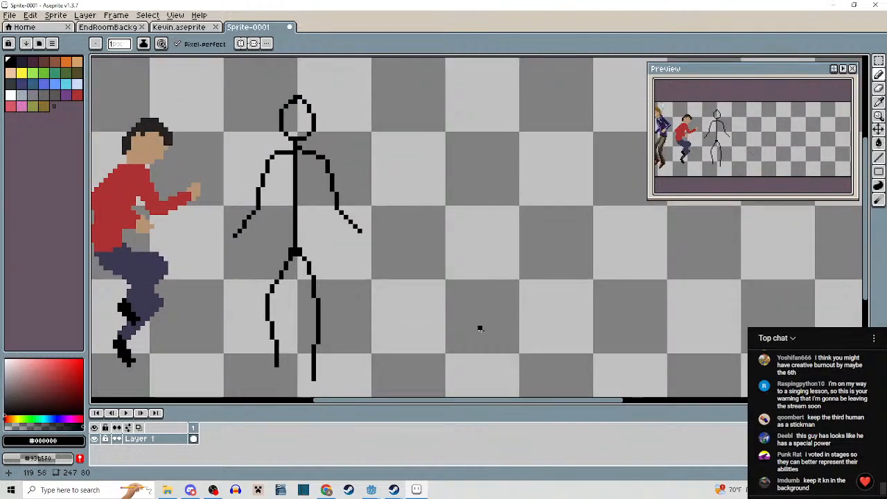
mouse_move(489, 332)
left_mouse_down()
mouse_move(441, 281)
mouse_move(438, 228)
left_mouse_up()
mouse_move(471, 341)
left_mouse_down()
mouse_move(424, 292)
mouse_move(425, 237)
mouse_move(445, 235)
mouse_move(444, 224)
left_mouse_up()
Select the new pair of bent legs, move it about 4 pixels left and 2 pixels down, and deselect it.
key("m")
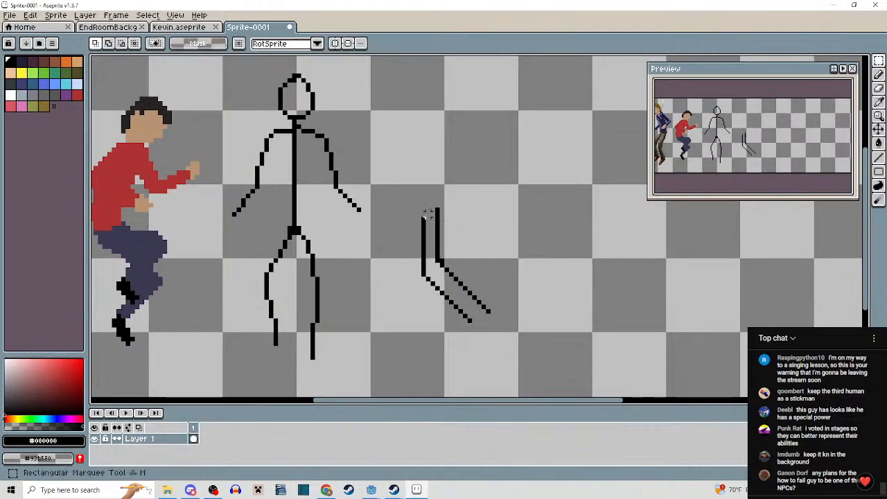
left_click_drag(410, 192, 511, 353)
left_click_drag(463, 292, 444, 301)
left_click(511, 323)
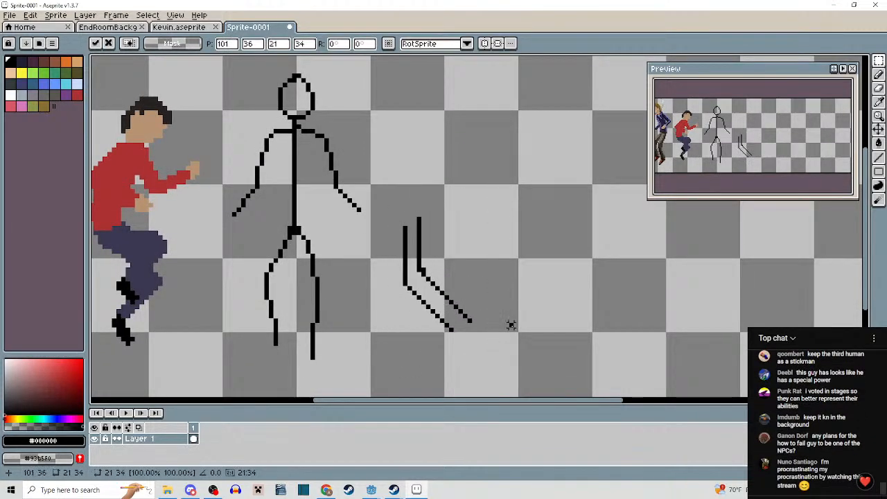
Add short feet to the bent legs and draw a hunched spine curving up and forward from the joined hips.
key("b")
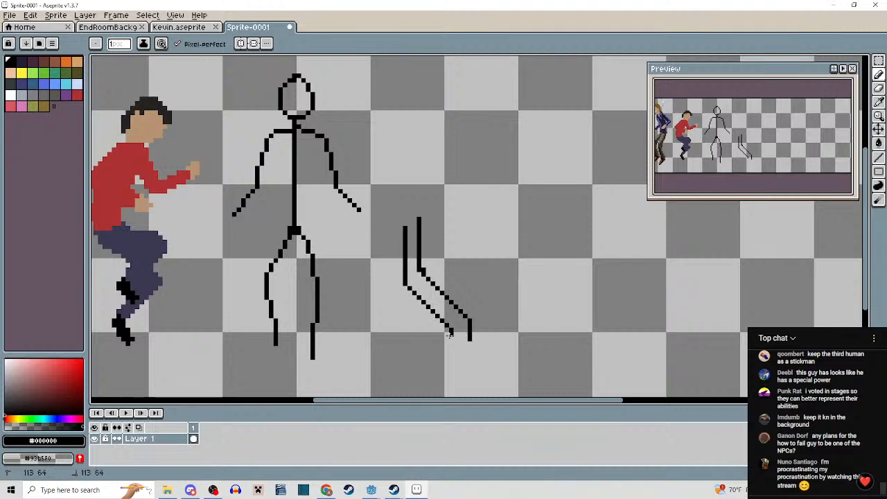
scroll(432, 296, "up", 2)
left_click_drag(419, 299, 418, 241)
scroll(451, 231, "down", 1)
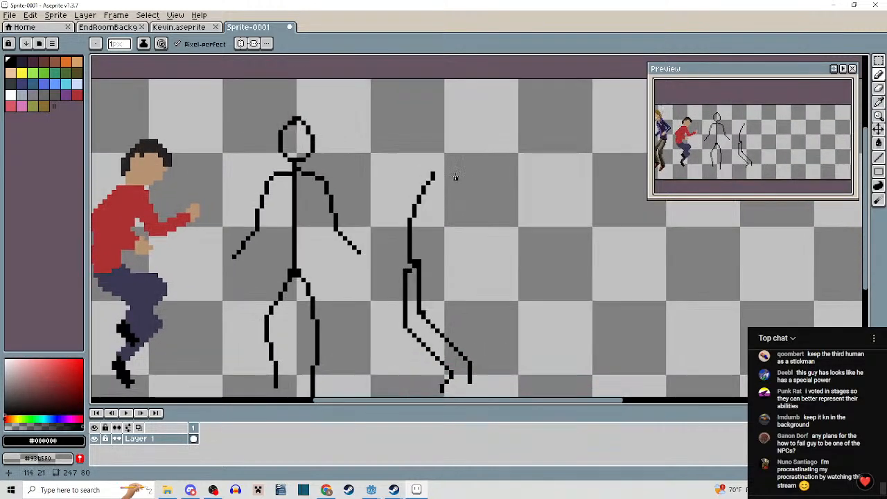
Draw two bent arms hanging forward from the hunched figure's shoulder and join the shoulder to the spine.
mouse_move(456, 165)
left_mouse_down()
mouse_move(467, 230)
mouse_move(451, 266)
left_mouse_up()
mouse_move(464, 180)
left_mouse_down()
mouse_move(502, 218)
mouse_move(491, 257)
left_mouse_up()
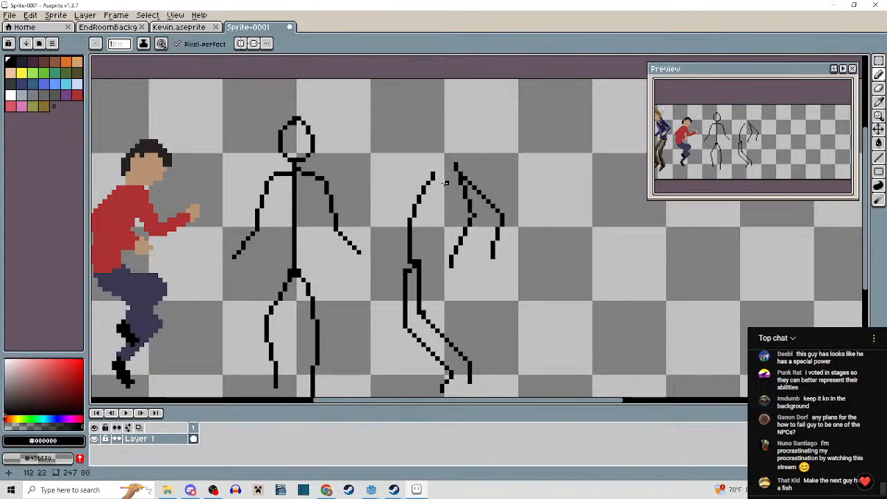
scroll(450, 177, "down", 2)
Select the whole hunched figure, move it down about 2 pixels, and deselect it.
key("m")
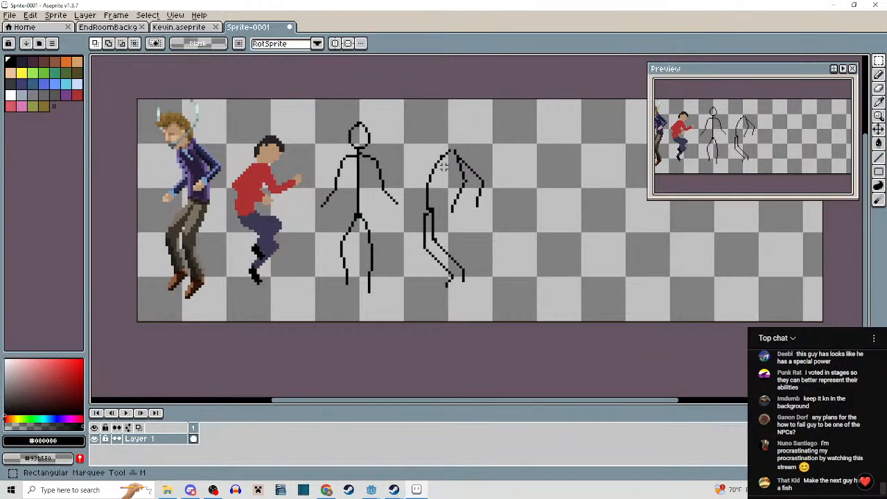
left_click_drag(419, 136, 518, 314)
left_click_drag(468, 231, 472, 213)
key("ctrl+d")
Sample the figure's black and draw a rounded, forward-leaning head outline attached to the top of the hunched spine.
scroll(460, 167, "up", 1)
key("b")
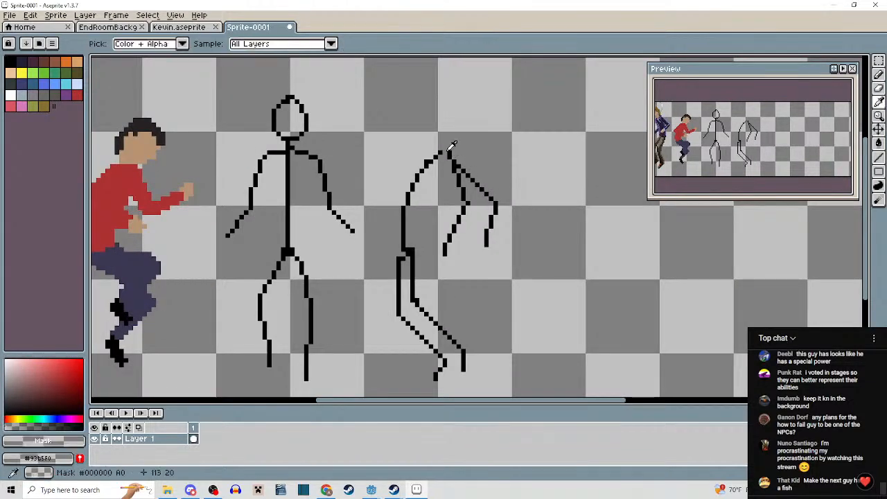
left_click(453, 145, "alt")
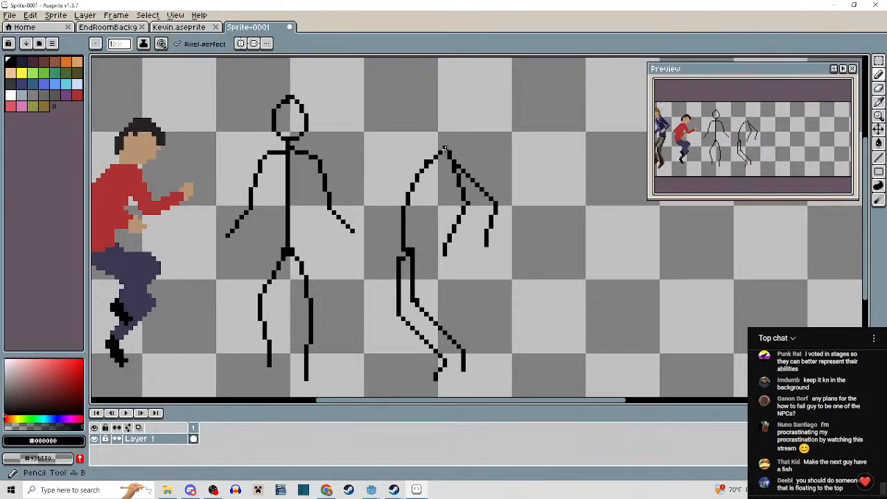
mouse_move(446, 149)
left_mouse_down()
mouse_move(460, 119)
mouse_move(477, 129)
mouse_move(451, 116)
mouse_move(476, 113)
mouse_move(482, 129)
mouse_move(453, 148)
left_mouse_up()
key("ctrl+z")
scroll(453, 147, "down", 2)
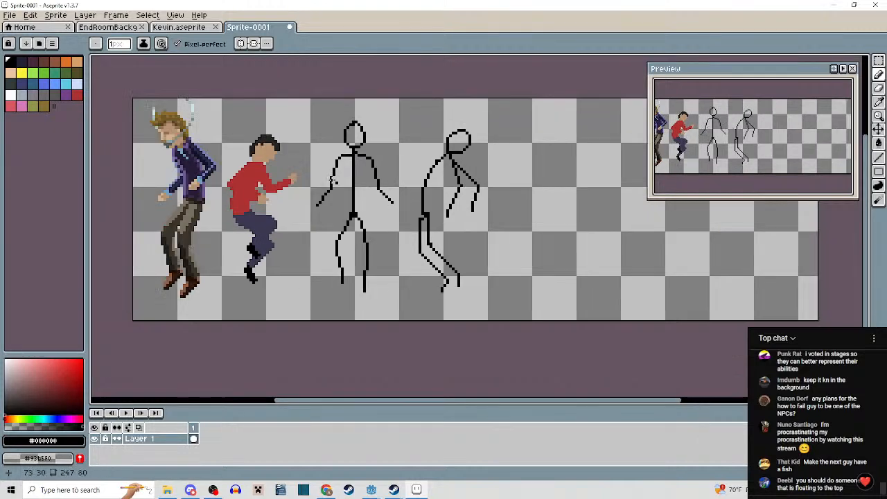
left_click_drag(455, 192, 437, 202)
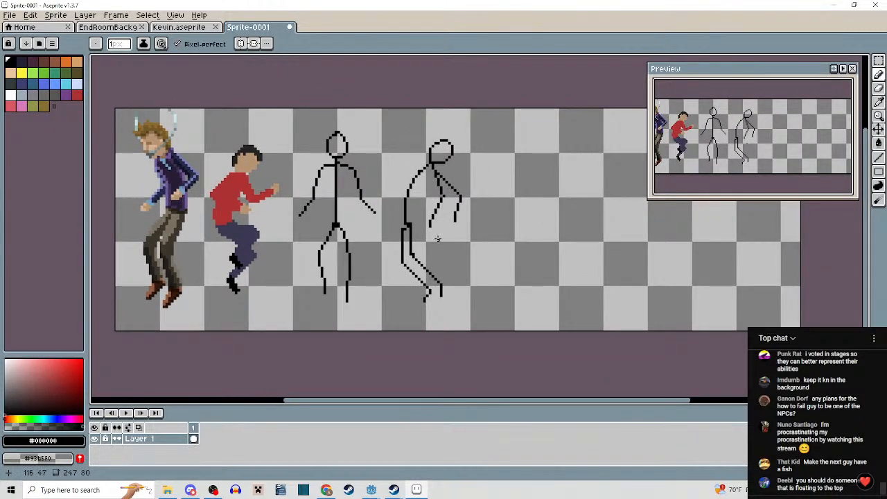
scroll(415, 239, "up", 3)
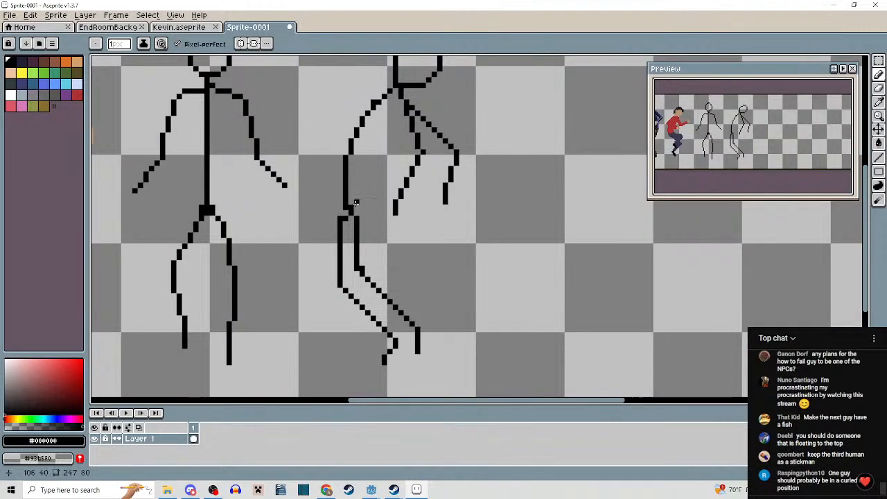
scroll(367, 208, "down", 1)
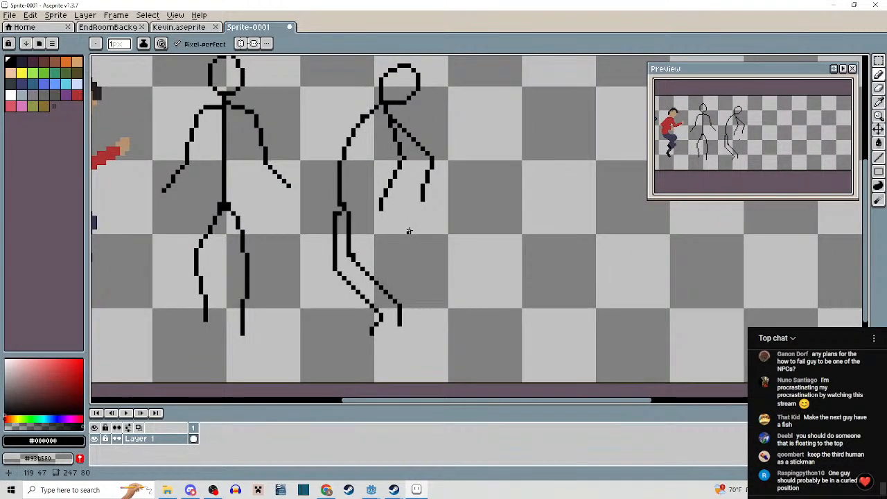
scroll(409, 231, "down", 1)
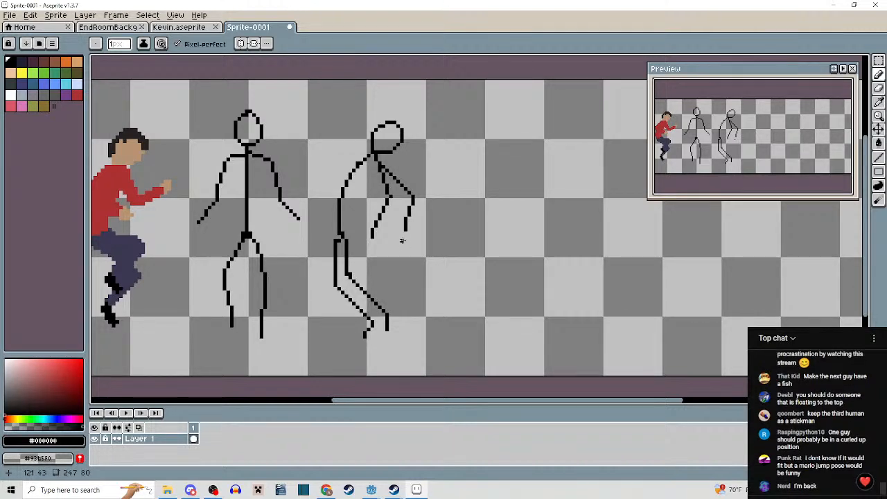
scroll(402, 241, "right", 2)
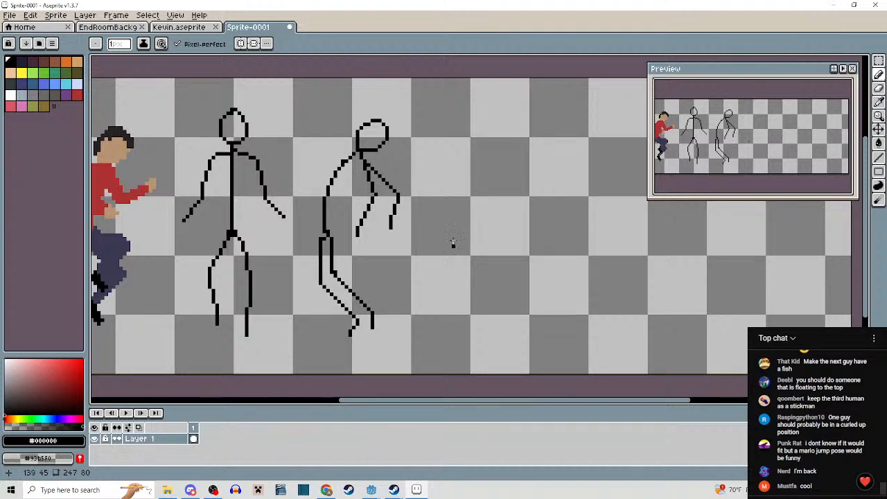
Sketch a folded-over figure against the canvas's upper edge, with a round head, dangling arms and two long hanging legs.
scroll(451, 112, "up", 1)
mouse_move(414, 161)
left_mouse_down()
mouse_move(420, 195)
mouse_move(443, 186)
mouse_move(432, 159)
mouse_move(412, 160)
mouse_move(460, 135)
mouse_move(509, 129)
left_mouse_up()
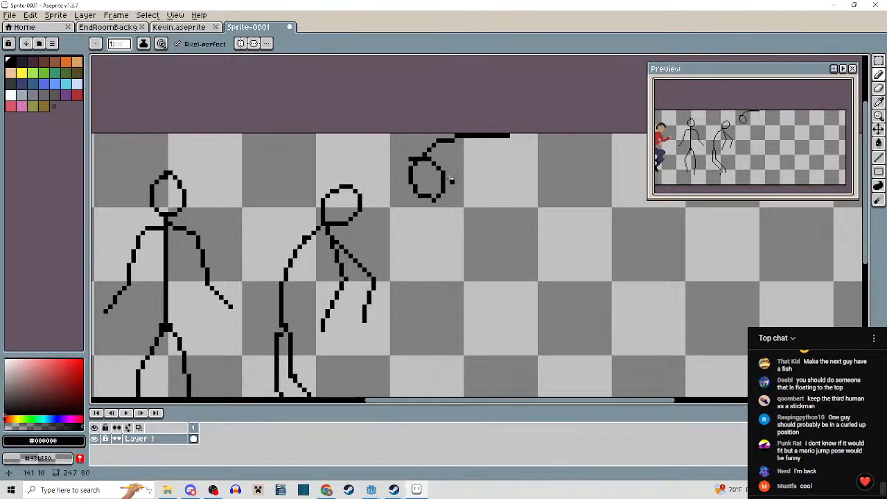
mouse_move(444, 161)
left_mouse_down()
mouse_move(467, 203)
mouse_move(452, 247)
left_mouse_up()
left_click_drag(419, 202, 424, 256)
mouse_move(501, 143)
left_mouse_down()
mouse_move(512, 198)
mouse_move(508, 294)
left_mouse_up()
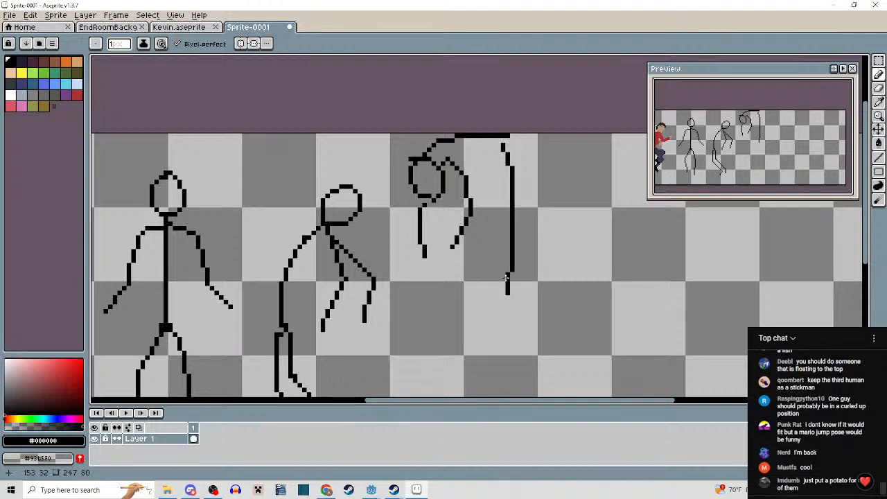
left_click_drag(493, 170, 500, 254)
Connect the folded-over figure's shoulder to its inner leg with an arched line beneath the back.
scroll(497, 329, "down", 1)
scroll(497, 330, "up", 2)
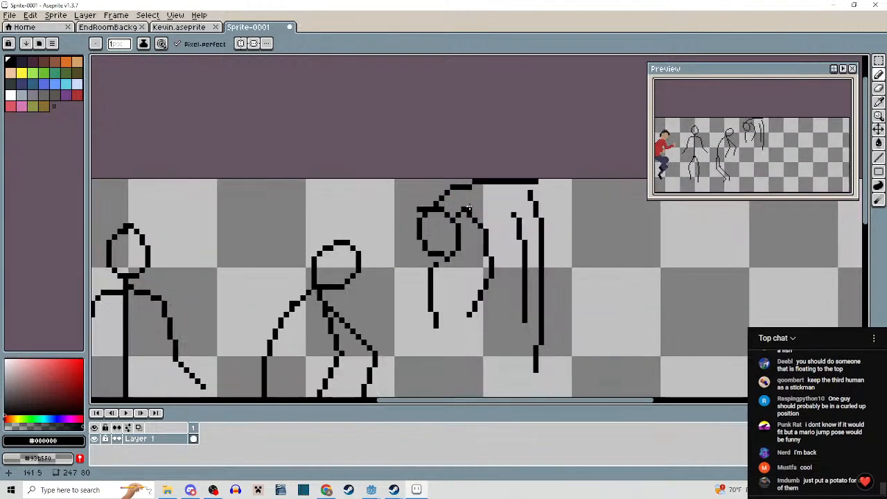
left_click_drag(444, 156, 466, 149)
left_click_drag(488, 200, 516, 220)
scroll(519, 253, "down", 1)
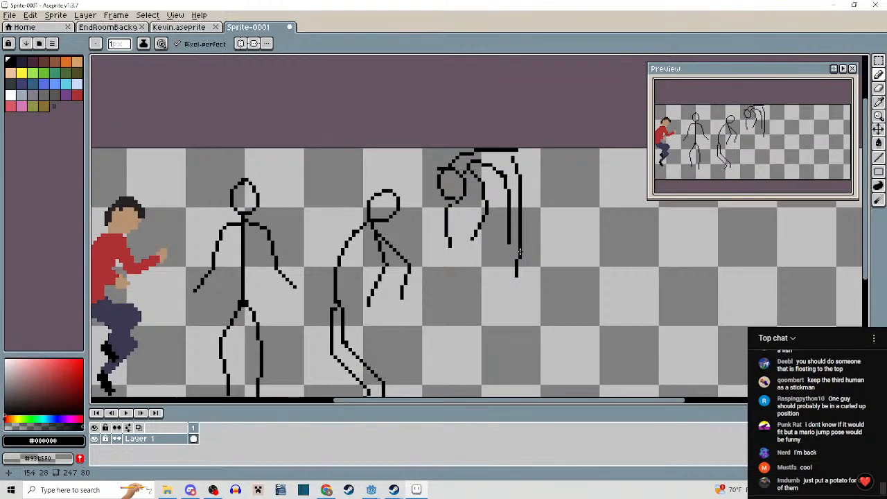
scroll(519, 253, "down", 1)
scroll(542, 260, "up", 1)
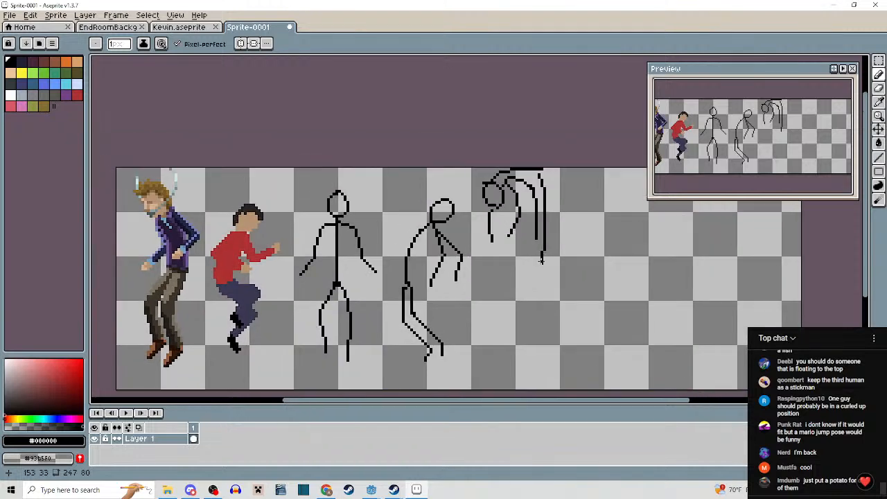
Select the folded-over figure at the canvas's upper edge and delete it.
key("m")
left_click_drag(478, 166, 566, 297)
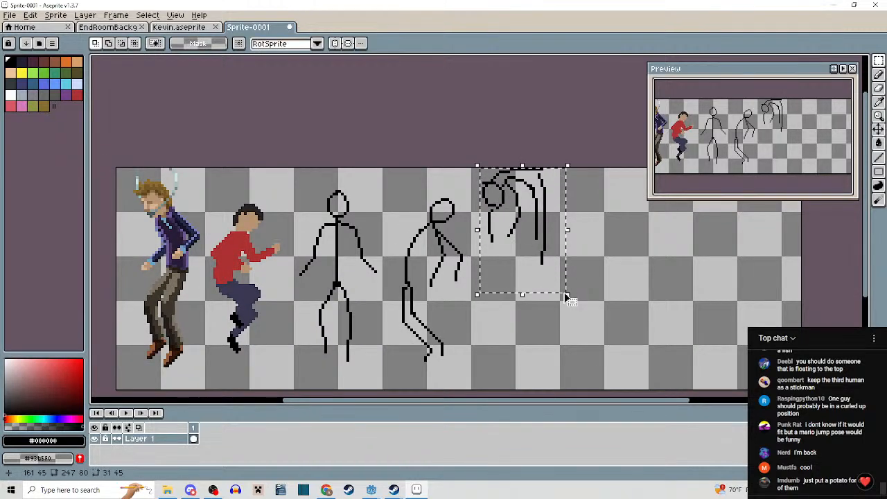
key("Delete")
scroll(562, 291, "down", 1)
scroll(526, 244, "up", 1)
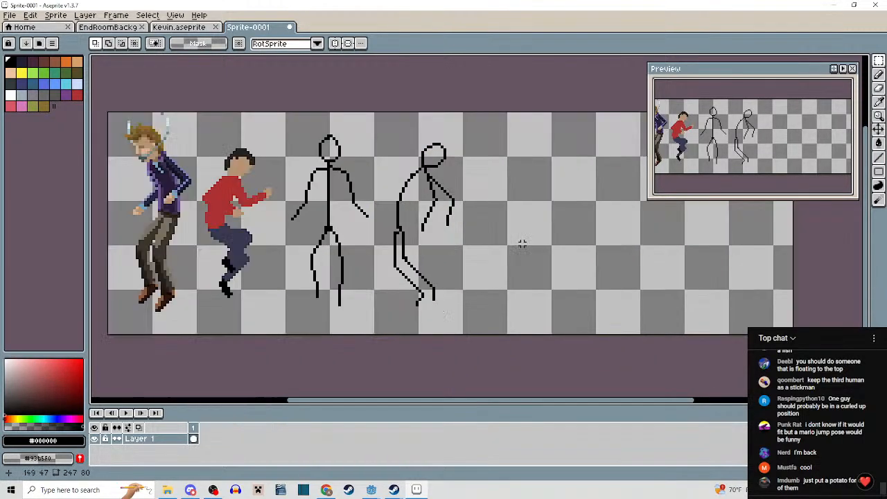
Reduce the canvas width to 224 px by cutting 23 px off its right-hand side.
scroll(458, 223, "up", 1)
key("b")
scroll(517, 243, "down", 5)
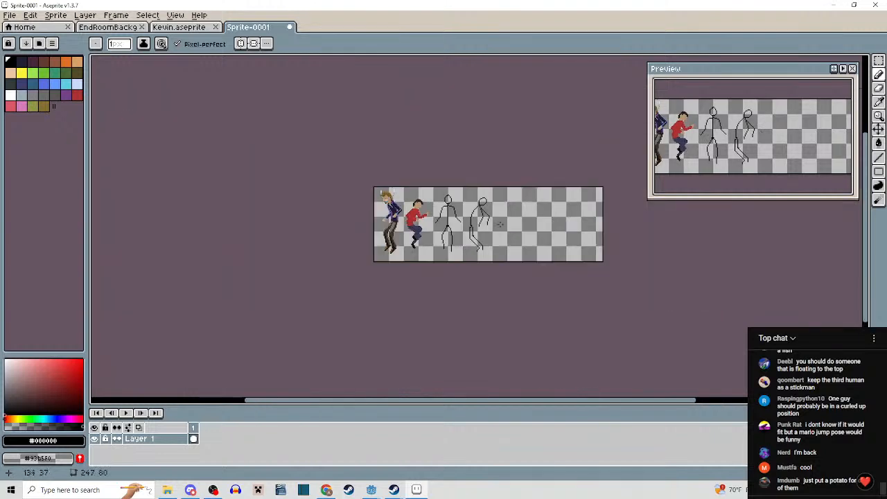
left_click_drag(517, 243, 482, 246)
scroll(483, 244, "up", 2)
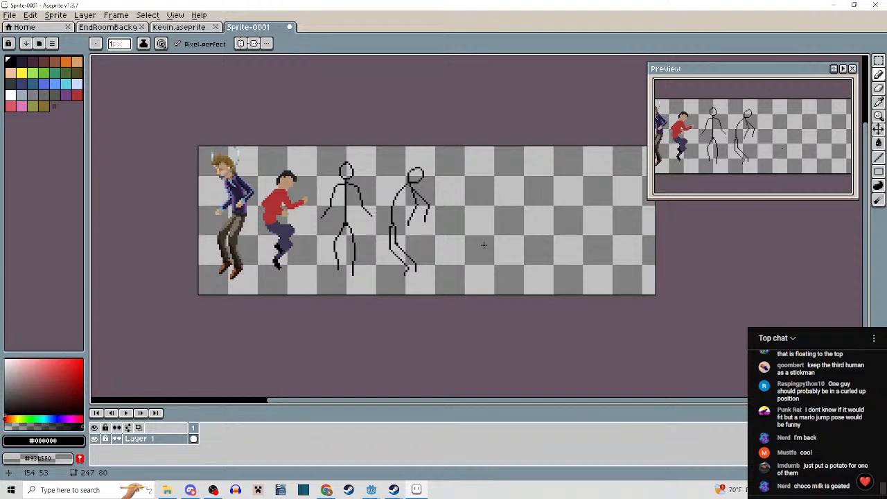
key("ctrl+alt+c")
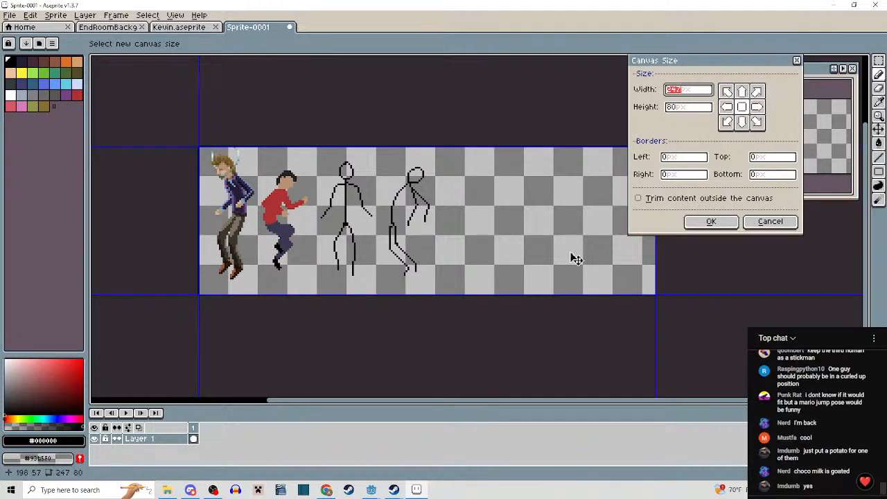
left_click_drag(653, 261, 612, 261)
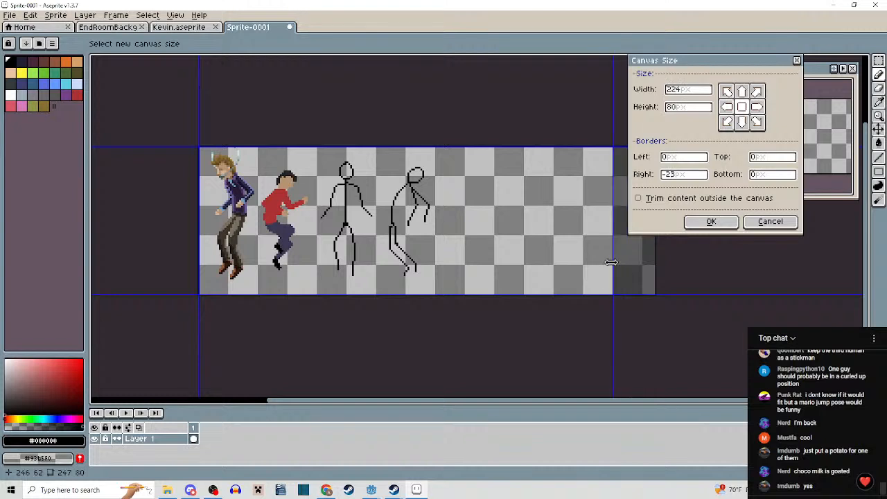
left_click(710, 221)
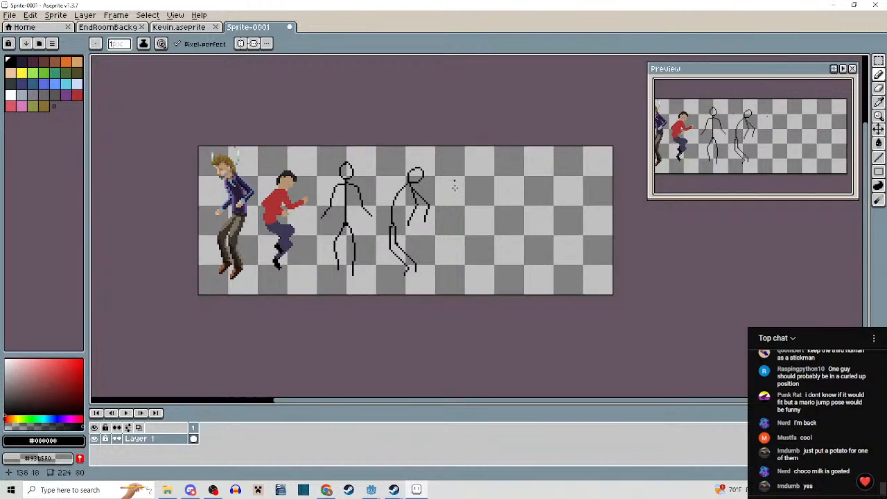
Draw a jumping figure's torso, trailing leg, raised bent knee and lowered bent arm beside the hunched figure.
left_click_drag(501, 213, 482, 236)
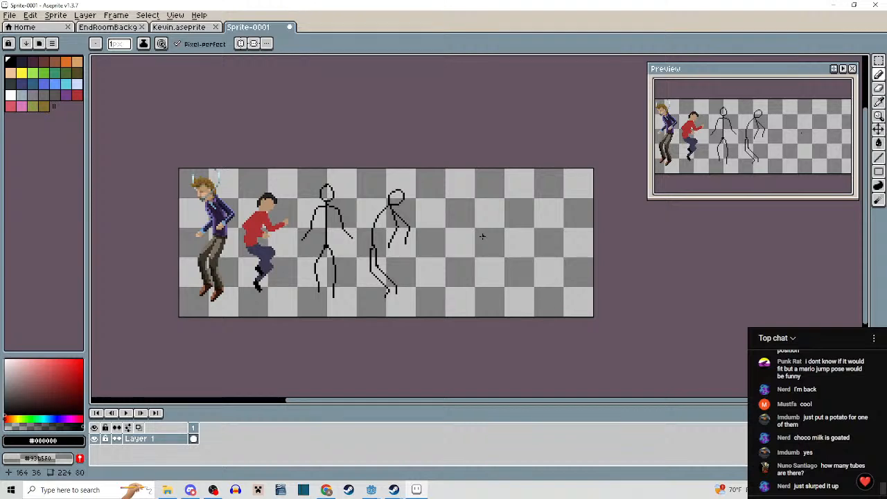
scroll(482, 237, "up", 1)
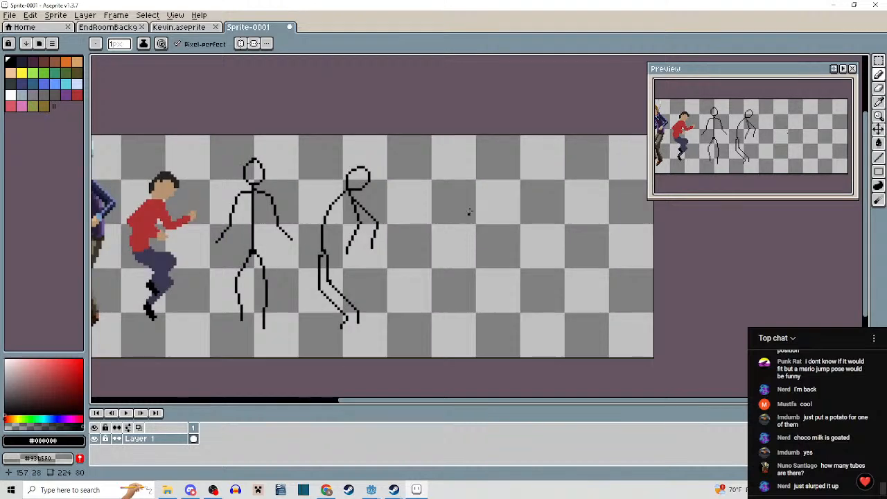
scroll(470, 200, "up", 2)
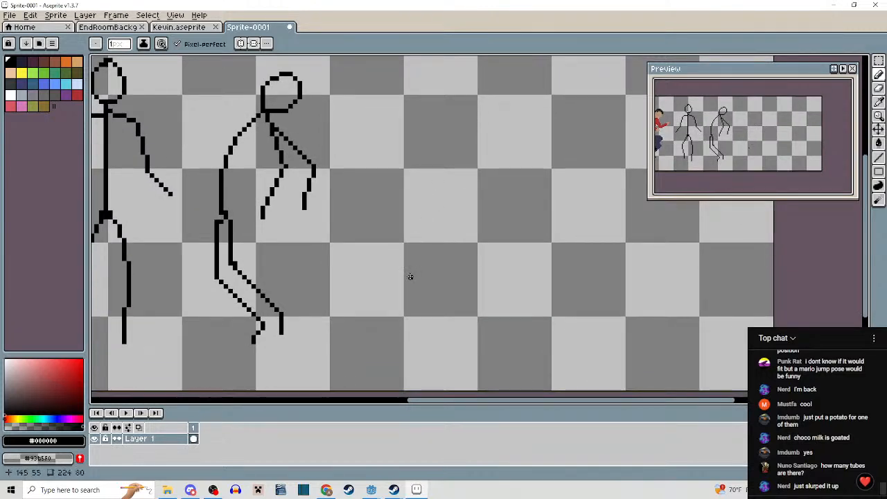
mouse_move(392, 239)
left_mouse_down()
mouse_move(359, 355)
mouse_move(413, 222)
mouse_move(440, 212)
mouse_move(452, 226)
mouse_move(434, 288)
mouse_move(411, 306)
mouse_move(411, 188)
mouse_move(374, 213)
mouse_move(364, 277)
left_mouse_up()
Draw the jumping figure's other arm bent upward, redoing the first stroke, and add a small round head on the shoulders.
mouse_move(413, 185)
left_mouse_down()
mouse_move(451, 212)
mouse_move(461, 138)
left_mouse_up()
key("ctrl+z")
left_click_drag(418, 186, 452, 144)
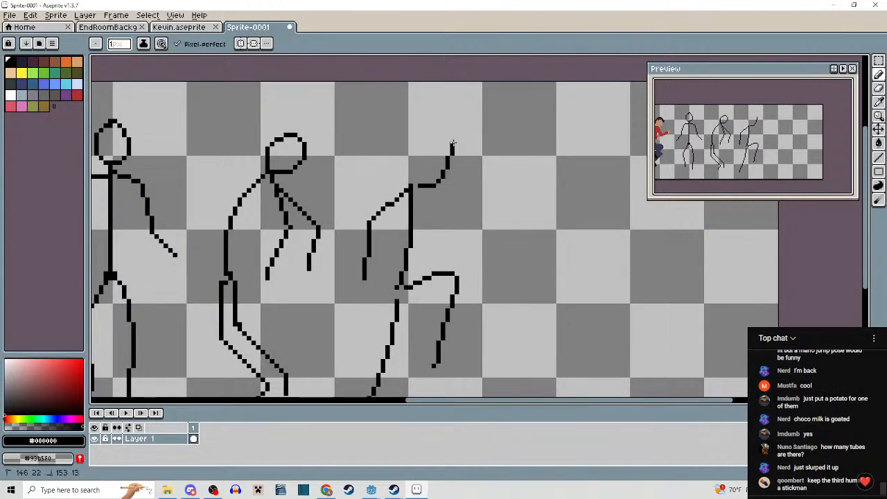
mouse_move(413, 184)
left_mouse_down()
mouse_move(406, 173)
mouse_move(429, 182)
mouse_move(420, 186)
left_mouse_up()
scroll(478, 194, "down", 3)
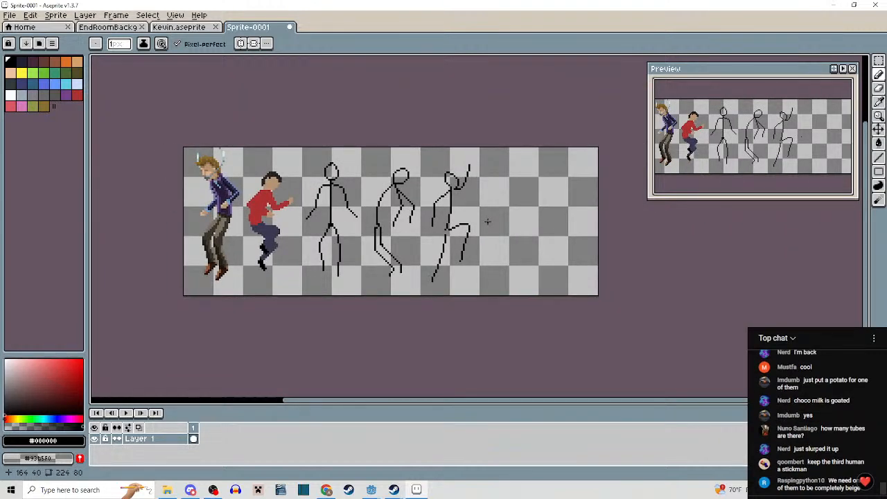
Delete both arms of the jumping figure, including the leftover stub at its shoulder.
scroll(502, 184, "up", 4)
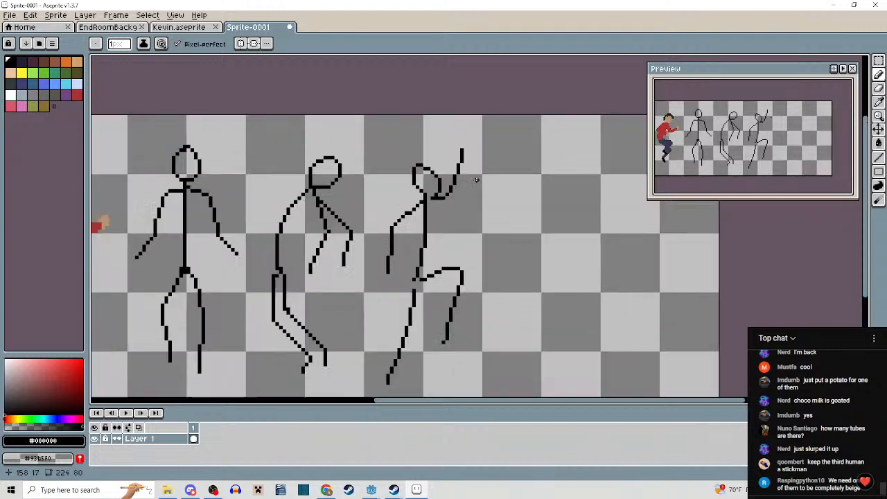
key("m")
left_click_drag(447, 130, 492, 222)
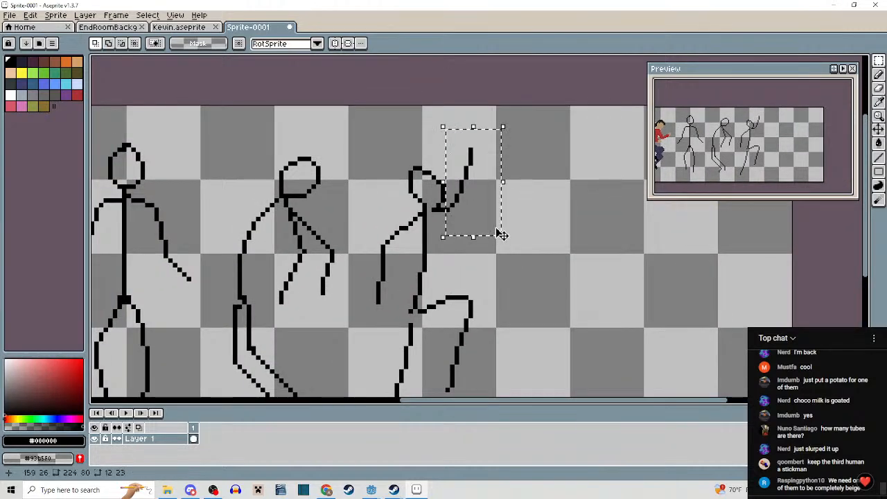
key("Delete")
left_click_drag(363, 212, 400, 312)
key("Delete")
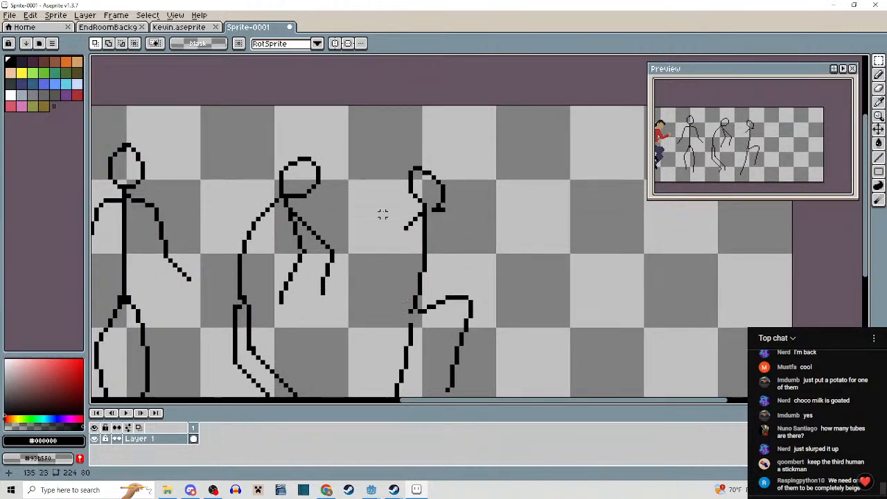
left_click_drag(382, 208, 416, 246)
key("Delete")
Draw a thick black horizontal arm shape across the jumping figure's upper torso just below the head.
scroll(485, 236, "down", 3)
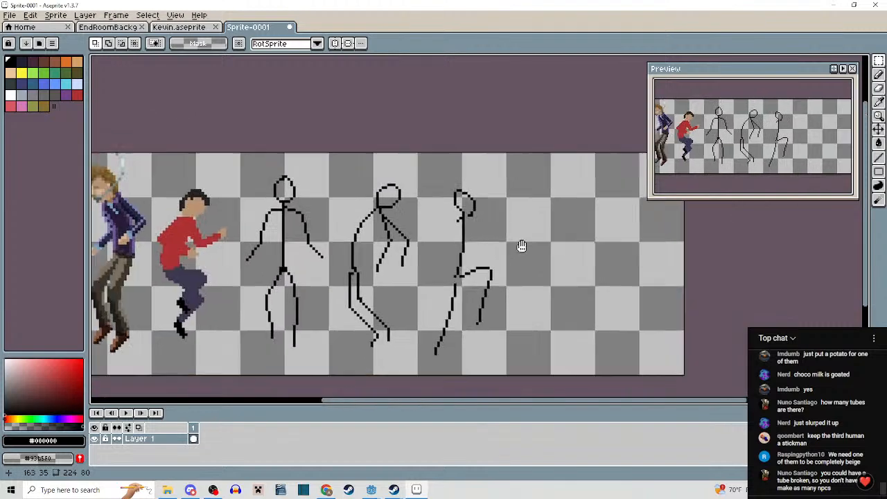
scroll(307, 220, "up", 3)
left_click_drag(695, 253, 314, 249)
scroll(448, 239, "down", 1)
scroll(413, 219, "up", 2)
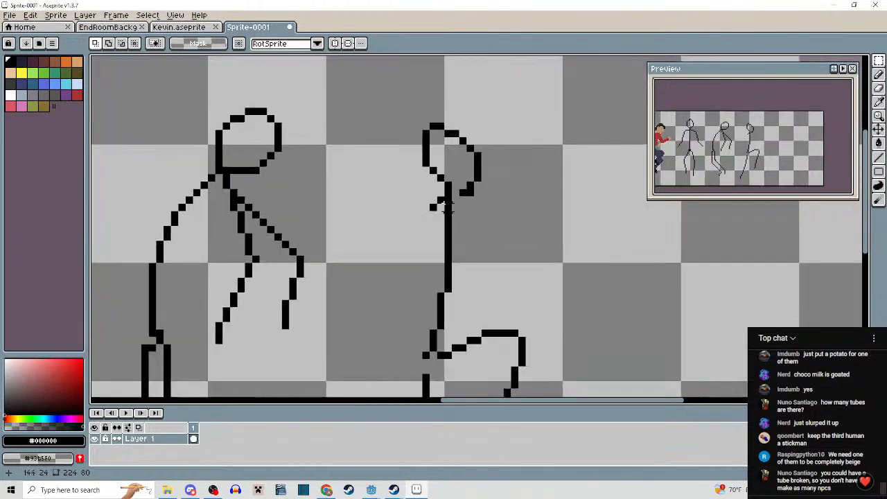
key("b")
left_click_drag(405, 209, 533, 232)
mouse_move(383, 199)
left_mouse_down()
mouse_move(404, 210)
mouse_move(383, 196)
mouse_move(447, 190)
mouse_move(377, 201)
mouse_move(438, 189)
left_mouse_up()
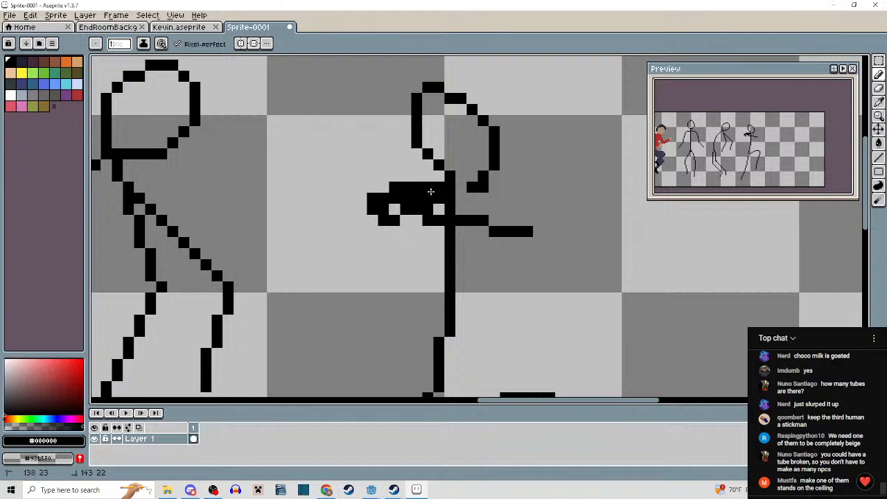
mouse_move(424, 220)
left_mouse_down()
mouse_move(415, 199)
mouse_move(517, 211)
mouse_move(385, 184)
mouse_move(438, 193)
left_mouse_up()
Trim the arm shape's thin tip, fill its gaps solid black, and add a forearm sloping down and outward beside the head.
right_click(514, 205)
right_click(504, 204)
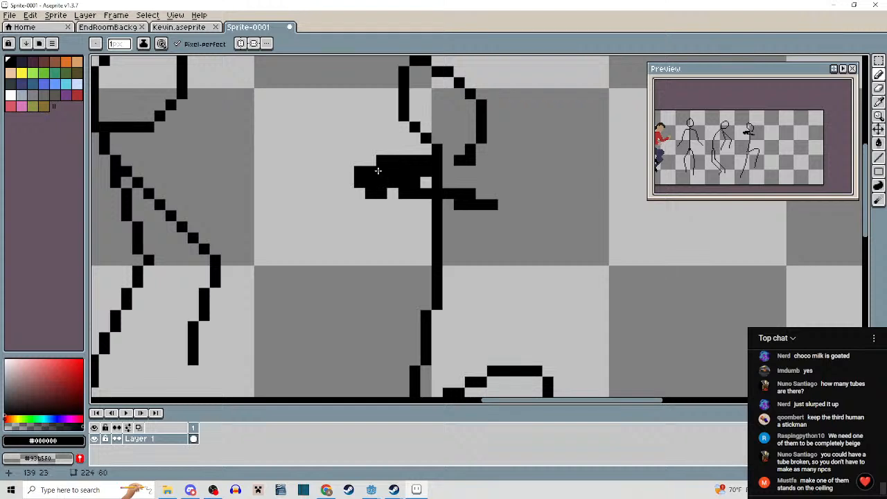
mouse_move(377, 171)
left_mouse_down()
mouse_move(474, 199)
mouse_move(383, 165)
mouse_move(448, 205)
left_mouse_up()
left_click_drag(499, 215, 413, 201)
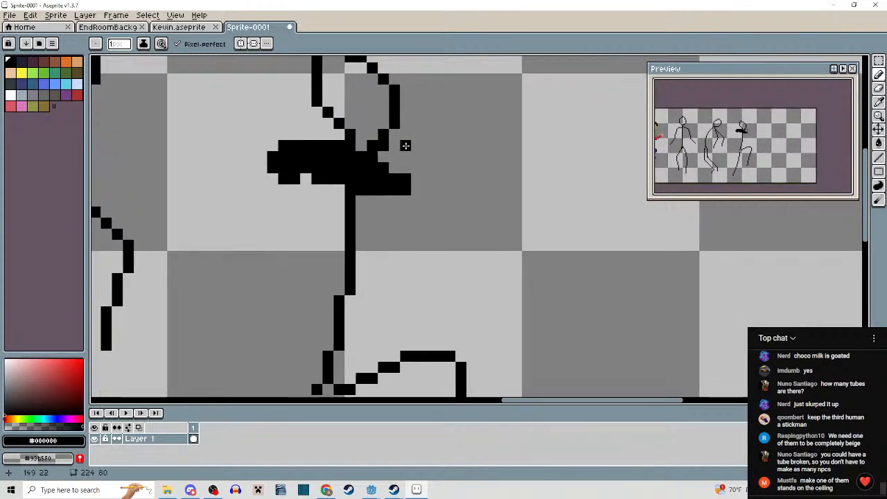
mouse_move(405, 145)
left_mouse_down()
mouse_move(431, 144)
mouse_move(498, 178)
mouse_move(422, 138)
mouse_move(382, 155)
left_mouse_up()
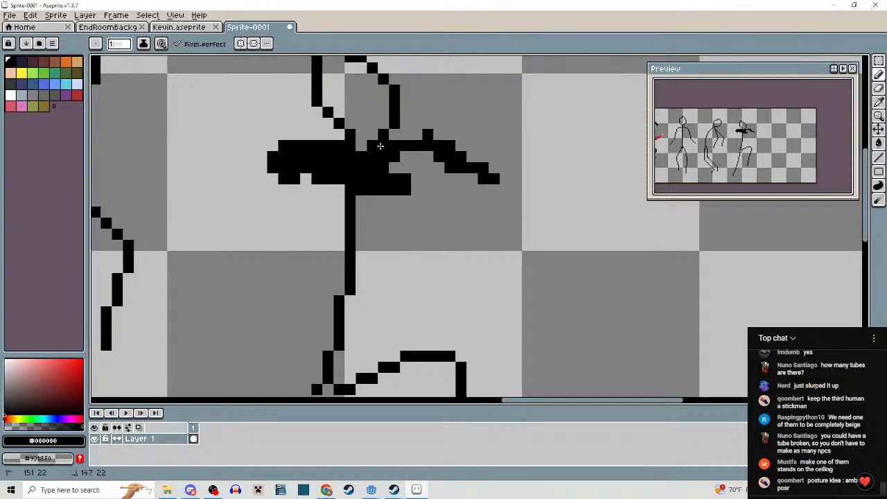
Select the jumping figure's hips and both legs, leaving out the head and arms.
scroll(395, 145, "down", 3)
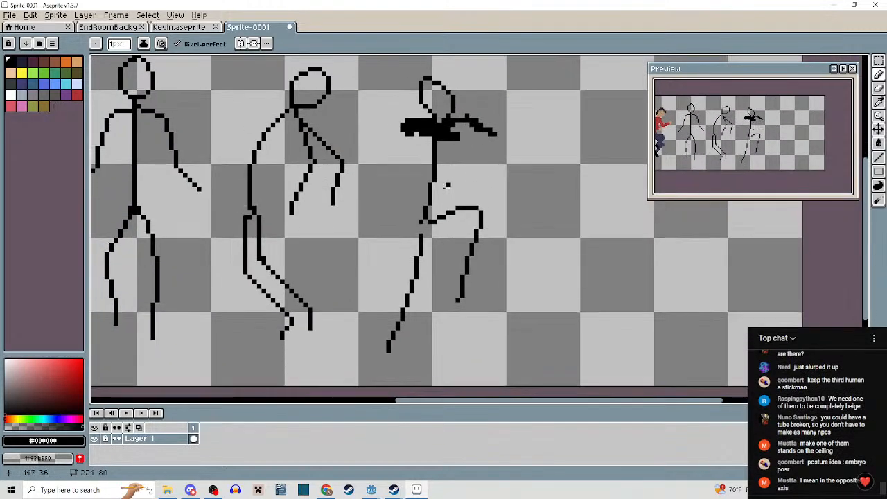
key("m")
left_click_drag(370, 177, 517, 373)
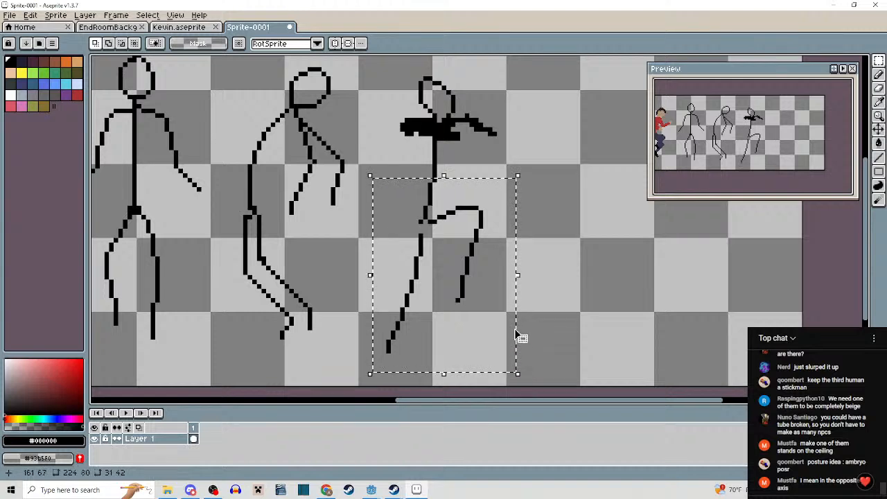
Delete the third stick figure's legs and erase the torso line below its shoulders.
key("Delete")
scroll(420, 212, "up", 3)
key("b")
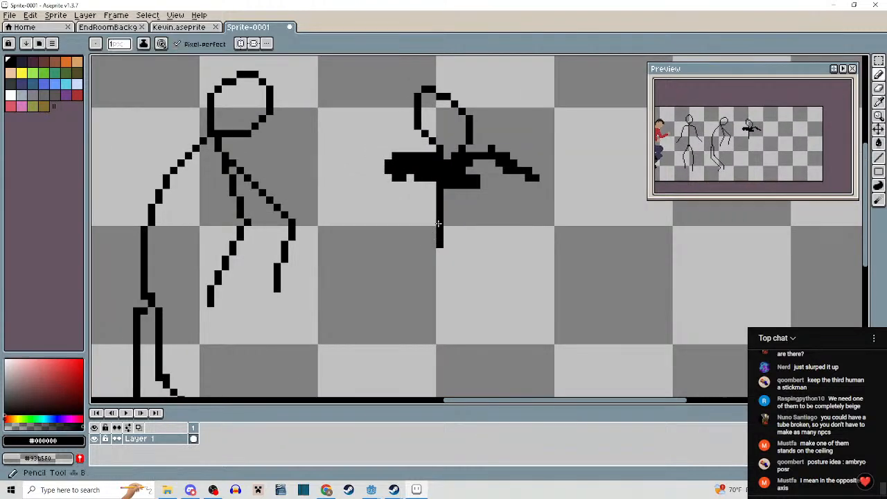
left_click_drag(441, 205, 442, 260)
left_click_drag(441, 205, 440, 200)
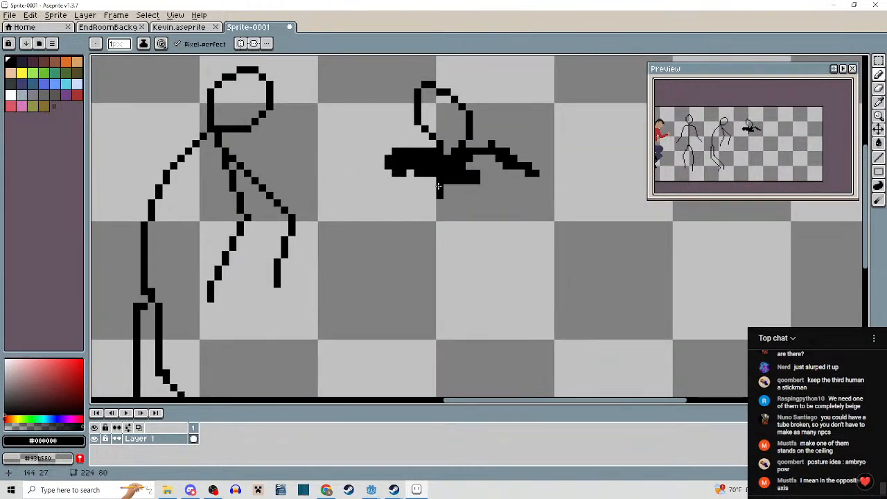
right_click(438, 187)
left_click(428, 183)
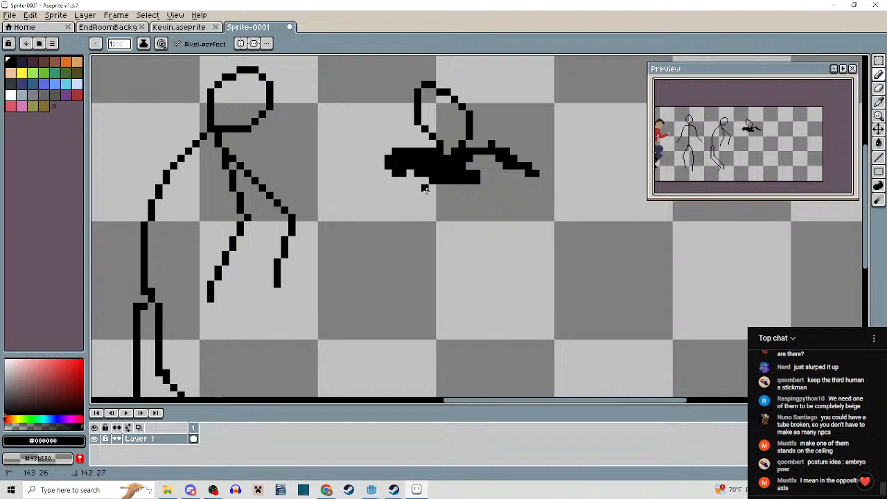
scroll(423, 187, "up", 2)
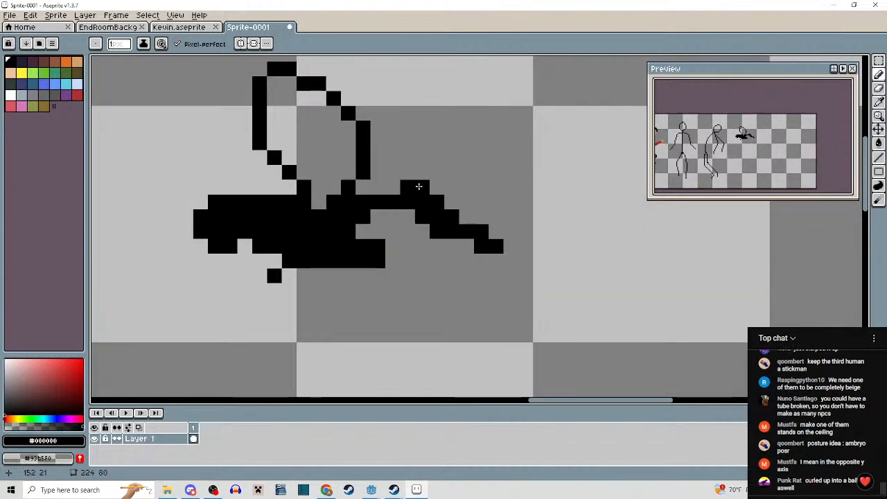
Remove the third stick figure's outstretched arm on the side away from the other figures.
key("m")
left_click_drag(415, 167, 515, 284)
key("Delete")
left_click_drag(402, 166, 416, 203)
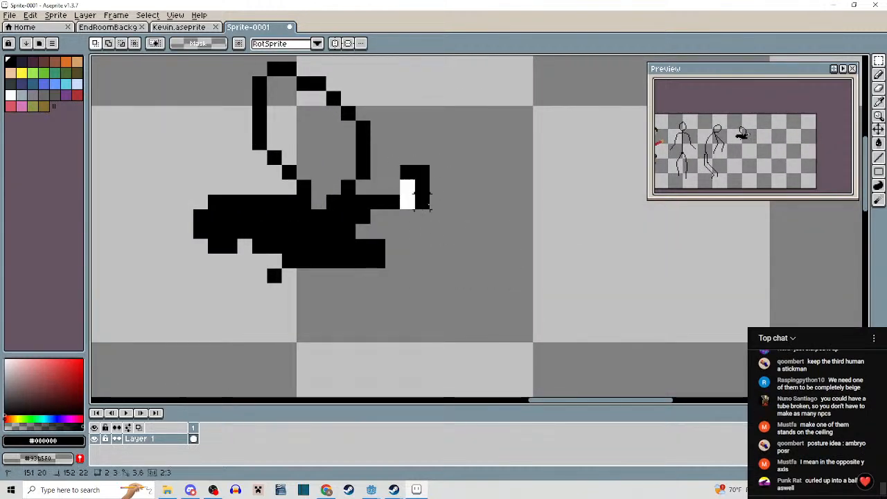
key("Delete")
Redraw the removed arm in black, extending it outward from the shoulder and bending the forearm up beside the head.
key("b")
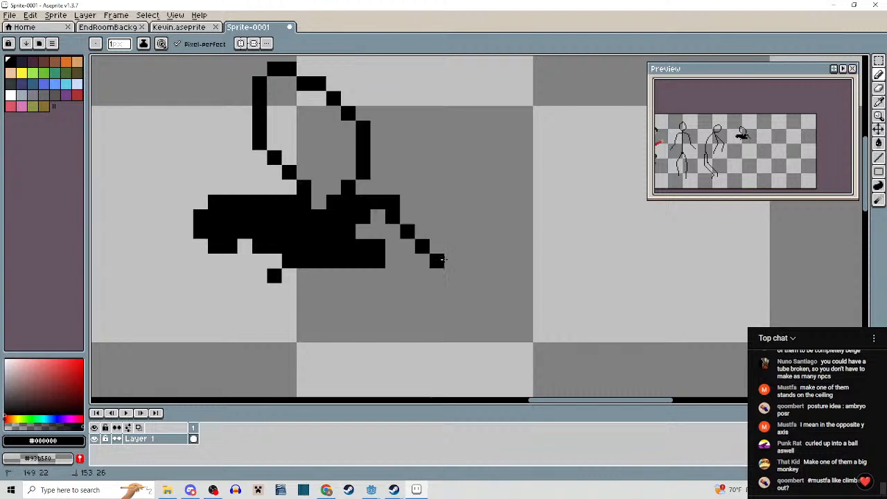
left_click_drag(380, 206, 441, 213)
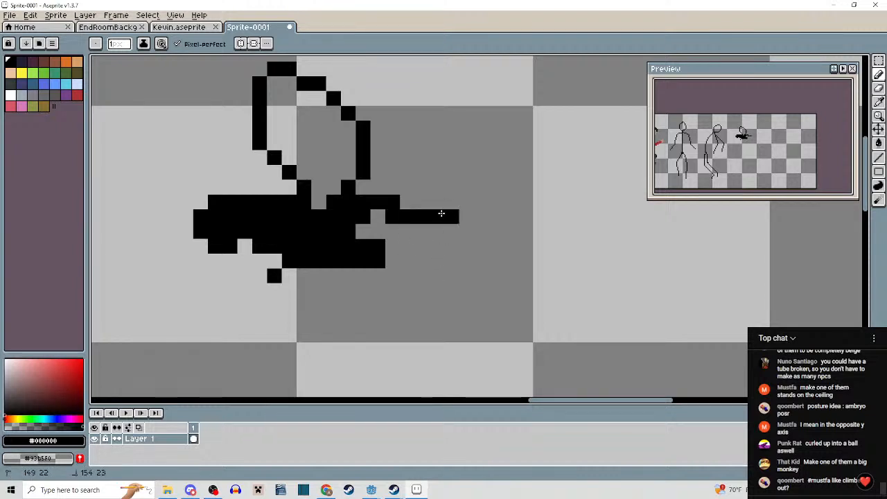
left_click(408, 202)
left_click(451, 202)
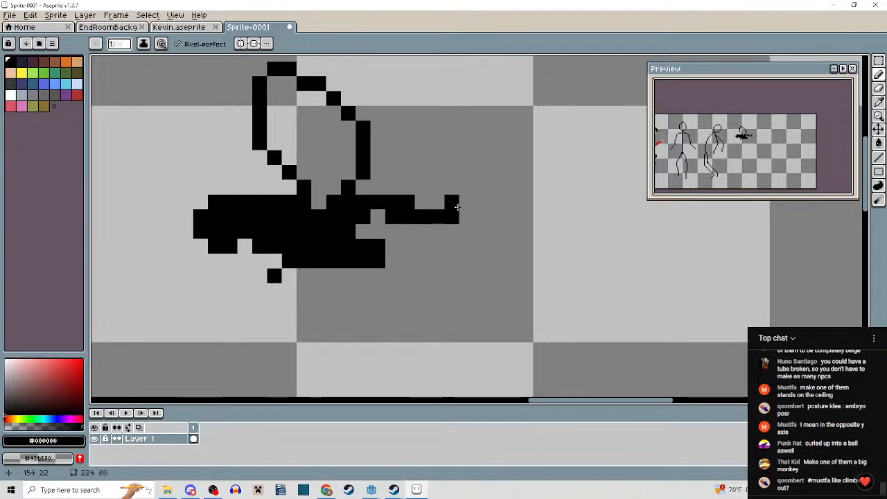
mouse_move(456, 207)
left_mouse_down()
mouse_move(410, 106)
mouse_move(465, 203)
left_mouse_up()
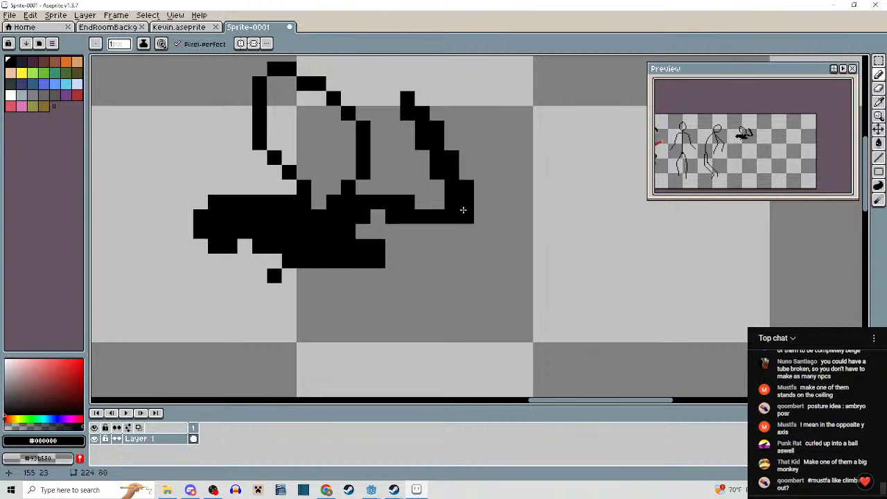
Redraw the third stick figure's head as a rounder outline closer to the raised forearm.
scroll(501, 199, "down", 3)
scroll(445, 172, "up", 2)
mouse_move(391, 67)
left_mouse_down()
mouse_move(377, 110)
mouse_move(383, 87)
mouse_move(425, 86)
mouse_move(431, 118)
mouse_move(390, 142)
mouse_move(409, 154)
mouse_move(461, 131)
mouse_move(425, 81)
mouse_move(447, 116)
left_mouse_up()
mouse_move(444, 165)
left_mouse_down()
mouse_move(466, 142)
mouse_move(472, 112)
mouse_move(458, 88)
mouse_move(425, 89)
mouse_move(399, 114)
mouse_move(391, 161)
left_mouse_up()
right_click(447, 81)
left_click(447, 93)
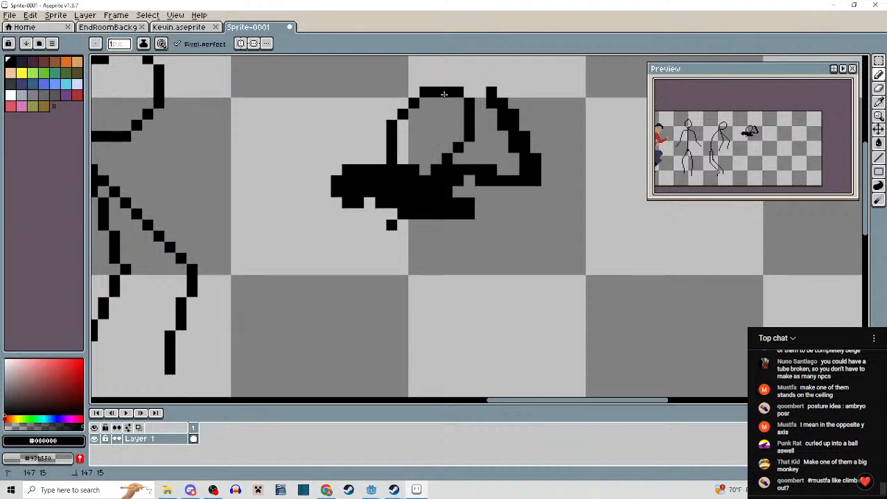
Draw a thick curved back from the third figure's shoulders down to its hips.
scroll(462, 160, "down", 3)
scroll(419, 219, "up", 3)
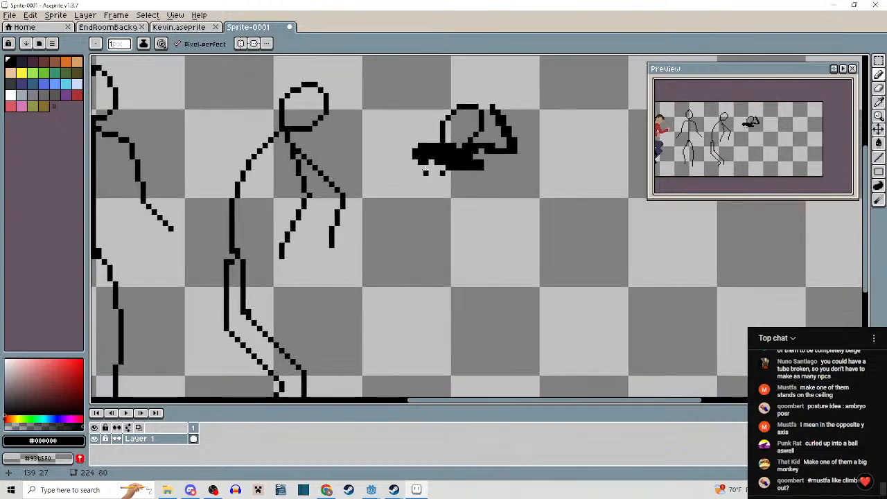
mouse_move(416, 167)
left_mouse_down()
mouse_move(397, 197)
mouse_move(392, 235)
mouse_move(426, 162)
left_mouse_up()
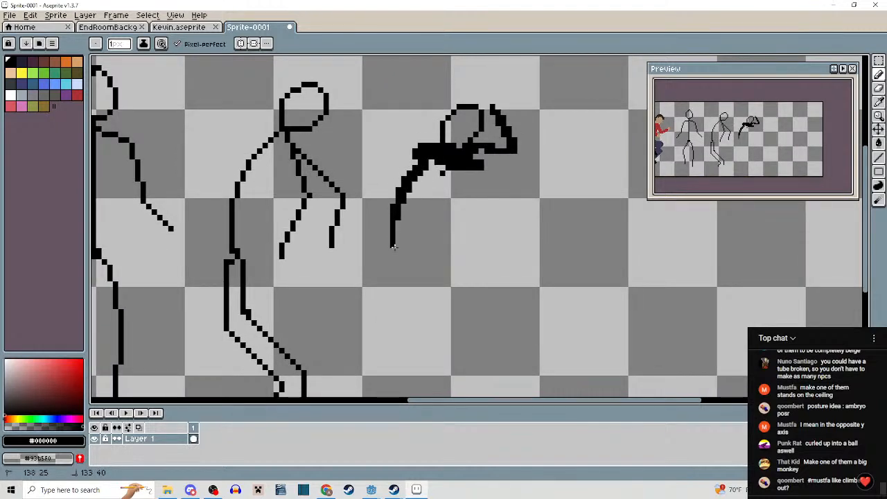
Draw two legs from the third figure's hips, one reaching down and the other shorter and bent further forward.
scroll(395, 252, "down", 2)
scroll(426, 232, "up", 2)
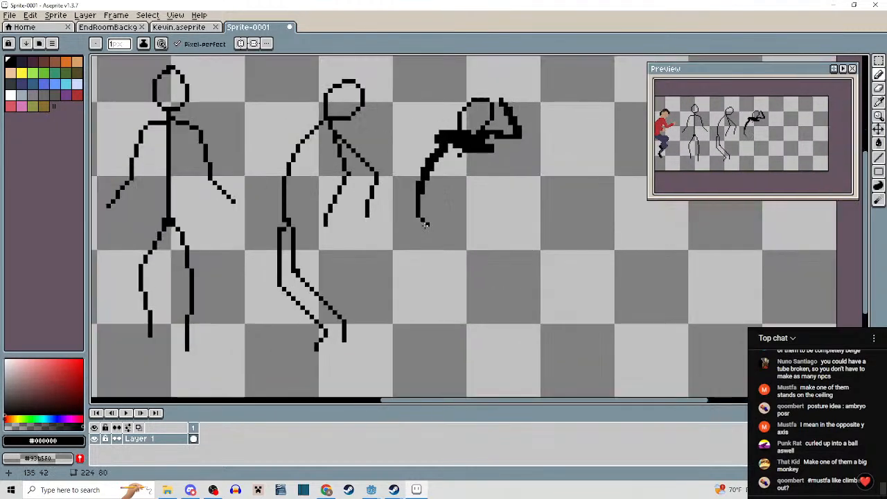
left_click_drag(426, 233, 439, 298)
key("ctrl+z")
mouse_move(426, 235)
left_mouse_down()
mouse_move(455, 271)
mouse_move(458, 340)
left_mouse_up()
mouse_move(424, 215)
left_mouse_down()
mouse_move(469, 259)
mouse_move(483, 300)
left_mouse_up()
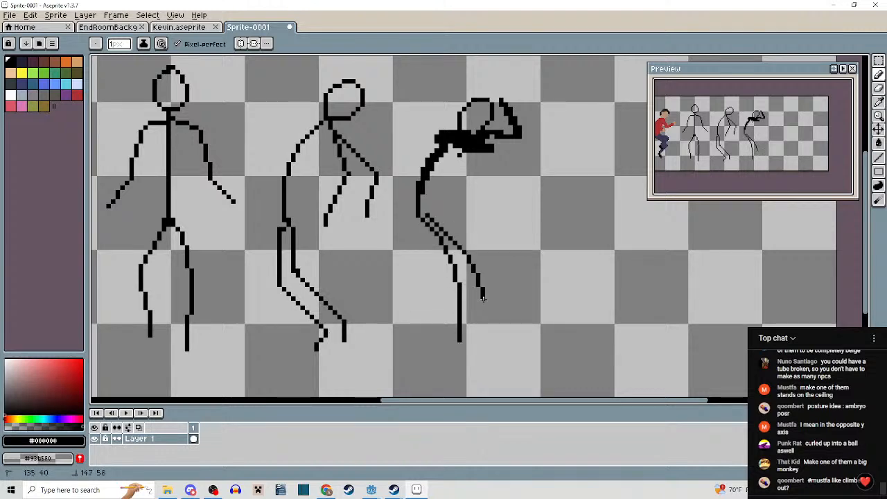
Select the whole third stick figure and flip it horizontally.
scroll(436, 229, "down", 4)
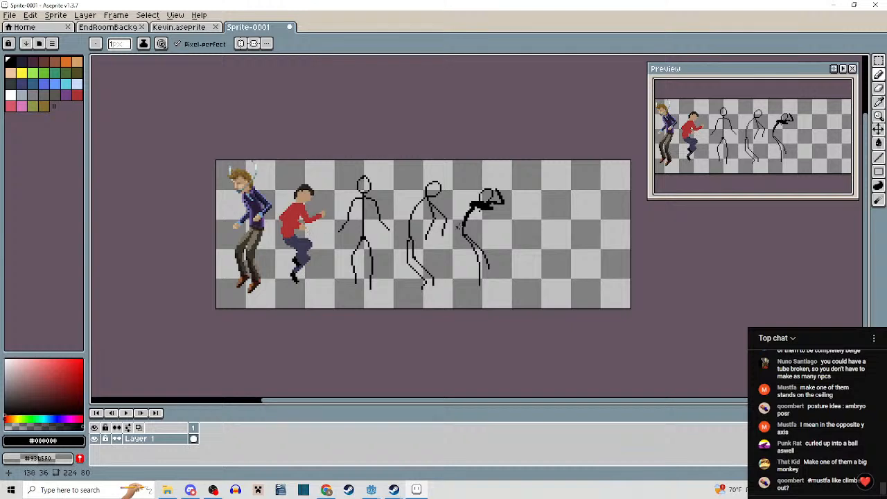
scroll(466, 255, "up", 5)
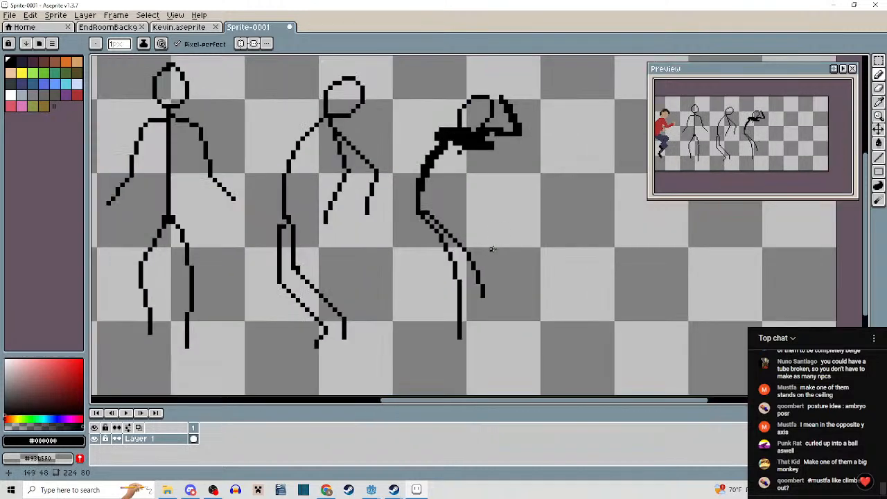
scroll(490, 216, "down", 5)
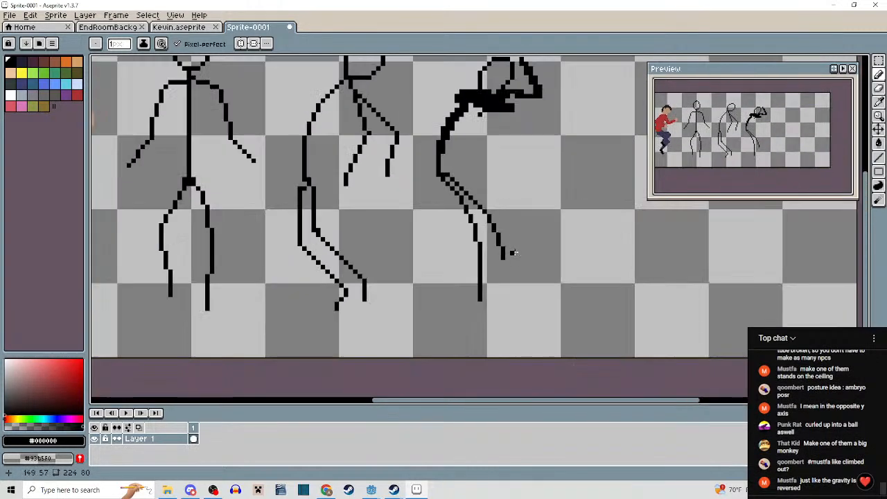
scroll(514, 254, "up", 1)
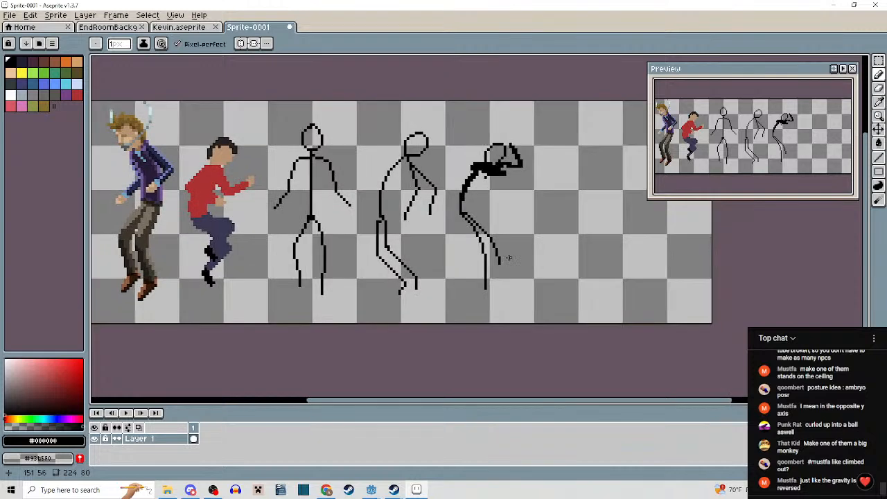
key("m")
left_click_drag(441, 130, 536, 308)
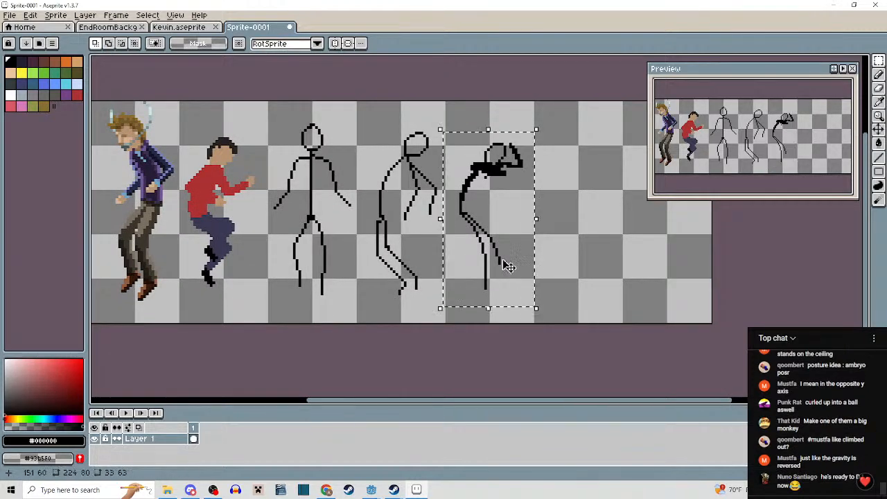
left_click(30, 15)
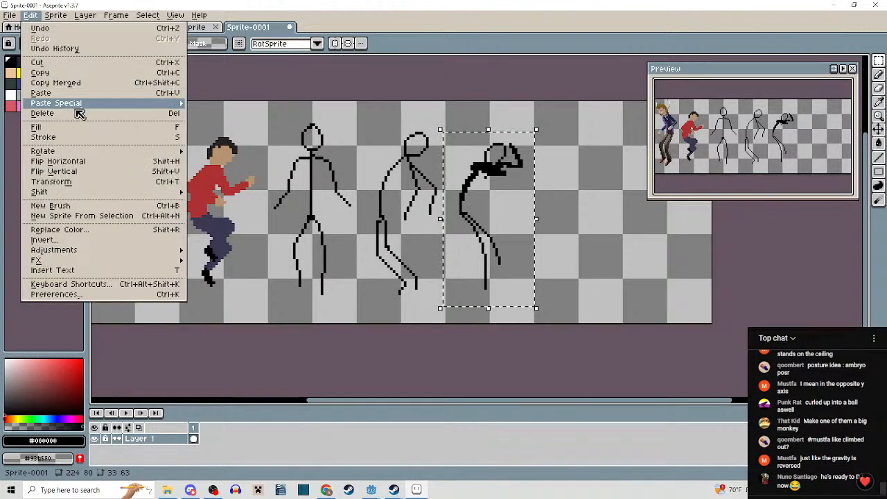
left_click(83, 162)
left_click(541, 241)
Examine the row of figures and the empty canvas space beside the flipped stick figure.
left_click_drag(563, 242, 502, 251)
scroll(545, 232, "down", 1)
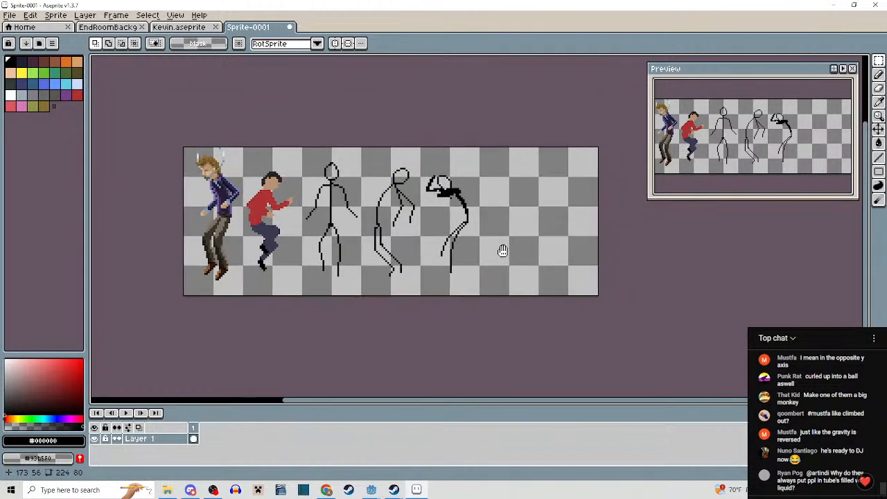
scroll(489, 236, "up", 2)
key("i")
key("b")
scroll(525, 194, "down", 3)
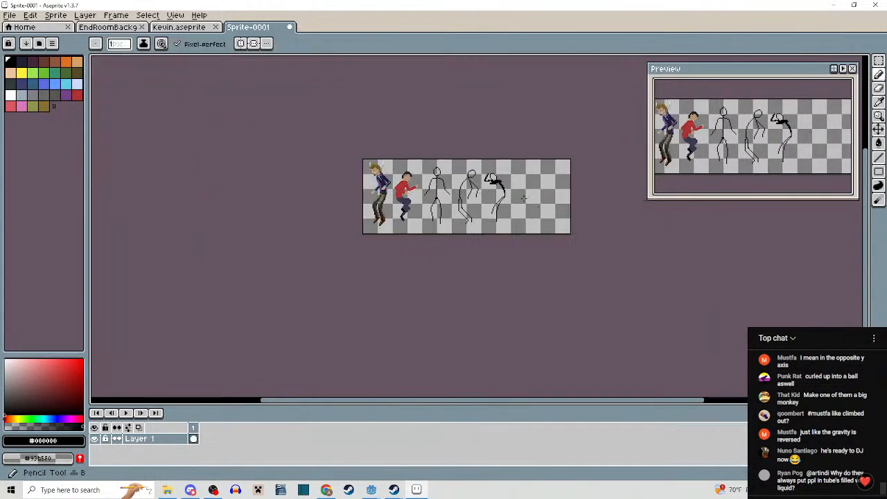
left_click_drag(536, 222, 471, 234)
scroll(447, 203, "up", 3)
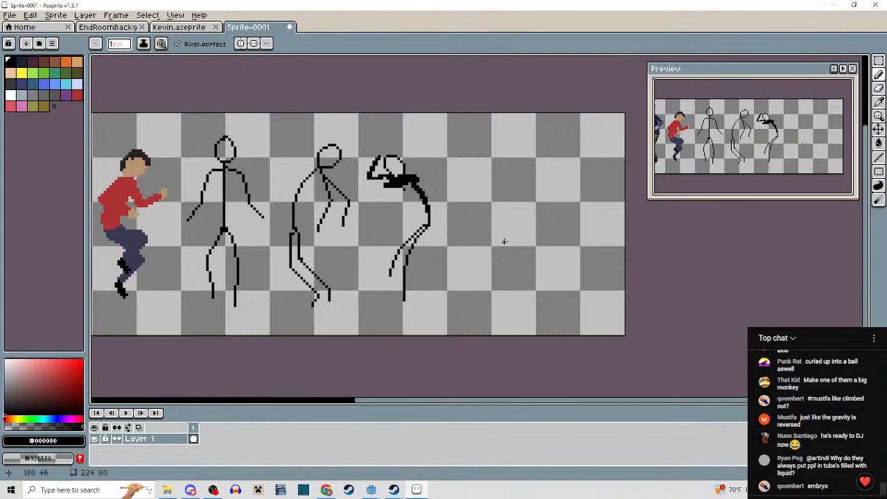
scroll(504, 241, "up", 4)
scroll(428, 250, "down", 3)
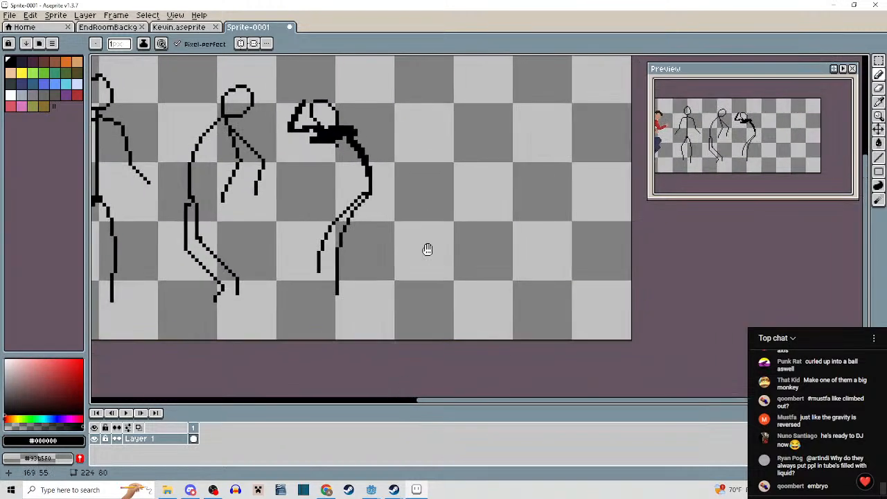
left_click(428, 249)
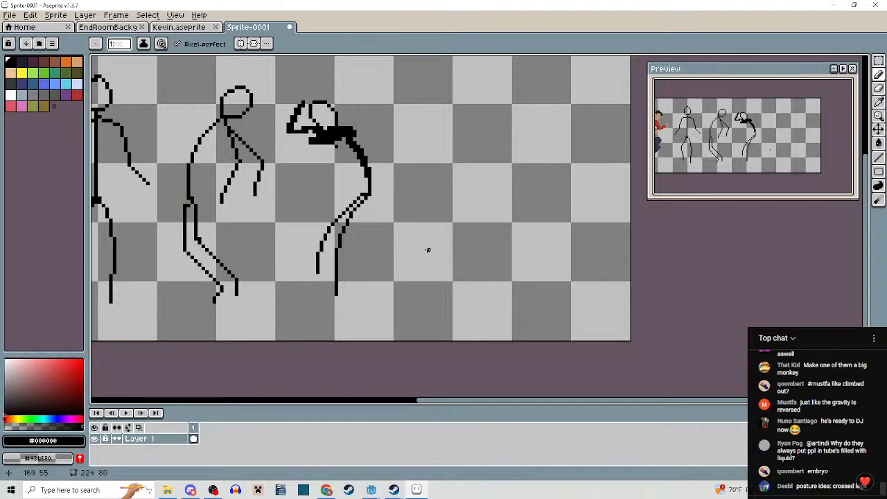
scroll(447, 235, "down", 3)
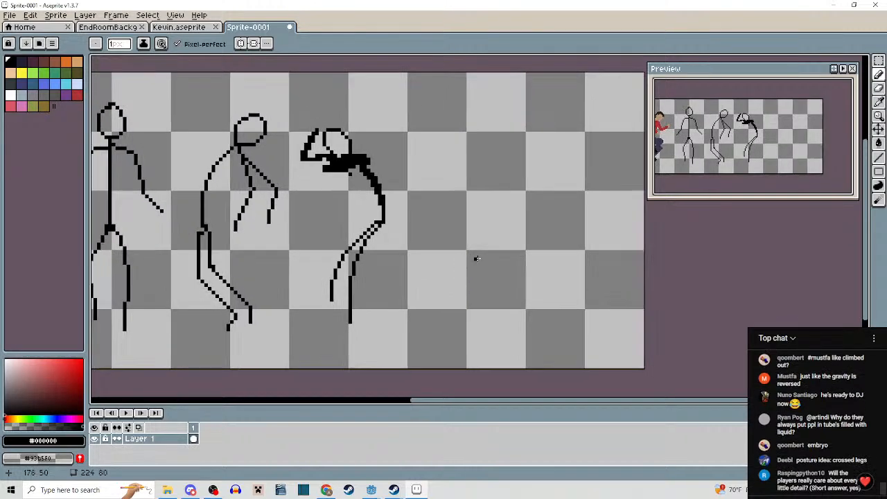
scroll(505, 248, "up", 1)
scroll(337, 242, "down", 1)
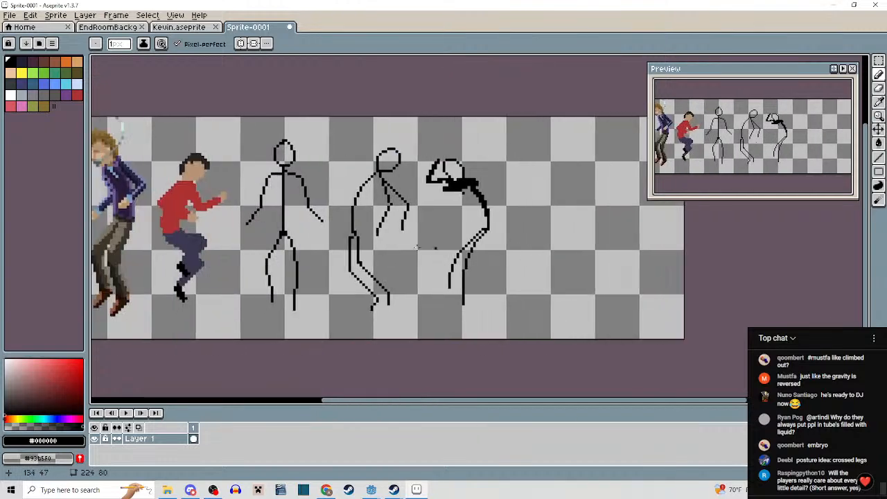
Draw a smoothly curved spine for a fourth stick figure in the empty space, undoing strokes until the arc fits.
scroll(519, 224, "up", 1)
scroll(375, 257, "up", 1)
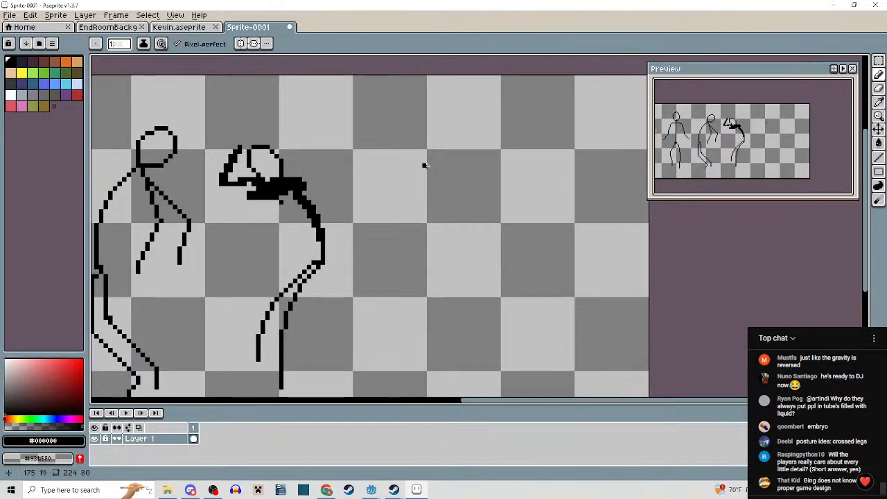
mouse_move(426, 165)
left_mouse_down()
mouse_move(467, 192)
mouse_move(475, 239)
left_mouse_up()
key("ctrl+z")
mouse_move(441, 164)
left_mouse_down()
mouse_move(476, 211)
mouse_move(469, 255)
left_mouse_up()
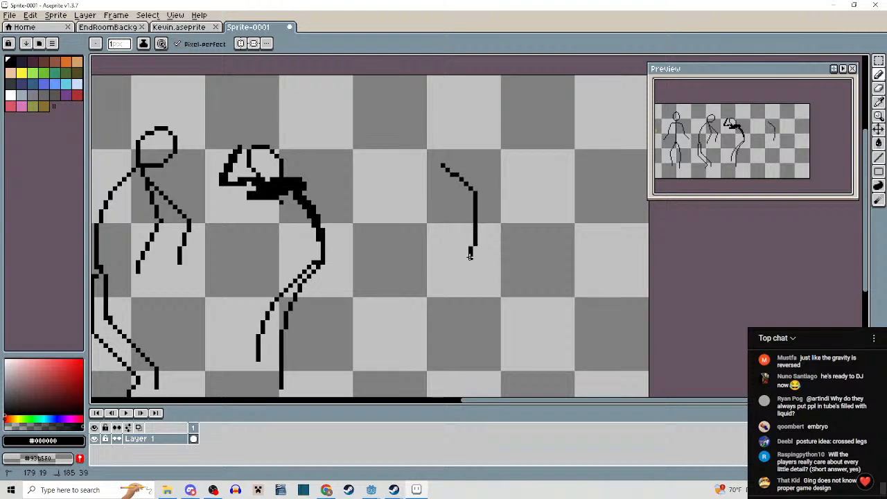
scroll(442, 173, "up", 1)
key("ctrl+z")
mouse_move(436, 164)
left_mouse_down()
mouse_move(483, 205)
mouse_move(476, 274)
left_mouse_up()
Draw a forward-tilted oval head at the upper end of the fourth figure's curved spine.
mouse_move(346, 249)
left_mouse_down()
mouse_move(496, 224)
mouse_move(431, 228)
mouse_move(372, 245)
left_mouse_up()
scroll(445, 182, "up", 1)
left_click_drag(445, 181, 464, 187)
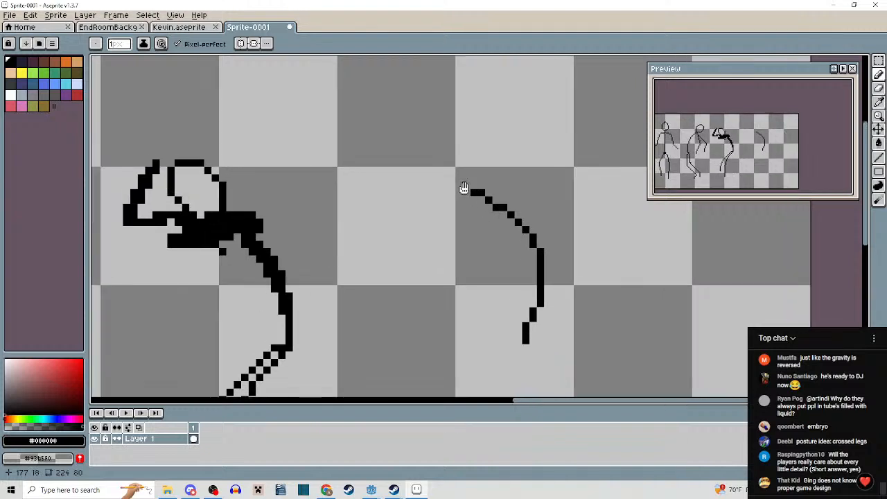
mouse_move(432, 140)
left_mouse_down()
mouse_move(417, 178)
mouse_move(470, 200)
mouse_move(475, 168)
mouse_move(431, 140)
left_mouse_up()
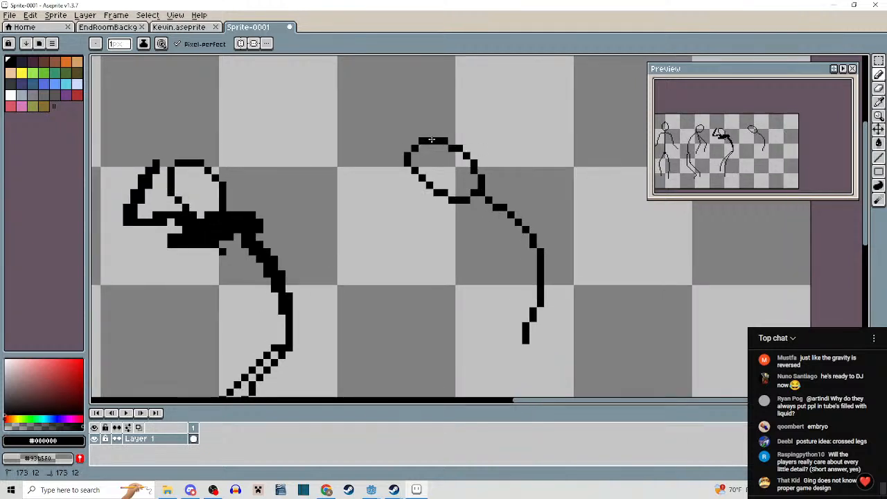
left_click_drag(449, 201, 453, 190)
key("ctrl+z")
mouse_move(433, 122)
left_mouse_down()
mouse_move(477, 196)
mouse_move(432, 129)
left_mouse_up()
Draw an arm from the fourth figure's shoulder bending forward, with a second forearm line below it.
mouse_move(497, 201)
left_mouse_down()
mouse_move(476, 261)
mouse_move(450, 279)
mouse_move(405, 268)
left_mouse_up()
mouse_move(448, 290)
left_mouse_down()
mouse_move(427, 268)
mouse_move(436, 281)
left_mouse_up()
Draw the fourth figure's raised knees above its forearms and its lower legs with small feet hanging below.
left_click(423, 221)
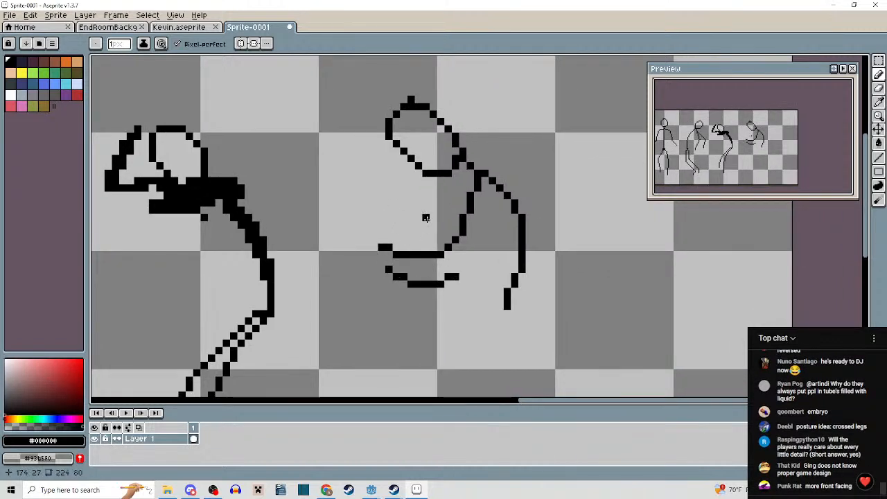
left_click_drag(429, 237, 461, 328)
left_click_drag(388, 216, 397, 252)
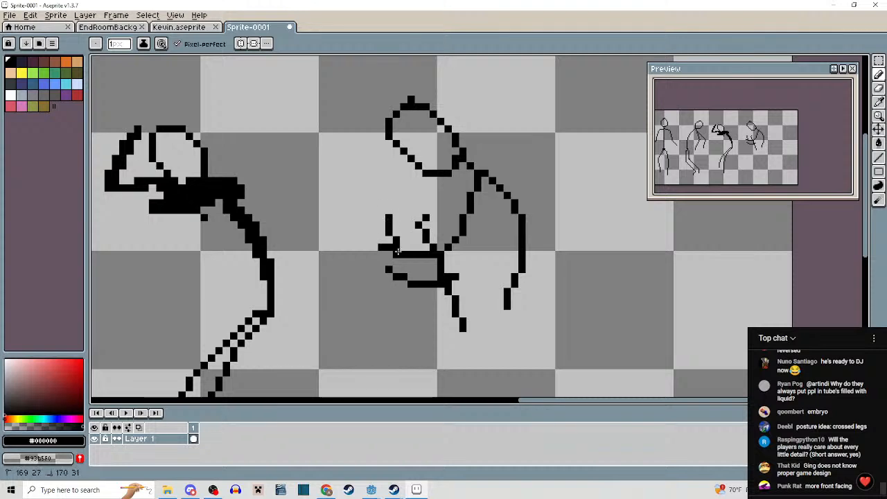
mouse_move(454, 328)
left_mouse_down()
mouse_move(449, 367)
mouse_move(438, 352)
left_mouse_up()
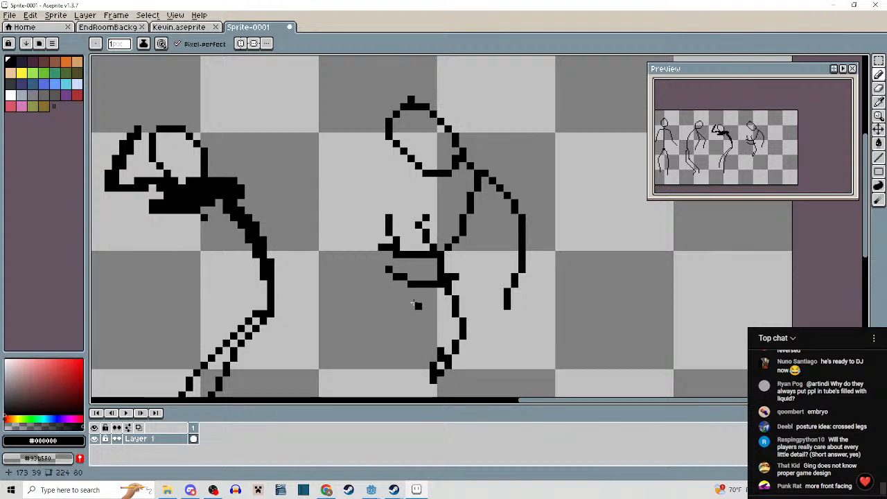
mouse_move(414, 303)
left_mouse_down()
mouse_move(397, 360)
mouse_move(437, 343)
left_mouse_up()
Round off the fourth figure's hips and knees, and add another arm line inside the curve of its back.
mouse_move(521, 284)
left_mouse_down()
mouse_move(479, 320)
mouse_move(468, 297)
left_mouse_up()
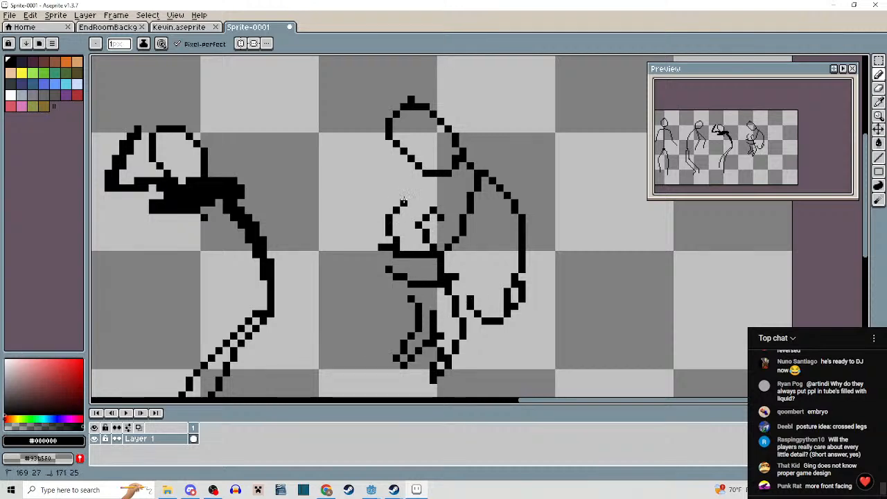
left_click_drag(403, 201, 425, 202)
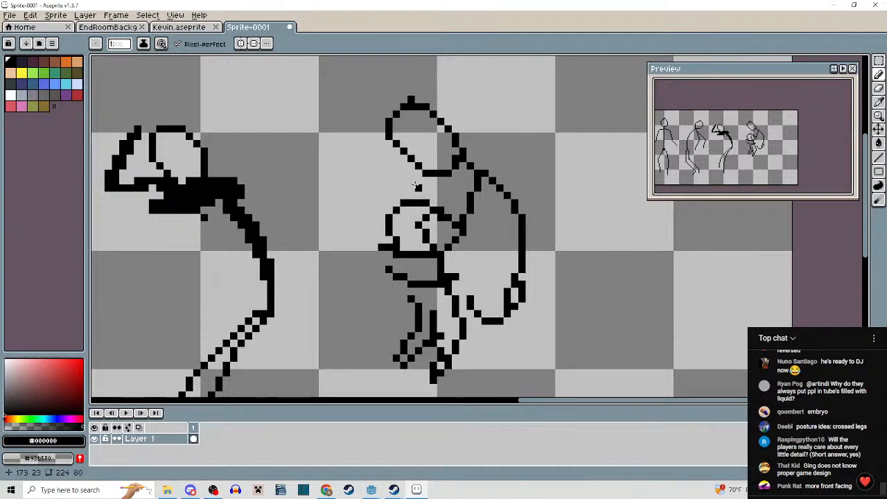
left_click_drag(469, 204, 484, 261)
scroll(492, 276, "down", 3)
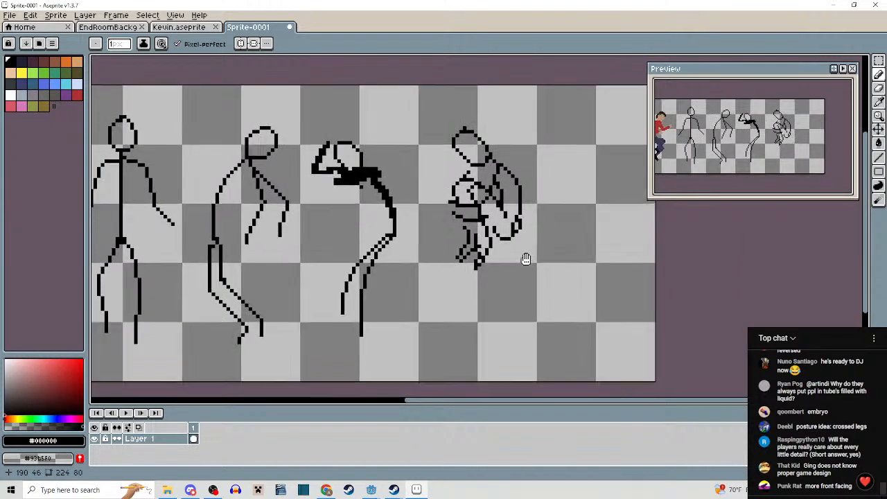
scroll(523, 257, "up", 2)
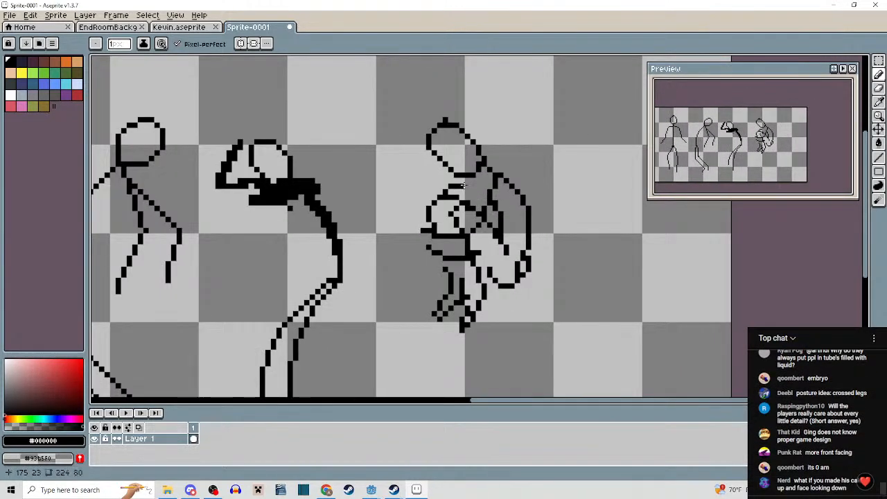
Select the curled-up fourth figure and move it slightly lower and closer to the third figure.
scroll(478, 222, "down", 2)
key("m")
left_click_drag(414, 126, 521, 297)
left_click_drag(489, 222, 490, 250)
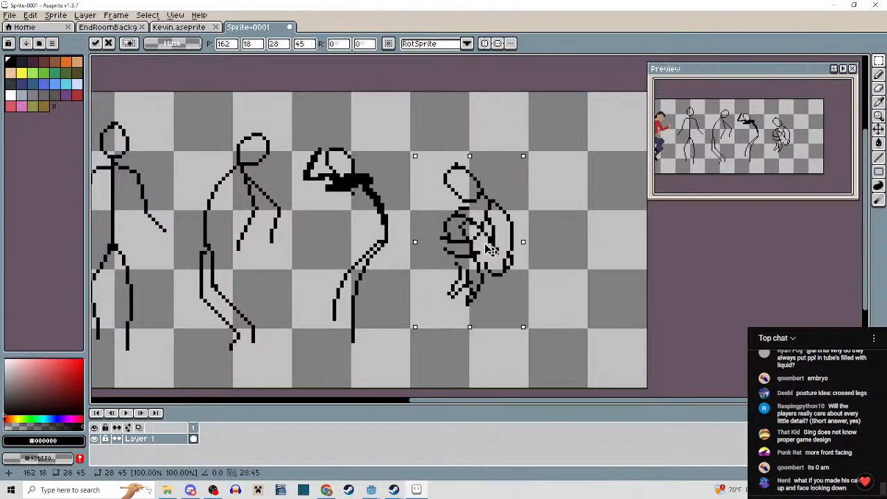
left_click(552, 263)
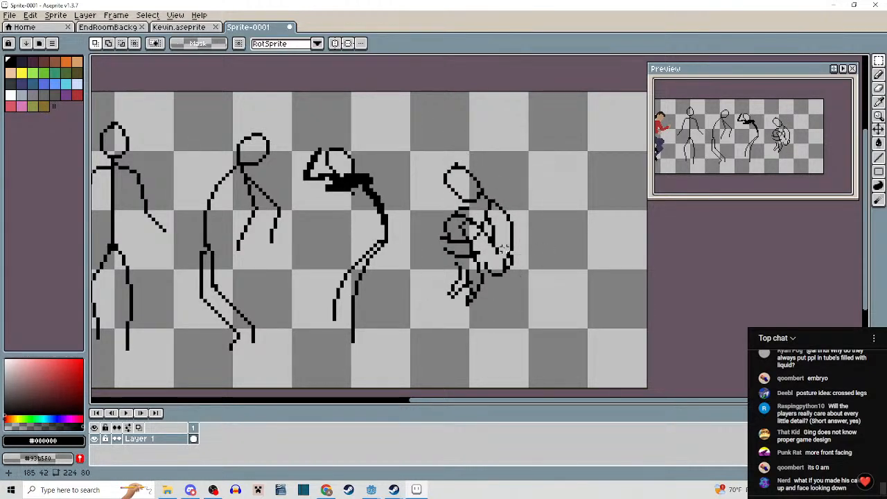
left_click_drag(411, 152, 525, 317)
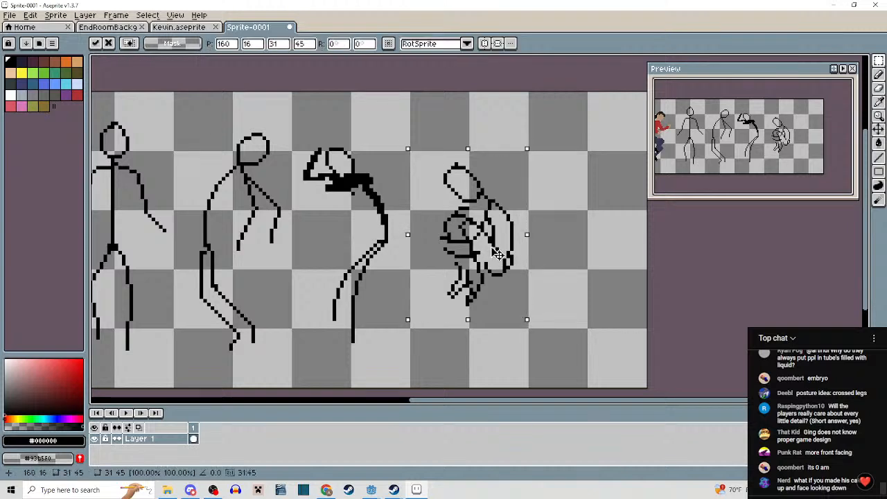
left_click_drag(497, 257, 490, 253)
left_click(576, 285)
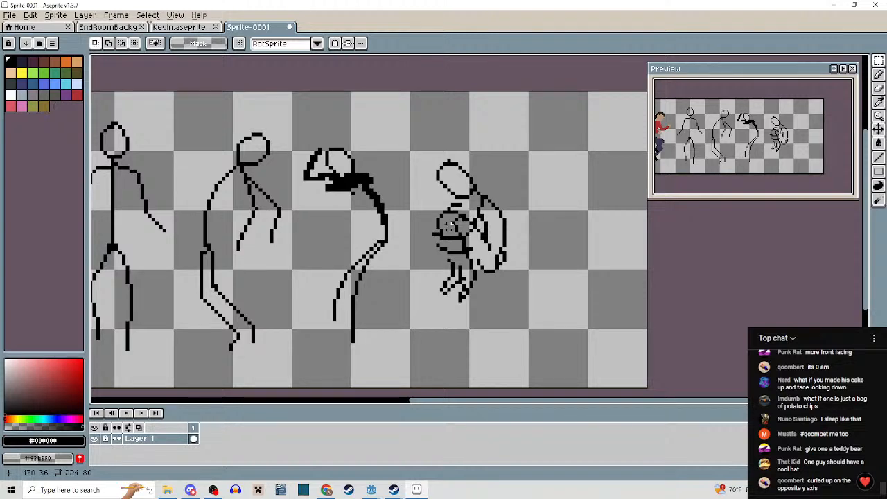
Draw a fifth stick figure standing upright beside the curled-up one, with one knee raised, bent arms and a narrow head.
scroll(449, 227, "down", 1)
left_click_drag(387, 222, 479, 218)
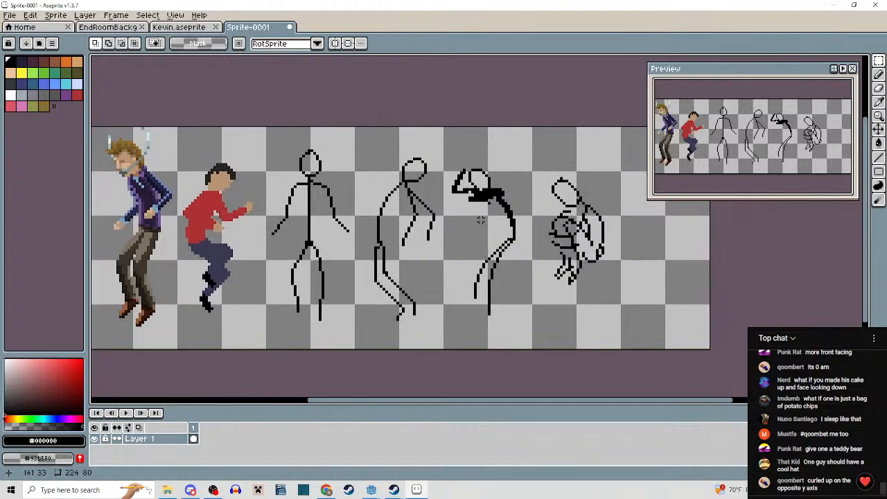
scroll(509, 194, "up", 2)
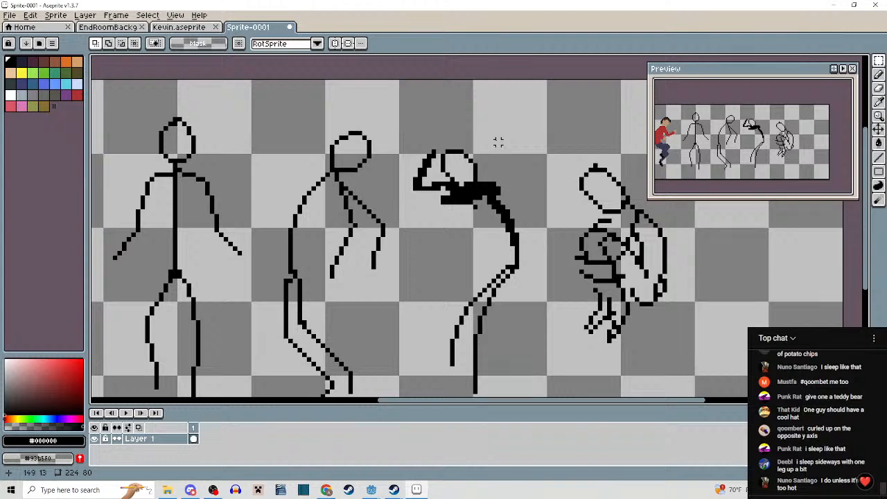
mouse_move(598, 207)
left_mouse_down()
mouse_move(524, 180)
mouse_move(590, 188)
left_mouse_up()
scroll(589, 188, "down", 3)
scroll(459, 216, "up", 4)
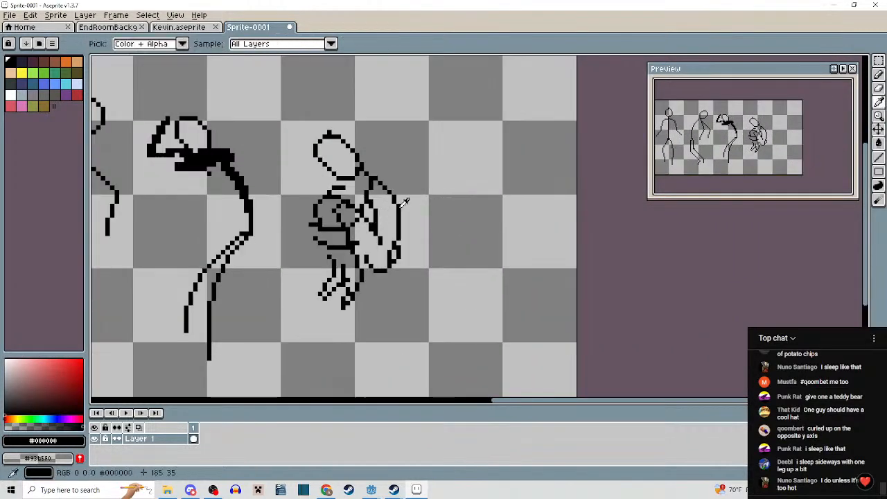
key("b")
mouse_move(501, 224)
left_mouse_down()
mouse_move(505, 316)
mouse_move(497, 233)
mouse_move(458, 214)
mouse_move(458, 253)
mouse_move(472, 253)
mouse_move(497, 228)
mouse_move(496, 141)
mouse_move(511, 188)
left_mouse_up()
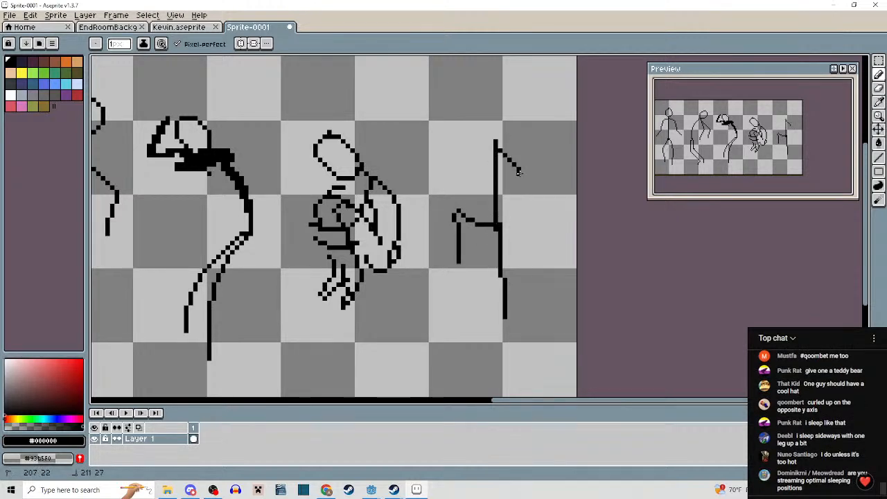
left_click_drag(491, 150, 463, 178)
left_click_drag(489, 140, 492, 143)
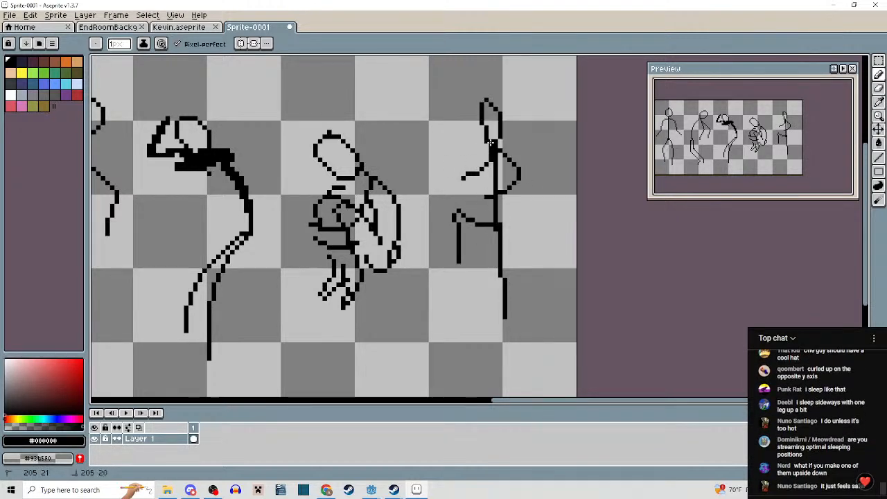
Try to reshape the lower front edge of the fourth figure's head pixel by pixel, and undo the edits.
mouse_move(553, 200)
left_mouse_down()
mouse_move(576, 212)
mouse_move(531, 208)
mouse_move(525, 223)
left_mouse_up()
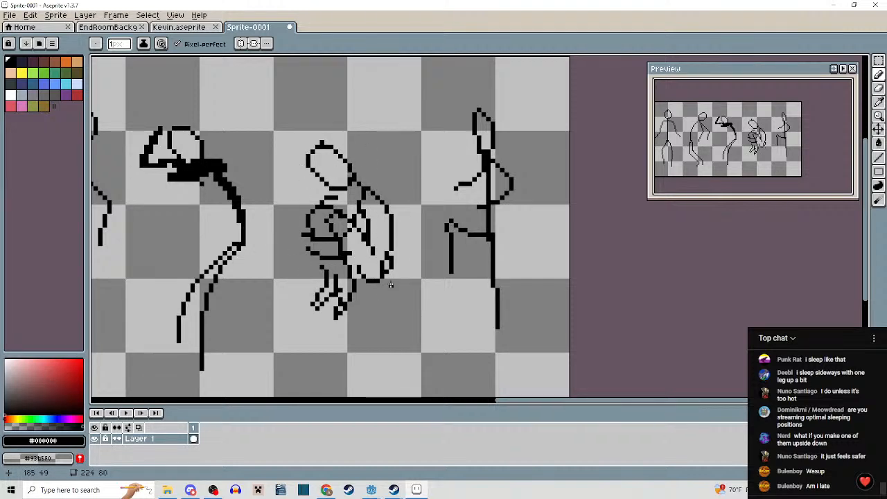
left_click_drag(406, 225, 412, 246)
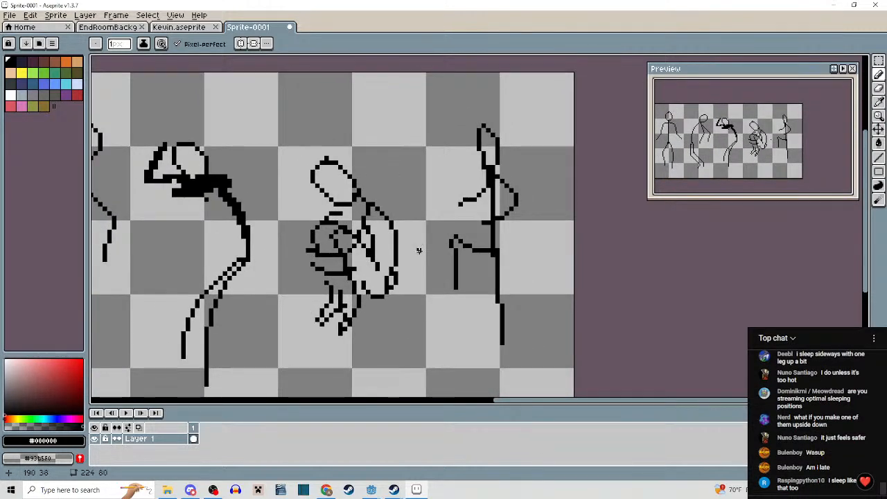
scroll(385, 222, "up", 4)
left_click(283, 190)
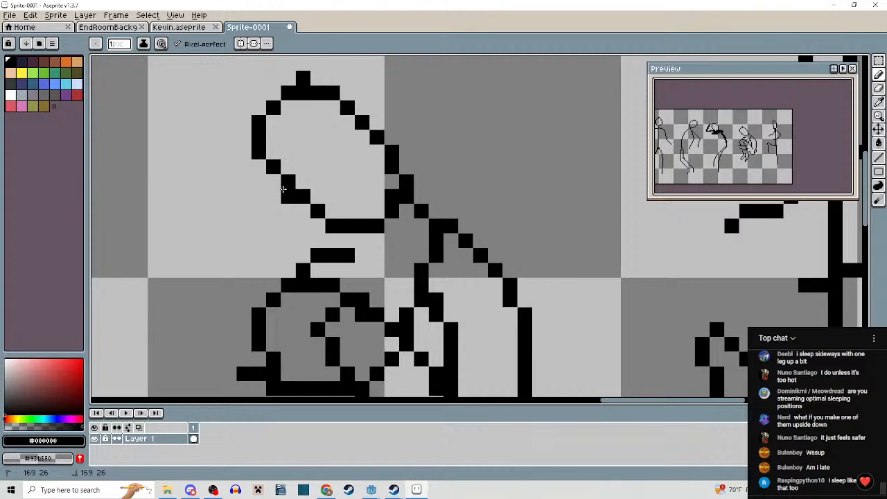
right_click(285, 184)
left_click(278, 185)
left_click(284, 206)
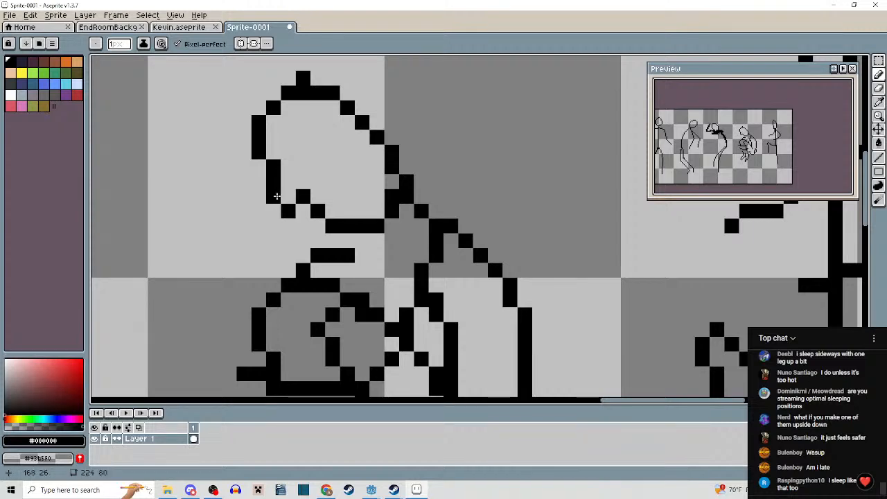
scroll(404, 201, "down", 4)
key("ctrl+z")
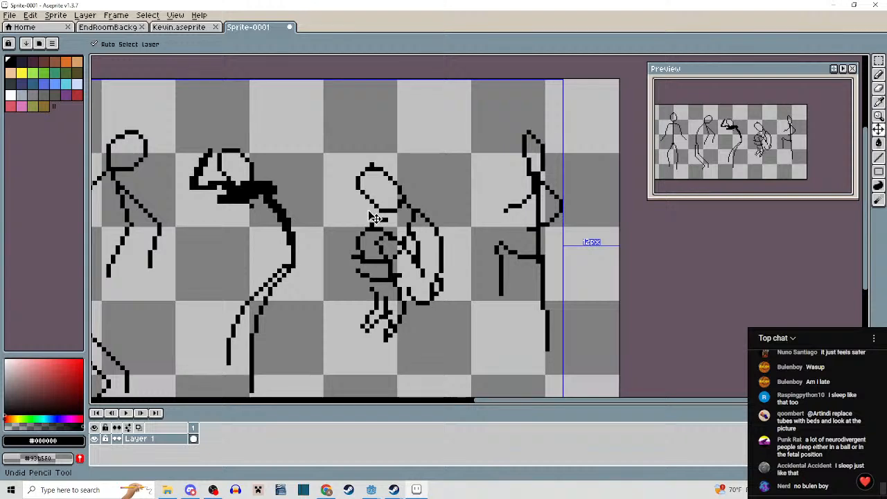
Select the upright fifth stick figure at the end of the row and delete it.
scroll(451, 248, "down", 3)
left_click_drag(452, 247, 436, 234)
scroll(456, 235, "up", 1)
key("m")
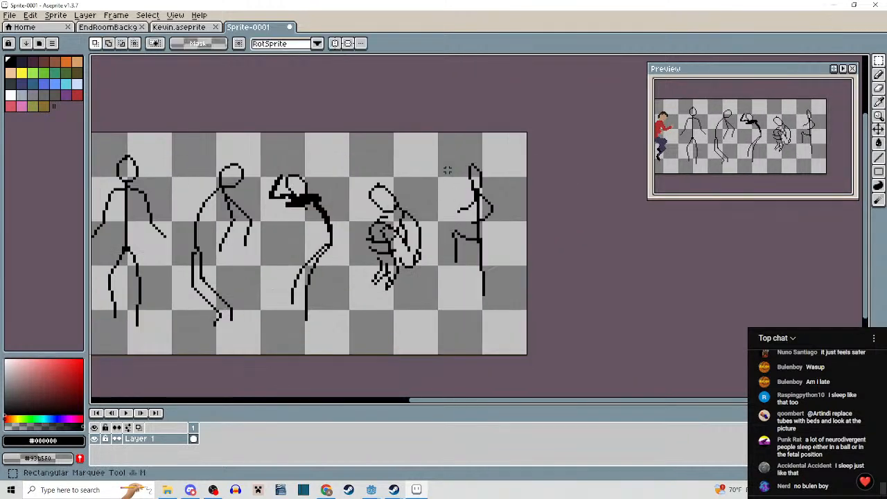
mouse_move(435, 138)
left_mouse_down()
mouse_move(513, 317)
mouse_move(524, 323)
mouse_move(478, 281)
left_mouse_up()
key("Delete")
Examine the whole row of finished sprites and stick figures, focusing on the third figure's head and arms.
scroll(504, 298, "up", 1)
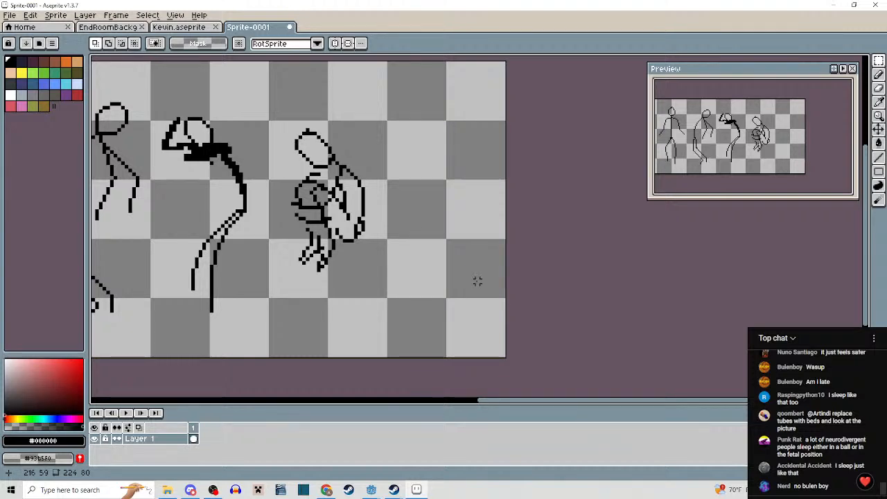
scroll(477, 281, "down", 2)
left_click_drag(430, 263, 587, 268)
left_click_drag(524, 254, 541, 244)
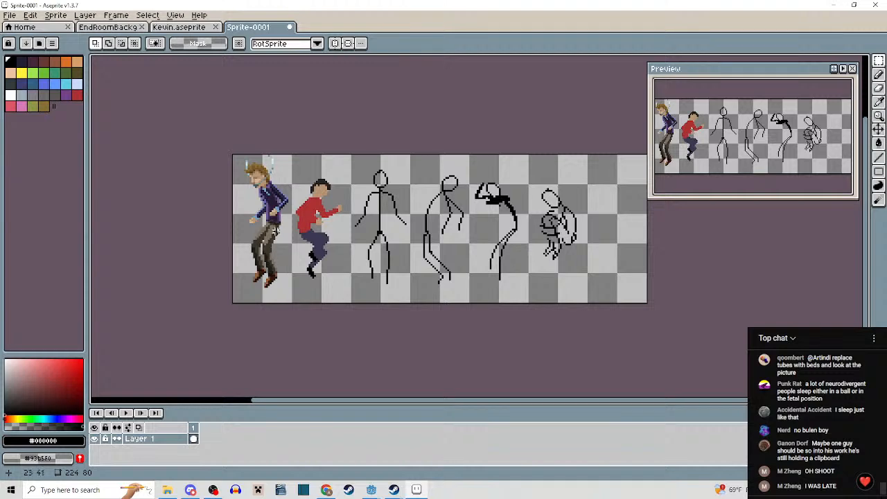
left_click_drag(389, 280, 333, 278)
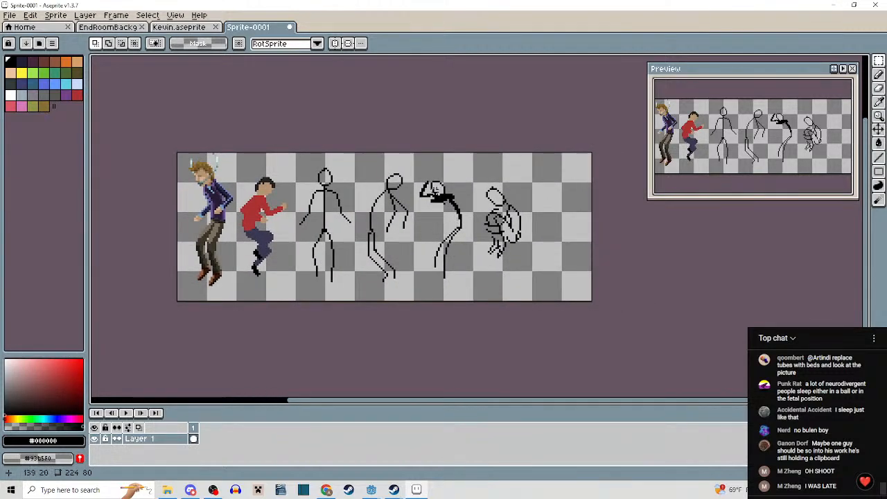
scroll(431, 189, "up", 5)
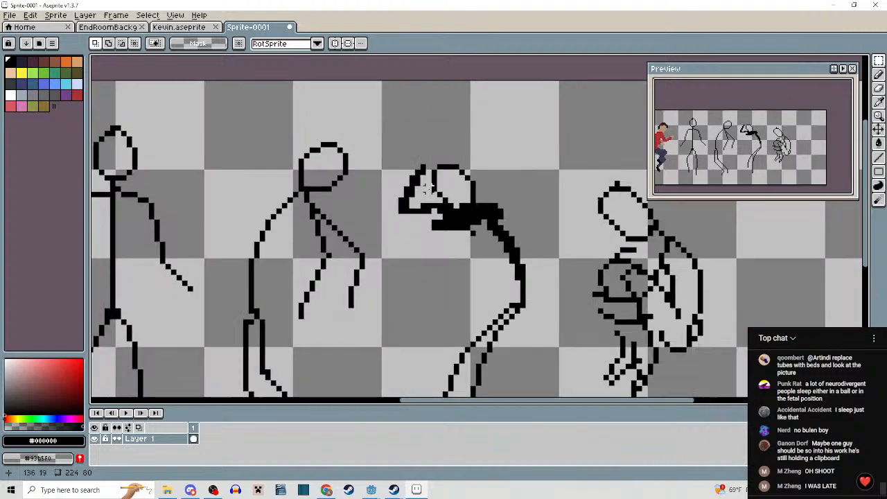
scroll(429, 189, "down", 1)
scroll(461, 222, "up", 3)
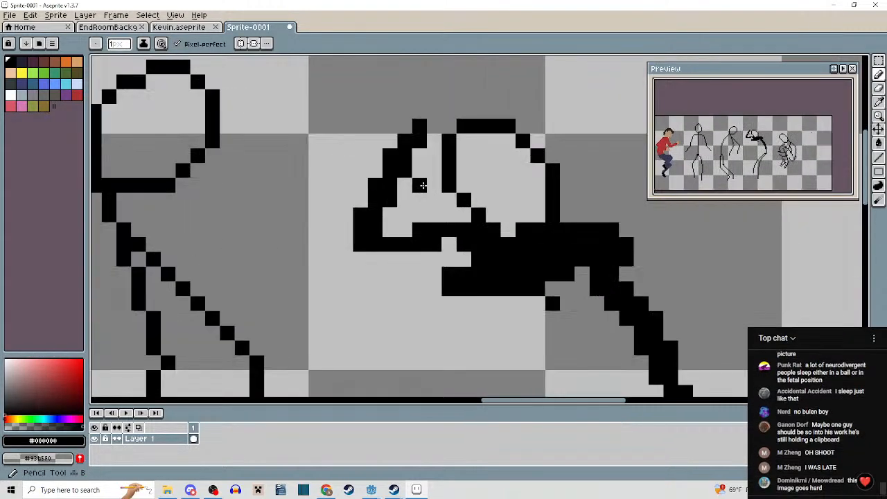
Erase the third figure's thick arms and shoulders, keeping its head outline and lower spine.
scroll(423, 186, "up", 2)
left_click_drag(434, 170, 396, 200)
key("ctrl+z")
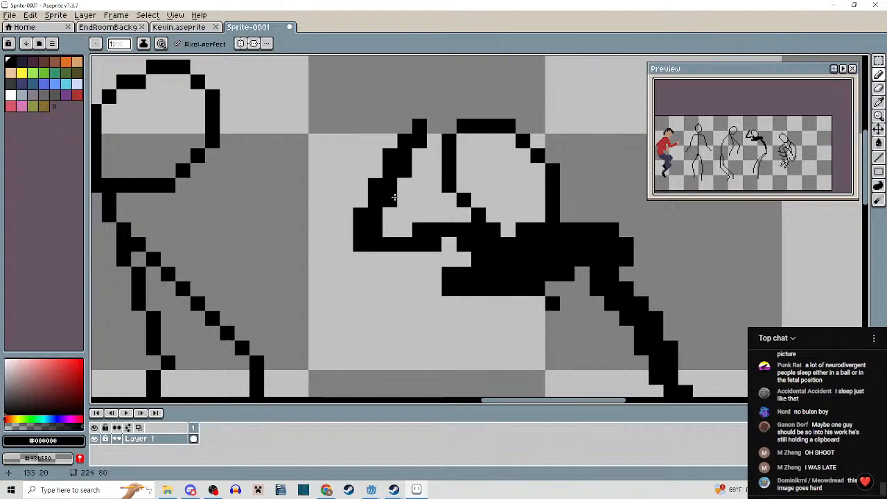
mouse_move(419, 126)
left_mouse_down()
mouse_move(370, 199)
mouse_move(371, 236)
mouse_move(407, 232)
mouse_move(507, 282)
mouse_move(576, 263)
mouse_move(496, 257)
mouse_move(633, 236)
mouse_move(658, 244)
mouse_move(544, 284)
mouse_move(579, 307)
mouse_move(626, 269)
mouse_move(540, 304)
mouse_move(456, 232)
mouse_move(383, 244)
left_mouse_up()
mouse_move(487, 215)
left_mouse_down()
mouse_move(511, 242)
mouse_move(560, 220)
mouse_move(496, 223)
left_mouse_up()
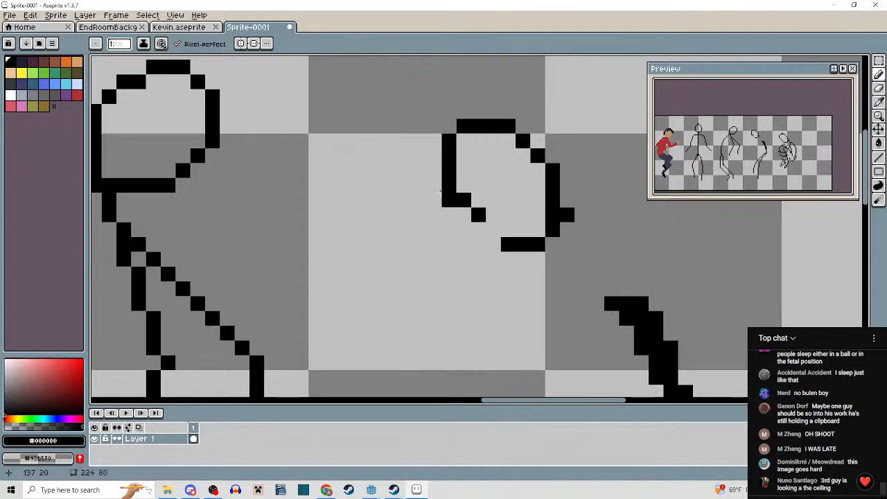
Redraw the third figure's arm as a thin line bending outward from the face and returning below the head.
left_click_drag(446, 186, 375, 245)
left_click_drag(469, 216, 433, 245)
mouse_move(376, 254)
left_mouse_down()
mouse_move(388, 293)
mouse_move(447, 310)
mouse_move(496, 290)
left_mouse_up()
key("ctrl+z")
mouse_move(370, 258)
left_mouse_down()
mouse_move(378, 303)
mouse_move(504, 289)
left_mouse_up()
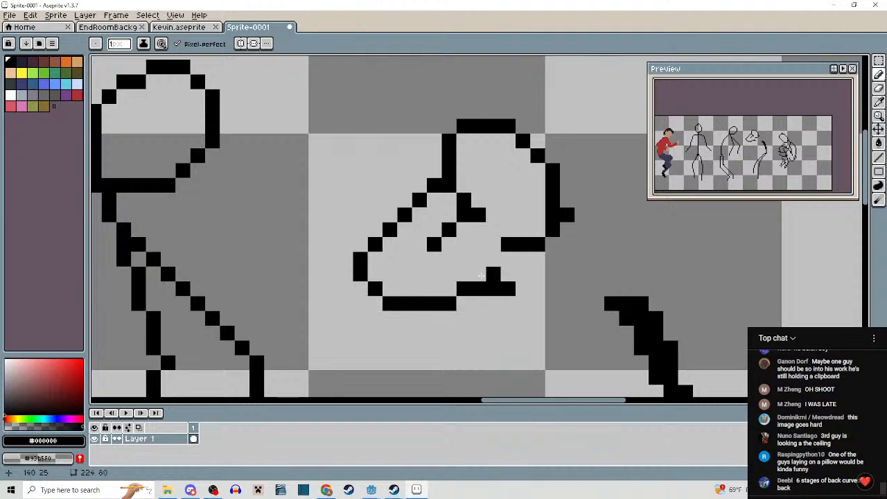
left_click_drag(442, 259, 462, 243)
right_click(449, 258)
left_click(447, 246)
Close the gap in the lower edge of the third figure's head above the redrawn arm.
scroll(510, 260, "down", 4)
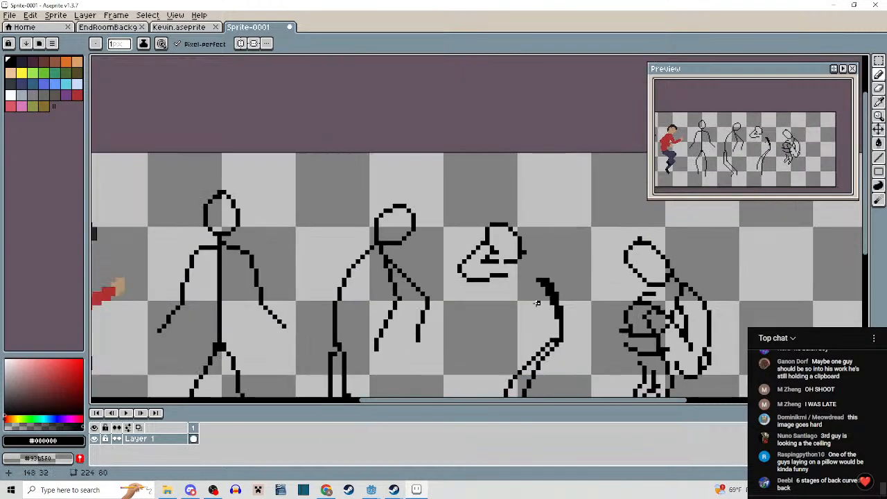
scroll(576, 285, "up", 2)
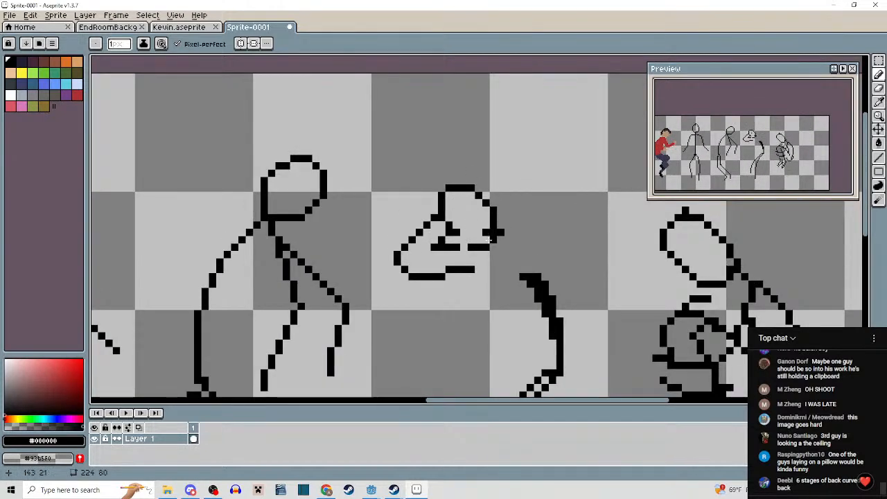
left_click_drag(487, 236, 465, 211)
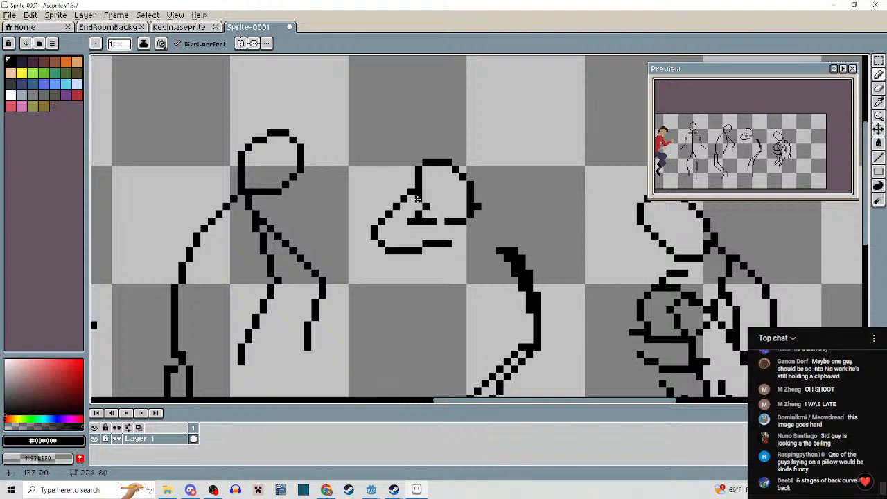
scroll(481, 222, "down", 2)
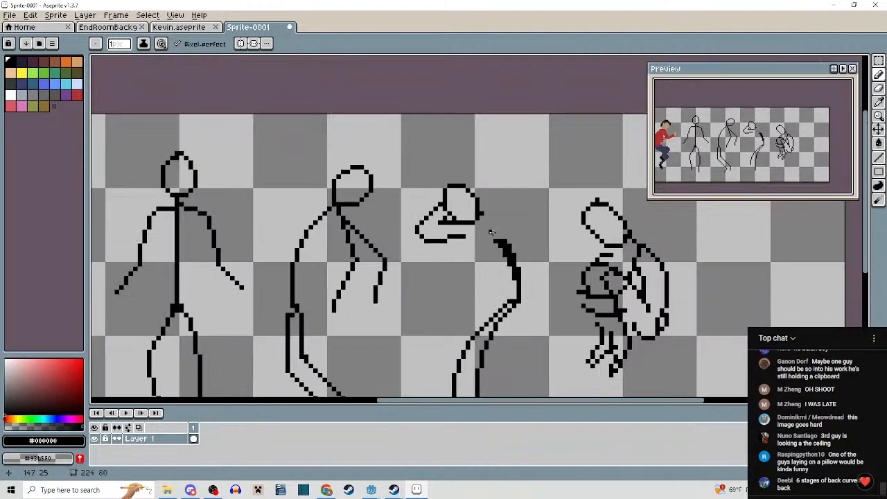
scroll(484, 225, "up", 1)
left_click_drag(495, 214, 501, 188)
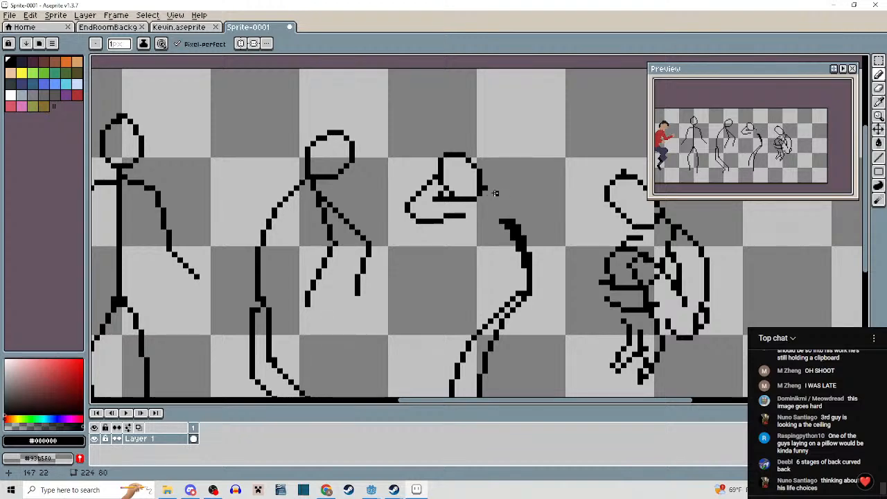
Try to sketch a neck, torso line and bent arm linking the third figure's head to its lower spine.
mouse_move(496, 194)
left_mouse_down()
mouse_move(510, 232)
mouse_move(492, 258)
mouse_move(472, 272)
mouse_move(428, 264)
left_mouse_up()
key("ctrl+z")
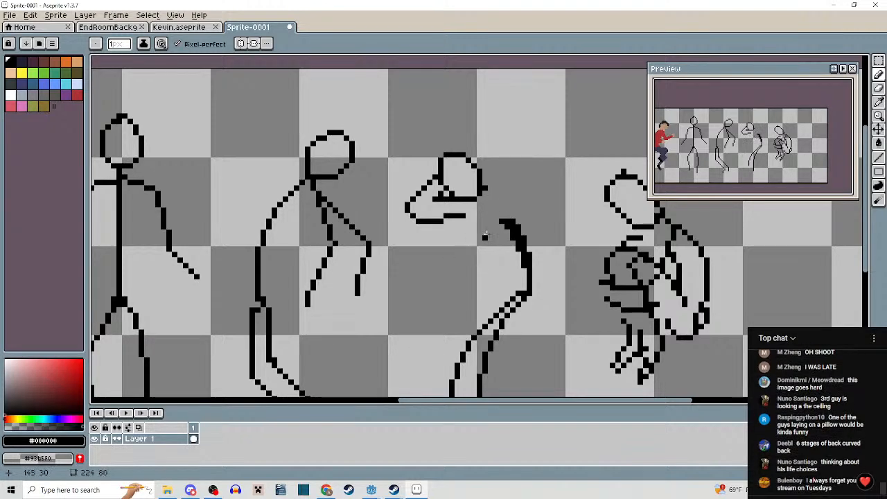
mouse_move(496, 217)
left_mouse_down()
mouse_move(481, 265)
mouse_move(461, 241)
mouse_move(452, 261)
mouse_move(467, 278)
mouse_move(452, 272)
mouse_move(444, 289)
mouse_move(504, 267)
left_mouse_up()
key("ctrl+z")
left_click_drag(484, 234, 500, 273)
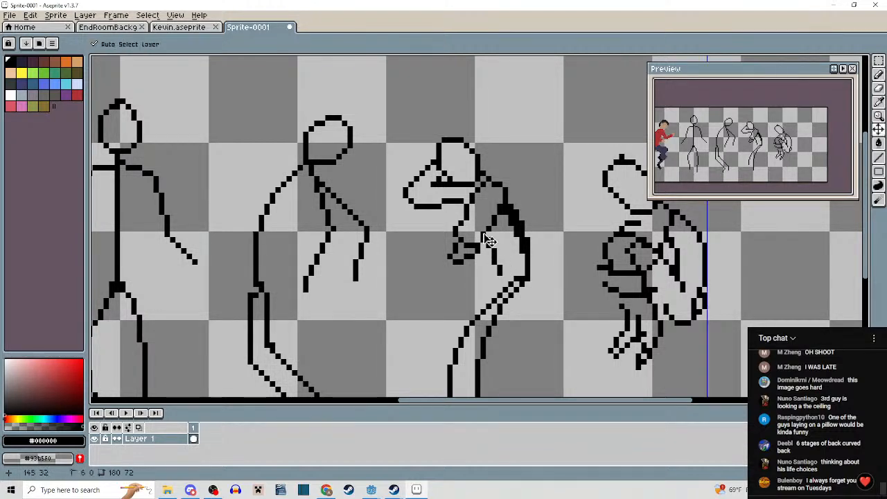
Undo the strokes just sketched between the third figure's head and its lower spine.
key("ctrl+z")
key("ctrl+z")
key("ctrl+z")
key("ctrl+z")
scroll(483, 234, "up", 2)
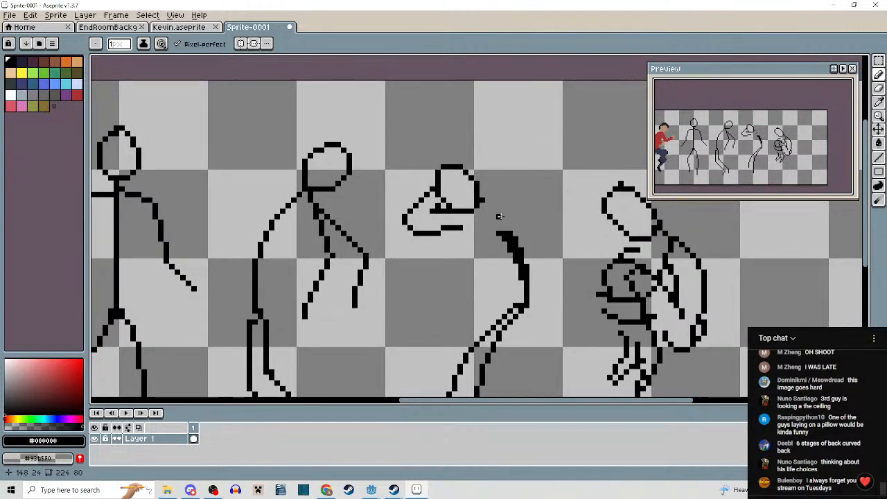
Select the whole third stick figure and move it about 2 pixels left and 1 pixel down.
scroll(492, 216, "down", 3)
key("m")
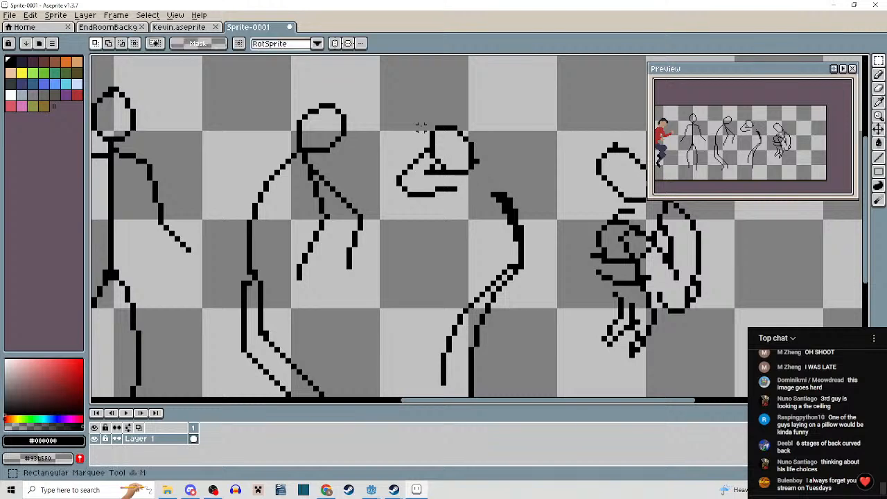
left_click_drag(402, 115, 542, 399)
left_click_drag(543, 315, 548, 253)
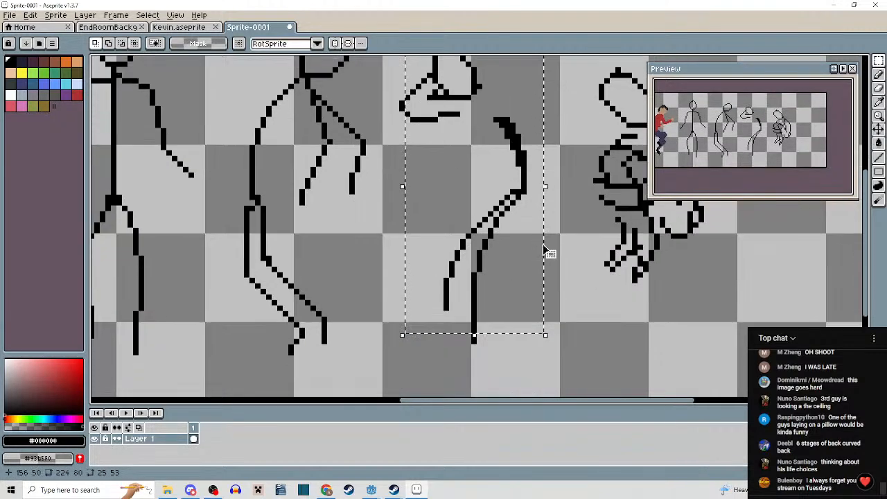
left_click(575, 285)
scroll(575, 286, "down", 1)
left_click_drag(575, 286, 548, 321)
left_click_drag(397, 116, 537, 378)
left_click_drag(512, 317, 503, 322)
left_click(602, 369)
Draw the third figure's second arm arching out from its head and down, and its upper back joining the spine.
scroll(508, 241, "up", 2)
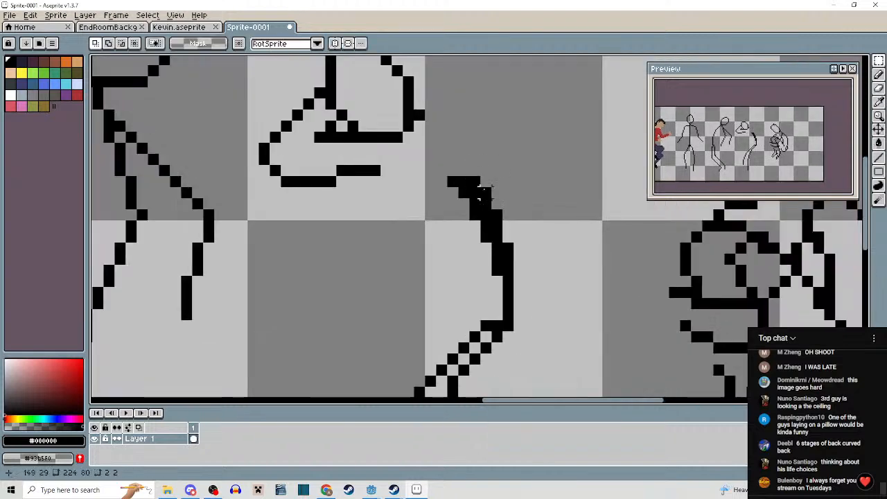
key("b")
mouse_move(420, 115)
left_mouse_down()
mouse_move(494, 114)
mouse_move(532, 156)
mouse_move(550, 259)
mouse_move(540, 249)
left_mouse_up()
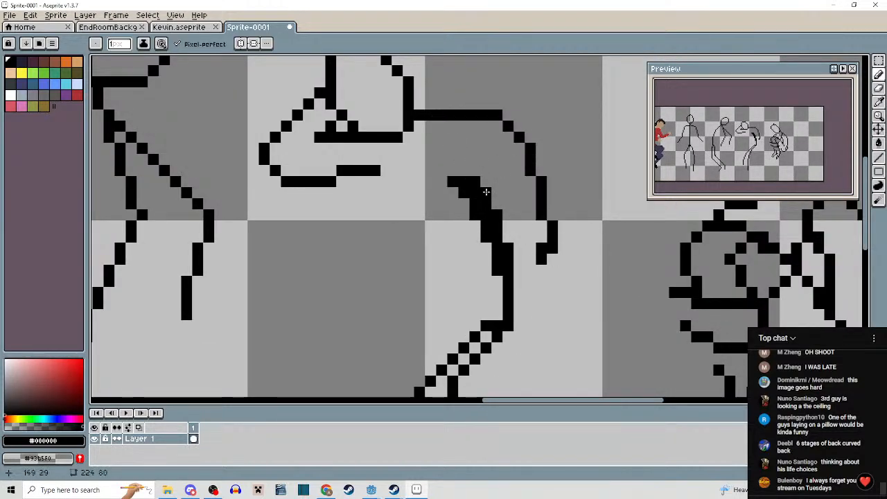
mouse_move(485, 171)
left_mouse_down()
mouse_move(532, 257)
mouse_move(485, 172)
mouse_move(427, 160)
left_mouse_up()
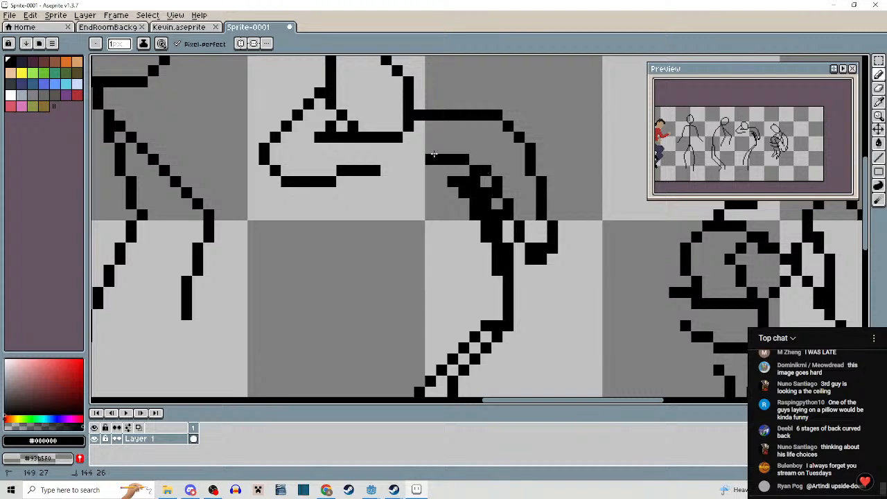
Draw the third figure's front torso line curving from the end of the raised forearm down toward the waist.
mouse_move(385, 181)
left_mouse_down()
mouse_move(429, 226)
mouse_move(465, 295)
left_mouse_up()
scroll(472, 284, "down", 2)
scroll(511, 240, "up", 1)
scroll(511, 240, "down", 2)
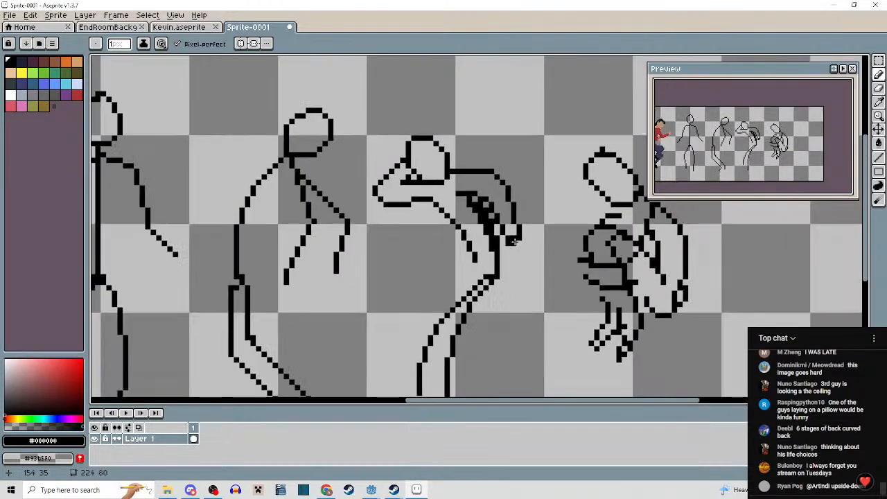
scroll(485, 246, "up", 2)
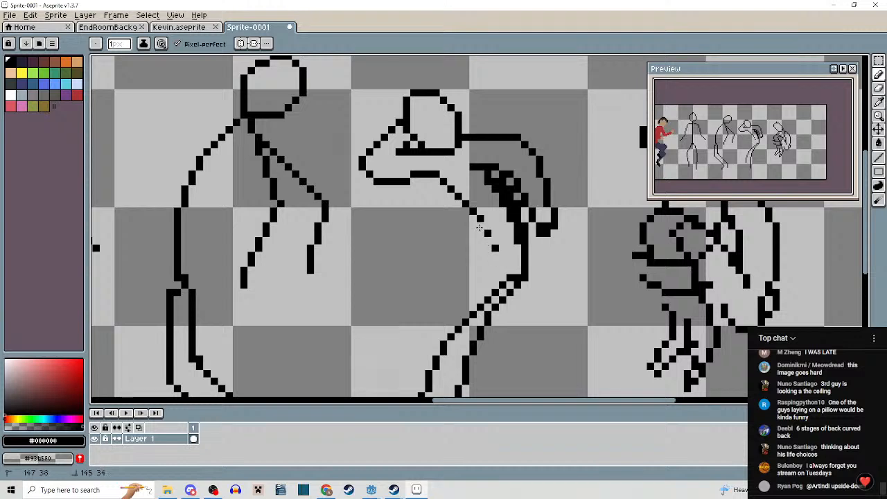
mouse_move(479, 228)
left_mouse_down()
mouse_move(499, 247)
mouse_move(467, 209)
mouse_move(499, 265)
left_mouse_up()
scroll(513, 266, "down", 1)
scroll(525, 267, "up", 1)
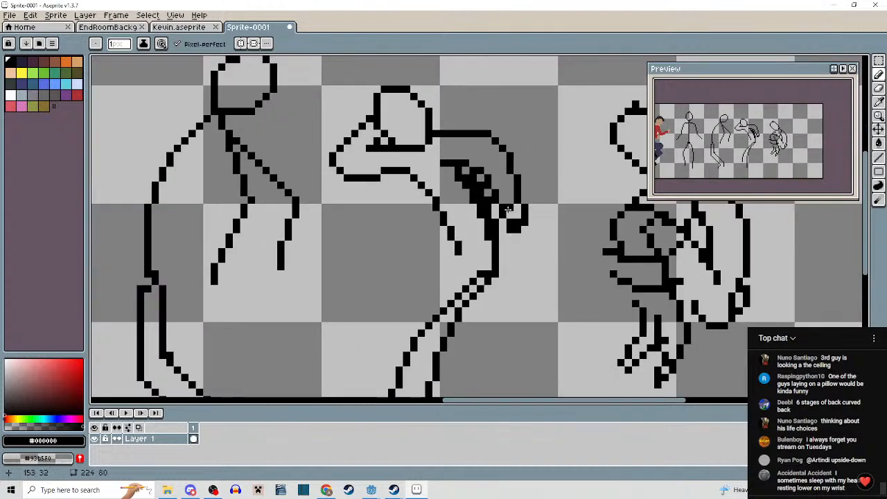
Look over the whole row of poses and the empty canvas space beside the fourth stick figure.
scroll(536, 273, "down", 1)
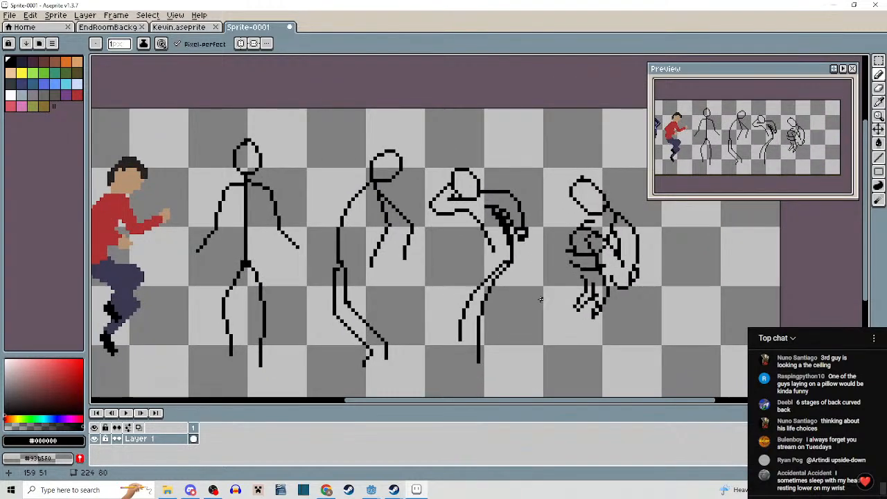
scroll(536, 295, "down", 2)
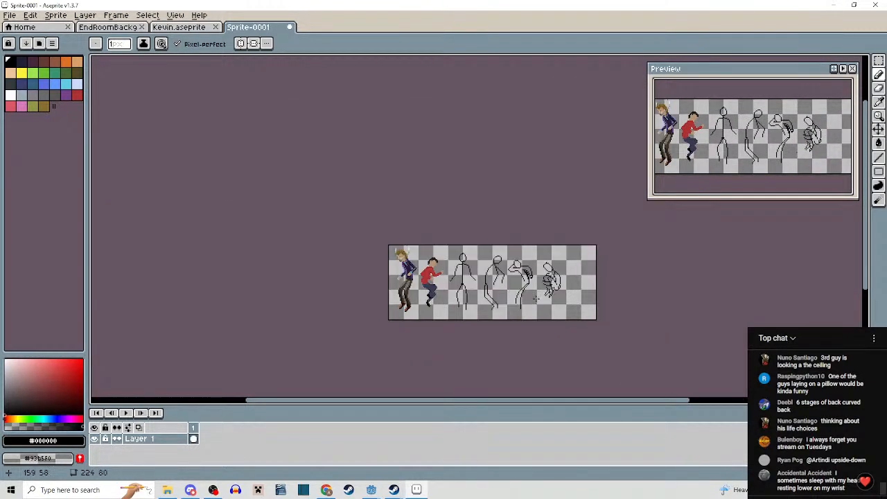
scroll(537, 299, "up", 4)
left_click_drag(548, 299, 502, 299)
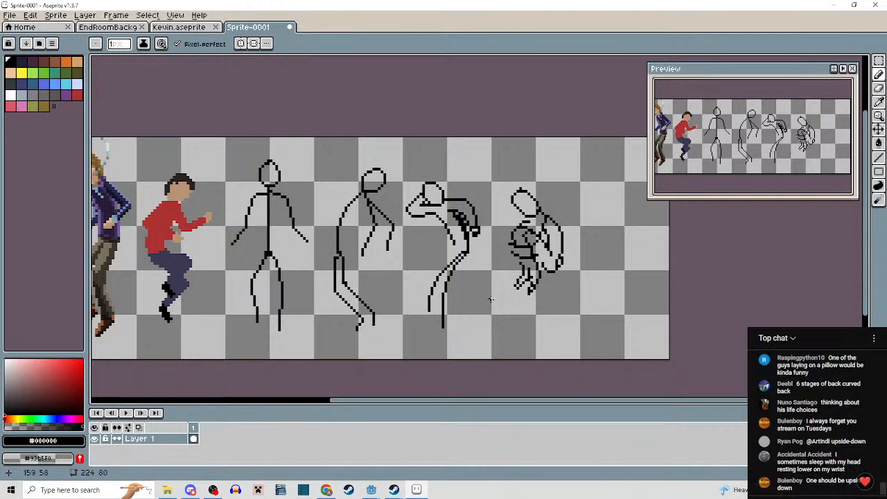
left_click_drag(489, 303, 445, 285)
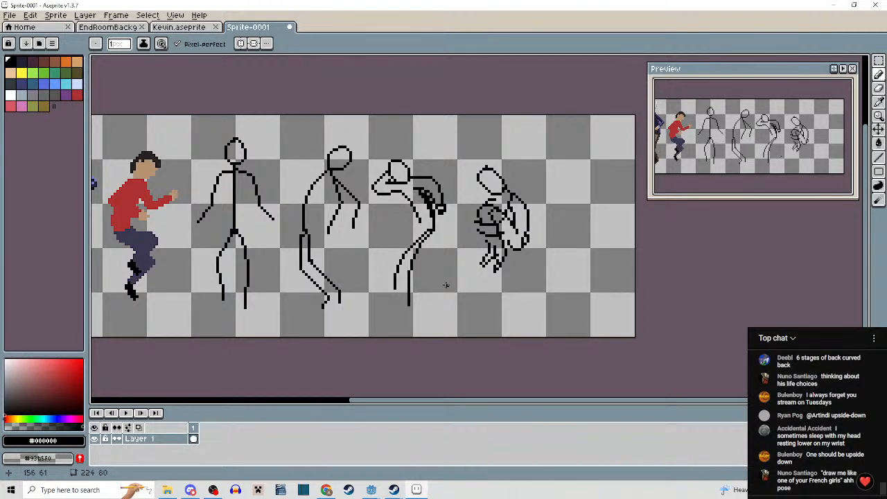
left_click_drag(555, 256, 473, 259)
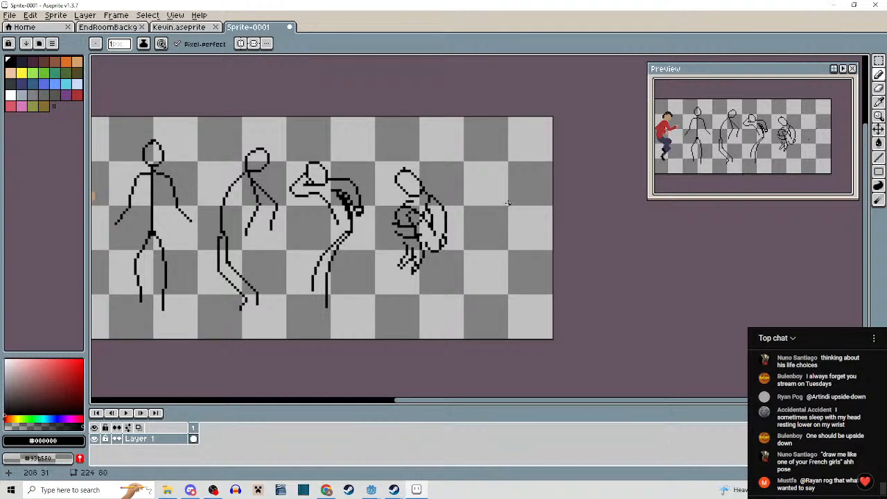
scroll(487, 215, "up", 1)
left_click_drag(487, 216, 485, 232)
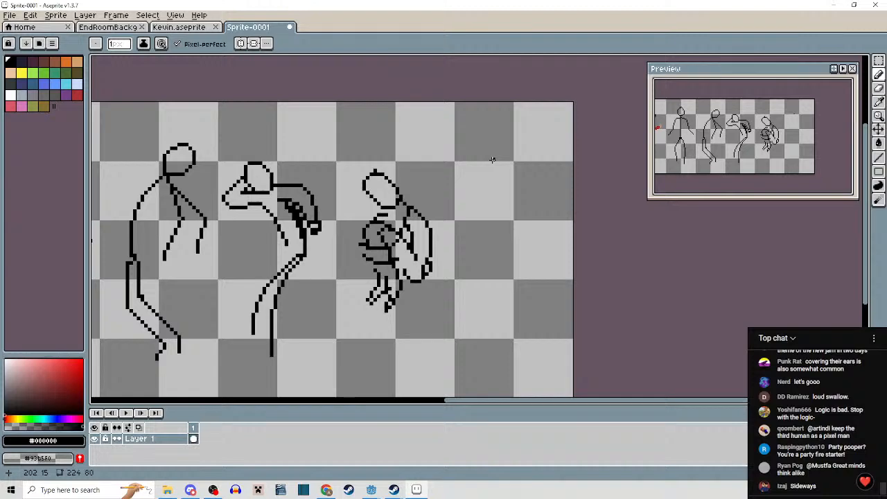
Compare the two finished sprites with the poses and proportions of each stick figure.
scroll(492, 162, "down", 1)
left_click_drag(492, 161, 864, 171)
scroll(357, 182, "up", 3)
scroll(357, 182, "down", 4)
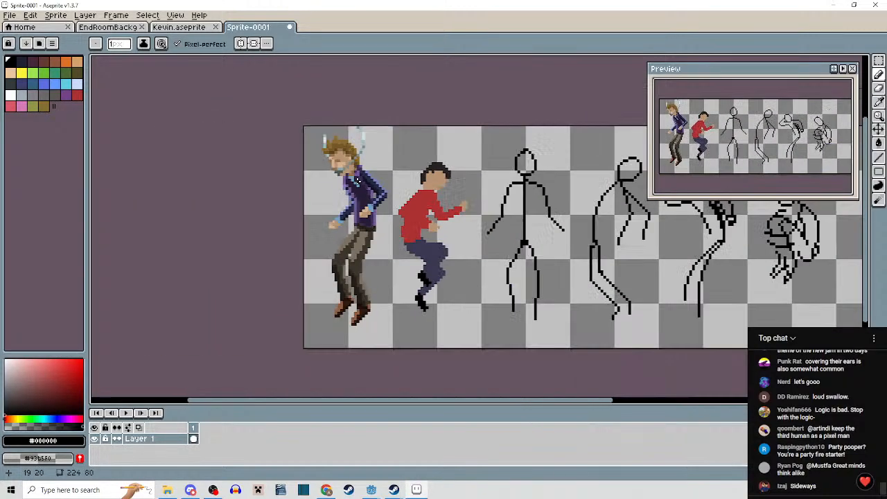
scroll(431, 224, "up", 3)
scroll(431, 224, "up", 2)
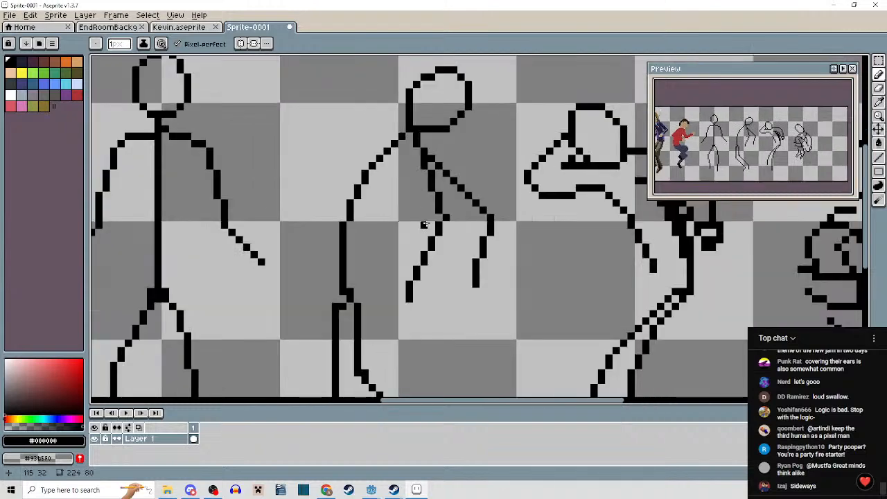
scroll(431, 224, "down", 3)
left_click_drag(431, 224, 503, 193)
scroll(382, 173, "up", 1)
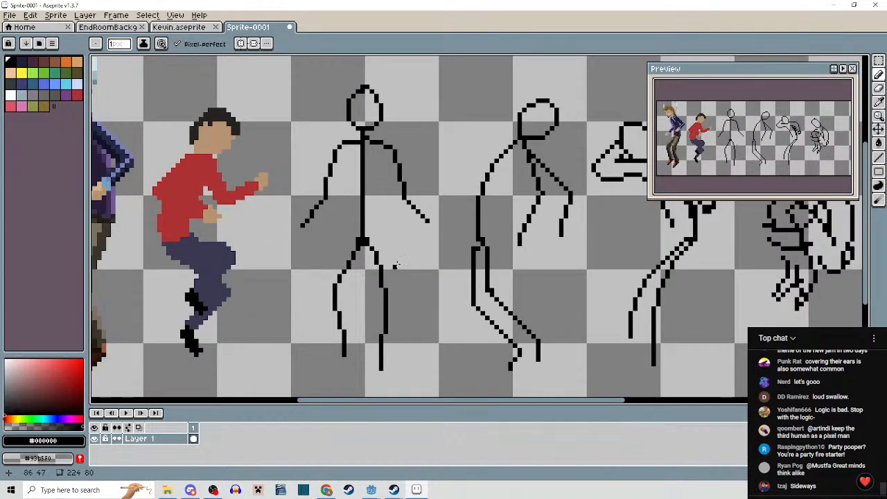
left_click_drag(385, 229, 339, 249)
scroll(491, 217, "down", 2)
left_click_drag(476, 244, 424, 240)
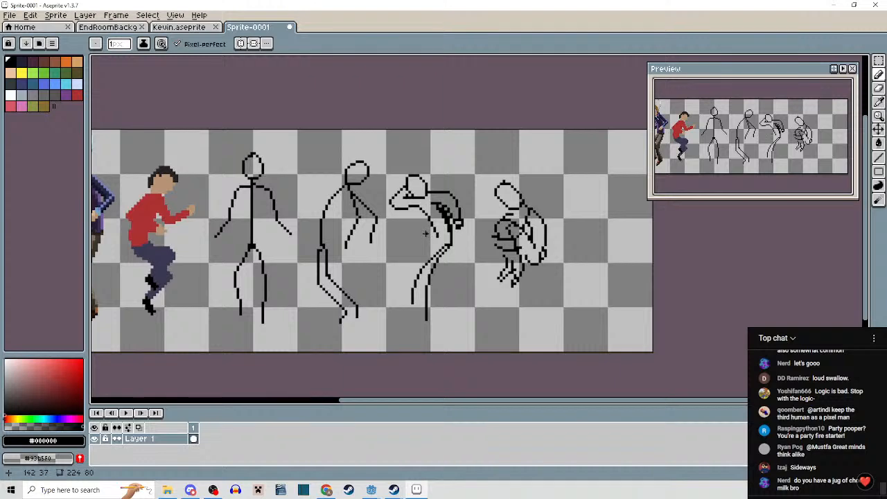
left_click_drag(499, 239, 393, 237)
Sketch a fifth stick figure beside the fourth, with raised legs, a curved back, a low upright head and drooping arms.
scroll(503, 228, "up", 4)
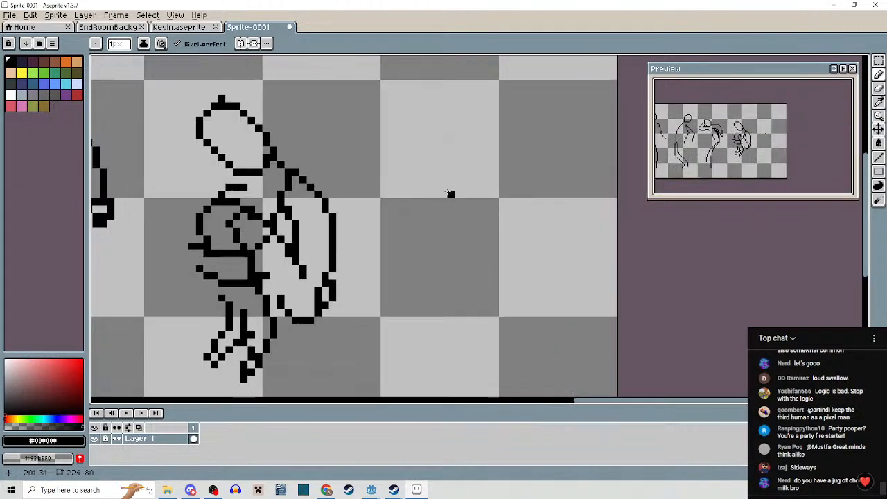
scroll(422, 197, "down", 2)
left_click_drag(413, 133, 398, 267)
mouse_move(440, 141)
left_mouse_down()
mouse_move(394, 271)
mouse_move(406, 239)
mouse_move(416, 270)
mouse_move(506, 243)
left_mouse_up()
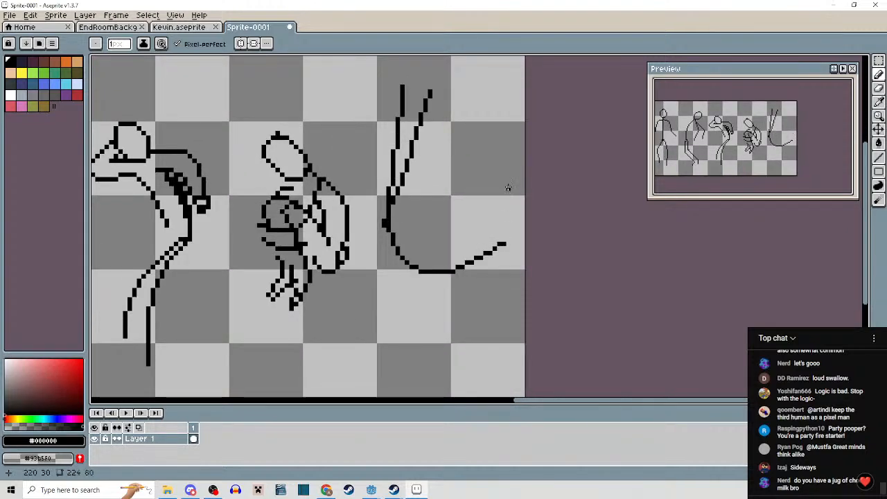
mouse_move(508, 180)
left_mouse_down()
mouse_move(504, 239)
mouse_move(517, 184)
left_mouse_up()
mouse_move(504, 244)
left_mouse_down()
mouse_move(526, 269)
mouse_move(481, 340)
mouse_move(490, 261)
mouse_move(420, 331)
left_mouse_up()
scroll(541, 246, "down", 2)
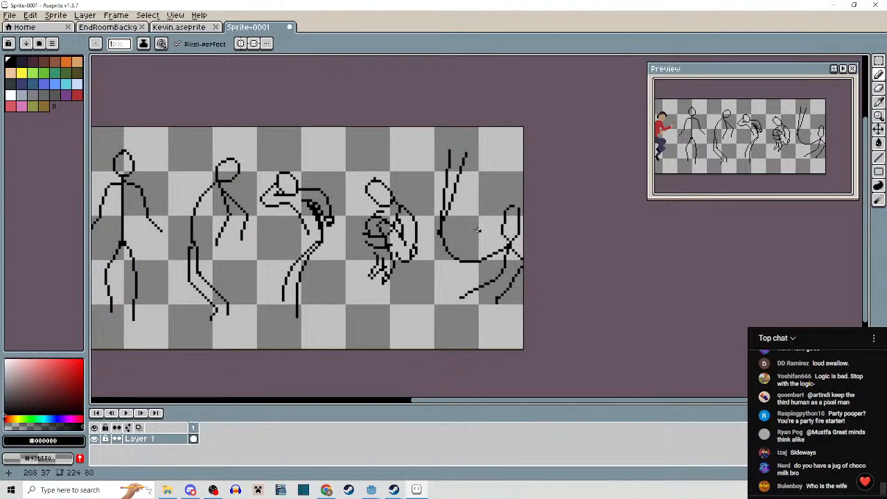
Select the fifth stick figure and delete it from the canvas.
key("m")
left_click_drag(432, 137, 529, 331)
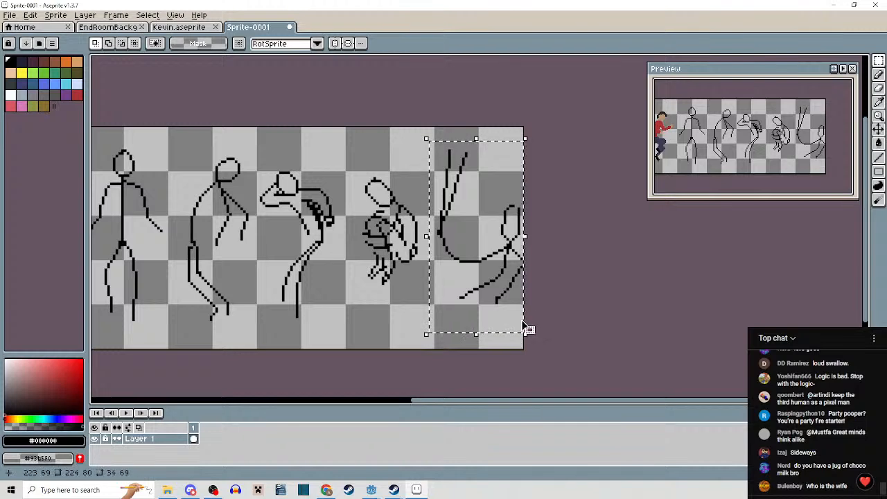
key("Delete")
Review the four stick-figure poses and the free area beside them to plan another pose.
left_click_drag(480, 286, 519, 302)
scroll(496, 286, "up", 1)
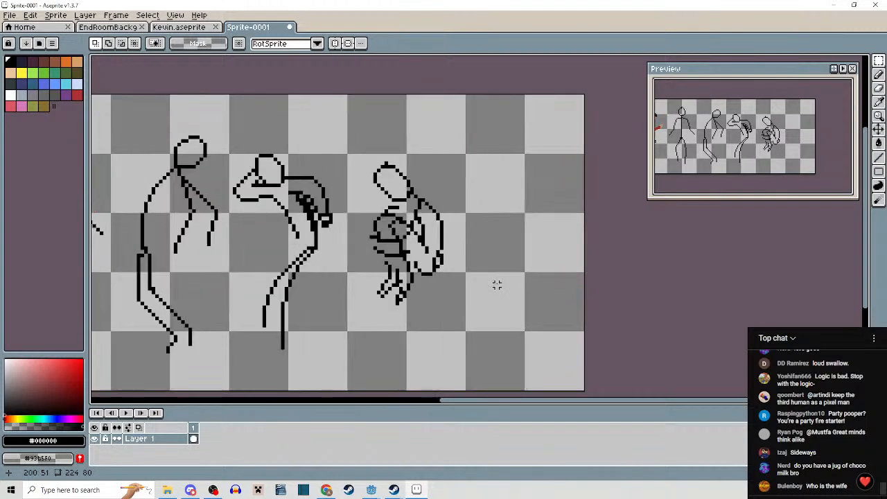
left_click_drag(471, 269, 596, 250)
scroll(513, 293, "down", 2)
scroll(510, 298, "up", 1)
scroll(591, 256, "up", 1)
scroll(404, 148, "up", 1)
left_click_drag(404, 148, 413, 197)
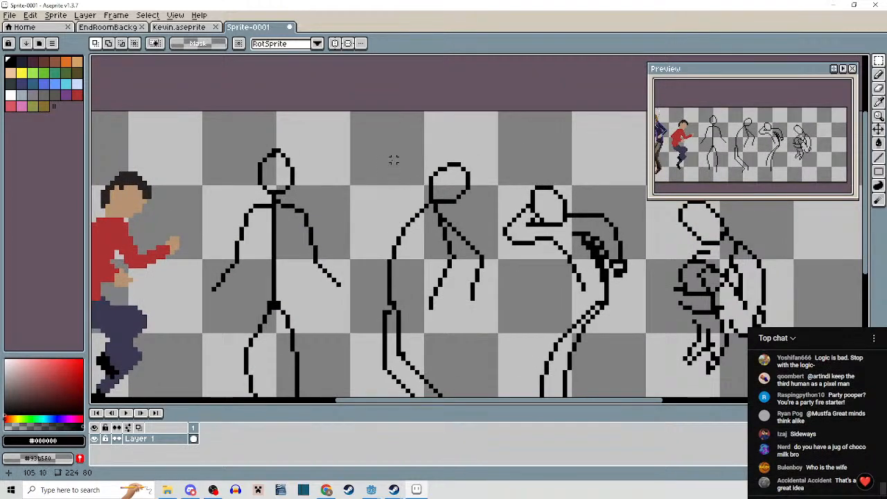
scroll(576, 243, "right", 3)
scroll(575, 244, "down", 3)
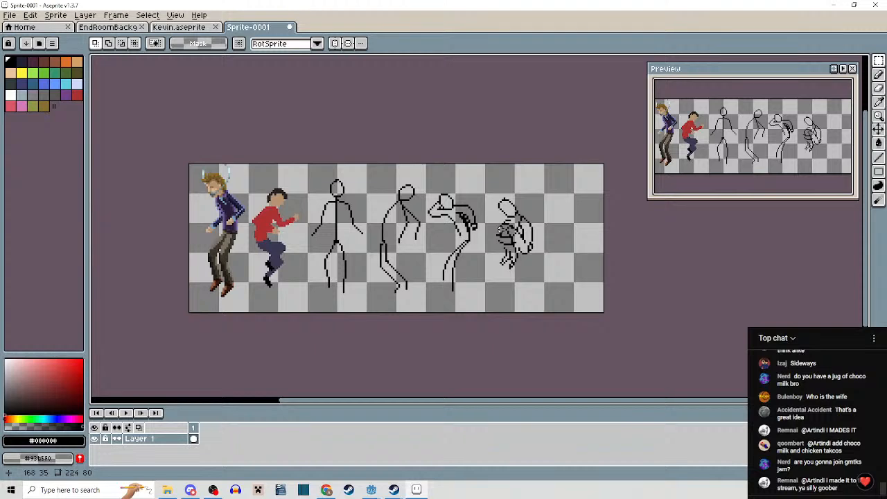
scroll(501, 229, "up", 3)
scroll(509, 199, "down", 1)
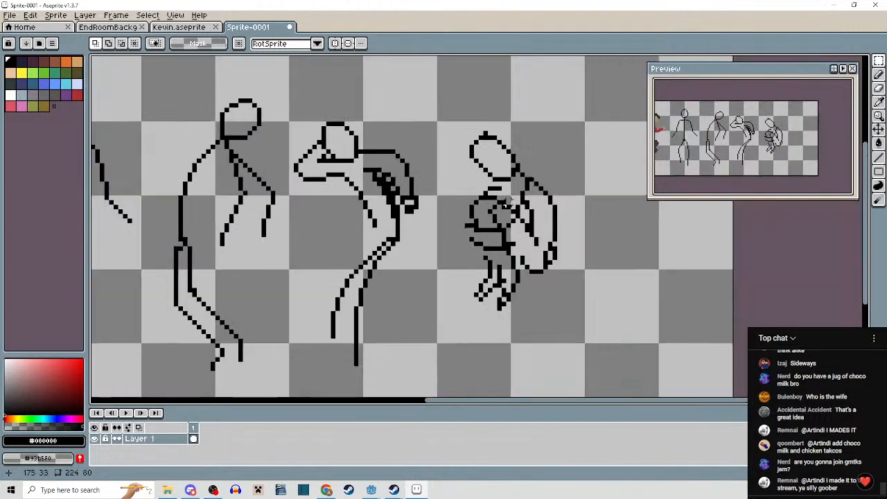
left_click_drag(535, 210, 443, 231)
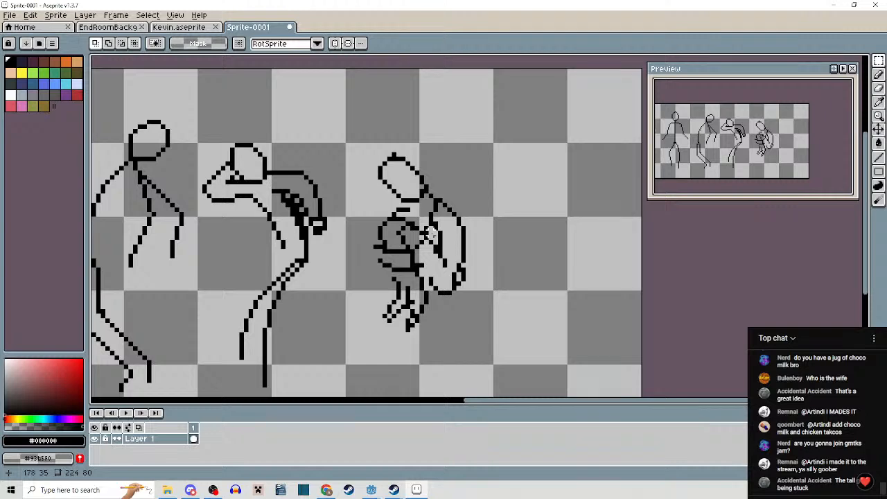
scroll(511, 224, "down", 4)
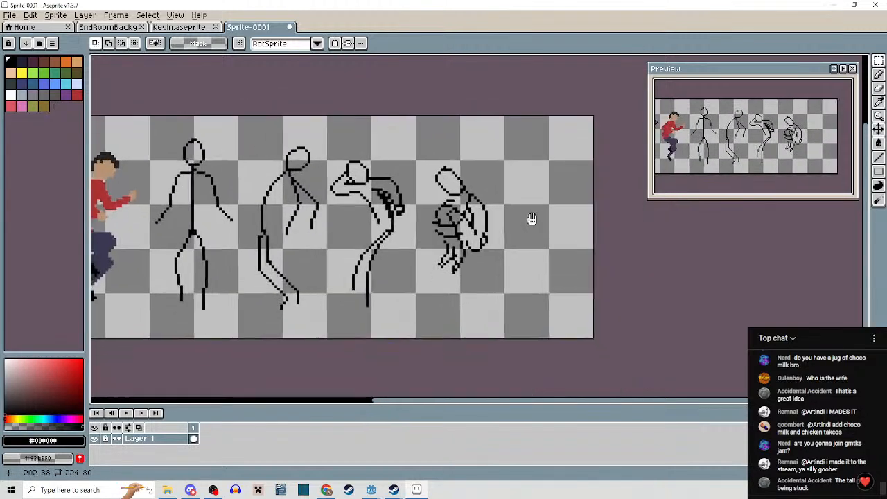
Sketch a large cramped fifth figure spanning the canvas height, with a head near the top, hunched back, crossing arms and folded legs.
left_click_drag(532, 219, 523, 200)
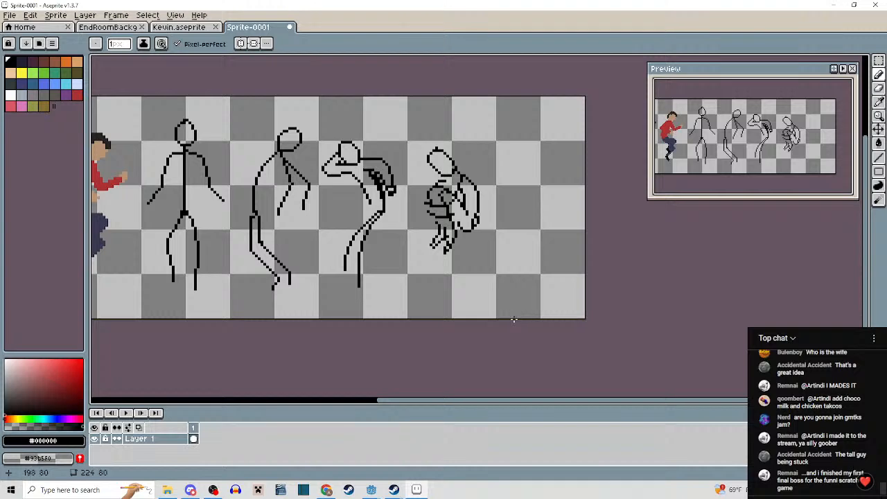
mouse_move(578, 228)
left_mouse_down()
mouse_move(540, 299)
mouse_move(510, 232)
mouse_move(506, 244)
mouse_move(507, 234)
mouse_move(538, 317)
mouse_move(577, 277)
left_mouse_up()
mouse_move(533, 253)
left_mouse_down()
mouse_move(513, 254)
mouse_move(547, 226)
mouse_move(554, 202)
mouse_move(552, 179)
mouse_move(517, 141)
mouse_move(483, 145)
mouse_move(506, 165)
mouse_move(520, 147)
mouse_move(563, 164)
mouse_move(501, 233)
left_mouse_up()
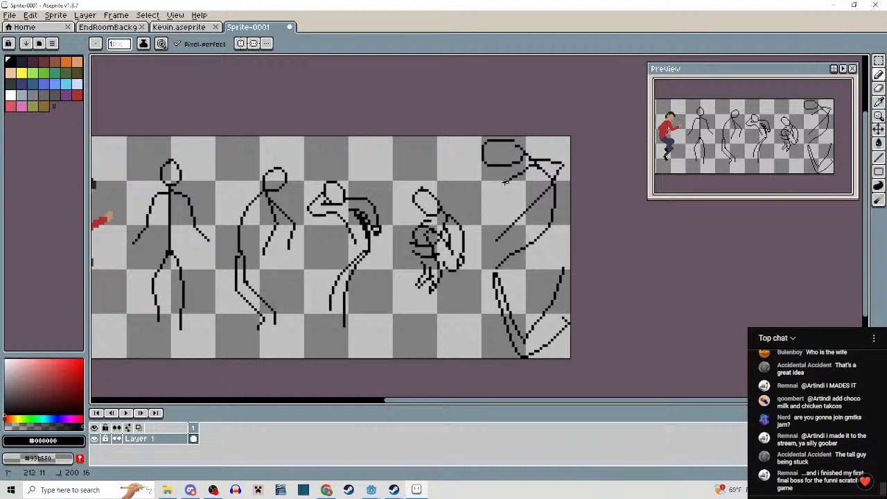
left_click_drag(532, 164, 538, 220)
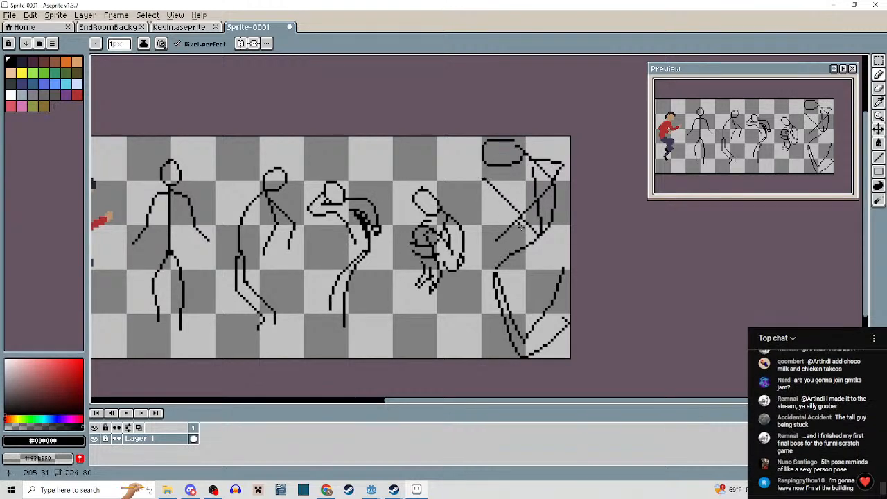
scroll(554, 274, "down", 4)
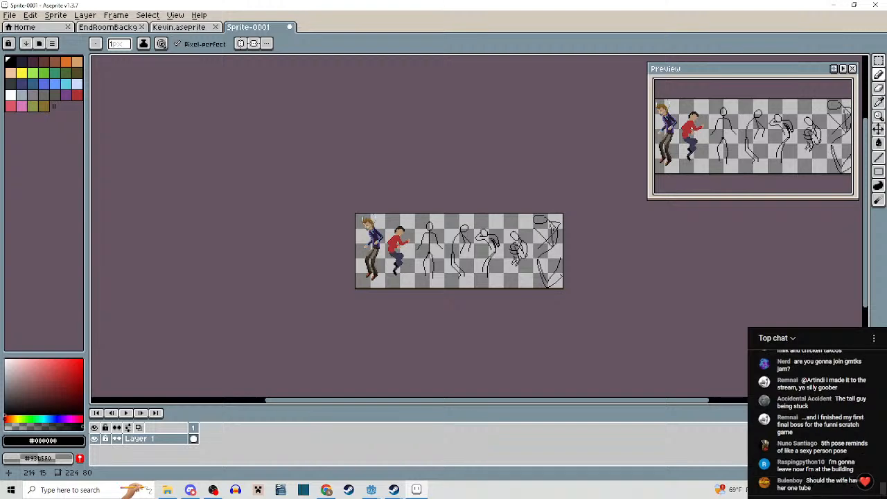
Clean up the lower arm and hand pixels behind the third stick figure's back.
scroll(539, 232, "up", 3)
scroll(485, 208, "down", 2)
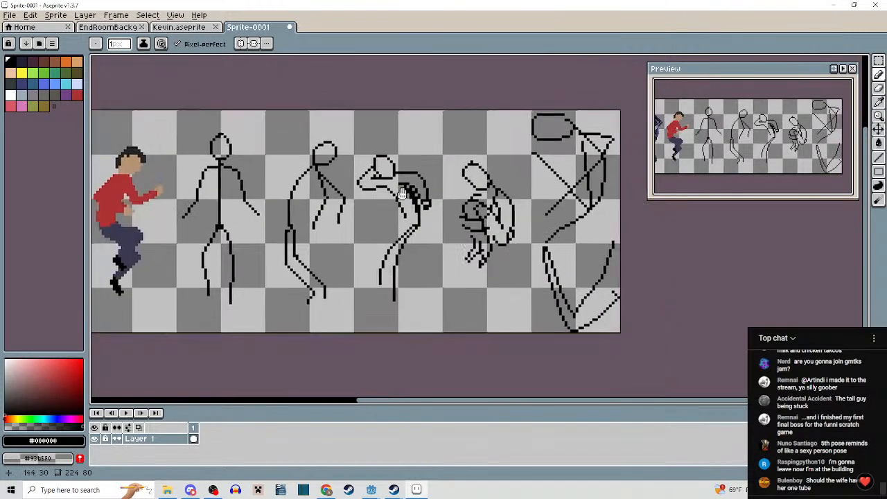
scroll(425, 191, "up", 1)
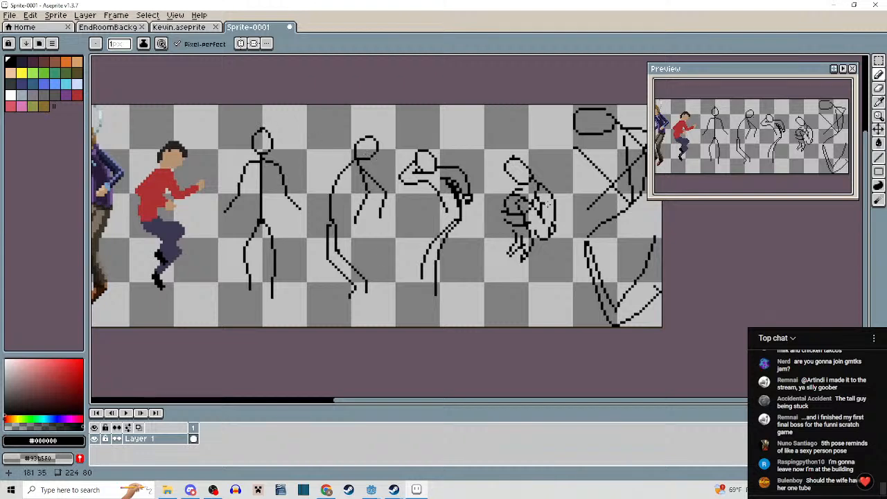
left_click_drag(548, 267, 618, 265)
scroll(608, 269, "down", 1)
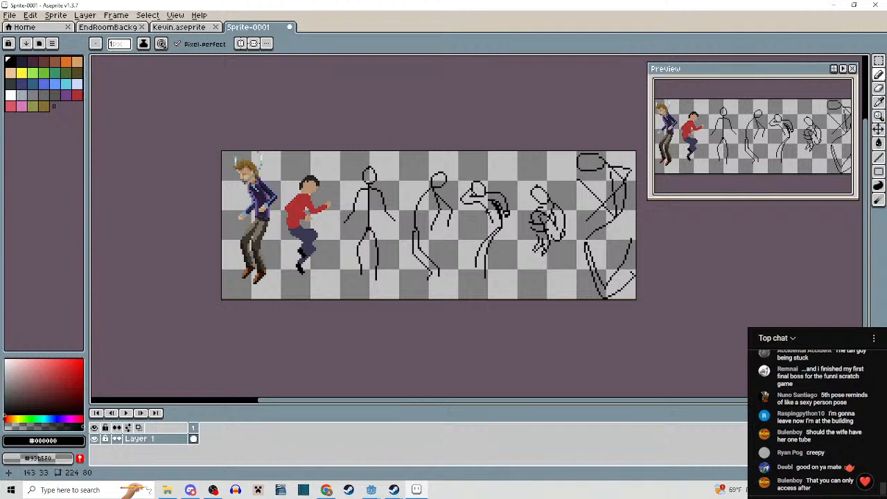
scroll(484, 216, "up", 3)
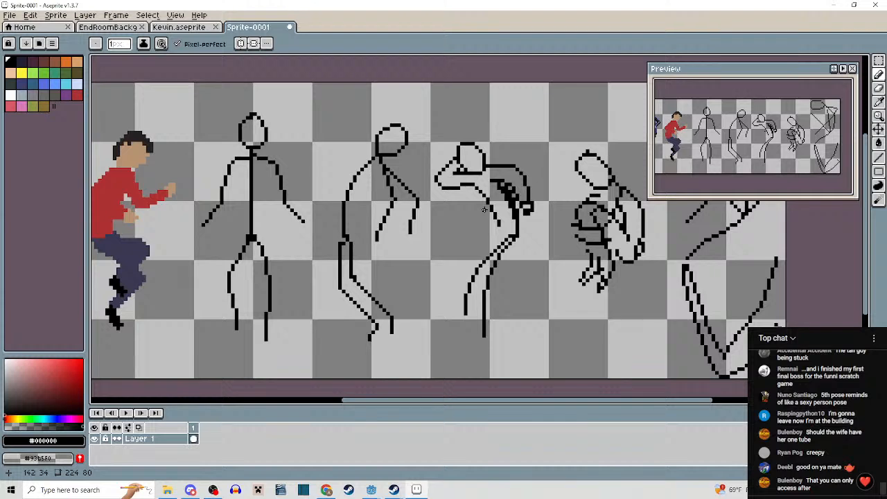
scroll(483, 210, "up", 3)
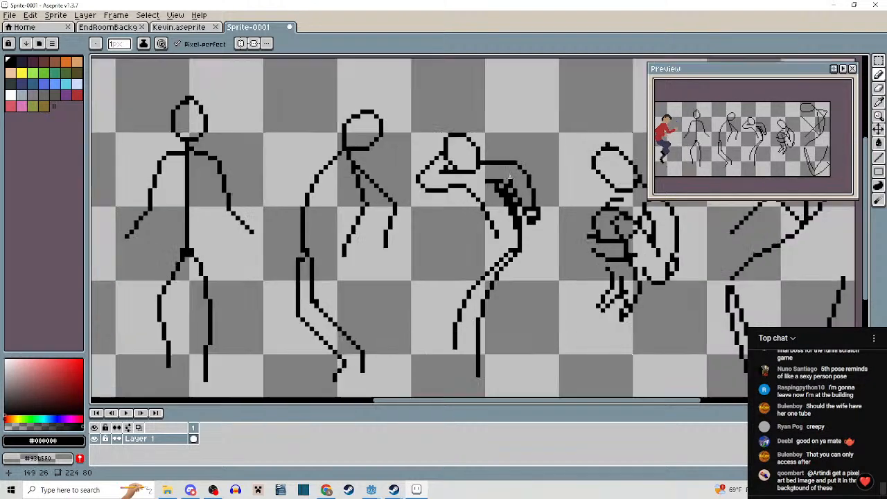
right_click(507, 201)
mouse_move(503, 190)
left_mouse_down()
mouse_move(526, 191)
mouse_move(537, 229)
left_mouse_up()
left_click(525, 202)
right_click(524, 211)
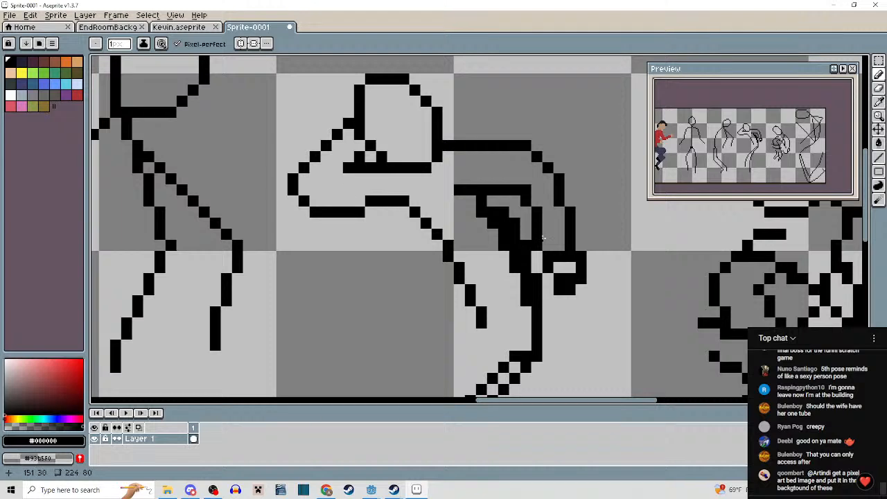
right_click(539, 239)
left_click(537, 234)
left_click(558, 236)
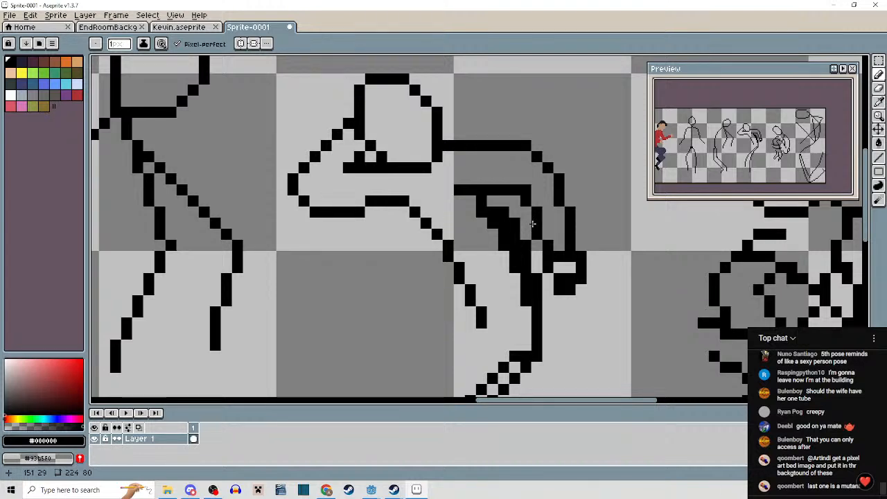
Select the large cramped fifth figure at the canvas edge and delete it.
scroll(532, 224, "down", 1)
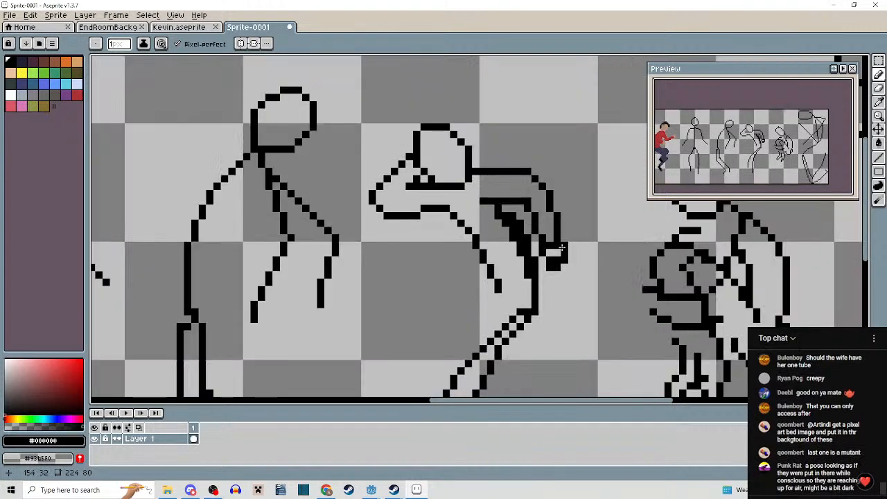
left_click_drag(587, 271, 479, 215)
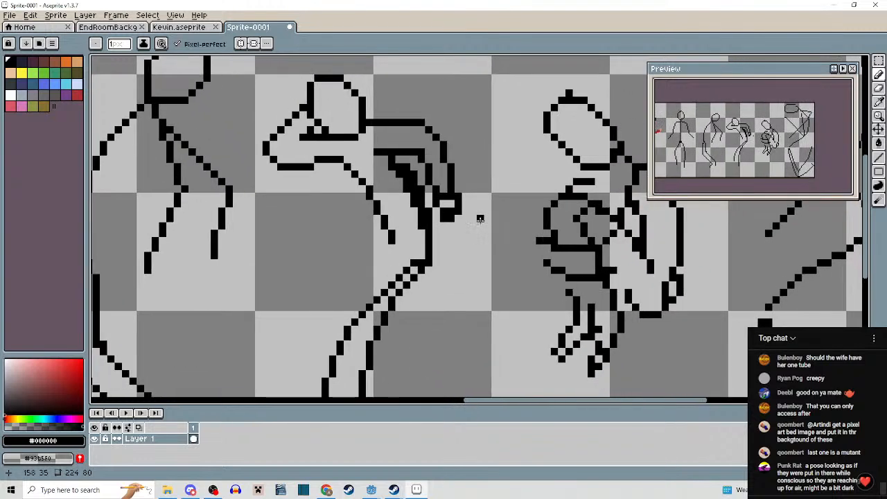
scroll(478, 217, "up", 1)
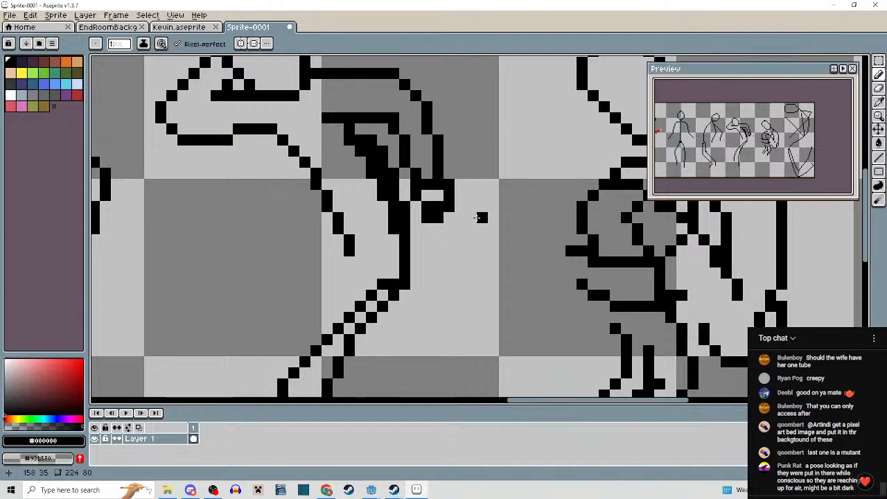
scroll(478, 218, "down", 7)
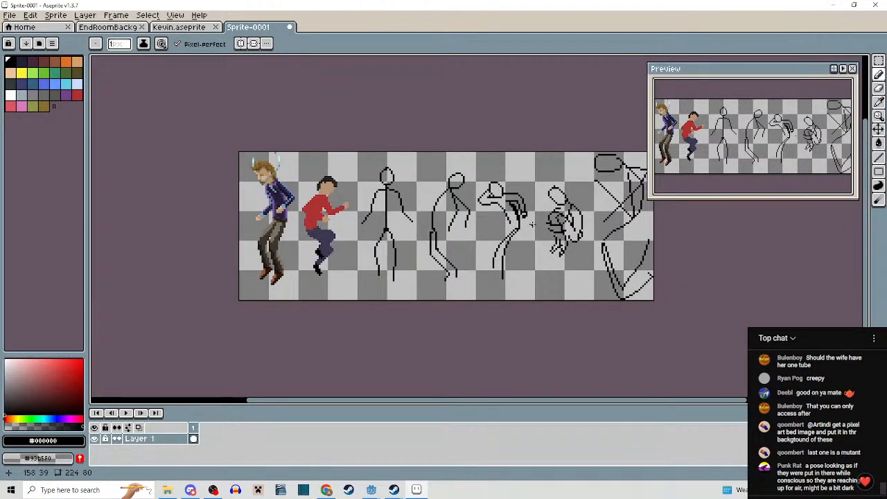
left_click_drag(561, 219, 444, 219)
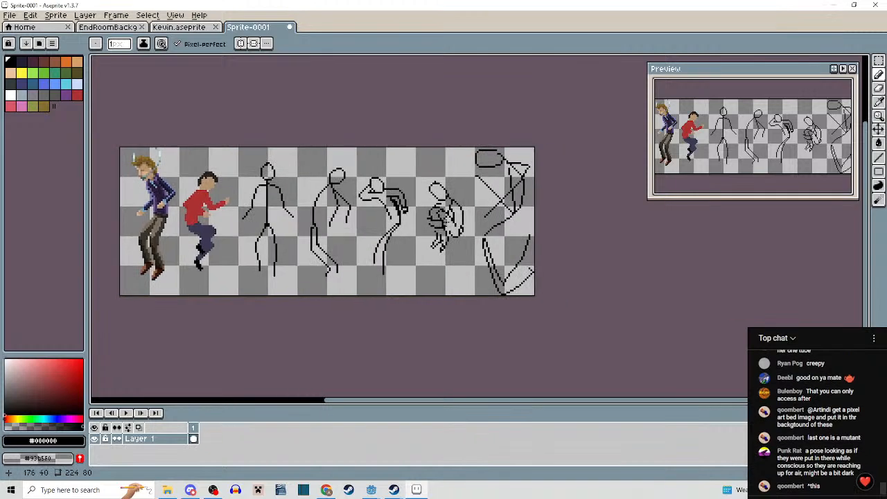
key("m")
left_click_drag(473, 143, 557, 311)
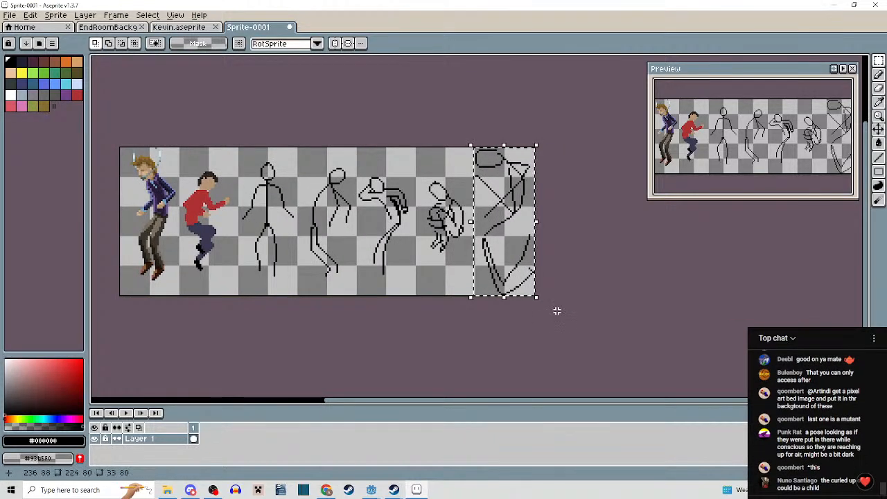
key("Delete")
Examine the four remaining stick-figure poses and the empty area beside them to plan a replacement pose.
scroll(489, 222, "up", 2)
key("i")
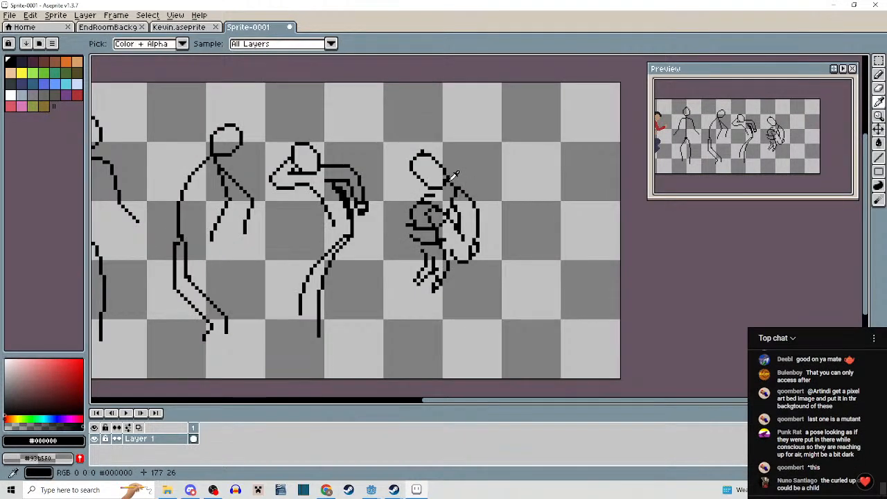
key("b")
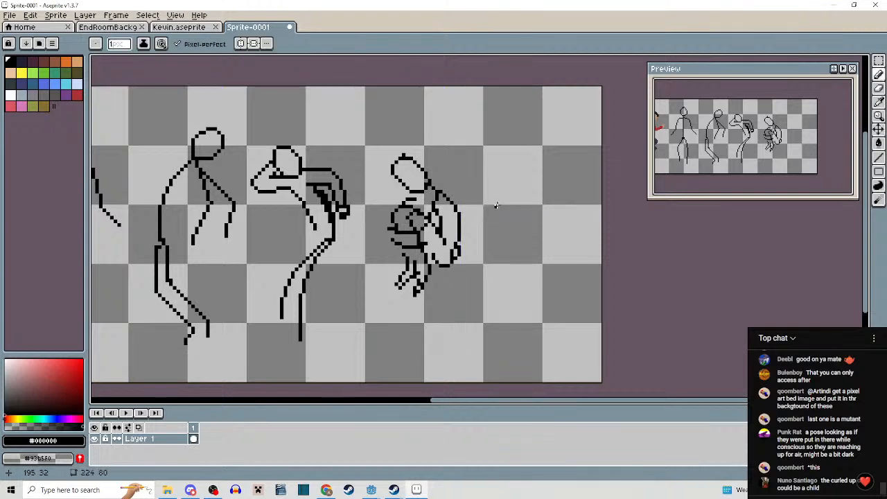
key("minus")
key("minus")
left_click_drag(508, 206, 486, 208)
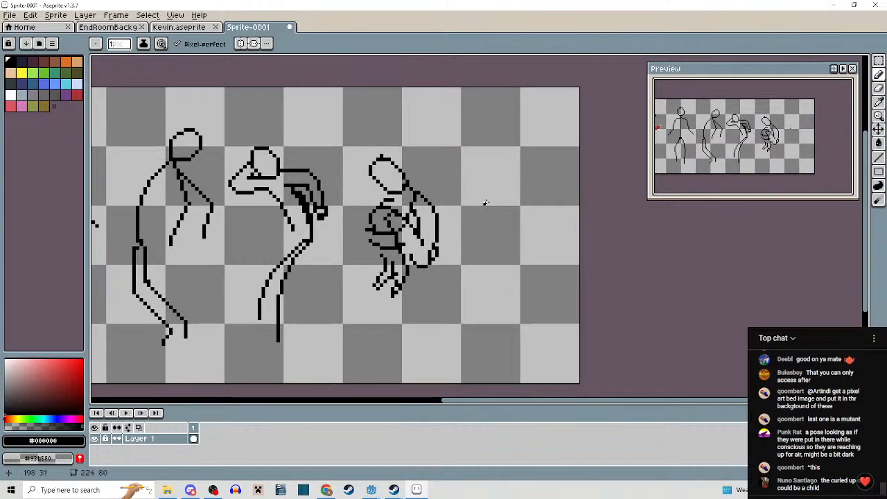
scroll(485, 197, "down", 2)
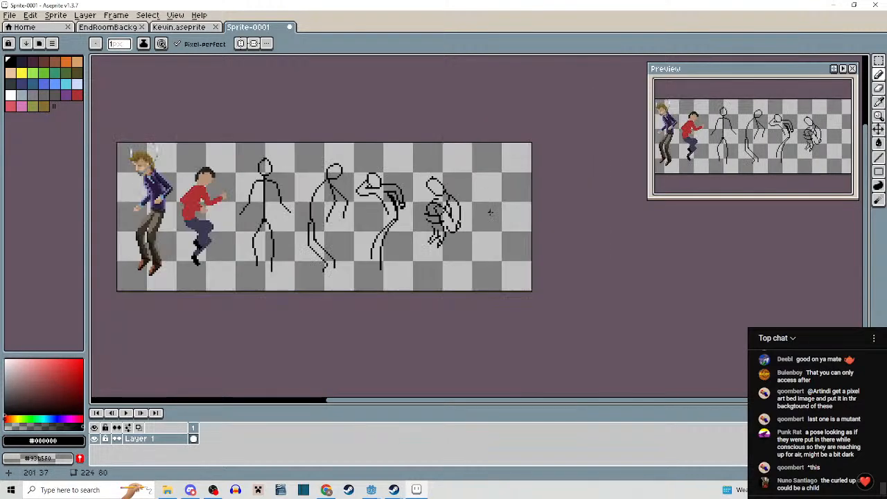
left_click_drag(490, 212, 549, 224)
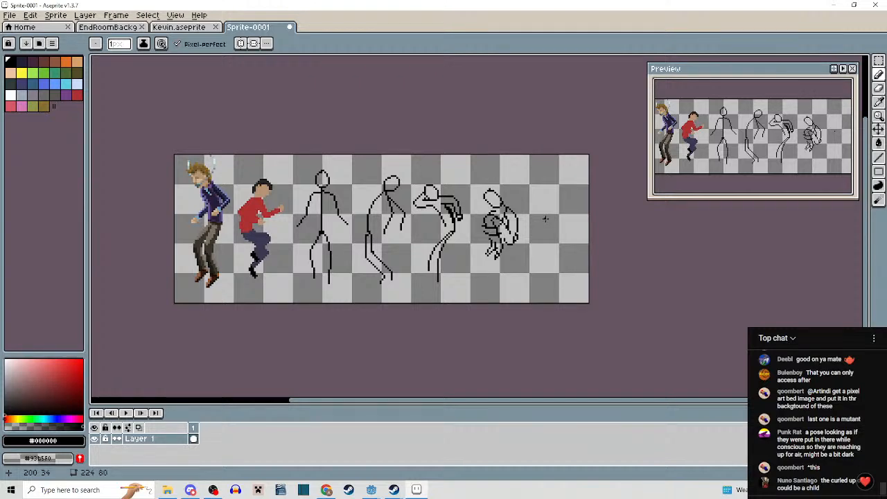
scroll(544, 219, "up", 1)
left_click_drag(545, 218, 498, 200)
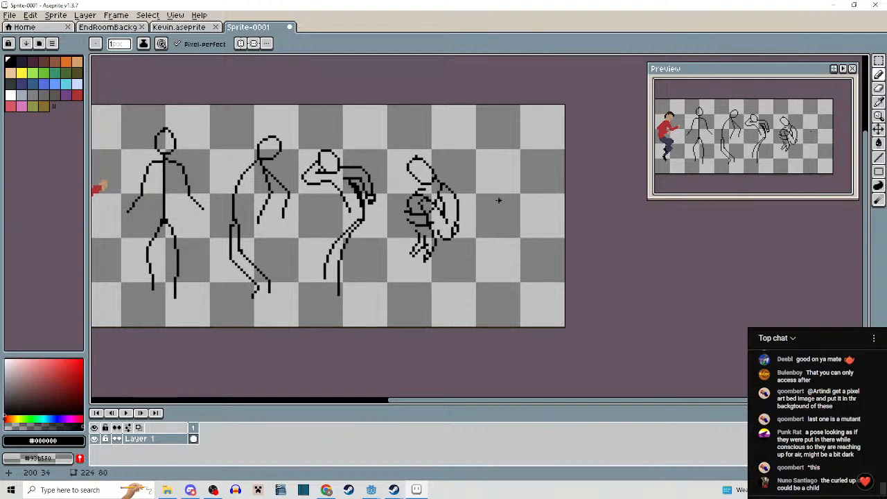
Sketch a fifth stick figure beside the curled one, with one arm reaching up, a small head, an upright torso and folded legs.
scroll(506, 208, "up", 2)
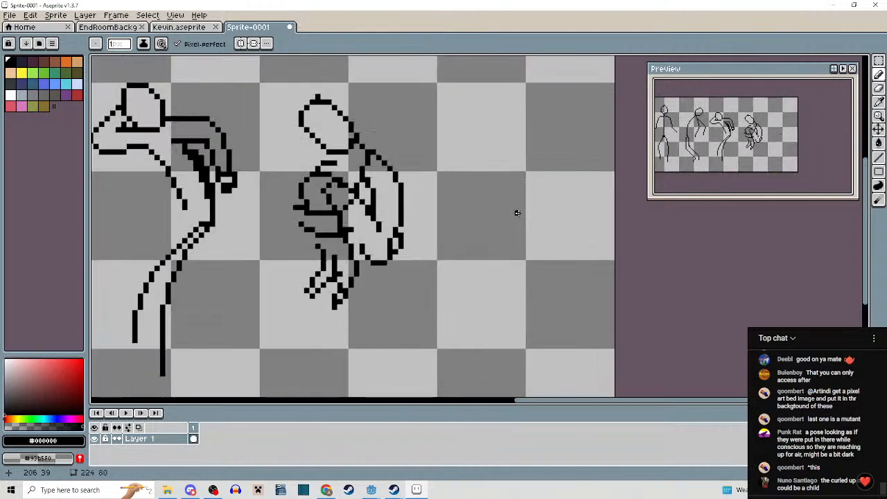
mouse_move(550, 173)
left_mouse_down()
mouse_move(526, 181)
mouse_move(518, 202)
mouse_move(544, 201)
mouse_move(558, 183)
mouse_move(550, 170)
mouse_move(520, 192)
mouse_move(511, 236)
left_mouse_up()
mouse_move(511, 237)
left_mouse_down()
mouse_move(503, 240)
mouse_move(475, 127)
left_mouse_up()
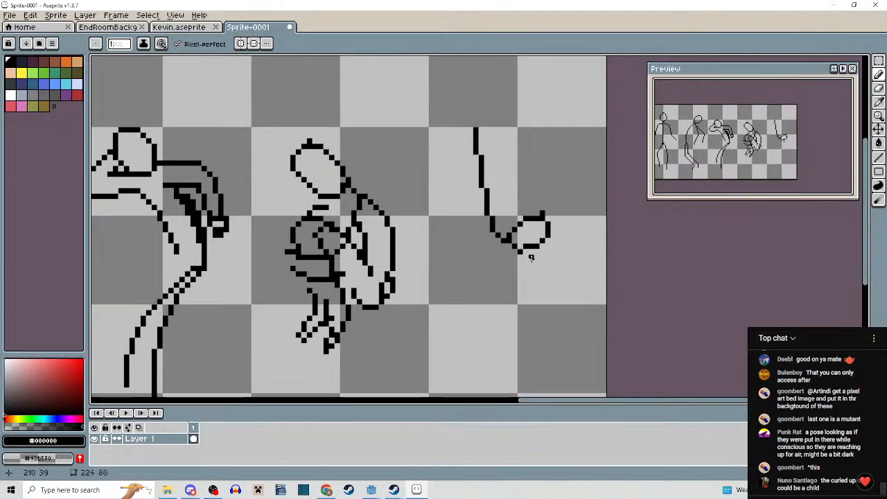
mouse_move(521, 255)
left_mouse_down()
mouse_move(534, 269)
mouse_move(485, 309)
mouse_move(502, 338)
mouse_move(499, 374)
mouse_move(509, 267)
mouse_move(483, 298)
mouse_move(573, 357)
left_mouse_up()
mouse_move(508, 269)
left_mouse_down()
mouse_move(592, 298)
mouse_move(587, 280)
left_mouse_up()
scroll(592, 298, "down", 5)
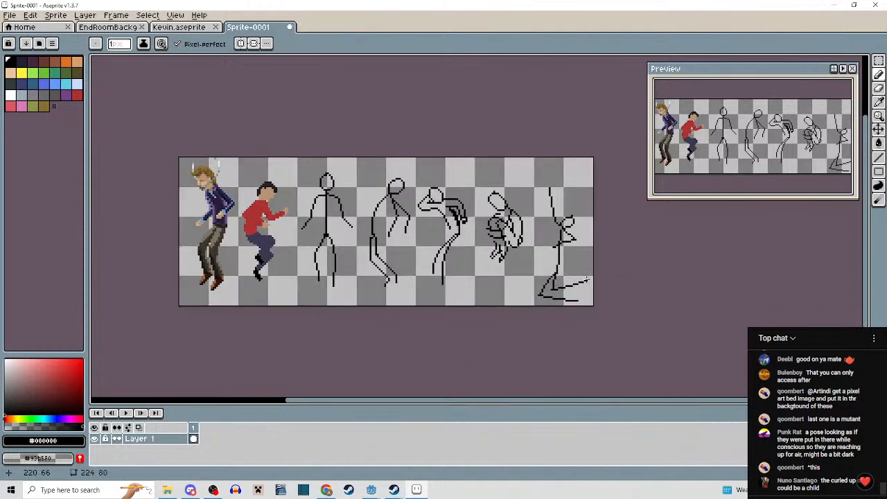
Select the reaching fifth figure and delete it from the canvas.
key("m")
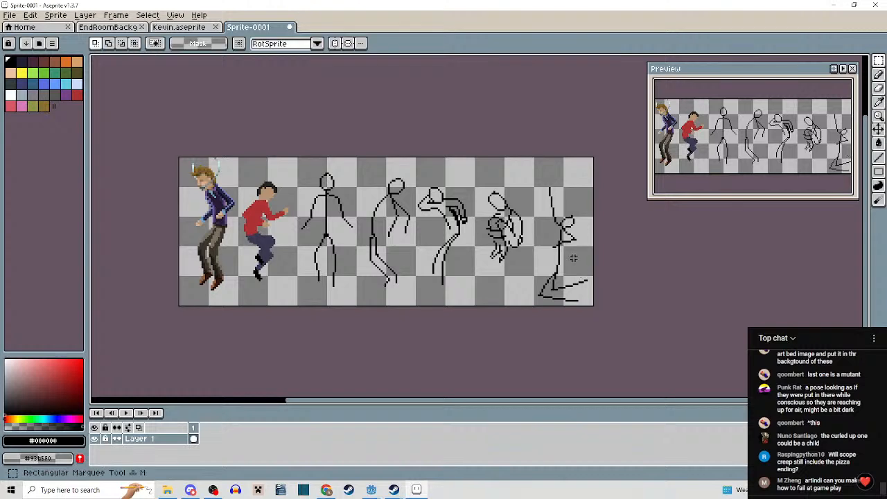
left_click_drag(531, 171, 592, 321)
key("Delete")
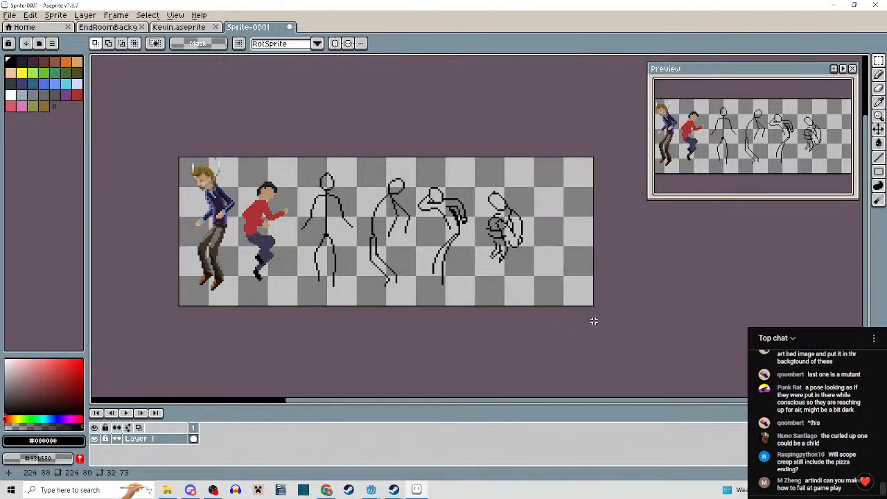
Compare the finished sprites with the four stick-figure poses and the free space next to the curled figure.
scroll(572, 271, "up", 3)
left_click_drag(572, 271, 572, 332)
scroll(534, 312, "down", 1)
left_click_drag(524, 311, 598, 287)
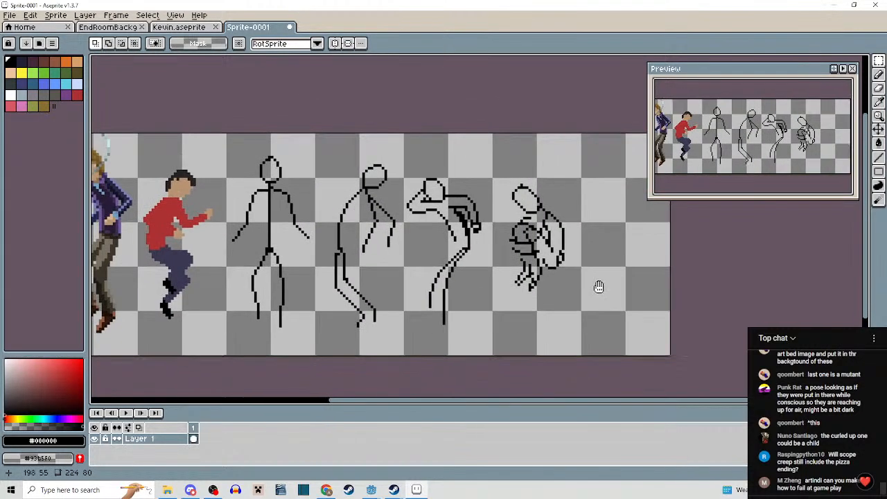
left_click_drag(492, 286, 536, 264)
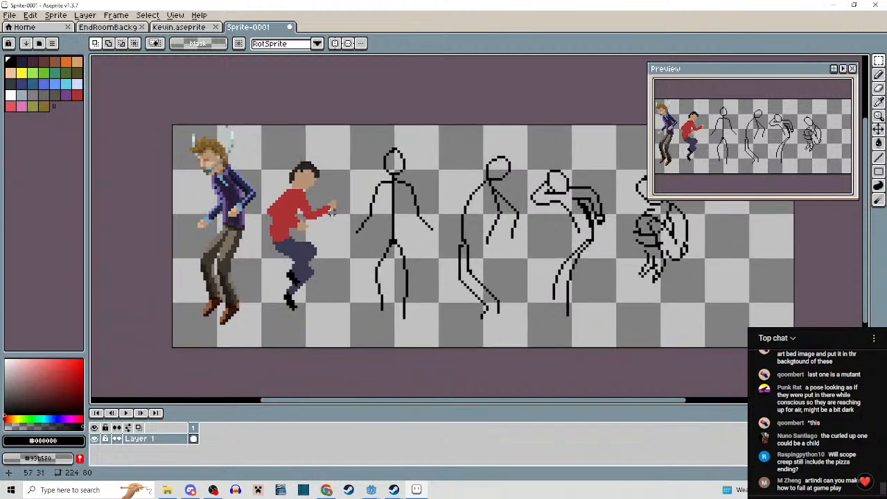
left_click_drag(659, 208, 416, 207)
scroll(423, 188, "up", 2)
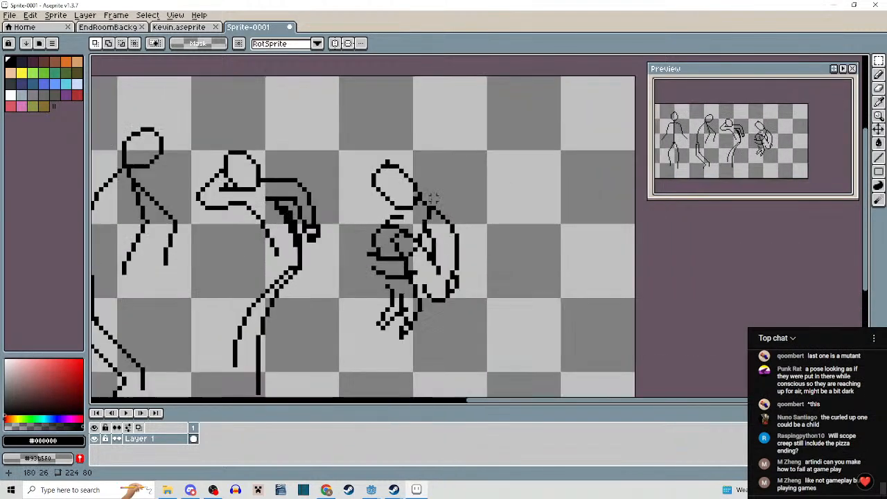
key("i")
key("b")
mouse_move(493, 212)
left_mouse_down()
mouse_move(451, 232)
mouse_move(445, 214)
left_mouse_up()
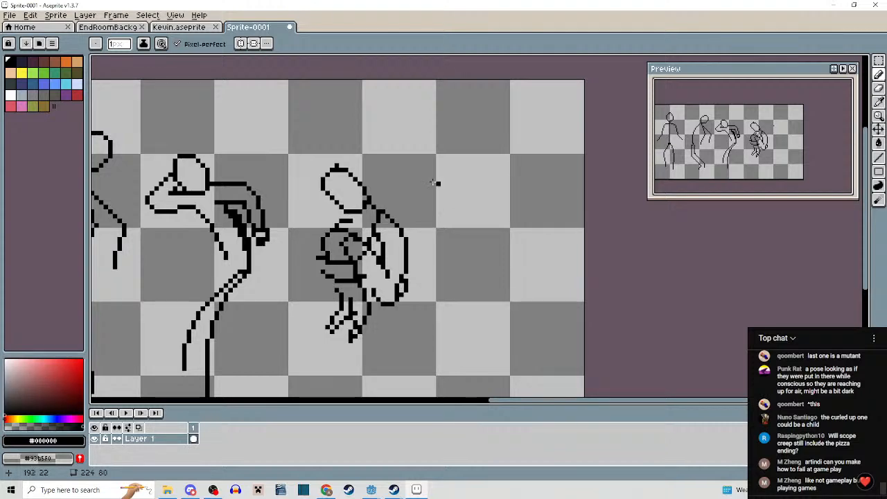
Reshape the top of the curled figure's head outline into a flatter, rounder curve.
scroll(371, 158, "up", 2)
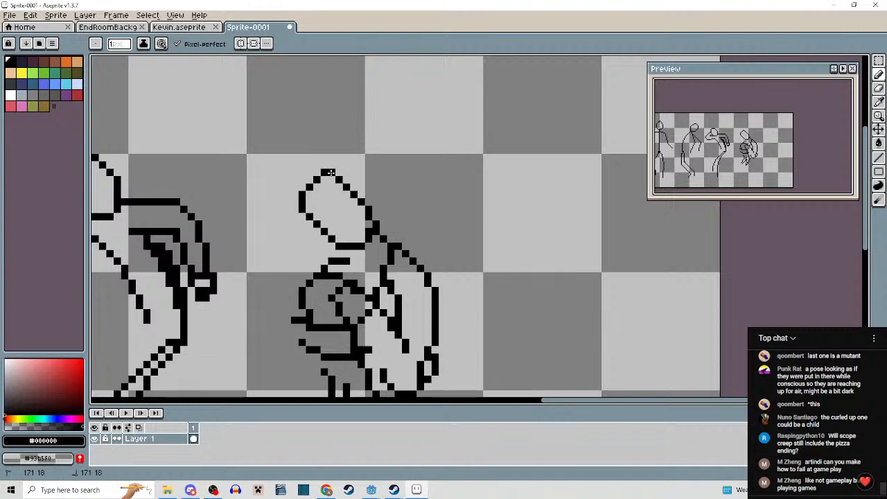
scroll(331, 173, "down", 4)
scroll(382, 158, "up", 6)
left_click(381, 157)
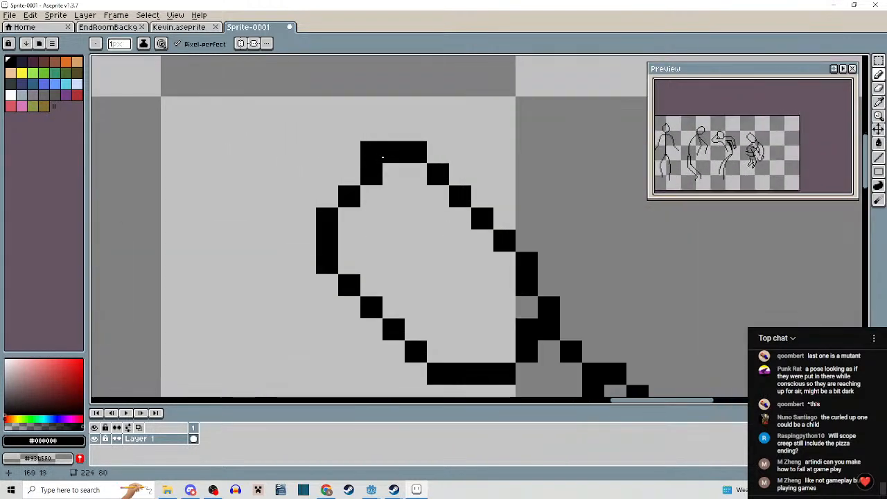
left_click_drag(382, 157, 416, 156)
left_click_drag(417, 172, 389, 172)
scroll(443, 198, "down", 5)
mouse_move(530, 236)
left_mouse_down()
mouse_move(402, 194)
mouse_move(467, 212)
mouse_move(476, 224)
mouse_move(520, 228)
mouse_move(505, 232)
left_mouse_up()
scroll(476, 238, "down", 2)
scroll(520, 228, "up", 2)
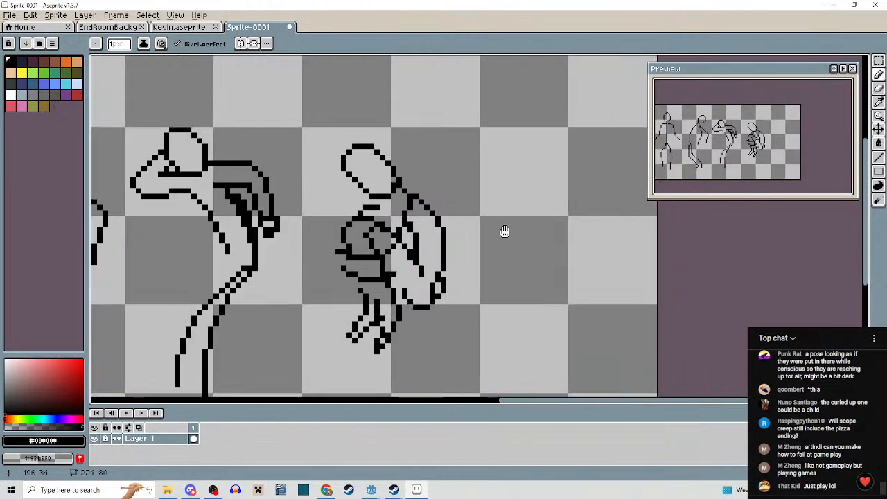
Erase the stray arm pixels inside the curled figure's torso and redraw the inner arm lines more cleanly.
scroll(374, 222, "up", 3)
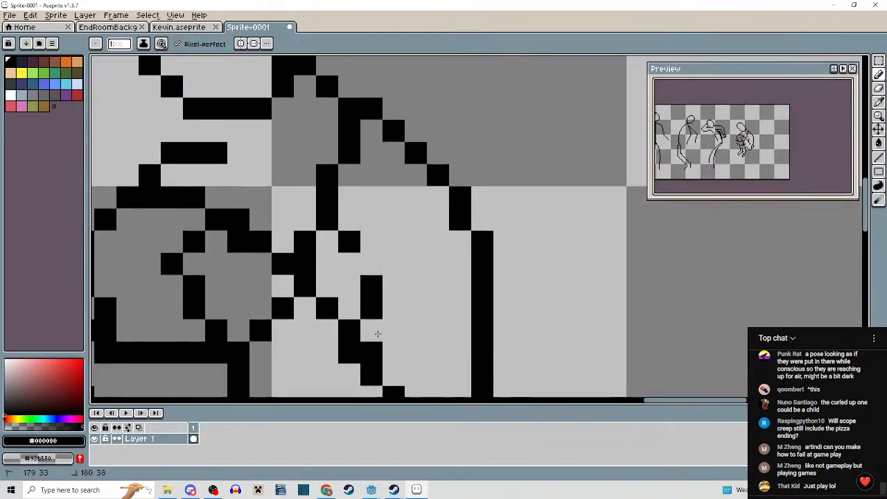
right_click(371, 303)
right_click(350, 243)
right_click(350, 330)
right_click(363, 350)
right_click(331, 307)
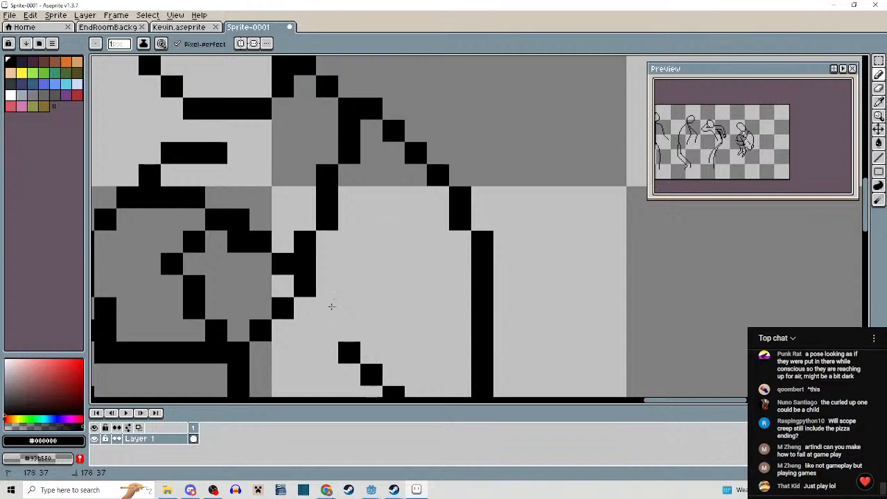
left_click_drag(328, 328, 300, 309)
scroll(350, 310, "down", 3)
mouse_move(365, 313)
left_mouse_down()
mouse_move(410, 300)
mouse_move(402, 299)
left_mouse_up()
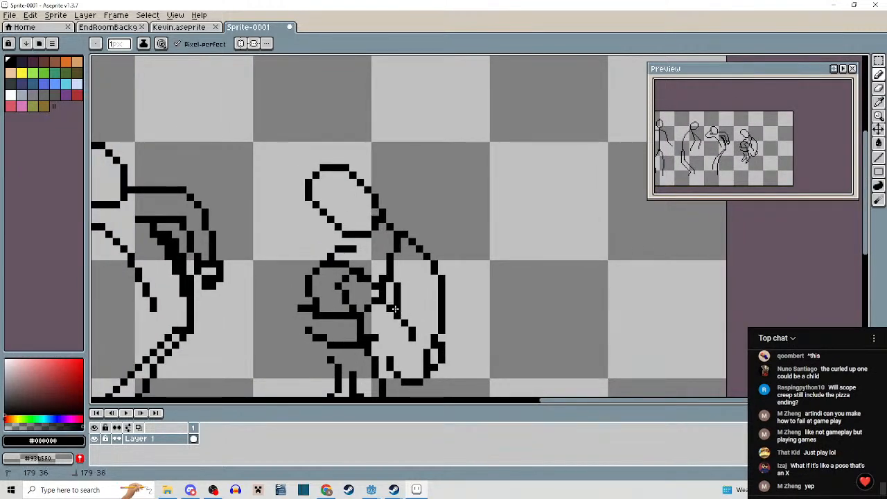
scroll(420, 309, "down", 2)
left_click_drag(499, 312, 529, 268)
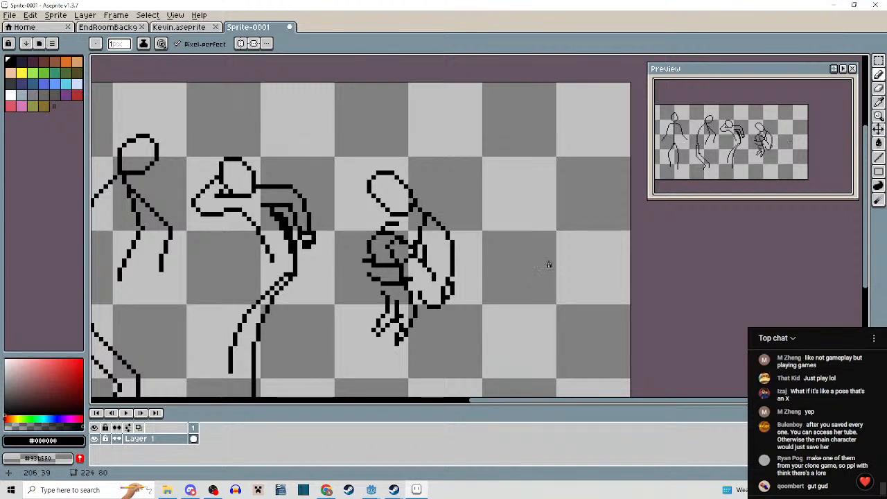
Sketch a fifth stick figure beside the curled one, with both arms raised and legs spread in an X pose.
left_click_drag(548, 263, 526, 258)
scroll(539, 263, "up", 1)
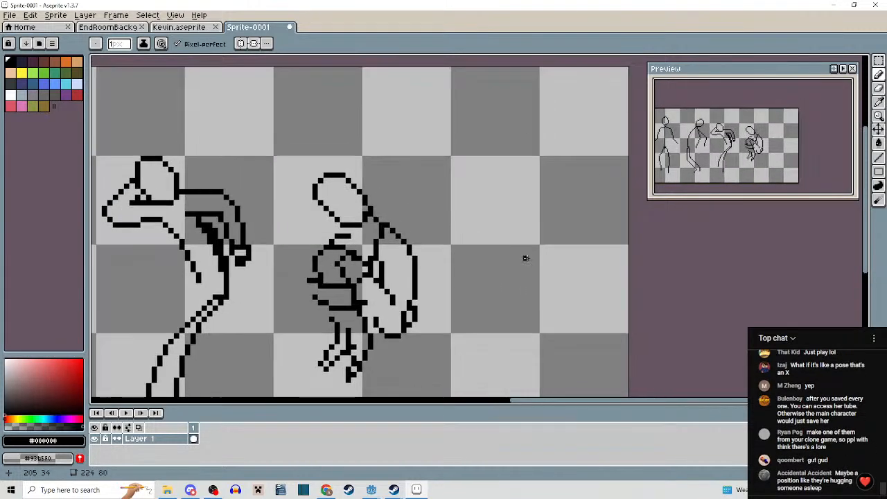
mouse_move(531, 163)
left_mouse_down()
mouse_move(554, 177)
mouse_move(530, 201)
mouse_move(480, 118)
left_mouse_up()
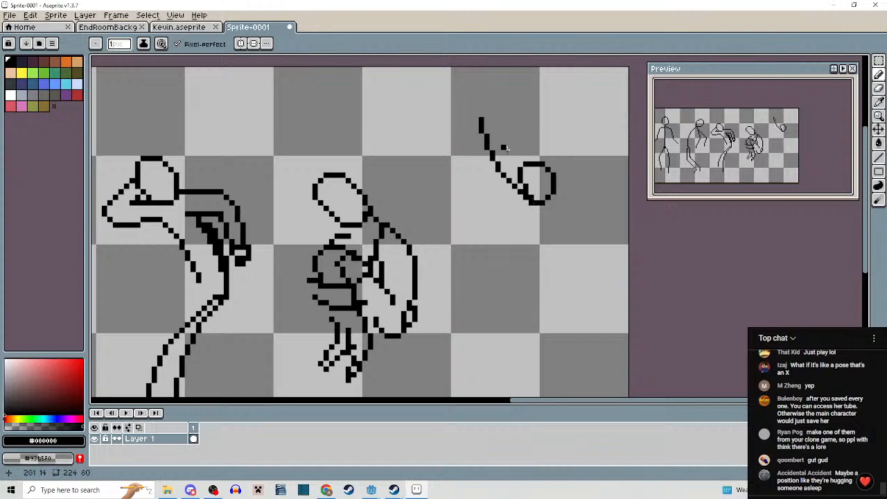
mouse_move(547, 207)
left_mouse_down()
mouse_move(607, 111)
mouse_move(614, 56)
left_mouse_up()
mouse_move(544, 149)
left_mouse_down()
mouse_move(544, 237)
mouse_move(493, 312)
left_mouse_up()
left_click_drag(545, 244, 601, 368)
scroll(601, 367, "down", 4)
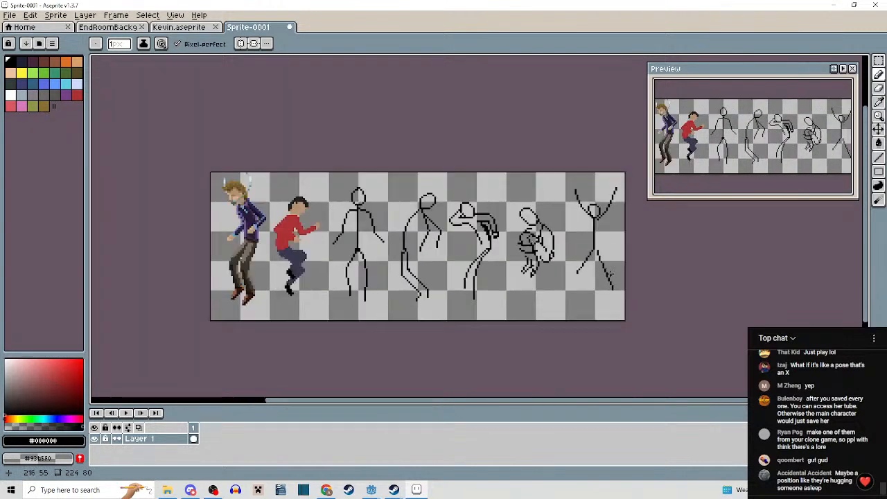
left_click_drag(610, 275, 586, 282)
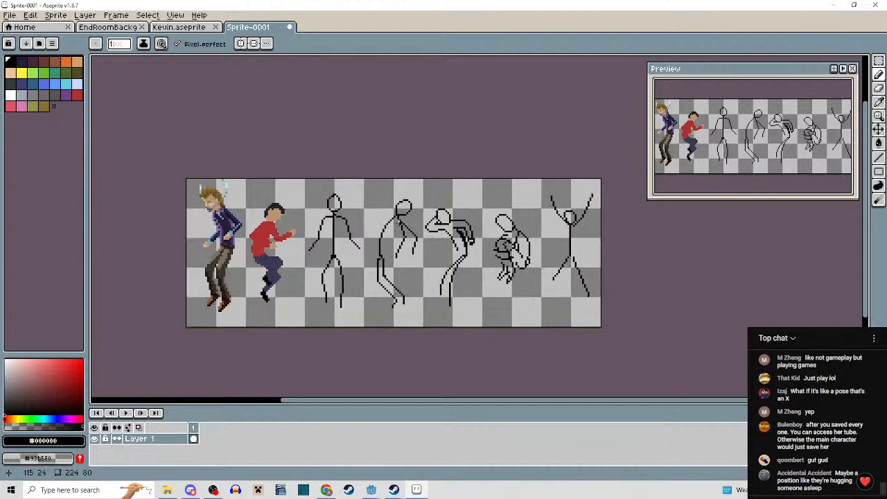
Erase the raised-arm figure's long straight leg, leaving only a short thigh line below the hip.
left_click_drag(530, 212, 481, 200)
scroll(525, 204, "up", 3)
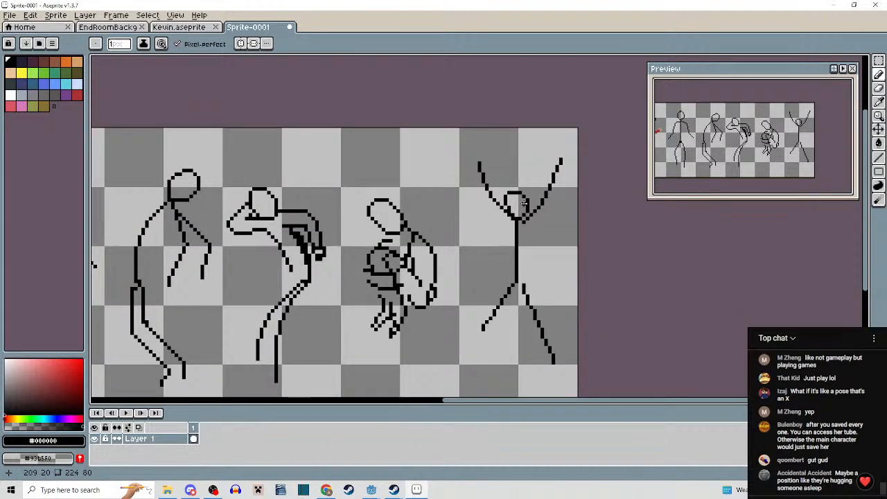
mouse_move(498, 318)
left_mouse_down()
mouse_move(515, 291)
mouse_move(521, 214)
mouse_move(647, 336)
left_mouse_up()
scroll(515, 291, "up", 1)
key("m")
key("Delete")
left_click_drag(579, 246, 560, 294)
key("i")
key("b")
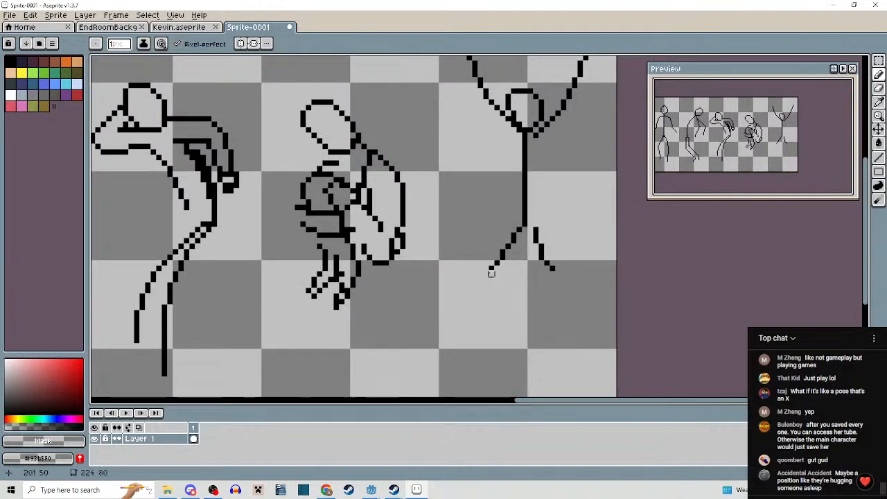
Redraw the raised-arm figure's legs, one bent at the knee and the other running down and trailing outward.
left_click_drag(491, 272, 496, 351)
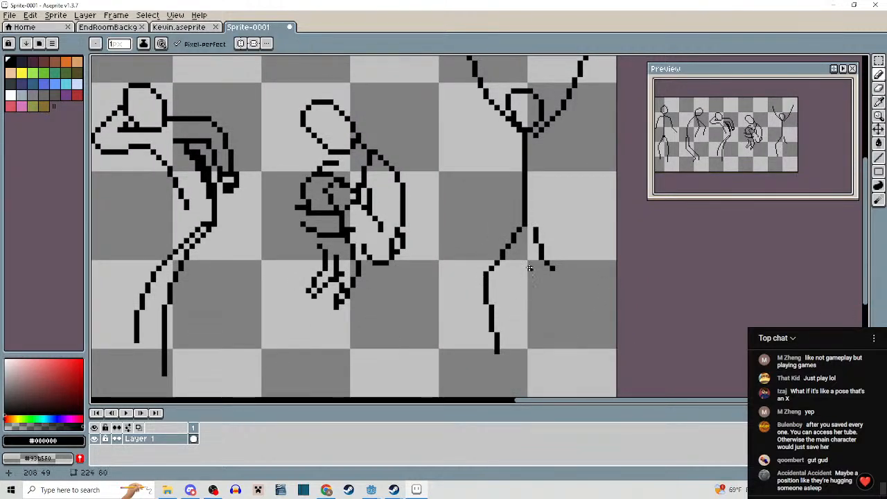
mouse_move(528, 229)
left_mouse_down()
mouse_move(531, 295)
mouse_move(568, 360)
left_mouse_up()
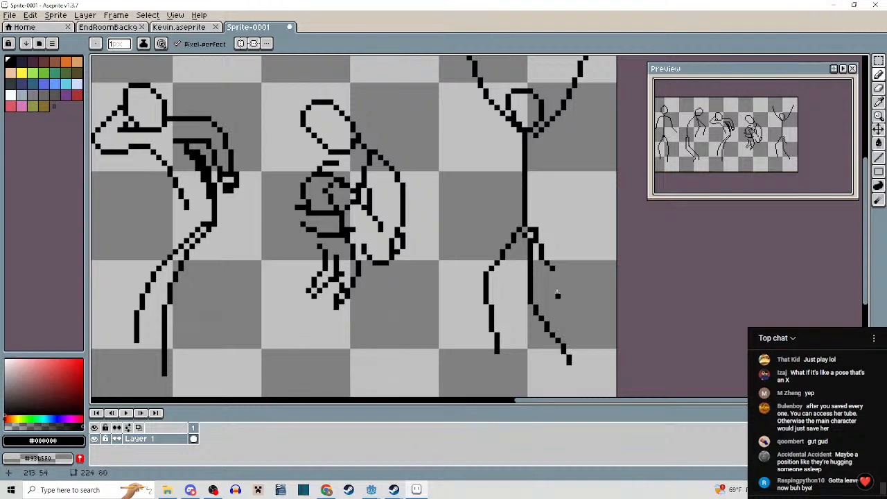
mouse_move(541, 244)
left_mouse_down()
mouse_move(536, 230)
mouse_move(541, 257)
mouse_move(538, 239)
left_mouse_up()
scroll(547, 239, "down", 4)
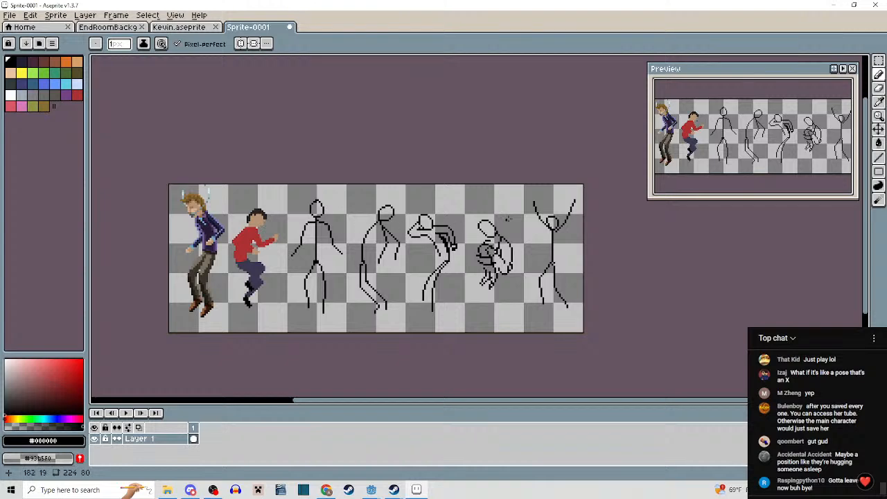
Select the raised-arm figure, flip it horizontally and clear the selection.
scroll(509, 218, "up", 2)
key("m")
left_click_drag(465, 162, 581, 393)
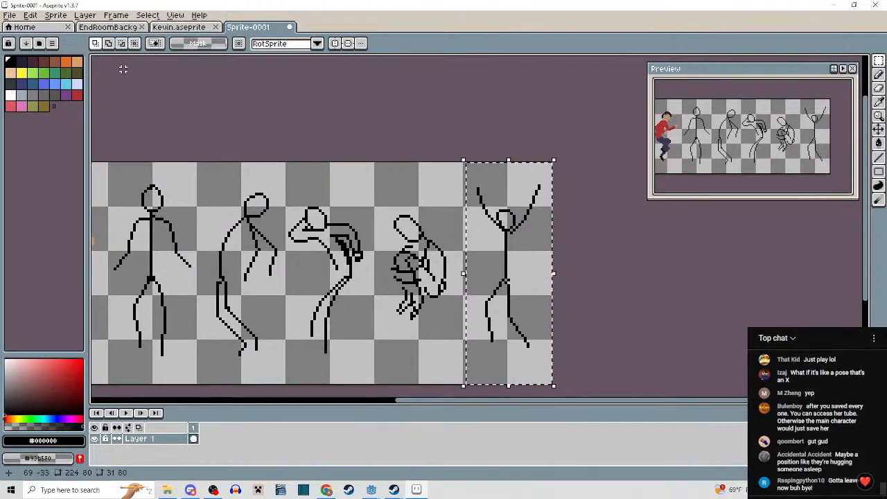
left_click(30, 15)
left_click(59, 161)
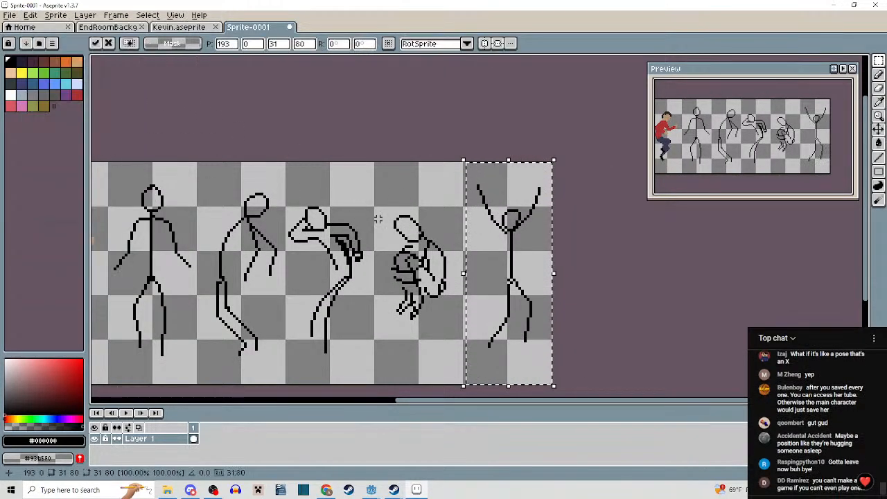
key("ctrl+d")
scroll(352, 199, "down", 1)
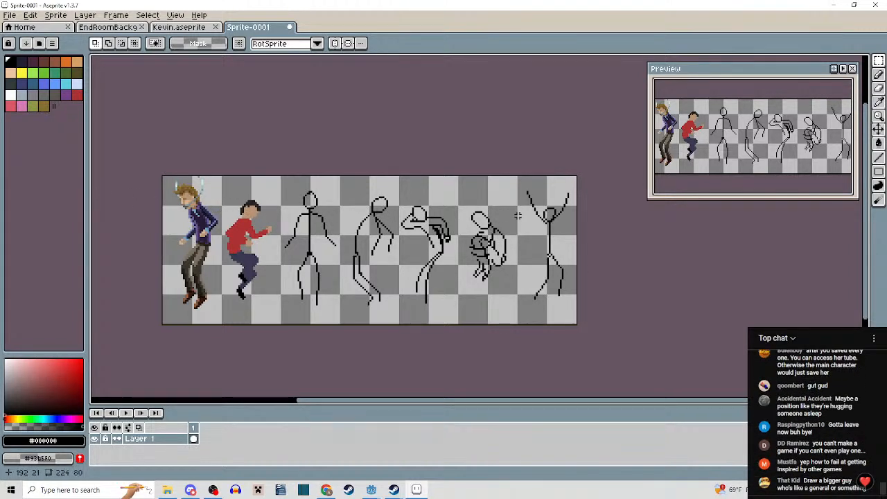
Compare the five stick-figure poses with each other and with the two finished sprites.
left_click_drag(516, 220, 508, 186)
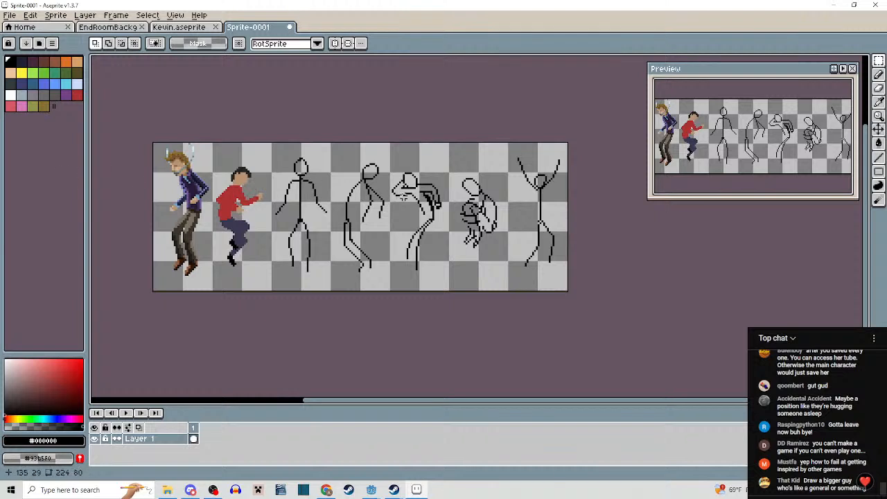
left_click_drag(404, 197, 421, 220)
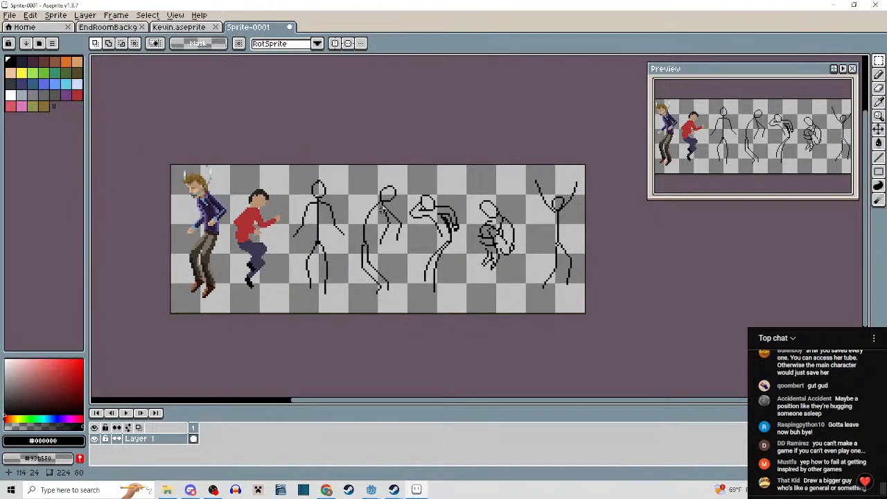
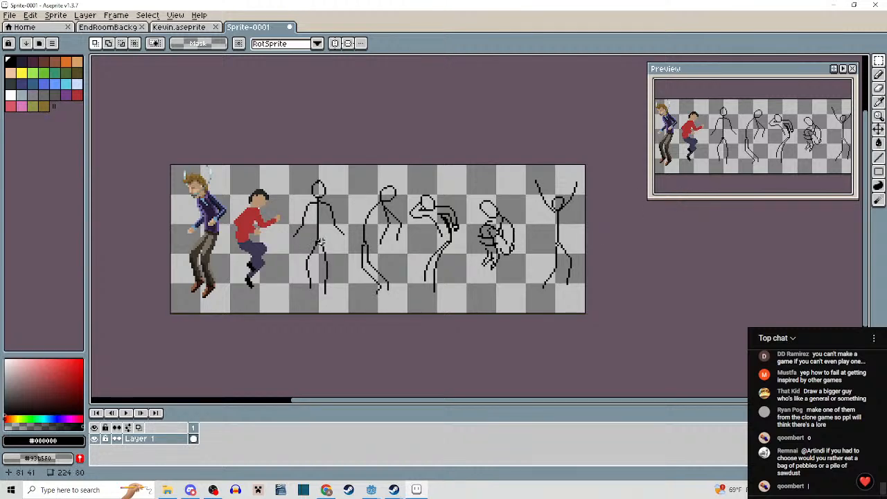
scroll(319, 243, "right", 3)
left_click_drag(390, 252, 497, 246)
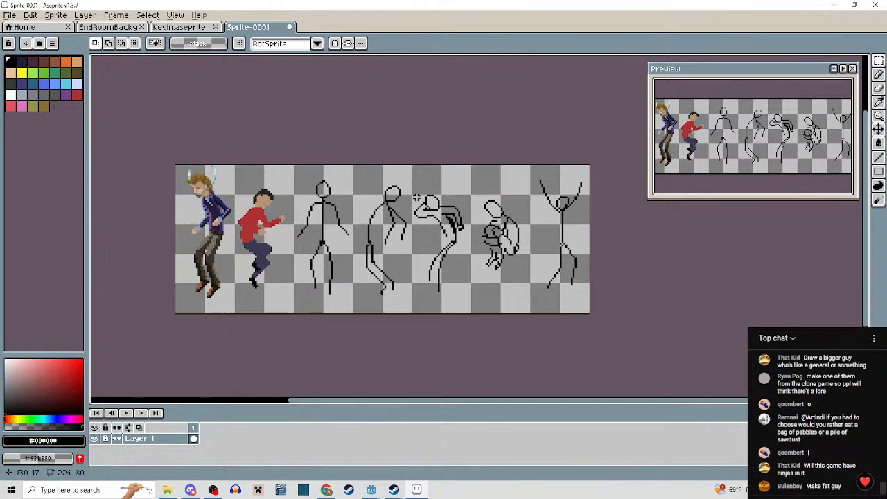
scroll(417, 197, "up", 1)
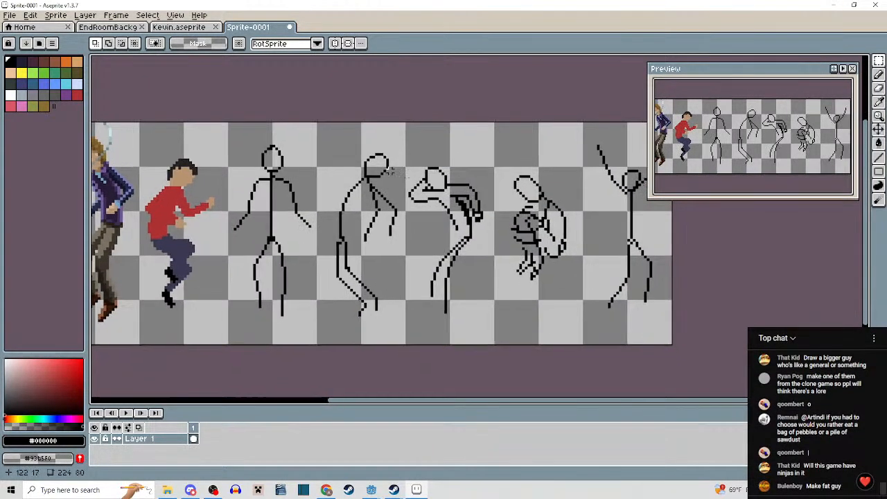
mouse_move(393, 172)
left_mouse_down()
mouse_move(419, 165)
mouse_move(196, 165)
left_mouse_up()
left_click_drag(386, 104, 501, 330)
scroll(481, 294, "down", 1)
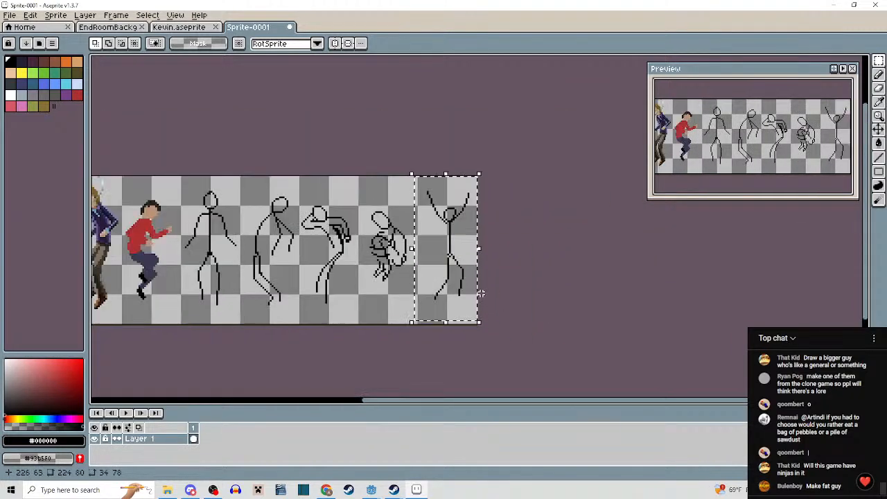
left_click_drag(361, 310, 365, 311)
left_click_drag(369, 301, 564, 267)
scroll(314, 228, "up", 1)
left_click(312, 199)
left_click_drag(233, 126, 237, 168)
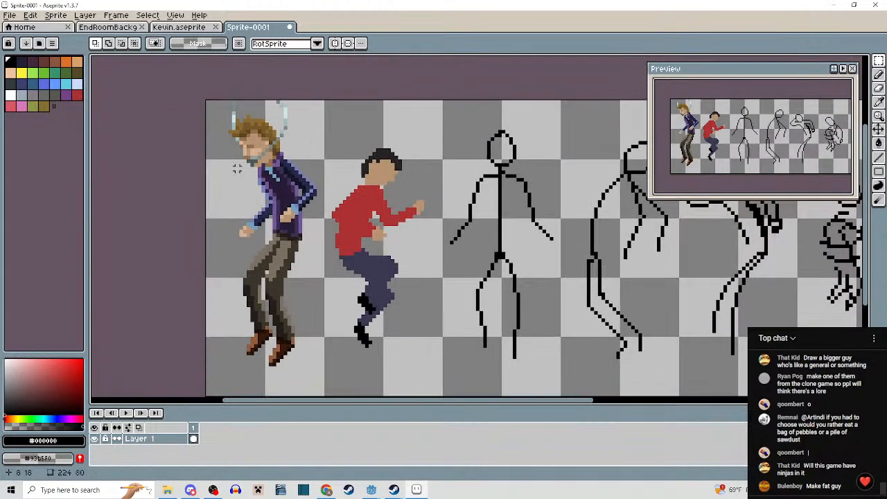
Try flipping the purple-jacketed sprite horizontally so it faces the same way as the red-shirted one.
left_click_drag(204, 98, 326, 390)
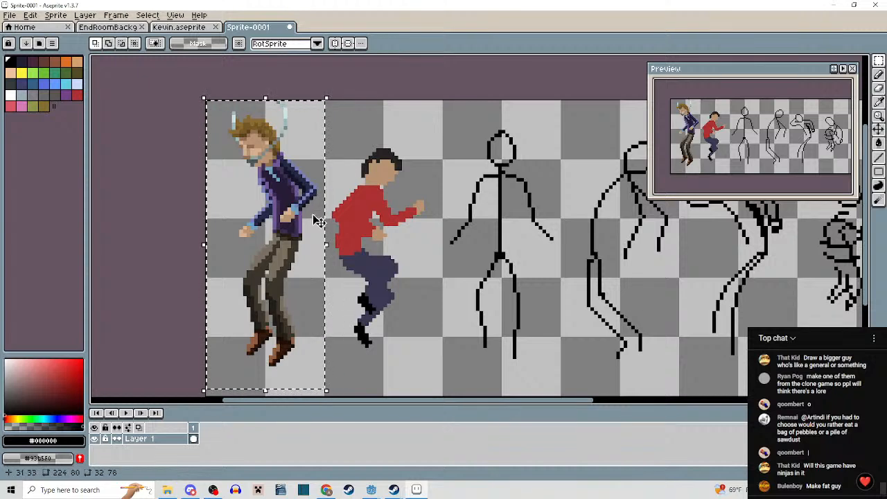
left_click(31, 15)
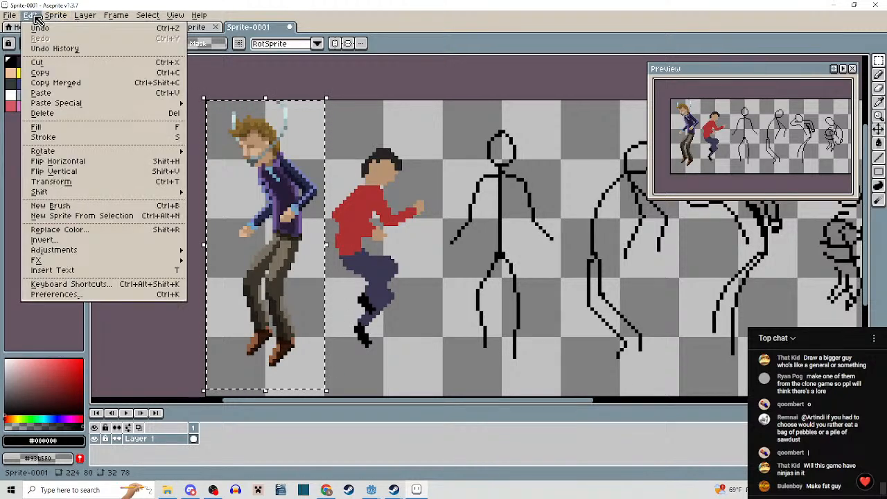
left_click(58, 163)
left_click(373, 267)
scroll(380, 271, "down", 1)
left_click_drag(400, 306, 387, 277)
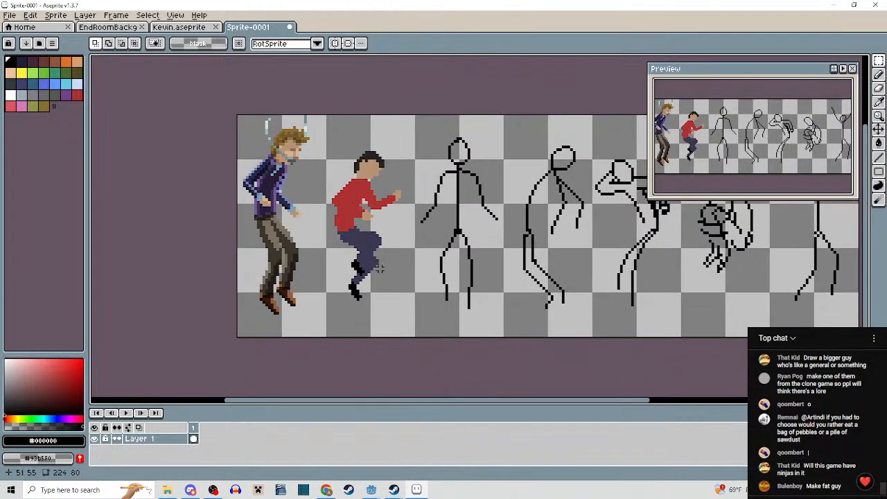
Flip the purple-jacketed sprite horizontally back to its original direction.
left_click_drag(227, 124, 329, 338)
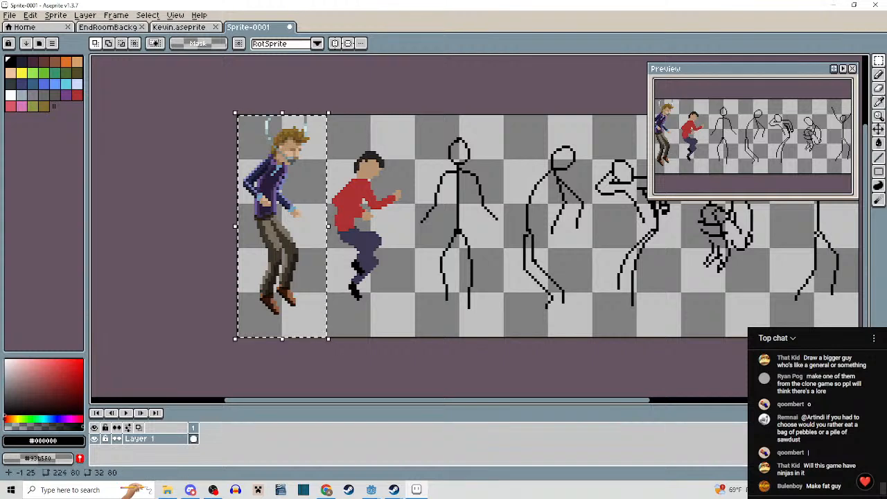
left_click(35, 16)
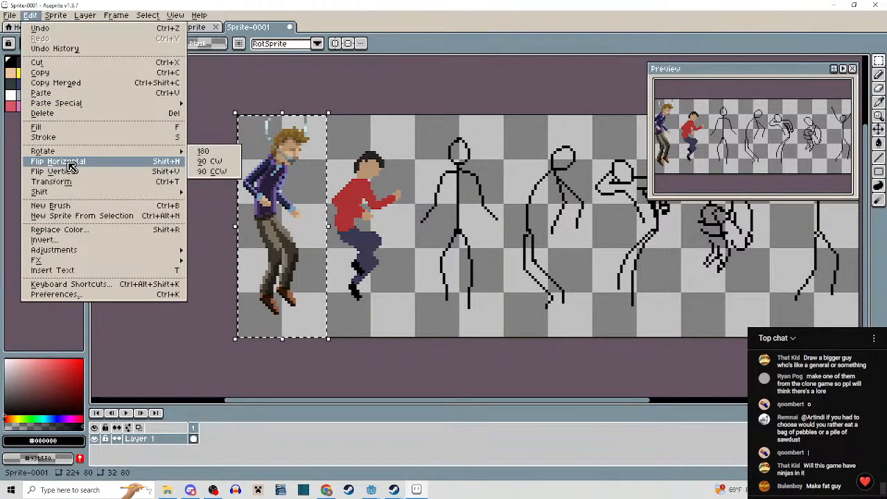
left_click(69, 165)
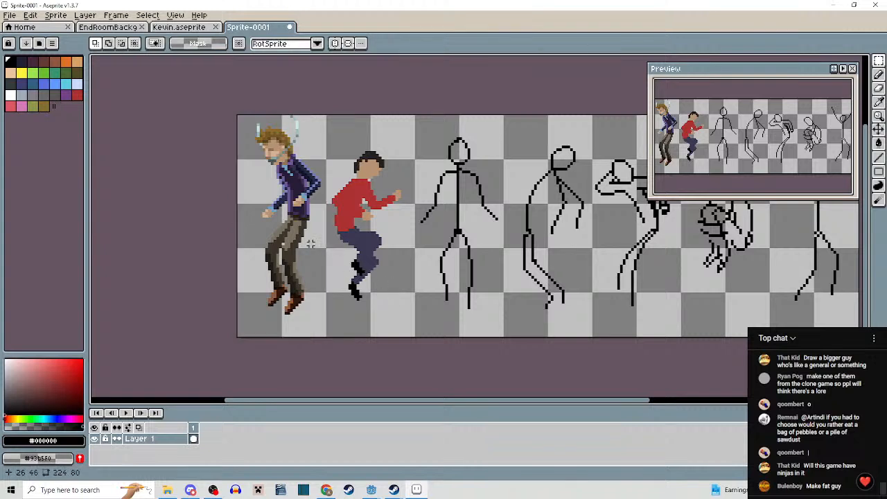
Extend the front torso line of the third stick figure, the one holding its head, down to the hip.
scroll(313, 186, "up", 1)
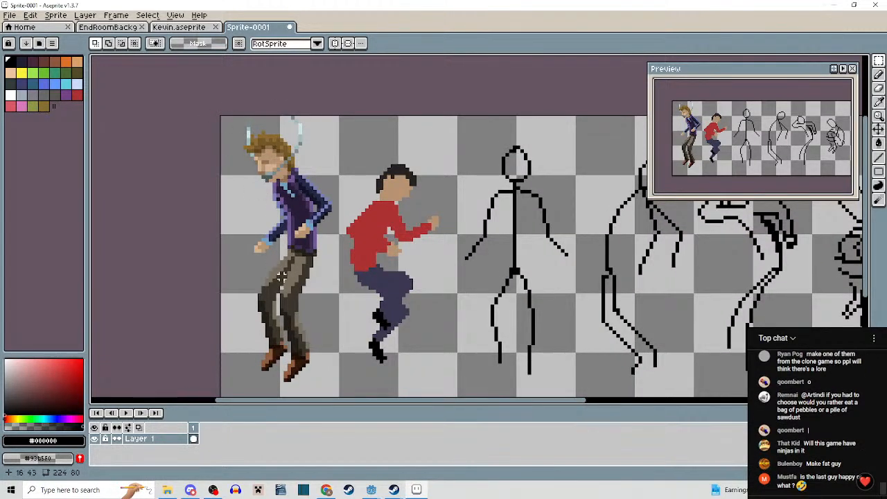
scroll(291, 340, "down", 2)
left_click_drag(406, 339, 297, 275)
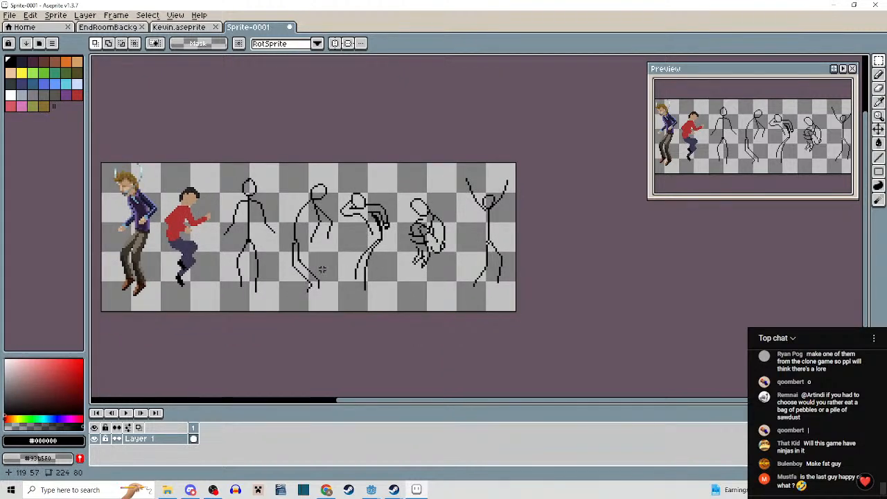
left_click_drag(322, 268, 351, 278)
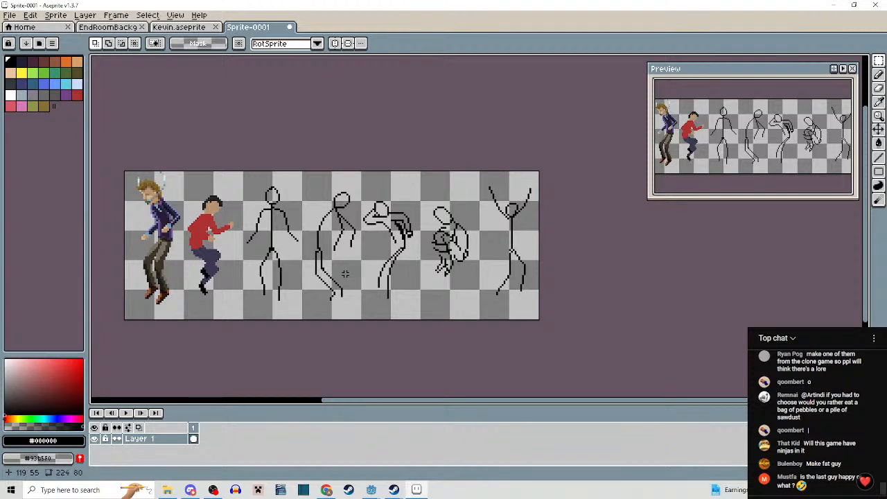
scroll(383, 290, "up", 3)
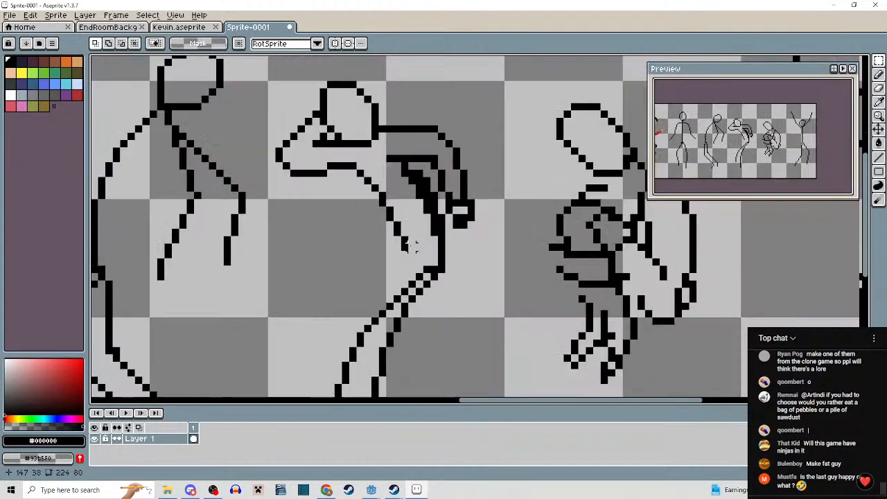
key("b")
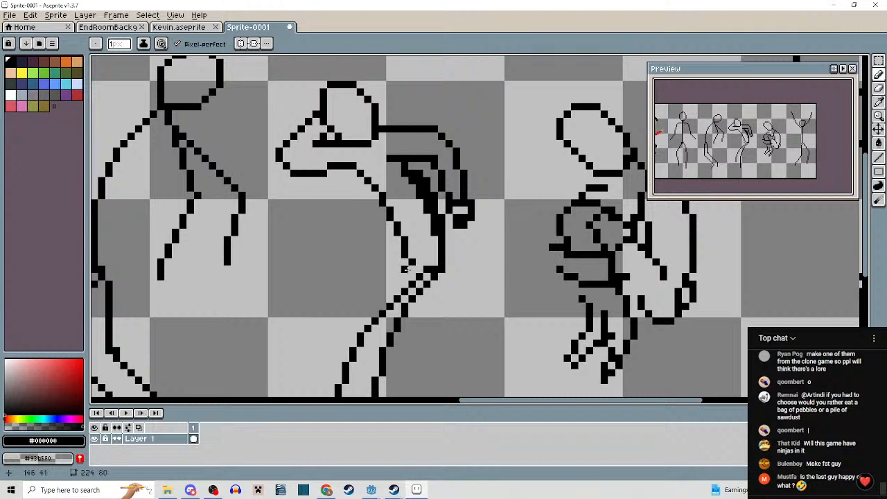
mouse_move(429, 307)
left_mouse_down()
mouse_move(460, 258)
mouse_move(466, 228)
left_mouse_up()
scroll(458, 251, "down", 2)
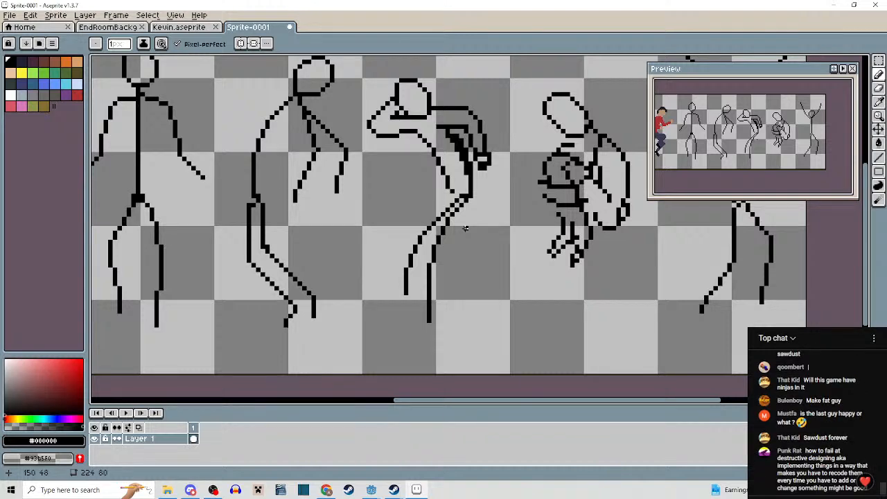
scroll(475, 226, "down", 3)
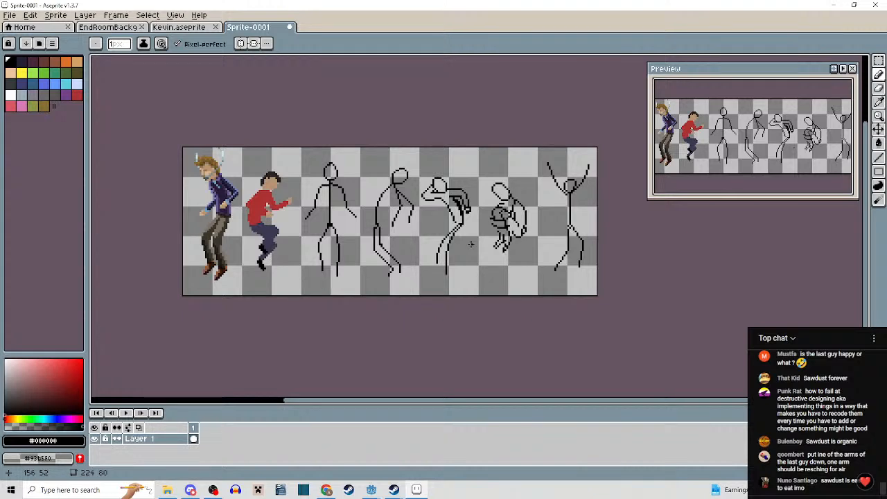
Erase surplus pixels from the lower part of the third stick figure's thick back line.
scroll(436, 249, "up", 4)
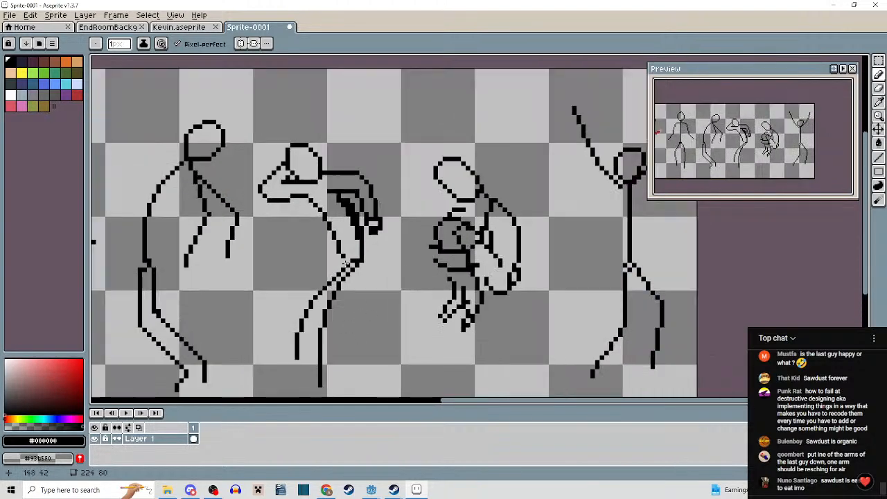
scroll(388, 284, "down", 3)
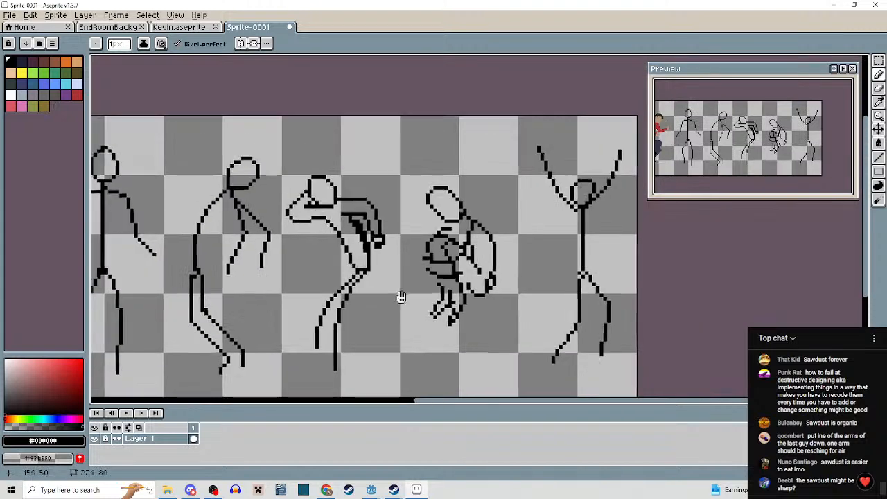
scroll(413, 180, "up", 4)
scroll(415, 181, "up", 2)
right_click(436, 203)
right_click(457, 246)
right_click(457, 267)
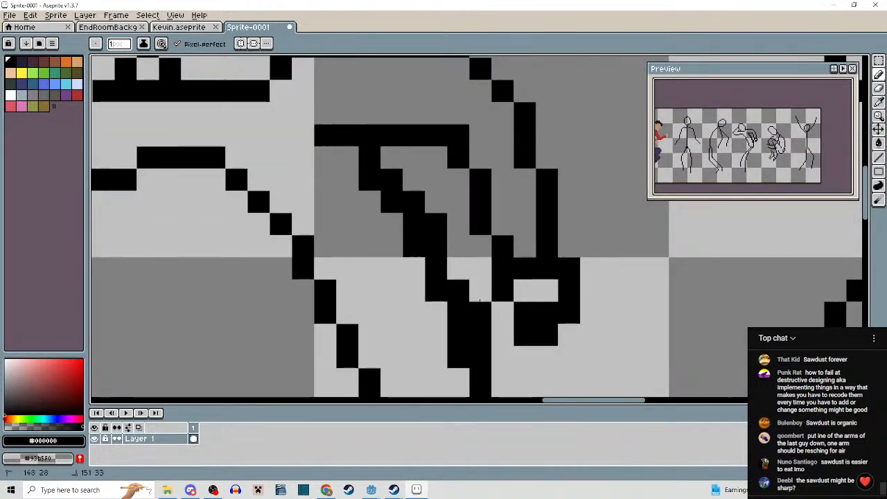
right_click(480, 313)
right_click(480, 329)
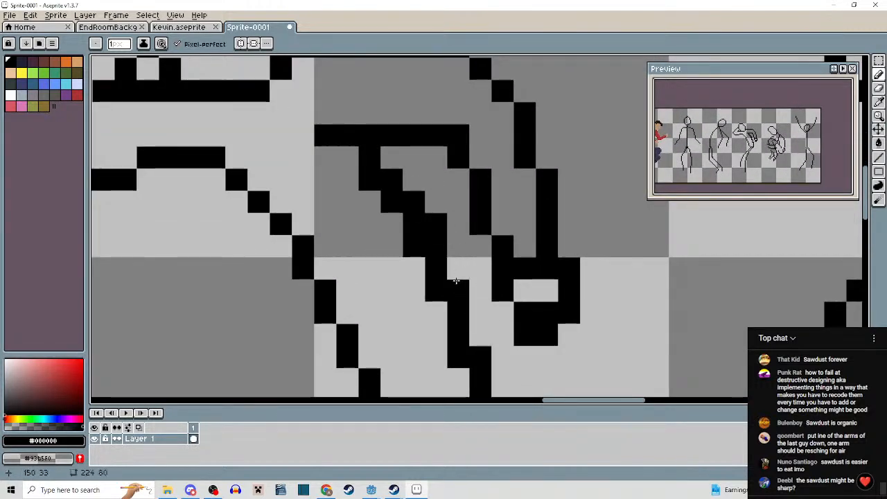
Thin the upper part of the third stick figure's back line by erasing its doubled pixels.
right_click(437, 246)
right_click(436, 224)
right_click(420, 207)
right_click(392, 181)
scroll(442, 236, "down", 4)
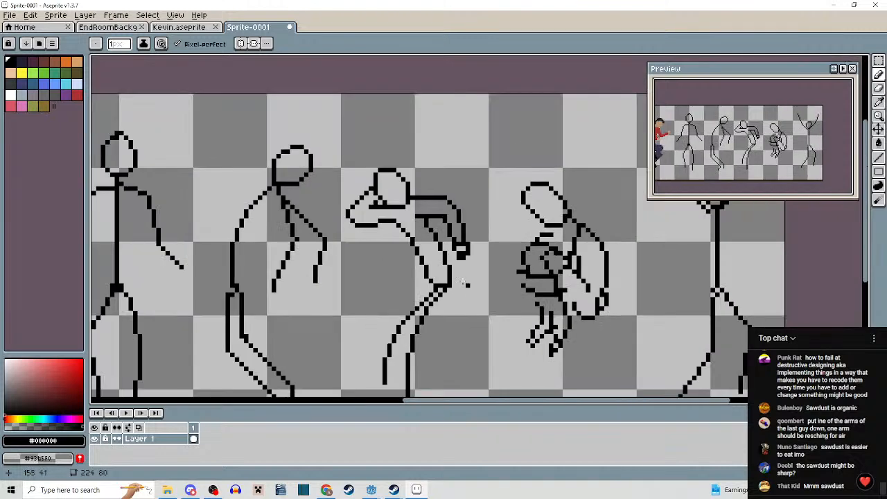
scroll(441, 240, "up", 3)
right_click(403, 200)
right_click(417, 216)
scroll(444, 236, "down", 7)
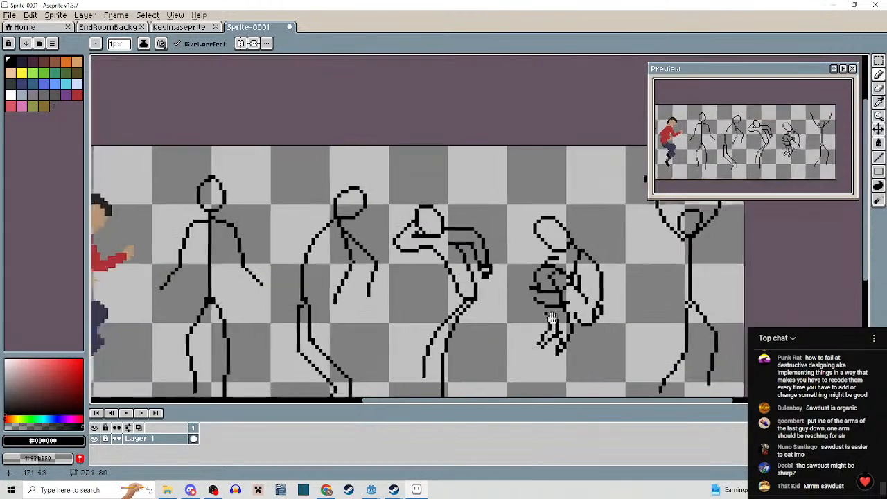
Set the Pencil to a saturated dark blue (hue 231°, saturation 85, value 75) with a 4 px brush.
mouse_move(532, 290)
left_mouse_down()
mouse_move(449, 283)
mouse_move(532, 286)
left_mouse_up()
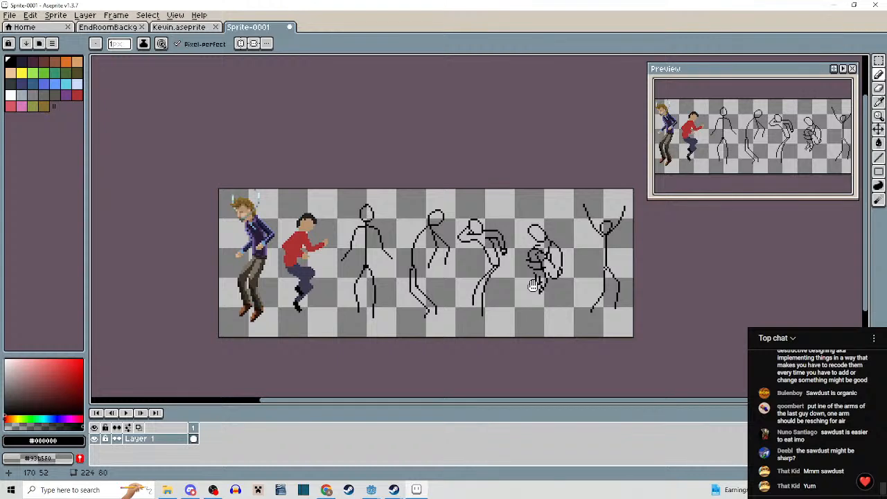
scroll(326, 249, "up", 4)
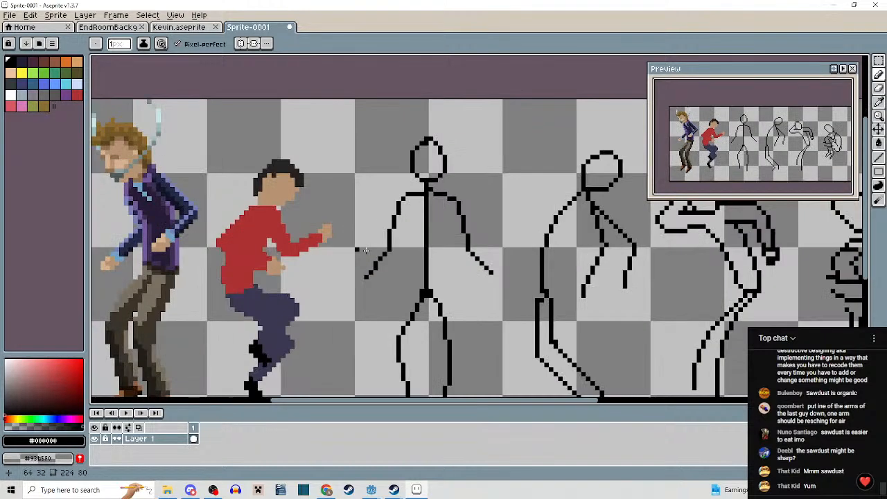
left_click_drag(440, 264, 400, 236)
scroll(402, 236, "down", 2)
left_click_drag(470, 253, 408, 254)
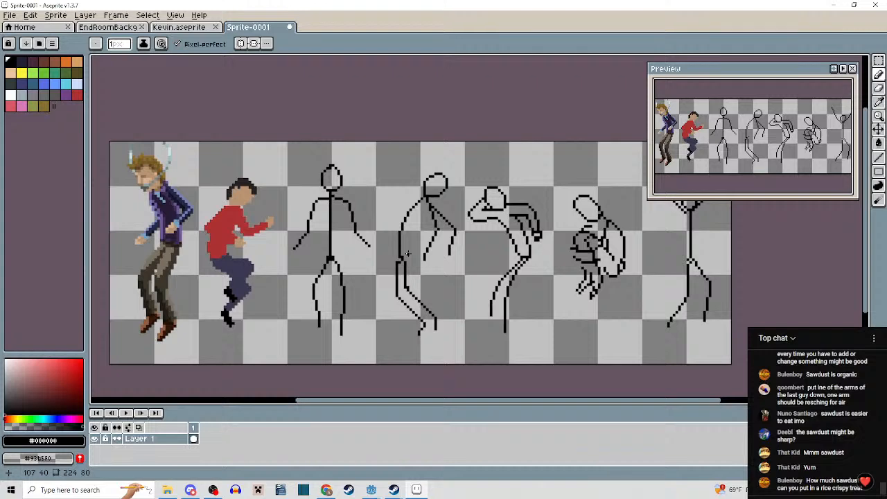
scroll(260, 239, "up", 1)
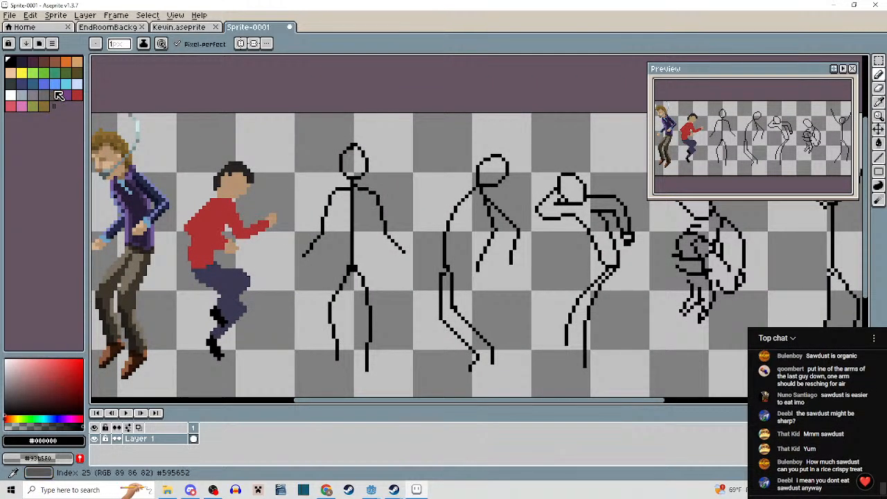
left_click(43, 84)
left_click_drag(333, 231, 310, 206)
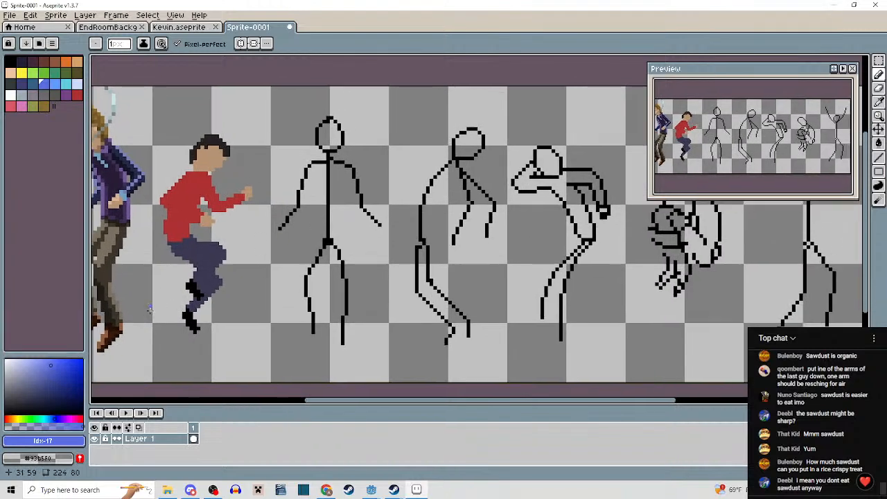
left_click(71, 373)
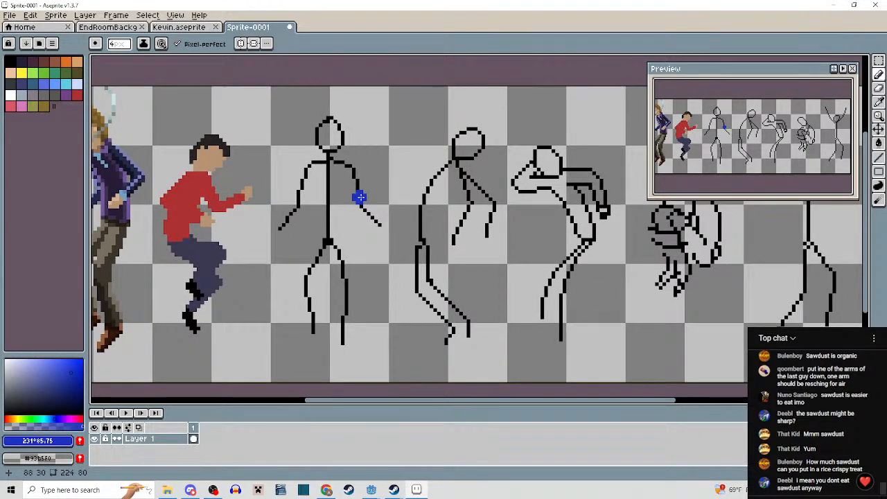
scroll(362, 194, "up", 1)
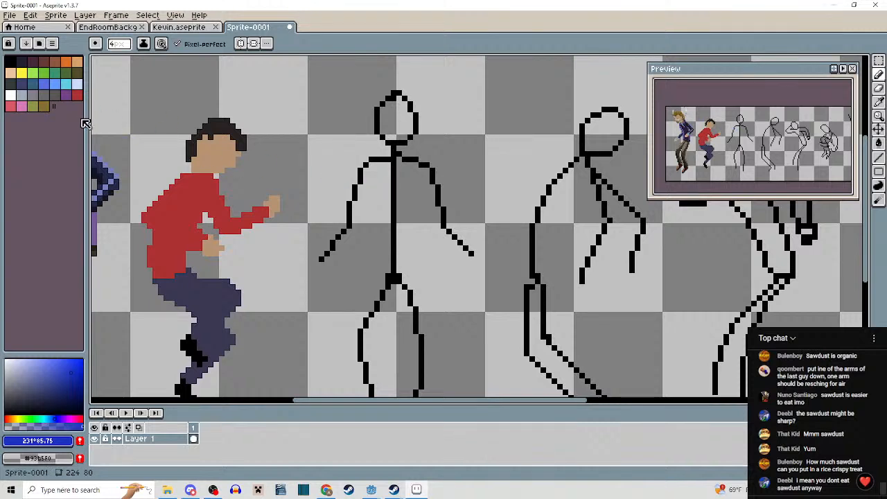
Paint a solid blue torso over the first stick figure's spine, extending over the shoulder nearest the red-shirted sprite.
mouse_move(395, 161)
left_mouse_down()
mouse_move(392, 260)
mouse_move(399, 165)
mouse_move(404, 238)
left_mouse_up()
left_click(374, 163)
scroll(376, 161, "up", 2)
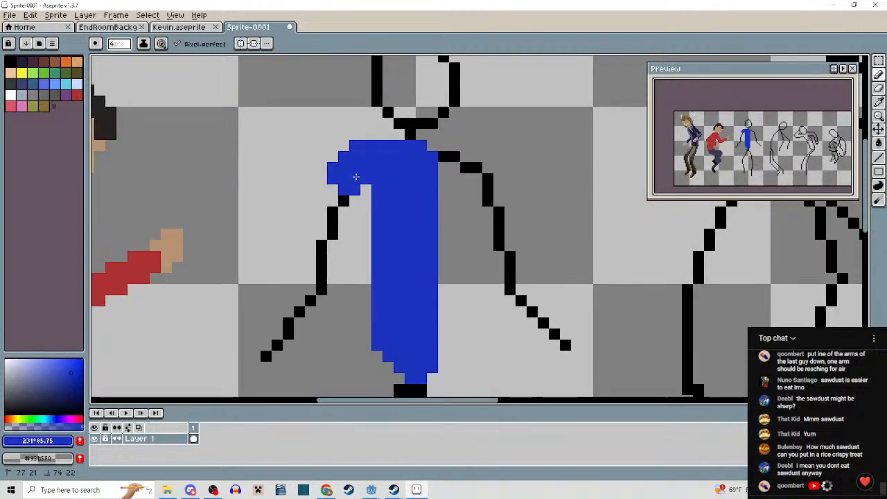
left_click_drag(352, 182, 322, 278)
mouse_move(354, 212)
left_mouse_down()
mouse_move(330, 239)
mouse_move(332, 180)
mouse_move(314, 273)
left_mouse_up()
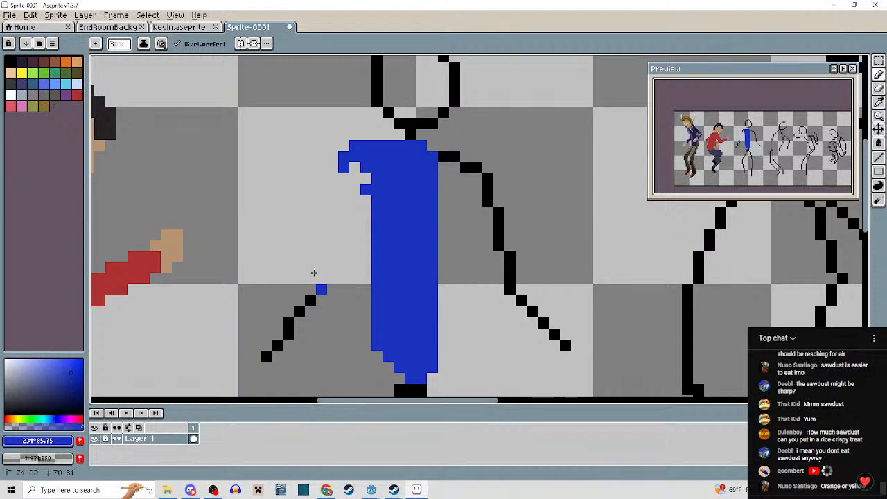
left_click(356, 182)
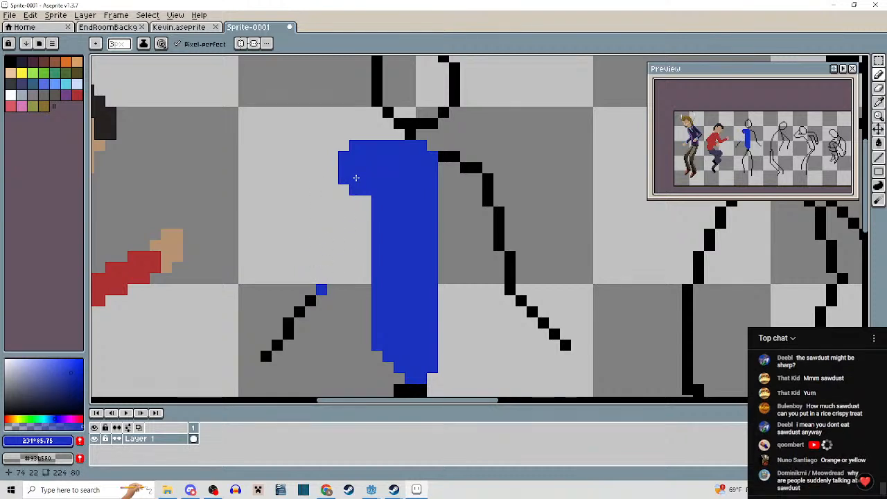
Draw the first figure's arm nearest the red-shirted sprite as two straight 3 px blue segments with the Line tool.
key("l")
left_click_drag(355, 180, 327, 274)
key("ctrl+z")
scroll(343, 219, "up", 2)
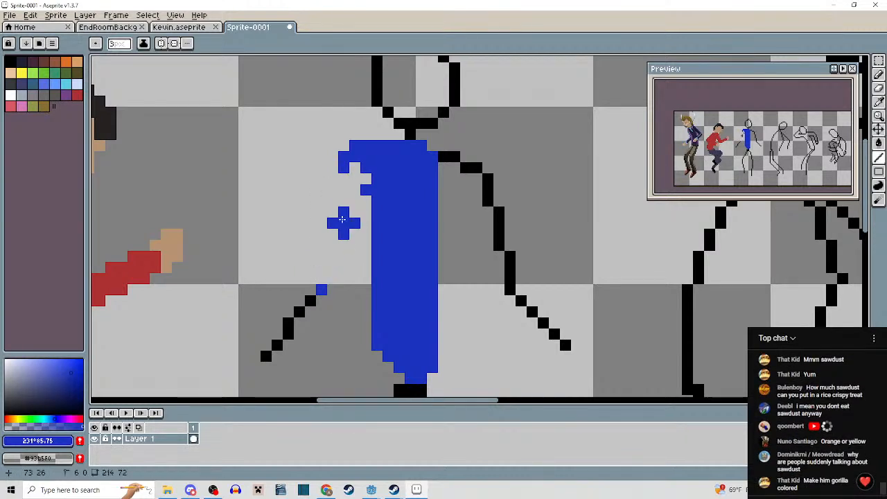
left_click_drag(355, 181, 272, 356)
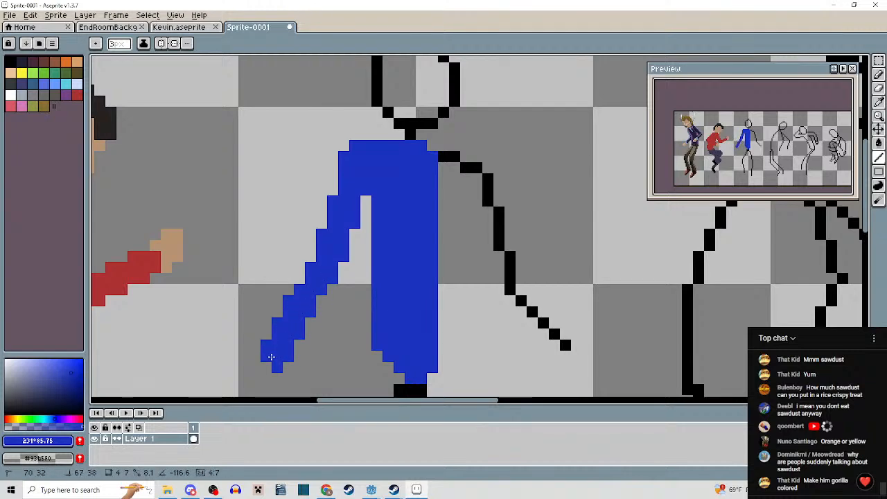
key("ctrl+z")
key("ctrl+z")
left_click_drag(332, 279, 350, 173)
left_click_drag(322, 290, 277, 356)
Draw the first figure's other arm in blue from shoulder to hand with 3 px lines following the stick arm.
scroll(329, 350, "down", 2)
left_click_drag(383, 331, 388, 242)
scroll(397, 187, "up", 3)
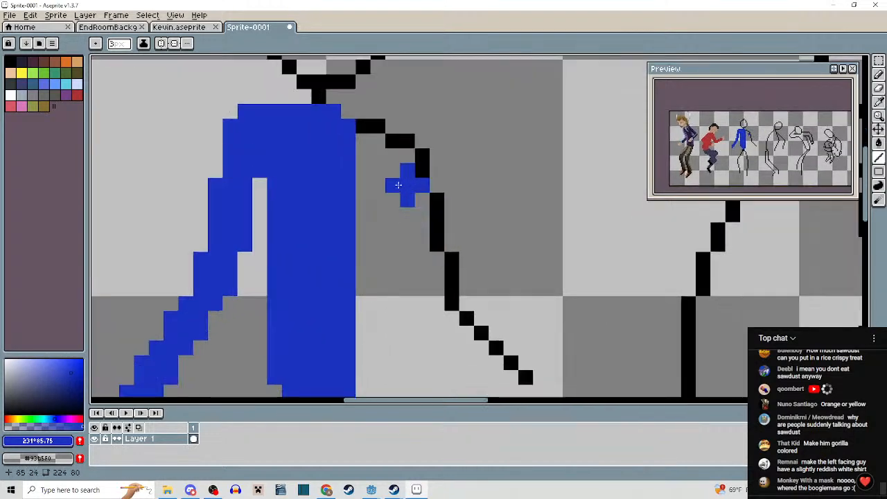
left_click_drag(363, 112, 417, 220)
mouse_move(422, 220)
left_mouse_down()
mouse_move(490, 320)
mouse_move(500, 318)
mouse_move(495, 251)
mouse_move(457, 202)
mouse_move(473, 274)
left_mouse_up()
scroll(458, 202, "down", 1)
left_click_drag(474, 274, 448, 163)
right_click(438, 161)
Reshape the blue figure's shoulders into rounded slopes by filling gaps and erasing the protruding corner pixels.
scroll(438, 162, "down", 4)
scroll(377, 165, "up", 4)
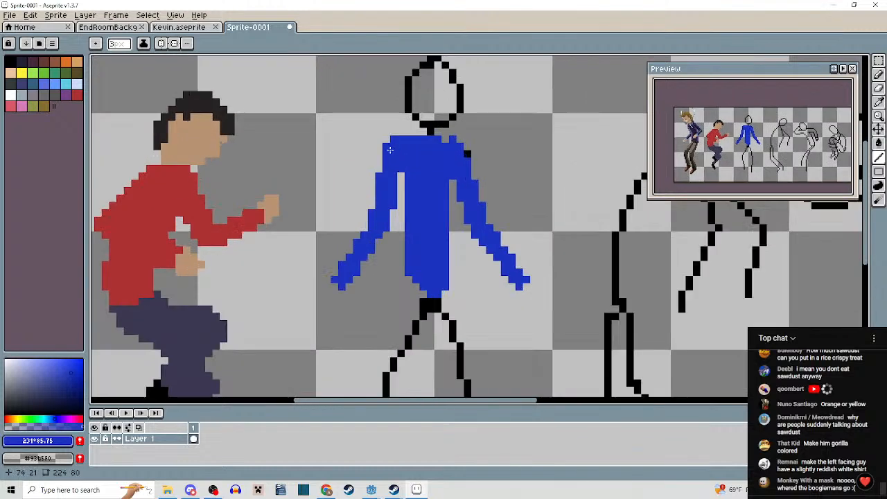
mouse_move(371, 164)
left_mouse_down()
mouse_move(415, 135)
mouse_move(388, 170)
mouse_move(409, 188)
mouse_move(396, 199)
left_mouse_up()
right_click(386, 189)
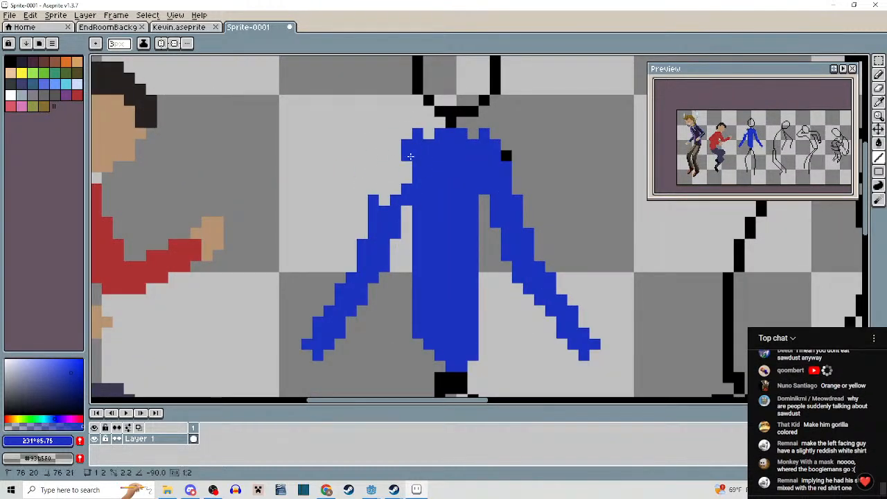
left_click_drag(417, 145, 396, 200)
key("b")
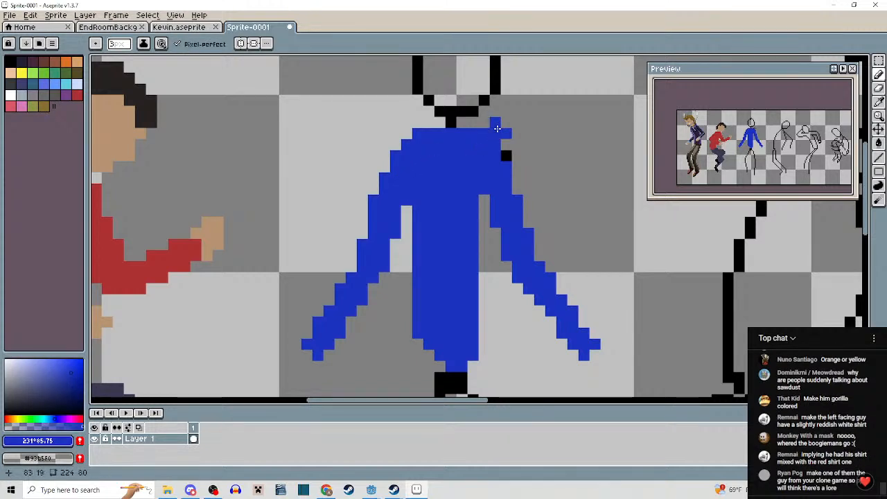
right_click(497, 130)
right_click(406, 133)
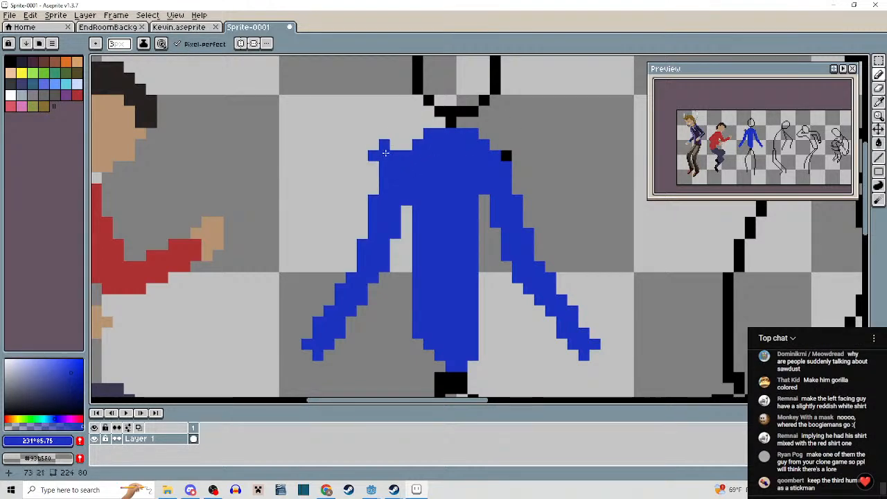
right_click(384, 156)
left_click_drag(473, 210, 450, 190)
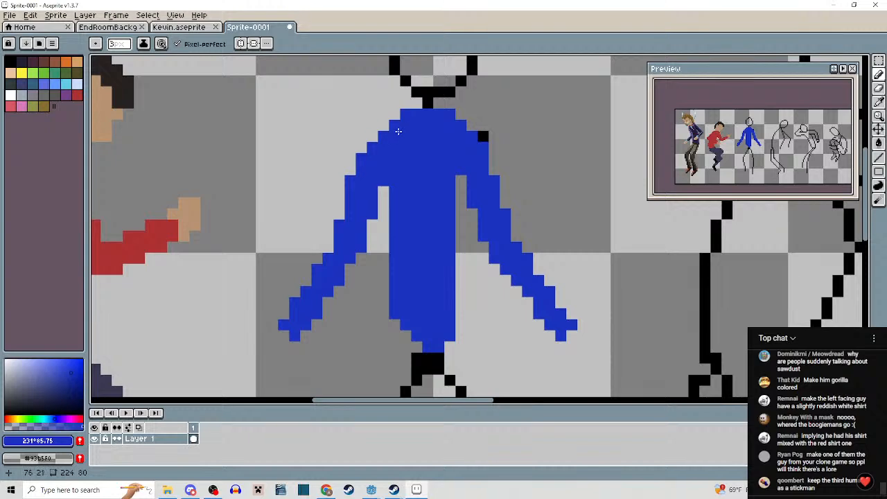
Widen the lower end of the blue torso into a straight, squared-off shirt hem just above the hips.
scroll(393, 128, "down", 3)
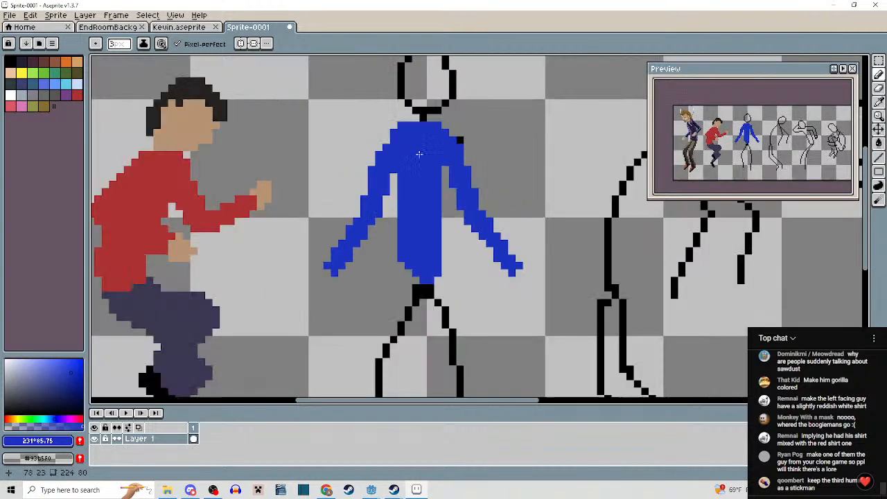
scroll(425, 199, "up", 2)
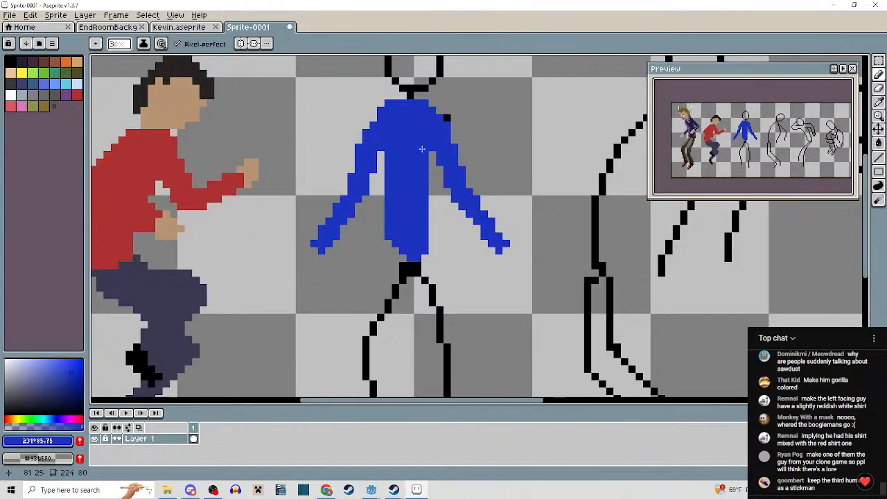
scroll(447, 246, "down", 1)
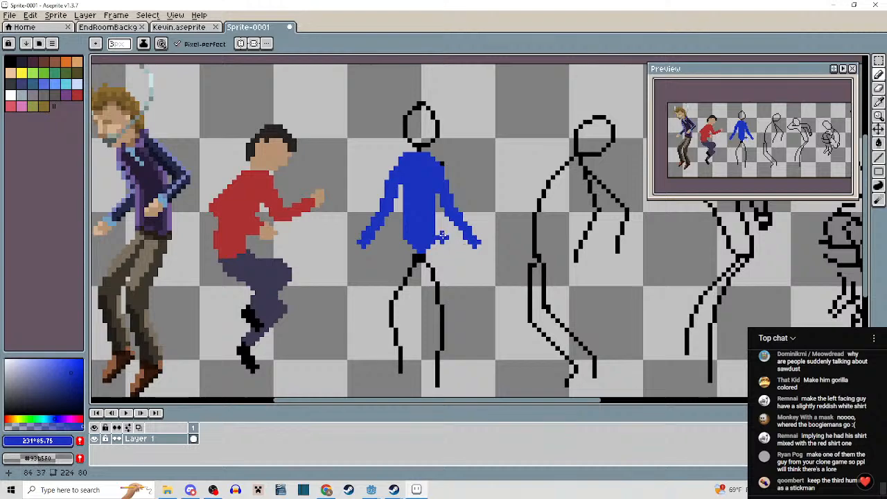
scroll(442, 238, "up", 2)
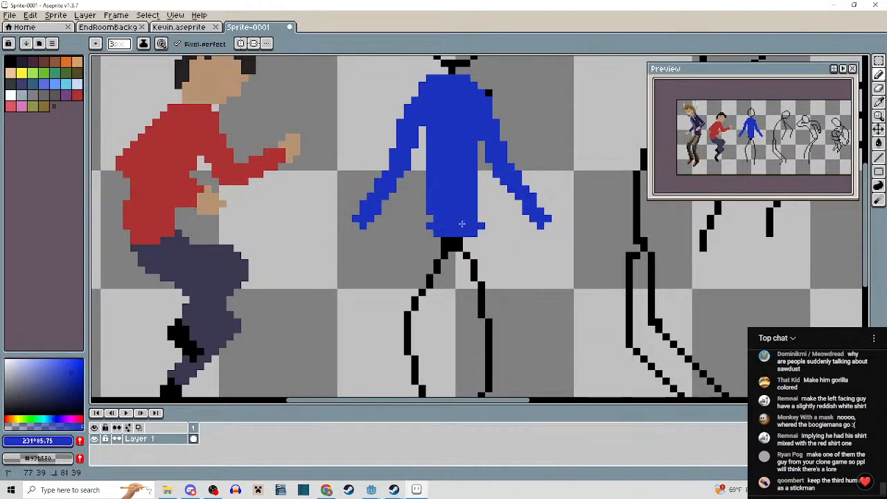
scroll(485, 228, "down", 3)
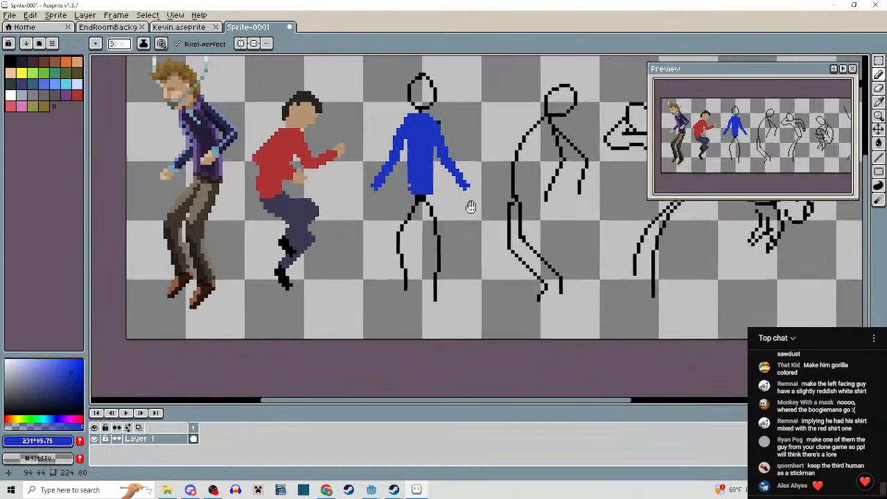
scroll(371, 202, "up", 3)
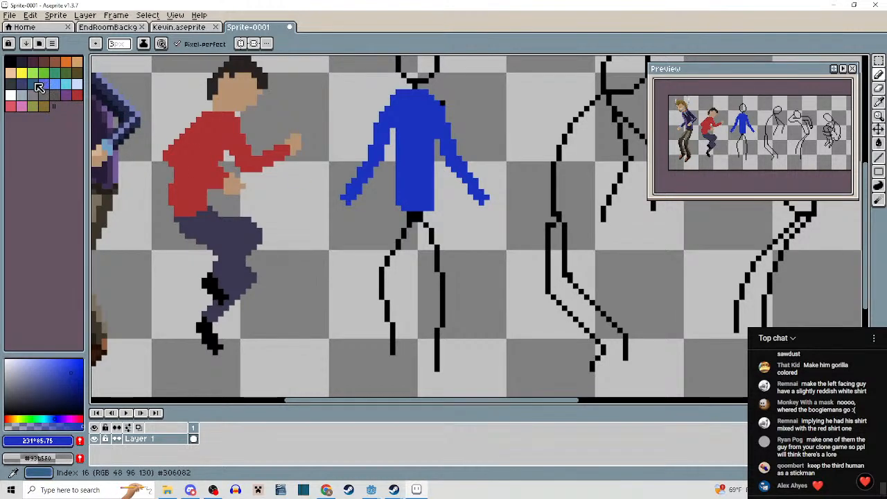
left_click_drag(121, 163, 197, 153)
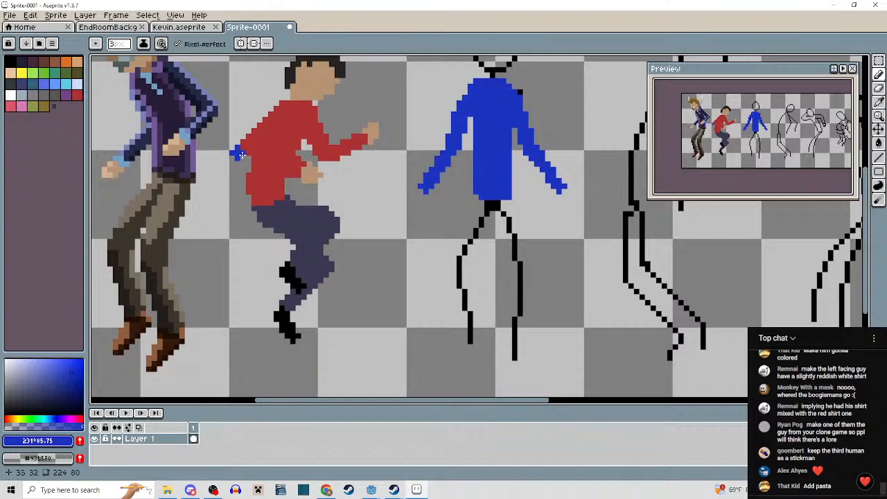
scroll(222, 166, "right", 3)
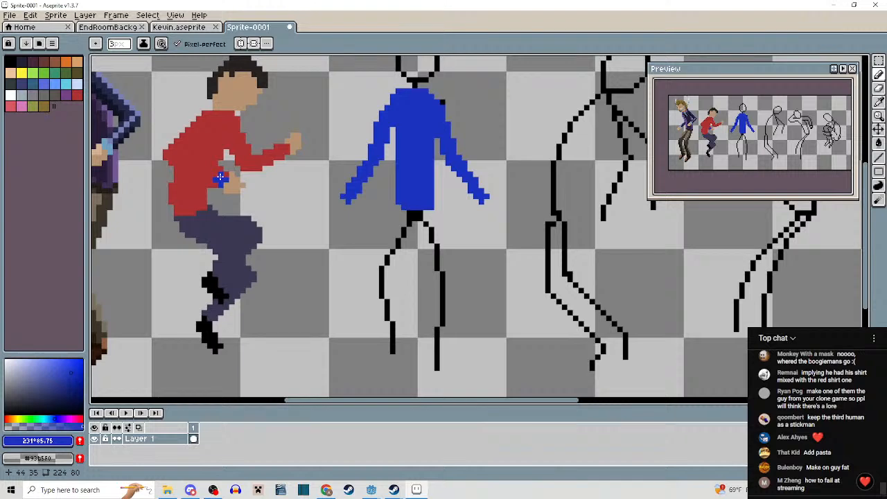
scroll(219, 179, "down", 3)
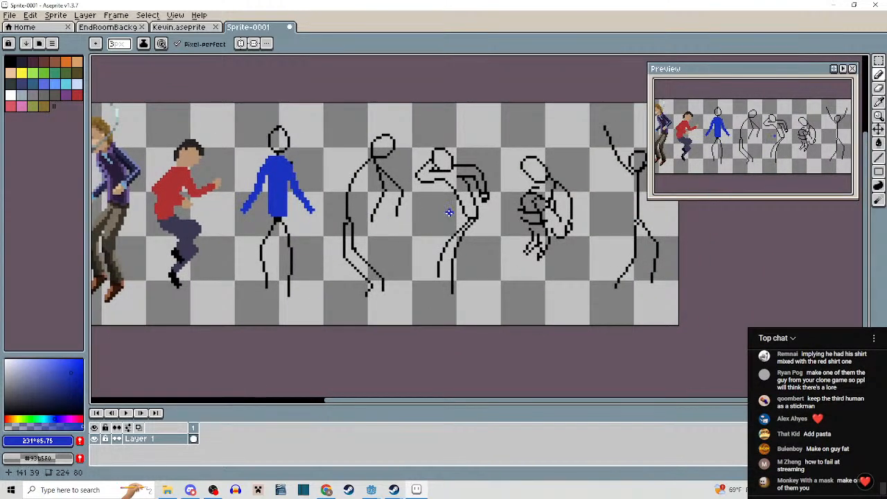
left_click_drag(449, 212, 512, 216)
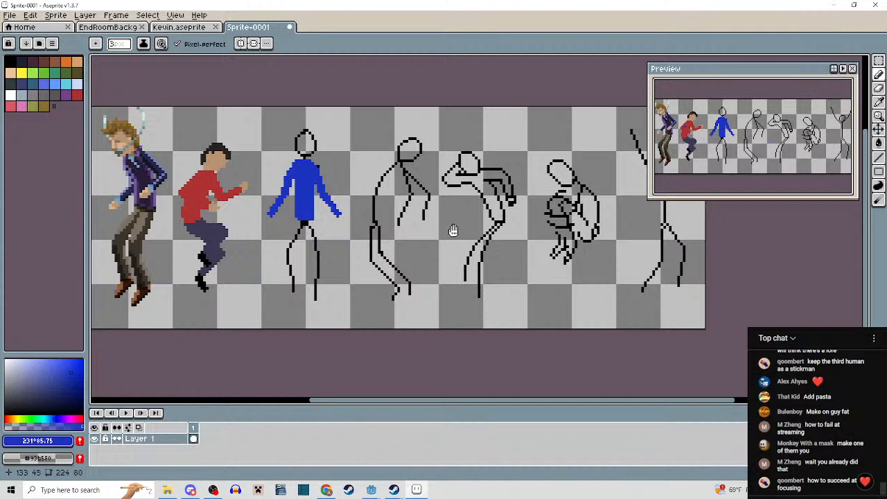
left_click_drag(451, 229, 468, 217)
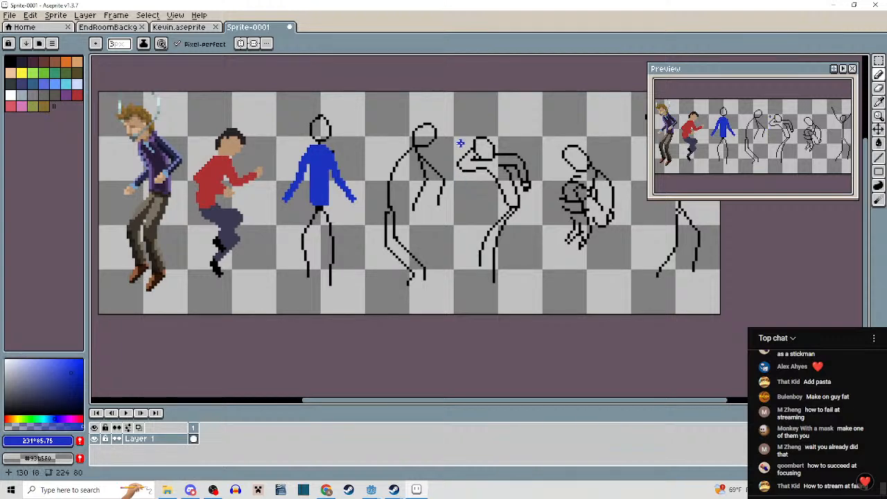
Try covering the blue figure's stick legs with a long flared blue skirt, outlined in 3 px strokes and filled solid.
left_click_drag(377, 172, 450, 208)
scroll(441, 190, "up", 1)
scroll(434, 209, "up", 2)
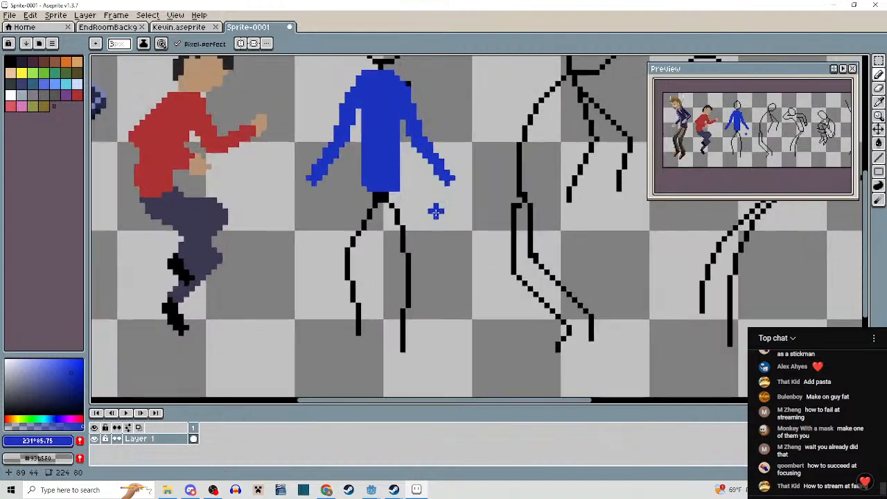
scroll(435, 212, "down", 3)
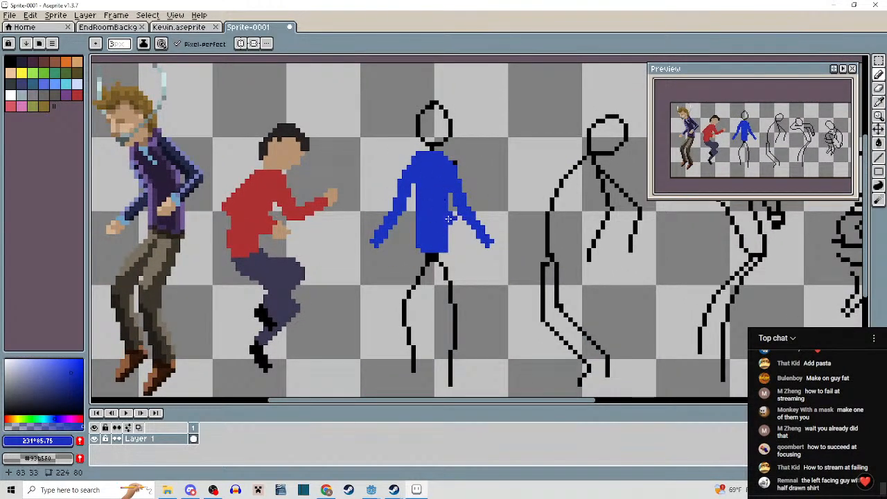
scroll(436, 226, "up", 2)
mouse_move(432, 228)
left_mouse_down()
mouse_move(446, 182)
mouse_move(409, 350)
mouse_move(395, 357)
left_mouse_up()
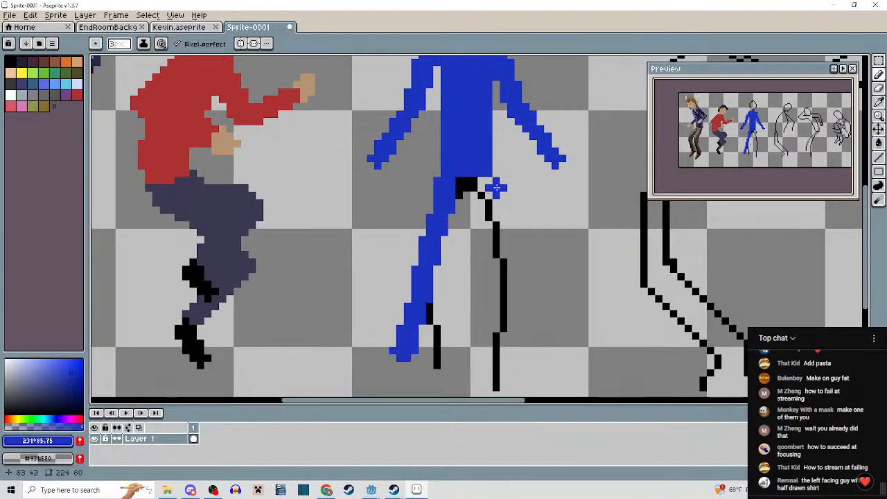
mouse_move(488, 182)
left_mouse_down()
mouse_move(506, 275)
mouse_move(546, 387)
mouse_move(405, 357)
left_mouse_up()
key("g")
left_click(465, 302)
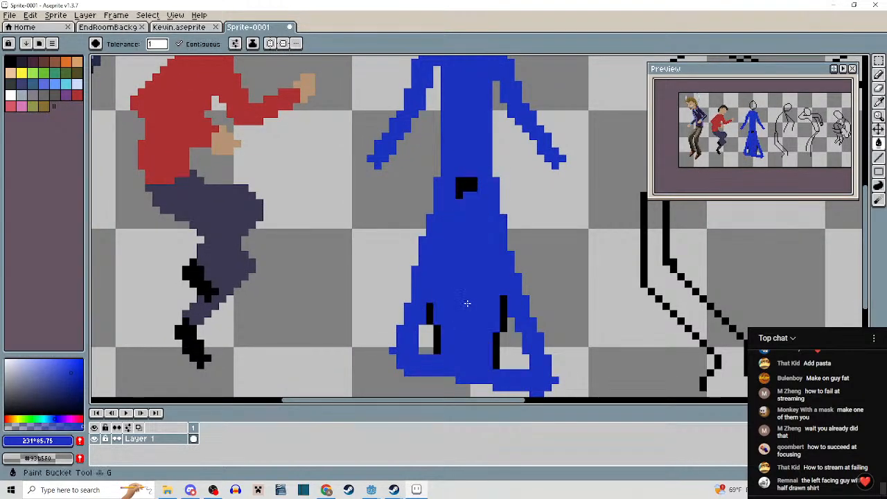
scroll(466, 302, "down", 3)
scroll(447, 315, "up", 2)
left_click(444, 292)
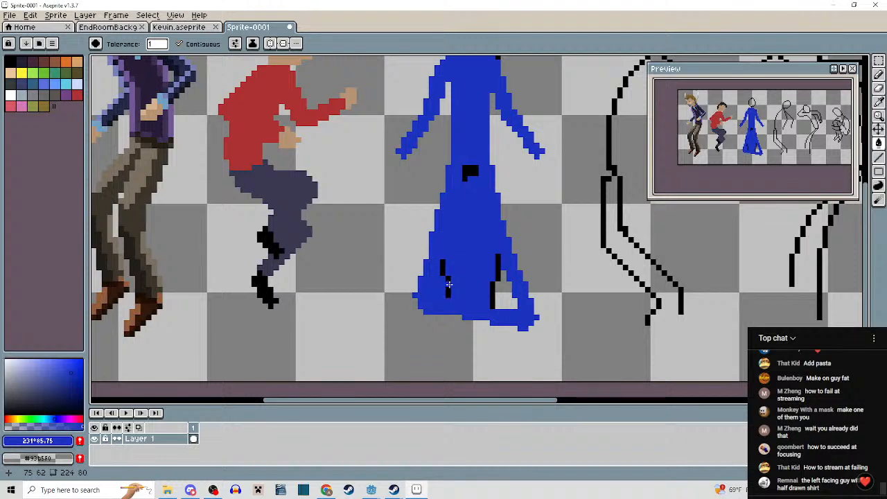
key("b")
mouse_move(443, 268)
left_mouse_down()
mouse_move(446, 298)
mouse_move(518, 302)
mouse_move(477, 180)
mouse_move(464, 170)
left_mouse_up()
scroll(468, 174, "down", 2)
key("v")
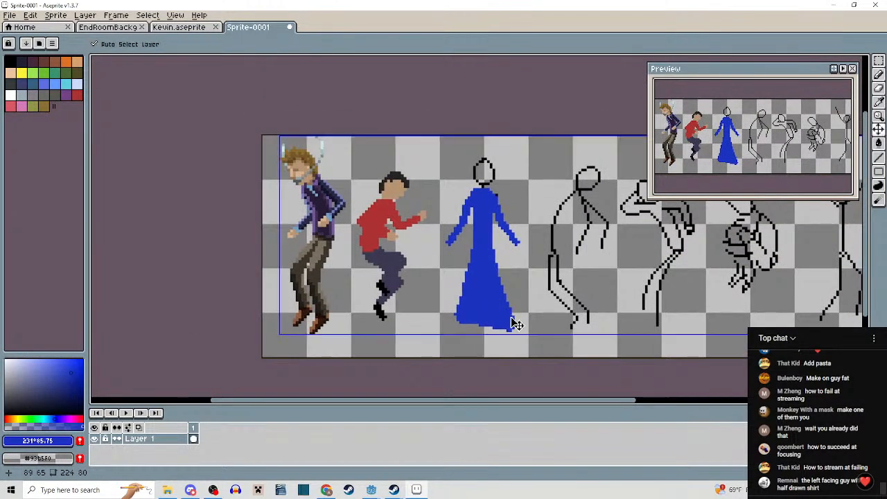
Undo the blue skirt strokes and fills over the first figure's legs.
key("ctrl+z")
key("ctrl+z")
key("ctrl+z")
key("b")
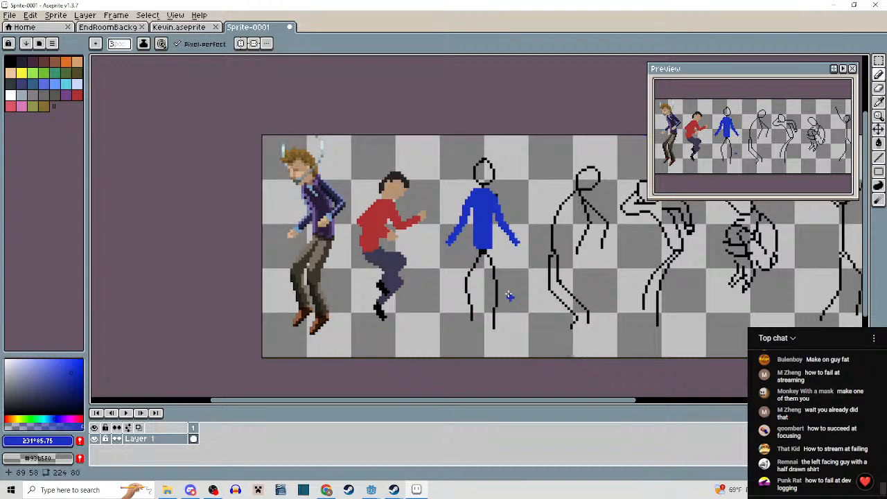
Pick the palette's dark indigo and adjust it to a muted purple, HSV 261°, 50, 51, as the drawing colour.
scroll(509, 296, "down", 1)
scroll(502, 302, "up", 2)
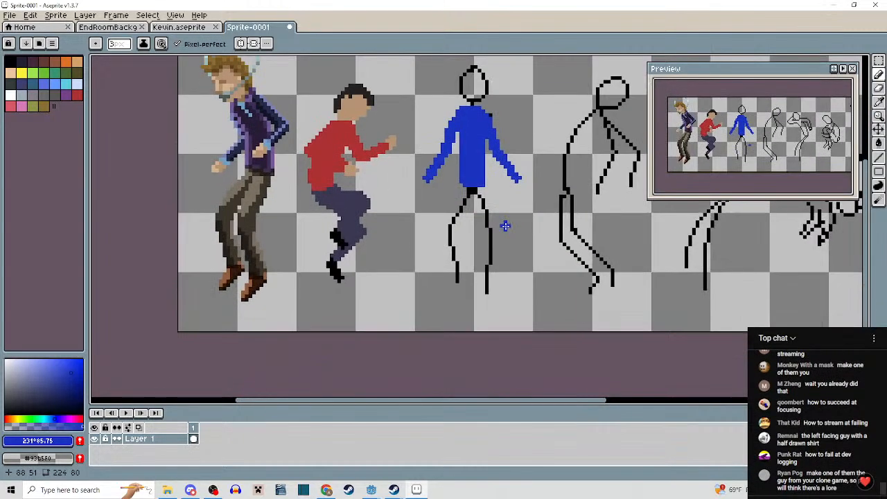
left_click_drag(510, 239, 370, 261)
left_click_drag(432, 282, 538, 284)
left_click_drag(410, 205, 203, 194)
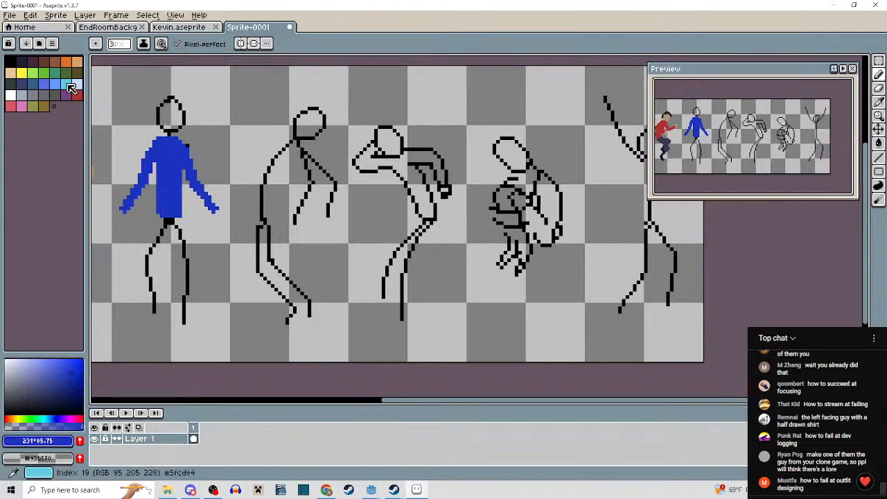
left_click(24, 87)
left_click_drag(248, 167, 360, 174)
scroll(398, 152, "up", 3)
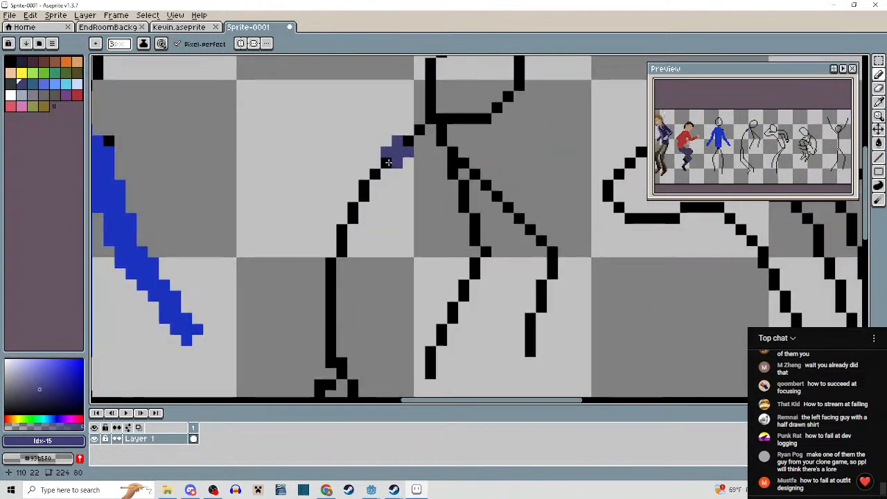
left_click(62, 417)
left_click(43, 385)
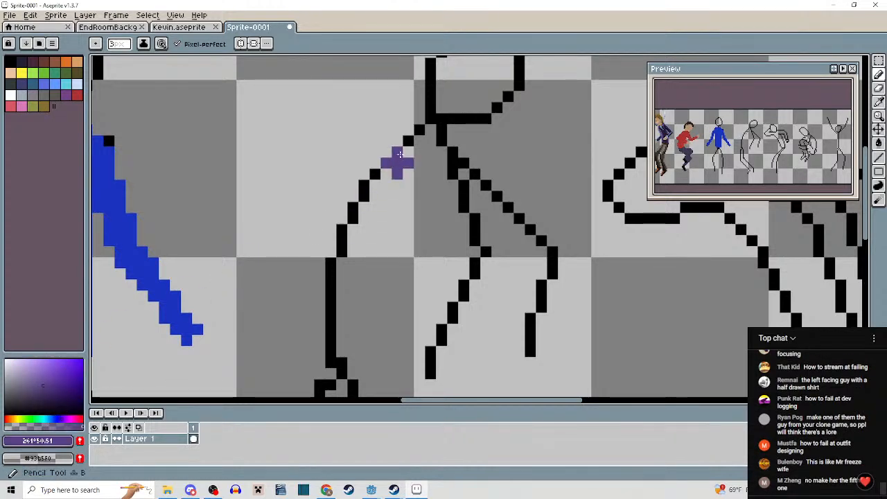
Paint the hunched second figure's curved torso in purple with a 4 px brush, following the stick spine from neck to hips.
left_click(416, 136)
key("minus")
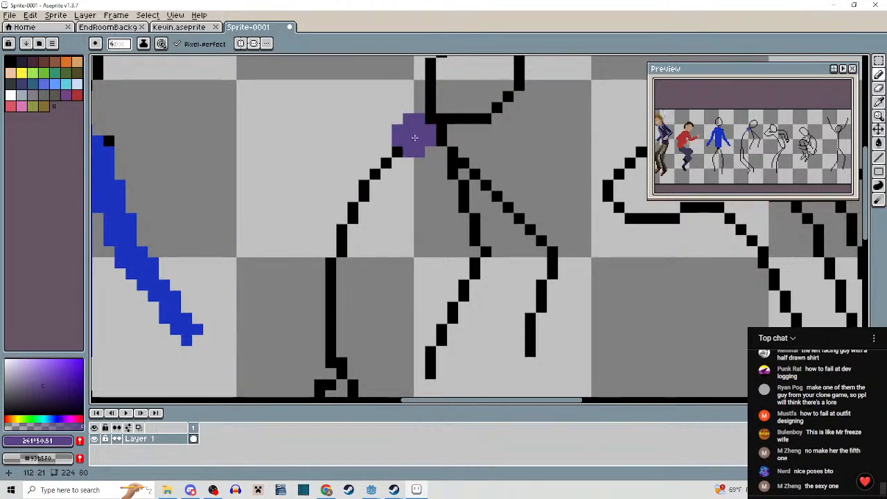
mouse_move(416, 137)
left_mouse_down()
mouse_move(361, 197)
mouse_move(329, 281)
mouse_move(334, 335)
mouse_move(344, 349)
left_mouse_up()
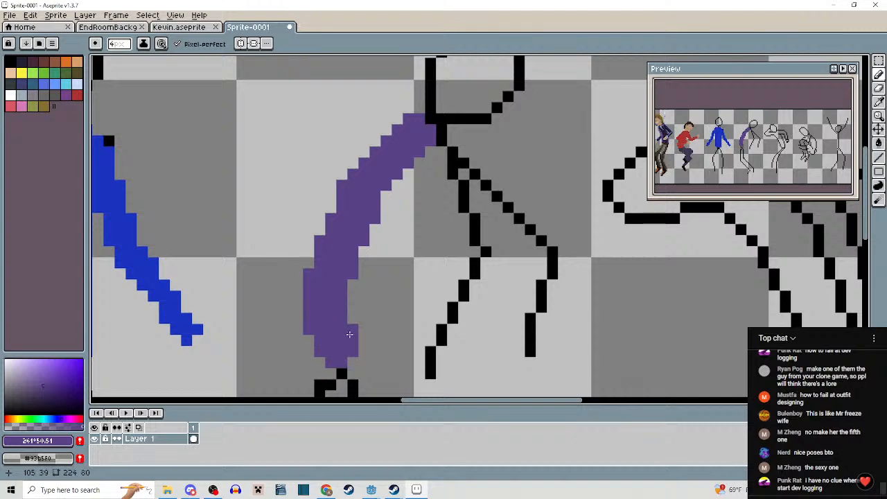
Draw both of the hunched figure's arms in purple with 3 px lines, from the shoulder through the elbow to each hand.
left_click_drag(402, 286, 365, 303)
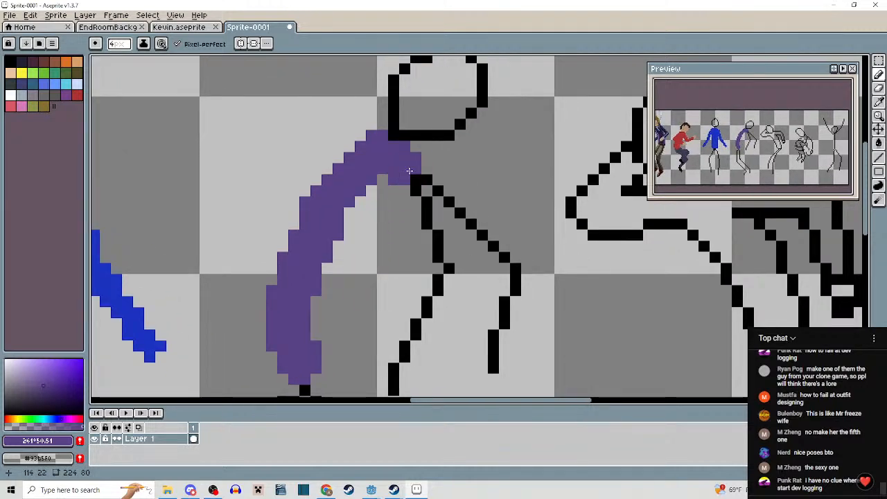
key("l")
mouse_move(410, 170)
left_mouse_down()
mouse_move(438, 277)
mouse_move(448, 219)
mouse_move(404, 318)
left_mouse_up()
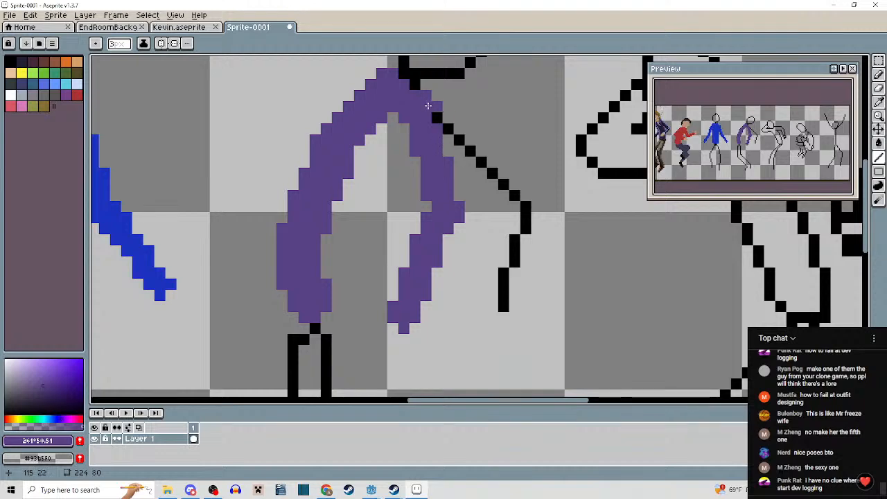
mouse_move(425, 107)
left_mouse_down()
mouse_move(514, 196)
mouse_move(502, 189)
left_mouse_up()
mouse_move(502, 192)
left_mouse_down()
mouse_move(483, 293)
mouse_move(483, 285)
left_mouse_up()
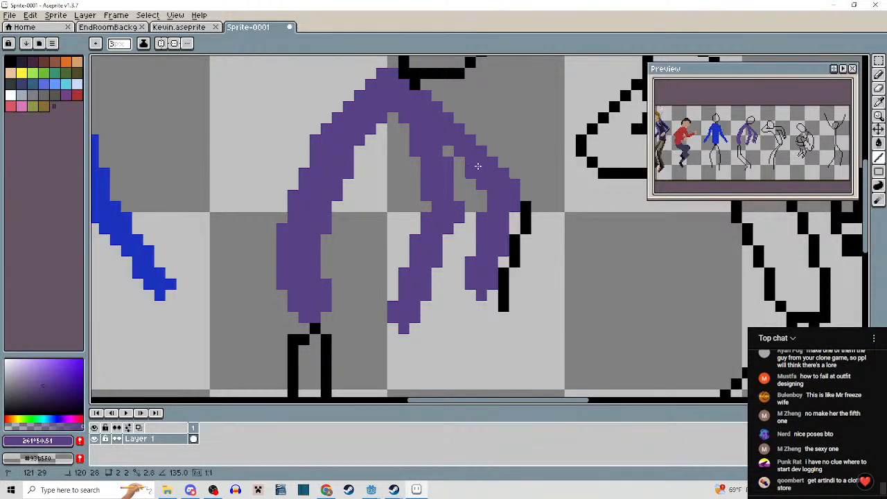
Rework the purple figure's outer arm so its forearm hangs straight down, filling the gap between the upper arms and clearing the black guideline.
scroll(479, 208, "down", 3)
scroll(489, 230, "up", 3)
mouse_move(486, 181)
left_mouse_down()
mouse_move(458, 299)
mouse_move(455, 265)
mouse_move(455, 335)
left_mouse_up()
key("ctrl+z")
mouse_move(486, 216)
left_mouse_down()
mouse_move(481, 312)
mouse_move(465, 272)
left_mouse_up()
left_click_drag(463, 226, 478, 304)
left_click(507, 226)
left_click_drag(463, 248, 449, 288)
left_click_drag(463, 171, 456, 268)
scroll(534, 283, "down", 2)
scroll(537, 275, "up", 2)
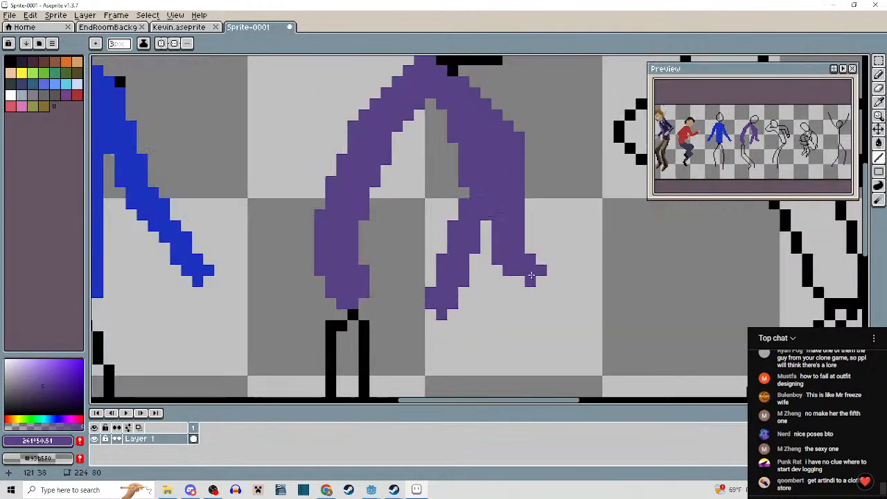
scroll(499, 283, "down", 3)
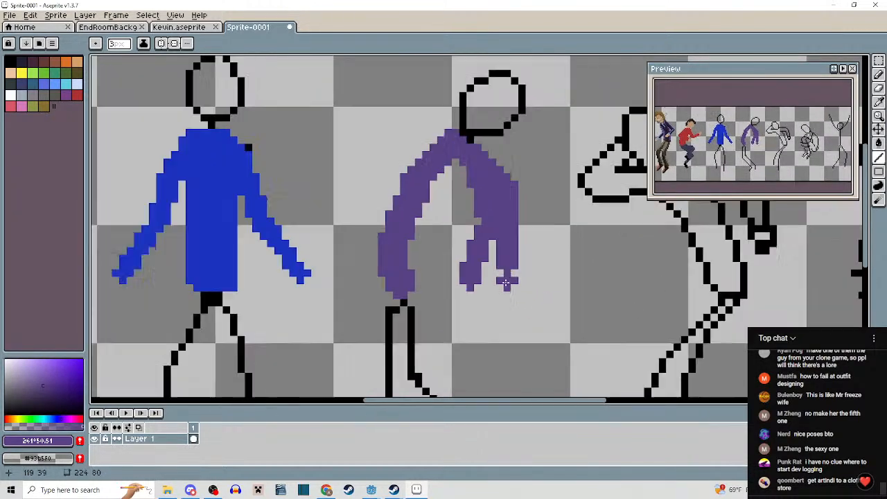
Sample the skin tone #b79473 from the red-shirted sprite's hand and paint two hands below the purple sleeves with a 2 px brush.
key("b")
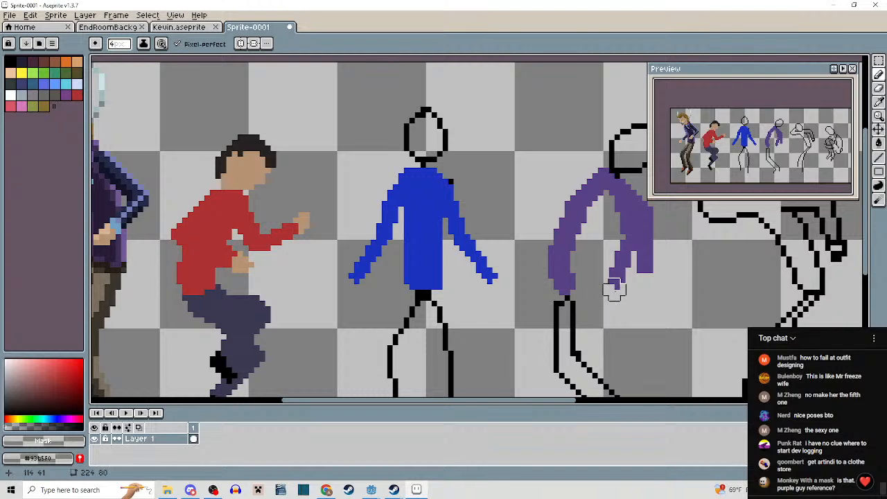
left_click(305, 223, "alt")
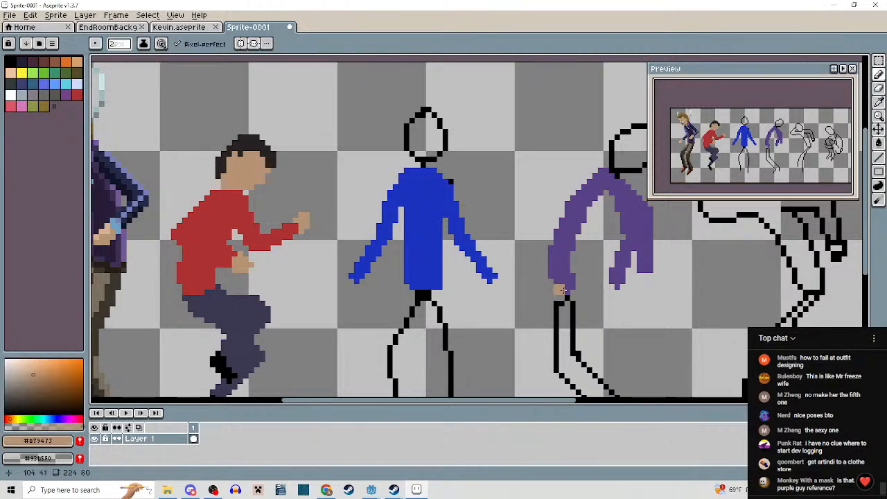
scroll(614, 289, "up", 3)
mouse_move(624, 282)
left_mouse_down()
mouse_move(632, 282)
mouse_move(481, 310)
left_mouse_up()
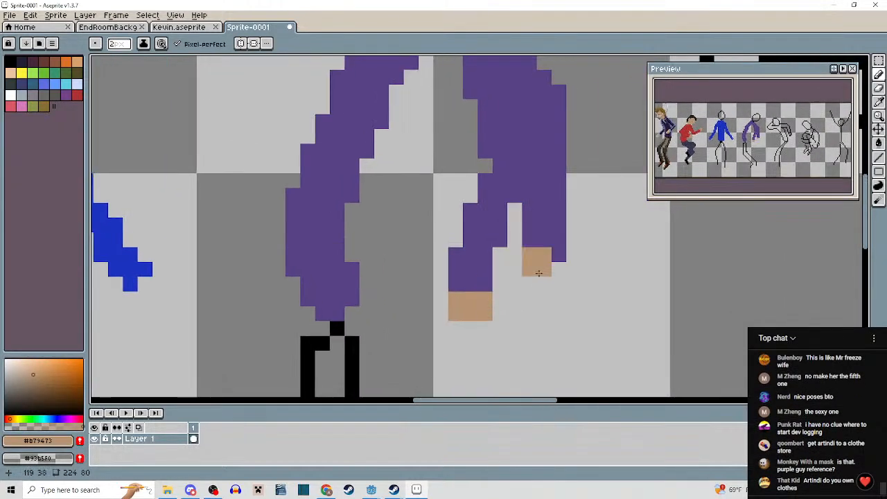
mouse_move(539, 271)
left_mouse_down()
mouse_move(538, 285)
mouse_move(550, 277)
left_mouse_up()
scroll(550, 277, "down", 3)
scroll(486, 317, "up", 2)
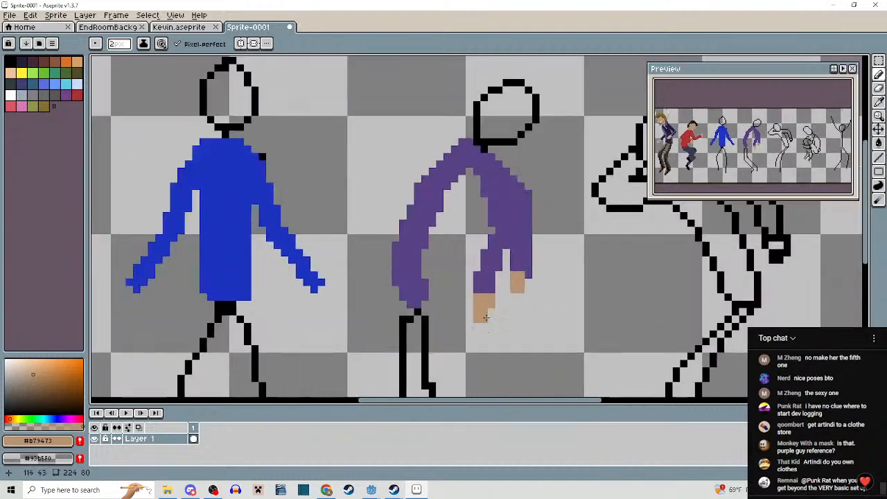
Pick the palette's green and adjust it to a darker green, HSV 141°, 51, 43, as the drawing colour.
scroll(538, 333, "down", 2)
left_click_drag(537, 330, 352, 271)
mouse_move(416, 271)
left_mouse_down()
mouse_move(369, 283)
mouse_move(406, 283)
left_mouse_up()
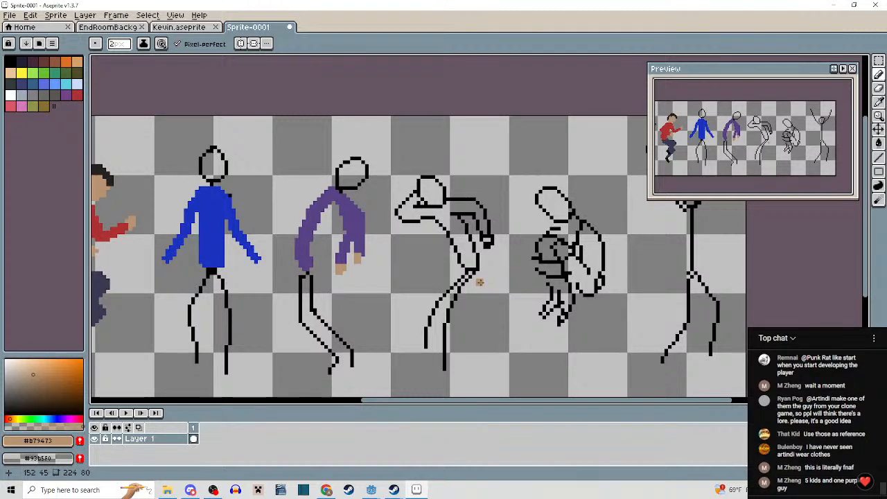
left_click_drag(477, 279, 608, 266)
left_click(54, 72)
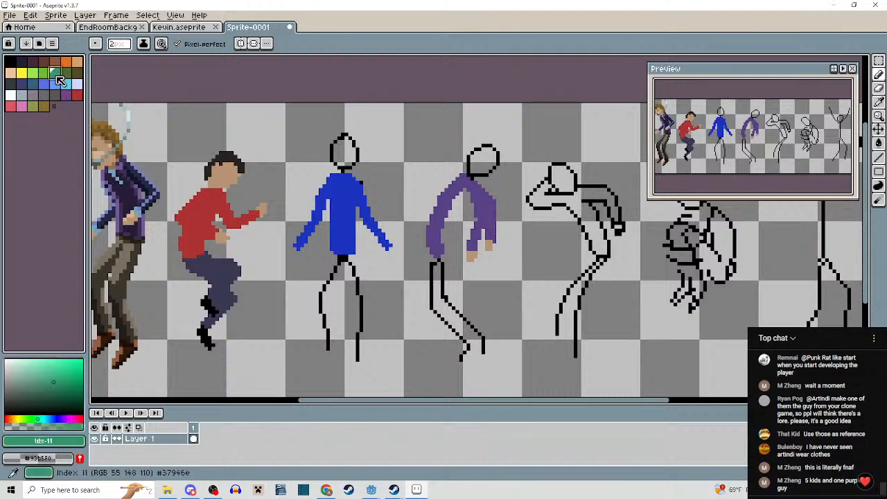
left_click(44, 390)
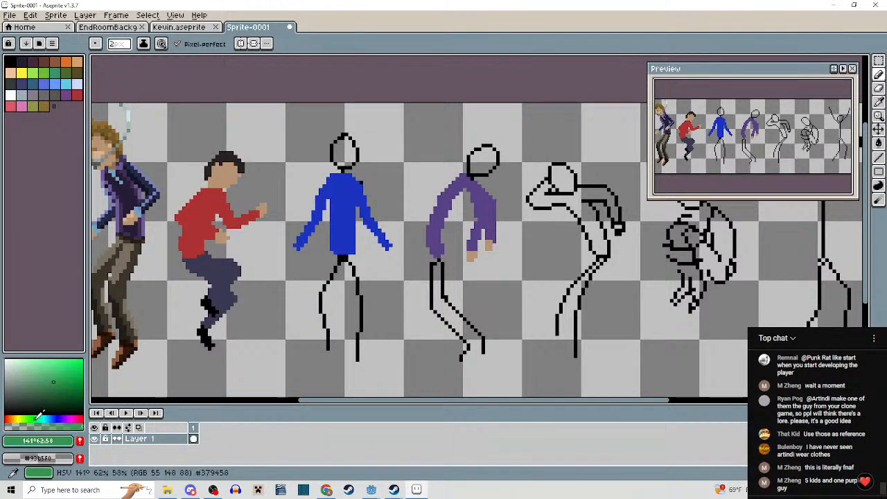
left_click(148, 369)
Fill the outlined torso and arms of the third stick figure with dark green using the Paint Bucket.
left_click_drag(602, 220, 450, 236)
scroll(451, 236, "up", 2)
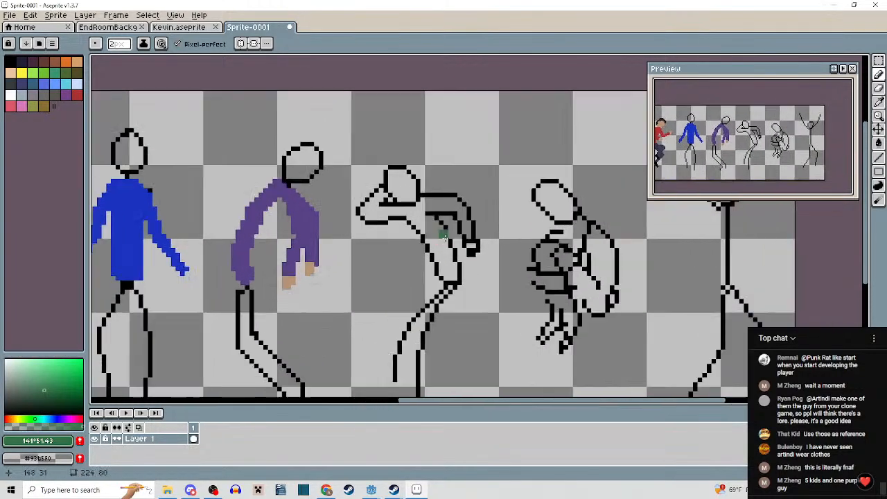
key("g")
left_click(435, 235)
scroll(442, 239, "down", 2)
scroll(467, 275, "down", 2)
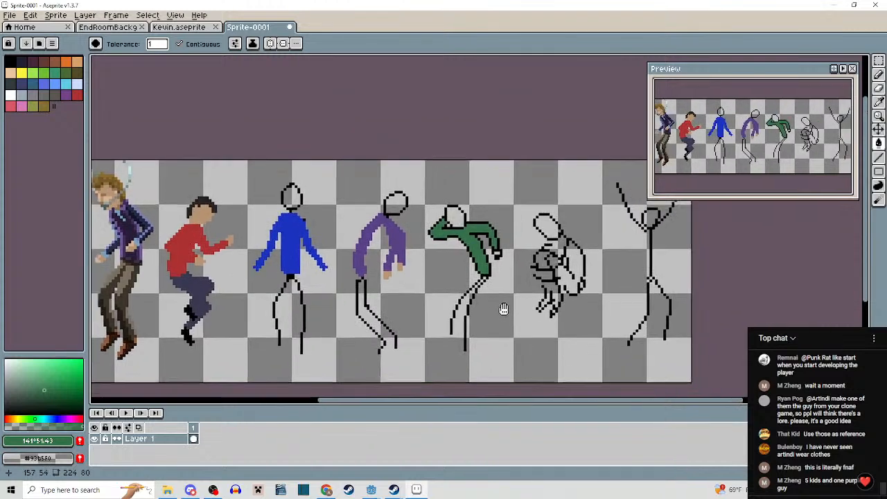
scroll(421, 215, "up", 3)
scroll(422, 215, "up", 1)
Select a 24 × 17 px area over the green torso and arms, and recolour its black outlines green with a non-contiguous fill.
key("b")
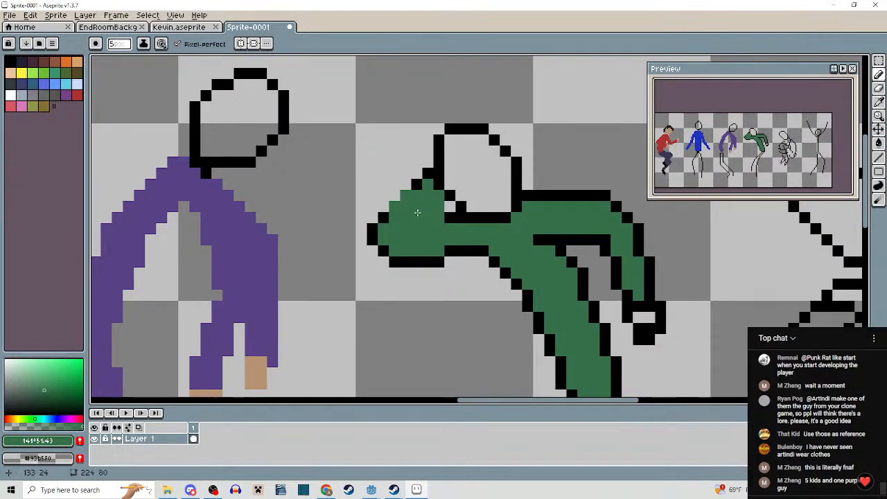
key("minus")
key("minus")
key("minus")
key("minus")
left_click_drag(443, 235, 423, 193)
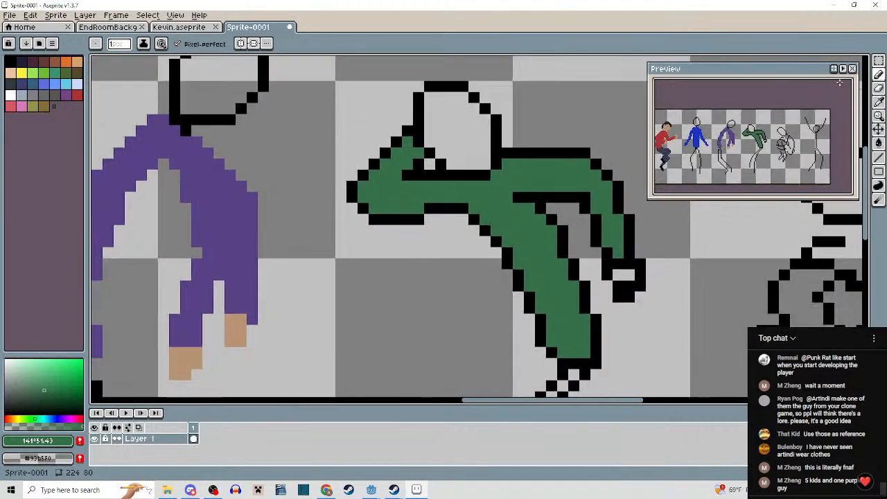
left_click(879, 61)
left_click_drag(344, 168, 614, 360)
key("g")
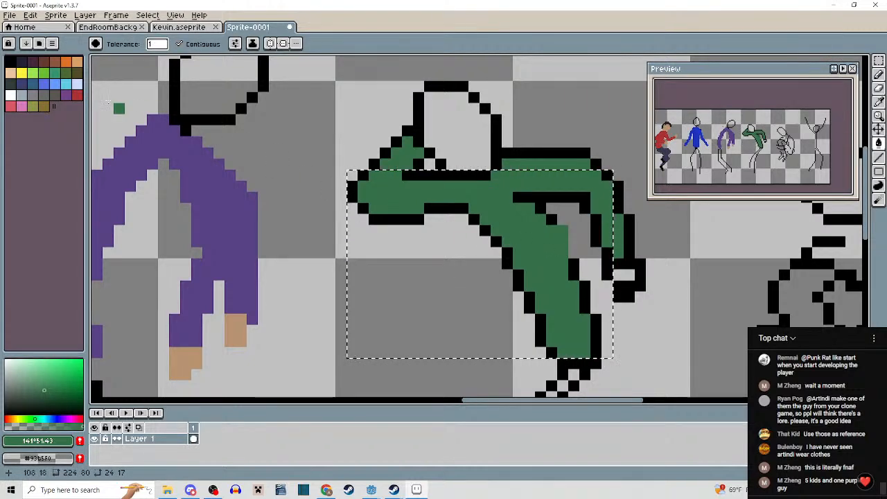
left_click(450, 208)
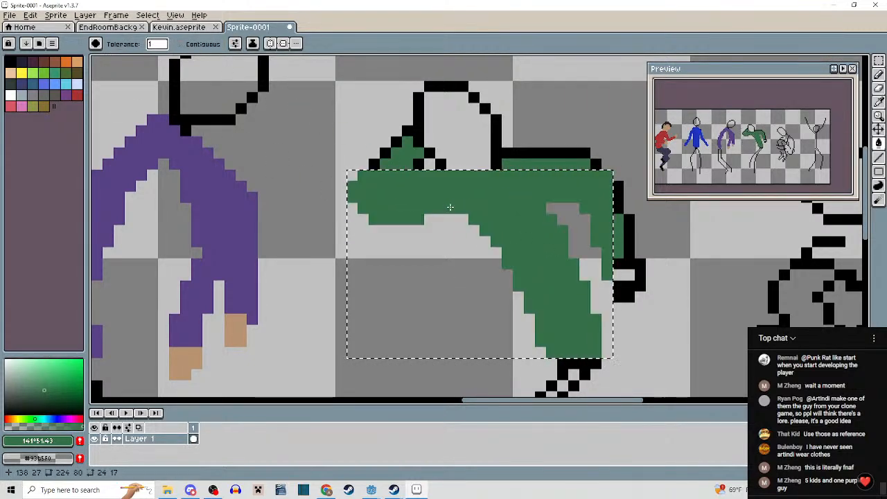
Erase the leftover black outline along the green figure's outstretched and raised arms with a 1 px brush, trimming the elbow's corner pixels.
scroll(478, 219, "down", 3)
left_click_drag(477, 219, 447, 234)
left_click(470, 208, "alt")
key("b")
scroll(470, 208, "up", 4)
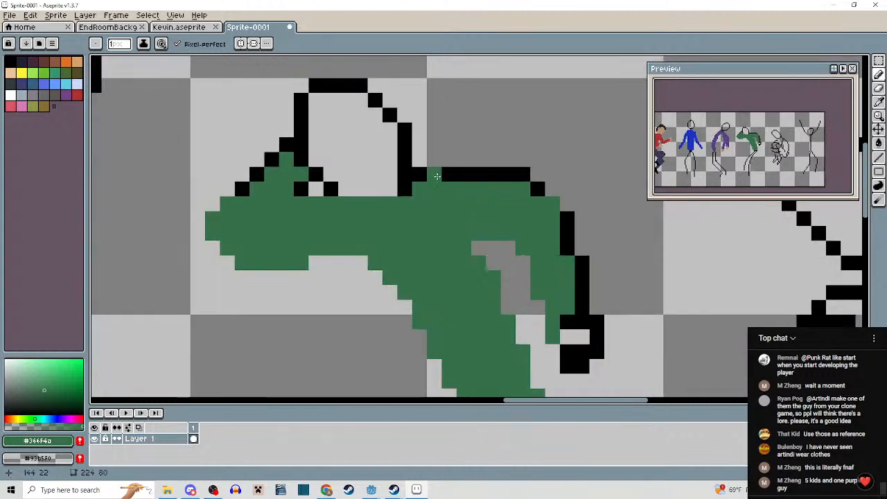
mouse_move(435, 174)
left_mouse_down()
mouse_move(523, 177)
mouse_move(588, 239)
mouse_move(558, 205)
mouse_move(594, 285)
mouse_move(572, 247)
left_mouse_up()
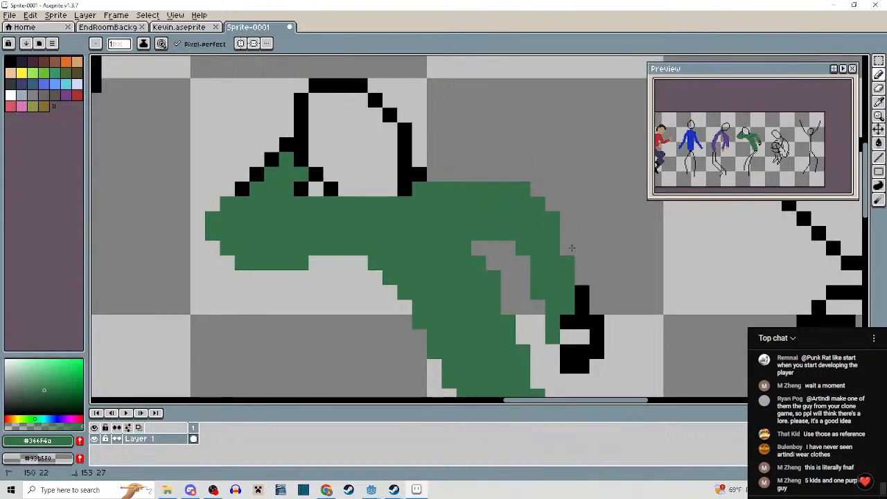
left_click_drag(295, 206, 426, 206)
mouse_move(359, 189)
left_mouse_down()
mouse_move(413, 156)
mouse_move(417, 146)
left_mouse_up()
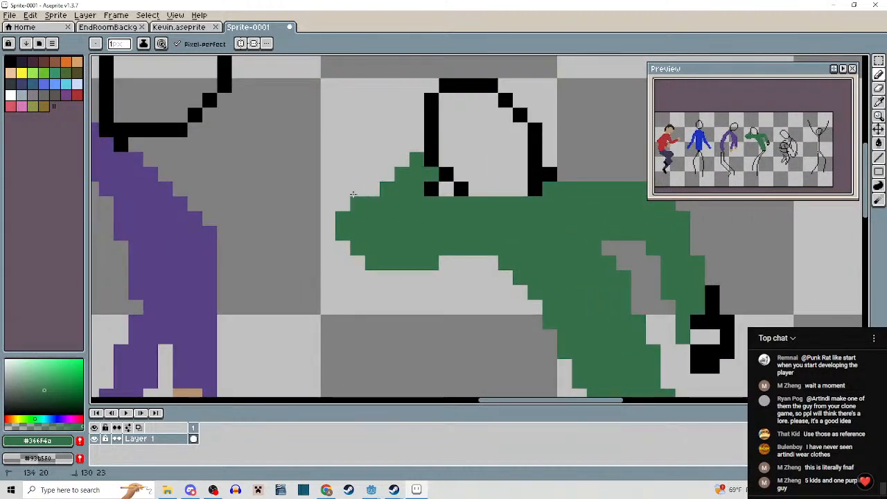
right_click(350, 205)
right_click(342, 219)
scroll(430, 194, "down", 3)
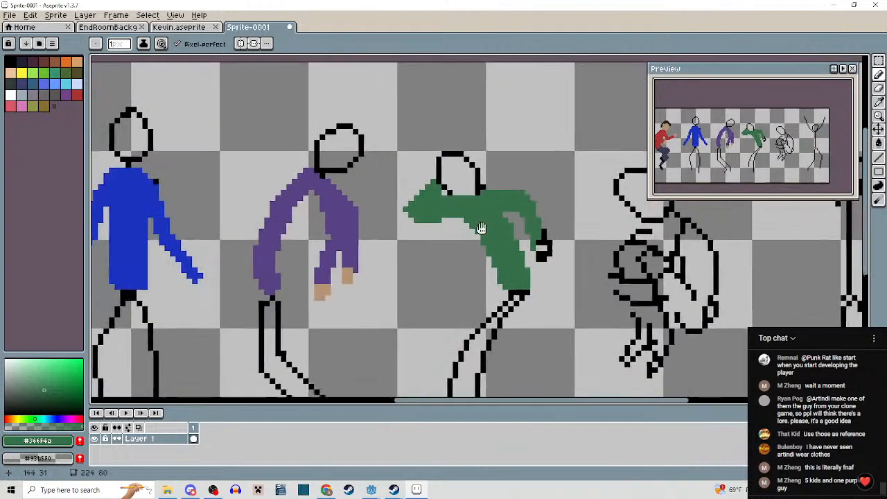
Mix a muted slate-grey drawing colour, HSV 201°, 19, 41, for a coat on the green figure.
left_click_drag(481, 228, 442, 171)
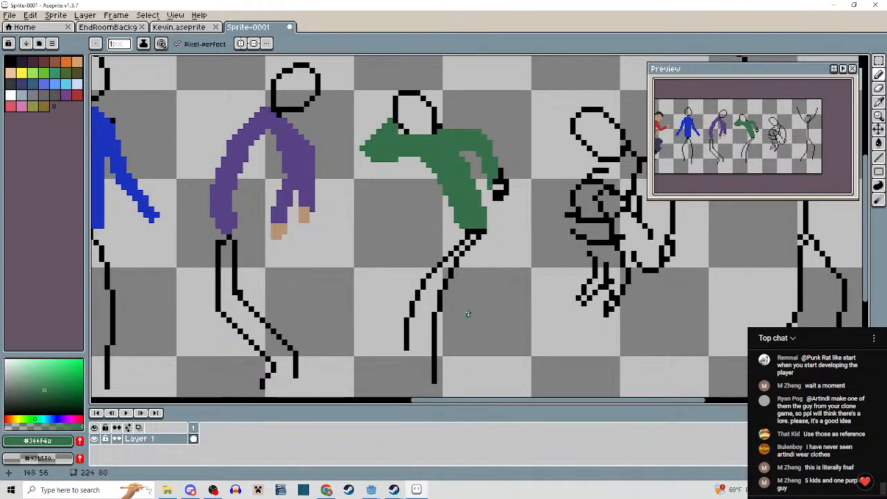
scroll(470, 308, "down", 2)
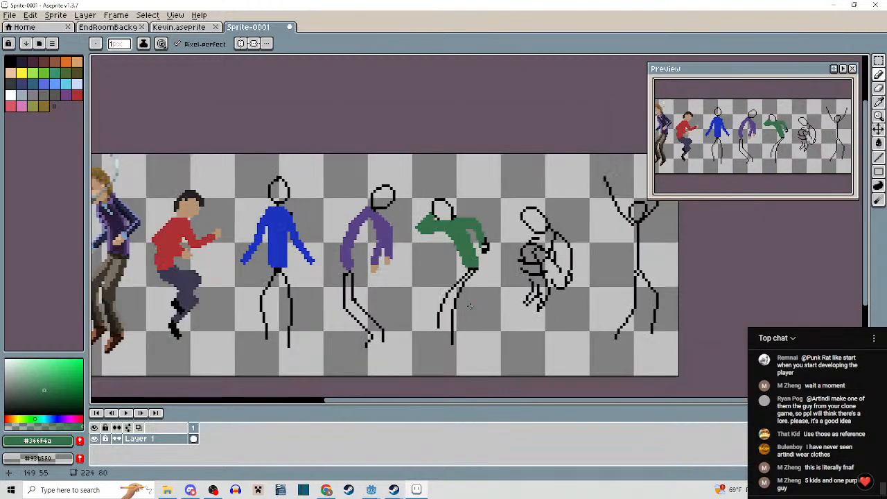
scroll(468, 240, "up", 2)
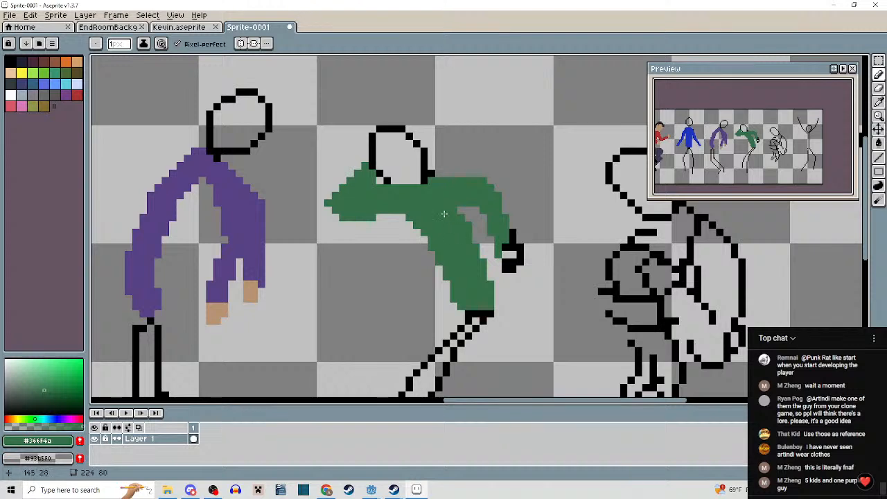
scroll(444, 214, "up", 3)
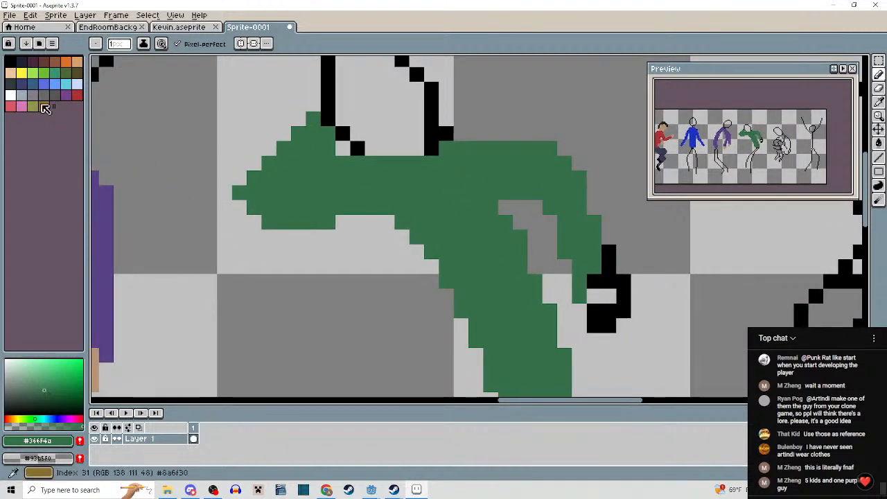
left_click(26, 98)
left_click(20, 391)
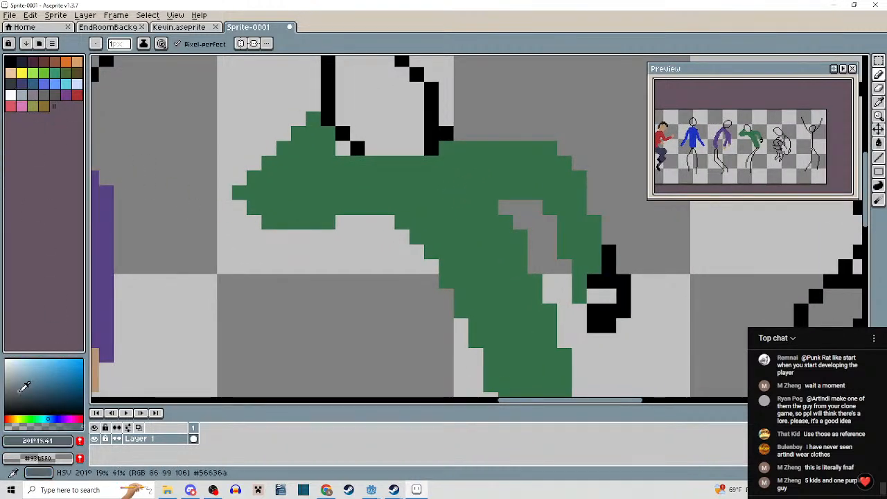
Try a slate-grey coat on the green figure by drawing diagonal front edges across the torso and filling both sleeves.
key("v")
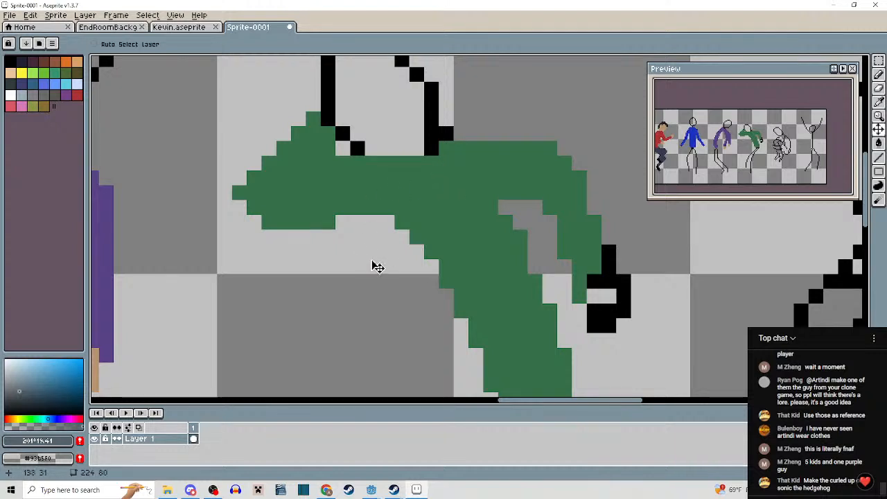
key("b")
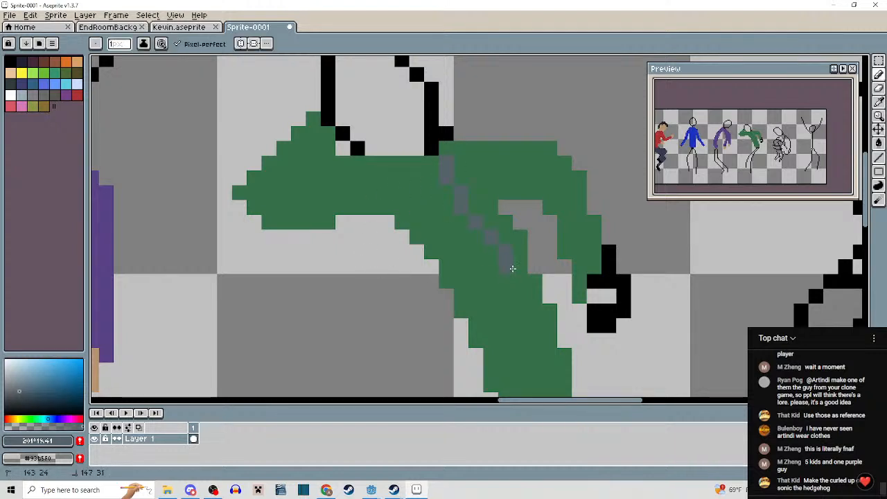
key("g")
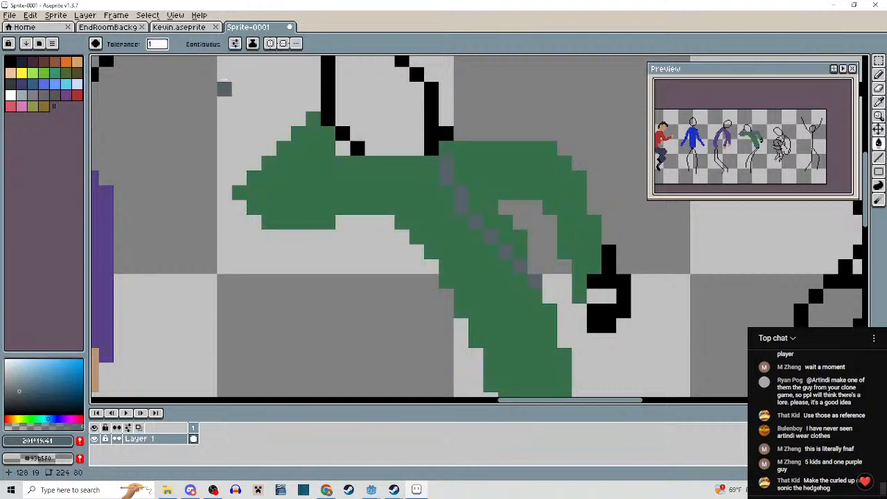
left_click(475, 168)
left_click_drag(468, 189, 504, 183)
key("b")
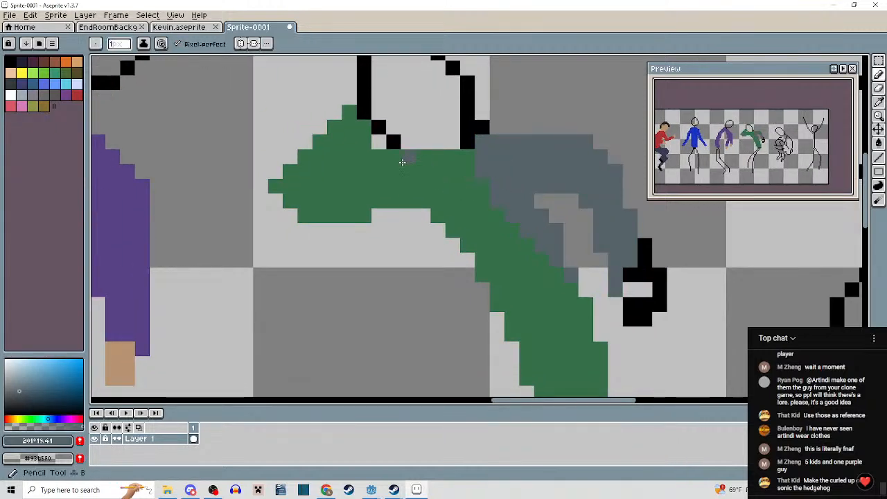
key("g")
left_click(420, 196)
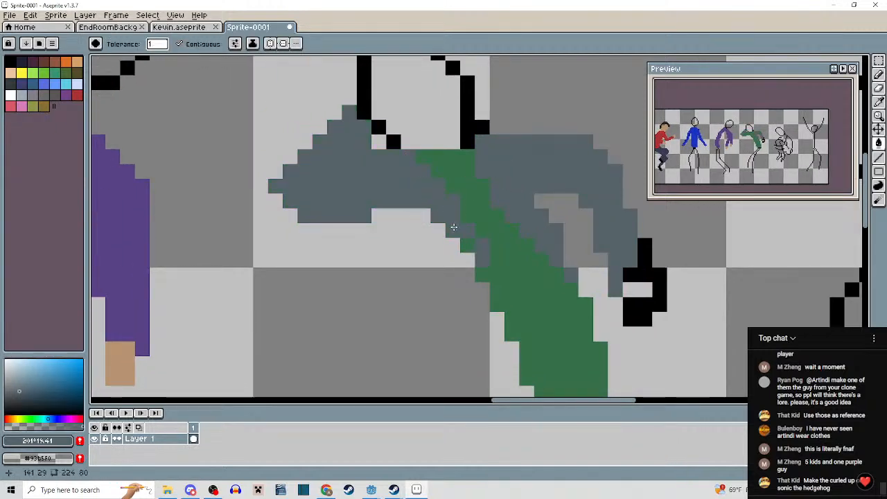
Try extending the slate-grey coat into flared tails around the green figure's legs, outlining them and filling both sides.
key("b")
scroll(469, 250, "down", 3)
mouse_move(479, 197)
left_mouse_down()
mouse_move(480, 229)
mouse_move(437, 305)
mouse_move(485, 325)
mouse_move(571, 337)
mouse_move(562, 251)
left_mouse_up()
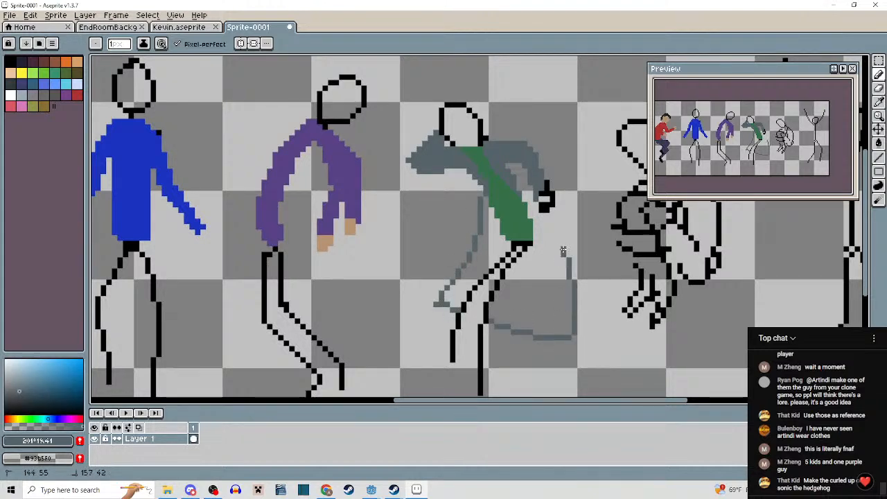
key("g")
left_click(544, 291)
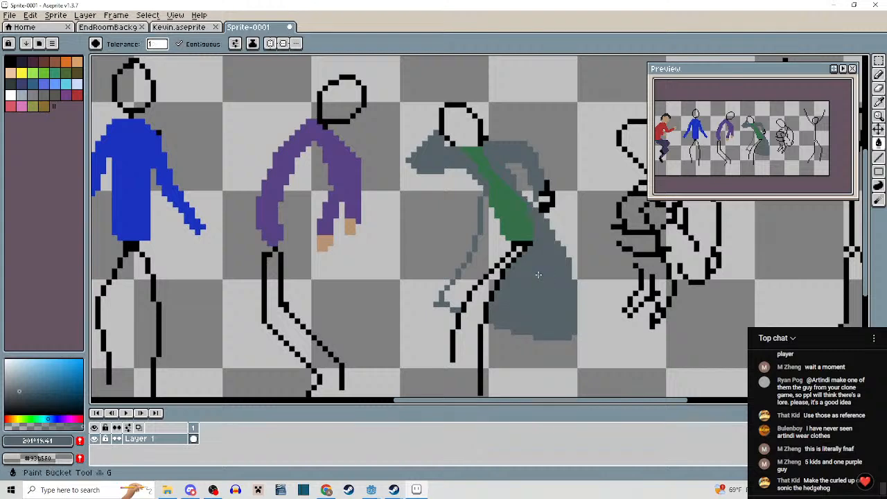
left_click(491, 257)
key("b")
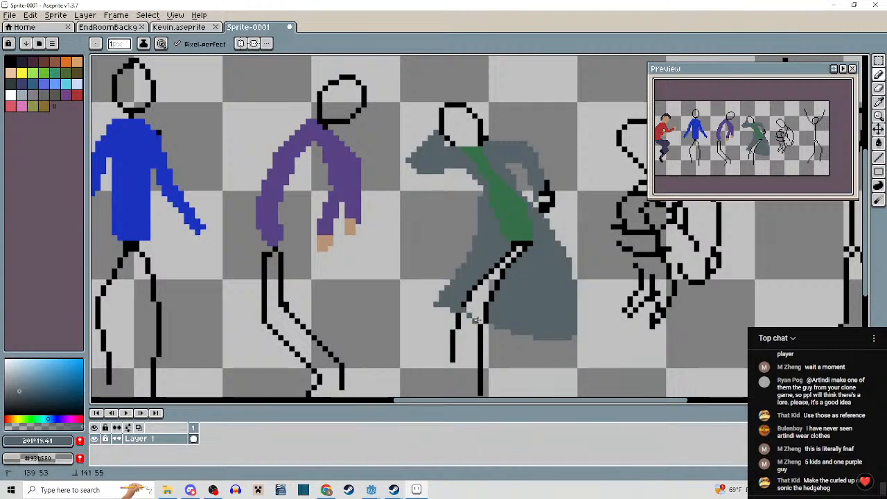
key("g")
scroll(504, 267, "up", 2)
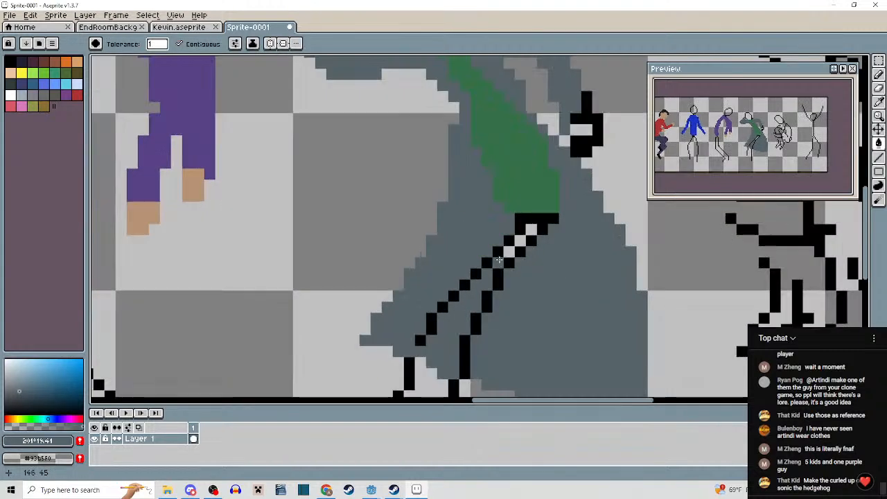
scroll(533, 239, "down", 4)
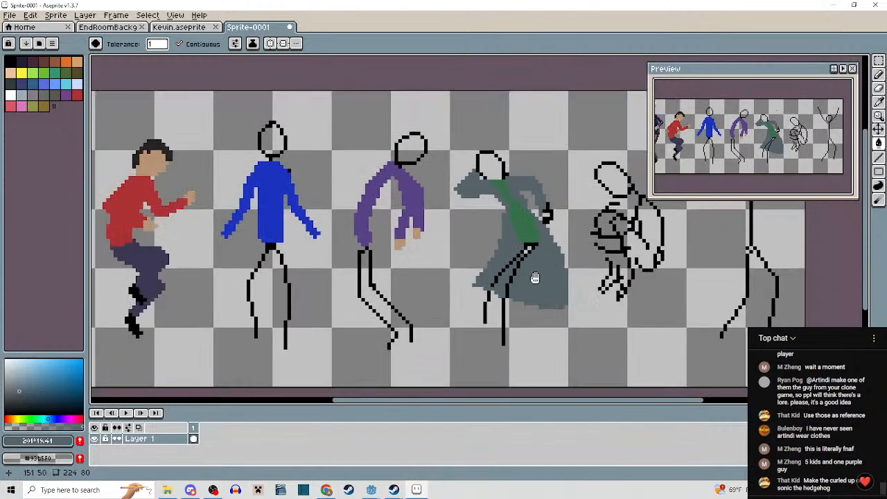
left_click_drag(558, 226, 483, 275)
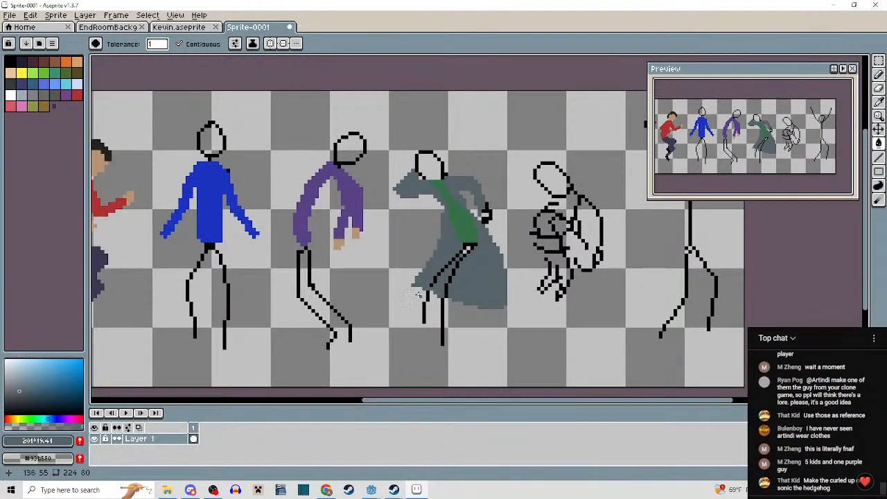
scroll(452, 263, "up", 3)
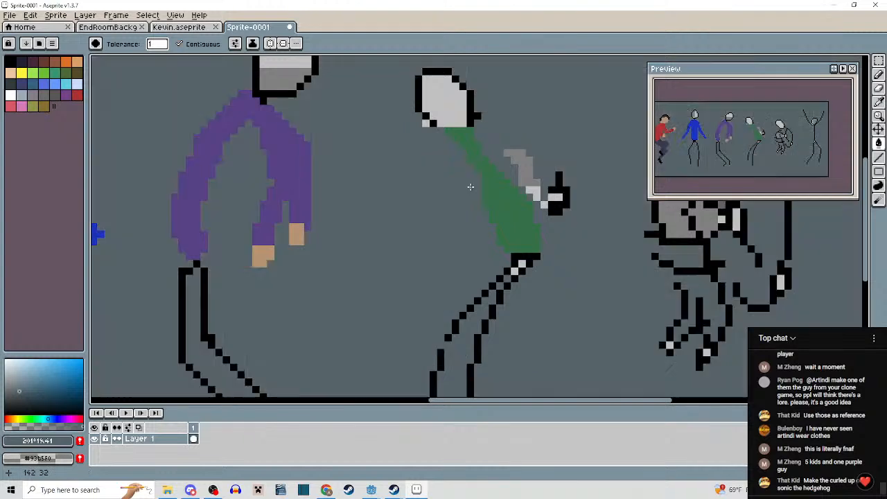
key("b")
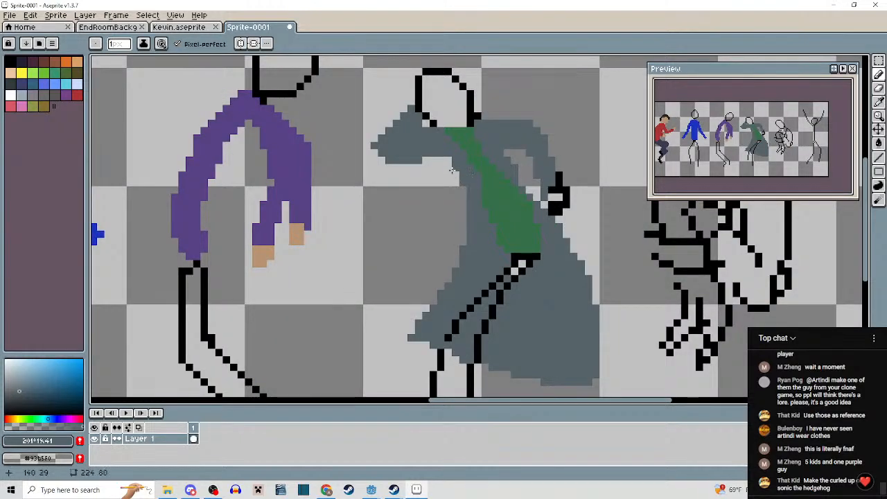
scroll(464, 186, "down", 2)
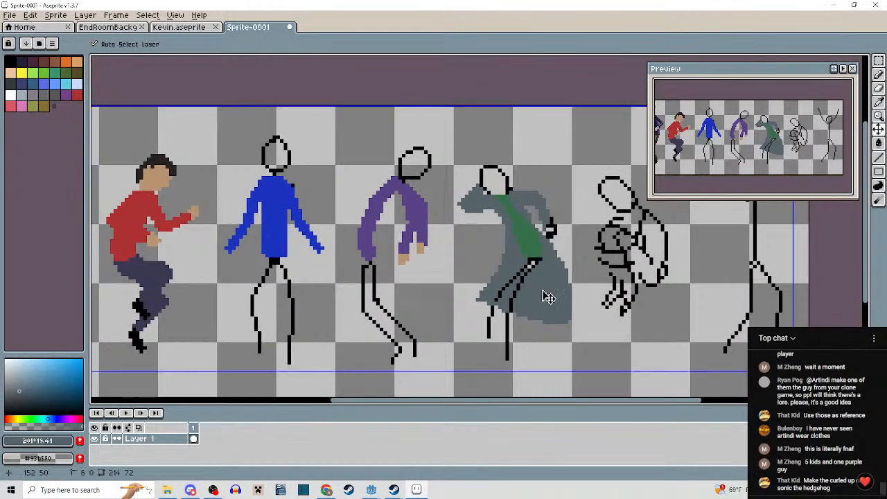
Undo the slate-grey coat strokes and fills to restore the plain green torso and arms.
key("ctrl+z")
key("ctrl+z")
key("ctrl+z")
key("ctrl+z")
key("ctrl+z")
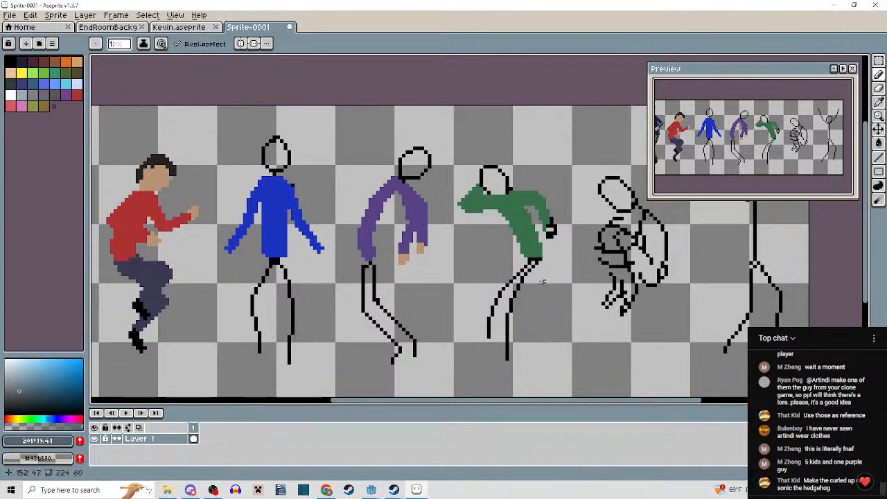
Pick the palette's white and draw a 1 px coat edge diagonally down the green torso from the neck toward the waist.
scroll(547, 297, "down", 2)
left_click_drag(498, 233, 468, 242)
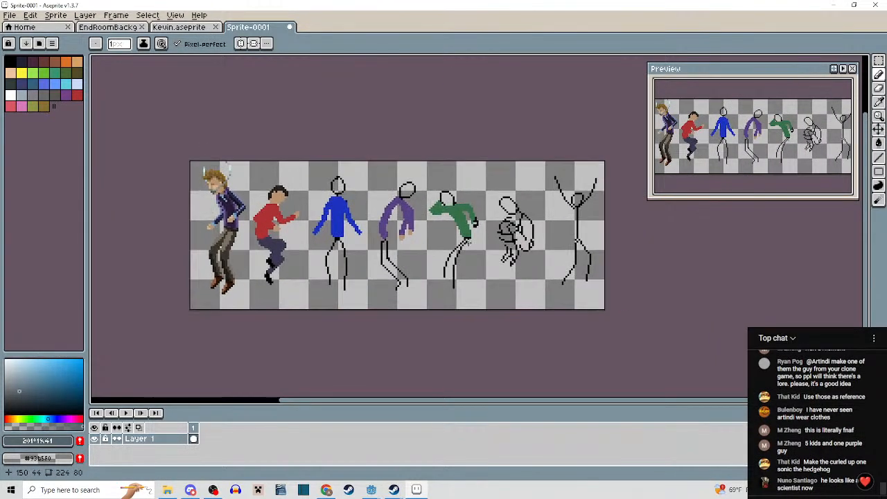
scroll(371, 237, "up", 1)
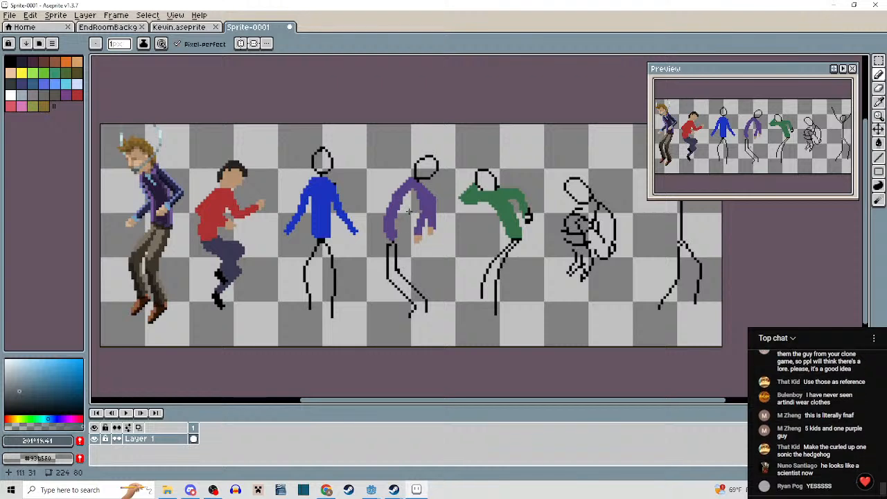
scroll(424, 230, "right", 3)
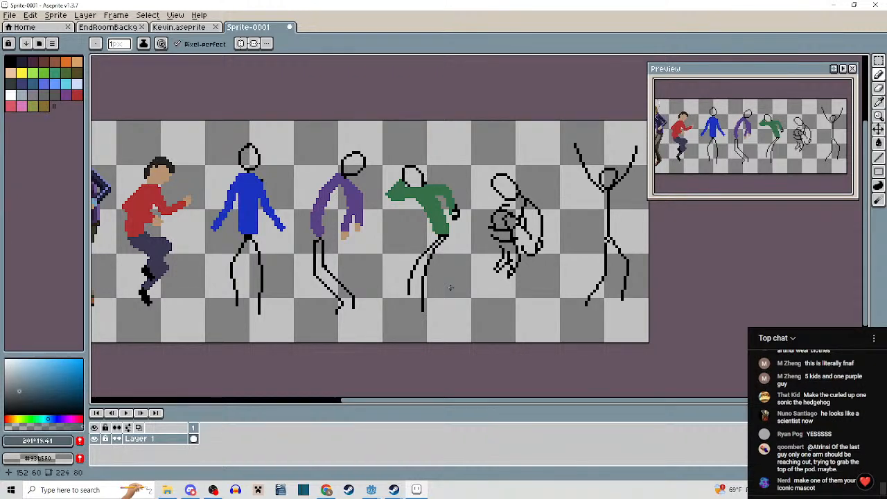
left_click_drag(474, 305, 439, 311)
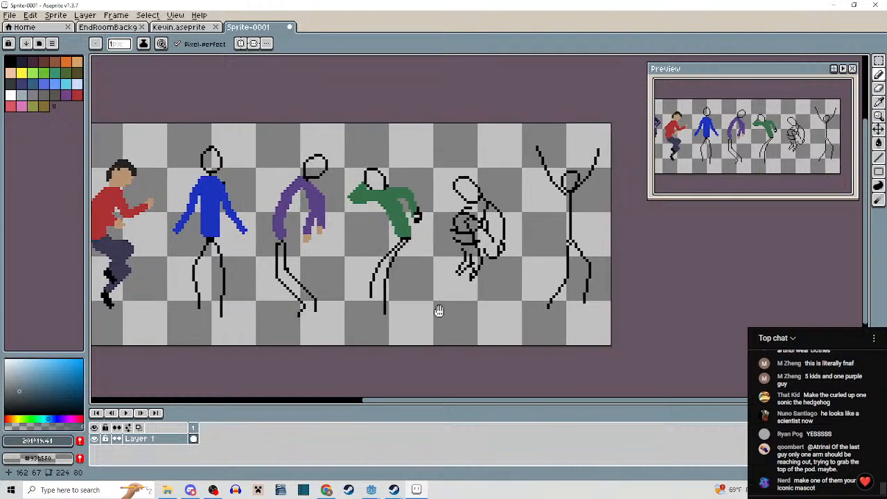
scroll(428, 262, "up", 2)
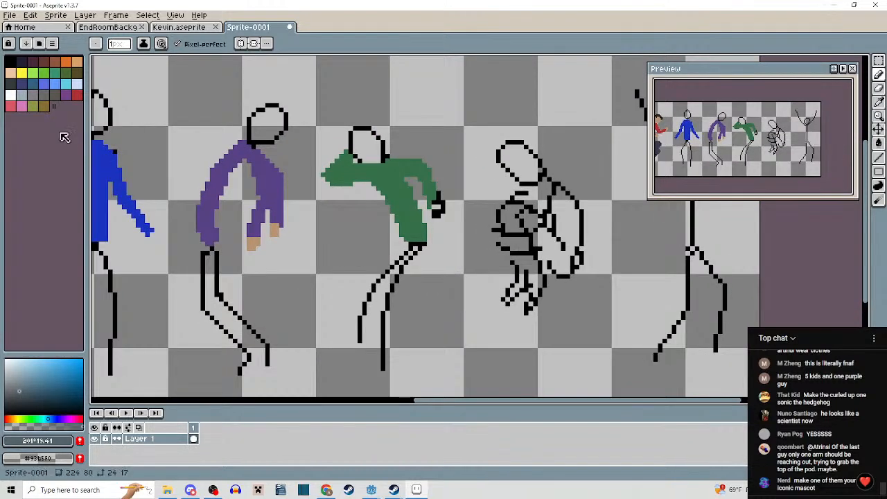
left_click(13, 98)
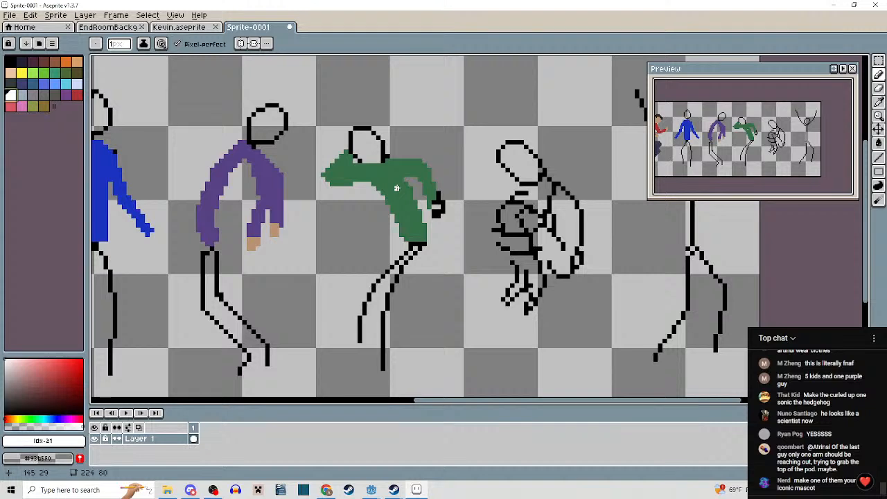
scroll(420, 271, "down", 2)
scroll(525, 291, "up", 3)
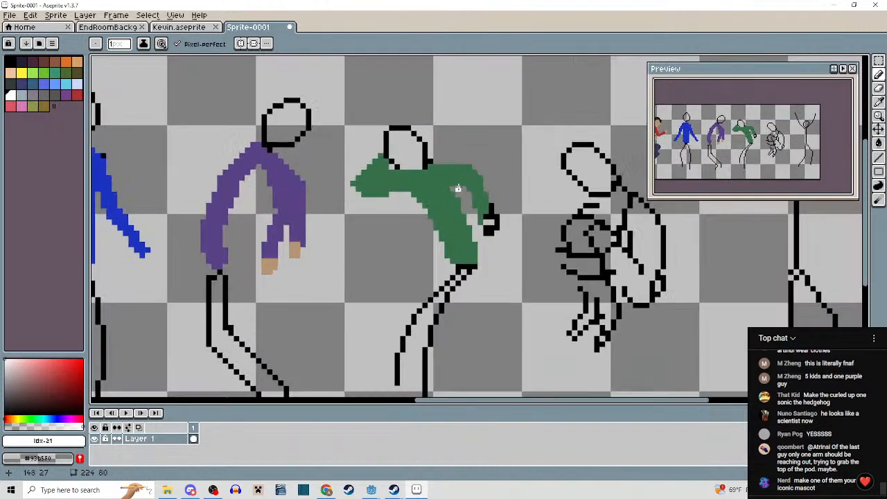
scroll(430, 177, "up", 2)
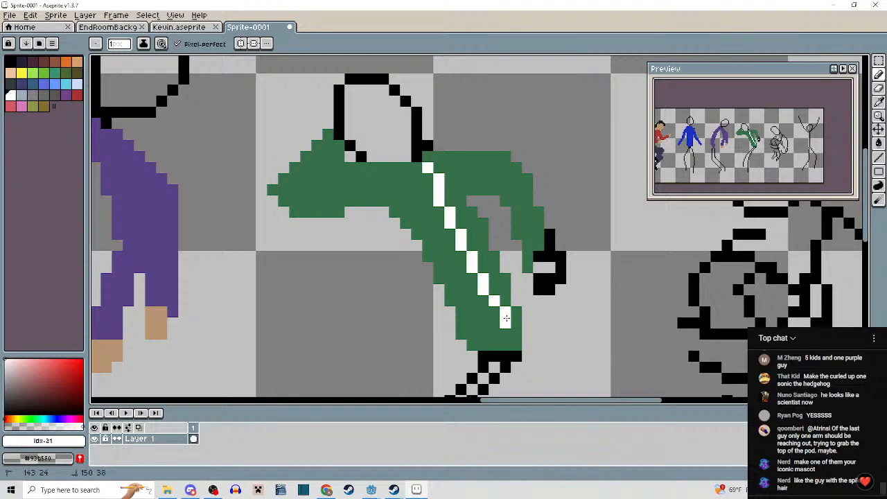
left_click(506, 324, "shift")
Draw a second white coat edge from the neck to the underarm and fill both coat sides and sleeves white, keeping the torso green.
key("g")
left_click(478, 250)
left_click(372, 173)
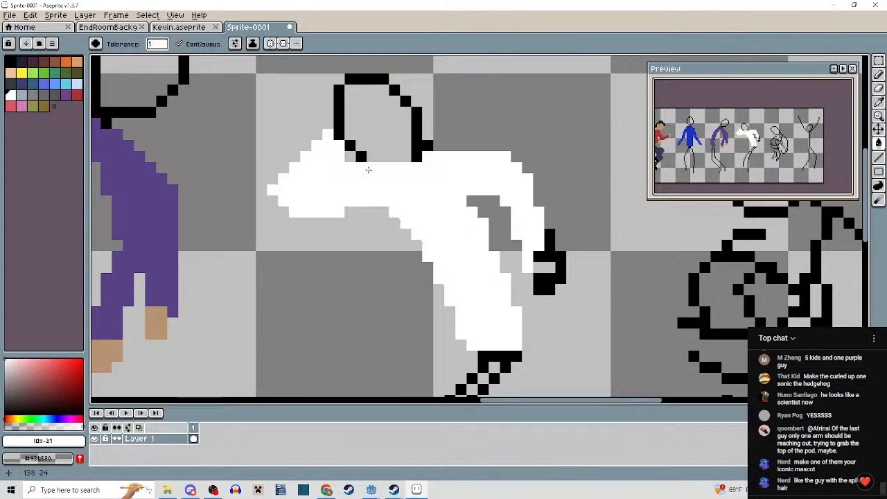
key("ctrl+z")
key("b")
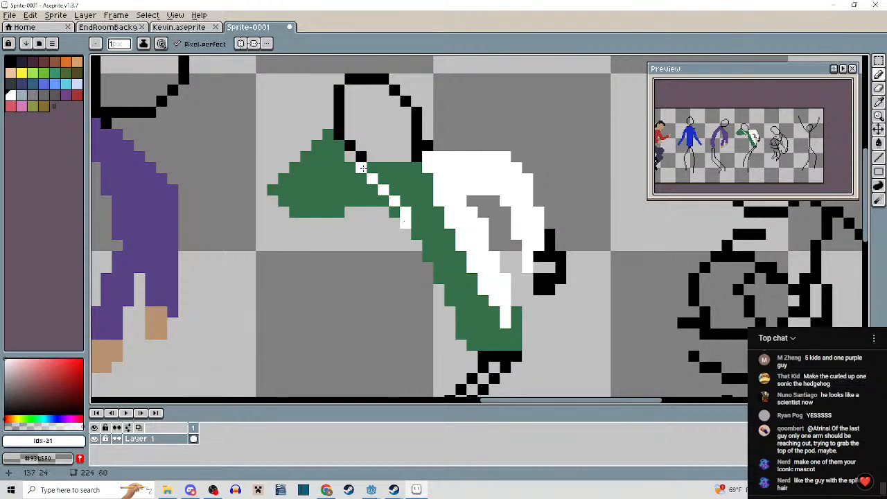
key("g")
left_click(331, 192)
Mix a near-black colour, HSV 0°, 3, 16, and draw the green-shirted figure's straighter leg with 3 px lines from the waist down.
scroll(385, 247, "down", 2)
key("b")
scroll(385, 247, "up", 2)
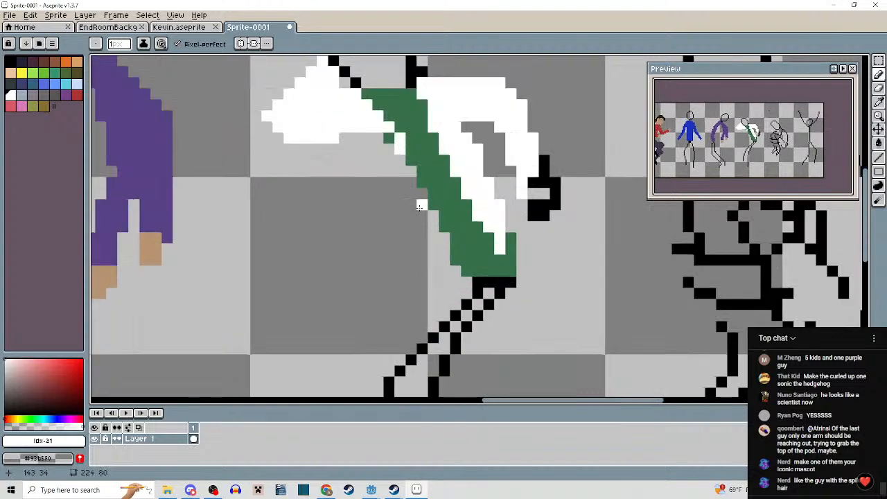
scroll(420, 234, "down", 2)
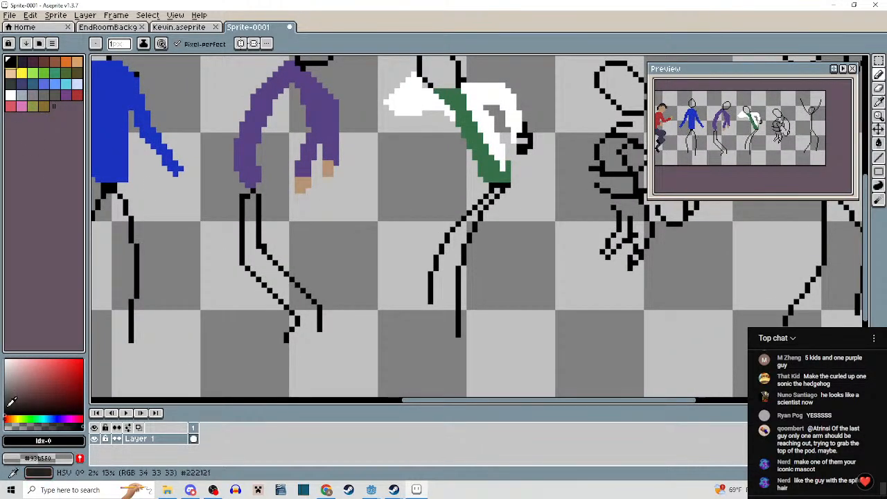
scroll(496, 185, "up", 1)
scroll(496, 185, "up", 1)
mouse_move(496, 185)
left_mouse_down()
mouse_move(486, 203)
mouse_move(506, 198)
mouse_move(468, 265)
left_mouse_up()
scroll(504, 204, "down", 2)
key("l")
left_click_drag(487, 216, 468, 327)
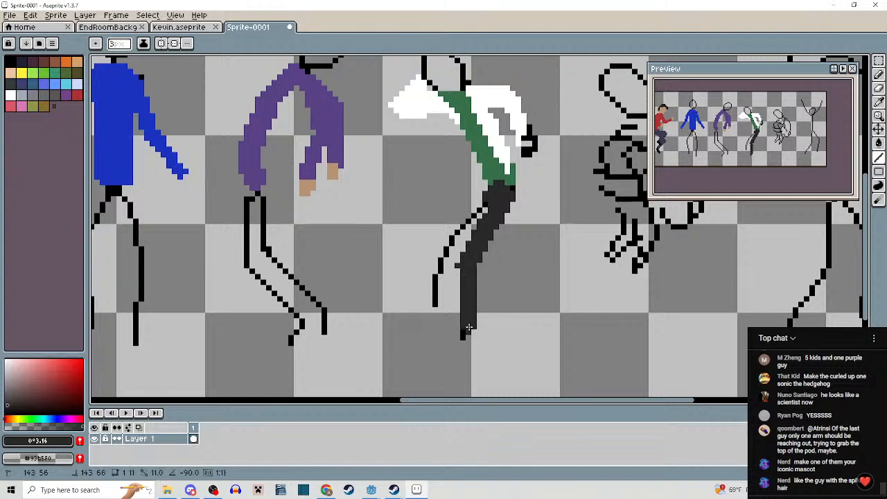
Draw the same figure's other, bent leg in near-black with 3 px lines along its thigh and shin.
mouse_move(483, 197)
left_mouse_down()
mouse_move(441, 257)
mouse_move(443, 243)
left_mouse_up()
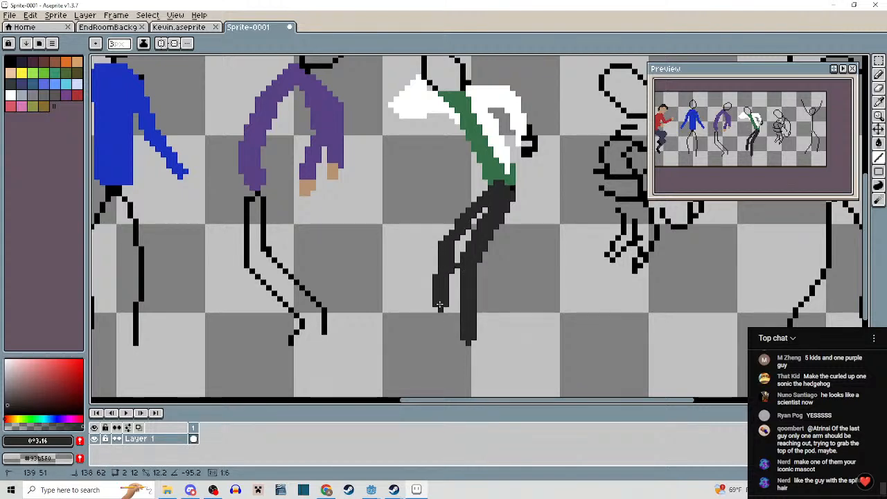
scroll(485, 302, "down", 3)
scroll(478, 292, "up", 4)
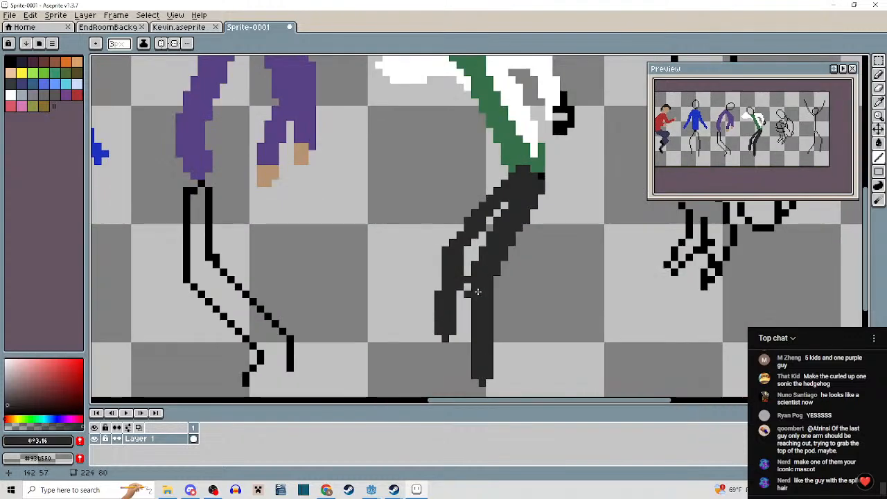
Redraw the green-shirted figure's legs in near-black with a 4 px pencil, one slanting backward from the knee and the other straight down.
mouse_move(465, 290)
left_mouse_down()
mouse_move(444, 310)
mouse_move(478, 267)
mouse_move(452, 316)
mouse_move(450, 263)
mouse_move(477, 274)
mouse_move(480, 377)
mouse_move(493, 336)
mouse_move(493, 271)
mouse_move(463, 237)
left_mouse_up()
key("ctrl+z")
mouse_move(505, 206)
left_mouse_down()
mouse_move(489, 227)
mouse_move(531, 335)
left_mouse_up()
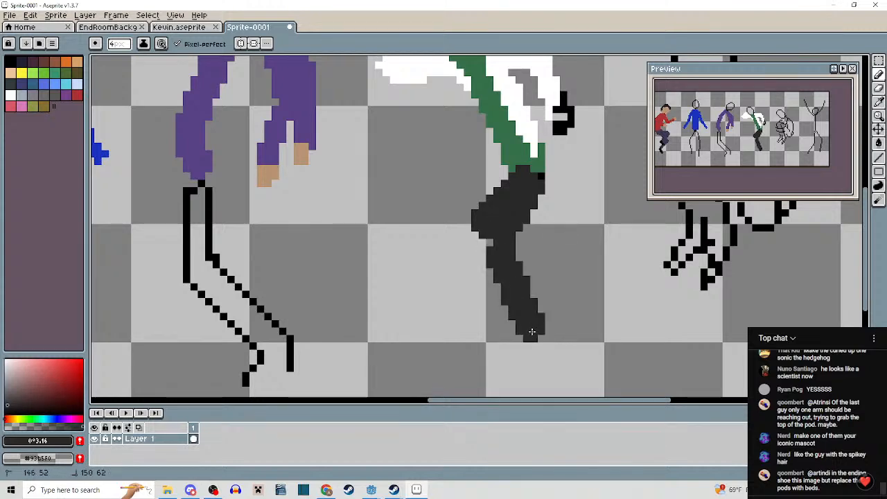
left_click_drag(476, 237, 475, 320)
left_click(490, 243)
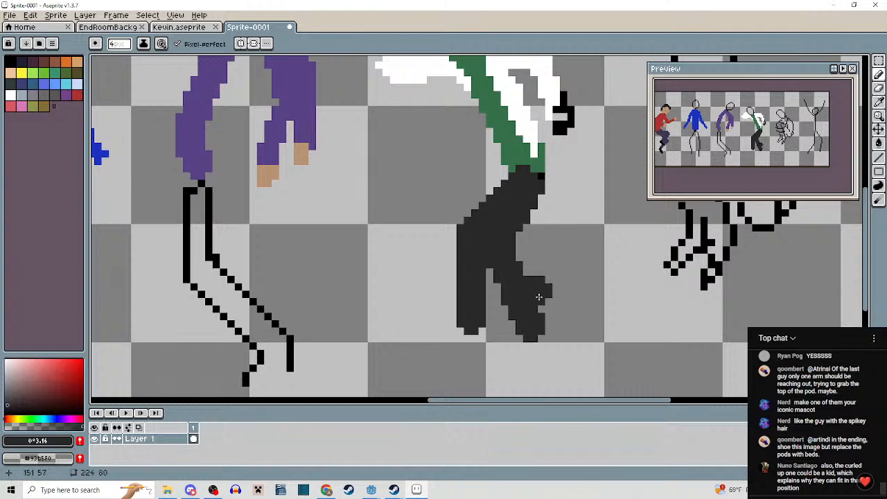
scroll(544, 350, "down", 2)
left_click_drag(535, 307, 538, 269)
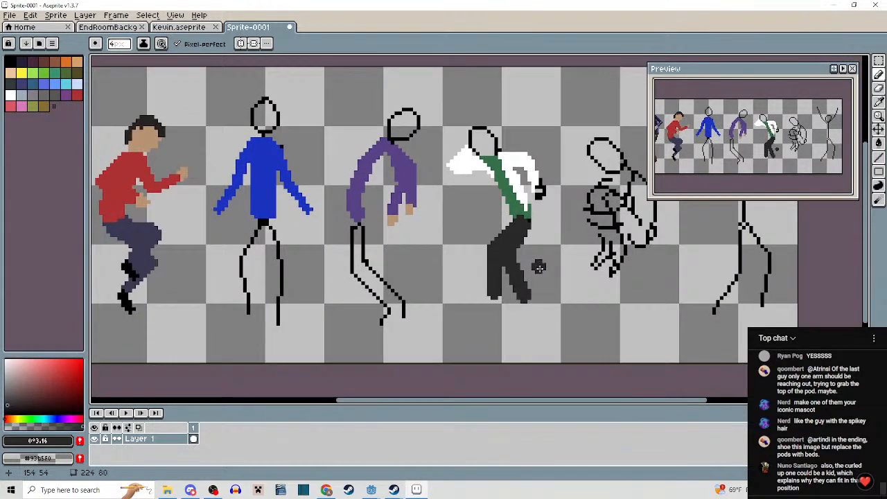
scroll(539, 267, "down", 1)
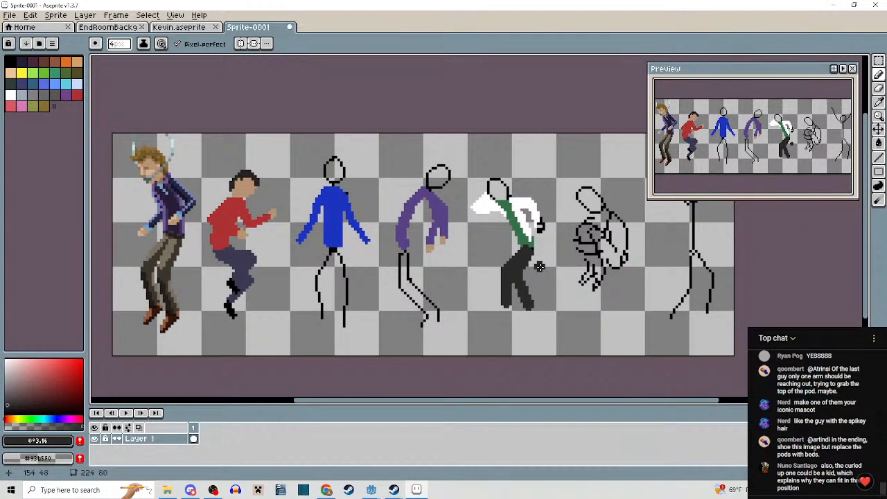
scroll(499, 312, "up", 2)
scroll(495, 312, "down", 2)
Sample black from the red-shirted figure's shoe, outline shoes on both of the green-shirted figure's feet with a 1 px pencil, and fill them.
key("i")
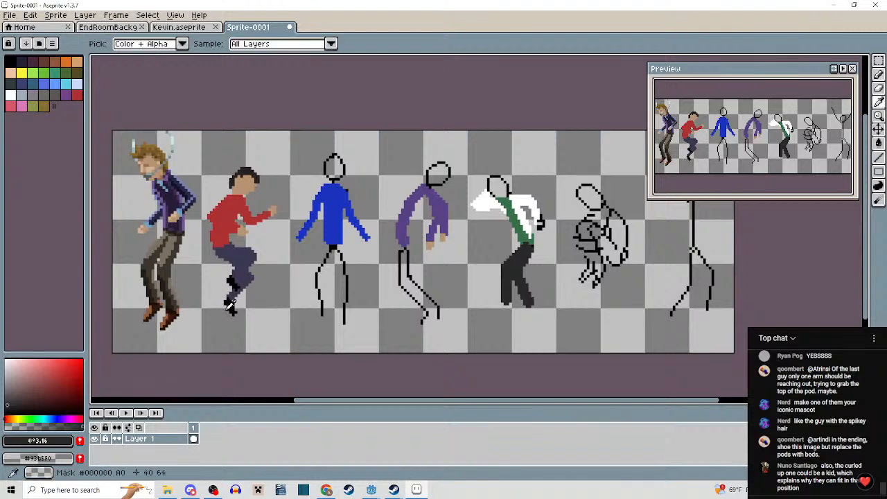
left_click(231, 305)
key("b")
scroll(572, 298, "up", 2)
left_click_drag(478, 306, 538, 316)
left_click_drag(533, 254, 534, 266)
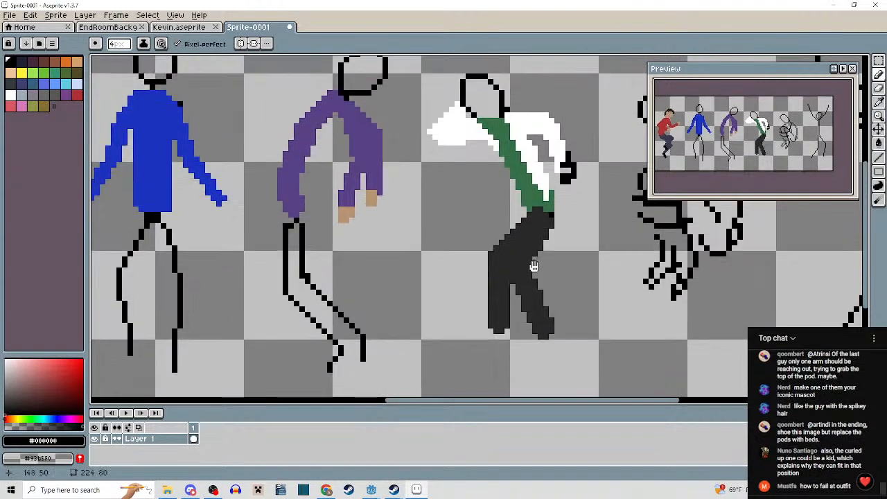
scroll(534, 265, "up", 1)
scroll(499, 347, "up", 1)
scroll(507, 311, "down", 1)
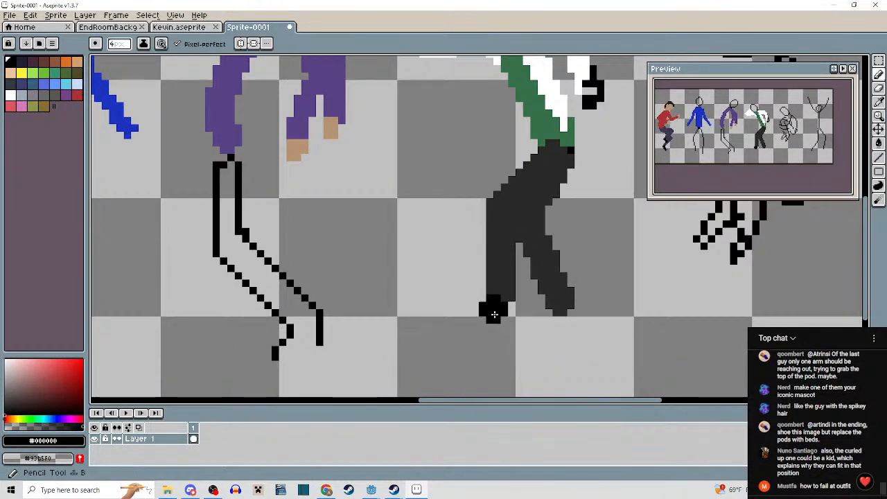
key("minus")
key("minus")
key("minus")
mouse_move(488, 305)
left_mouse_down()
mouse_move(464, 334)
mouse_move(511, 307)
mouse_move(498, 318)
mouse_move(534, 325)
mouse_move(555, 315)
mouse_move(543, 347)
mouse_move(556, 349)
mouse_move(568, 319)
left_mouse_up()
key("g")
left_click(565, 330)
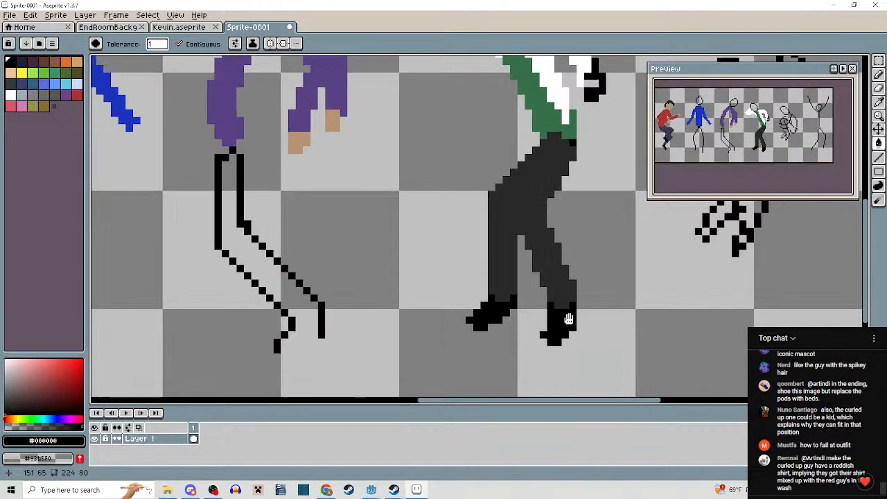
Undo the last shoe edits, then redraw the black shoe on the slanting leg and fill it.
scroll(568, 318, "up", 2)
key("ctrl+z")
key("ctrl+z")
key("ctrl+z")
key("ctrl+z")
scroll(569, 321, "down", 1)
key("b")
mouse_move(548, 288)
left_mouse_down()
mouse_move(533, 347)
mouse_move(564, 336)
mouse_move(591, 280)
left_mouse_up()
key("g")
left_click(572, 305)
scroll(571, 307, "down", 3)
mouse_move(591, 335)
left_mouse_down()
mouse_move(578, 317)
mouse_move(548, 331)
left_mouse_up()
scroll(554, 291, "up", 3)
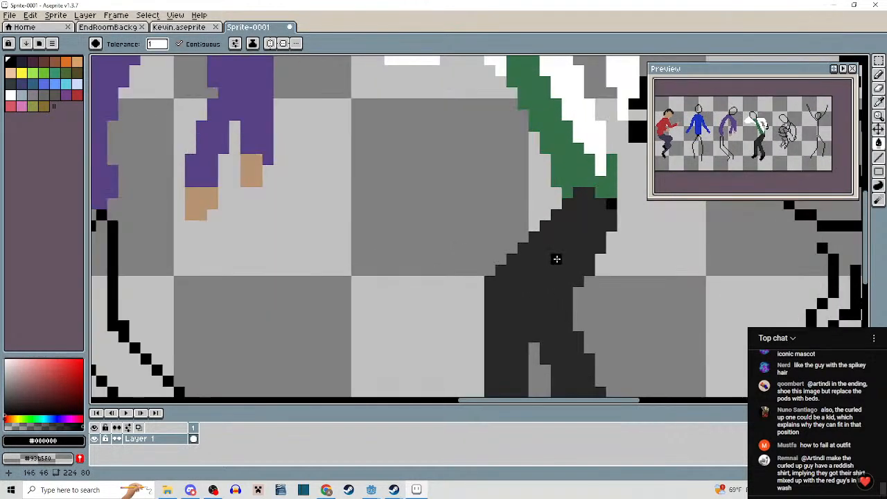
Sample the shirt's green #366F4A and widen the lower left side of the torso down to the trousers.
left_click_drag(557, 259, 554, 293)
left_click(545, 276, "alt")
key("b")
mouse_move(542, 237)
left_mouse_down()
mouse_move(511, 294)
mouse_move(551, 237)
mouse_move(548, 275)
mouse_move(560, 244)
mouse_move(547, 267)
mouse_move(518, 165)
left_mouse_up()
left_click(564, 240, "alt")
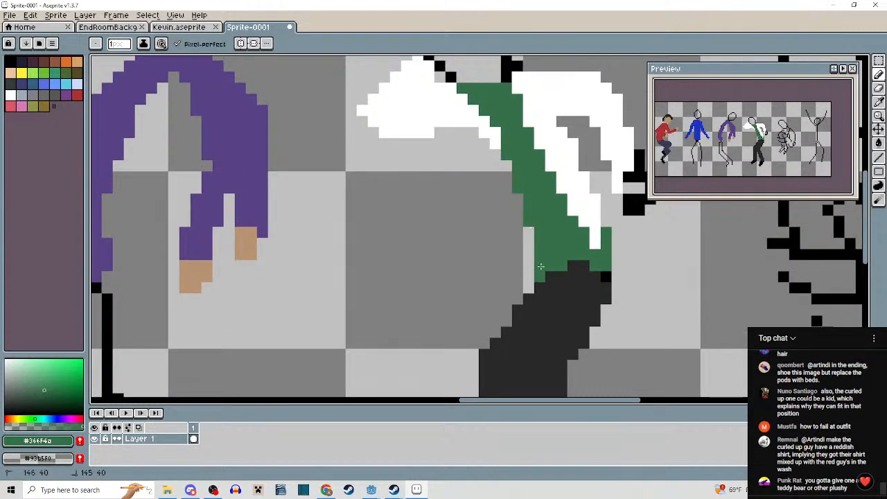
scroll(535, 256, "down", 2)
scroll(535, 256, "up", 1)
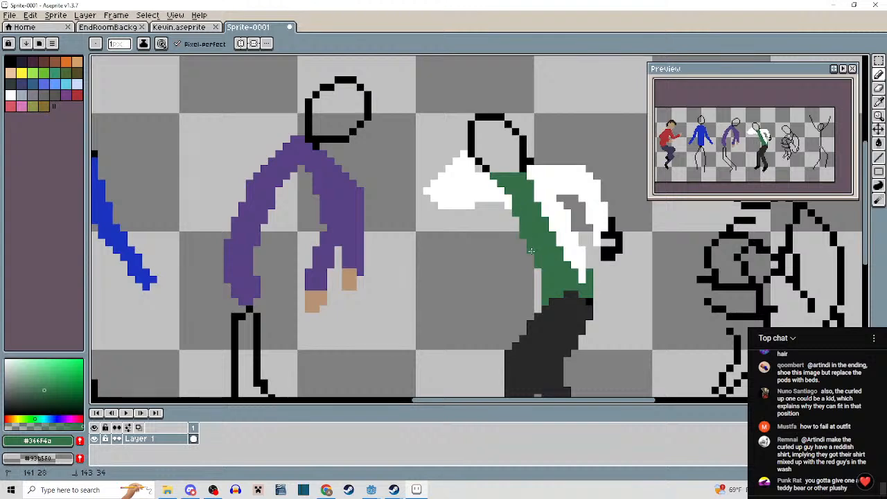
scroll(494, 221, "up", 1)
scroll(479, 193, "up", 2)
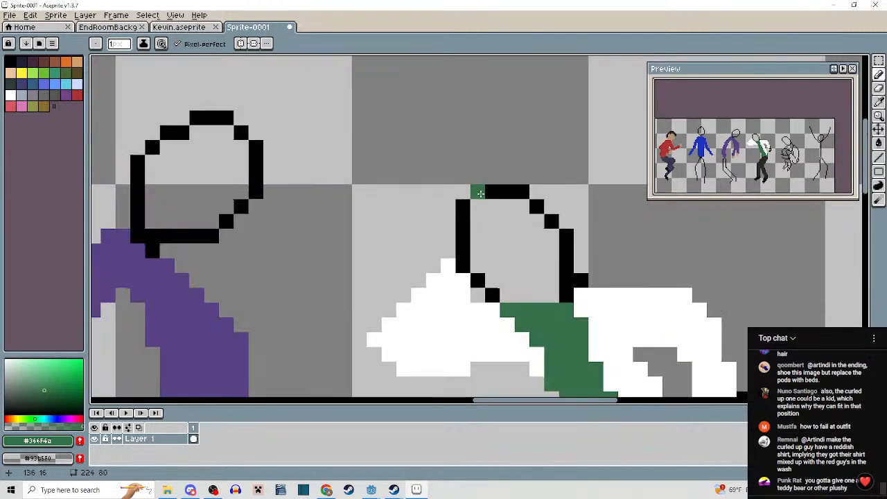
key("m")
left_click_drag(479, 192, 569, 296)
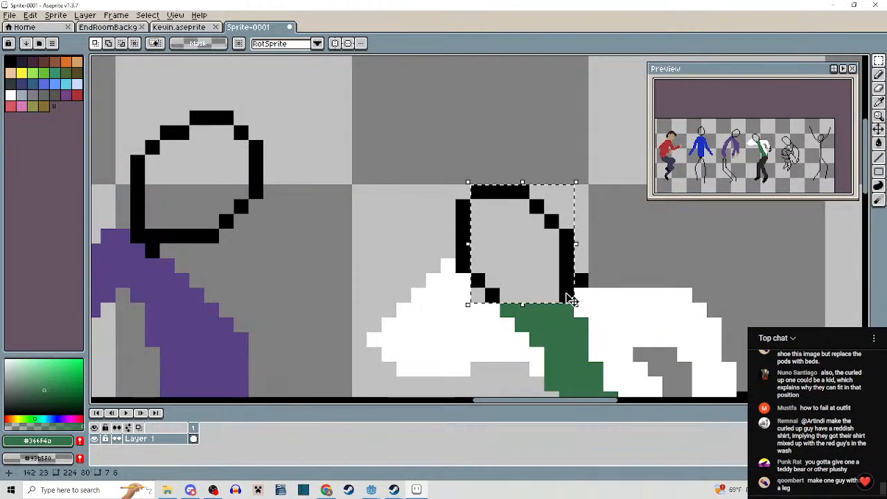
scroll(571, 306, "down", 2)
left_click_drag(525, 383, 516, 300)
left_click(516, 300)
Sample black, extend the green-shirted figure's head outline down to a pointed chin over the collar, and erase the stray pixels around it.
scroll(539, 248, "up", 1)
mouse_move(538, 244)
left_mouse_down()
mouse_move(537, 279)
mouse_move(540, 262)
mouse_move(561, 256)
left_mouse_up()
key("i")
left_click(513, 244)
key("b")
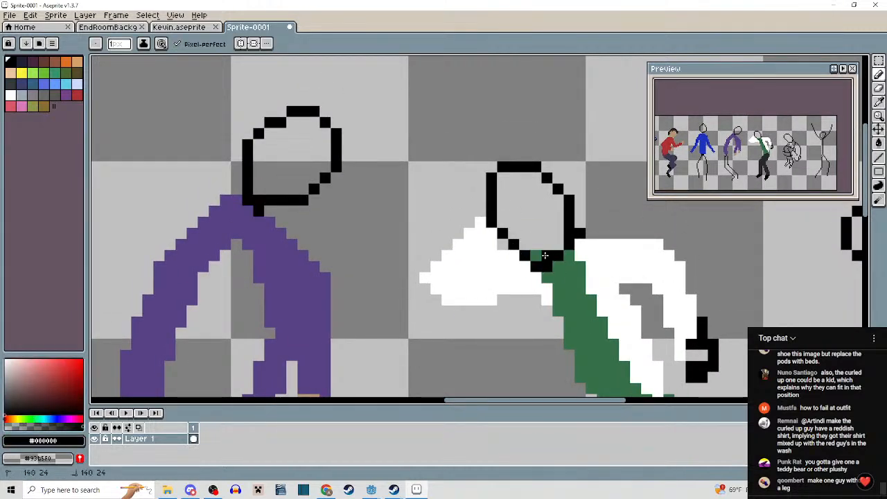
right_click(547, 255)
right_click(536, 256)
right_click(503, 244)
left_click_drag(504, 233, 503, 222)
scroll(514, 251, "down", 4)
mouse_move(514, 252)
left_mouse_down()
mouse_move(582, 234)
mouse_move(515, 181)
mouse_move(522, 255)
left_mouse_up()
Sample skin tone #B79473 and fill the green-shirted figure's head and its black outline with it.
left_click(251, 214, "alt")
key("g")
key("b")
scroll(586, 218, "up", 7)
left_click(507, 197)
mouse_move(504, 226)
left_mouse_down()
mouse_move(480, 215)
mouse_move(481, 108)
mouse_move(445, 175)
mouse_move(457, 148)
mouse_move(530, 168)
left_mouse_up()
scroll(481, 108, "down", 1)
key("g")
left_click(524, 188)
left_click(527, 148)
left_click(550, 169)
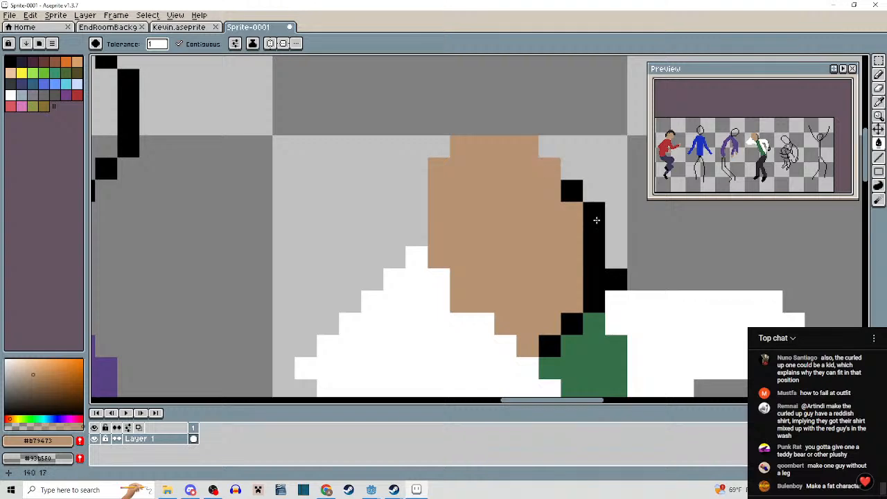
left_click(571, 190)
left_click(594, 213)
left_click(594, 258)
left_click(569, 323)
left_click(550, 345)
scroll(580, 326, "down", 4)
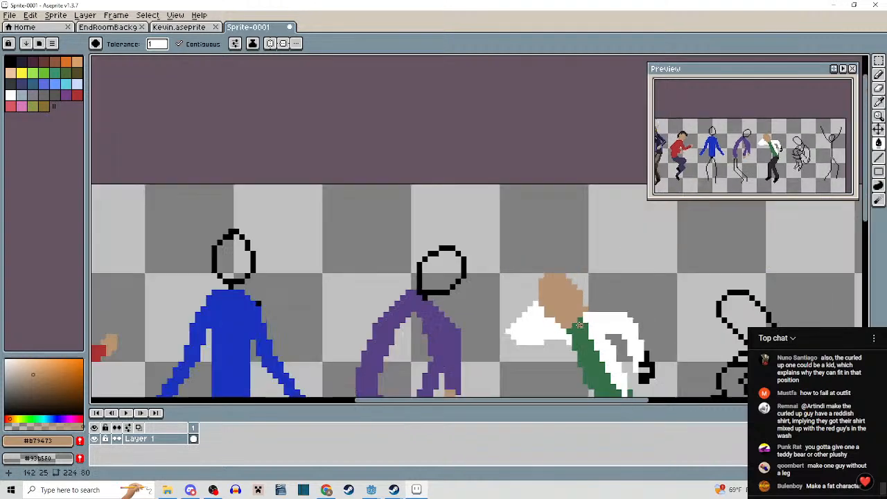
Paint the green-shirted figure's hand below the right sleeve in the skin tone over the black sketch lines.
left_click_drag(579, 325, 519, 168)
scroll(586, 203, "up", 3)
key("b")
mouse_move(570, 233)
left_mouse_down()
mouse_move(571, 260)
mouse_move(584, 261)
left_mouse_up()
right_click(569, 279)
left_click(555, 249)
left_click(571, 218)
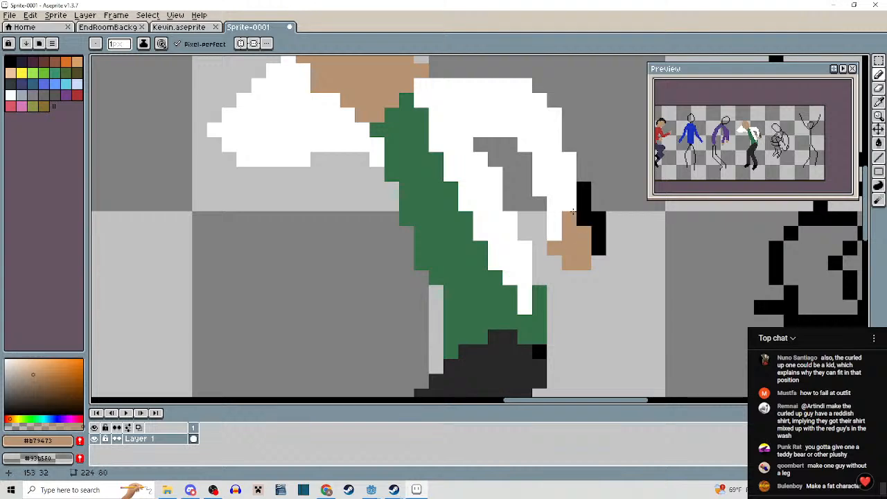
left_click(584, 218)
Sample white to extend the coat's cuff over the wrist, and erase the leftover black pixels beside the hand.
left_click(570, 196, "alt")
left_click_drag(584, 189, 584, 201)
left_click(574, 219)
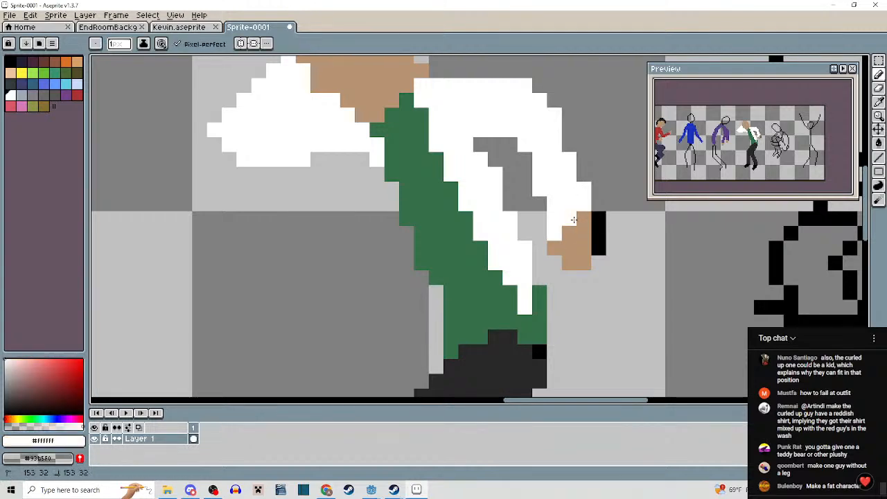
scroll(602, 270, "down", 3)
scroll(603, 278, "up", 2)
right_click(590, 207)
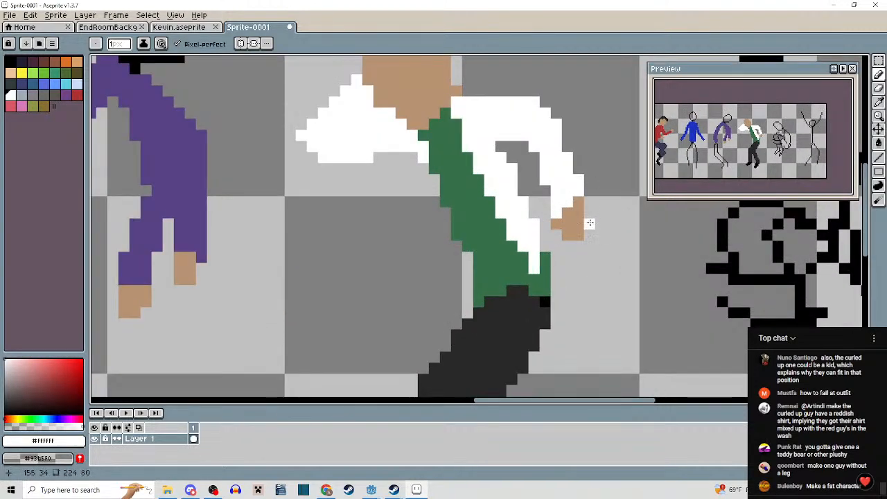
left_click(583, 222, "alt")
scroll(582, 229, "down", 3)
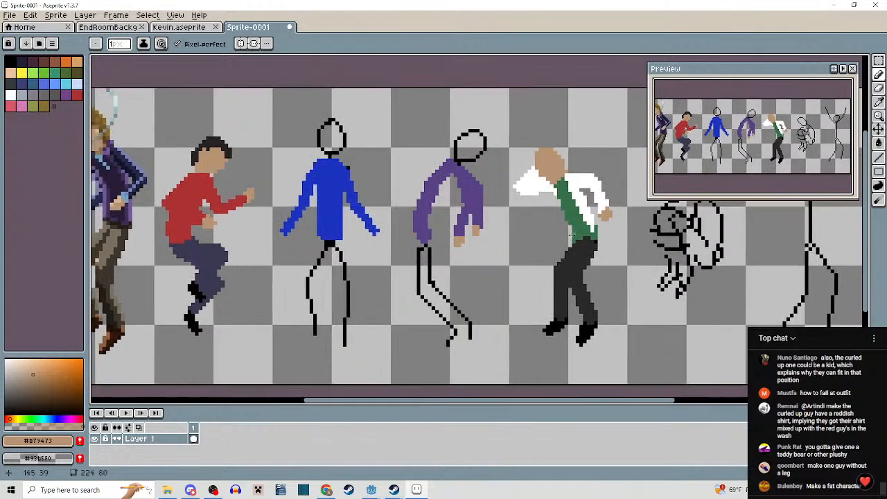
scroll(571, 234, "up", 2)
scroll(561, 222, "down", 1)
scroll(532, 191, "up", 3)
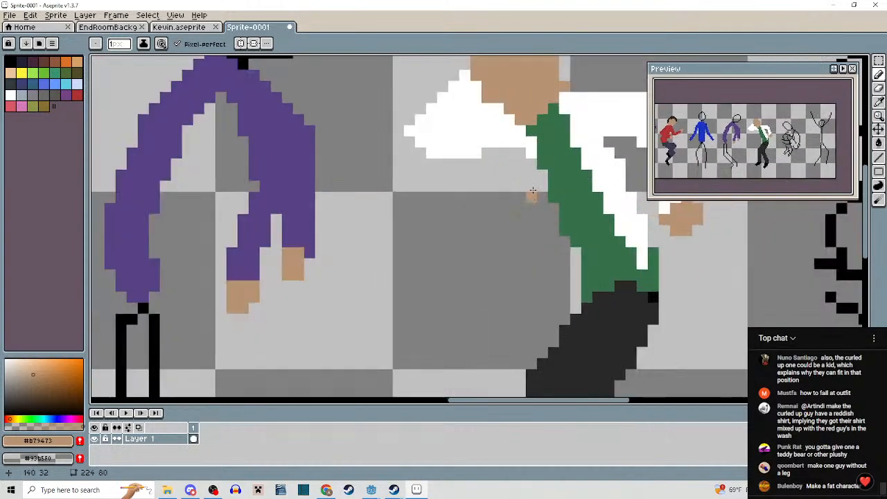
Sample white and outline the left coat tail, flaring from the underarm to a point and back to the leg.
left_click(521, 152, "alt")
mouse_move(526, 161)
left_mouse_down()
mouse_move(539, 242)
mouse_move(531, 313)
left_mouse_up()
scroll(535, 224, "down", 2)
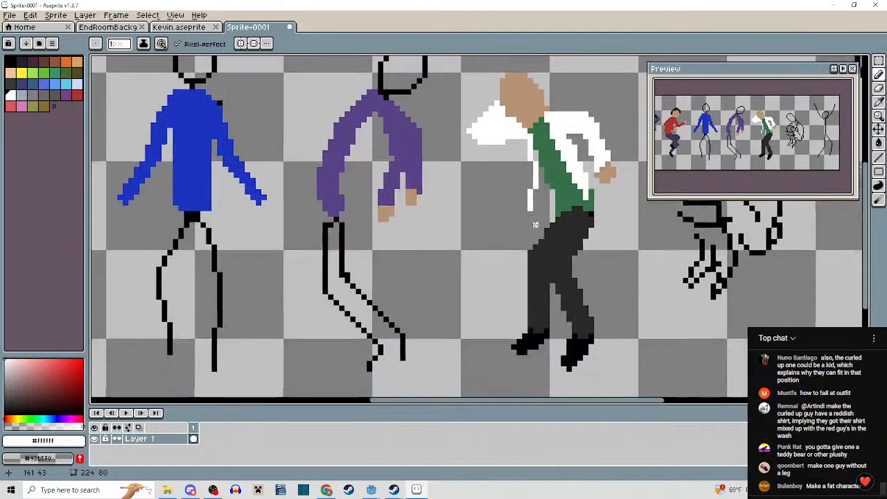
scroll(535, 224, "up", 2)
mouse_move(527, 138)
left_mouse_down()
mouse_move(501, 202)
mouse_move(457, 237)
mouse_move(424, 241)
mouse_move(438, 269)
mouse_move(519, 320)
left_mouse_up()
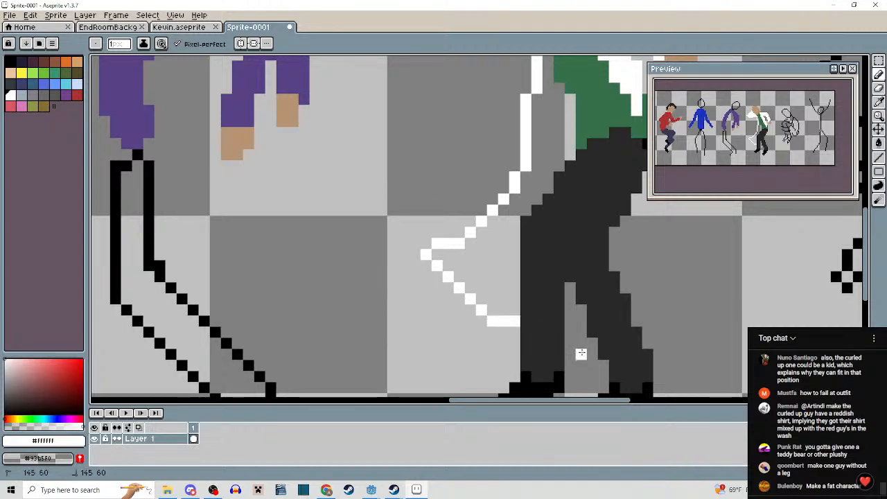
mouse_move(574, 352)
left_mouse_down()
mouse_move(542, 327)
mouse_move(402, 313)
mouse_move(399, 304)
mouse_move(453, 323)
mouse_move(436, 319)
mouse_move(492, 311)
mouse_move(499, 289)
mouse_move(465, 257)
mouse_move(434, 246)
mouse_move(454, 233)
mouse_move(480, 165)
left_mouse_up()
Outline the coat's hem between the legs and its right tail in white, with an outer edge rising back to the waist.
right_click(398, 315)
left_click(397, 304)
mouse_move(488, 170)
left_mouse_down()
mouse_move(499, 335)
mouse_move(464, 262)
mouse_move(435, 227)
mouse_move(481, 313)
left_mouse_up()
scroll(460, 276, "down", 3)
scroll(521, 345, "up", 3)
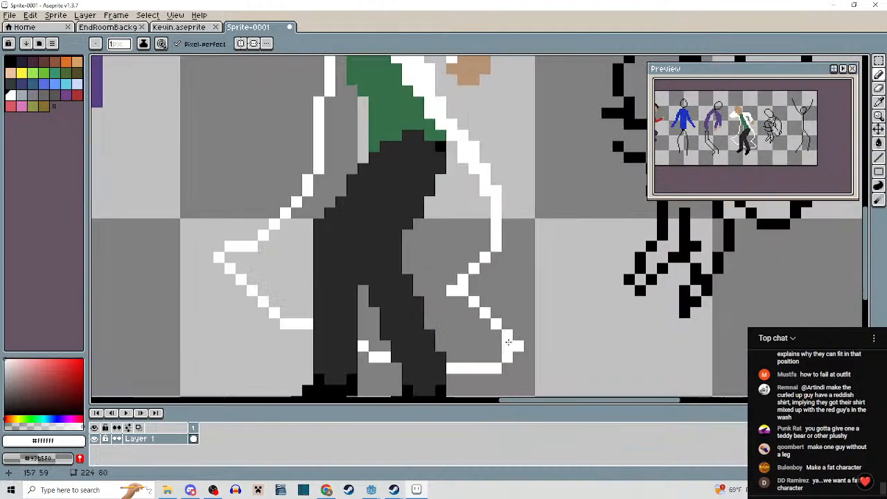
mouse_move(521, 345)
left_mouse_down()
mouse_move(539, 291)
mouse_move(536, 226)
mouse_move(522, 190)
mouse_move(463, 125)
left_mouse_up()
scroll(531, 251, "down", 3)
scroll(567, 302, "up", 2)
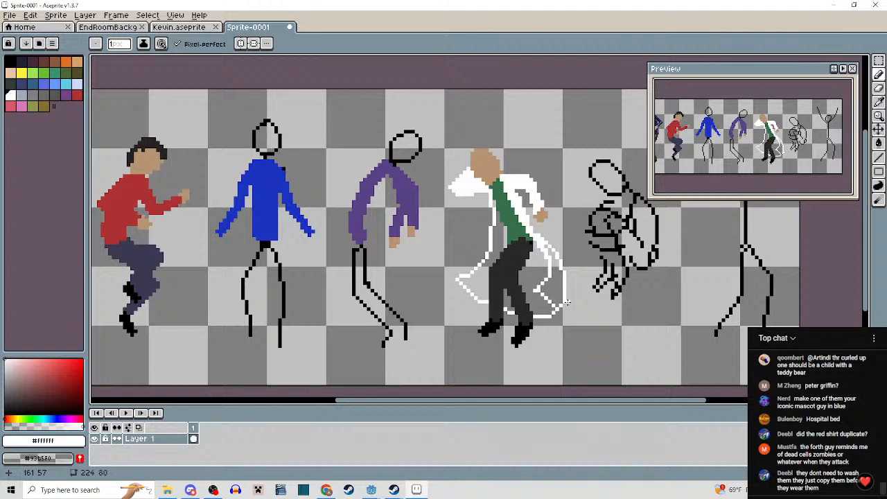
Open Episode 2.aseprite from the 1 AseSprite Files folder and look through its frames for a reference character.
left_click(9, 15)
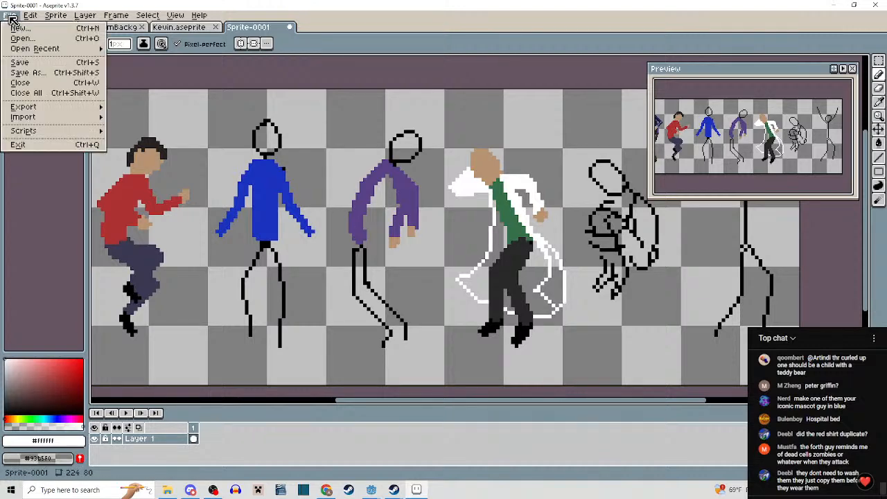
left_click(21, 33)
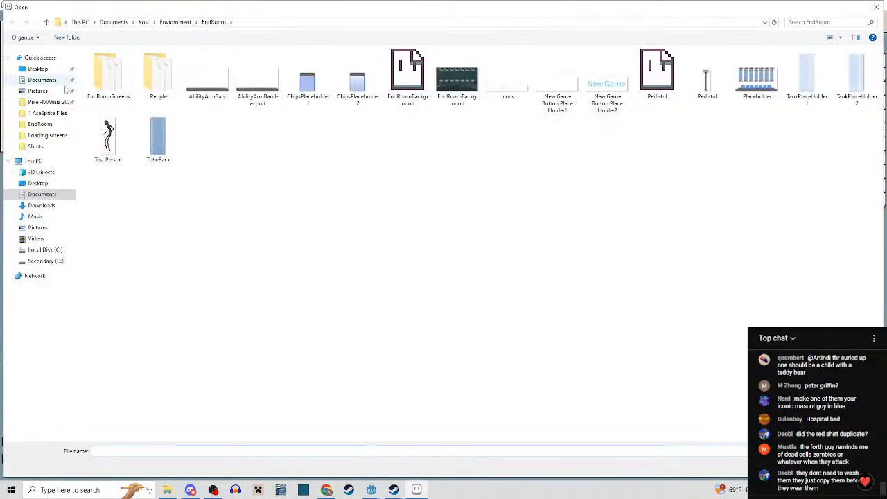
left_click(49, 114)
double_click(208, 75)
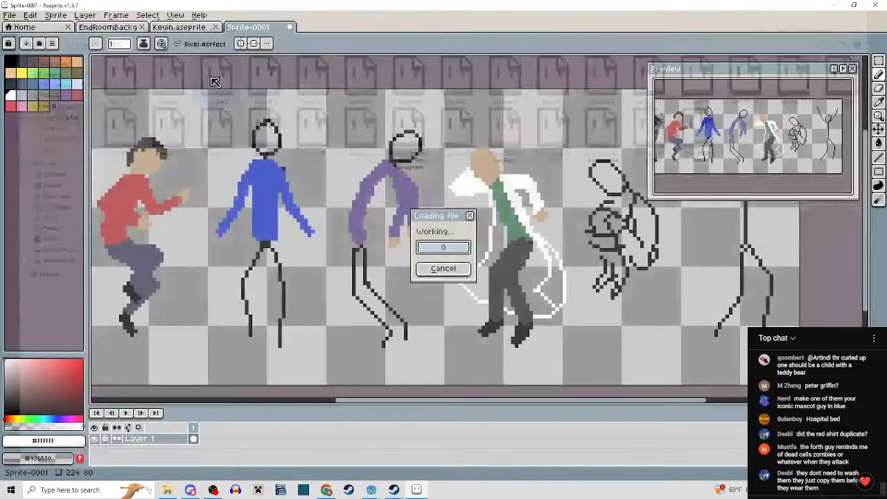
key("Right")
key("Right")
key("Right")
key("Right")
key("Right")
key("Right")
key("Right")
key("Right")
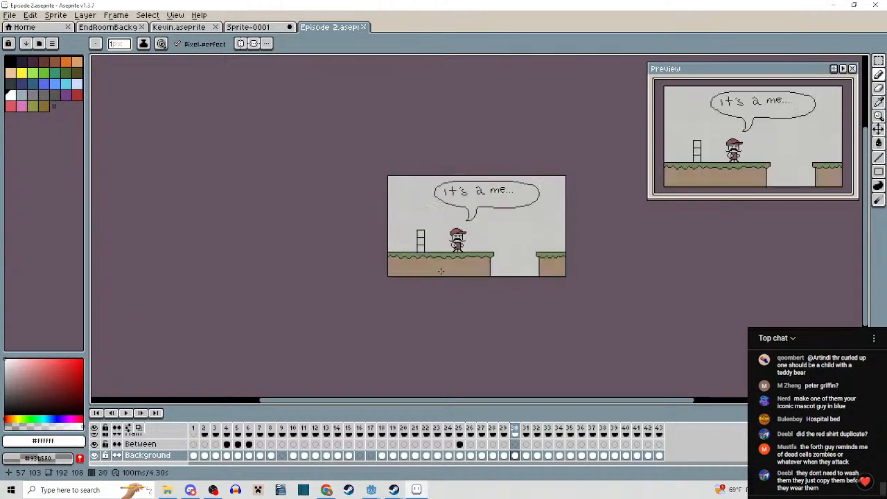
Open Episode 21.aseprite and sample the spiky-haired character's light-blue shirt colour, #7F9ACB.
left_click(10, 15)
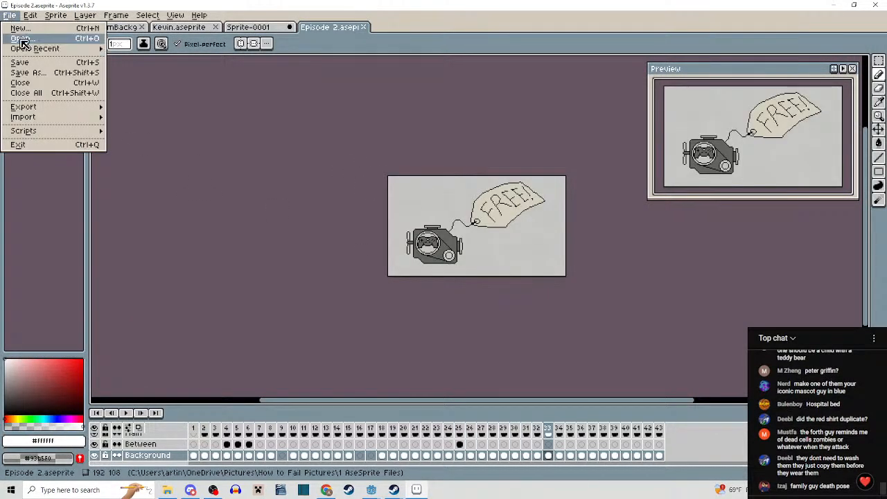
left_click(21, 38)
double_click(357, 129)
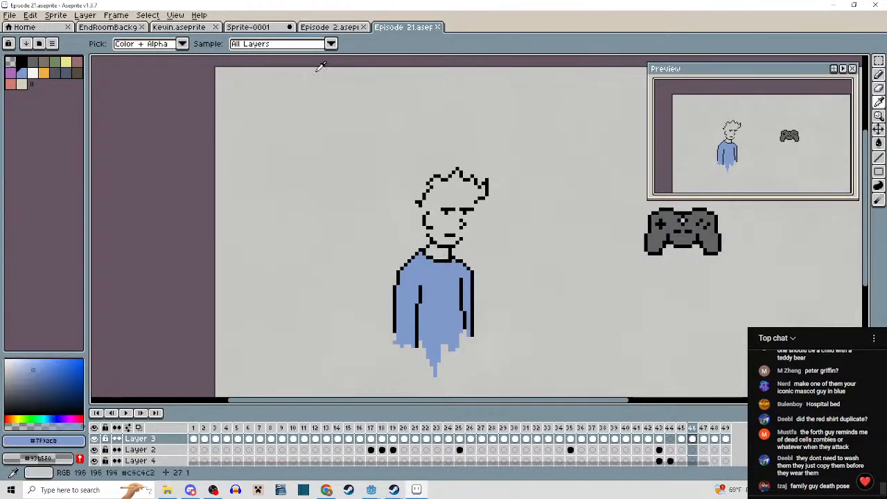
Return to Sprite-0001 and try filling the blue-shirted figure's shirt and sleeves with the sampled #7F9ACB.
left_click(107, 26)
left_click(186, 27)
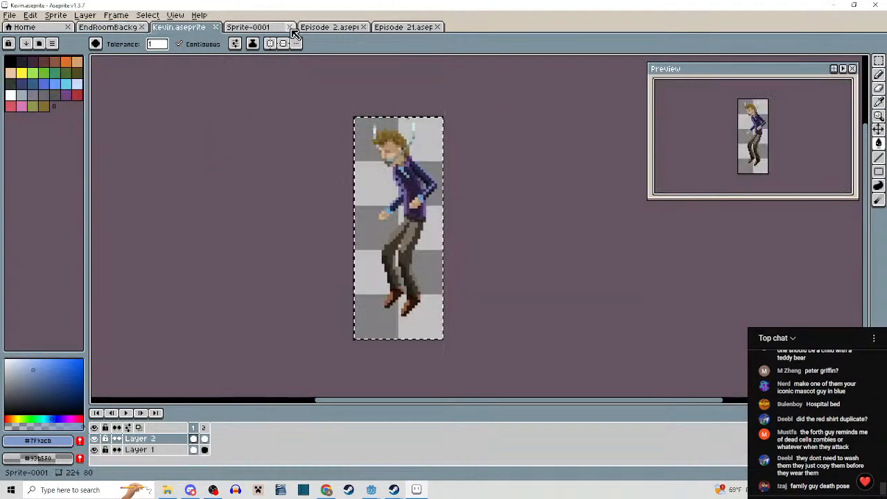
left_click(330, 27)
left_click(261, 28)
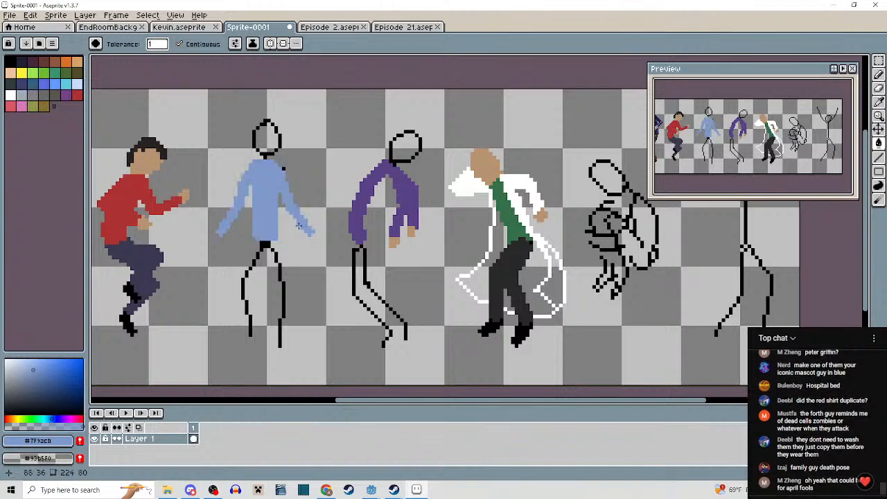
scroll(388, 235, "down", 2)
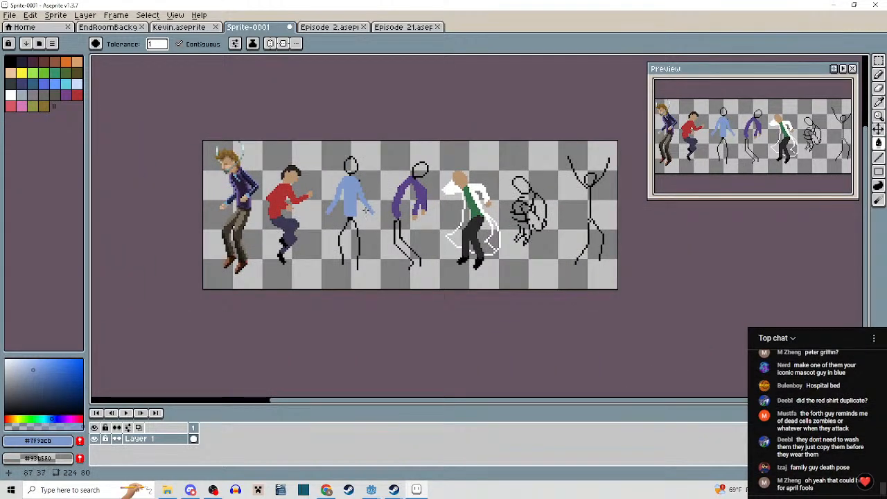
left_click(365, 210)
scroll(347, 219, "right", 2)
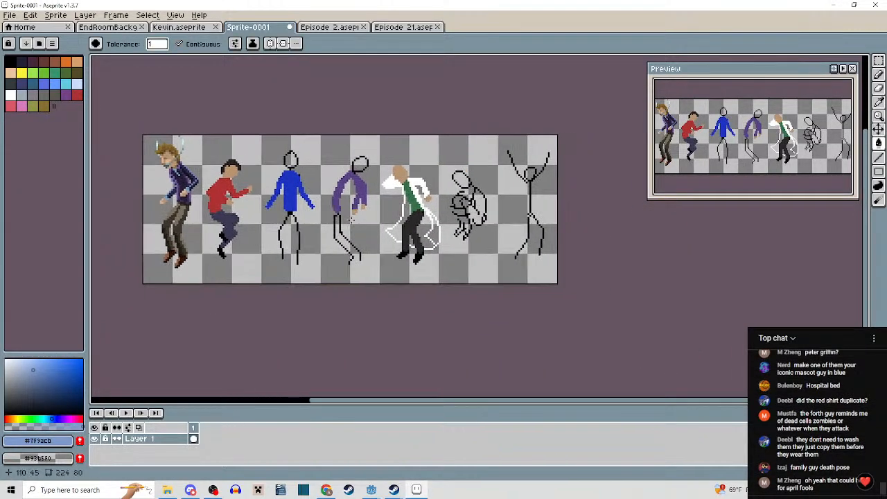
Fill the interior of the scientist-like figure's outlined coat with white on both sides and between the legs.
scroll(351, 219, "right", 1)
scroll(374, 208, "up", 3)
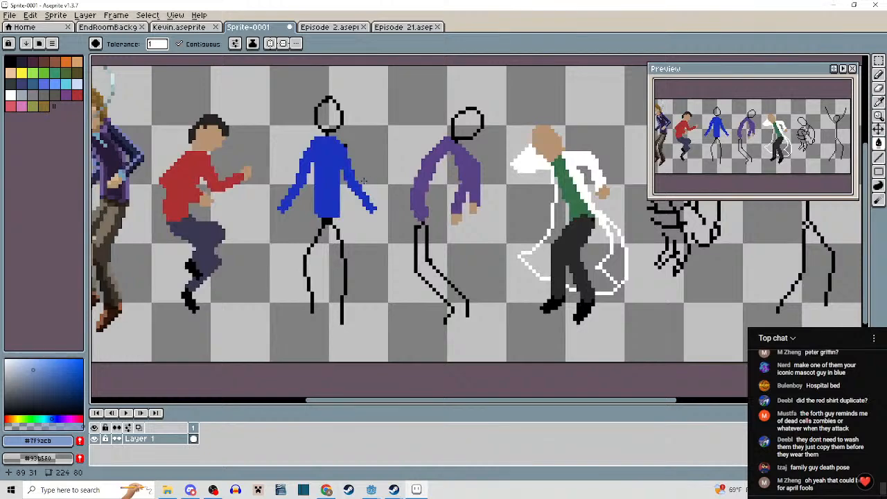
scroll(363, 182, "down", 3)
scroll(388, 195, "right", 1)
scroll(430, 201, "up", 3)
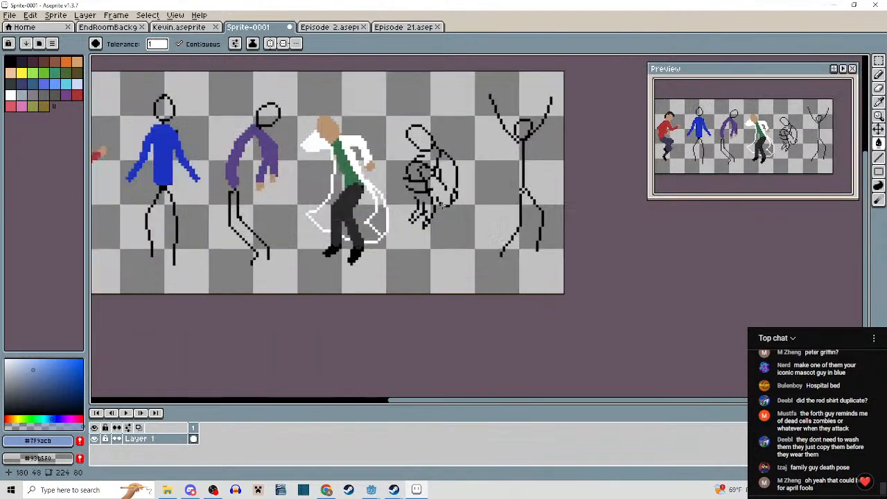
scroll(367, 217, "up", 2)
scroll(367, 217, "up", 1)
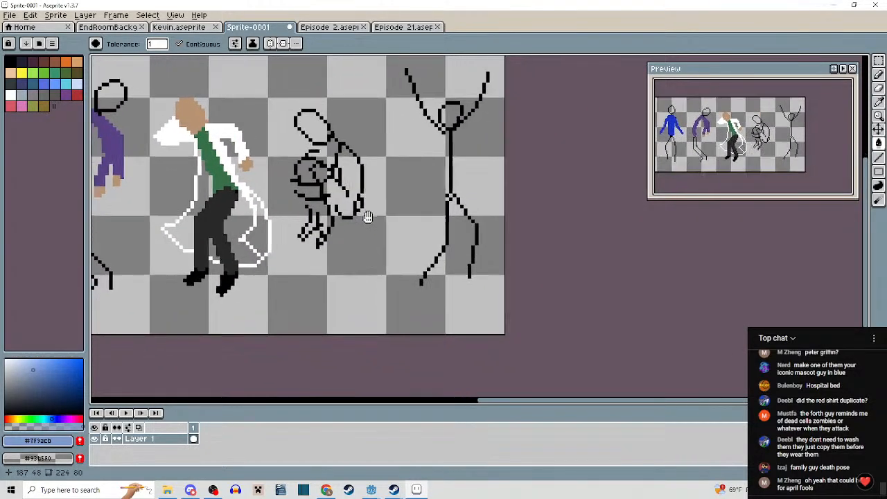
left_click_drag(368, 217, 546, 223)
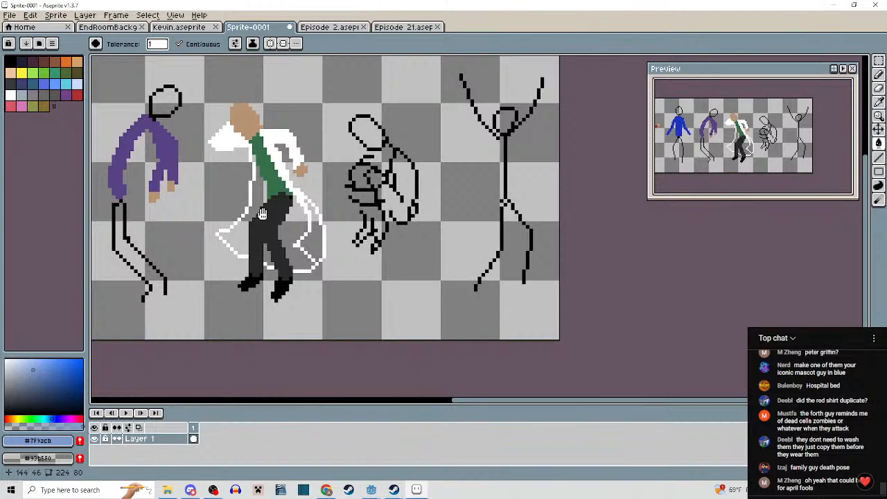
left_click_drag(262, 214, 361, 225)
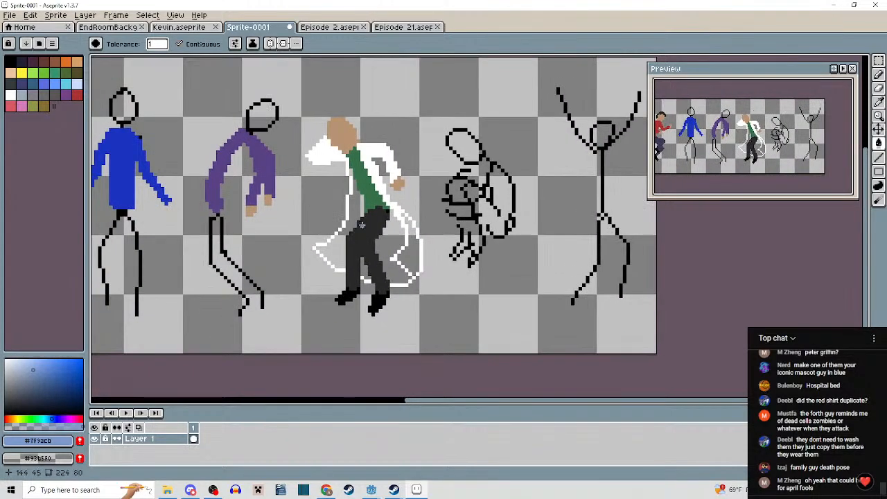
scroll(338, 229, "up", 1)
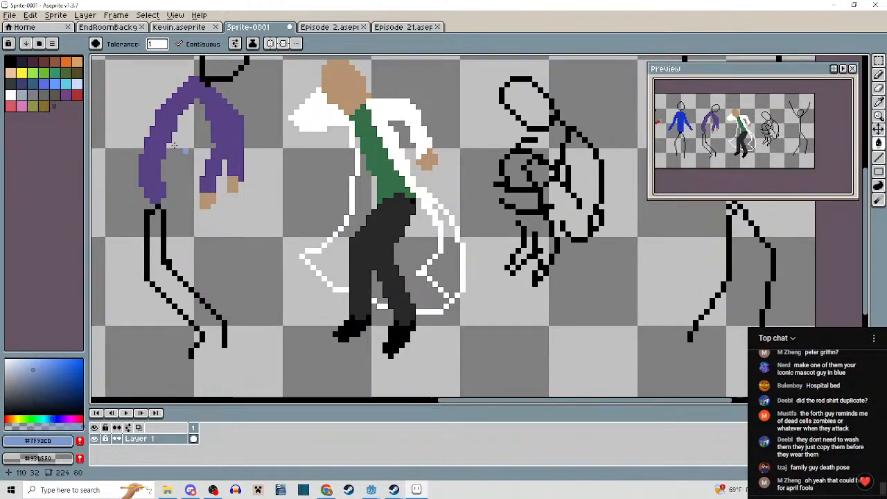
left_click(11, 94)
left_click(420, 246)
left_click(347, 247)
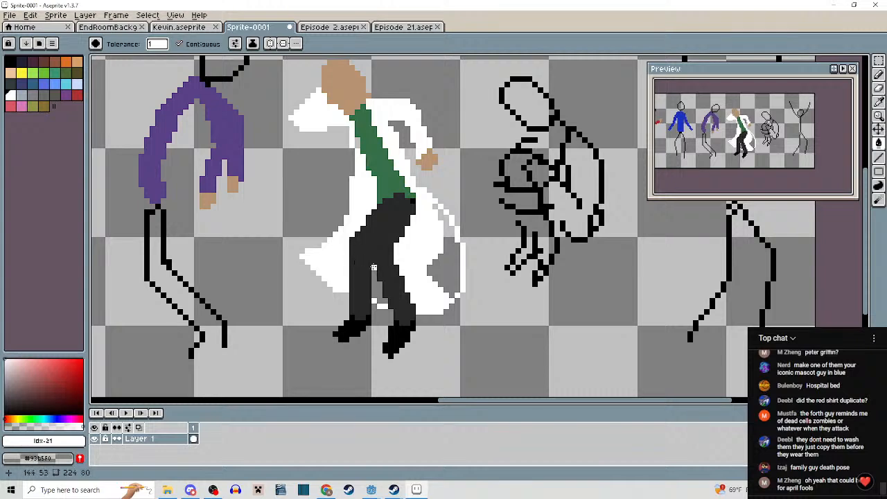
left_click(379, 285)
scroll(388, 277, "down", 2)
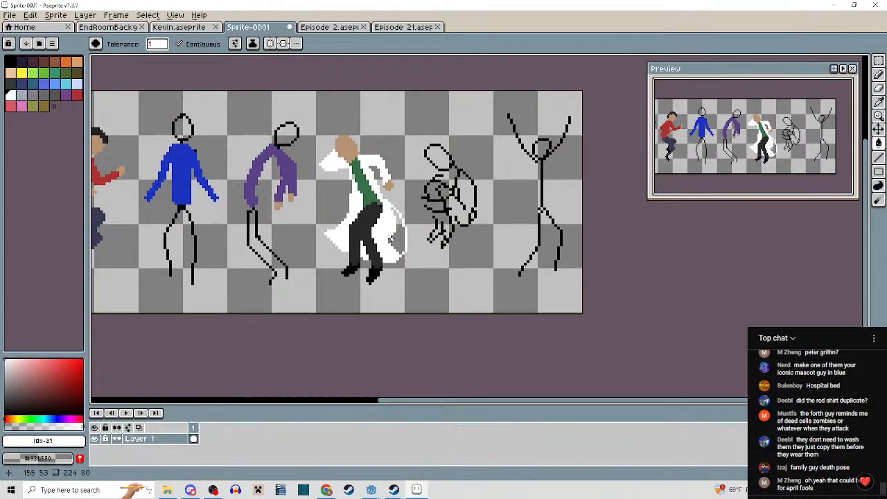
Sample brown #7b7061 from the finished leftmost sprite's trousers and lighten it to a beige of HSV 34°, 20%, 61%.
left_click_drag(451, 242, 516, 213)
scroll(509, 215, "down", 4)
mouse_move(419, 234)
left_mouse_down()
mouse_move(461, 255)
mouse_move(415, 250)
left_mouse_up()
scroll(461, 255, "up", 3)
scroll(406, 240, "up", 2)
left_click_drag(339, 204, 545, 203)
left_click_drag(435, 202, 468, 203)
key("i")
left_click(230, 172)
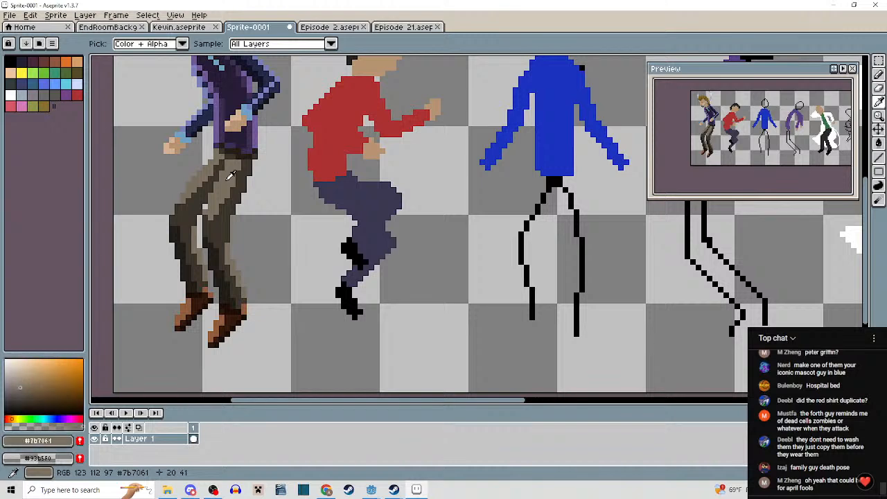
key("g")
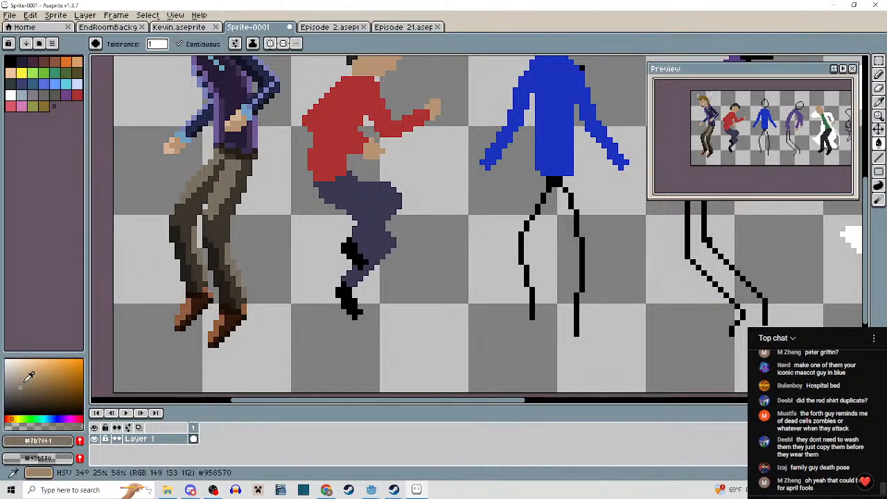
Paint beige trousers over both stick legs of the blue-shirted figure with a 4 px pencil.
key("b")
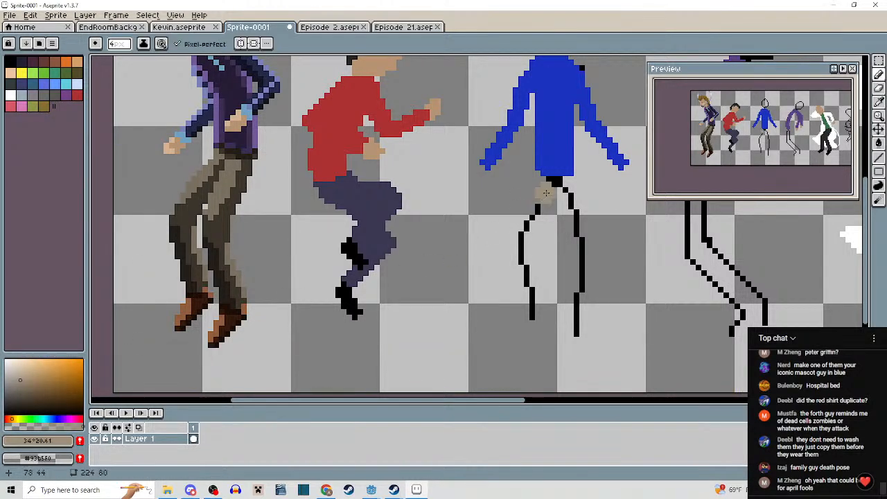
mouse_move(547, 189)
left_mouse_down()
mouse_move(364, 185)
mouse_move(337, 233)
mouse_move(358, 309)
left_mouse_up()
scroll(369, 198, "down", 2)
scroll(371, 198, "up", 2)
mouse_move(372, 177)
left_mouse_down()
mouse_move(399, 243)
mouse_move(393, 323)
left_mouse_up()
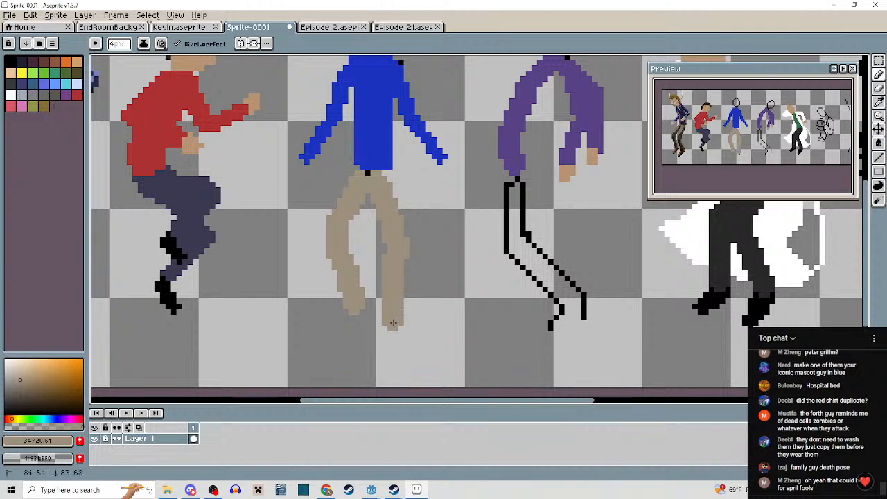
scroll(406, 297, "down", 3)
scroll(368, 217, "up", 3)
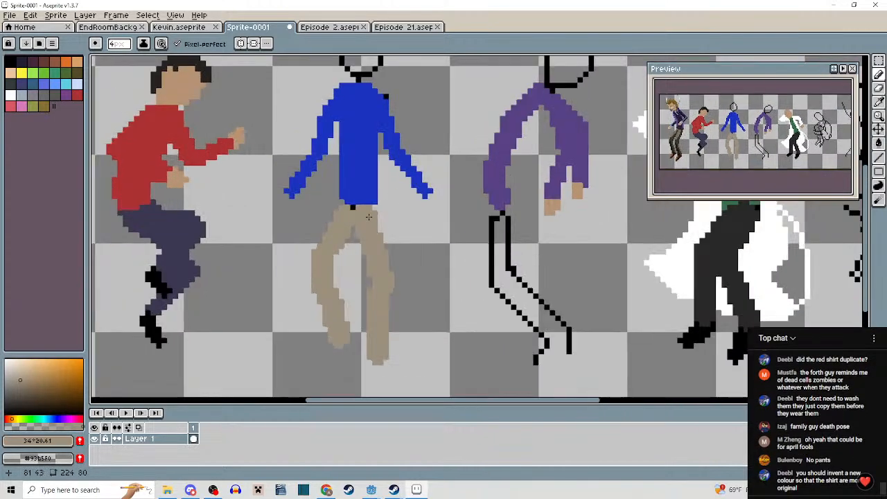
Undo the blue-shirted figure's long right trouser leg and repaint it shorter, about level with the other leg.
scroll(407, 260, "down", 1)
scroll(347, 254, "up", 2)
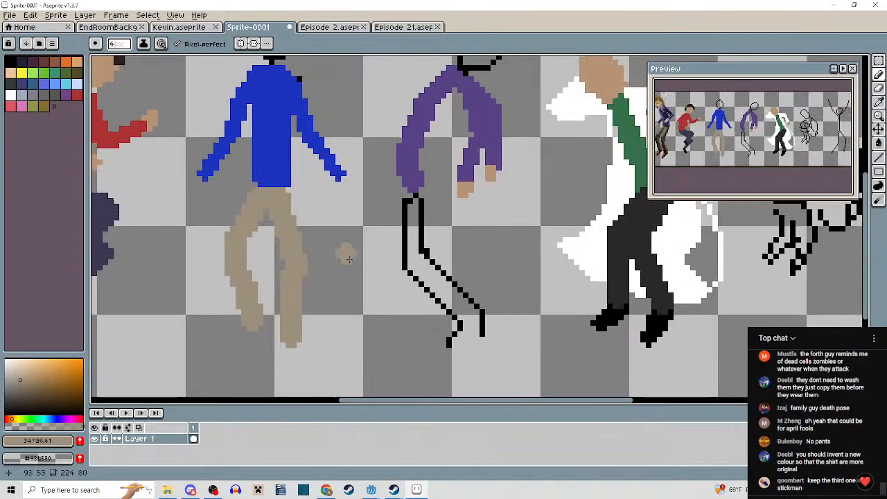
scroll(396, 278, "down", 2)
scroll(354, 296, "up", 2)
key("ctrl+z")
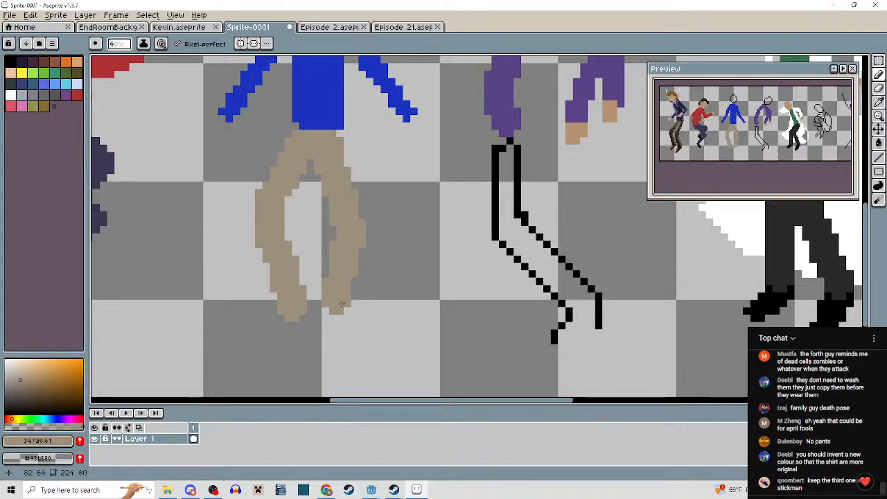
scroll(340, 307, "down", 3)
scroll(415, 297, "up", 2)
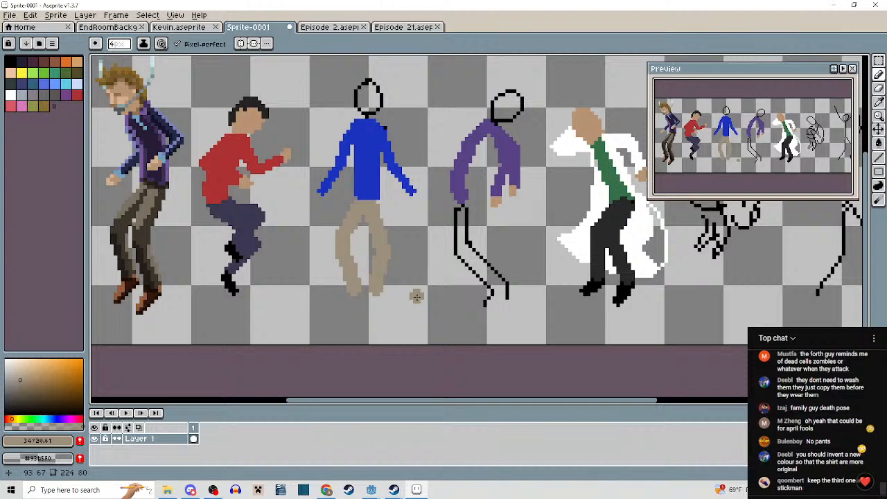
scroll(416, 296, "up", 1)
left_click_drag(417, 294, 336, 320)
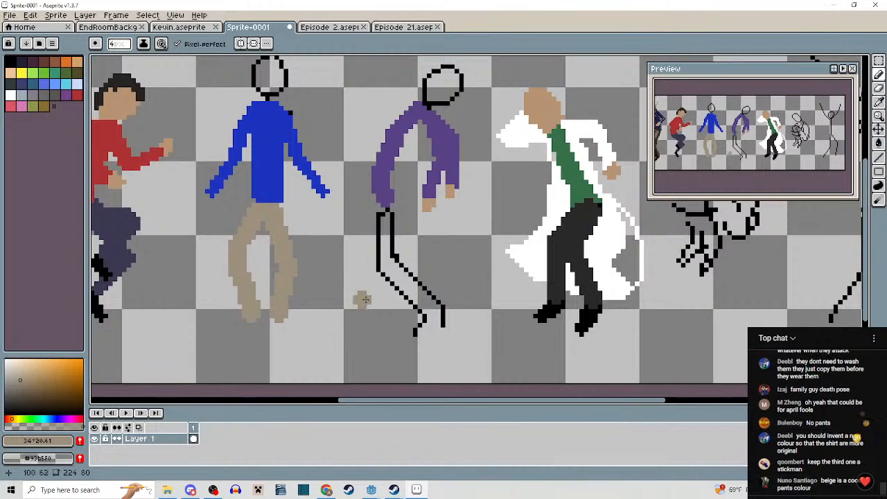
scroll(365, 299, "down", 1)
scroll(336, 301, "up", 2)
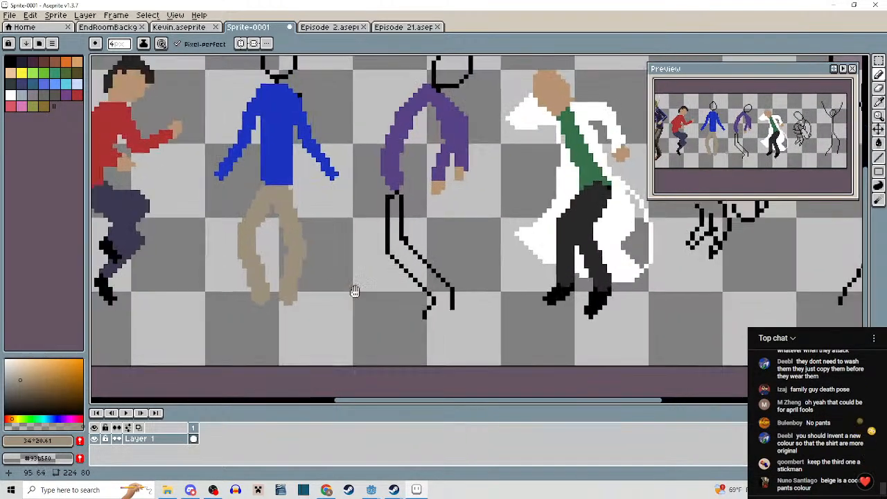
scroll(412, 296, "down", 2)
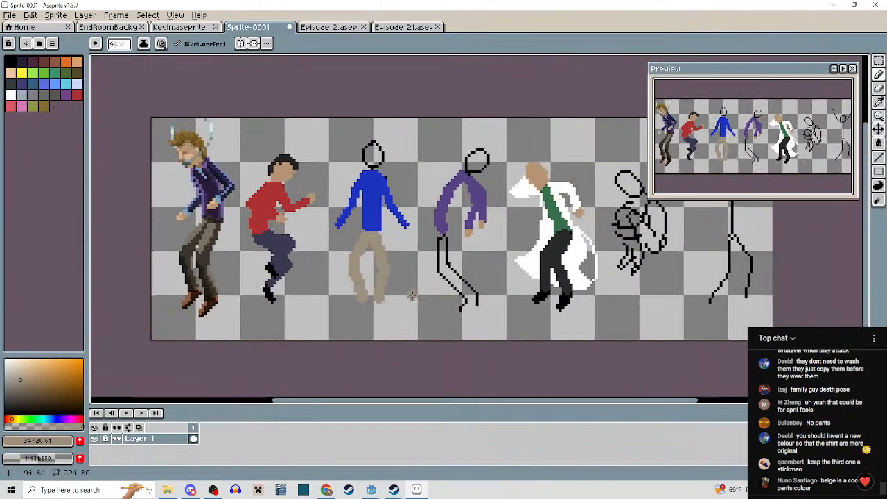
Set the colour to dark purple-grey, HSV 270°, 11%, 33%, and paint the purple-shirted figure's trousers over the hips and thighs.
left_click(63, 418)
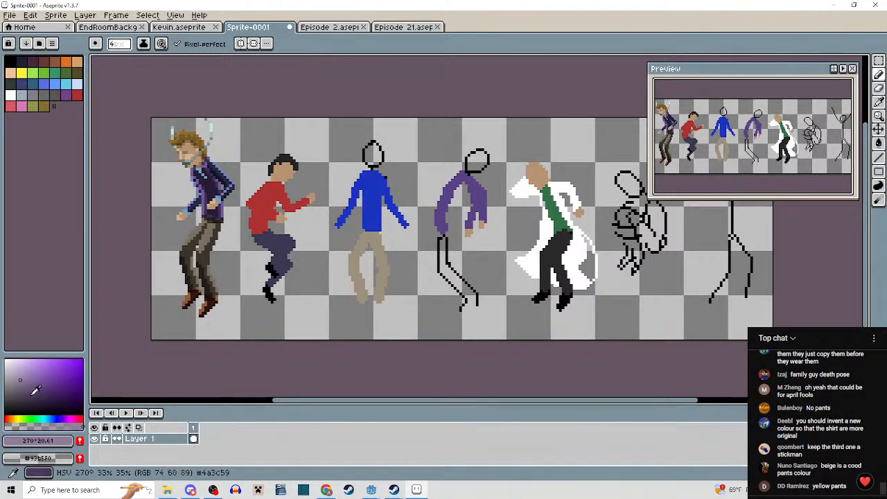
left_click_drag(25, 394, 14, 397)
scroll(414, 238, "up", 6)
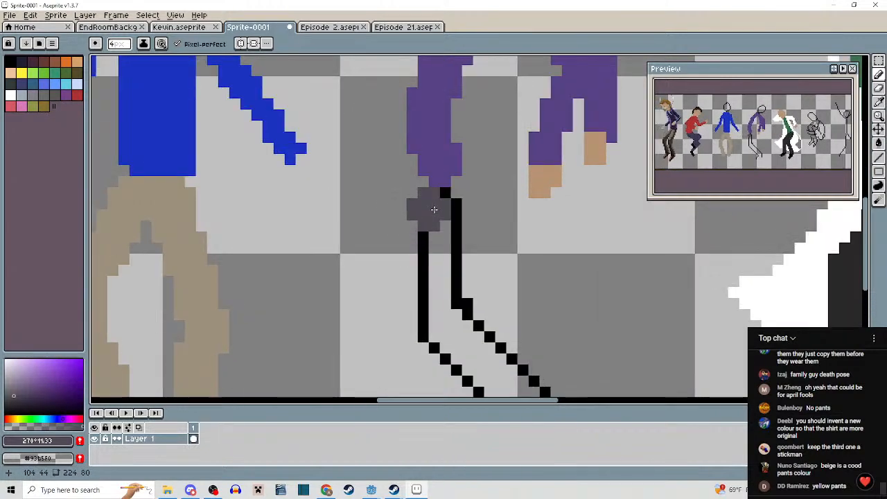
mouse_move(434, 210)
left_mouse_down()
mouse_move(422, 311)
mouse_move(409, 318)
mouse_move(365, 280)
left_mouse_up()
mouse_move(412, 173)
left_mouse_down()
mouse_move(423, 290)
mouse_move(420, 282)
mouse_move(516, 376)
left_mouse_up()
Paint both of the purple-shirted figure's lower trouser legs with a 3 px brush and clear the leftover black foot lines.
key("minus")
key("minus")
left_click_drag(516, 376, 476, 311)
mouse_move(402, 203)
left_mouse_down()
mouse_move(399, 219)
mouse_move(433, 253)
left_mouse_up()
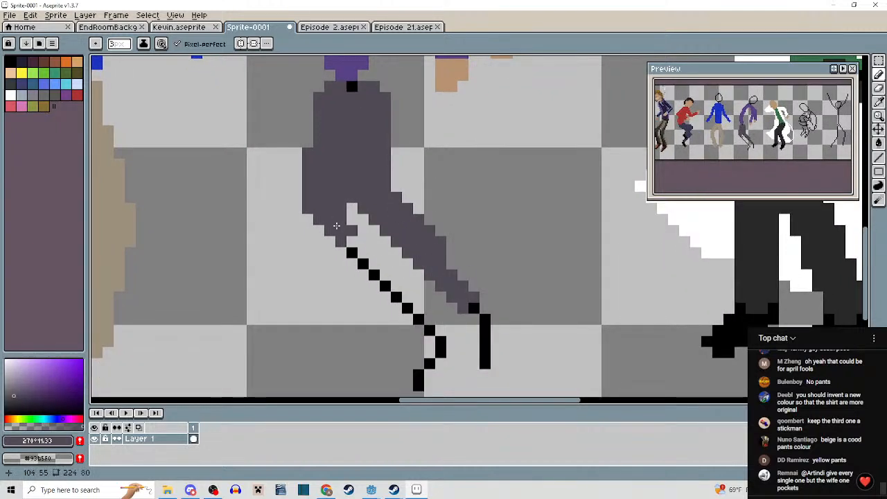
mouse_move(330, 229)
left_mouse_down()
mouse_move(423, 327)
mouse_move(349, 238)
mouse_move(388, 273)
mouse_move(409, 321)
mouse_move(432, 292)
mouse_move(404, 336)
mouse_move(490, 256)
mouse_move(396, 340)
left_mouse_up()
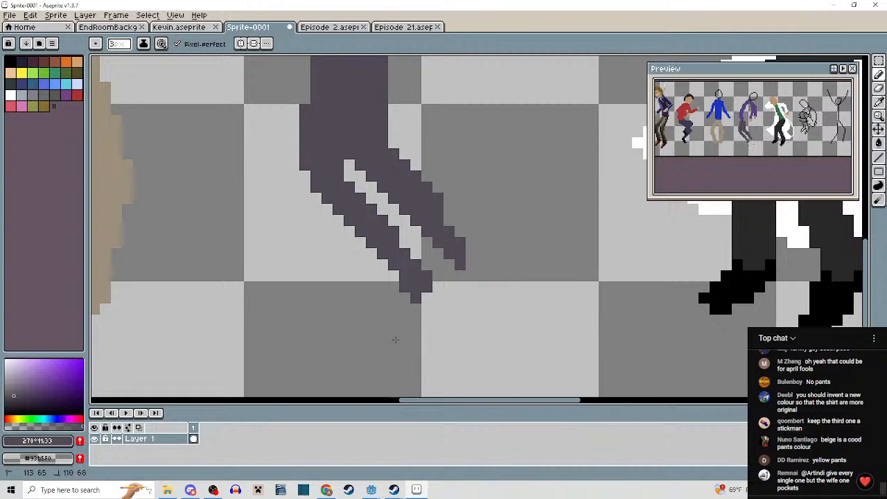
scroll(476, 303, "down", 3)
scroll(484, 323, "up", 2)
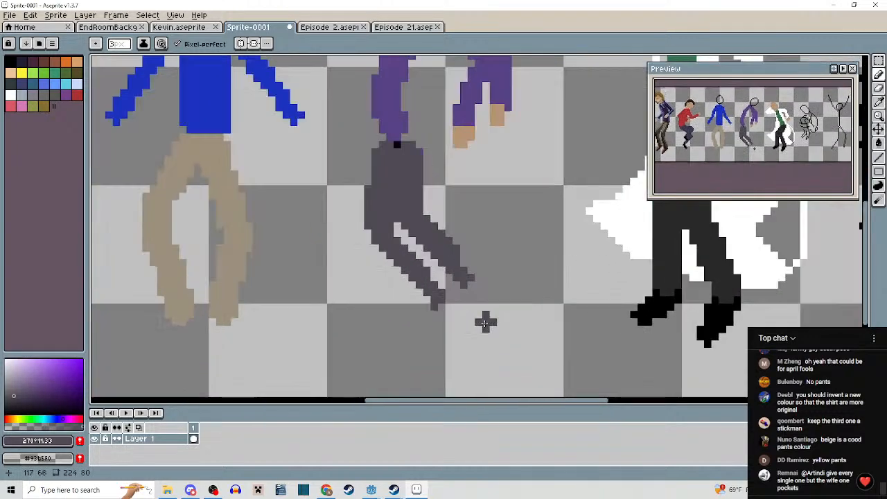
left_click_drag(484, 322, 476, 334)
scroll(440, 251, "up", 1)
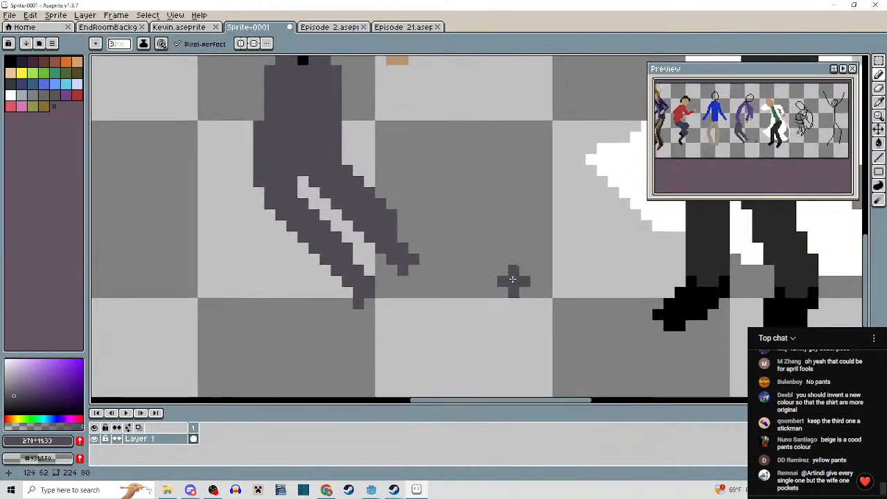
scroll(578, 301, "up", 1)
scroll(387, 296, "down", 1)
scroll(387, 297, "down", 2)
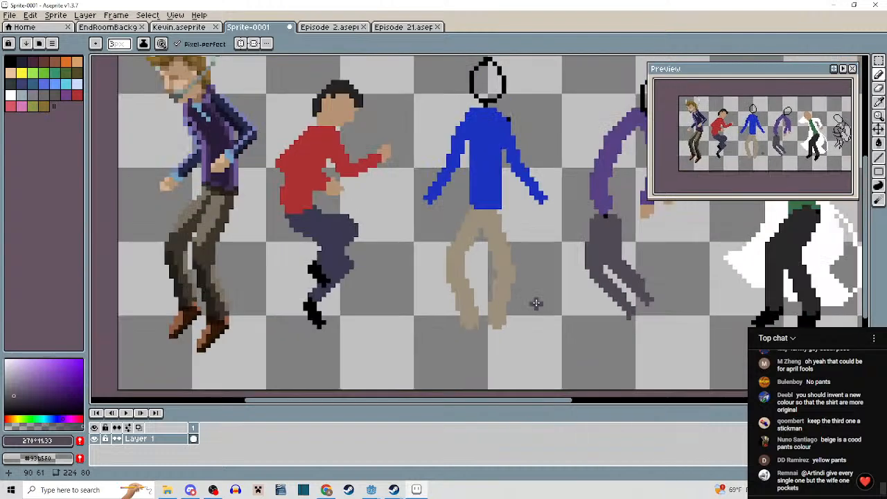
Sample skin tone #b79473 and block in a bare foot below the purple-shirted figure's right trouser leg.
left_click_drag(534, 303, 492, 295)
key("i")
mouse_move(402, 303)
left_mouse_down()
mouse_move(318, 326)
mouse_move(234, 328)
left_mouse_up()
left_click(478, 196, "alt")
scroll(477, 326, "up", 3)
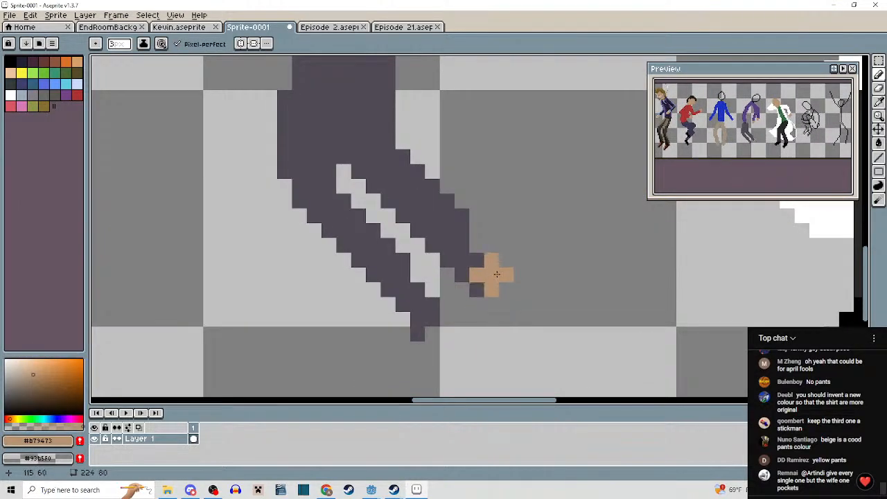
mouse_move(491, 270)
left_mouse_down()
mouse_move(491, 327)
mouse_move(513, 270)
left_mouse_up()
scroll(447, 274, "down", 2)
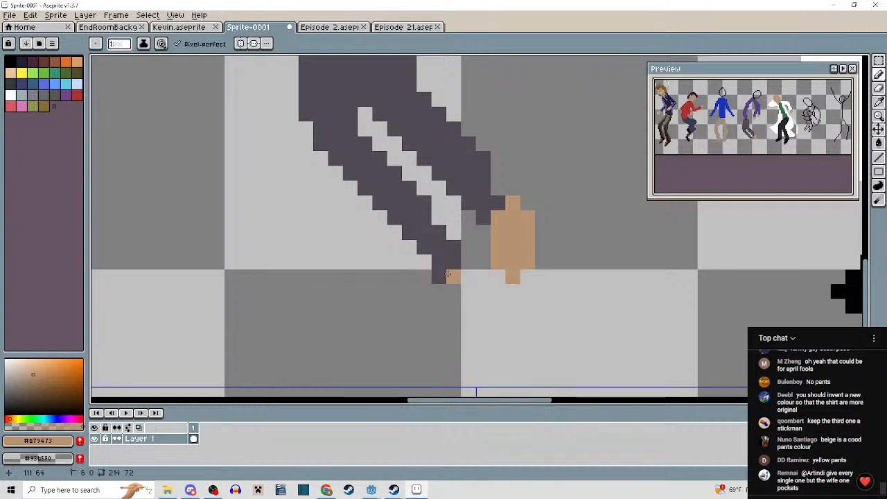
Draw the purple-shirted figure's other foot with a 1 px brush and reshape both bare feet into slim, downward-pointing forms.
mouse_move(439, 262)
left_mouse_down()
mouse_move(411, 326)
mouse_move(452, 305)
mouse_move(457, 279)
mouse_move(426, 317)
left_mouse_up()
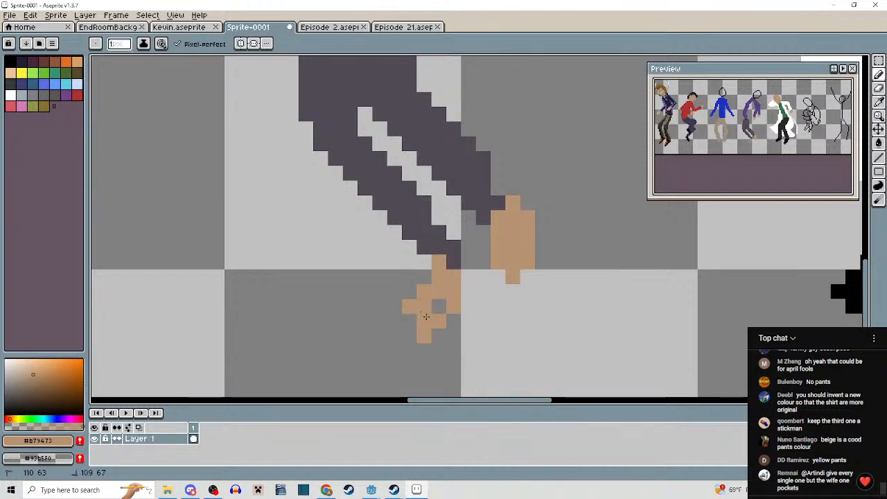
left_click_drag(454, 265, 448, 291)
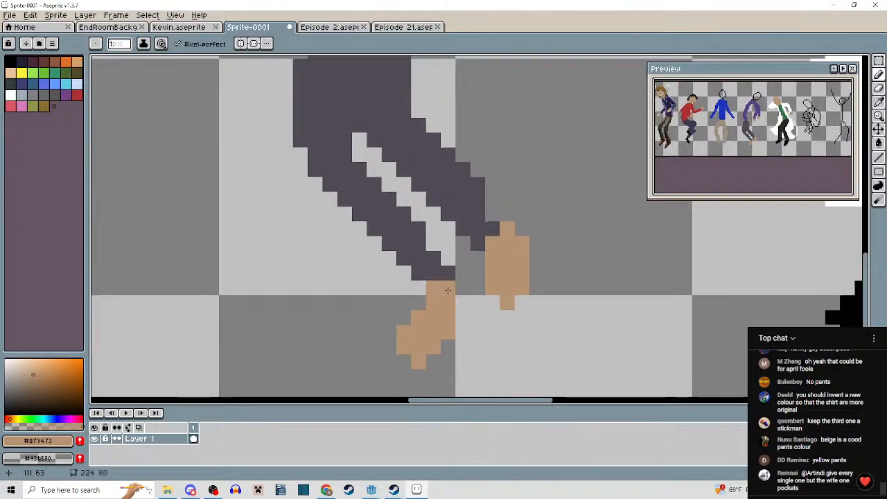
mouse_move(431, 261)
left_mouse_down()
mouse_move(421, 262)
mouse_move(435, 274)
left_mouse_up()
mouse_move(477, 214)
left_mouse_down()
mouse_move(495, 239)
mouse_move(480, 214)
mouse_move(492, 242)
mouse_move(479, 245)
mouse_move(524, 247)
mouse_move(523, 290)
mouse_move(488, 252)
mouse_move(429, 315)
mouse_move(439, 298)
mouse_move(452, 327)
left_mouse_up()
scroll(489, 268, "down", 4)
scroll(455, 292, "up", 4)
scroll(451, 288, "down", 5)
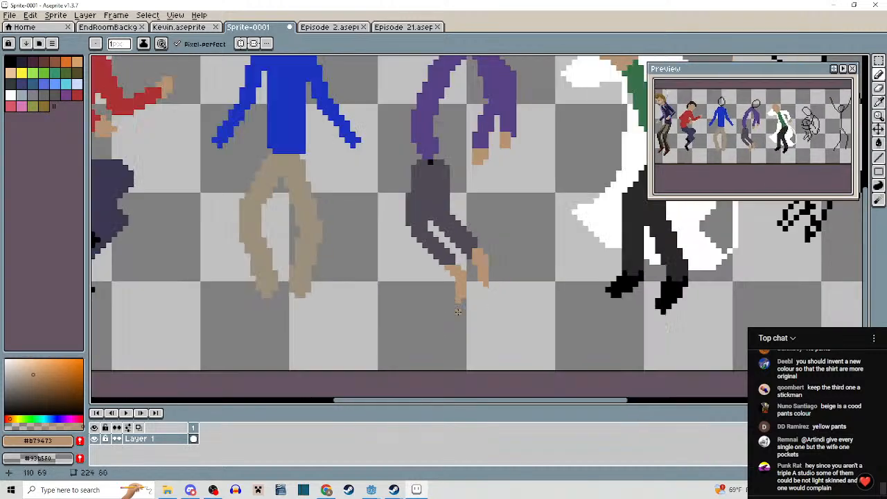
Sample the trouser colour #504b55 and extend the left trouser hem over the ankle of the purple-shirted figure.
scroll(437, 314, "up", 3)
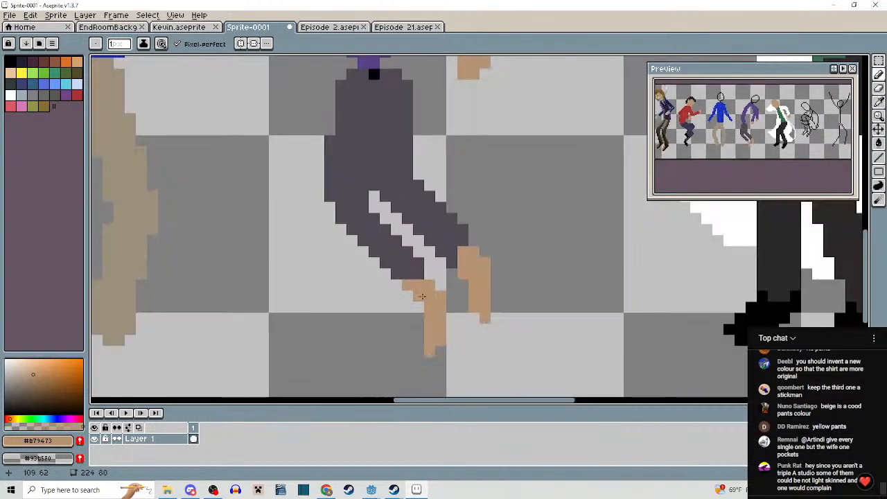
left_click(420, 289, "alt")
left_click(425, 284)
left_click_drag(429, 276, 441, 286)
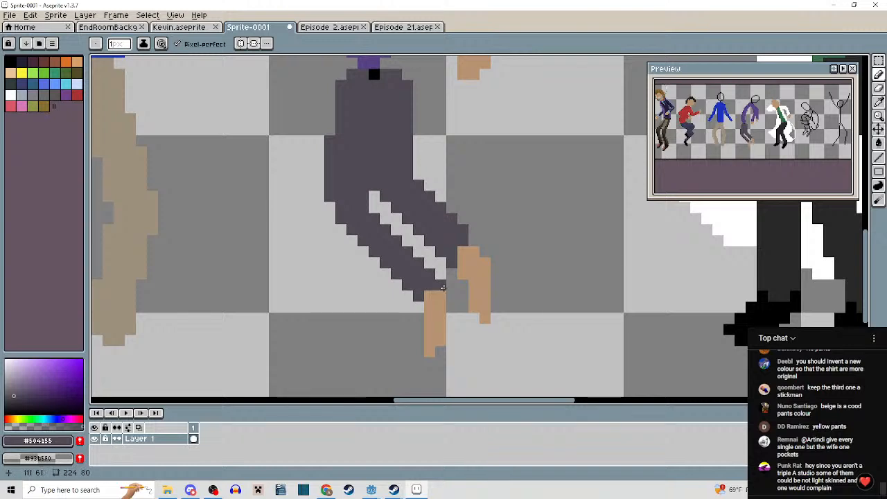
scroll(446, 291, "down", 5)
Sample the shirt purple #594284 and widen the front edge of the purple-shirted figure's lower torso down to the waist.
left_click_drag(471, 320, 310, 326)
scroll(281, 236, "up", 1)
scroll(279, 233, "up", 3)
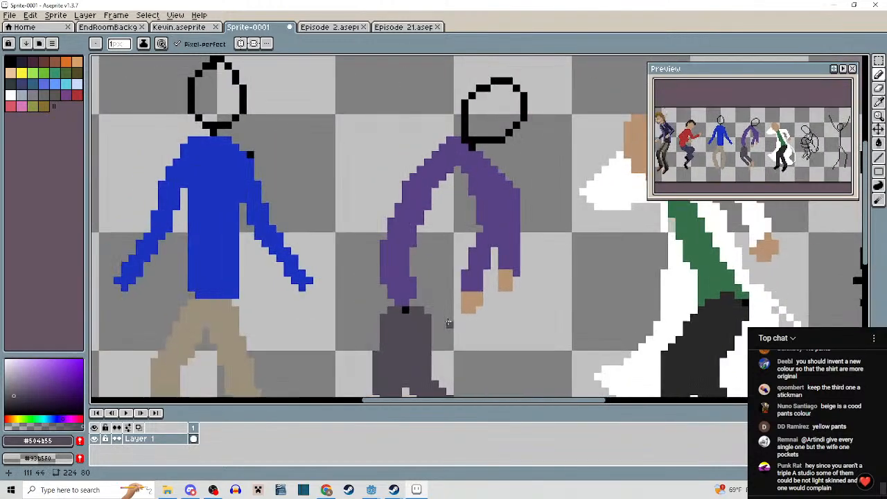
left_click(396, 294, "alt")
left_click_drag(401, 278, 387, 218)
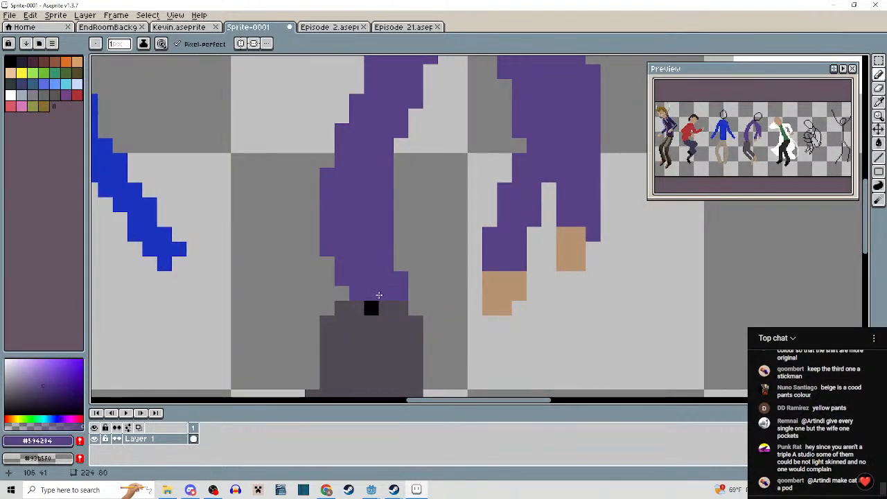
mouse_move(363, 305)
left_mouse_down()
mouse_move(342, 297)
mouse_move(334, 264)
left_mouse_up()
scroll(340, 308, "down", 3)
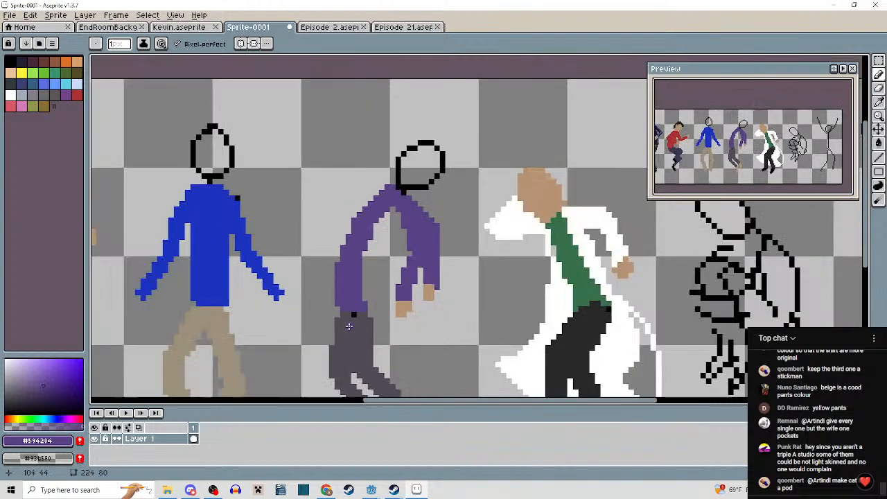
left_click_drag(346, 317, 385, 264)
scroll(408, 271, "up", 4)
left_click_drag(437, 292, 438, 204)
left_click_drag(427, 162, 428, 313)
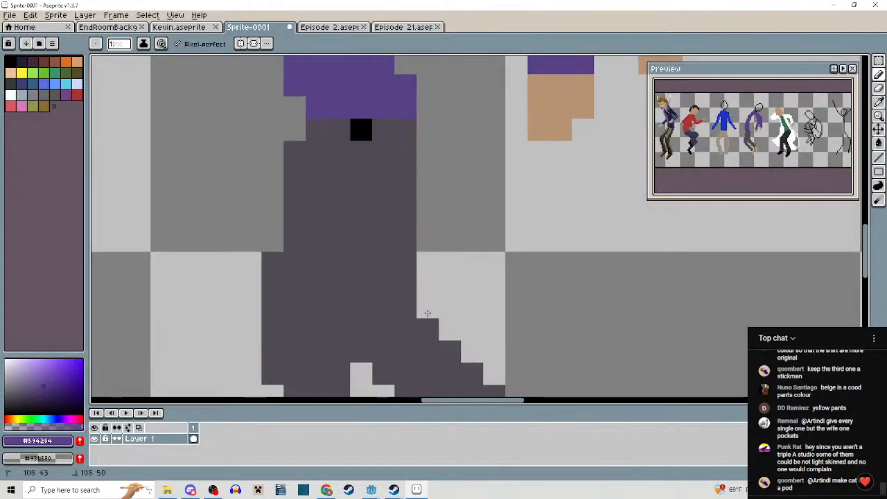
mouse_move(423, 250)
left_mouse_down()
mouse_move(438, 376)
mouse_move(432, 265)
mouse_move(435, 329)
left_mouse_up()
left_click_drag(428, 353, 427, 289)
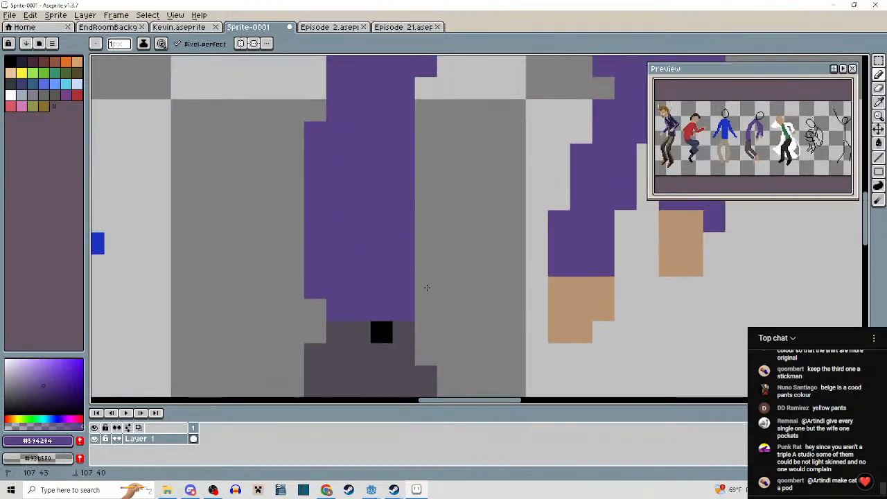
left_click(428, 302)
left_click_drag(427, 198, 425, 304)
left_click_drag(426, 337, 427, 251)
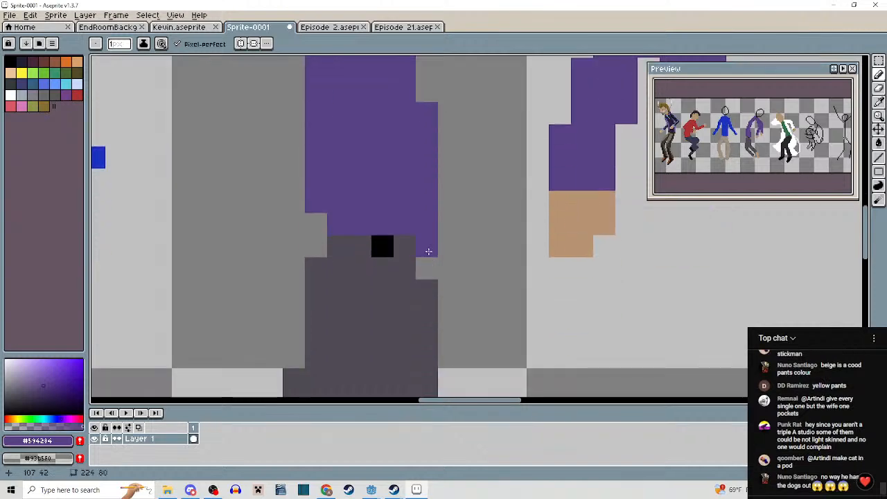
Sample the trouser colour #504b55 and fill out the front of the purple-shirted figure's waist below the shirt.
left_click(408, 250, "alt")
left_click(430, 250)
left_click(428, 267)
Look over the whole row of figures, comparing the coloured characters with the remaining stick-figure poses.
scroll(452, 297, "down", 2)
left_click_drag(471, 325, 342, 283)
scroll(372, 271, "down", 5)
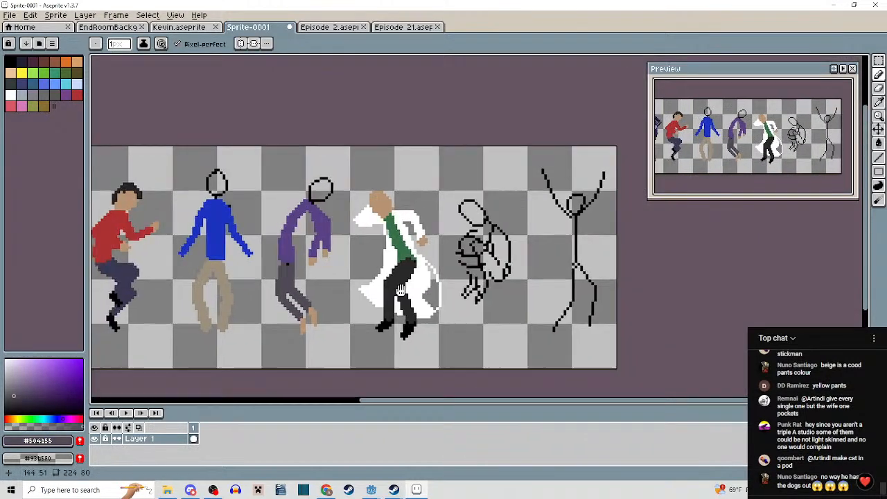
left_click_drag(401, 289, 525, 297)
scroll(411, 237, "up", 3)
scroll(415, 243, "down", 3)
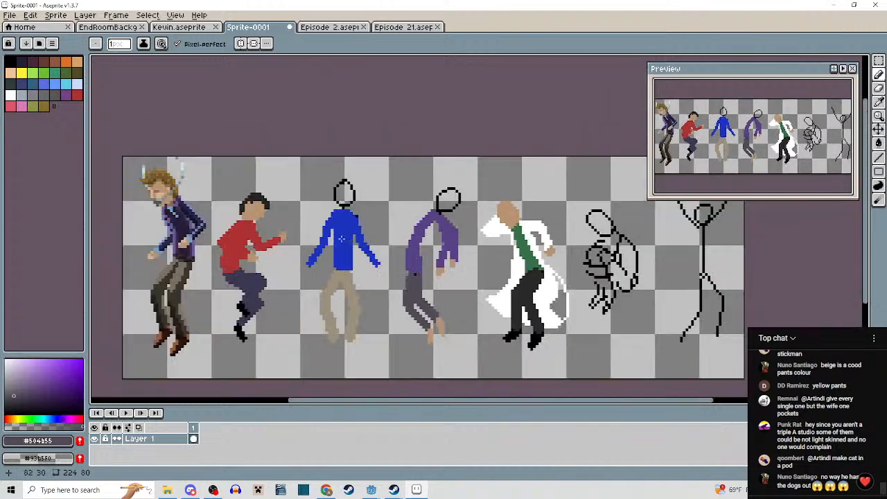
scroll(403, 279, "up", 4)
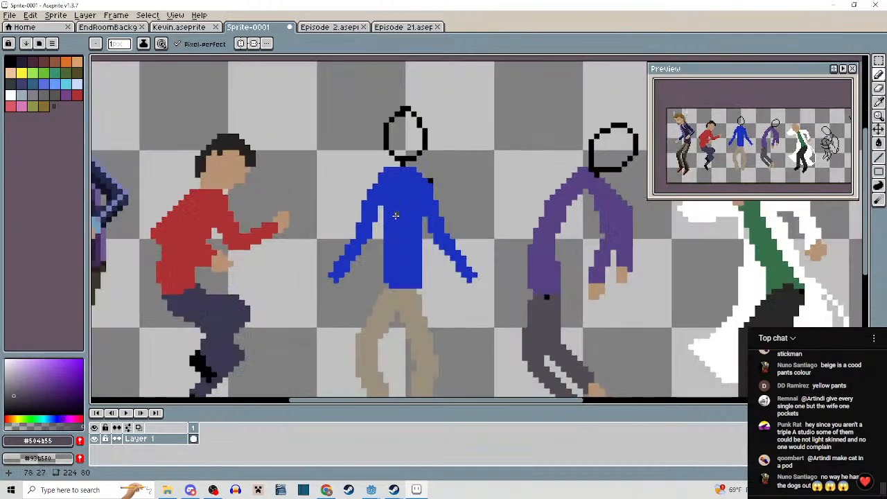
scroll(504, 280, "down", 4)
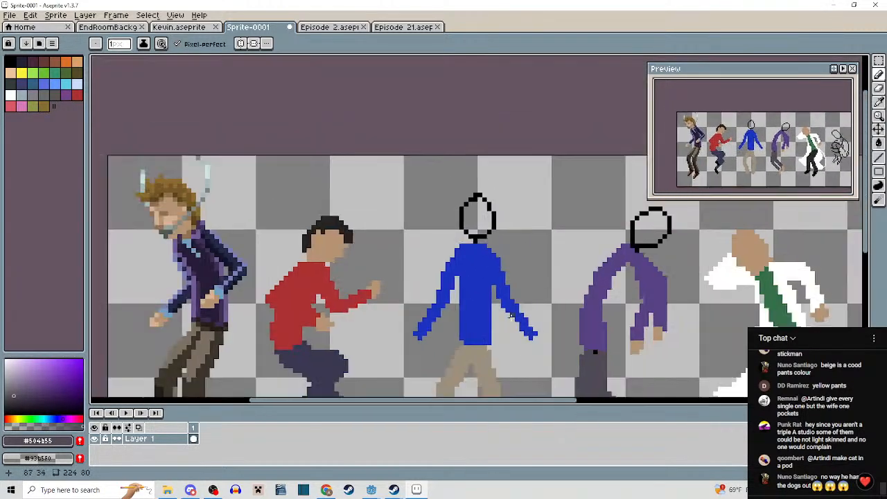
left_click_drag(524, 330, 382, 247)
left_click_drag(525, 275, 329, 245)
left_click_drag(407, 252, 326, 264)
scroll(274, 245, "down", 3)
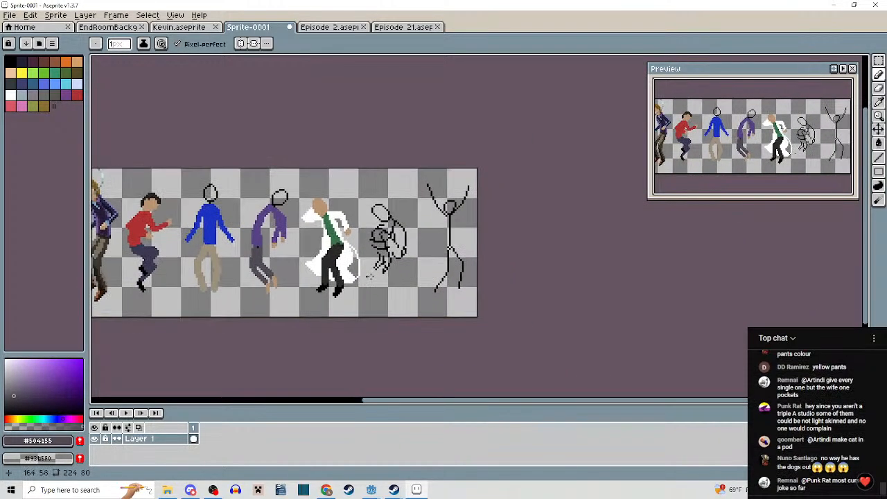
Pick bright yellow from the palette and block in one trouser thigh of the arms-raised stick figure with a thicker brush.
left_click(23, 75)
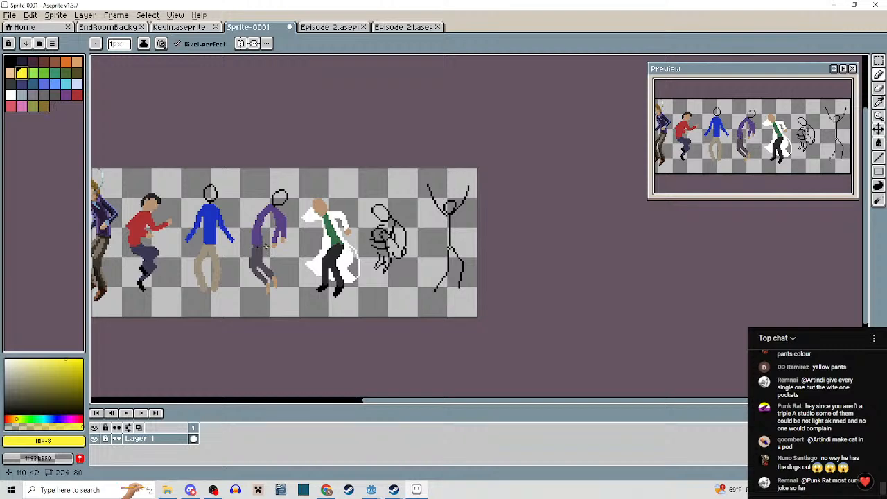
scroll(265, 247, "up", 2)
left_click_drag(503, 262, 264, 231)
scroll(463, 243, "up", 1)
scroll(462, 243, "up", 5)
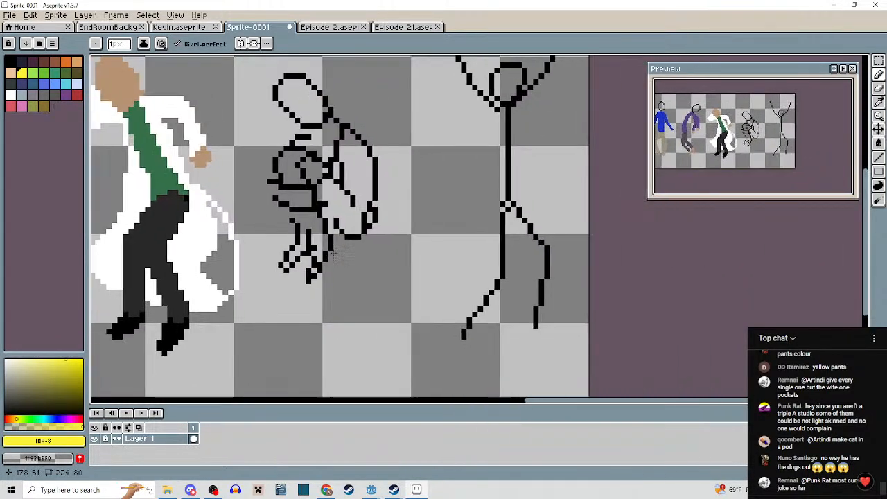
key("b")
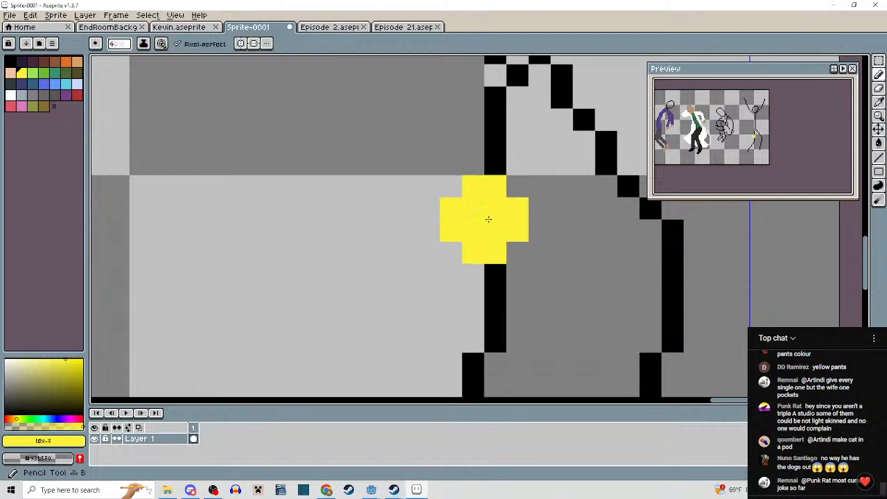
scroll(492, 224, "down", 3)
left_click_drag(485, 163, 490, 268)
left_click_drag(490, 268, 500, 209)
Choose a muted yellow with hue 57°, saturation 34 and value 75, and recolour the arms-raised figure's painted thigh with a fill.
left_click(31, 373)
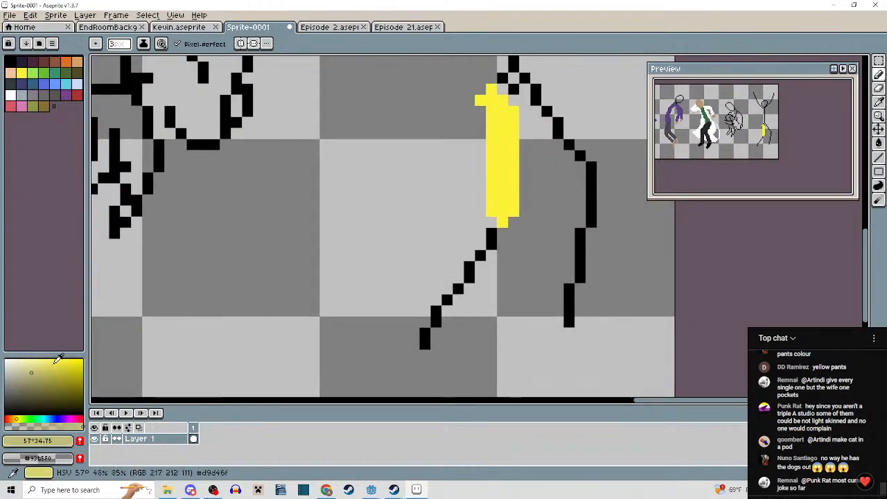
mouse_move(491, 101)
left_mouse_down()
mouse_move(502, 115)
mouse_move(496, 137)
left_mouse_up()
key("ctrl+z")
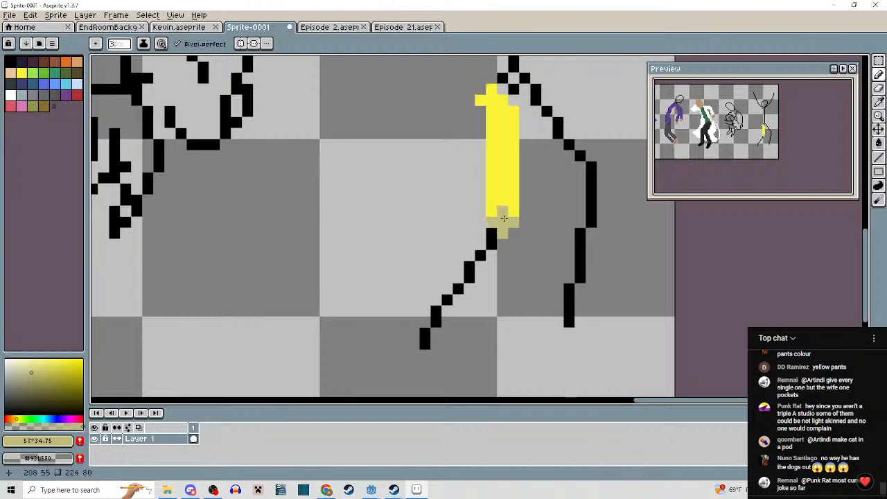
key("g")
left_click(503, 149)
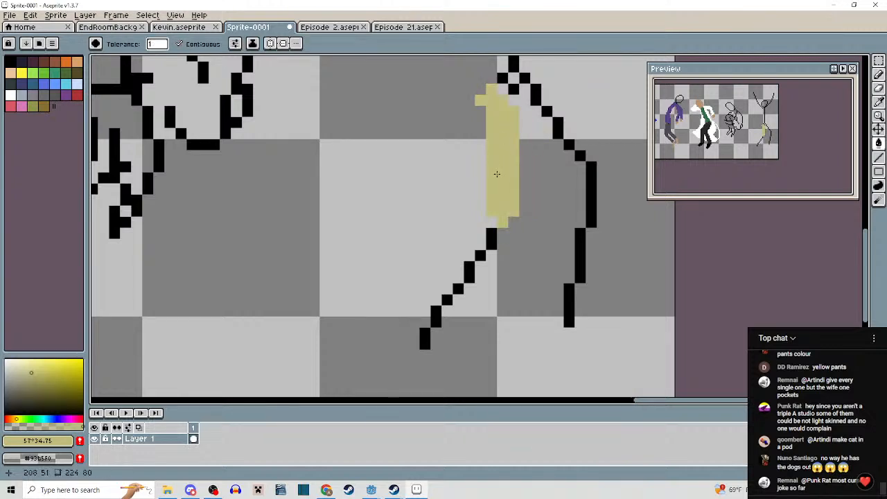
Paint the arms-raised figure's lower trouser leg with a 3 px brush along the black line and erase the black foot end.
key("b")
mouse_move(485, 232)
left_mouse_down()
mouse_move(409, 341)
mouse_move(433, 333)
mouse_move(487, 243)
mouse_move(447, 303)
left_mouse_up()
right_click(424, 332)
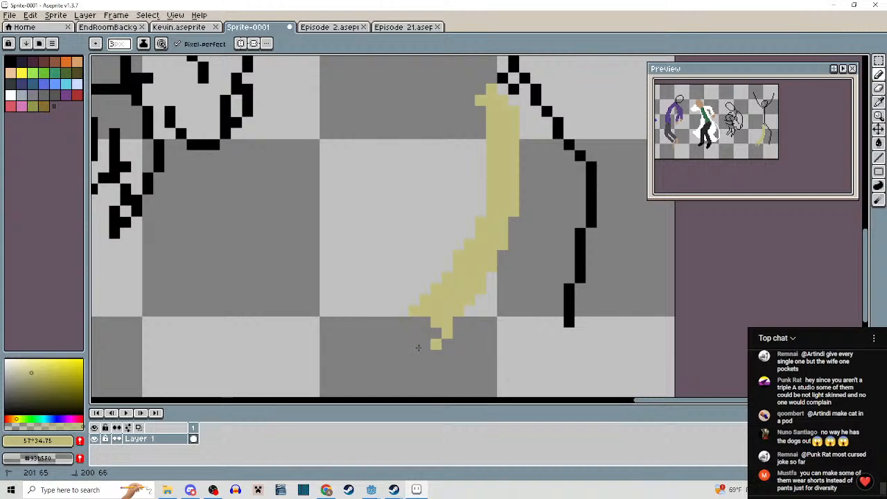
left_click_drag(503, 244, 475, 295)
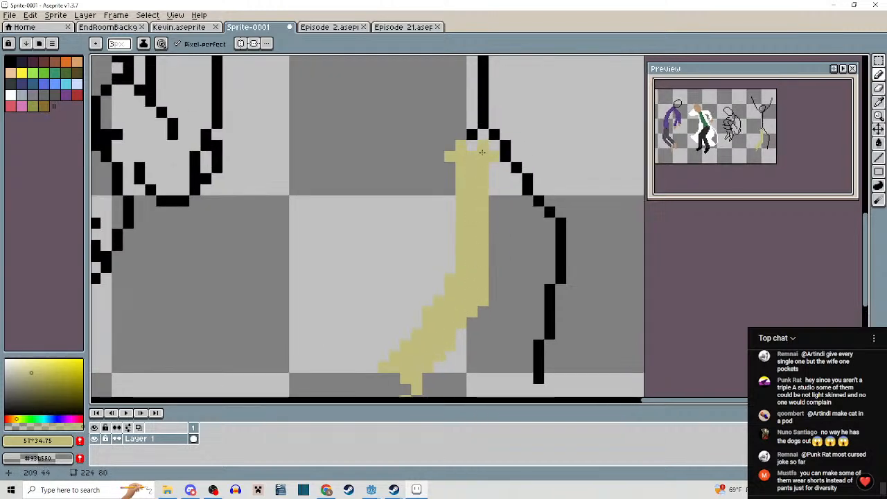
Paint the rightmost figure's second leg in khaki with the 3 px brush, following the bent stick line from hip to foot.
mouse_move(483, 136)
left_mouse_down()
mouse_move(556, 218)
mouse_move(493, 152)
left_mouse_up()
left_click_drag(544, 279, 524, 204)
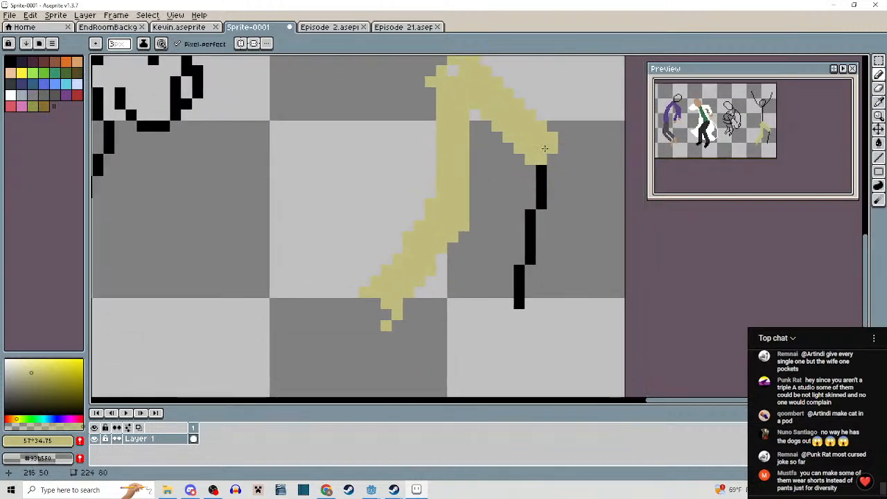
left_click_drag(547, 153, 519, 286)
scroll(524, 275, "down", 4)
scroll(528, 283, "up", 3)
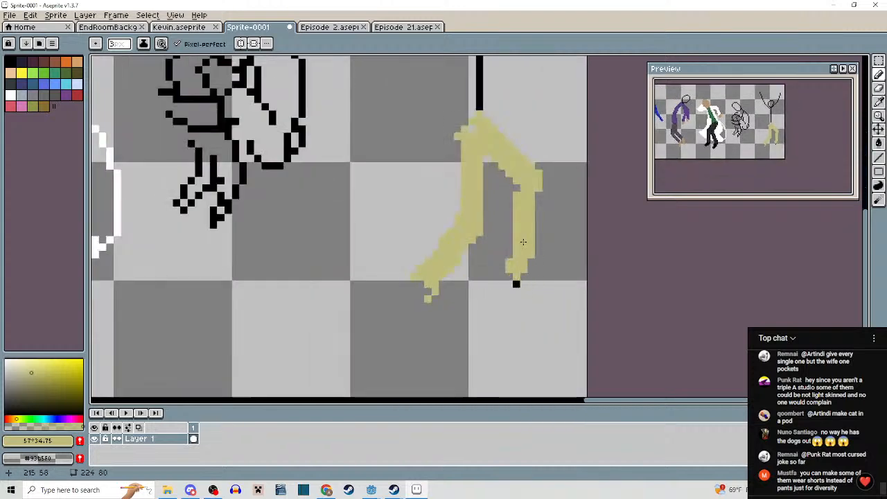
left_click_drag(524, 240, 524, 262)
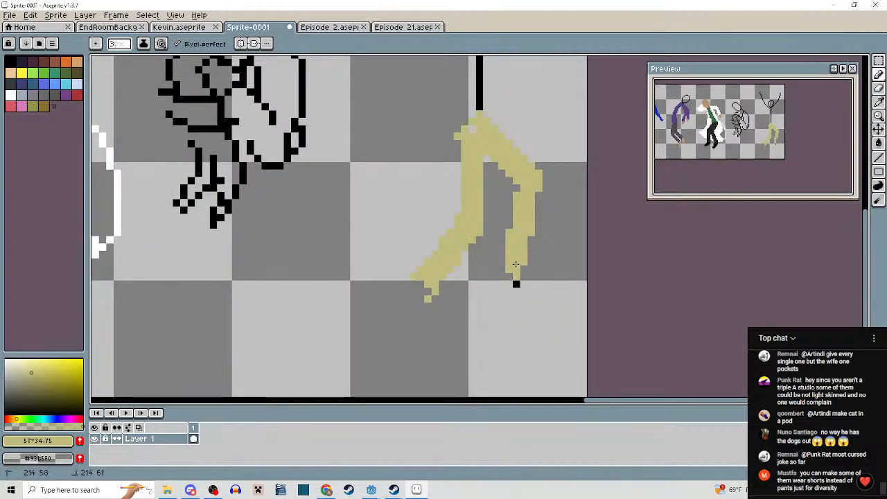
Look over the whole row of figures and sample the red of the second figure's shirt.
scroll(511, 274, "down", 3)
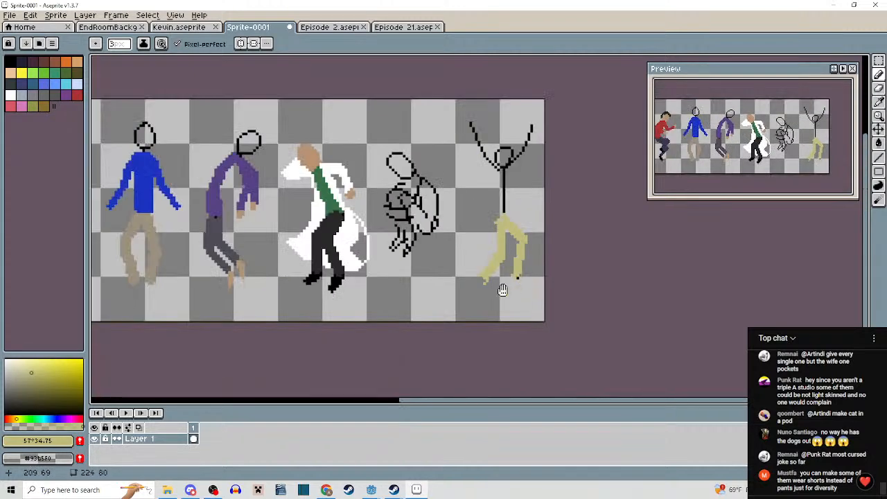
scroll(520, 270, "left", 4)
scroll(529, 267, "down", 1)
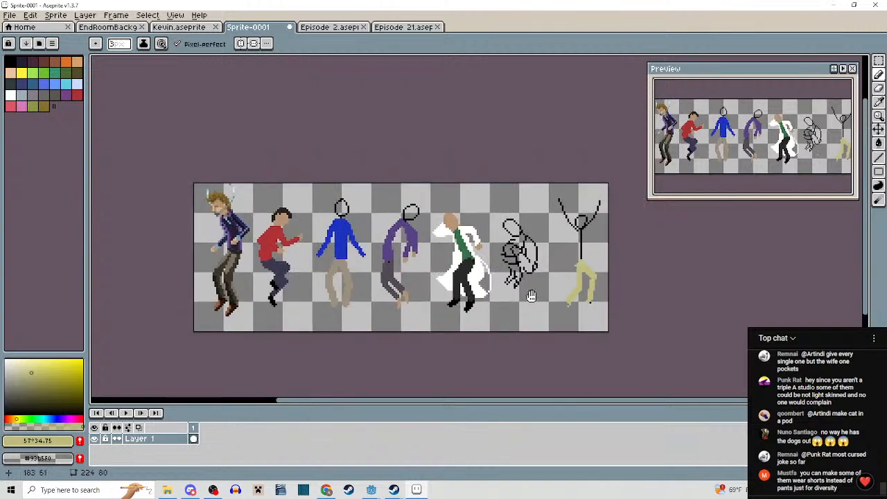
scroll(526, 291, "up", 1)
scroll(508, 254, "right", 2)
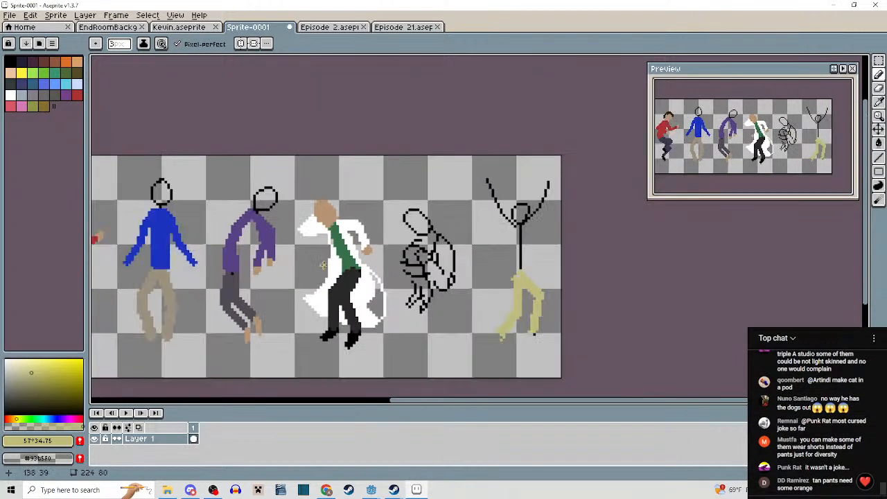
left_click(99, 235, "alt")
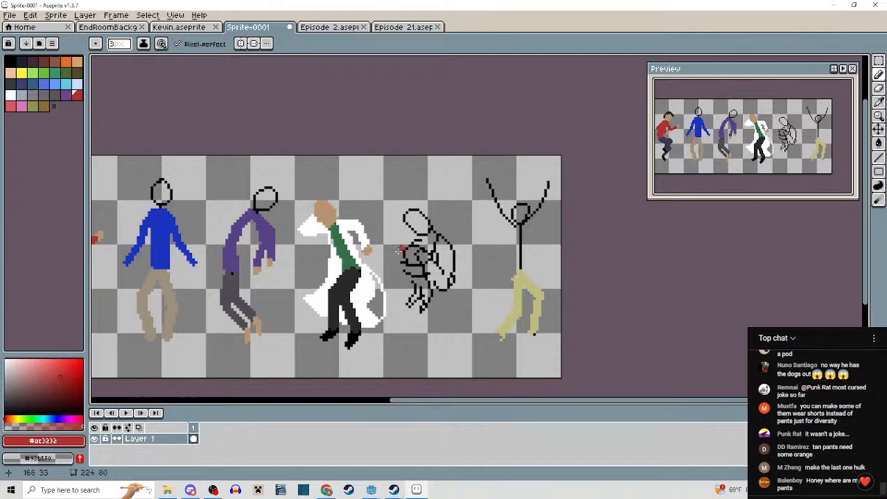
mouse_move(320, 276)
left_mouse_down()
mouse_move(437, 254)
mouse_move(427, 255)
mouse_move(527, 251)
mouse_move(337, 261)
left_mouse_up()
scroll(437, 255, "up", 3)
scroll(435, 250, "down", 2)
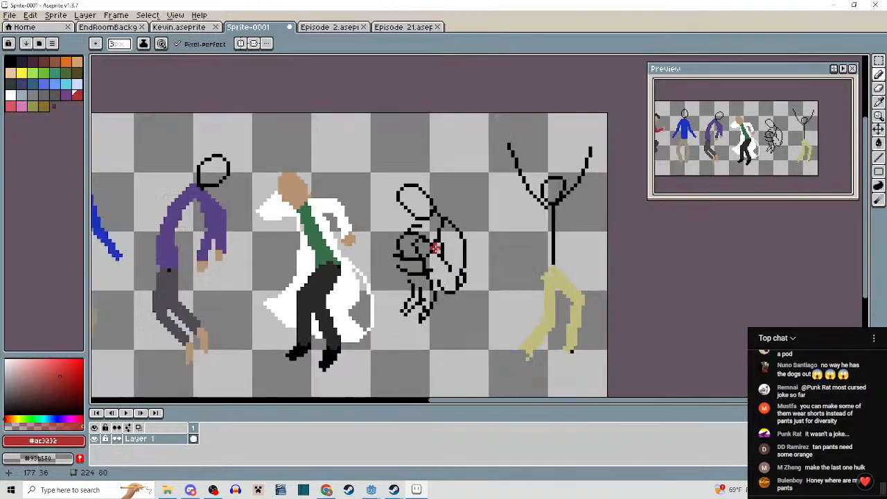
scroll(435, 248, "down", 1)
left_click_drag(431, 257, 601, 261)
scroll(353, 185, "up", 2)
Sample the red-shirted figure's skin tone, darken it to a dark brown, and fill in the blue-shirted figure's head with it.
key("alt")
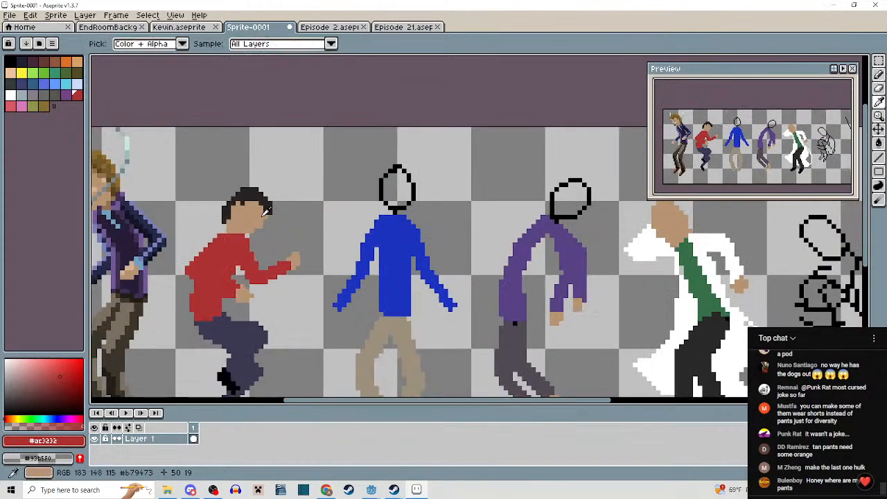
left_click(265, 211, "alt")
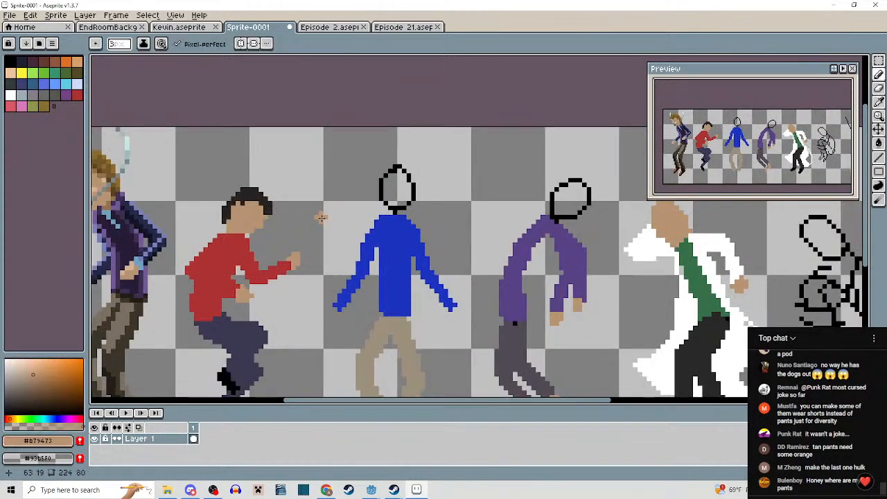
left_click(30, 396)
left_click_drag(385, 188, 366, 240)
mouse_move(376, 237)
left_mouse_down()
mouse_move(366, 270)
mouse_move(392, 199)
mouse_move(413, 223)
mouse_move(402, 212)
mouse_move(414, 247)
mouse_move(367, 235)
mouse_move(379, 208)
mouse_move(389, 272)
mouse_move(381, 275)
mouse_move(412, 274)
mouse_move(423, 242)
left_mouse_up()
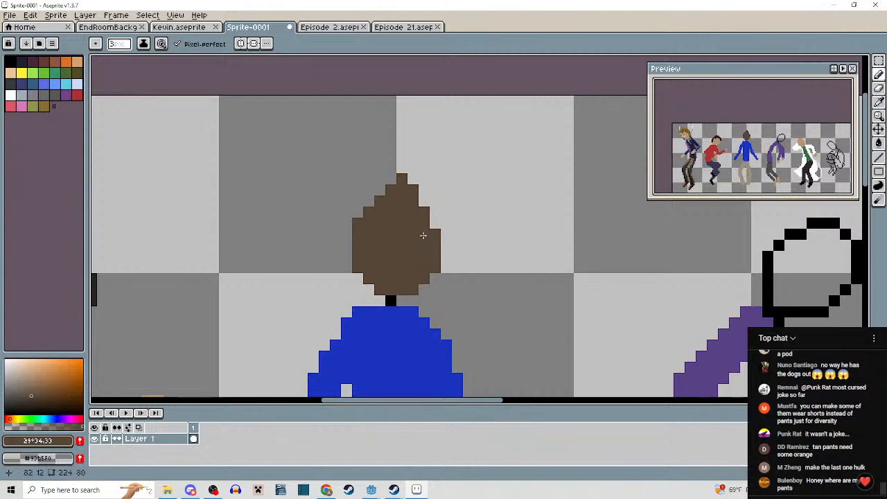
Erase the pointed tip on top of the blue-shirted figure's brown head so the crown is rounded.
right_click(413, 178)
right_click(392, 178)
left_click(420, 232)
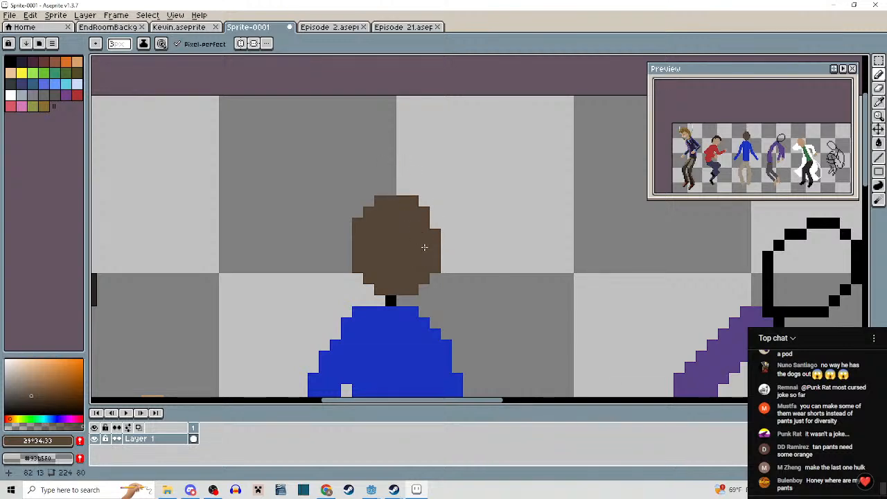
Draw a white wrap around the blue-shirted figure's lower face and neck with a 1 px brush, with a tail trailing to the left.
scroll(442, 274, "down", 2)
left_click_drag(447, 279, 444, 196)
scroll(418, 188, "up", 3)
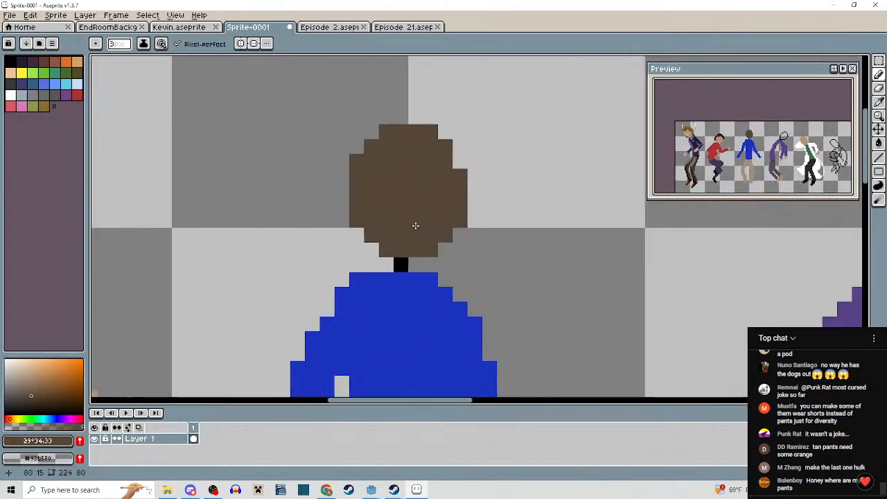
left_click(11, 95)
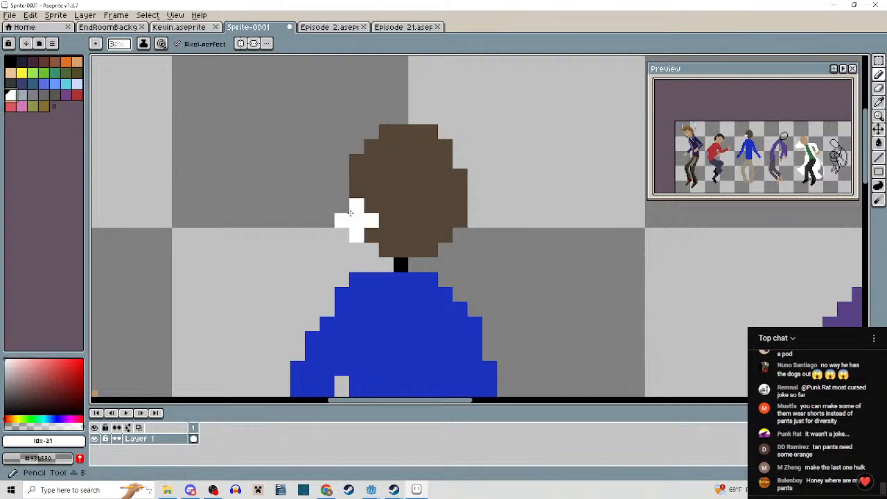
key("minus")
key("minus")
key("minus")
key("minus")
mouse_move(352, 210)
left_mouse_down()
mouse_move(361, 236)
mouse_move(421, 254)
mouse_move(387, 220)
mouse_move(388, 207)
mouse_move(447, 223)
mouse_move(408, 231)
mouse_move(435, 221)
mouse_move(408, 215)
left_mouse_up()
scroll(443, 225, "down", 3)
scroll(414, 201, "up", 2)
scroll(419, 210, "down", 5)
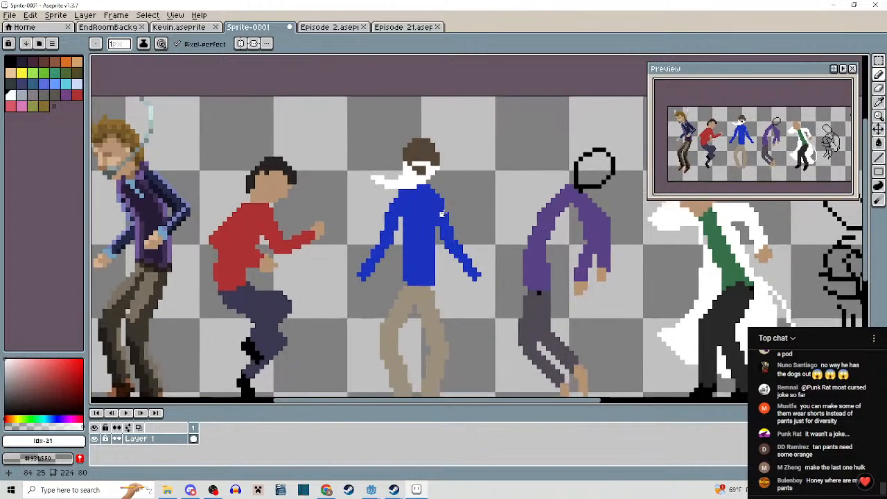
scroll(414, 167, "up", 5)
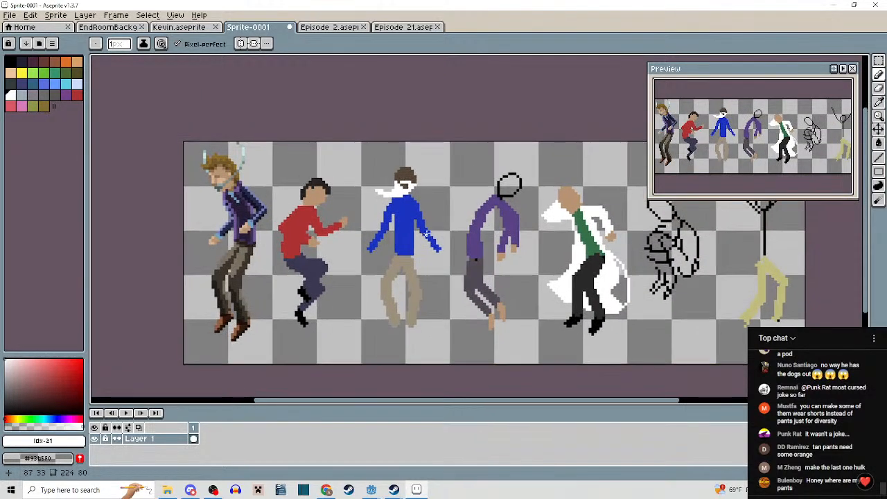
scroll(412, 170, "down", 2)
scroll(464, 178, "up", 1)
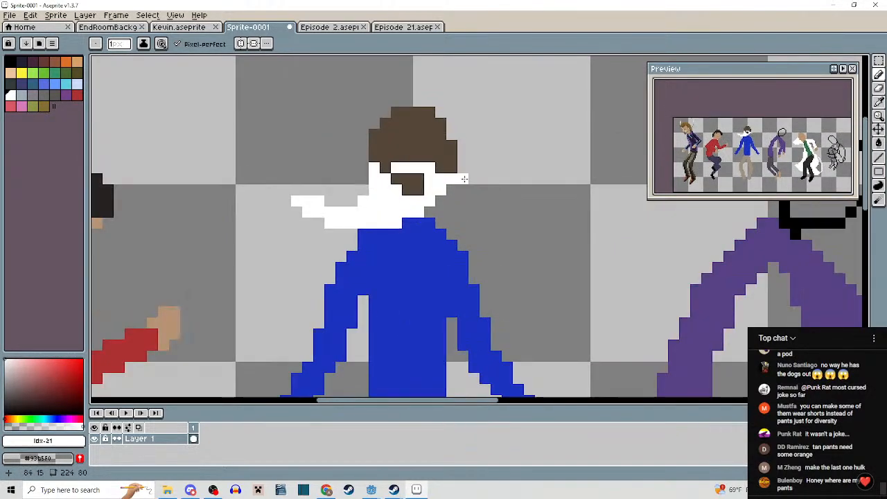
Sample the dark brown from the blue-shirted figure's head and paint both of its hands at the ends of the sleeves.
scroll(460, 208, "down", 4)
left_click_drag(446, 215, 402, 159)
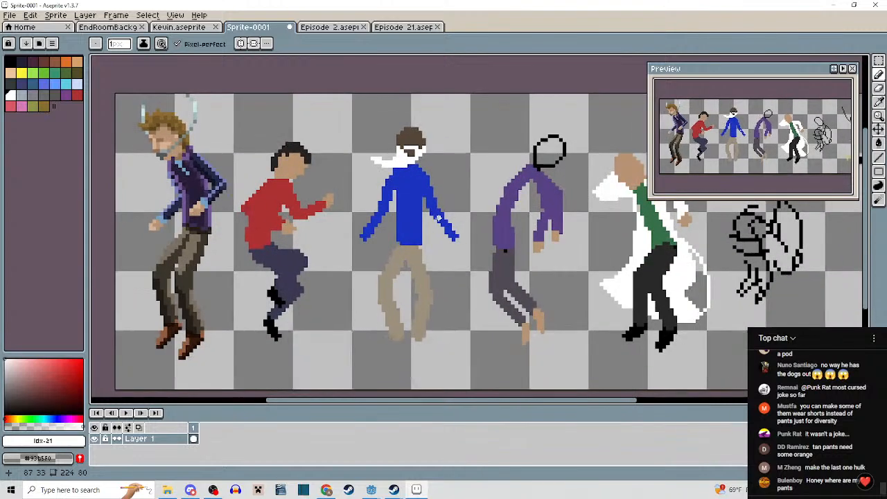
scroll(389, 197, "up", 2)
left_click(391, 88, "alt")
scroll(311, 242, "up", 2)
left_click_drag(311, 242, 297, 232)
left_click(400, 241)
left_click_drag(585, 241, 432, 234)
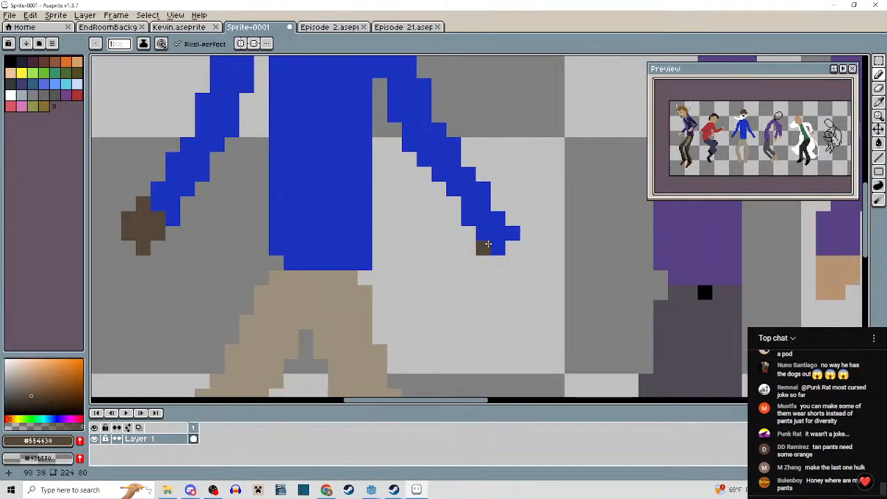
mouse_move(486, 246)
left_mouse_down()
mouse_move(506, 229)
mouse_move(502, 236)
mouse_move(477, 220)
left_mouse_up()
left_click(498, 204)
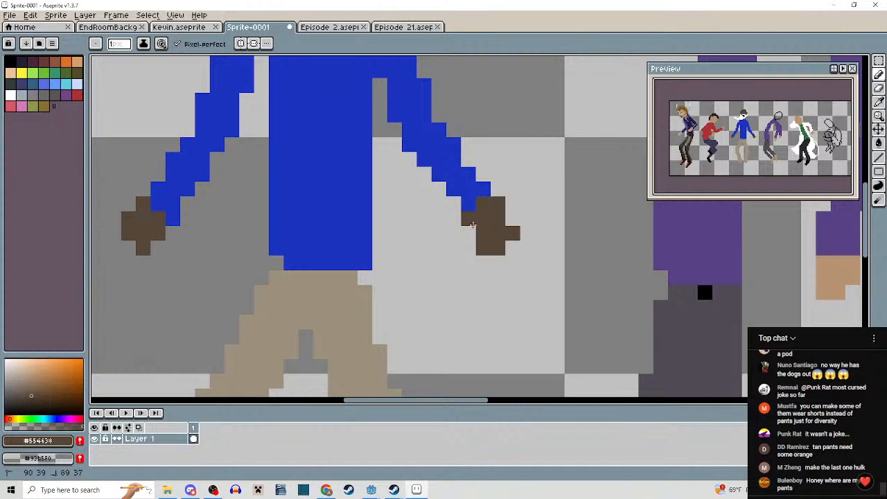
Sample black from the red-shirted figure's shoe and draw black shoes on both feet of the blue-shirted figure.
scroll(491, 233, "down", 3)
scroll(475, 240, "up", 2)
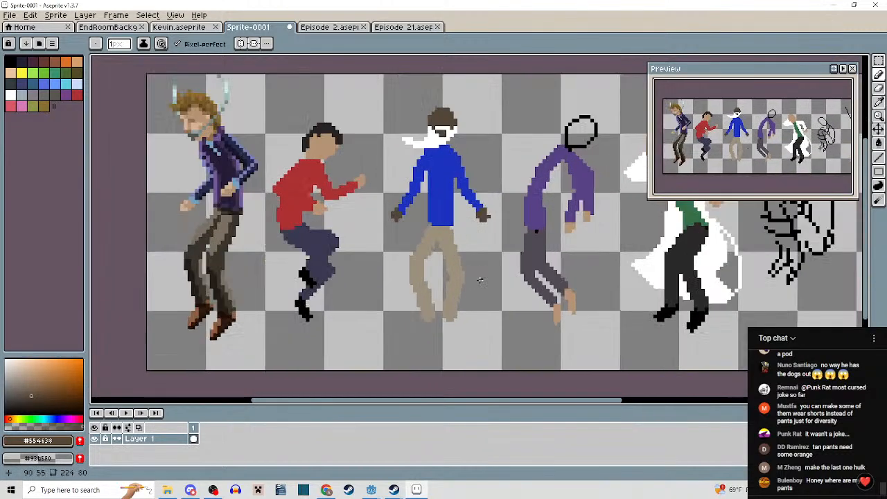
left_click(263, 272, "alt")
scroll(437, 283, "up", 2)
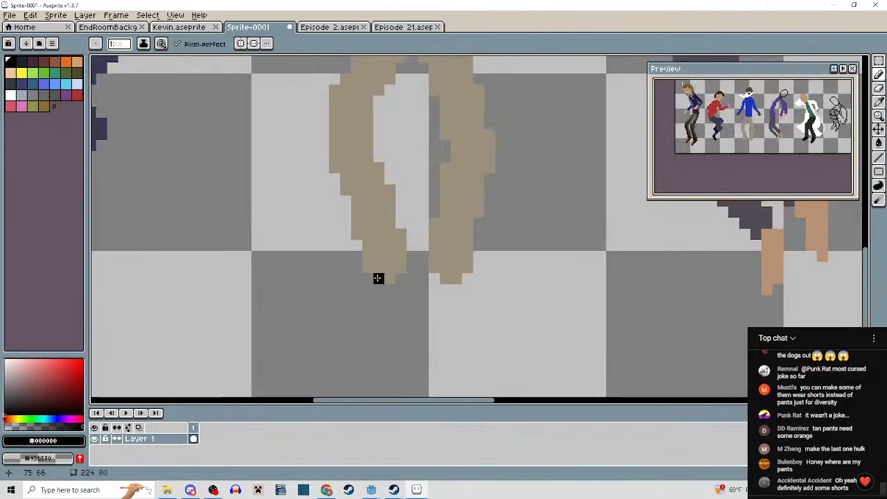
mouse_move(367, 278)
left_mouse_down()
mouse_move(342, 312)
mouse_move(399, 276)
mouse_move(362, 298)
left_mouse_up()
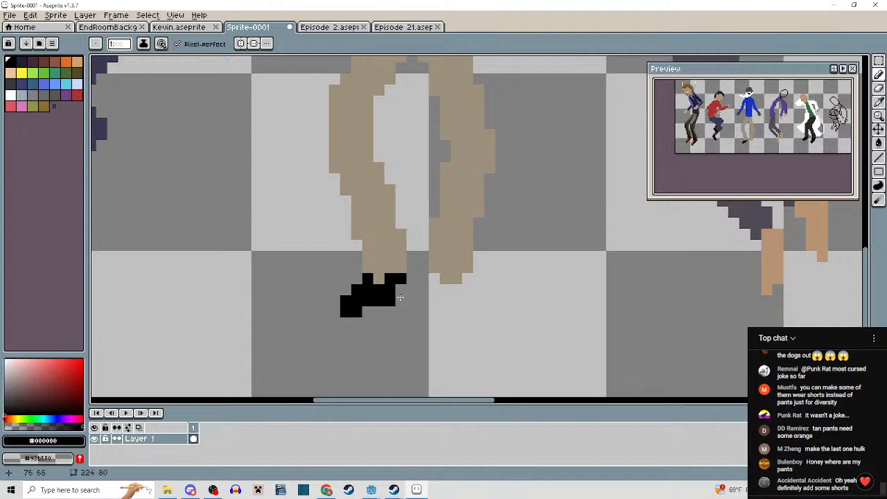
mouse_move(422, 278)
left_mouse_down()
mouse_move(467, 325)
mouse_move(472, 316)
mouse_move(436, 281)
mouse_move(472, 316)
mouse_move(478, 284)
mouse_move(481, 306)
mouse_move(455, 289)
left_mouse_up()
key("ctrl+z")
scroll(464, 315, "down", 4)
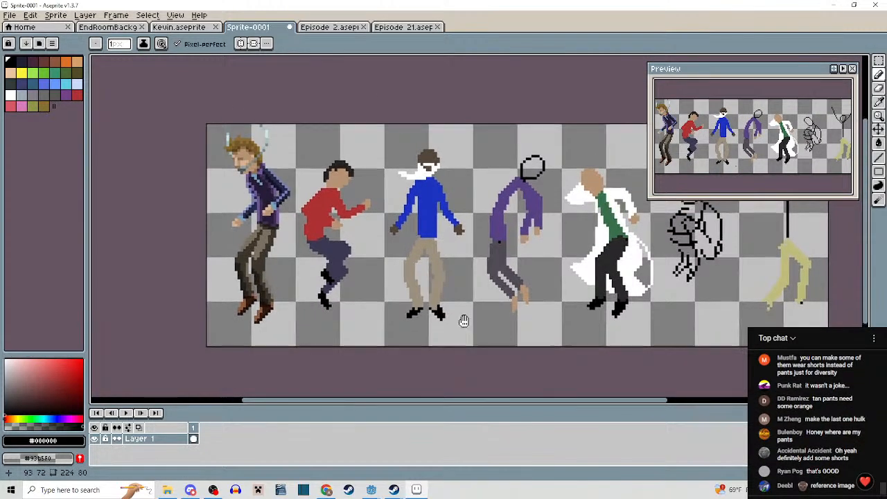
left_click_drag(463, 321, 422, 279)
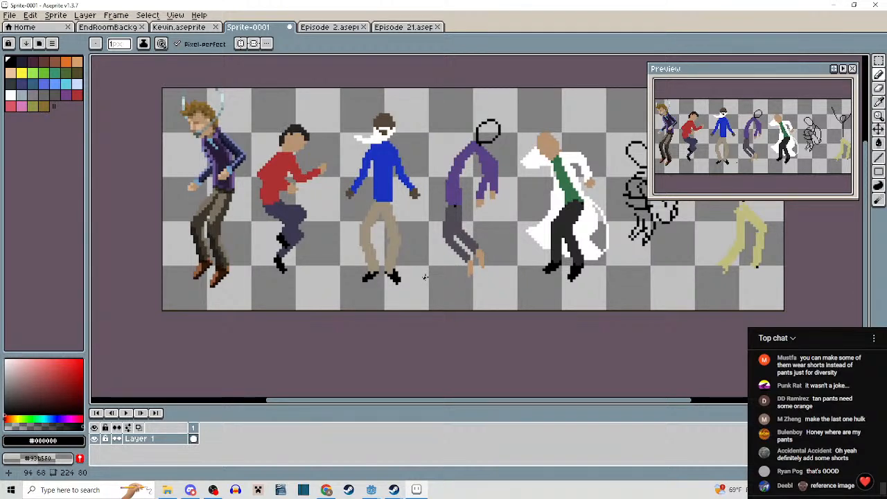
Select the blue-shirted figure's legs and shoes and shift them about one pixel to the right under the torso.
left_click_drag(451, 271, 456, 296)
scroll(423, 258, "up", 2)
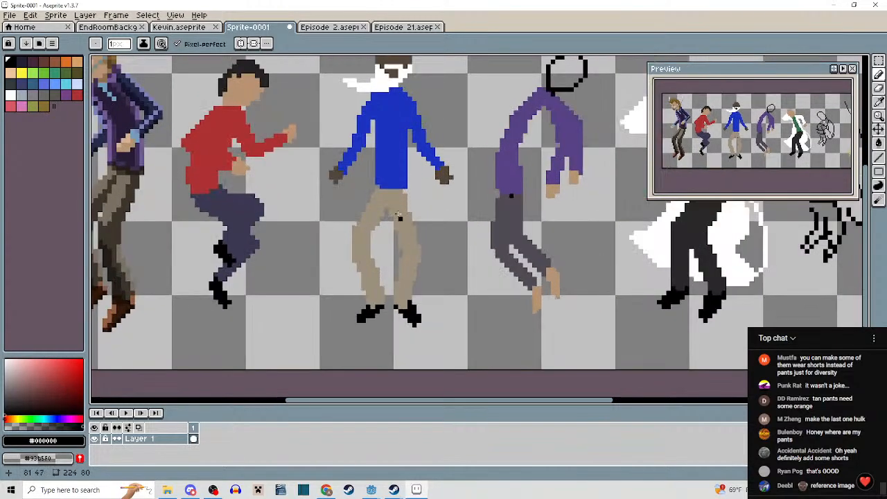
left_click_drag(409, 233, 421, 259)
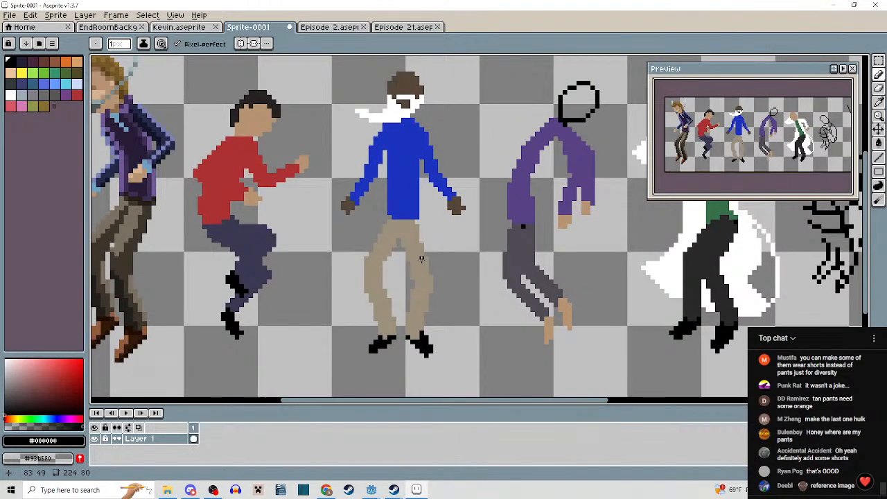
scroll(421, 259, "up", 1)
key("m")
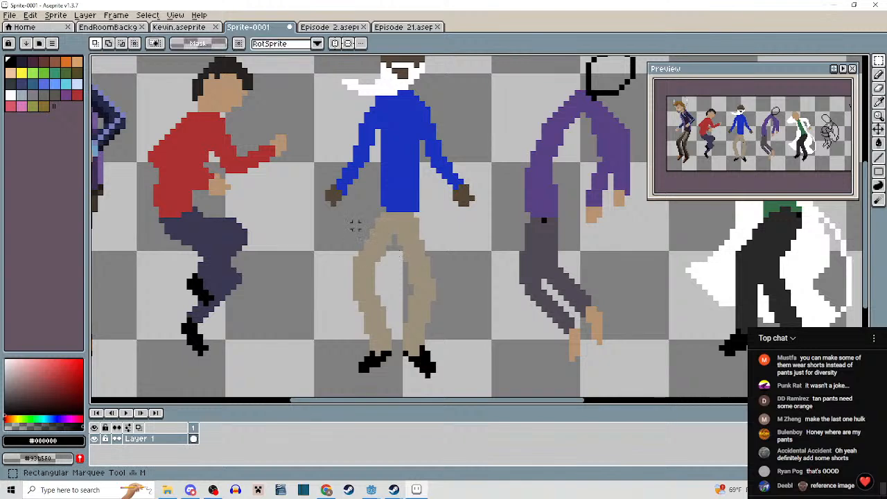
left_click_drag(348, 214, 438, 395)
mouse_move(412, 314)
left_mouse_down()
mouse_move(439, 326)
mouse_move(388, 311)
left_mouse_up()
left_click(460, 319)
Sample the purple-shirted figure's trouser grey #504b55 and paint over the stray black pixel at its waist.
scroll(460, 319, "down", 1)
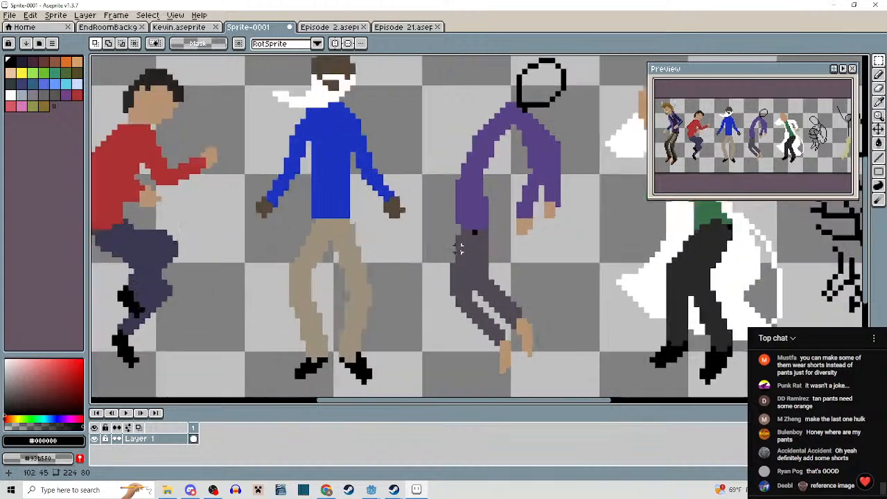
key("b")
scroll(476, 232, "up", 2)
left_click(476, 232, "alt")
left_click(488, 215)
scroll(424, 295, "down", 2)
scroll(425, 295, "down", 2)
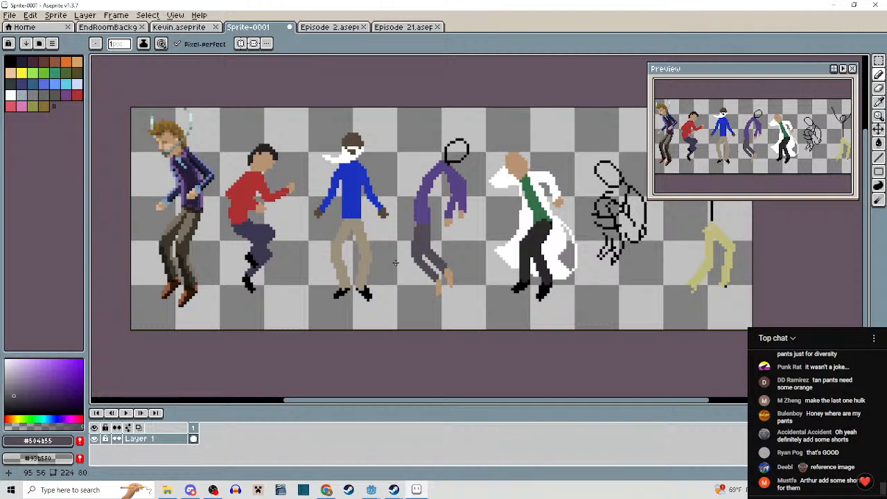
Touch up the inner edge between the purple-shirted figure's torso and arm with pixels of the shirt purple #594284.
scroll(369, 238, "down", 1)
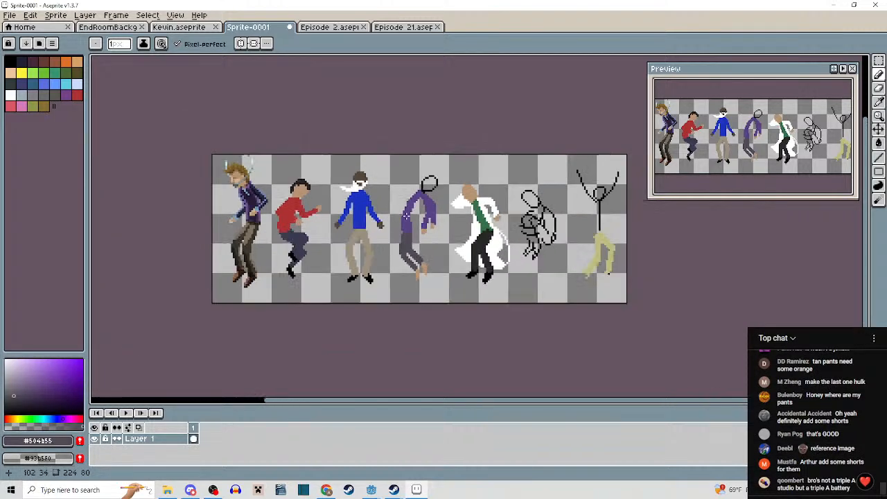
scroll(415, 180, "up", 8)
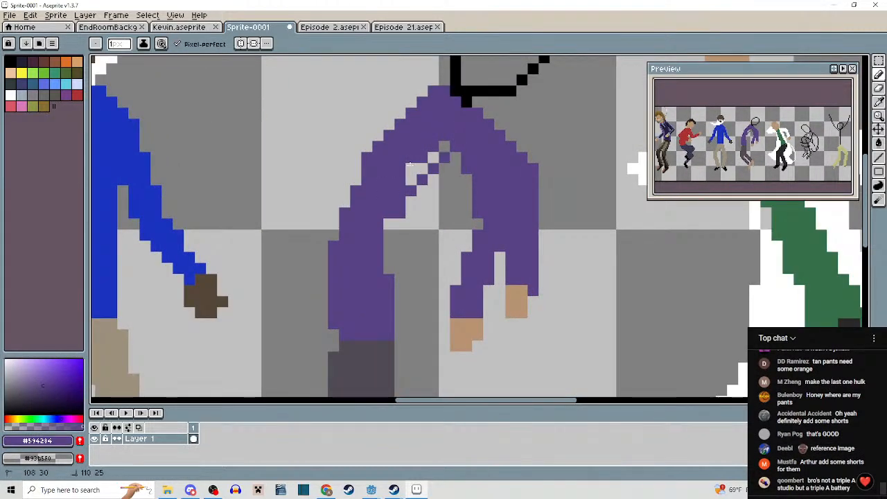
scroll(380, 270, "down", 4)
Select the rear leg of the rightmost khaki-trousered figure below the knee and delete it.
left_click_drag(380, 270, 88, 241)
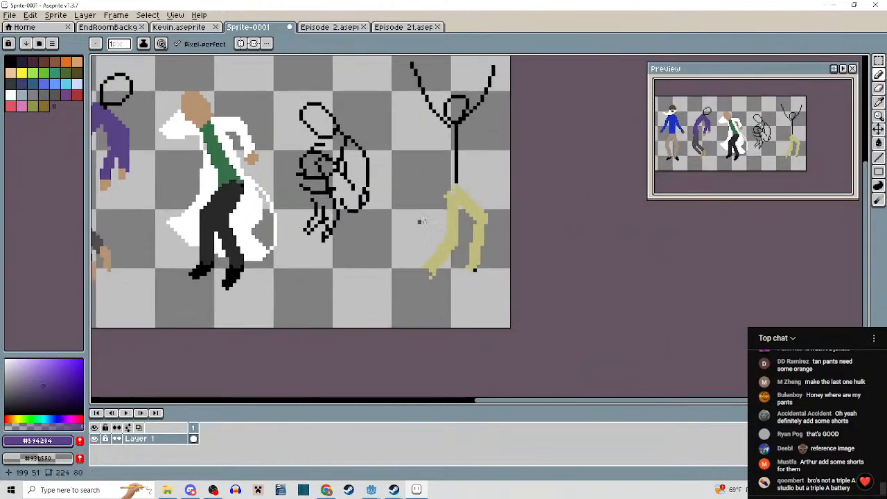
scroll(448, 232, "up", 2)
left_click_drag(447, 232, 417, 215)
scroll(417, 215, "up", 2)
scroll(378, 228, "down", 1)
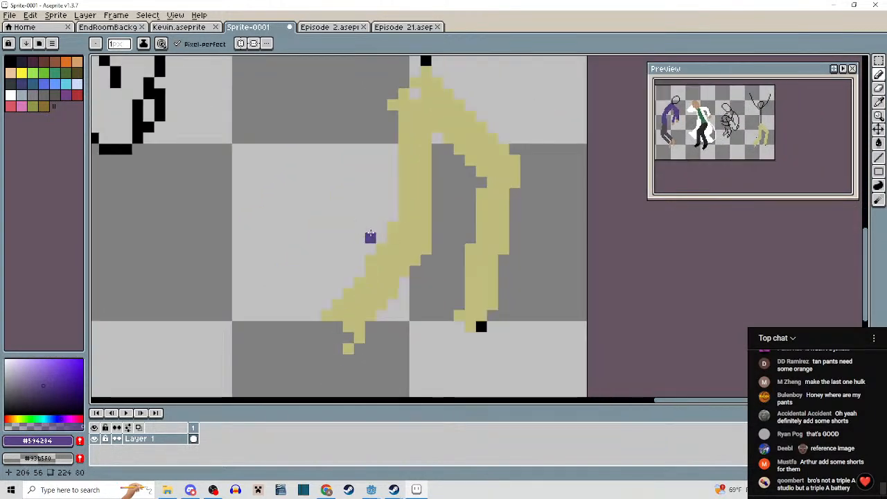
key("m")
left_click_drag(300, 231, 435, 391)
key("Delete")
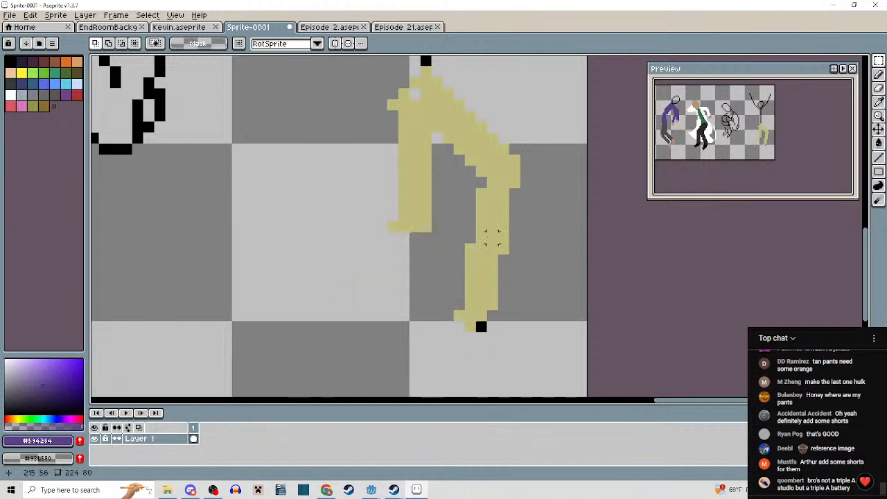
Delete the rightmost figure's remaining lower leg, then sketch two new lower legs in one-pixel black lines slanting down from the knees.
mouse_move(459, 183)
left_mouse_down()
mouse_move(537, 371)
mouse_move(481, 214)
mouse_move(451, 206)
mouse_move(462, 178)
left_mouse_up()
key("Delete")
key("i")
left_click(438, 71)
key("b")
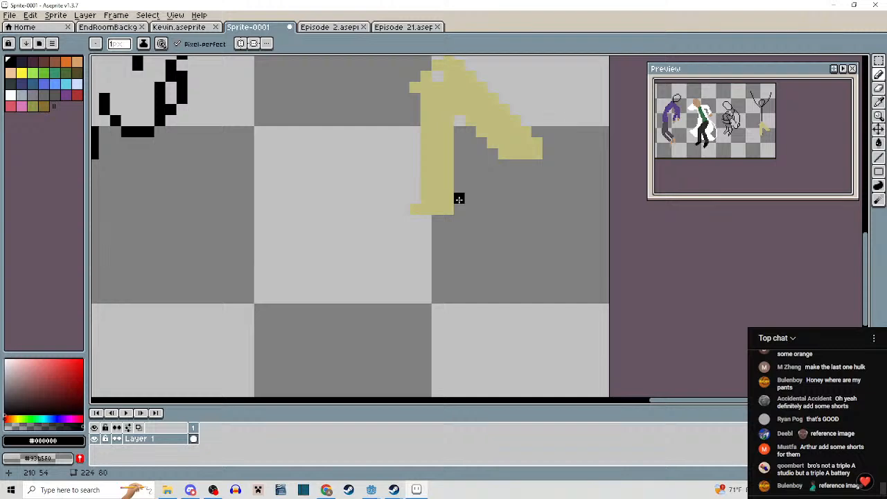
left_click_drag(437, 220, 370, 310)
mouse_move(526, 164)
left_mouse_down()
mouse_move(480, 298)
mouse_move(477, 268)
mouse_move(469, 297)
left_mouse_up()
scroll(485, 273, "down", 3)
scroll(479, 281, "up", 3)
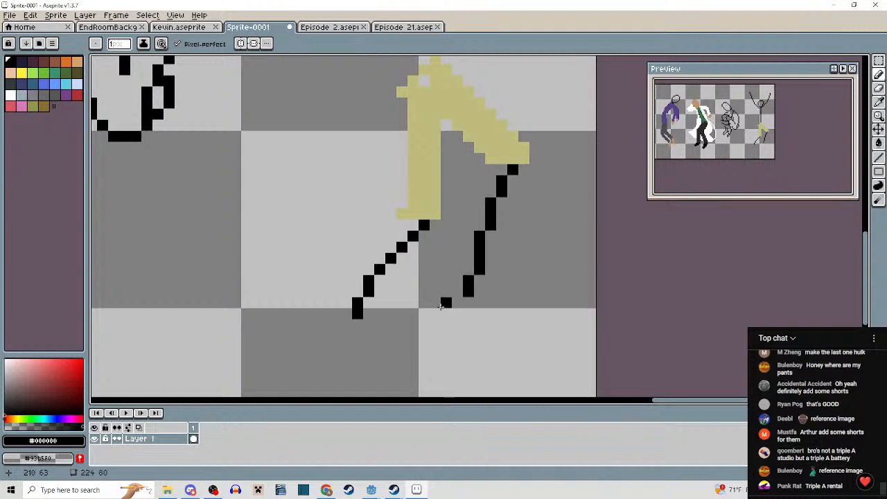
scroll(367, 322, "down", 1)
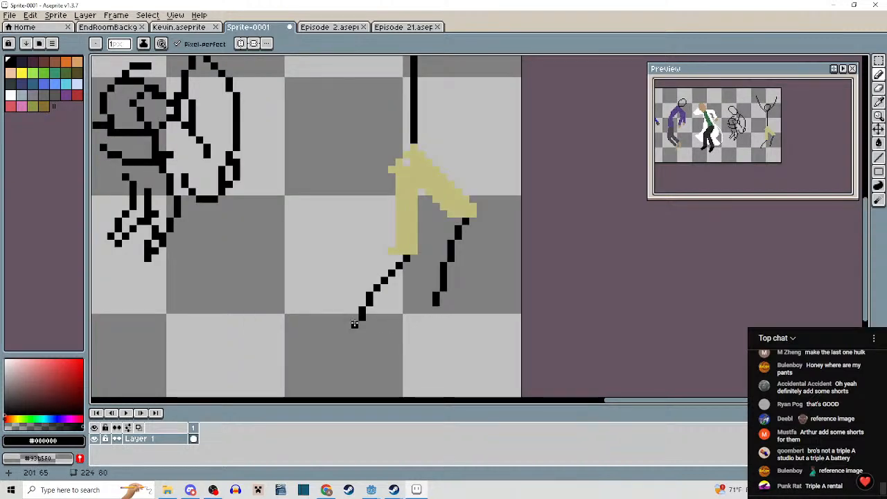
left_click(355, 325)
Sample the skin tone #b79473 and paint the rightmost figure's left lower leg over its sketch line with a 3-pixel brush.
scroll(354, 325, "down", 3)
left_click_drag(380, 297, 423, 286)
left_click(291, 186, "alt")
scroll(477, 278, "up", 2)
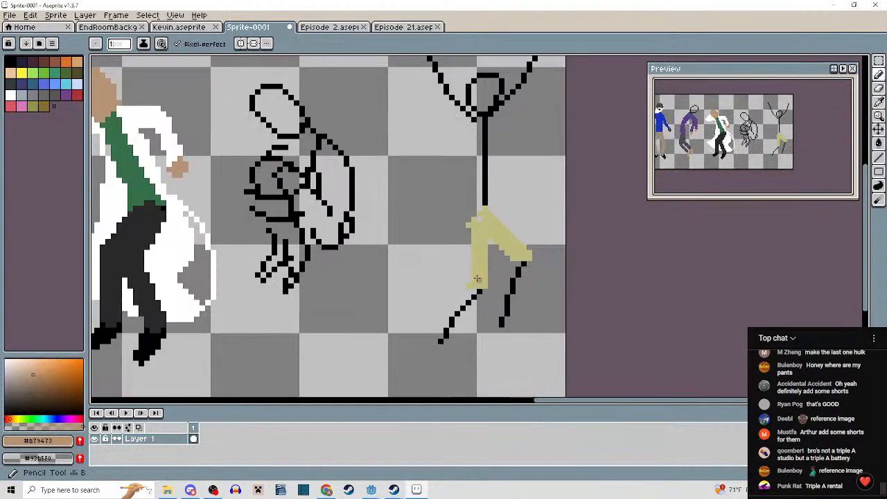
scroll(477, 279, "up", 3)
key("plus")
key("plus")
key("plus")
left_click_drag(479, 297, 488, 195)
key("minus")
mouse_move(496, 185)
left_mouse_down()
mouse_move(413, 261)
mouse_move(400, 293)
mouse_move(404, 241)
left_mouse_up()
left_click(402, 289)
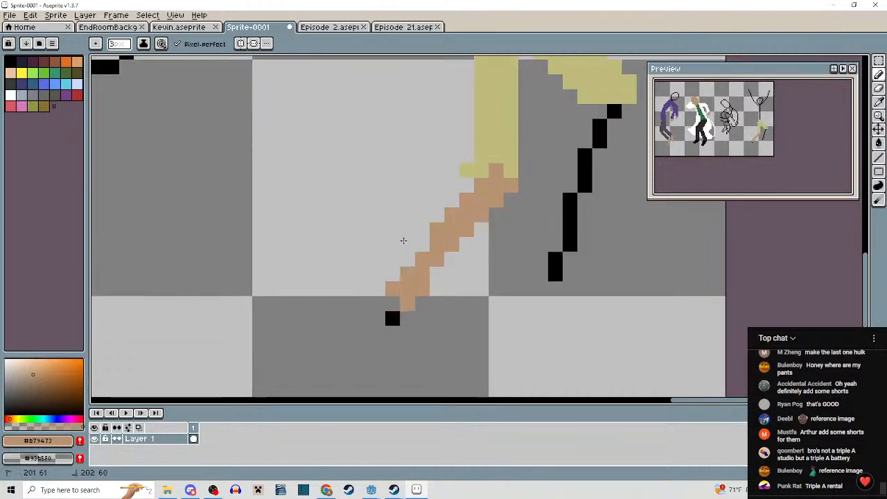
left_click(393, 304)
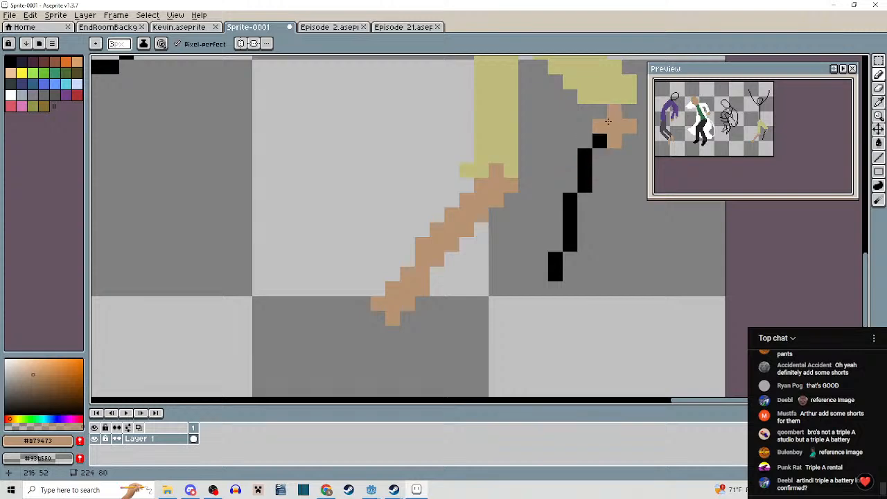
Paint the rightmost figure's right lower leg over its black sketch line in the skin tone #b79473.
mouse_move(608, 121)
left_mouse_down()
mouse_move(579, 218)
mouse_move(551, 267)
left_mouse_up()
scroll(573, 271, "down", 3)
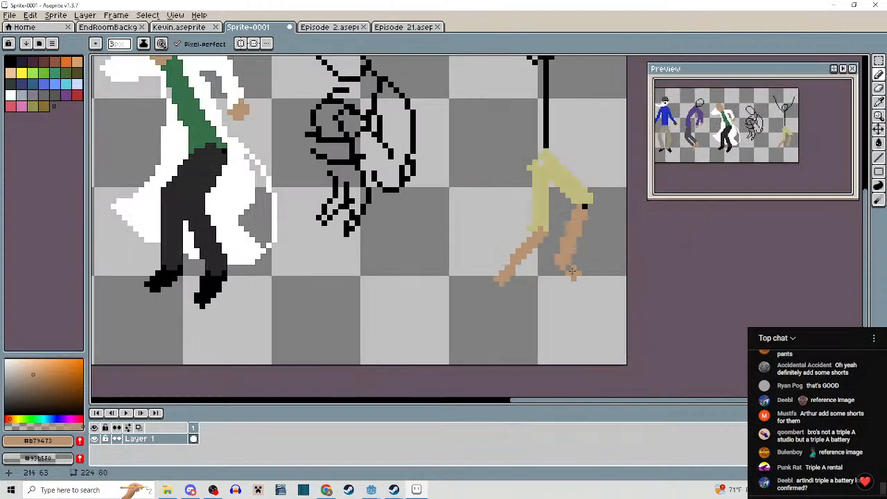
scroll(573, 272, "down", 1)
scroll(569, 271, "up", 1)
scroll(565, 269, "down", 2)
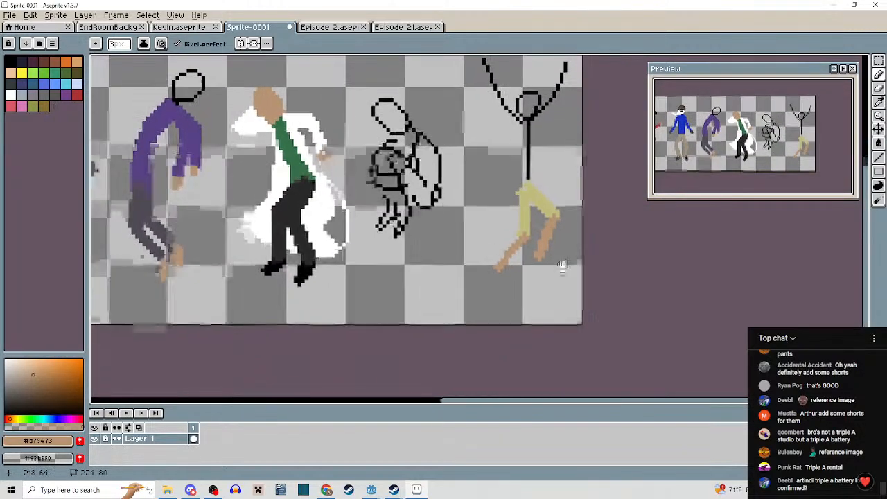
left_click_drag(562, 267, 563, 261)
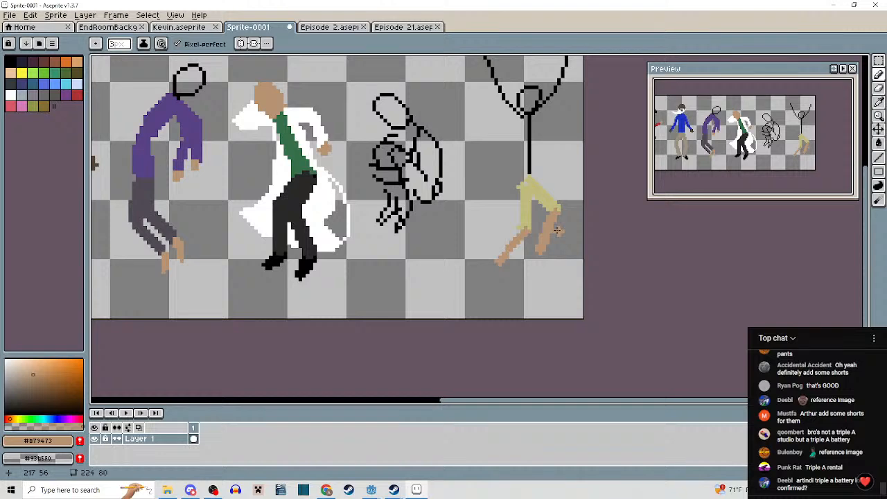
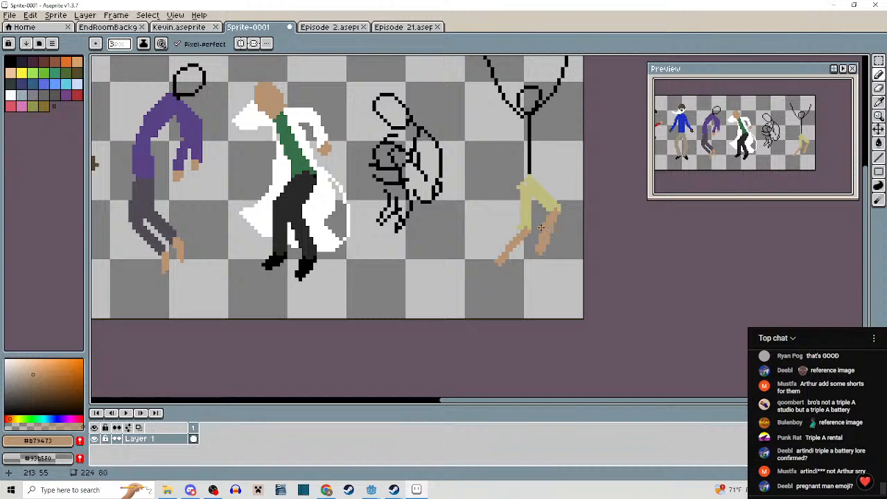
Sample the shorts' yellow #bfbc7d and fill the small gap at the rightmost figure's hip.
scroll(589, 222, "down", 2)
scroll(597, 255, "up", 3)
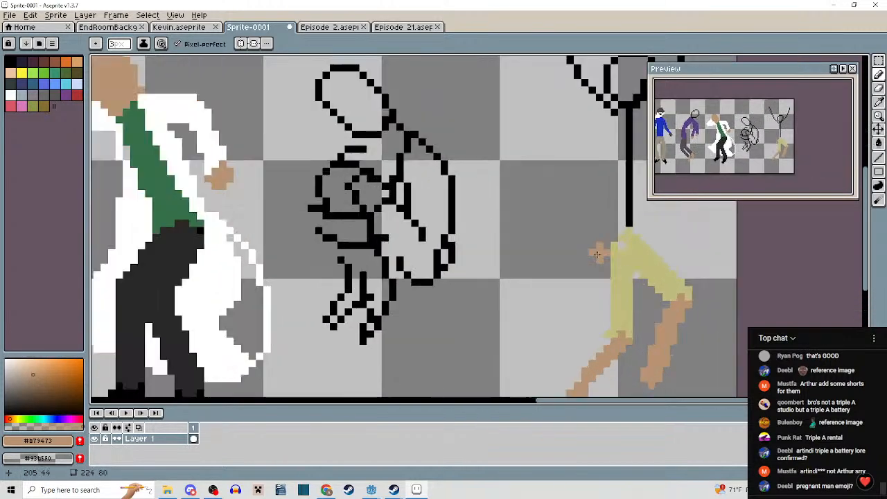
left_click_drag(597, 255, 477, 278)
left_click(517, 264, "alt")
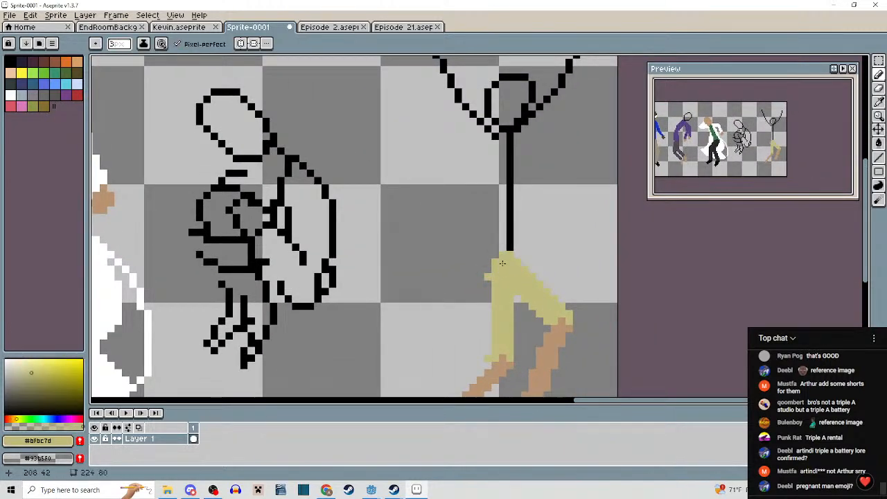
scroll(487, 274, "down", 3)
left_click_drag(487, 273, 447, 270)
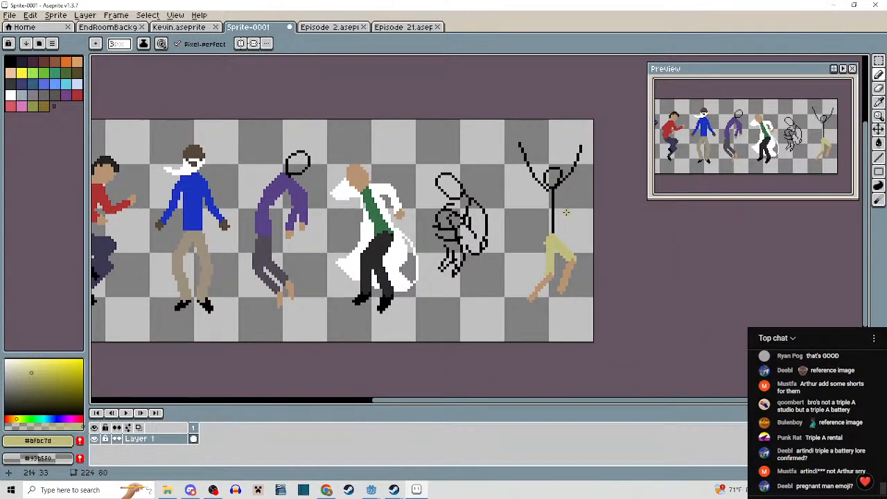
scroll(551, 205, "up", 3)
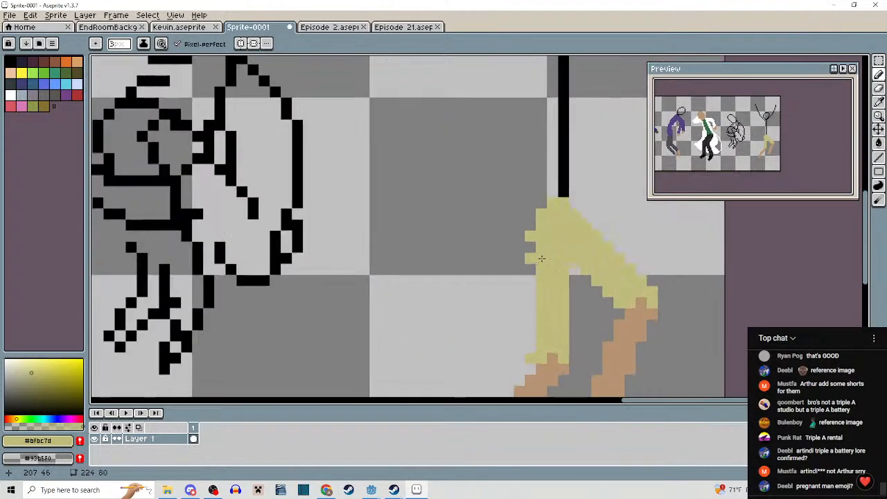
scroll(541, 292, "down", 3)
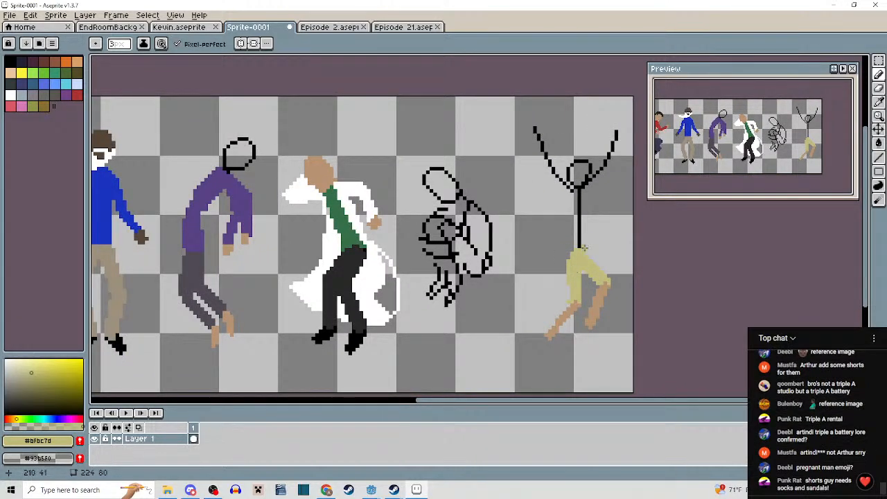
scroll(542, 238, "left", 6)
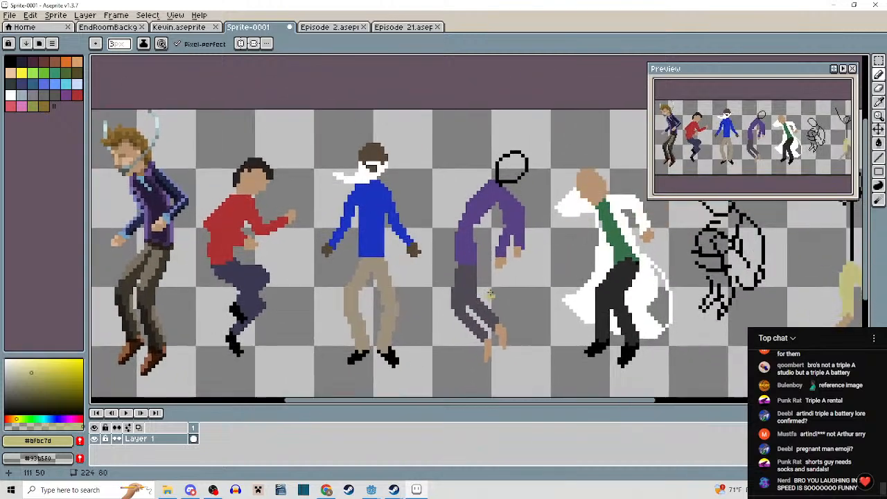
scroll(478, 221, "up", 3)
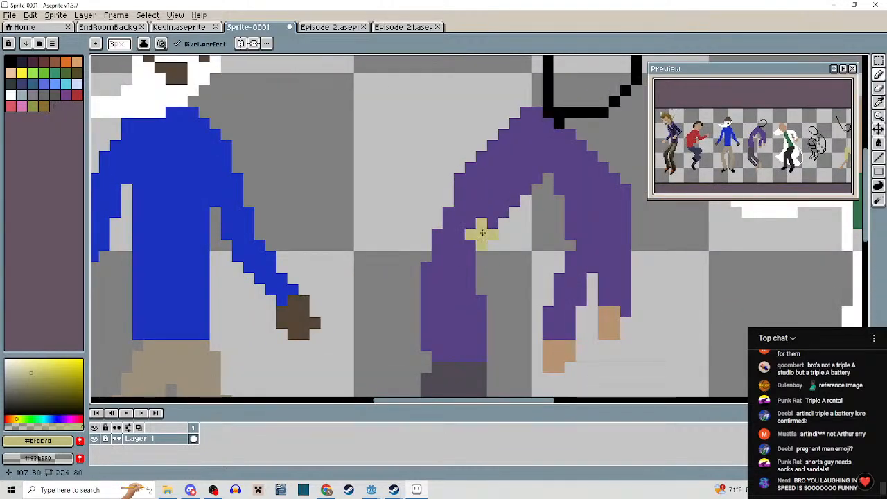
left_click(481, 232, "alt")
scroll(527, 202, "down", 4)
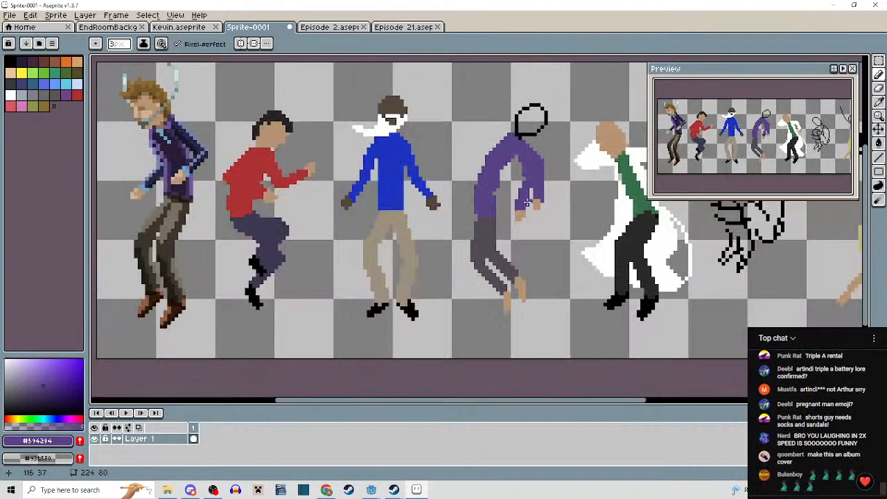
scroll(506, 228, "up", 2)
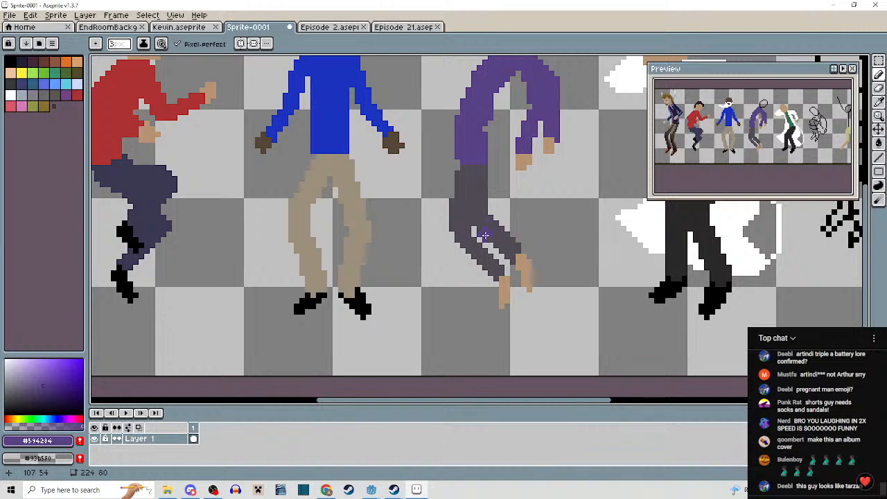
key("m")
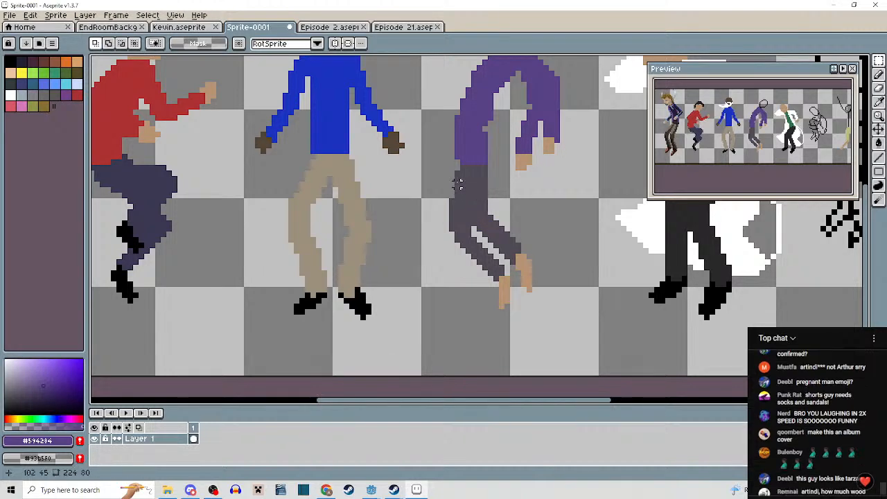
mouse_move(433, 161)
left_mouse_down()
mouse_move(504, 312)
mouse_move(525, 329)
mouse_move(568, 312)
left_mouse_up()
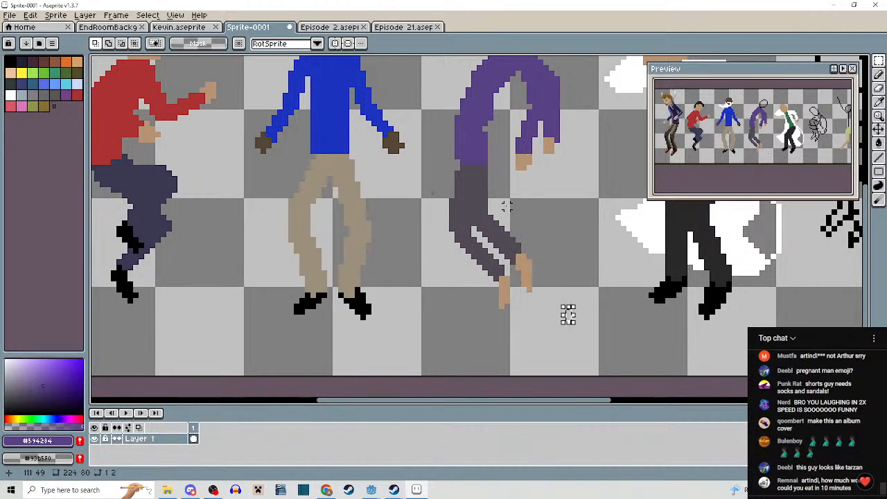
left_click_drag(517, 177, 506, 218)
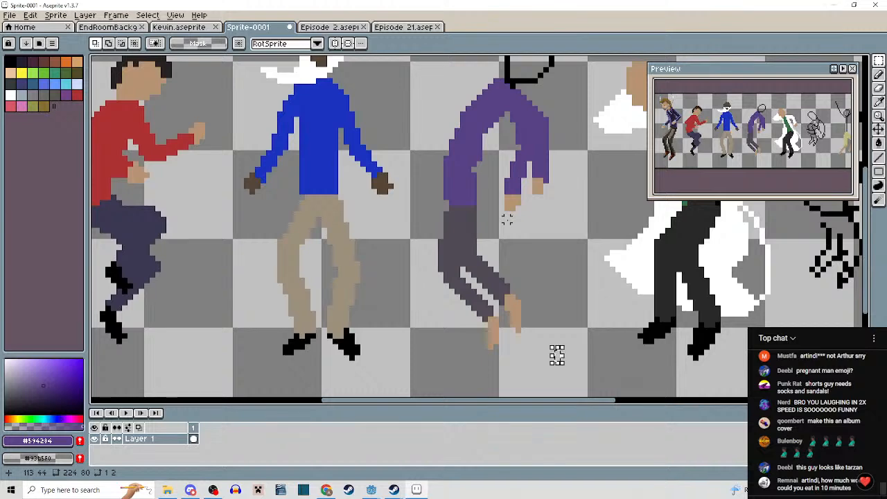
scroll(544, 322, "down", 3)
scroll(531, 289, "up", 1)
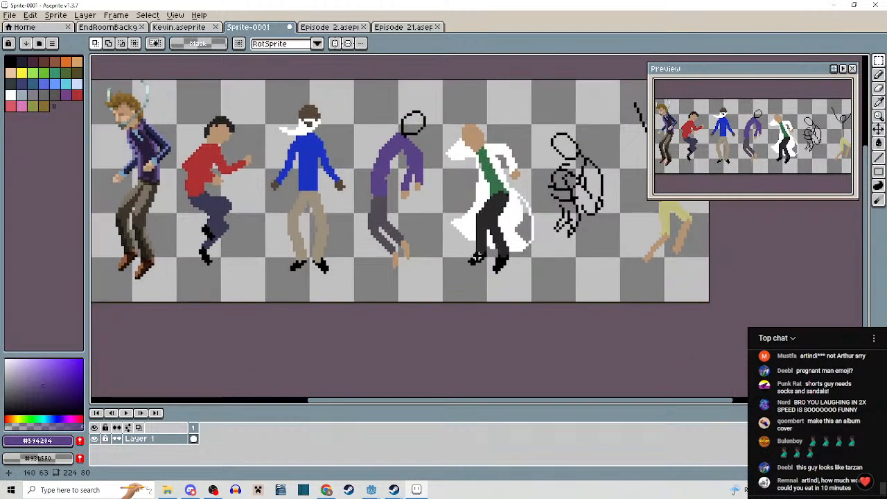
Sample the coat's white #ffffff and reduce the pencil size to 1 pixel.
scroll(490, 188, "up", 4)
key("i")
left_click(466, 148)
key("b")
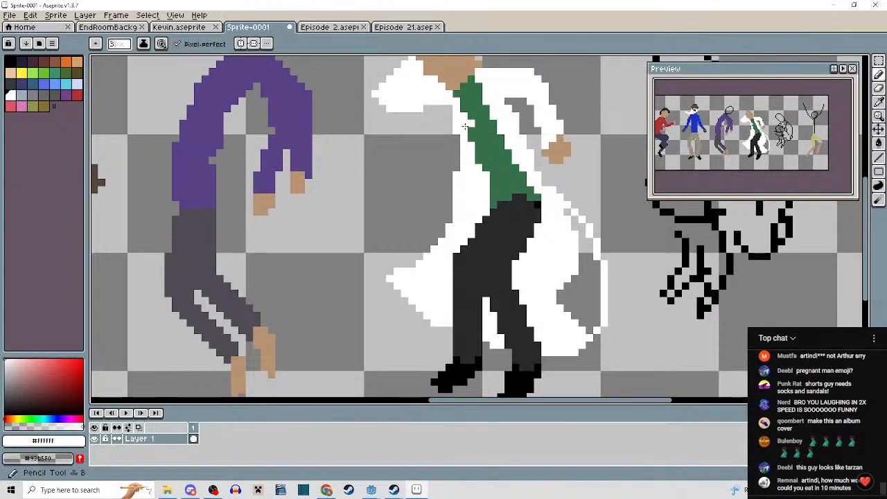
scroll(464, 127, "down", 3)
scroll(451, 194, "up", 1)
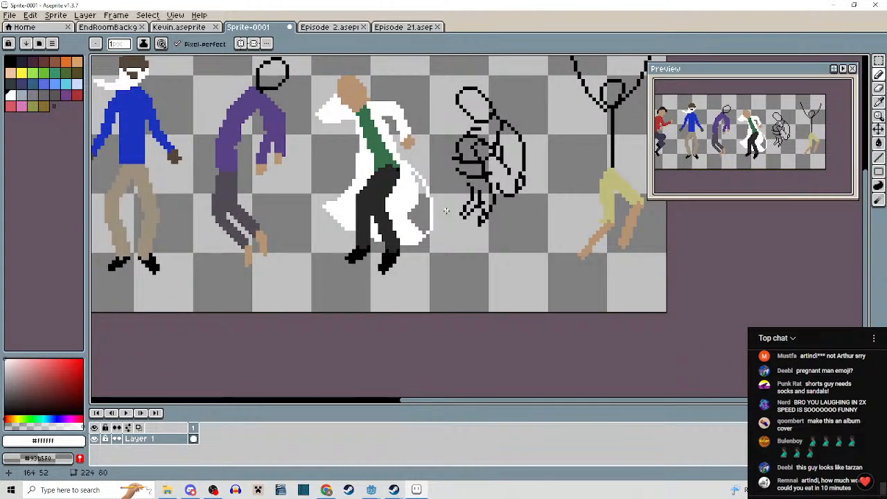
Look over the whole row of figures, comparing the coloured poses with the remaining black outline sketches.
left_click_drag(562, 194, 406, 276)
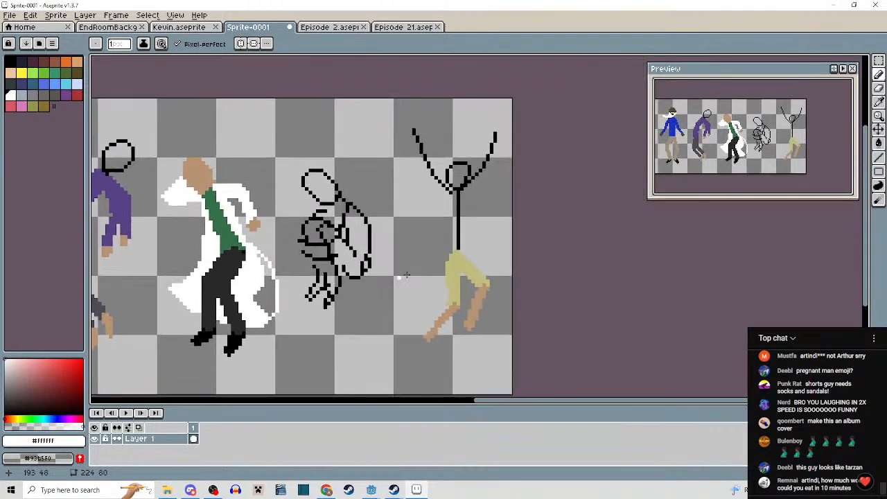
scroll(468, 206, "up", 2)
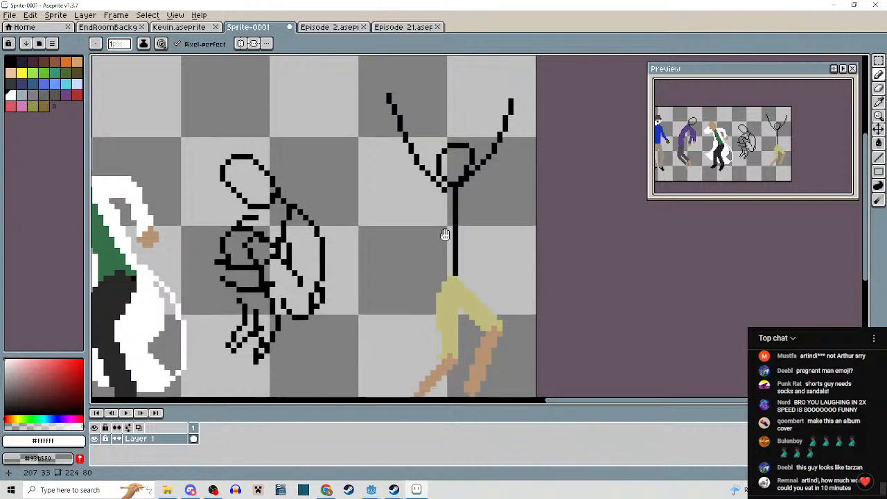
left_click_drag(444, 232, 453, 224)
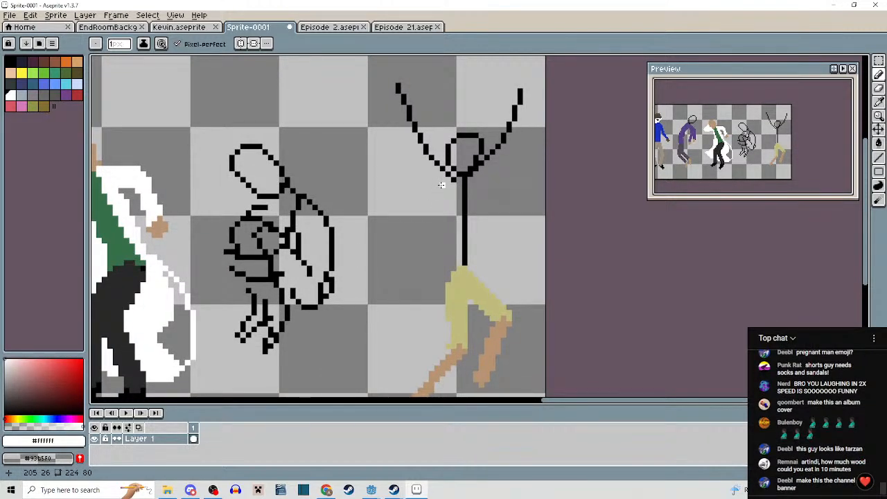
scroll(338, 167, "down", 1)
left_click_drag(339, 168, 627, 182)
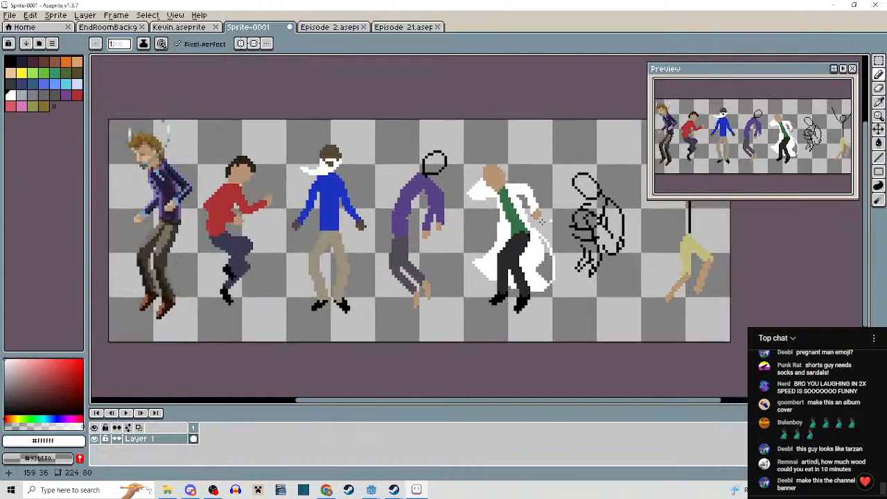
left_click_drag(433, 249, 557, 243)
left_click_drag(464, 245, 433, 266)
left_click_drag(478, 315, 358, 293)
left_click_drag(445, 294, 332, 243)
scroll(309, 223, "up", 3)
scroll(309, 224, "down", 3)
left_click_drag(430, 261, 127, 276)
scroll(378, 196, "up", 3)
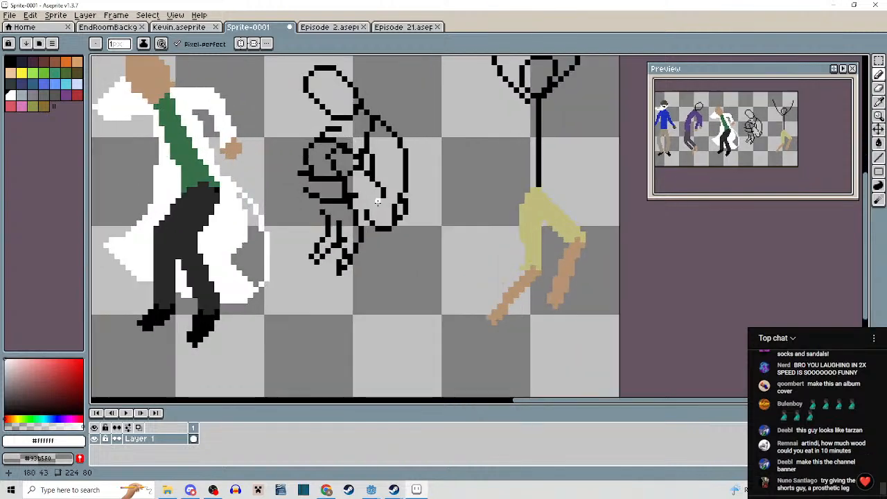
scroll(379, 196, "down", 3)
left_click_drag(396, 220, 332, 282)
scroll(402, 246, "up", 3)
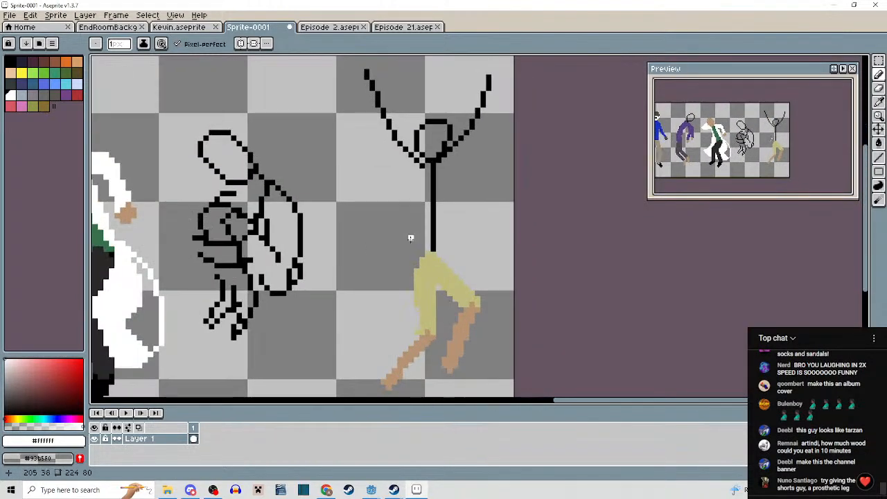
left_click_drag(422, 247, 409, 255)
scroll(409, 255, "down", 3)
scroll(533, 245, "down", 2)
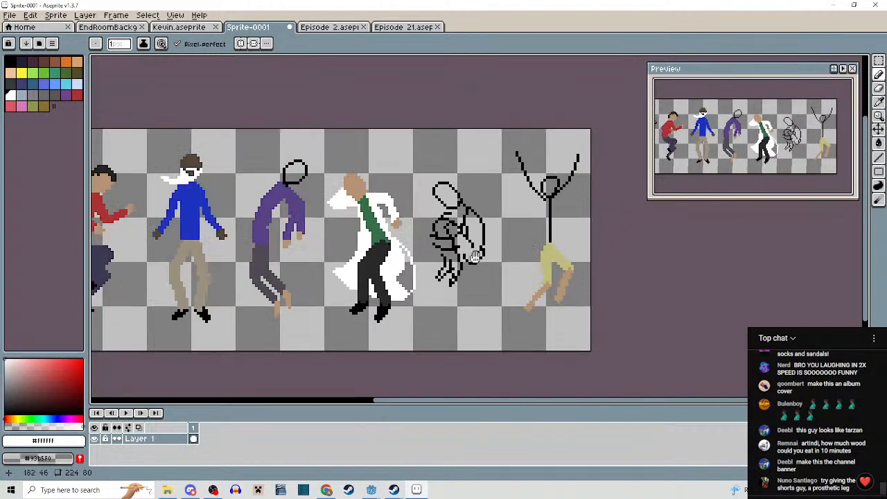
left_click_drag(475, 257, 592, 251)
left_click_drag(519, 244, 549, 240)
scroll(323, 198, "up", 3)
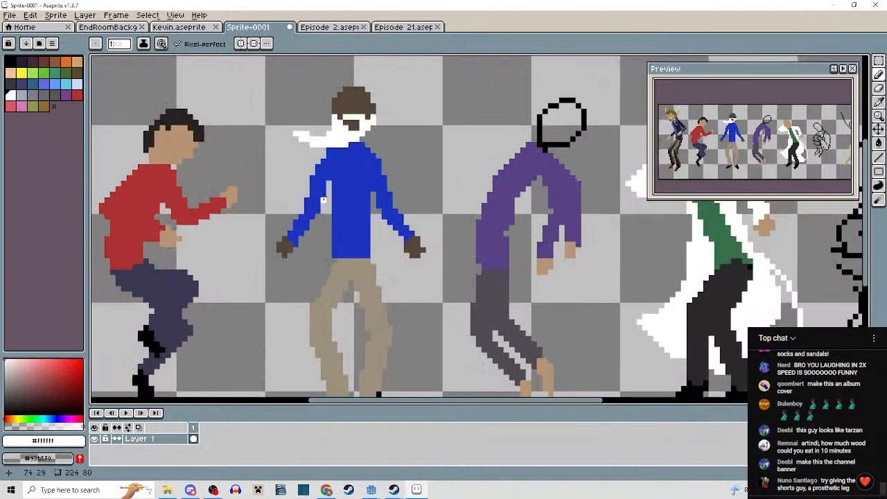
Recolour the masked figure's bright blue shirt with the softer blue #2161a2.
left_click_drag(336, 218, 383, 184)
left_click(392, 176, "alt")
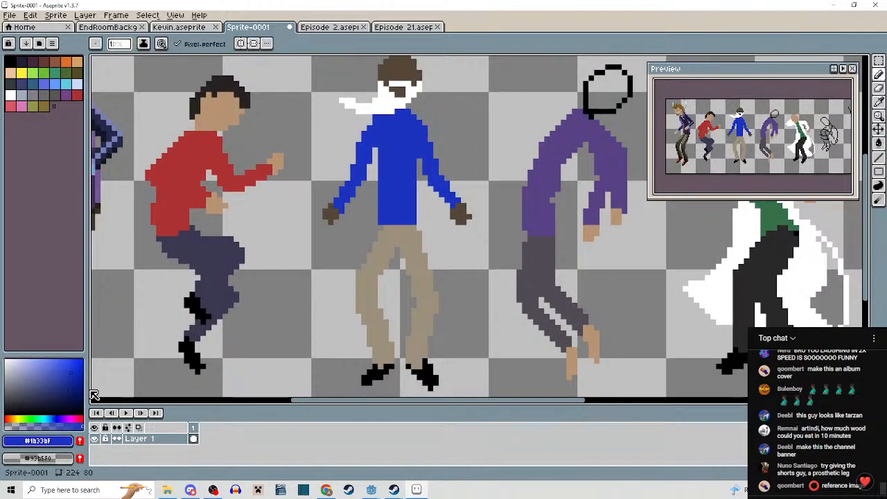
left_click(64, 373)
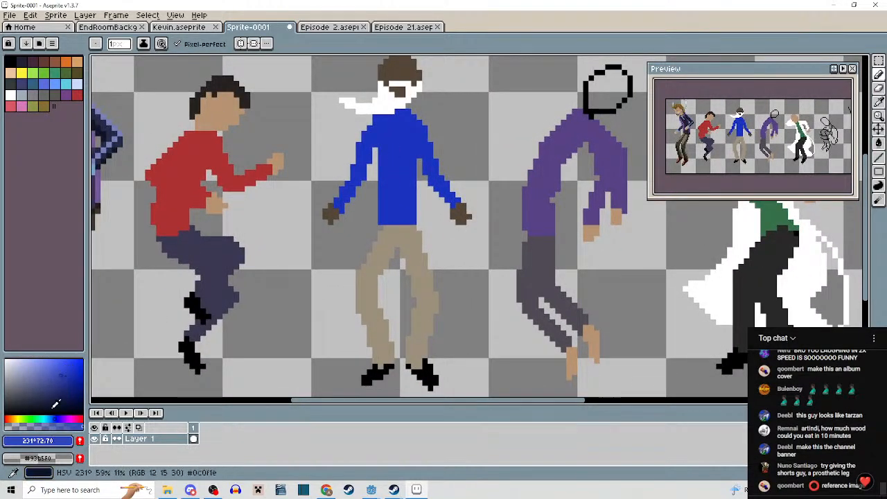
left_click(51, 419)
left_click(66, 378)
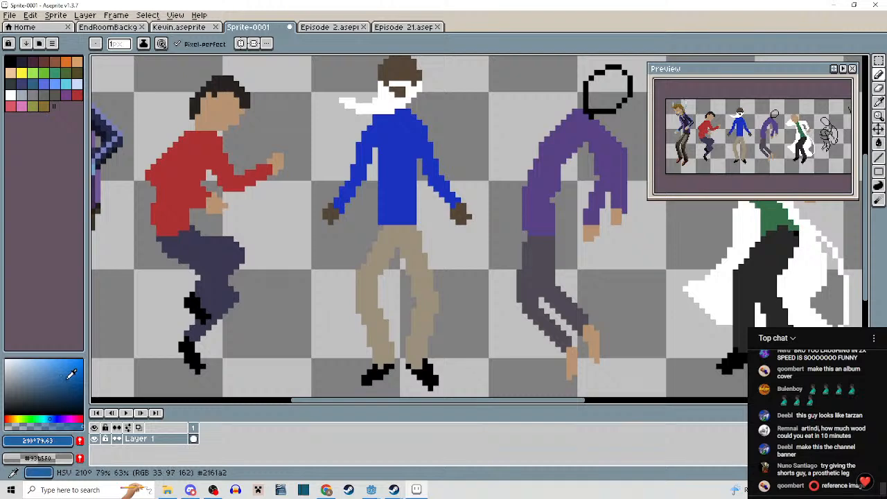
key("g")
left_click(399, 176)
Sample the hunched figure's purple sweater colour, reduce its saturation, and refill the sweater with the duller purple.
scroll(398, 189, "down", 1)
scroll(416, 256, "up", 4)
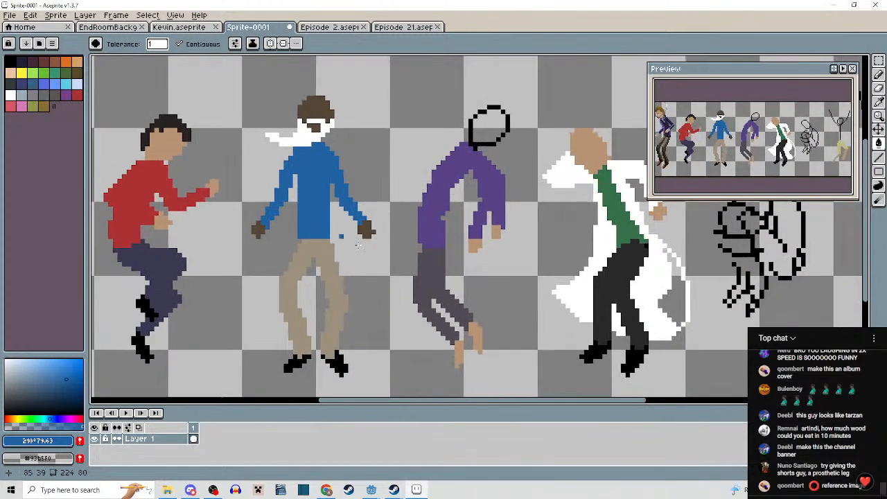
key("alt")
left_click(439, 208)
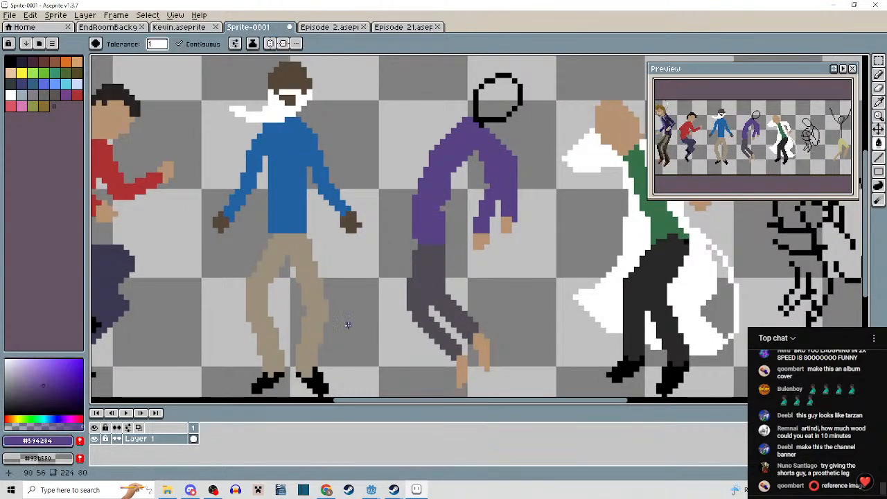
left_click(34, 387)
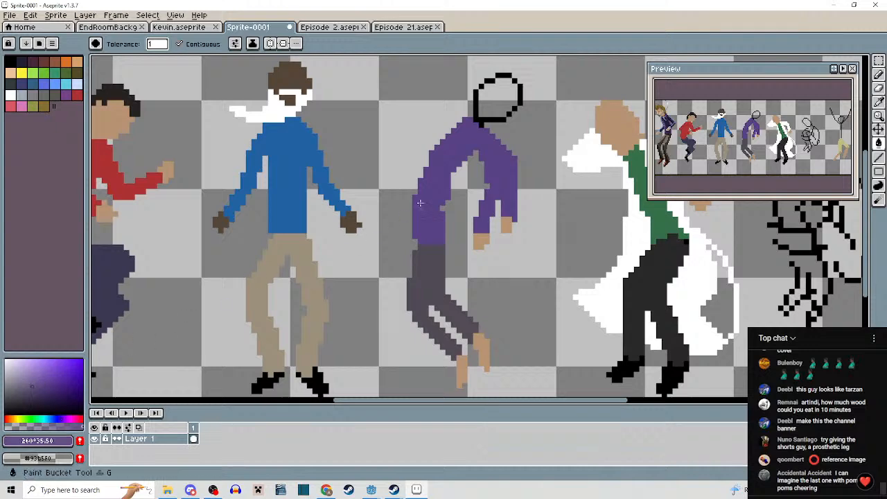
left_click(436, 175)
Recolour the white-coated figure's green shirt in a muted green with hue 141°, saturation 44 and value 46.
scroll(478, 252, "down", 1)
left_click_drag(503, 287, 348, 263)
scroll(430, 212, "up", 1)
left_click(437, 196, "alt")
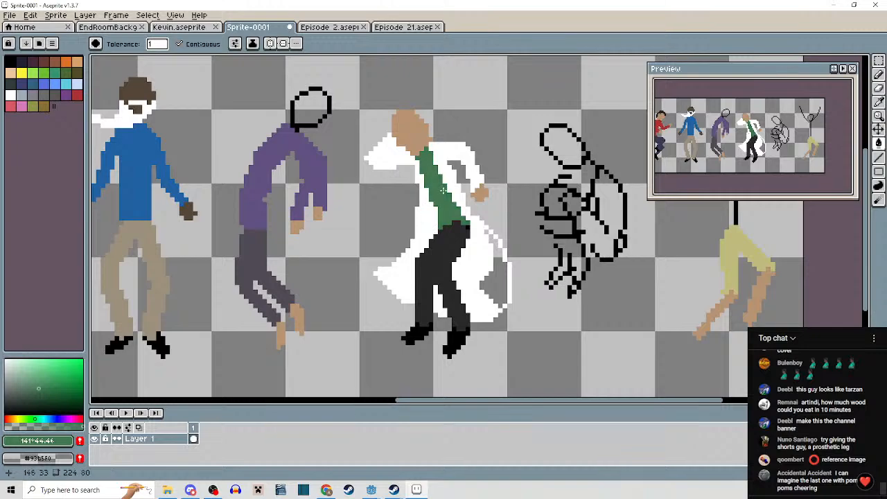
Sample the crouching figure's red sweater colour and refill the sweater with a less saturated red.
scroll(478, 244, "down", 4)
left_click_drag(501, 276, 515, 272)
scroll(318, 237, "up", 5)
left_click_drag(308, 217, 417, 244)
left_click(326, 179, "alt")
left_click(43, 385)
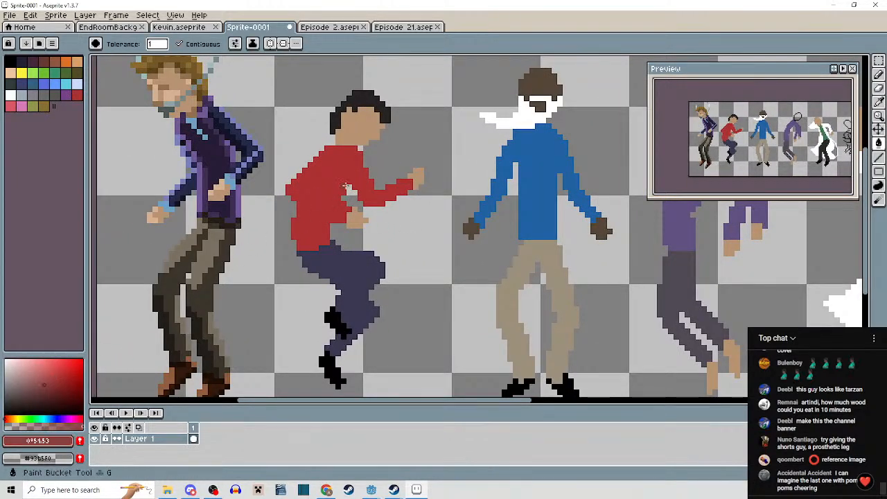
Look over the whole row of figures and inspect the rightmost figure's shorts and bare legs.
scroll(402, 253, "down", 3)
left_click_drag(419, 287, 189, 281)
left_click_drag(377, 279, 268, 269)
scroll(337, 278, "down", 4)
left_click_drag(345, 282, 405, 273)
scroll(352, 278, "up", 4)
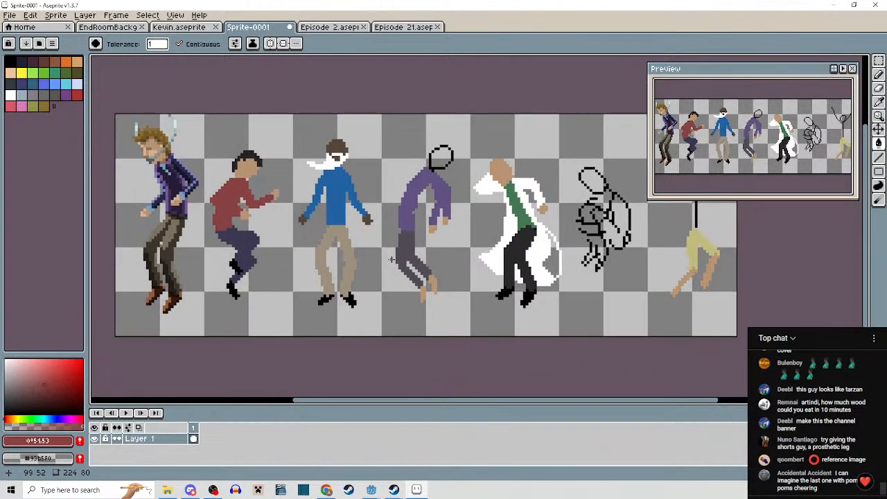
left_click_drag(480, 269, 367, 267)
left_click_drag(463, 272, 348, 271)
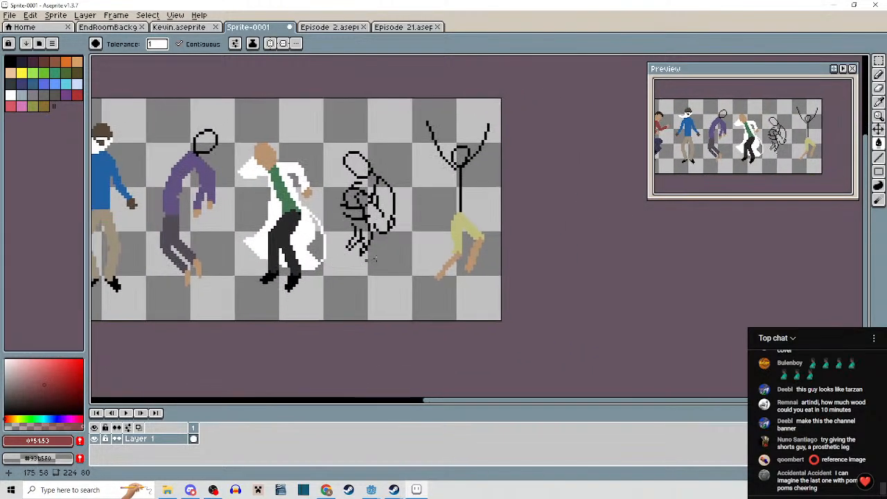
scroll(458, 230, "up", 2)
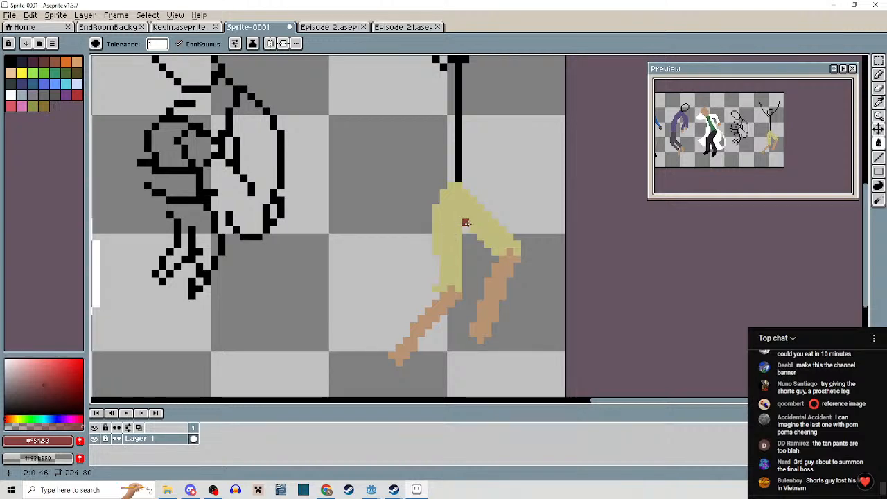
scroll(465, 222, "down", 3)
left_click_drag(499, 243, 582, 220)
left_click_drag(501, 227, 444, 233)
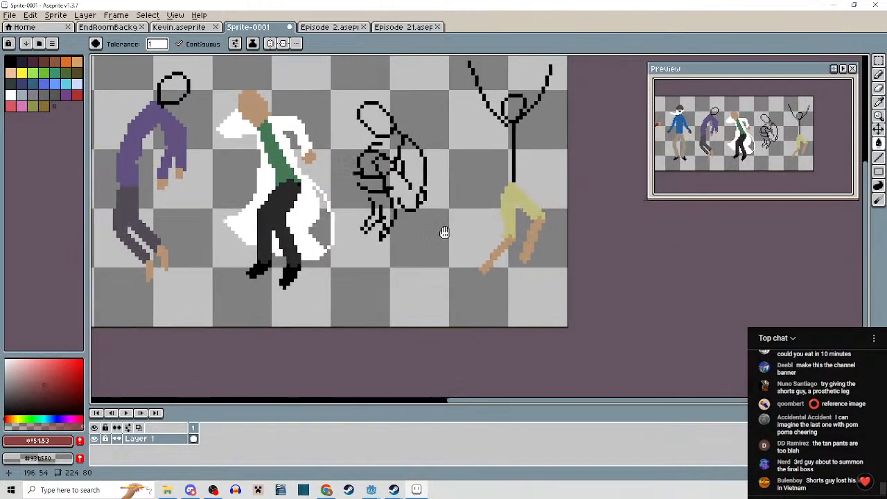
Delete the rightmost figure's skin-coloured right lower leg below the shorts.
scroll(478, 173, "up", 2)
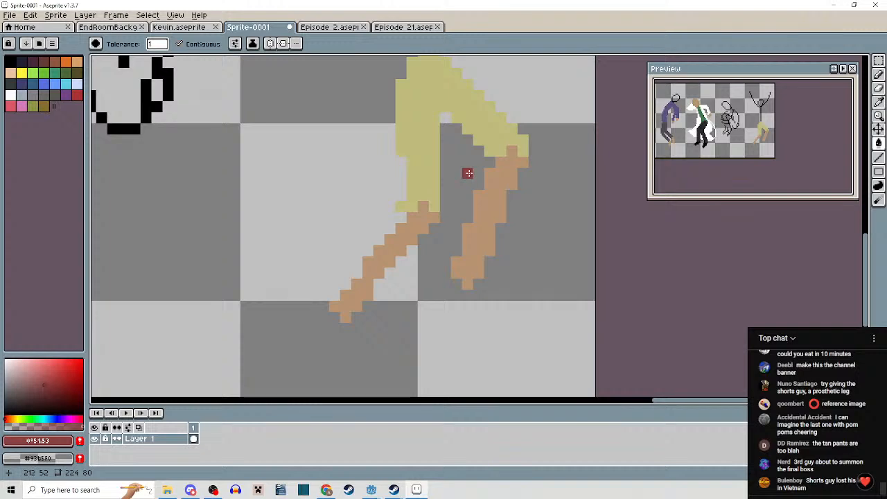
key("m")
left_click_drag(449, 154, 535, 321)
key("Delete")
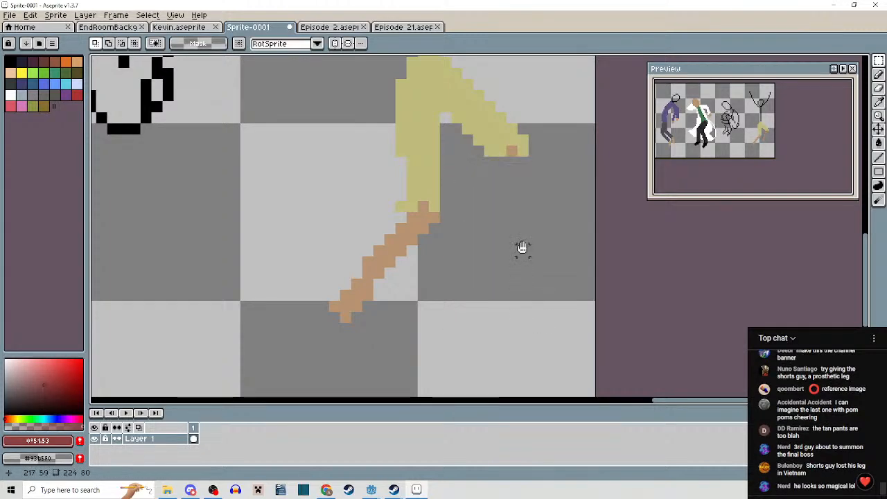
Sample the metallic grey #9698a2 from a cylinder in EndRoomBackground and return to Sprite-0001 with the Pencil tool.
scroll(522, 249, "up", 2)
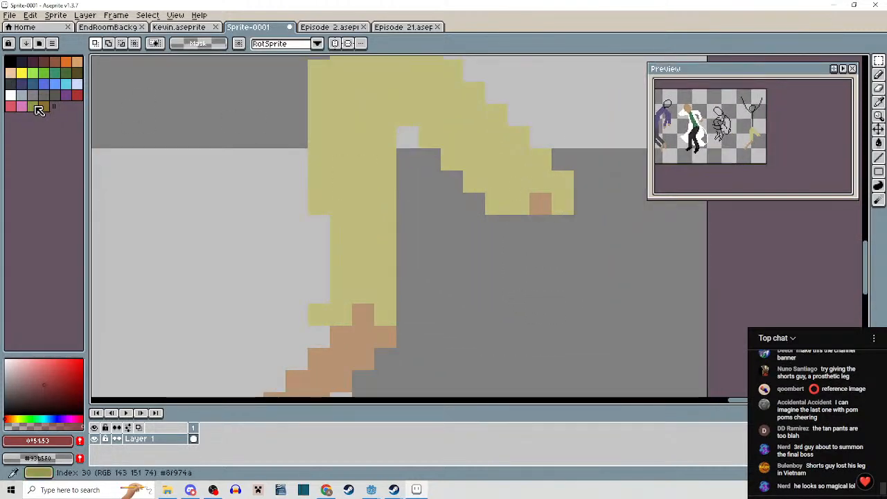
scroll(388, 152, "down", 3)
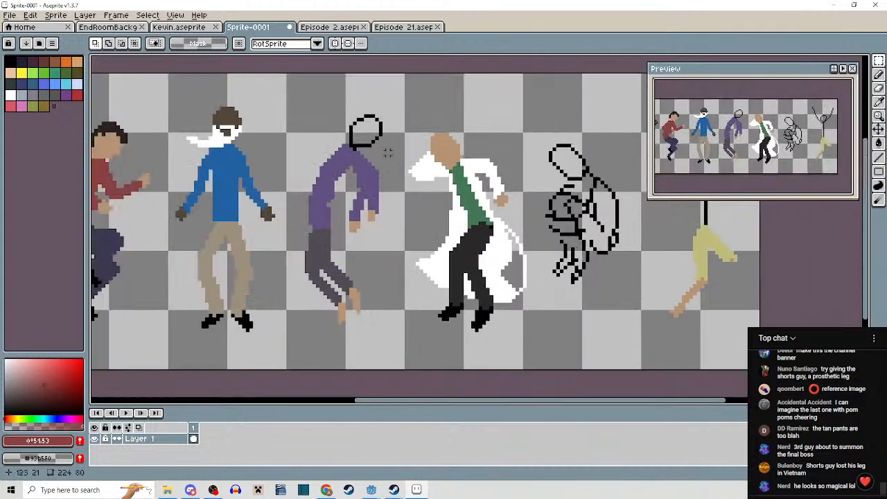
left_click(115, 28)
scroll(464, 271, "up", 4)
key("i")
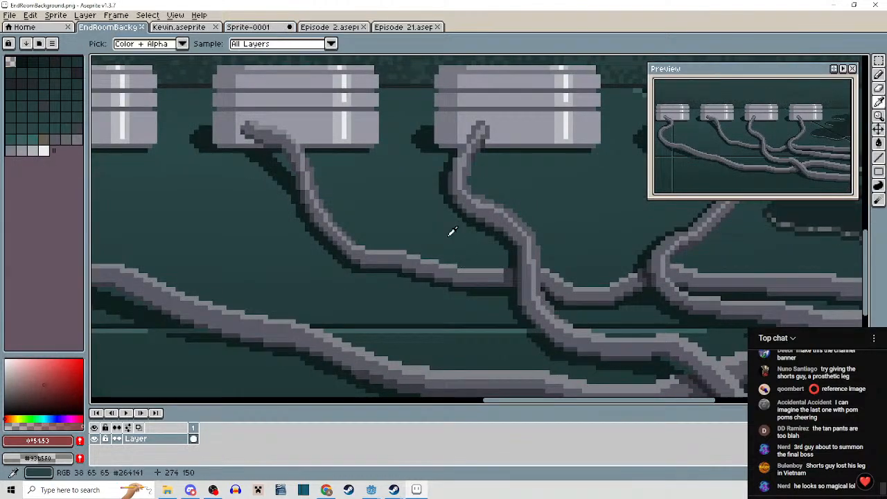
left_click(324, 104, "alt")
left_click(402, 28)
key("b")
left_click(321, 25)
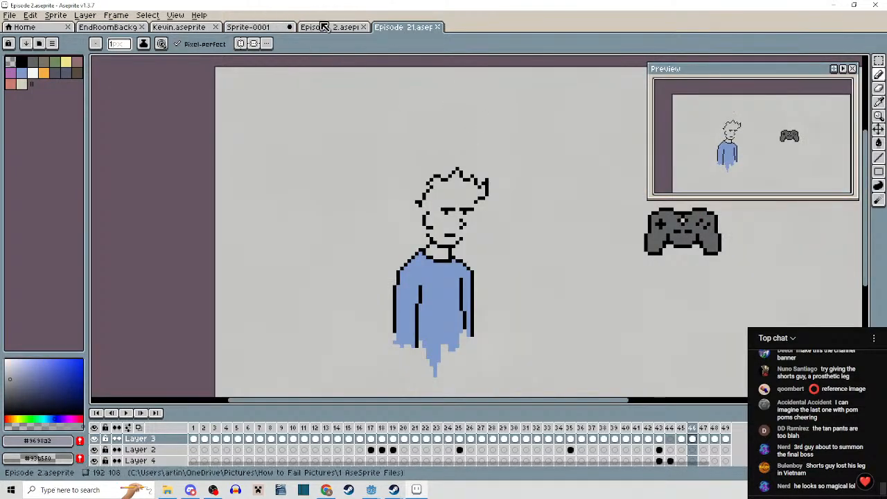
left_click(262, 29)
Try to paint a tapering grey prosthetic lower leg in #9698a2 below the rightmost figure's right knee.
mouse_move(702, 259)
left_mouse_down()
mouse_move(461, 196)
mouse_move(568, 255)
mouse_move(277, 99)
left_mouse_up()
scroll(461, 197, "up", 5)
scroll(278, 98, "up", 2)
mouse_move(466, 131)
left_mouse_down()
mouse_move(476, 161)
mouse_move(547, 175)
mouse_move(561, 143)
mouse_move(546, 132)
mouse_move(515, 148)
mouse_move(468, 147)
mouse_move(520, 187)
left_mouse_up()
left_click(558, 138)
scroll(537, 126, "down", 3)
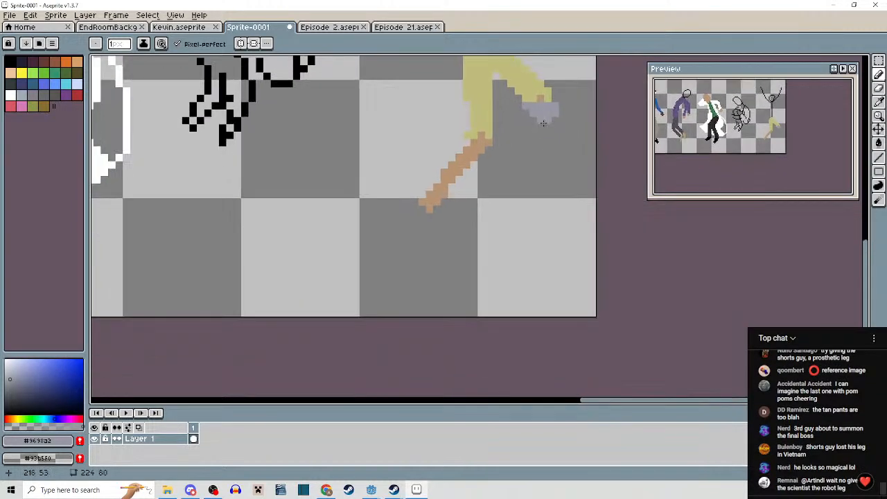
scroll(533, 122, "up", 1)
mouse_move(524, 130)
left_mouse_down()
mouse_move(509, 157)
mouse_move(545, 122)
mouse_move(516, 158)
left_mouse_up()
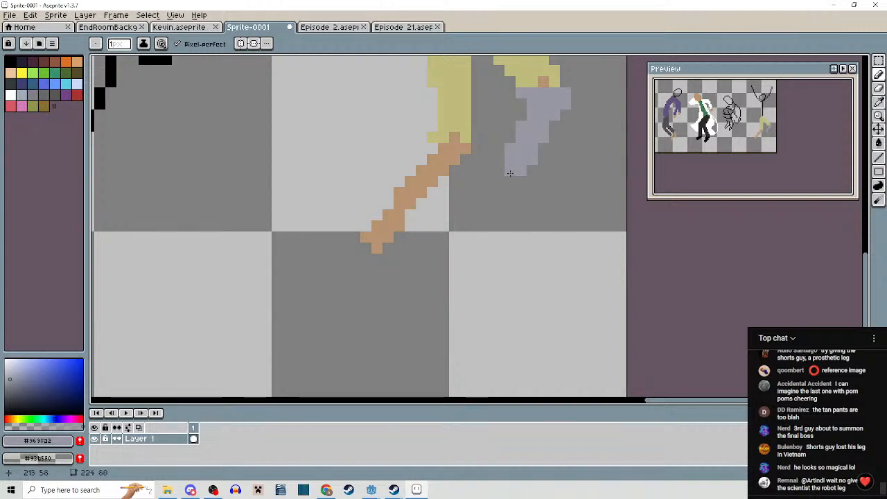
key("ctrl+z")
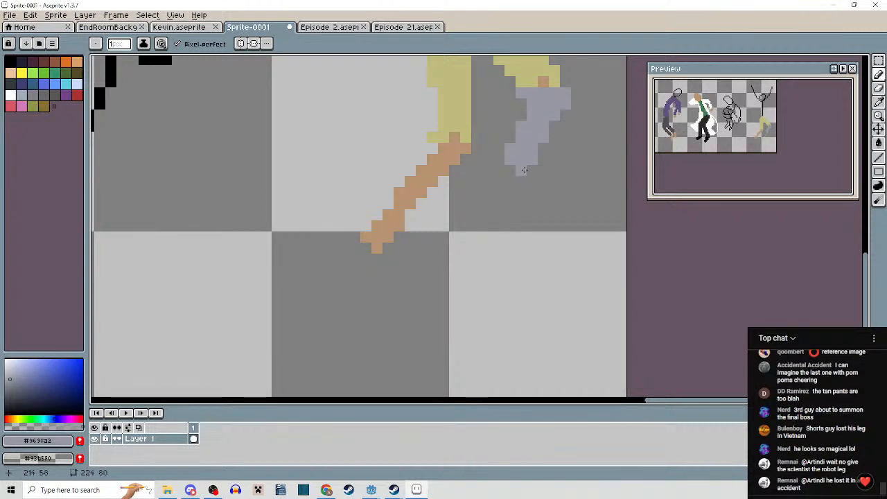
left_click_drag(515, 166, 498, 205)
Delete the grey leg pixels below the rightmost figure's right knee.
key("m")
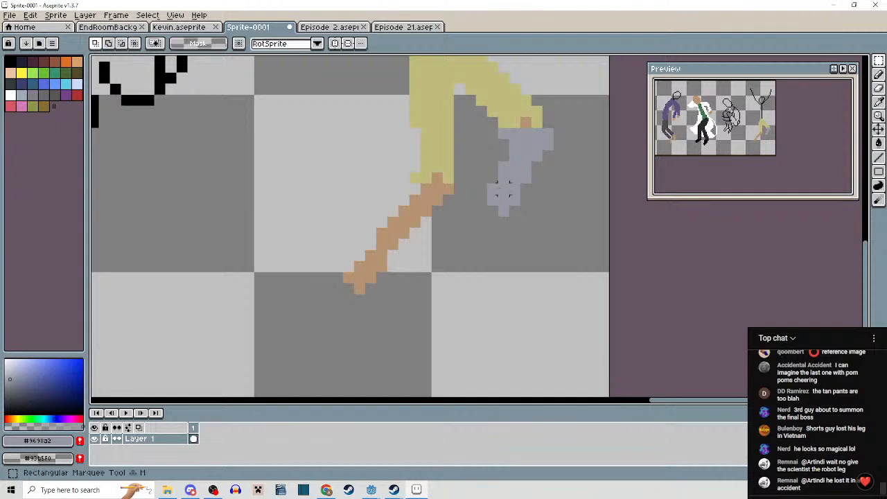
left_click_drag(488, 129, 550, 228)
key("Delete")
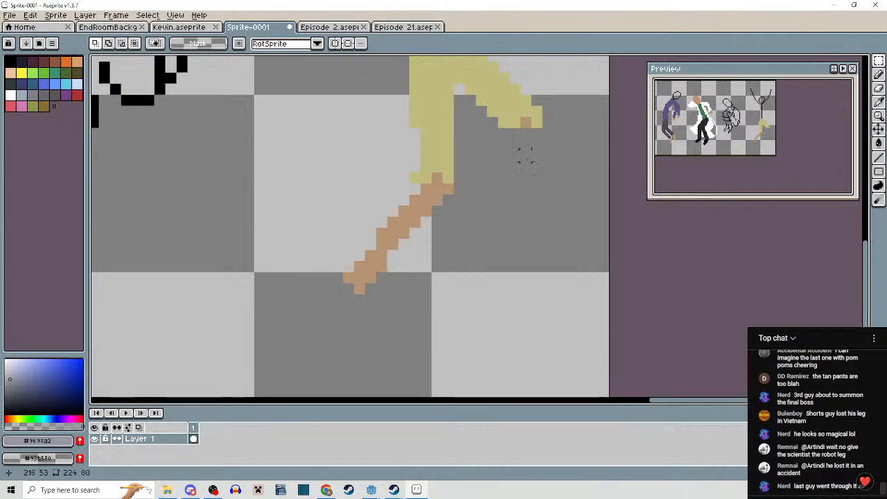
Draw the prosthetic leg as a 1-pixel diagonal line about 14 pixels tall in #9698a2, and add a grey foot at its lower end.
left_click(879, 158)
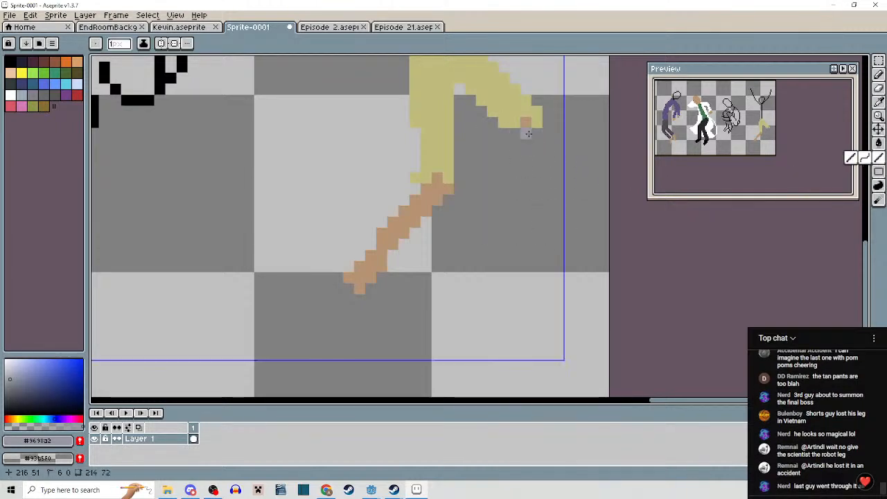
mouse_move(525, 132)
left_mouse_down()
mouse_move(460, 276)
mouse_move(476, 269)
mouse_move(468, 257)
mouse_move(459, 277)
left_mouse_up()
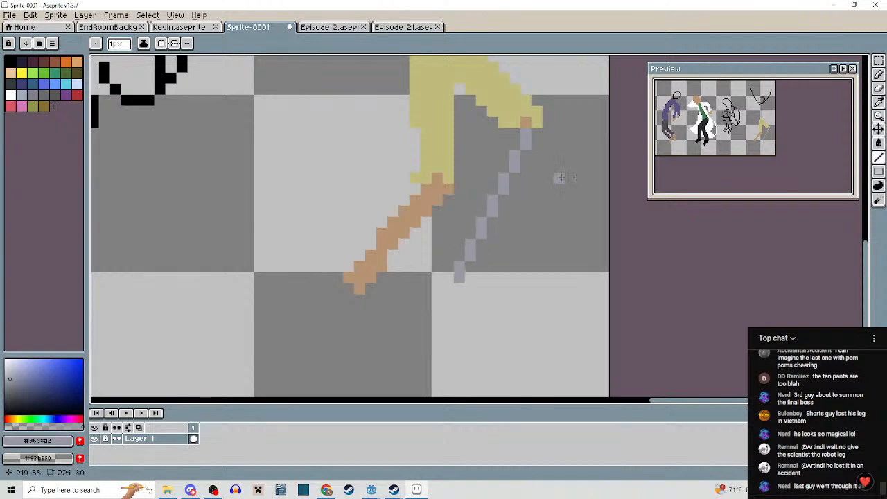
scroll(444, 208, "up", 2)
left_click_drag(431, 190, 445, 211)
left_click(504, 248)
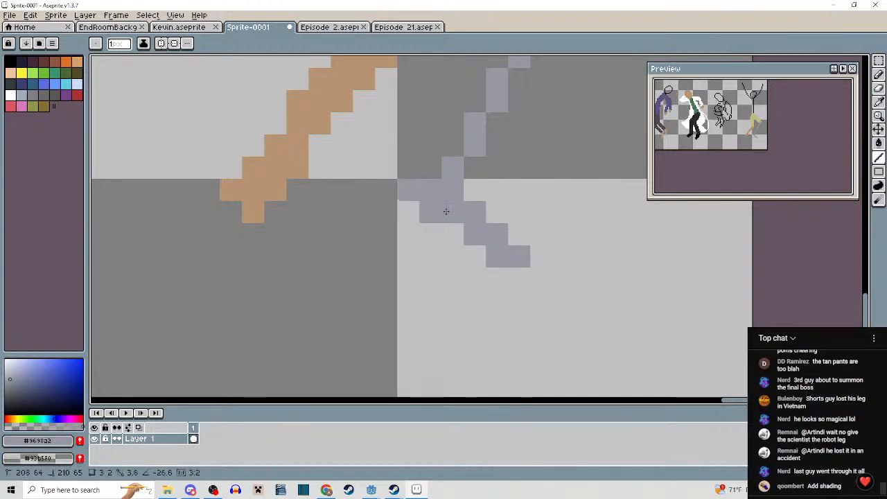
left_click_drag(413, 173, 436, 171)
mouse_move(452, 228)
left_mouse_down()
mouse_move(493, 250)
mouse_move(483, 293)
left_mouse_up()
scroll(498, 237, "down", 2)
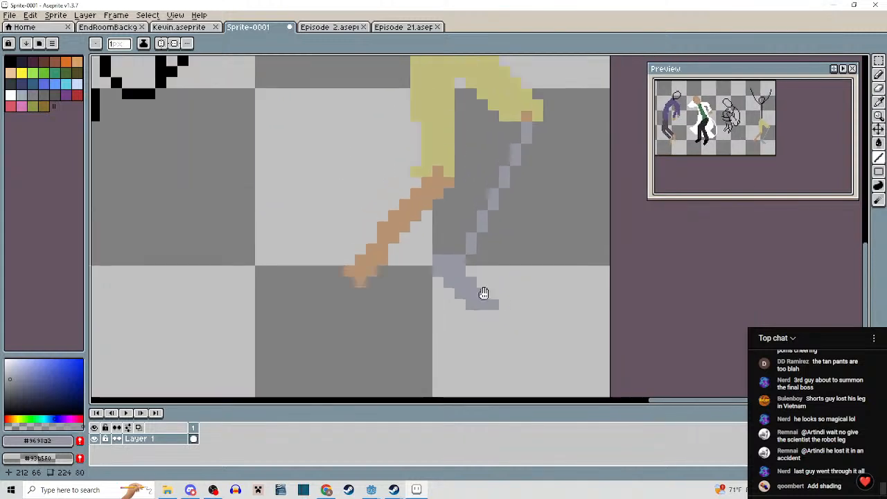
Thicken the prosthetic's shin in #9698a2 and widen its upper end into a socket below the shorts.
scroll(494, 217, "up", 2)
left_click_drag(495, 217, 482, 253)
left_click_drag(415, 317, 435, 260)
mouse_move(447, 207)
left_mouse_down()
mouse_move(427, 264)
mouse_move(415, 261)
mouse_move(473, 305)
mouse_move(444, 300)
mouse_move(464, 302)
mouse_move(524, 200)
left_mouse_up()
mouse_move(437, 266)
left_mouse_down()
mouse_move(500, 174)
mouse_move(438, 254)
left_mouse_up()
left_click_drag(480, 177, 443, 234)
mouse_move(506, 141)
left_mouse_down()
mouse_move(465, 203)
mouse_move(440, 203)
mouse_move(505, 195)
mouse_move(505, 230)
mouse_move(439, 218)
mouse_move(476, 234)
left_mouse_up()
left_click(524, 221)
left_click(511, 224)
left_click(498, 254)
left_click(522, 236)
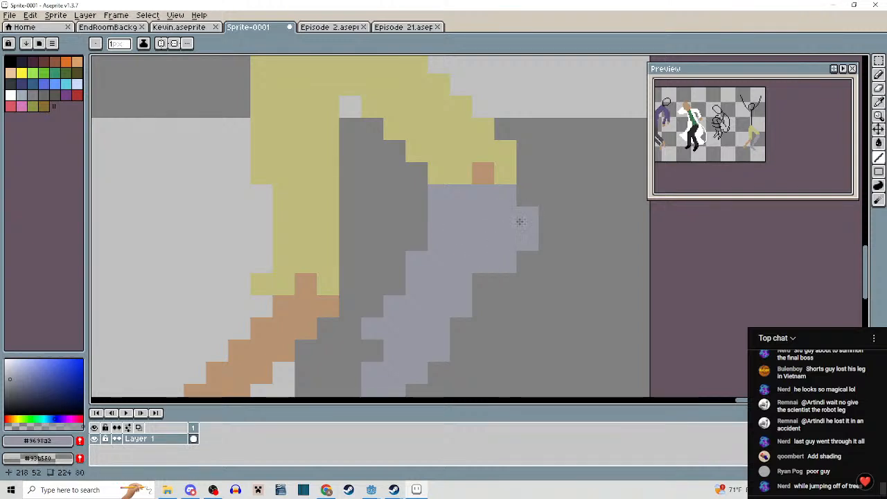
left_click(523, 201)
Erase grey pixels along the inner edge of the prosthetic's shin to narrow it towards the ankle.
scroll(522, 217, "down", 4)
mouse_move(540, 258)
left_mouse_down()
mouse_move(554, 213)
mouse_move(525, 240)
mouse_move(513, 212)
left_mouse_up()
scroll(522, 247, "up", 4)
scroll(526, 243, "down", 4)
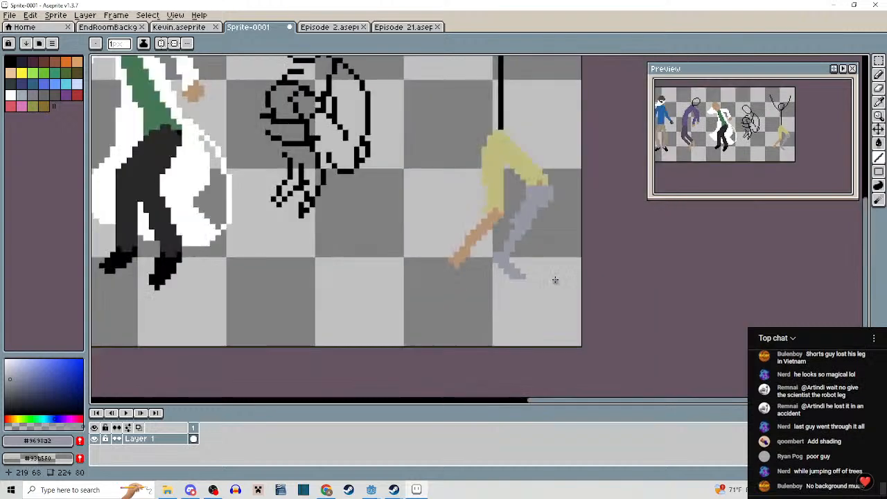
scroll(525, 251, "up", 3)
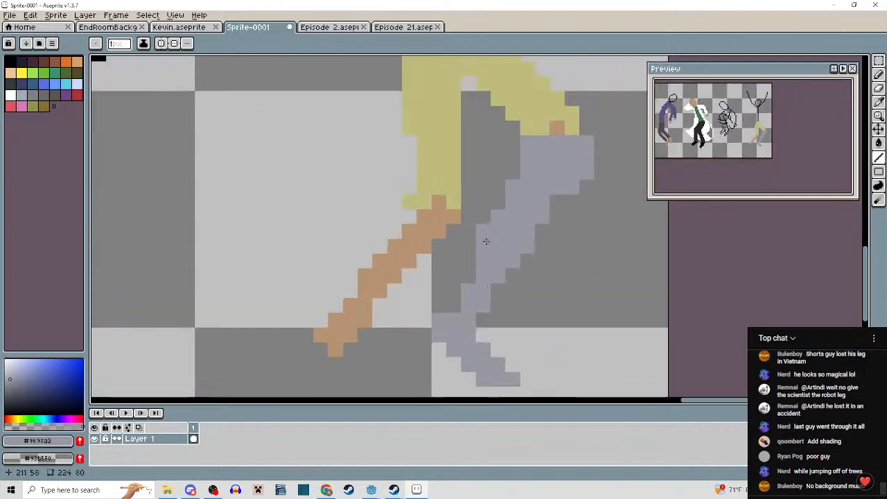
right_click(486, 241)
right_click(485, 234)
left_click_drag(508, 280, 527, 223)
right_click(502, 203)
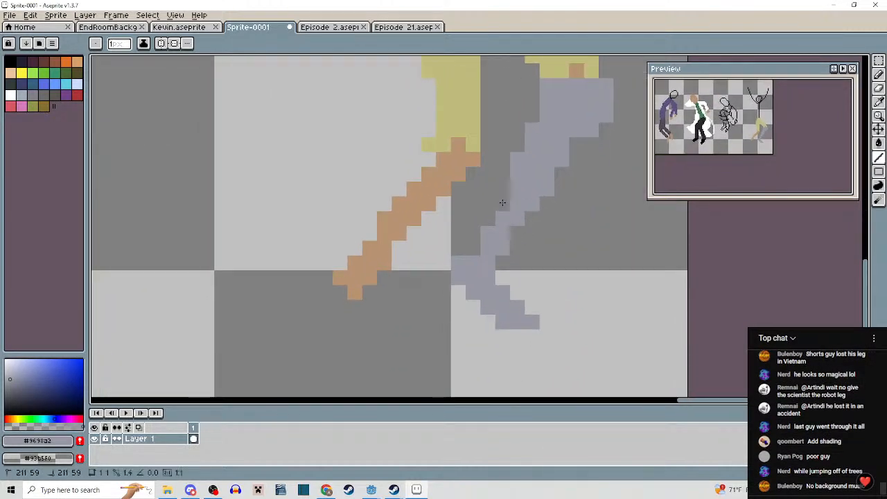
Try to draw a second thin grey strut beside the prosthetic's lower shin, down towards the ankle.
scroll(560, 232, "down", 5)
scroll(537, 293, "up", 2)
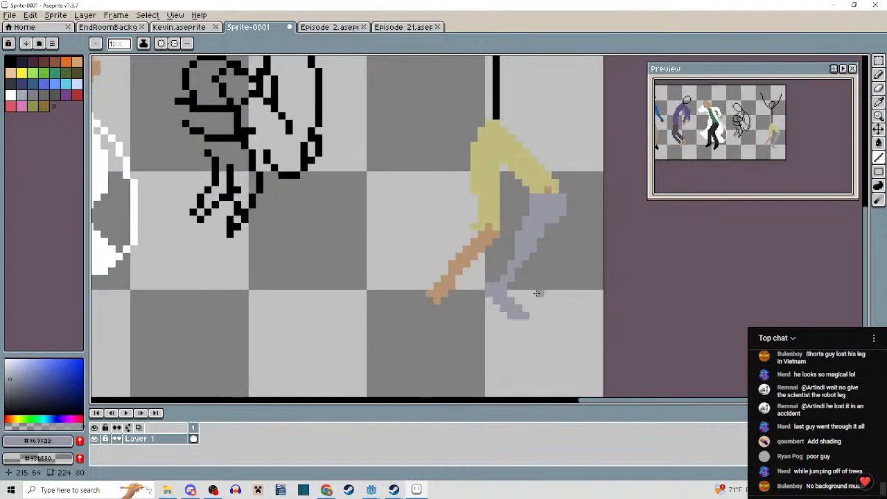
scroll(522, 273, "up", 3)
scroll(507, 199, "down", 4)
left_click_drag(528, 240, 508, 279)
scroll(508, 258, "up", 3)
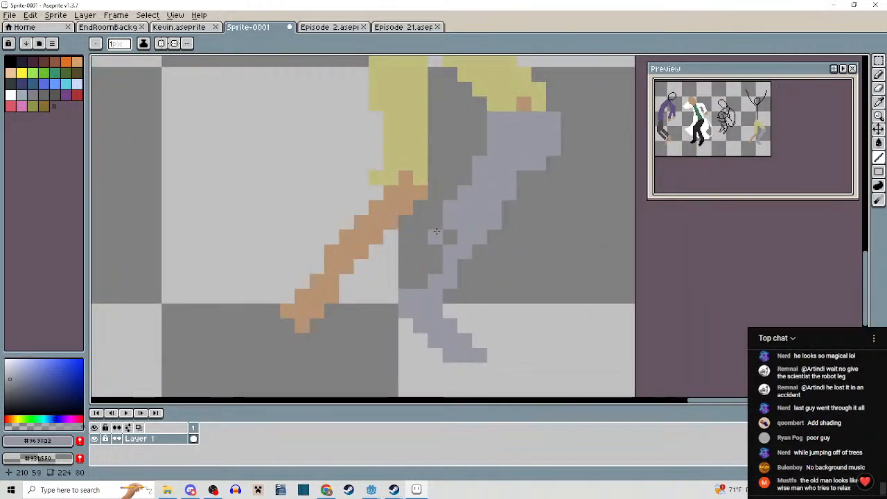
left_click_drag(435, 224, 401, 281)
scroll(502, 294, "down", 3)
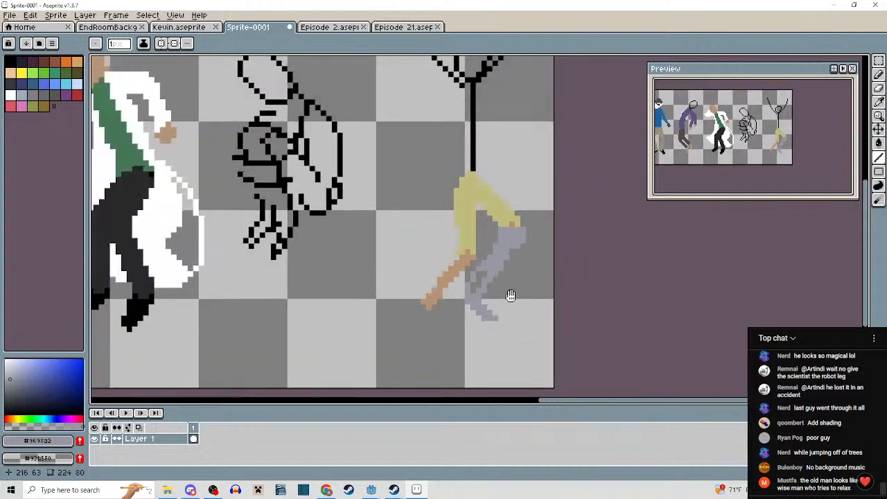
mouse_move(506, 289)
left_mouse_down()
mouse_move(539, 263)
mouse_move(488, 253)
left_mouse_up()
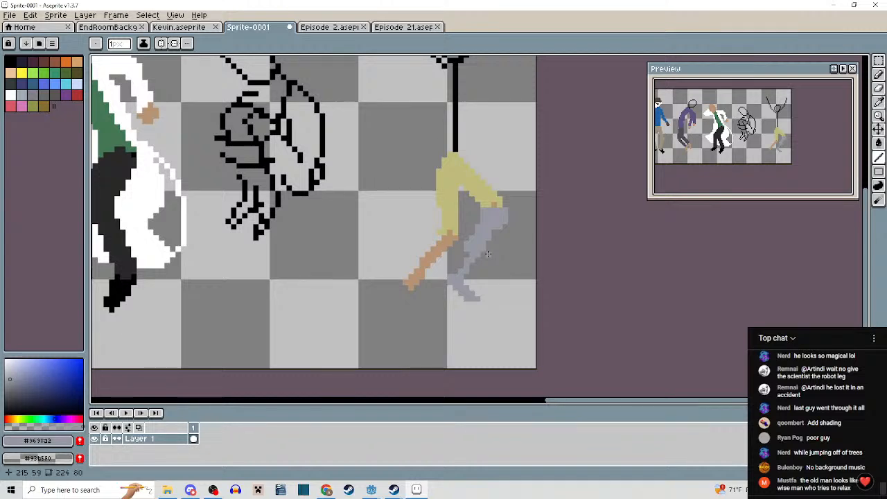
Reshape the rightmost figure's shorts in #bfbc7d with 1-pixel strokes, straightening the outer leg edge and filling in between the legs.
scroll(488, 254, "down", 2)
scroll(521, 197, "up", 3)
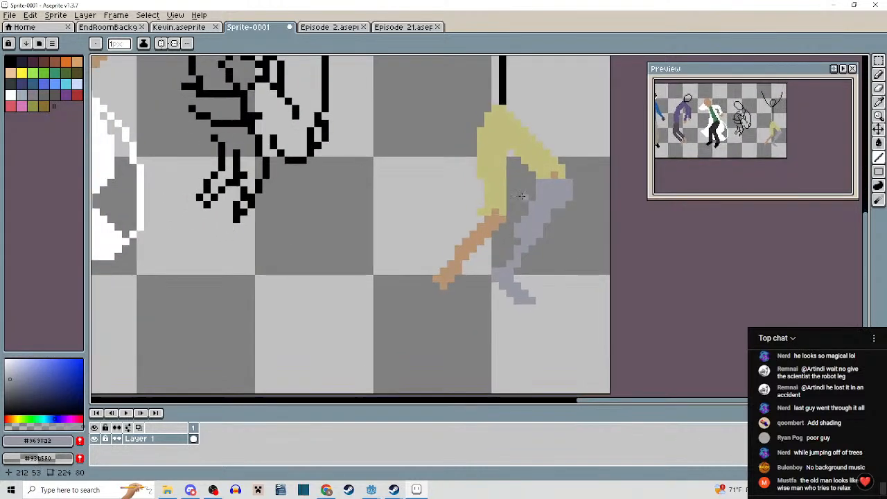
scroll(521, 197, "down", 1)
scroll(521, 198, "up", 4)
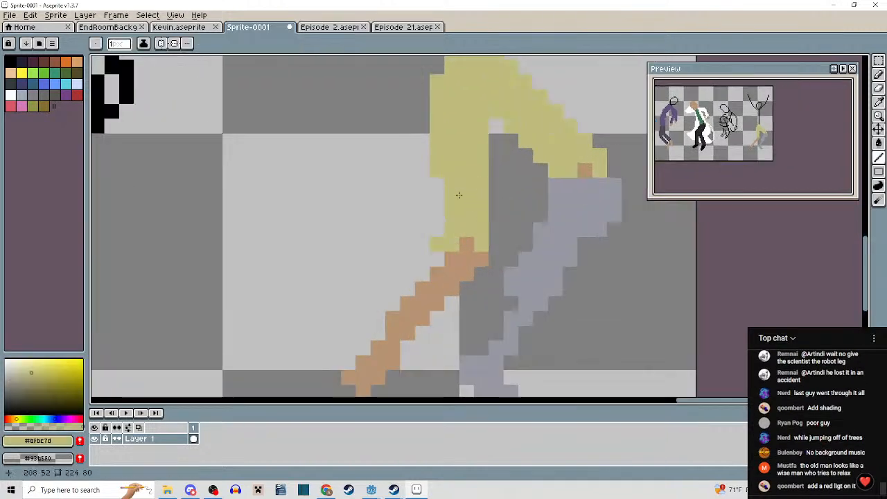
key("b")
left_click_drag(438, 186, 442, 236)
left_click(495, 243)
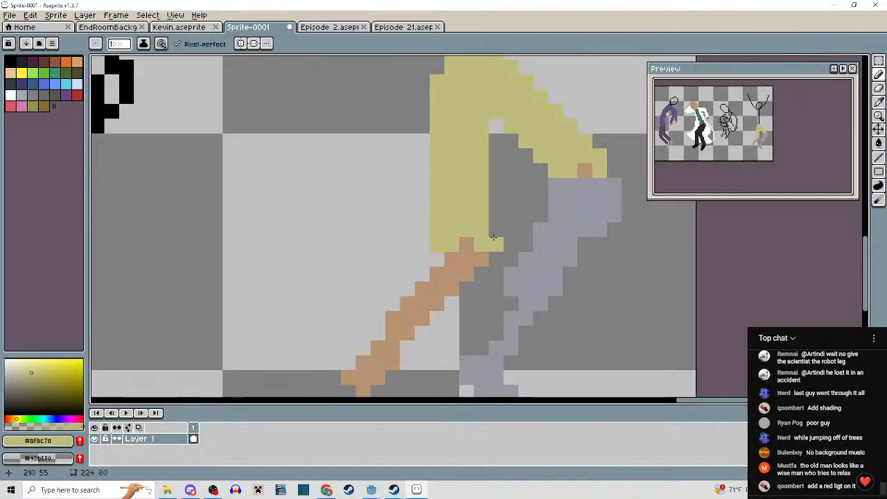
key("ctrl+z")
mouse_move(496, 232)
left_mouse_down()
mouse_move(494, 143)
mouse_move(446, 214)
left_mouse_up()
left_click_drag(494, 256, 460, 225)
mouse_move(449, 196)
left_mouse_down()
mouse_move(499, 242)
mouse_move(535, 247)
left_mouse_up()
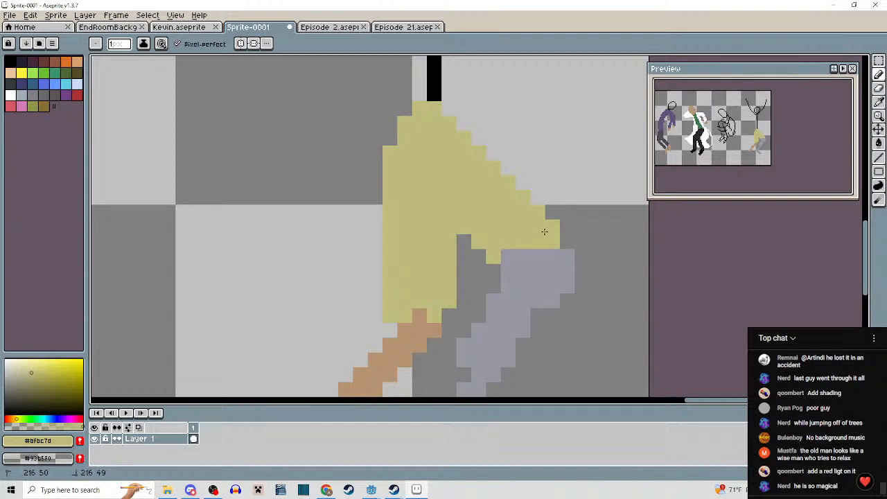
Extend the top of the grey prosthetic in #9698a2 up into the hem of the shorts.
left_click(548, 258, "alt")
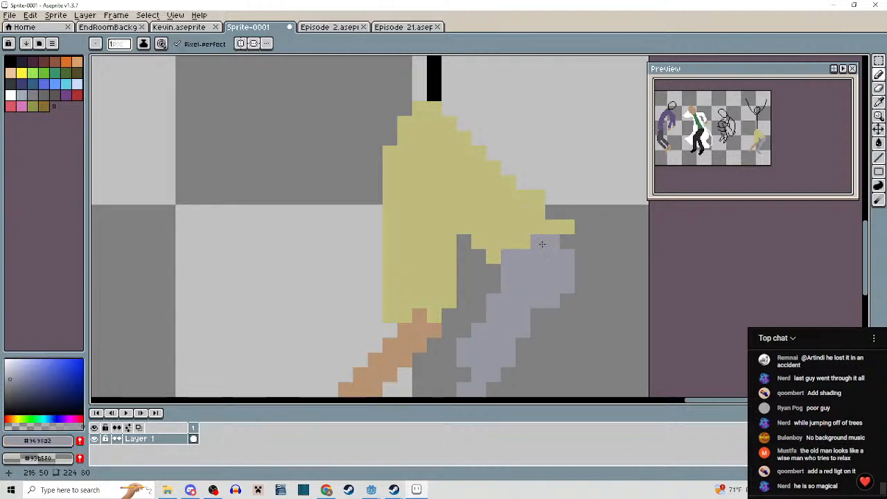
scroll(542, 244, "down", 2)
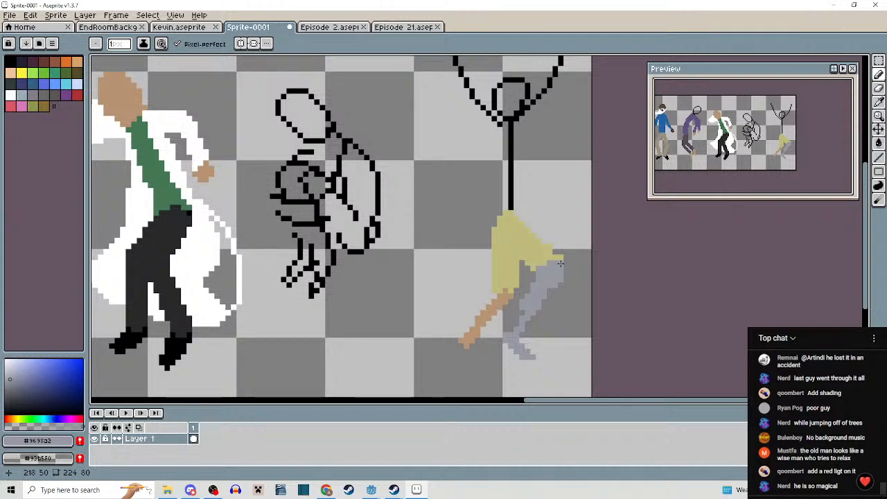
scroll(559, 243, "down", 3)
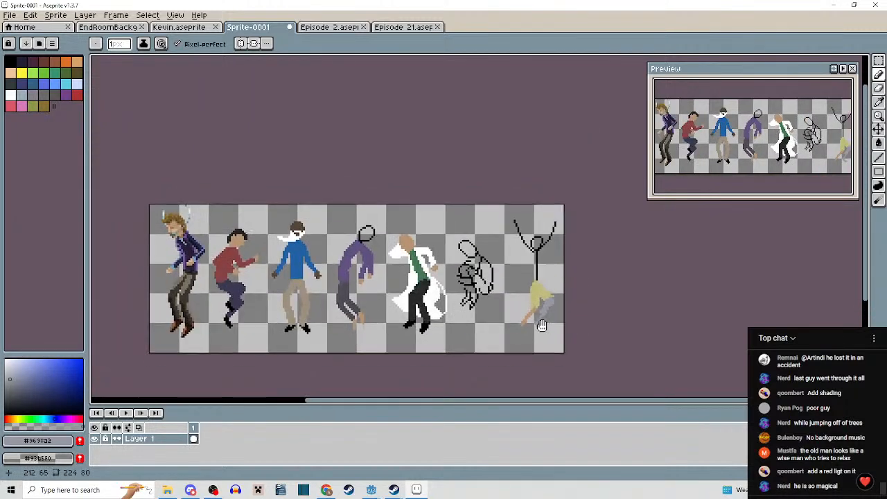
Thicken the rightmost figure's natural leg in #b79473 and draw its foot angled down from the ankle.
mouse_move(499, 294)
left_mouse_down()
mouse_move(565, 276)
mouse_move(507, 282)
mouse_move(464, 250)
mouse_move(447, 221)
left_mouse_up()
scroll(541, 287, "up", 4)
scroll(437, 277, "up", 4)
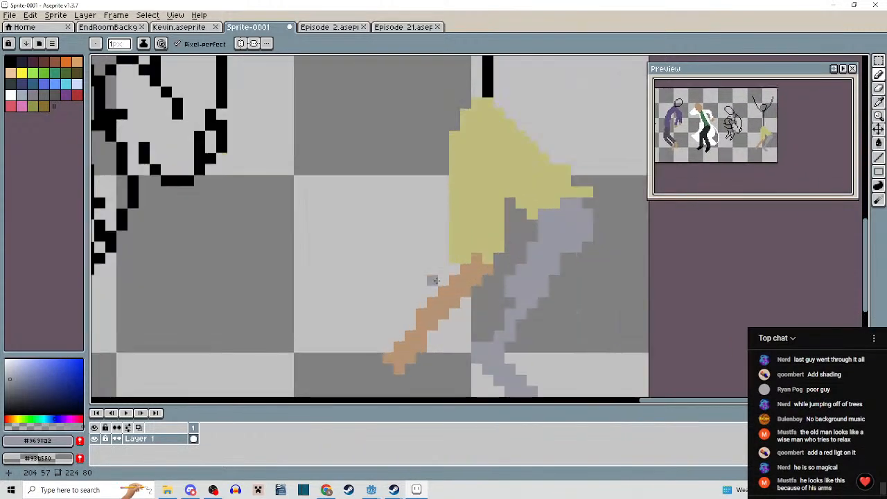
left_click(458, 281, "alt")
mouse_move(455, 270)
left_mouse_down()
mouse_move(425, 283)
mouse_move(420, 293)
mouse_move(456, 280)
mouse_move(447, 276)
mouse_move(421, 299)
mouse_move(442, 271)
mouse_move(418, 290)
mouse_move(438, 275)
left_mouse_up()
left_click(413, 314)
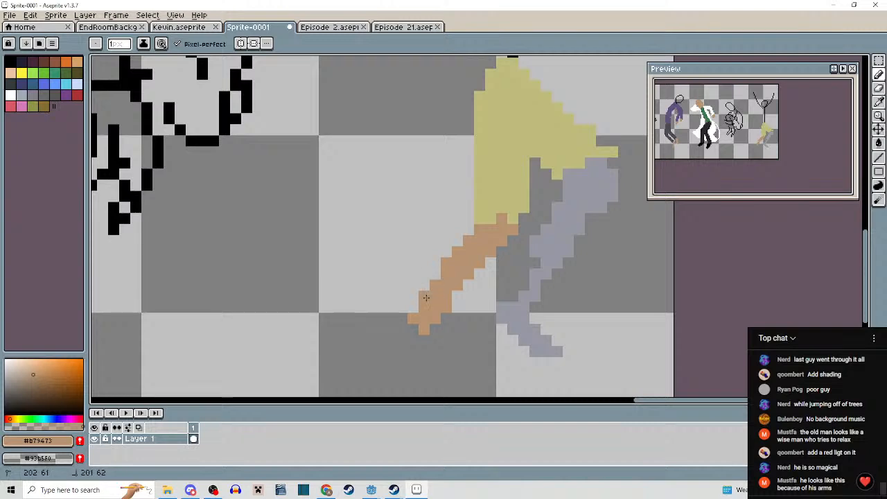
mouse_move(438, 327)
left_mouse_down()
mouse_move(465, 360)
mouse_move(450, 316)
left_mouse_up()
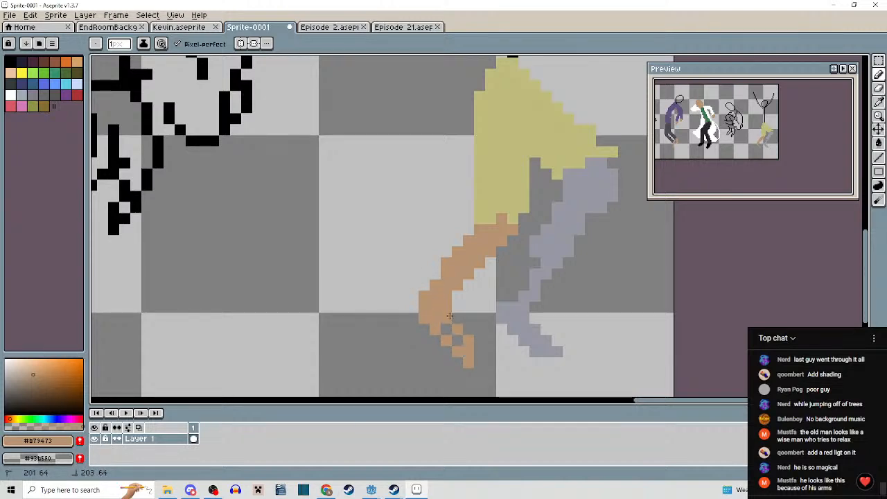
scroll(469, 361, "down", 5)
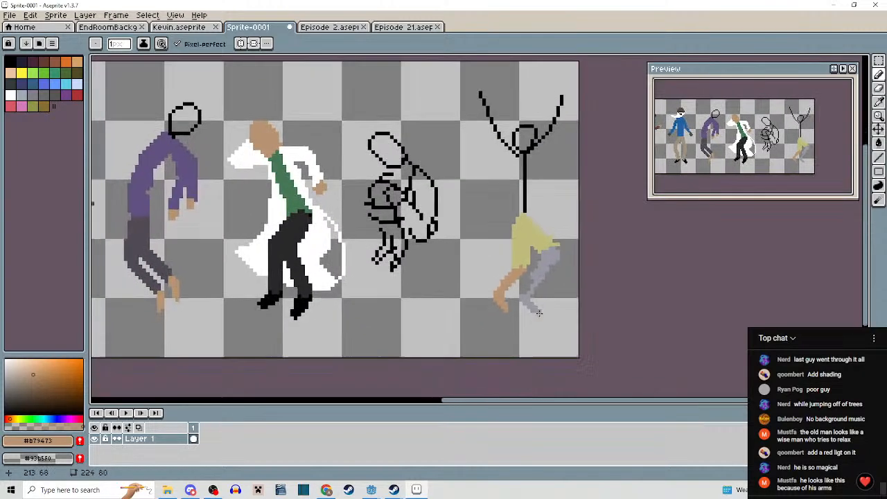
Paint the curled-up figure's two bare feet in #b79473 over the black sketch lines.
scroll(650, 313, "up", 3)
scroll(502, 303, "down", 2)
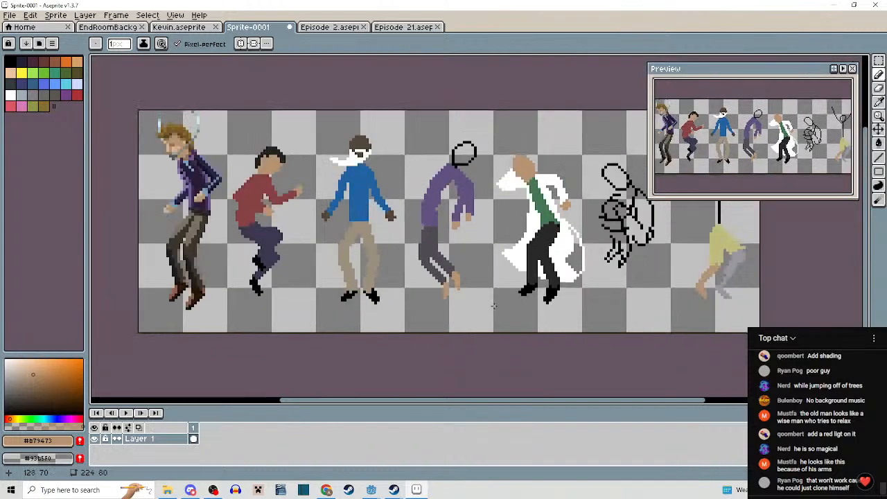
left_click_drag(493, 305, 344, 296)
scroll(468, 282, "up", 4)
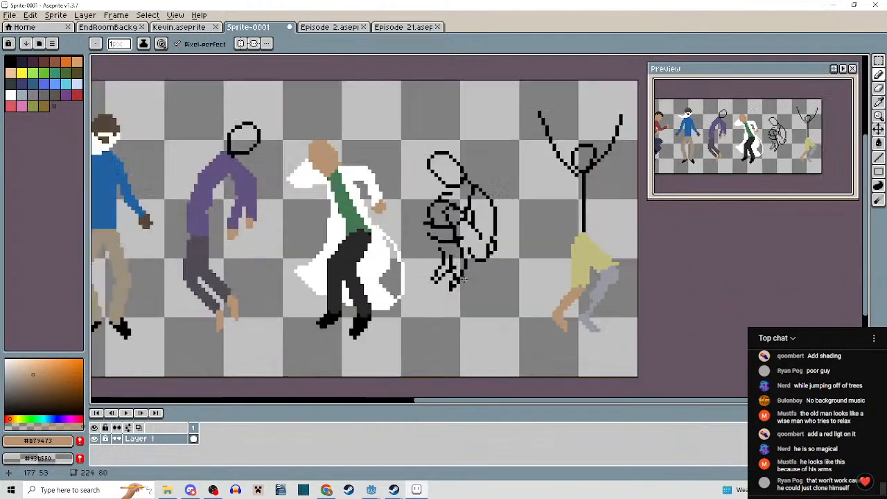
scroll(467, 277, "up", 3)
mouse_move(468, 240)
left_mouse_down()
mouse_move(420, 322)
mouse_move(444, 268)
mouse_move(435, 270)
mouse_move(410, 335)
mouse_move(475, 254)
mouse_move(431, 327)
left_mouse_up()
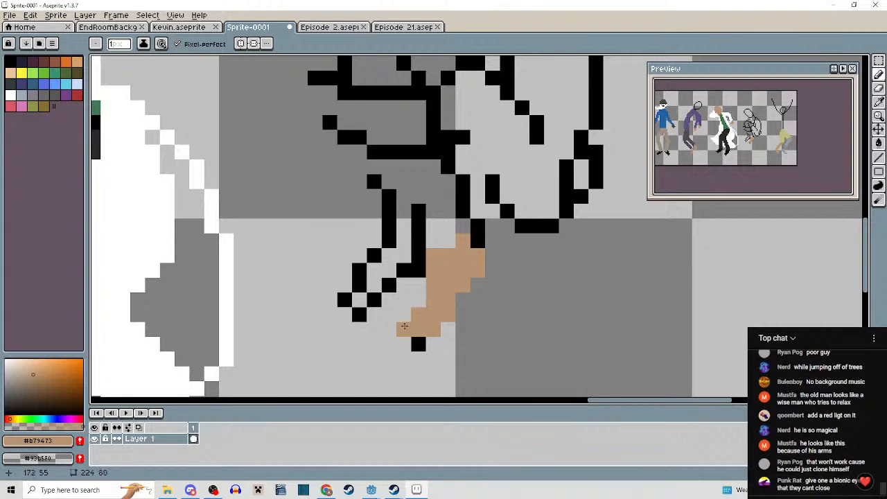
mouse_move(372, 297)
left_mouse_down()
mouse_move(374, 269)
mouse_move(395, 263)
left_mouse_up()
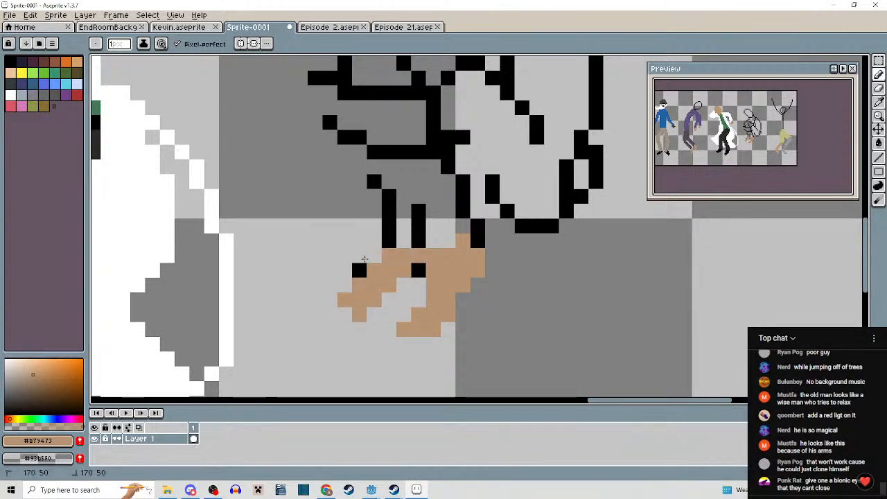
scroll(388, 262, "down", 3)
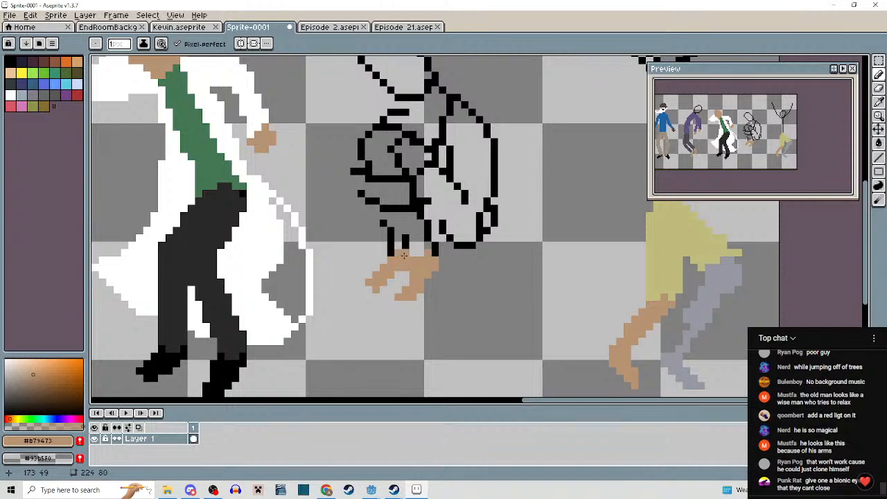
Sample #884242 from the red-shirted figure and paint the curled-up figure's back with a 4-pixel brush.
scroll(408, 256, "down", 3)
scroll(505, 297, "up", 1)
left_click_drag(519, 264, 777, 269)
scroll(539, 259, "down", 1)
left_click(288, 205, "alt")
left_click_drag(572, 264, 203, 271)
scroll(368, 241, "up", 2)
scroll(368, 241, "up", 1)
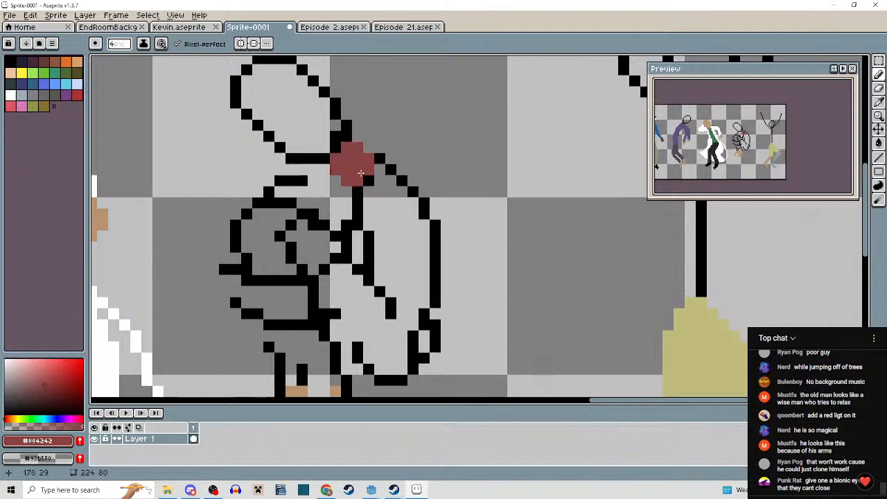
mouse_move(364, 174)
left_mouse_down()
mouse_move(407, 234)
mouse_move(412, 291)
mouse_move(425, 303)
mouse_move(420, 230)
mouse_move(386, 230)
mouse_move(382, 214)
mouse_move(471, 228)
left_mouse_up()
Paint the curled-up figure's chest, shoulder and wrapped forearm in #884242 with a 3-pixel brush.
key("v")
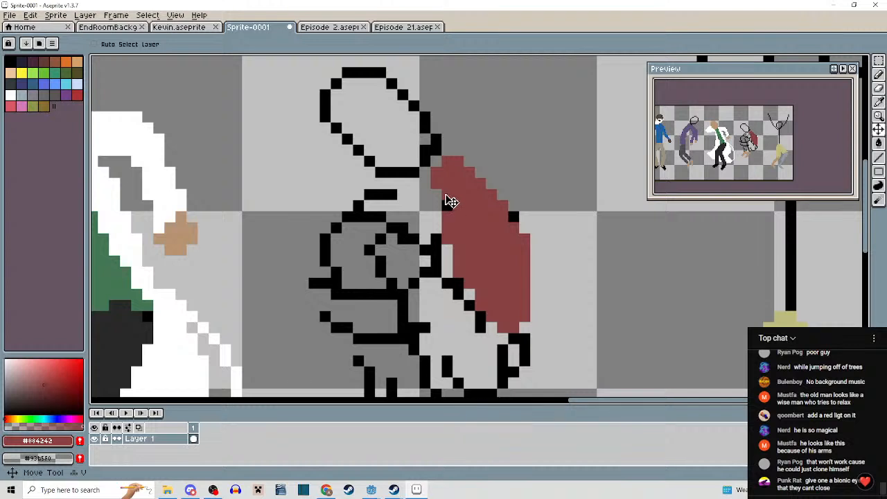
key("b")
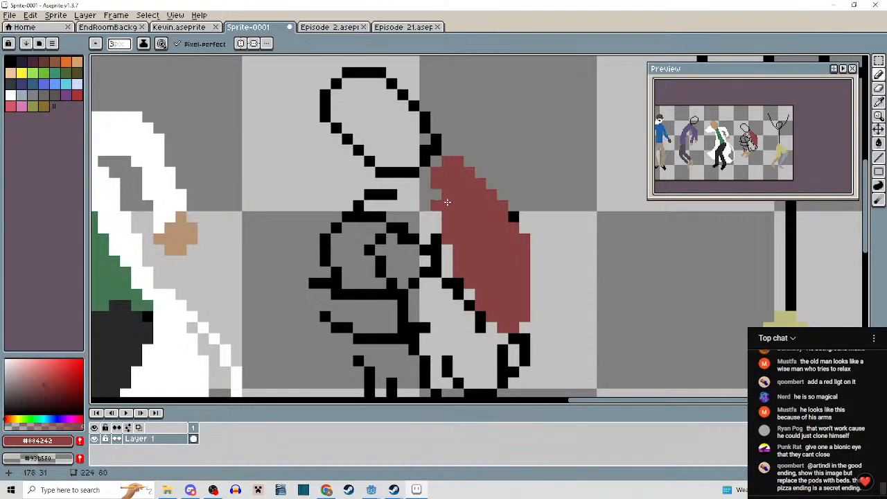
mouse_move(447, 201)
left_mouse_down()
mouse_move(424, 229)
mouse_move(431, 236)
mouse_move(409, 339)
mouse_move(320, 308)
mouse_move(390, 299)
left_mouse_up()
mouse_move(395, 318)
left_mouse_down()
mouse_move(427, 252)
mouse_move(390, 274)
mouse_move(412, 327)
left_mouse_up()
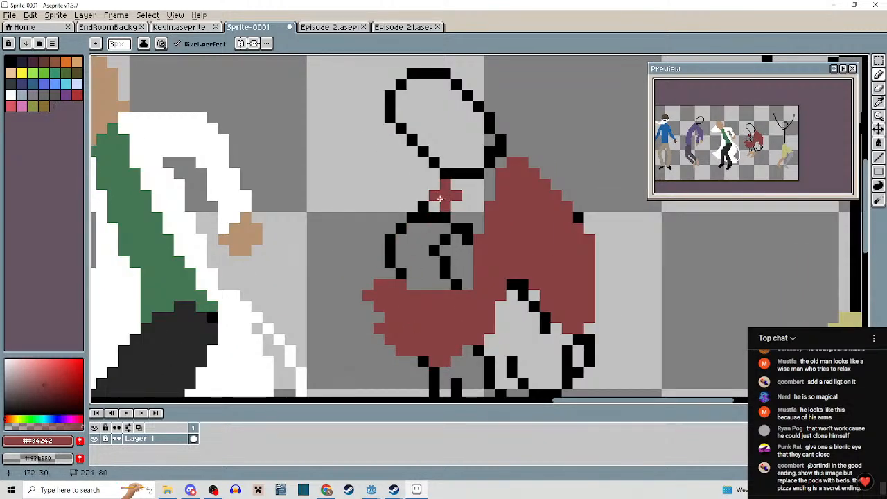
left_click_drag(439, 199, 480, 195)
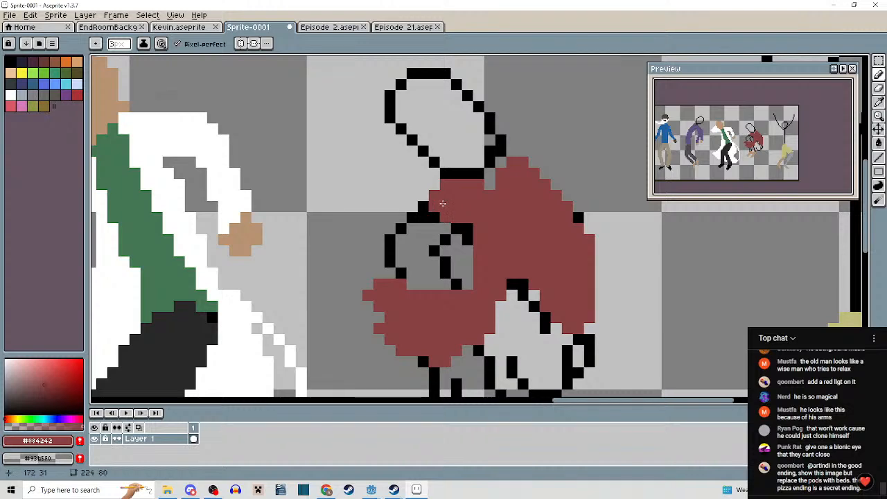
Paint the curled-up figure's hands in #b79473, using a 1-pixel brush for the finer details.
scroll(433, 201, "down", 3)
left_click(473, 204, "alt")
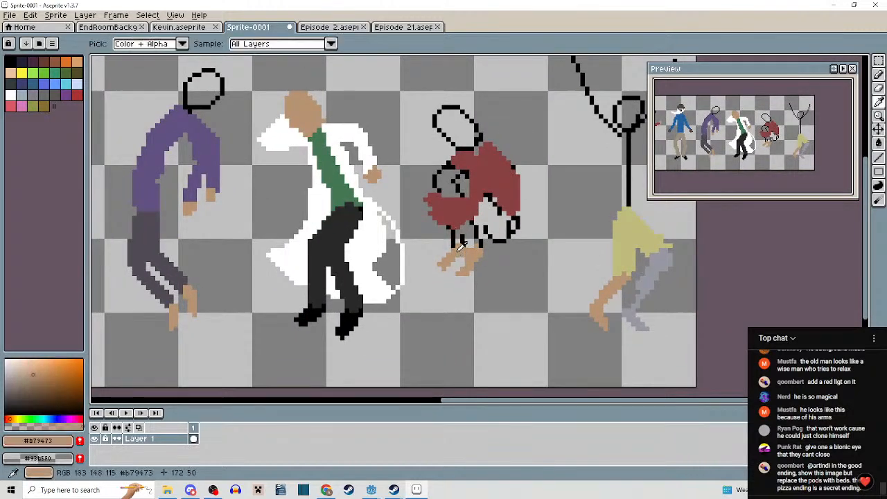
scroll(473, 204, "up", 3)
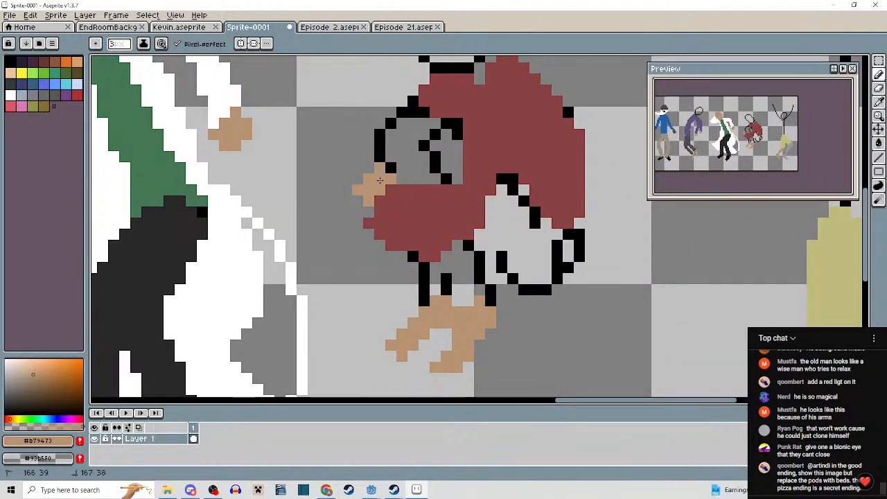
right_click(360, 188)
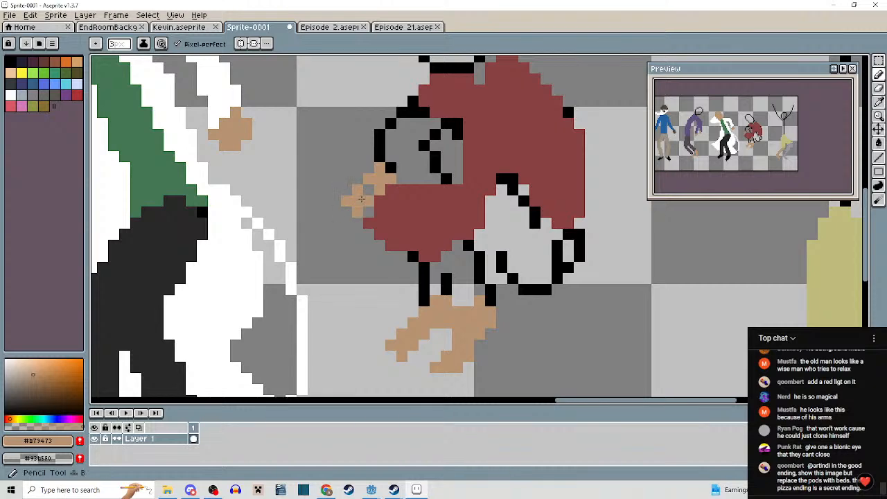
key("minus")
key("minus")
left_click(369, 201)
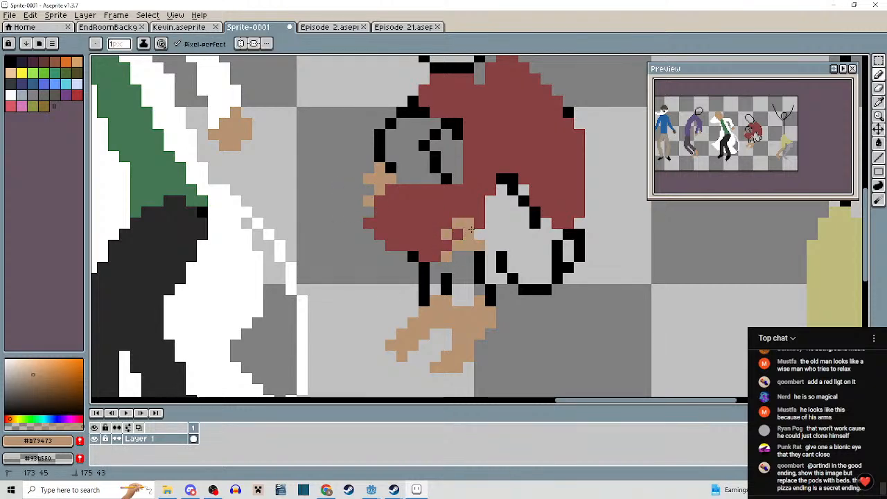
Clean up the curled-up figure's sleeve in #884242, trimming the hand at the cuff and filling the inner elbow corner.
left_click(418, 232, "alt")
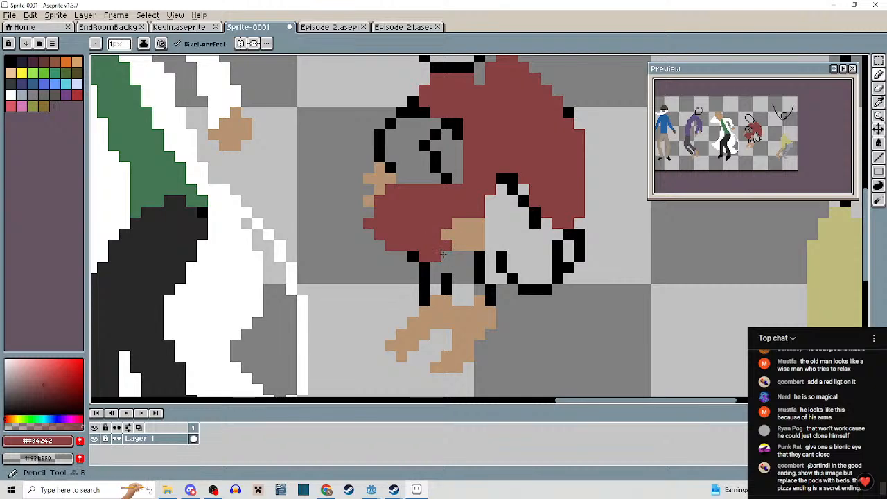
right_click(447, 256)
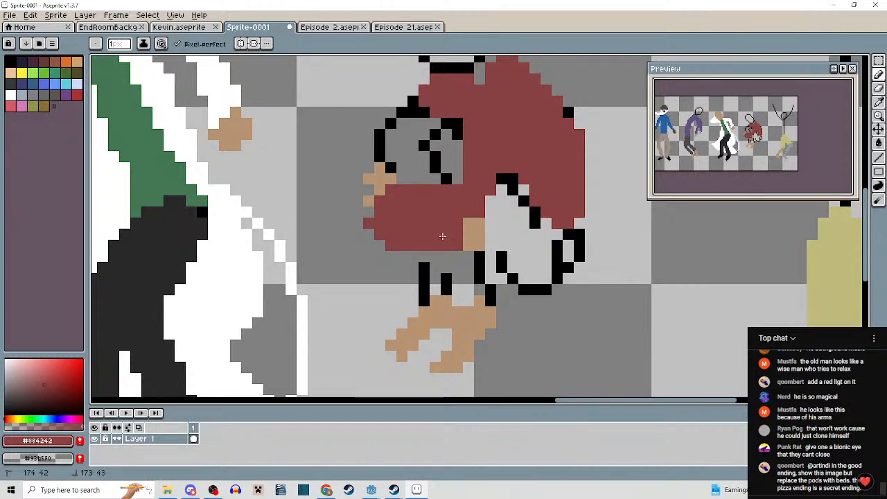
scroll(443, 236, "down", 5)
scroll(443, 232, "up", 5)
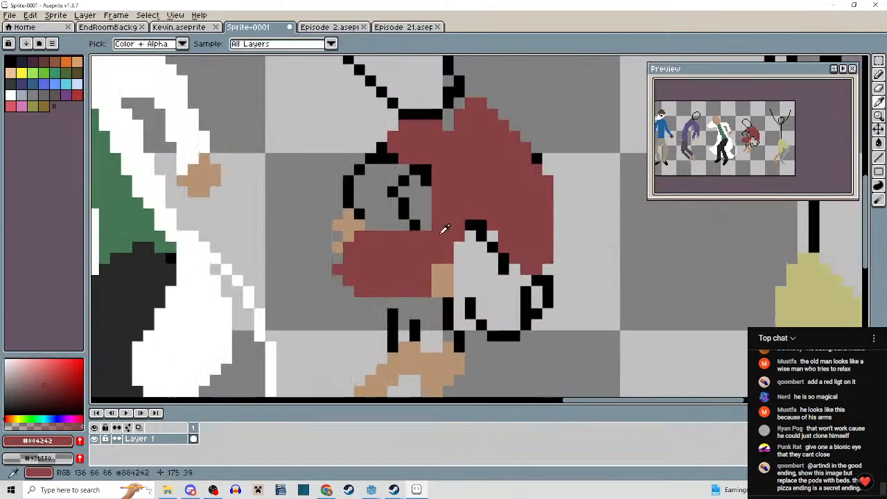
key("b")
scroll(412, 229, "down", 2)
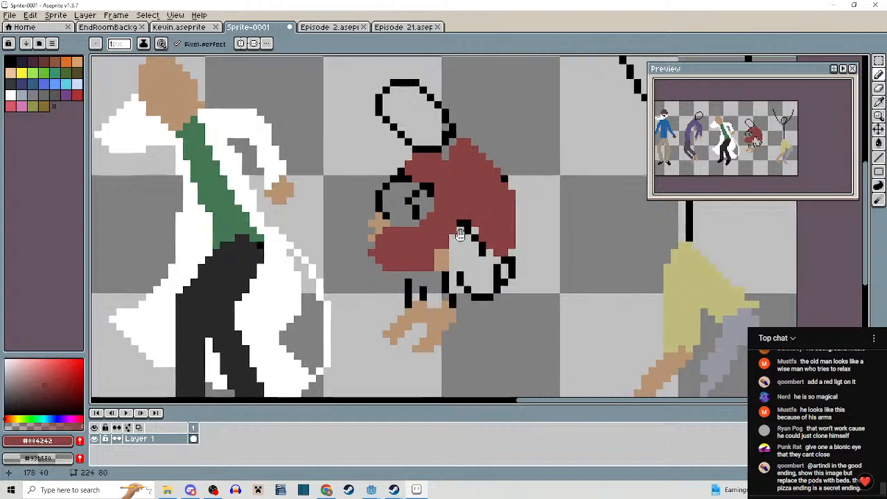
Sample #3b352a from the leftmost figure's trousers and close the gaps in the curled-up figure's trouser outline at the hip and shins.
scroll(459, 238, "down", 2)
scroll(507, 229, "up", 1)
left_click_drag(507, 229, 603, 246)
scroll(601, 247, "down", 1)
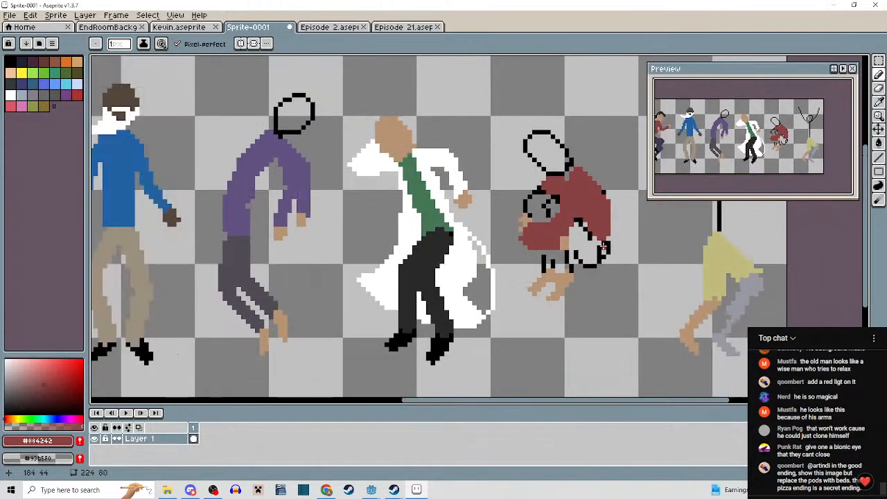
left_click_drag(416, 254, 756, 248)
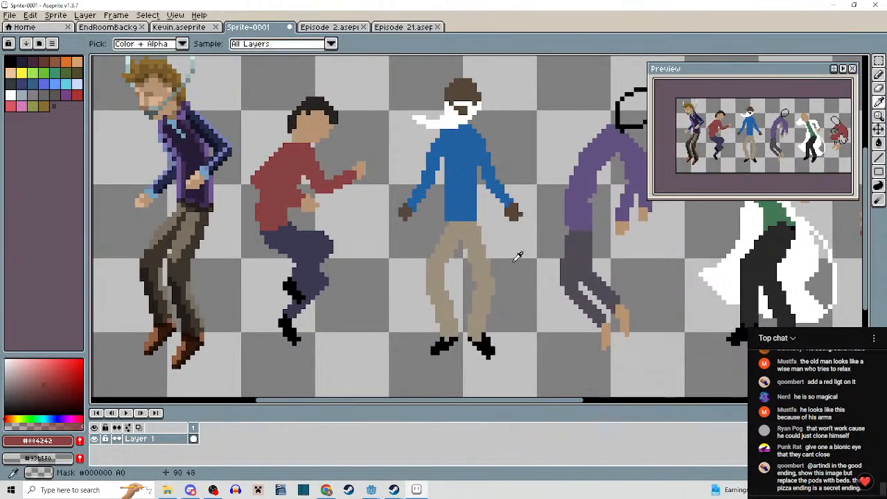
left_click(560, 257, "alt")
left_click(188, 261, "alt")
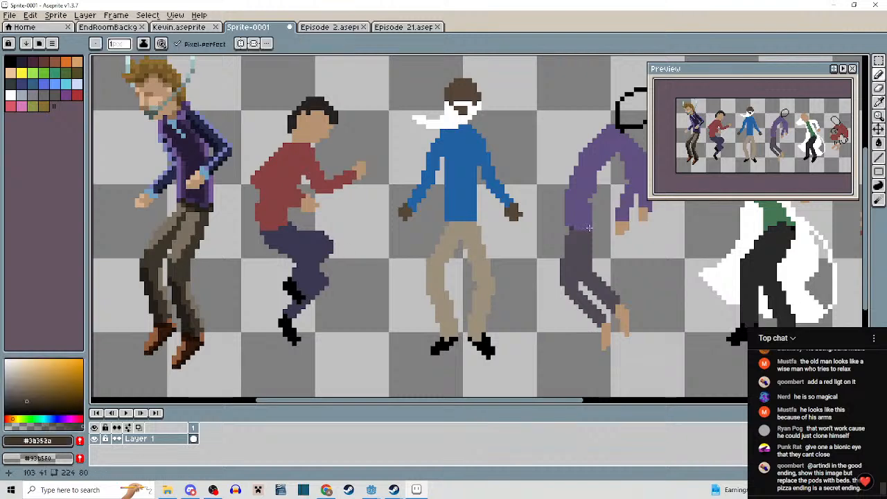
left_click_drag(693, 239, 330, 222)
scroll(591, 212, "up", 3)
scroll(571, 217, "up", 1)
mouse_move(539, 210)
left_mouse_down()
mouse_move(574, 221)
mouse_move(568, 254)
left_mouse_up()
mouse_move(466, 273)
left_mouse_down()
mouse_move(468, 280)
mouse_move(465, 255)
left_mouse_up()
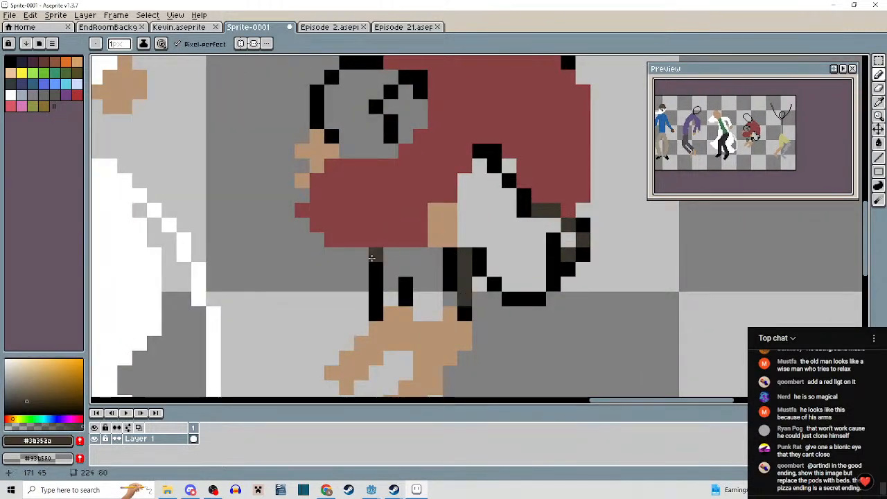
left_click_drag(362, 255, 390, 255)
Fill the curled-up figure's knees, shins and hip with #3b352a using the Paint Bucket.
key("g")
left_click(350, 115)
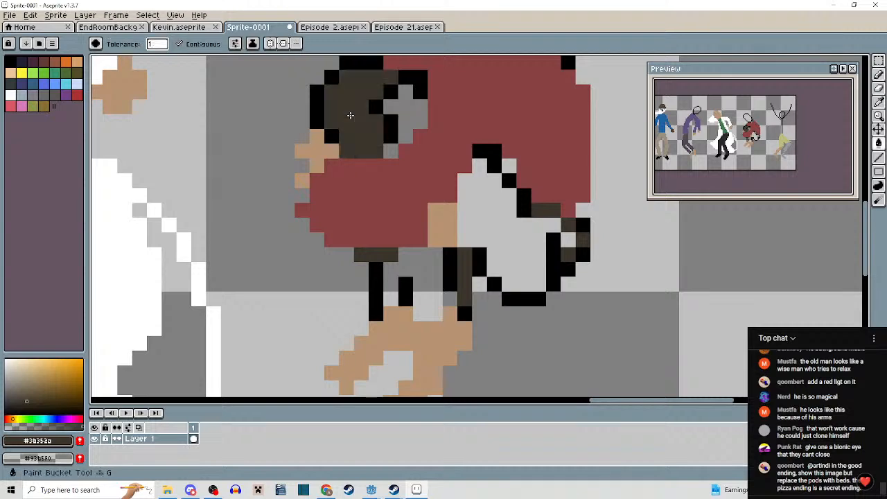
left_click(411, 114)
left_click(422, 278)
left_click(503, 220)
scroll(554, 269, "down", 4)
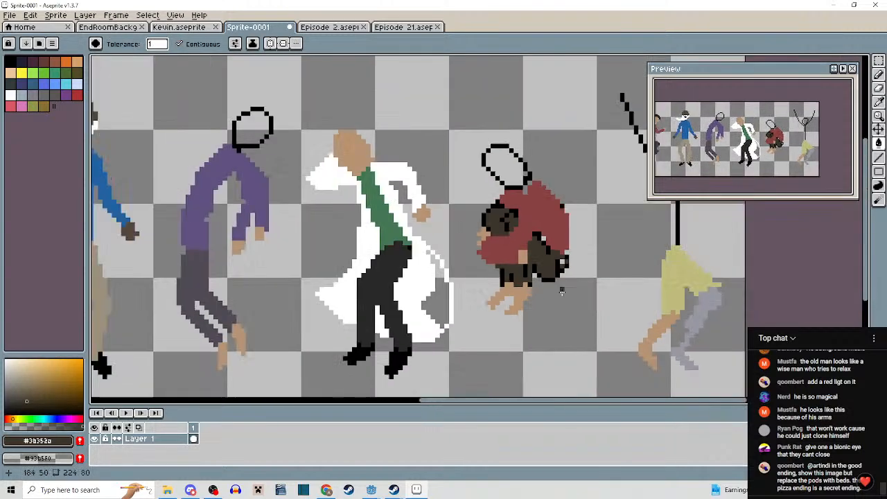
Clean up the curled-up figure's hip in #3b352a and widen its lower back in #884242 with a 1-pixel pencil.
left_click_drag(571, 288, 522, 273)
scroll(523, 272, "up", 4)
key("b")
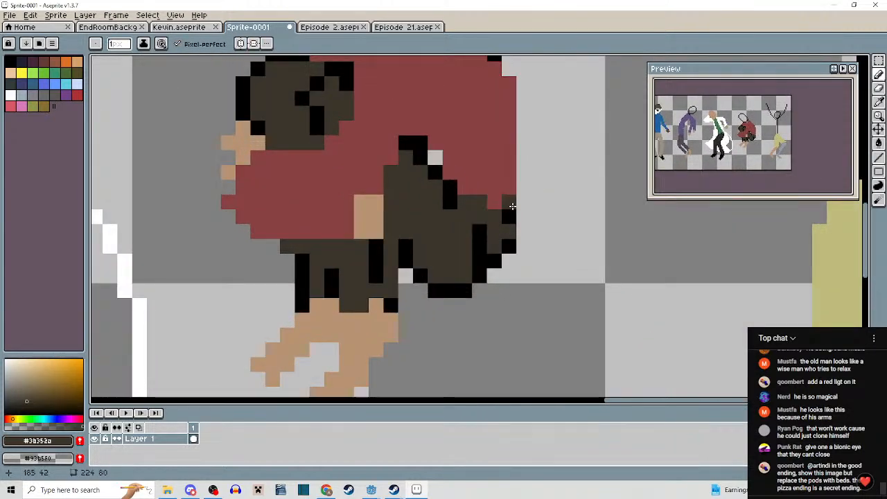
left_click_drag(513, 206, 480, 202)
scroll(497, 231, "down", 5)
scroll(507, 265, "up", 3)
left_click(525, 217, "alt")
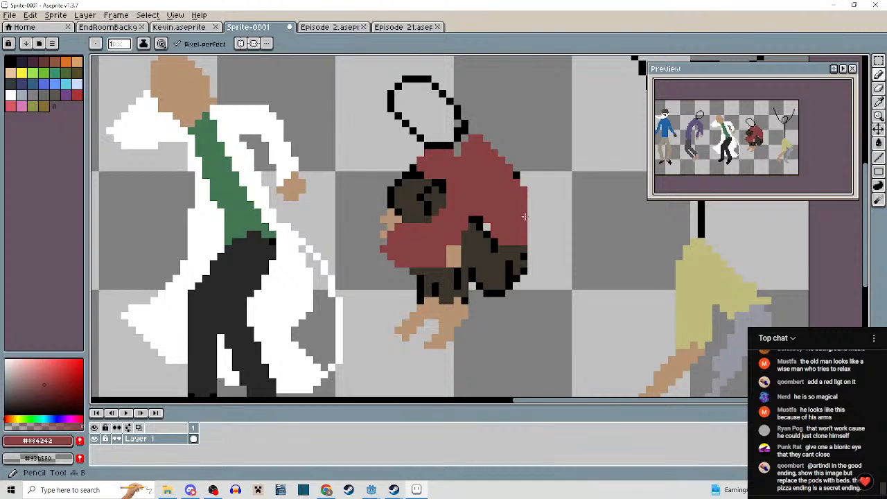
left_click(531, 241, "alt")
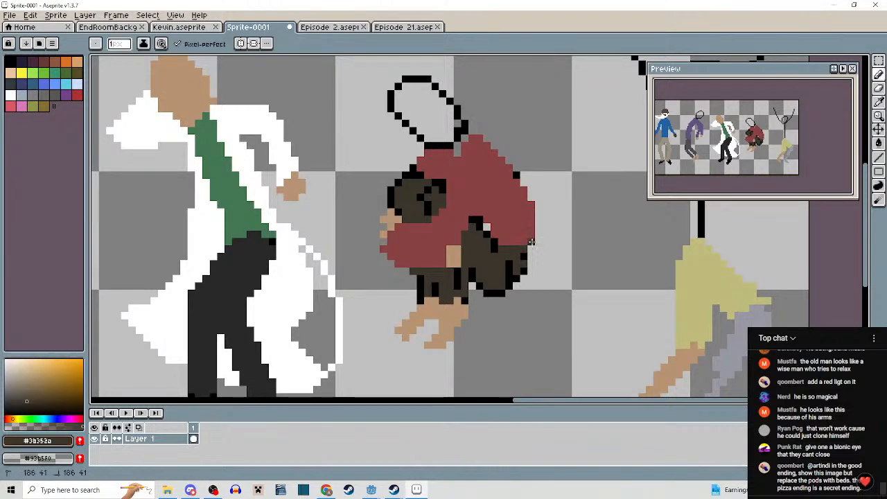
scroll(531, 256, "down", 3)
scroll(548, 291, "up", 3)
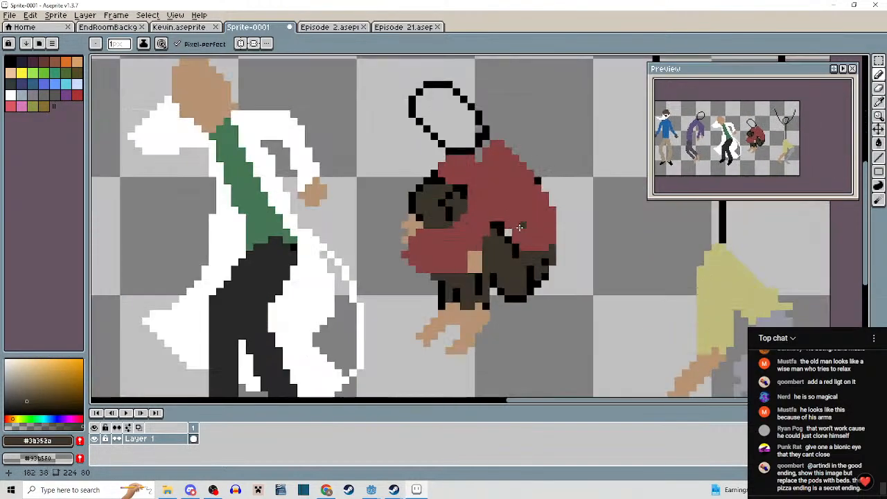
Fill the gap above the curled-up figure's thigh and the remaining black pixel on its back with #884242.
left_click(512, 229, "alt")
scroll(501, 225, "down", 3)
scroll(534, 218, "up", 3)
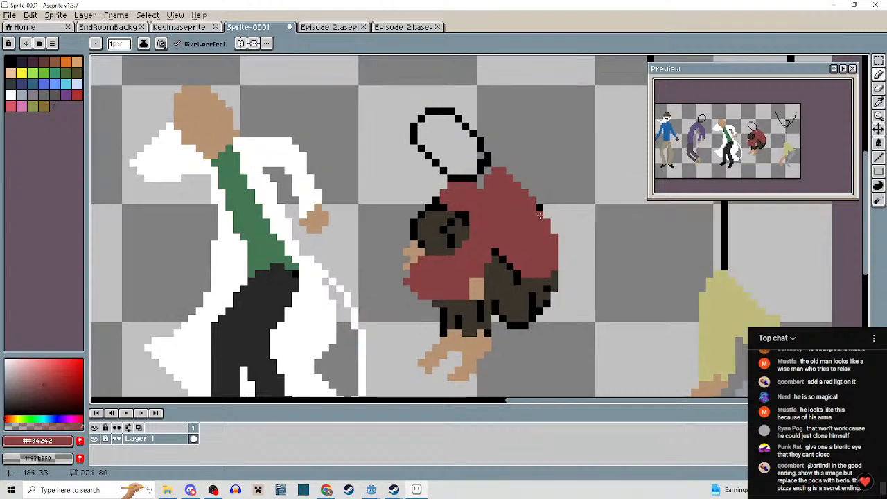
scroll(539, 208, "down", 3)
scroll(537, 214, "up", 3)
scroll(551, 226, "down", 3)
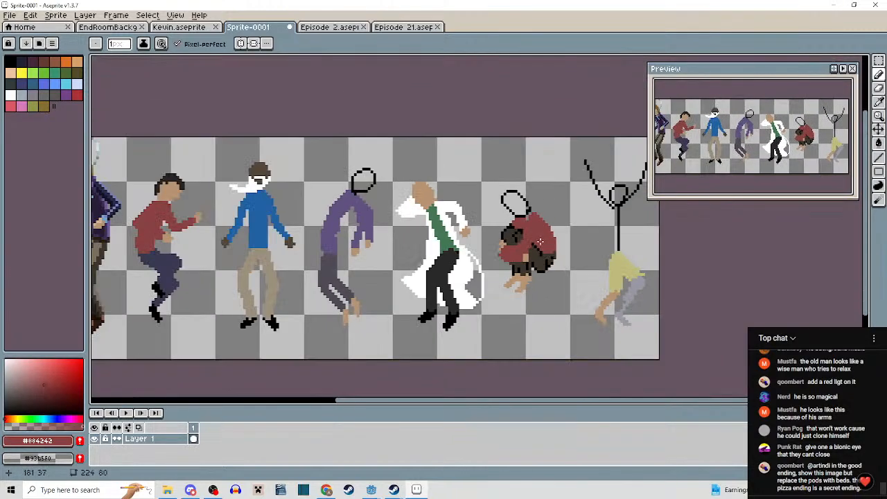
scroll(558, 231, "up", 3)
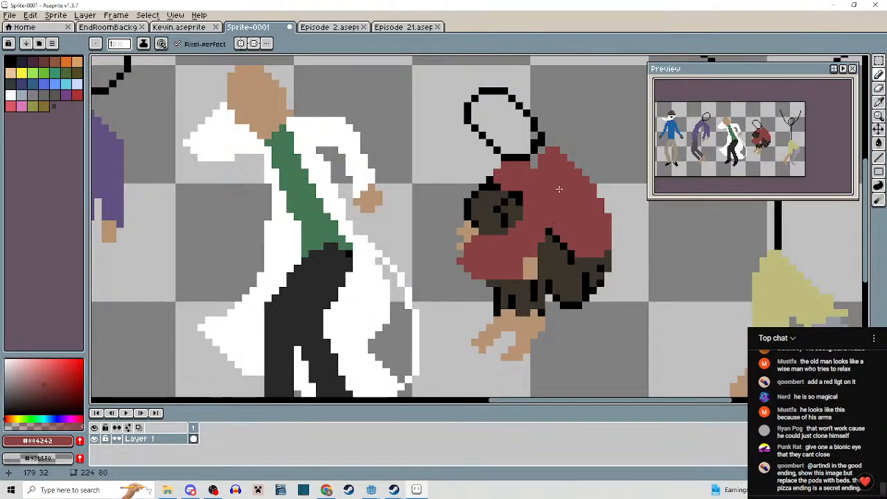
scroll(558, 188, "down", 3)
scroll(554, 208, "up", 2)
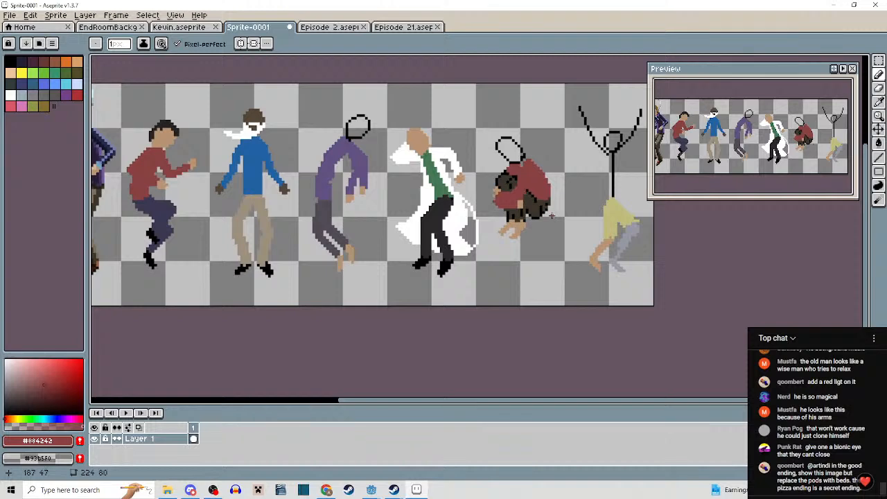
Paint over the black crease lines inside the curled-up figure's raised knee with #3b352a.
scroll(514, 192, "up", 3)
left_click(525, 186, "alt")
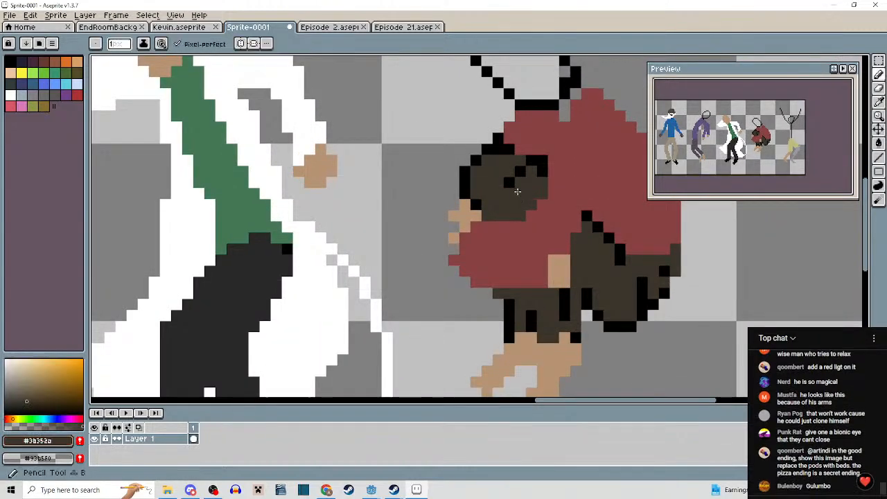
left_click(496, 153)
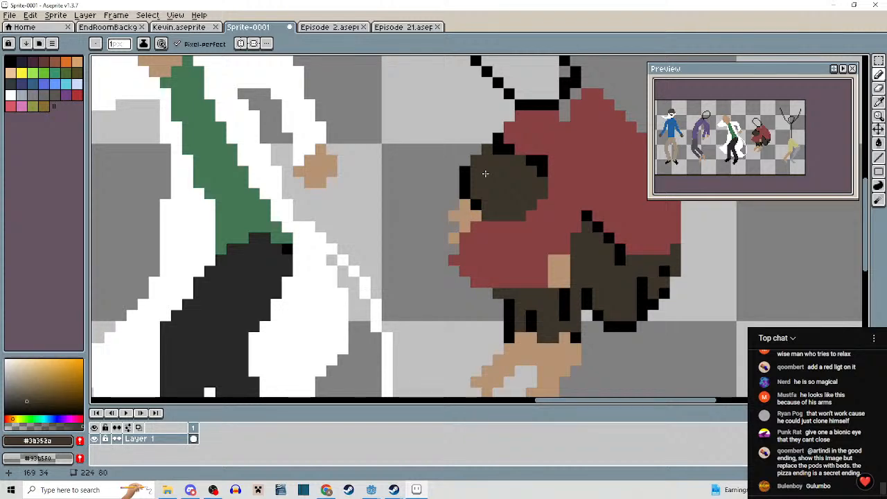
Examine the whole row of figures, checking the curled-up figure and the rightmost one up close.
scroll(485, 173, "down", 7)
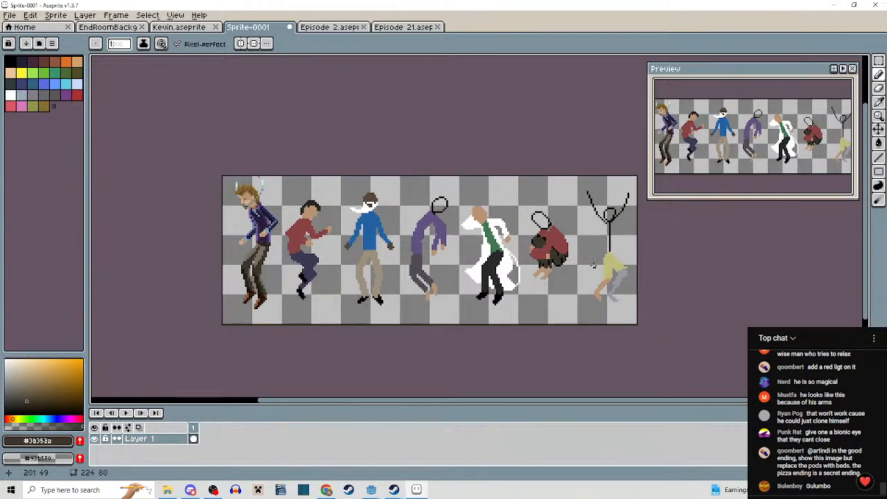
left_click_drag(478, 265, 452, 251)
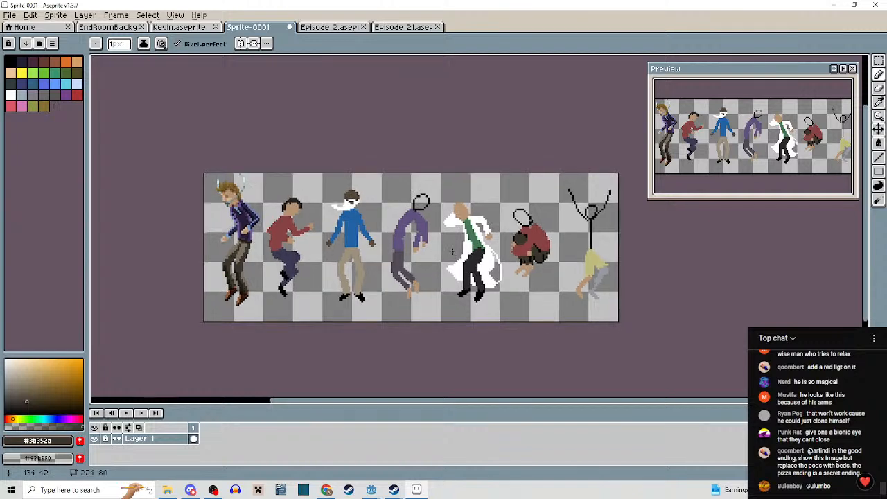
scroll(556, 258, "up", 2)
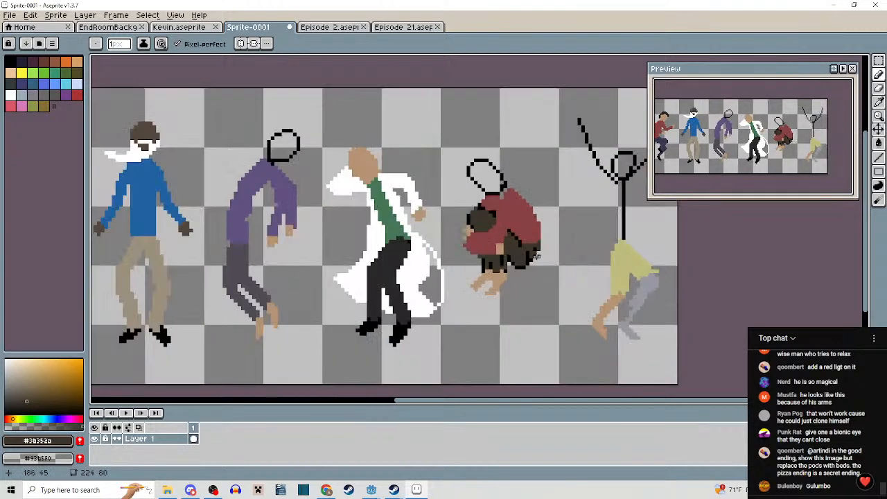
scroll(536, 257, "down", 2)
left_click_drag(543, 269, 452, 259)
scroll(515, 267, "up", 1)
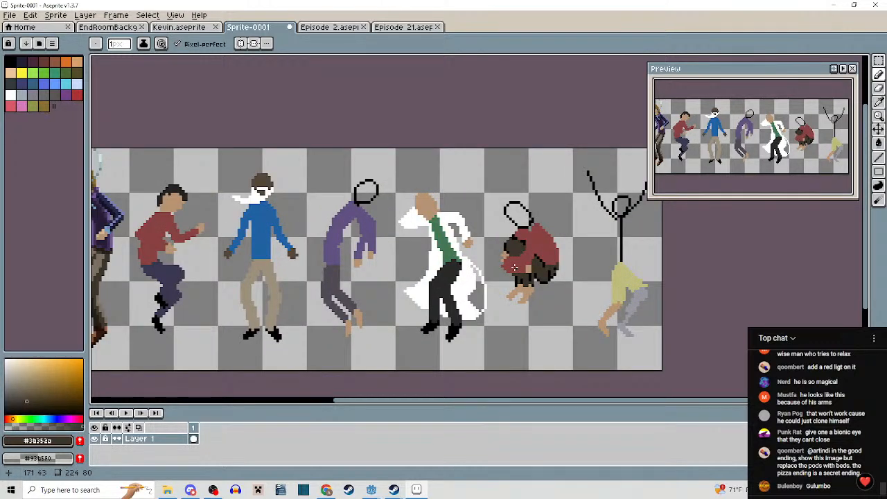
scroll(483, 255, "up", 6)
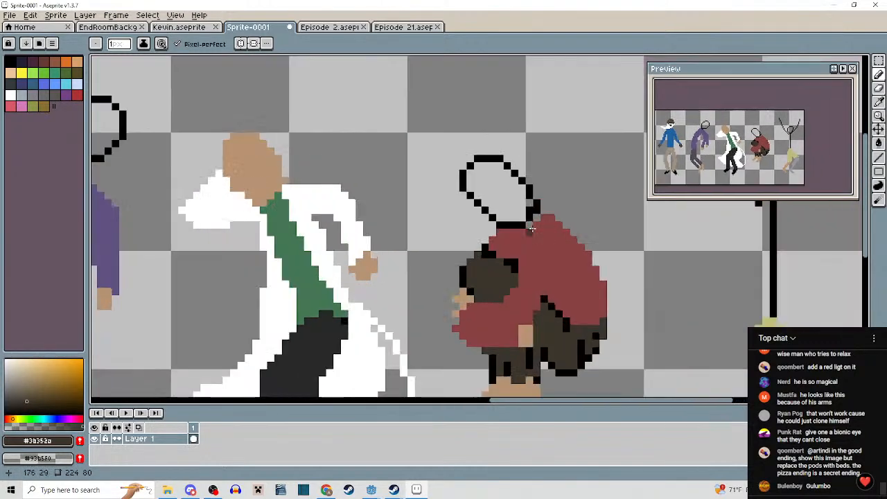
scroll(506, 271, "down", 4)
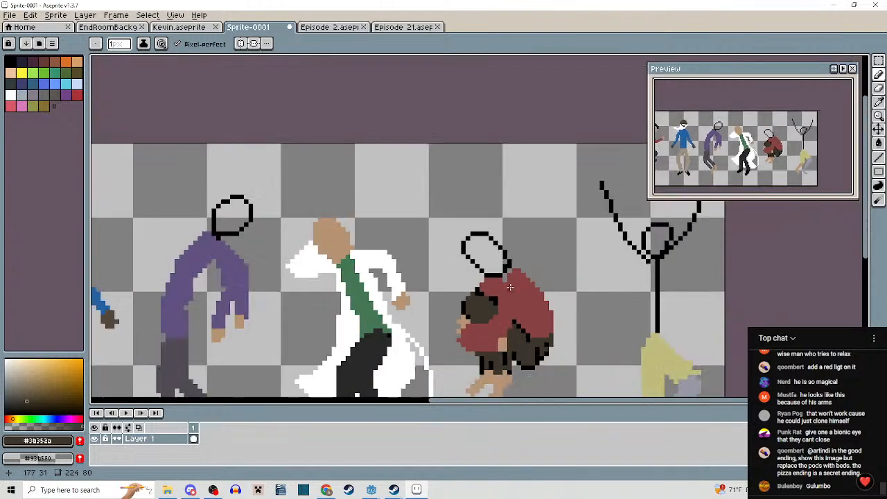
scroll(447, 281, "up", 2)
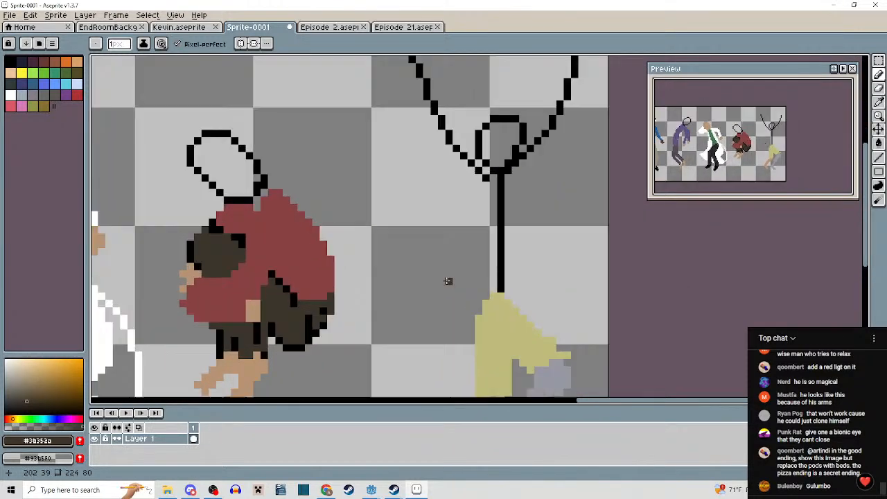
left_click_drag(447, 280, 539, 236)
scroll(558, 201, "down", 3)
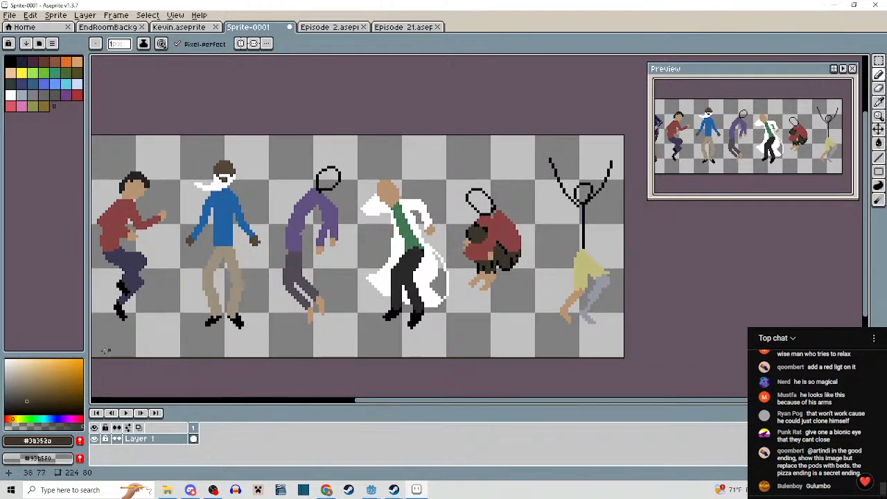
Set the pencil to a 7-pixel brush and mix the dark teal #275866 as the drawing colour.
left_click(10, 396)
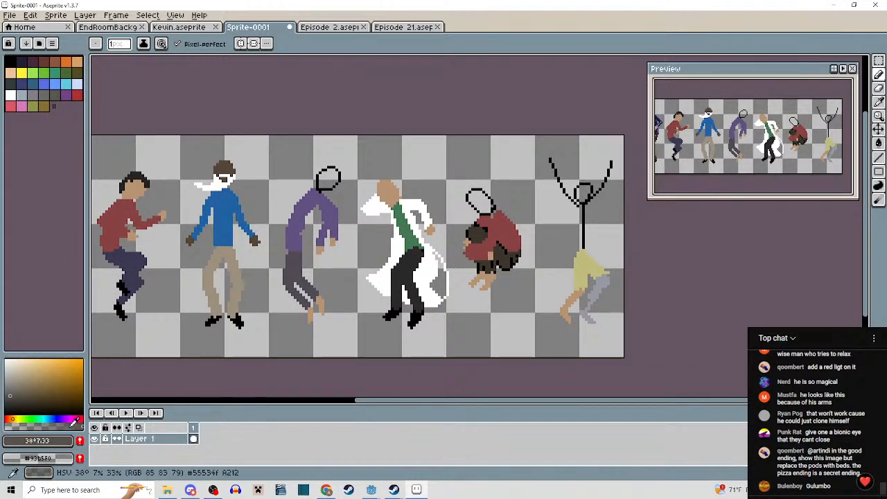
scroll(603, 243, "down", 6, "ctrl")
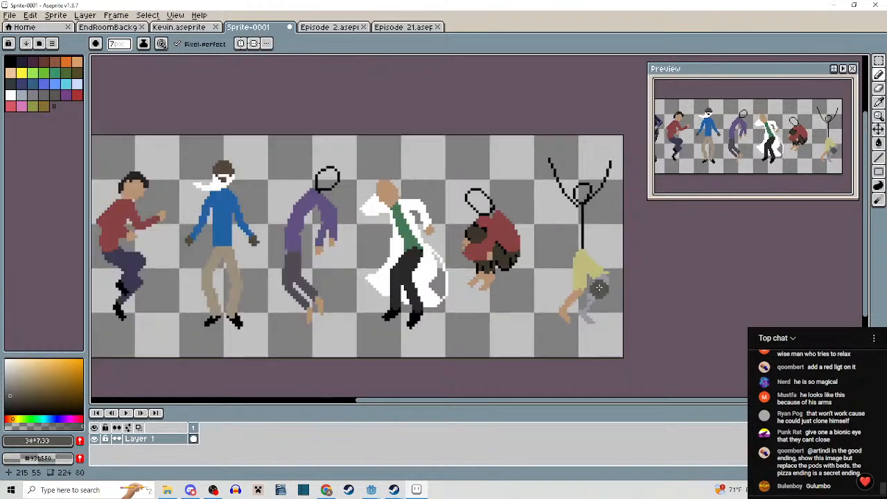
left_click_drag(592, 303, 570, 335)
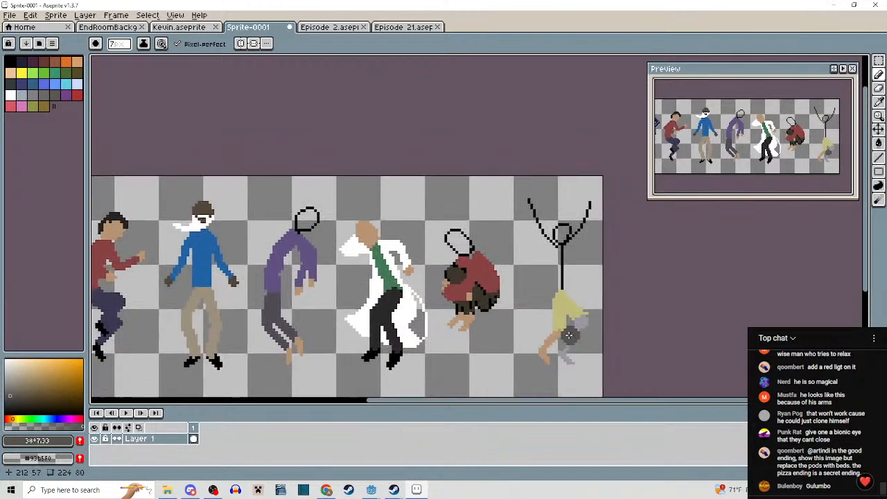
left_click_drag(525, 319, 530, 312)
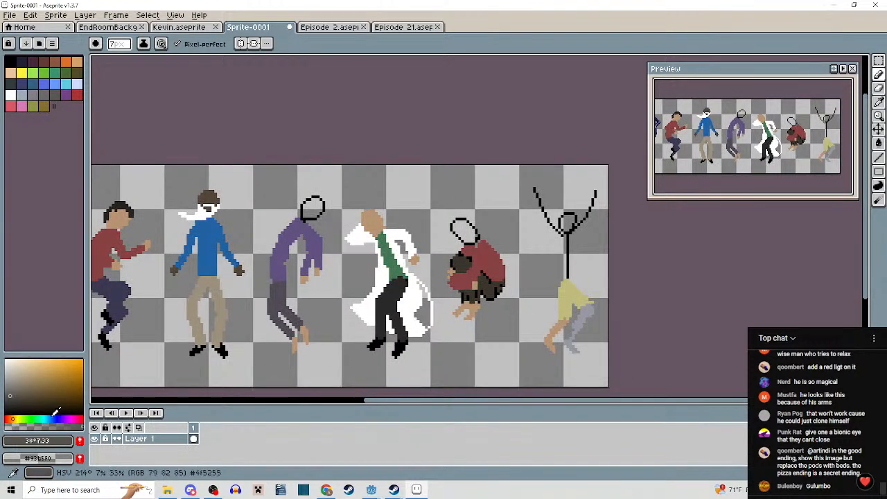
left_click(55, 418)
left_click(26, 385)
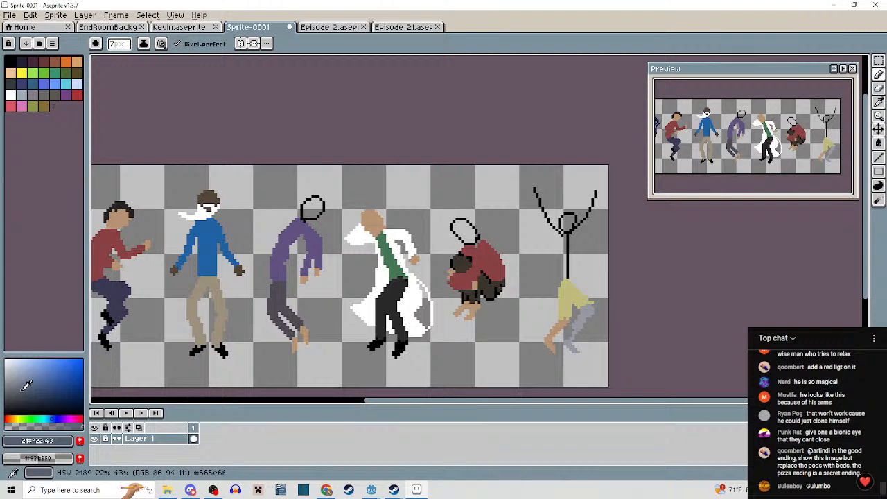
left_click_drag(27, 386, 45, 414)
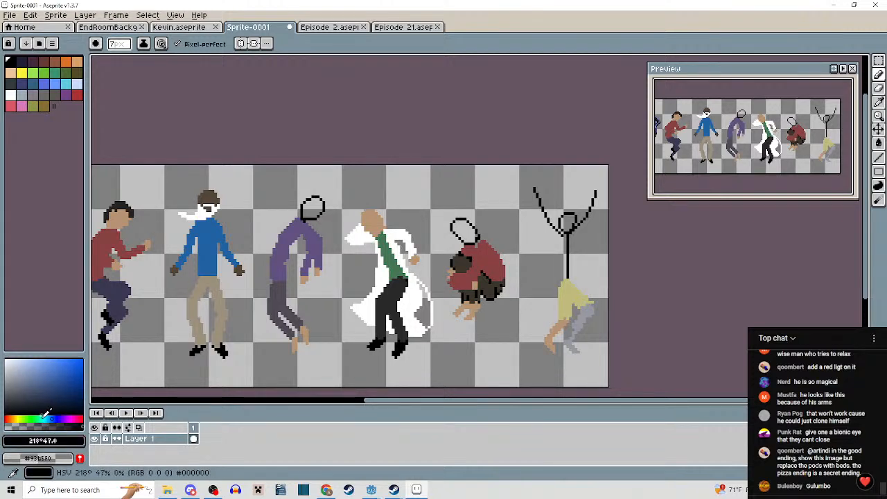
left_click(50, 416)
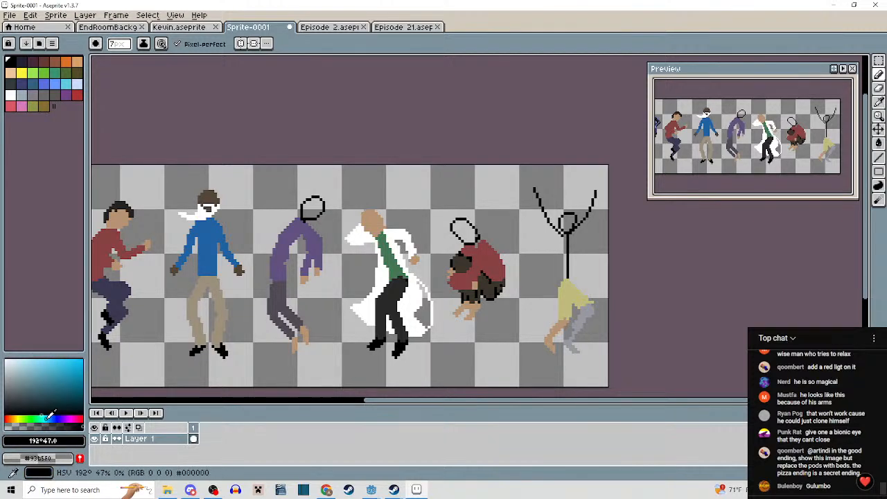
left_click_drag(54, 407, 59, 388)
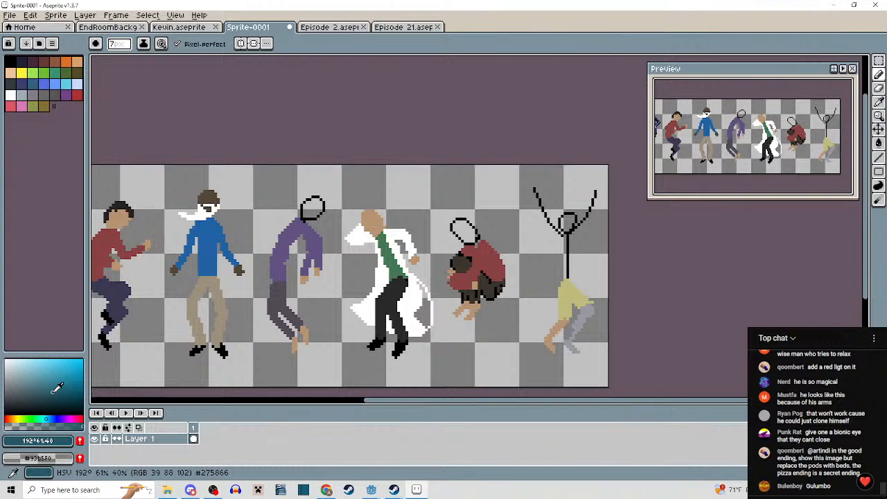
Block in the rightmost figure's torso in #275866 over the stick line, from the neck to the yellow shorts.
scroll(578, 248, "up", 3)
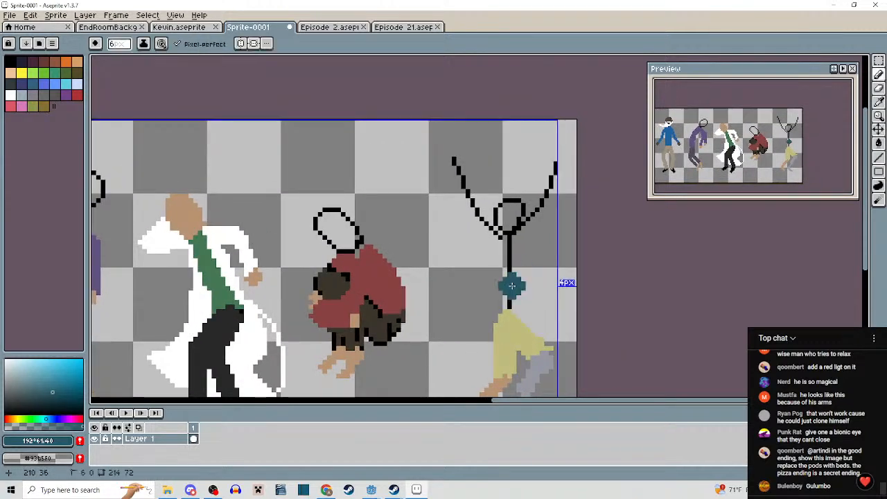
scroll(512, 285, "down", 1)
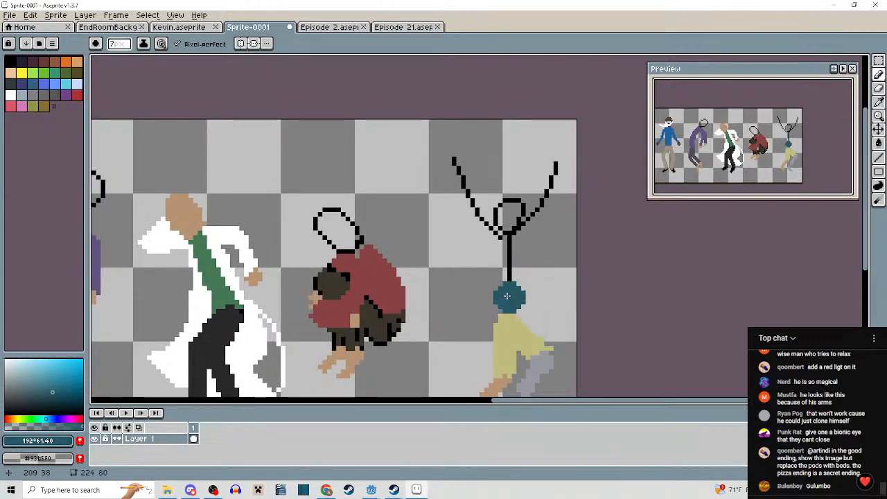
left_click_drag(511, 298, 507, 254)
left_click(523, 271)
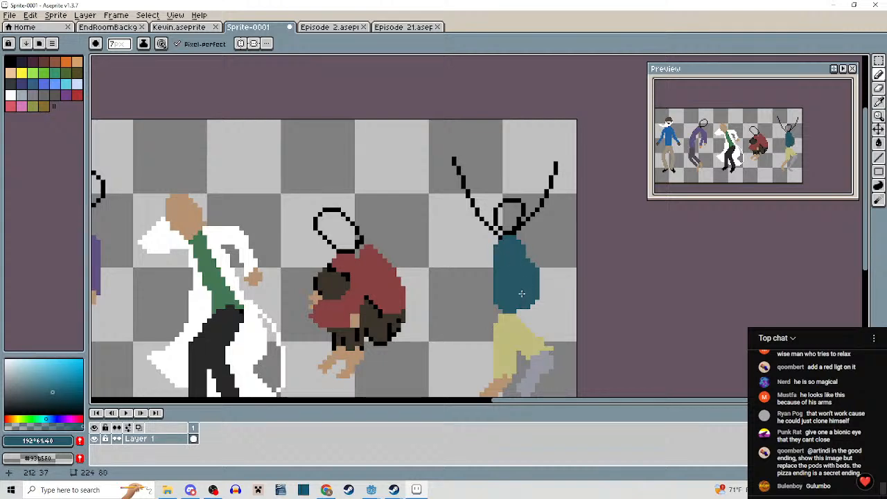
Broaden the rightmost figure's teal shoulder and upper torso on the side facing the curled-up figure.
scroll(527, 288, "down", 3)
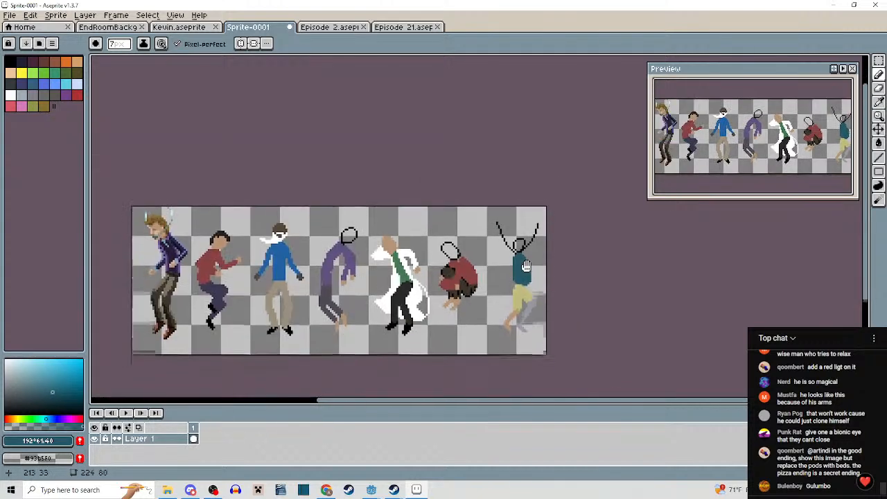
scroll(512, 278, "up", 3)
mouse_move(498, 289)
left_mouse_down()
mouse_move(500, 241)
mouse_move(495, 265)
left_mouse_up()
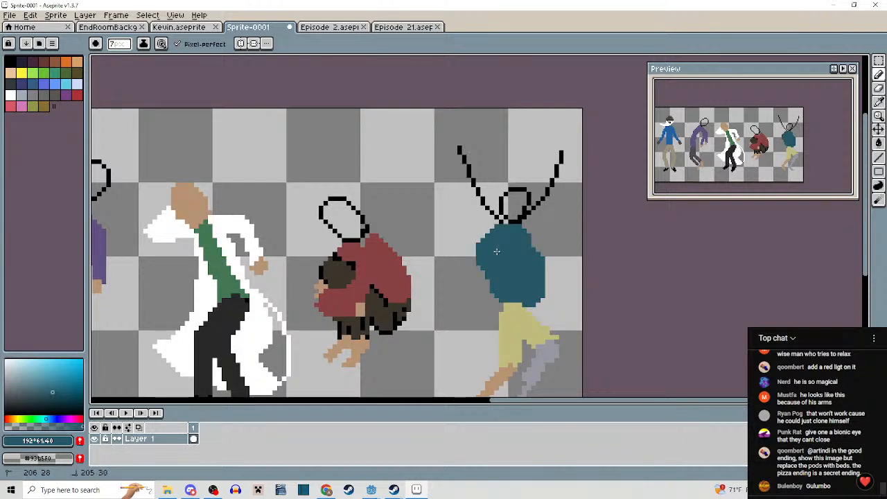
key("minus")
scroll(497, 268, "down", 2)
scroll(496, 264, "up", 3)
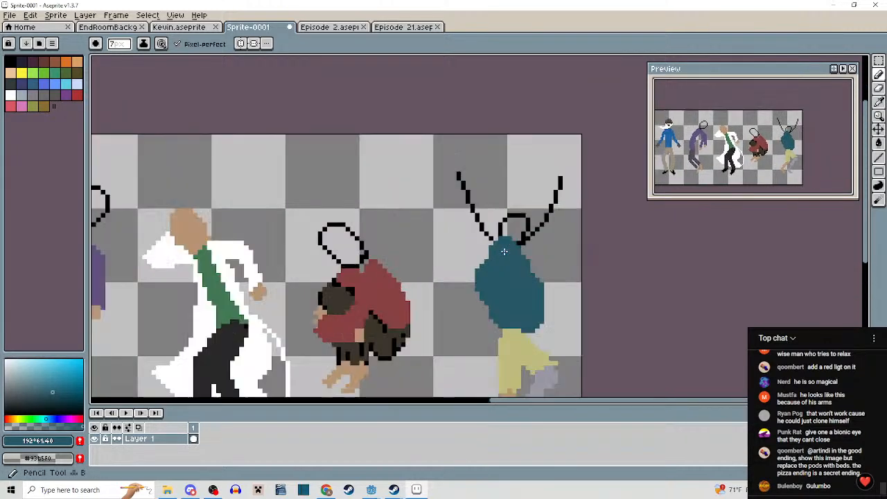
Paint the shoulder end of the rightmost figure's raised arm nearest the curled-up figure in teal, following the stick line.
scroll(498, 251, "down", 4)
left_click_drag(485, 237, 491, 253)
scroll(491, 252, "down", 1)
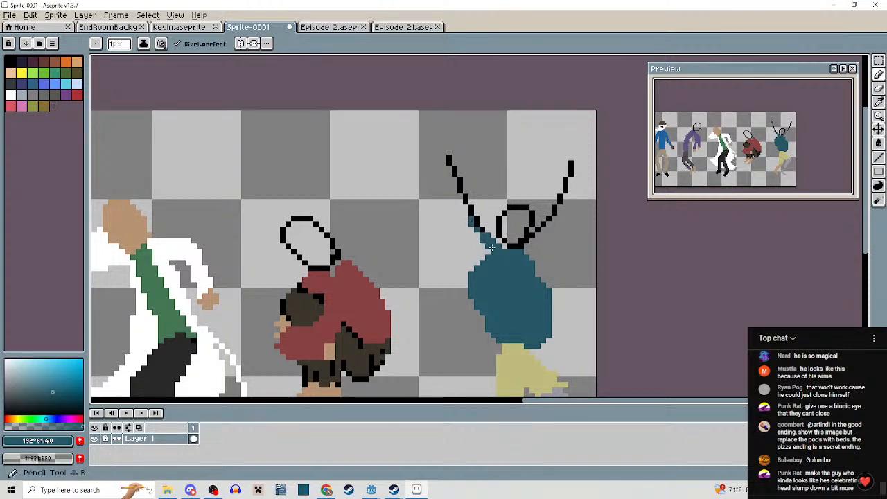
mouse_move(489, 246)
left_mouse_down()
mouse_move(467, 206)
mouse_move(467, 184)
left_mouse_up()
key("ctrl+z")
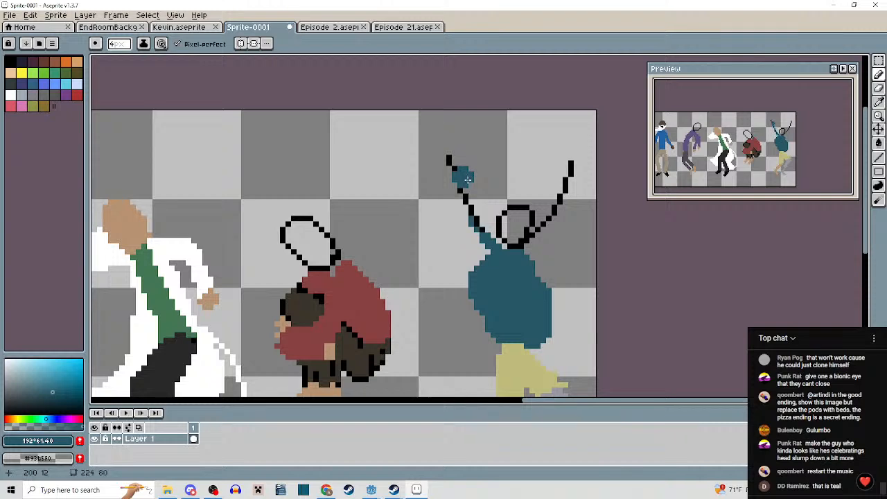
scroll(483, 231, "down", 1)
left_click_drag(483, 231, 495, 251)
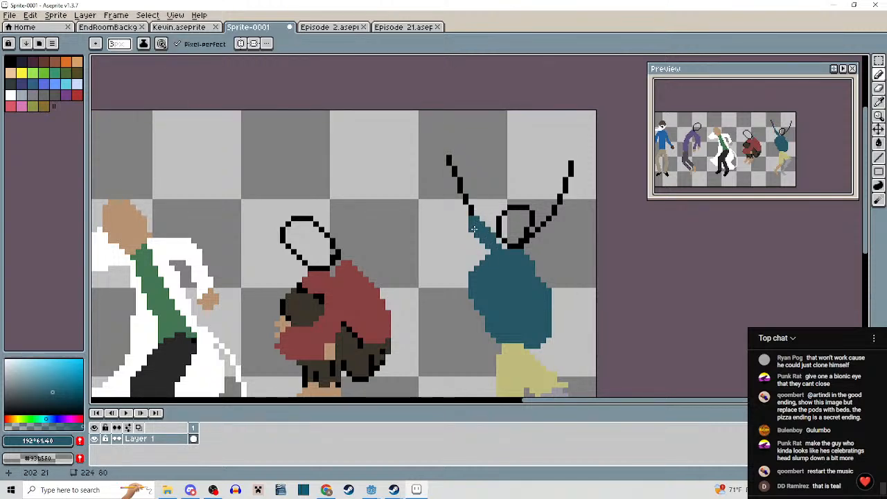
Extend that arm upward into a solid teal forearm beside the black guide, using the Line tool.
key("l")
left_click_drag(493, 253, 466, 169)
mouse_move(472, 212)
left_mouse_down()
mouse_move(471, 191)
mouse_move(471, 215)
left_mouse_up()
left_click_drag(471, 174, 477, 217)
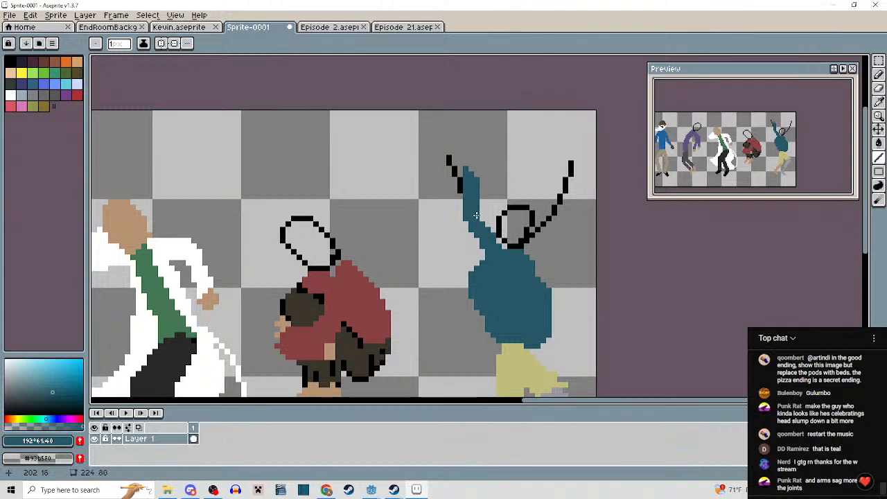
Draw the rightmost figure's other raised arm in teal with the Line tool and fill in its interior.
mouse_move(535, 256)
left_mouse_down()
mouse_move(473, 260)
mouse_move(502, 239)
mouse_move(498, 228)
mouse_move(454, 261)
left_mouse_up()
mouse_move(471, 255)
left_mouse_down()
mouse_move(495, 238)
mouse_move(478, 236)
mouse_move(502, 141)
mouse_move(511, 134)
mouse_move(542, 164)
left_mouse_up()
scroll(491, 253, "up", 3)
mouse_move(542, 166)
left_mouse_down()
mouse_move(497, 263)
mouse_move(512, 194)
mouse_move(501, 205)
left_mouse_up()
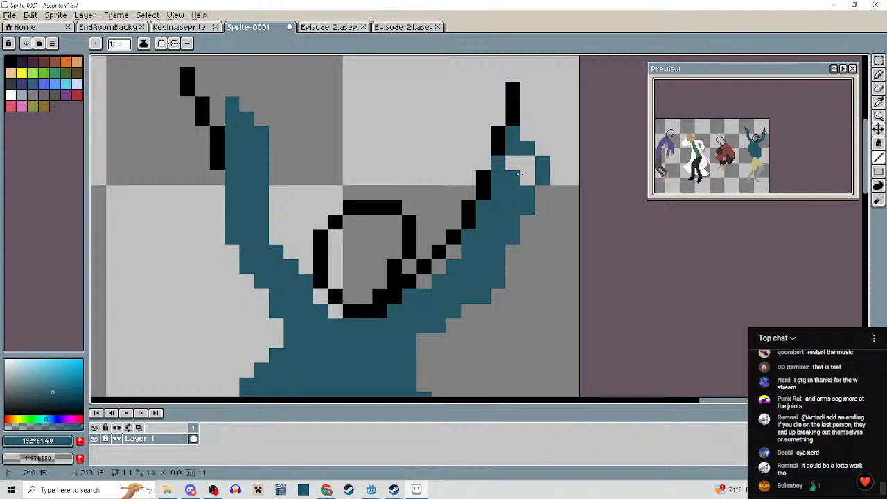
left_click(521, 163)
mouse_move(520, 173)
left_mouse_down()
mouse_move(519, 164)
mouse_move(509, 214)
left_mouse_up()
Shape the outer arm's end with a 3-pixel pencil and erase the black stick line along its inner edge.
key("b")
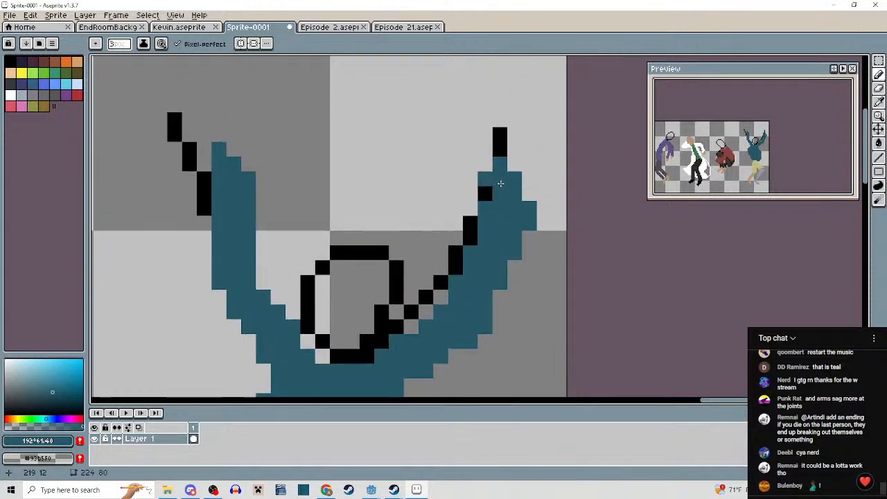
key("ctrl+z")
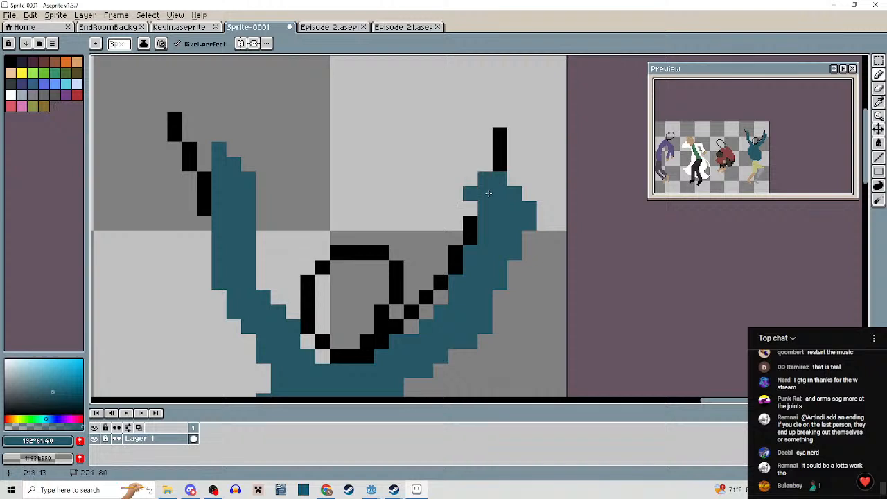
scroll(485, 176, "up", 2)
right_click(507, 114)
right_click(450, 196)
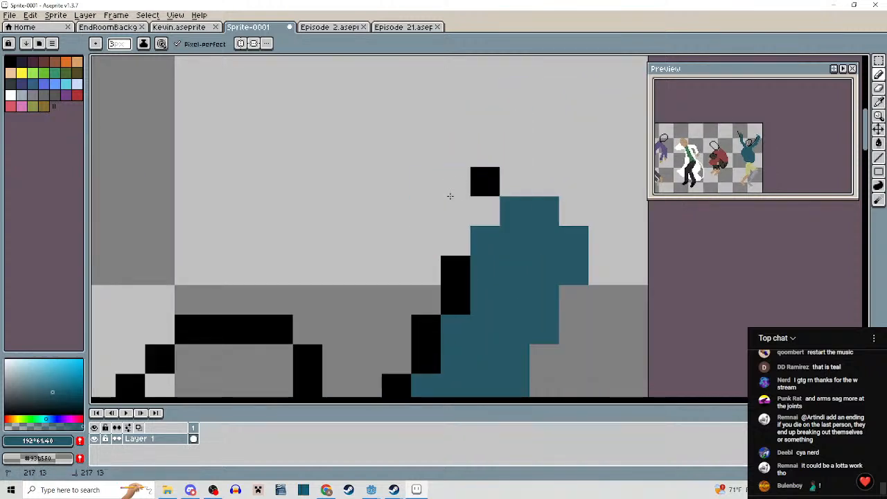
right_click(455, 182)
left_click_drag(424, 246, 471, 160)
right_click(464, 185)
left_click_drag(447, 225, 467, 179)
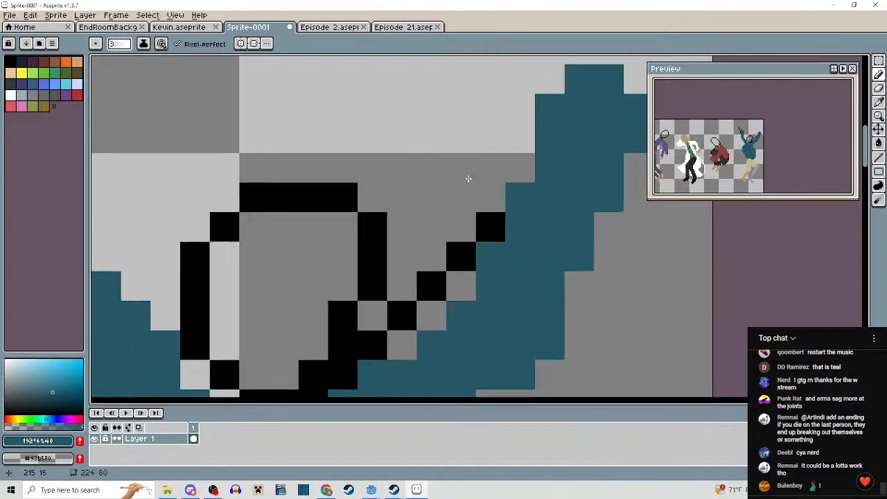
right_click(459, 228)
scroll(420, 280, "down", 5)
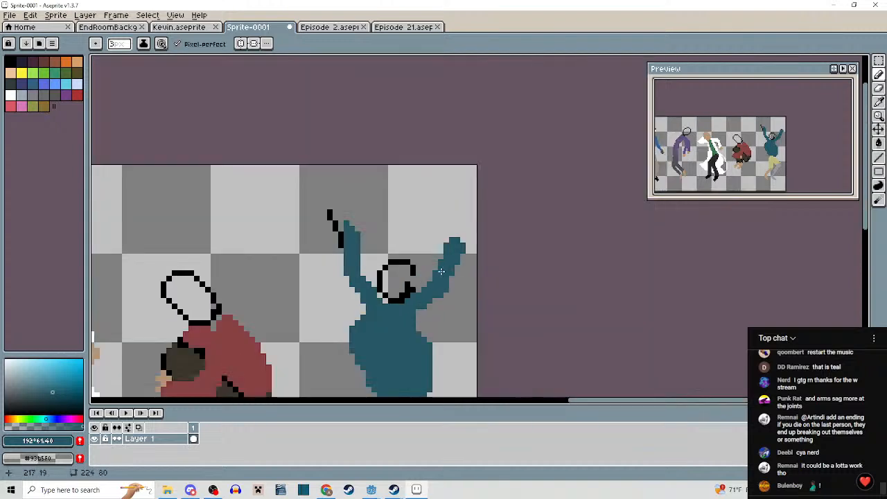
Slim the rightmost figure's teal torso by trimming both sides from the armpits to the waist.
left_click_drag(422, 277, 470, 221)
left_click_drag(472, 188, 477, 125)
mouse_move(481, 219)
left_mouse_down()
mouse_move(494, 163)
mouse_move(494, 229)
mouse_move(483, 230)
left_mouse_up()
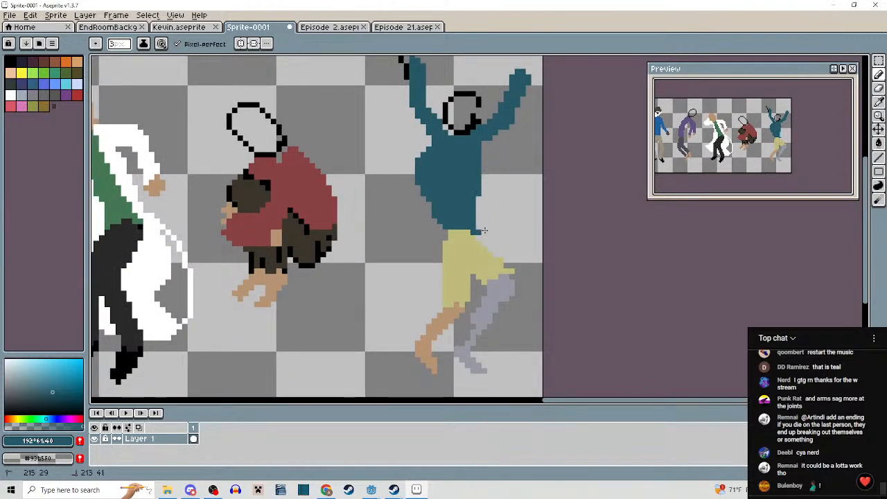
scroll(429, 170, "up", 1)
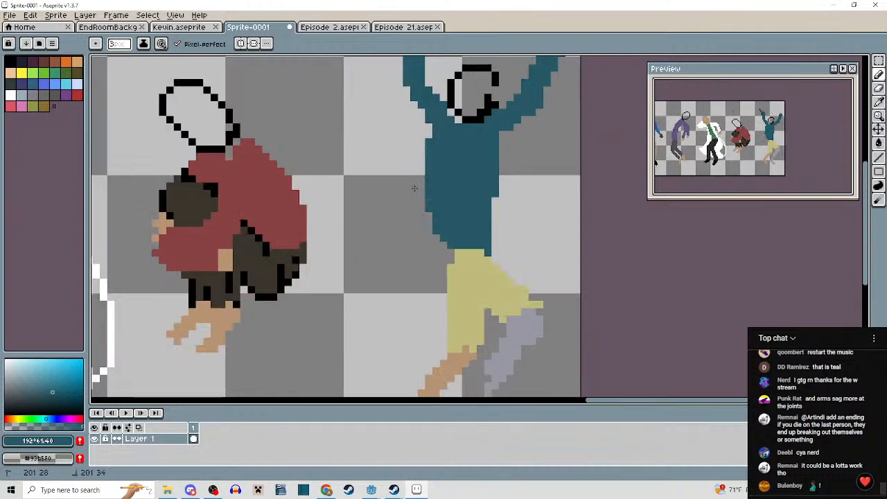
left_click_drag(425, 169, 424, 227)
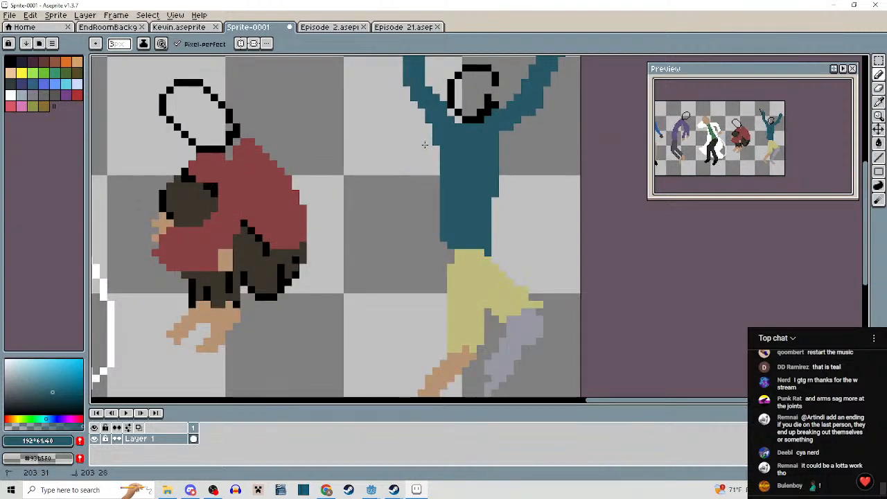
left_click_drag(425, 145, 425, 139)
scroll(482, 204, "down", 2)
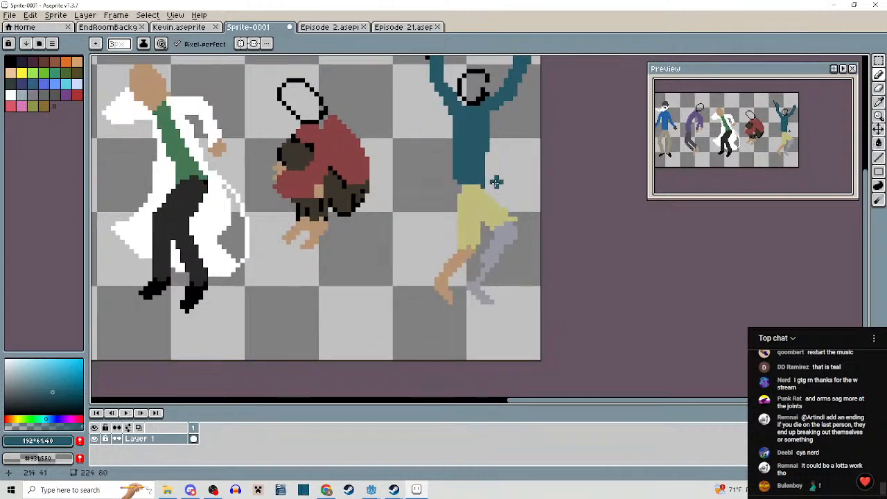
Select the rightmost figure's shorts and legs and move them up about 3 pixels, shortening the torso.
key("m")
left_click_drag(418, 173, 525, 335)
left_click_drag(499, 283, 498, 267)
left_click(521, 326)
left_click_drag(492, 148, 489, 262)
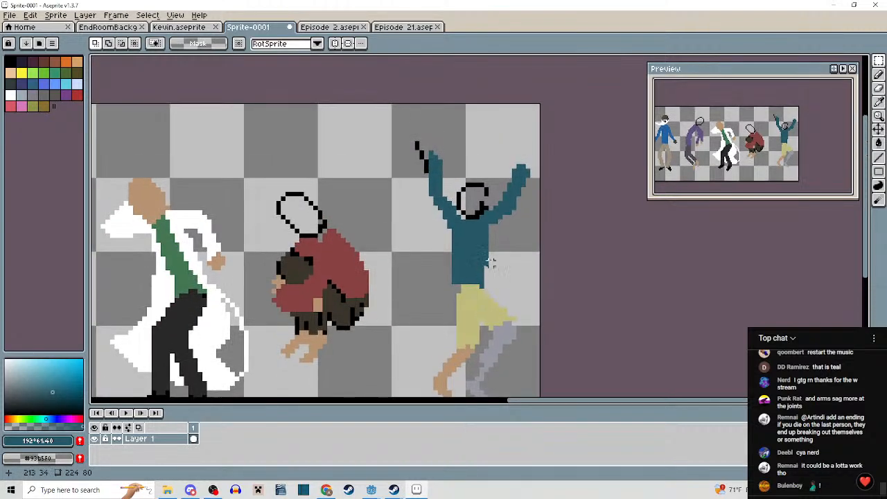
Pick the shirt's #275866 and reshape the torso into a curve, broadening the side facing the curled-up figure.
scroll(492, 253, "up", 3)
key("i")
left_click(481, 228)
key("b")
left_click_drag(476, 223, 477, 313)
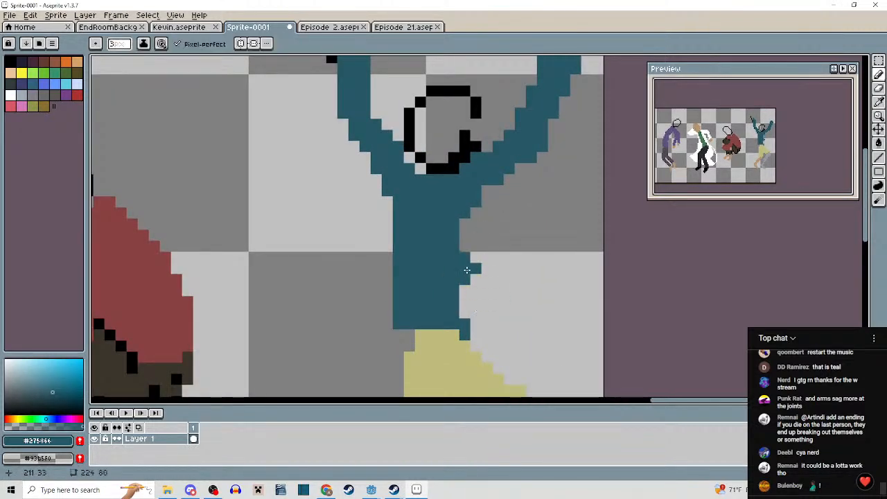
left_click_drag(467, 270, 467, 283)
mouse_move(382, 208)
left_mouse_down()
mouse_move(389, 275)
mouse_move(404, 332)
left_mouse_up()
scroll(451, 293, "down", 3)
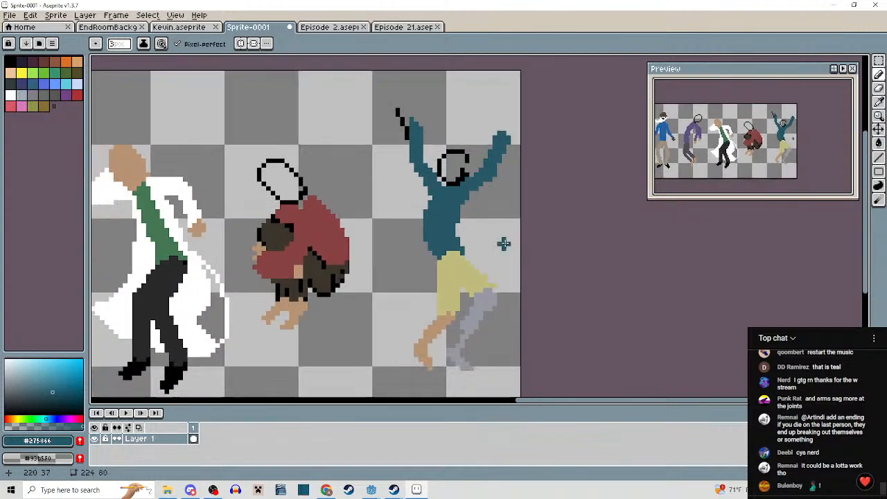
Erase the leftover black stick line beside the arm nearest the curled-up figure and square off its sleeve end.
scroll(483, 218, "up", 3)
scroll(478, 230, "up", 2)
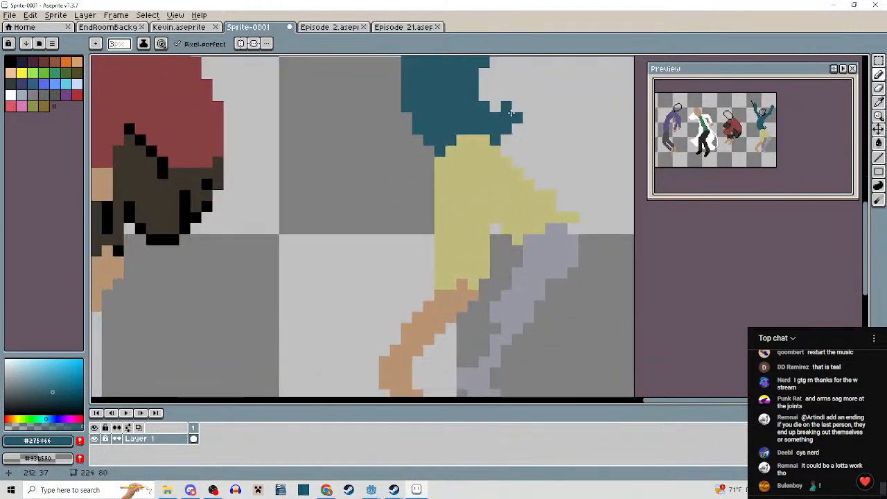
scroll(479, 231, "down", 3)
scroll(481, 248, "up", 2)
scroll(480, 248, "up", 2)
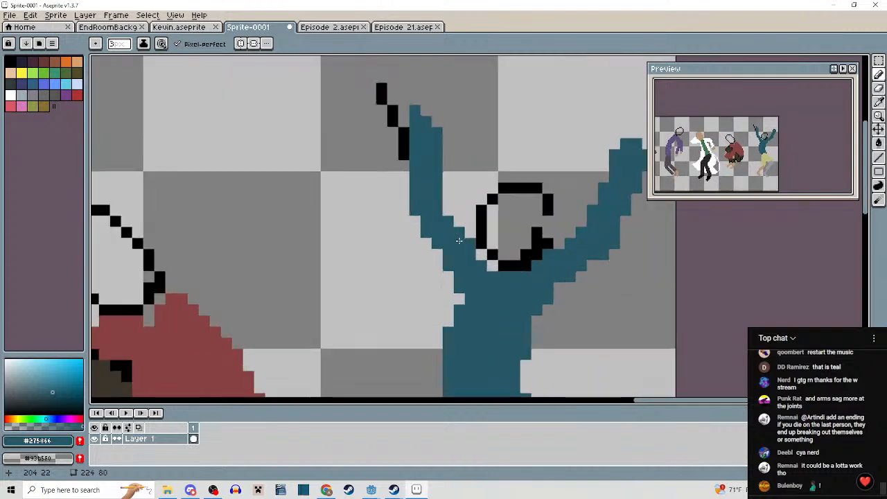
left_click_drag(394, 154, 384, 90)
left_click_drag(436, 120, 424, 119)
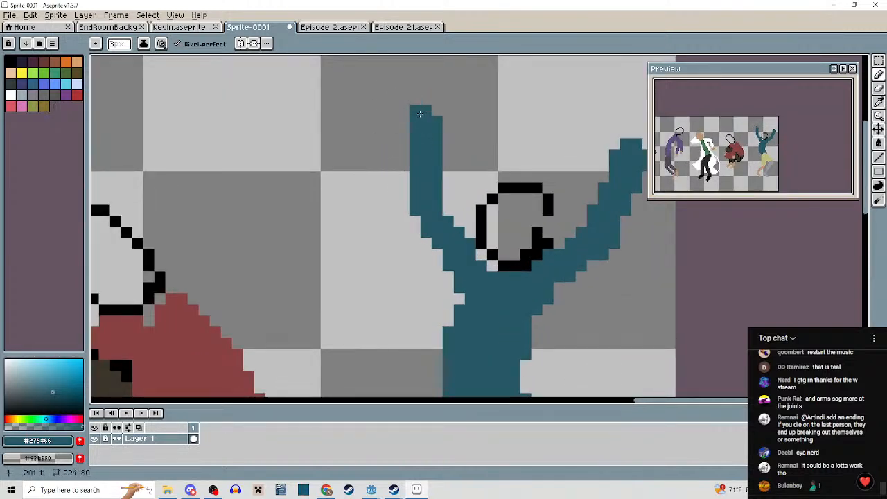
Pick the skin tone #b79473 and paint a hand at the end of each of the rightmost figure's raised arms.
scroll(420, 132, "down", 2)
mouse_move(420, 149)
left_mouse_down()
mouse_move(478, 123)
mouse_move(322, 157)
left_mouse_up()
left_click(362, 266, "alt")
scroll(485, 110, "up", 2)
left_click(484, 109)
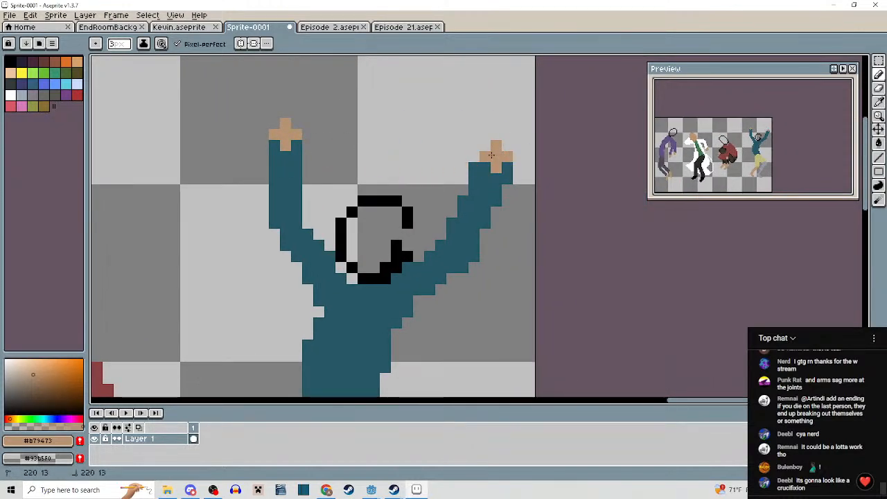
scroll(506, 154, "down", 3)
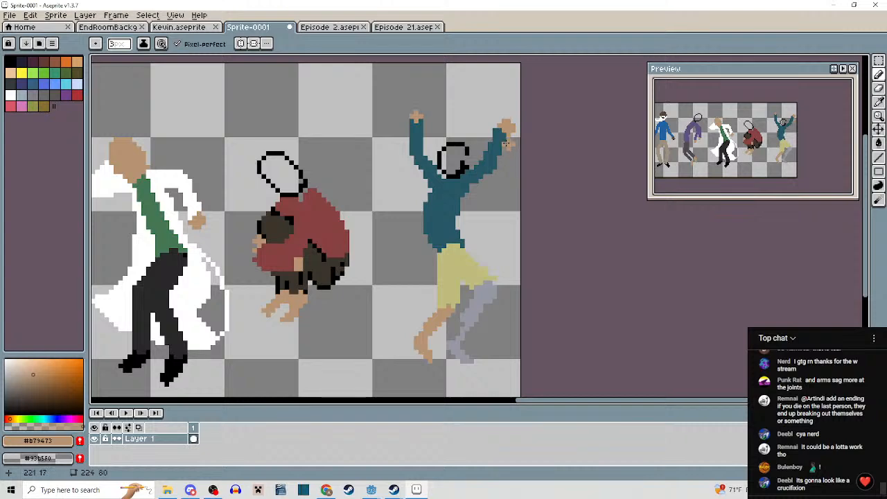
Examine the whole row of figures, checking the rightmost one's head outline, arms and shoulders up close.
scroll(504, 142, "down", 6)
scroll(473, 150, "up", 3)
left_click_drag(471, 156, 457, 257)
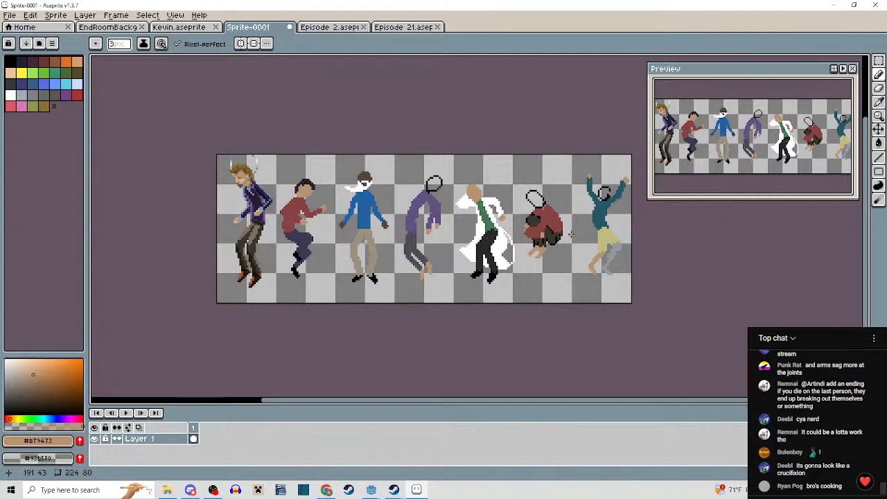
left_click_drag(581, 224, 488, 230)
scroll(515, 205, "up", 4)
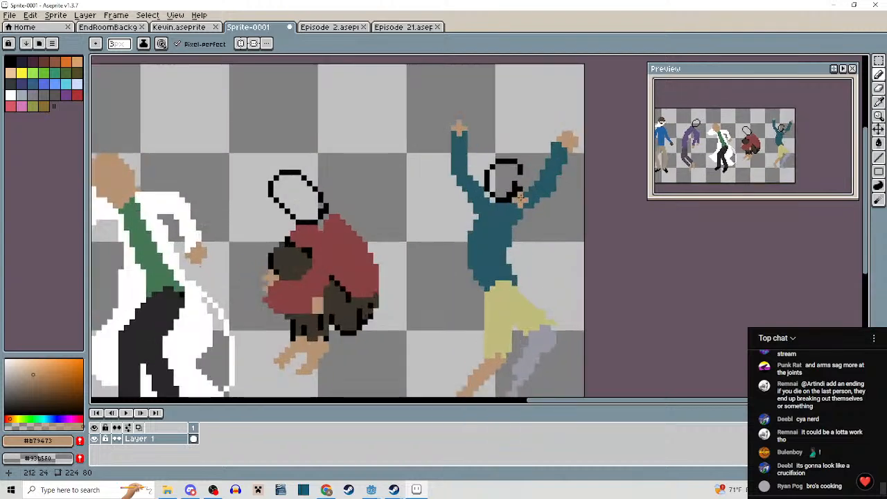
scroll(521, 199, "up", 2)
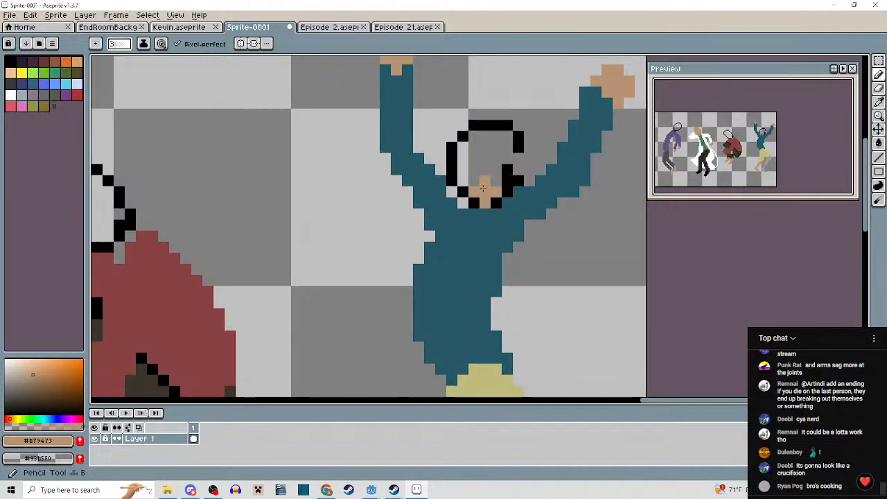
left_click_drag(483, 188, 444, 210)
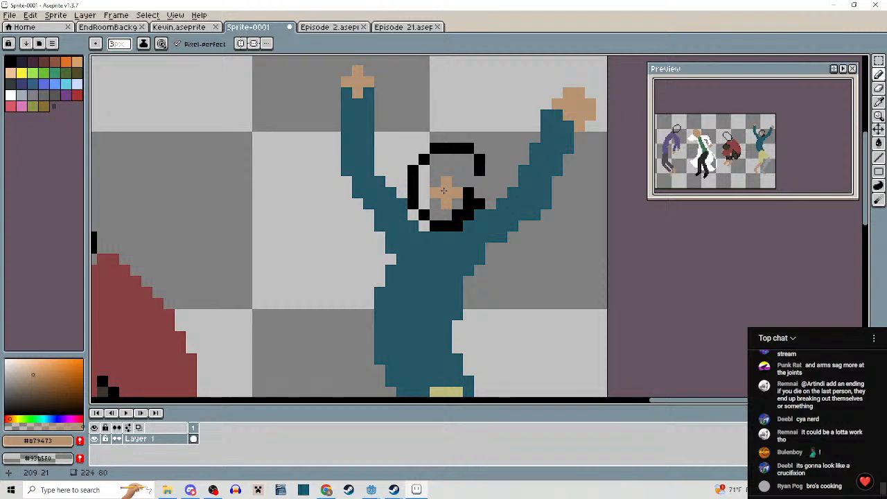
scroll(444, 191, "down", 3)
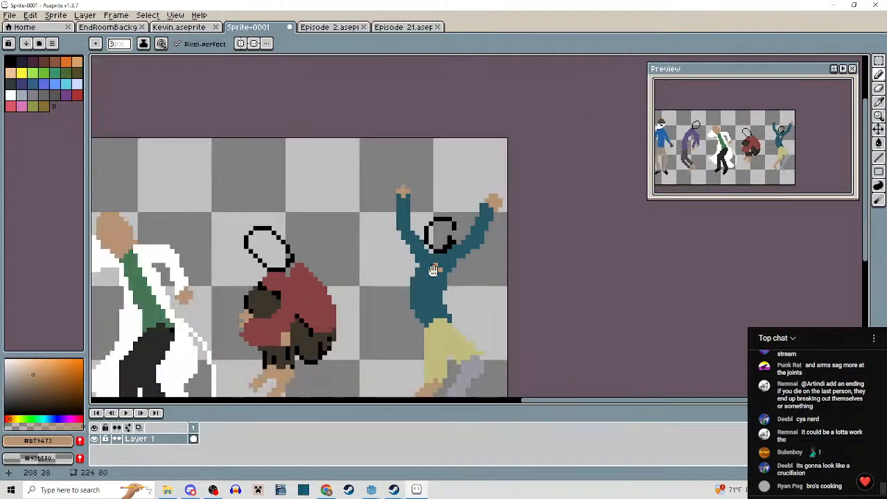
scroll(506, 183, "up", 1)
left_click_drag(505, 184, 400, 227)
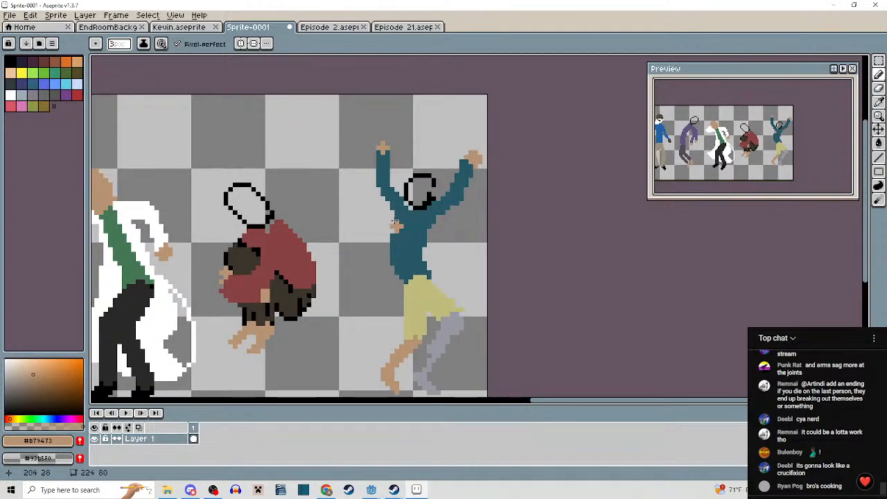
scroll(395, 223, "up", 3)
scroll(307, 194, "down", 3)
scroll(389, 188, "up", 1)
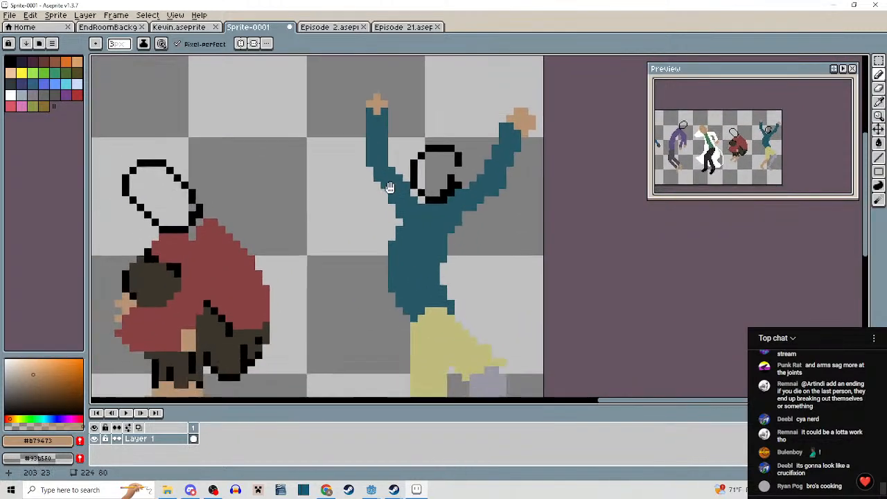
left_click_drag(390, 187, 332, 149)
left_click_drag(407, 207, 391, 273)
scroll(395, 250, "up", 2)
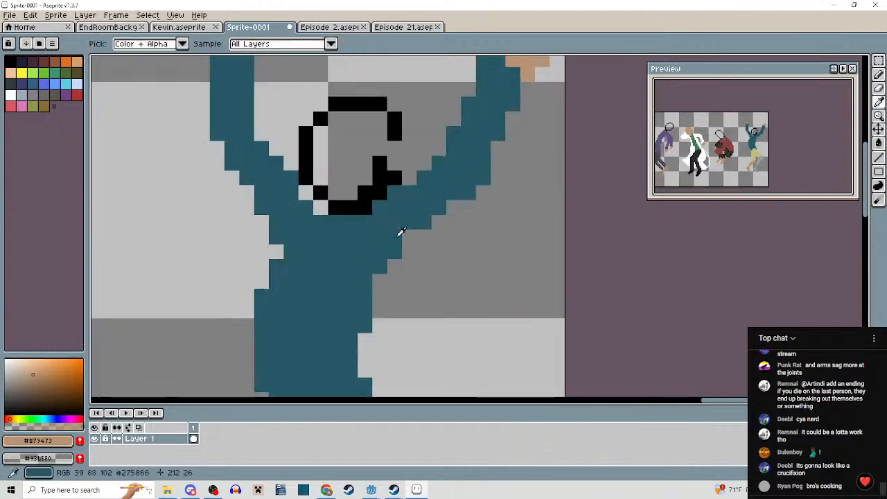
Pick the shirt's #275866 and refine the rightmost figure's outer arm, smoothing its armpit and thinning the underside of the forearm.
left_click(399, 234, "alt")
scroll(419, 235, "down", 2)
scroll(423, 232, "up", 2)
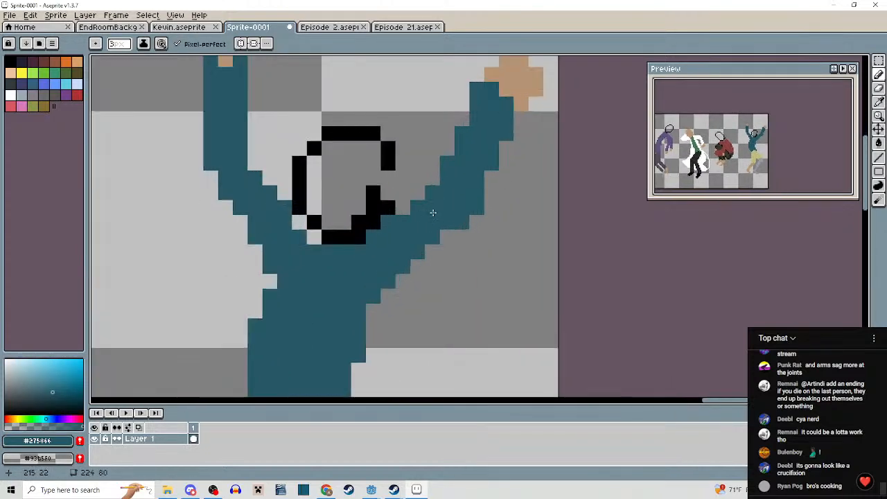
scroll(475, 263, "down", 3)
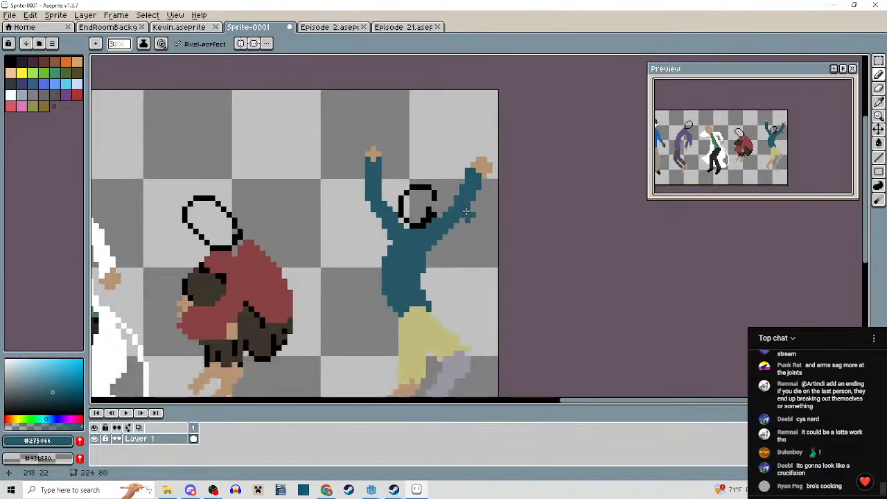
scroll(466, 212, "up", 3)
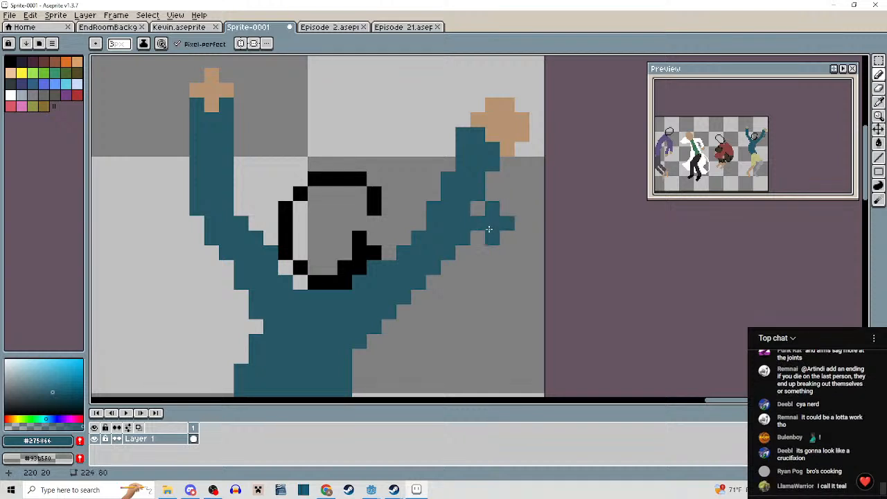
left_click_drag(507, 203, 498, 250)
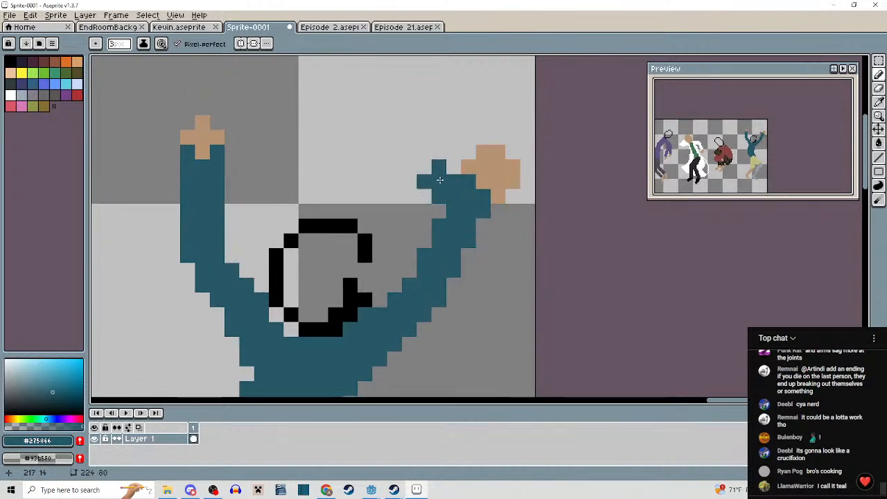
scroll(439, 180, "down", 5)
scroll(439, 159, "up", 1)
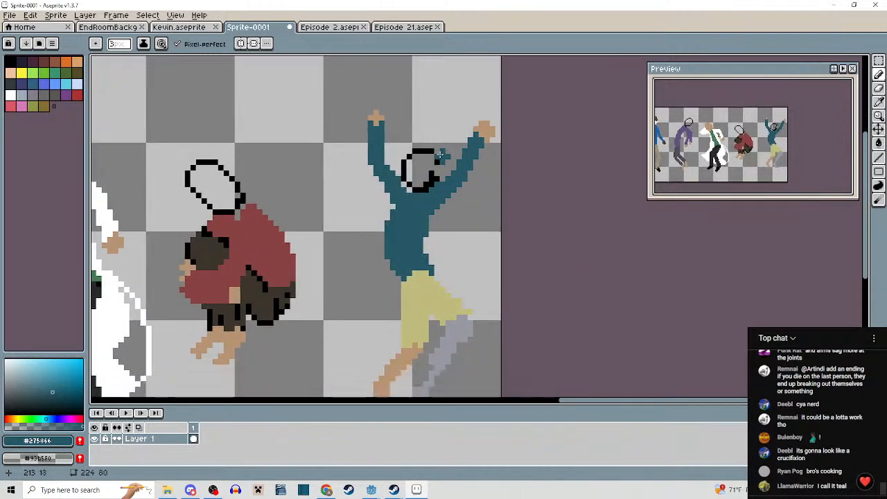
Pick the skin tone #b79473, paint the rightmost figure's head between the raised arms, and erase its black sketch outline.
left_click(481, 132, "alt")
left_click(419, 182)
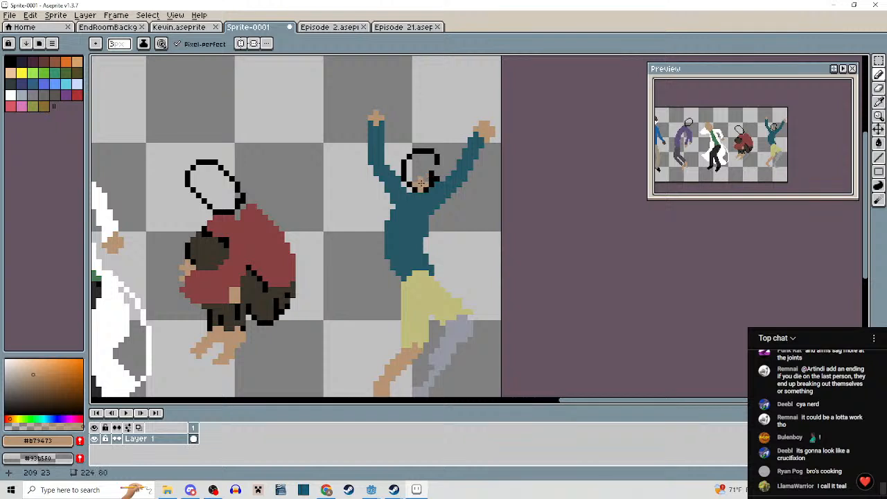
scroll(421, 184, "up", 2)
mouse_move(399, 173)
left_mouse_down()
mouse_move(427, 131)
mouse_move(454, 133)
mouse_move(460, 157)
left_mouse_up()
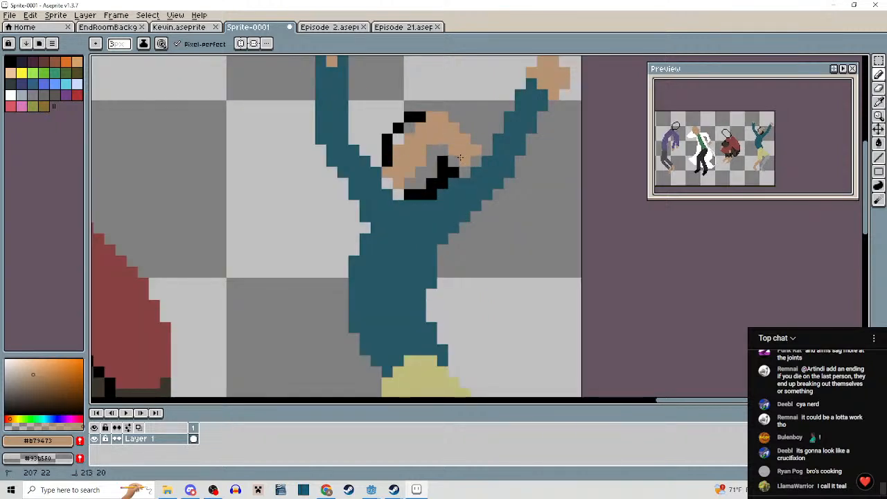
key("ctrl+z")
key("ctrl+z")
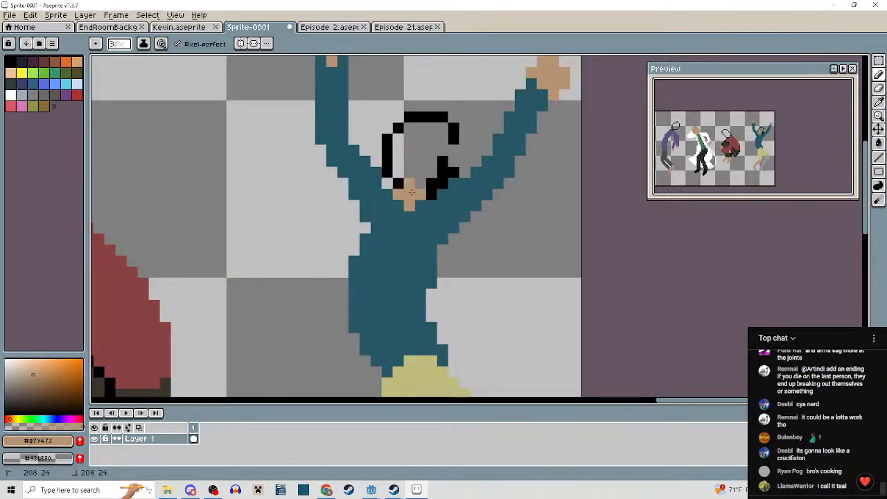
mouse_move(411, 192)
left_mouse_down()
mouse_move(464, 168)
mouse_move(433, 196)
mouse_move(466, 161)
mouse_move(440, 159)
mouse_move(421, 179)
mouse_move(438, 158)
mouse_move(414, 161)
left_mouse_up()
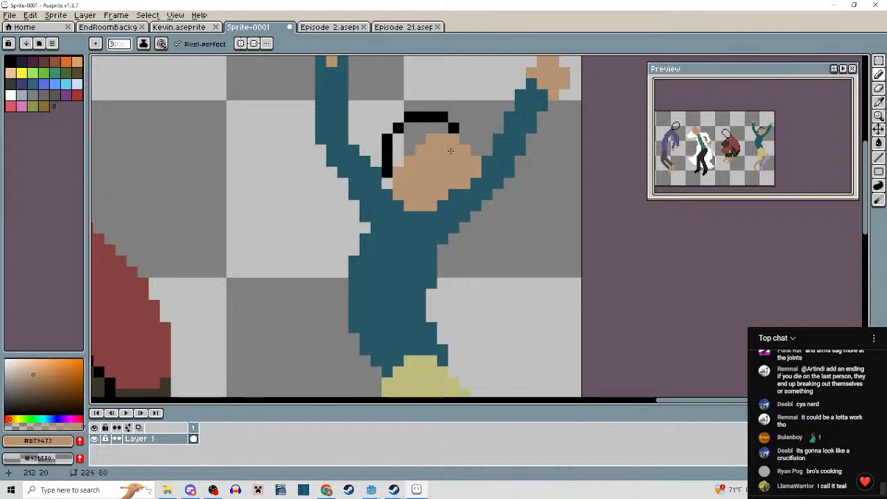
mouse_move(456, 123)
left_mouse_down()
mouse_move(415, 120)
mouse_move(391, 144)
left_mouse_up()
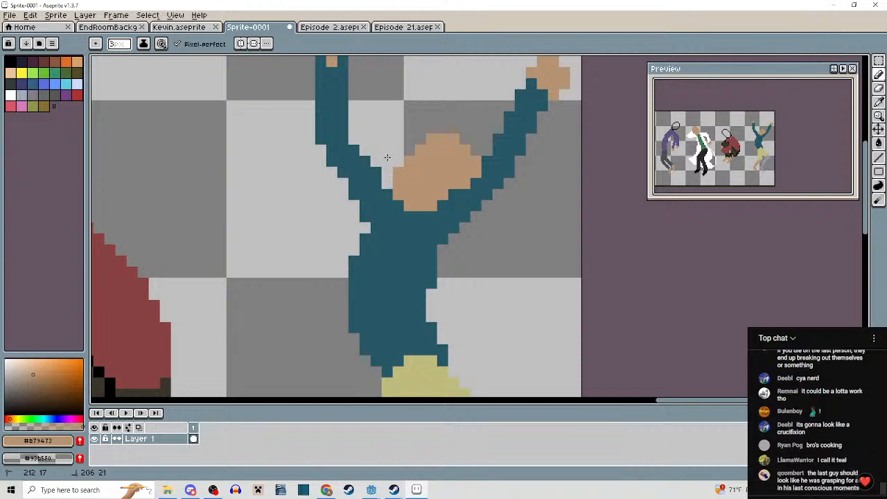
Paint the curled-up figure's bowed head in the skin tone and erase the black head outline above it.
scroll(387, 153, "down", 3)
scroll(433, 169, "up", 2)
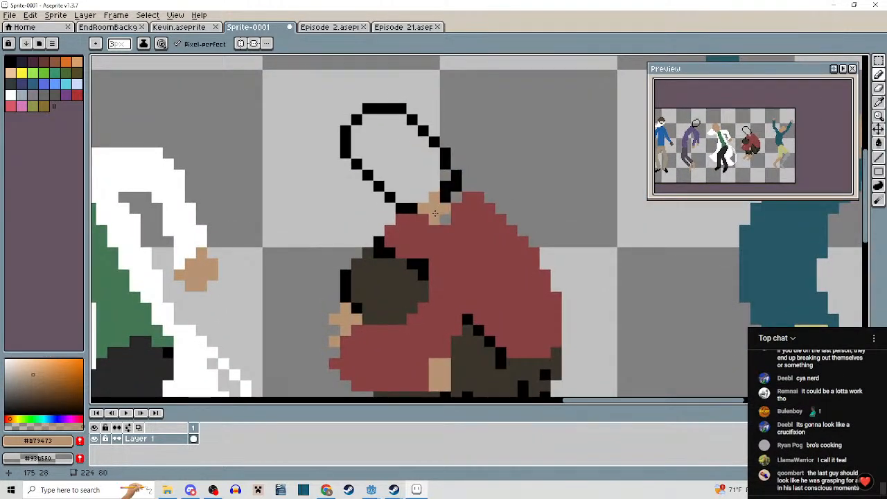
mouse_move(435, 213)
left_mouse_down()
mouse_move(369, 206)
mouse_move(348, 184)
mouse_move(402, 160)
mouse_move(439, 177)
mouse_move(422, 196)
mouse_move(376, 180)
mouse_move(438, 187)
mouse_move(397, 191)
mouse_move(429, 189)
mouse_move(458, 166)
mouse_move(448, 149)
mouse_move(402, 119)
mouse_move(341, 138)
mouse_move(359, 123)
left_mouse_up()
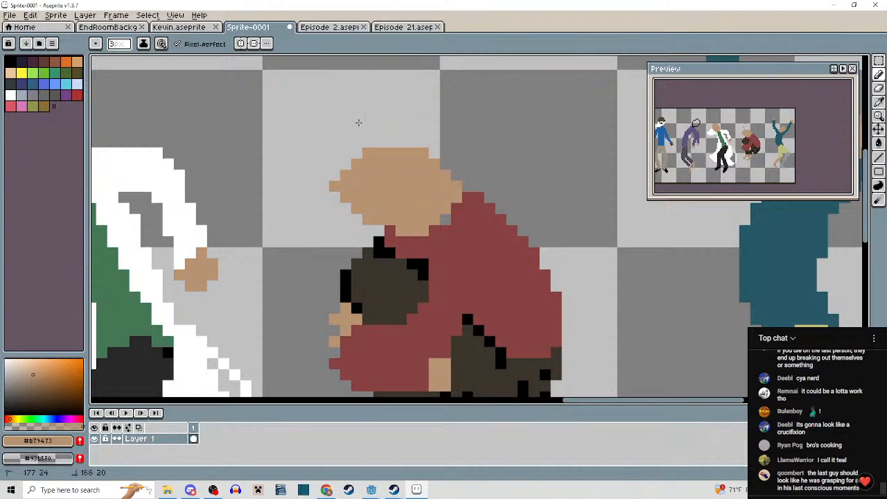
Paint the purple-shirted figure's drooping head in the skin tone and remove its black outline.
scroll(468, 187, "down", 2)
scroll(468, 187, "left", 2)
scroll(376, 135, "up", 2)
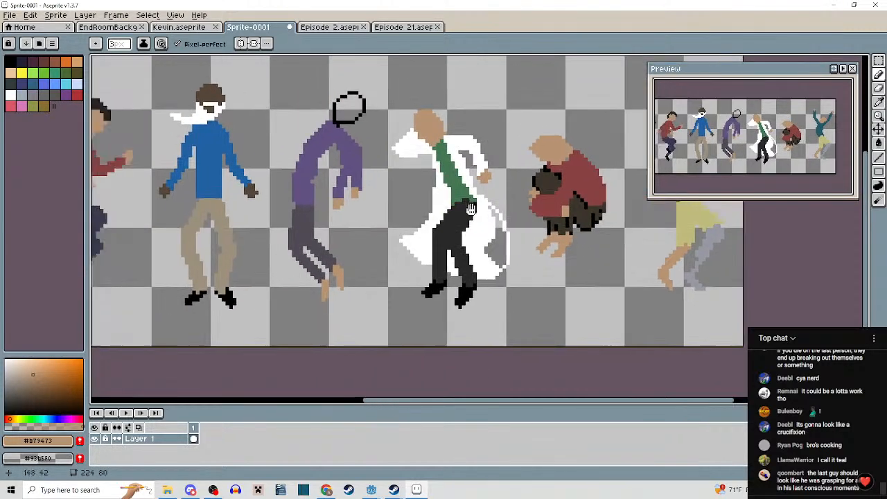
scroll(376, 134, "up", 3)
mouse_move(388, 208)
left_mouse_down()
mouse_move(367, 173)
mouse_move(417, 123)
mouse_move(453, 129)
mouse_move(402, 192)
mouse_move(425, 149)
mouse_move(382, 199)
mouse_move(461, 158)
mouse_move(423, 199)
left_mouse_up()
mouse_move(456, 148)
left_mouse_down()
mouse_move(459, 188)
mouse_move(478, 153)
mouse_move(462, 128)
mouse_move(415, 116)
mouse_move(371, 139)
mouse_move(350, 167)
left_mouse_up()
Shorten the purple-shirted figure's torso by selecting the lower body and moving the hips, legs and feet up about 5 pixels.
scroll(413, 211, "down", 3)
scroll(413, 211, "down", 2)
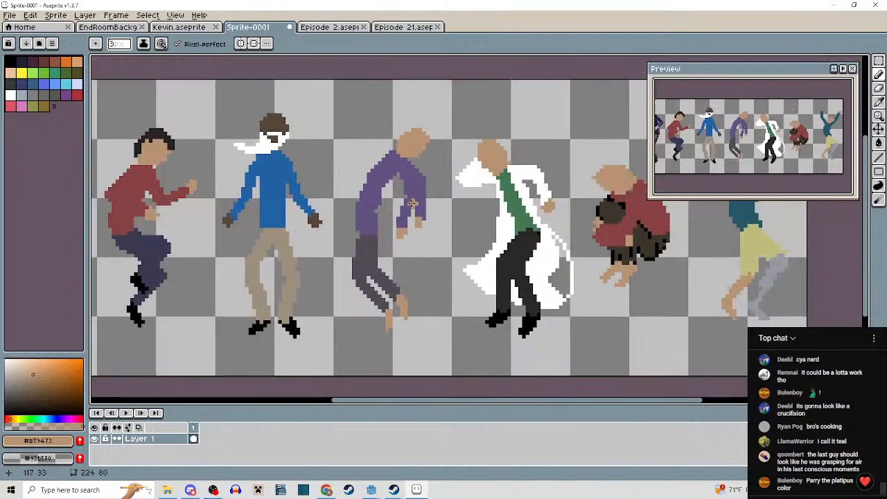
scroll(414, 133, "up", 1)
scroll(415, 134, "up", 2)
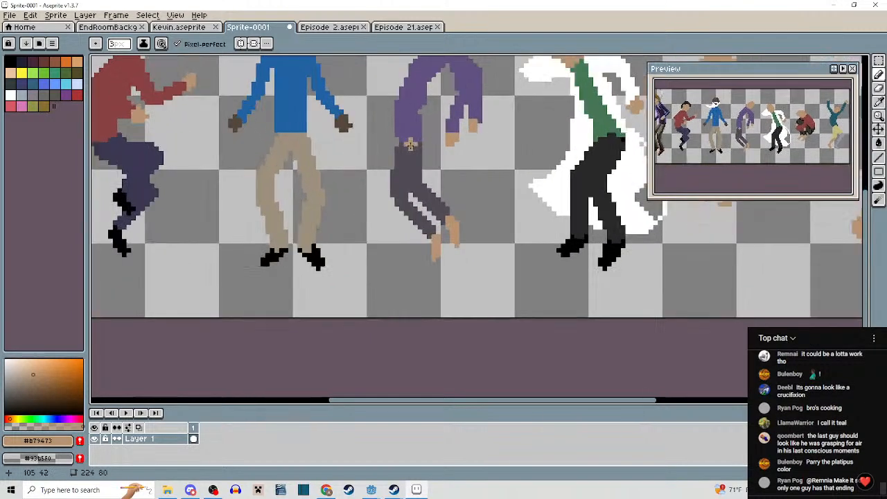
scroll(400, 147, "up", 1)
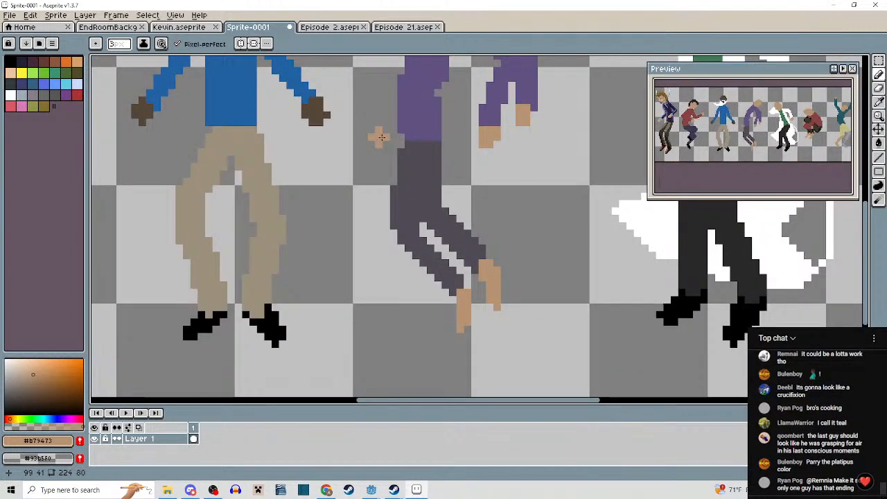
key("m")
left_click_drag(378, 114, 469, 340)
scroll(447, 291, "up", 3)
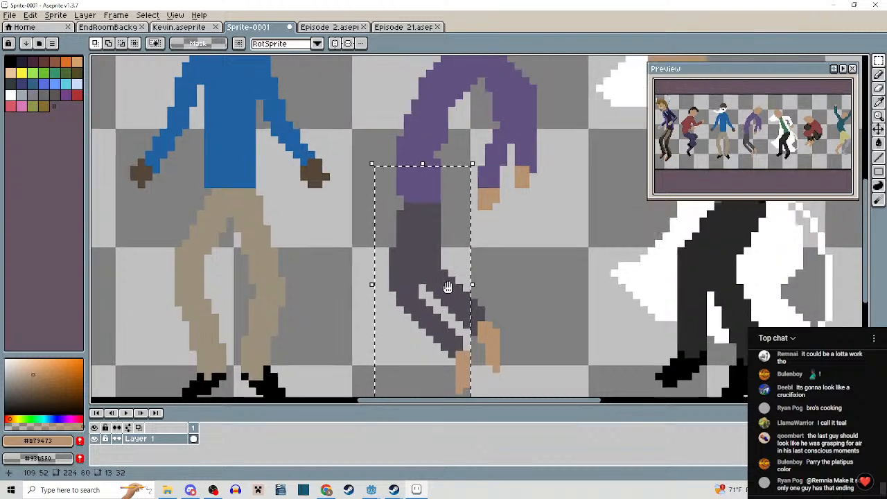
left_click_drag(425, 286, 422, 259)
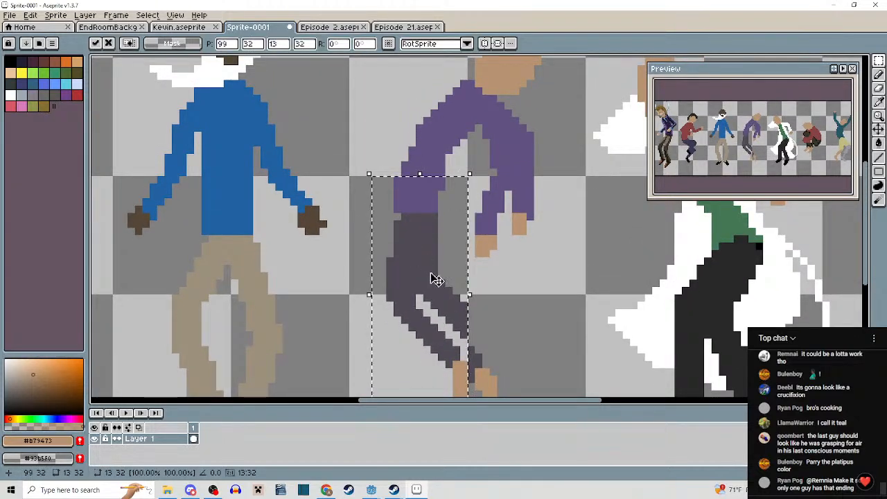
left_click_drag(507, 366, 479, 275)
left_click(479, 275)
mouse_move(442, 252)
left_mouse_down()
mouse_move(489, 349)
mouse_move(464, 264)
mouse_move(487, 316)
left_mouse_up()
left_click(509, 257)
Pick the shirt's purple #625280 and smooth the stray pixels along the back and belly where the torso was joined.
scroll(498, 283, "down", 2)
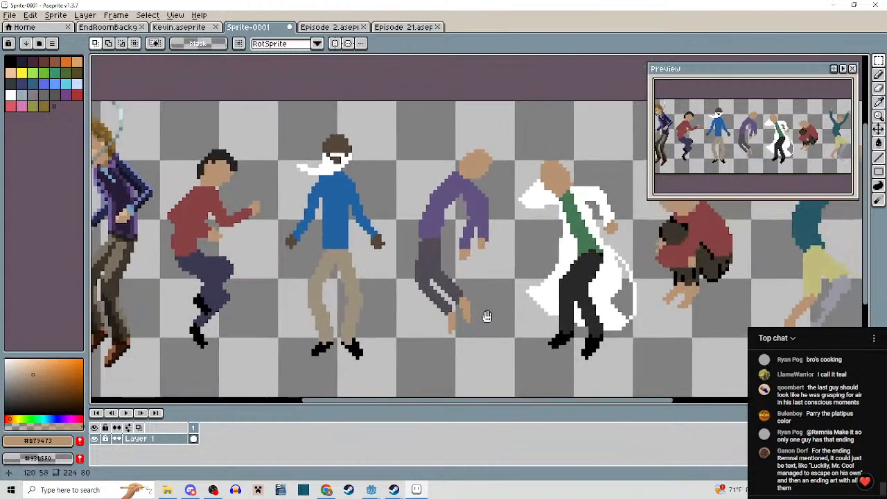
scroll(431, 205, "up", 3)
key("i")
left_click(457, 208)
key("b")
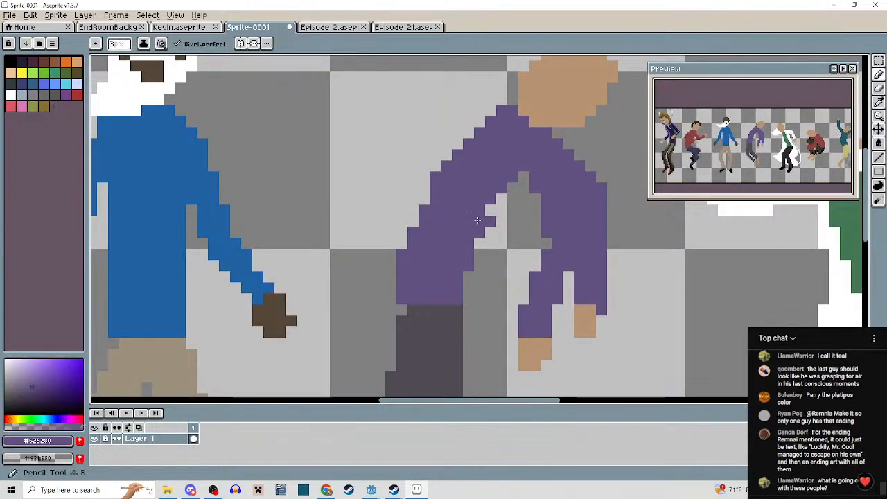
left_click(414, 221)
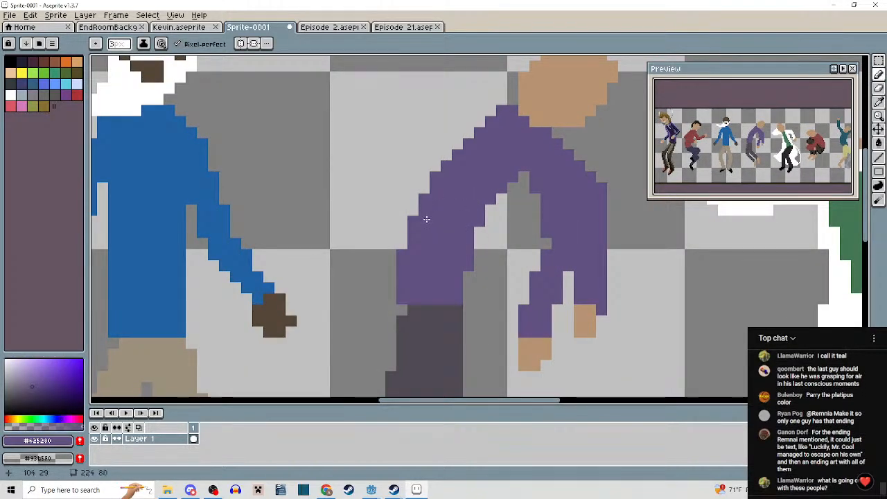
Pick the green #437755 and widen the white-coated figure's shirt slightly along its left edge near the waist.
scroll(457, 194, "down", 3)
scroll(476, 197, "down", 2)
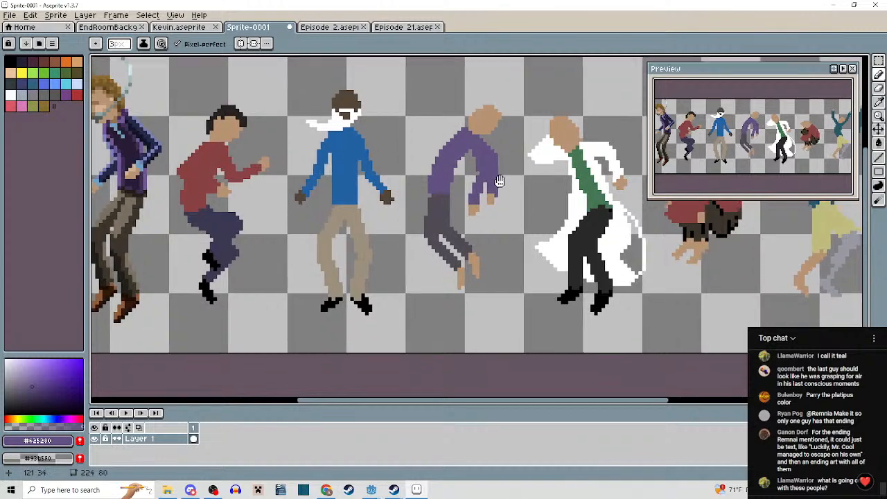
left_click_drag(492, 208, 406, 222)
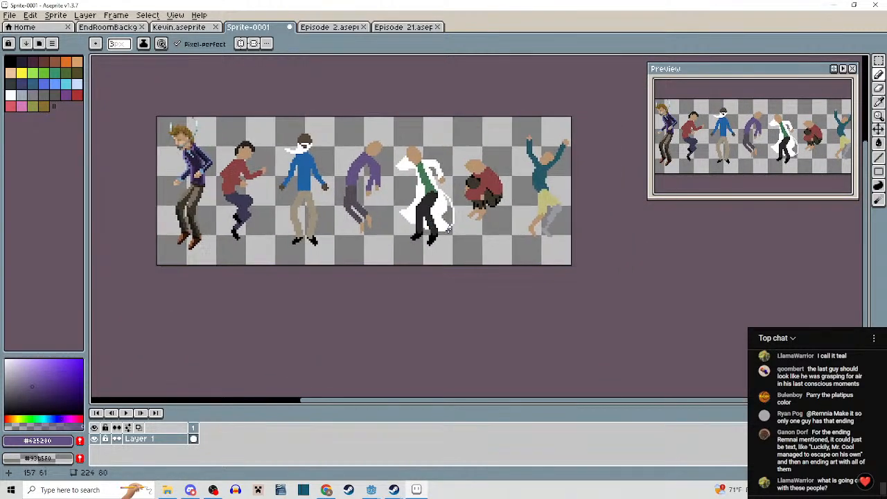
scroll(443, 221, "up", 4)
key("i")
left_click(403, 178)
key("b")
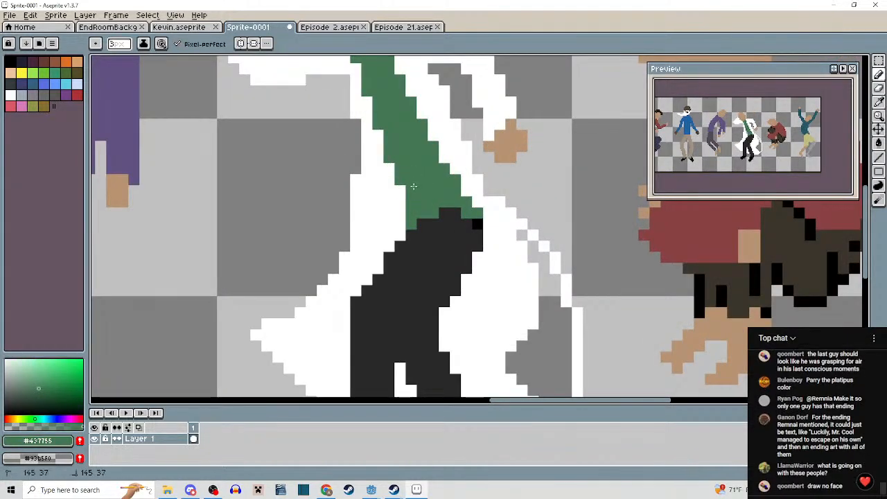
left_click_drag(410, 181, 414, 198)
Pick white #ffffff with a 1 px pencil, narrow the gap under the coat's bent arm and trim the green shirt's left edge.
scroll(416, 180, "down", 3)
left_click_drag(455, 221, 458, 228)
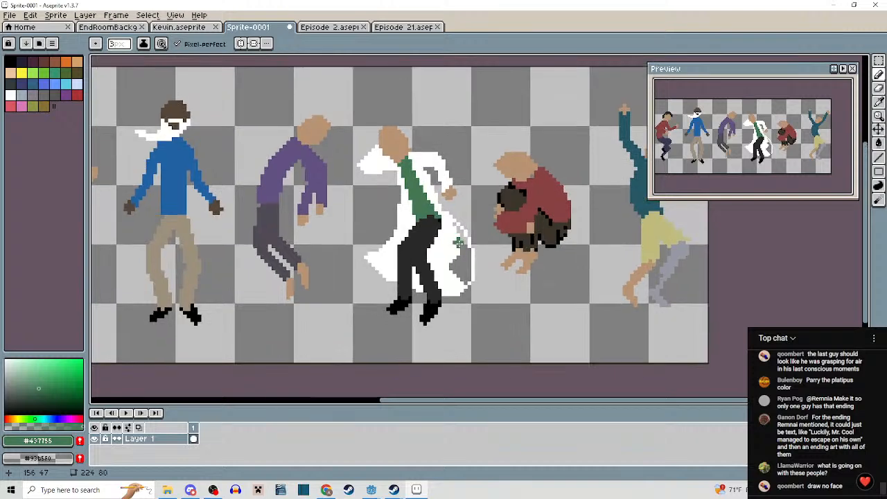
scroll(508, 262, "down", 2)
scroll(492, 239, "up", 5)
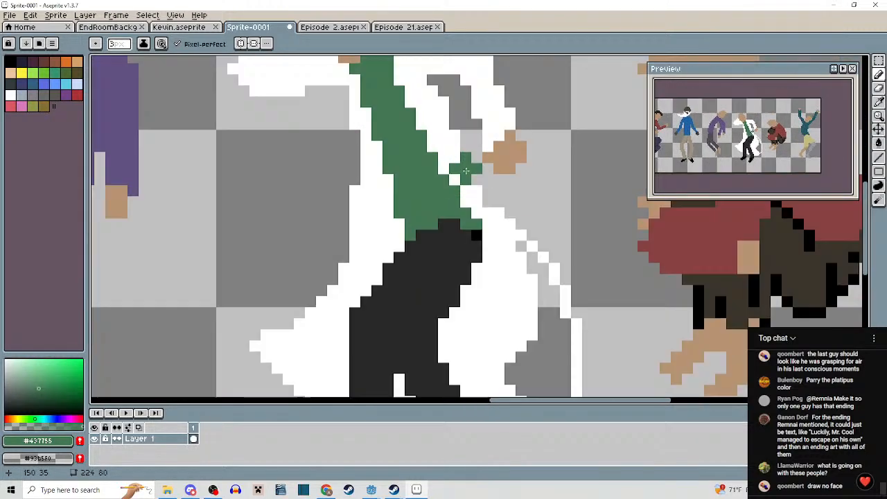
key("i")
left_click(458, 189)
key("b")
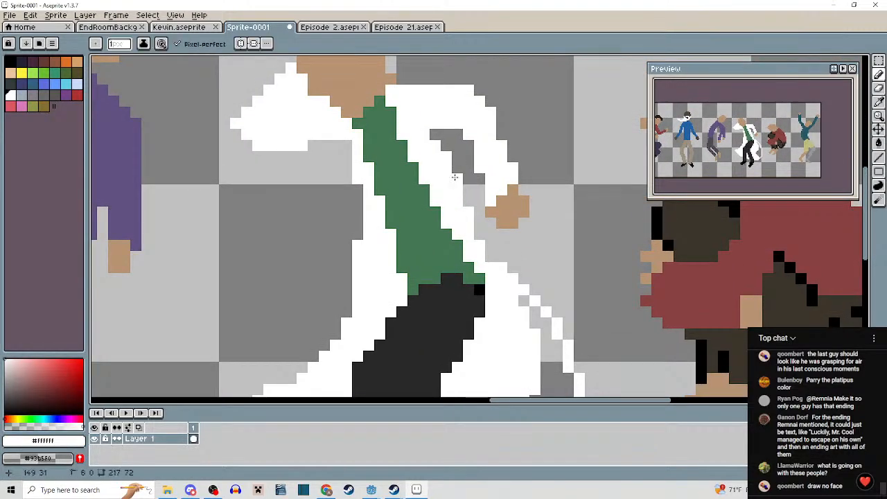
left_click(443, 144)
left_click_drag(425, 181, 448, 165)
left_click(401, 174, "alt")
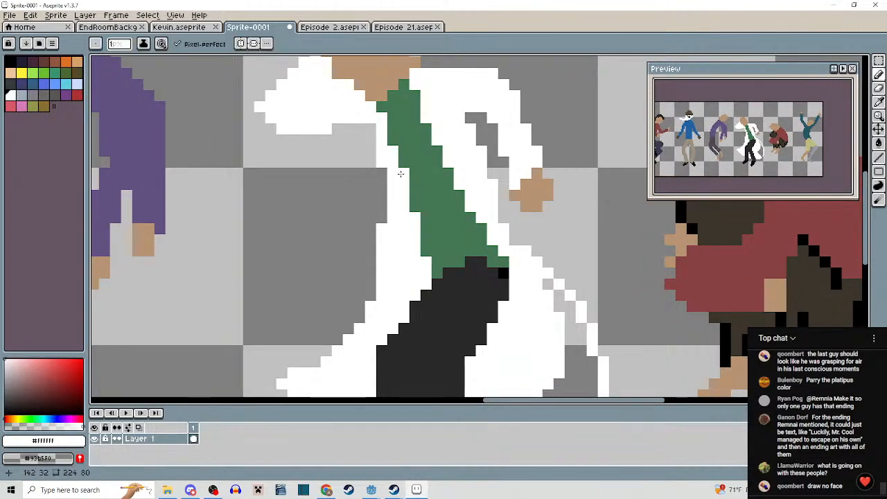
left_click(393, 140)
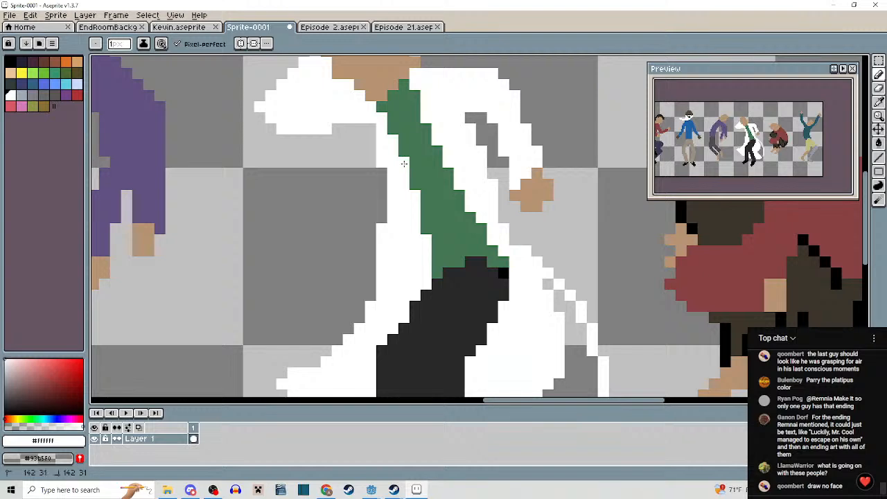
Pick the trousers' #2a2929 and smooth the white-coated figure's left thigh edge into an even diagonal from hip to knee.
scroll(404, 163, "down", 3)
scroll(438, 192, "up", 2)
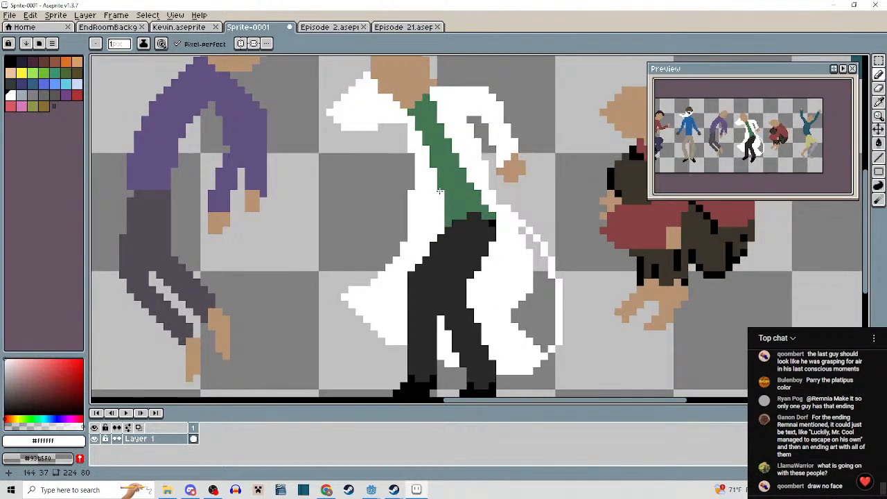
scroll(439, 192, "down", 3)
scroll(438, 192, "up", 4)
key("i")
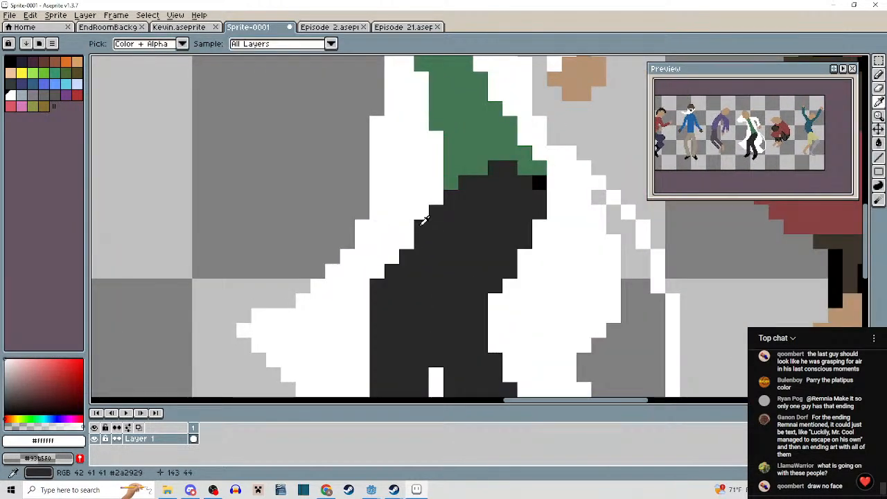
key("b")
left_click(433, 208)
left_click(447, 211, "alt")
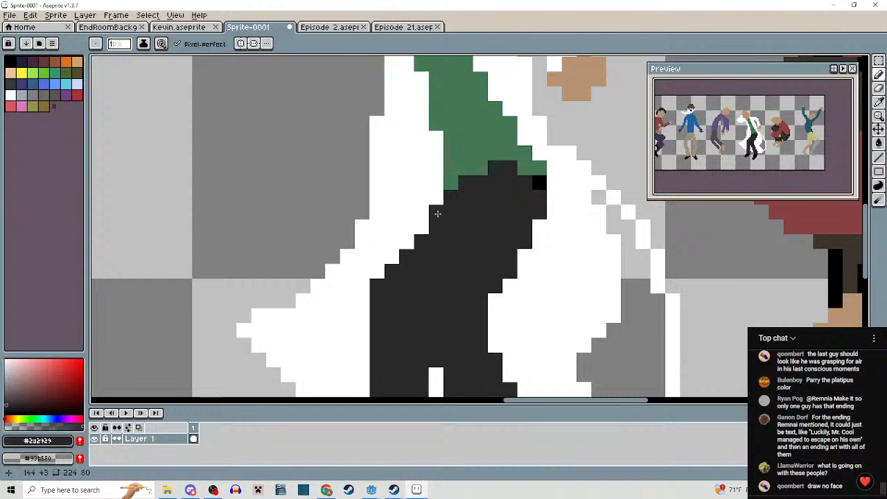
mouse_move(437, 212)
left_mouse_down()
mouse_move(387, 277)
mouse_move(376, 271)
left_mouse_up()
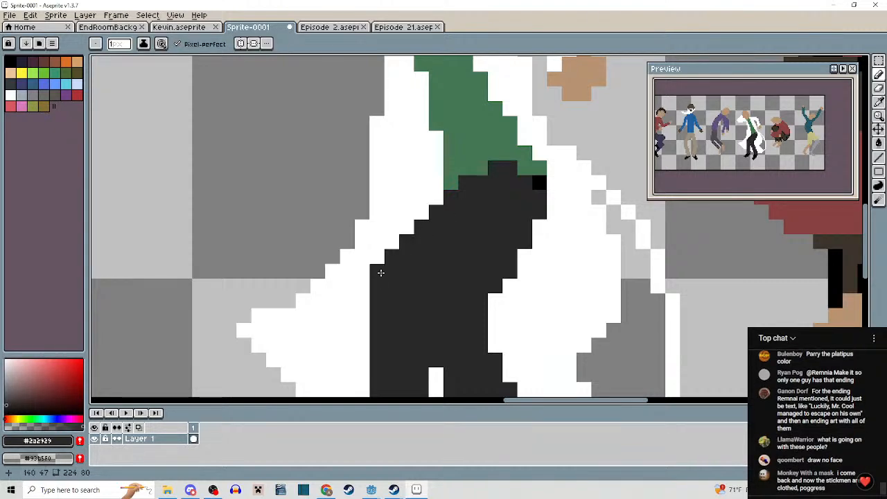
Move the white-coated figure's left foot up about 2 pixels to shorten the lower leg.
scroll(378, 270, "down", 4)
scroll(457, 222, "up", 2)
scroll(461, 217, "up", 3)
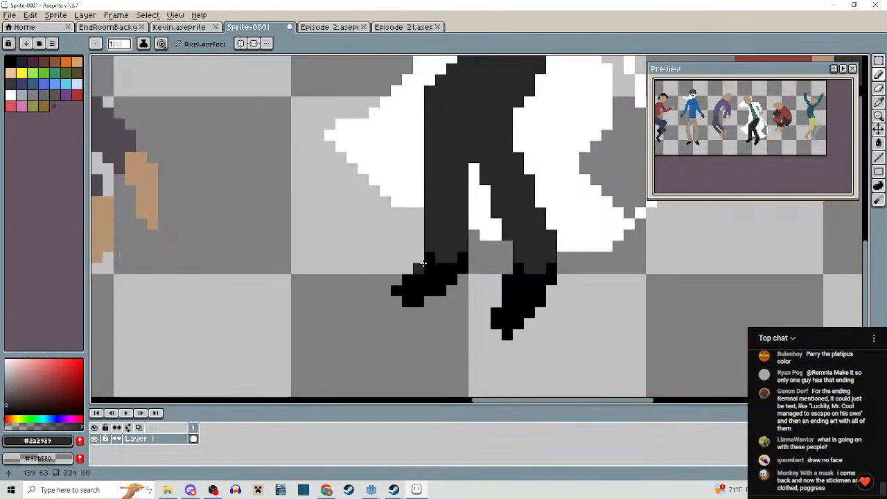
key("m")
mouse_move(401, 189)
left_mouse_down()
mouse_move(421, 244)
mouse_move(472, 297)
mouse_move(457, 254)
left_mouse_up()
key("Return")
scroll(559, 325, "down", 3)
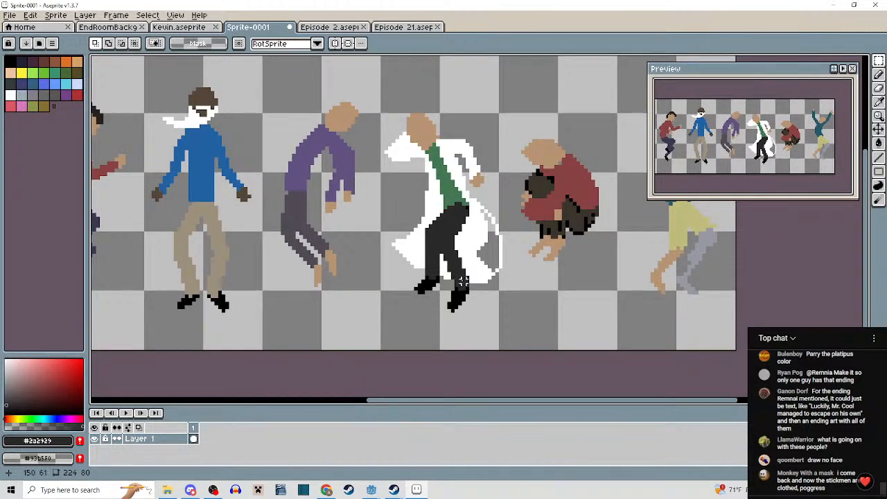
Delete the white-coated figure's left lower leg and foot together with the coat corner beside them.
scroll(463, 281, "down", 1)
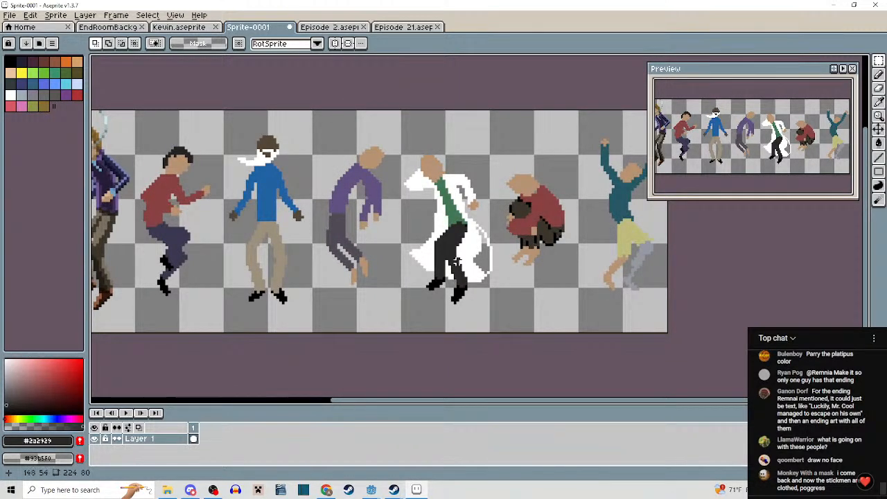
scroll(452, 262, "up", 3)
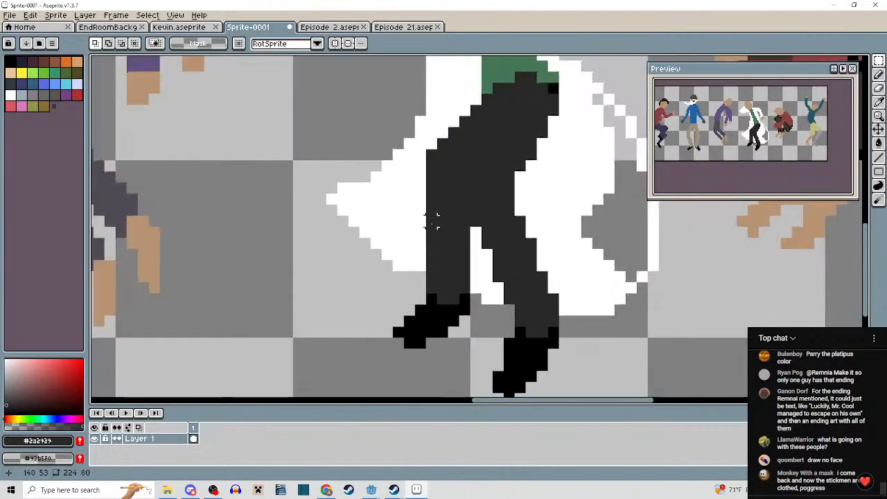
scroll(431, 222, "down", 1)
scroll(431, 221, "up", 2)
left_click_drag(383, 228, 473, 373)
key("Delete")
key("b")
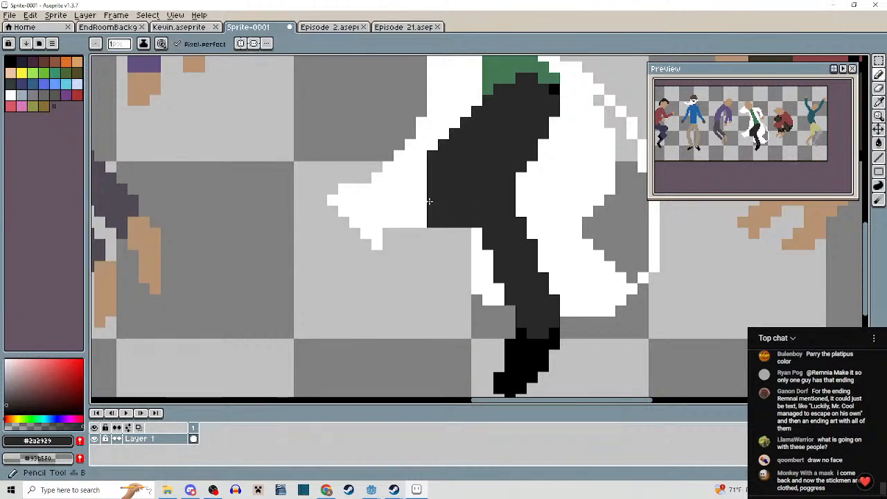
left_click(422, 194)
left_click_drag(444, 233, 476, 299)
key("ctrl+z")
key("ctrl+z")
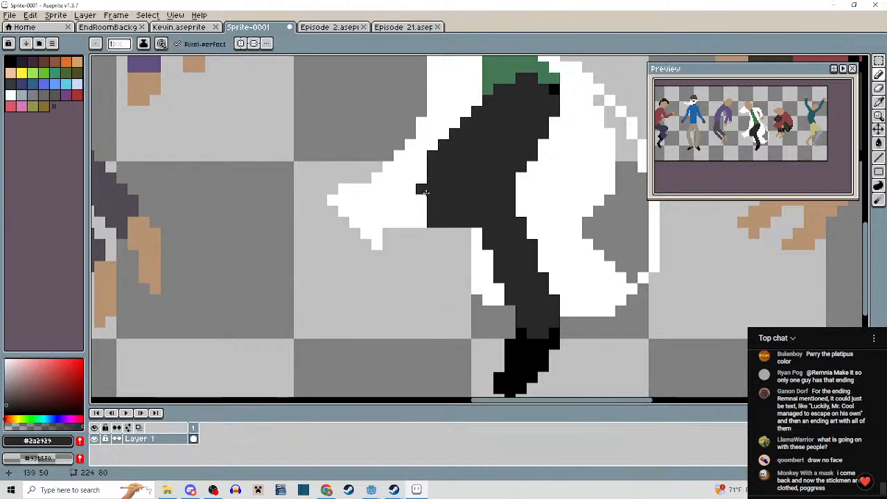
mouse_move(422, 178)
left_mouse_down()
mouse_move(426, 224)
mouse_move(471, 273)
left_mouse_up()
key("ctrl+z")
key("ctrl+z")
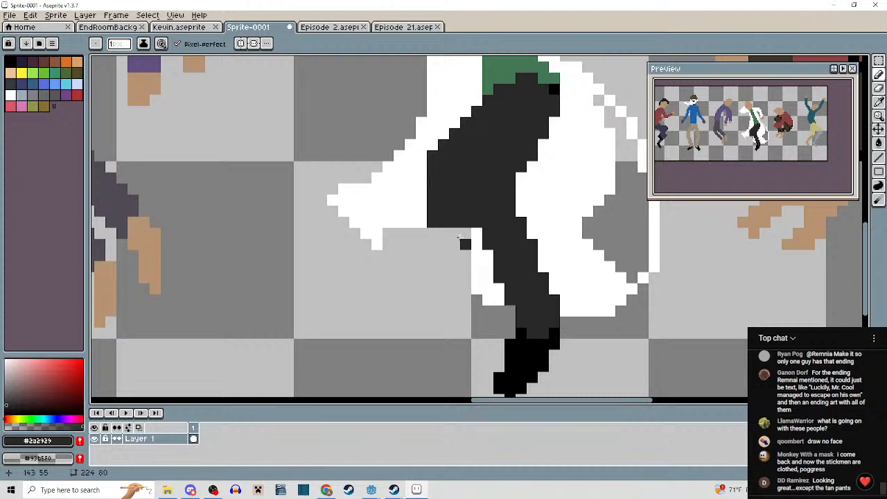
Redraw the white-coated figure's left lower leg in #2a2929 as a diagonal tucked behind the other leg, and add a black foot.
mouse_move(440, 208)
left_mouse_down()
mouse_move(443, 227)
mouse_move(457, 232)
mouse_move(454, 264)
mouse_move(491, 298)
left_mouse_up()
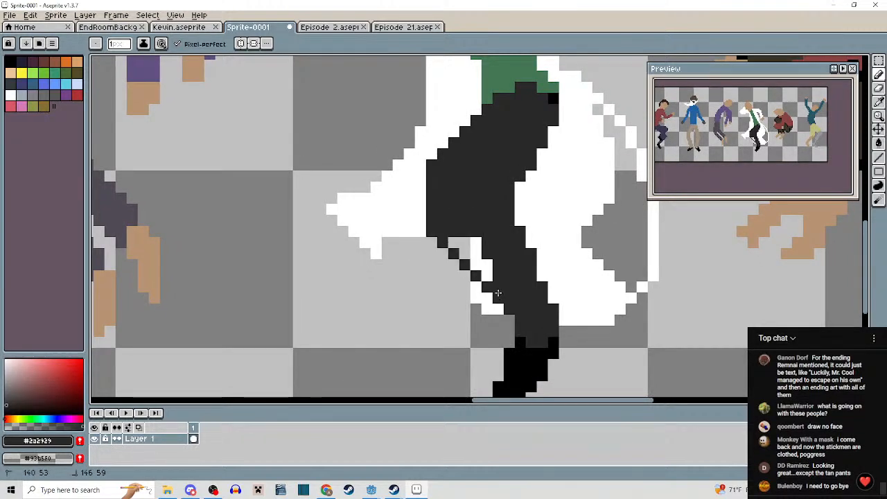
left_click_drag(476, 264, 459, 239)
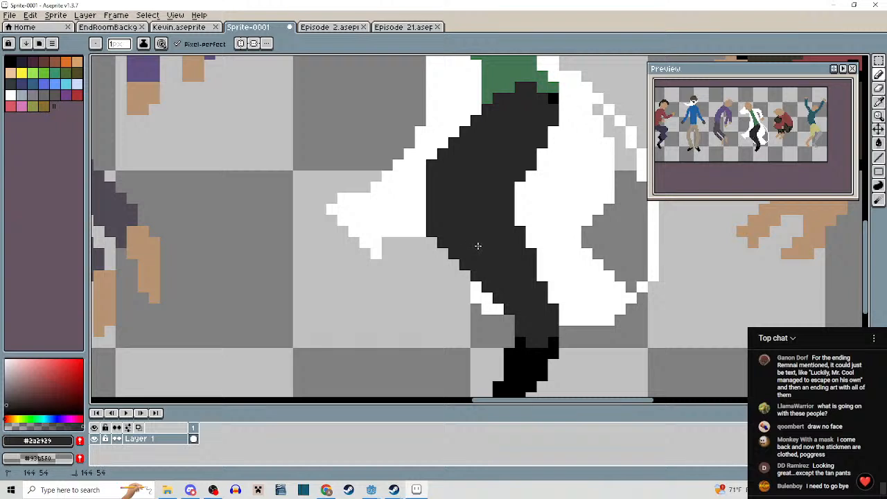
left_click(521, 355, "alt")
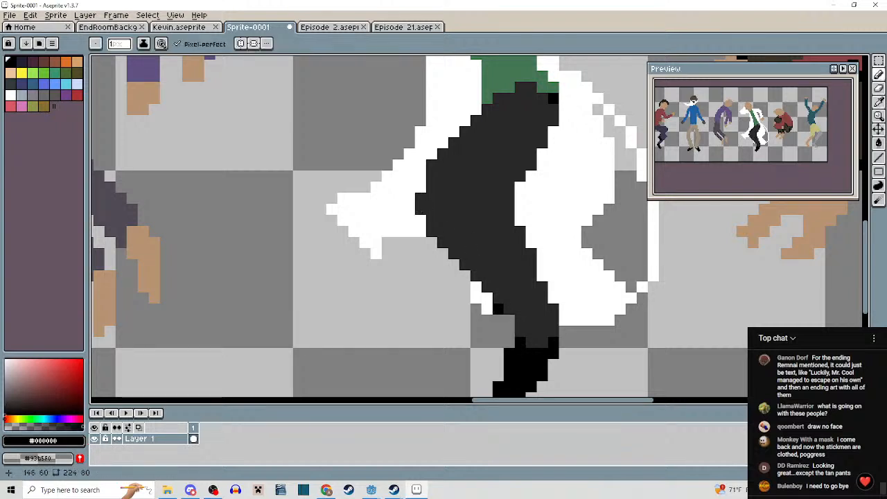
mouse_move(504, 305)
left_mouse_down()
mouse_move(468, 330)
mouse_move(475, 345)
mouse_move(505, 340)
mouse_move(514, 322)
mouse_move(485, 332)
mouse_move(509, 321)
left_mouse_up()
scroll(525, 271, "down", 3)
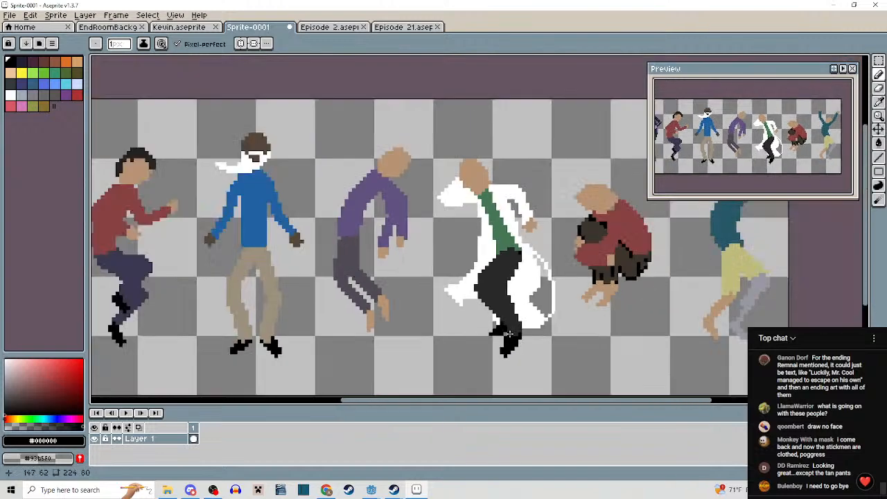
scroll(525, 271, "up", 4)
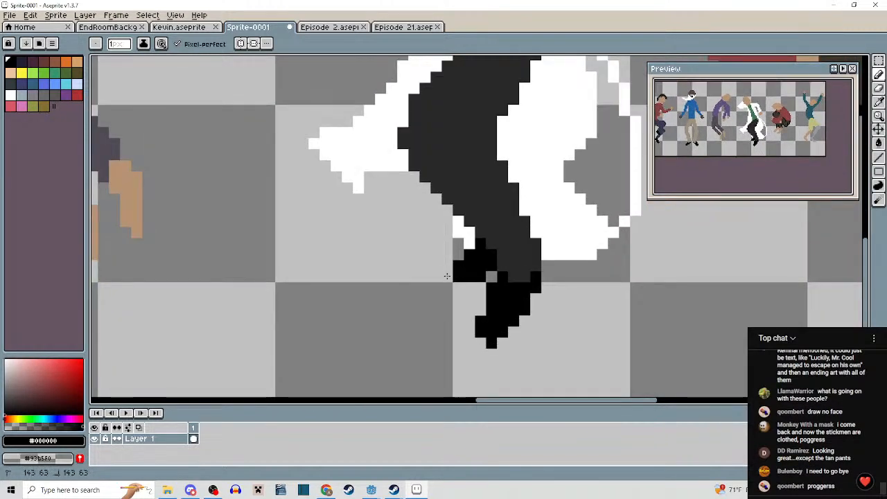
scroll(450, 277, "down", 3)
scroll(483, 280, "up", 3)
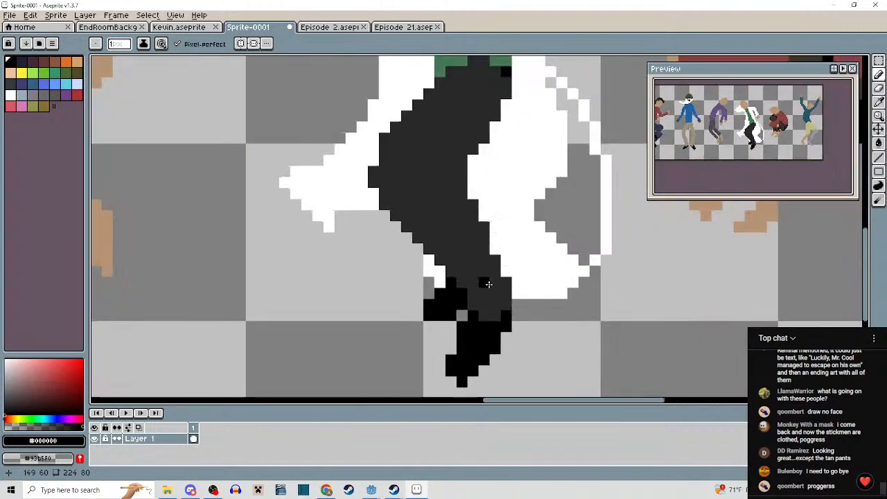
Move the white-coated figure's right foot and ankle up about 1 pixel to shorten that leg.
key("m")
left_click_drag(447, 198, 524, 341)
mouse_move(505, 300)
left_mouse_down()
mouse_move(496, 276)
mouse_move(498, 284)
left_mouse_up()
scroll(457, 266, "up", 2)
mouse_move(580, 331)
left_mouse_down()
mouse_move(591, 337)
mouse_move(571, 317)
left_mouse_up()
scroll(570, 309, "down", 6)
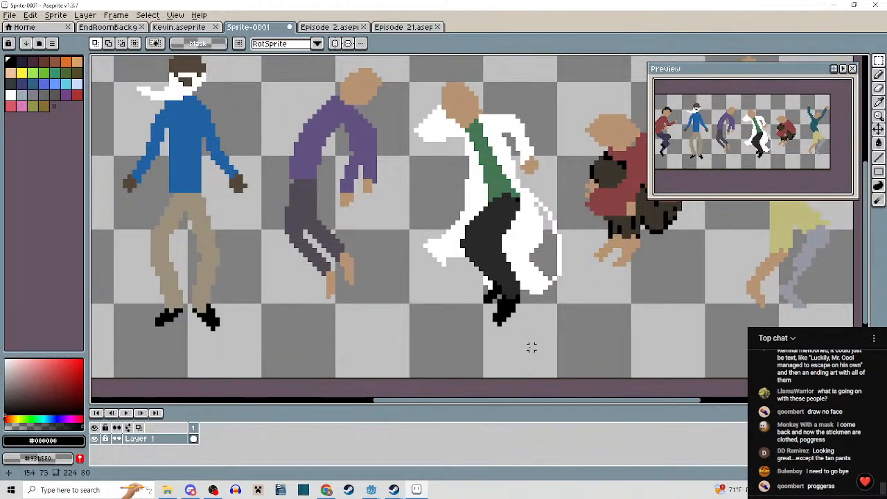
Pick white #ffffff, outline the coat's missing lower-left edge from its corner to the tucked foot, and fill the area behind the leg.
scroll(537, 309, "up", 3)
left_click(518, 250, "alt")
key("b")
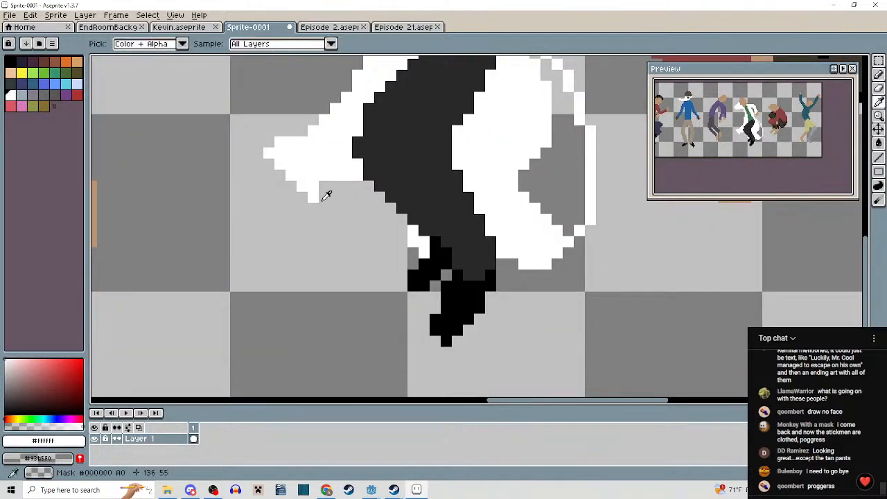
left_click_drag(324, 198, 406, 240)
key("g")
left_click(390, 221)
scroll(390, 221, "down", 3)
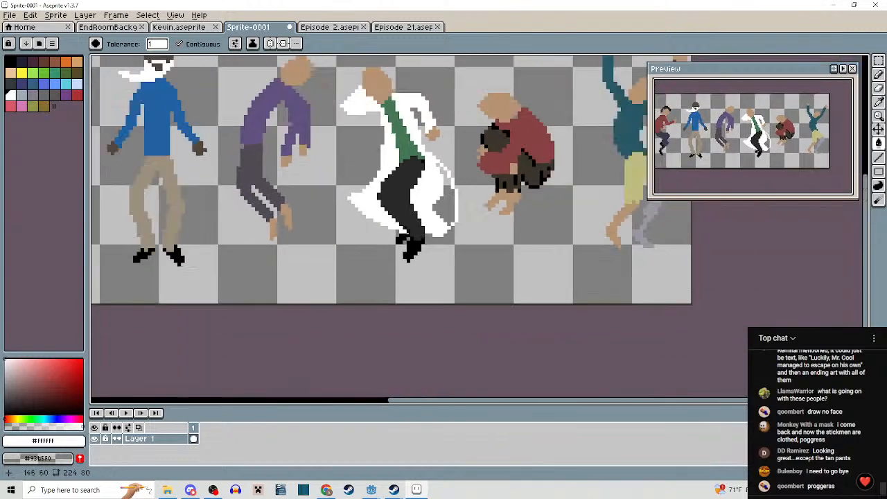
Switch to the game window, examine how figures sit in the row of glass tubes, and return to the sprite.
scroll(383, 221, "up", 2)
left_click(382, 220, "alt")
key("b")
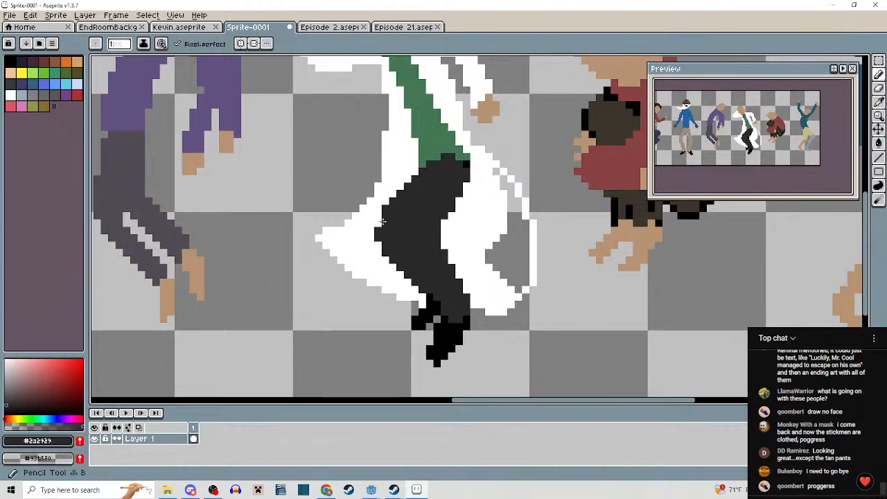
scroll(383, 220, "down", 3)
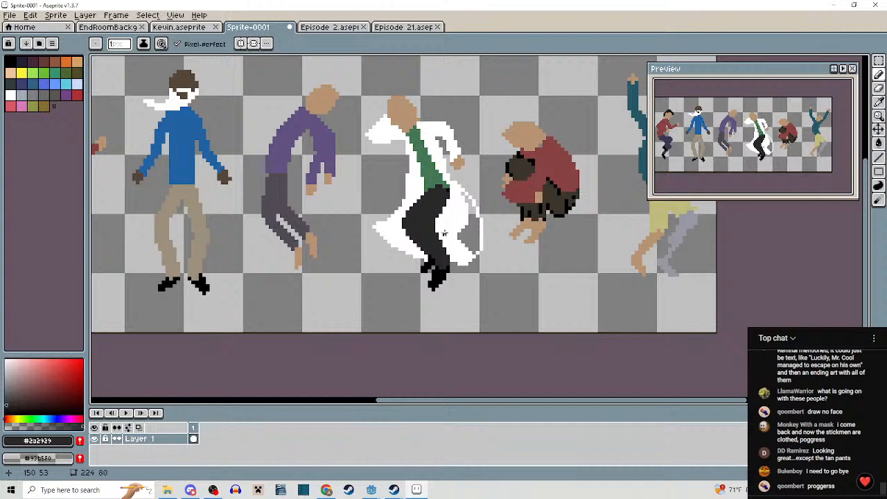
scroll(449, 228, "down", 3)
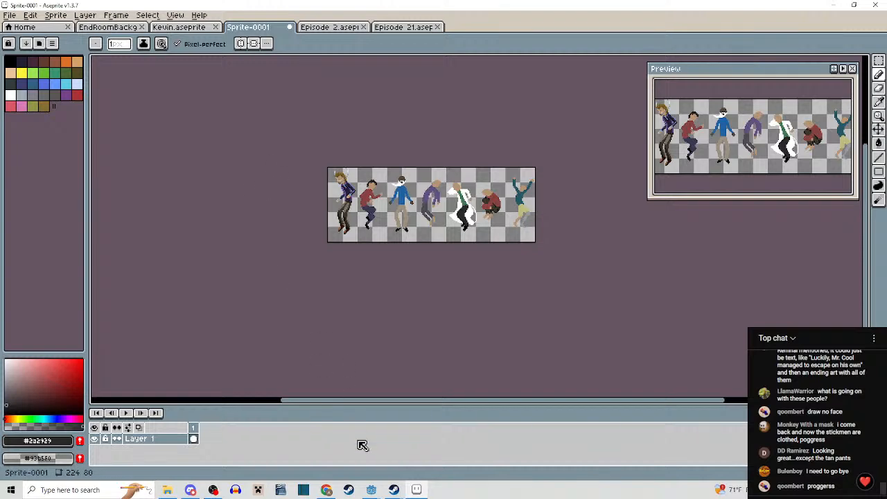
left_click(371, 490)
left_click(417, 450)
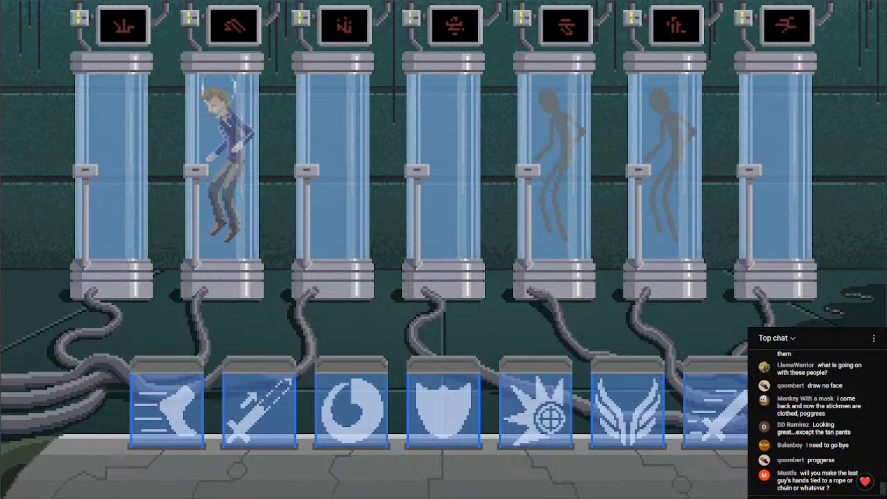
key("alt+Tab")
Pick the trousers' #9d907d and touch up the inner thigh edges of the blue-shirted figure.
scroll(402, 225, "up", 4)
left_click_drag(395, 203, 527, 245)
scroll(488, 192, "up", 1)
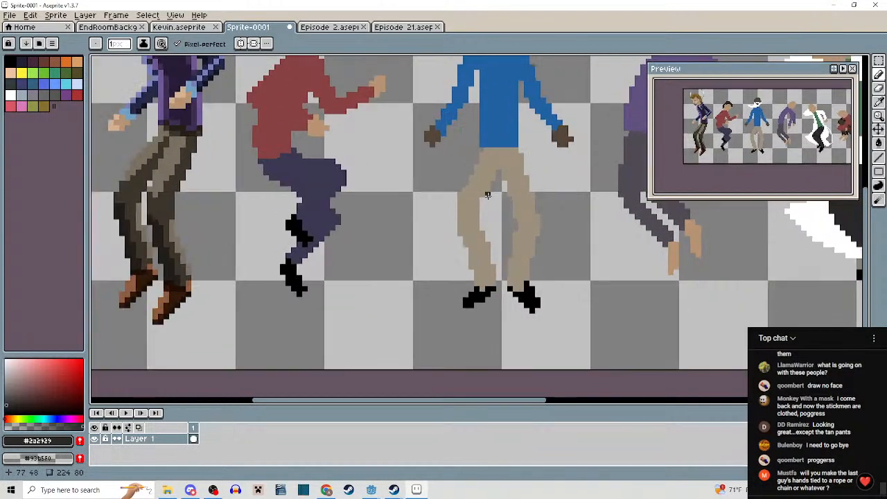
left_click(490, 177, "alt")
left_click_drag(511, 206, 497, 209)
scroll(437, 228, "down", 3)
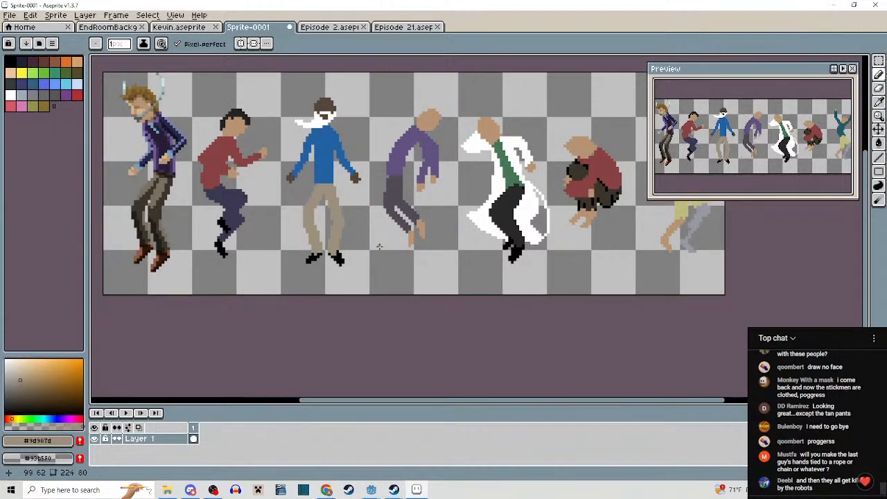
Recolour the blue-shirted figure's trousers with a more saturated tan, HSV 35°, 40, 63, using the Paint Bucket.
scroll(379, 246, "up", 2)
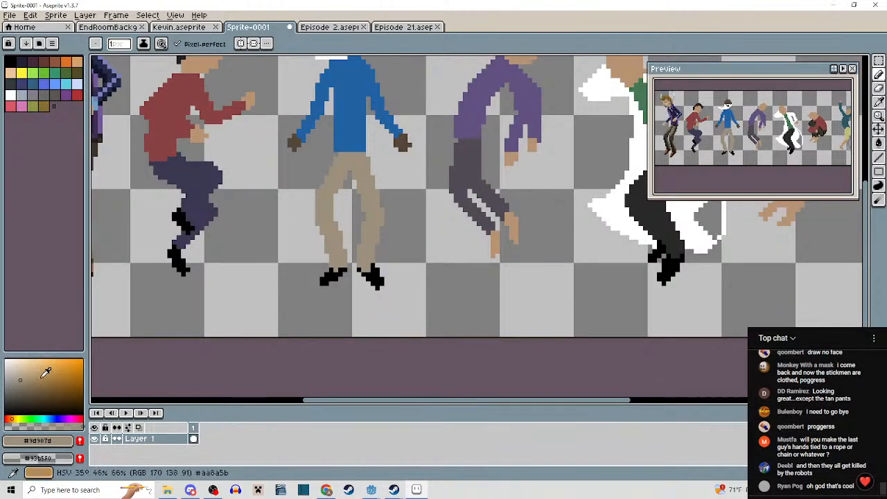
key("g")
scroll(416, 297, "down", 2)
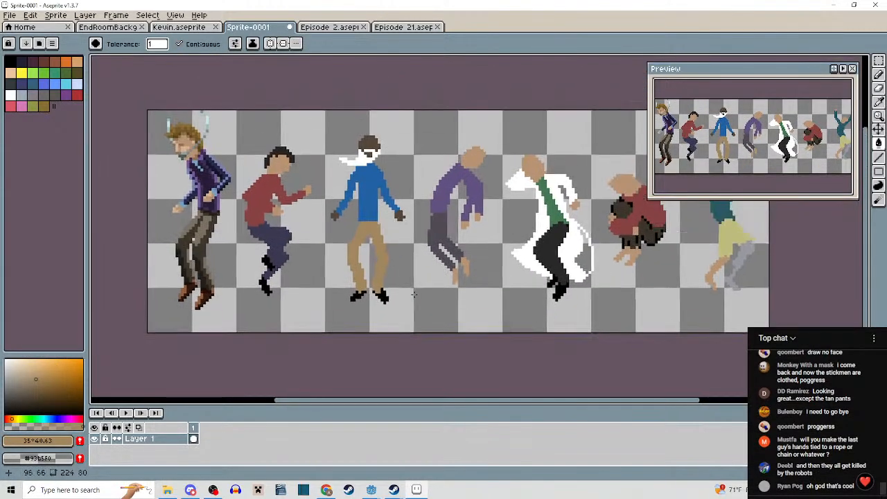
left_click_drag(415, 297, 379, 268)
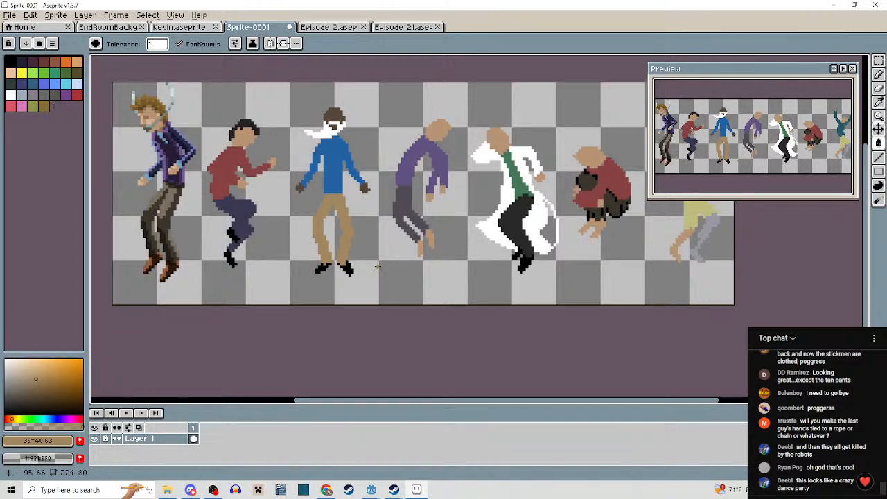
Delete the raised left arm and hand of the teal-shirted figure at the end of the row.
left_click_drag(511, 249, 304, 289)
scroll(464, 227, "up", 2)
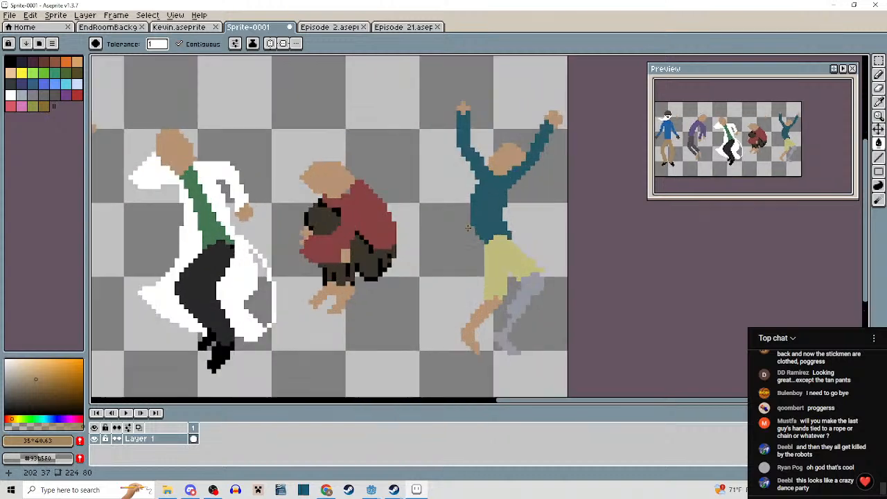
left_click_drag(466, 232, 408, 248)
scroll(408, 247, "up", 1)
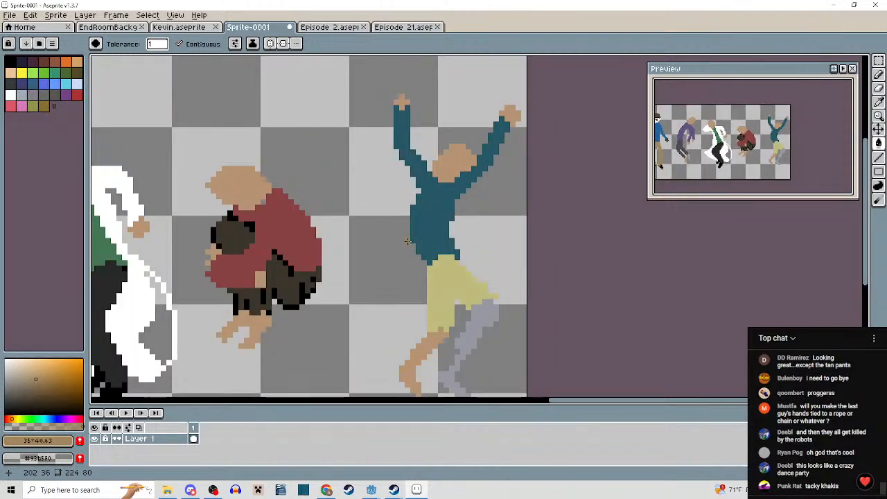
scroll(420, 111, "down", 3)
left_click_drag(426, 143, 537, 197)
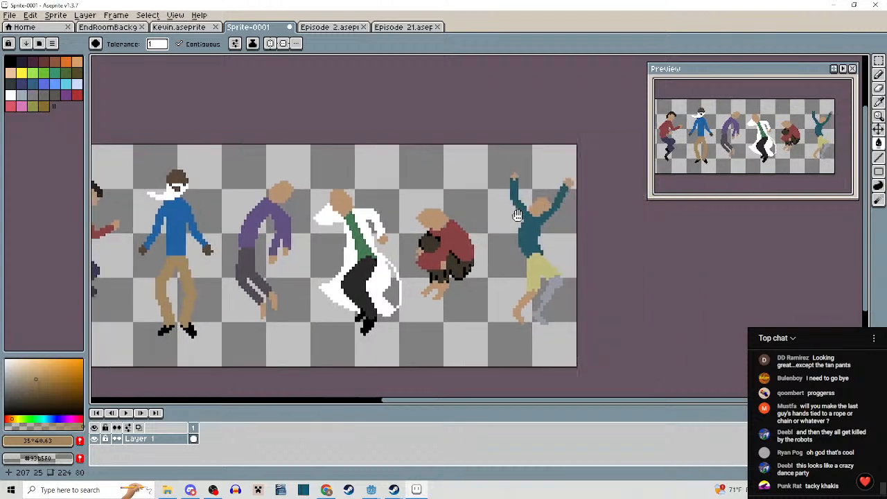
scroll(537, 197, "up", 5)
key("m")
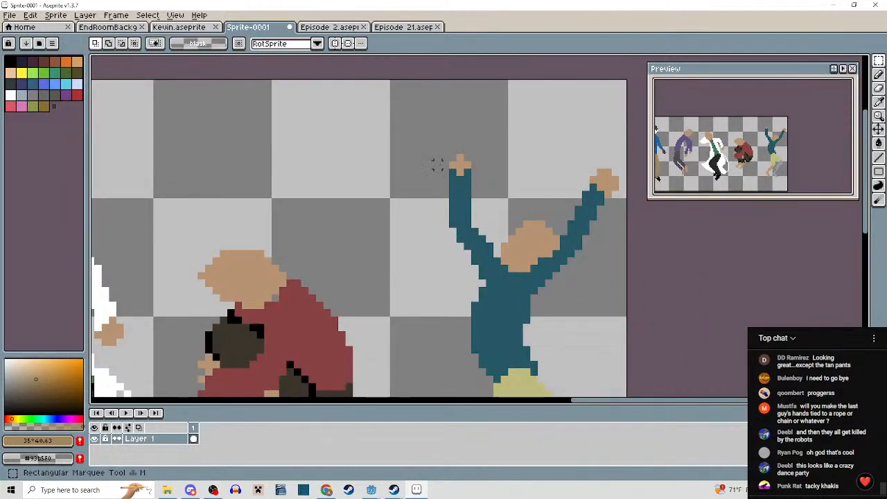
left_click_drag(411, 138, 495, 273)
key("Delete")
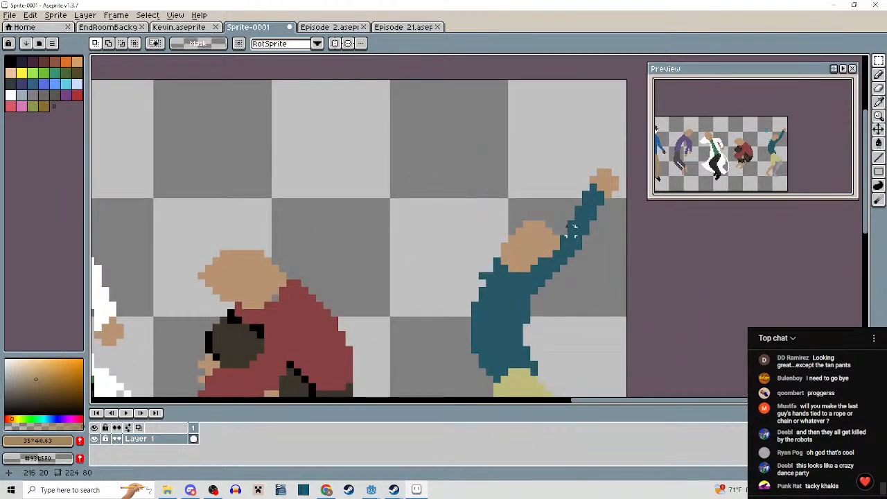
Delete the teal-shirted figure's raised right arm and hand together with the leftover shoulder pixels beside the head.
left_click_drag(560, 159, 624, 263)
key("Delete")
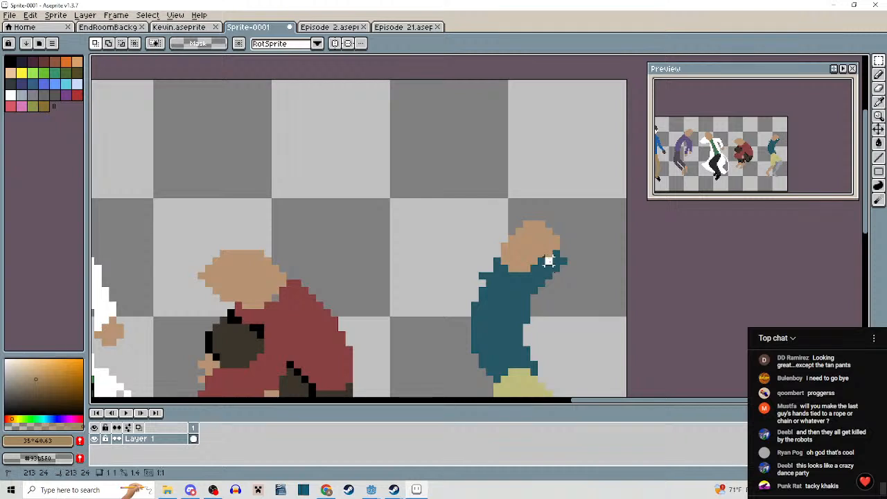
left_click_drag(549, 261, 596, 315)
key("Delete")
scroll(565, 248, "up", 1)
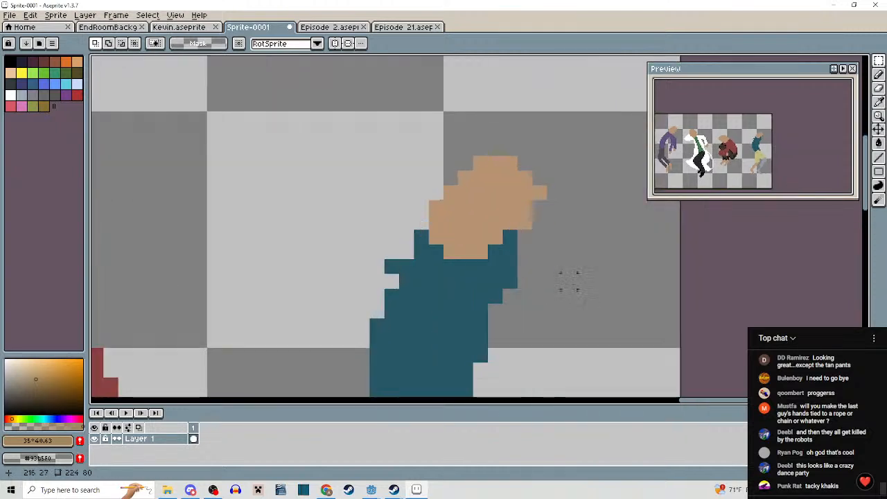
Pick the skin colour #b79473 with the pencil and clean up the lower-right edge of the teal-shirted figure's head above the collar.
key("b")
left_click(518, 200, "alt")
left_click_drag(506, 244, 494, 252)
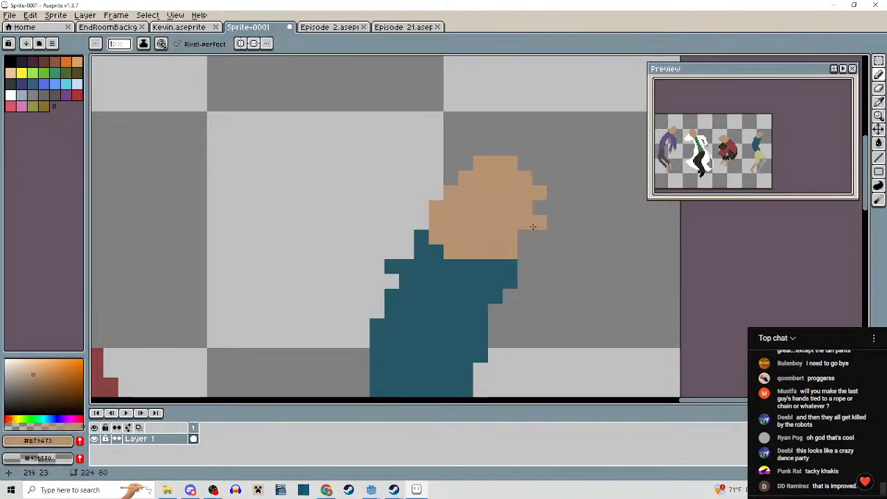
key("ctrl+z")
left_click(506, 240, "alt")
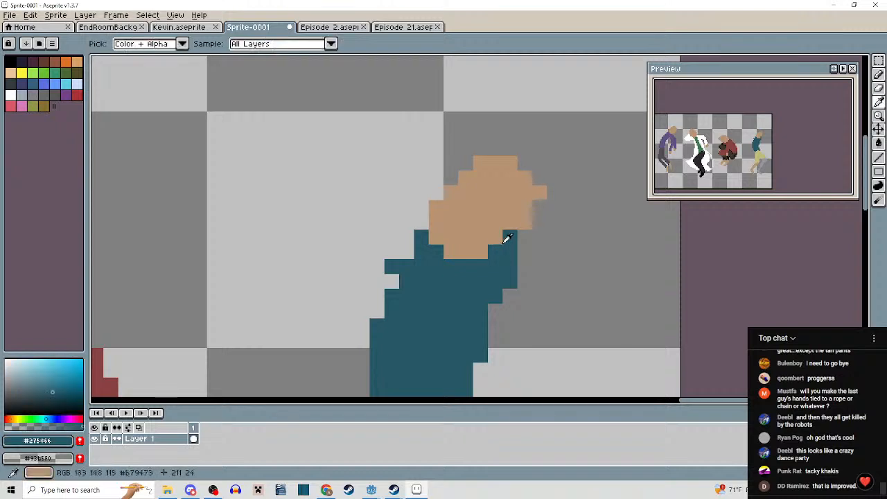
left_click(493, 236, "alt")
left_click(509, 236)
scroll(532, 253, "down", 2)
left_click_drag(534, 258, 564, 232)
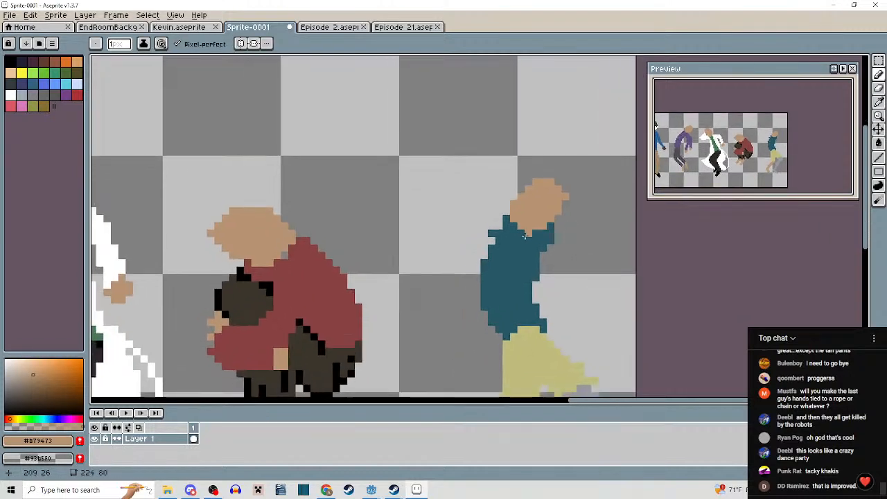
Using the shirt's teal, outline a left arm reaching outward and bending down at the elbow, and fill it solid.
scroll(501, 235, "up", 1)
left_click(501, 234, "alt")
left_click(500, 218)
mouse_move(506, 204)
left_mouse_down()
mouse_move(429, 183)
mouse_move(478, 221)
left_mouse_up()
mouse_move(409, 200)
left_mouse_down()
mouse_move(396, 276)
mouse_move(435, 234)
left_mouse_up()
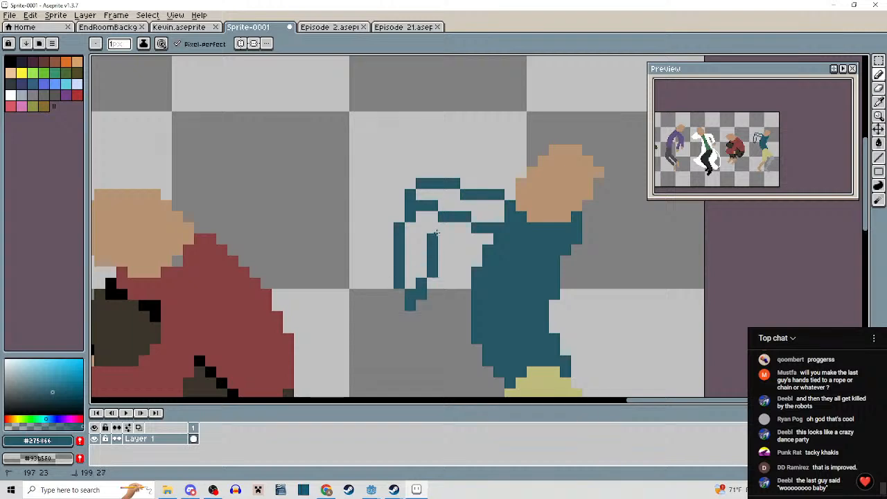
key("g")
left_click(430, 223)
left_click(480, 208)
scroll(516, 239, "down", 2)
mouse_move(540, 234)
left_mouse_down()
mouse_move(490, 248)
mouse_move(431, 190)
left_mouse_up()
scroll(431, 207, "up", 2)
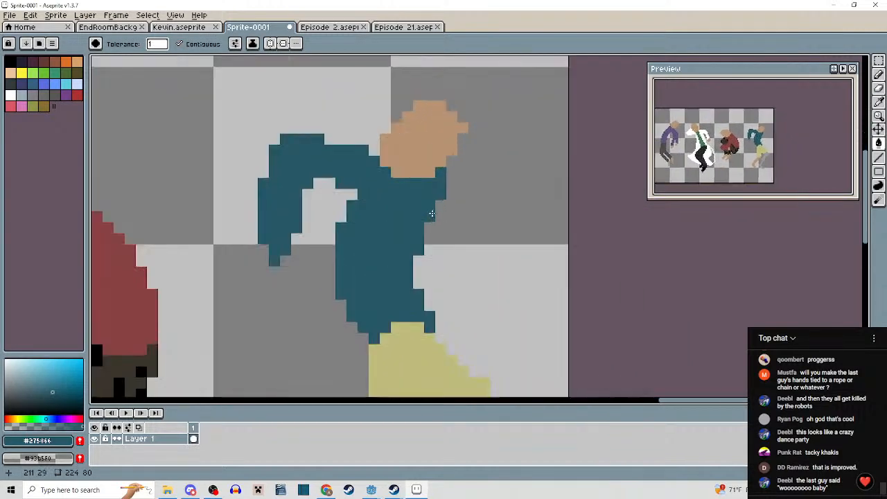
Outline a bent right arm in the shirt's teal, add a skin-coloured #b79473 hand at its end, and fill the sleeve solid.
key("b")
left_click(446, 191)
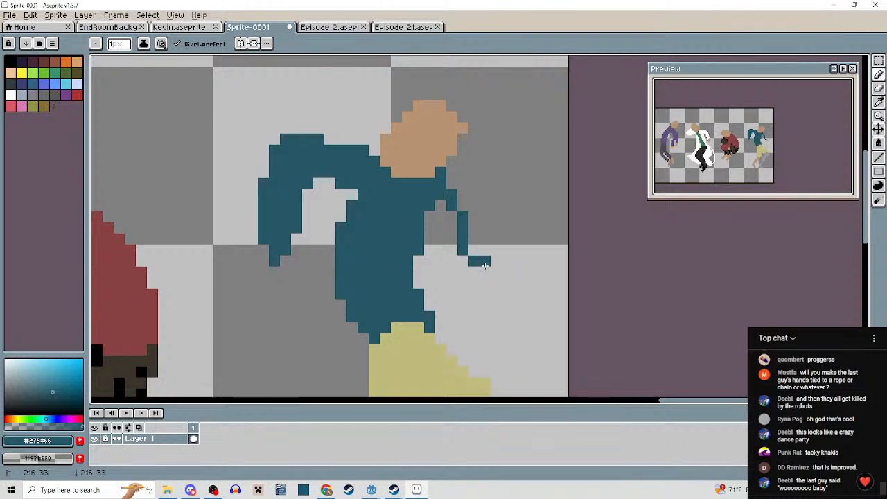
left_click(442, 156, "alt")
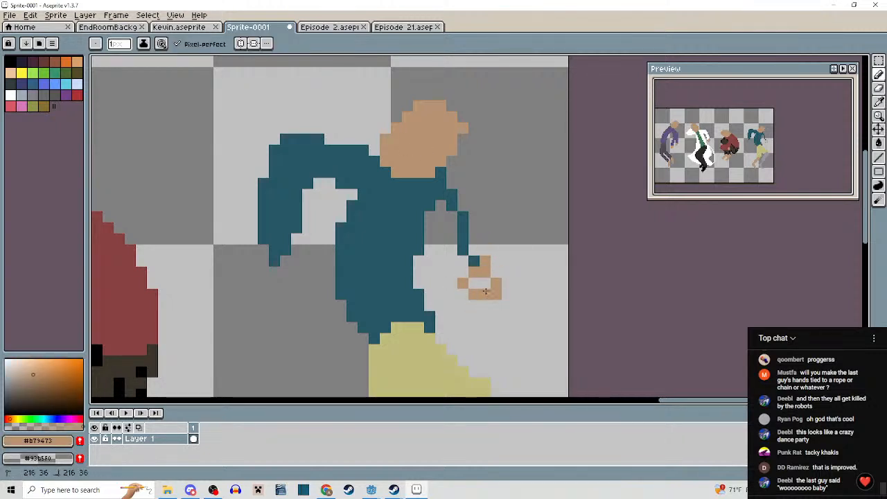
left_click(475, 256, "alt")
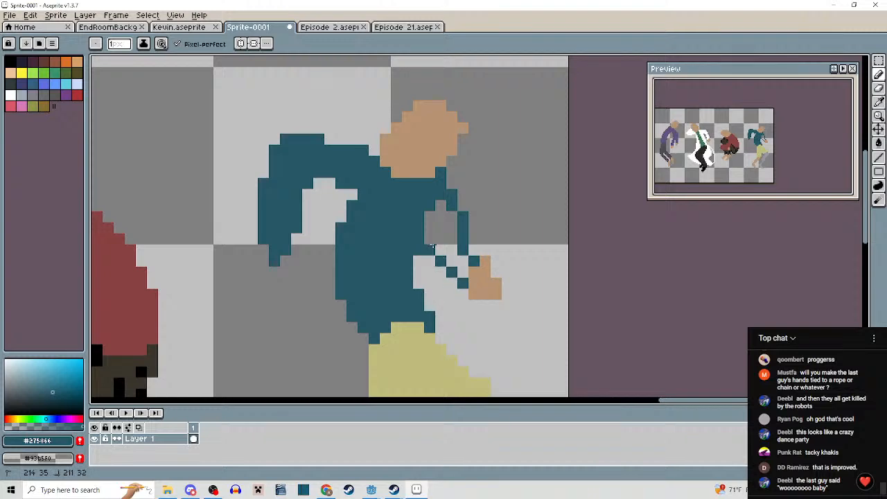
key("g")
left_click(444, 232)
scroll(461, 270, "down", 3)
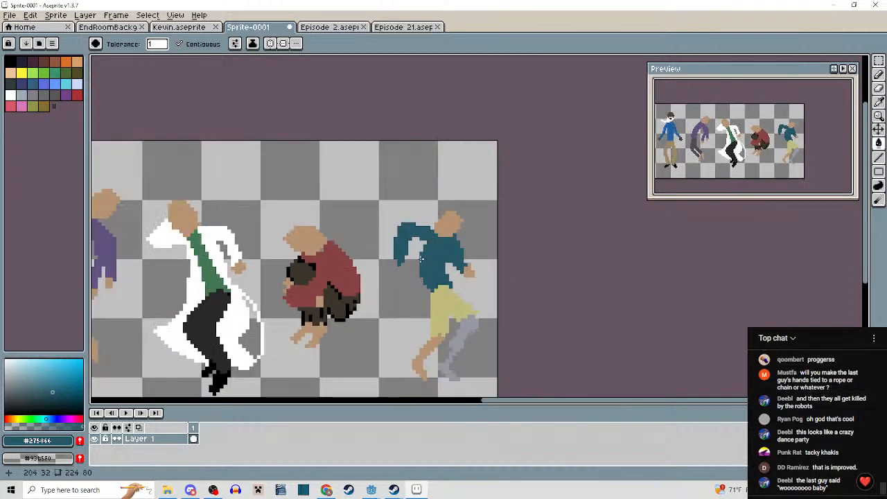
Pick the skin colour #b79473 and start a hand at the end of the teal-shirted figure's left arm.
scroll(415, 252, "up", 2)
left_click(521, 286, "alt")
key("b")
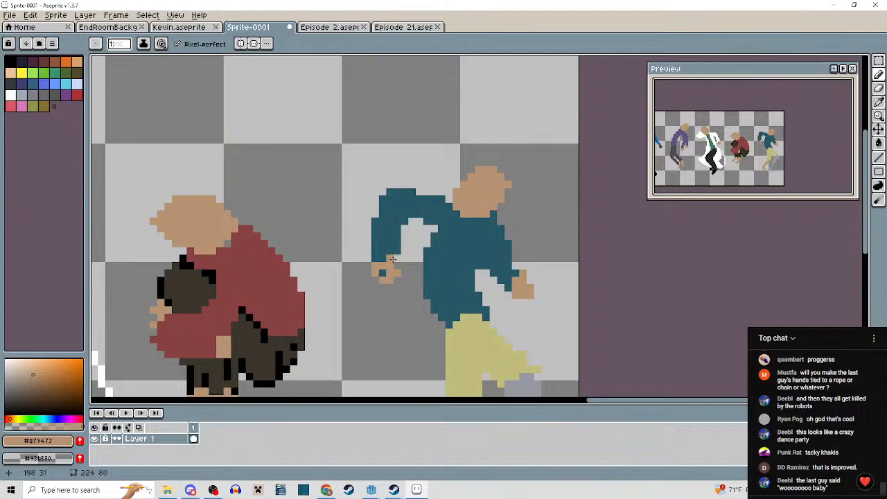
Delete the teal-shirted figure's left arm and hand up to the torso and shoulder.
key("m")
left_click_drag(360, 185, 406, 296)
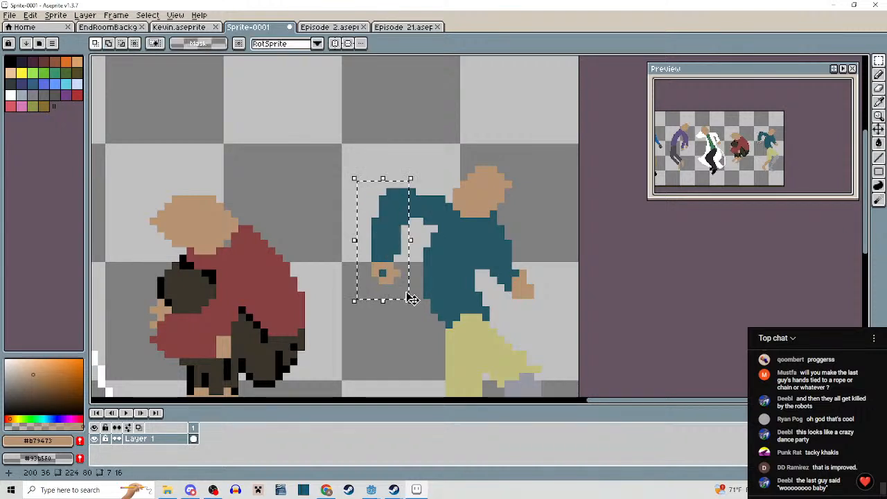
key("Delete")
left_click_drag(400, 187, 450, 219)
key("Delete")
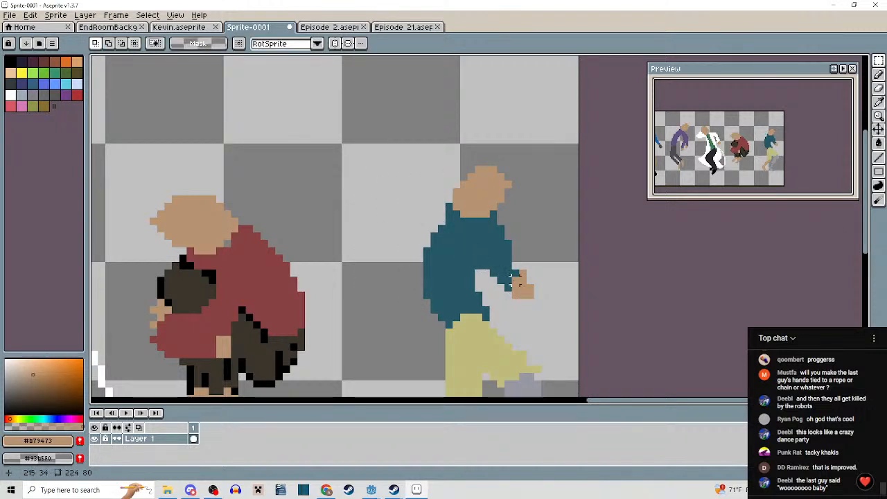
Draw a new left upper arm in the shirt's teal, sloping down and outward from the shoulder beside the head.
left_click(519, 281, "alt")
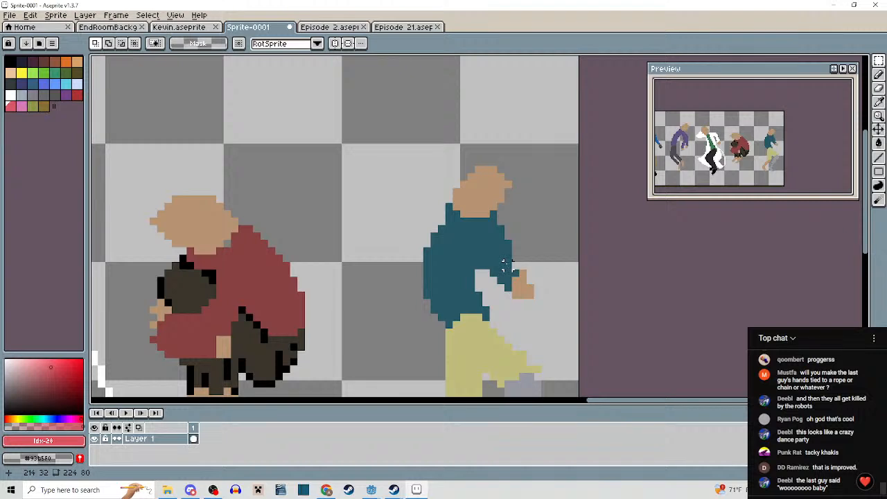
scroll(516, 279, "up", 2)
left_click(514, 272, "alt")
key("b")
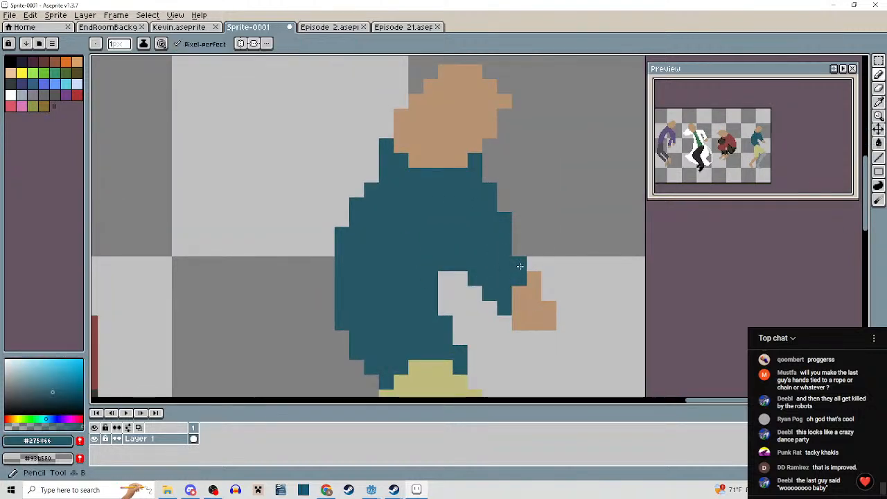
left_click_drag(506, 273, 559, 263)
left_click(582, 297, "alt")
left_click_drag(409, 259, 474, 261)
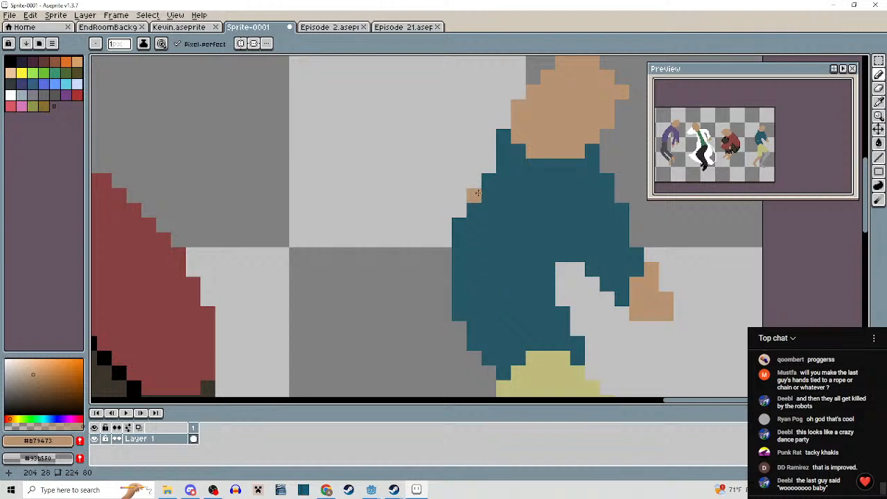
left_click(503, 179, "alt")
mouse_move(499, 139)
left_mouse_down()
mouse_move(428, 203)
mouse_move(406, 236)
mouse_move(422, 239)
mouse_move(497, 164)
mouse_move(422, 222)
left_mouse_up()
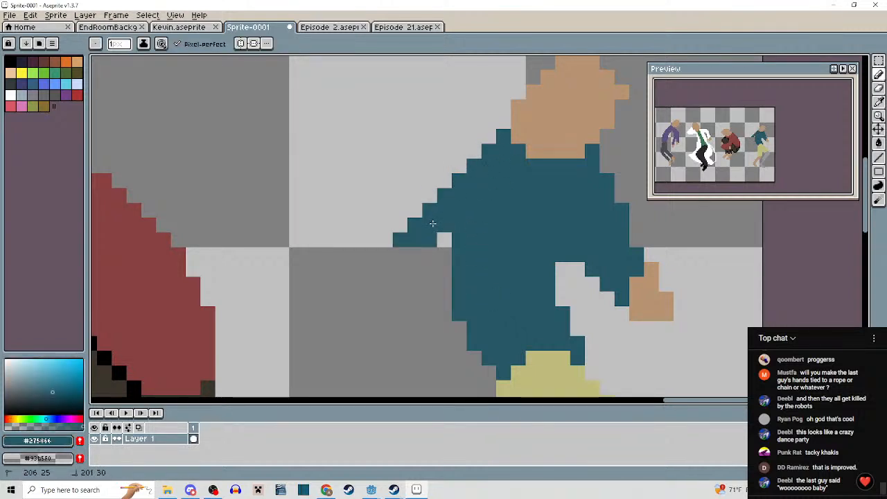
Draw a skin-coloured #b79473 hand in front of the waist and connect it to the left elbow with a teal forearm.
left_click(647, 299, "alt")
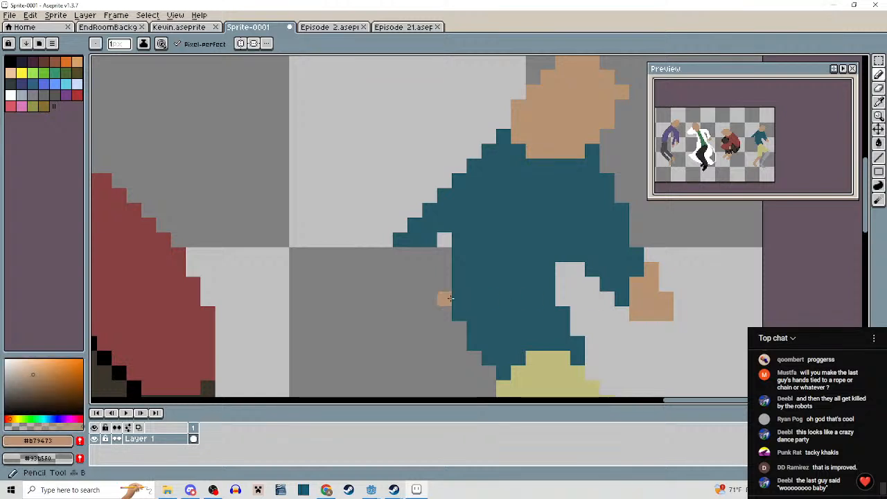
mouse_move(459, 285)
left_mouse_down()
mouse_move(447, 309)
mouse_move(483, 314)
mouse_move(459, 281)
mouse_move(460, 311)
mouse_move(467, 303)
mouse_move(416, 270)
mouse_move(403, 245)
mouse_move(437, 230)
mouse_move(468, 280)
mouse_move(421, 257)
left_mouse_up()
left_click(466, 303)
left_click(481, 257, "alt")
left_click(433, 254, "alt")
left_click(458, 258, "alt")
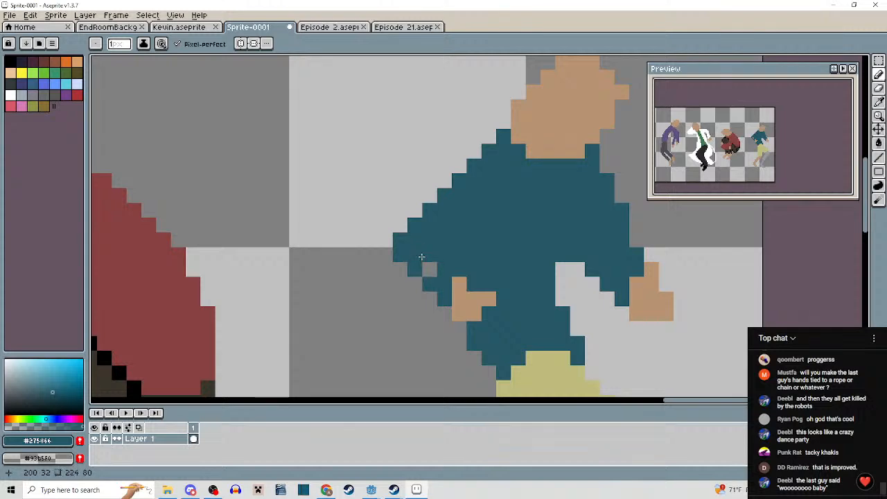
scroll(434, 274, "down", 3)
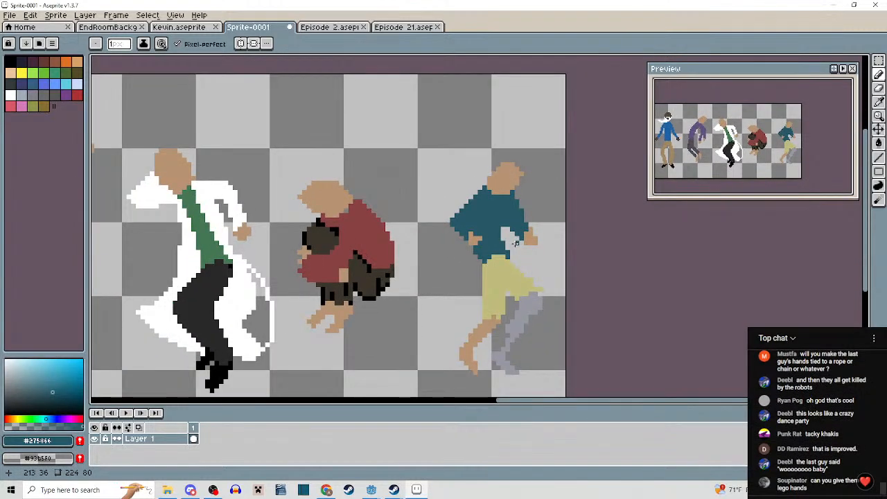
Erase the raised collar pixels beside the teal-shirted figure's head and smooth both shoulder slopes.
scroll(512, 242, "up", 4)
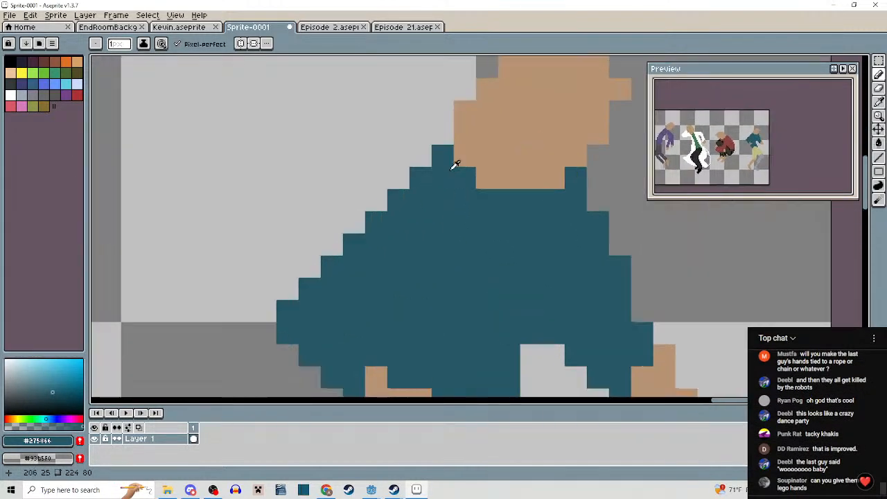
right_click(580, 180)
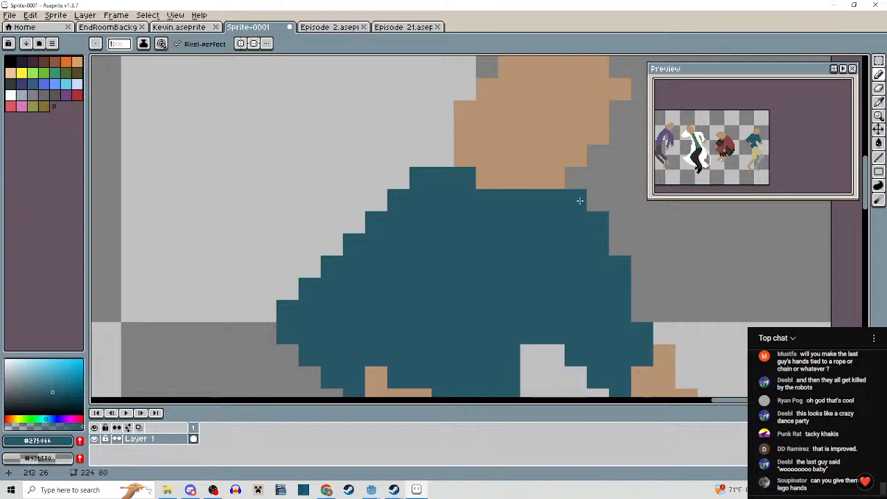
right_click(578, 198)
scroll(603, 224, "down", 3)
scroll(469, 214, "up", 2)
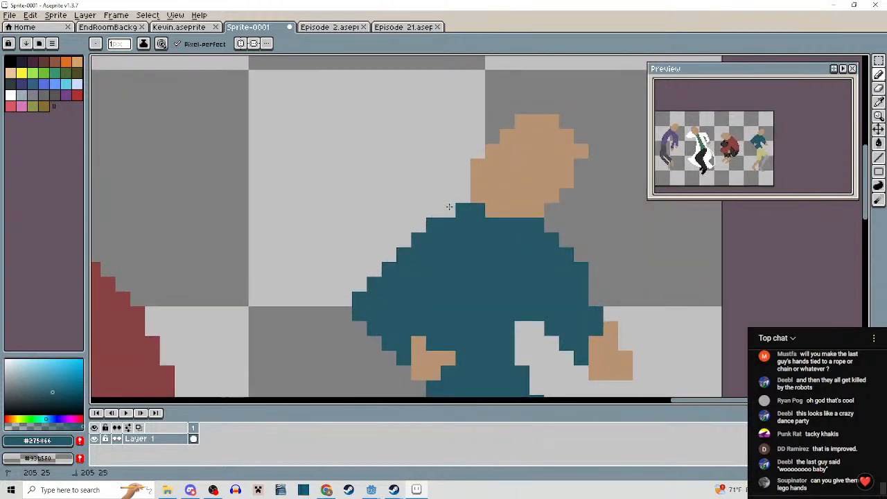
scroll(449, 206, "down", 3)
scroll(506, 190, "up", 2)
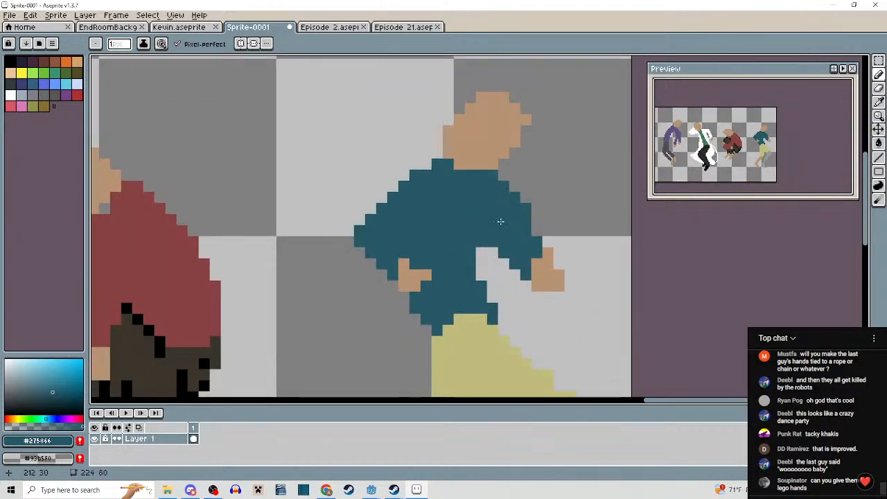
Thin the right arm by carving out the underarm gap, and shift its hand one pixel inward and up.
right_click(482, 230)
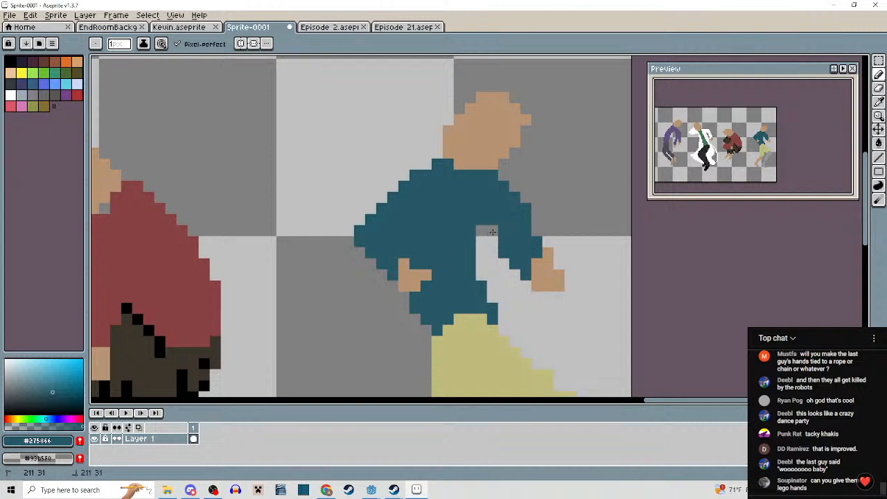
left_click_drag(502, 239, 506, 259)
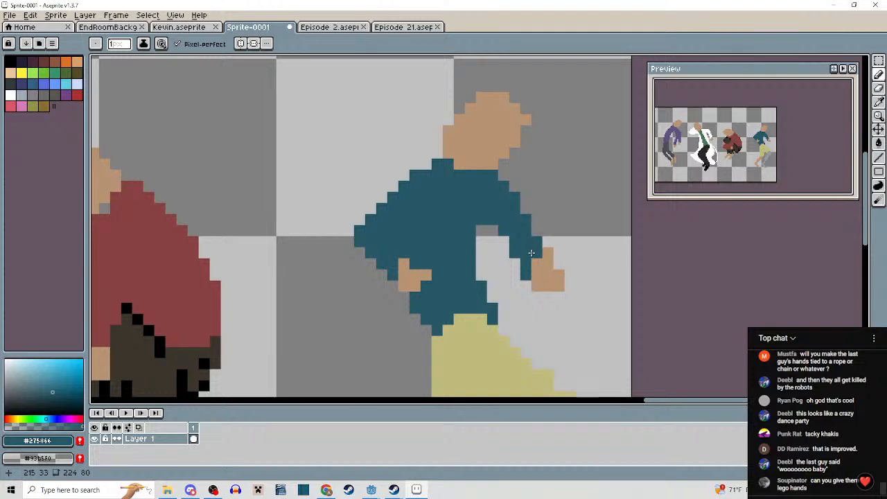
key("m")
left_click_drag(533, 252, 542, 277)
left_click(593, 296)
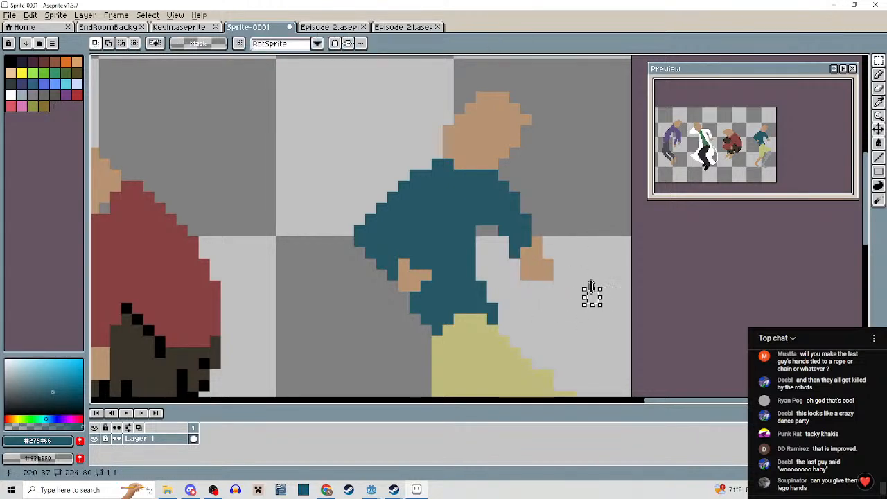
key("b")
left_click(568, 262)
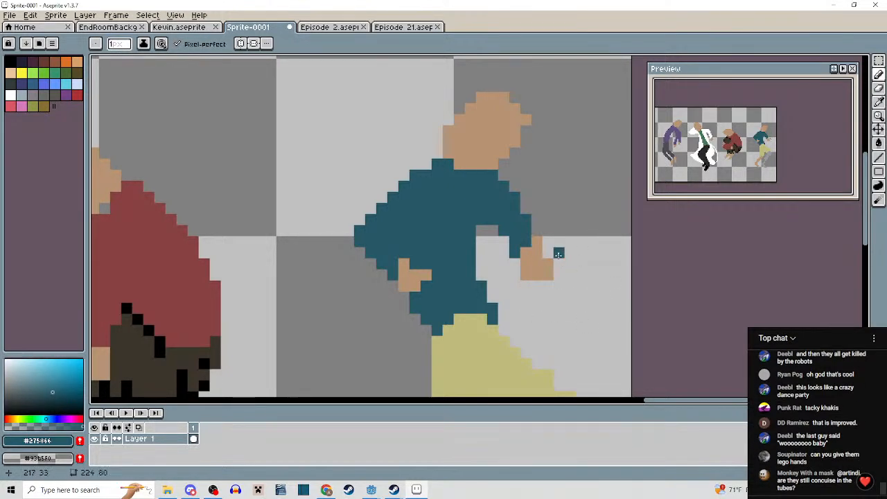
Extend the teal shirt's hem down over the top of the yellow shorts along the waist.
scroll(538, 242, "down", 3)
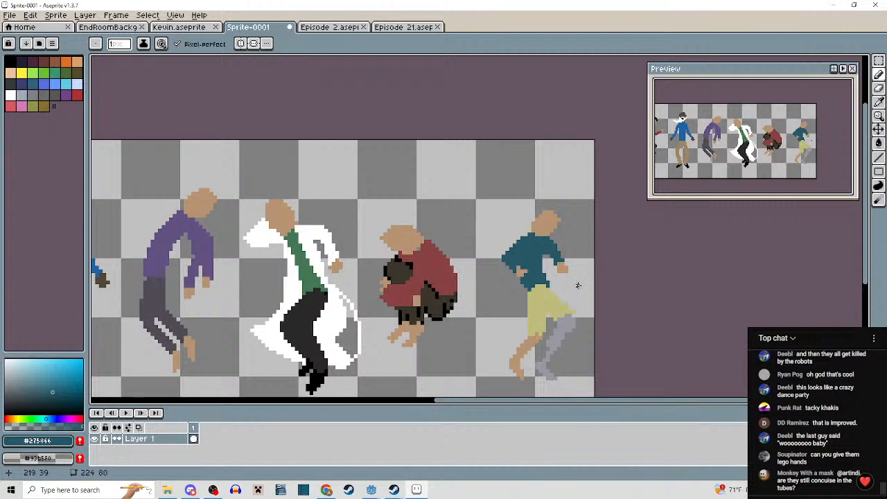
left_click_drag(577, 283, 569, 240)
scroll(550, 251, "up", 2)
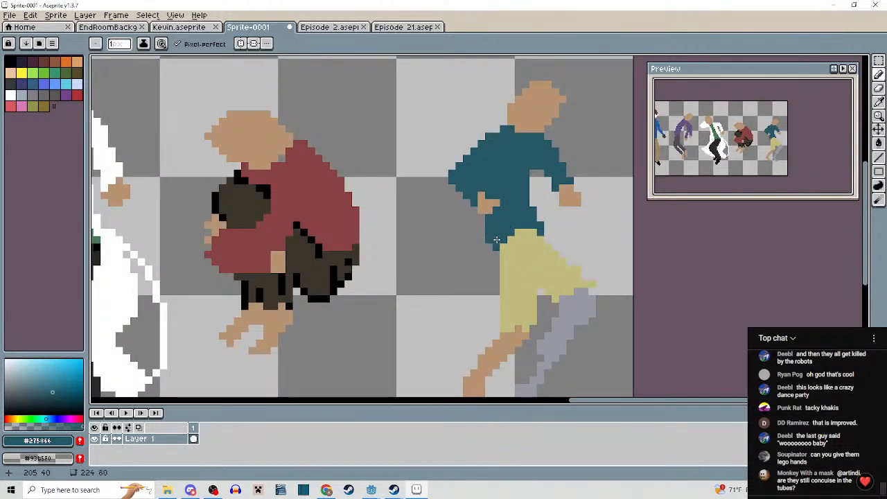
left_click_drag(511, 239, 542, 233)
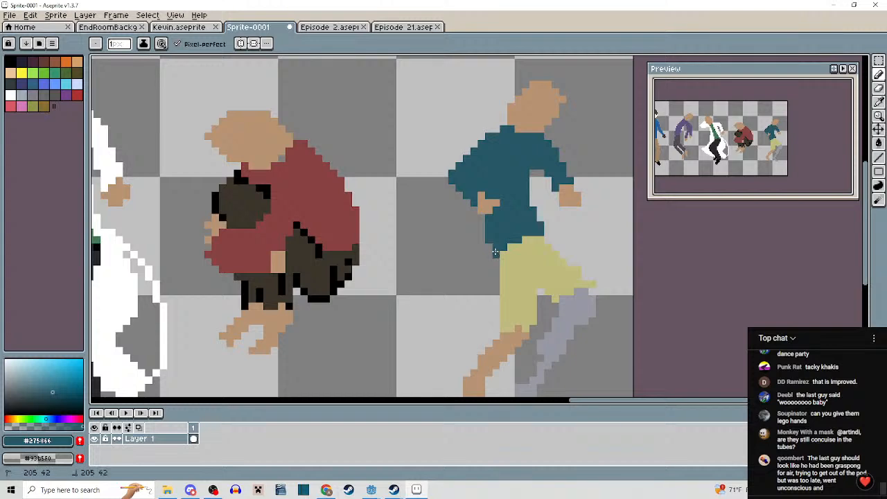
scroll(473, 211, "down", 3)
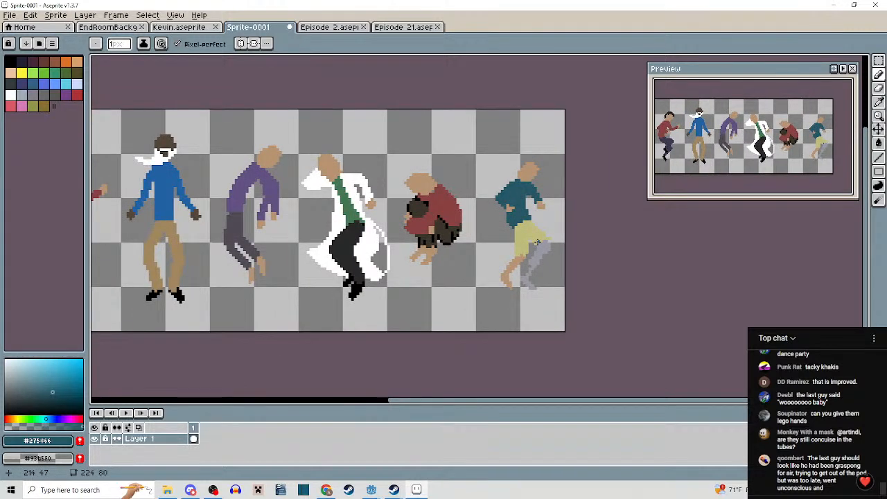
scroll(467, 245, "down", 5)
scroll(463, 246, "up", 3)
left_click_drag(460, 244, 537, 268)
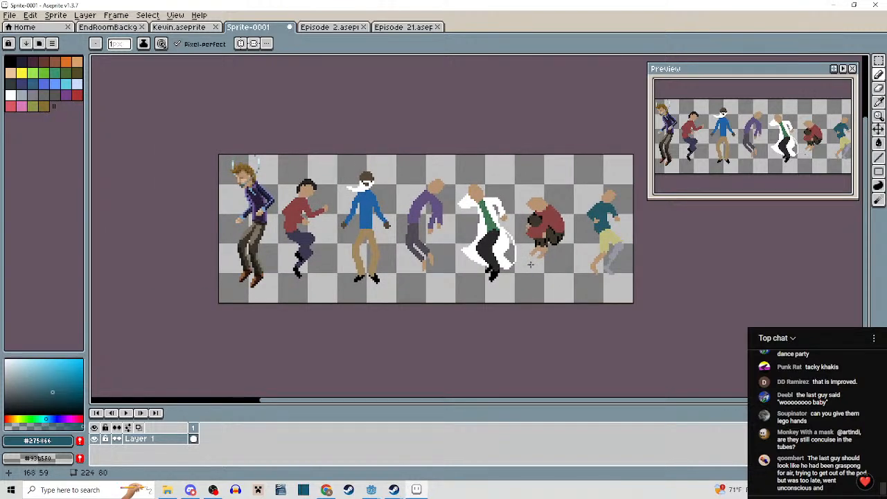
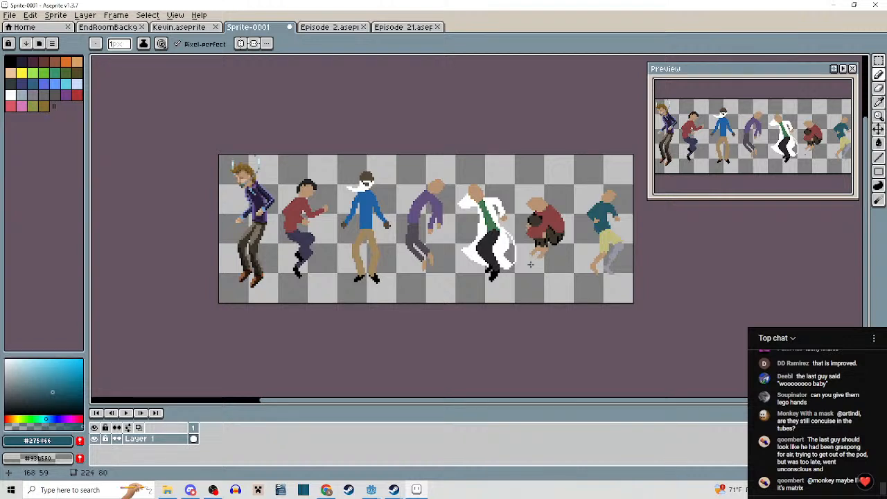
Reshape the purple-shirted figure's upper hand into a two-pronged claw in the skin colour #b79473.
scroll(515, 241, "up", 2)
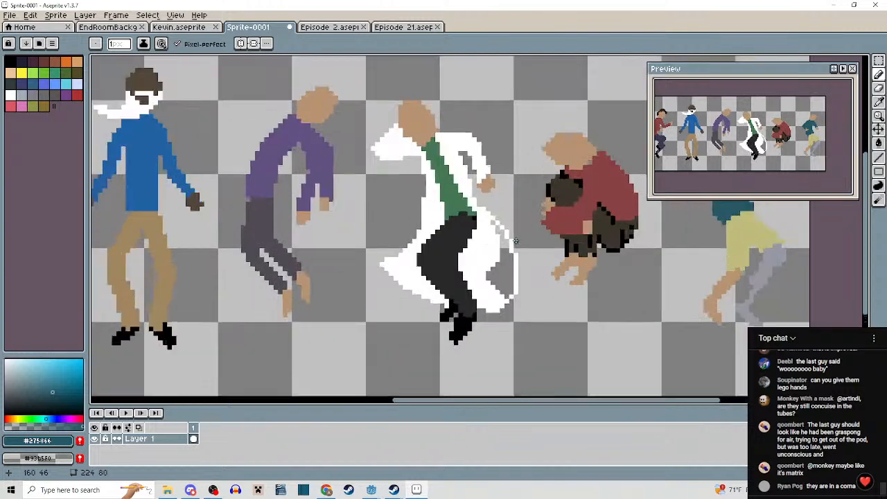
scroll(365, 249, "up", 2)
left_click(291, 143, "alt")
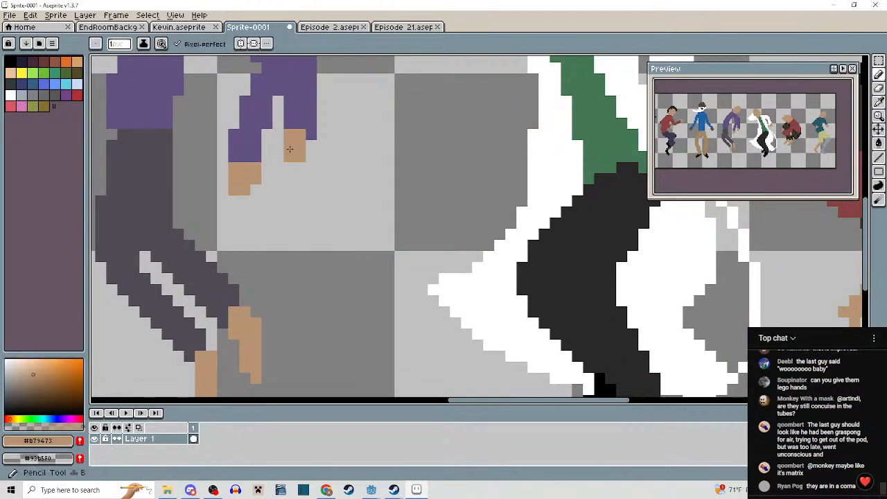
scroll(278, 145, "up", 2)
left_click_drag(258, 136, 257, 178)
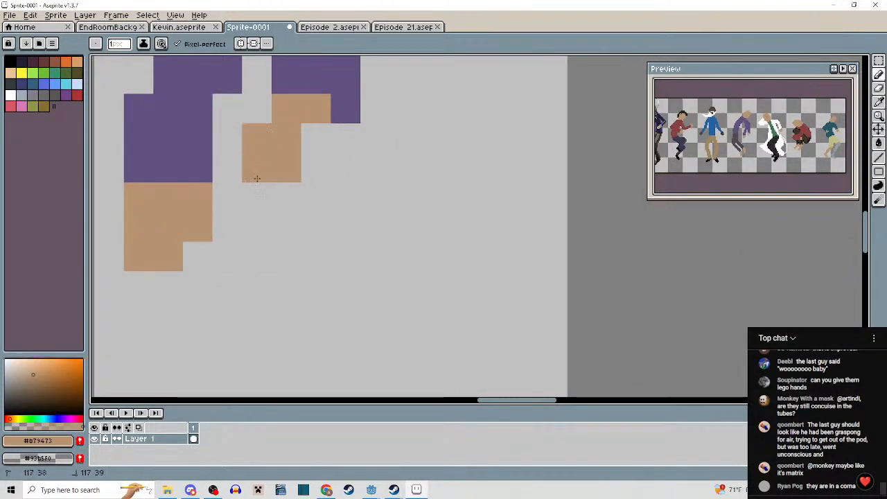
right_click(286, 163)
left_click(345, 147)
left_click_drag(344, 147, 344, 168)
scroll(355, 215, "down", 4)
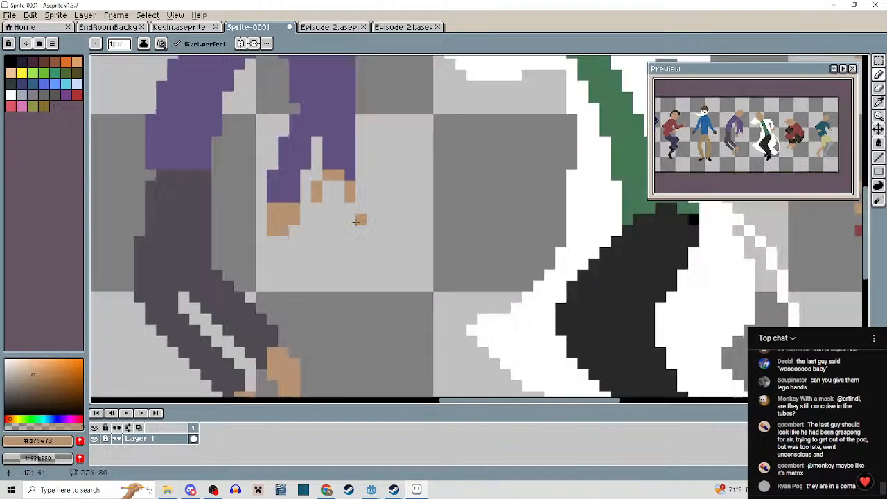
Reshape the purple-shirted figure's lower hand into a compact block with a notched corner, using the skin colour #b79473.
scroll(402, 257, "up", 4)
right_click(508, 209)
right_click(490, 210)
right_click(550, 184)
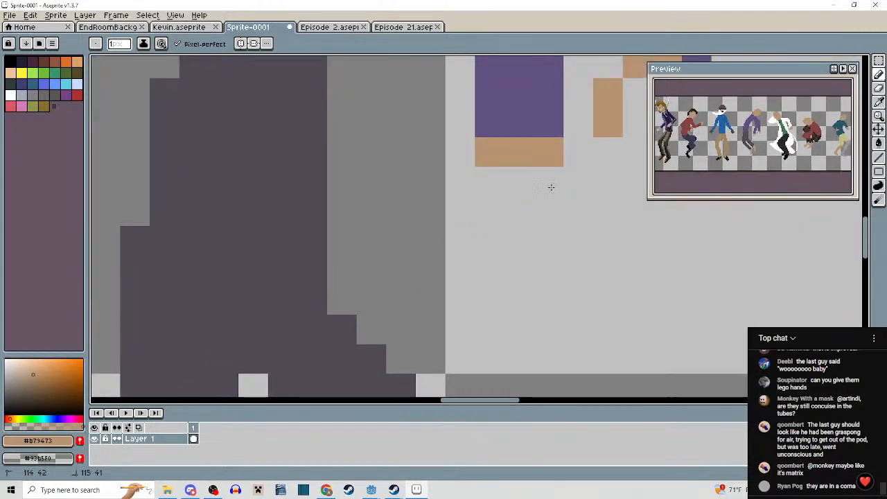
left_click_drag(462, 154, 454, 215)
left_click(548, 211)
scroll(548, 236, "down", 5)
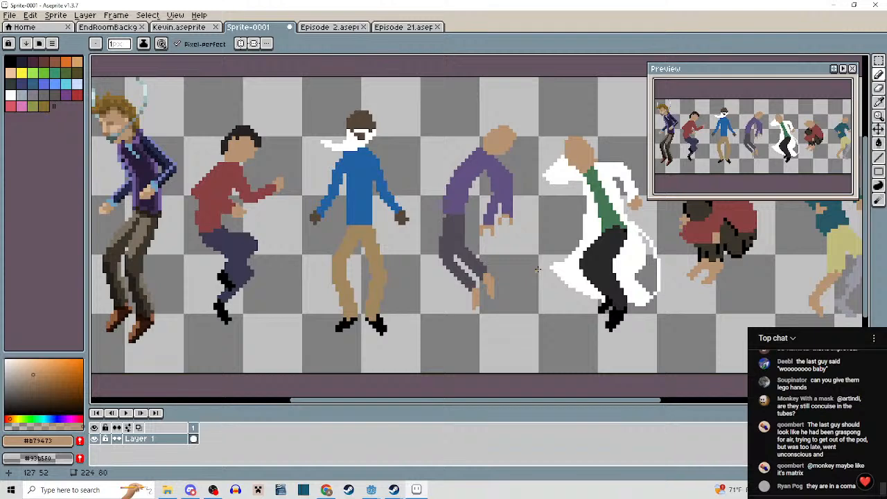
scroll(538, 269, "up", 5)
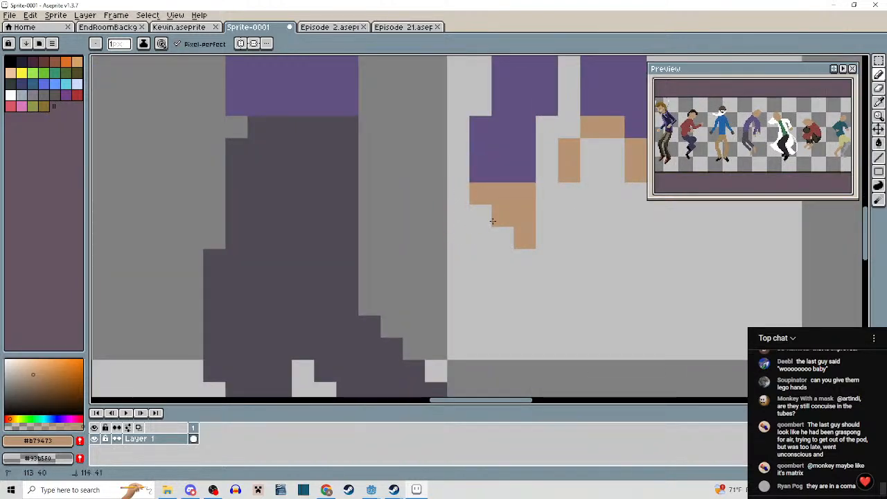
left_click_drag(485, 223, 486, 232)
left_click(499, 234)
right_click(531, 240)
Fill in the gap in the purple-shirted figure's upper hand and trim its outer prong to form a solid block.
left_click_drag(552, 224, 404, 260)
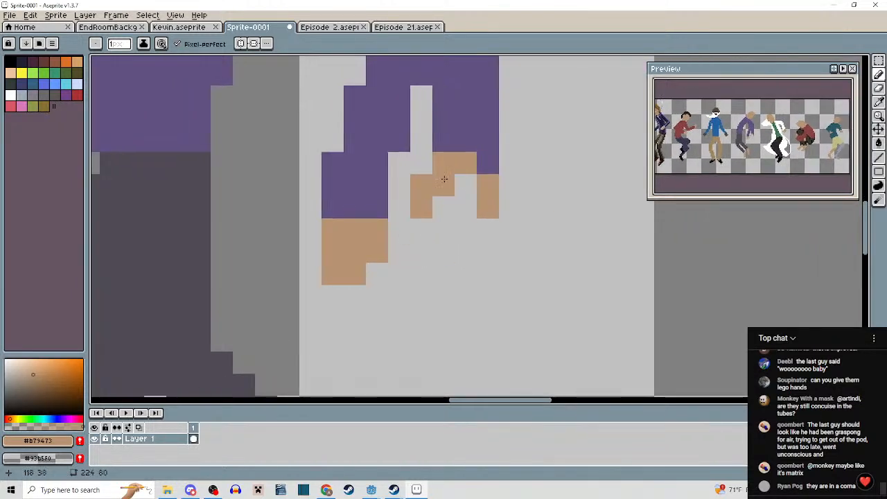
left_click_drag(444, 179, 444, 229)
left_click_drag(467, 190, 466, 208)
right_click(446, 232)
right_click(429, 211)
right_click(421, 186)
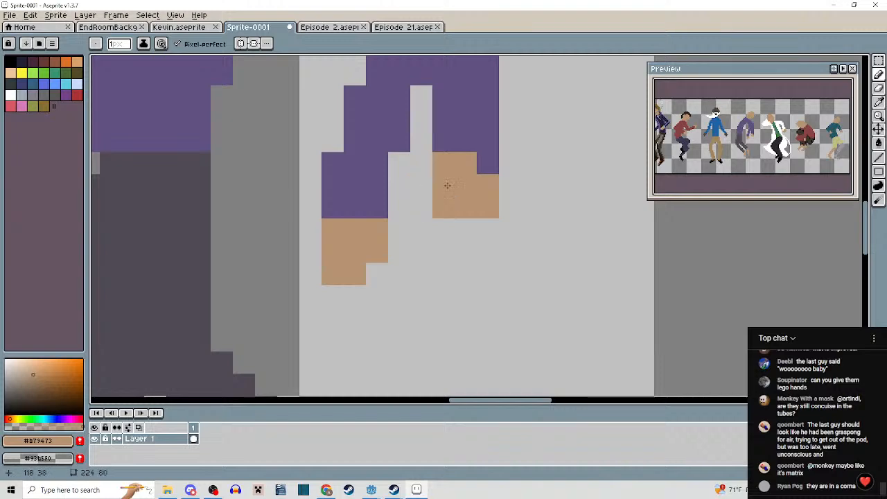
scroll(447, 185, "down", 4)
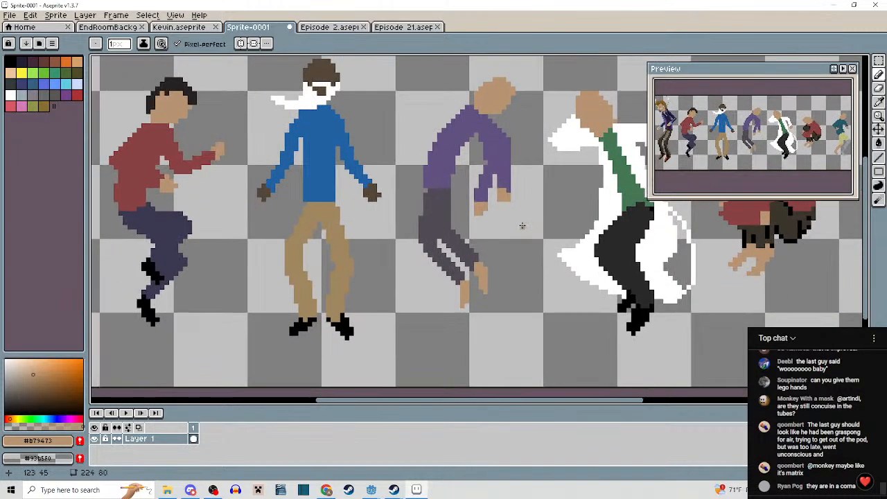
Review the poses and heads of all figures along the row, sampling the red shirt and dark hair colours.
scroll(522, 226, "down", 2)
left_click_drag(538, 242, 558, 254)
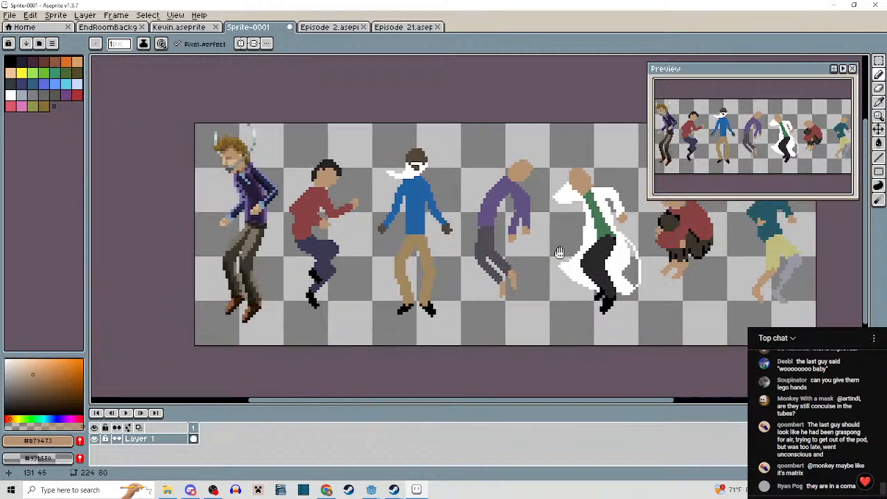
left_click_drag(421, 255, 320, 256)
left_click_drag(447, 263, 418, 271)
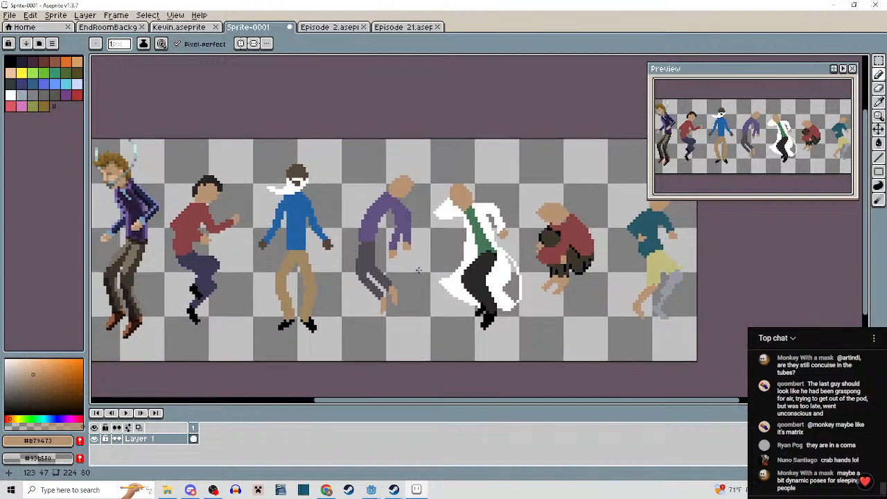
left_click_drag(499, 275, 421, 245)
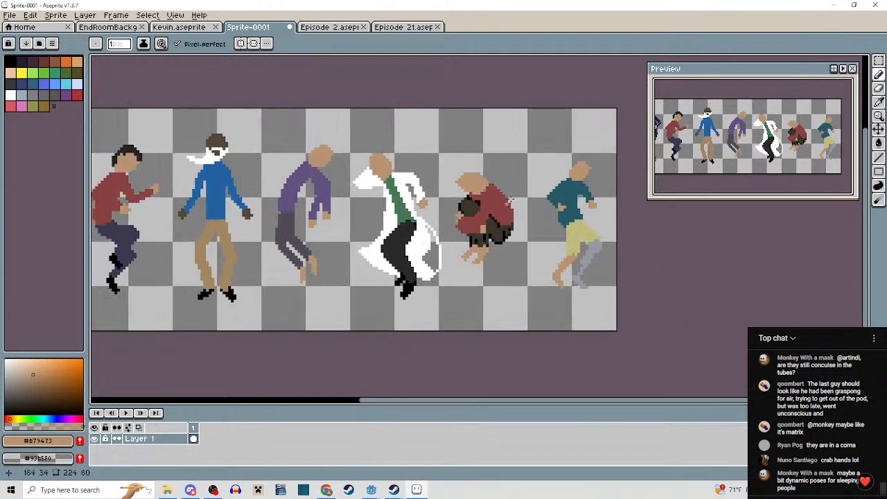
scroll(519, 191, "up", 3)
left_click(457, 205, "alt")
scroll(422, 186, "down", 3)
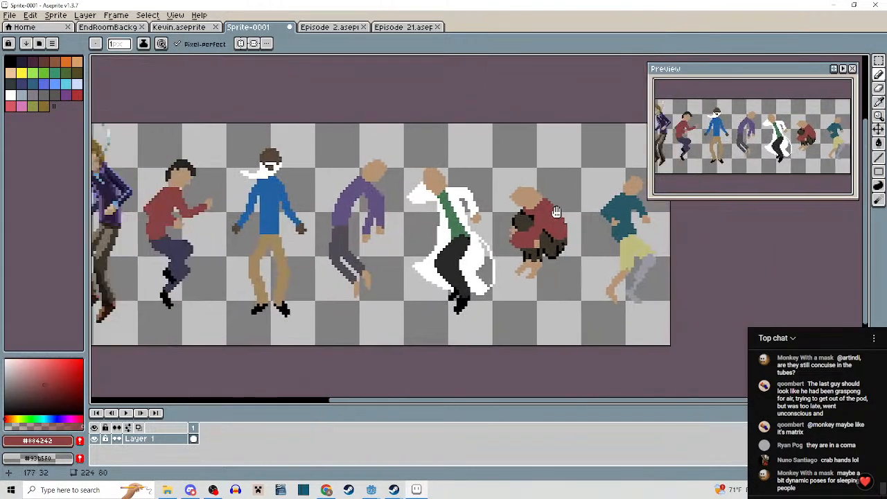
scroll(353, 183, "up", 4)
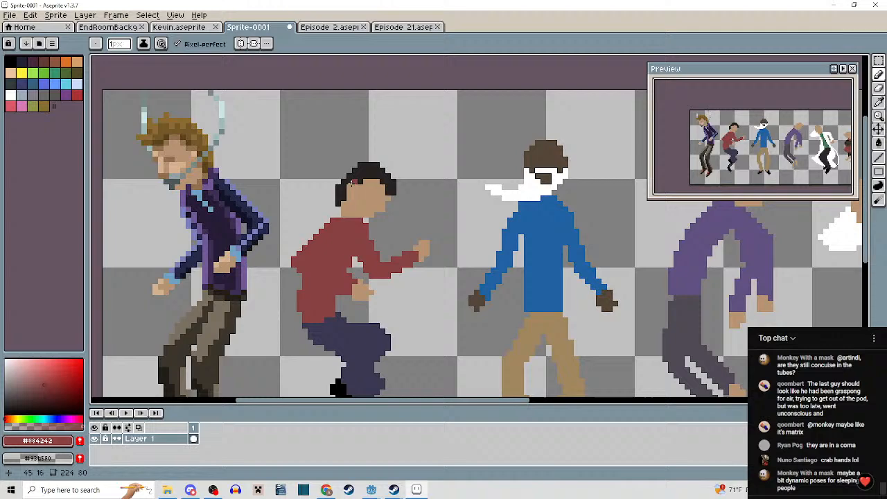
left_click_drag(351, 183, 368, 203)
scroll(389, 190, "up", 3)
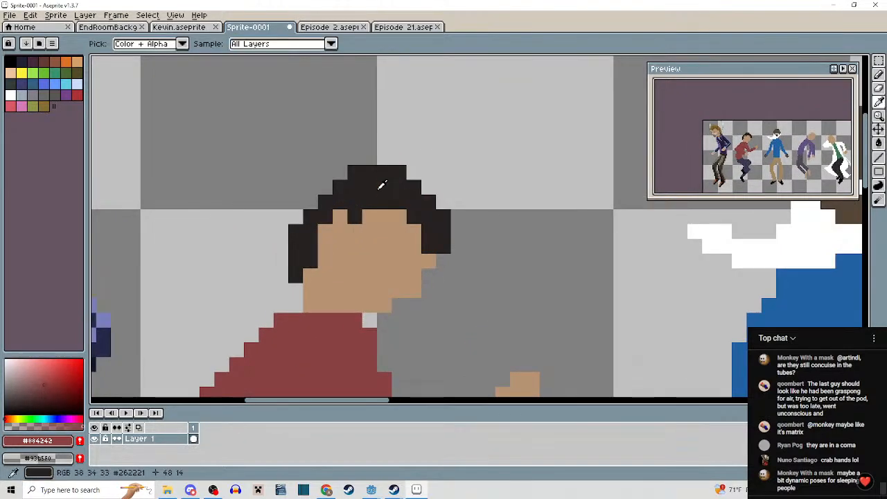
left_click(379, 189, "alt")
scroll(381, 191, "down", 4)
left_click_drag(452, 223, 377, 217)
Sample the scarf's white and outline the top of the blue-shirted figure's dark head with it.
scroll(474, 202, "up", 3)
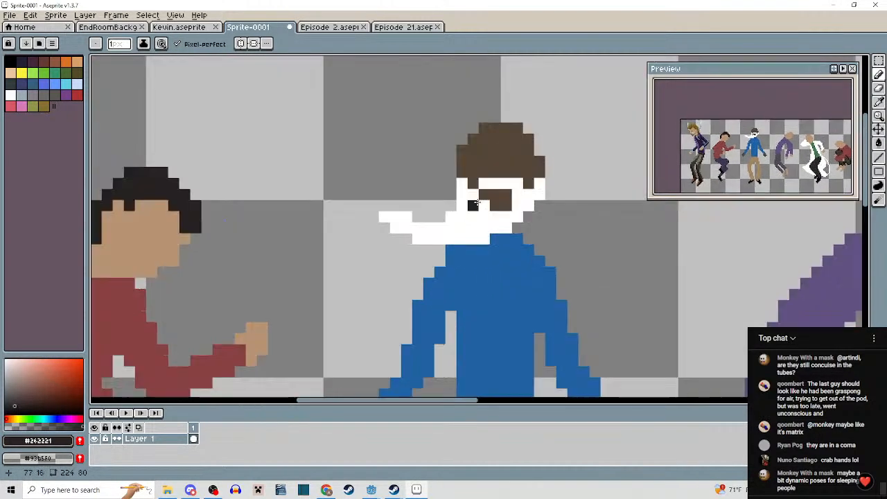
left_click(471, 204, "alt")
mouse_move(485, 161)
left_mouse_down()
mouse_move(415, 215)
mouse_move(391, 195)
mouse_move(423, 170)
mouse_move(485, 182)
mouse_move(432, 164)
mouse_move(385, 192)
left_mouse_up()
scroll(395, 195, "up", 1)
key("ctrl+z")
left_click_drag(447, 163, 478, 178)
scroll(485, 207, "down", 3)
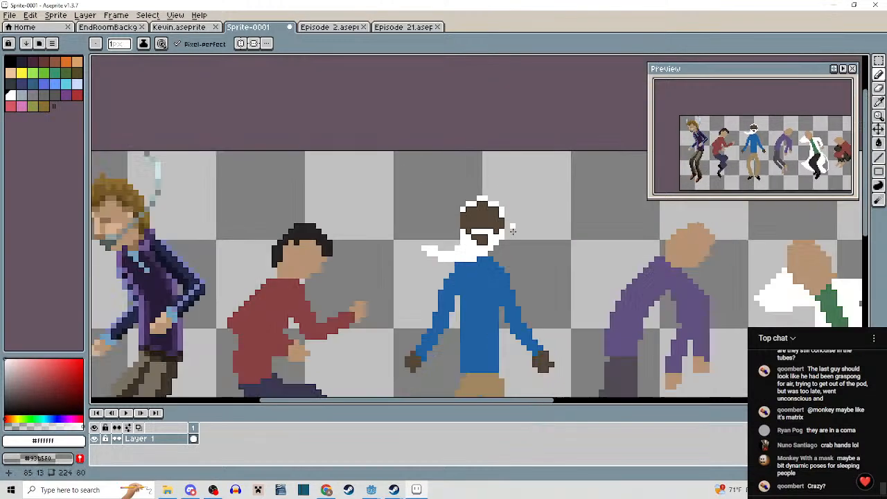
Examine the wrapped head of the blue-shirted figure in comparison with its neighbours in the row.
scroll(487, 208, "down", 2)
left_click_drag(510, 237, 354, 248)
left_click_drag(469, 255, 424, 247)
scroll(426, 238, "up", 1)
left_click_drag(116, 229, 389, 222)
scroll(309, 231, "down", 1)
scroll(396, 238, "up", 1)
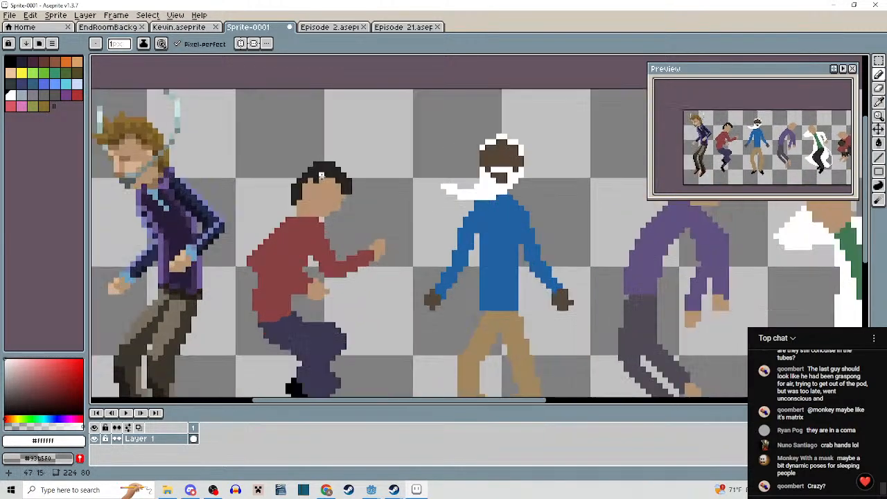
scroll(395, 238, "up", 1)
scroll(332, 183, "down", 1)
left_click_drag(332, 183, 149, 204)
left_click(22, 72)
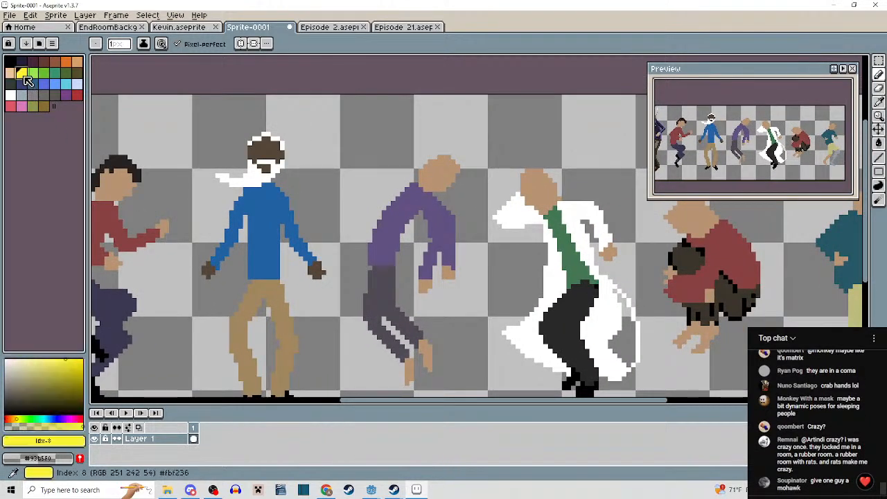
scroll(448, 165, "up", 1)
scroll(453, 159, "up", 2)
left_click_drag(448, 147, 411, 255)
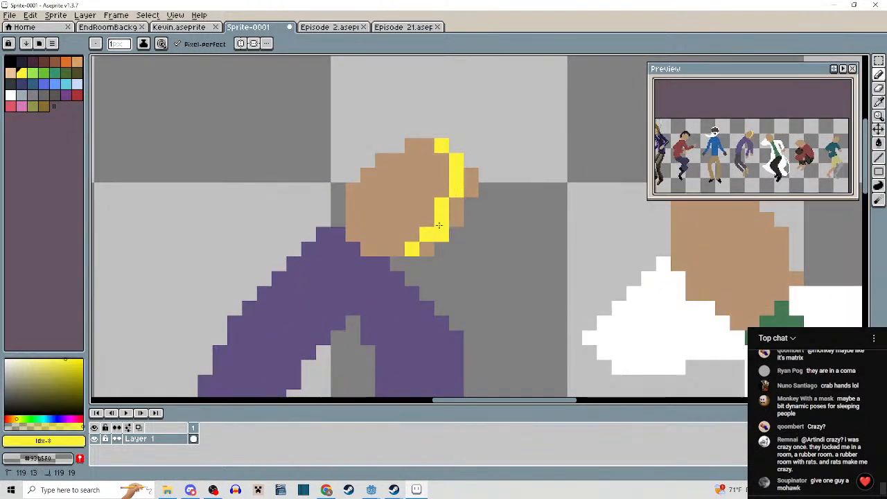
key("ctrl+z")
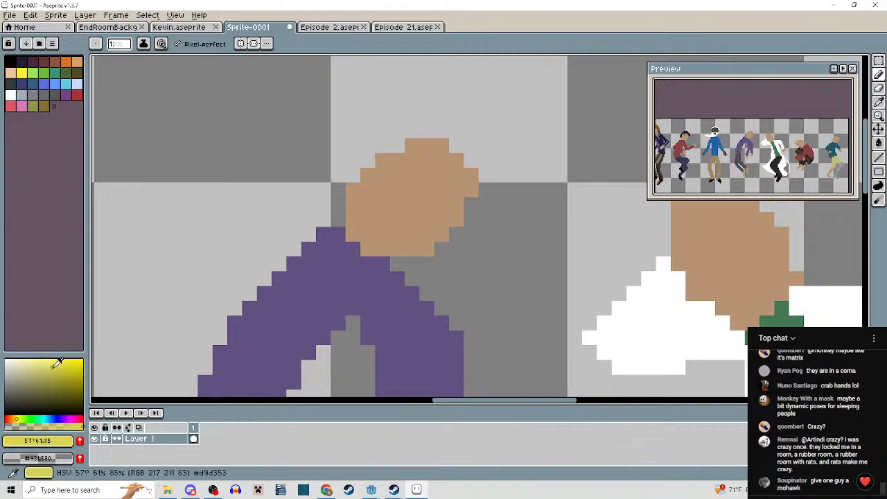
Mix a warm golden yellow (hue 47°) and paint hair with a small tuft on the back of the purple-shirted figure's head.
left_click(52, 367)
left_click(15, 418)
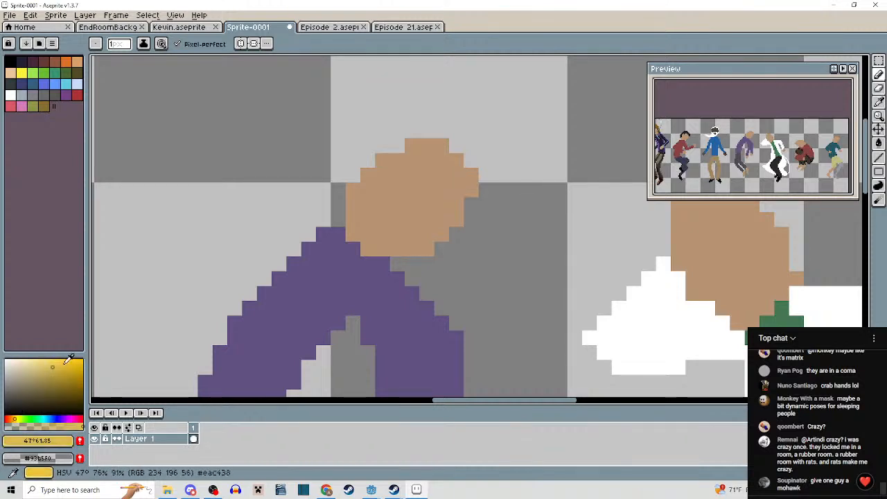
left_click(63, 363)
mouse_move(456, 145)
left_mouse_down()
mouse_move(461, 202)
mouse_move(453, 195)
mouse_move(442, 213)
mouse_move(455, 214)
mouse_move(446, 141)
left_mouse_up()
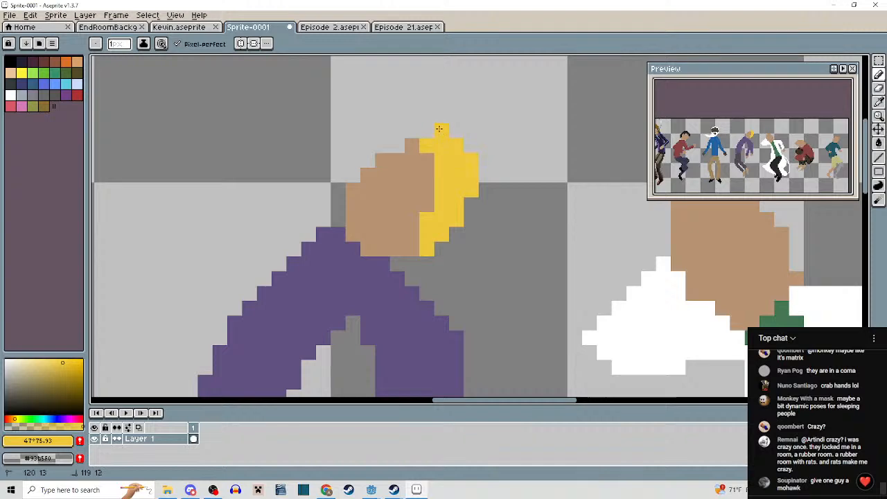
scroll(440, 131, "down", 3)
scroll(388, 208, "up", 3)
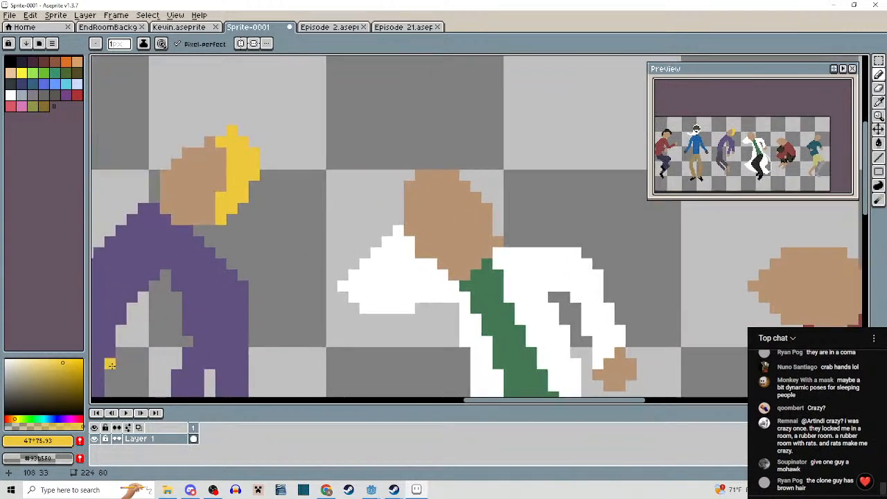
left_click(42, 418)
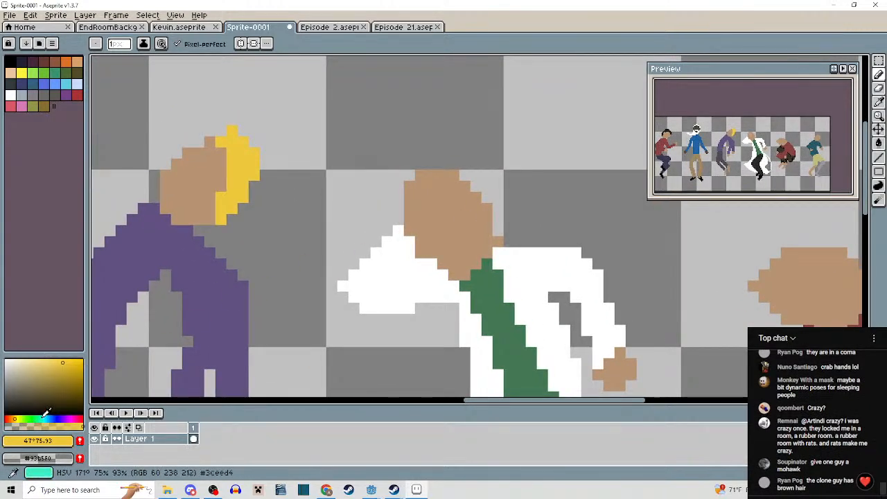
left_click_drag(418, 174, 406, 199)
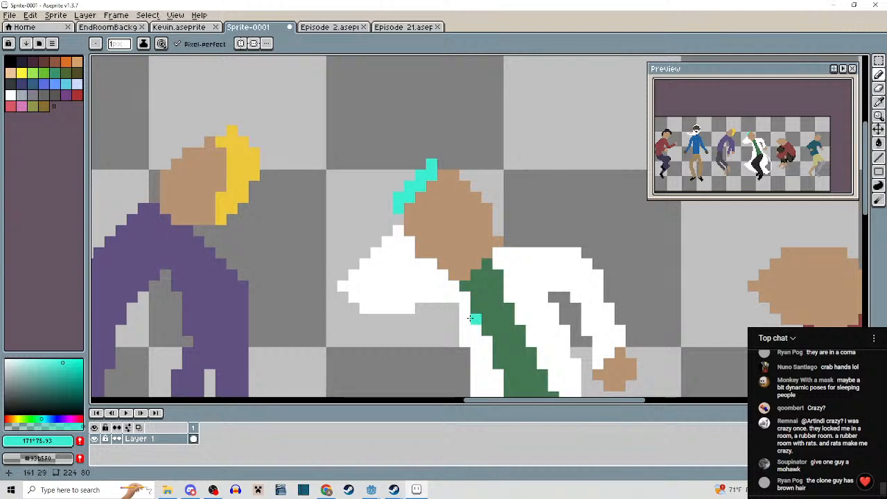
scroll(469, 324, "down", 2)
key("ctrl+z")
scroll(463, 283, "up", 5)
left_click_drag(461, 279, 463, 260)
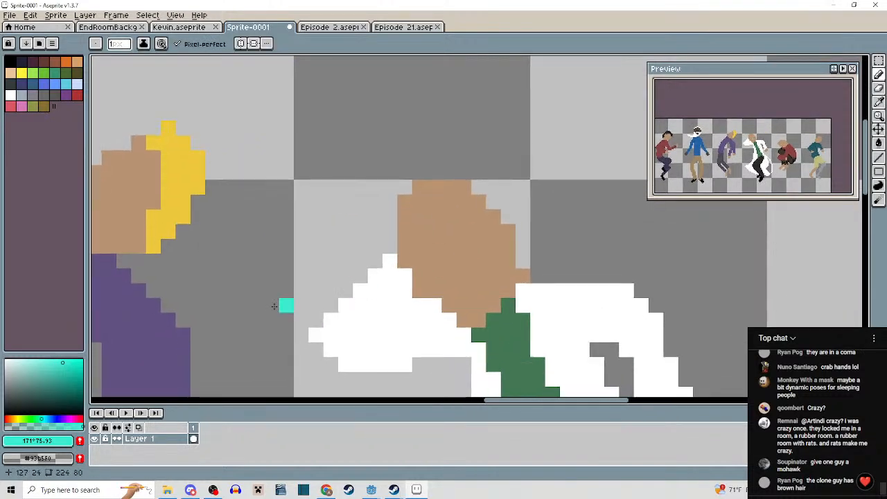
Sample brown #735726 from the first figure's hair and paint a cap of hair over the white-coated figure's head.
left_click_drag(243, 281, 510, 273)
scroll(509, 273, "down", 4)
left_click_drag(251, 262, 525, 269)
scroll(309, 261, "up", 2)
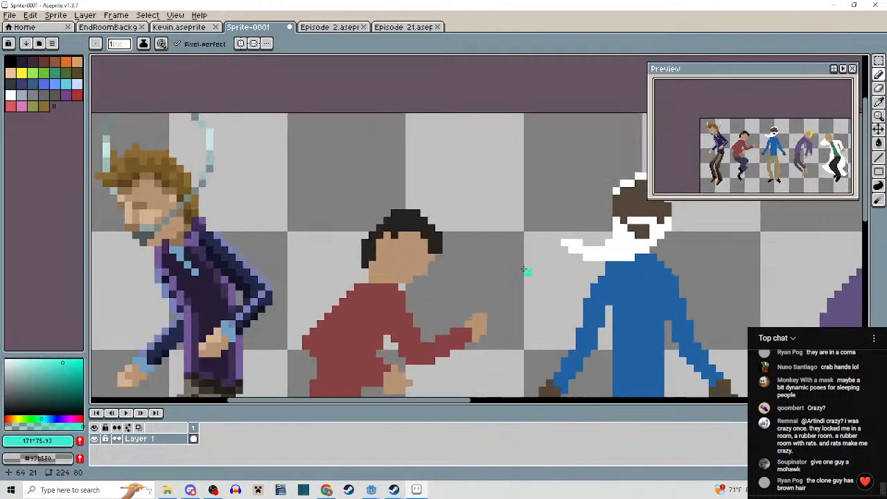
key("i")
left_click(164, 165)
key("b")
left_click_drag(756, 225, 352, 258)
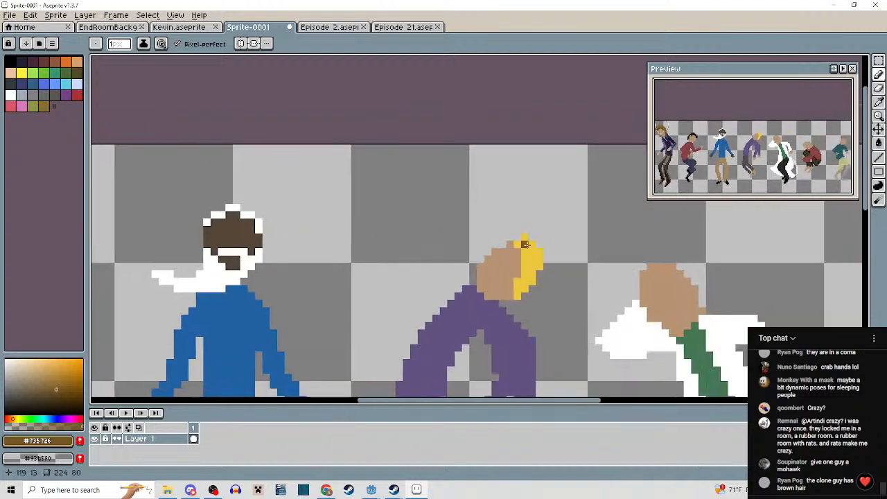
left_click_drag(665, 291, 457, 295)
scroll(457, 294, "up", 1)
scroll(457, 261, "up", 3)
left_click_drag(369, 322, 486, 239)
left_click_drag(486, 266, 358, 277)
left_click(398, 239)
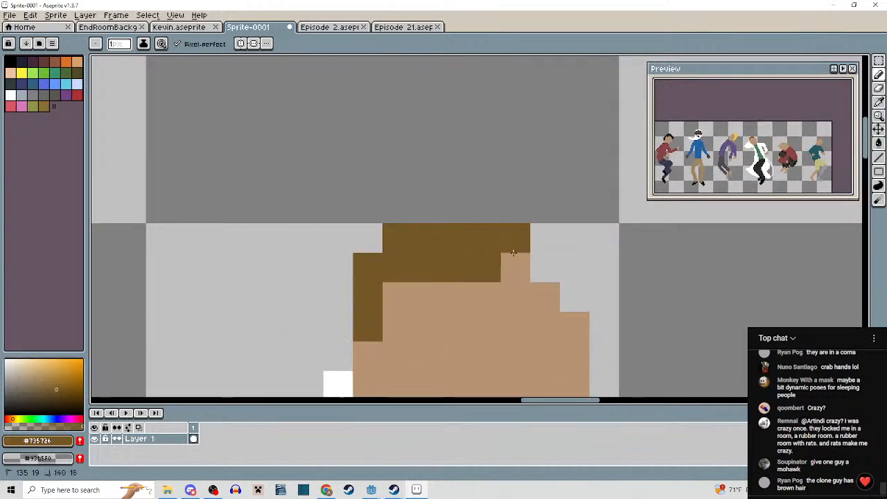
left_click(516, 269)
scroll(516, 276, "down", 3)
left_click_drag(537, 296, 481, 258)
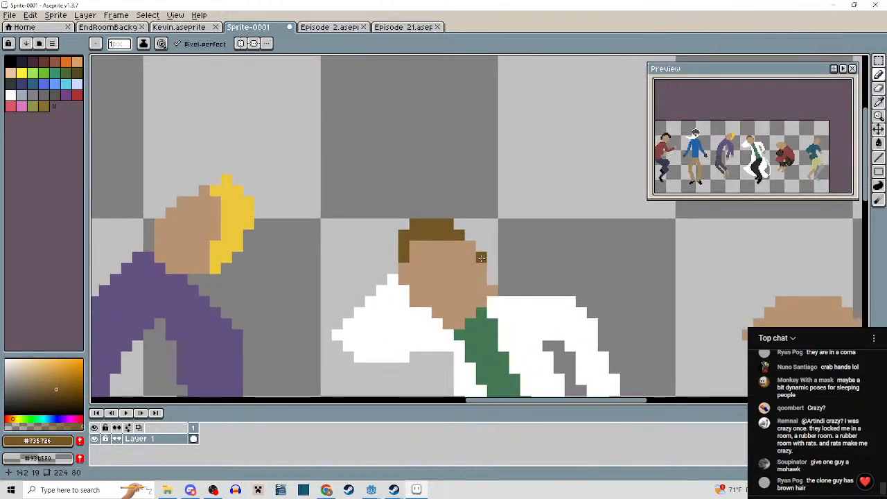
Thicken the white-coated figure's brown hair on the left of the head, extending it down to the coat.
scroll(456, 258, "up", 3)
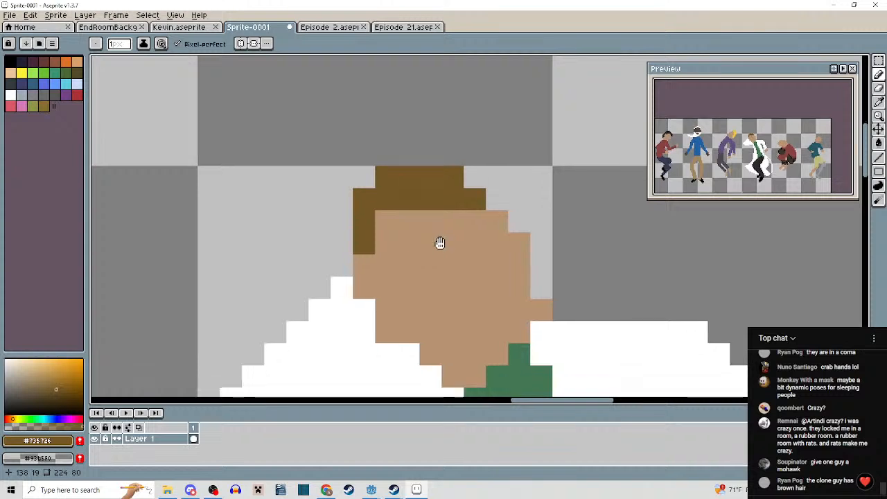
left_click_drag(398, 229, 367, 253)
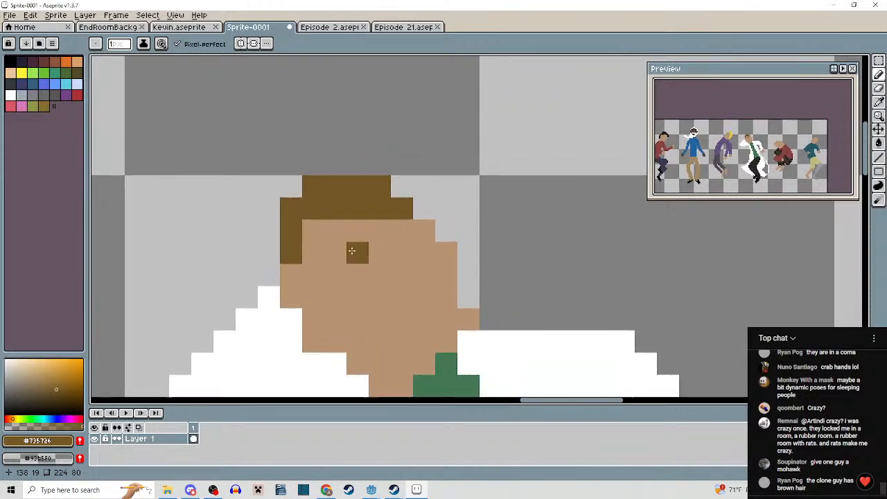
left_click(274, 253)
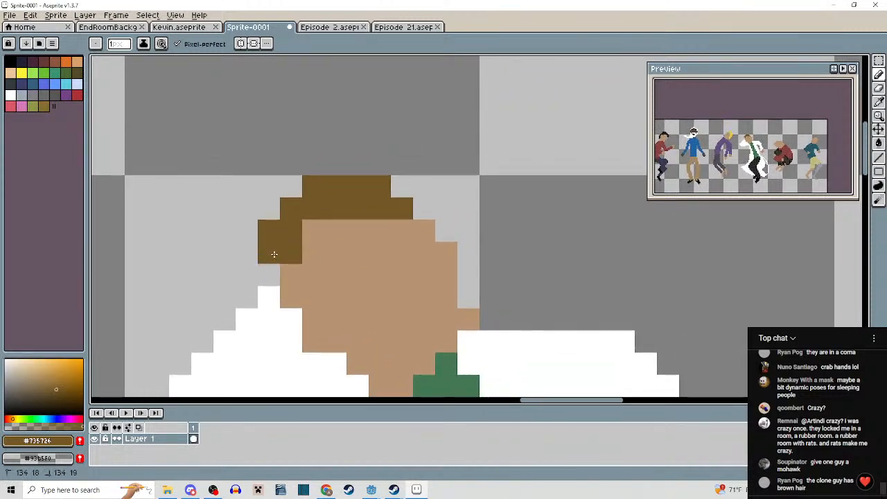
left_click(309, 228)
left_click(271, 269)
Extend the white-coated figure's brown hair across the forehead and down the right of the head in a stepped curve.
left_click_drag(350, 282, 252, 245)
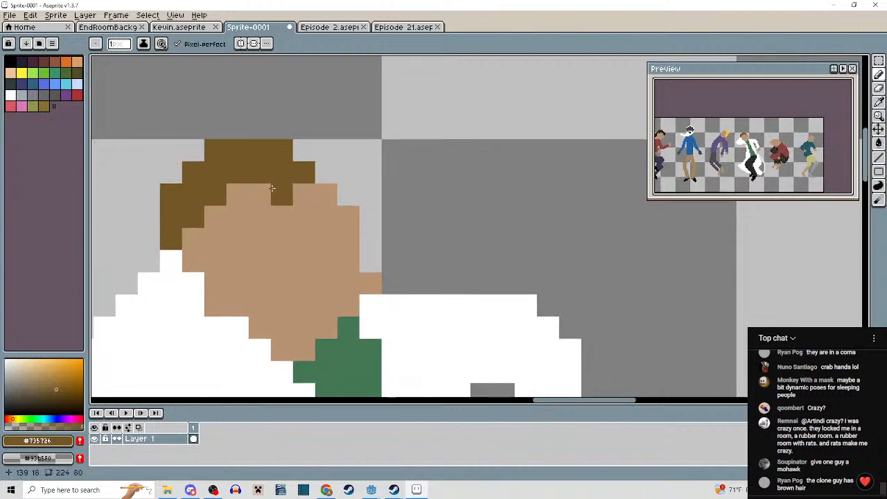
left_click_drag(303, 195, 371, 216)
left_click(341, 192)
left_click(323, 172)
left_click(305, 151)
left_click(372, 234)
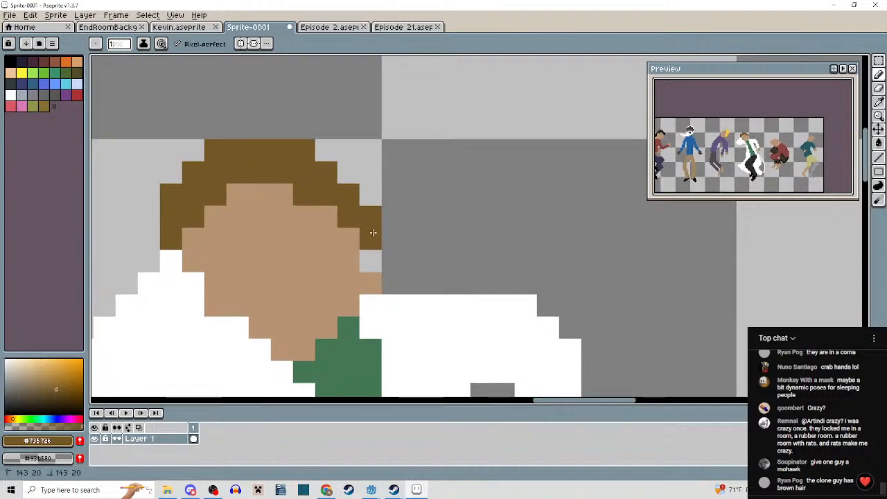
scroll(375, 227, "down", 4)
mouse_move(409, 256)
left_mouse_down()
mouse_move(401, 275)
mouse_move(427, 206)
left_mouse_up()
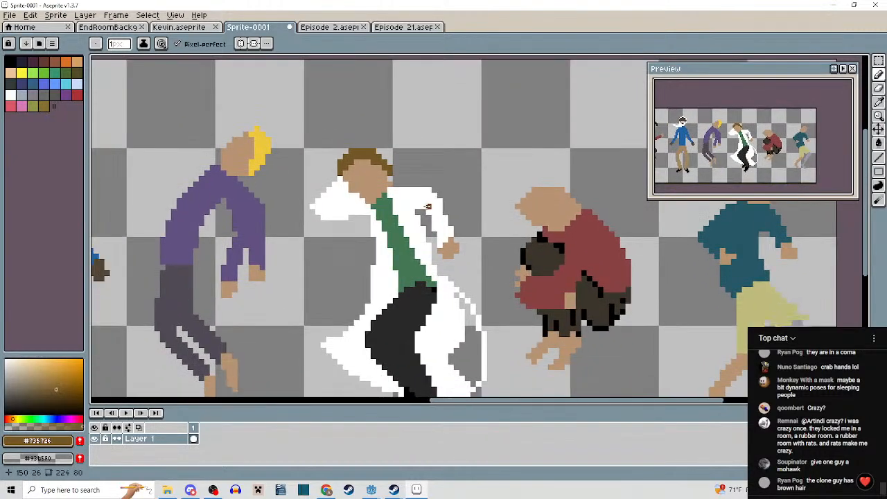
scroll(428, 212, "down", 3)
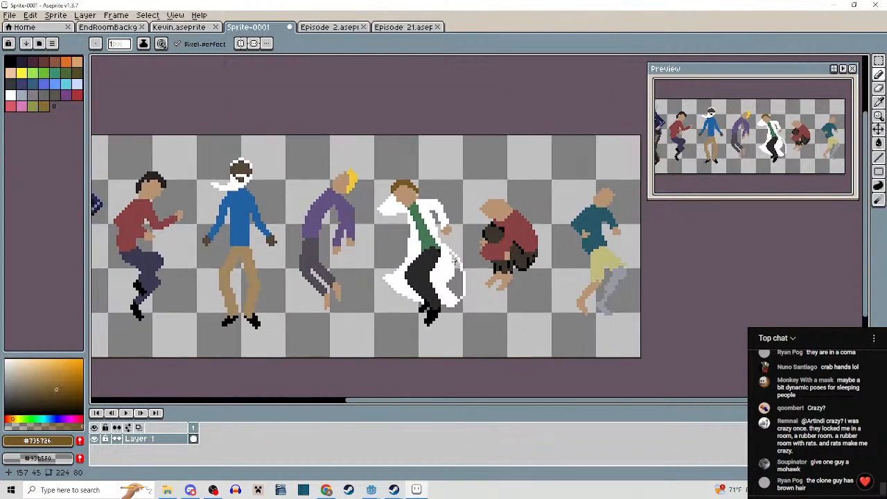
left_click_drag(458, 255, 369, 222)
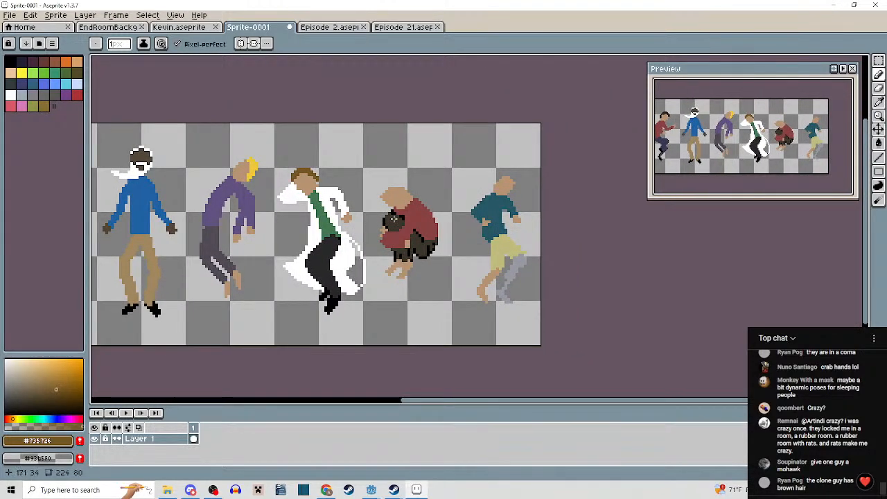
scroll(393, 219, "up", 2)
scroll(378, 195, "up", 2)
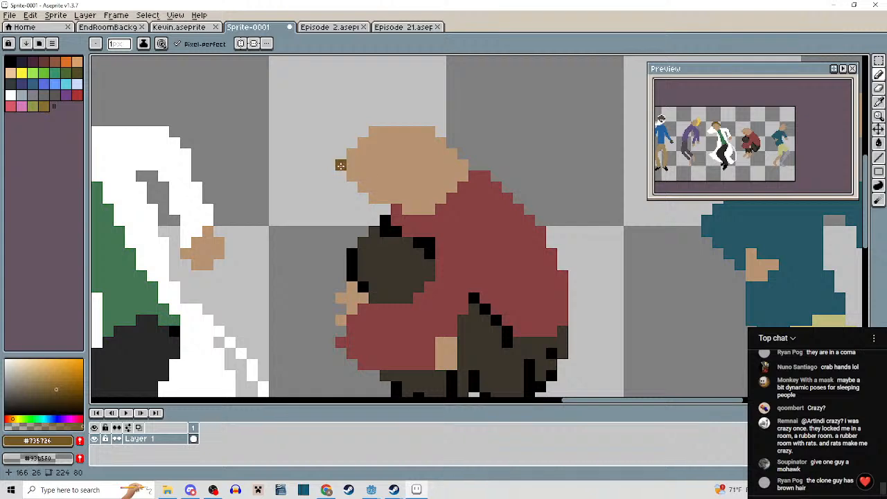
left_click_drag(341, 163, 343, 186)
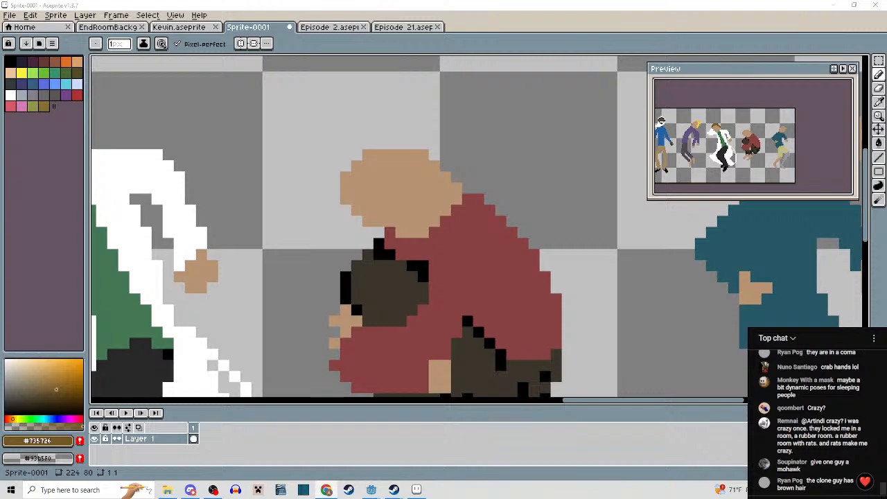
scroll(534, 187, "down", 3)
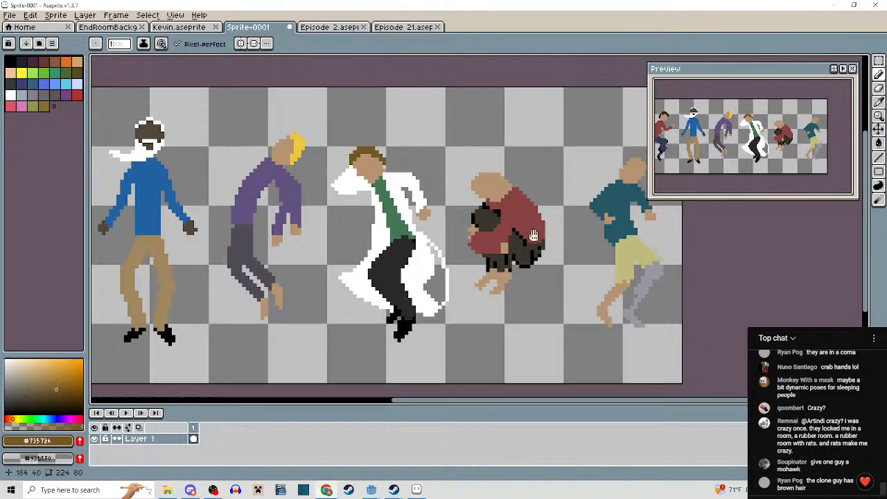
Sample near-black #262221 from the red-shirted standing figure's hair and paint a cap of hair over the teal-shirted figure's head.
left_click_drag(533, 235, 699, 209)
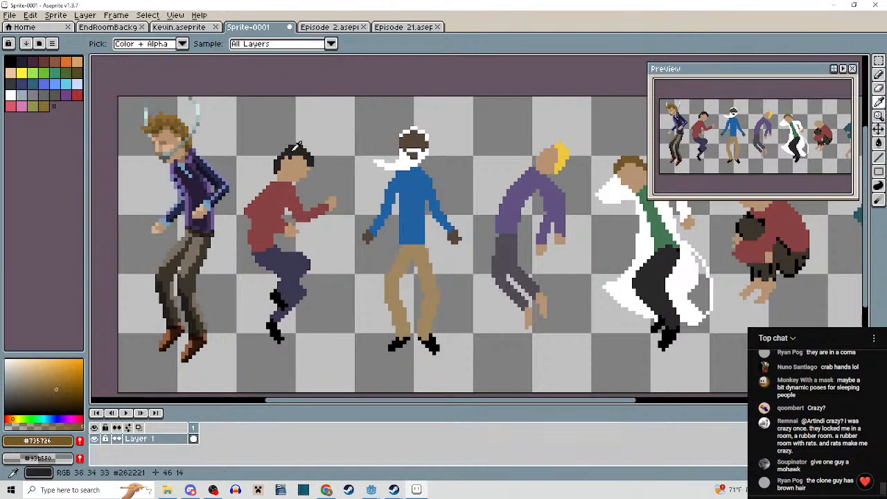
left_click(313, 155, "alt")
left_click_drag(472, 153, 135, 154)
scroll(407, 185, "up", 1)
scroll(407, 185, "down", 3)
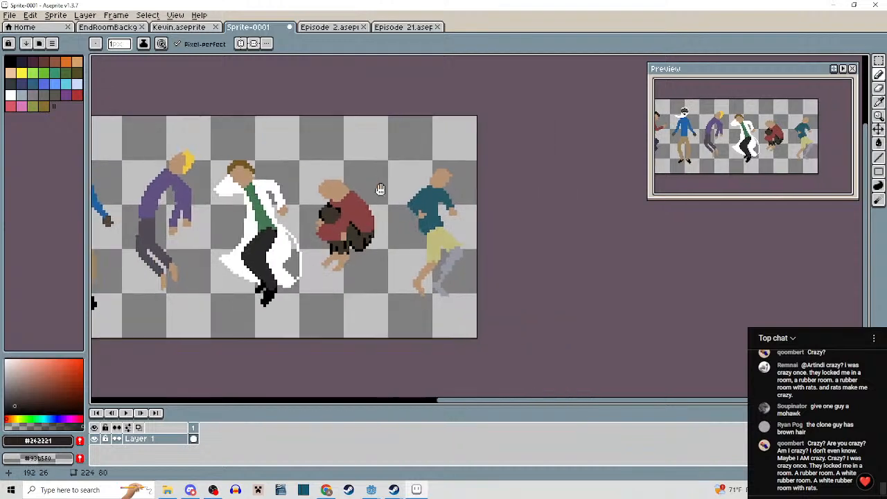
scroll(447, 169, "up", 4)
mouse_move(449, 138)
left_mouse_down()
mouse_move(402, 135)
mouse_move(483, 152)
mouse_move(420, 144)
mouse_move(387, 160)
left_mouse_up()
scroll(403, 136, "up", 2)
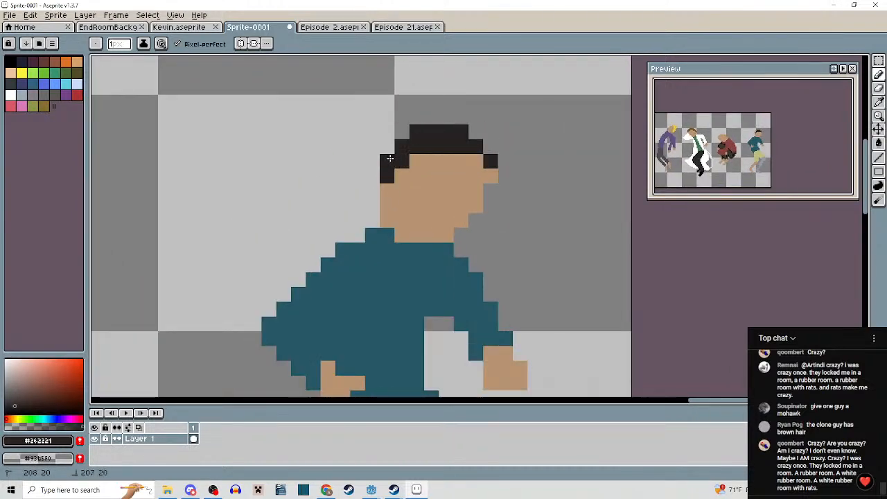
scroll(444, 177, "down", 5)
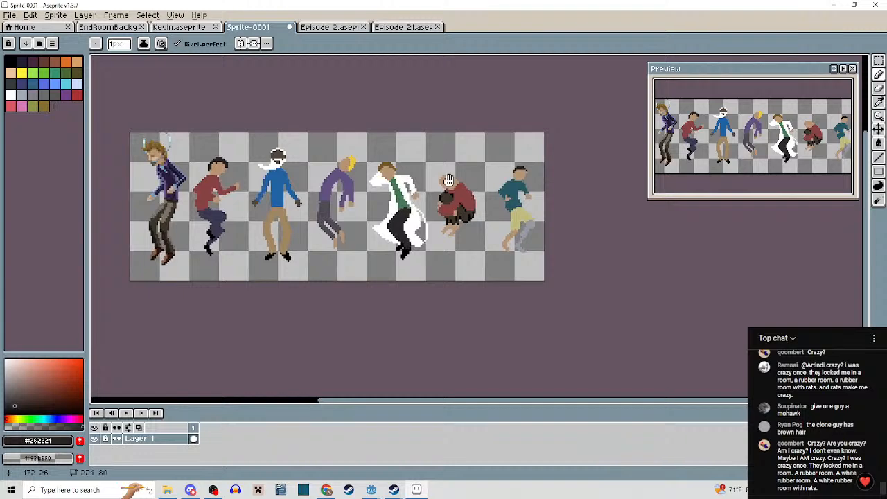
Extend the teal-shirted figure's dark hair down the back of the head and thicken it across the top and over the forehead side.
left_click_drag(449, 180, 422, 151)
scroll(422, 150, "up", 3)
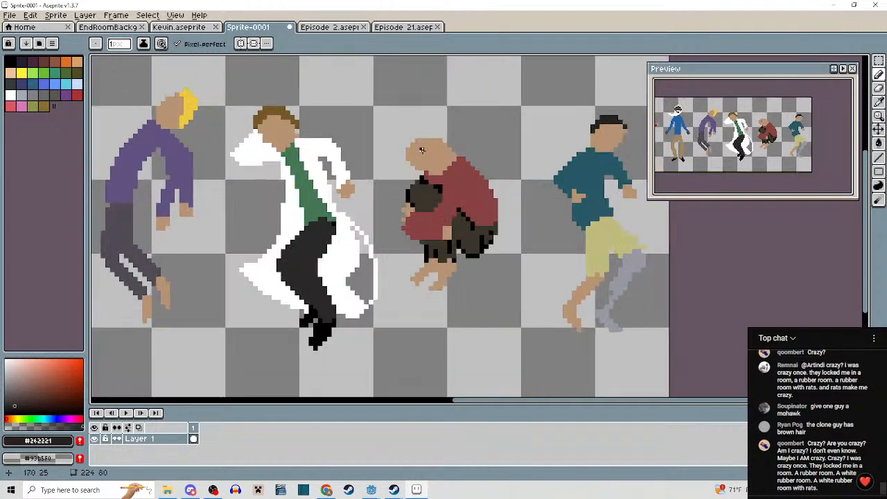
scroll(421, 151, "down", 4)
scroll(415, 267, "up", 7)
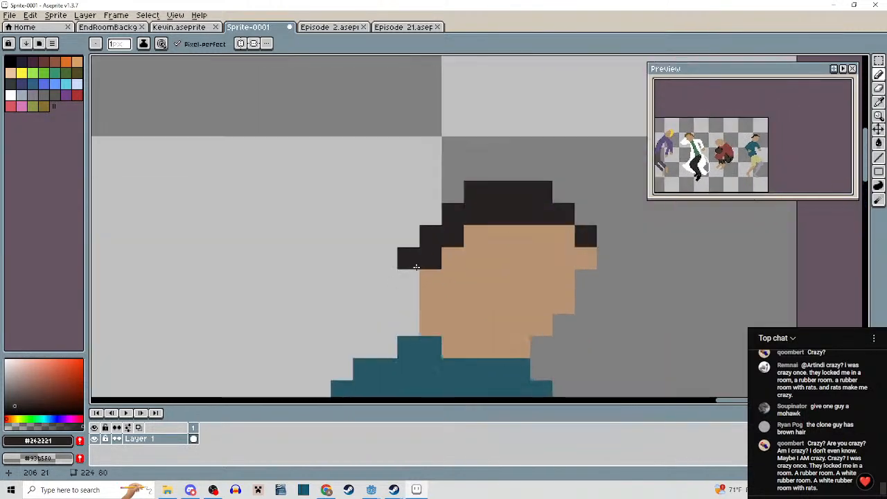
mouse_move(412, 280)
left_mouse_down()
mouse_move(412, 295)
mouse_move(412, 264)
left_mouse_up()
left_click_drag(466, 243, 417, 225)
left_click(509, 215)
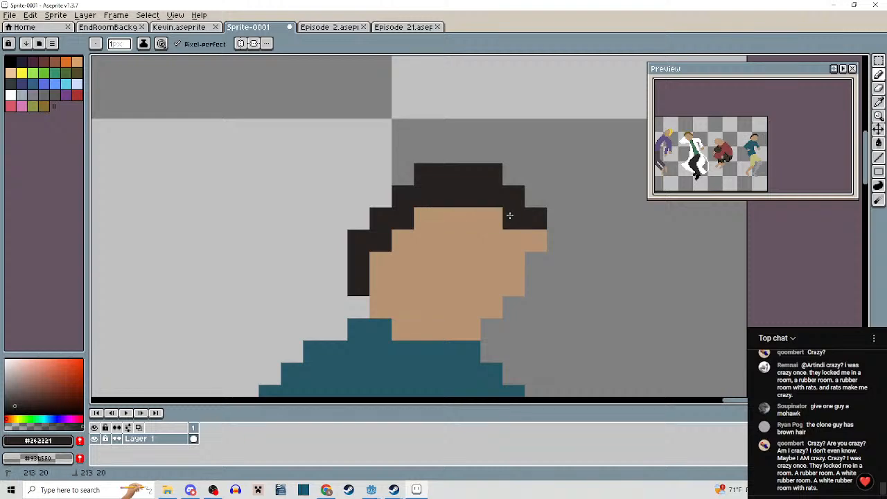
mouse_move(509, 215)
left_mouse_down()
mouse_move(538, 237)
mouse_move(500, 213)
mouse_move(527, 197)
mouse_move(481, 167)
mouse_move(425, 161)
mouse_move(398, 197)
mouse_move(392, 182)
mouse_move(377, 203)
left_mouse_up()
left_click(430, 153)
scroll(483, 220, "down", 4)
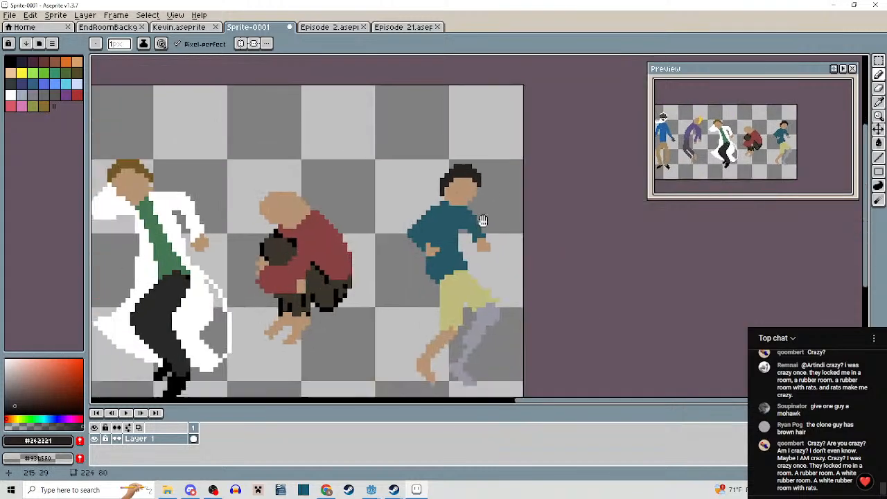
Trim the crouching figure's bald head by one pixel along its upper and left edges to make it smaller.
scroll(511, 186, "down", 3)
left_click_drag(483, 221, 524, 211)
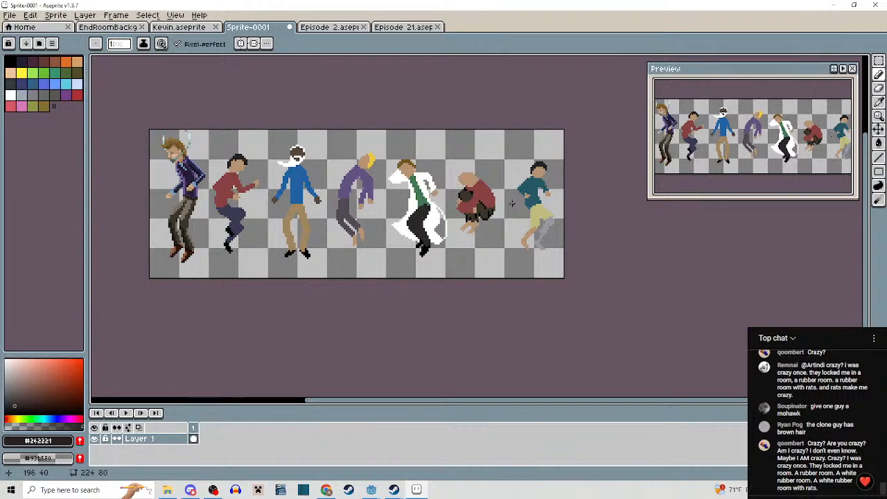
scroll(556, 172, "up", 7)
left_click_drag(524, 187, 554, 257)
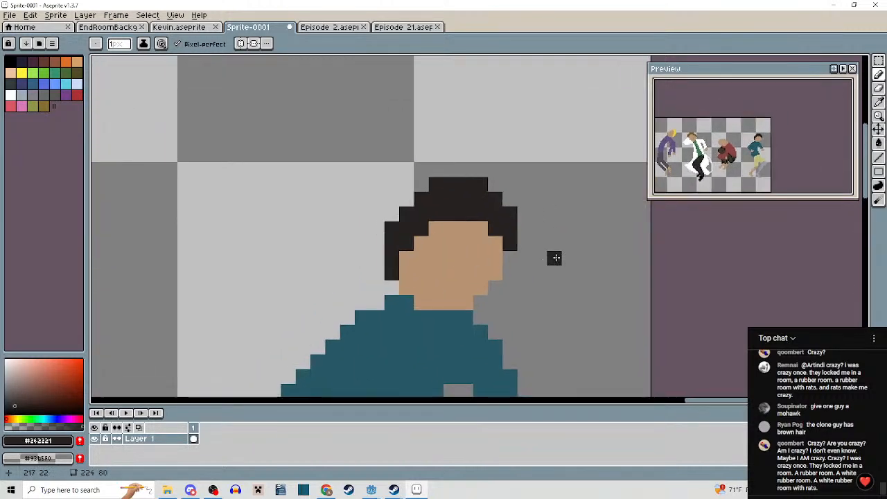
scroll(556, 220, "down", 3)
left_click_drag(562, 216, 522, 208)
left_click_drag(373, 255, 547, 215)
scroll(442, 210, "up", 3)
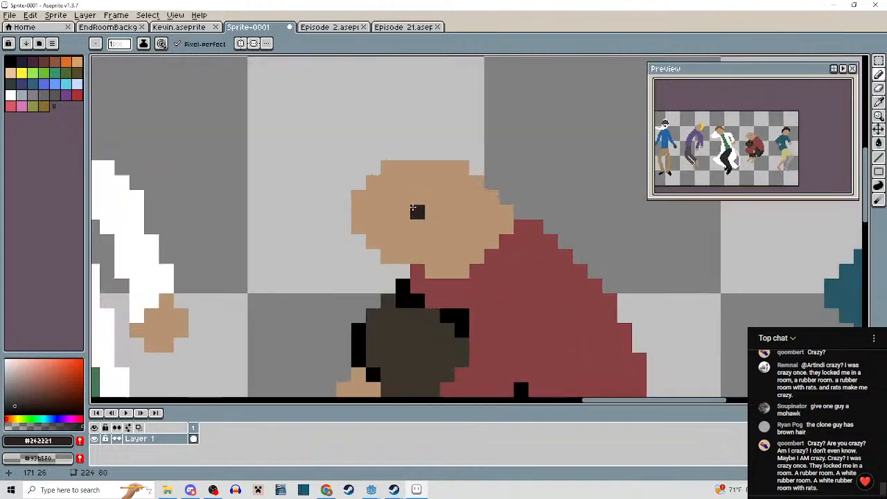
mouse_move(388, 169)
left_mouse_down()
mouse_move(364, 196)
mouse_move(416, 164)
mouse_move(465, 167)
left_mouse_up()
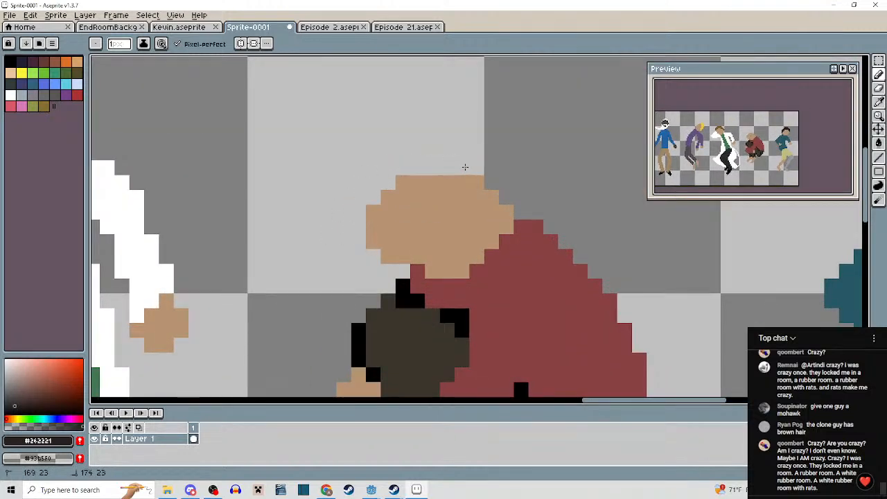
scroll(467, 170, "down", 4)
left_click_drag(484, 202, 531, 201)
scroll(420, 179, "down", 4)
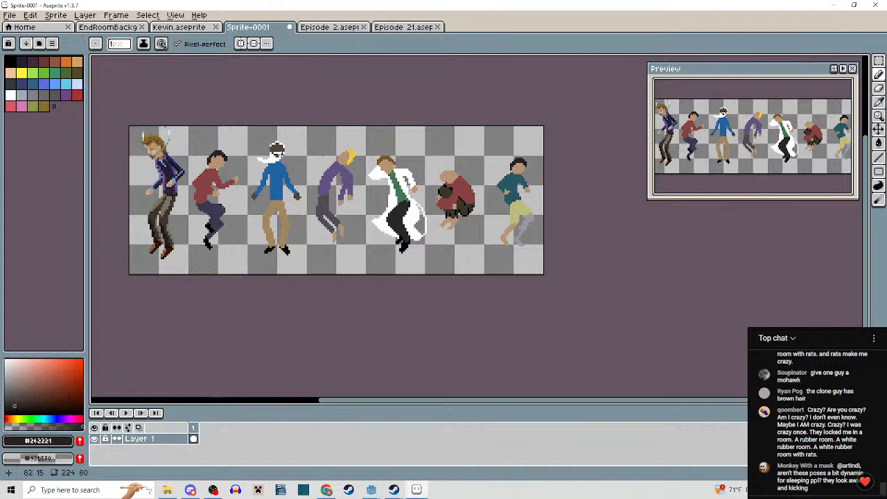
Sample golden yellow from the purple-shirted figure's hair and paint a large mass of hair sweeping left over the crouching figure's head.
scroll(154, 142, "up", 3)
left_click_drag(490, 181, 269, 164)
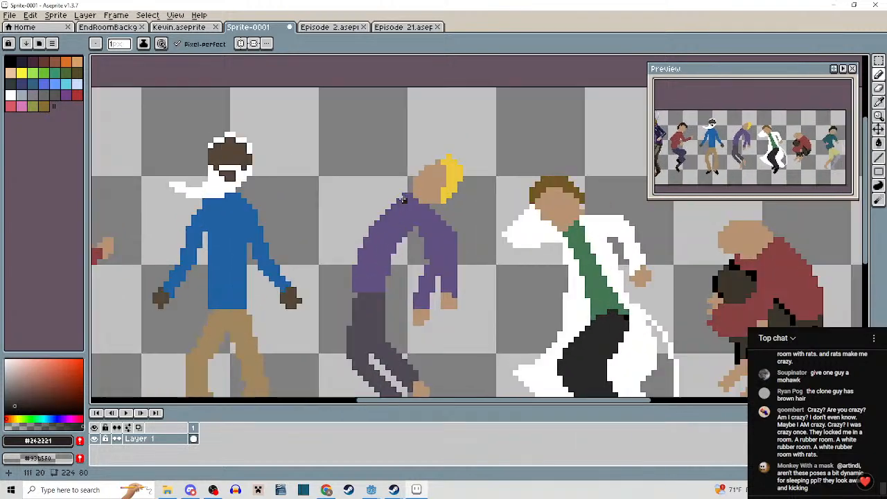
left_click(463, 171, "alt")
left_click_drag(539, 208, 309, 201)
scroll(506, 208, "up", 4)
left_click_drag(424, 212, 435, 198)
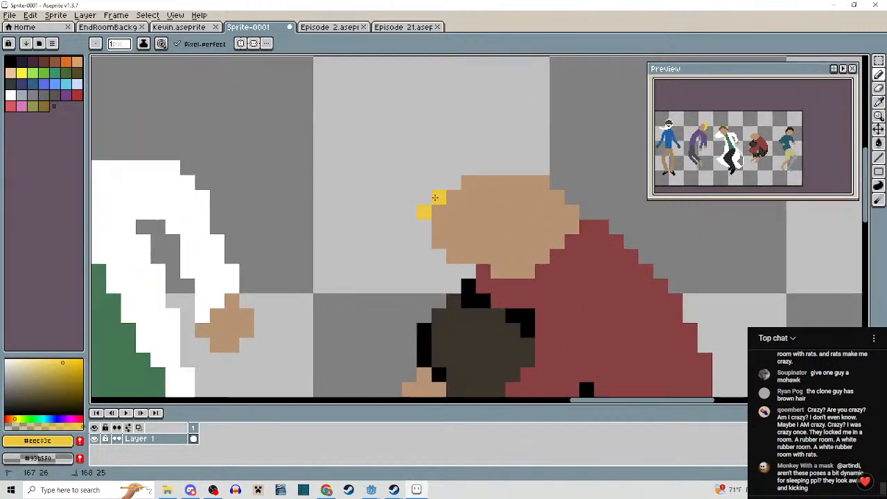
left_click(469, 182)
mouse_move(536, 129)
left_mouse_down()
mouse_move(573, 142)
mouse_move(557, 181)
mouse_move(458, 118)
left_mouse_up()
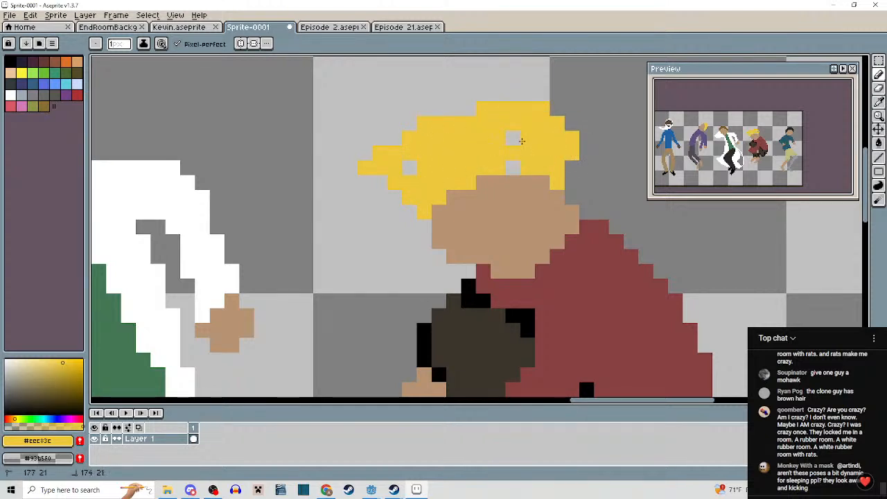
Fill the gaps in the crouching figure's yellow hair and erase notches along its upper edge to form spiky tufts.
left_click_drag(411, 165, 408, 215)
mouse_move(408, 189)
left_mouse_down()
mouse_move(431, 198)
mouse_move(490, 187)
left_mouse_up()
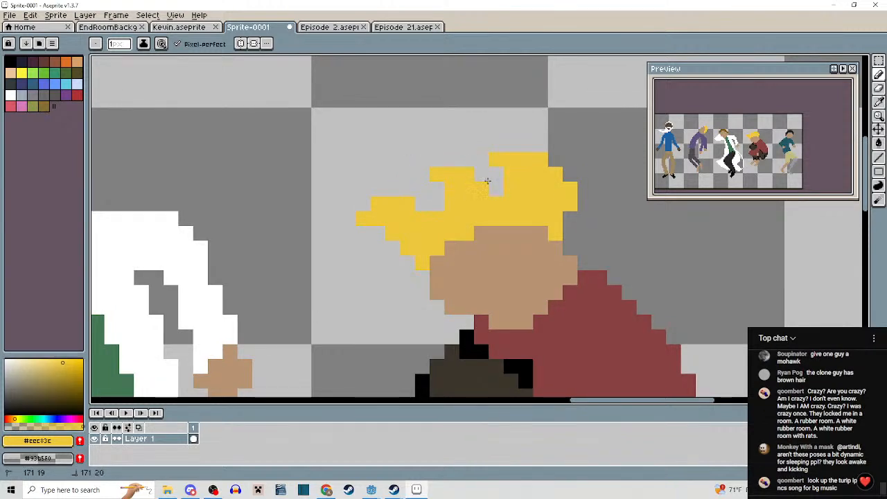
mouse_move(565, 219)
left_mouse_down()
mouse_move(528, 156)
mouse_move(556, 211)
mouse_move(561, 207)
mouse_move(560, 236)
mouse_move(475, 220)
left_mouse_up()
right_click(551, 230)
Sample skin tone #b79473 and raise the crouching figure's hairline by painting skin over the lower edge of the yellow hair.
left_click(537, 236, "alt")
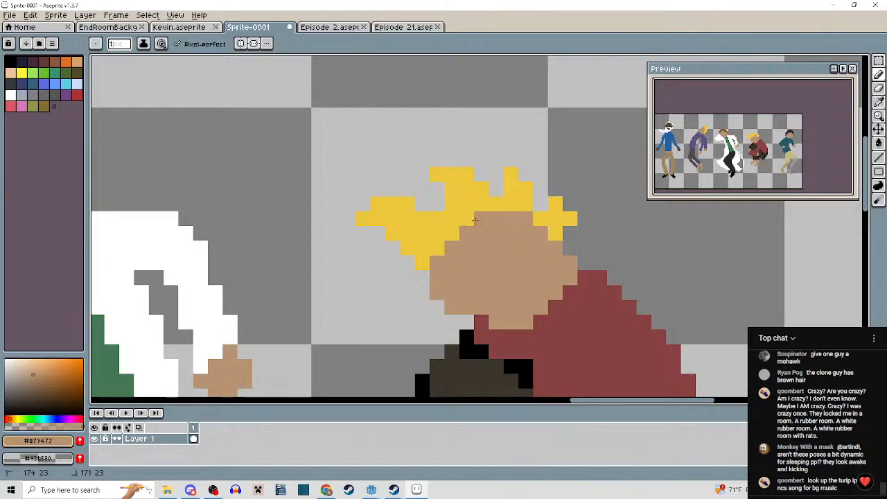
scroll(489, 222, "down", 3)
scroll(471, 201, "up", 3)
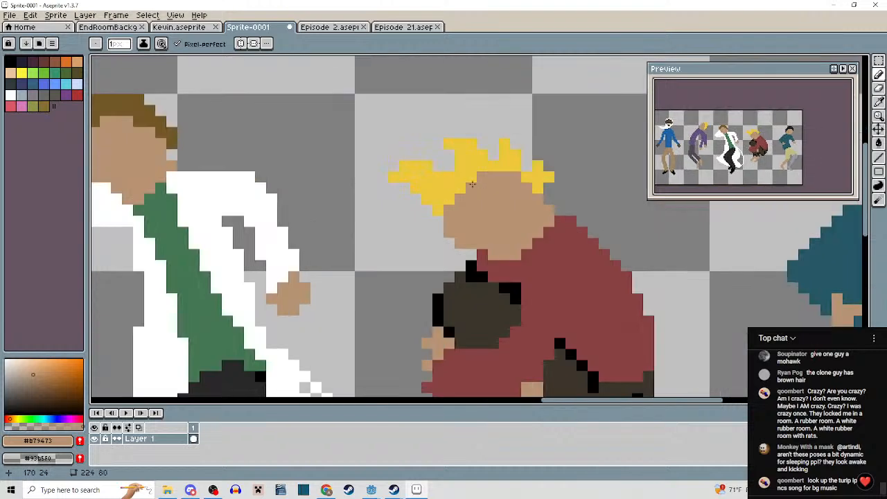
left_click_drag(473, 179, 462, 191)
scroll(455, 200, "down", 3)
scroll(485, 215, "up", 4)
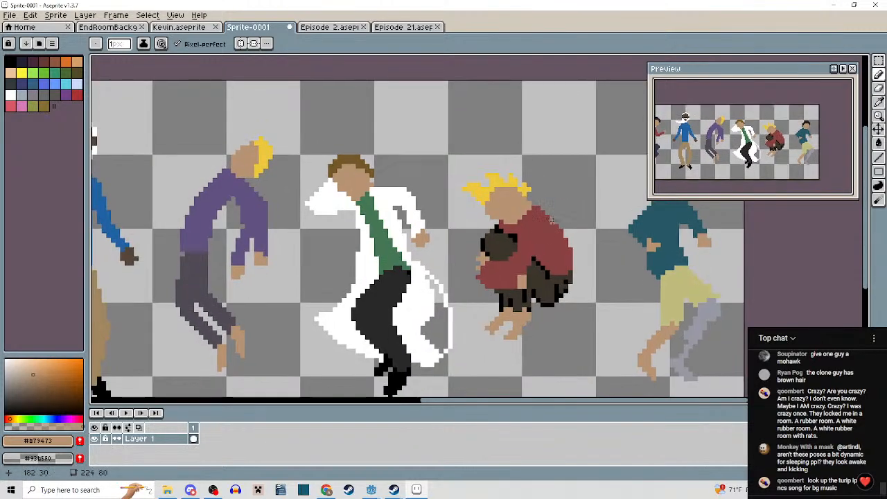
Look over the whole row of floating characters to compare their poses, hair and colours.
left_click_drag(501, 225, 538, 206)
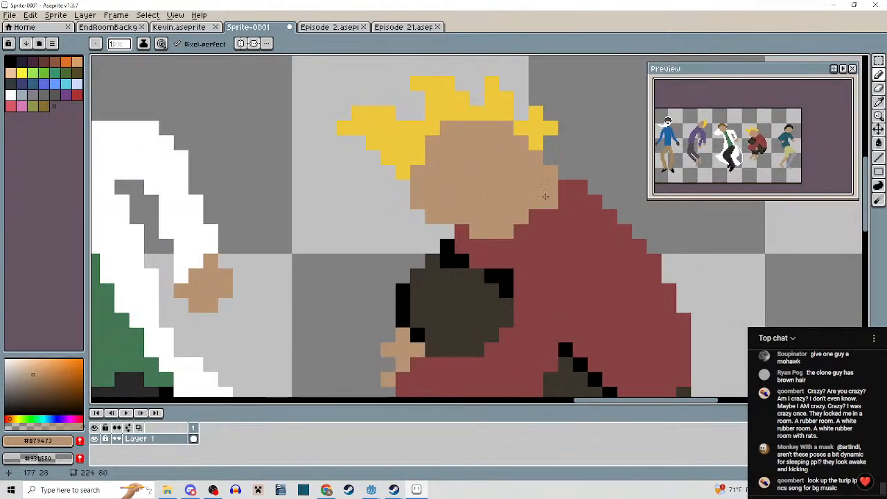
scroll(546, 197, "down", 5)
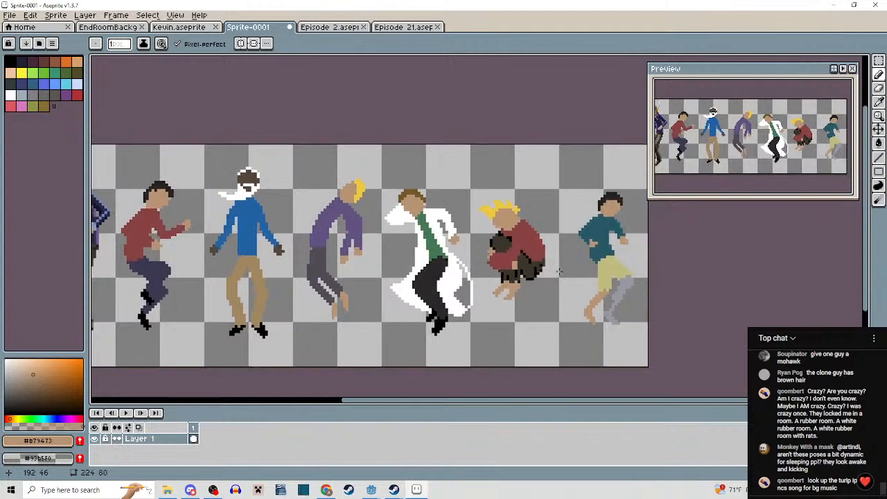
left_click_drag(558, 272, 534, 264)
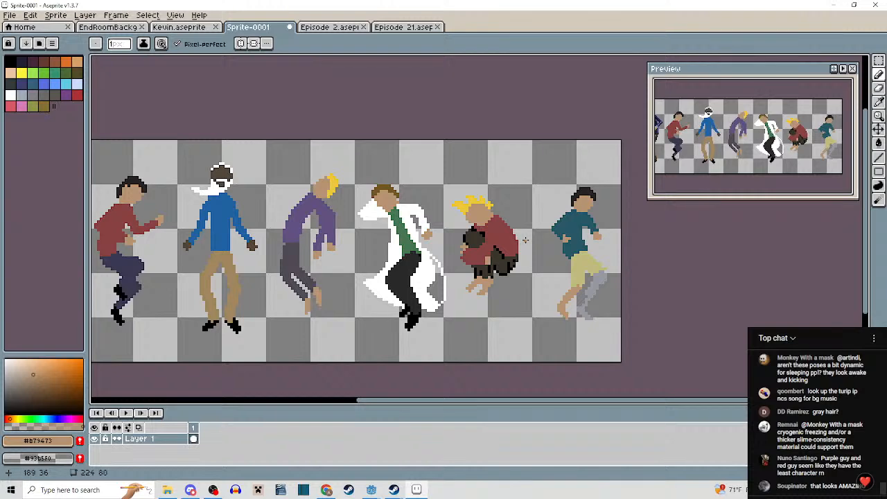
scroll(518, 246, "left", 5)
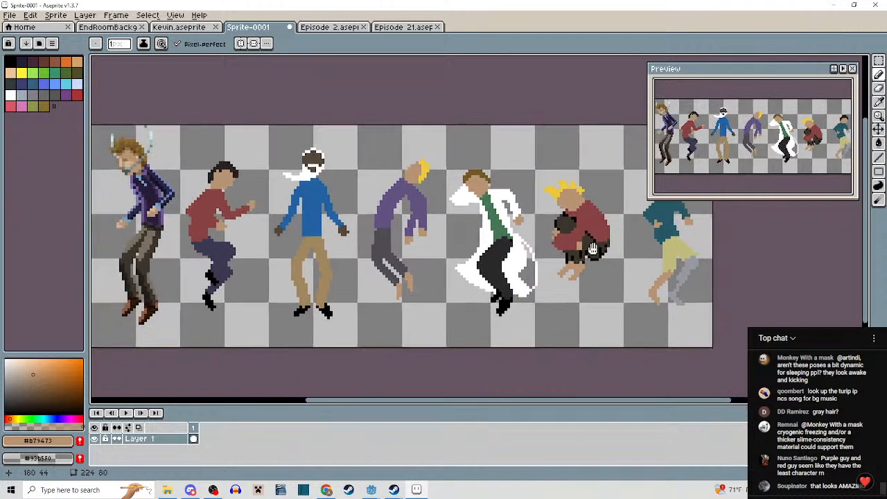
left_click_drag(558, 255, 496, 241)
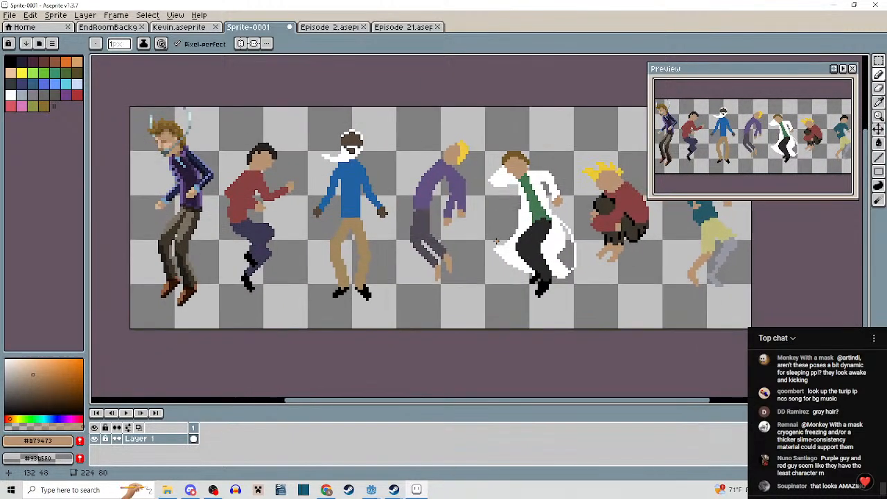
scroll(495, 241, "right", 3)
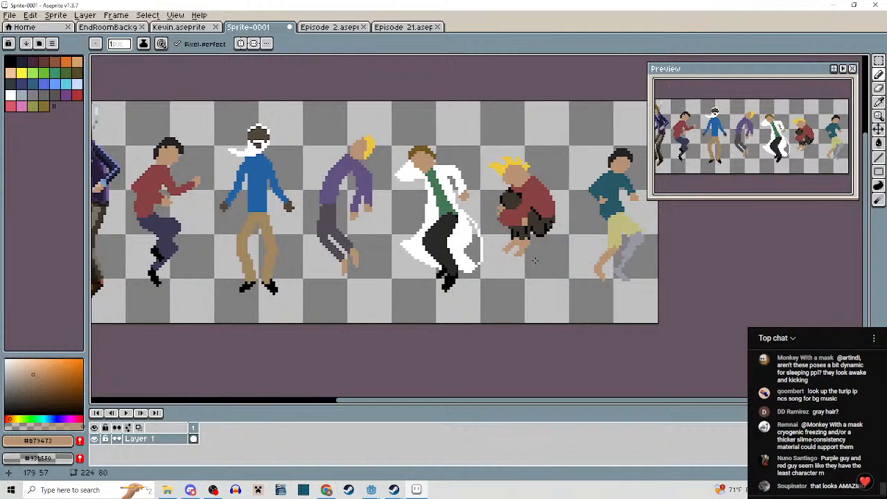
left_click_drag(534, 258, 608, 274)
left_click_drag(655, 234, 678, 228)
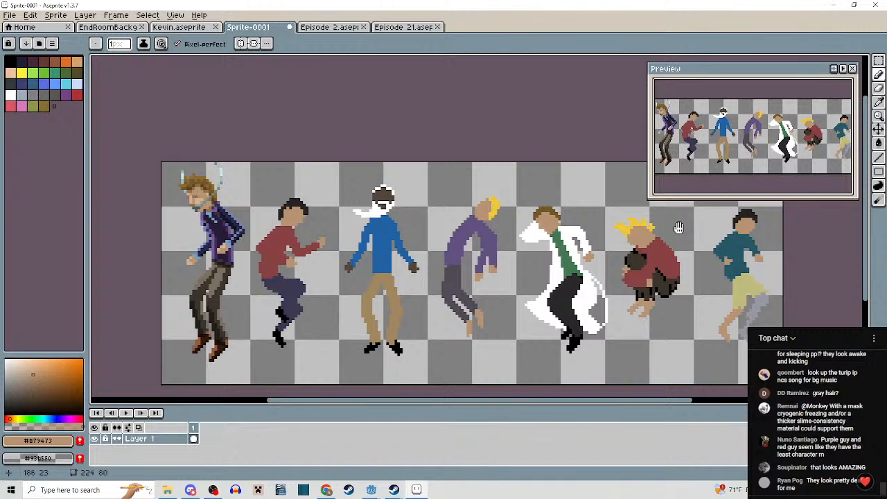
Recolour the black hair of the standing red-sweater character to grey #747b7b.
scroll(278, 215, "up", 4)
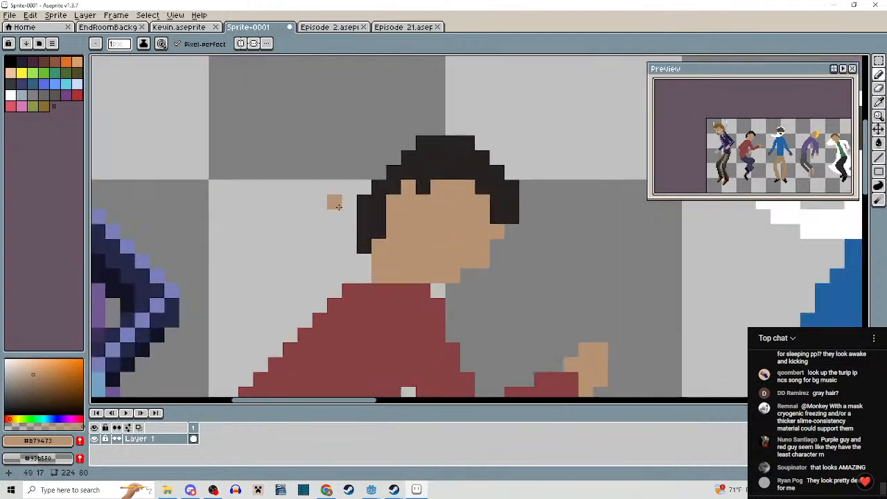
left_click_drag(15, 393, 6, 398)
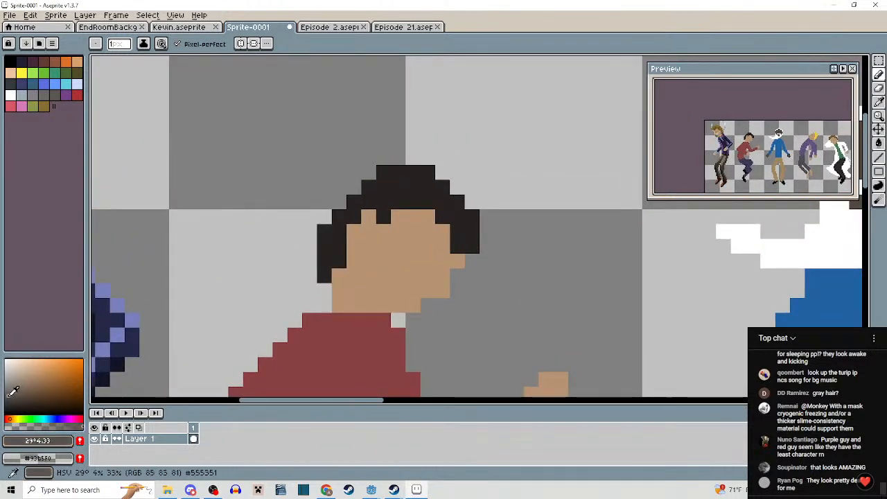
left_click(9, 387)
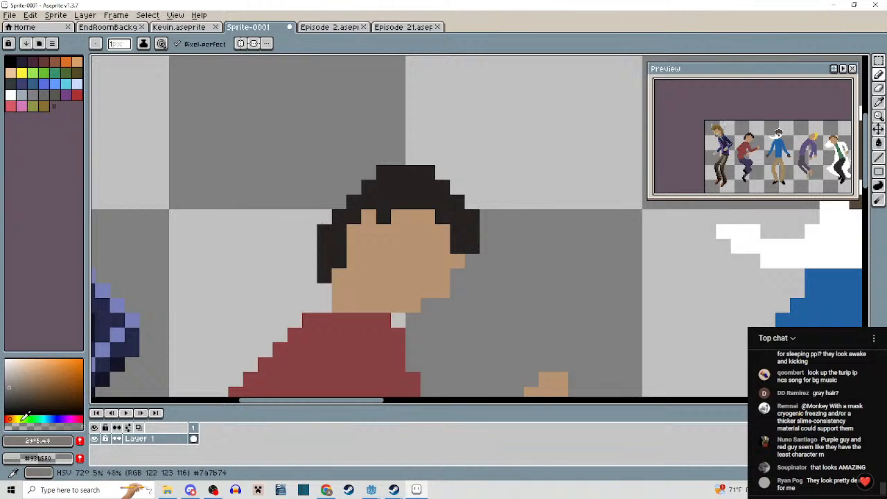
left_click(43, 419)
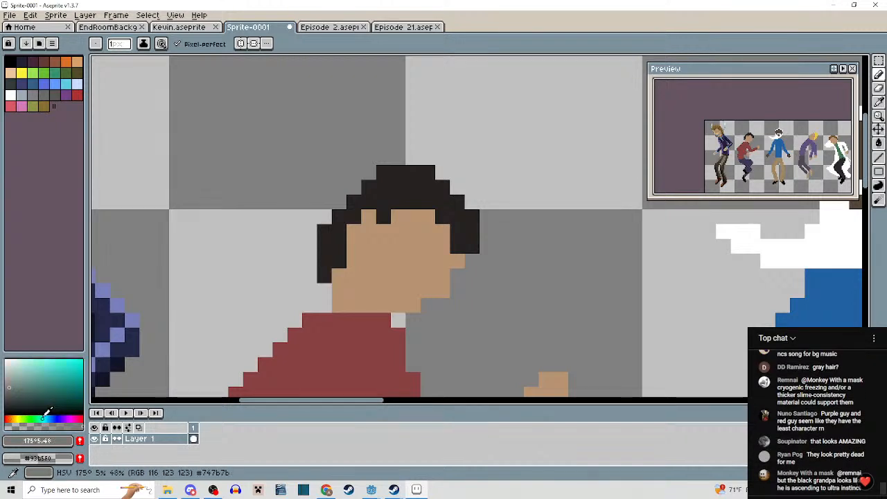
left_click(410, 189)
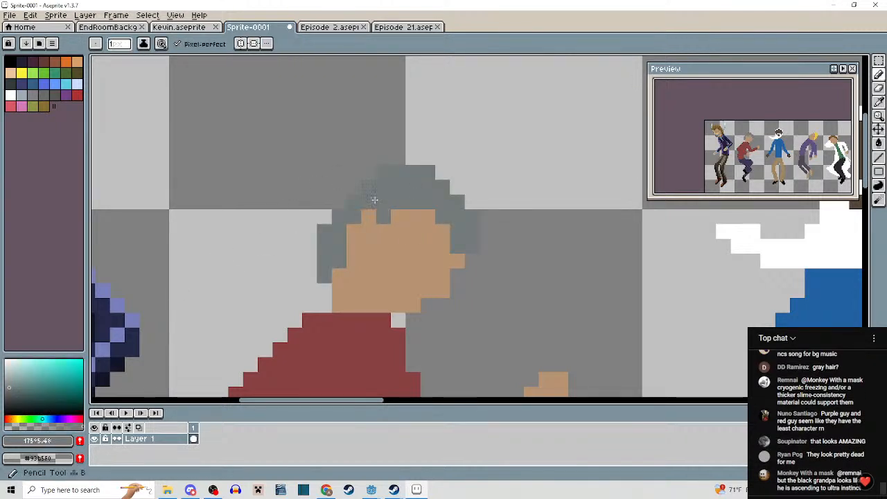
scroll(348, 202, "down", 3)
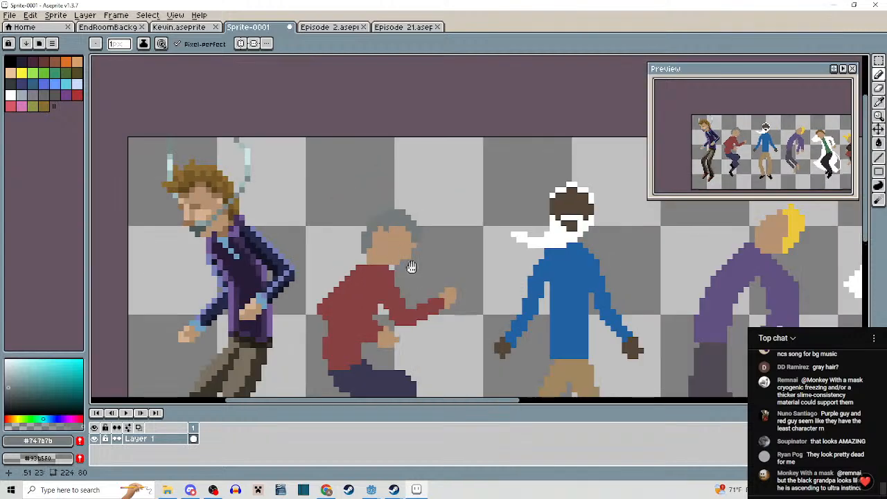
Reshape the grey-haired character's neck with skin colour #b79473 below the chin, and erase stray sweater pixels at the front of the collar.
scroll(365, 226, "up", 4)
scroll(365, 227, "down", 5)
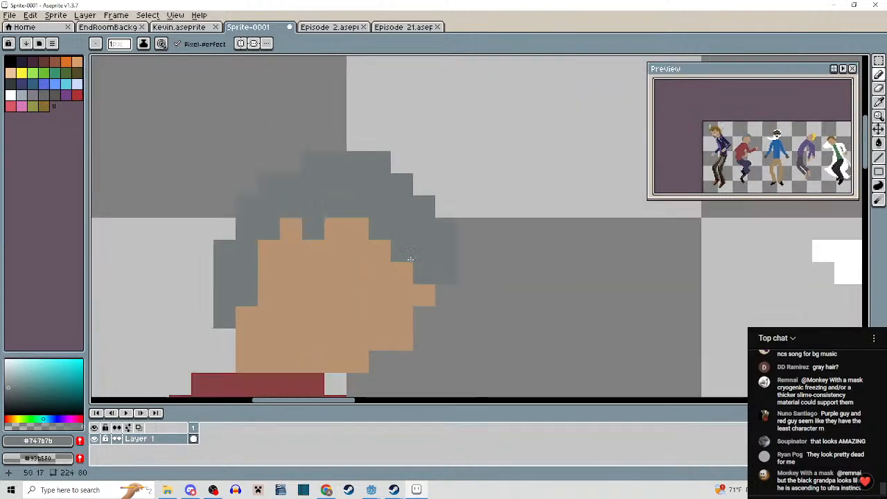
scroll(416, 257, "up", 5)
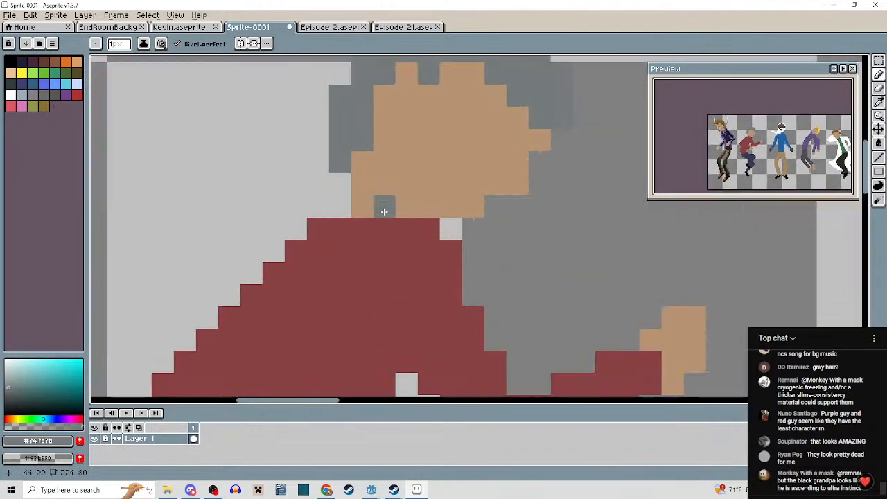
left_click(365, 224, "alt")
left_click(442, 201, "alt")
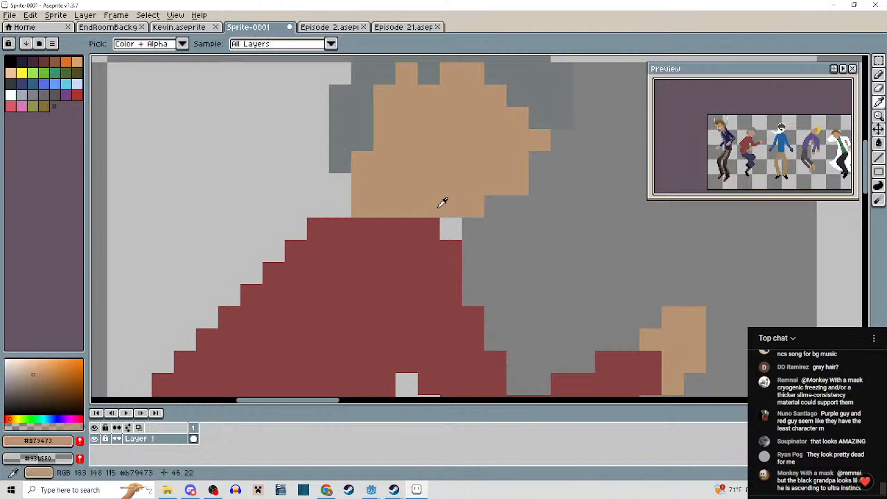
left_click(409, 228)
left_click(386, 226)
left_click(423, 229)
right_click(425, 230)
right_click(448, 254)
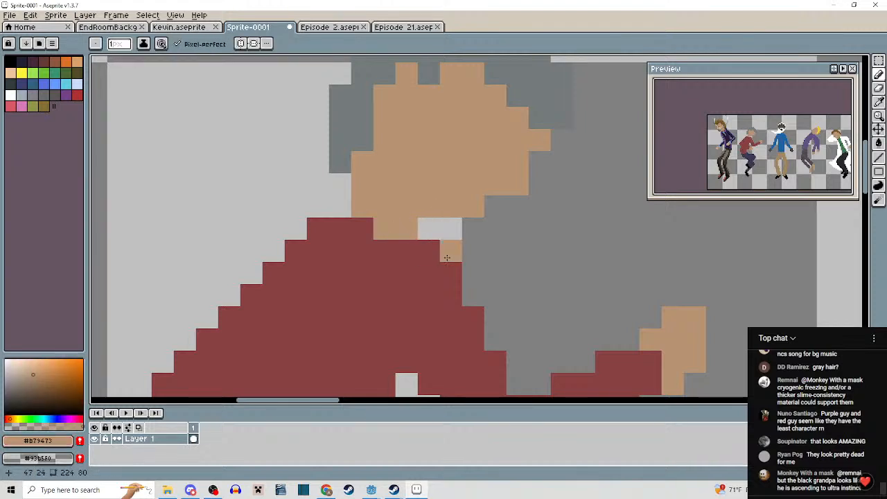
scroll(448, 257, "down", 3)
scroll(453, 256, "up", 3)
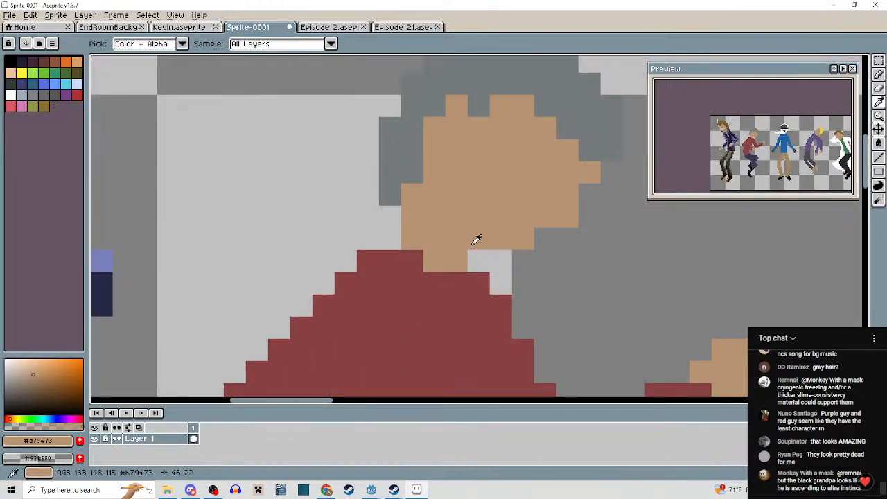
left_click(471, 261)
scroll(416, 249, "down", 3)
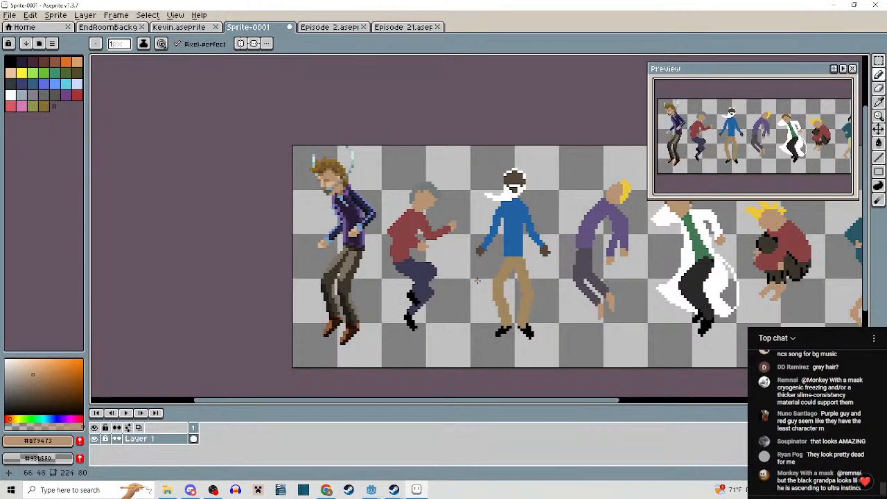
Select the blue-sweater character's legs, shift them one pixel to the left, and clear the selection.
scroll(396, 242, "up", 3)
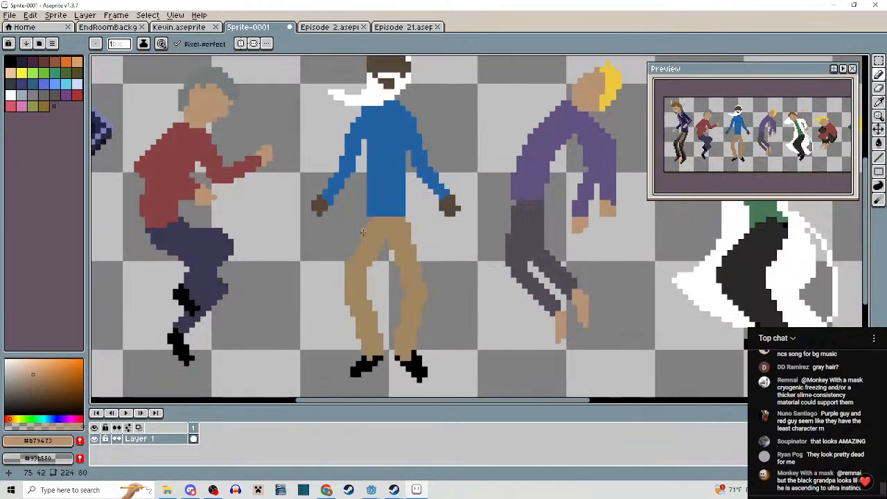
key("m")
left_click_drag(337, 193, 441, 376)
left_click(410, 301)
left_click_drag(410, 296, 404, 297)
left_click(471, 261)
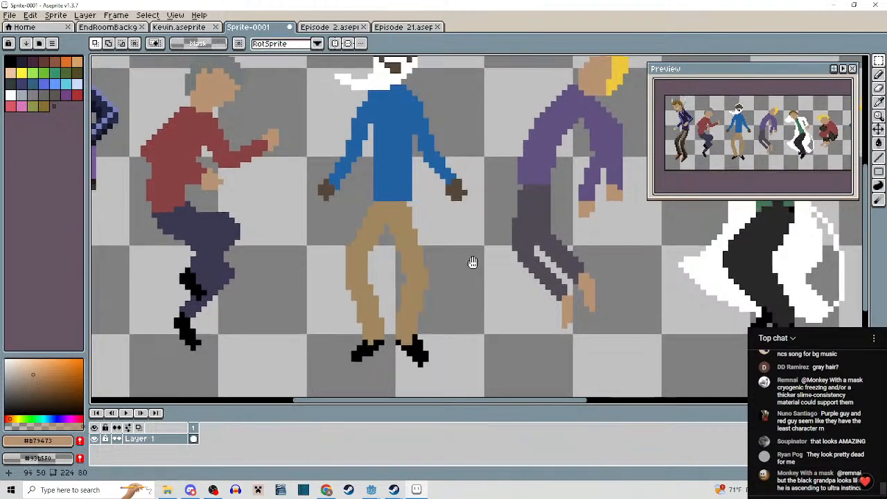
Trim the right edge of the blue sweater's torso by one pixel, from the pants up to beneath the arm.
scroll(442, 251, "up", 4)
left_click_drag(341, 107, 390, 307)
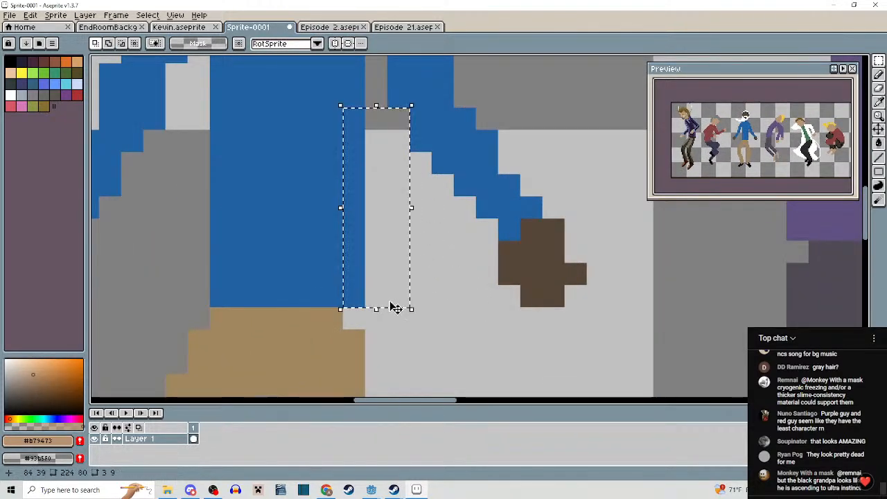
left_click(412, 297)
scroll(411, 297, "up", 2)
left_click_drag(381, 162, 423, 212)
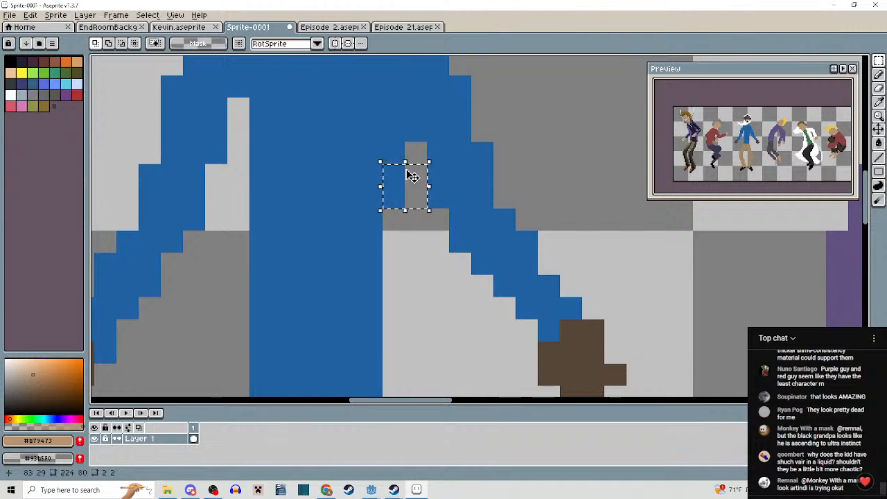
scroll(416, 229, "down", 3)
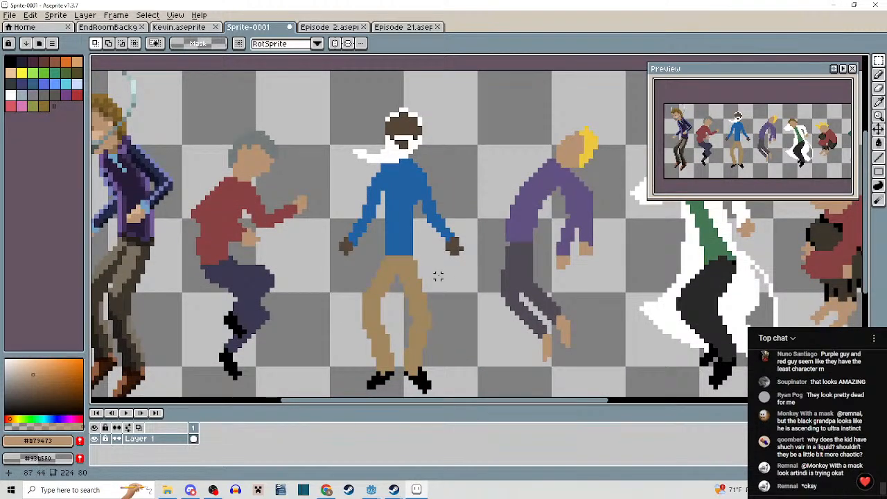
Paint over black outline pixels along the crouching character's rear thigh with its pants colour #3b352a.
left_click_drag(437, 277, 220, 257)
left_click_drag(353, 262, 533, 270)
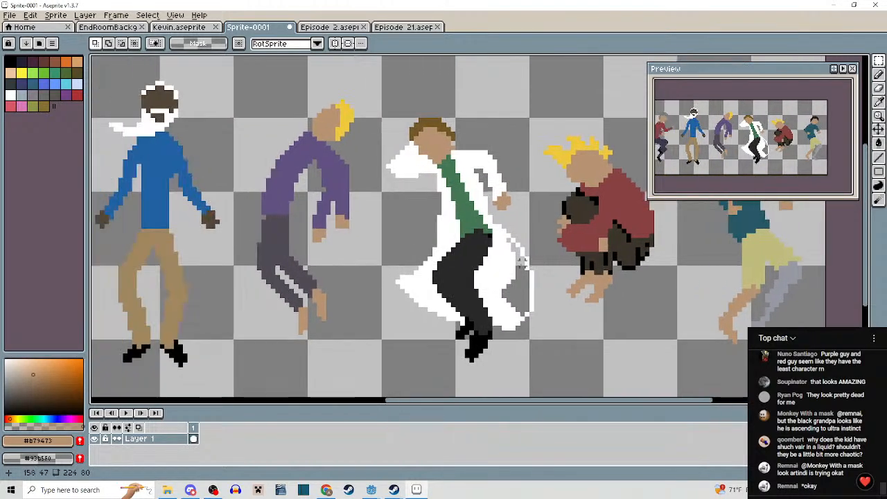
scroll(421, 265, "down", 2)
left_click_drag(413, 269, 459, 275)
left_click_drag(603, 267, 502, 273)
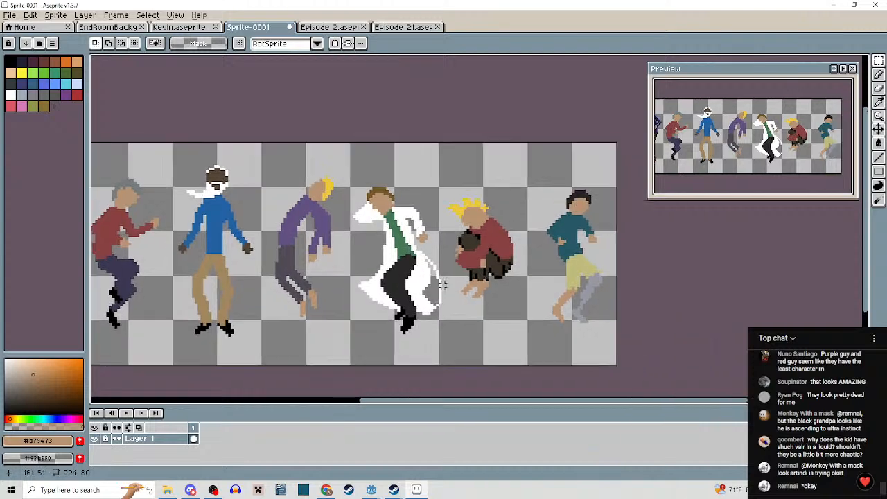
scroll(502, 272, "up", 6)
left_click(471, 221, "alt")
key("b")
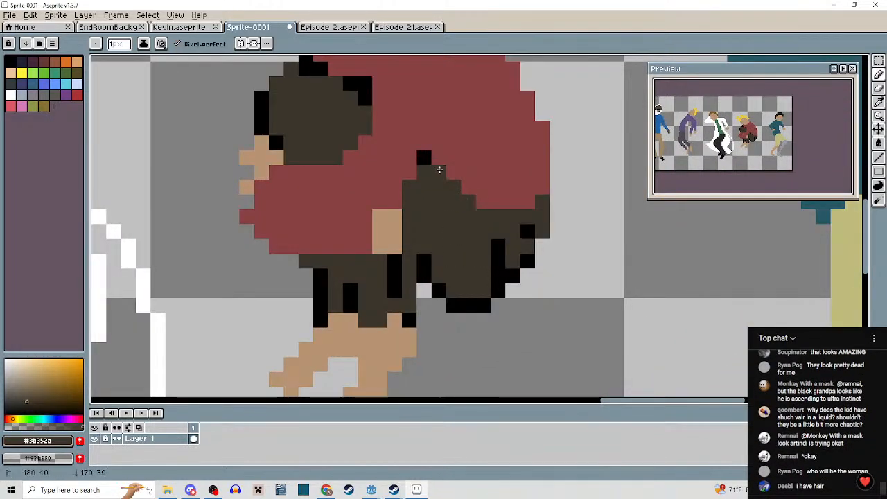
scroll(450, 191, "down", 3)
scroll(516, 241, "down", 2)
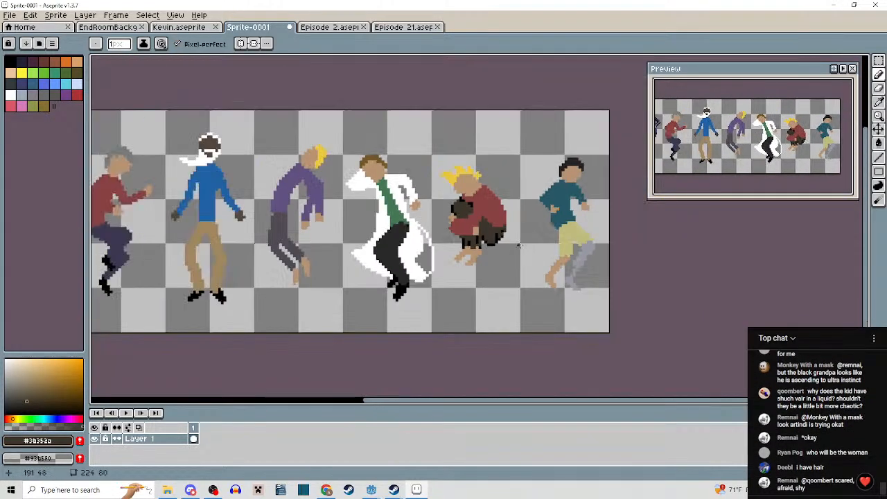
Select the area around the crouching character's body and replace all its black pixels with #3b352a using a non-contiguous fill.
left_click(878, 61)
left_click_drag(447, 185, 535, 286)
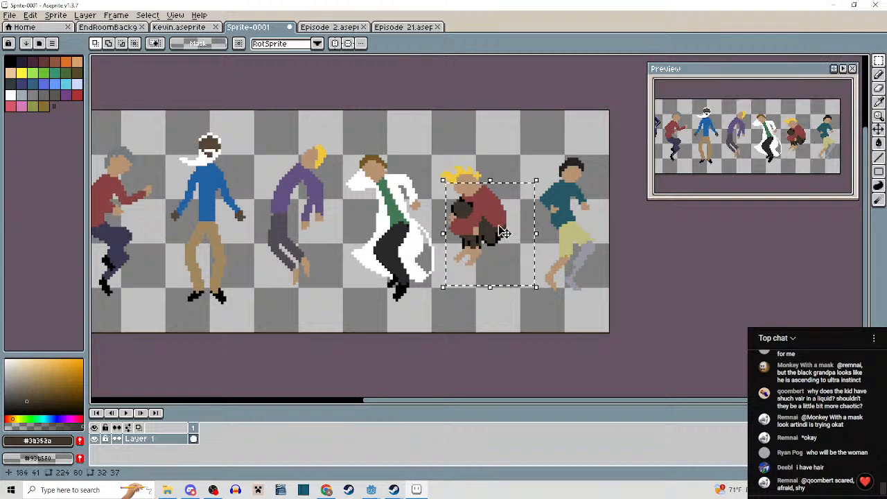
scroll(497, 226, "up", 2)
key("g")
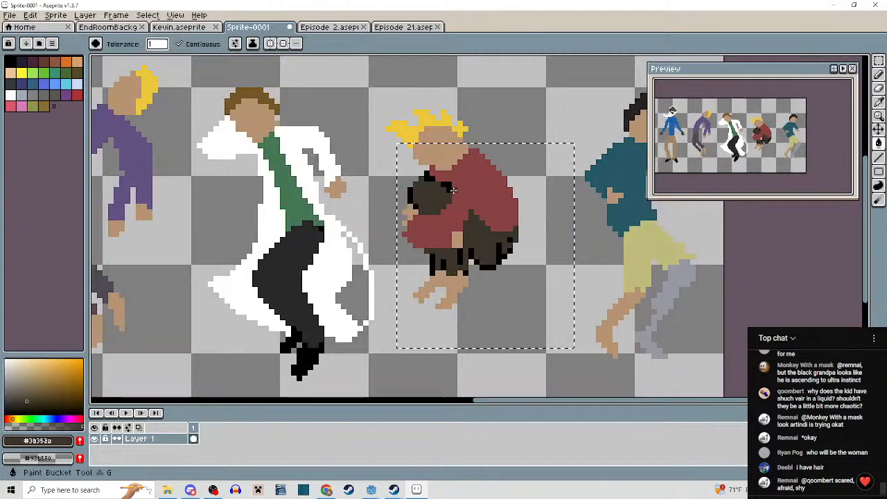
left_click(194, 44)
scroll(419, 167, "up", 4)
left_click(470, 228)
scroll(471, 208, "down", 3)
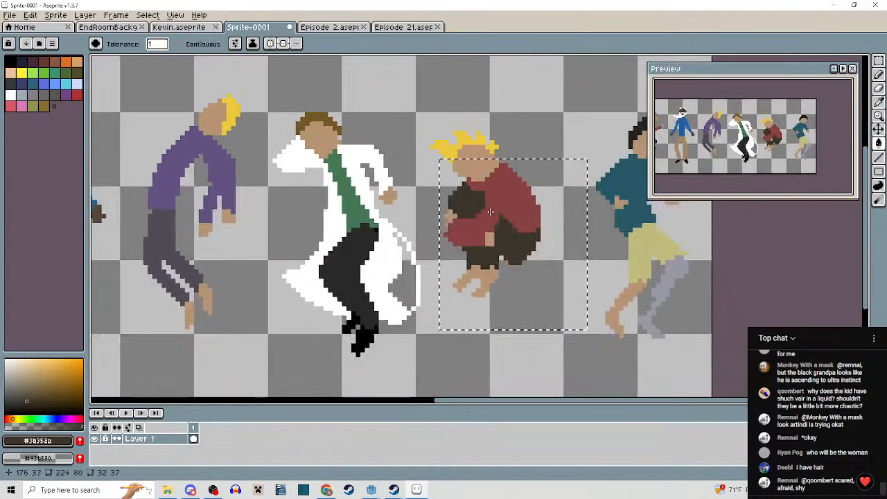
Reshape the top edge of the crouching character's raised knee with pixels in the sweater's red.
scroll(476, 191, "up", 4)
left_click(462, 170, "alt")
key("b")
left_click(442, 174)
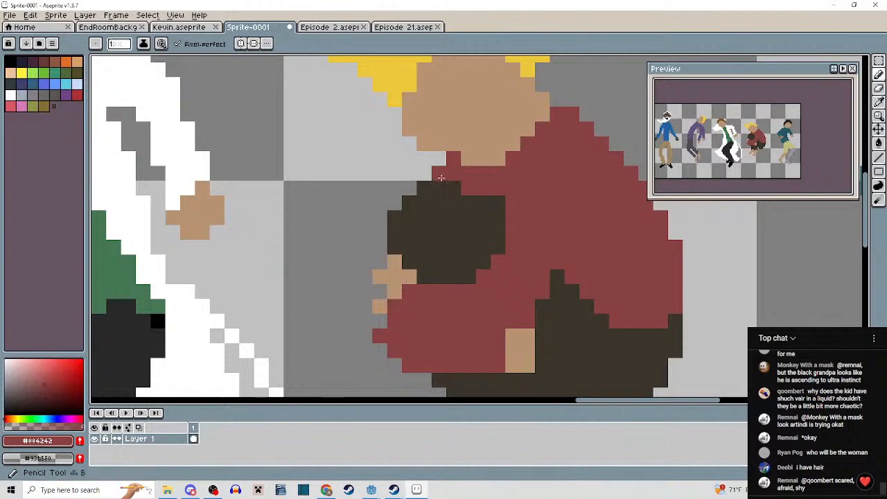
left_click(451, 187)
left_click(432, 184)
scroll(423, 184, "down", 3)
scroll(430, 170, "up", 3)
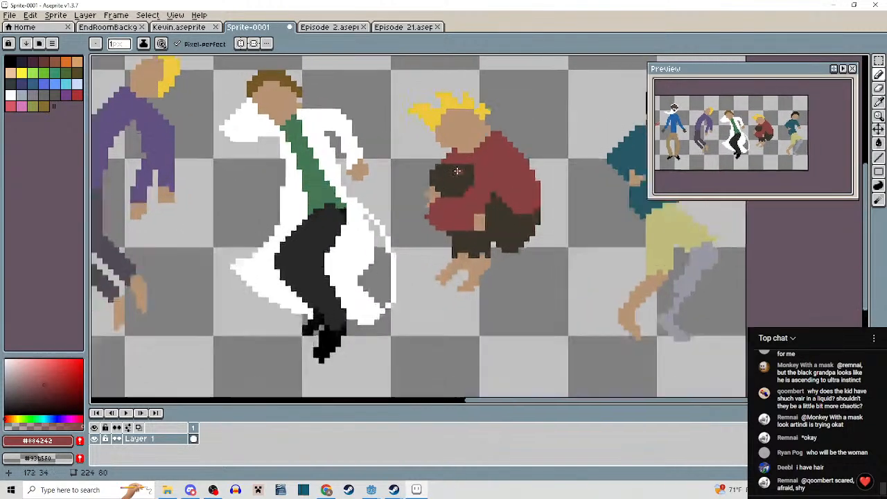
left_click(438, 156)
left_click(495, 173)
scroll(524, 195, "down", 3)
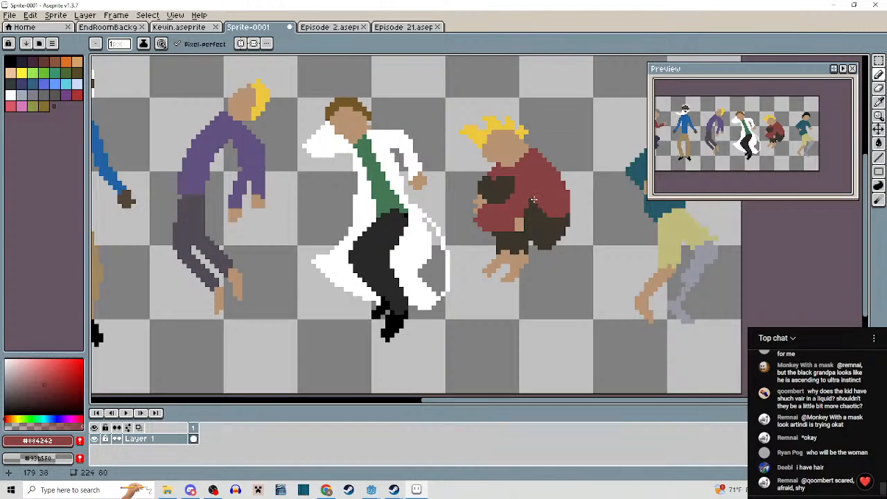
left_click_drag(533, 199, 530, 214)
scroll(505, 195, "up", 3)
scroll(547, 226, "down", 5)
left_click_drag(565, 251, 534, 238)
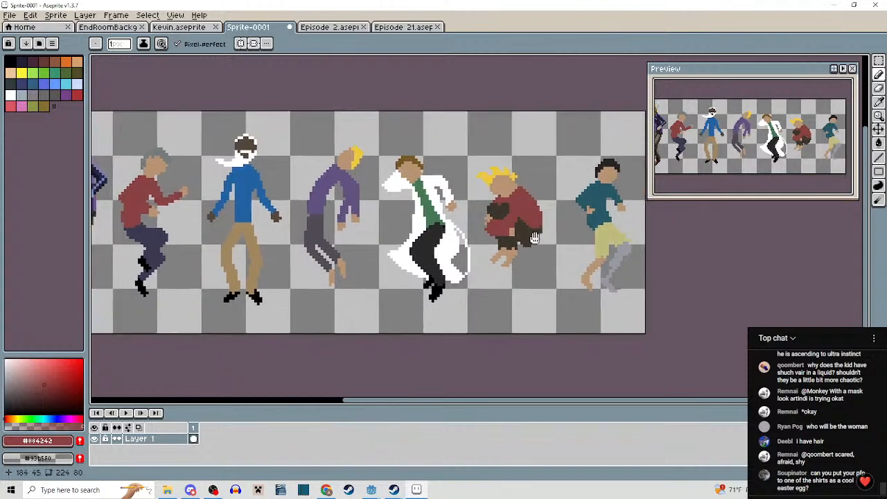
Add a pixel in the pants colour #3b352a to the lower-left edge of the crouching character's pants.
scroll(505, 243, "up", 5)
left_click(478, 237, "alt")
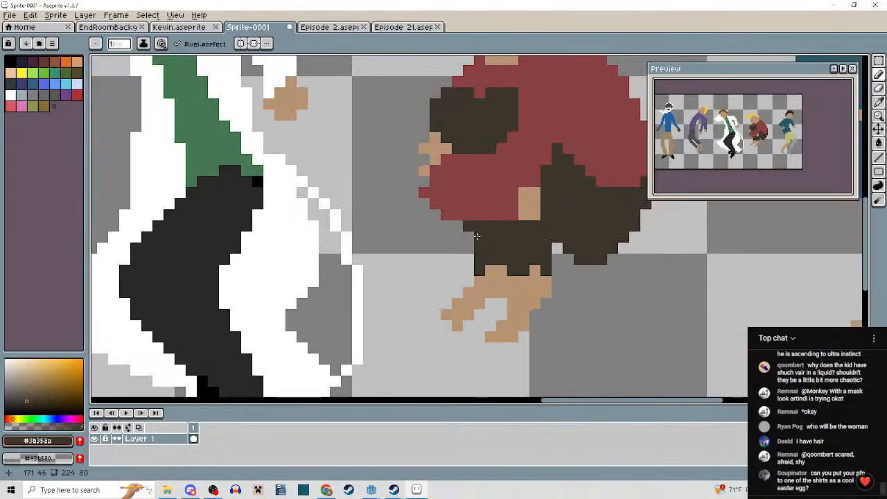
left_click(472, 237)
scroll(510, 256, "down", 4)
left_click_drag(539, 268, 549, 254)
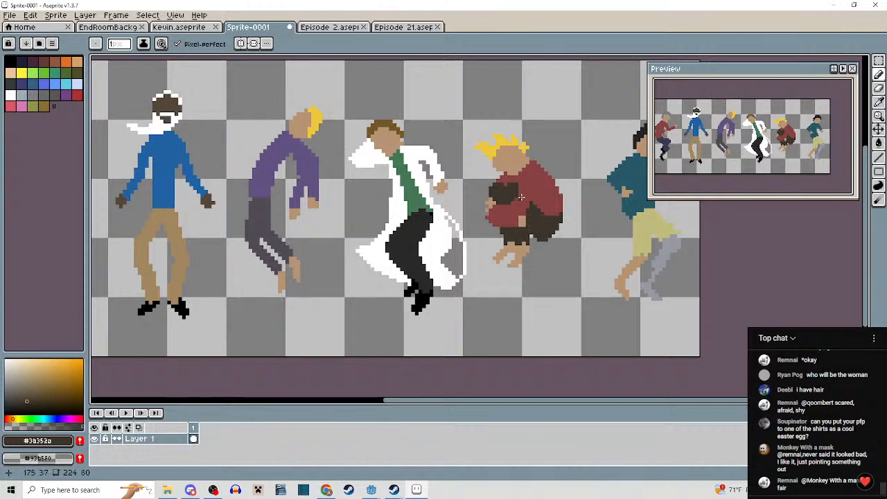
scroll(521, 197, "down", 2)
scroll(510, 257, "up", 2)
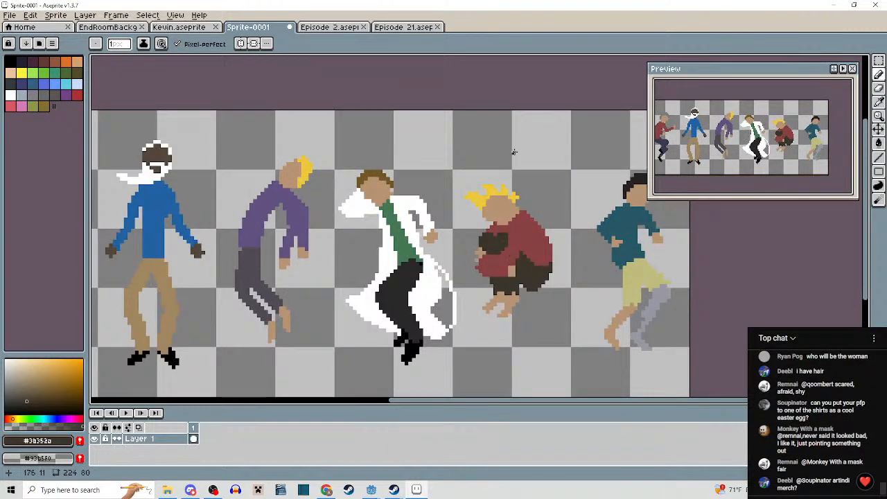
Move the purple-sweater character's legs down two pixels from the waist and offset the lower legs at the knees.
scroll(513, 151, "left", 6)
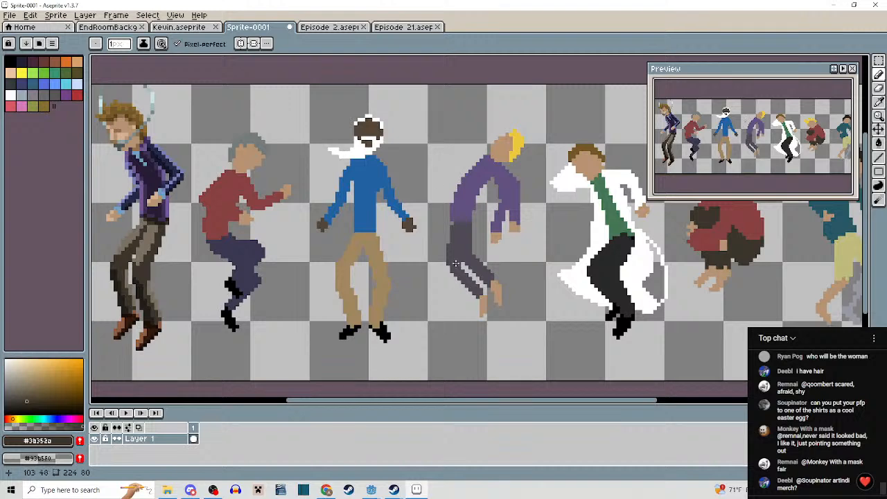
key("m")
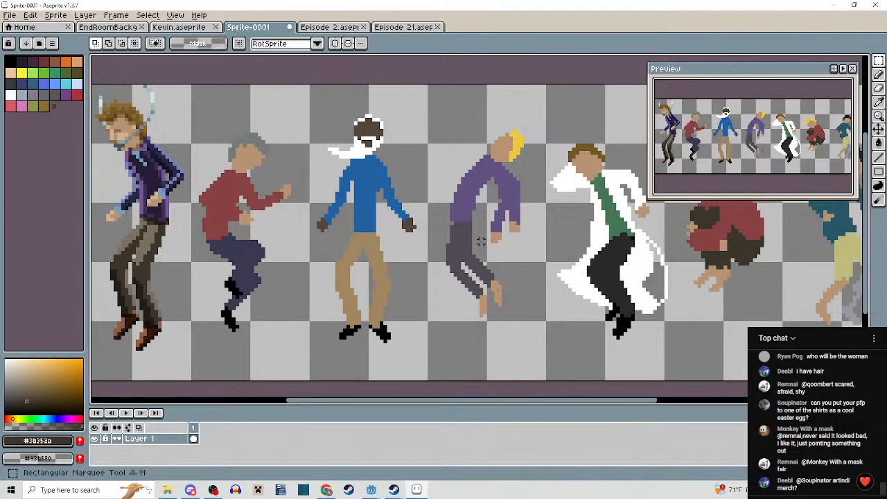
left_click_drag(428, 160, 557, 319)
left_click(587, 343)
left_click_drag(429, 180, 541, 328)
left_click(580, 356)
left_click_drag(544, 282, 468, 224)
scroll(488, 255, "up", 3)
left_click_drag(418, 202, 595, 366)
left_click_drag(532, 299, 535, 316)
left_click(644, 374)
left_click_drag(463, 271, 597, 390)
key("ctrl+d")
Fill the gaps at the purple-sweater character's knees and waist with the pants colour #504b55.
scroll(519, 282, "up", 2)
key("i")
left_click(515, 278)
key("b")
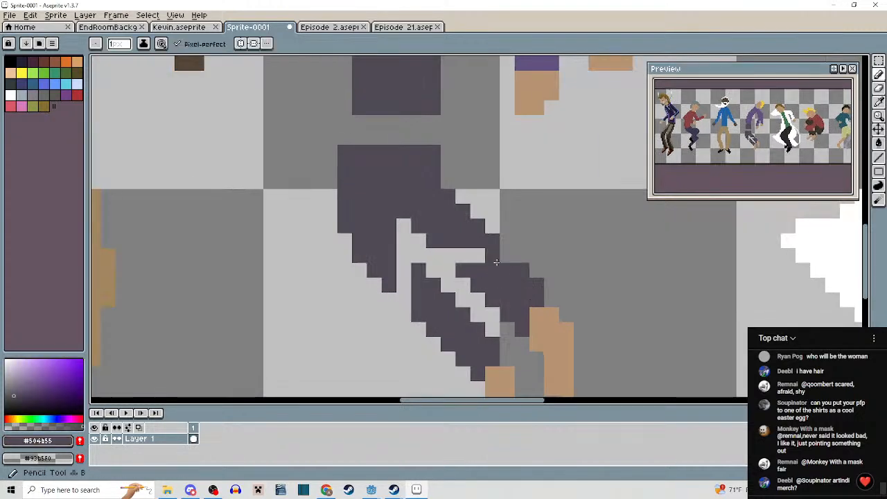
left_click_drag(496, 260, 456, 252)
left_click(506, 256)
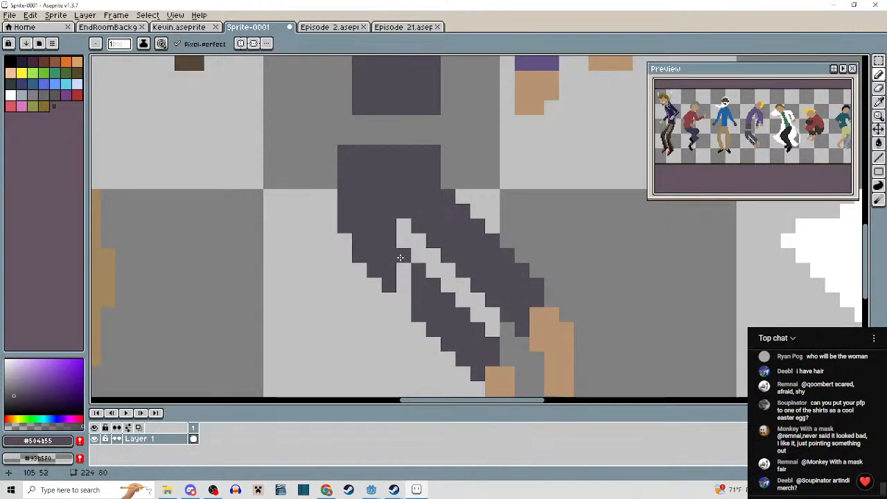
left_click_drag(400, 257, 405, 299)
mouse_move(416, 236)
left_mouse_down()
mouse_move(393, 250)
mouse_move(392, 264)
mouse_move(415, 245)
mouse_move(423, 255)
mouse_move(467, 254)
left_mouse_up()
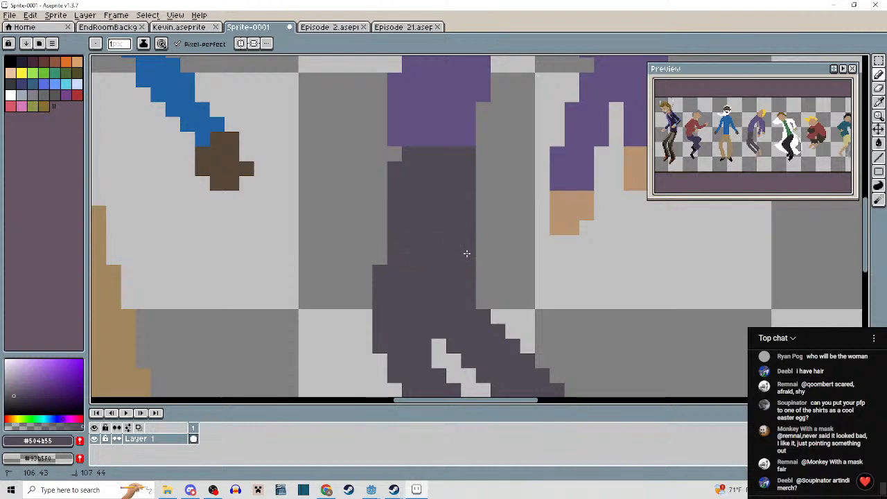
scroll(467, 254, "down", 3)
scroll(456, 302, "up", 2)
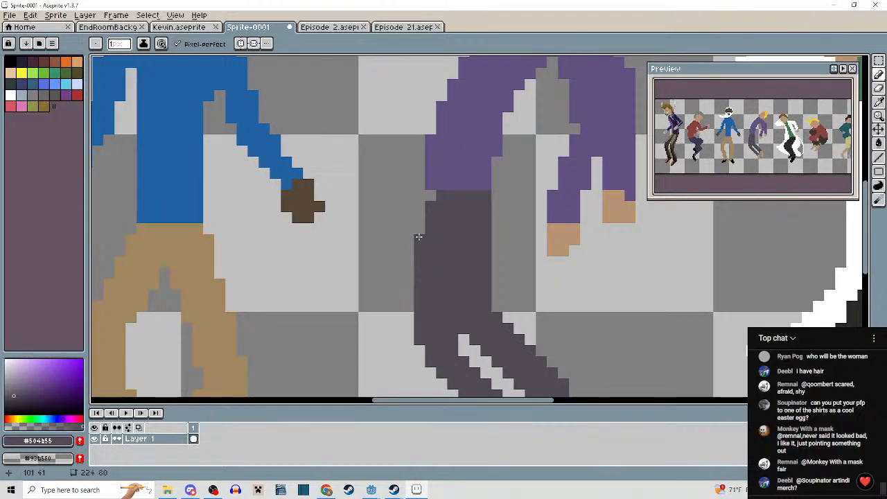
scroll(510, 271, "down", 3)
scroll(514, 264, "down", 2)
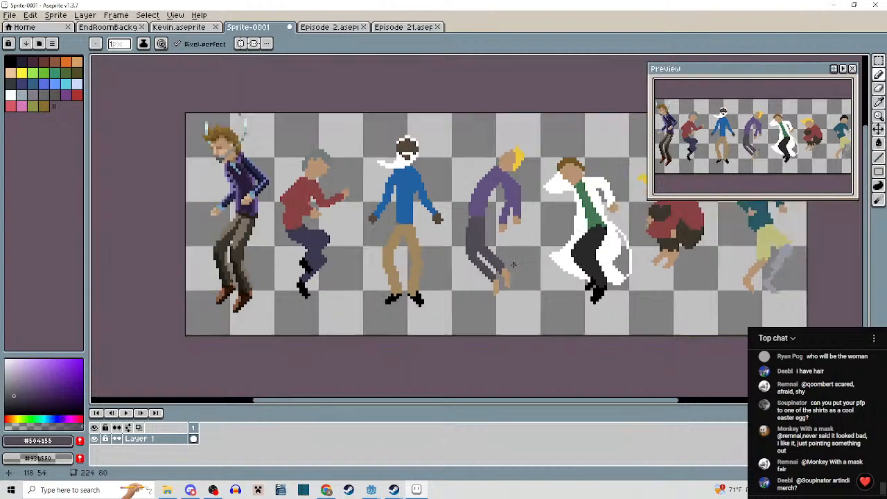
Select the purple-sweater character's left shin end and foot, and shift them one pixel to the left.
scroll(485, 277, "up", 3)
scroll(513, 308, "down", 1)
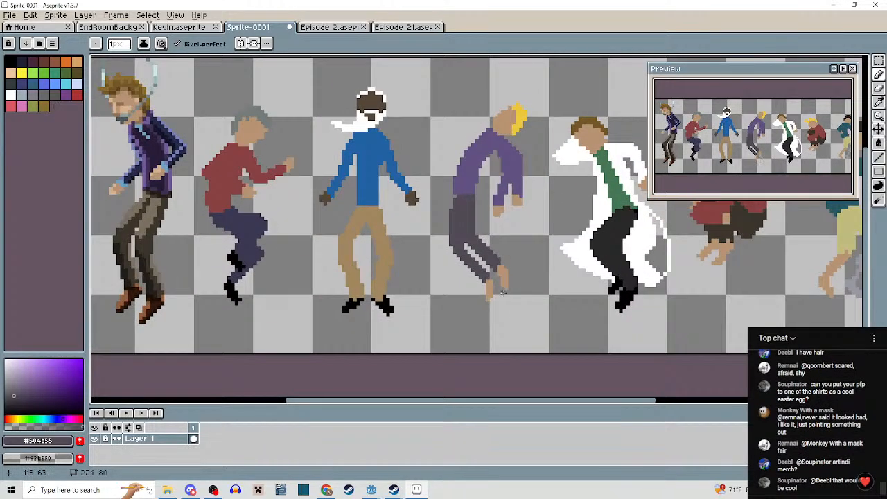
scroll(501, 288, "up", 5)
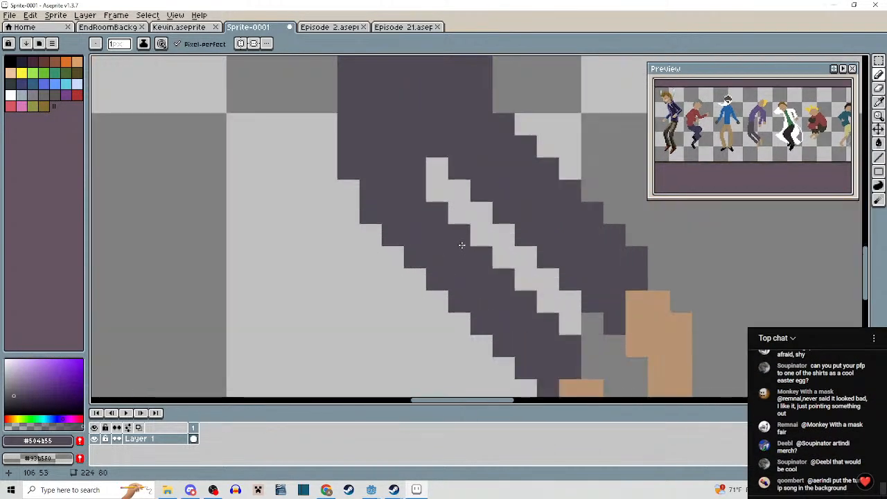
left_click_drag(490, 227, 485, 192)
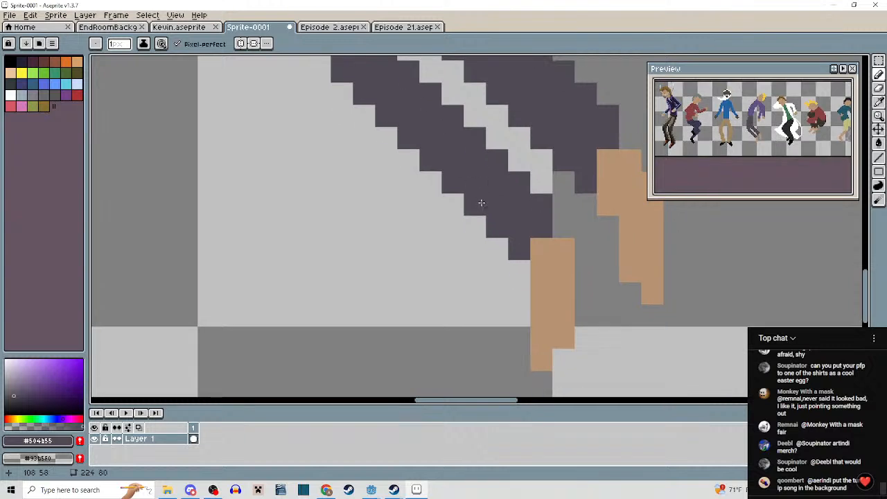
key("m")
left_click_drag(430, 182, 554, 386)
left_click_drag(528, 305, 508, 302)
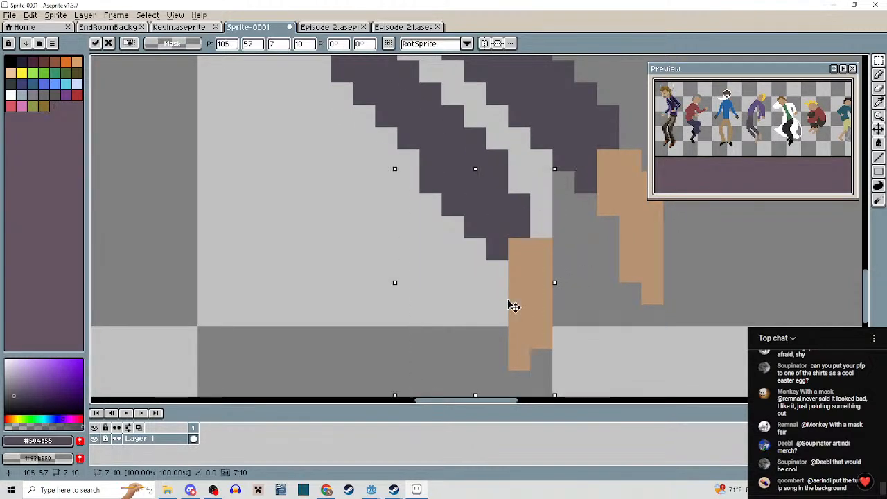
left_click(585, 337)
left_click_drag(565, 280, 602, 395)
key("b")
left_click_drag(476, 283, 377, 185)
right_click(535, 277)
scroll(558, 299, "down", 4)
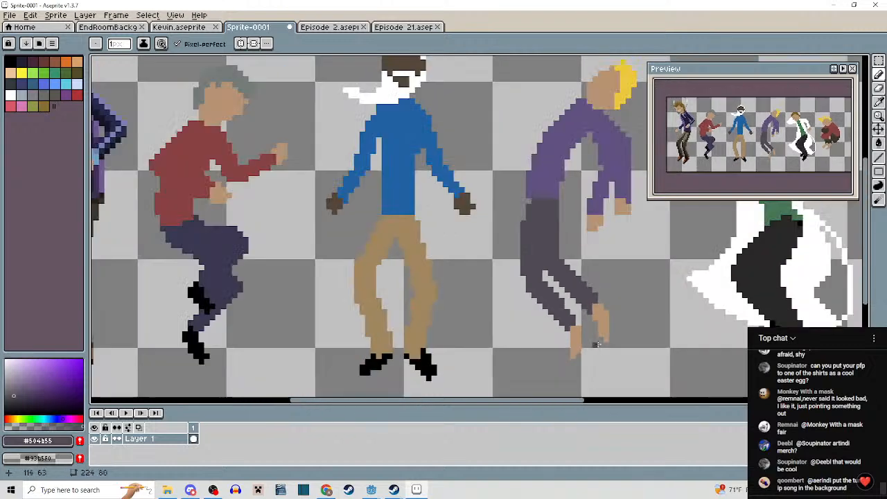
Examine the shape of the purple-sweater character's legs up close and against the neighbouring characters.
left_click_drag(559, 302, 533, 261)
scroll(533, 261, "up", 3)
scroll(571, 303, "down", 4)
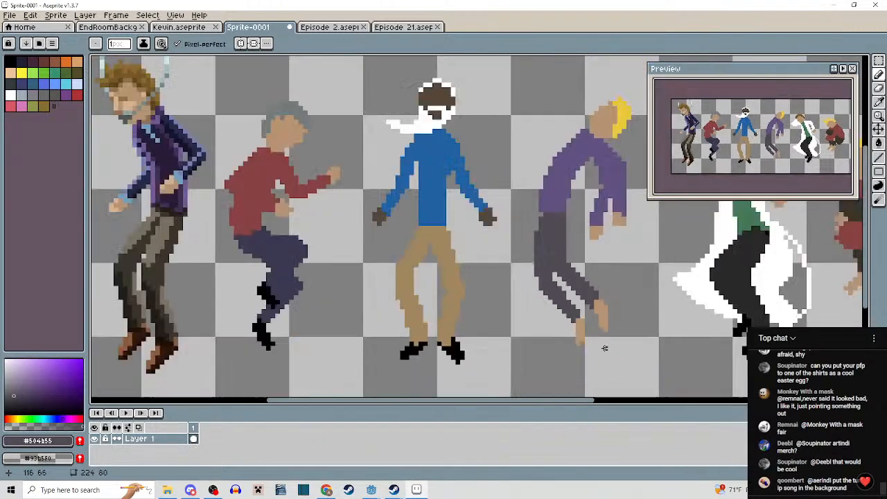
left_click_drag(602, 347, 583, 298)
scroll(544, 260, "up", 3)
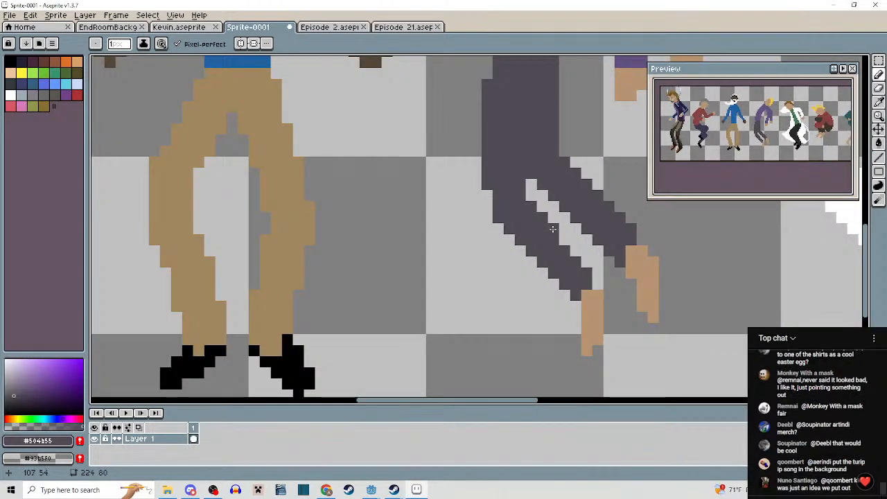
scroll(560, 229, "down", 1)
scroll(565, 239, "down", 3)
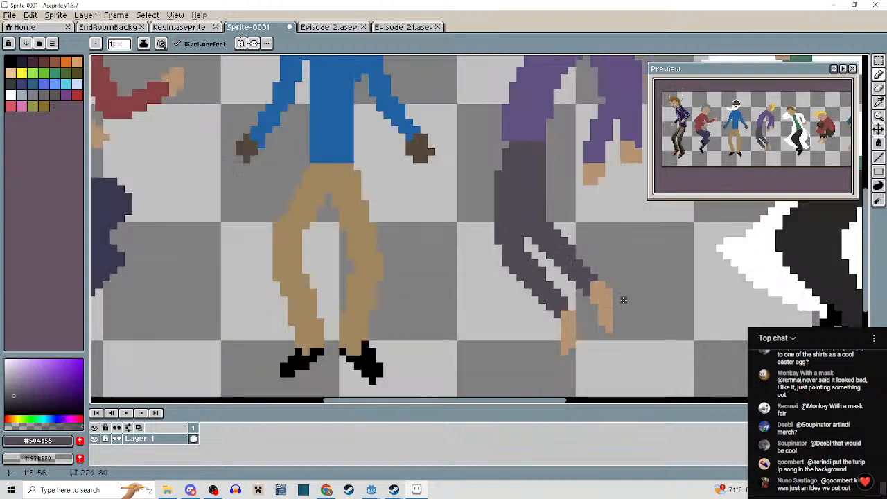
scroll(505, 253, "up", 2)
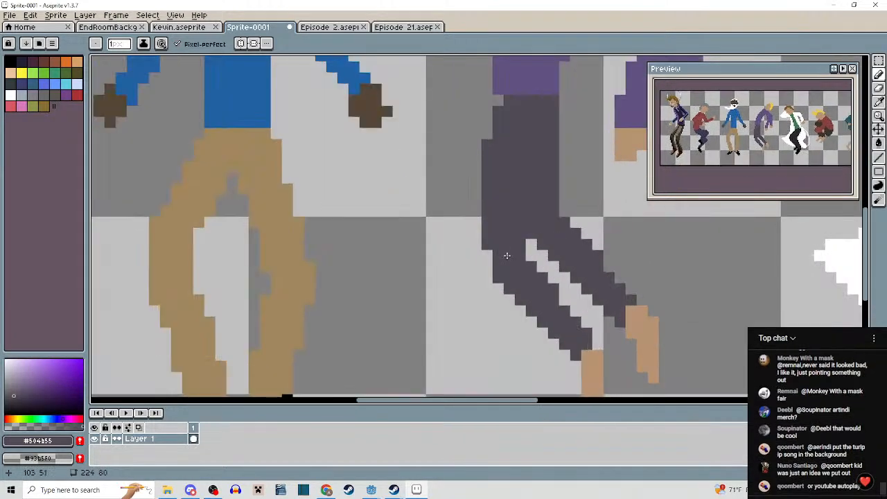
scroll(509, 258, "down", 3)
scroll(513, 261, "up", 4)
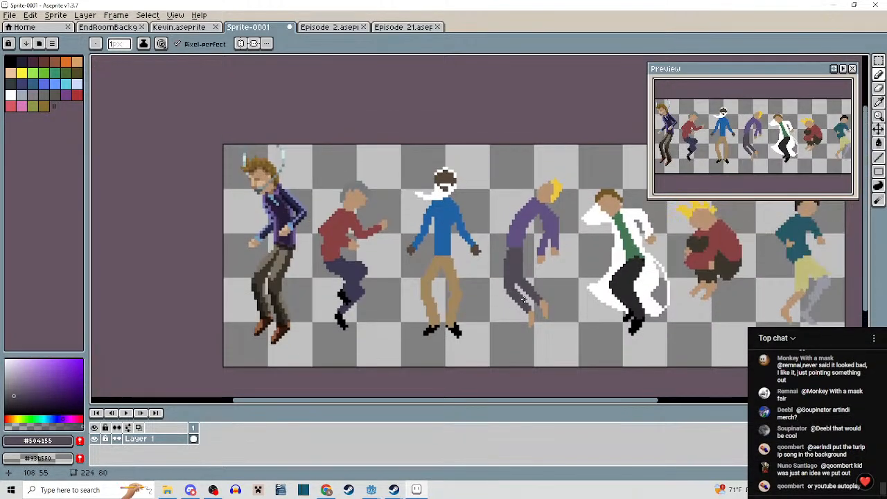
Widen the top of the purple-sweater character's pants with a one-pixel column of #504b55 along the right edge.
scroll(496, 291, "up", 2)
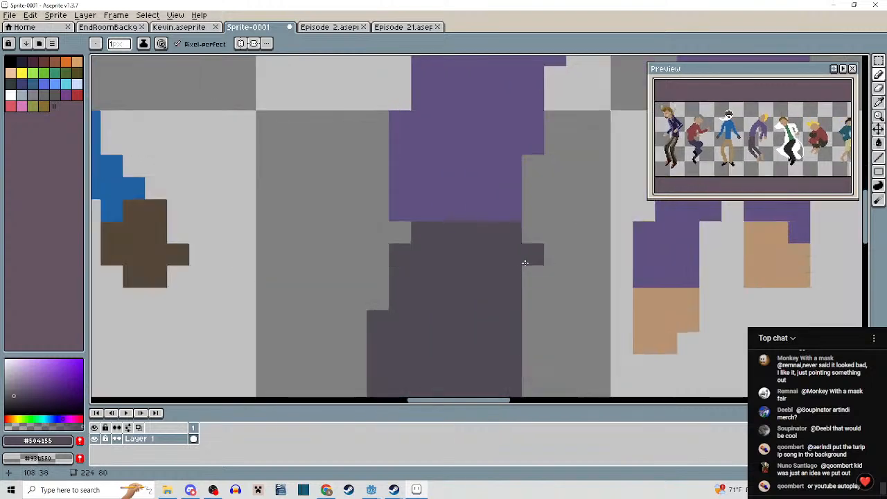
left_click_drag(528, 251, 531, 337)
left_click(532, 233)
scroll(531, 242, "down", 3)
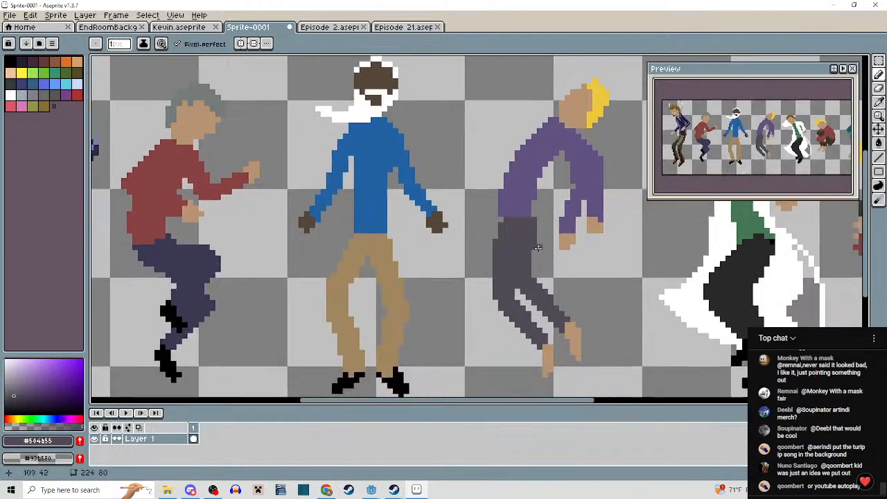
scroll(533, 253, "up", 2)
left_click_drag(539, 261, 539, 271)
scroll(534, 231, "up", 1)
Extend the lower right edge of the purple sweater by one pixel down to the waist using its own purple.
left_click(529, 199, "alt")
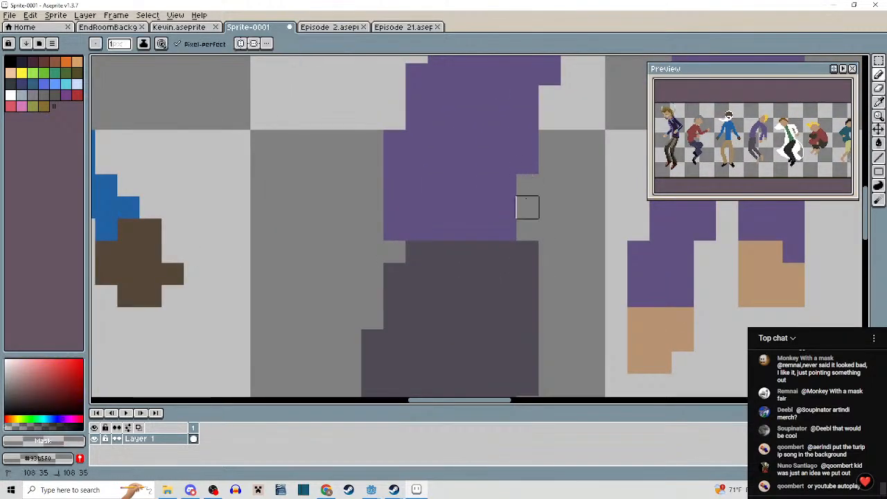
left_click(529, 156, "alt")
left_click_drag(529, 185, 547, 352)
left_click(529, 255, "alt")
scroll(567, 250, "down", 2)
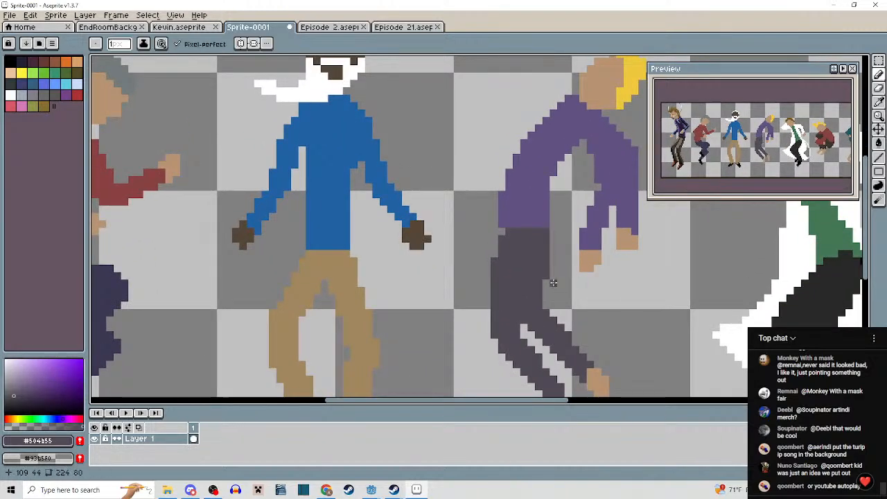
Try widening the purple-sweater character's waist by another pixel on the right, in both the pants and sweater colours.
scroll(554, 278, "up", 1)
mouse_move(550, 240)
left_mouse_down()
mouse_move(551, 182)
mouse_move(545, 257)
left_mouse_up()
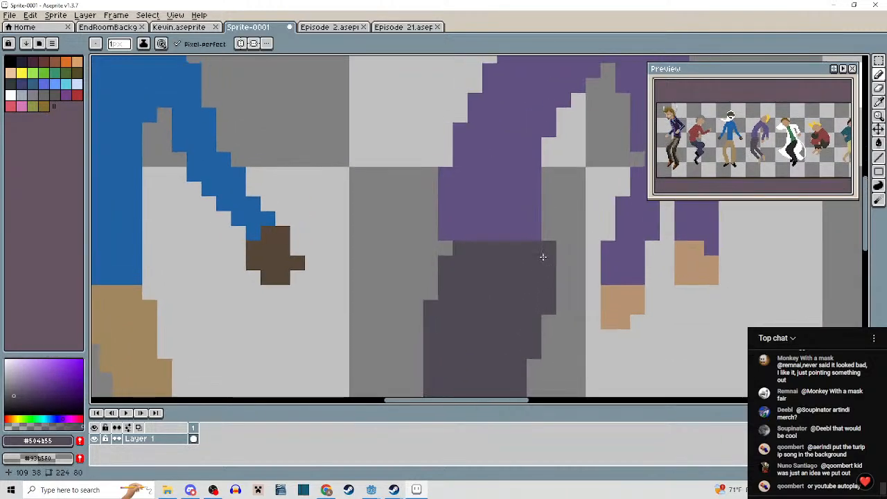
left_click(533, 223, "alt")
left_click_drag(549, 203, 549, 248)
key("ctrl+z")
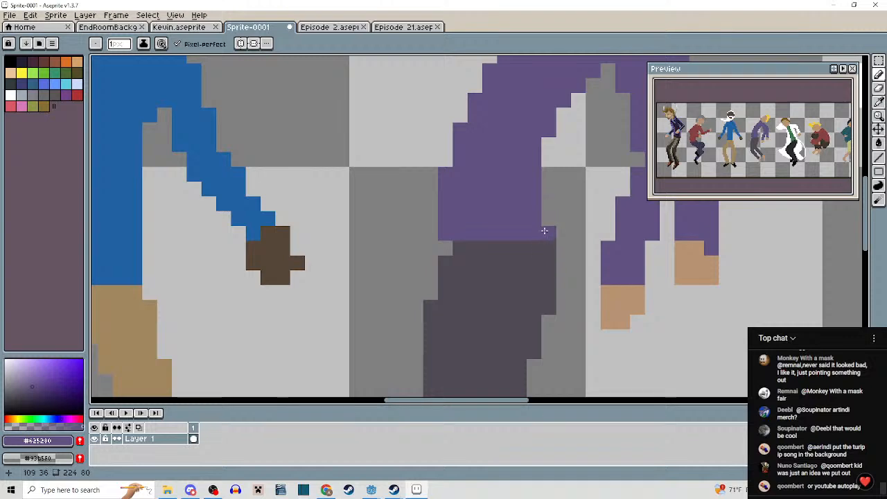
key("ctrl+z")
scroll(550, 214, "down", 2)
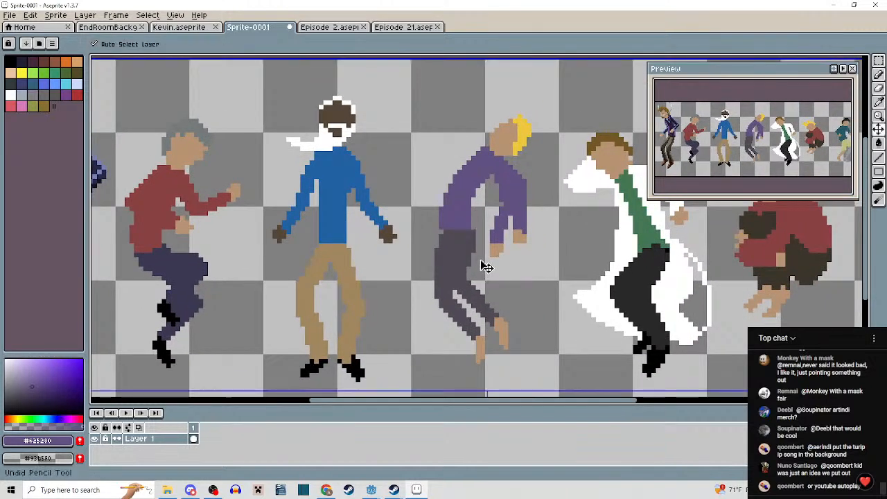
Fill the notch at the upper-left corner of the purple-sweater character's pants with #504b55 using a 2 px brush.
scroll(486, 265, "up", 3)
left_click(503, 252, "alt")
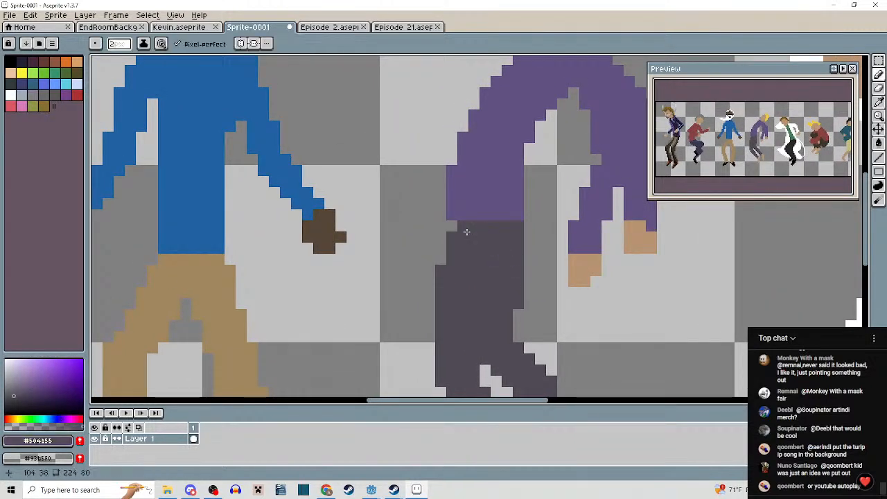
left_click_drag(442, 216, 454, 227)
scroll(460, 235, "down", 3)
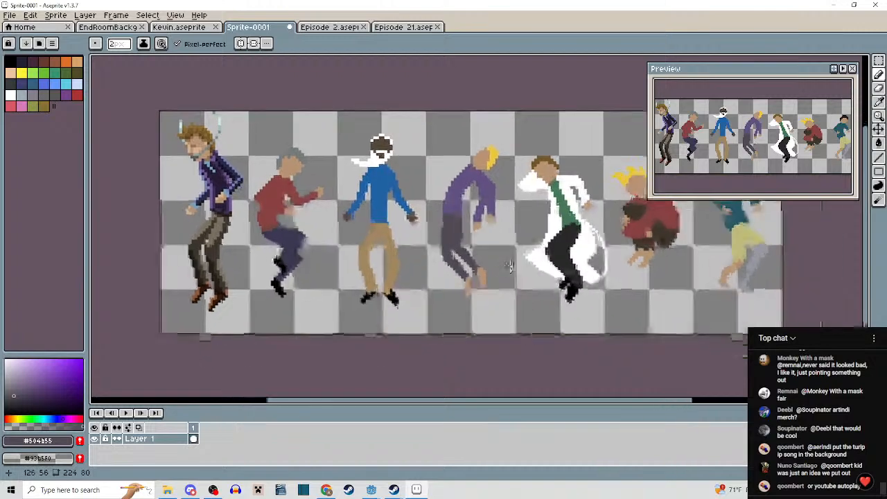
Review the whole row of characters, comparing the reshaped purple-sweater figure with the others.
scroll(459, 234, "up", 2)
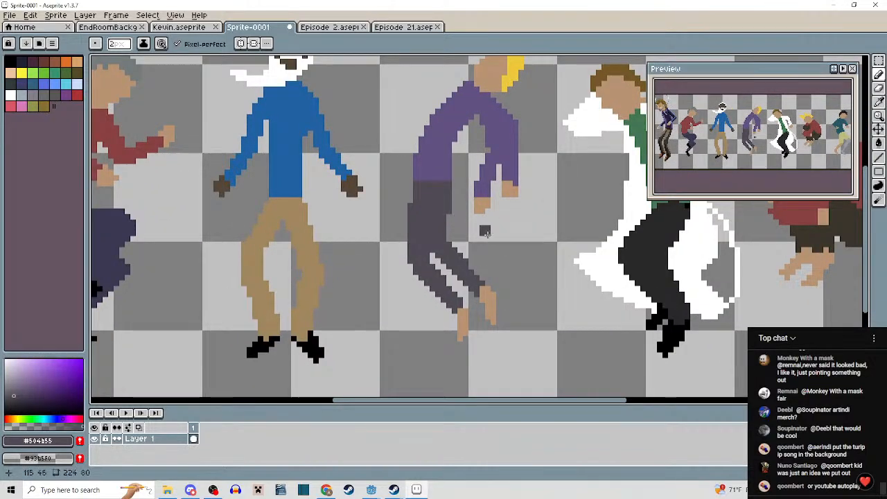
scroll(486, 232, "down", 3)
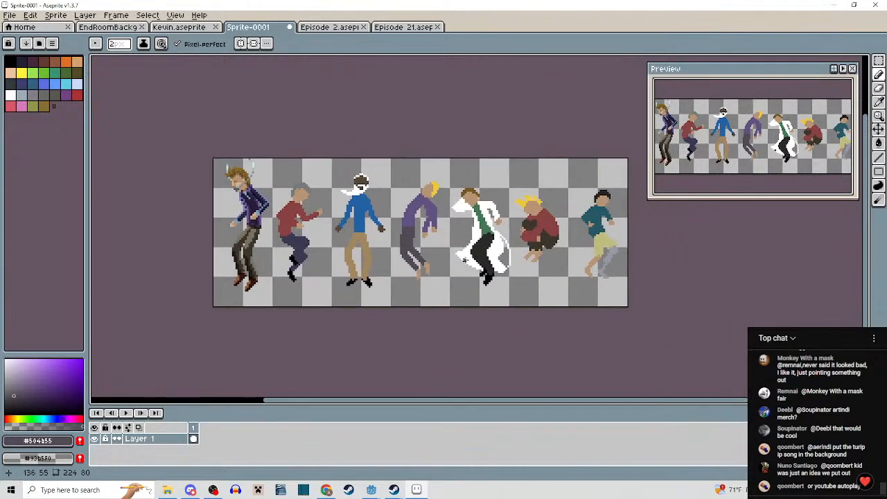
scroll(424, 238, "up", 2)
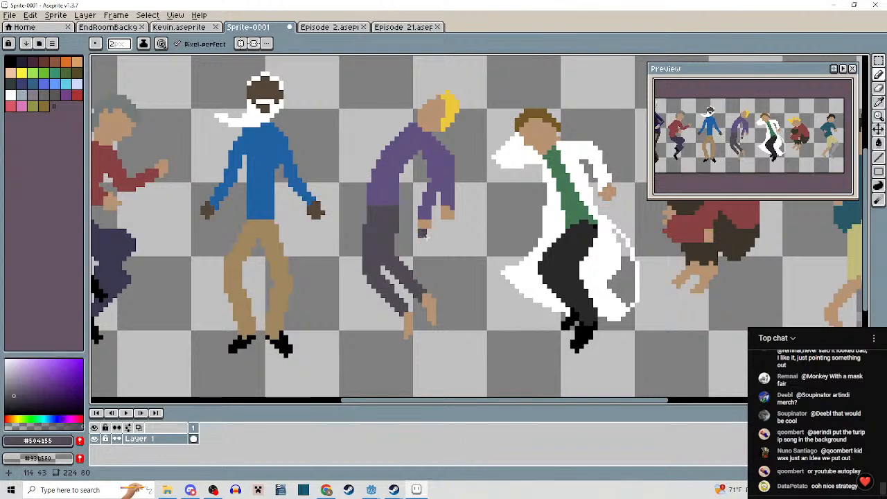
scroll(424, 236, "down", 2)
scroll(430, 237, "up", 3)
scroll(444, 246, "down", 3)
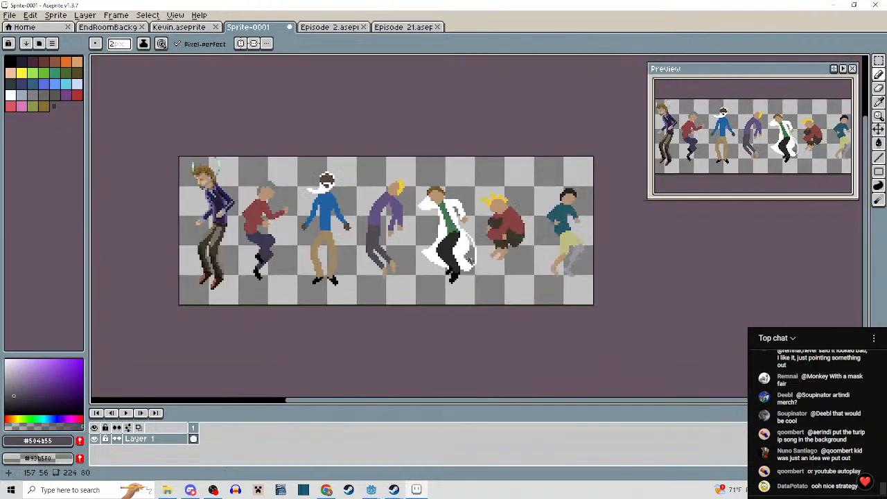
left_click_drag(511, 266, 475, 271)
left_click_drag(650, 286, 624, 284)
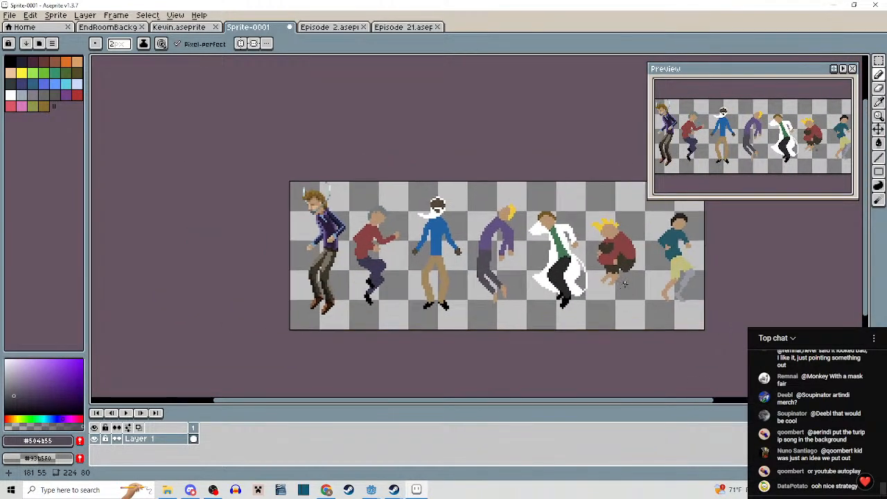
scroll(457, 290, "up", 1)
left_click_drag(456, 293, 472, 293)
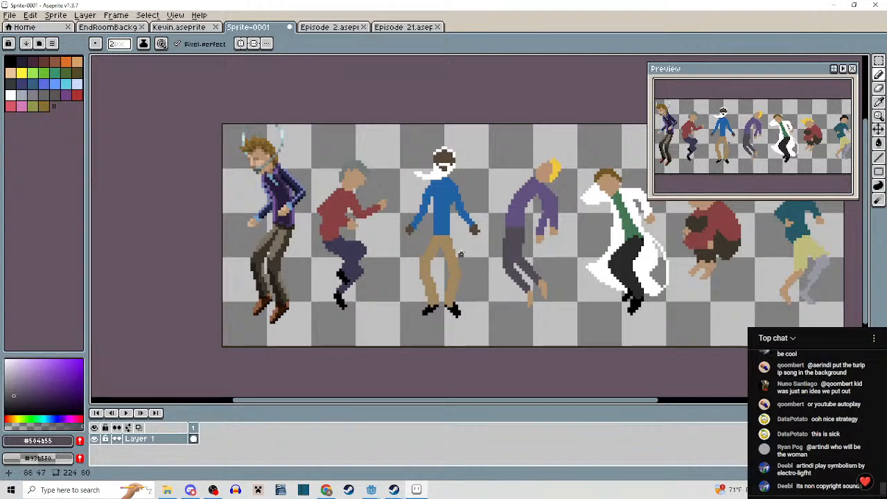
Draw a five-pixel-tall chevron in muted purple at hue 240° on the chest of the blue sweater.
scroll(460, 253, "up", 3)
left_click(454, 222, "alt")
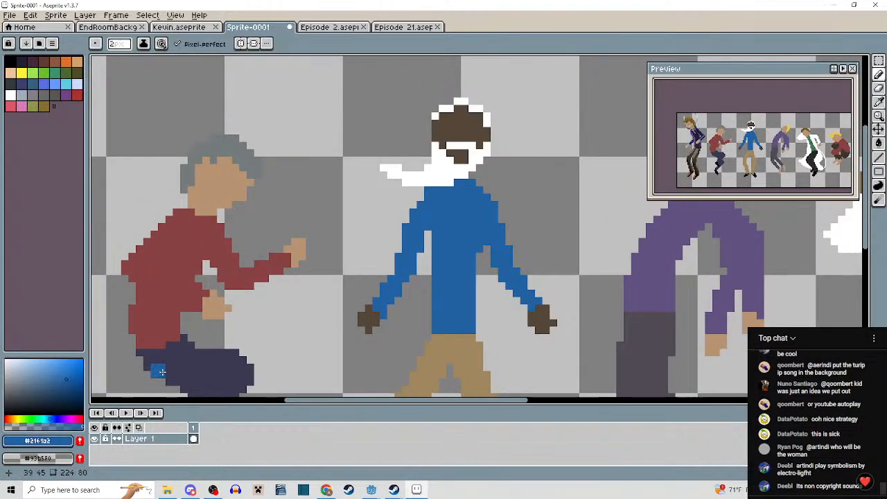
left_click(59, 417)
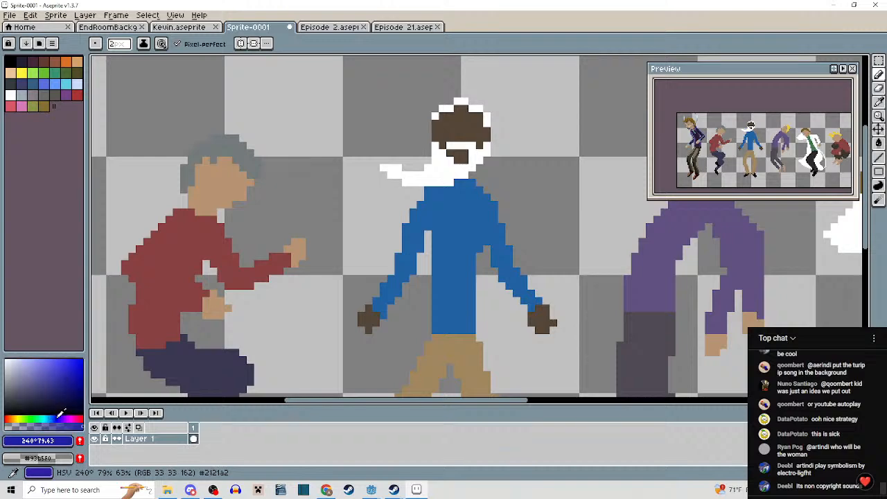
scroll(444, 219, "up", 3)
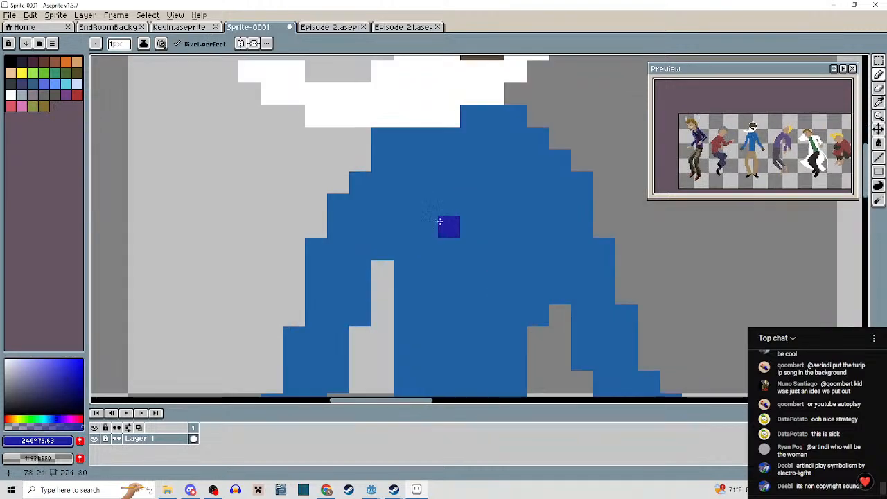
left_click(27, 377)
mouse_move(440, 226)
left_mouse_down()
mouse_move(489, 188)
mouse_move(496, 206)
mouse_move(459, 237)
left_mouse_up()
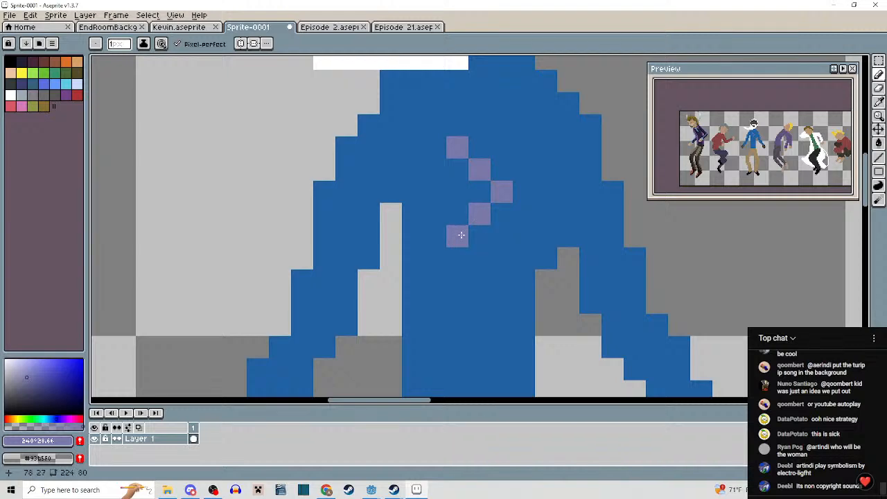
scroll(481, 250, "down", 4)
scroll(482, 313, "down", 4)
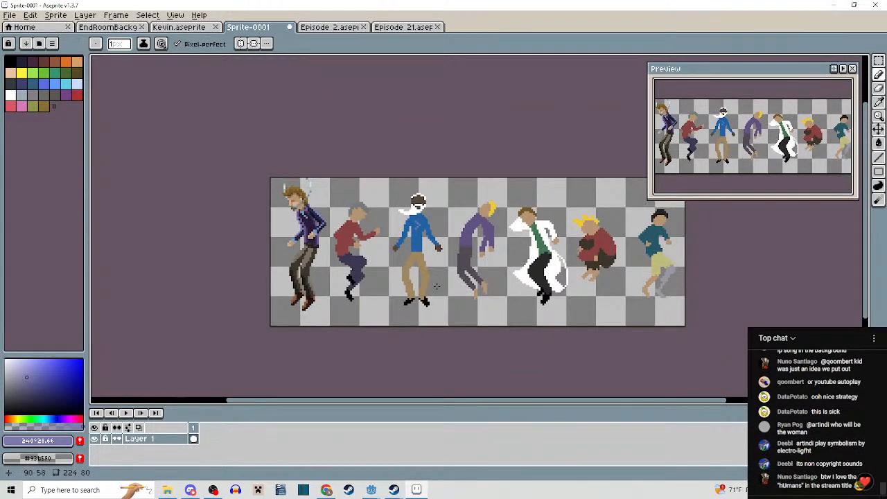
Colour the five chevron pixels on the blue sweater's chest in a light blue at hue 210°, derived from the sweater's blue.
scroll(443, 246, "up", 5)
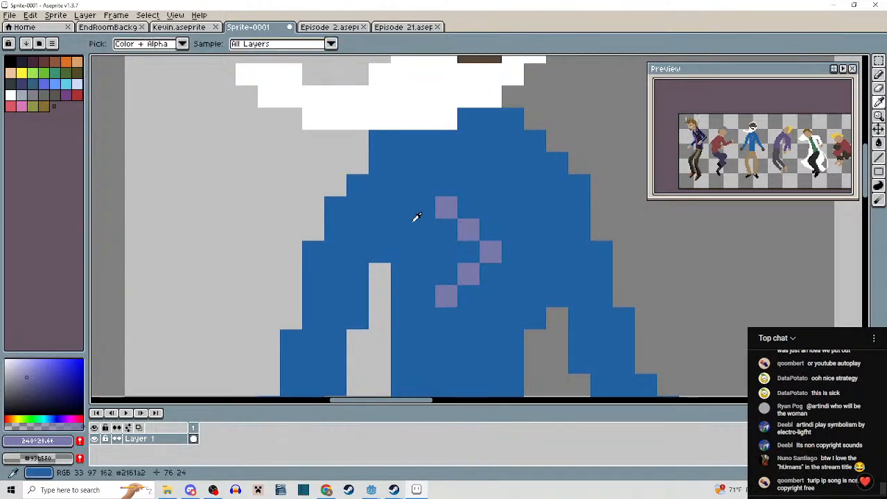
left_click(414, 218, "alt")
left_click(34, 370)
left_click(446, 216)
left_click(469, 230)
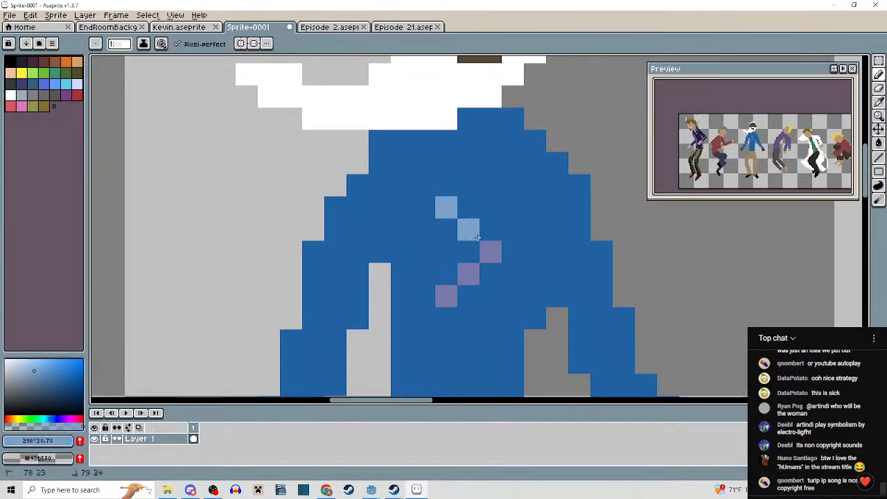
left_click(491, 251)
left_click(446, 293)
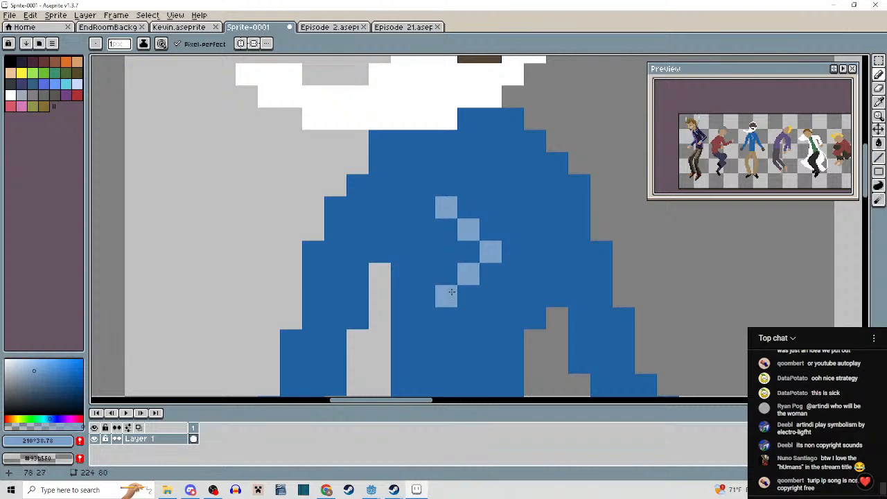
scroll(451, 280, "down", 4)
Reshape the gap under the blue sweater's right-hand arm so it rises against the torso, using the sweater's #2161a2 and erasing.
scroll(453, 274, "up", 4)
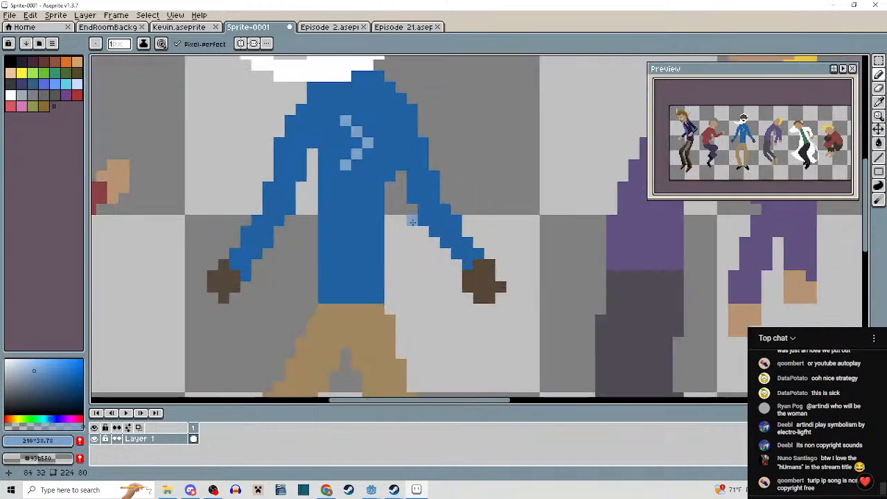
left_click(414, 164, "alt")
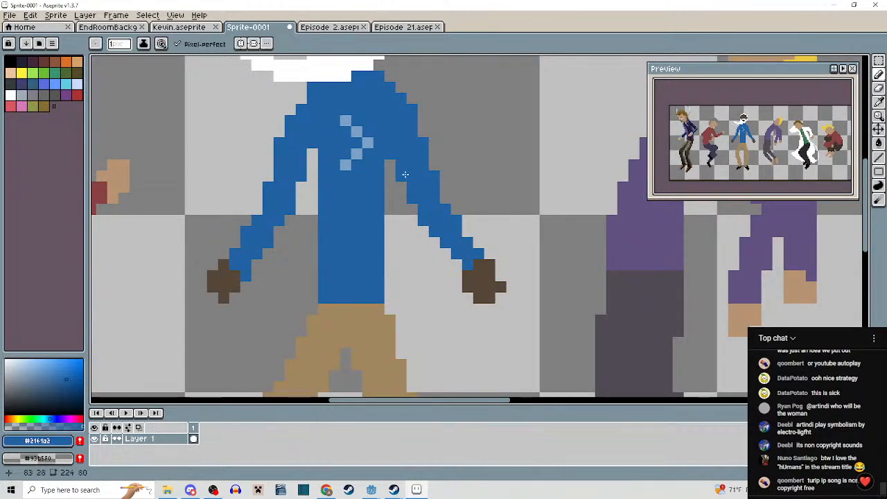
scroll(410, 224, "down", 3)
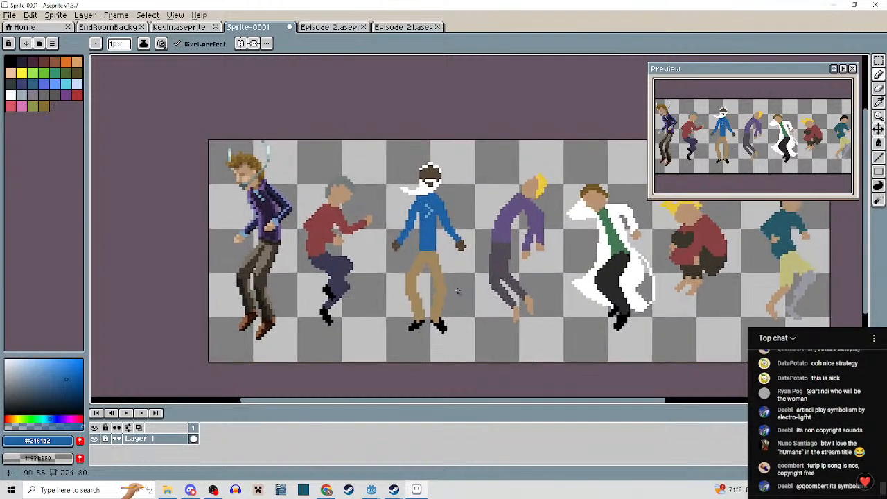
Lower the steps of the blue sweater's left-hand arm by one pixel, erasing outer corner pixels and filling inner ones.
scroll(412, 210, "up", 3)
scroll(413, 210, "up", 1)
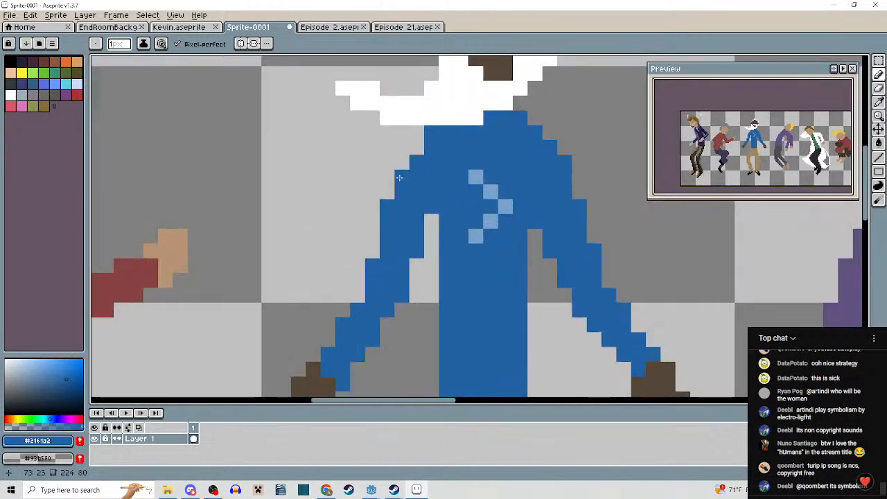
right_click(388, 210)
left_click(415, 265)
left_click(432, 221)
right_click(373, 259)
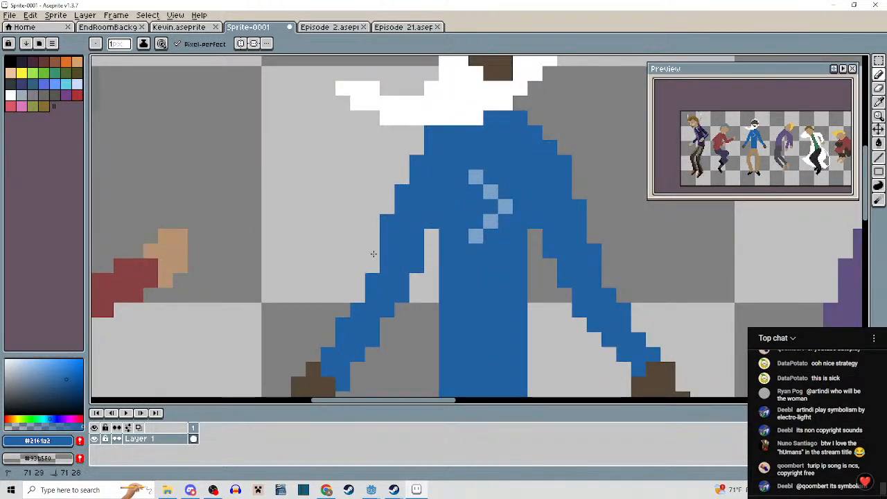
Compare the blue-sweater figure with the rest of the row, then examine the heads of the purple-sweater and white-coat characters.
scroll(442, 249, "down", 4)
left_click_drag(455, 293, 483, 288)
scroll(485, 288, "down", 1)
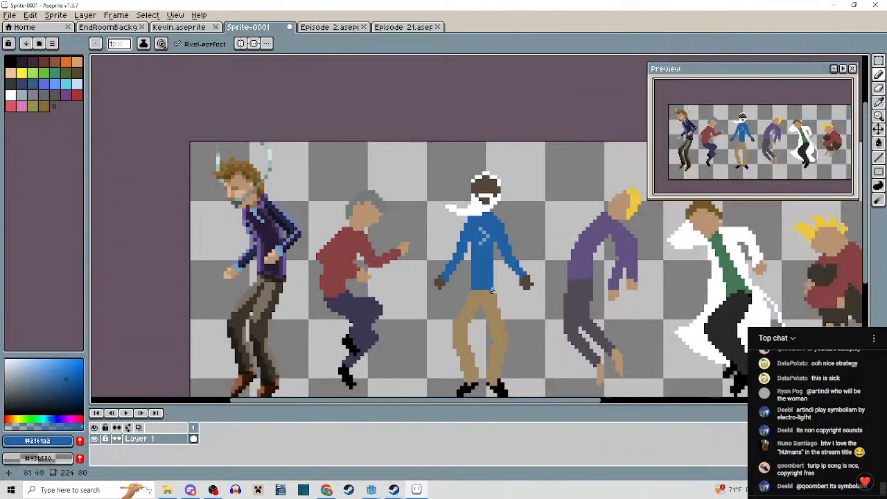
scroll(516, 226, "up", 3)
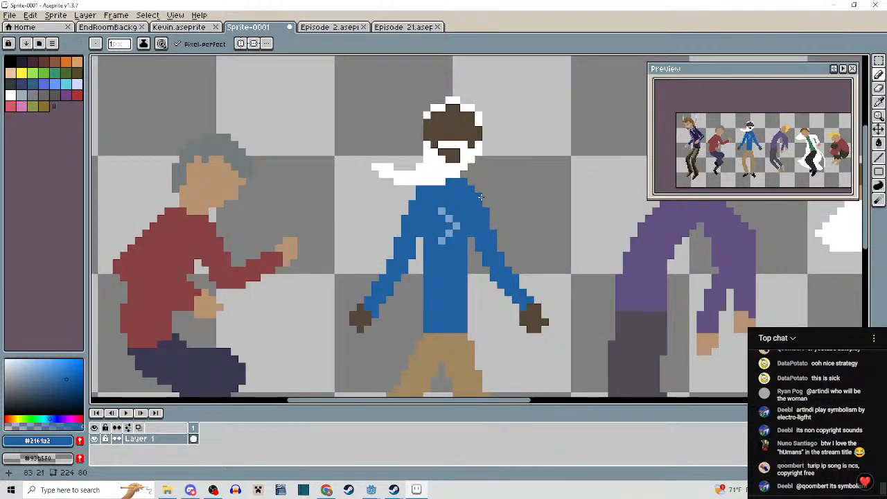
scroll(485, 201, "down", 3)
left_click_drag(507, 275, 432, 277)
scroll(459, 237, "down", 2)
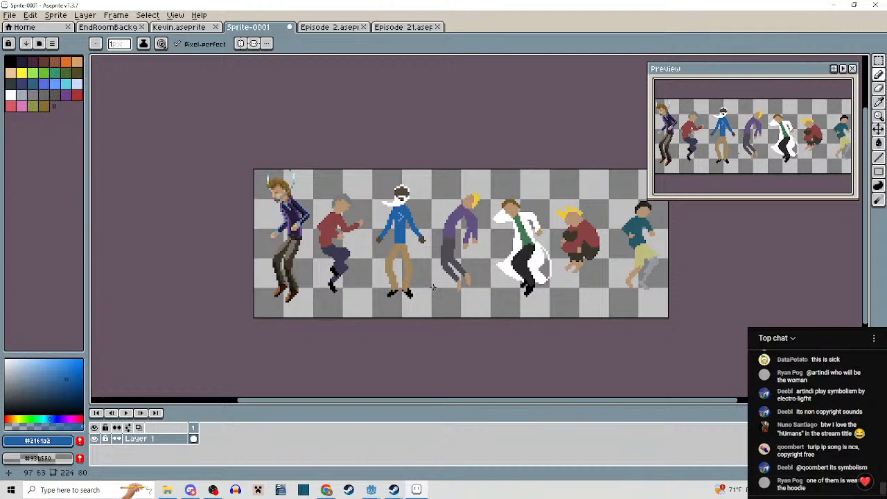
scroll(432, 286, "up", 1)
left_click_drag(433, 286, 371, 303)
left_click_drag(422, 312, 366, 301)
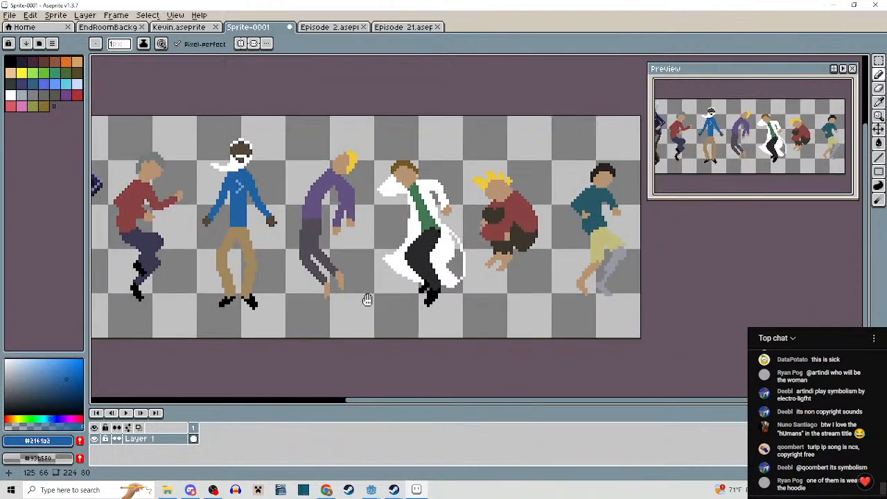
scroll(375, 267, "up", 4)
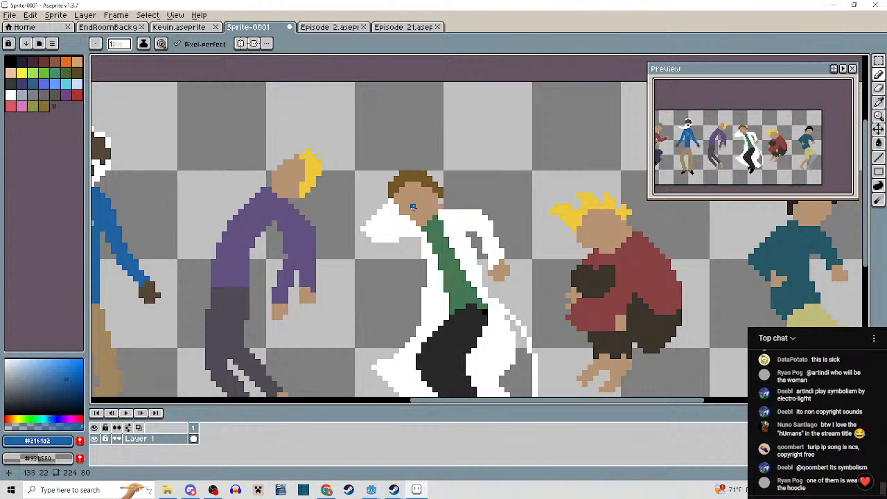
scroll(413, 206, "down", 2)
scroll(413, 206, "left", 2)
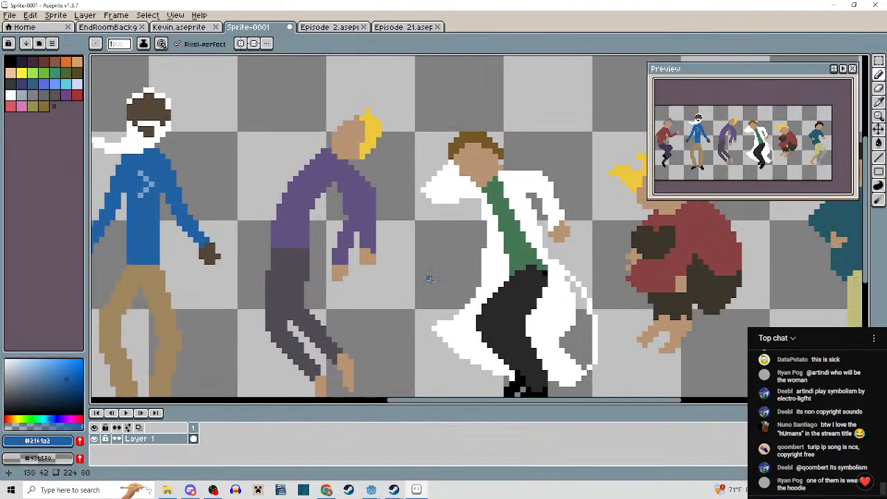
Outline a tall mass of windblown hair behind the purple-sweater character's head in the hair's own yellow #eec83c.
scroll(430, 278, "up", 2)
scroll(429, 278, "left", 3)
scroll(475, 176, "up", 2)
key("i")
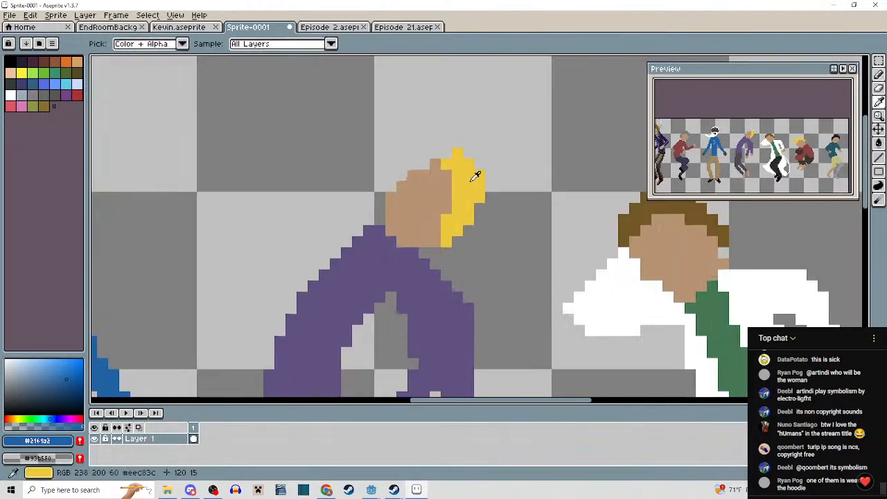
left_click(475, 176, "alt")
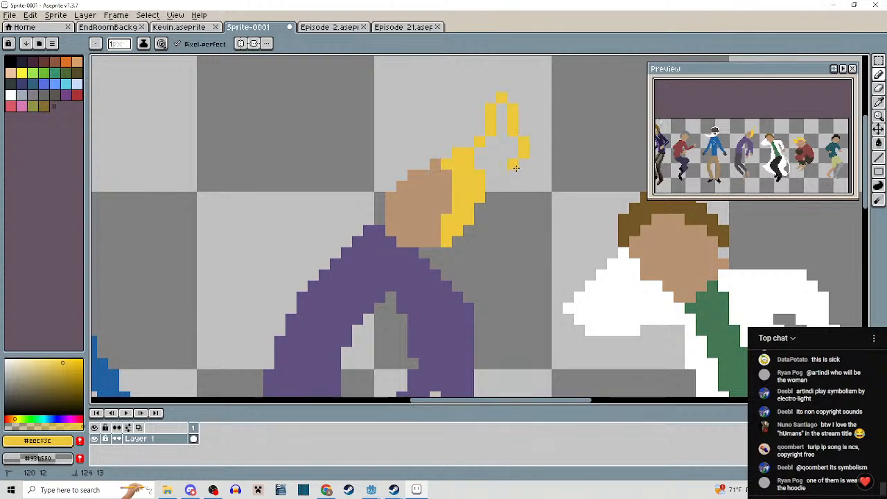
mouse_move(516, 168)
left_mouse_down()
mouse_move(535, 227)
mouse_move(533, 257)
mouse_move(514, 284)
mouse_move(456, 248)
left_mouse_up()
Fill the new hair outline with solid yellow using the Paint Bucket limited to contiguous pixels.
key("g")
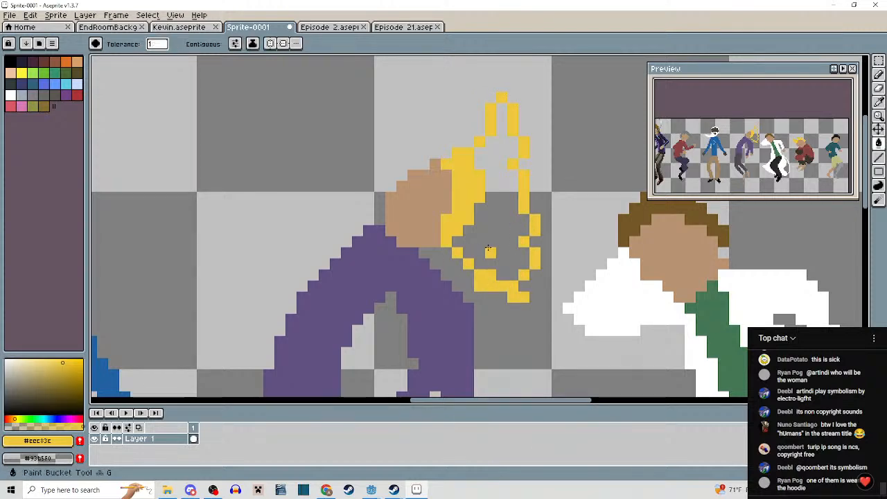
left_click(489, 248)
scroll(489, 248, "down", 2)
key("ctrl+z")
left_click(179, 43)
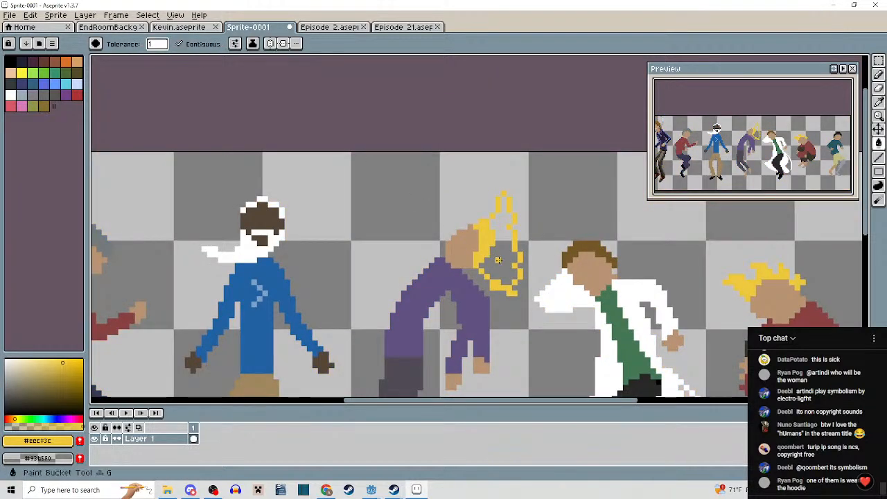
left_click(498, 260)
scroll(485, 251, "down", 2)
scroll(458, 220, "up", 4)
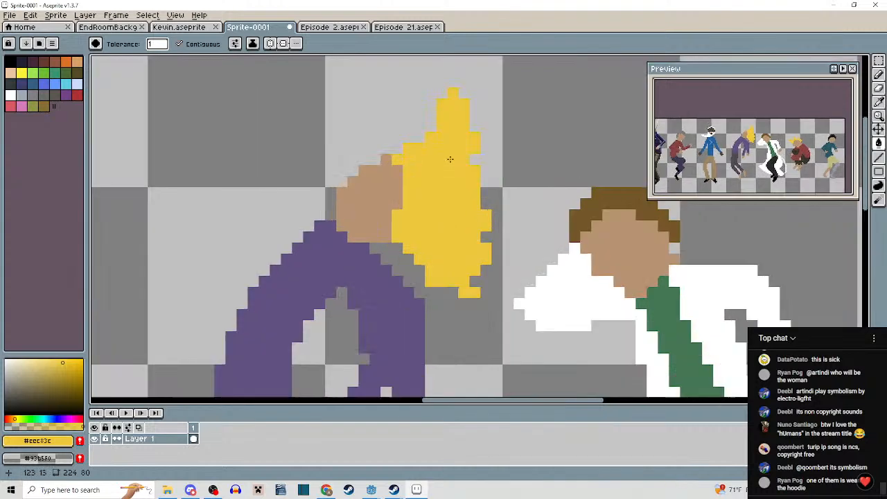
Cut jagged notches into the back edge of the yellow hair to form separate strands, and extend it under the head.
key("b")
mouse_move(312, 218)
left_mouse_down()
mouse_move(348, 240)
mouse_move(301, 218)
left_mouse_up()
left_click_drag(358, 249, 390, 266)
left_click_drag(417, 191, 428, 245)
mouse_move(449, 183)
left_mouse_down()
mouse_move(444, 244)
mouse_move(464, 282)
mouse_move(411, 255)
mouse_move(410, 217)
mouse_move(446, 180)
left_mouse_up()
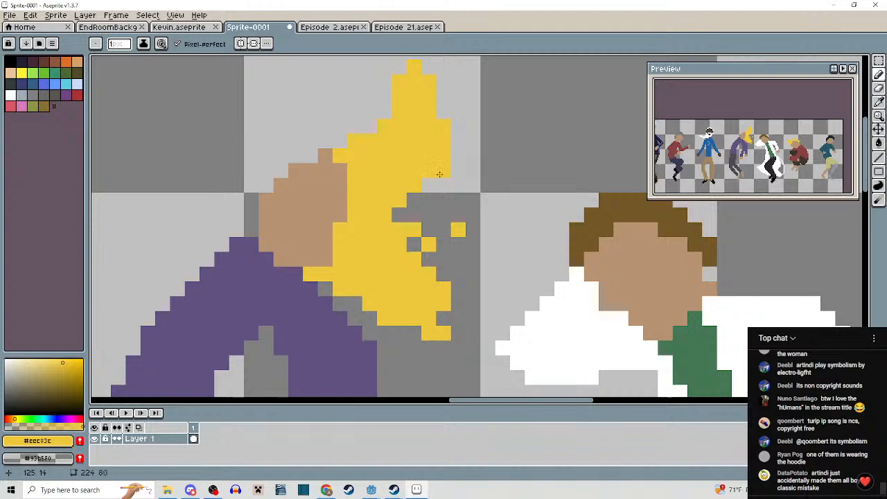
mouse_move(412, 215)
left_mouse_down()
mouse_move(463, 209)
mouse_move(398, 218)
mouse_move(443, 225)
left_mouse_up()
scroll(420, 240, "down", 3)
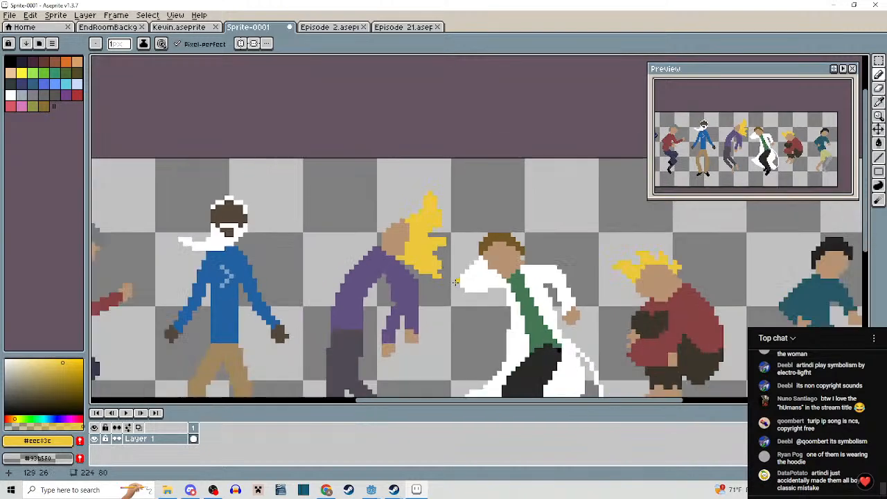
Draw several long strands blowing upward from the white-coat character's head in the hair's own brown.
scroll(398, 231, "up", 4)
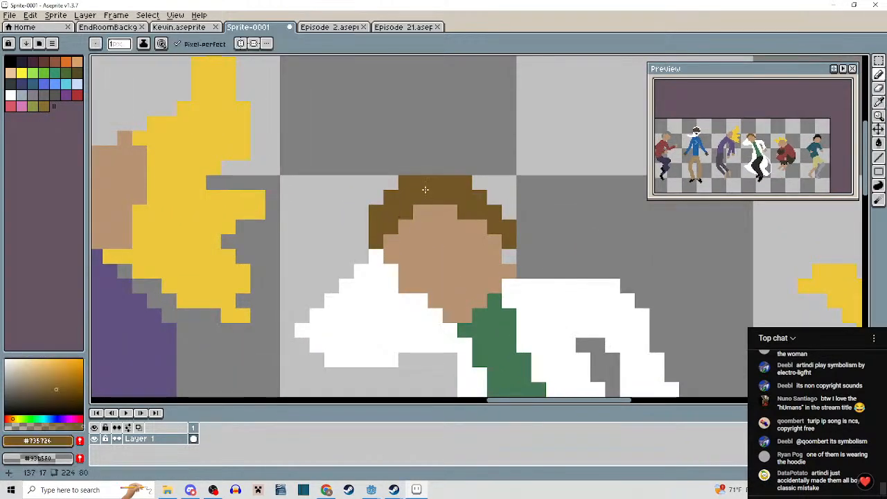
mouse_move(425, 190)
left_mouse_down()
mouse_move(481, 201)
mouse_move(499, 181)
mouse_move(448, 238)
mouse_move(489, 206)
mouse_move(430, 249)
mouse_move(491, 218)
mouse_move(447, 261)
mouse_move(495, 201)
mouse_move(462, 196)
mouse_move(472, 199)
mouse_move(500, 169)
mouse_move(476, 190)
left_mouse_up()
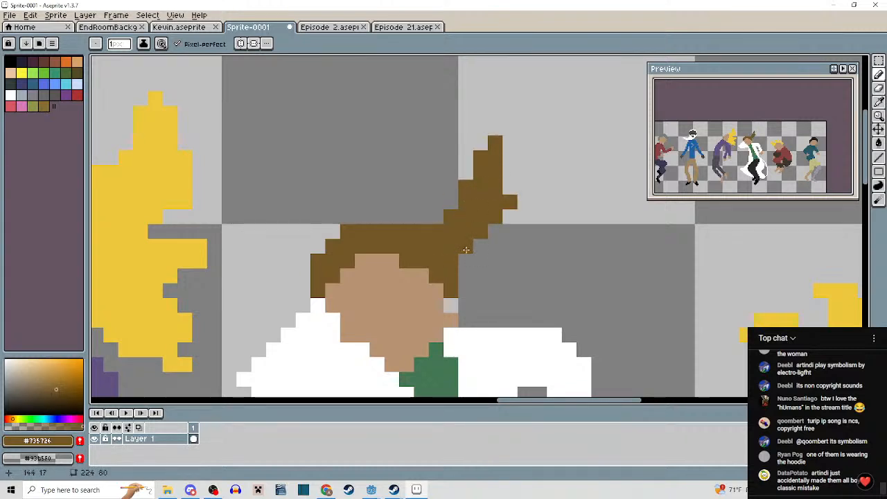
mouse_move(395, 226)
left_mouse_down()
mouse_move(431, 177)
mouse_move(403, 223)
mouse_move(404, 166)
mouse_move(452, 259)
mouse_move(477, 285)
mouse_move(462, 308)
mouse_move(446, 308)
mouse_move(512, 251)
mouse_move(492, 270)
mouse_move(479, 254)
mouse_move(519, 233)
mouse_move(540, 192)
left_mouse_up()
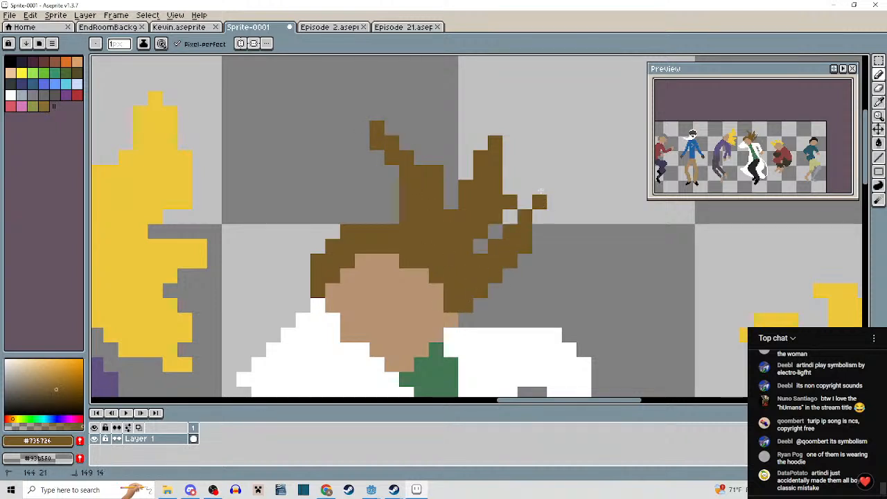
scroll(529, 198, "down", 3)
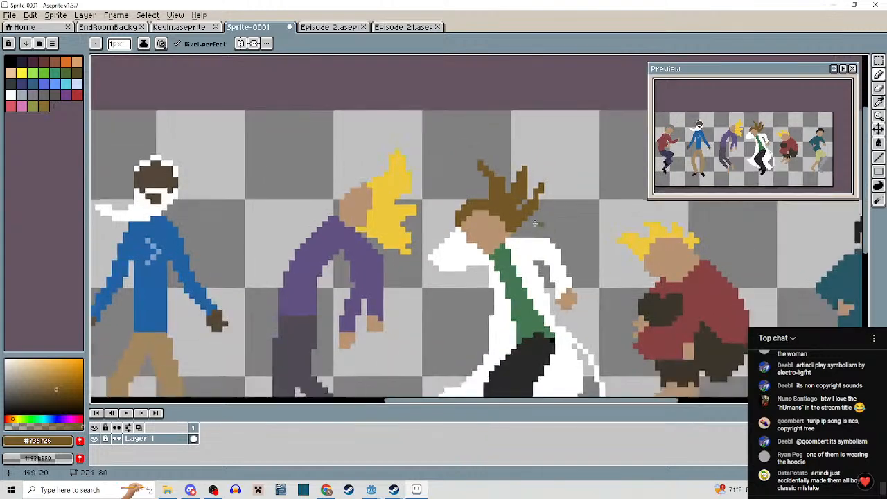
Erase the tall upper strand of the purple-sweater character's yellow hair.
scroll(421, 200, "up", 3)
mouse_move(427, 186)
left_mouse_down()
mouse_move(409, 213)
mouse_move(458, 225)
left_mouse_up()
left_click_drag(386, 209, 404, 215)
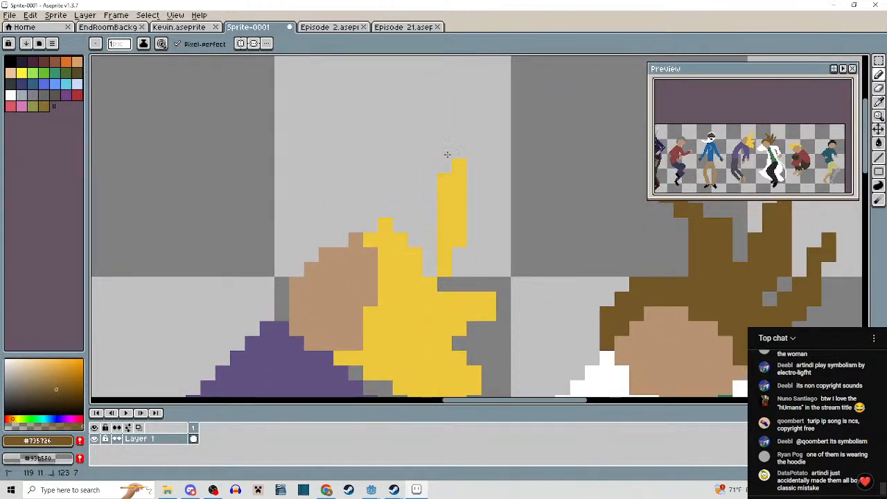
right_click(444, 271)
left_click_drag(444, 257, 452, 152)
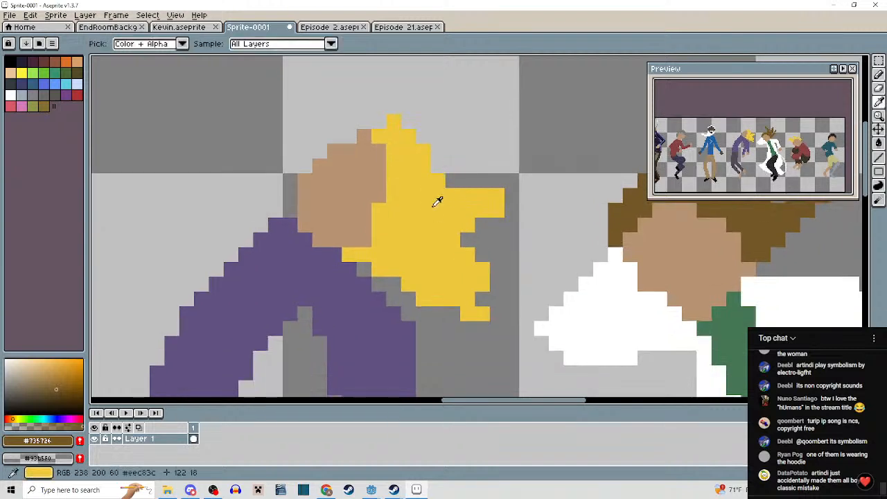
Add an upturned tip and a small flick to the back strands of the yellow hair with #eec83c, trimming the edge between them.
left_click(433, 208, "alt")
left_click_drag(458, 197, 455, 231)
key("b")
left_click(494, 209)
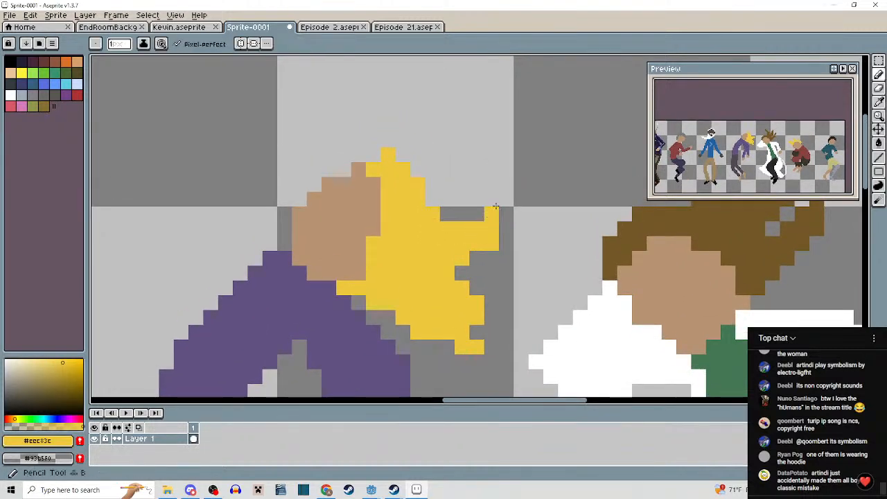
right_click(489, 244)
left_click(489, 287)
left_click_drag(486, 290, 503, 223)
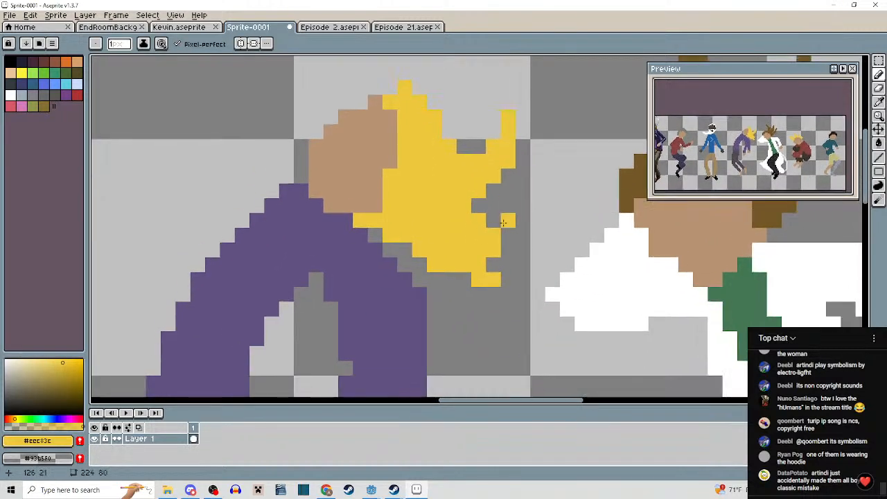
scroll(478, 221, "down", 3)
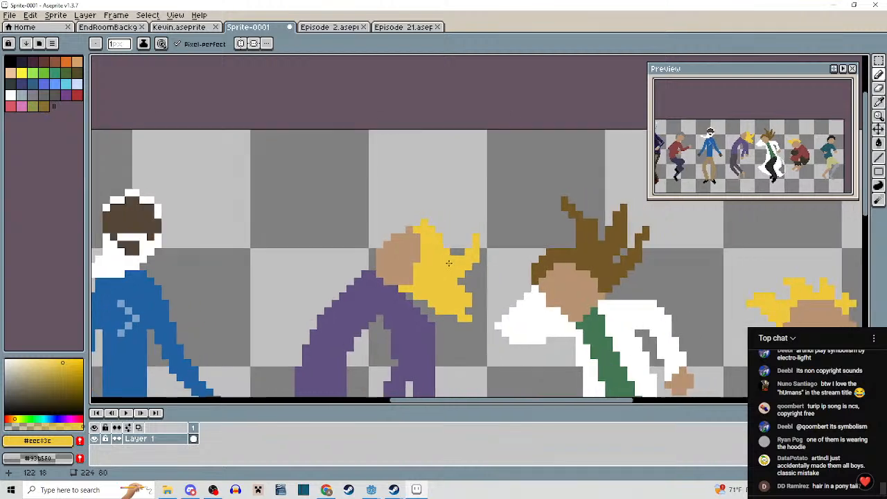
Extend the purple-sweater character's yellow hair down along the shoulder and reshape its outer edge into several separate pointed strands.
scroll(432, 250, "up", 3)
mouse_move(449, 223)
left_mouse_down()
mouse_move(410, 168)
mouse_move(556, 169)
mouse_move(545, 342)
mouse_move(507, 246)
mouse_move(522, 232)
mouse_move(522, 214)
left_mouse_up()
key("ctrl+z")
left_click(501, 242, "alt")
left_click_drag(520, 245, 552, 245)
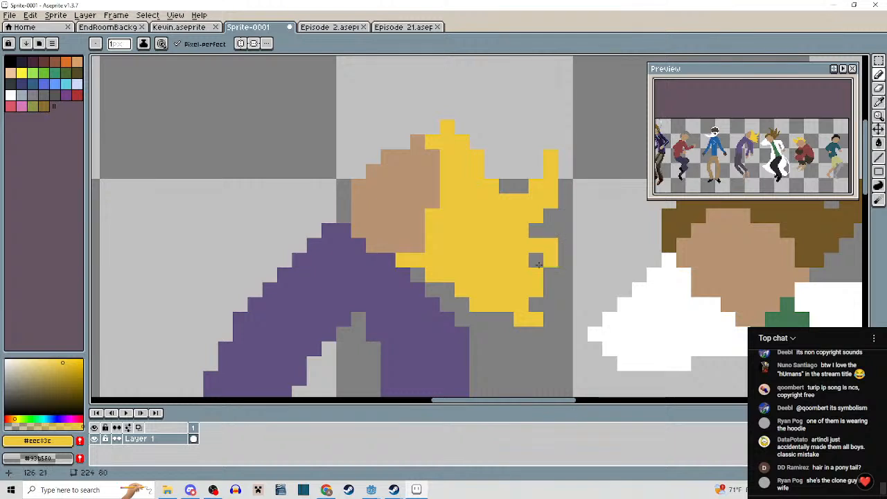
mouse_move(430, 289)
left_mouse_down()
mouse_move(425, 238)
mouse_move(464, 265)
mouse_move(446, 236)
mouse_move(475, 265)
mouse_move(542, 269)
mouse_move(519, 242)
mouse_move(541, 222)
left_mouse_up()
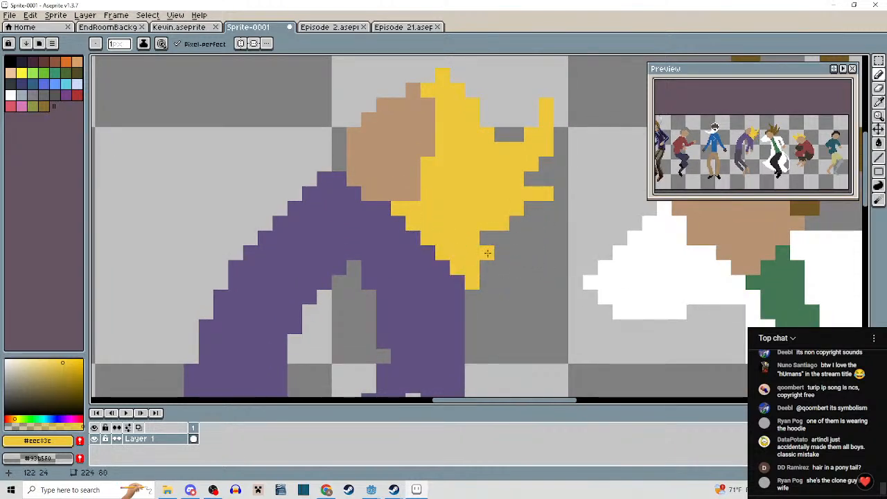
mouse_move(487, 253)
left_mouse_down()
mouse_move(538, 245)
mouse_move(489, 235)
mouse_move(486, 261)
mouse_move(511, 297)
mouse_move(480, 280)
mouse_move(519, 299)
left_mouse_up()
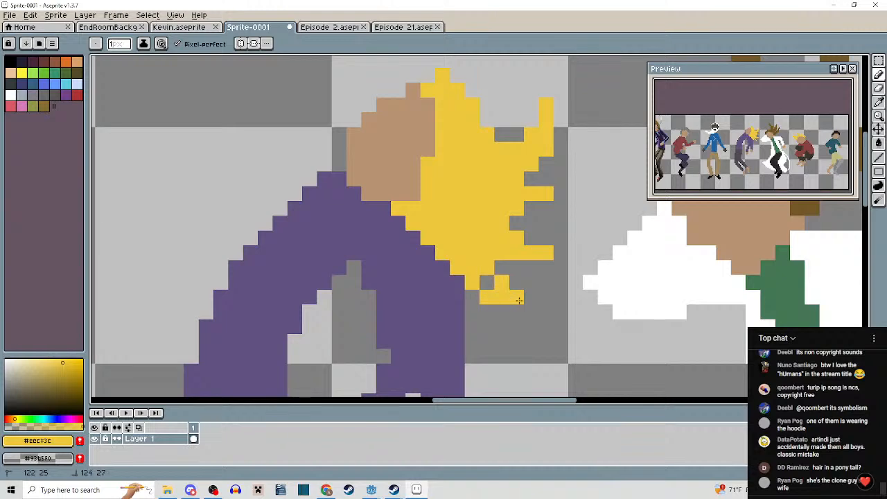
scroll(530, 309, "down", 3)
left_click_drag(560, 330, 400, 311)
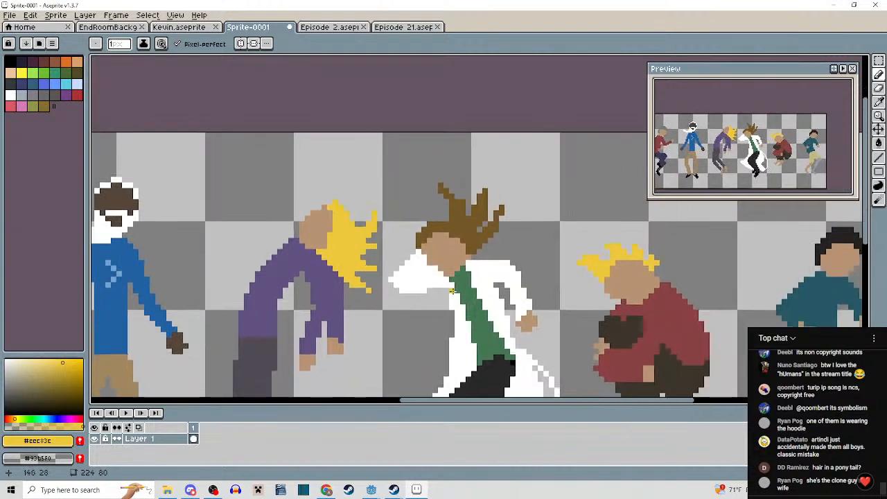
Thicken the tall strand nearest the face on the white-coat character using the hair's own brown.
scroll(462, 290, "up", 1)
left_click_drag(476, 204, 470, 233)
scroll(470, 233, "up", 2)
scroll(470, 233, "up", 1)
left_click(427, 157, "alt")
left_click_drag(418, 118, 395, 96)
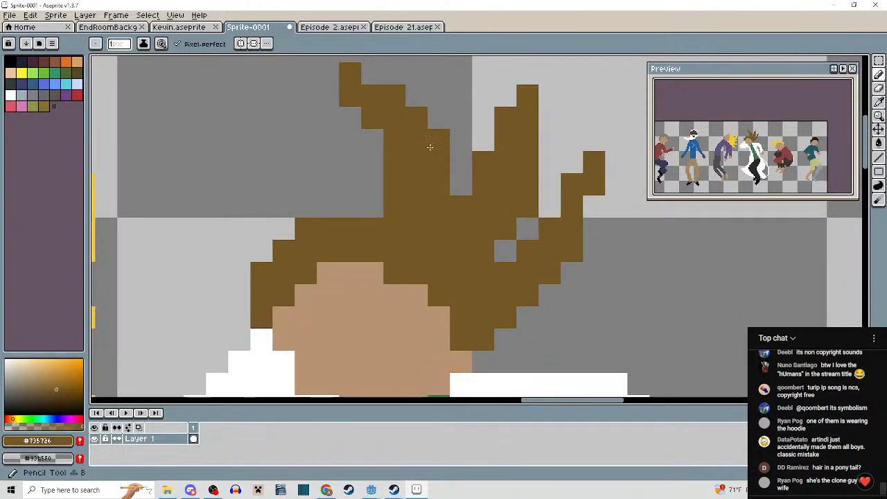
scroll(450, 182, "down", 4)
mouse_move(511, 268)
left_mouse_down()
mouse_move(484, 224)
mouse_move(382, 222)
left_mouse_up()
left_click_drag(473, 226, 442, 269)
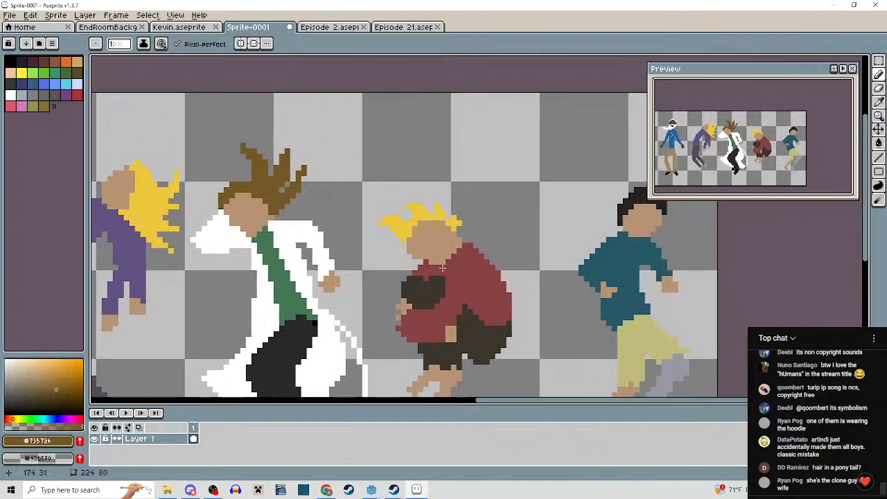
Add a short brown strand low on the back of the white-coat character's hair, leaving small gaps between strands.
scroll(481, 266, "up", 2)
scroll(441, 201, "down", 2)
left_click_drag(443, 217, 589, 257)
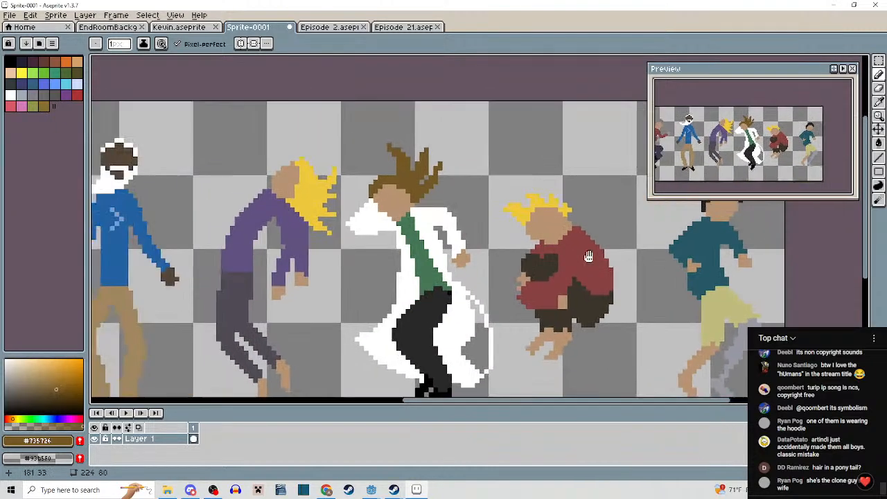
left_click_drag(389, 216, 477, 207)
scroll(478, 201, "up", 1)
scroll(479, 189, "up", 2)
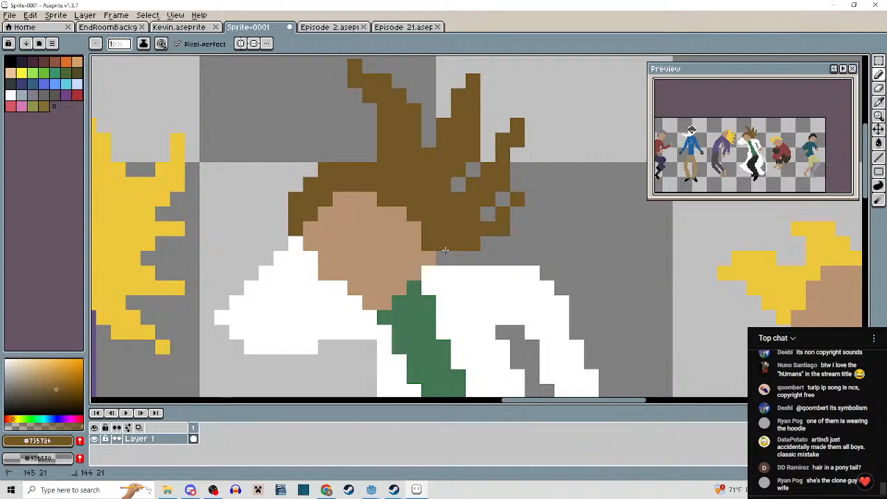
scroll(485, 246, "down", 3)
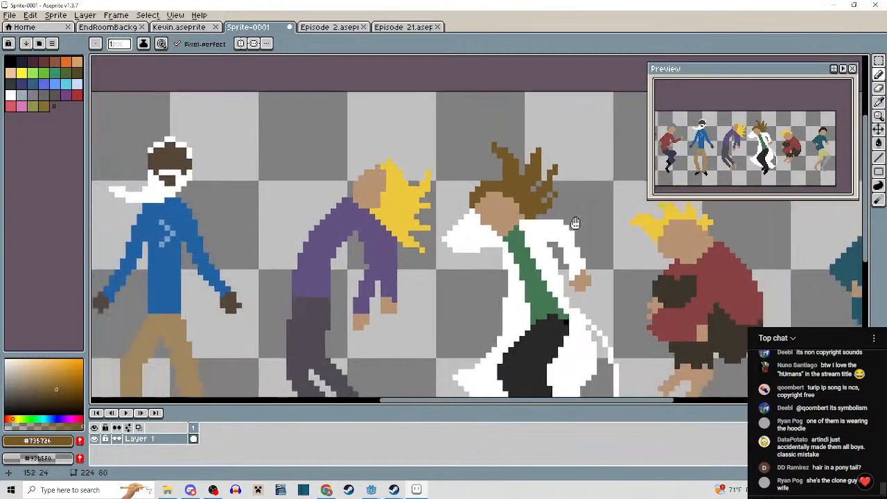
Widen the white-coat character's green shirt below the chin with #437755 and erase the excess pixels beneath the raised sleeve.
scroll(479, 270, "up", 4)
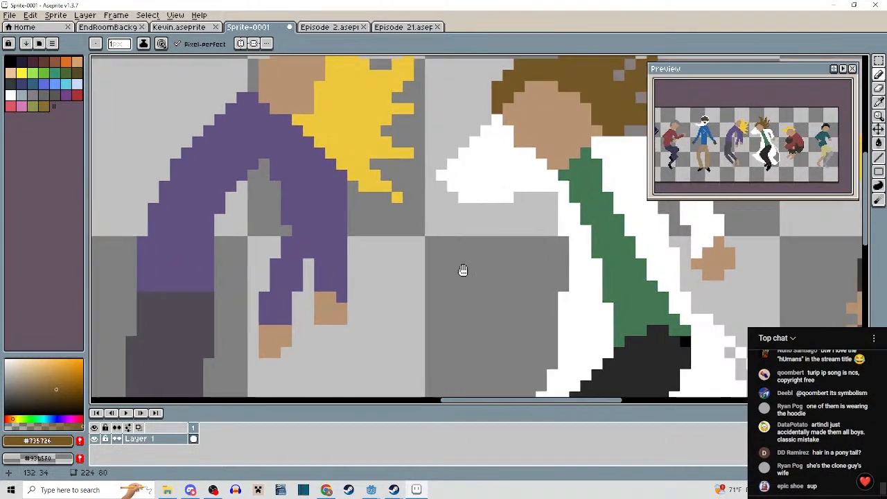
left_click_drag(463, 270, 352, 285)
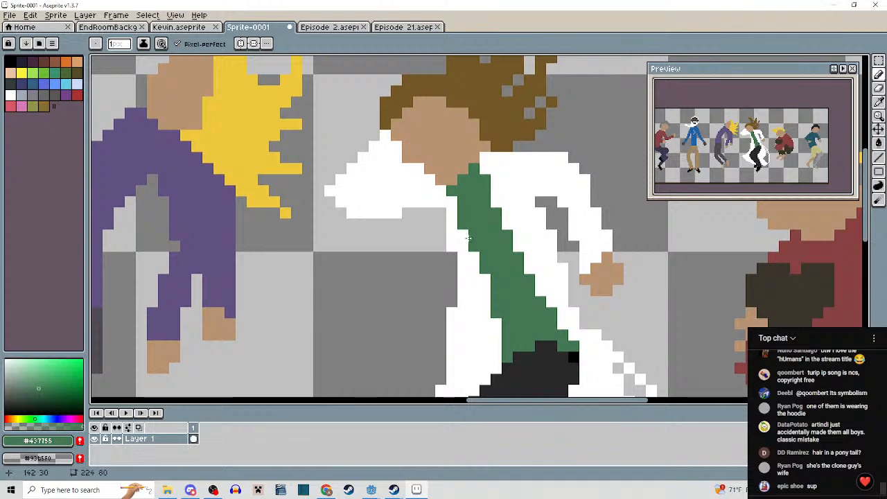
left_click_drag(456, 216, 467, 248)
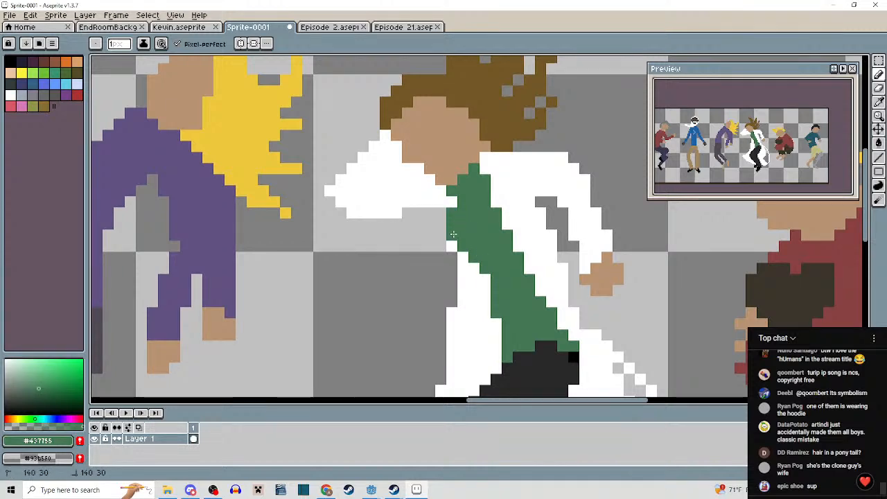
scroll(454, 207, "down", 3)
scroll(476, 214, "up", 4)
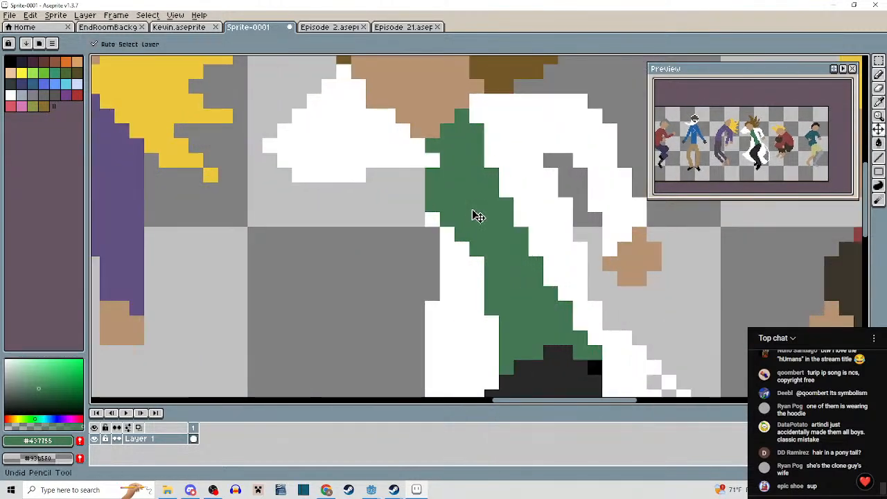
scroll(436, 194, "up", 2)
mouse_move(435, 194)
left_mouse_down()
mouse_move(436, 238)
mouse_move(442, 214)
mouse_move(438, 186)
mouse_move(427, 240)
left_mouse_up()
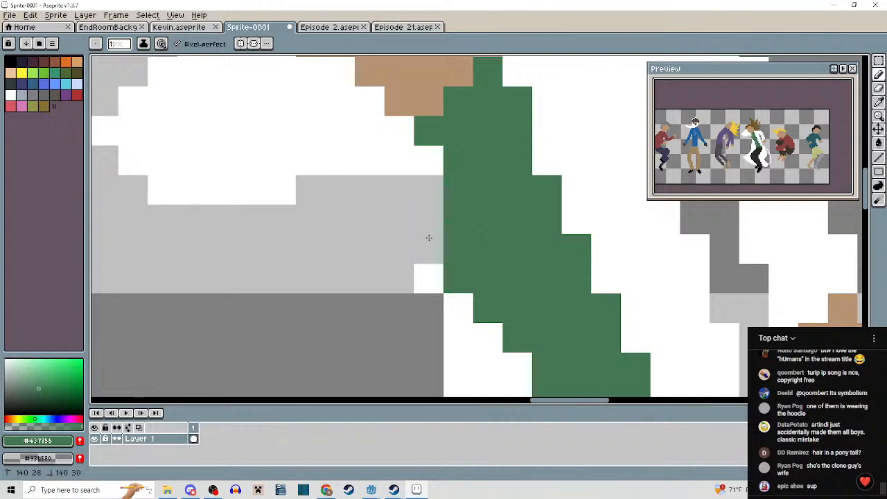
left_click(430, 172)
left_click_drag(430, 177, 432, 251)
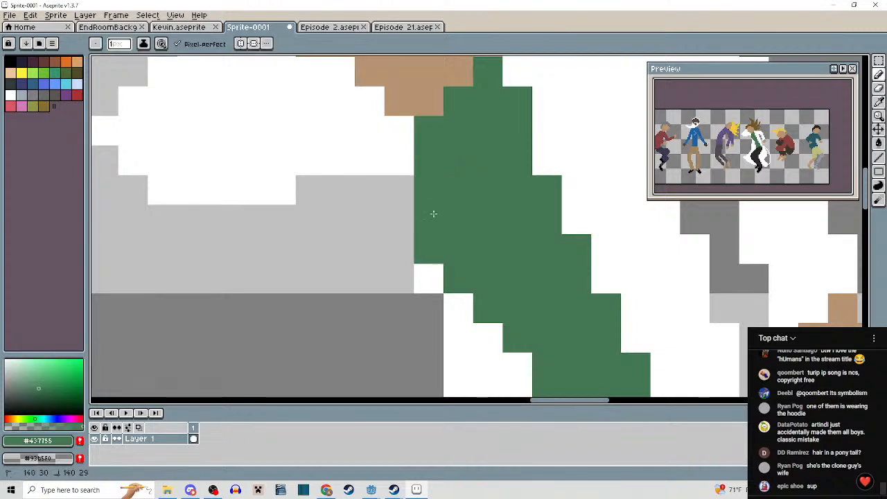
left_click(404, 193, "alt")
left_click_drag(427, 190, 429, 250)
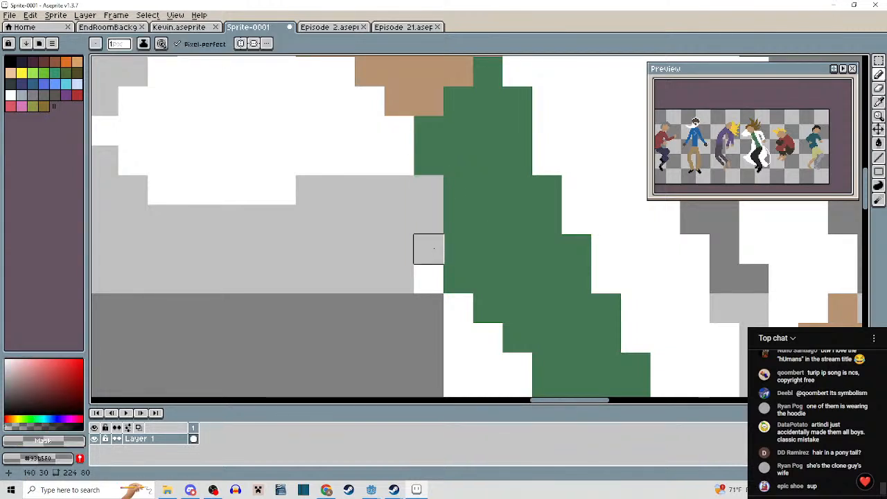
Extend the green shirt's edge one pixel outward below the raised sleeve with #437755.
left_click(410, 167, "alt")
mouse_move(428, 191)
left_mouse_down()
mouse_move(430, 245)
mouse_move(451, 253)
mouse_move(427, 229)
mouse_move(430, 171)
left_mouse_up()
scroll(454, 235, "down", 1)
left_click(457, 220, "alt")
scroll(430, 171, "down", 3)
scroll(422, 208, "up", 2)
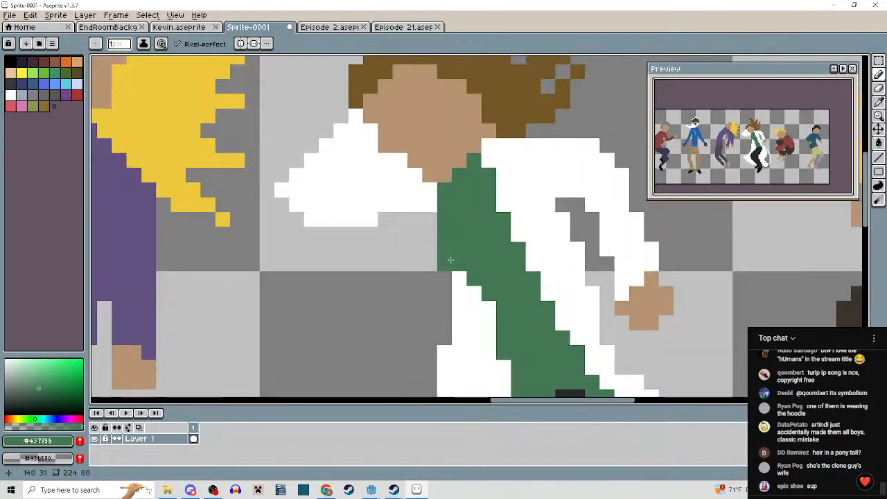
Join the raised sleeve's underside to the coat front with #ffffff pixels and touch up the adjoining shirt edge in green.
left_click(419, 216, "alt")
left_click(444, 234)
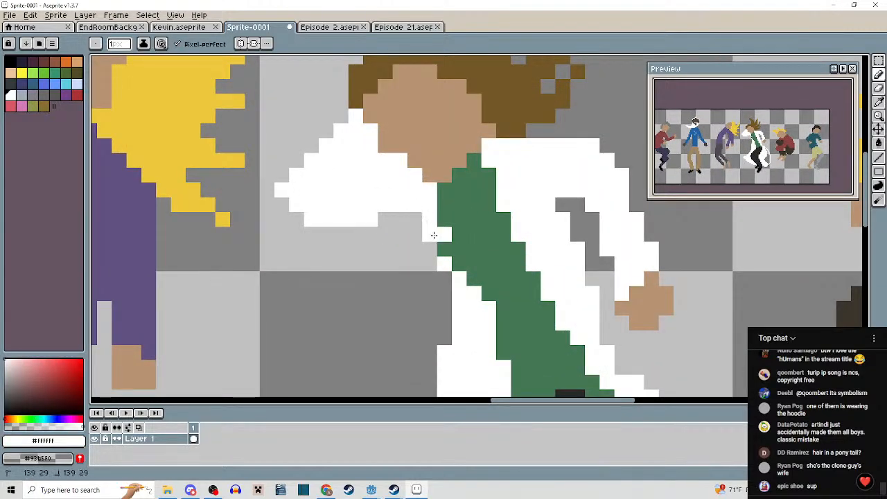
left_click(451, 235, "alt")
scroll(471, 252, "down", 3)
scroll(478, 243, "up", 3)
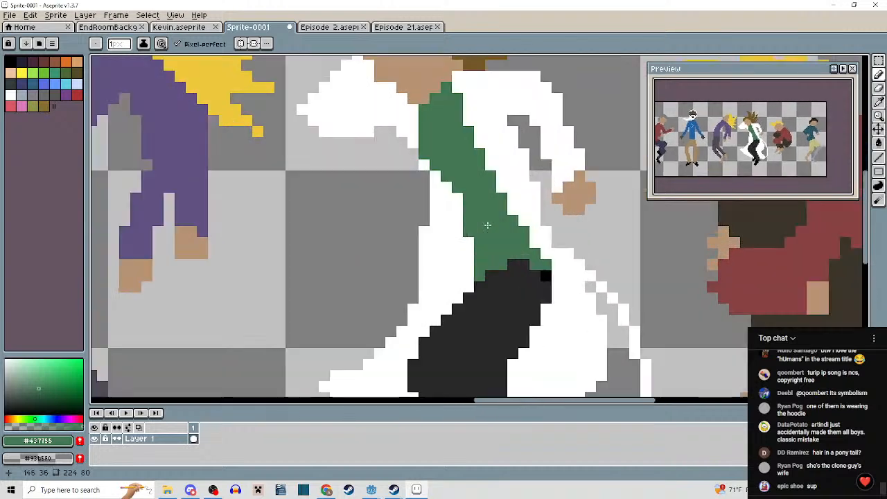
left_click_drag(495, 243, 474, 202)
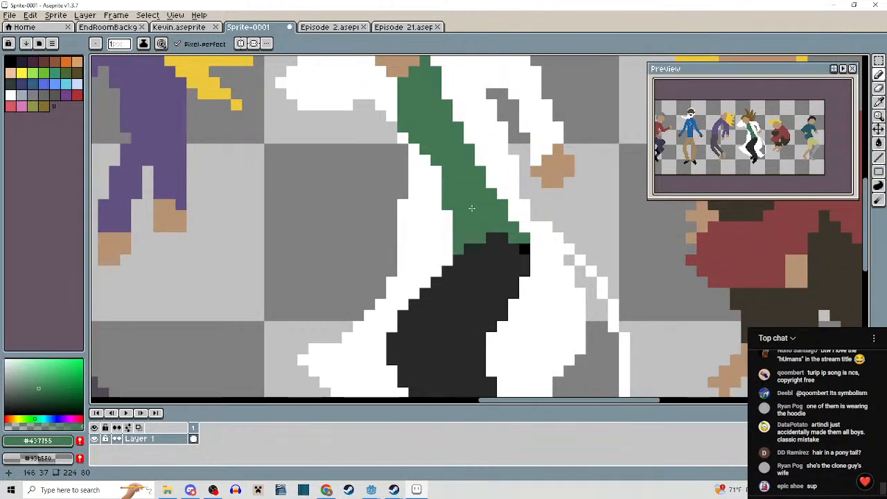
scroll(471, 208, "down", 3)
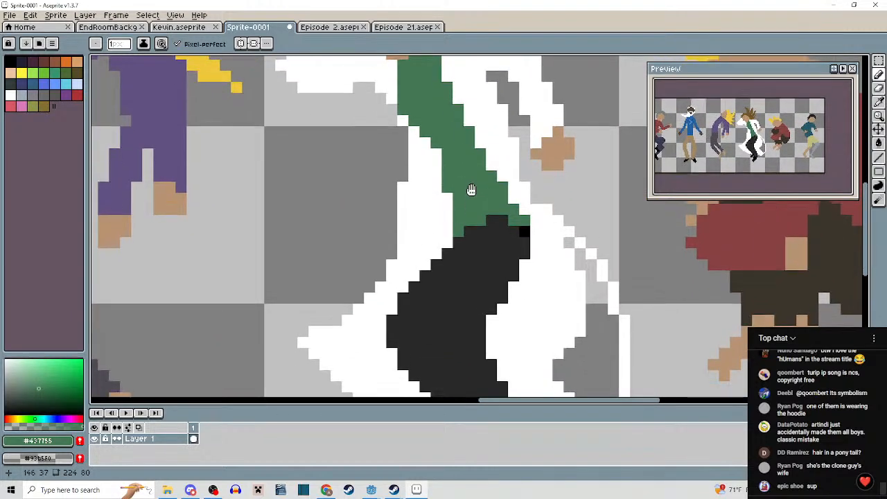
left_click_drag(475, 207, 477, 280)
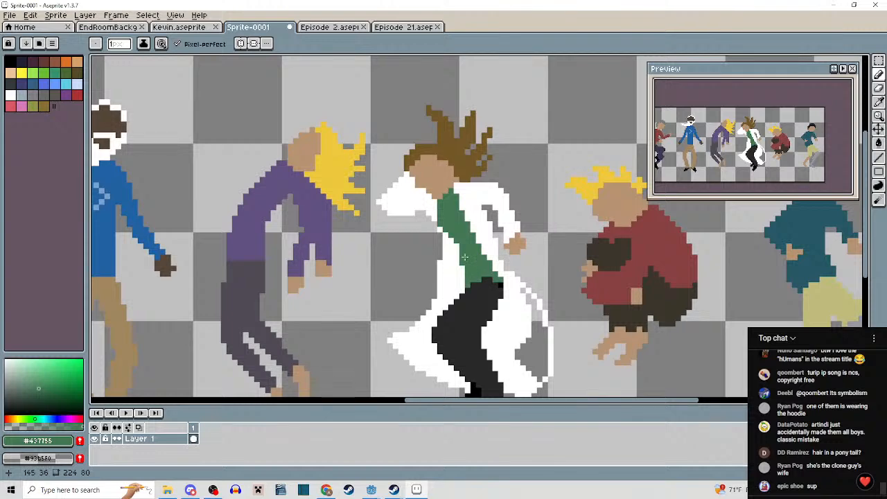
Widen the lower green shirt over the coat down to the waist and extend the trousers with #2a2929 to meet it.
scroll(465, 258, "up", 3)
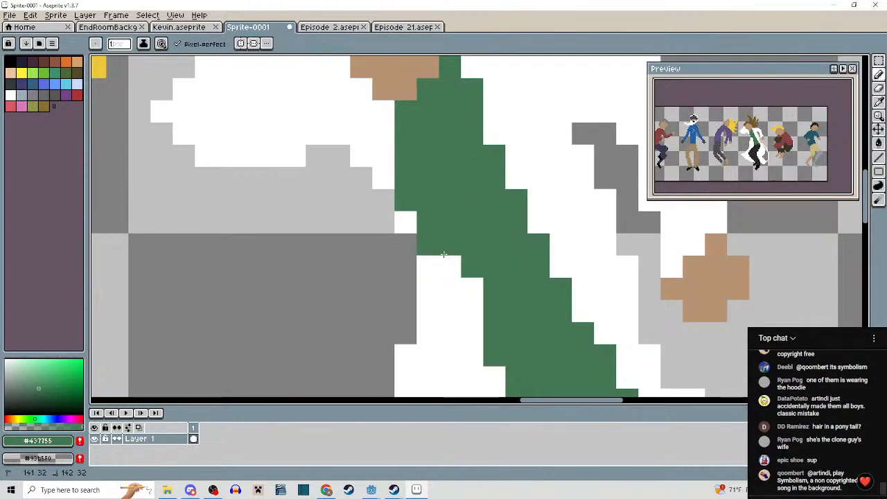
scroll(485, 235, "down", 2)
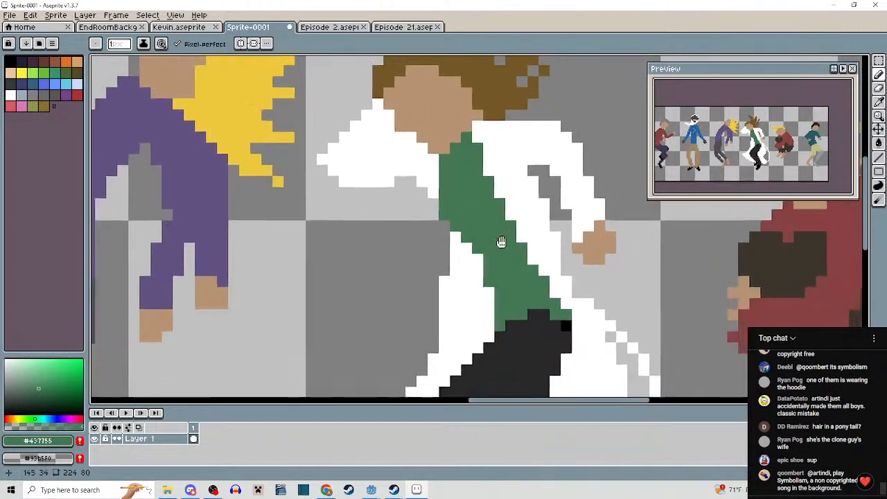
scroll(501, 242, "down", 2)
scroll(476, 226, "up", 3)
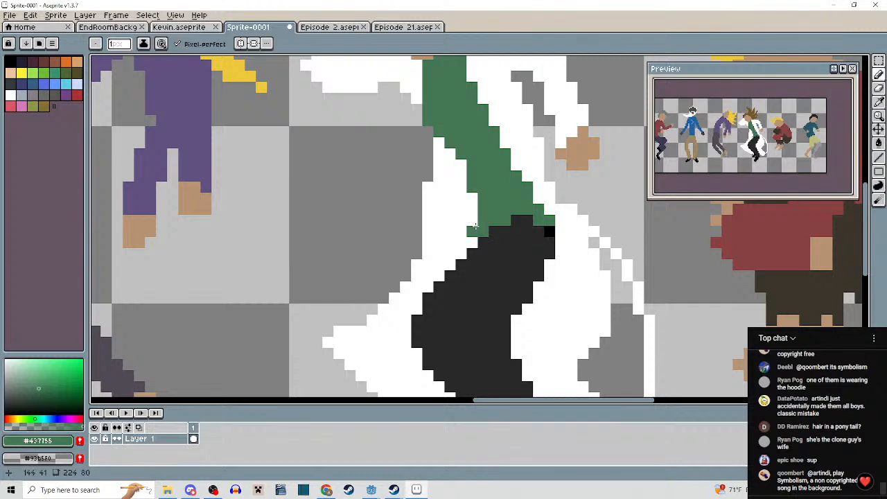
left_click(474, 245, "alt")
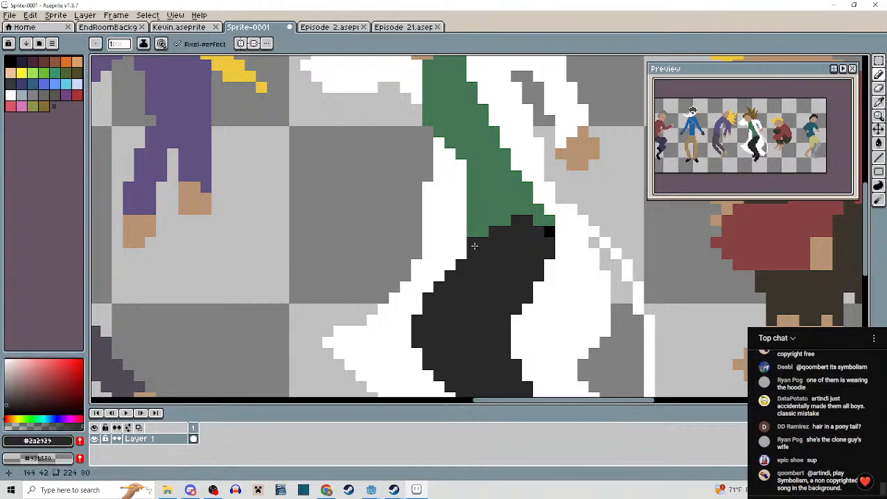
scroll(465, 255, "down", 2)
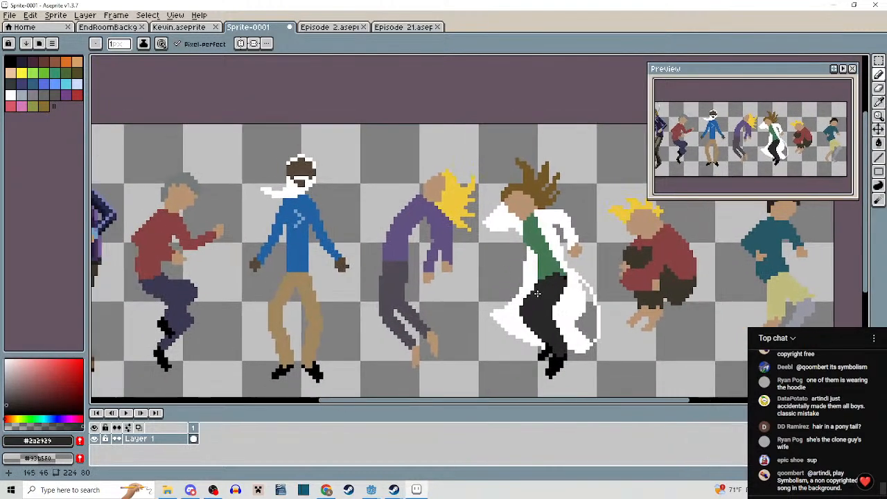
Build out the purple-sweater character's shoulder and upper torso along the outer curve with #625280.
scroll(401, 209, "up", 2)
left_click_drag(402, 209, 439, 284)
left_click(457, 268, "alt")
left_click_drag(425, 233, 411, 259)
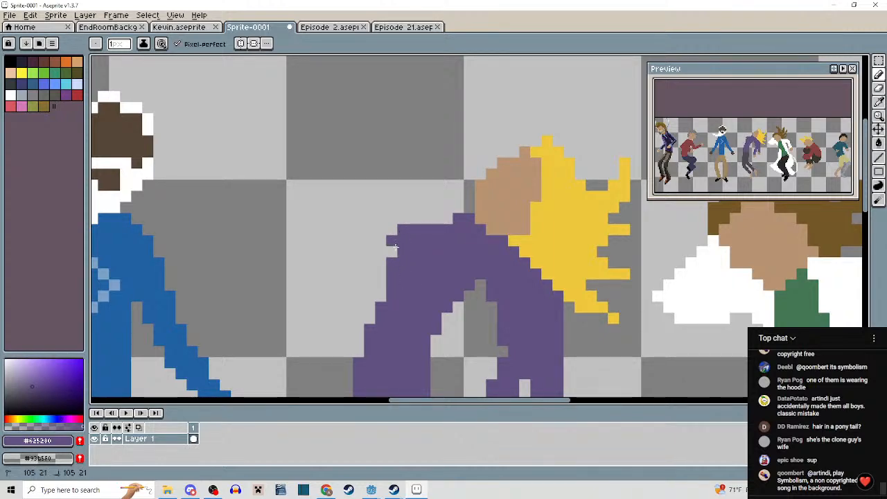
left_click_drag(386, 260, 384, 275)
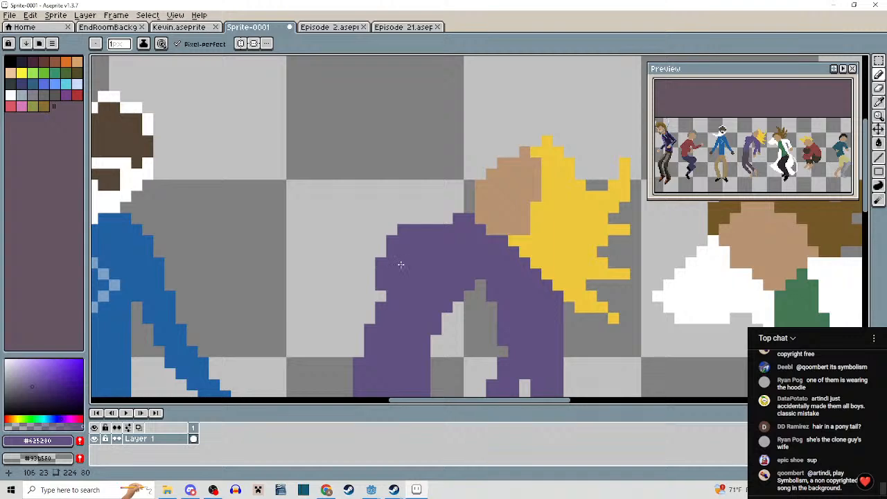
scroll(401, 264, "down", 3)
scroll(425, 256, "up", 3)
scroll(439, 232, "down", 3)
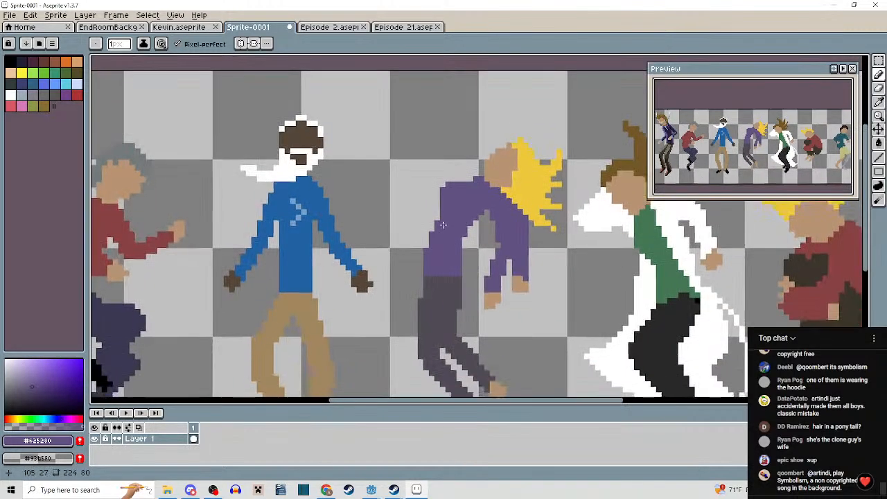
Extend the purple sweater's outer edge in the same purple from the upper torso down toward the waist.
scroll(431, 209, "up", 4)
left_click(431, 210)
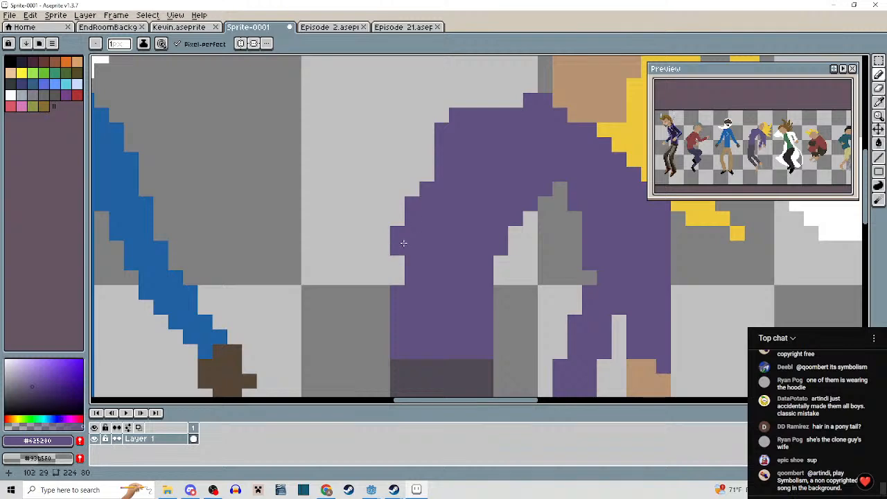
mouse_move(387, 278)
left_mouse_down()
mouse_move(392, 251)
mouse_move(407, 246)
left_mouse_up()
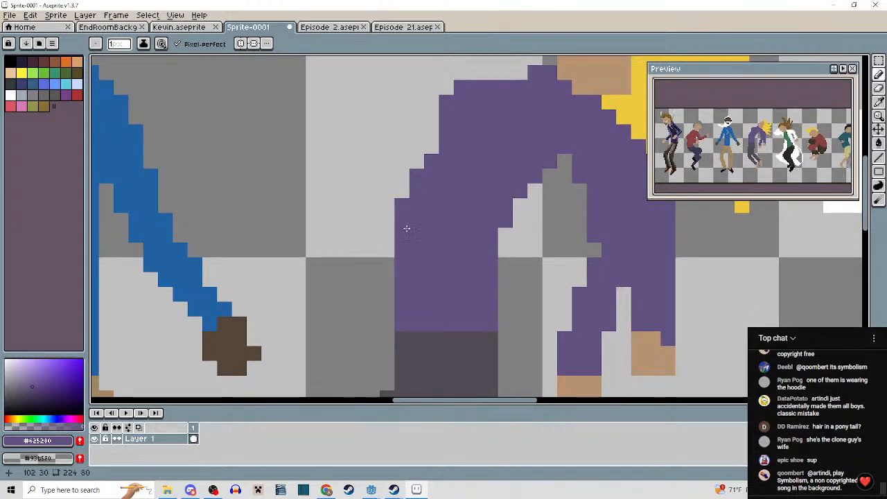
scroll(407, 228, "down", 3)
scroll(405, 267, "up", 3)
left_click(401, 270)
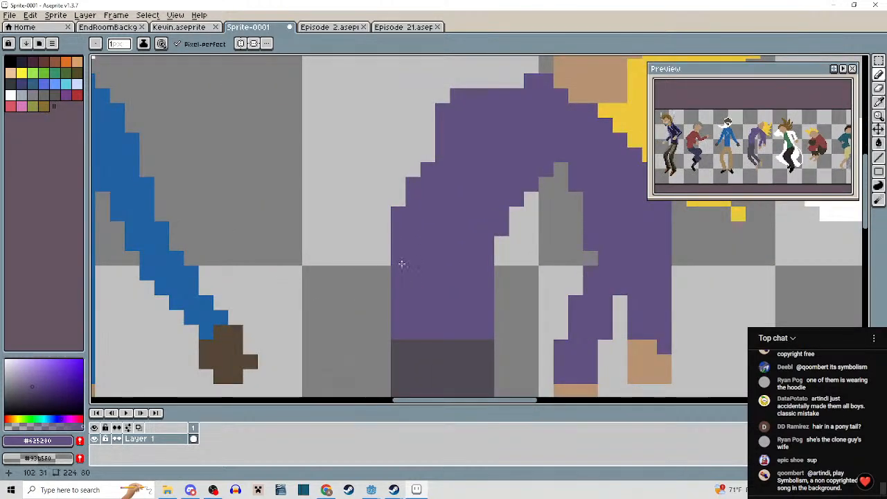
Smooth the outer edge of the purple sweater's back into even stair-steps from the shoulder down to the waist.
left_click_drag(424, 170, 401, 212)
left_click(405, 201)
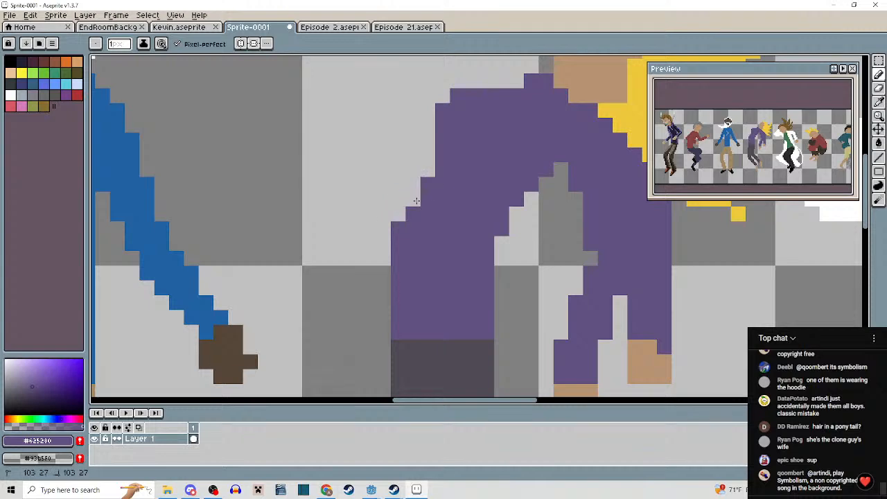
mouse_move(426, 159)
left_mouse_down()
mouse_move(402, 178)
mouse_move(413, 191)
mouse_move(426, 172)
left_mouse_up()
scroll(457, 211, "down", 3)
left_click_drag(461, 236, 459, 260)
scroll(442, 250, "up", 3)
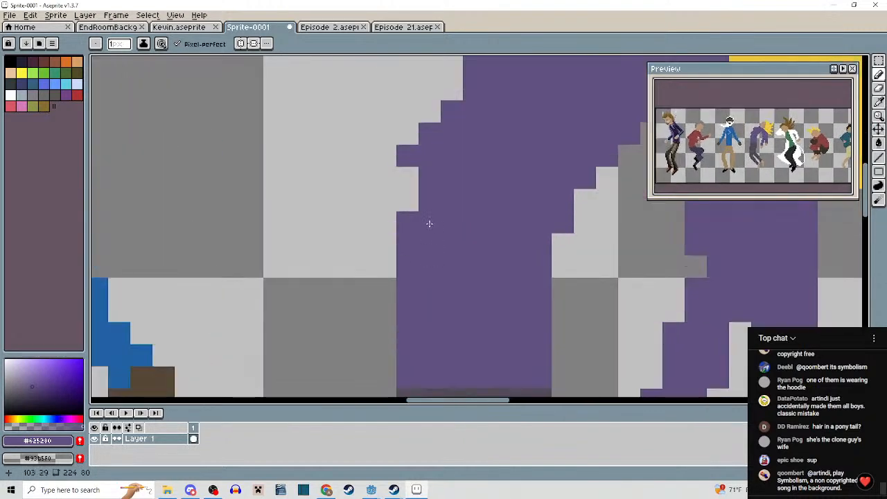
left_click(408, 176)
mouse_move(408, 174)
left_mouse_down()
mouse_move(447, 116)
mouse_move(402, 226)
left_mouse_up()
left_click(424, 134)
right_click(410, 155)
left_click_drag(442, 169, 420, 208)
left_click(398, 257)
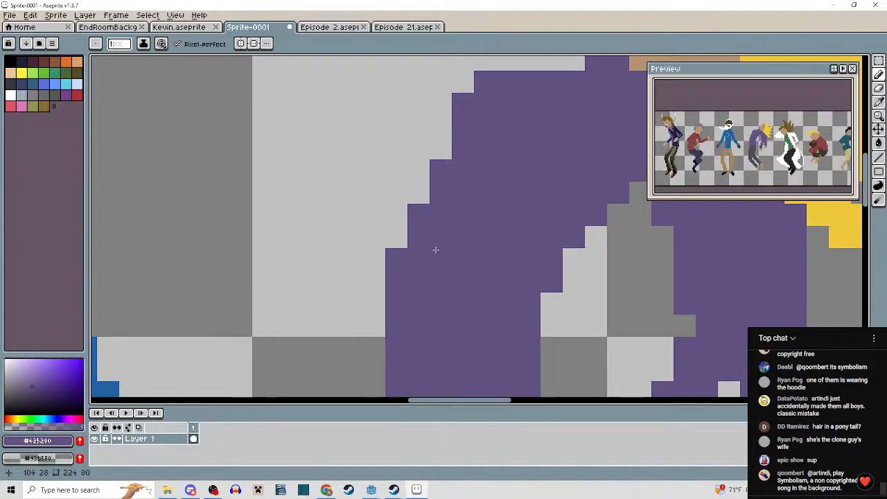
Fill out the top of the purple shoulder beside the neck and trim its outer corner.
scroll(444, 246, "down", 4)
mouse_move(468, 250)
left_mouse_down()
mouse_move(463, 221)
mouse_move(447, 284)
left_mouse_up()
scroll(463, 213, "up", 2)
scroll(447, 283, "up", 1)
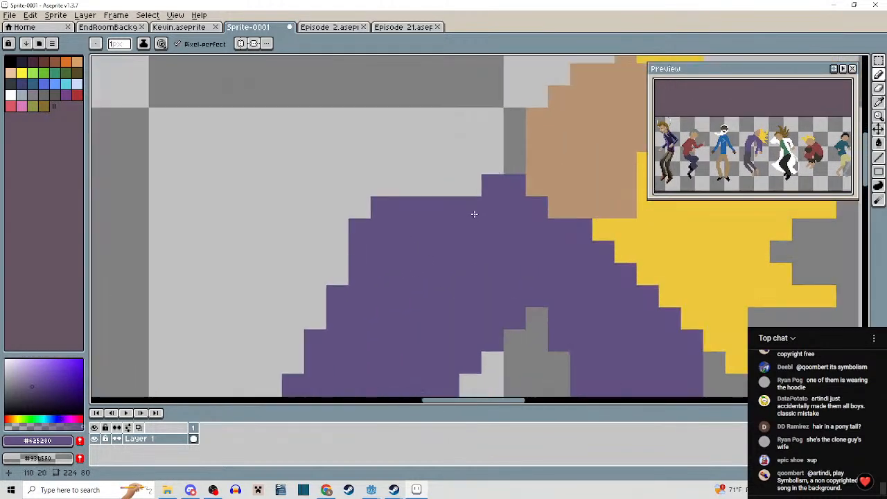
scroll(484, 212, "down", 2)
scroll(484, 212, "up", 1)
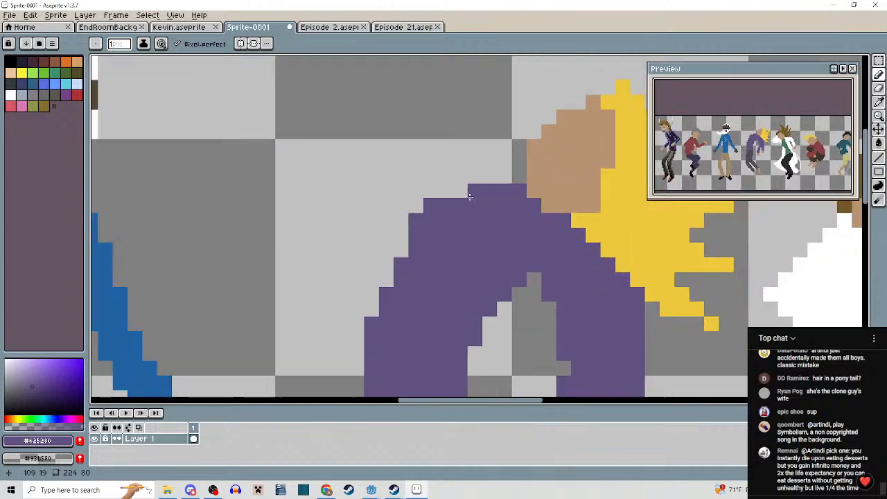
mouse_move(420, 205)
left_mouse_down()
mouse_move(411, 238)
mouse_move(426, 240)
mouse_move(464, 202)
mouse_move(457, 194)
mouse_move(416, 251)
mouse_move(458, 239)
mouse_move(468, 220)
mouse_move(466, 267)
left_mouse_up()
scroll(437, 235, "down", 3)
scroll(468, 222, "up", 2)
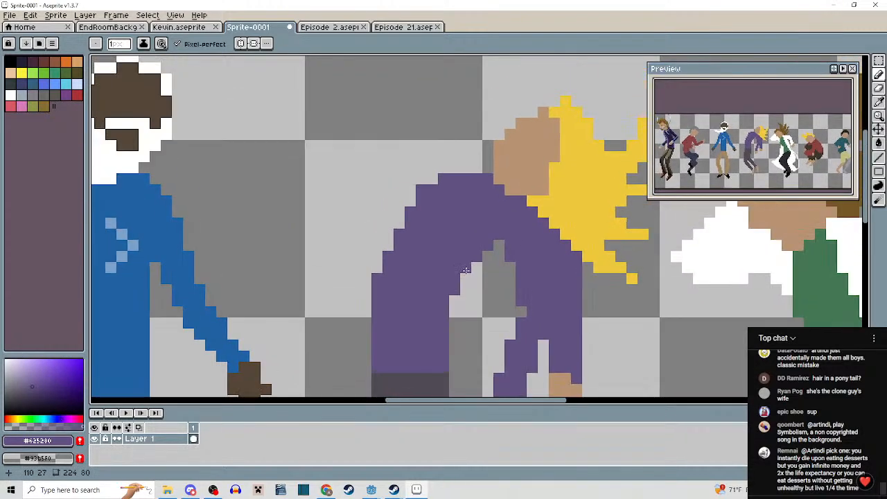
Rework the shoulder's top row of pixels into a stepped slope rising toward the neck.
scroll(474, 239, "up", 2)
left_click_drag(482, 118, 393, 116)
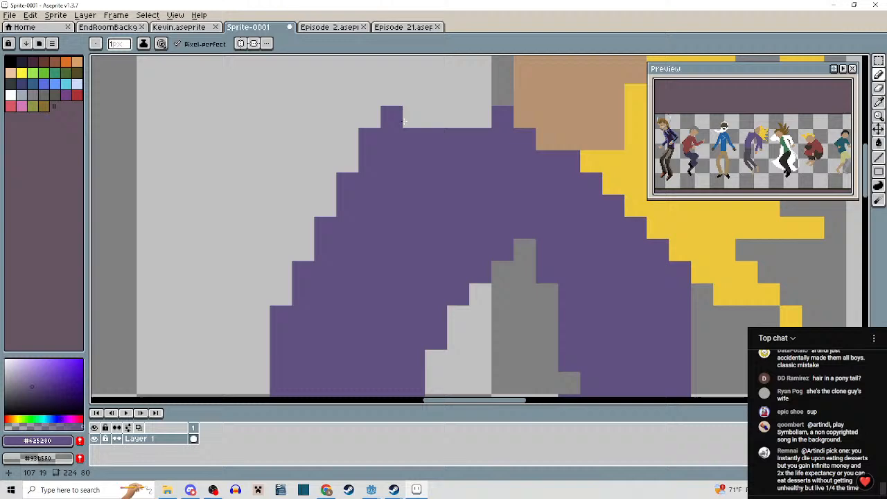
left_click_drag(443, 136, 374, 134)
left_click(440, 144)
scroll(451, 154, "down", 3)
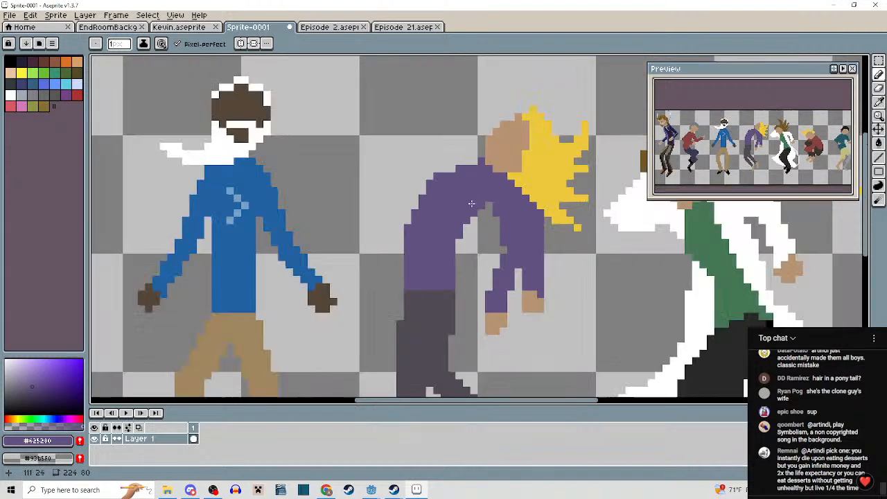
Trim a shallow curve into the purple sweater's inner front edge just above the waist.
mouse_move(485, 207)
left_mouse_down()
mouse_move(430, 153)
mouse_move(414, 147)
mouse_move(358, 196)
mouse_move(357, 230)
mouse_move(415, 189)
left_mouse_up()
scroll(452, 167, "up", 3)
right_click(358, 227)
right_click(384, 229)
left_click_drag(384, 228, 380, 278)
scroll(437, 234, "down", 3)
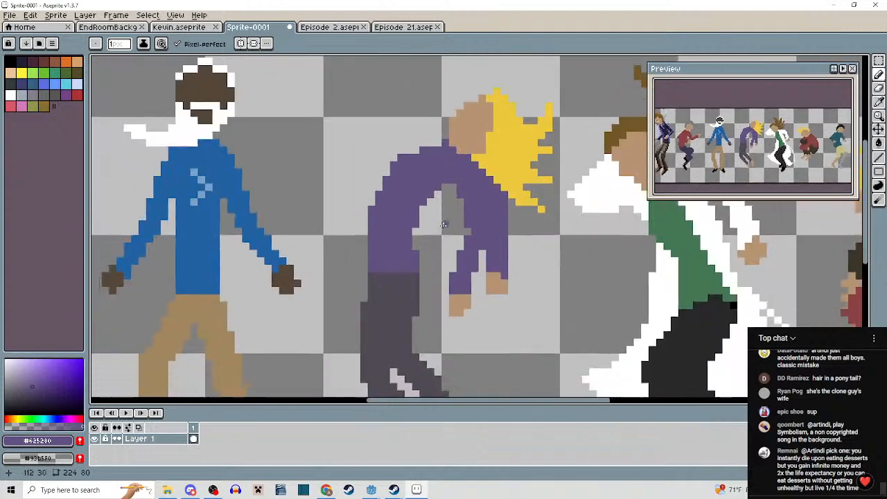
scroll(436, 230, "up", 2)
right_click(404, 225)
left_click_drag(423, 228, 438, 223)
scroll(356, 248, "down", 2)
scroll(370, 218, "up", 2)
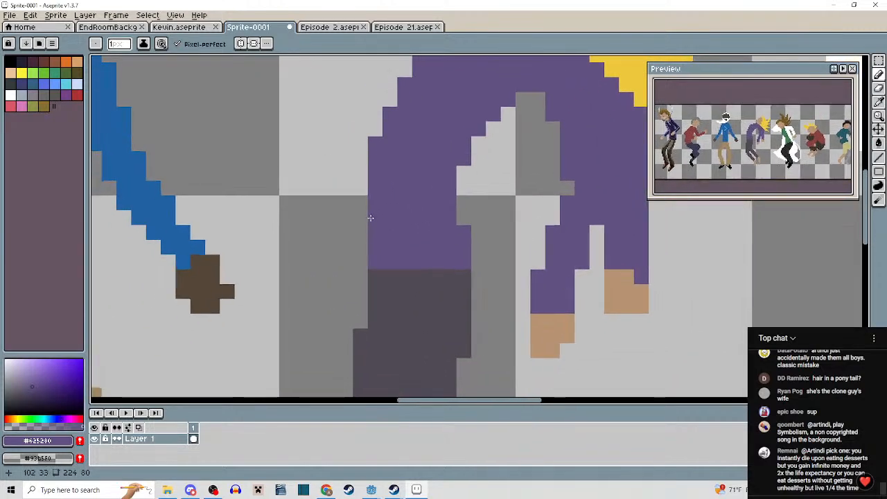
Select the purple-sweater character's legs and shift them slightly upward to shorten the trousers.
scroll(369, 217, "down", 3)
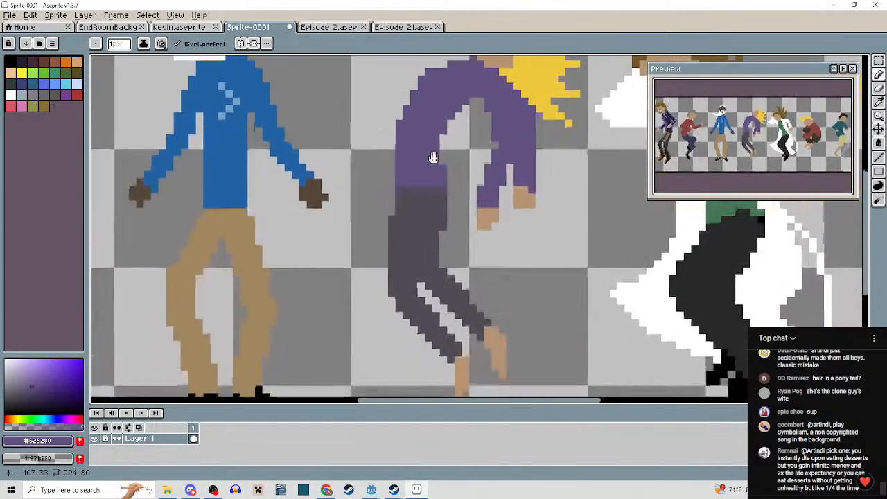
key("m")
left_click_drag(380, 251, 545, 386)
left_click_drag(468, 320, 463, 308)
left_click(539, 217)
left_click_drag(362, 179, 465, 387)
left_click_drag(441, 301, 442, 293)
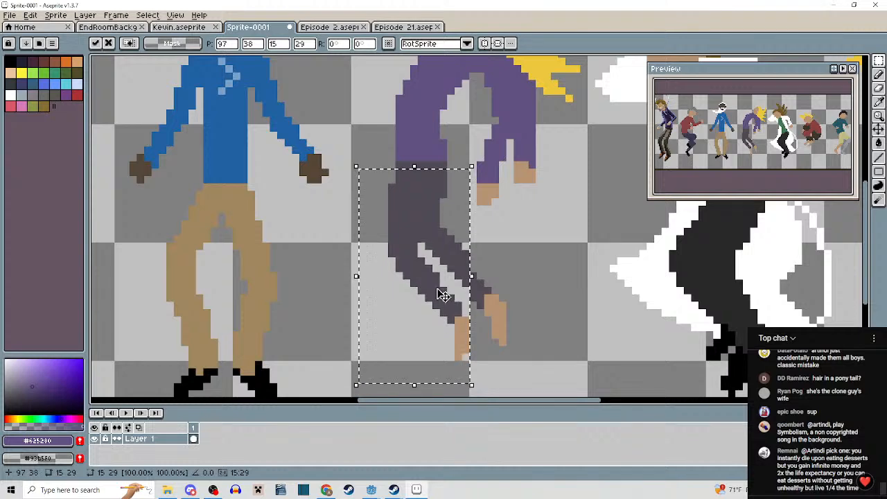
Reposition the same character's rear lower leg and foot vertically so they line up with the raised trousers.
left_click(502, 338)
left_click_drag(471, 268, 528, 379)
left_click_drag(499, 323, 499, 307)
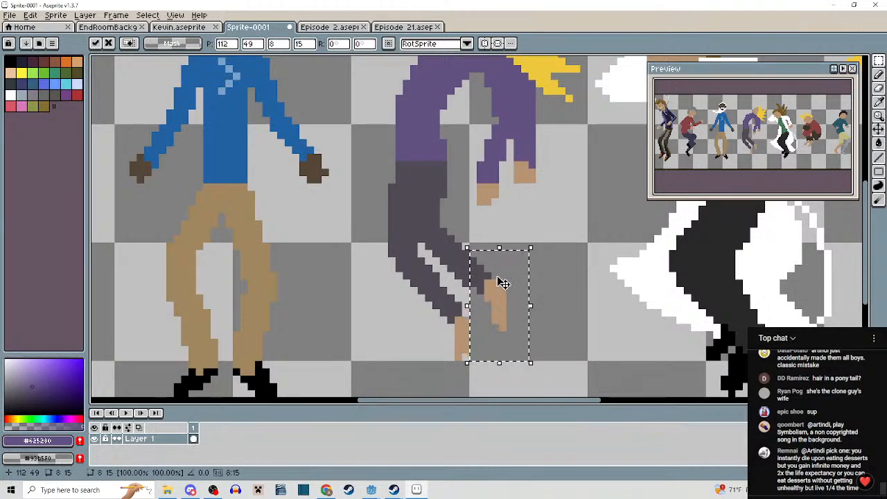
mouse_move(504, 287)
left_mouse_down()
mouse_move(497, 294)
mouse_move(505, 289)
left_mouse_up()
left_click(568, 298)
scroll(568, 298, "right", 3)
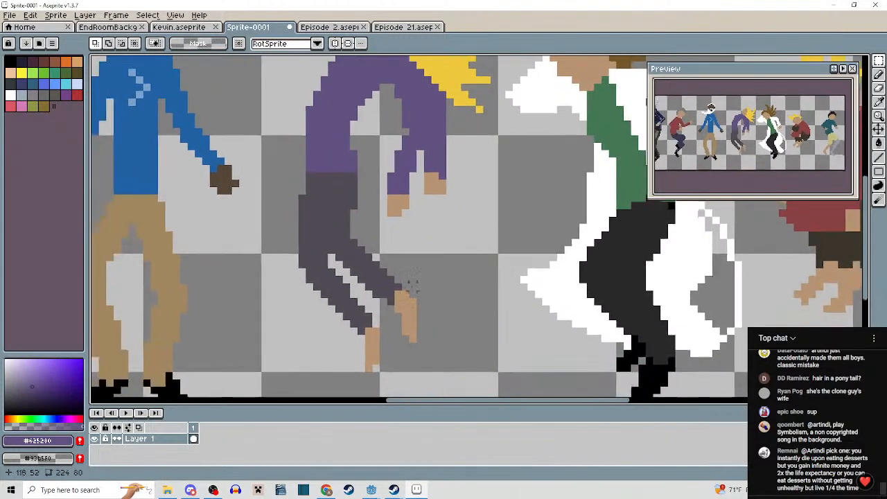
mouse_move(380, 264)
left_mouse_down()
mouse_move(439, 367)
mouse_move(406, 323)
left_mouse_up()
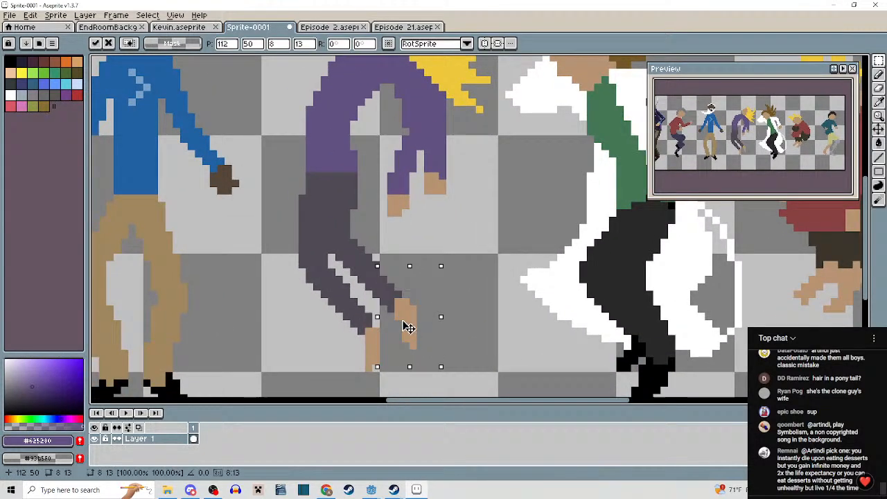
left_click(485, 301)
scroll(485, 302, "down", 2)
left_click_drag(485, 303, 408, 333)
scroll(432, 267, "up", 3)
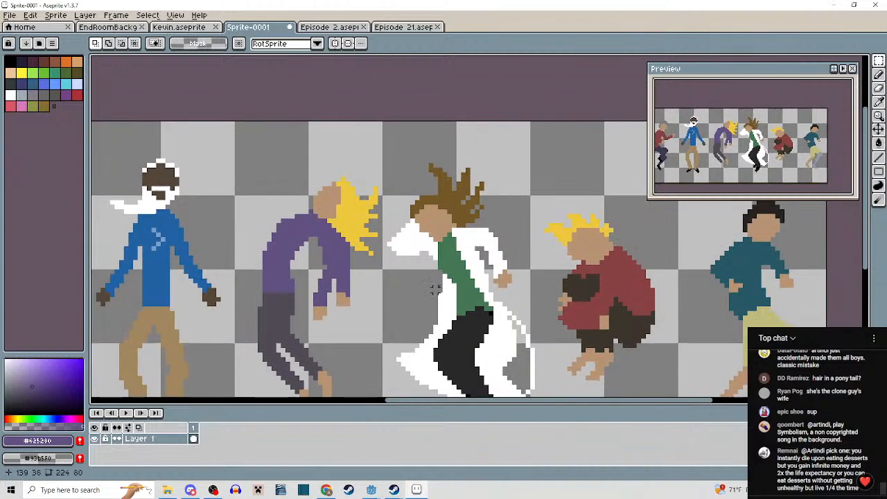
Sample the white-coat character's hair brown and clear the spiky hair down to a rounded cap around the head.
scroll(465, 243, "up", 1)
scroll(463, 236, "down", 2)
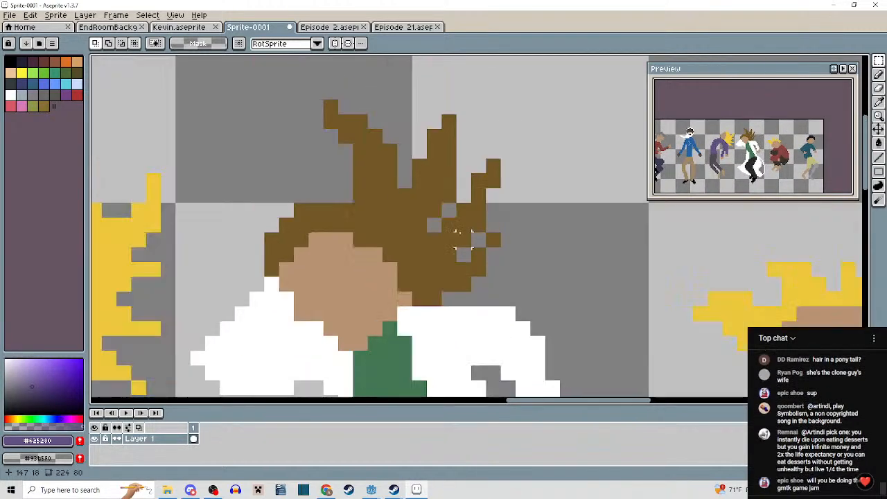
scroll(460, 233, "up", 2)
key("b")
left_click(376, 192, "alt")
scroll(351, 223, "up", 1)
mouse_move(329, 216)
left_mouse_down()
mouse_move(365, 232)
mouse_move(337, 231)
mouse_move(339, 191)
mouse_move(361, 201)
mouse_move(282, 108)
mouse_move(338, 225)
mouse_move(352, 118)
mouse_move(378, 218)
mouse_move(355, 143)
mouse_move(380, 215)
mouse_move(418, 269)
mouse_move(339, 145)
mouse_move(437, 241)
mouse_move(406, 263)
mouse_move(406, 193)
mouse_move(451, 229)
mouse_move(481, 201)
mouse_move(458, 221)
mouse_move(453, 189)
mouse_move(435, 194)
mouse_move(501, 234)
mouse_move(527, 186)
mouse_move(509, 226)
mouse_move(505, 353)
mouse_move(437, 285)
left_mouse_up()
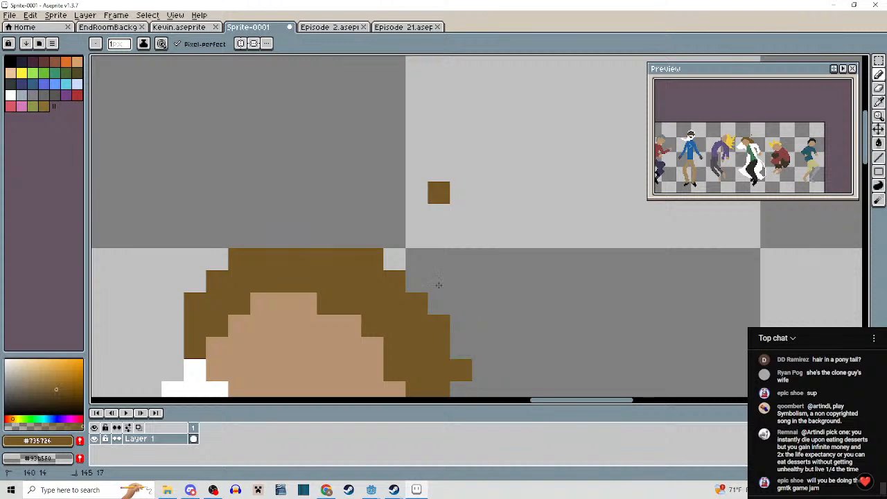
right_click(438, 194)
Try a long curved brown ponytail rising from the back of the white-coat character's head.
left_click_drag(473, 366, 475, 253)
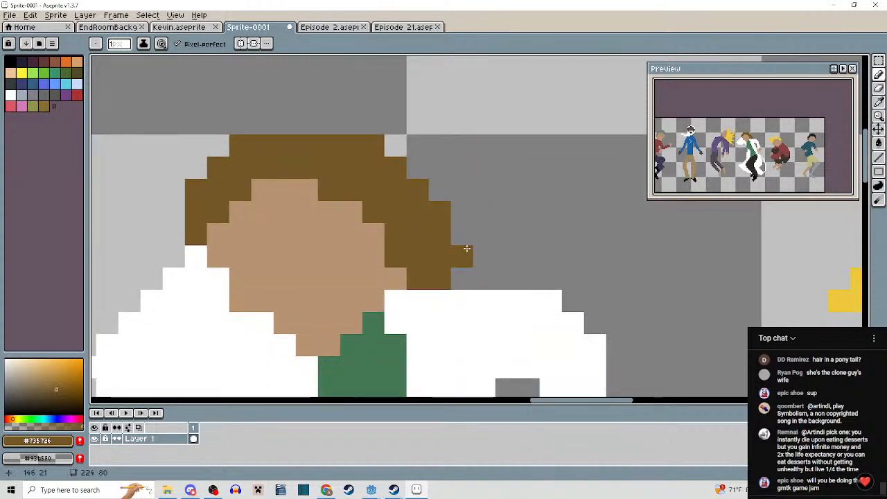
mouse_move(418, 155)
left_mouse_down()
mouse_move(421, 230)
mouse_move(465, 229)
mouse_move(433, 269)
mouse_move(453, 303)
mouse_move(481, 256)
mouse_move(455, 317)
left_mouse_up()
left_click_drag(470, 264, 417, 346)
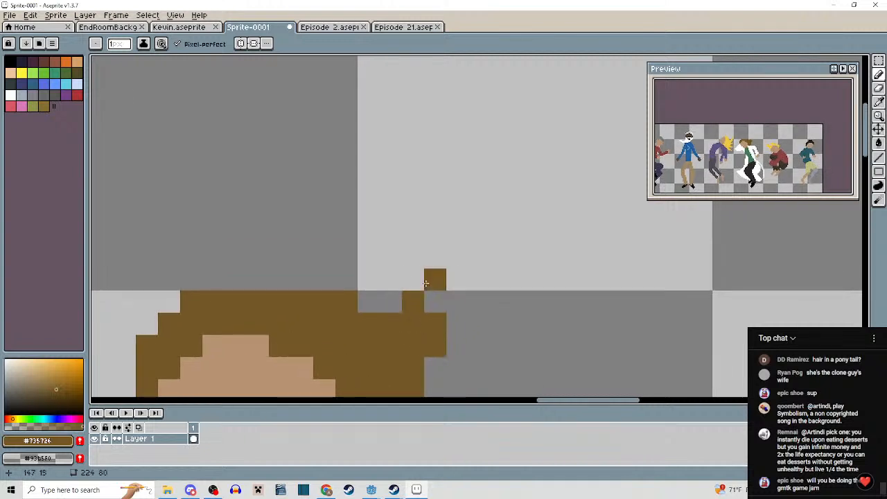
mouse_move(452, 318)
left_mouse_down()
mouse_move(456, 216)
mouse_move(448, 159)
mouse_move(491, 201)
mouse_move(504, 281)
mouse_move(496, 215)
mouse_move(469, 287)
mouse_move(494, 282)
mouse_move(491, 300)
mouse_move(496, 272)
mouse_move(474, 194)
mouse_move(438, 140)
mouse_move(482, 211)
mouse_move(411, 118)
mouse_move(463, 157)
mouse_move(423, 116)
mouse_move(449, 135)
mouse_move(471, 196)
mouse_move(458, 181)
mouse_move(475, 291)
left_mouse_up()
scroll(462, 267, "down", 3)
scroll(463, 261, "up", 3)
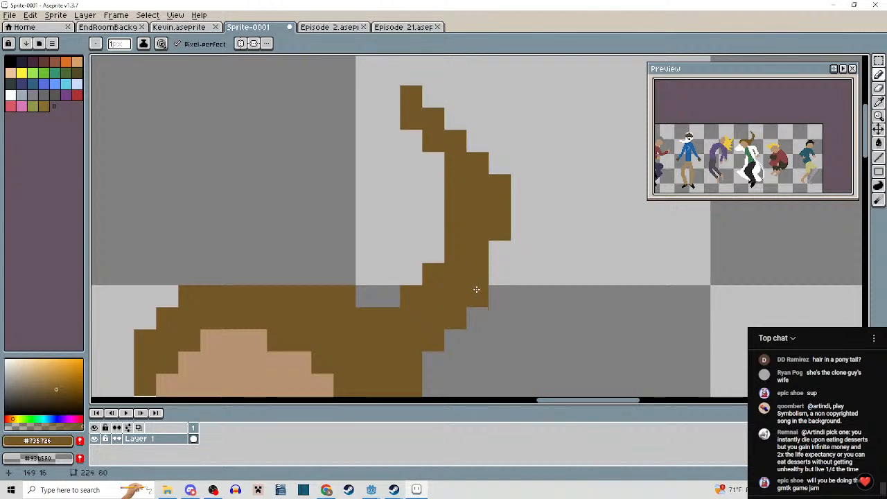
scroll(530, 259, "down", 4)
left_click_drag(520, 258, 520, 226)
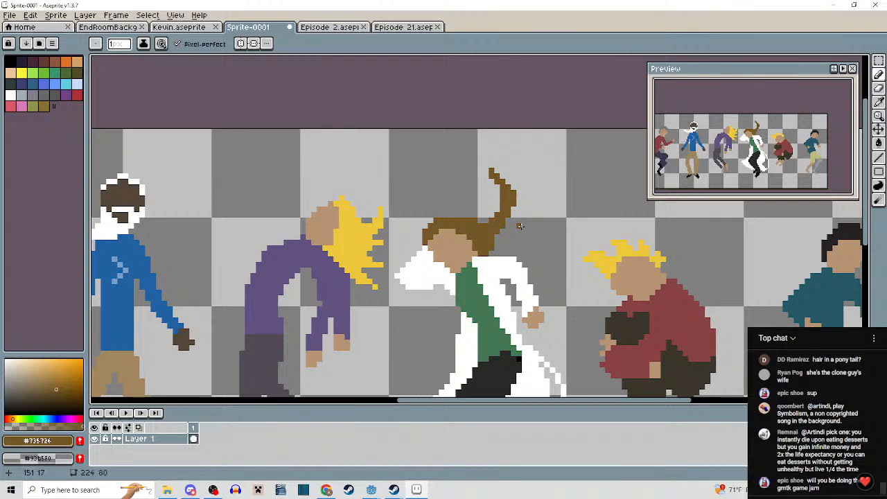
Undo the ponytail strokes back to the trimmed hair cap.
key("ctrl+z")
key("ctrl+z")
key("ctrl+z")
key("ctrl+z")
key("ctrl+z")
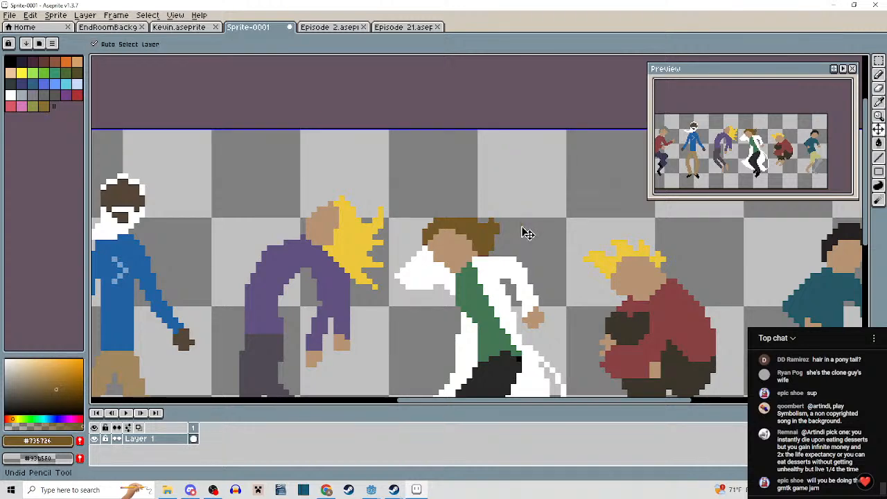
scroll(491, 223, "up", 2)
key("ctrl+z")
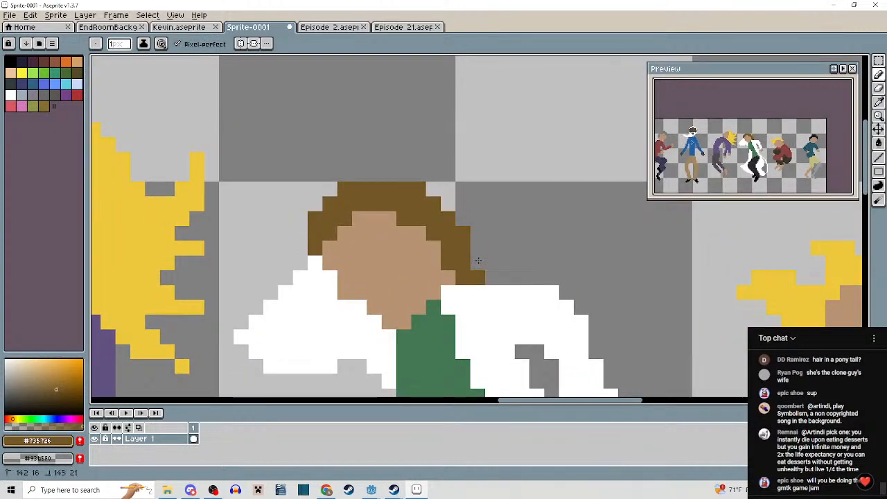
Draw a shorter curved brown ponytail sweeping up from lower on the back of the white-coat character's head.
mouse_move(478, 250)
left_mouse_down()
mouse_move(520, 226)
mouse_move(476, 229)
mouse_move(501, 215)
mouse_move(510, 170)
mouse_move(521, 206)
mouse_move(494, 130)
mouse_move(531, 194)
mouse_move(515, 180)
left_mouse_up()
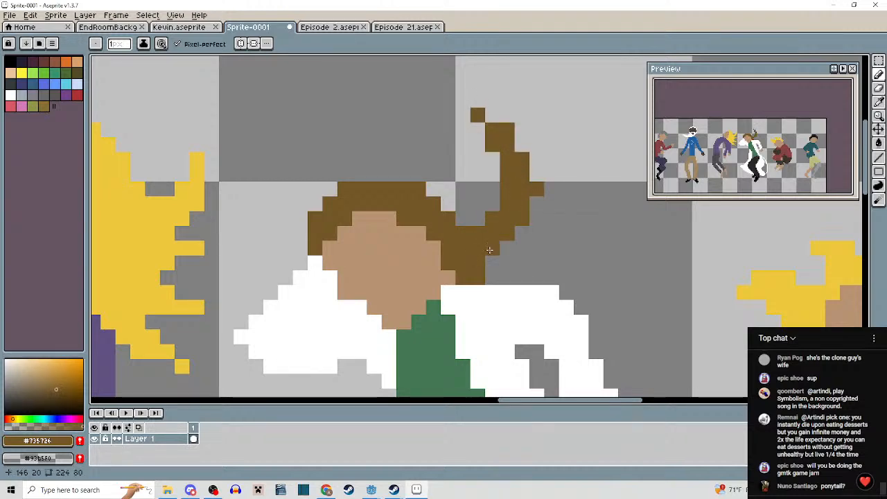
scroll(489, 249, "down", 3)
scroll(554, 229, "up", 4)
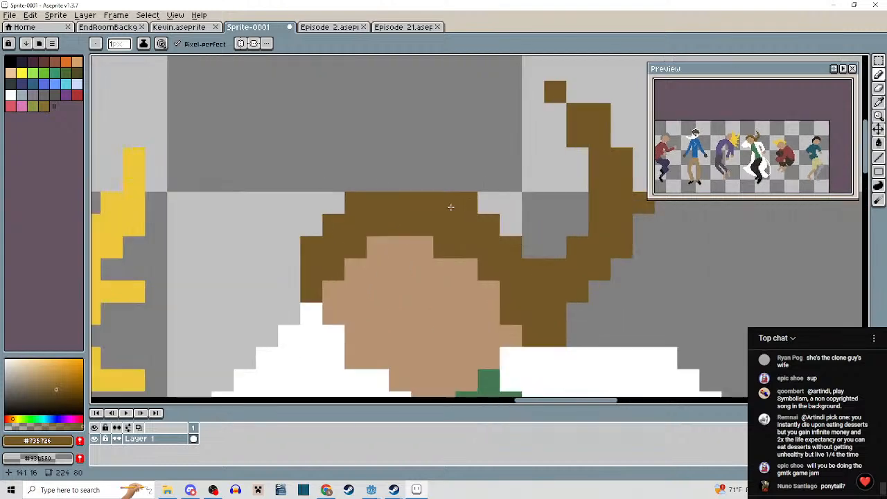
Add two thin brown windblown strands, one rising from the front hairline and one from the crown.
left_click_drag(450, 207, 527, 225)
mouse_move(377, 288)
left_mouse_down()
mouse_move(341, 291)
mouse_move(327, 159)
left_mouse_up()
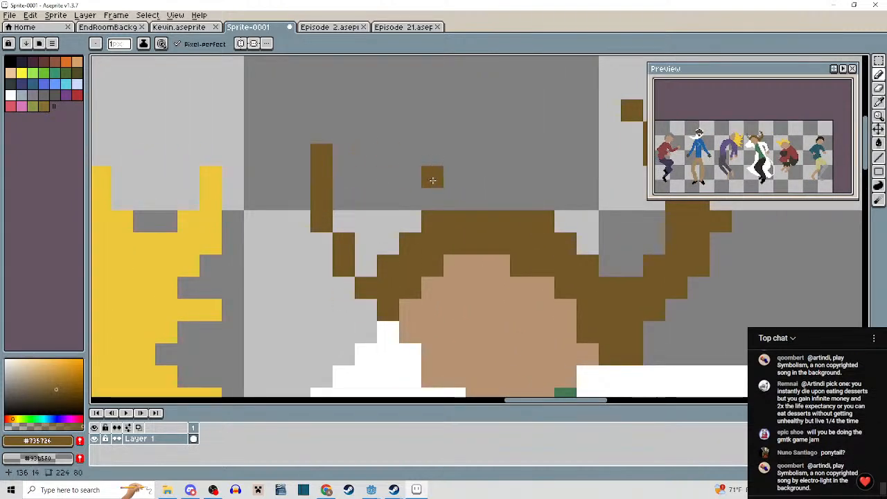
left_click_drag(356, 185, 259, 193)
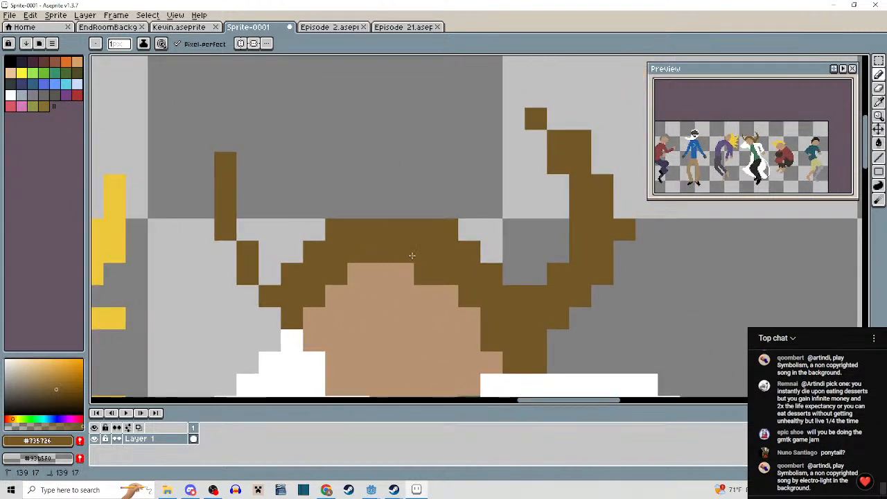
left_click_drag(412, 255, 403, 111)
scroll(450, 159, "down", 3)
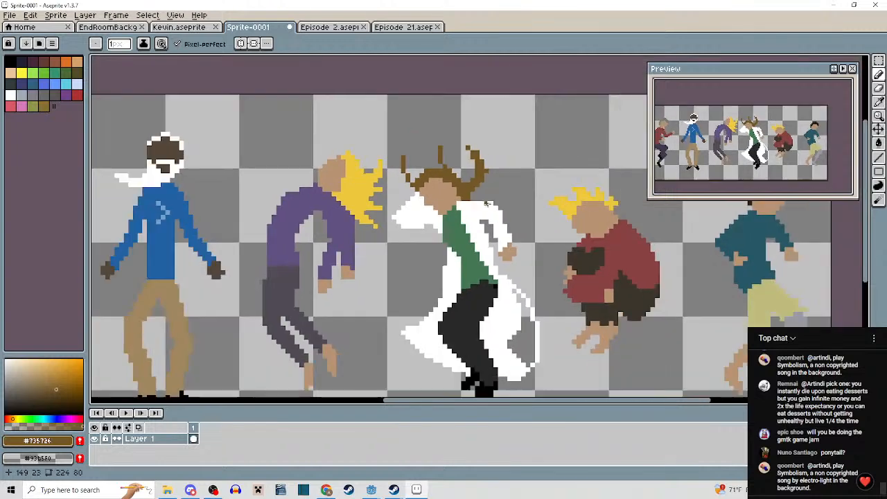
left_click_drag(486, 204, 505, 223)
scroll(484, 206, "up", 2)
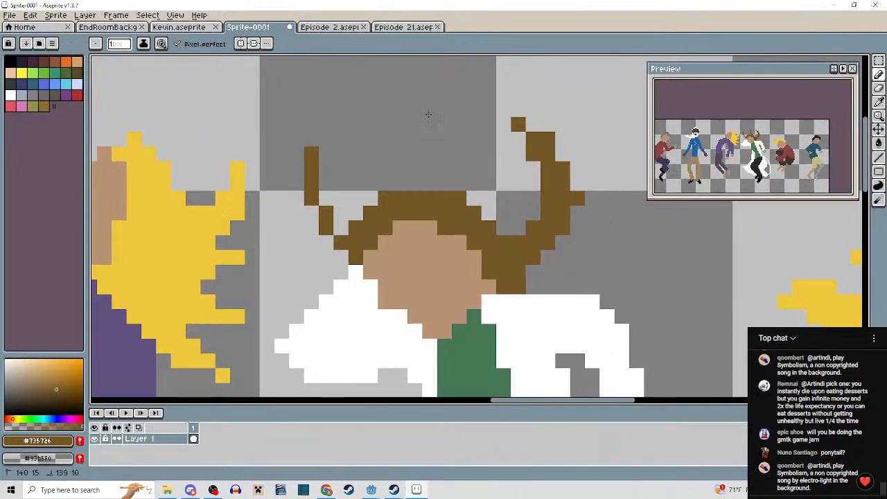
mouse_move(434, 202)
left_mouse_down()
mouse_move(419, 172)
mouse_move(400, 139)
left_mouse_up()
scroll(467, 198, "down", 3)
mouse_move(506, 232)
left_mouse_down()
mouse_move(522, 259)
mouse_move(535, 227)
mouse_move(495, 174)
mouse_move(484, 220)
left_mouse_up()
scroll(484, 154, "up", 3)
Place a diagonal hair tie of two black pixels where the ponytail leaves the head.
left_click(11, 61)
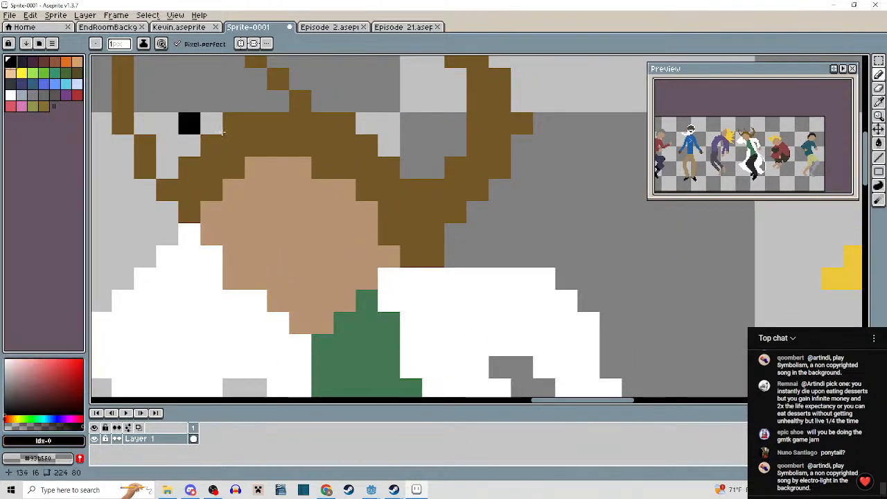
scroll(431, 188, "up", 2)
left_click(470, 234)
scroll(550, 248, "down", 4)
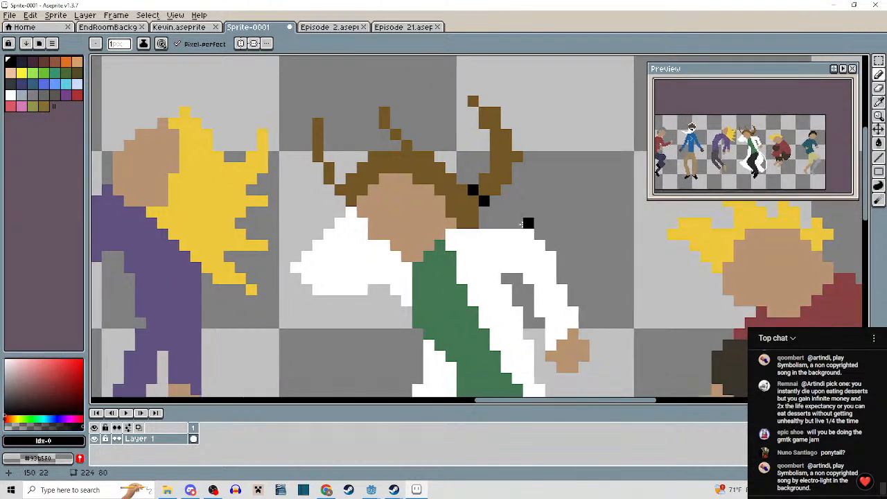
scroll(505, 211, "up", 2)
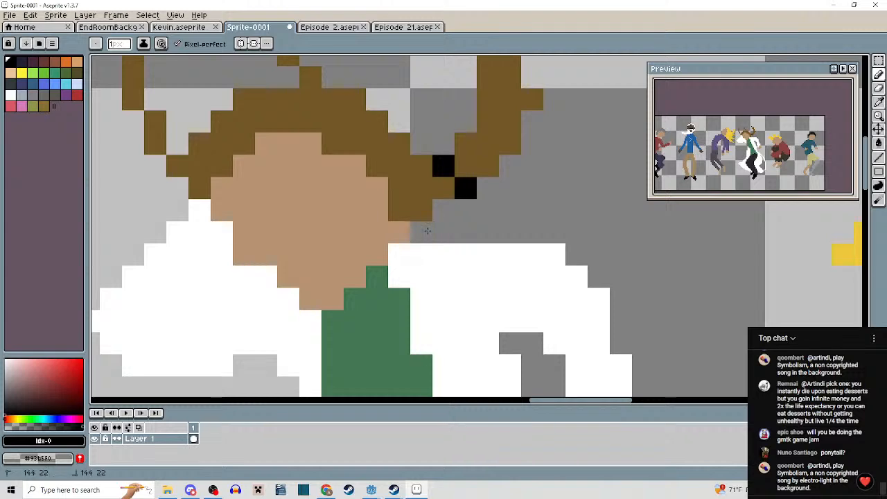
Reshape the black hair tie into a three-pixel corner between the hair cap and the ponytail.
scroll(461, 212, "down", 2)
scroll(478, 223, "up", 2)
right_click(466, 224)
left_click(421, 201)
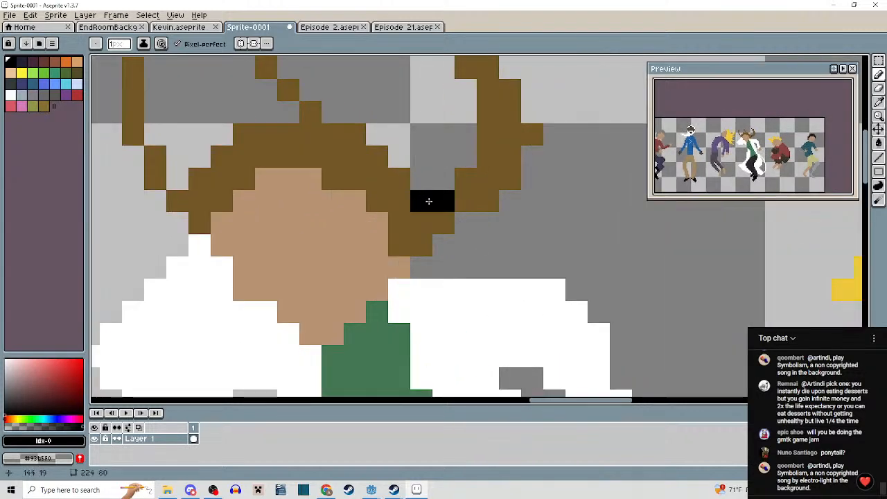
key("ctrl+z")
left_click(426, 206)
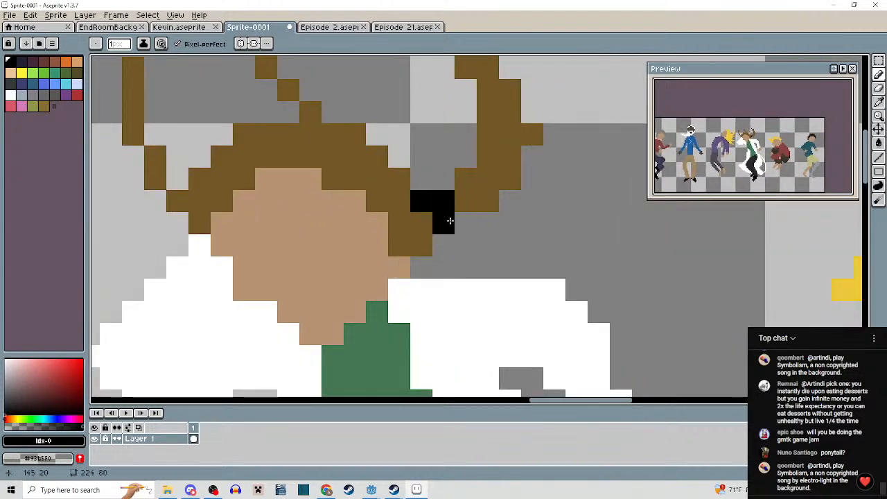
Examine the hair and poses of the blue-sweater, purple-shirt, white-coat and red-sweater characters along the row.
left_click(461, 207, "alt")
scroll(471, 250, "down", 4)
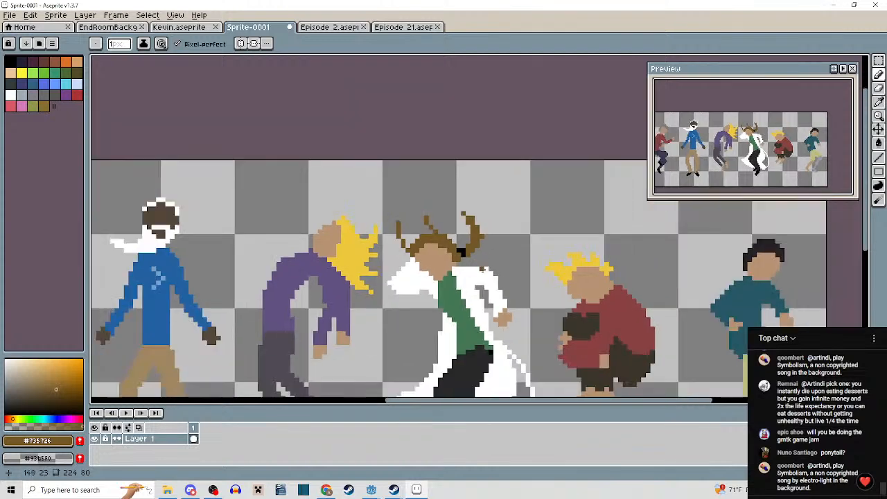
left_click_drag(483, 270, 509, 233)
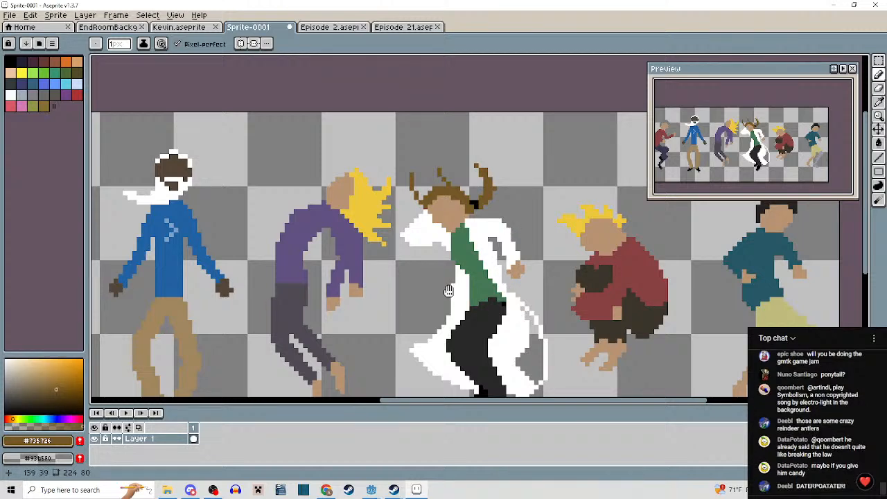
left_click_drag(454, 288, 423, 256)
scroll(357, 254, "up", 1)
left_click_drag(357, 253, 421, 166)
scroll(420, 194, "up", 1)
scroll(452, 211, "down", 2)
left_click_drag(452, 210, 527, 308)
scroll(472, 277, "up", 2)
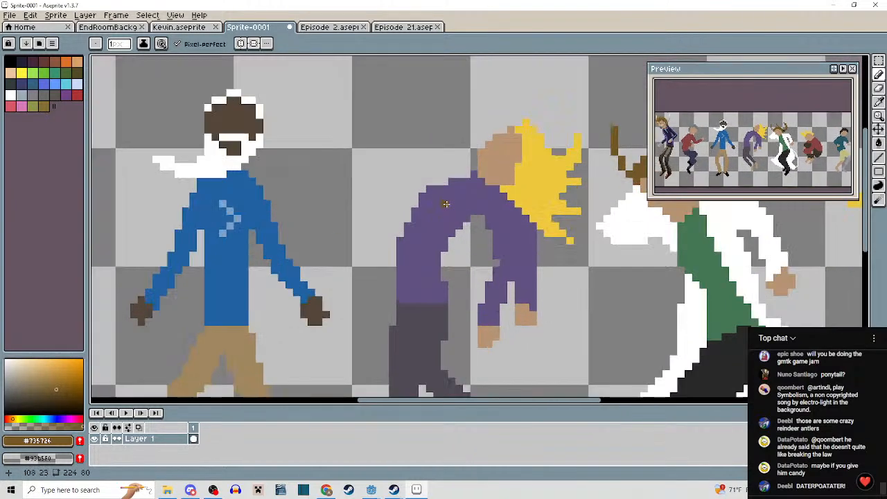
Try to square off the upper back of the purple-shirt character with pixels in the shirt's purple.
left_click(473, 236, "alt")
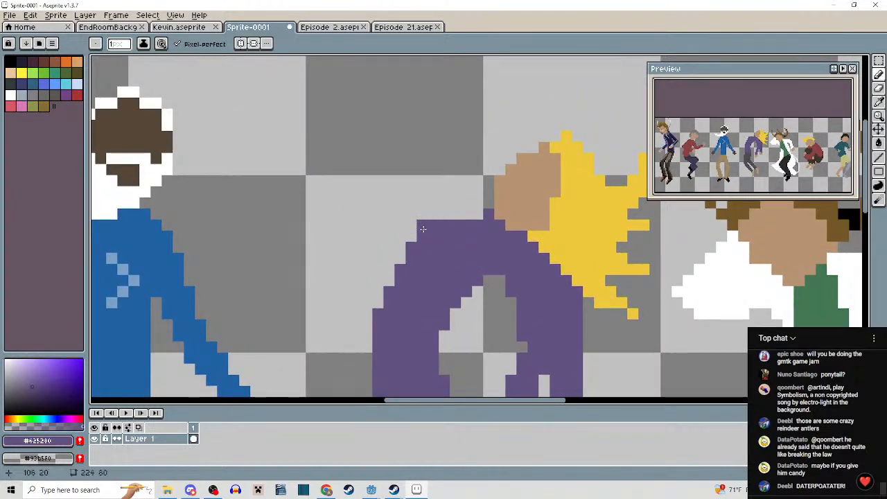
scroll(451, 275, "down", 3)
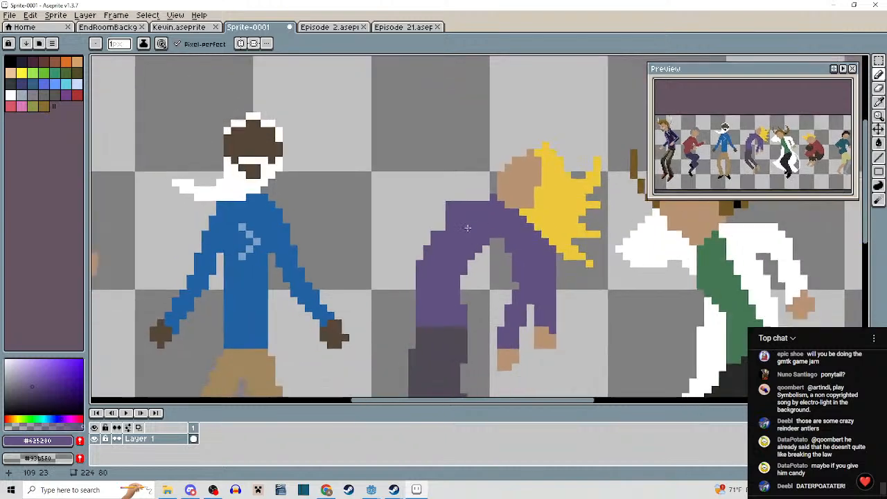
scroll(447, 225, "up", 4)
scroll(438, 233, "down", 3)
scroll(475, 261, "up", 2)
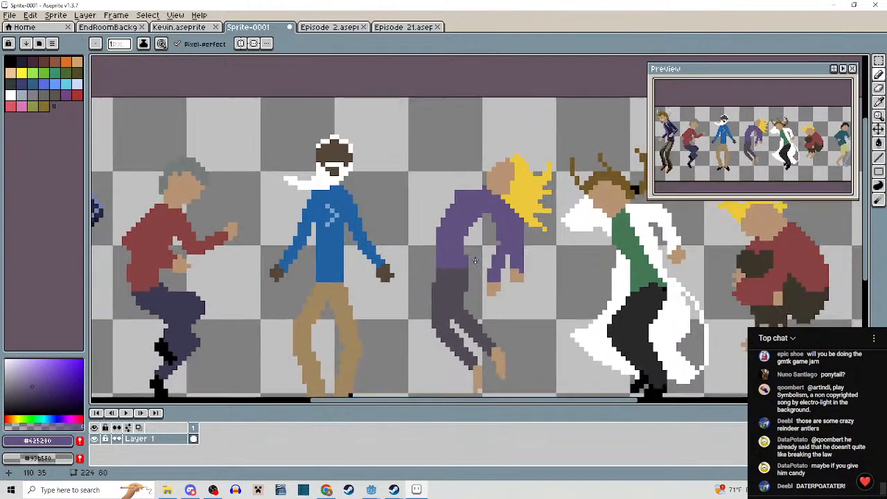
scroll(476, 256, "down", 1)
scroll(472, 221, "up", 2)
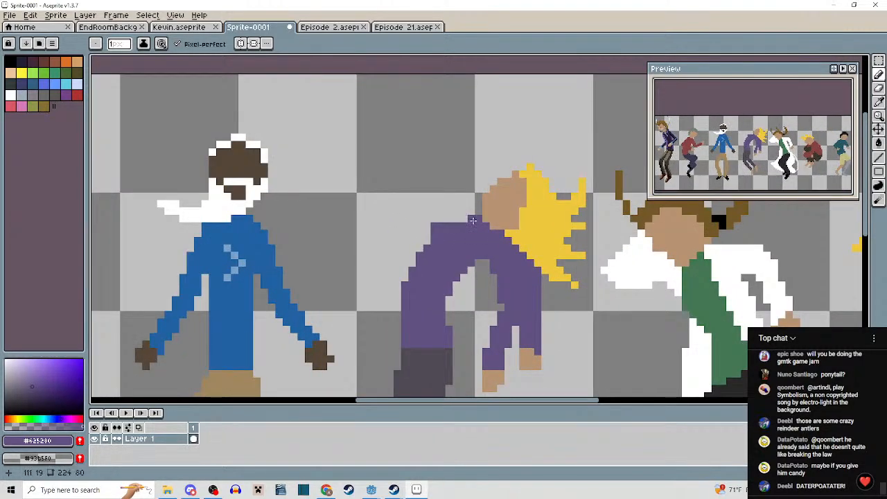
scroll(475, 245, "down", 3)
scroll(468, 211, "up", 3)
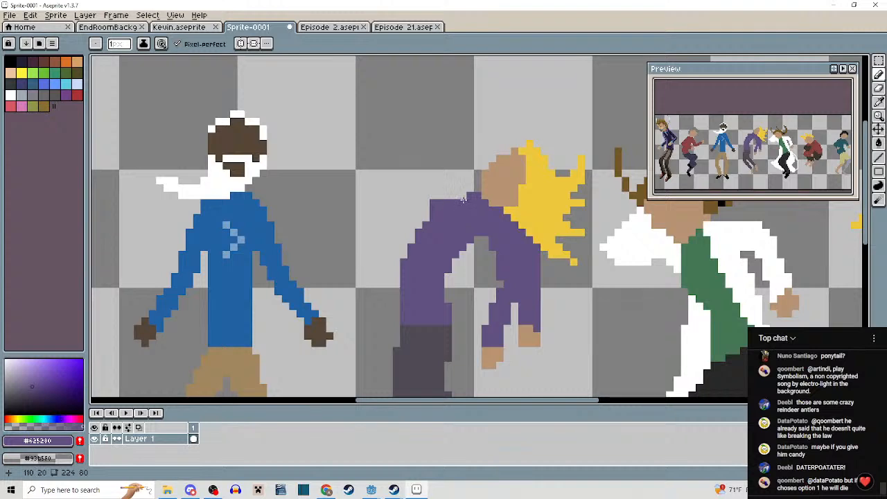
scroll(472, 228, "down", 3)
scroll(492, 253, "up", 1)
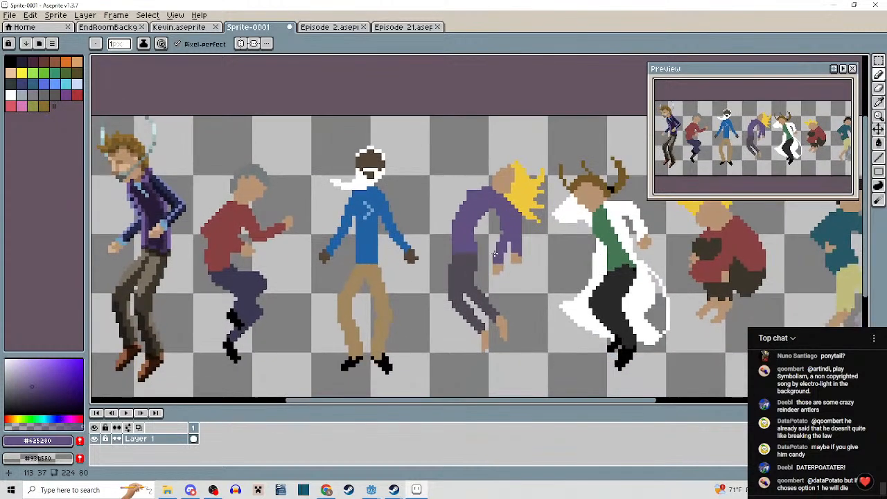
key("ctrl+z")
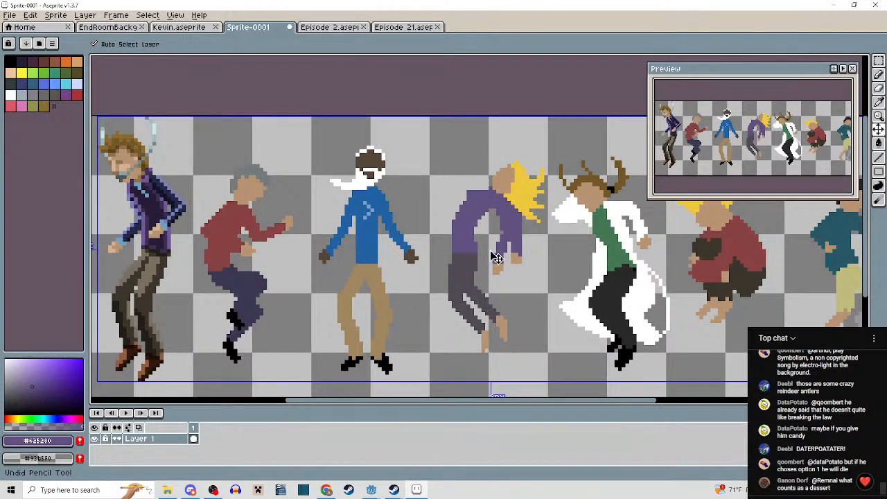
key("b")
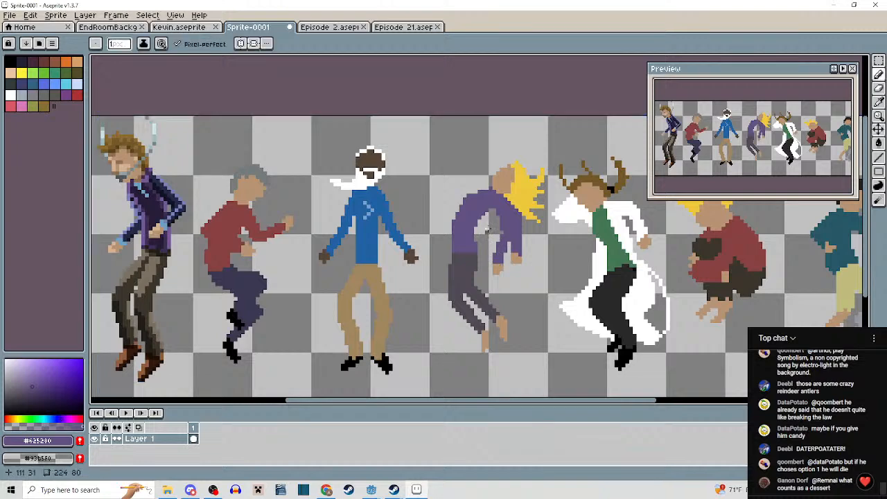
Select the purple-shirt character's lower torso and legs, 15 by 41 pixels, and move them up about two pixels.
scroll(489, 235, "up", 4)
scroll(476, 205, "down", 3)
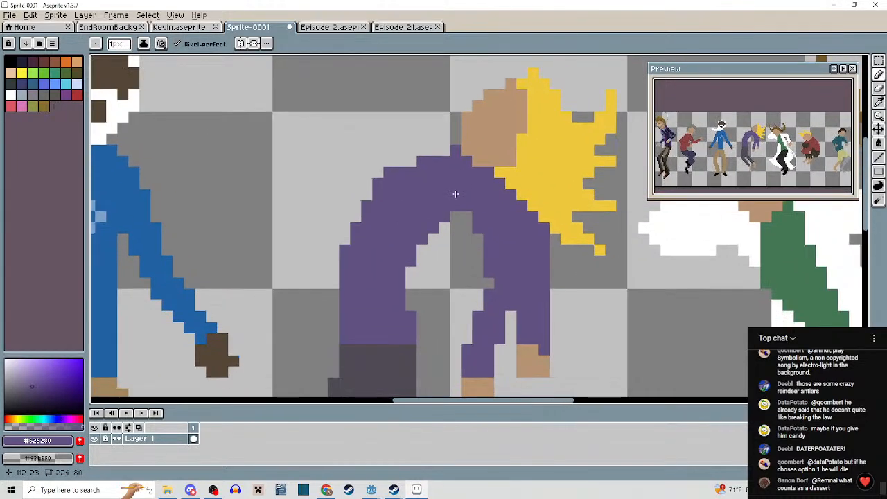
key("m")
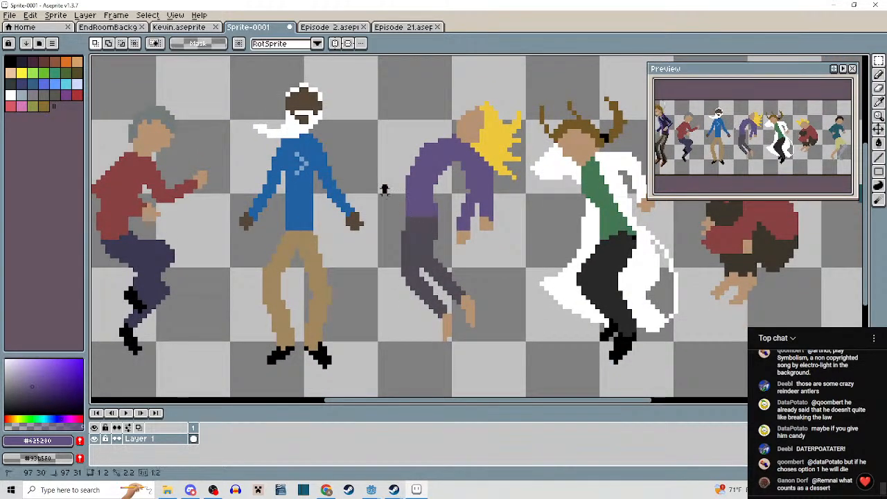
left_click_drag(380, 173, 454, 366)
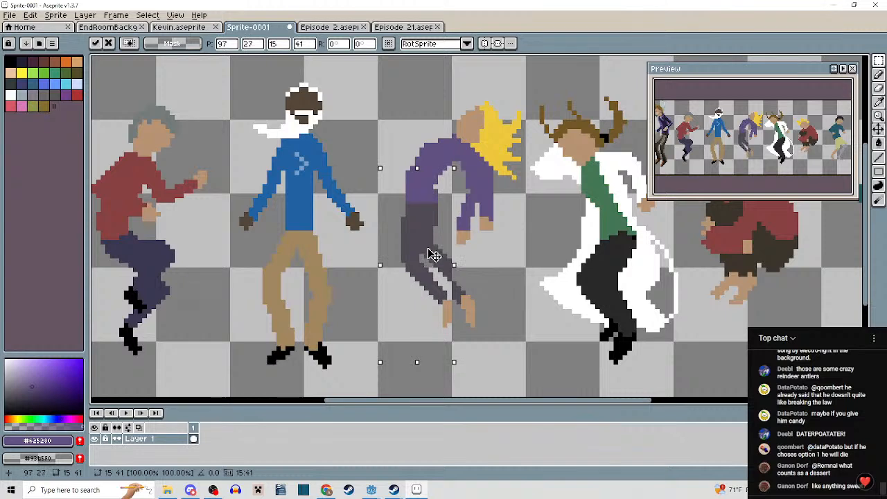
left_click(472, 382)
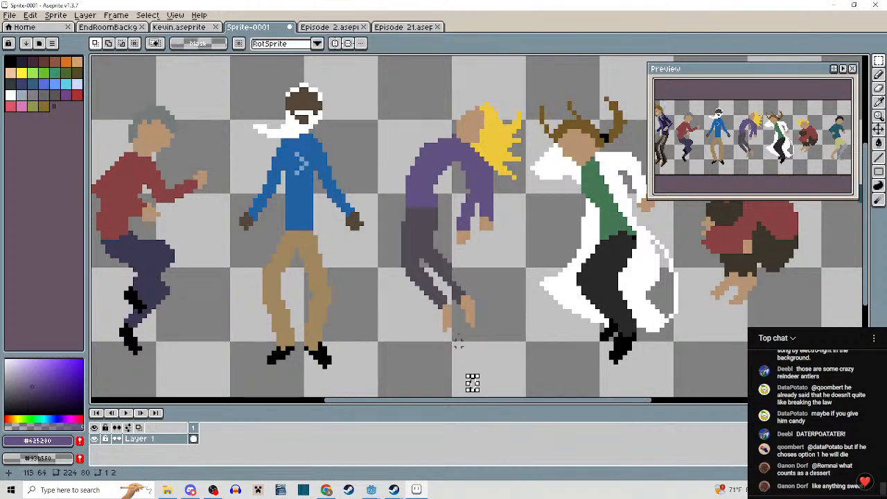
Select the purple-shirt character's offset front shin and foot, 7 by 13 pixels, and move them up to line up with the leg.
scroll(454, 287, "up", 3)
left_click_drag(457, 277, 526, 399)
left_click_drag(495, 322, 499, 299)
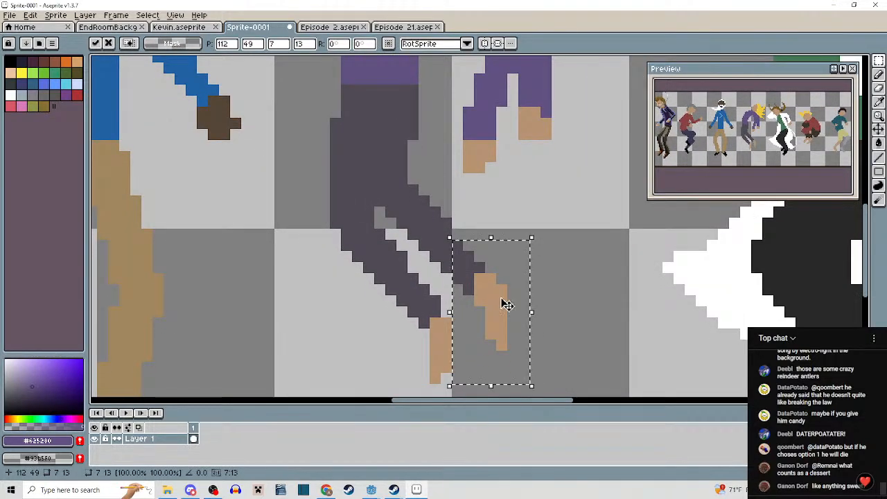
left_click(591, 312)
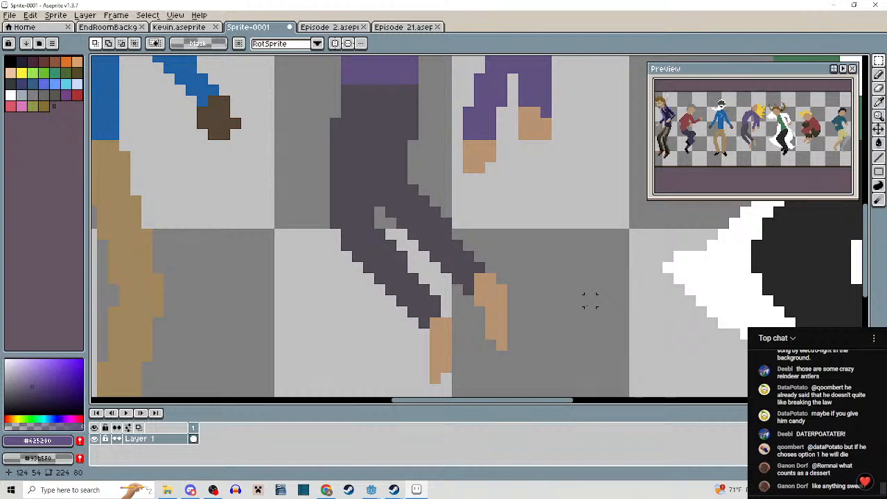
Erase the two thin brown windblown strands from the white-coat character's front hairline and crown.
scroll(579, 300, "down", 3)
left_click_drag(580, 300, 388, 355)
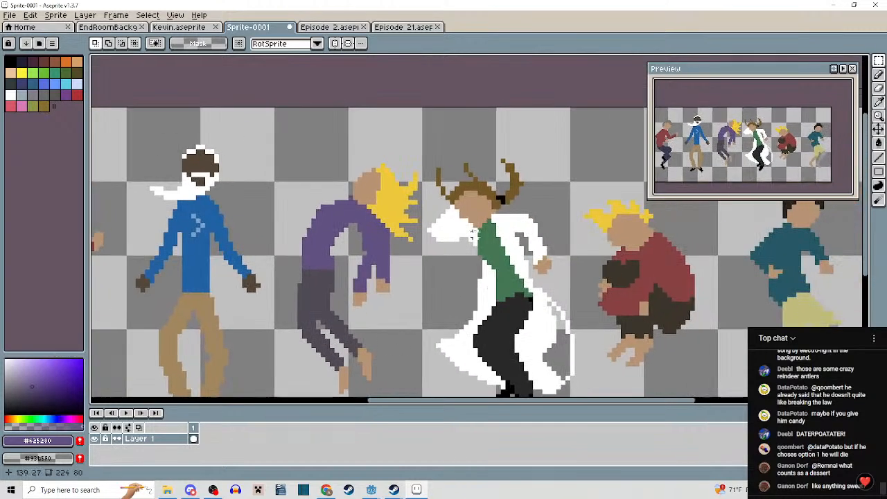
scroll(477, 201, "up", 3)
scroll(477, 201, "up", 2)
left_click_drag(477, 200, 444, 293)
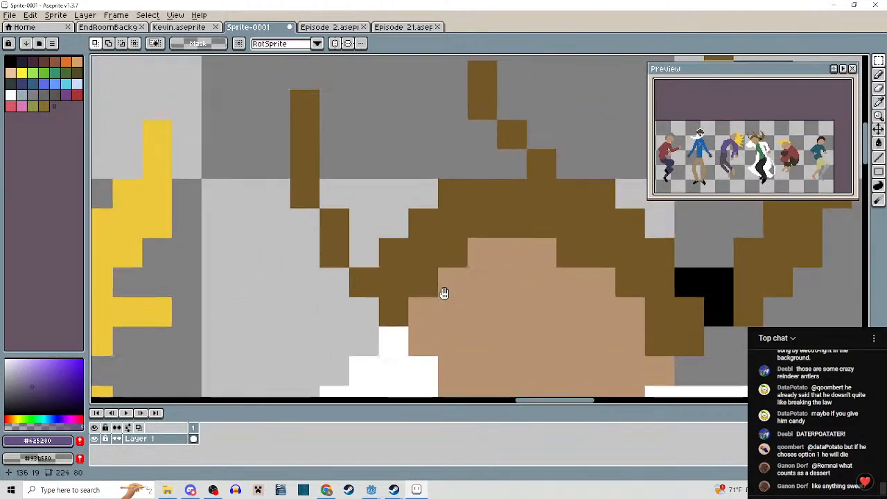
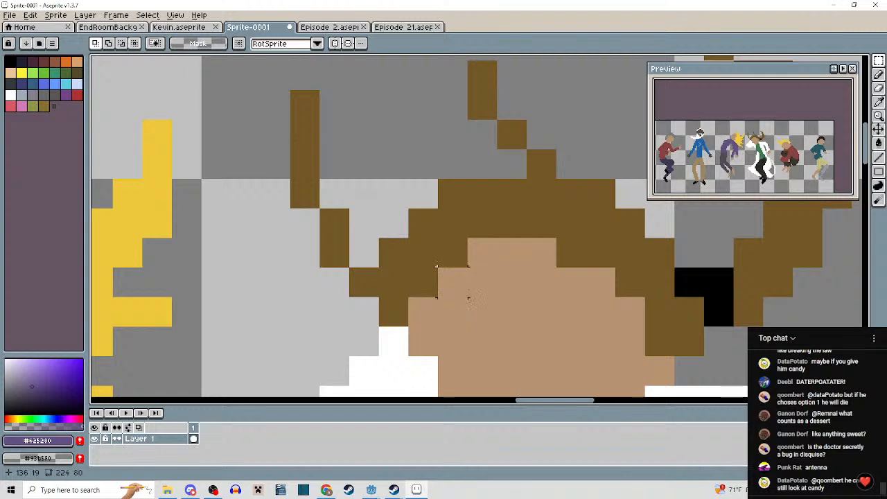
key("b")
mouse_move(365, 279)
left_mouse_down()
mouse_move(311, 198)
mouse_move(304, 133)
left_mouse_up()
right_click(304, 100)
right_click(335, 224)
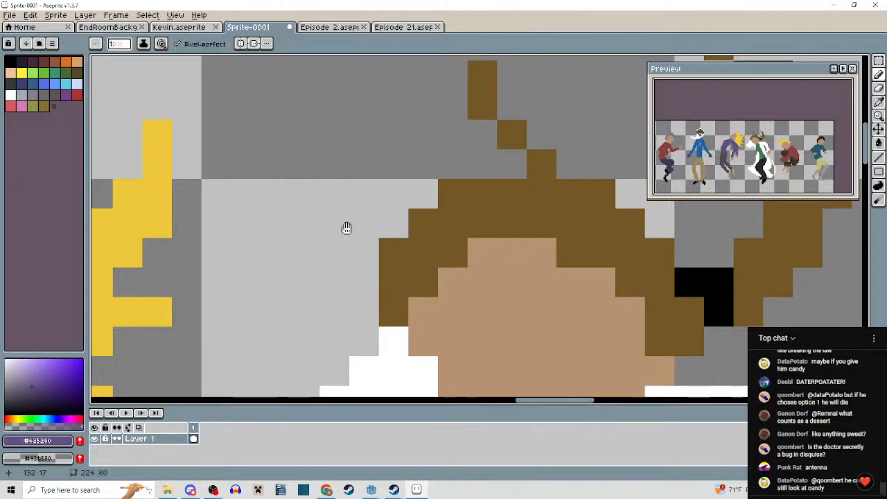
left_click_drag(347, 228, 305, 351)
left_click_drag(500, 288, 439, 196)
scroll(479, 214, "down", 4)
left_click_drag(515, 295, 472, 210)
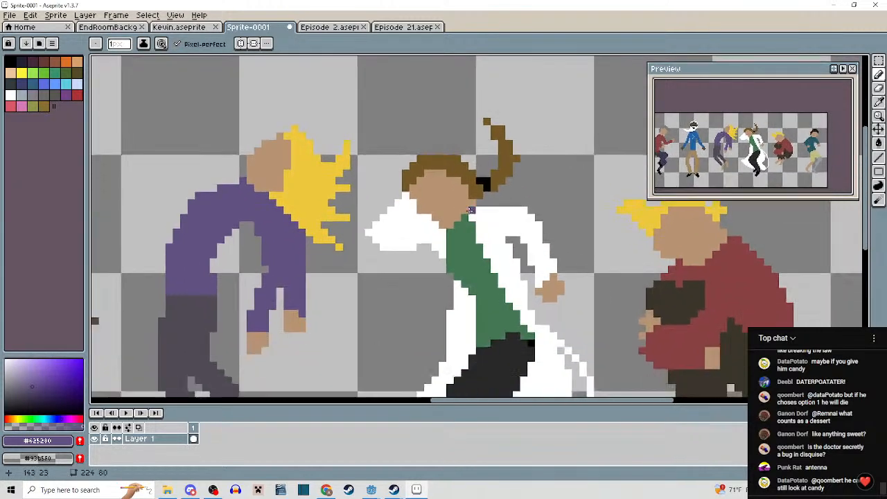
Try to add a thin strand in the sampled hair brown across the white-coat character's forehead.
scroll(470, 210, "down", 3)
scroll(398, 156, "up", 5)
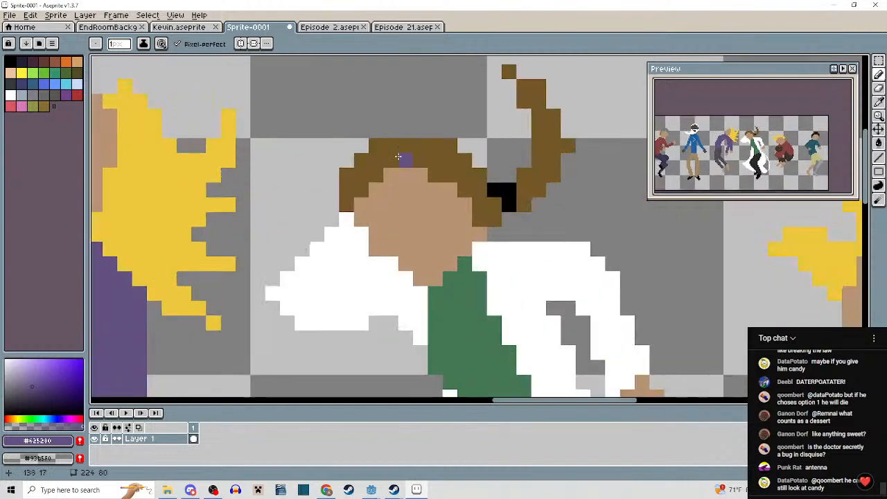
key("i")
left_click(398, 157)
key("b")
mouse_move(391, 189)
left_mouse_down()
mouse_move(441, 204)
mouse_move(450, 190)
left_mouse_up()
scroll(505, 290, "down", 3)
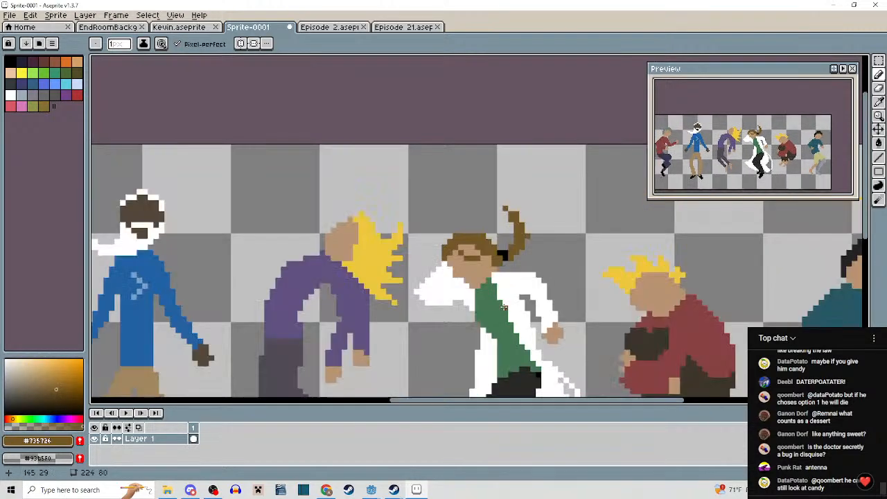
scroll(505, 307, "up", 5)
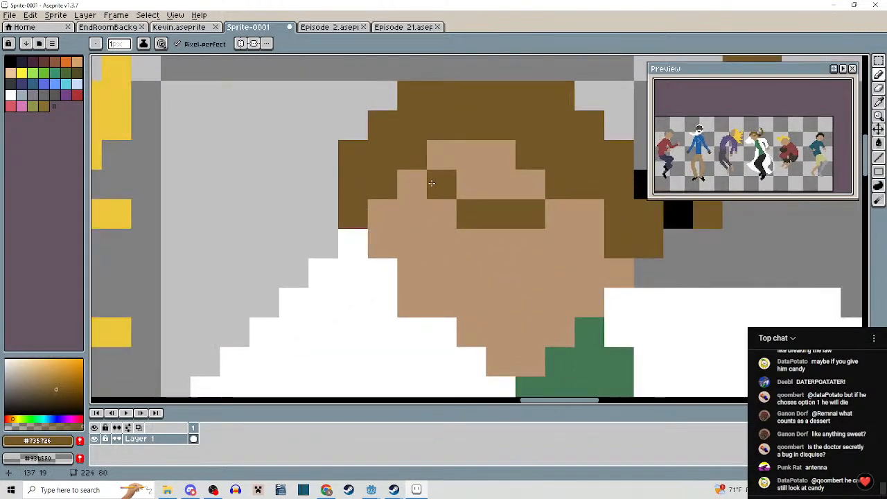
left_click(550, 216)
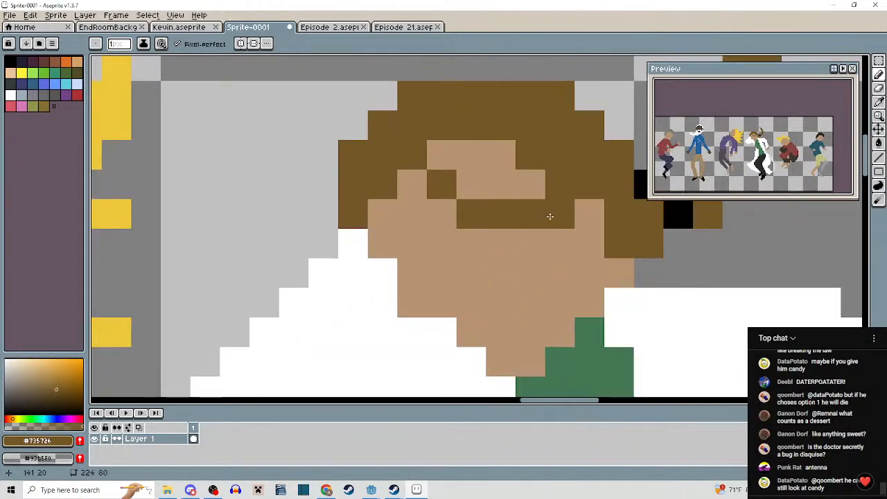
key("ctrl+z")
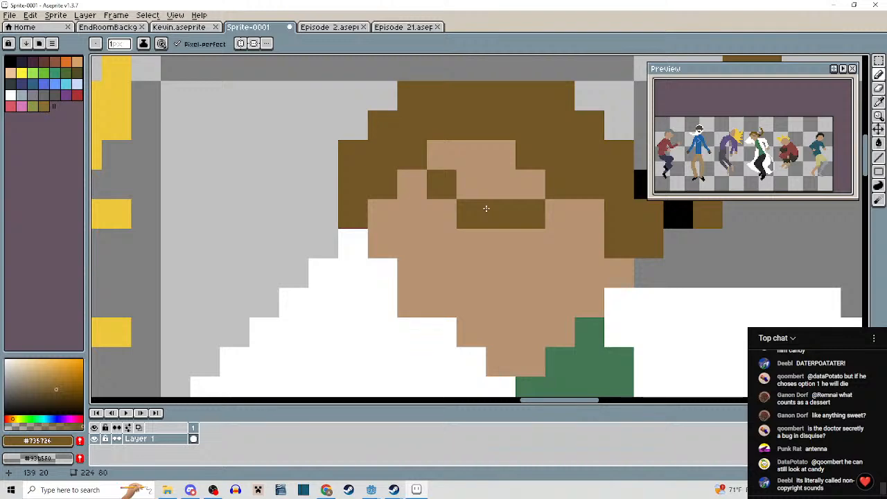
scroll(572, 228, "down", 2)
mouse_move(573, 234)
left_mouse_down()
mouse_move(477, 233)
mouse_move(504, 198)
left_mouse_up()
scroll(477, 234, "down", 1)
scroll(527, 228, "down", 1)
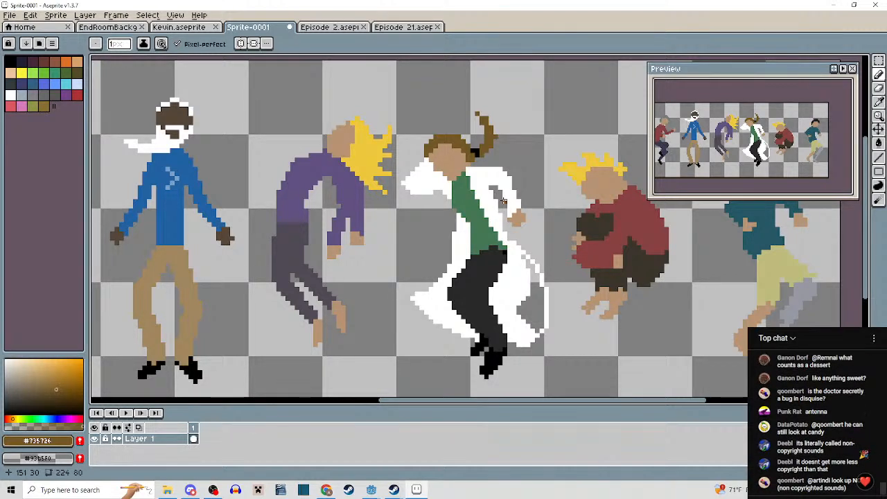
Review the whole row of characters, comparing the flat-coloured figures with the shaded purple-jacket figure at its start.
scroll(504, 201, "down", 3)
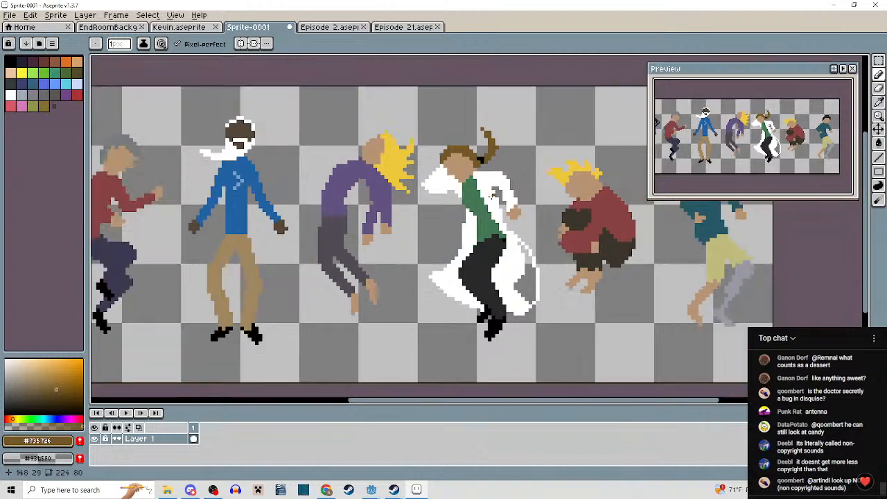
left_click_drag(487, 198, 579, 210)
scroll(462, 267, "up", 2)
left_click_drag(470, 269, 74, 274)
scroll(444, 302, "up", 1)
mouse_move(356, 275)
left_mouse_down()
mouse_move(237, 292)
mouse_move(702, 295)
left_mouse_up()
left_click_drag(529, 303, 644, 324)
mouse_move(497, 273)
left_mouse_down()
mouse_move(593, 314)
mouse_move(270, 258)
left_mouse_up()
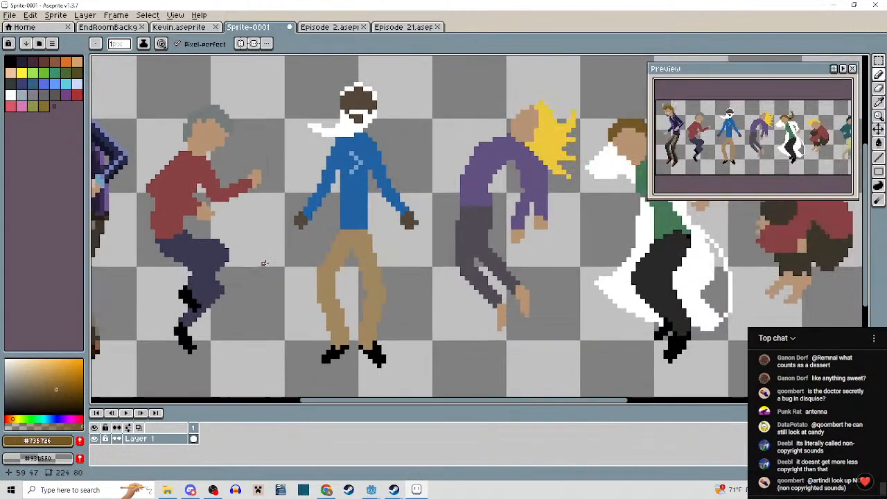
mouse_move(455, 307)
left_mouse_down()
mouse_move(346, 300)
mouse_move(325, 280)
mouse_move(650, 288)
left_mouse_up()
left_click_drag(479, 259, 577, 289)
scroll(432, 210, "up", 1)
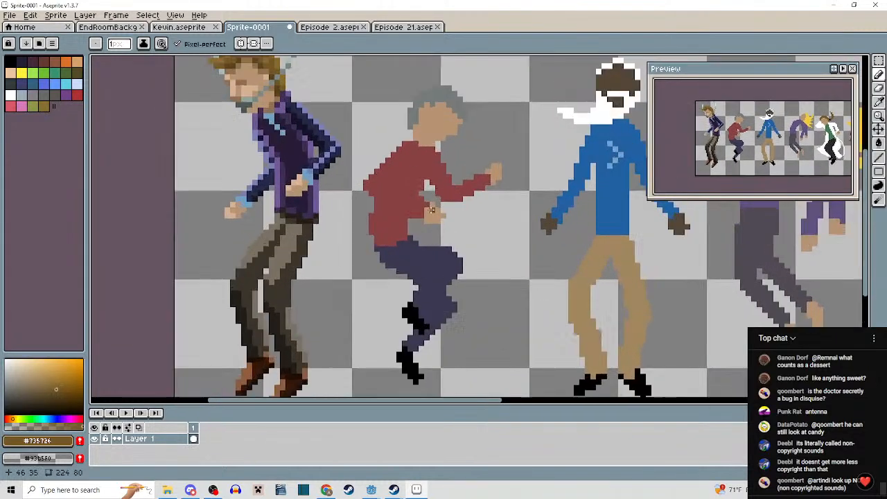
Draw a darker red shading line along the underside of the grey-haired character's near sleeve, from the wrist to the elbow.
left_click(395, 158, "alt")
scroll(392, 166, "up", 3)
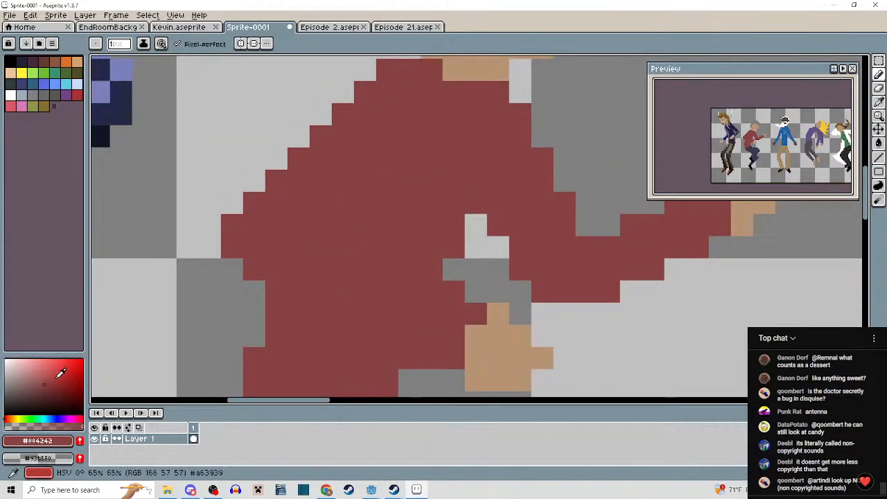
left_click(46, 390)
left_click(317, 253)
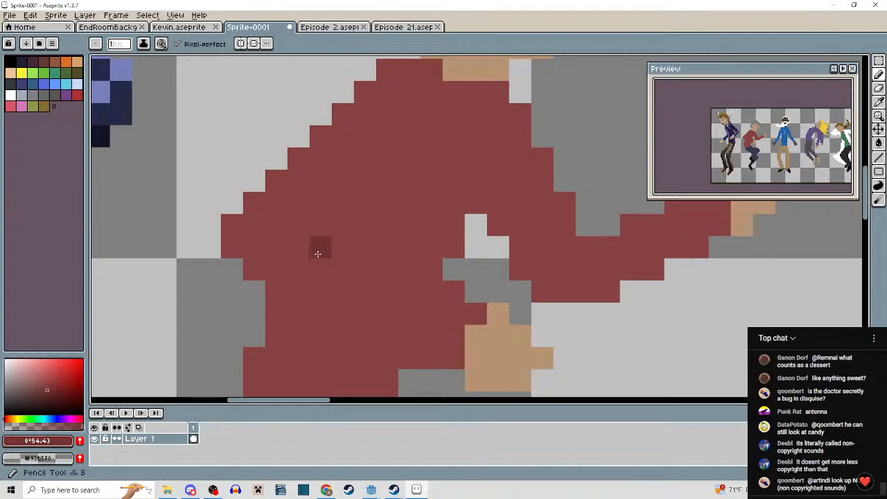
scroll(317, 254, "down", 3)
scroll(384, 190, "up", 3)
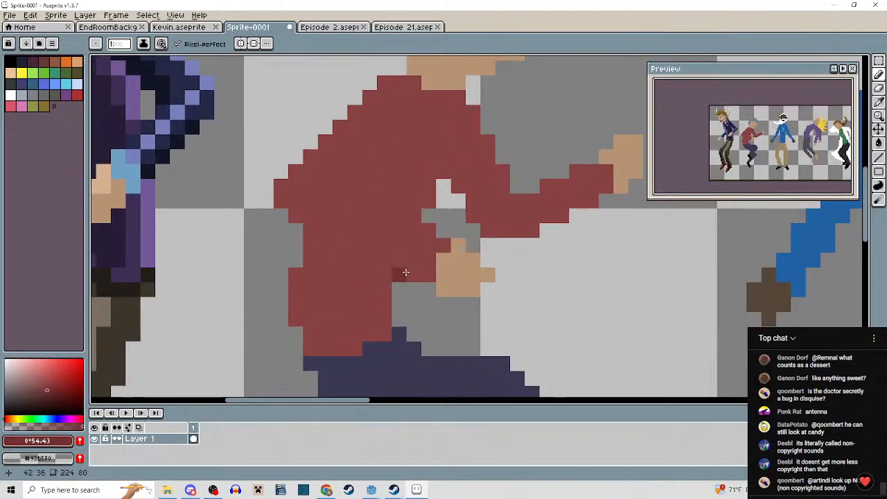
mouse_move(406, 273)
left_mouse_down()
mouse_move(337, 230)
mouse_move(375, 256)
mouse_move(314, 222)
mouse_move(288, 205)
mouse_move(299, 210)
mouse_move(285, 188)
left_mouse_up()
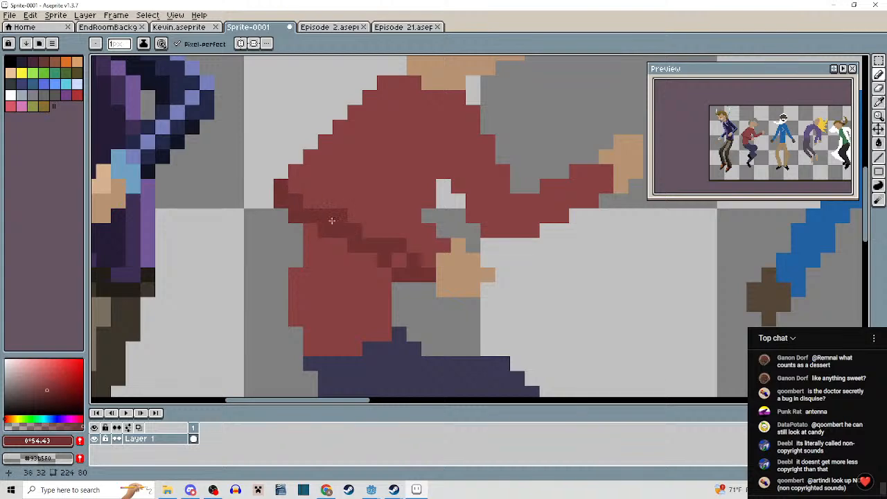
Thicken the darker red shading band on the grey-haired character's near sleeve between the wrist and the elbow.
left_click_drag(372, 235, 304, 198)
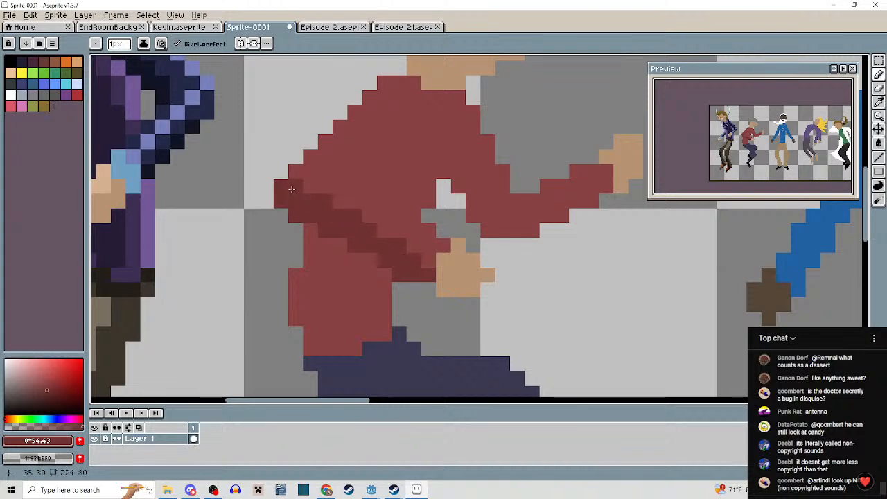
scroll(364, 256, "down", 3)
scroll(388, 257, "up", 3)
Shade the underside of the outstretched forearm sleeve in darker red #6f3232 and touch up its edge with base red #884242.
left_click_drag(388, 245, 311, 248)
mouse_move(376, 216)
left_mouse_down()
mouse_move(414, 214)
mouse_move(489, 170)
left_mouse_up()
left_click(474, 168, "alt")
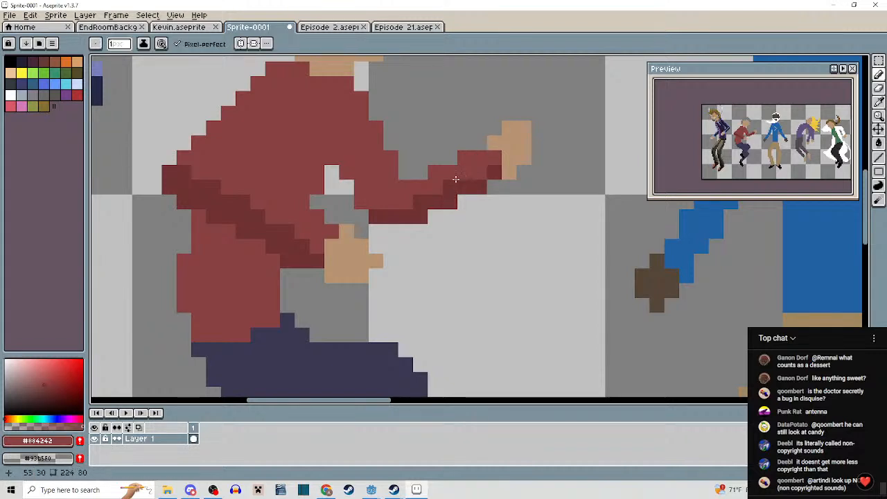
left_click(451, 186)
left_click(472, 186, "alt")
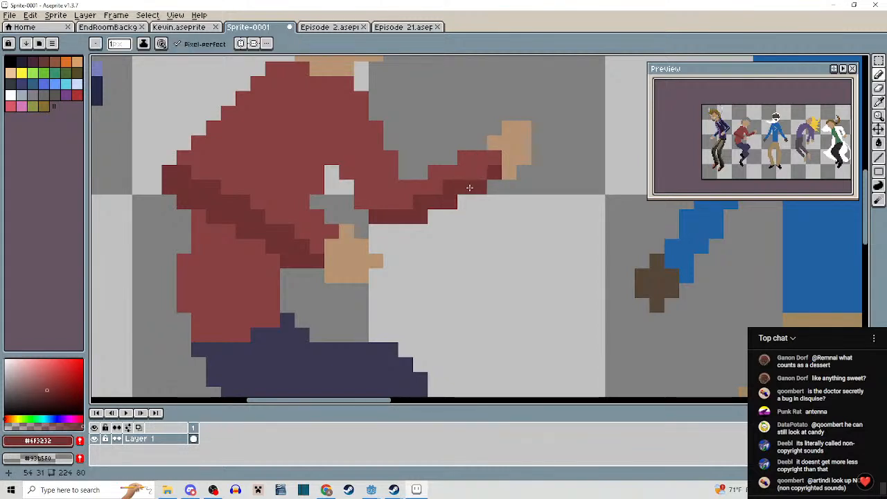
Continue the darker red shading from the outstretched elbow up along the underside of the upper arm to the armpit.
left_click_drag(438, 191, 498, 210)
scroll(486, 215, "up", 1)
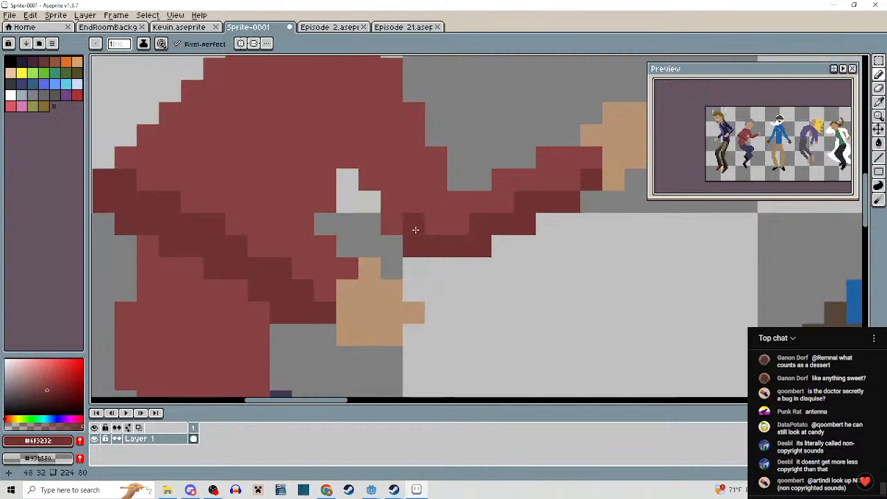
left_click_drag(415, 228, 373, 165)
left_click(396, 215)
left_click(384, 178)
left_click_drag(409, 197, 446, 218)
left_click(384, 179)
left_click(386, 157)
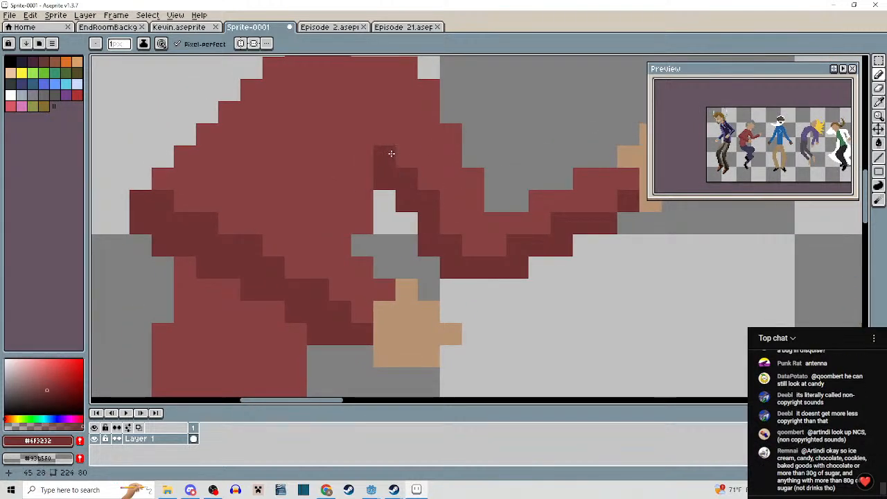
Try a wider shading band on the outstretched upper arm and repaint the excess pixels in base red #884242.
left_click_drag(391, 153, 451, 224)
left_click(465, 244)
left_click(476, 210, "alt")
left_click(433, 177)
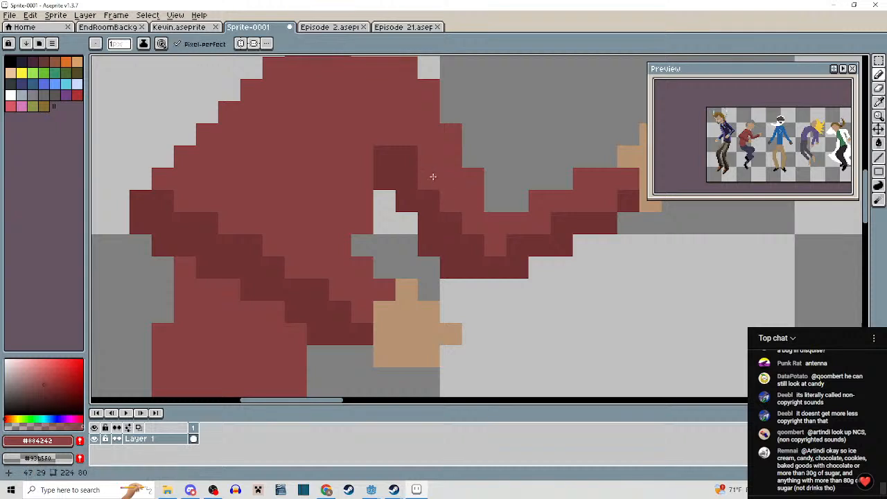
left_click(415, 148)
left_click(472, 239)
left_click(454, 223)
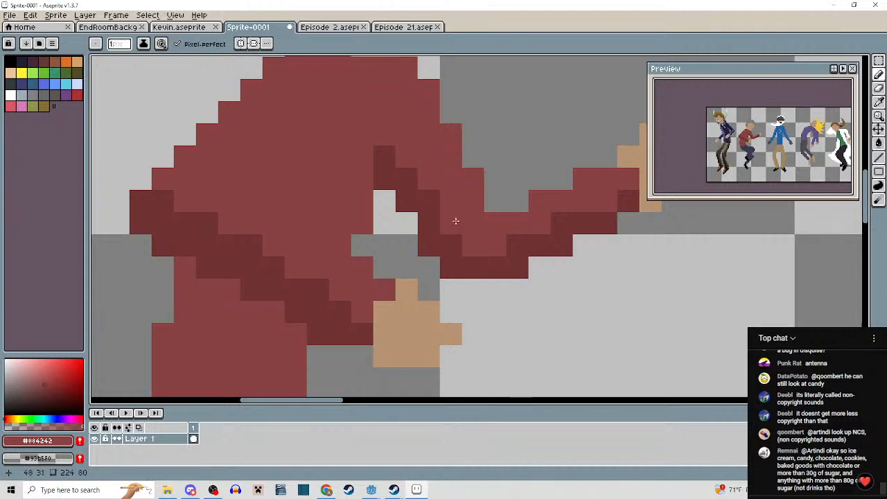
scroll(457, 223, "down", 2)
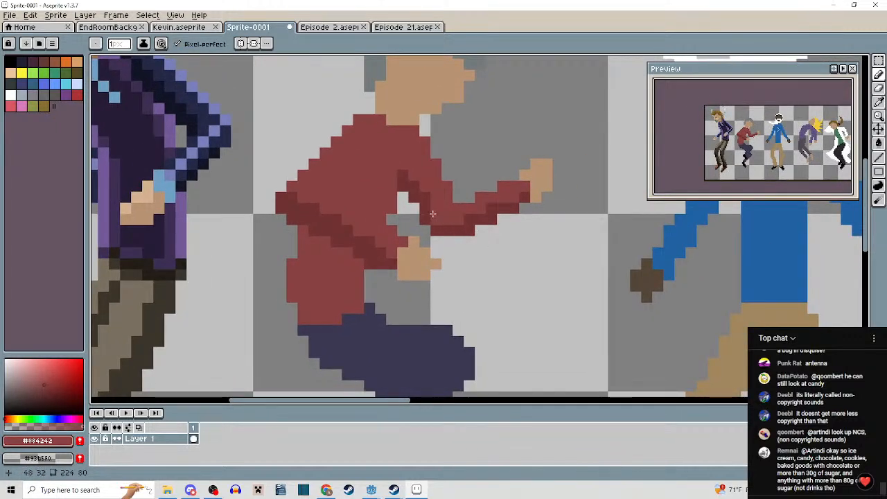
Examine the grey-haired character's shaded sweater and flat trousers beside the fully shaded purple-jacket figure.
scroll(433, 214, "up", 1)
left_click_drag(433, 214, 496, 196)
left_click_drag(432, 241, 444, 210)
left_click(382, 189, "alt")
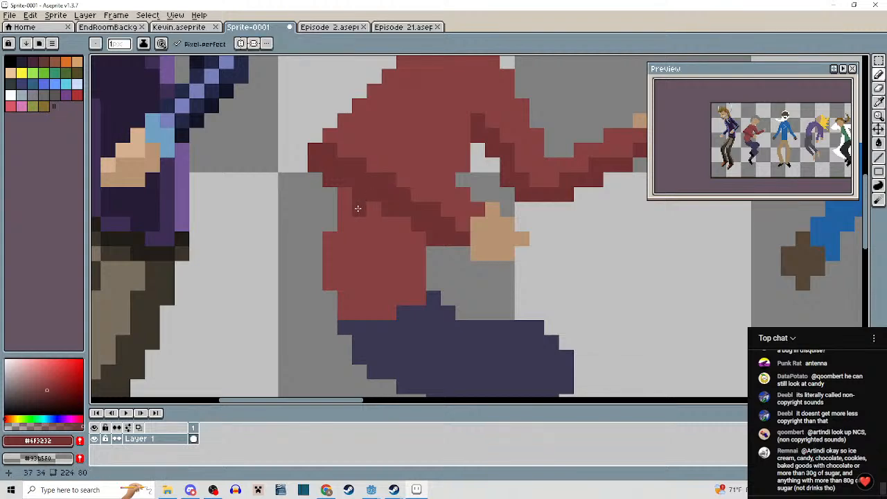
scroll(345, 230, "down", 4)
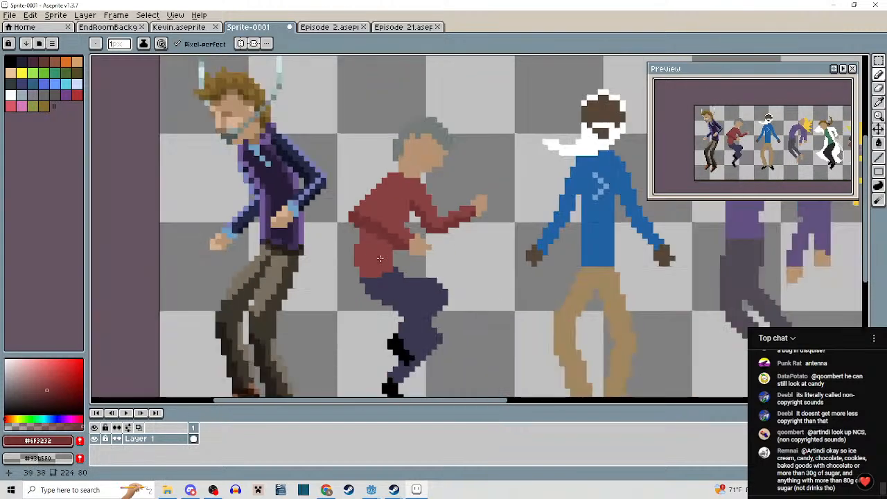
scroll(374, 187, "up", 1)
scroll(388, 224, "up", 2)
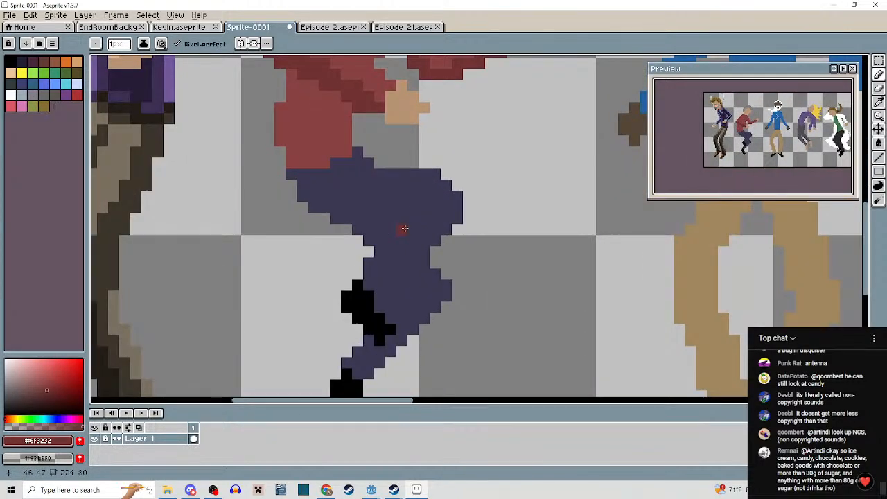
left_click_drag(492, 259, 466, 246)
scroll(431, 218, "down", 2)
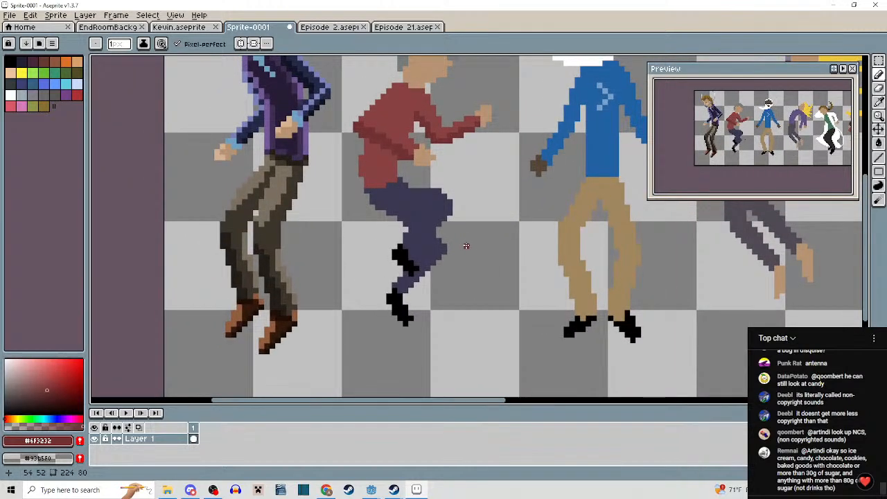
Shade the waist edge and underside of the grey-haired character's near thigh in a darker navy, HSV 244, 30, 18.
scroll(417, 217, "up", 3)
left_click(342, 229, "alt")
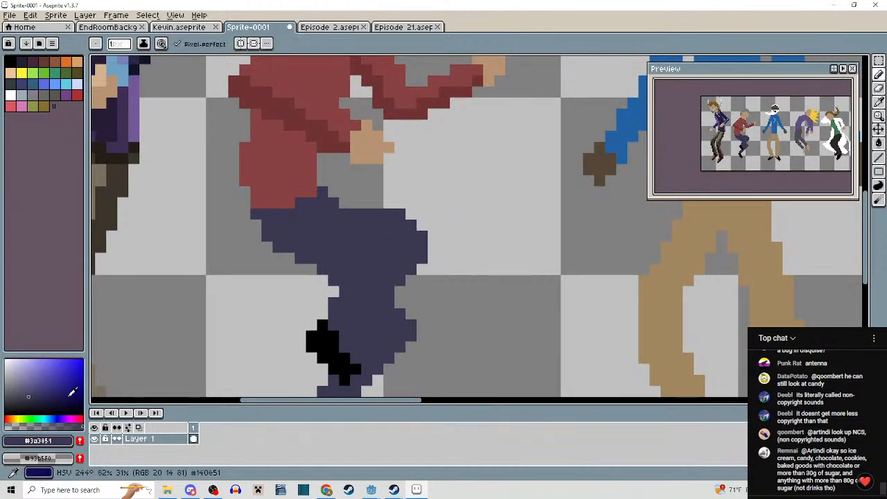
left_click(28, 404)
scroll(292, 211, "up", 2)
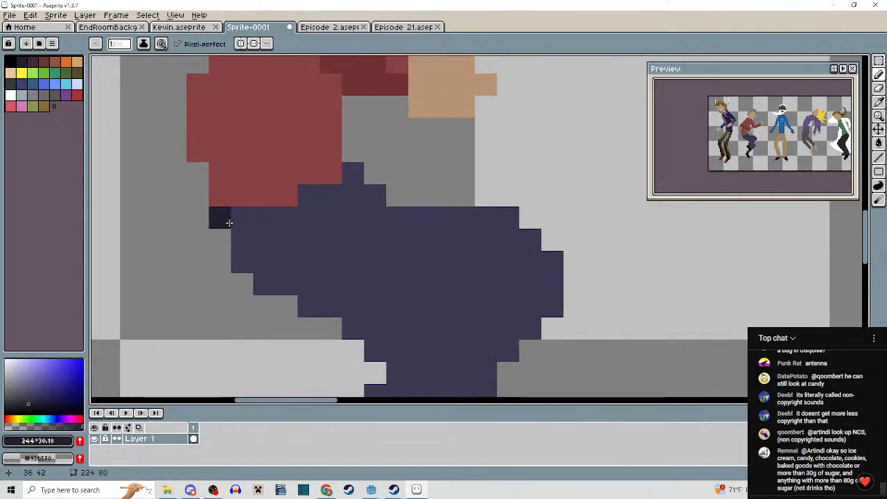
mouse_move(228, 223)
left_mouse_down()
mouse_move(253, 265)
mouse_move(240, 221)
mouse_move(244, 256)
mouse_move(257, 263)
mouse_move(256, 243)
mouse_move(260, 280)
mouse_move(336, 284)
mouse_move(299, 289)
mouse_move(323, 299)
mouse_move(475, 284)
mouse_move(400, 293)
mouse_move(288, 259)
mouse_move(327, 273)
left_mouse_up()
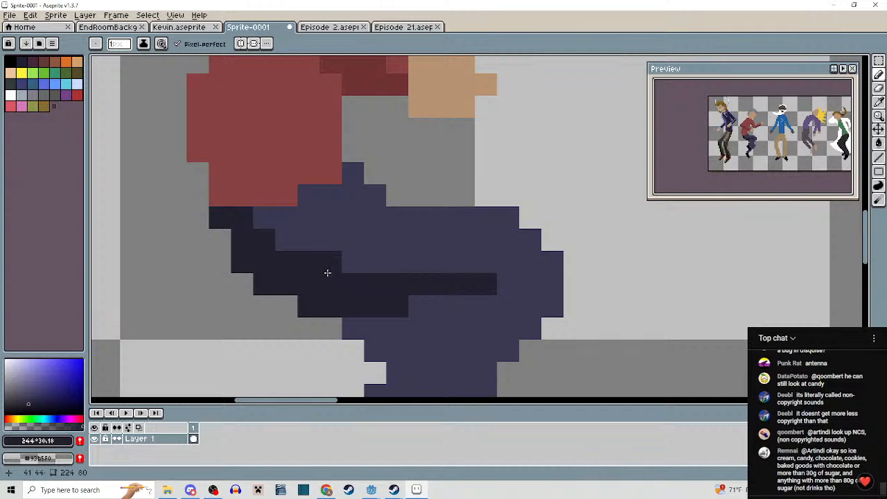
Draw a diagonal dark navy shading line along the rear edge of the near lower leg, from knee to ankle.
scroll(327, 272, "down", 3)
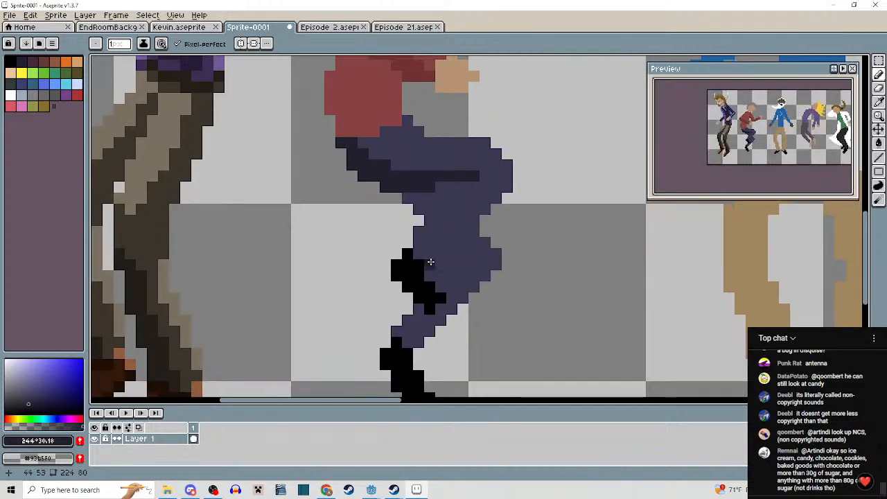
mouse_move(431, 264)
left_mouse_down()
mouse_move(497, 194)
mouse_move(431, 253)
left_mouse_up()
scroll(453, 225, "down", 3)
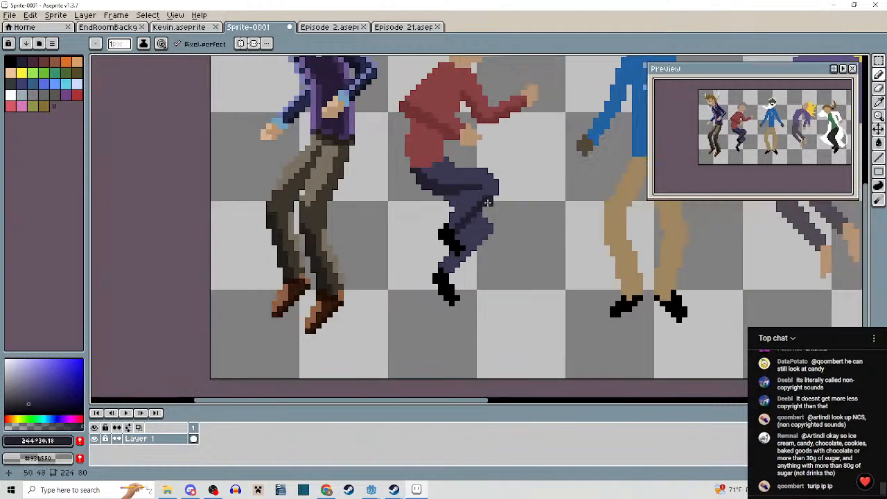
Extend the dark navy thigh shading down into the bend behind the near knee.
scroll(453, 226, "up", 4)
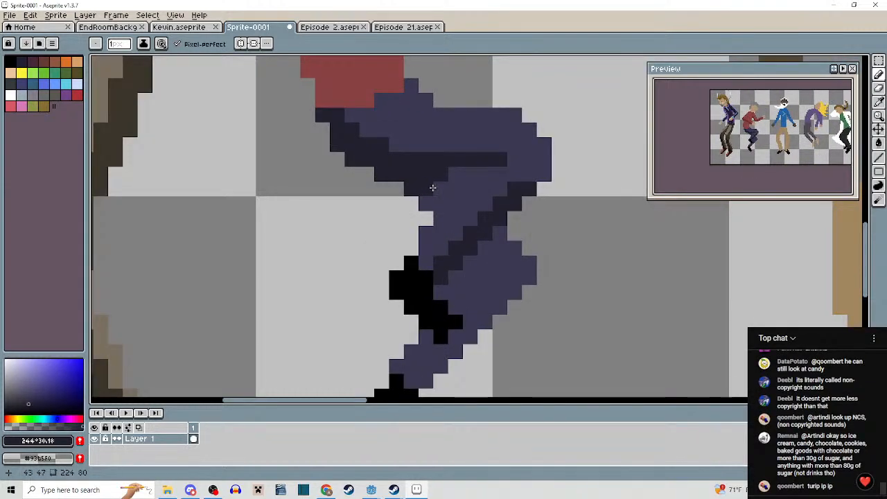
left_click(454, 179)
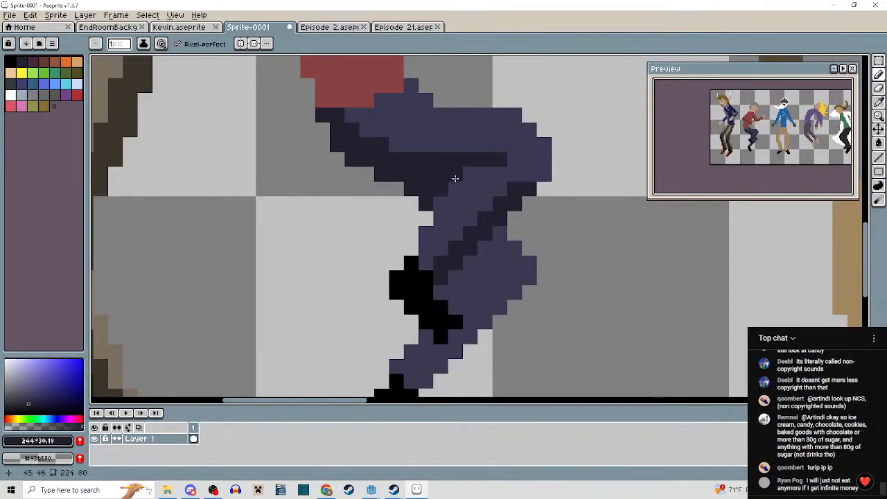
scroll(436, 198, "down", 3)
scroll(450, 194, "up", 3)
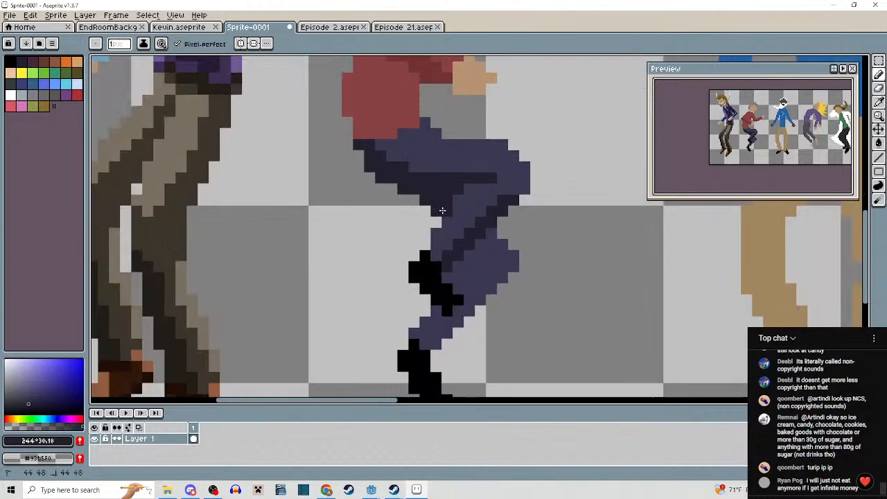
scroll(465, 190, "down", 3)
scroll(457, 201, "up", 3)
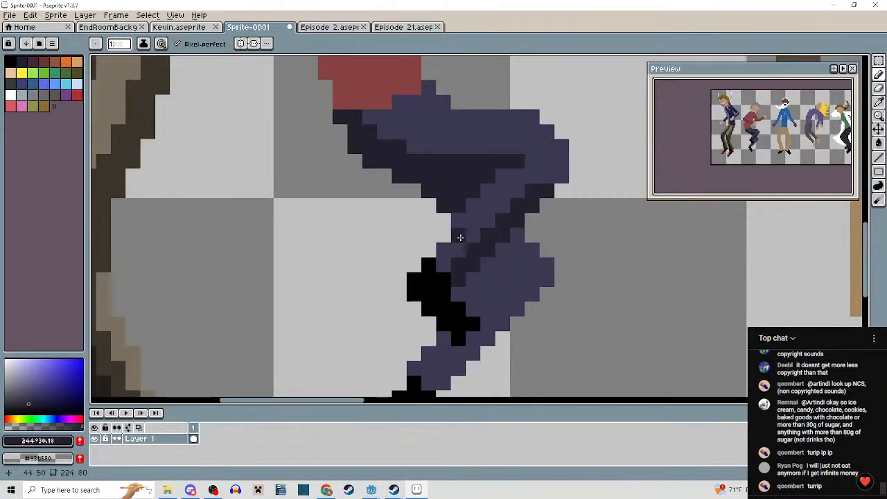
scroll(485, 249, "down", 1)
scroll(495, 259, "down", 1)
scroll(475, 229, "up", 2)
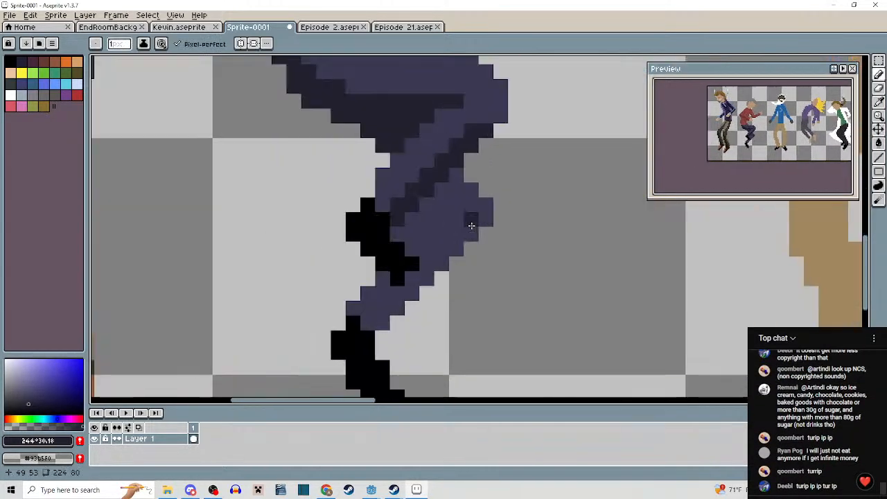
left_click(449, 237)
Add the deepest shadows behind the near knee and beneath the near calf in near-black navy, HSV 244, 33, 9.
left_click(424, 204, "alt")
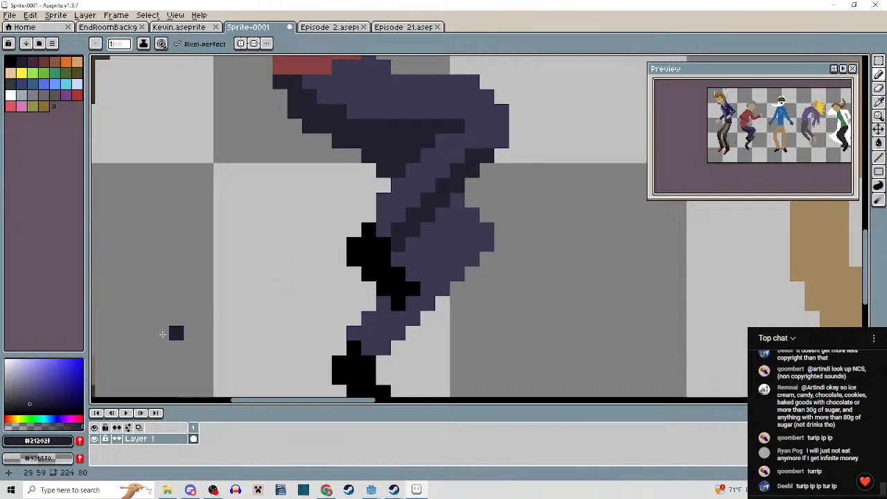
left_click(30, 409)
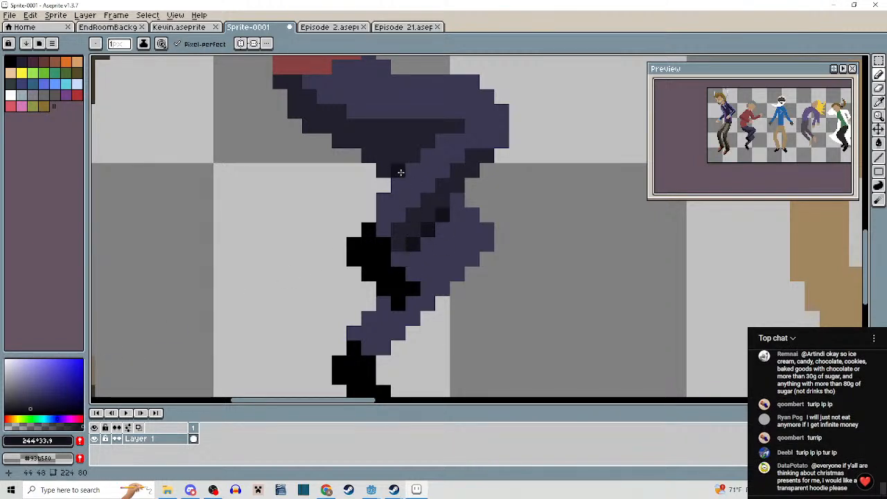
left_click_drag(373, 158, 396, 158)
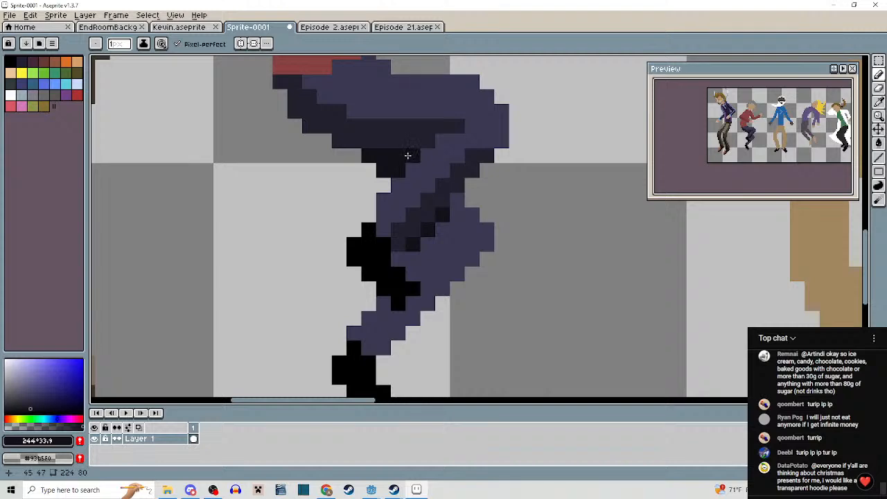
scroll(430, 207, "down", 2)
scroll(431, 242, "up", 2)
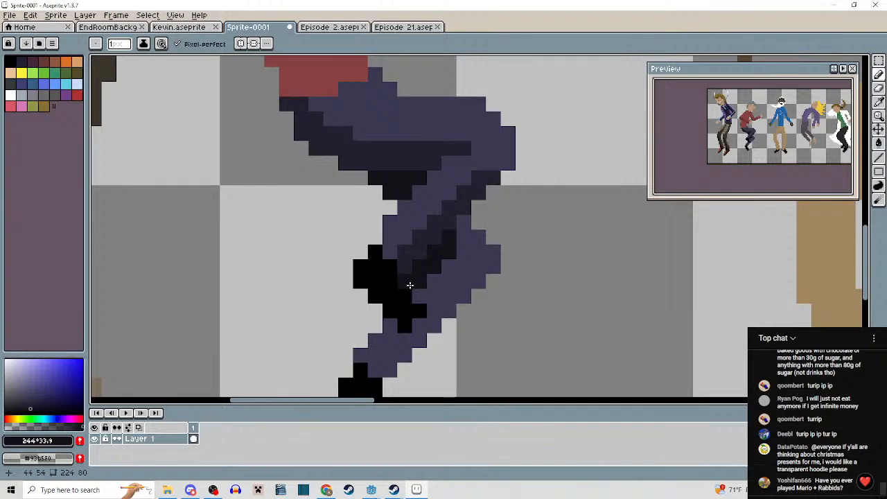
Extend the near-black shadow onto the far leg, where the near calf and foot overlap it.
scroll(434, 257, "down", 2)
scroll(460, 258, "up", 1)
scroll(459, 259, "up", 2)
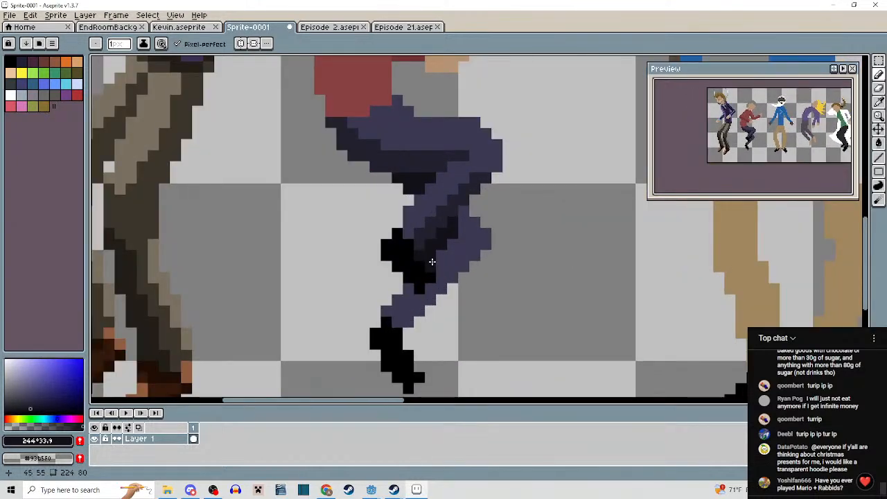
scroll(469, 270, "down", 2)
scroll(458, 281, "up", 3)
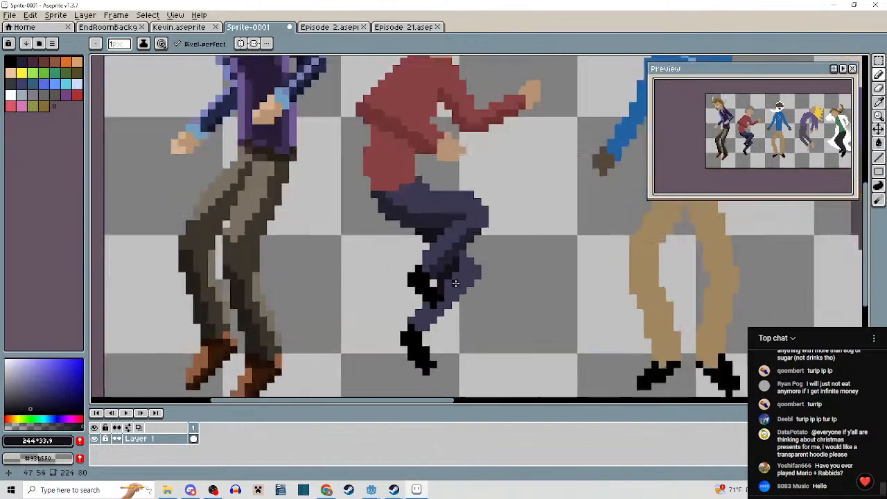
mouse_move(472, 267)
left_mouse_down()
mouse_move(470, 231)
mouse_move(442, 267)
mouse_move(479, 251)
mouse_move(390, 341)
mouse_move(377, 341)
mouse_move(450, 272)
left_mouse_up()
Shade the inner and lower parts of the far lower leg with the sampled dark navy #21202f.
left_click(455, 195, "alt")
scroll(451, 269, "down", 4)
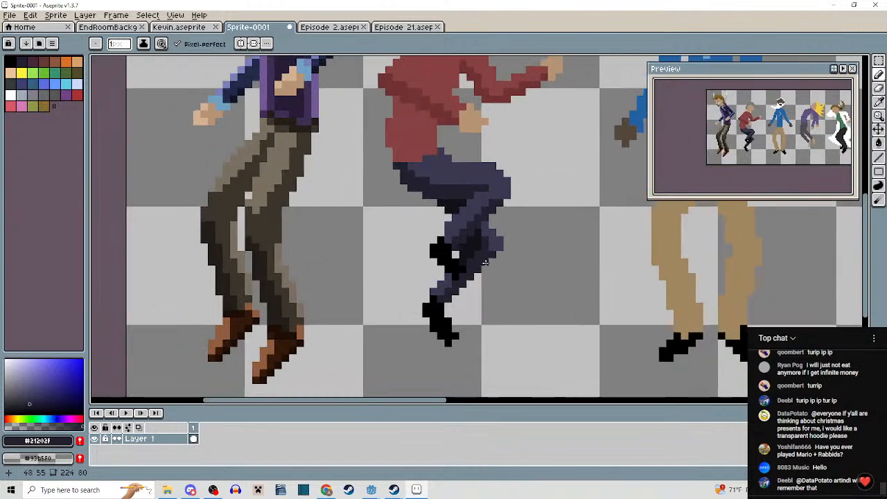
scroll(478, 264, "up", 3)
scroll(482, 263, "up", 1)
left_click_drag(472, 268, 456, 337)
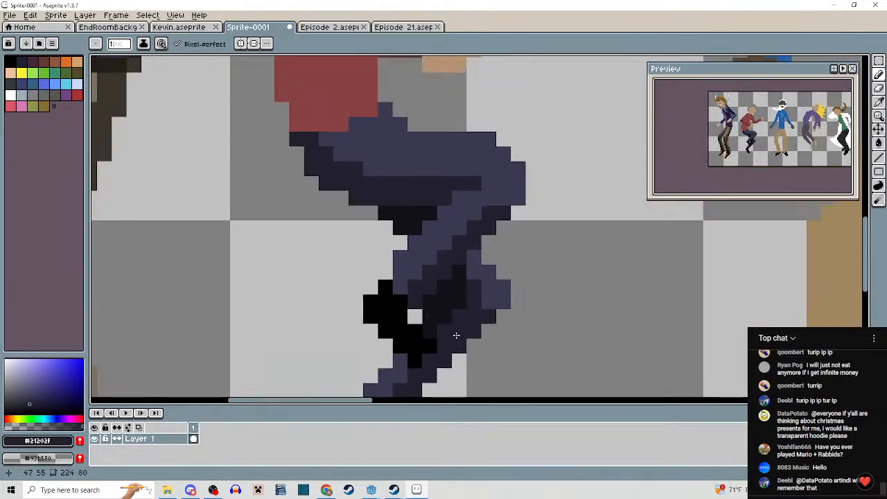
scroll(456, 305, "down", 1)
left_click_drag(456, 304, 453, 347)
Highlight the upper edge of the near thigh and the knee in a lighter muted purple, HSV 244, 27, 41.
left_click(423, 323, "alt")
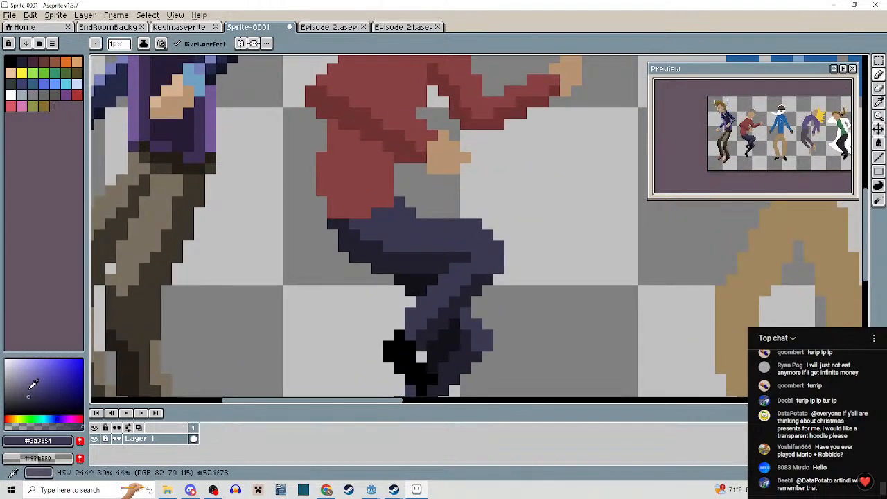
left_click(25, 391)
scroll(368, 202, "up", 2)
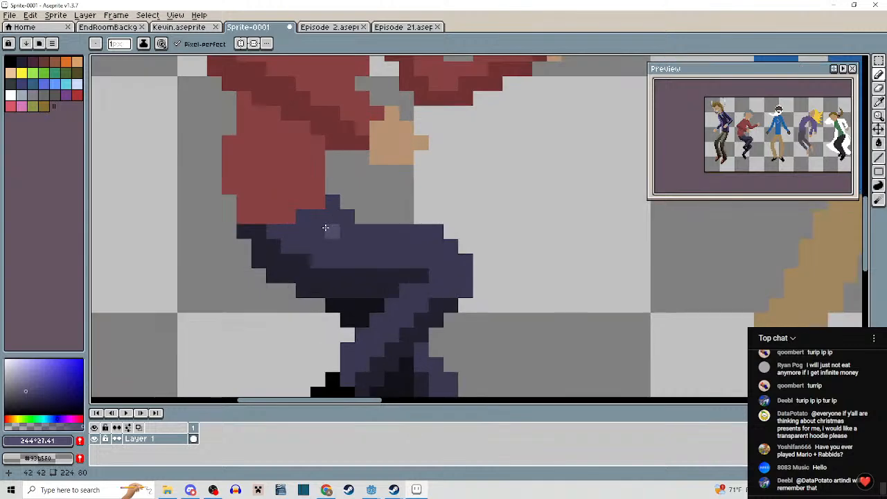
left_click_drag(317, 230, 432, 231)
mouse_move(384, 245)
left_mouse_down()
mouse_move(451, 246)
mouse_move(465, 273)
mouse_move(463, 260)
left_mouse_up()
scroll(464, 260, "down", 3)
Add the same muted purple highlights along the near shin and the outer edge of the far knee.
scroll(422, 228, "up", 4)
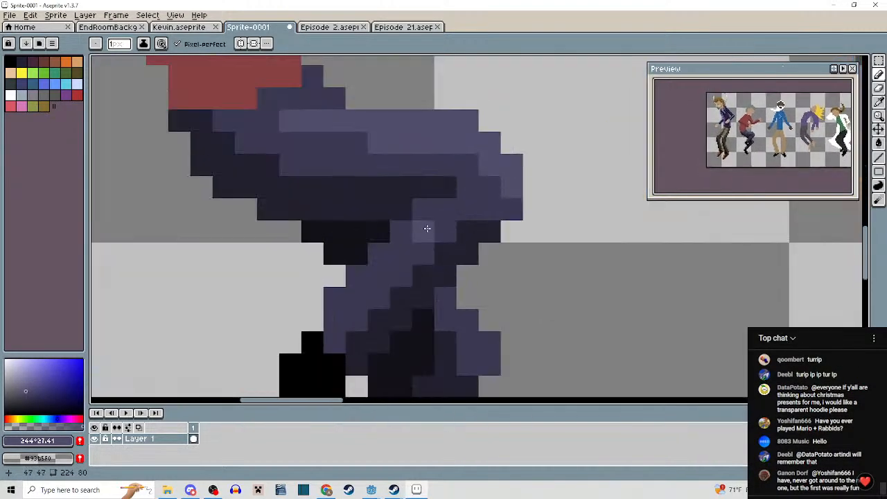
mouse_move(422, 228)
left_mouse_down()
mouse_move(400, 232)
mouse_move(337, 298)
left_mouse_up()
scroll(412, 301, "down", 5)
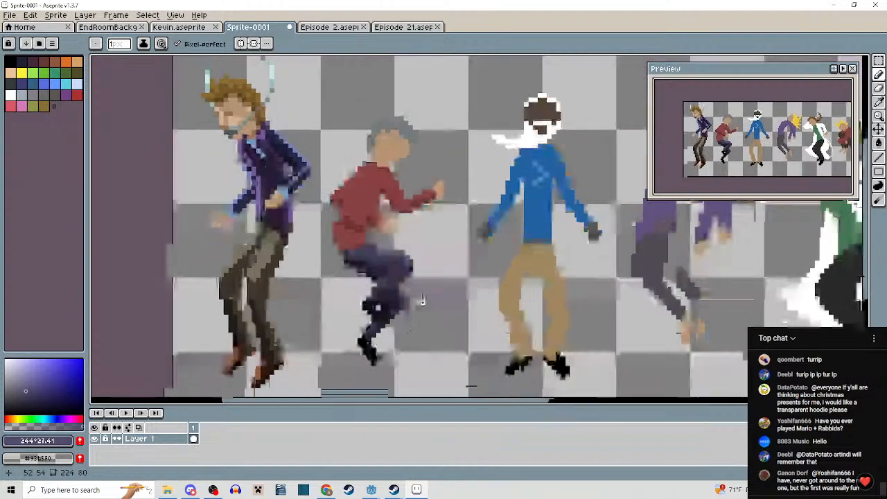
scroll(419, 301, "up", 4)
mouse_move(383, 235)
left_mouse_down()
mouse_move(407, 259)
mouse_move(466, 255)
mouse_move(455, 304)
left_mouse_up()
Refill the near thigh and knee highlight with a lighter muted purple, HSV 244, 23, 55.
scroll(407, 268, "down", 3)
scroll(451, 242, "up", 3)
key("alt")
left_click(28, 378)
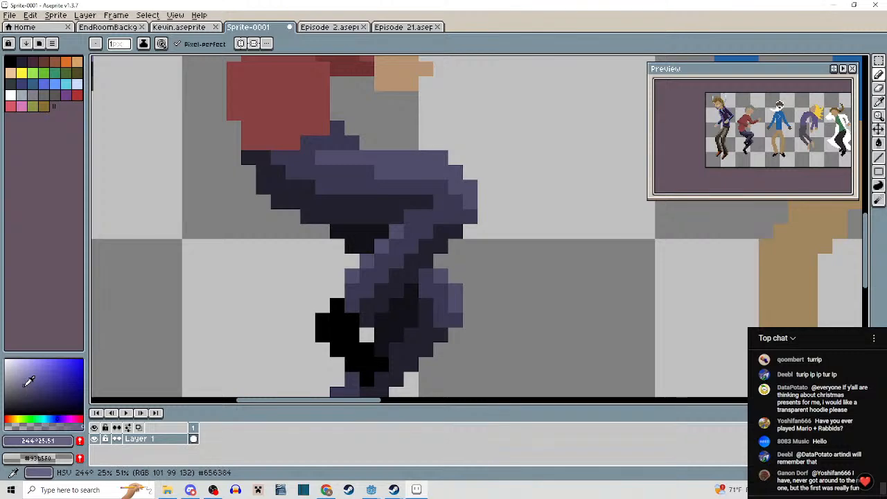
left_click(23, 384)
key("g")
left_click(383, 174)
left_click_drag(405, 231, 404, 198)
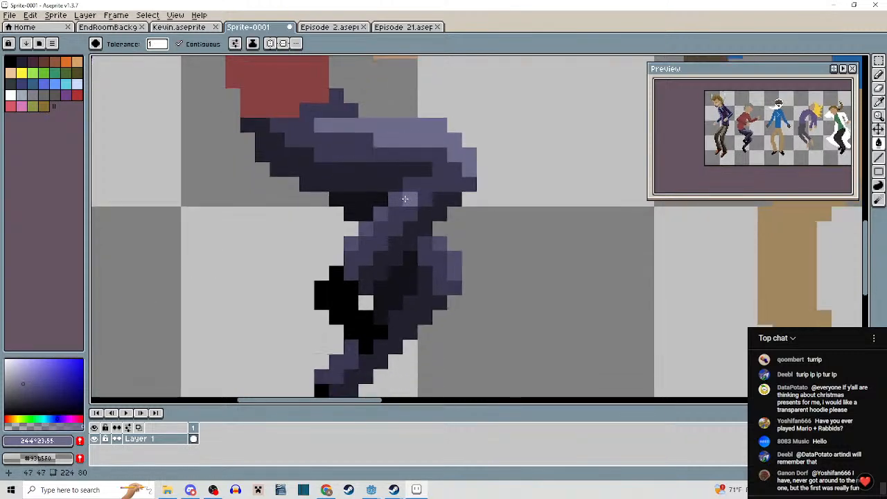
Fill the highlight pixels along the near shin with the same lighter purple.
left_click(396, 200)
left_click(384, 213)
left_click(357, 230)
key("ctrl+z")
left_click(363, 231)
left_click(353, 244)
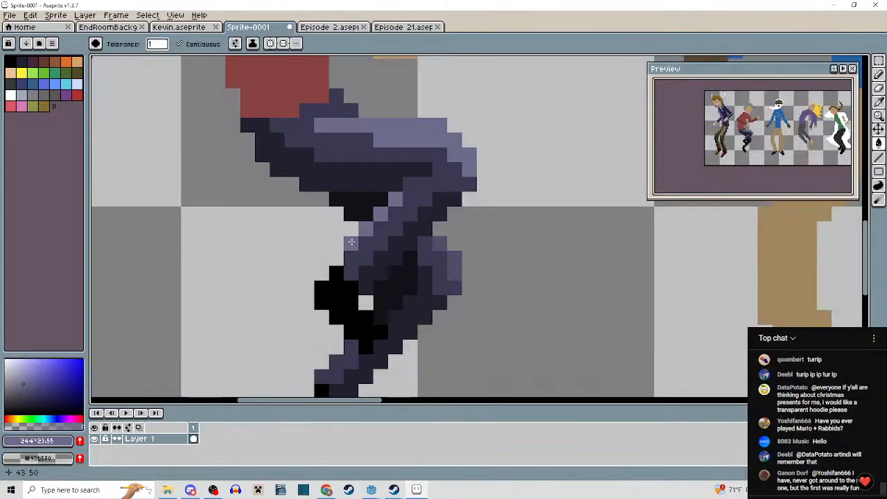
Draw a darker red shadow, HSV 0, 57, 36, on the sweater's torso along the underside of the near sleeve.
scroll(453, 266, "down", 4)
left_click_drag(519, 315, 472, 318)
left_click_drag(456, 276, 451, 238)
scroll(449, 253, "up", 2)
scroll(433, 239, "up", 1)
scroll(404, 234, "up", 1)
key("i")
left_click(392, 218, "alt")
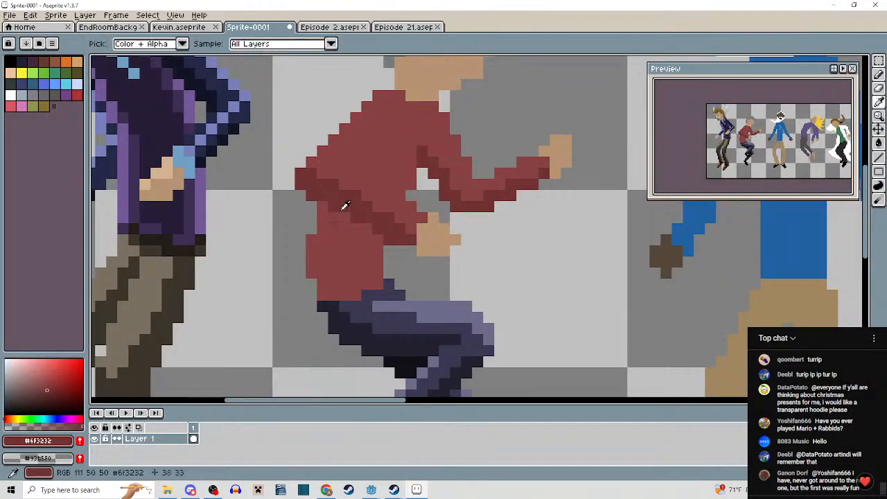
left_click(49, 394)
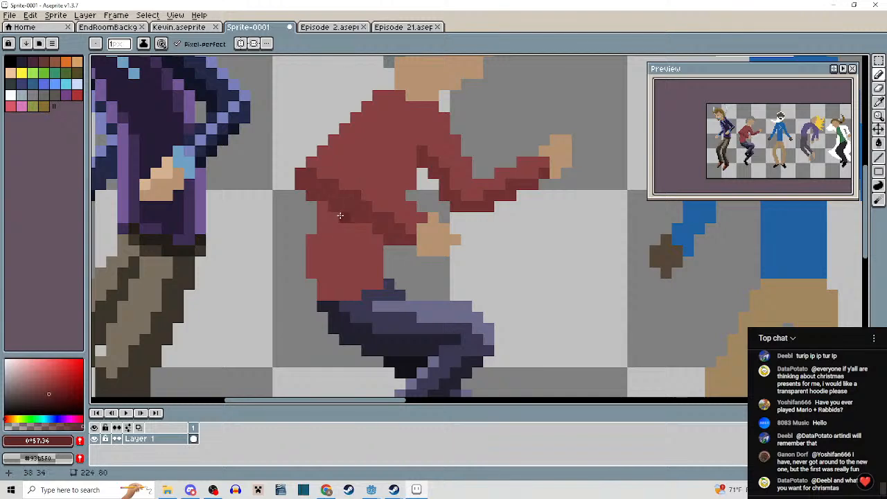
left_click(335, 216)
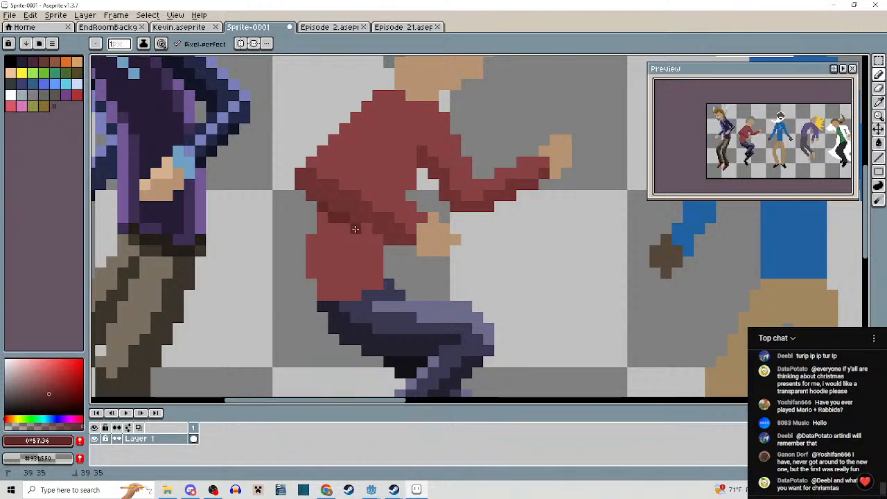
left_click_drag(355, 229, 374, 242)
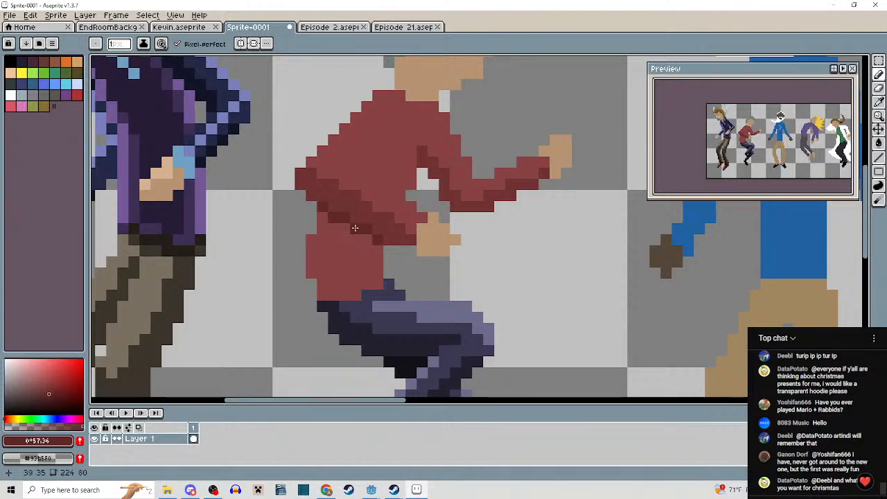
Shade the middle of the lower torso beneath the near sleeve with the sampled dark red #6f3232, down to the hem.
left_click(341, 208, "alt")
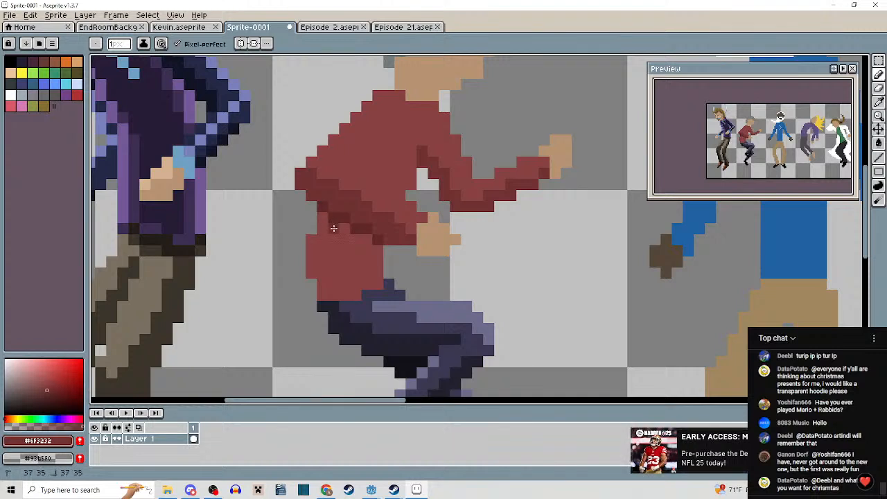
left_click_drag(334, 228, 334, 262)
mouse_move(345, 229)
left_mouse_down()
mouse_move(353, 268)
mouse_move(364, 245)
mouse_move(334, 292)
left_mouse_up()
left_click(348, 293)
left_click(352, 280)
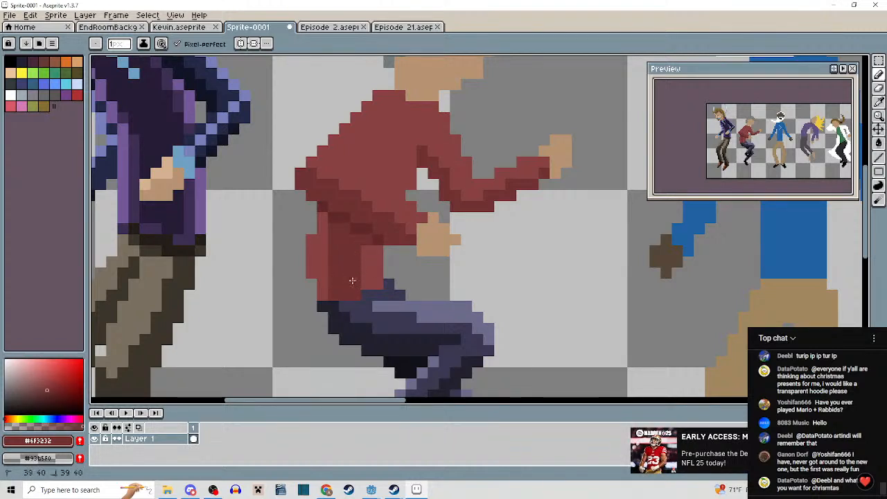
left_click_drag(379, 267, 371, 246)
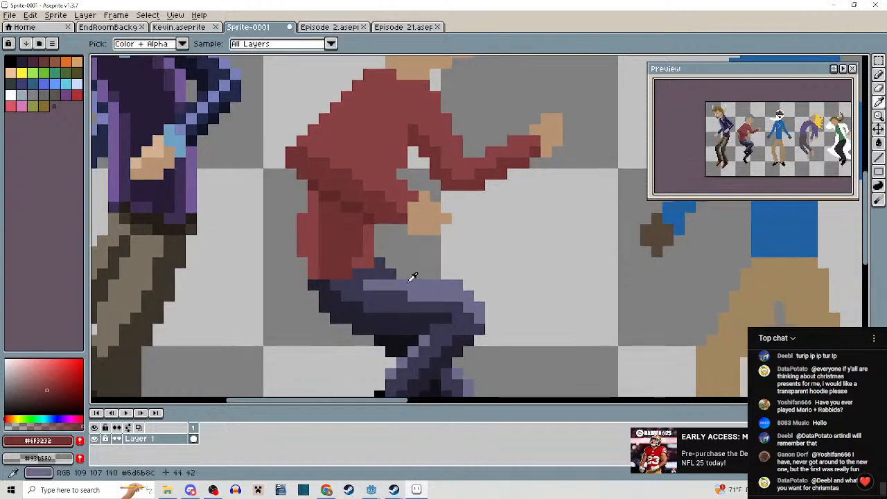
Highlight the upper edge of the far thigh beside the sweater hem with the sampled muted purple #6d6b8c.
left_click(411, 282, "alt")
scroll(415, 274, "down", 3)
left_click_drag(444, 287, 458, 316)
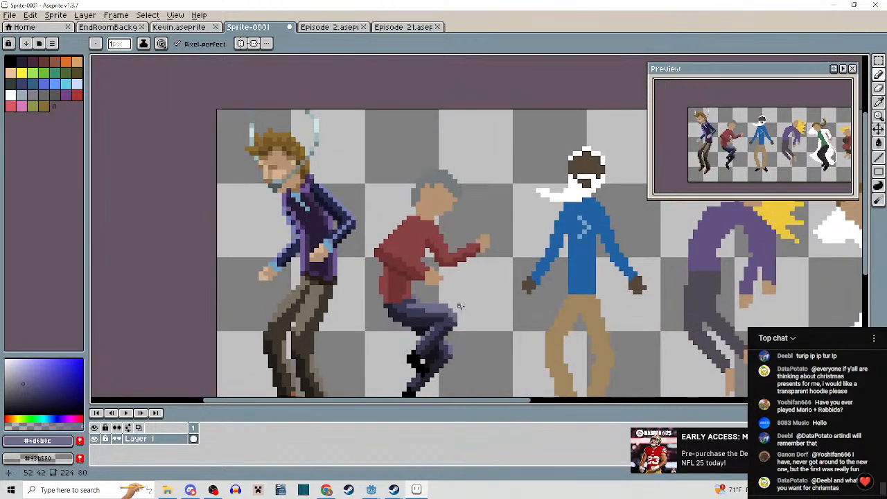
scroll(448, 285, "up", 3)
left_click_drag(445, 276, 446, 286)
Highlight the outer and upper edge of the forward arm's sleeve in a lighter red, HSV 0, 53, 66.
left_click(380, 262, "alt")
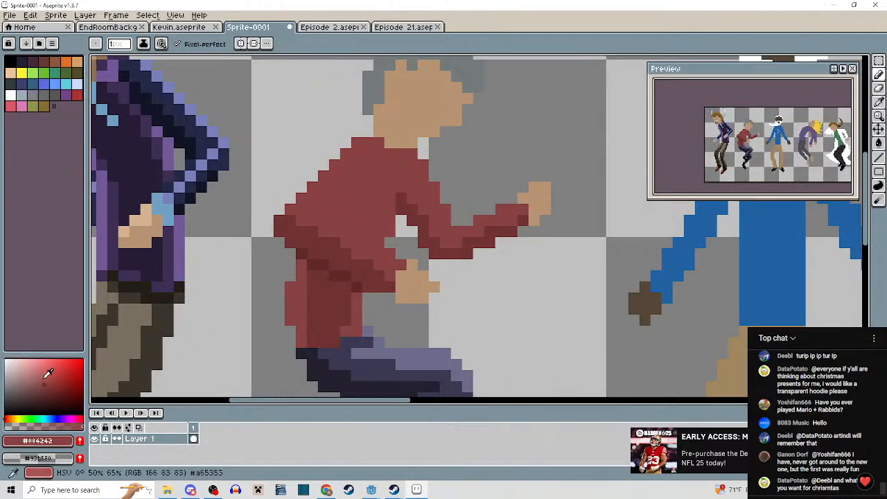
left_click(45, 377)
left_click(423, 169)
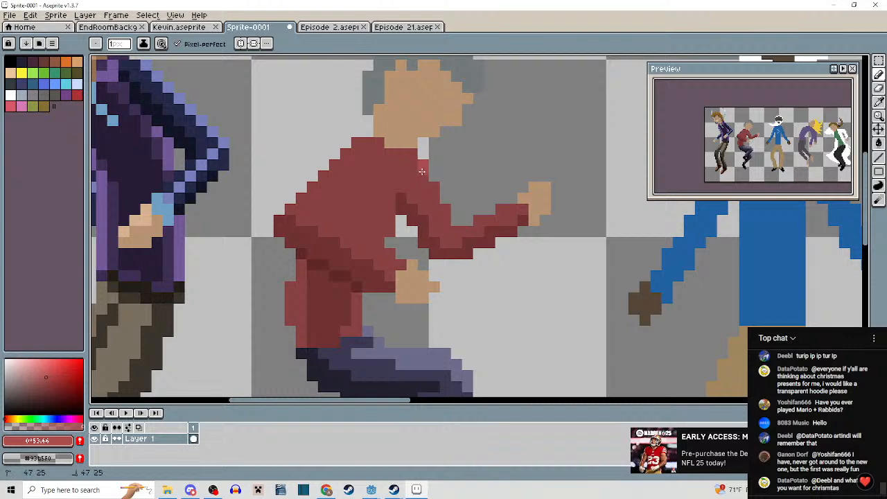
left_click_drag(430, 185, 448, 219)
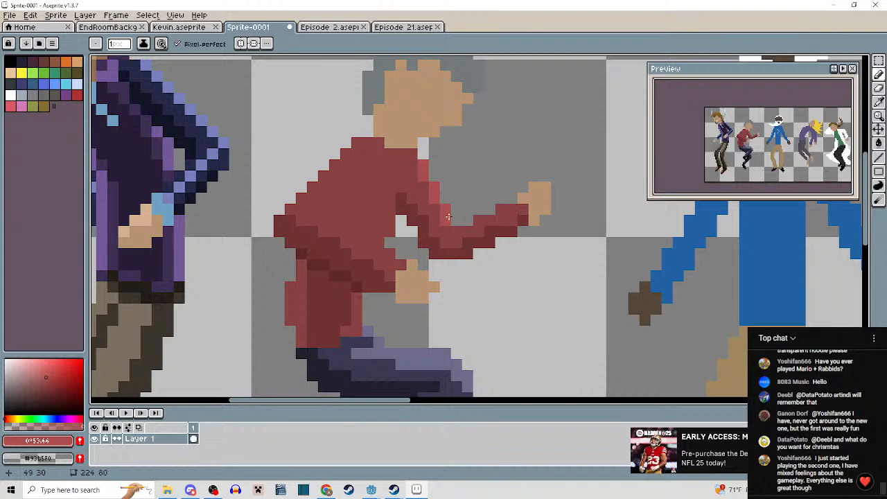
scroll(448, 219, "up", 3)
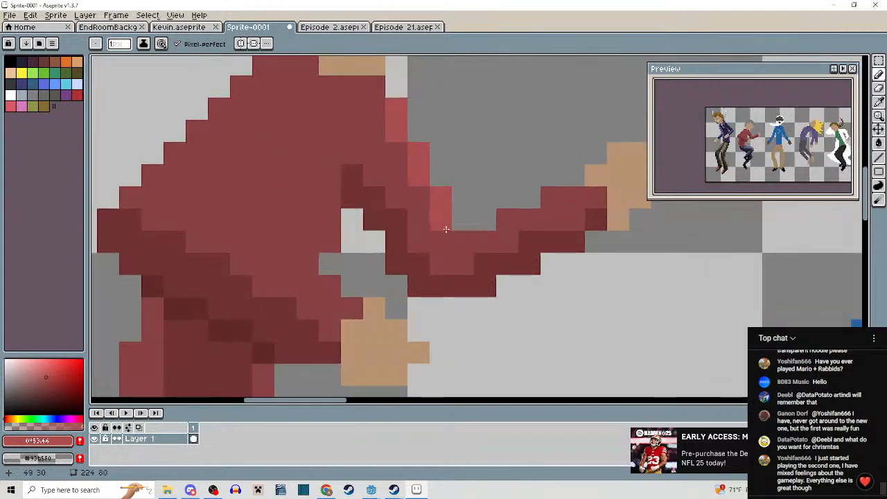
mouse_move(447, 229)
left_mouse_down()
mouse_move(456, 239)
mouse_move(479, 234)
mouse_move(575, 191)
left_mouse_up()
Add a highlight in the same lighter red along the sweater's stepped back edge, from the collar down.
scroll(580, 263, "down", 2)
scroll(488, 213, "up", 2)
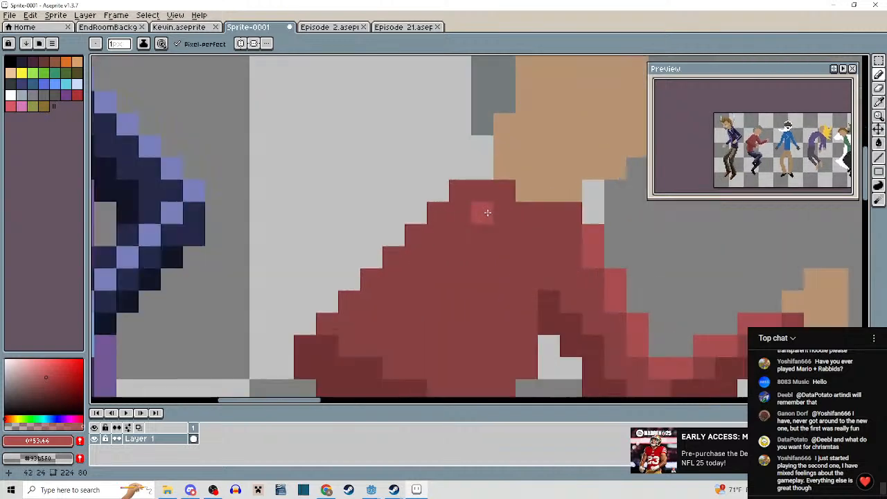
mouse_move(487, 213)
left_mouse_down()
mouse_move(514, 176)
mouse_move(380, 257)
left_mouse_up()
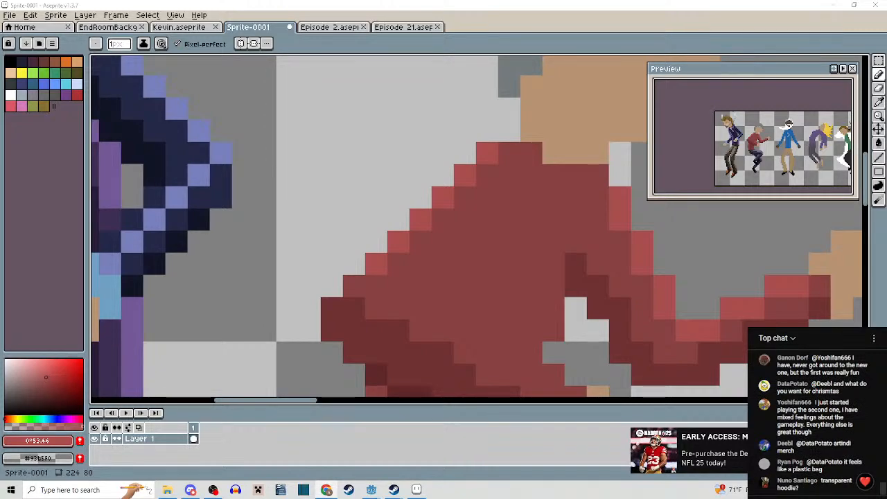
Switch to the browser's shopping results for transparent hoodies, filter them to men's and look through the products.
mouse_move(337, 0)
left_mouse_down()
mouse_move(337, 18)
mouse_move(337, 2)
left_mouse_up()
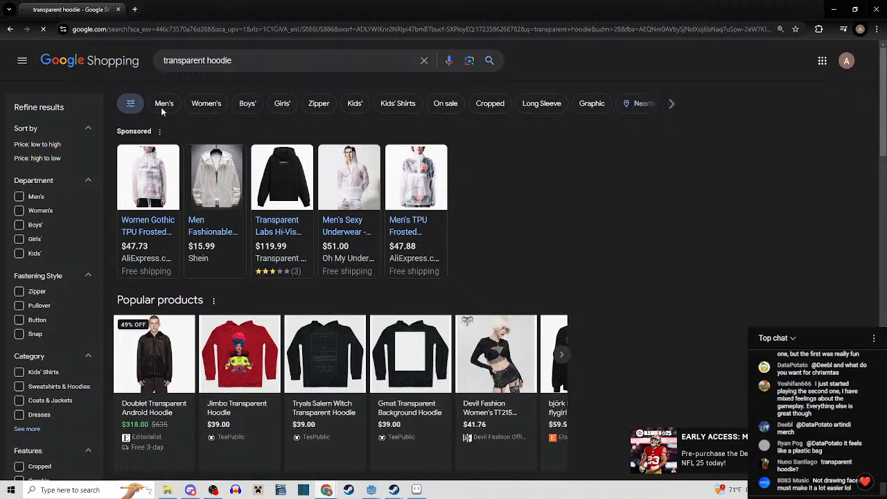
left_click(162, 107)
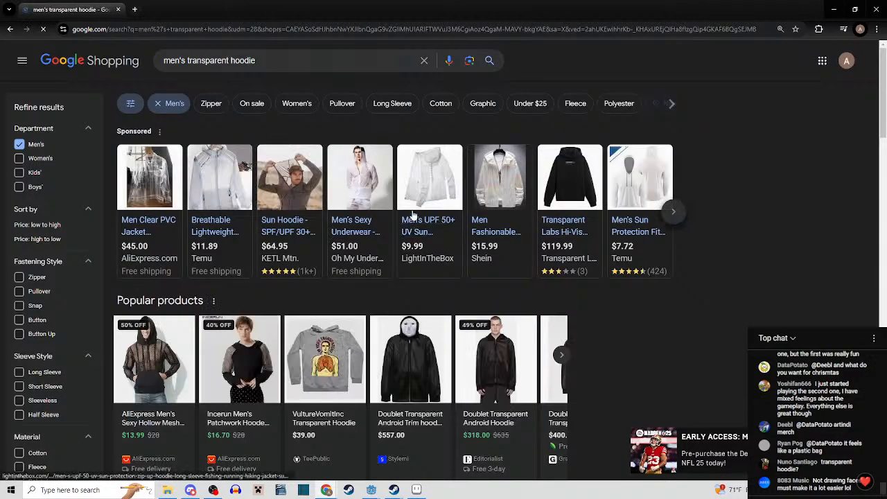
mouse_move(302, 197)
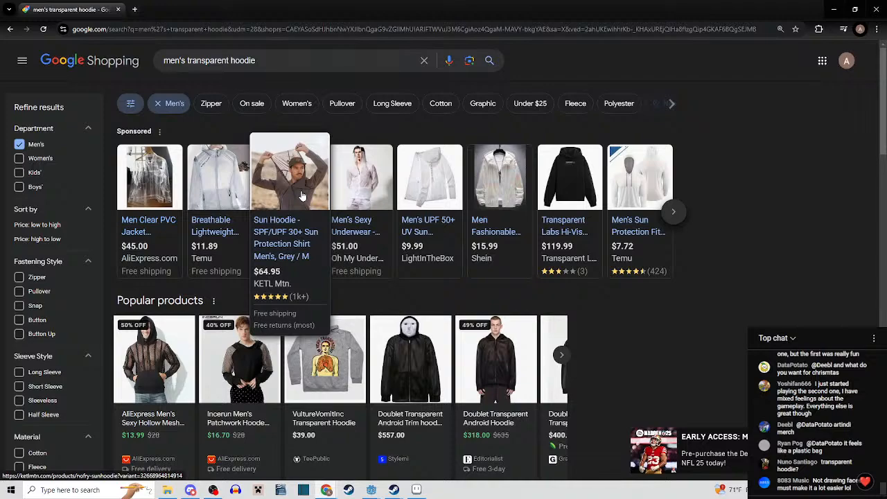
scroll(608, 333, "down", 5)
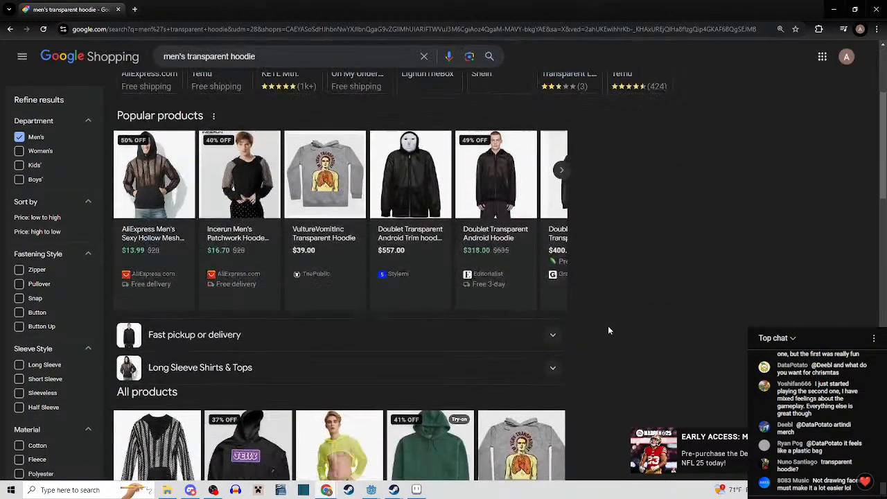
scroll(606, 323, "down", 3)
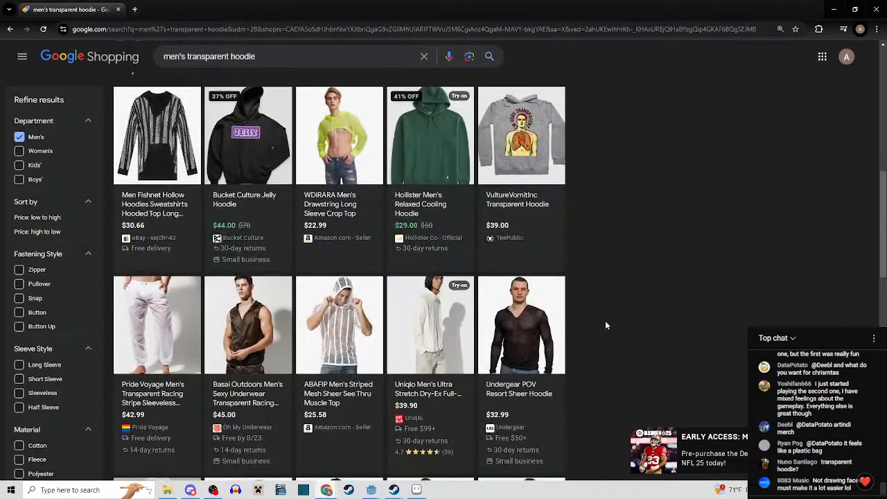
scroll(605, 320, "up", 4)
scroll(605, 325, "up", 3)
Search the shopping site for "plastic hoodie", look through the products and close the tab to return to the sprite.
type("/")
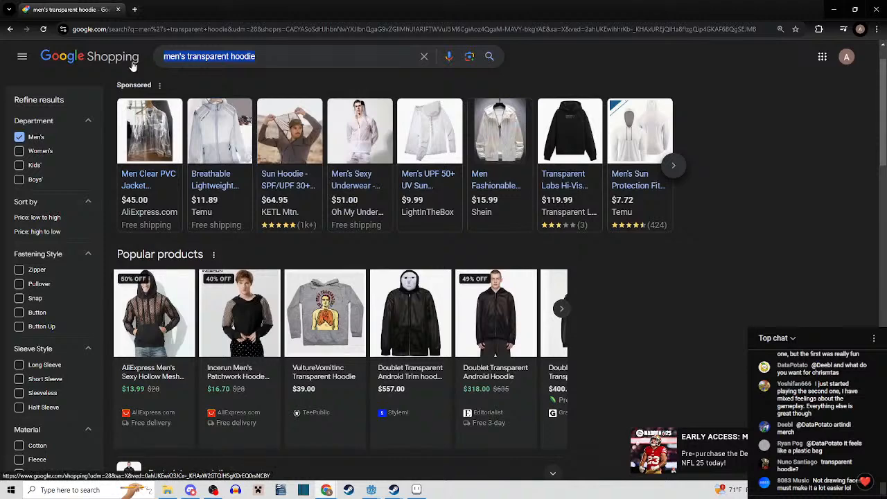
type("plastic ")
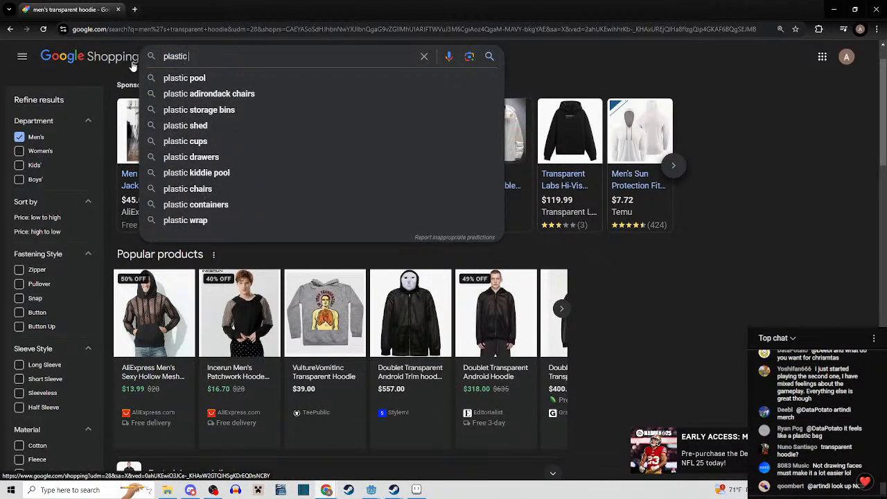
type("hoodie")
key("Return")
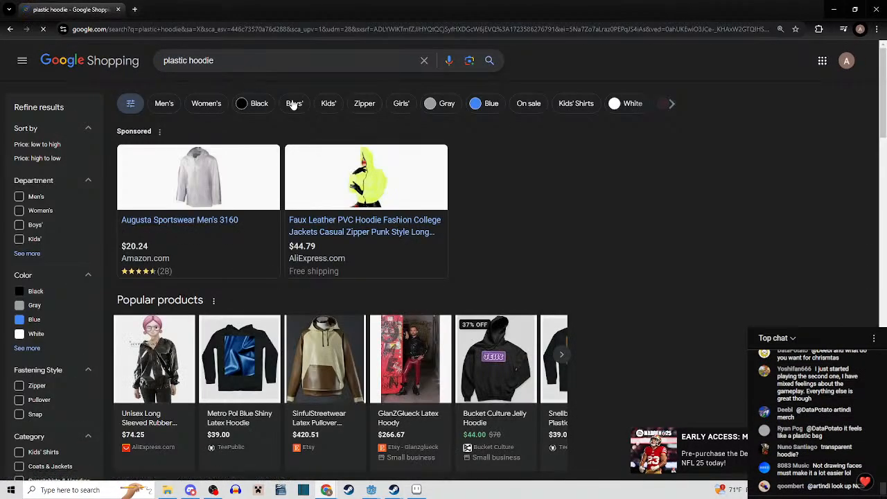
scroll(619, 197, "down", 3)
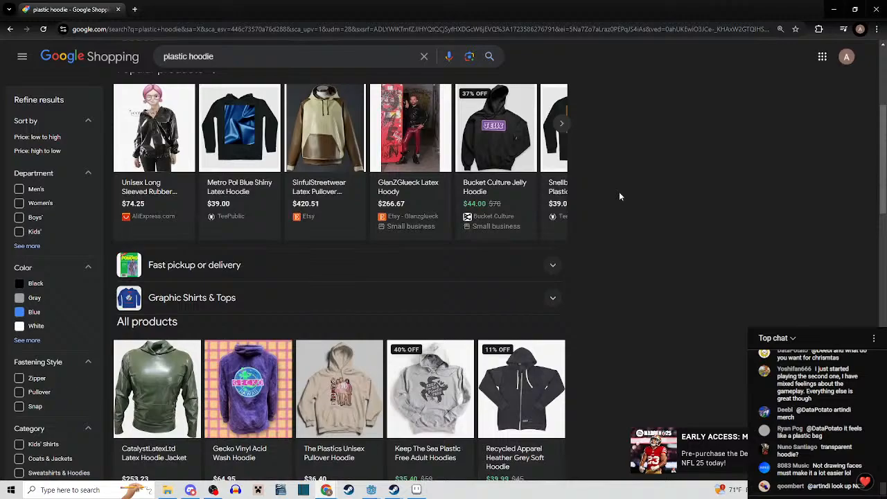
scroll(619, 196, "down", 3)
scroll(620, 193, "down", 6)
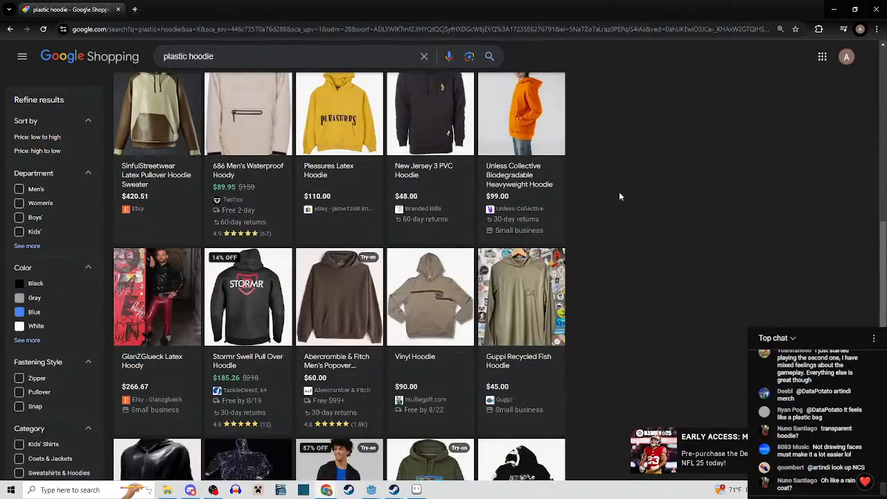
scroll(619, 192, "down", 2)
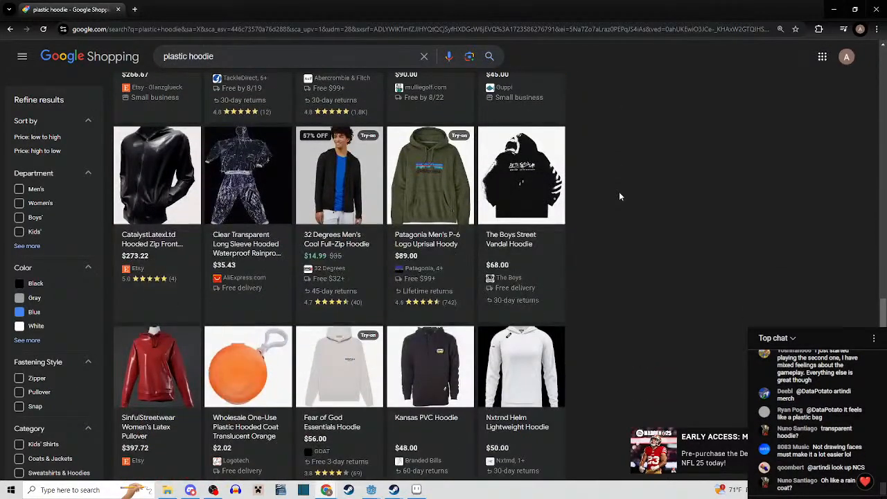
scroll(619, 192, "up", 4)
left_click(118, 10)
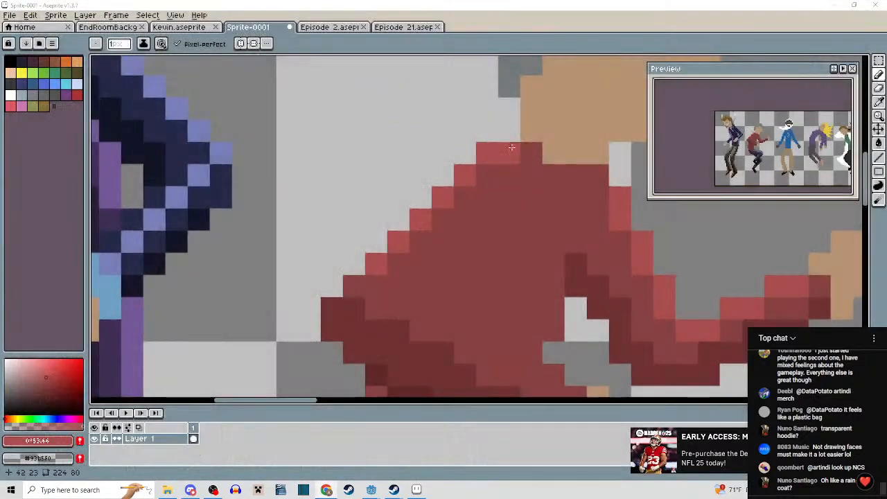
Widen the lighter red highlight across the sweater's shoulder and upper back.
scroll(427, 184, "down", 3)
scroll(427, 184, "up", 2)
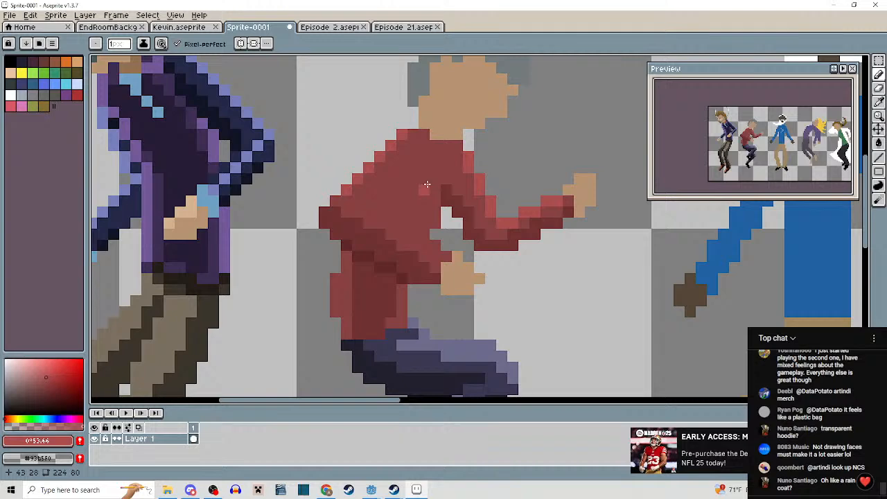
scroll(427, 183, "up", 3)
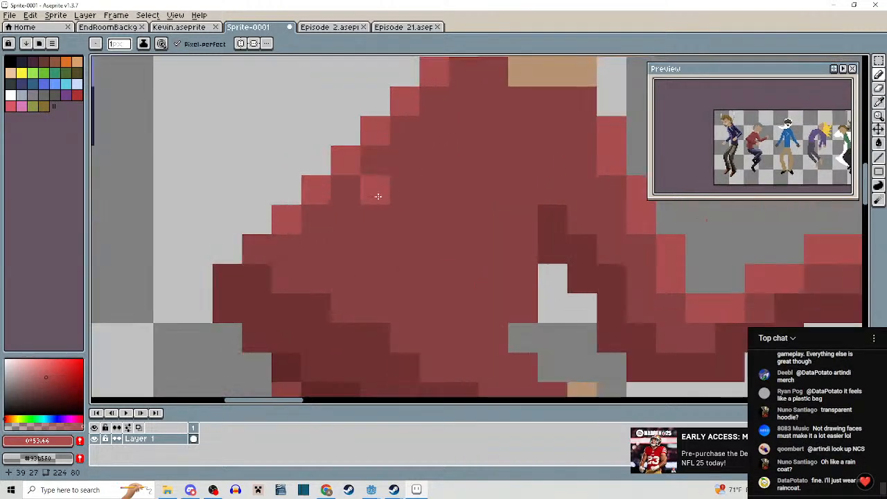
scroll(373, 225, "down", 2)
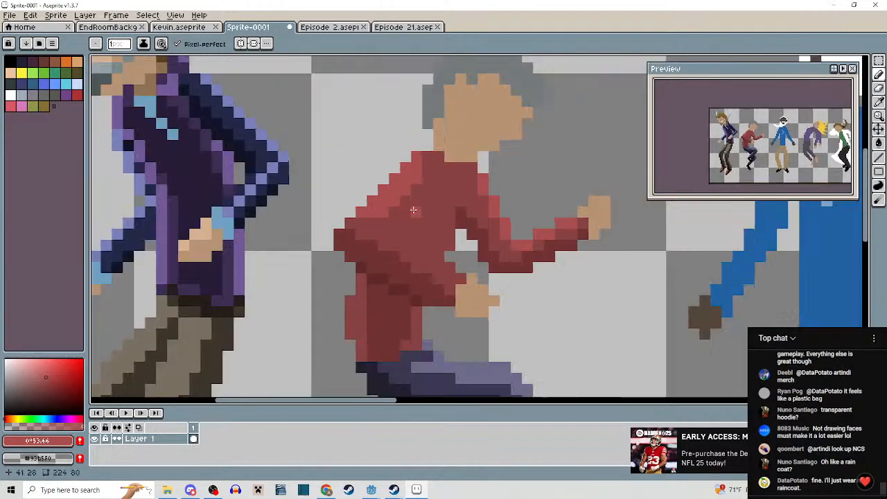
Highlight the near sleeve's upper edge down to the cuff with the same lighter red, HSV 0, 53, 66.
scroll(373, 225, "up", 1)
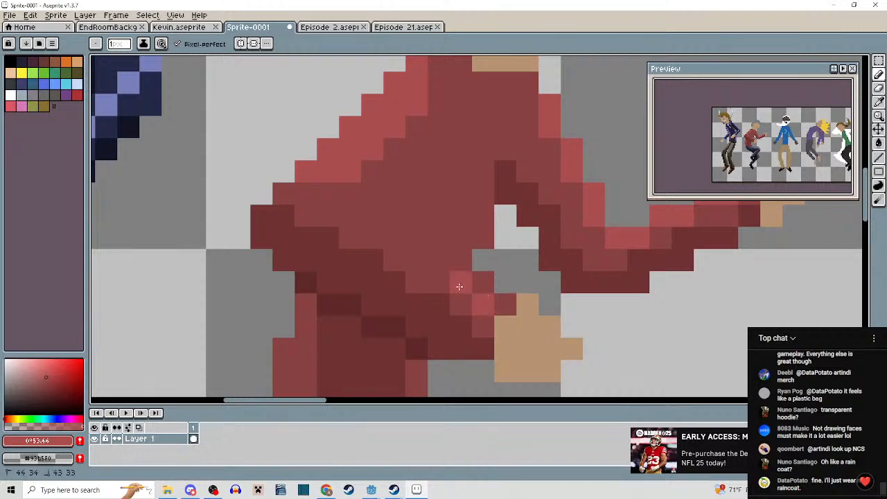
scroll(389, 240, "down", 3)
scroll(389, 241, "down", 1)
scroll(390, 277, "up", 3)
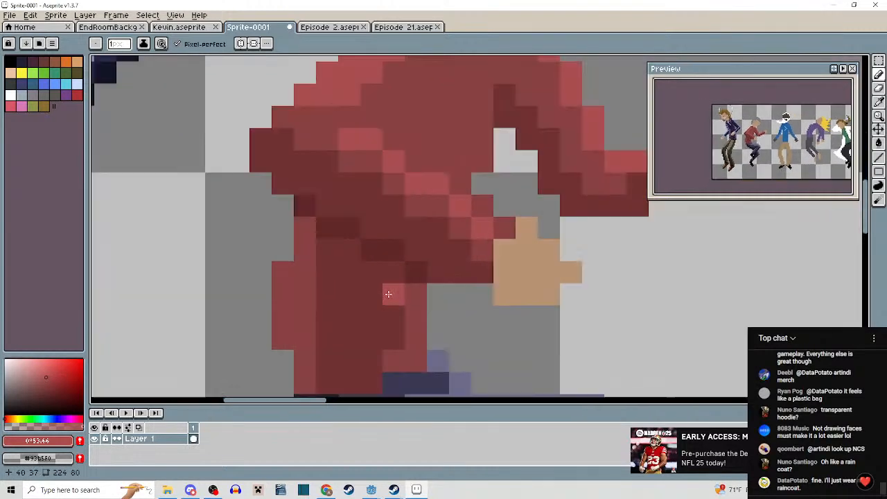
Extend the shadow under the near sleeve by a pixel at the torso's back edge, using the sampled darkest red.
left_click_drag(402, 278, 406, 237)
left_click(405, 239, "alt")
left_click(319, 218)
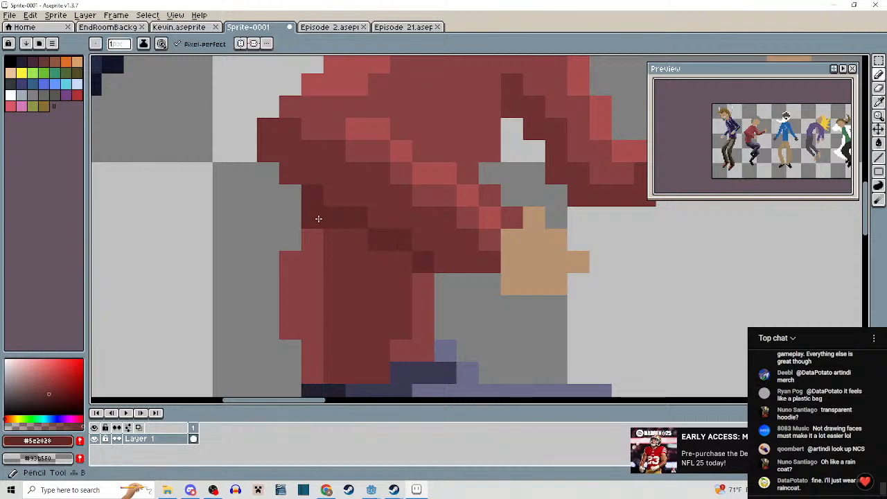
Fill the torso area beneath the near sleeve with the darkest red, #5e2828, stepping it down toward the sweater's hem.
mouse_move(317, 236)
left_mouse_down()
mouse_move(413, 274)
mouse_move(373, 257)
mouse_move(365, 316)
mouse_move(359, 302)
mouse_move(386, 260)
mouse_move(402, 261)
mouse_move(380, 292)
left_mouse_up()
scroll(381, 291, "down", 5)
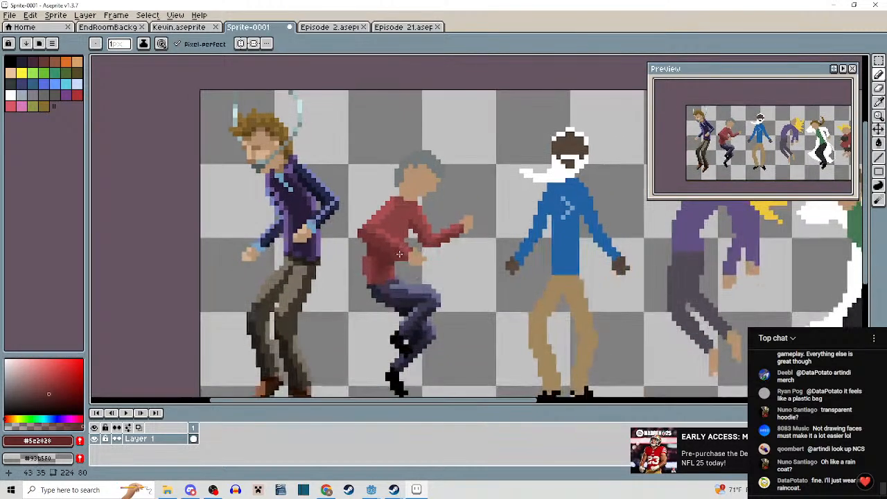
scroll(383, 248, "up", 4)
left_click_drag(364, 222, 351, 227)
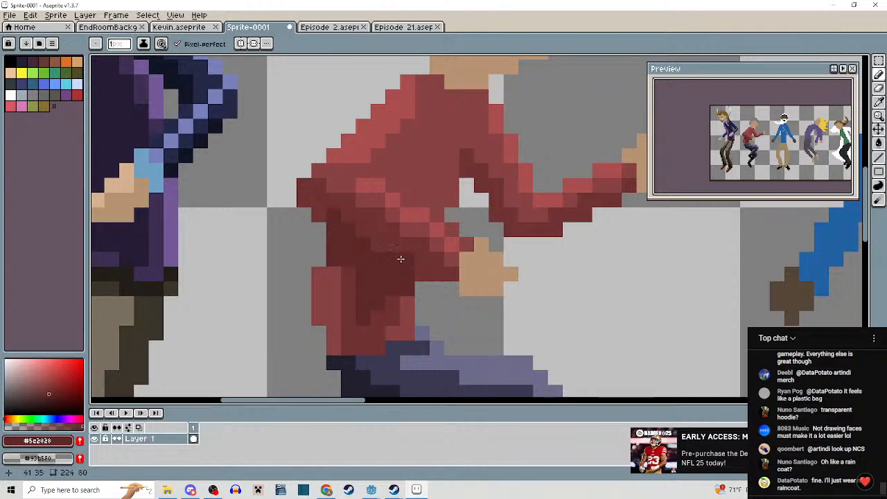
scroll(302, 191, "down", 4)
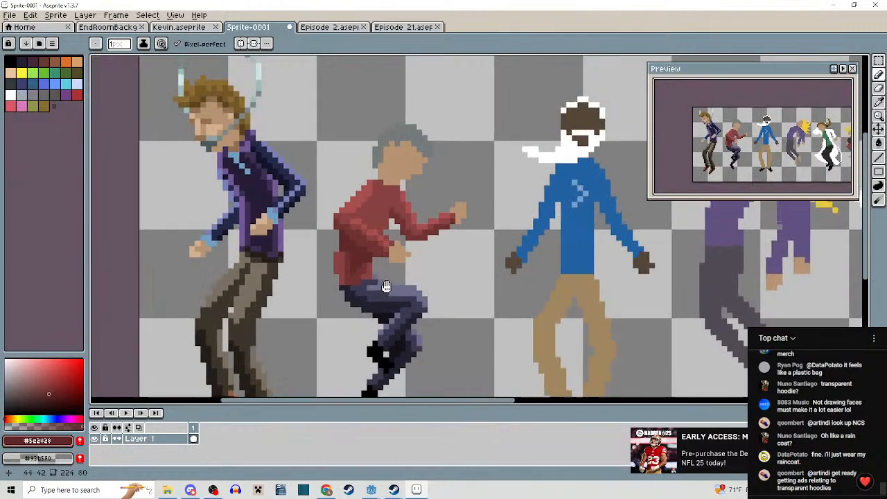
scroll(360, 243, "up", 5)
key("ctrl+z")
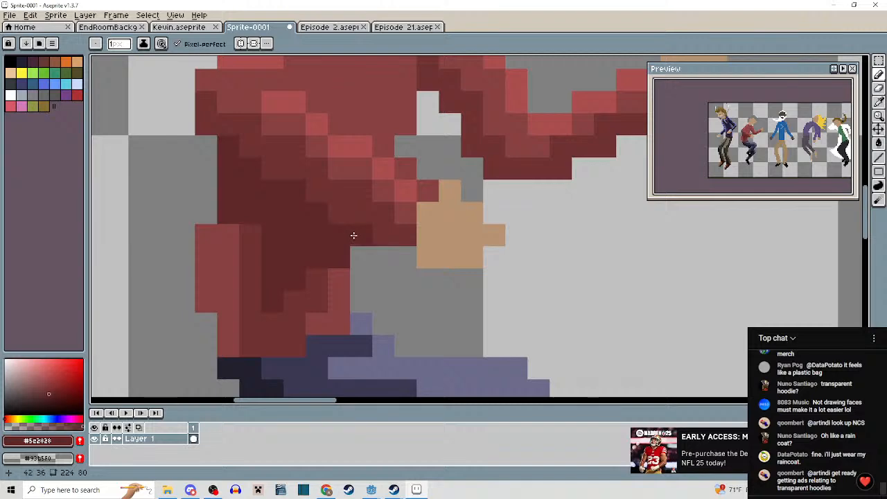
Trim stray red pixels from the near sleeve's underside, upper edge and cuff to slim the forearm.
left_click(381, 257)
mouse_move(380, 257)
left_mouse_down()
mouse_move(393, 302)
mouse_move(375, 253)
left_mouse_up()
scroll(390, 304, "down", 3)
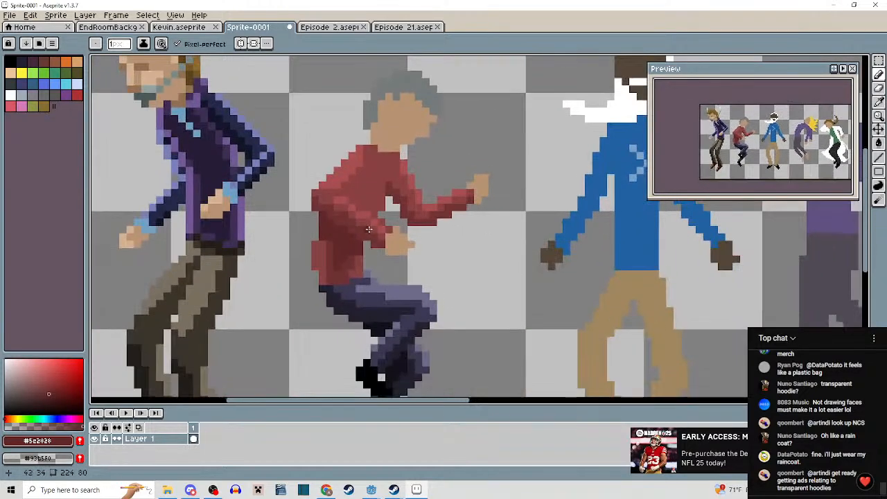
scroll(375, 229, "up", 3)
right_click(414, 219)
right_click(397, 204)
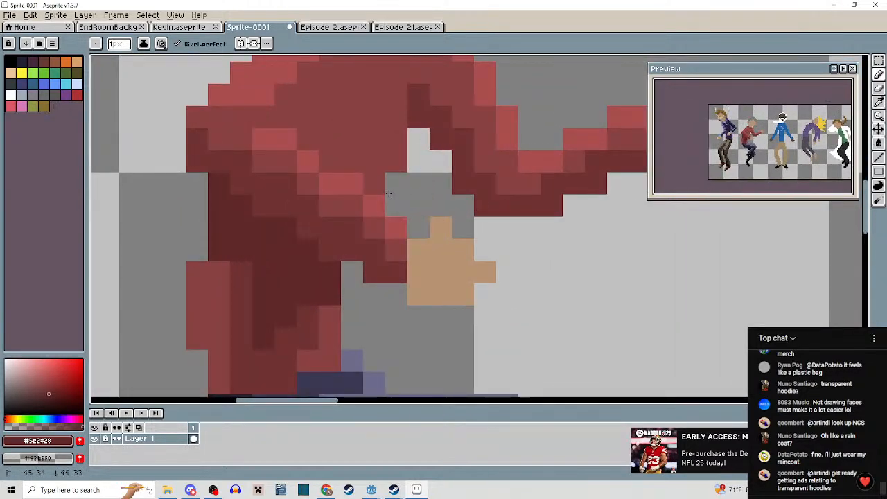
right_click(382, 183)
scroll(381, 182, "down", 3)
scroll(432, 252, "up", 3)
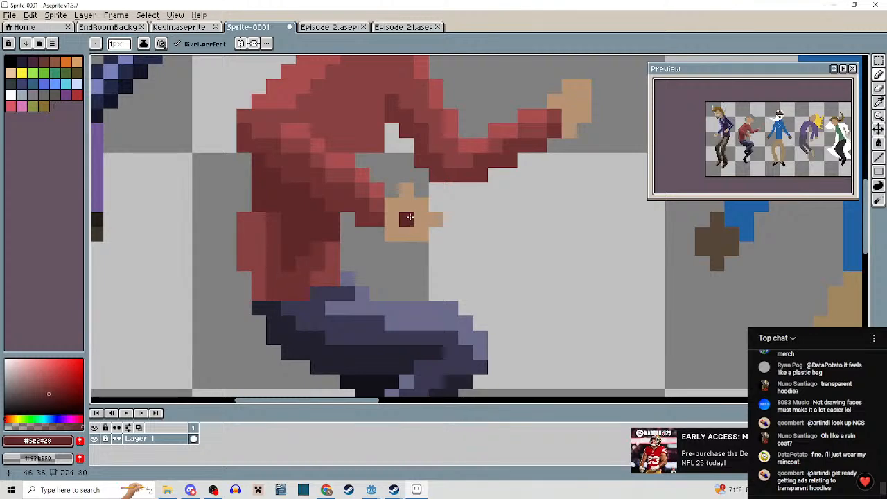
Reshape the near hand with the sampled skin tone #b79473, adding pixels along its lower edge and erasing the old thumb and fingertip.
key("m")
key("b")
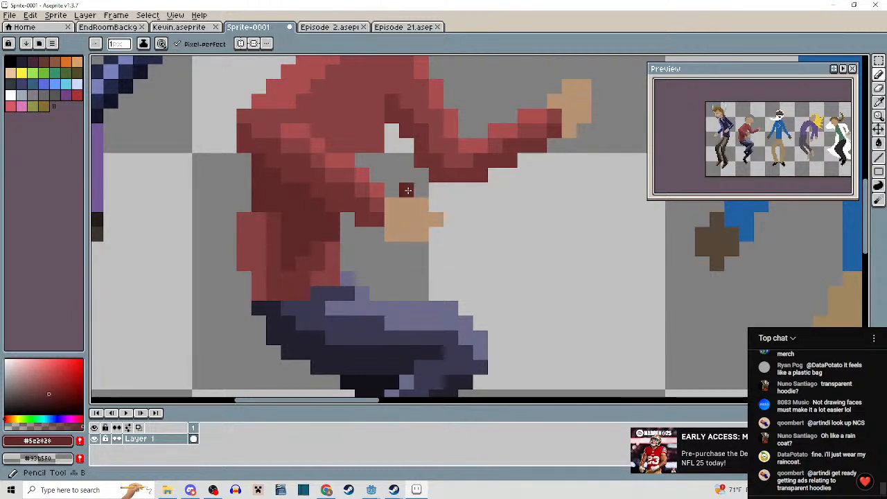
left_click(436, 219)
key("ctrl+z")
left_click(396, 228, "alt")
left_click(391, 247)
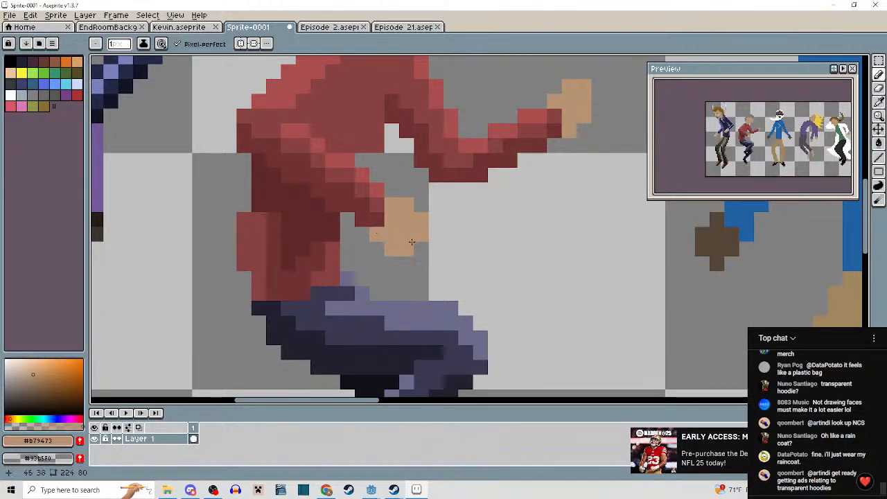
right_click(419, 216)
right_click(420, 230)
scroll(424, 244, "down", 4)
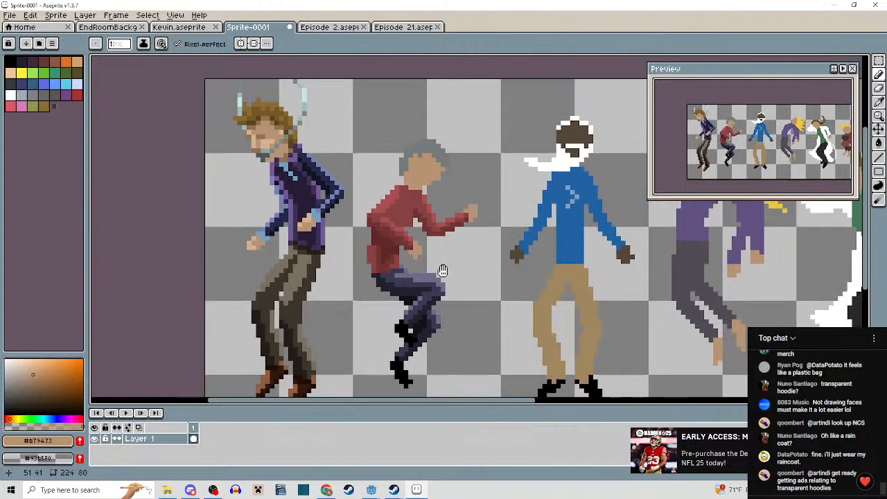
Trim the near hand to a smaller block with a single skin pixel extending from its lower front.
scroll(439, 265, "up", 4)
right_click(372, 233)
left_click(410, 229)
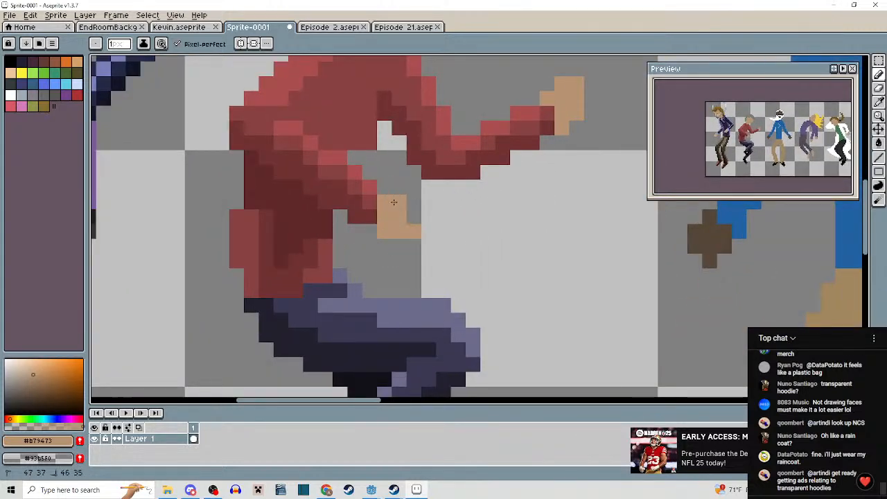
scroll(388, 201, "down", 3)
scroll(409, 200, "up", 3)
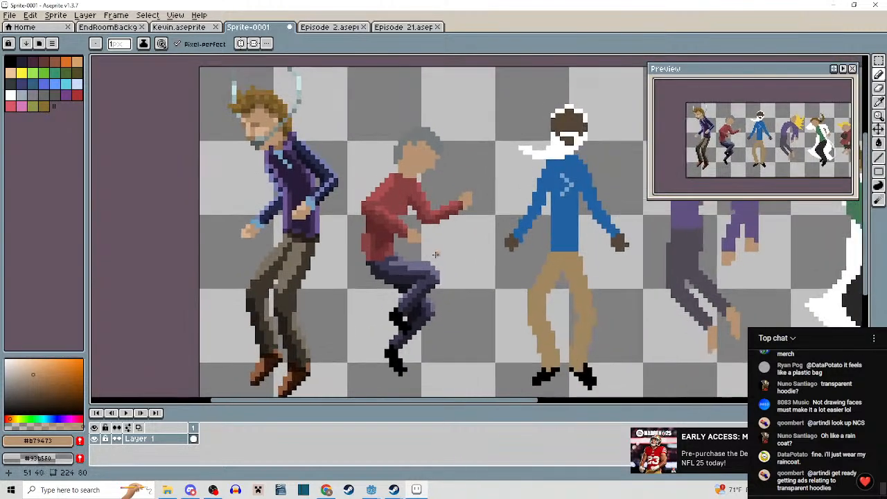
Extend the near cuff's highlight with the sampled lighter red #aa4f4f and widen the gap between the chest and the far arm.
key("alt")
left_click(404, 197, "alt")
left_click(414, 196)
scroll(454, 239, "down", 3)
left_click_drag(467, 253, 466, 270)
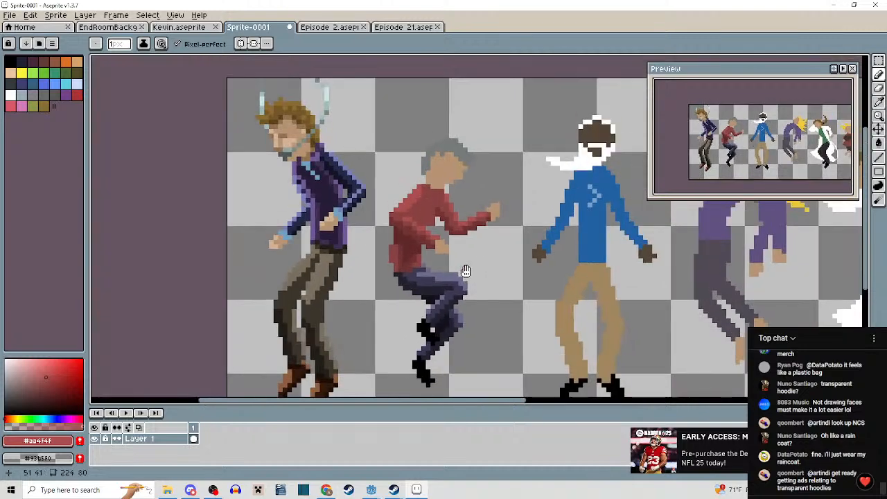
scroll(465, 264, "up", 3)
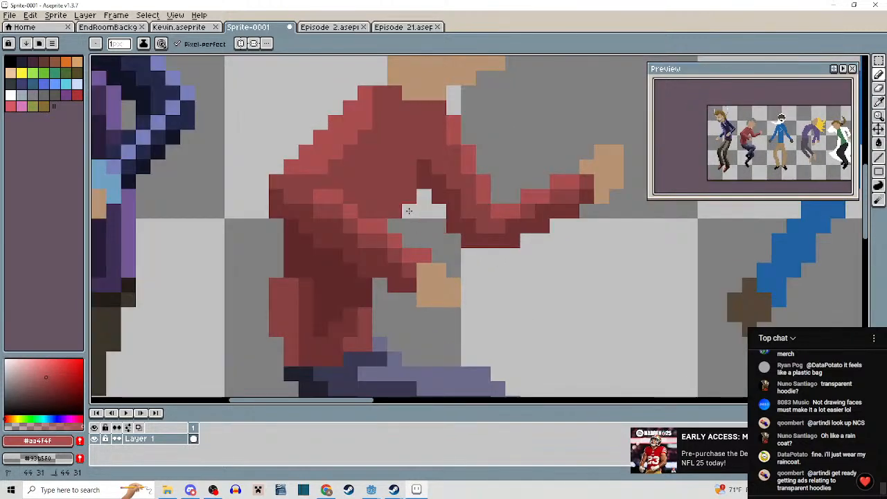
scroll(419, 221, "down", 3)
scroll(423, 252, "up", 1)
scroll(422, 252, "up", 2)
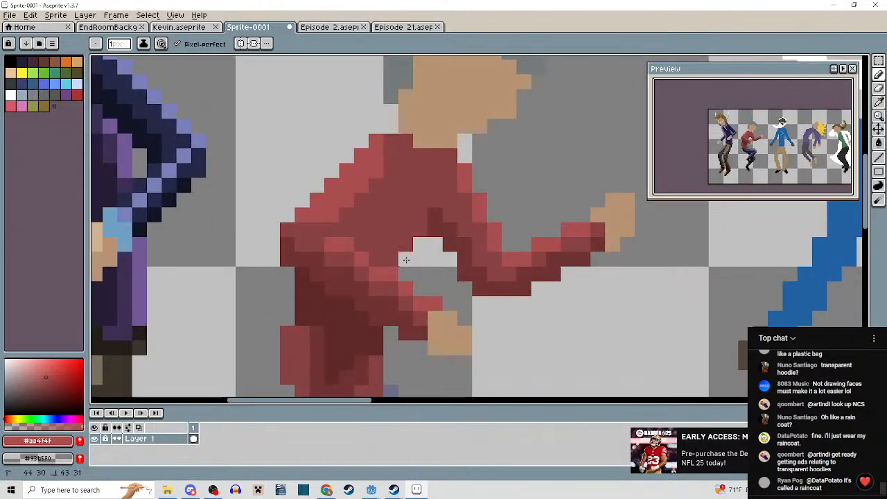
scroll(407, 259, "down", 4)
scroll(429, 208, "up", 3)
Shade the chest between the near shoulder and the far armpit with the sampled dark red #6f3232.
left_click(438, 195, "alt")
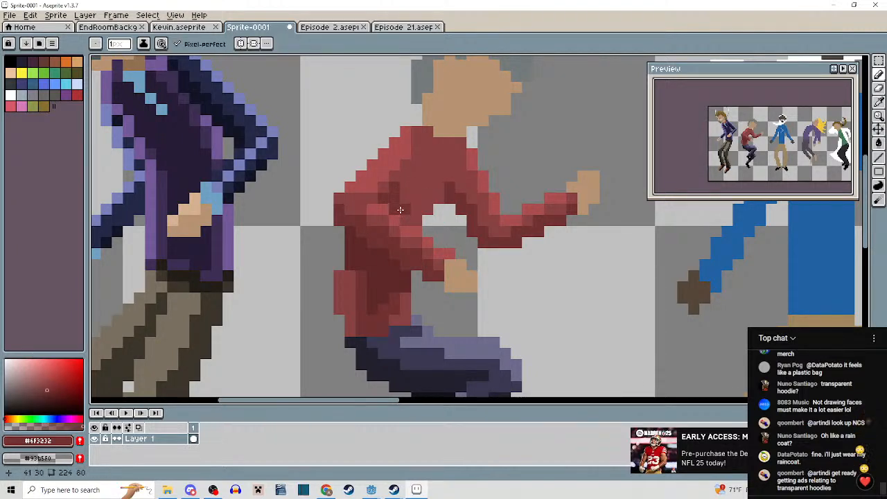
mouse_move(401, 189)
left_mouse_down()
mouse_move(432, 162)
mouse_move(436, 177)
mouse_move(412, 223)
mouse_move(417, 185)
mouse_move(431, 174)
mouse_move(409, 215)
mouse_move(409, 182)
mouse_move(436, 181)
left_mouse_up()
left_click(407, 178)
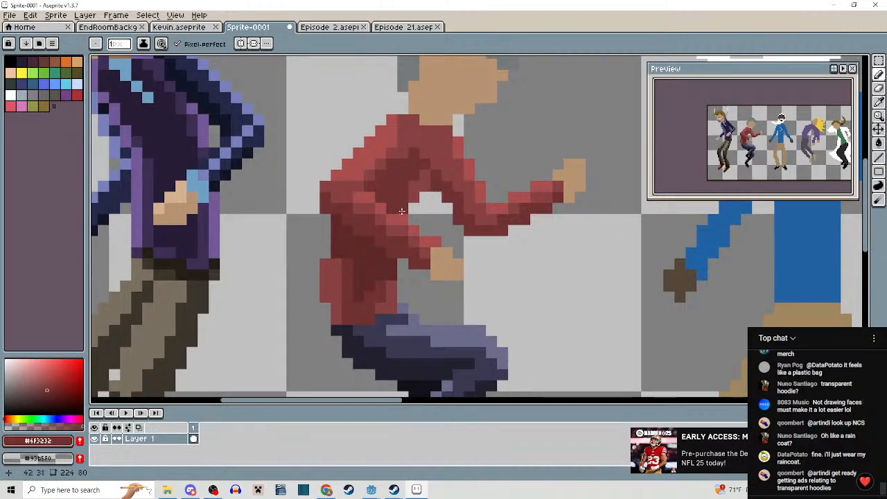
Add the darkest red, #5e2828, to the chest shadow along the near sleeve's upper edge.
scroll(381, 243, "up", 2)
left_click(365, 251, "alt")
left_click(401, 171)
left_click(379, 148)
left_click(366, 125)
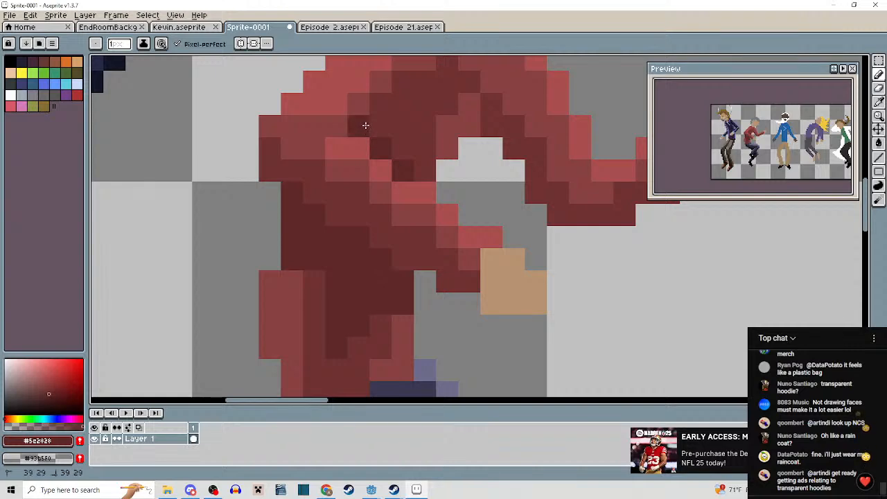
left_click_drag(380, 105, 378, 127)
left_click_drag(402, 83, 385, 215)
scroll(400, 118, "down", 3)
scroll(406, 181, "up", 3)
Draw a shadow along the sweater's collar under the neck with the sampled dark red #6f3232.
left_click(397, 185, "alt")
left_click_drag(416, 129, 442, 128)
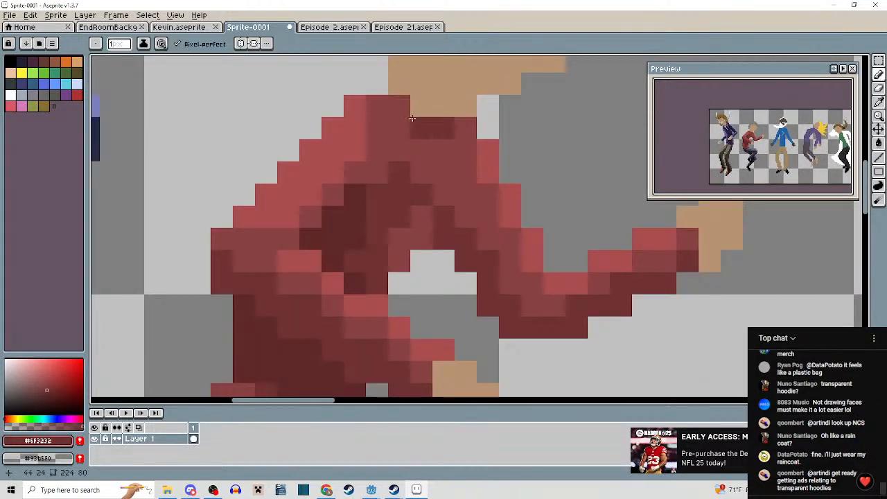
left_click(399, 105)
left_click(452, 133)
scroll(452, 136, "down", 3)
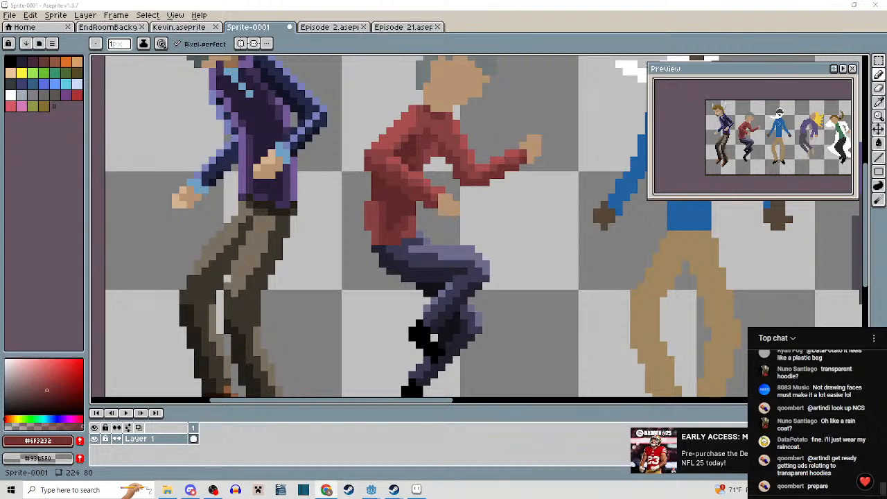
scroll(535, 151, "down", 1)
Reshape the grey-haired character's face profile with skin tone #b79473, filling out the chin and erasing the protruding nose and mouth pixels.
scroll(535, 150, "up", 3)
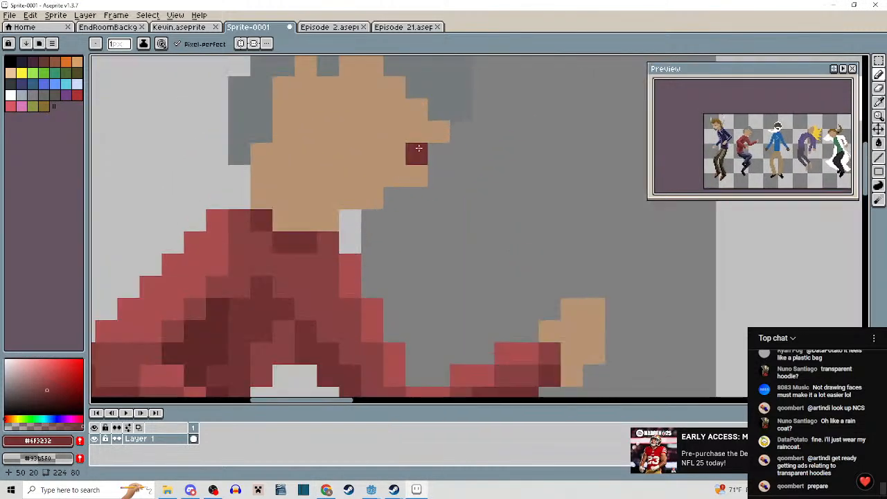
left_click(418, 127, "alt")
mouse_move(417, 151)
left_mouse_down()
mouse_move(393, 189)
mouse_move(359, 215)
left_mouse_up()
right_click(418, 176)
right_click(418, 155)
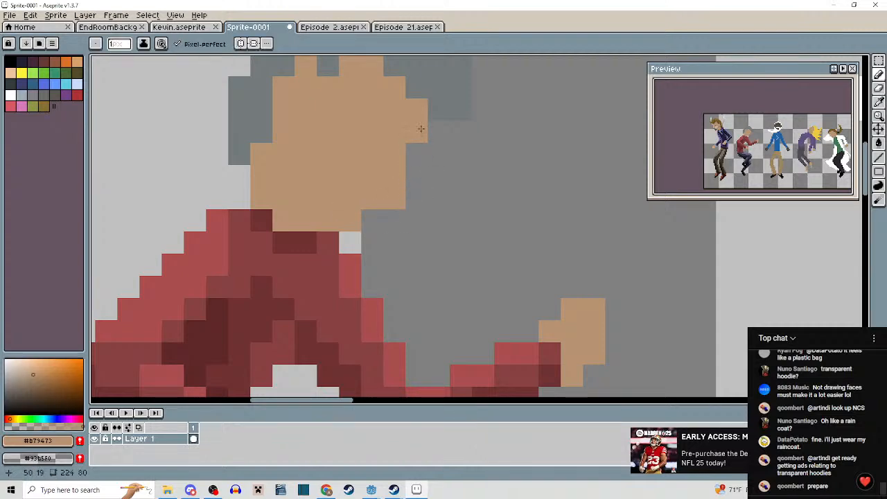
right_click(419, 131)
scroll(428, 142, "down", 4)
scroll(454, 183, "up", 1)
scroll(453, 183, "up", 3)
left_click(455, 180)
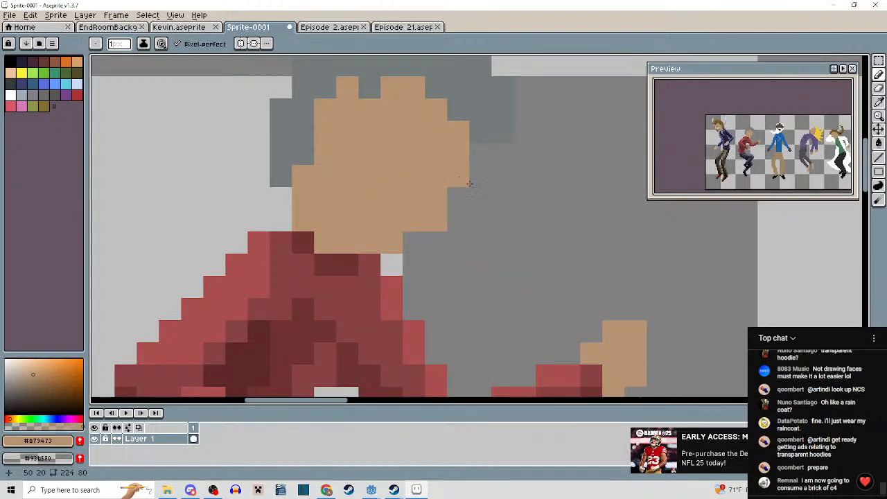
Redraw the hairline over the forehead and temple with the hair grey #747b7b, covering the uneven skin pixels.
scroll(524, 184, "down", 4)
scroll(377, 106, "up", 1)
scroll(377, 106, "up", 3)
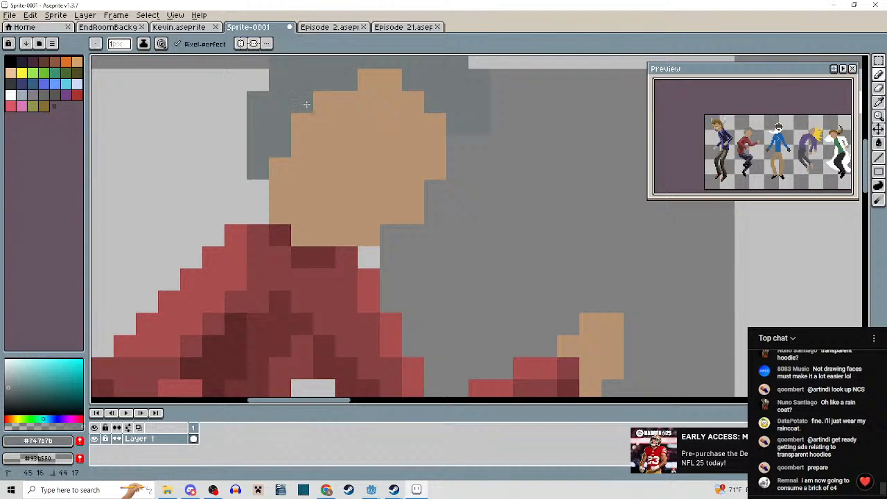
scroll(325, 152, "down", 1)
left_click(375, 143)
left_click(405, 144)
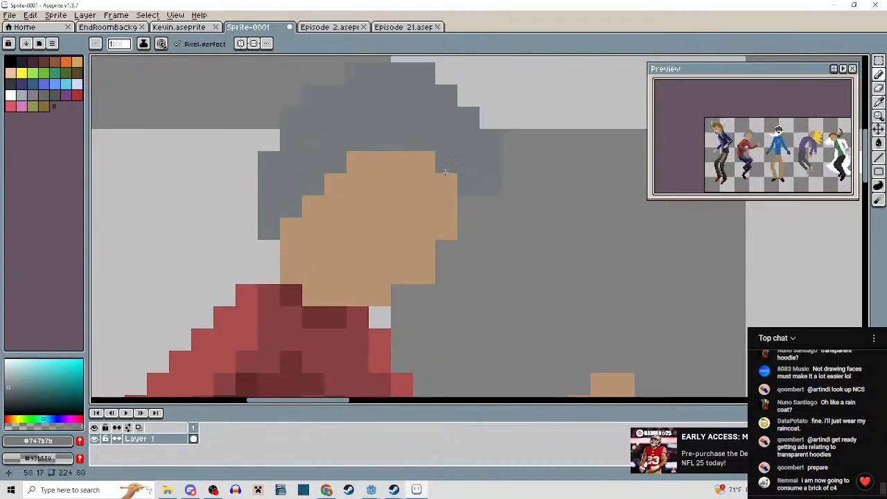
Highlight the upper parts of both of the red-sweater character's hands with skin tone #d5b190 sampled from the first character's hand.
scroll(424, 158, "down", 4)
mouse_move(477, 208)
left_mouse_down()
mouse_move(451, 173)
mouse_move(438, 171)
left_mouse_up()
scroll(439, 171, "up", 2)
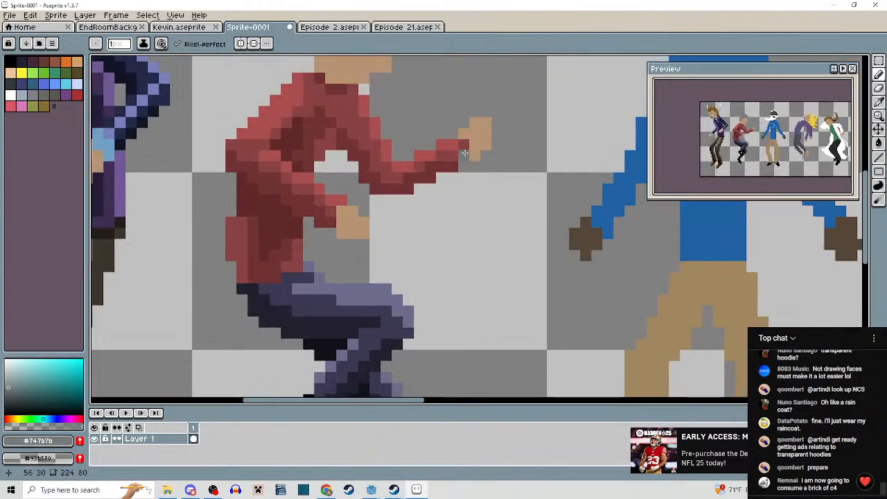
scroll(457, 185, "down", 2)
scroll(459, 182, "up", 2)
mouse_move(459, 179)
left_mouse_down()
mouse_move(465, 154)
mouse_move(541, 188)
mouse_move(440, 184)
left_mouse_up()
left_click(183, 201, "alt")
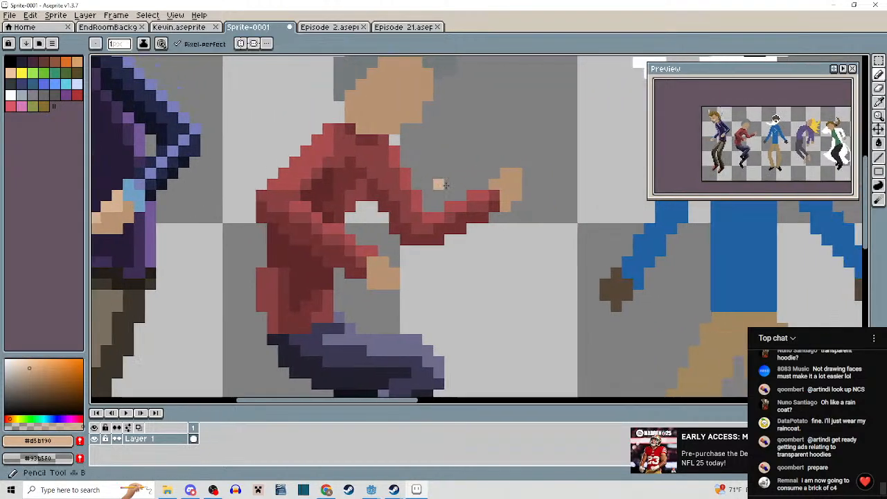
scroll(476, 180, "up", 1)
left_click(511, 184)
left_click_drag(506, 184, 510, 175)
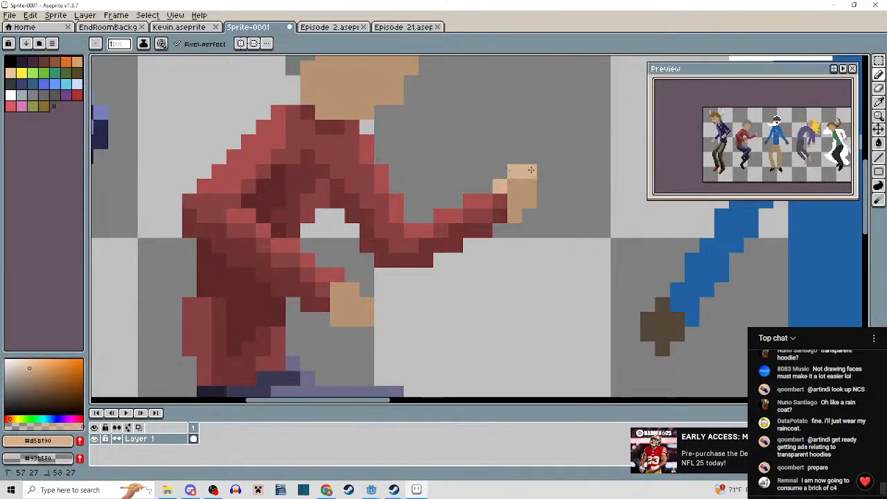
scroll(385, 305, "down", 2)
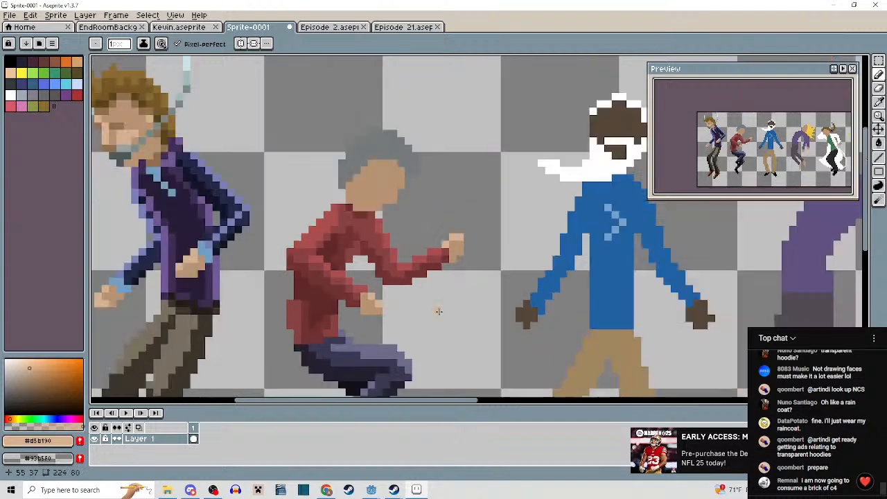
left_click_drag(439, 311, 421, 246)
left_click_drag(397, 179, 422, 216)
scroll(413, 207, "up", 1)
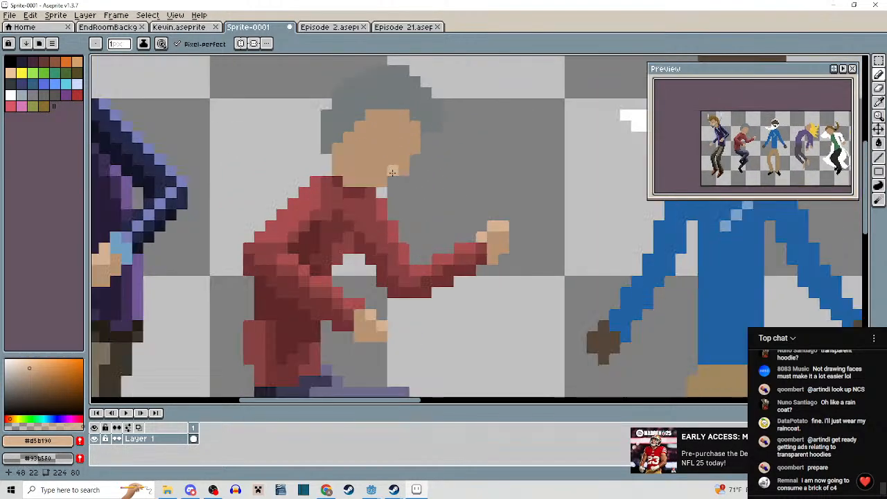
scroll(436, 215, "down", 2)
scroll(441, 216, "down", 2)
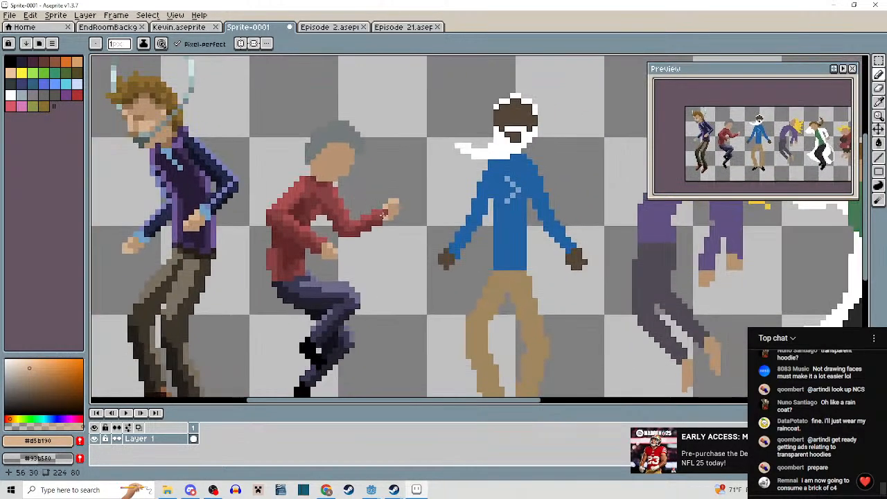
Extend both of the red-sweater character's shoes with sampled black, #000000, lengthening the raised shoe and thickening the lower shoe's toe.
scroll(382, 217, "up", 5)
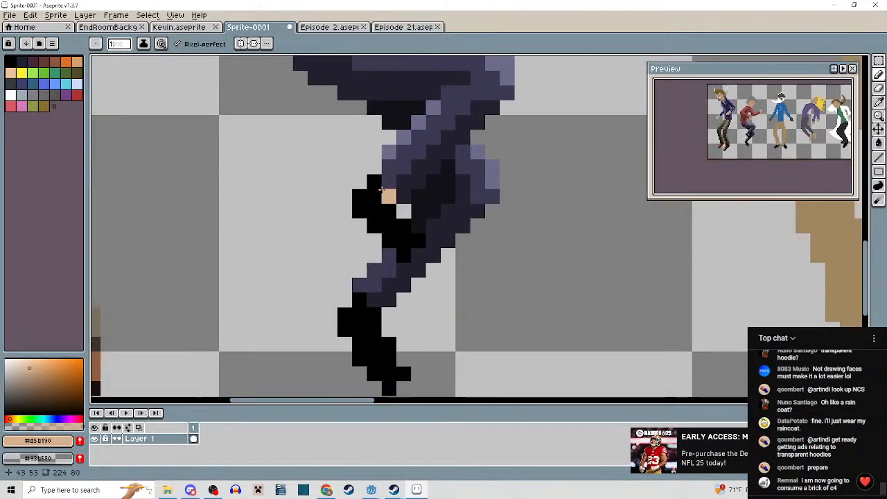
left_click(379, 193, "alt")
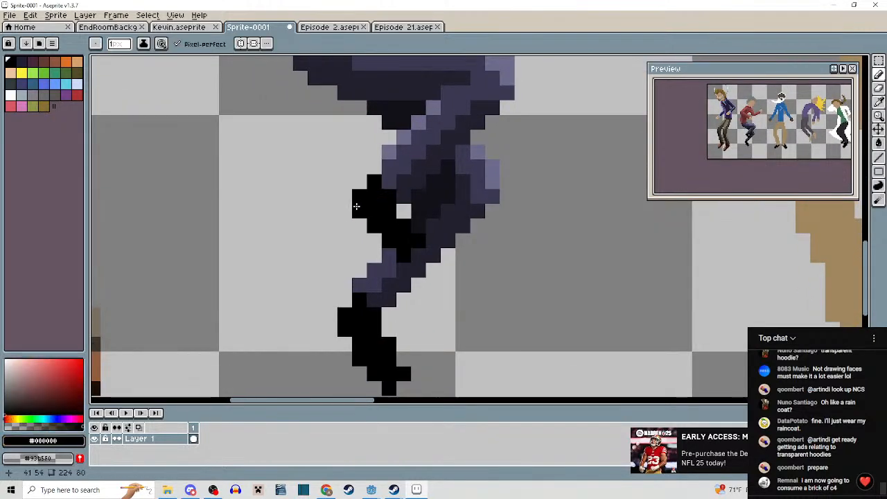
mouse_move(344, 210)
left_mouse_down()
mouse_move(417, 271)
mouse_move(417, 248)
mouse_move(433, 285)
left_mouse_up()
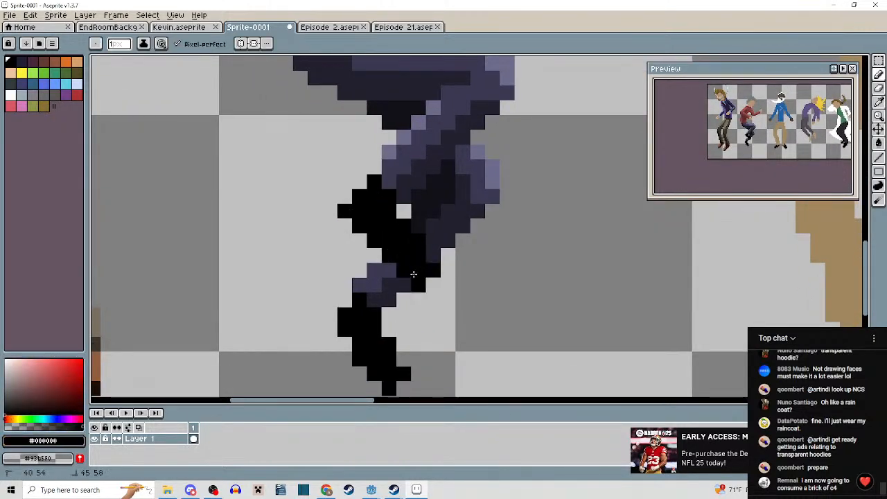
scroll(431, 285, "down", 3)
scroll(429, 281, "up", 3)
left_click_drag(427, 253, 412, 238)
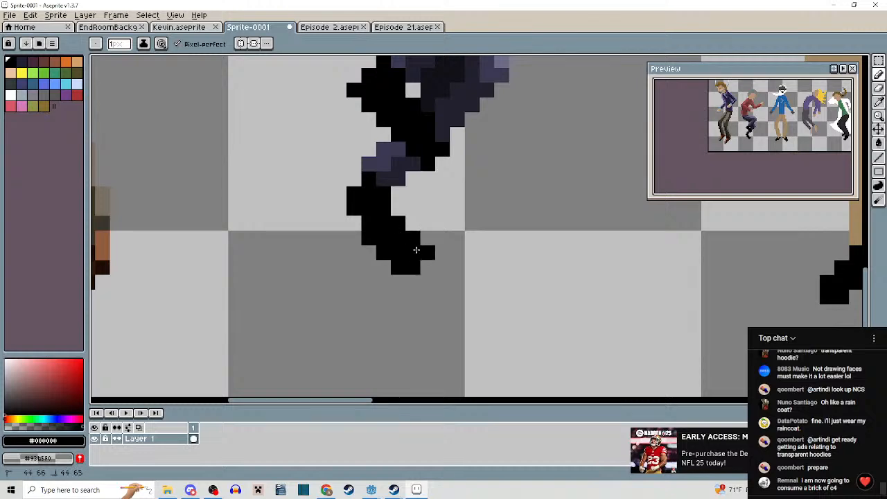
Fill out the toe and heel of the red-sweater character's lower shoe with a few more black pixels.
left_click_drag(425, 277, 411, 274)
left_click_drag(353, 185, 344, 192)
scroll(356, 216, "down", 3)
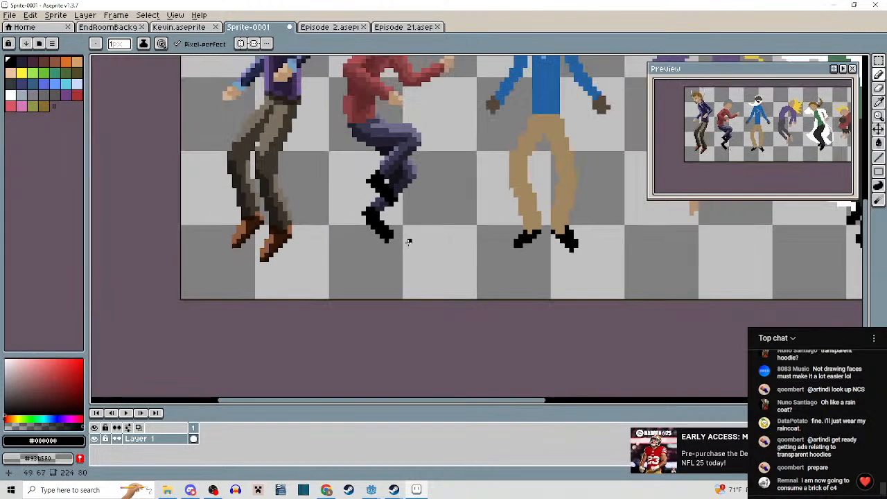
Thicken the outer lower edge of the red-sweater character's raised trouser leg with sampled dark shade #21202f.
scroll(406, 242, "up", 3)
left_click(385, 248, "alt")
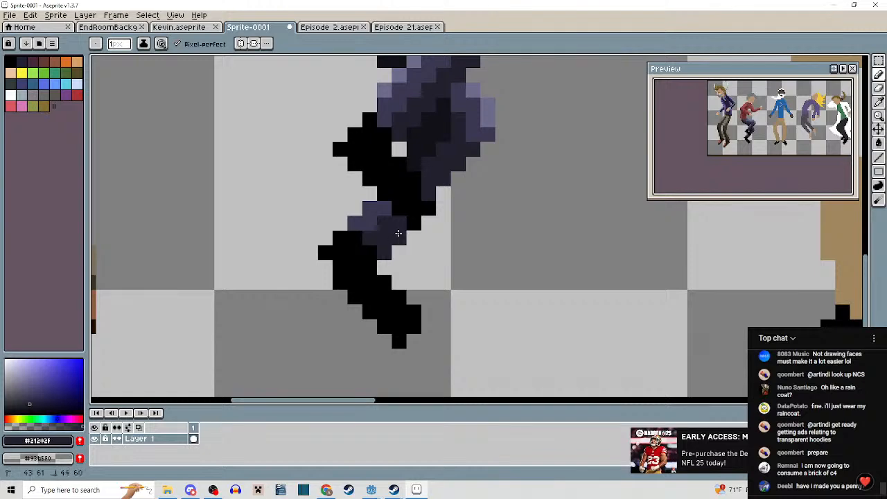
scroll(416, 249, "down", 3)
scroll(435, 269, "up", 2)
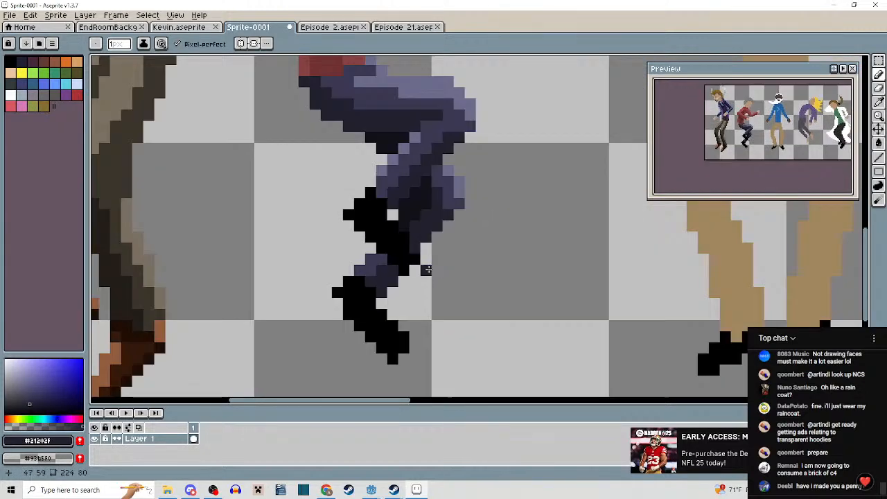
scroll(427, 270, "up", 3)
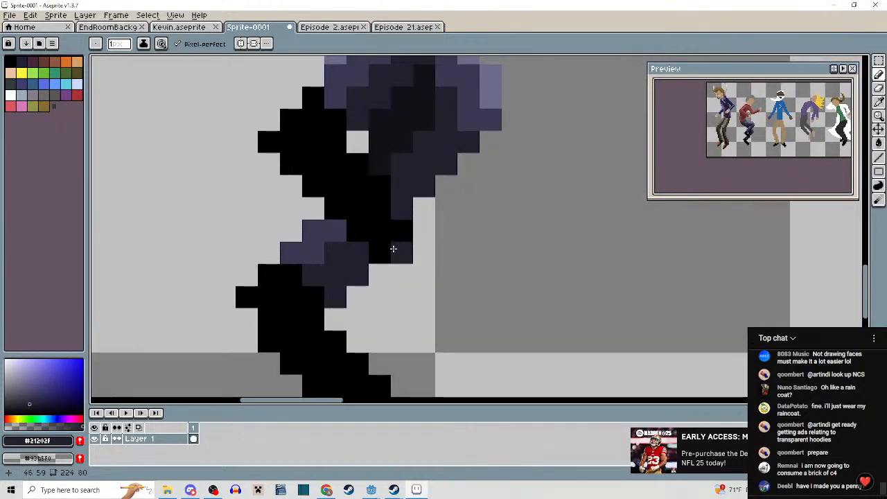
left_click_drag(424, 205, 481, 136)
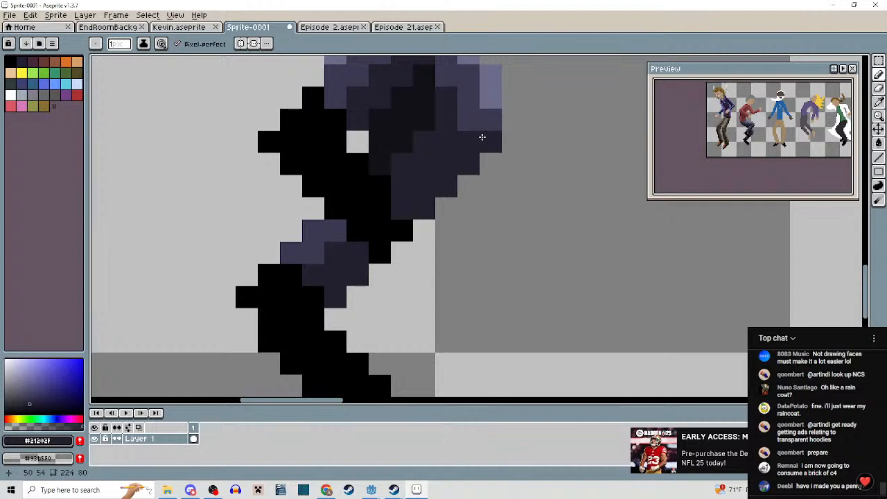
scroll(481, 208, "down", 5)
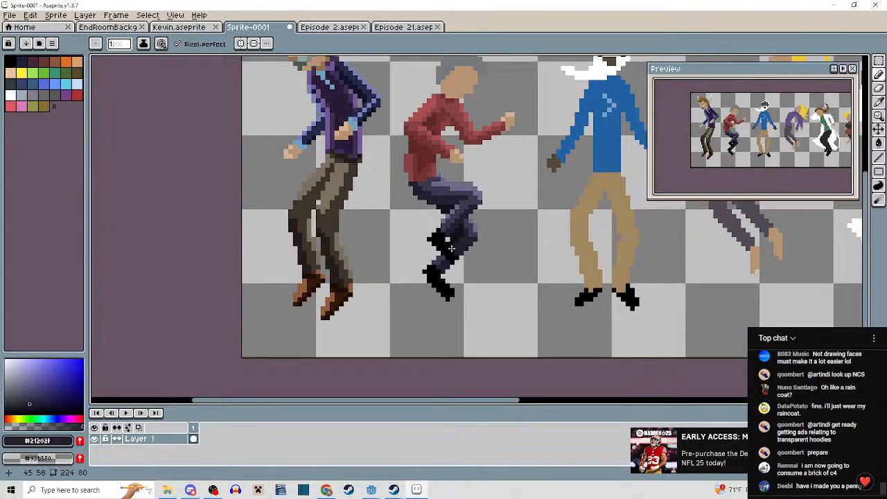
scroll(451, 248, "down", 1)
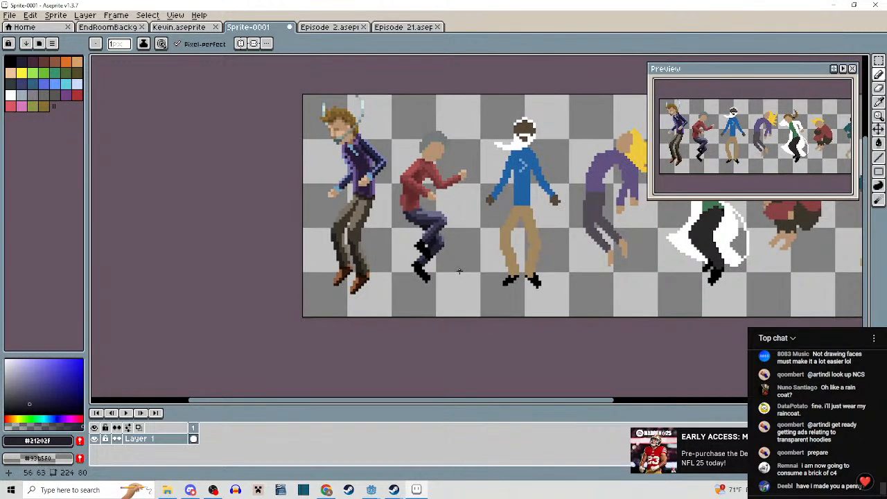
mouse_move(459, 271)
left_mouse_down()
mouse_move(449, 260)
mouse_move(425, 265)
mouse_move(418, 240)
left_mouse_up()
Darken the underside of the red sweater's outstretched forearm near the elbow with sampled dark red #6f3232.
scroll(407, 167, "up", 4)
key("alt")
left_click(430, 229, "alt")
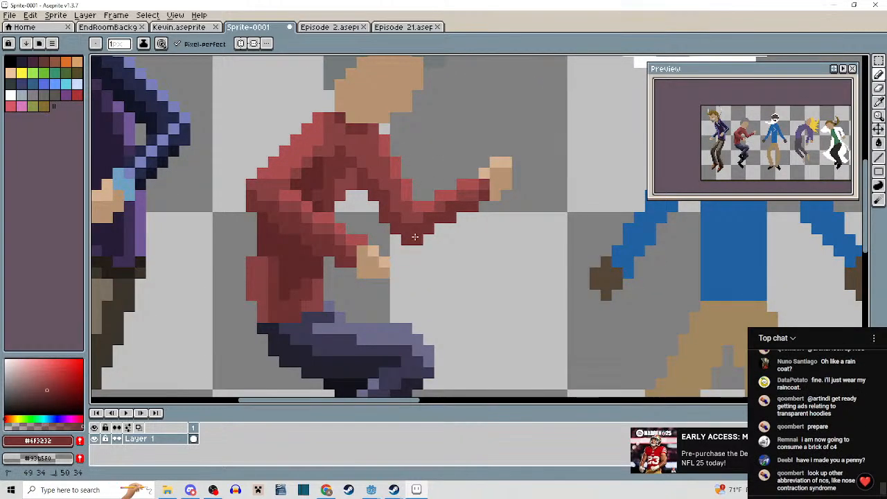
scroll(431, 245, "down", 4)
scroll(433, 243, "up", 4)
left_click(434, 231)
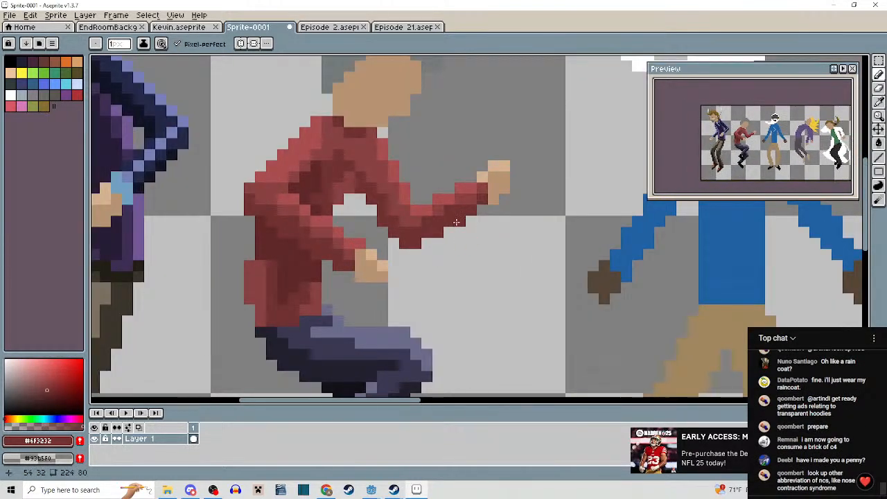
scroll(478, 208, "down", 4)
scroll(485, 268, "up", 2)
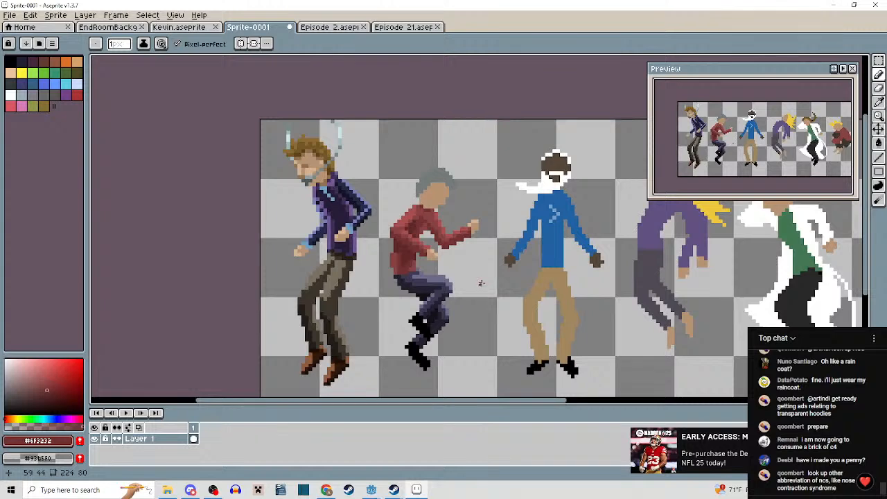
Refine the shaded elbow of the outstretched red sleeve with sampled reds #884242 and #6f3232, undoing the last pencil stroke.
left_click_drag(476, 278, 470, 221)
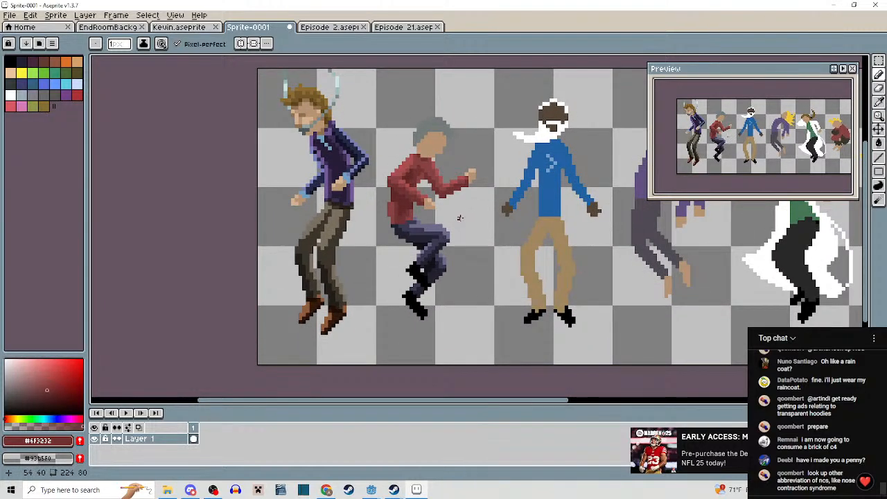
scroll(447, 206, "up", 3)
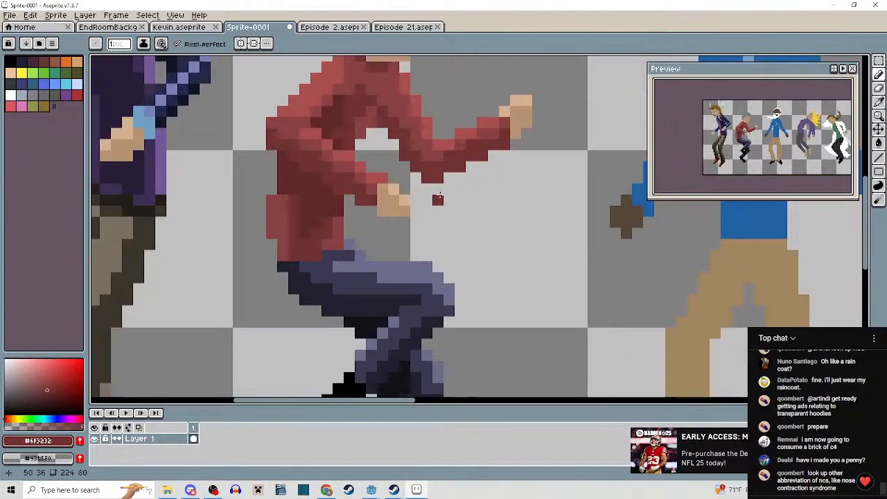
left_click(420, 154, "alt")
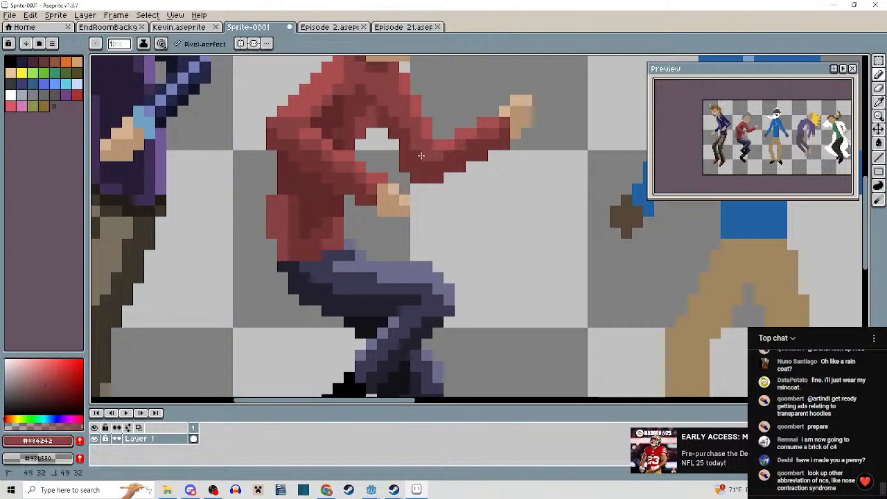
left_click(414, 155, "alt")
scroll(416, 156, "down", 3)
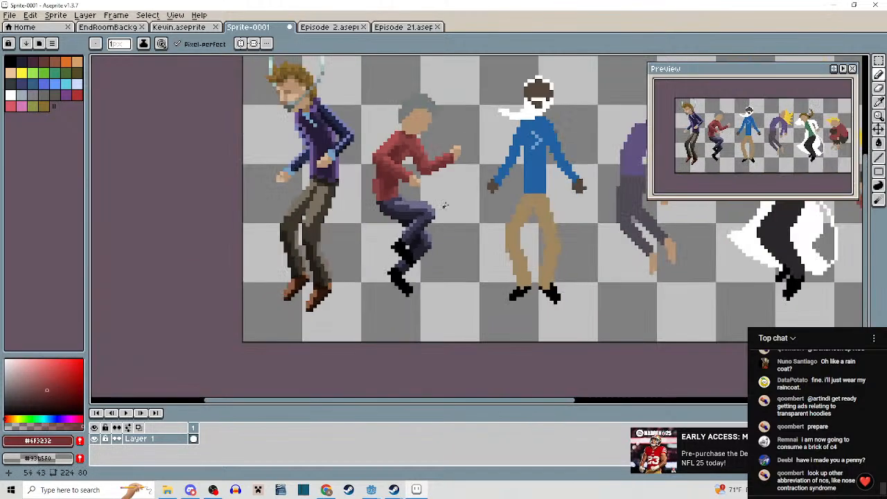
scroll(428, 196, "up", 3)
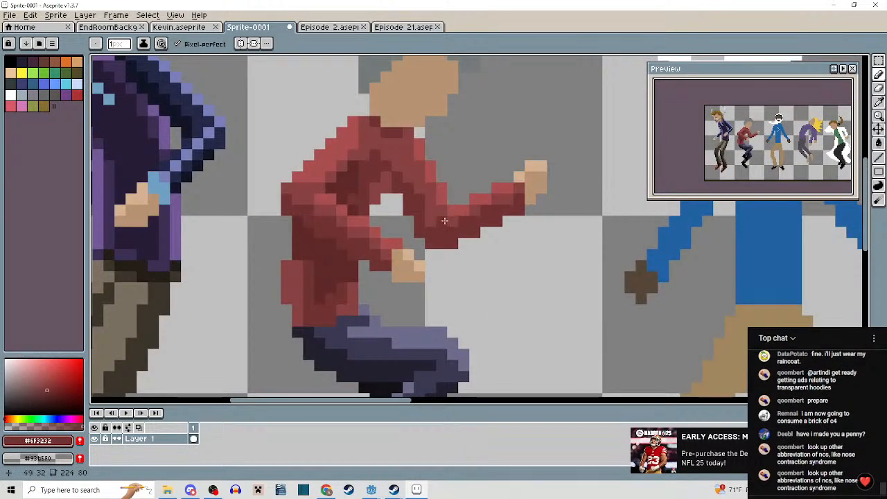
key("v")
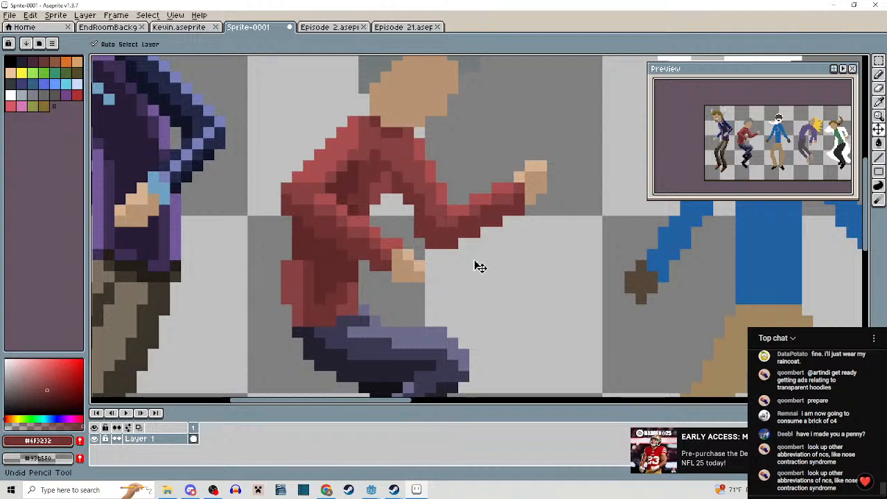
key("i")
scroll(475, 273, "down", 3)
scroll(463, 234, "up", 3)
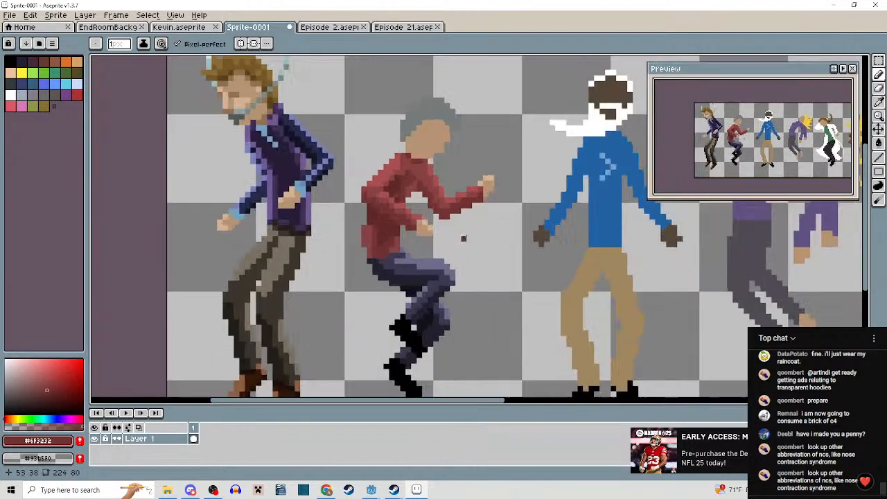
key("b")
scroll(470, 256, "down", 4)
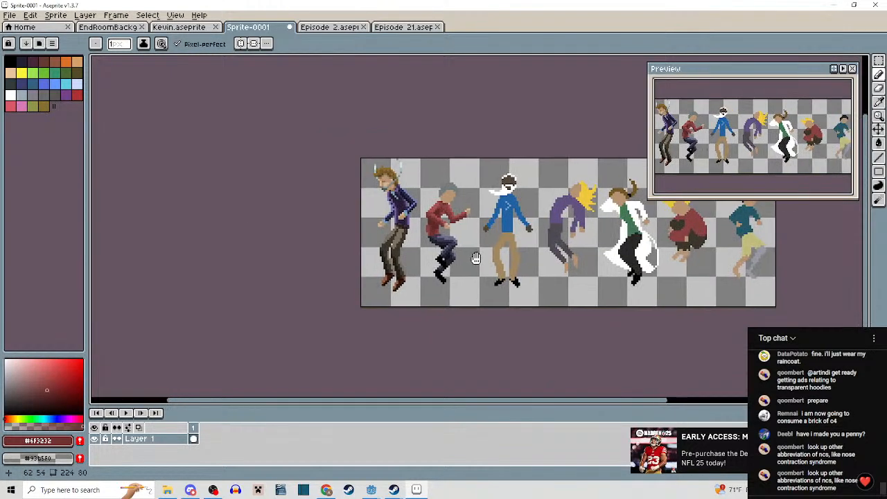
Shade the inner edge of the blue sweater's sleeve nearest the red-sweater character, using a darker version of the sampled blue.
left_click_drag(470, 256, 406, 258)
scroll(398, 232, "up", 4)
scroll(397, 231, "down", 3)
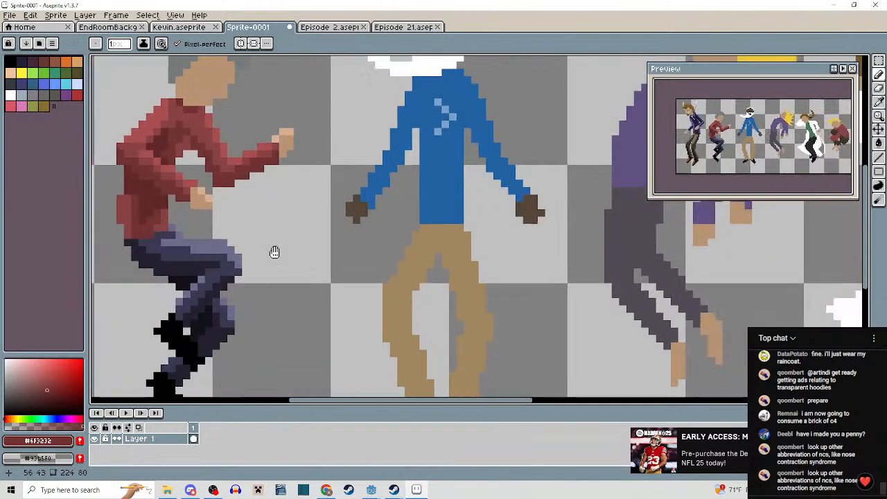
scroll(378, 214, "up", 2)
scroll(381, 209, "up", 2)
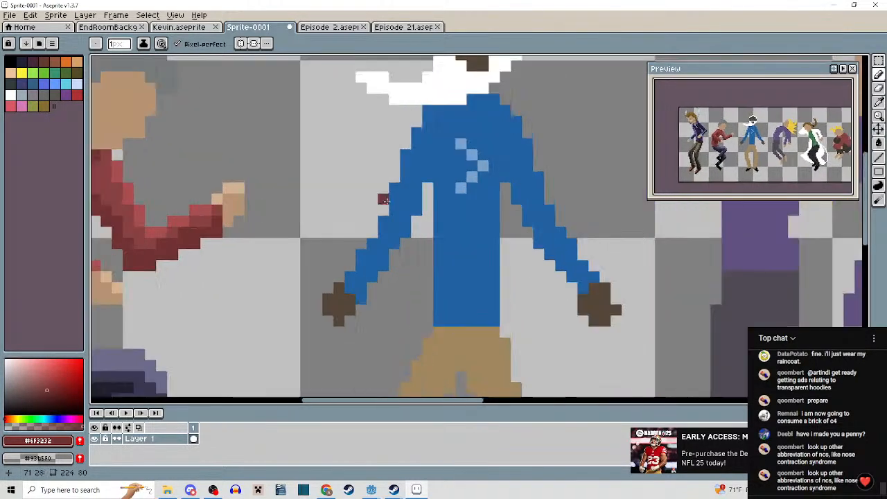
left_click(390, 226, "alt")
left_click(68, 385)
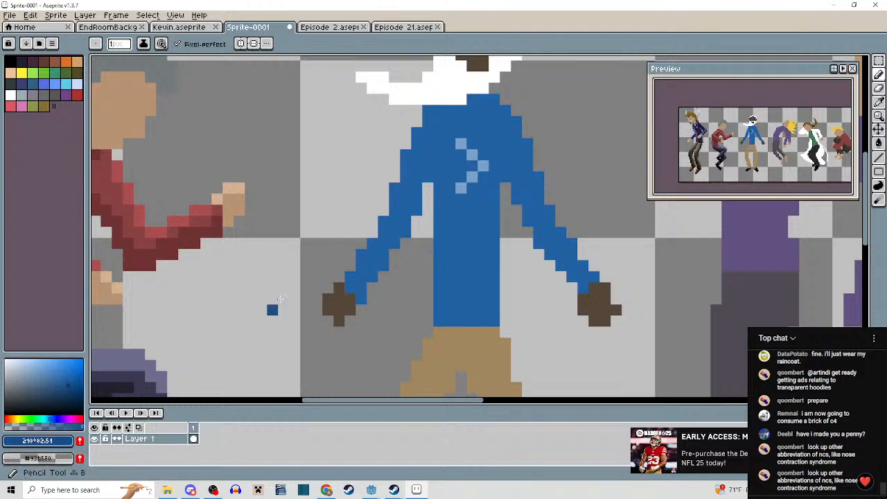
scroll(385, 197, "up", 2)
mouse_move(468, 138)
left_mouse_down()
mouse_move(429, 193)
mouse_move(431, 248)
mouse_move(450, 169)
left_mouse_up()
left_click_drag(430, 201, 398, 288)
left_click_drag(399, 288, 420, 237)
mouse_move(404, 266)
left_mouse_down()
mouse_move(345, 327)
mouse_move(336, 351)
mouse_move(356, 323)
left_mouse_up()
scroll(356, 323, "down", 3)
left_click_drag(413, 320, 409, 286)
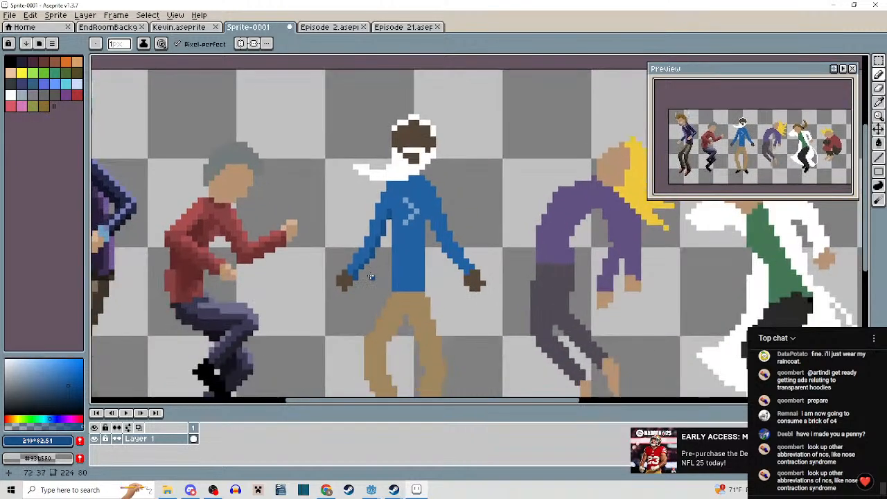
Rework the dark blue shading along that sleeve's forearm, undoing the first pass and redrawing the stroke.
scroll(372, 277, "up", 4)
left_click_drag(332, 256, 396, 178)
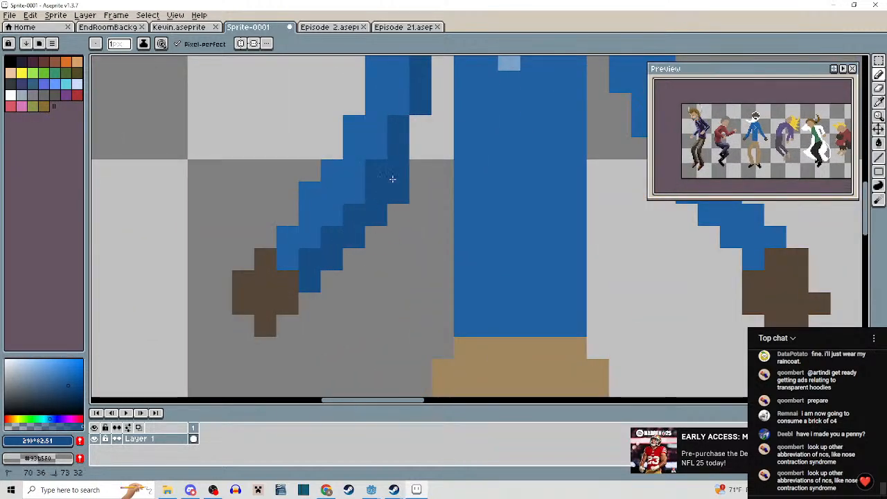
scroll(395, 178, "down", 4)
key("ctrl+z")
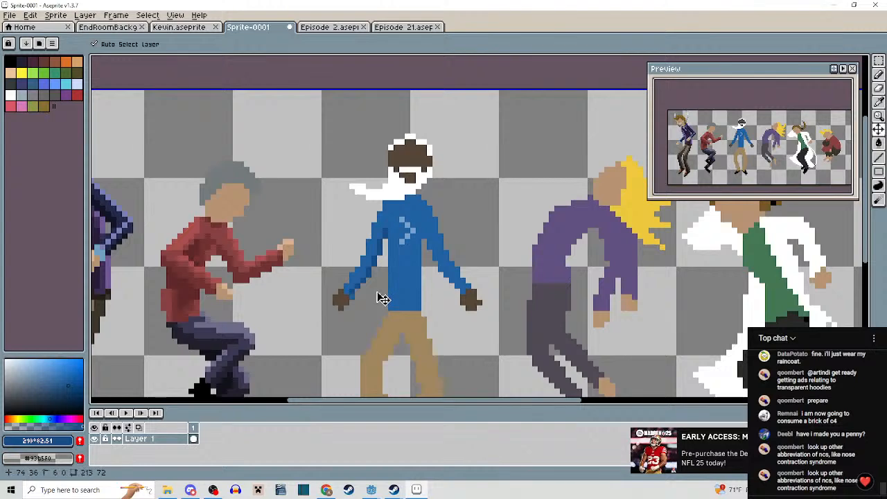
scroll(379, 295, "up", 3)
left_click_drag(379, 289, 420, 226)
Select the hand and cuff of the shaded blue sleeve and move them up one pixel.
key("m")
left_click_drag(317, 211, 347, 302)
key("ctrl+d")
mouse_move(316, 227)
left_mouse_down()
mouse_move(360, 283)
mouse_move(337, 251)
left_mouse_up()
left_click(403, 268)
Patch the cuff of the shaded sleeve with sampled dark blue #184d84 and base blue #2161a2.
scroll(377, 214, "up", 1)
left_click(361, 218, "alt")
key("b")
left_click(351, 233)
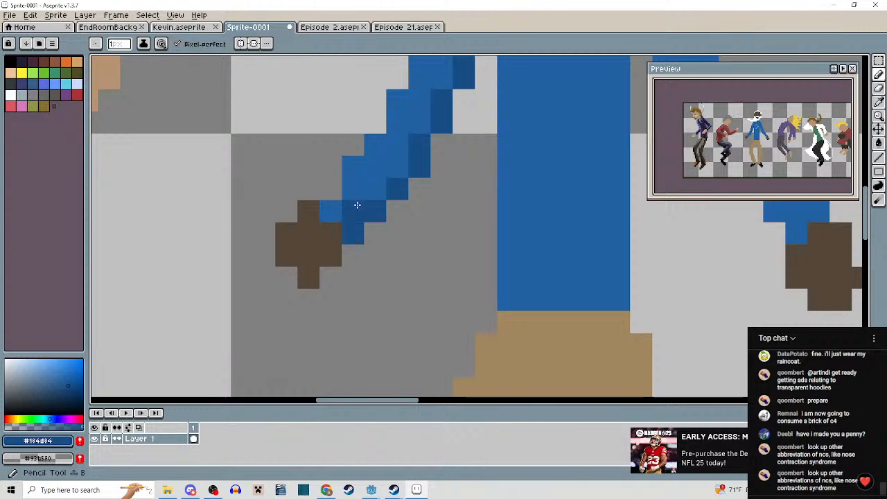
left_click(356, 193, "alt")
left_click(350, 209)
left_click(337, 192)
scroll(347, 197, "down", 4)
left_click_drag(368, 222, 376, 289)
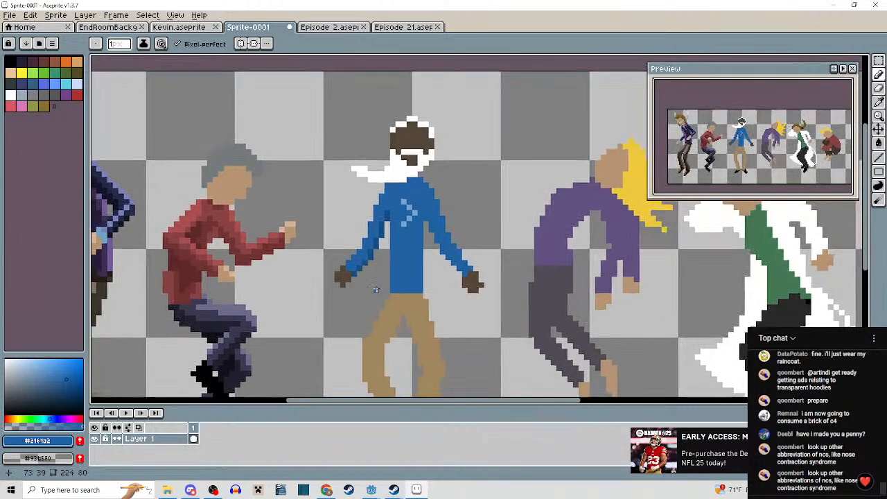
scroll(375, 289, "up", 3)
scroll(383, 291, "down", 3)
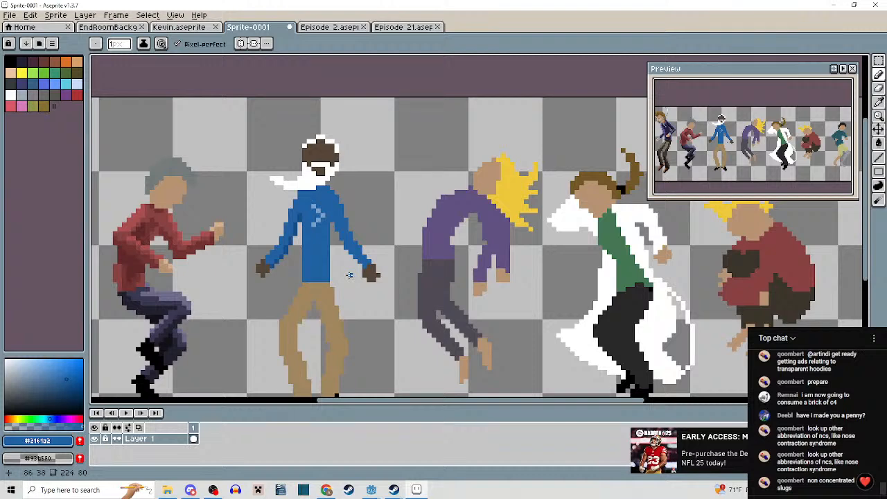
scroll(349, 275, "up", 3)
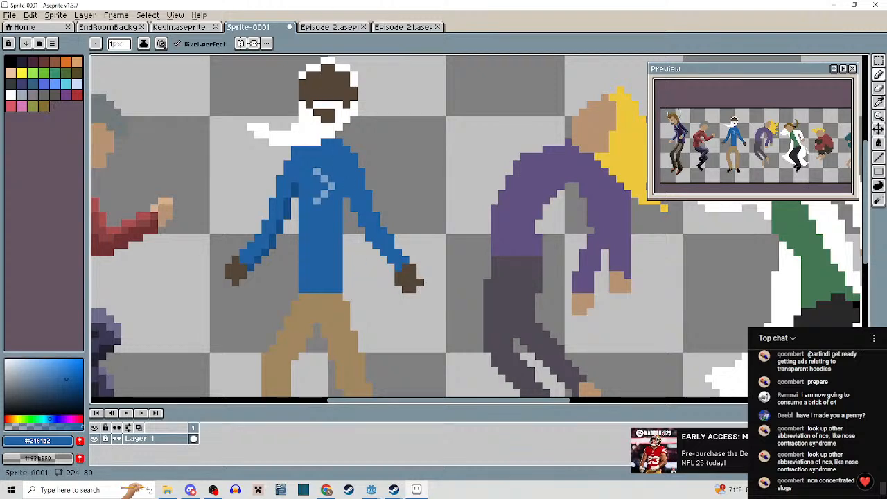
scroll(396, 143, "down", 3)
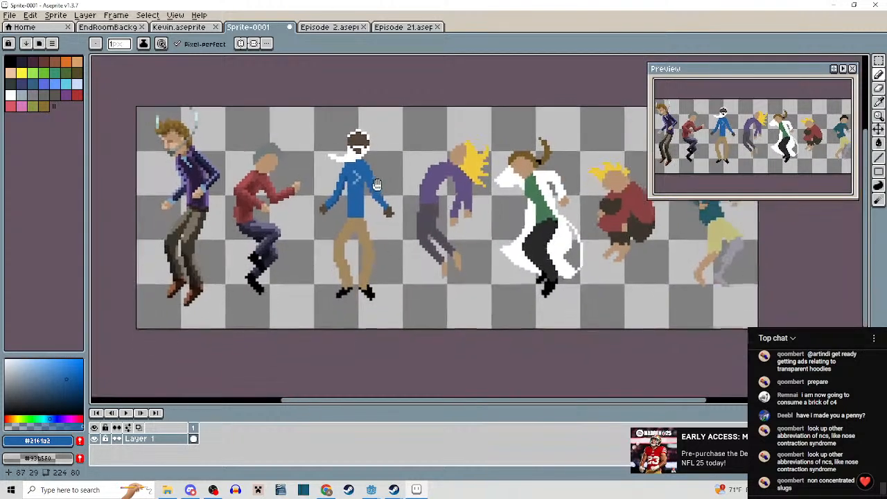
scroll(396, 144, "up", 2)
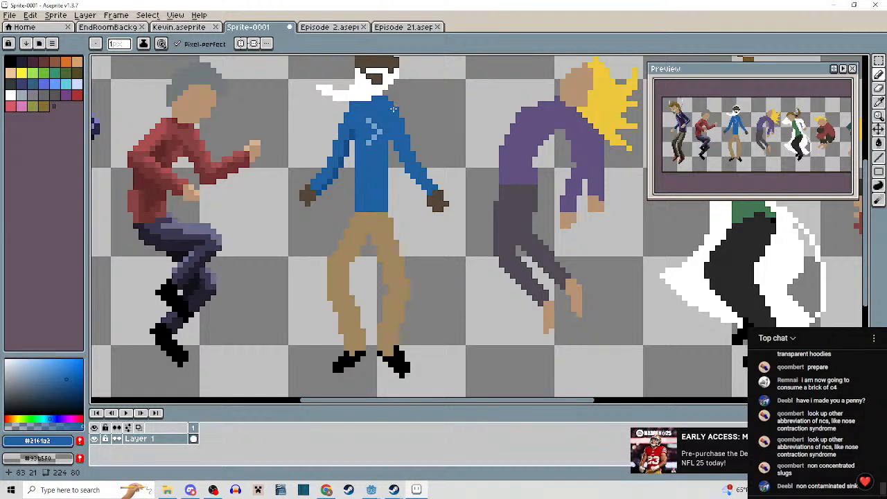
Shade the inner edge of the blue sweater's other sleeve from armpit to cuff with #184d84, undoing and redrawing stray strokes.
scroll(416, 116, "up", 3)
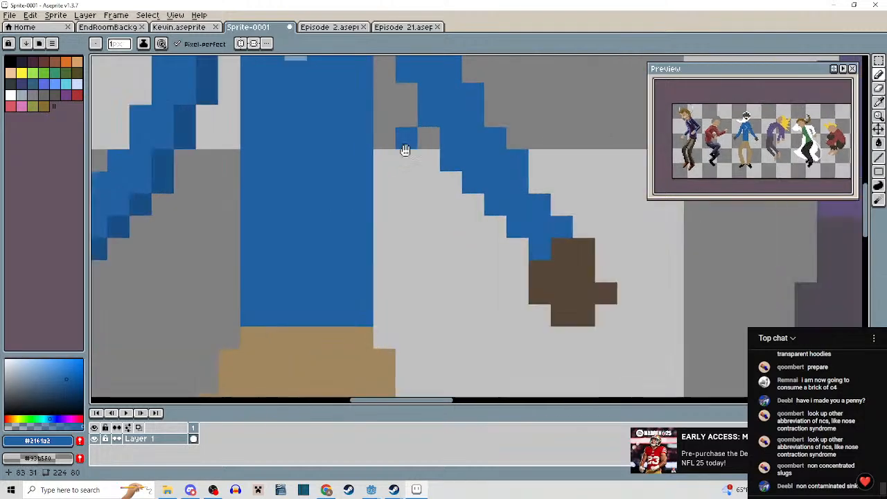
left_click(408, 124)
mouse_move(411, 131)
left_mouse_down()
mouse_move(447, 215)
mouse_move(448, 236)
mouse_move(440, 158)
left_mouse_up()
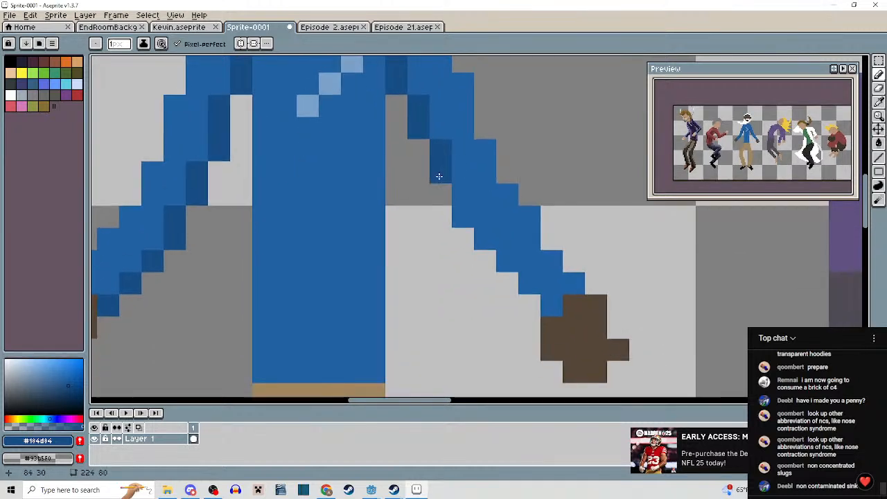
key("ctrl+z")
key("ctrl+z")
mouse_move(404, 108)
left_mouse_down()
mouse_move(404, 131)
mouse_move(429, 136)
mouse_move(464, 244)
mouse_move(465, 221)
mouse_move(457, 220)
mouse_move(499, 278)
mouse_move(540, 310)
mouse_move(447, 216)
left_mouse_up()
key("ctrl+z")
key("ctrl+z")
scroll(492, 249, "down", 5)
scroll(500, 260, "up", 3)
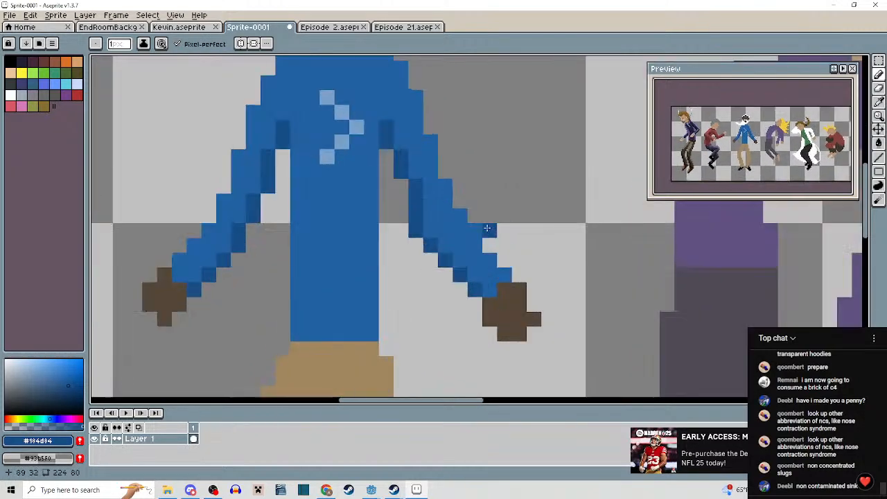
scroll(472, 234, "down", 3)
scroll(472, 234, "up", 1)
scroll(472, 234, "up", 2)
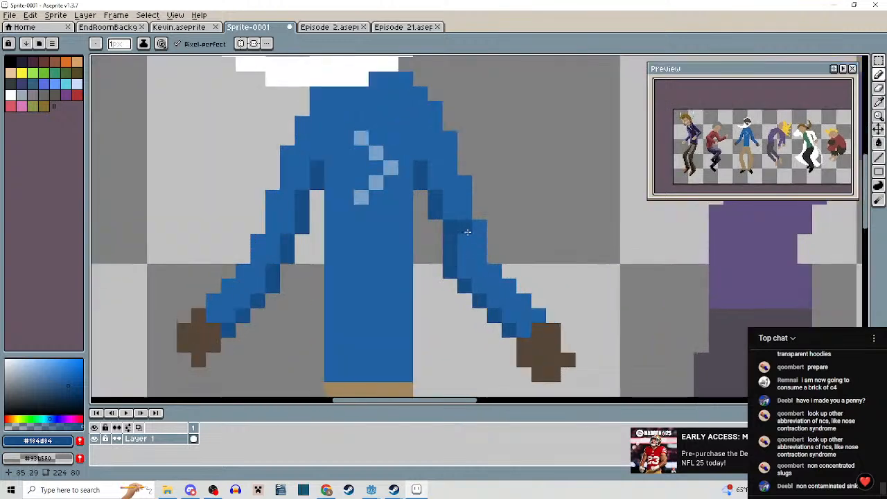
key("m")
mouse_move(449, 227)
left_mouse_down()
mouse_move(494, 228)
mouse_move(450, 229)
left_mouse_up()
left_click(511, 242)
scroll(535, 248, "down", 3)
scroll(515, 228, "up", 2)
scroll(515, 229, "down", 3)
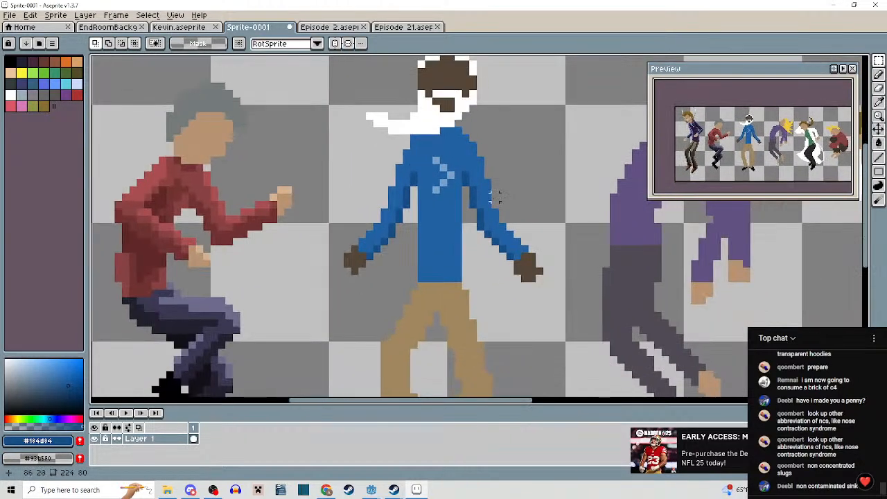
Highlight the outer edge of the blue sweater's sleeve on the scarf-tail side with a lighter tint of base blue #2161a2.
key("i")
key("m")
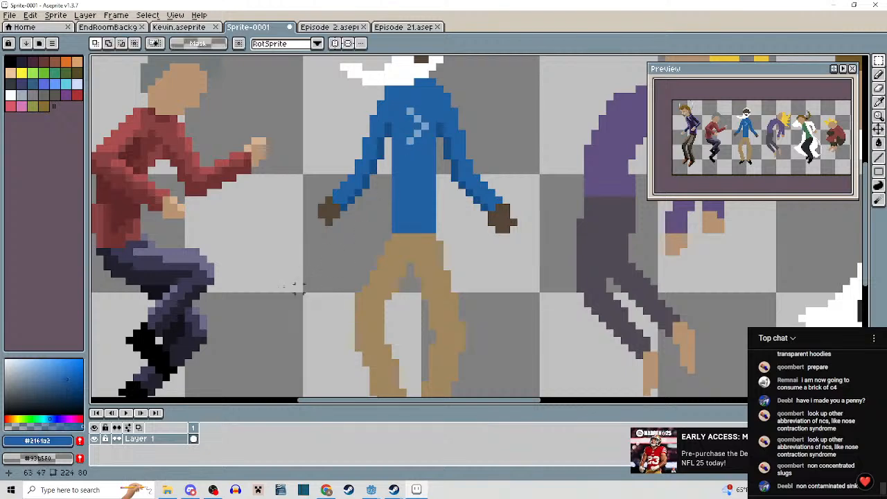
left_click(59, 370)
key("b")
mouse_move(300, 214)
left_mouse_down()
mouse_move(340, 298)
mouse_move(391, 234)
mouse_move(385, 297)
left_mouse_up()
scroll(355, 294, "up", 2)
left_click(386, 288)
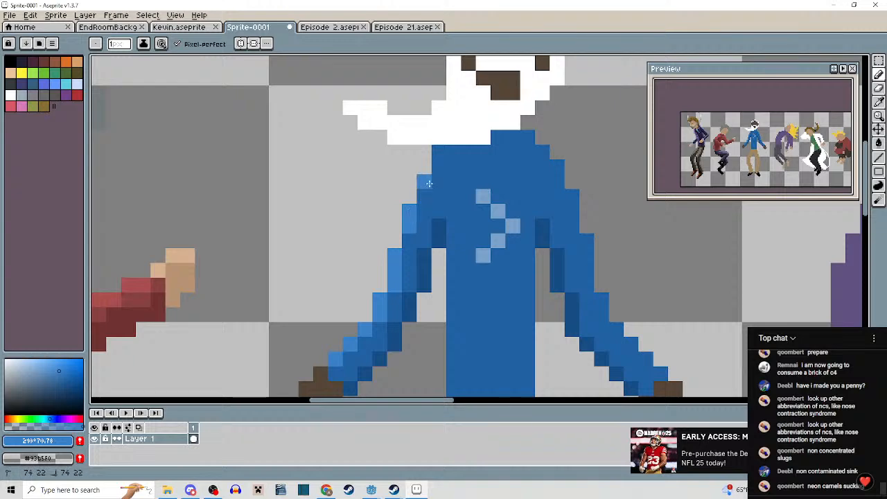
left_click_drag(429, 183, 400, 206)
Add the same light blue highlight along the outer edge of the sweater's opposite sleeve, from shoulder to cuff.
left_click(498, 162)
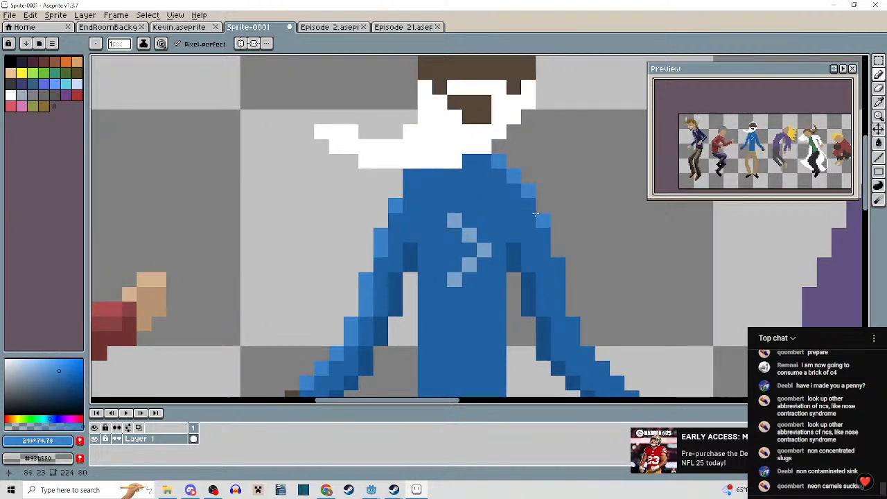
left_click_drag(545, 260, 481, 177)
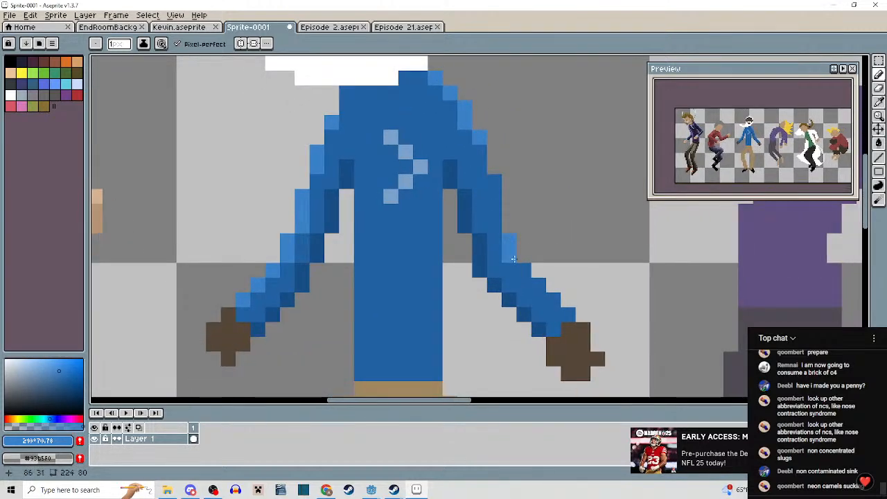
left_click_drag(513, 259, 560, 314)
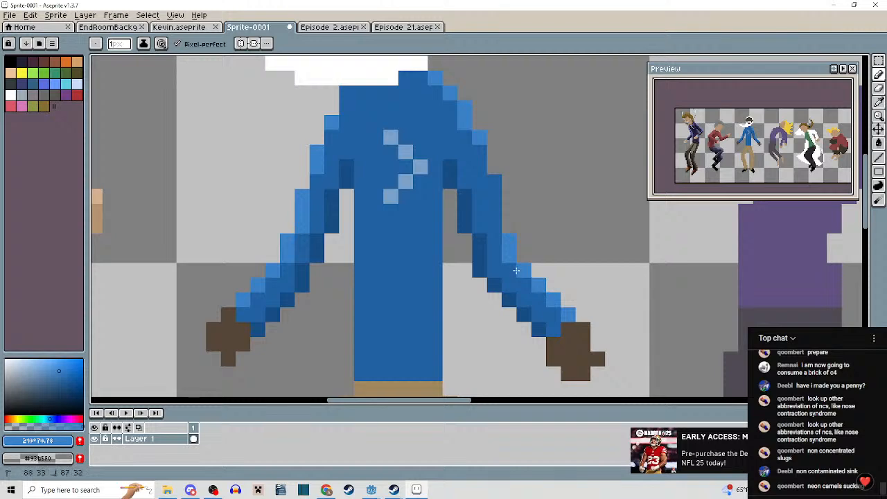
left_click_drag(516, 270, 558, 313)
scroll(569, 327, "down", 3)
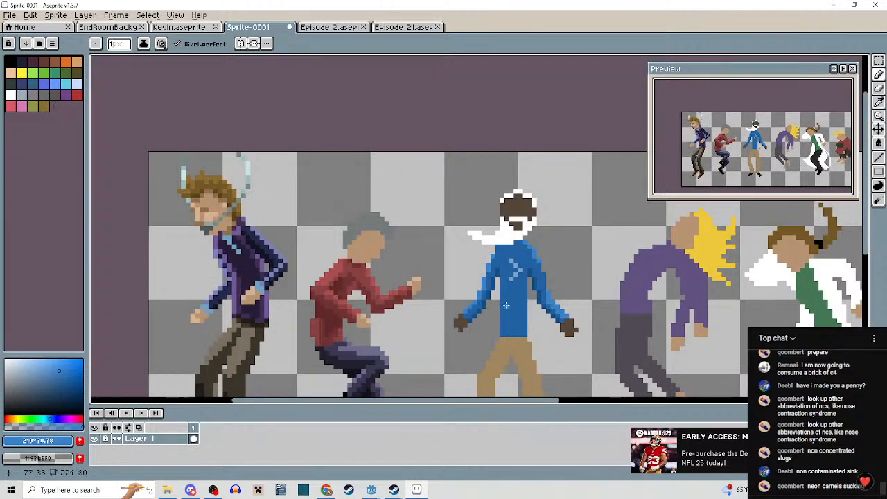
Trim the highlight at the elbow of that sleeve by repainting its pixels with sampled base blue #2161a2.
scroll(545, 303, "up", 3)
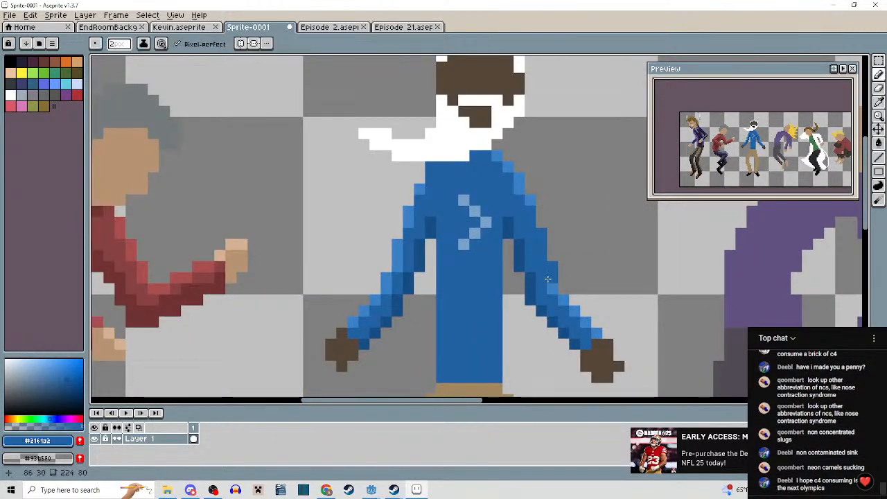
scroll(554, 277, "down", 4)
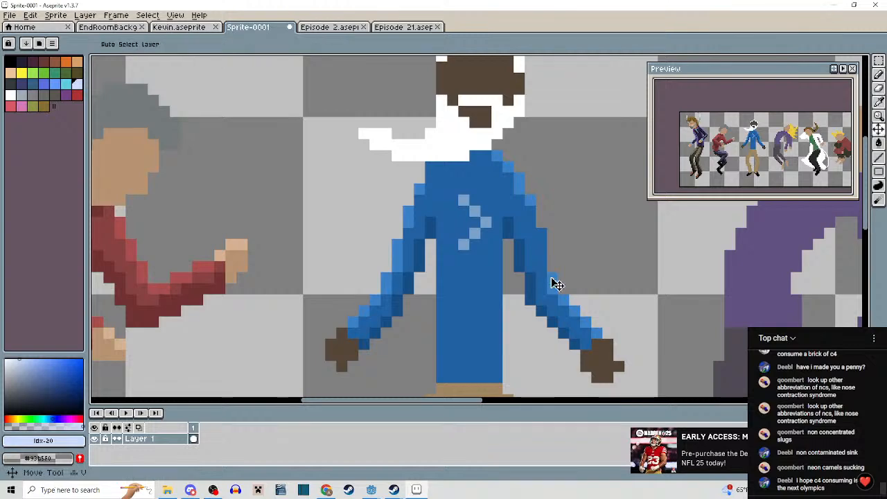
scroll(553, 283, "up", 2)
left_click(544, 269, "alt")
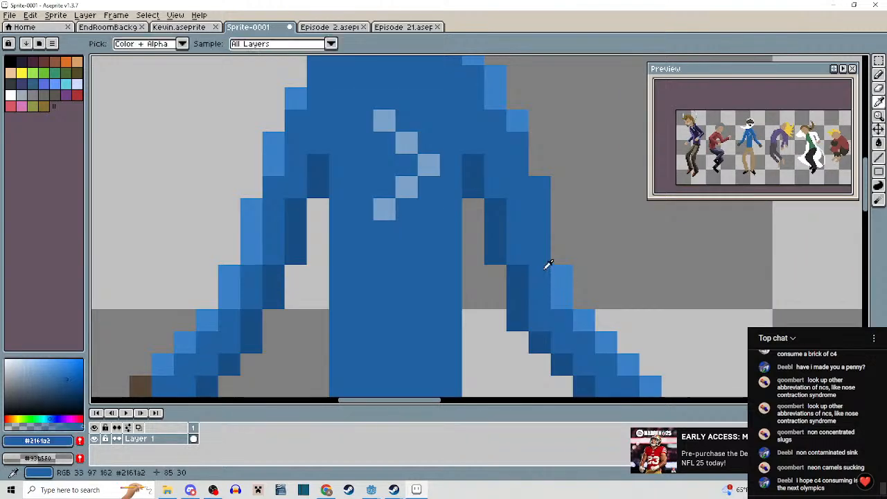
scroll(557, 278, "up", 1)
left_click(560, 280)
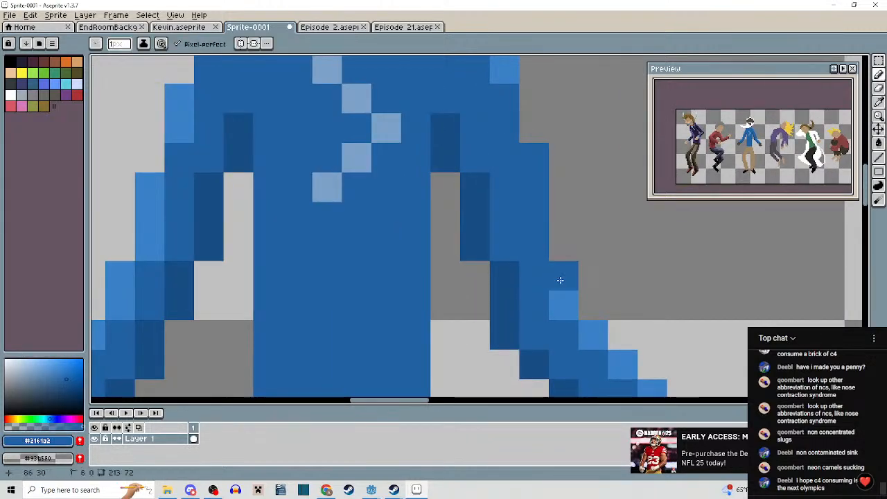
scroll(560, 287, "down", 4)
scroll(572, 234, "up", 2)
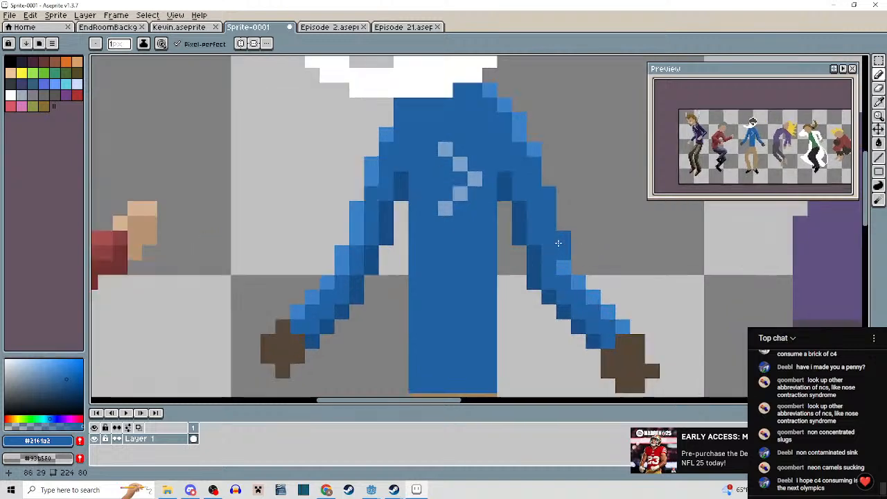
left_click_drag(572, 234, 564, 227)
scroll(603, 296, "down", 3)
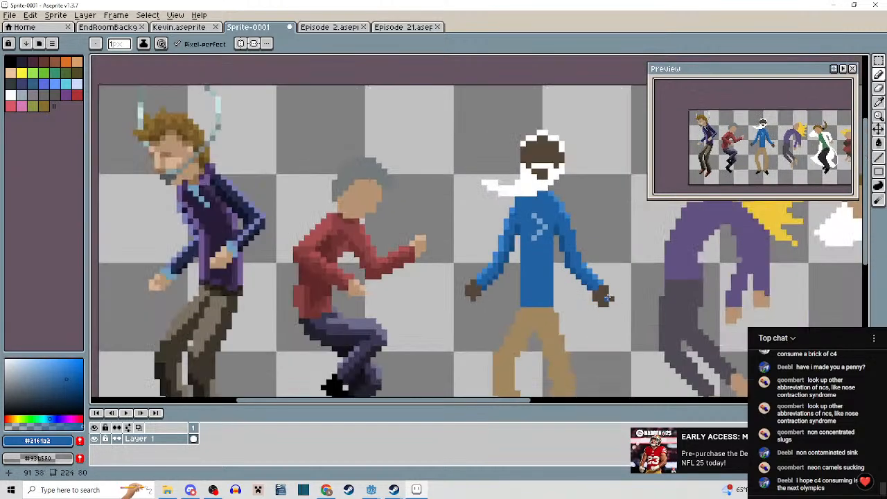
Sample the light blue highlight and thicken it with a second diagonal row along that sleeve's forearm to the cuff.
scroll(590, 287, "up", 4)
left_click(571, 221, "alt")
left_click_drag(564, 236, 614, 284)
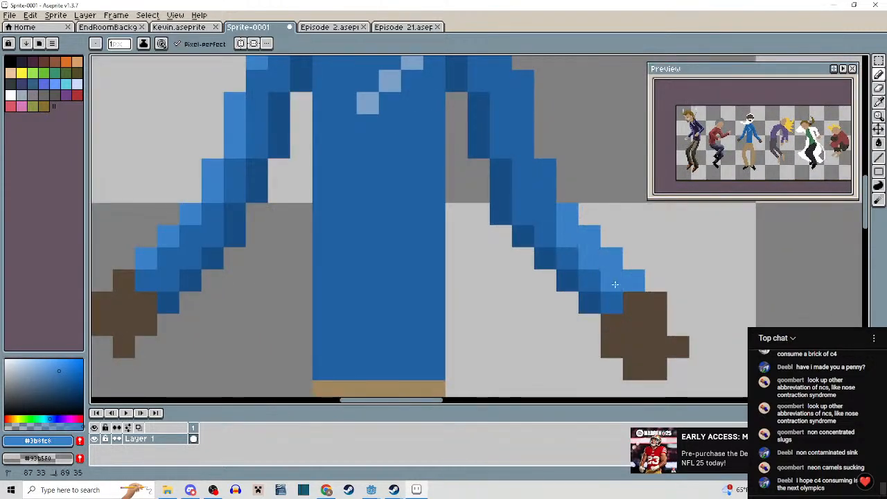
Cover the light blue highlights along the left upper sleeve with the mid-blue #2161a2, then sample the light blue from the left shoulder.
scroll(616, 293, "down", 5)
scroll(540, 283, "up", 4)
mouse_move(477, 309)
left_mouse_down()
mouse_move(523, 264)
mouse_move(516, 289)
left_mouse_up()
left_click(524, 266, "alt")
left_click(515, 264)
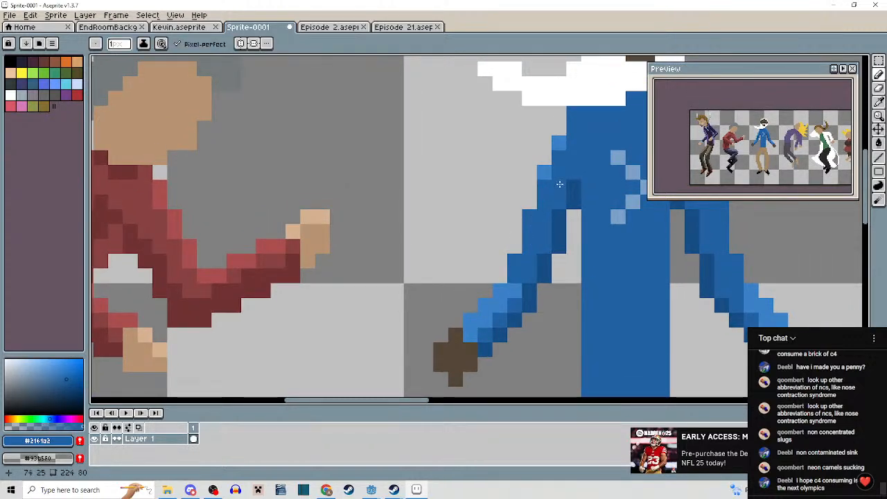
scroll(559, 183, "down", 4)
scroll(517, 195, "up", 4)
left_click(518, 195, "alt")
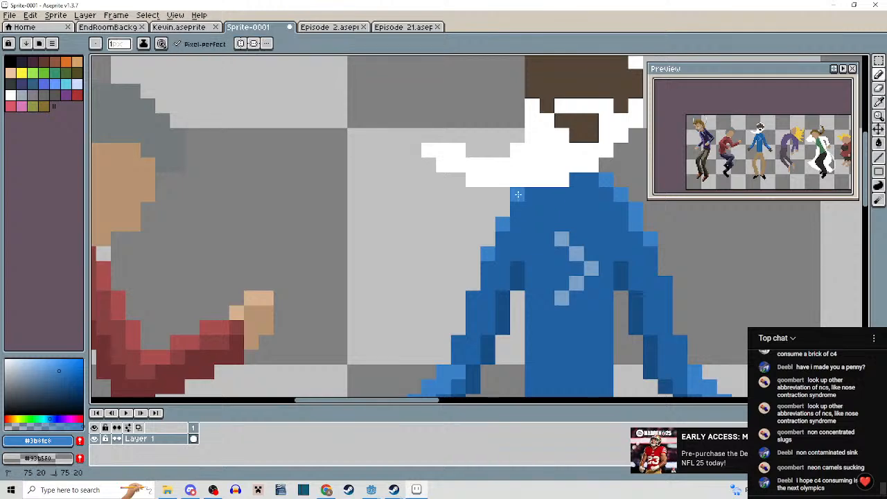
scroll(530, 192, "down", 5)
scroll(512, 289, "up", 2)
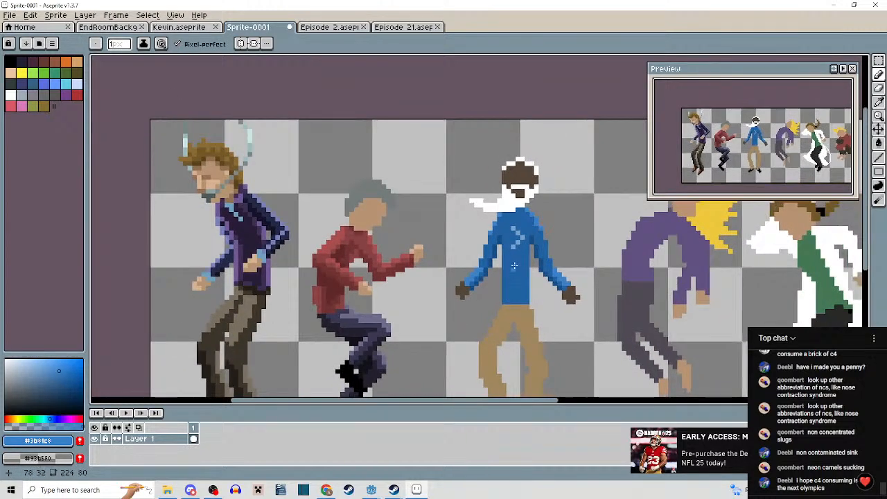
Shade the blue shirt's neckline directly beneath the white scarf with the dark blue #184d84 sampled from the sleeve shadow.
scroll(514, 265, "up", 2)
left_click(485, 258, "alt")
scroll(472, 250, "up", 3)
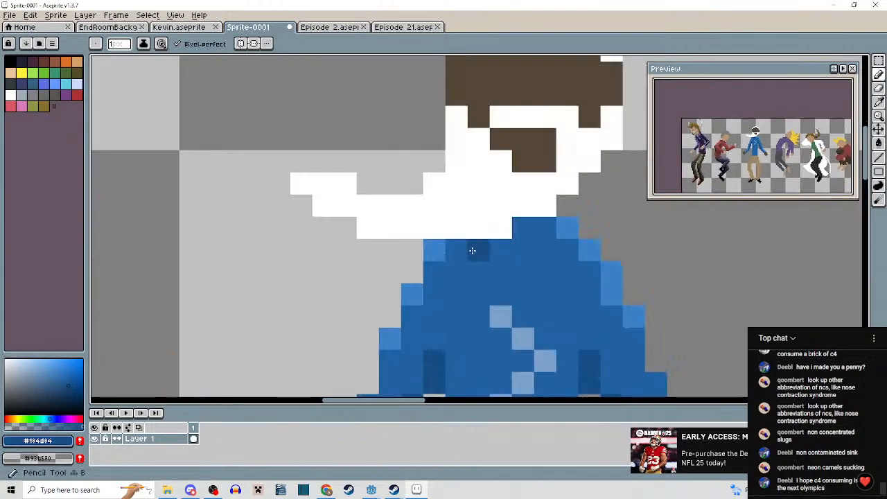
mouse_move(472, 250)
left_mouse_down()
mouse_move(509, 250)
mouse_move(544, 227)
mouse_move(485, 261)
mouse_move(503, 270)
left_mouse_up()
scroll(506, 267, "down", 4)
scroll(530, 271, "up", 1)
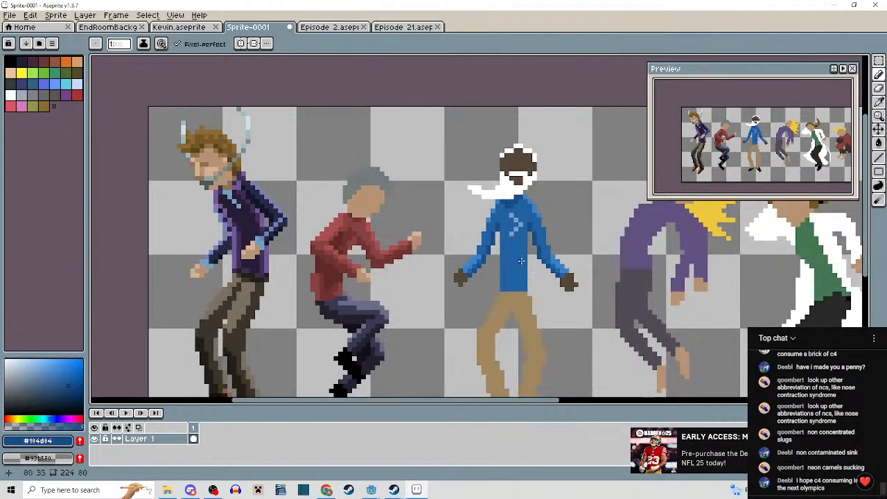
Try a dark blue shadow across the middle of the blue shirt's torso, and undo it.
scroll(522, 261, "up", 2)
mouse_move(472, 238)
left_mouse_down()
mouse_move(517, 238)
mouse_move(505, 261)
mouse_move(493, 220)
mouse_move(438, 199)
mouse_move(460, 230)
mouse_move(456, 214)
mouse_move(487, 217)
left_mouse_up()
scroll(468, 233, "down", 3)
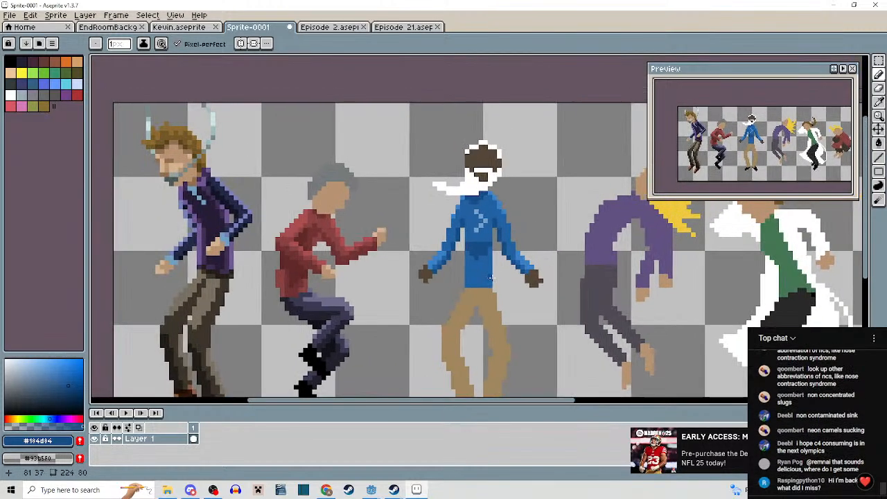
key("ctrl+z")
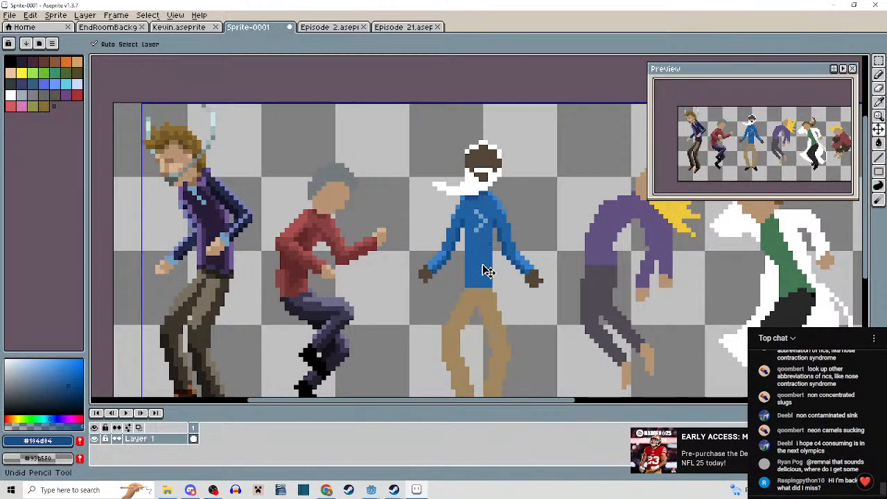
Try a dark blue fold line across the lower torso of the blue shirt, broken by one pixel of mid-blue #2161a2.
scroll(488, 271, "up", 3)
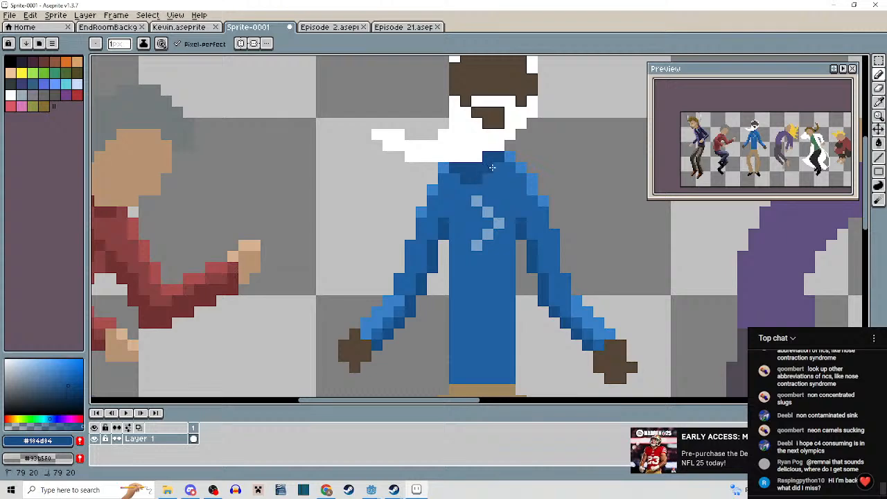
scroll(492, 264, "up", 2)
left_click_drag(451, 298, 520, 298)
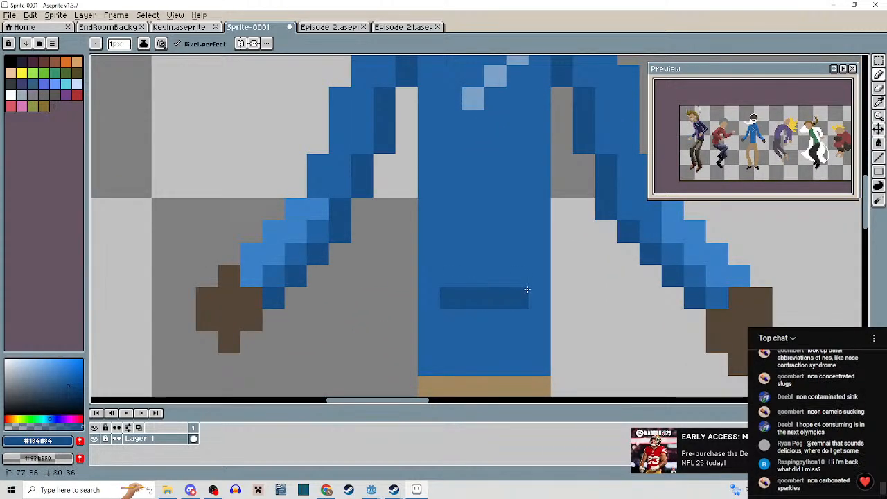
left_click_drag(482, 259, 480, 333)
key("ctrl+z")
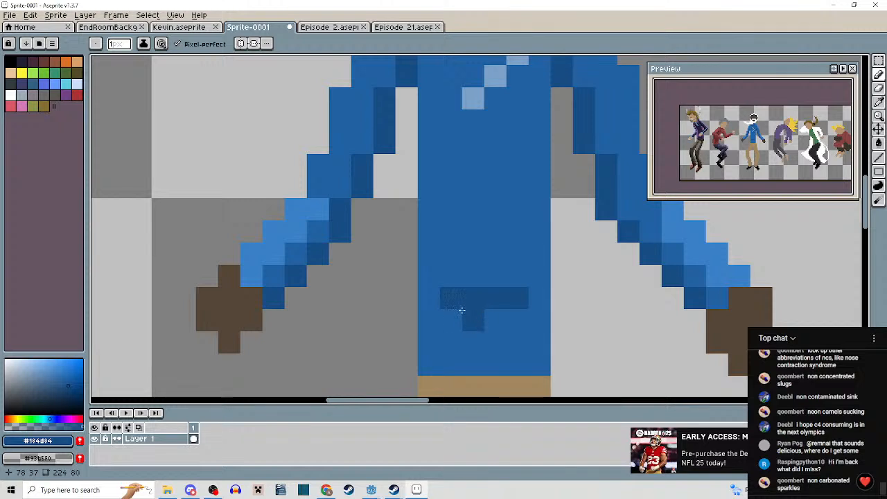
right_click(473, 303)
right_click(481, 283, "alt")
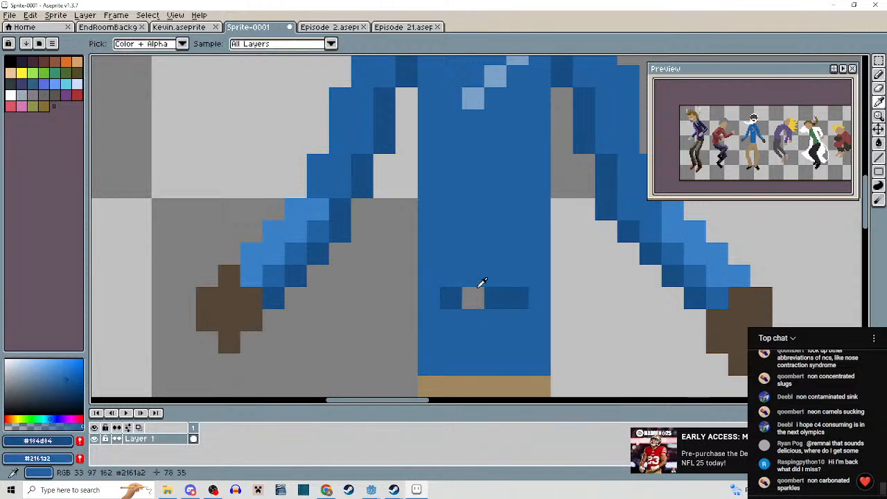
right_click(475, 298)
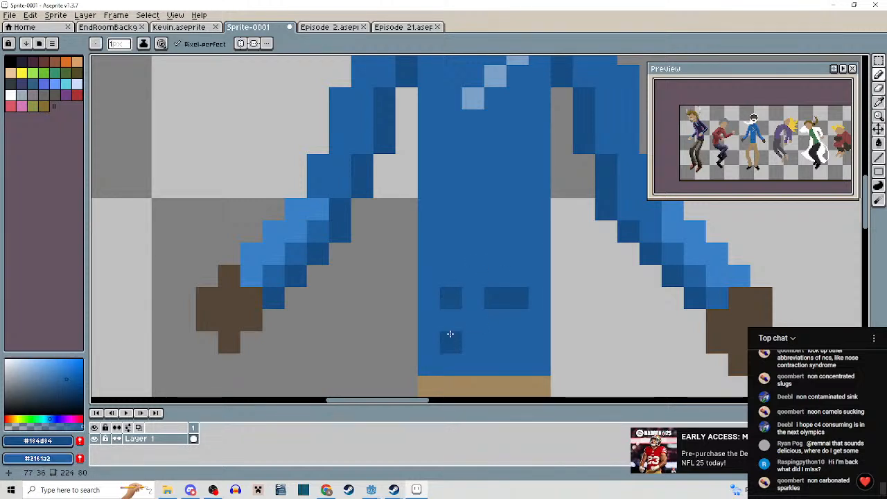
Try pairs of dark blue fold dashes above and below the broken line on the torso, and undo the fold marks.
left_click_drag(443, 335, 431, 336)
left_click_drag(498, 335, 517, 337)
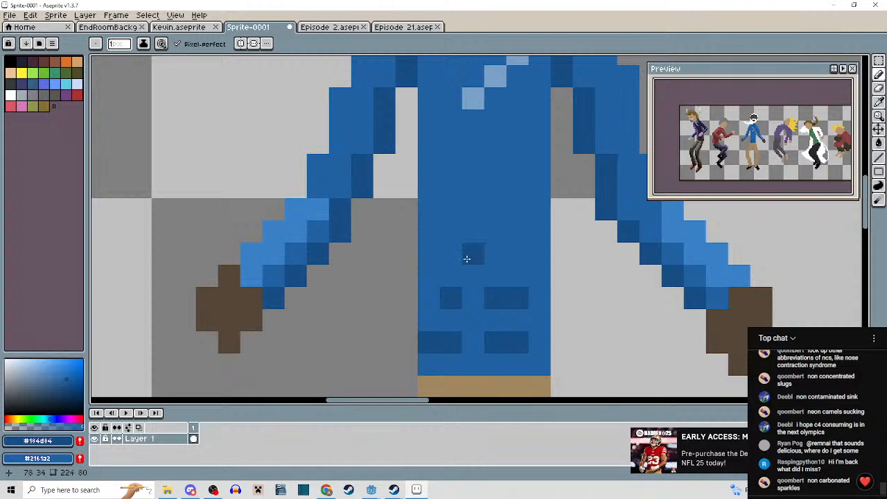
left_click_drag(446, 250, 434, 249)
left_click_drag(496, 250, 519, 251)
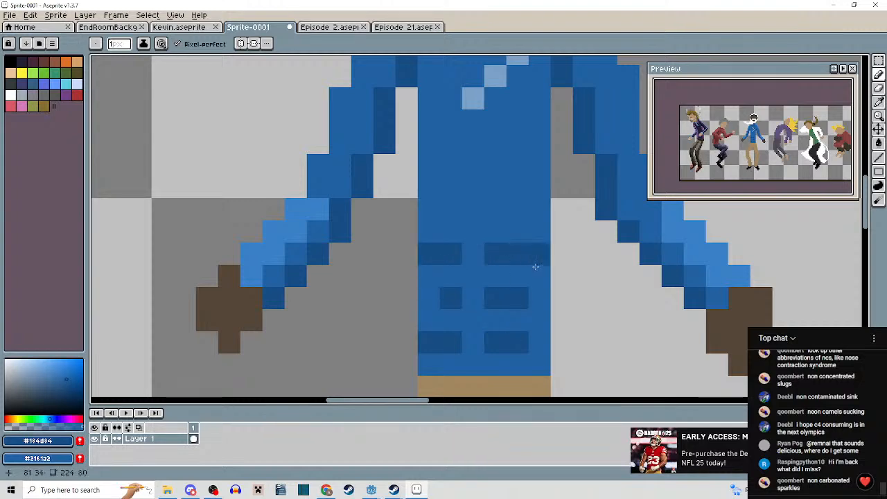
scroll(536, 270, "down", 5)
left_click_drag(555, 295, 532, 318)
key("v")
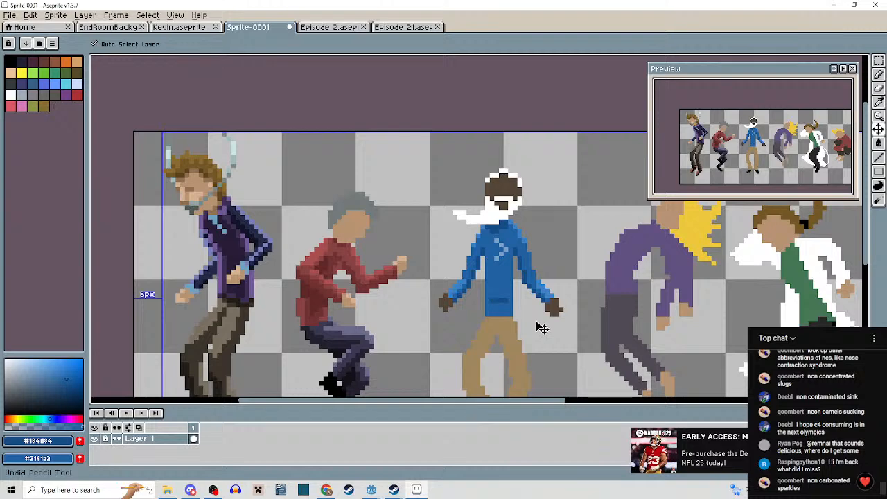
key("ctrl+z")
mouse_move(541, 324)
left_mouse_down()
mouse_move(534, 233)
mouse_move(539, 278)
left_mouse_up()
Try shifting a 7 by 9 pixel block of the blue shirt's torso slightly to the right, and undo it.
scroll(530, 223, "up", 2)
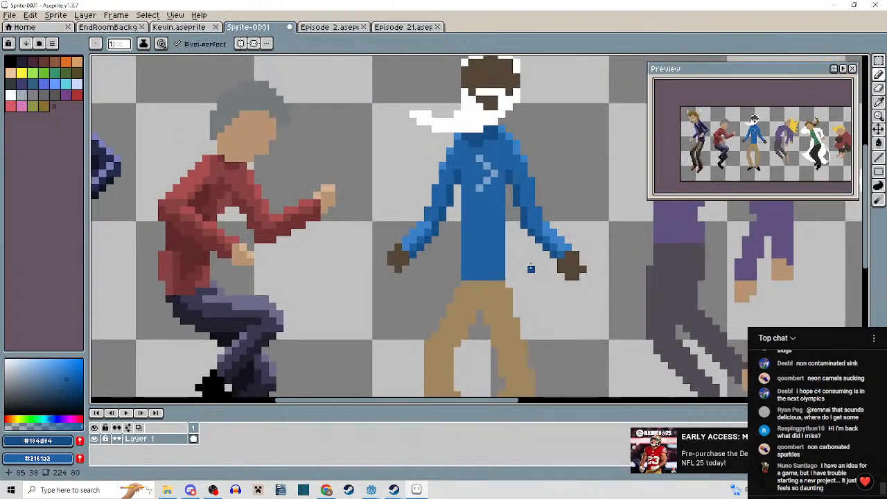
key("m")
scroll(478, 199, "up", 2)
left_click_drag(440, 199, 547, 336)
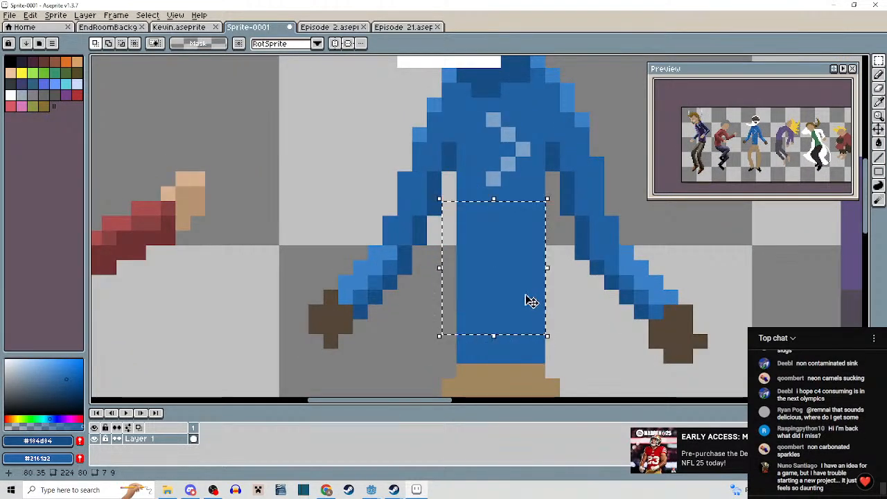
left_click_drag(527, 297, 536, 297)
left_click(626, 370)
scroll(626, 369, "down", 3)
left_click_drag(626, 363, 548, 300)
scroll(547, 227, "up", 1)
key("ctrl+z")
key("ctrl+z")
key("ctrl+z")
left_click_drag(548, 269, 550, 319)
Paint one-pixel-wide dark blue #184d84 shadows down both side edges of the blue shirt's torso with the Pencil tool.
key("i")
key("b")
scroll(524, 235, "up", 2)
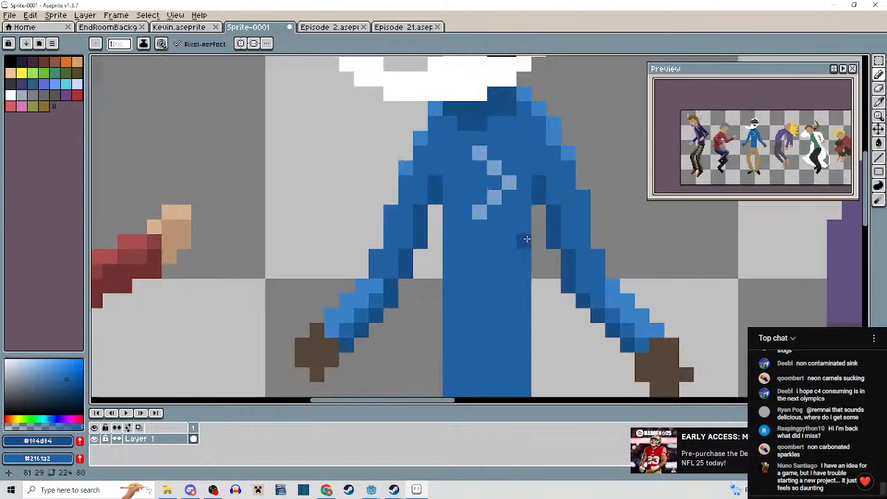
mouse_move(525, 241)
left_mouse_down()
mouse_move(523, 273)
mouse_move(522, 254)
left_mouse_up()
left_click_drag(525, 236, 525, 289)
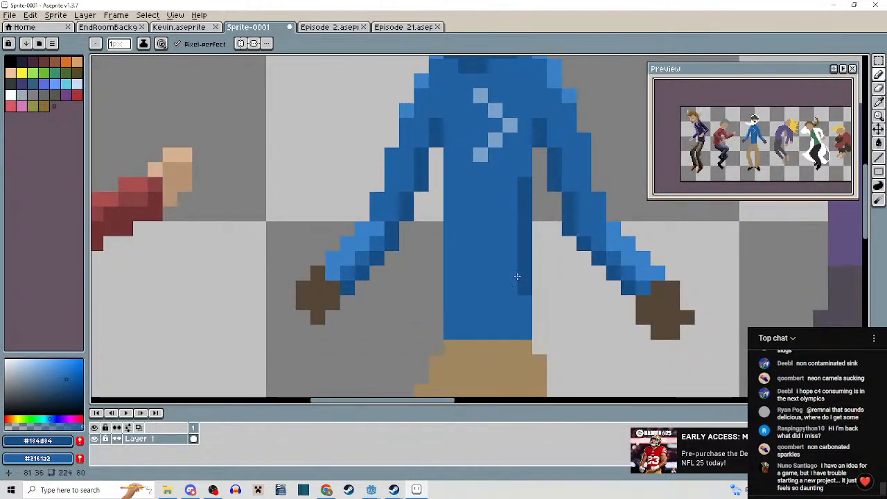
left_click_drag(450, 198, 450, 289)
scroll(462, 292, "down", 3)
scroll(470, 298, "down", 2)
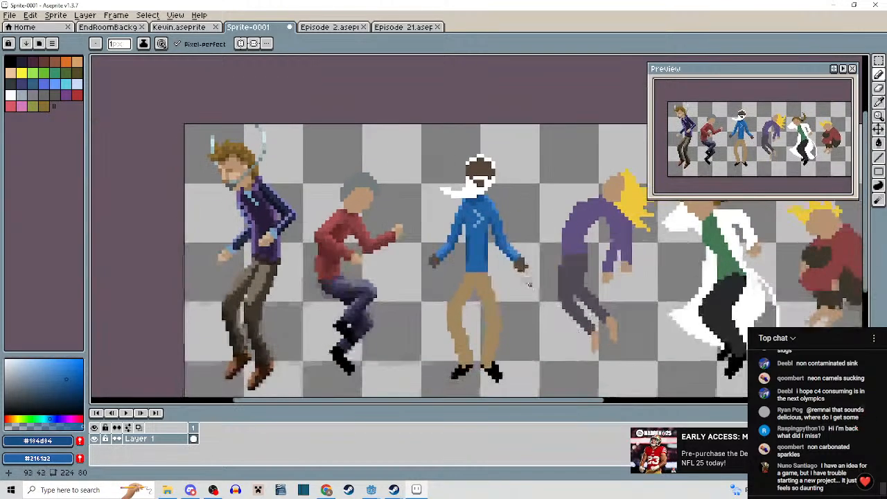
Extend the left edge shadow to the shirt's hem and add small dark blue fold pixels along both torso edges.
scroll(443, 309, "up", 4)
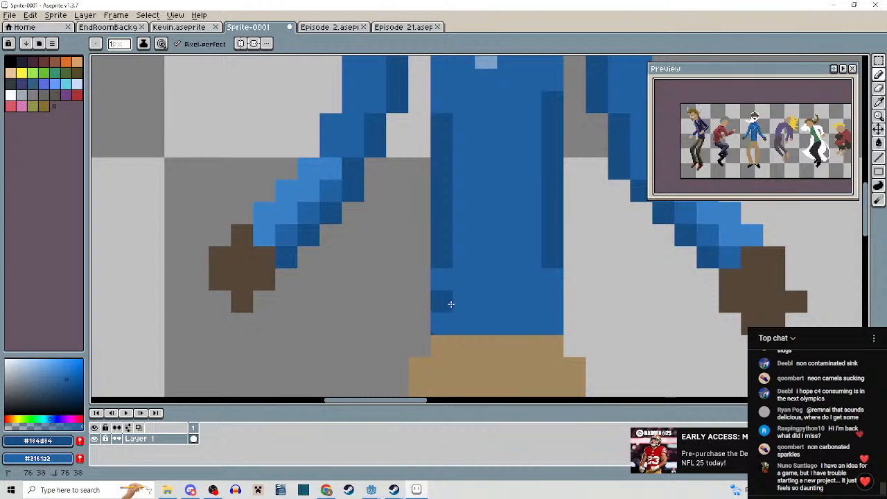
mouse_move(454, 303)
left_mouse_down()
mouse_move(446, 287)
mouse_move(441, 316)
left_mouse_up()
scroll(493, 299, "down", 1)
left_click_drag(521, 246, 537, 292)
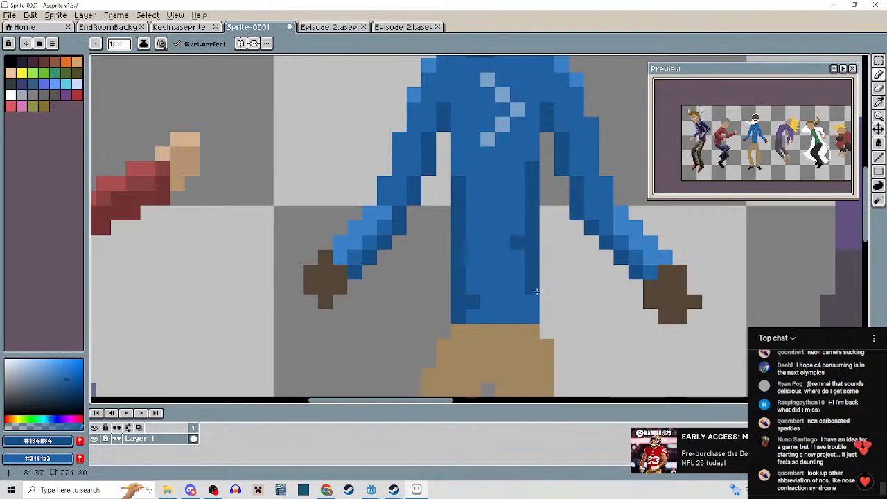
left_click(522, 274)
scroll(553, 283, "down", 2)
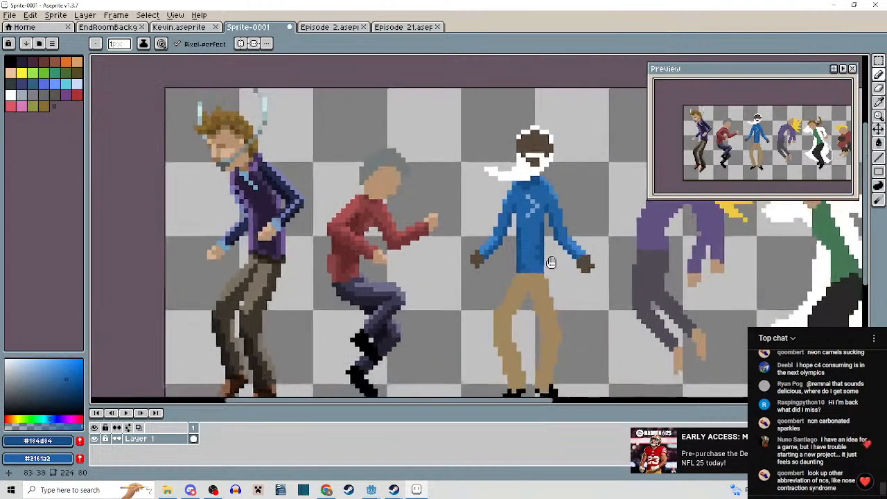
scroll(548, 255, "up", 2)
left_click_drag(505, 227, 506, 237)
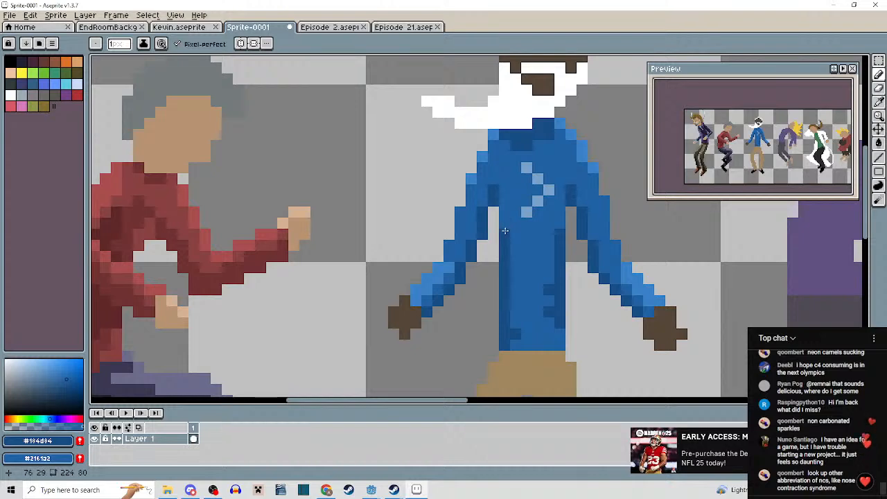
scroll(512, 274, "down", 3)
scroll(552, 256, "up", 1)
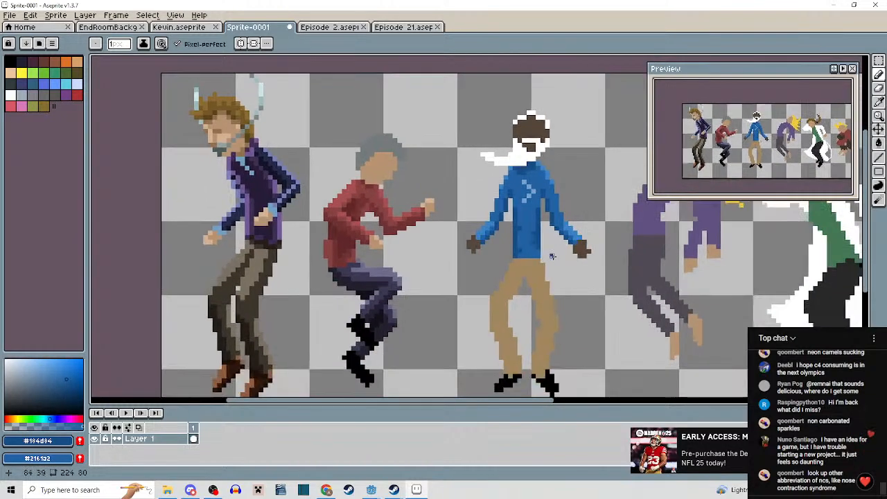
Extend the dark blue armpit shadows upward and inward toward the chest on both sides of the shirt.
scroll(552, 256, "up", 3)
left_click(514, 227)
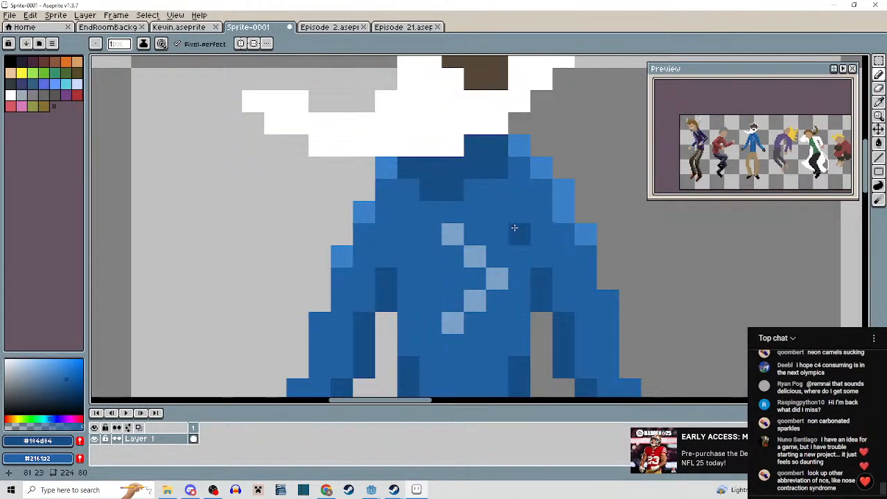
left_click(533, 256)
left_click(390, 251)
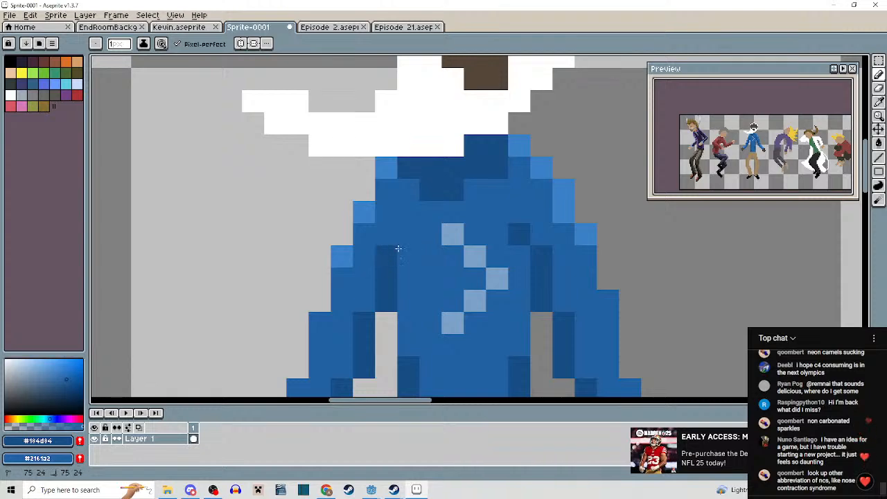
left_click_drag(402, 250, 410, 237)
scroll(518, 256, "down", 3)
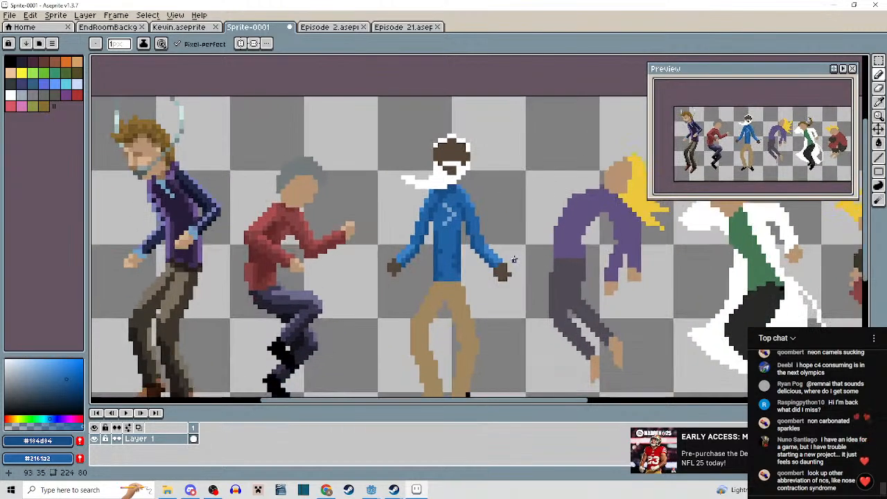
scroll(519, 256, "up", 3)
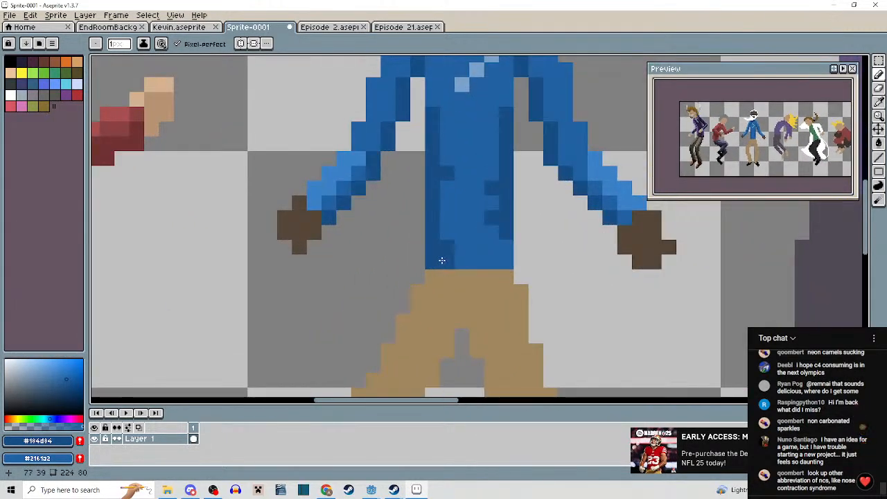
scroll(461, 264, "down", 2)
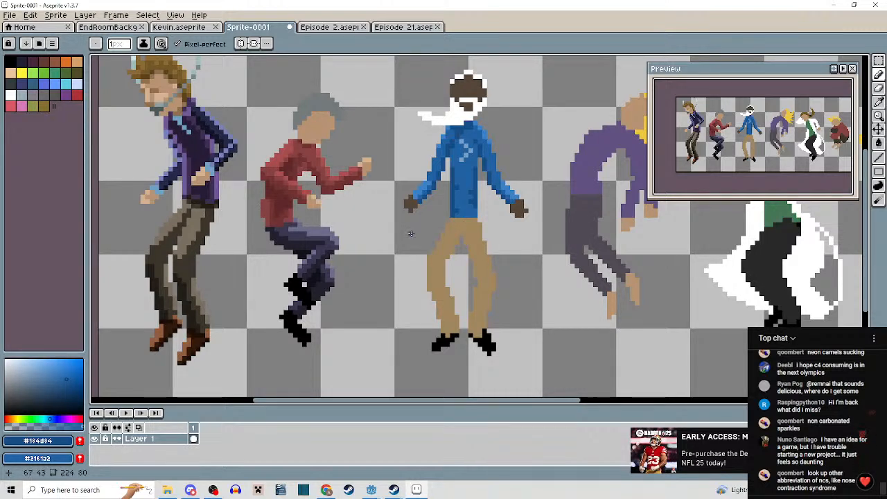
scroll(410, 234, "down", 3)
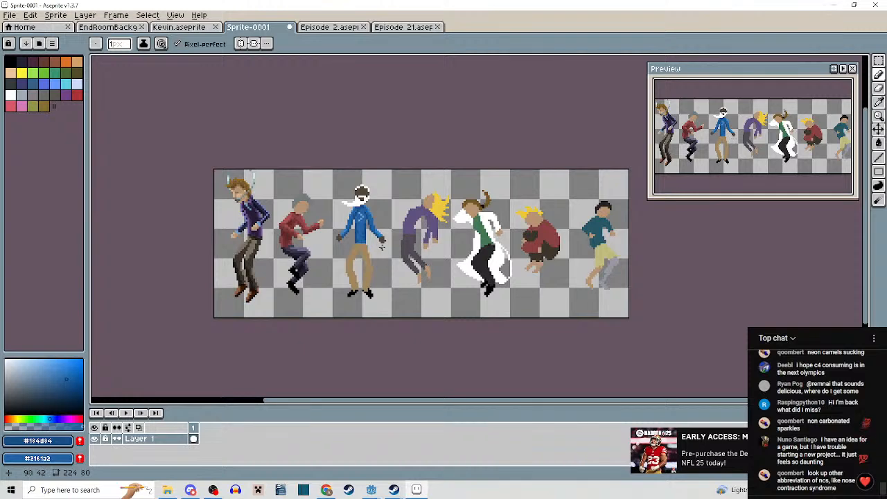
left_click_drag(384, 255, 392, 239)
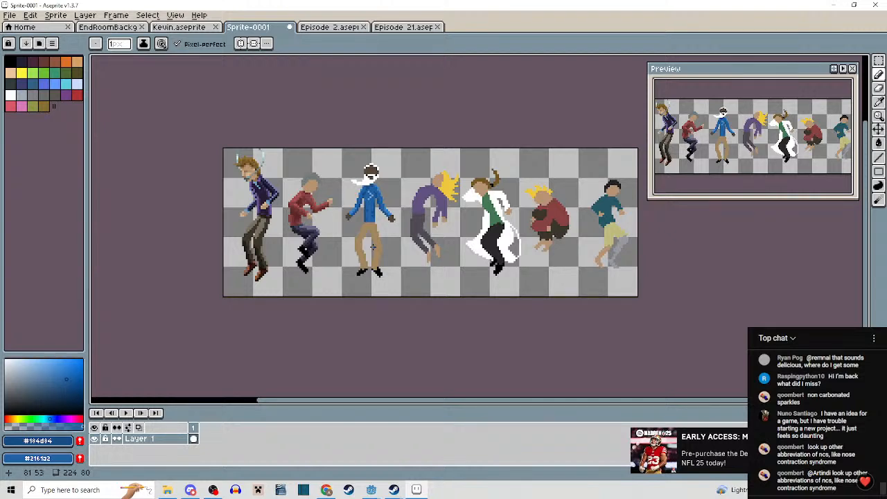
Sample the trousers' tan #a28760, keep transparency as the secondary colour, and add a tan pixel to the left leg's inner edge.
scroll(397, 303, "up", 5)
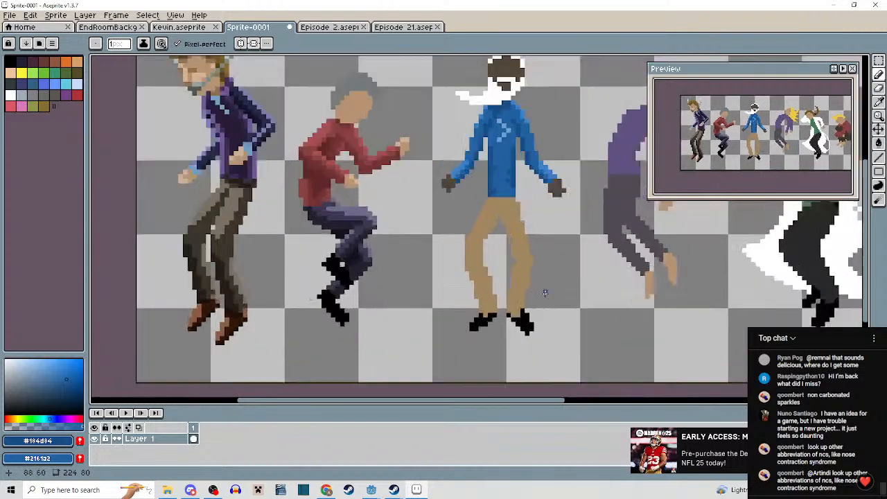
scroll(500, 291, "up", 2)
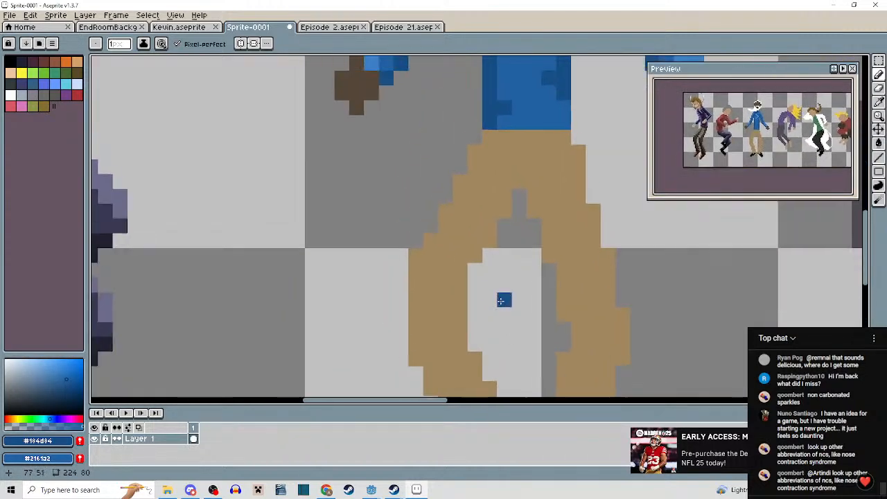
left_click(416, 255)
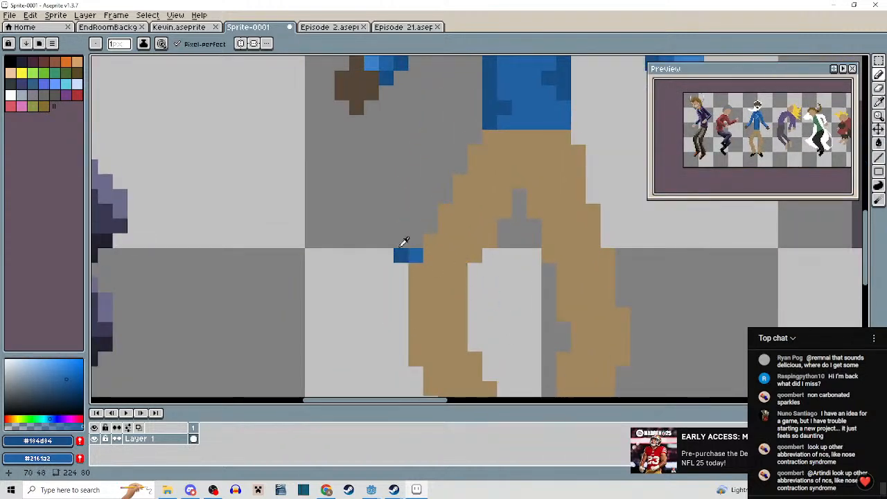
right_click(402, 250, "alt")
right_click(415, 254)
left_click_drag(469, 273, 468, 284)
left_click(472, 268, "alt")
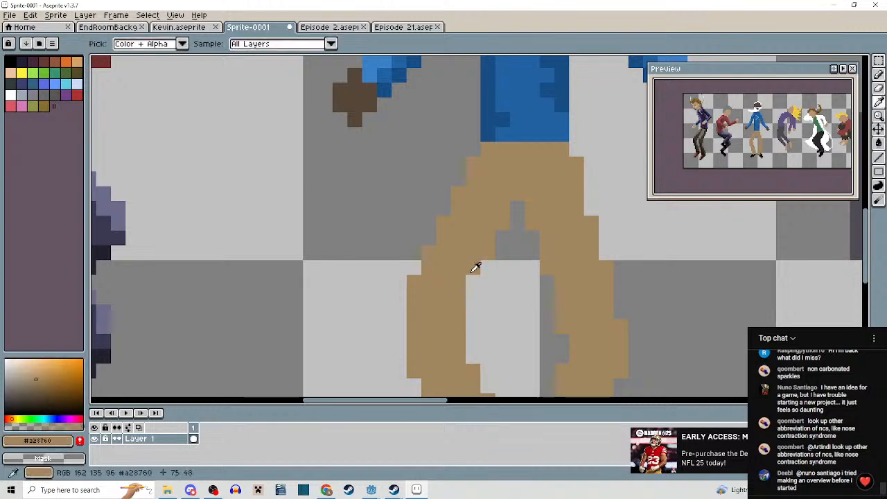
left_click(474, 282)
scroll(493, 285, "down", 3)
scroll(499, 278, "up", 3)
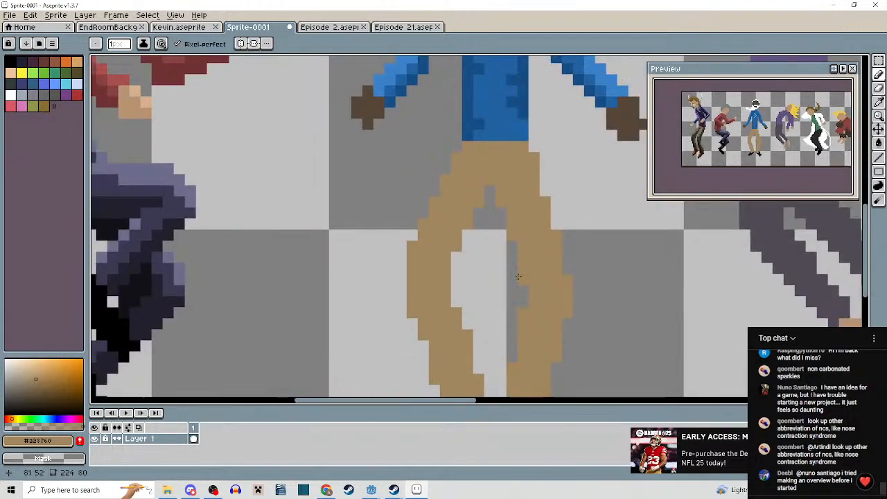
Select the trousers' right leg from the thigh down with its shoe, nudge it slightly, and deselect.
scroll(567, 284, "down", 2)
scroll(558, 258, "up", 1)
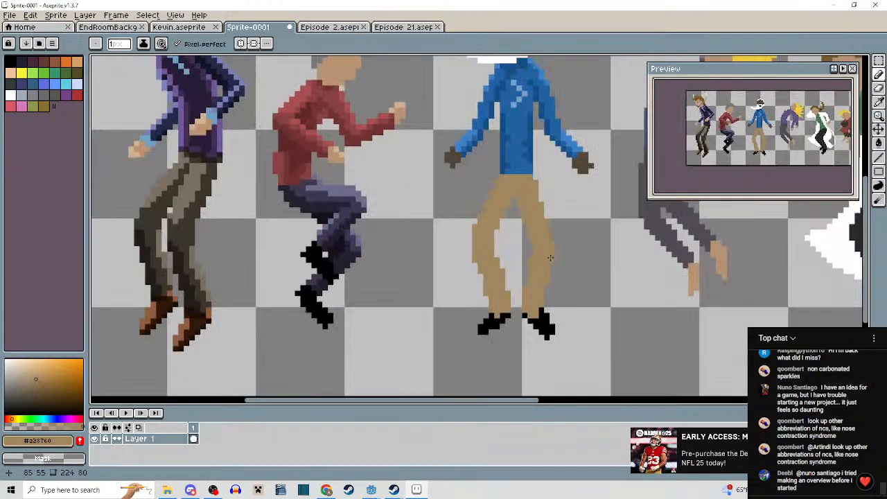
scroll(546, 251, "up", 1)
key("m")
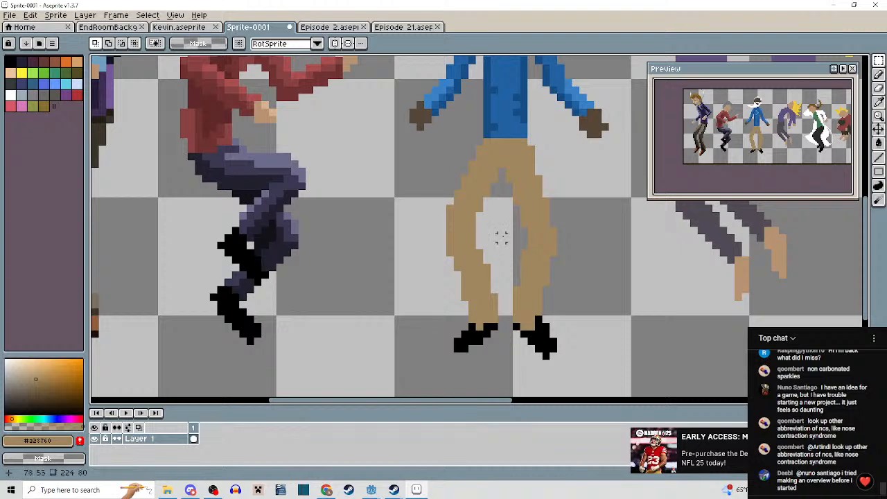
left_click_drag(495, 233, 581, 392)
mouse_move(551, 314)
left_mouse_down()
mouse_move(557, 299)
mouse_move(554, 312)
left_mouse_up()
key("Return")
key("ctrl+d")
scroll(582, 305, "down", 2)
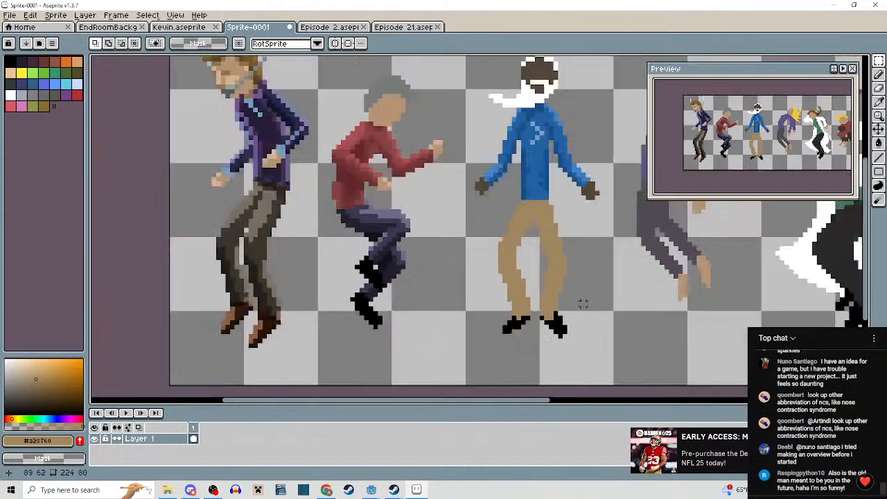
Delete the trousers' right leg and shoe with a 13 by 30 pixel selection, and clear the leftover tan pixels beside the hip.
scroll(582, 305, "down", 2)
scroll(564, 307, "up", 1)
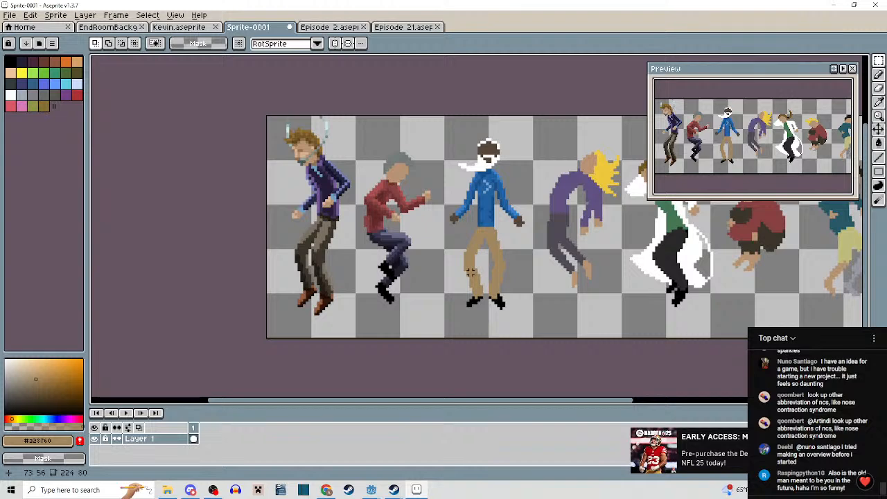
scroll(470, 271, "up", 1)
scroll(470, 272, "down", 1)
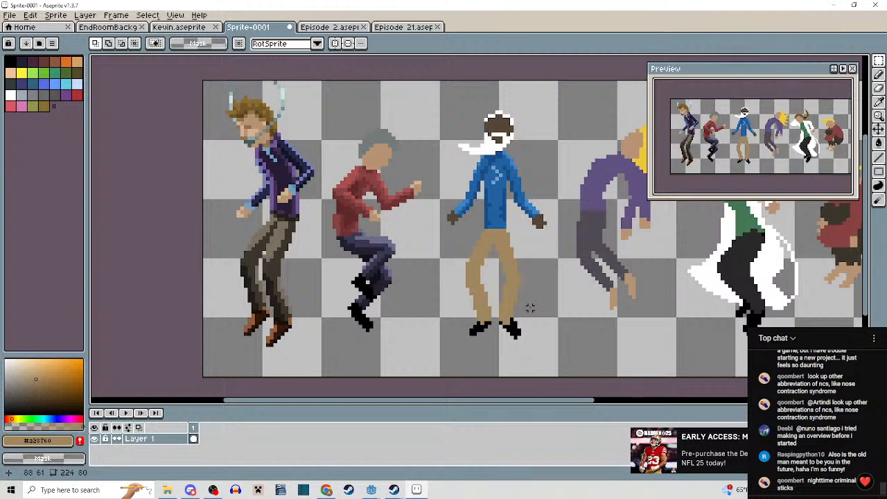
scroll(530, 308, "up", 1)
left_click_drag(480, 219, 550, 381)
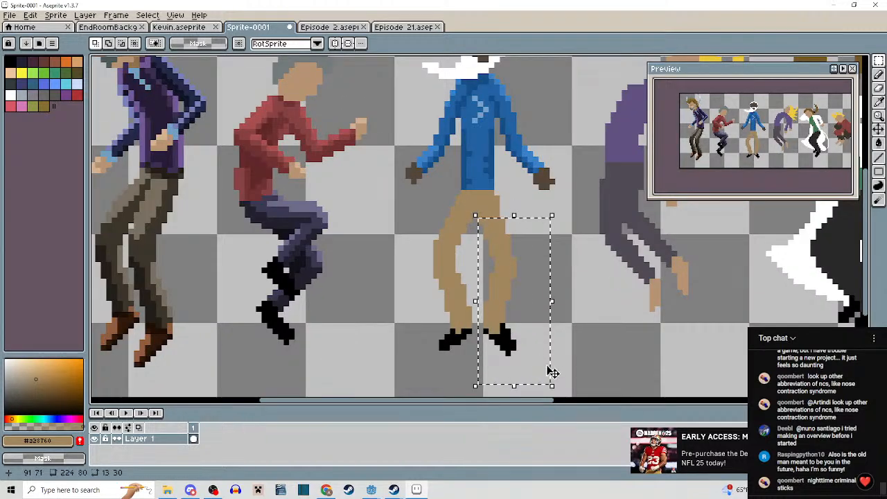
key("Delete")
scroll(491, 255, "up", 1)
scroll(492, 255, "up", 1)
left_click_drag(487, 135, 545, 242)
key("Delete")
scroll(516, 207, "down", 2)
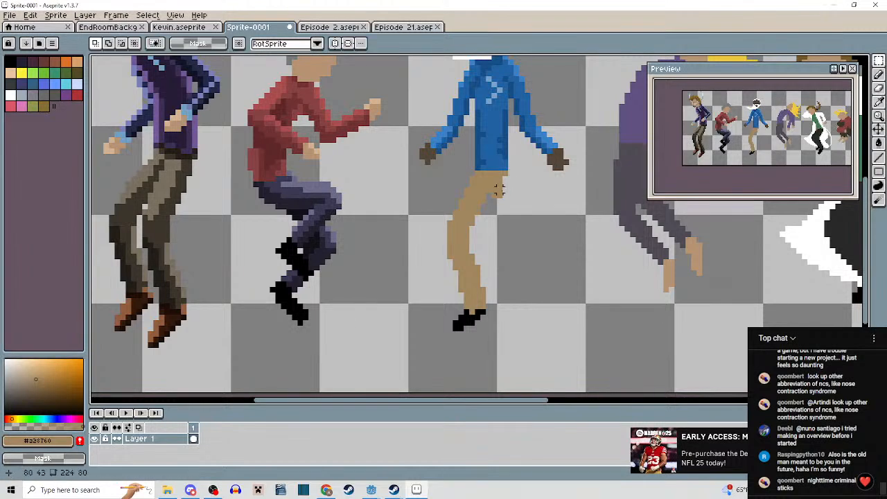
key("l")
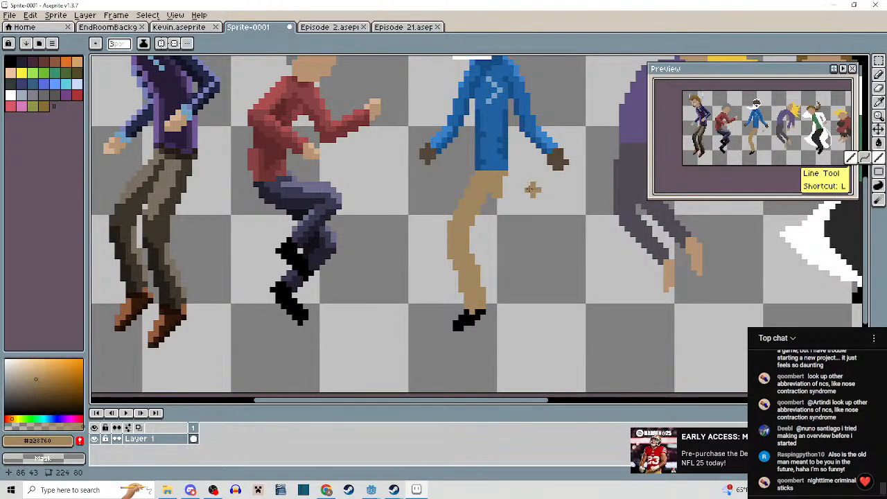
left_click(503, 183)
key("v")
left_click_drag(504, 189, 510, 219)
key("ctrl+z")
left_click_drag(504, 188, 504, 226)
key("ctrl+z")
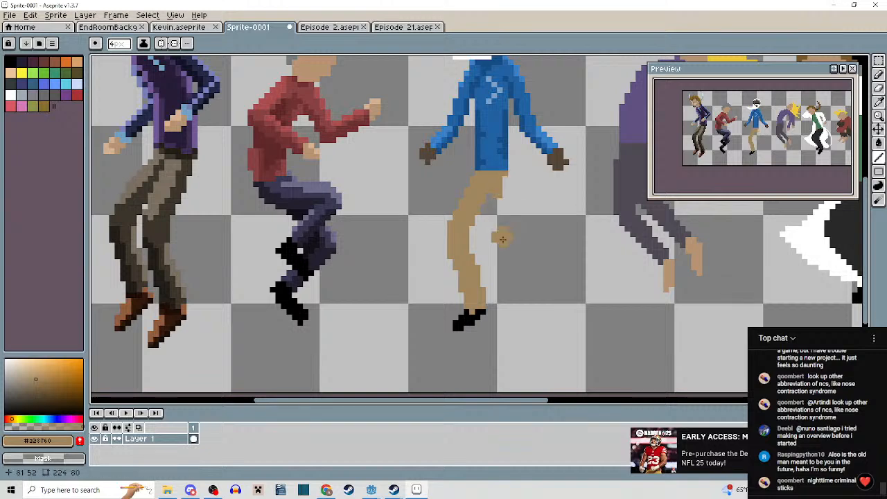
Redraw the right trouser leg freehand in tan with the Pencil tool, slanting outward to the ankle, and thicken its outer edge.
key("b")
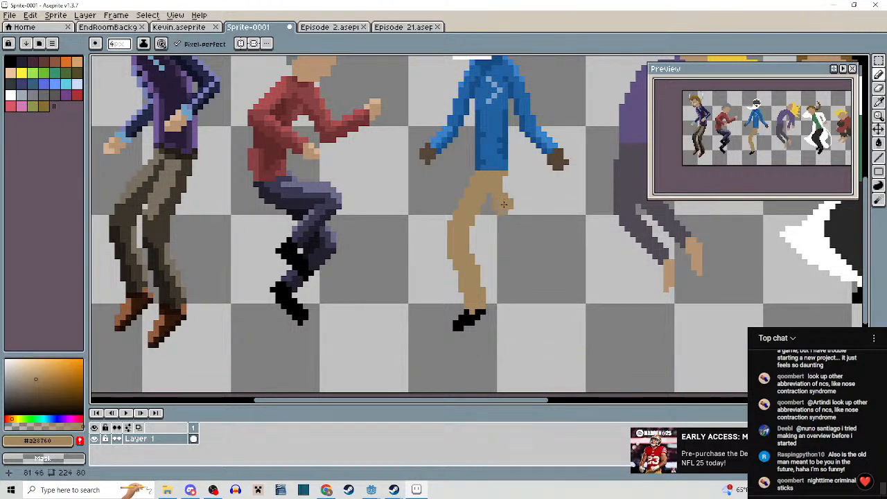
mouse_move(502, 181)
left_mouse_down()
mouse_move(501, 246)
mouse_move(521, 303)
left_mouse_up()
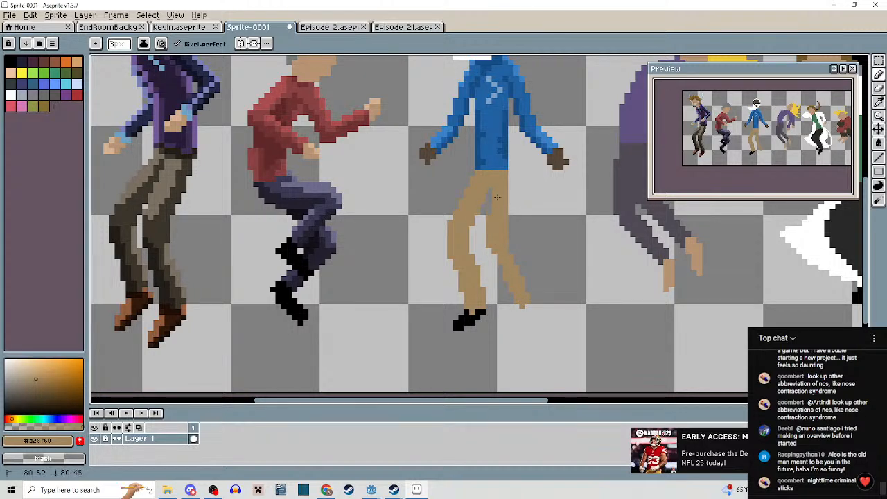
left_click_drag(504, 178, 507, 208)
scroll(508, 213, "down", 3)
scroll(501, 232, "up", 3)
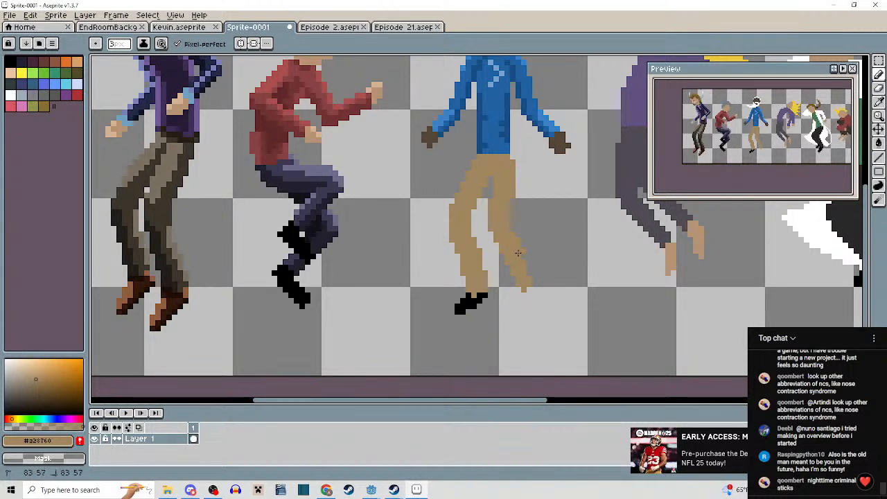
scroll(519, 267, "down", 2)
scroll(523, 267, "up", 2)
Sample black from the left shoe and draw a matching shoe under the new right leg with a 1 px Pencil.
scroll(476, 295, "up", 2)
left_click(477, 294, "alt")
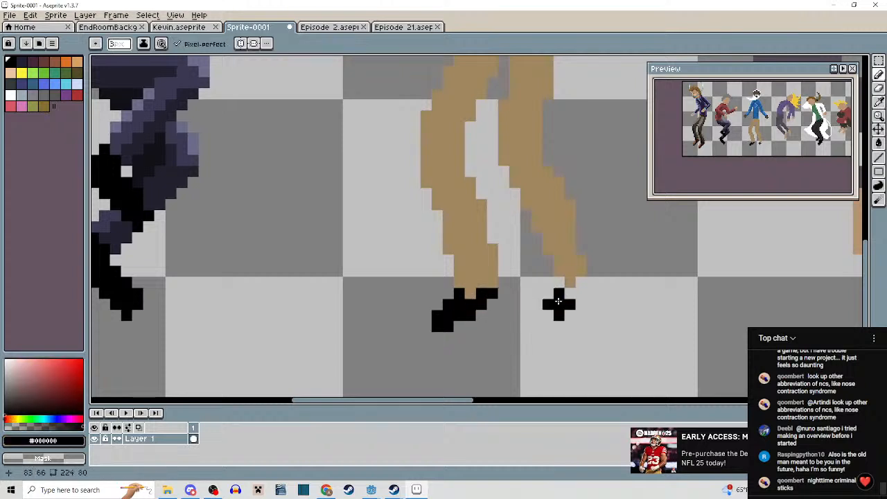
key("b")
key("minus")
key("minus")
mouse_move(569, 281)
left_mouse_down()
mouse_move(543, 317)
mouse_move(572, 305)
mouse_move(582, 284)
mouse_move(549, 323)
mouse_move(580, 295)
mouse_move(546, 326)
mouse_move(576, 314)
mouse_move(550, 323)
mouse_move(537, 304)
mouse_move(534, 329)
mouse_move(566, 297)
left_mouse_up()
left_click(570, 303)
key("ctrl+z")
key("ctrl+z")
key("ctrl+z")
key("ctrl+z")
right_click(536, 305)
right_click(548, 305)
left_click(581, 282)
left_click(548, 304)
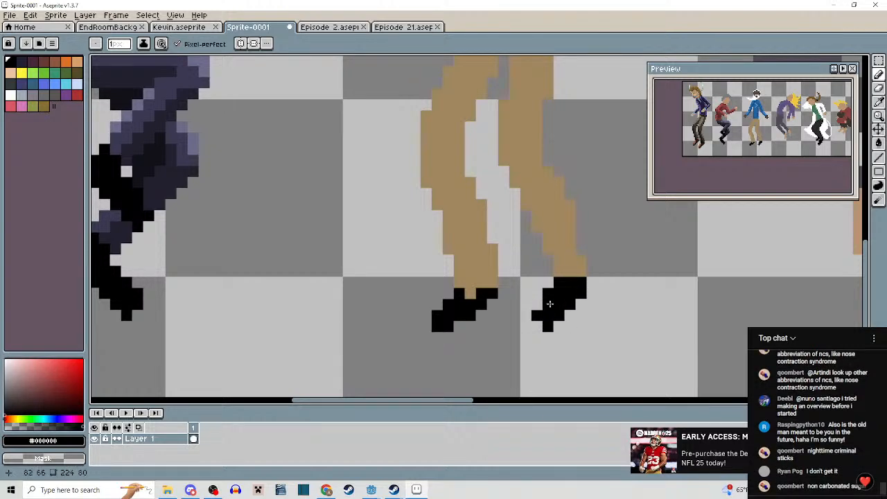
scroll(580, 330, "down", 3)
scroll(563, 334, "up", 1)
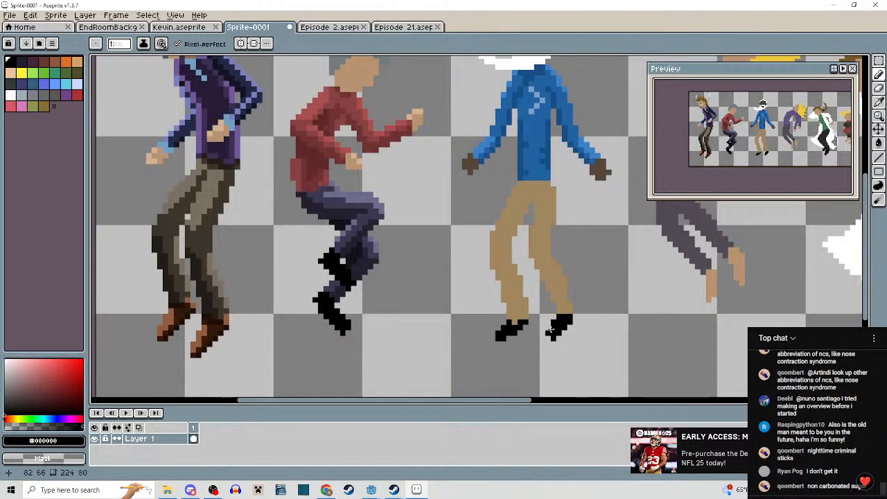
scroll(557, 331, "down", 1)
Sample the trousers' tan #a28760 and fill the upper part of the gap between the legs to lower the crotch.
left_click_drag(578, 304, 541, 234)
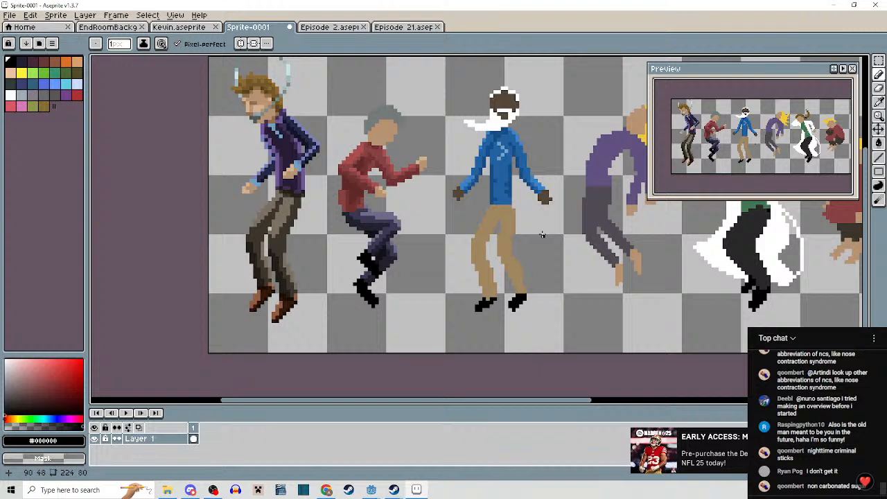
scroll(517, 220, "up", 2)
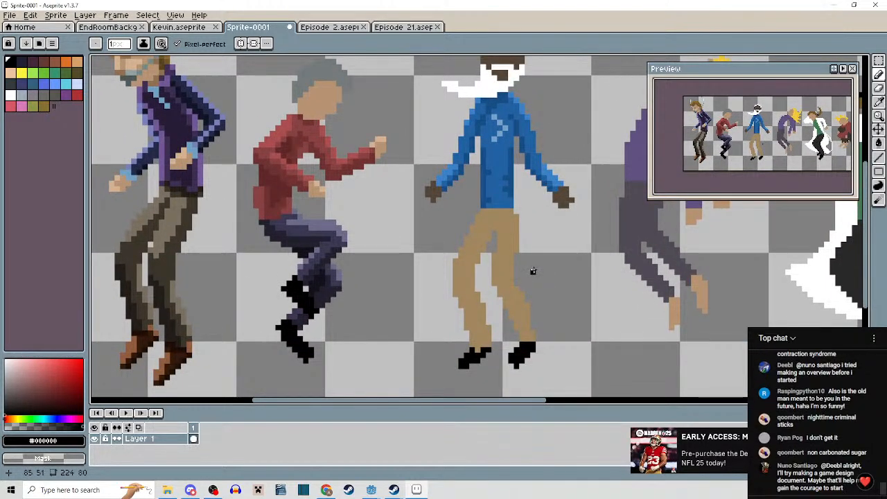
scroll(531, 264, "up", 2)
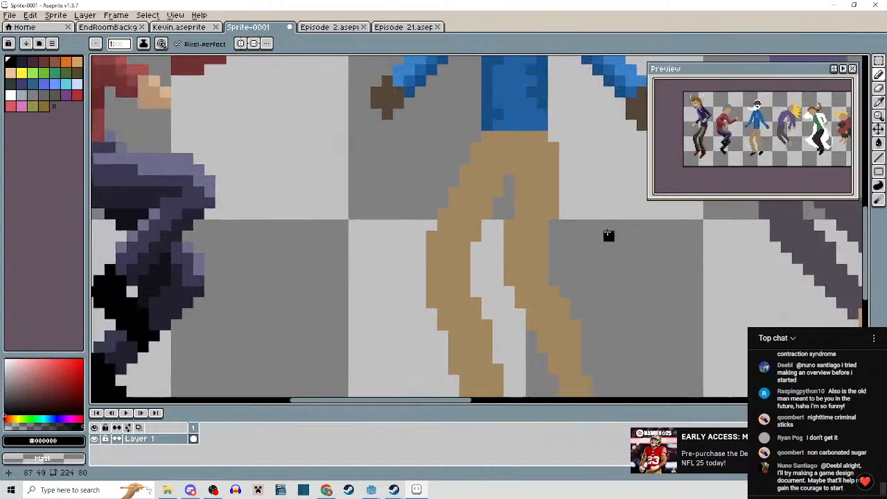
scroll(608, 236, "down", 2)
scroll(585, 272, "up", 1)
scroll(545, 248, "up", 1)
left_click(545, 247, "alt")
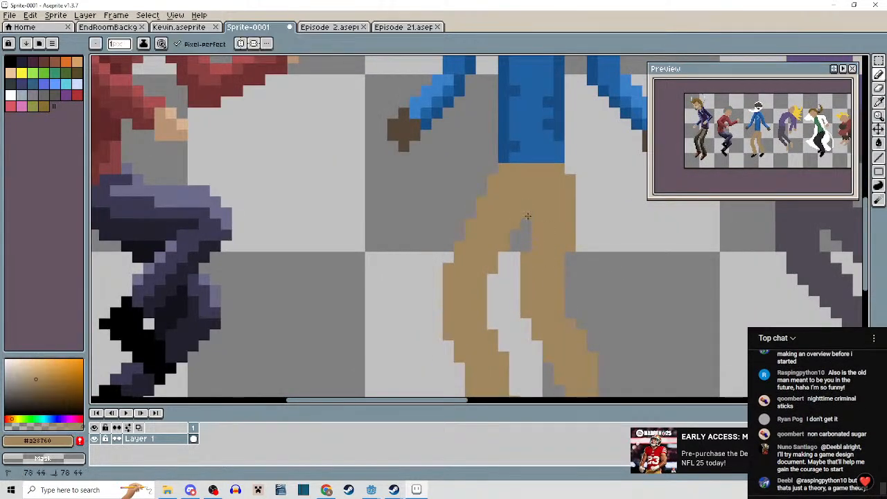
scroll(547, 258, "down", 2)
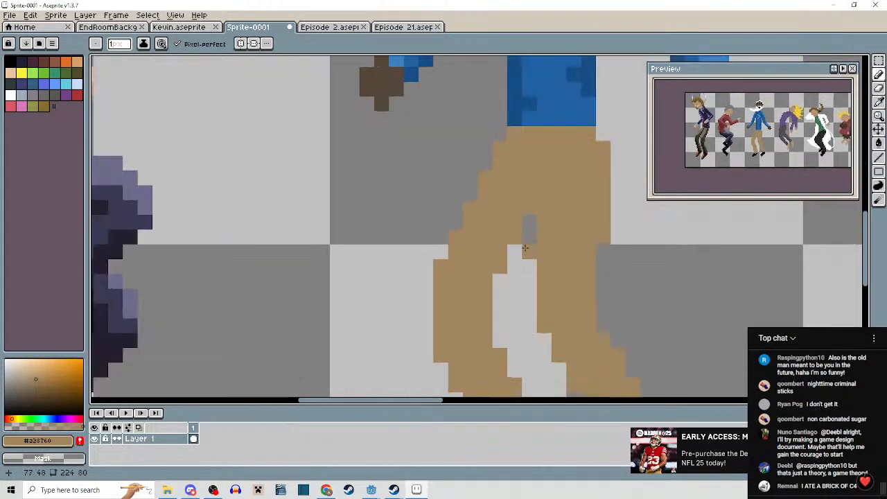
scroll(580, 276, "up", 1)
scroll(492, 279, "down", 6)
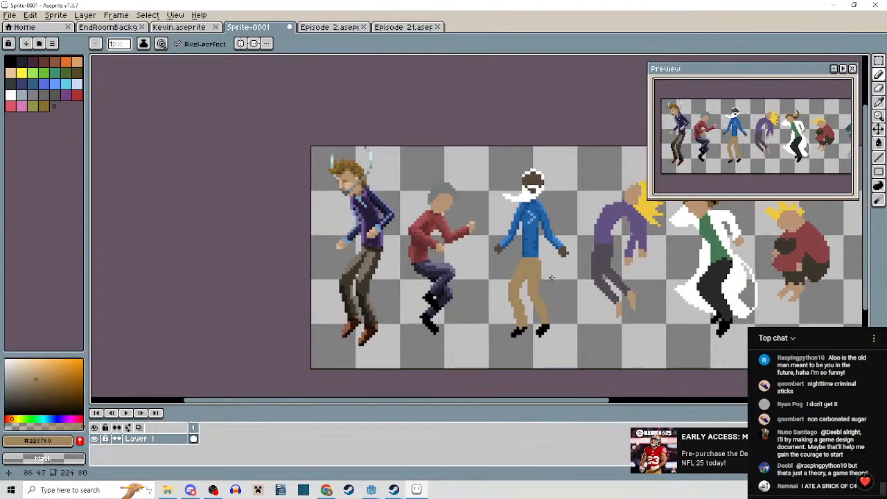
scroll(551, 277, "up", 3)
scroll(552, 277, "down", 2)
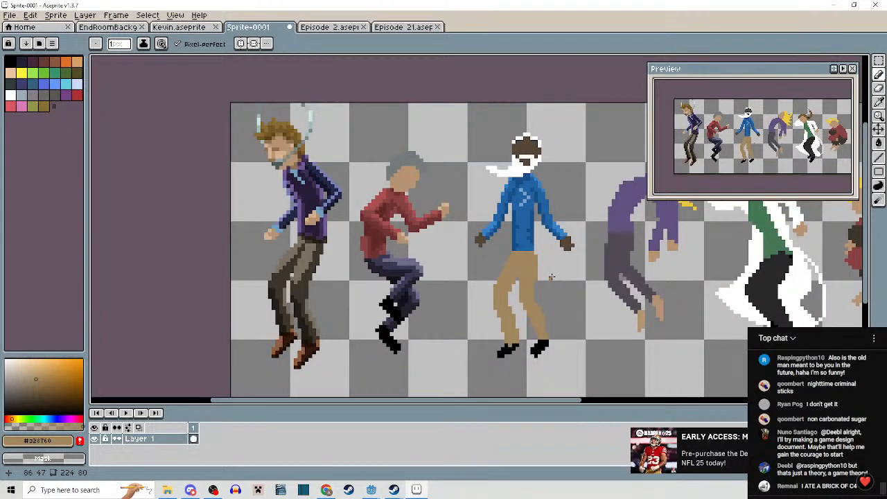
Widen the shirt's torso by a one-pixel column of blue #2161a2 on its right edge, and shade that edge with #184d84.
scroll(547, 277, "up", 3)
left_click(514, 230, "alt")
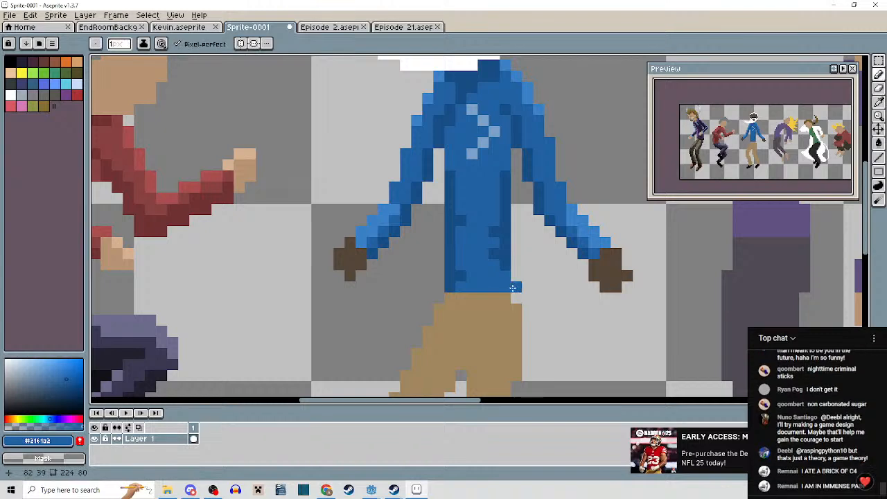
scroll(527, 270, "down", 3)
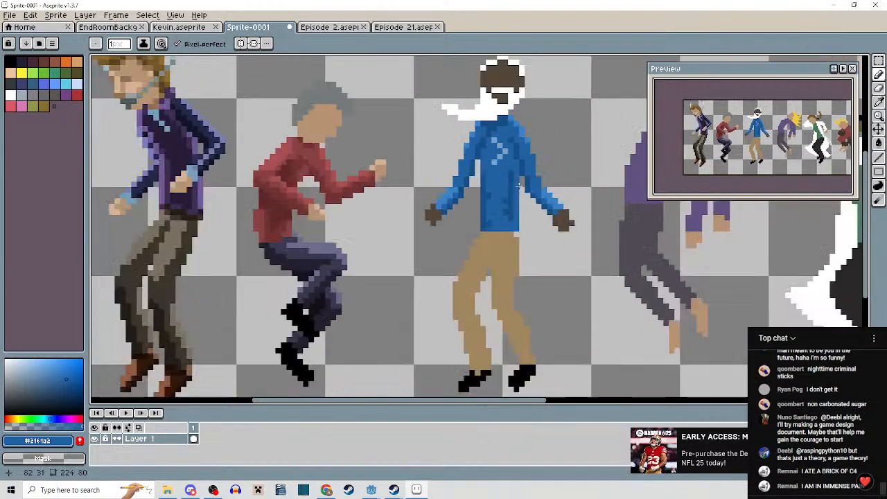
scroll(534, 283, "up", 3)
left_click(508, 208, "alt")
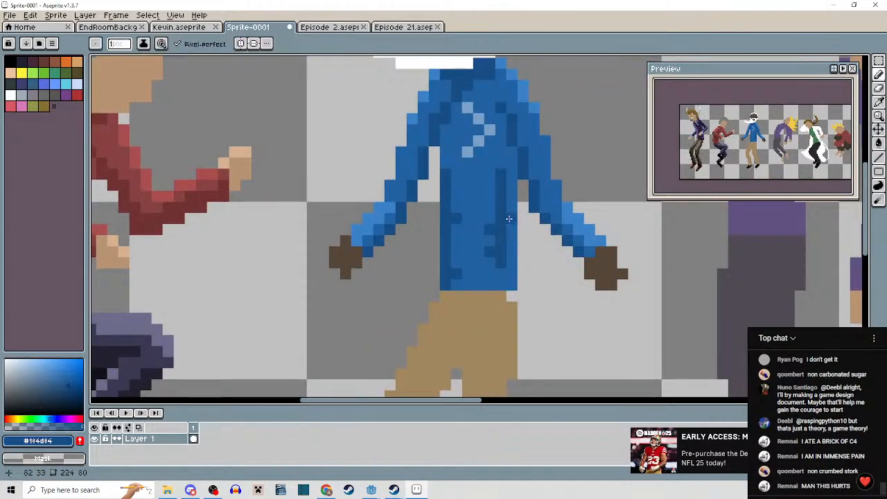
left_click(510, 280)
Fill the missing waist corner beneath the shirt's widened right edge with the trousers' tan #a28760.
left_click(510, 296, "alt")
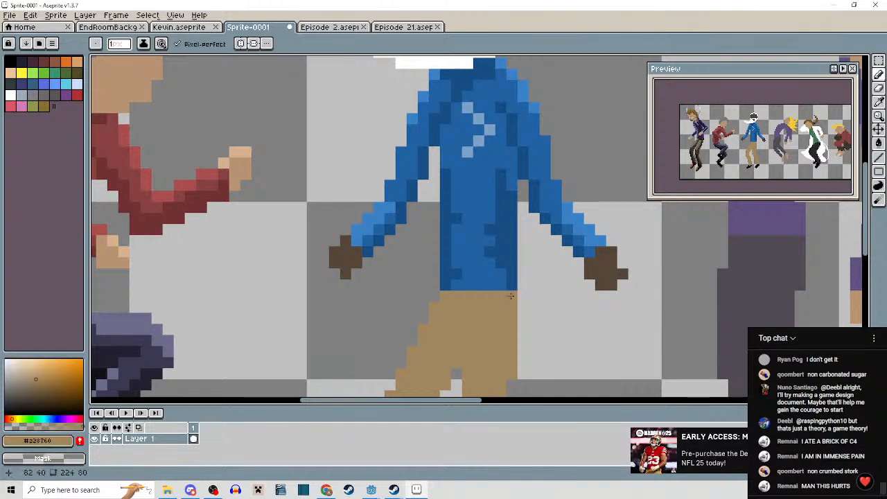
scroll(514, 305, "down", 3)
scroll(496, 286, "up", 3)
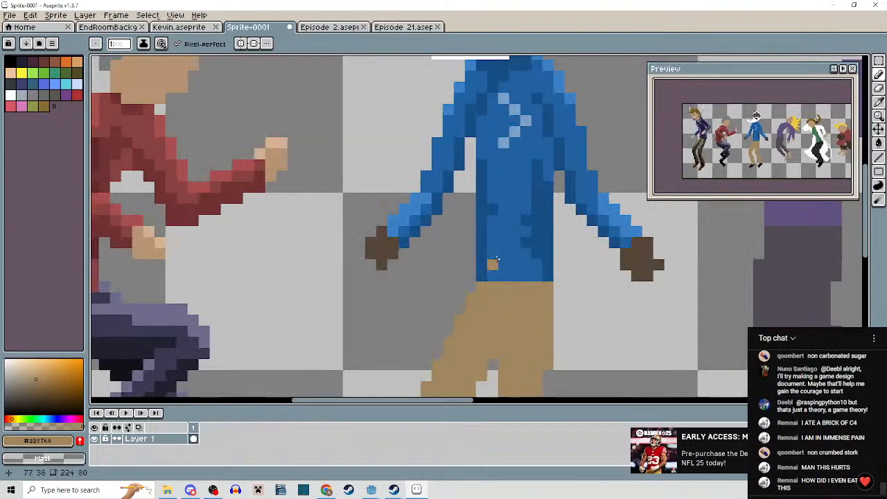
scroll(490, 253, "down", 3)
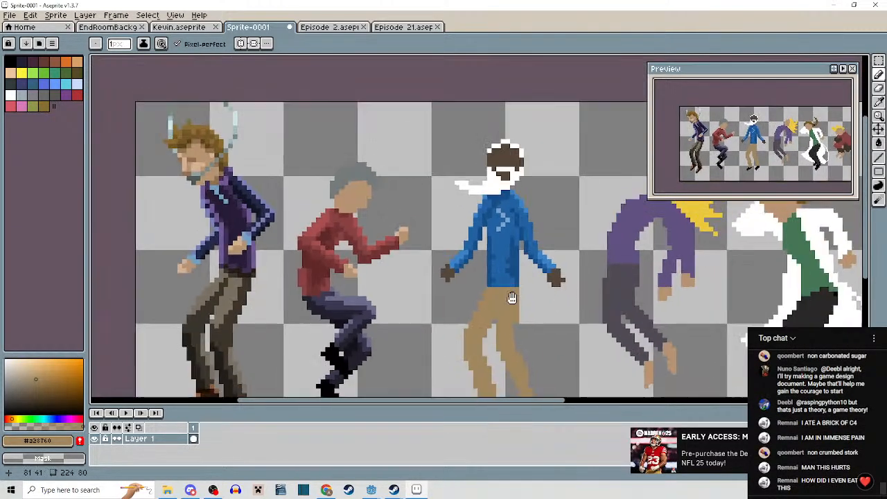
Sample the shirt's shadow blue #184d84 and try extending the torso by one pixel column along its left edge below the arm.
scroll(490, 253, "up", 3)
left_click(492, 253, "alt")
left_click_drag(481, 229, 481, 259)
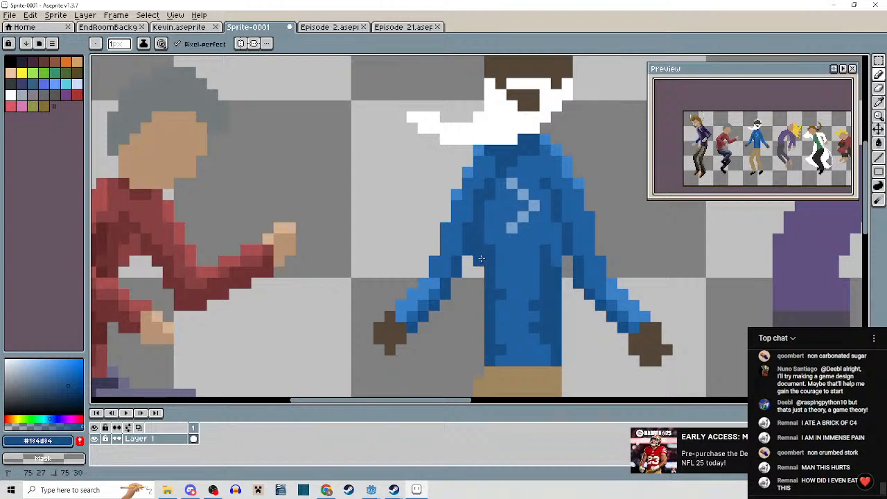
scroll(502, 282, "down", 2)
scroll(508, 290, "down", 1)
scroll(516, 291, "up", 1)
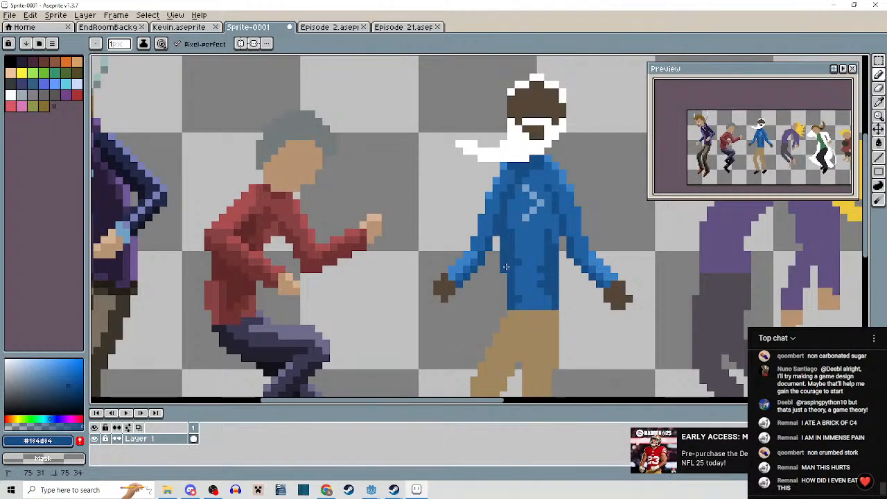
scroll(537, 296, "down", 1)
scroll(527, 263, "up", 1)
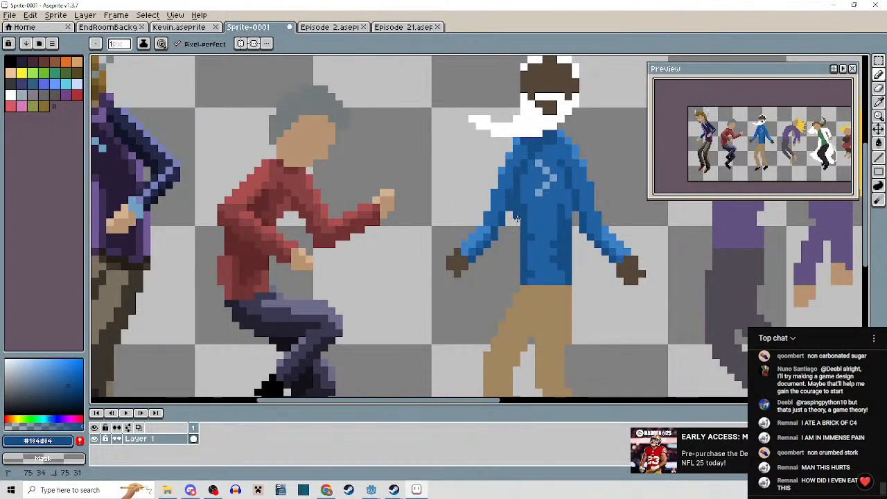
scroll(523, 216, "down", 2)
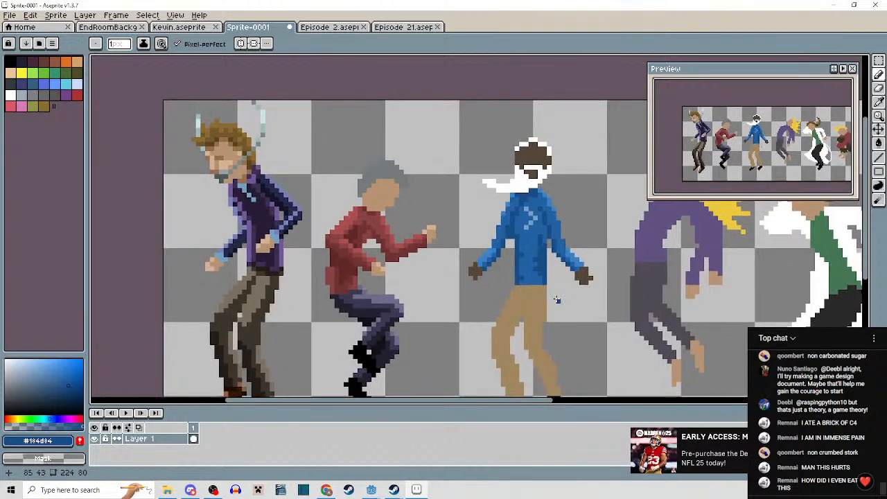
scroll(554, 300, "up", 3)
scroll(503, 211, "down", 3)
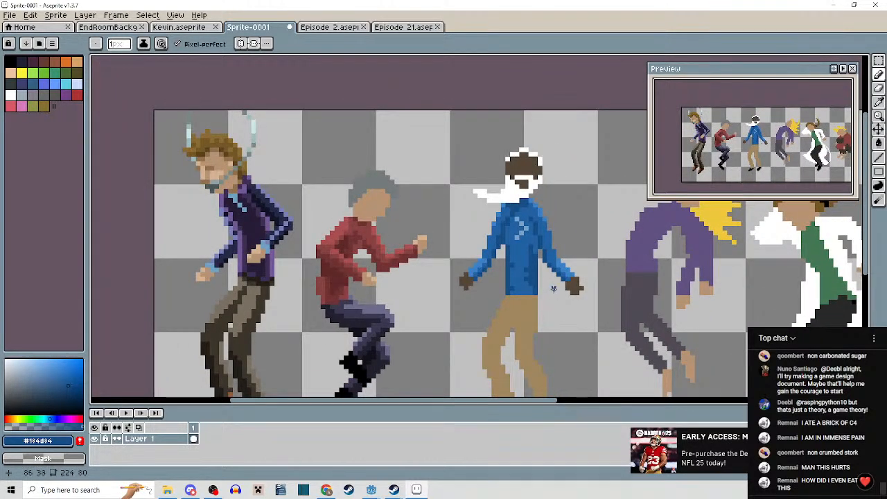
Sample the trousers' tan, lighten it to #bfa37b, and paint a highlight along the outer side of the left thigh.
scroll(553, 298, "down", 1)
scroll(558, 307, "up", 1)
scroll(504, 240, "up", 1)
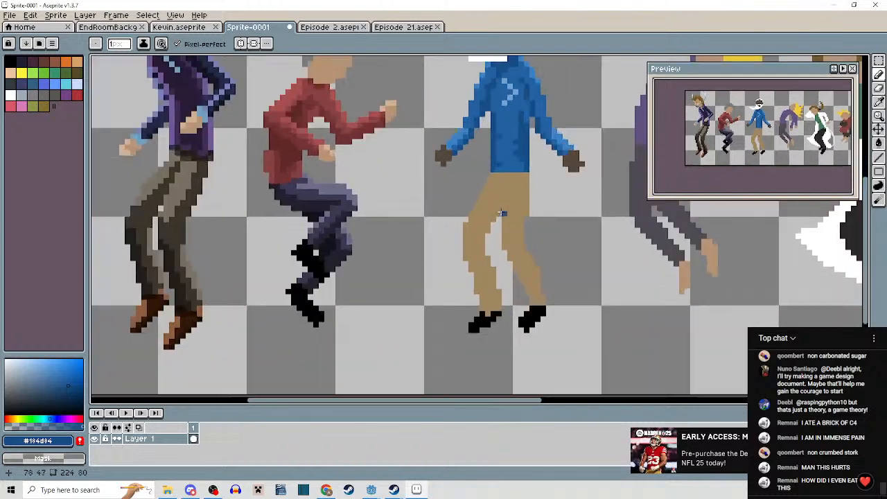
left_click(501, 213, "alt")
scroll(440, 228, "up", 2)
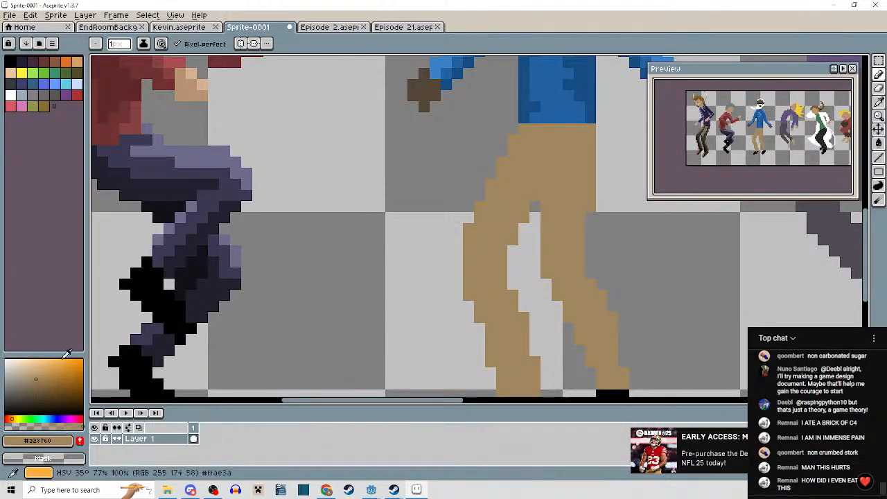
left_click(30, 364)
left_click(32, 373)
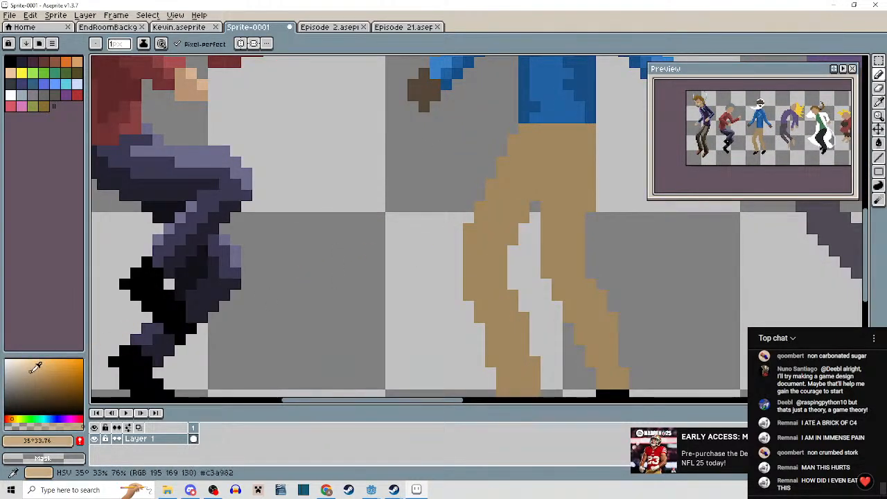
mouse_move(469, 238)
left_mouse_down()
mouse_move(462, 309)
mouse_move(488, 269)
mouse_move(495, 236)
mouse_move(435, 304)
left_mouse_up()
left_click(436, 304)
key("ctrl+z")
mouse_move(435, 304)
left_mouse_down()
mouse_move(468, 280)
mouse_move(496, 223)
mouse_move(484, 220)
mouse_move(458, 255)
left_mouse_up()
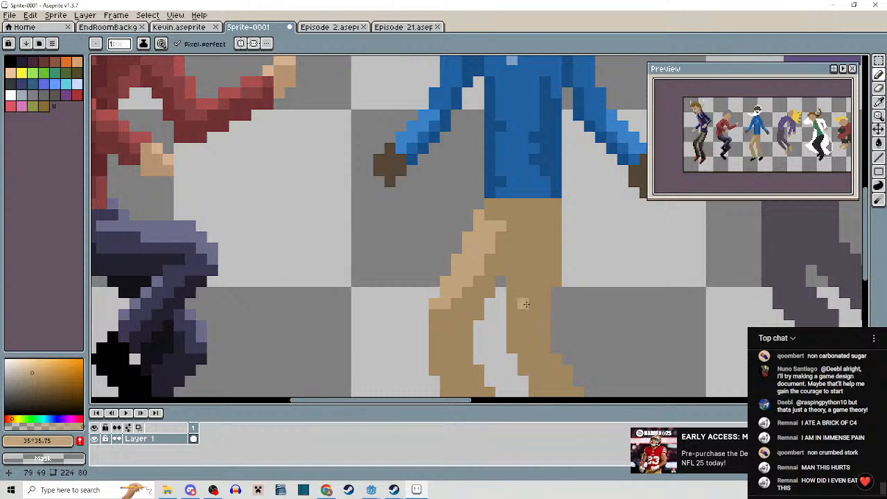
Fill the front of the right thigh with the lighter tan #bfa37b and trim the highlight's lower corners with #a28760.
mouse_move(512, 338)
left_mouse_down()
mouse_move(532, 294)
mouse_move(539, 227)
mouse_move(508, 230)
left_mouse_up()
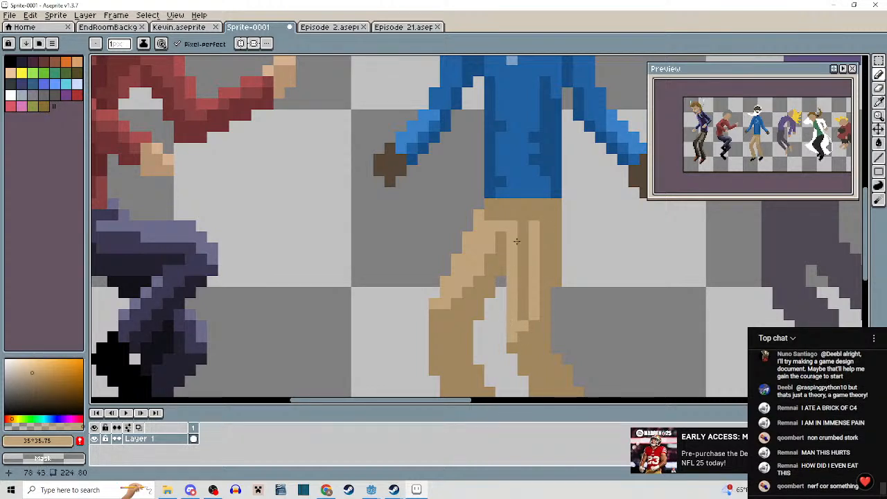
left_click_drag(517, 242, 521, 303)
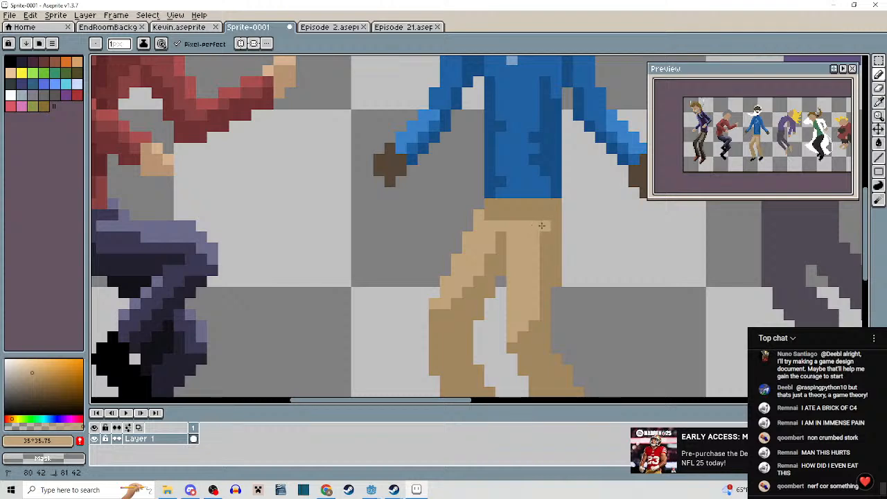
left_click_drag(542, 235, 542, 312)
scroll(543, 256, "down", 3)
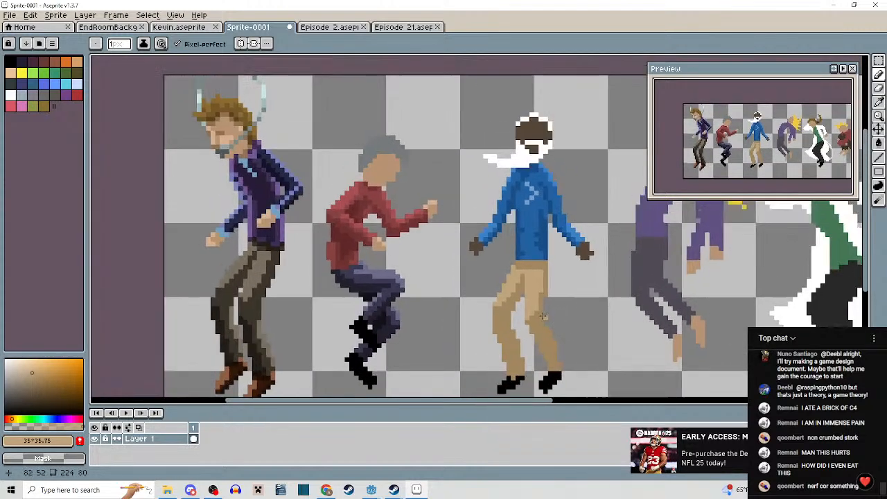
scroll(542, 314, "up", 3)
left_click(539, 321, "alt")
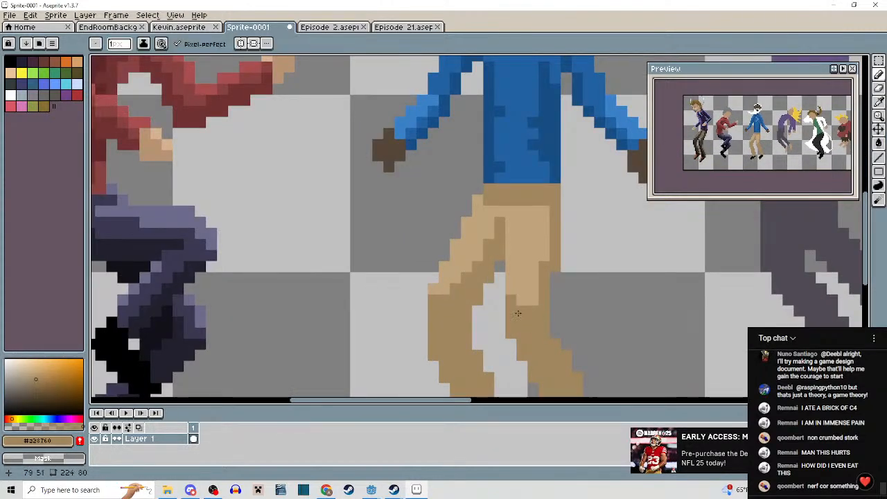
scroll(518, 314, "down", 3)
scroll(499, 231, "up", 3)
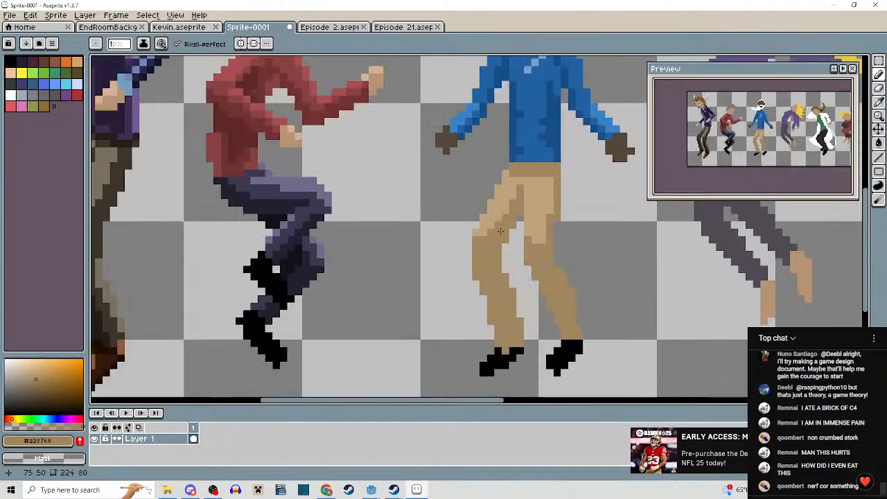
Sample the lighter tan #bfa37b and add stepped highlight pixels down the right edges of both lower legs.
left_click(500, 231, "alt")
scroll(500, 230, "up", 2)
left_click(510, 271)
left_click(521, 302)
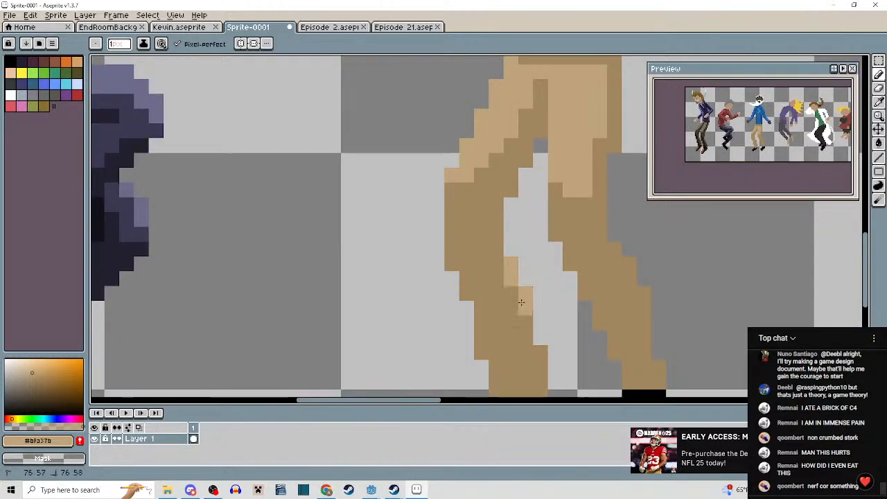
left_click(525, 323)
left_click(535, 348)
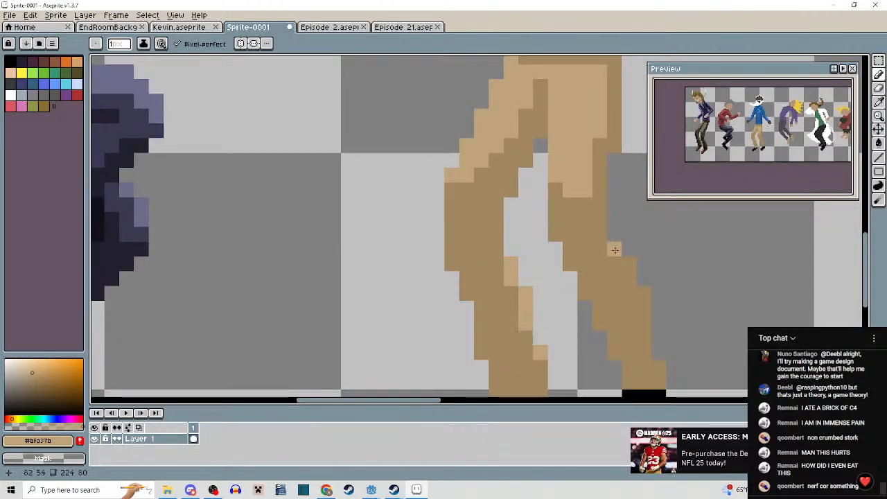
left_click_drag(624, 262, 625, 276)
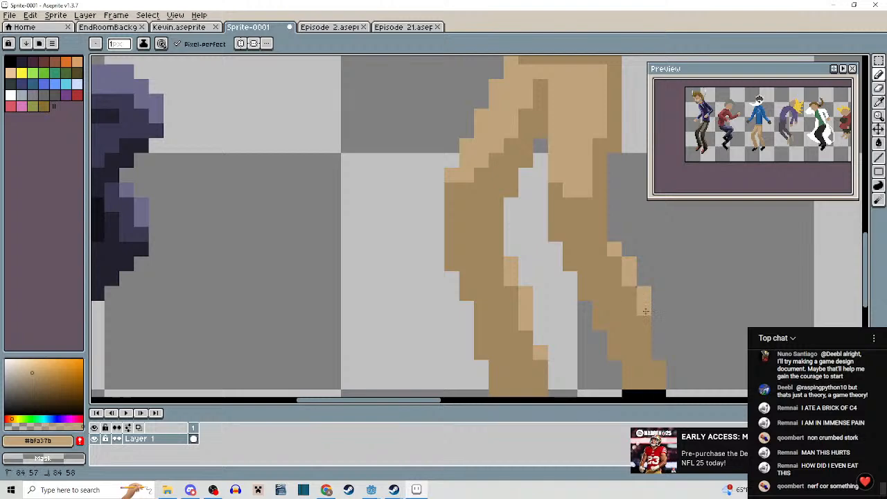
scroll(648, 326, "down", 4)
Compare the tan trousers' leg highlights with the trouser shading on the purple-shirted character.
scroll(365, 331, "up", 3)
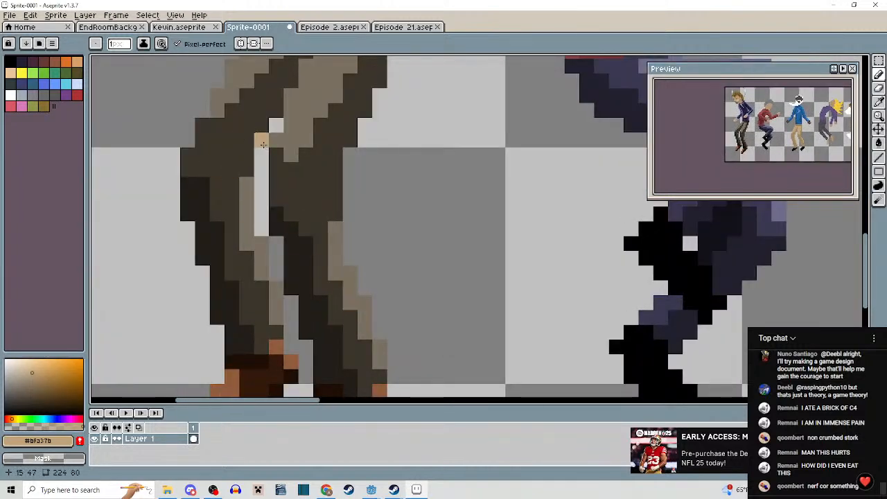
scroll(350, 250, "down", 4)
scroll(539, 290, "up", 1)
scroll(529, 280, "up", 3)
left_click_drag(522, 280, 571, 299)
scroll(493, 224, "up", 2)
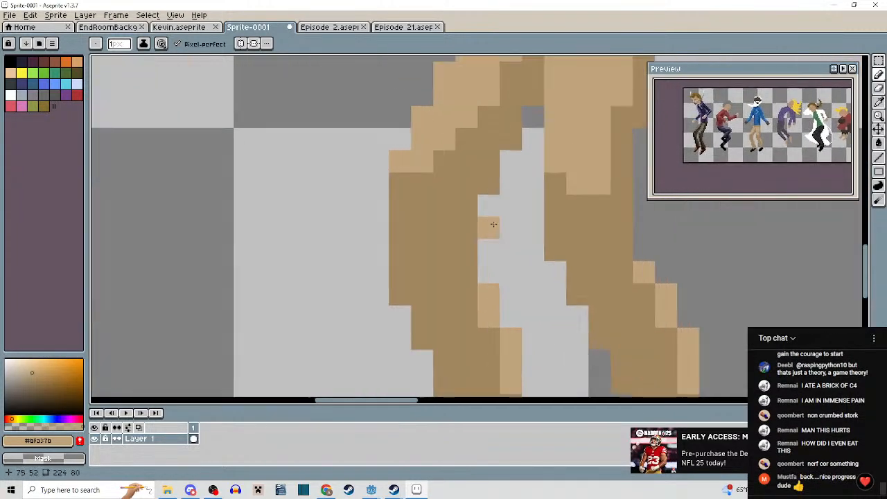
left_click_drag(472, 225, 495, 283)
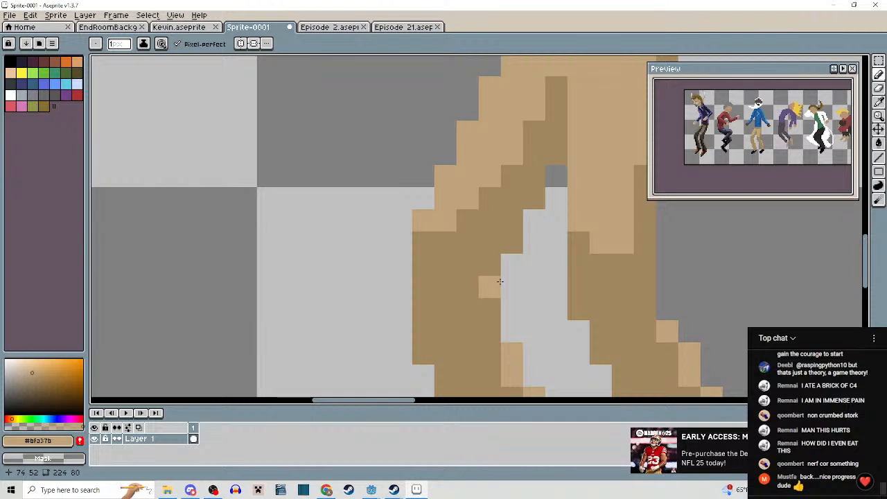
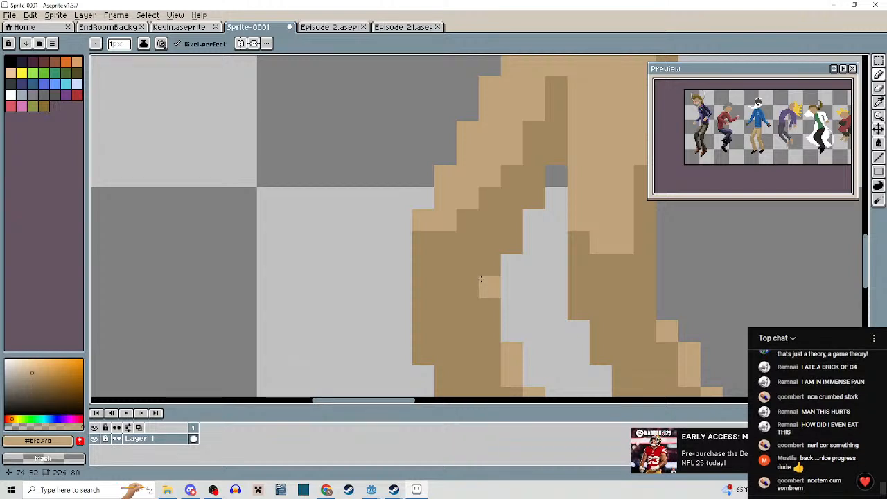
scroll(478, 270, "down", 3)
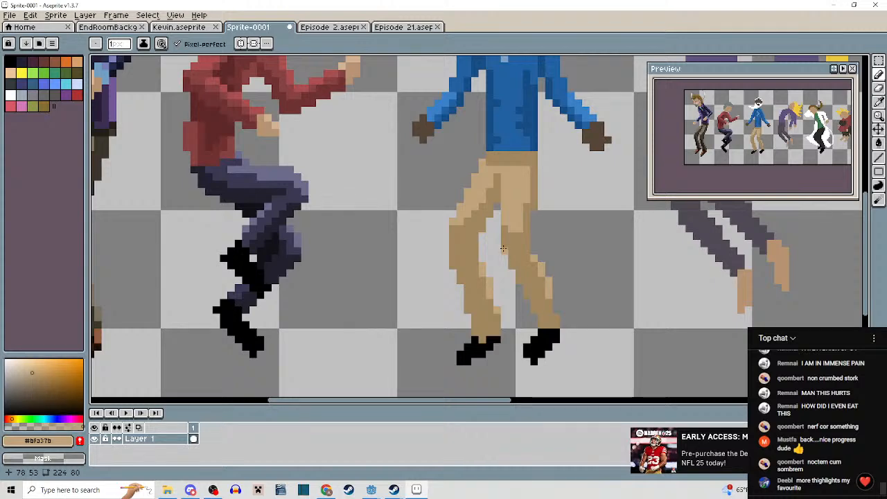
scroll(538, 298, "up", 2)
scroll(541, 308, "up", 1)
left_click_drag(542, 308, 547, 254)
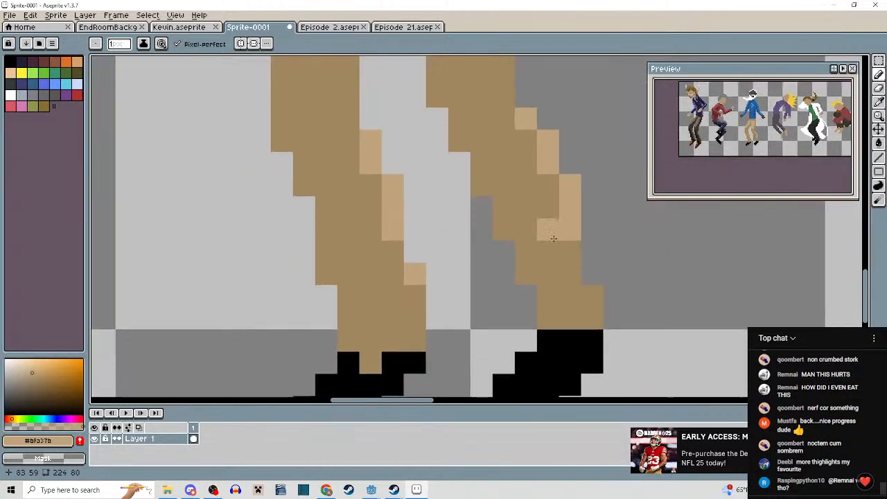
scroll(580, 291, "down", 3)
left_click_drag(577, 290, 517, 302)
Darken the trousers' tan to #886f4c and shade the left edge of the left lower leg from knee to shoe.
scroll(517, 303, "up", 2)
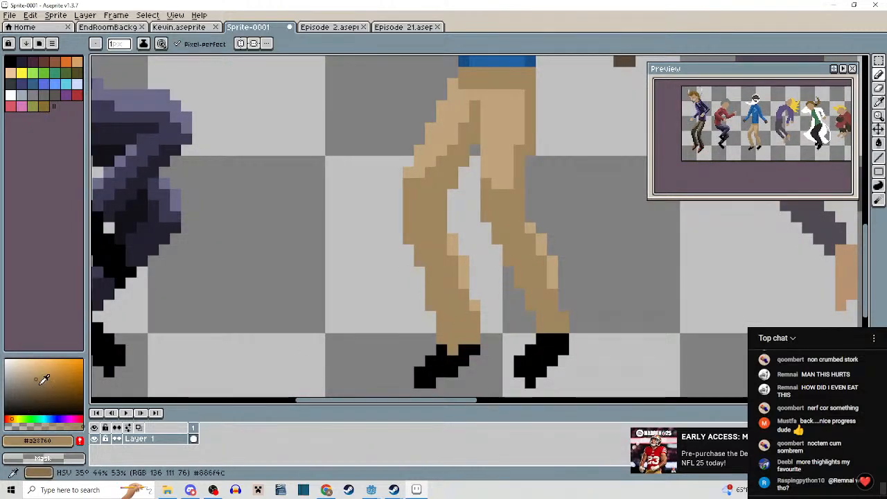
left_click(39, 385)
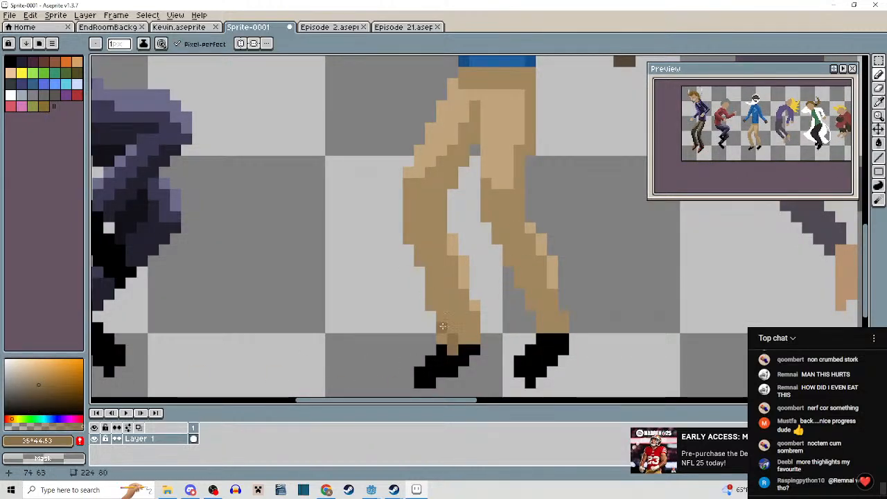
left_click_drag(441, 335, 441, 366)
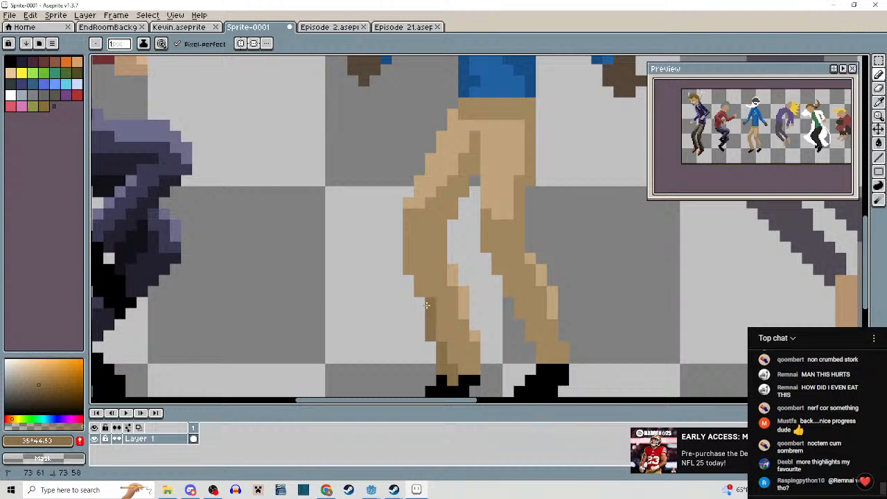
mouse_move(427, 305)
left_mouse_down()
mouse_move(440, 330)
mouse_move(434, 288)
mouse_move(441, 326)
left_mouse_up()
left_click(452, 328)
left_click_drag(441, 326, 435, 295)
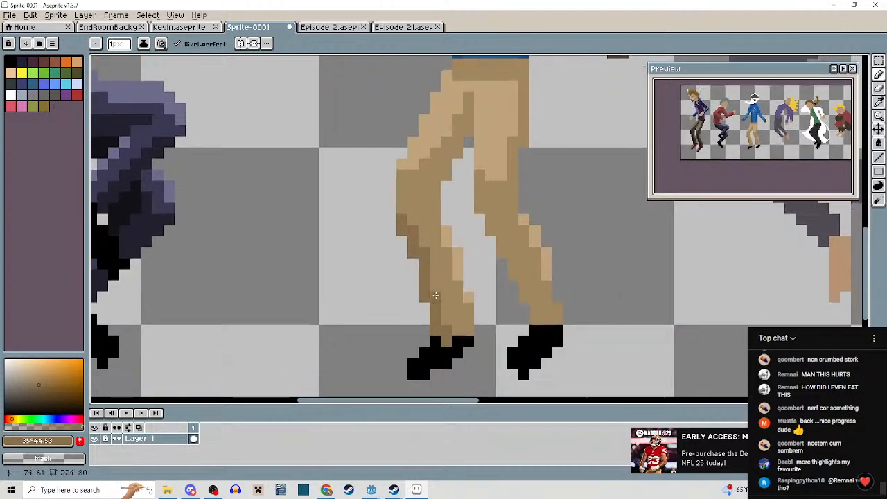
left_click_drag(449, 327, 438, 307)
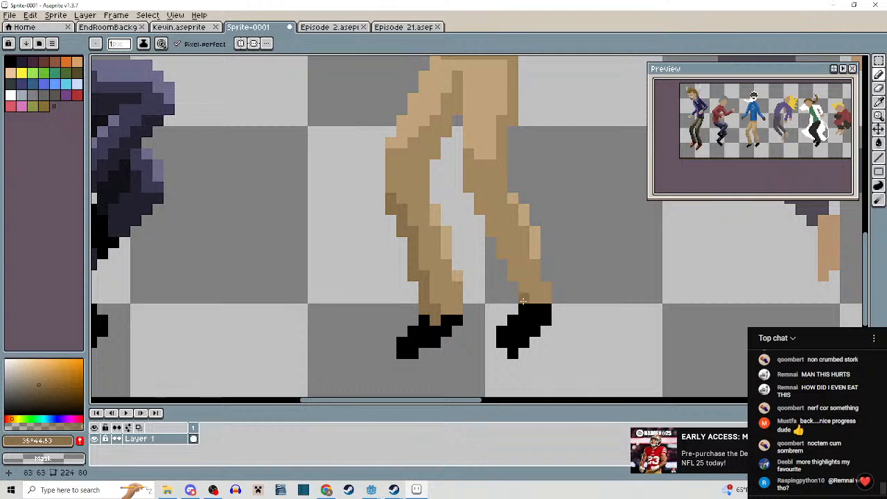
Shade the left edge of the right lower leg with #886f4c and widen the shadow above the shoe.
left_click_drag(522, 287, 521, 316)
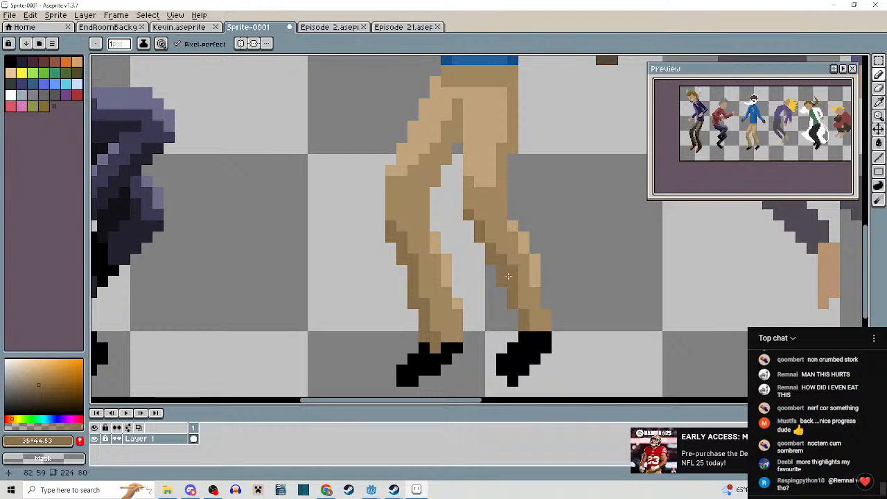
scroll(510, 278, "up", 2)
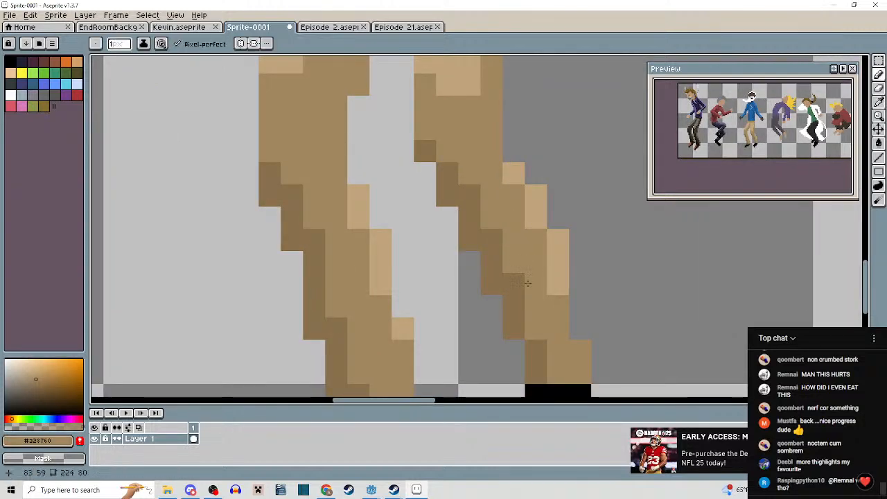
left_click_drag(546, 350, 537, 318)
left_click(549, 340)
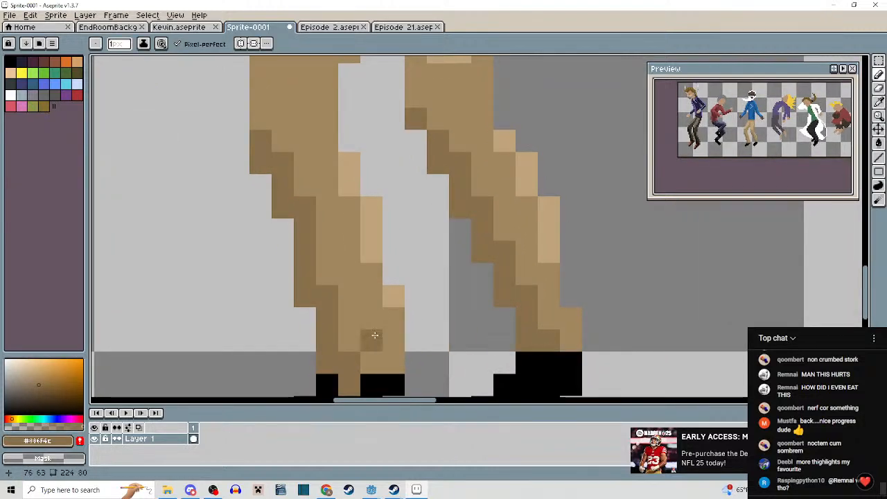
left_click_drag(373, 339, 461, 384)
left_click_drag(434, 312, 442, 384)
scroll(413, 321, "down", 4)
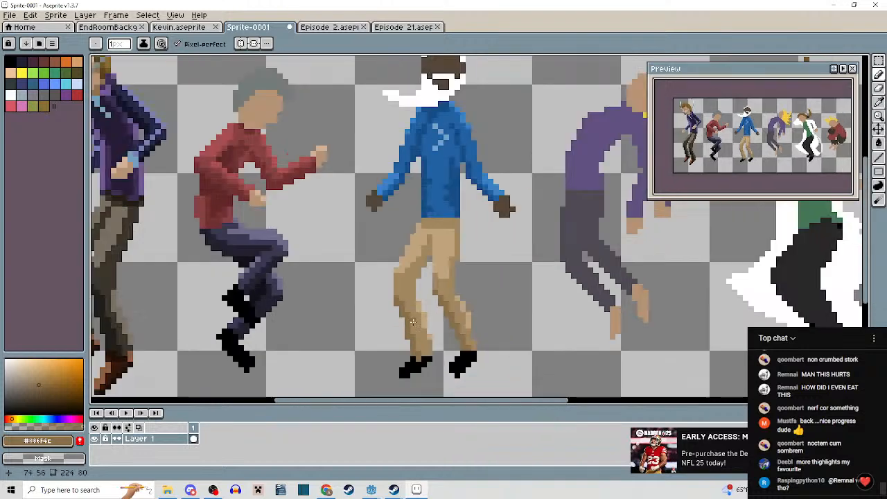
Shade the left leg's inner edge and crotch with #886f4c, and draw a shadow row along the waist beneath the shirt.
mouse_move(418, 325)
left_mouse_down()
mouse_move(405, 261)
mouse_move(418, 316)
mouse_move(406, 303)
left_mouse_up()
scroll(415, 262, "up", 3)
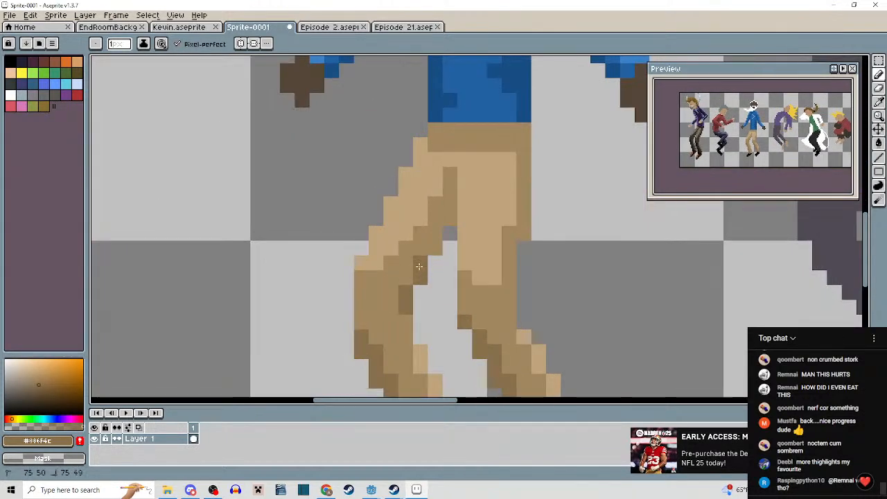
mouse_move(450, 217)
left_mouse_down()
mouse_move(508, 304)
mouse_move(506, 330)
mouse_move(470, 216)
mouse_move(440, 188)
mouse_move(508, 187)
left_mouse_up()
scroll(508, 302, "up", 2)
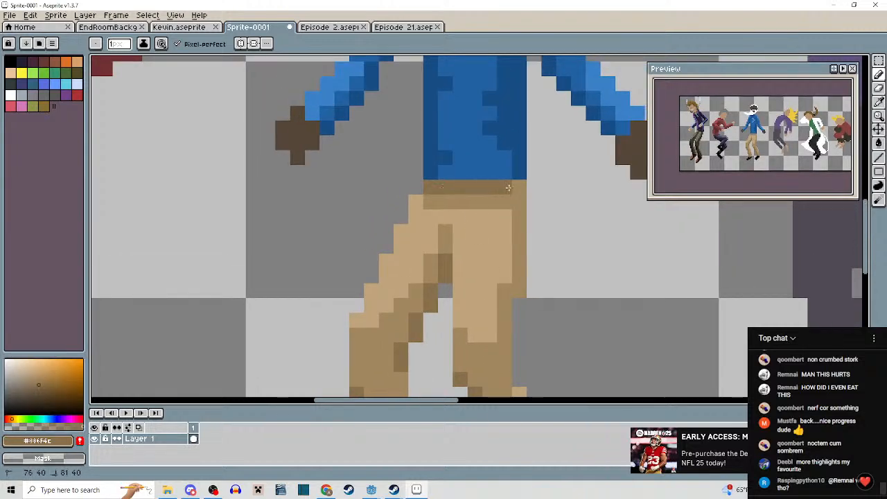
scroll(561, 277, "down", 3)
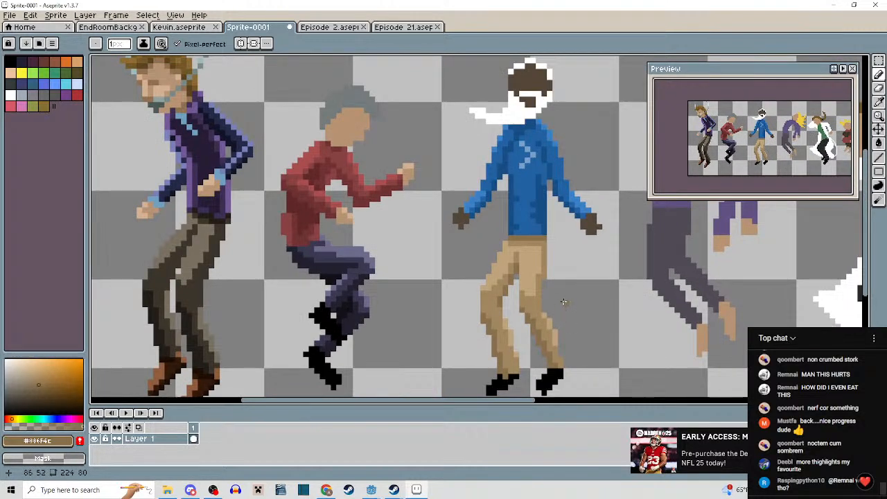
Lighten the middle of the tan trousers' lower waist shadow row with the trousers' own #bfa37b.
scroll(564, 302, "down", 1)
scroll(539, 275, "up", 3)
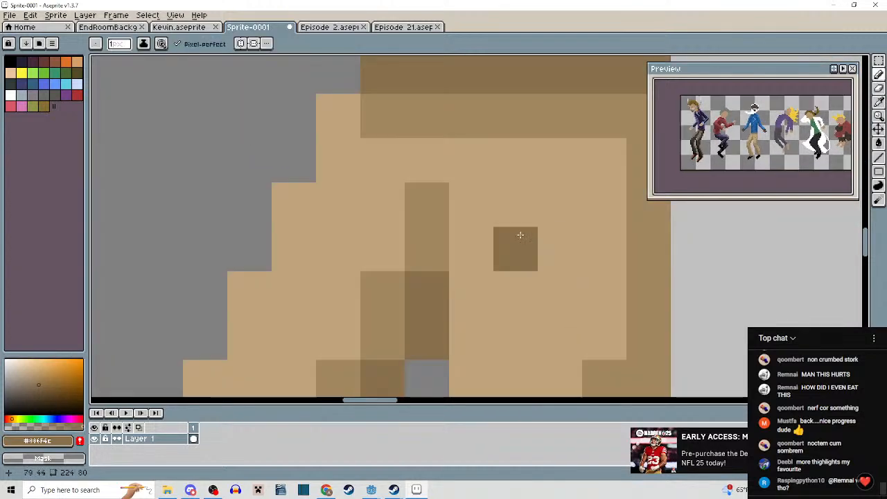
left_click(519, 220, "alt")
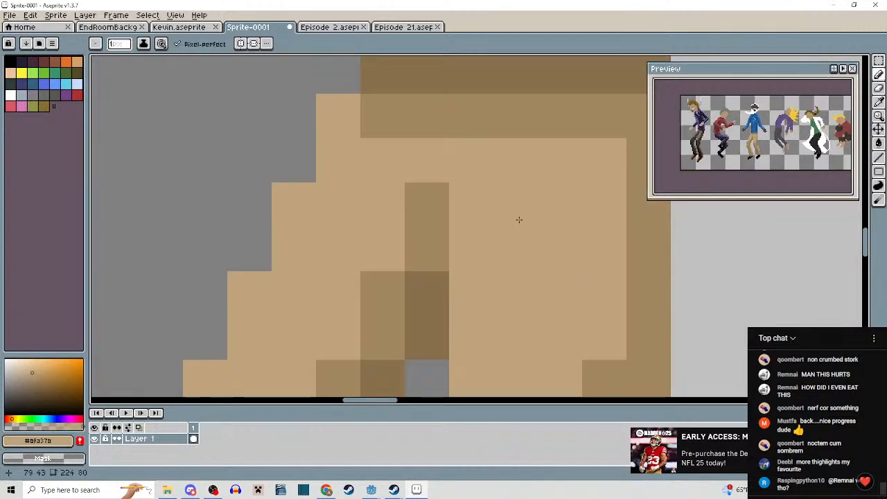
left_click(513, 131)
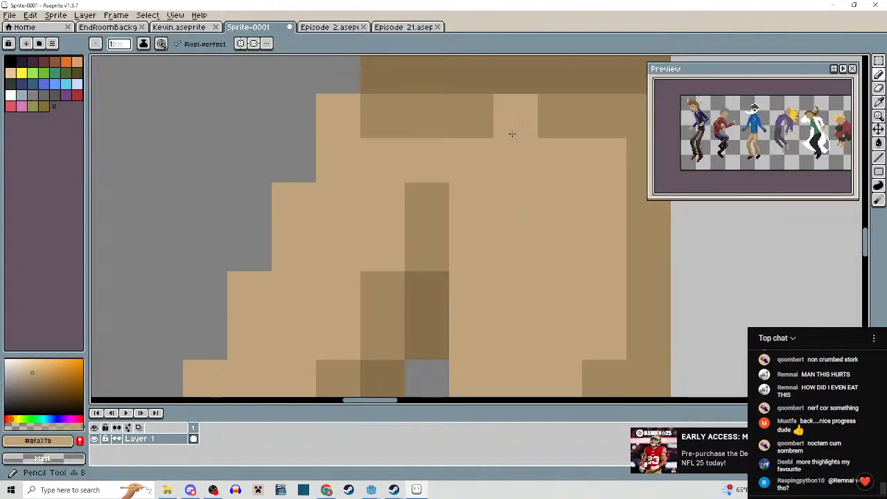
left_click(548, 132)
scroll(548, 132, "down", 6)
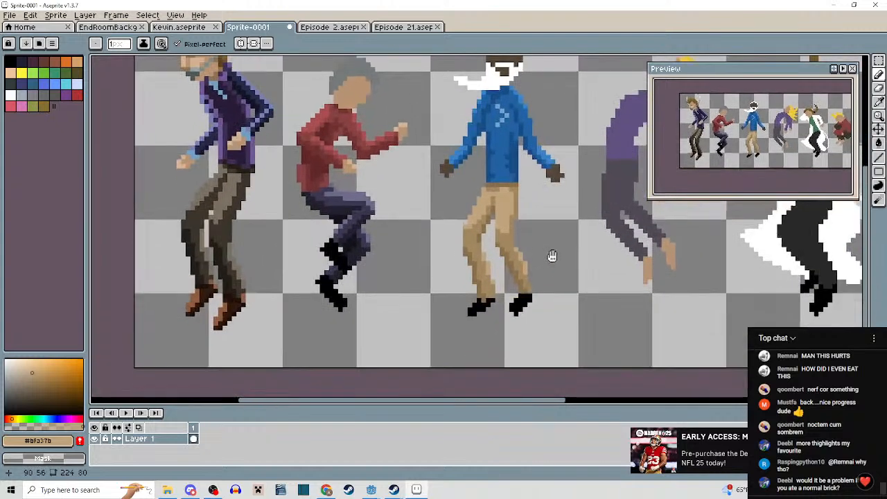
Examine the tan trousers' shading at different zoom levels against the neighbouring characters in the lineup.
scroll(552, 246, "down", 1)
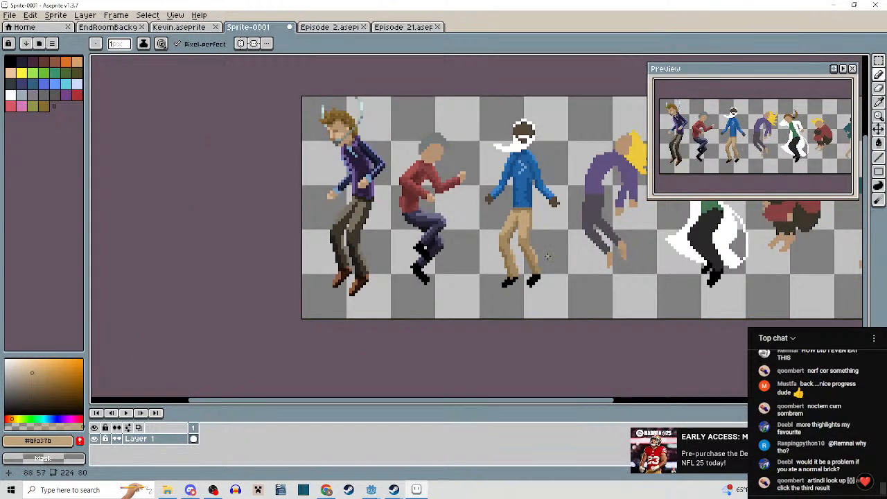
scroll(547, 256, "up", 2)
scroll(548, 257, "down", 1)
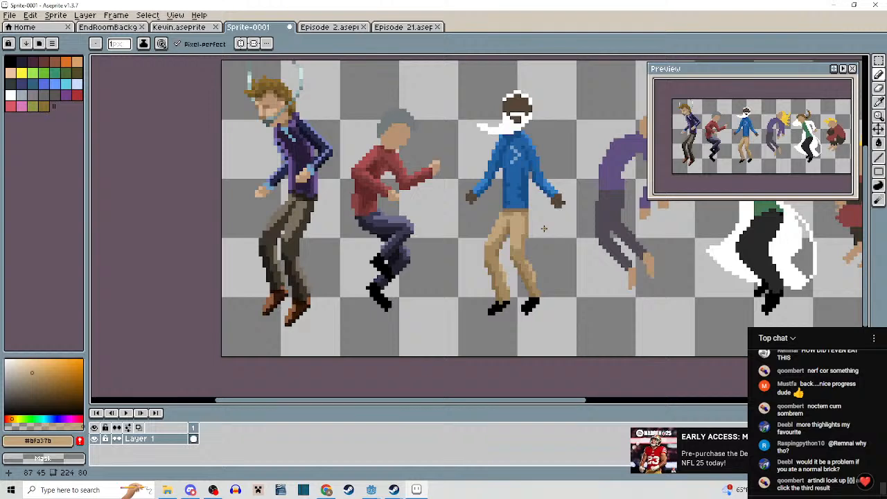
scroll(544, 229, "down", 1)
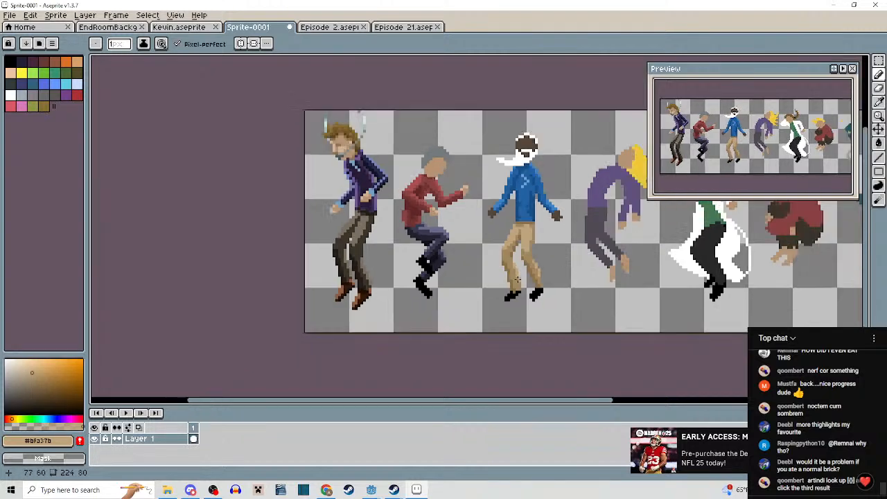
left_click_drag(544, 291, 552, 252)
scroll(509, 226, "up", 4)
scroll(512, 221, "down", 2)
Lighten the purple-shirted character's trouser colour #504b55 to HSV value 53 and highlight the outer edge of the right lower leg.
left_click_drag(517, 217, 425, 243)
scroll(472, 230, "up", 1)
scroll(471, 231, "up", 1)
left_click(520, 204, "alt")
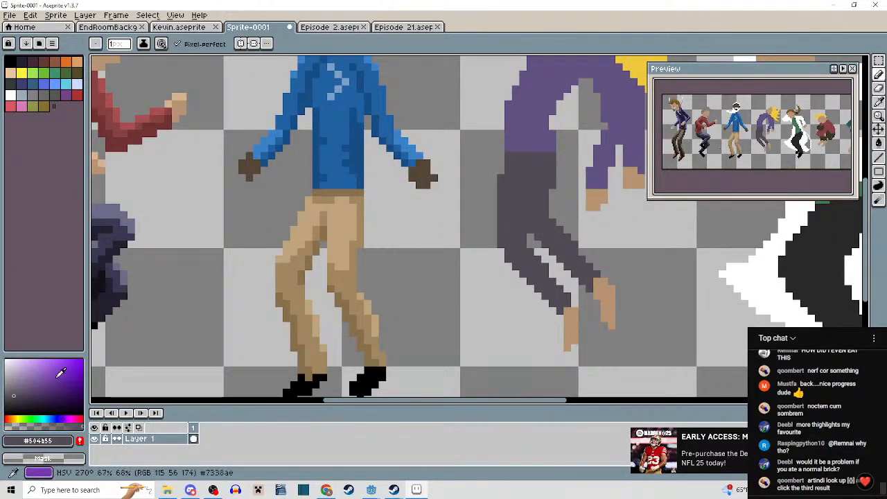
left_click_drag(415, 334, 321, 358)
scroll(442, 263, "up", 3)
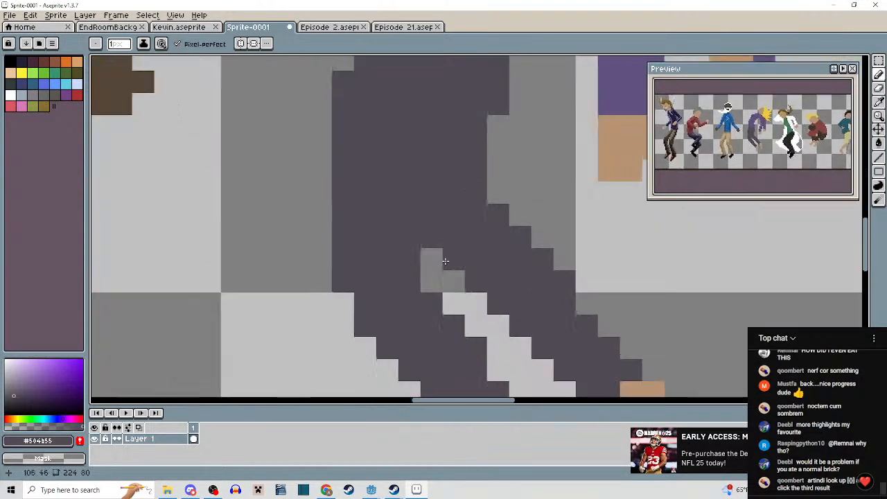
left_click(15, 384)
scroll(433, 304, "down", 3)
left_click_drag(482, 276, 449, 297)
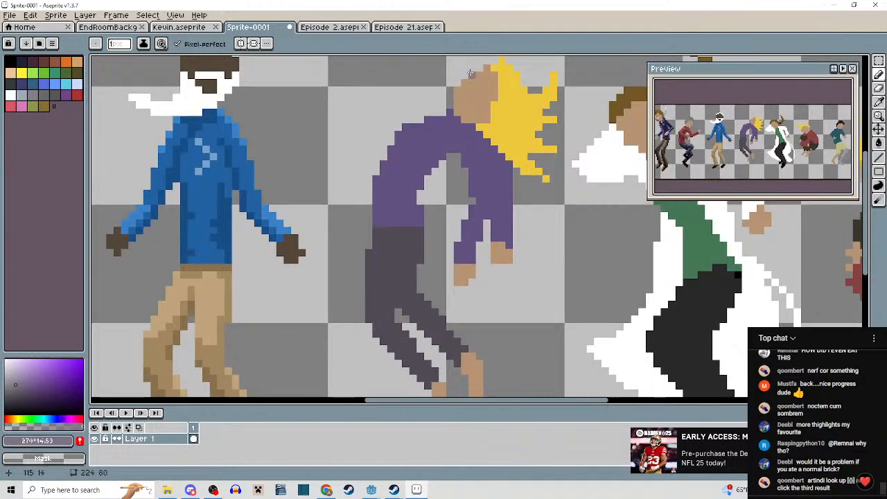
scroll(437, 299, "up", 2)
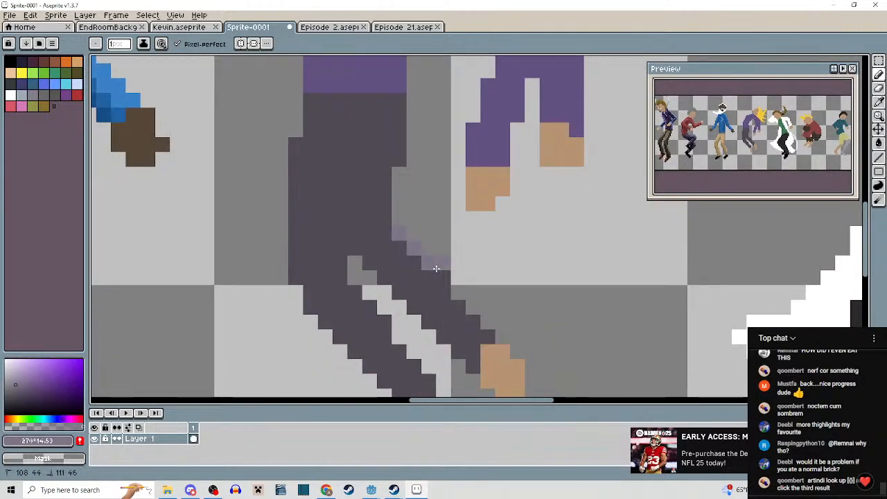
mouse_move(436, 269)
left_mouse_down()
mouse_move(448, 316)
mouse_move(449, 278)
mouse_move(488, 321)
left_mouse_up()
scroll(446, 319, "up", 2)
scroll(496, 328, "down", 3)
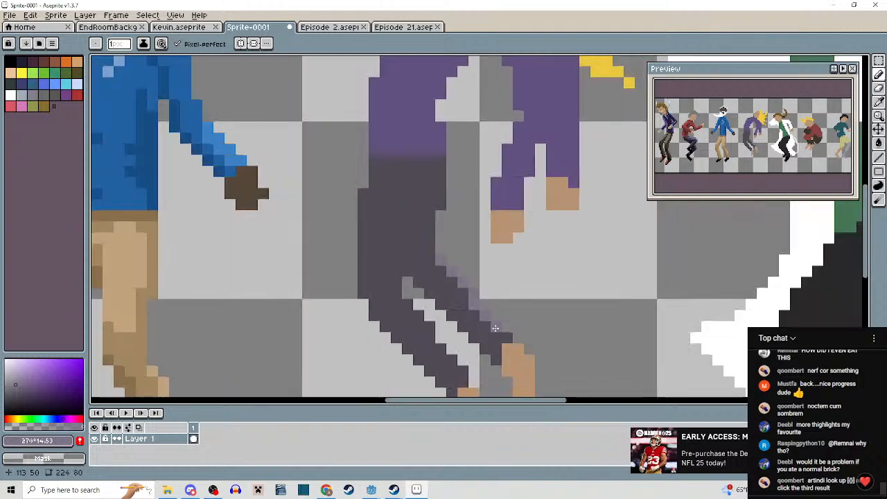
Add a new layer and place it beneath Layer 1 as a backdrop for the characters.
scroll(495, 328, "down", 5)
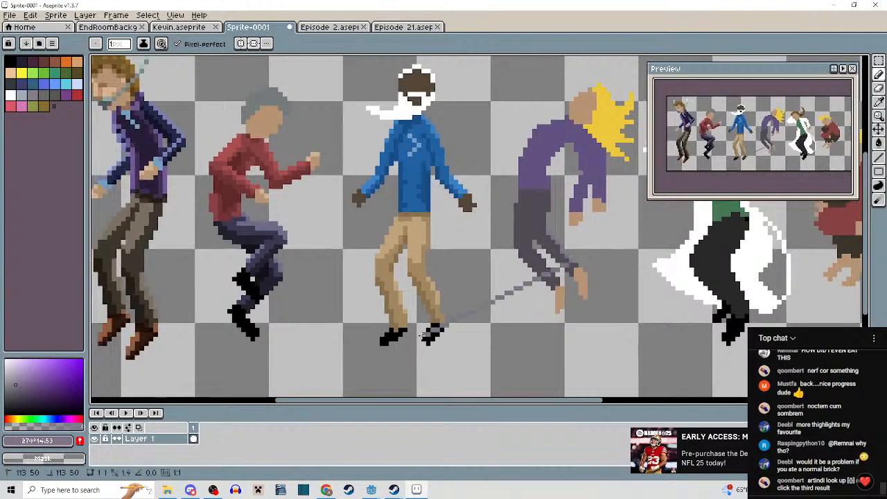
key("shift+n")
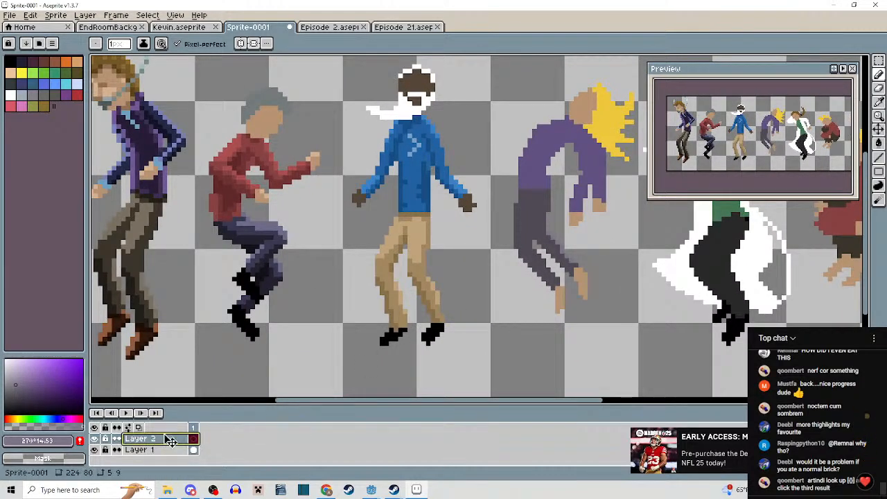
left_click_drag(170, 441, 169, 451)
scroll(517, 216, "up", 3)
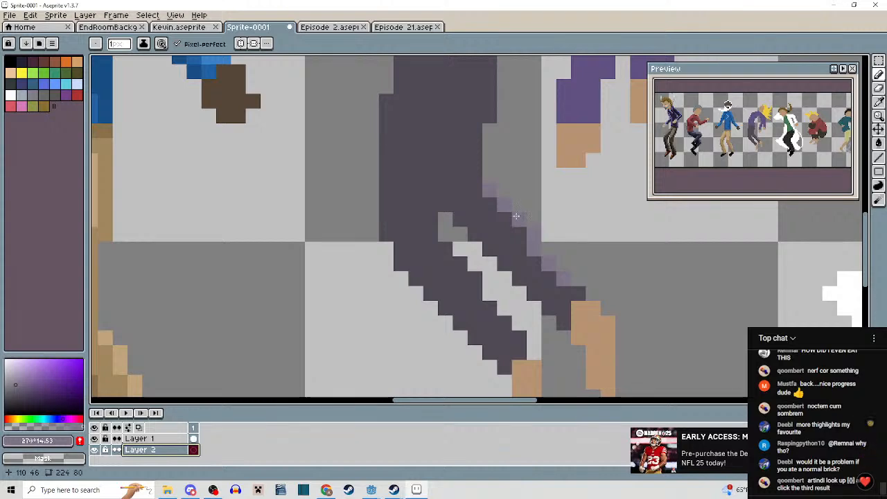
scroll(528, 230, "down", 3)
left_click_drag(546, 271, 529, 252)
scroll(527, 261, "down", 1)
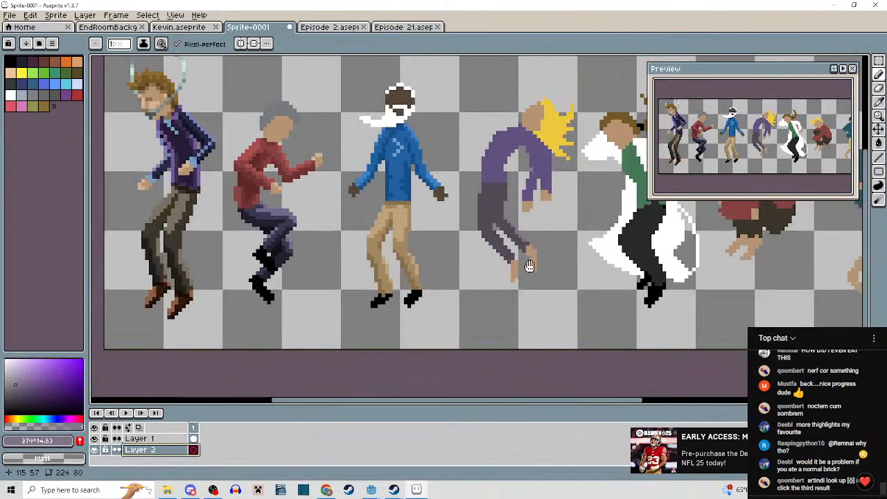
Try filling the backdrop layer with a dark blue and with a lighter, greyer blue of hue 201.
left_click(48, 419)
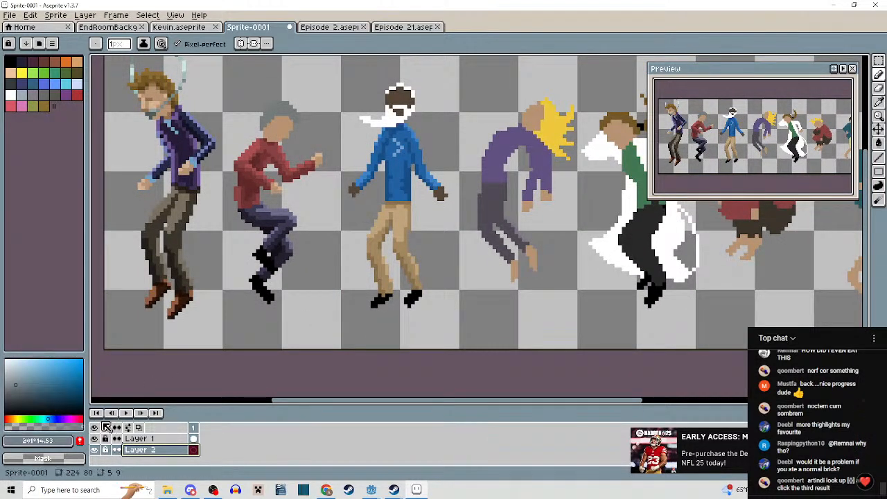
left_click(56, 402)
key("g")
left_click(451, 307)
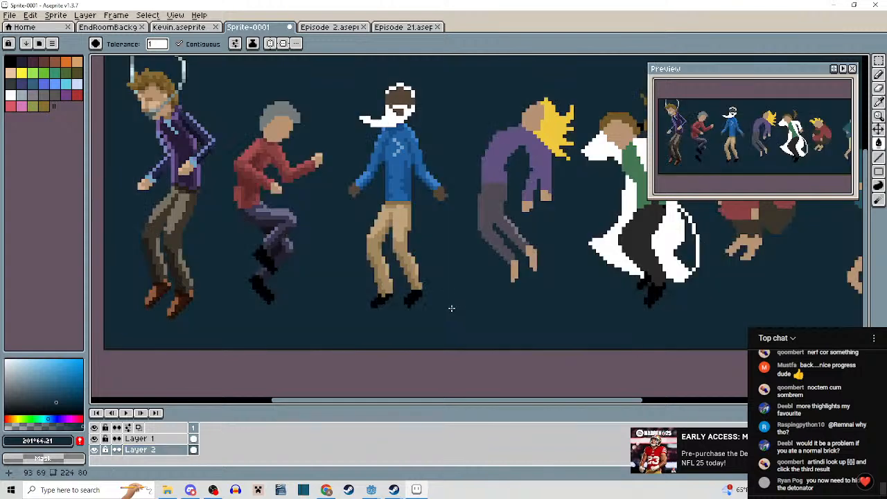
left_click_drag(452, 309, 460, 317)
left_click(45, 404)
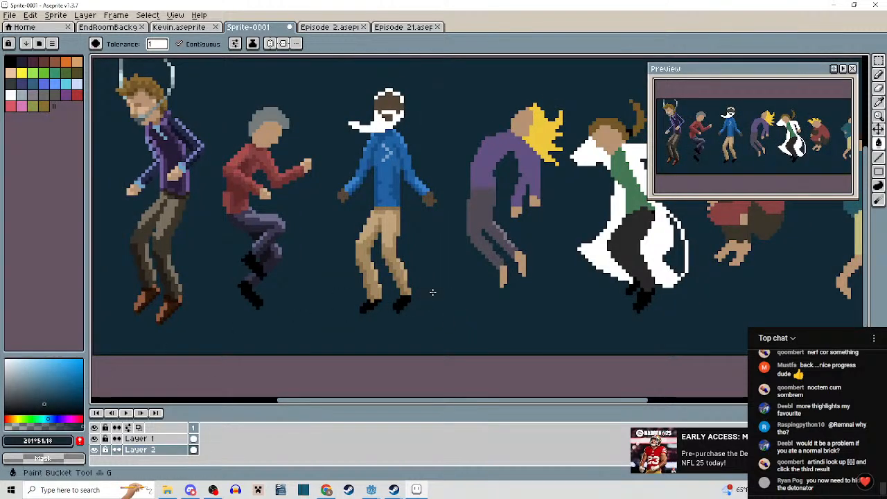
left_click(27, 395)
left_click(457, 333)
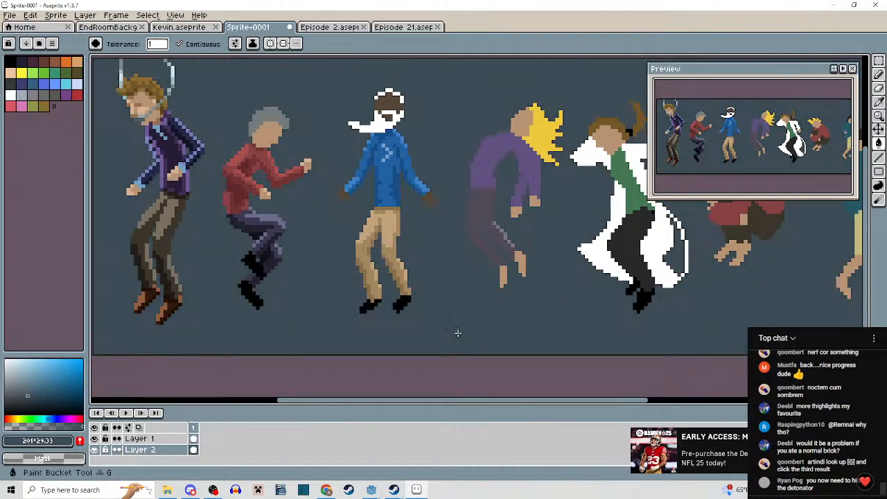
Open the EndRoomBackground image and sample the dark green wall colour #294141 between the two rows of machines.
left_click(126, 28)
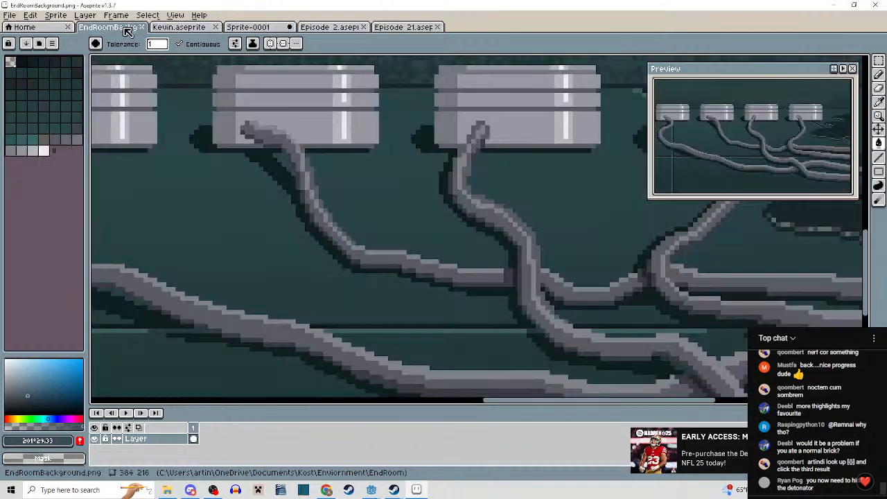
scroll(381, 293, "down", 3)
scroll(529, 259, "up", 2)
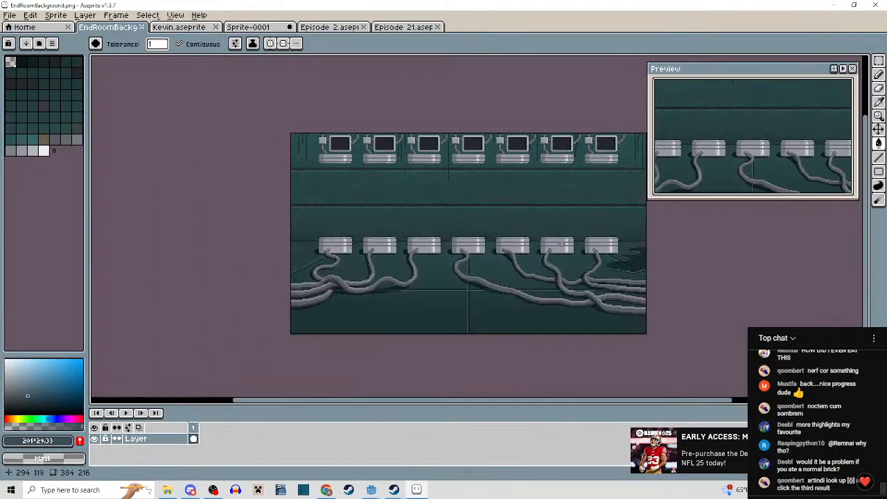
scroll(528, 259, "down", 3)
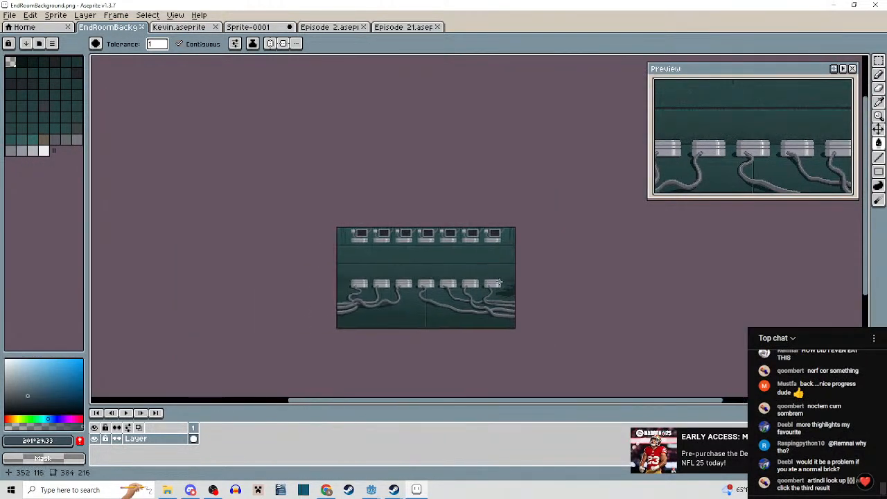
scroll(447, 284, "up", 2)
scroll(444, 259, "up", 2)
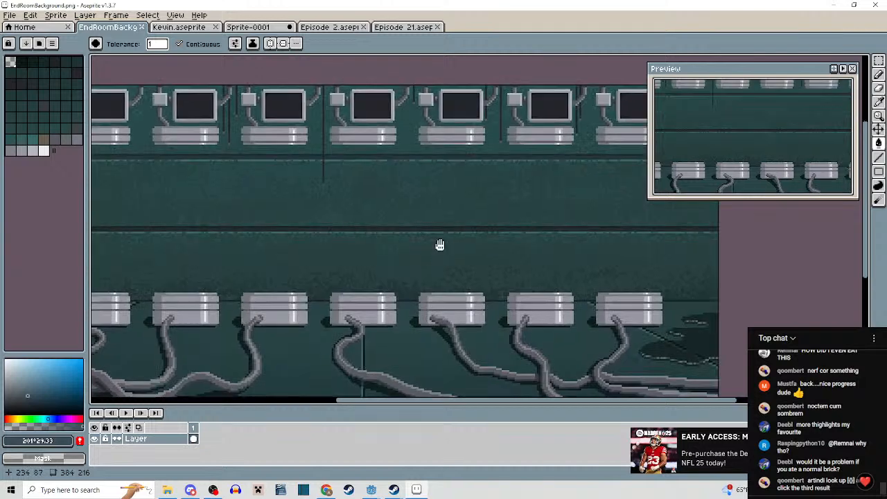
key("m")
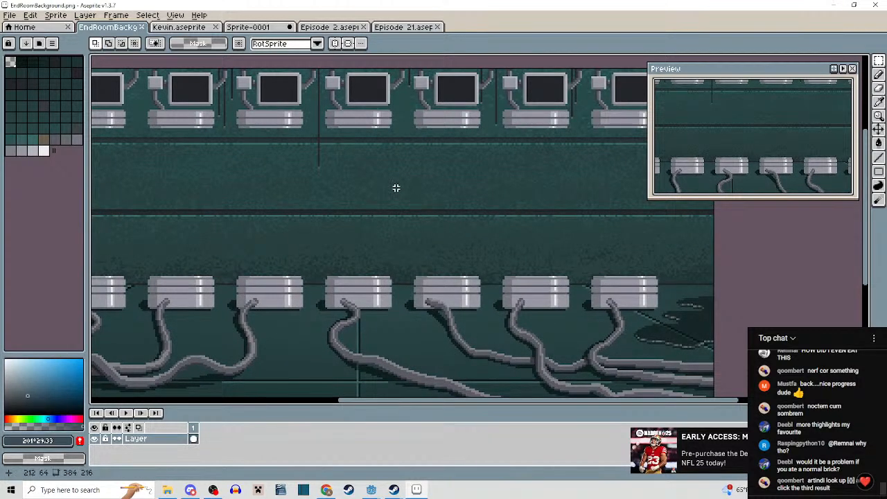
scroll(399, 186, "up", 1)
left_click(399, 185, "alt")
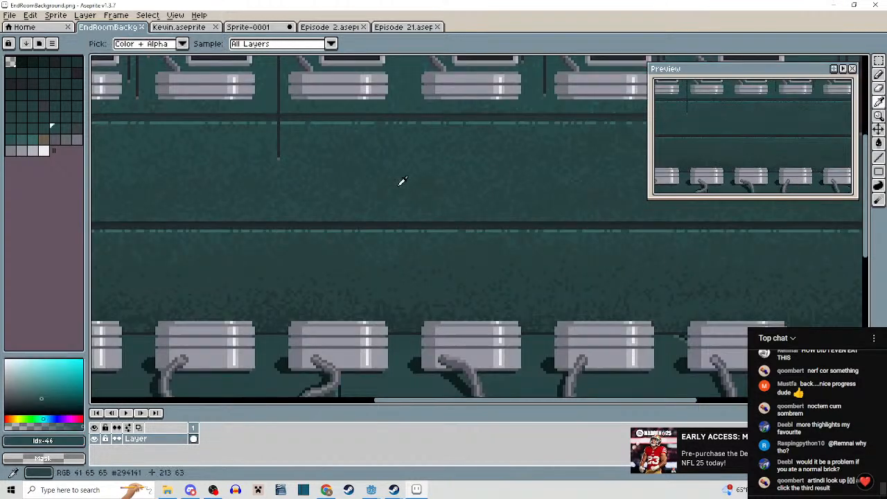
Return to Sprite-0001 and fill the backdrop layer behind the characters with #294141.
left_click(264, 28)
key("g")
left_click(432, 255)
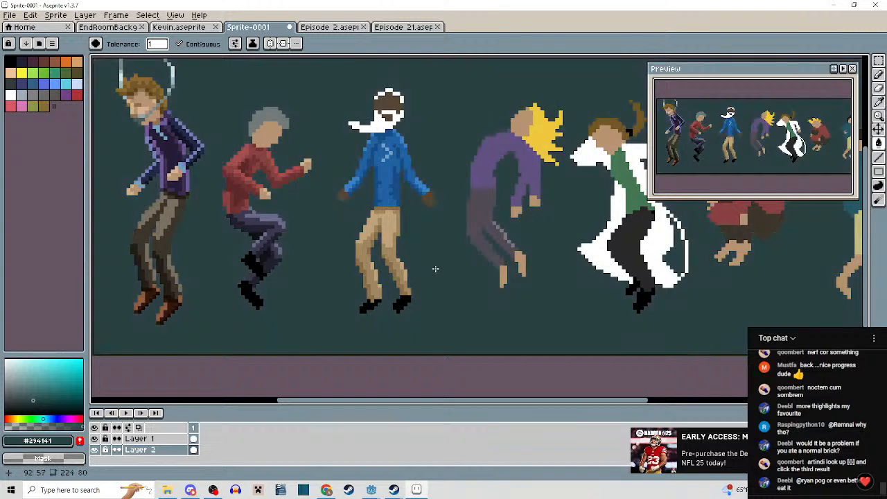
left_click_drag(447, 255, 403, 251)
scroll(328, 228, "down", 3)
scroll(387, 205, "up", 2)
Sample the right leg's grey-purple highlight and, on Layer 1, draw it along the inner edge of the purple-shirted character's left lower leg.
left_click_drag(388, 205, 384, 238)
scroll(384, 238, "up", 1)
scroll(416, 316, "up", 4)
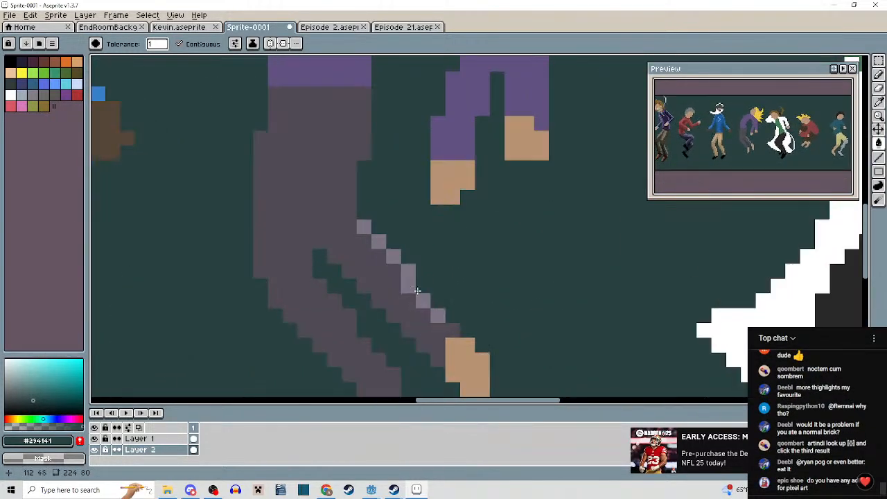
left_click_drag(417, 291, 421, 235)
left_click(417, 213, "alt")
key("b")
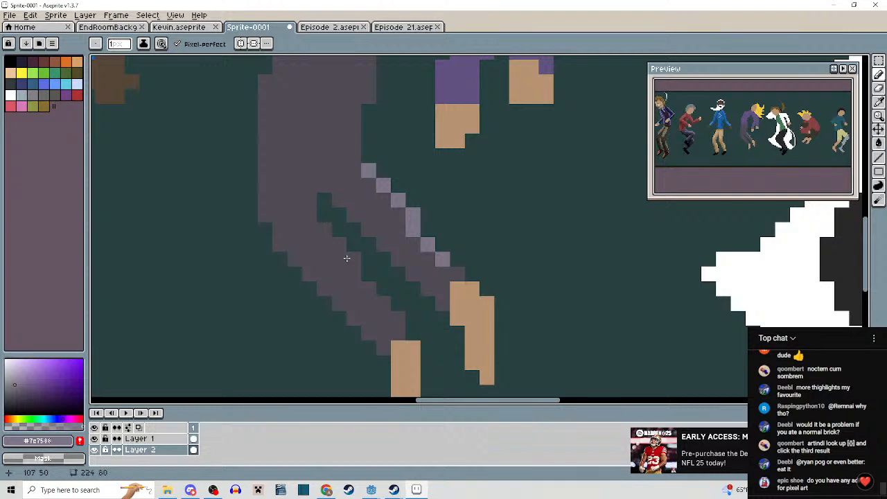
left_click(193, 439)
left_click(324, 230)
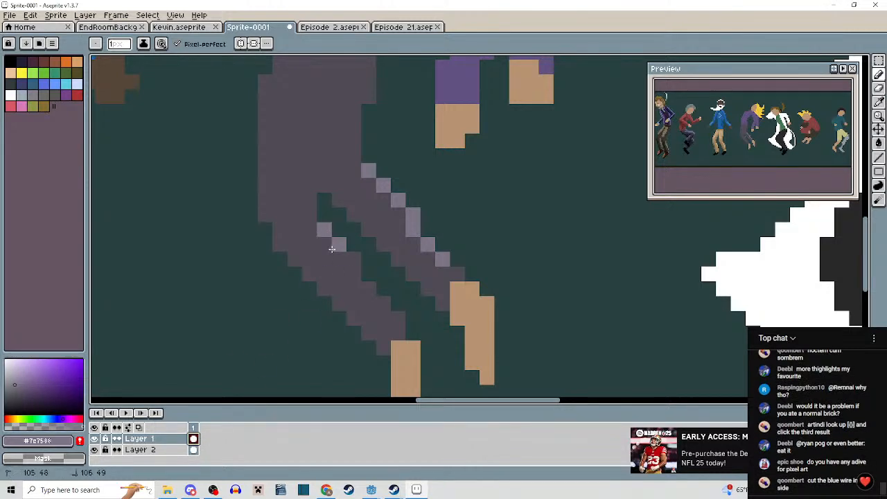
left_click_drag(332, 249, 395, 314)
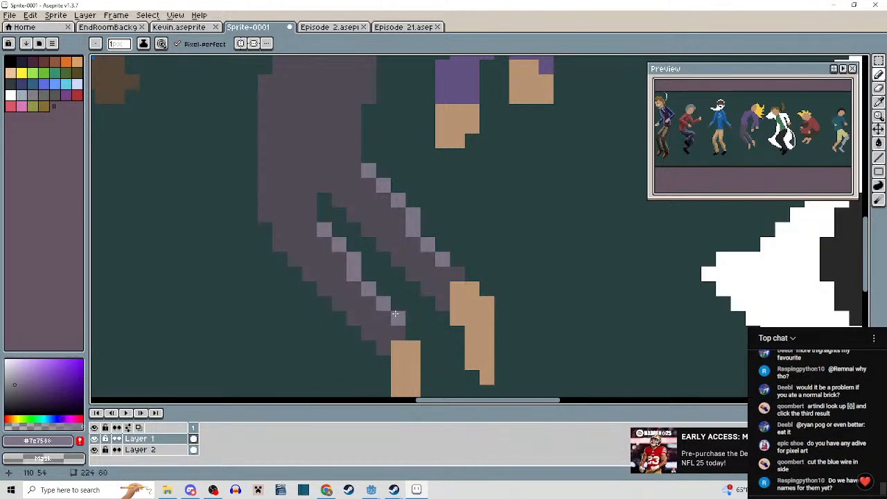
Highlight the left edge of the purple-shirted character's thigh up to the waist, and resample the trouser base colour #504b55.
scroll(395, 314, "down", 3)
scroll(388, 256, "up", 2)
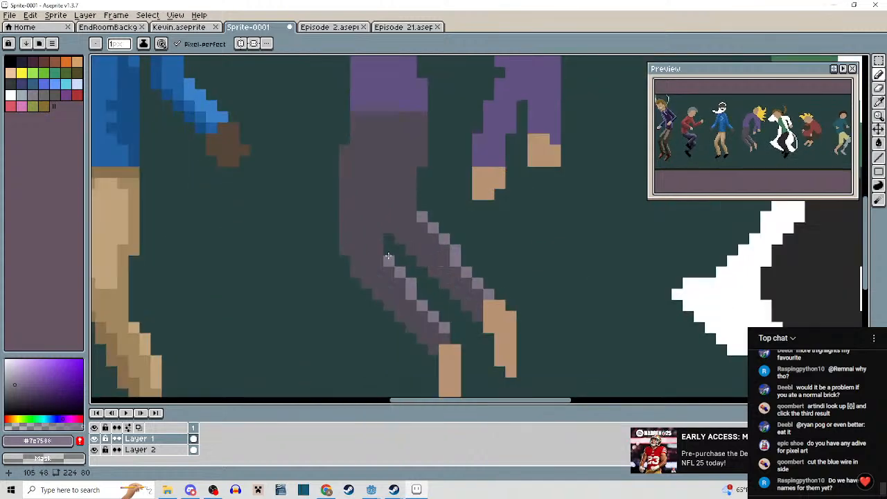
scroll(376, 249, "up", 3)
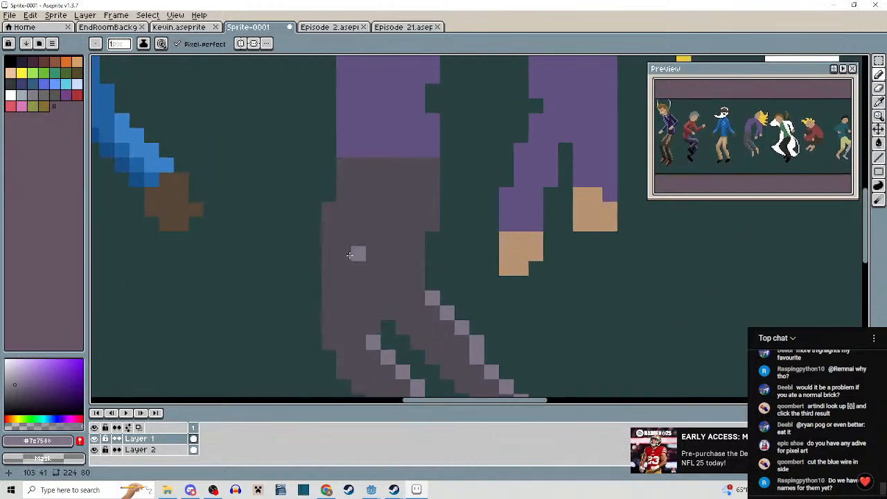
mouse_move(332, 213)
left_mouse_down()
mouse_move(323, 296)
mouse_move(346, 256)
mouse_move(343, 185)
left_mouse_up()
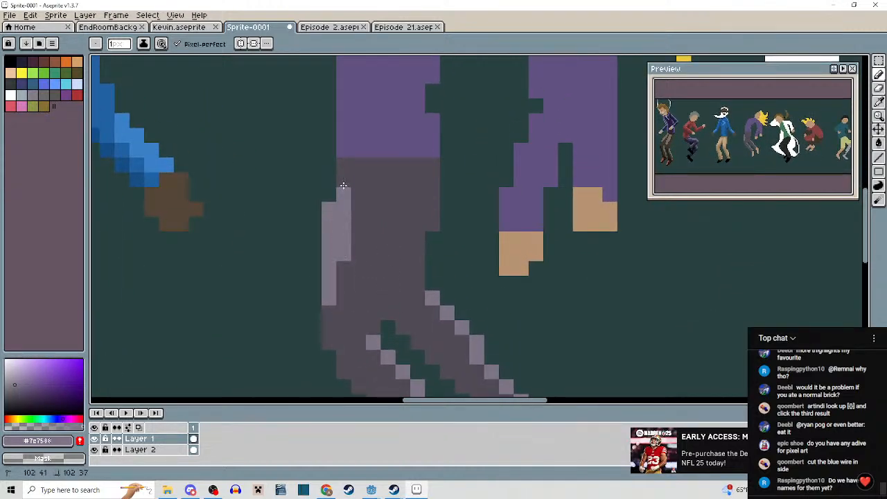
left_click_drag(375, 233, 370, 178)
left_click(384, 262, "alt")
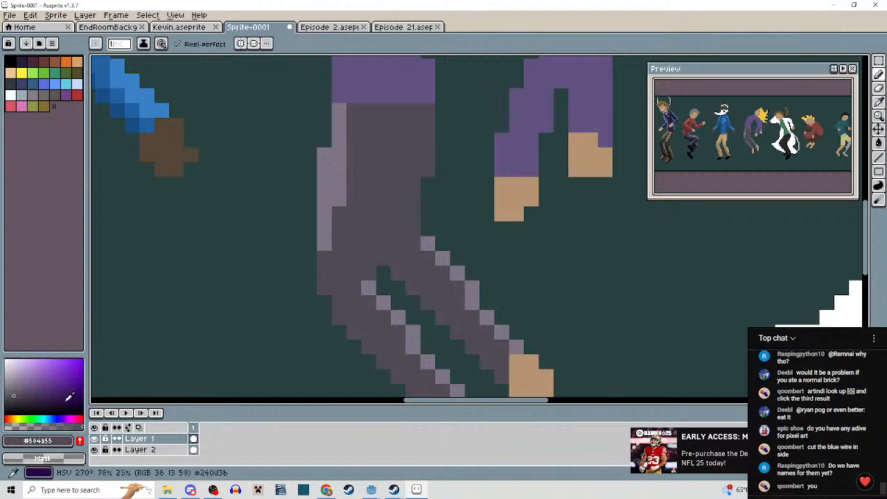
Pick a darker grey-purple (HSV 270, 15, 18) and draw the shadow crease from the knee gap up to the right hip of the purple-shirted character's trousers.
left_click(16, 403)
left_click(383, 243)
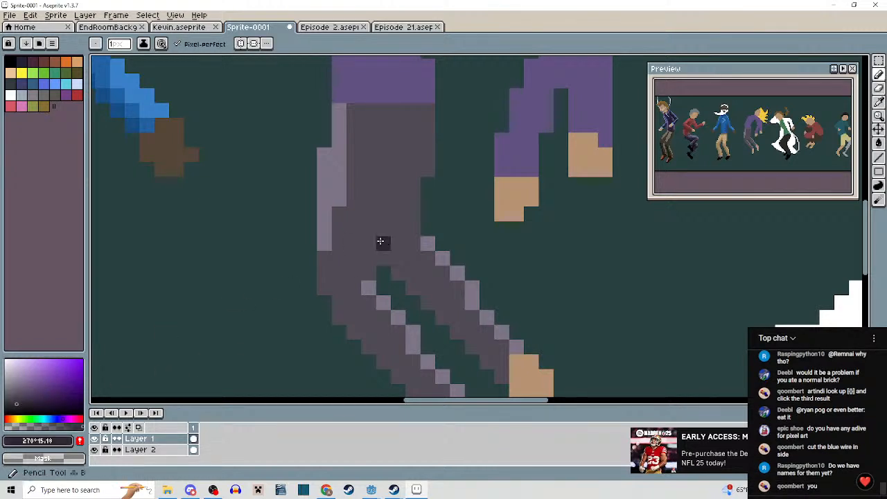
scroll(388, 239, "up", 1)
mouse_move(378, 271)
left_mouse_down()
mouse_move(382, 228)
mouse_move(403, 199)
mouse_move(404, 153)
mouse_move(410, 148)
mouse_move(391, 215)
mouse_move(406, 181)
mouse_move(391, 192)
mouse_move(434, 158)
left_mouse_up()
scroll(430, 173, "down", 3)
scroll(426, 181, "up", 2)
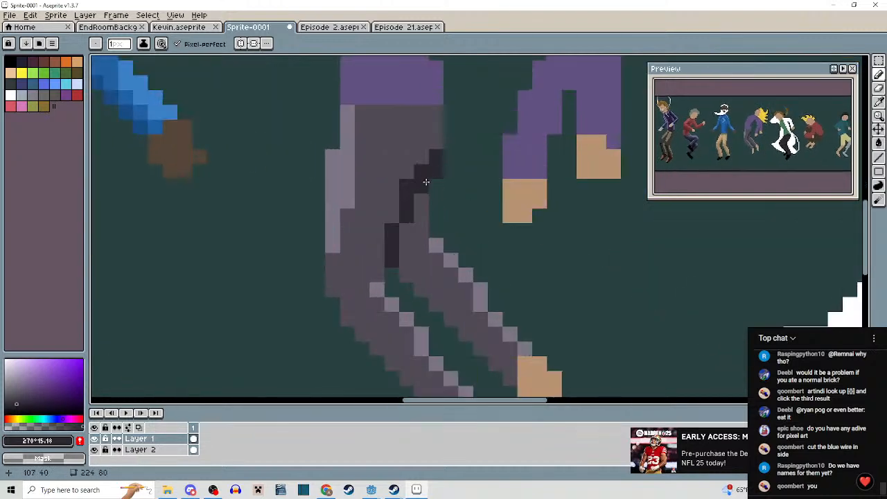
left_click_drag(418, 199, 406, 238)
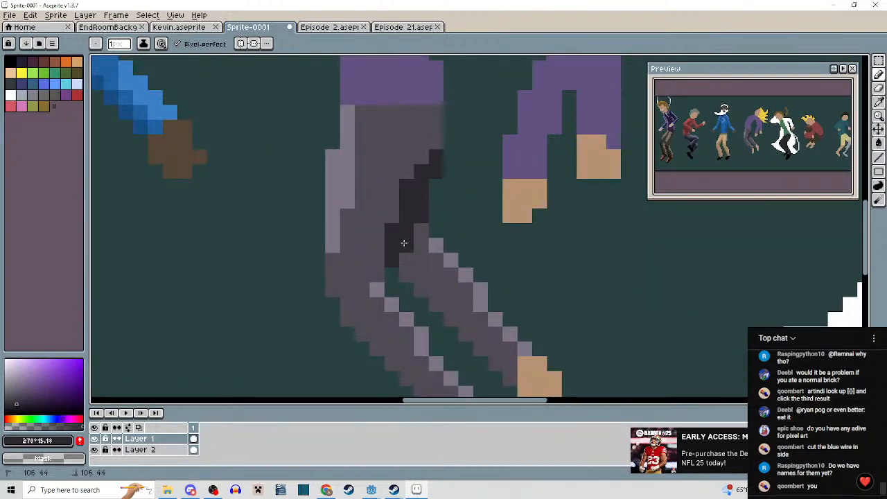
Shade the lower-left edges of both lower legs with the dark grey-purple, from the knees down to the ankles.
scroll(409, 239, "down", 4)
scroll(434, 222, "up", 3)
left_click_drag(411, 185, 493, 272)
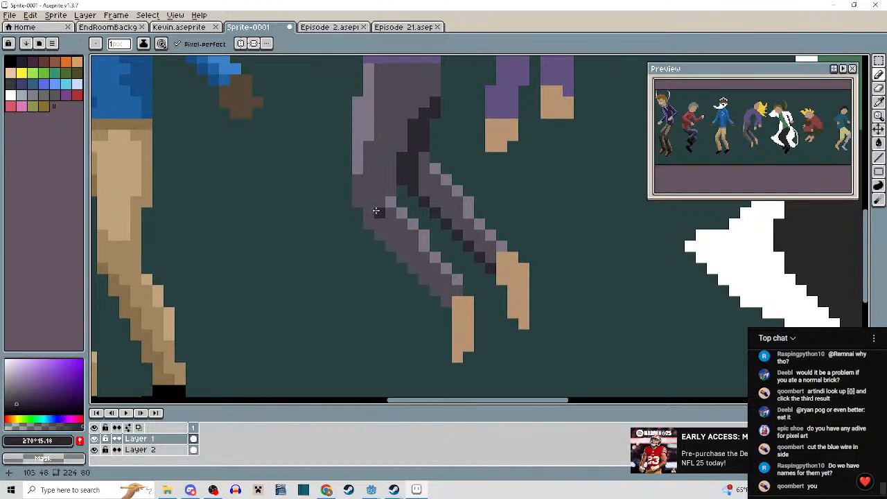
left_click_drag(369, 224, 410, 266)
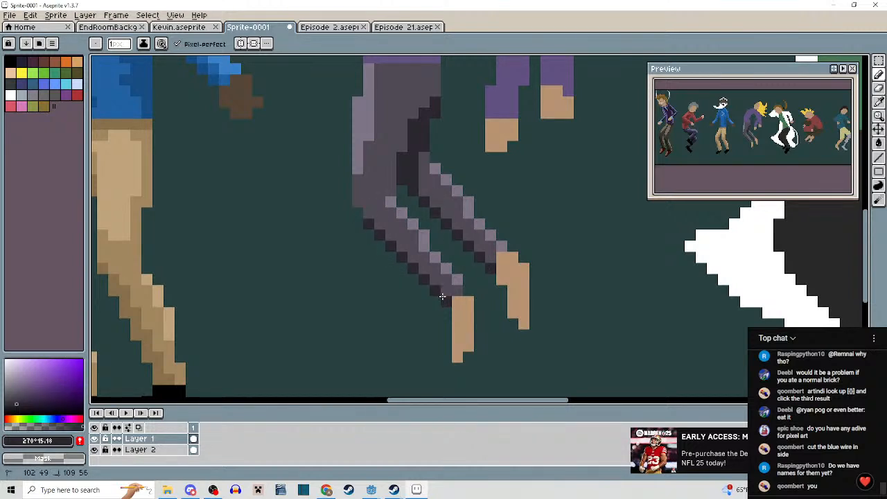
scroll(406, 260, "up", 1)
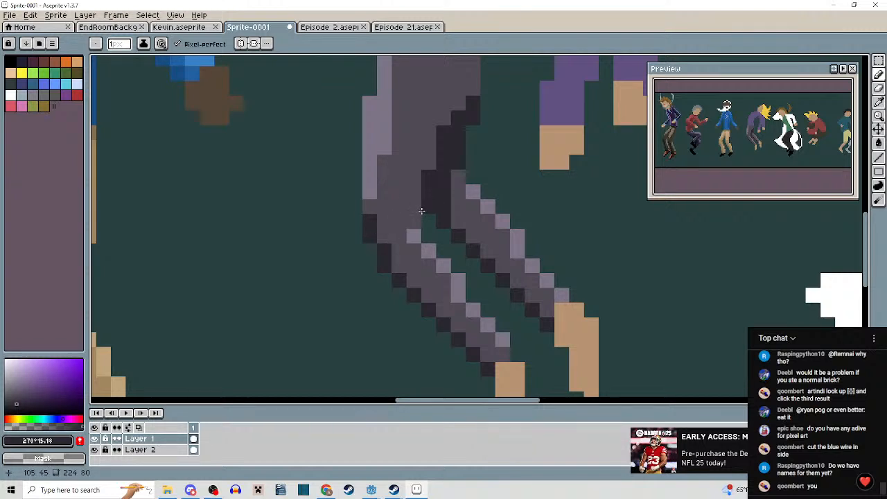
Draw a one-pixel dark waistband across the top of the grey trousers, just under the purple shirt.
left_click_drag(488, 145, 484, 247)
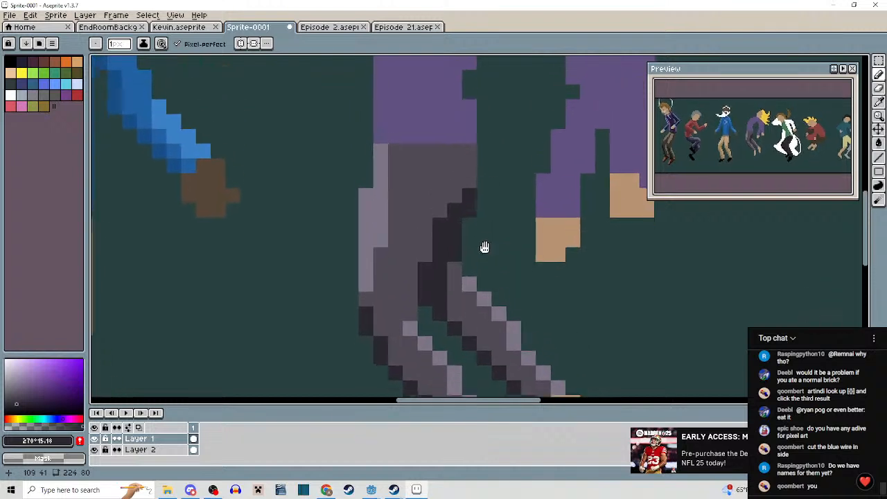
scroll(420, 147, "up", 1)
left_click_drag(378, 155, 487, 158)
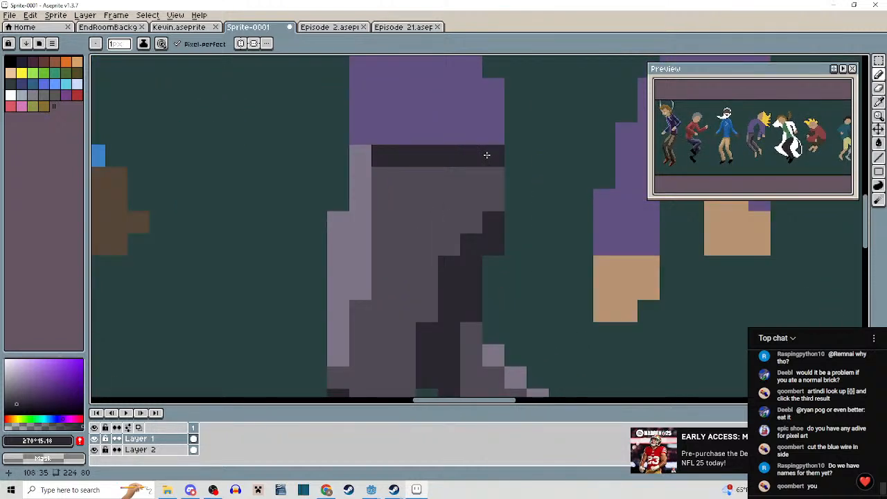
scroll(486, 154, "down", 3)
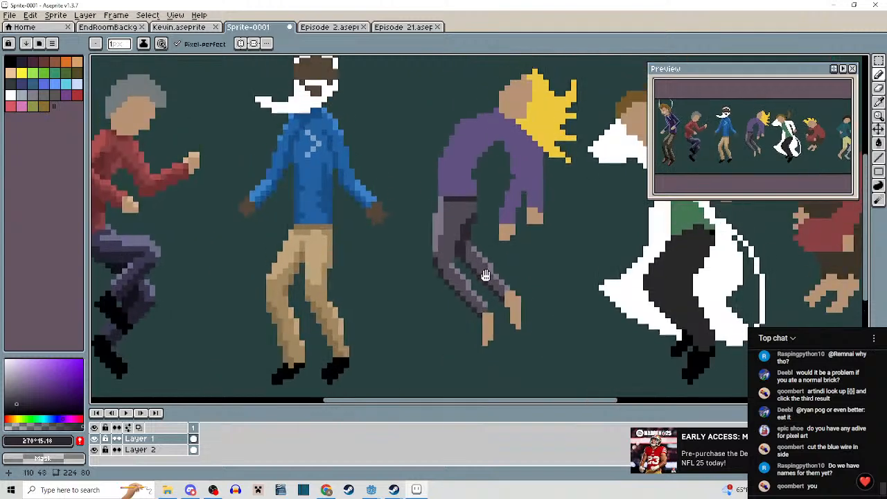
scroll(478, 229, "up", 2)
scroll(472, 214, "down", 3)
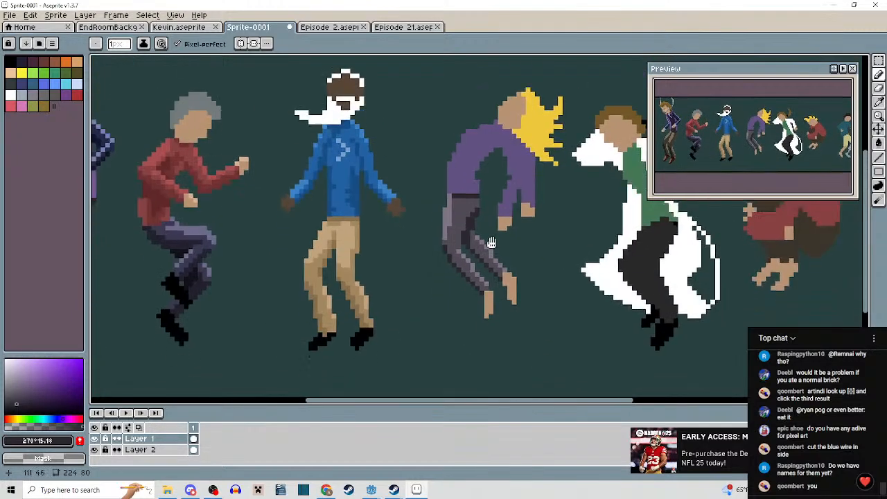
scroll(464, 187, "up", 4)
Sample the trouser base colour #504b55 and thin the upper edge of the dark crease near the right hip.
key("alt")
left_click(454, 139, "alt")
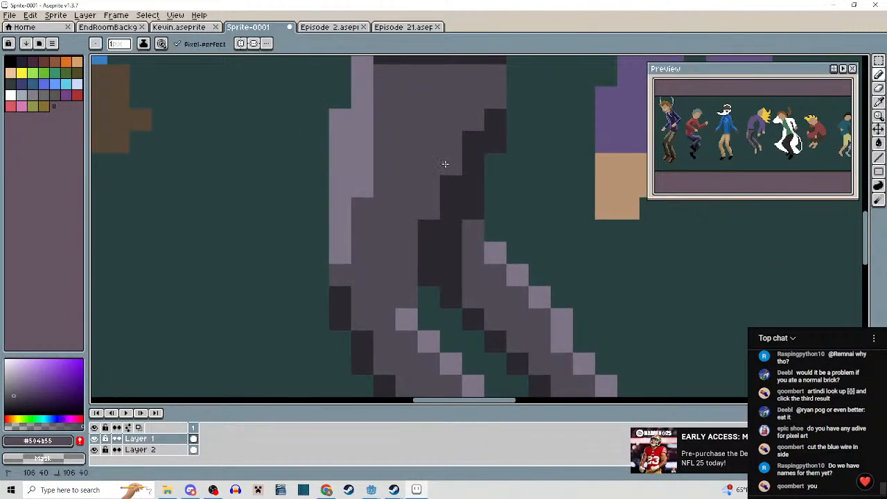
left_click(466, 132)
left_click(484, 116)
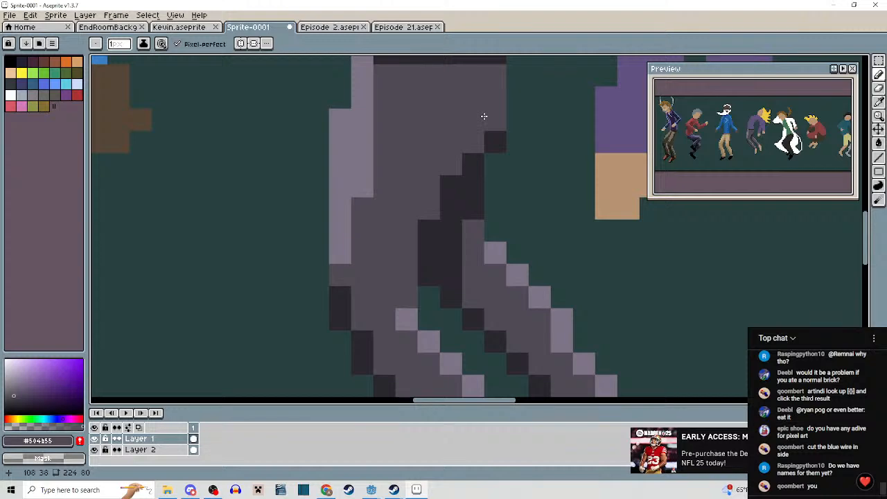
scroll(486, 116, "down", 4)
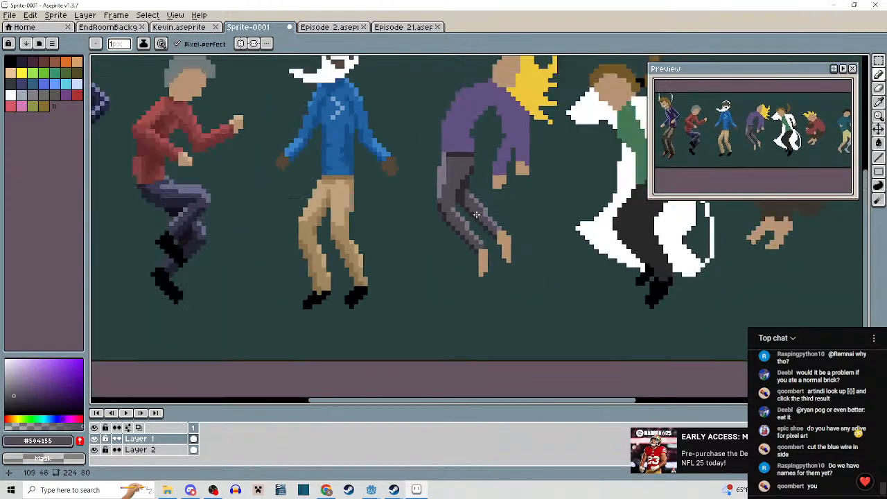
Widen the light grey-purple highlight inward across the upper thigh, tapering it downward.
scroll(481, 242, "up", 3)
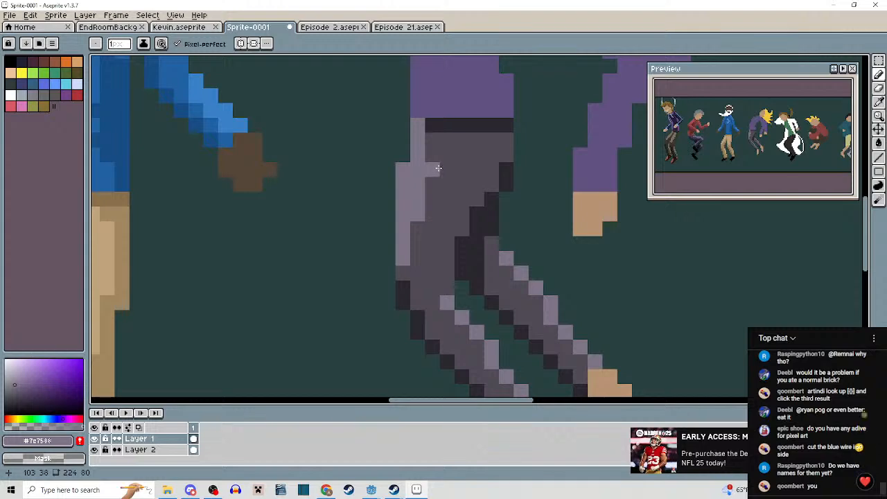
left_click_drag(438, 168, 429, 195)
scroll(436, 160, "down", 4)
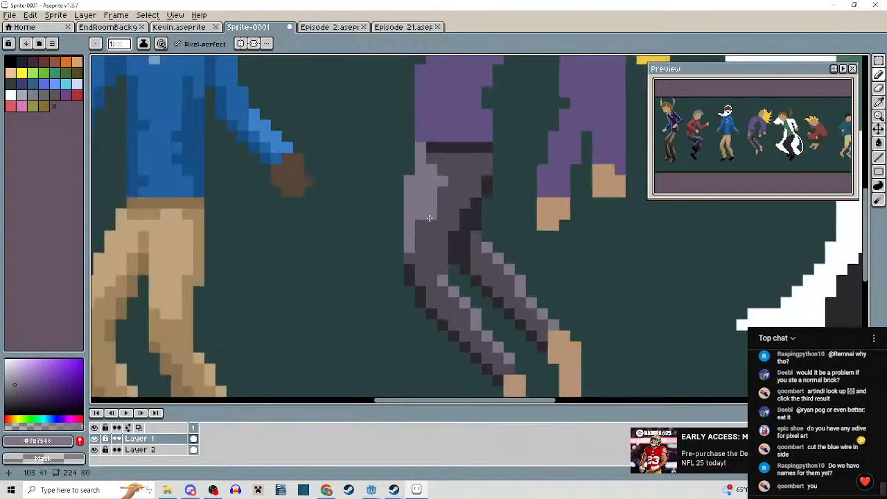
scroll(436, 248, "up", 2)
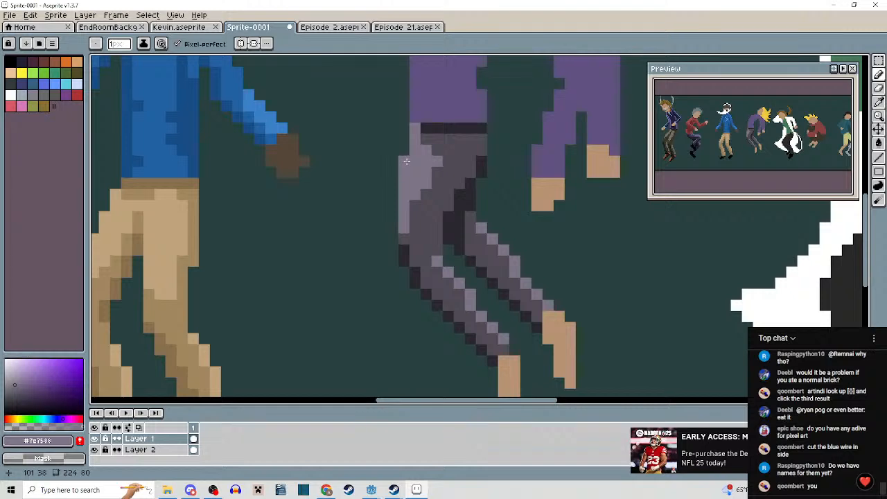
scroll(451, 187, "down", 3)
scroll(434, 206, "up", 3)
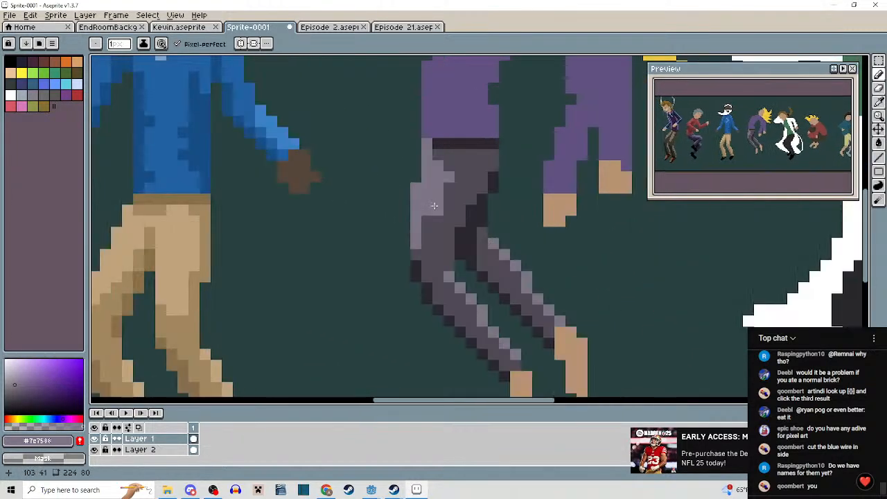
scroll(410, 180, "down", 3)
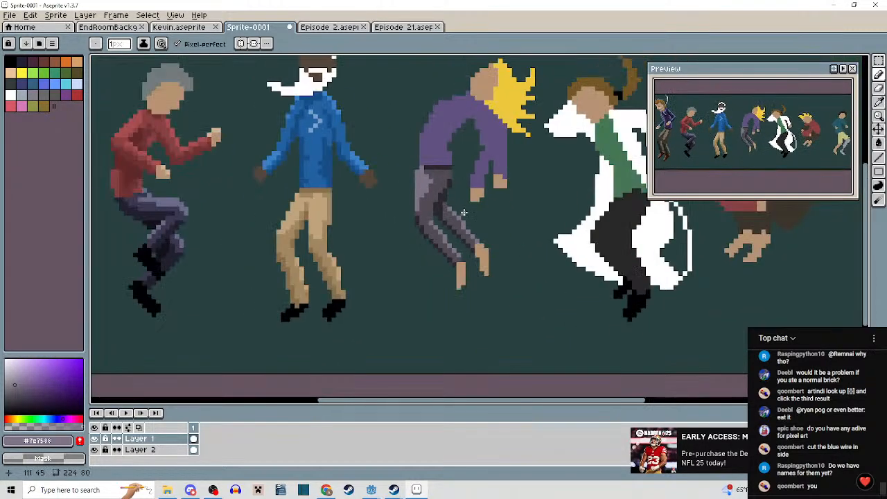
Try to trim the outermost pixel column from the thigh's left edge with a 1 px pencil, and undo it.
key("v")
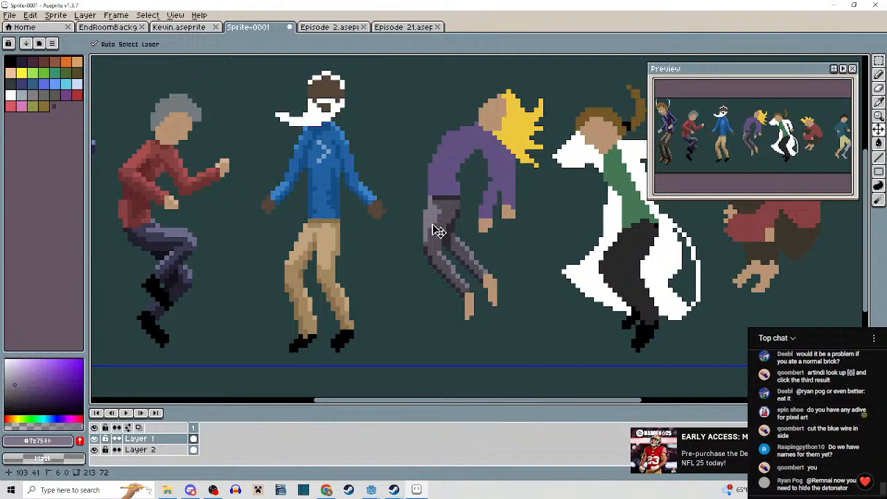
scroll(434, 222, "up", 4)
scroll(426, 204, "down", 2)
key("i")
key("b")
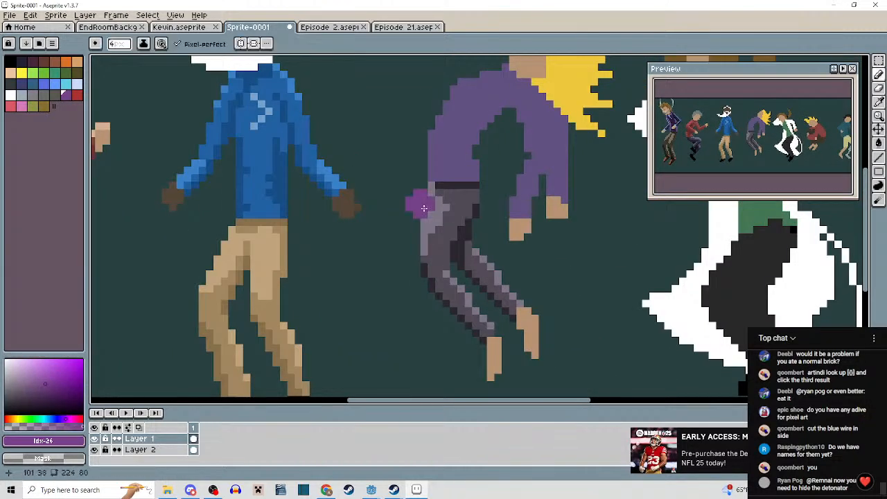
key("minus")
key("minus")
key("minus")
scroll(424, 206, "up", 2)
left_click(423, 206, "alt")
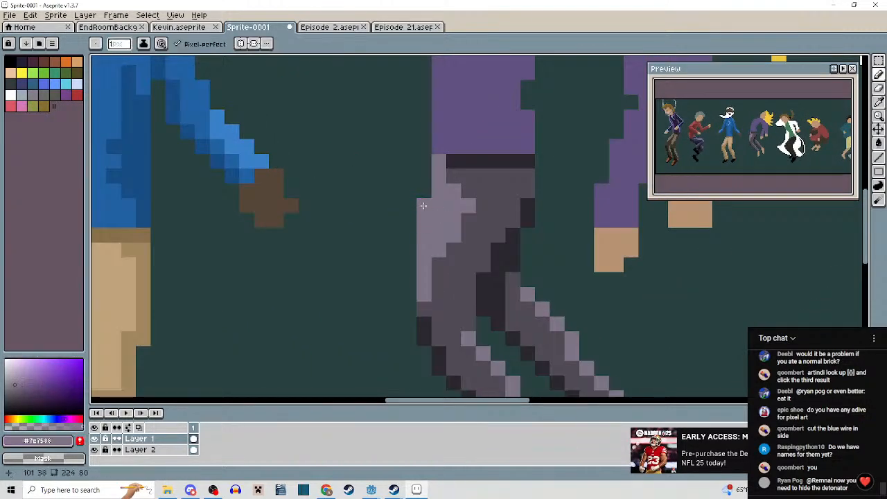
left_click_drag(423, 206, 419, 299)
left_click_drag(418, 323, 415, 327)
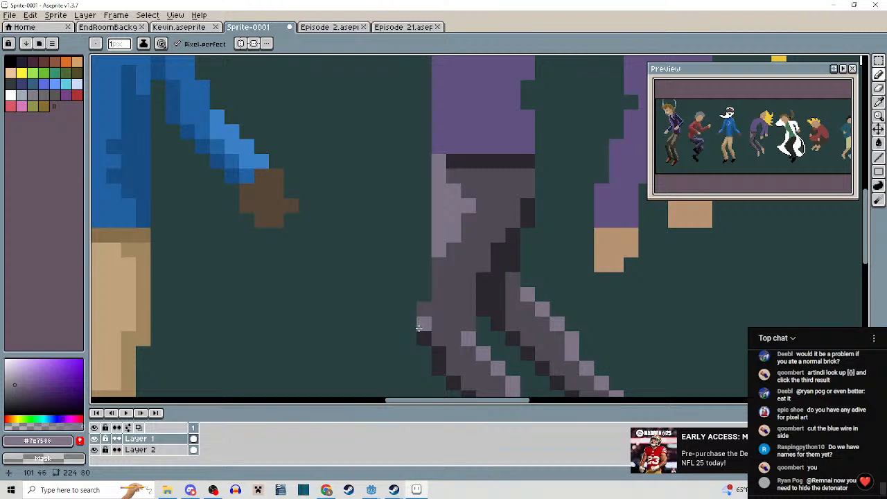
scroll(418, 307, "down", 4)
scroll(425, 248, "up", 3)
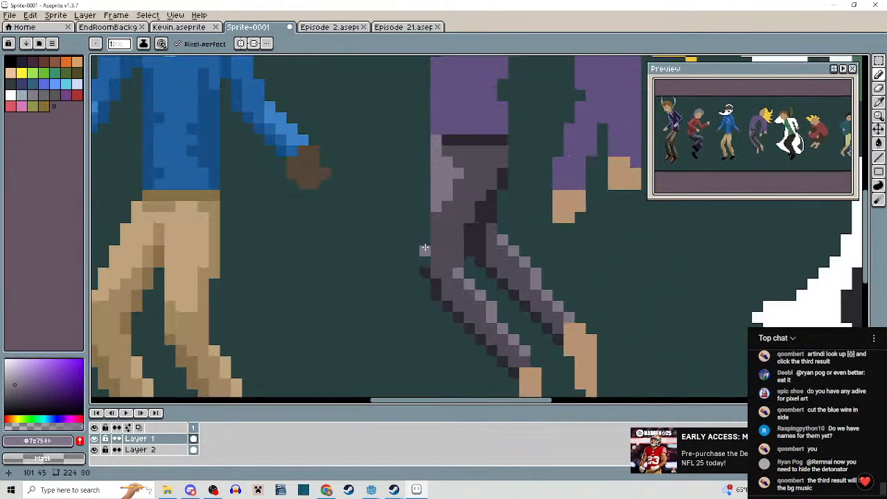
key("v")
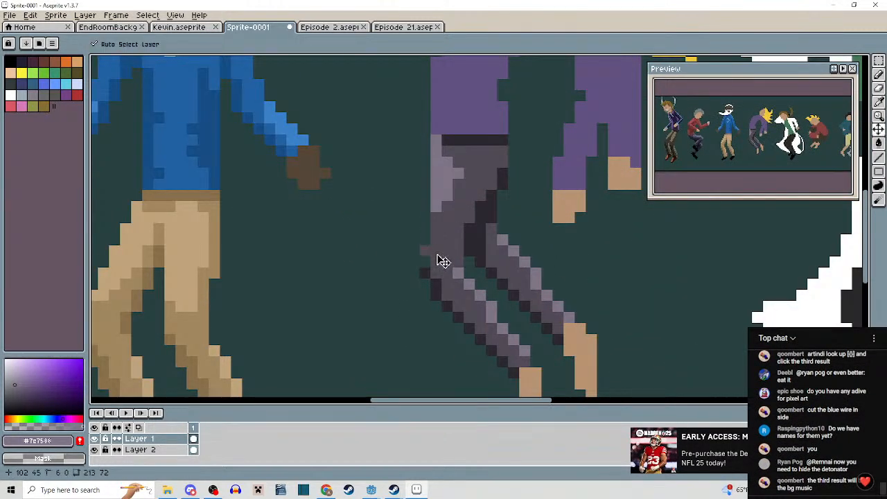
key("ctrl+z")
key("ctrl+z")
Try shortening the thigh's left-edge highlight with the base colour #504b55, and repaint it in the sampled highlight colour.
mouse_move(444, 229)
left_mouse_down()
mouse_move(448, 255)
mouse_move(431, 254)
left_mouse_up()
left_click(449, 256, "alt")
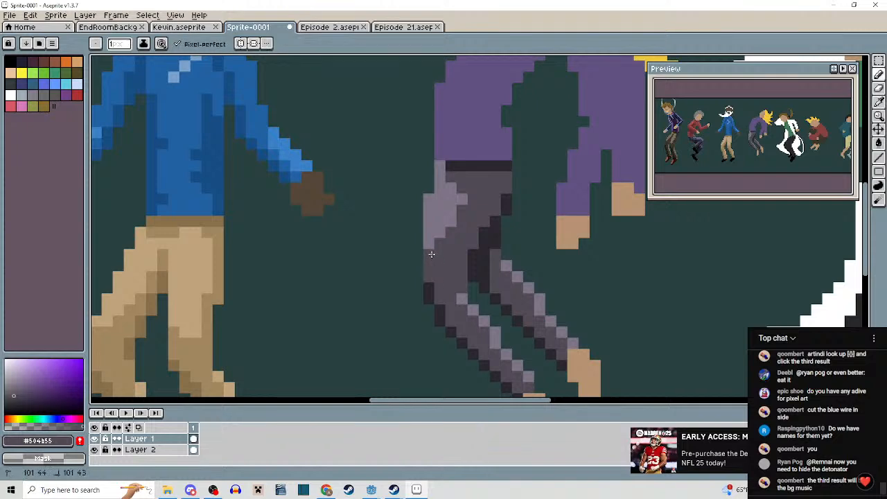
left_click(430, 244, "alt")
left_click(430, 252)
scroll(430, 260, "up", 2)
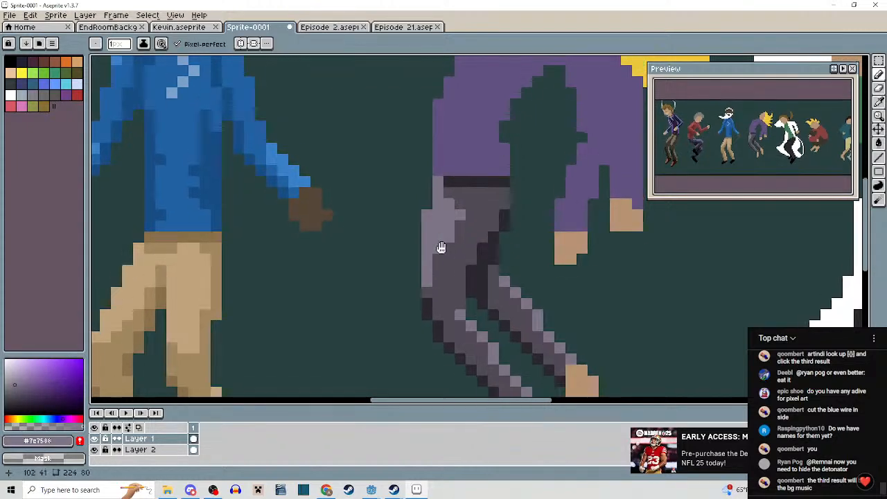
scroll(430, 206, "down", 2)
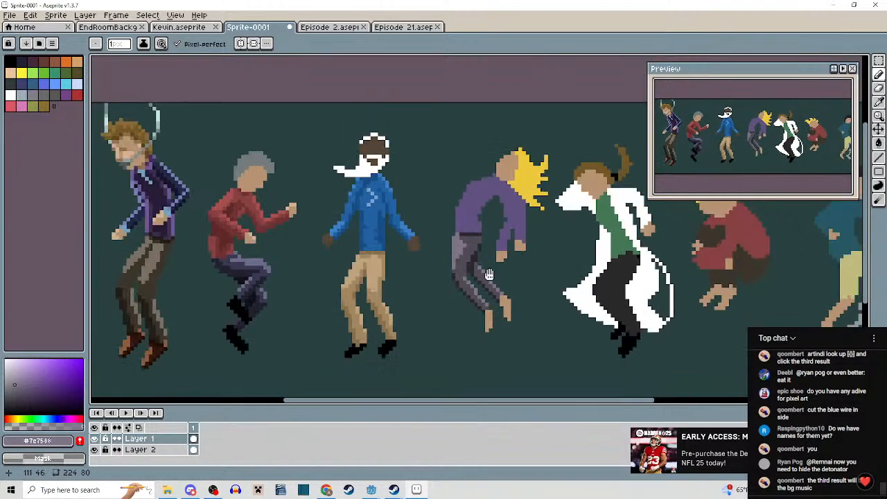
Fill out the hip's left edge with highlight, extend the waistband over it in #2b282f, and lighten the band's left end with #504b55.
scroll(456, 240, "up", 2)
scroll(457, 240, "up", 1)
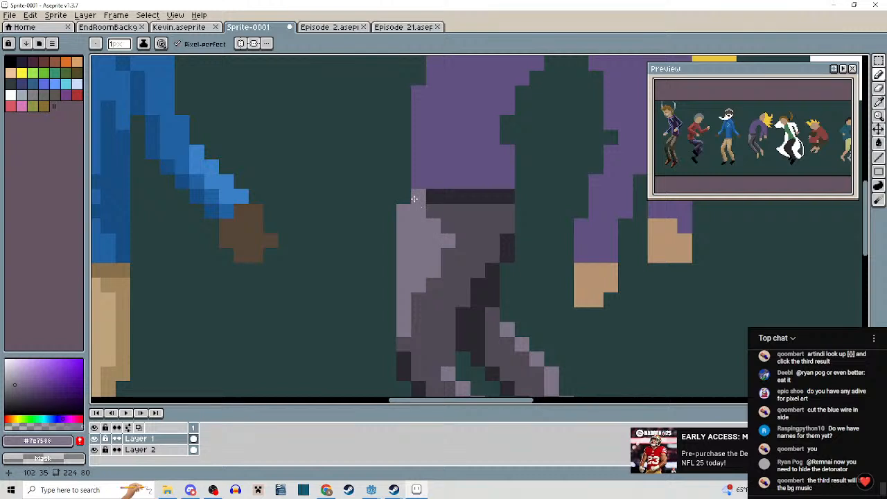
left_click(425, 196, "alt")
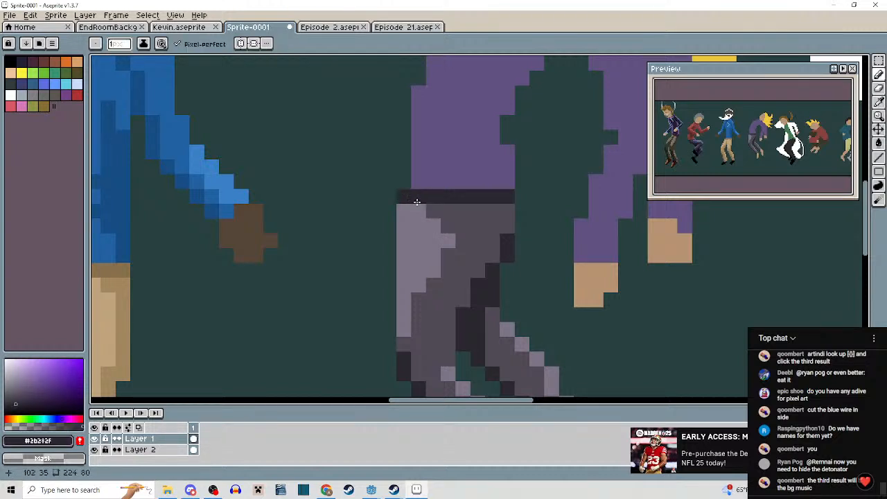
left_click(437, 212, "alt")
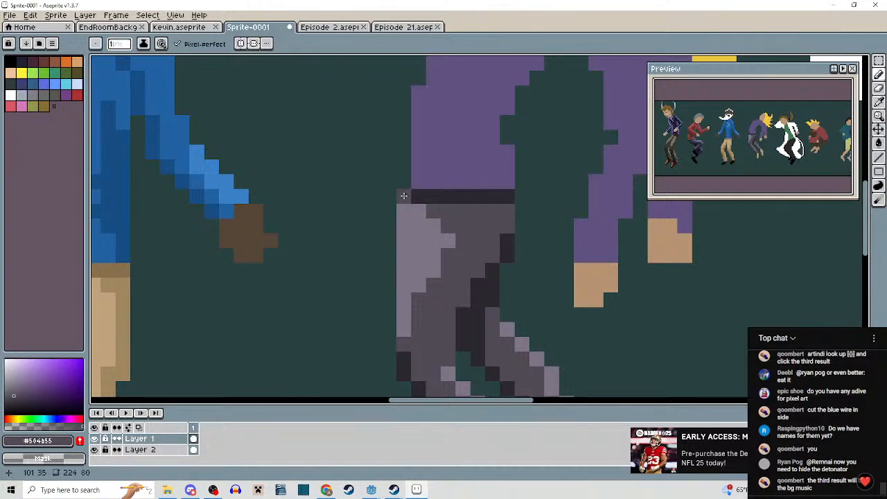
scroll(418, 202, "down", 3)
scroll(430, 207, "up", 2)
Sample the shirt purple #625280 and widen the shirt's lower left edge by one pixel to line up with the waistband.
left_click(430, 206, "alt")
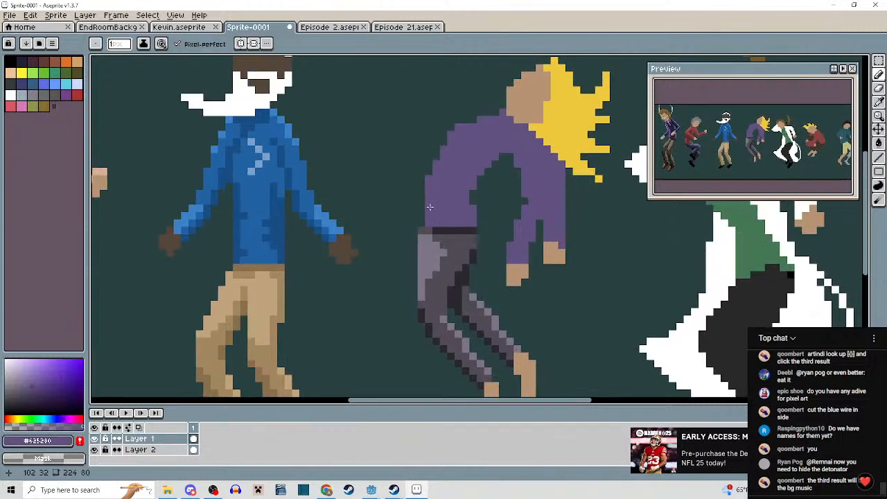
scroll(435, 220, "down", 3)
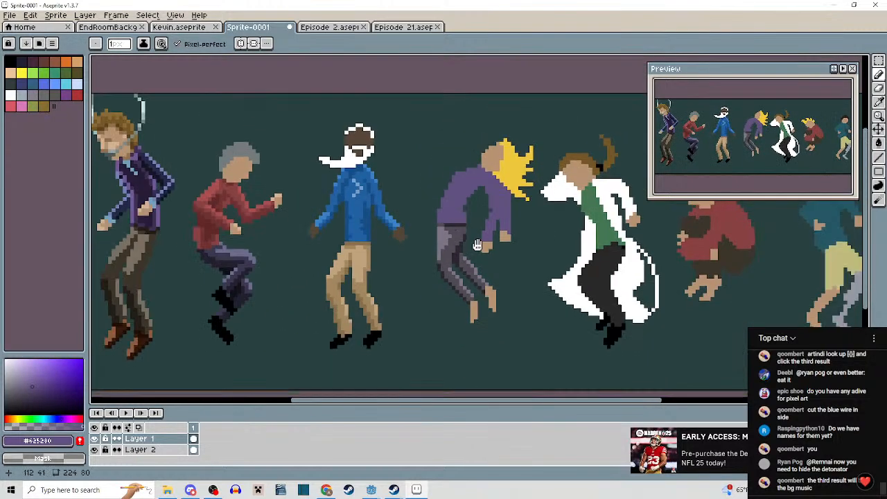
scroll(443, 208, "up", 5)
left_click_drag(451, 198, 437, 114)
scroll(460, 172, "down", 3)
scroll(465, 172, "up", 1)
scroll(452, 222, "up", 4)
scroll(439, 116, "down", 1)
Sample the trouser base #504b55 and paint over the crease's hip end and upper-left pixels to narrow the dark shadow.
left_click_drag(458, 157, 448, 144)
scroll(465, 140, "up", 1)
left_click(483, 136, "alt")
left_click(506, 172)
left_click(479, 194)
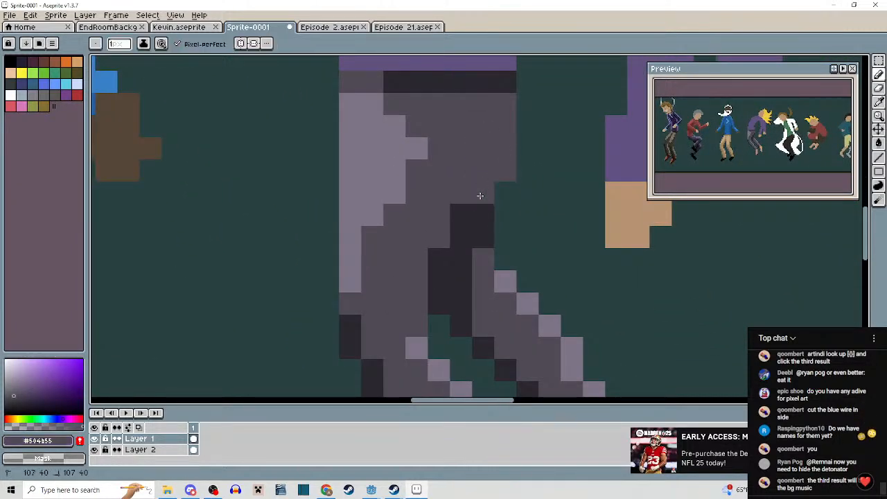
left_click(461, 215)
left_click(438, 258)
scroll(438, 256, "down", 3)
scroll(486, 243, "up", 3)
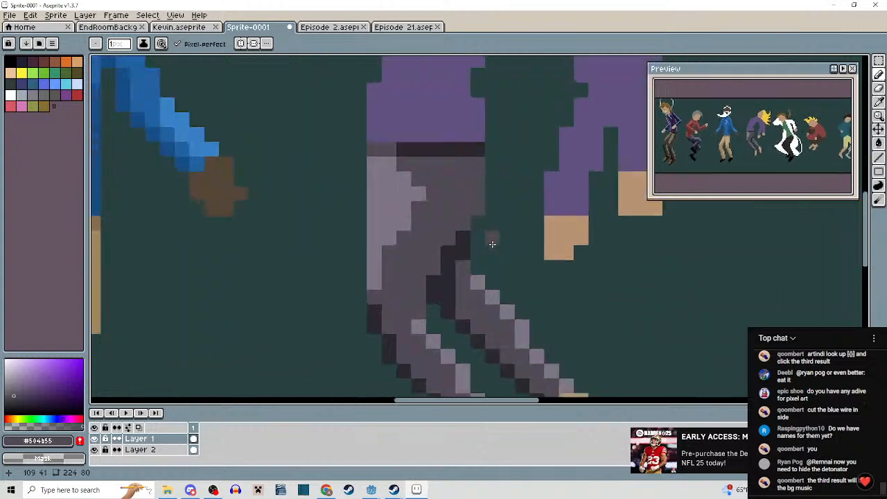
Sample the dark #2b282f and shade the right edge of the thigh from the waistband down into the crease.
left_click(448, 225, "alt")
mouse_move(448, 224)
left_mouse_down()
mouse_move(464, 188)
mouse_move(469, 129)
mouse_move(408, 280)
left_mouse_up()
scroll(408, 280, "down", 3)
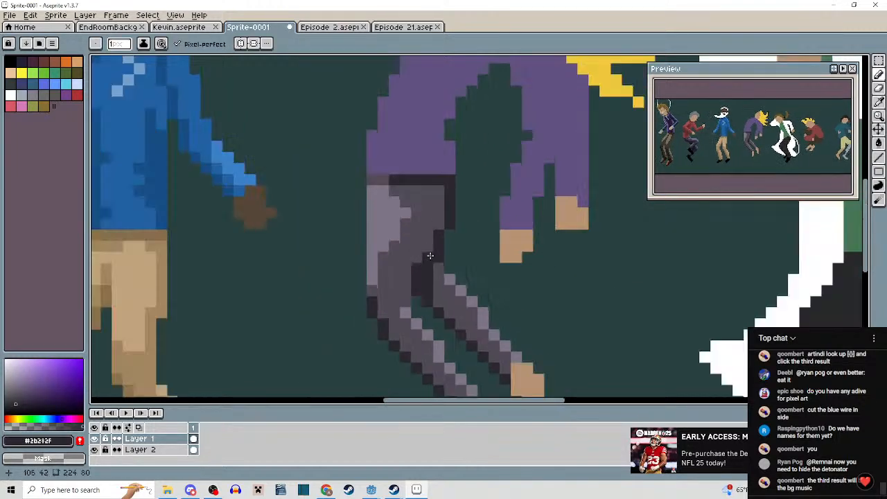
Widen the #2b282f shadow down the thigh's right side, from the waistband to the crease.
scroll(479, 228, "up", 2)
left_click_drag(480, 228, 483, 267)
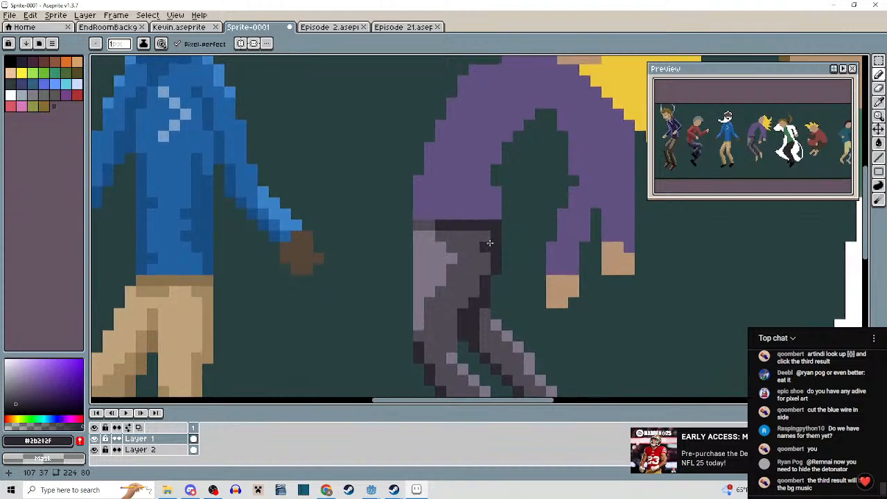
scroll(489, 243, "up", 1)
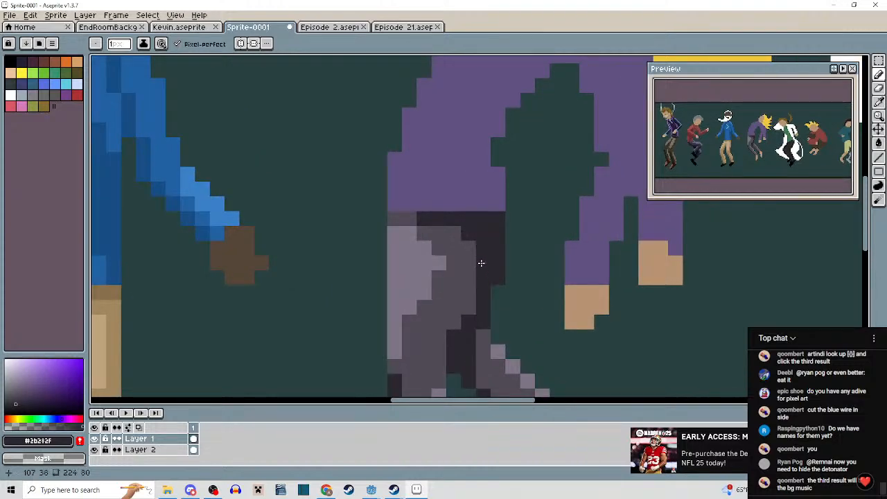
mouse_move(459, 232)
left_mouse_down()
mouse_move(467, 307)
mouse_move(456, 319)
mouse_move(524, 230)
mouse_move(513, 271)
mouse_move(501, 265)
mouse_move(508, 271)
left_mouse_up()
scroll(484, 314, "down", 3)
scroll(519, 255, "up", 3)
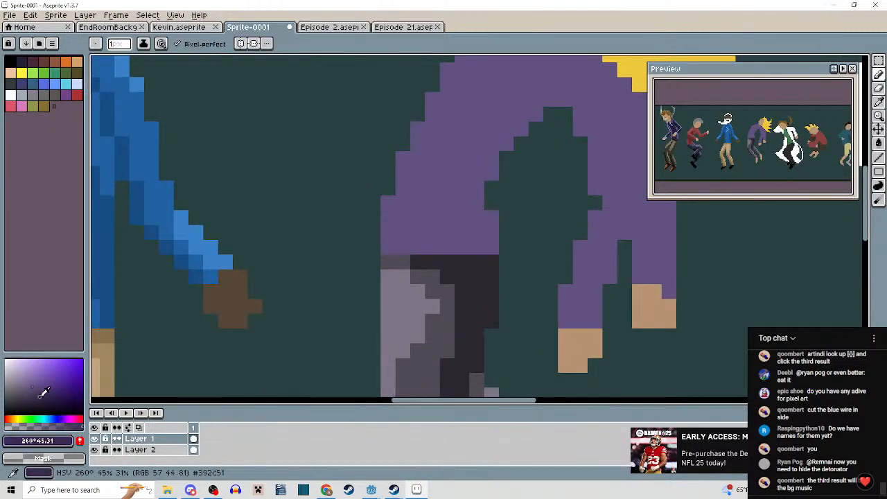
Choose dark purple #392c51, outline a diagonal shadow across the shirt's lower right side above the waistband, and fill it.
left_click(40, 397)
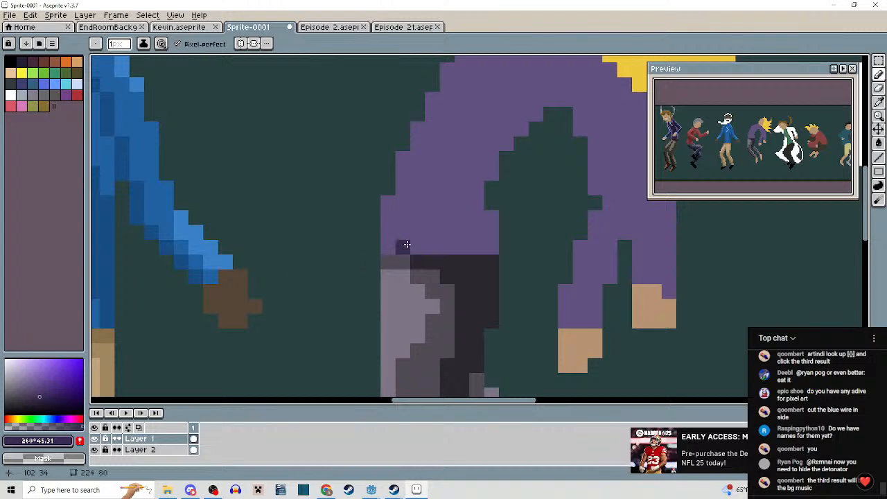
scroll(416, 256, "up", 2)
mouse_move(414, 267)
left_mouse_down()
mouse_move(495, 201)
mouse_move(472, 229)
left_mouse_up()
key("g")
left_click(481, 248)
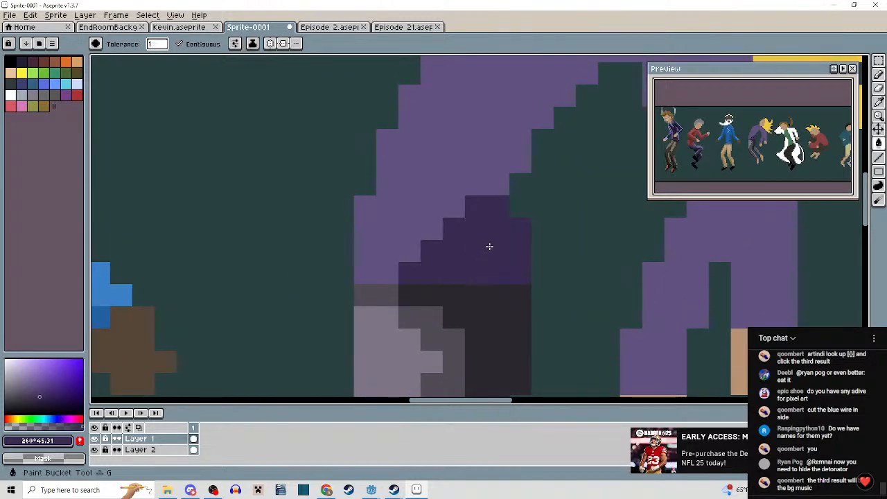
Extend the #392c51 shadow up the belly's inner curve to the armpit and thicken it.
scroll(489, 246, "down", 4)
scroll(483, 261, "up", 3)
key("b")
mouse_move(451, 282)
left_mouse_down()
mouse_move(504, 208)
mouse_move(553, 174)
mouse_move(516, 216)
left_mouse_up()
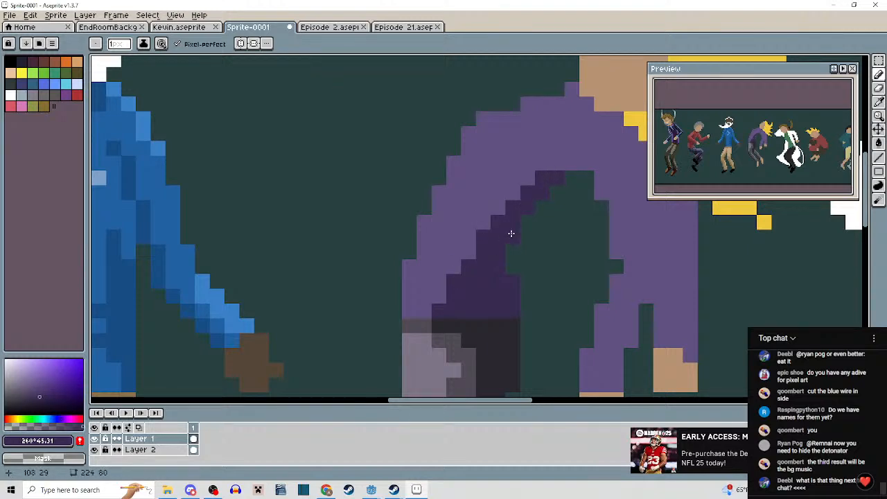
scroll(511, 233, "down", 4)
scroll(547, 201, "up", 4)
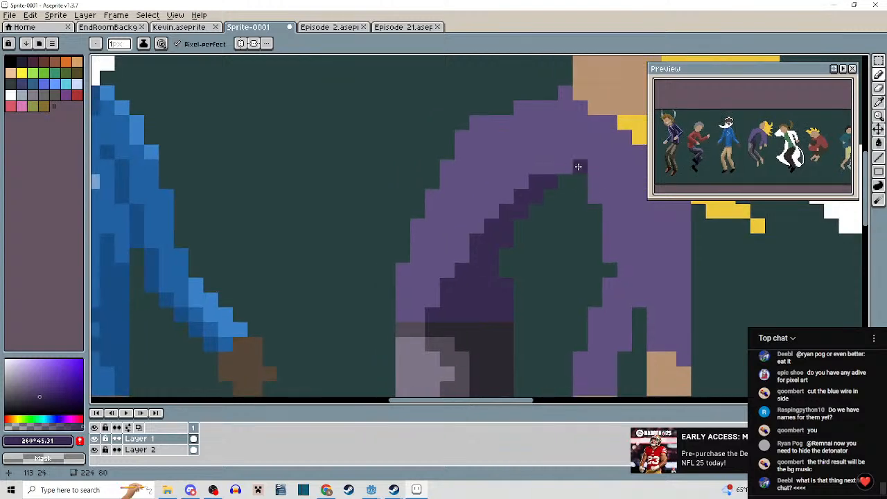
mouse_move(578, 167)
left_mouse_down()
mouse_move(513, 176)
mouse_move(531, 162)
mouse_move(504, 171)
mouse_move(490, 227)
mouse_move(497, 193)
mouse_move(464, 257)
left_mouse_up()
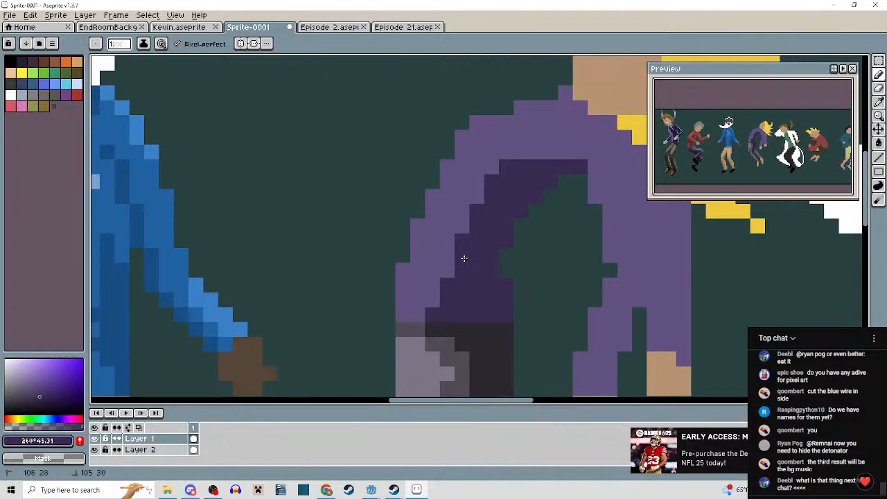
Shade the inner edge of the far forearm above the hand with #392c51.
scroll(463, 257, "down", 4)
scroll(505, 199, "up", 3)
scroll(505, 200, "down", 1)
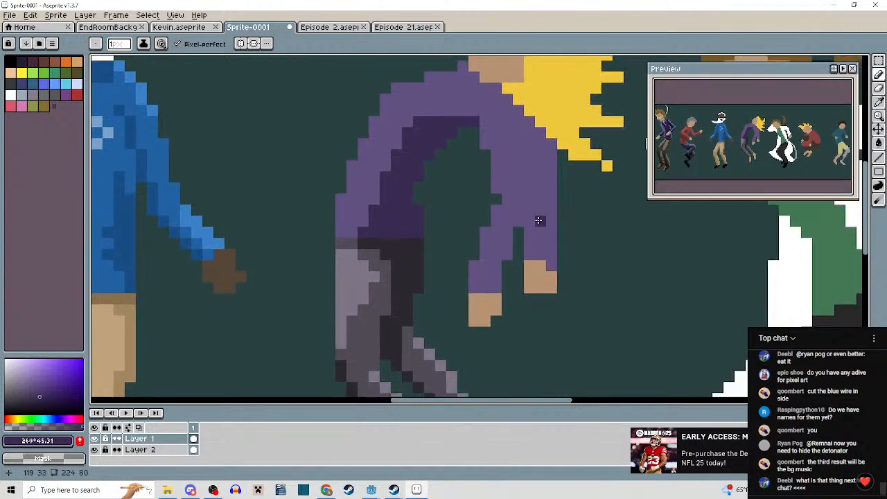
scroll(532, 235, "up", 2)
scroll(522, 270, "down", 4)
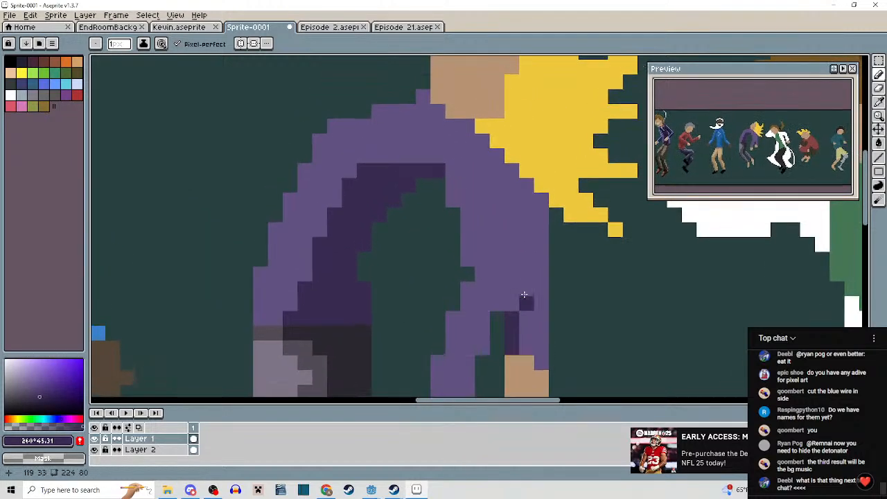
scroll(532, 260, "up", 3)
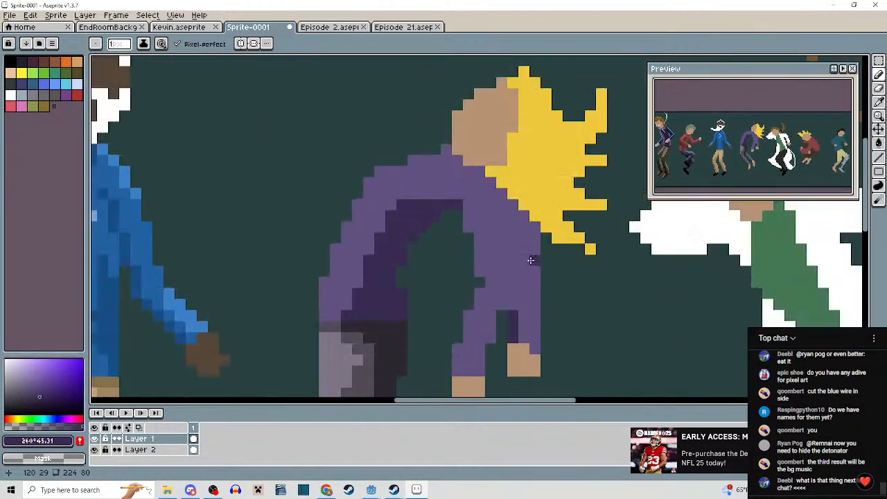
scroll(523, 219, "up", 2)
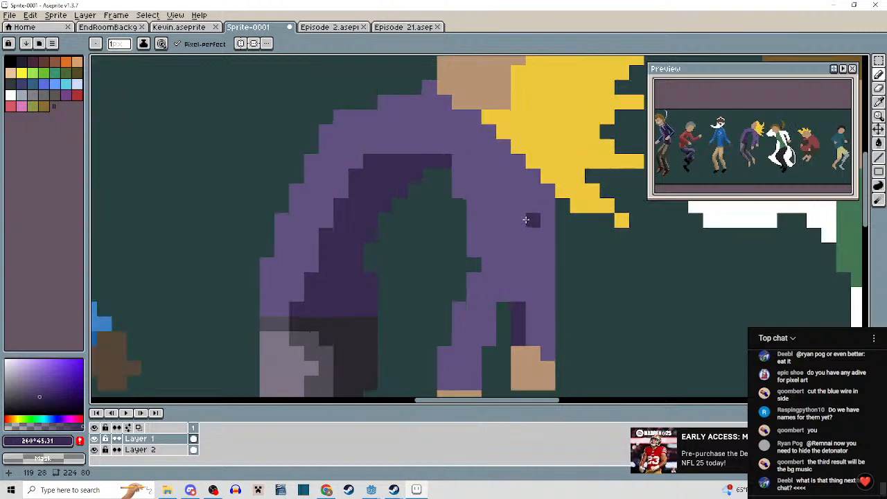
Sample the hair yellow and extend the hair down over the back edge of the shoulder and upper arm.
left_click(544, 188, "alt")
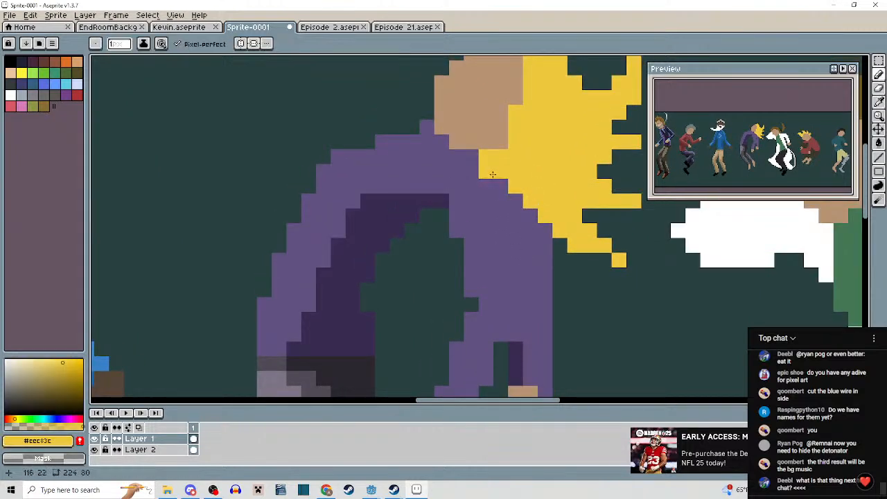
mouse_move(500, 185)
left_mouse_down()
mouse_move(515, 214)
mouse_move(514, 199)
left_mouse_up()
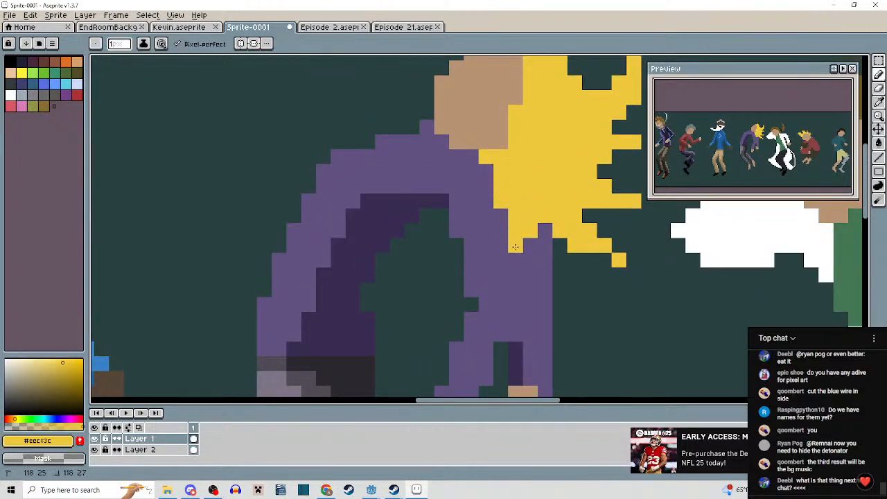
left_click_drag(515, 246, 534, 223)
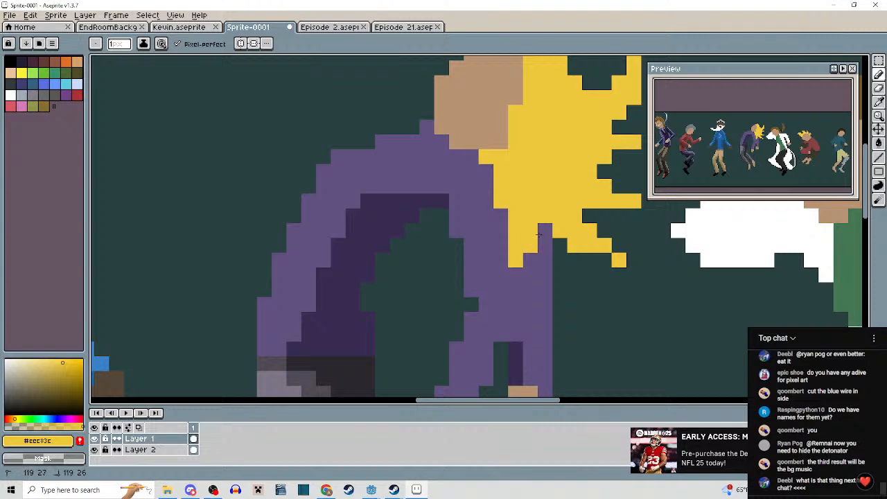
Paint a thin hair strand trailing diagonally past the elbow and a small yellow lock on the arm's inner side.
scroll(539, 234, "down", 3)
scroll(544, 239, "up", 3)
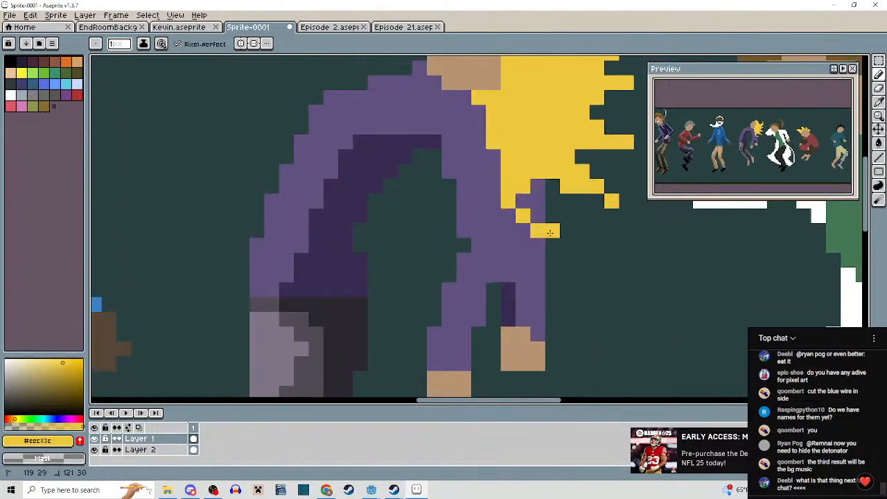
mouse_move(567, 246)
left_mouse_down()
mouse_move(523, 201)
mouse_move(588, 236)
left_mouse_up()
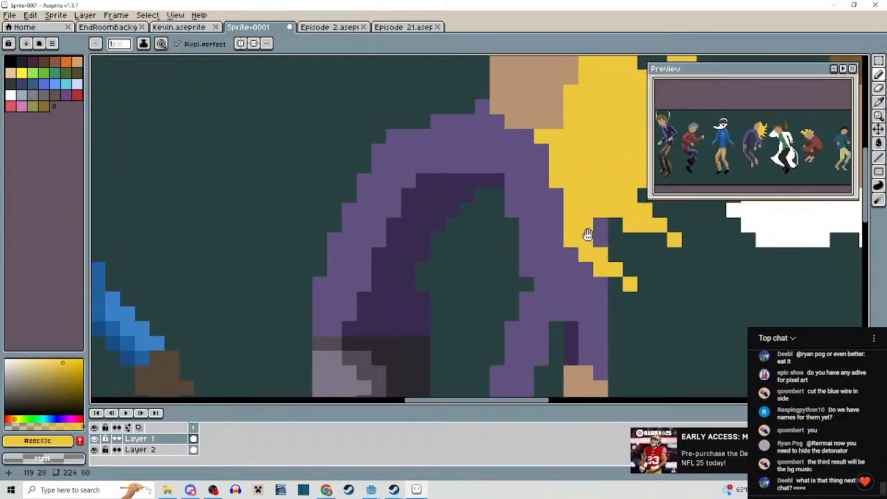
left_click(512, 224)
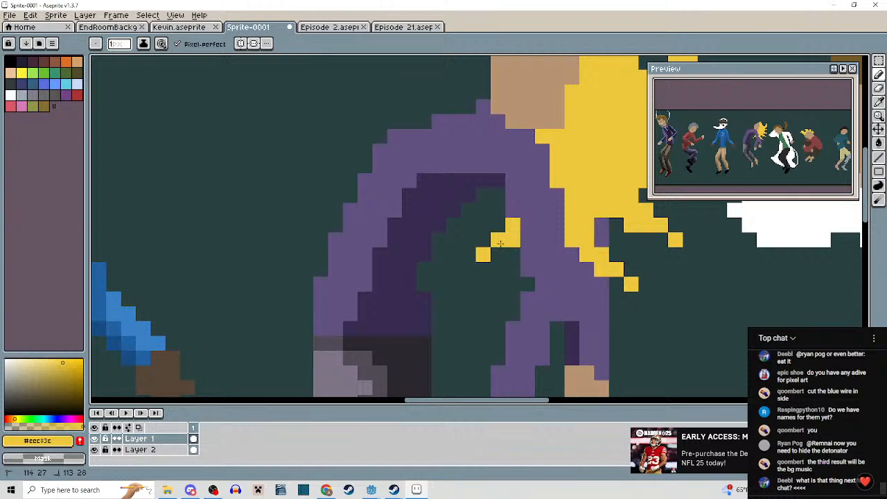
scroll(501, 218, "down", 3)
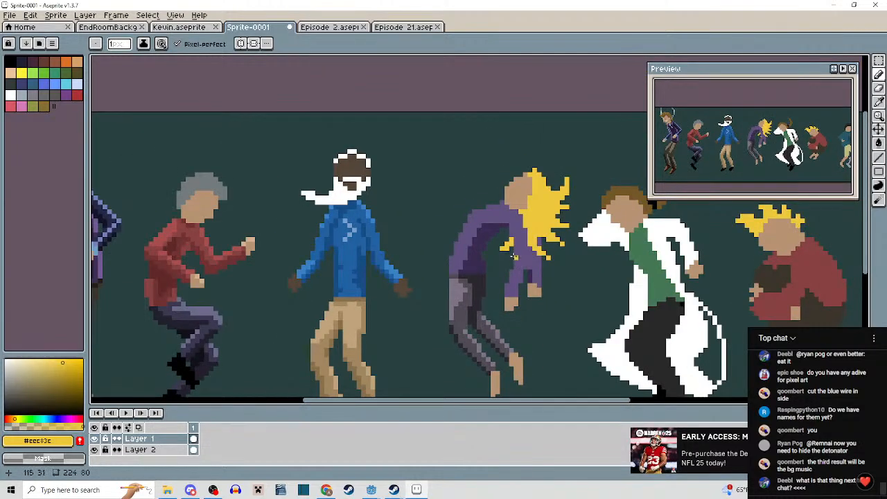
Shade the far arm beneath the hair strands with #392c51, including the sleeve piece showing between them.
scroll(514, 256, "up", 4)
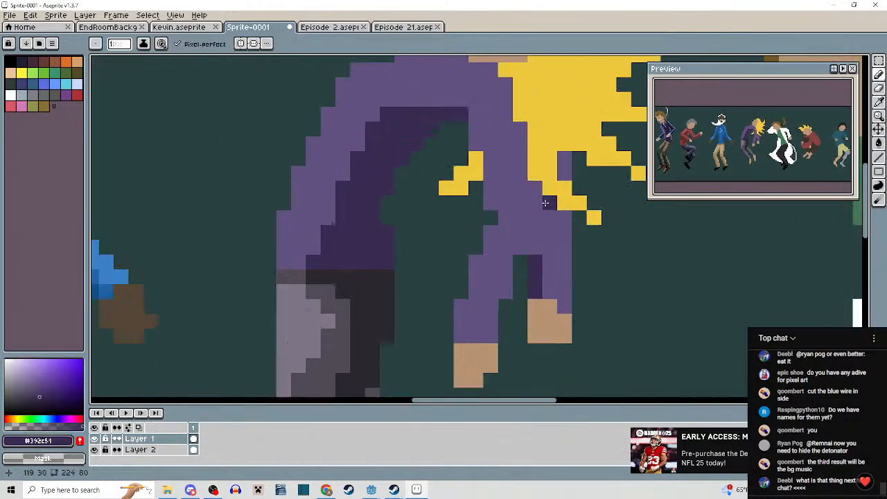
scroll(546, 203, "up", 1)
mouse_move(531, 183)
left_mouse_down()
mouse_move(569, 224)
mouse_move(539, 214)
mouse_move(537, 265)
left_mouse_up()
left_click(546, 226)
mouse_move(570, 165)
left_mouse_down()
mouse_move(566, 210)
mouse_move(569, 188)
left_mouse_up()
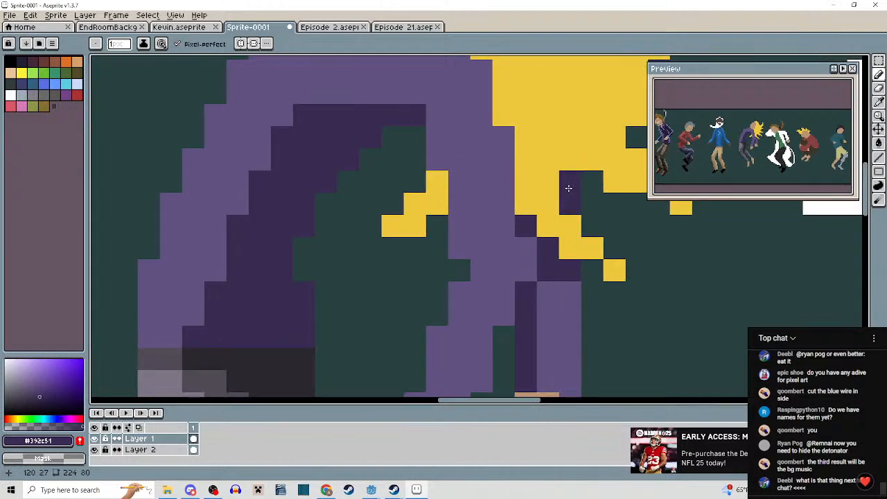
scroll(568, 188, "down", 5)
Sample the shirt purple #625280, choose the lighter #8a76ae, and paint a highlight down the near arm from shoulder to elbow.
scroll(558, 236, "up", 4)
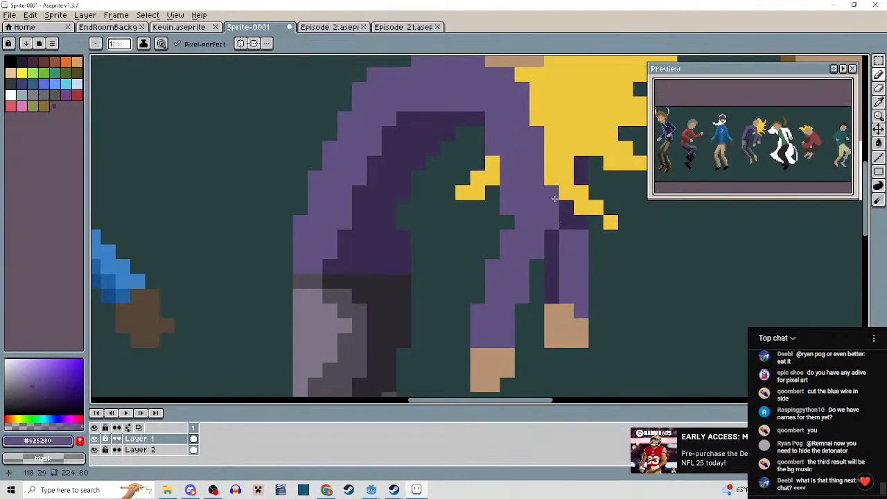
left_click(553, 240, "alt")
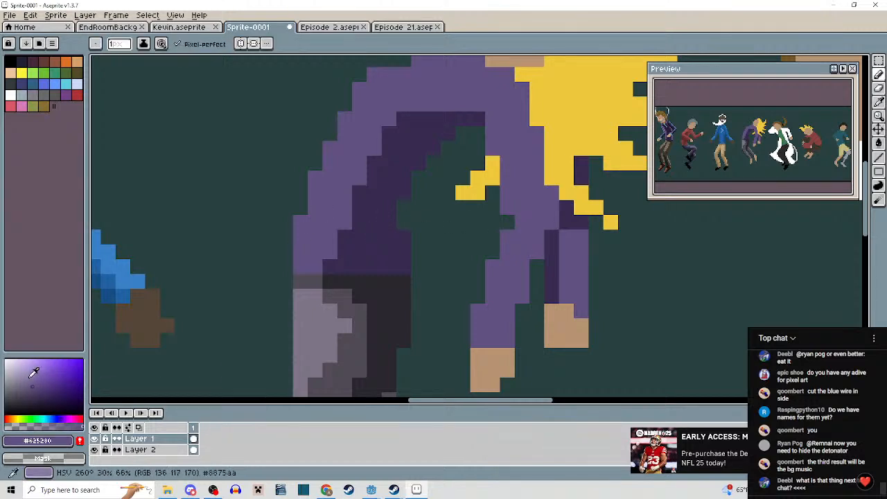
left_click(29, 376)
scroll(481, 254, "up", 3)
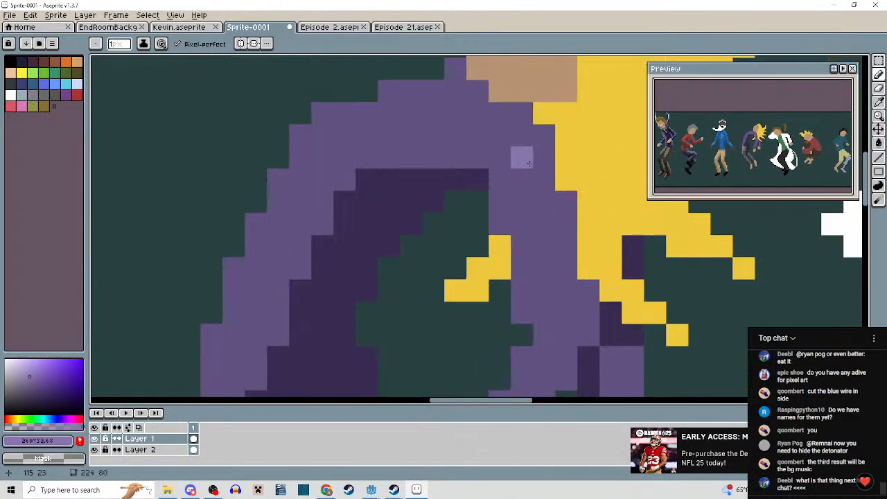
mouse_move(531, 139)
left_mouse_down()
mouse_move(525, 182)
mouse_move(536, 161)
mouse_move(538, 209)
mouse_move(555, 205)
mouse_move(551, 262)
mouse_move(550, 248)
mouse_move(567, 299)
mouse_move(558, 242)
left_mouse_up()
left_click(548, 225)
left_click(551, 262)
left_click(557, 242)
left_click(557, 258)
left_click(580, 236)
left_click(580, 258)
scroll(574, 201, "down", 2)
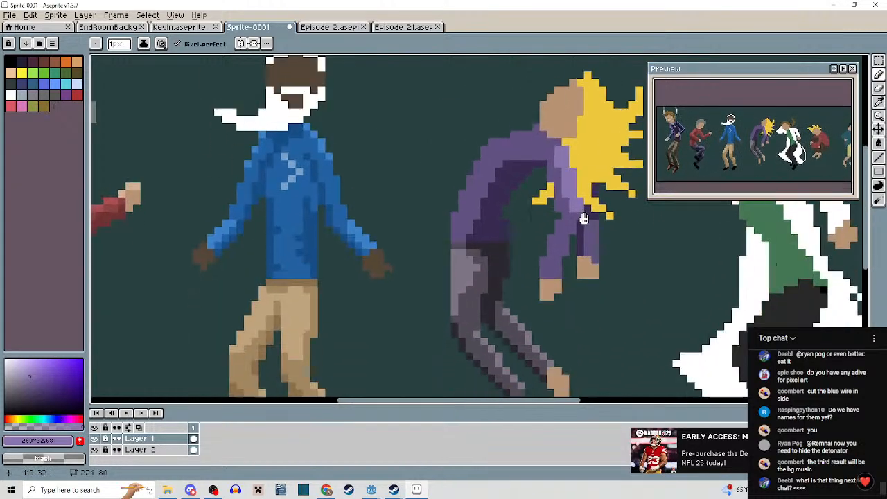
Fill out the top corner of the hunched back with shirt purple #625280 to lengthen its upper edge.
scroll(574, 201, "up", 1)
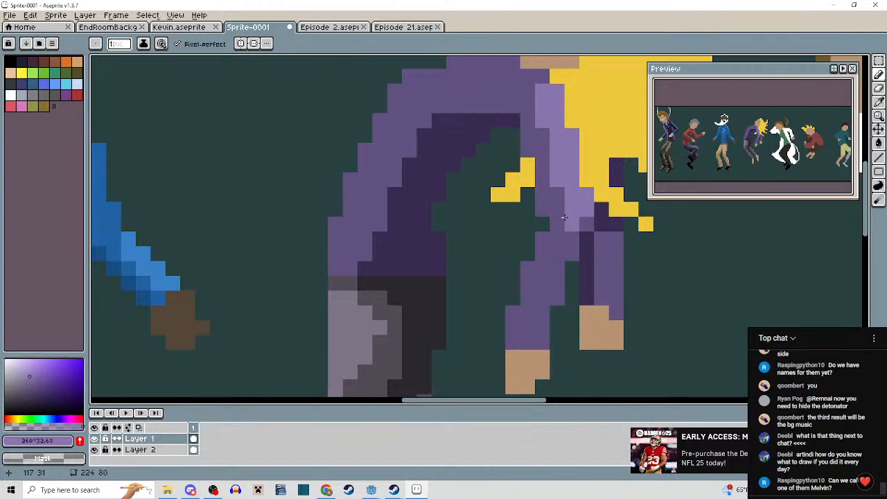
scroll(564, 217, "down", 2)
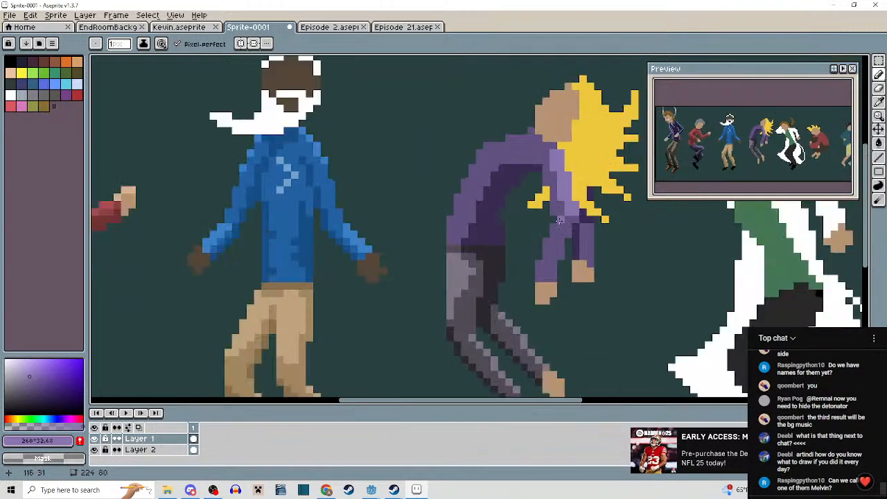
scroll(529, 231, "up", 1)
scroll(522, 224, "up", 3)
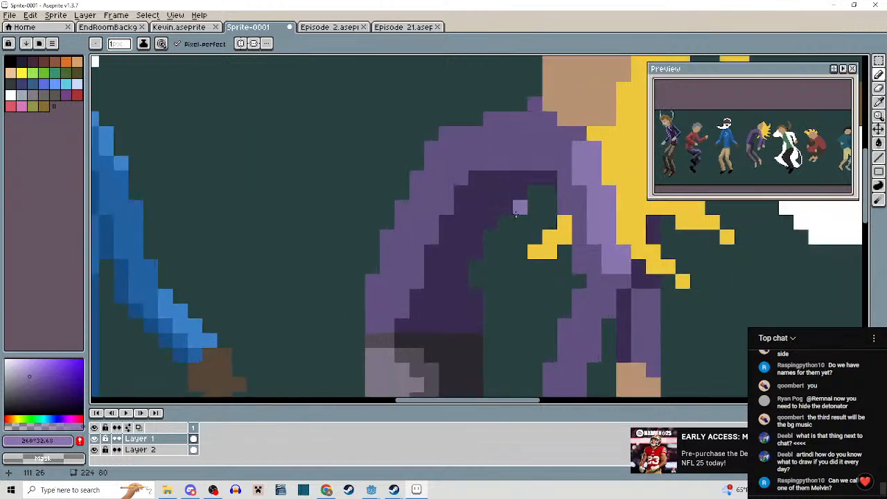
scroll(471, 191, "down", 2)
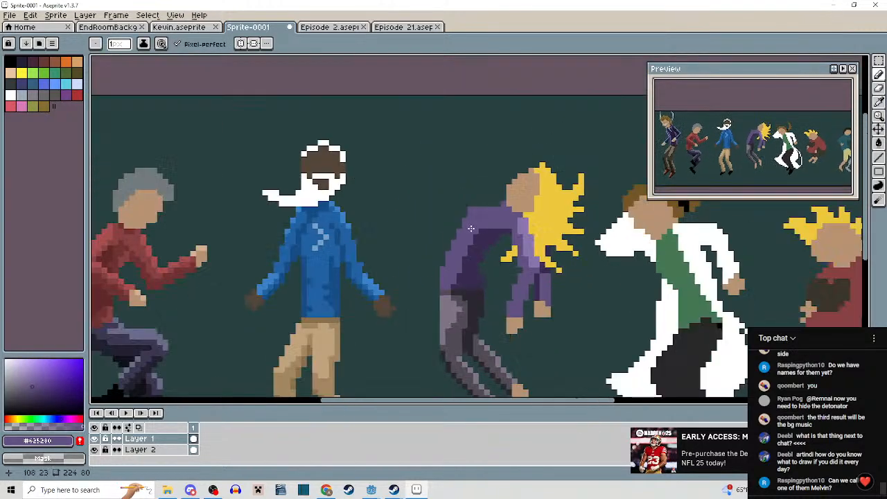
scroll(483, 198, "up", 2)
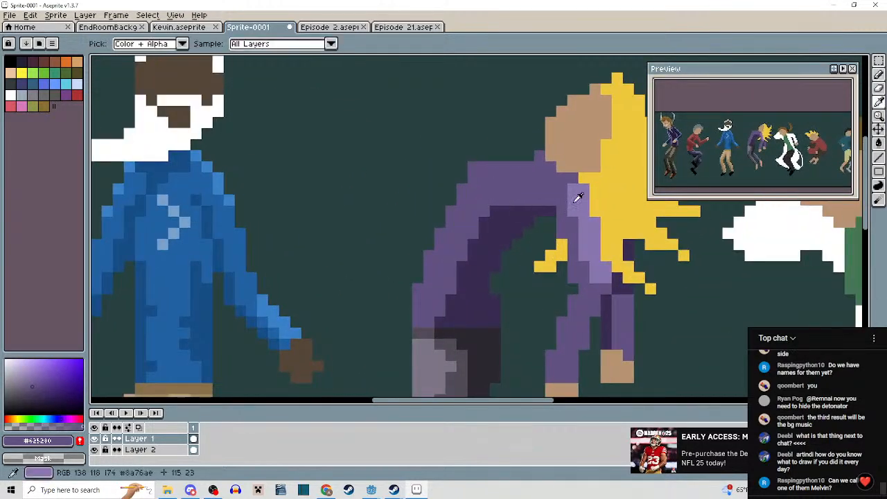
Sample the highlight #8a76ae and paint it along the top of the back and down the shirt's outer left edge.
left_click(578, 196, "alt")
scroll(518, 167, "up", 2)
left_click_drag(540, 167, 428, 168)
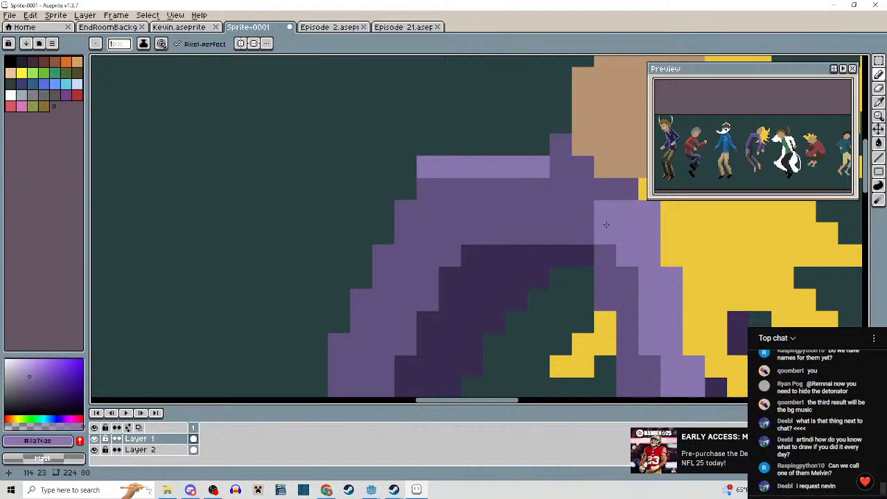
scroll(604, 224, "down", 2)
scroll(527, 239, "up", 2)
left_click_drag(523, 247, 498, 294)
mouse_move(517, 230)
left_mouse_down()
mouse_move(538, 163)
mouse_move(539, 201)
mouse_move(545, 160)
mouse_move(569, 141)
mouse_move(586, 104)
left_mouse_up()
scroll(586, 104, "down", 3)
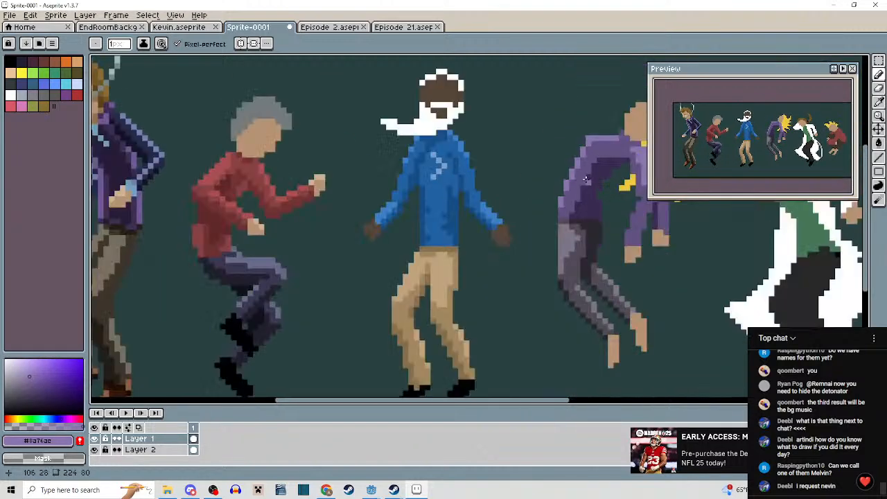
Sample #392c51, thicken the belly shadow beneath the back, and continue it down the near arm's inner edge.
scroll(575, 174, "up", 2)
scroll(567, 240, "down", 3)
scroll(567, 240, "up", 3)
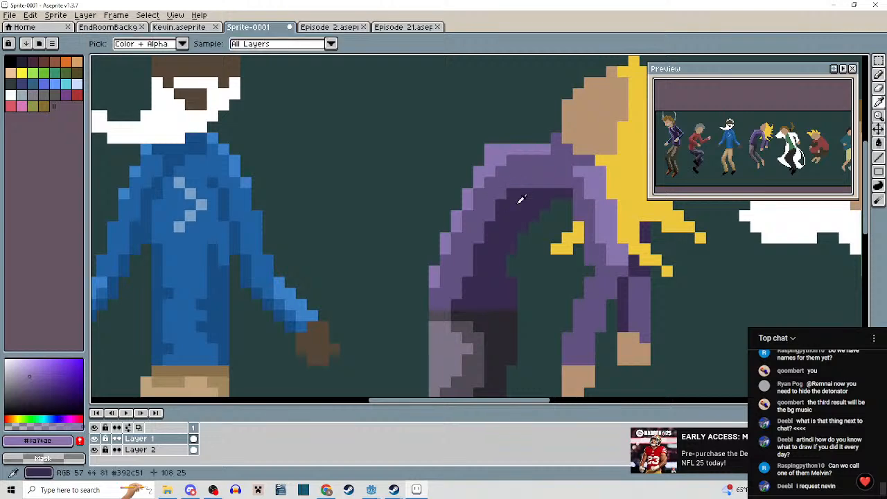
left_click(512, 187, "alt")
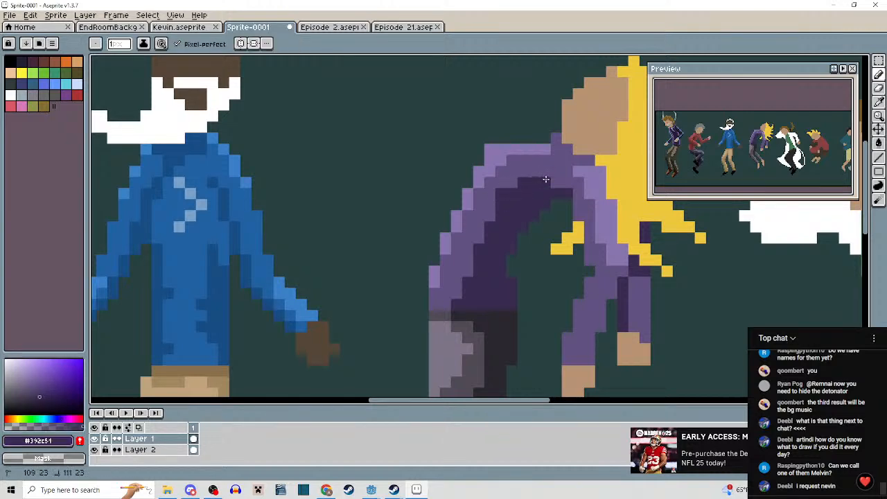
left_click_drag(561, 210, 540, 172)
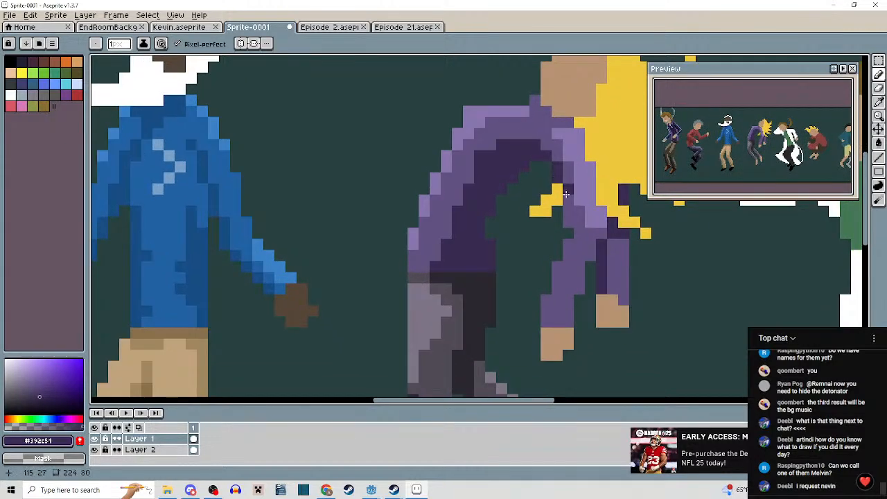
Paint #392c51 shadow down the inner edge of the blond character's near forearm and beside the gap between the arms.
left_click_drag(568, 238, 567, 191)
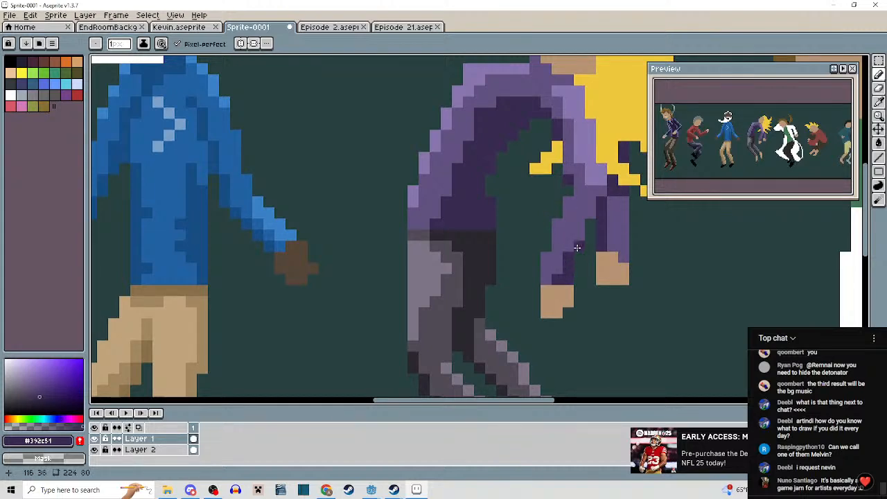
scroll(579, 227, "down", 4)
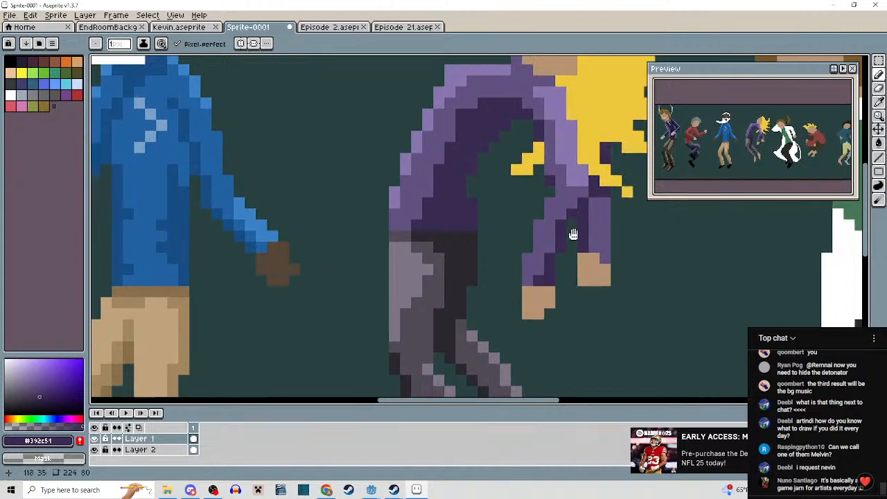
scroll(563, 256, "up", 3)
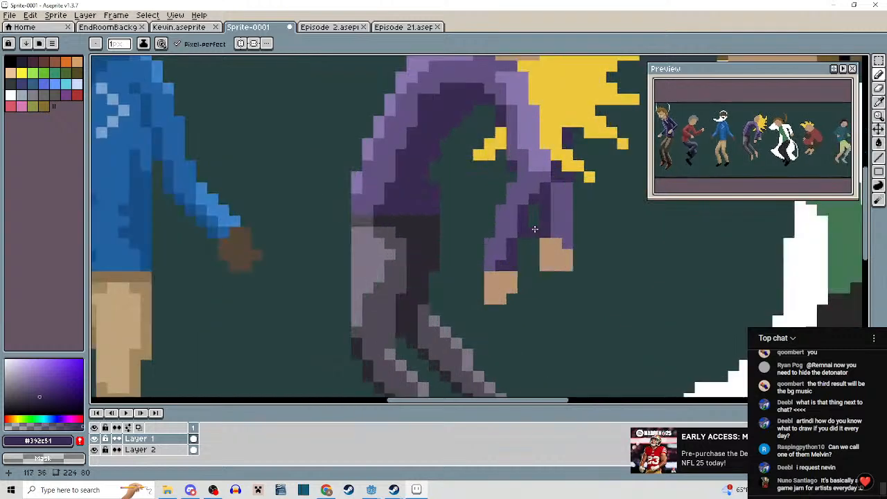
scroll(540, 215, "down", 3)
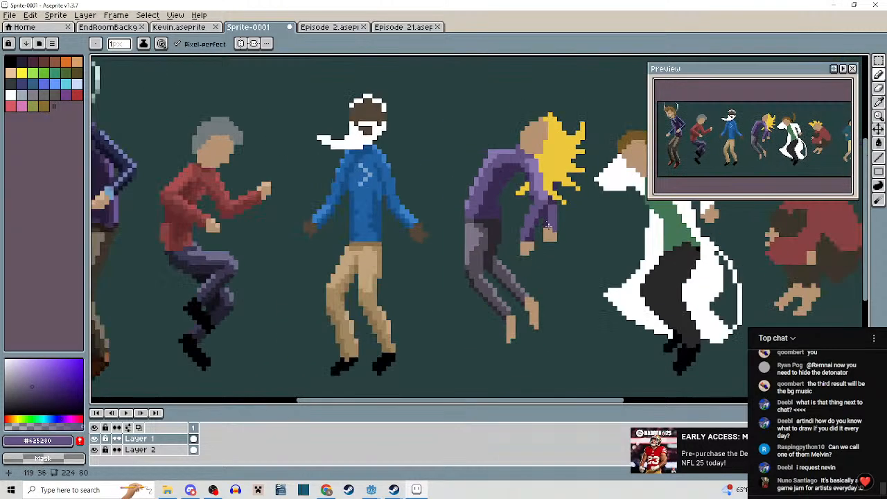
Paint the lighter purple #8a76ae as a highlight along the outer edge of the near forearm down to the wrist.
scroll(552, 222, "up", 2)
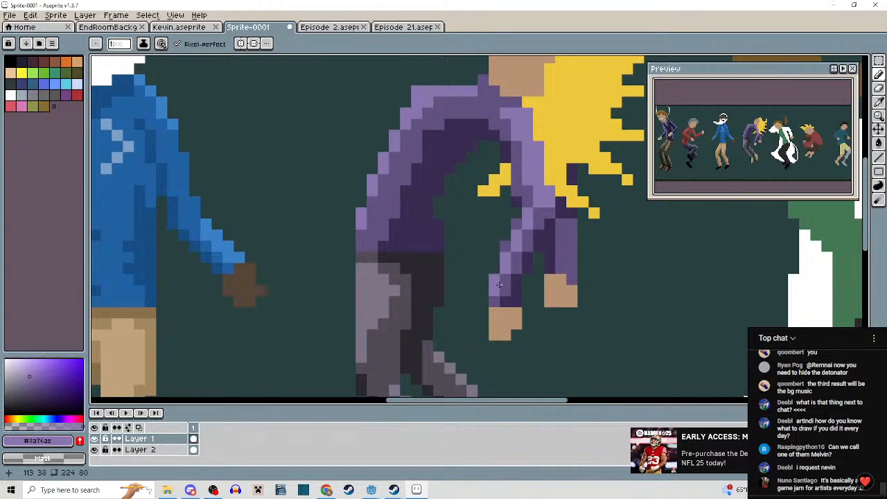
scroll(499, 288, "down", 3)
scroll(579, 257, "up", 3)
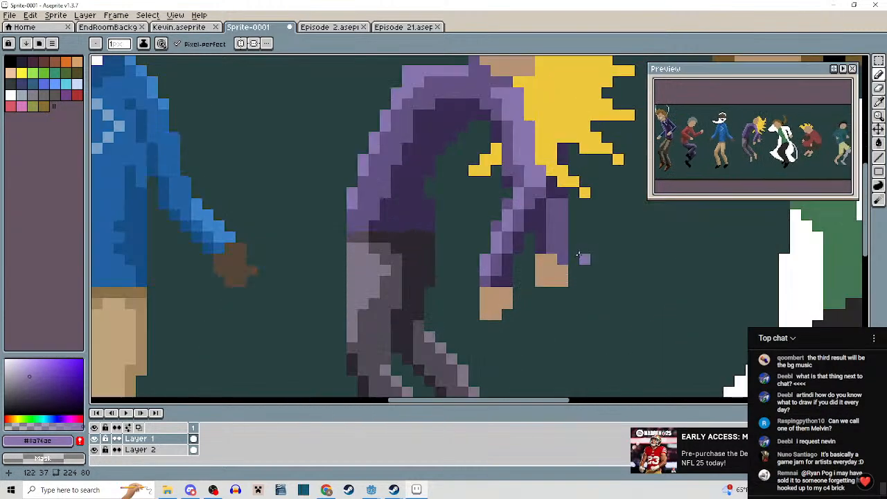
scroll(569, 217, "down", 3)
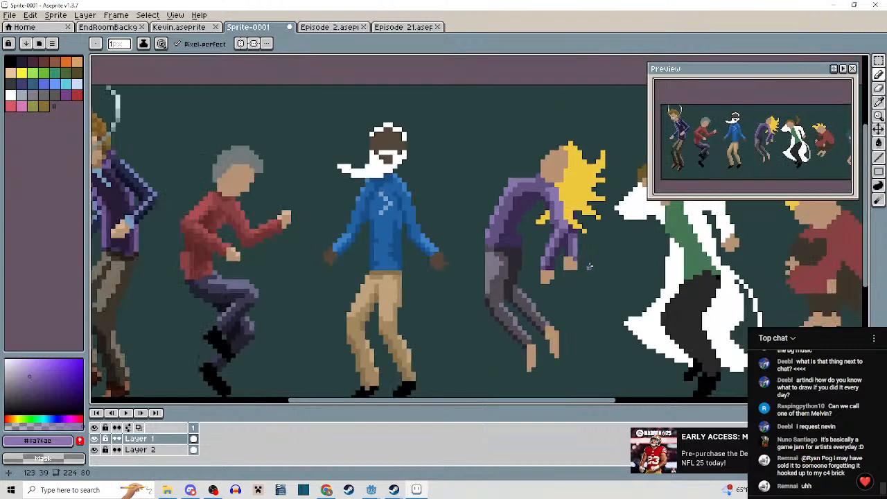
Sample #392c51 to deepen the far arm's shadow, and recolour that forearm's outer edge with shirt purple #625280.
scroll(553, 194, "up", 3)
key("alt")
left_click(542, 195, "alt")
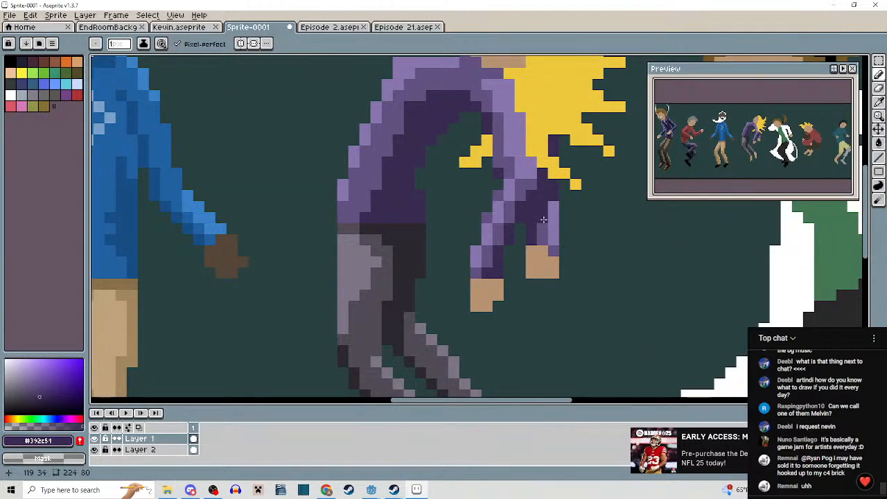
left_click(552, 213, "alt")
scroll(556, 238, "down", 2)
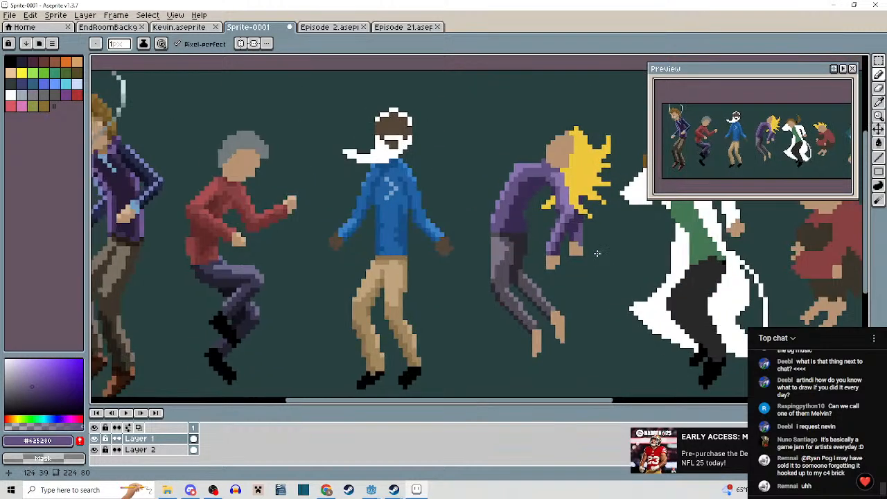
scroll(531, 220, "up", 2)
Sample #392c51 and touch up the belly shadow on the lower torso of the purple shirt.
left_click(503, 211, "alt")
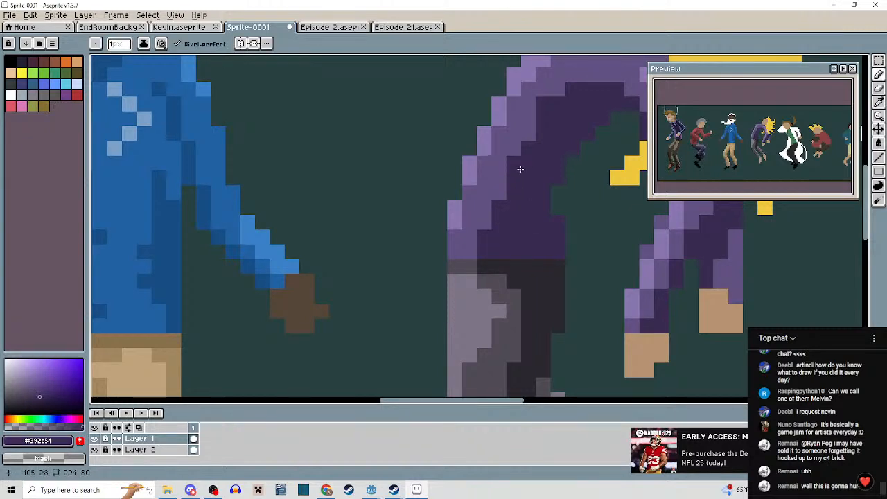
scroll(521, 169, "down", 2)
scroll(523, 220, "up", 2)
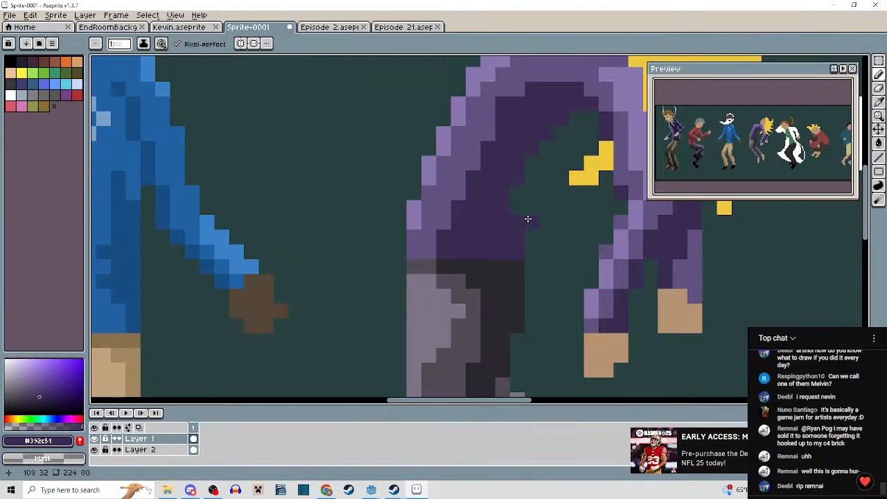
scroll(528, 219, "down", 2)
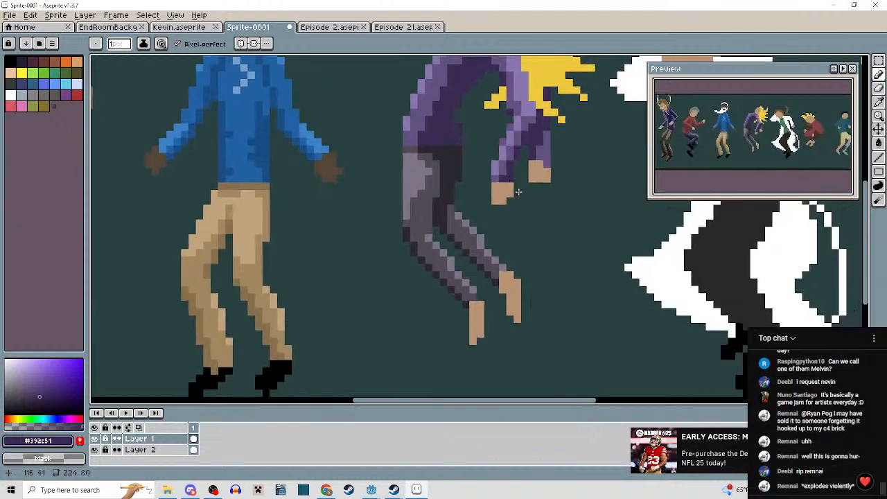
Examine the shaded purple-shirt character against the neighbouring sprites, from close up and across the whole lineup.
left_click_drag(525, 198, 567, 308)
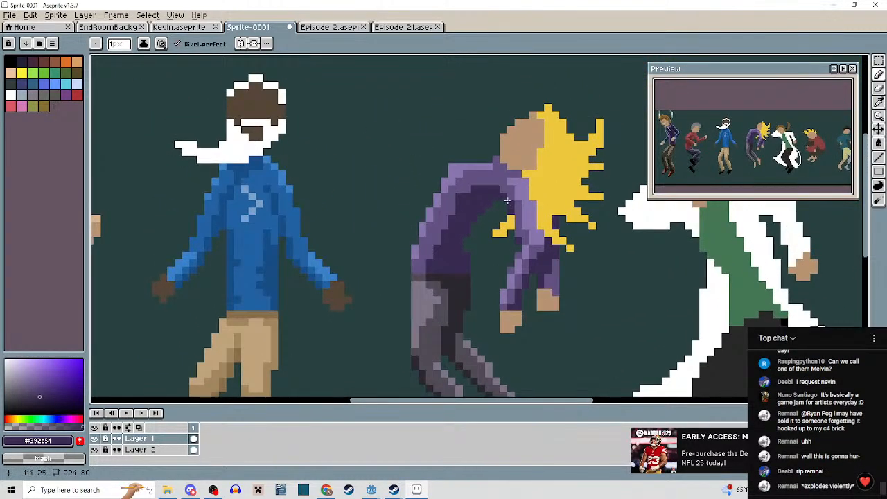
scroll(503, 183, "up", 2)
scroll(502, 175, "down", 4)
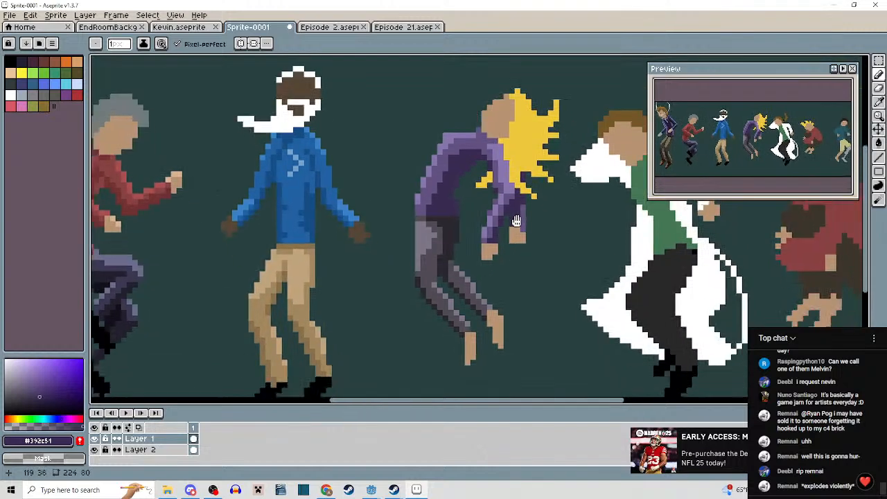
left_click_drag(529, 234, 458, 243)
scroll(404, 194, "up", 1)
scroll(403, 194, "up", 2)
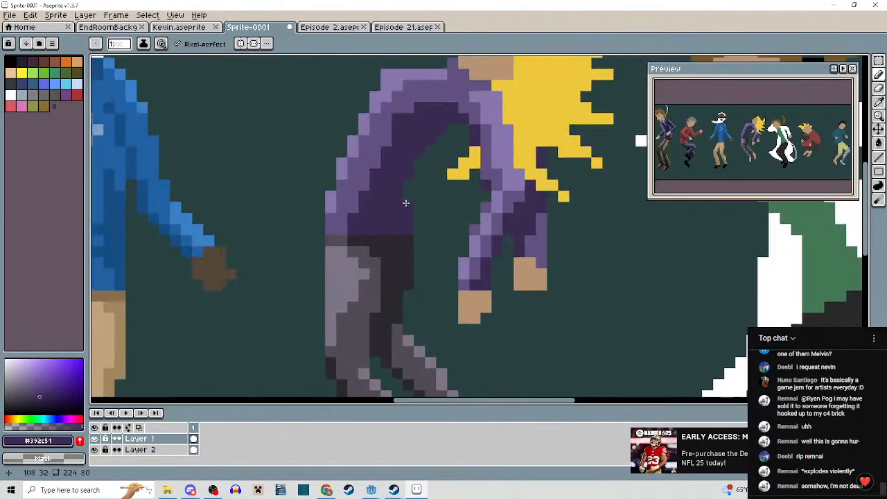
scroll(406, 207, "down", 3)
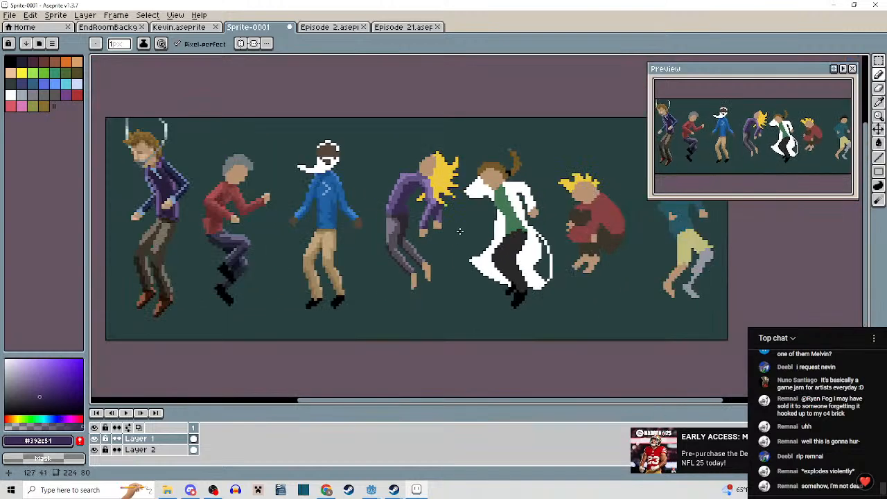
scroll(443, 229, "up", 3)
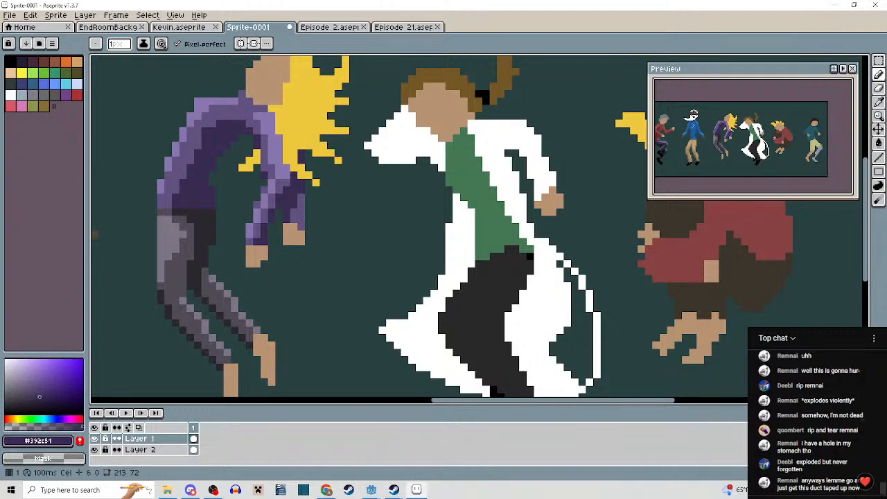
scroll(582, 282, "down", 2)
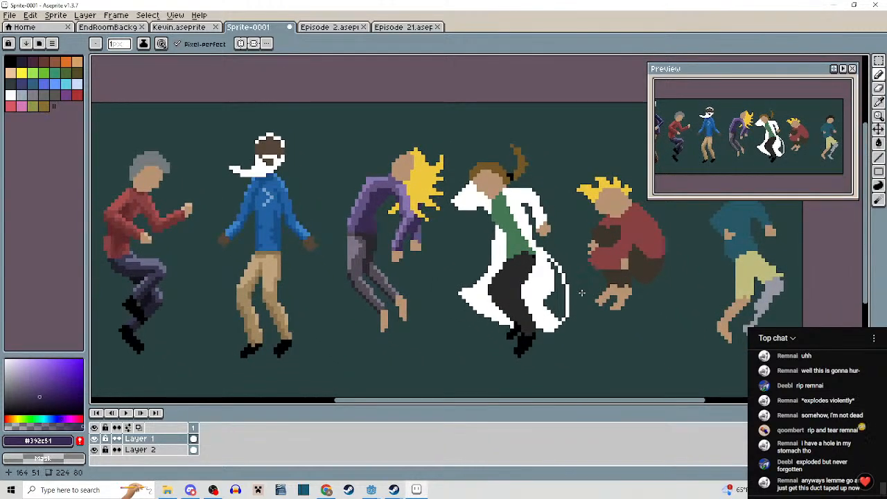
scroll(550, 257, "up", 3)
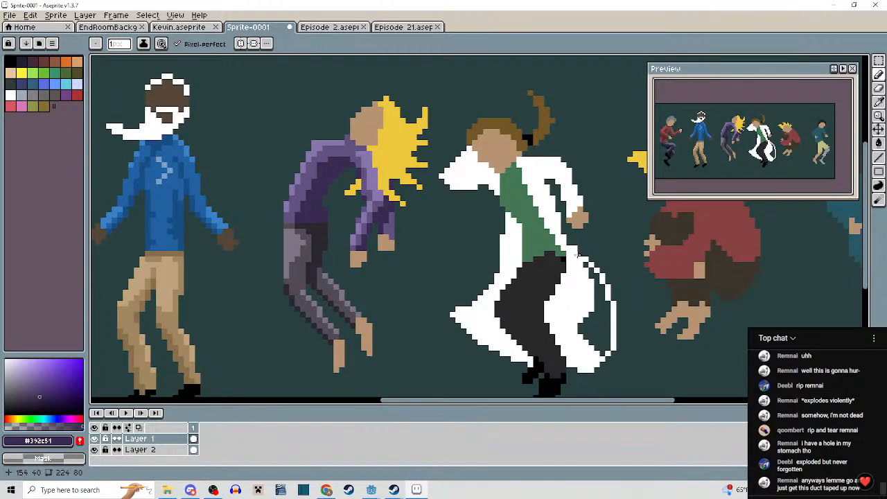
scroll(545, 307, "down", 1)
scroll(441, 238, "up", 1)
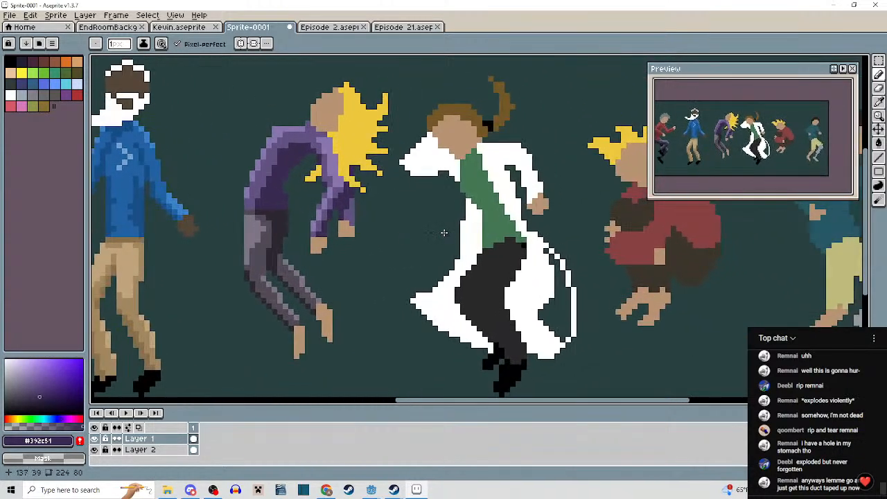
scroll(443, 233, "down", 1)
Sample the white-coat character's shirt green #437755, choose a darker green (HSV 140°, 51%, 36%), and paint shadow around the collar and diagonally across the waist.
scroll(443, 236, "up", 2)
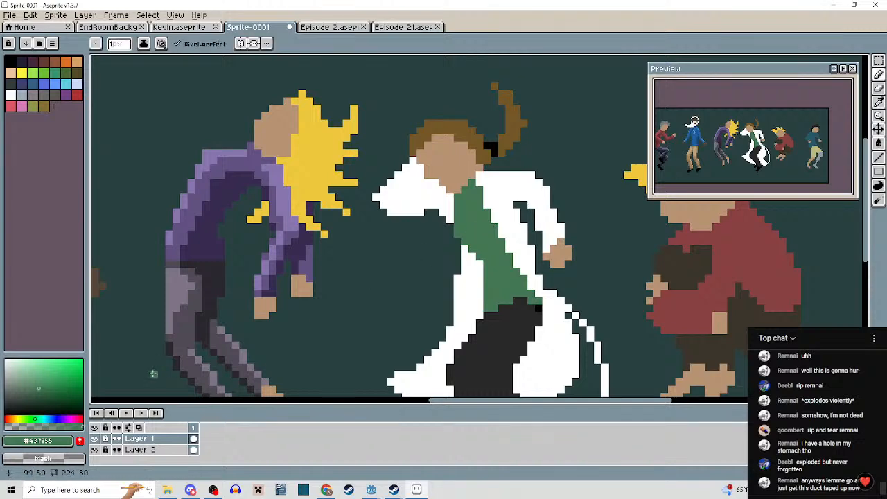
left_click(43, 394)
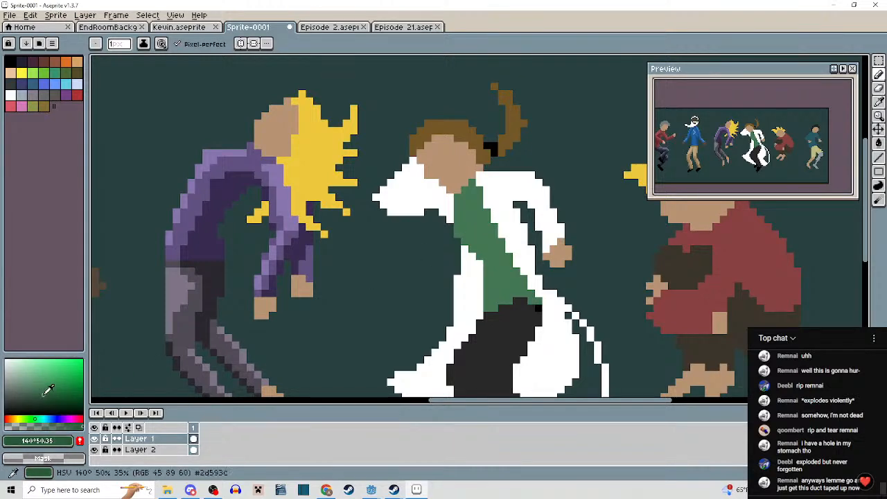
scroll(475, 228, "up", 2)
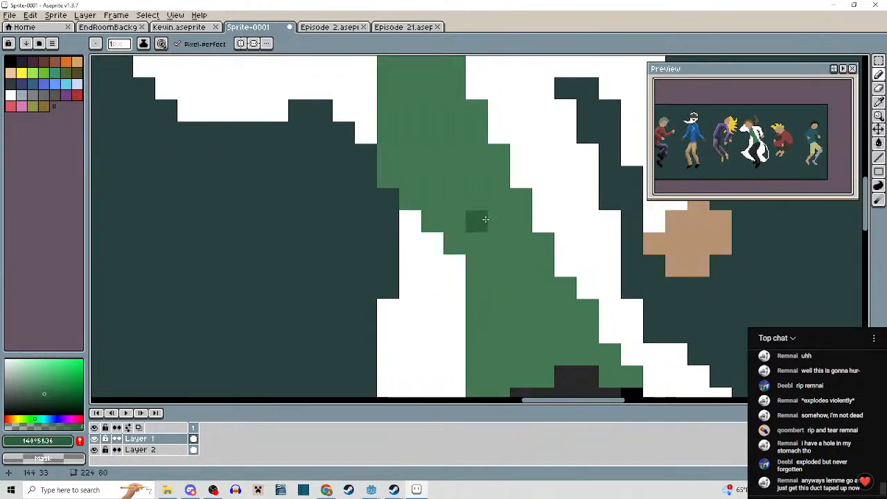
mouse_move(486, 219)
left_mouse_down()
mouse_move(468, 243)
mouse_move(449, 235)
mouse_move(455, 248)
mouse_move(416, 200)
mouse_move(466, 192)
mouse_move(476, 180)
mouse_move(430, 190)
mouse_move(475, 182)
mouse_move(458, 219)
mouse_move(497, 192)
mouse_move(529, 236)
mouse_move(522, 198)
left_mouse_up()
left_click_drag(528, 248, 524, 310)
left_click(491, 217)
left_click_drag(493, 225, 511, 268)
left_click(487, 212)
mouse_move(445, 168)
left_mouse_down()
mouse_move(415, 167)
mouse_move(401, 182)
mouse_move(439, 136)
mouse_move(471, 178)
mouse_move(470, 147)
mouse_move(516, 234)
mouse_move(485, 188)
mouse_move(499, 177)
mouse_move(516, 185)
mouse_move(522, 212)
mouse_move(503, 192)
mouse_move(526, 231)
mouse_move(539, 224)
mouse_move(545, 244)
mouse_move(560, 239)
mouse_move(561, 279)
mouse_move(601, 309)
mouse_move(550, 266)
mouse_move(546, 280)
mouse_move(485, 211)
mouse_move(465, 199)
mouse_move(452, 206)
mouse_move(455, 231)
mouse_move(475, 217)
mouse_move(457, 242)
mouse_move(513, 257)
left_mouse_up()
scroll(473, 189, "down", 4)
scroll(478, 188, "up", 4)
left_click(484, 188)
scroll(551, 321, "down", 3)
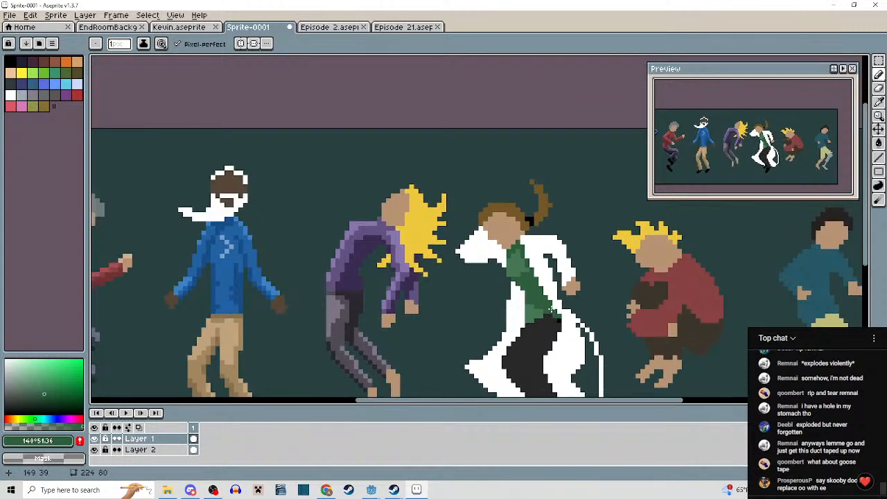
scroll(551, 310, "up", 2)
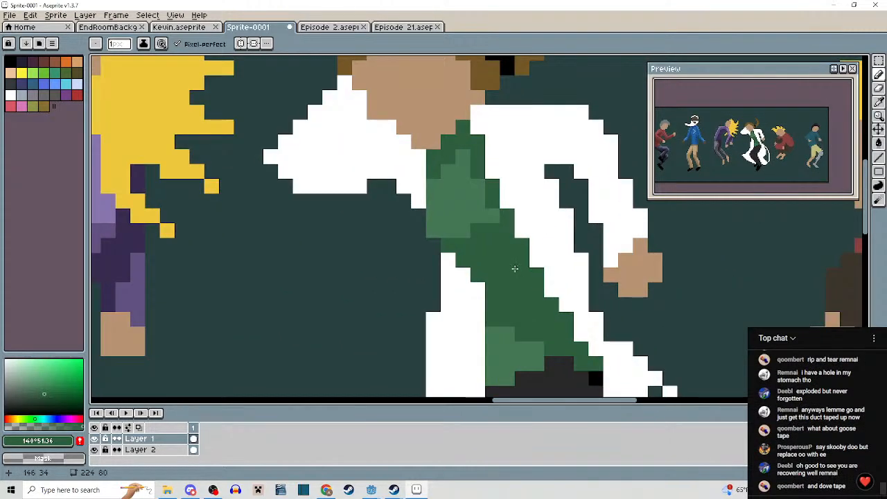
scroll(515, 268, "down", 2)
Sample the mid green #437755, choose the lighter green #619974, and paint a highlight on the shirt's chest.
scroll(518, 236, "up", 1)
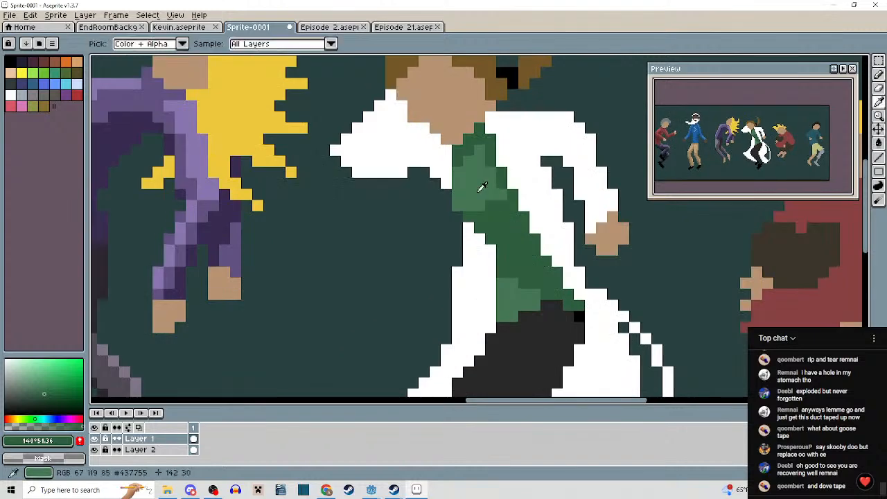
left_click(34, 380)
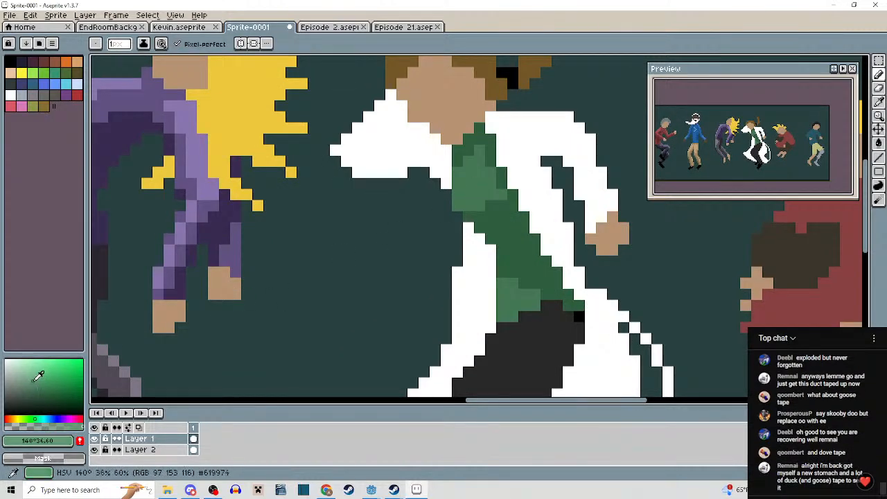
scroll(455, 174, "up", 2)
mouse_move(460, 189)
left_mouse_down()
mouse_move(464, 222)
mouse_move(513, 189)
mouse_move(483, 192)
mouse_move(502, 176)
mouse_move(482, 169)
left_mouse_up()
scroll(507, 238, "down", 3)
Paint the light green #619974 as a highlight on the shirt's lower front corner, just above the black trousers.
scroll(507, 238, "down", 1)
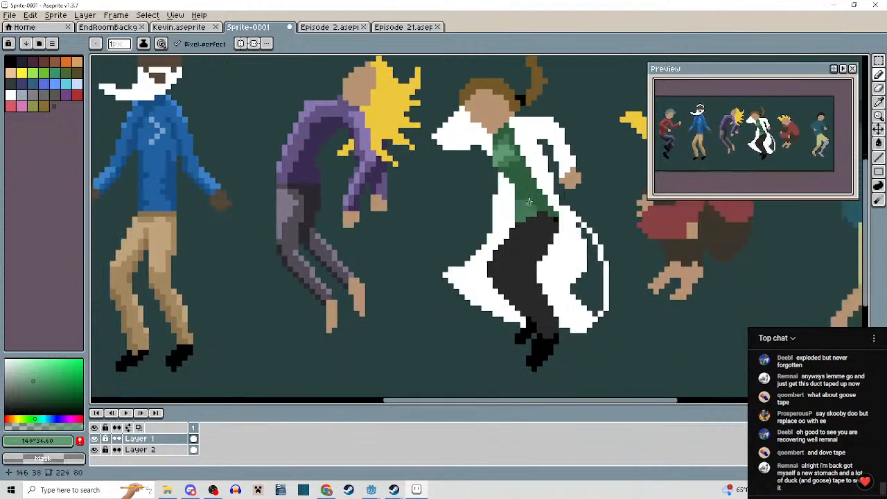
scroll(499, 218, "up", 3)
mouse_move(498, 235)
left_mouse_down()
mouse_move(498, 210)
mouse_move(521, 219)
left_mouse_up()
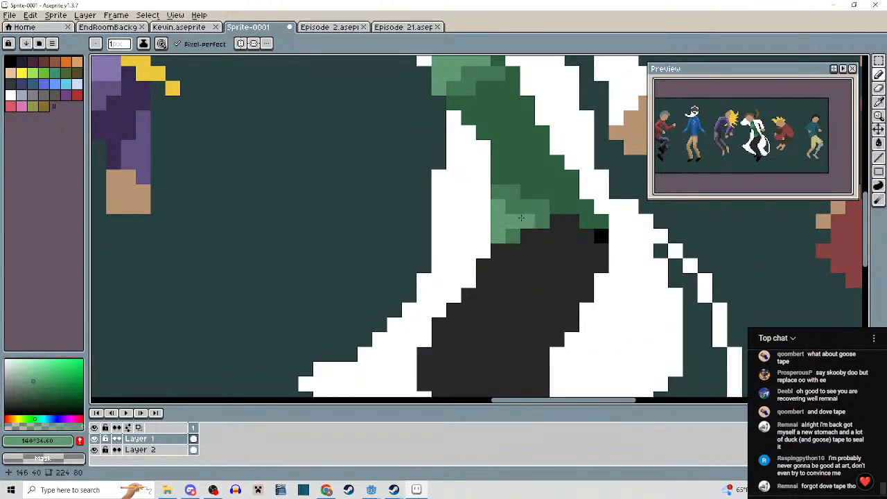
scroll(536, 218, "down", 2)
scroll(554, 243, "down", 1)
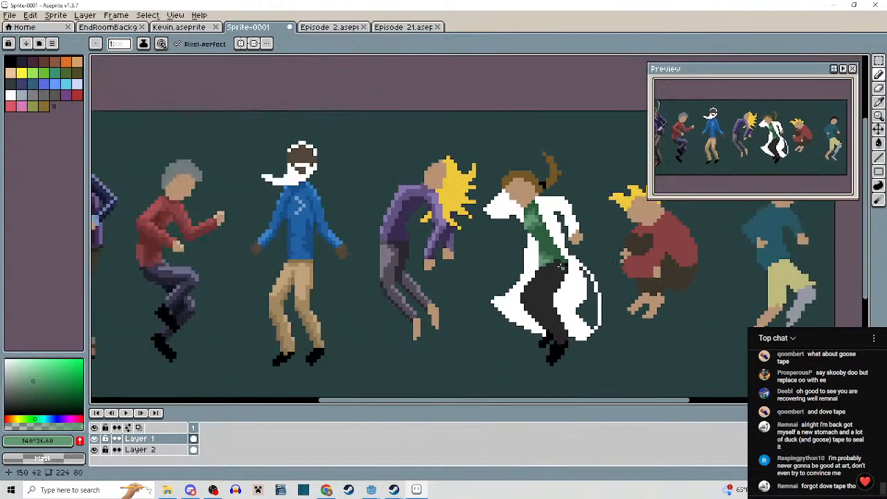
Sample the coat's white, choose the off-white #eef7f7, and bucket-fill the coat's back section and bent sleeve.
scroll(549, 233, "up", 2)
left_click_drag(550, 233, 546, 271)
left_click(558, 273, "alt")
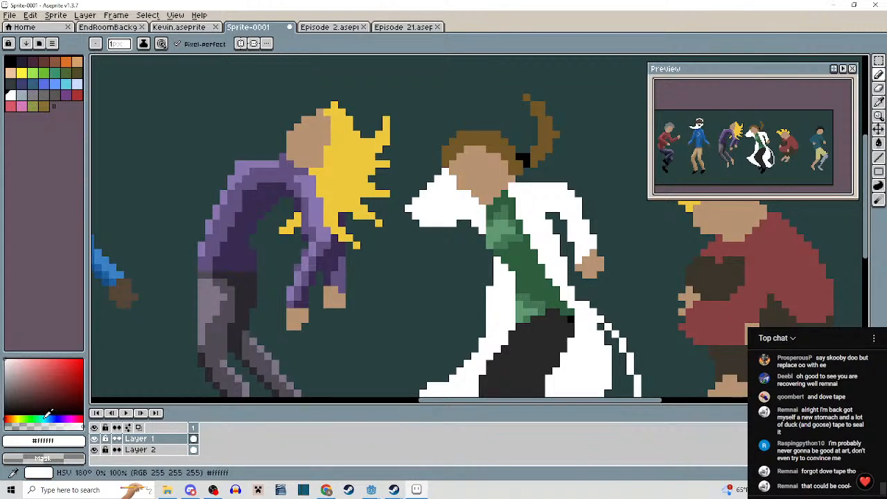
left_click(43, 418)
left_click(10, 361)
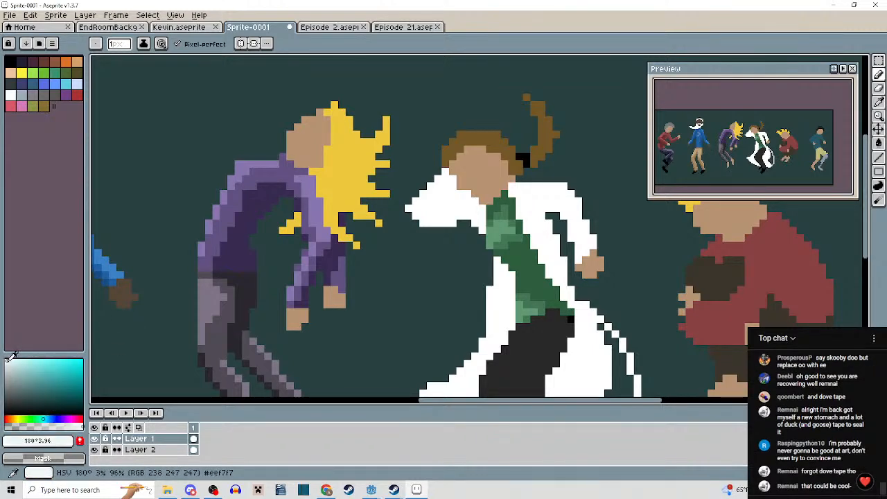
scroll(530, 194, "up", 2)
key("g")
left_click(534, 198)
scroll(543, 244, "down", 2)
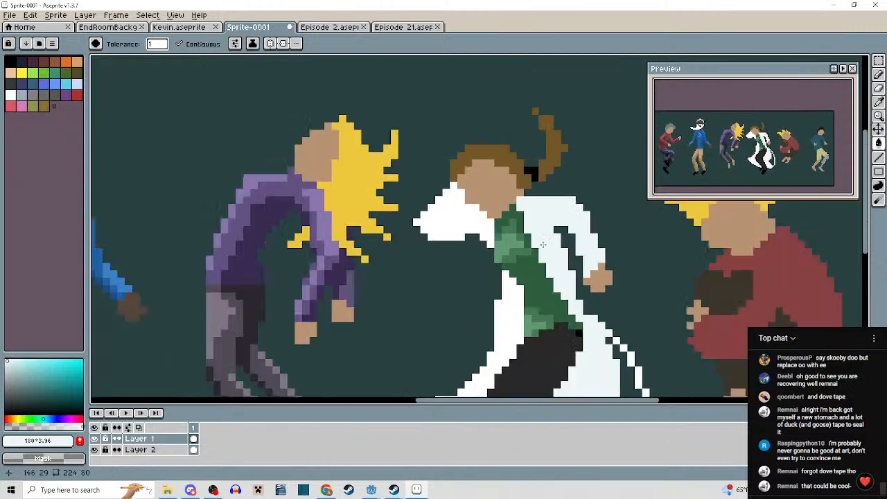
Fill the outstretched sleeve and front coat panel with off-white #eef7f7, and turn off contiguous filling.
scroll(543, 244, "down", 2)
left_click(451, 154)
left_click(498, 234)
scroll(545, 221, "down", 2)
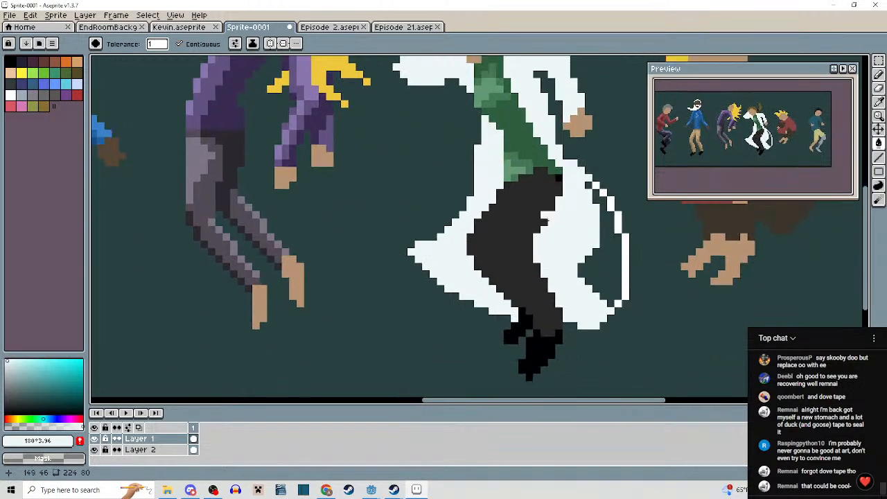
left_click(201, 45)
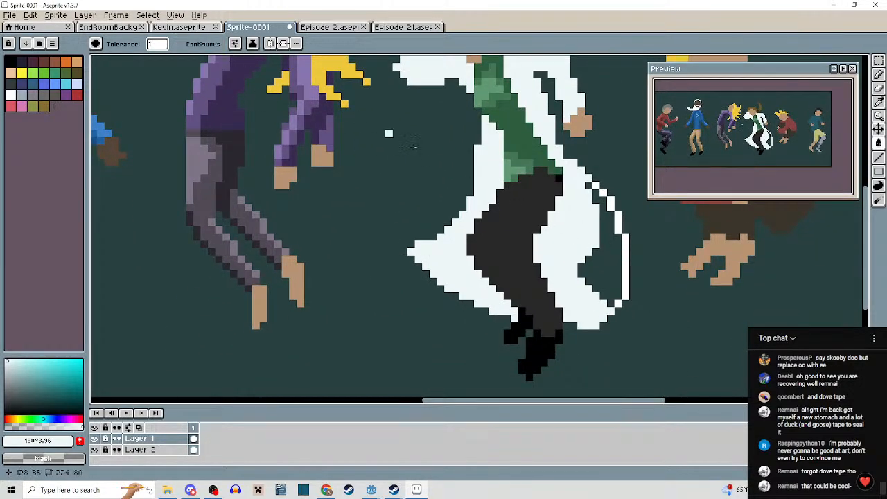
Bucket-fill the thin curved outline at the rear of the coat tail with off-white #eef7f7.
scroll(569, 201, "up", 3)
left_click_drag(593, 179, 400, 167)
left_click(460, 143)
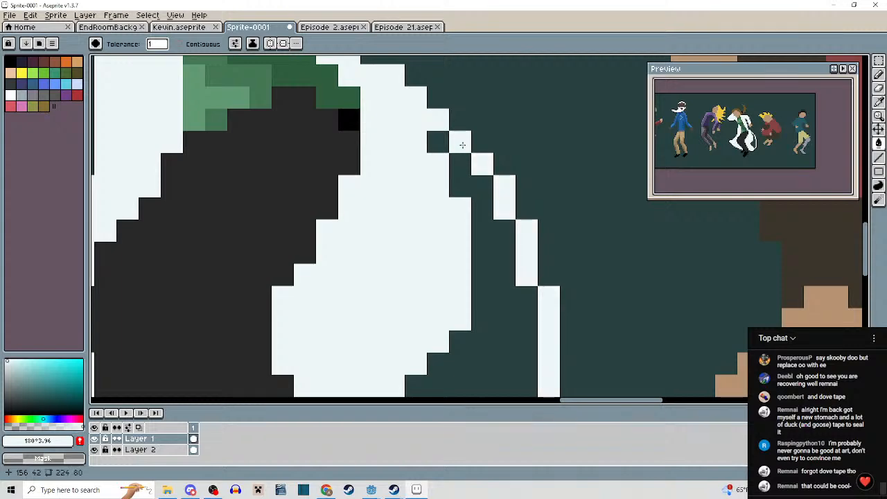
Recolour the whole coat with the bucket, trying a darker grey first and settling on light grey #bcc8c8.
scroll(461, 151, "down", 3)
left_click_drag(420, 199, 566, 242)
left_click_drag(454, 262, 416, 317)
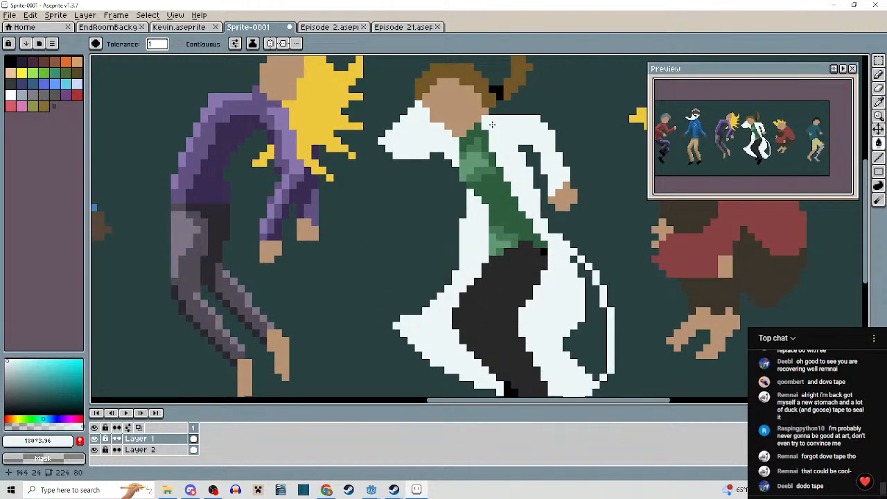
left_click(13, 374)
left_click(498, 149)
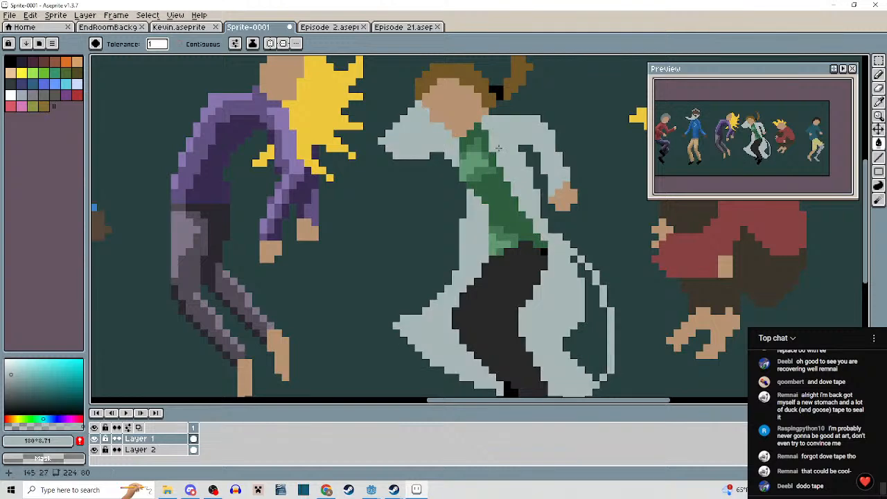
left_click(9, 371)
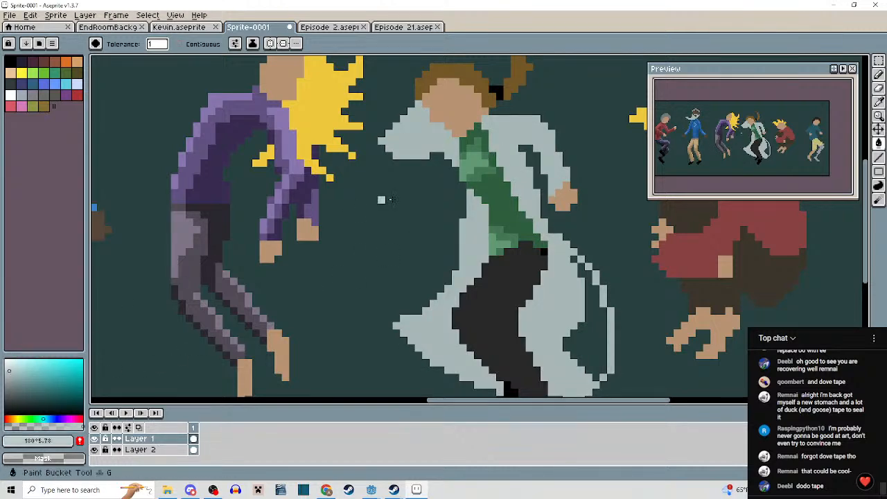
left_click(496, 139)
Choose near-white #e6eeee and pencil a highlight along the shoulder and upper edge of the coat sleeve with the visible hand.
left_click_drag(507, 175, 492, 209)
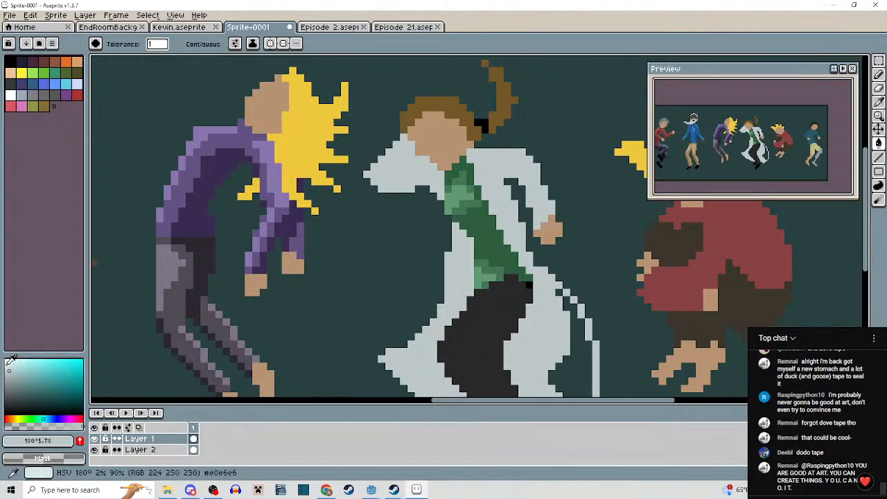
left_click(8, 362)
key("b")
scroll(508, 158, "up", 2)
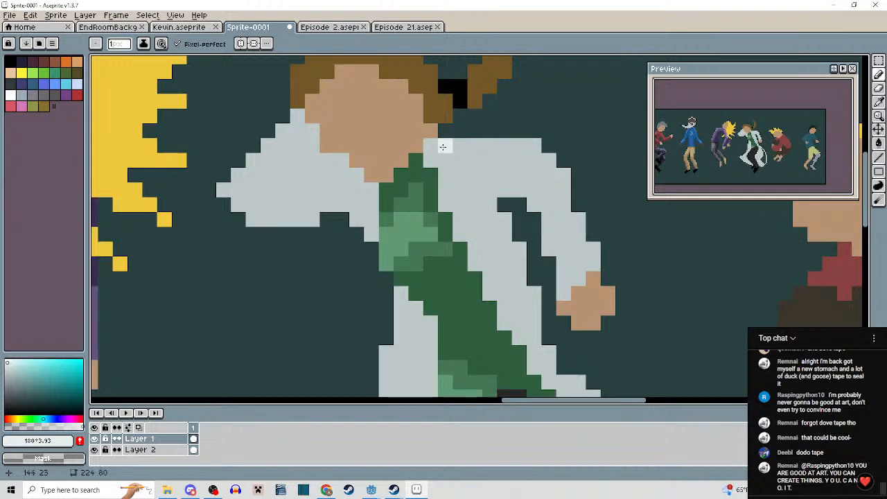
mouse_move(444, 148)
left_mouse_down()
mouse_move(534, 146)
mouse_move(569, 191)
left_mouse_up()
left_click(575, 200)
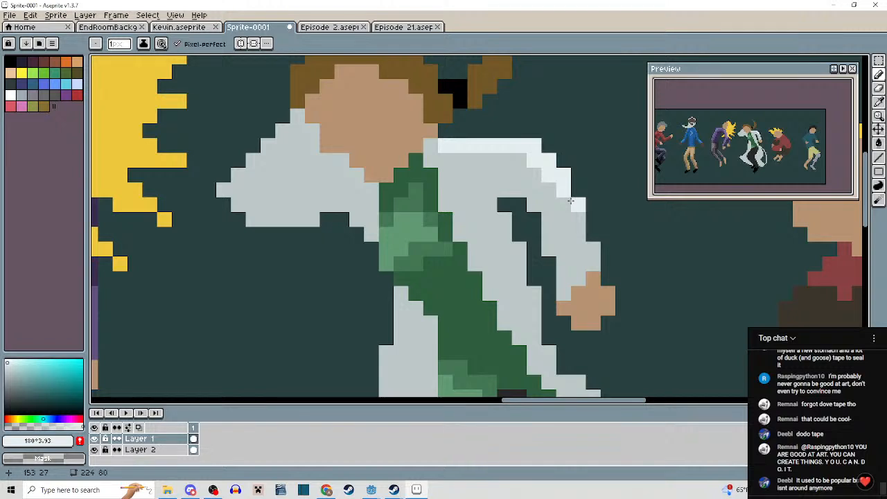
Extend the near-white highlight down the outer edge of the same sleeve's forearm to the hand.
left_click_drag(576, 201, 573, 211)
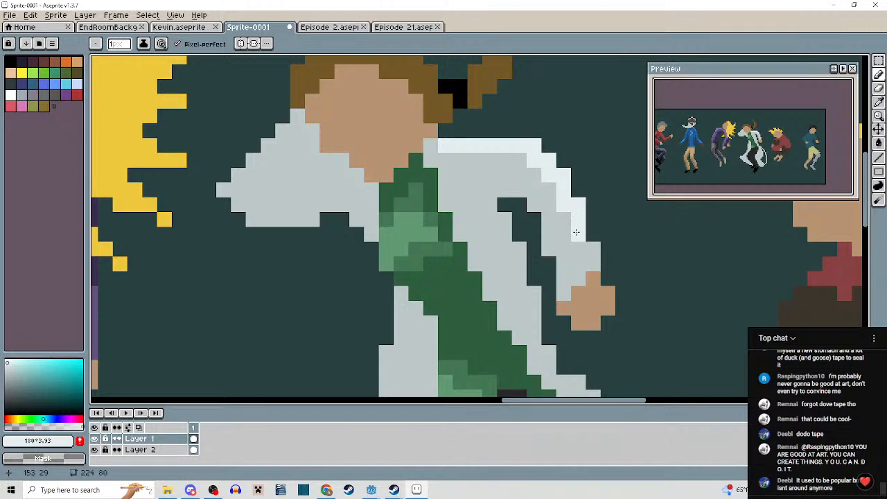
left_click(592, 249)
left_click(591, 262)
left_click(581, 249)
left_click_drag(578, 217, 578, 231)
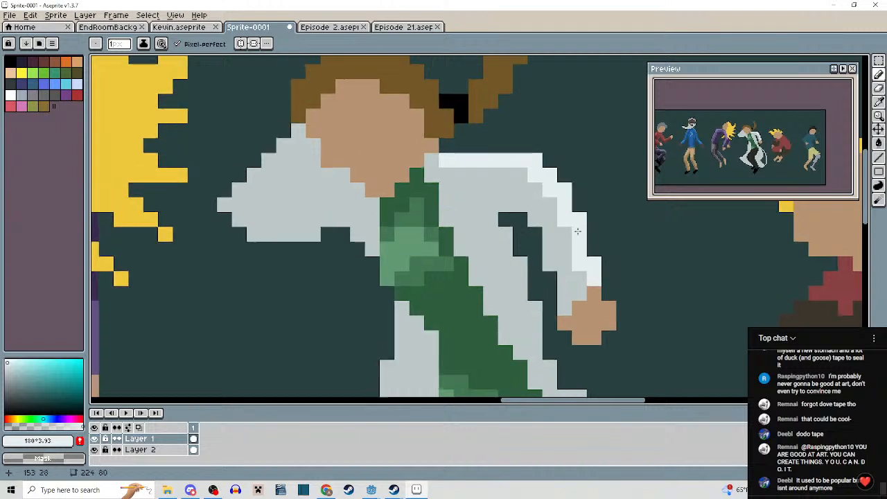
left_click(588, 249)
Pencil a near-white highlight along the upper edge of the bent sleeve beside the face, undoing one stray stroke.
left_click_drag(501, 187, 587, 195)
left_click_drag(491, 197, 580, 197)
scroll(467, 173, "up", 2)
mouse_move(480, 82)
left_mouse_down()
mouse_move(341, 216)
mouse_move(348, 219)
mouse_move(473, 90)
left_mouse_up()
key("ctrl+z")
mouse_move(462, 124)
left_mouse_down()
mouse_move(362, 212)
mouse_move(359, 229)
left_mouse_up()
scroll(424, 213, "down", 4)
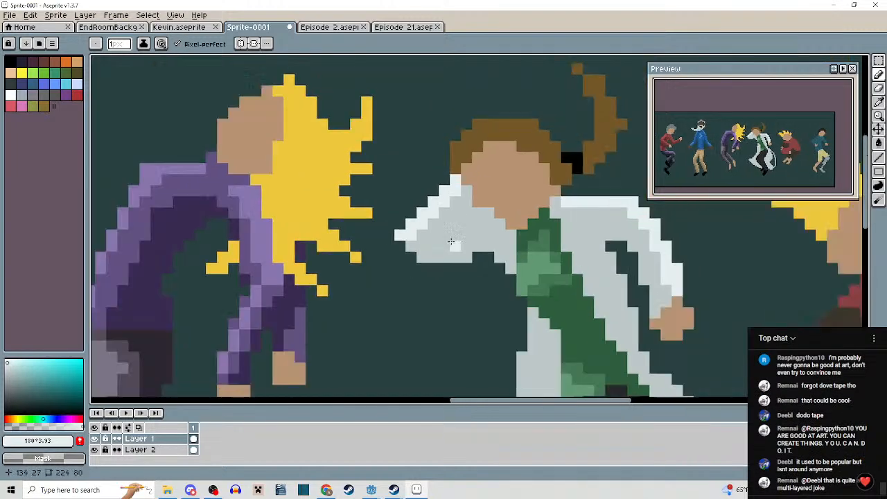
Paint a near-white highlight along the coat panel's outer edge, from beneath the arm down to the hip.
scroll(424, 213, "up", 4)
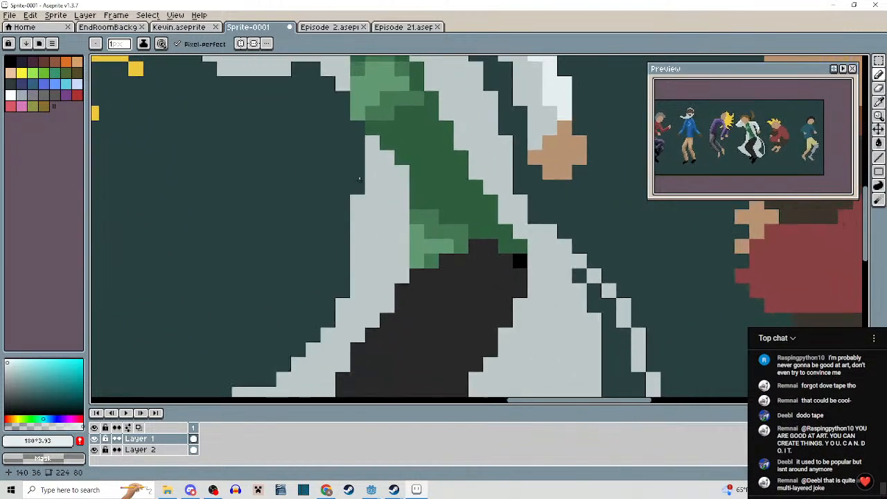
scroll(439, 276, "up", 3)
mouse_move(460, 181)
left_mouse_down()
mouse_move(477, 223)
mouse_move(501, 248)
mouse_move(502, 283)
left_mouse_up()
left_click_drag(515, 315, 500, 233)
mouse_move(505, 235)
left_mouse_down()
mouse_move(523, 308)
mouse_move(511, 265)
left_mouse_up()
mouse_move(515, 264)
left_mouse_down()
mouse_move(536, 310)
mouse_move(504, 245)
mouse_move(527, 252)
mouse_move(599, 322)
left_mouse_up()
left_click(538, 307)
scroll(598, 322, "down", 4)
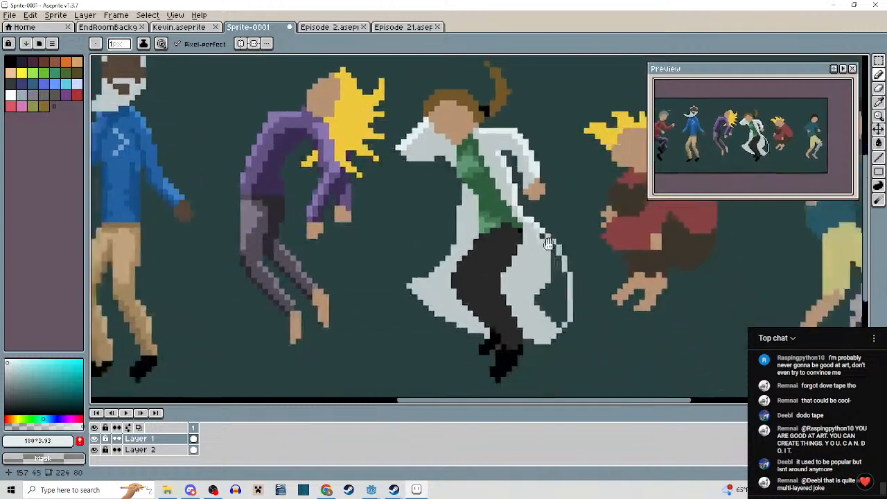
Outline a near-white highlight area on the coat tail's outer curve, turn on contiguous filling, and bucket-fill the enclosed area.
scroll(505, 167, "up", 3)
left_click(502, 165)
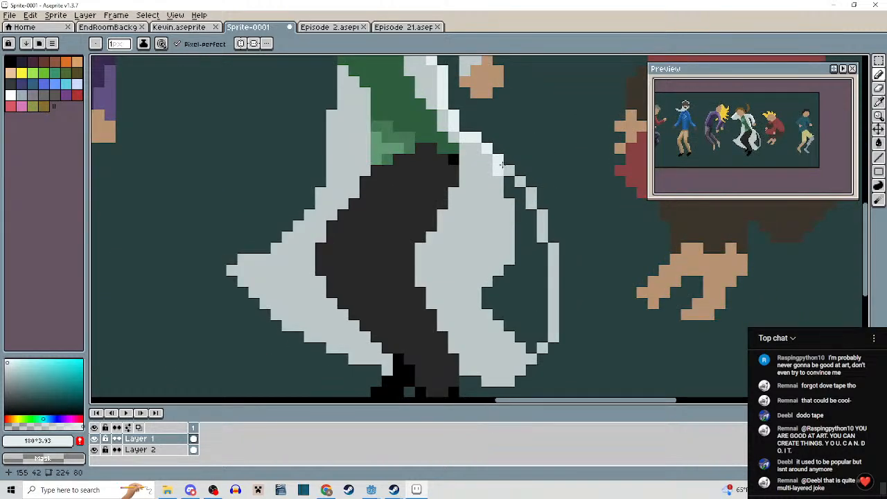
mouse_move(502, 165)
left_mouse_down()
mouse_move(523, 228)
mouse_move(521, 265)
mouse_move(530, 281)
mouse_move(549, 283)
mouse_move(543, 215)
left_mouse_up()
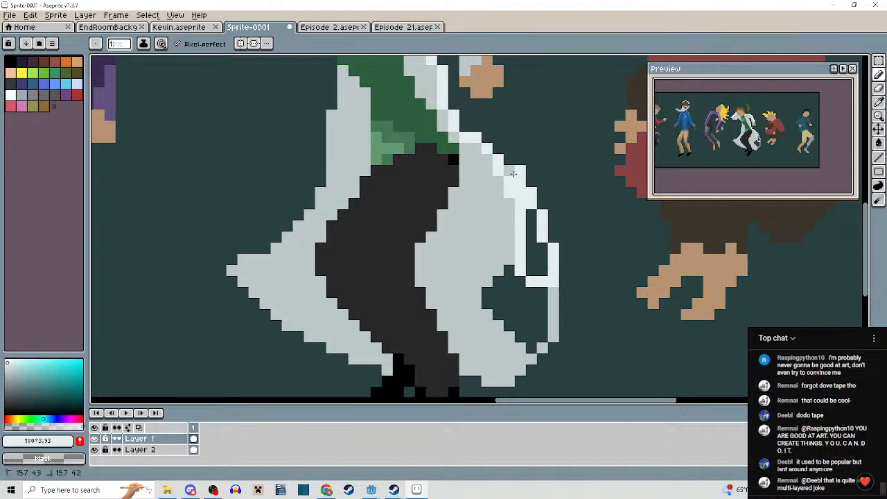
key("g")
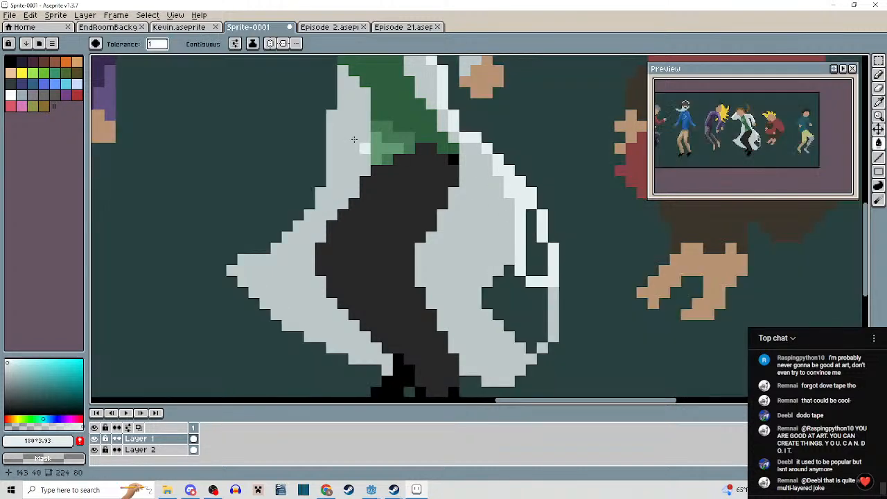
left_click(179, 44)
left_click(537, 261)
scroll(535, 260, "down", 3)
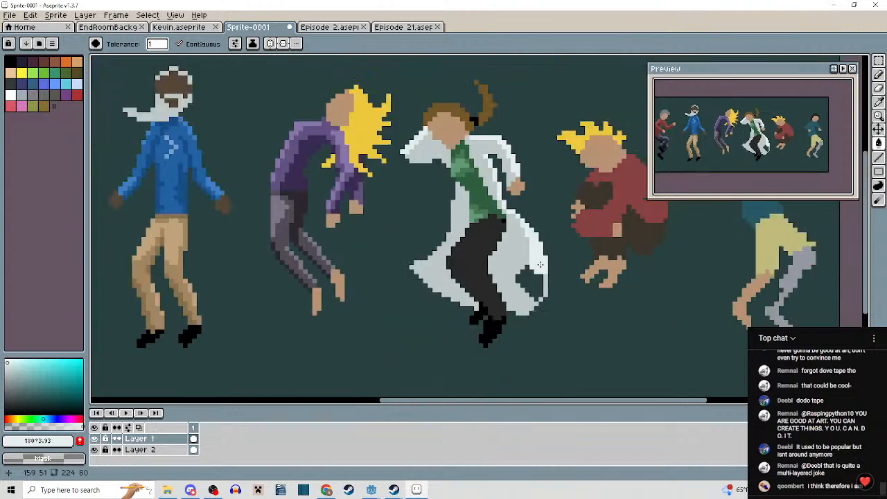
Pencil a near-white highlight down the outer edge of the coat's other section, ending at its pointed flap.
scroll(533, 257, "up", 3)
key("b")
scroll(416, 180, "up", 2)
mouse_move(431, 142)
left_mouse_down()
mouse_move(429, 229)
mouse_move(414, 246)
mouse_move(410, 275)
mouse_move(452, 214)
mouse_move(382, 275)
mouse_move(349, 288)
mouse_move(386, 297)
left_mouse_up()
scroll(448, 297, "down", 2)
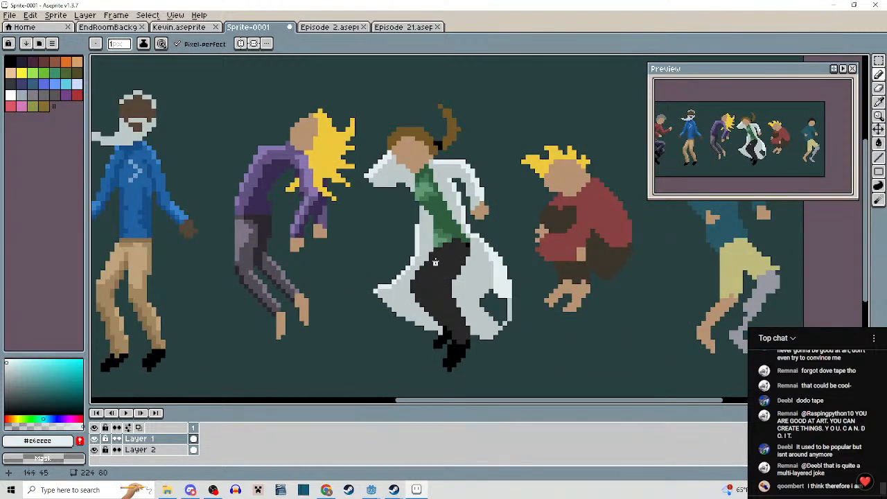
Sample the coat's grey #bcc8c8 and near-white #e6eeee, and paint a small highlight on the bent sleeve just below the face.
scroll(411, 229, "up", 3)
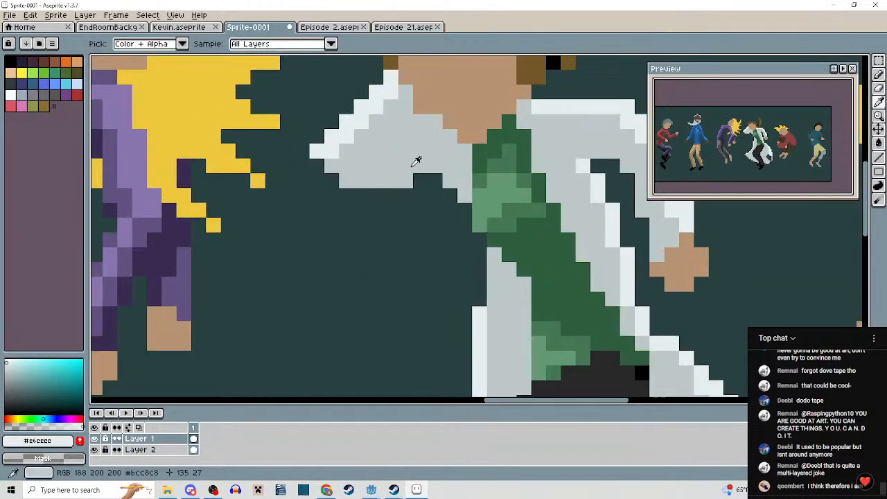
scroll(428, 208, "down", 2)
scroll(426, 198, "up", 1)
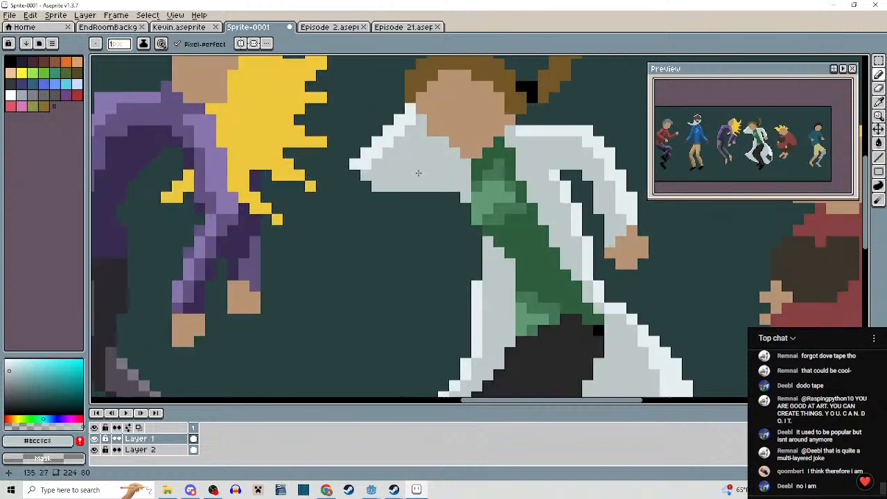
scroll(419, 169, "up", 1)
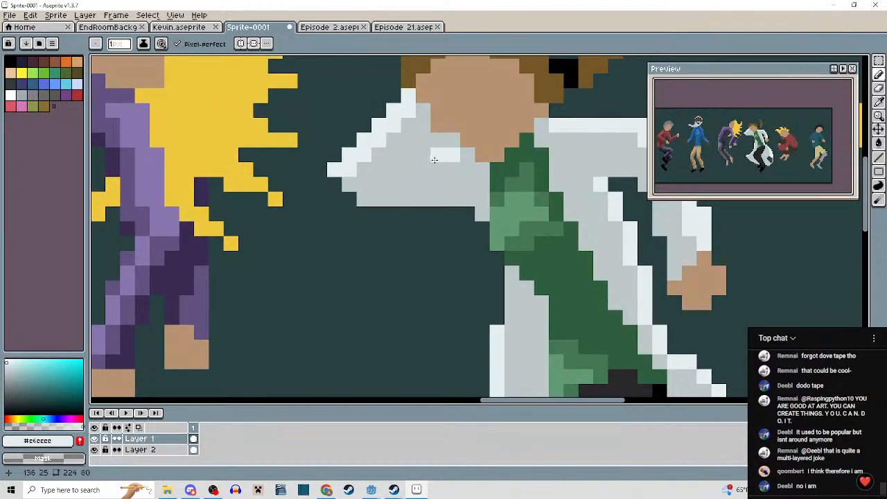
scroll(434, 160, "down", 3)
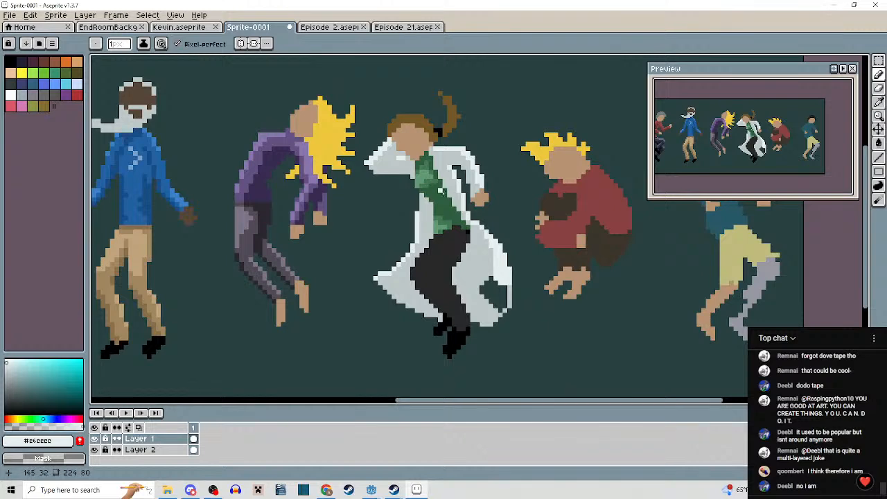
Sample near-white #e6eeee and paint a diagonal fold highlight along the upper edge of the gap in the coat tail.
mouse_move(481, 274)
left_mouse_down()
mouse_move(485, 215)
mouse_move(488, 277)
left_mouse_up()
scroll(488, 225, "up", 2)
scroll(488, 274, "up", 2)
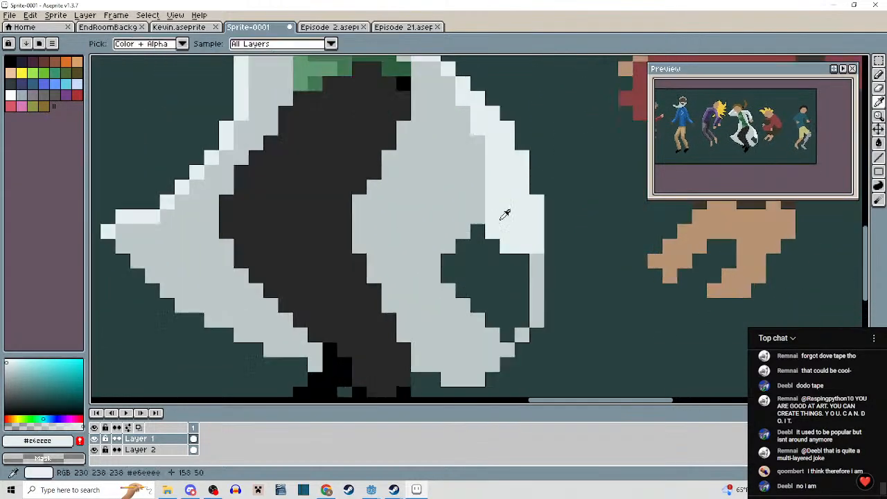
mouse_move(478, 232)
left_mouse_down()
mouse_move(437, 271)
mouse_move(476, 248)
left_mouse_up()
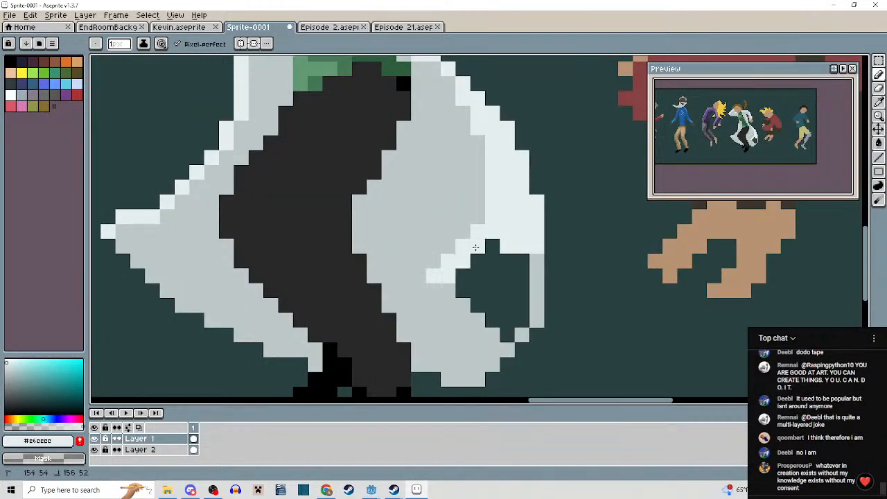
scroll(481, 239, "down", 3)
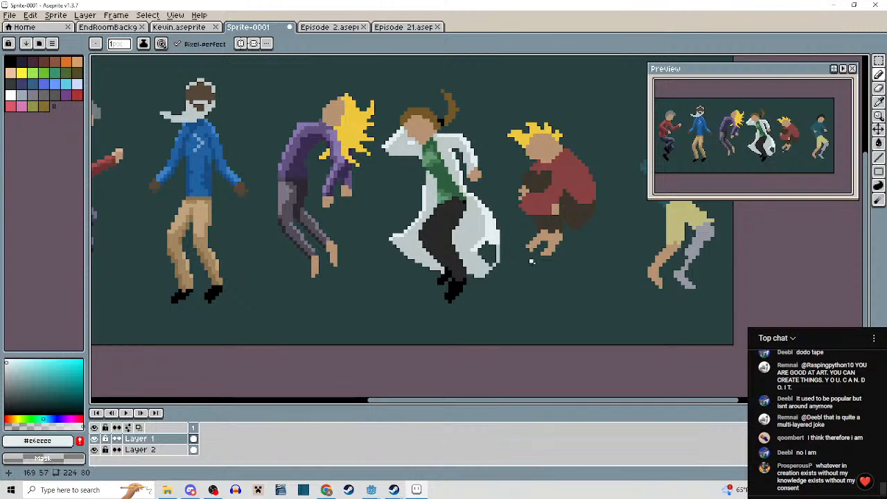
Compare the shaded coat with the neighbouring characters and examine the red-shirted and teal-shirted figures.
left_click_drag(557, 146, 464, 156)
scroll(434, 136, "up", 2)
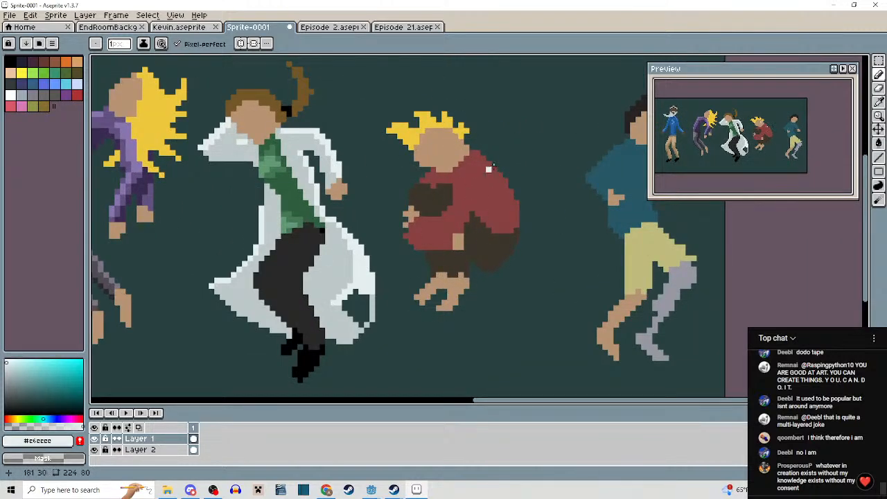
scroll(489, 169, "right", 3)
left_click_drag(458, 300, 511, 330)
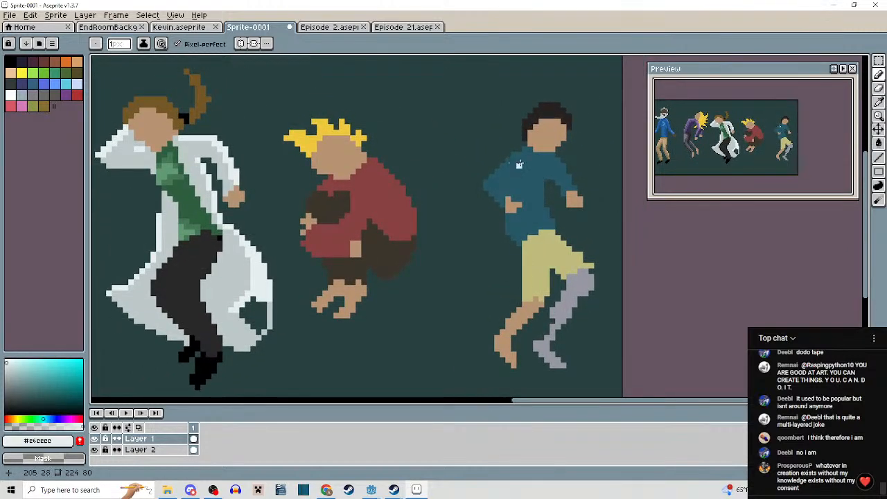
scroll(491, 321, "down", 2)
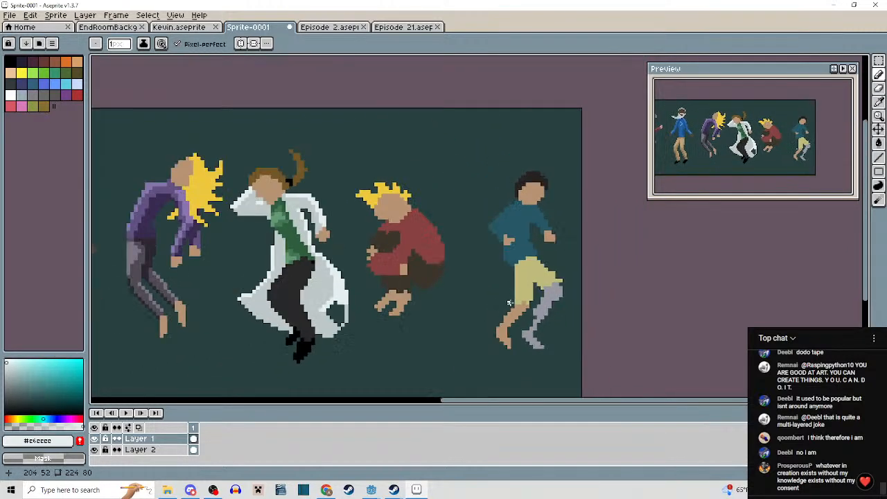
left_click_drag(493, 318, 542, 282)
scroll(570, 230, "up", 3)
left_click_drag(560, 231, 607, 253)
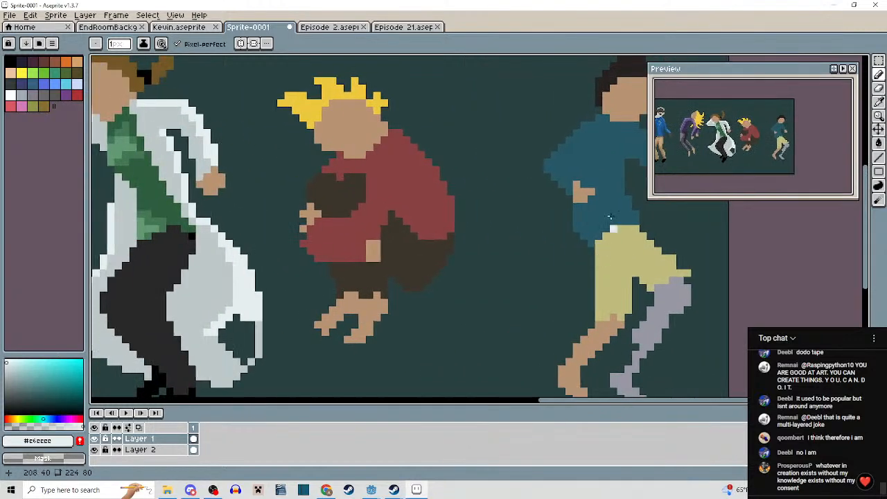
left_click_drag(289, 294, 562, 305)
left_click(523, 267, "alt")
scroll(530, 260, "up", 1)
left_click_drag(517, 206, 580, 244)
scroll(545, 230, "down", 3)
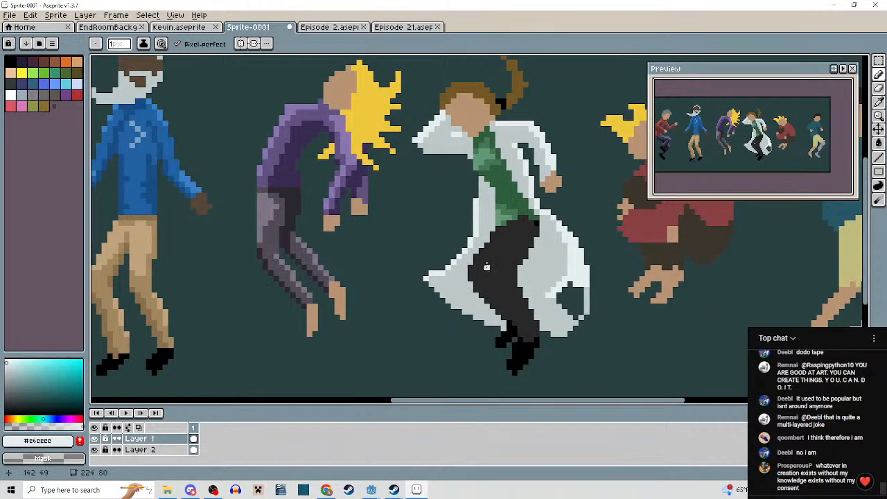
scroll(502, 250, "down", 2)
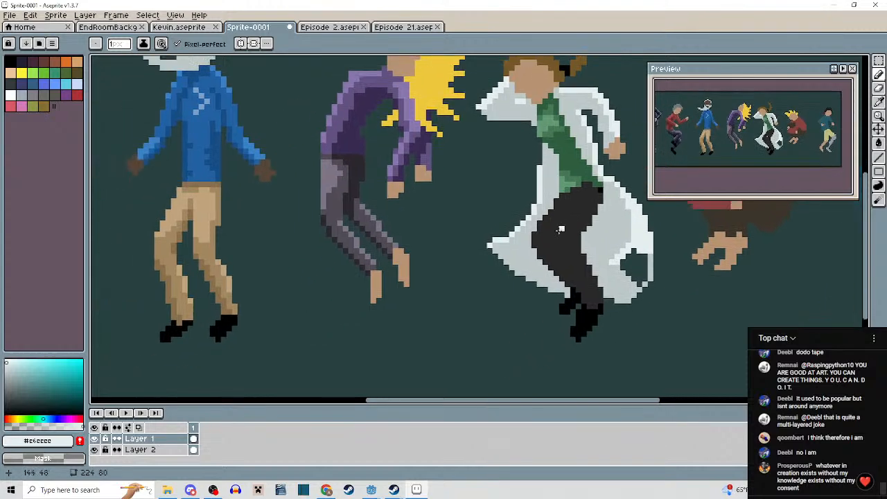
scroll(532, 246, "up", 3)
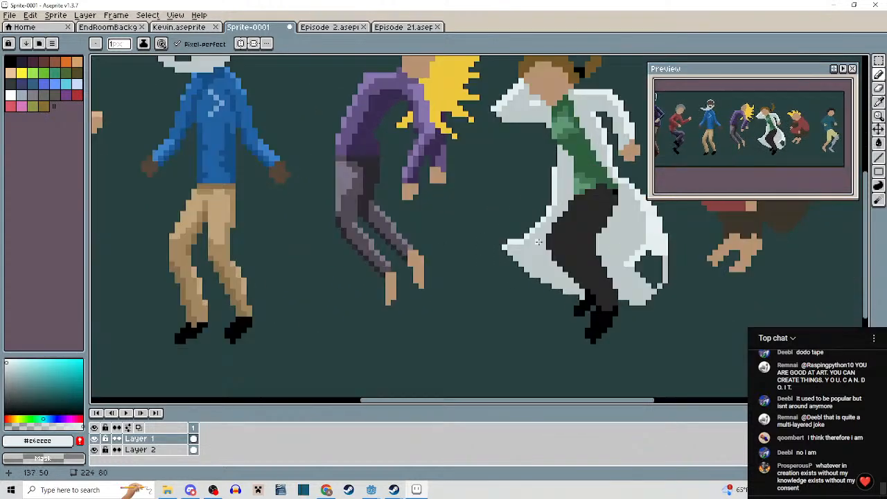
Sample the trousers' dark grey #2a2929 and paint over the stray black pixel at the waist below the green shirt.
left_click(579, 224, "alt")
left_click_drag(565, 226, 436, 235)
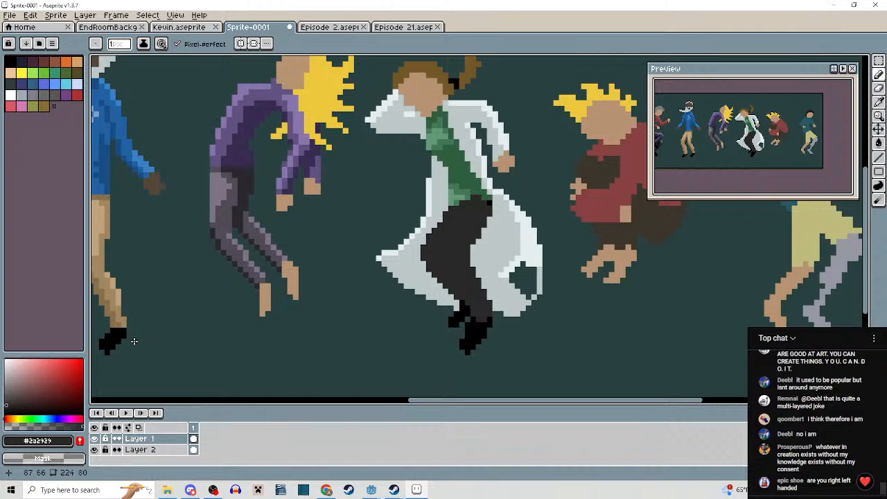
scroll(360, 258, "up", 3)
left_click_drag(482, 269, 326, 270)
scroll(351, 274, "down", 2)
left_click_drag(412, 280, 441, 303)
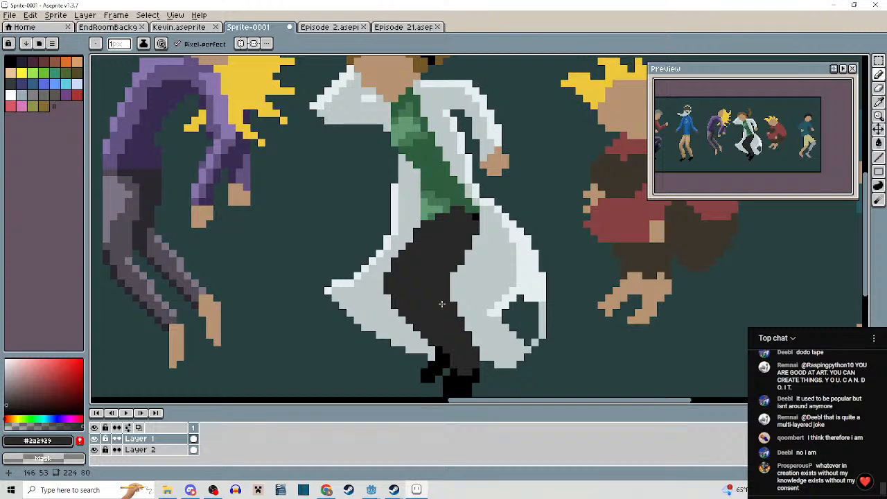
scroll(470, 242, "up", 3)
left_click(489, 173)
scroll(489, 177, "down", 5)
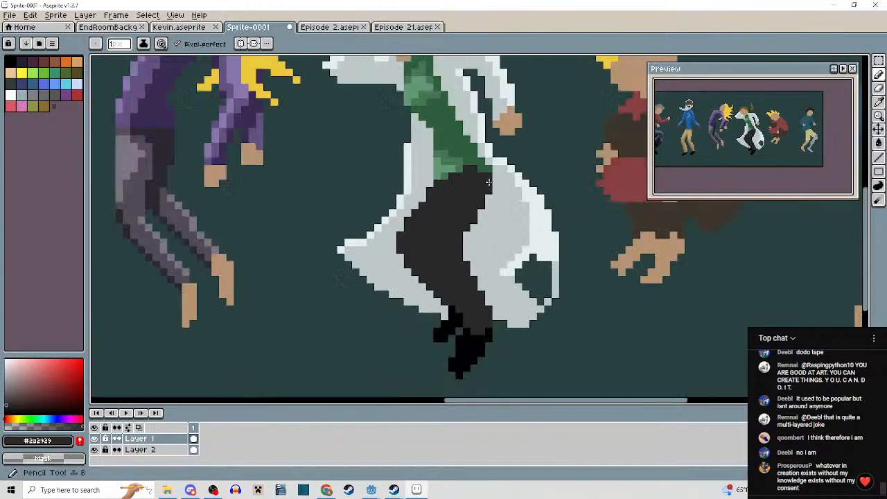
mouse_move(499, 210)
left_mouse_down()
mouse_move(544, 213)
mouse_move(507, 282)
mouse_move(505, 245)
left_mouse_up()
scroll(502, 220, "up", 2)
scroll(521, 216, "down", 2)
scroll(506, 281, "up", 1)
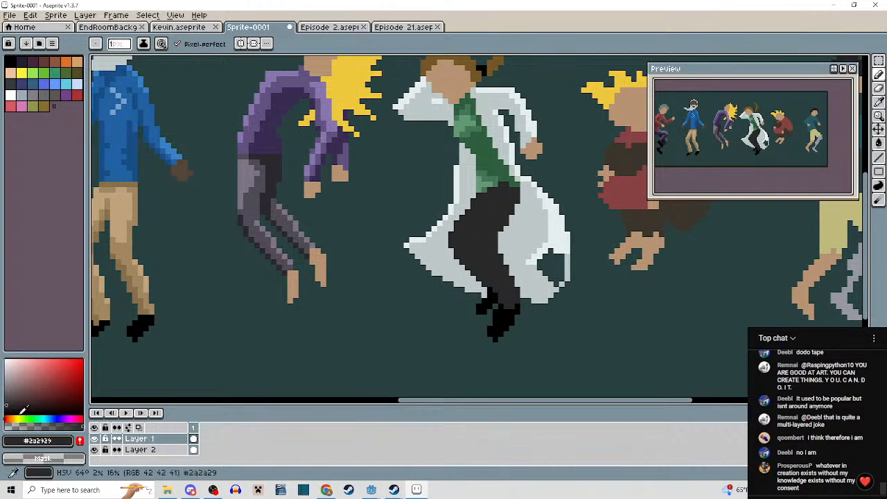
Pick grey #4d4b4b and paint a diagonal highlight along the thigh of the ponytailed character's black trousers.
key("i")
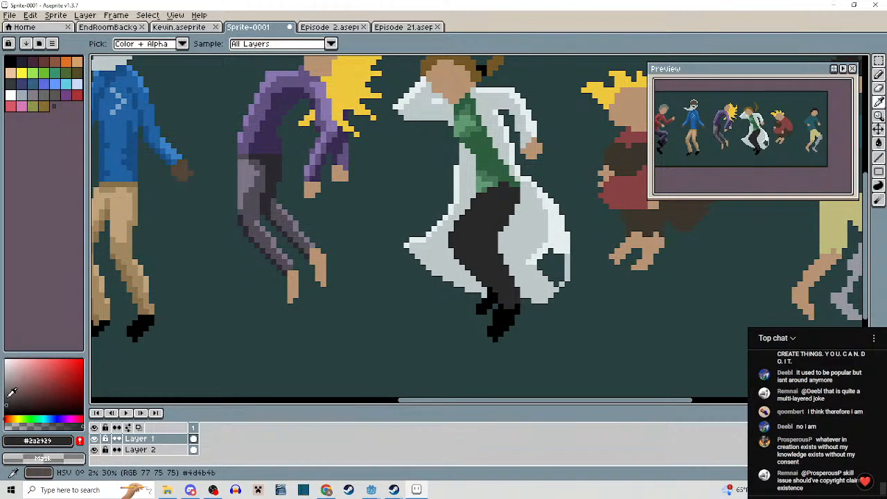
left_click(541, 173)
key("b")
scroll(541, 173, "up", 3)
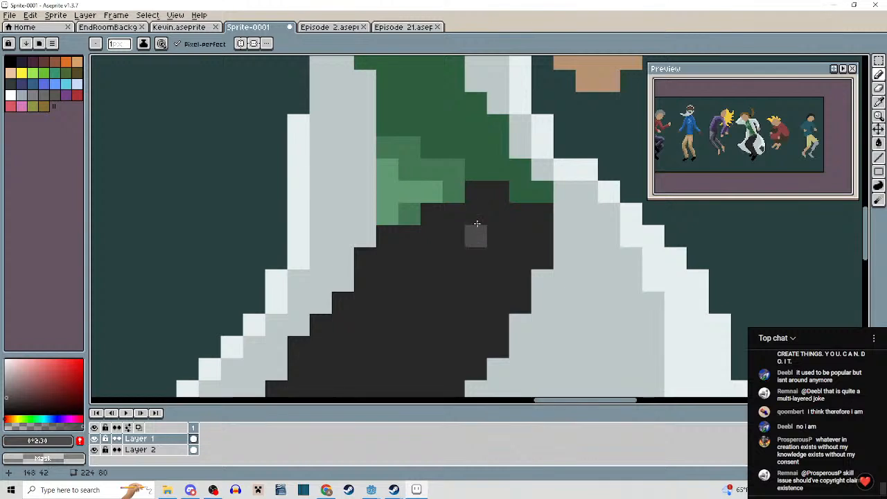
scroll(510, 158, "down", 2)
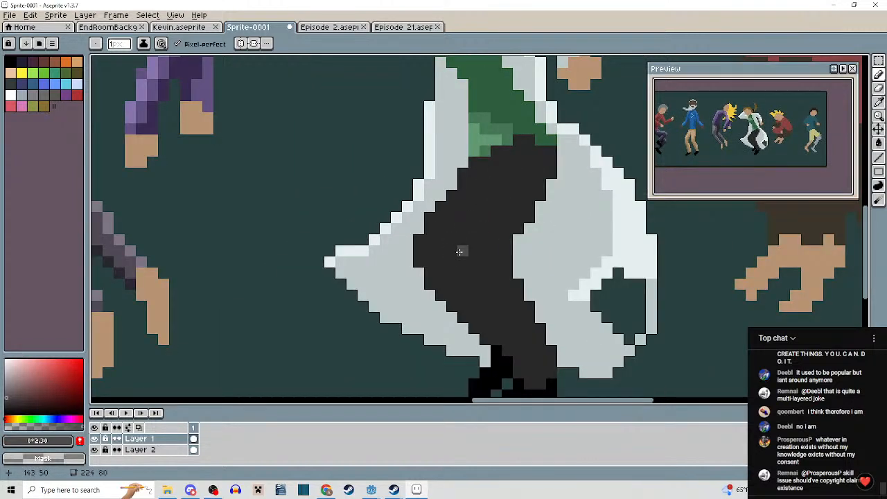
mouse_move(460, 252)
left_mouse_down()
mouse_move(507, 228)
mouse_move(530, 173)
mouse_move(496, 222)
mouse_move(474, 242)
mouse_move(452, 247)
mouse_move(510, 162)
left_mouse_up()
key("ctrl+z")
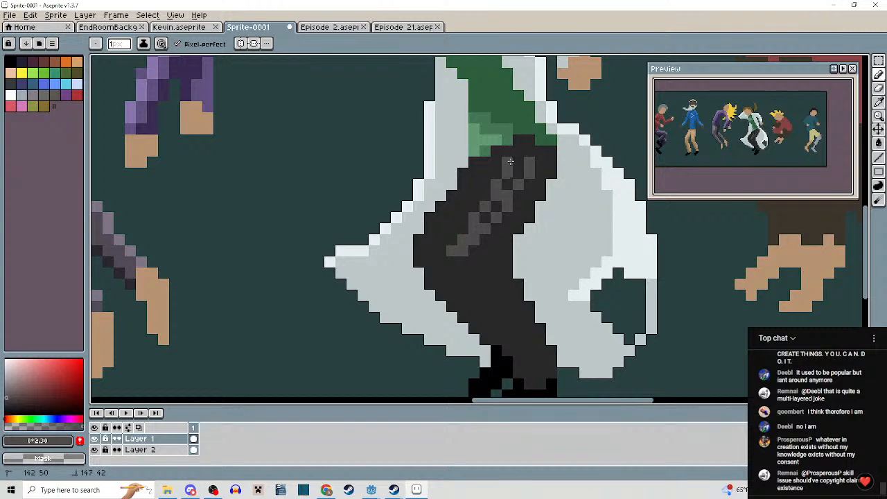
mouse_move(478, 217)
left_mouse_down()
mouse_move(496, 205)
mouse_move(485, 197)
mouse_move(458, 236)
mouse_move(486, 185)
mouse_move(475, 195)
left_mouse_up()
scroll(488, 180, "down", 3)
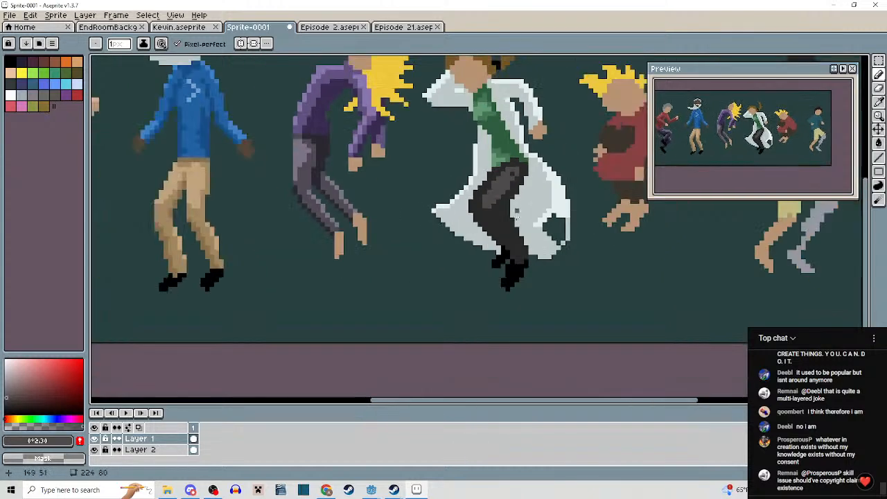
Paint a stepped line of the same grey along the front edge of the thigh, from the knee up to the waist.
scroll(478, 173, "up", 2)
scroll(503, 251, "up", 1)
scroll(452, 240, "up", 2)
left_click_drag(422, 209, 418, 222)
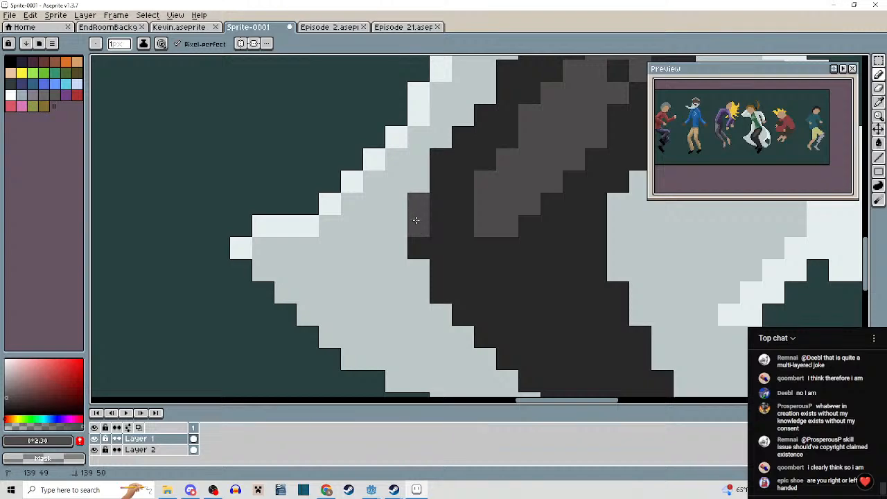
mouse_move(438, 182)
left_mouse_down()
mouse_move(436, 164)
mouse_move(507, 72)
left_mouse_up()
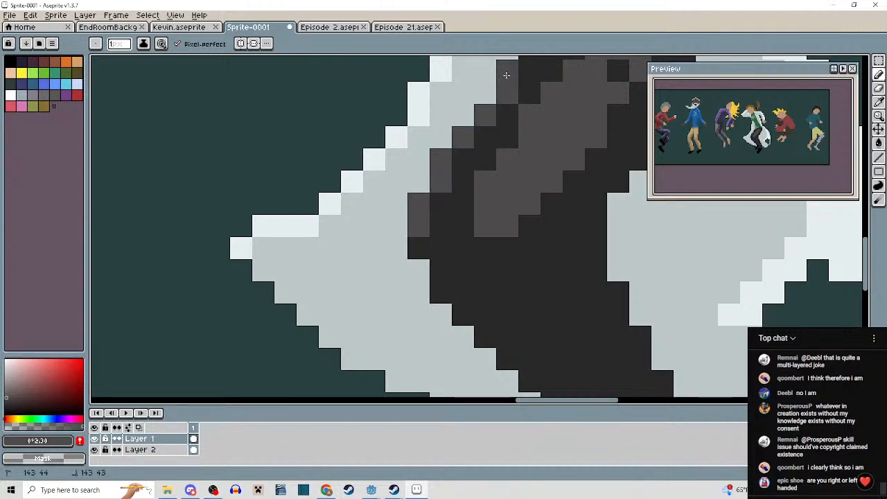
scroll(546, 153, "down", 3)
scroll(547, 153, "down", 2)
scroll(501, 179, "up", 3)
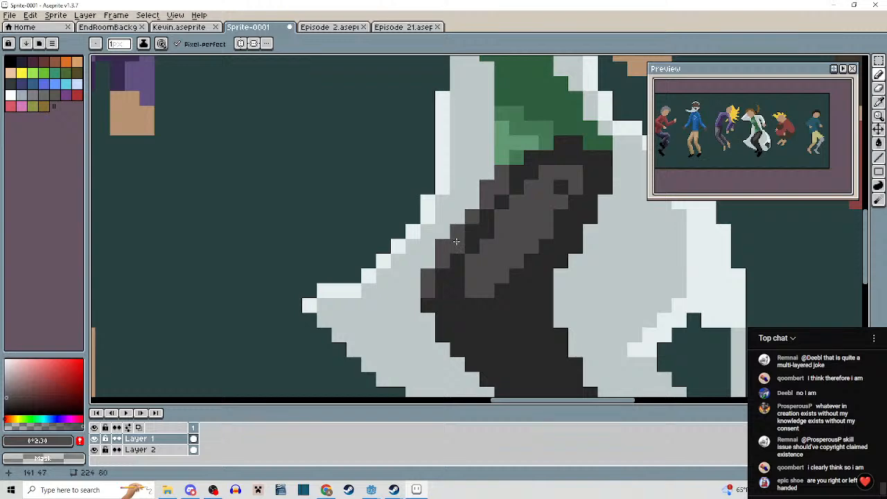
scroll(518, 251, "down", 3)
scroll(489, 224, "up", 3)
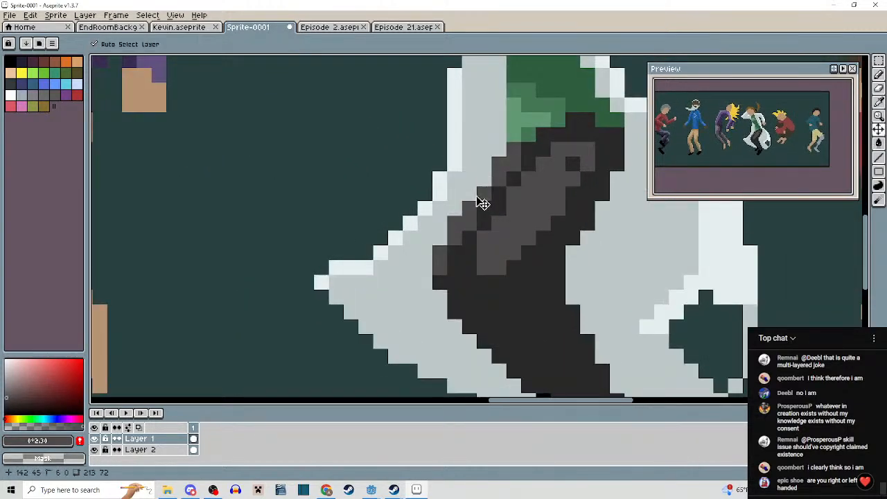
Erase the outermost pixels along the lower front edge of the thigh and repaint the grey edge highlight one pixel further in.
left_click_drag(469, 211, 456, 222)
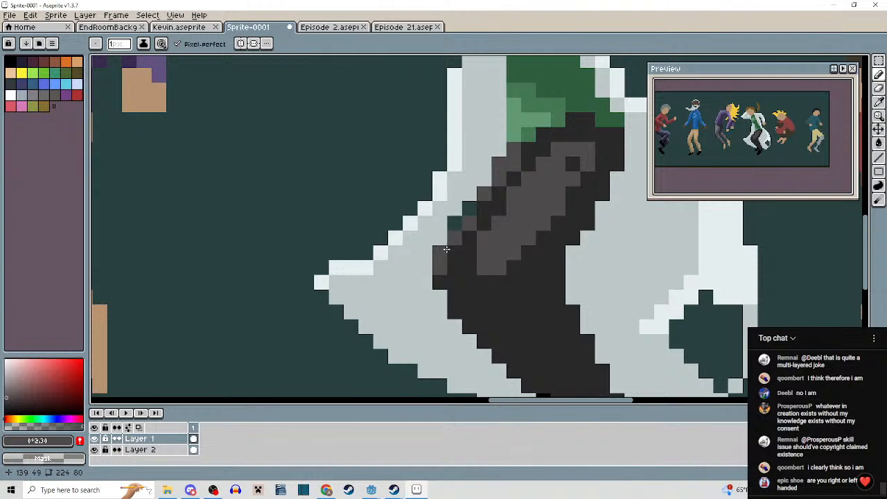
left_click(449, 235)
right_click(443, 279)
right_click(442, 266)
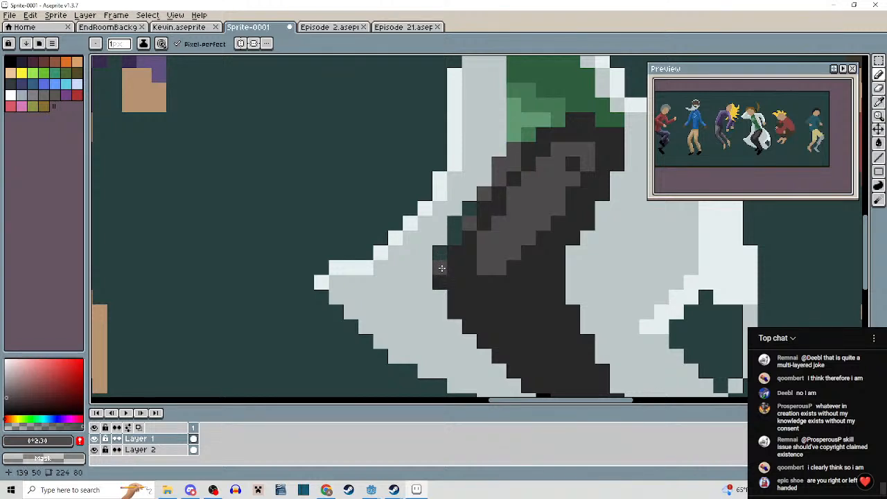
left_click_drag(451, 255, 447, 266)
left_click(464, 236)
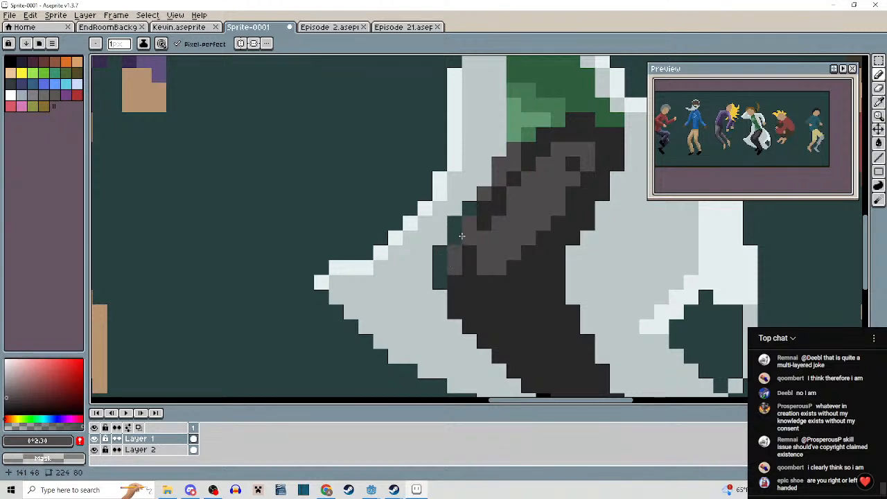
left_click(482, 211)
scroll(497, 197, "down", 3)
scroll(478, 230, "up", 4)
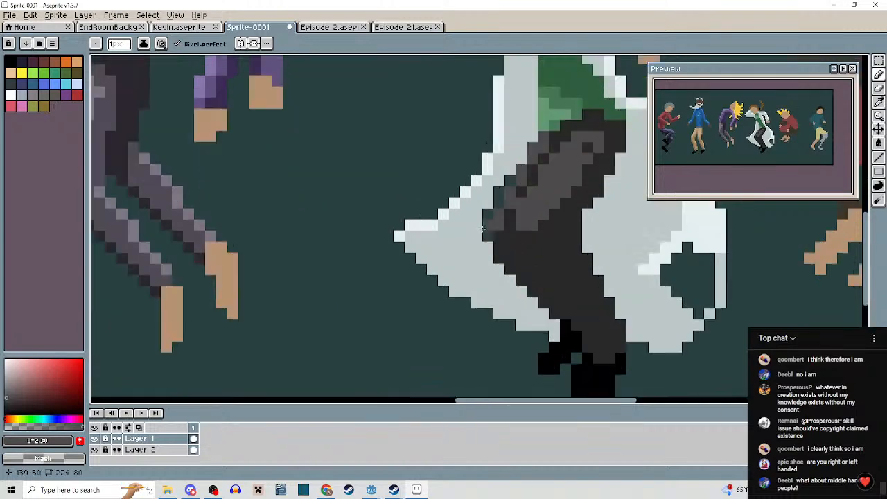
Sample the coat's grey #bcc8c8 and fill the gap left between the coat and the front of the trimmed thigh.
left_click(494, 191, "alt")
left_click(474, 215, "alt")
left_click_drag(493, 193, 494, 242)
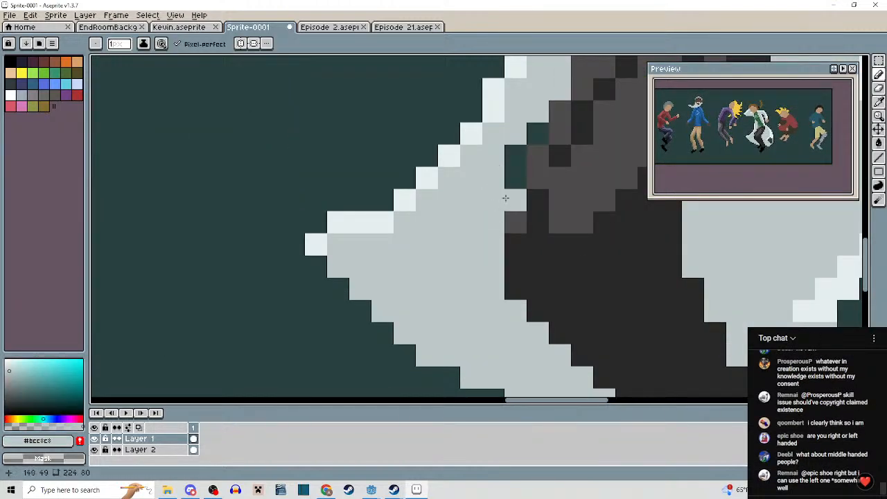
mouse_move(513, 181)
left_mouse_down()
mouse_move(519, 142)
mouse_move(537, 134)
left_mouse_up()
scroll(565, 189, "down", 1)
scroll(497, 270, "down", 4)
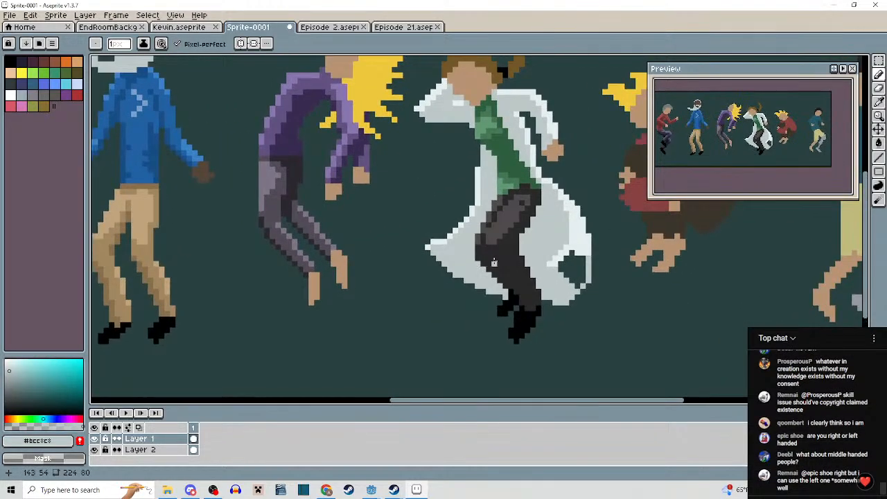
scroll(504, 219, "up", 3)
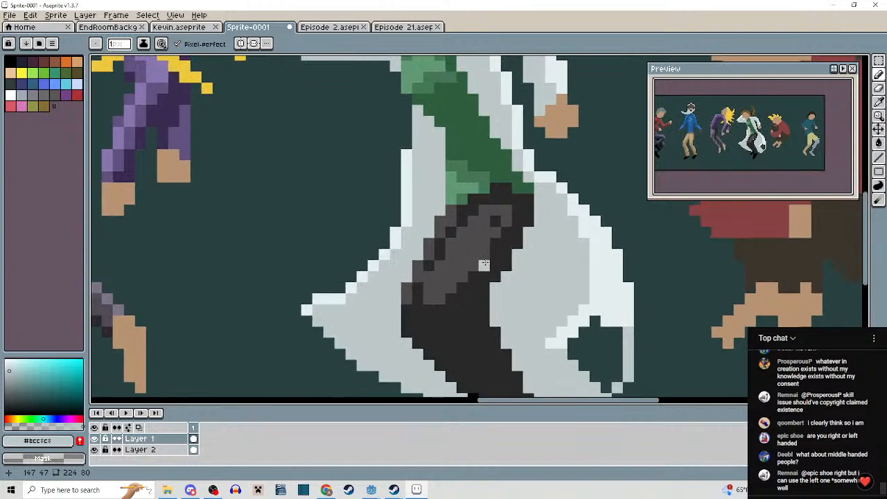
scroll(485, 253, "down", 2)
scroll(525, 193, "up", 2)
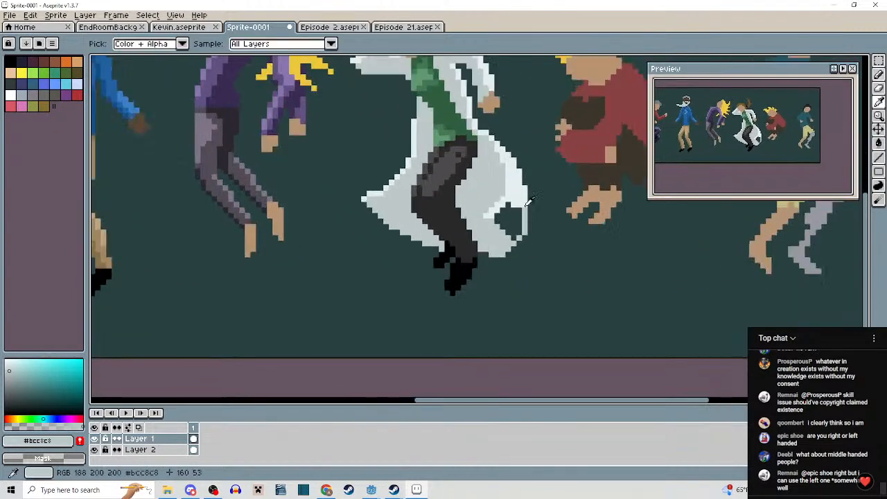
Sample the coat's near-white and draw a vertical line about 8 pixels long on the empty background below the red-shirted character.
left_click(525, 193, "alt")
mouse_move(601, 290)
left_mouse_down()
mouse_move(463, 243)
mouse_move(483, 234)
mouse_move(483, 312)
left_mouse_up()
scroll(464, 243, "up", 2)
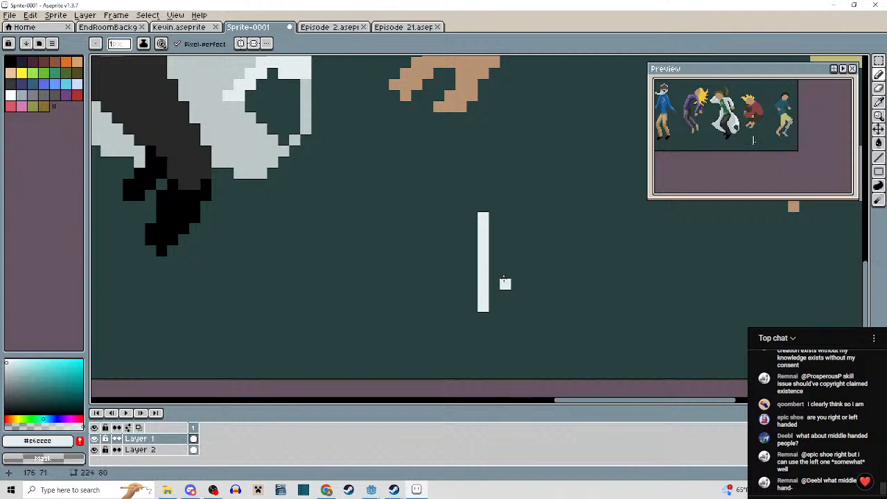
mouse_move(505, 283)
left_mouse_down()
mouse_move(437, 241)
mouse_move(551, 278)
mouse_move(508, 253)
mouse_move(515, 241)
mouse_move(540, 249)
mouse_move(481, 228)
left_mouse_up()
scroll(436, 242, "down", 2)
scroll(537, 273, "up", 2)
key("ctrl+z")
left_click_drag(493, 184, 494, 263)
key("ctrl+z")
left_click_drag(382, 184, 381, 272)
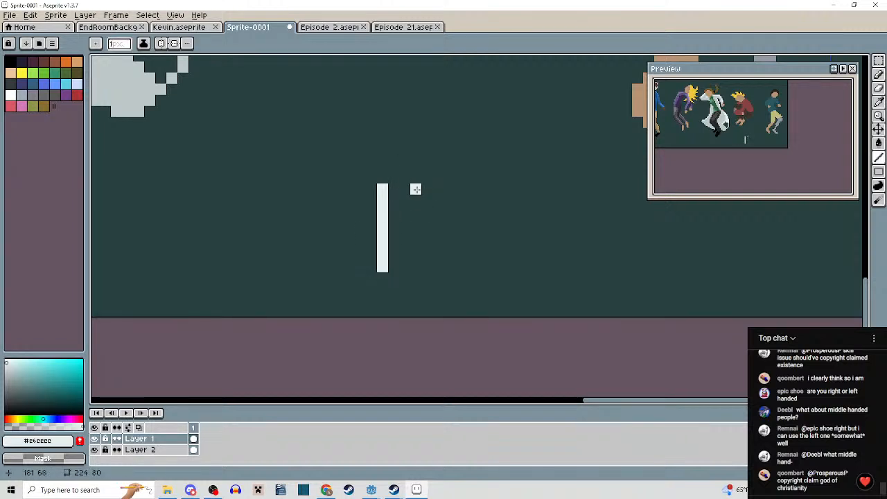
Draw a 9-pixel horizontal line above and to the right of the vertical one, and lengthen the vertical line to 9 pixels.
left_click(394, 189)
left_click_drag(377, 194, 492, 219)
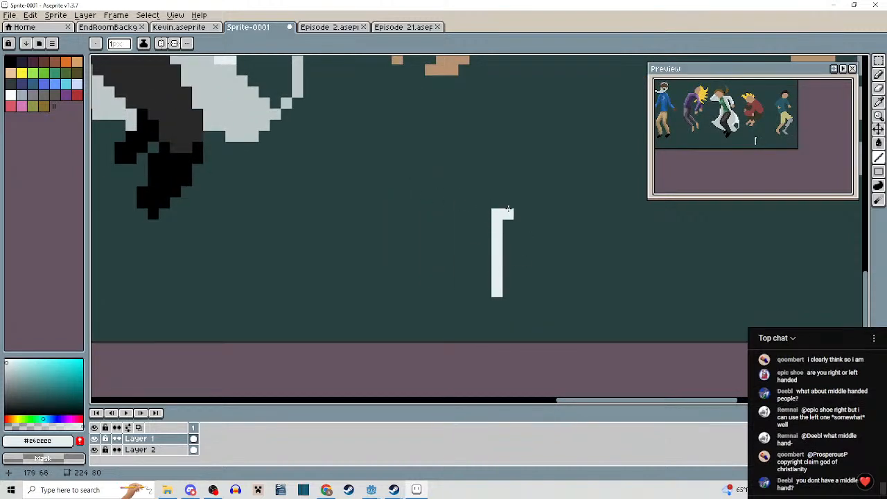
mouse_move(507, 180)
left_mouse_down()
mouse_move(461, 200)
mouse_move(601, 199)
mouse_move(567, 198)
left_mouse_up()
left_click_drag(570, 248, 559, 213)
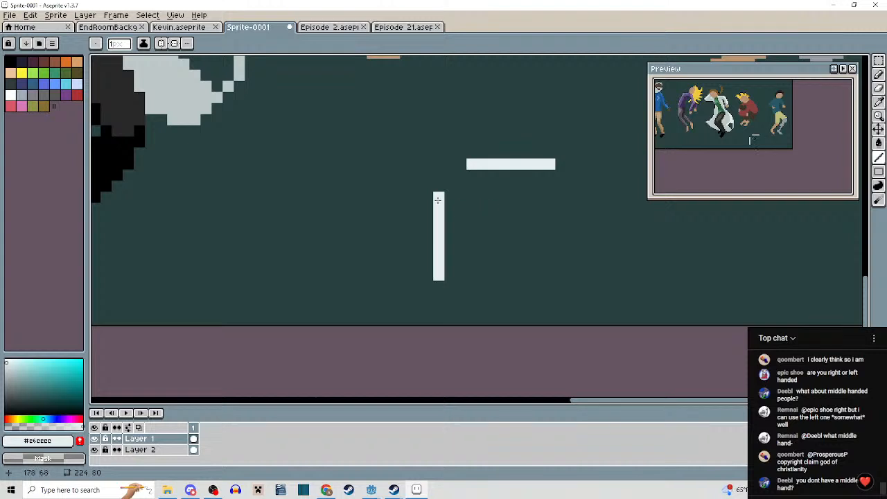
left_click(439, 286)
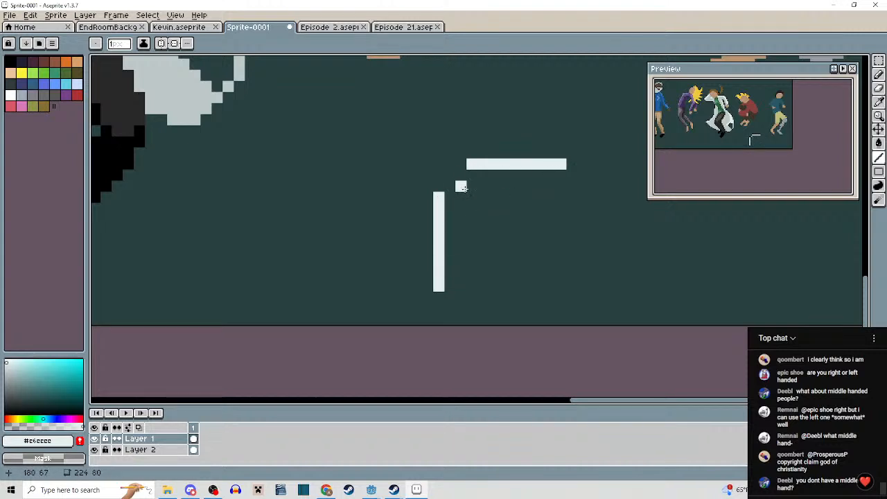
Fan three diagonals between the vertical and horizontal lines: one at 45 degrees, one steep and one shallow with two-pixel steps.
left_click_drag(461, 186, 550, 275)
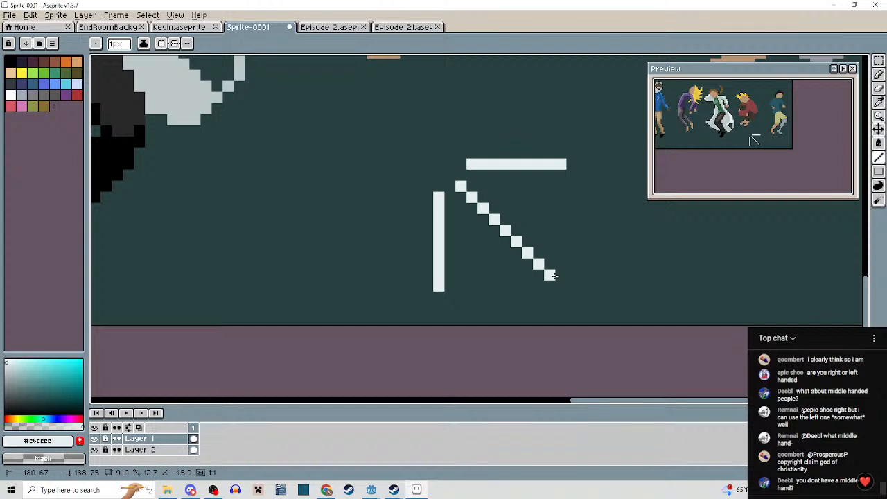
left_click_drag(467, 237, 511, 265)
key("ctrl+z")
mouse_move(466, 187)
left_mouse_down()
mouse_move(499, 277)
mouse_move(504, 265)
left_mouse_up()
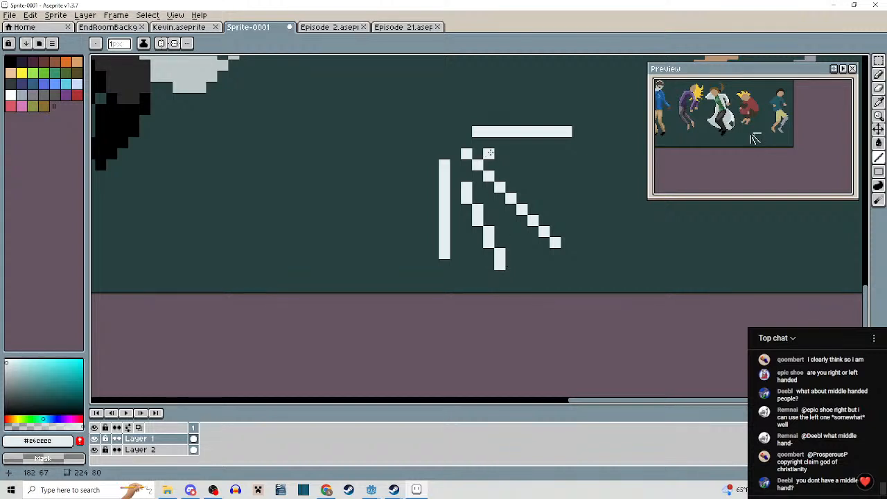
mouse_move(499, 154)
left_mouse_down()
mouse_move(586, 179)
mouse_move(576, 187)
left_mouse_up()
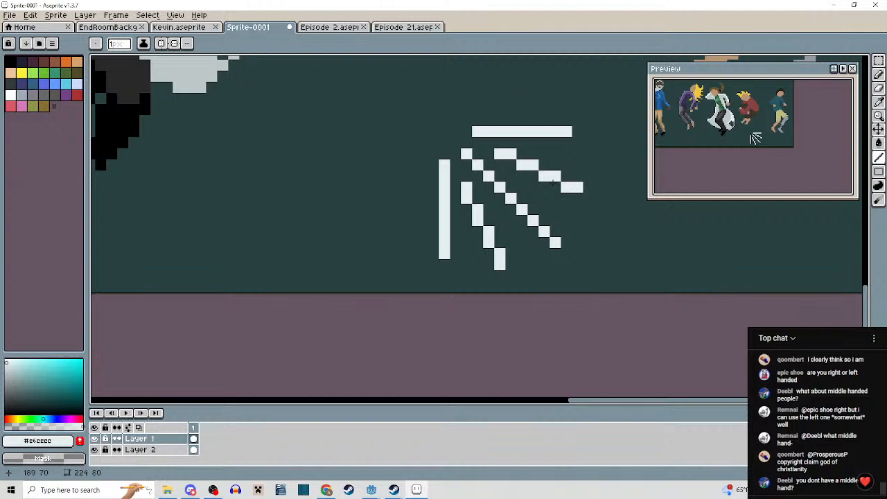
Try a mirrored steep diagonal with two-pixel steps to the left of the vertical line.
scroll(486, 185, "down", 2)
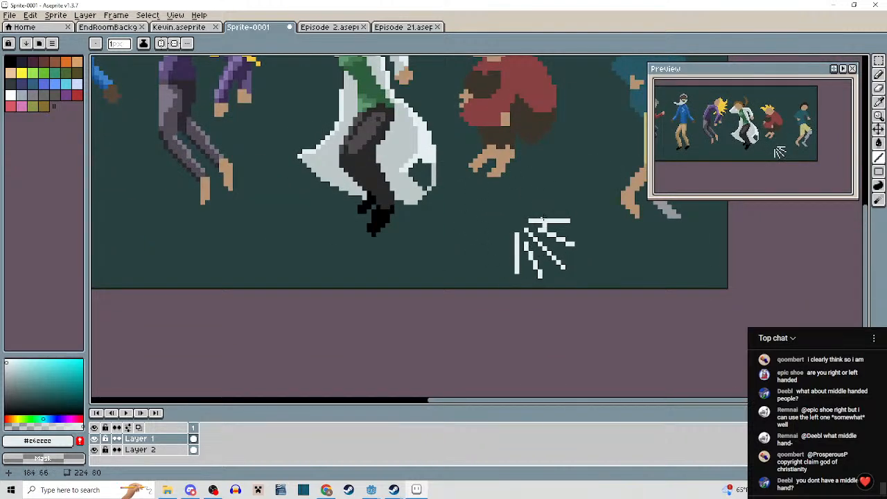
scroll(517, 223, "up", 2)
left_click_drag(516, 239, 487, 292)
scroll(675, 329, "up", 2)
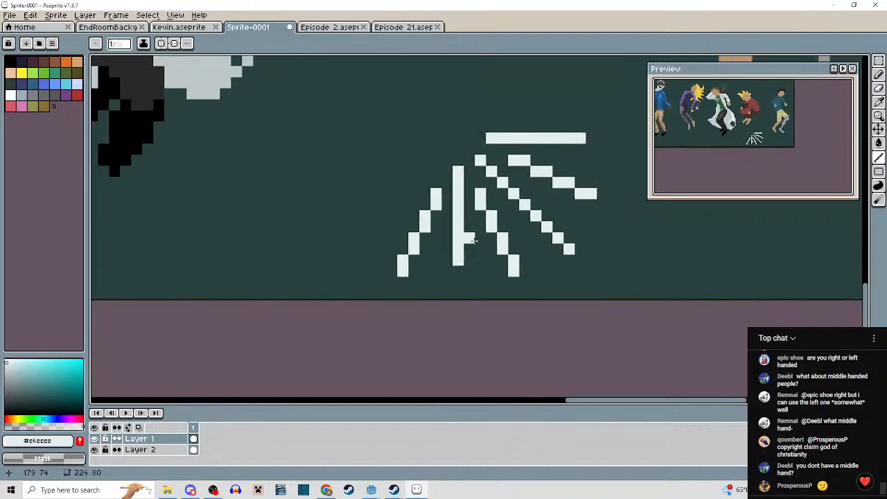
key("ctrl+z")
left_click_drag(514, 232, 456, 232)
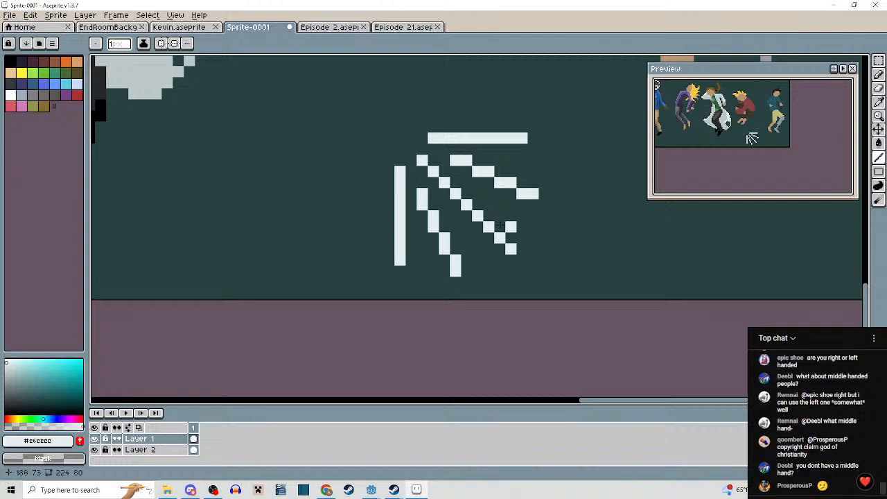
scroll(482, 251, "up", 1)
left_click_drag(481, 252, 482, 272)
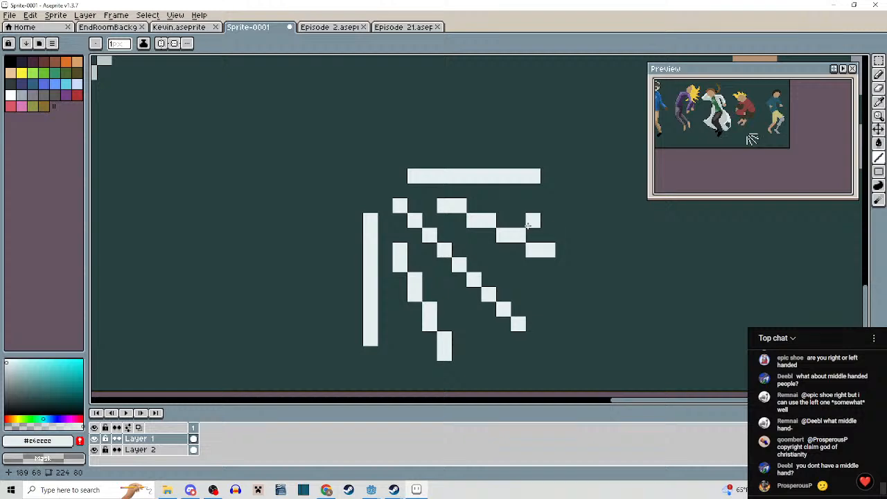
Draw a separate shallow diagonal in three-pixel steps, about 14 pixels wide, to the right of the line fan.
scroll(555, 277, "down", 3)
mouse_move(555, 280)
left_mouse_down()
mouse_move(529, 238)
mouse_move(574, 263)
mouse_move(446, 216)
mouse_move(642, 249)
mouse_move(636, 254)
left_mouse_up()
scroll(526, 231, "up", 3)
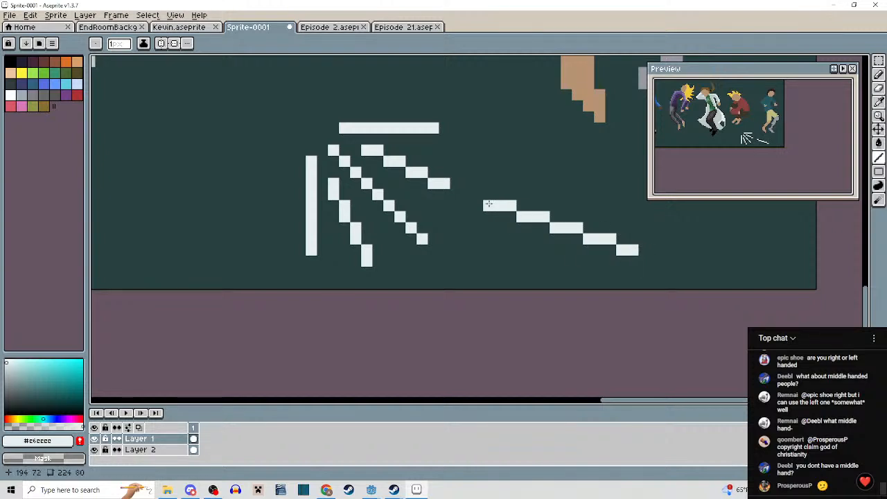
left_click(642, 251)
left_click(532, 206)
scroll(601, 241, "down", 3)
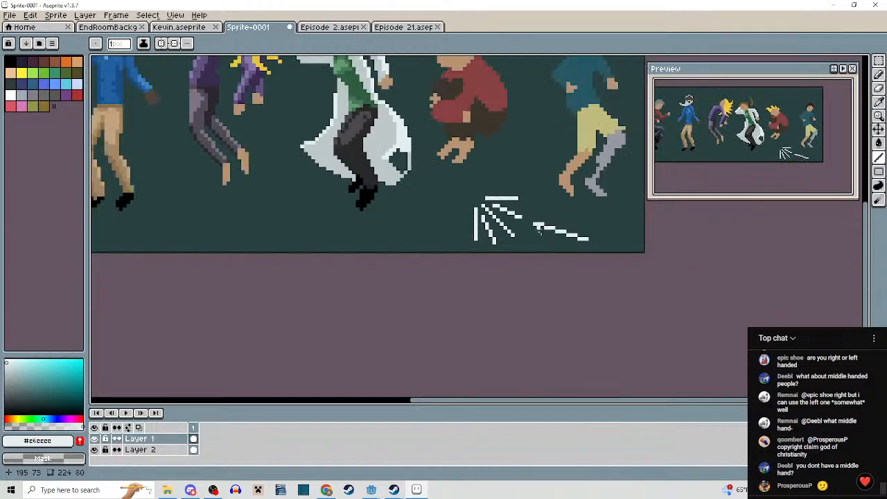
Compare the stepped front edge of the thigh, and draw a steep diagonal in two-pixel steps left of the fan's vertical line.
scroll(498, 206, "up", 4)
scroll(498, 206, "up", 2)
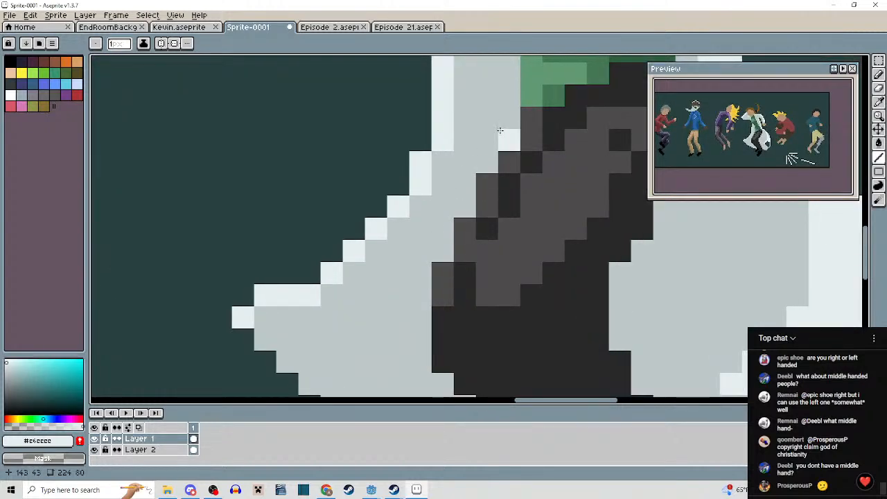
scroll(503, 159, "down", 2)
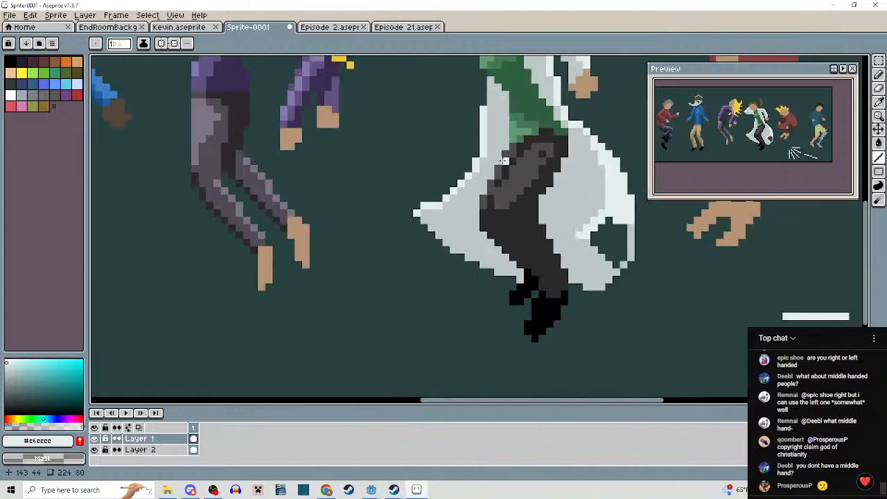
scroll(506, 163, "up", 2)
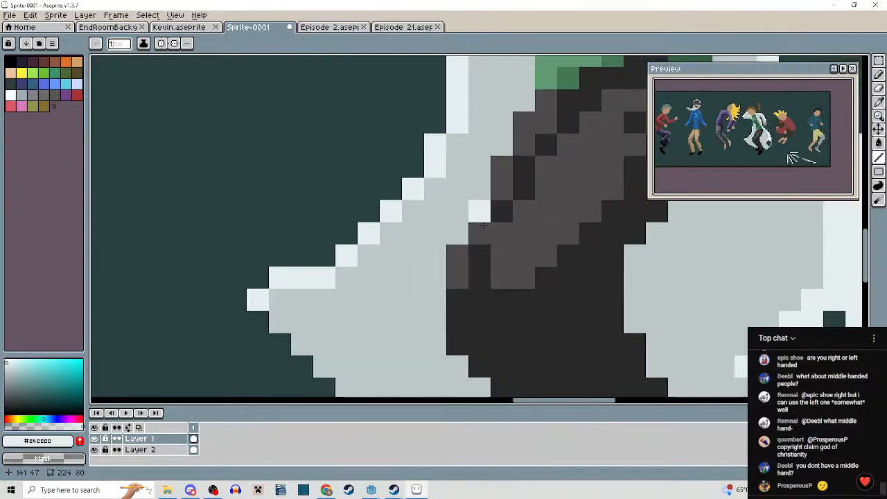
scroll(507, 169, "down", 3)
scroll(530, 218, "up", 3)
left_click_drag(558, 195, 530, 284)
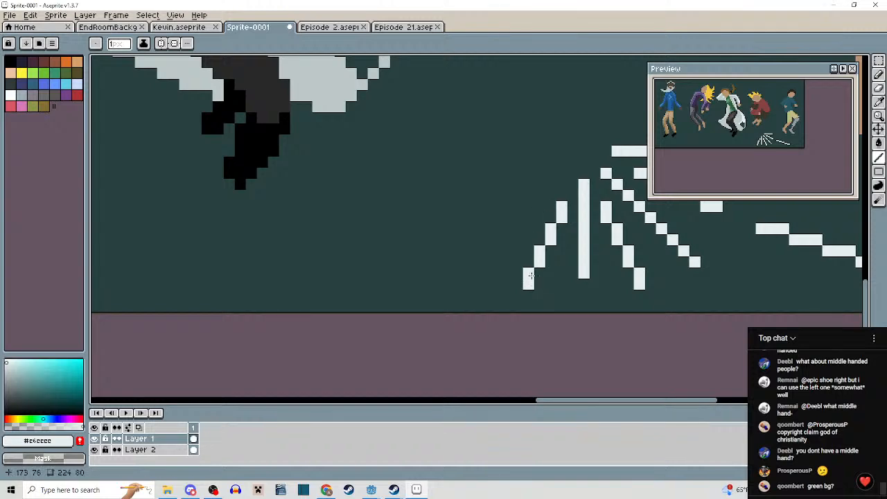
Draw a diagonal mixing one- and two-pixel steps, about 6 pixels wide and 7 high, left of the mirrored steep line.
scroll(513, 242, "down", 3)
scroll(420, 166, "up", 3)
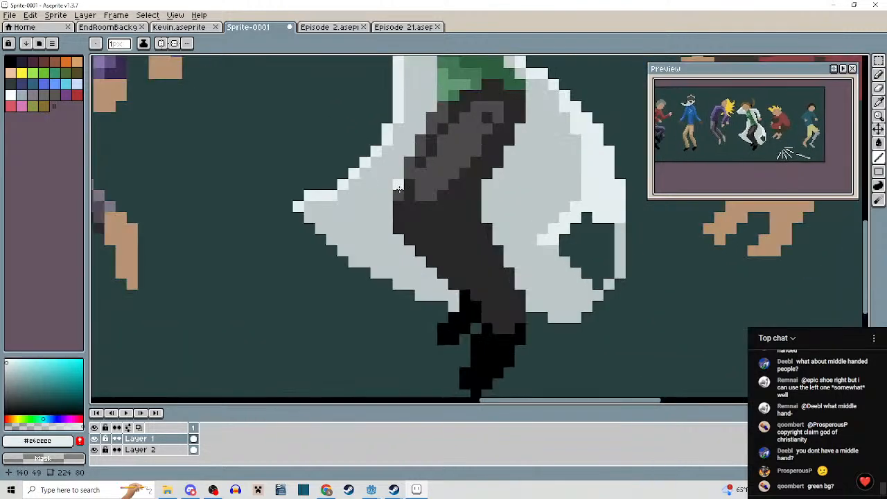
scroll(420, 182, "down", 2)
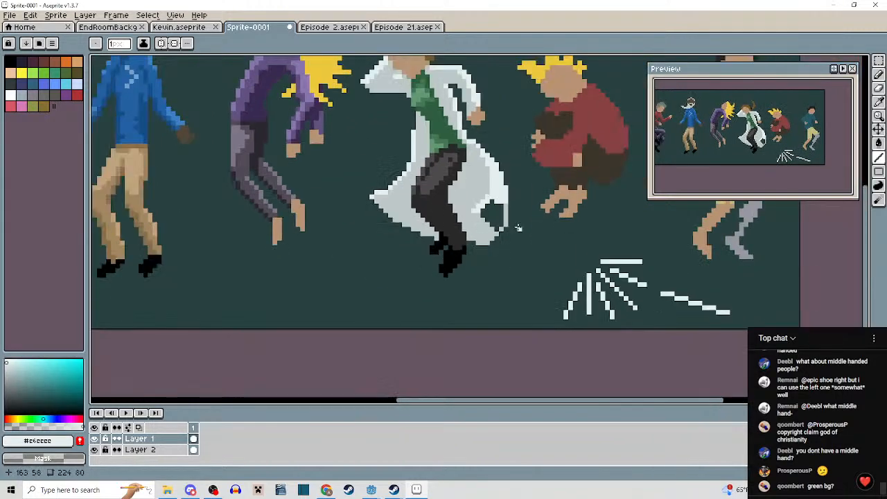
scroll(519, 228, "down", 1)
scroll(560, 216, "up", 5)
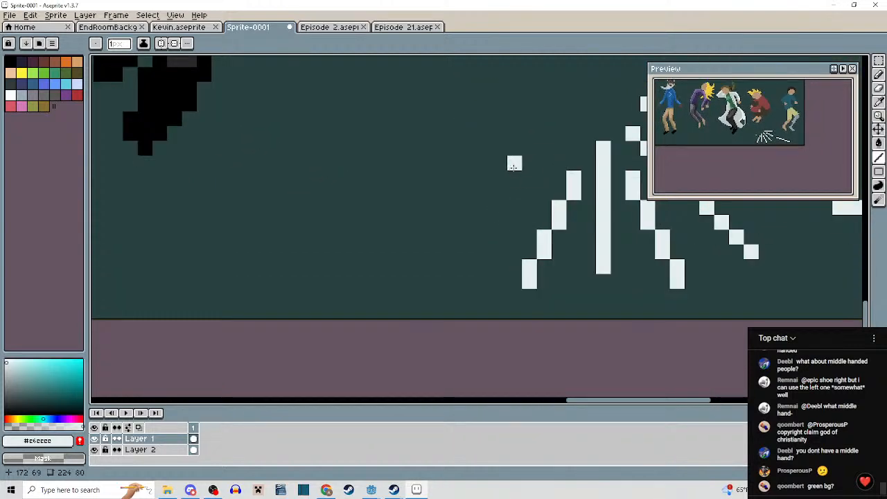
mouse_move(515, 177)
left_mouse_down()
mouse_move(468, 286)
mouse_move(433, 270)
left_mouse_up()
scroll(456, 194, "up", 1)
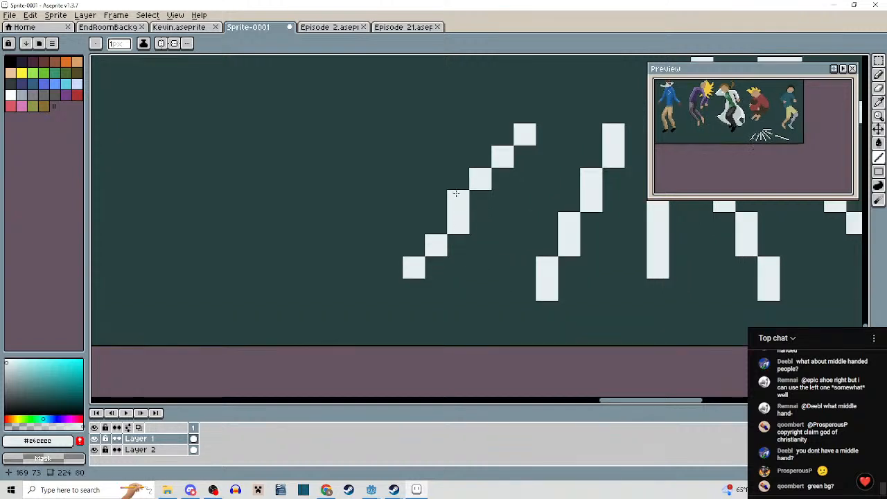
left_click_drag(464, 215, 505, 208)
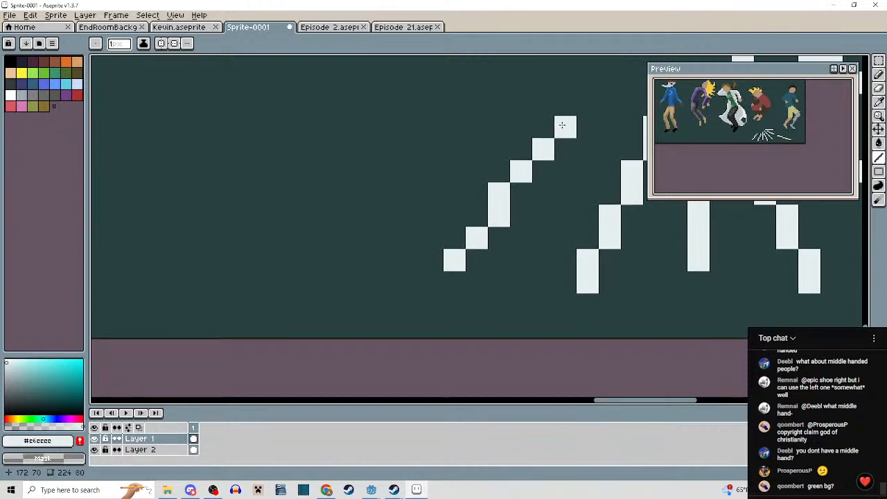
mouse_move(562, 125)
left_mouse_down()
mouse_move(508, 180)
mouse_move(499, 212)
mouse_move(457, 254)
left_mouse_up()
scroll(457, 255, "down", 2)
scroll(456, 254, "up", 1)
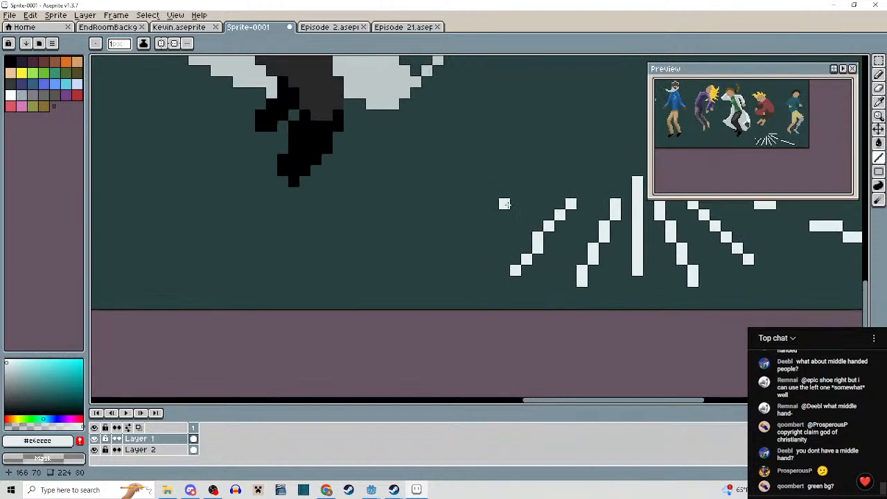
Add a steeper diagonal about 5 pixels wide and 8 high farther left, plus a long steep diagonal beside it below the black shoe.
mouse_move(504, 192)
left_mouse_down()
mouse_move(472, 273)
mouse_move(459, 270)
left_mouse_up()
scroll(536, 198, "up", 1)
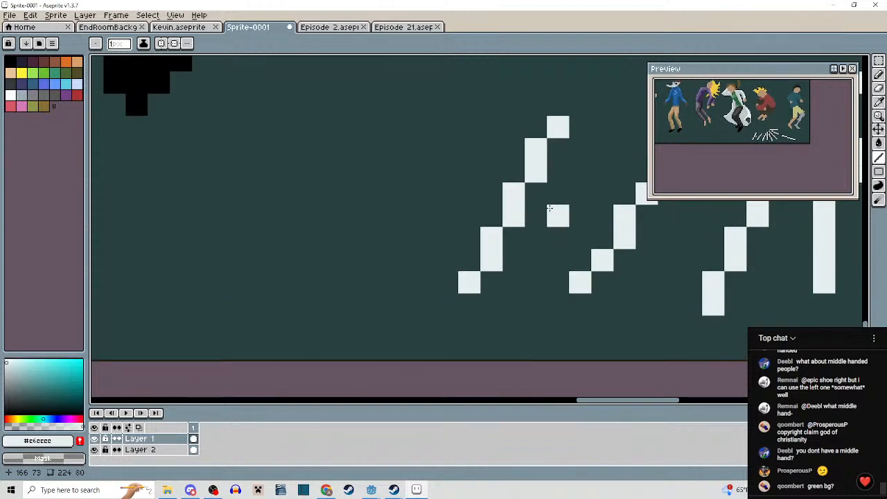
scroll(557, 204, "down", 3)
mouse_move(554, 196)
left_mouse_down()
mouse_move(510, 288)
mouse_move(494, 288)
left_mouse_up()
scroll(538, 235, "up", 3)
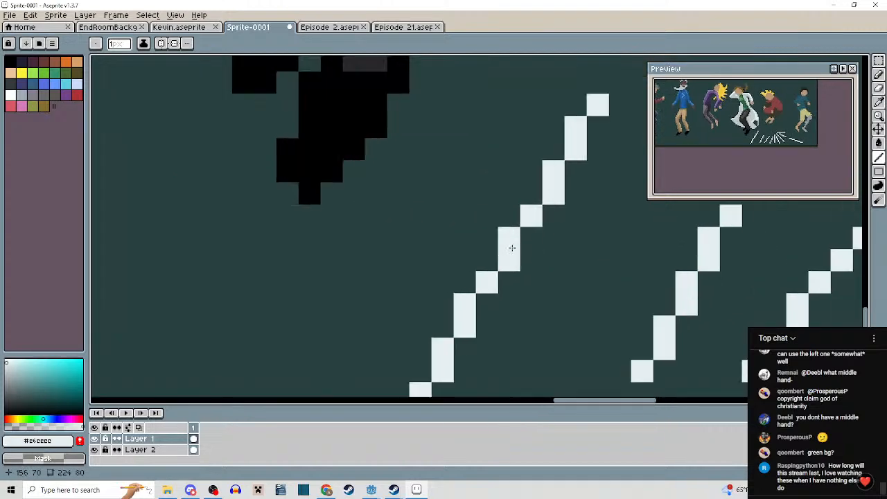
Rework the long diagonal's steps and both ends into a regular alternation of one- and two-pixel segments.
scroll(488, 276, "down", 3)
scroll(511, 289, "up", 3)
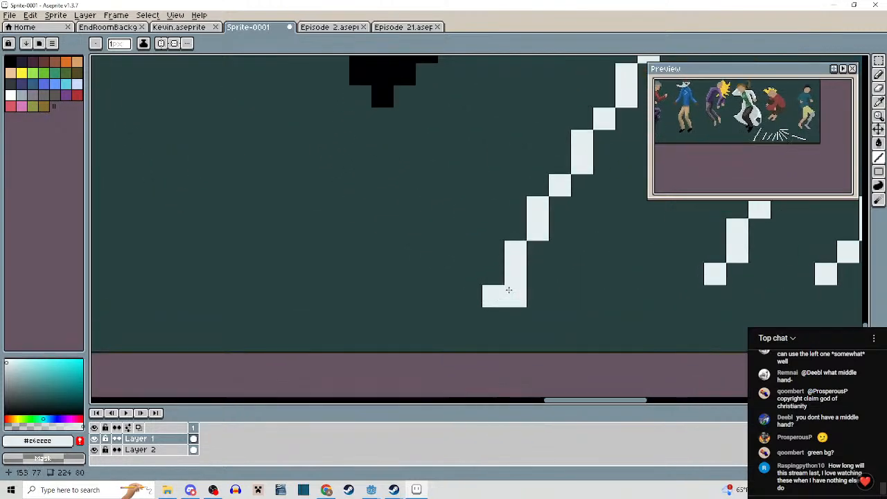
scroll(480, 312, "down", 2)
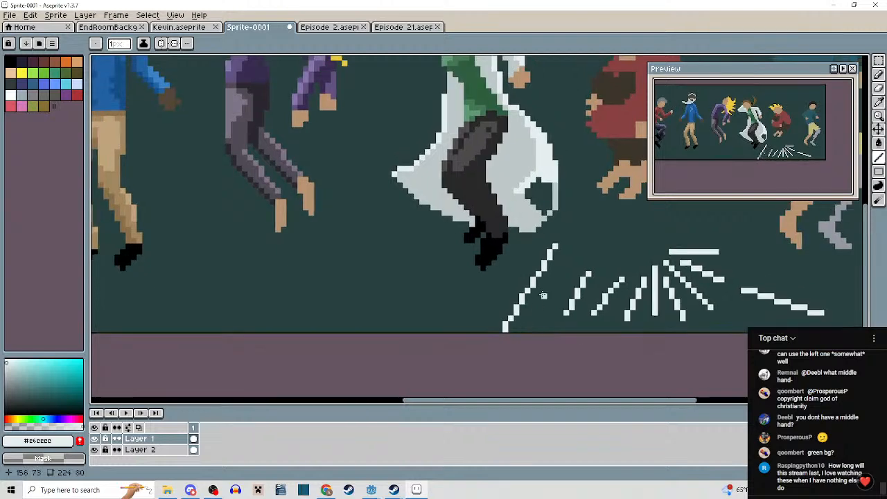
scroll(559, 233, "up", 1)
scroll(582, 189, "down", 3)
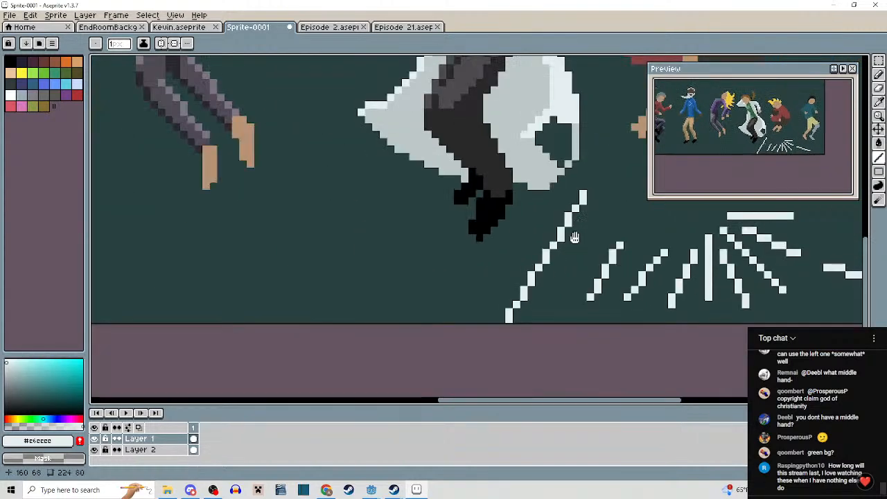
scroll(571, 180, "up", 2)
scroll(570, 180, "up", 1)
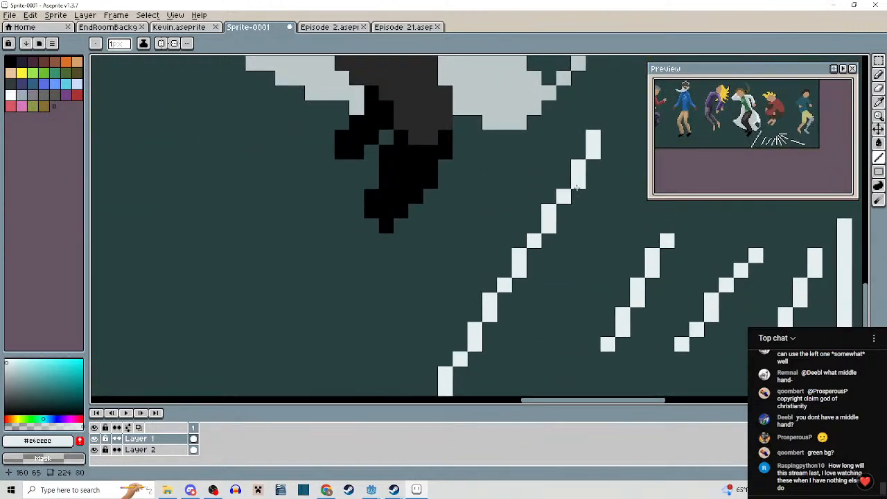
right_click(592, 135)
left_click_drag(607, 141, 608, 125)
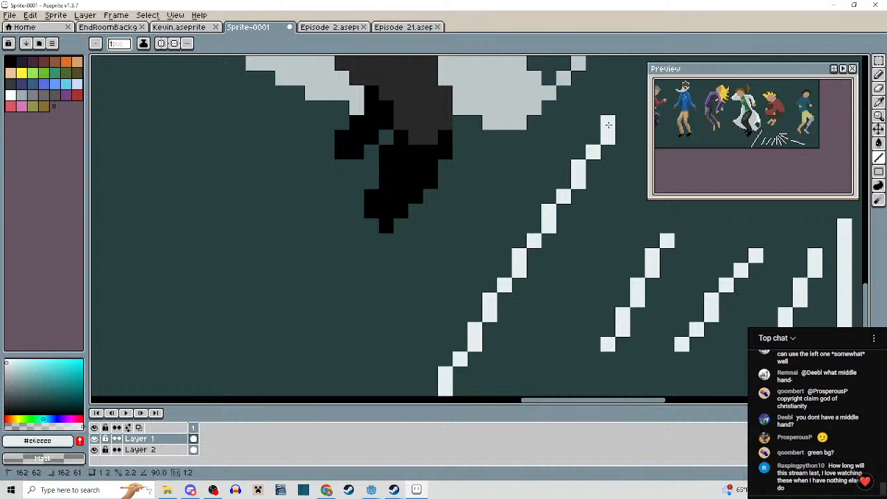
left_click_drag(602, 186, 585, 147)
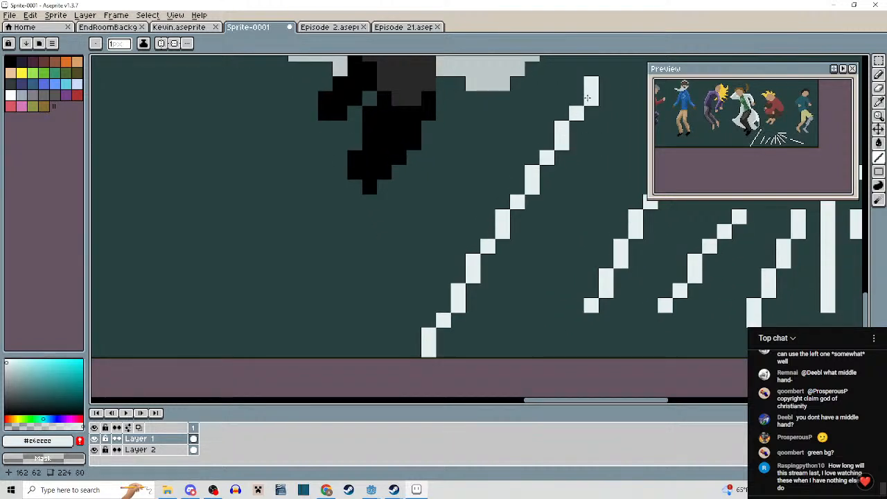
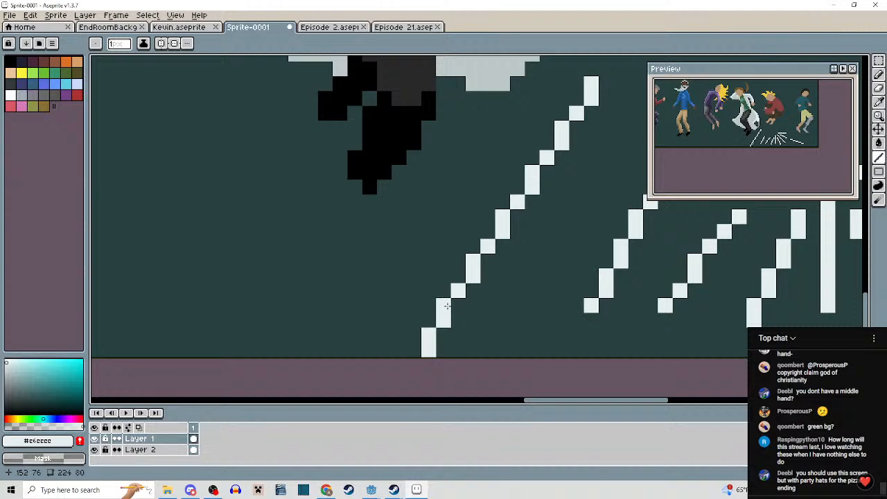
right_click(427, 348)
left_click(413, 351)
scroll(486, 324, "down", 3)
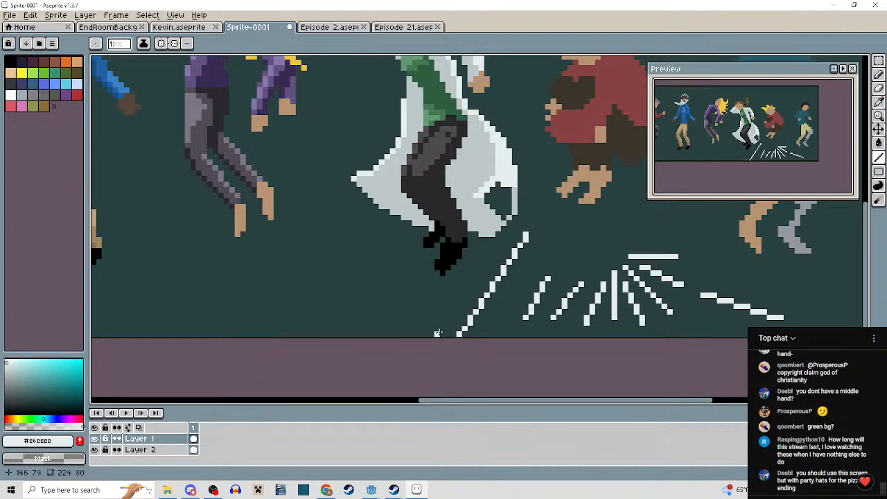
Examine the stepped highlight edges along the lower legs of the purple-jacketed character's trousers.
scroll(437, 333, "down", 4)
scroll(492, 286, "up", 5)
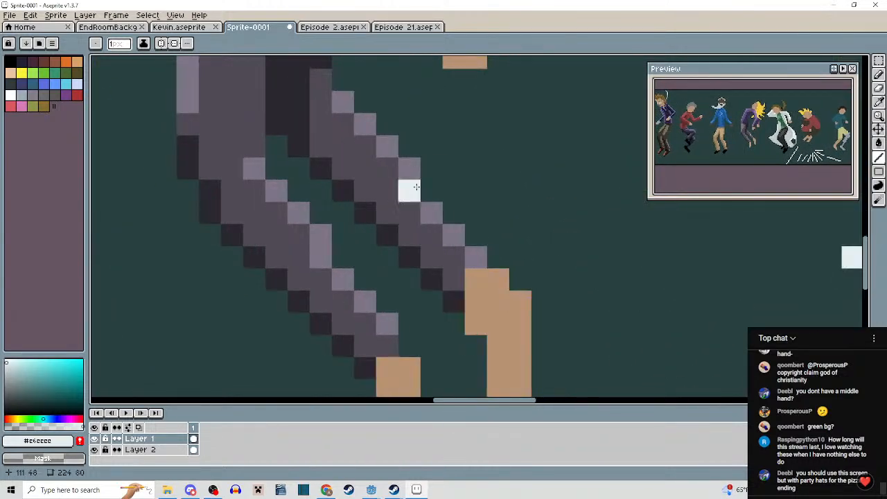
left_click_drag(419, 185, 443, 223)
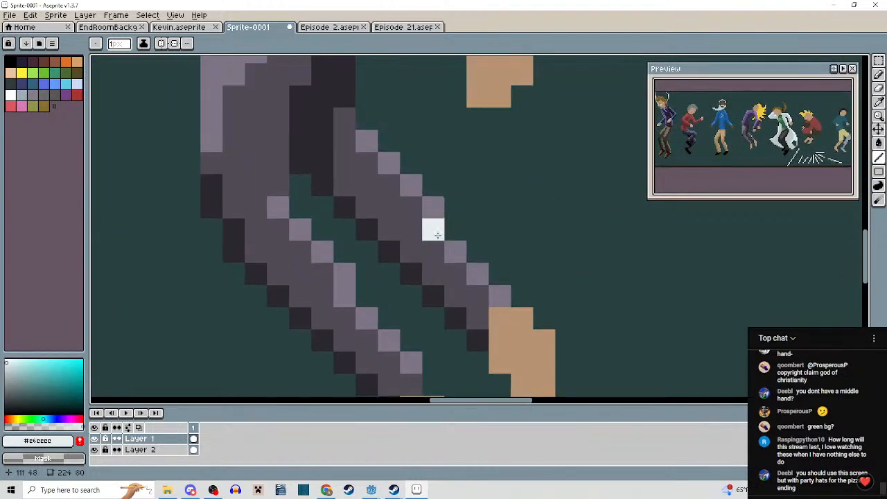
scroll(373, 145, "down", 3)
scroll(443, 238, "up", 2)
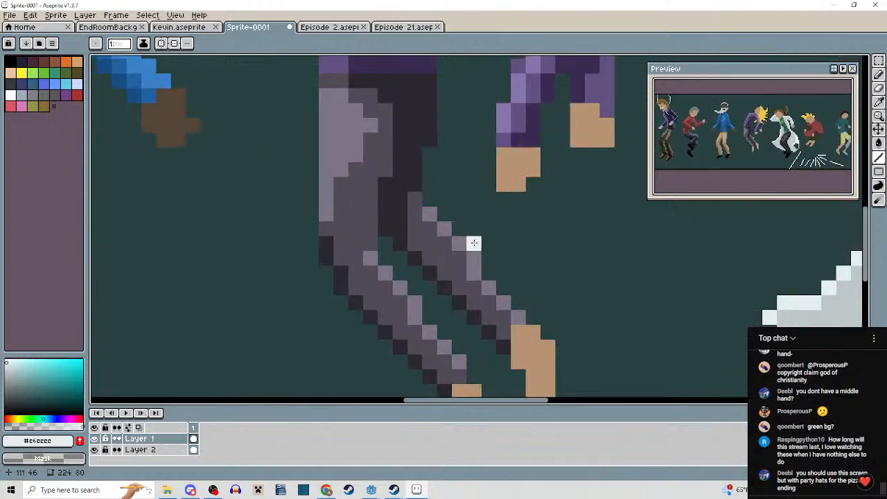
scroll(471, 242, "down", 2)
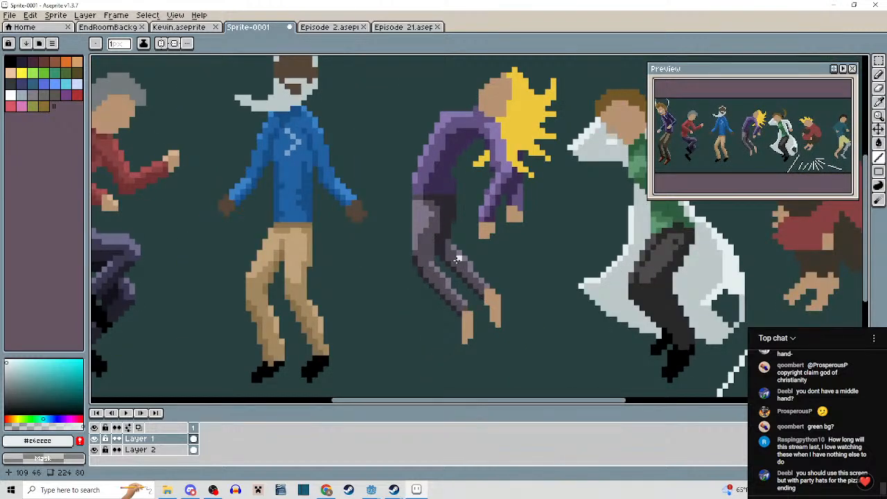
left_click_drag(470, 270, 467, 198)
Compare the stepped edges of the rightmost character's lower legs and the crouching character's back, and sample the jumper's red.
left_click_drag(396, 212, 102, 225)
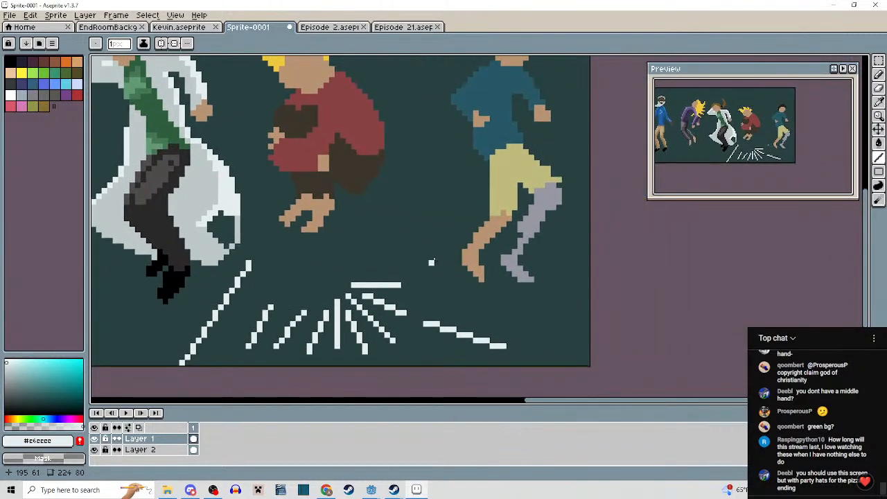
scroll(442, 221, "up", 3)
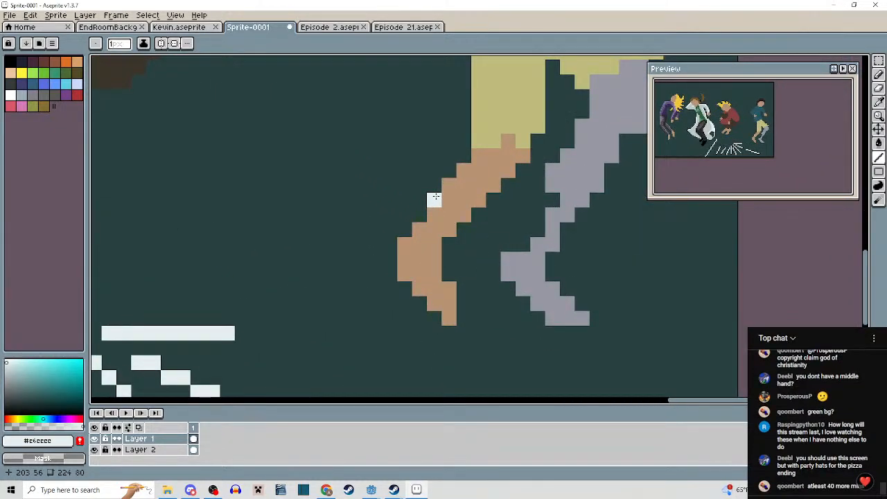
mouse_move(495, 223)
left_mouse_down()
mouse_move(504, 267)
mouse_move(534, 246)
mouse_move(662, 273)
left_mouse_up()
scroll(491, 241, "down", 2)
left_click_drag(555, 244, 606, 314)
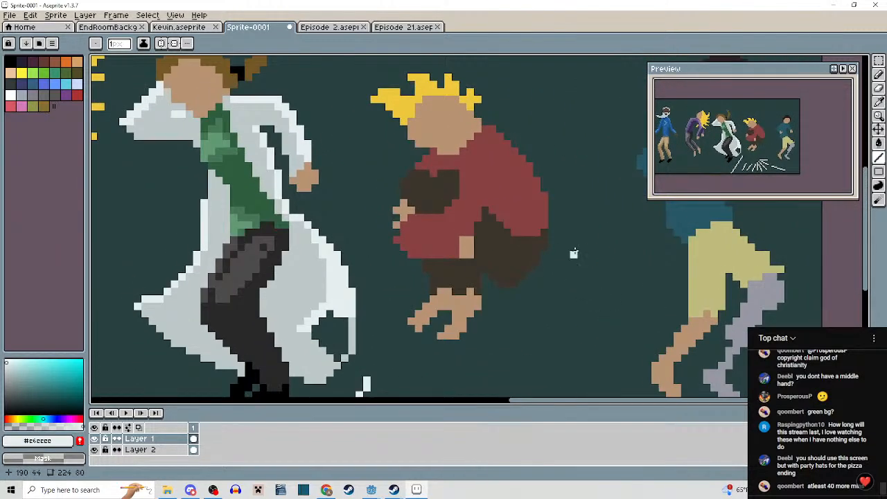
scroll(538, 173, "up", 3)
left_click_drag(538, 172, 410, 252)
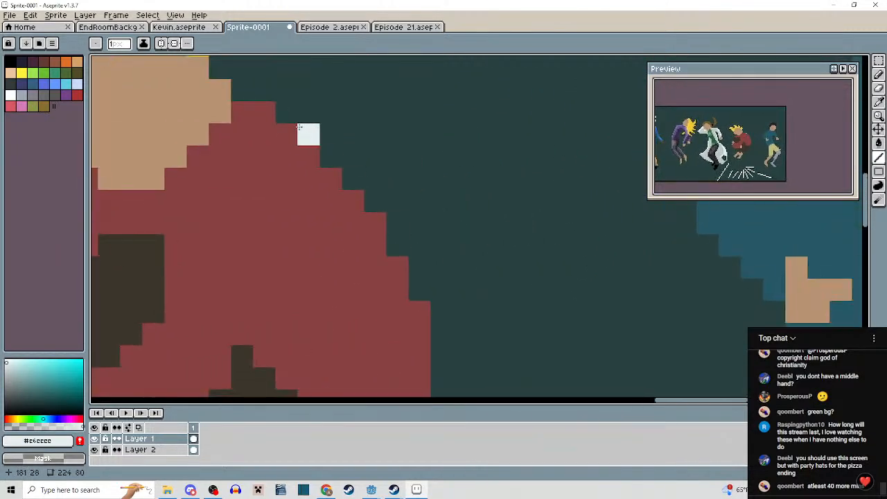
scroll(281, 117, "down", 3)
left_click_drag(360, 159, 389, 171)
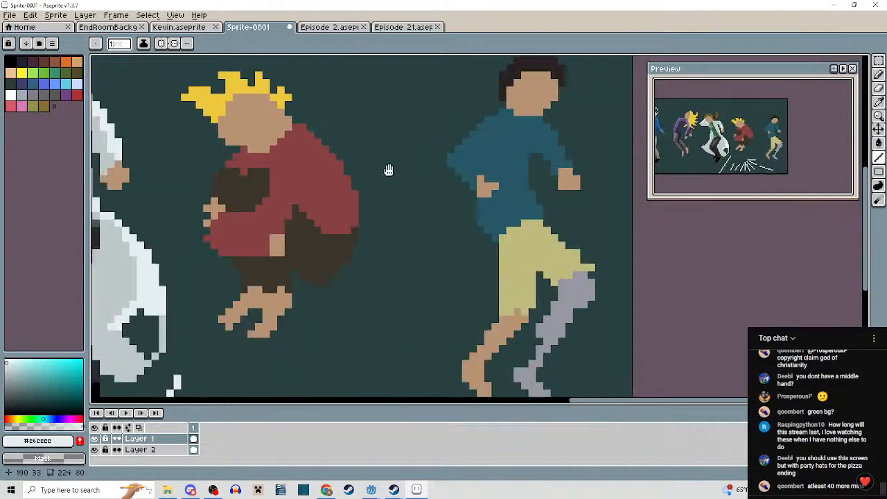
scroll(389, 170, "up", 2)
left_click(373, 157, "alt")
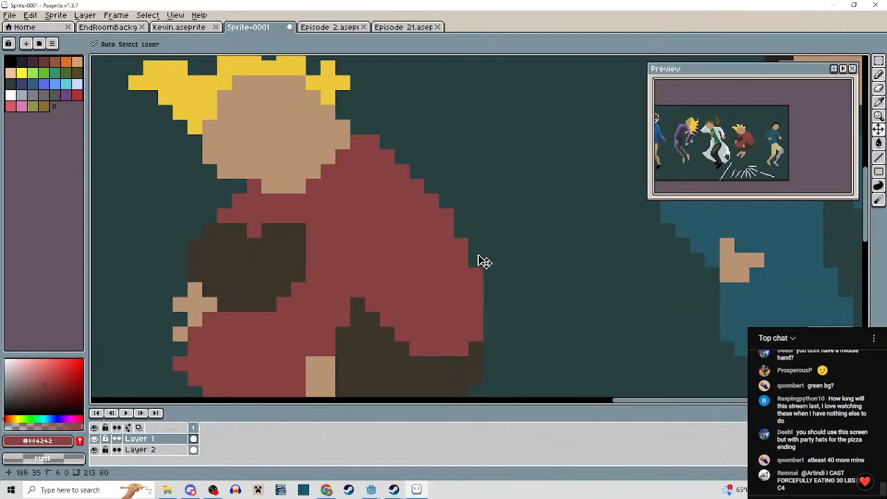
Sample the demo lines' off-white and pencil a curve right of the fan, with steps lengthening from one to two pixels.
scroll(446, 210, "up", 2)
scroll(447, 210, "down", 4)
scroll(474, 206, "up", 2)
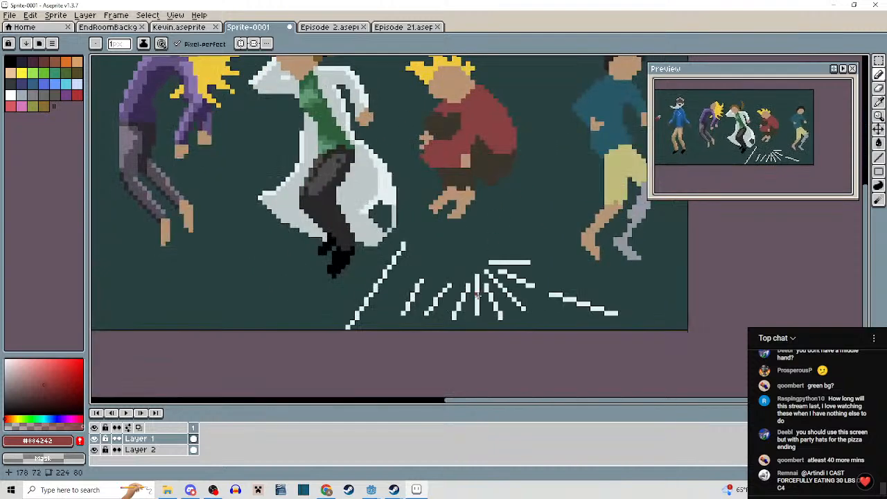
scroll(474, 205, "up", 4)
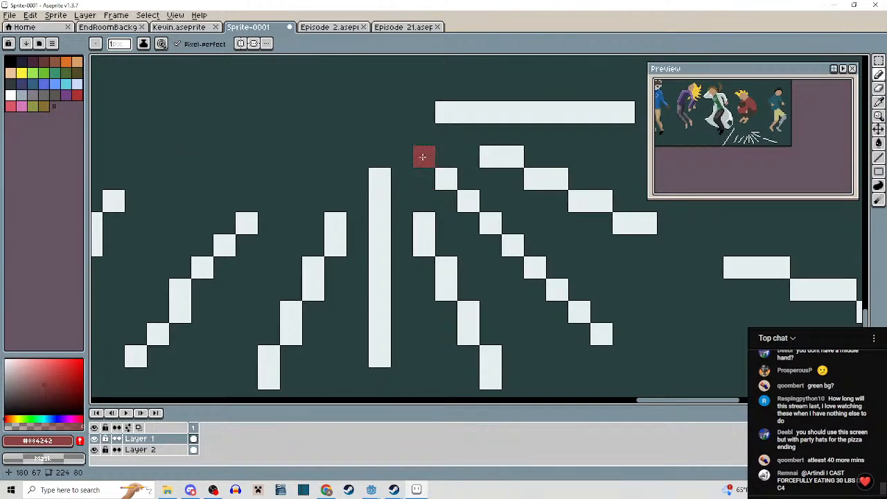
left_click_drag(475, 200, 443, 137)
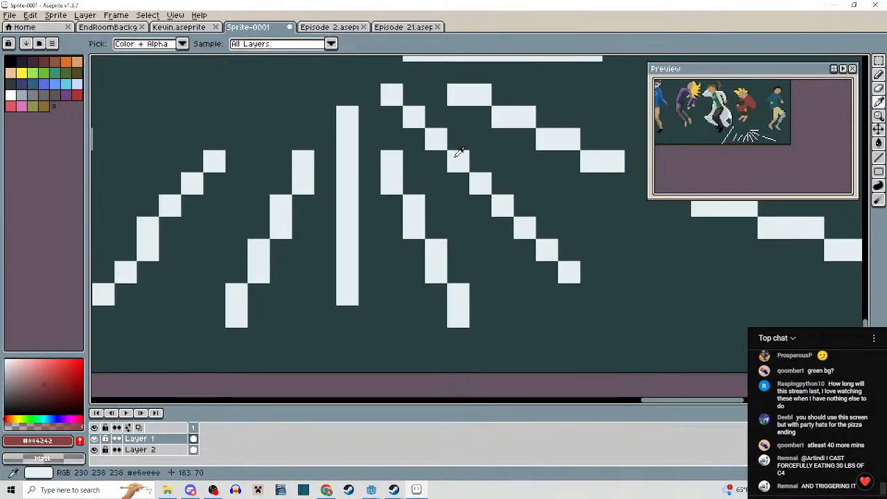
left_click(455, 158, "alt")
left_click_drag(472, 172, 385, 265)
left_click_drag(433, 121, 503, 189)
left_click_drag(260, 336, 316, 238)
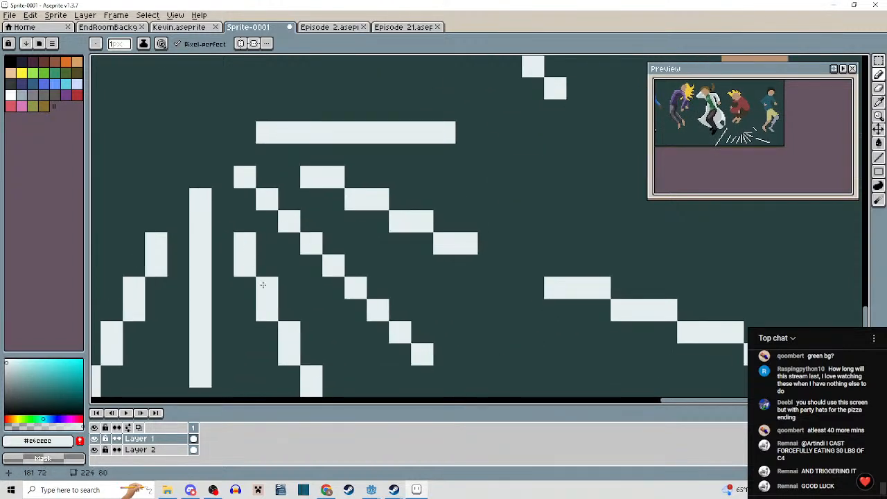
left_click_drag(436, 228, 354, 290)
mouse_move(473, 175)
left_mouse_down()
mouse_move(495, 245)
mouse_move(517, 263)
left_mouse_up()
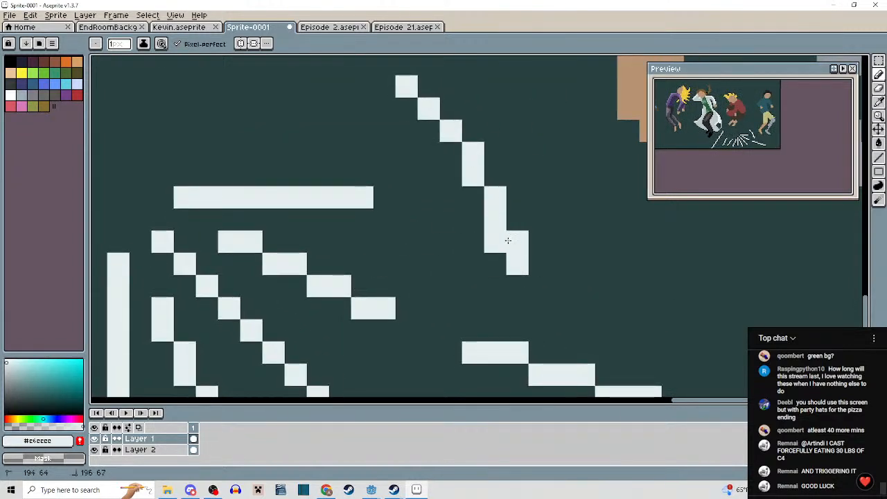
scroll(520, 250, "down", 3)
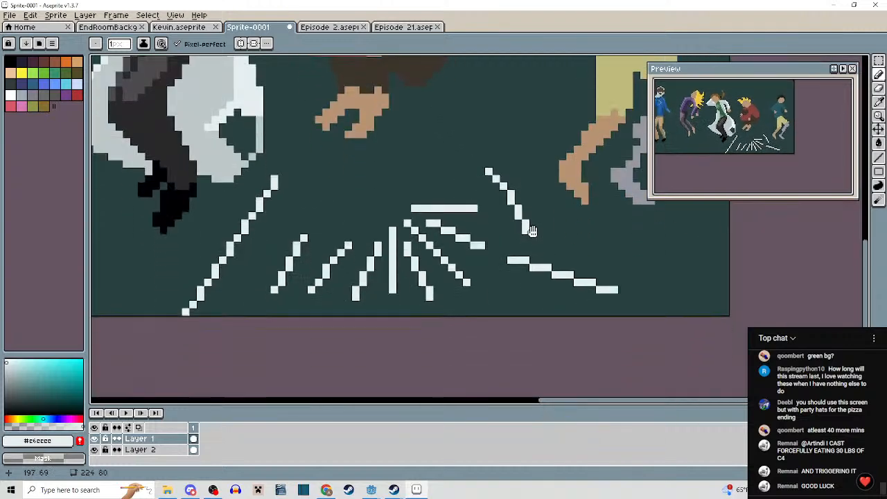
Remove the separate shallow diagonal and continue the curve downward with a straight vertical segment about 8 pixels long.
scroll(535, 233, "up", 3)
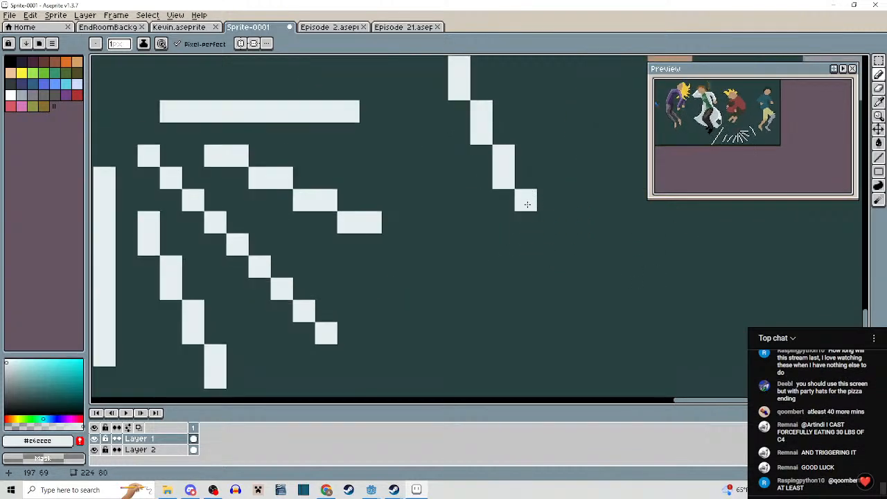
left_click_drag(527, 203, 527, 335)
scroll(536, 301, "down", 3)
scroll(540, 298, "up", 2)
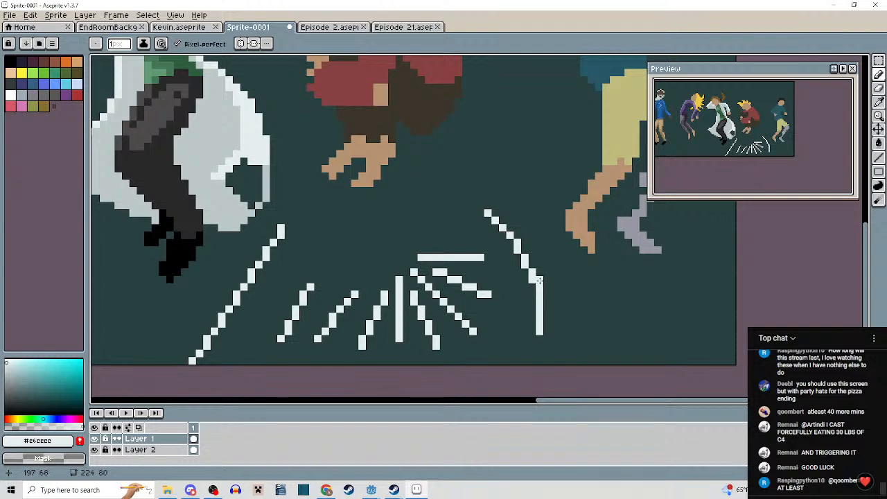
scroll(545, 301, "down", 2)
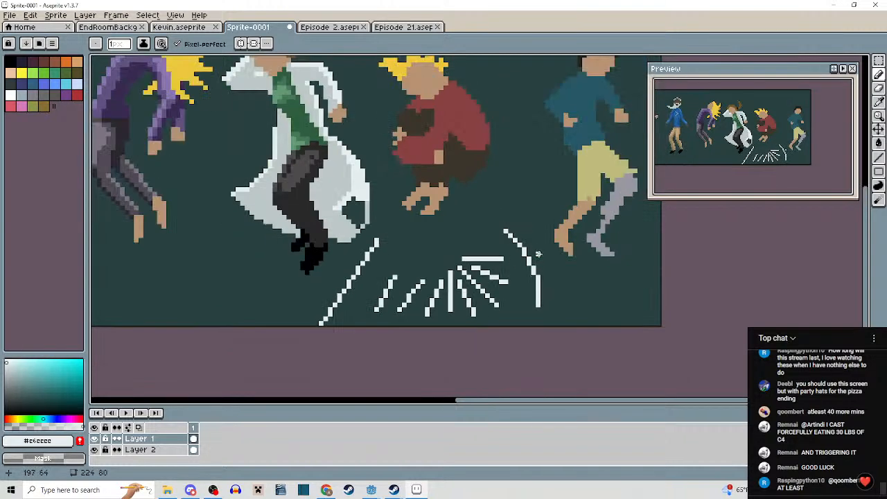
Sample the dark grey highlight on the lab-coat character's trousers and retouch the highlight on the raised thigh.
scroll(537, 243, "up", 1)
mouse_move(560, 257)
left_mouse_down()
mouse_move(564, 242)
mouse_move(588, 240)
mouse_move(519, 223)
left_mouse_up()
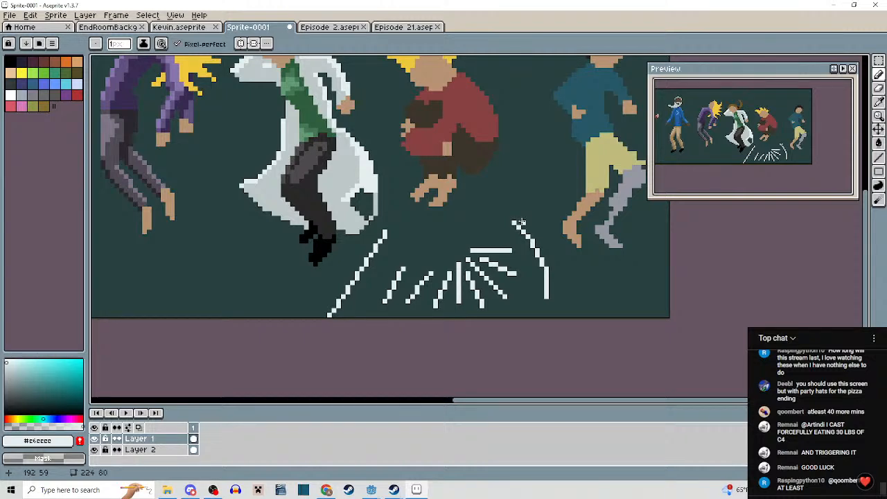
scroll(431, 163, "up", 2)
mouse_move(482, 209)
left_mouse_down()
mouse_move(449, 282)
mouse_move(510, 263)
left_mouse_up()
mouse_move(268, 146)
left_mouse_down()
mouse_move(276, 156)
mouse_move(539, 154)
left_mouse_up()
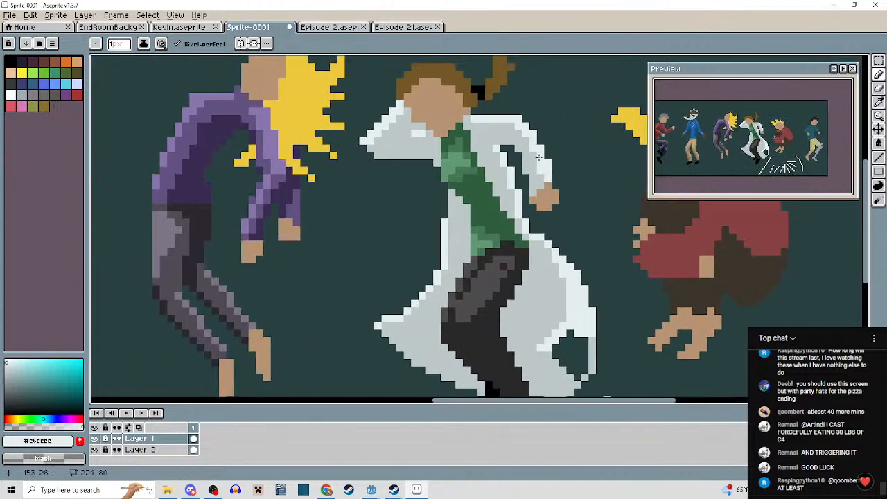
left_click_drag(560, 236, 536, 188)
scroll(464, 239, "up", 2)
left_click(490, 197, "alt")
left_click(476, 197)
scroll(475, 196, "down", 3)
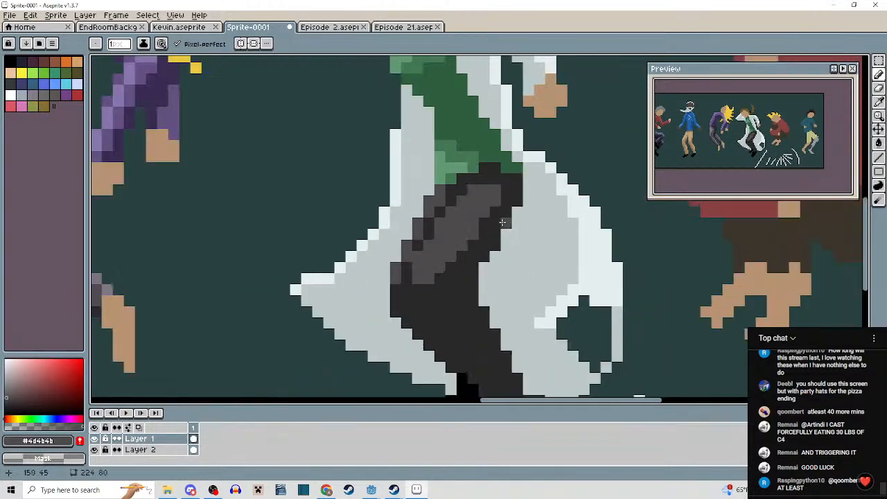
Sample the coat's off-white and fill the upper part of the gap in the lab coat's billowing tail.
scroll(487, 213, "up", 3)
left_click(432, 188, "alt")
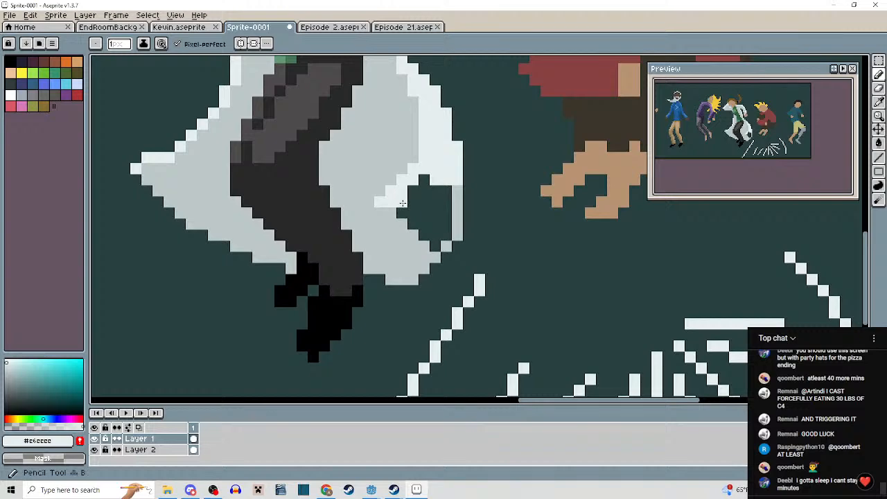
left_click_drag(401, 202, 441, 214)
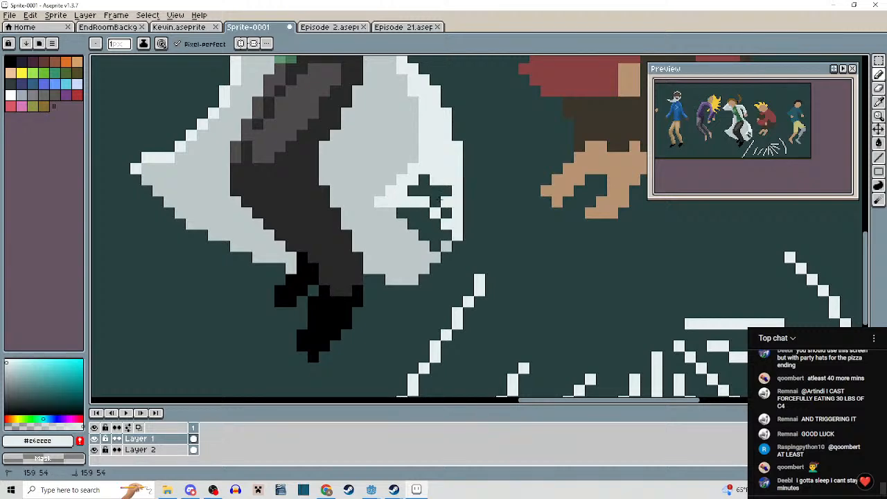
left_click(437, 202)
left_click(446, 213)
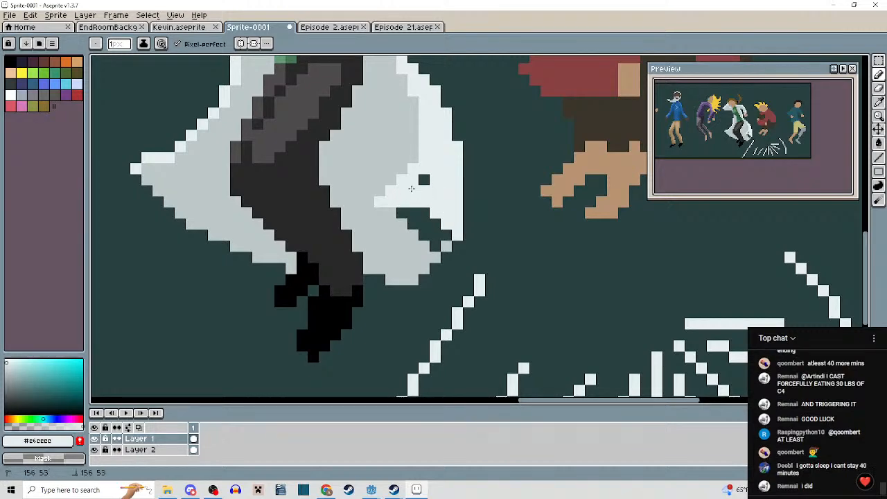
Clear all the demonstration lines below the characters with a non-contiguous transparent fill limited to a selection around them.
scroll(468, 211, "down", 3)
left_click_drag(501, 246, 444, 191)
scroll(450, 220, "up", 3)
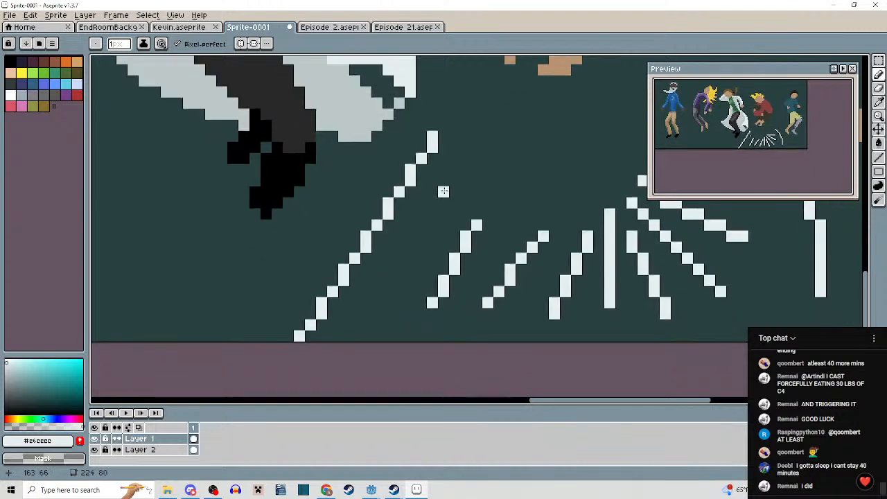
scroll(443, 192, "down", 2)
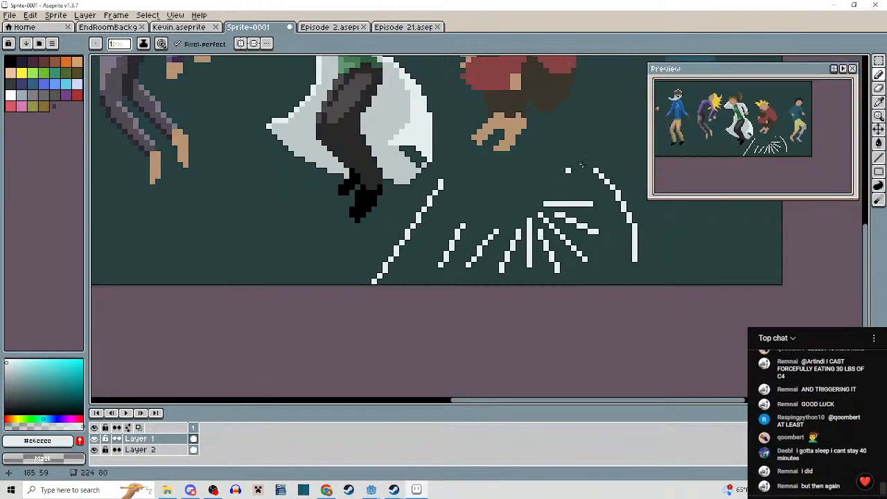
key("m")
left_click_drag(356, 172, 658, 289)
scroll(637, 288, "up", 1)
key("g")
right_click(548, 189)
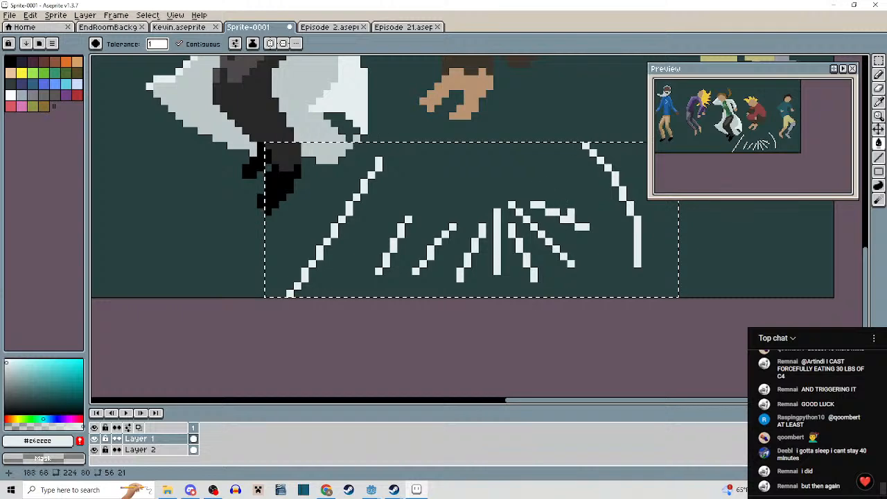
left_click(181, 45)
key("Delete")
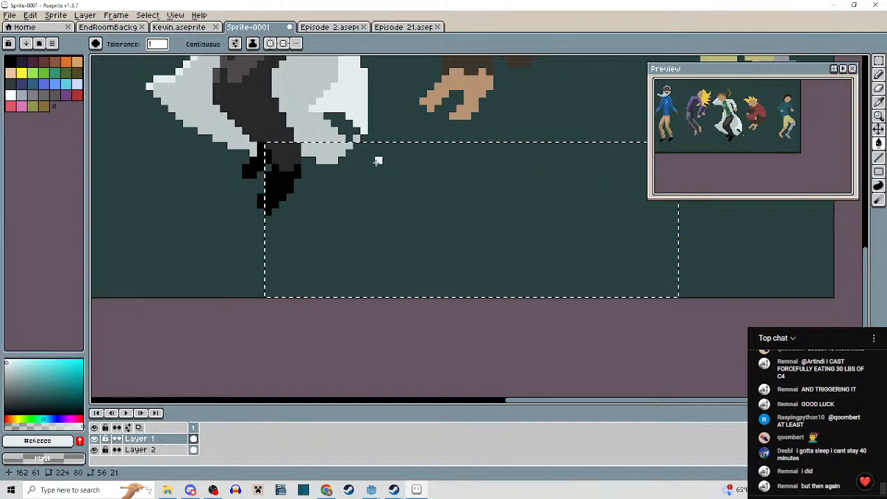
key("ctrl+d")
Sample the coat's light grey and fill the remaining lower part of the gap in the lab coat's tail.
scroll(475, 238, "down", 2)
left_click_drag(475, 238, 492, 251)
scroll(418, 229, "up", 2)
left_click(425, 197, "alt")
mouse_move(443, 171)
left_mouse_down()
mouse_move(426, 212)
mouse_move(437, 204)
left_mouse_up()
key("b")
key("g")
left_click(431, 198)
key("ctrl+z")
key("b")
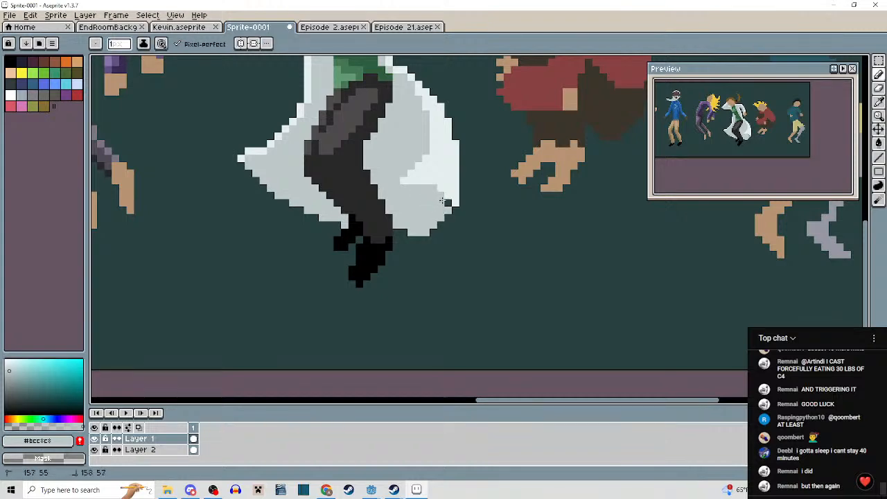
Retouch the stepped pixels along the lower outer corner of the lab coat's tail.
scroll(451, 217, "down", 5)
left_click_drag(465, 249, 495, 271)
scroll(481, 256, "up", 4)
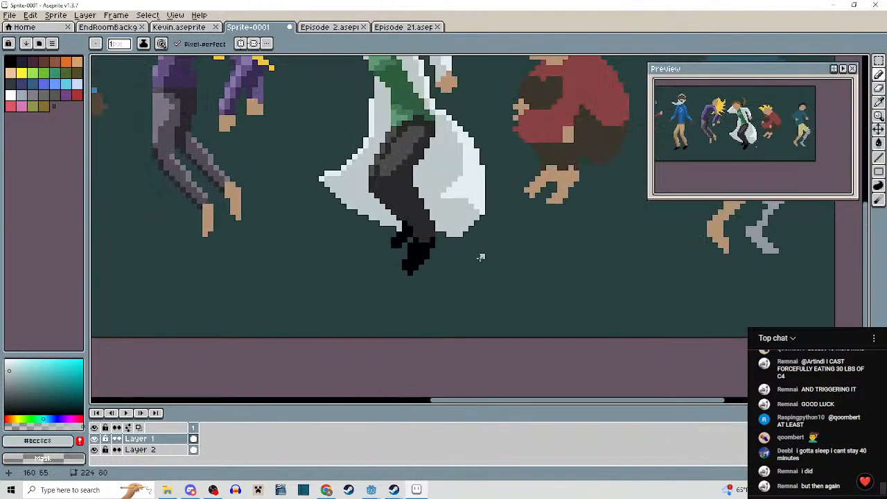
scroll(483, 258, "down", 3)
scroll(500, 261, "down", 1)
scroll(509, 262, "up", 3)
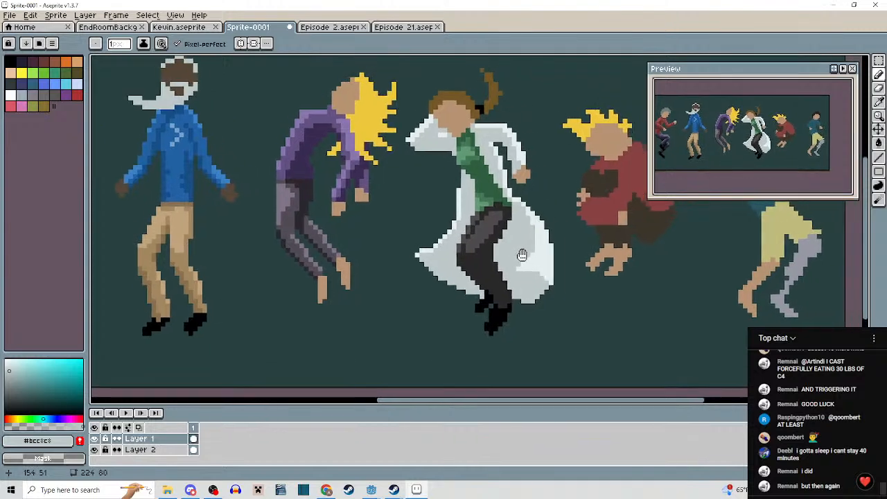
scroll(514, 262, "up", 5)
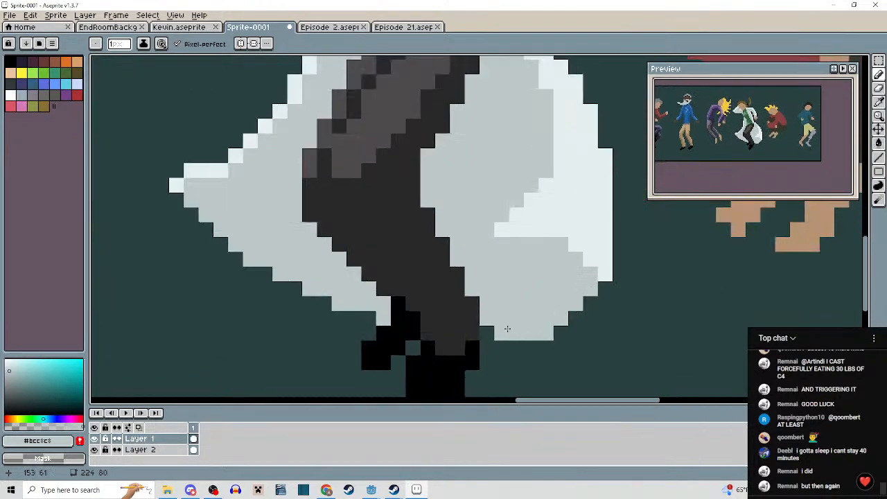
mouse_move(569, 309)
left_mouse_down()
mouse_move(514, 332)
mouse_move(555, 327)
left_mouse_up()
scroll(549, 333, "down", 4)
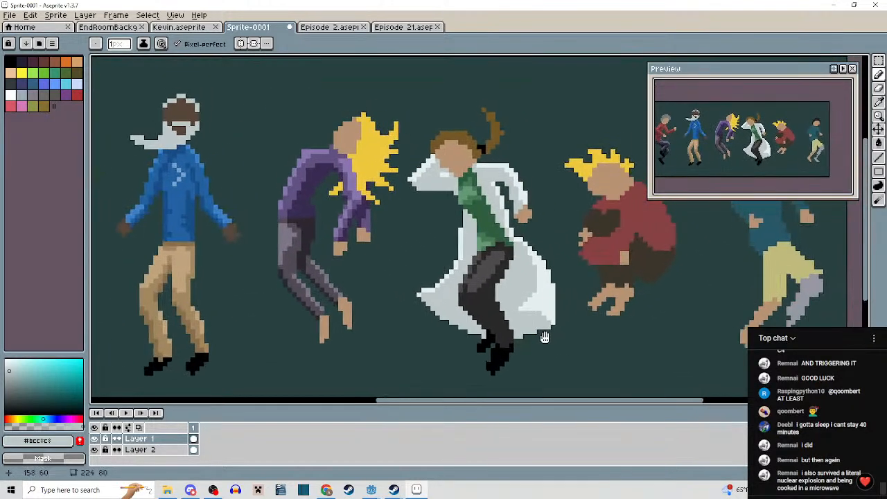
Shade the underside of the lab coat's raised sleeve with a darker grey band in one-pixel strokes.
key("alt")
left_click_drag(513, 277, 518, 311)
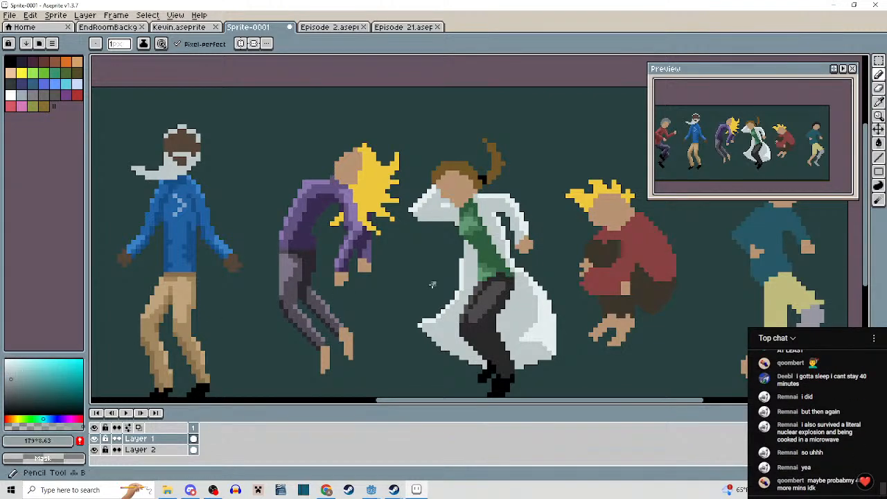
scroll(459, 193, "up", 1)
scroll(460, 193, "up", 2)
mouse_move(460, 218)
left_mouse_down()
mouse_move(483, 219)
mouse_move(331, 218)
left_mouse_up()
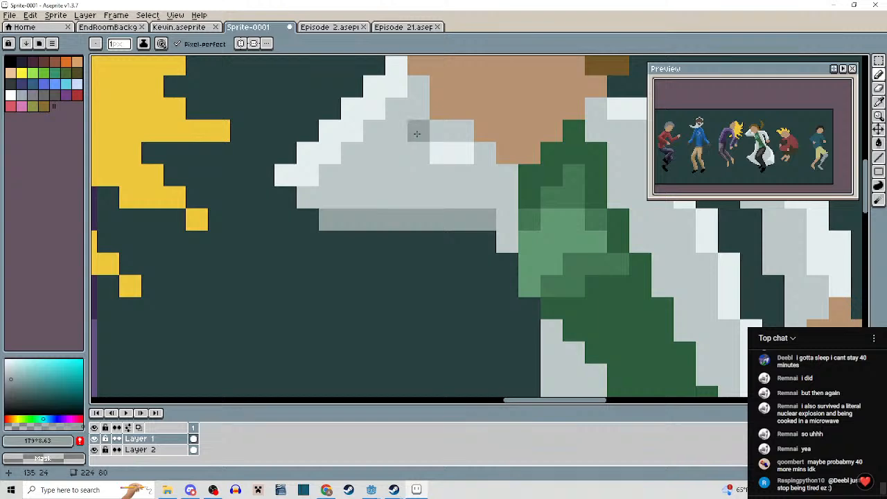
Pencil a dark grey diagonal fold across the raised sleeve, from the face down to the elbow.
left_click_drag(416, 130, 335, 197)
scroll(340, 199, "down", 3)
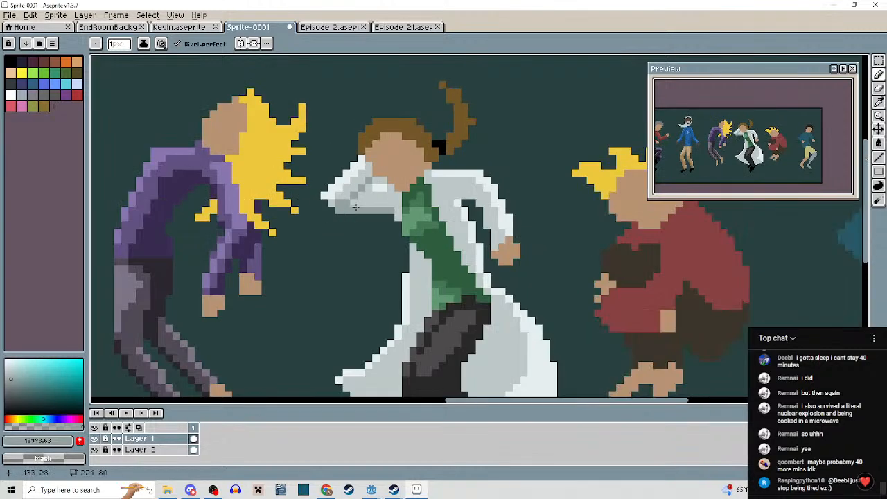
scroll(370, 186, "up", 2)
scroll(386, 176, "down", 3)
scroll(355, 227, "up", 3)
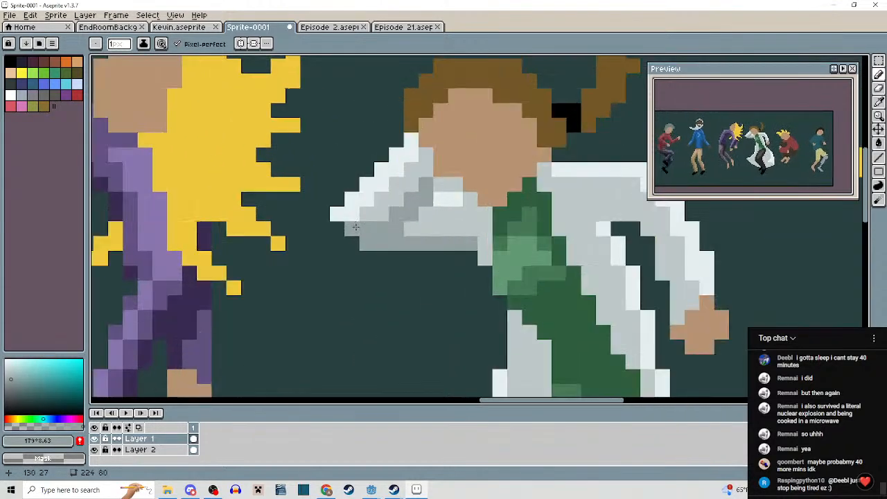
scroll(358, 239, "down", 3)
scroll(378, 225, "up", 4)
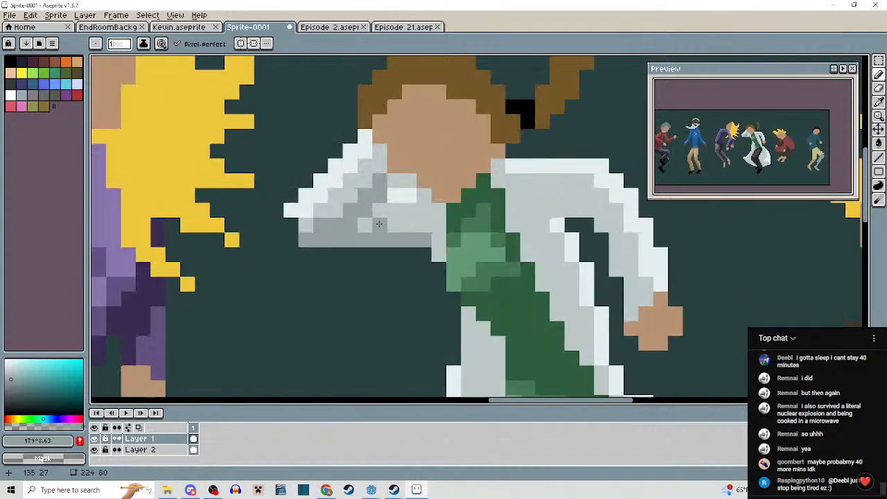
Sample the sleeve's light grey and paint over the middle of the diagonal fold, leaving short shadows at its ends.
left_click(388, 218, "alt")
mouse_move(388, 218)
left_mouse_down()
mouse_move(344, 221)
mouse_move(349, 199)
left_mouse_up()
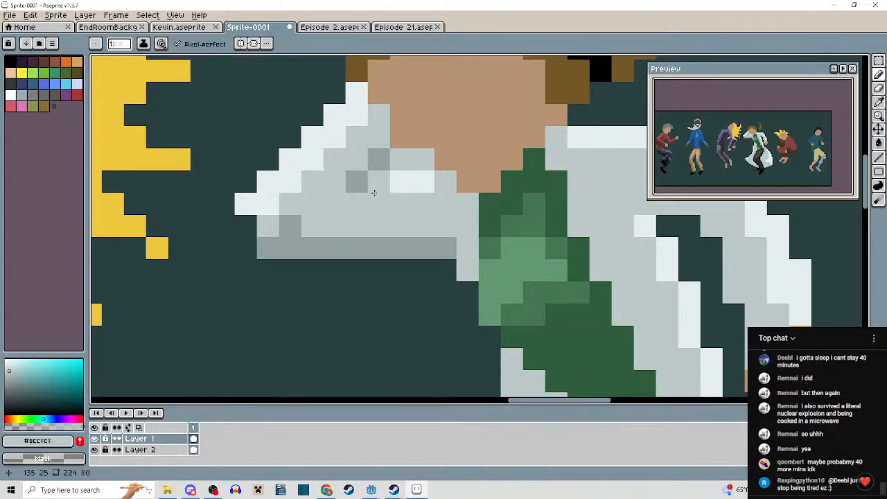
scroll(373, 192, "down", 3)
scroll(393, 257, "up", 3)
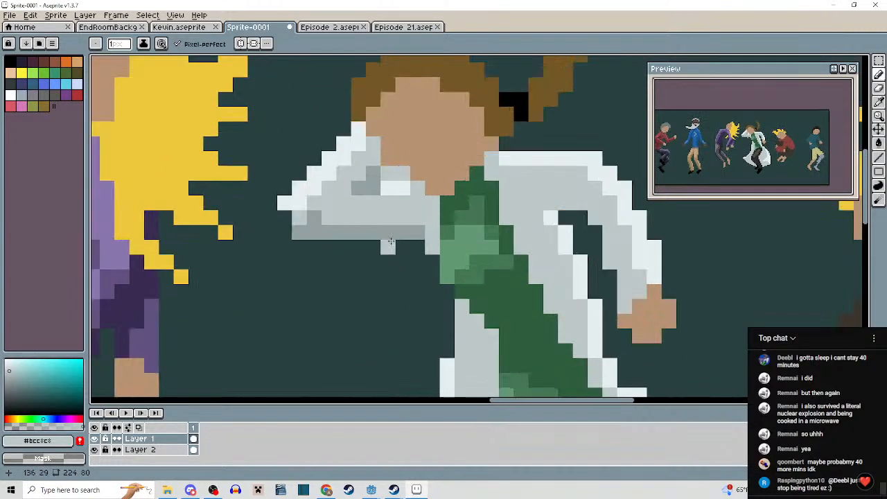
Sample the dark grey shadow colour and shade the raised sleeve below the chin where it meets the shoulder.
left_click(372, 187, "alt")
left_click_drag(393, 217, 346, 218)
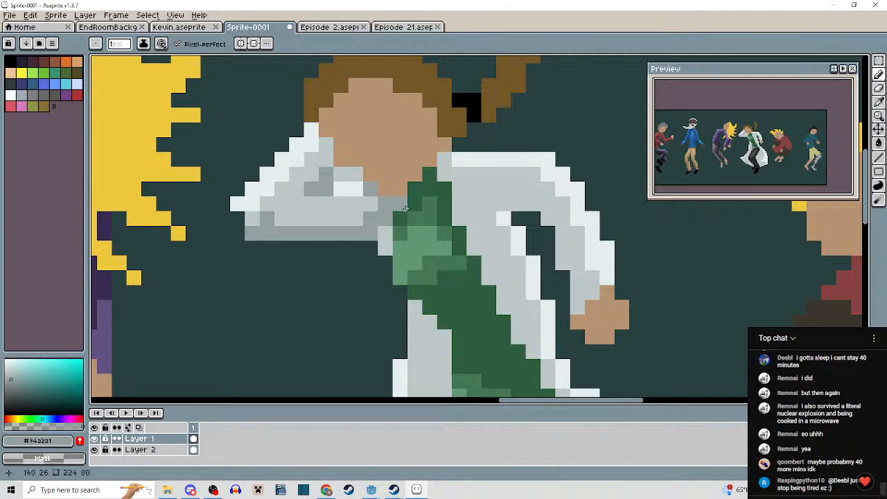
scroll(325, 149, "down", 3)
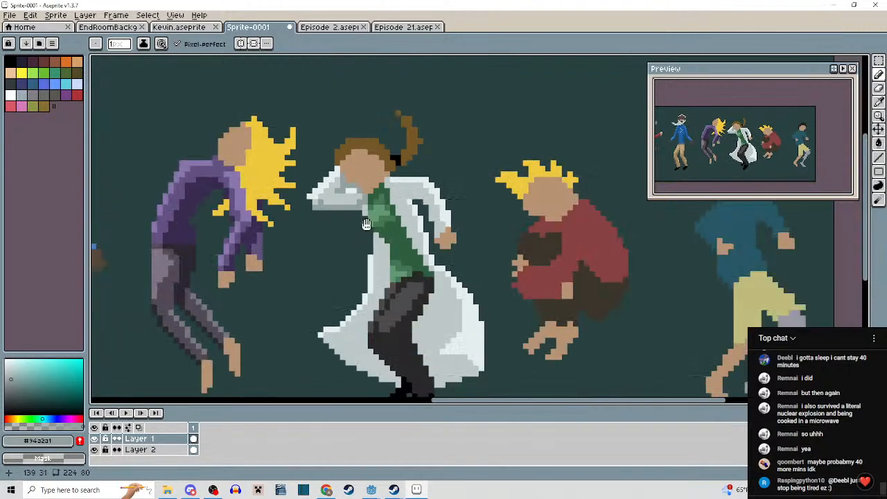
scroll(377, 206, "up", 3)
Shade the coat's lapel along the green shirt and the armpit of the lowered arm in dark grey.
scroll(368, 206, "down", 3)
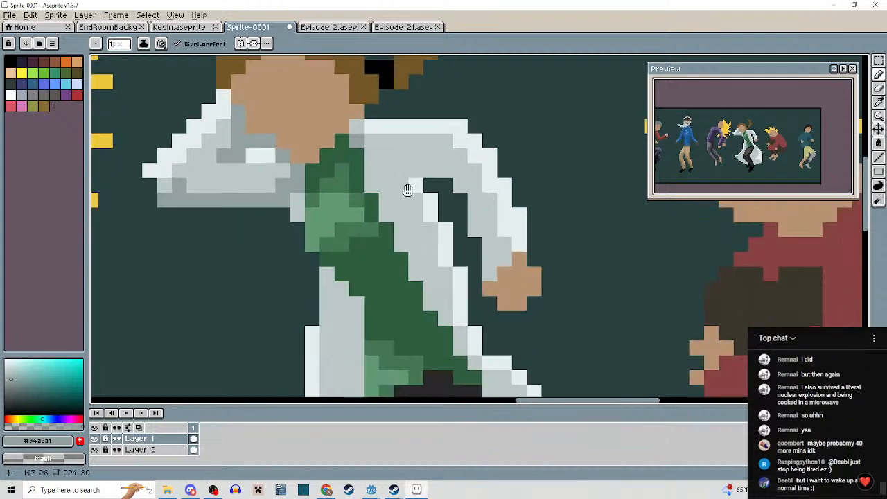
left_click_drag(388, 165, 402, 206)
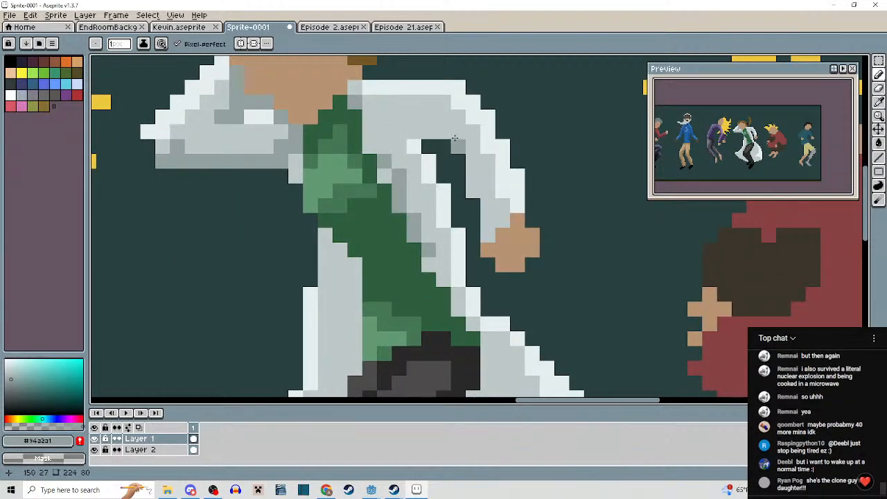
scroll(430, 128, "down", 4)
Pencil a curved dark grey fold down the coat's skirt from the hip along the inside of the white highlight.
scroll(481, 181, "up", 4)
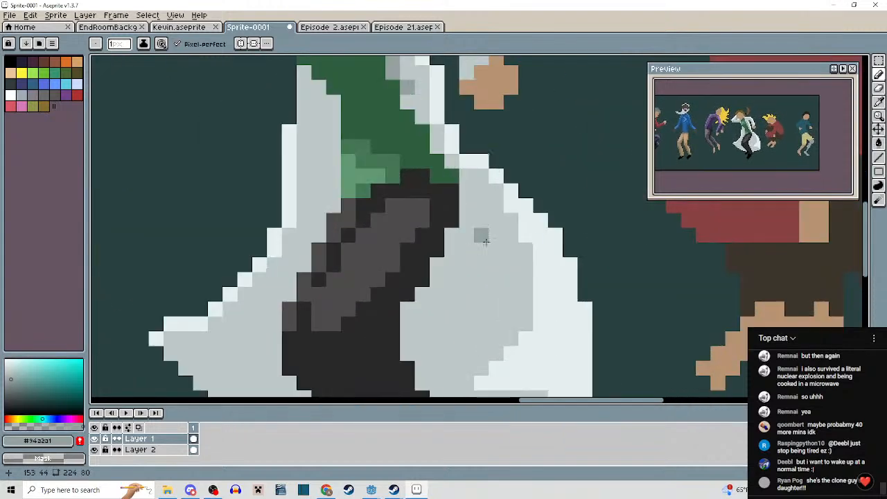
left_click_drag(465, 136, 512, 244)
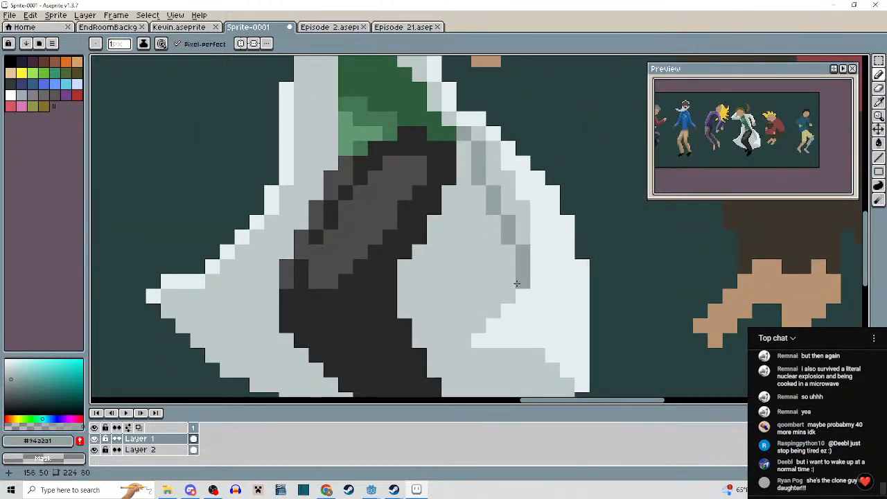
scroll(506, 279, "down", 2)
scroll(477, 263, "down", 2)
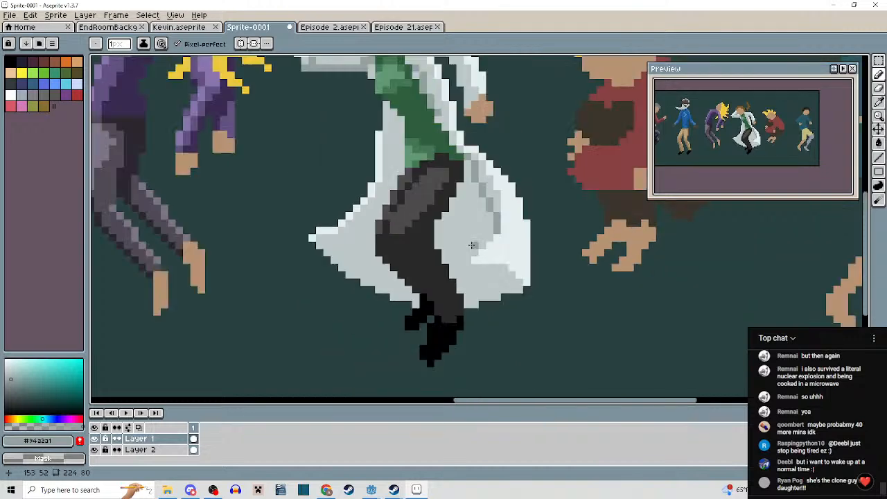
Outline a dark grey shadow on the rear part of the coat beside the thigh, undoing misplaced strokes.
scroll(396, 270, "up", 2)
mouse_move(391, 278)
left_mouse_down()
mouse_move(414, 205)
mouse_move(409, 263)
mouse_move(443, 171)
mouse_move(428, 223)
left_mouse_up()
scroll(414, 244, "up", 2)
key("ctrl+z")
mouse_move(419, 234)
left_mouse_down()
mouse_move(398, 266)
mouse_move(413, 237)
mouse_move(420, 297)
mouse_move(442, 247)
mouse_move(438, 220)
left_mouse_up()
scroll(398, 266, "up", 2)
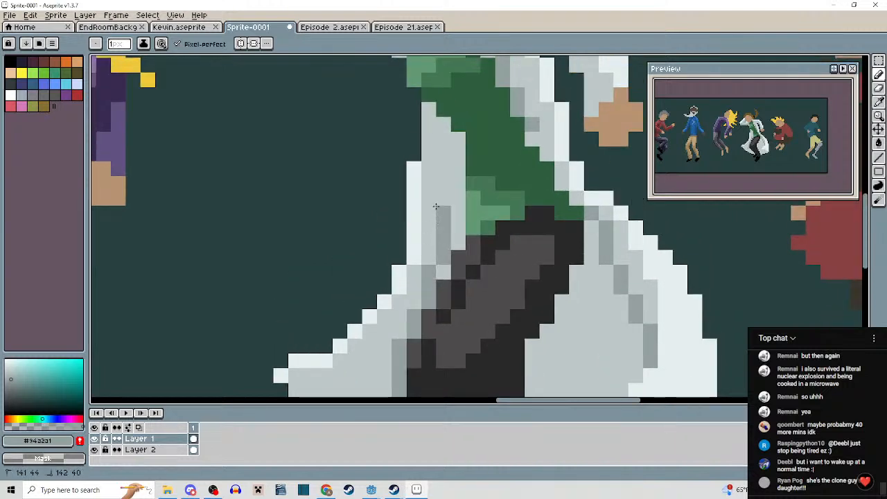
key("ctrl+z")
left_click(433, 212)
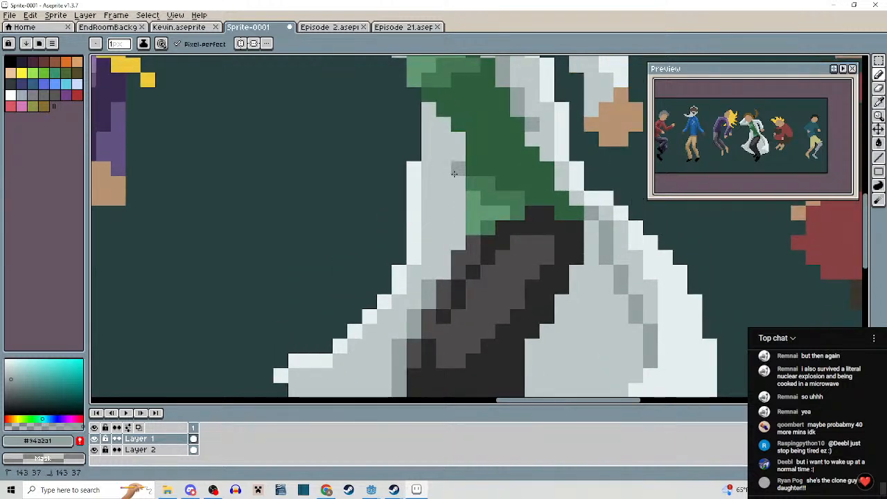
Limit the Paint Bucket to contiguous areas and fill the coat strip beside the green shirt with dark grey.
key("g")
left_click(447, 138)
key("ctrl+z")
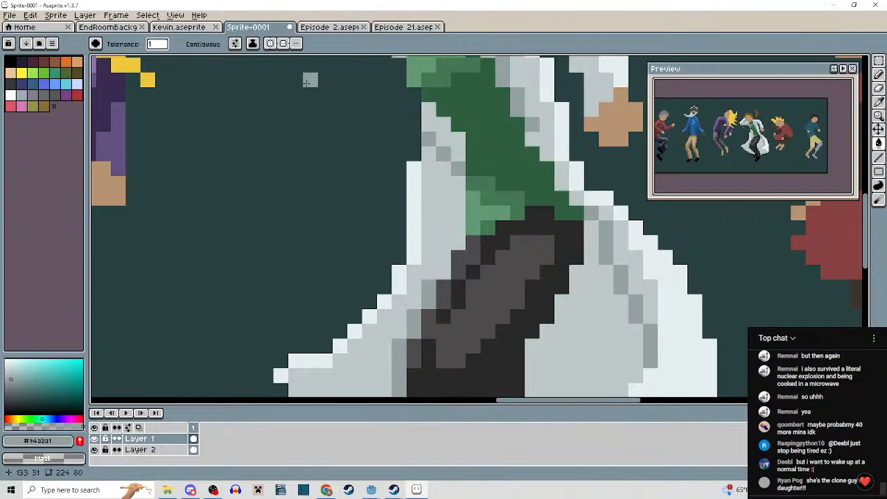
left_click(179, 43)
left_click(454, 149)
scroll(479, 164, "down", 3)
left_click_drag(478, 172, 459, 116)
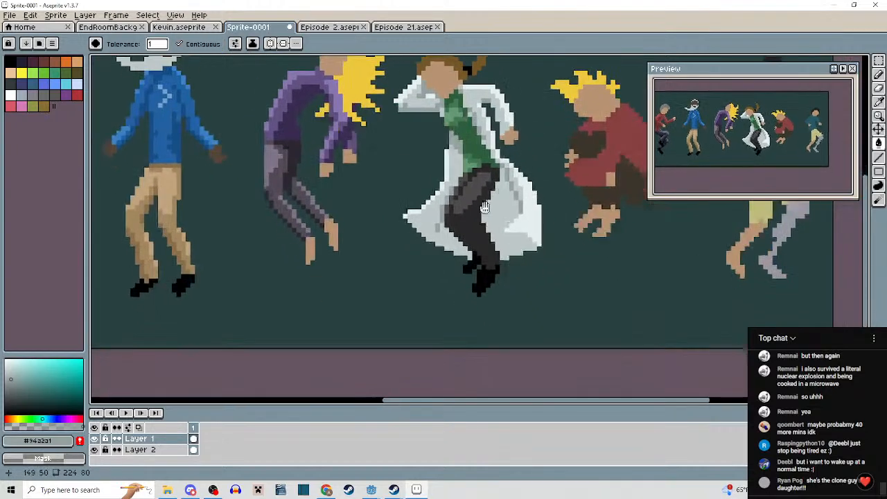
Complete the shadow outline on the lower coat and fill the areas on both sides of the legs with dark grey.
scroll(458, 118, "up", 3)
key("b")
scroll(436, 111, "down", 3)
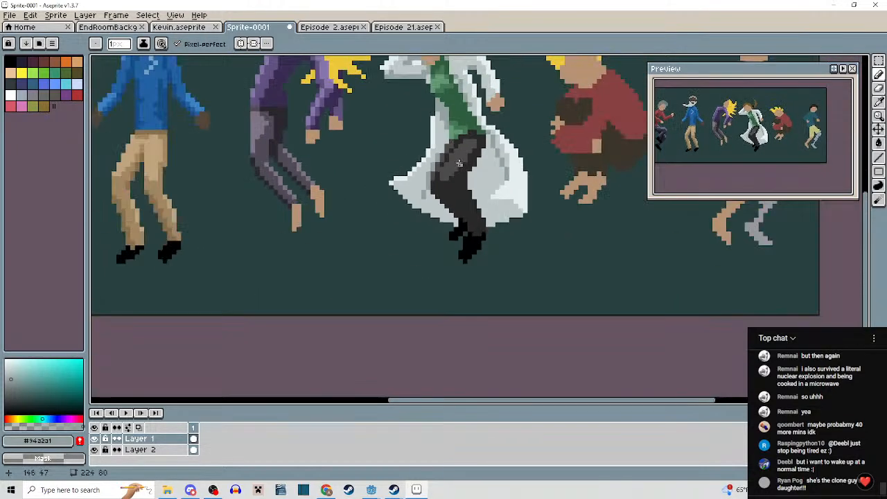
scroll(444, 187, "up", 2)
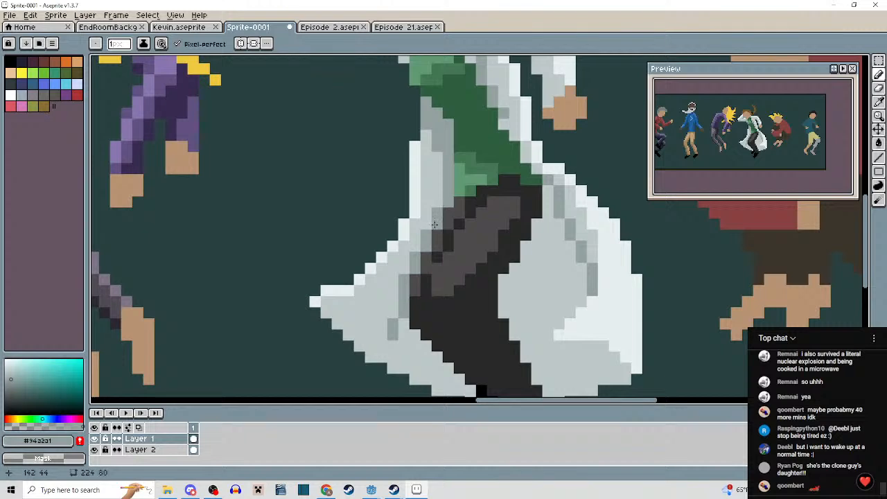
left_click_drag(526, 258, 478, 176)
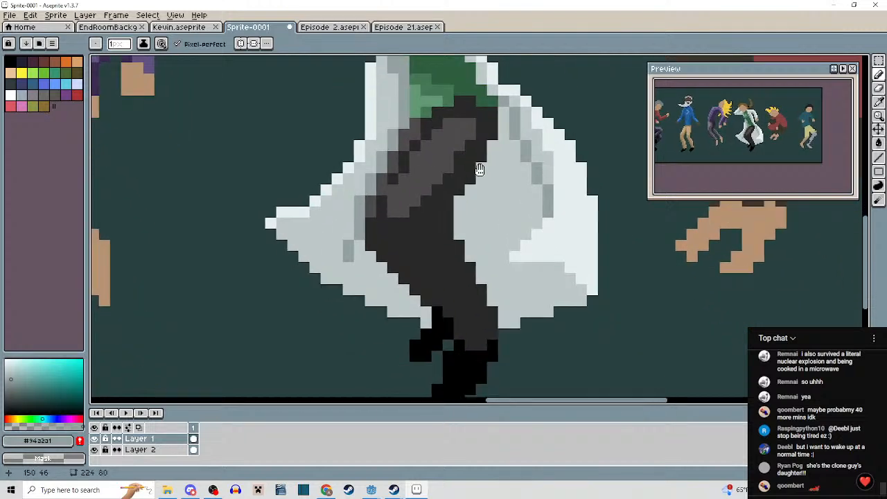
key("g")
left_click(360, 276)
left_click(505, 293)
scroll(508, 292, "down", 3)
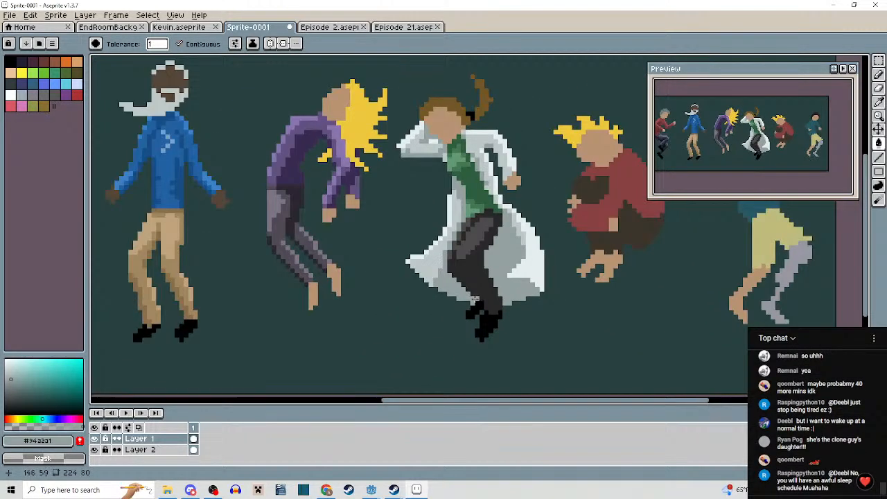
Extend the dark grey shading with the Pencil toward the pointed tip of the coat tail behind the legs.
scroll(476, 298, "up", 2)
key("b")
scroll(457, 305, "down", 1)
scroll(409, 291, "up", 2)
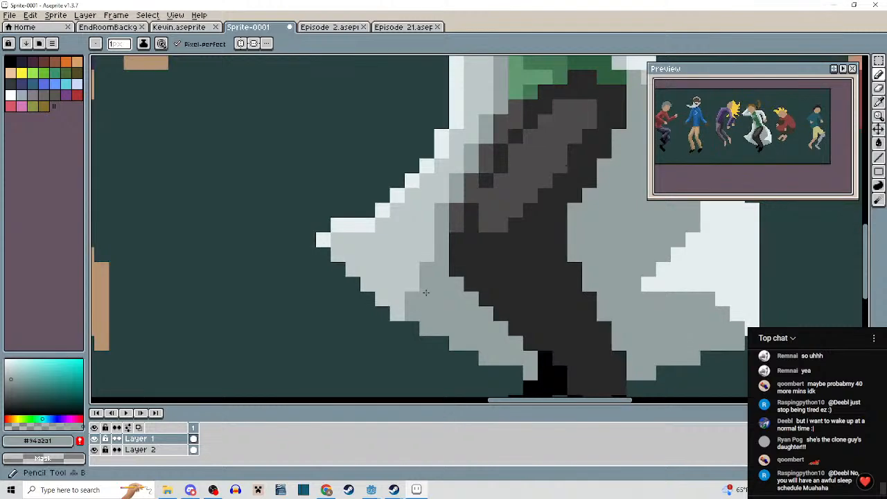
left_click_drag(353, 254, 407, 290)
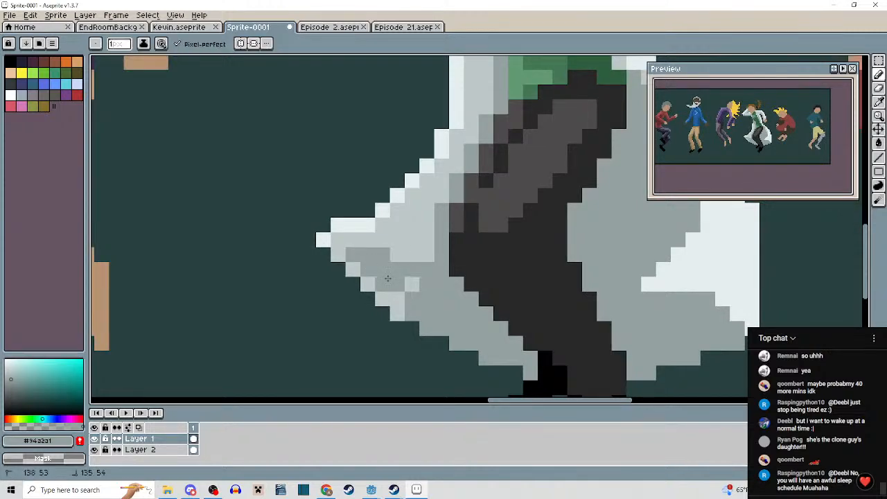
scroll(425, 260, "down", 1)
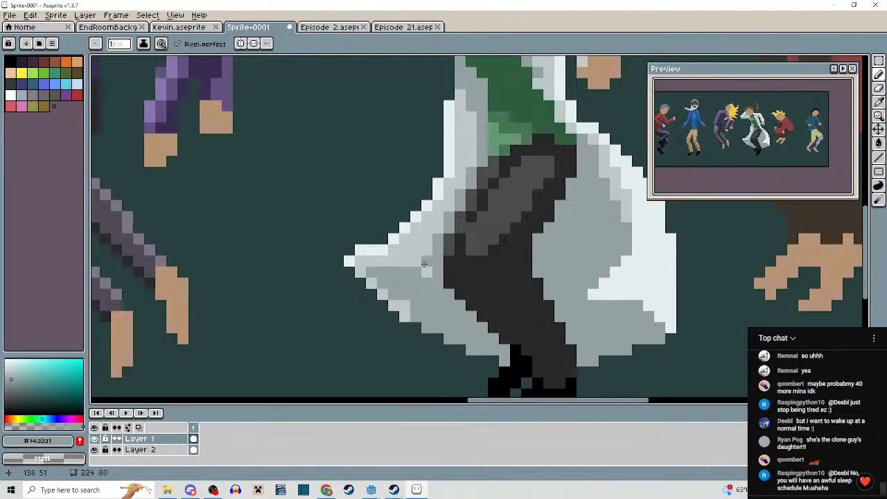
scroll(427, 273, "down", 3)
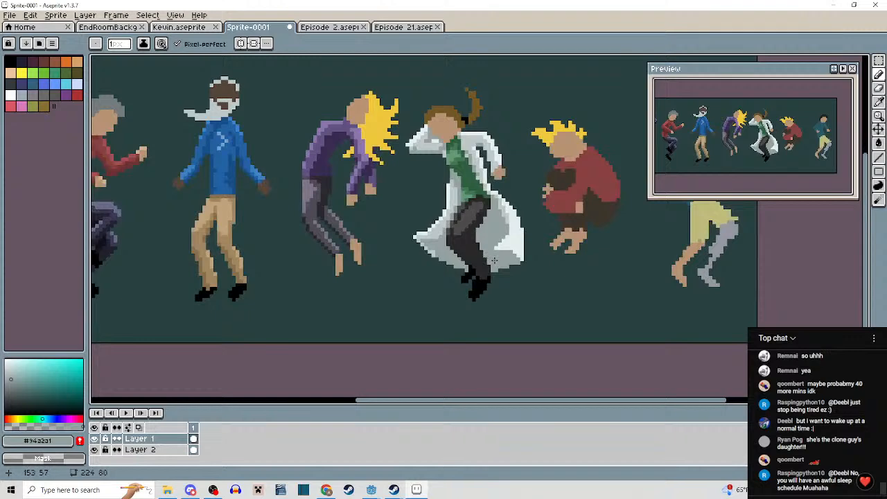
Trim the white highlight pixels from the coat's outer edge at the waist beside the green shirt.
scroll(494, 260, "down", 1)
scroll(460, 222, "up", 4)
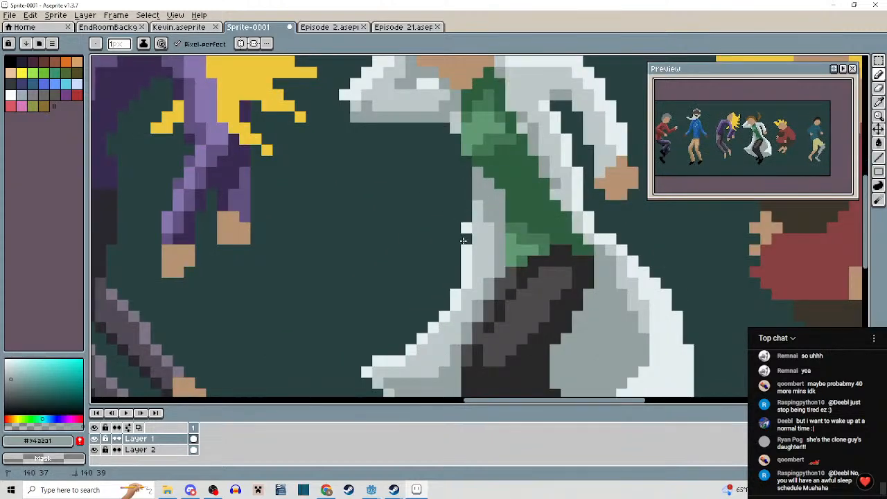
scroll(467, 224, "down", 2)
scroll(478, 215, "up", 3)
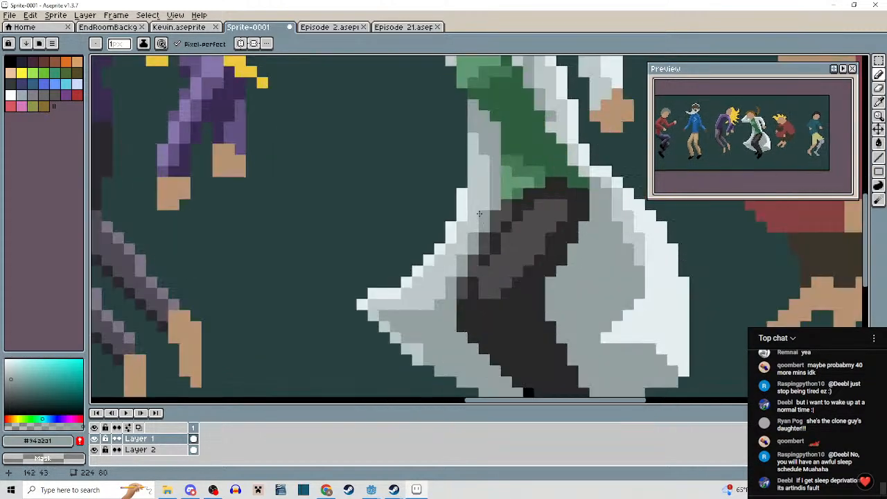
scroll(478, 197, "down", 2)
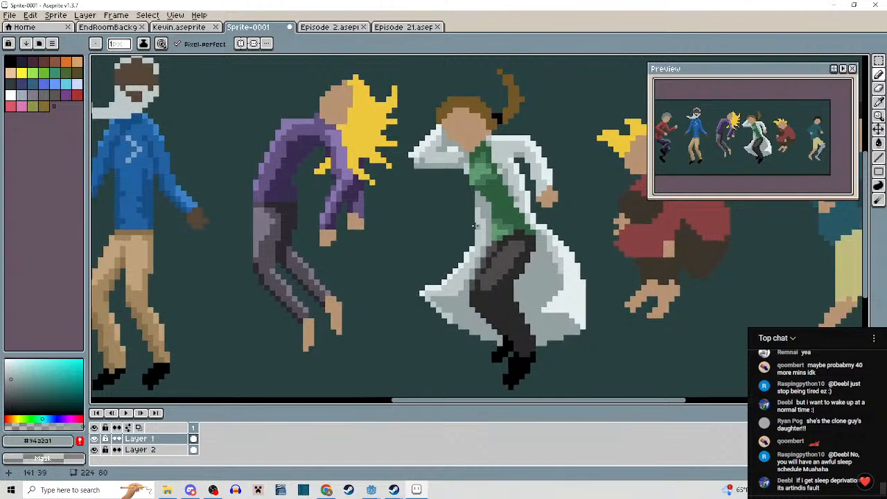
scroll(475, 226, "up", 3)
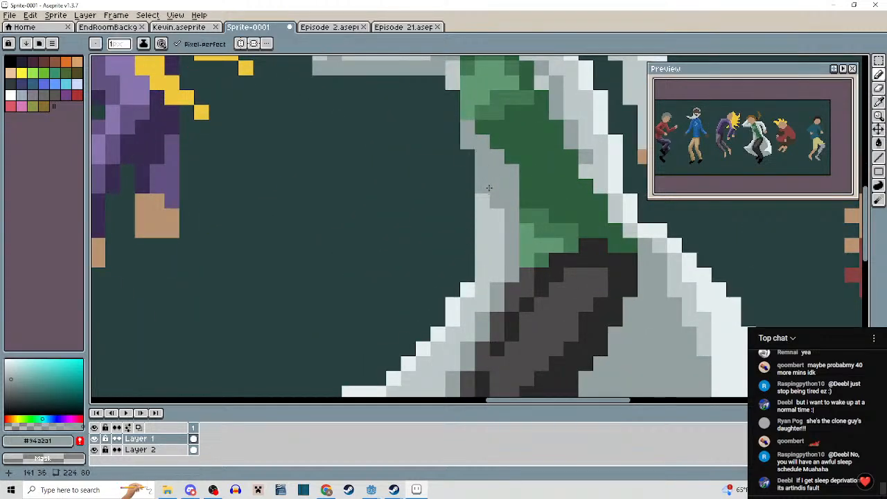
scroll(491, 198, "down", 3)
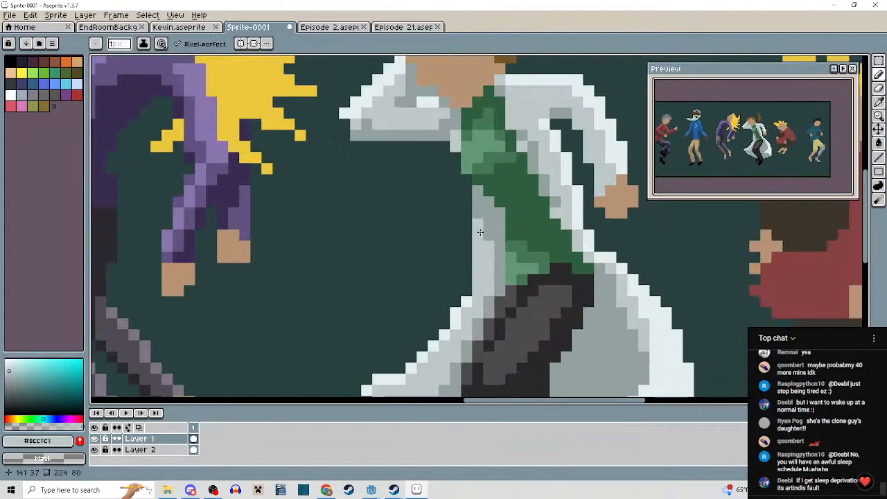
scroll(481, 235, "up", 3)
Sample the coat's near-white highlight colour and reshape the outer waist edge into an inward curve.
key("alt")
left_click(467, 286, "alt")
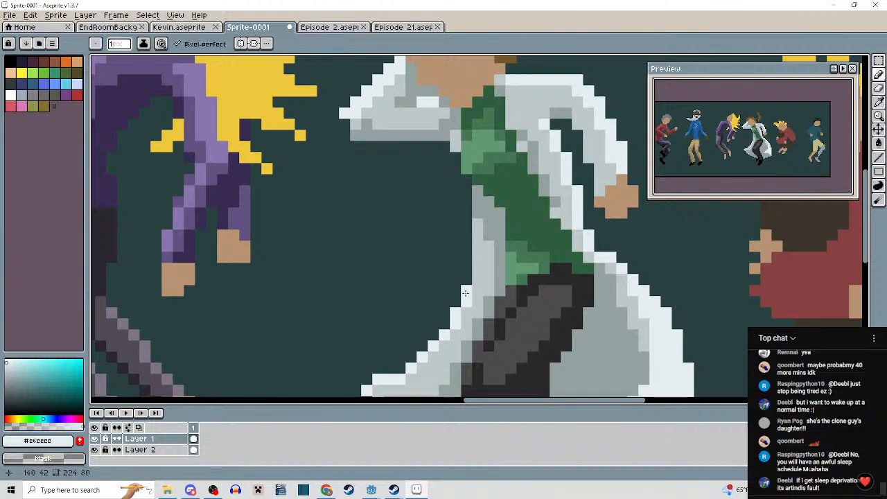
scroll(478, 267, "down", 3)
scroll(481, 223, "up", 3)
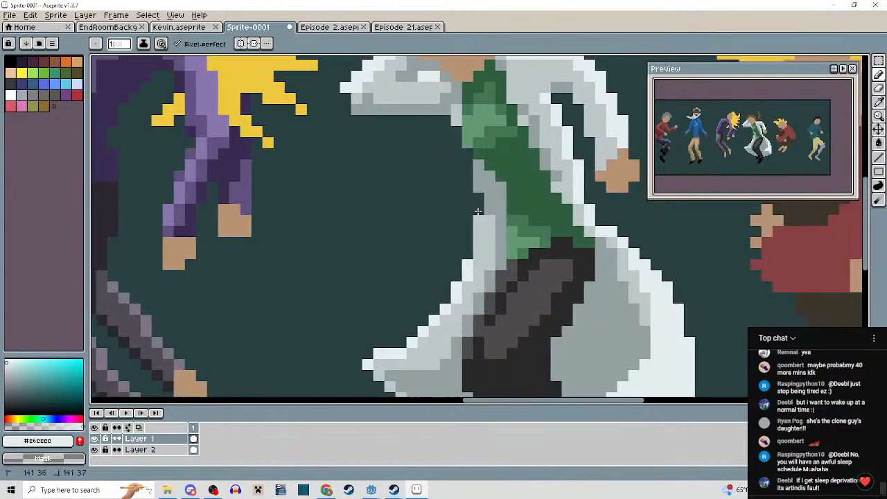
scroll(488, 232, "down", 2)
scroll(531, 299, "up", 3)
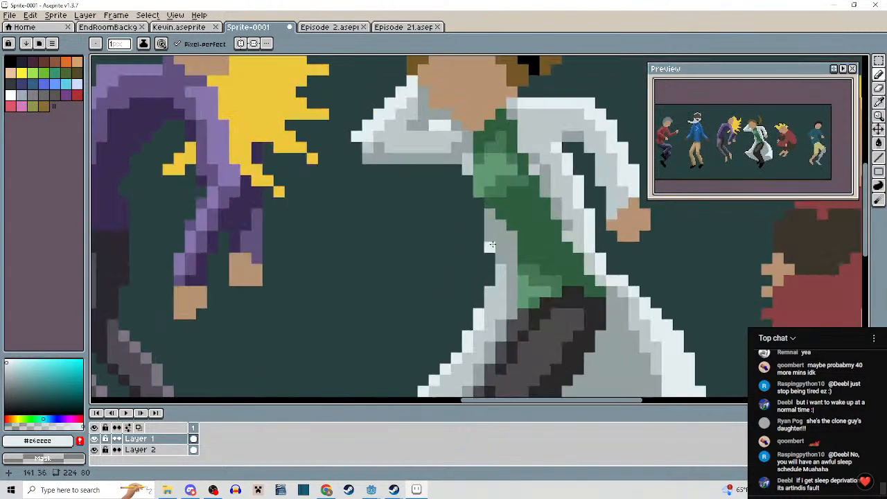
scroll(489, 284, "down", 3)
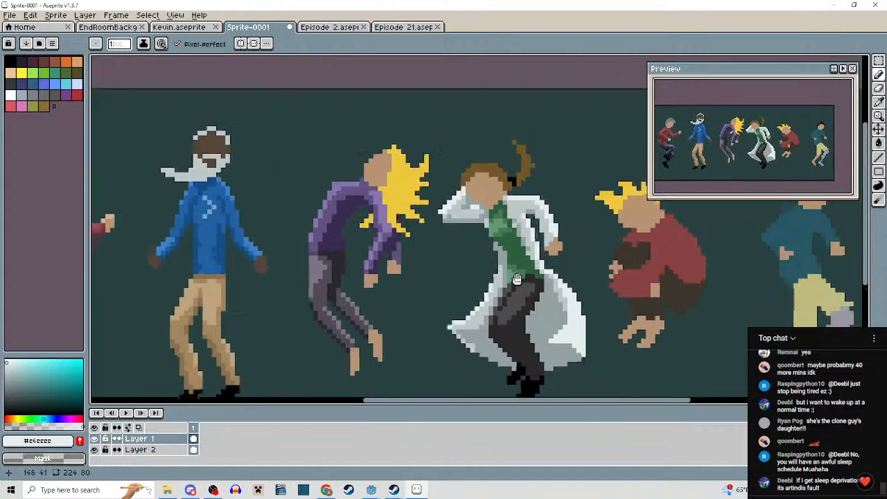
Inspect the lab coat's outer edge from the waist beside the green shirt to the pointed tail.
scroll(526, 231, "up", 1)
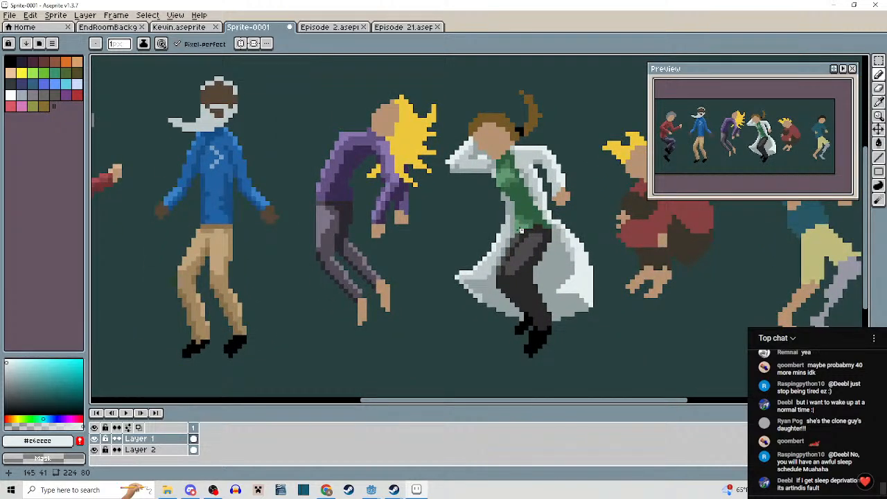
scroll(488, 269, "up", 3)
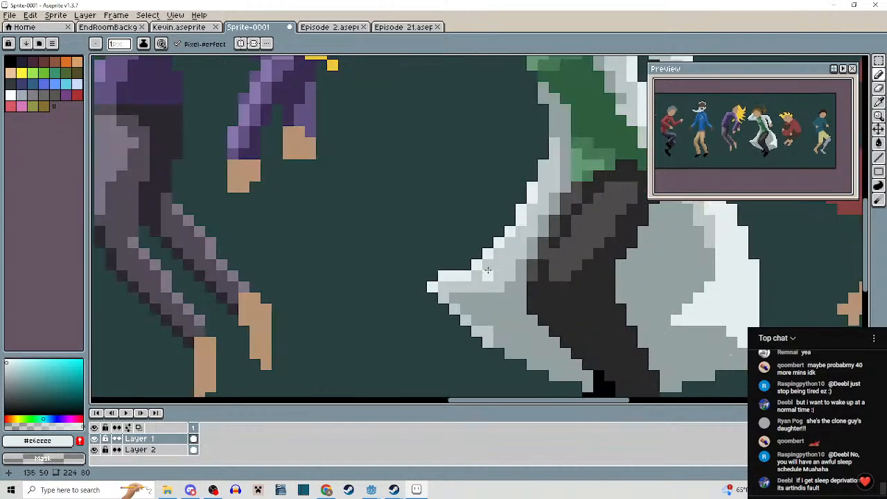
scroll(487, 271, "down", 1)
scroll(505, 316, "down", 2)
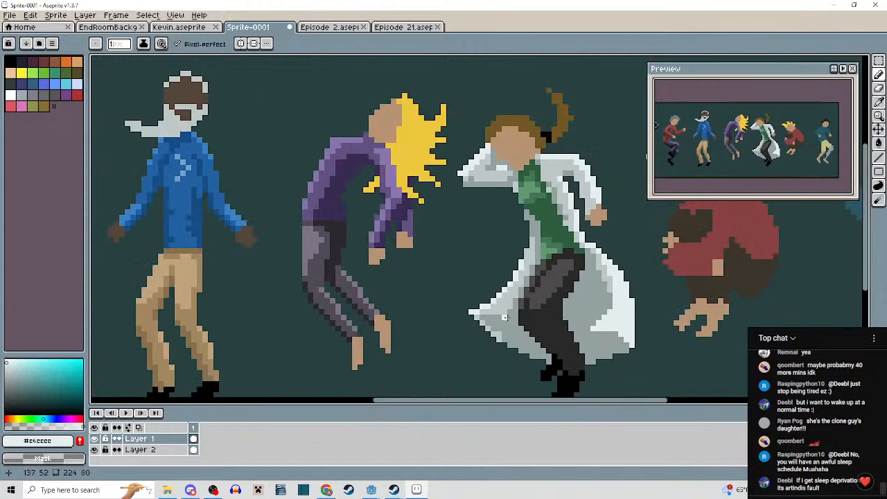
scroll(506, 317, "up", 4)
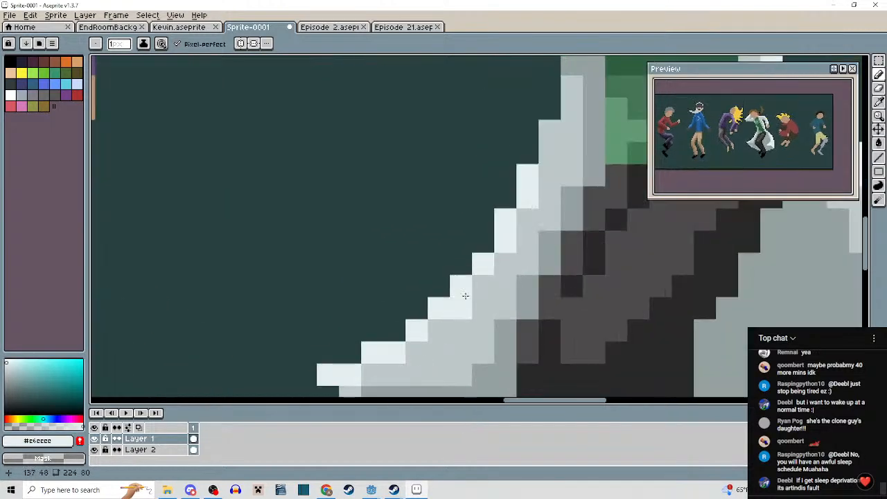
scroll(465, 296, "down", 3)
scroll(486, 222, "up", 3)
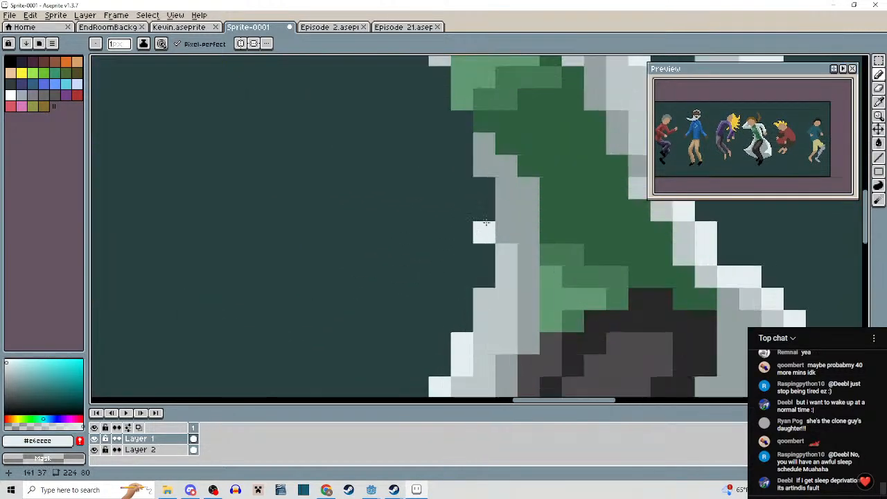
left_click_drag(503, 278, 522, 169)
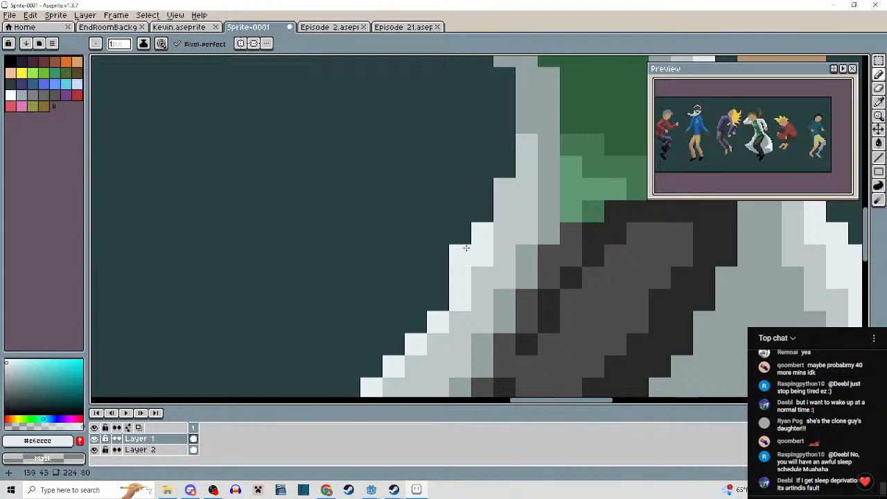
left_click_drag(452, 288, 523, 183)
left_click_drag(428, 293, 489, 261)
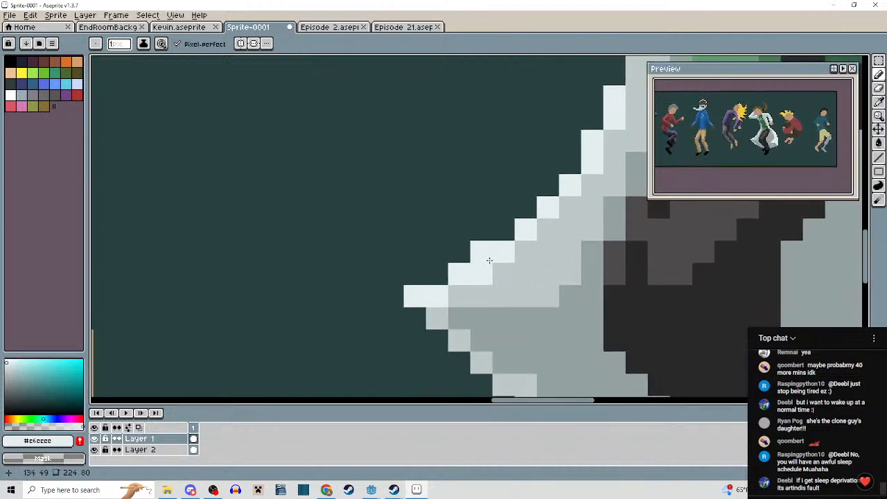
scroll(416, 274, "down", 4)
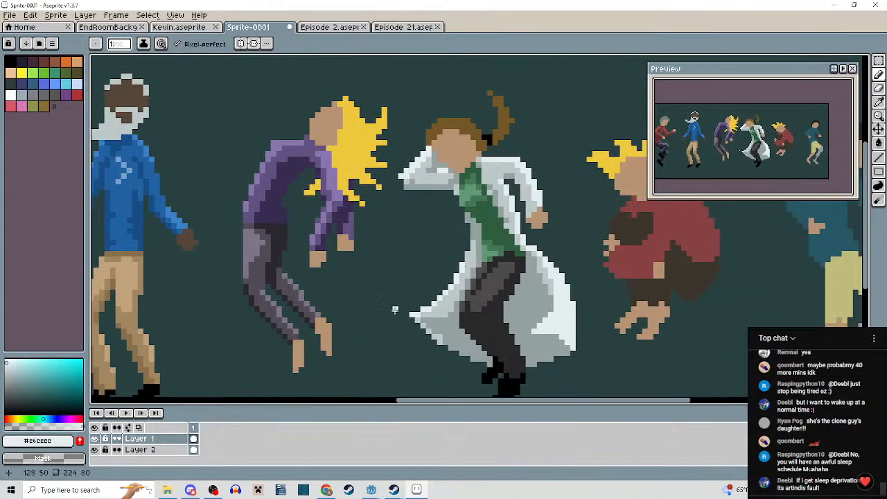
Round out the lab coat's outer edge behind the legs by adding a vertical line of near-white pixels with the Pencil.
scroll(479, 277, "up", 4)
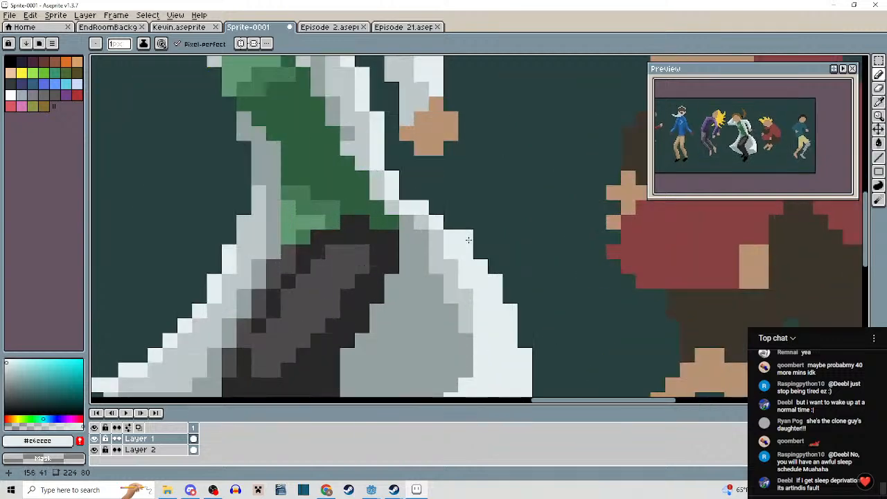
left_click_drag(469, 240, 436, 203)
mouse_move(458, 269)
left_mouse_down()
mouse_move(445, 254)
mouse_move(446, 221)
left_mouse_up()
left_click_drag(480, 304, 466, 234)
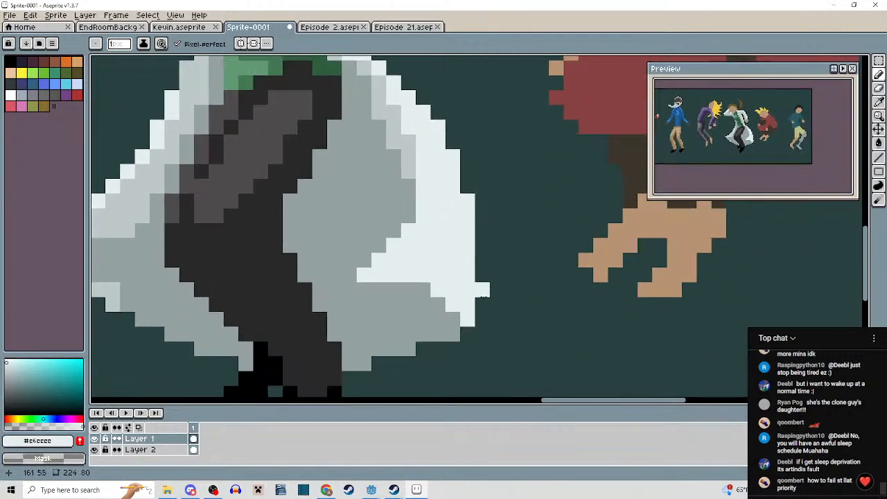
scroll(485, 260, "down", 4)
scroll(485, 257, "up", 4)
scroll(524, 282, "down", 1)
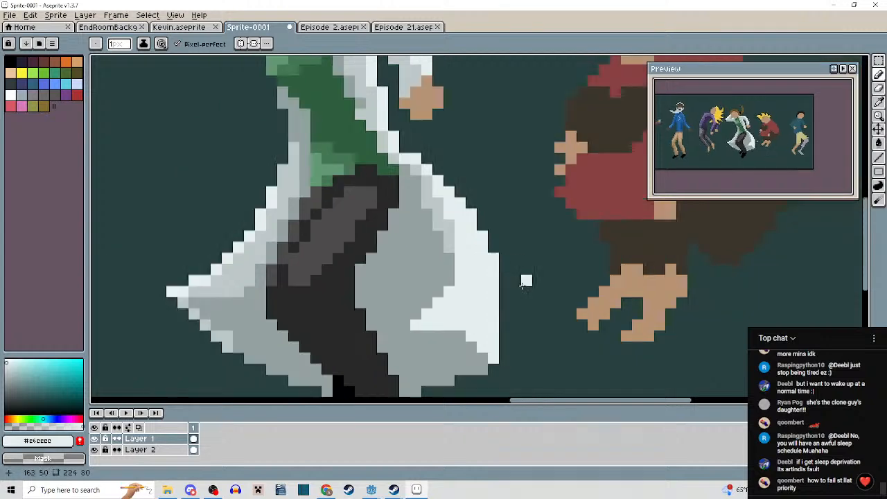
scroll(525, 282, "down", 4)
scroll(534, 298, "up", 4)
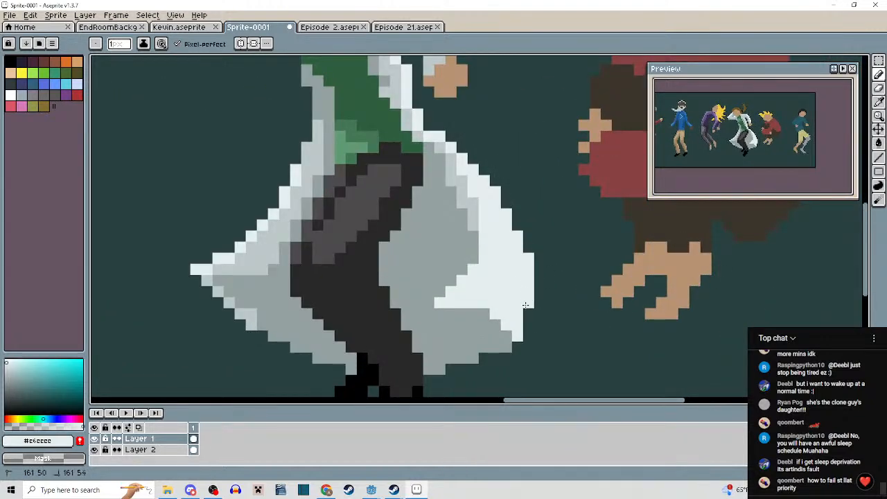
scroll(525, 305, "down", 4)
scroll(575, 295, "up", 1)
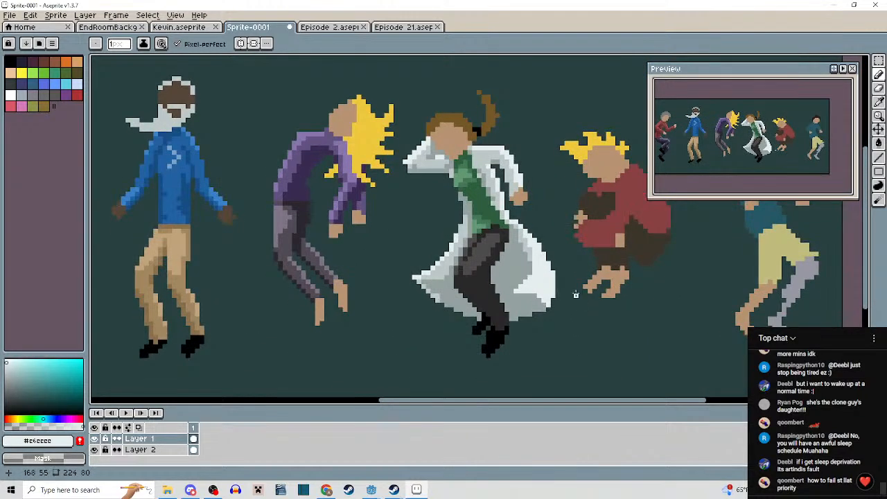
scroll(541, 290, "up", 3)
scroll(541, 288, "down", 4)
left_click_drag(558, 334, 567, 343)
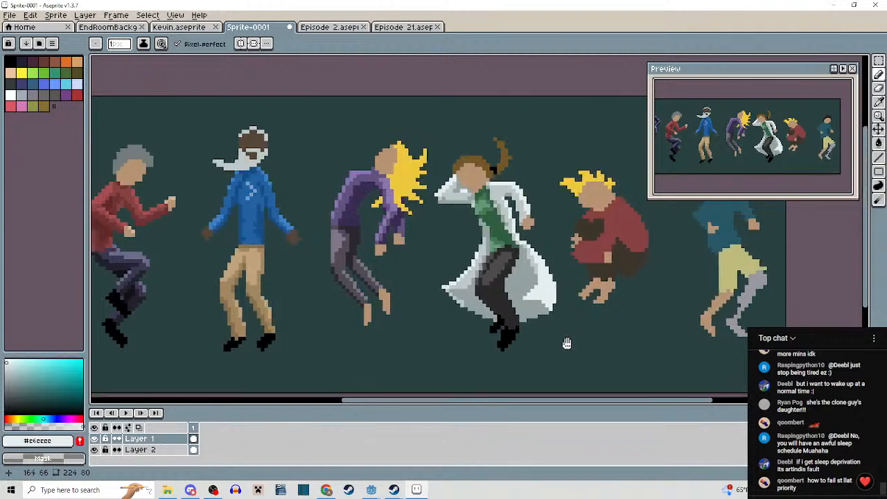
Sample the coat's grey shadow colour and rework the boundary between shadow and highlight on the lower coat flap behind the legs.
scroll(570, 312, "up", 3)
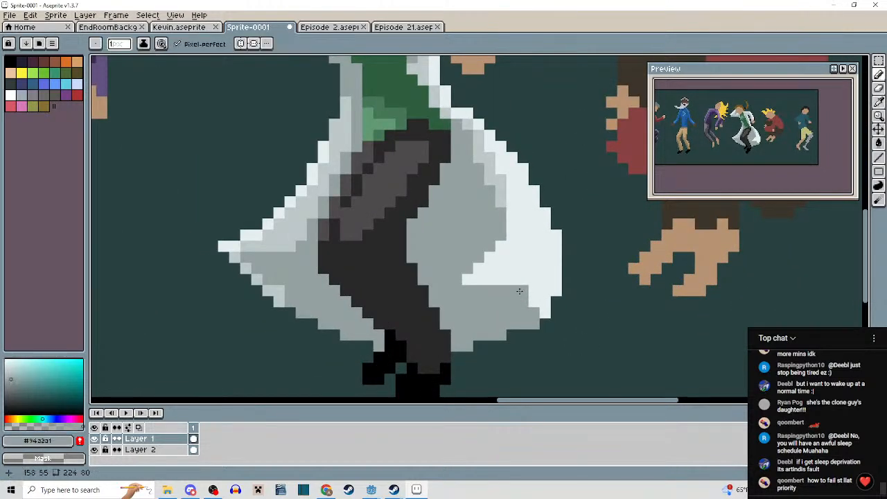
left_click(519, 292, "alt")
mouse_move(519, 291)
left_mouse_down()
mouse_move(478, 290)
mouse_move(528, 292)
mouse_move(546, 311)
mouse_move(542, 285)
mouse_move(557, 300)
mouse_move(593, 292)
mouse_move(585, 313)
mouse_move(554, 272)
left_mouse_up()
scroll(585, 320, "down", 5)
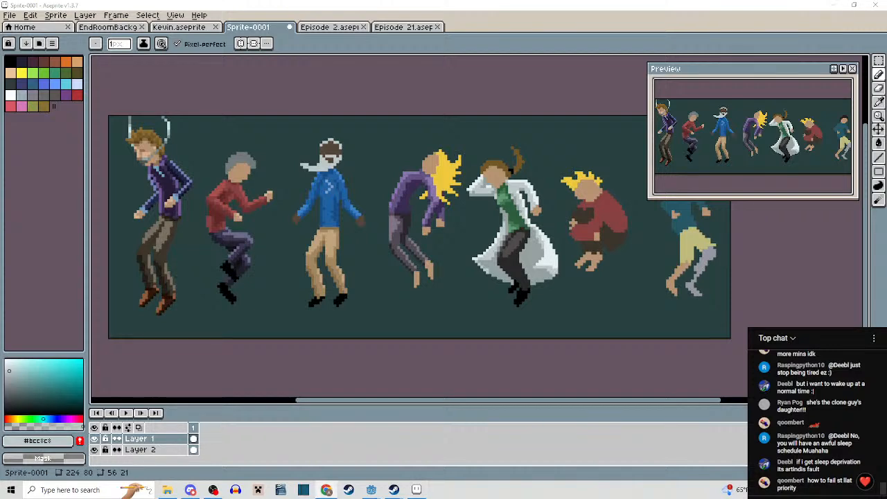
Switch to the Chrome browser, maximize it, and open the Paradigm game page from the creator's itch.io profile.
left_click(326, 490)
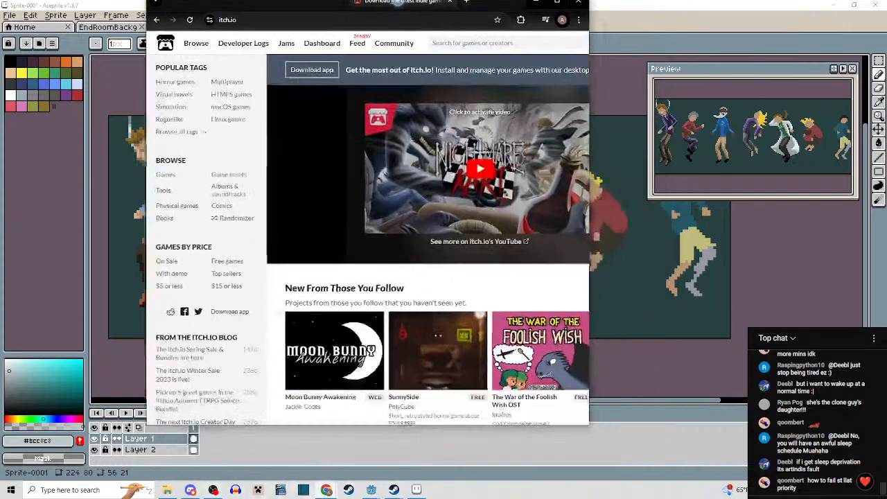
left_click_drag(397, 2, 397, 0)
left_click(840, 57)
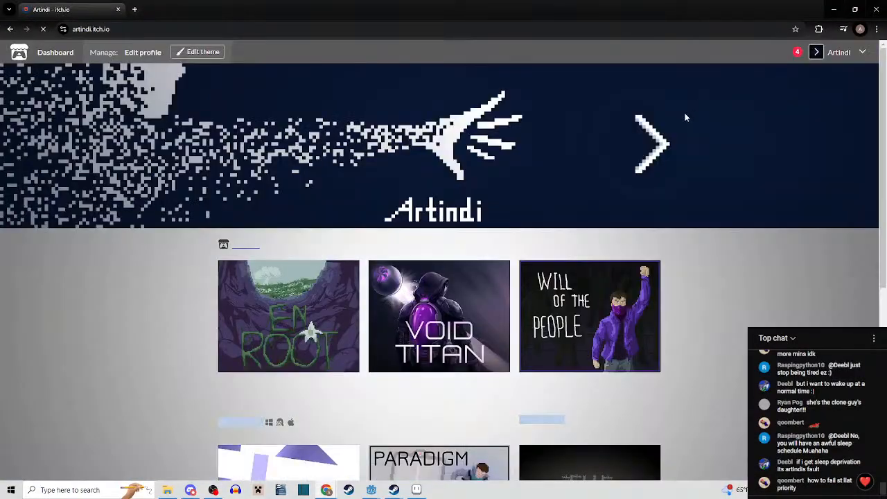
scroll(454, 291, "down", 3)
left_click(455, 291)
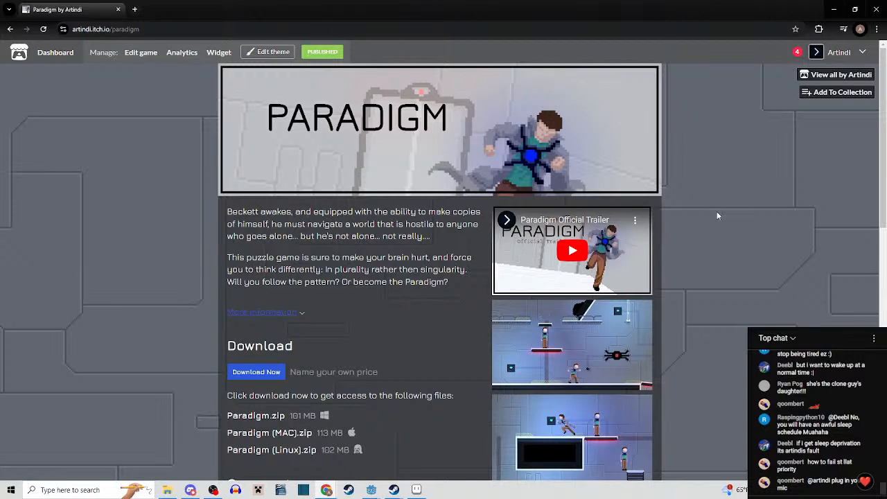
Look over the Paradigm page's banner artwork, screenshots and comments, and return to the sprite in Aseprite.
scroll(716, 210, "down", 3)
scroll(717, 211, "down", 3)
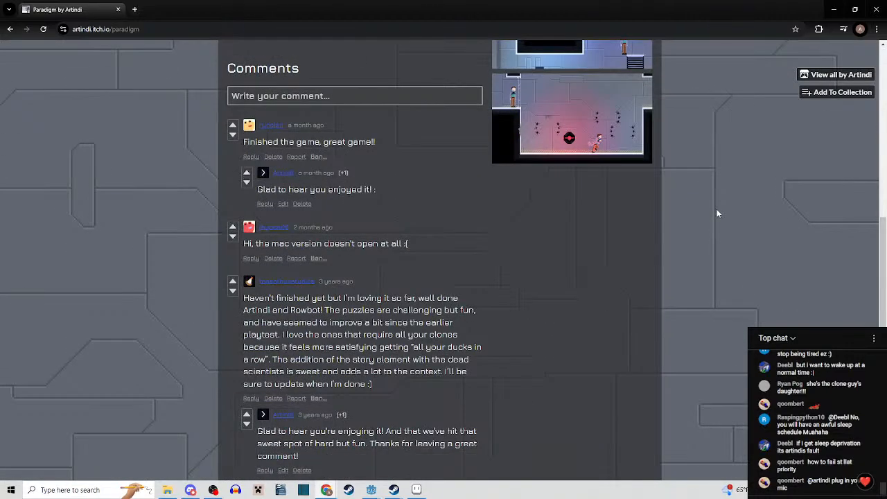
scroll(716, 208, "up", 4)
scroll(718, 213, "up", 3)
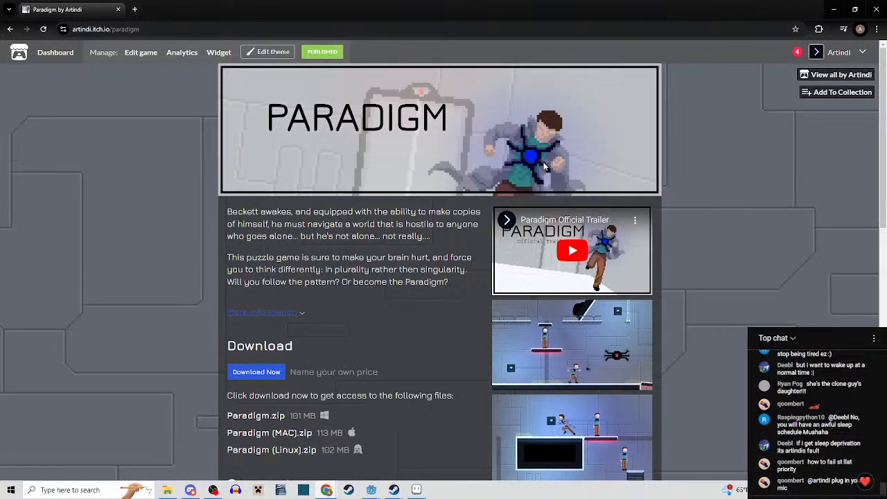
scroll(707, 212, "down", 5)
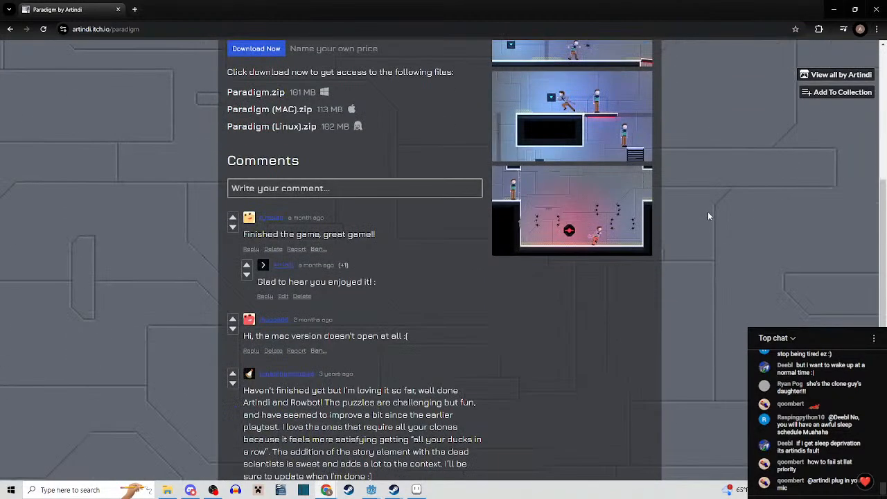
scroll(707, 216, "up", 5)
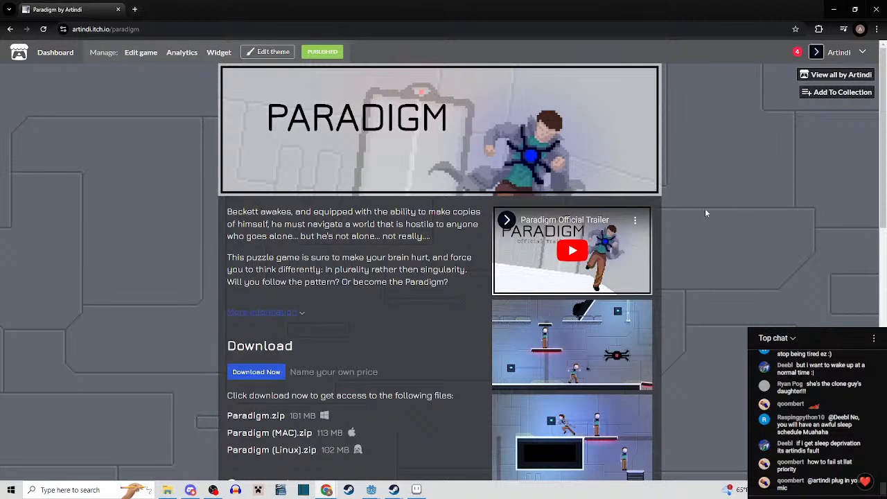
left_click_drag(81, 9, 378, 0)
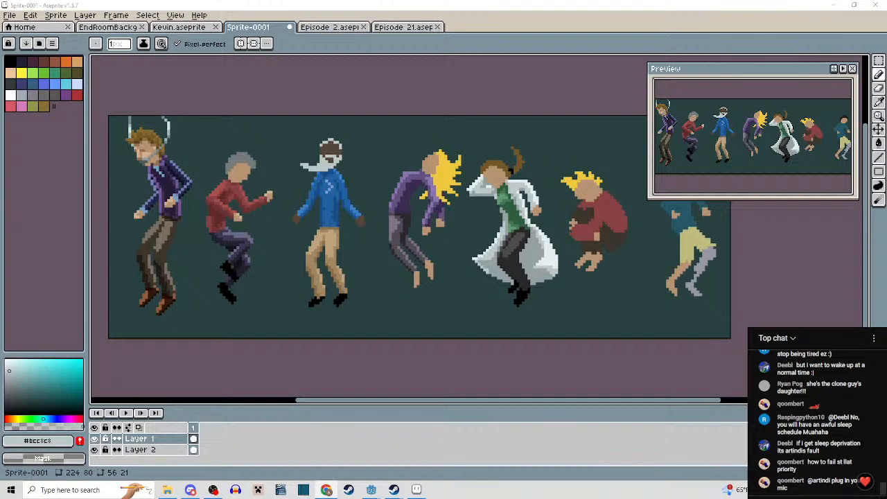
scroll(551, 246, "down", 3)
scroll(525, 255, "up", 3)
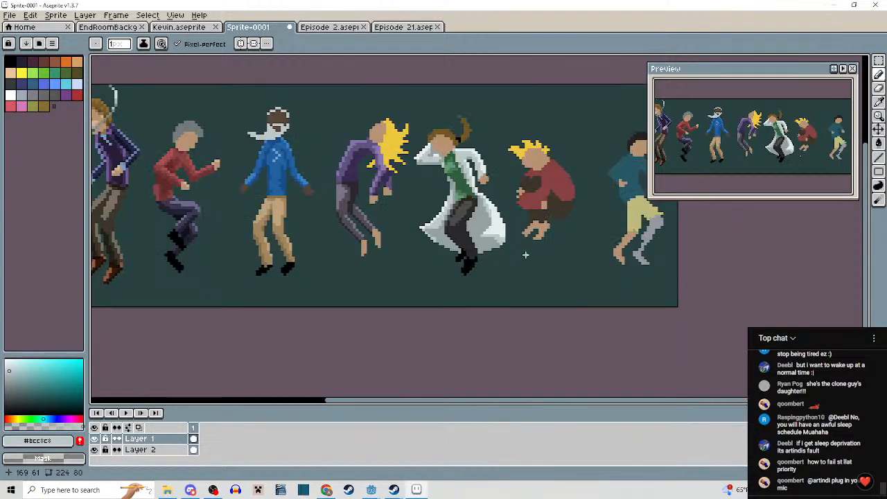
left_click_drag(529, 231, 528, 257)
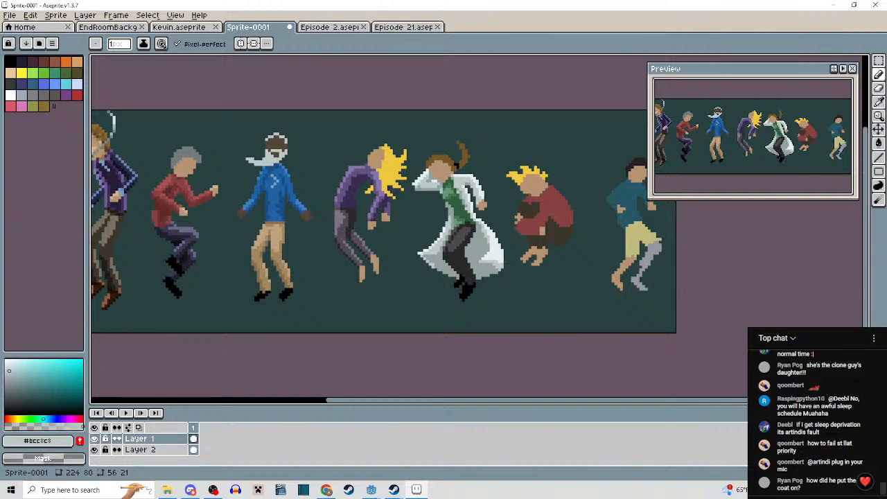
key("alt+Tab")
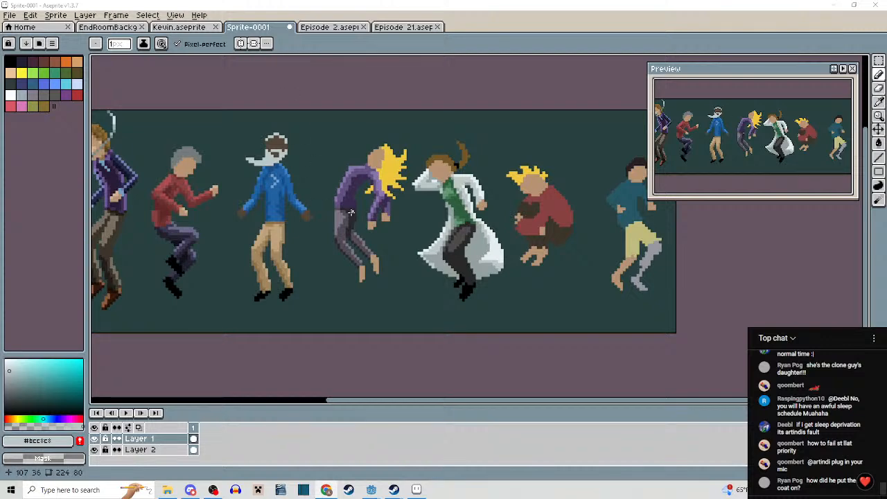
Sample the red #aa4f4f from the grey-haired figure's sweater and draw a highlight along the crouching blond figure's upper back.
scroll(479, 235, "up", 1)
left_click_drag(479, 236, 716, 224)
key("alt")
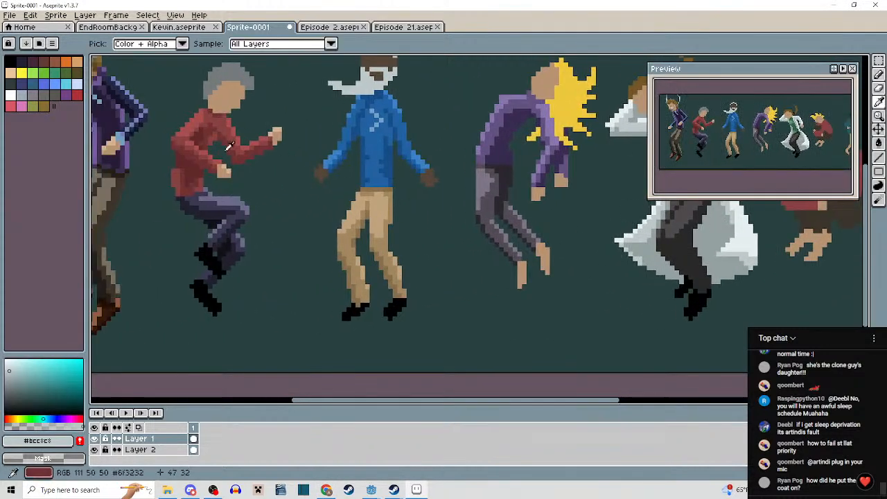
left_click(210, 120, "alt")
left_click_drag(634, 149, 235, 134)
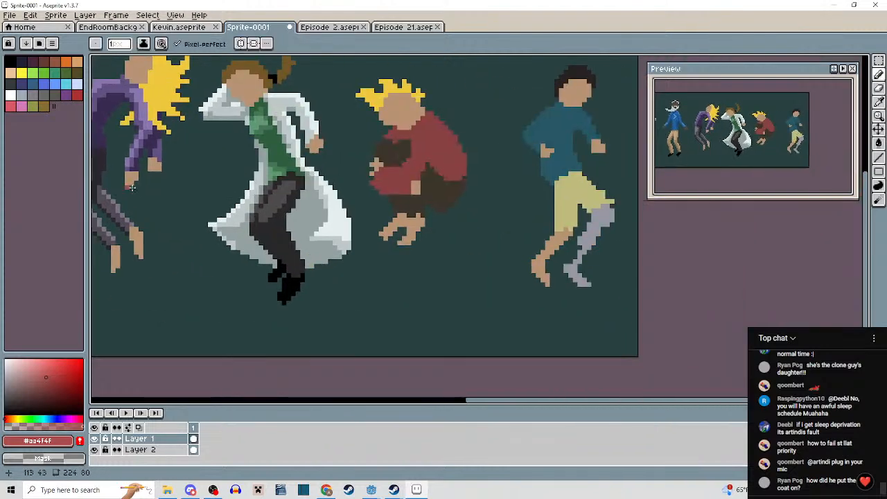
scroll(441, 125, "up", 5)
mouse_move(420, 76)
left_mouse_down()
mouse_move(427, 125)
mouse_move(508, 187)
left_mouse_up()
left_click_drag(444, 123, 560, 262)
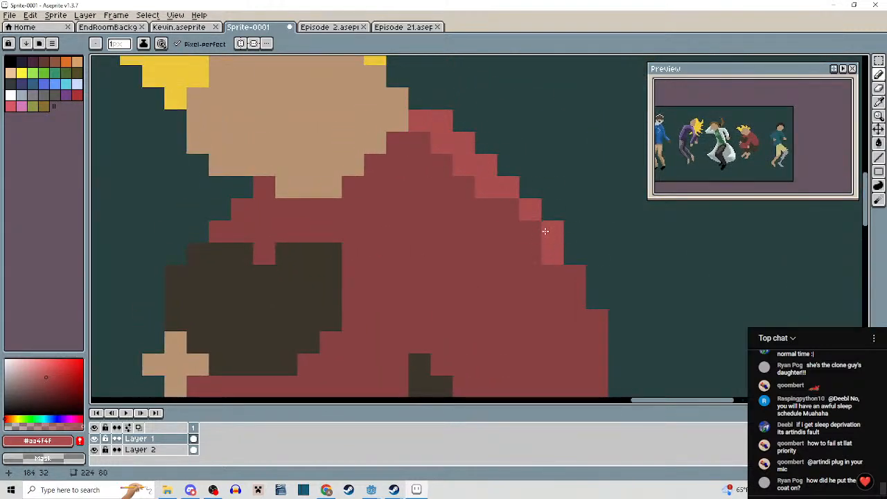
left_click_drag(500, 199, 539, 240)
Examine the sweater shading on the blue-clad figure and its neighbours, comparing close-up and whole-canvas views.
scroll(554, 225, "down", 4)
scroll(584, 218, "down", 2)
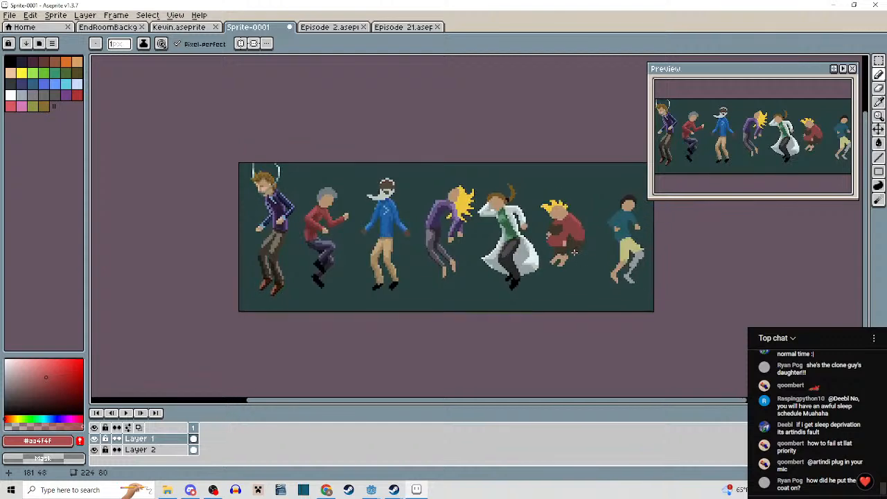
scroll(430, 170, "up", 2)
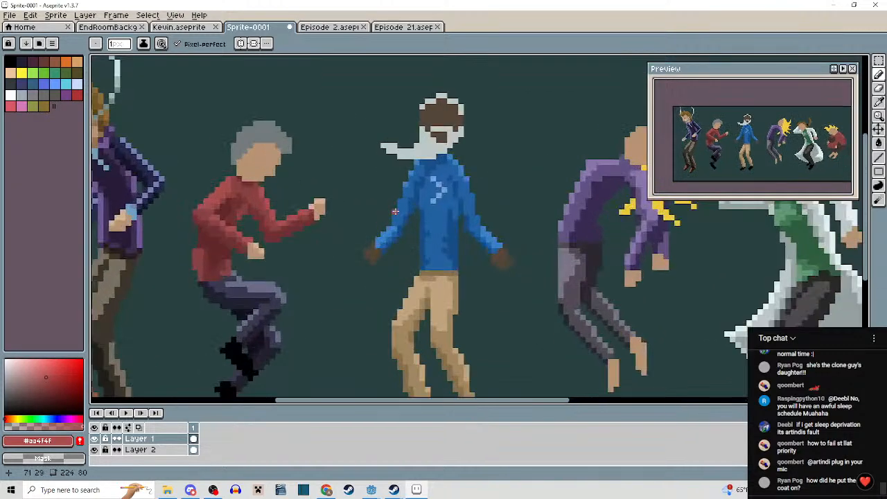
scroll(426, 167, "down", 2)
scroll(431, 168, "up", 2)
scroll(431, 169, "up", 1)
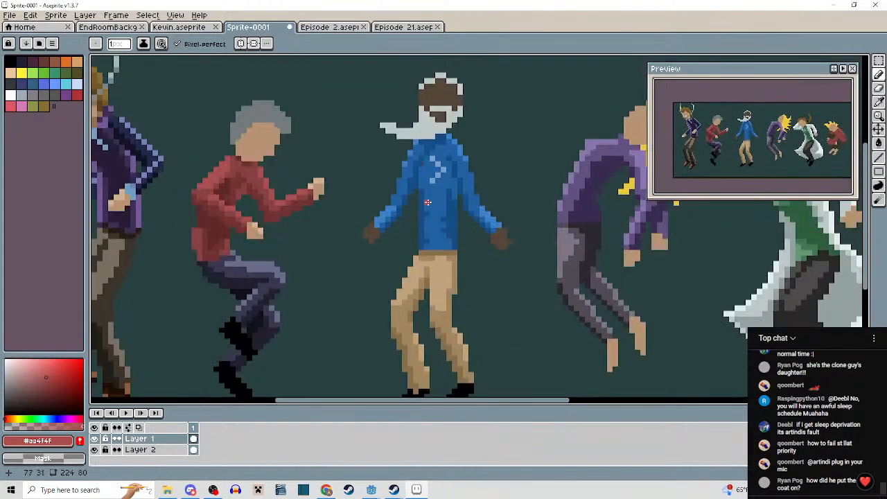
scroll(433, 174, "down", 3)
scroll(444, 227, "up", 4)
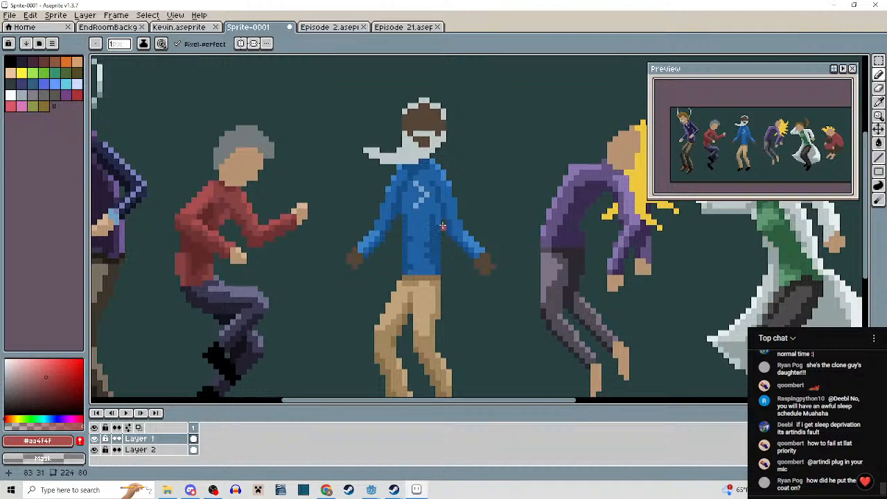
scroll(442, 226, "up", 1)
scroll(417, 211, "down", 3)
scroll(430, 229, "up", 2)
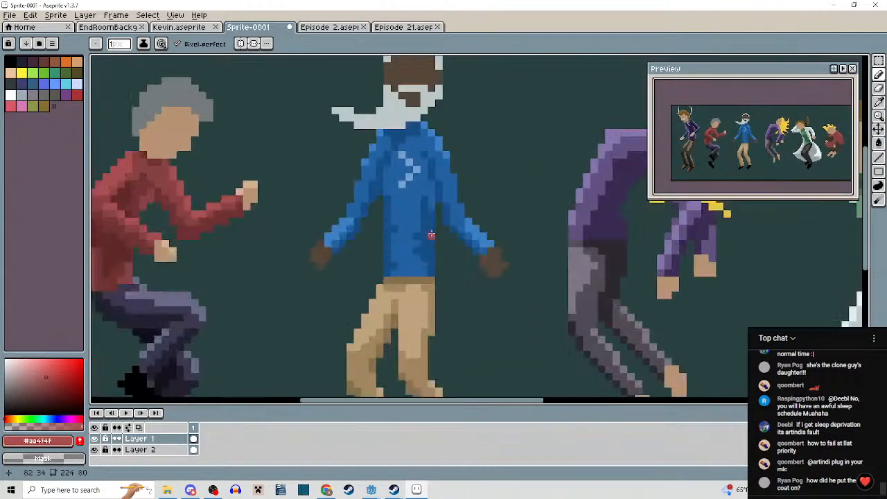
Extend the #aa4f4f highlight down the outer edge of the crouching blond figure's back.
scroll(440, 235, "down", 2)
left_click_drag(445, 242, 444, 201)
left_click_drag(573, 221, 155, 239)
scroll(383, 216, "up", 2)
scroll(385, 217, "up", 1)
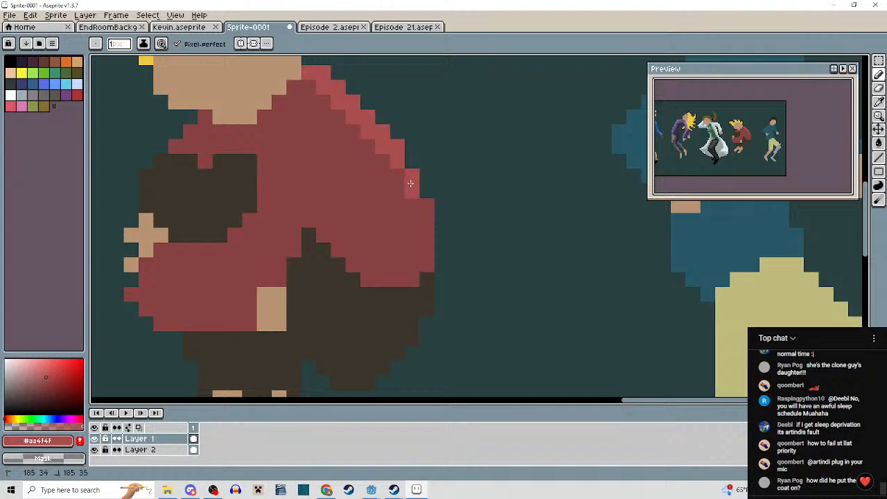
Compare the crouching figure's sweater with the shading on the grey-haired and blue-clad figures, both close up and across the whole canvas.
scroll(410, 182, "down", 1)
scroll(610, 208, "down", 1)
left_click_drag(246, 201, 542, 220)
scroll(601, 186, "up", 1)
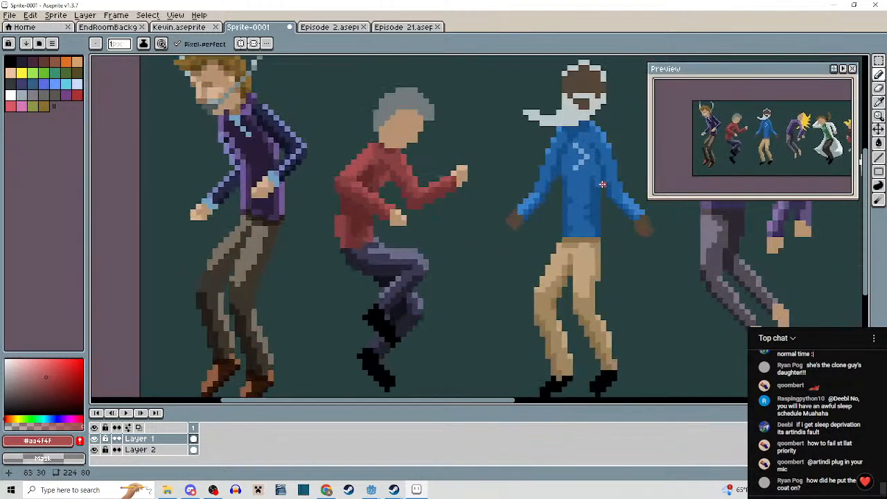
left_click_drag(600, 186, 454, 205)
scroll(454, 206, "down", 4)
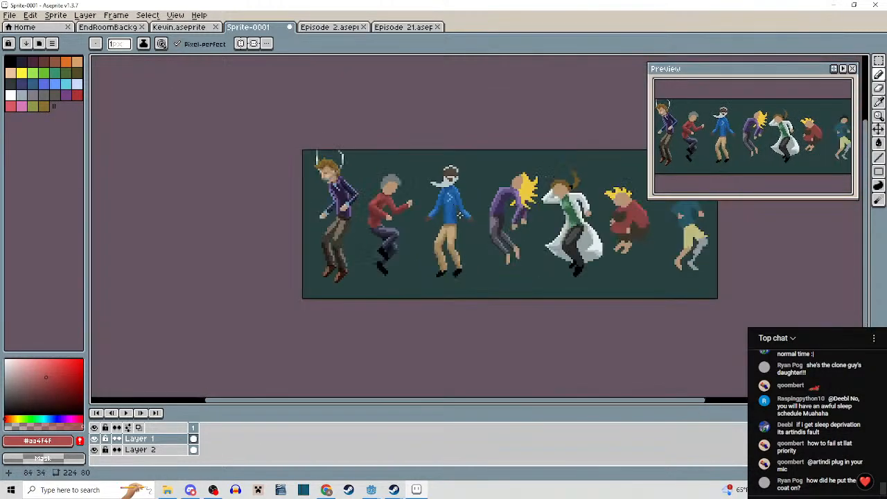
scroll(514, 229, "up", 1)
left_click_drag(577, 235, 615, 257)
scroll(462, 213, "up", 1)
scroll(463, 214, "up", 1)
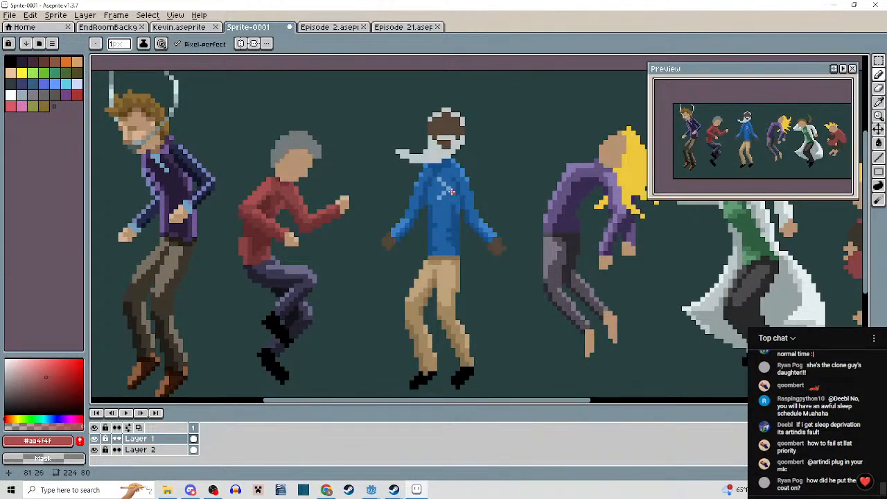
scroll(451, 194, "down", 3)
left_click_drag(494, 237, 484, 225)
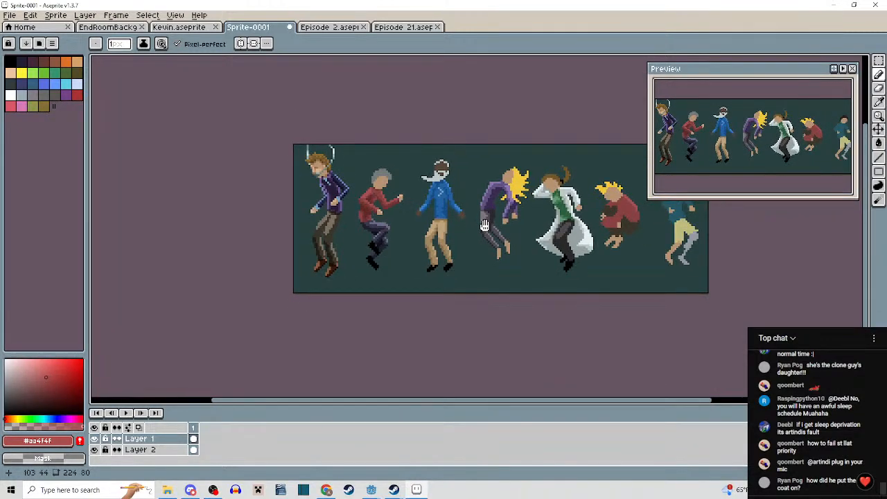
Continue the #aa4f4f highlight along the crouching figure's lower back.
scroll(484, 226, "up", 5)
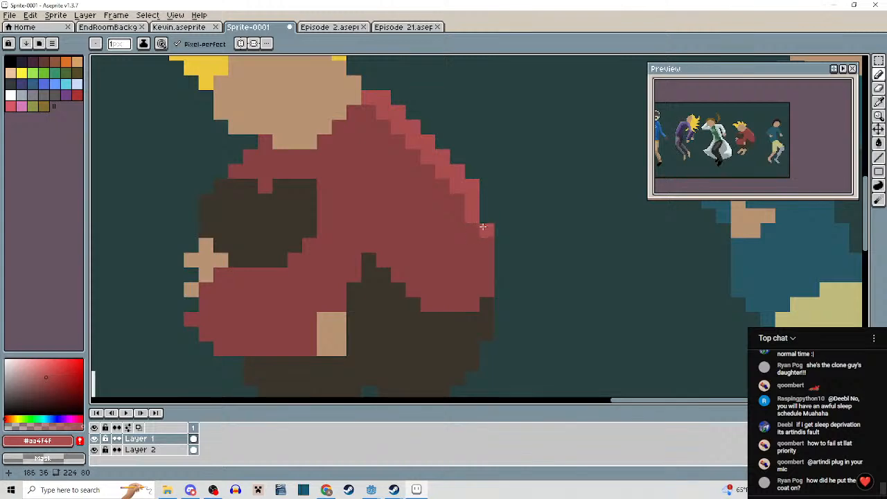
scroll(485, 228, "down", 2)
scroll(511, 245, "up", 2)
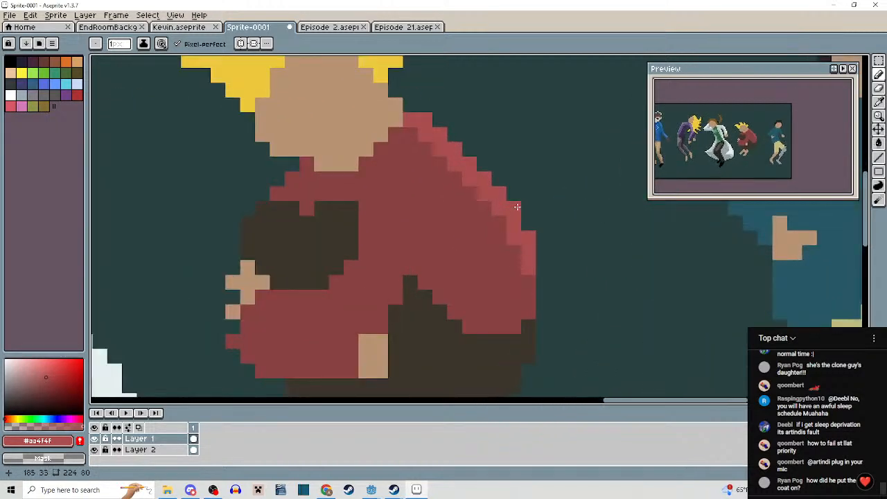
Paint a broad #aa4f4f highlight down the crouching figure's near sleeve, from the shoulder to the inner elbow.
left_click_drag(543, 273, 659, 246)
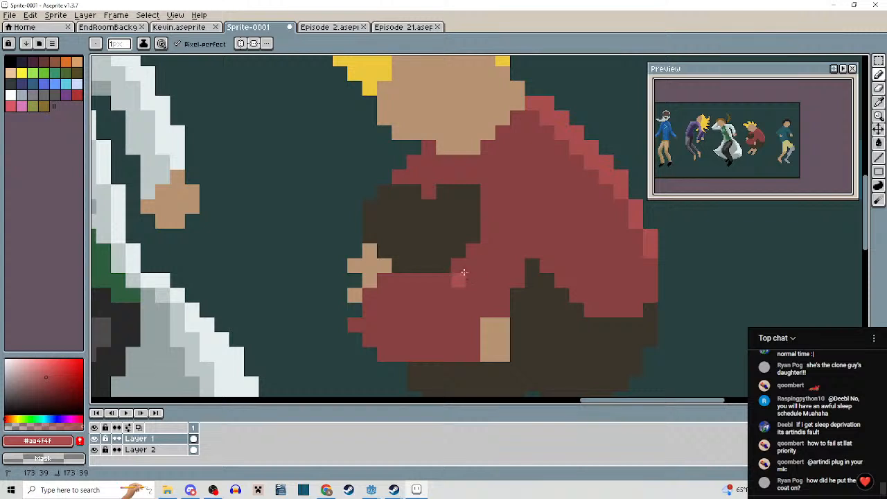
mouse_move(463, 272)
left_mouse_down()
mouse_move(517, 143)
mouse_move(540, 133)
mouse_move(509, 159)
mouse_move(538, 168)
mouse_move(511, 143)
mouse_move(530, 158)
mouse_move(514, 213)
left_mouse_up()
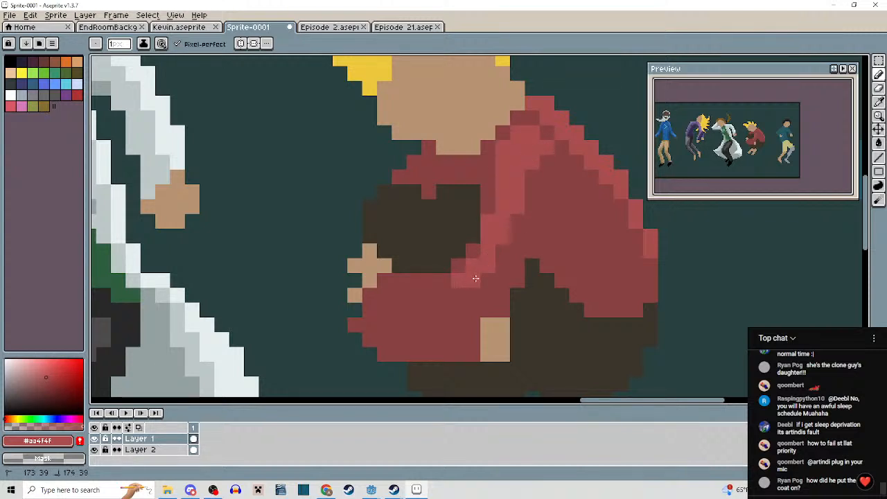
left_click_drag(475, 278, 512, 239)
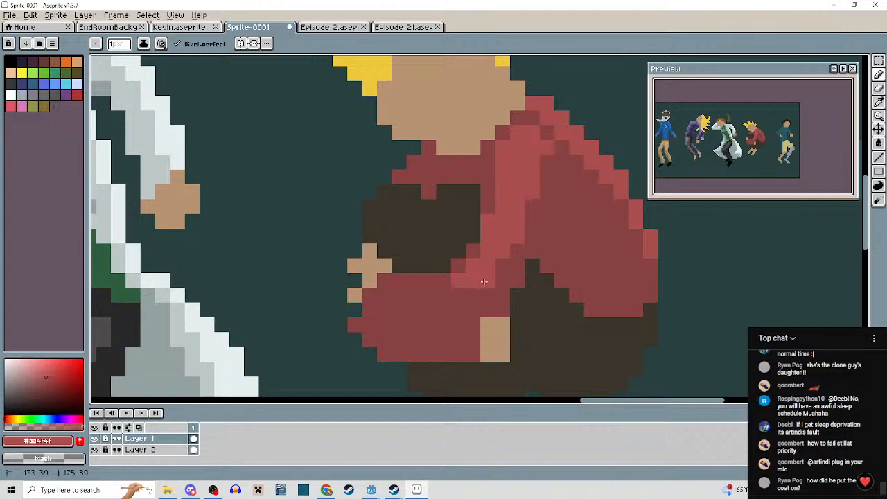
scroll(497, 265, "down", 6)
scroll(531, 261, "up", 8)
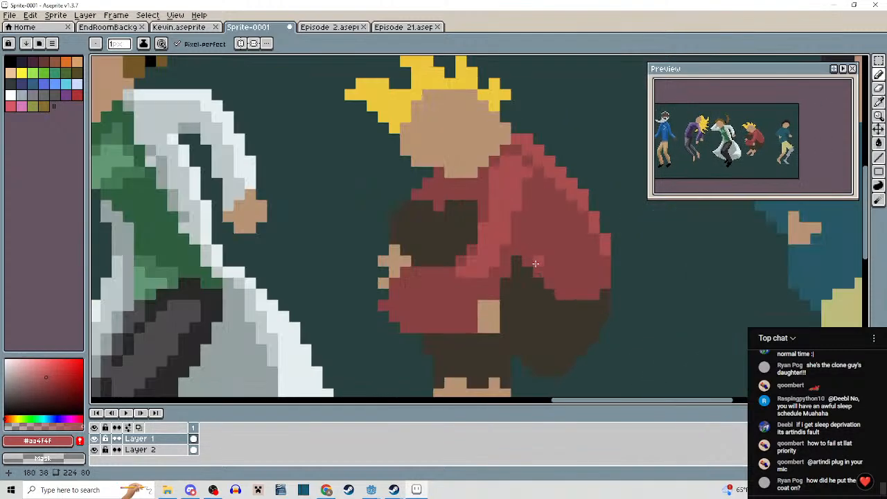
Sample the sweater's base red and trim the back-facing edge of the upper-arm highlight.
left_click(529, 170, "alt")
left_click(535, 105)
left_click_drag(517, 147, 511, 175)
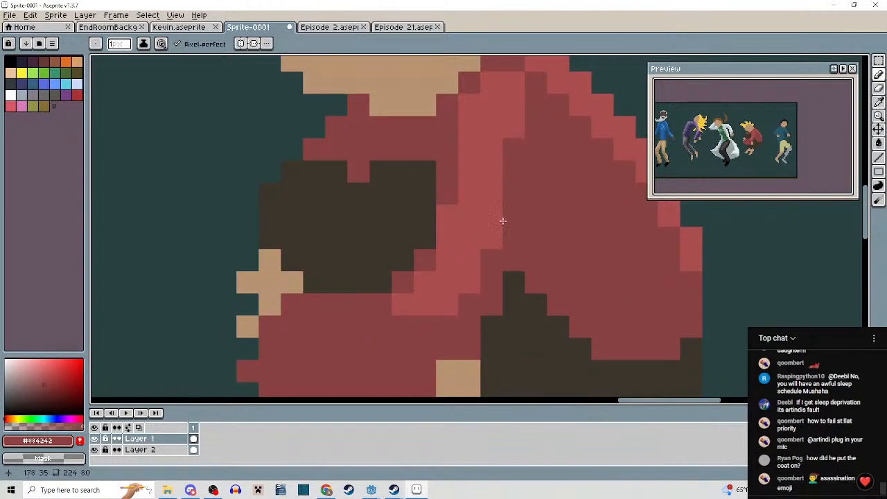
left_click(493, 239)
scroll(475, 271, "down", 2)
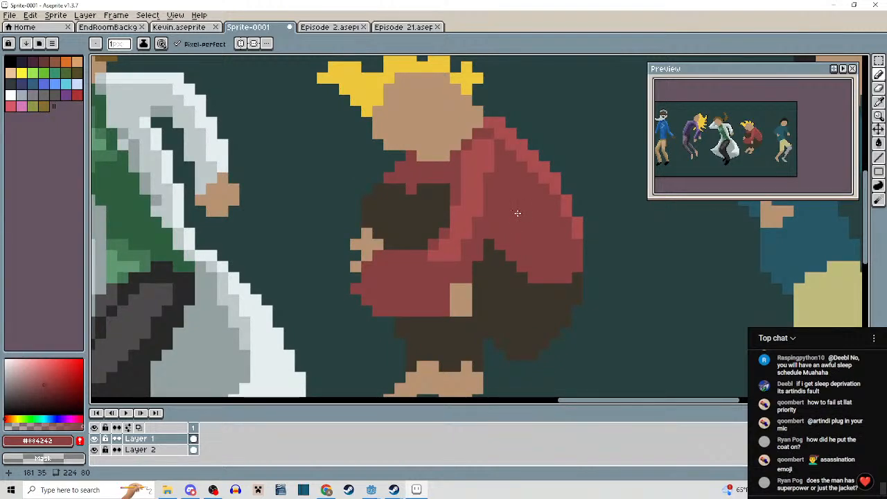
Sample #aa4f4f and highlight the edge of the far shoulder below the crouching figure's chin.
scroll(517, 213, "up", 3)
key("alt")
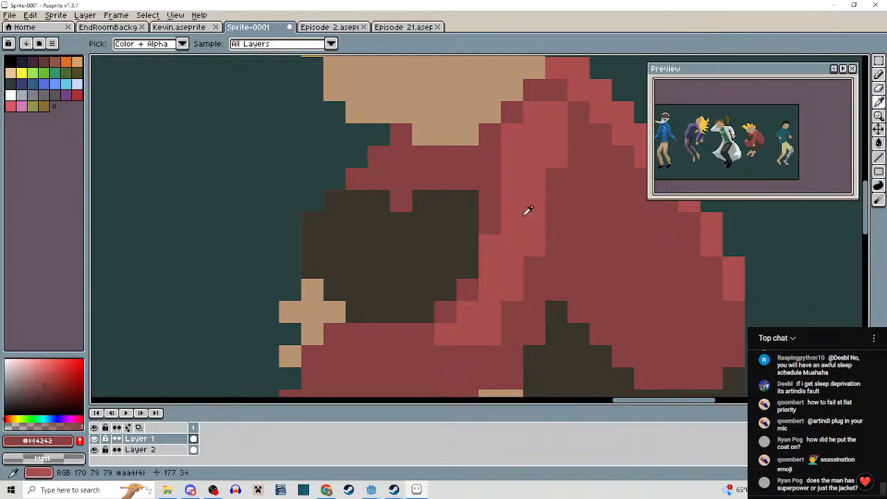
left_click(526, 196, "alt")
left_click(379, 156)
scroll(379, 157, "up", 2)
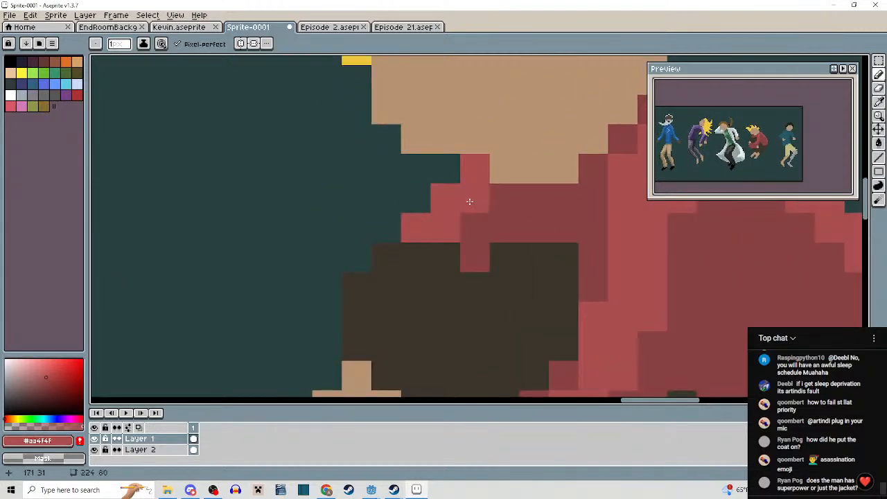
scroll(533, 240, "down", 4)
scroll(534, 240, "up", 3)
scroll(501, 233, "down", 3)
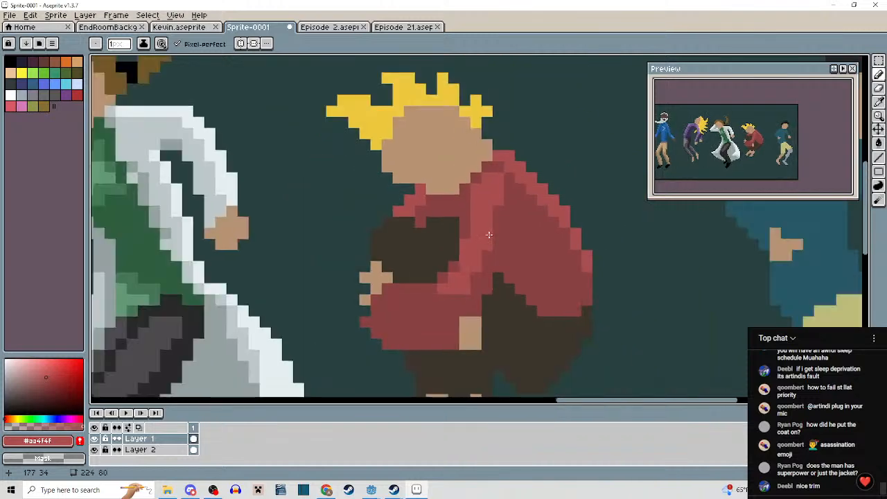
Draw #aa4f4f highlight lines along both of the crouching figure's folded forearms.
scroll(516, 241, "up", 2)
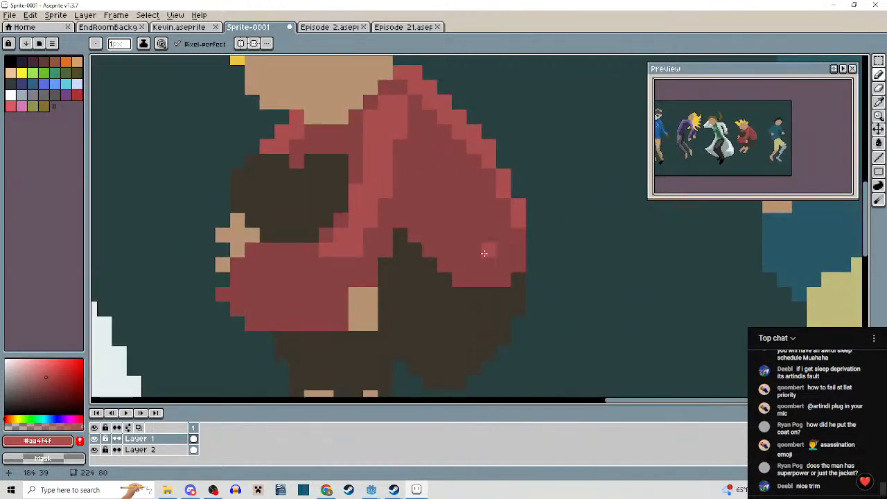
left_click_drag(488, 248, 574, 201)
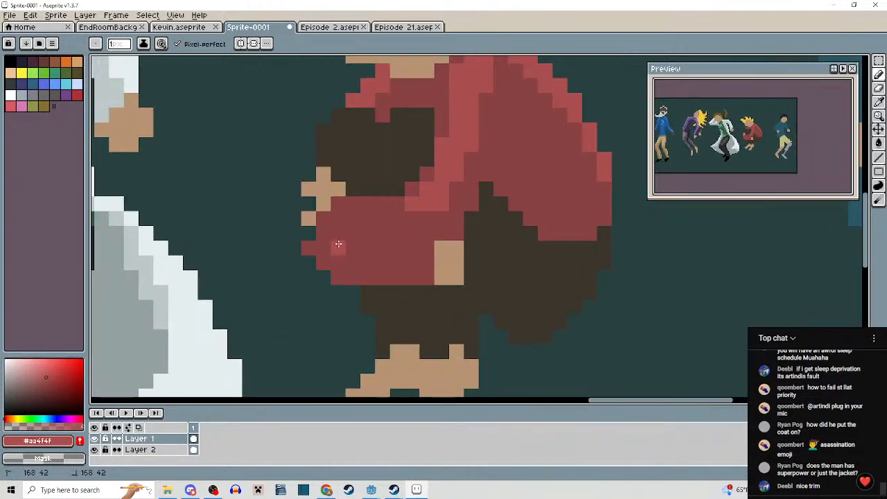
mouse_move(339, 244)
left_mouse_down()
mouse_move(413, 246)
mouse_move(395, 205)
mouse_move(352, 204)
left_mouse_up()
scroll(512, 249, "down", 4)
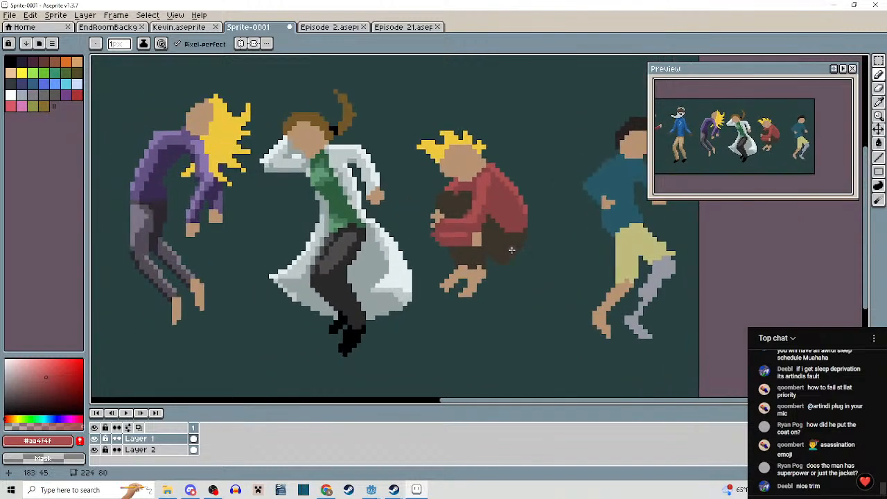
Sample the dark red #6f3232 from the grey-haired figure's sweater and draw a shadow line between the crouching figure's forearms.
scroll(512, 250, "down", 2)
scroll(327, 257, "up", 1)
scroll(205, 196, "up", 2)
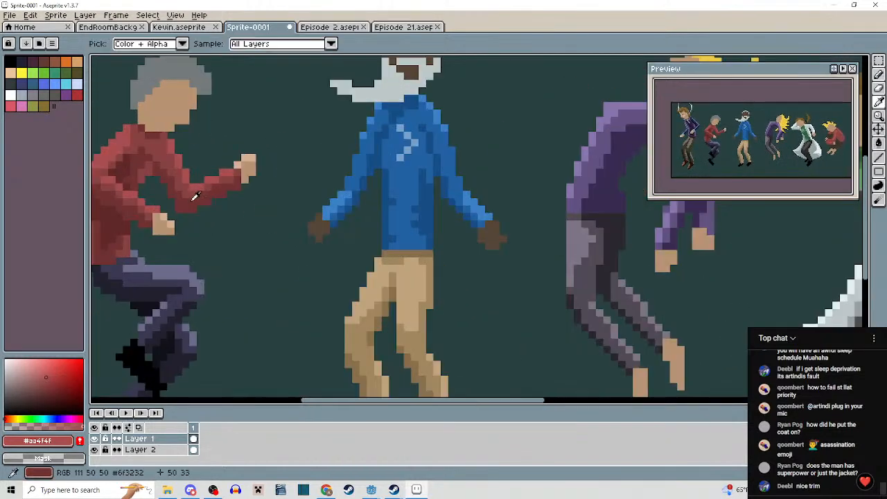
left_click(194, 197, "alt")
left_click_drag(511, 214, 346, 221)
left_click_drag(610, 225, 349, 228)
scroll(347, 207, "up", 3)
mouse_move(583, 229)
left_mouse_down()
mouse_move(346, 208)
mouse_move(493, 205)
left_mouse_up()
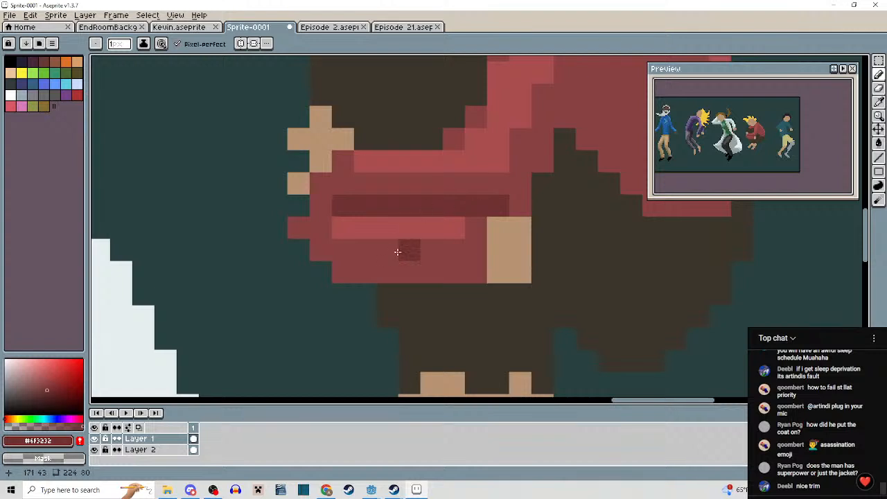
Shade the underside and wrist end of the crouching figure's lower forearm with #6f3232.
left_click_drag(454, 271, 345, 269)
left_click(475, 272)
left_click(478, 232)
scroll(478, 231, "down", 2)
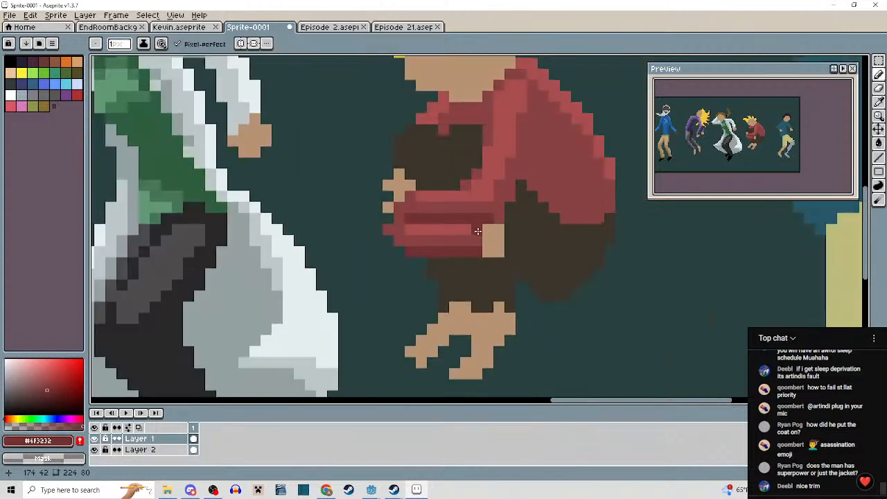
Replace the lower forearm's highlight with the base red and thicken the #6f3232 shadow beneath it to two pixel rows.
left_click_drag(477, 231, 378, 227)
scroll(409, 229, "up", 2)
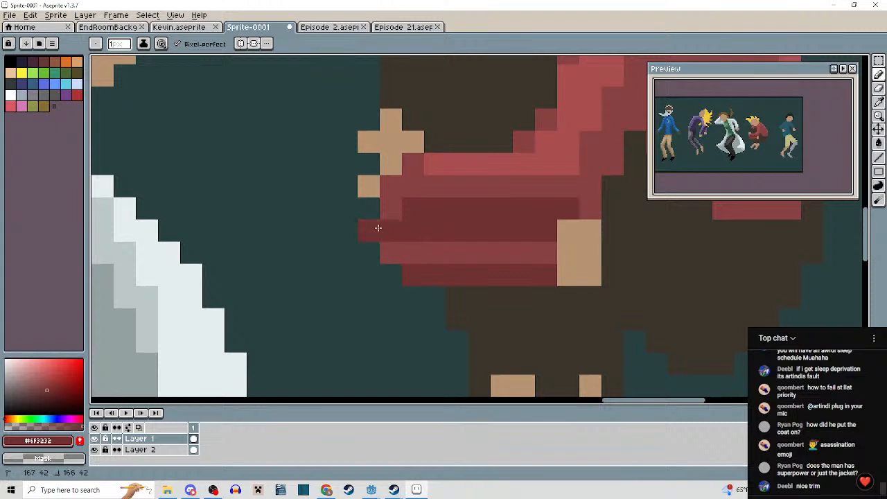
left_click(431, 247, "alt")
mouse_move(385, 232)
left_mouse_down()
mouse_move(535, 234)
mouse_move(536, 252)
mouse_move(413, 253)
left_mouse_up()
left_click(531, 210, "alt")
scroll(488, 269, "down", 2)
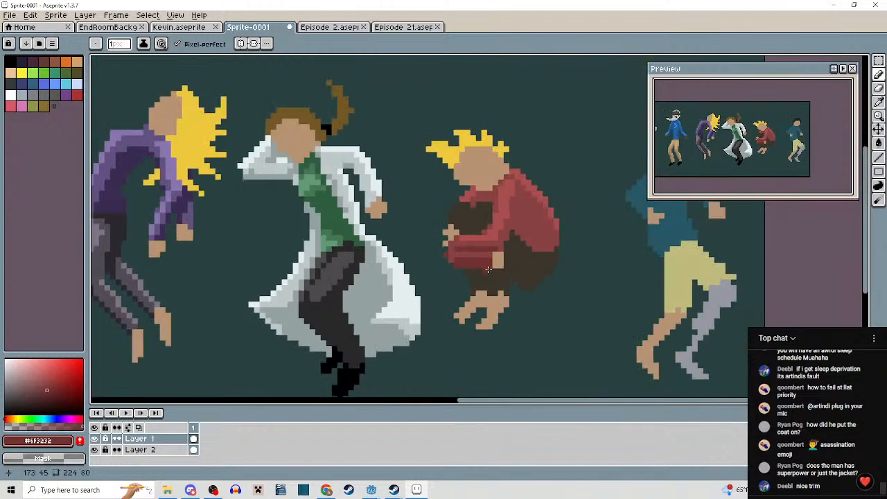
Add a #6f3232 shadow pixel at the outer elbow and sample the trouser brown #3b352a to clean up the inner elbow.
left_click_drag(516, 280, 496, 303)
scroll(473, 273, "up", 3)
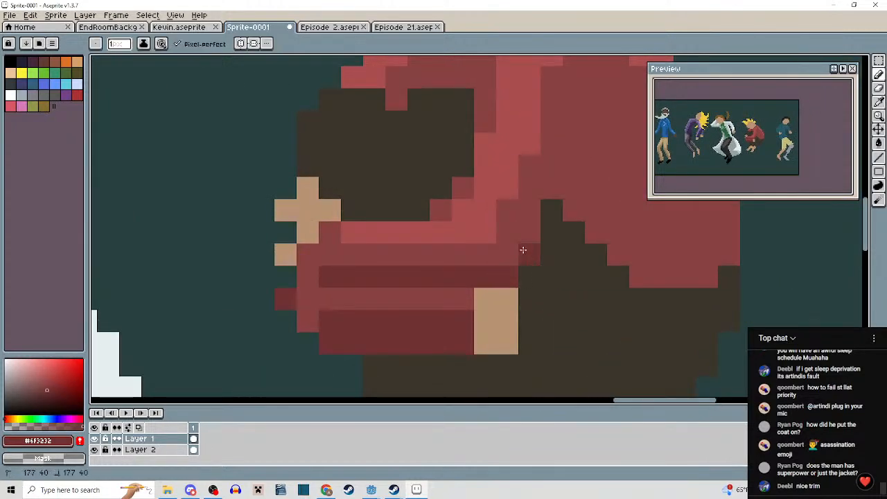
scroll(520, 257, "down", 3)
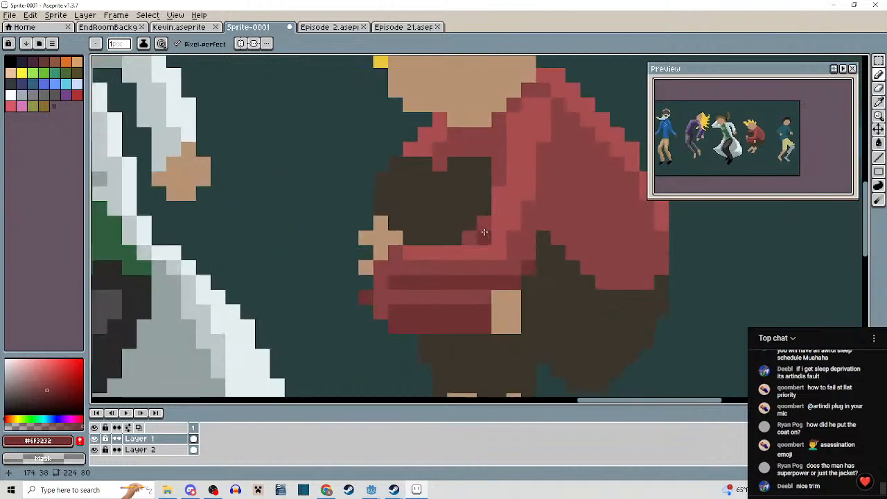
scroll(486, 237, "up", 2)
left_click(478, 229, "alt")
scroll(470, 235, "down", 3)
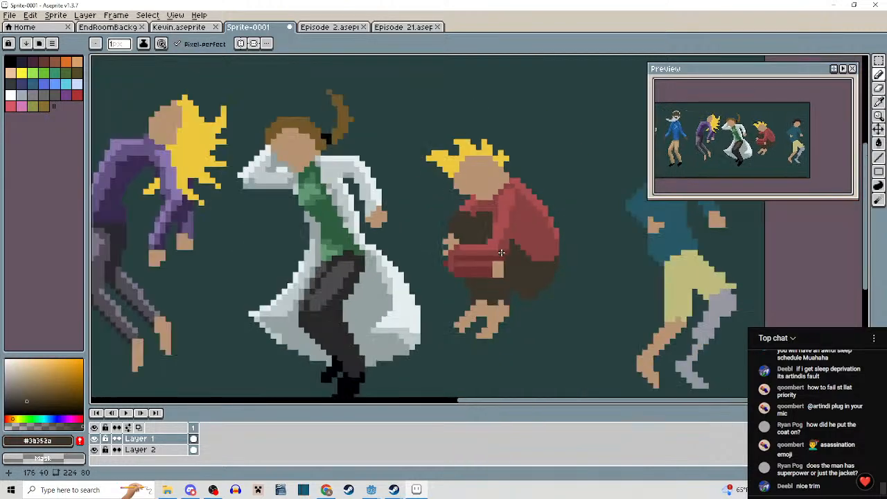
Sample #aa4f4f and extend the sleeve highlight into the corner of the inner elbow.
scroll(489, 221, "up", 3)
key("alt")
left_click(489, 218, "alt")
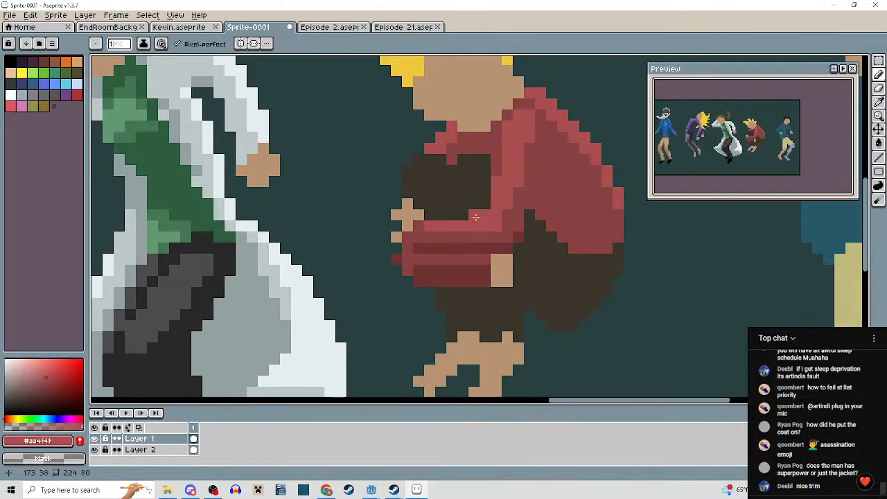
scroll(503, 217, "down", 3)
scroll(506, 225, "up", 2)
Refine the sleeve's elbow bend by trimming the highlight with the base red and touching up its inner corner with #aa4f4f.
left_click(508, 228, "alt")
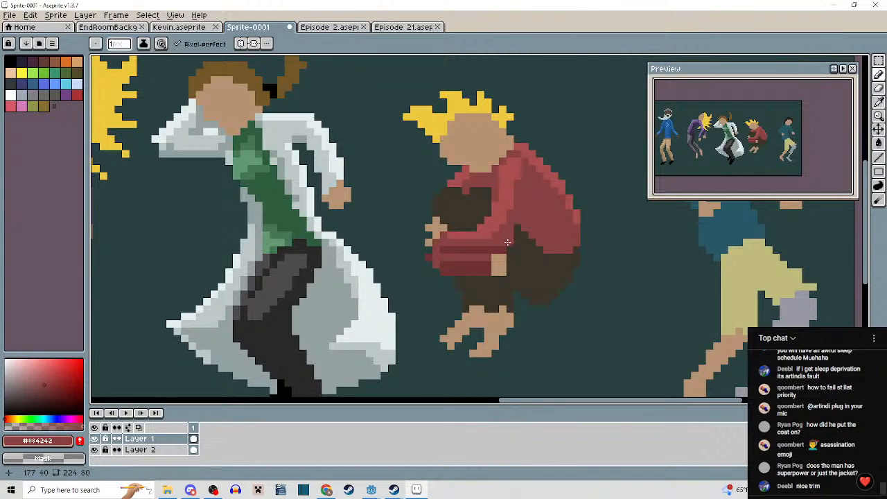
scroll(507, 239, "down", 1)
scroll(507, 263, "up", 2)
scroll(475, 241, "up", 2)
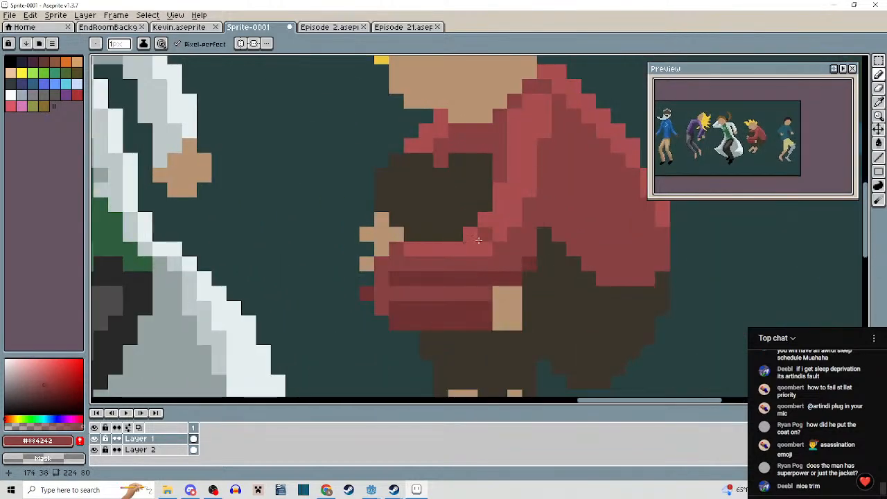
left_click(481, 230, "alt")
scroll(460, 253, "down", 2)
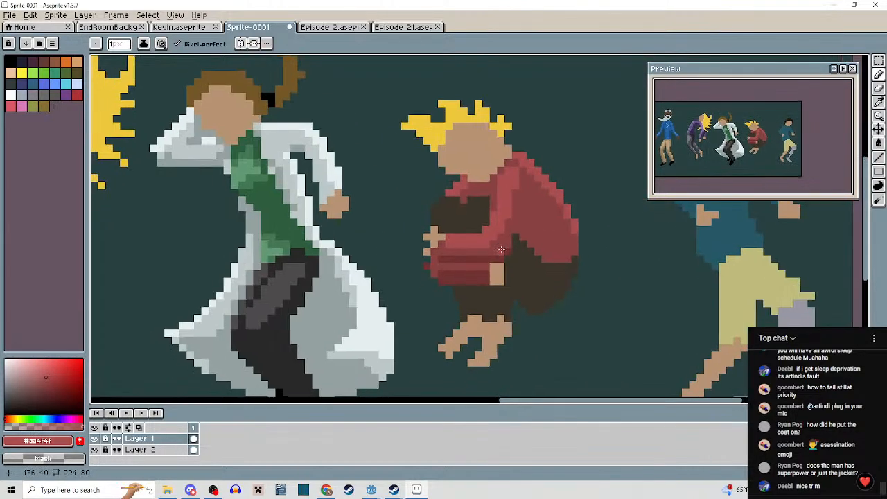
left_click(488, 240, "alt")
scroll(451, 239, "down", 2)
scroll(488, 242, "up", 3)
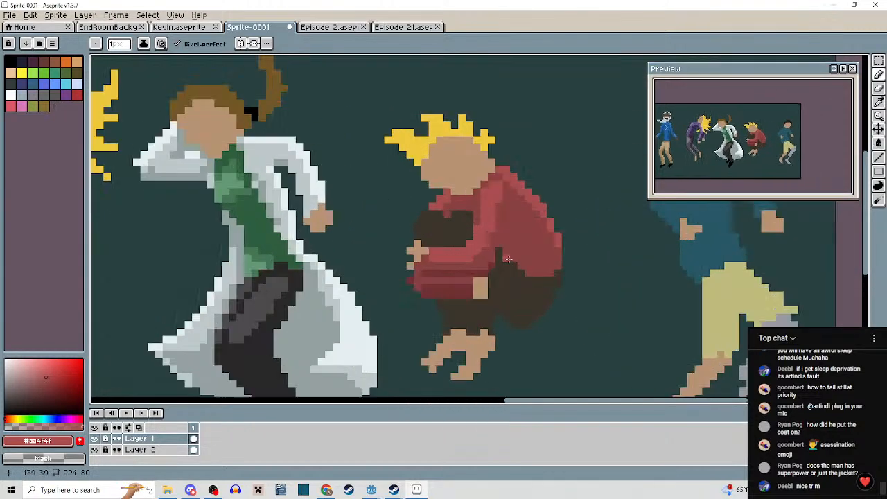
Outline a shadow fold on the sweater's side above the trousers with #6f3232 and fill its lower area.
left_click(493, 245, "alt")
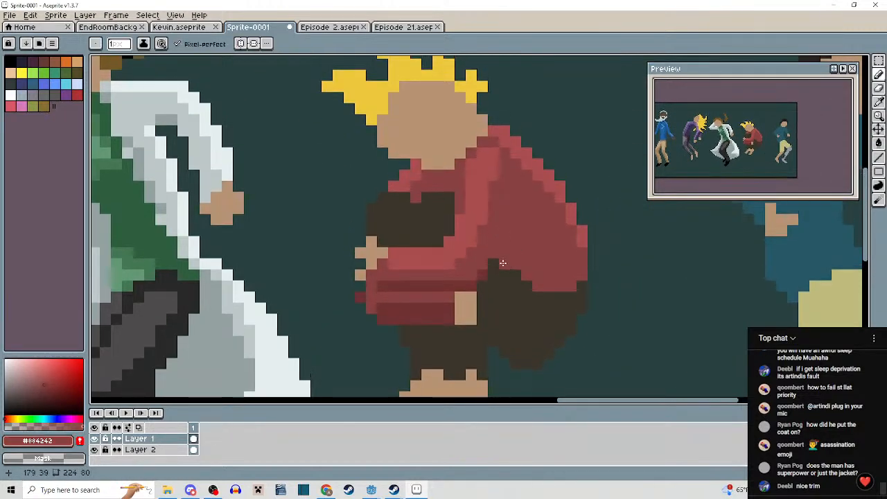
left_click(505, 243, "alt")
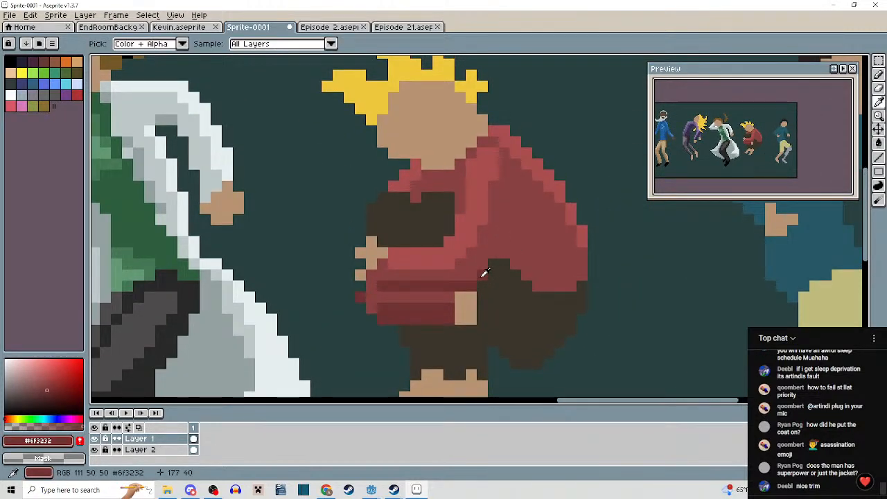
left_click(504, 208, "alt")
left_click(505, 219)
left_click(515, 218, "alt")
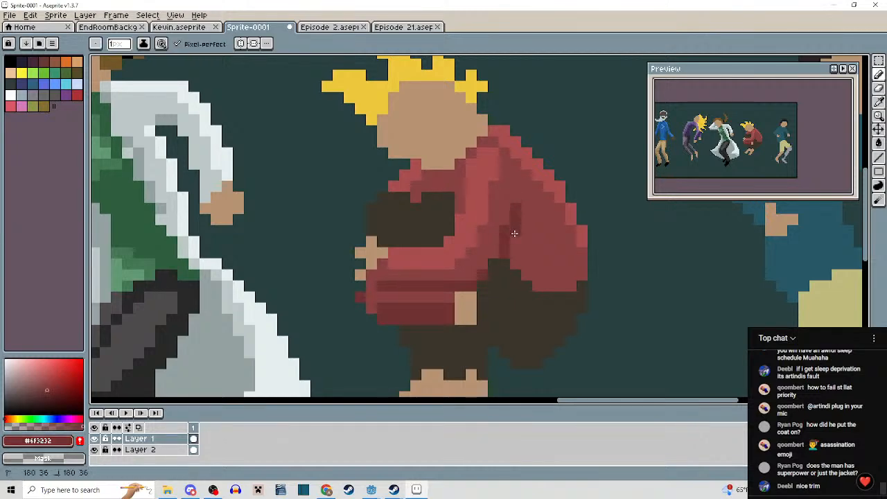
key("g")
left_click(547, 282)
scroll(530, 260, "down", 3)
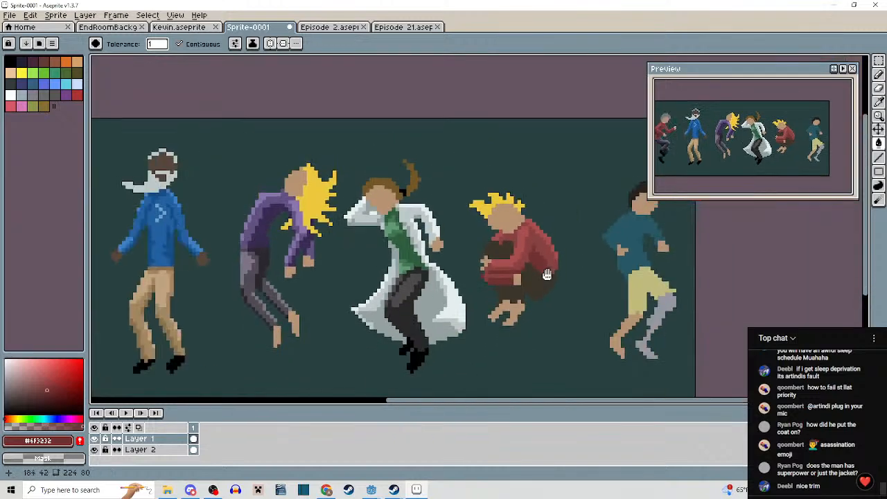
Shade the sweater collar beneath the chin with #6f3232.
scroll(526, 266, "up", 3)
key("b")
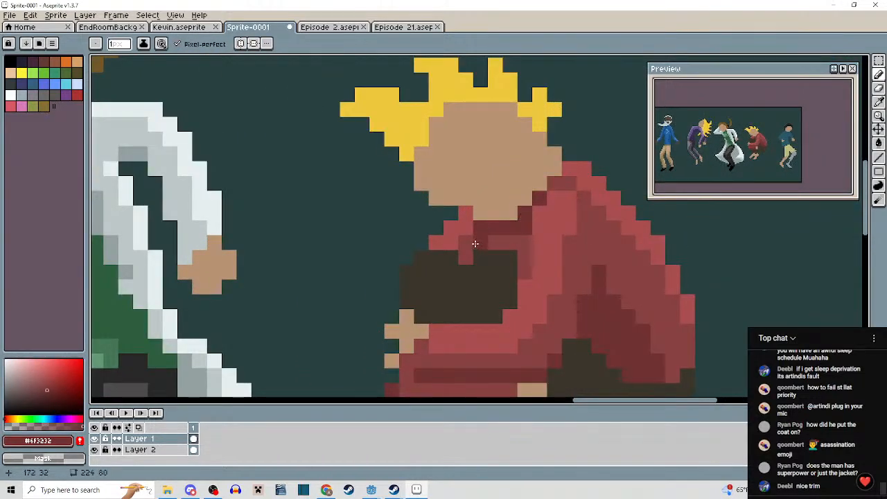
mouse_move(471, 244)
left_mouse_down()
mouse_move(522, 242)
mouse_move(524, 277)
left_mouse_up()
scroll(524, 277, "down", 3)
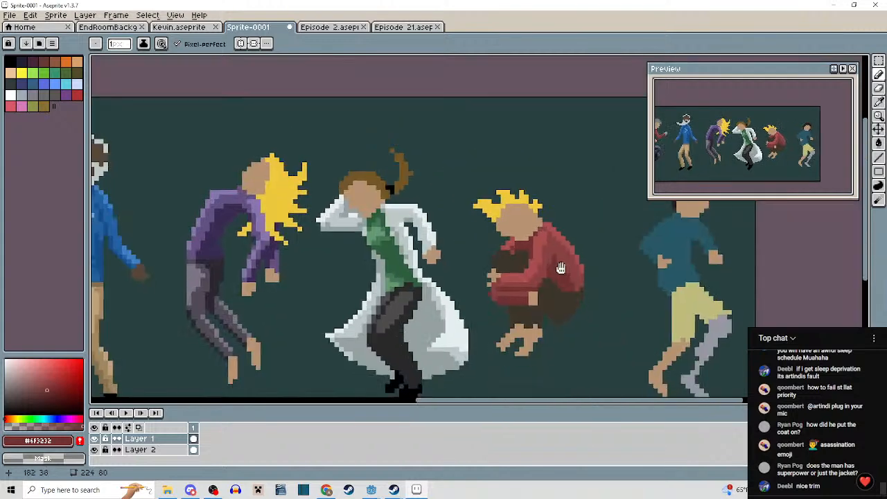
Trim the lower sleeve into a diagonal #6f3232 taper, shift its hand two pixels inward and shadow the sleeve edge below the upper hand.
scroll(565, 226, "down", 2)
scroll(498, 224, "up", 4)
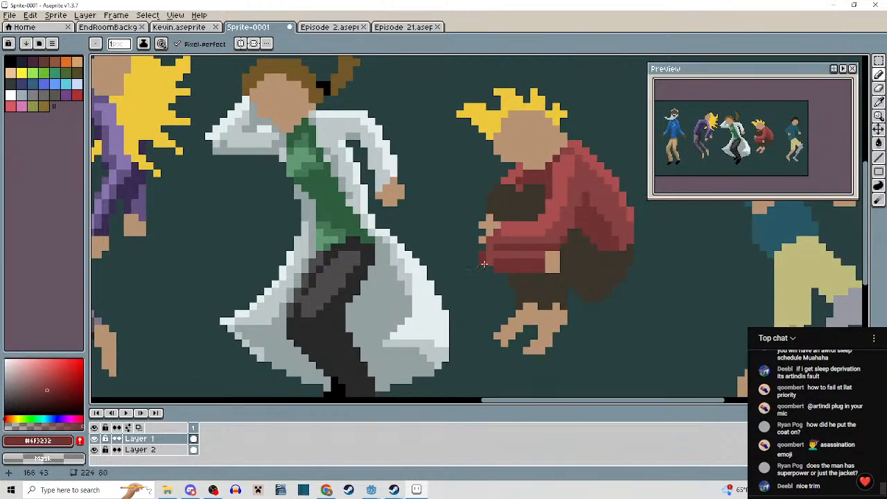
scroll(546, 264, "up", 2)
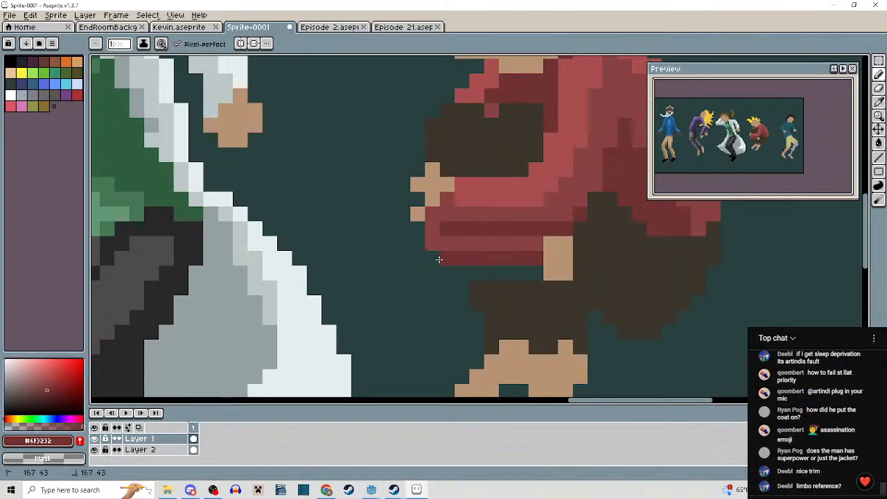
mouse_move(483, 256)
left_mouse_down()
mouse_move(557, 246)
mouse_move(550, 259)
mouse_move(515, 241)
mouse_move(537, 242)
mouse_move(542, 270)
mouse_move(525, 243)
mouse_move(522, 266)
left_mouse_up()
left_click(431, 182, "alt")
left_click(538, 245)
left_click(503, 226, "alt")
left_click(506, 271)
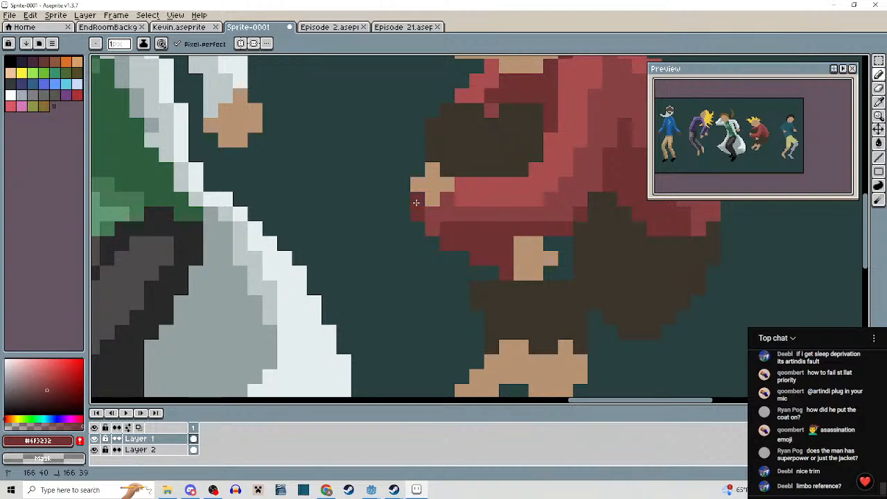
left_click_drag(416, 202, 431, 212)
scroll(431, 213, "down", 3)
scroll(478, 268, "up", 2)
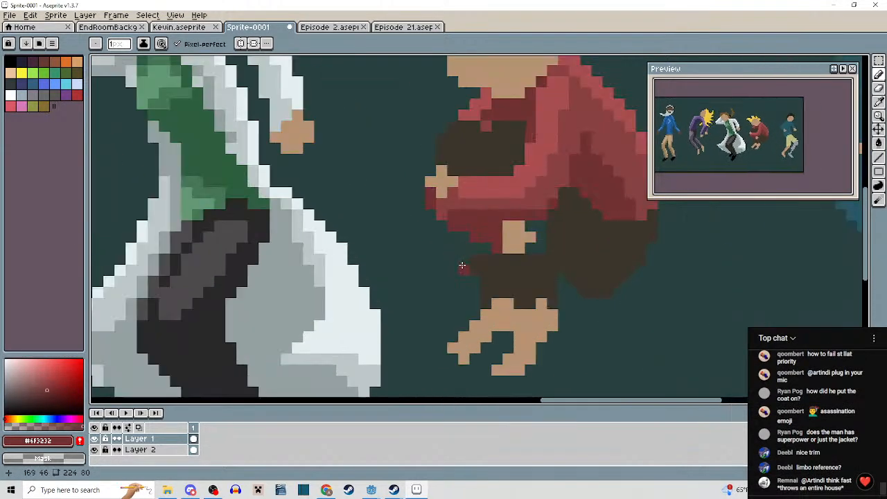
Sample the trouser brown #3b352a and fill the gaps between the trimmed lower sleeve, its hand and the legs.
left_click(481, 259, "alt")
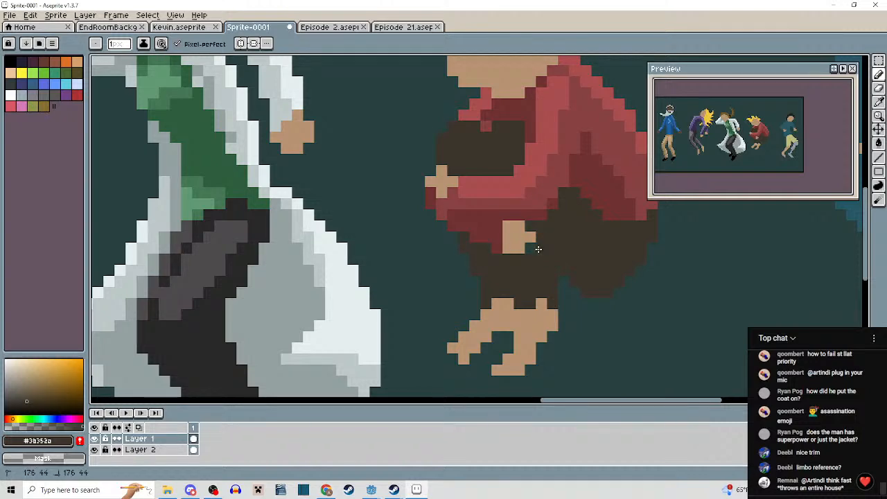
left_click_drag(543, 230, 559, 283)
mouse_move(548, 200)
left_mouse_down()
mouse_move(509, 226)
mouse_move(504, 203)
mouse_move(487, 222)
mouse_move(463, 209)
mouse_move(458, 230)
left_mouse_up()
Select the crouching figure's head and shoulders and move them two pixels down and one pixel left.
key("m")
left_click_drag(321, 103, 588, 246)
mouse_move(567, 219)
left_mouse_down()
mouse_move(556, 228)
mouse_move(567, 222)
left_mouse_up()
left_click_drag(630, 280, 622, 260)
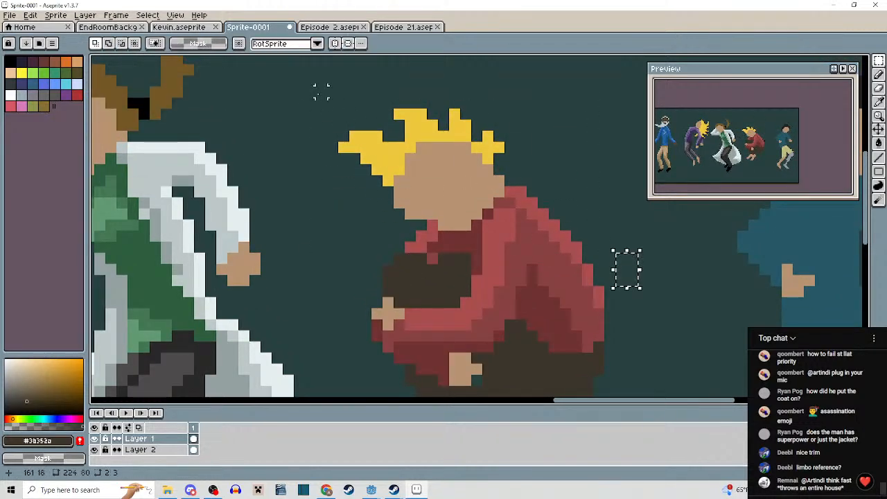
left_click_drag(321, 91, 607, 243)
left_click_drag(568, 202, 558, 224)
left_click_drag(568, 314, 587, 343)
left_click_drag(624, 297, 600, 205)
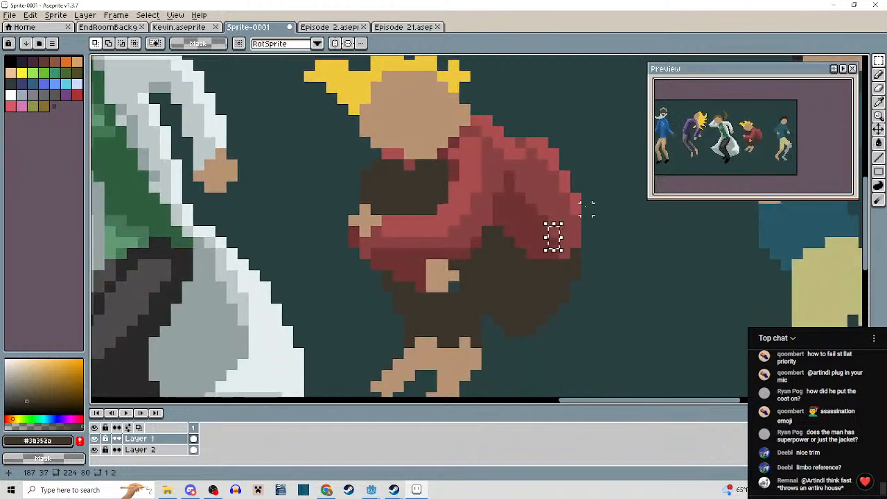
left_click(587, 205)
left_click_drag(557, 178, 561, 202)
Rejoin the shifted shoulders to the back with an #aa4f4f top edge and fill the area beneath with the base red.
scroll(561, 202, "up", 1)
key("b")
left_click(467, 145, "alt")
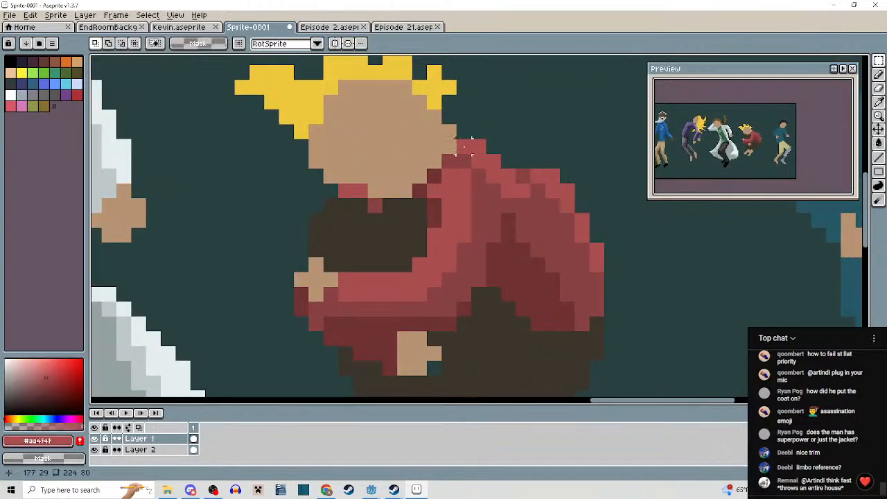
scroll(467, 145, "up", 1)
mouse_move(506, 148)
left_mouse_down()
mouse_move(575, 183)
mouse_move(529, 150)
left_mouse_up()
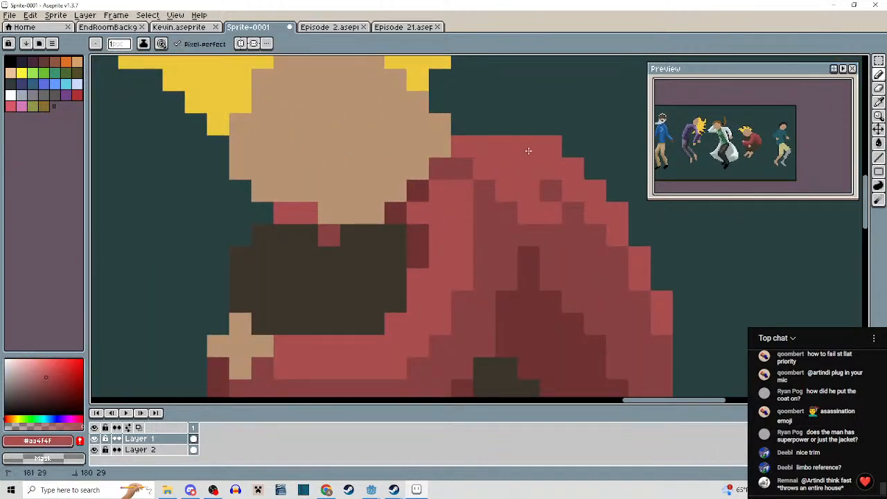
left_click(562, 218, "alt")
mouse_move(556, 216)
left_mouse_down()
mouse_move(492, 174)
mouse_move(525, 176)
left_mouse_up()
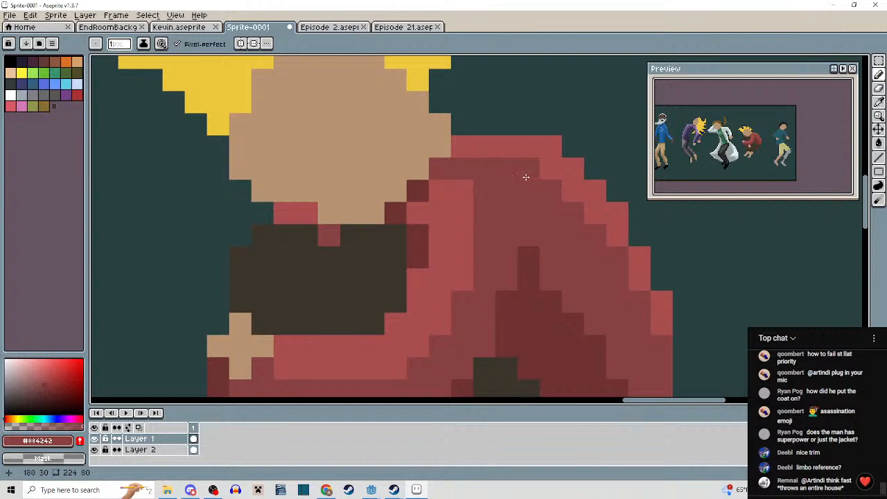
Erase the protruding pixels along the upper back to smooth its curve and patch the edge highlight with #aa4f4f.
right_click(554, 149)
right_click(576, 164)
right_click(523, 144)
right_click(594, 187)
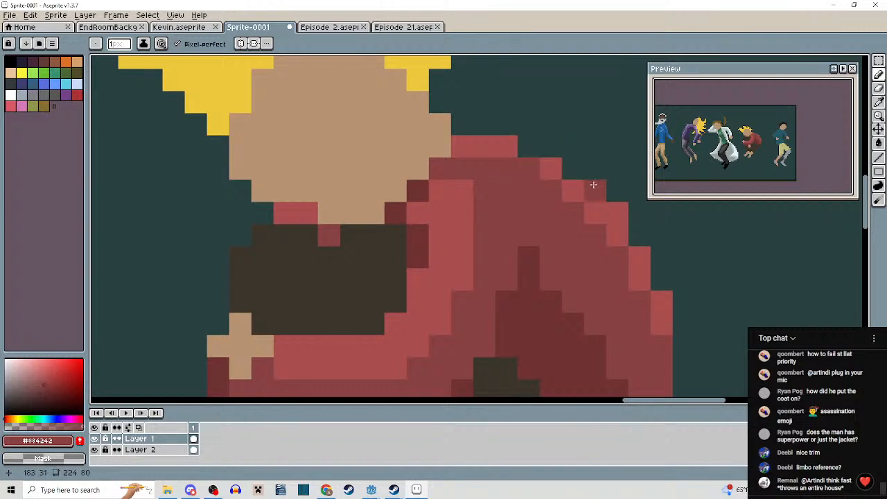
right_click(618, 212)
scroll(637, 234, "down", 2)
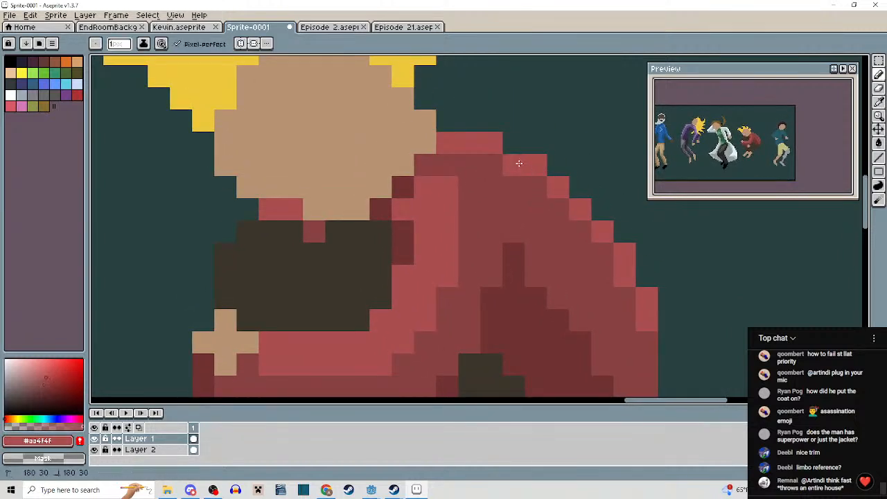
scroll(527, 180, "down", 3)
left_click_drag(577, 256, 579, 232)
scroll(560, 203, "up", 4)
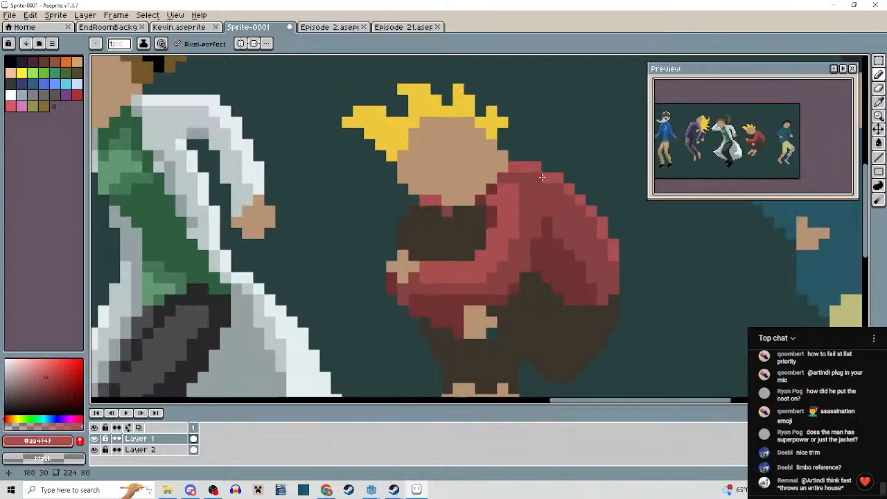
Examine the crouching figure's reshaped sweater up close and alongside the neighbouring characters.
scroll(545, 183, "down", 3)
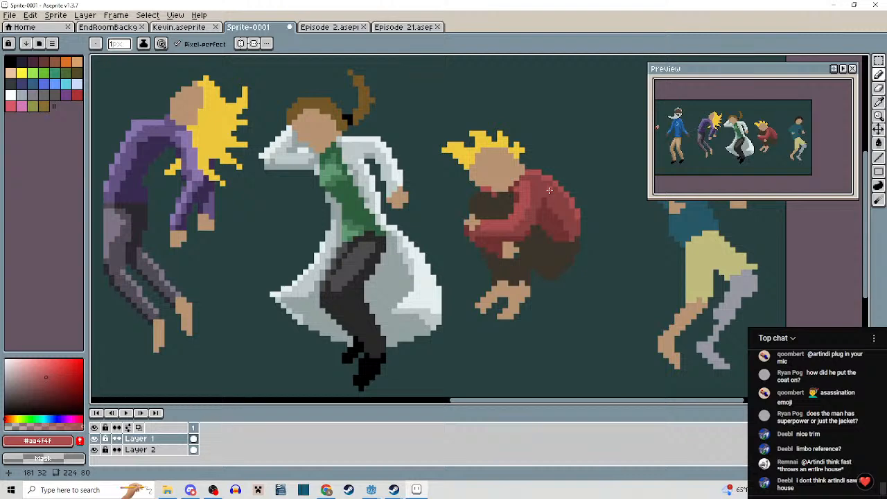
scroll(549, 190, "up", 2)
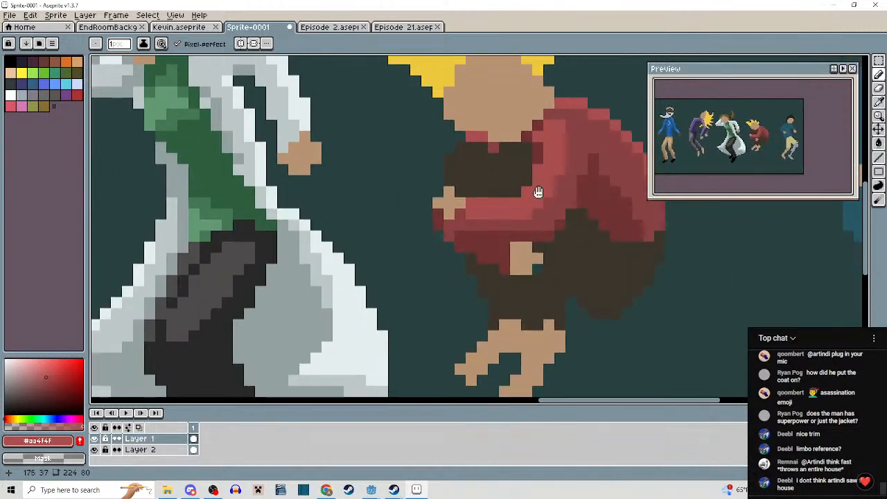
left_click_drag(494, 166, 492, 182)
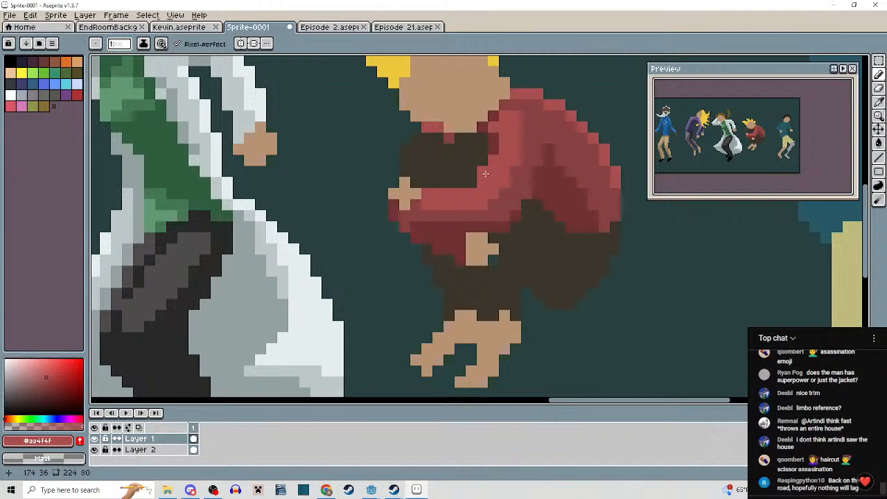
scroll(477, 227, "up", 3)
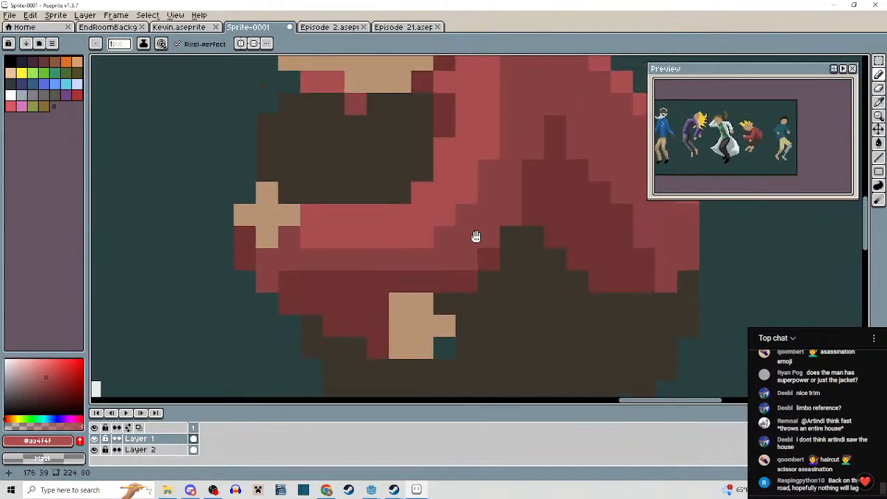
left_click_drag(479, 227, 471, 238)
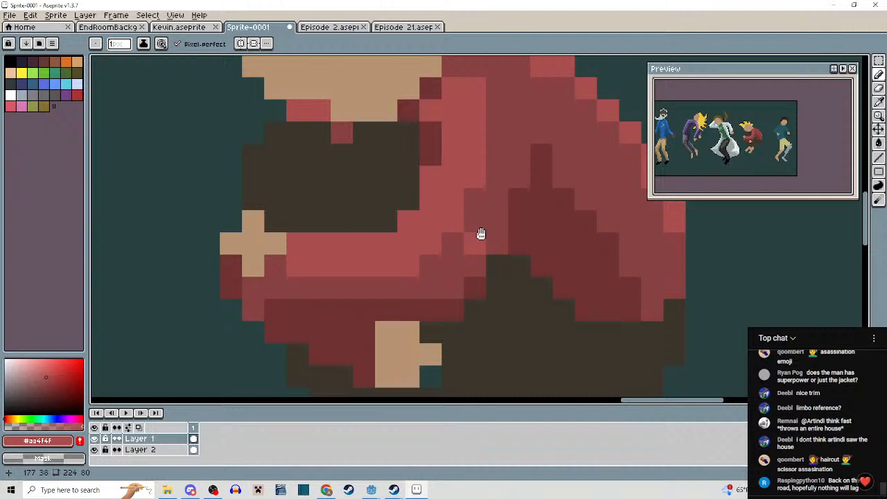
scroll(481, 234, "down", 4)
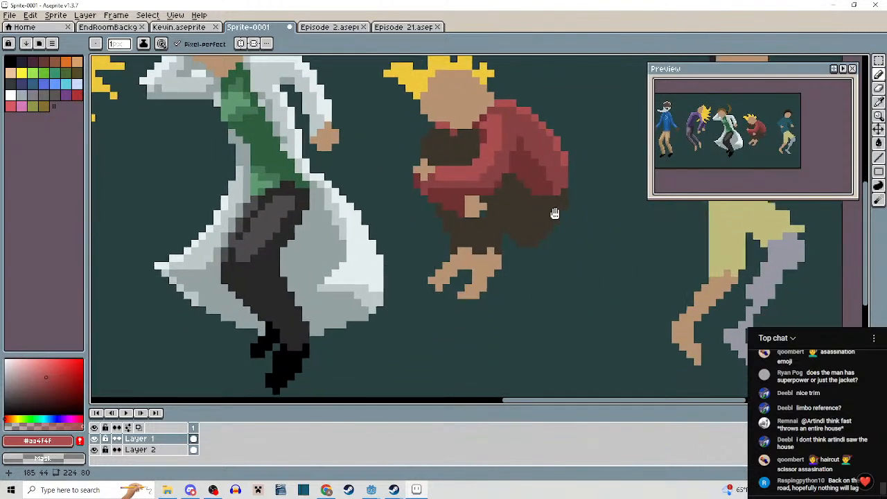
scroll(555, 213, "down", 1)
scroll(560, 242, "up", 2)
scroll(594, 246, "down", 2)
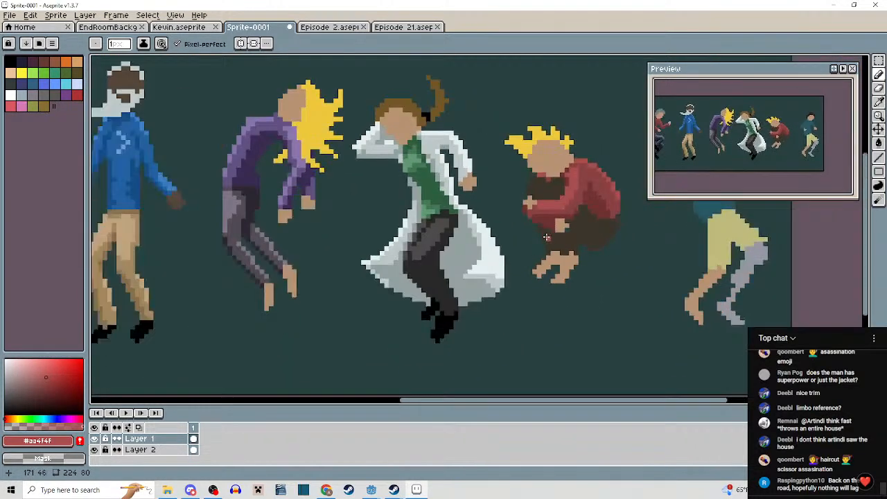
left_click_drag(296, 210, 219, 212)
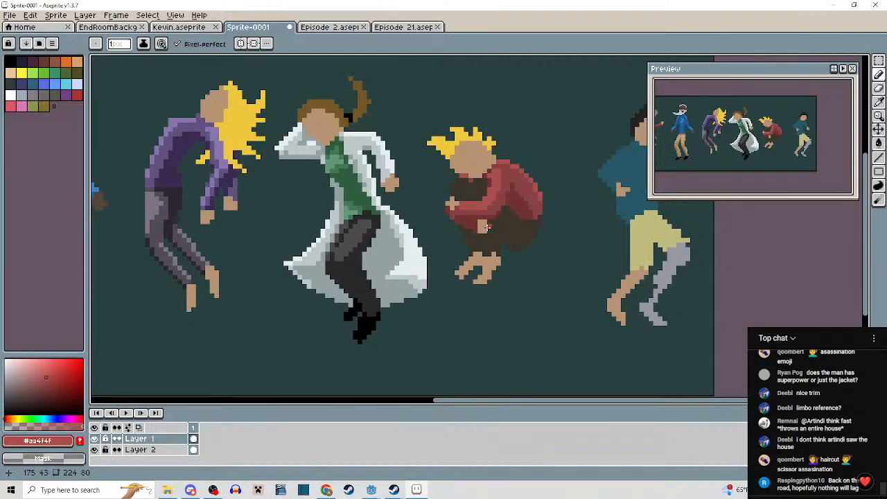
Fill the gap beside the lower hand with #3b352a and square off the hands with the skin color #b79473.
scroll(483, 219, "up", 4)
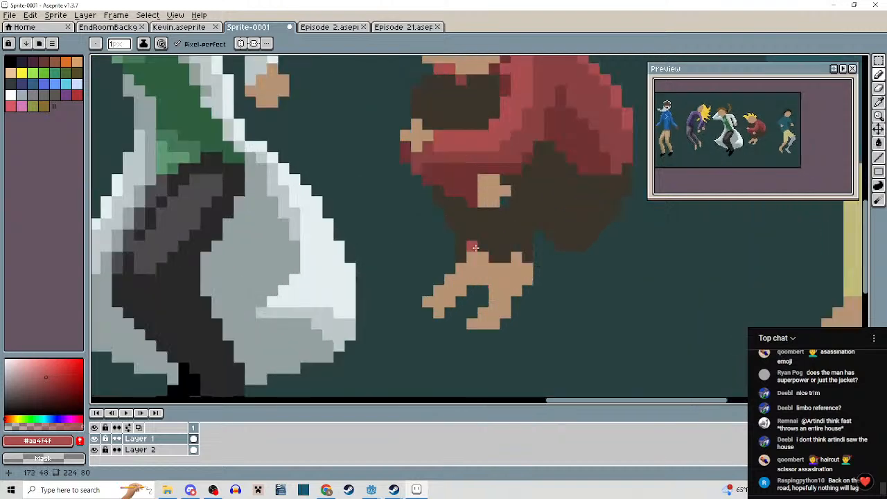
left_click(494, 239, "alt")
left_click_drag(494, 225, 491, 256)
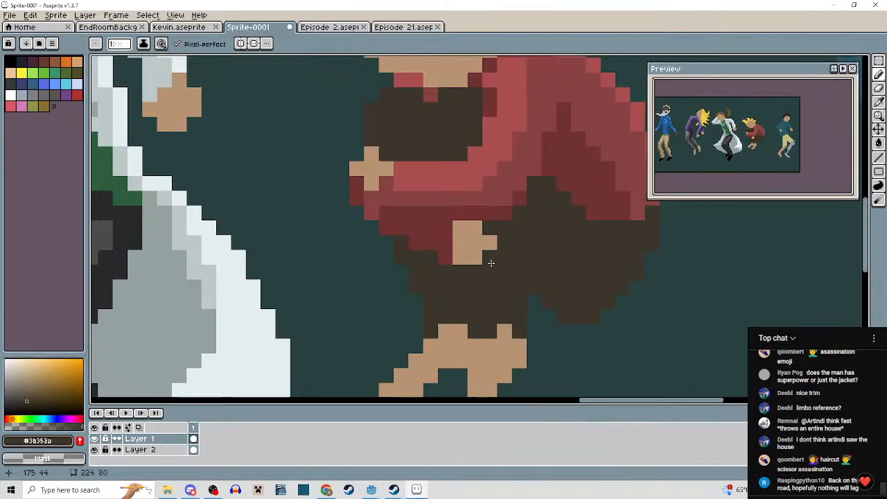
left_click(480, 247, "alt")
left_click(485, 228)
scroll(484, 229, "down", 4)
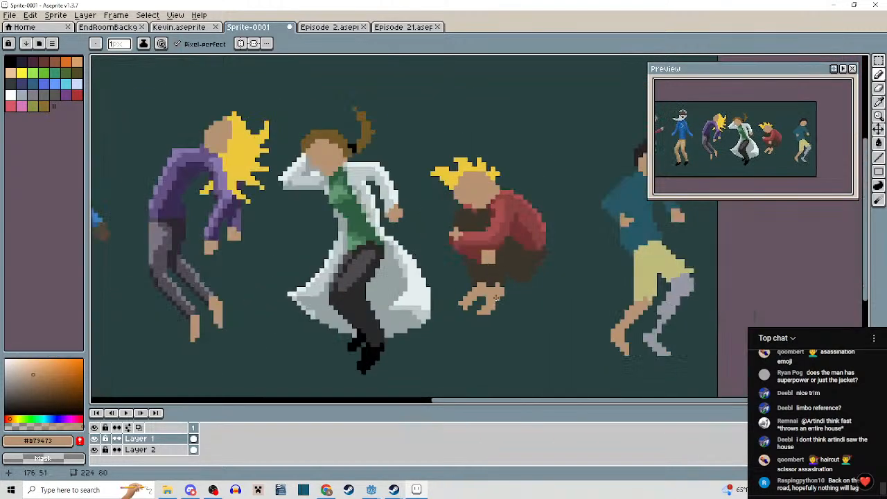
scroll(470, 207, "up", 3)
scroll(511, 235, "down", 4)
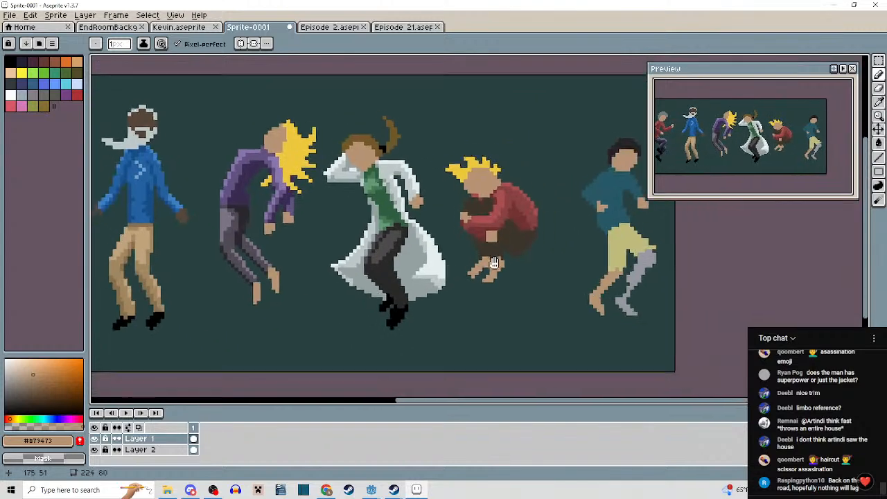
Mix a lighter brown (HSV 38, 23, 36) and highlight the tops and outer edge of the crouching figure's knees.
scroll(511, 275, "up", 3)
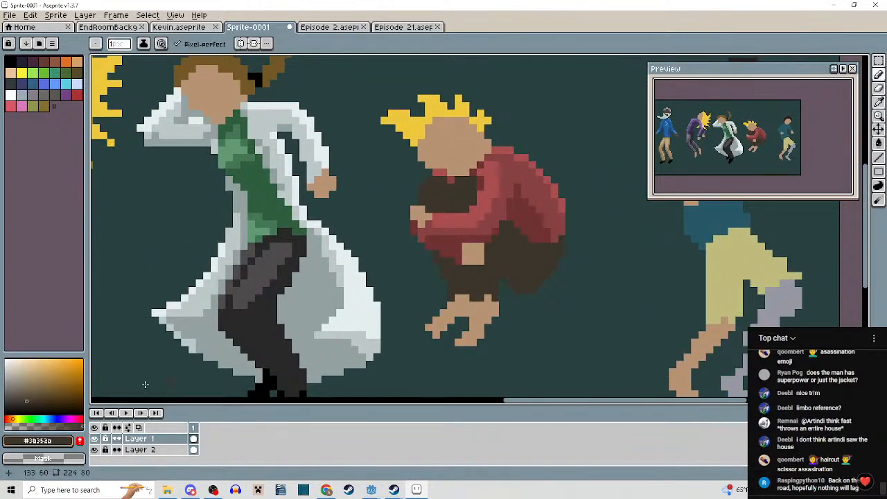
left_click(23, 394)
scroll(442, 179, "up", 4)
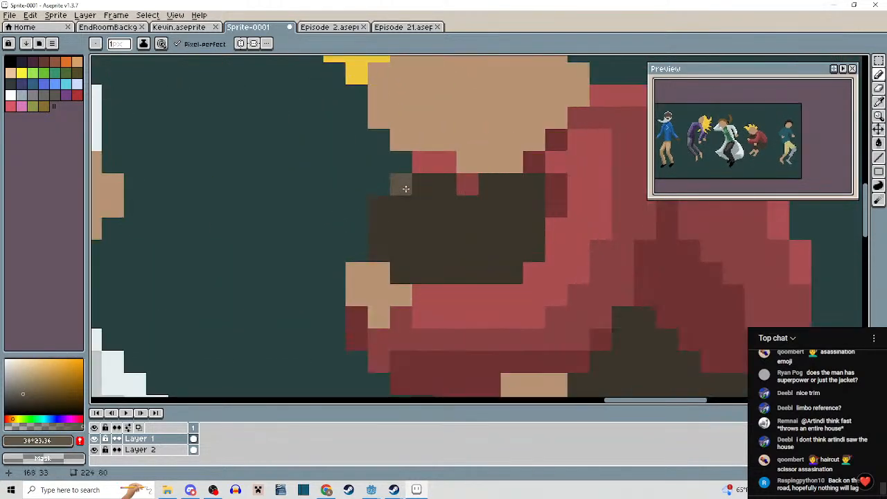
mouse_move(406, 192)
left_mouse_down()
mouse_move(378, 229)
mouse_move(417, 191)
mouse_move(569, 184)
mouse_move(492, 210)
mouse_move(487, 232)
left_mouse_up()
left_click(508, 208)
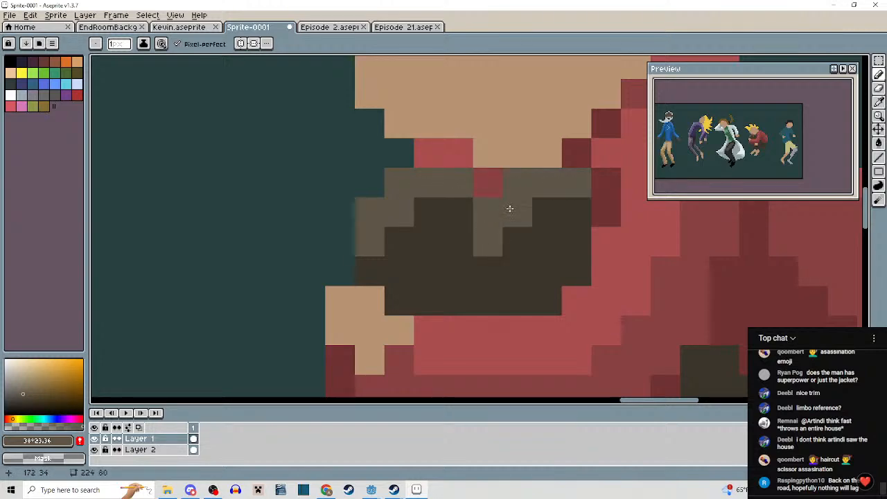
left_click(365, 265)
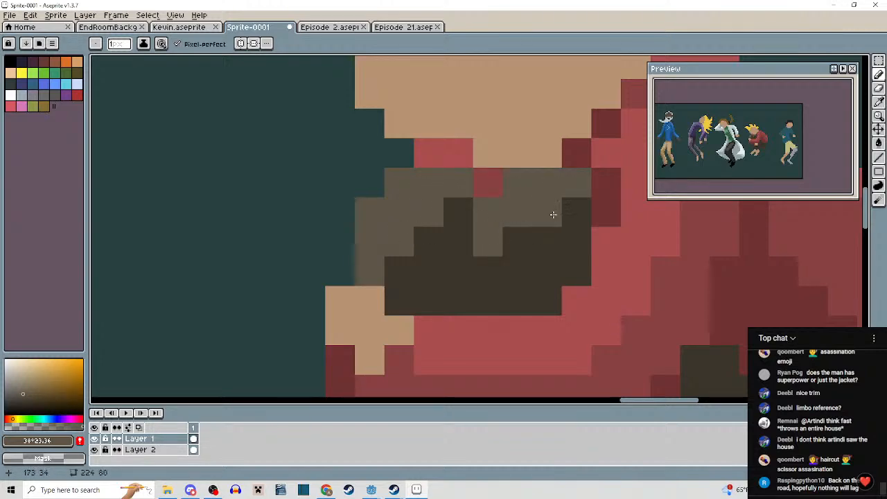
scroll(491, 261, "down", 4)
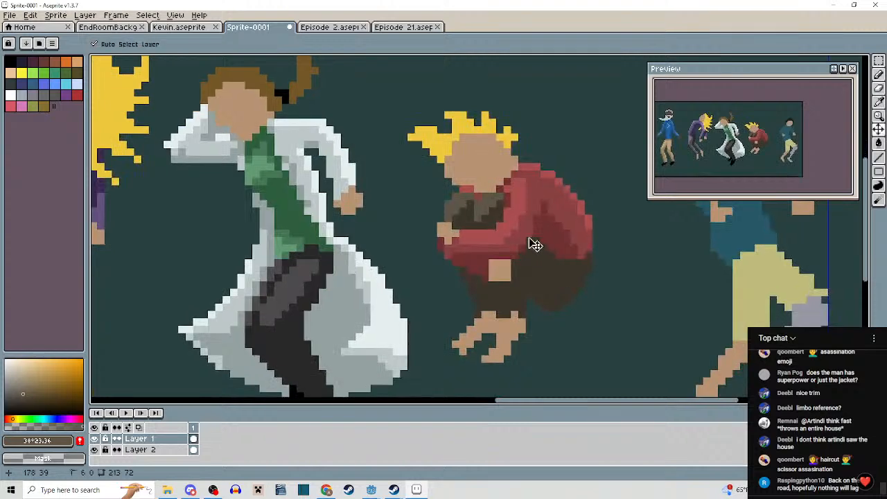
Paint a diagonal lighter-brown highlight along the upper edge of the crouching figure's thigh, just beneath the sweater.
scroll(527, 236, "up", 3)
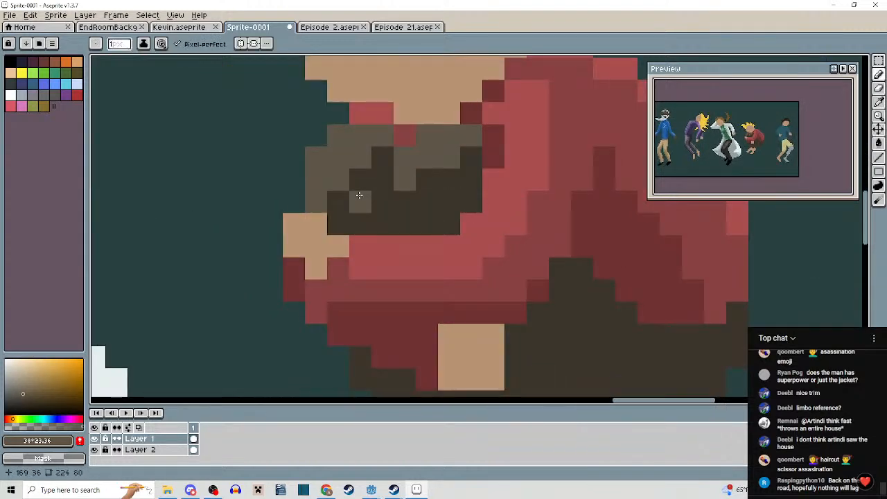
left_click_drag(479, 242, 464, 109)
left_click_drag(511, 183, 395, 193)
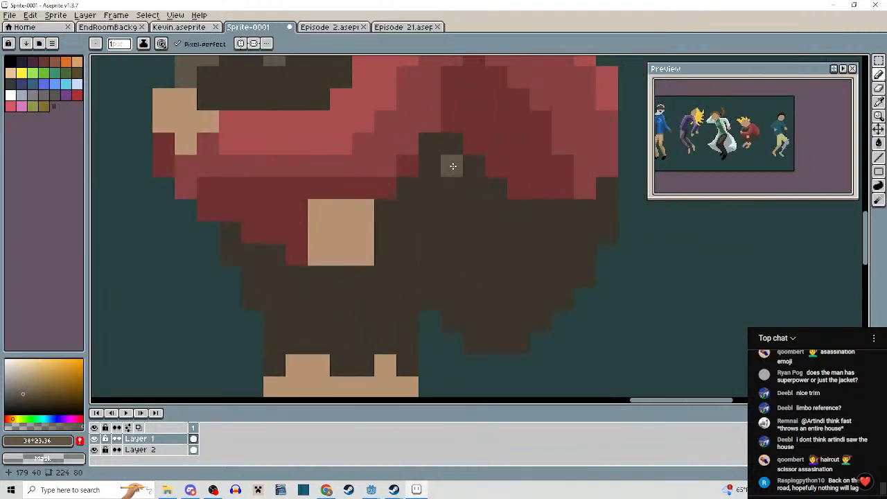
left_click_drag(451, 145, 516, 202)
key("ctrl+z")
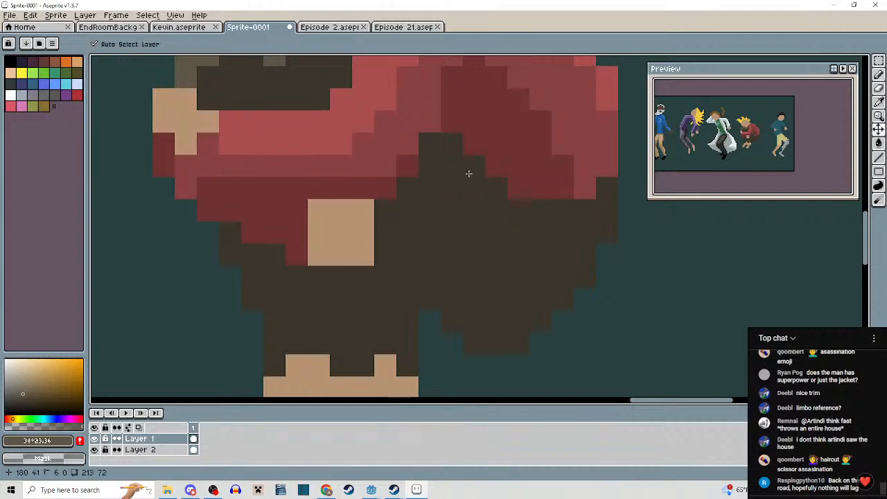
left_click_drag(452, 145, 535, 222)
scroll(544, 240, "down", 4)
left_click_drag(574, 268, 571, 290)
Mix a dark brown (HSV 38, 32, 11) and shade the thigh edge from the sleeve down to the lower hand.
scroll(544, 279, "up", 4)
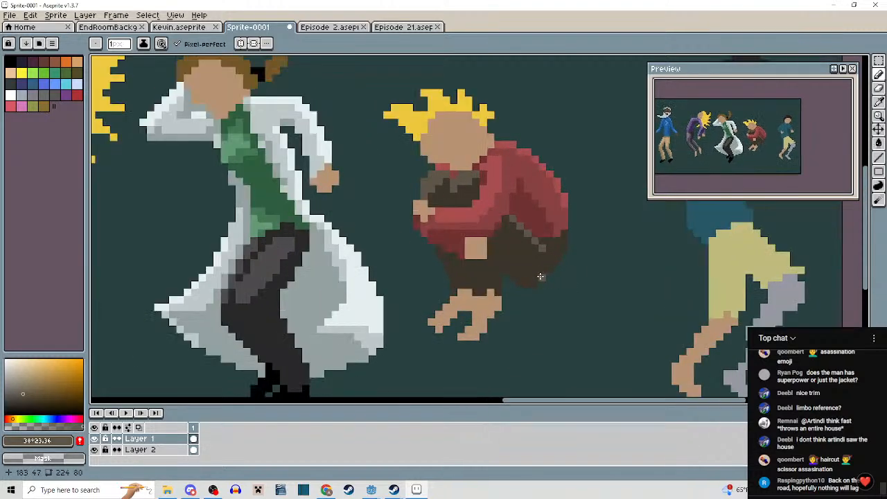
left_click(515, 227, "alt")
left_click(484, 144)
scroll(494, 156, "down", 4)
mouse_move(499, 157)
left_mouse_down()
mouse_move(528, 245)
mouse_move(536, 209)
left_mouse_up()
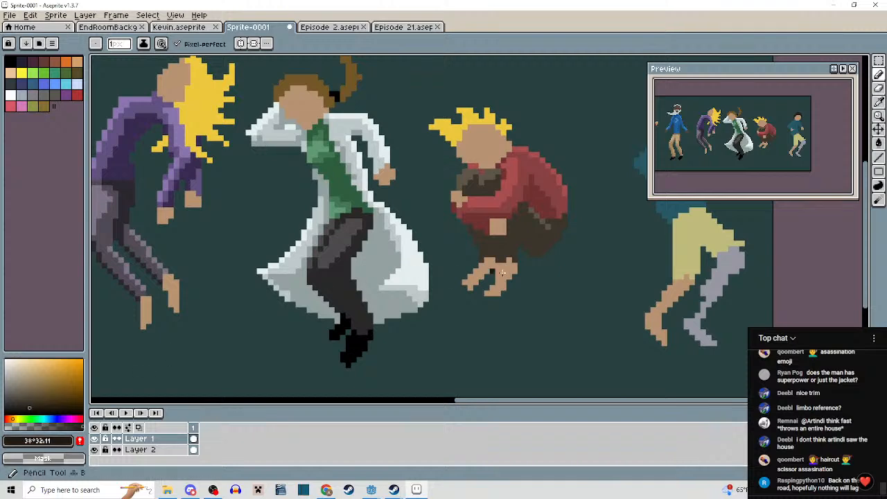
scroll(521, 242, "up", 2)
scroll(517, 224, "up", 2)
mouse_move(499, 181)
left_mouse_down()
mouse_move(511, 173)
mouse_move(517, 140)
left_mouse_up()
left_click(482, 195)
left_click_drag(443, 222, 491, 213)
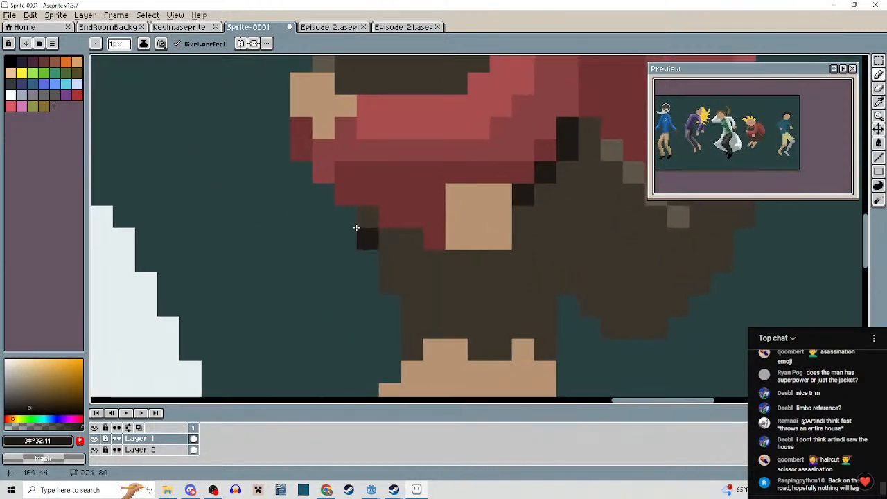
Shade the inner lower legs and the underside of the thigh with the dark brown.
left_click_drag(367, 218, 428, 253)
mouse_move(440, 284)
left_mouse_down()
mouse_move(455, 322)
mouse_move(417, 258)
mouse_move(445, 323)
left_mouse_up()
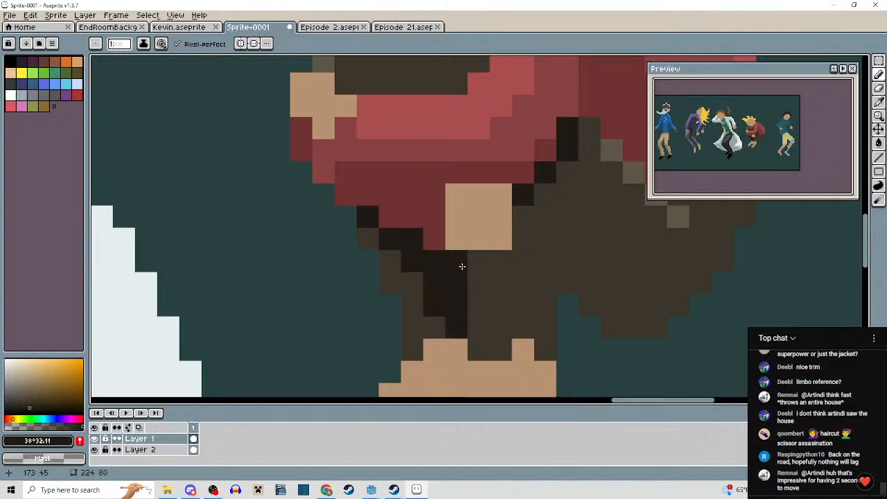
mouse_move(502, 271)
left_mouse_down()
mouse_move(525, 314)
mouse_move(524, 222)
mouse_move(537, 315)
mouse_move(538, 214)
mouse_move(540, 242)
mouse_move(541, 221)
mouse_move(611, 308)
mouse_move(570, 271)
mouse_move(596, 303)
mouse_move(654, 317)
mouse_move(617, 305)
mouse_move(641, 291)
mouse_move(694, 287)
mouse_move(616, 273)
mouse_move(589, 242)
mouse_move(574, 282)
mouse_move(613, 321)
mouse_move(644, 325)
mouse_move(673, 307)
left_mouse_up()
Darken the gap between the knees and the area just above the forearm with the dark brown shadow color.
scroll(683, 325, "down", 3)
scroll(682, 325, "up", 4)
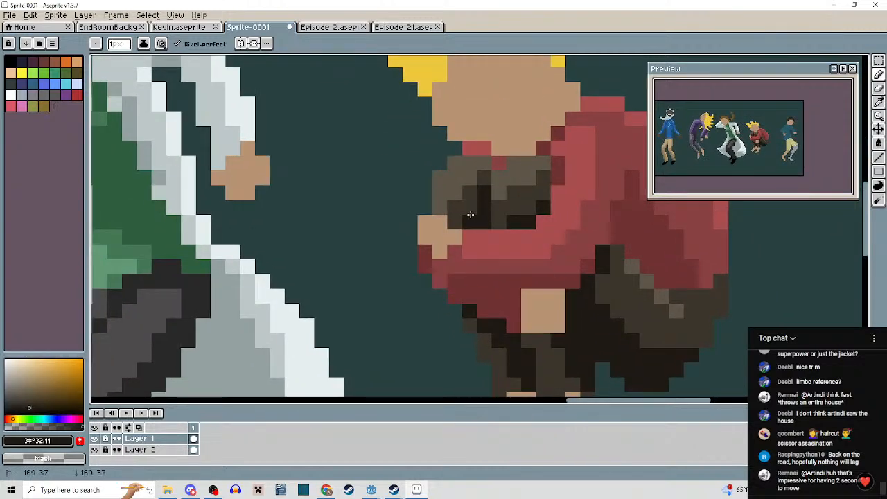
scroll(469, 215, "down", 2)
scroll(499, 215, "up", 2)
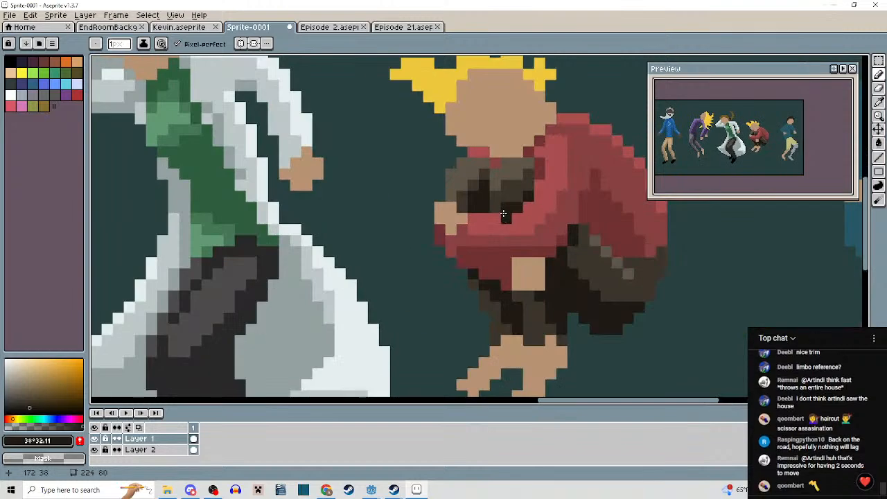
scroll(508, 214, "down", 3)
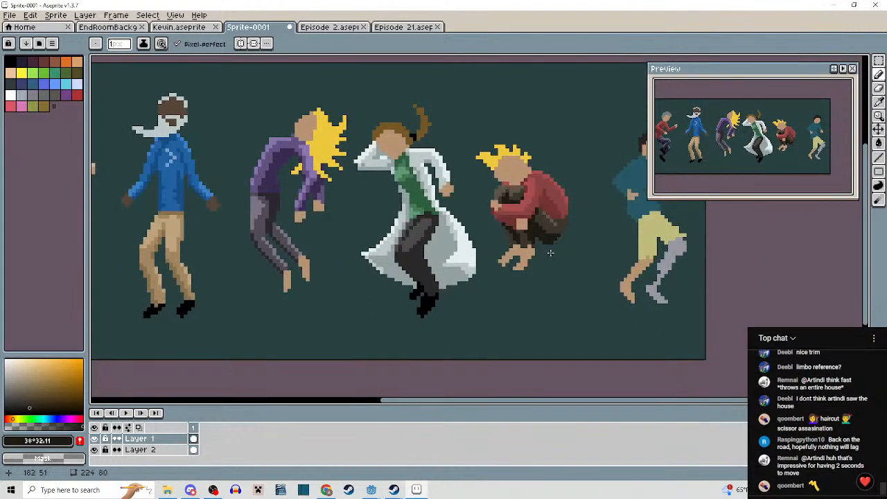
Highlight the front edges of both lower trouser legs with the lighter brown.
scroll(543, 254, "up", 3)
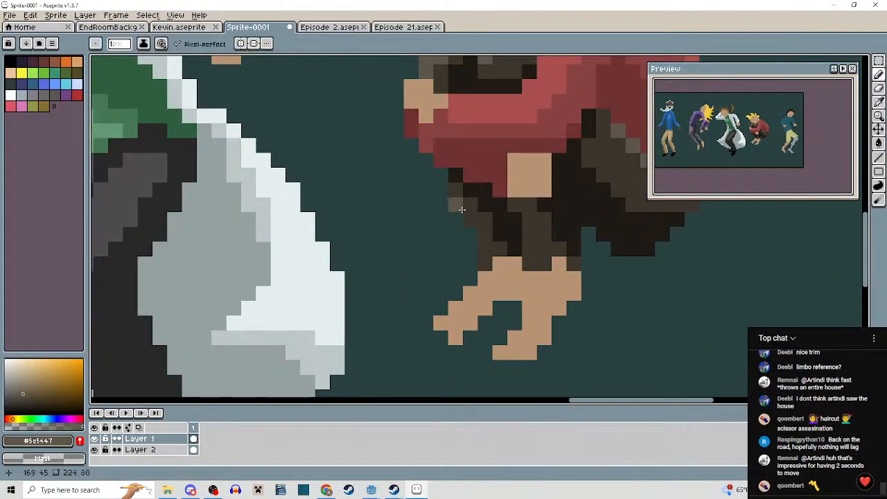
left_click_drag(474, 227, 481, 249)
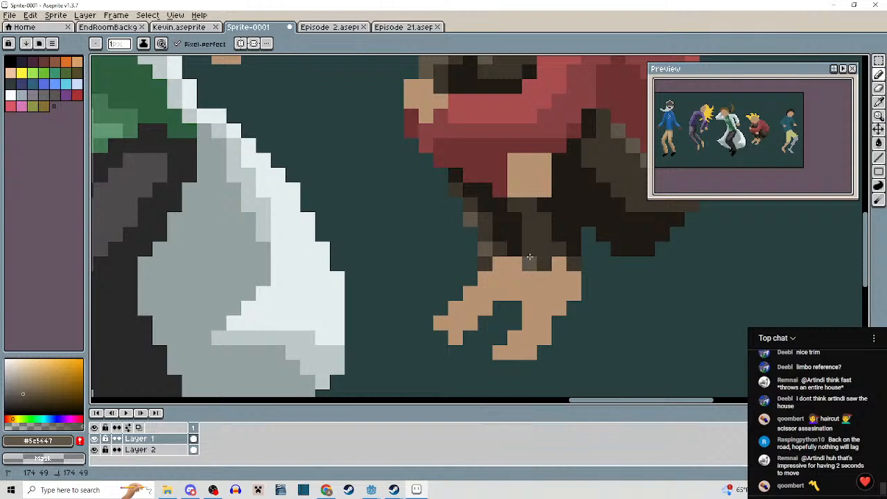
scroll(528, 235, "down", 4)
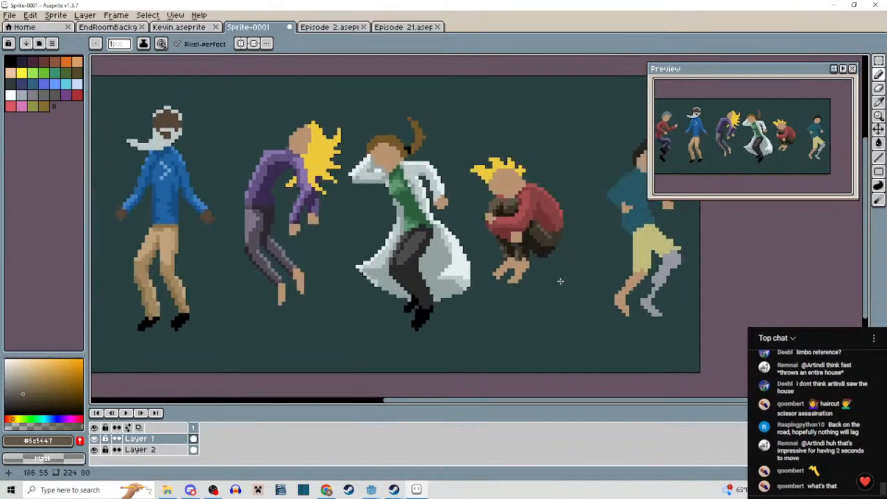
Extend the lighter-brown highlight across the crouching figure's hip and the back of the trousers below the sweater.
scroll(560, 280, "up", 4)
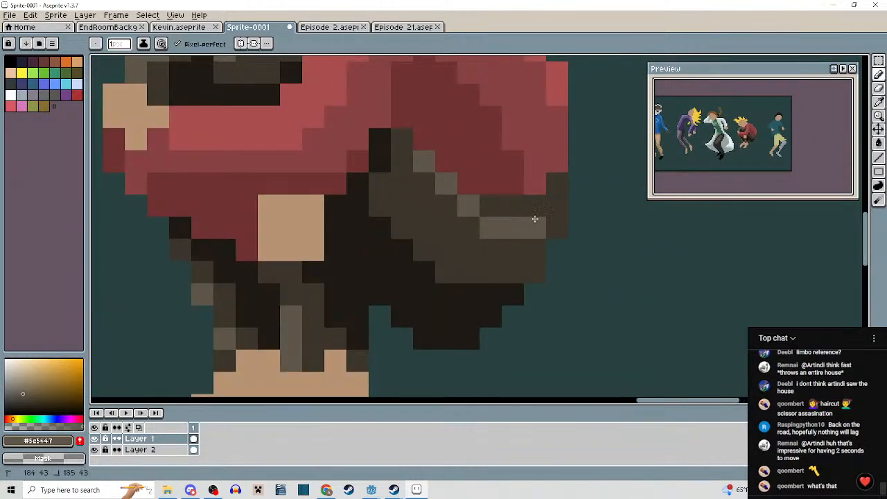
mouse_move(535, 219)
left_mouse_down()
mouse_move(553, 189)
mouse_move(537, 219)
mouse_move(556, 219)
mouse_move(532, 246)
left_mouse_up()
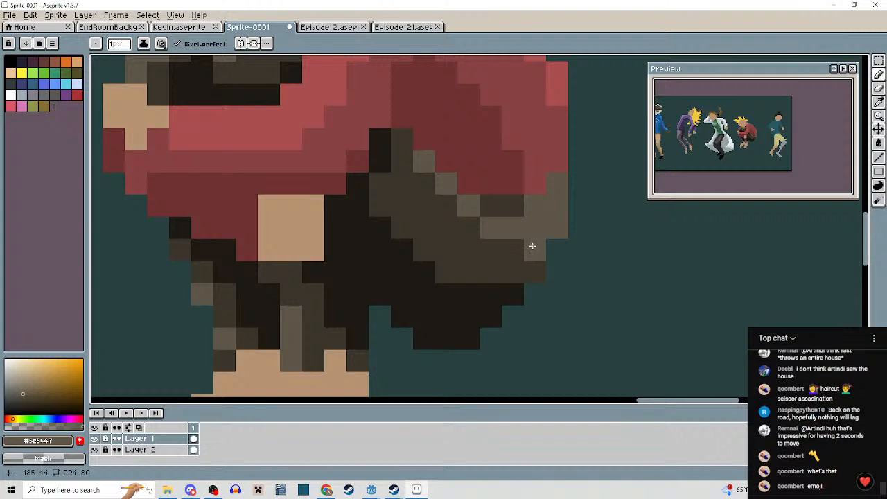
scroll(526, 249, "down", 4)
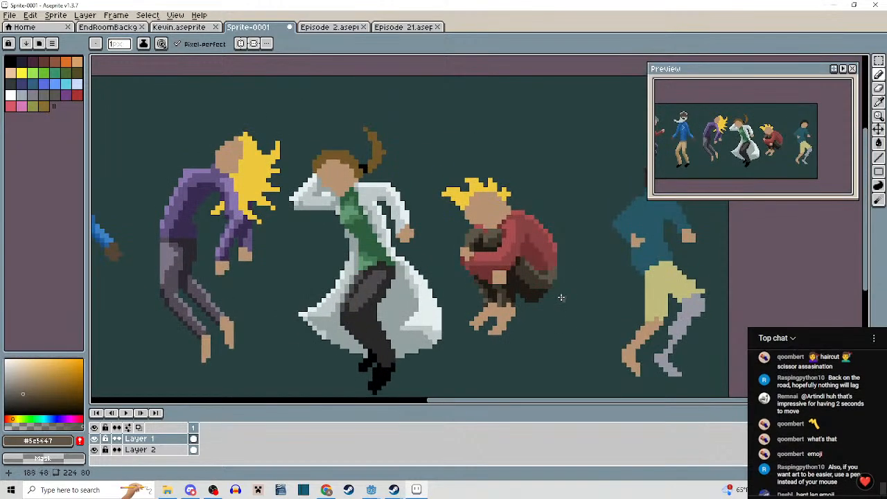
scroll(562, 297, "up", 3)
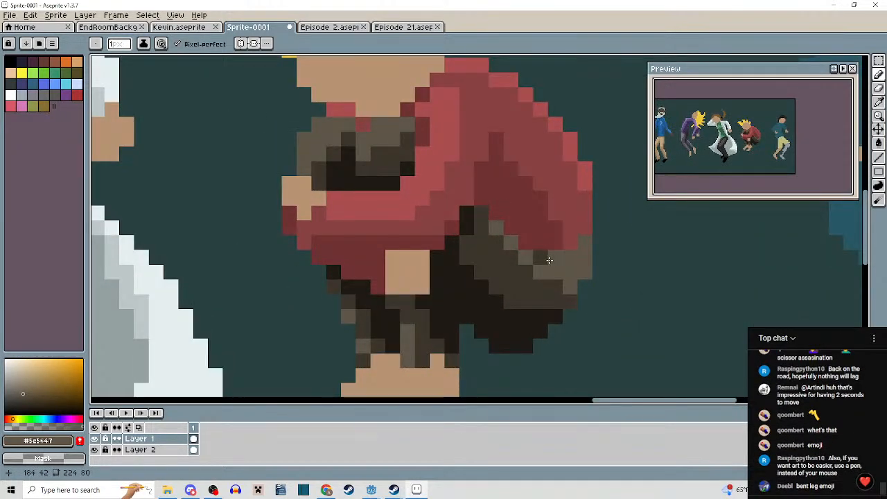
scroll(555, 262, "down", 3)
scroll(584, 285, "up", 1)
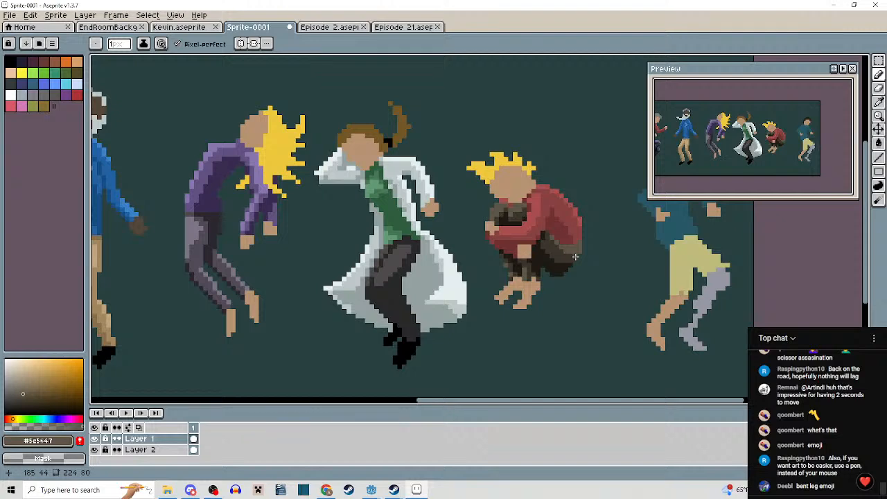
scroll(567, 265, "up", 2)
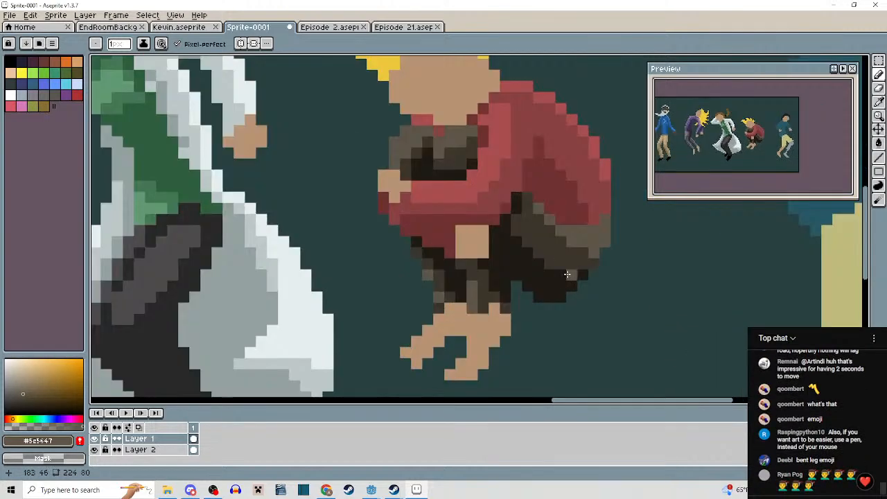
Sample the light skin color #d5b190 from the purple-coated man's hand for use on the blonde figure in purple.
scroll(507, 309, "down", 3)
left_click_drag(507, 309, 559, 254)
scroll(452, 266, "down", 1)
left_click_drag(451, 266, 572, 240)
mouse_move(419, 210)
left_mouse_down()
mouse_move(481, 229)
mouse_move(675, 239)
left_mouse_up()
scroll(333, 193, "up", 3)
left_click(335, 192, "alt")
left_click_drag(481, 217, 378, 231)
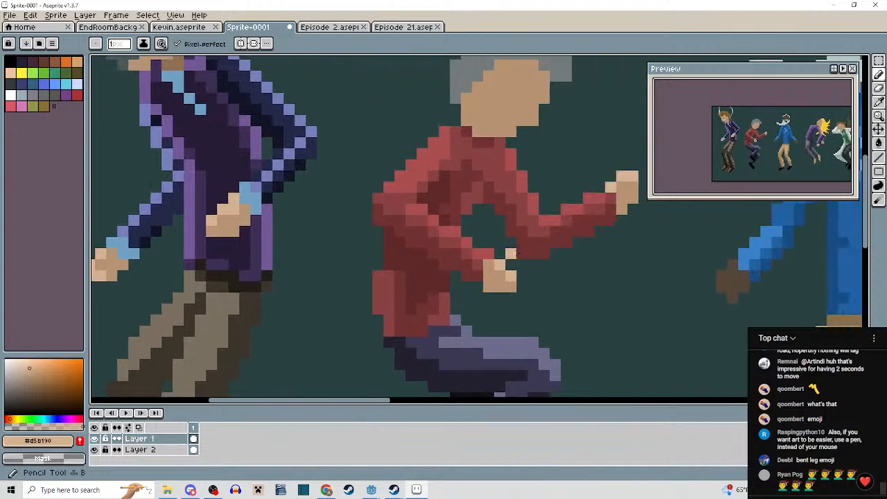
left_click_drag(600, 251, 287, 248)
left_click_drag(407, 267, 201, 153)
left_click_drag(478, 226, 179, 223)
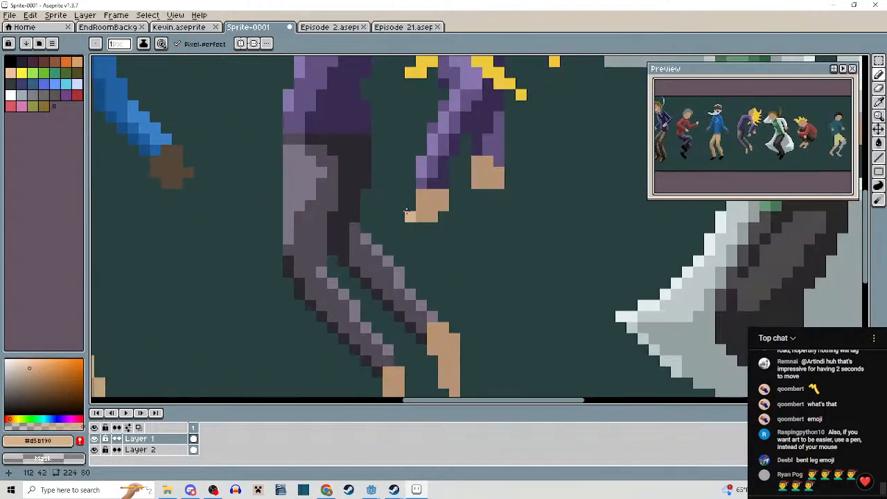
Highlight both hands of the blonde figure in purple with the light skin color #d5b190.
scroll(411, 213, "up", 2)
left_click_drag(423, 189, 418, 206)
left_click(440, 189)
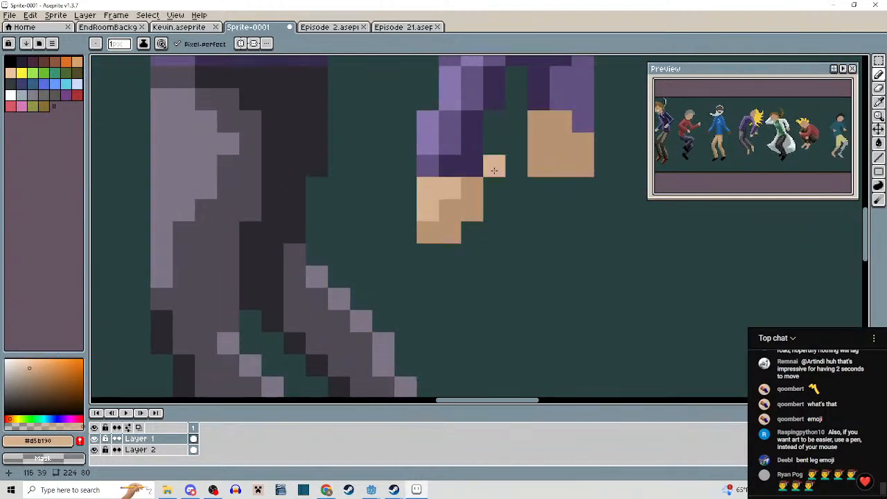
left_click_drag(556, 146, 492, 172)
left_click_drag(523, 197, 479, 195)
scroll(478, 195, "down", 8)
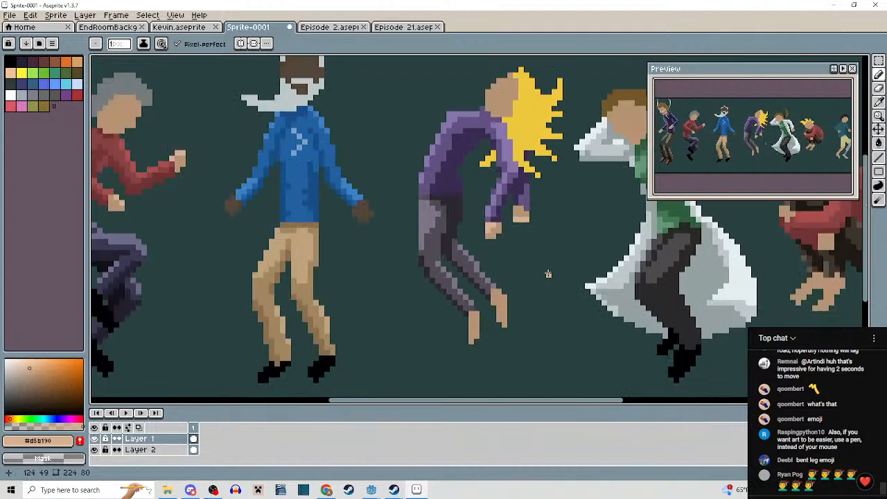
left_click_drag(547, 273, 534, 201)
scroll(534, 202, "up", 4)
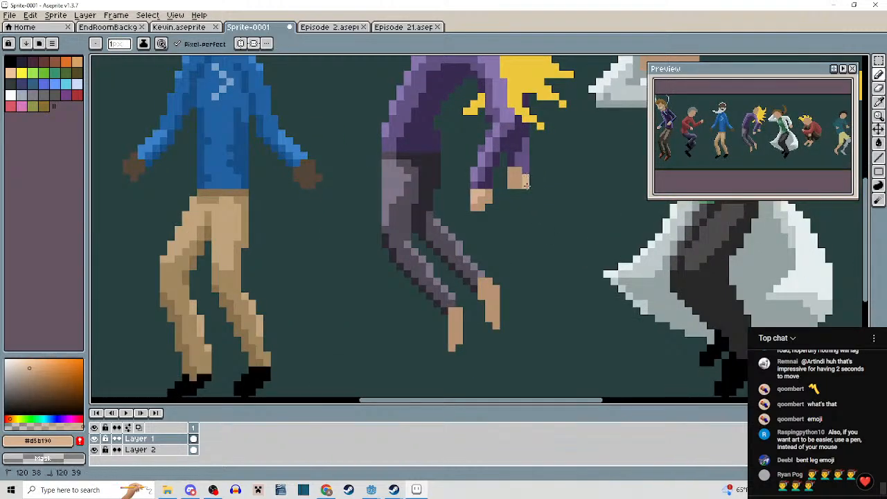
scroll(526, 184, "down", 4)
Highlight the ankles and upper edges of the purple-clad figure's bare feet with #d5b190.
scroll(485, 260, "up", 4)
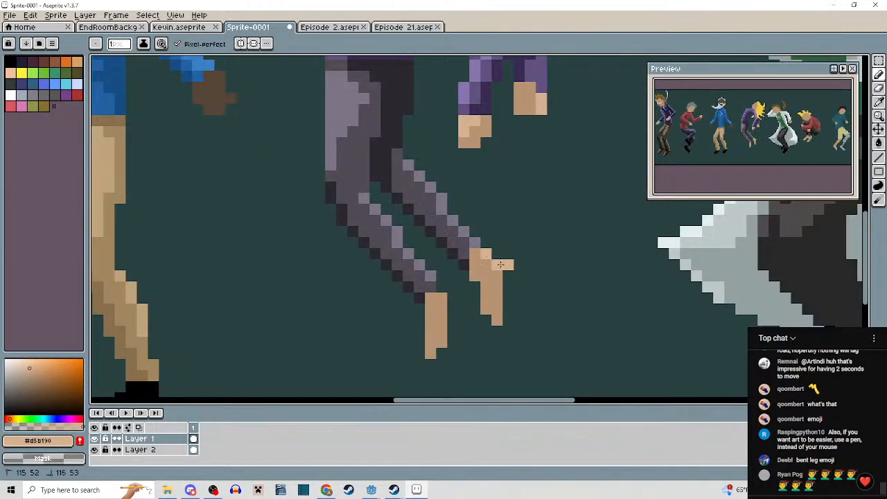
key("ctrl+z")
scroll(482, 264, "up", 2)
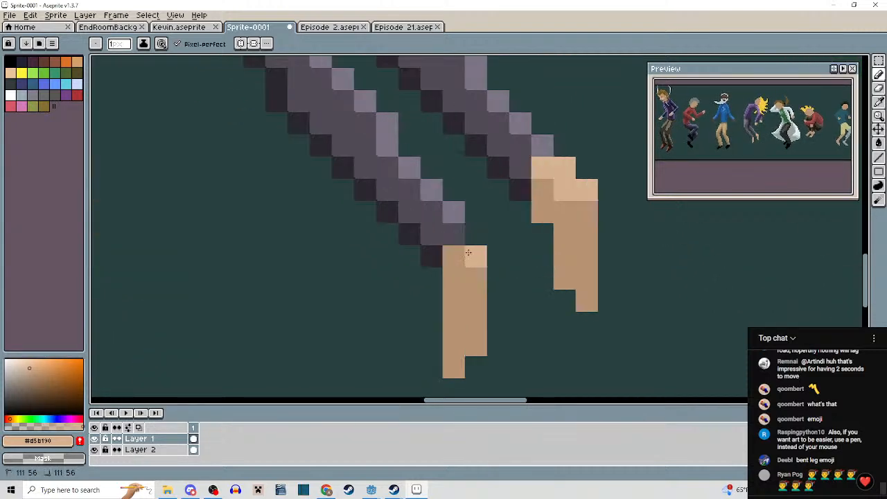
left_click(476, 235)
left_click(498, 256)
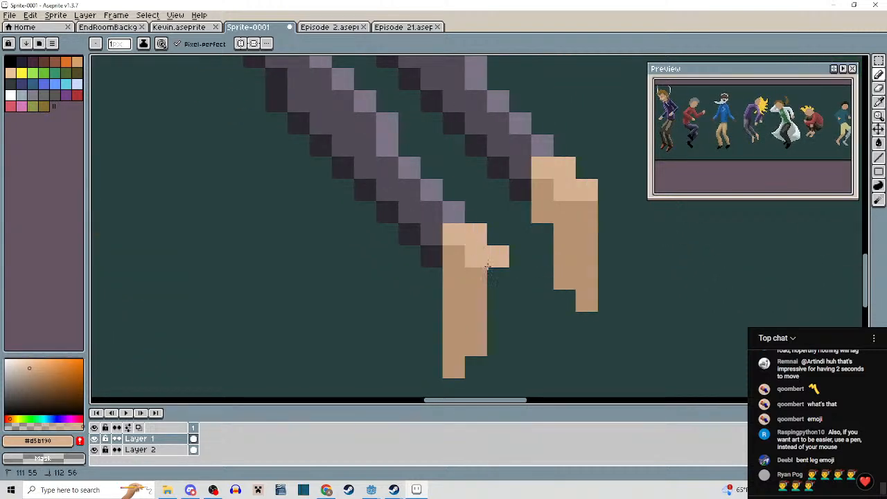
left_click(499, 278)
Refine the ankle highlights on the purple-clad figure's feet using base skin color #b79473 and highlight color #d5b190.
left_click(485, 295, "alt")
mouse_move(496, 299)
left_mouse_down()
mouse_move(497, 315)
mouse_move(542, 282)
left_mouse_up()
scroll(504, 320, "down", 4)
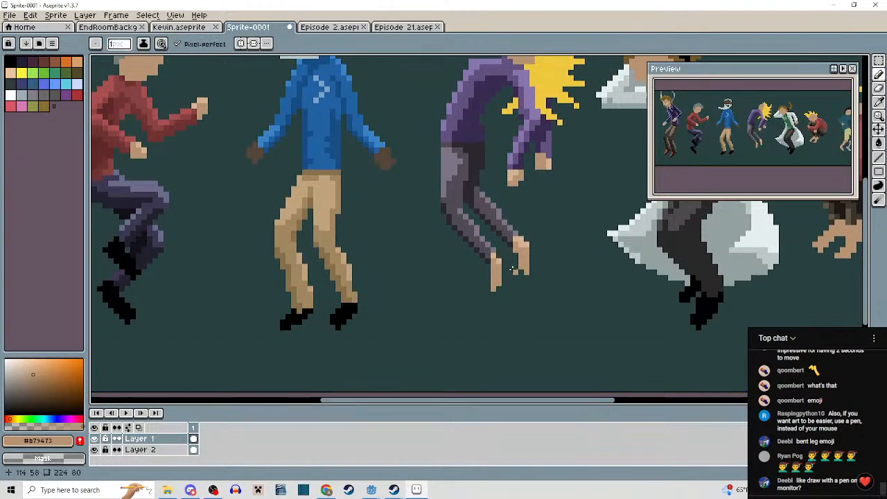
scroll(515, 271, "up", 4)
scroll(476, 256, "up", 1)
left_click(450, 229, "alt")
left_click(448, 200)
scroll(464, 237, "down", 2)
scroll(470, 248, "down", 3)
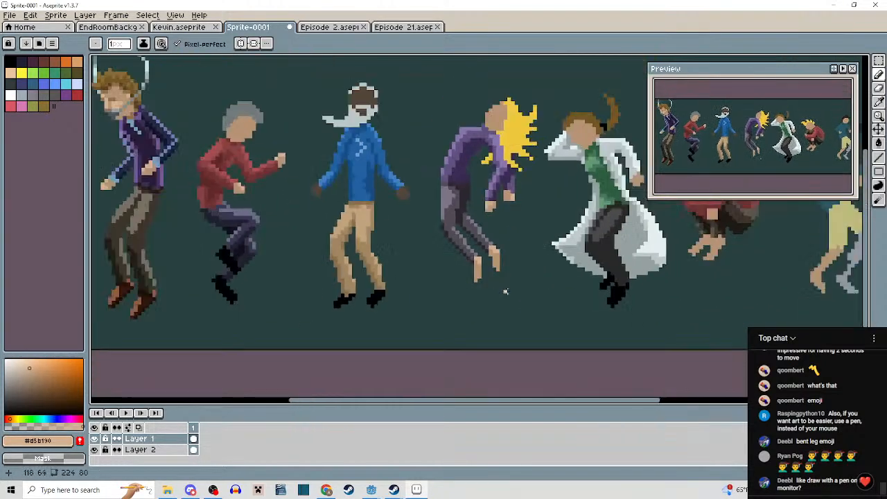
Reshape the toe of the purple-clad figure's lower foot by adding a #b79473 pixel in front and erasing the one behind.
scroll(497, 321, "up", 4)
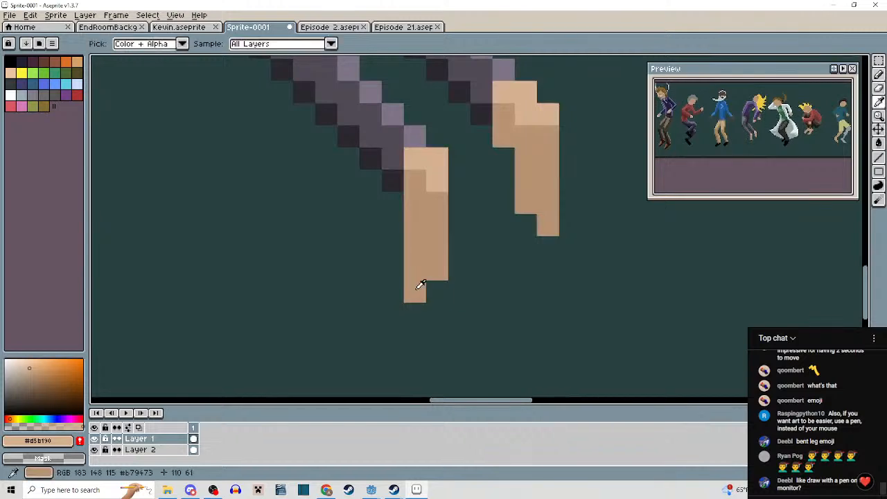
left_click(417, 286, "alt")
left_click(435, 293)
right_click(415, 291)
scroll(485, 283, "down", 3)
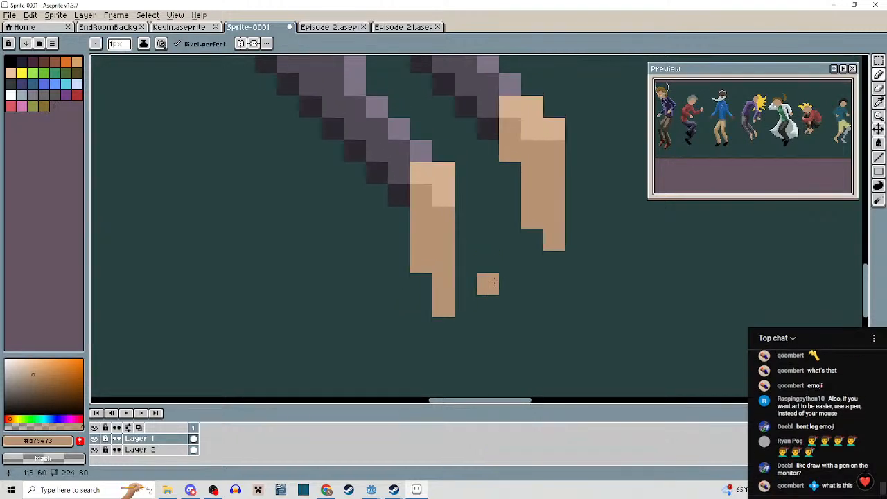
Extend the #d5b190 highlight one pixel further down the front edge of the lower foot.
scroll(471, 236, "up", 4)
left_click(455, 174, "alt")
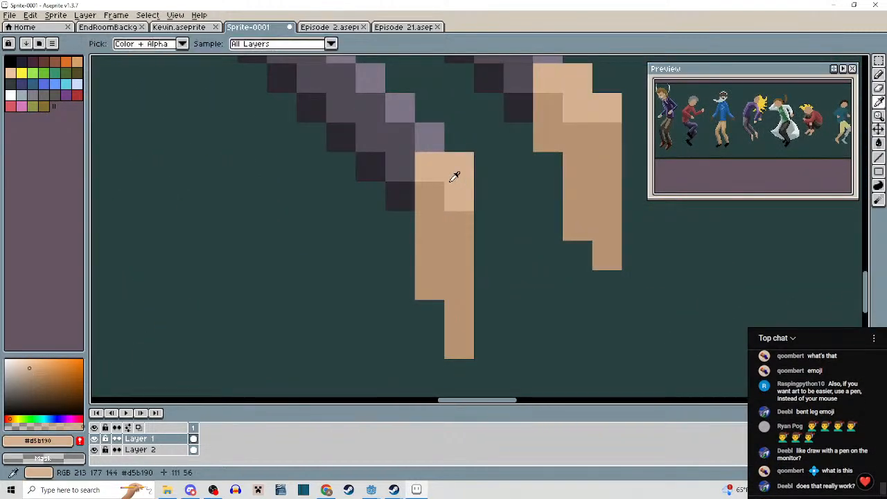
left_click_drag(460, 224, 456, 200)
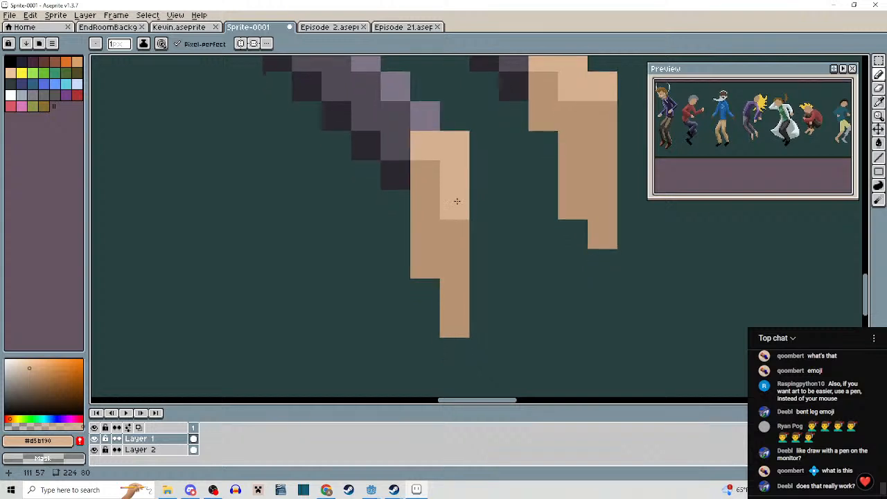
Select the purple-clad figure's lower foot and shift it one pixel right and one pixel down.
key("m")
left_click_drag(408, 129, 499, 338)
left_click_drag(464, 253, 485, 263)
key("ctrl+d")
Rejoin the shifted foot to the trouser cuff by painting ankle pixels in #d5b190, and sample the base skin color #b79473.
key("b")
left_click(454, 152)
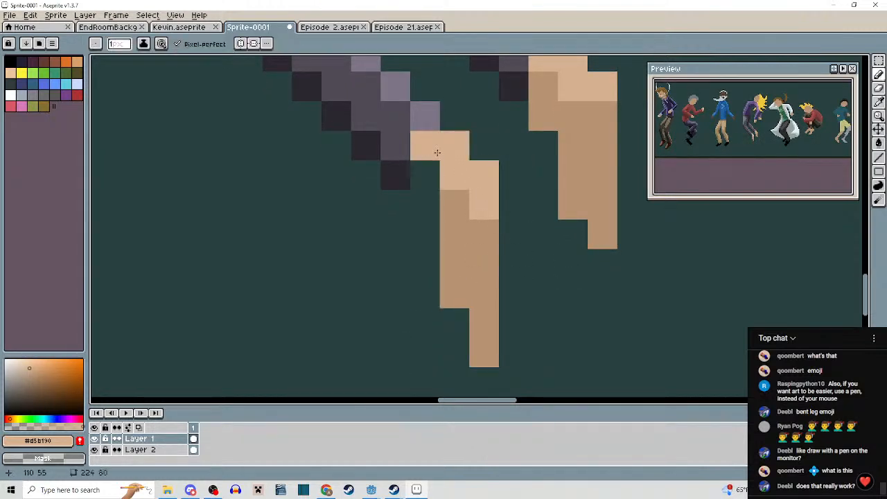
mouse_move(437, 152)
left_mouse_down()
mouse_move(457, 210)
mouse_move(434, 202)
mouse_move(437, 254)
left_mouse_up()
left_click(457, 210, "alt")
Examine the whole row of figures, comparing their shading from the purple-coated man to the figure in yellow shorts.
scroll(437, 253, "down", 4)
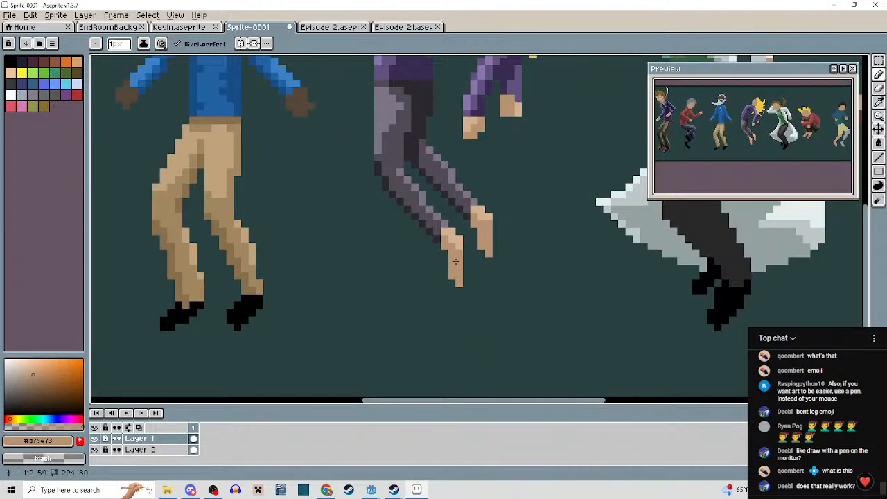
scroll(447, 255, "down", 3)
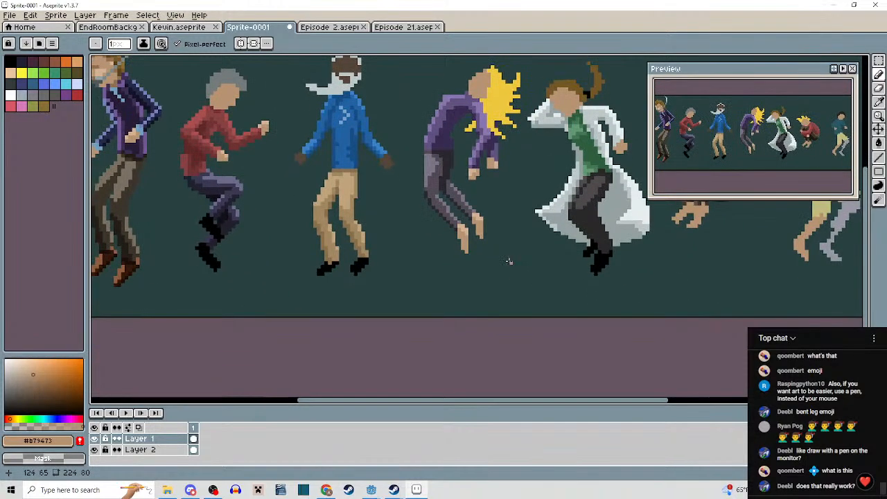
scroll(506, 257, "down", 3)
left_click_drag(504, 269, 503, 269)
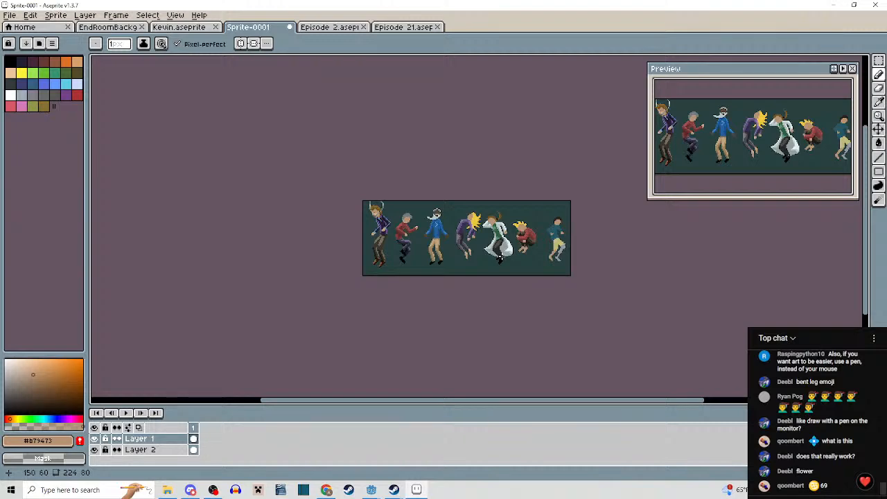
scroll(575, 242, "up", 5)
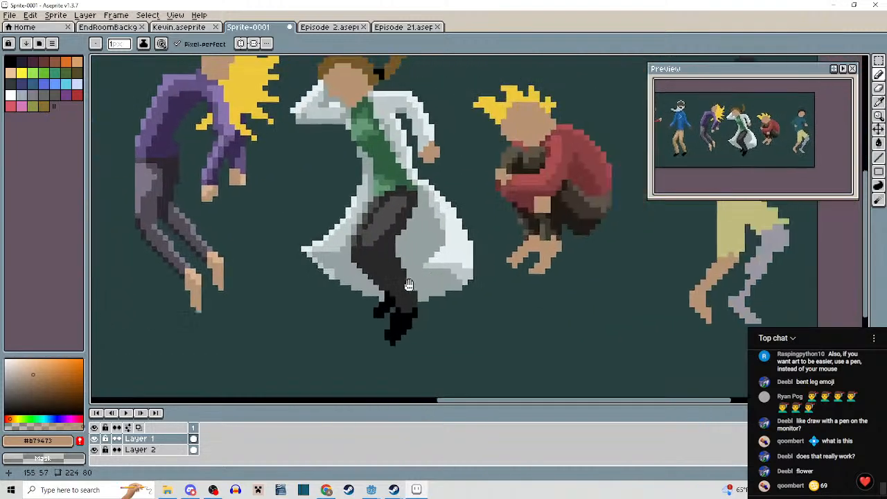
scroll(396, 262, "up", 2)
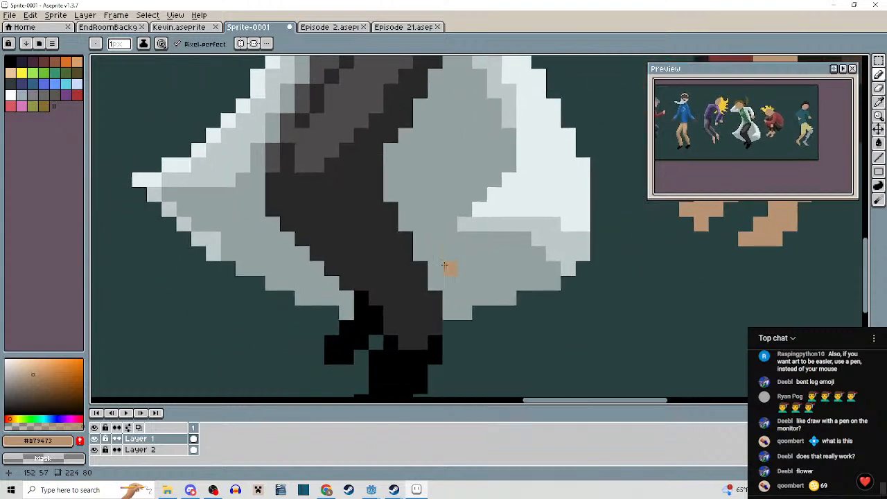
scroll(451, 267, "down", 4)
scroll(489, 303, "up", 4)
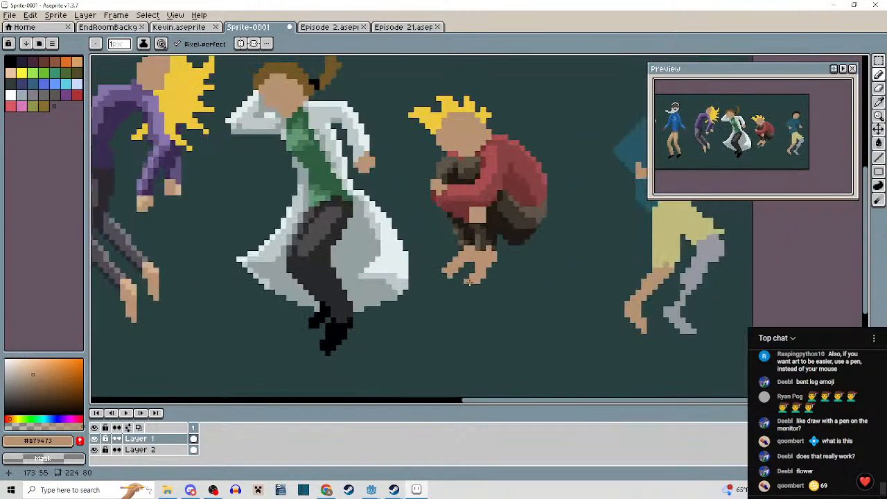
scroll(469, 261, "down", 5)
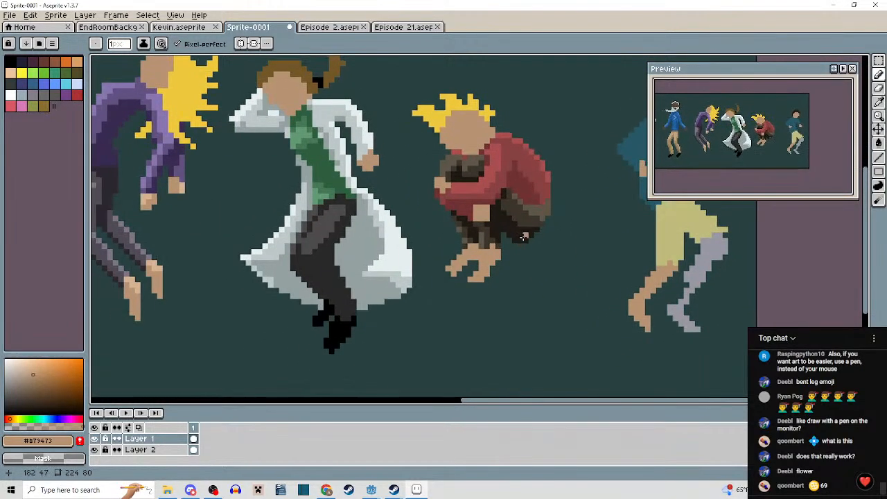
scroll(509, 259, "up", 4)
scroll(511, 261, "down", 2)
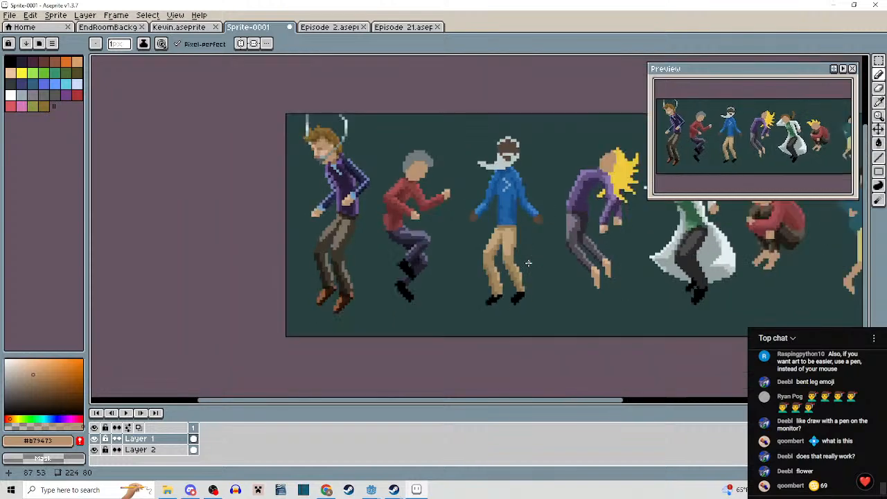
left_click_drag(497, 262, 337, 269)
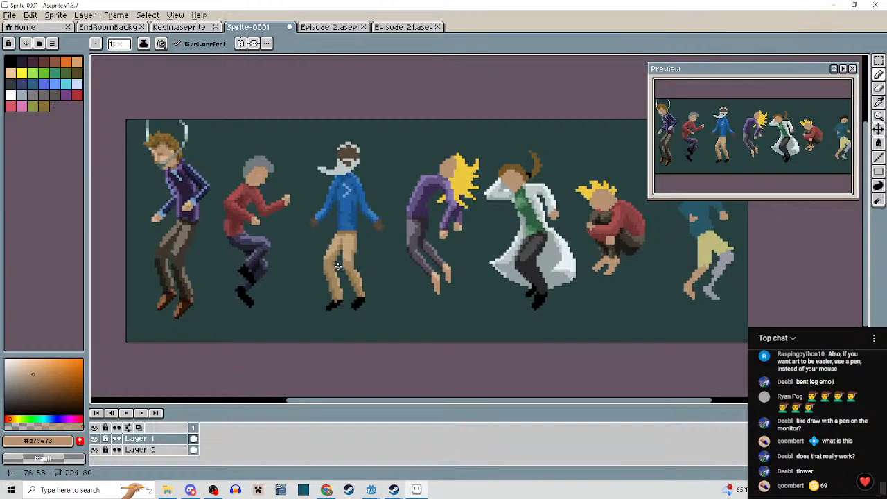
left_click_drag(468, 275, 309, 255)
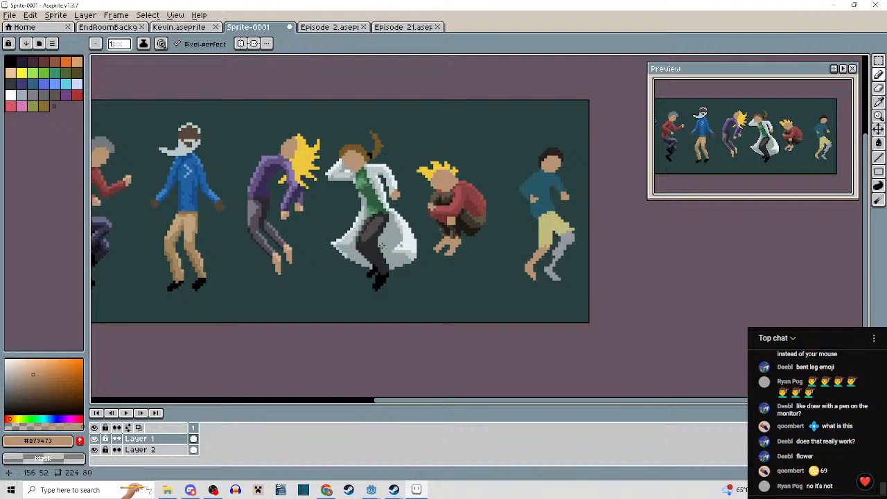
Highlight the outer edge of the lab-coated figure's lowered hand with the light skin color #d5b190.
scroll(380, 246, "up", 3)
scroll(325, 258, "down", 2)
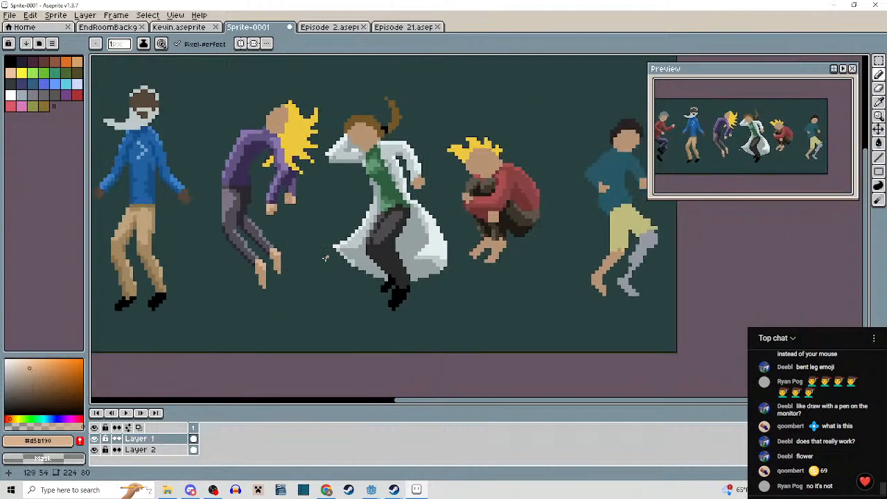
scroll(430, 229, "up", 4)
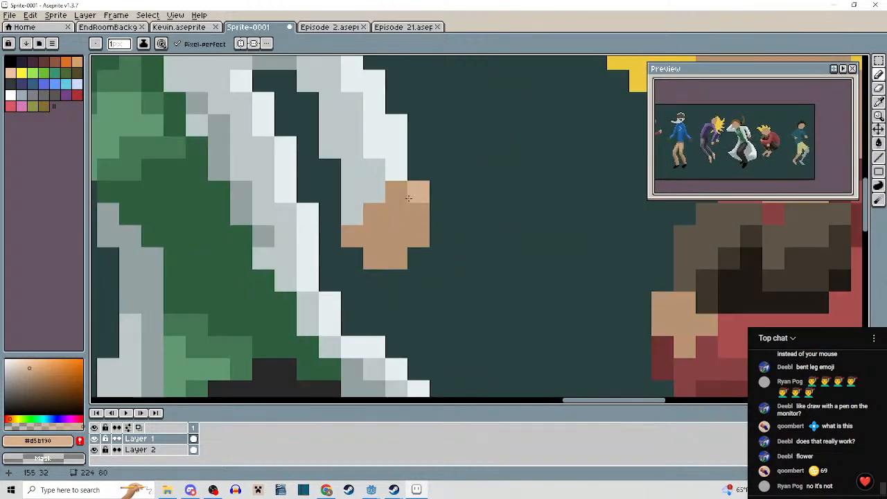
scroll(420, 216, "down", 3)
scroll(421, 228, "up", 2)
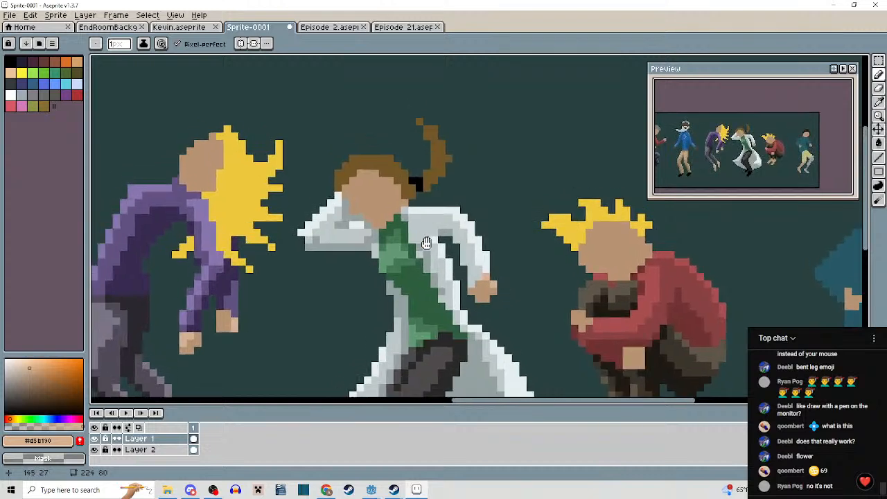
scroll(415, 233, "up", 1)
scroll(303, 190, "down", 3)
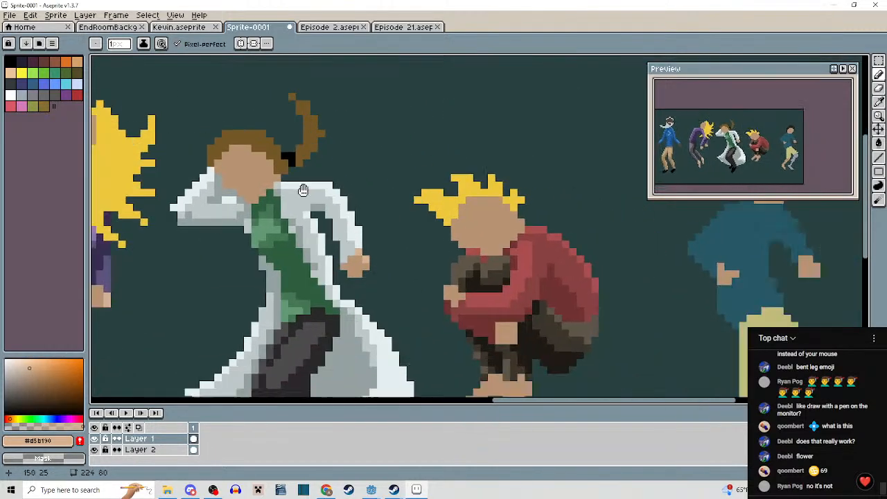
Highlight the crouching figure's upper hand, which wraps around the knee, with #d5b190.
scroll(401, 277, "up", 4)
left_click_drag(352, 174, 355, 193)
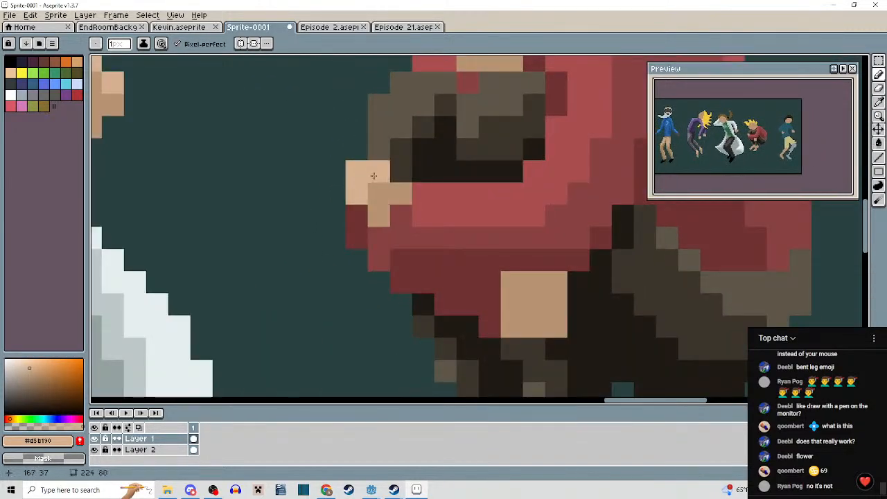
scroll(390, 188, "down", 3)
Try a #d5b190 highlight on the crouching figure's lower hand and a lighter red on the sleeve beside it.
scroll(447, 200, "up", 4)
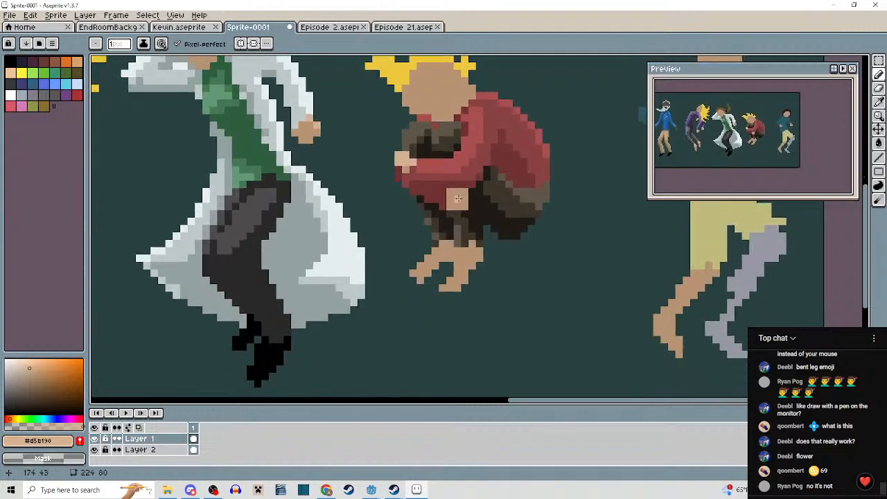
mouse_move(447, 199)
left_mouse_down()
mouse_move(454, 192)
mouse_move(446, 209)
left_mouse_up()
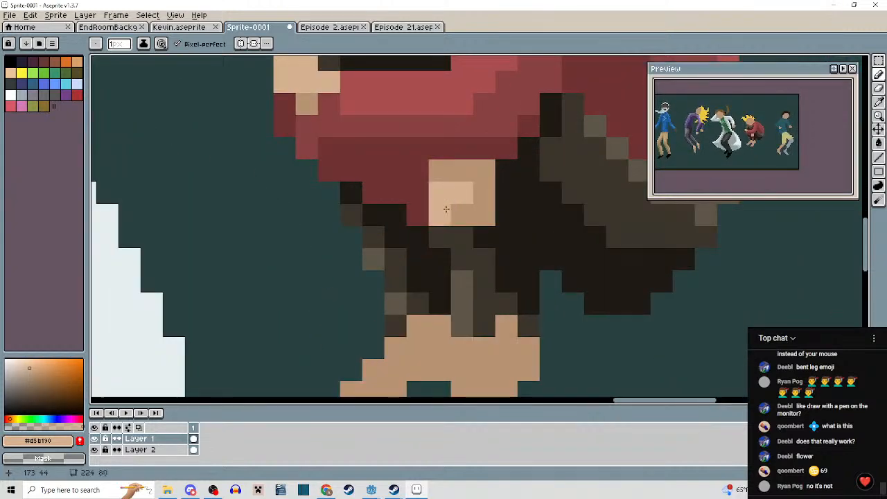
left_click(439, 147, "alt")
left_click(418, 187)
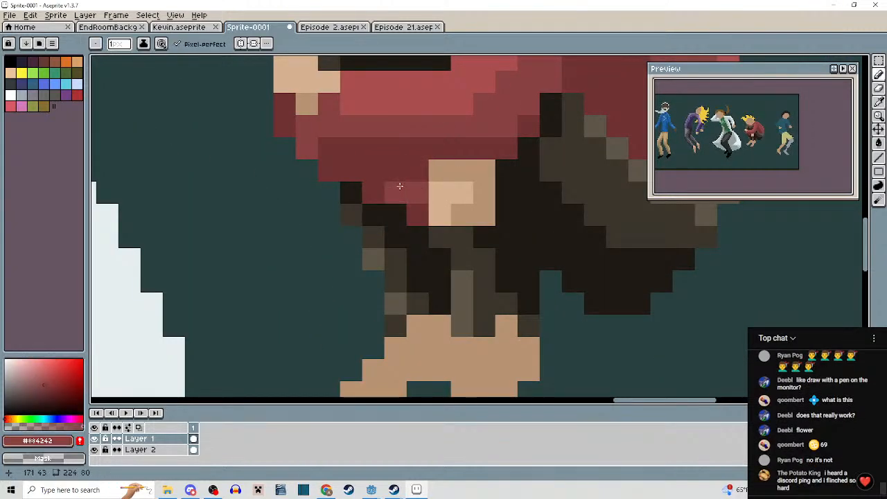
scroll(400, 185, "down", 4)
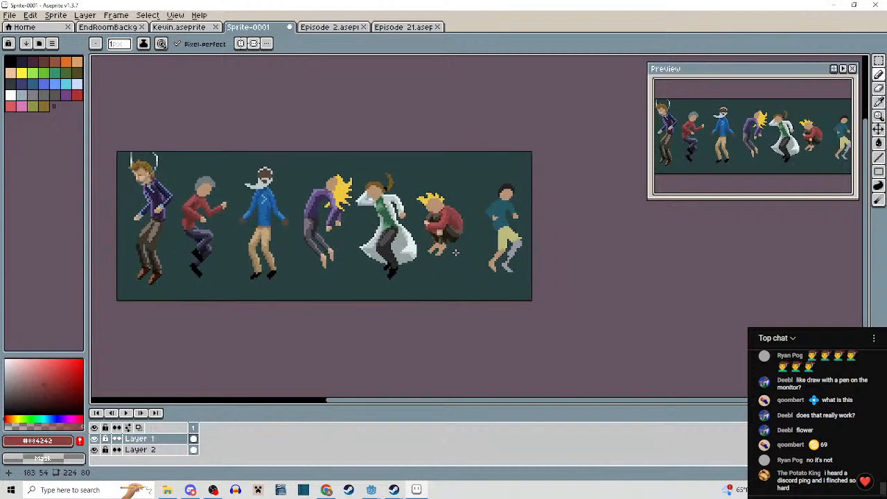
scroll(455, 253, "up", 5)
key("v")
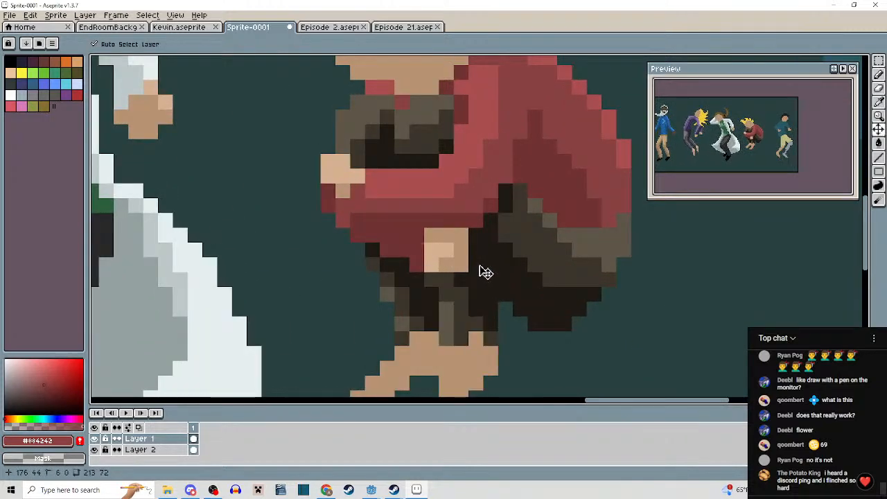
key("ctrl+z")
key("ctrl+z")
Sample #d5b190 from the upper hand and paint a highlight on the crouching figure's lower hand.
scroll(475, 263, "down", 2)
scroll(460, 261, "up", 3)
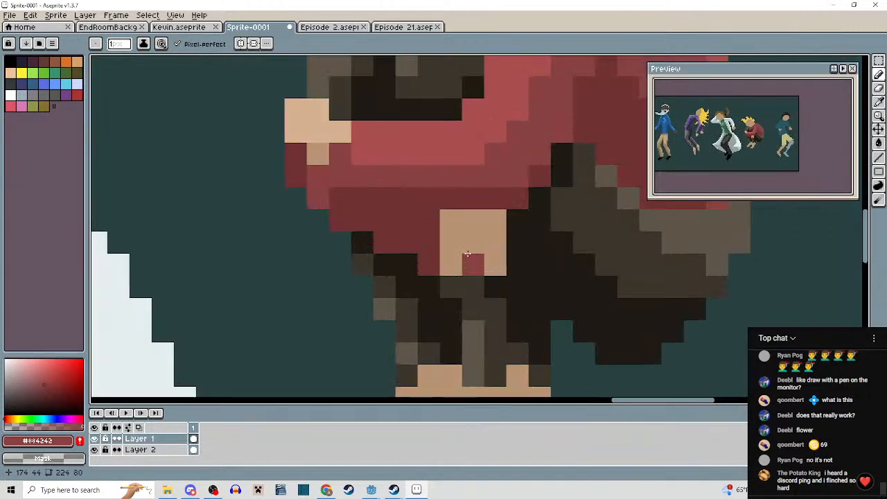
left_click(344, 135, "alt")
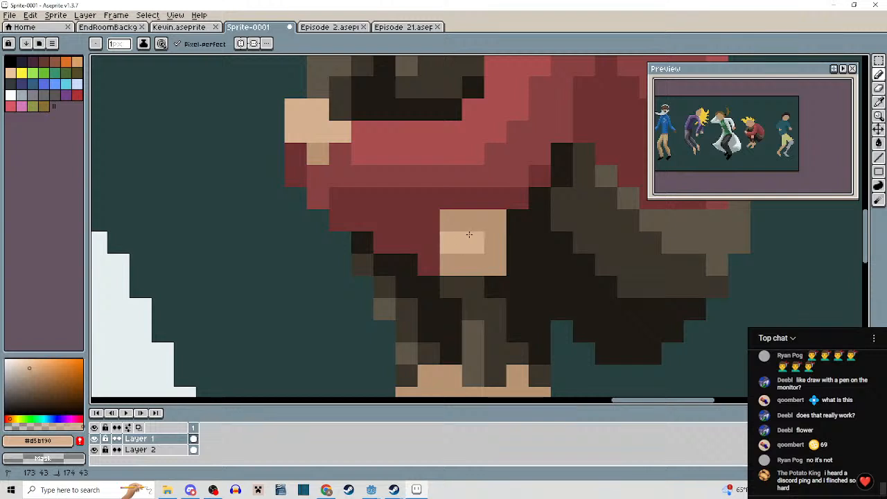
key("alt")
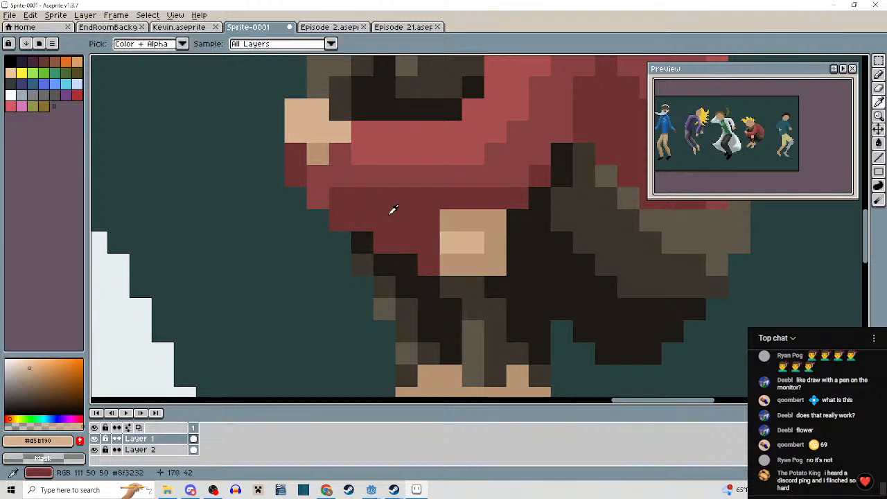
Paint a lighter-red highlight on the sleeve beside the lower hand and resample the light skin color #d5b190.
left_click(430, 236, "alt")
left_click_drag(418, 237, 408, 243)
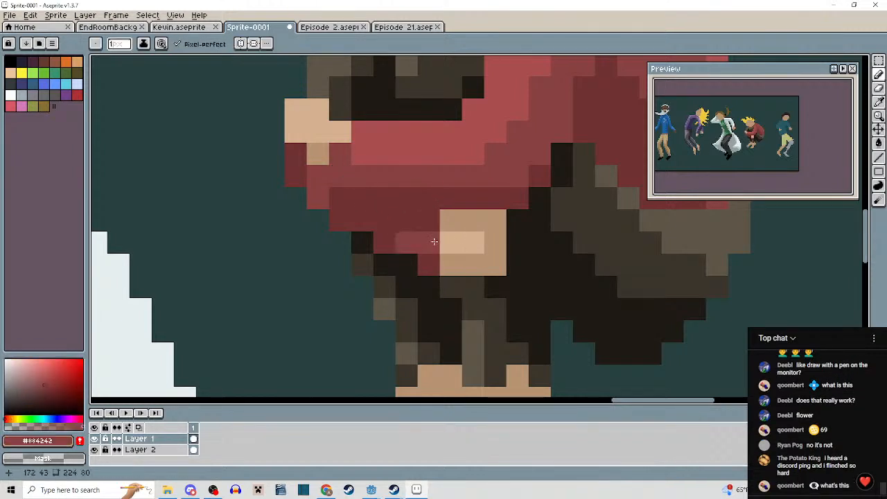
left_click(450, 255, "alt")
scroll(470, 255, "down", 7)
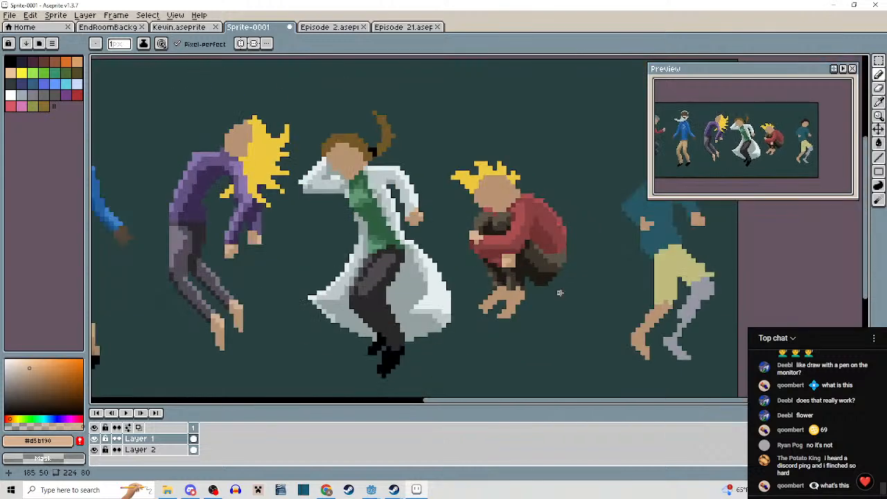
Paint #d5b190 highlights along the front edges of both of the crouching figure's feet and up the nearer foot's ankle.
scroll(502, 259, "up", 2)
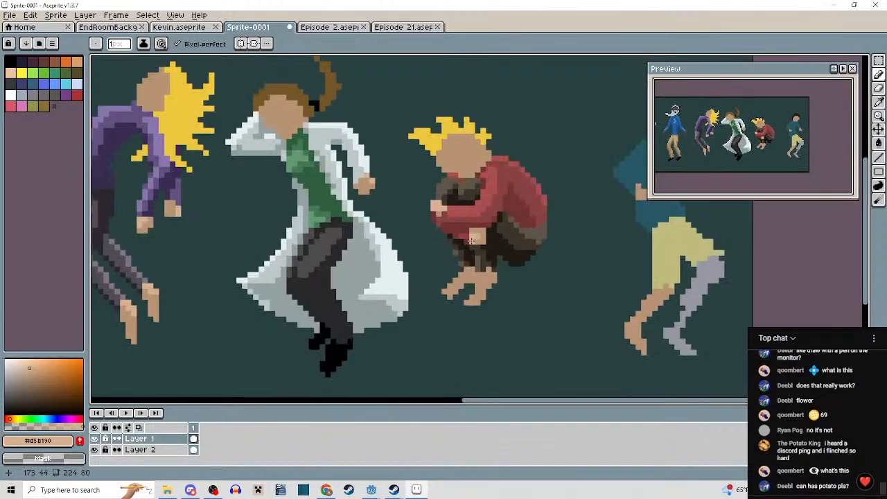
left_click_drag(546, 250, 494, 244)
scroll(454, 242, "up", 5)
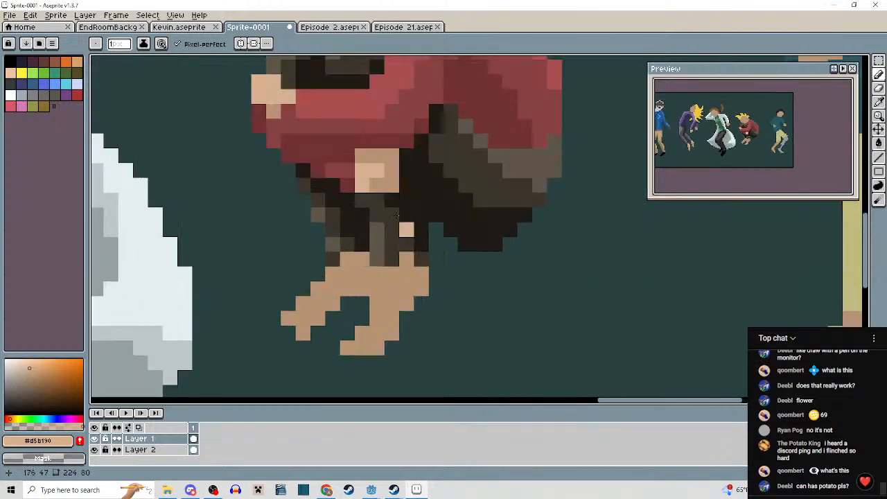
left_click_drag(284, 312, 410, 189)
left_click_drag(488, 348, 462, 258)
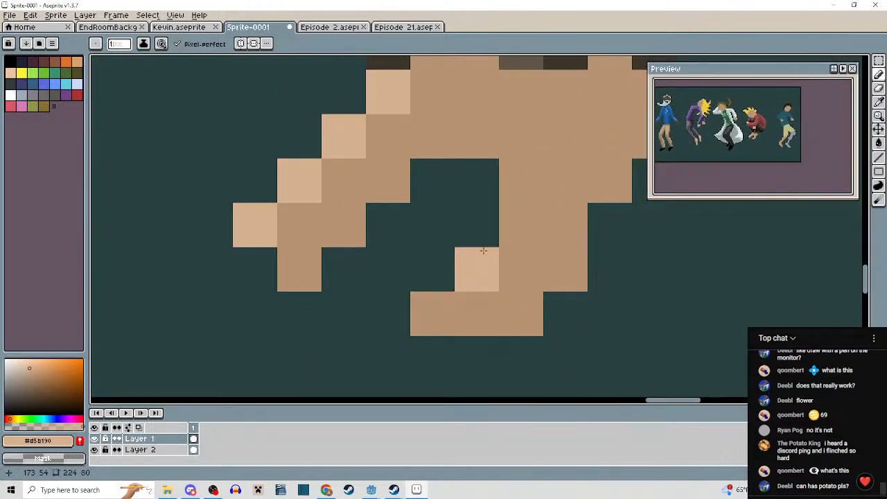
mouse_move(503, 234)
left_mouse_down()
mouse_move(515, 177)
mouse_move(496, 240)
mouse_move(519, 169)
left_mouse_up()
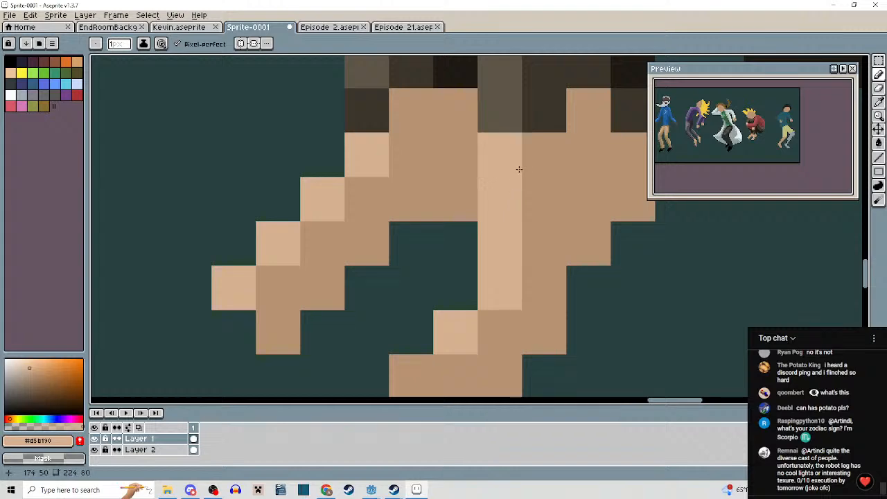
Examine the crouching figure's highlighted feet up close and alongside the rest of the character row.
scroll(519, 169, "down", 6)
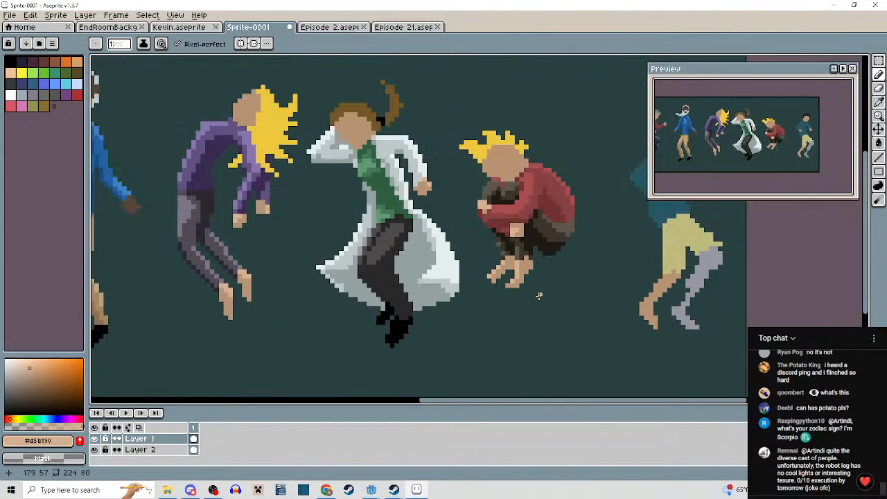
scroll(492, 272, "up", 3)
scroll(478, 275, "down", 4)
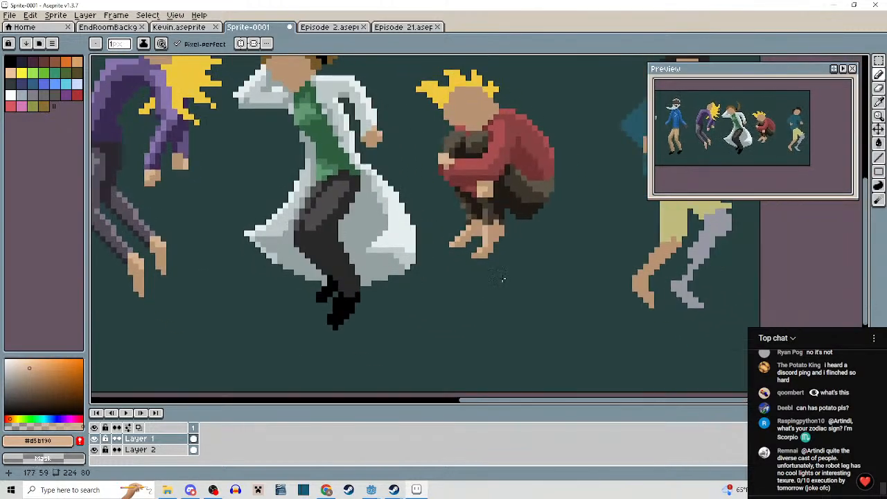
scroll(511, 272, "down", 2)
scroll(495, 257, "up", 1)
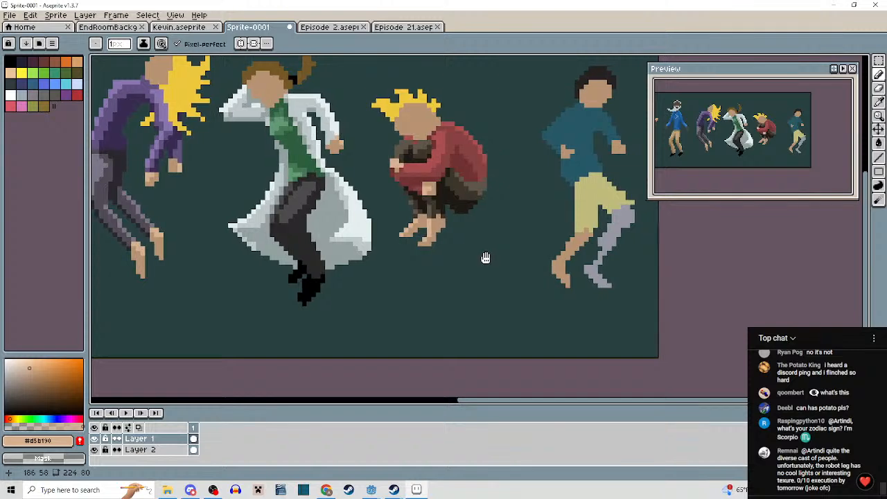
left_click_drag(483, 257, 441, 284)
scroll(450, 280, "down", 3)
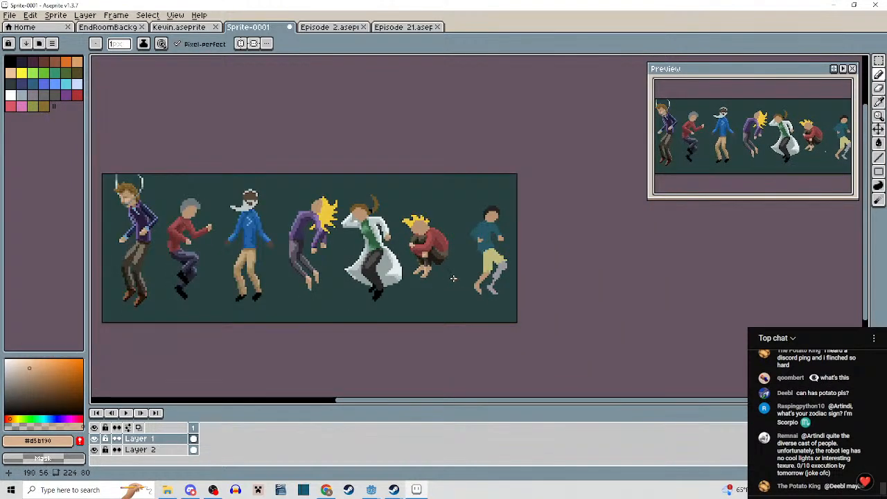
scroll(453, 278, "up", 1)
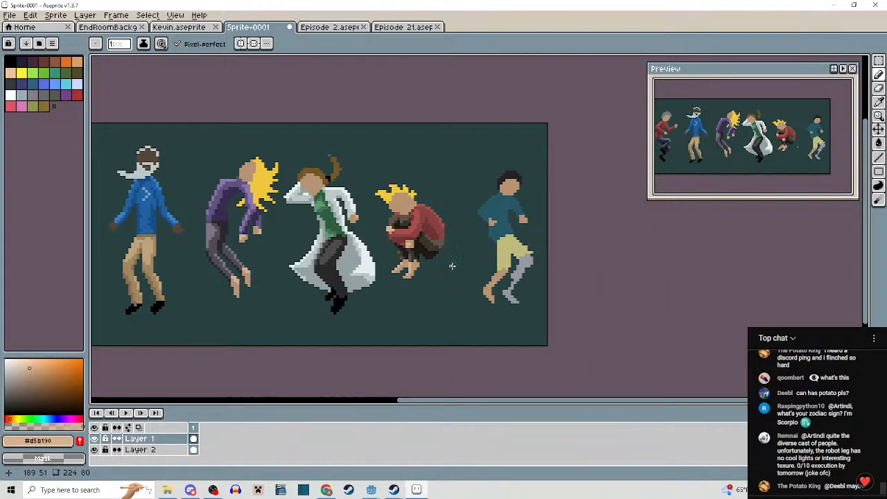
Start a stepped #d5b190 highlight on the teal-shirted figure's bare leg below the shorts, restoring the extra inner pixel to #b79473.
scroll(471, 266, "up", 10)
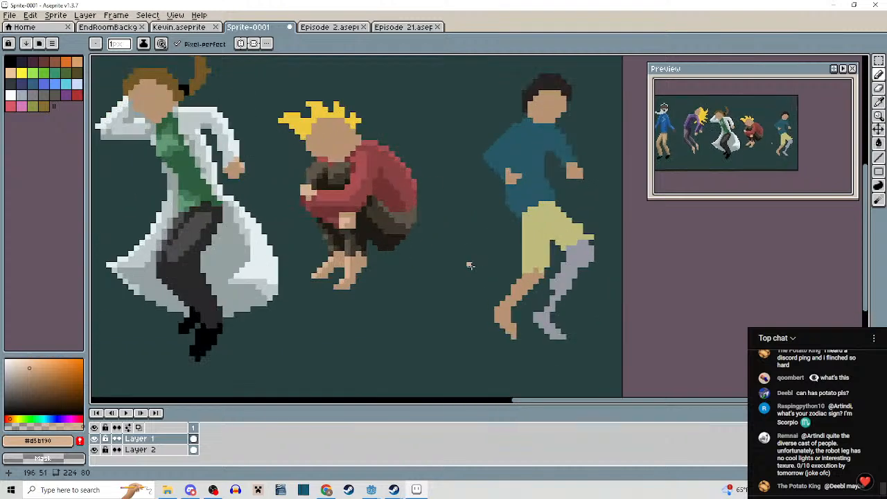
left_click(533, 206)
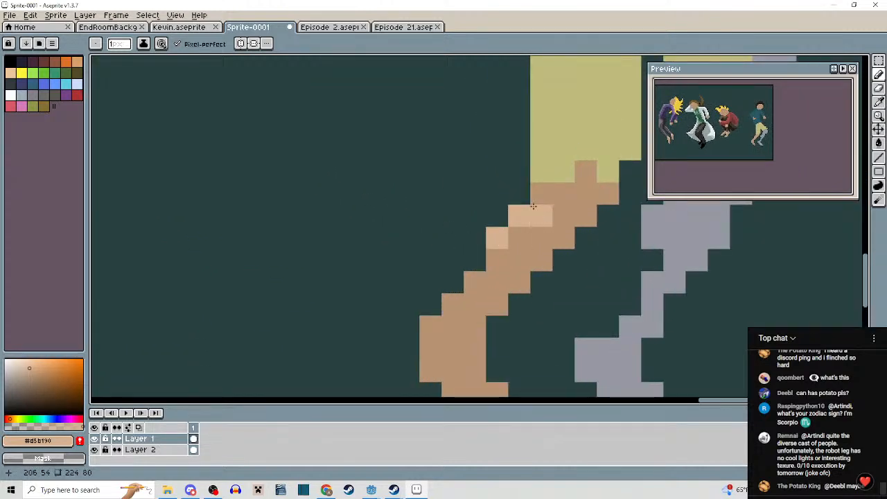
left_click(530, 233)
key("ctrl+z")
left_click(534, 229, "alt")
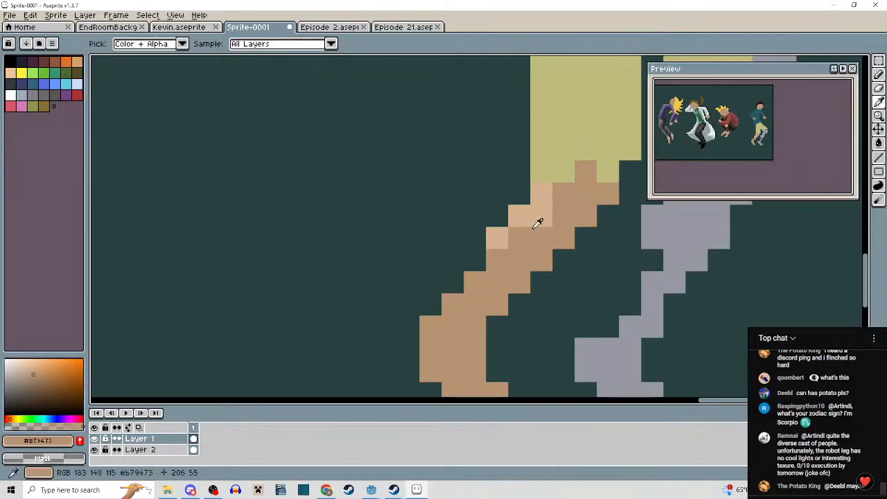
left_click(535, 220, "alt")
left_click(533, 236)
key("ctrl+z")
left_click(532, 238, "alt")
left_click(539, 219)
left_click(529, 218, "alt")
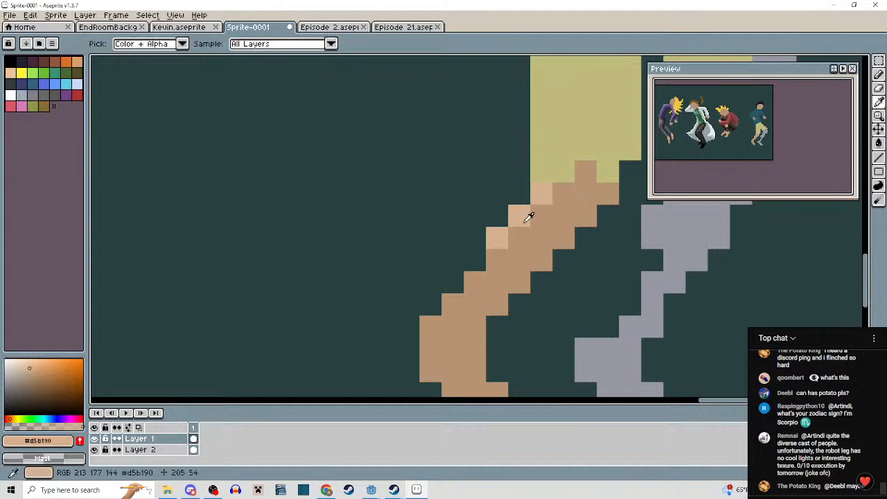
Extend the #d5b190 highlight down the outer edge of the teal-shirted figure's bare leg to the heel.
left_click_drag(499, 266, 520, 233)
left_click_drag(497, 248, 452, 285)
left_click(518, 232)
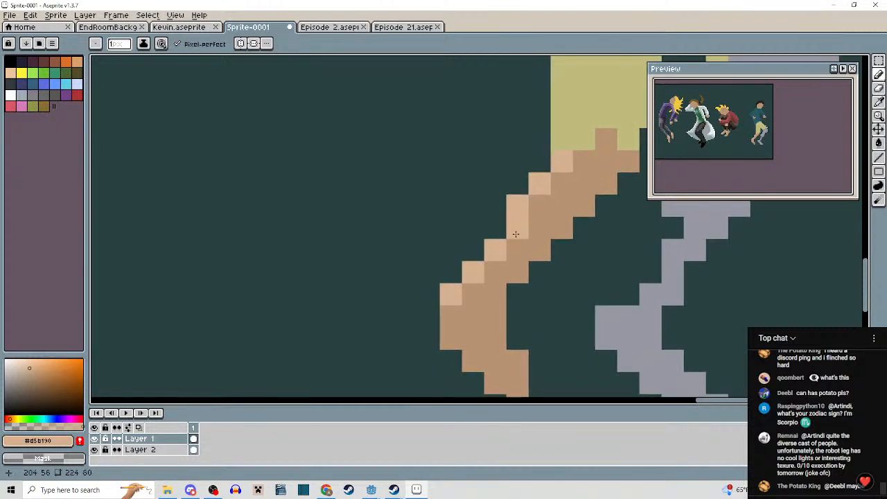
Examine the teal-shirted figure's highlighted leg at different scales against the crouching figure.
scroll(557, 250, "down", 4)
left_click_drag(564, 260, 468, 287)
scroll(492, 249, "up", 2)
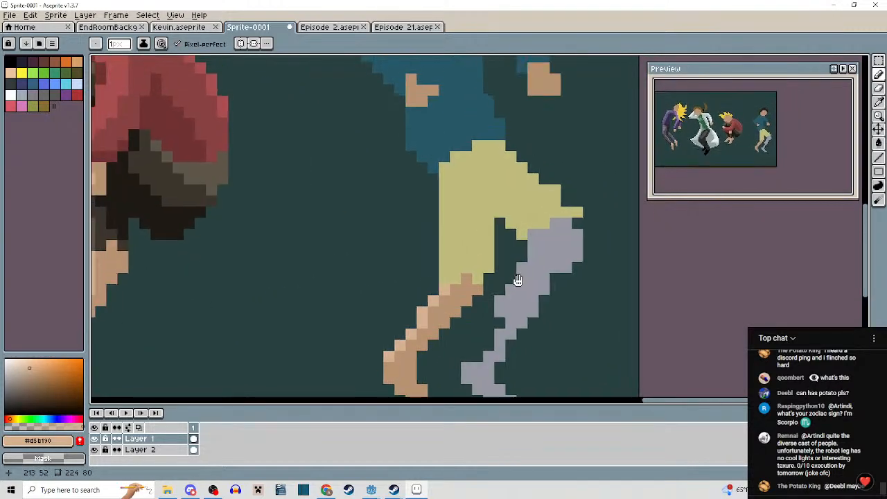
scroll(514, 282, "down", 3)
scroll(541, 284, "up", 1)
scroll(486, 294, "up", 2)
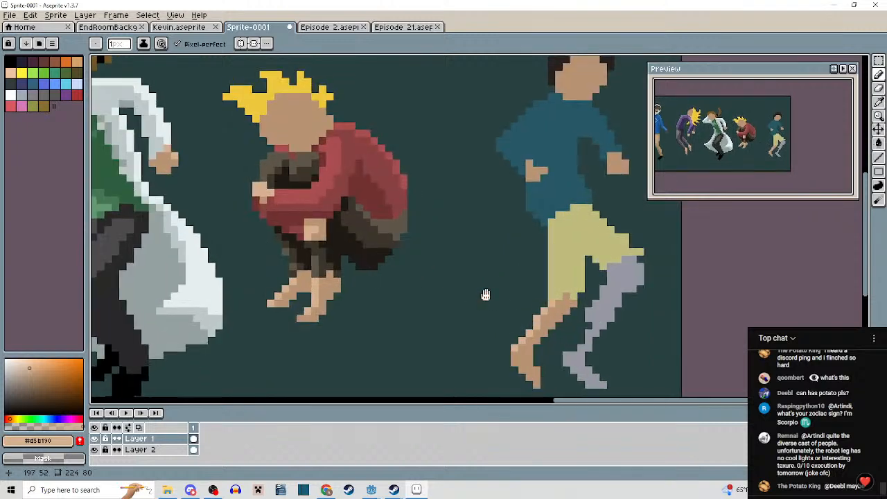
left_click_drag(485, 295, 435, 219)
scroll(529, 275, "down", 2)
scroll(648, 248, "down", 2)
scroll(492, 238, "up", 2)
scroll(487, 233, "up", 2)
left_click_drag(507, 212, 519, 298)
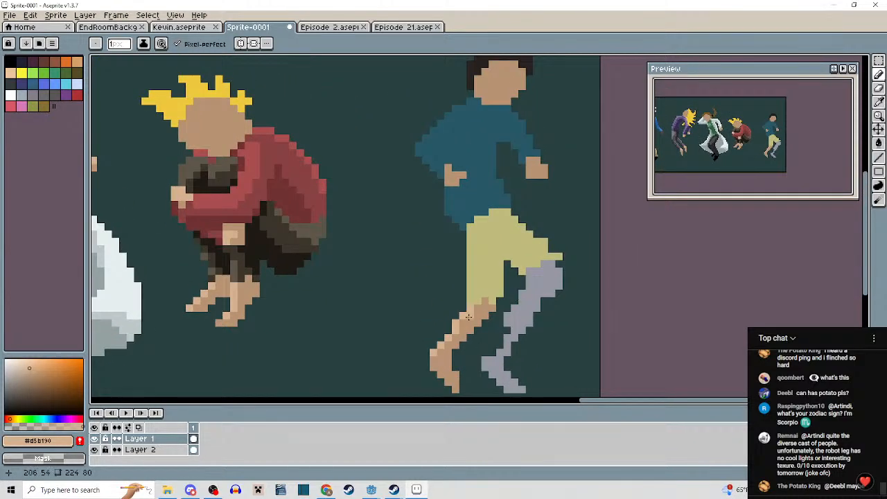
Highlight the top row of the teal-shirted figure's hand at the waist with #d5b190, making that row three pixels wide.
scroll(444, 168, "up", 3)
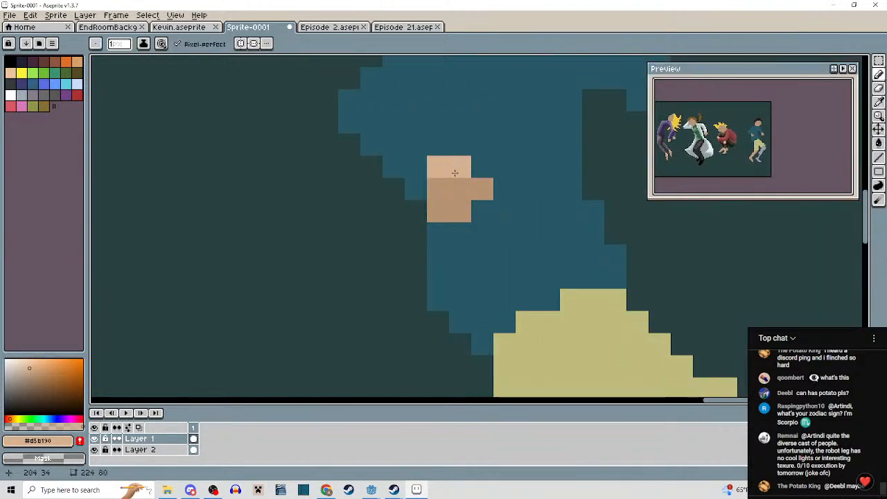
scroll(455, 173, "down", 3)
scroll(466, 182, "up", 3)
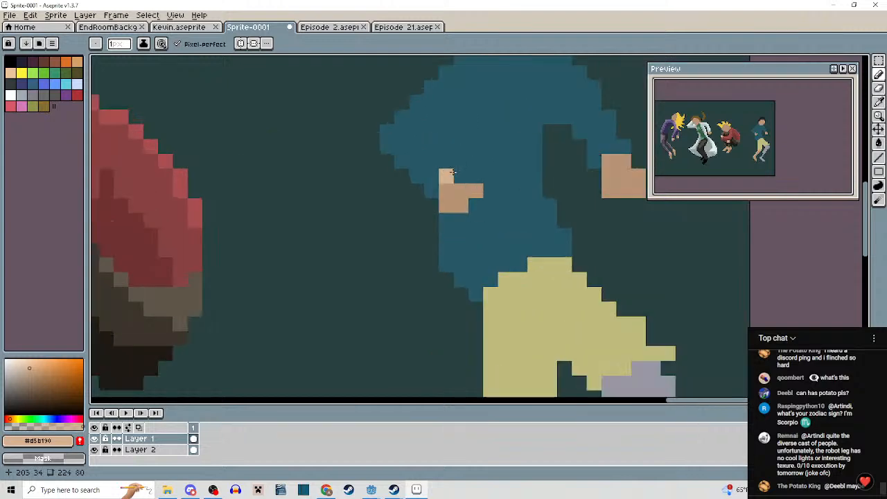
scroll(473, 228, "up", 3)
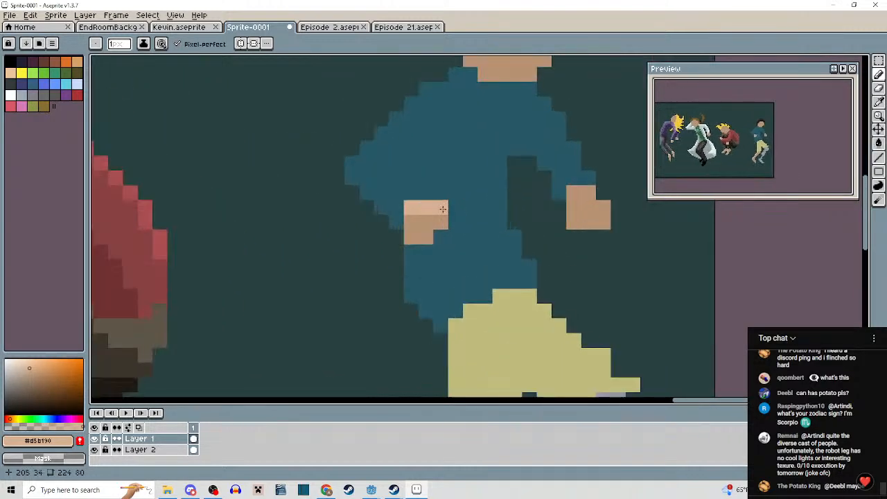
Paint #d5b190 highlights on the knuckles and outer pixel of the teal-shirted figure's other, outstretched hand.
scroll(478, 215, "down", 5)
scroll(485, 204, "up", 5)
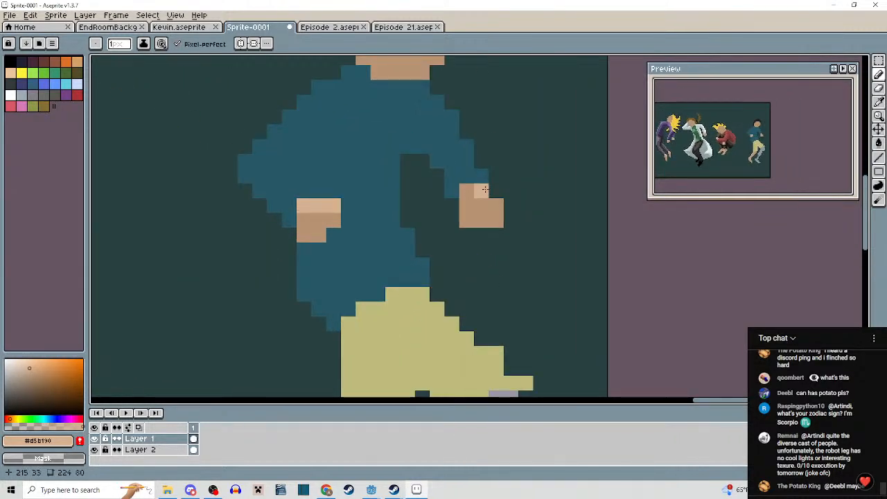
scroll(489, 202, "down", 4)
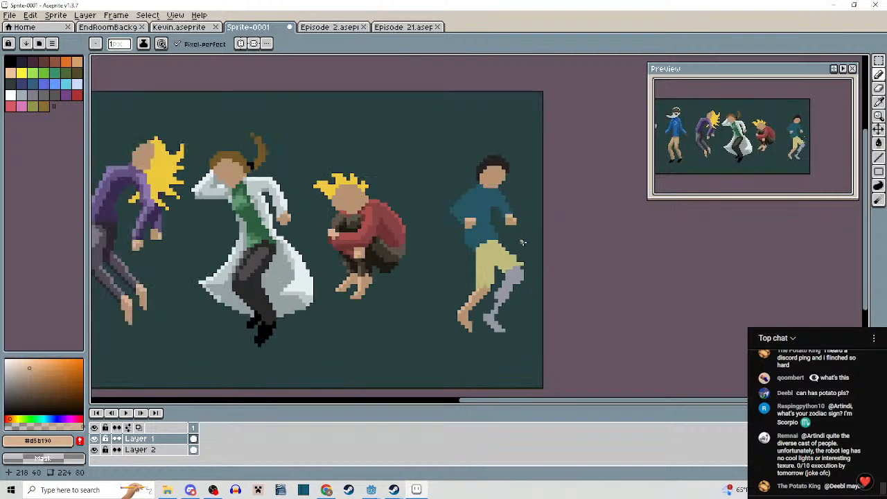
scroll(520, 239, "up", 1)
scroll(522, 234, "down", 1)
scroll(521, 234, "down", 3)
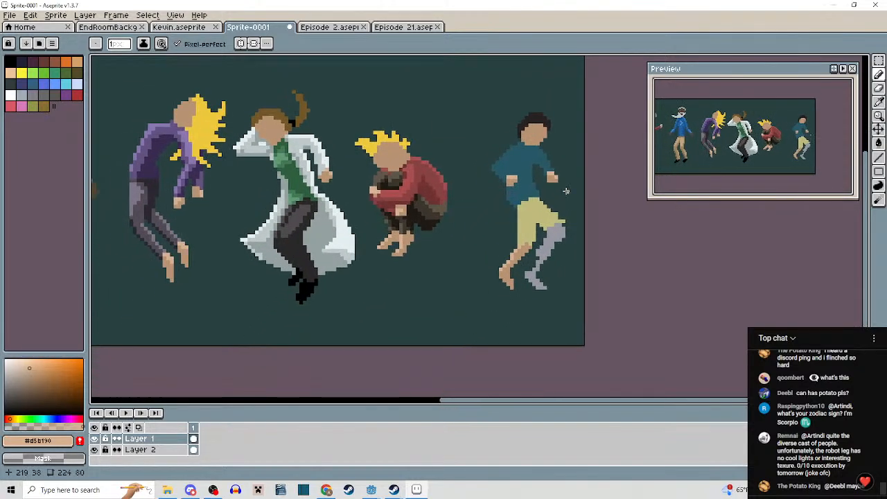
Sample the shirt's teal, lighten it to hue 193, saturation 59, value 53, and highlight the bent arm from shoulder to elbow.
scroll(544, 194, "up", 4)
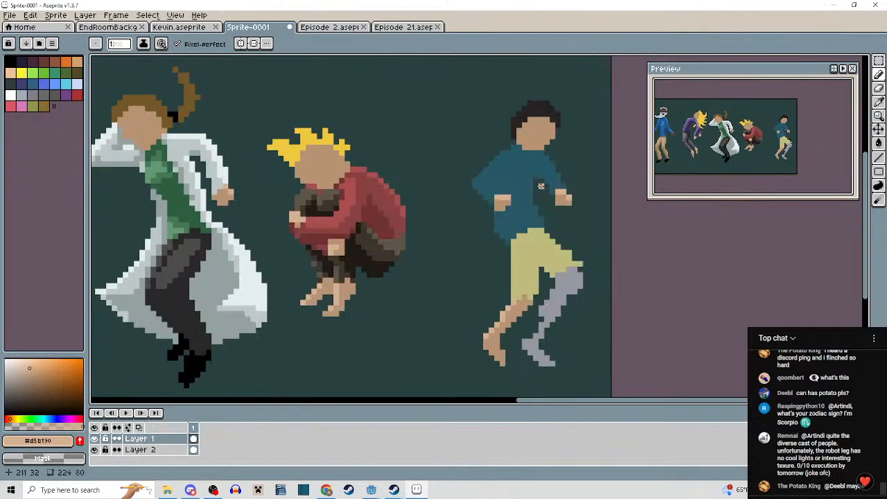
left_click(521, 170, "alt")
left_click_drag(420, 226, 368, 236)
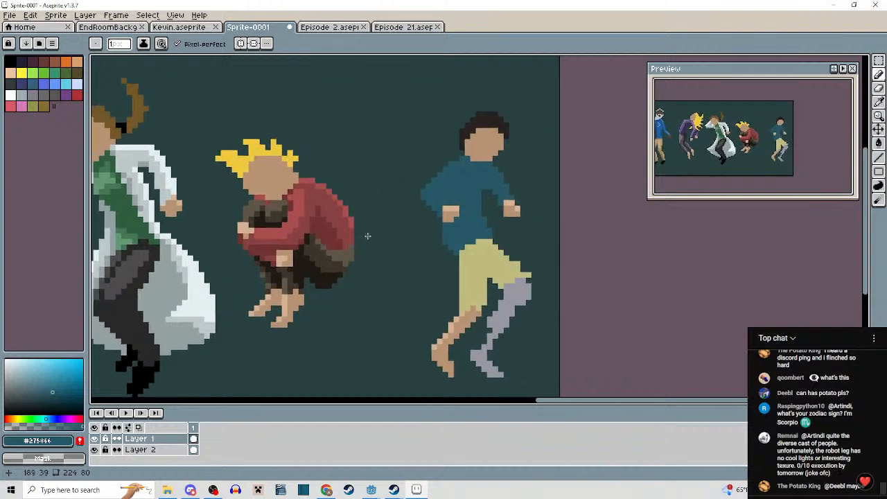
left_click(51, 384)
scroll(442, 180, "up", 5)
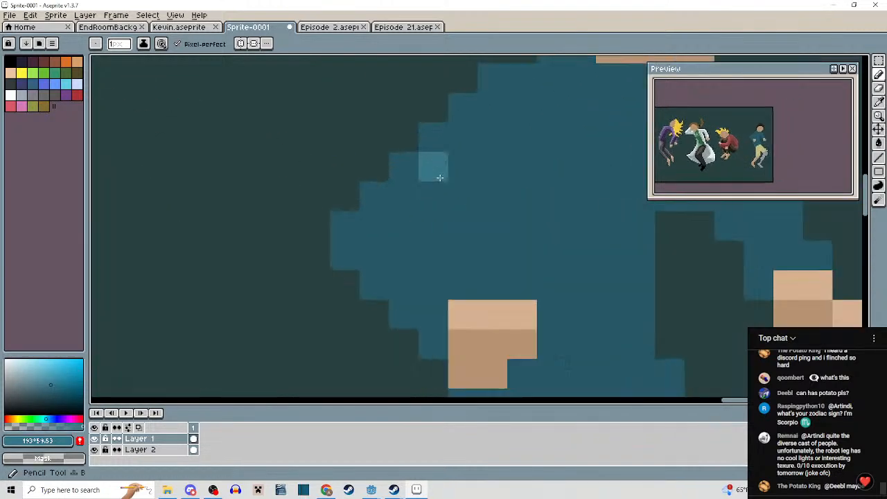
left_click_drag(475, 149, 413, 237)
mouse_move(283, 314)
left_mouse_down()
mouse_move(304, 310)
mouse_move(341, 262)
mouse_move(367, 251)
mouse_move(368, 234)
mouse_move(393, 218)
mouse_move(393, 205)
mouse_move(428, 194)
mouse_move(428, 178)
mouse_move(461, 165)
mouse_move(496, 180)
mouse_move(444, 186)
left_mouse_up()
Paint the lighter teal along the other sleeve's outer edge from the shoulder and across its forearm to the wrist.
scroll(444, 185, "down", 1)
left_click_drag(498, 229, 341, 188)
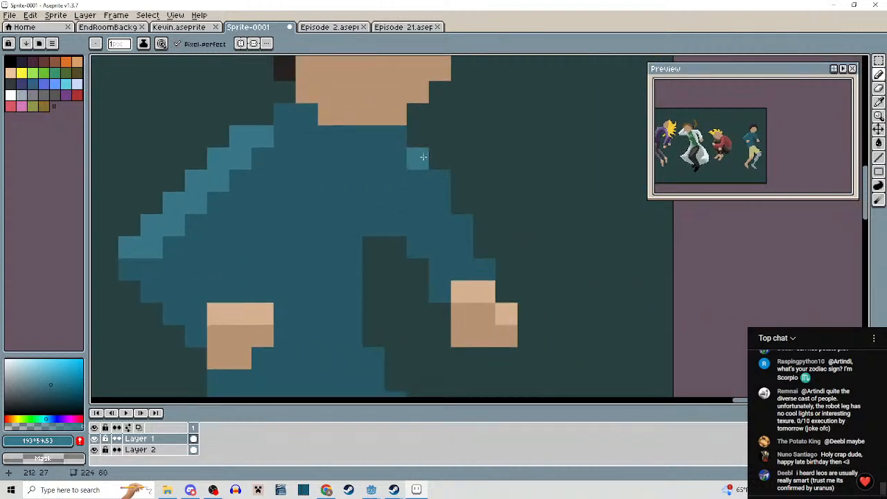
left_click_drag(420, 158, 437, 184)
left_click(400, 142)
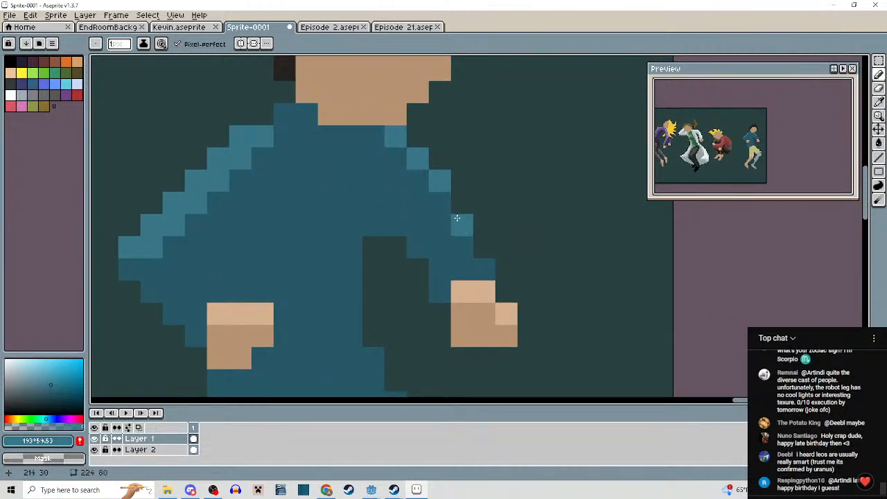
left_click_drag(457, 217, 446, 239)
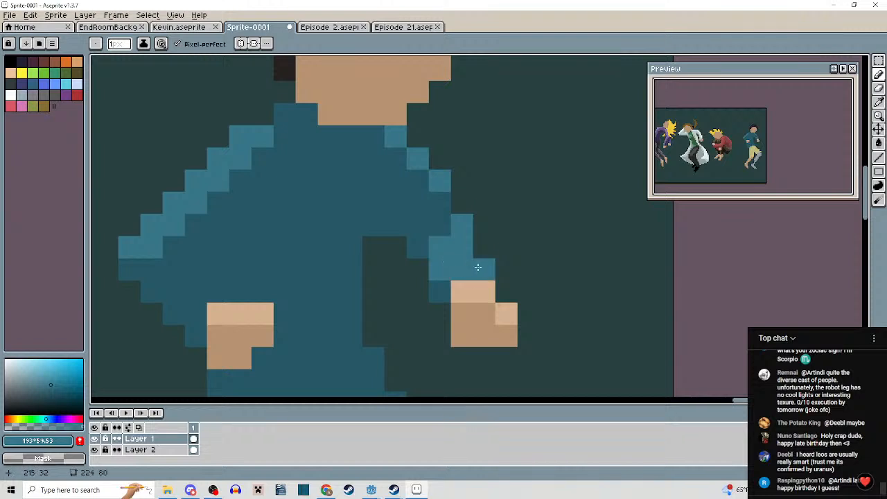
scroll(478, 264, "down", 4)
Fill the upper part of the bent arm's forearm with the lighter teal from the elbow to the hand.
scroll(543, 309, "up", 5)
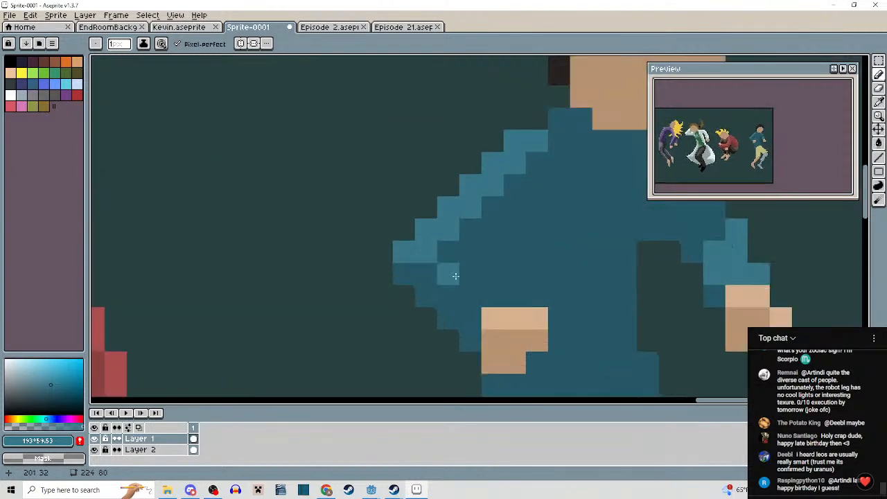
left_click_drag(425, 267, 475, 312)
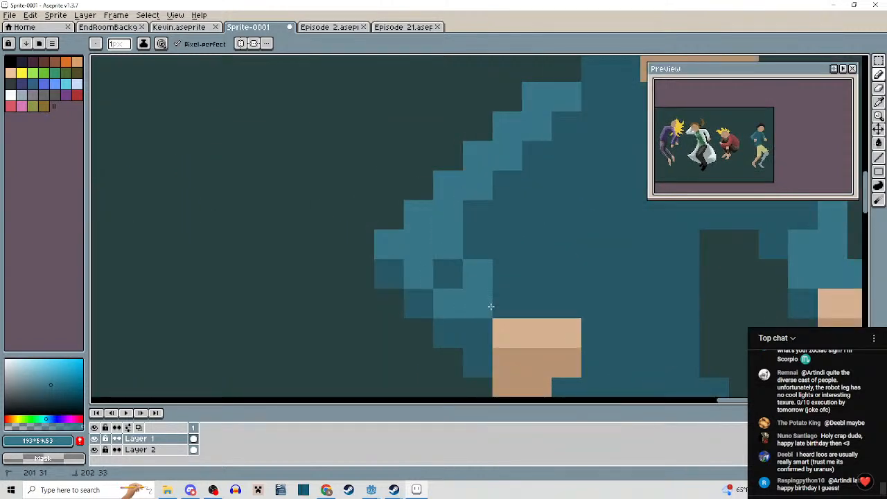
scroll(499, 306, "down", 3)
scroll(501, 308, "down", 3)
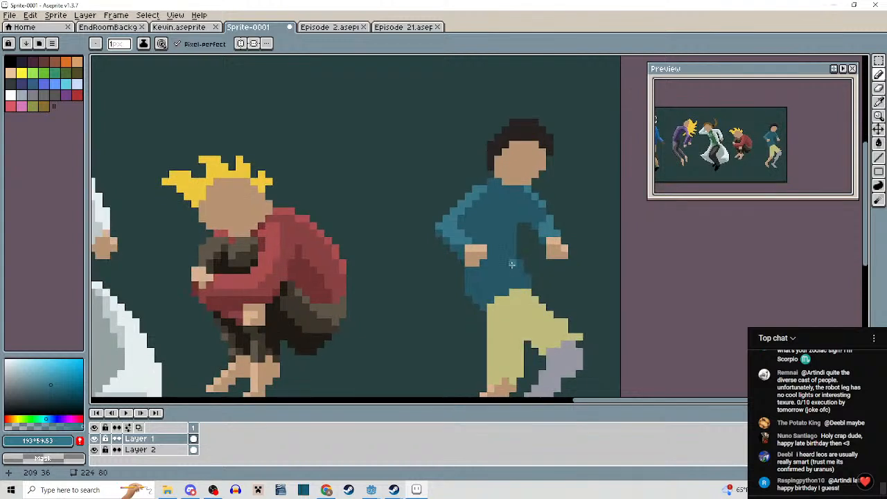
Sample the shirt's teal, darken it to hue 193, saturation 66, value 26, and shade the torso along the bent arm's inner edge.
scroll(498, 238, "up", 4)
key("alt")
left_click(486, 236, "alt")
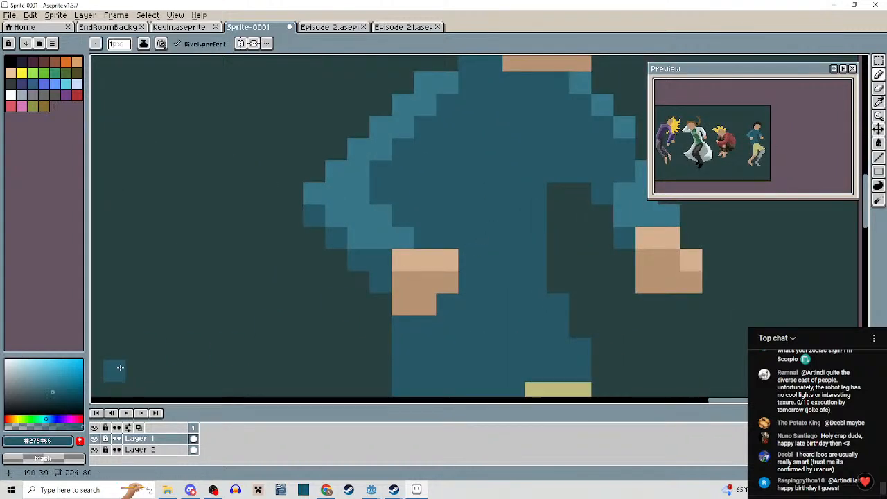
left_click(57, 399)
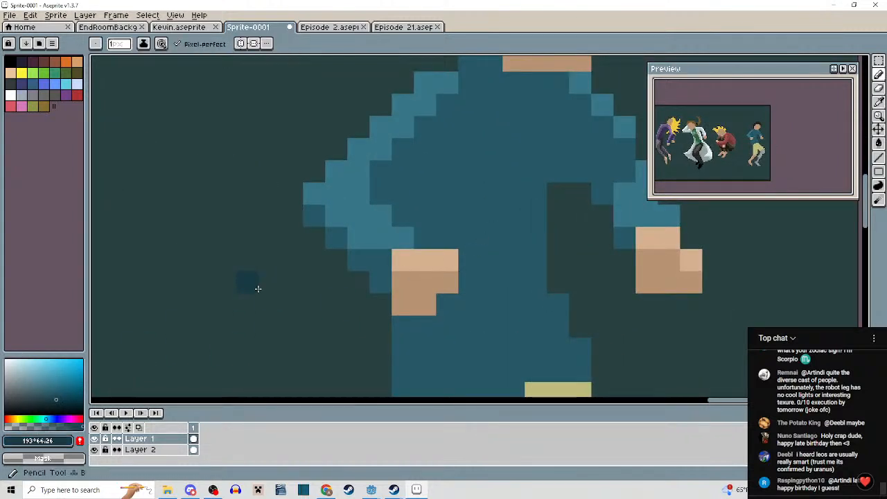
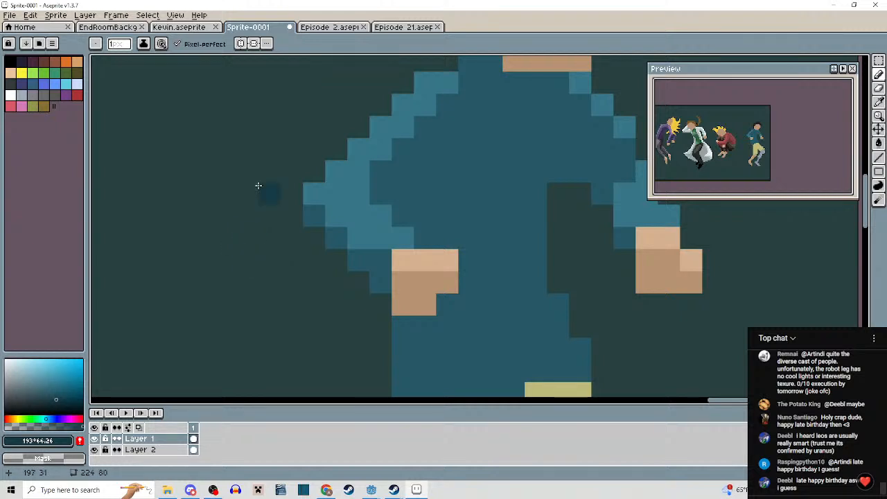
scroll(425, 192, "up", 1)
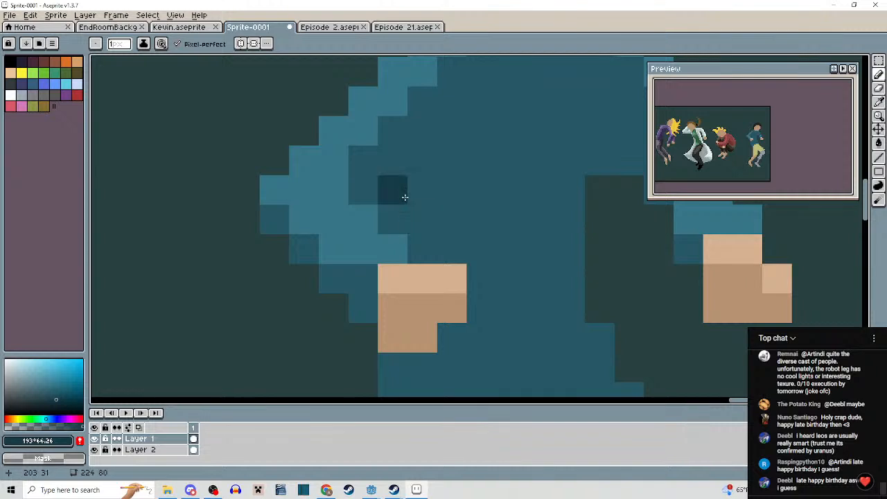
mouse_move(404, 194)
left_mouse_down()
mouse_move(402, 215)
mouse_move(422, 185)
mouse_move(410, 232)
mouse_move(409, 207)
mouse_move(409, 246)
mouse_move(440, 194)
left_mouse_up()
scroll(402, 216, "down", 1)
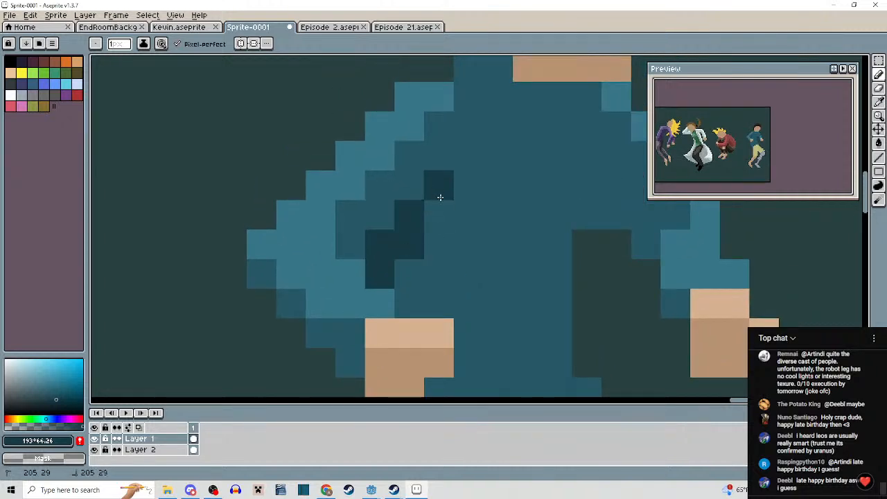
Refine the dark teal shadow beside the bent arm and paint a dark teal collar line under the chin.
scroll(462, 244, "down", 1)
scroll(462, 244, "down", 1)
left_click_drag(462, 244, 463, 203)
scroll(465, 209, "up", 3)
left_click_drag(465, 162, 451, 226)
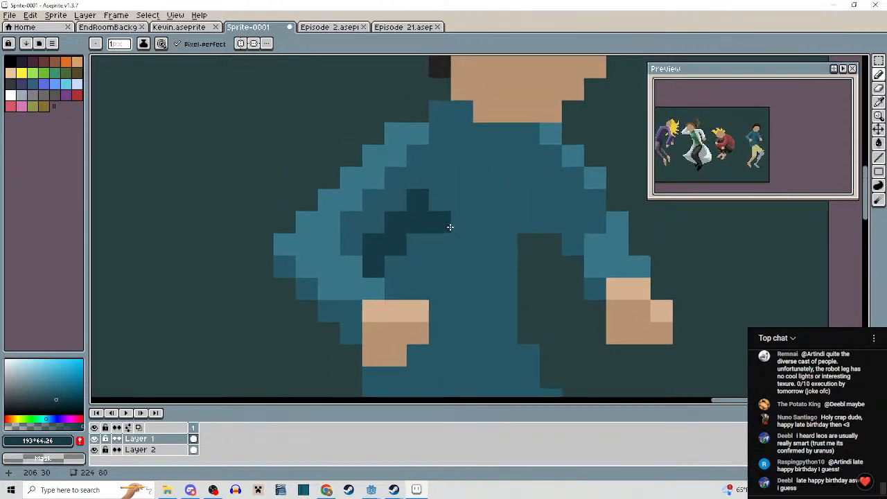
left_click_drag(467, 191, 441, 227)
left_click_drag(436, 169, 436, 145)
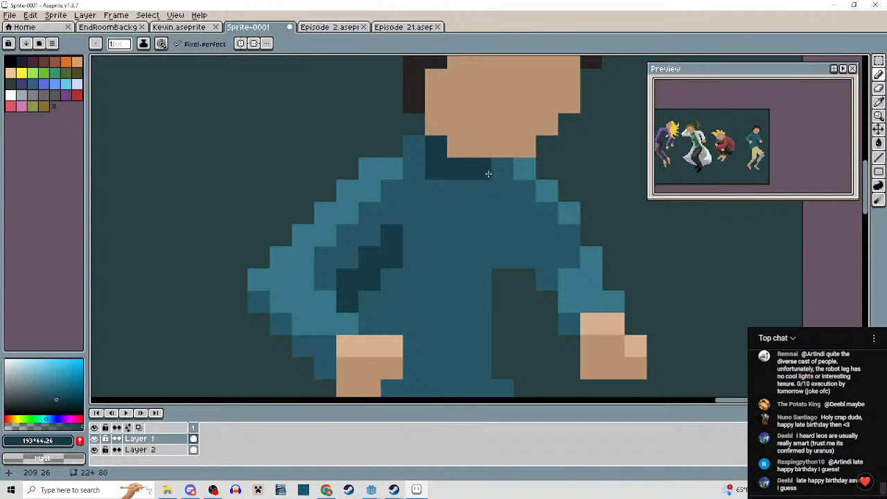
left_click_drag(518, 240, 506, 203)
Paint dark teal under the outstretched arm and across the chest to join the bent arm's shadow.
left_click(511, 216)
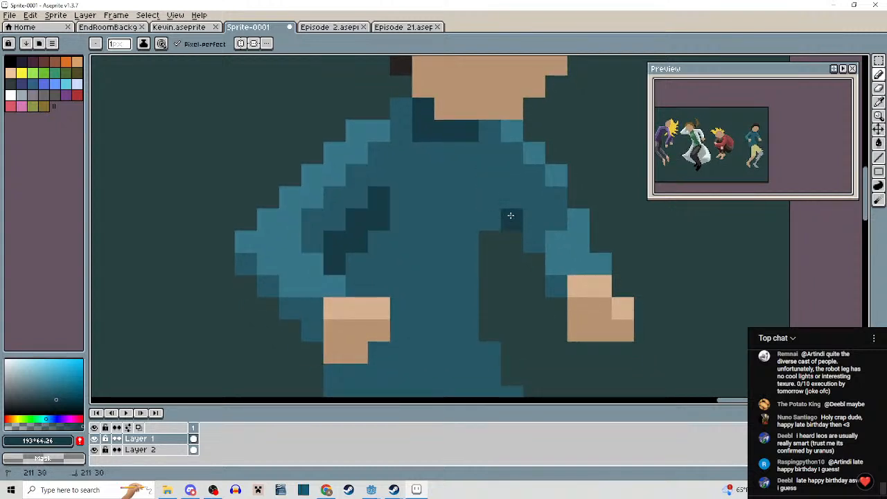
left_click(533, 240)
mouse_move(532, 240)
left_mouse_down()
mouse_move(530, 218)
mouse_move(499, 175)
mouse_move(496, 211)
mouse_move(510, 222)
mouse_move(514, 183)
mouse_move(474, 168)
left_mouse_up()
scroll(509, 156, "down", 5)
scroll(510, 152, "up", 4)
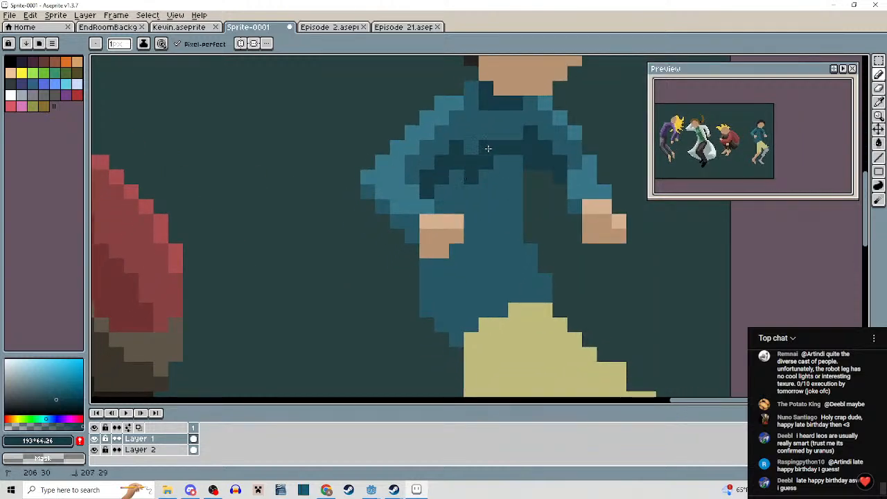
scroll(499, 167, "down", 3)
left_click_drag(497, 178, 499, 145)
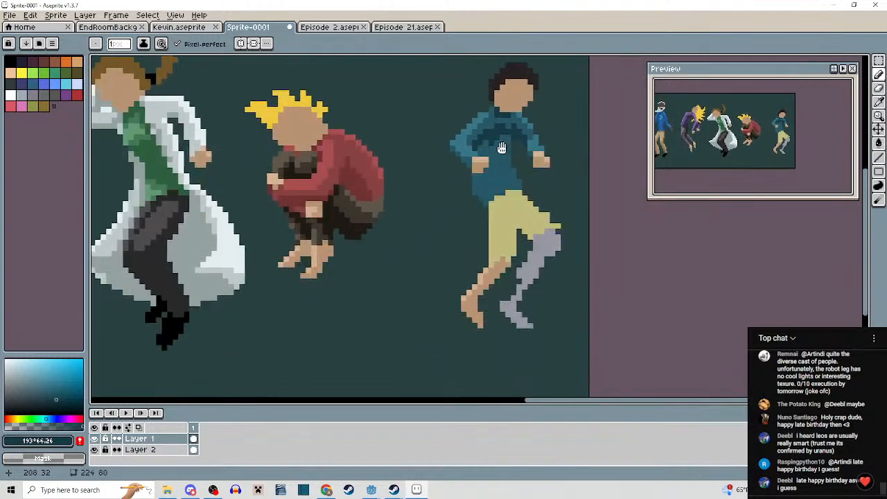
Outline the lower limit of the torso shadow and fill the enclosed middle of the shirt with the dark teal.
scroll(481, 182, "up", 3)
mouse_move(481, 174)
left_mouse_down()
mouse_move(461, 207)
mouse_move(529, 169)
mouse_move(520, 122)
mouse_move(511, 216)
mouse_move(513, 183)
left_mouse_up()
key("g")
left_click(517, 135)
scroll(518, 143, "down", 2)
scroll(515, 193, "up", 1)
Sample the sleeve's lighter teal and paint a highlight across the lower front of the shirt above the shorts.
key("alt")
left_click(563, 101)
scroll(566, 244, "up", 1)
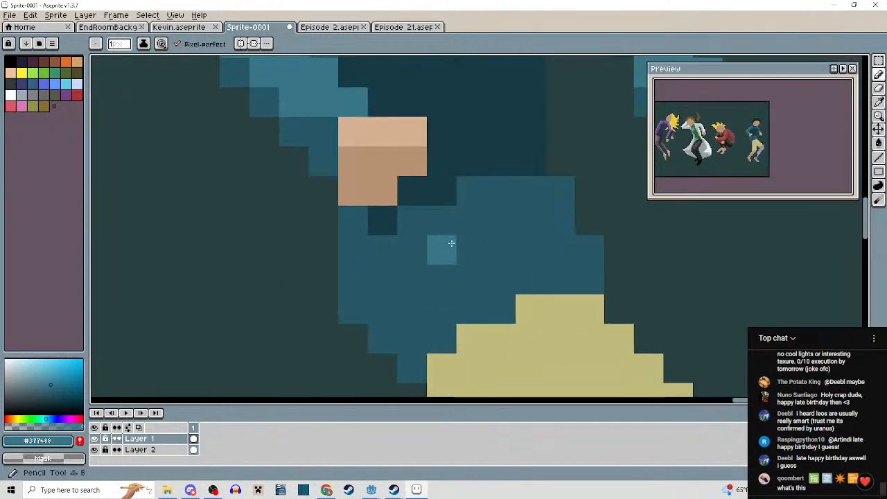
left_click(442, 249)
mouse_move(472, 220)
left_mouse_down()
mouse_move(560, 225)
mouse_move(444, 271)
mouse_move(586, 249)
mouse_move(549, 262)
left_mouse_up()
scroll(567, 247, "down", 3)
scroll(485, 201, "up", 3)
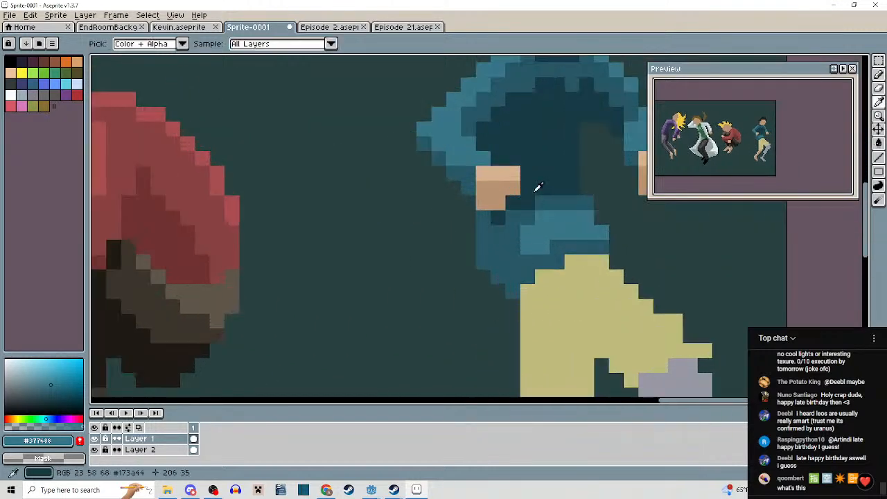
Sample the dark teal #173a44 and shade the shirt's lower back edge from below the hand to the hem.
left_click(499, 222, "alt")
left_click_drag(483, 212, 494, 237)
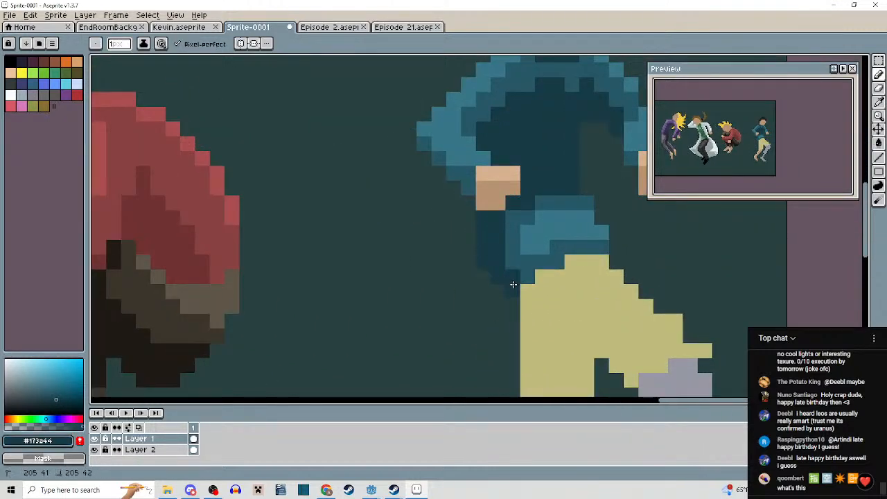
scroll(510, 268, "down", 3)
scroll(512, 289, "up", 2)
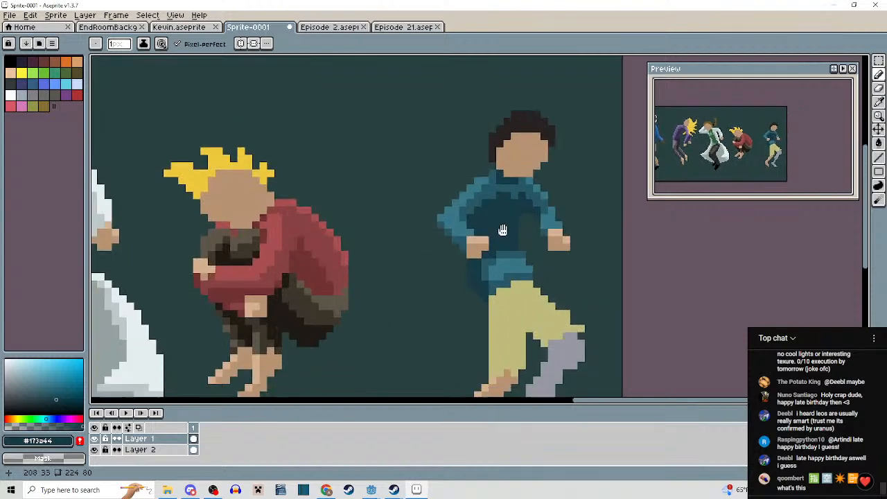
scroll(505, 196, "down", 2)
scroll(514, 208, "up", 1)
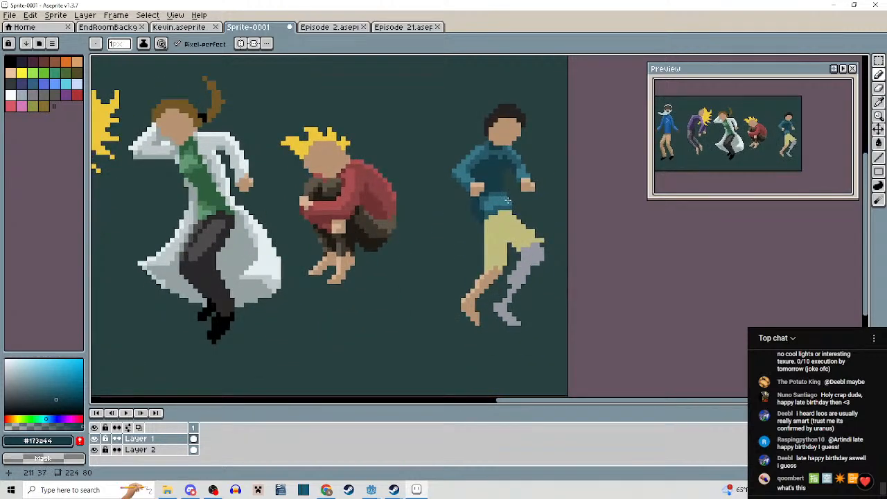
scroll(503, 194, "up", 3)
scroll(495, 208, "down", 2)
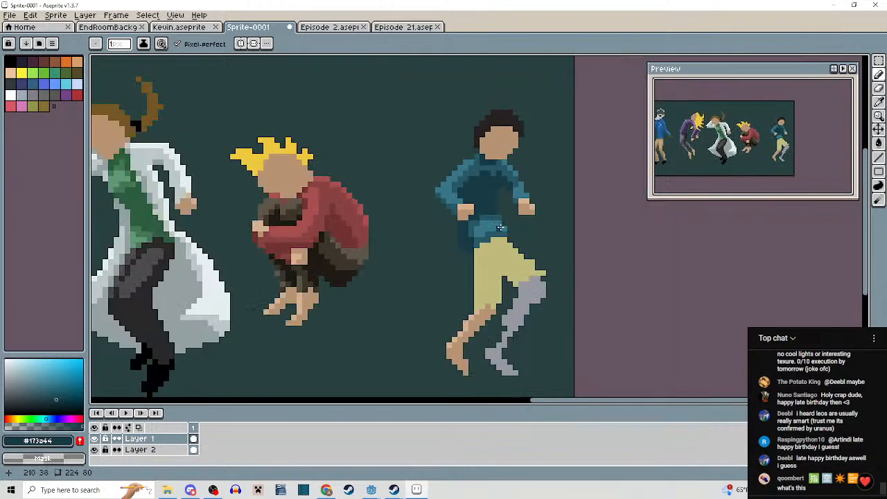
Sample the shorts' yellow, lighten it to hue 57, saturation 27, value 86, and highlight the raised thigh's upper edge down to the knee.
scroll(500, 228, "down", 1)
scroll(500, 227, "up", 3)
left_click(491, 247, "alt")
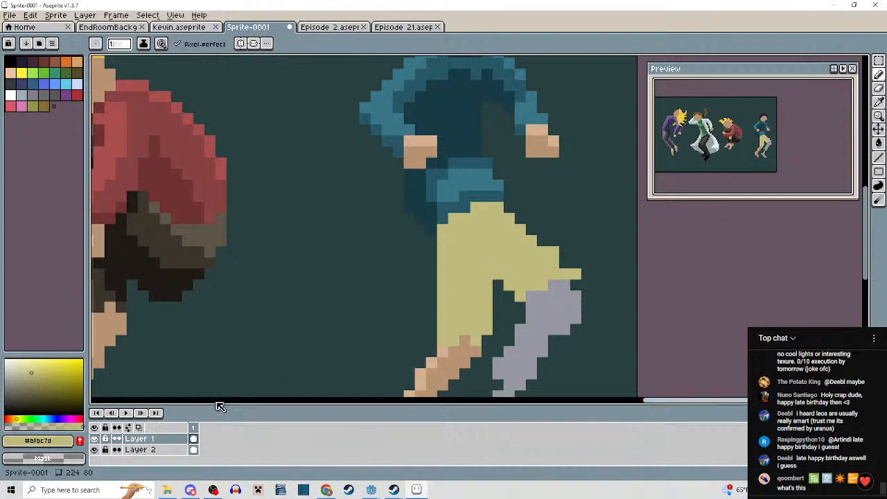
left_click(25, 366)
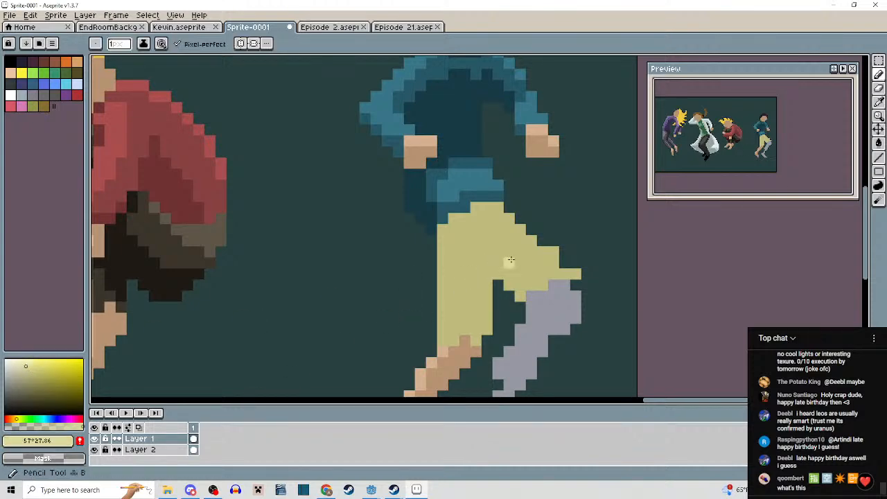
scroll(477, 215, "up", 3)
left_click(477, 215)
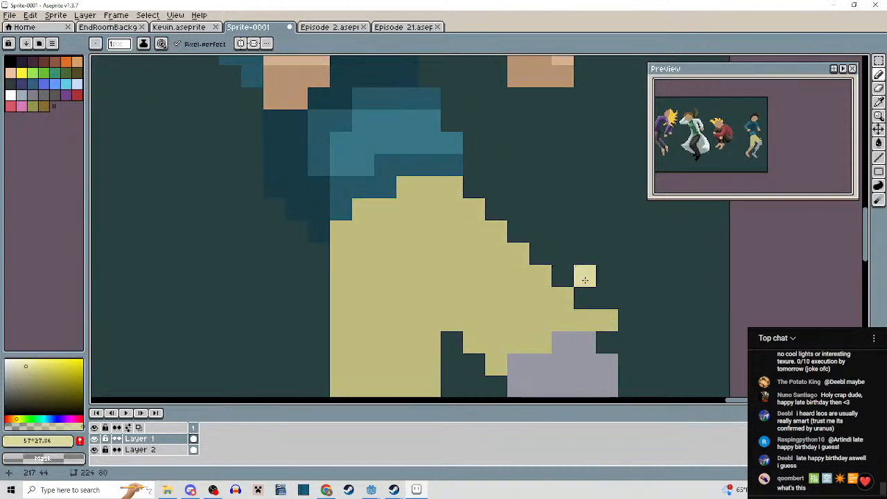
scroll(615, 324, "down", 3)
scroll(622, 342, "down", 1)
scroll(531, 234, "up", 3)
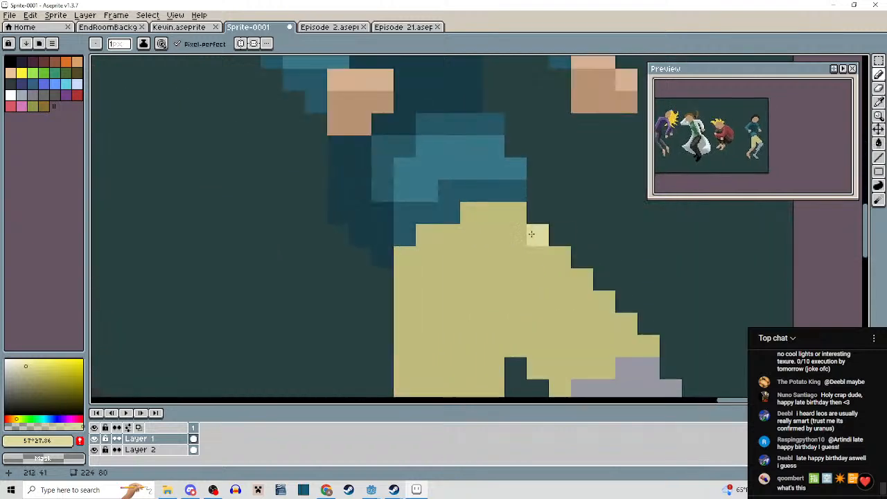
mouse_move(531, 234)
left_mouse_down()
mouse_move(646, 337)
mouse_move(631, 341)
mouse_move(531, 249)
mouse_move(537, 267)
mouse_move(526, 268)
mouse_move(552, 300)
left_mouse_up()
scroll(586, 334, "down", 3)
scroll(544, 276, "up", 2)
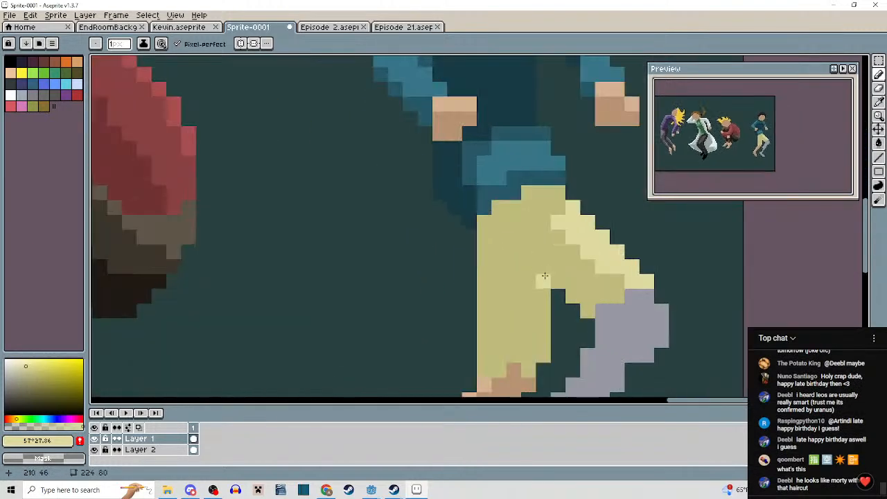
Paint a light yellow highlight block on the other leg of the shorts, trimming it with the base yellow #bfbc7d.
mouse_move(528, 272)
left_mouse_down()
mouse_move(506, 329)
mouse_move(491, 259)
mouse_move(502, 246)
mouse_move(511, 290)
mouse_move(514, 261)
left_mouse_up()
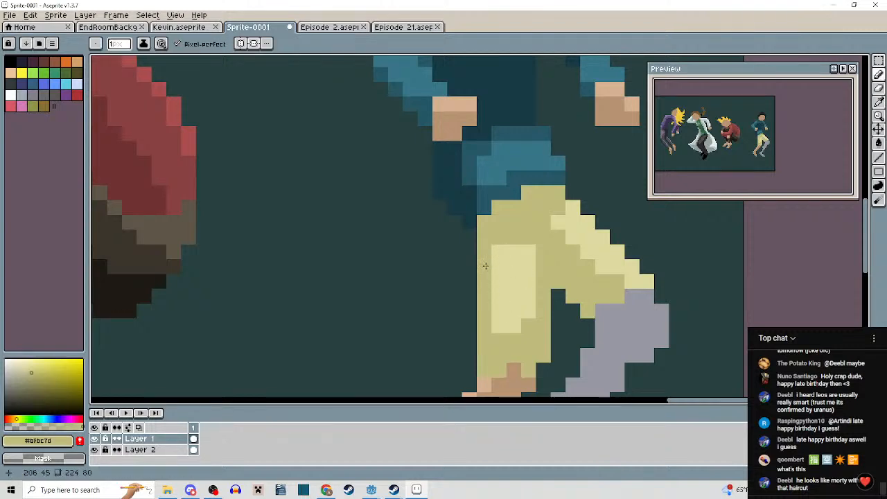
scroll(485, 260, "down", 3)
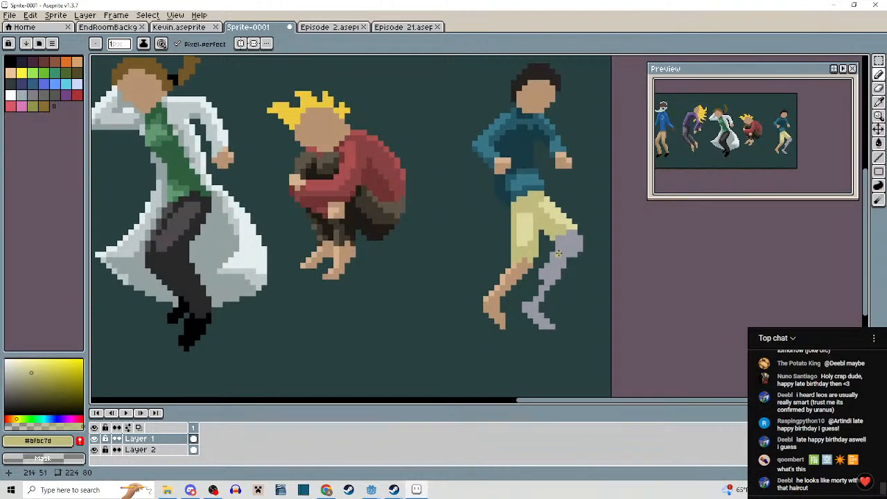
scroll(533, 256, "up", 3)
Lasso the lower shorts leg with the bare leg below it and move the selection up three pixels.
left_click(879, 61)
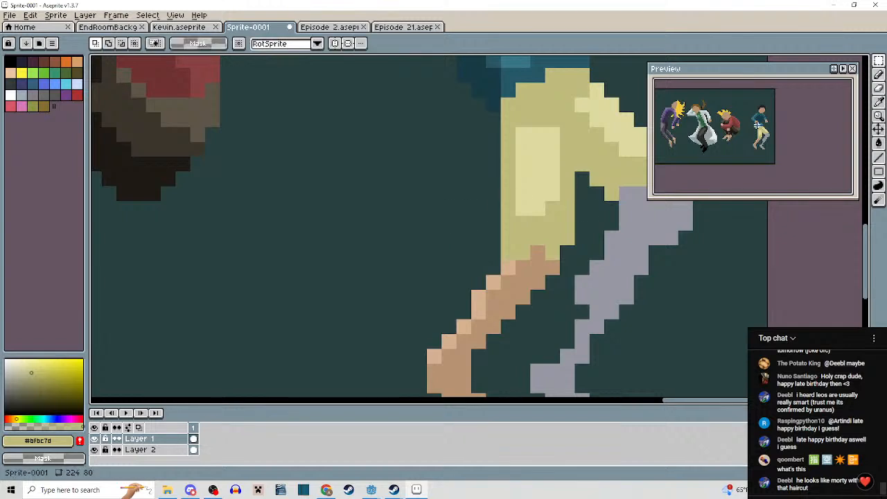
left_click(837, 61)
left_click_drag(553, 224, 524, 149)
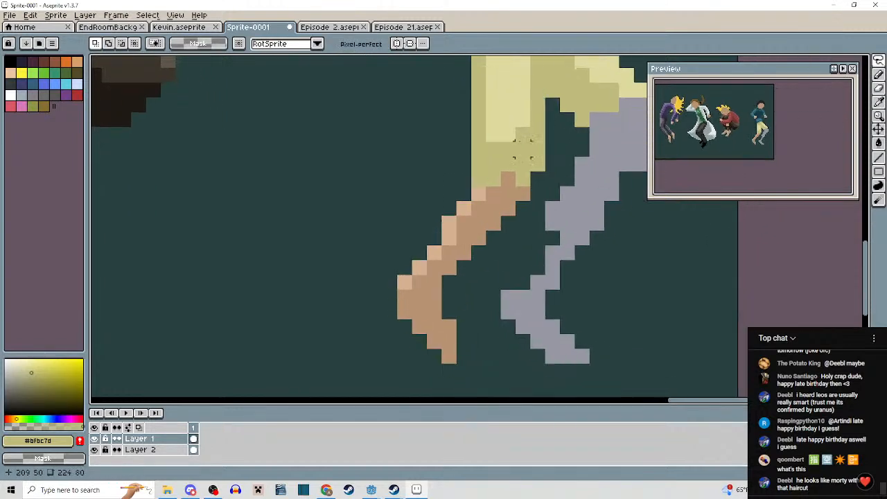
mouse_move(404, 135)
left_mouse_down()
mouse_move(552, 149)
mouse_move(535, 211)
mouse_move(488, 275)
mouse_move(463, 358)
mouse_move(375, 208)
mouse_move(400, 140)
left_mouse_up()
mouse_move(458, 194)
left_mouse_down()
mouse_move(445, 279)
mouse_move(448, 233)
left_mouse_up()
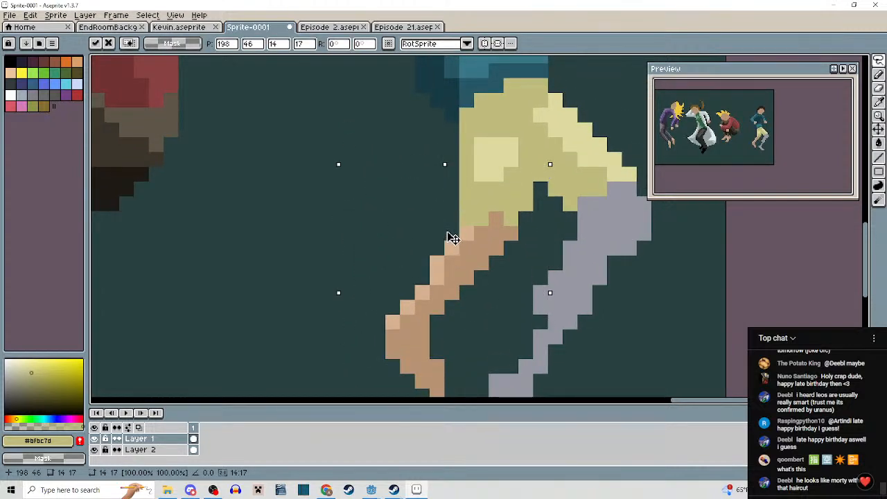
left_click(600, 336)
Select the bare leg's calf and foot with a rectangular marquee and delete them.
left_click_drag(600, 337, 605, 264)
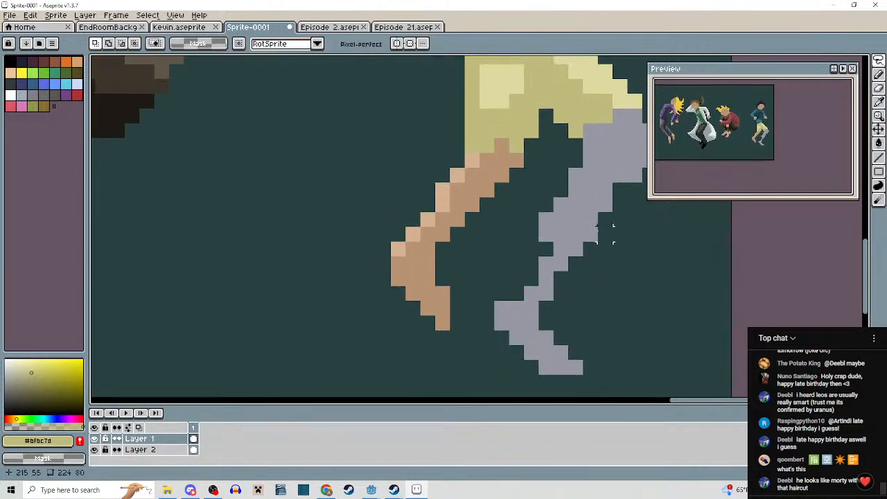
left_click_drag(383, 192, 471, 337)
right_click(471, 337)
key("m")
left_click_drag(361, 182, 460, 339)
key("Delete")
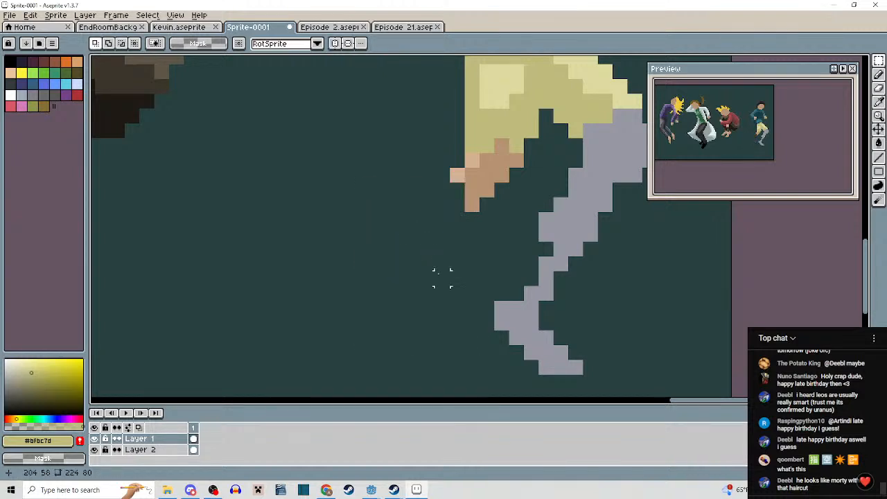
key("Delete")
Sample the skin tone #b79473 and redraw the bare leg's calf and foot at a steeper angle below the shorts.
mouse_move(433, 178)
left_mouse_down()
mouse_move(458, 220)
mouse_move(441, 301)
left_mouse_up()
scroll(459, 287, "down", 3)
scroll(476, 270, "up", 2)
left_click(474, 224, "alt")
key("b")
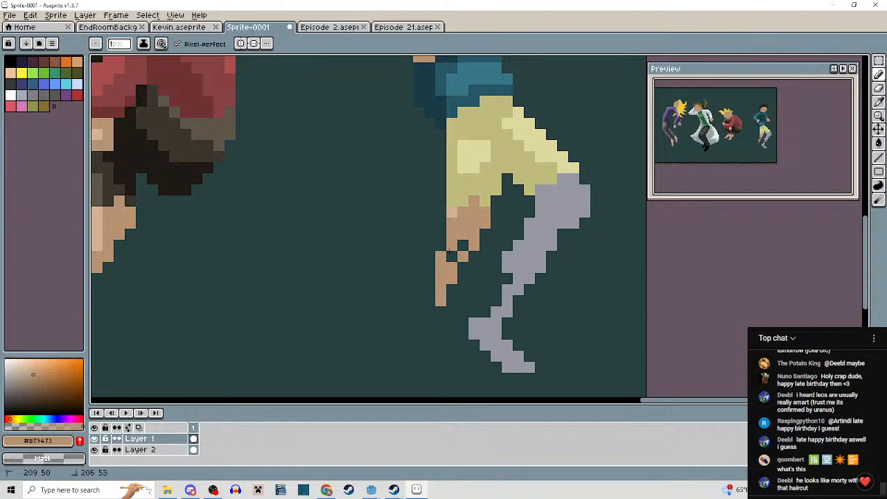
left_click_drag(426, 300, 407, 344)
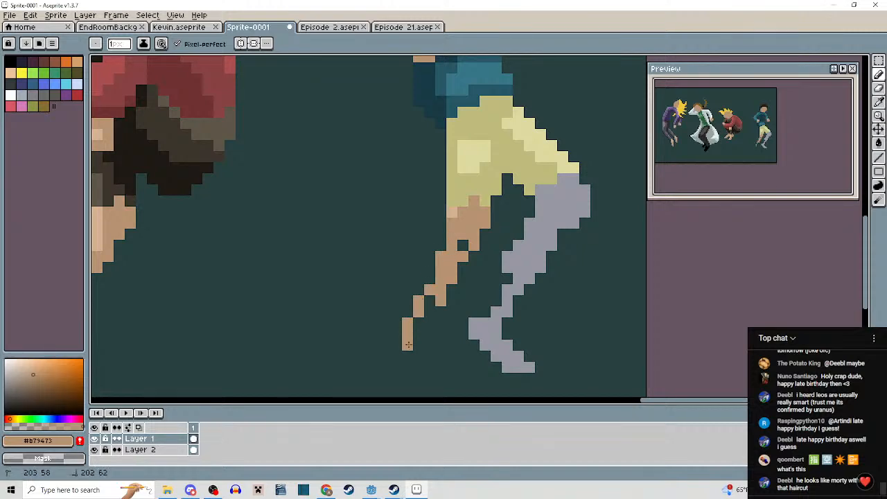
scroll(440, 296, "down", 2)
scroll(452, 274, "up", 2)
left_click(452, 271)
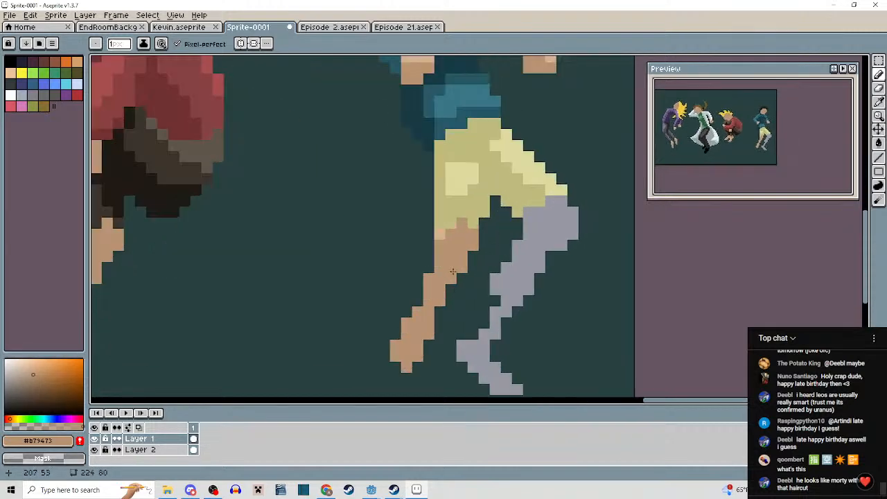
Sample the light yellow #dddaa0 and extend the shorts leg's highlight down towards the hem above the bare leg.
scroll(456, 263, "down", 2)
scroll(447, 228, "up", 3)
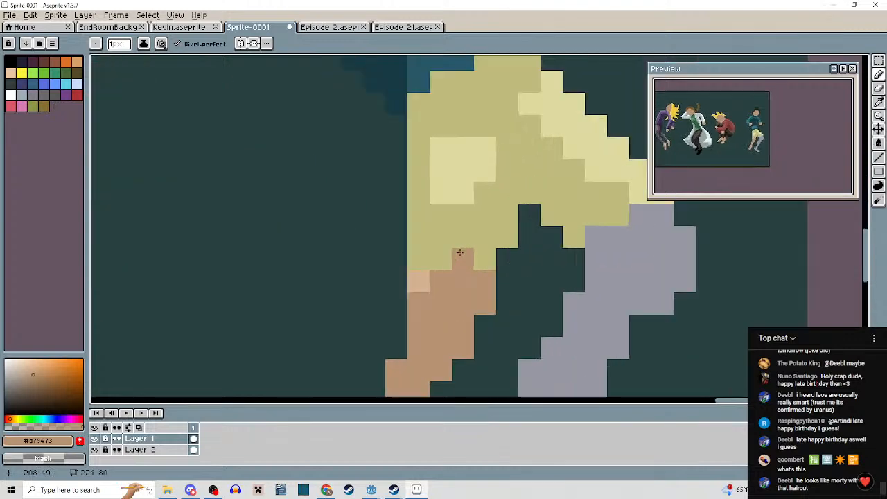
left_click(442, 213, "alt")
left_click_drag(443, 213, 474, 207)
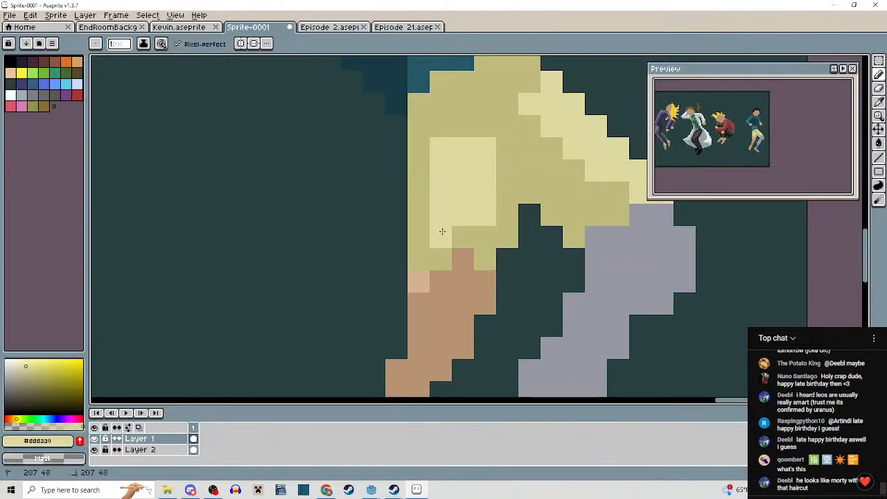
scroll(479, 229, "down", 3)
mouse_move(496, 256)
left_mouse_down()
mouse_move(497, 286)
mouse_move(492, 241)
left_mouse_up()
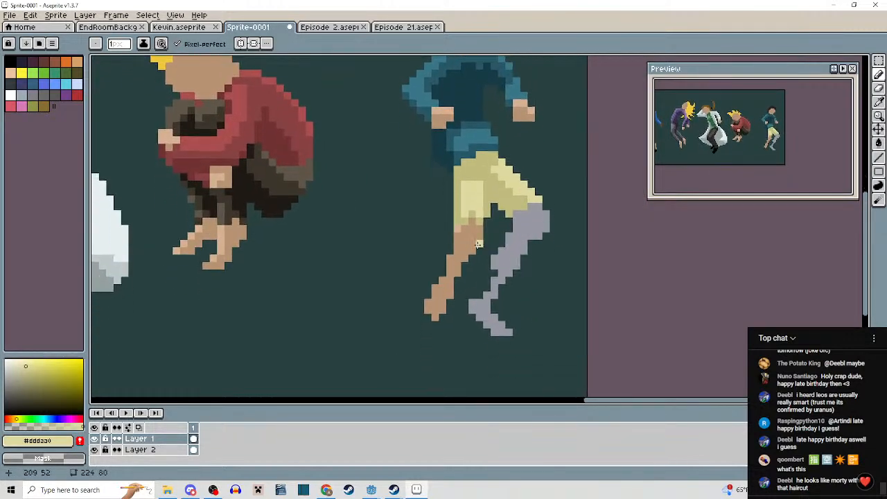
Lasso the teal-shirted figure's bare leg together with the lower edge of its shorts and move the selection up three pixels.
scroll(483, 240, "up", 1)
left_click_drag(438, 240, 433, 215)
key("m")
left_click_drag(365, 182, 467, 340)
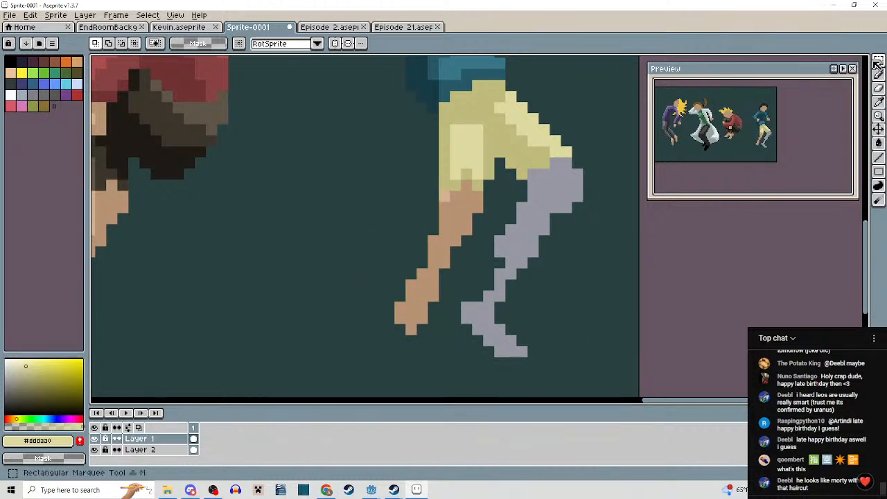
mouse_move(877, 61)
left_click(838, 61)
mouse_move(411, 173)
left_mouse_down()
mouse_move(500, 211)
mouse_move(444, 312)
mouse_move(374, 208)
mouse_move(399, 170)
left_mouse_up()
key("Up")
key("Up")
key("Up")
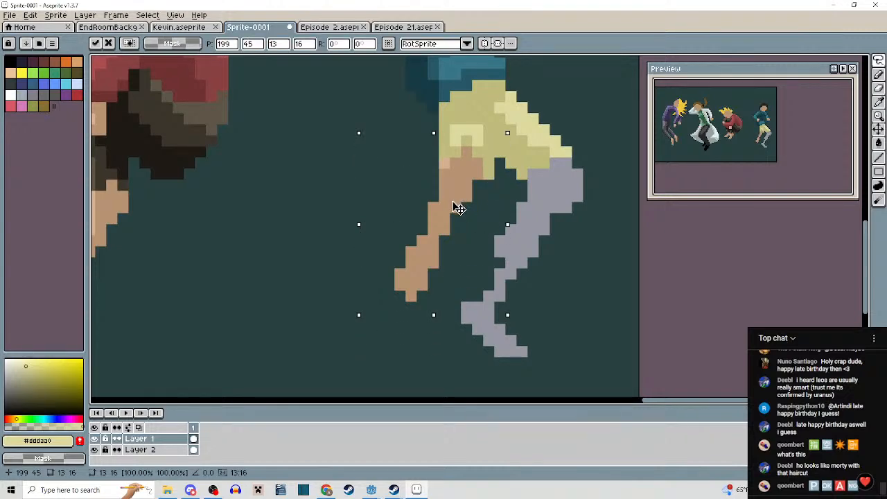
key("Return")
scroll(570, 263, "down", 3)
Pencil the light yellow #dddaa0 highlight across the shorts leg around the hem above the bare leg.
scroll(534, 231, "up", 4)
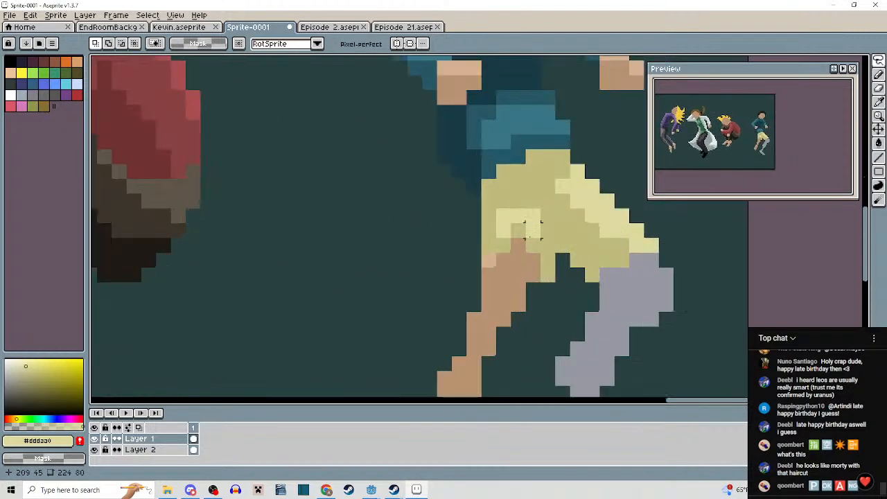
key("b")
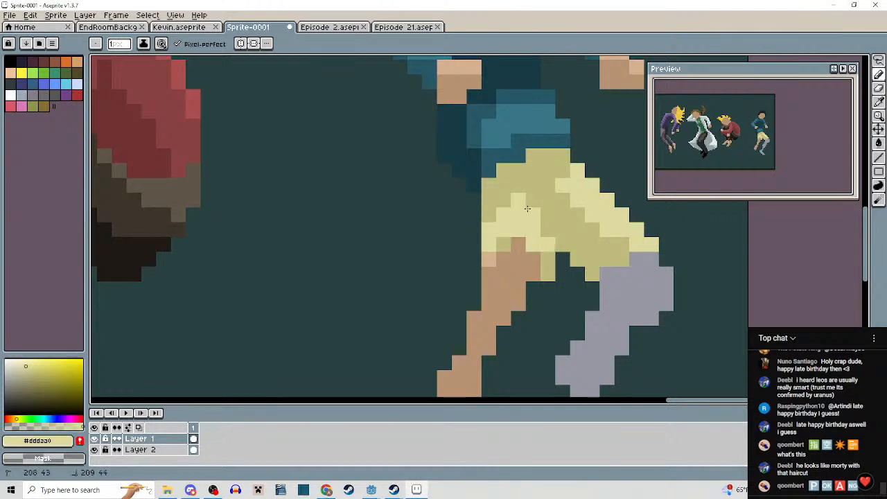
scroll(544, 234, "down", 3)
scroll(521, 202, "up", 3)
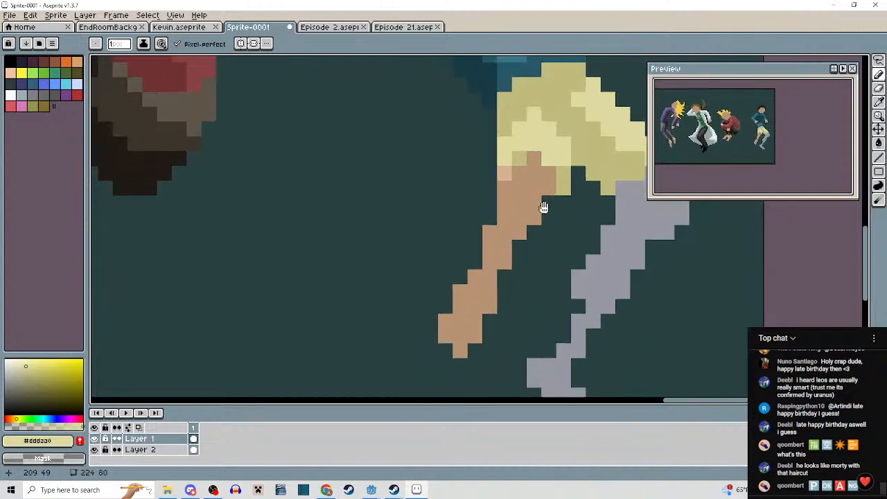
Sample the light skin tone #d5b190 and paint highlights on the bare leg's shin and foot.
left_click(510, 166, "alt")
left_click_drag(489, 230, 496, 206)
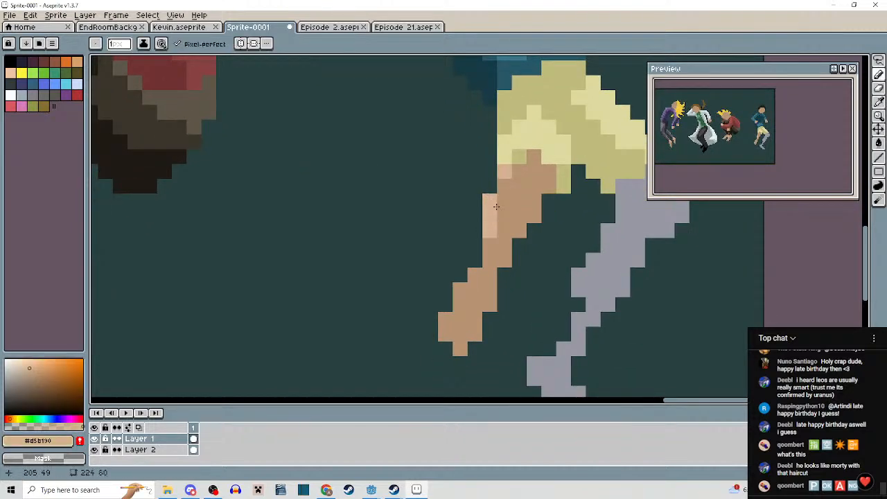
scroll(467, 283, "down", 3)
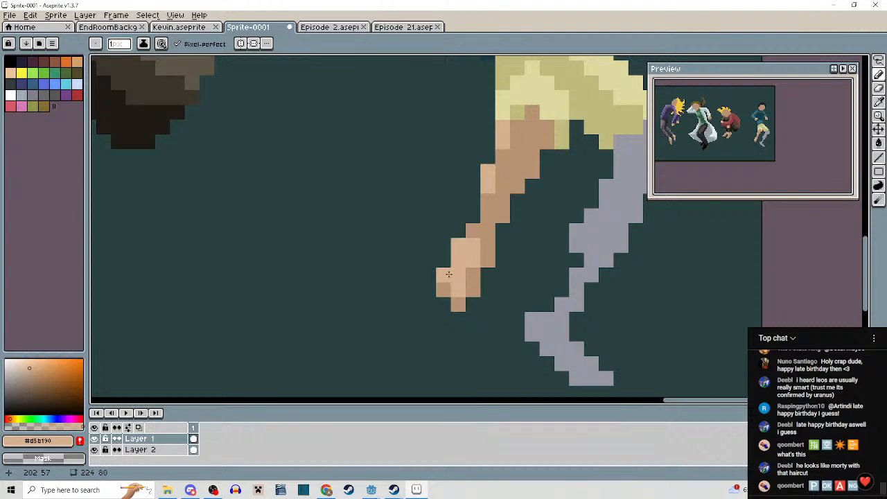
scroll(448, 274, "down", 3)
scroll(519, 242, "up", 3)
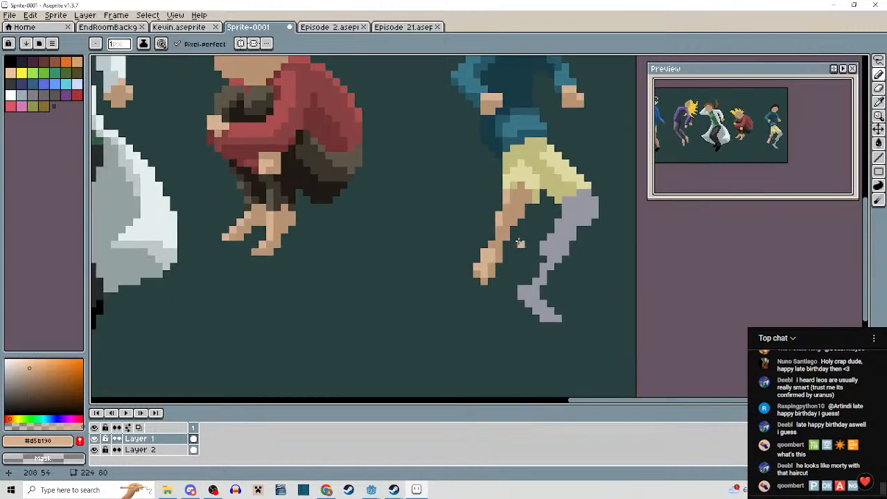
scroll(520, 242, "up", 2)
Sample the skin tone #b79473, darken it to #9d7d5f and shade the back of the bare leg from the knee down towards the ankle.
left_click(531, 194, "alt")
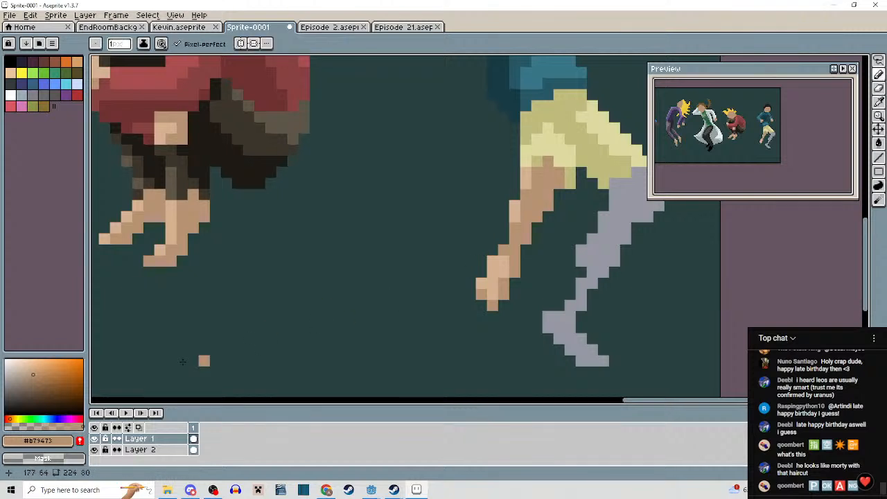
scroll(506, 267, "up", 3)
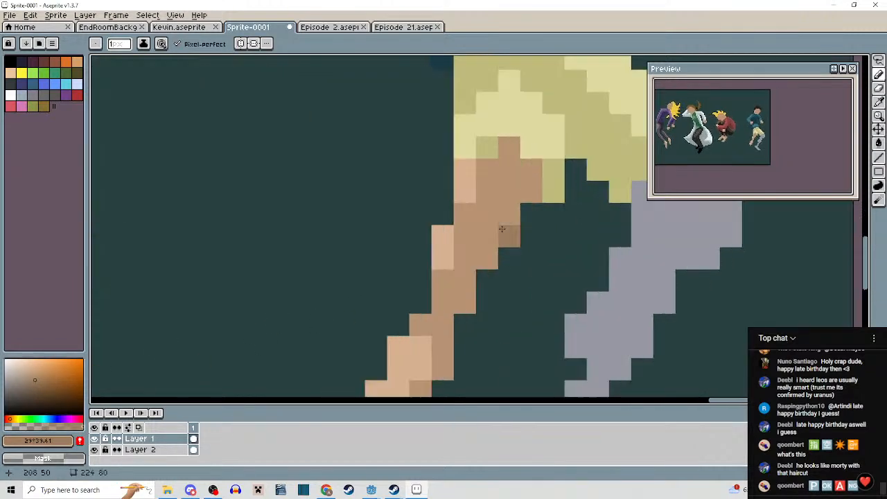
mouse_move(502, 229)
left_mouse_down()
mouse_move(499, 207)
mouse_move(461, 285)
mouse_move(505, 226)
left_mouse_up()
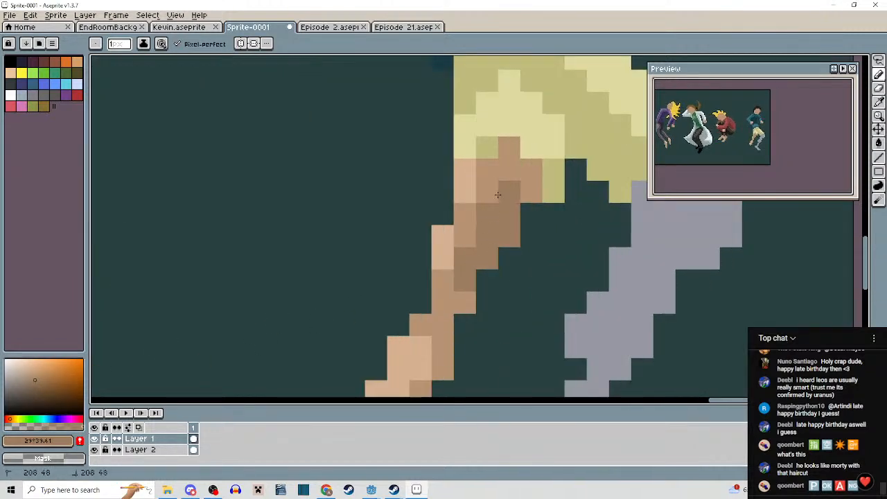
left_click_drag(477, 257, 493, 213)
left_click(461, 284)
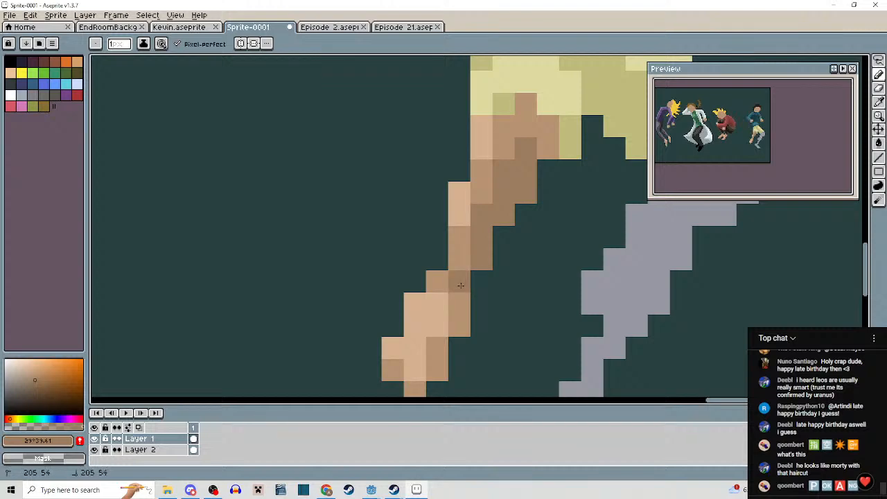
scroll(462, 302, "down", 5)
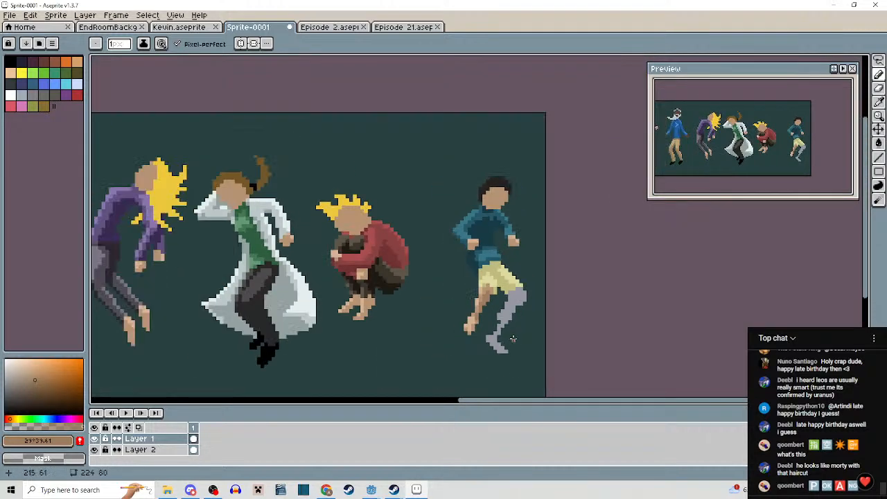
Sample the base yellow #bfbc7d and repaint the inner edge of the shorts leg above the bare leg.
scroll(511, 265, "up", 5)
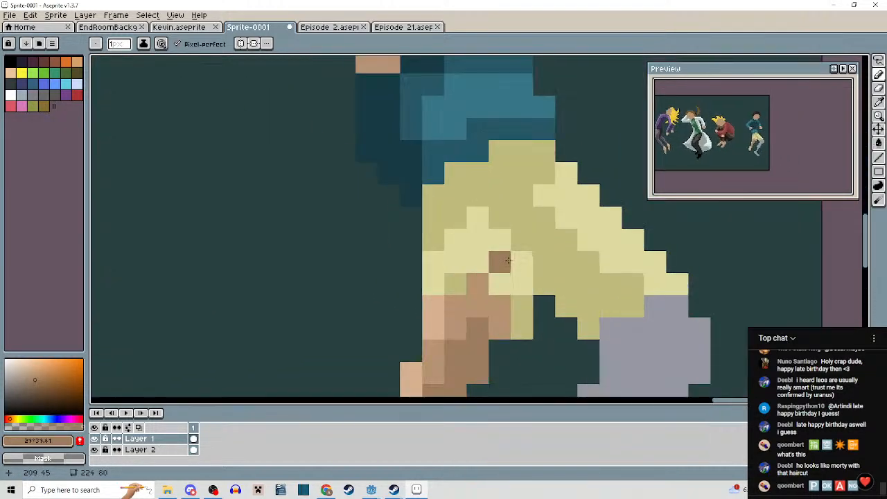
left_click(520, 253, "alt")
left_click(522, 286)
scroll(531, 244, "down", 5)
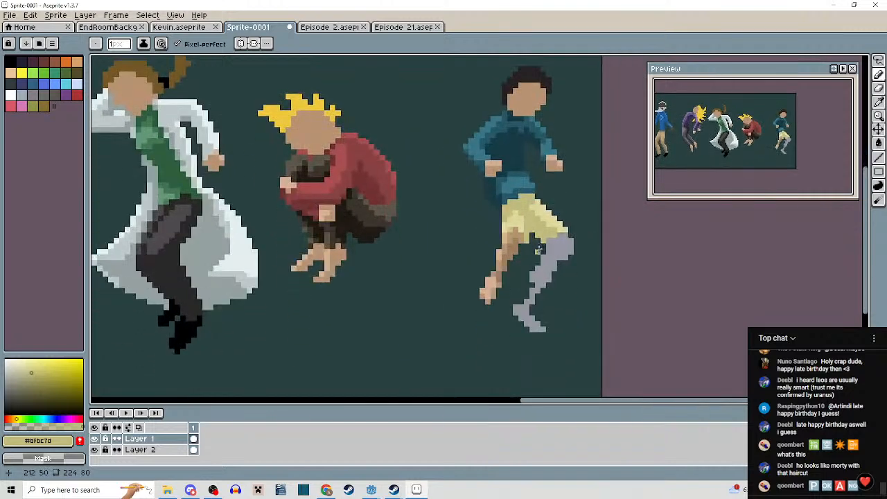
scroll(530, 248, "up", 4)
scroll(517, 228, "down", 5)
scroll(534, 321, "up", 3)
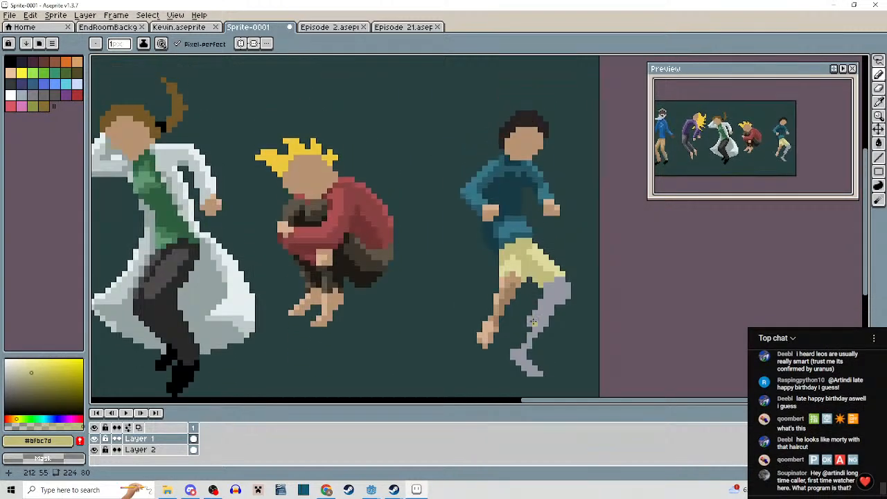
Shade the bare leg's inner edge below the shorts hem with the dark skin tone #9d7d5f, and sample the light skin tone #d5b190.
scroll(528, 297, "up", 5)
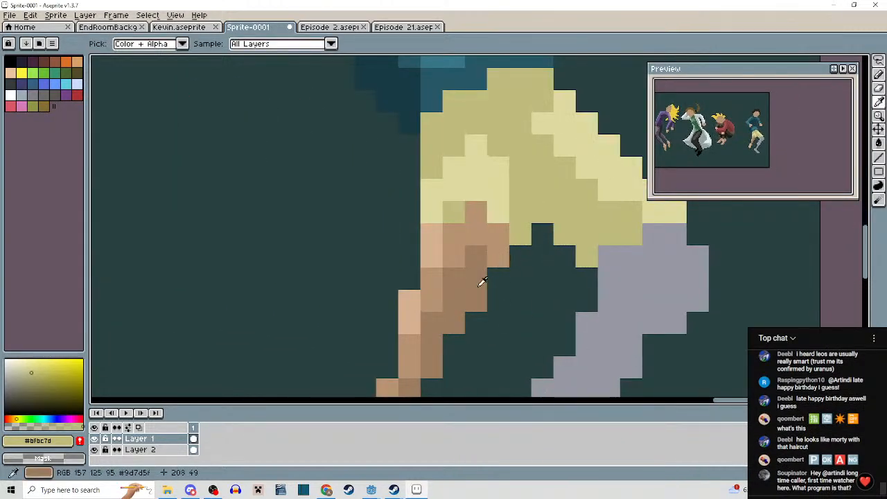
left_click(491, 273, "alt")
scroll(491, 273, "down", 5)
scroll(522, 320, "down", 1)
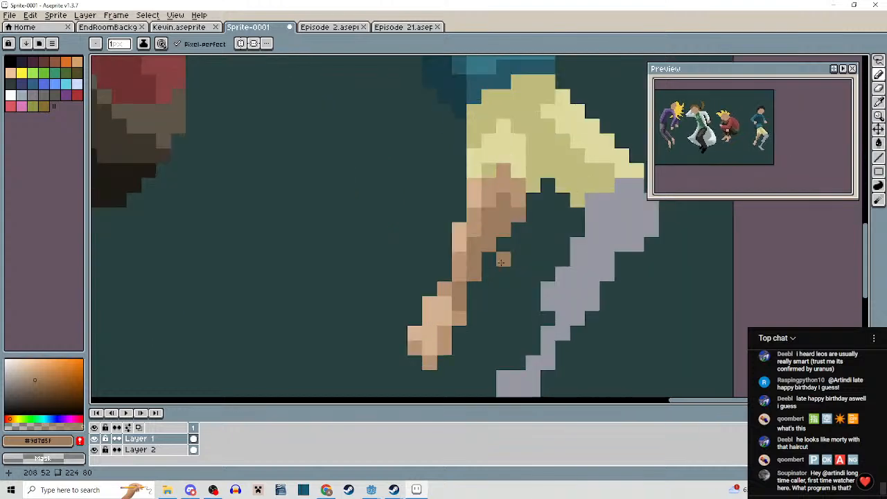
scroll(478, 279, "up", 3)
scroll(496, 252, "down", 3)
scroll(513, 314, "up", 2)
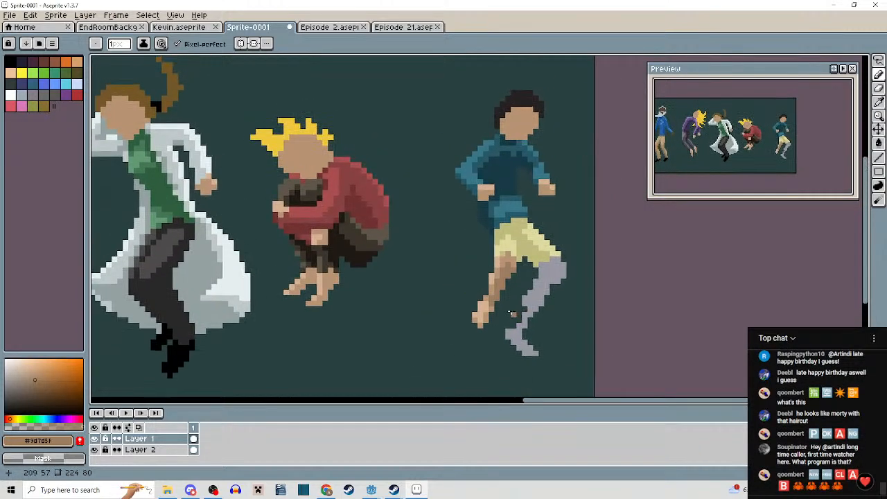
scroll(490, 275, "up", 2)
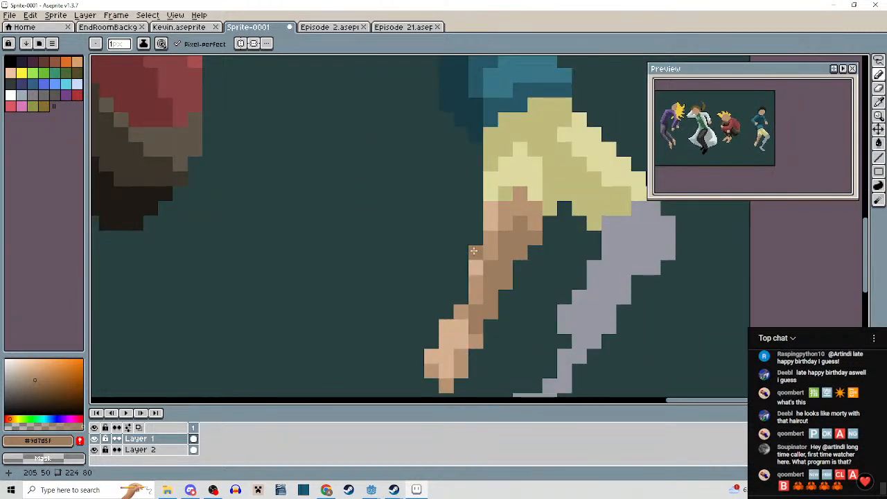
scroll(468, 303, "down", 3)
scroll(529, 290, "up", 2)
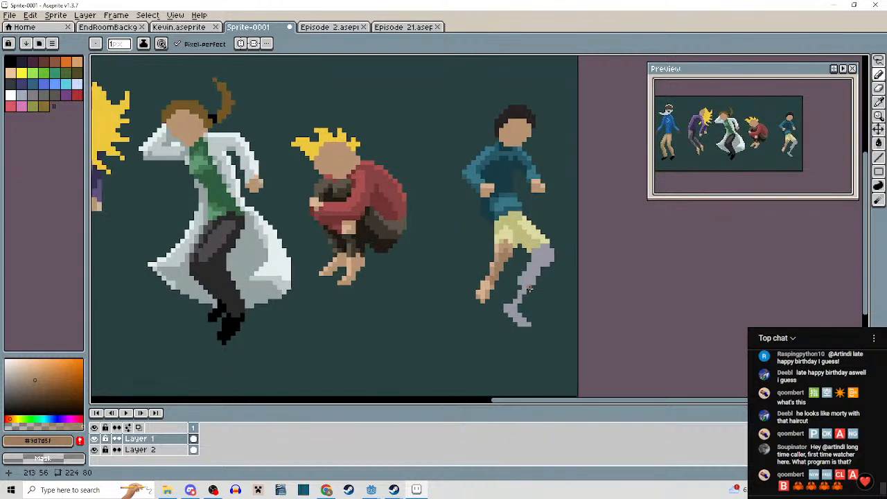
scroll(510, 276, "up", 2)
scroll(515, 302, "down", 3)
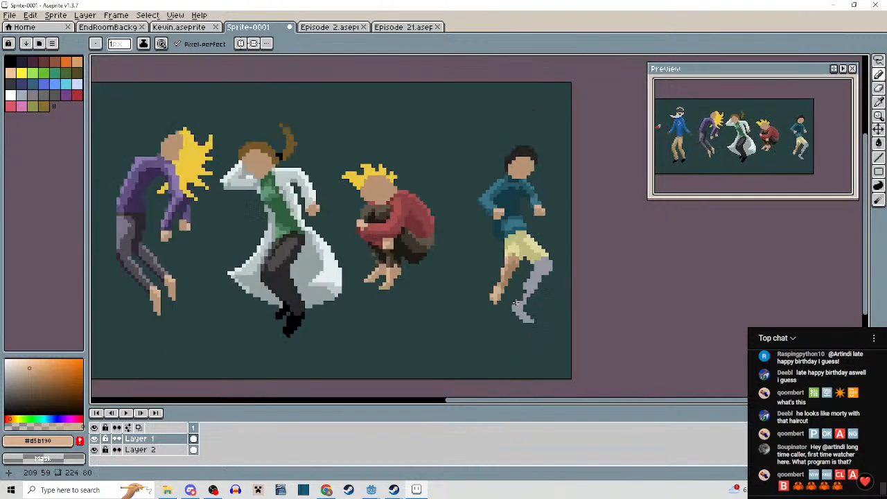
Examine the teal-shirted figure's leg shading up close and compare the figure with the whole row of characters.
scroll(500, 258, "up", 2)
scroll(499, 256, "down", 1)
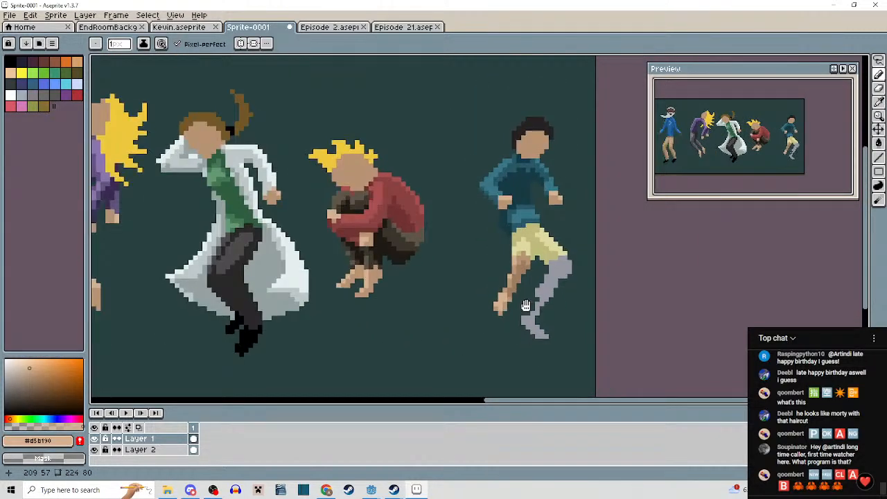
scroll(516, 291, "up", 2)
scroll(538, 321, "down", 1)
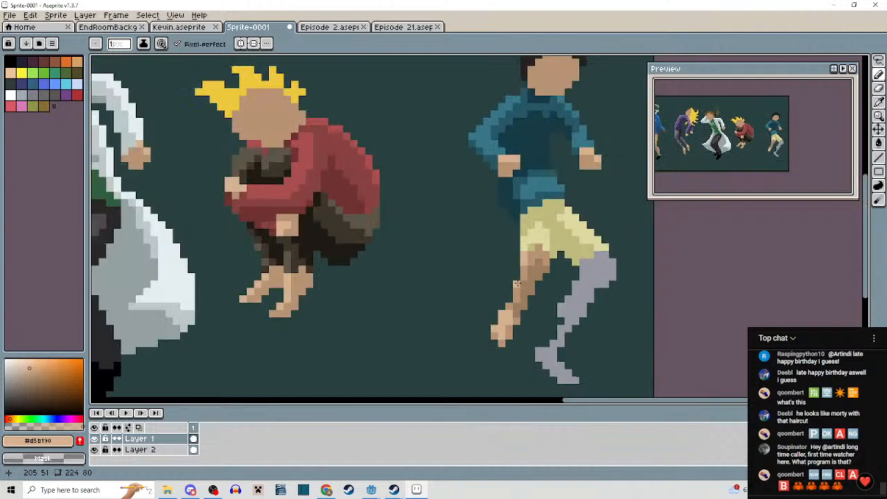
scroll(532, 298, "down", 2)
scroll(532, 266, "up", 3)
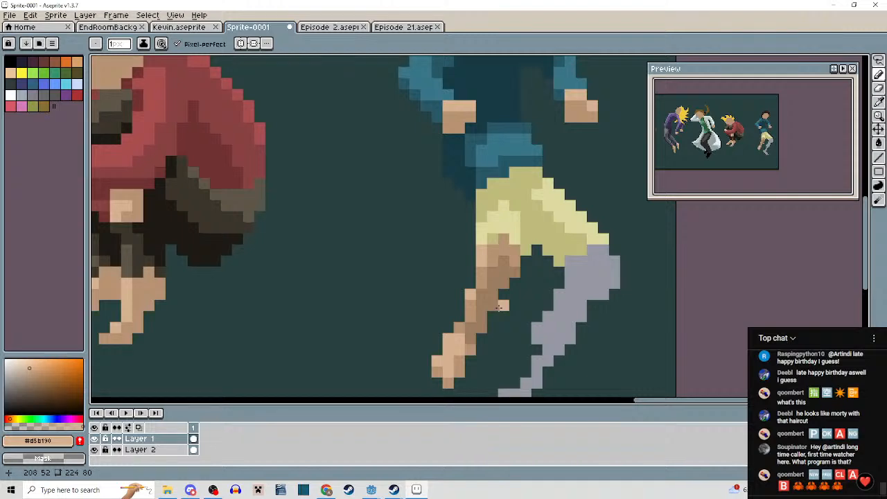
scroll(499, 307, "down", 5)
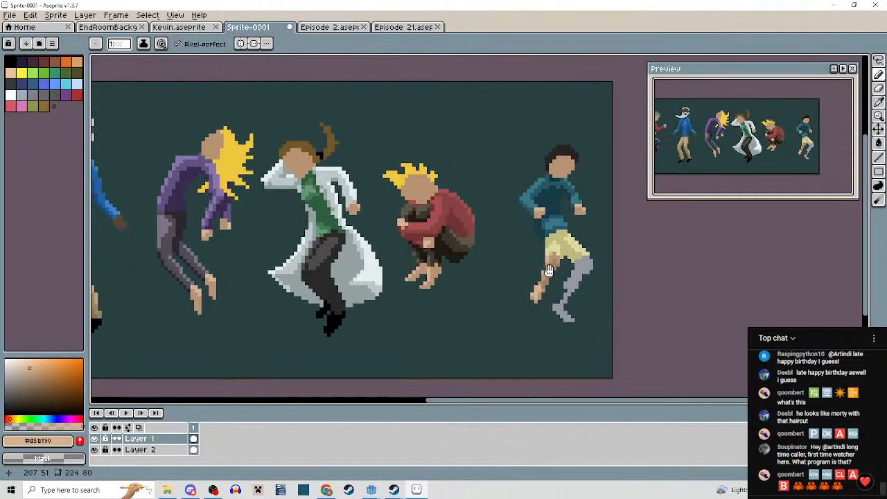
scroll(519, 263, "up", 3)
scroll(522, 221, "down", 3)
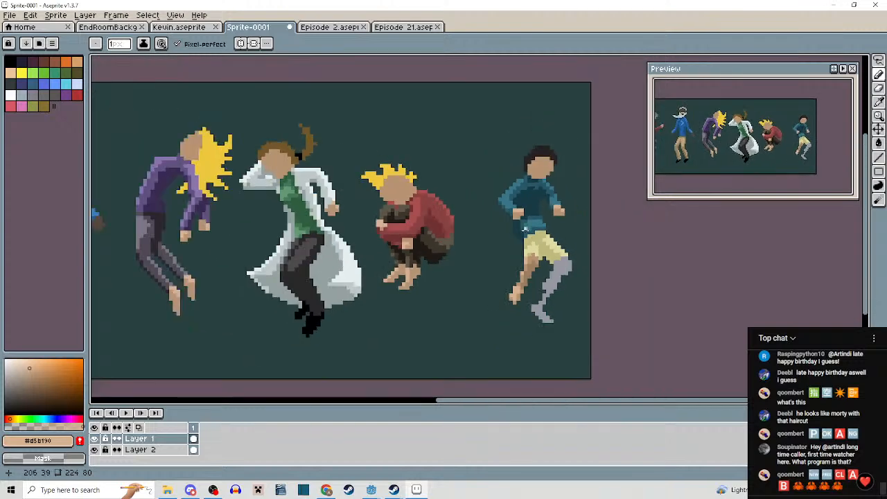
left_click_drag(531, 242, 577, 234)
left_click_drag(451, 264, 517, 269)
scroll(640, 273, "down", 2)
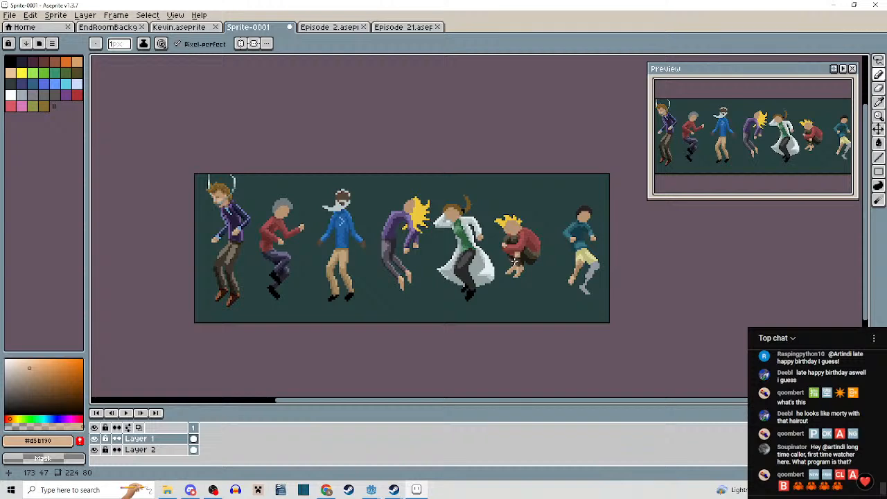
Switch to the Steam library and open Aseprite's store page.
left_click(394, 489)
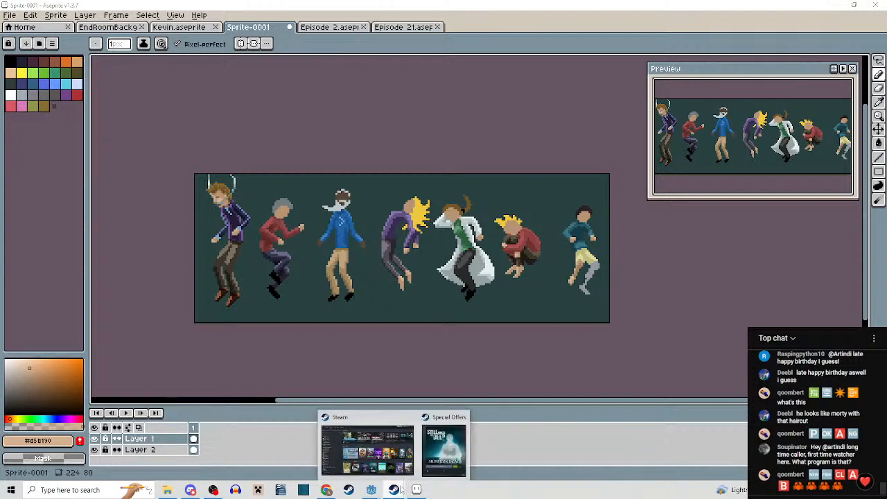
left_click(409, 459)
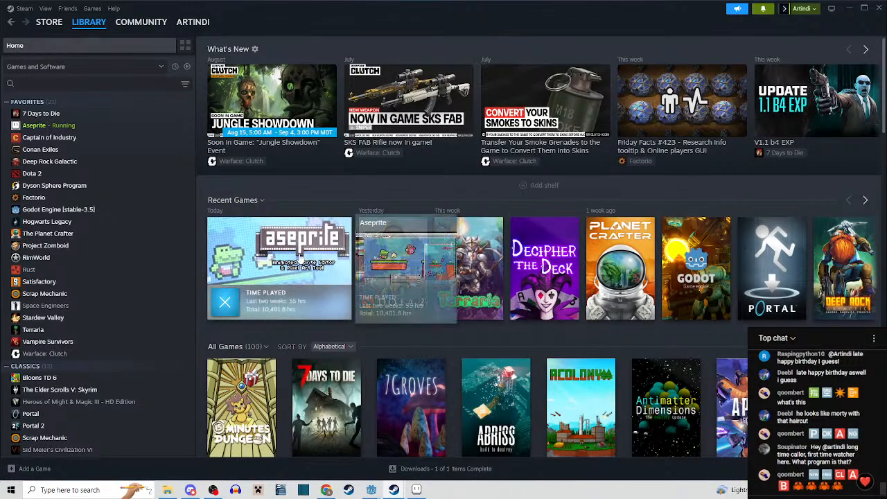
left_click(325, 246)
left_click(231, 226)
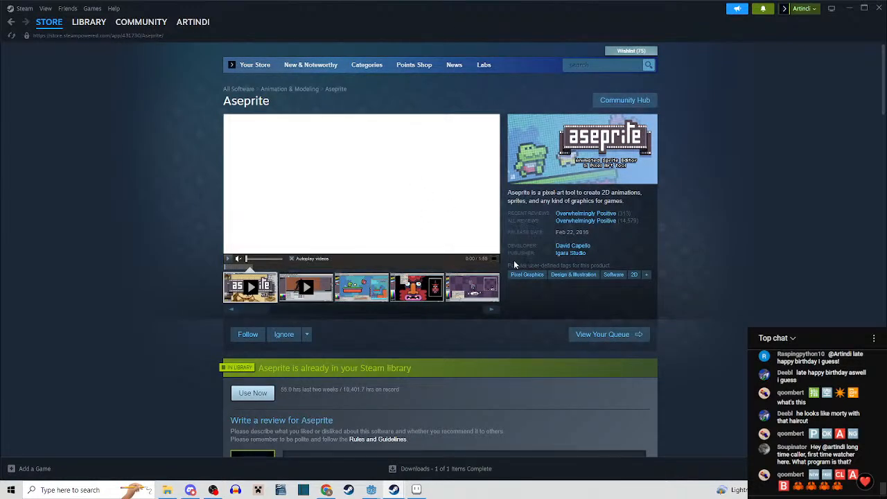
Look through Aseprite's store page for its price, feature list, system requirements and customer reviews.
scroll(547, 187, "down", 2)
scroll(563, 170, "up", 1)
scroll(562, 219, "down", 1)
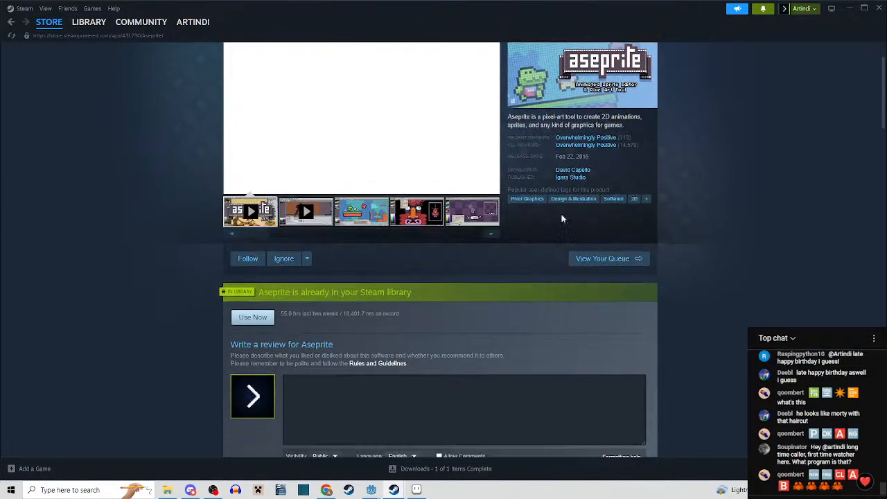
scroll(400, 247, "down", 4)
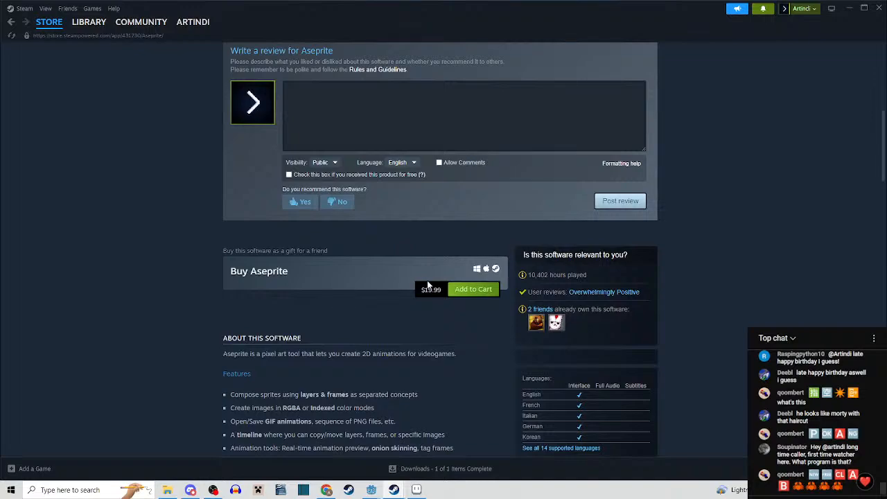
scroll(451, 302, "down", 3)
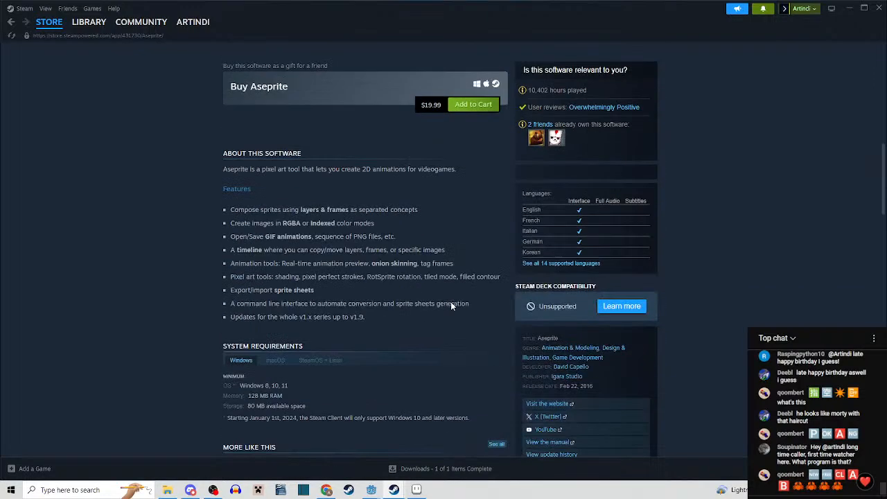
scroll(451, 304, "down", 3)
scroll(450, 304, "down", 3)
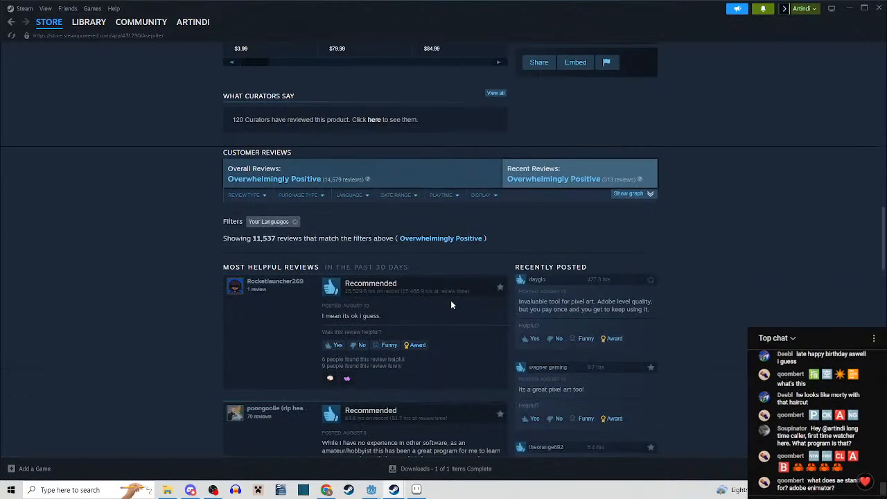
Read more of Aseprite's customer reviews and switch back to the Sprite-0001 drawing in Aseprite.
scroll(451, 301, "down", 4)
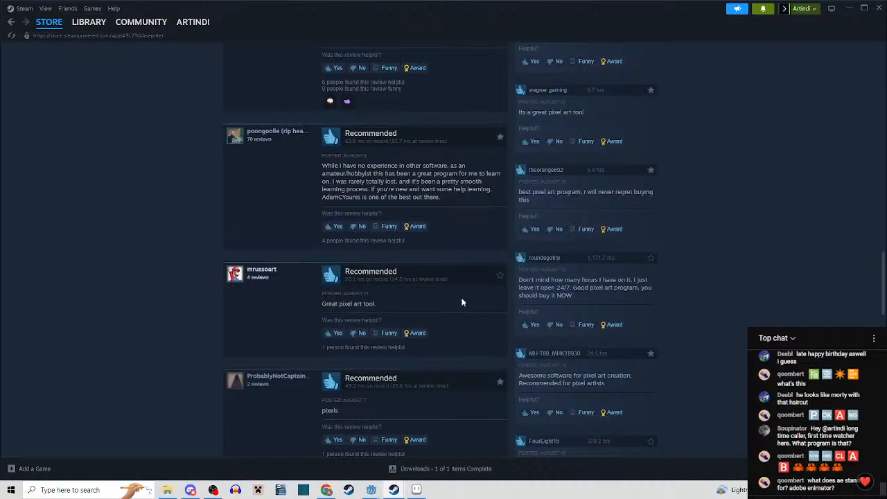
scroll(461, 301, "up", 5)
left_click(847, 8)
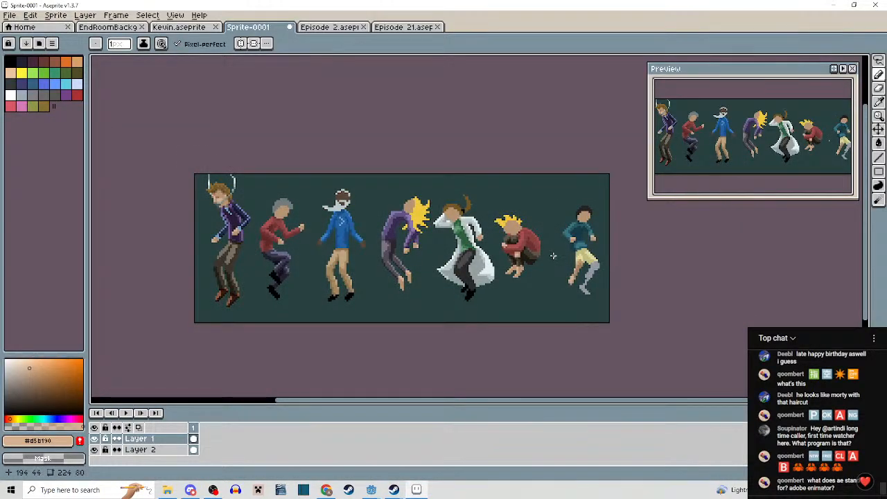
Examine the shading of the floating figures along the row, from the crouching blond one back to the purple-jacketed one.
scroll(527, 237, "up", 6)
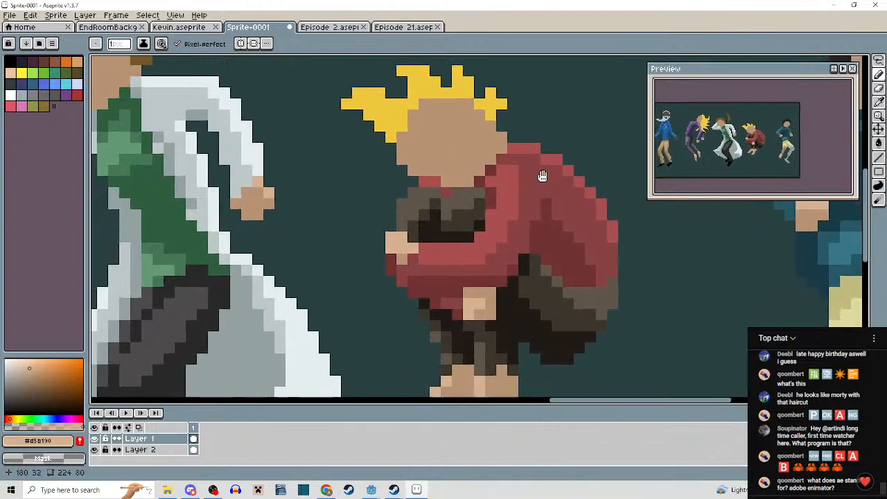
scroll(485, 288, "down", 4)
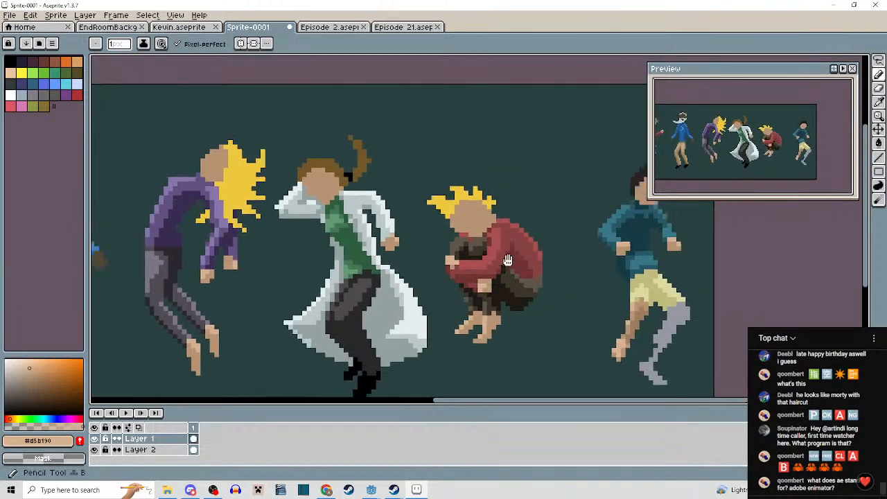
scroll(555, 232, "up", 3)
scroll(555, 231, "down", 4)
left_click_drag(555, 231, 651, 212)
left_click_drag(236, 244, 344, 227)
left_click_drag(436, 253, 588, 260)
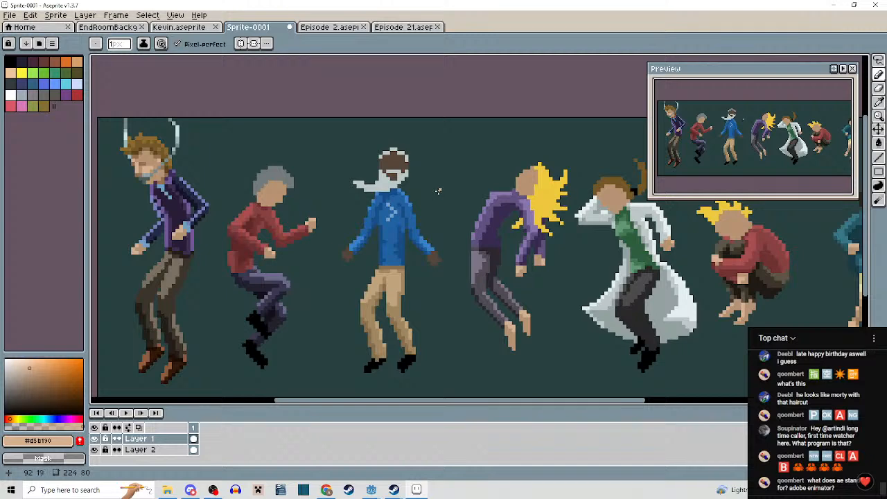
left_click_drag(438, 190, 563, 184)
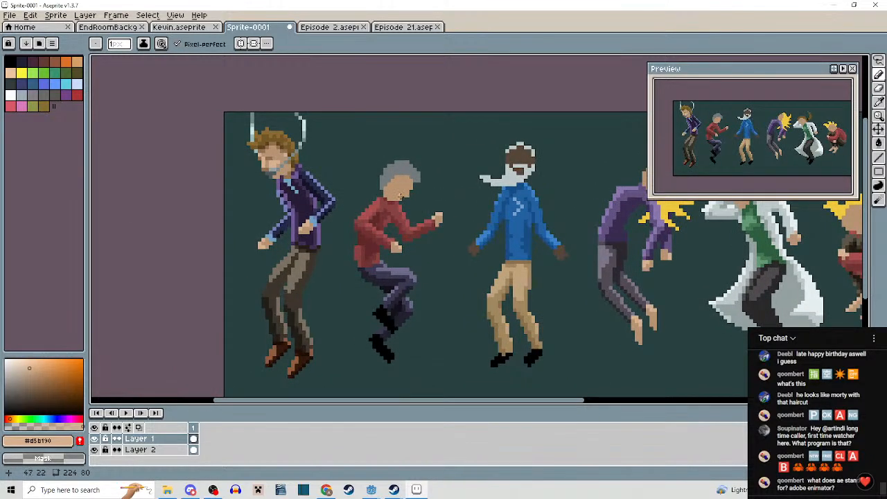
Paint light skin highlights in #d5b190 on the cheek and nose of the grey-haired, red-sweatered figure.
scroll(400, 196, "up", 6)
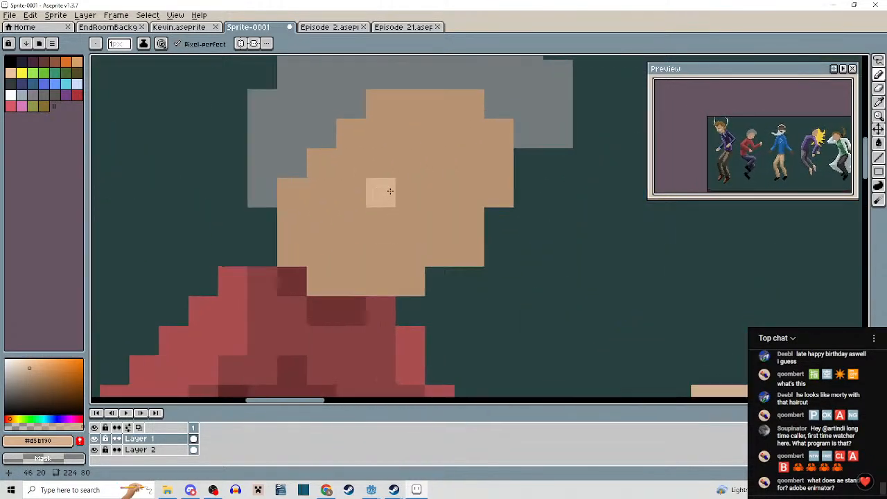
scroll(486, 257, "down", 6)
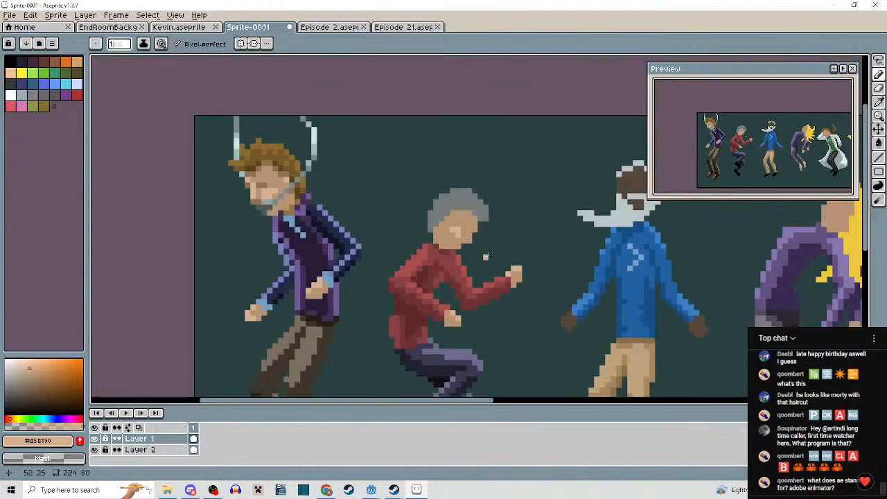
scroll(486, 257, "down", 1)
scroll(461, 243, "up", 5)
scroll(460, 244, "down", 5)
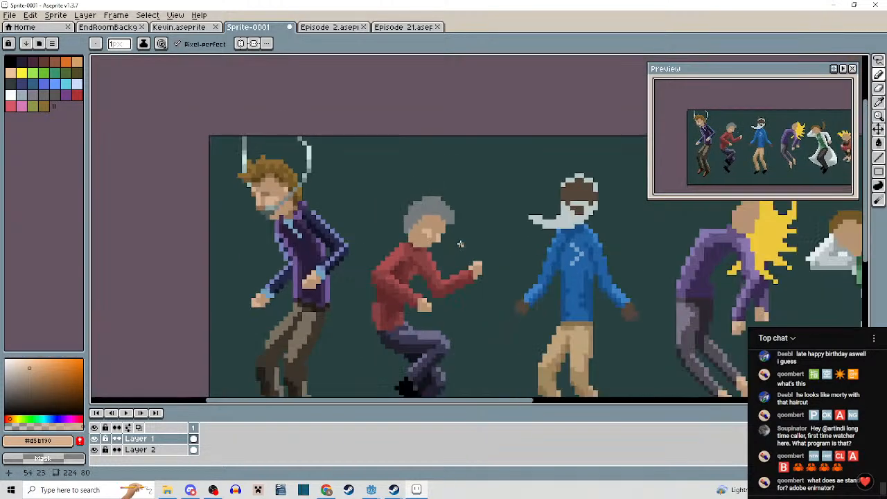
scroll(461, 244, "up", 3)
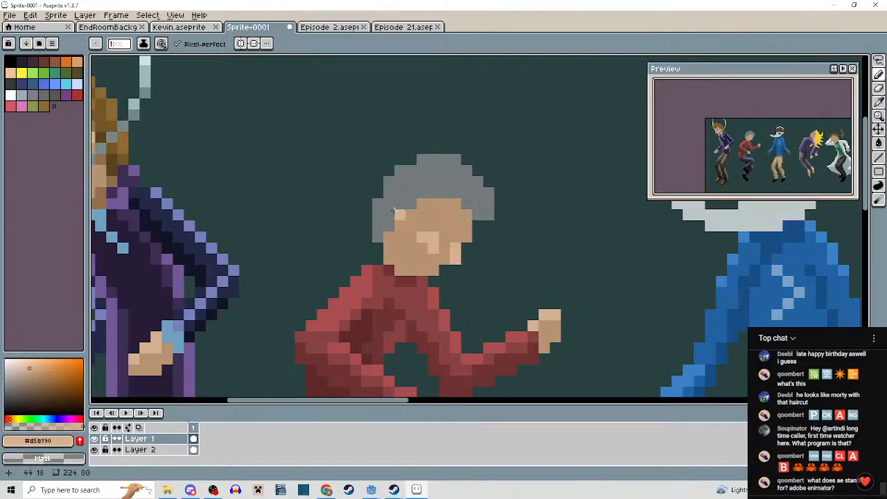
Sample the dark skin tone #917051 and shade the grey-haired figure's forehead directly beneath the hair.
scroll(393, 211, "down", 3)
scroll(315, 160, "up", 2)
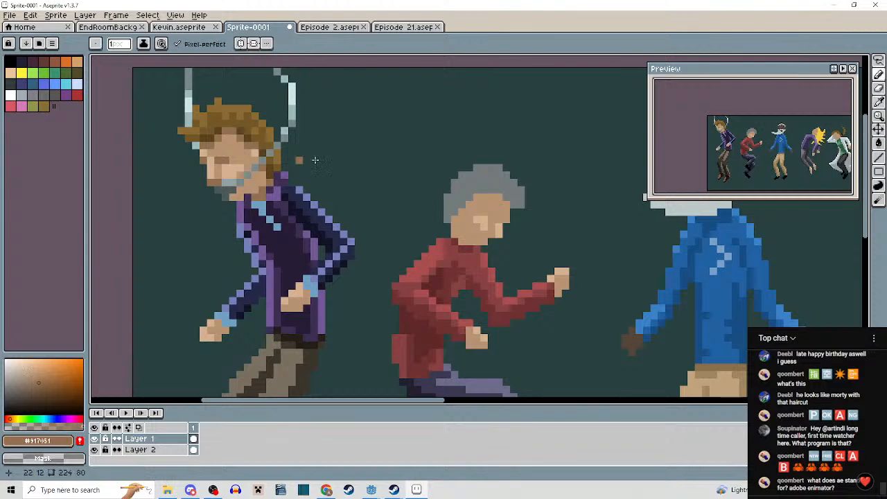
scroll(499, 198, "up", 4)
mouse_move(437, 197)
left_mouse_down()
mouse_move(496, 200)
mouse_move(520, 215)
left_mouse_up()
left_click(417, 198)
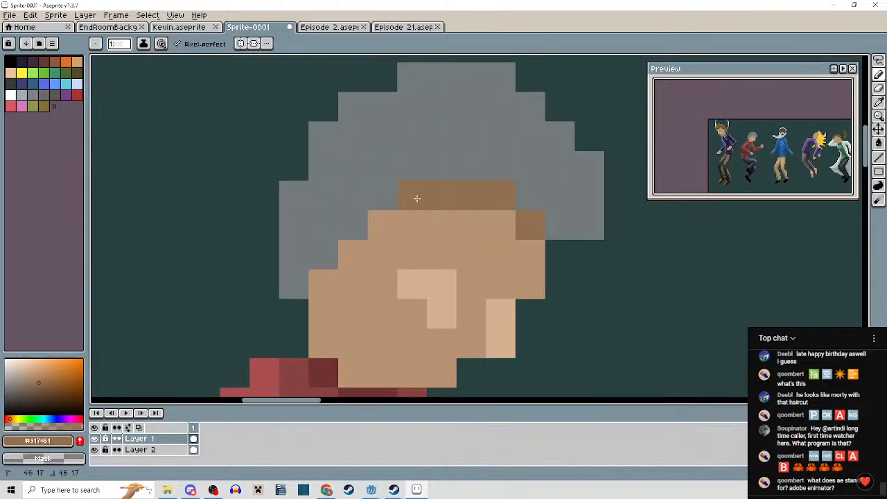
left_click_drag(382, 225, 326, 266)
left_click(317, 277)
left_click_drag(388, 250, 426, 217)
key("ctrl+z")
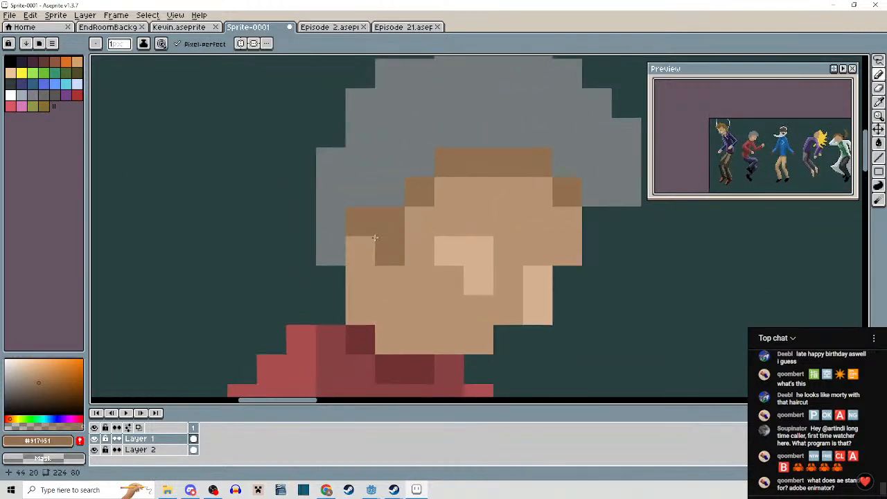
key("ctrl+z")
left_click_drag(362, 248, 416, 187)
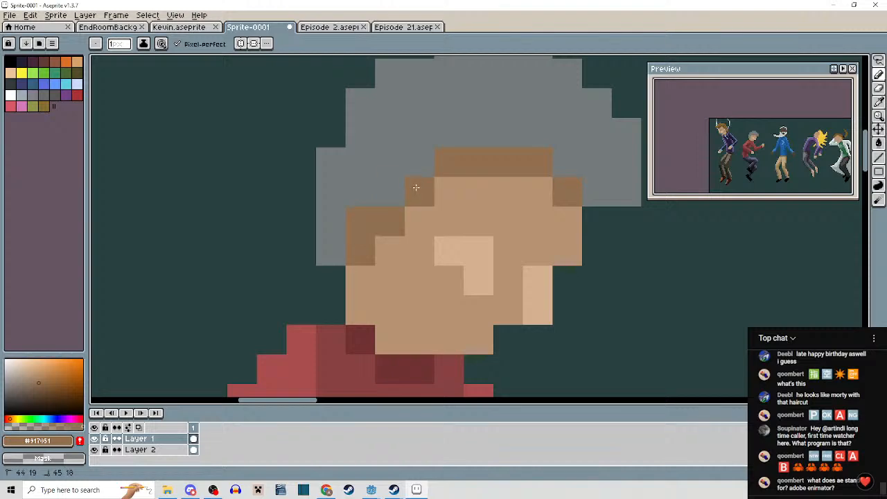
key("ctrl+z")
key("ctrl+z")
Shade a short diagonal below the grey-haired figure's side hair with #917051 and highlight the ear above it with #d5b190.
mouse_move(363, 248)
left_mouse_down()
mouse_move(418, 196)
mouse_move(450, 222)
mouse_move(410, 215)
mouse_move(394, 199)
left_mouse_up()
left_click(449, 246, "alt")
left_click(409, 192)
scroll(416, 222, "down", 3)
scroll(427, 251, "up", 2)
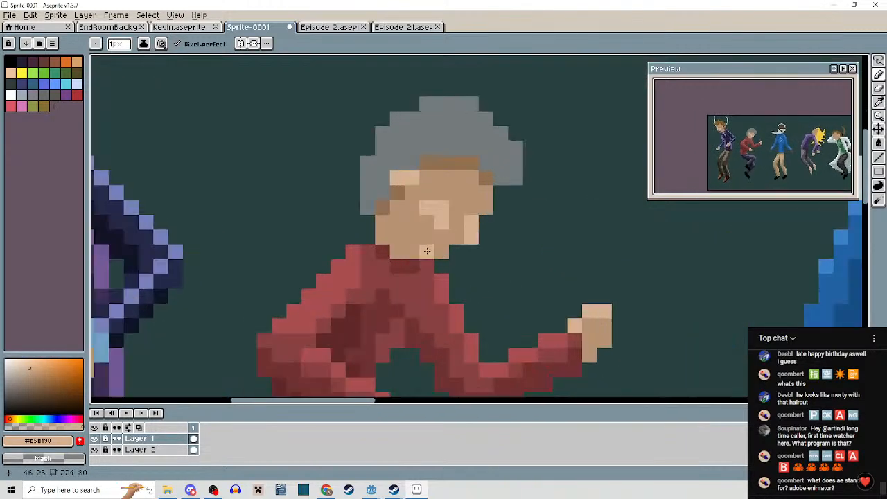
Reshape the grey-haired figure's cheek highlight into a two-pixel horizontal bar, trimming it with the base skin tone #b79473.
left_click(428, 220)
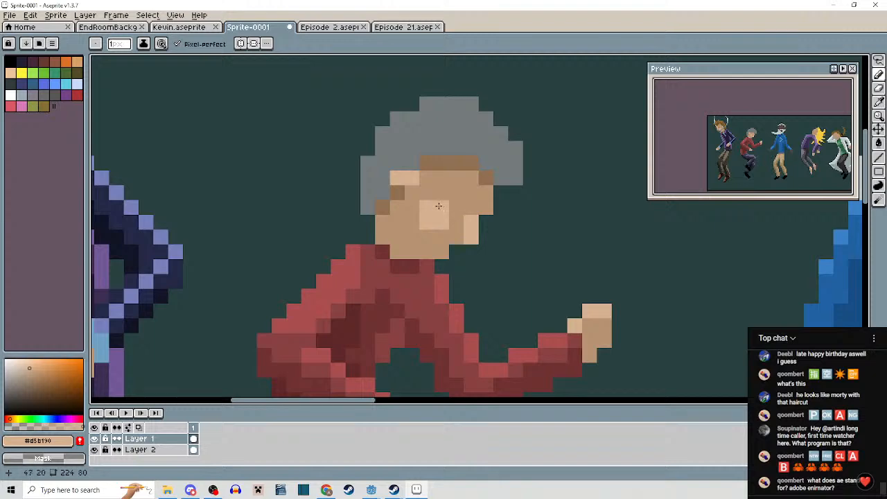
left_click(439, 193, "alt")
left_click_drag(439, 203, 424, 204)
scroll(461, 226, "down", 4)
scroll(468, 234, "up", 2)
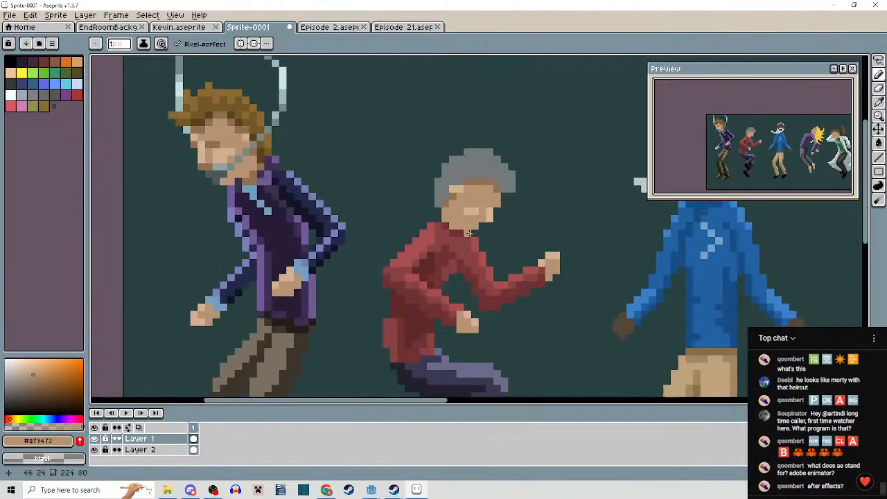
Sample #917051 and shade the grey-haired figure's rear jaw corner and the neck above the red collar.
left_click(452, 198, "alt")
scroll(454, 220, "up", 3)
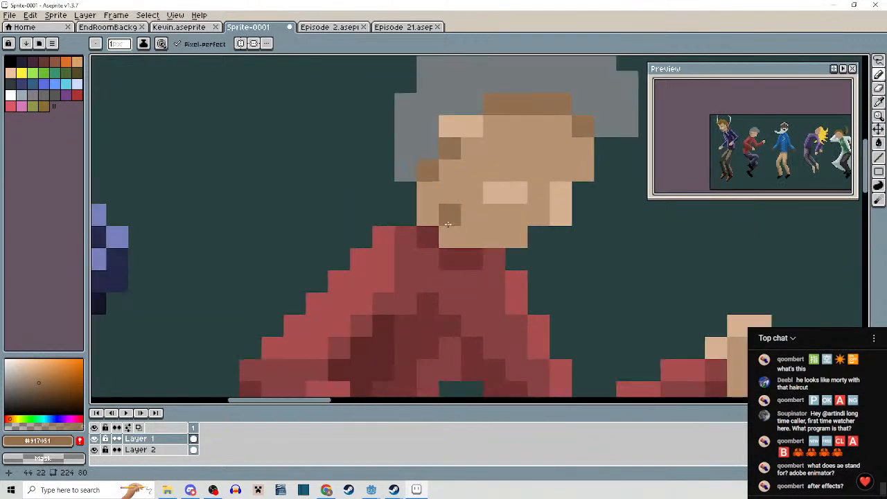
left_click_drag(429, 238, 471, 256)
scroll(479, 285, "down", 4)
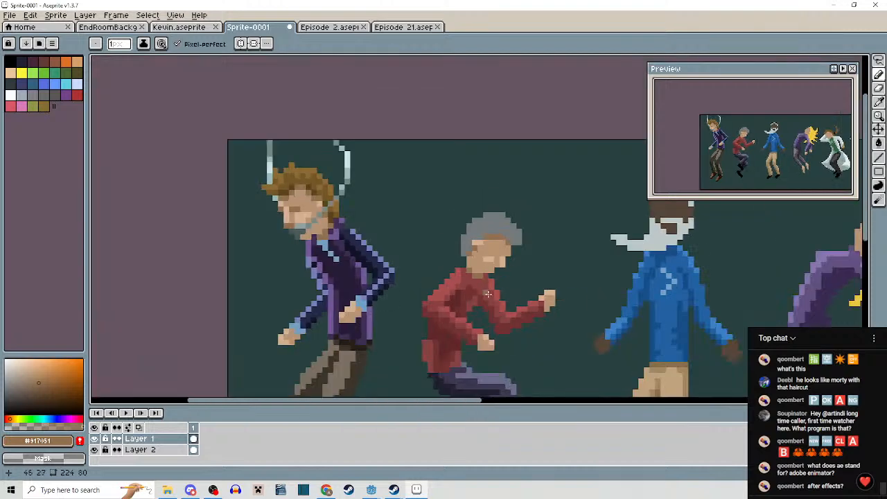
left_click_drag(497, 286, 510, 250)
scroll(510, 249, "up", 4)
left_click_drag(471, 222, 475, 238)
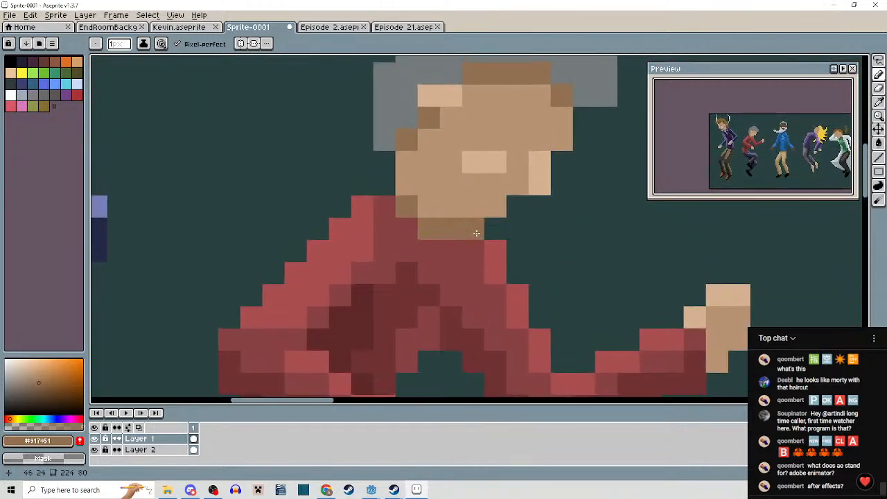
scroll(478, 233, "down", 4)
left_click_drag(536, 247, 496, 215)
scroll(511, 254, "down", 3)
scroll(496, 212, "up", 4)
scroll(497, 212, "up", 1)
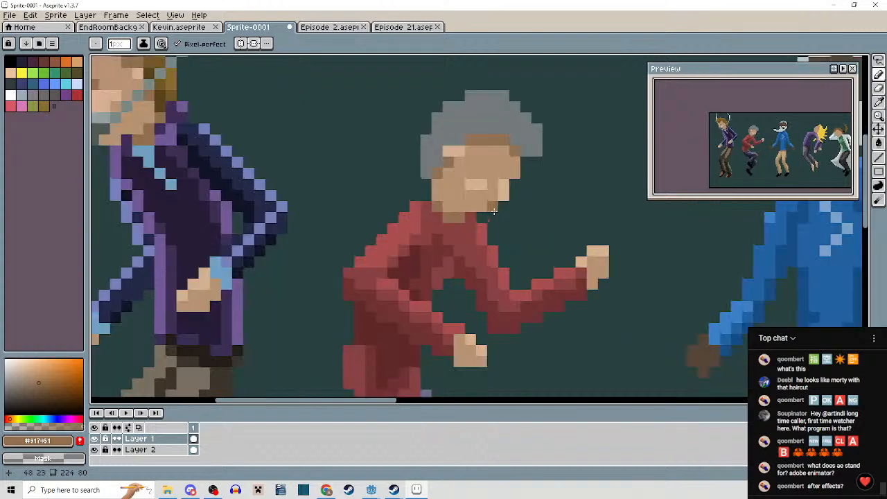
Check the grey-haired figure's jaw and neck shading up close and against the neighbouring figures.
key("i")
left_click_drag(501, 158, 562, 181)
scroll(541, 220, "up", 3)
key("b")
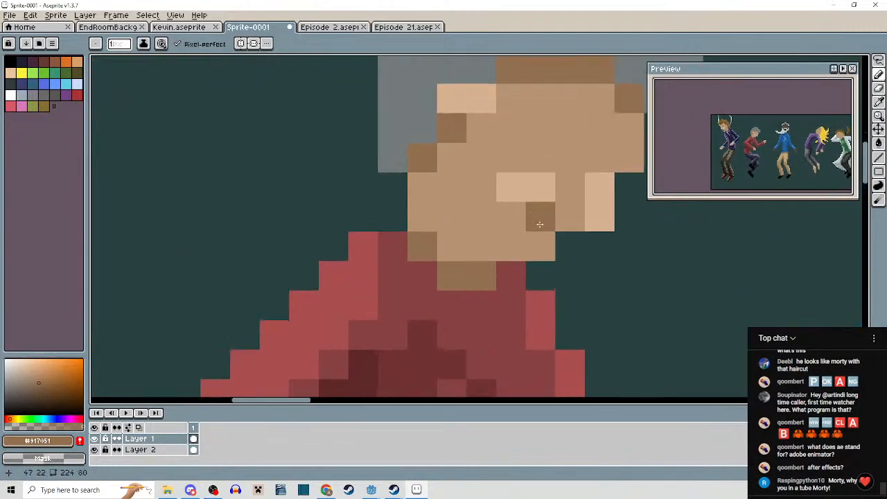
mouse_move(479, 239)
left_mouse_down()
mouse_move(428, 184)
mouse_move(437, 220)
mouse_move(461, 243)
mouse_move(435, 220)
mouse_move(515, 264)
left_mouse_up()
left_click(426, 217)
scroll(454, 227, "down", 5)
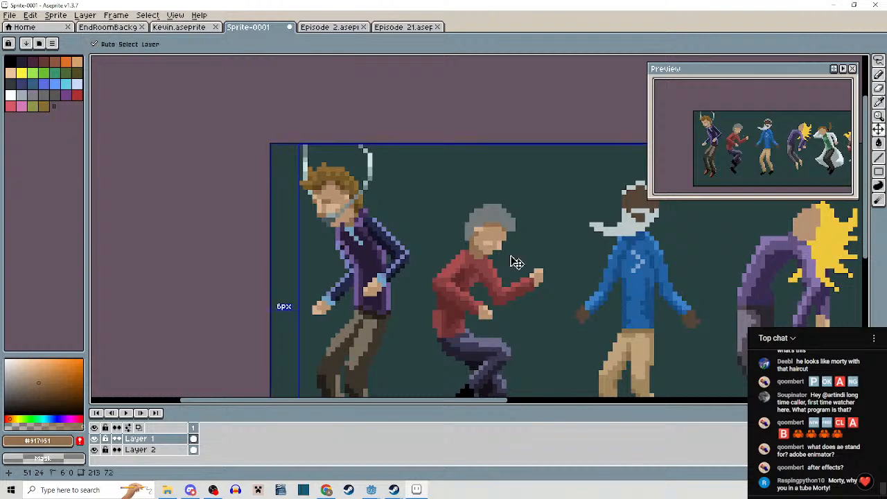
scroll(475, 252, "up", 5)
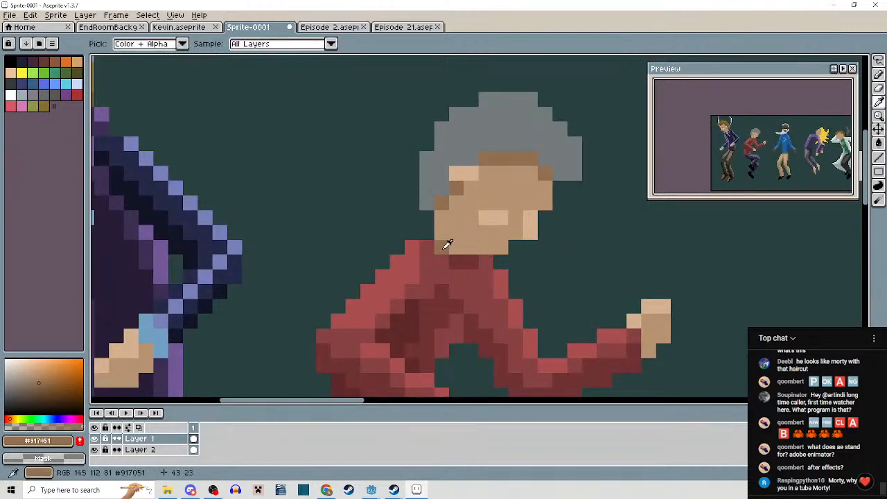
scroll(535, 275, "down", 5)
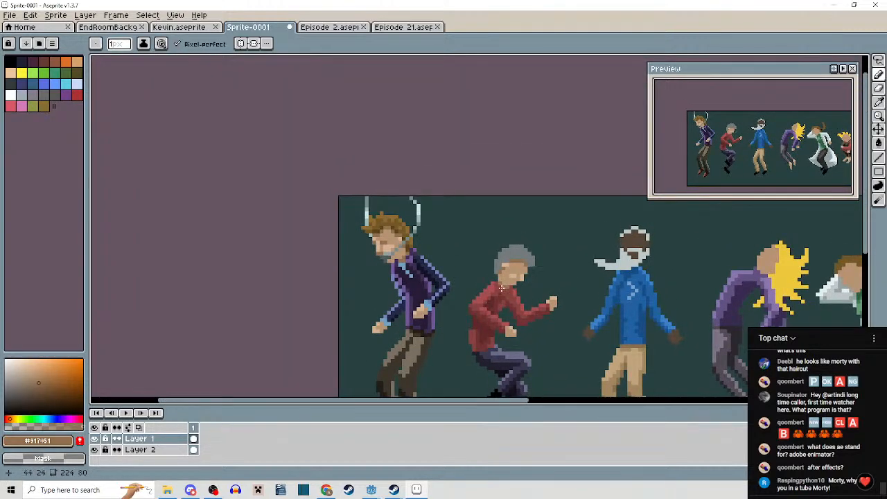
scroll(514, 294, "up", 3)
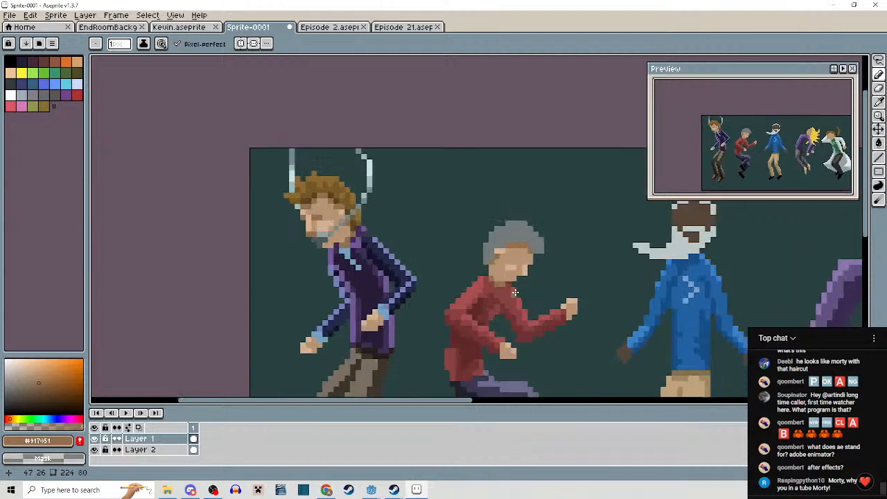
Cut the grey-haired figure's ear highlight to one pixel and darken the skin pixel beside it with #917051.
left_click(510, 240, "alt")
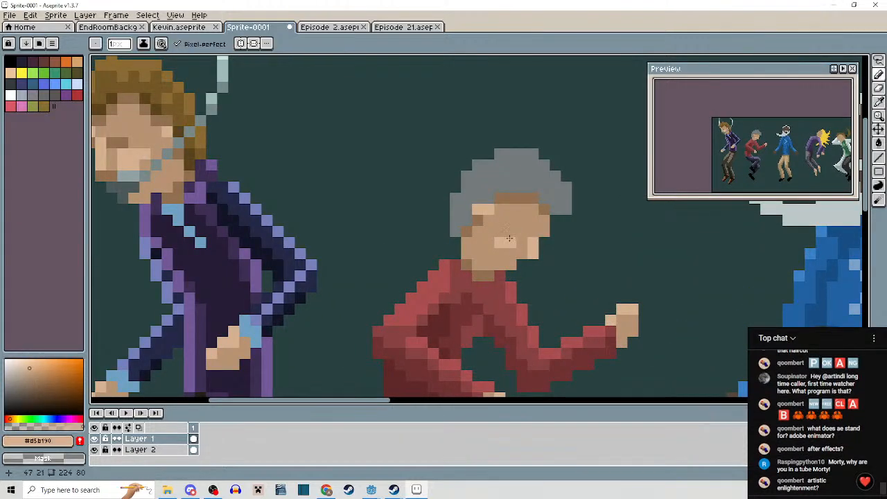
left_click_drag(508, 239, 582, 271)
scroll(577, 256, "up", 1)
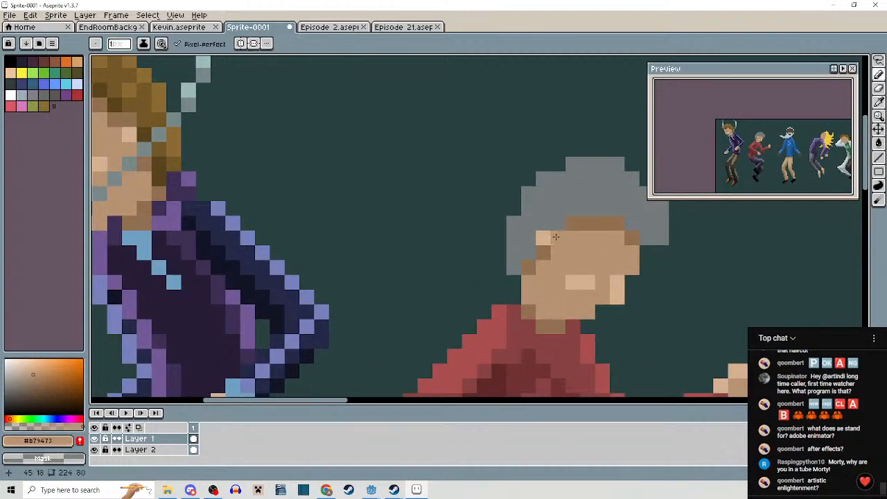
left_click(572, 227, "alt")
scroll(562, 238, "down", 3)
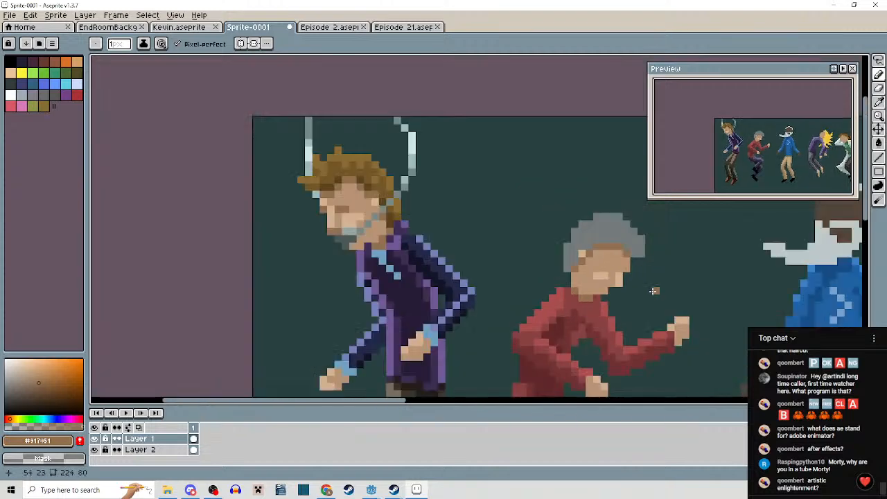
Paint the grey-haired figure's eye shadow above the cheek highlight with the dark skin tone #917051.
scroll(546, 207, "up", 4)
left_click(547, 207)
key("ctrl+z")
left_click(551, 213)
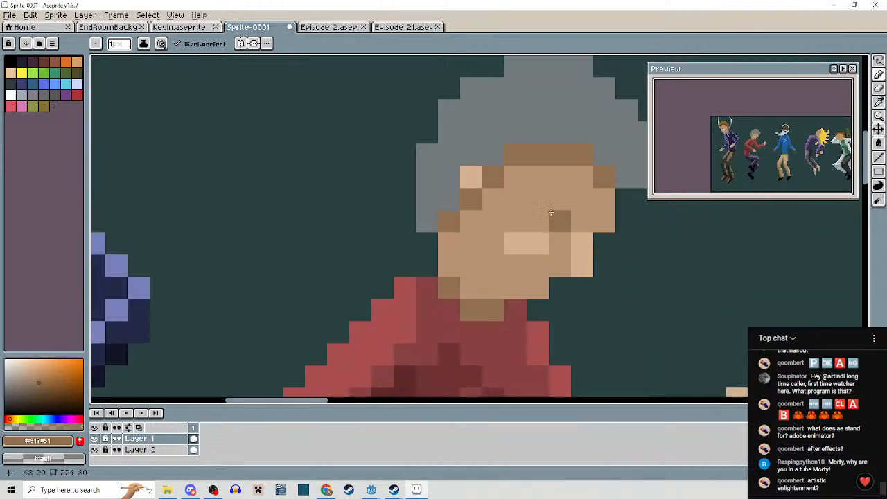
left_click_drag(551, 214, 544, 206)
scroll(581, 247, "down", 5)
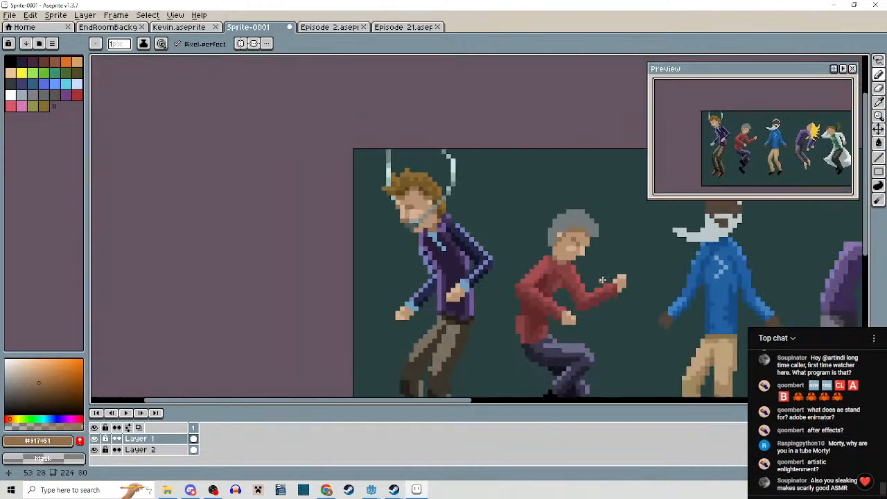
Shade the underside of the grey-haired figure's chin with #917051 and compare the face with the neighbouring figures.
left_click_drag(598, 275, 591, 305)
scroll(579, 284, "up", 1)
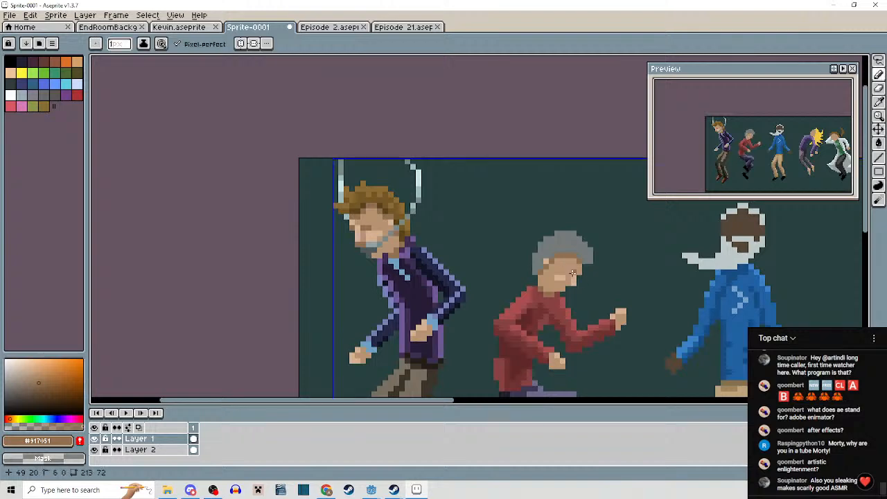
scroll(578, 283, "up", 2)
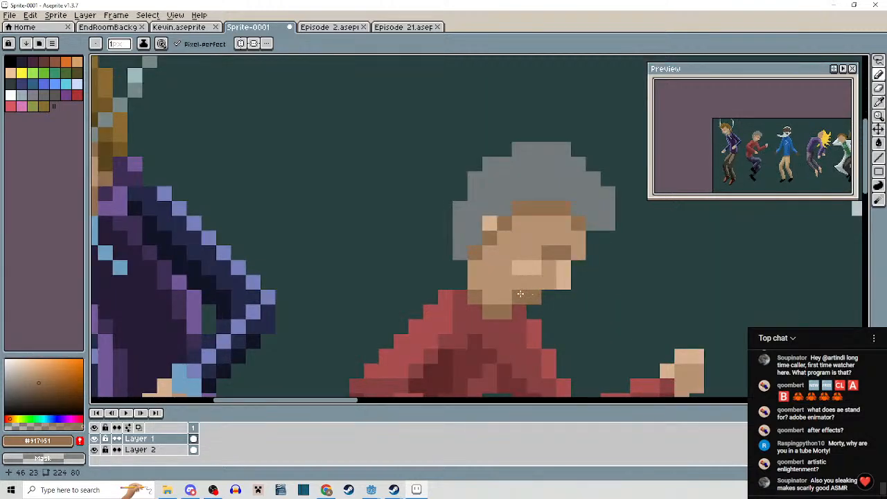
scroll(547, 298, "down", 2)
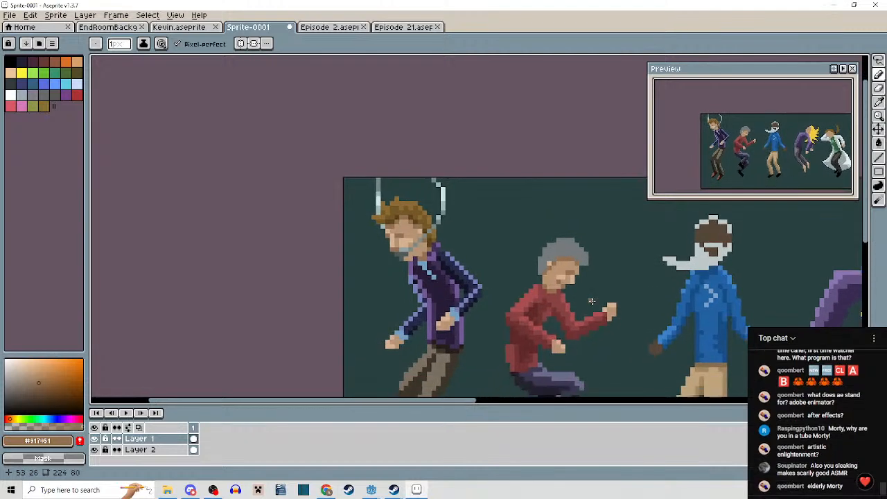
scroll(572, 296, "up", 2)
scroll(568, 294, "down", 2)
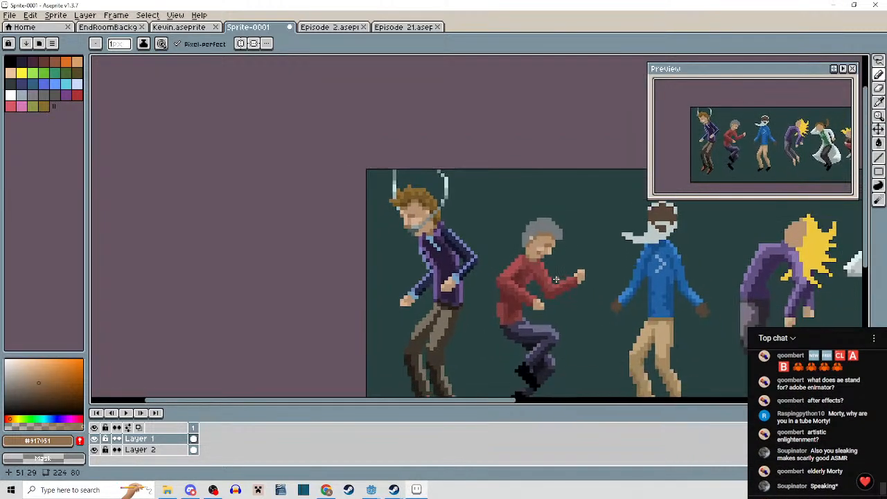
Darken the grey-haired figure's lower cheek and jaw with the skin shadow tone #917051.
scroll(547, 284, "up", 2)
scroll(533, 247, "up", 1)
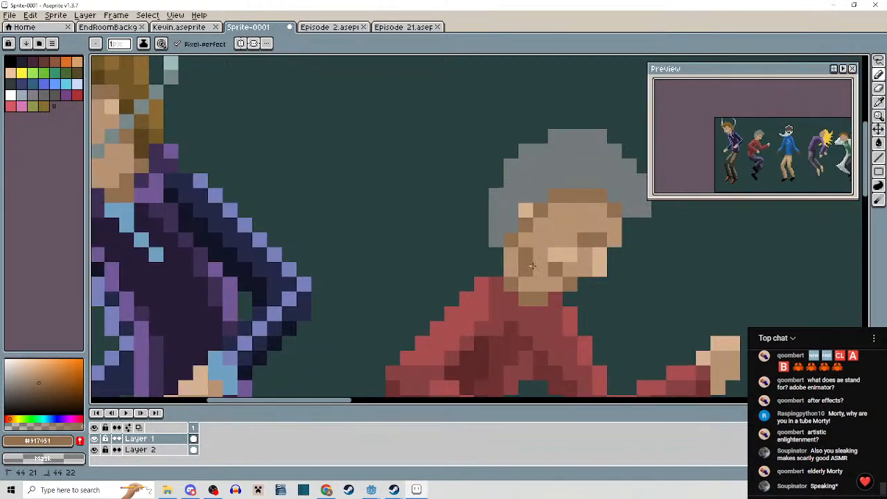
mouse_move(532, 265)
left_mouse_down()
mouse_move(537, 251)
mouse_move(543, 255)
left_mouse_up()
scroll(540, 254, "down", 3)
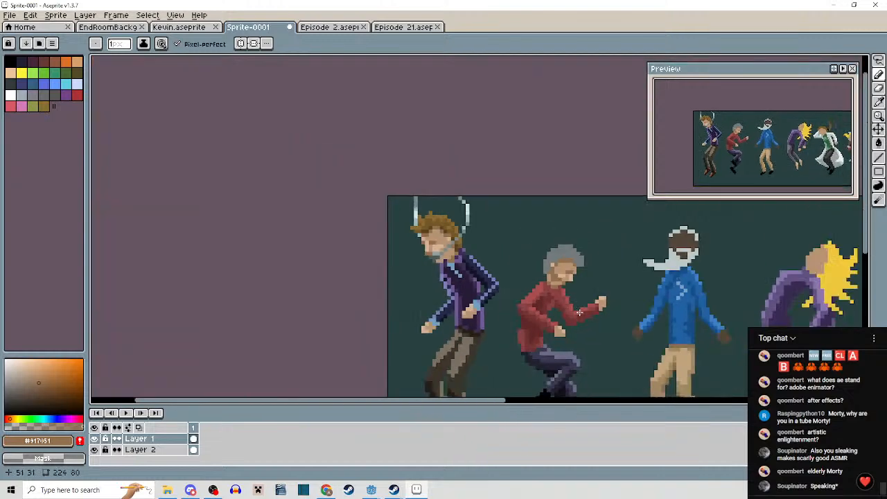
scroll(541, 251, "up", 3)
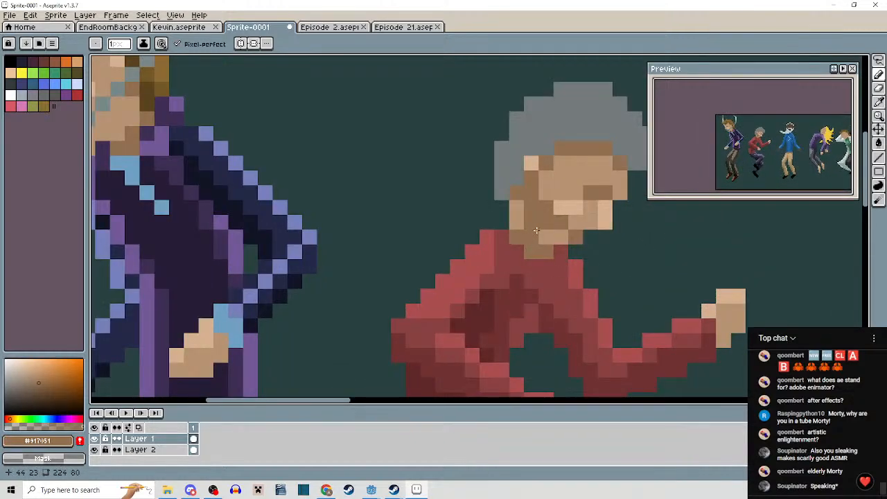
scroll(556, 238, "down", 3)
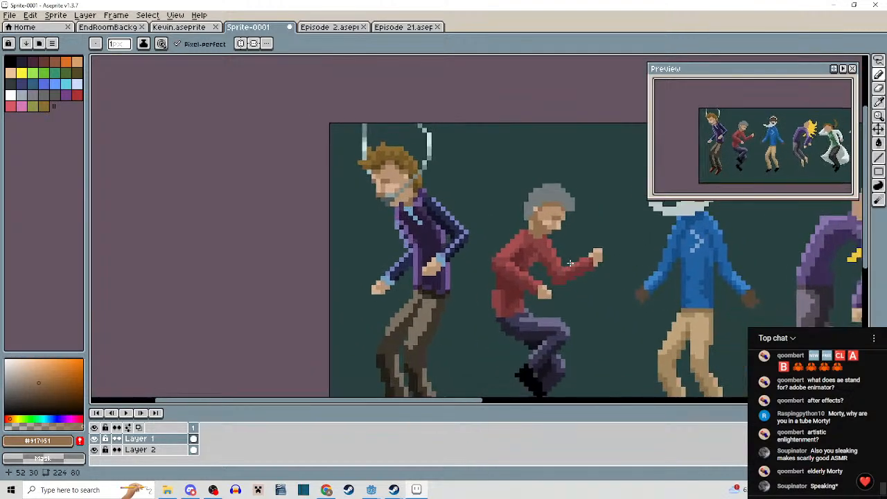
Lighten a pixel at the front of the grey-haired figure's neck with #b79473 and compare it with the neighbouring figures.
scroll(557, 244, "up", 3)
left_click(550, 149, "alt")
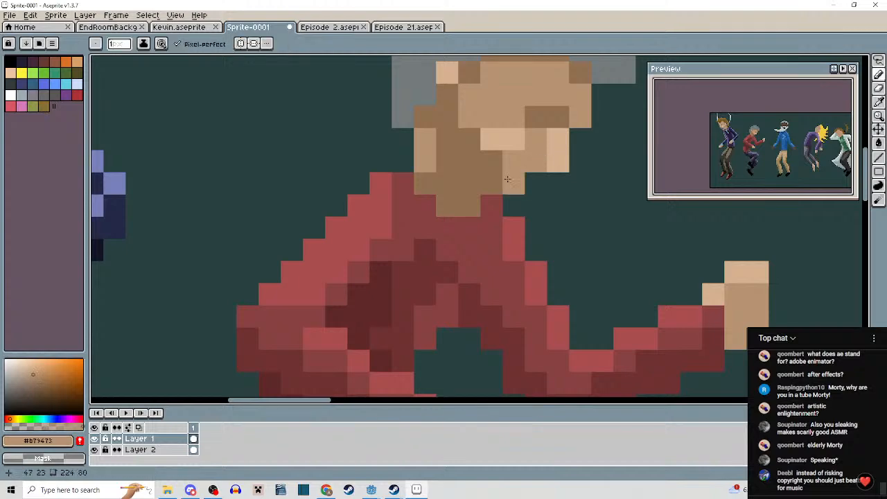
left_click(477, 189)
scroll(484, 200, "down", 3)
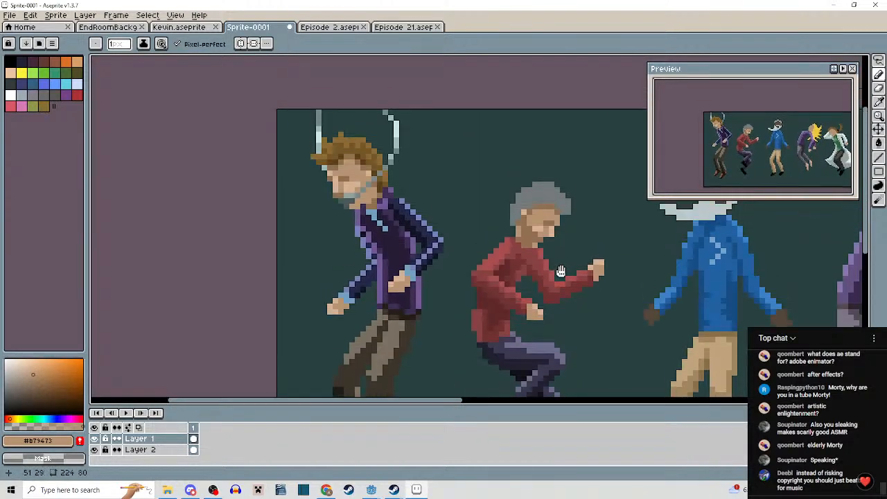
scroll(555, 264, "down", 3)
left_click_drag(570, 292, 564, 271)
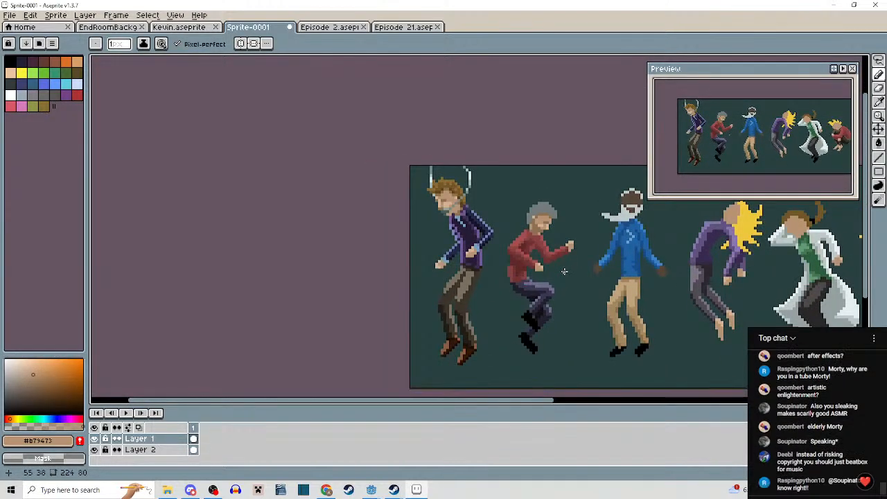
scroll(548, 239, "up", 3)
scroll(522, 237, "up", 2)
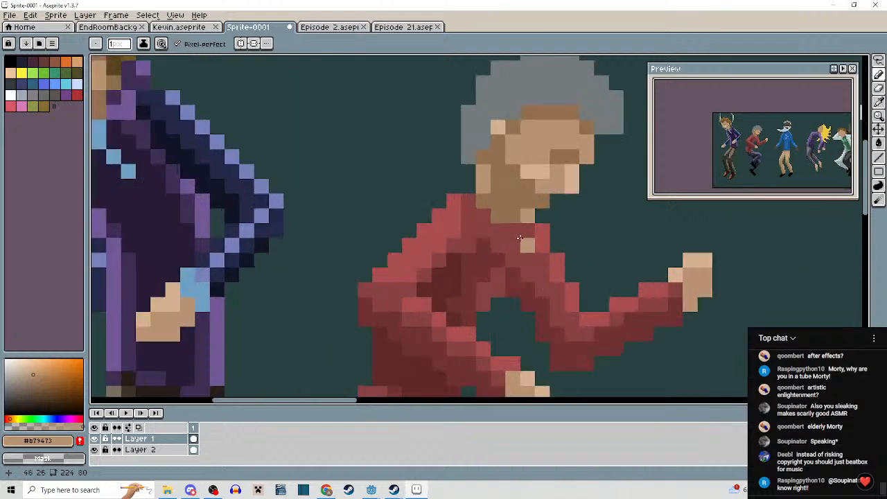
Cover the bottom of the grey-haired figure's neck with sweater red and shade the collar below it with #6f3232.
left_click(525, 239, "alt")
mouse_move(524, 216)
left_mouse_down()
mouse_move(478, 201)
mouse_move(479, 258)
mouse_move(491, 205)
mouse_move(483, 205)
mouse_move(513, 216)
left_mouse_up()
left_click(478, 249)
left_click(480, 258, "alt")
left_click(482, 248)
scroll(513, 215, "down", 3)
scroll(534, 257, "up", 3)
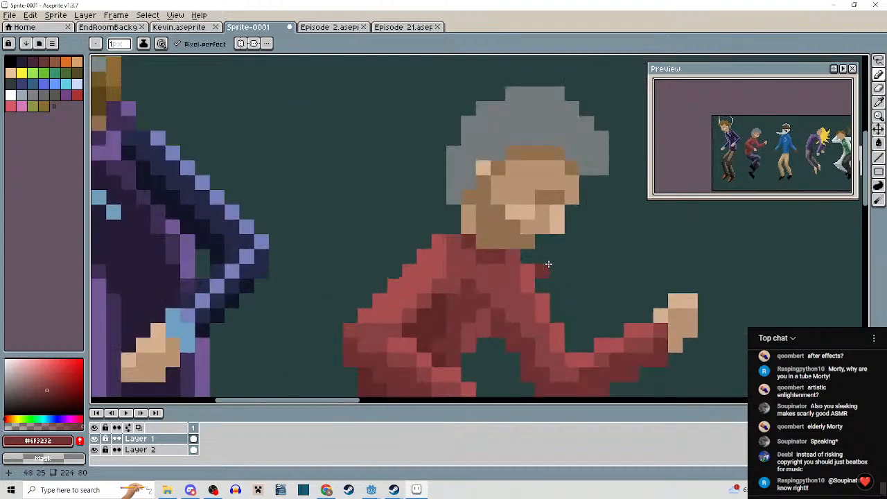
Add skin shadow pixels around the grey-haired figure's ear highlight and down the back of the jaw with #917051.
scroll(528, 247, "down", 3)
scroll(544, 252, "up", 3)
left_click(547, 254, "alt")
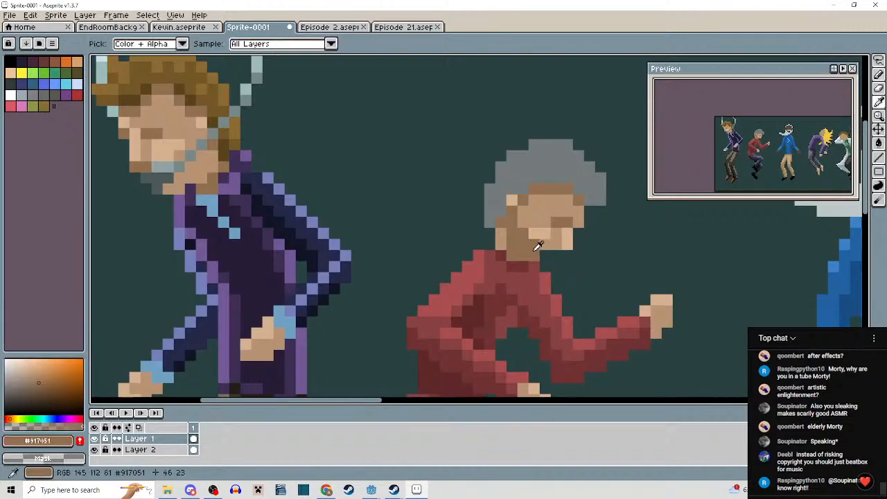
scroll(550, 253, "down", 3)
scroll(580, 258, "up", 2)
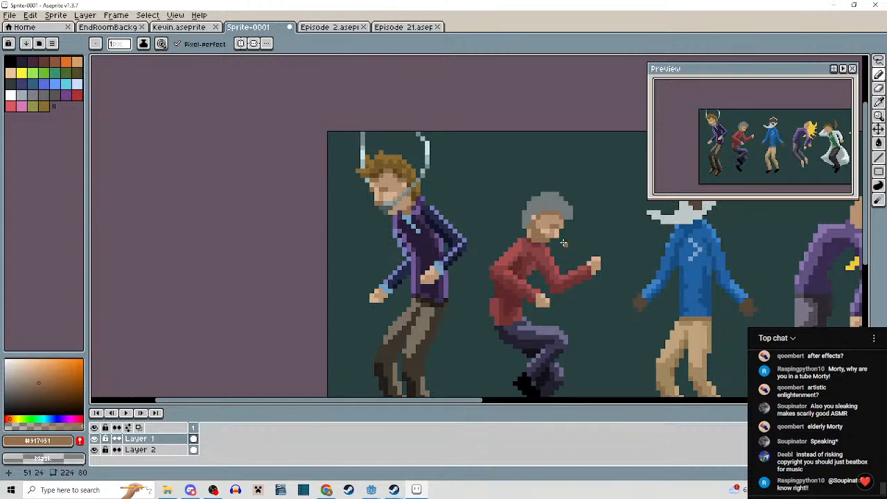
scroll(564, 243, "up", 3)
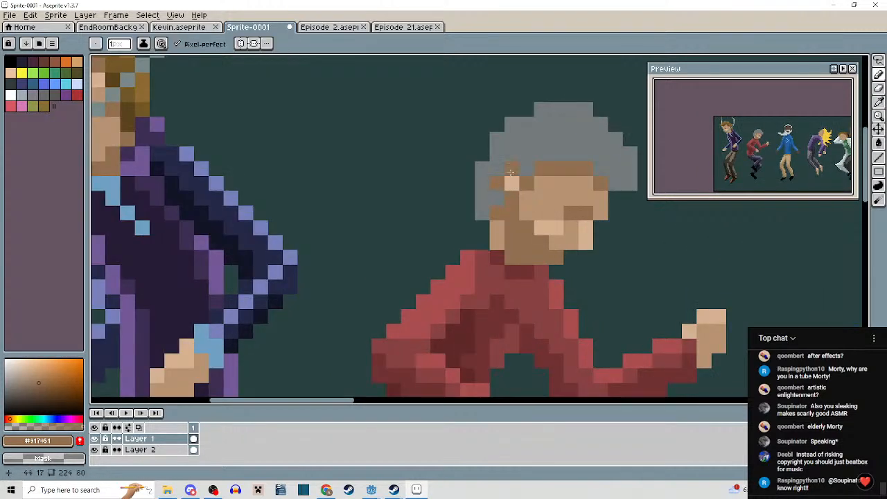
mouse_move(501, 195)
left_mouse_down()
mouse_move(509, 249)
mouse_move(497, 230)
left_mouse_up()
scroll(525, 244, "down", 2)
Trim the outer edge of the grey-haired figure's hair along the top and back, keeping the hair grey #747b7b.
left_click(539, 214, "alt")
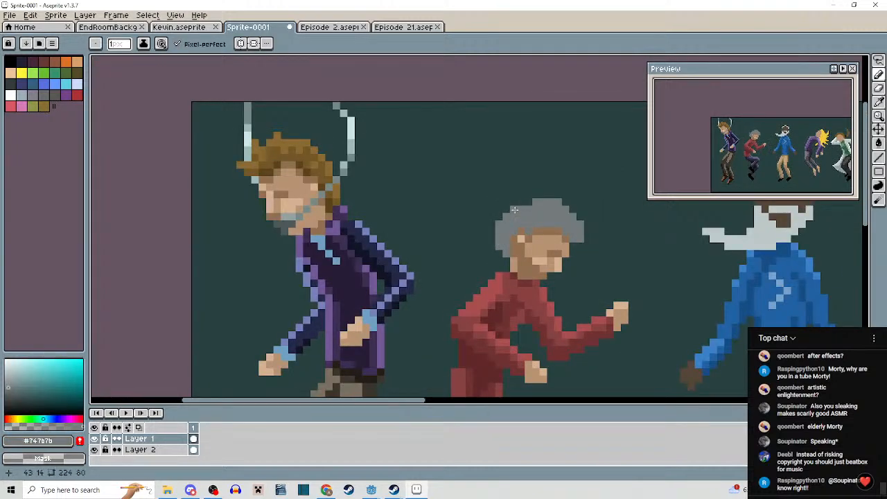
scroll(555, 218, "down", 3)
scroll(572, 224, "up", 1)
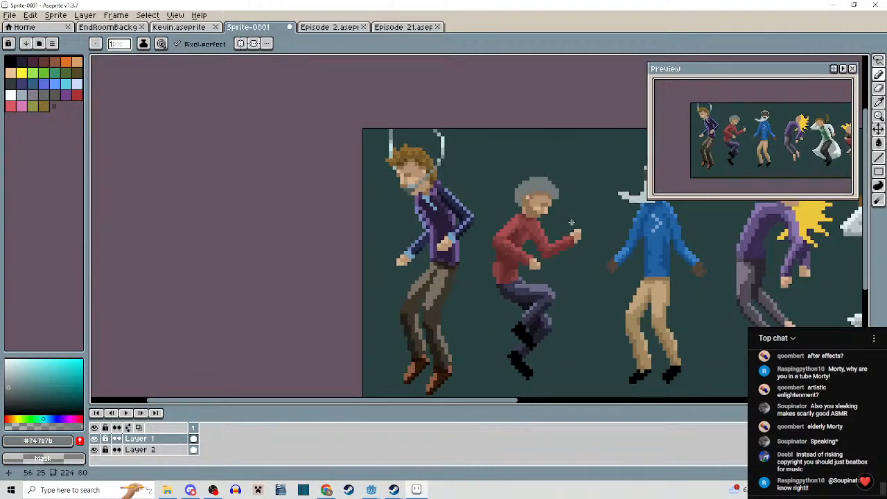
scroll(570, 218, "up", 2)
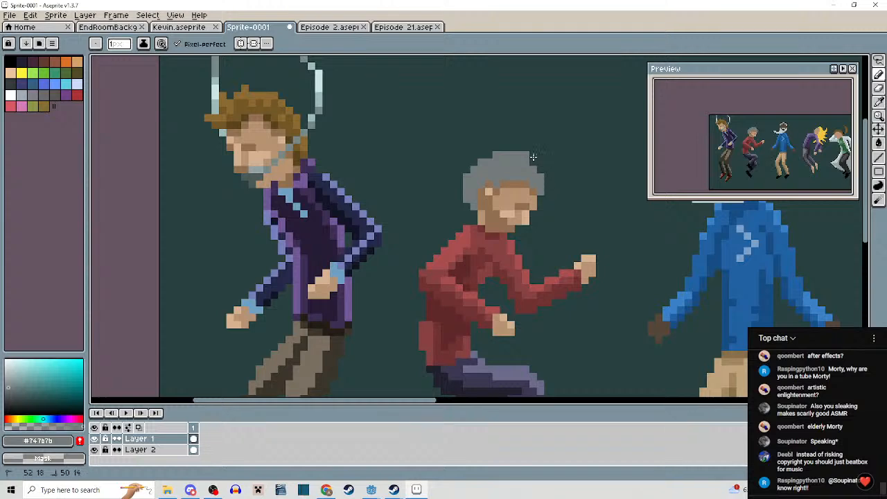
mouse_move(503, 151)
left_mouse_down()
mouse_move(483, 157)
mouse_move(465, 197)
left_mouse_up()
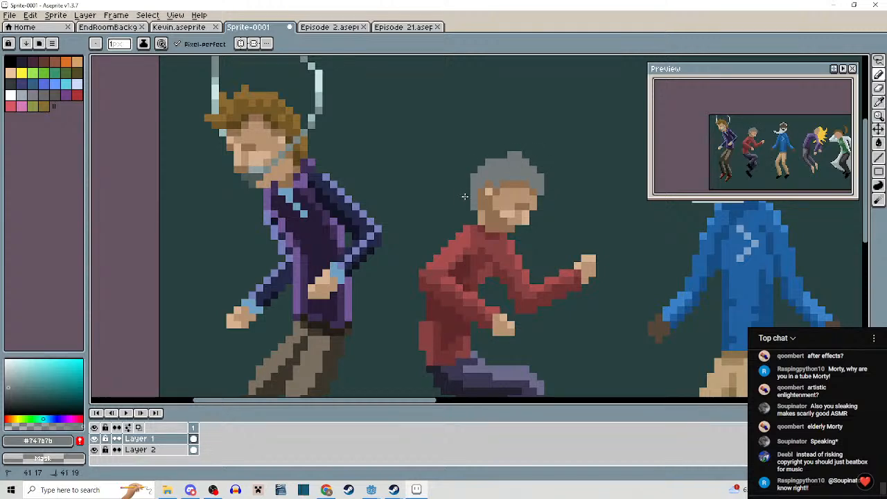
scroll(533, 162, "up", 3)
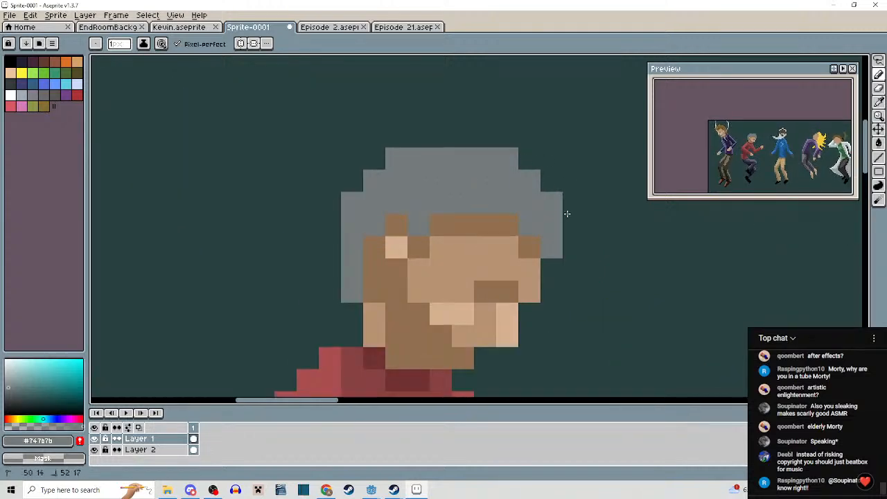
scroll(531, 184, "down", 5)
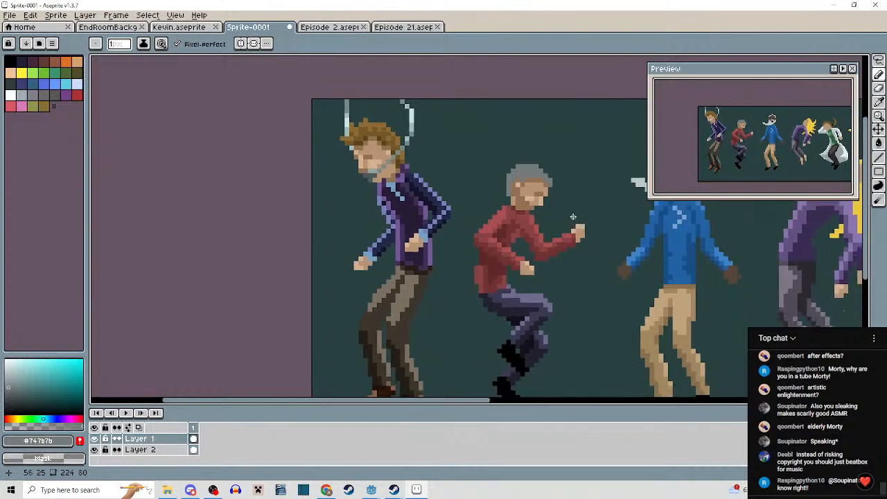
scroll(570, 220, "down", 1)
scroll(562, 202, "up", 2)
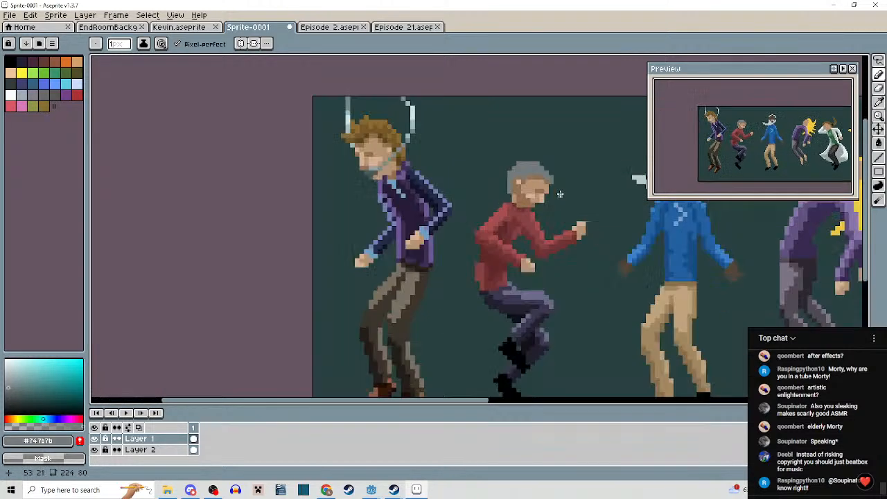
scroll(560, 195, "down", 1)
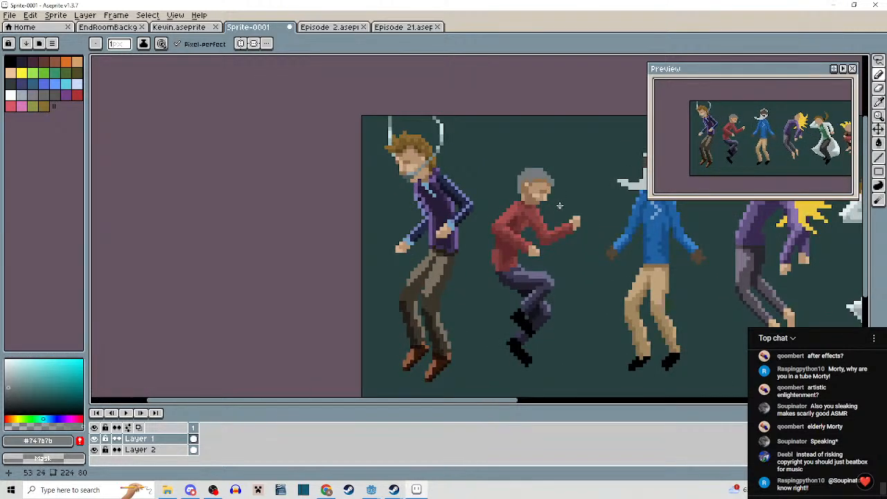
Extend the grey-haired figure's cheek highlight up towards the eye with #d5b190 and undo the last added pixels.
scroll(539, 188, "up", 2)
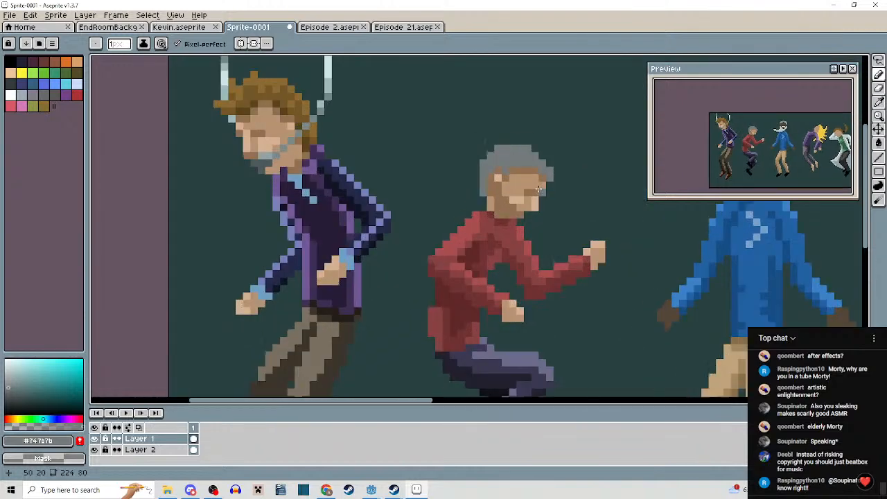
scroll(538, 189, "up", 2)
scroll(534, 186, "down", 2)
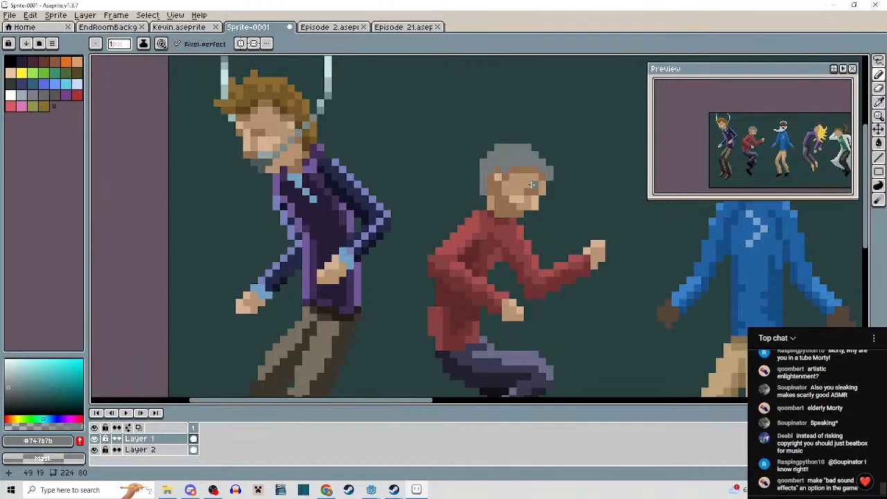
scroll(532, 184, "up", 1)
key("i")
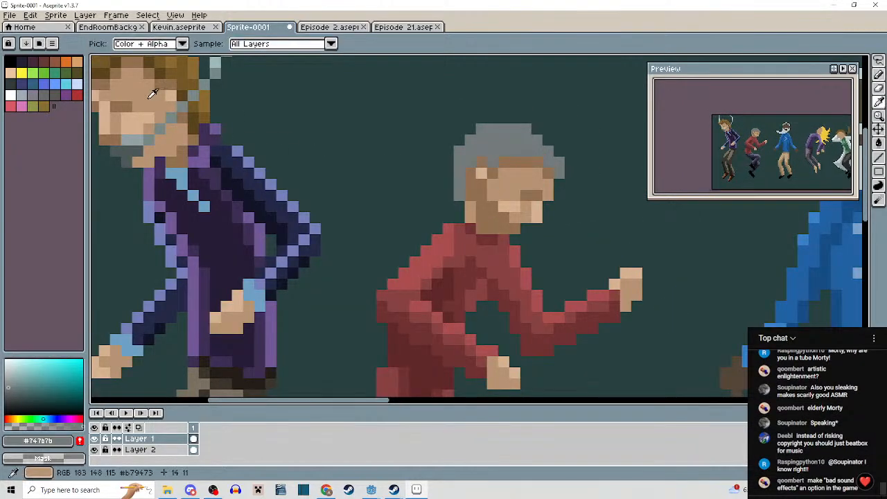
left_click(147, 97)
key("b")
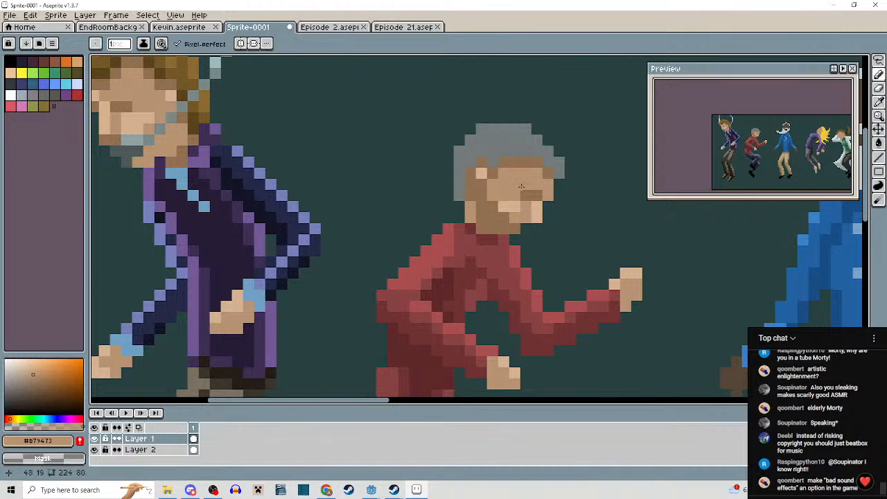
left_click(504, 195, "alt")
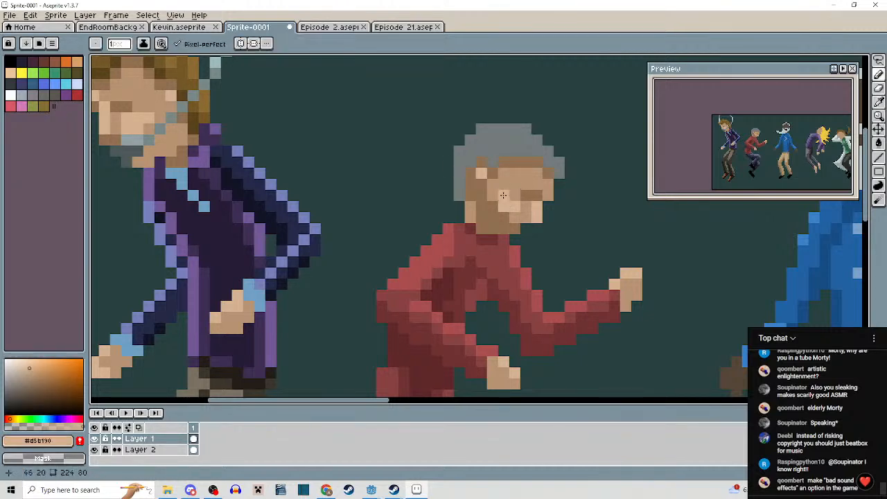
left_click(515, 186)
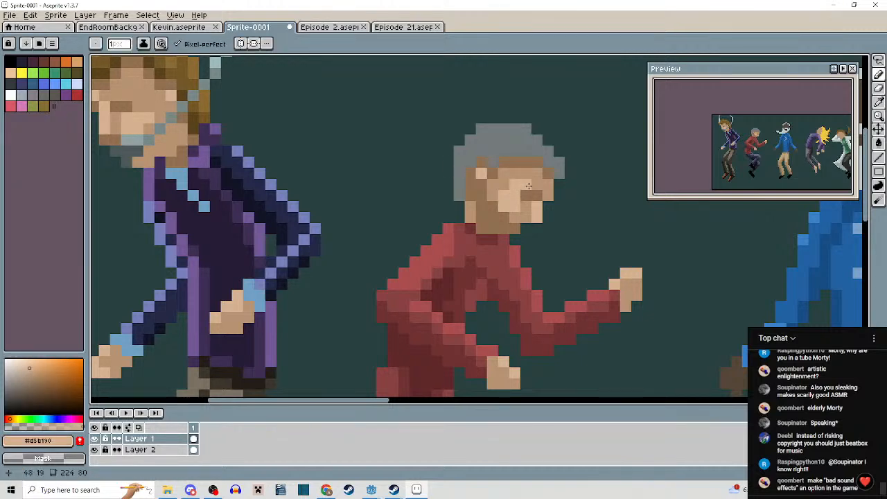
key("ctrl+z")
scroll(510, 199, "down", 3)
left_click_drag(532, 227, 533, 237)
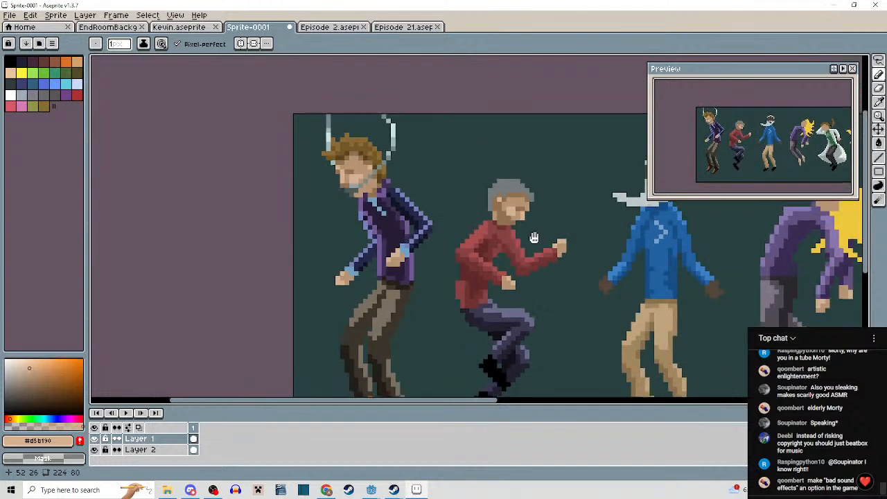
Lighten the gray-haired figure's jaw and neck with the mid skin tone #b79473.
scroll(516, 215, "up", 3)
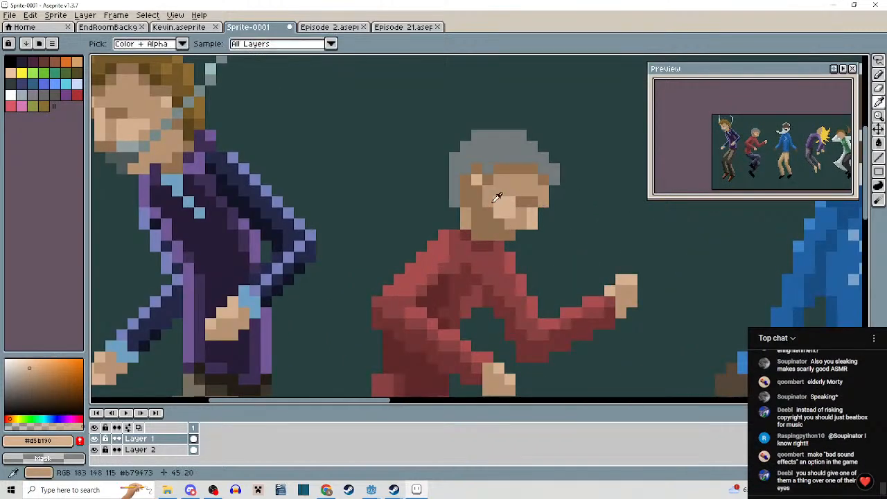
scroll(555, 234, "down", 3)
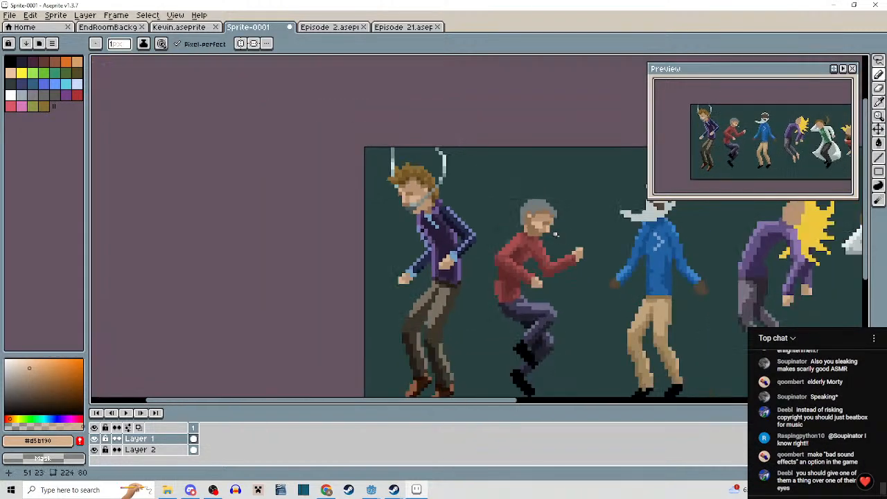
scroll(531, 209, "up", 3)
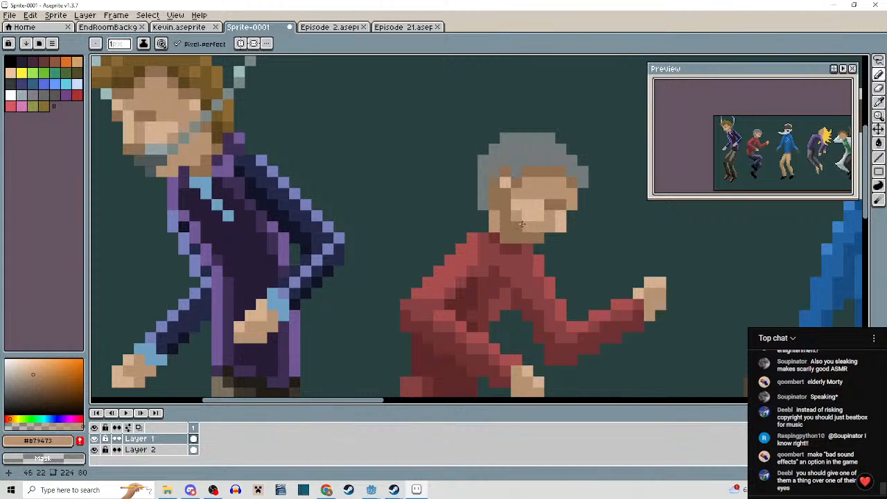
scroll(552, 249, "down", 2)
scroll(553, 249, "up", 3)
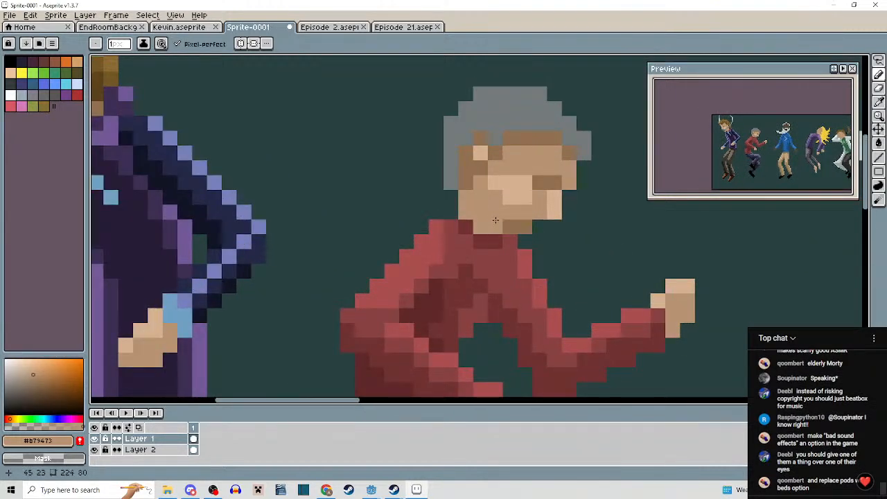
scroll(510, 225, "down", 3)
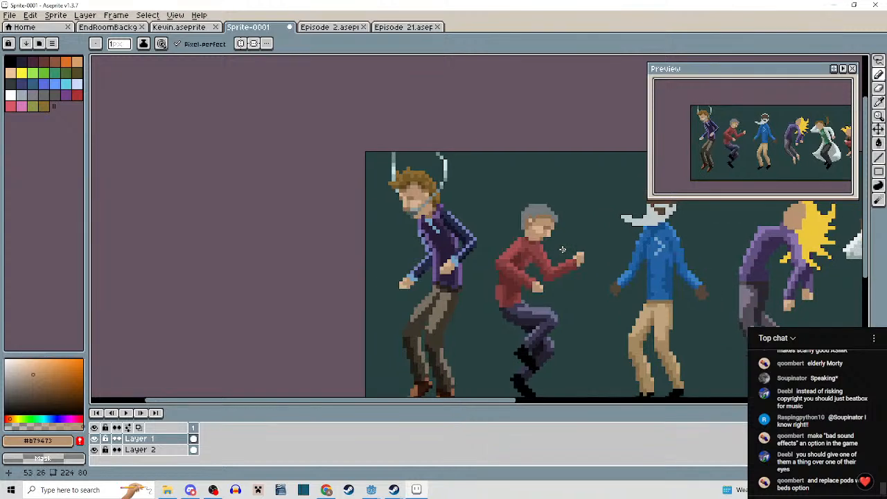
Sample the darker skin tone #917051 and touch up the shadow under the gray-haired figure's jaw.
scroll(540, 250, "up", 3)
key("i")
left_click(527, 226)
key("b")
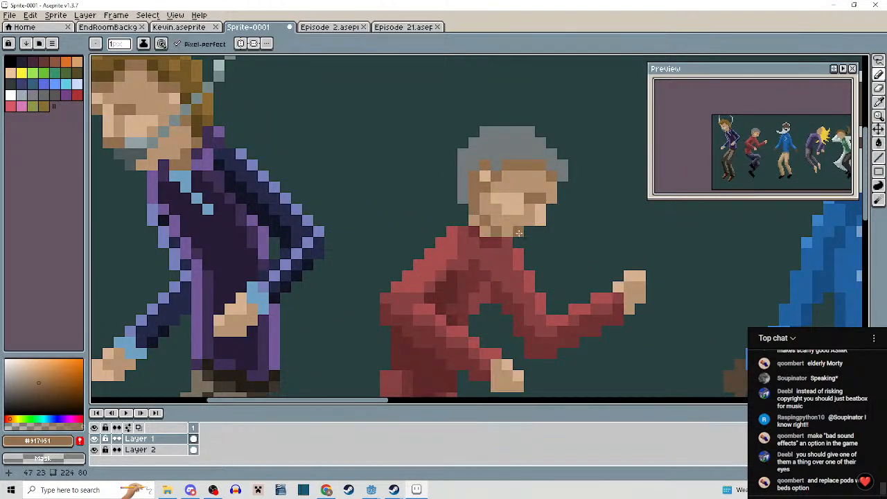
scroll(541, 239, "down", 3)
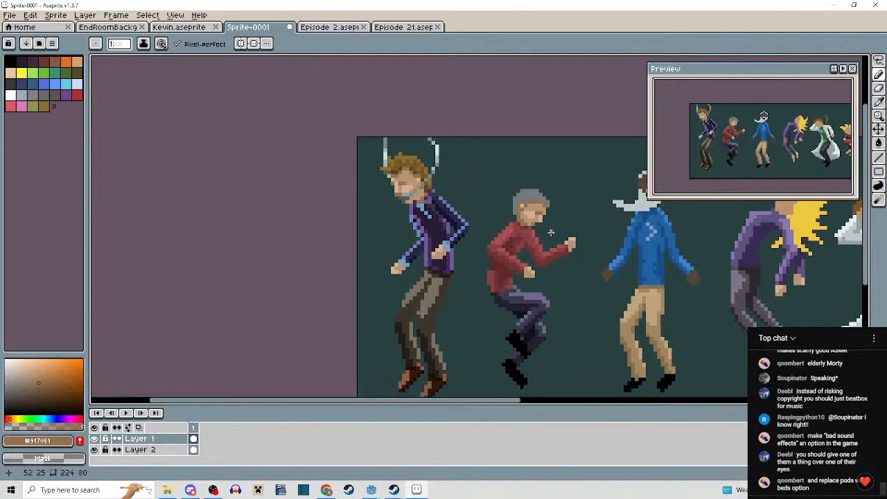
left_click_drag(576, 285, 558, 278)
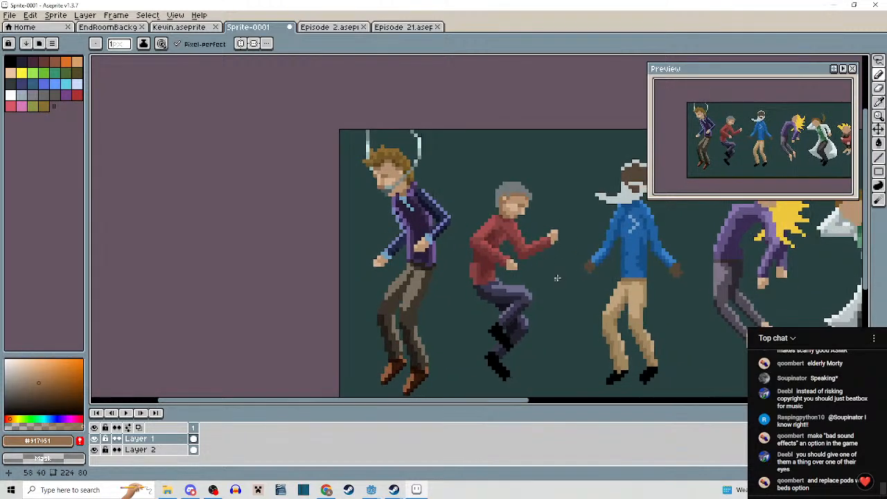
scroll(554, 257, "up", 2)
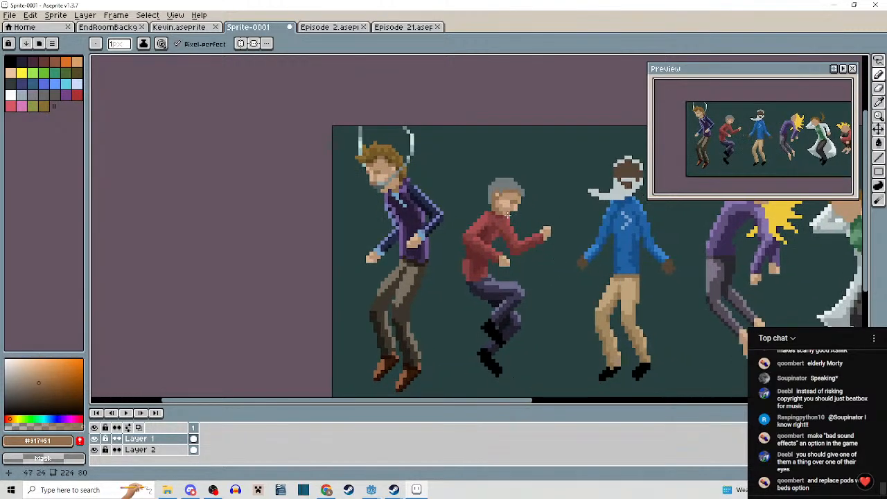
scroll(434, 174, "down", 4)
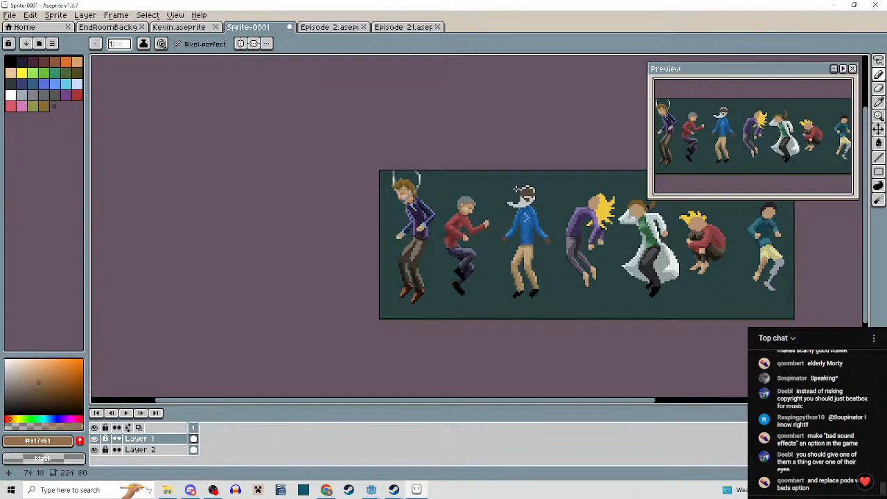
Sample the red sweater's dark shade #6f3232 and the gray-haired figure's light skin tone #d5b190.
scroll(464, 235, "up", 5)
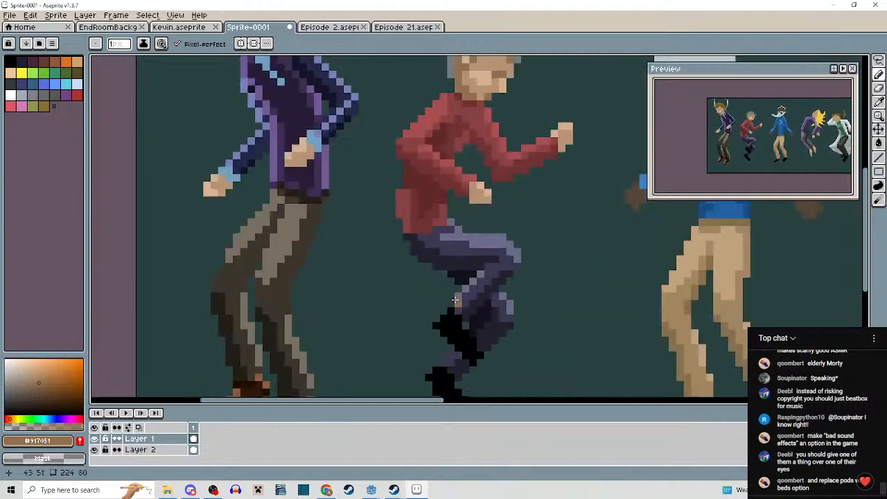
key("alt")
left_click(409, 233, "alt")
mouse_move(395, 229)
left_mouse_down()
mouse_move(392, 273)
mouse_move(424, 274)
left_mouse_up()
scroll(441, 273, "down", 3)
left_click_drag(502, 289, 296, 227)
left_click_drag(370, 234, 437, 301)
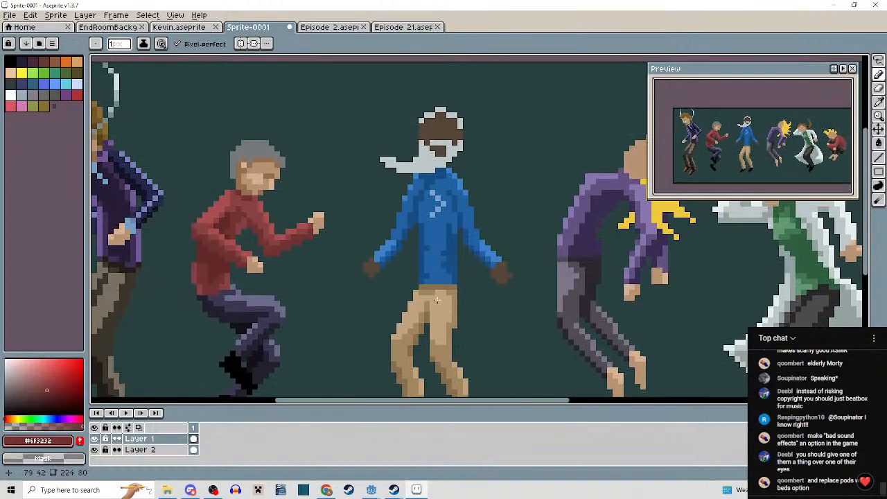
left_click_drag(389, 263, 377, 242)
left_click(251, 158, "alt")
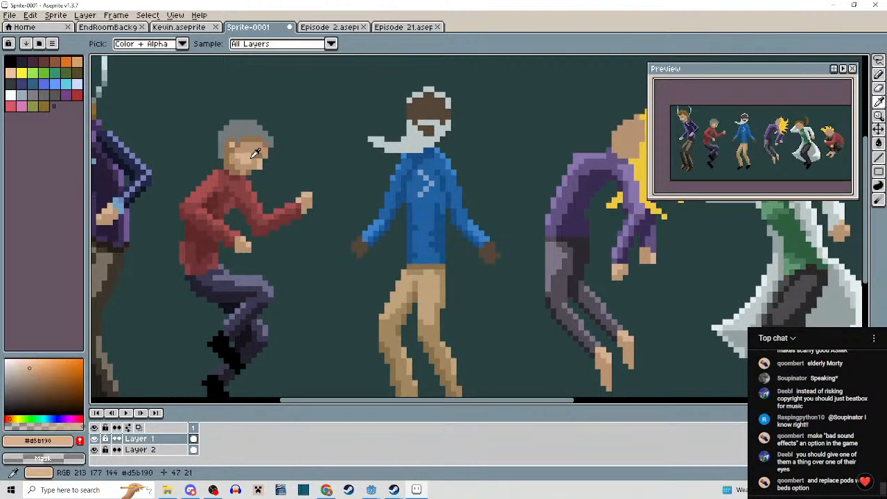
left_click_drag(327, 176, 327, 203)
scroll(344, 203, "up", 1)
Sample the blue-sweater figure's brown skin, lighten it to #73604f, and paint highlights on the upper part of the left hand.
left_click(483, 80, "alt")
left_click_drag(409, 237, 415, 189)
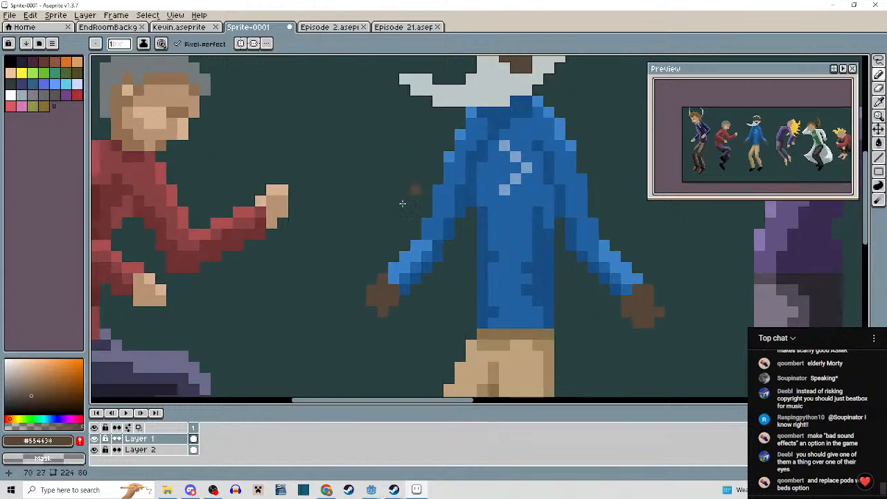
left_click(36, 383)
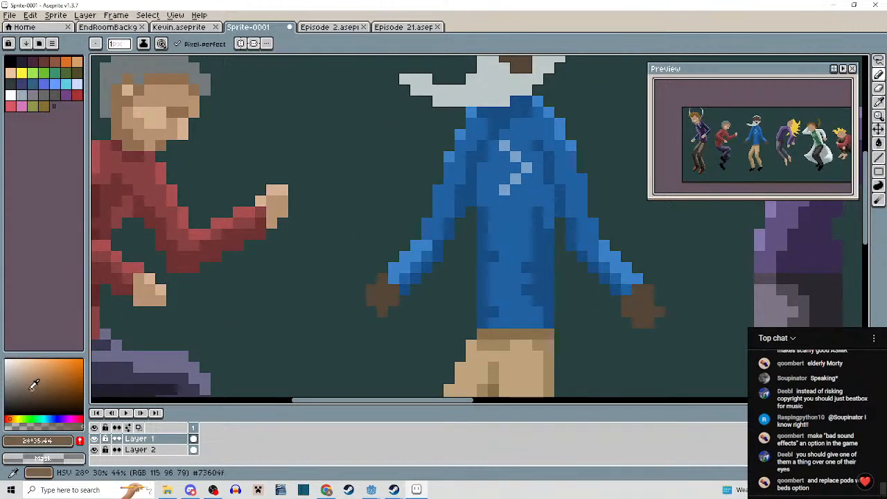
scroll(374, 295, "up", 2)
left_click(374, 260)
left_click(399, 232)
left_click(402, 252)
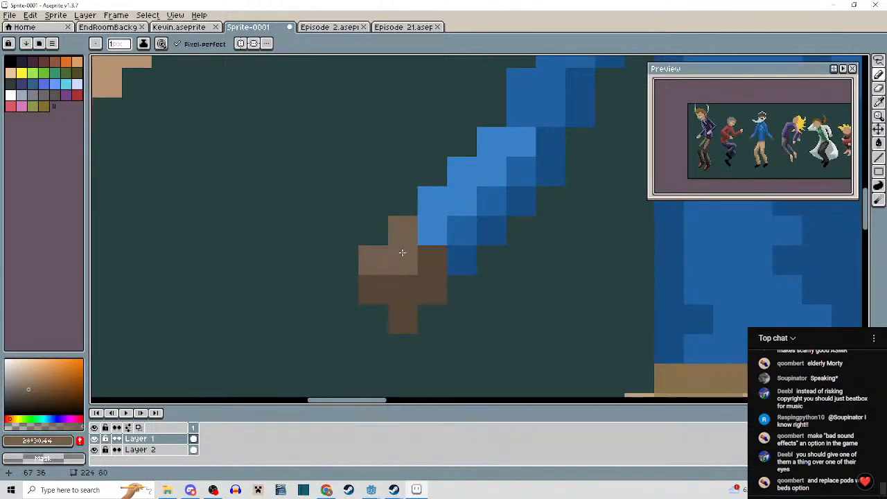
scroll(491, 257, "down", 2)
scroll(548, 277, "up", 2)
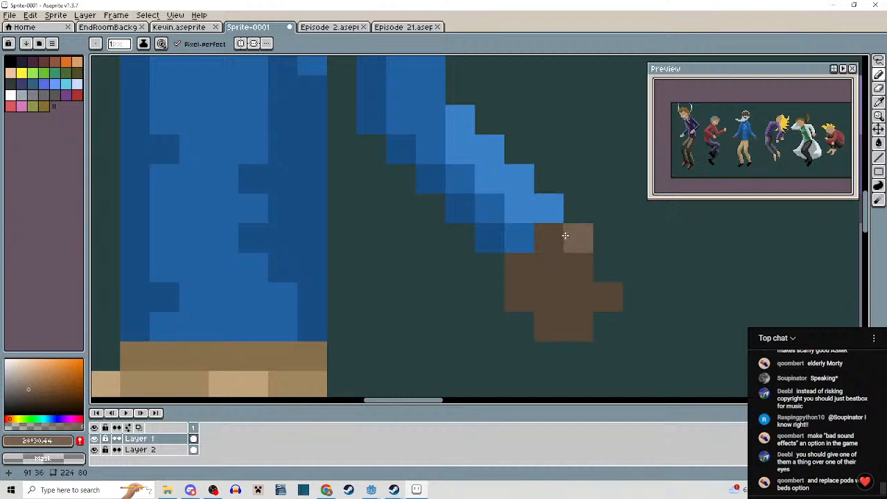
Paint #73604f highlights along the top, thumb and fingers of the blue-sweater figure's right hand.
left_click(560, 237)
left_click_drag(566, 250, 571, 265)
left_click(554, 317)
left_click_drag(579, 302, 603, 297)
scroll(603, 299, "down", 2)
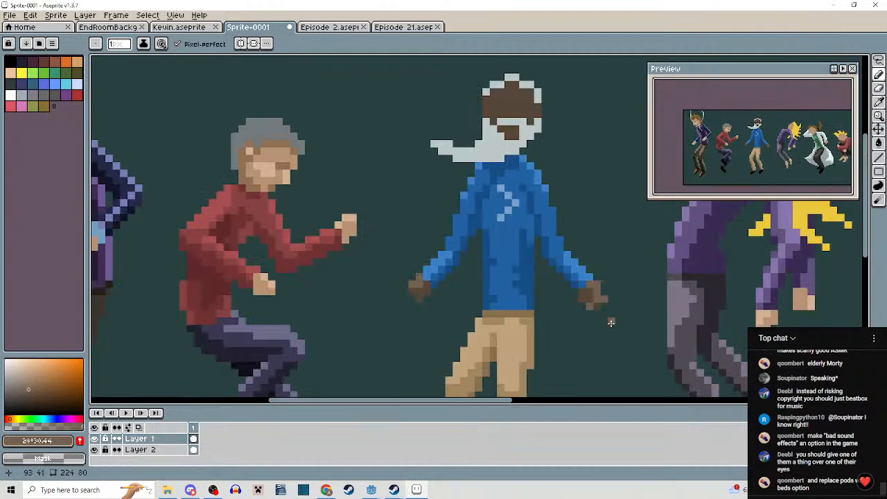
scroll(610, 323, "up", 2)
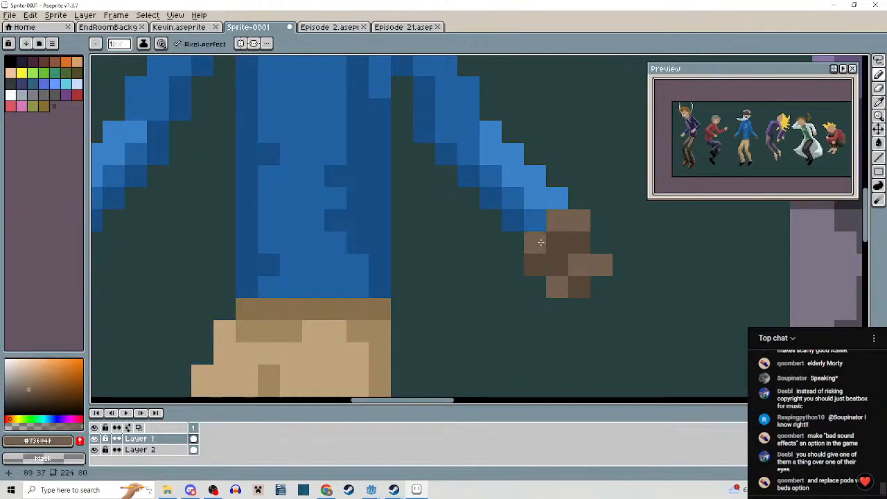
scroll(570, 236, "down", 2)
left_click_drag(603, 317, 610, 334)
Rework the blue-sweater figure's left hand with a lighter outer edge and fingertip, and darken the palm with the original brown.
scroll(463, 291, "up", 3)
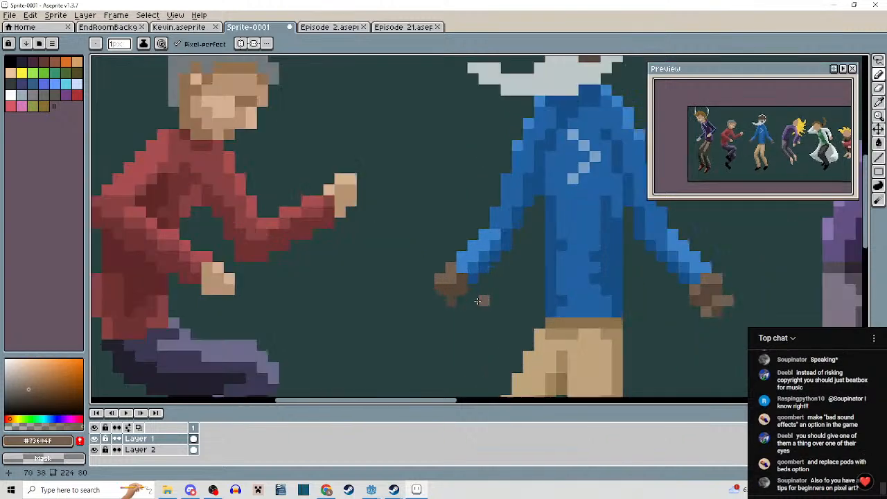
left_click(424, 277)
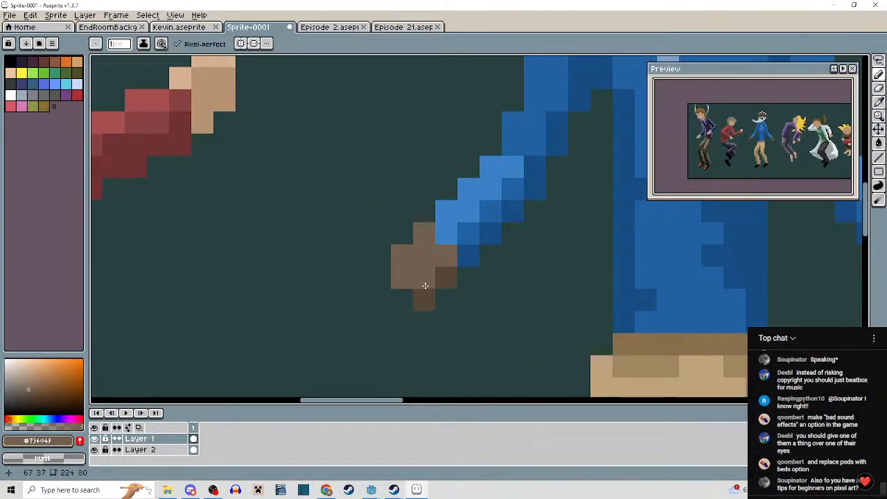
left_click(424, 296)
left_click(445, 277, "alt")
left_click(428, 279)
left_click(423, 257)
left_click(445, 257)
scroll(465, 281, "down", 3)
scroll(509, 301, "down", 2)
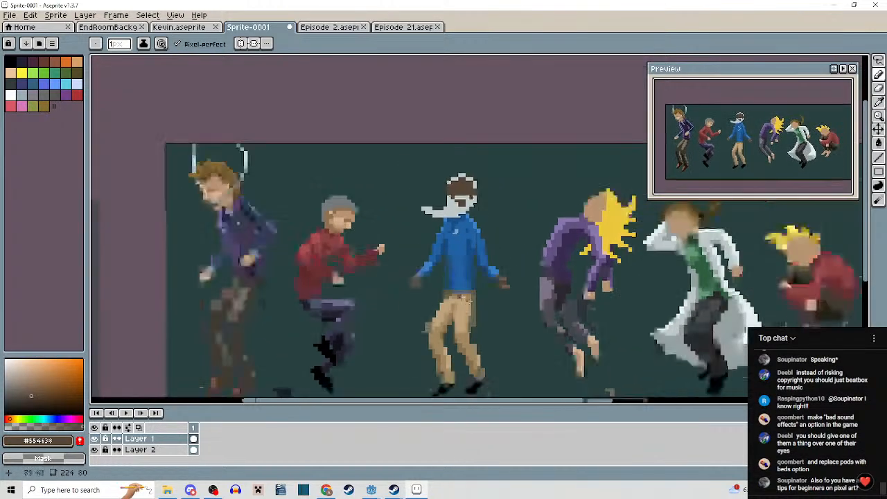
scroll(499, 257, "up", 1)
scroll(484, 237, "up", 2)
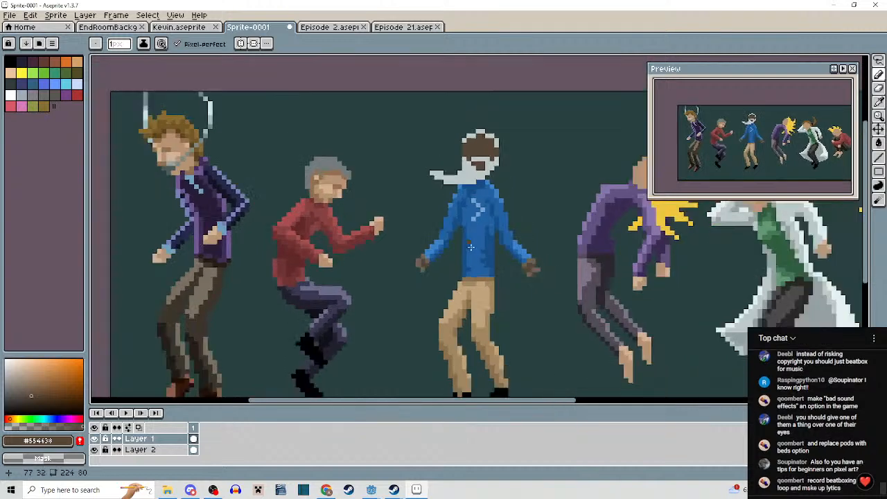
scroll(515, 247, "down", 1)
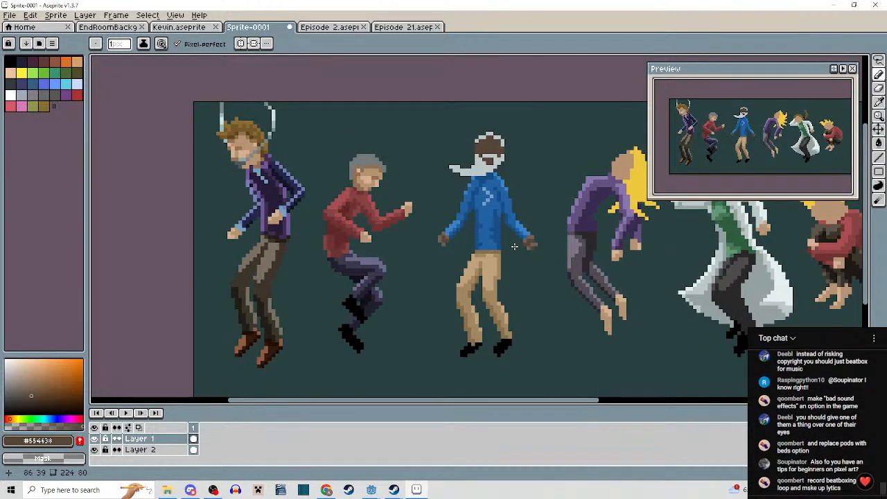
left_click_drag(514, 246, 501, 244)
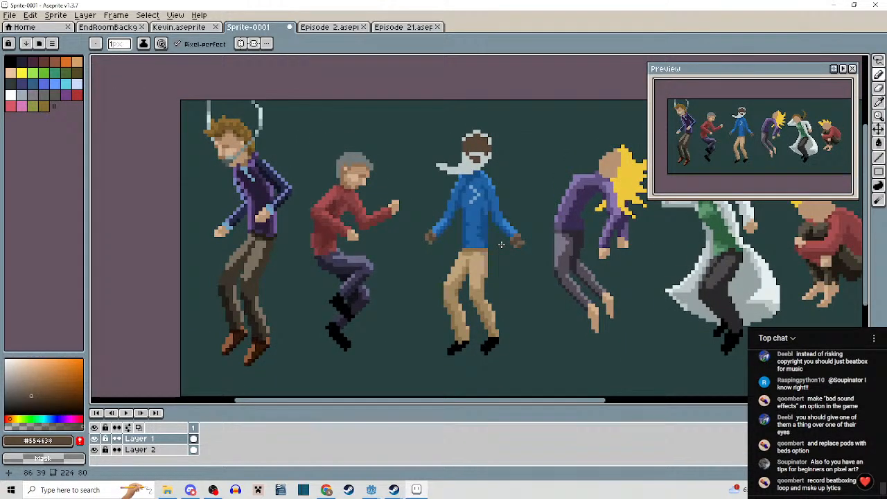
Select the blue-sweater figure's left arm with the adjoining torso part and shift it one pixel outward.
key("m")
scroll(417, 188, "up", 2)
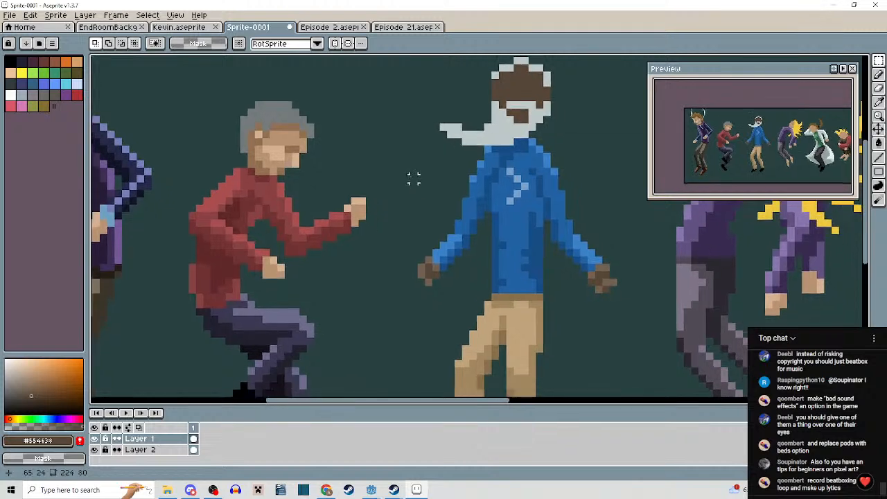
mouse_move(403, 147)
left_mouse_down()
mouse_move(430, 216)
mouse_move(503, 292)
left_mouse_up()
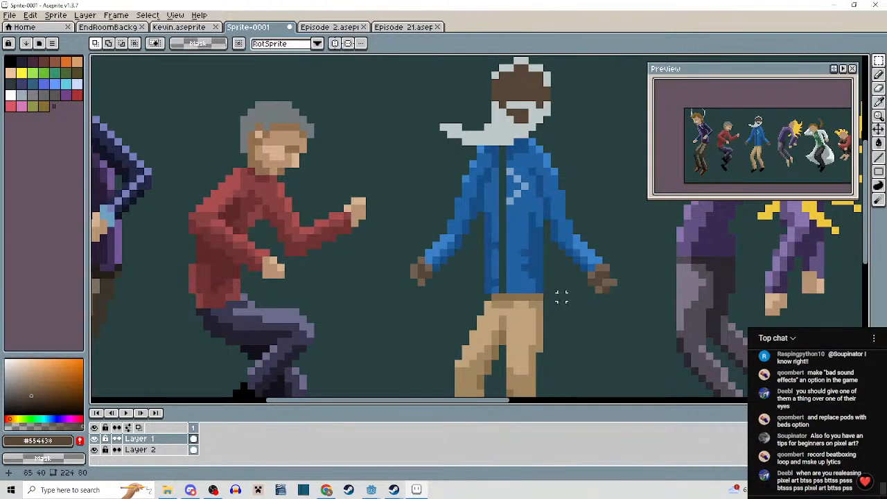
Select the blue-sweater figure's right arm with the adjoining torso edge and shift it one pixel outward.
left_click_drag(525, 143, 562, 254)
left_click_drag(584, 334, 584, 342)
left_click_drag(532, 142, 647, 296)
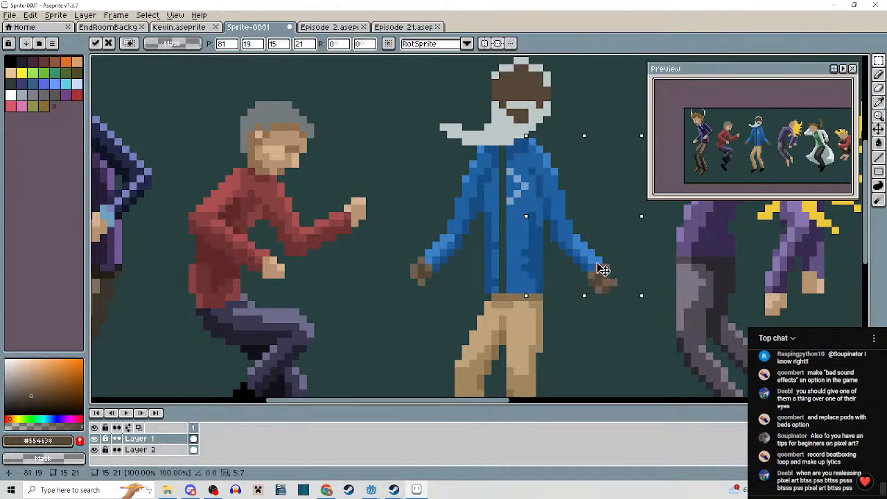
left_click(599, 348)
Close the left gap in the blue sweater's torso using the neighbouring strip of sweater pixels.
scroll(536, 243, "up", 1)
left_click_drag(535, 242, 537, 257)
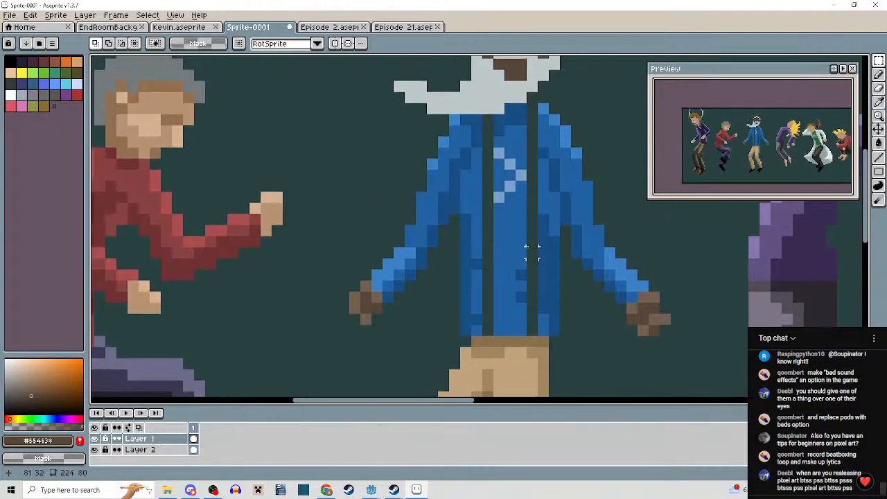
left_click_drag(474, 117, 483, 338)
left_click_drag(481, 291, 496, 291)
left_click(555, 286)
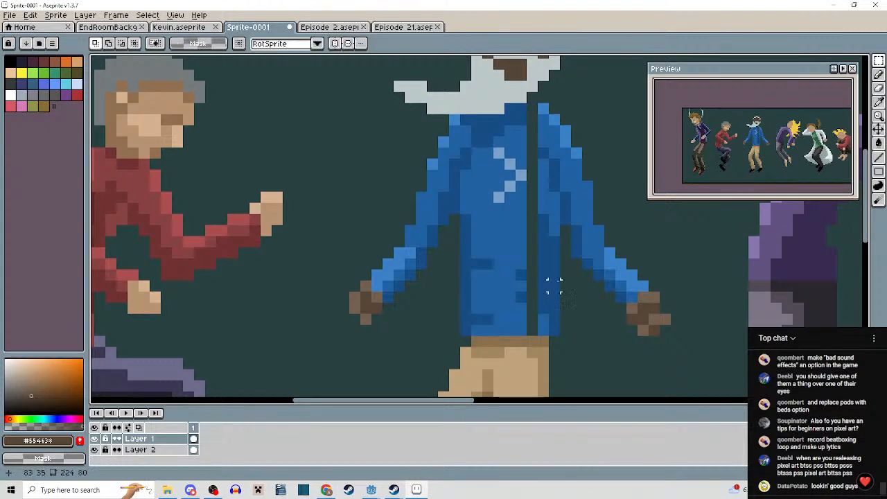
Sample the sweater's main blue #2161a2 and fill the remaining vertical gap in the torso.
key("b")
left_click(525, 139, "alt")
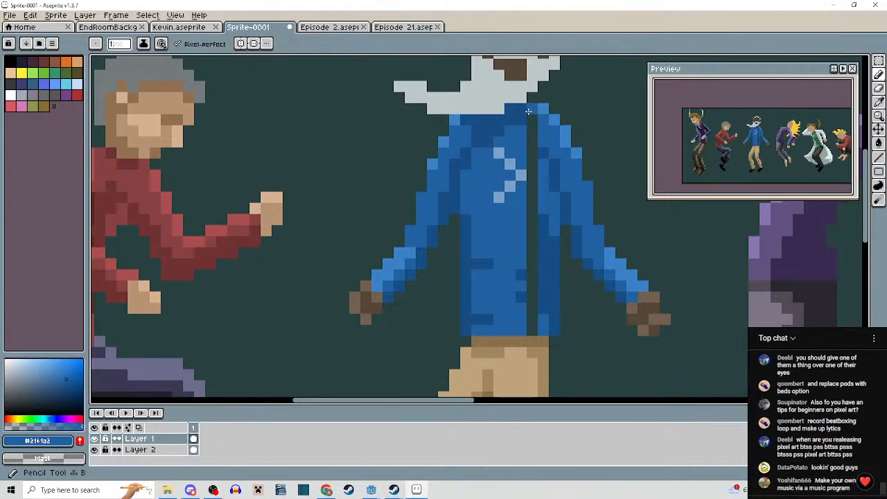
key("g")
left_click(528, 204)
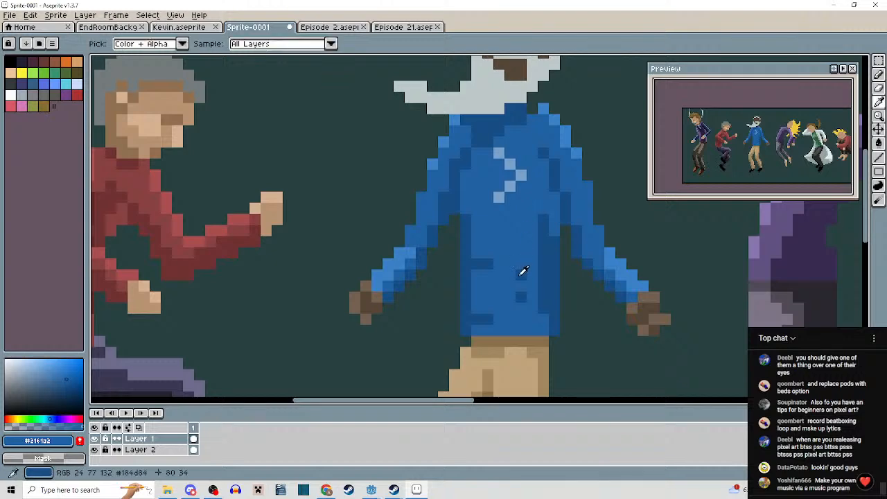
Repaint the fold shadows beside the filled torso gap with the sweater's dark blue #184d84 and main blue #2161a2.
left_click(522, 273, "alt")
key("b")
left_click(531, 276)
left_click(524, 304, "alt")
left_click(520, 293)
left_click(519, 273)
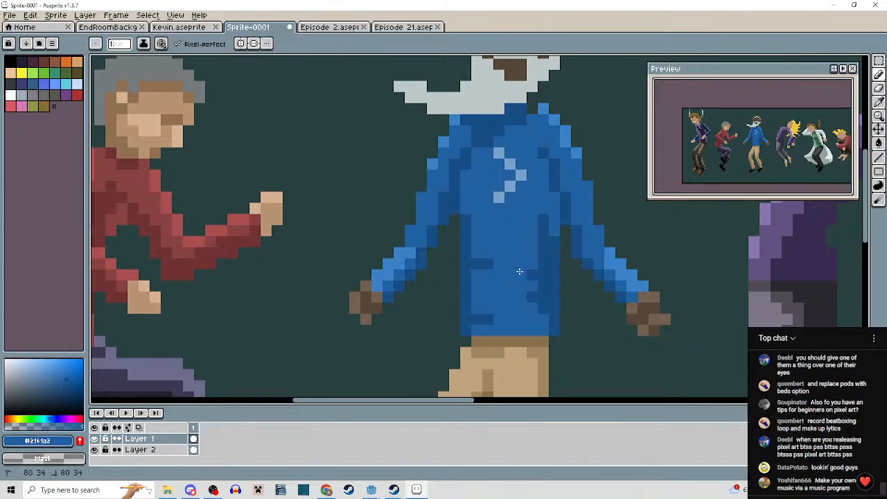
left_click_drag(528, 239, 529, 296)
scroll(537, 222, "down", 5)
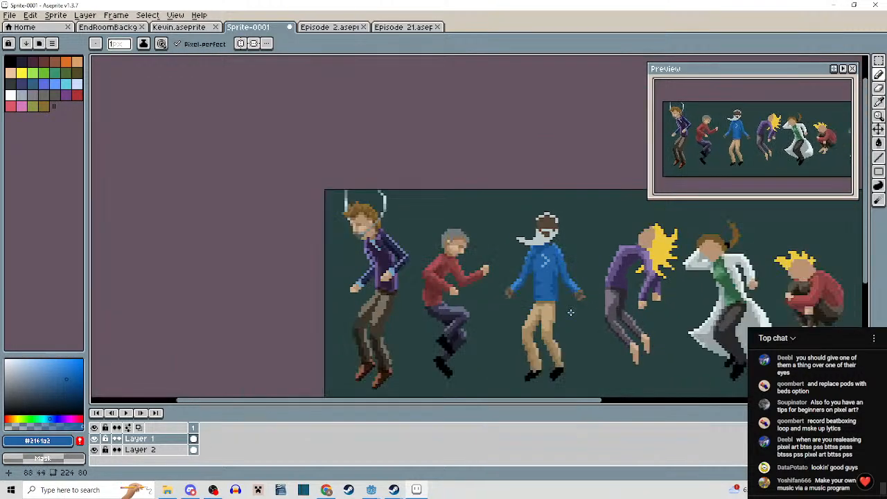
Sample a trouser brown and extend the waistband to the right edge of the blue sweater's hem.
scroll(563, 305, "up", 4)
scroll(560, 313, "up", 2)
left_click(531, 262, "alt")
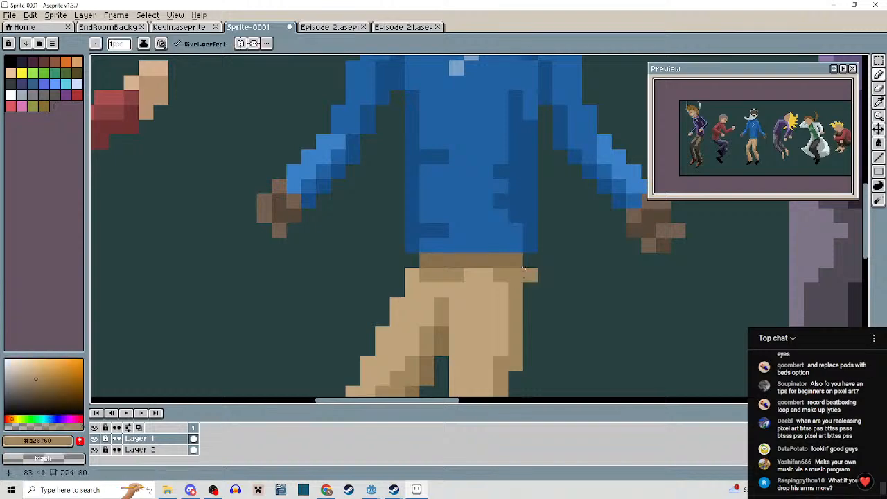
scroll(534, 291, "down", 3)
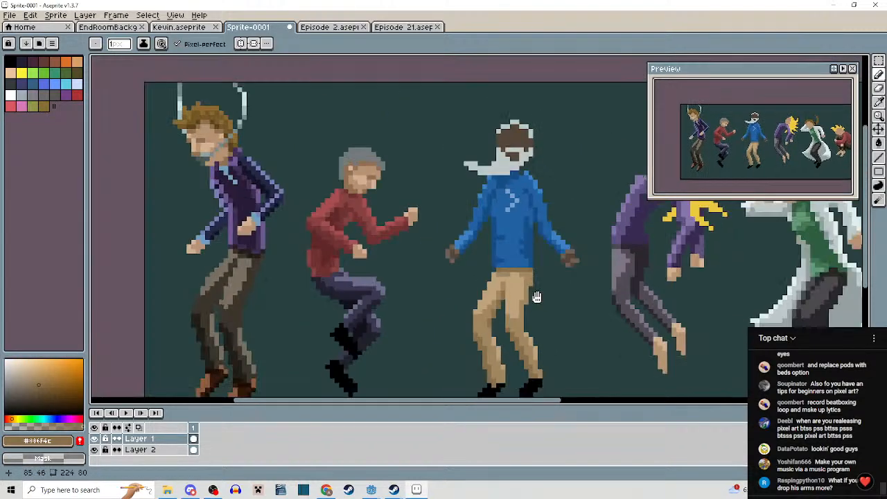
scroll(551, 314, "down", 1)
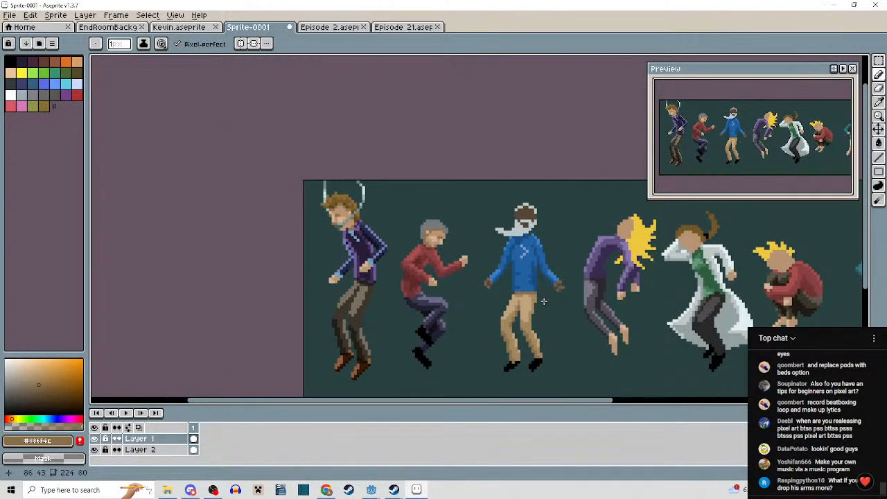
Sample the sweater's main blue #2161a2 and paint over the fold shadow between the chest and right shoulder.
scroll(536, 275, "up", 5)
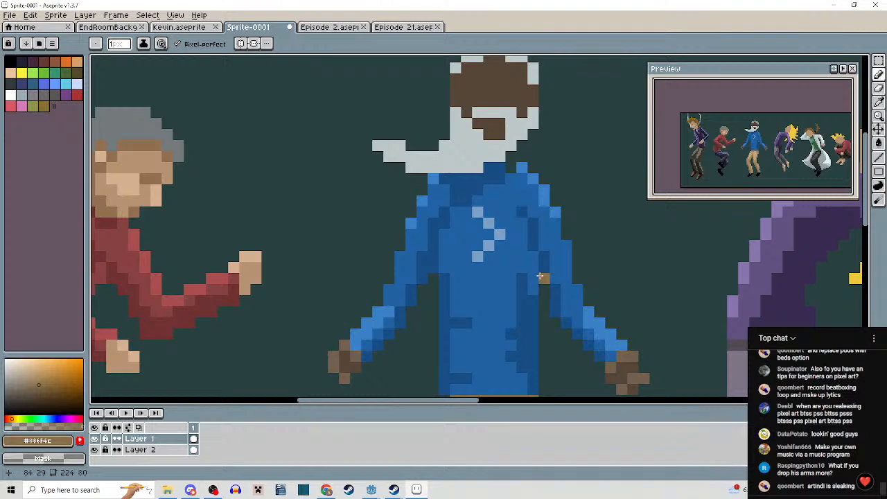
left_click(514, 222)
left_click(511, 214, "alt")
mouse_move(511, 197)
left_mouse_down()
mouse_move(525, 206)
mouse_move(529, 239)
left_mouse_up()
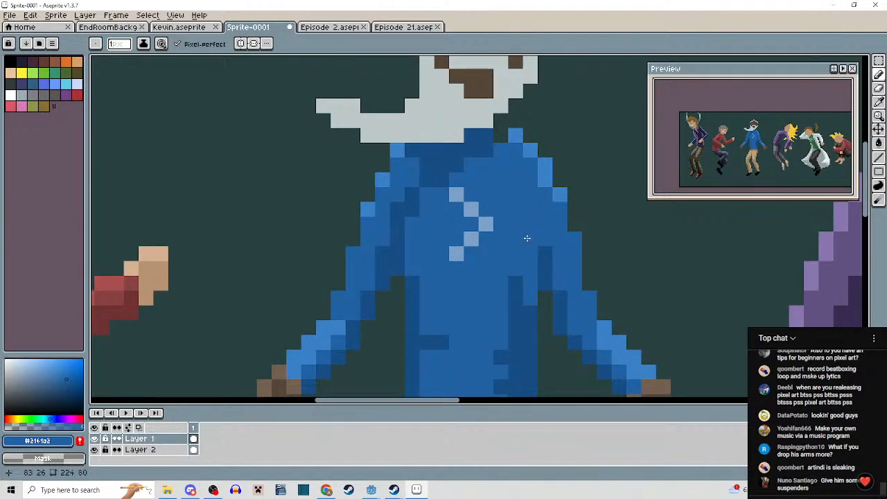
scroll(528, 276, "down", 5)
left_click_drag(535, 305, 551, 284)
scroll(552, 284, "up", 3)
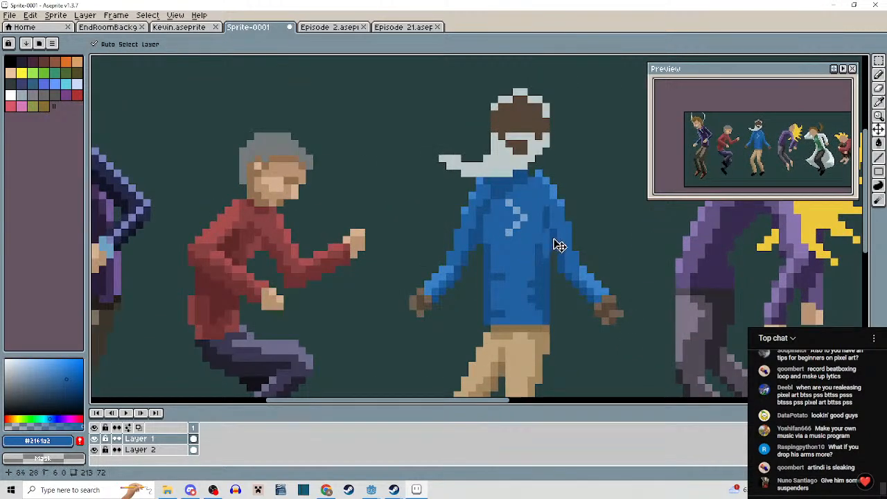
Repaint a short fold shadow beside the right armpit with the sweater's dark blue #184d84.
scroll(553, 239, "up", 2)
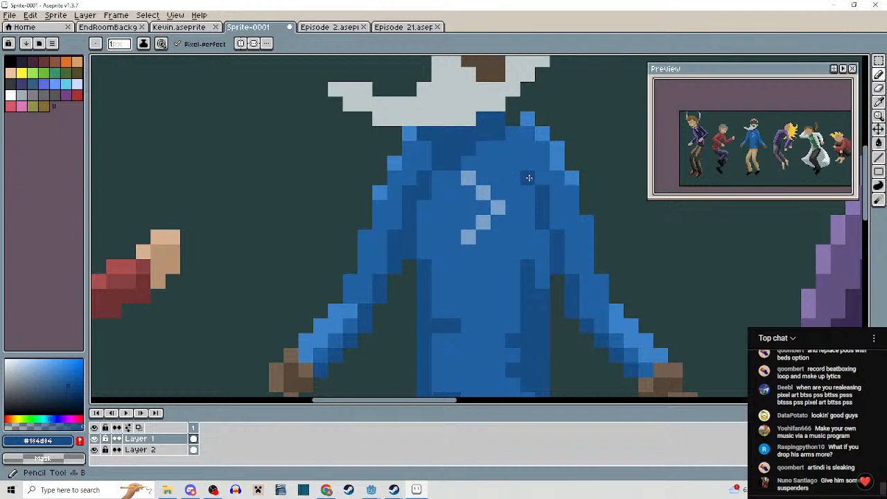
left_click(528, 178)
scroll(529, 179, "down", 3)
scroll(531, 213, "up", 2)
left_click_drag(530, 196, 531, 279)
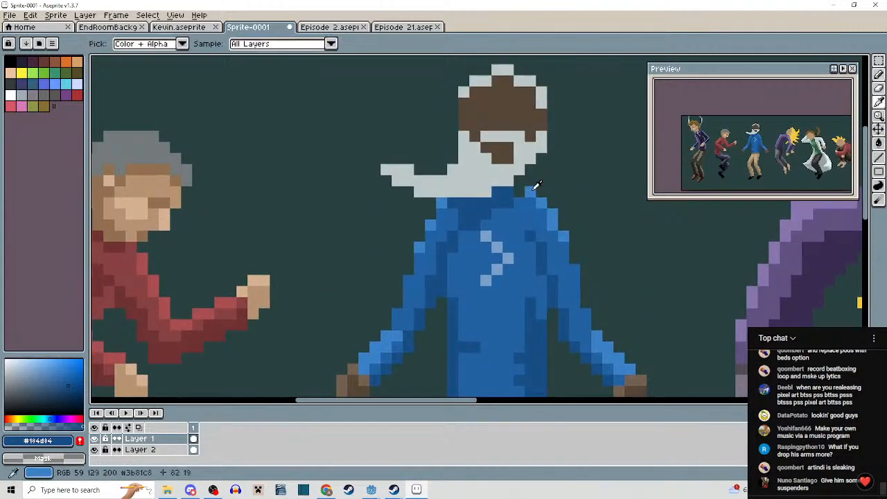
Fill the gap between the white scarf and right shoulder with sweater blue, and add a head-brown neck pixel beneath the scarf.
left_click(536, 186, "alt")
left_click(523, 188)
left_click(518, 182, "alt")
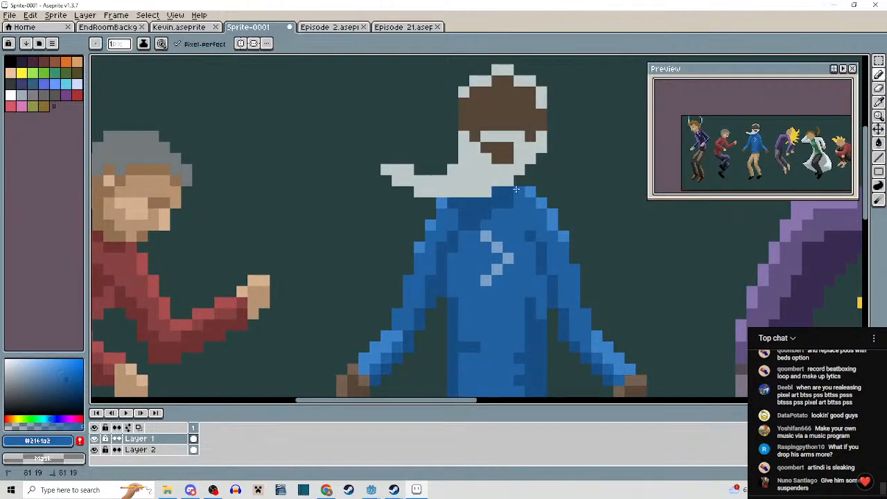
left_click(517, 181)
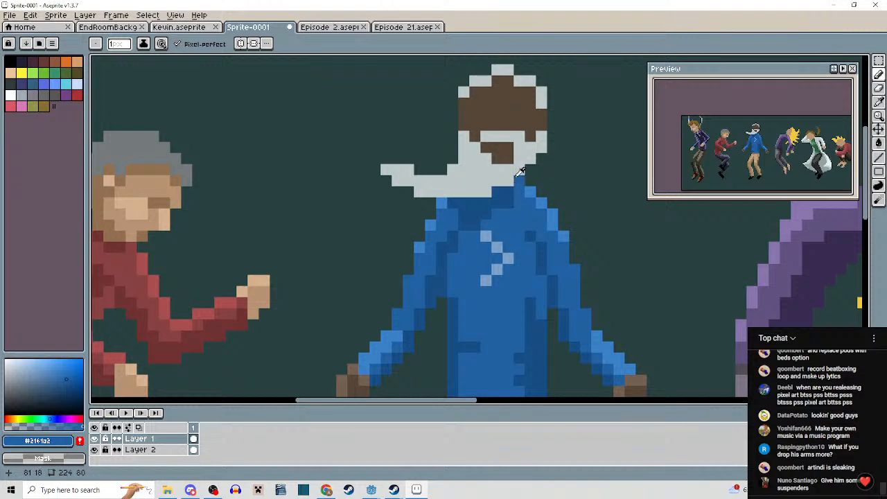
left_click(516, 177, "alt")
scroll(523, 177, "down", 6)
scroll(522, 278, "up", 2)
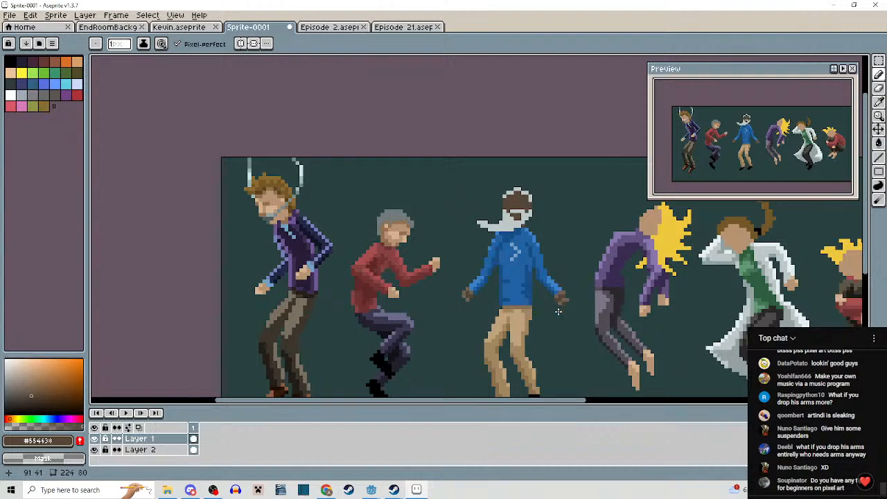
Examine the blue-sweater figure's arm pose beside the neighbouring figures.
scroll(527, 272, "up", 3)
scroll(511, 218, "down", 1)
left_click_drag(511, 218, 511, 189)
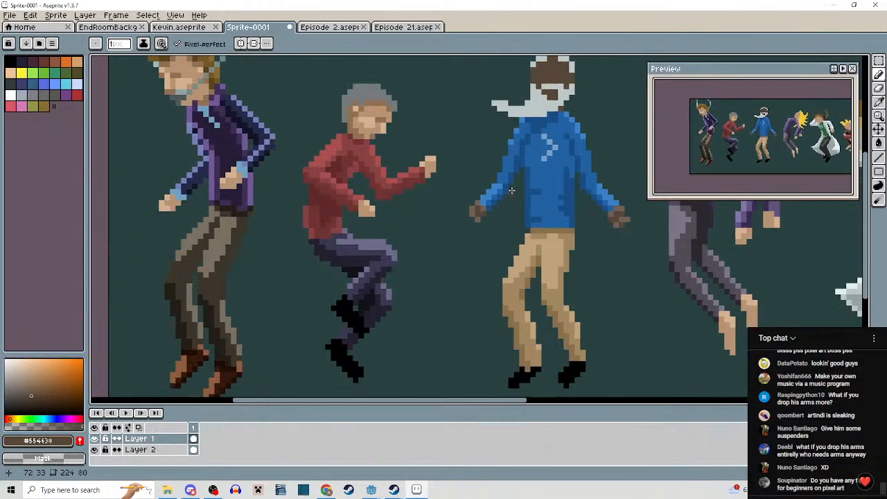
scroll(511, 190, "down", 2)
left_click_drag(581, 249, 539, 287)
scroll(532, 265, "up", 1)
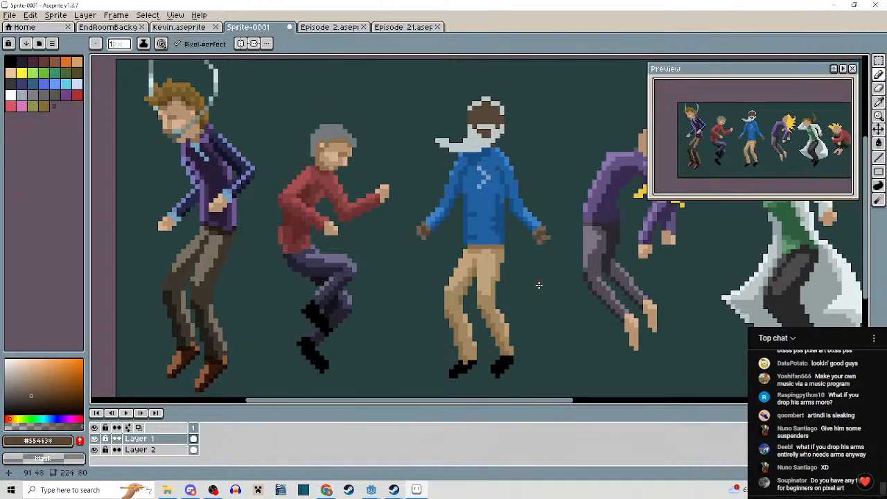
scroll(534, 246, "up", 1)
scroll(533, 237, "down", 1)
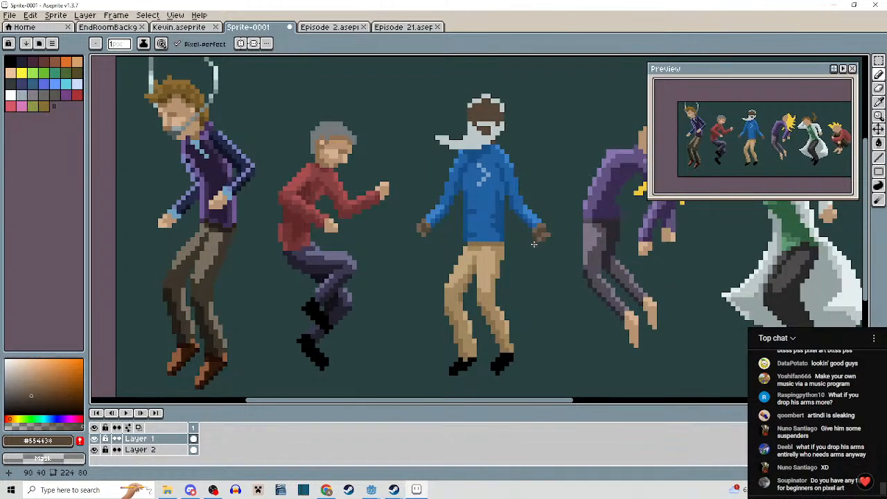
Select and delete both arms of the blue-sweater figure, leaving only the torso.
key("m")
left_click_drag(504, 146, 552, 263)
left_click(570, 306)
left_click_drag(507, 147, 555, 267)
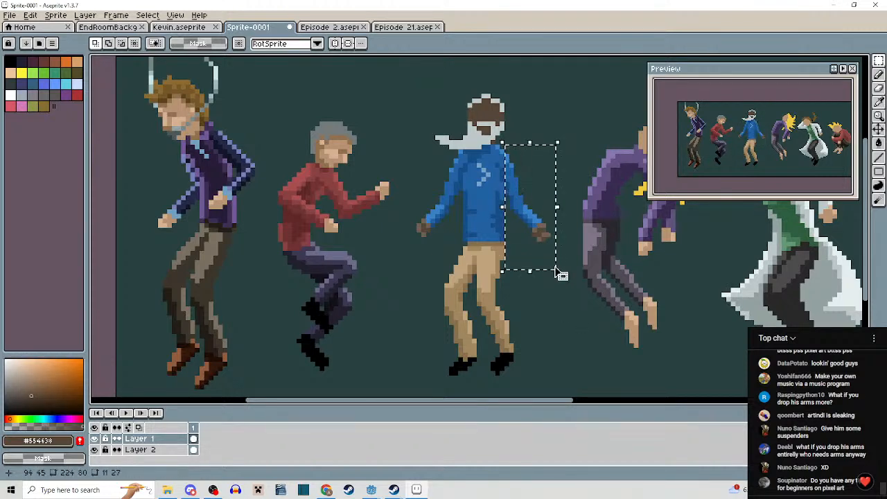
key("Delete")
left_click_drag(412, 149, 463, 255)
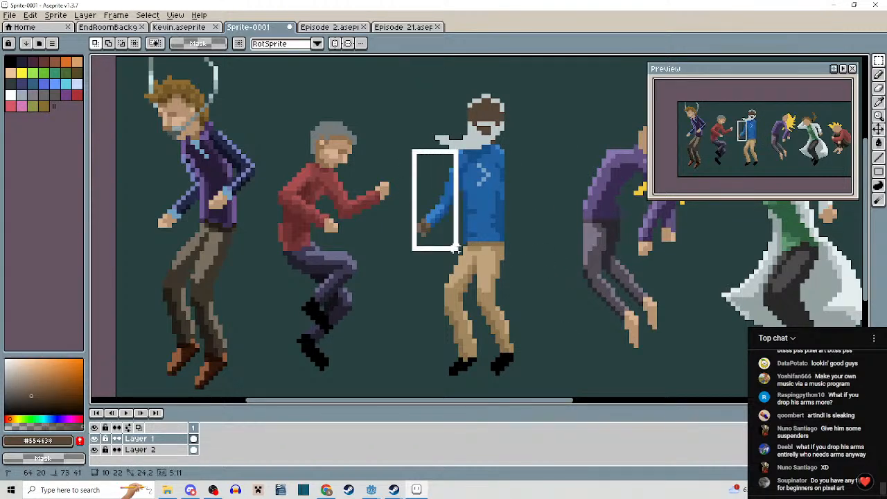
key("Delete")
scroll(566, 280, "down", 4)
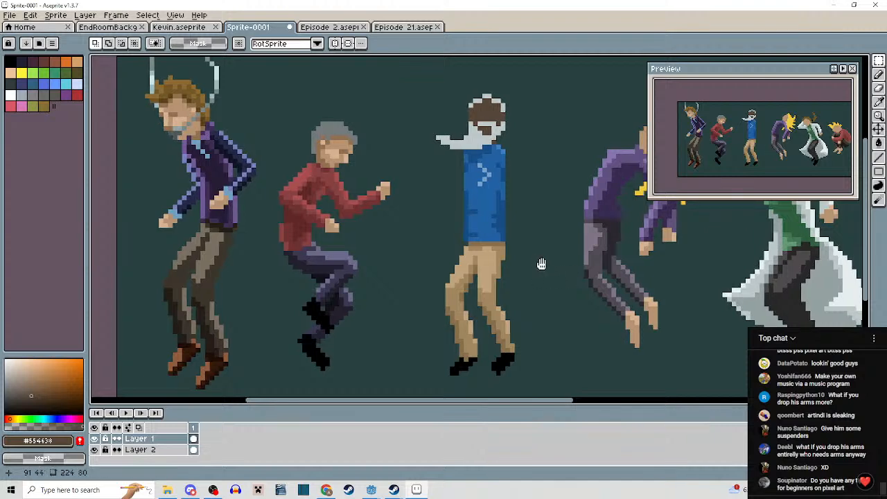
scroll(540, 251, "up", 4)
scroll(540, 250, "up", 2)
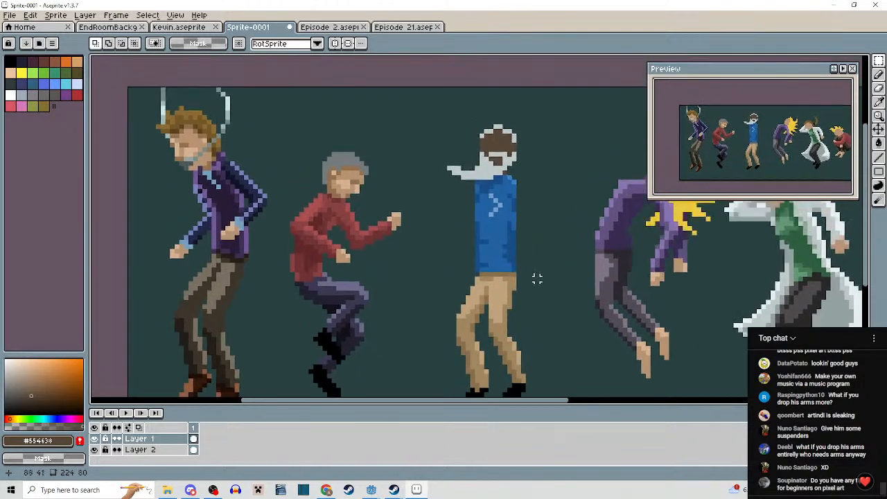
Sample the sweater's main blue #2161a2, outline a new bent arm hanging from the right shoulder, and fill it.
key("i")
left_click(508, 157)
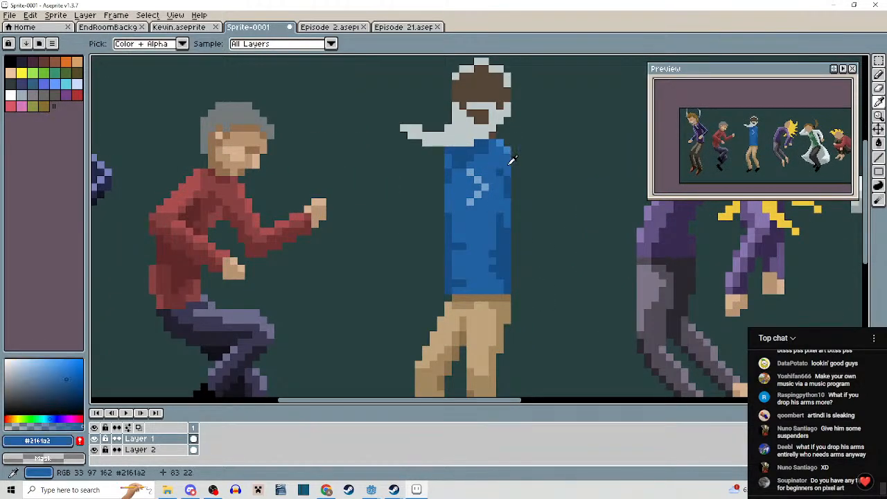
key("b")
scroll(512, 161, "up", 1)
mouse_move(510, 148)
left_mouse_down()
mouse_move(532, 154)
mouse_move(593, 215)
mouse_move(573, 320)
left_mouse_up()
key("ctrl+z")
mouse_move(594, 218)
left_mouse_down()
mouse_move(587, 270)
mouse_move(570, 248)
mouse_move(541, 248)
mouse_move(543, 257)
mouse_move(584, 255)
mouse_move(554, 254)
mouse_move(565, 219)
mouse_move(519, 179)
left_mouse_up()
key("ctrl+z")
key("g")
left_click(537, 178)
scroll(537, 179, "down", 3)
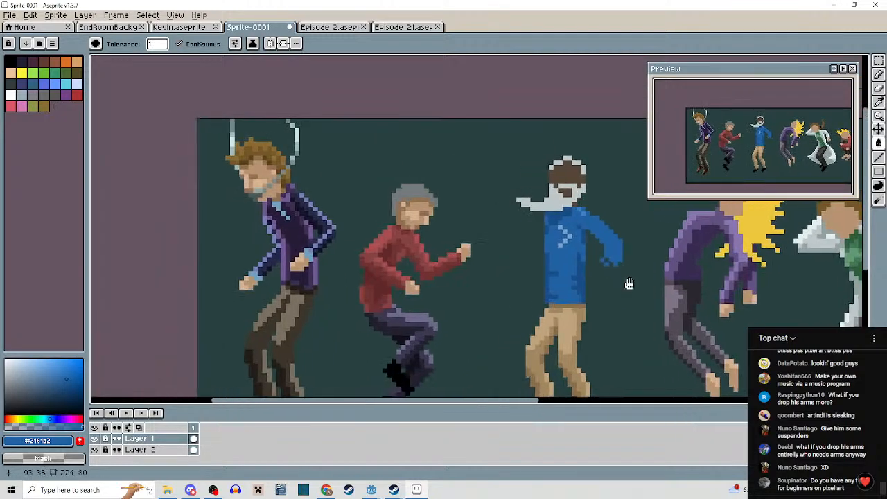
Outline a raised bent arm on the left side of the blue torso and fill it with the same blue.
scroll(556, 238, "up", 3)
left_click(531, 208)
key("ctrl+z")
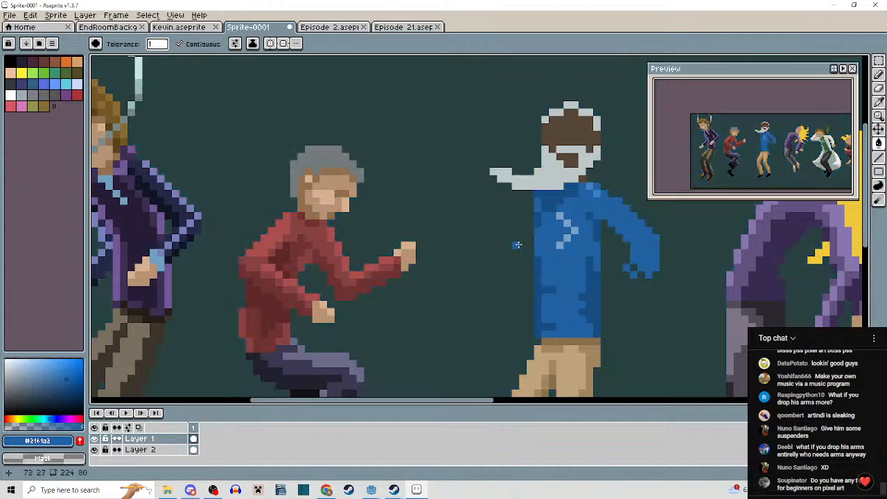
key("b")
mouse_move(531, 199)
left_mouse_down()
mouse_move(520, 234)
mouse_move(509, 217)
mouse_move(531, 272)
left_mouse_up()
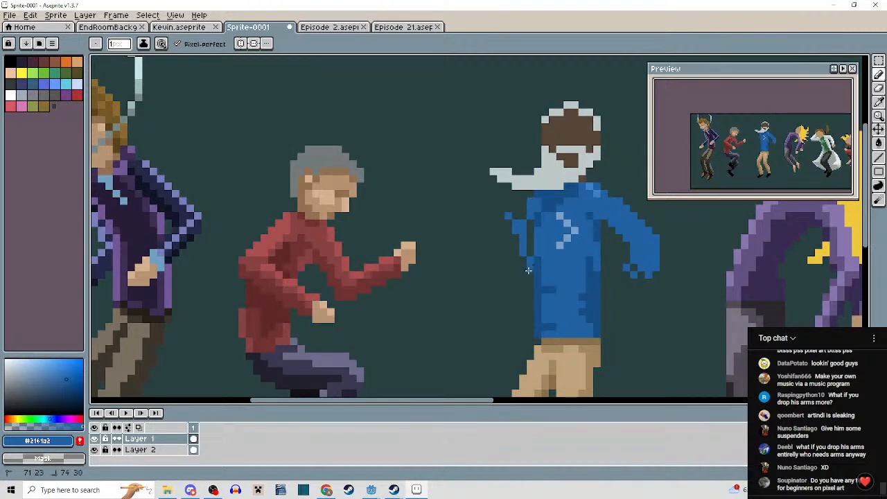
mouse_move(507, 213)
left_mouse_down()
mouse_move(487, 236)
mouse_move(501, 277)
mouse_move(514, 293)
mouse_move(530, 272)
left_mouse_up()
key("g")
left_click(526, 232)
left_click(531, 241)
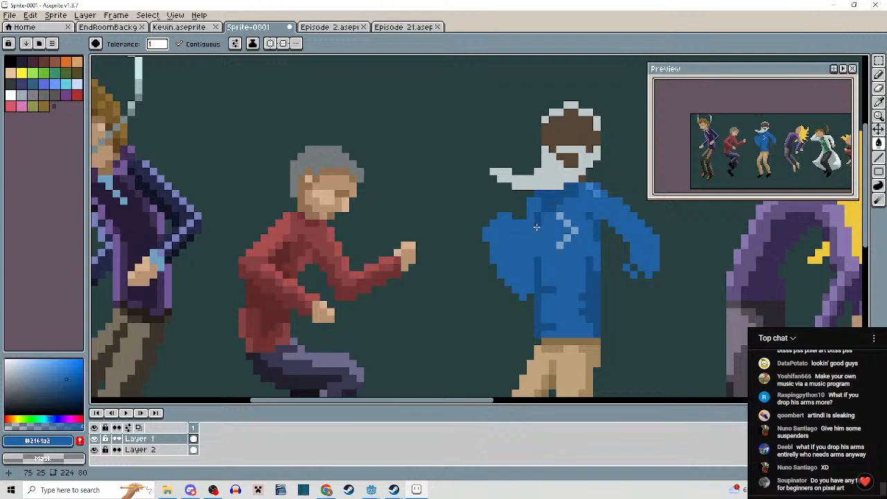
Sample the head's dark brown and paint a hand at the end of each new arm.
left_click(567, 130, "alt")
key("b")
scroll(490, 222, "up", 2)
mouse_move(488, 222)
left_mouse_down()
mouse_move(506, 187)
mouse_move(513, 216)
mouse_move(483, 195)
mouse_move(491, 214)
mouse_move(496, 190)
mouse_move(503, 203)
mouse_move(513, 184)
mouse_move(541, 253)
left_mouse_up()
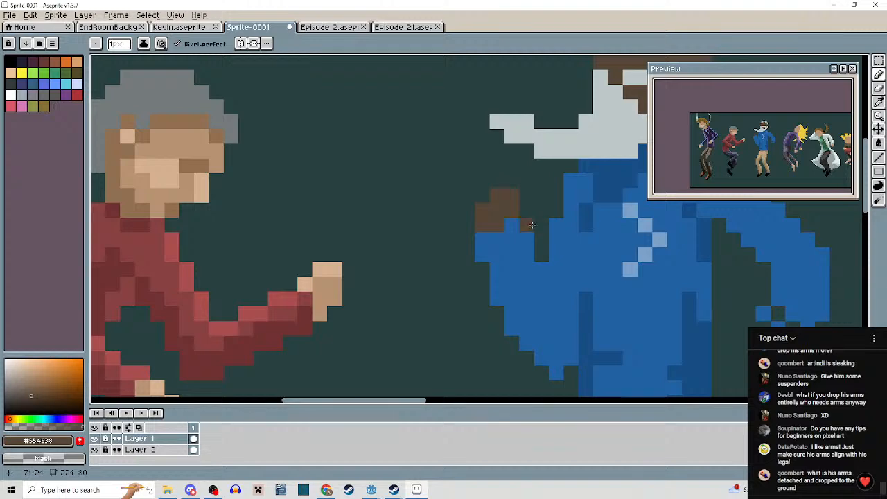
scroll(534, 233, "down", 2)
scroll(588, 252, "up", 2)
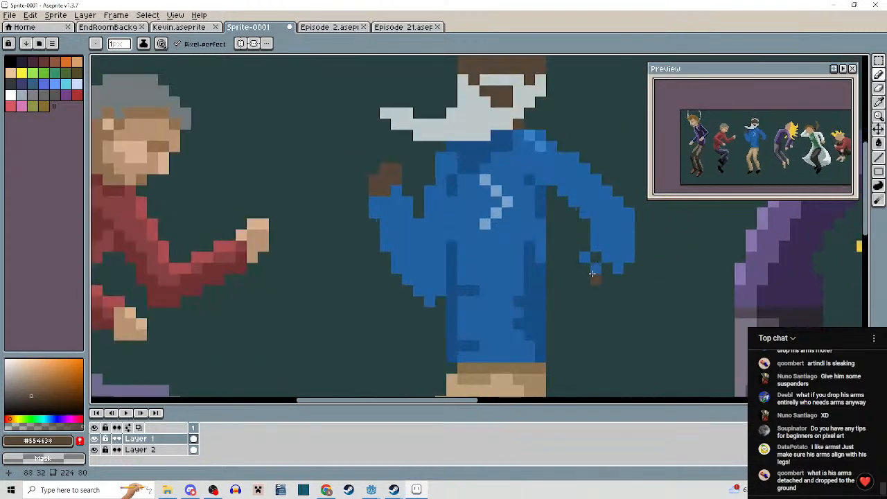
mouse_move(597, 269)
left_mouse_down()
mouse_move(589, 262)
mouse_move(602, 280)
left_mouse_up()
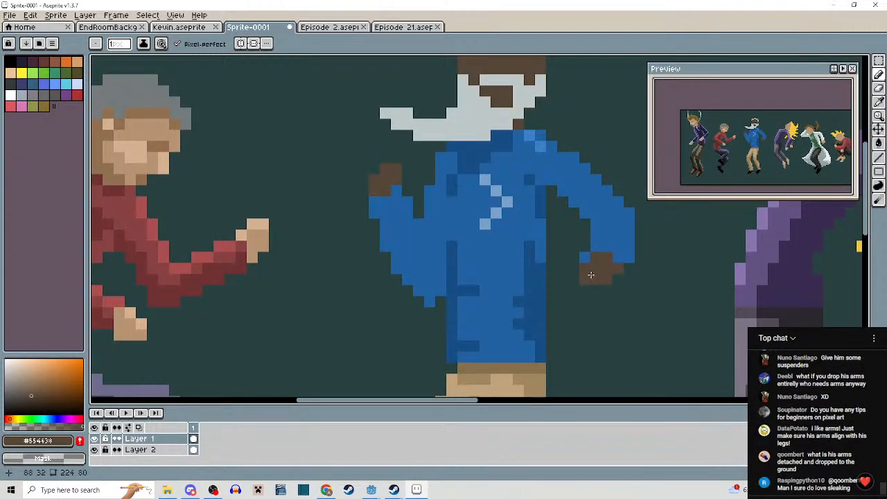
scroll(596, 279, "down", 5)
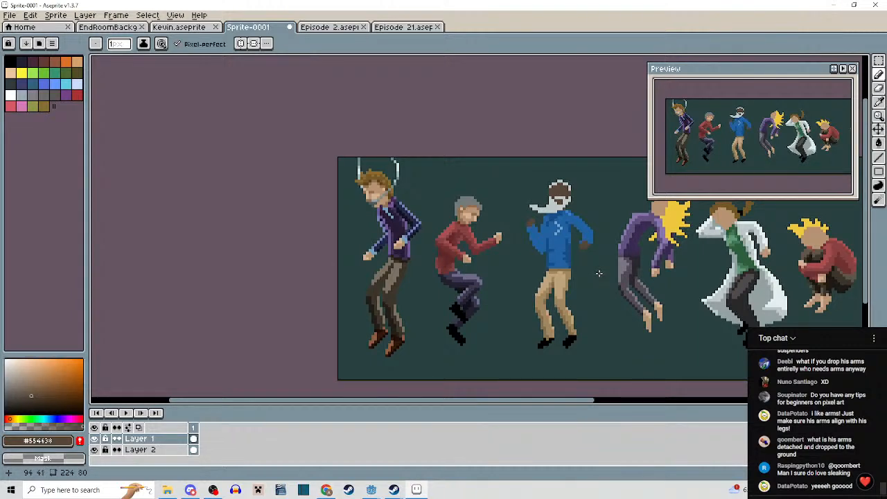
Sample the shoulder highlight blue #3b81c8 and shade the upper edge and forearm of the right arm.
scroll(553, 258, "up", 4)
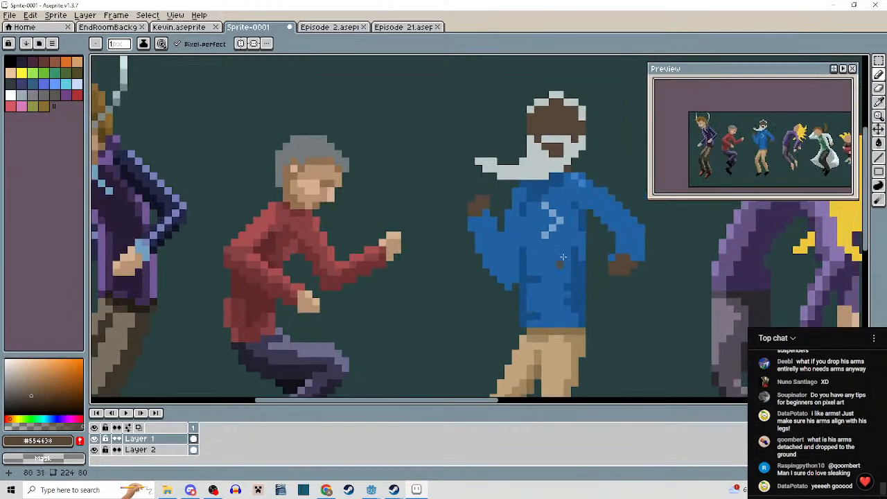
left_click(583, 170, "alt")
mouse_move(583, 170)
left_mouse_down()
mouse_move(525, 173)
mouse_move(581, 234)
mouse_move(580, 264)
mouse_move(570, 241)
mouse_move(586, 255)
left_mouse_up()
scroll(585, 252, "down", 3)
scroll(584, 261, "up", 3)
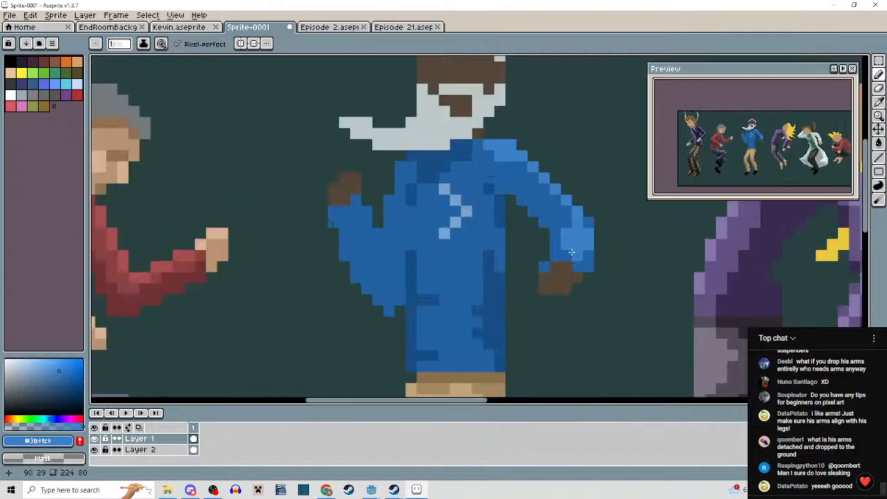
left_click(585, 257)
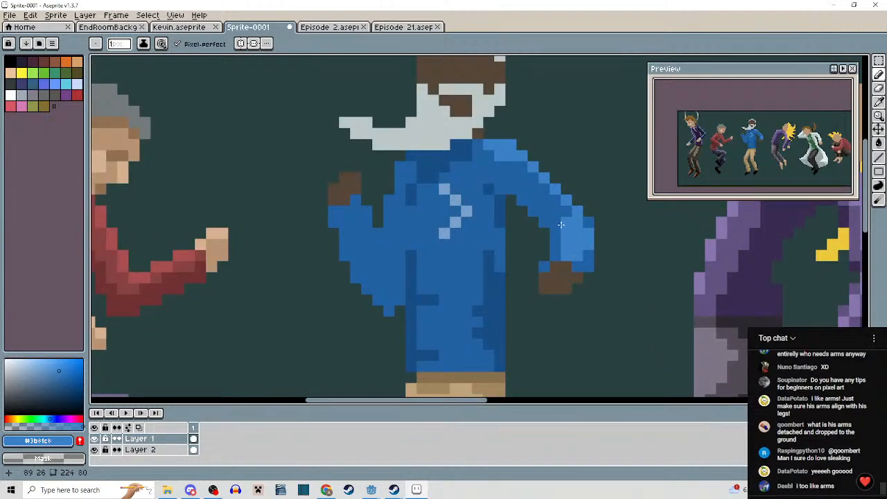
left_click_drag(560, 244, 559, 250)
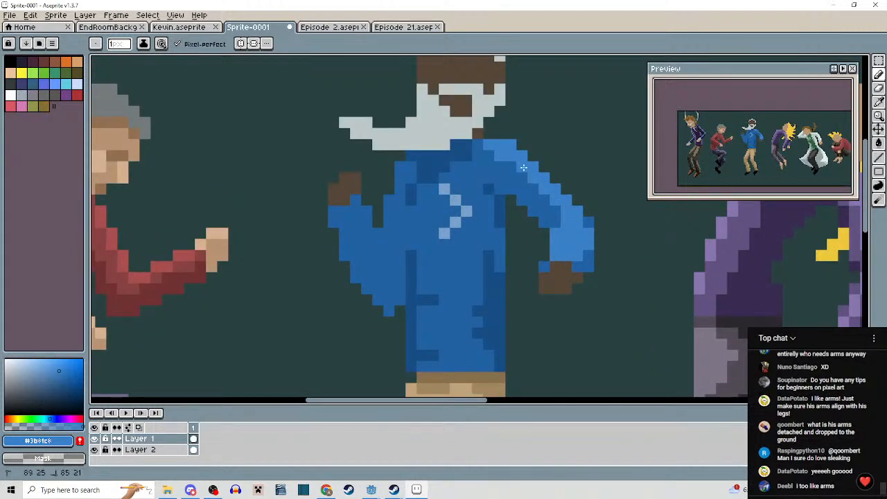
Add #3b81c8 highlights along the inner edge of the raised left forearm and the adjoining shoulder edge.
scroll(599, 277, "down", 3)
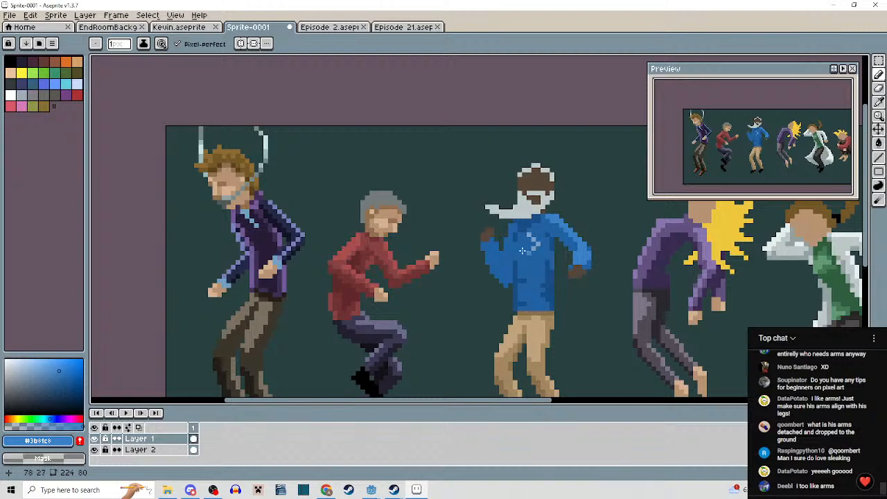
scroll(508, 247, "up", 4)
left_click_drag(473, 239, 489, 277)
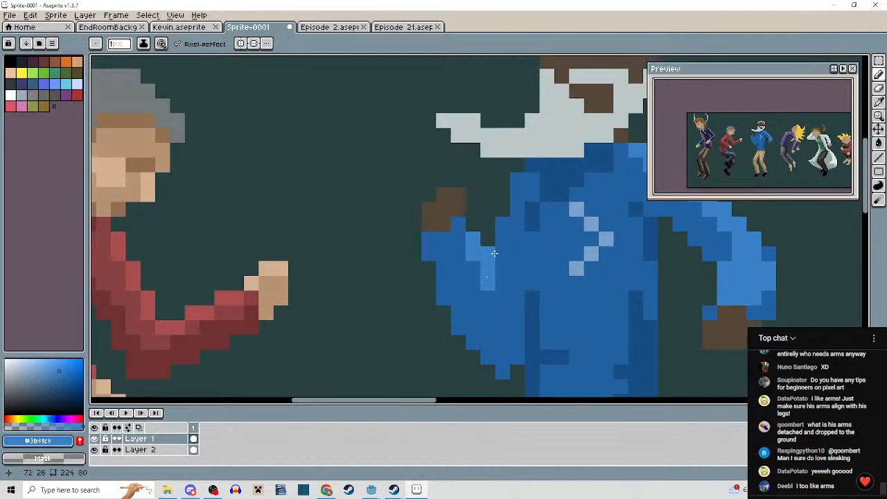
scroll(550, 279, "down", 4)
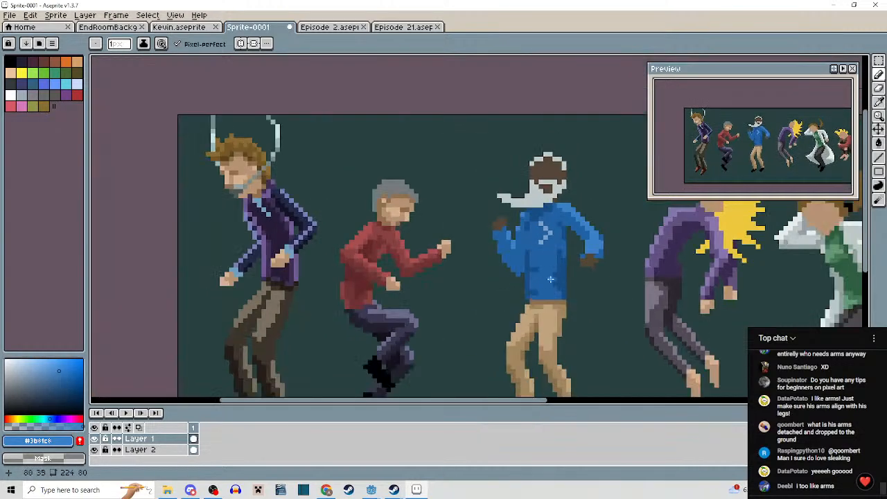
scroll(551, 278, "up", 3)
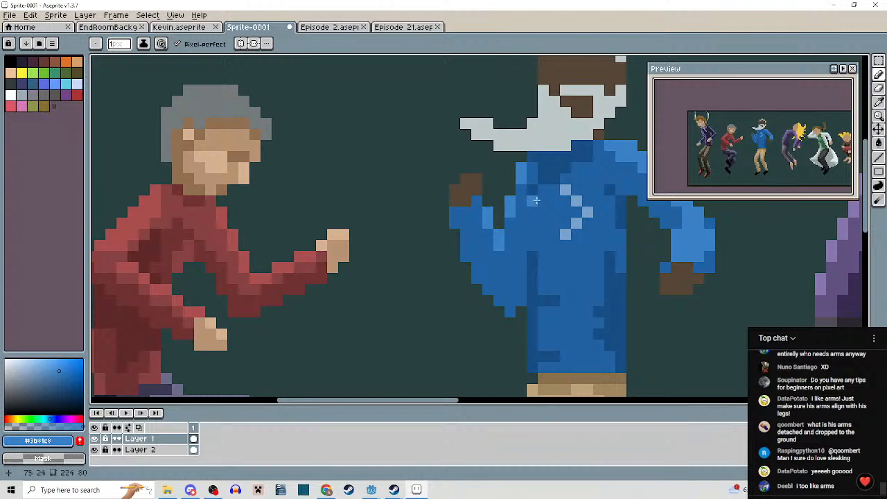
Sample the torso's dark blue shade and darken the underside of the raised left arm and the torso beside it.
scroll(536, 201, "down", 3)
scroll(527, 249, "up", 3)
key("i")
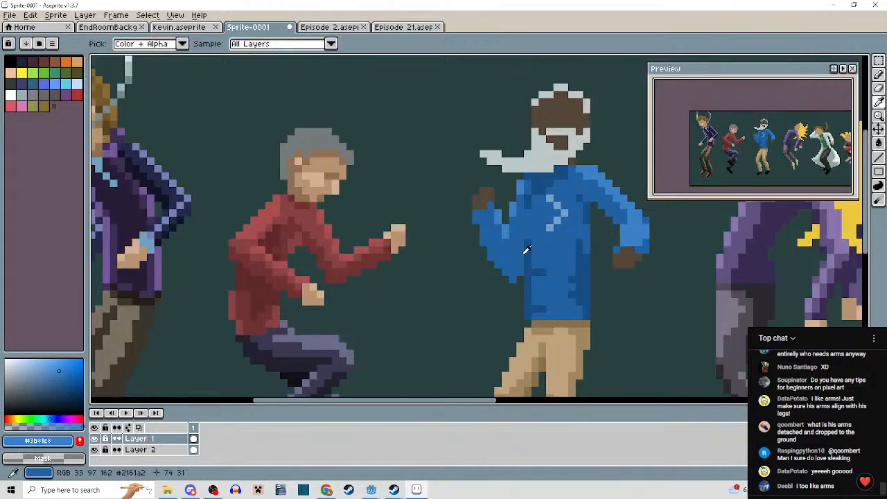
left_click(527, 250, "alt")
scroll(521, 263, "up", 3)
mouse_move(519, 267)
left_mouse_down()
mouse_move(502, 297)
mouse_move(431, 229)
mouse_move(452, 242)
left_mouse_up()
left_click(478, 279)
mouse_move(410, 201)
left_mouse_down()
mouse_move(468, 259)
mouse_move(456, 224)
mouse_move(501, 264)
mouse_move(525, 218)
mouse_move(513, 269)
left_mouse_up()
left_click(522, 227)
left_click_drag(513, 200, 517, 222)
mouse_move(529, 156)
left_mouse_down()
mouse_move(530, 216)
mouse_move(552, 227)
left_mouse_up()
scroll(531, 221, "down", 5)
scroll(550, 227, "up", 4)
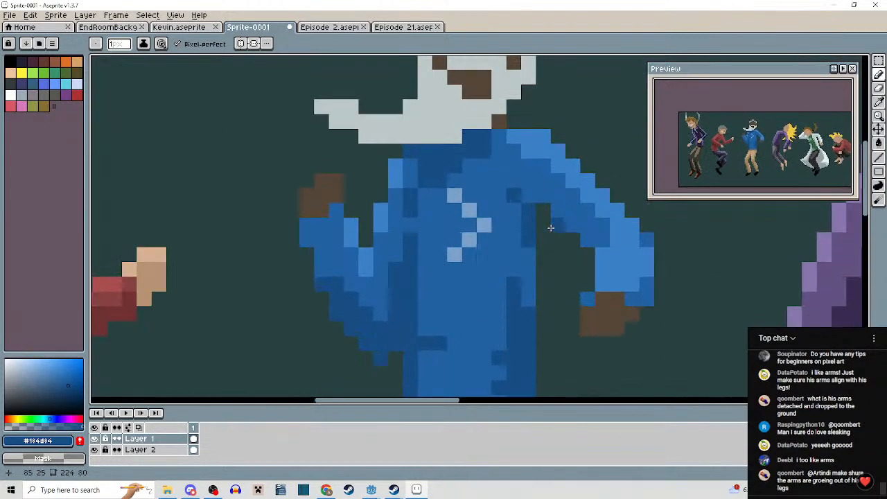
Shade the underside of the right upper arm and the armpit crease with the dark blue.
scroll(551, 227, "up", 2)
mouse_move(541, 194)
left_mouse_down()
mouse_move(586, 220)
mouse_move(618, 254)
left_mouse_up()
left_click(505, 163)
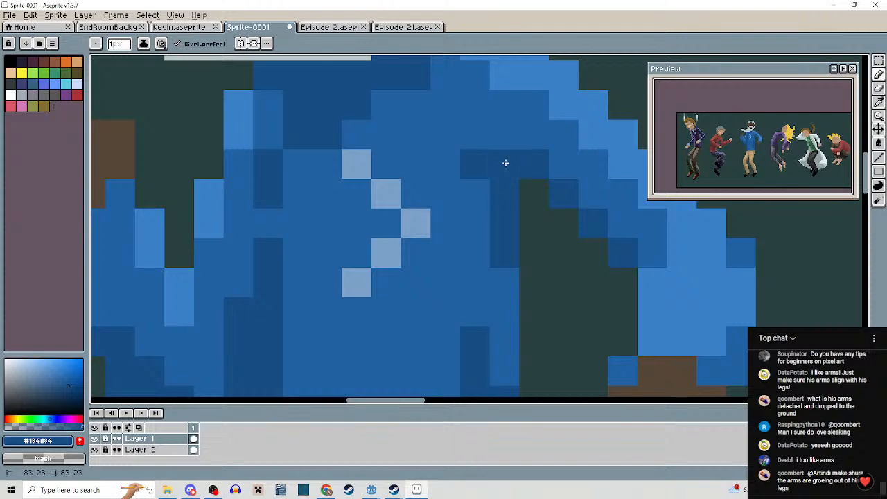
left_click_drag(506, 163, 505, 142)
scroll(565, 208, "down", 4)
Paint the right forearm's inner edge mid blue and cover the stray blue pixel at the wrist with the hand's brown.
mouse_move(586, 253)
left_mouse_down()
mouse_move(558, 208)
mouse_move(514, 235)
mouse_move(518, 247)
left_mouse_up()
scroll(586, 213, "up", 3)
left_click(509, 290)
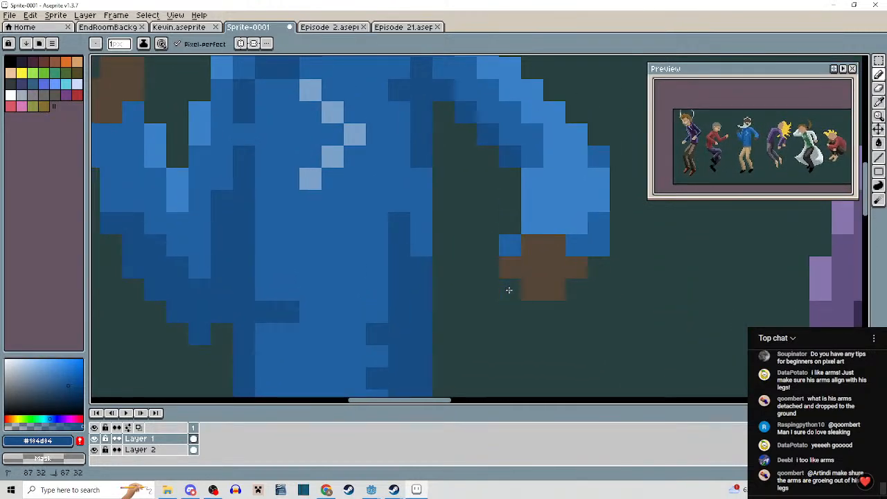
mouse_move(509, 289)
left_mouse_down()
mouse_move(511, 251)
mouse_move(517, 267)
mouse_move(551, 263)
mouse_move(563, 280)
left_mouse_up()
left_click(536, 258, "alt")
scroll(523, 271, "down", 3)
scroll(548, 227, "up", 3)
left_click(564, 214, "alt")
scroll(548, 224, "down", 2)
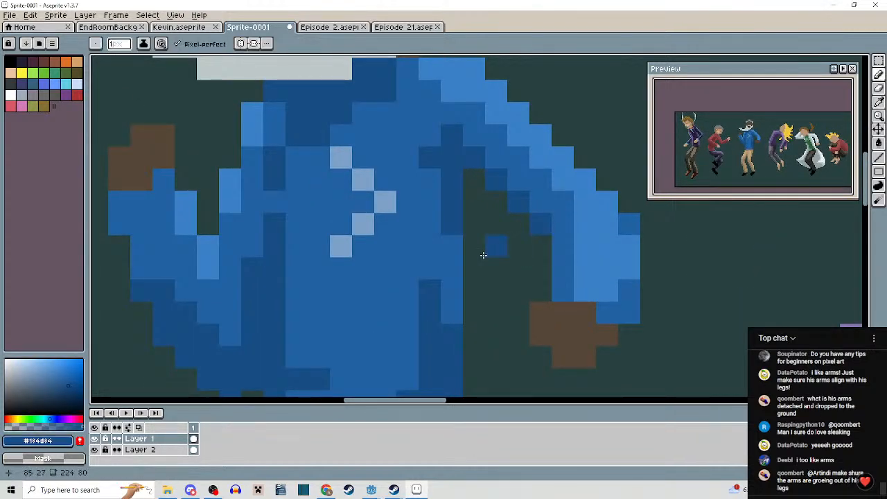
Sample the trousers' light tan #bfa37b and extend the outer edge of the left hip and thigh.
scroll(463, 310, "down", 3)
scroll(527, 285, "down", 1)
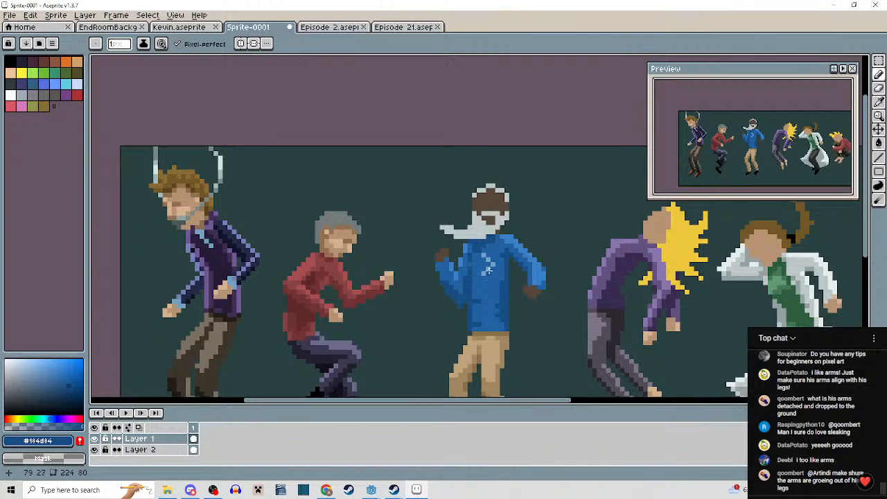
scroll(488, 270, "up", 2)
scroll(527, 270, "down", 3)
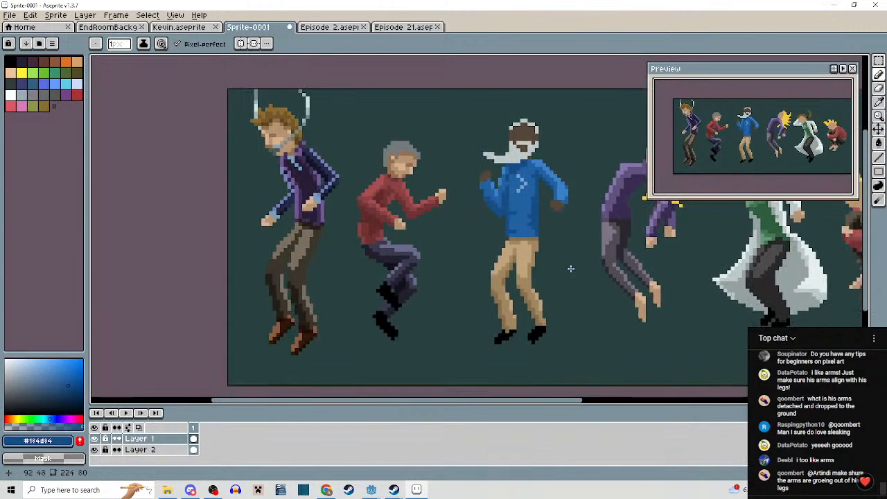
scroll(524, 257, "up", 2)
left_click(496, 221, "alt")
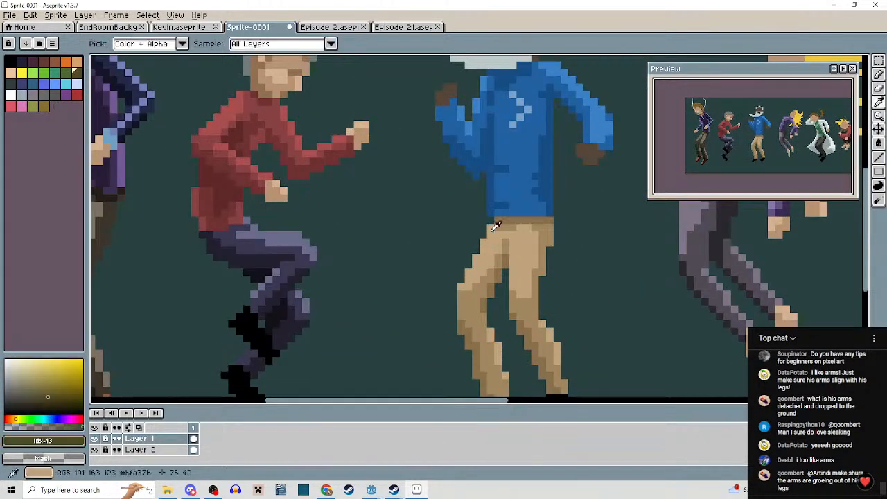
left_click(492, 234, "alt")
scroll(491, 232, "up", 1)
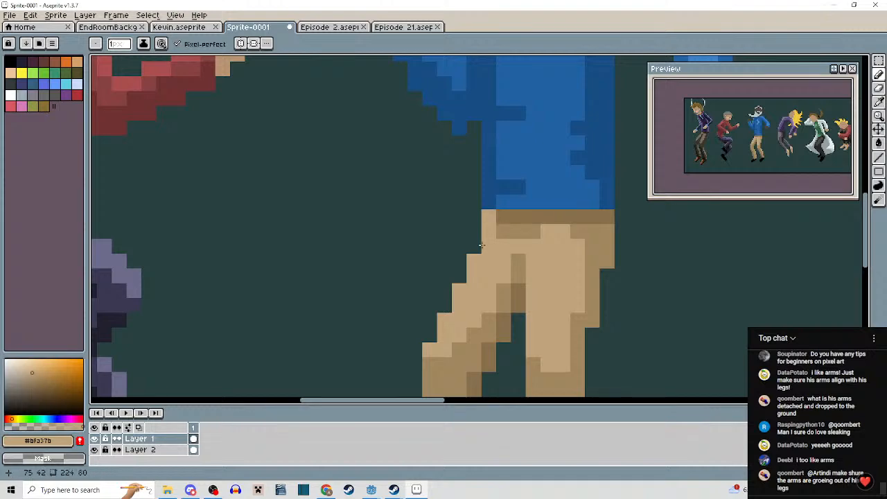
scroll(489, 239, "up", 1)
left_click_drag(488, 239, 444, 307)
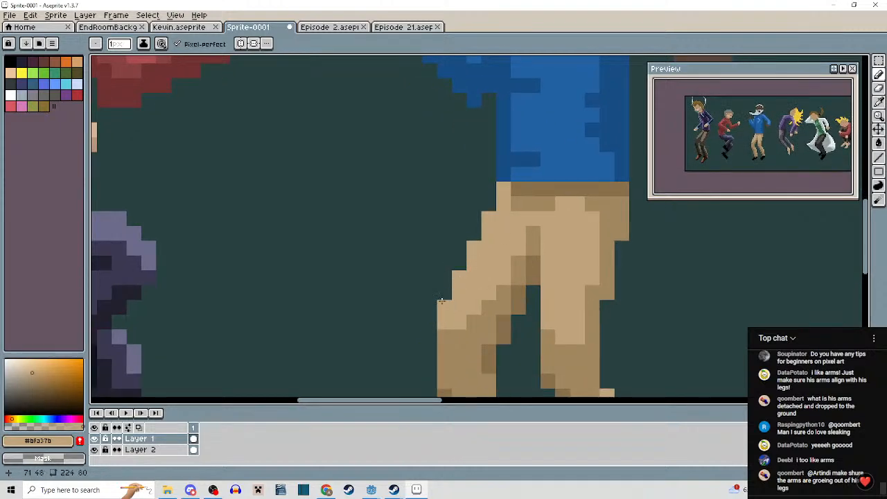
Sample the waistband brown #886f4c and extend the shaded waistband across the left end of the trousers.
scroll(444, 307, "down", 3)
scroll(566, 294, "up", 2)
left_click(519, 247, "alt")
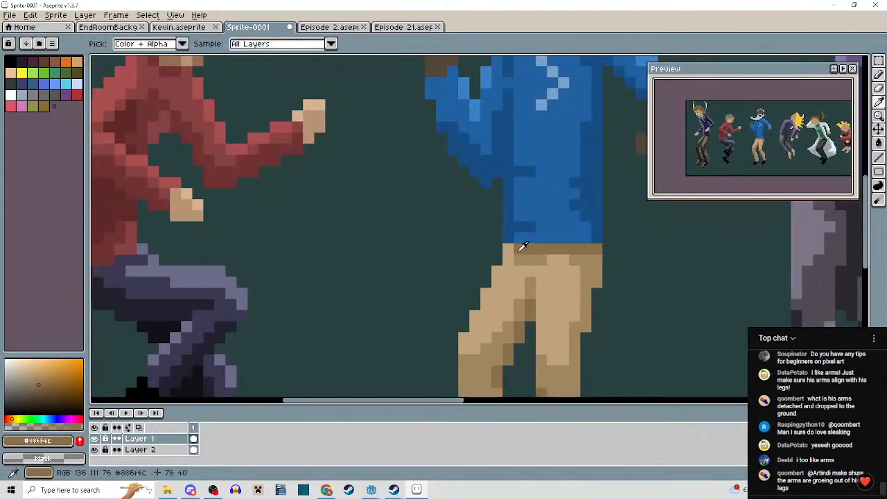
scroll(511, 254, "down", 3)
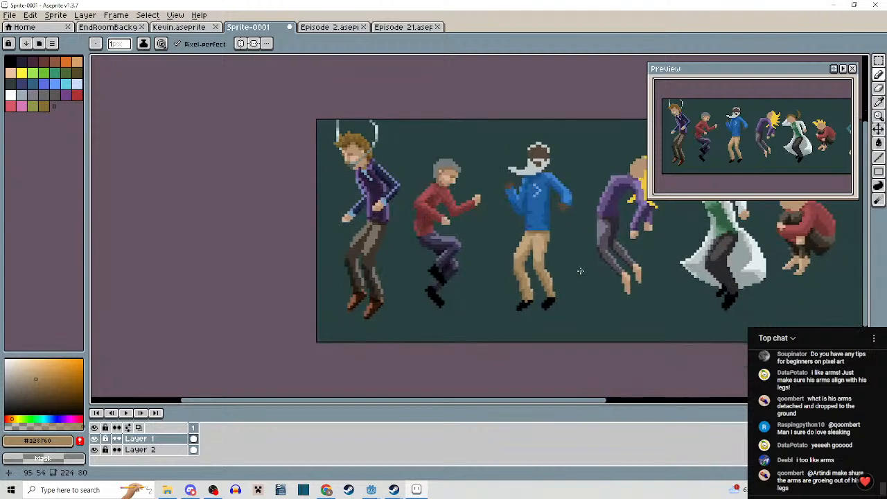
left_click_drag(581, 266, 584, 302)
scroll(584, 307, "up", 3)
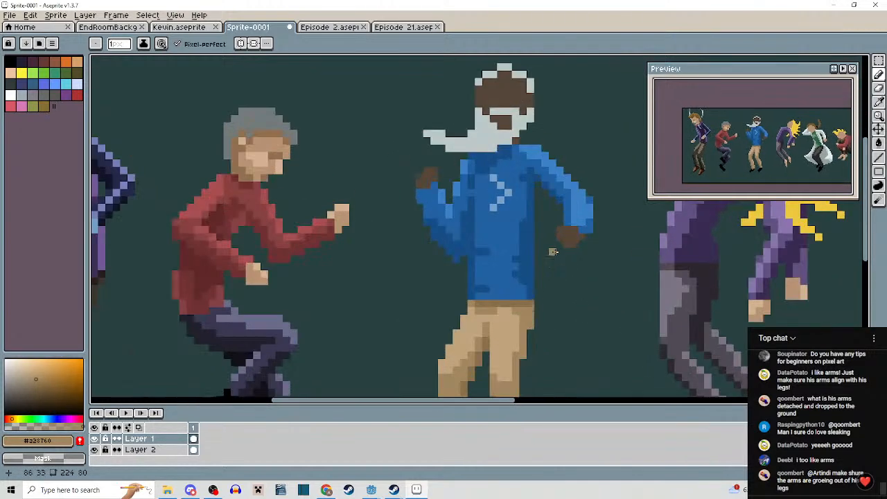
Widen the torso's right side with a dark blue strip and carve a small notch in its left edge below the raised arm's elbow.
left_click(526, 238, "alt")
left_click_drag(533, 167, 532, 291)
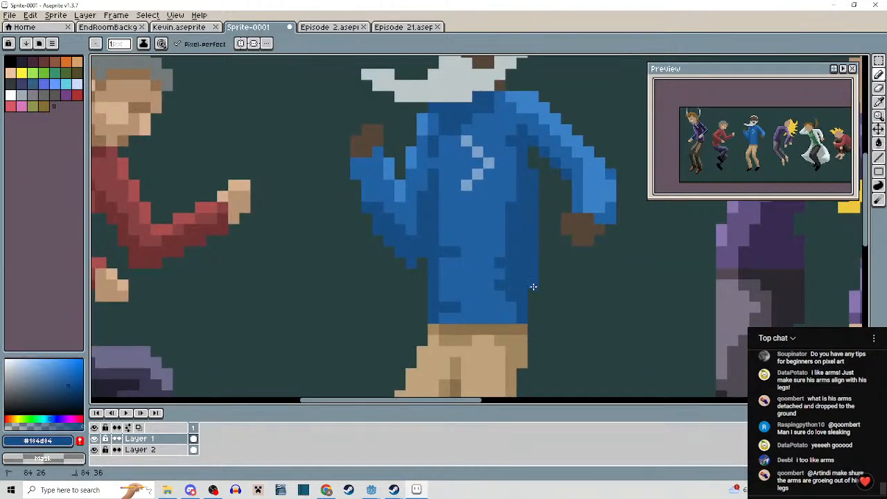
left_click_drag(433, 274, 432, 205)
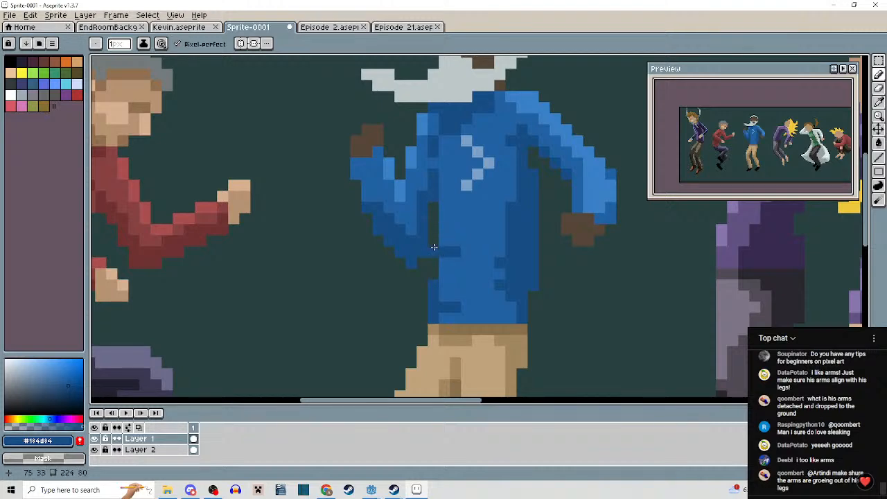
left_click_drag(433, 247, 432, 216)
scroll(432, 207, "down", 3)
scroll(529, 283, "up", 1)
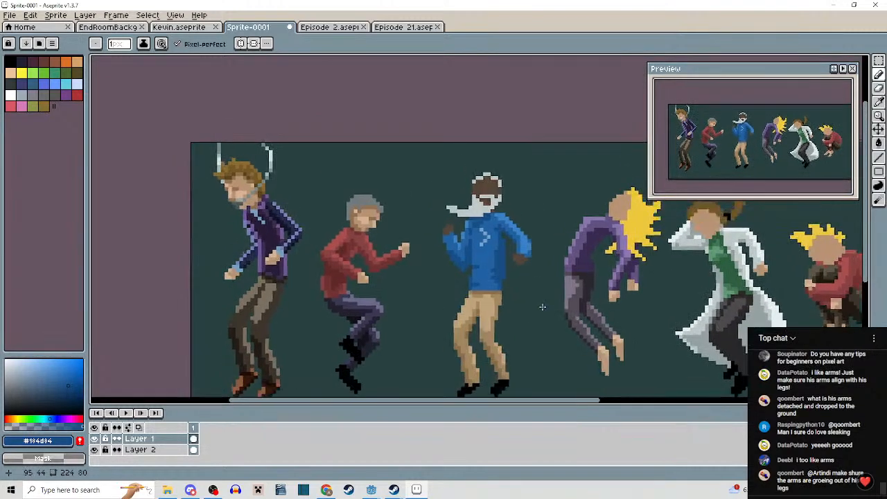
scroll(516, 260, "up", 4)
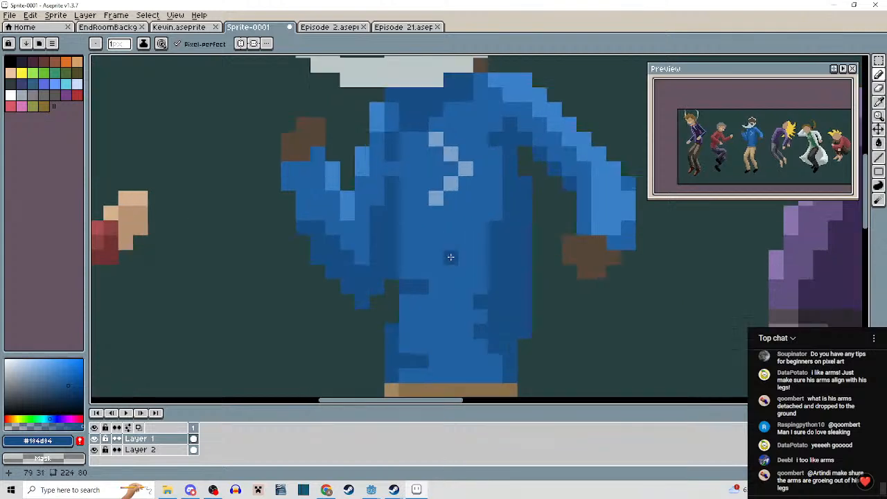
Cover the creases on the torso's left side with mid blue #2161a2 and add dark blue shading beside the elbow.
left_click(444, 262, "alt")
left_click_drag(450, 252, 420, 253)
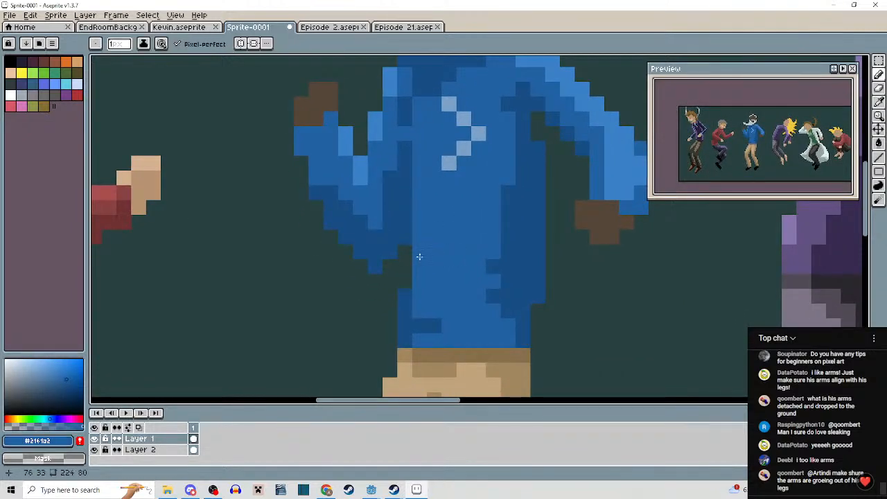
left_click(402, 317, "alt")
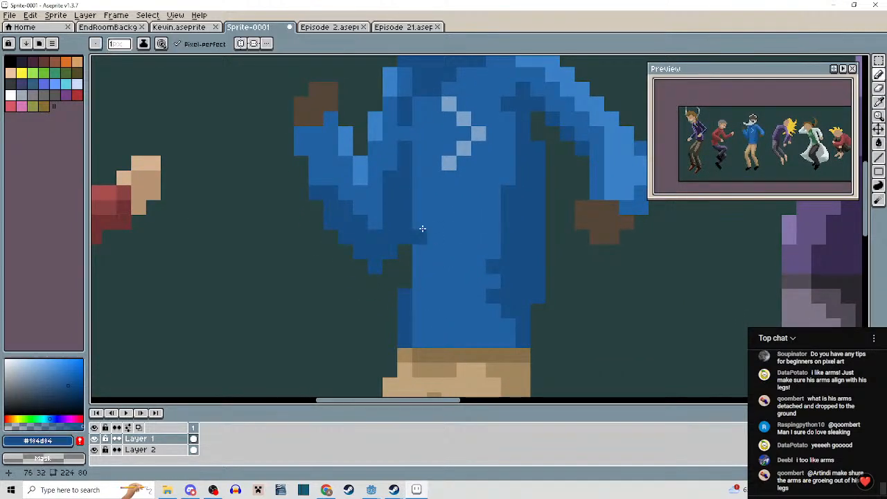
mouse_move(420, 215)
left_mouse_down()
mouse_move(418, 274)
mouse_move(418, 192)
left_mouse_up()
scroll(418, 192, "down", 5)
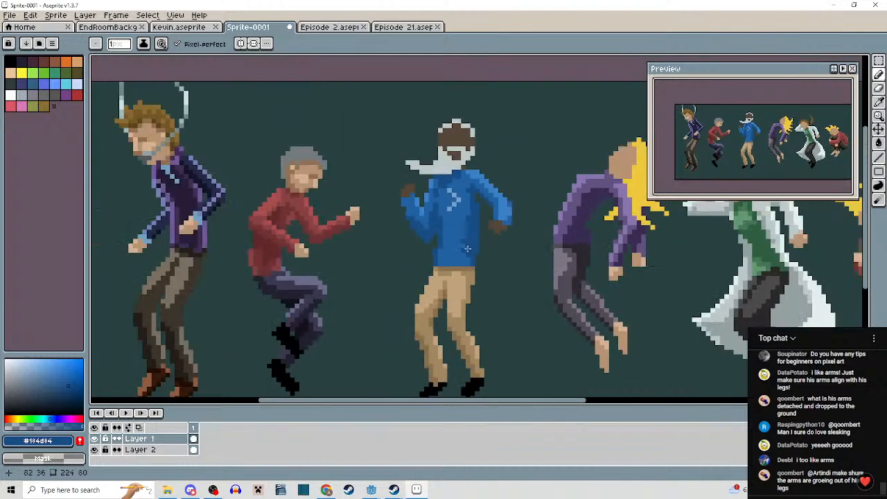
Smooth the jagged shadow on the torso's right side with #2161a2 and add dark blue pixels along the right hem.
scroll(471, 294, "up", 4)
left_click(455, 220, "alt")
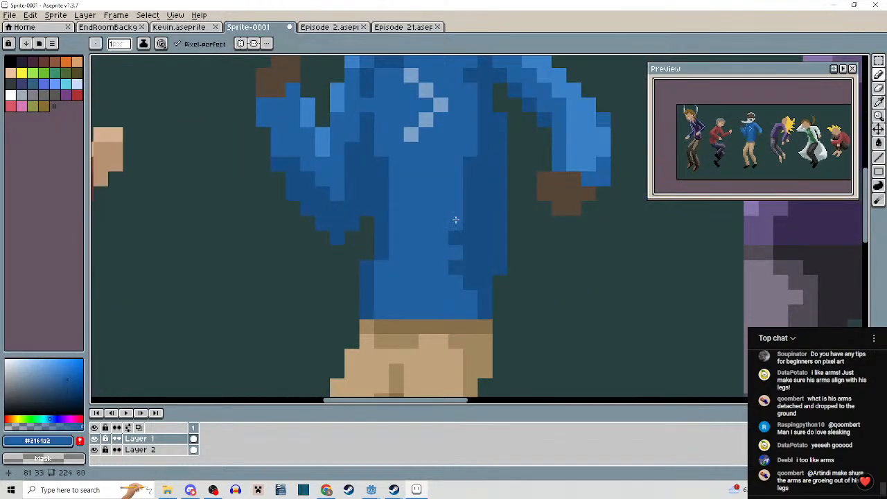
left_click_drag(455, 223, 460, 264)
left_click(475, 264, "alt")
left_click(455, 311)
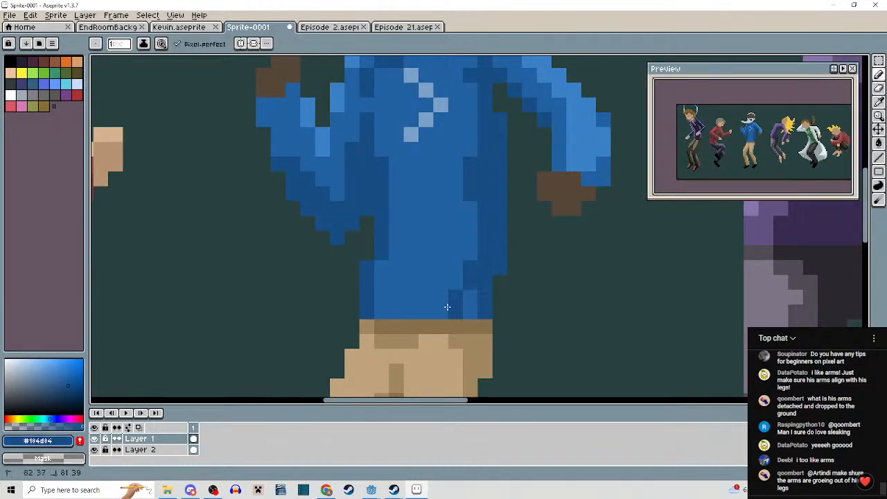
left_click(470, 309)
left_click(444, 311)
scroll(490, 305, "down", 4)
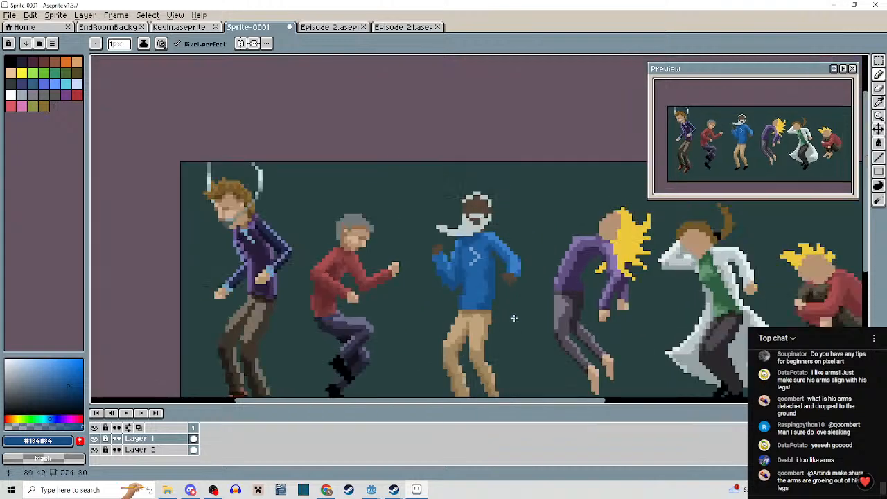
Narrow the dark shadow on the torso's right side with a vertical stroke of mid blue #2161a2.
left_click_drag(520, 316, 535, 281)
scroll(512, 235, "up", 3)
left_click(476, 229, "alt")
left_click_drag(482, 228, 483, 267)
scroll(501, 283, "down", 4)
left_click_drag(524, 305, 531, 278)
Sample the dark blue again and touch up the crease at the right armpit.
scroll(527, 272, "up", 4)
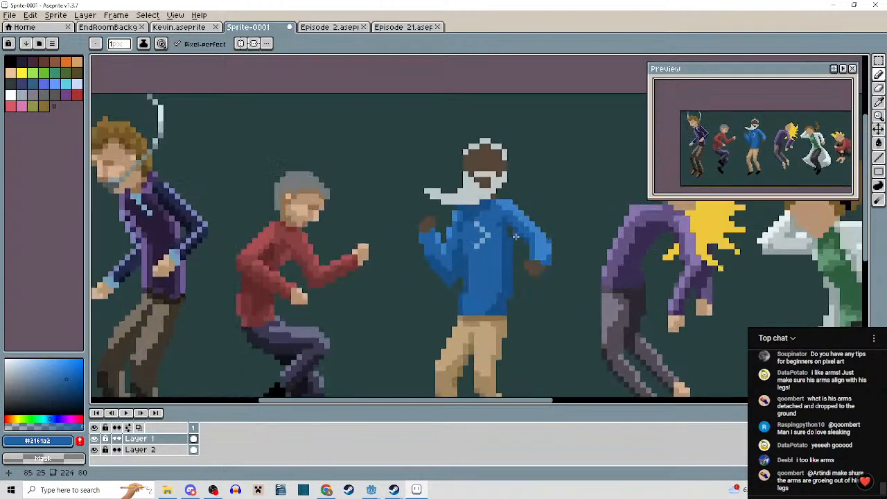
left_click(496, 217, "alt")
left_click(499, 228)
scroll(519, 271, "down", 3)
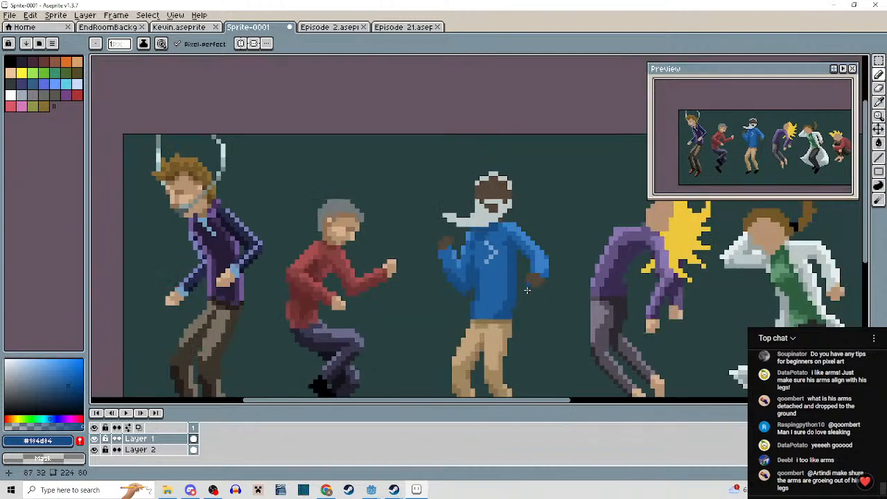
left_click_drag(532, 301, 536, 271)
scroll(539, 271, "down", 2)
mouse_move(553, 301)
left_mouse_down()
mouse_move(553, 265)
mouse_move(545, 289)
left_mouse_up()
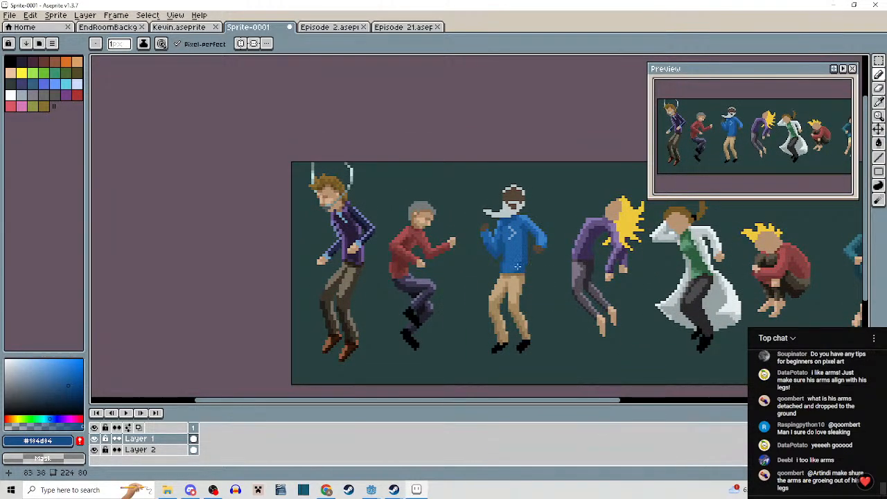
Reshape the raised left arm's lower edge, trimming the forearm corner and squaring off the elbow in dark blue.
scroll(518, 265, "up", 4)
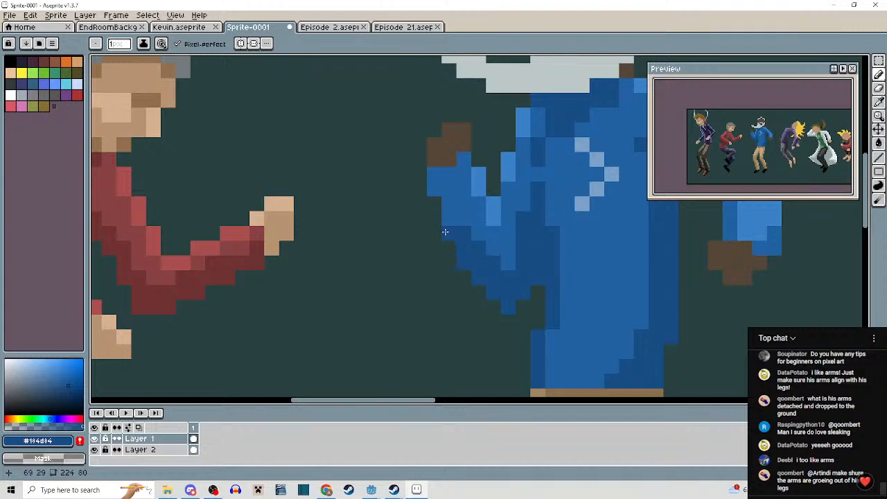
mouse_move(445, 232)
left_mouse_down()
mouse_move(459, 257)
mouse_move(459, 242)
left_mouse_up()
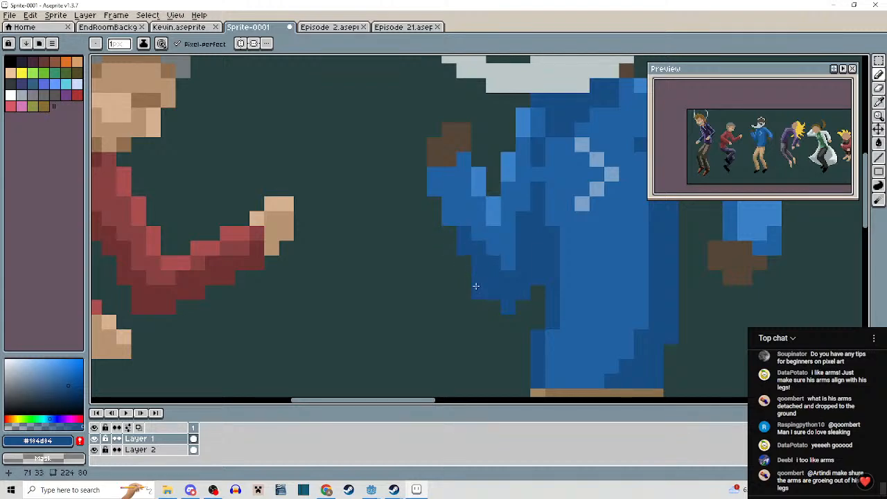
left_click_drag(479, 291, 497, 306)
scroll(511, 308, "down", 3)
scroll(497, 277, "up", 4)
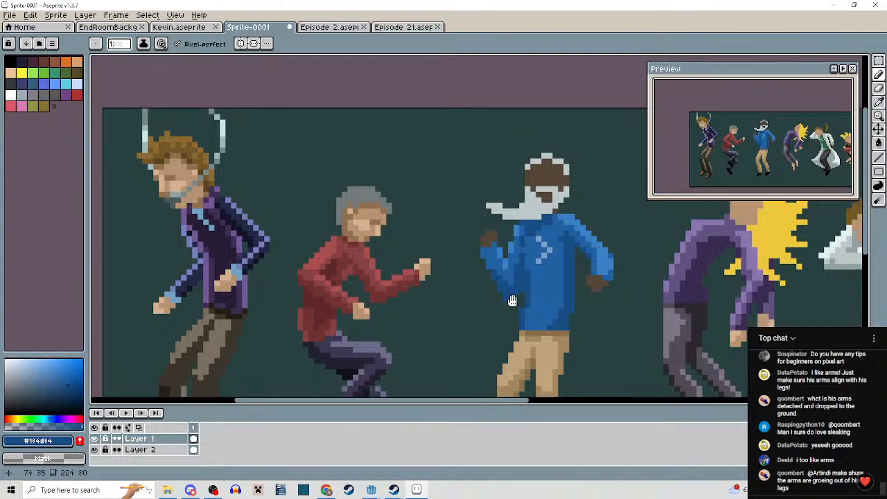
Select the raised left forearm with its hand and elbow, move it up one pixel and deselect it.
key("m")
mouse_move(427, 132)
left_mouse_down()
mouse_move(486, 253)
mouse_move(503, 311)
left_mouse_up()
left_click(381, 146)
mouse_move(411, 116)
left_mouse_down()
mouse_move(442, 191)
mouse_move(524, 317)
left_mouse_up()
left_click_drag(511, 273, 510, 261)
key("ctrl+d")
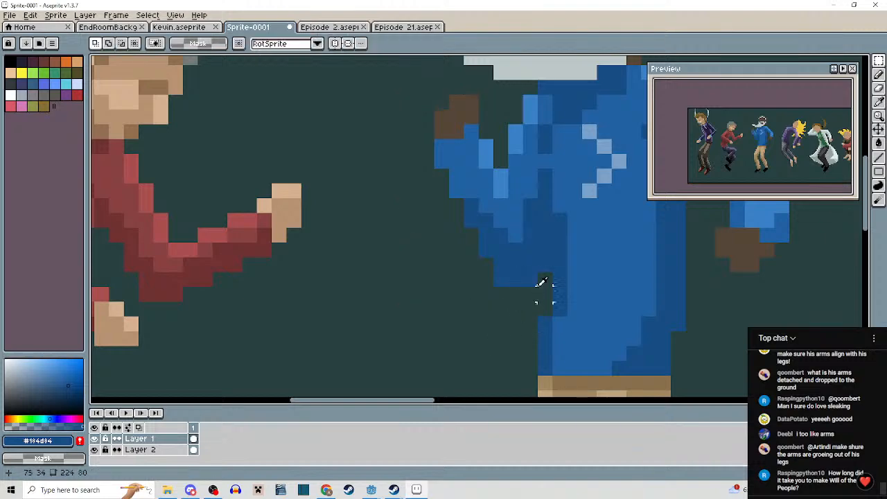
Trim the stray pixels between the moved elbow and the torso to clean up the gap beneath the arm.
key("b")
left_click(533, 278)
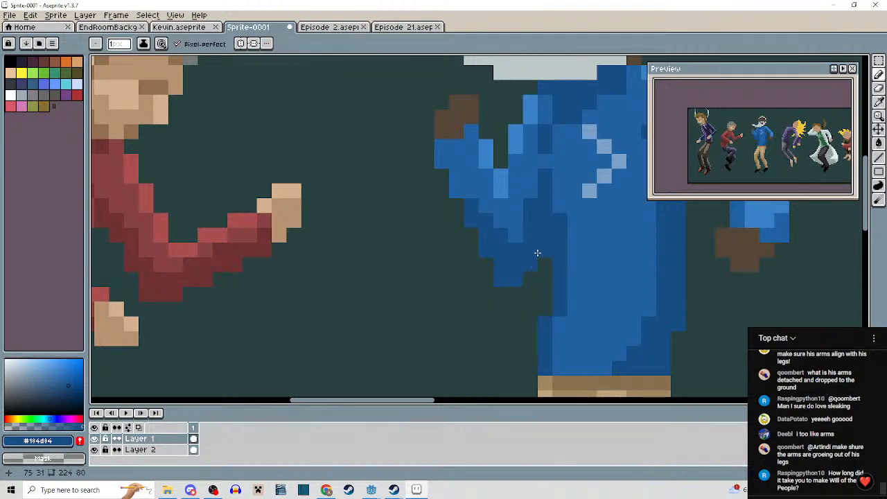
scroll(537, 251, "down", 3)
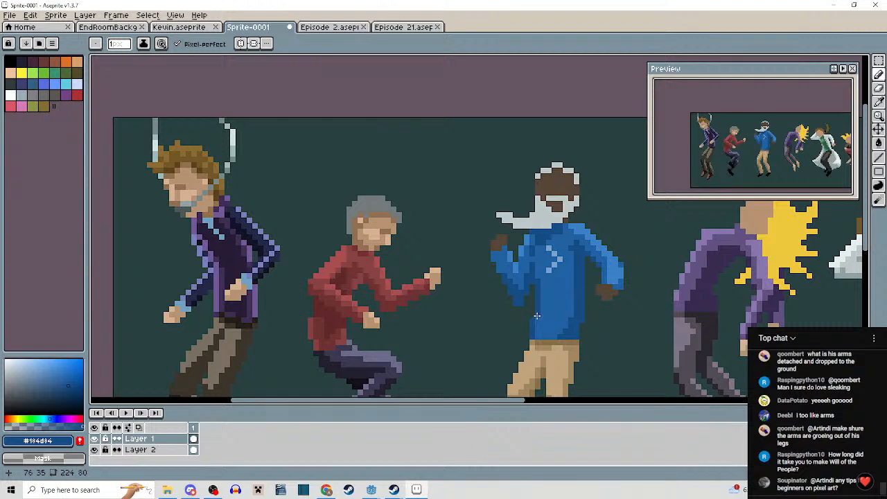
left_click_drag(600, 326, 593, 303)
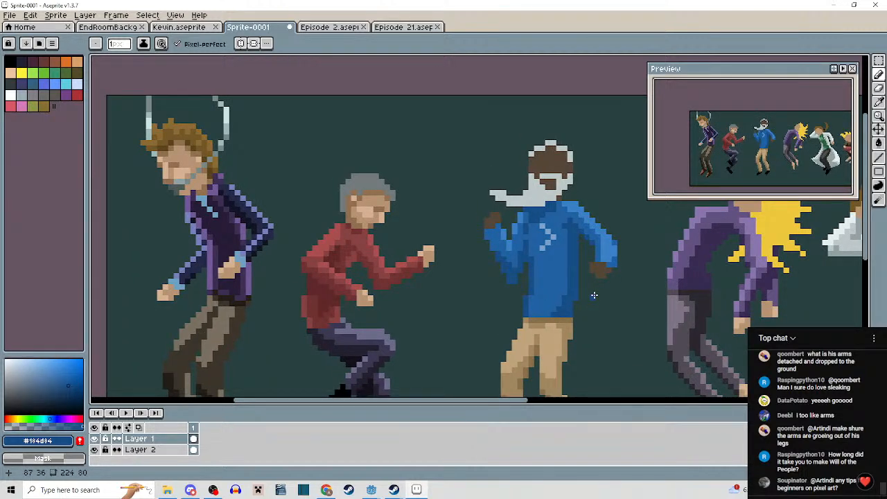
scroll(594, 261, "down", 1)
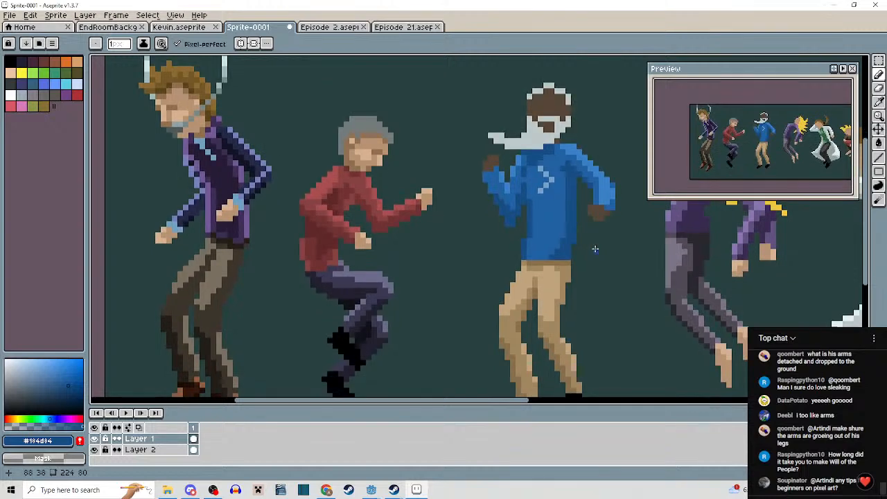
scroll(594, 247, "down", 1)
left_click_drag(574, 238, 568, 312)
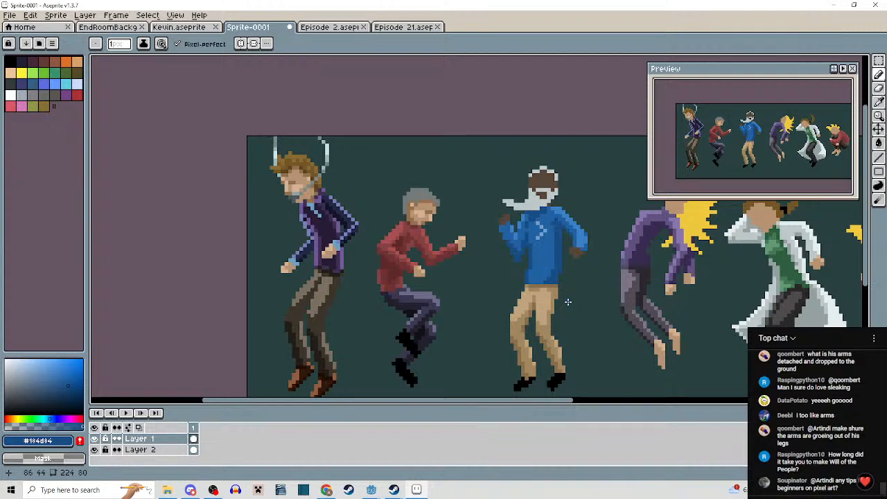
Examine the whole row of figures, comparing the blue-sweater figure's pose and direction with its neighbours.
scroll(568, 302, "down", 2)
scroll(565, 302, "up", 4)
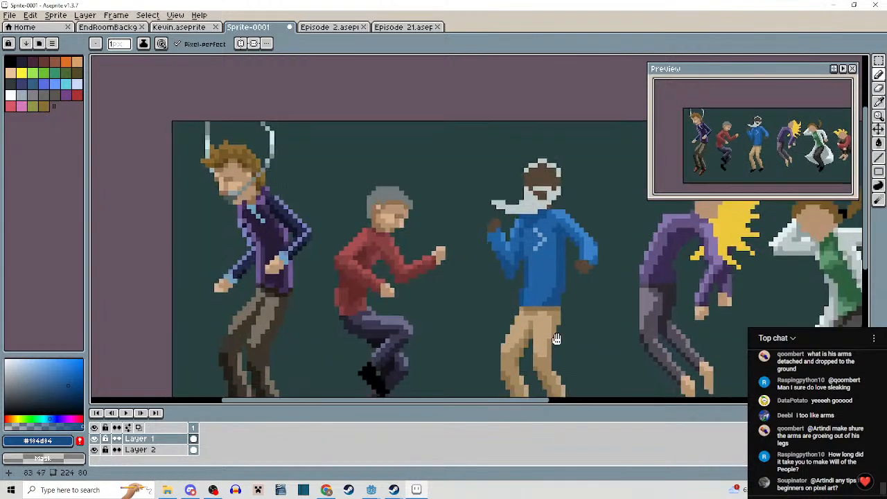
left_click_drag(557, 304, 546, 333)
scroll(540, 302, "down", 2)
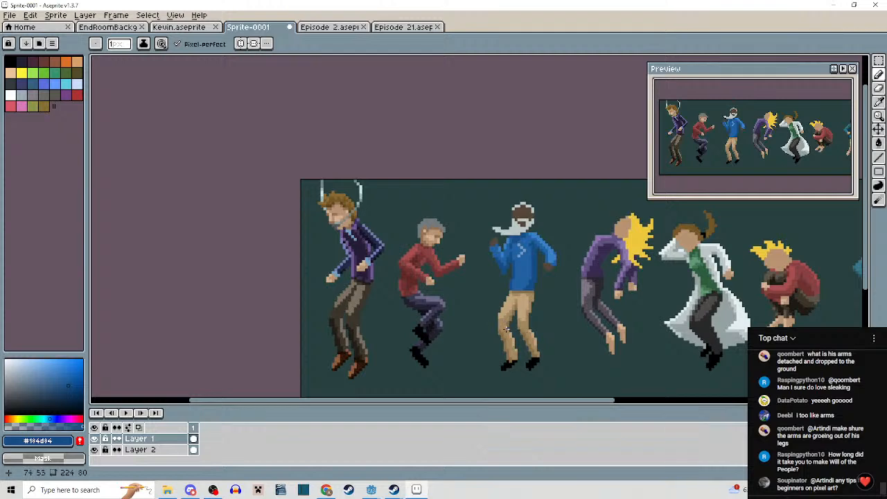
left_click_drag(529, 331, 535, 343)
scroll(563, 332, "down", 4)
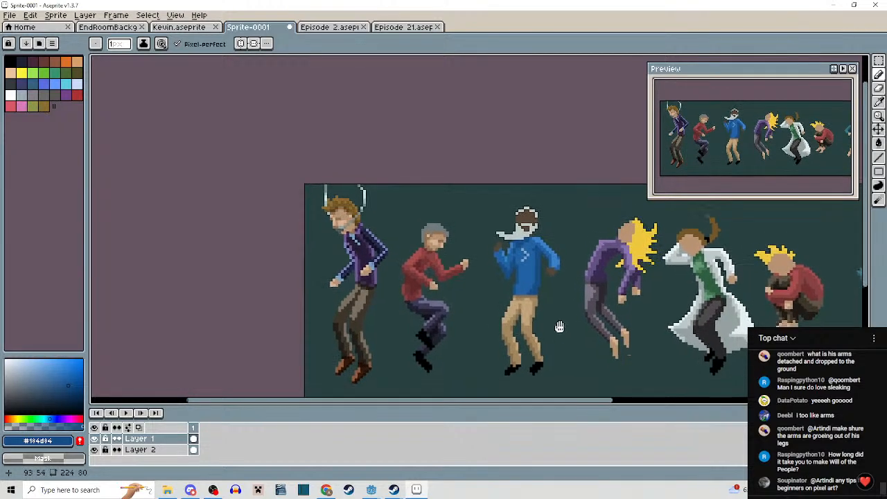
scroll(500, 299, "up", 4)
left_click_drag(495, 300, 401, 313)
scroll(457, 308, "down", 2)
scroll(438, 307, "up", 2)
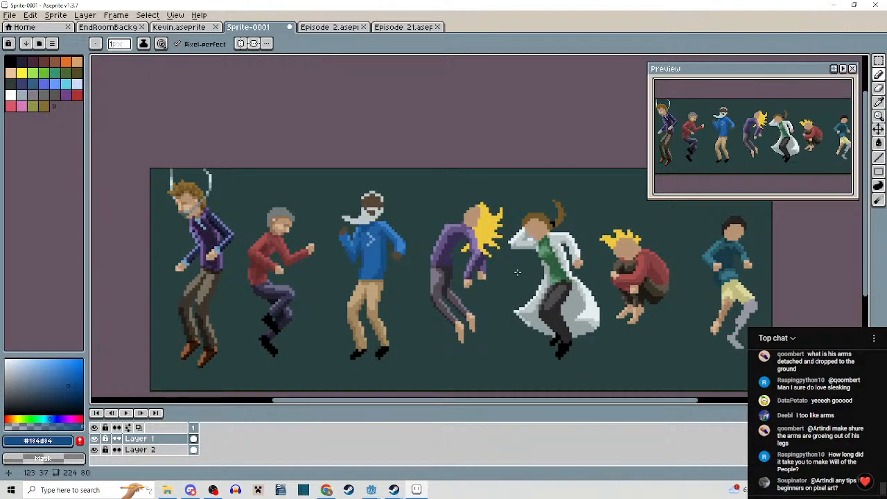
left_click_drag(429, 297, 389, 288)
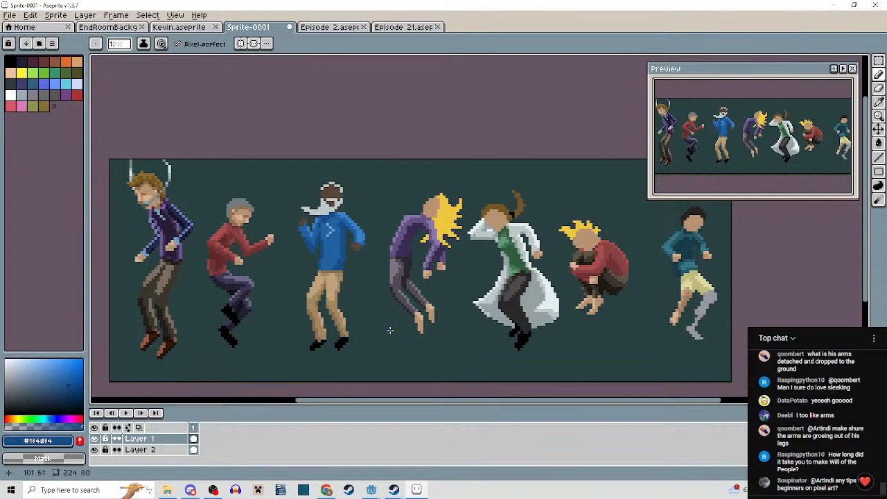
scroll(392, 327, "down", 1)
scroll(398, 323, "up", 1)
left_click_drag(400, 333, 422, 325)
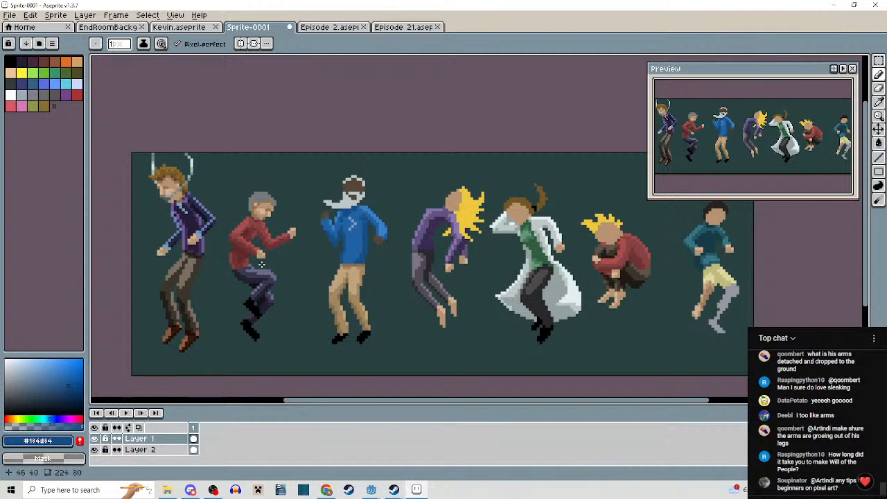
left_click_drag(631, 324, 646, 329)
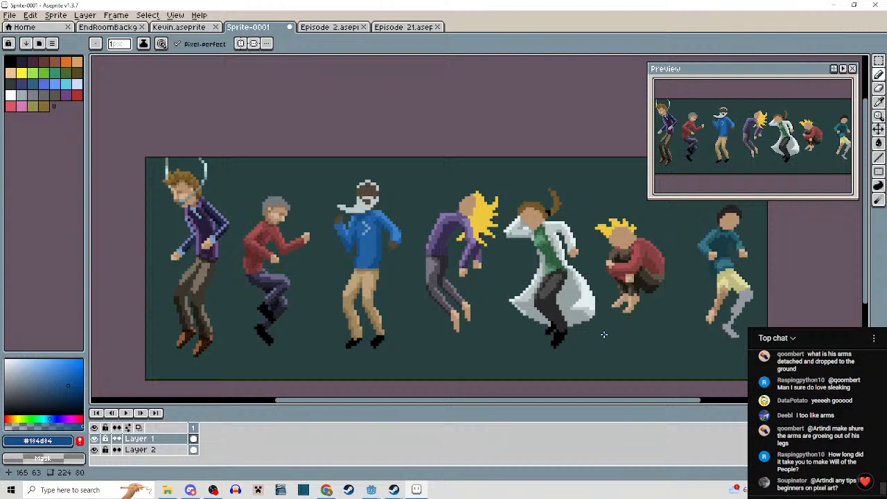
left_click_drag(391, 292, 425, 293)
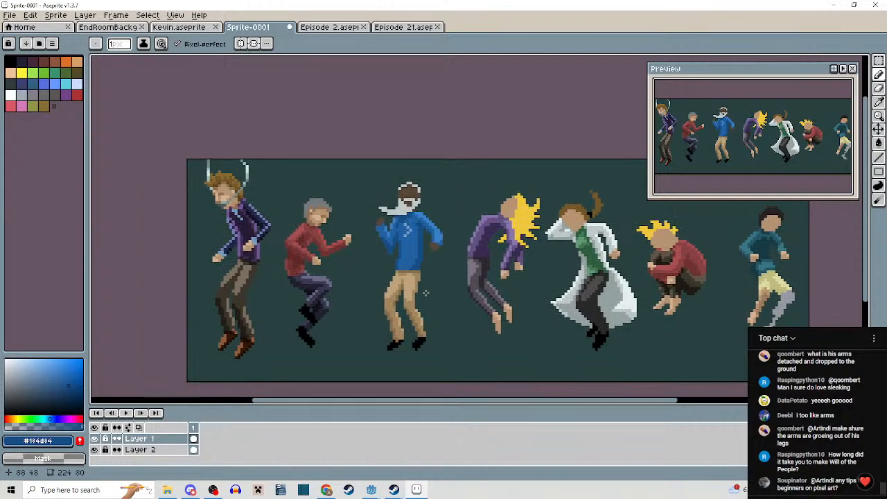
Hide Layer 2, select the whole blue-sweater figure on Layer 1, flip it horizontally and deselect it.
left_click(95, 449)
key("m")
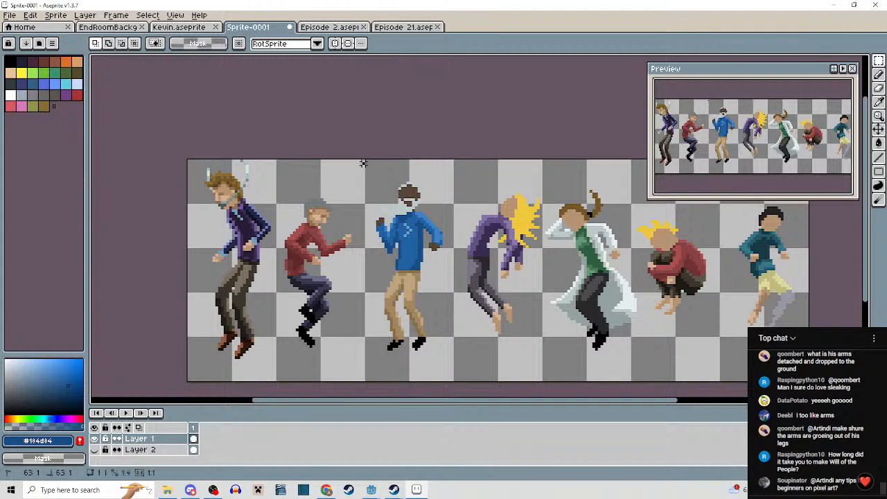
left_click_drag(360, 162, 454, 382)
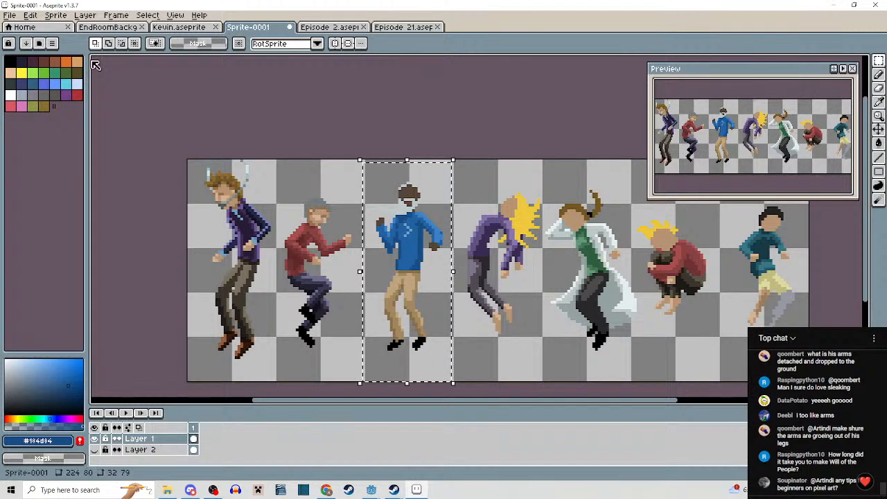
left_click(31, 14)
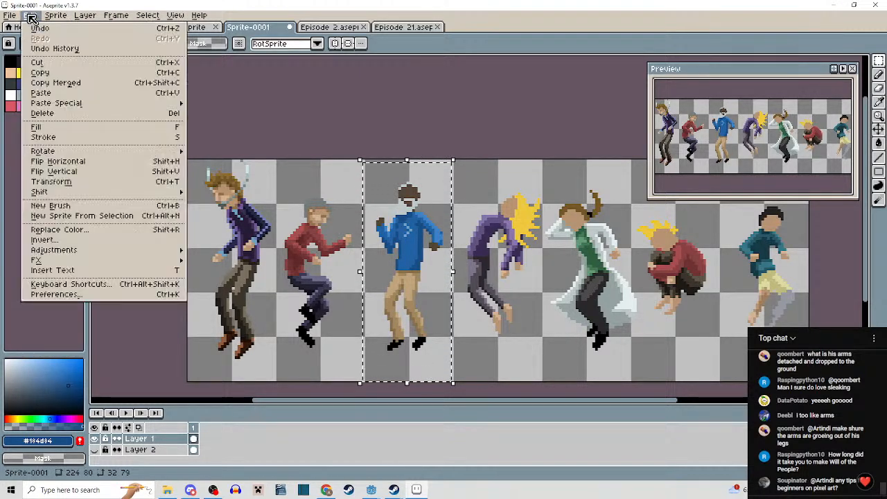
left_click(95, 161)
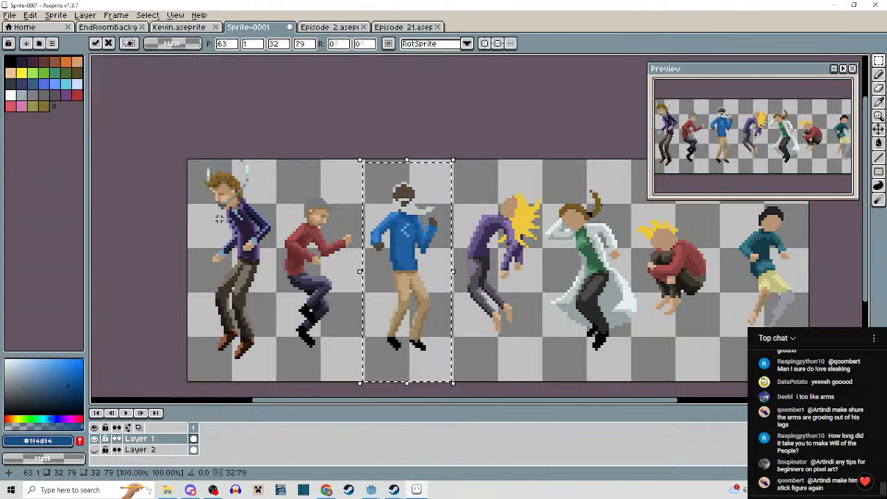
left_click(489, 356)
Sample the chest logo's light blue and add pixels on its right side for a right-pointing chevron.
scroll(412, 236, "up", 5)
key("i")
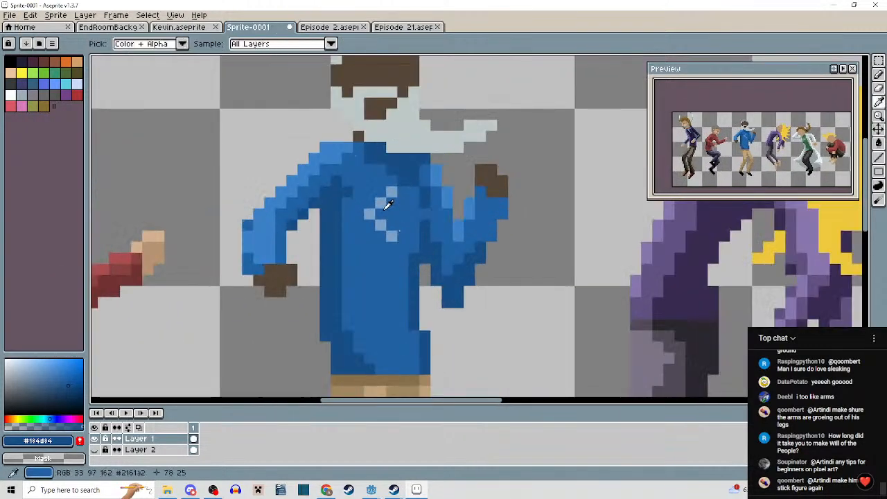
left_click(388, 205)
key("b")
left_click(402, 213)
left_click(381, 192)
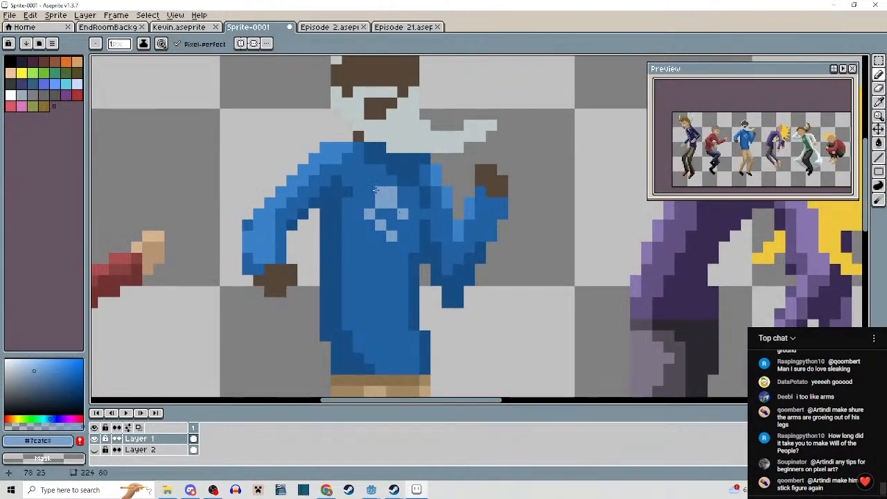
left_click(391, 225)
left_click(384, 235)
Cover the old left-pointing chevron pixels with the sweater blue and complete the right-pointing chevron in light blue.
left_click(398, 247, "alt")
left_click(391, 237)
left_click(381, 225)
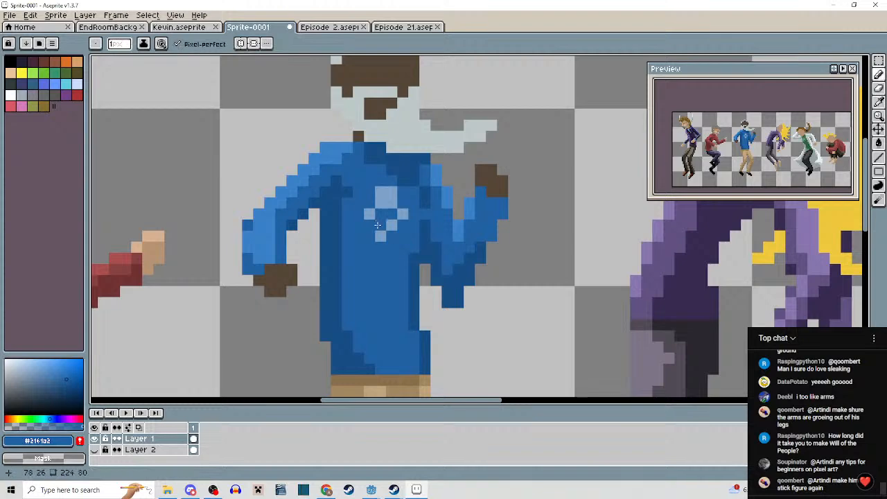
left_click(370, 215)
left_click(382, 203)
left_click(392, 192)
left_click(391, 203)
left_click(381, 192, "alt")
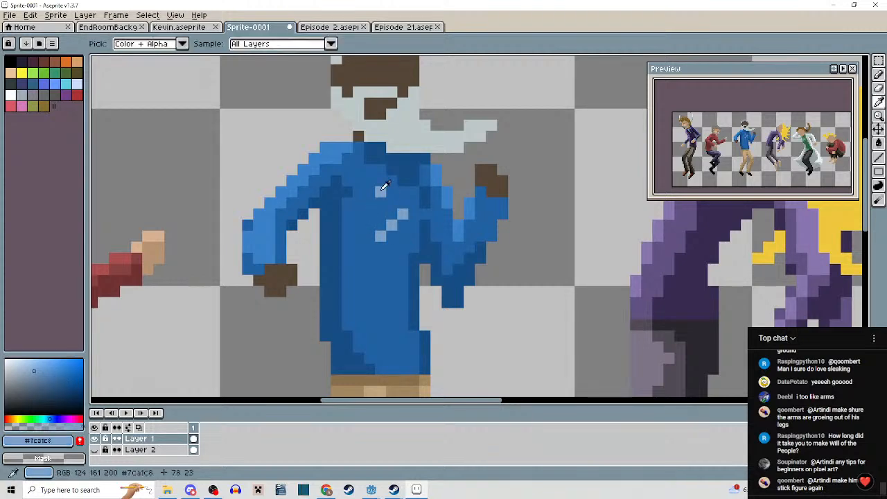
left_click(392, 203)
Check the flipped figure among the others and show Layer 2's dark background again.
scroll(413, 259, "down", 3)
left_click_drag(451, 316, 459, 331)
scroll(459, 331, "down", 2)
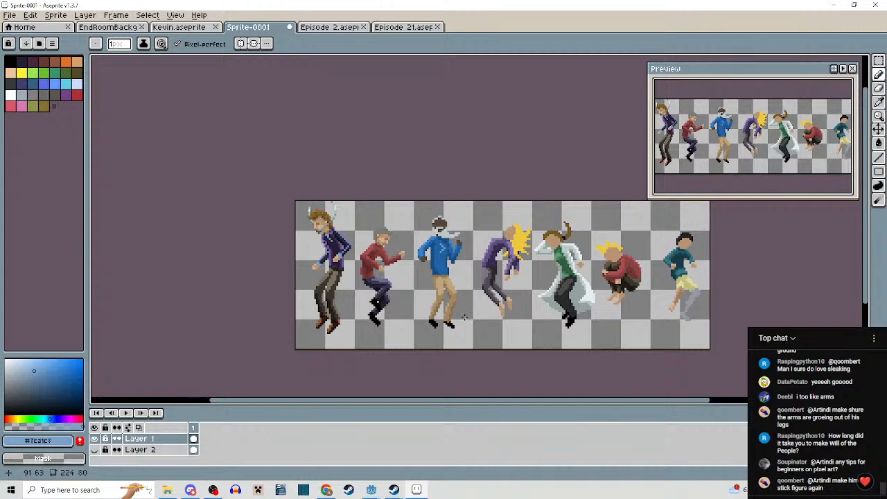
left_click_drag(464, 317, 458, 318)
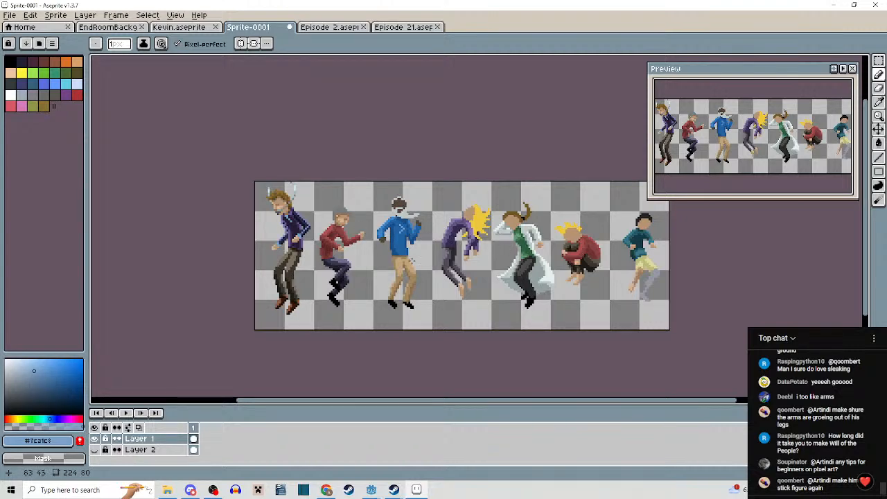
scroll(388, 269, "up", 1)
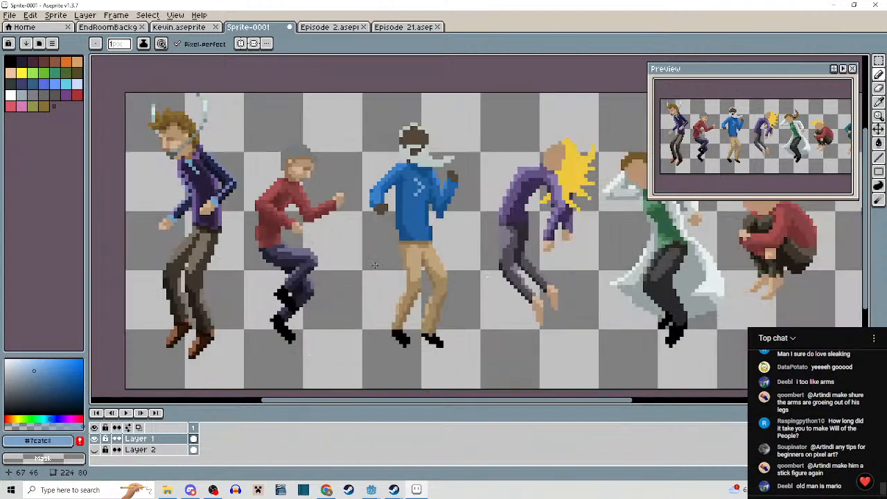
left_click(98, 452)
Review the full row of figures against the dark background, judging how the flipped blue-sweater figure fits.
scroll(311, 319, "down", 1)
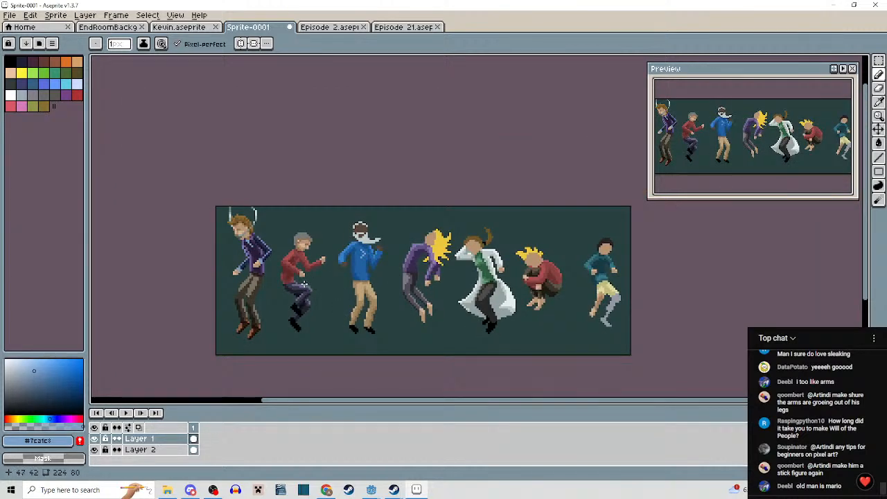
left_click_drag(435, 316, 415, 295)
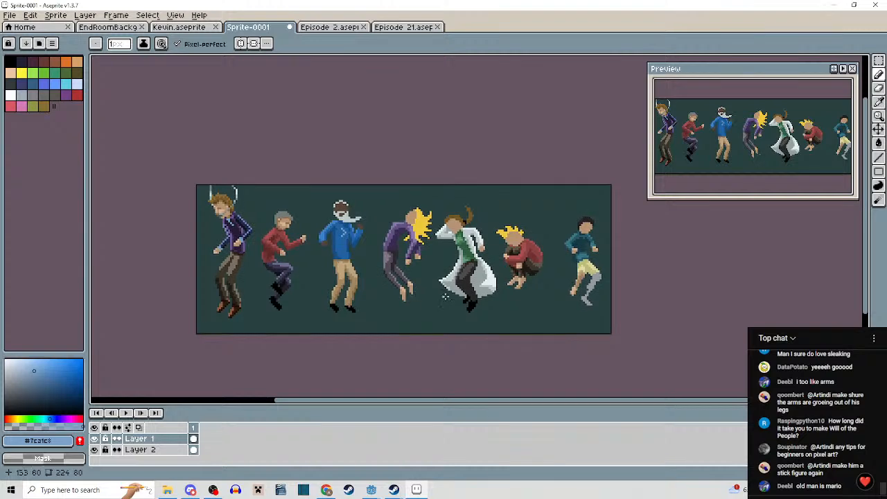
scroll(331, 301, "up", 1)
scroll(460, 257, "down", 1)
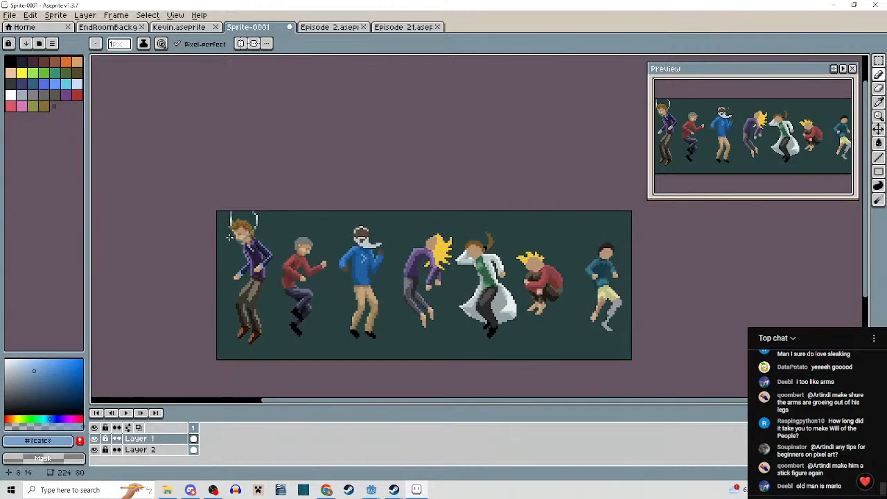
scroll(356, 314, "up", 3)
scroll(355, 314, "down", 3)
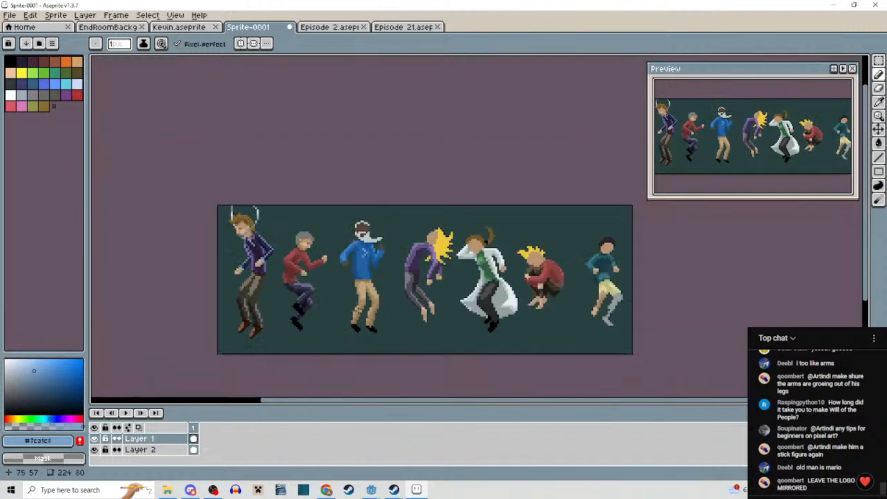
left_click_drag(356, 312, 385, 318)
Sample the skin's dark brown, choose a lighter, greyer brown and paint highlights on both of the blue-sweater figure's hands.
scroll(398, 284, "up", 5)
left_click_drag(352, 164, 429, 218)
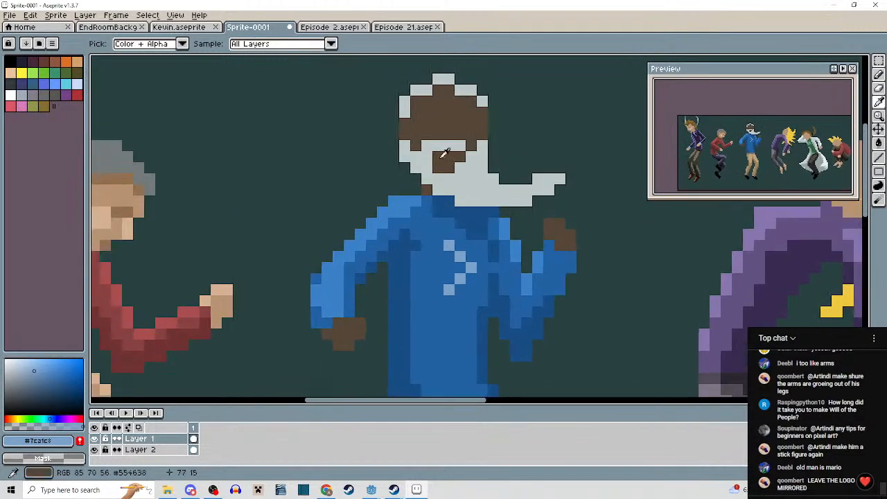
left_click(440, 158, "alt")
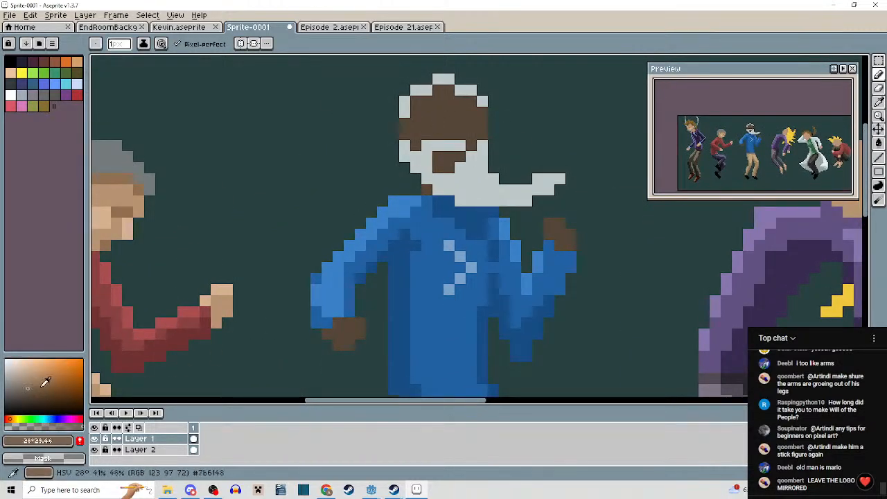
scroll(340, 320, "up", 2)
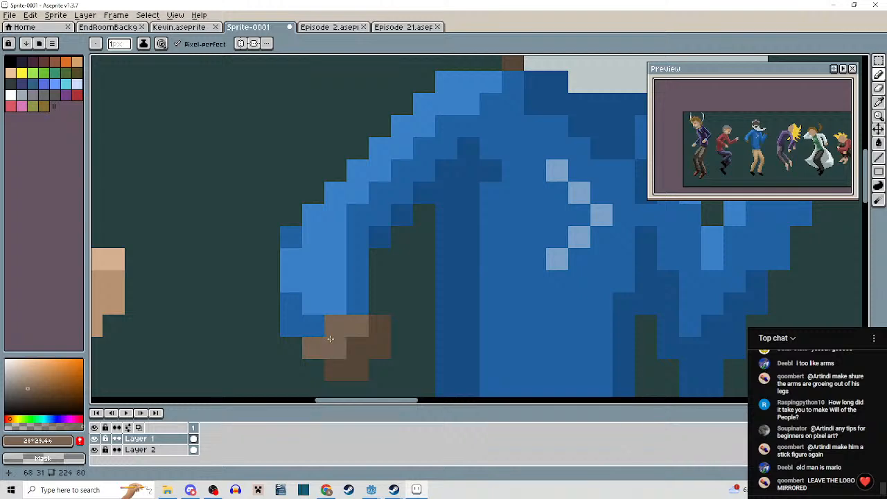
scroll(408, 335, "down", 3)
scroll(459, 335, "up", 3)
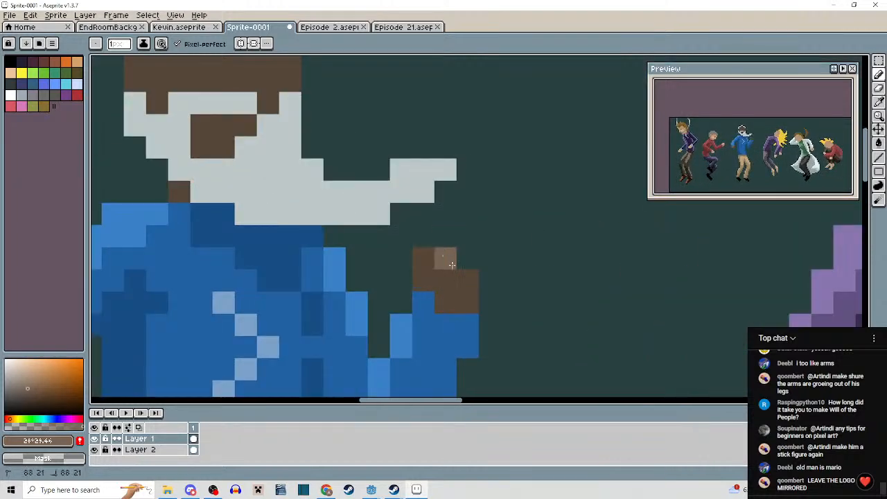
scroll(457, 305, "down", 3)
scroll(443, 228, "up", 3)
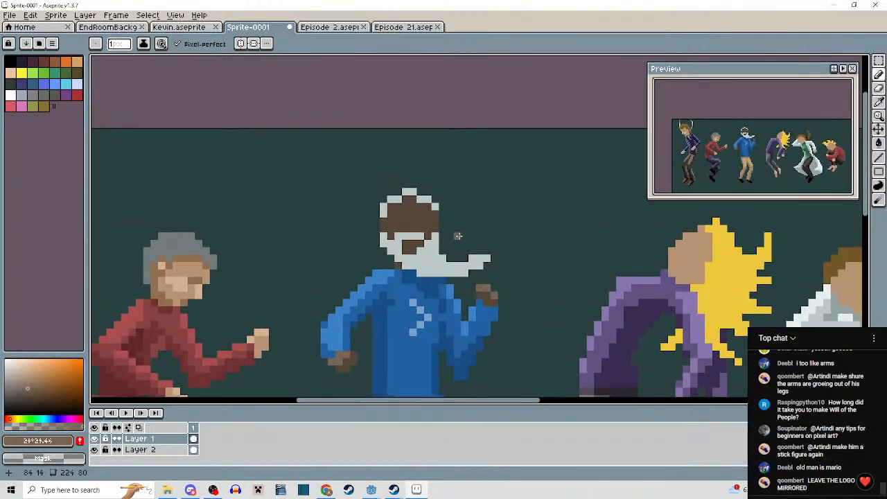
Sample the dark brown of the blue-sweater figure's head and paint over the white moustache and its joins with the beard.
scroll(447, 198, "down", 2)
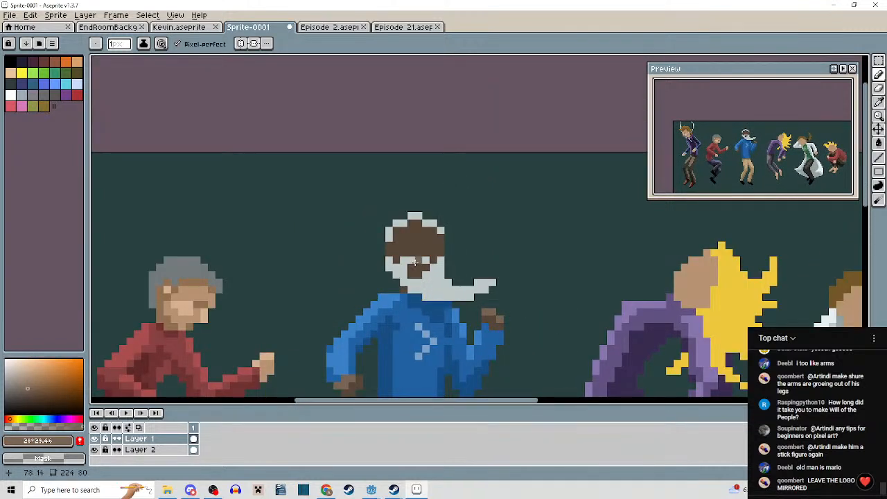
scroll(415, 262, "up", 3)
key("i")
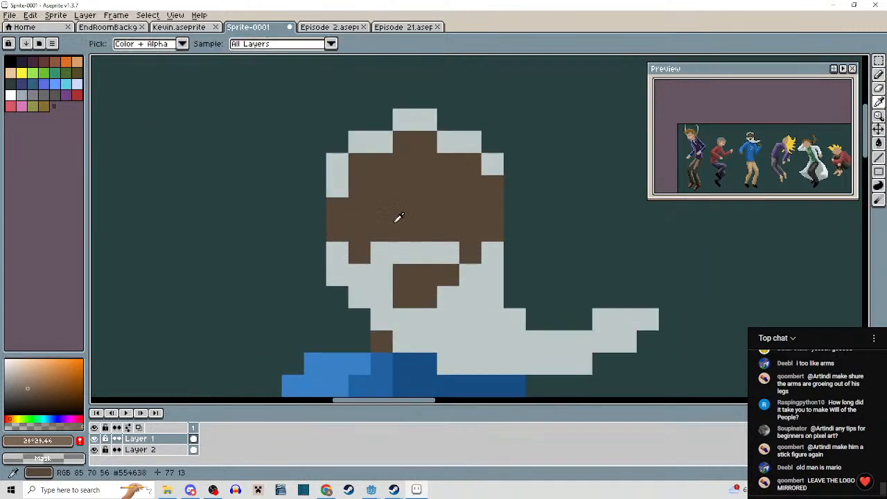
left_click(398, 217)
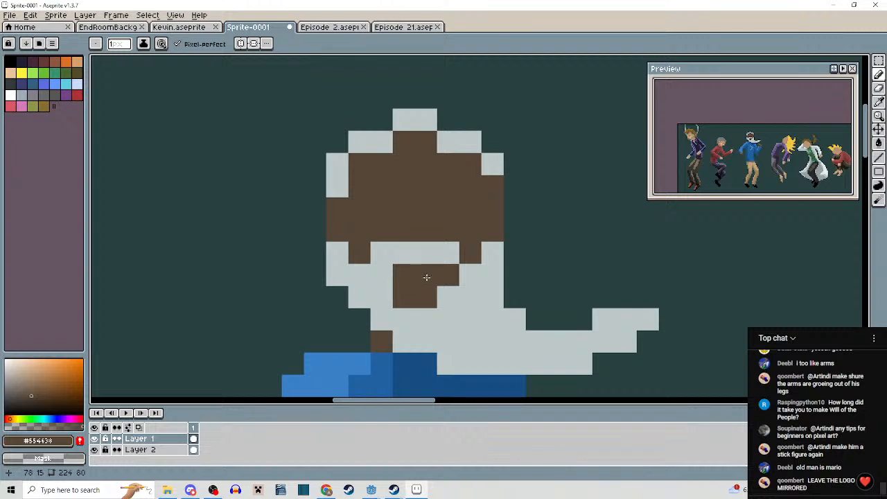
scroll(482, 312, "down", 3)
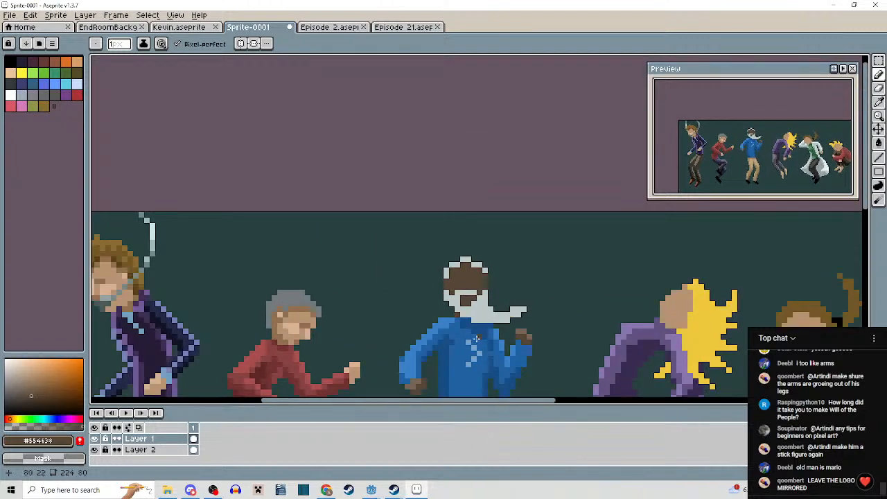
scroll(476, 338, "up", 3)
left_click_drag(453, 237, 439, 263)
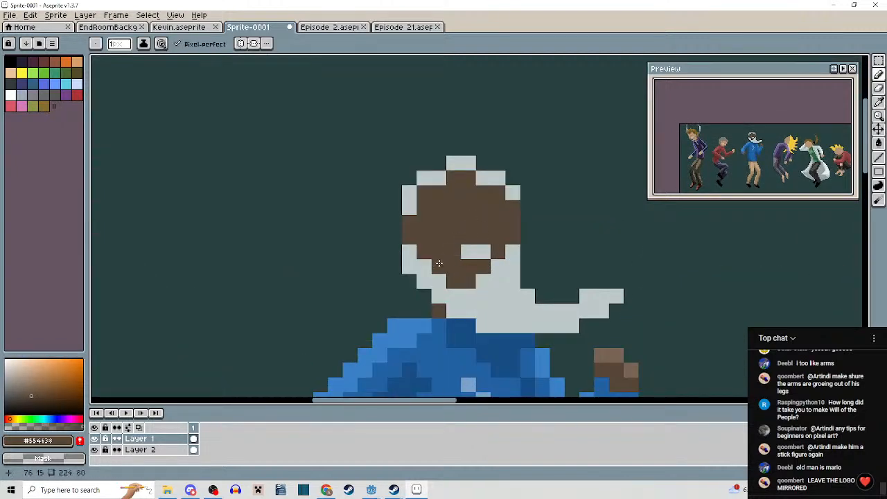
left_click(477, 249)
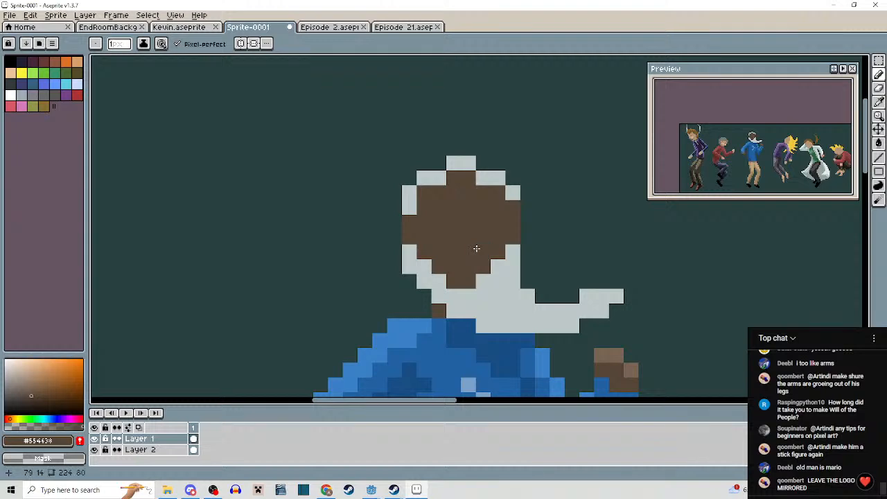
mouse_move(478, 273)
left_mouse_down()
mouse_move(493, 264)
mouse_move(487, 257)
left_mouse_up()
scroll(503, 279, "down", 3)
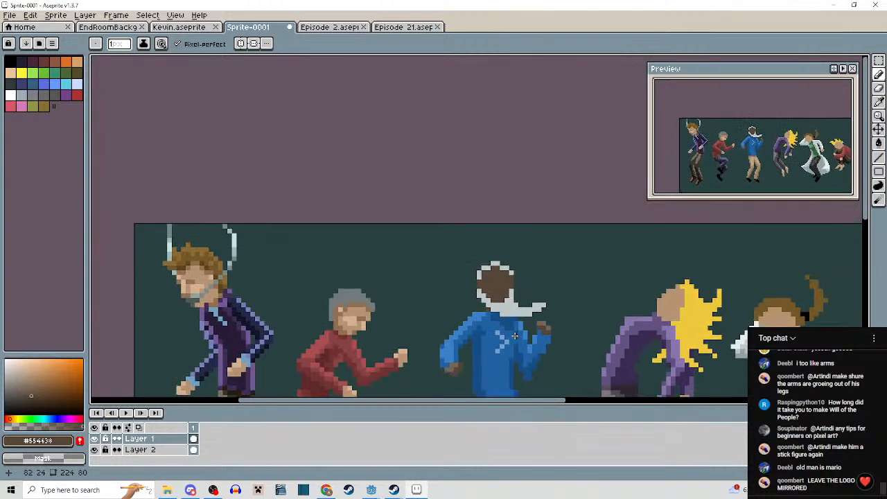
Sample the beard's pale grey #bcc8c8 and paint a moustache above the blue-sweater figure's mouth, joining it to the beard on both sides.
scroll(516, 296, "up", 2)
left_click(520, 302, "alt")
scroll(508, 295, "up", 1)
left_click_drag(509, 294, 485, 293)
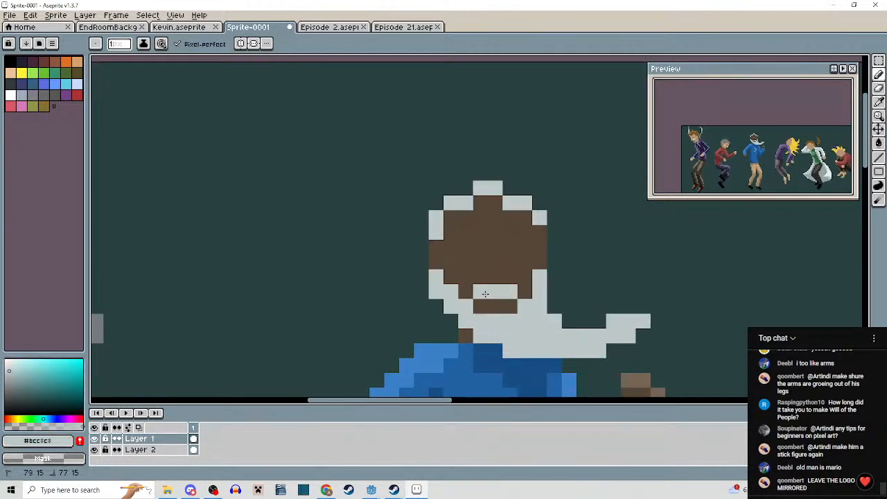
scroll(511, 323, "down", 3)
left_click_drag(522, 356, 528, 276)
scroll(516, 241, "up", 3)
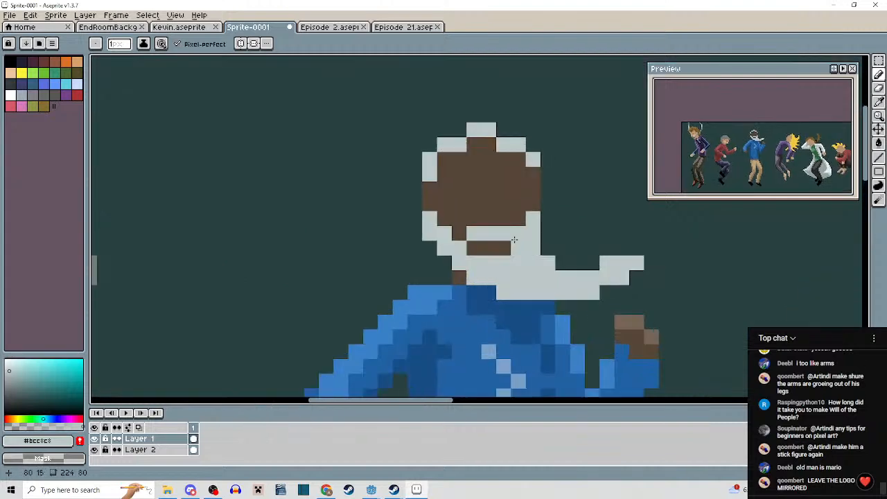
left_click(518, 239)
left_click(462, 237)
scroll(525, 266, "down", 3)
scroll(538, 302, "up", 4)
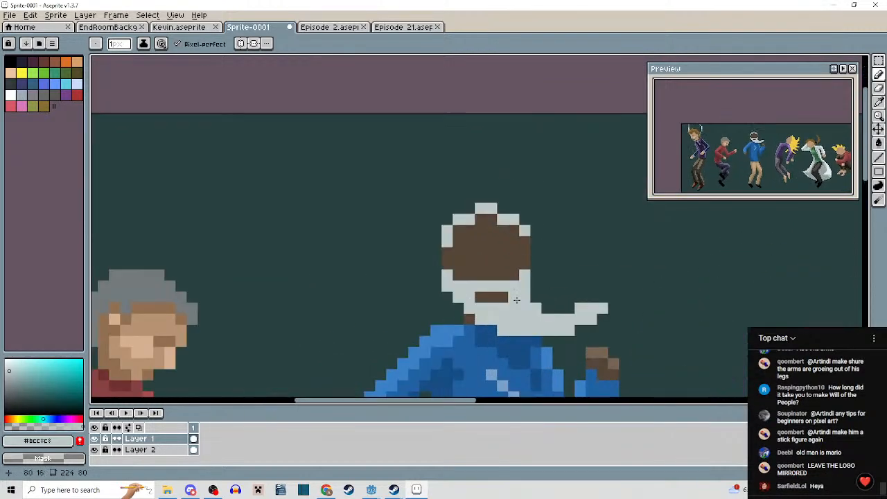
scroll(499, 246, "down", 4)
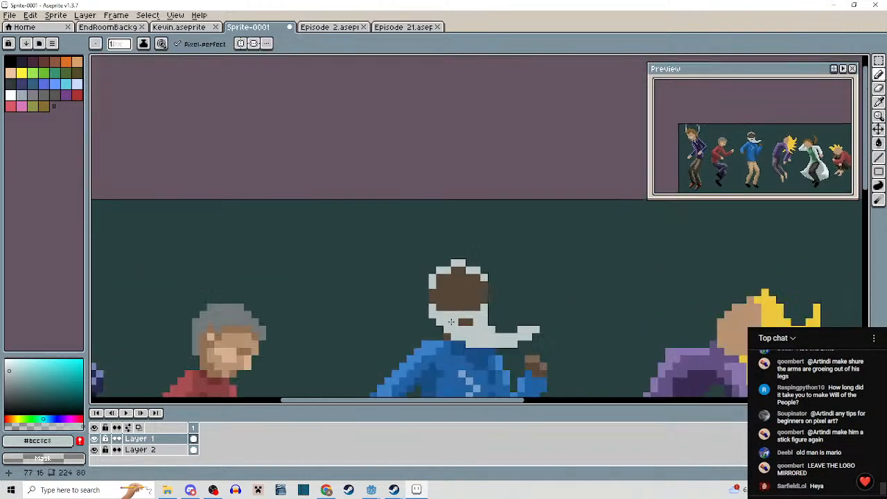
Sample the hand's lighter brown #776554 and paint a nose highlight and a cheek highlight under each eye.
scroll(400, 347, "up", 3)
left_click(400, 347, "alt")
left_click_drag(494, 187, 492, 272)
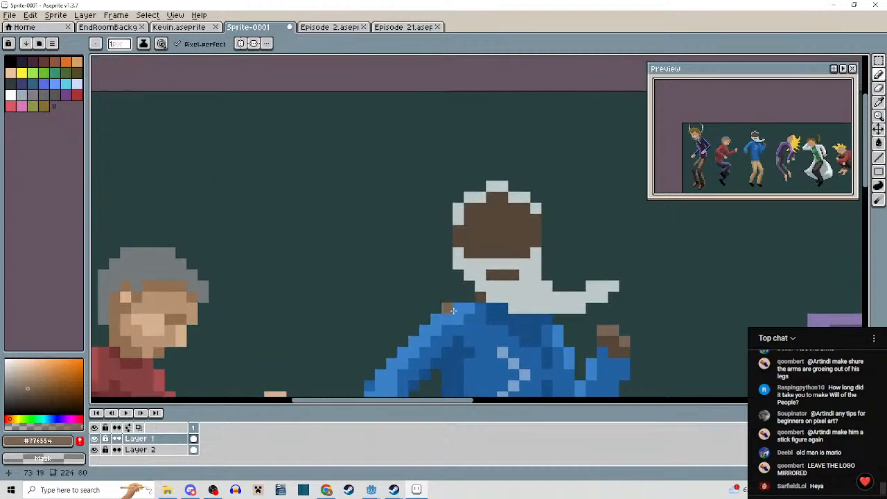
scroll(493, 269, "up", 2)
left_click_drag(506, 223, 510, 205)
scroll(527, 249, "down", 2)
scroll(527, 252, "down", 2)
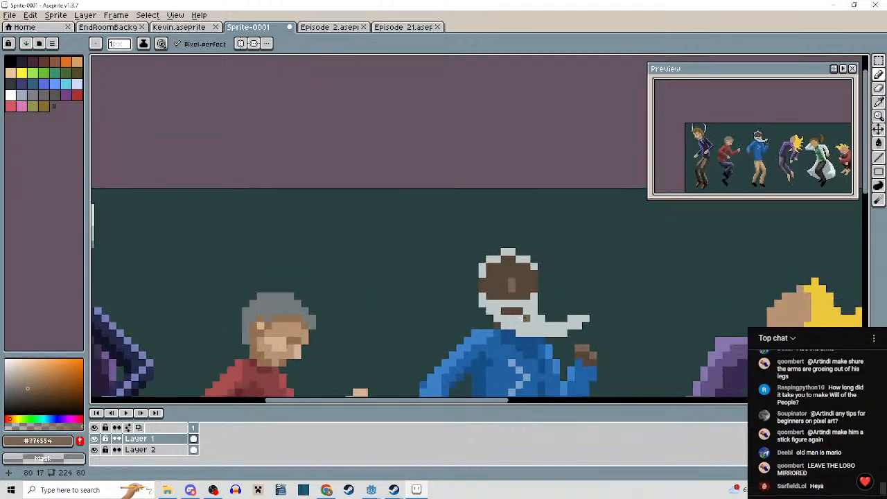
scroll(485, 284, "up", 3)
left_click(481, 287)
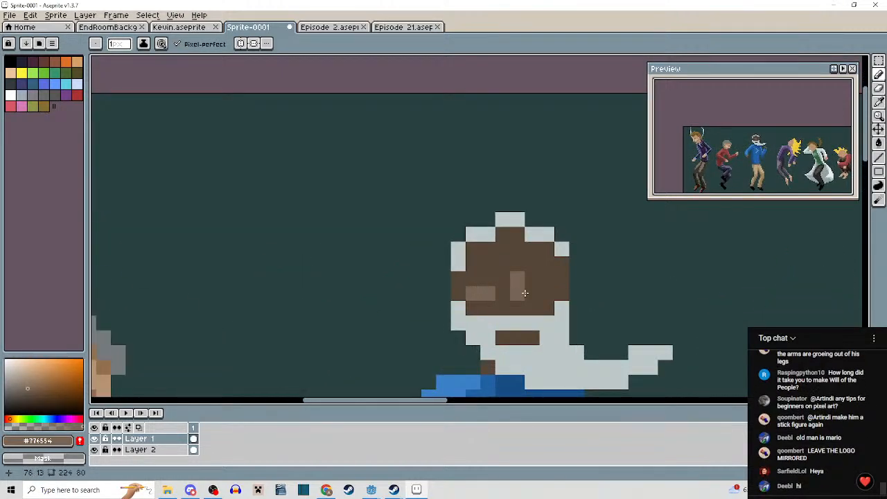
left_click(540, 289)
scroll(549, 303, "down", 3)
mouse_move(549, 303)
left_mouse_down()
mouse_move(536, 205)
mouse_move(520, 275)
left_mouse_up()
scroll(541, 272, "up", 2)
Sample the beard's pale grey #bcc8c8 and thicken the hair around the back and crown of the blue-sweater figure's head.
left_click(546, 252, "alt")
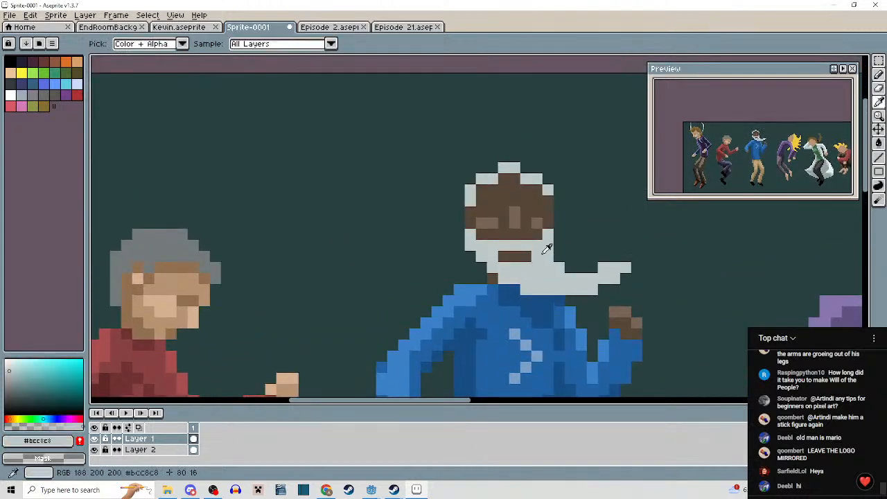
left_click_drag(498, 196, 497, 246)
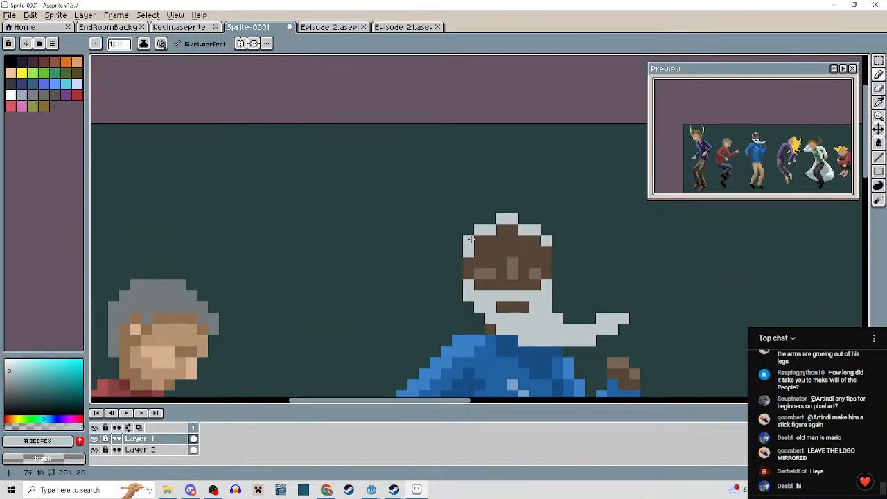
scroll(547, 238, "down", 3)
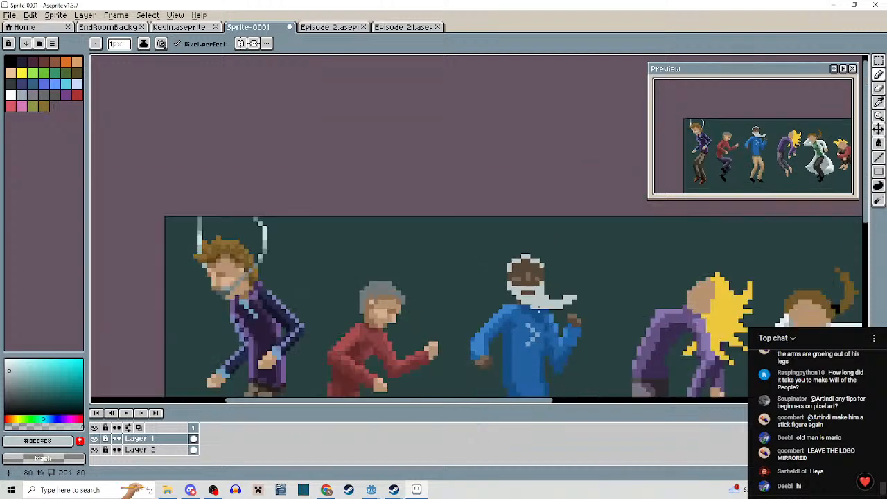
scroll(475, 256, "up", 3)
left_click_drag(474, 256, 475, 296)
scroll(466, 292, "up", 3)
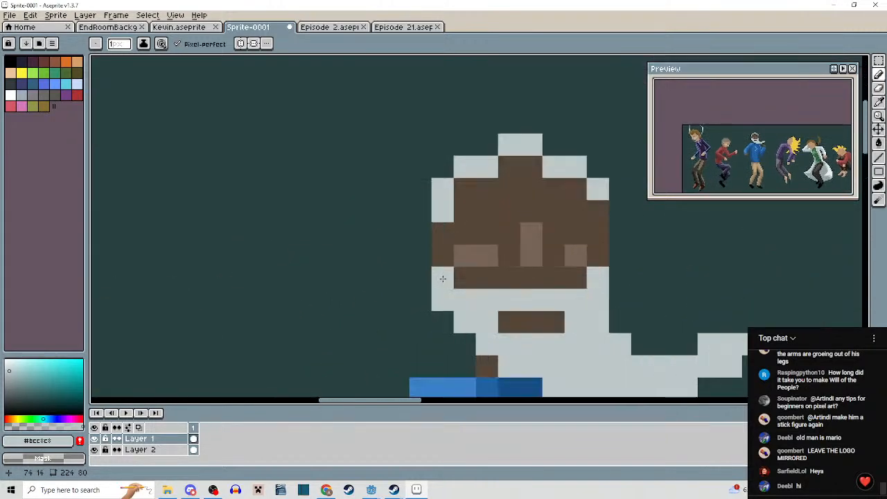
mouse_move(422, 269)
left_mouse_down()
mouse_move(421, 206)
mouse_move(436, 183)
mouse_move(426, 177)
mouse_move(461, 151)
mouse_move(518, 136)
mouse_move(511, 126)
mouse_move(561, 152)
mouse_move(531, 123)
left_mouse_up()
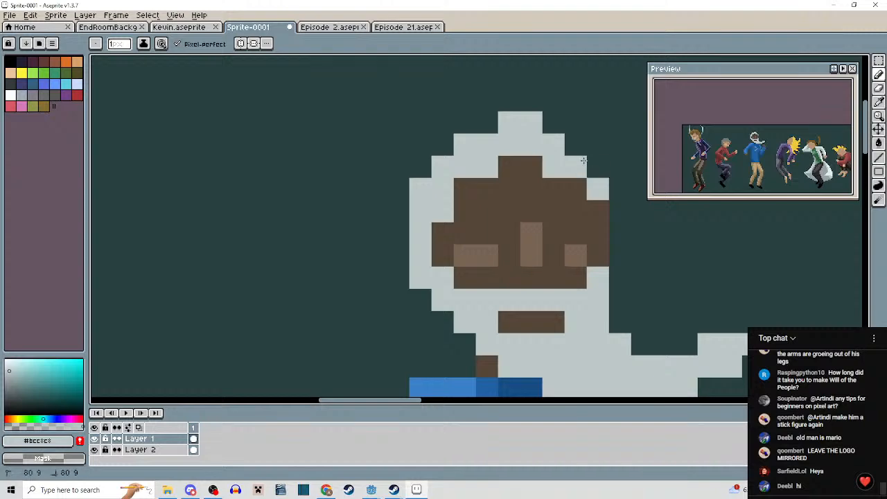
left_click(589, 163, "shift")
scroll(605, 194, "down", 3)
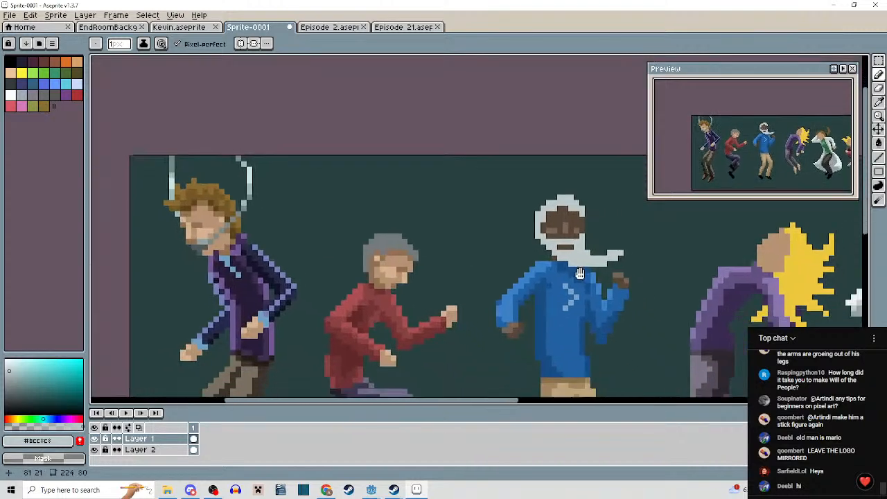
scroll(576, 270, "up", 2)
scroll(577, 271, "down", 3)
scroll(534, 237, "up", 4)
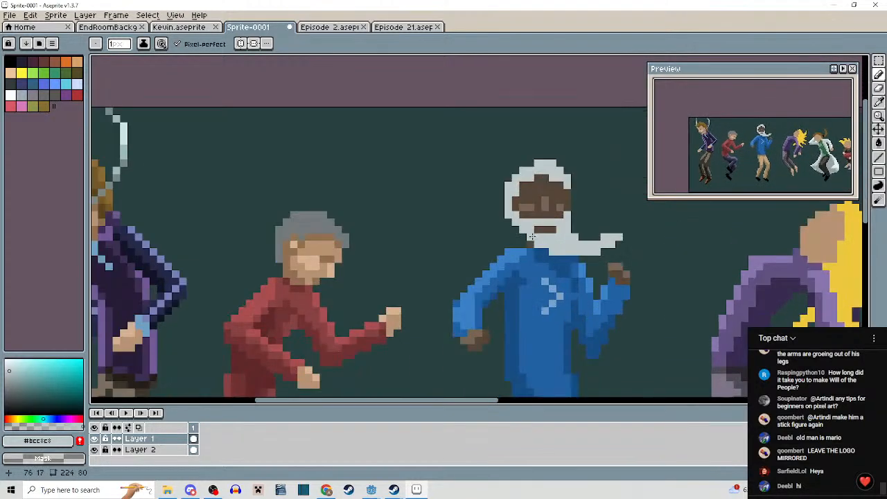
Sample the skin's dark brown and extend the blue-sweater figure's neck upward behind the beard.
left_click(519, 249, "alt")
scroll(515, 238, "down", 3)
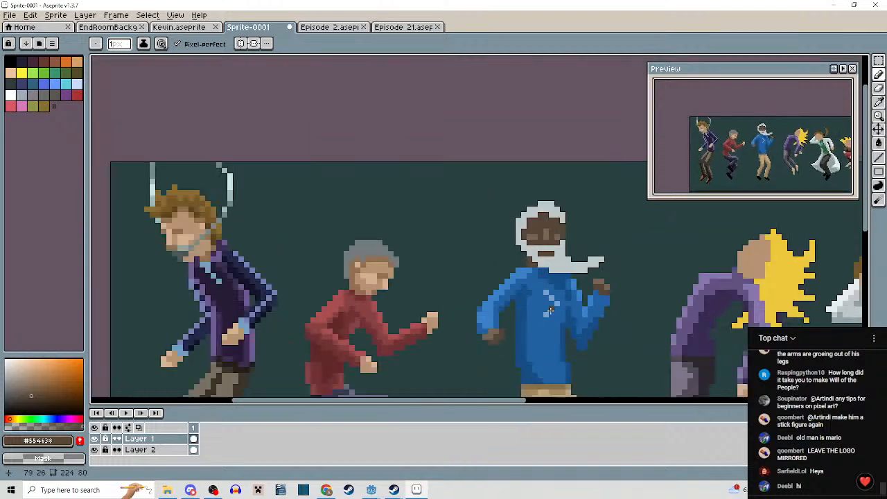
scroll(545, 265, "up", 1)
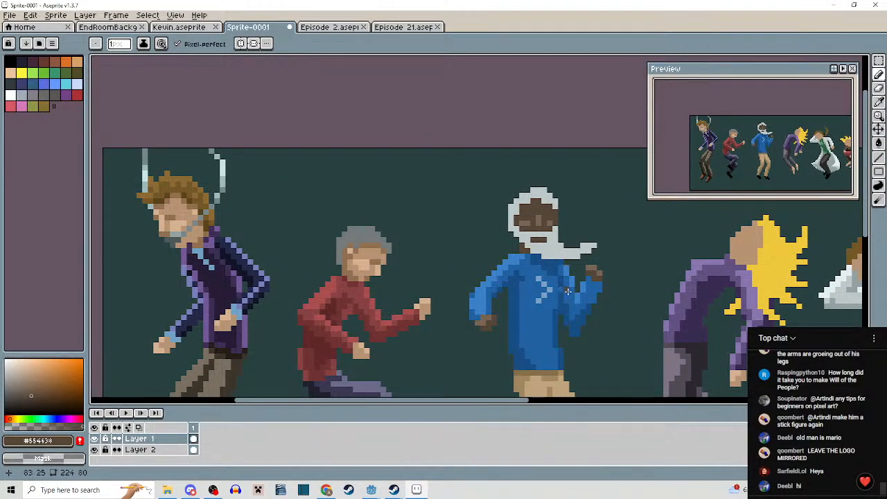
scroll(564, 267, "up", 2)
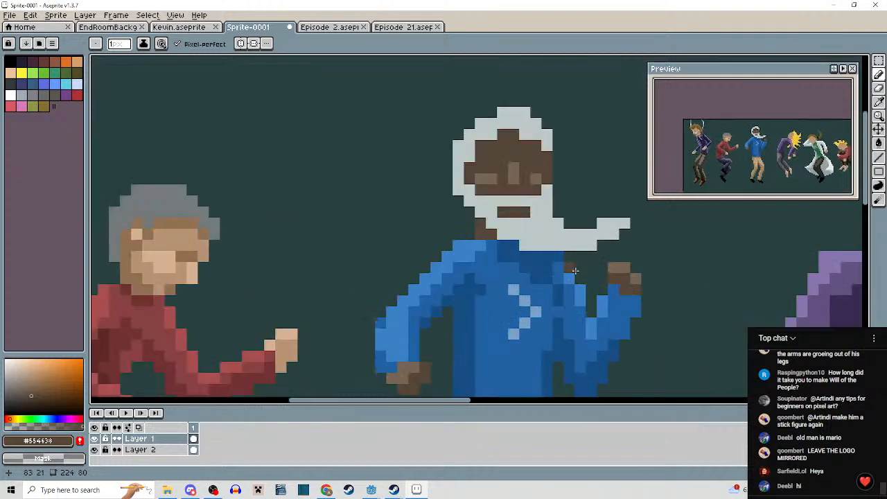
Choose a darker brown and shade the ear, the forehead along the hairline and both eye sockets beside the nose.
left_click(31, 399)
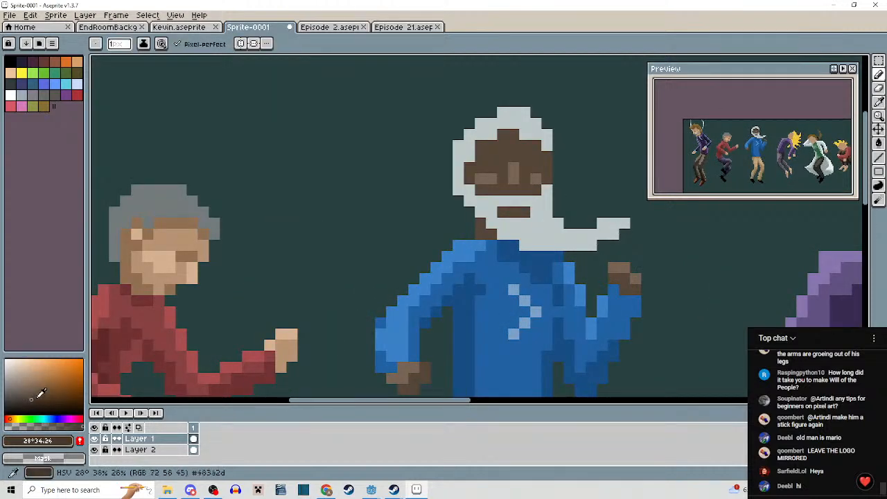
scroll(489, 149, "up", 2)
left_click(447, 185)
left_click(458, 175)
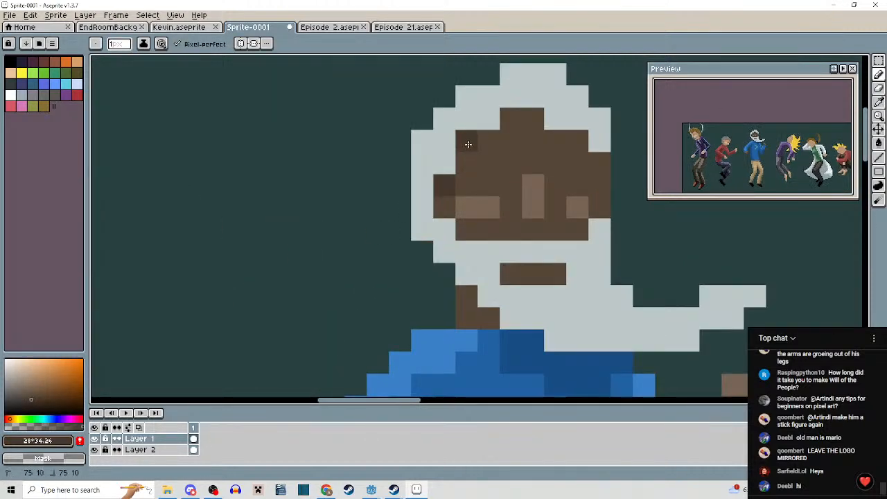
left_click_drag(467, 143, 488, 140)
left_click(510, 118)
left_click(535, 119)
left_click(577, 142)
left_click(599, 163)
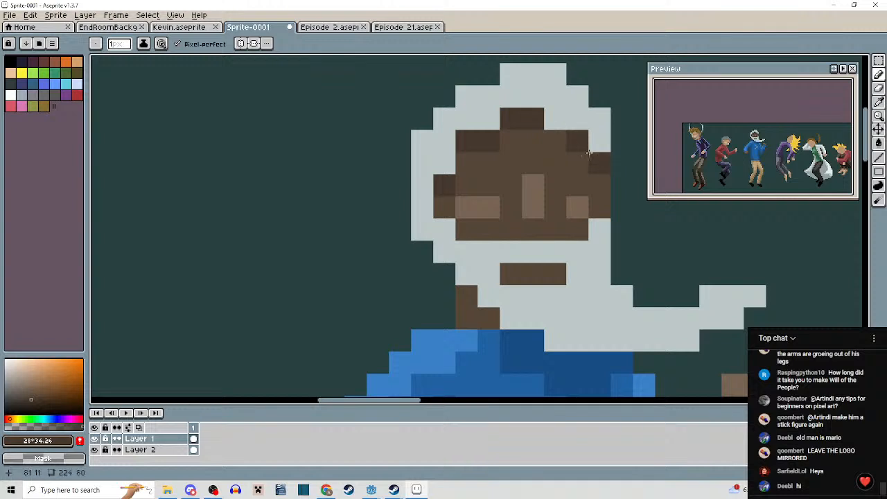
left_click(575, 186)
left_click(511, 186)
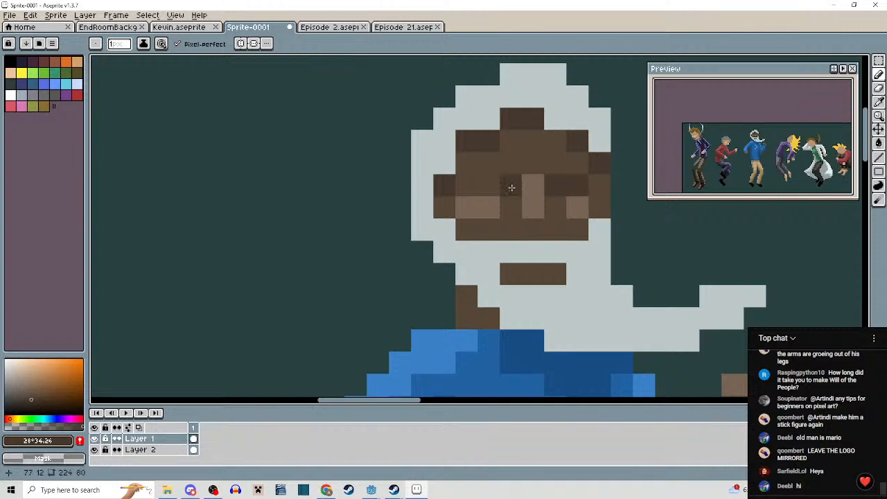
left_click(490, 186)
Shade most of the mouth and the neck beneath the beard with the darker brown, and add a lighter brown pixel at the neck's base.
scroll(534, 243, "down", 3)
scroll(537, 258, "up", 3)
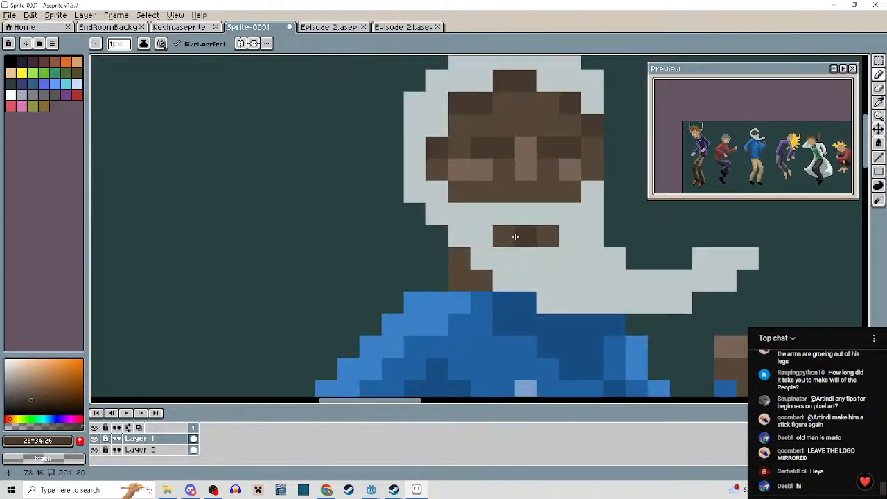
left_click(518, 237)
left_click(458, 265)
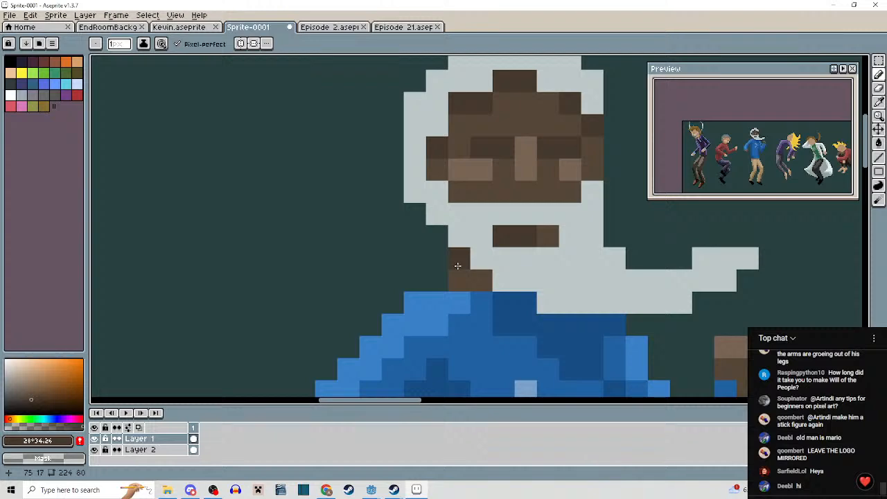
left_click(463, 275)
key("ctrl+z")
left_click(473, 276)
scroll(555, 361, "down", 4)
left_click_drag(555, 361, 527, 277)
scroll(527, 277, "up", 3)
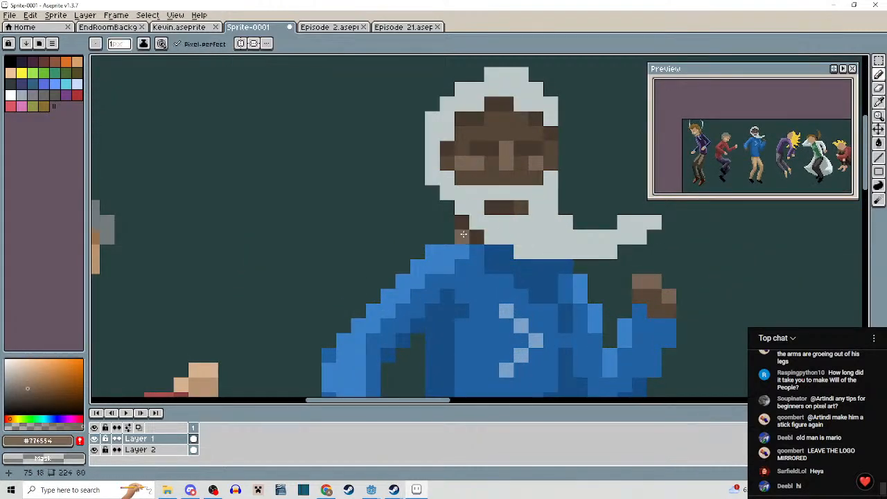
scroll(503, 308, "down", 3)
left_click_drag(507, 336, 535, 263)
scroll(508, 291, "down", 1)
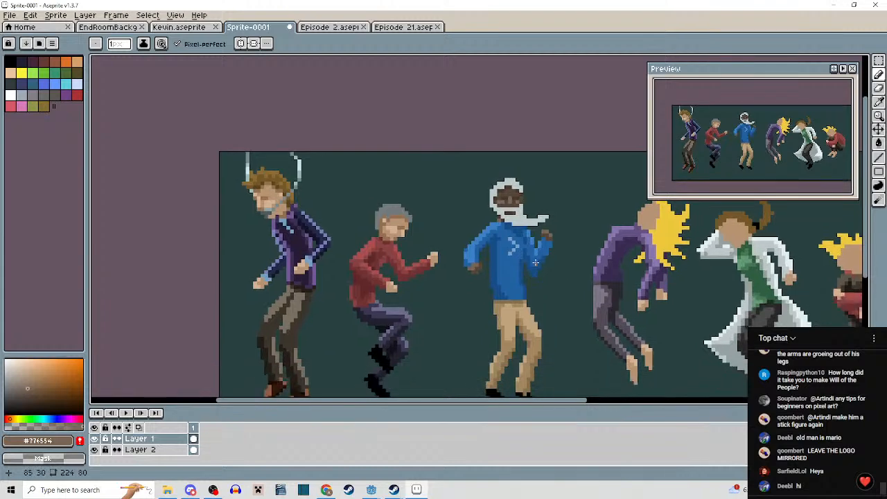
scroll(539, 251, "down", 2)
left_click_drag(549, 306, 522, 279)
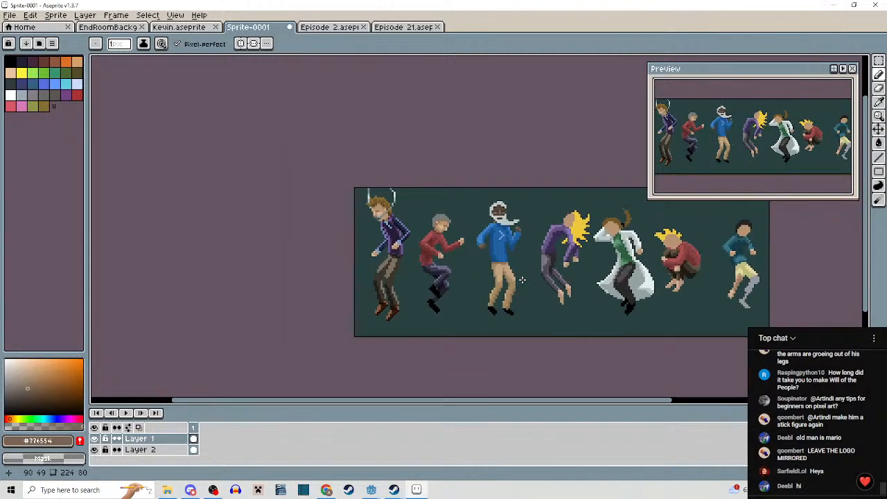
scroll(510, 228, "up", 4)
Sample the beard's pale grey, choose a near-white tint and paint highlights along the upper edge of the windblown beard.
left_click(499, 188, "alt")
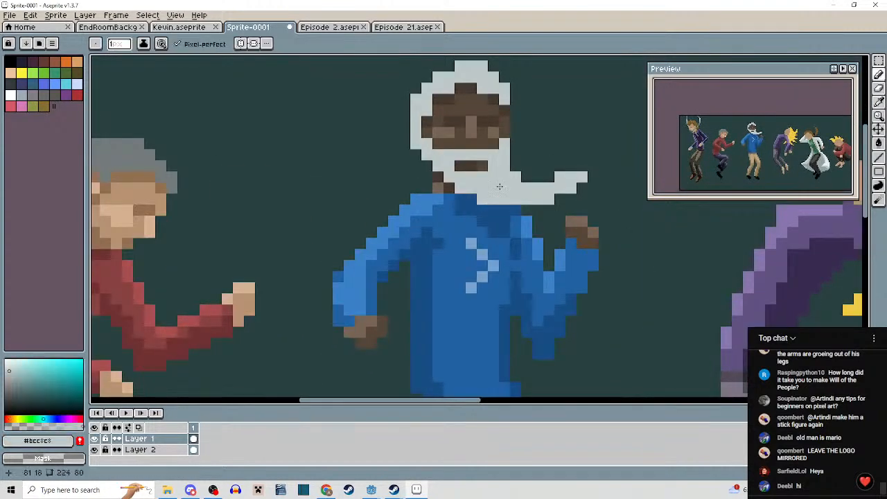
left_click_drag(526, 214, 532, 247)
scroll(532, 249, "down", 3)
left_click_drag(577, 296, 388, 259)
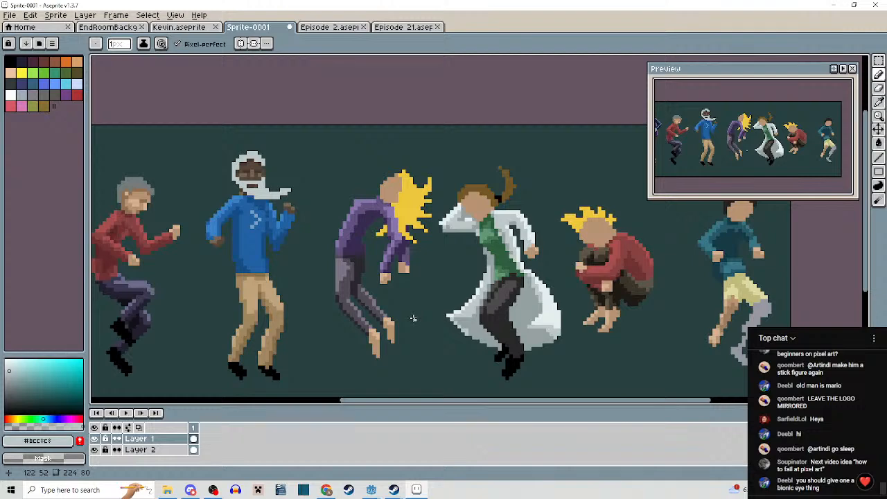
scroll(411, 310, "down", 1)
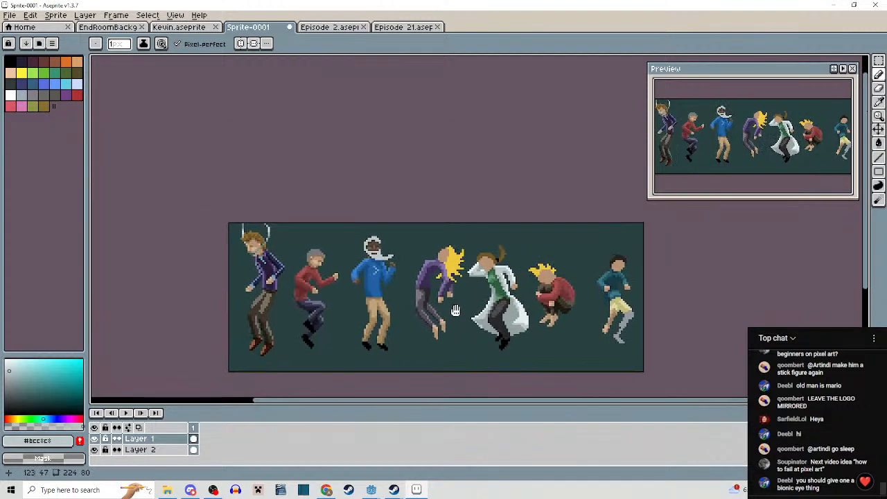
scroll(443, 298, "up", 3)
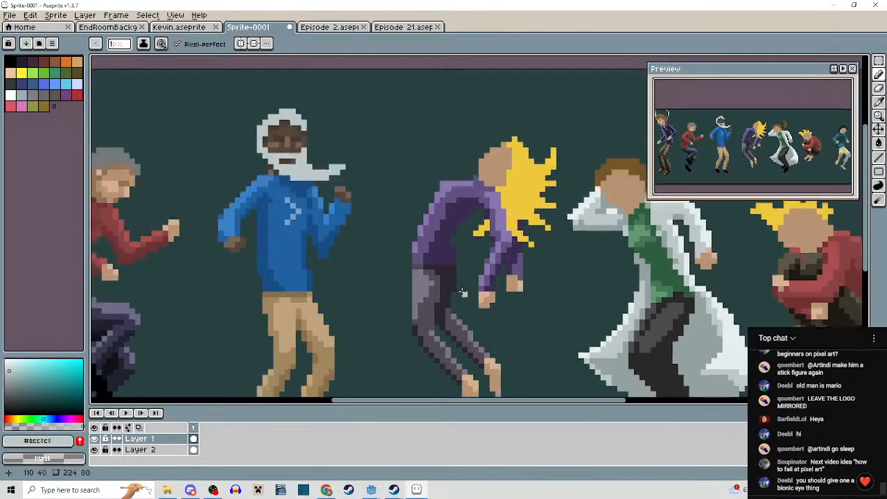
mouse_move(463, 292)
left_mouse_down()
mouse_move(524, 288)
mouse_move(473, 279)
mouse_move(467, 284)
mouse_move(600, 314)
left_mouse_up()
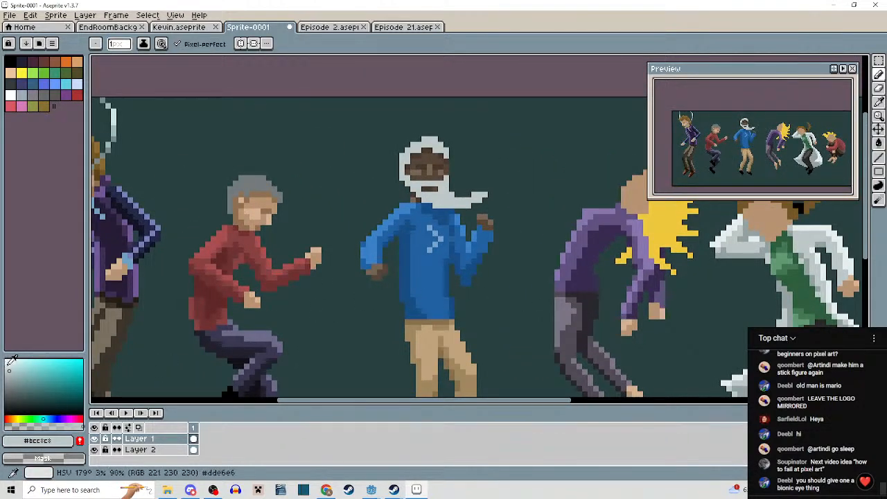
scroll(450, 205, "up", 3)
mouse_move(450, 206)
left_mouse_down()
mouse_move(434, 286)
mouse_move(486, 282)
mouse_move(521, 260)
left_mouse_up()
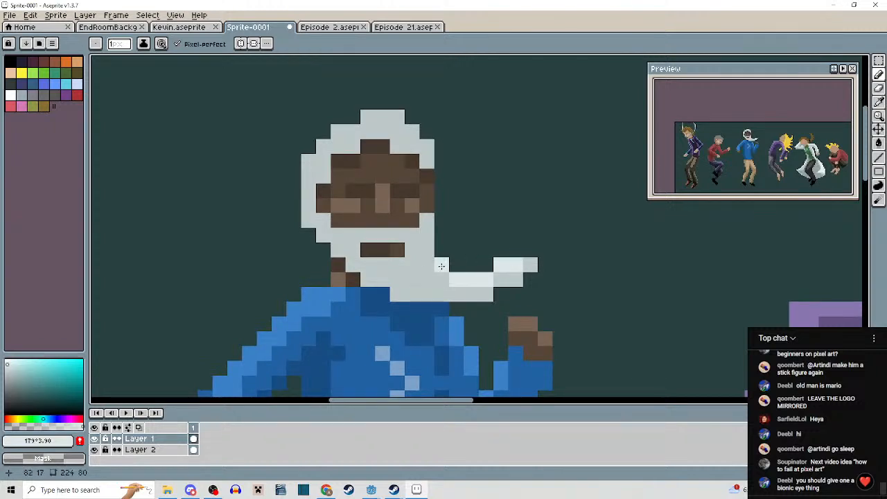
left_click_drag(435, 257, 485, 324)
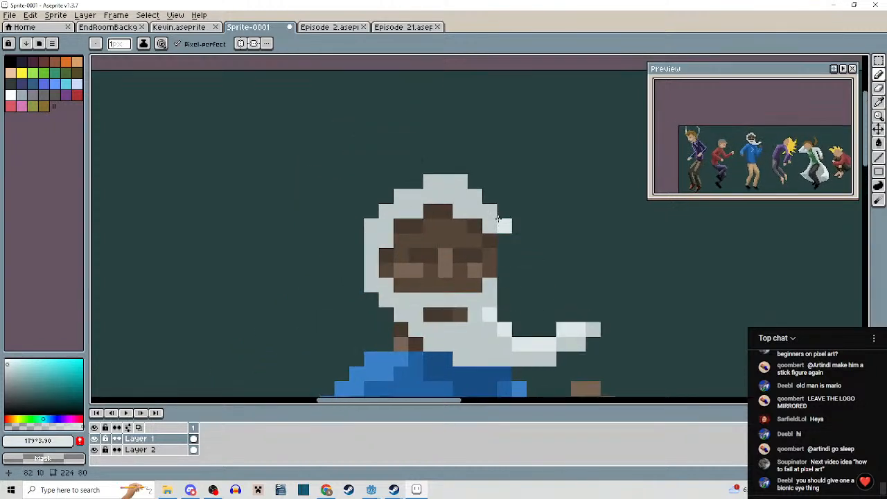
Paint near-white highlights along the outer edge of the hair and across the moustache and beard around the mouth.
mouse_move(462, 180)
left_mouse_down()
mouse_move(430, 181)
mouse_move(375, 224)
left_mouse_up()
mouse_move(446, 329)
left_mouse_down()
mouse_move(432, 284)
mouse_move(455, 283)
mouse_move(463, 272)
mouse_move(485, 281)
mouse_move(461, 282)
left_mouse_up()
scroll(481, 327, "down", 3)
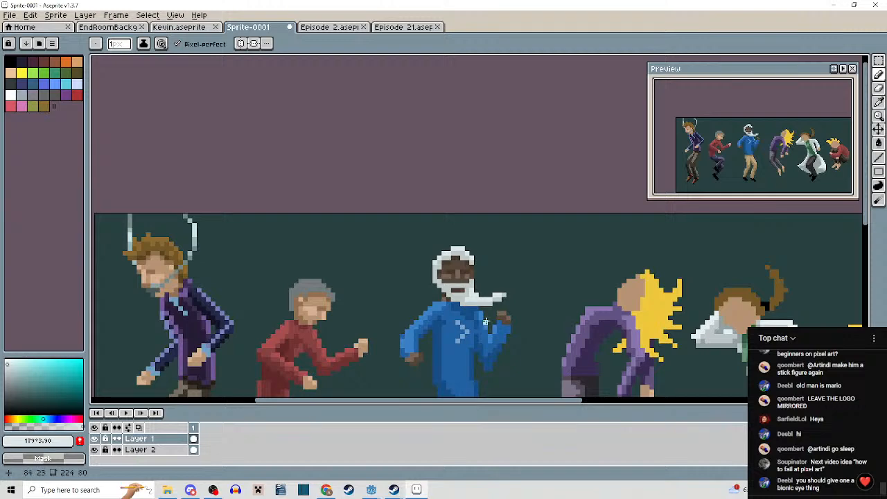
scroll(492, 302, "up", 2)
scroll(511, 292, "down", 1)
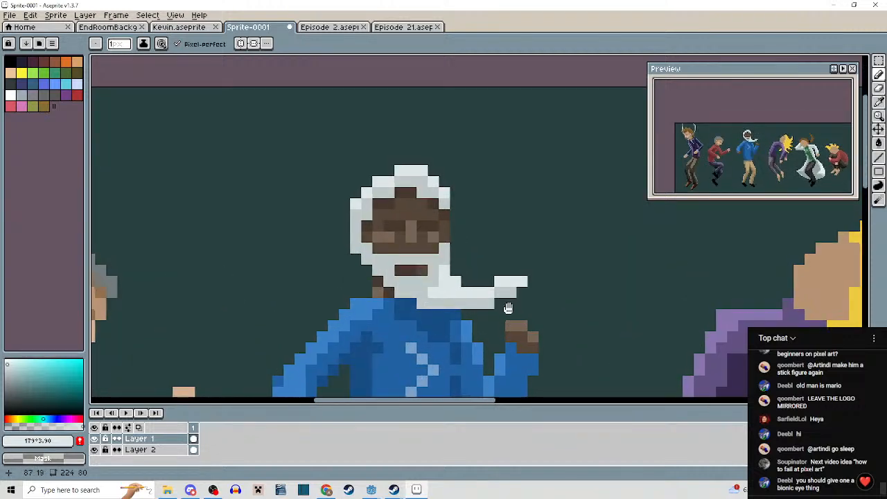
Examine the blue-sweater figure's face, hair and beard up close and in the context of the whole row.
scroll(502, 301, "up", 1)
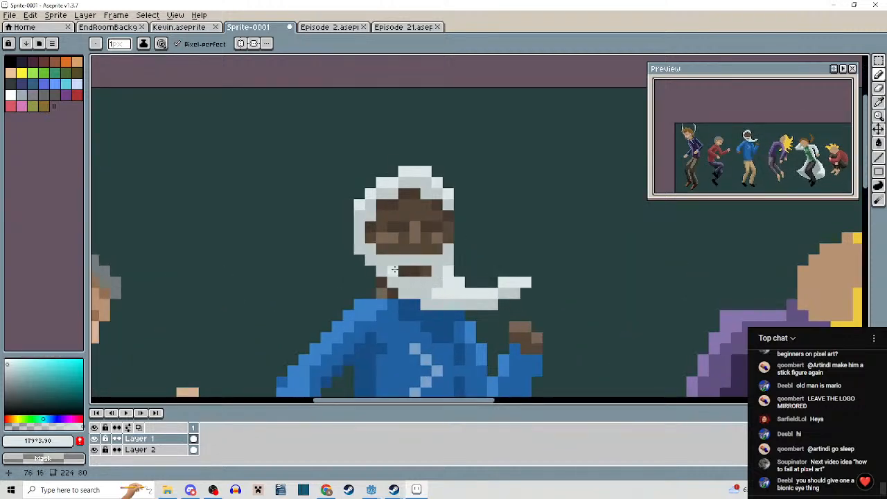
scroll(394, 270, "up", 1)
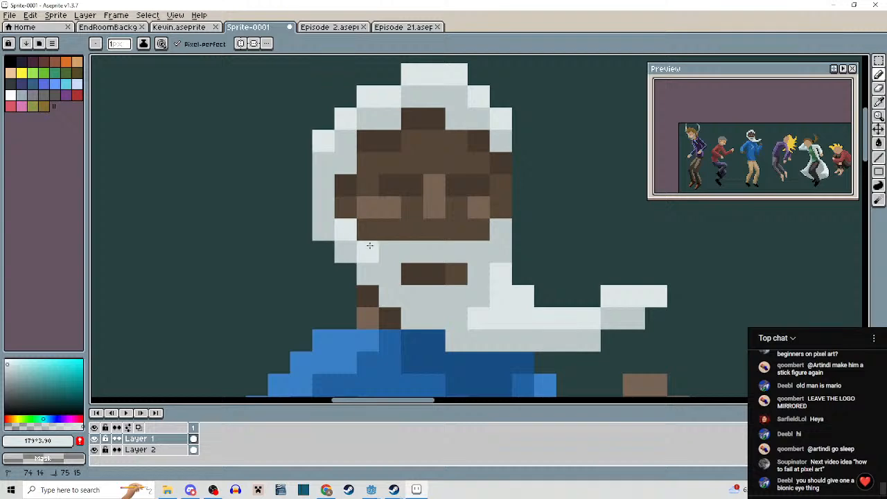
scroll(513, 303, "down", 2)
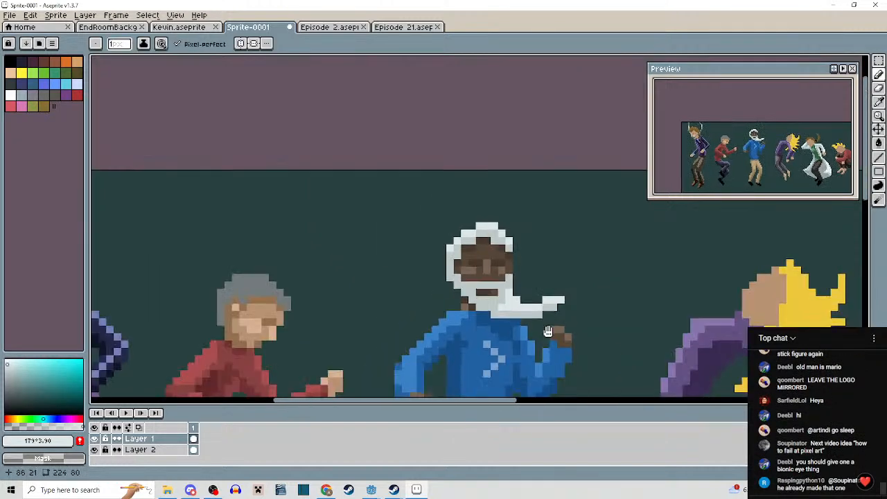
scroll(544, 333, "up", 2)
scroll(464, 236, "down", 2)
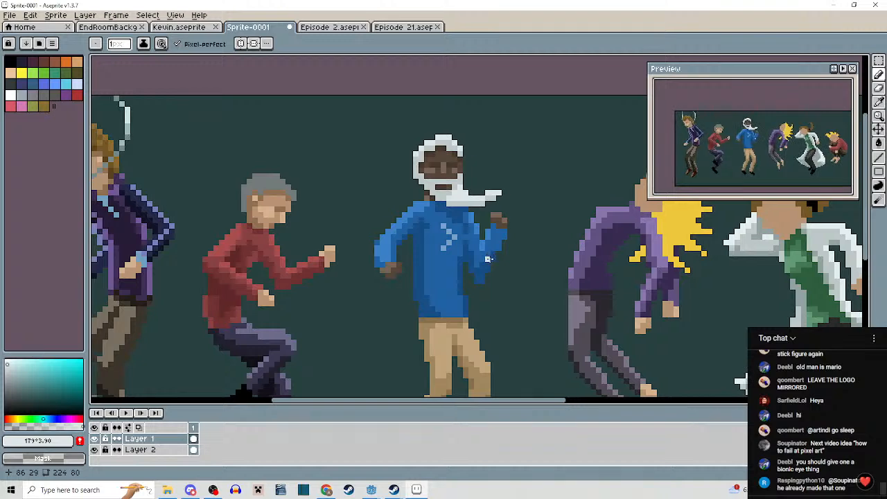
scroll(490, 229, "up", 2)
left_click_drag(489, 229, 483, 282)
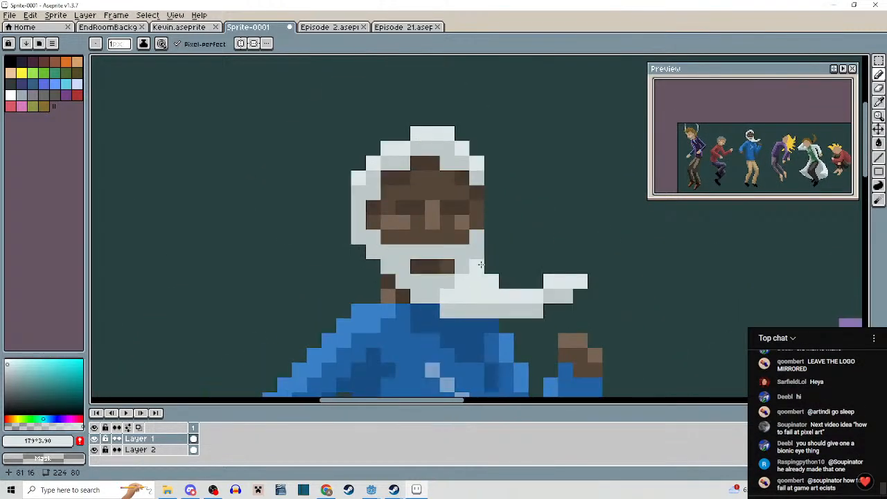
left_click_drag(480, 264, 479, 276)
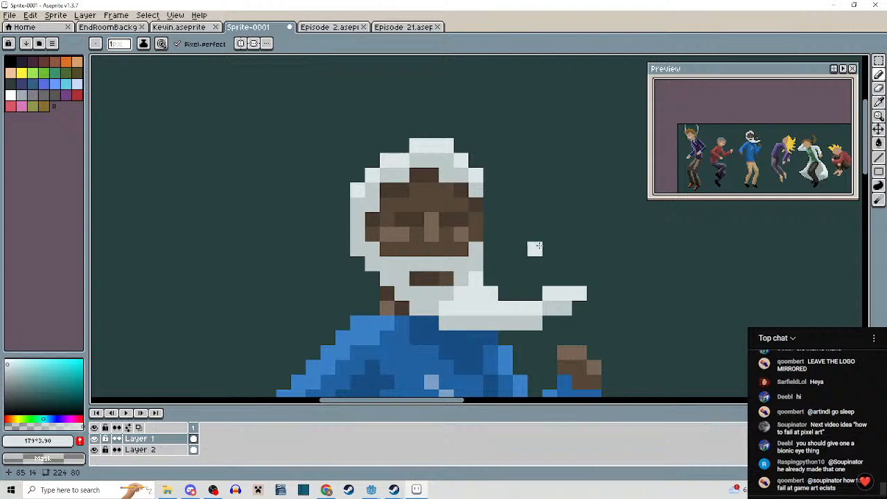
scroll(534, 249, "down", 3)
left_click_drag(553, 314, 491, 248)
scroll(488, 248, "up", 1)
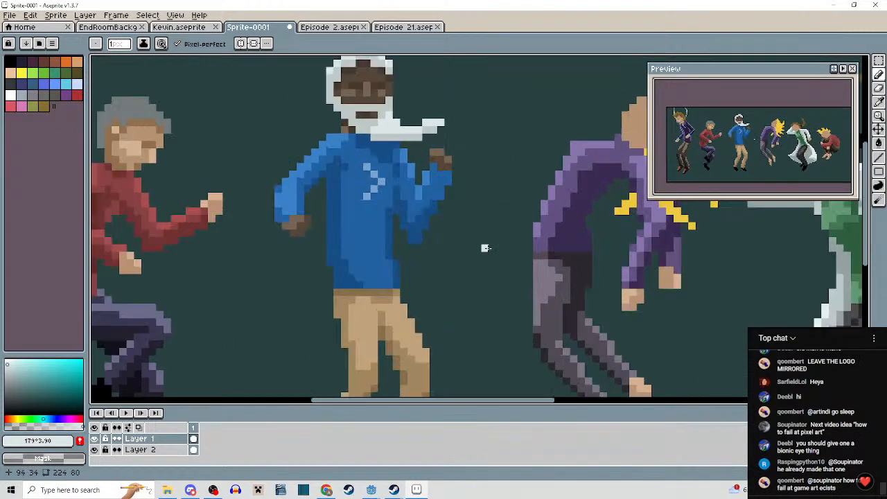
Try brightening the lower hem of the blue sweater with the lighter blue sampled from its sleeve.
scroll(485, 248, "up", 2)
left_click(479, 277, "alt")
scroll(511, 237, "up", 3)
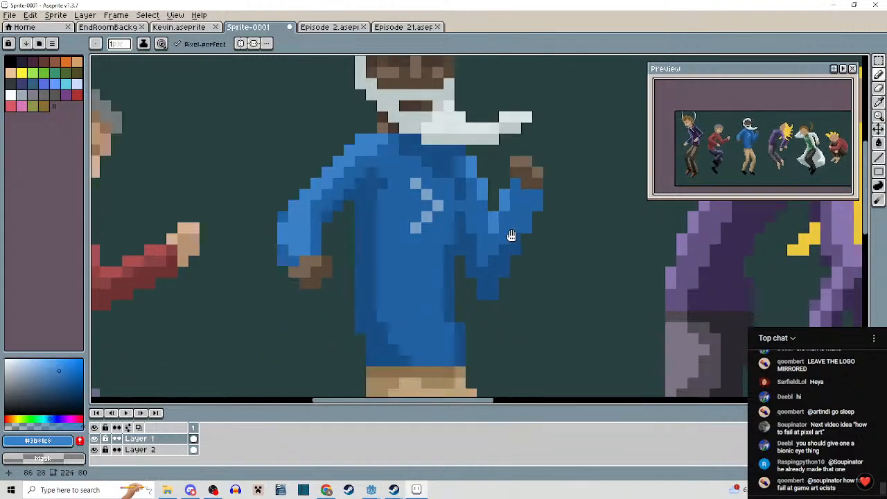
mouse_move(372, 306)
left_mouse_down()
mouse_move(434, 296)
mouse_move(448, 337)
mouse_move(426, 336)
mouse_move(402, 322)
mouse_move(443, 308)
mouse_move(455, 352)
mouse_move(418, 345)
mouse_move(460, 333)
mouse_move(485, 331)
left_mouse_up()
scroll(535, 333, "down", 5)
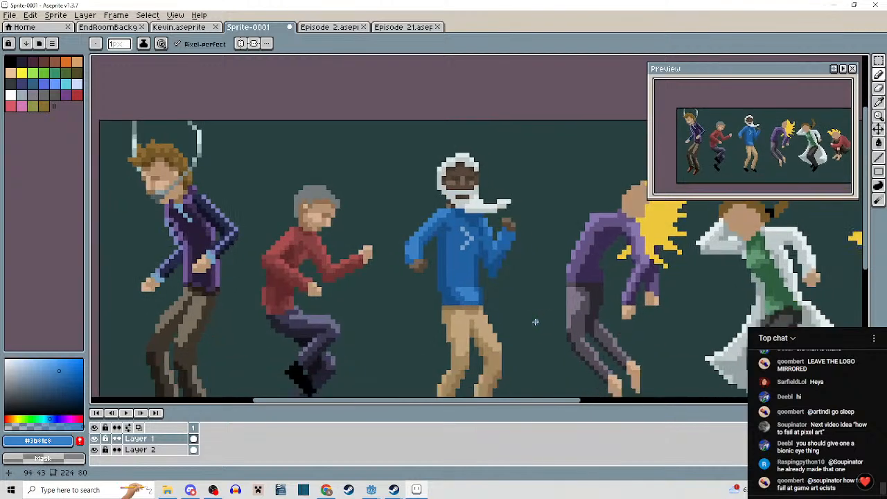
scroll(530, 329, "down", 2)
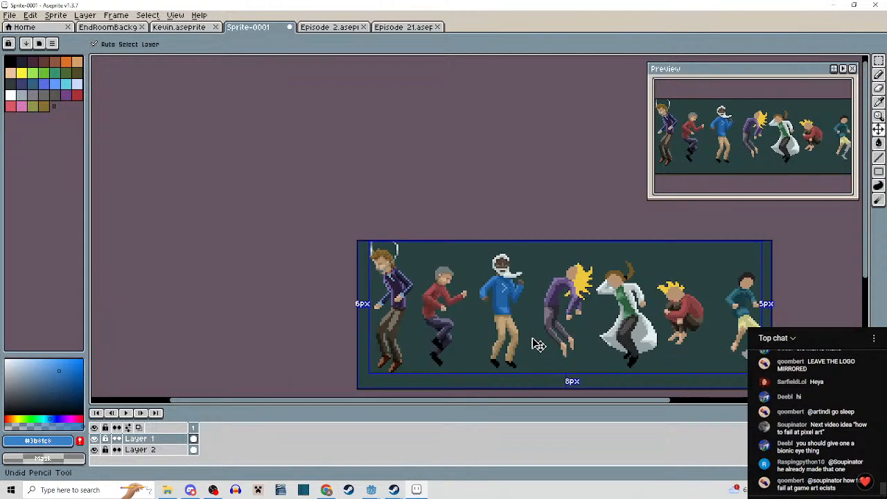
scroll(537, 342, "up", 3)
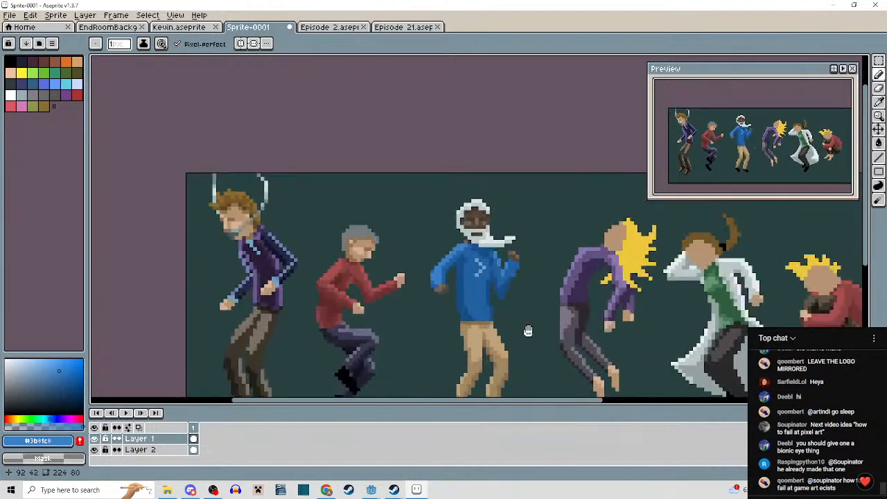
Sample the beard's near-white tint and paint a short highlight down the outer jaw edge of the beard.
scroll(504, 267, "up", 3)
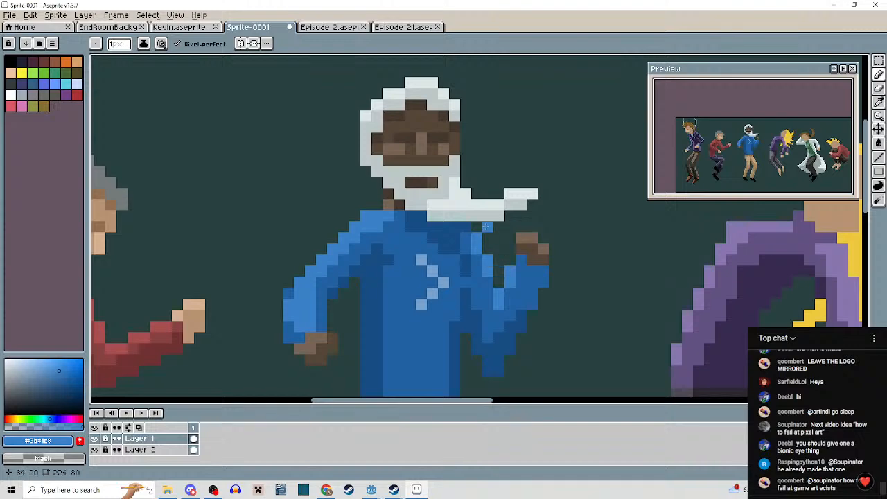
left_click(418, 189, "alt")
left_click_drag(387, 171, 388, 182)
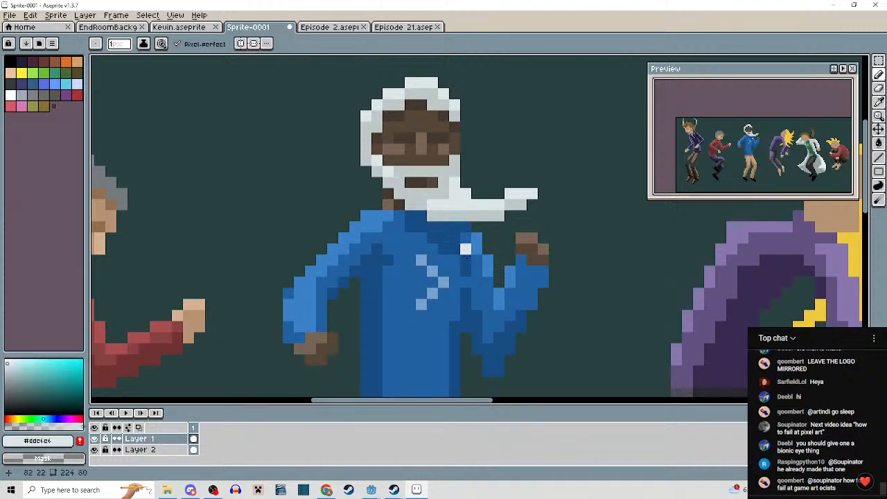
scroll(457, 257, "down", 6)
scroll(478, 298, "up", 3)
Sample the light skin tone from the purple-sweater figure's hand and add one highlight pixel at the upper edge of the face.
left_click_drag(511, 274, 403, 311)
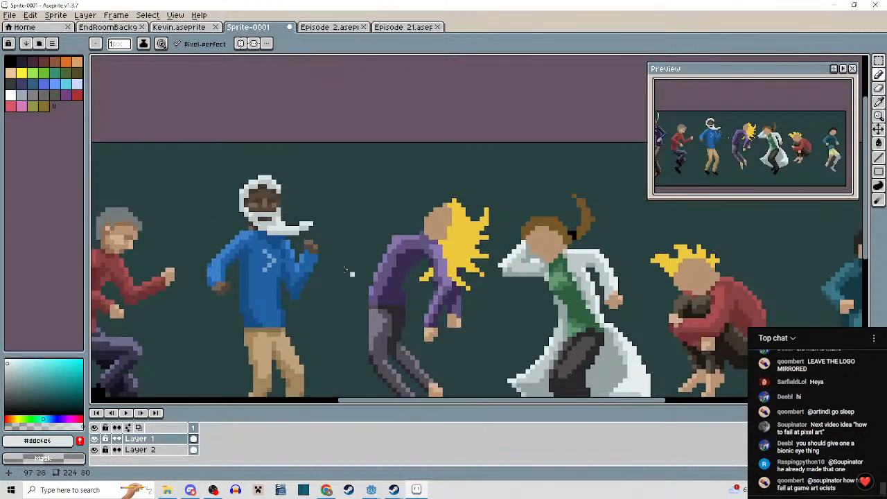
scroll(414, 311, "up", 1)
left_click(464, 309, "alt")
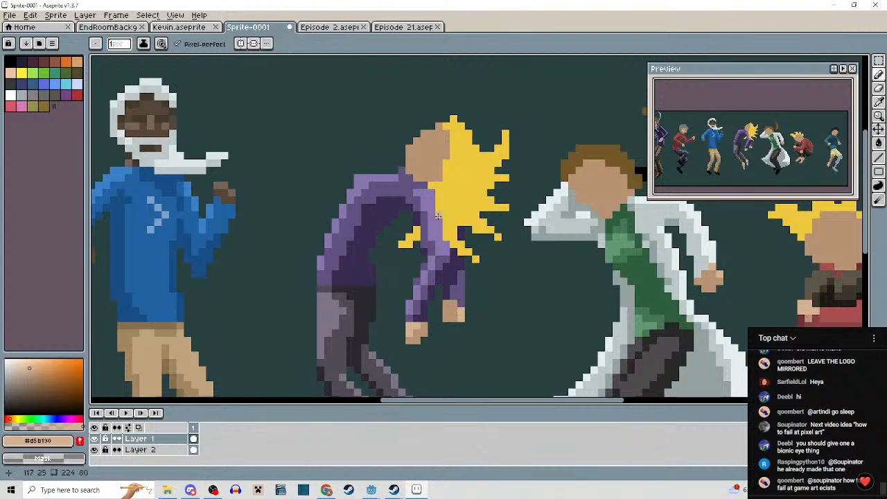
scroll(424, 217, "up", 2)
scroll(423, 218, "up", 1)
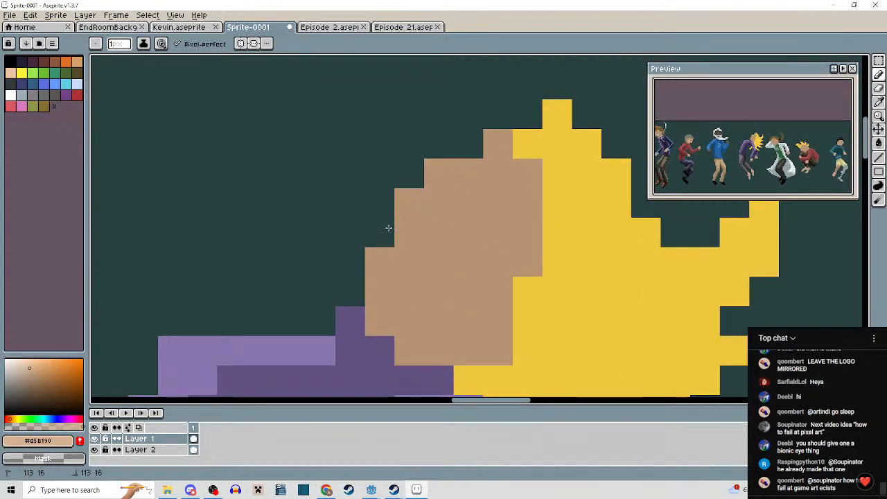
left_click(440, 172)
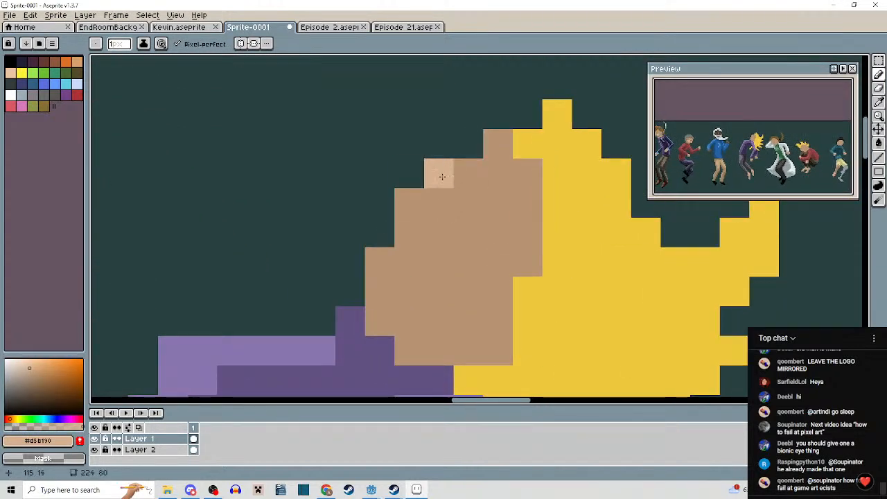
Review the row of characters, comparing the blond purple-sweater figure's unshaded head with its neighbours.
scroll(491, 195, "down", 2)
scroll(512, 211, "down", 1)
left_click_drag(567, 305, 511, 217)
scroll(503, 247, "up", 2)
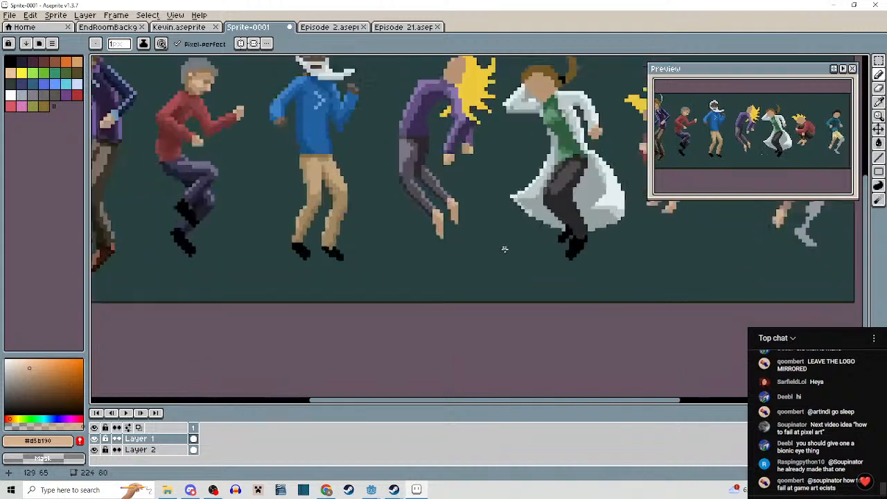
left_click_drag(511, 288, 584, 396)
scroll(527, 234, "up", 1)
left_click_drag(526, 233, 530, 297)
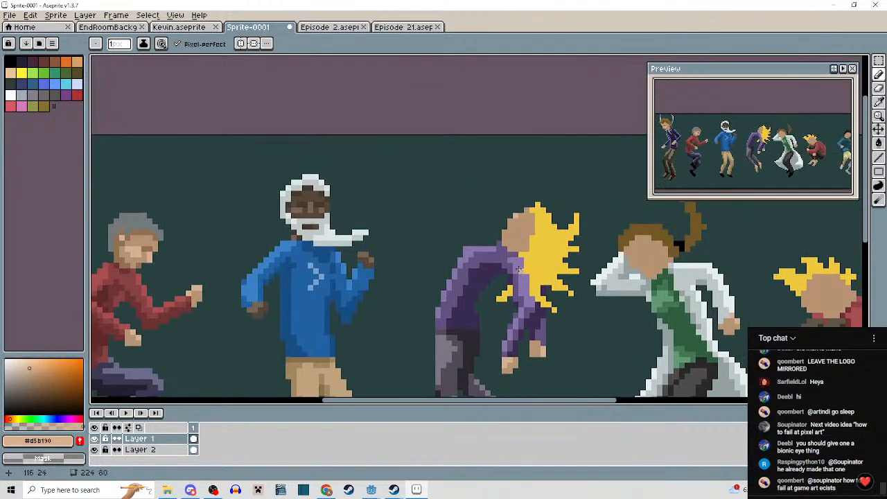
scroll(520, 271, "up", 1)
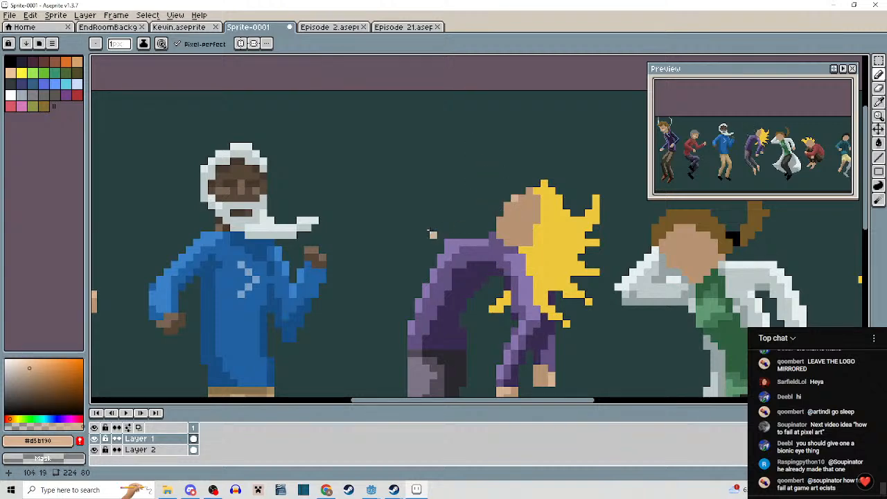
scroll(447, 214, "up", 1)
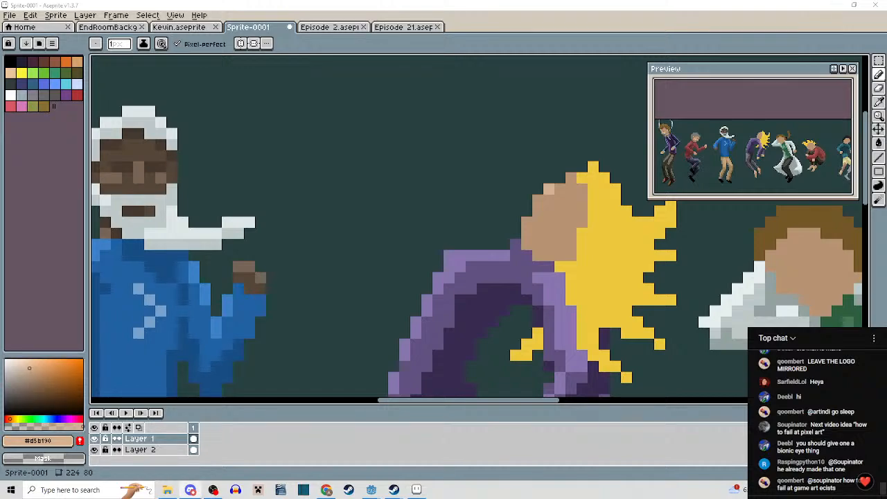
Switch to Discord's helpful-links channel and open the shared link to The Spriters Resource.
left_click_drag(349, 3, 320, 2)
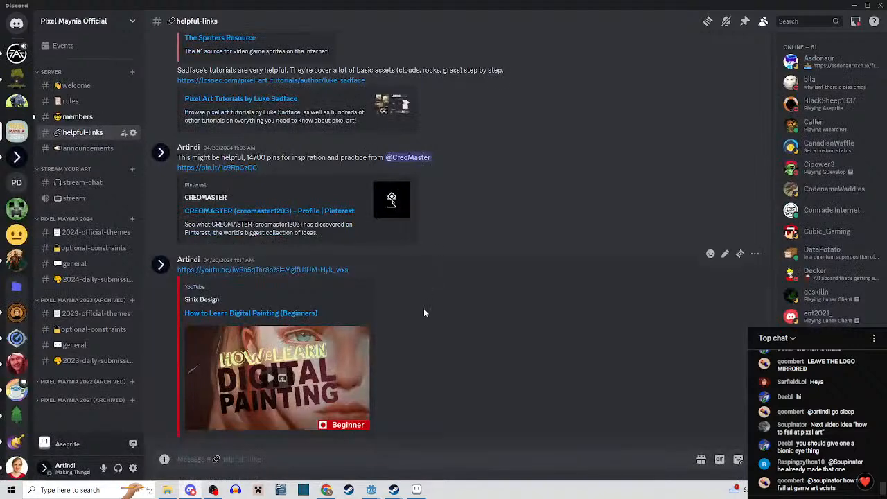
scroll(420, 314, "up", 1)
scroll(419, 315, "up", 2)
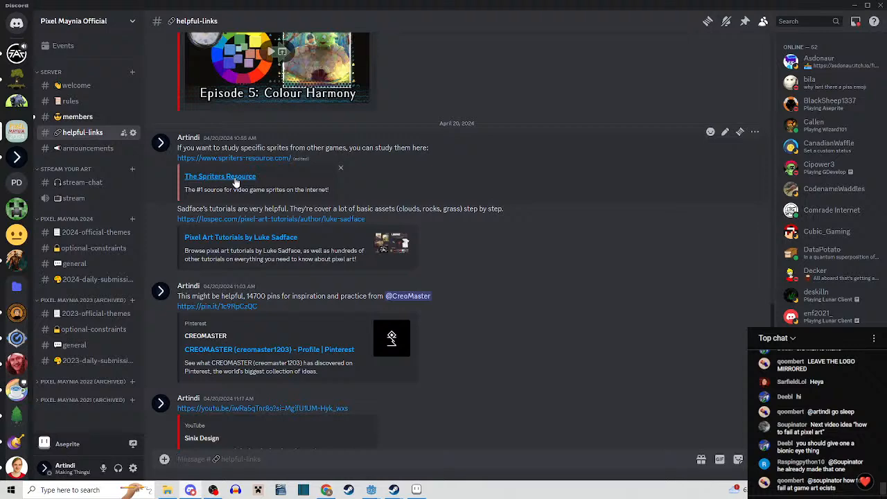
left_click(235, 181)
left_click(513, 289)
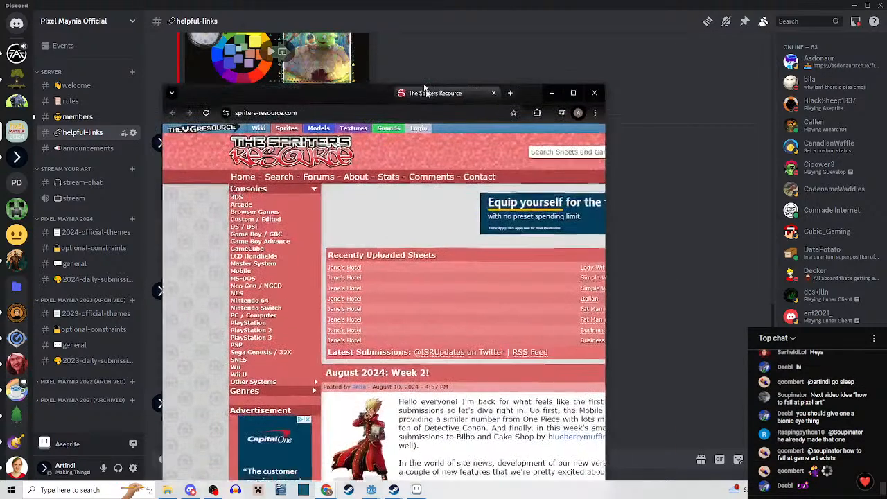
Maximize the browser window, look through the sprite sheets on The Spriters Resource home page, and close the browser.
left_click_drag(422, 89, 413, 3)
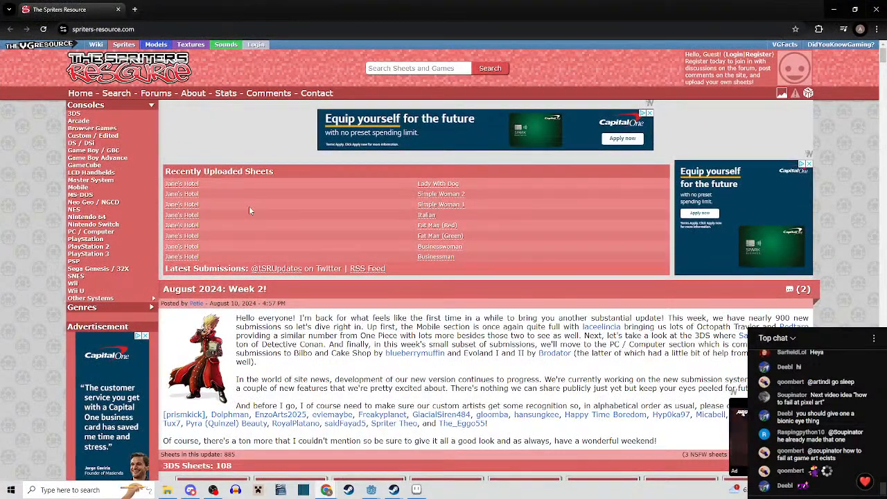
scroll(270, 307, "down", 10)
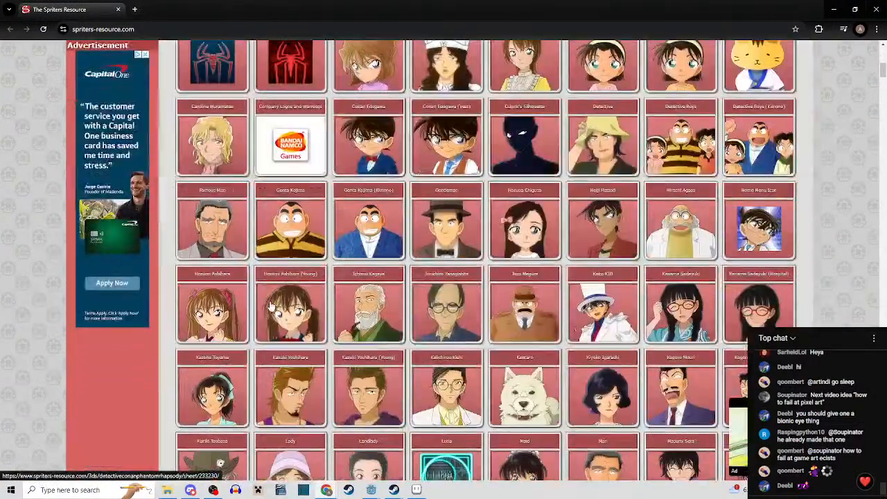
scroll(271, 307, "up", 10)
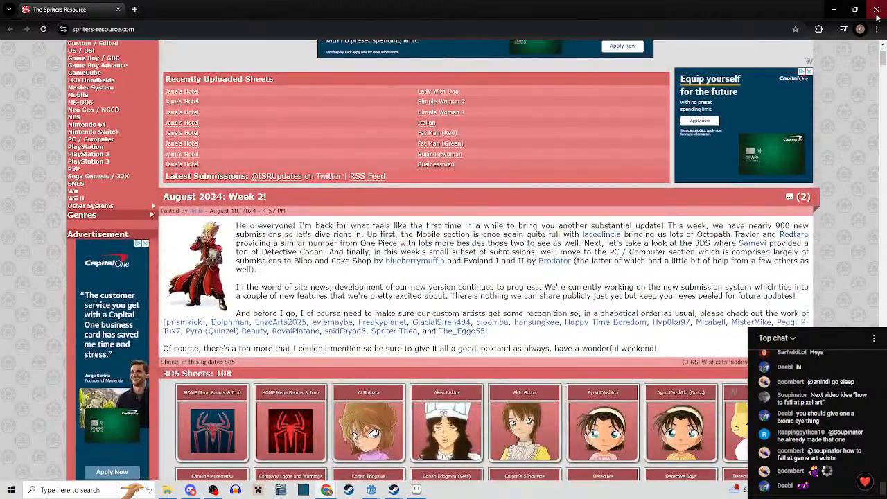
left_click(877, 17)
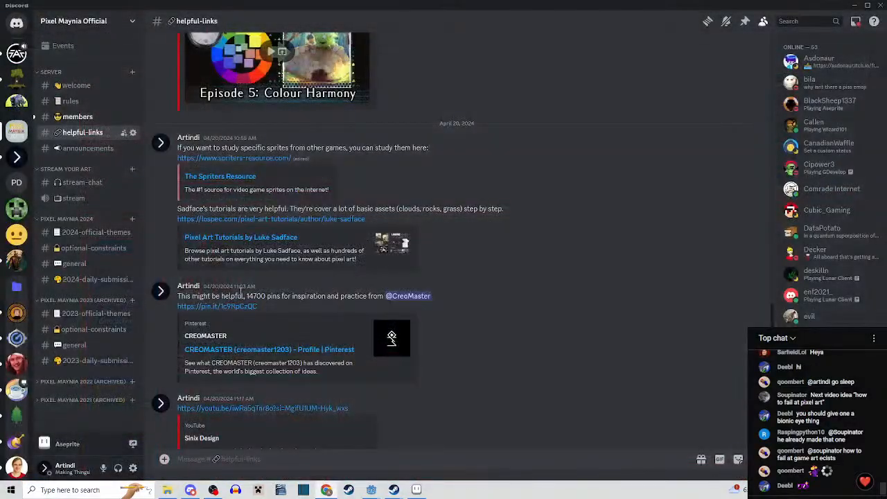
Open the Lospec pixel art tutorials link from the helpful-links channel and look through the list of tutorials.
left_click(234, 244)
left_click(519, 289)
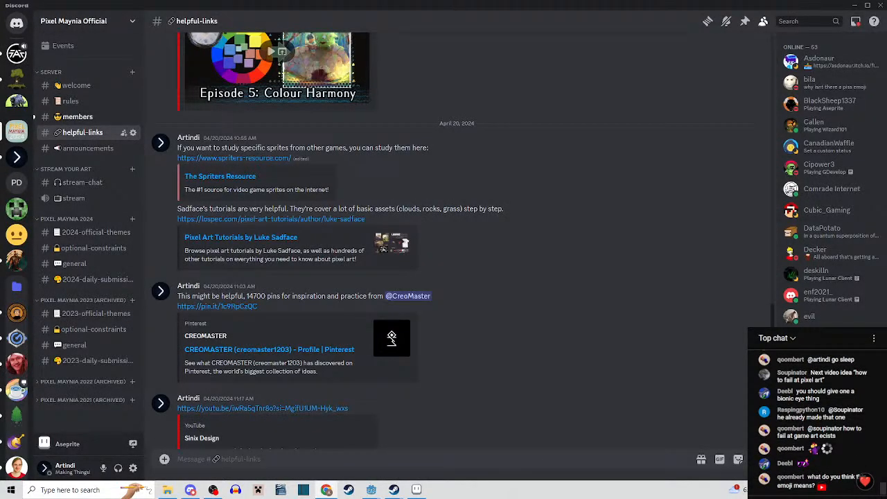
scroll(422, 188, "down", 5)
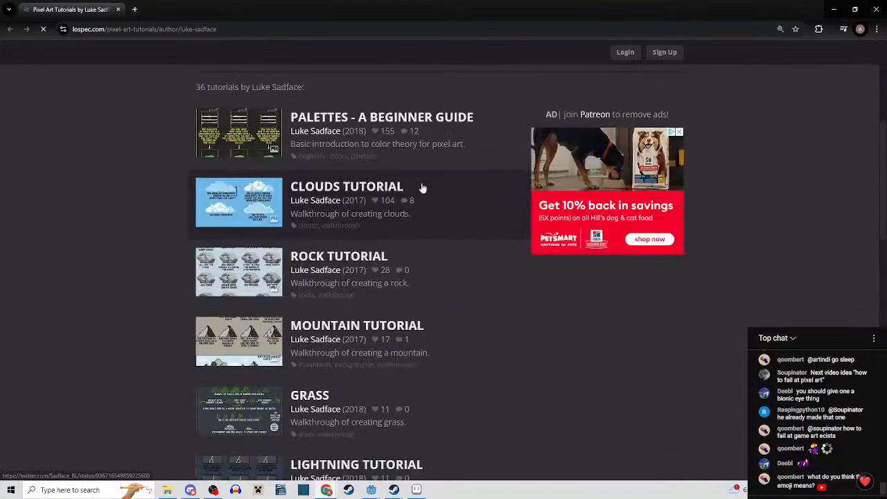
scroll(428, 194, "down", 4)
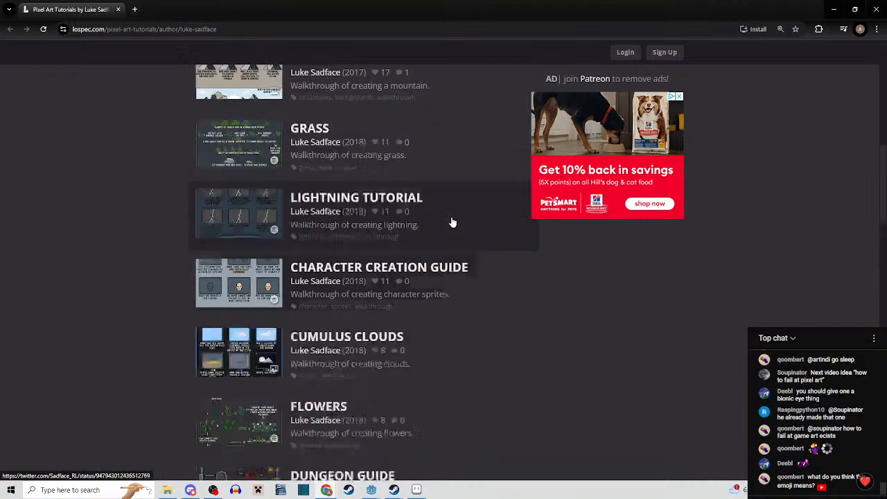
scroll(452, 222, "down", 3)
scroll(452, 222, "up", 10)
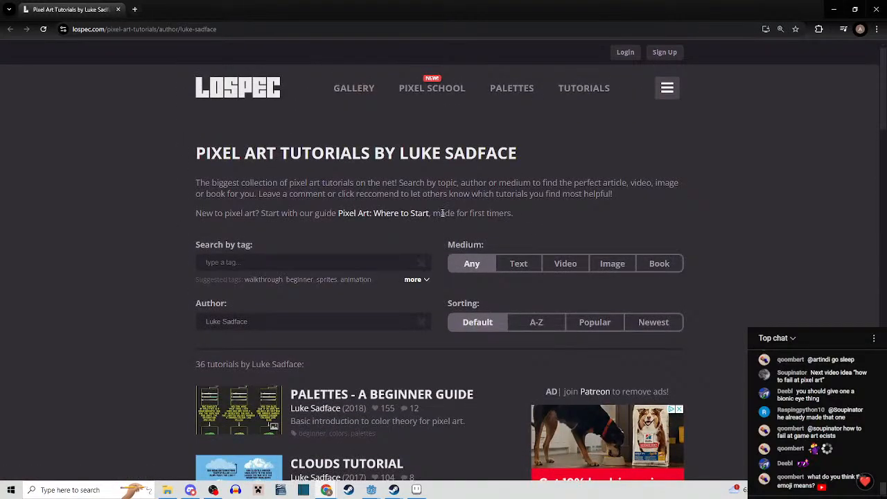
Open the Clouds Tutorial on Lospec and examine its step-by-step cloud drawing guide.
scroll(447, 217, "down", 3)
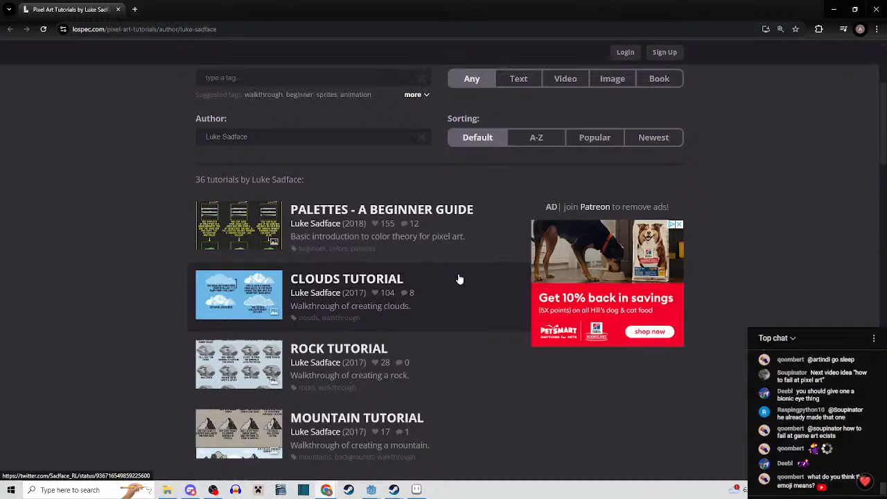
scroll(458, 279, "down", 1)
left_click(247, 200)
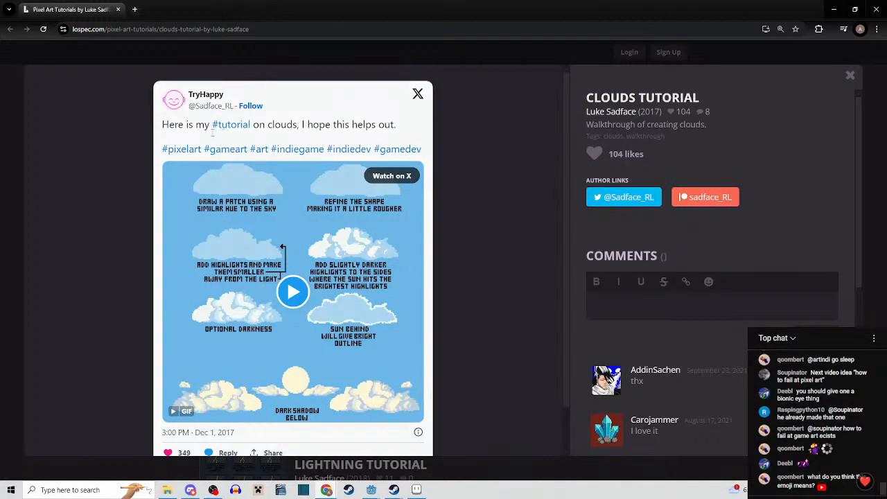
scroll(302, 264, "down", 1)
scroll(277, 243, "up", 1)
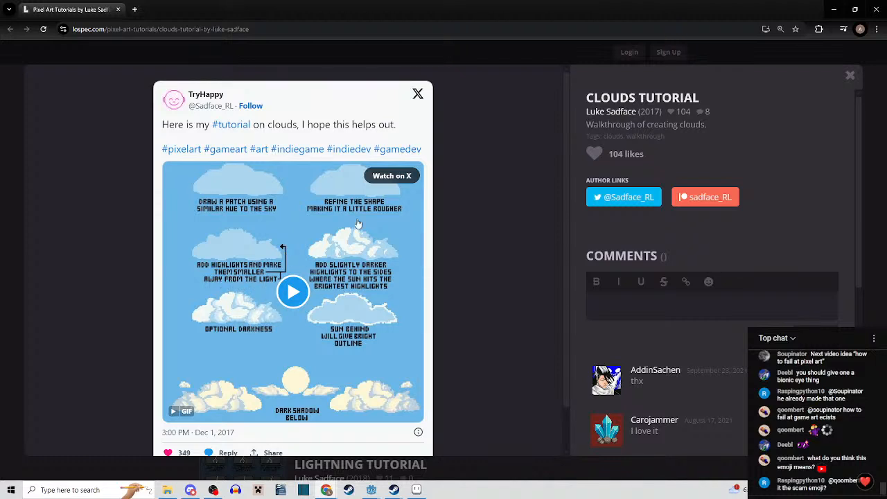
Play the animated cloud guide embedded in the Clouds Tutorial and close the tutorial.
left_click(297, 293)
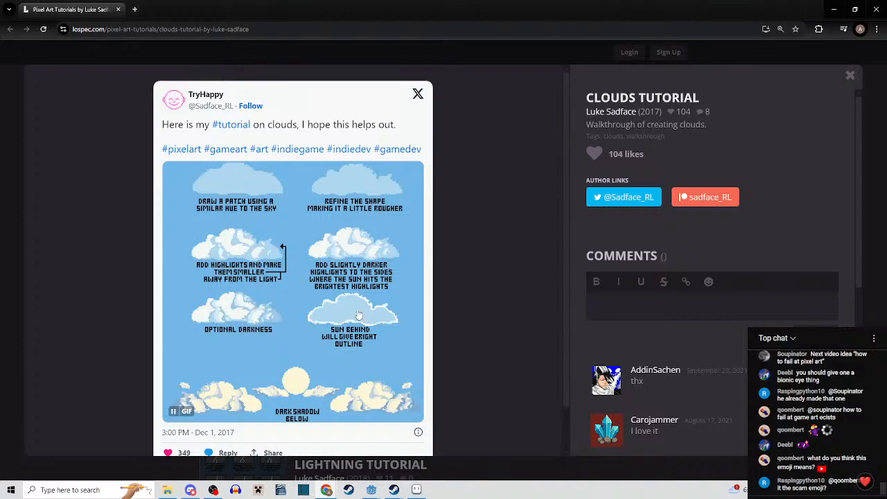
left_click(416, 101)
left_click(228, 9)
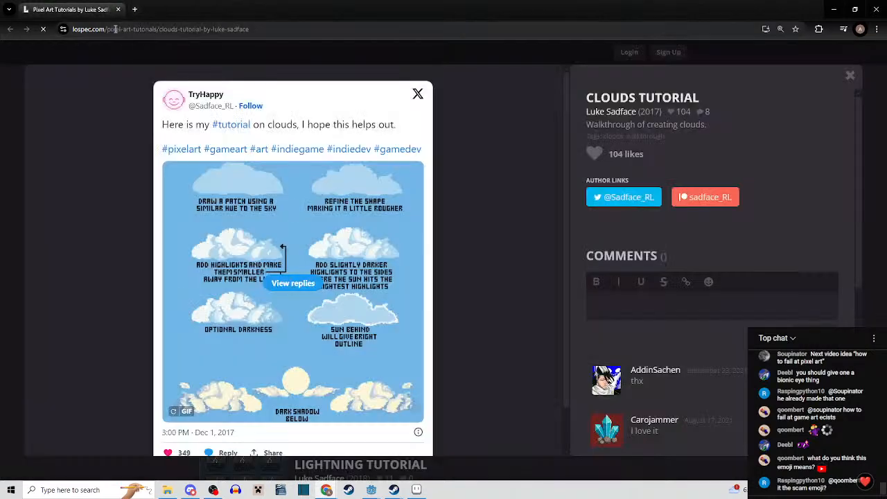
left_click(849, 76)
Look through the author's Lospec tutorial list down to the last entry and return to the start of the page.
scroll(451, 236, "down", 6)
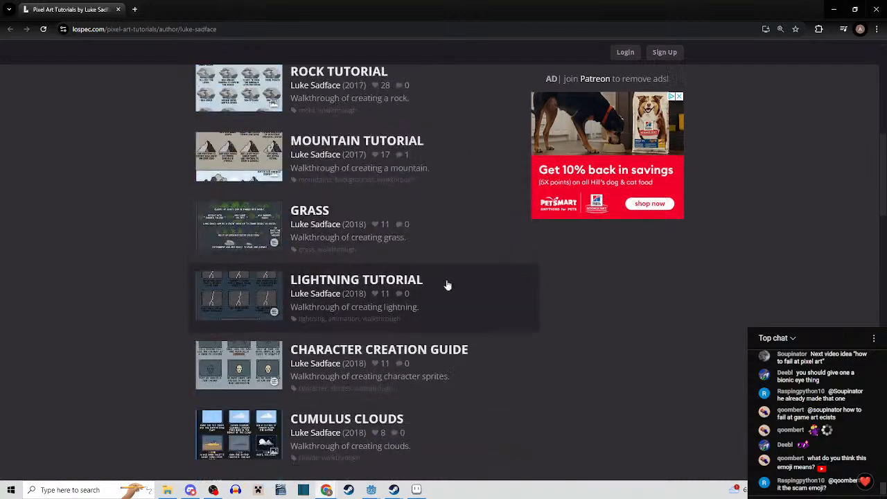
scroll(451, 287, "down", 9)
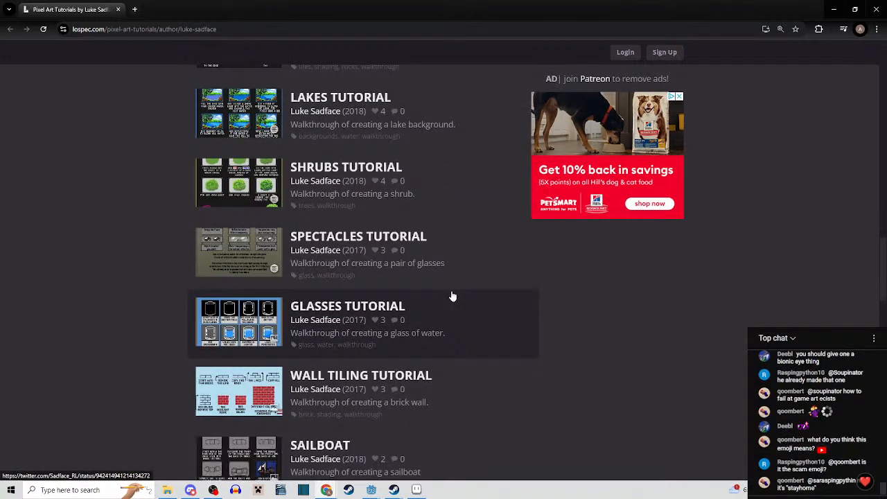
scroll(432, 337, "down", 3)
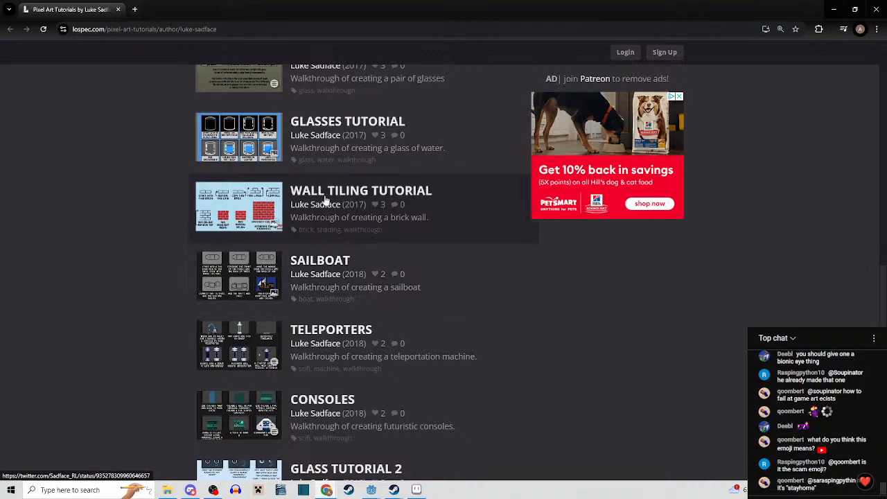
scroll(448, 248, "down", 7)
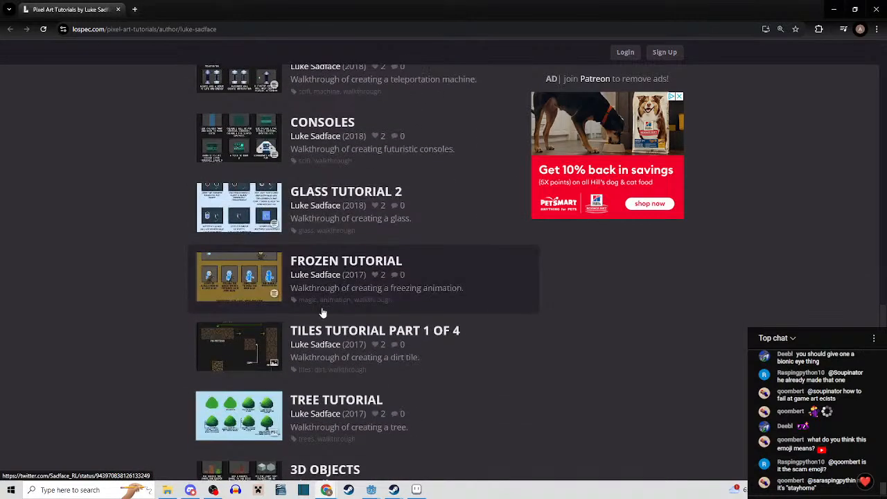
scroll(450, 301, "down", 9)
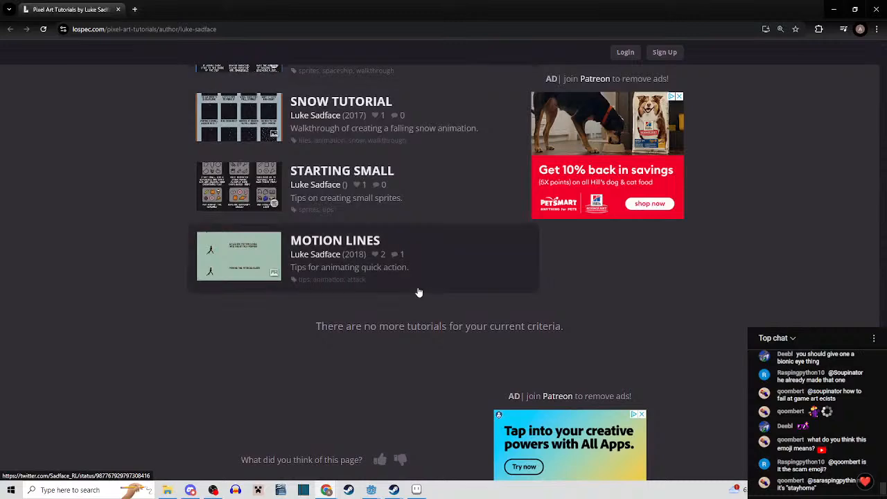
scroll(332, 264, "up", 3)
scroll(301, 266, "up", 5)
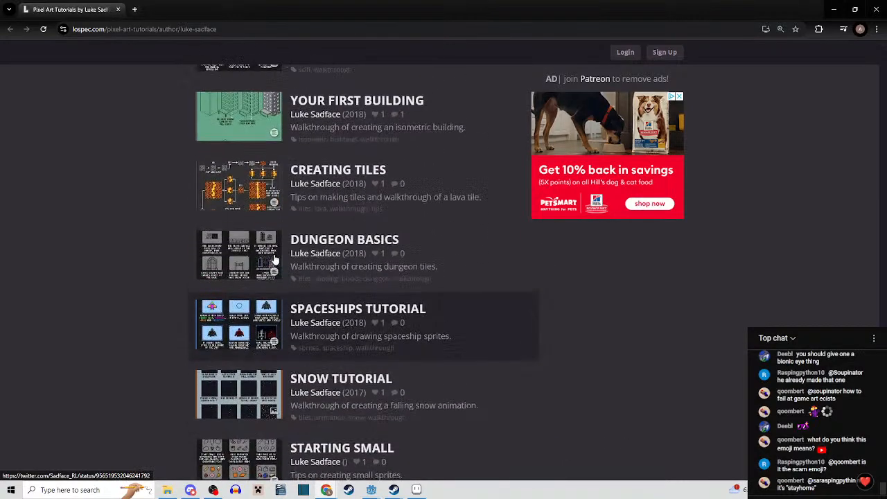
scroll(266, 297, "up", 2)
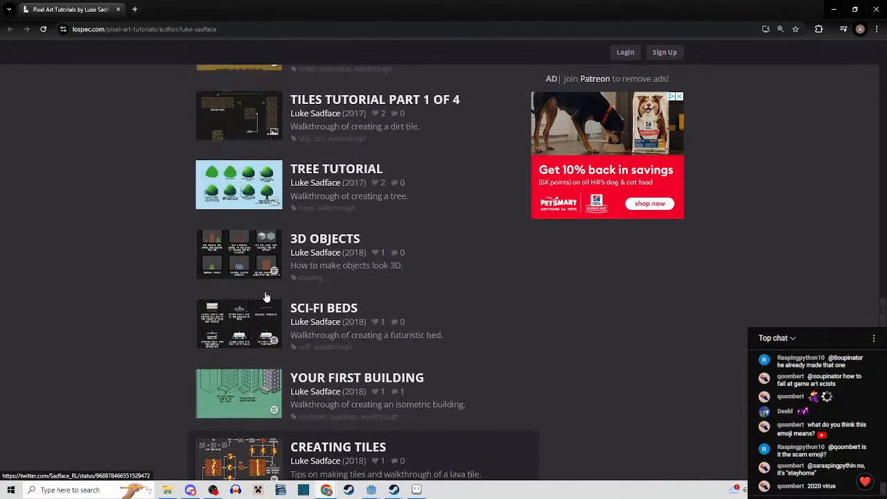
scroll(266, 297, "up", 6)
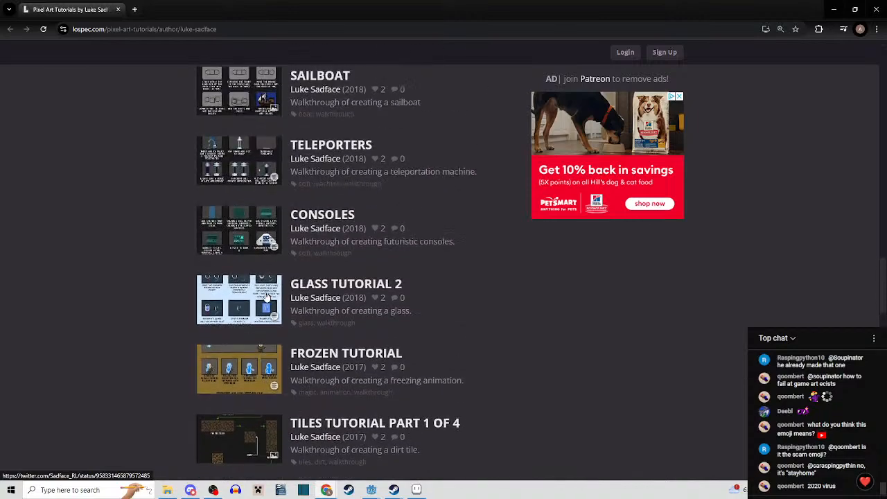
scroll(267, 278, "up", 1)
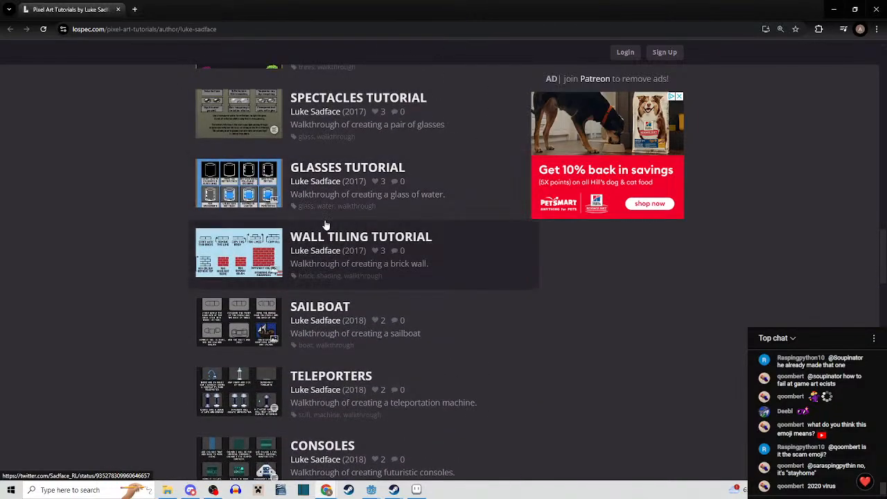
scroll(327, 222, "up", 3)
scroll(327, 222, "up", 20)
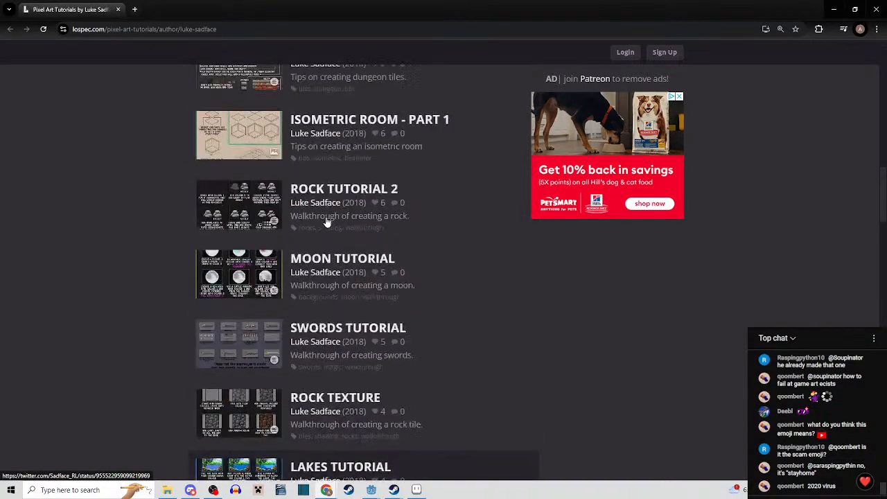
scroll(327, 221, "up", 1)
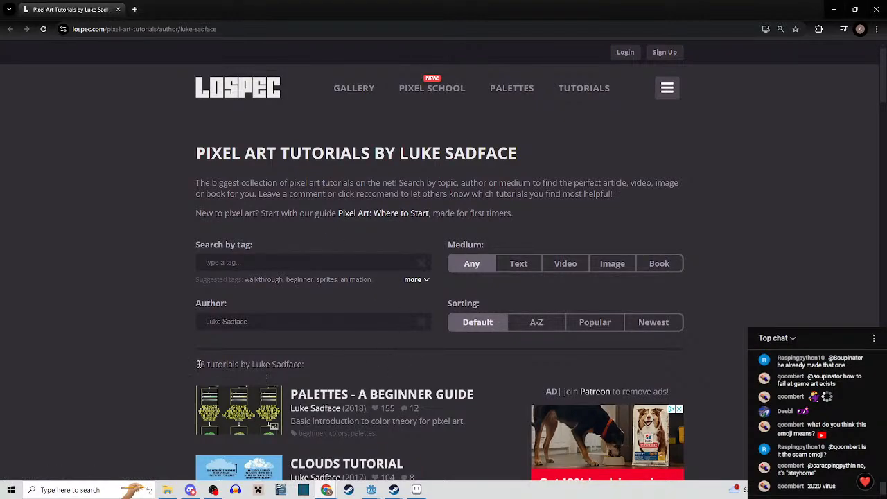
Go through the tutorial list again, open the Dungeon Guide entry to preview it, and close it.
scroll(451, 356, "down", 20)
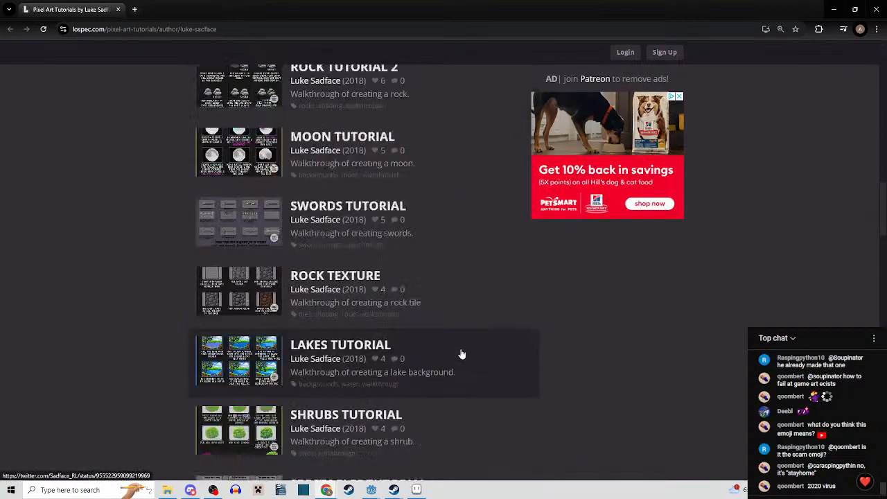
scroll(461, 355, "down", 20)
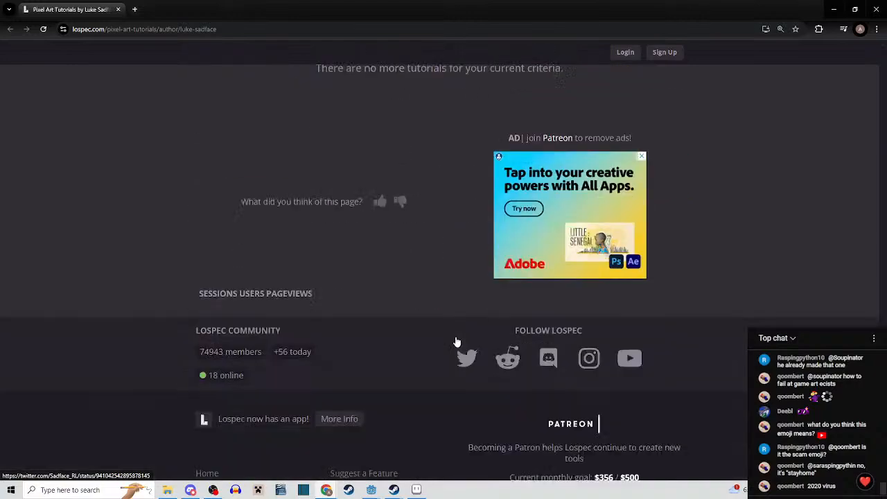
scroll(451, 326, "up", 1)
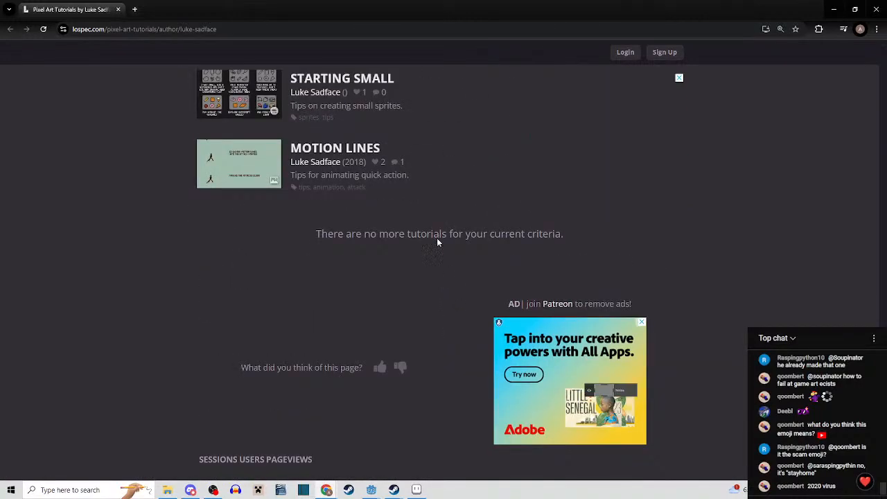
scroll(440, 240, "up", 4)
scroll(444, 257, "up", 3)
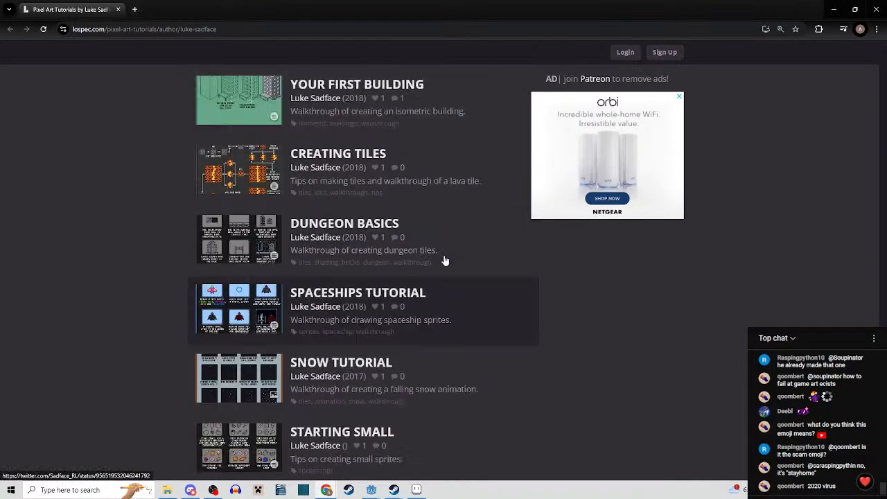
scroll(444, 261, "up", 7)
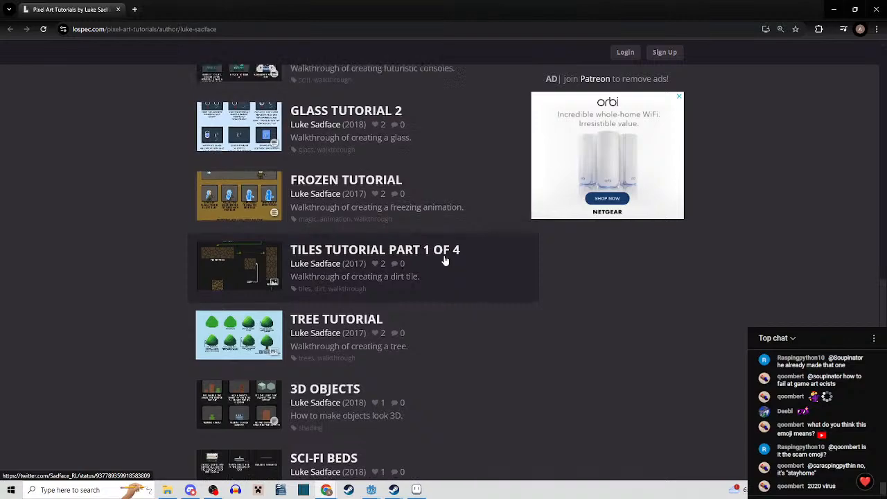
scroll(445, 261, "up", 10)
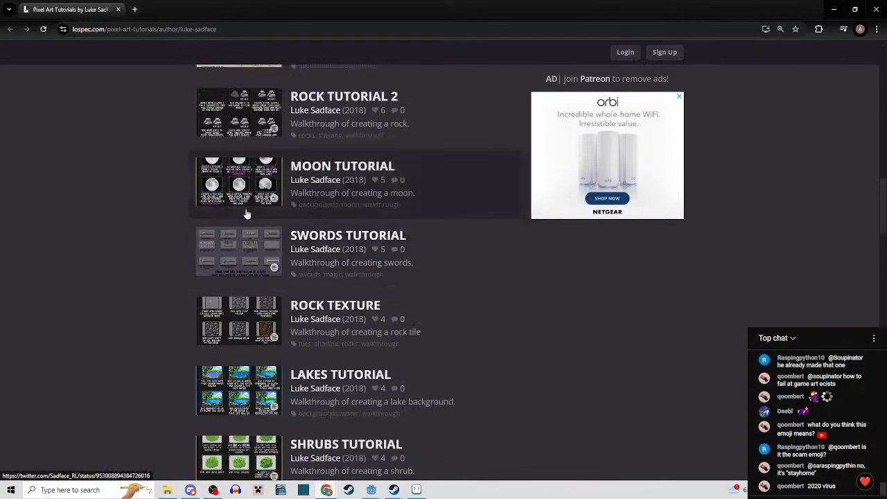
scroll(243, 264, "up", 3)
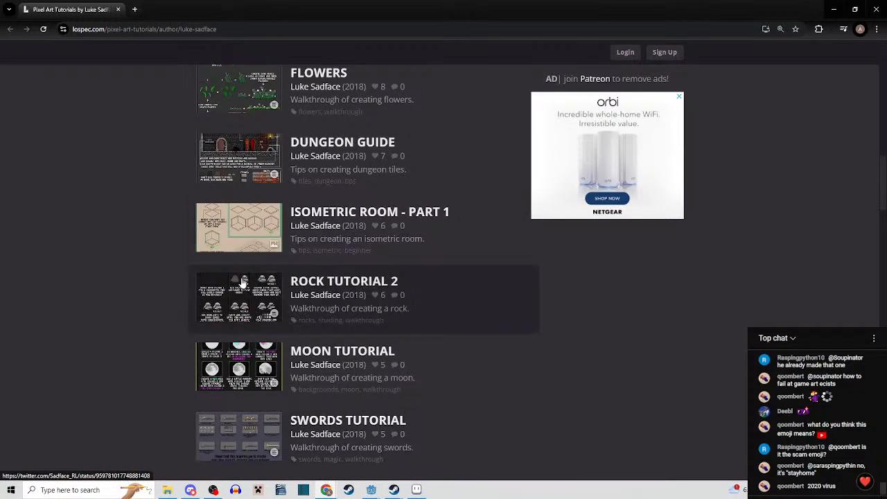
scroll(242, 264, "up", 3)
left_click(243, 287)
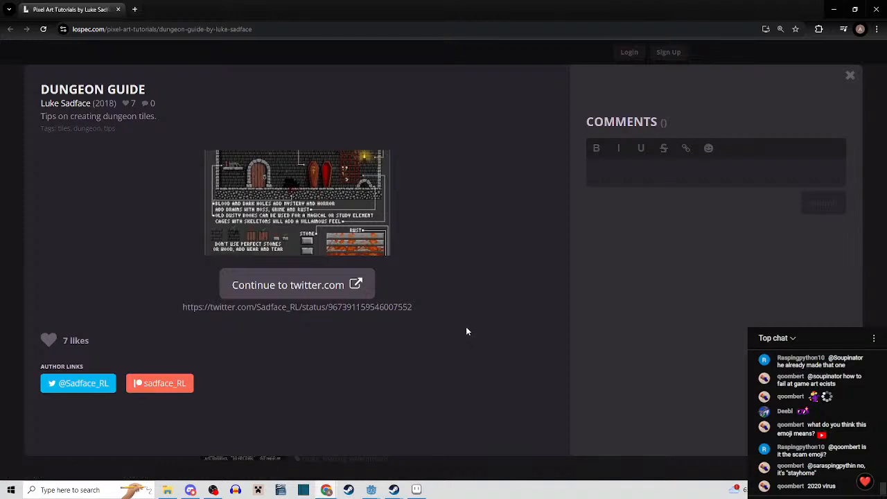
left_click(849, 75)
Open the Lightning Tutorial entry to preview its guide and close it.
scroll(422, 223, "up", 3)
scroll(297, 316, "up", 1)
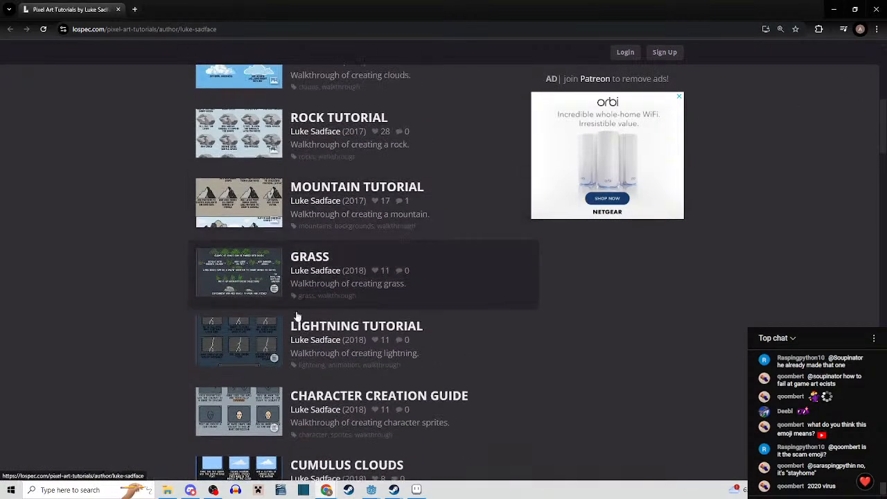
left_click(267, 350)
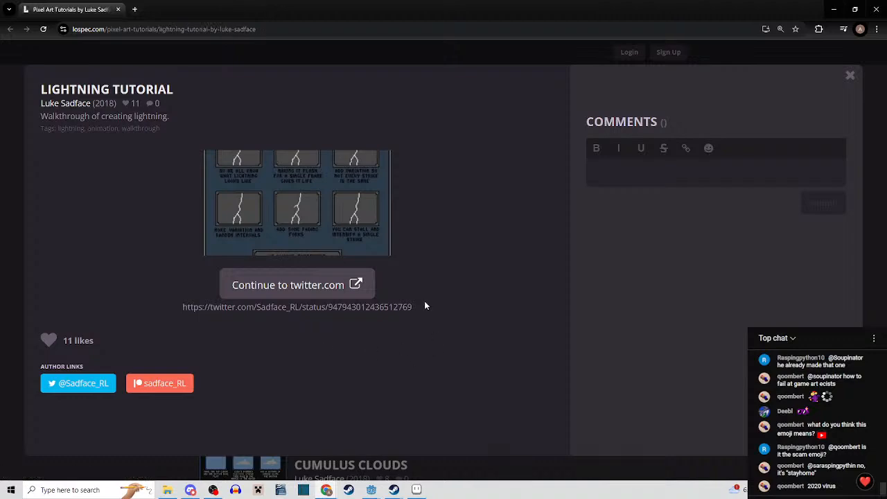
left_click(850, 75)
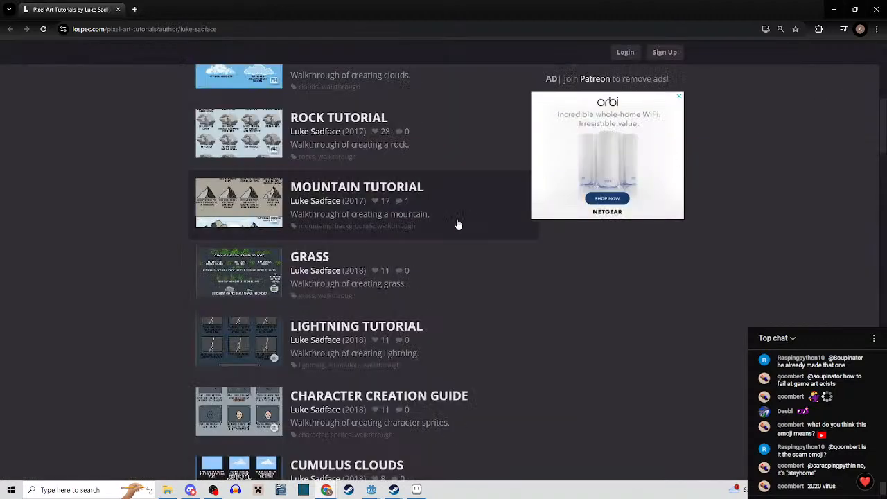
Look over the first tutorials and search options on the author's Lospec page, and close the browser tab.
scroll(436, 239, "up", 3)
scroll(432, 294, "up", 1)
scroll(432, 293, "down", 3)
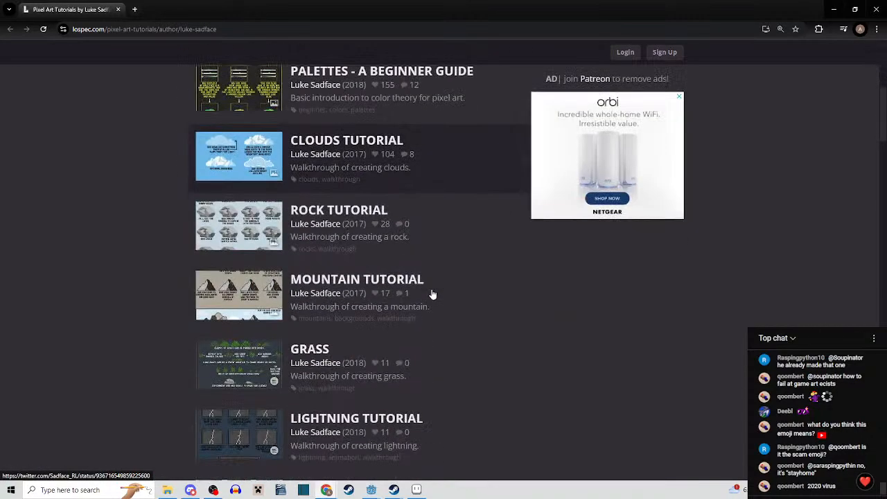
scroll(432, 294, "up", 3)
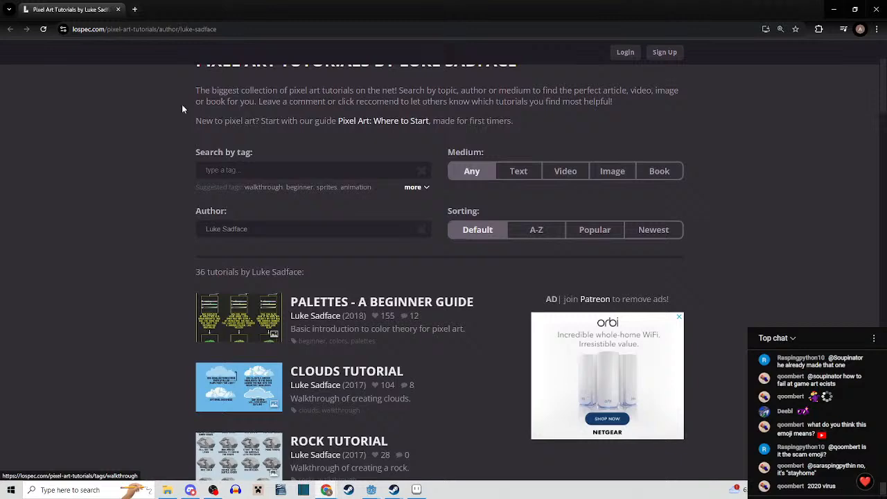
left_click(117, 10)
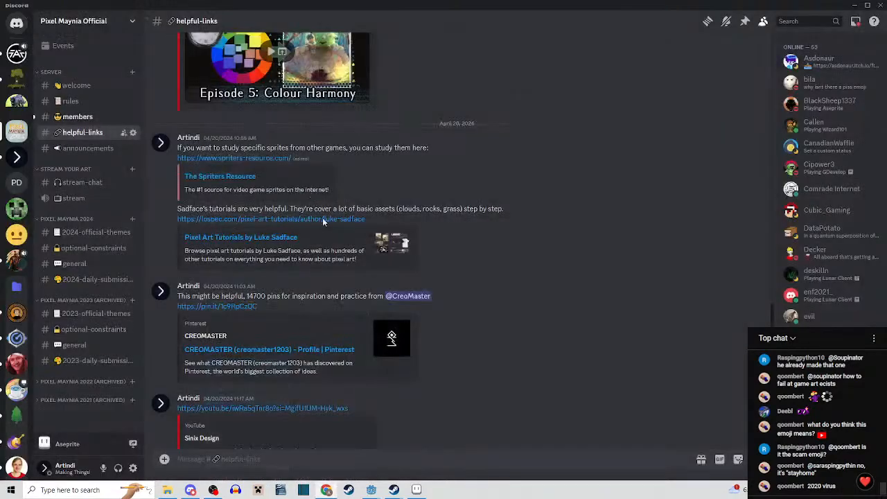
Find the Saint11 Pixel Art Tutorials link in Discord's helpful-links channel and open it in the browser.
scroll(445, 316, "down", 3)
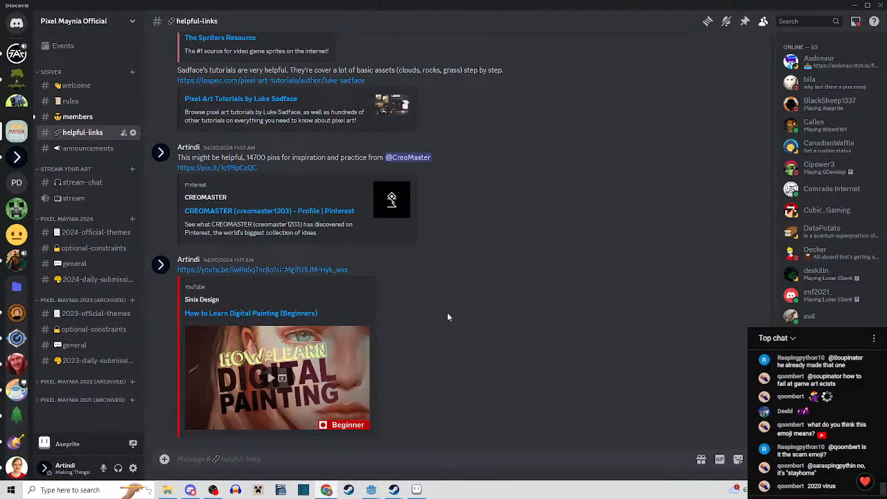
scroll(448, 316, "up", 10)
scroll(447, 317, "up", 3)
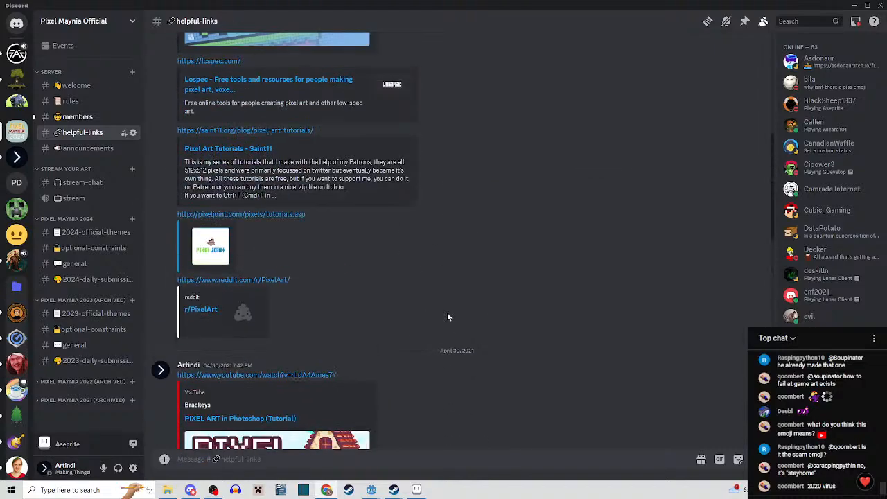
scroll(447, 316, "up", 3)
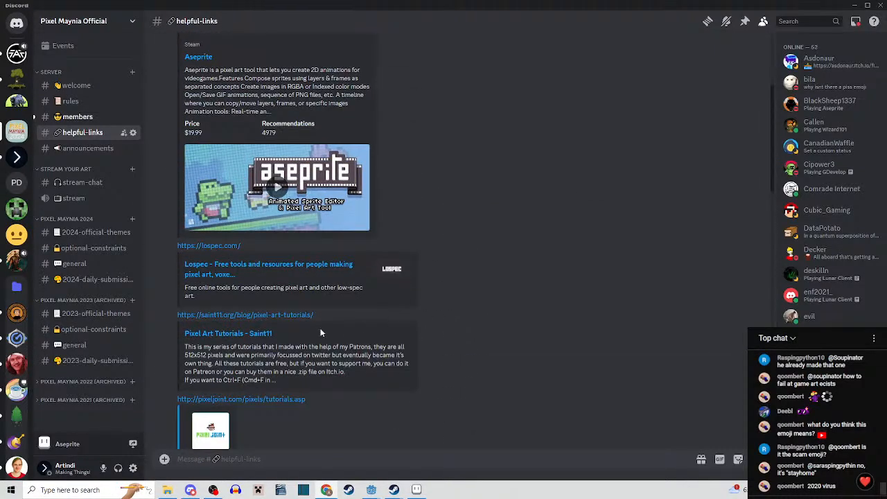
left_click(262, 336)
left_click(520, 294)
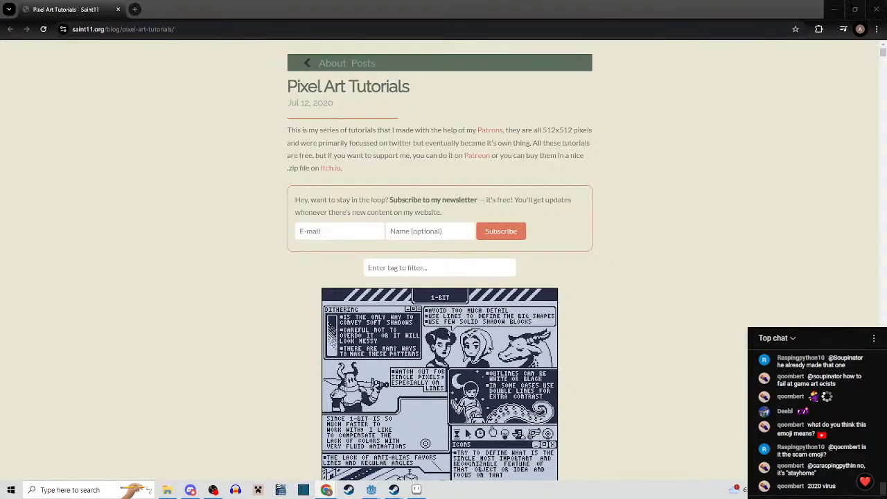
Look through the first Saint11 pixel-art tutorials, from 1-Bit to Character Idle, checking the Bullets guide a second time.
scroll(492, 346, "down", 6)
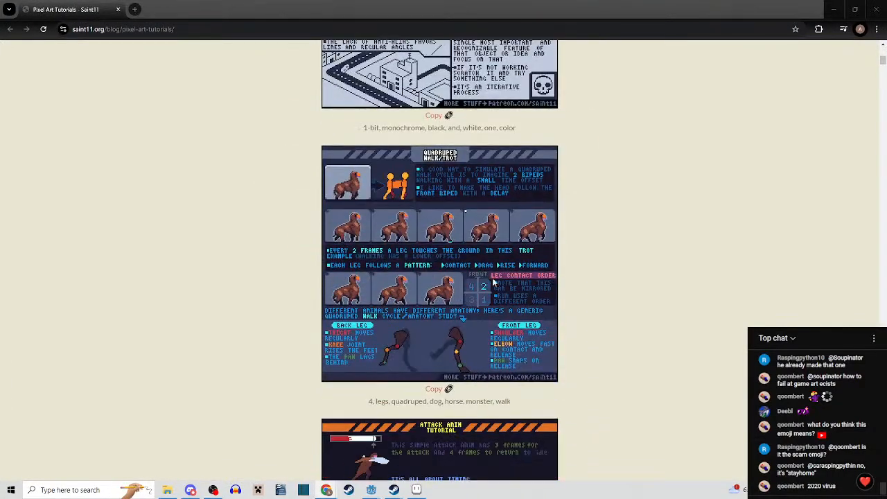
scroll(486, 275, "down", 4)
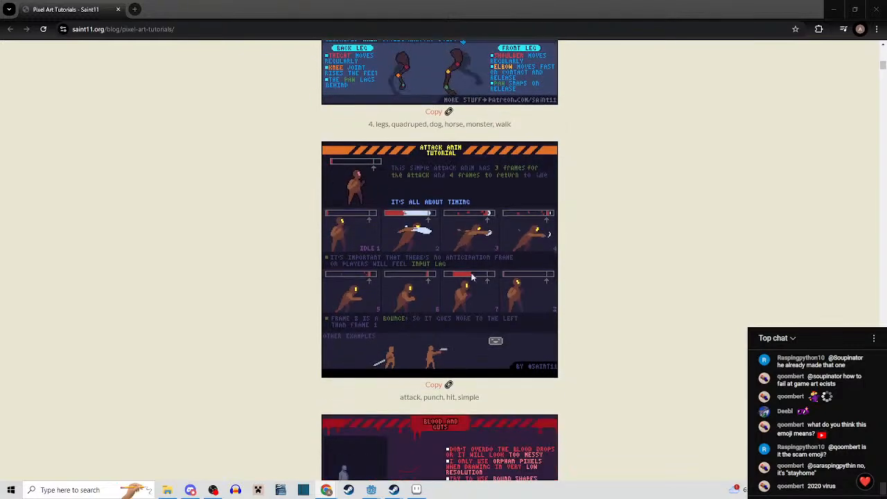
scroll(472, 277, "down", 3)
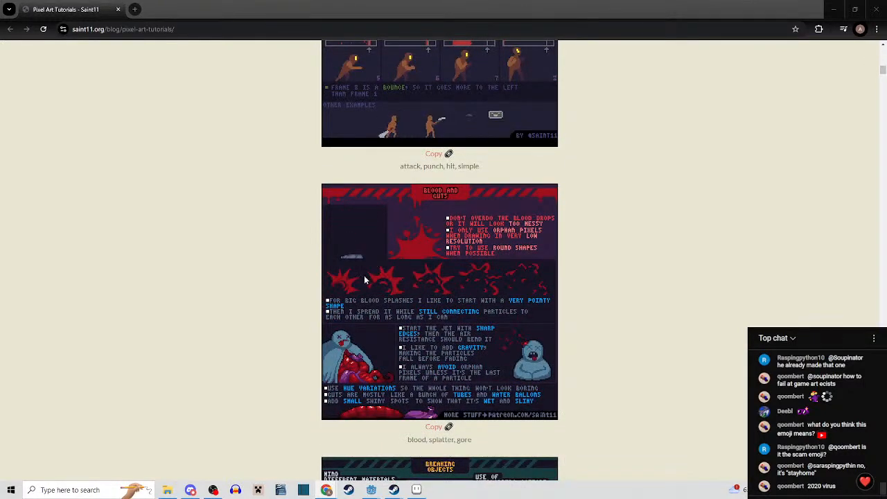
scroll(393, 300, "down", 3)
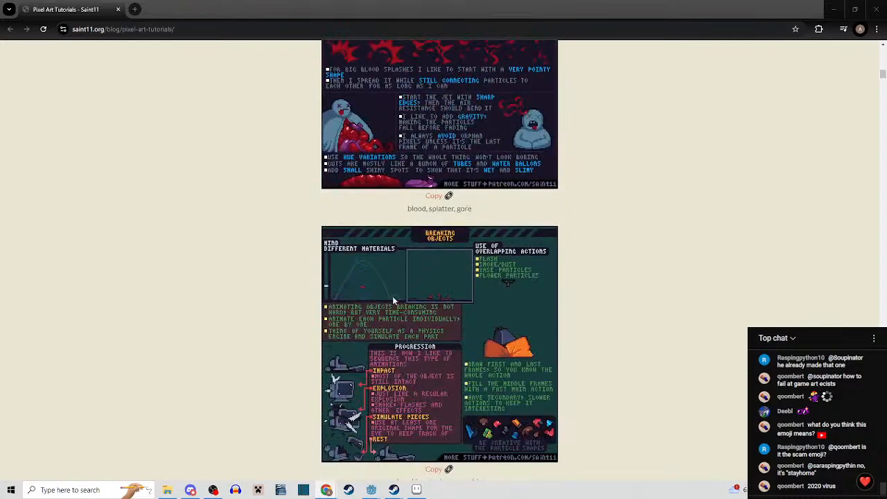
scroll(388, 278, "up", 2)
scroll(399, 284, "down", 2)
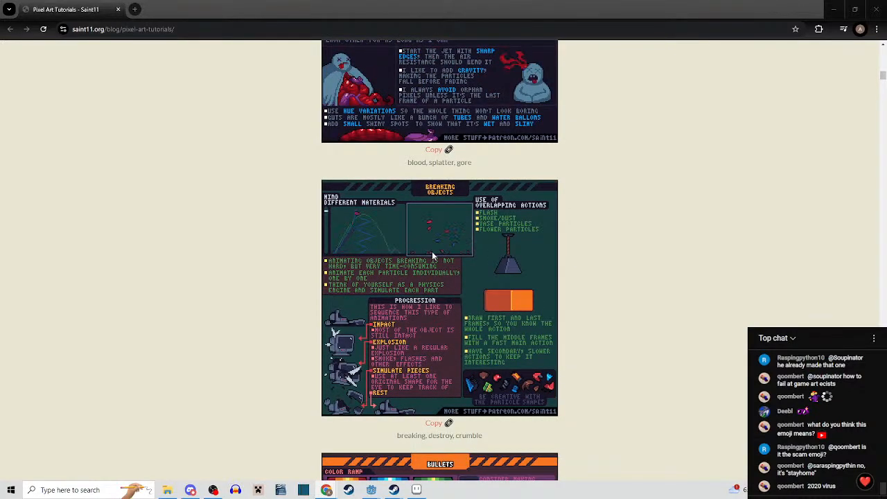
scroll(431, 277, "down", 3)
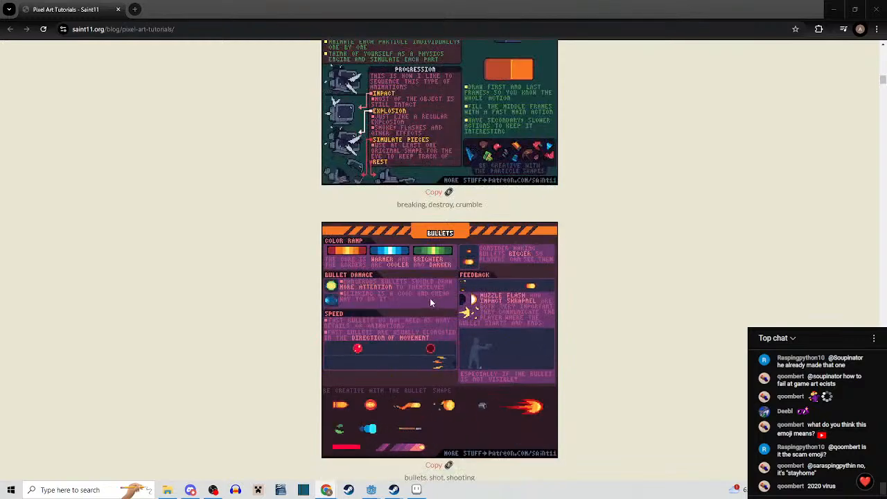
scroll(430, 302, "down", 2)
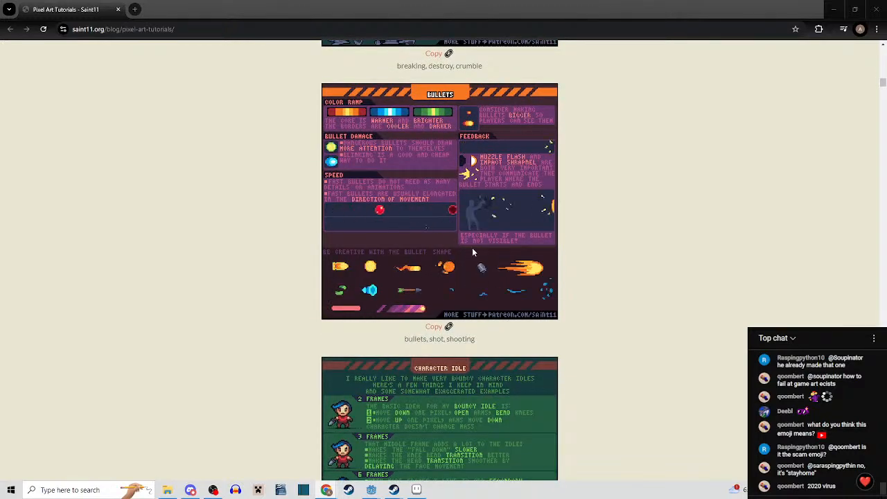
scroll(430, 284, "down", 3)
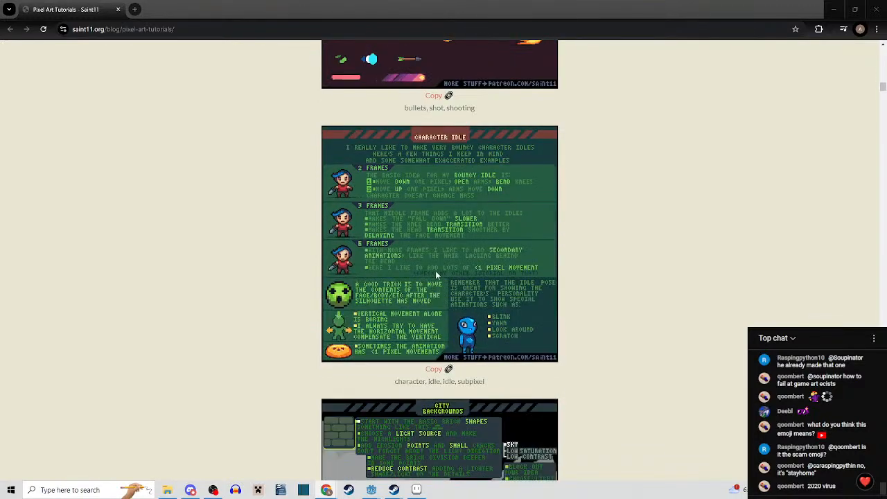
scroll(435, 272, "up", 3)
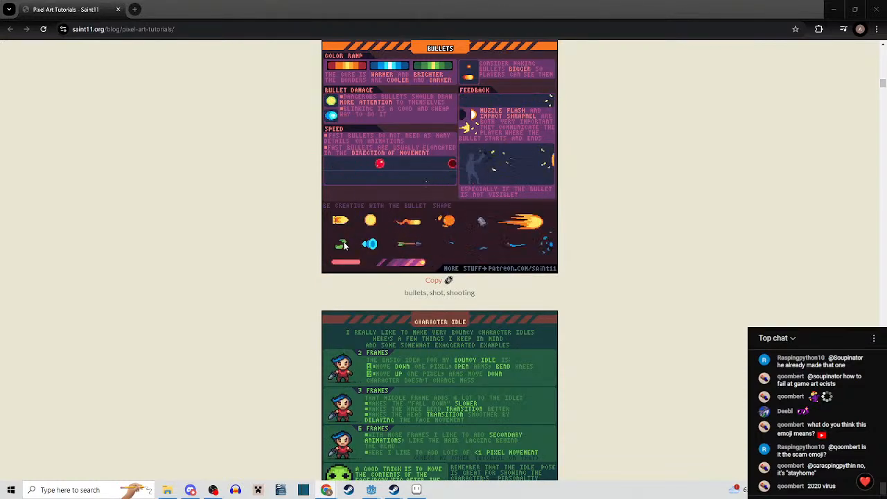
scroll(456, 270, "down", 1)
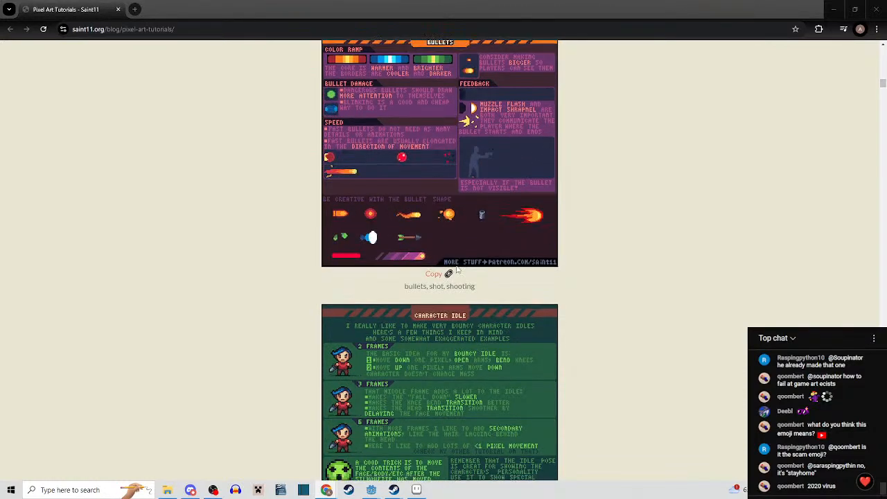
scroll(454, 268, "down", 3)
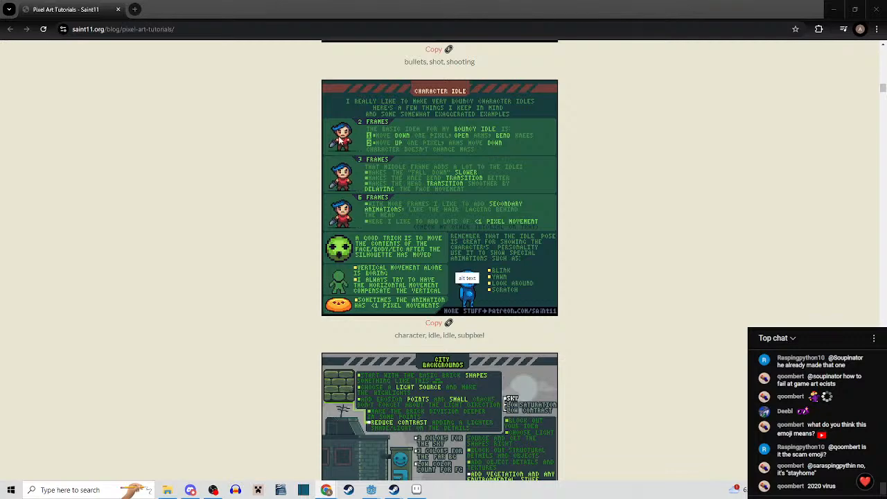
Look over the City Backgrounds, Clouds, Cuteness and Dark Magic Effects tutorials on the Saint11 page.
scroll(429, 232, "down", 4)
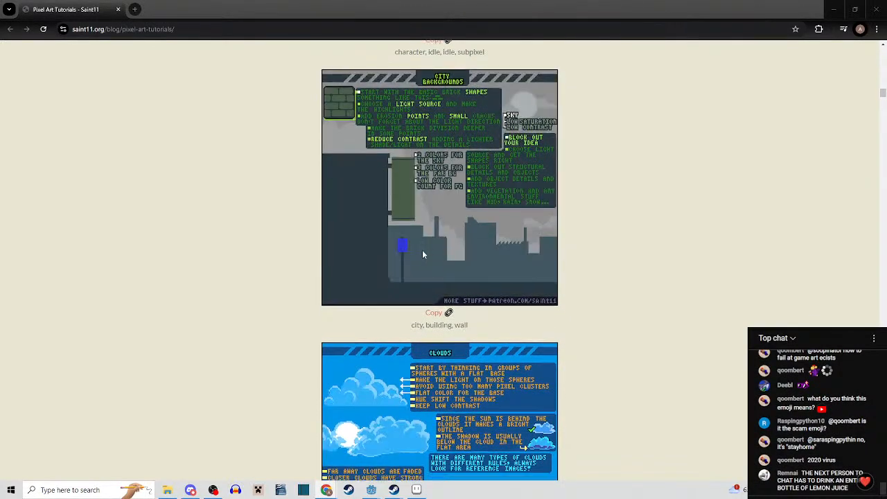
scroll(422, 252, "down", 3)
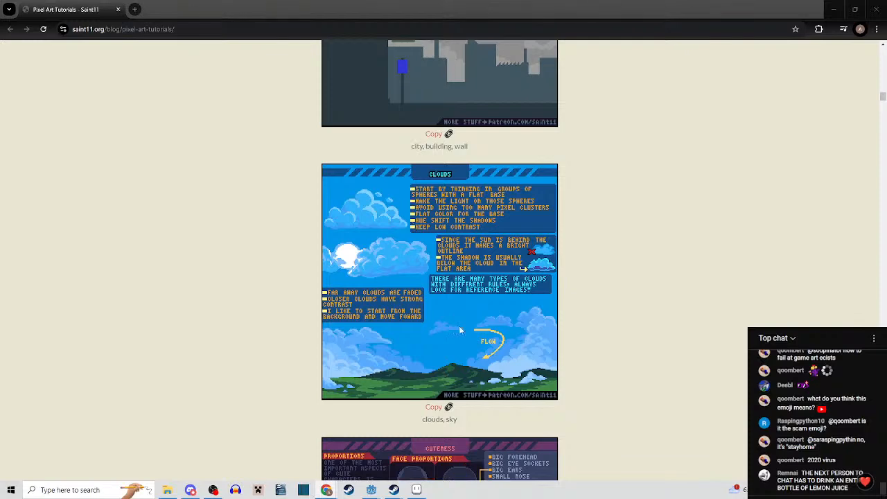
scroll(437, 263, "down", 3)
scroll(444, 264, "up", 3)
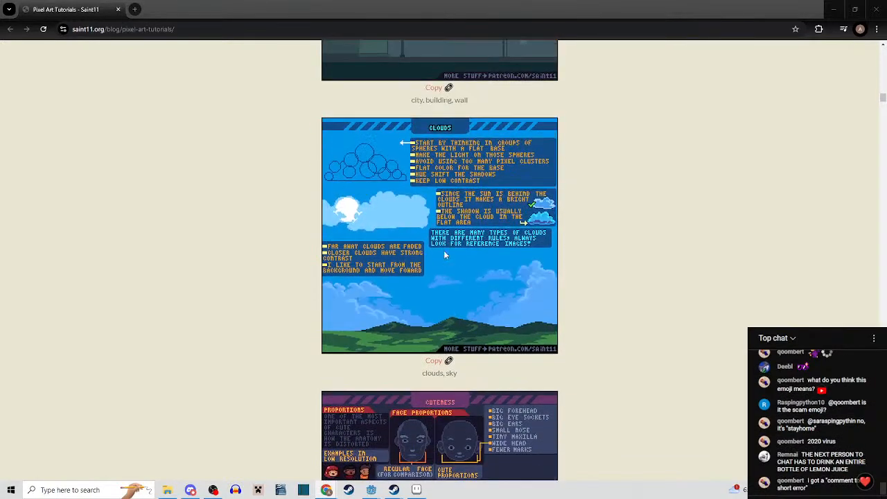
scroll(464, 296, "down", 4)
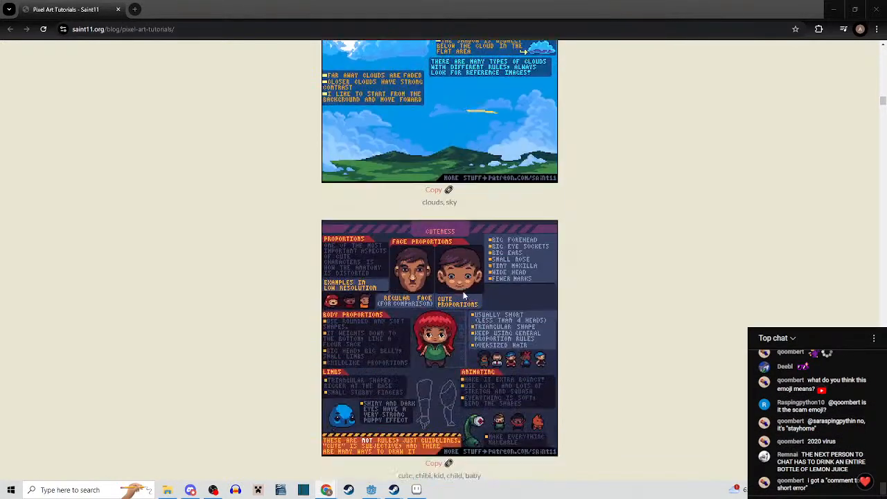
scroll(463, 298, "down", 3)
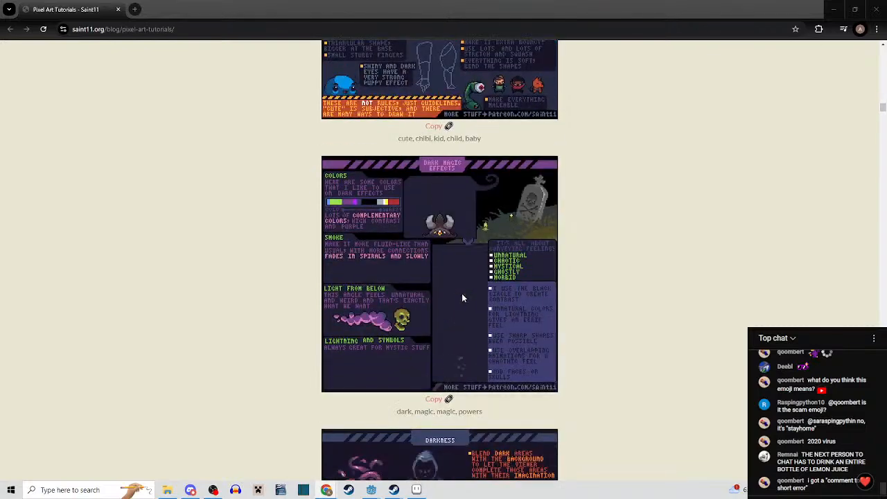
scroll(462, 298, "down", 1)
Browse the Saint11 tutorials from Darkness and Death/Take Hit through Animation Easing to the fire and Firearm Design guides.
scroll(461, 297, "down", 3)
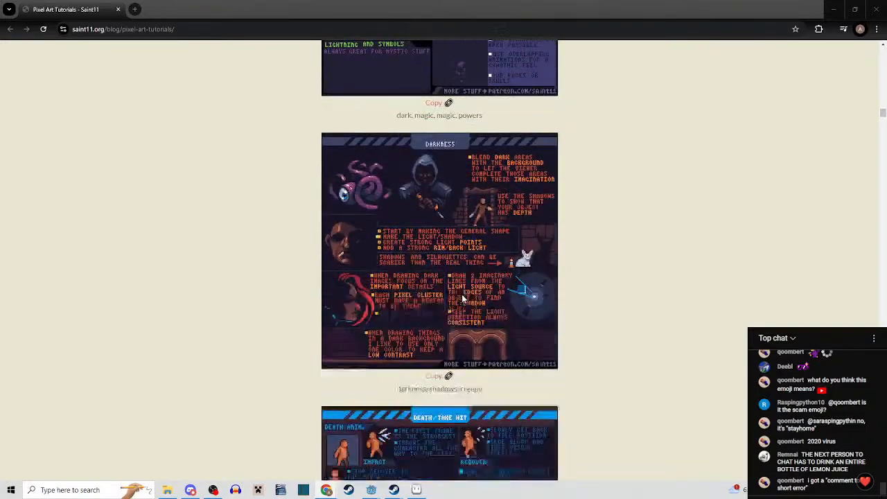
scroll(461, 297, "down", 1)
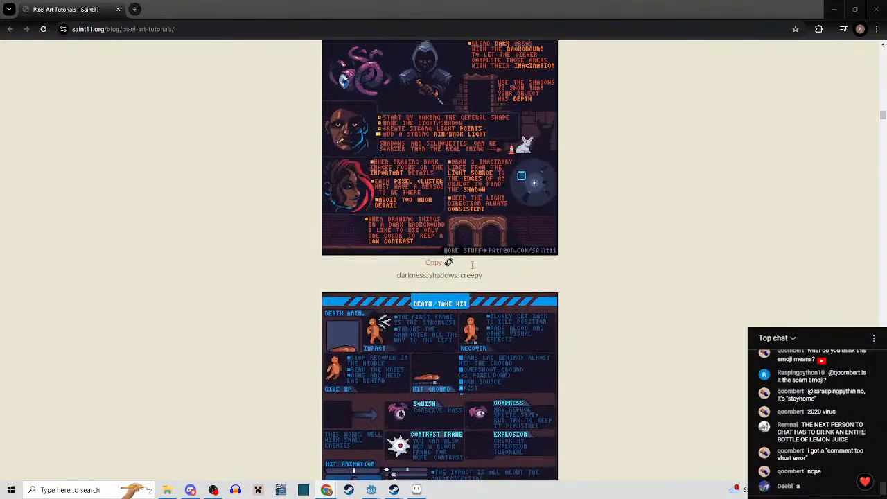
scroll(422, 250, "up", 1)
scroll(416, 239, "down", 1)
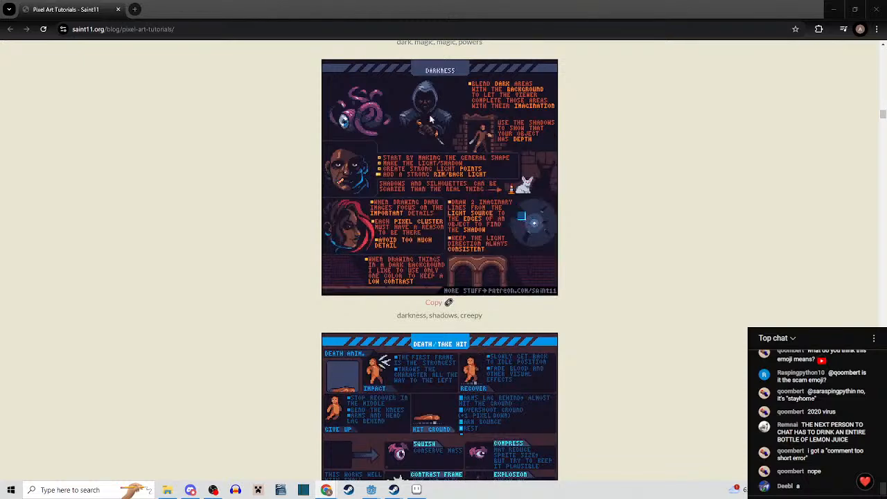
scroll(430, 225, "down", 2)
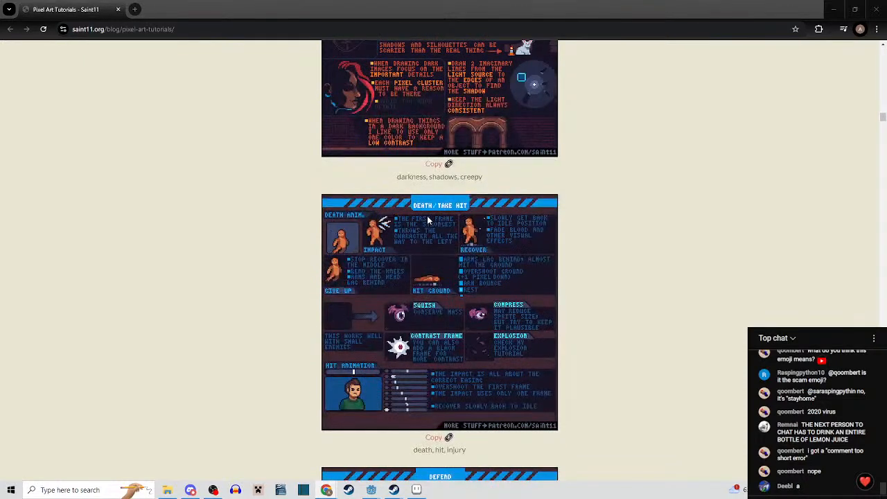
scroll(440, 216, "down", 5)
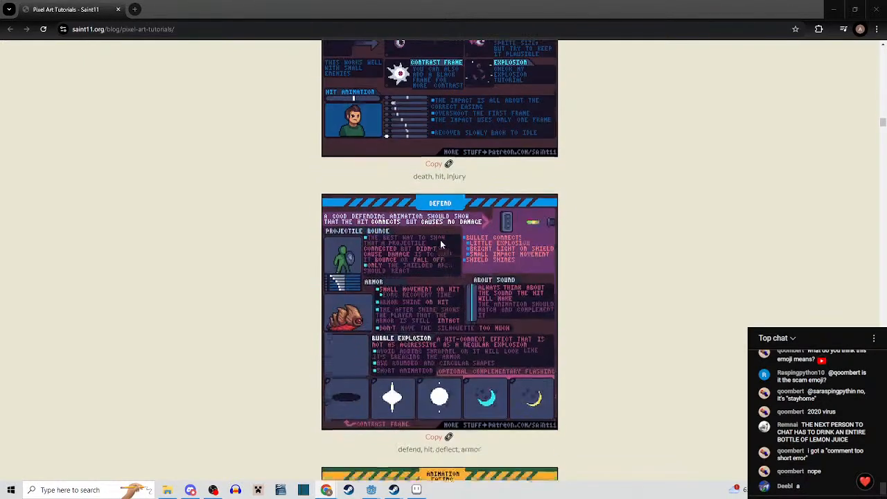
scroll(440, 244, "down", 20)
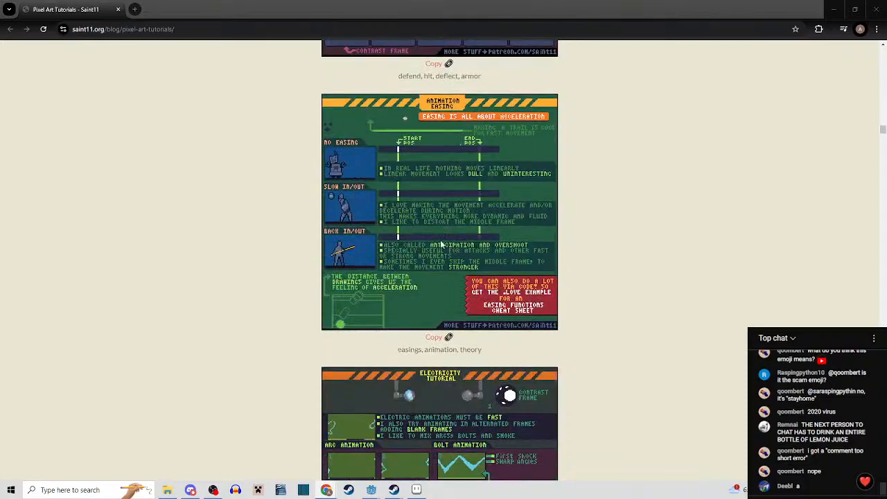
scroll(471, 241, "down", 3)
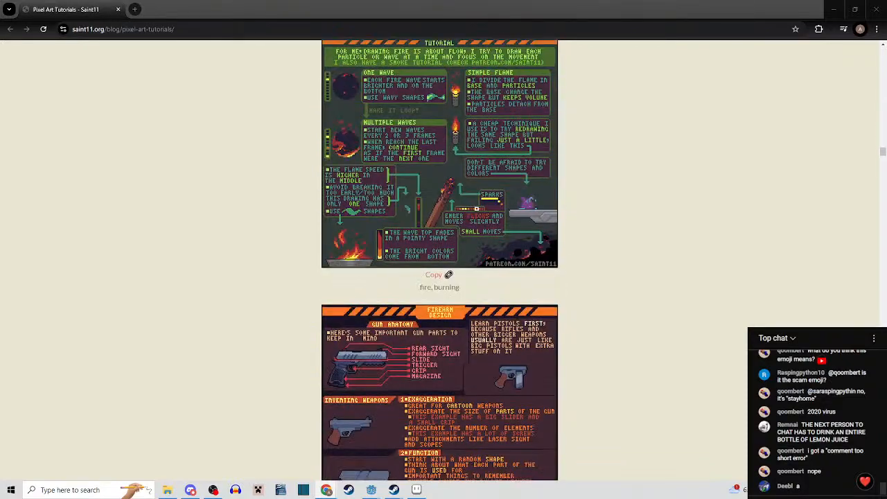
Switch back to Aseprite and examine the whole row of floating characters at different magnifications.
key("alt+Tab")
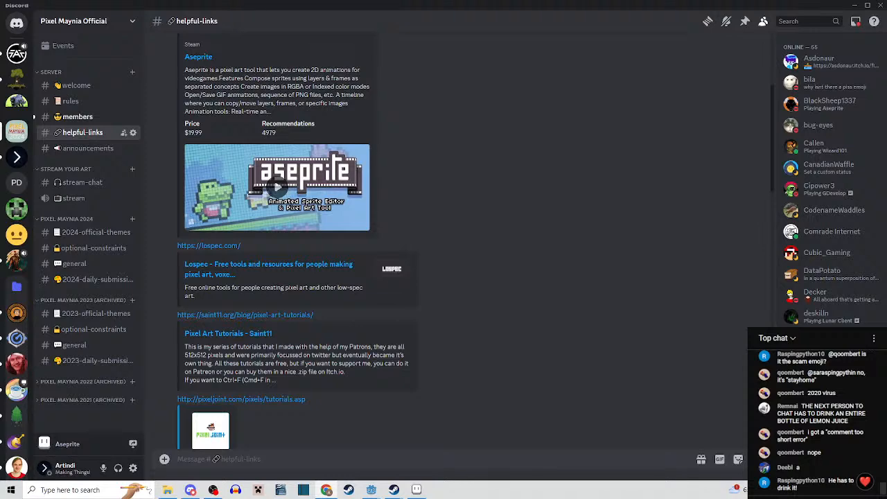
key("alt+Tab")
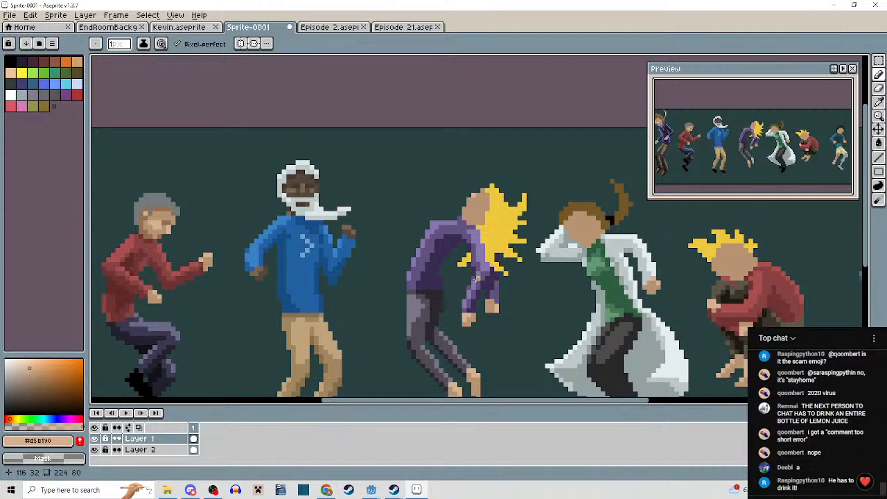
scroll(476, 278, "down", 4)
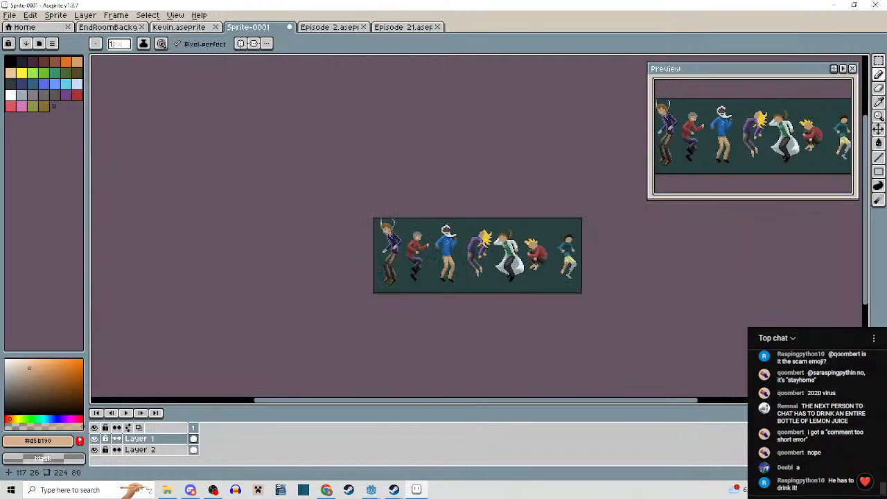
scroll(494, 253, "up", 2)
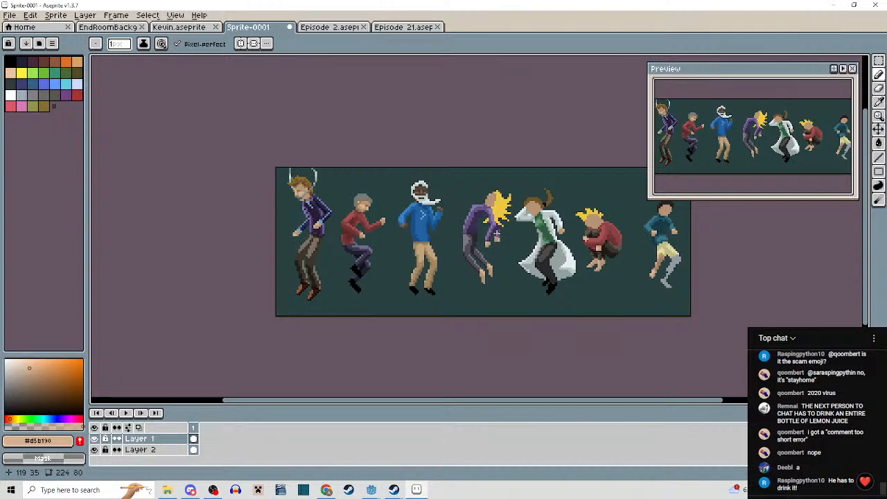
scroll(496, 233, "up", 3)
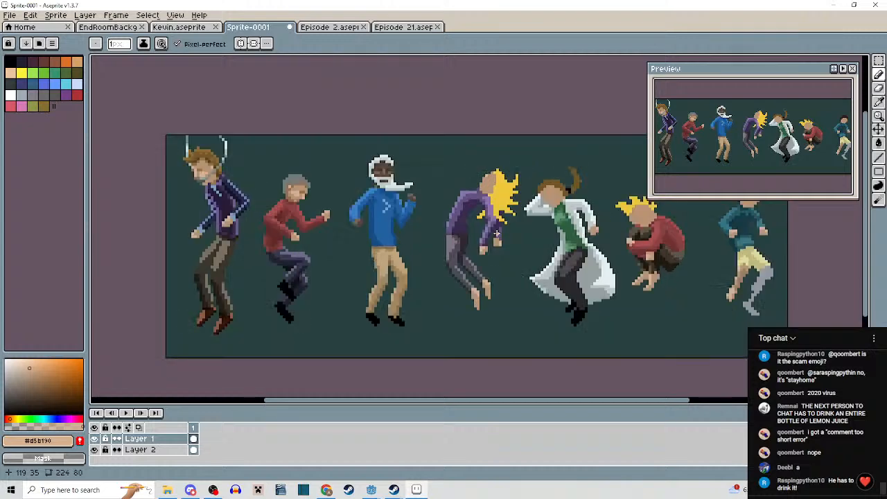
scroll(494, 269, "down", 1)
scroll(495, 268, "down", 1)
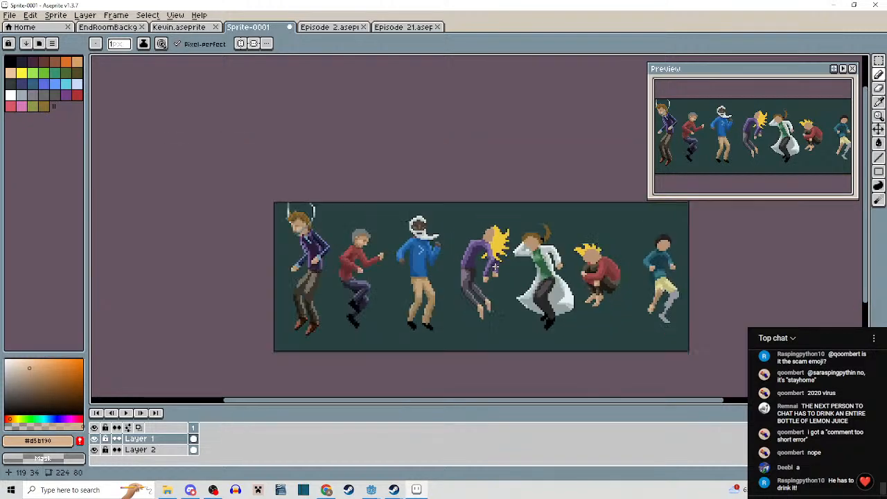
scroll(495, 267, "up", 1)
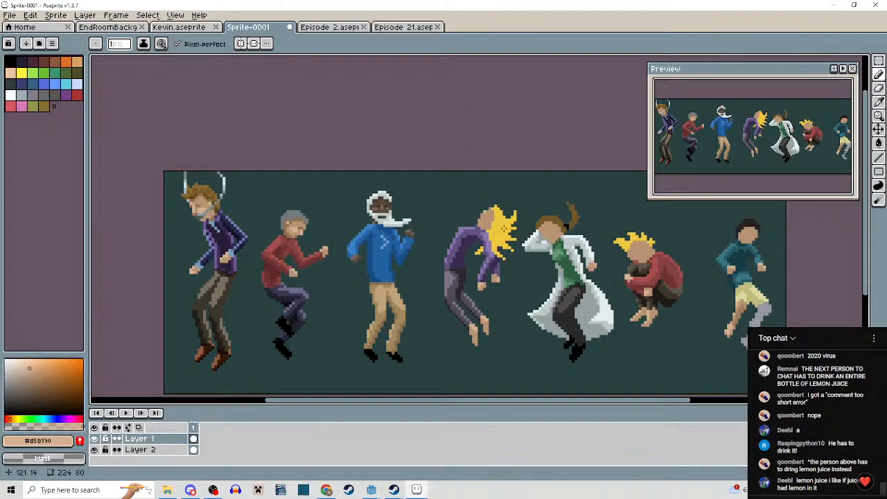
Trim the top pixel rows off the head and yellow hair of the arched character in the purple top.
left_click_drag(531, 305, 418, 299)
scroll(440, 222, "up", 1)
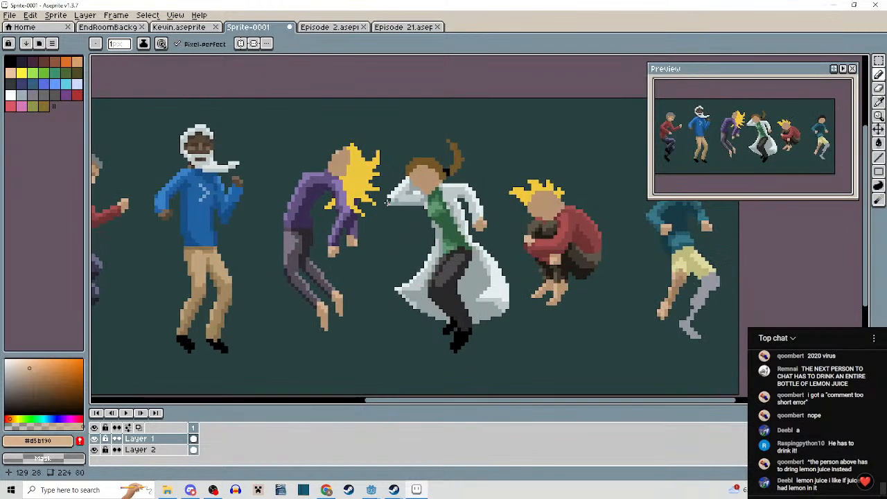
scroll(384, 198, "up", 1)
left_click_drag(385, 198, 510, 253)
scroll(444, 195, "up", 2)
left_click_drag(430, 192, 462, 199)
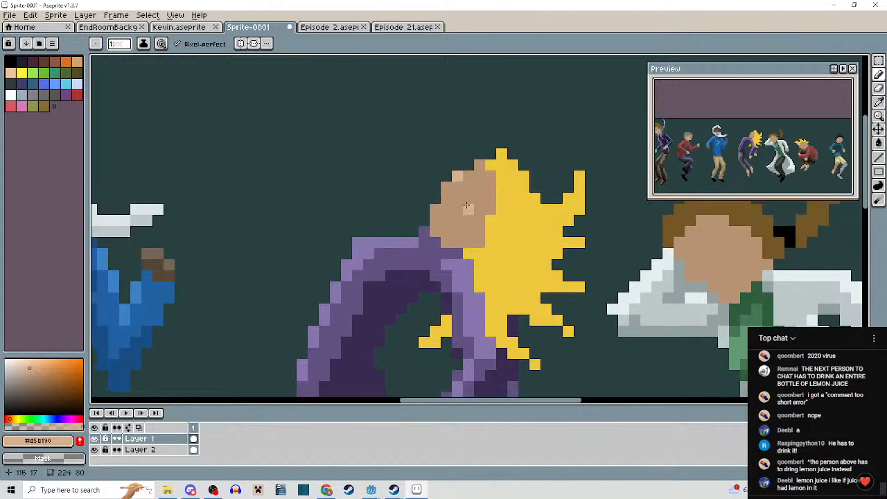
scroll(462, 199, "up", 2)
left_click_drag(406, 188, 430, 211)
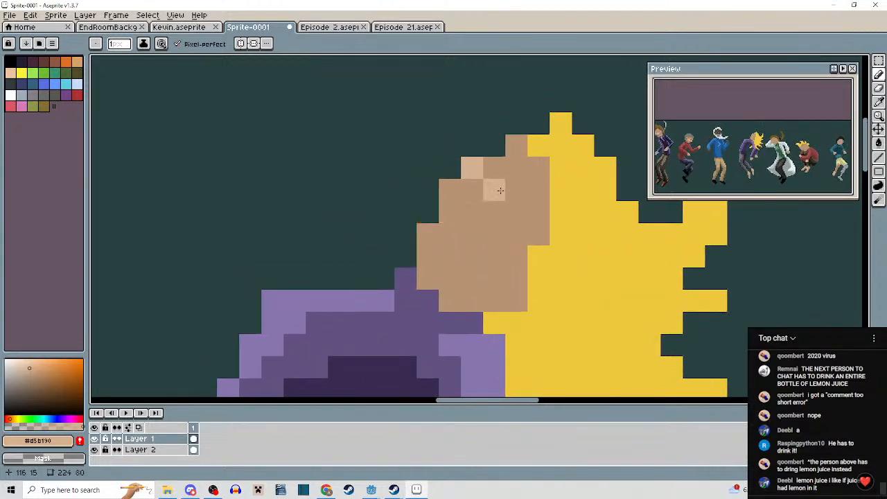
scroll(499, 190, "down", 3)
mouse_move(518, 194)
left_mouse_down()
mouse_move(504, 170)
mouse_move(499, 190)
left_mouse_up()
scroll(504, 171, "up", 1)
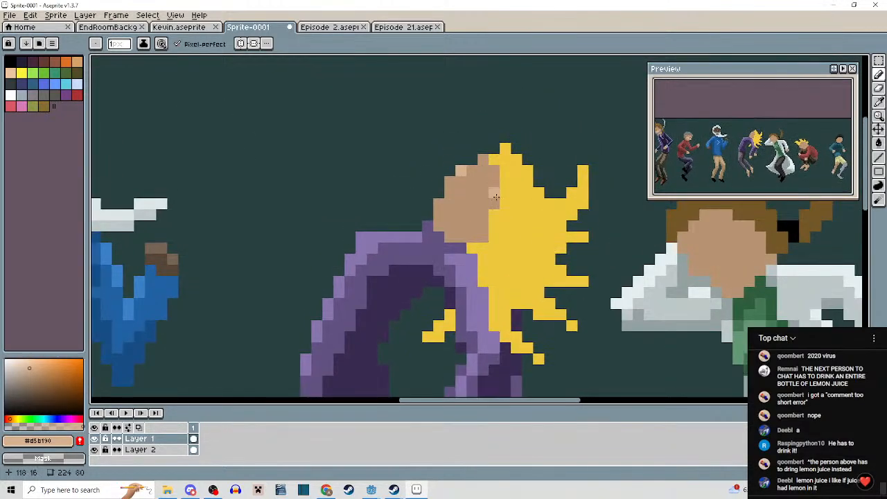
mouse_move(469, 164)
left_mouse_down()
mouse_move(481, 172)
mouse_move(558, 169)
left_mouse_up()
key("m")
scroll(476, 145, "up", 1)
key("b")
mouse_move(469, 180)
left_mouse_down()
mouse_move(546, 173)
mouse_move(527, 151)
left_mouse_up()
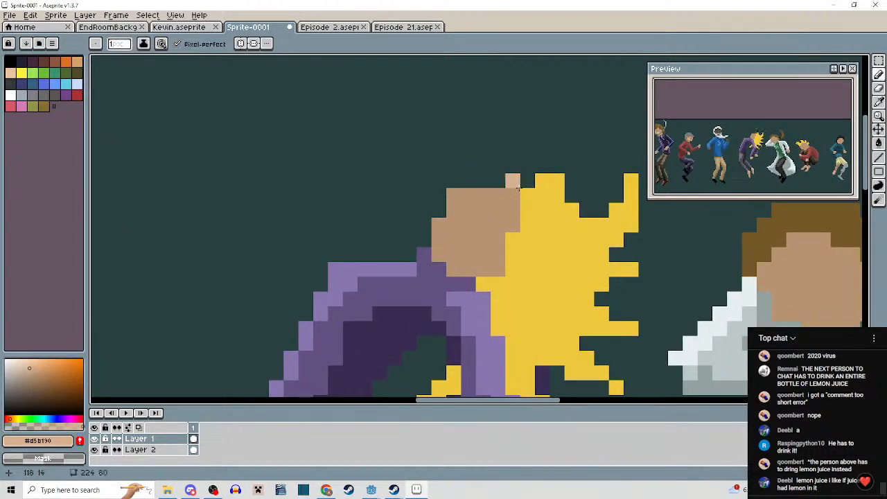
Trim the topmost yellow hair pixels and round off the outer corner of the arched character's head.
right_click(557, 181)
right_click(543, 181)
left_click_drag(500, 195, 517, 180)
right_click(469, 181)
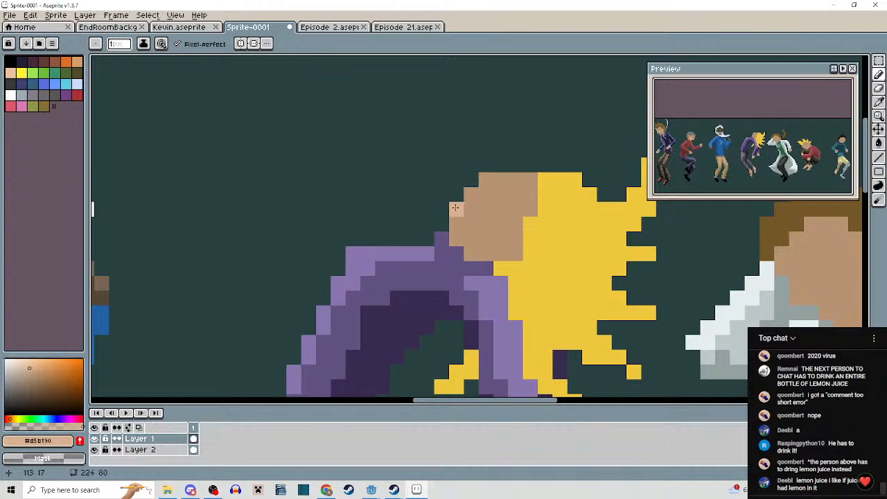
left_click(456, 207, "alt")
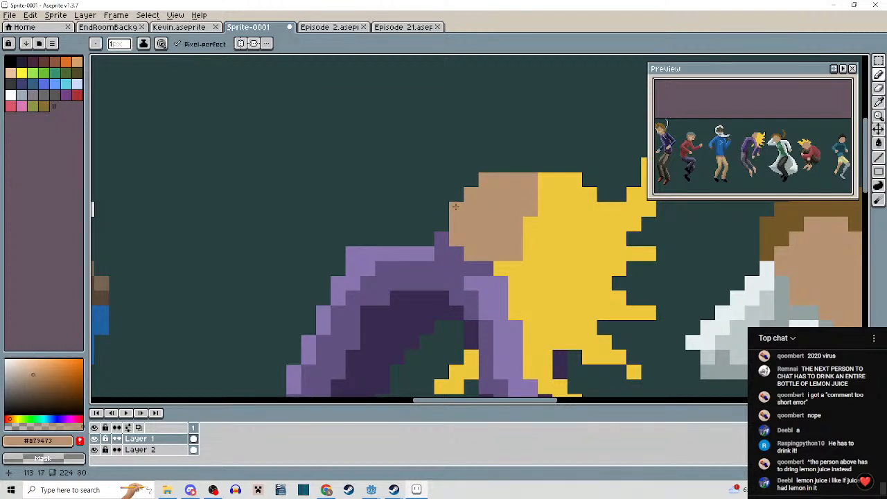
mouse_move(508, 180)
left_mouse_down()
mouse_move(508, 149)
mouse_move(545, 182)
mouse_move(535, 163)
mouse_move(525, 164)
mouse_move(542, 171)
mouse_move(540, 185)
mouse_move(535, 171)
mouse_move(554, 172)
mouse_move(522, 176)
mouse_move(549, 161)
mouse_move(523, 162)
left_mouse_up()
Redraw the border between face and yellow hair as a slanted edge, widening the skin above and restoring yellow below.
left_click(526, 190, "alt")
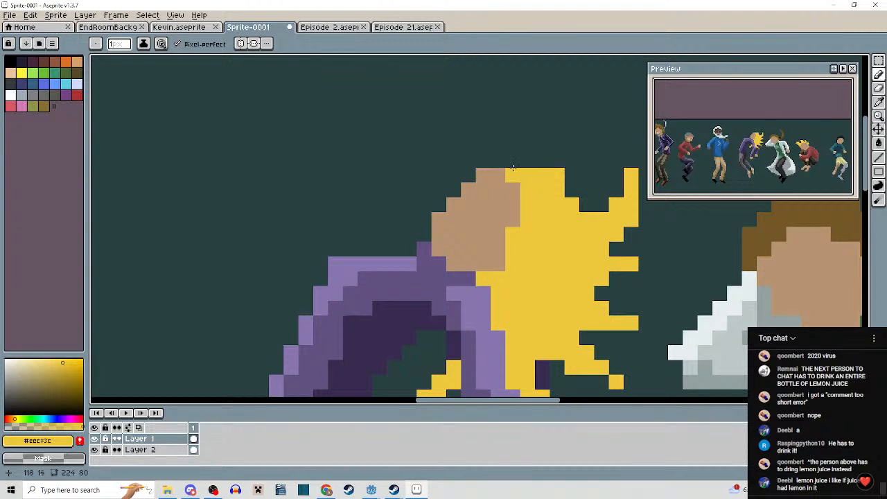
left_click(495, 178, "alt")
left_click(515, 176)
left_click(517, 233)
left_click_drag(525, 220, 521, 177)
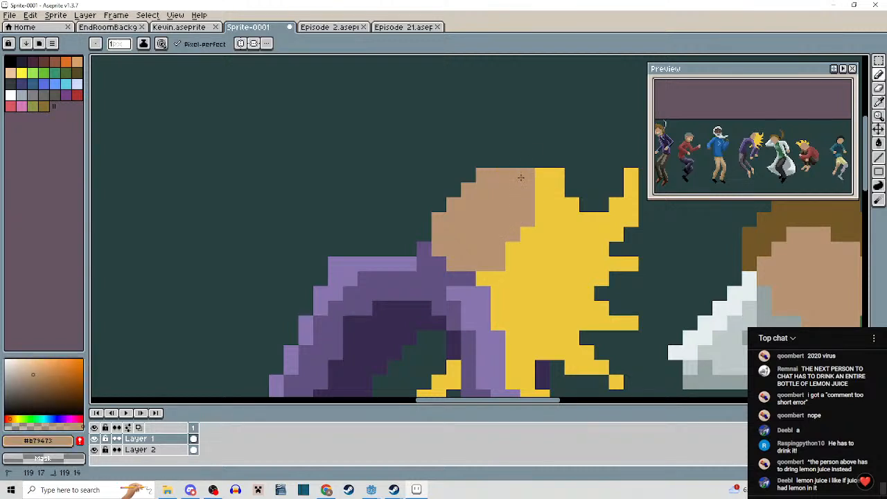
left_click(509, 247)
key("ctrl+z")
left_click(513, 264)
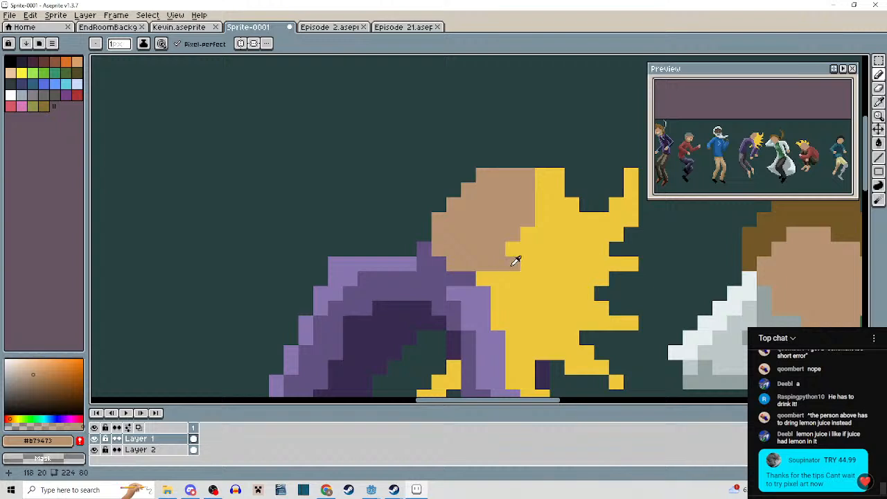
left_click(516, 275, "alt")
left_click_drag(514, 265, 500, 267)
mouse_move(546, 246)
left_mouse_down()
mouse_move(544, 257)
mouse_move(554, 191)
left_mouse_up()
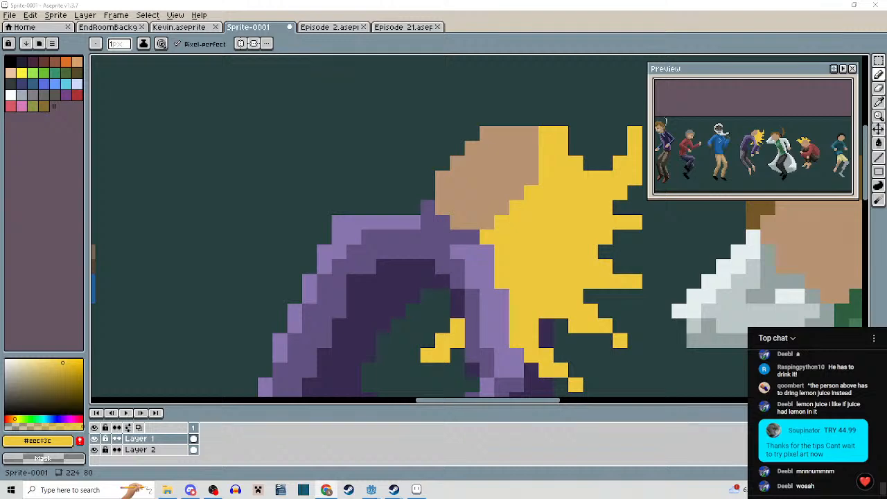
Step down the outer top edge of the yellow hair and paint a yellow pixel over the face's top corner.
scroll(523, 238, "down", 3)
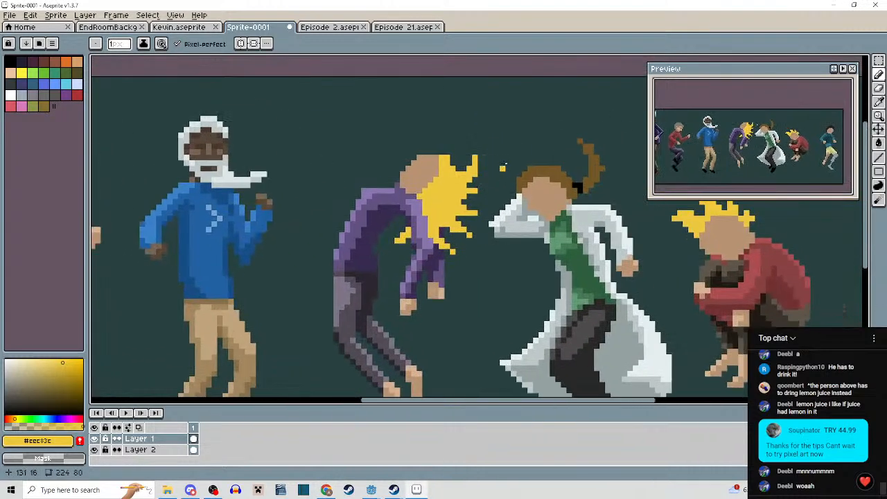
scroll(488, 189, "up", 2)
scroll(546, 178, "down", 2)
mouse_move(544, 190)
left_mouse_down()
mouse_move(552, 182)
mouse_move(485, 154)
left_mouse_up()
scroll(485, 155, "up", 2)
right_click(484, 114)
scroll(485, 115, "up", 3)
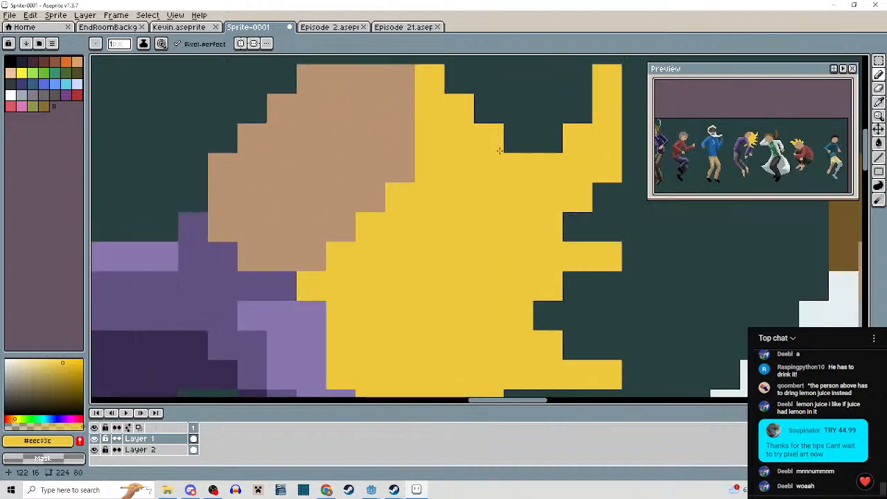
left_click_drag(448, 205, 520, 180)
left_click(471, 102)
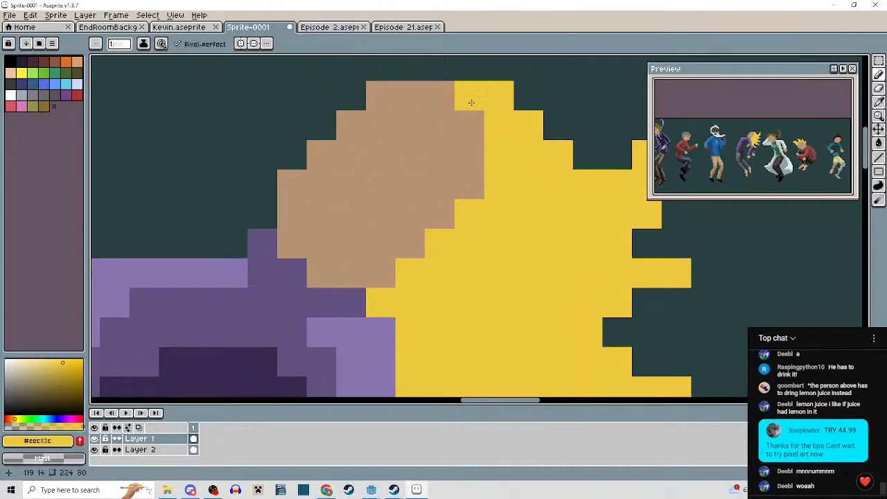
mouse_move(490, 149)
left_mouse_down()
mouse_move(475, 123)
mouse_move(478, 155)
mouse_move(525, 185)
left_mouse_up()
Slim the outer edge of the head and add skin-coloured neck pixels joining it to the purple collar.
scroll(474, 168, "down", 4)
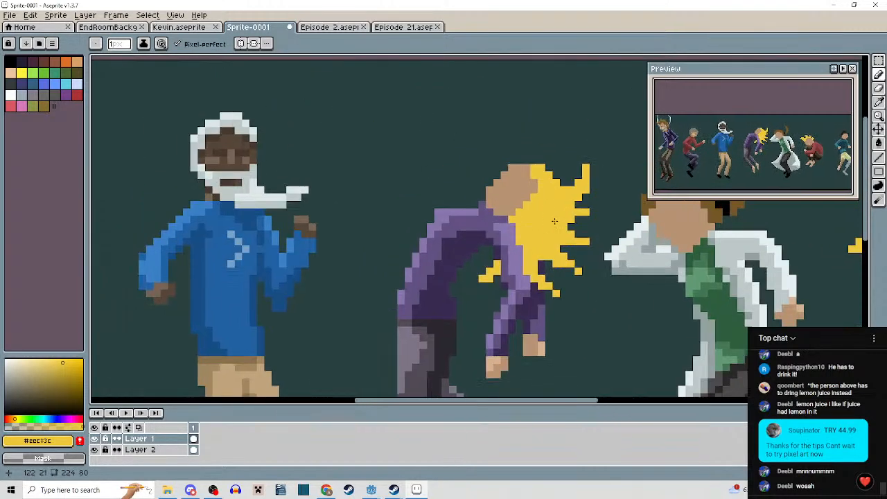
scroll(503, 199, "up", 3)
left_click_drag(432, 212, 429, 169)
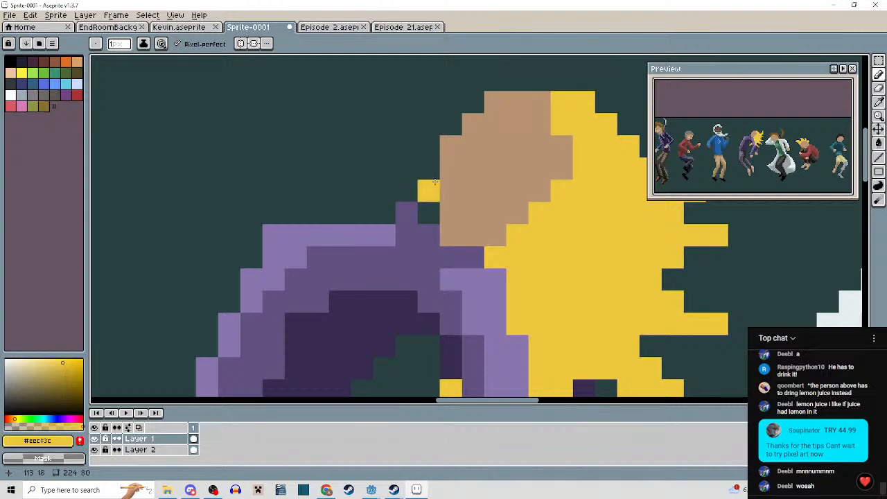
left_click(450, 203, "alt")
left_click(429, 212)
scroll(475, 212, "down", 4)
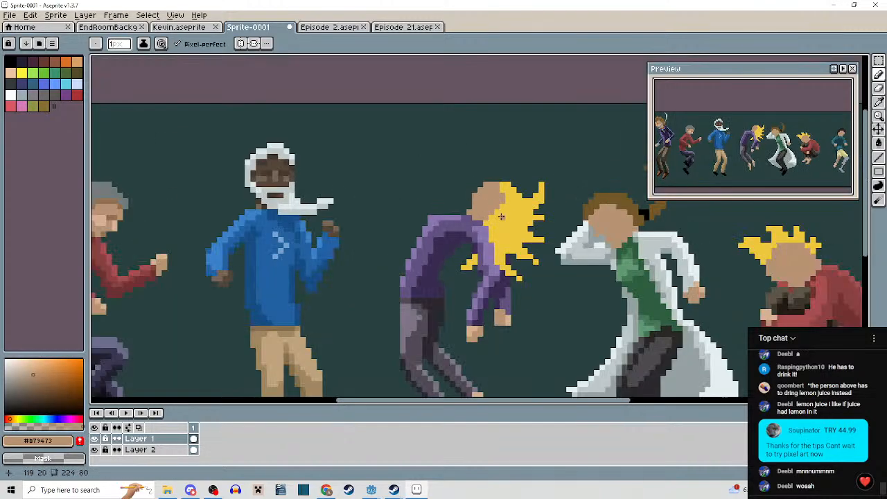
mouse_move(475, 213)
left_mouse_down()
mouse_move(499, 176)
mouse_move(484, 191)
left_mouse_up()
scroll(499, 176, "up", 3)
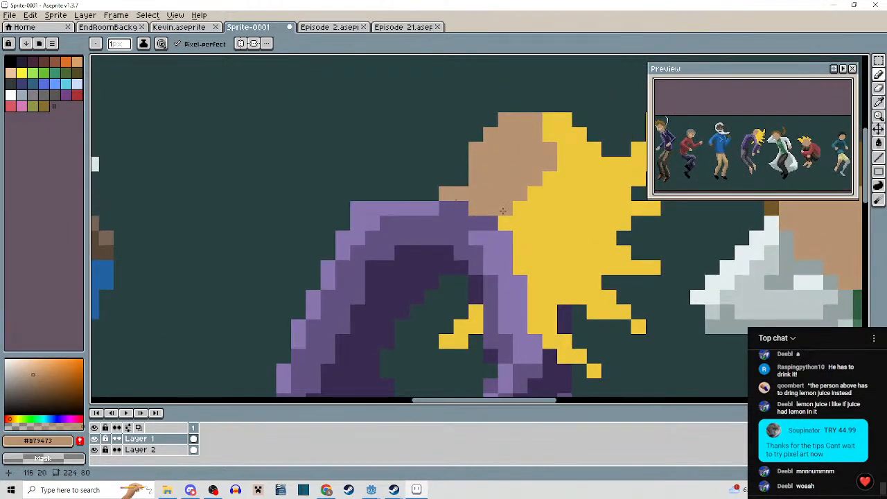
scroll(503, 210, "down", 3)
scroll(488, 171, "up", 3)
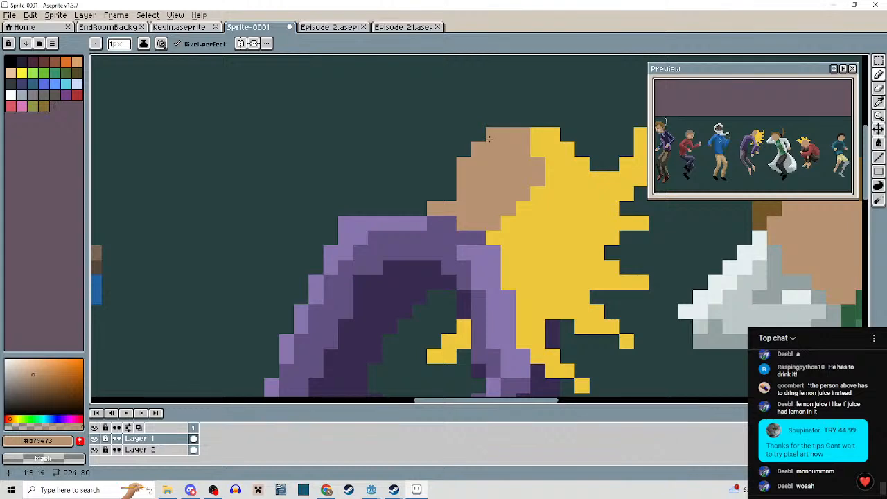
Refine the stepped outer contour of the arched character's head with skin pixels and small erasures.
scroll(520, 134, "down", 3)
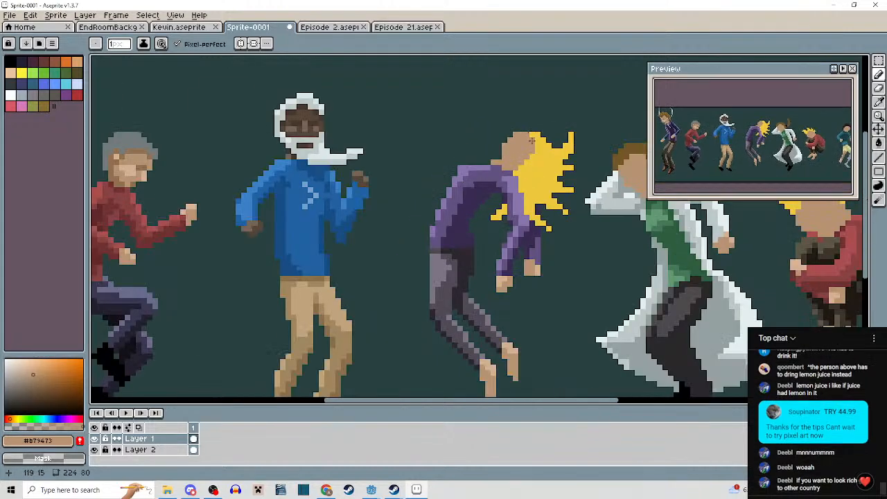
scroll(504, 180, "up", 4)
scroll(562, 197, "down", 4)
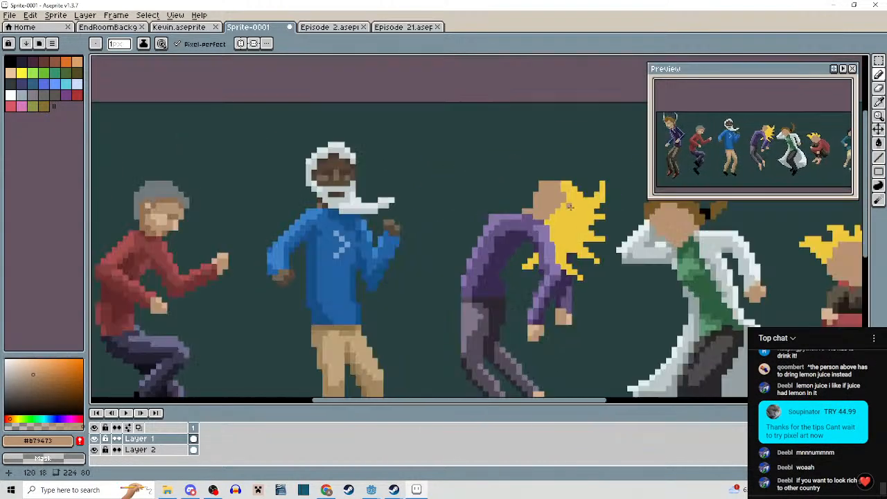
left_click_drag(588, 223, 536, 202)
scroll(511, 181, "up", 2)
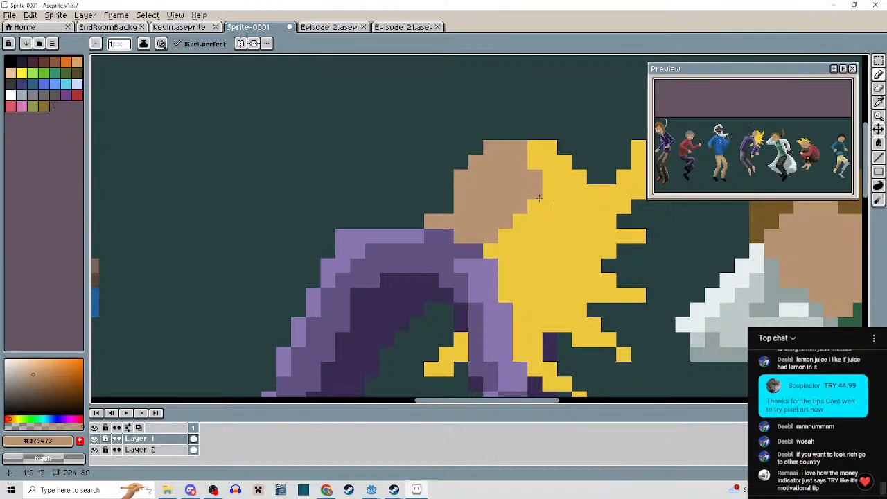
left_click(539, 198)
left_click_drag(478, 165, 456, 159)
right_click(438, 185)
right_click(436, 171)
left_click(432, 187)
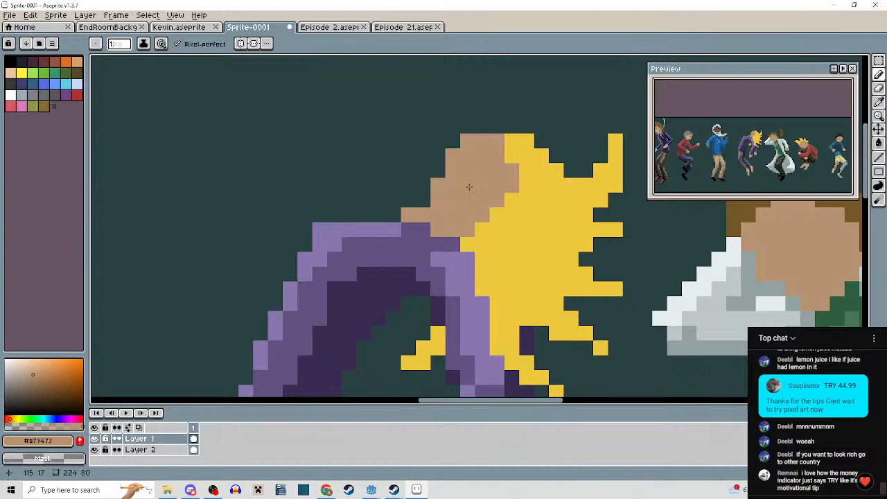
Extend the skin into the hair near the top of the head and erase the topmost yellow pixels.
scroll(469, 187, "down", 3)
scroll(470, 187, "up", 3)
scroll(536, 198, "down", 3)
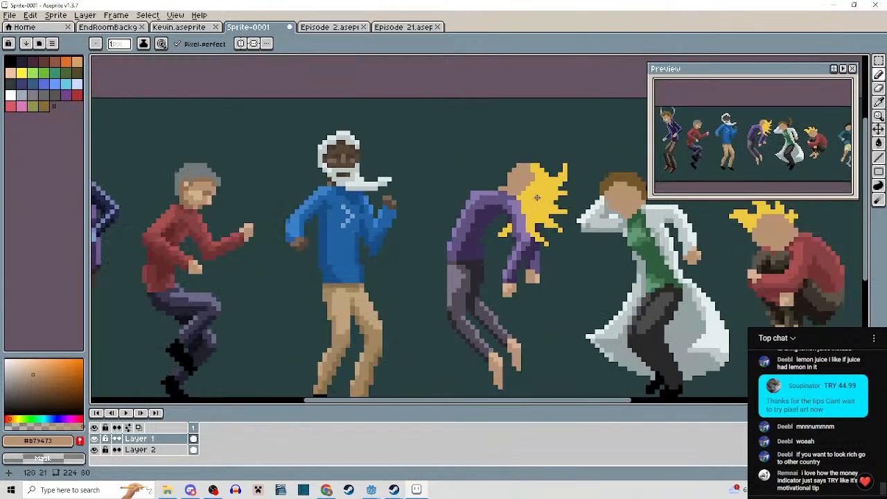
scroll(536, 198, "up", 3)
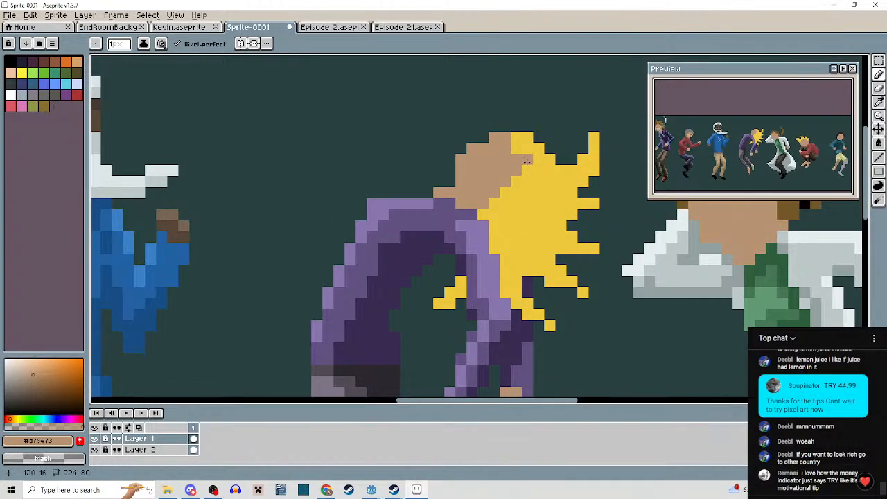
scroll(526, 161, "up", 2)
key("alt")
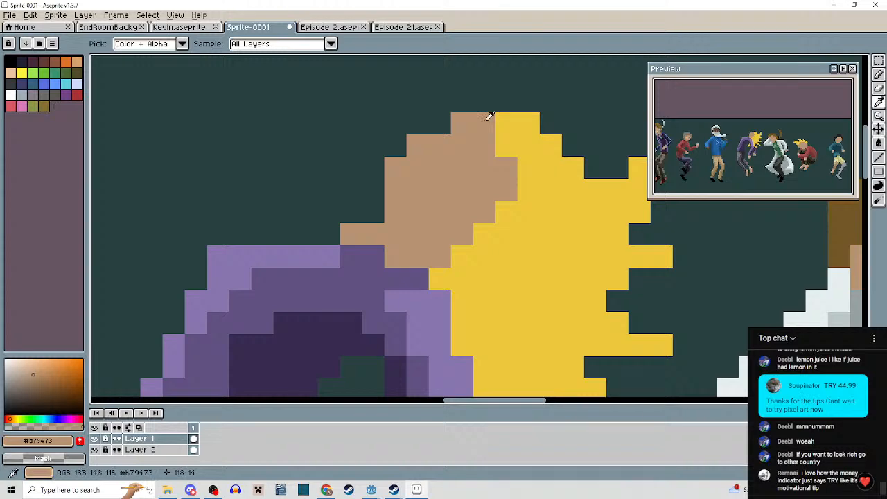
left_click(509, 145)
right_click(508, 126)
right_click(529, 128)
Widen the top of the head and fill in its outer corner with skin-coloured pixels.
scroll(545, 154, "down", 4)
scroll(547, 156, "up", 3)
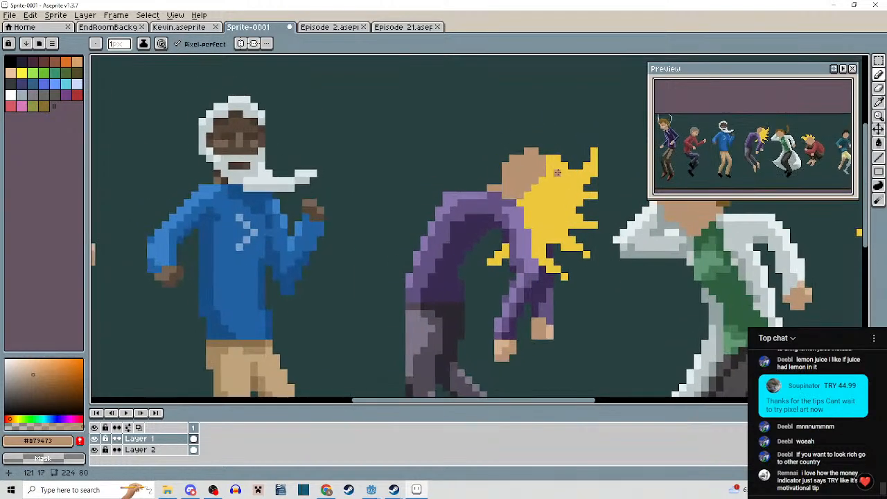
scroll(504, 142, "down", 3)
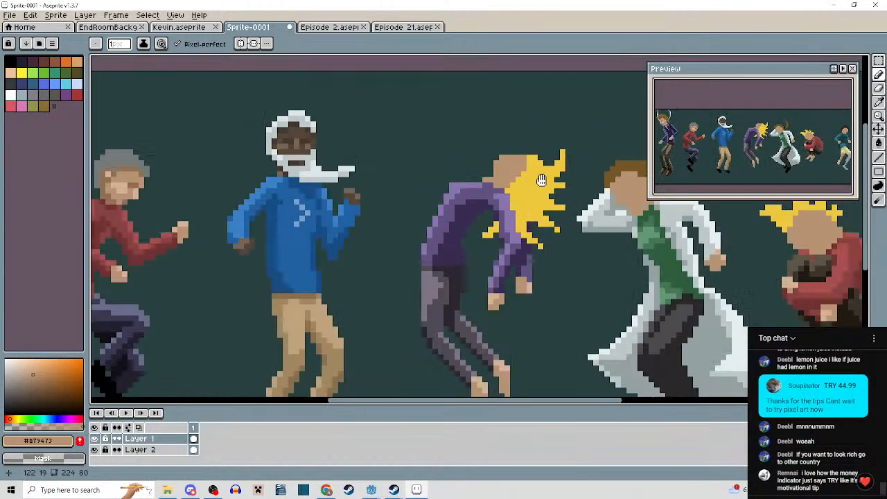
scroll(506, 139, "up", 3)
left_click_drag(478, 131, 522, 136)
scroll(522, 154, "down", 4)
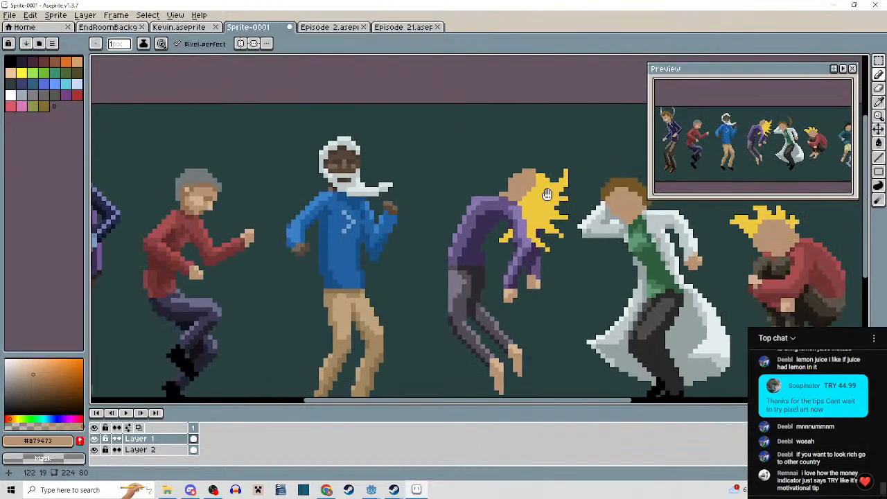
scroll(525, 175, "up", 3)
left_click(491, 145)
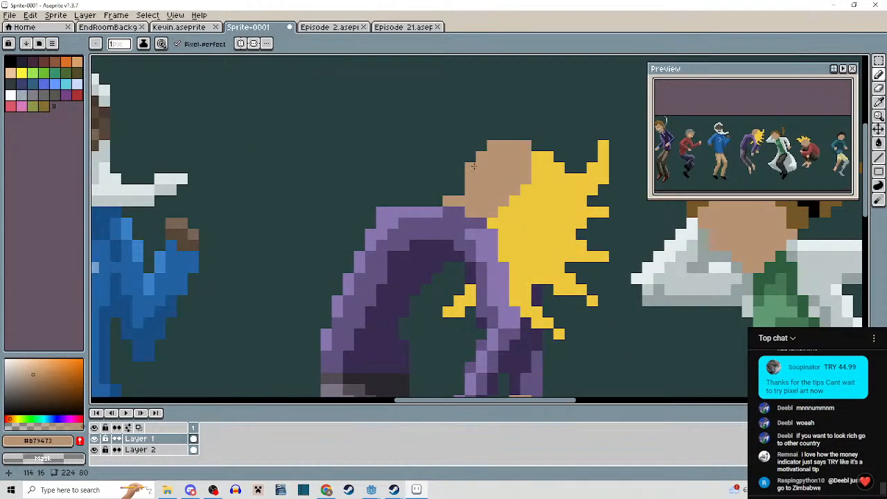
left_click_drag(558, 179, 562, 170)
left_click(473, 160)
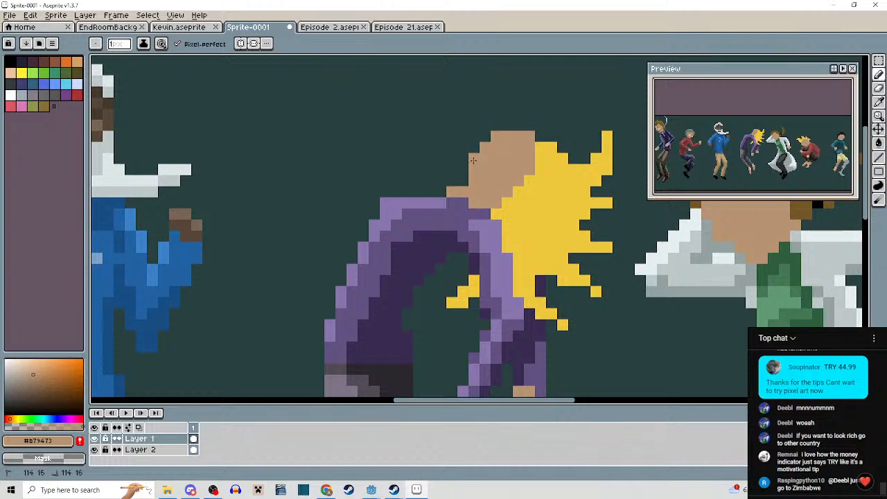
Paint a highlight along the top edge of the arched character's head in the lighter skin colour #d5b190.
scroll(473, 160, "down", 3)
scroll(509, 185, "up", 3)
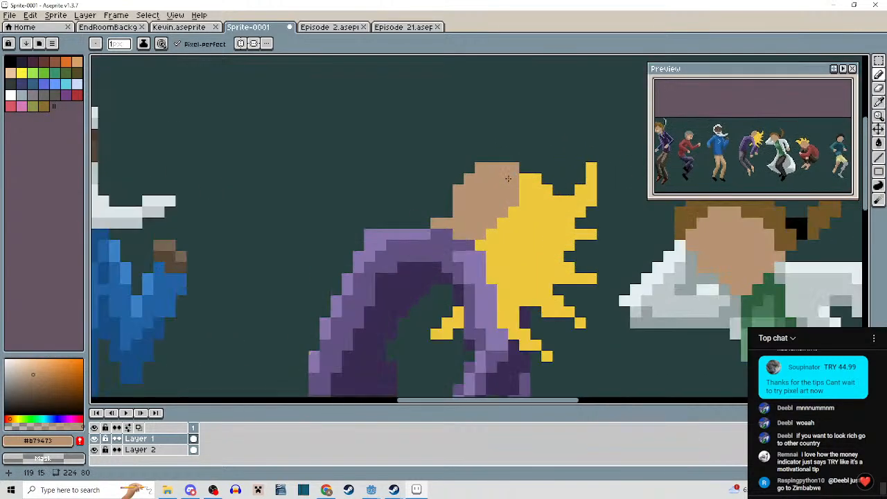
scroll(515, 168, "down", 3)
scroll(515, 170, "up", 3)
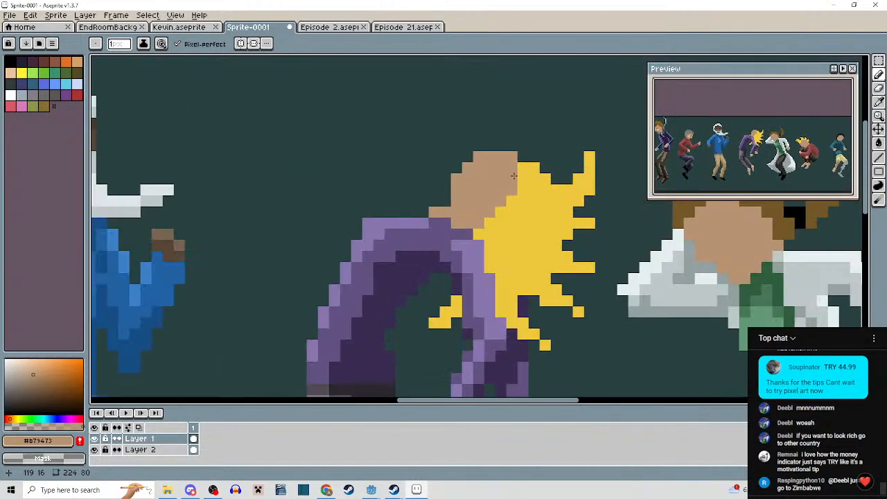
scroll(517, 181, "down", 1)
scroll(517, 185, "up", 1)
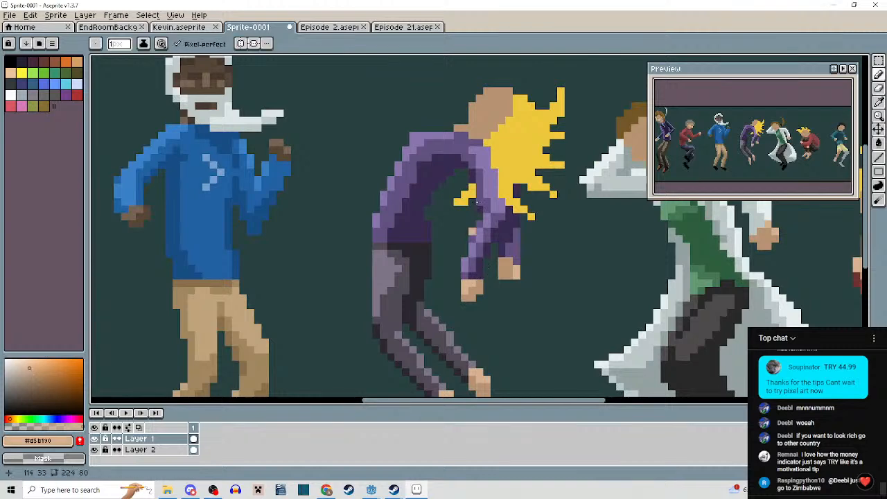
scroll(478, 125, "up", 2)
mouse_move(494, 126)
left_mouse_down()
mouse_move(542, 126)
mouse_move(490, 147)
mouse_move(498, 125)
left_mouse_up()
scroll(542, 126, "down", 1)
Rework the boundary between the arched character's neck and yellow hair with the hair yellow and skin colour #b79473.
left_click(488, 147, "alt")
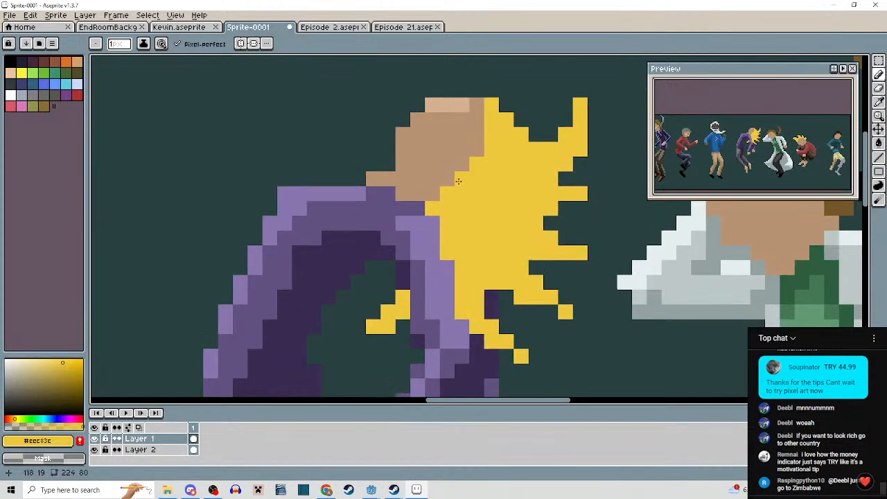
scroll(451, 181, "down", 2)
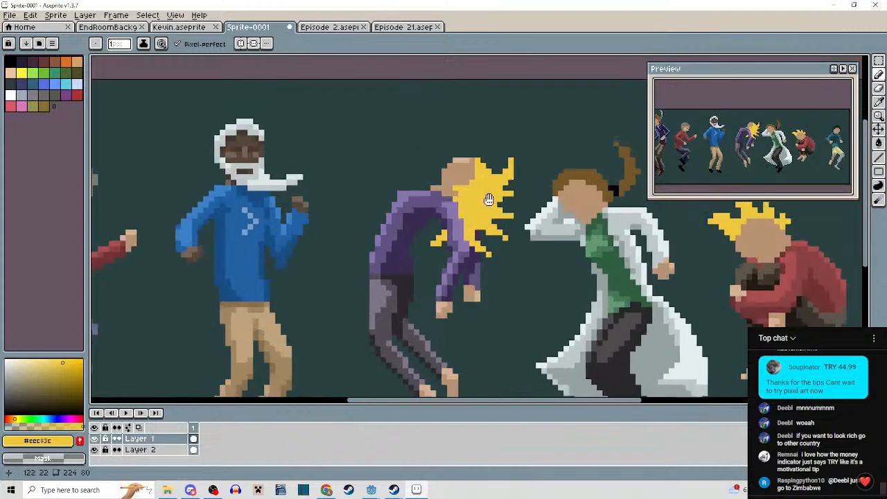
scroll(454, 178, "up", 2)
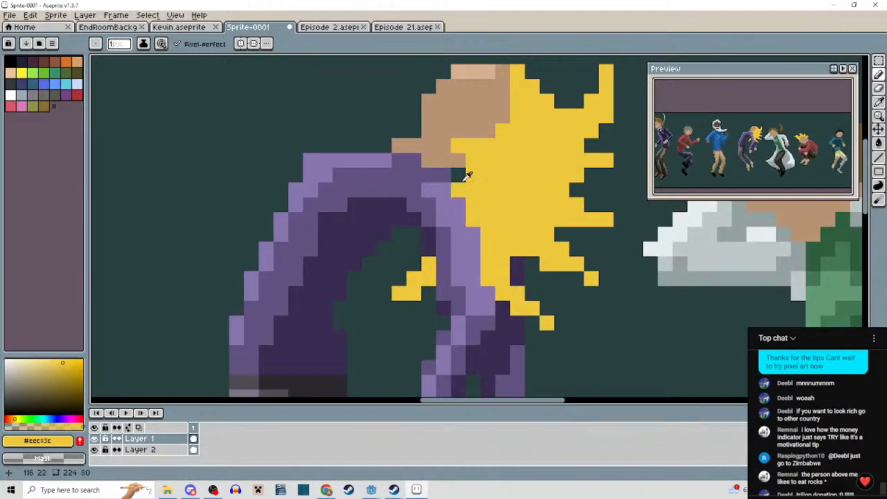
left_click(451, 168, "alt")
scroll(497, 193, "down", 2)
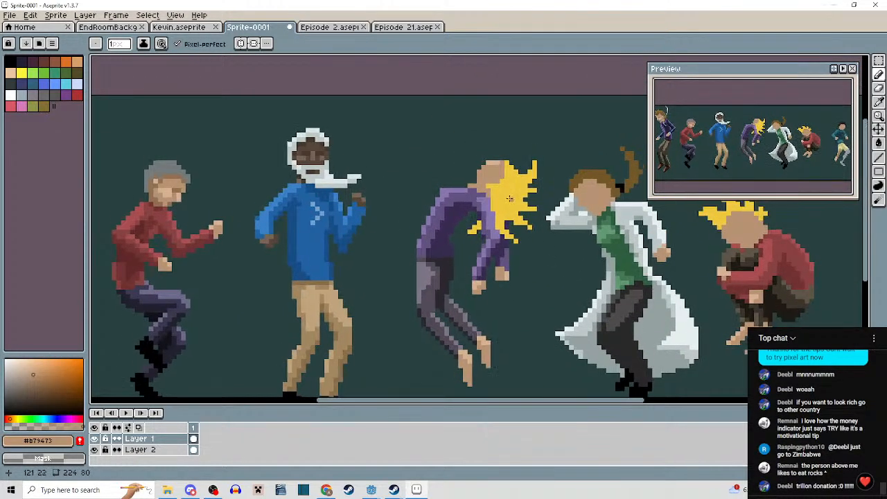
scroll(498, 191, "up", 2)
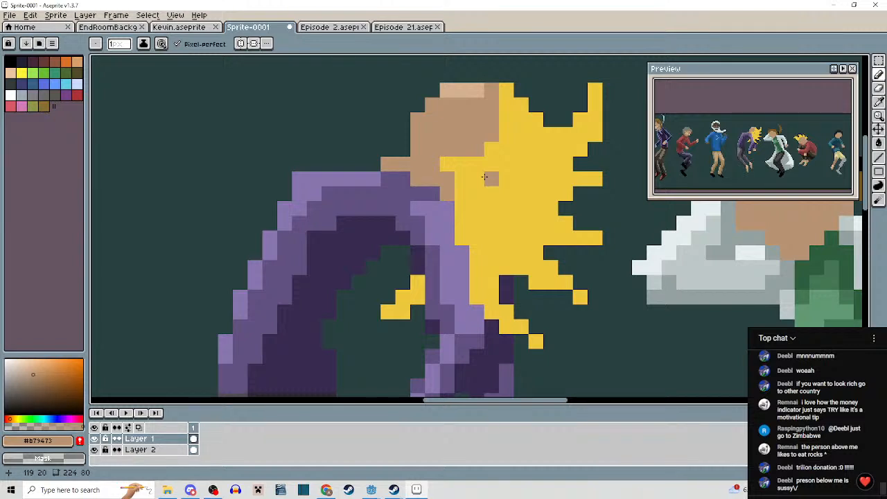
left_click(478, 178, "alt")
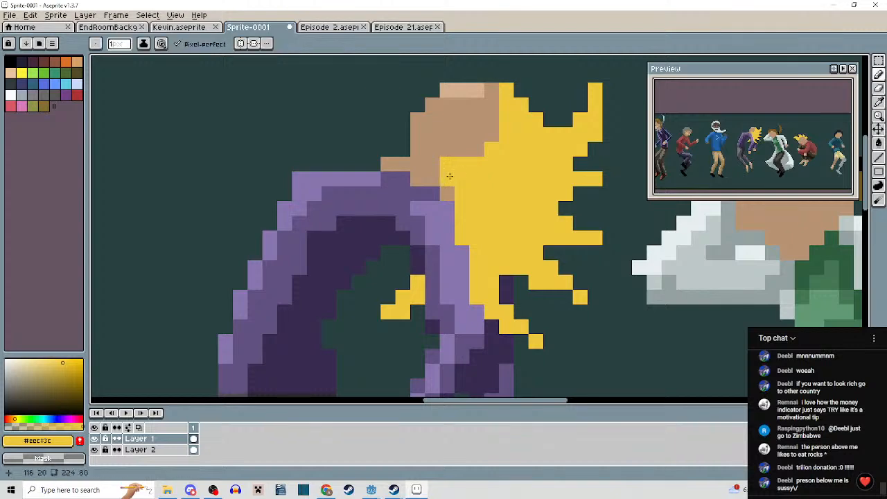
Add a skin pixel in #b79473 to the lower edge of the arched character's head, inside the yellow hair.
scroll(451, 177, "down", 2)
scroll(478, 210, "up", 3)
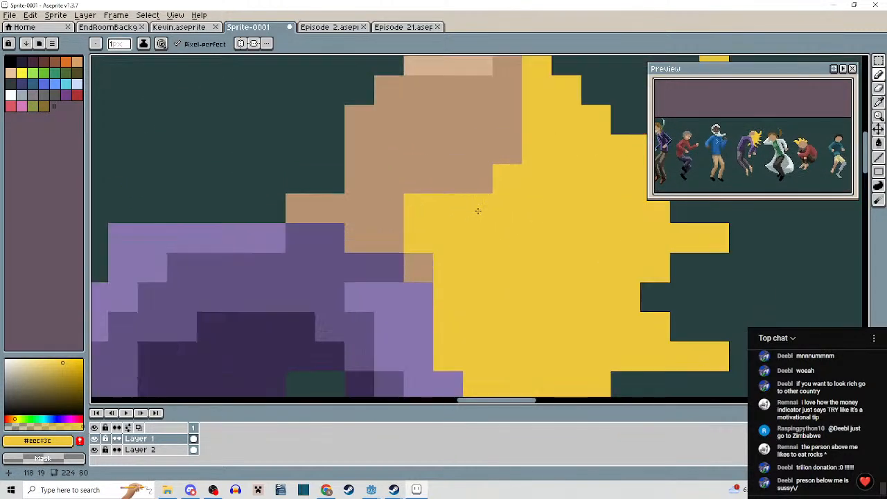
left_click(465, 168, "alt")
left_click(478, 208)
scroll(519, 263, "down", 3)
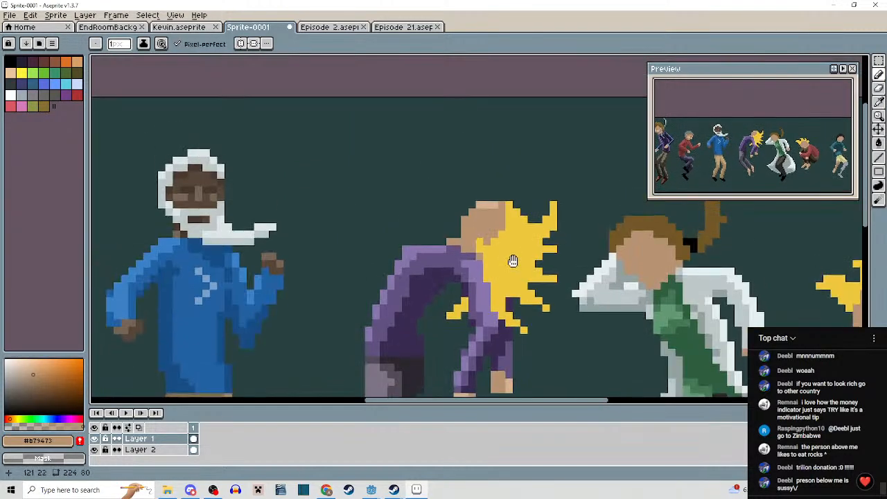
scroll(519, 263, "up", 2)
scroll(514, 229, "down", 2)
scroll(514, 212, "up", 2)
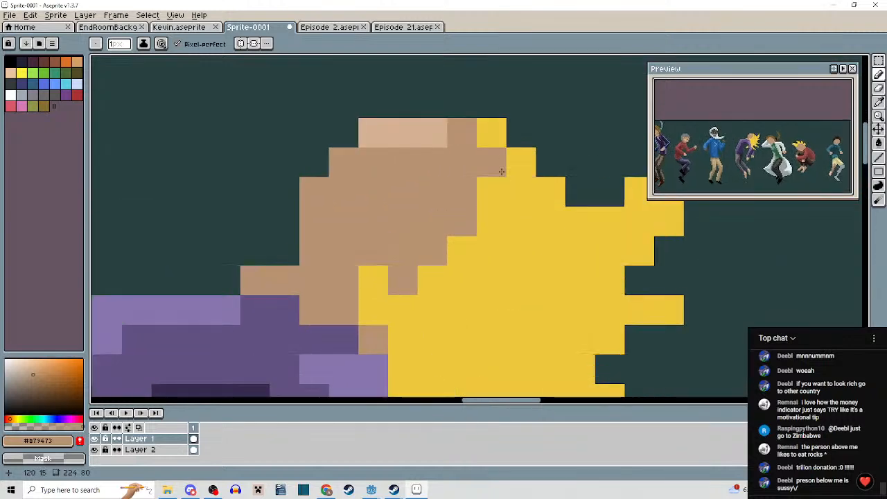
Extend the yellow hair with a short row of pixels above the top of the arched character's head.
left_click(475, 115, "alt")
left_click(480, 113)
scroll(515, 234, "down", 2)
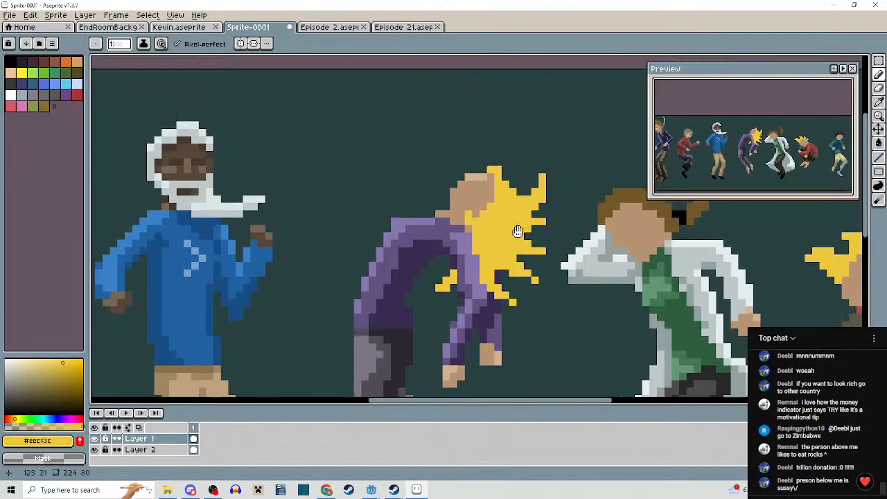
scroll(501, 178, "up", 2)
scroll(516, 227, "down", 2)
scroll(517, 227, "up", 2)
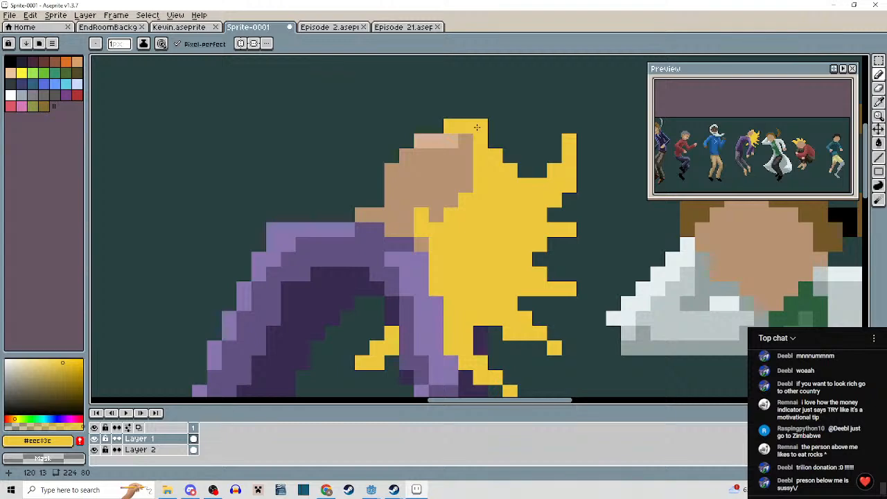
scroll(471, 138, "down", 3)
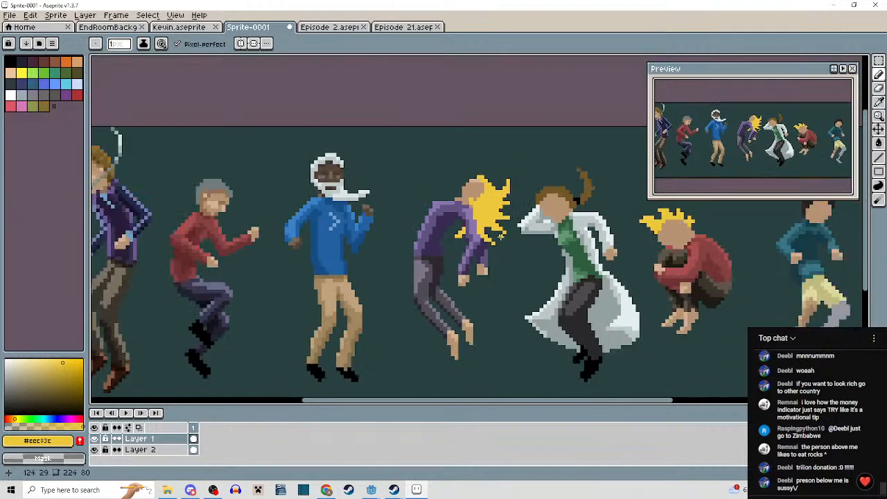
scroll(517, 213, "up", 1)
scroll(516, 213, "down", 1)
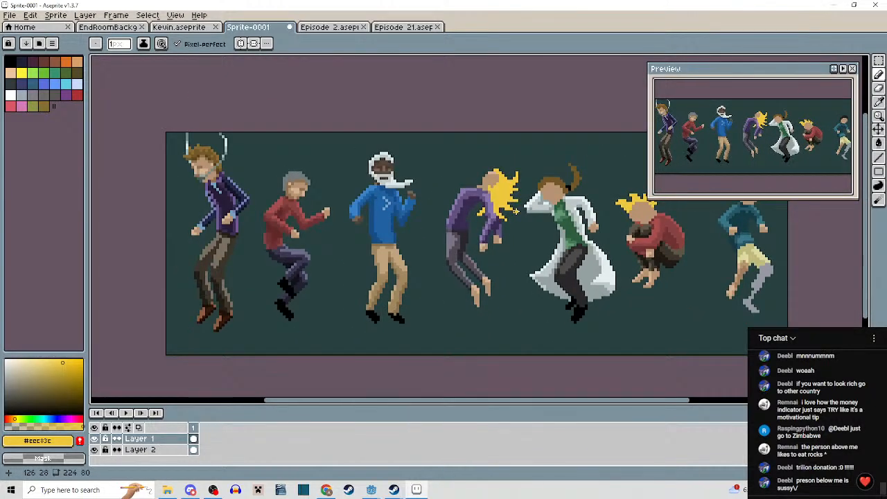
Paint highlight pixels in #d5b190 along the head's outer edge and as a small ear-like patch beside it.
scroll(486, 179, "up", 8)
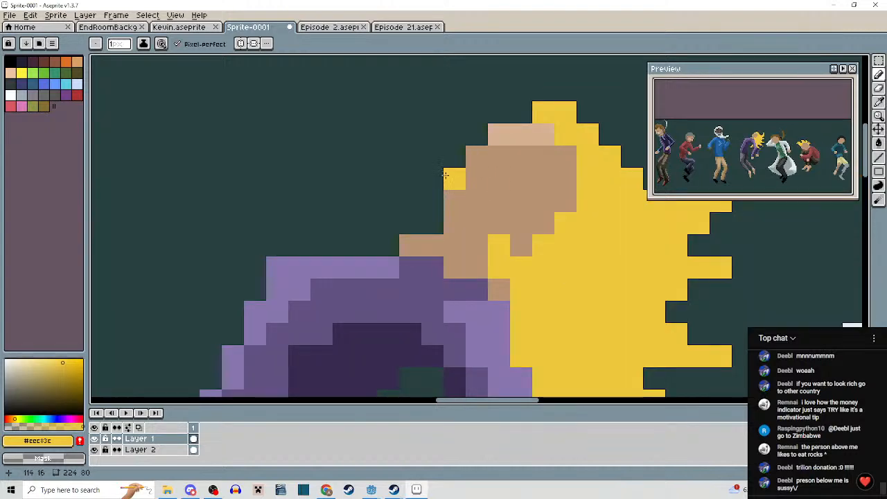
scroll(559, 226, "down", 2)
scroll(549, 208, "up", 3)
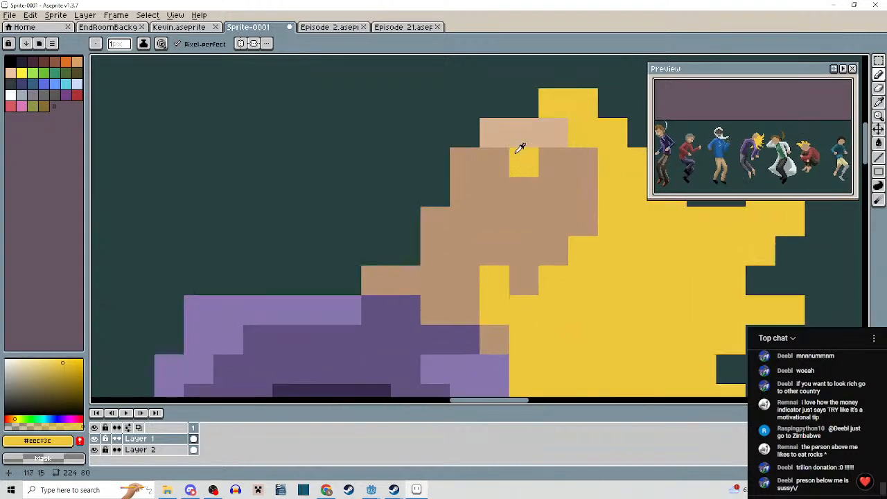
left_click(517, 141, "alt")
scroll(454, 156, "down", 5)
scroll(475, 111, "up", 5)
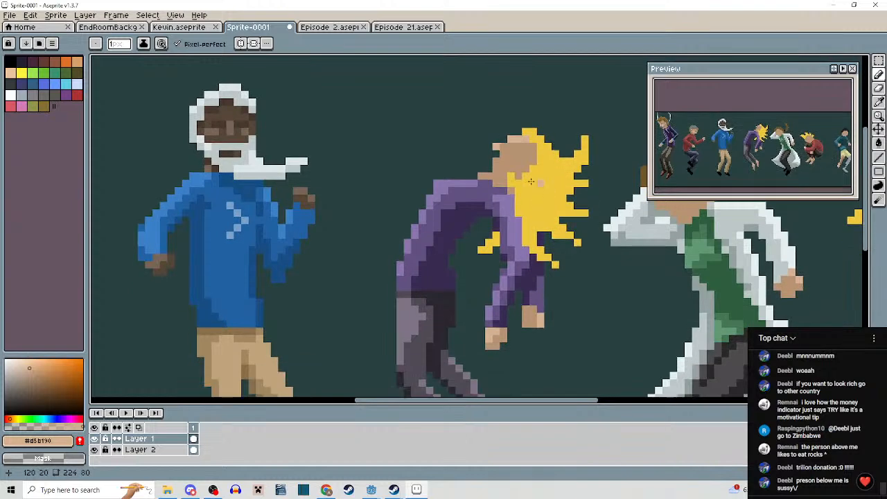
left_click(491, 107)
left_click_drag(519, 119, 512, 180)
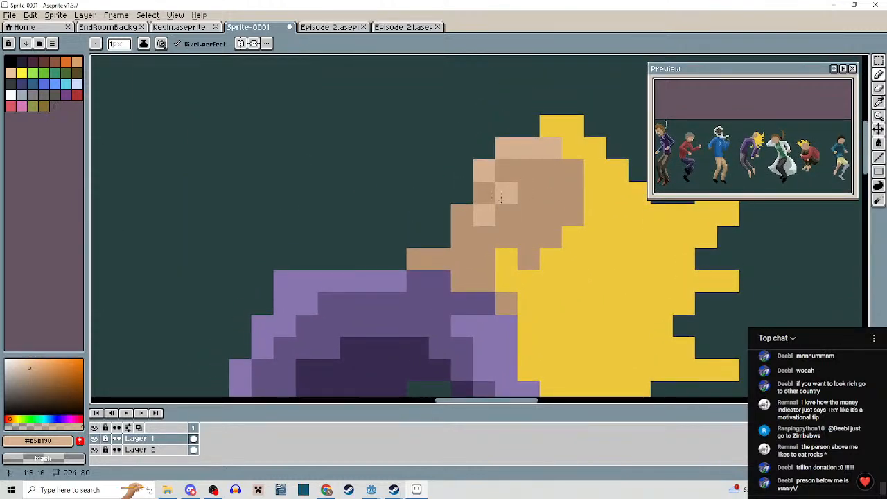
scroll(565, 214, "down", 3)
left_click_drag(565, 214, 562, 205)
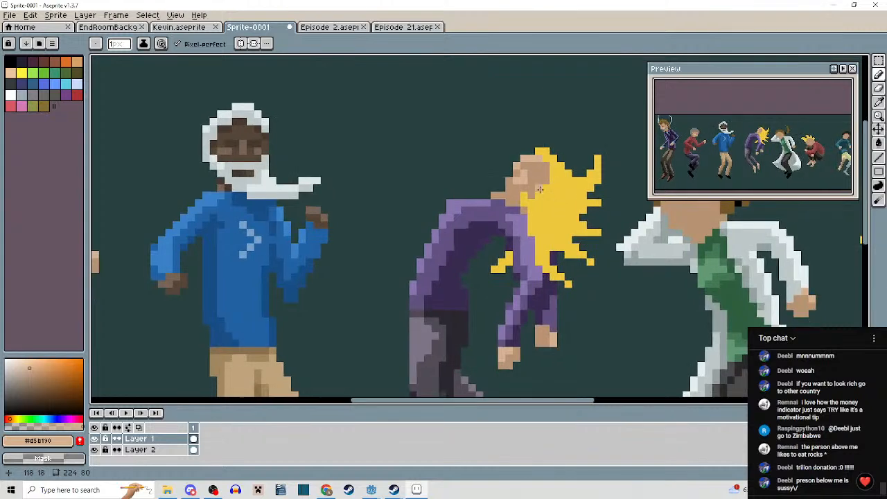
scroll(538, 197, "down", 1)
scroll(538, 201, "up", 2)
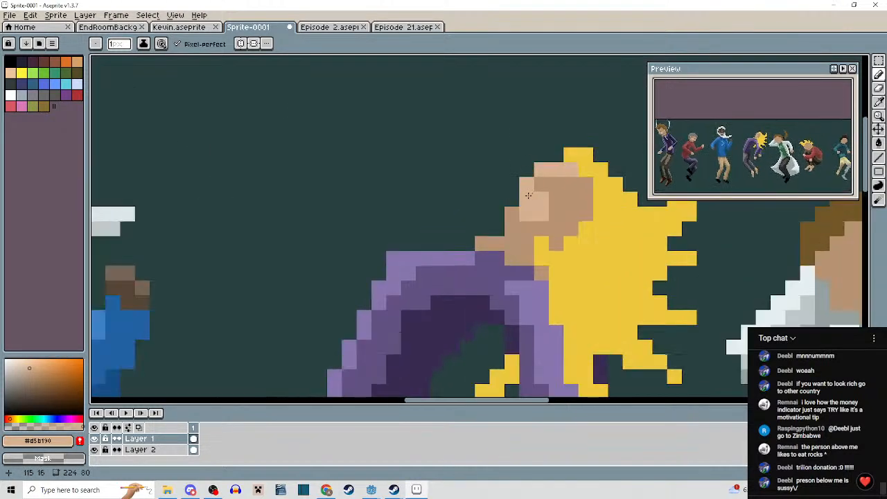
Repaint the outer edge of the ear patch in skin colour #b79473 and extend the head outline there.
key("alt")
left_click(521, 204, "alt")
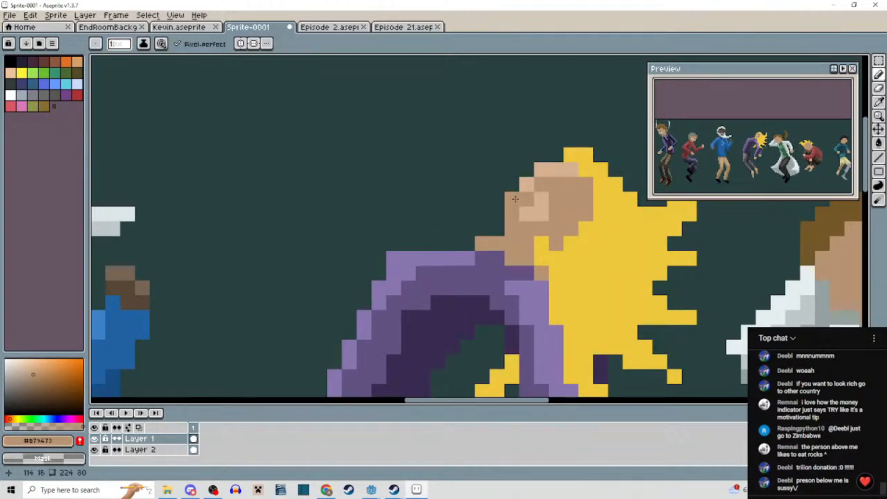
scroll(515, 201, "down", 3)
scroll(547, 198, "up", 1)
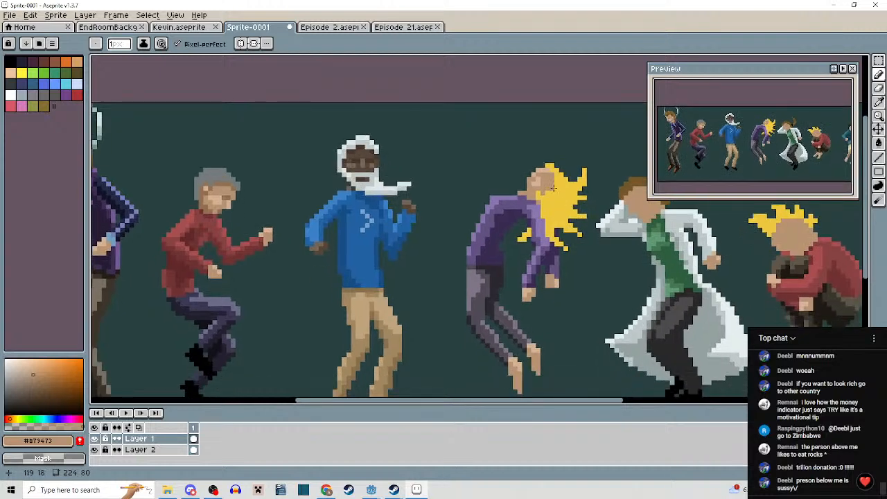
scroll(539, 173, "up", 1)
scroll(538, 174, "up", 2)
Fill the stepped outer corner at the top of the head with highlight colour #d5b190.
key("alt")
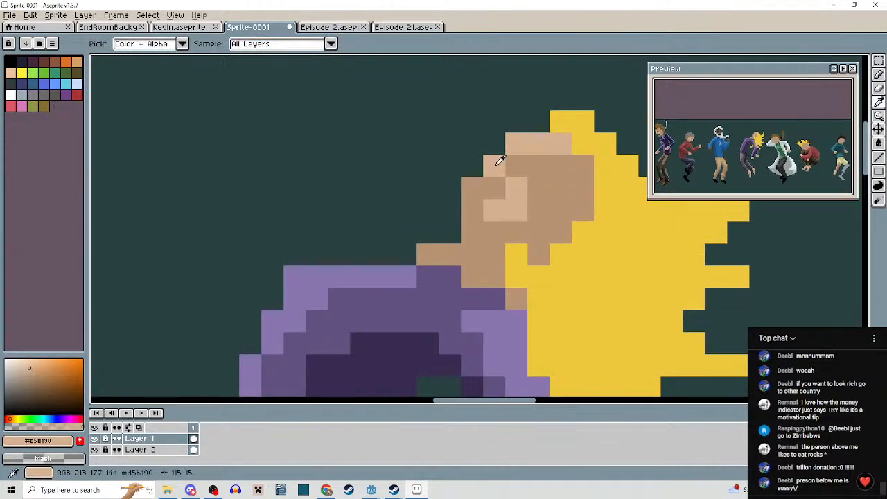
left_click(495, 144, "alt")
scroll(554, 229, "down", 4)
scroll(561, 238, "up", 1)
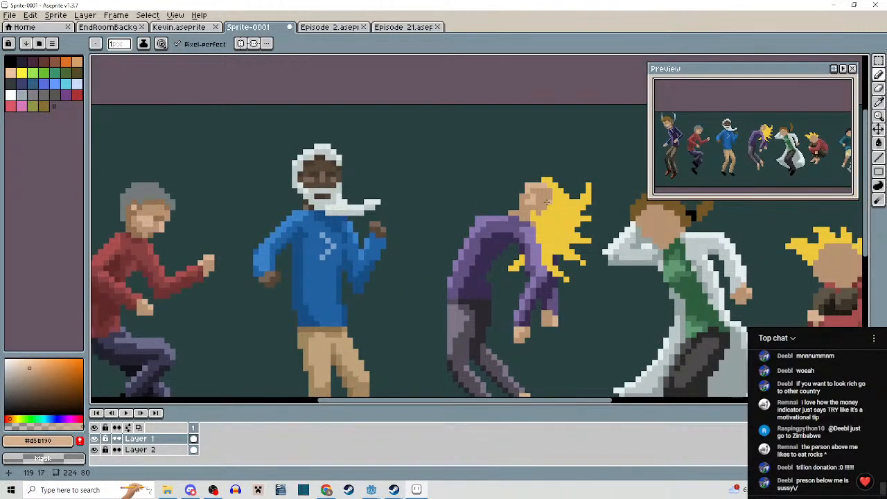
scroll(547, 199, "up", 2)
scroll(546, 199, "down", 2)
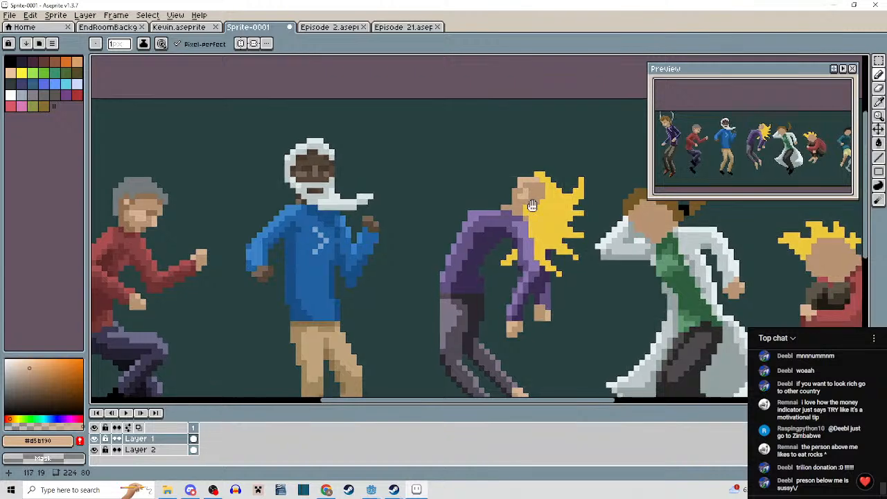
Shade the arched character's neck and lower head with the darker skin colour #917051 taken from the grey-haired man's face.
key("alt")
left_click(145, 205, "alt")
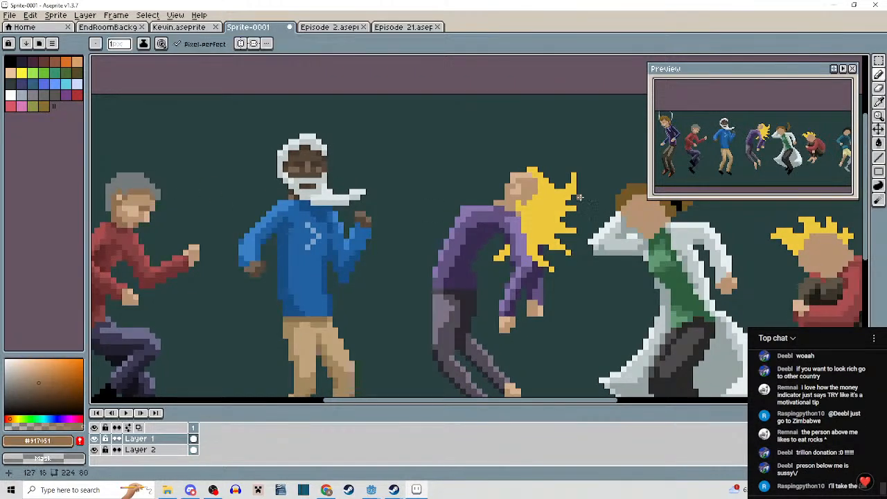
scroll(534, 208, "up", 3)
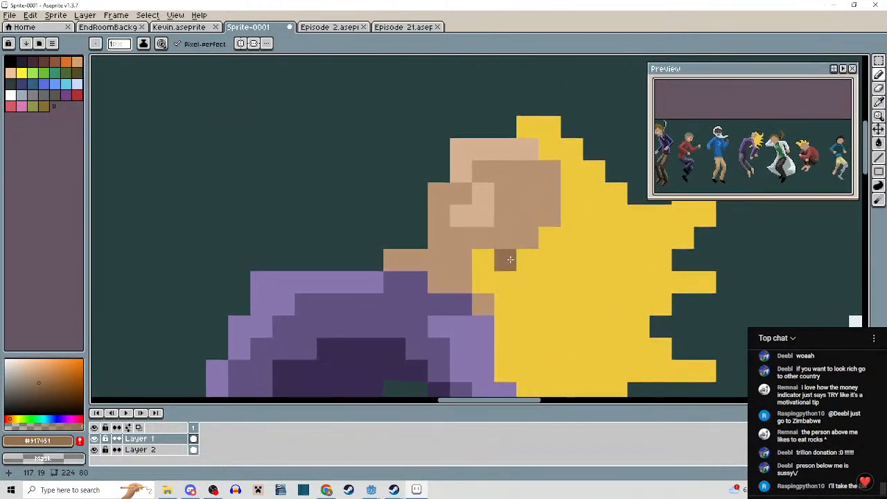
left_click(441, 255)
mouse_move(441, 242)
left_mouse_down()
mouse_move(477, 276)
mouse_move(457, 261)
mouse_move(504, 273)
mouse_move(455, 257)
left_mouse_up()
left_click(477, 276)
left_click(458, 262)
scroll(492, 254, "down", 4)
scroll(493, 267, "up", 3)
scroll(454, 257, "down", 3)
scroll(471, 243, "up", 4)
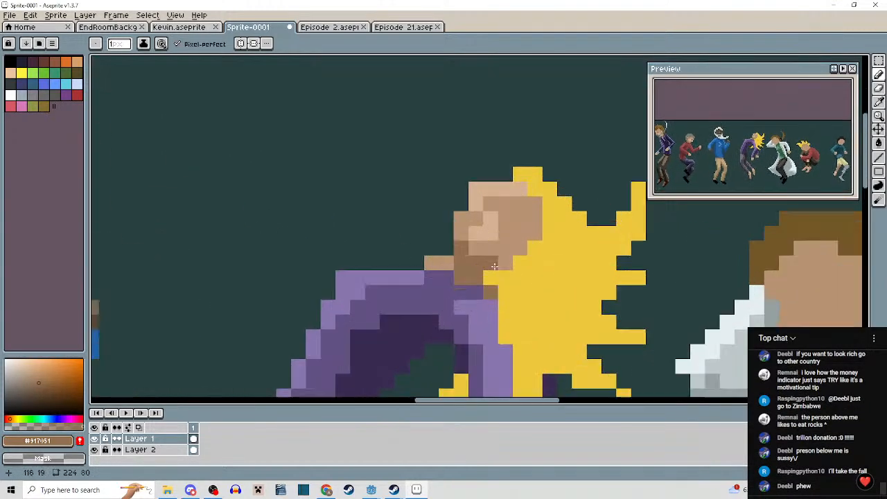
Trim the dark shading on the lower head with skin colour #b79473, keeping the shadow on the neck.
key("alt")
left_click(472, 237, "alt")
left_click(445, 239)
left_click(465, 261)
scroll(468, 259, "down", 4)
left_click_drag(479, 252, 479, 261)
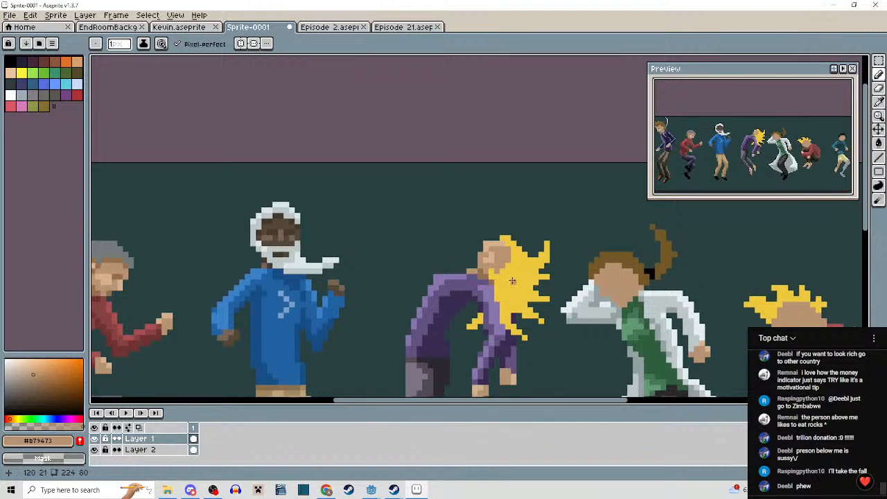
Add a highlight pixel in #d5b190 at the outer edge of the head beside the ear patch.
scroll(479, 262, "up", 3)
left_click(471, 249, "alt")
left_click(439, 246)
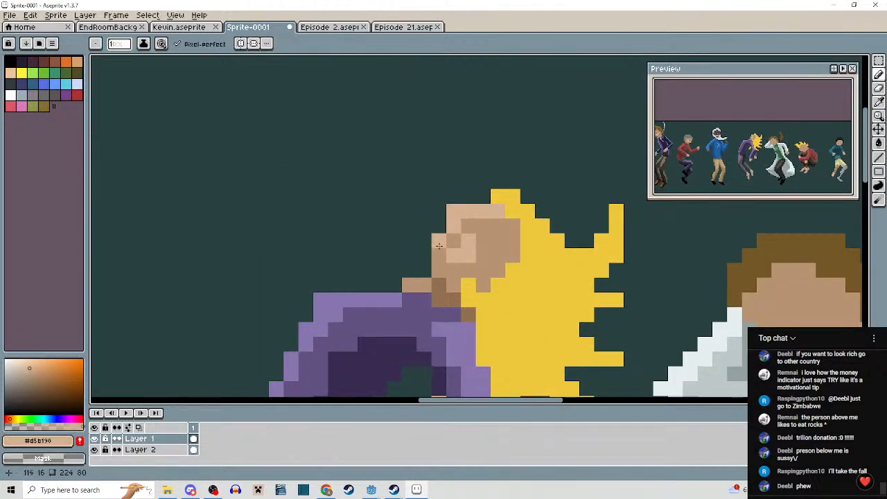
scroll(512, 283, "down", 3)
scroll(488, 263, "up", 4)
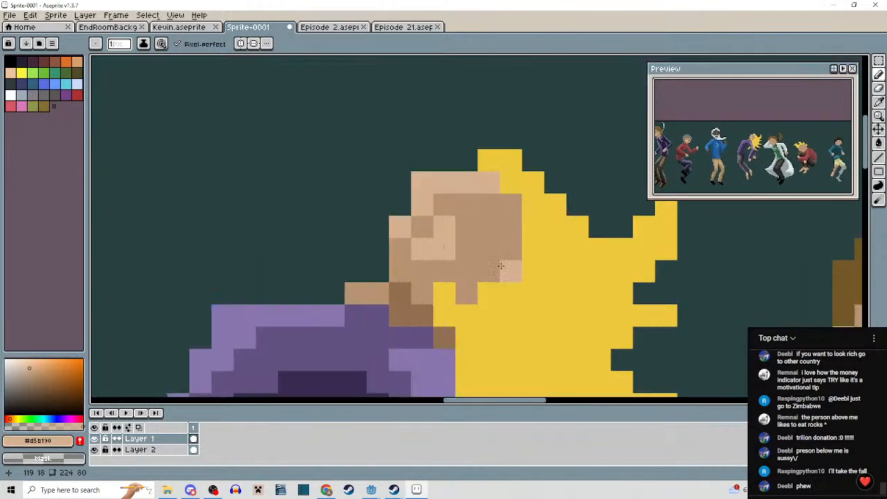
Paint highlight pixels in #d5b190 along the face beside the hair and fill the adjoining corner with #b79473.
left_click(489, 263)
left_click(504, 254)
left_click(496, 255, "alt")
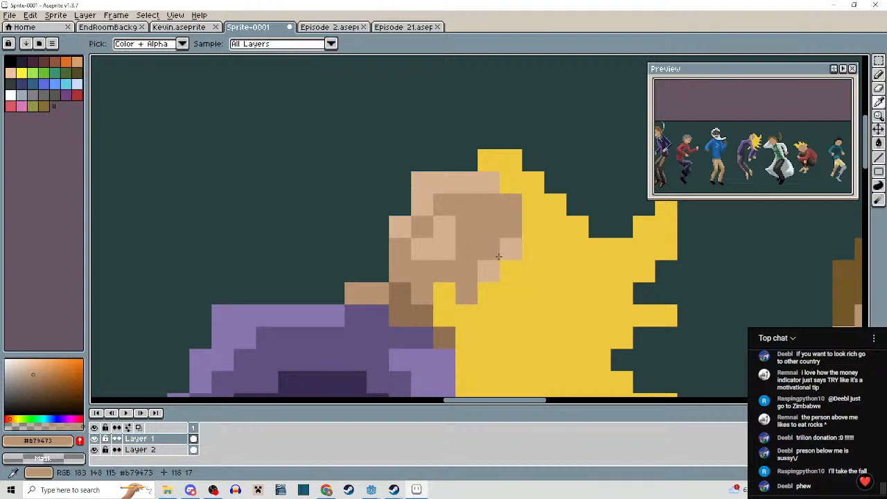
left_click(505, 264)
scroll(490, 285, "down", 3)
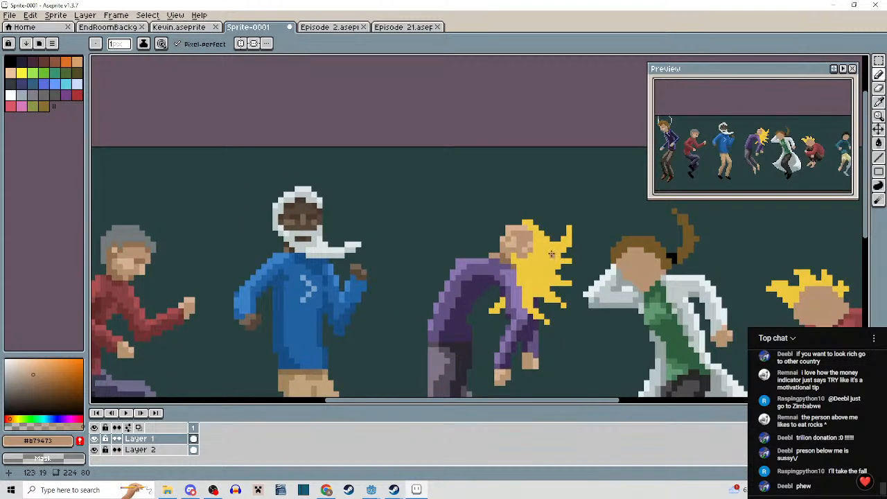
Dot the arched character's eye details onto the upper face with the dark skin colour #917051.
scroll(551, 255, "up", 3)
scroll(543, 205, "down", 2)
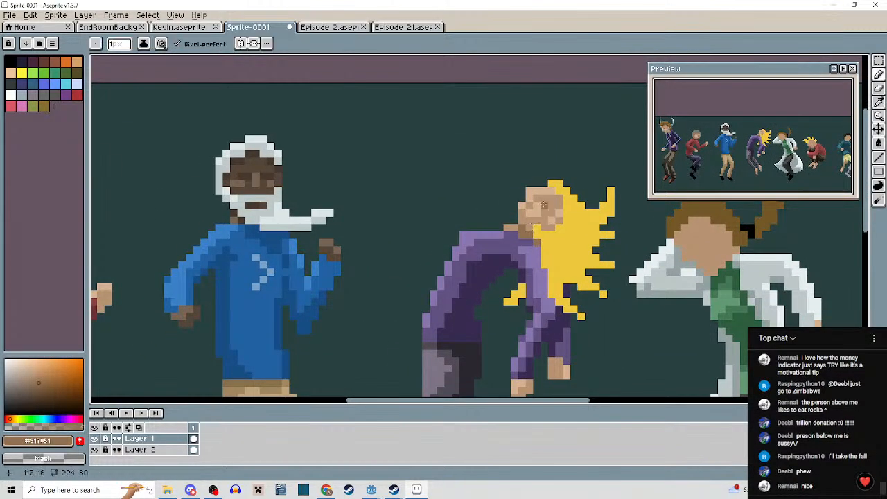
scroll(543, 205, "up", 4)
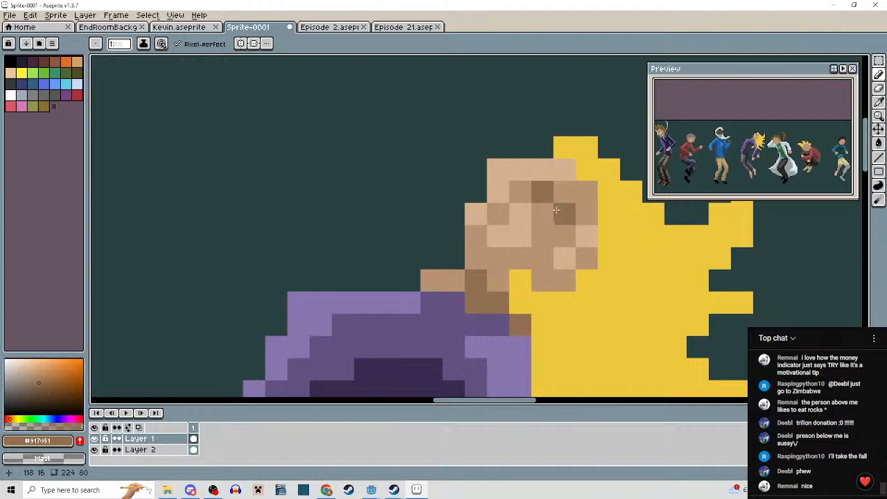
scroll(556, 210, "down", 3)
scroll(527, 198, "up", 3)
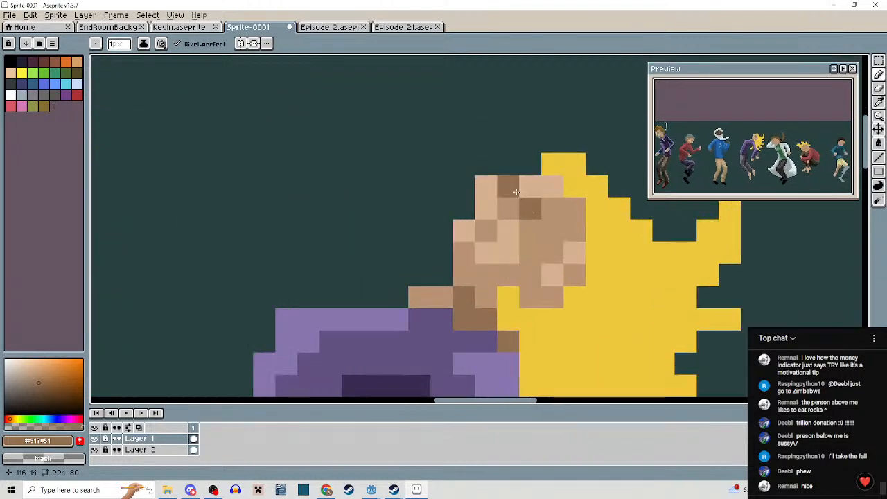
scroll(516, 192, "down", 4)
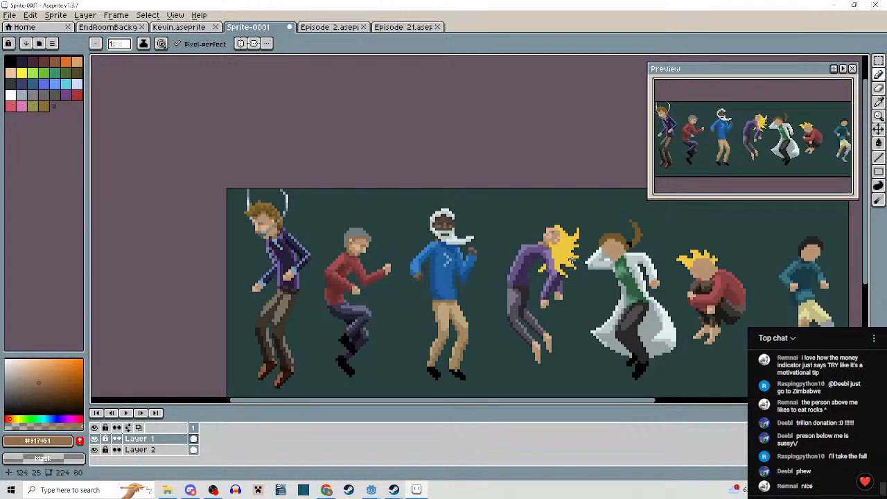
Trim the dark eye marks with skin colour #b79473, leaving two diagonal dark pixels on the face.
scroll(572, 259, "up", 2)
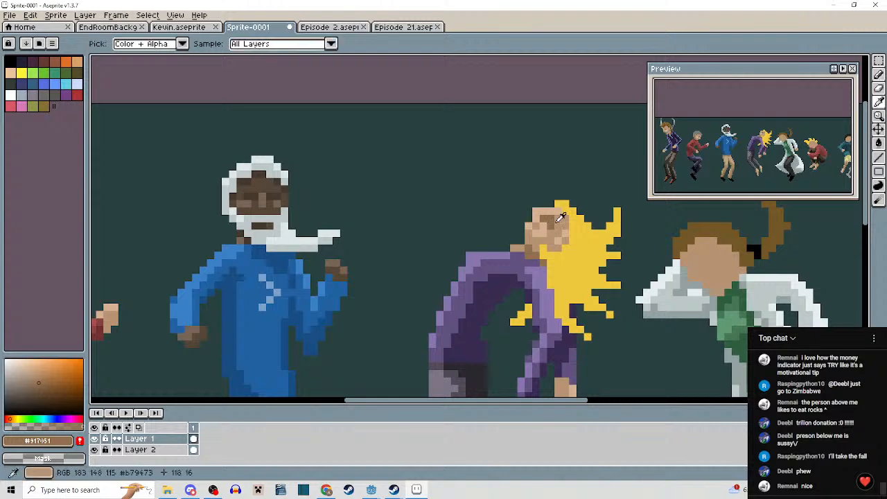
scroll(551, 223, "down", 2)
scroll(574, 247, "down", 2)
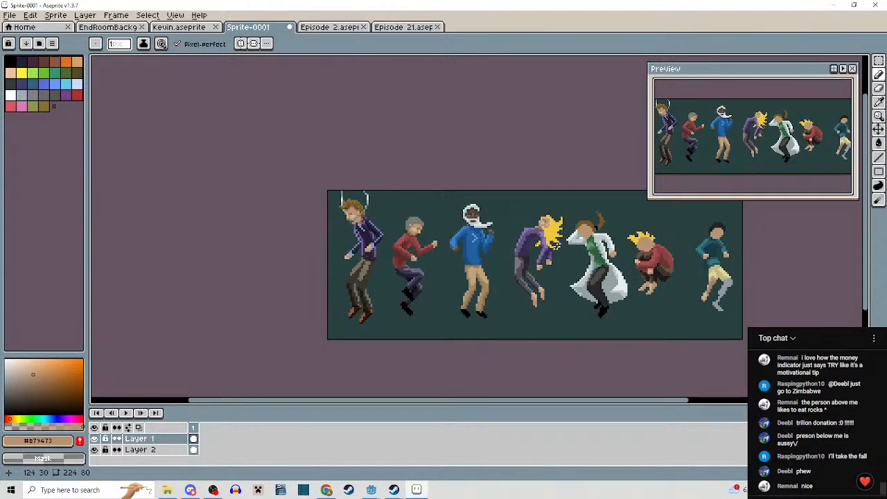
scroll(546, 219, "up", 2)
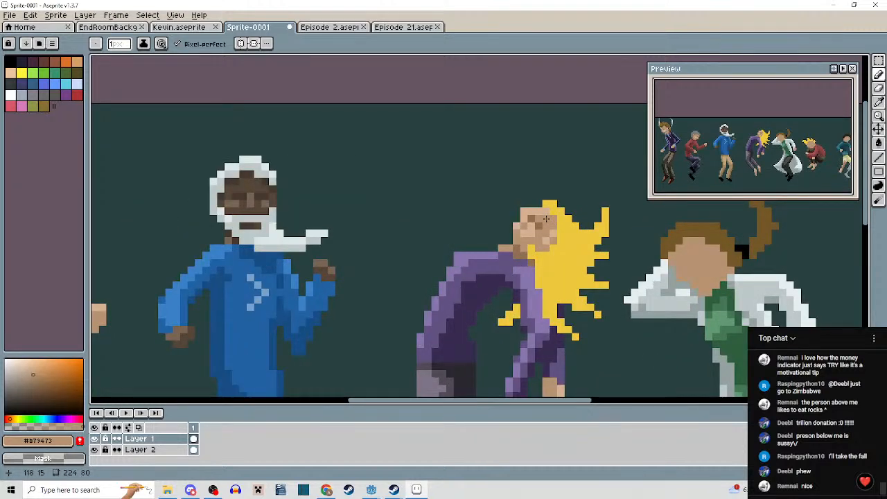
Paint a breathing mask over the arched character's mouth with the grey #92a2a2 taken from the first man's mask.
scroll(509, 167, "down", 2)
mouse_move(492, 187)
left_mouse_down()
mouse_move(508, 171)
mouse_move(303, 165)
mouse_move(326, 189)
mouse_move(174, 194)
left_mouse_up()
scroll(183, 194, "up", 2)
key("alt")
left_click(125, 152, "alt")
scroll(481, 184, "up", 2)
left_click_drag(324, 194, 180, 198)
scroll(300, 167, "up", 1)
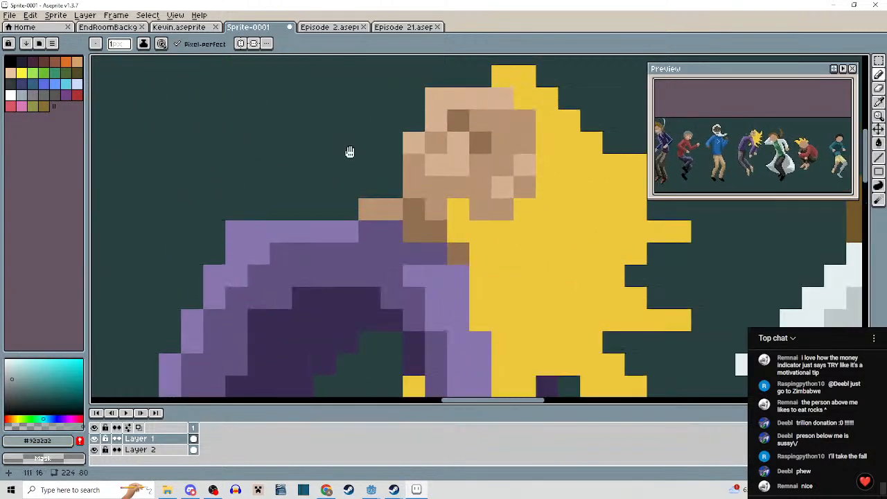
left_click_drag(351, 152, 354, 194)
mouse_move(420, 162)
left_mouse_down()
mouse_move(429, 193)
mouse_move(409, 185)
mouse_move(427, 196)
mouse_move(400, 196)
mouse_move(396, 163)
left_mouse_up()
scroll(399, 187, "down", 1)
scroll(512, 192, "down", 2)
scroll(512, 192, "up", 1)
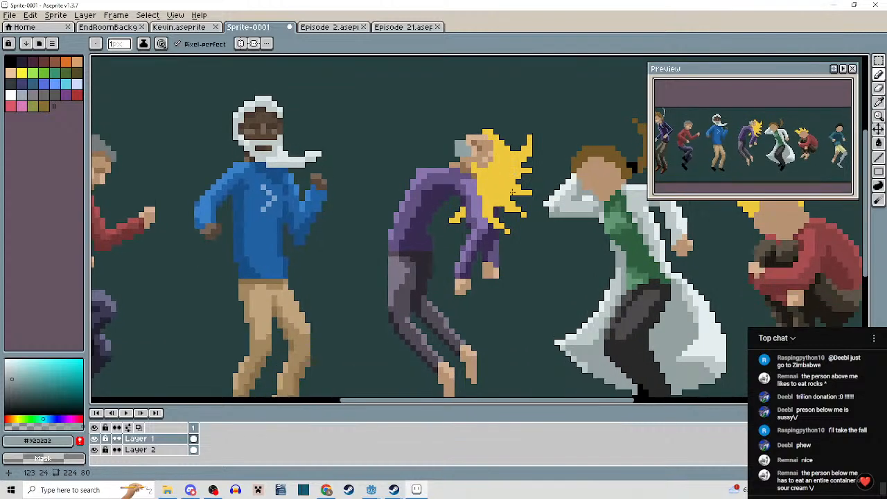
Reshape the grey mask's outline on the arched character so it protrudes beyond the face with a stepped, rounded outer edge.
scroll(490, 182, "down", 1)
scroll(486, 184, "up", 3)
scroll(456, 155, "up", 2)
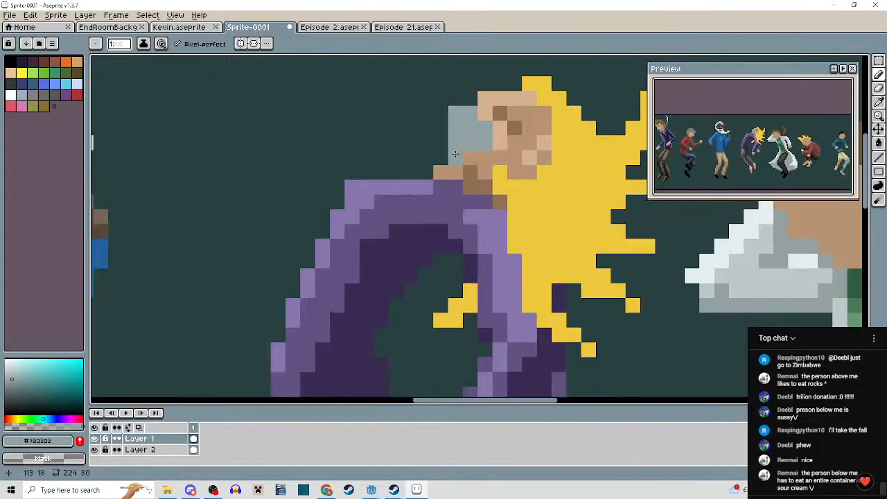
scroll(443, 136, "down", 5)
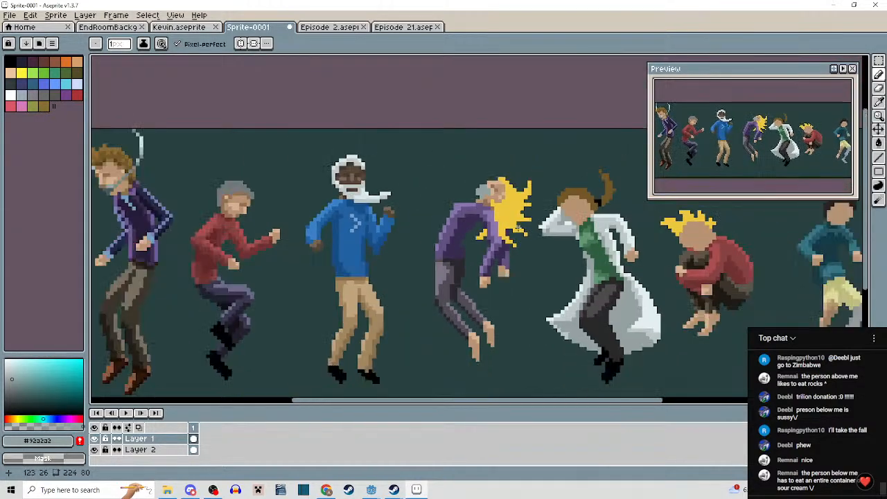
scroll(478, 149, "up", 3)
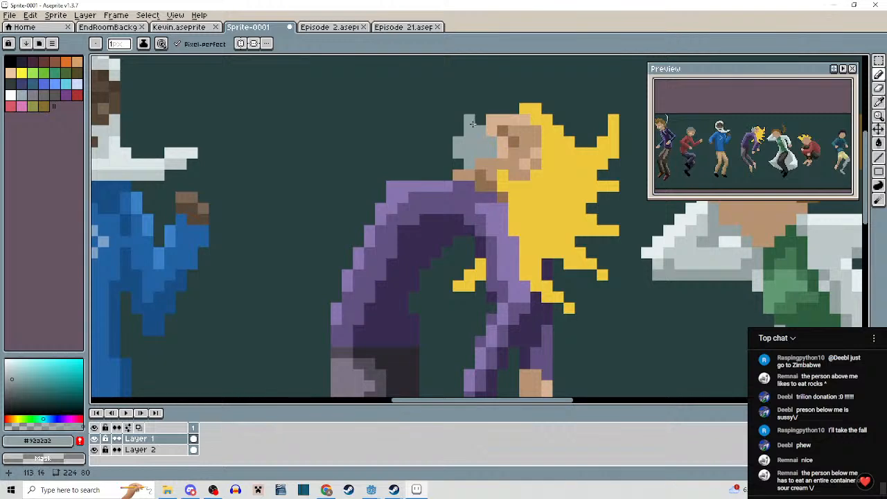
scroll(471, 123, "down", 3)
scroll(512, 168, "up", 1)
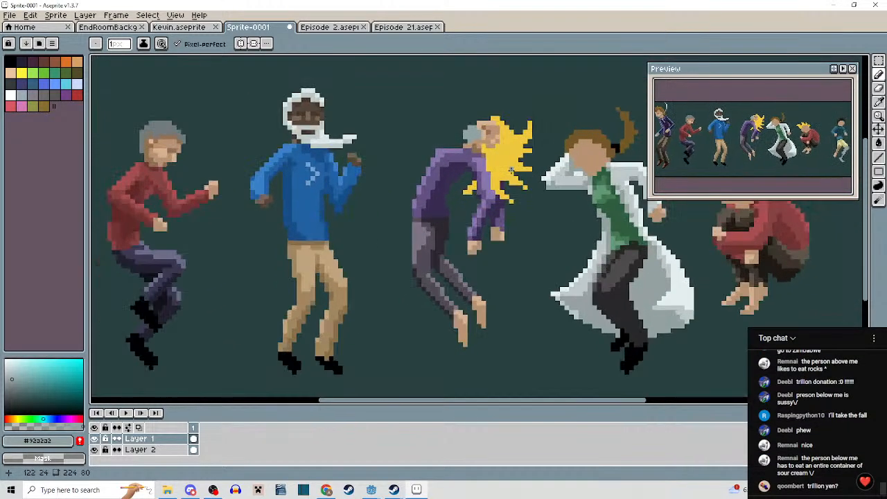
scroll(511, 169, "down", 1)
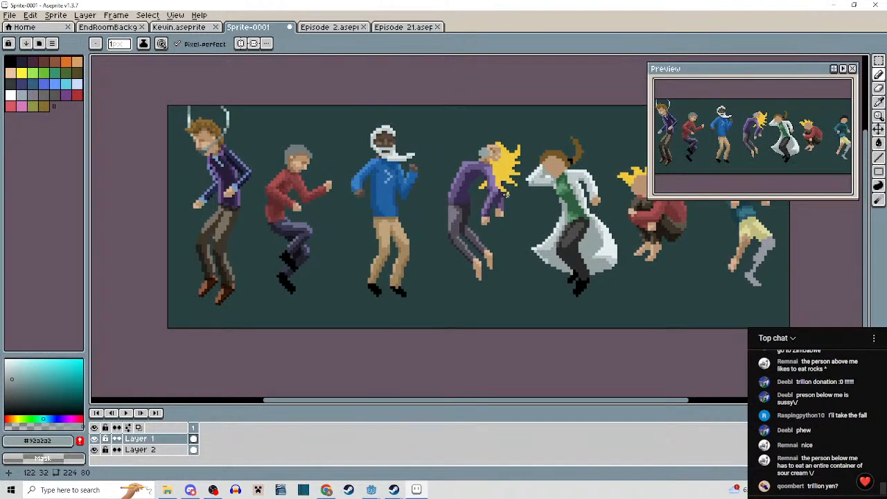
scroll(488, 166, "up", 1)
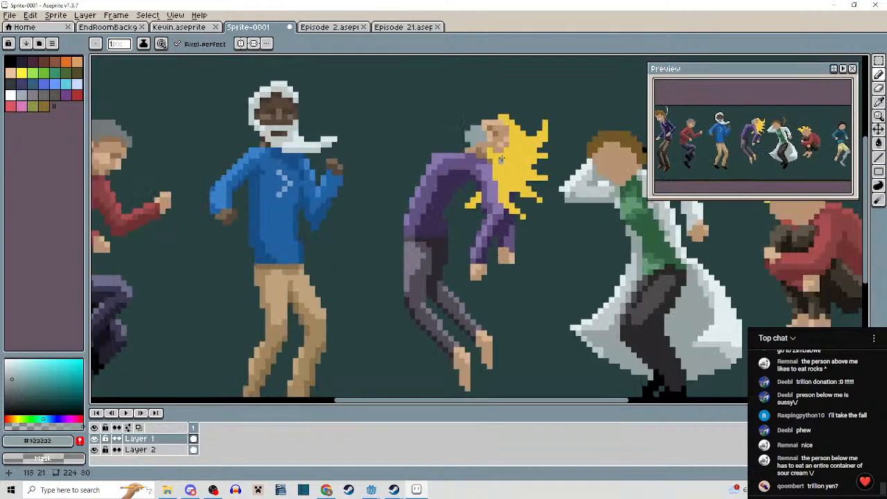
scroll(494, 157, "up", 1)
scroll(481, 153, "up", 1)
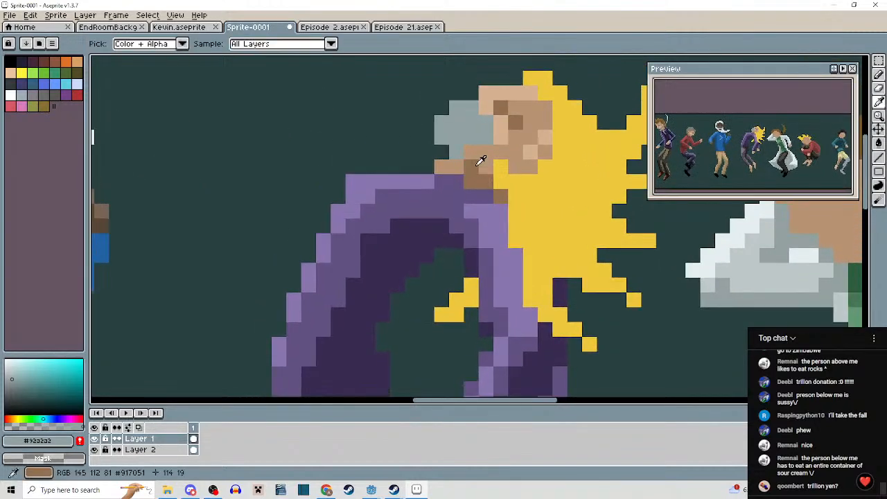
Shade the jaw directly beneath the mask with the dark skin colour #917051 sampled from the neck.
left_click(471, 152, "alt")
scroll(480, 148, "down", 3)
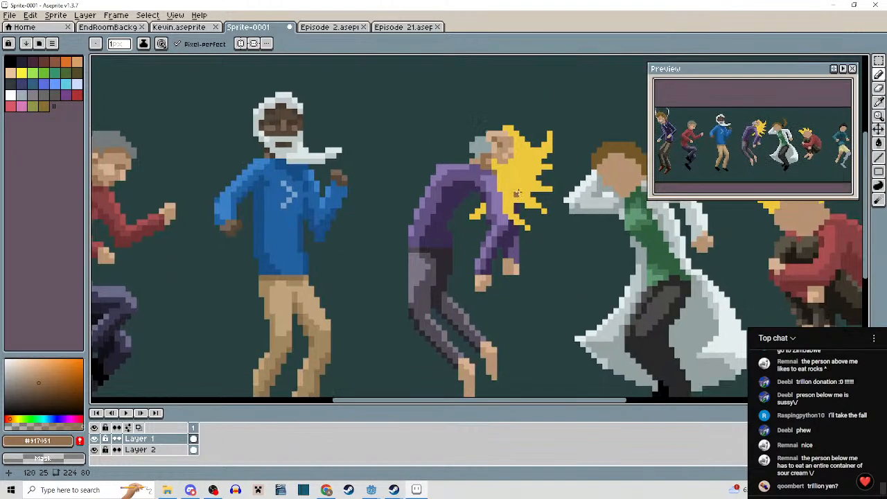
scroll(516, 173, "down", 2)
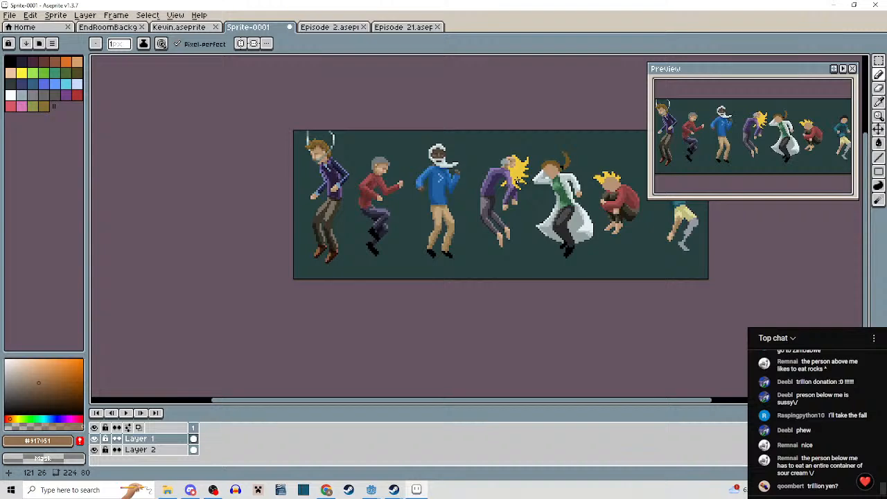
scroll(516, 179, "up", 1)
scroll(510, 196, "down", 1)
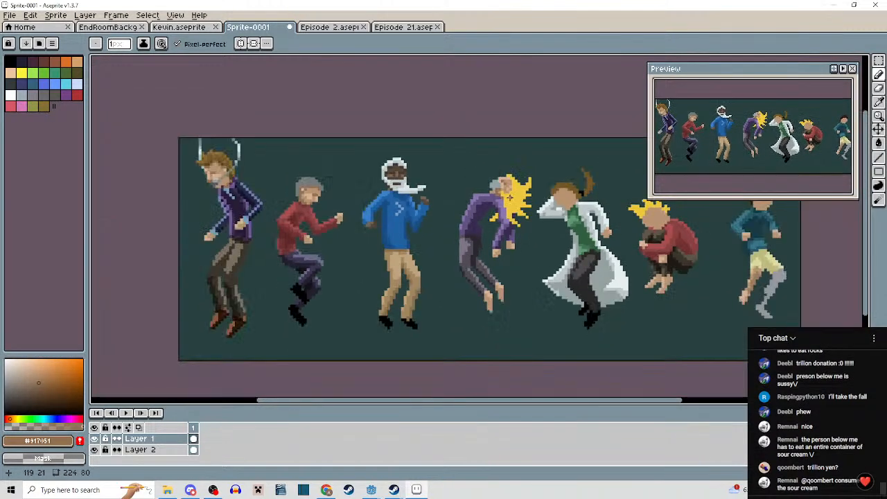
Try shading the outer corner of the arched character's mask with the darker grey #798888 from the first man's breathing tube.
scroll(236, 165, "up", 3)
left_click(244, 157, "alt")
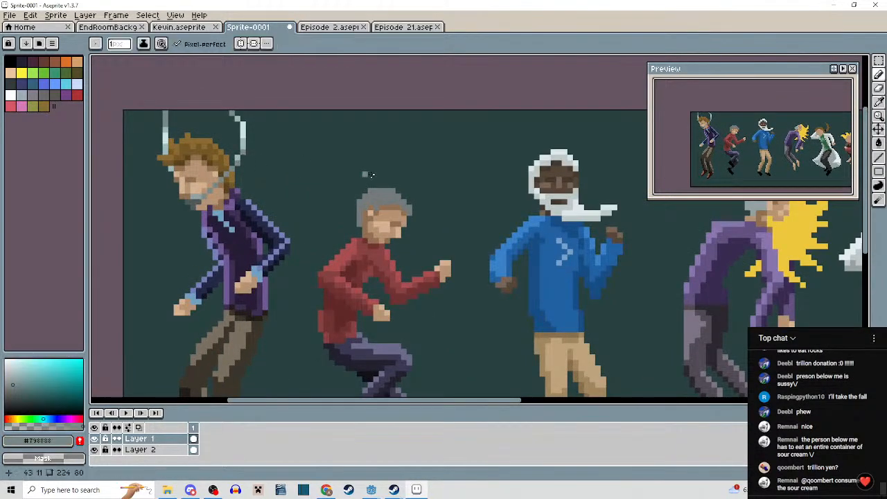
left_click_drag(744, 202, 499, 196)
scroll(498, 196, "up", 2)
scroll(415, 223, "down", 3)
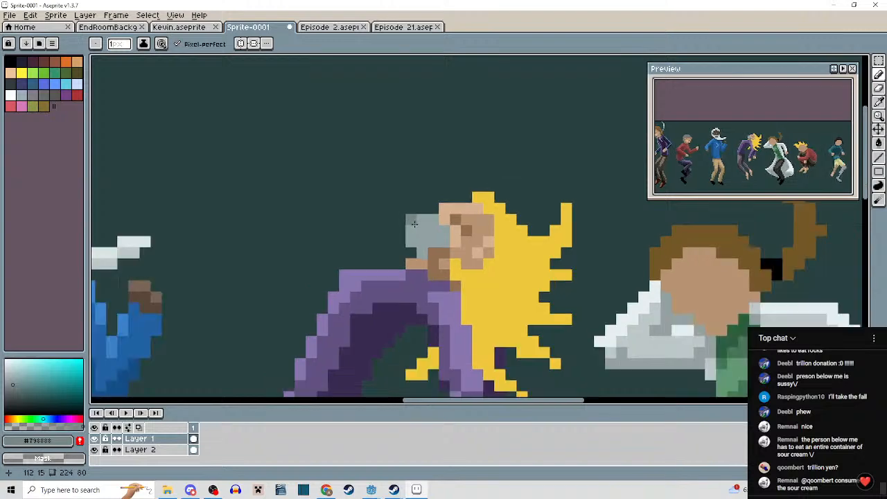
scroll(431, 215, "up", 4)
scroll(431, 216, "down", 5)
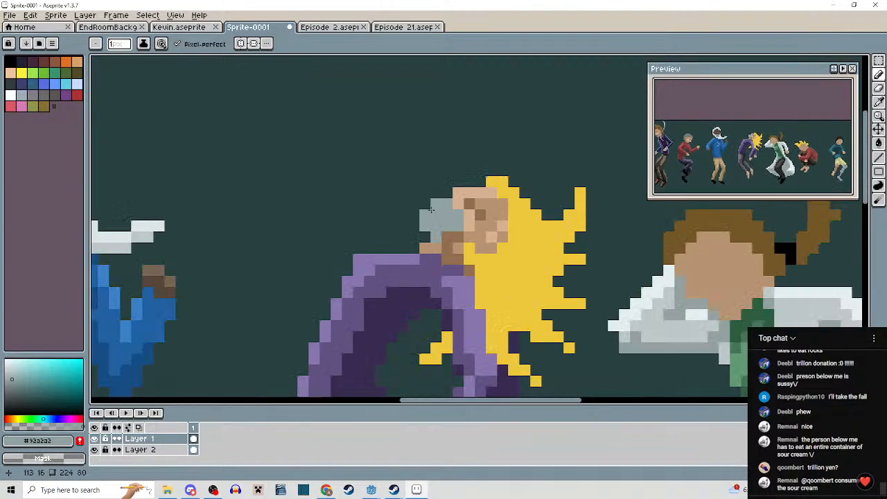
Draw a curved breathing tube rising from the arched character's mask with the grey #798888 sampled from the first man's mask.
scroll(272, 210, "up", 4)
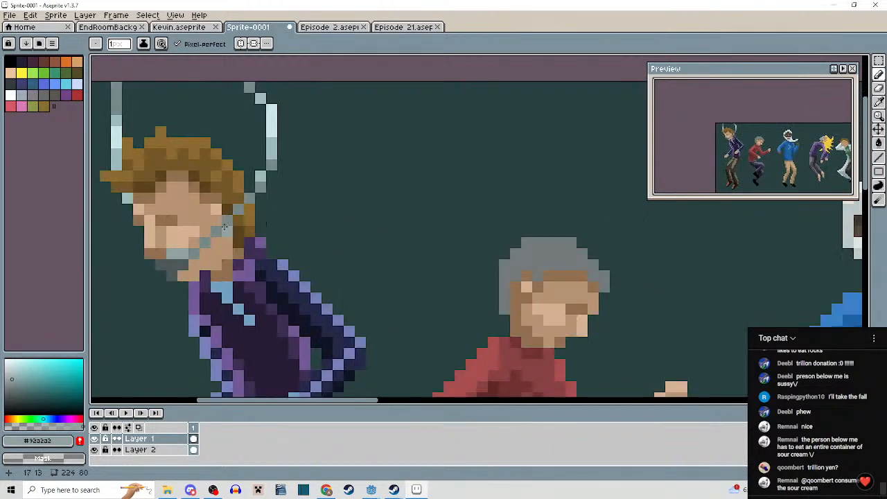
left_click(208, 238, "alt")
scroll(537, 197, "down", 3)
left_click_drag(536, 197, 186, 173)
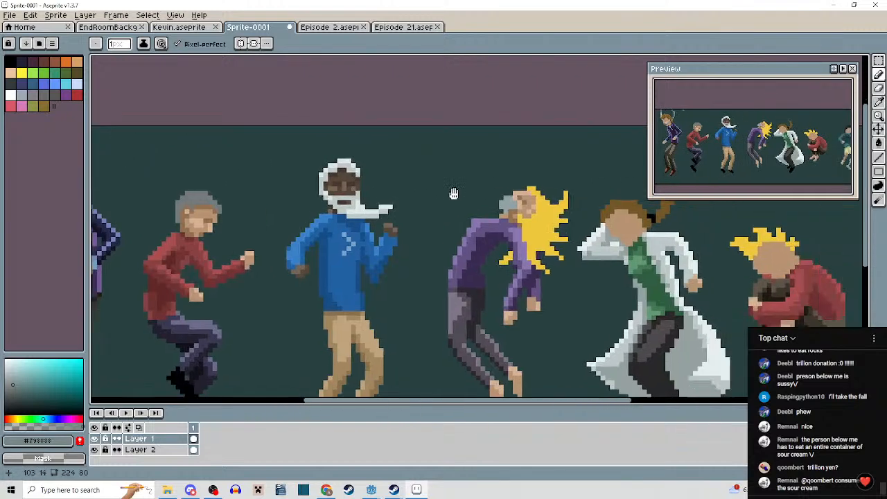
scroll(506, 197, "up", 4)
mouse_move(478, 194)
left_mouse_down()
mouse_move(481, 232)
mouse_move(447, 218)
mouse_move(416, 149)
mouse_move(403, 90)
mouse_move(417, 63)
left_mouse_up()
left_click(447, 140)
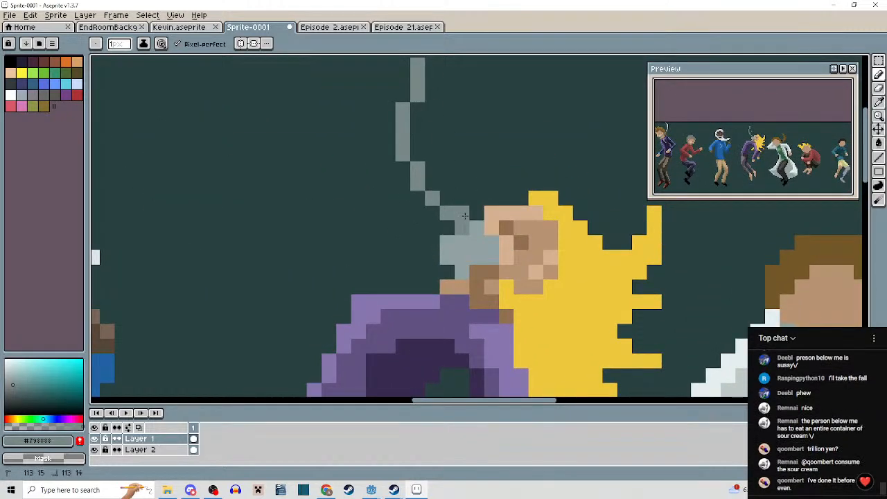
Draw a second wavy grey breathing tube from the floating blonde character's mask up to the canvas's upper edge.
mouse_move(478, 201)
left_mouse_down()
mouse_move(484, 165)
mouse_move(519, 116)
mouse_move(521, 68)
left_mouse_up()
scroll(532, 138, "down", 4)
scroll(478, 241, "up", 4)
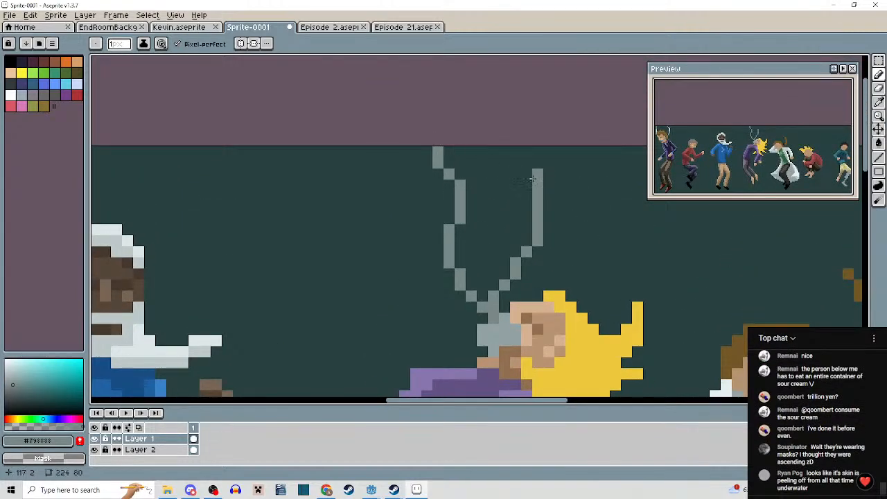
scroll(539, 166, "down", 4)
scroll(567, 236, "up", 1)
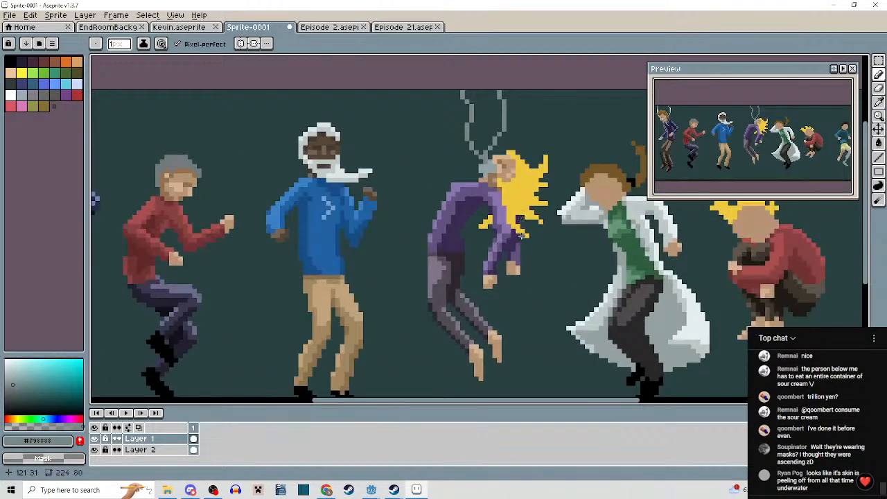
scroll(520, 236, "down", 1)
scroll(526, 206, "up", 2)
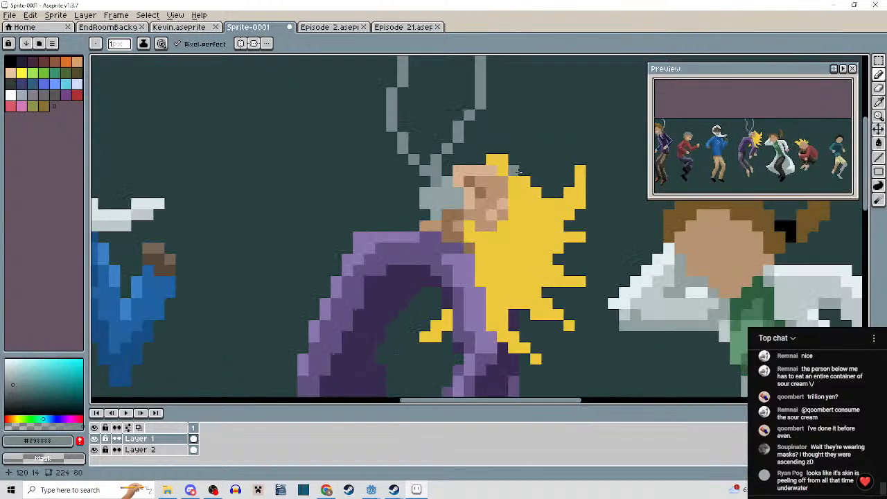
Extend the blonde character's forehead by a short row of pixels in the light skin colour #d5b190 sampled from the face.
scroll(500, 174, "up", 2)
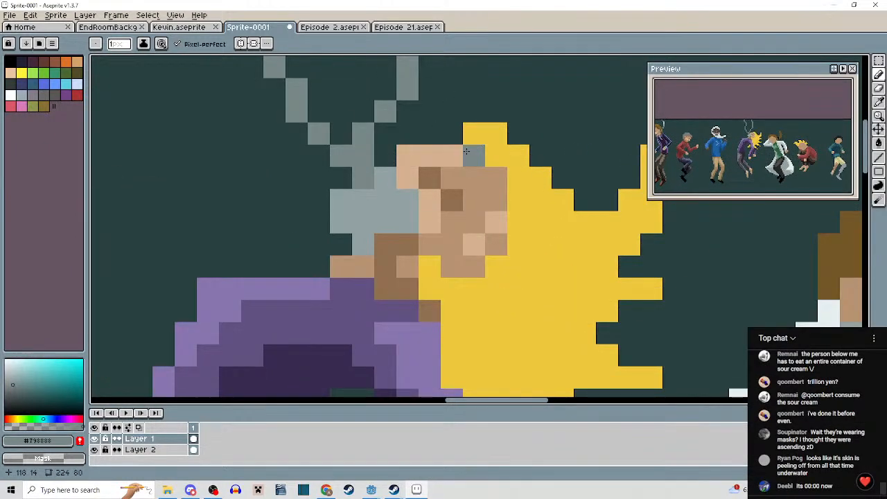
left_click(459, 148, "alt")
left_click_drag(455, 133, 471, 131)
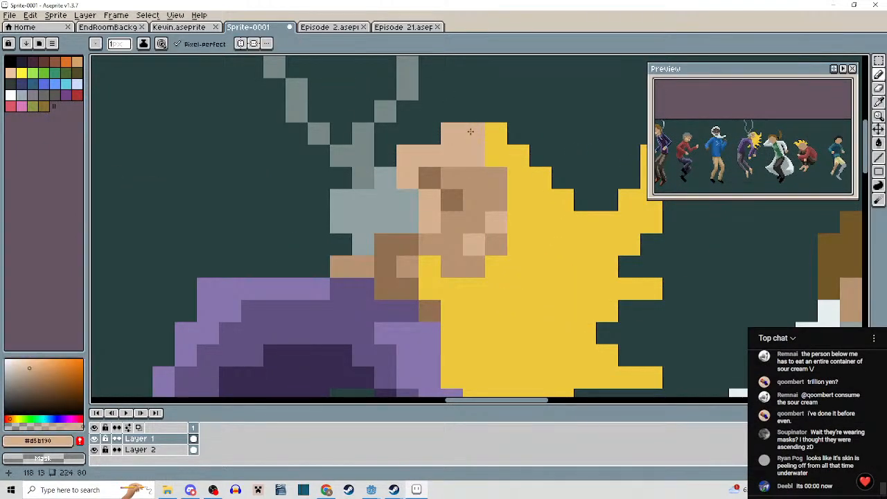
Add yellow pixels sampled from the blonde character's hair around the crown to round out the hairline.
left_click(496, 133, "alt")
left_click(519, 134)
left_click(496, 111)
left_click(541, 156)
scroll(547, 224, "down", 4)
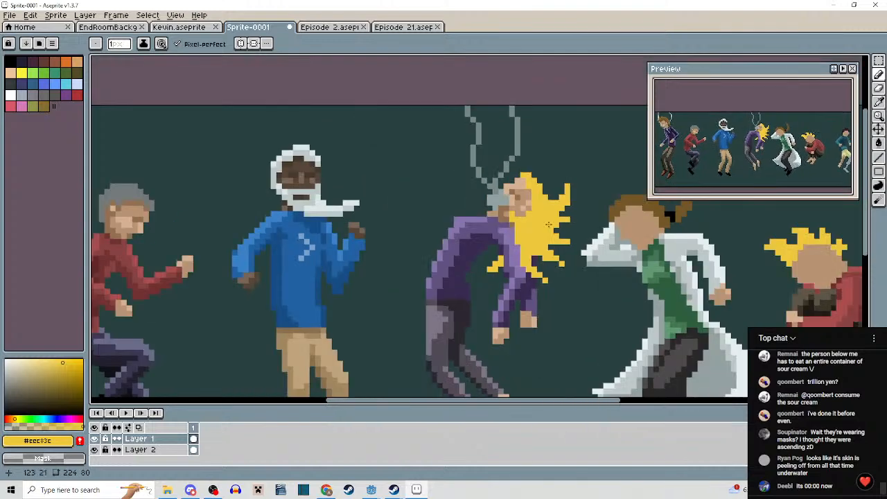
scroll(551, 225, "down", 2)
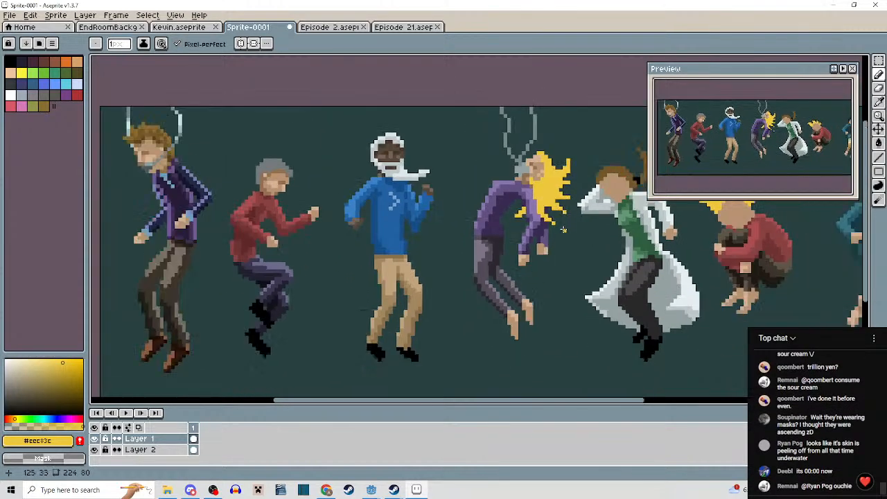
Examine the blonde character's head and breathing tubes up close and against the other figures in the line-up.
left_click_drag(564, 229, 563, 211)
scroll(538, 163, "up", 4)
left_click(537, 163, "alt")
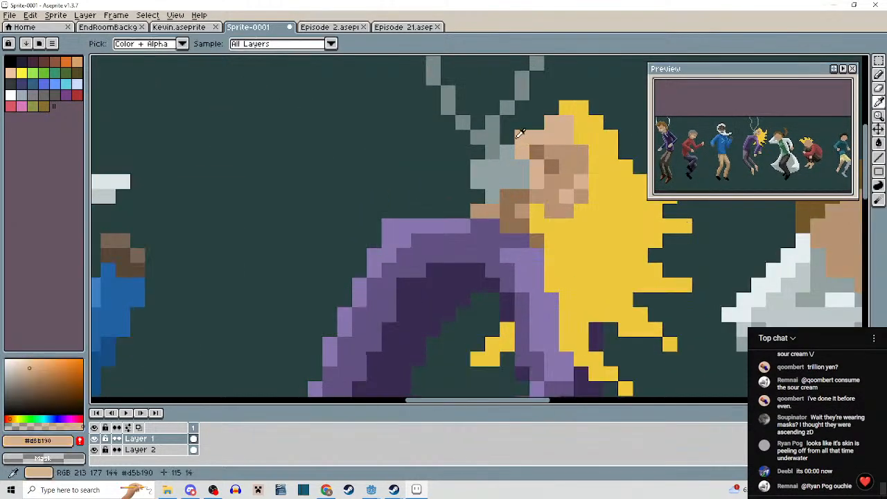
scroll(575, 244, "down", 4)
left_click_drag(575, 244, 563, 232)
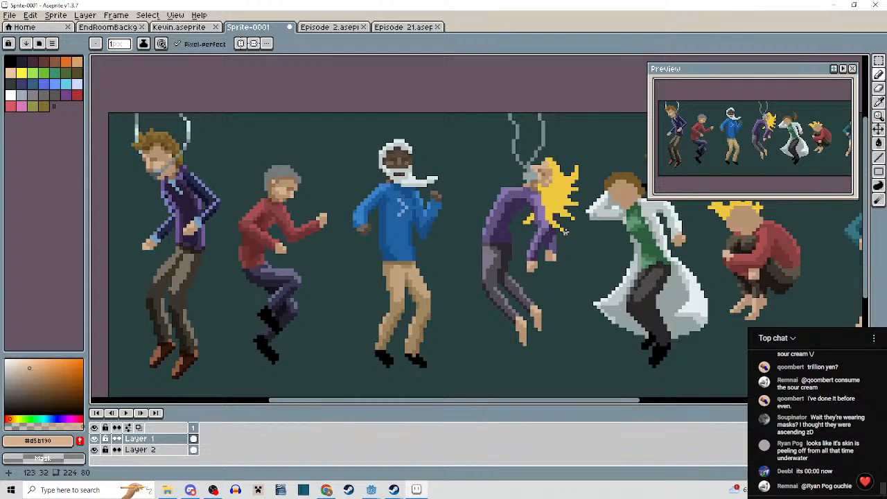
scroll(564, 231, "down", 2)
scroll(554, 233, "up", 2)
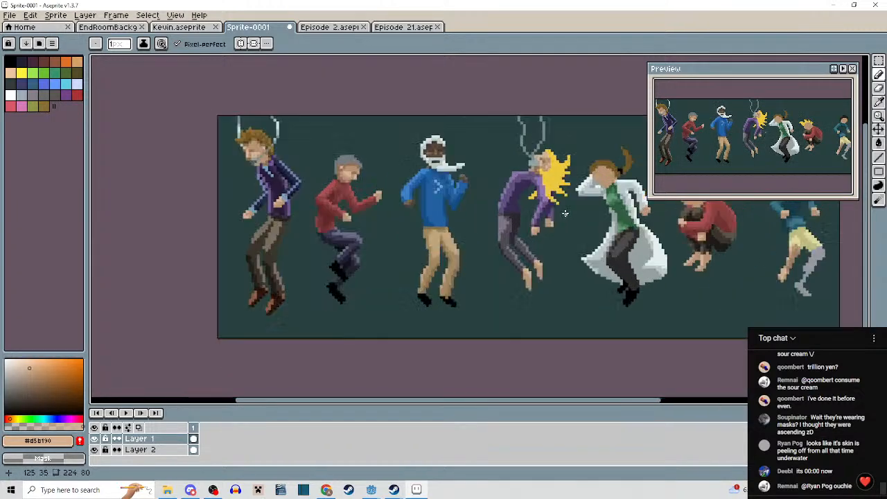
left_click_drag(553, 235, 538, 180)
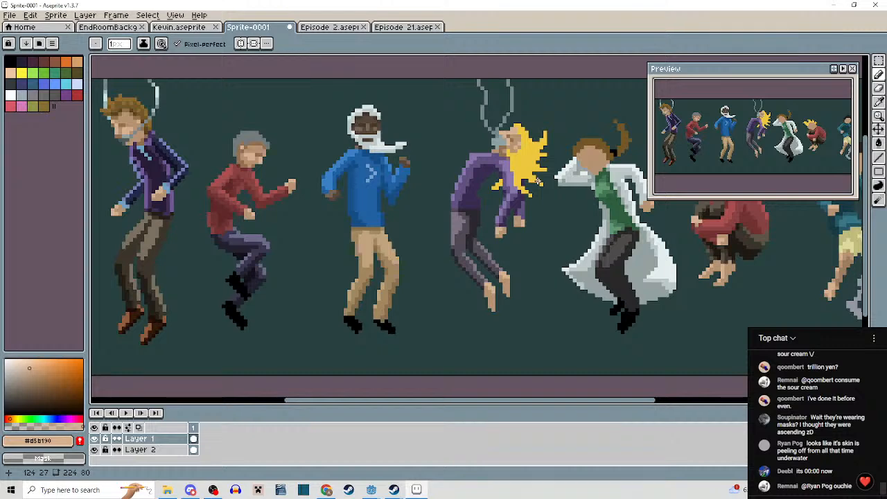
left_click_drag(503, 245, 615, 268)
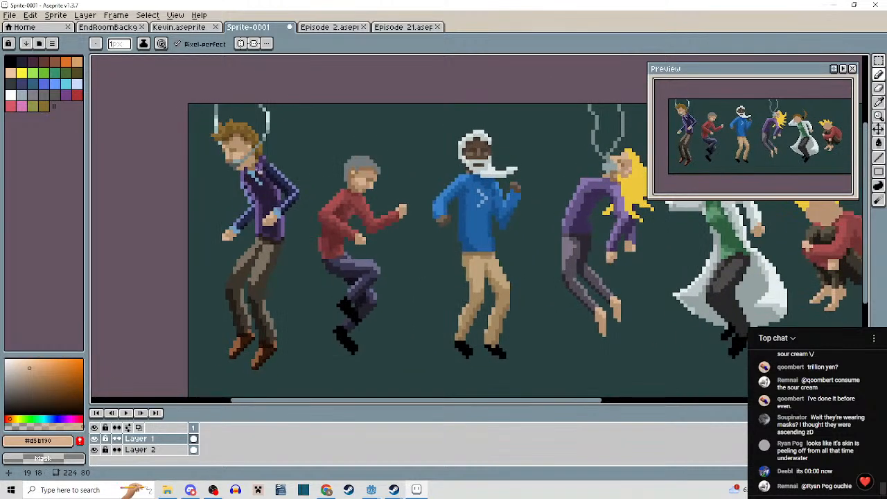
scroll(232, 163, "up", 5)
scroll(232, 162, "down", 5)
left_click_drag(442, 286, 335, 269)
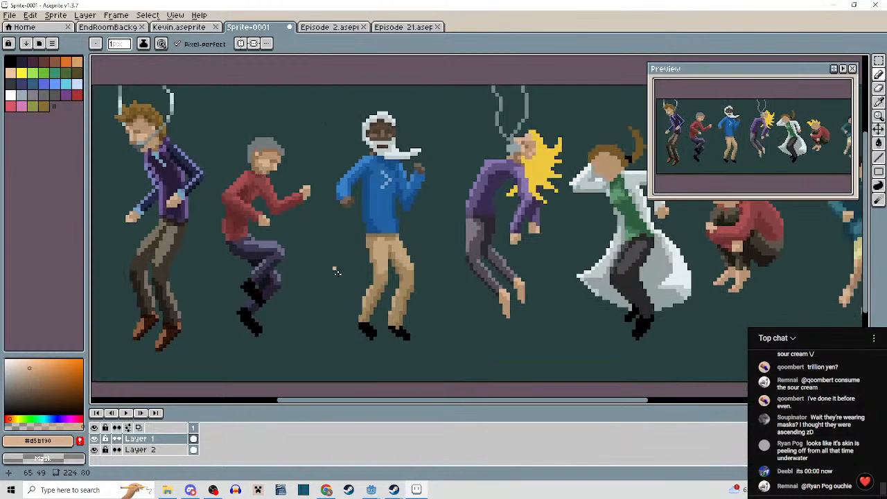
Switch to the running game window to view the row of glass tanks, and return to the sprite in Aseprite.
mouse_move(371, 490)
left_click(426, 451)
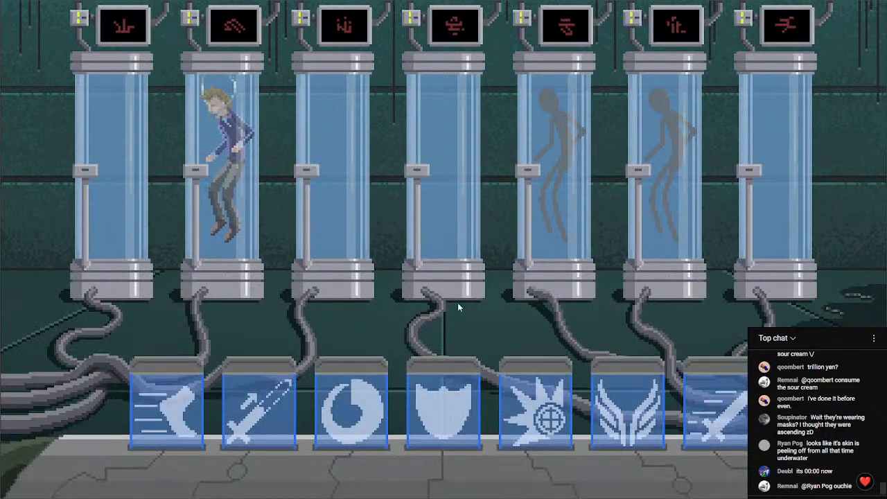
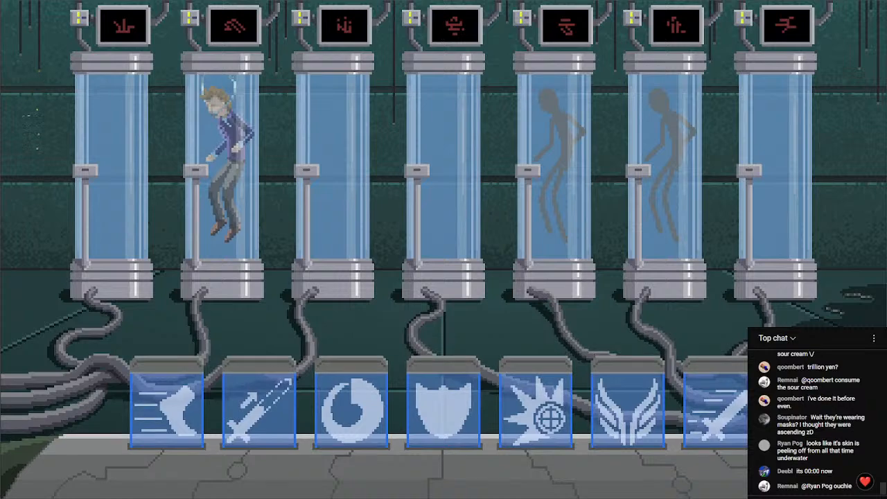
key("alt+Tab")
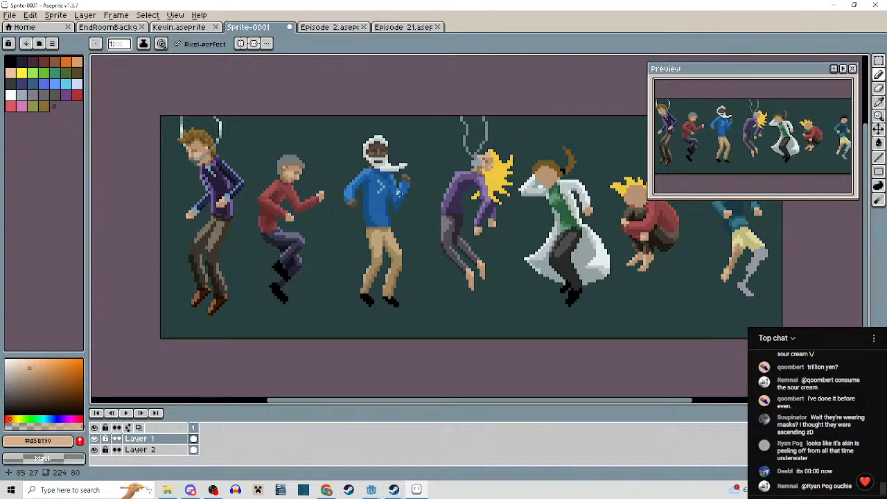
Examine the lab-coat, crouching and teal-shirt characters and compare them with the rest of the line-up.
left_click_drag(396, 191, 312, 197)
scroll(520, 248, "up", 4)
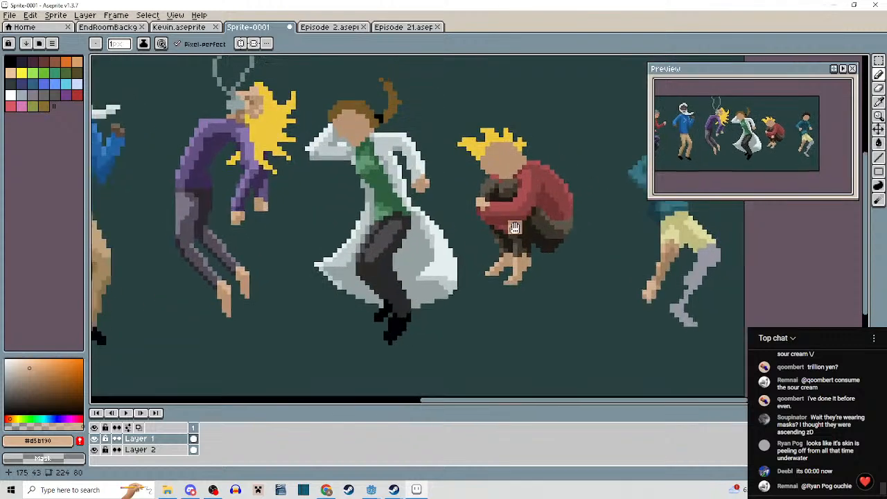
scroll(508, 250, "down", 3)
left_click_drag(507, 250, 508, 302)
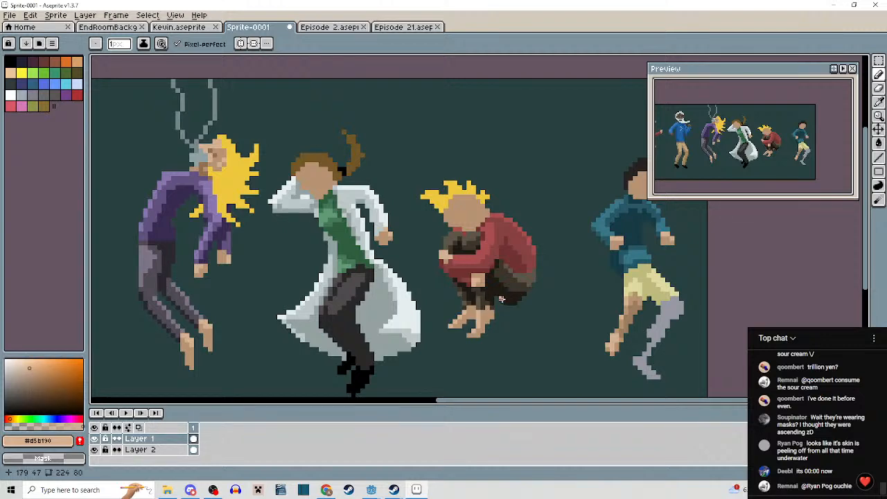
scroll(501, 300, "down", 3)
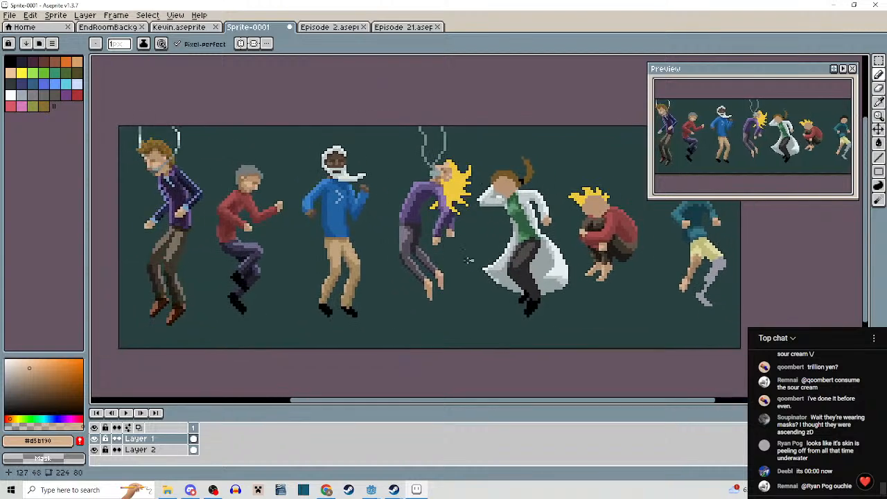
scroll(469, 260, "up", 3)
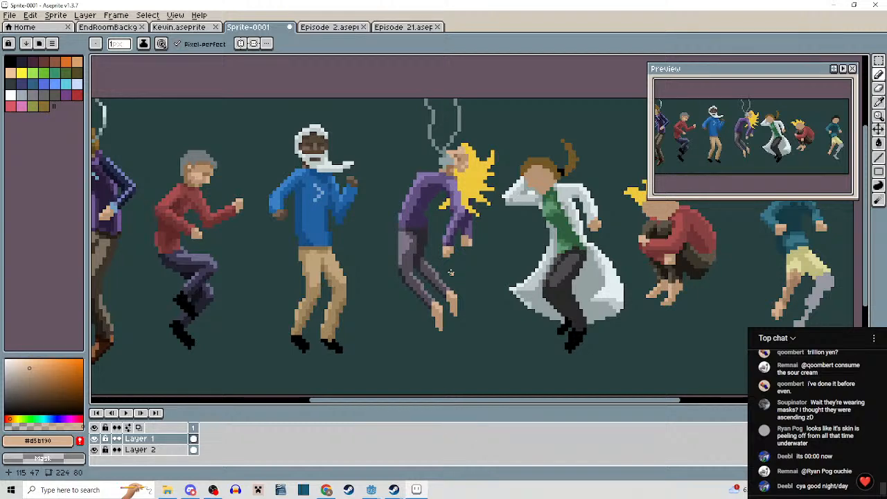
left_click_drag(451, 266, 389, 244)
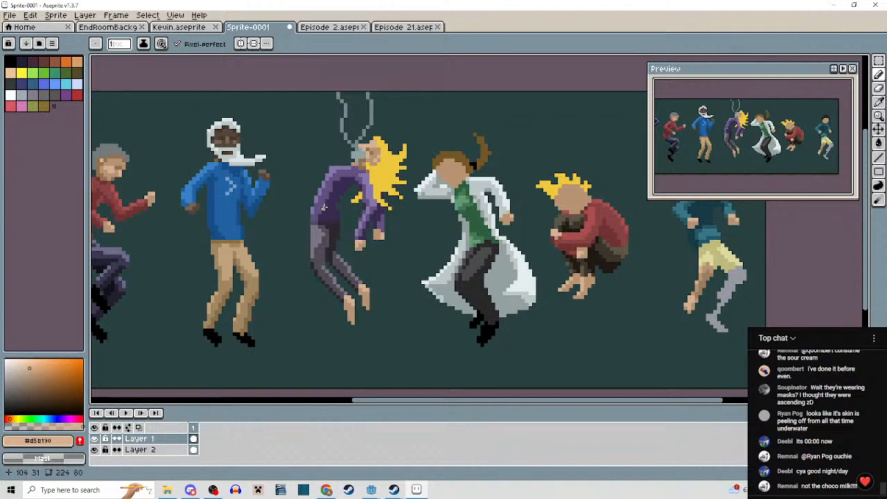
left_click_drag(301, 204, 364, 214)
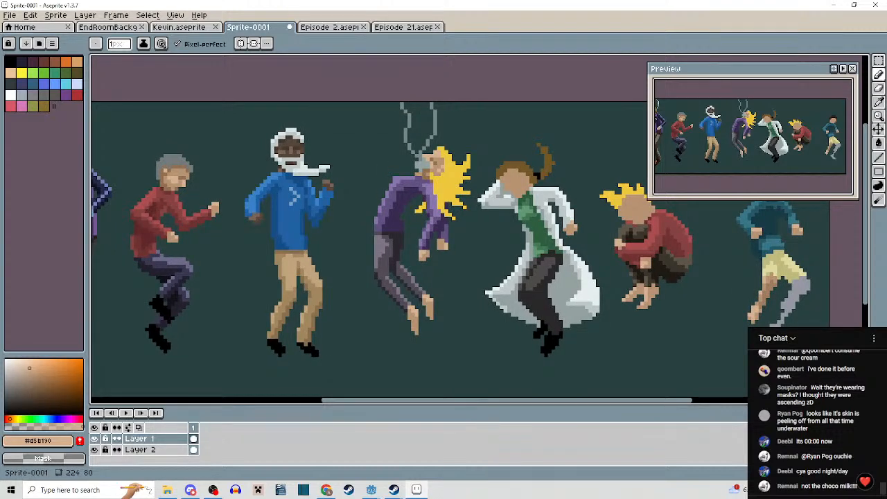
Darken the blonde character's neck under the mask with #917051 and extend the nape with #b79473.
mouse_move(444, 221)
left_mouse_down()
mouse_move(396, 206)
mouse_move(515, 198)
mouse_move(465, 221)
mouse_move(434, 223)
left_mouse_up()
scroll(399, 201, "down", 1)
scroll(399, 207, "up", 5)
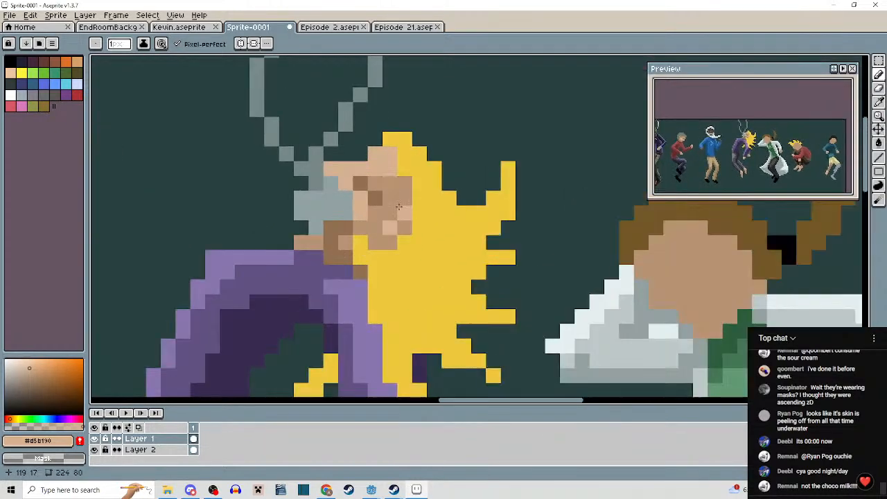
scroll(399, 207, "down", 4)
scroll(316, 171, "up", 4)
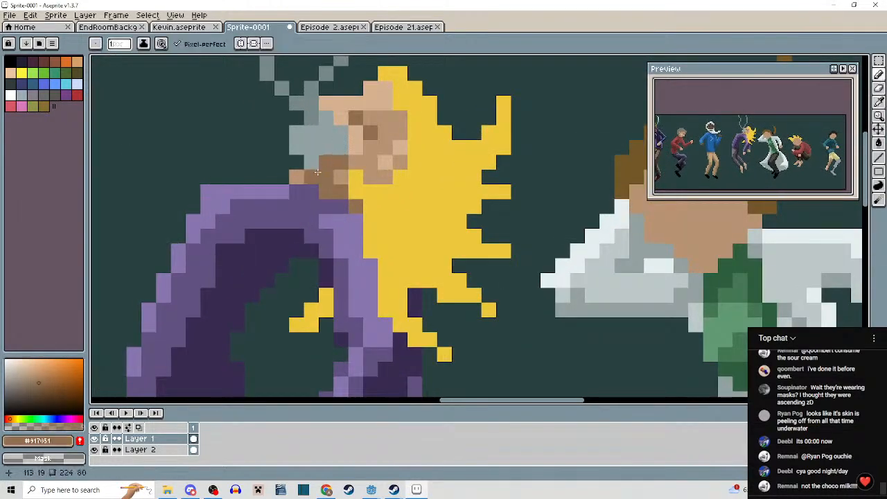
scroll(316, 172, "down", 4)
scroll(347, 139, "up", 3)
key("alt")
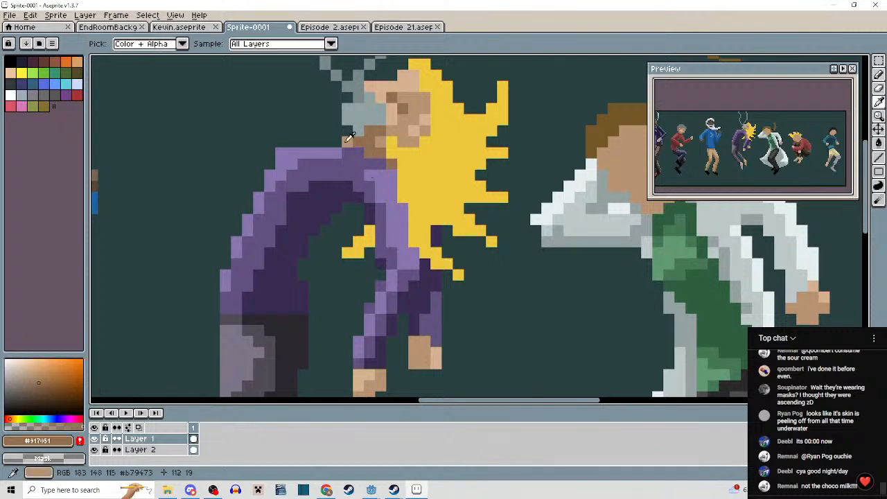
scroll(465, 266, "down", 4)
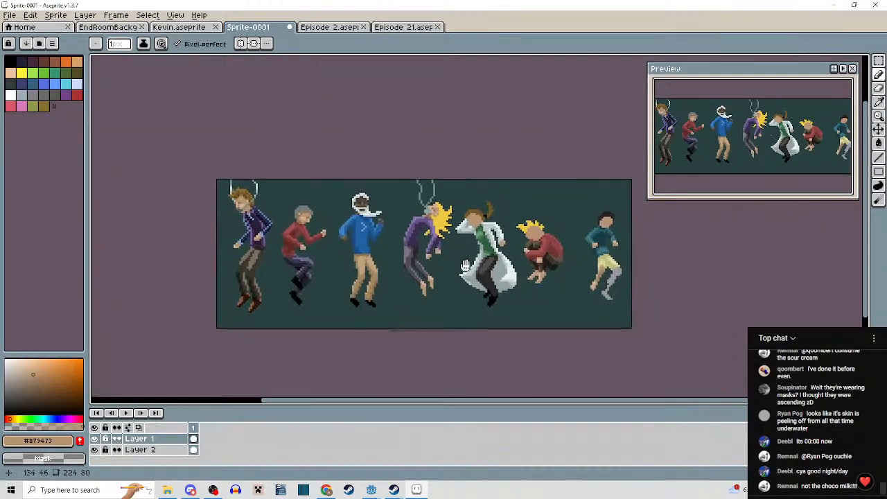
left_click_drag(465, 266, 466, 264)
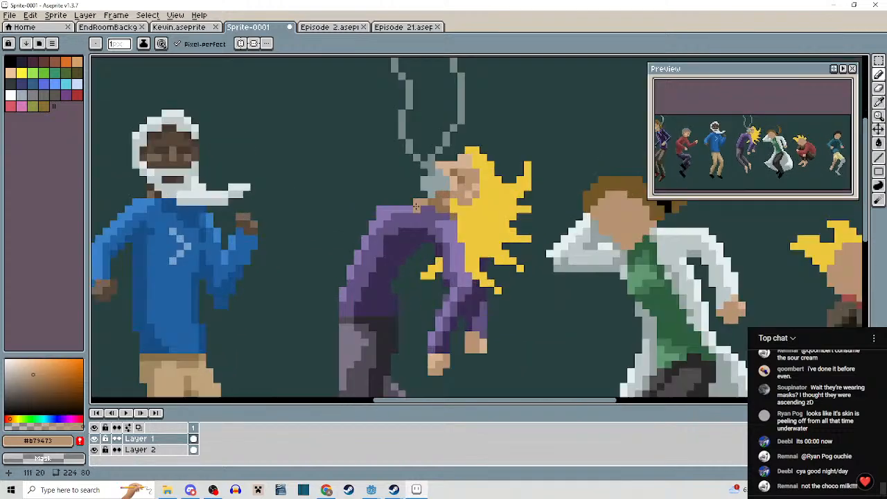
Raise the blonde character's shoulder with a row of sampled light purple pixels and erase two stray pixels along the upper back's edge.
scroll(424, 220, "up", 4)
key("alt")
left_click(399, 204, "alt")
left_click_drag(400, 196, 378, 196)
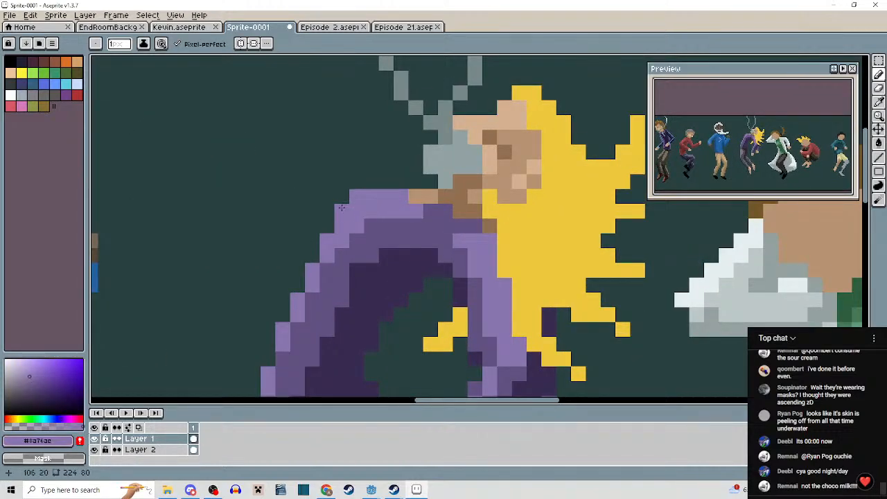
right_click(341, 213)
right_click(327, 234)
scroll(326, 242, "down", 4)
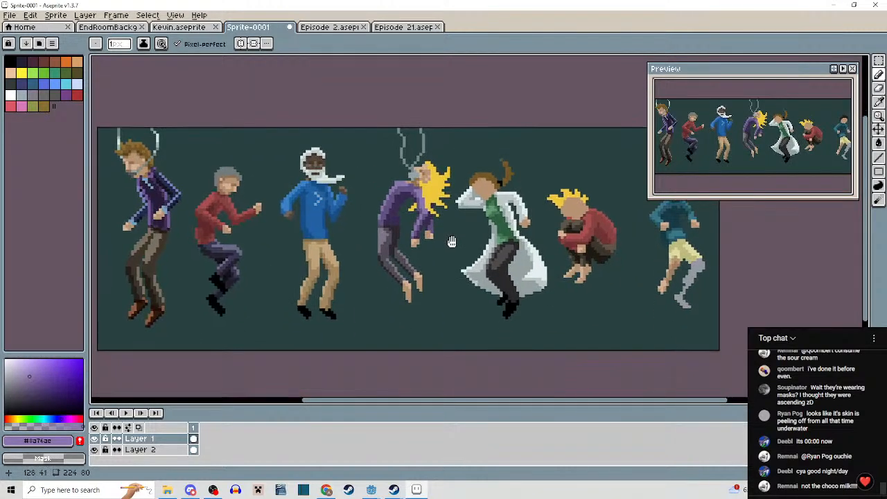
Refine the shading inside the purple sweater's curved back using the dark #392c51 and mid-tone #625280.
scroll(380, 169, "up", 4)
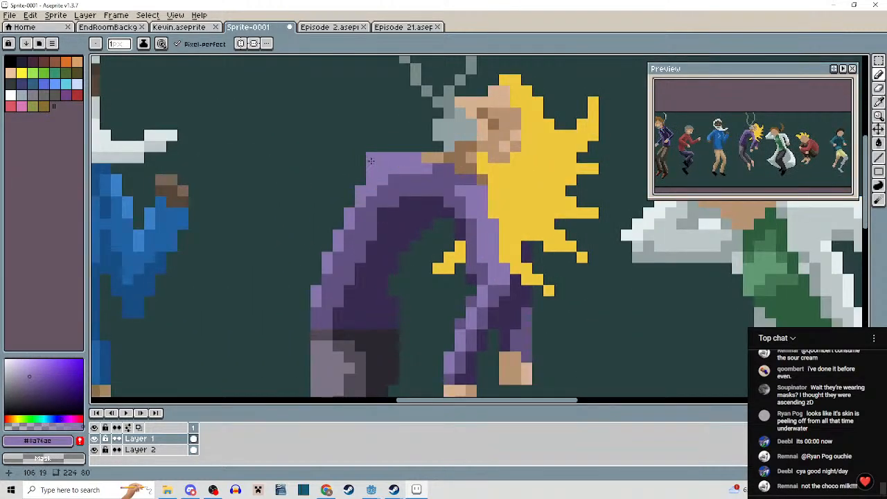
scroll(447, 278, "down", 4)
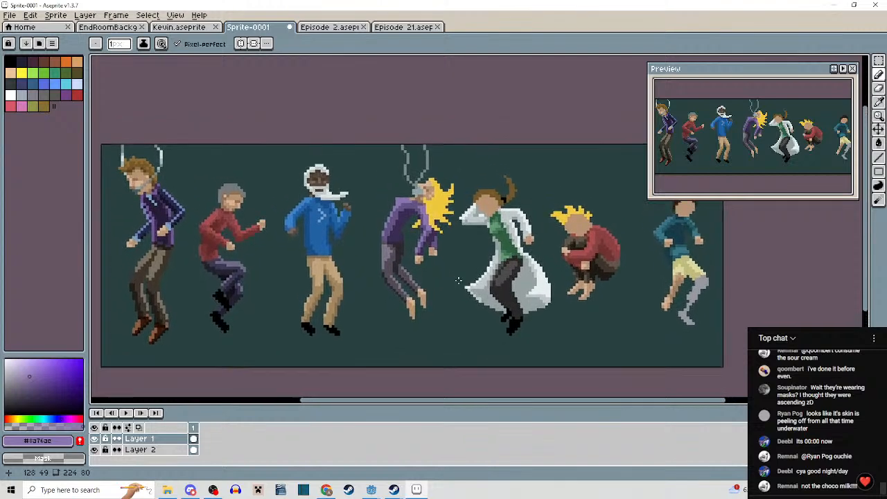
scroll(404, 213, "up", 3)
left_click(421, 227, "alt")
scroll(413, 225, "up", 1)
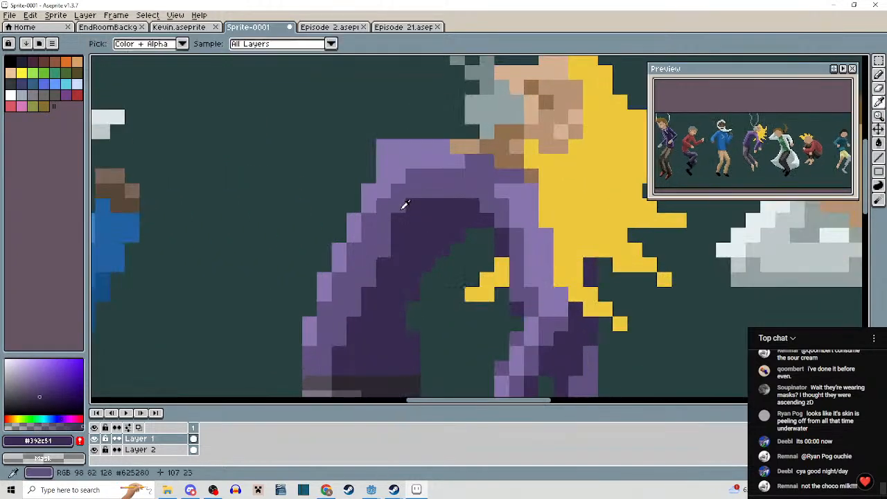
scroll(406, 208, "down", 2)
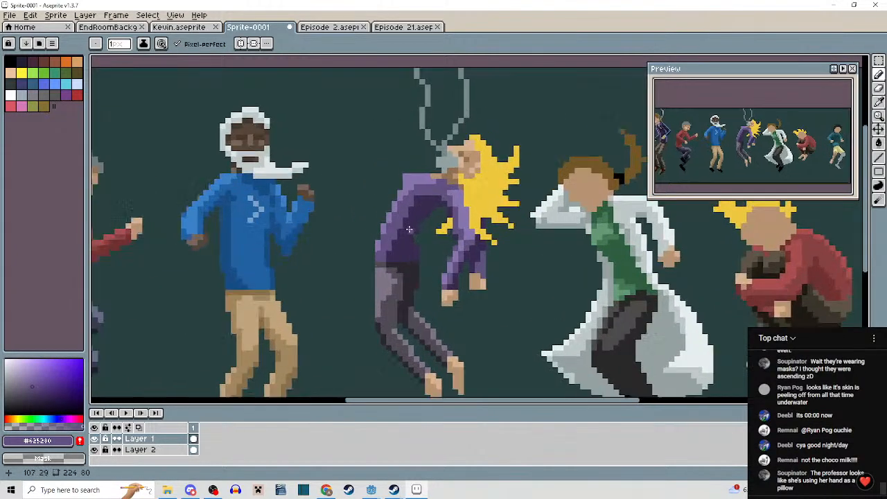
Fill out the outer edge of the purple sweater's upper back with single pixels of the sampled light purple.
scroll(416, 229, "up", 3)
left_click(377, 176, "alt")
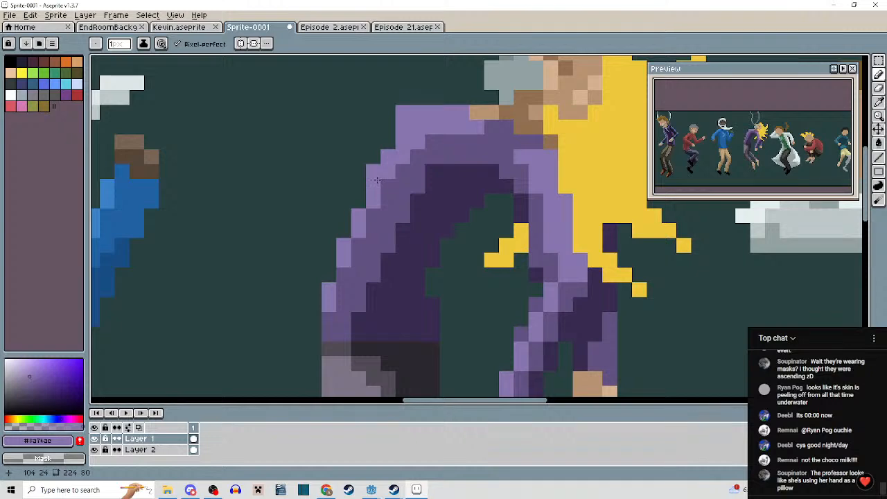
scroll(388, 242, "down", 3)
scroll(375, 207, "up", 3)
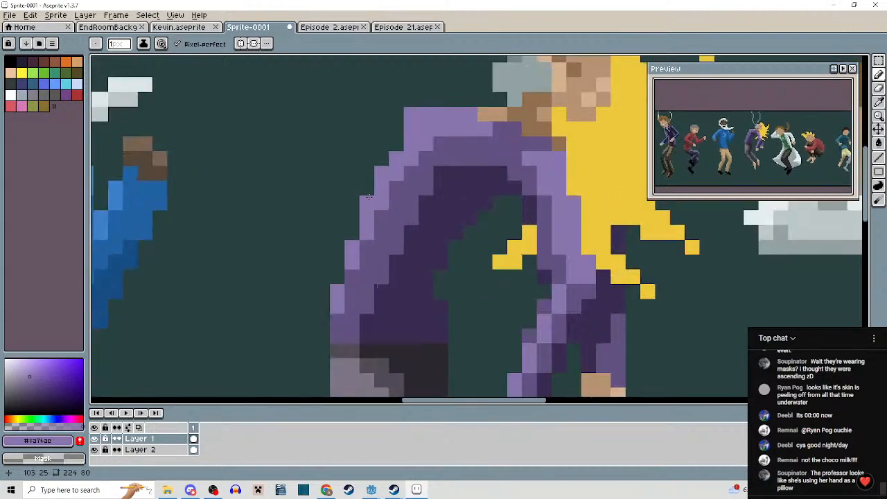
left_click(369, 189)
scroll(374, 208, "down", 3)
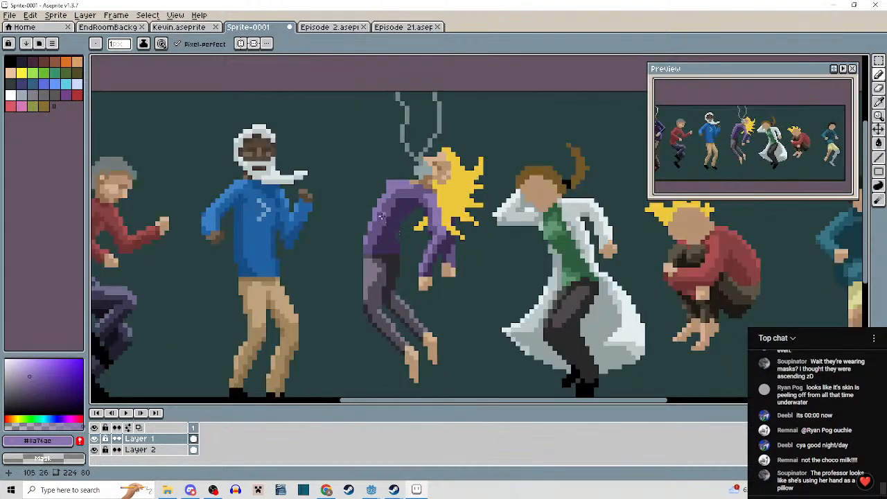
scroll(381, 216, "up", 3)
left_click(382, 179)
scroll(382, 179, "down", 3)
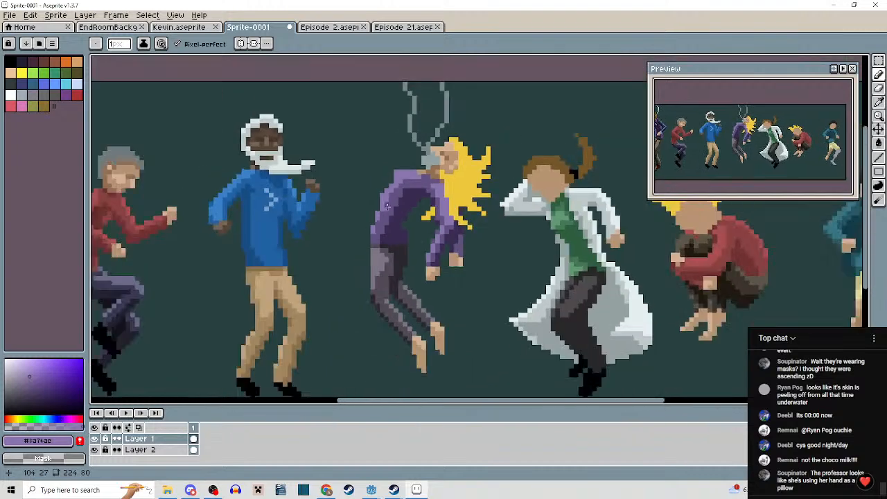
scroll(383, 187, "up", 2)
left_click(368, 208, "alt")
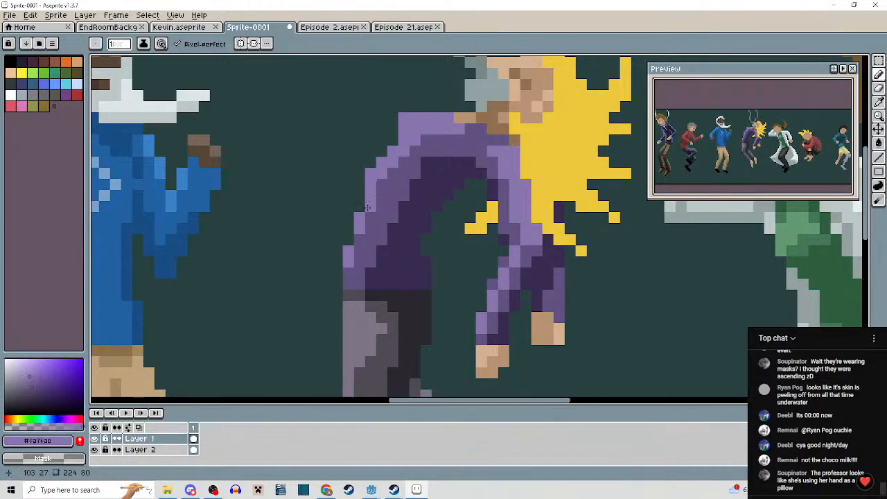
left_click(381, 208, "alt")
Erase the top row of light purple pixels from the blonde character's shoulder and trim the protruding pixels along the back's outer edge.
scroll(381, 208, "down", 3)
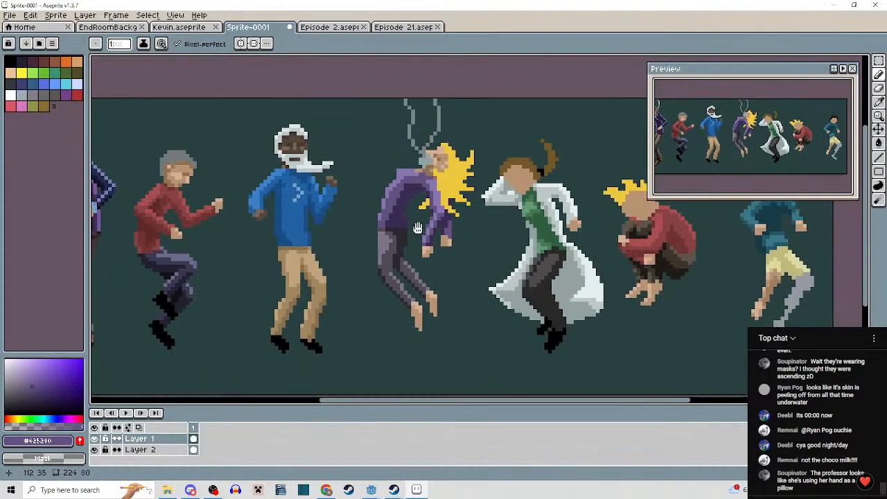
scroll(412, 224, "up", 1)
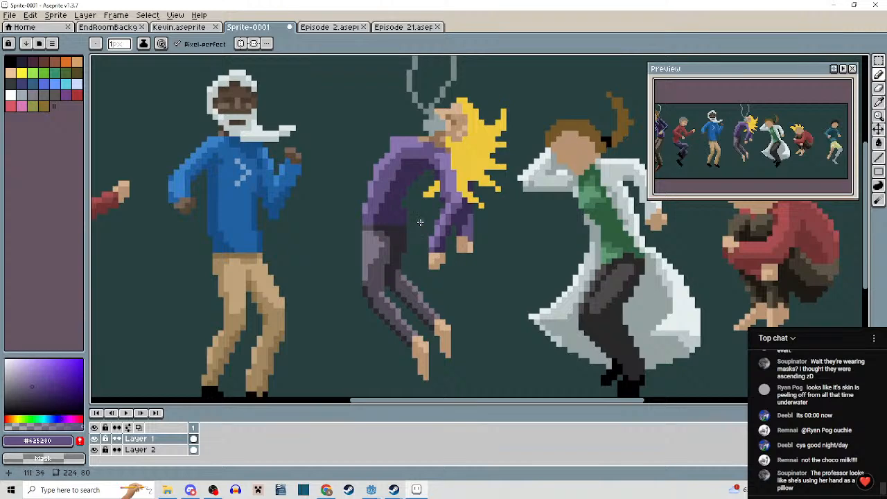
scroll(420, 223, "down", 1)
scroll(399, 201, "up", 5)
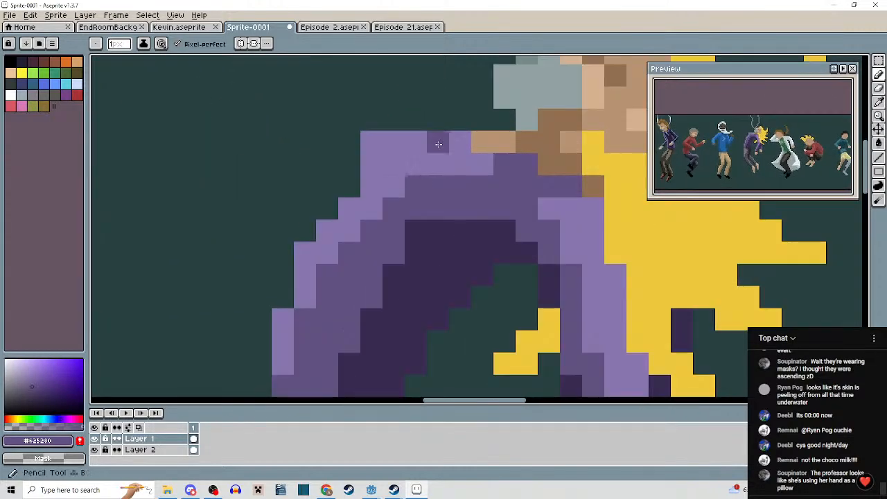
left_click_drag(460, 141, 362, 140)
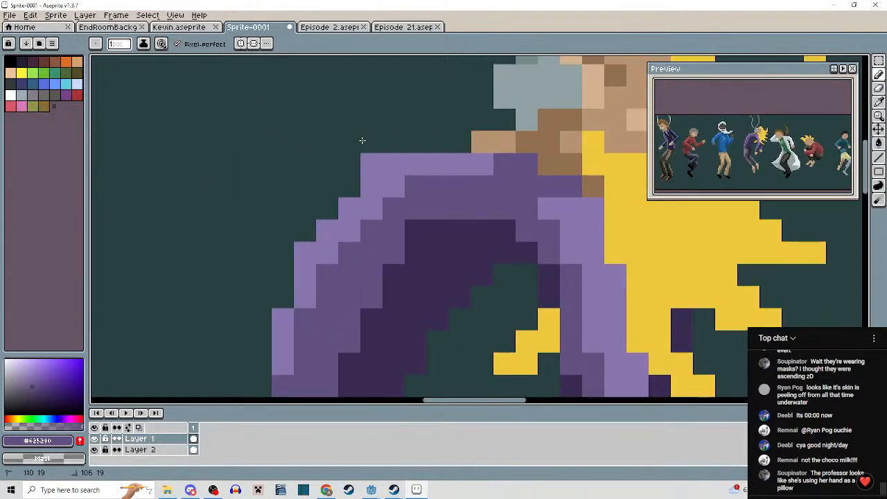
right_click(307, 252)
right_click(316, 231)
right_click(280, 314)
right_click(298, 277)
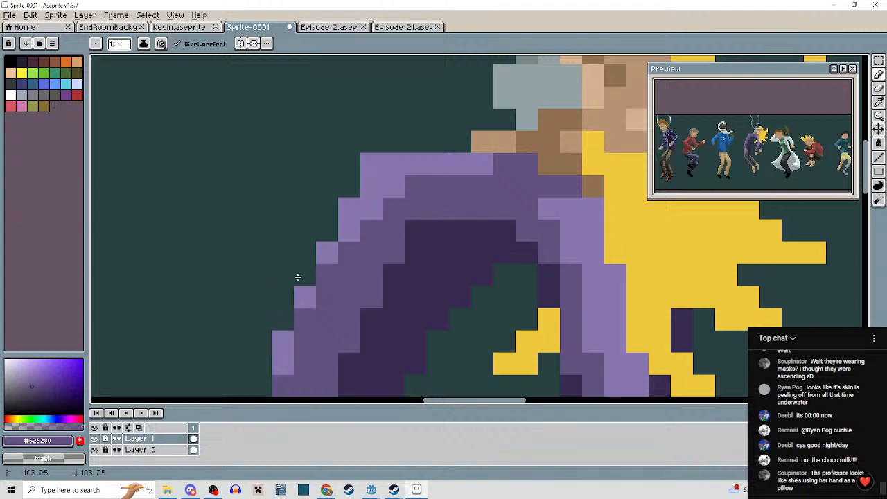
Redraw the light purple highlight along the trimmed back of the sweater and check the silhouette against the line-up.
left_click(304, 306, "alt")
left_click_drag(305, 308, 349, 253)
scroll(349, 254, "down", 5)
scroll(418, 251, "up", 1)
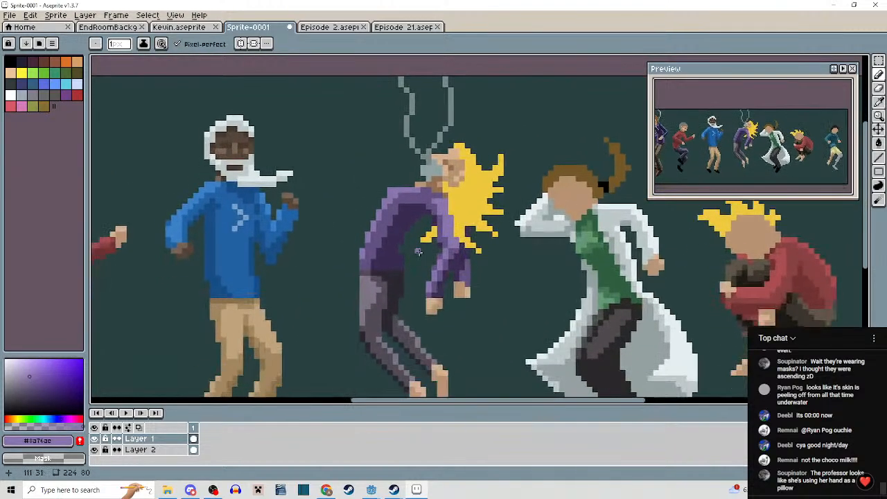
scroll(424, 235, "up", 2)
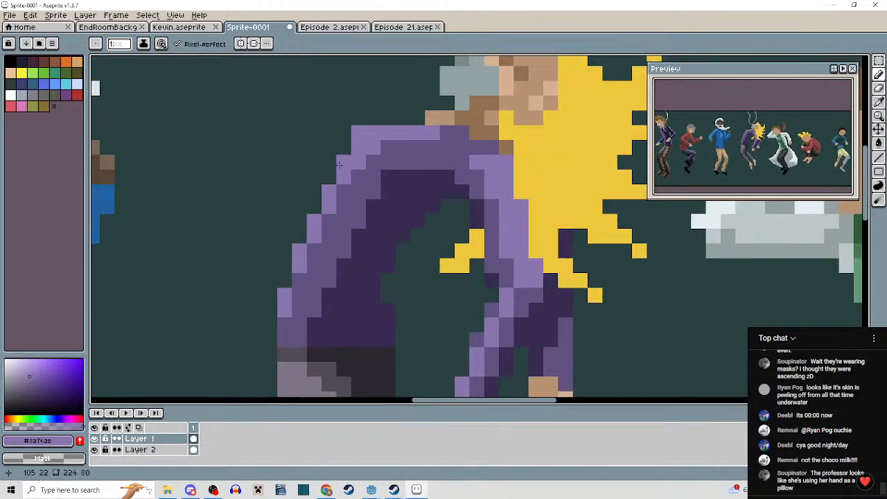
scroll(328, 191, "down", 3)
scroll(423, 264, "up", 1)
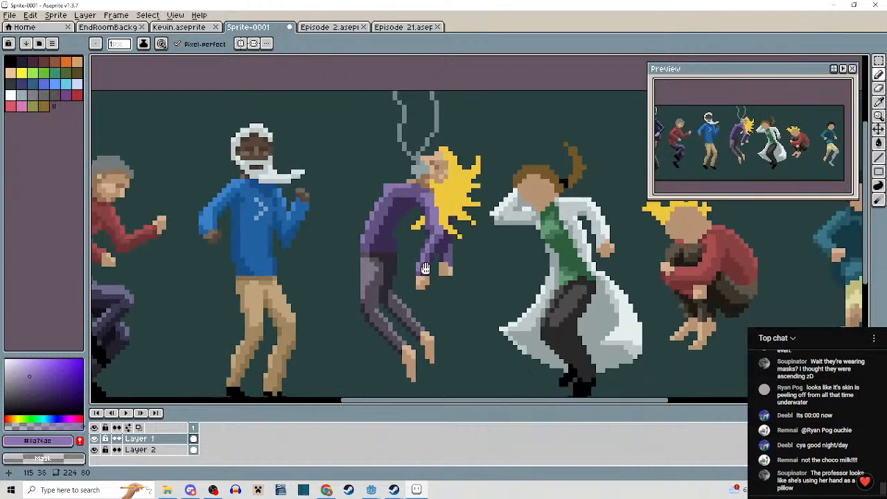
scroll(390, 219, "up", 2)
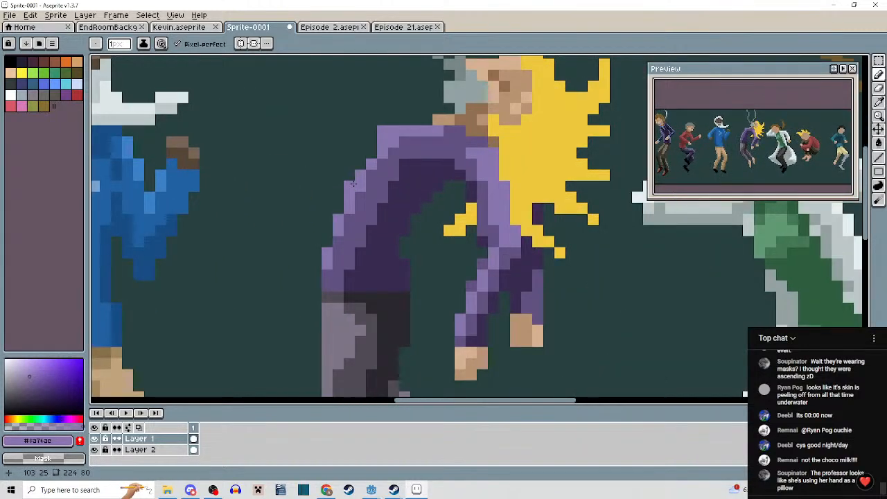
scroll(368, 197, "down", 2)
scroll(388, 215, "up", 1)
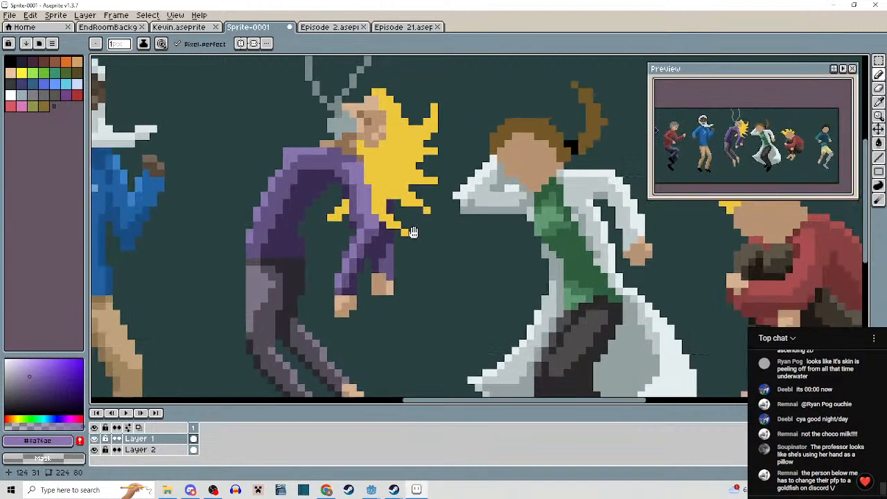
Add nose and cheek highlights to the lab-coat character's face using #d5b190 sampled from the blonde character's face.
left_click_drag(393, 218, 323, 199)
scroll(361, 211, "down", 1)
scroll(367, 197, "up", 4)
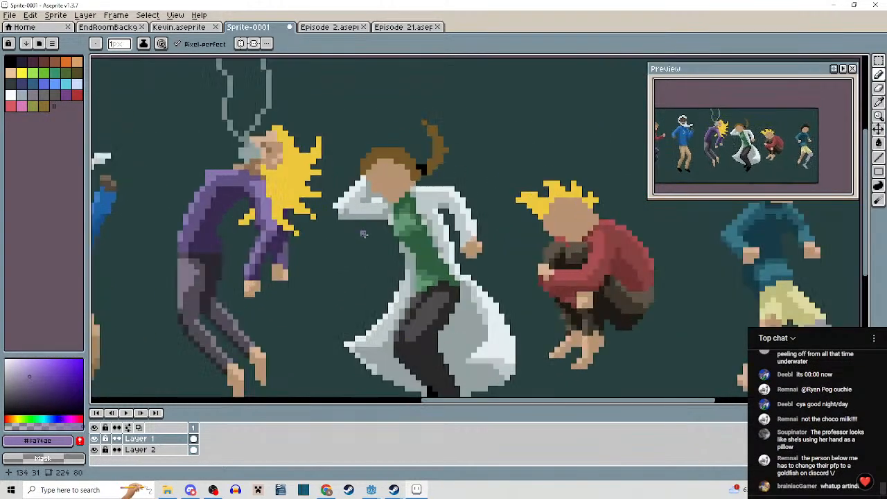
scroll(375, 178, "down", 3)
scroll(373, 179, "up", 3)
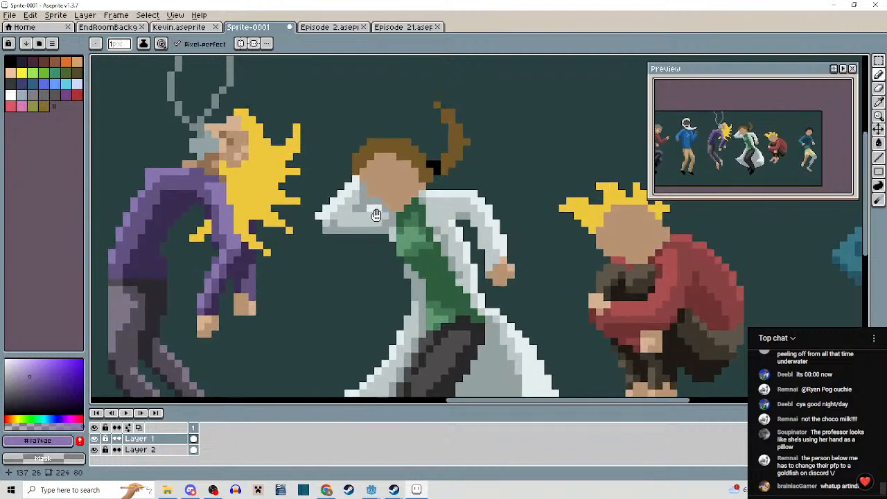
scroll(373, 179, "down", 1)
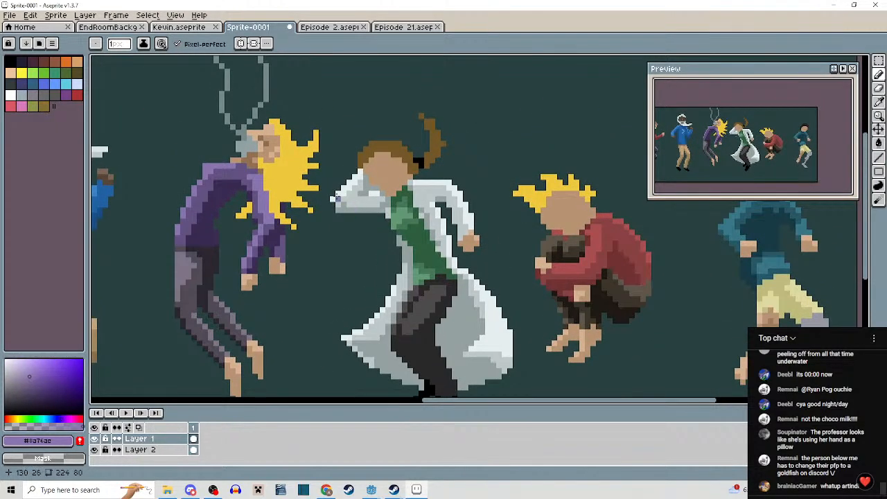
left_click_drag(320, 189, 345, 188)
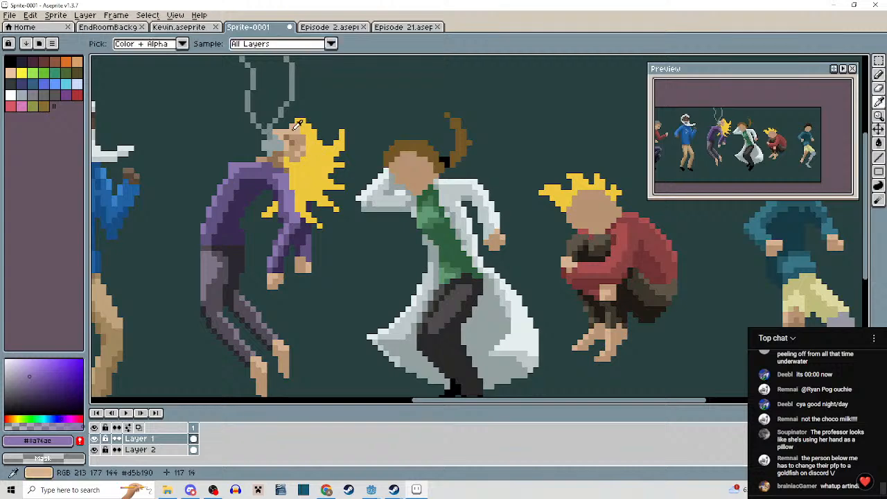
scroll(378, 174, "up", 4)
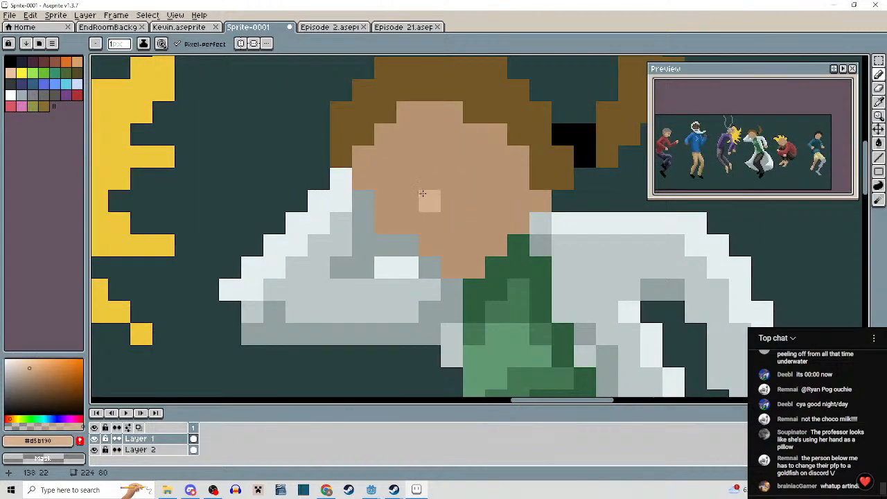
left_click_drag(430, 206, 417, 218)
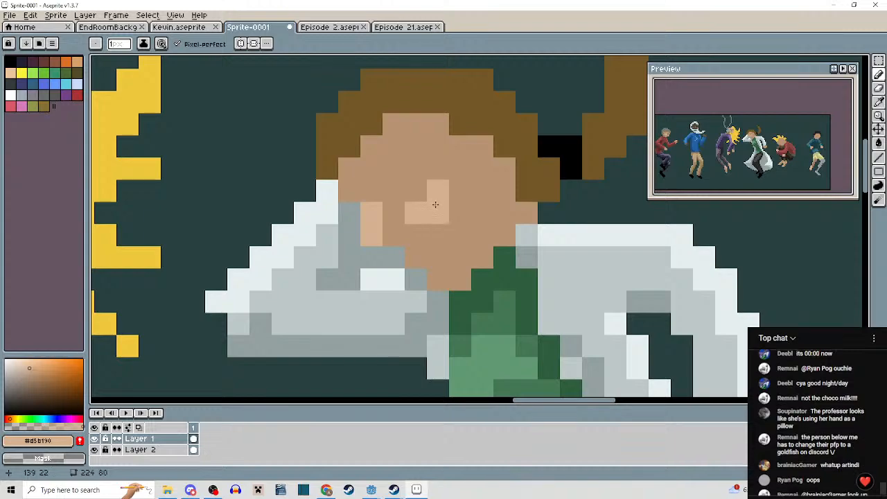
Shade the lab-coat character's forehead and the side of the face beneath the hair with the sampled dark skin tone #917051.
scroll(458, 247, "down", 5)
left_click_drag(459, 247, 583, 171)
scroll(462, 214, "up", 1)
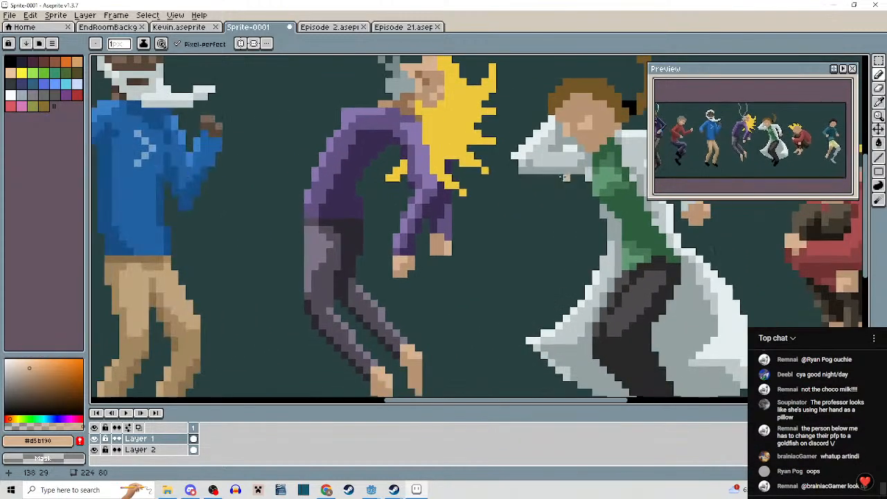
scroll(610, 178, "down", 2)
scroll(294, 144, "up", 3)
left_click(293, 138, "alt")
left_click_drag(529, 179, 92, 182)
scroll(471, 149, "up", 2)
left_click(385, 151)
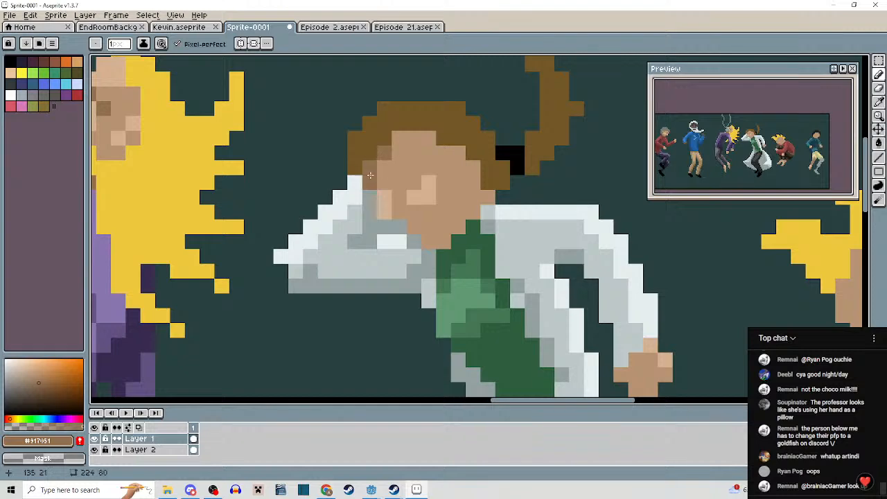
left_click_drag(397, 153, 394, 143)
mouse_move(387, 172)
left_mouse_down()
mouse_move(403, 158)
mouse_move(391, 178)
mouse_move(415, 165)
mouse_move(403, 143)
mouse_move(427, 142)
mouse_move(424, 151)
mouse_move(458, 155)
mouse_move(428, 154)
mouse_move(473, 194)
left_mouse_up()
key("ctrl+z")
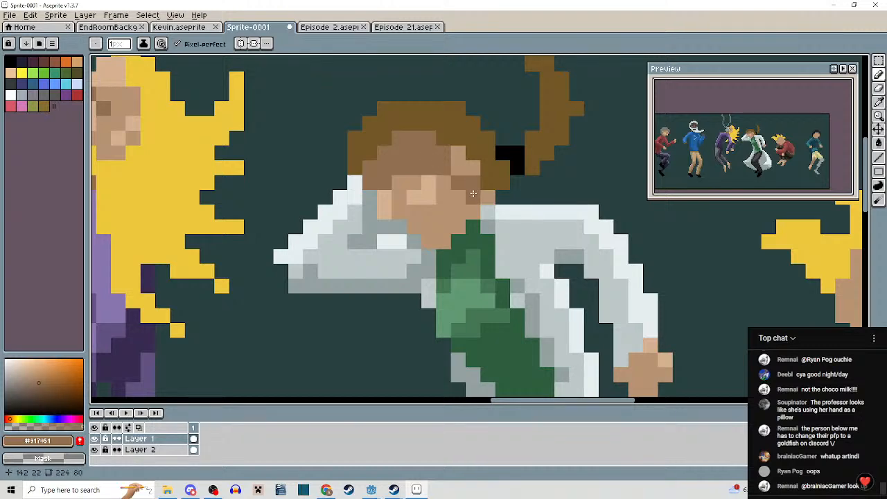
scroll(519, 250, "down", 3)
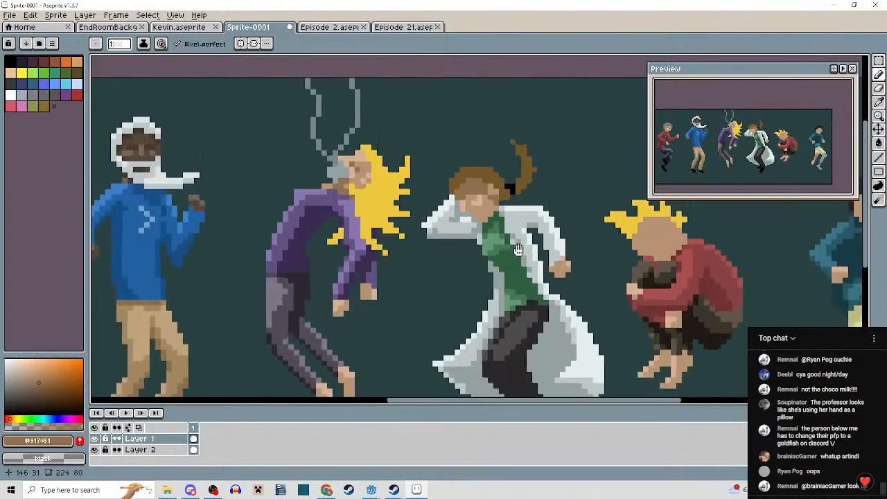
Place #917051 shadow pixels at the eye, mouth and chin of the lab-coat character's face.
scroll(478, 208, "up", 4)
left_click(447, 219)
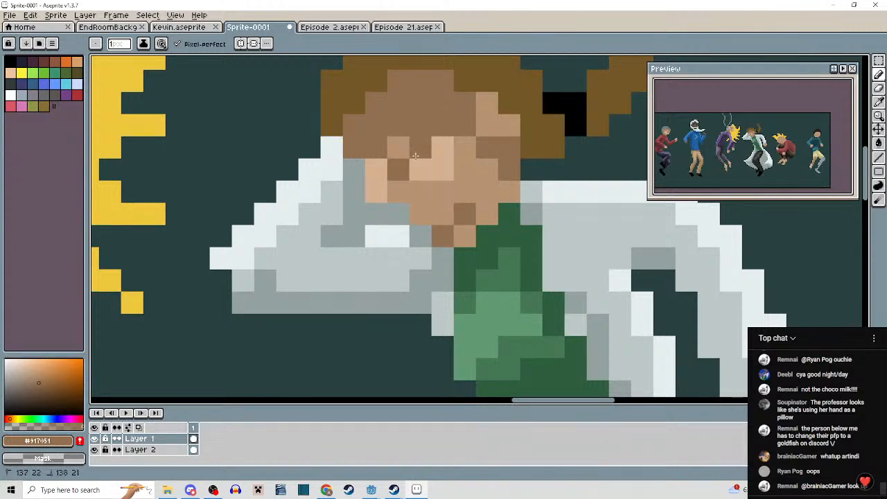
scroll(469, 221, "down", 3)
left_click_drag(469, 220, 473, 243)
scroll(447, 206, "up", 3)
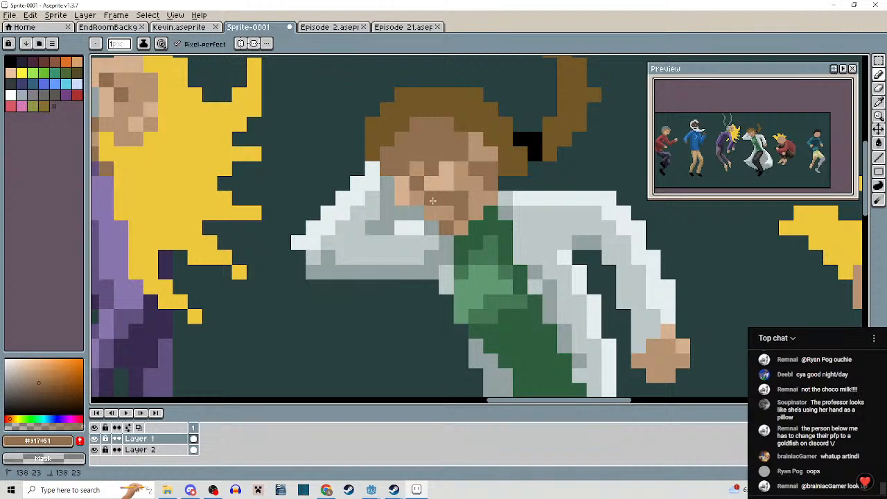
scroll(460, 201, "down", 3)
scroll(481, 232, "up", 4)
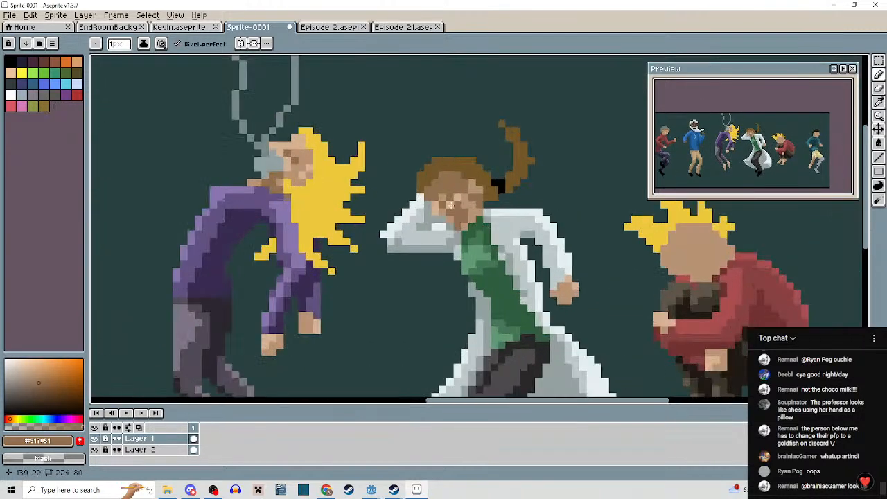
Repaint part of the lab-coat character's forehead in a lighter sampled skin tone and refine the #917051 shadow along the hairline.
left_click(443, 199, "alt")
mouse_move(425, 199)
left_mouse_down()
mouse_move(459, 165)
mouse_move(407, 184)
left_mouse_up()
left_click(409, 197, "alt")
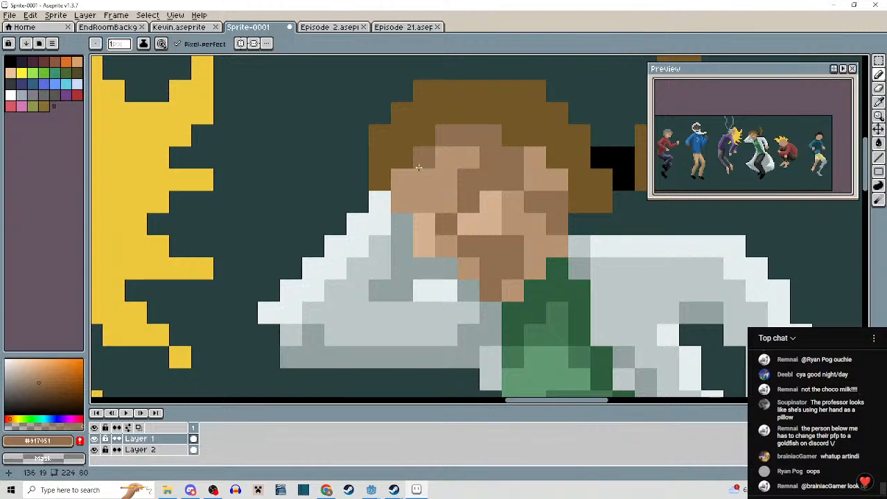
left_click(402, 180)
left_click(533, 166)
left_click_drag(534, 168, 556, 180)
Lighten the remaining forehead shading and the area below the nose on the lab-coat character with #b79473.
left_click(471, 159, "alt")
left_click_drag(491, 158, 511, 178)
left_click(468, 180)
left_click_drag(468, 246, 512, 247)
left_click(492, 266)
scroll(527, 257, "down", 3)
scroll(526, 258, "down", 3)
scroll(484, 210, "up", 4)
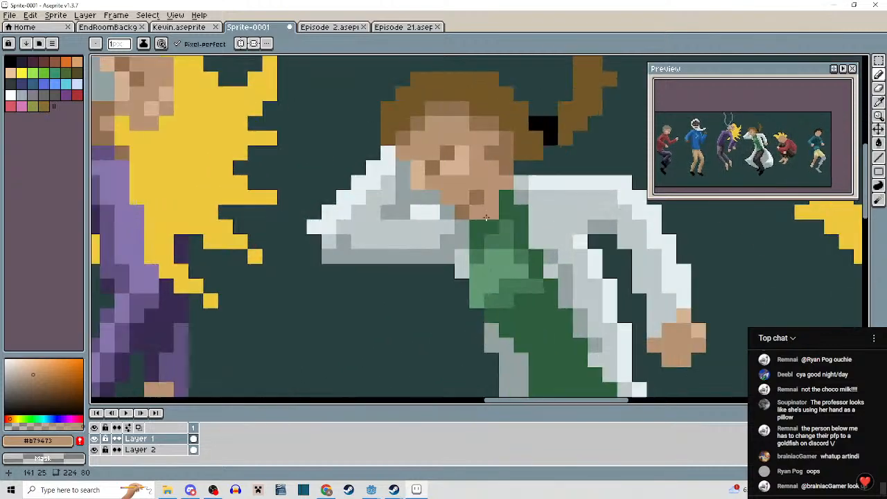
Mark a small mouth below the lab-coat character's nose with #917051, comparing the face with the first characters in the line-up.
left_click(484, 210, "alt")
scroll(484, 210, "down", 3)
scroll(484, 210, "down", 3)
scroll(428, 198, "up", 5)
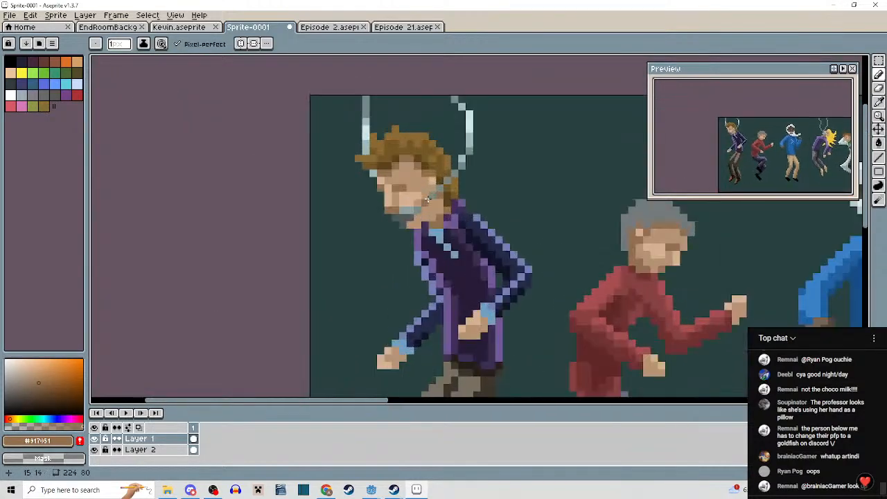
scroll(456, 203, "down", 3)
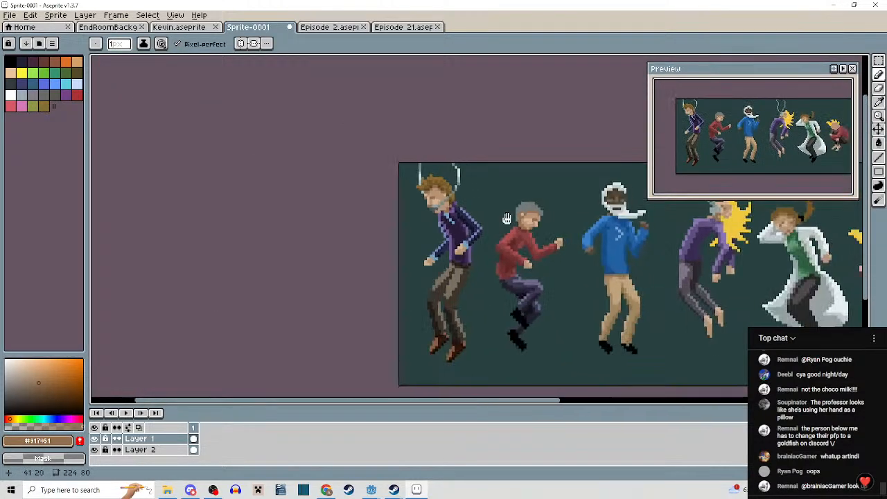
scroll(485, 203, "right", 3)
scroll(497, 203, "up", 5)
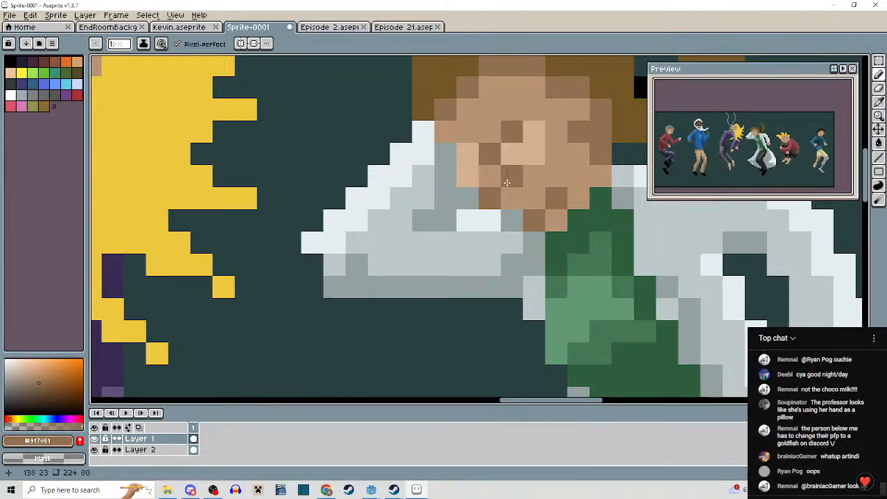
Redraw the lab-coat character's eye as a flat #917051 line, covering the old eye pixels with #b79473.
scroll(507, 182, "down", 3)
scroll(485, 194, "right", 2)
scroll(457, 205, "up", 4)
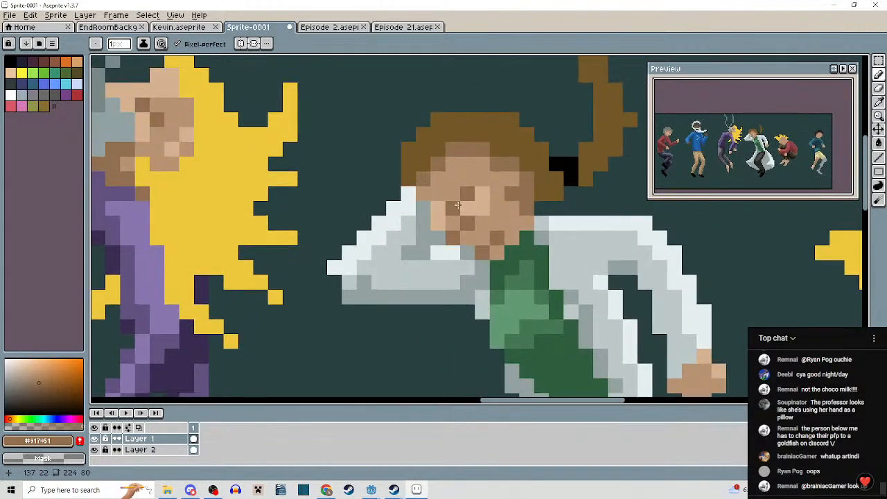
right_click(454, 207)
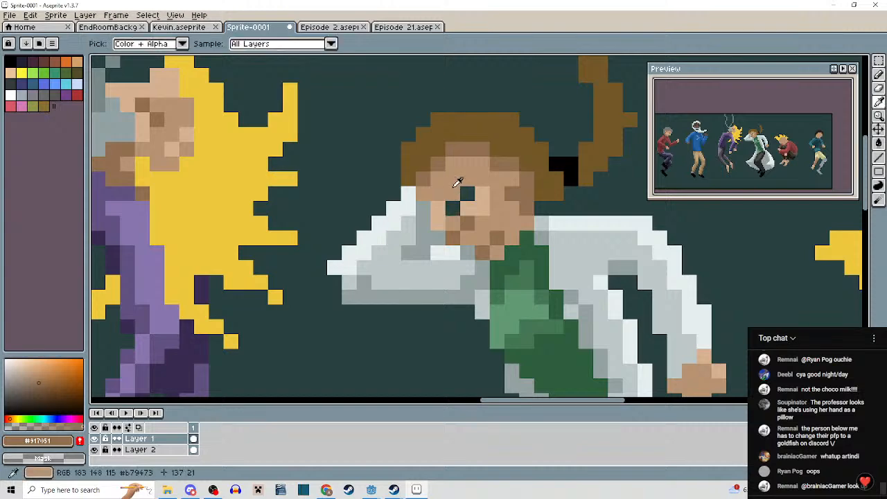
right_click(460, 183, "alt")
right_click(467, 194)
right_click(453, 207)
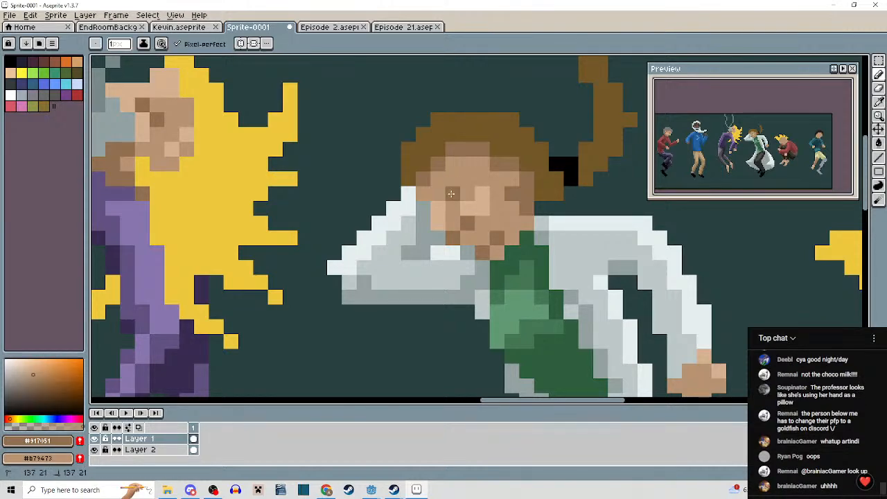
left_click(436, 196)
Paint over the darker shadow pixels on the lab-coat character's chin and jaw with #b79473.
scroll(445, 196, "down", 2)
scroll(471, 208, "up", 2)
scroll(490, 229, "down", 2)
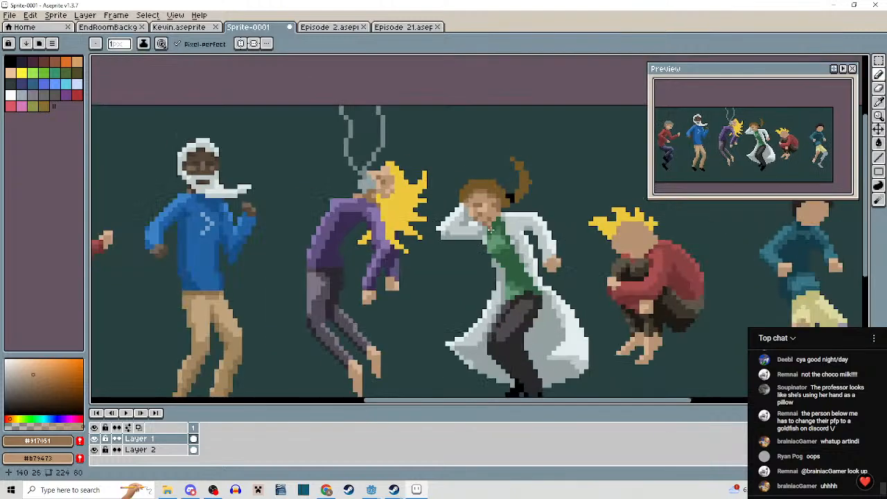
scroll(489, 229, "down", 1)
scroll(485, 198, "up", 2)
scroll(520, 222, "down", 2)
scroll(509, 207, "up", 1)
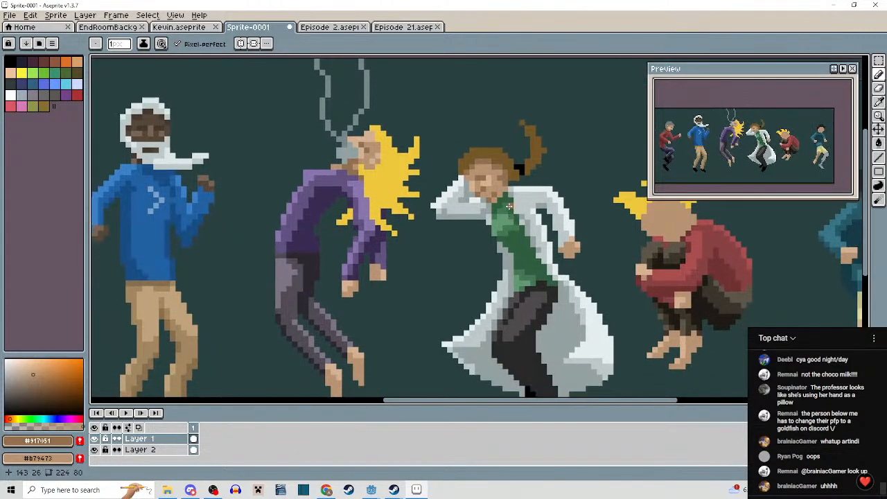
scroll(509, 207, "up", 2)
left_click(459, 191, "alt")
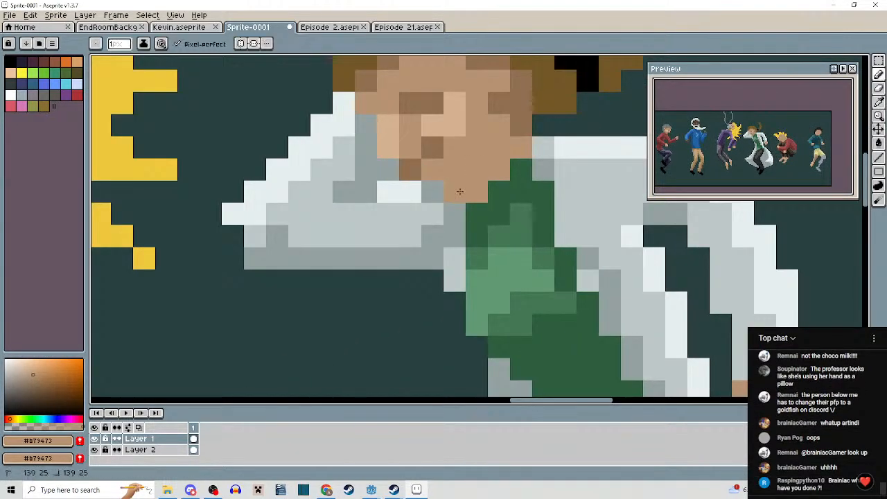
scroll(459, 192, "down", 1)
scroll(465, 201, "up", 1)
scroll(478, 225, "down", 2)
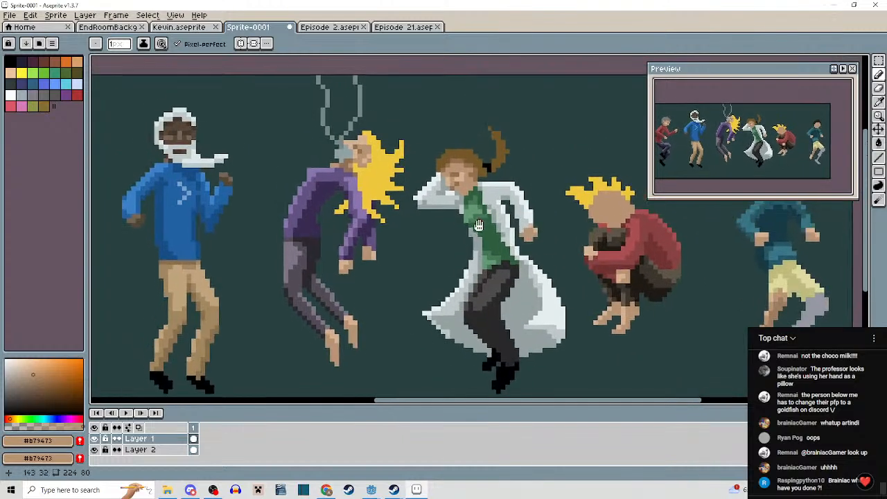
Paint a grey #92a2a2 patch over the lab-coat character's mouth and chin and compare it with the other characters.
scroll(478, 225, "up", 1)
left_click(425, 188, "alt")
scroll(451, 196, "up", 2)
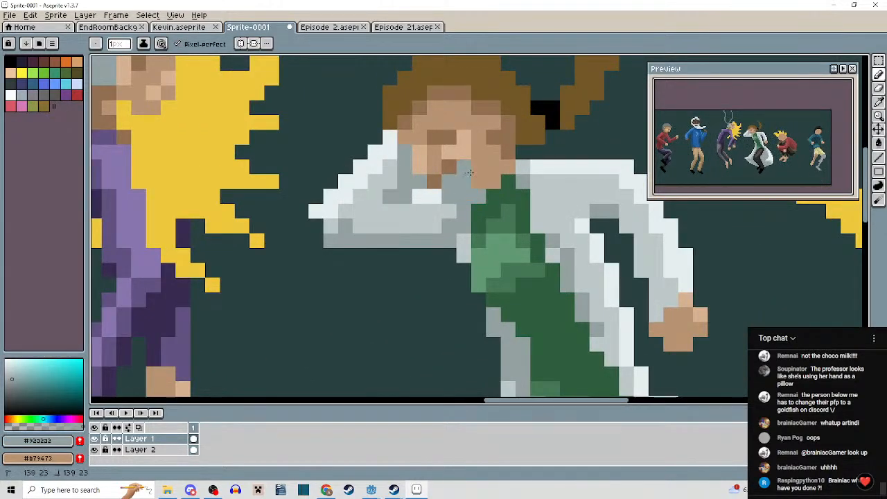
scroll(477, 186, "down", 3)
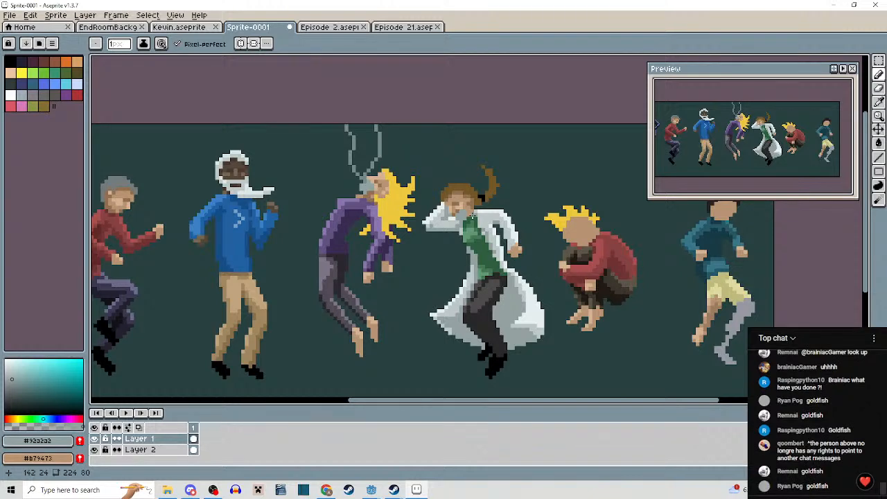
scroll(457, 206, "up", 3)
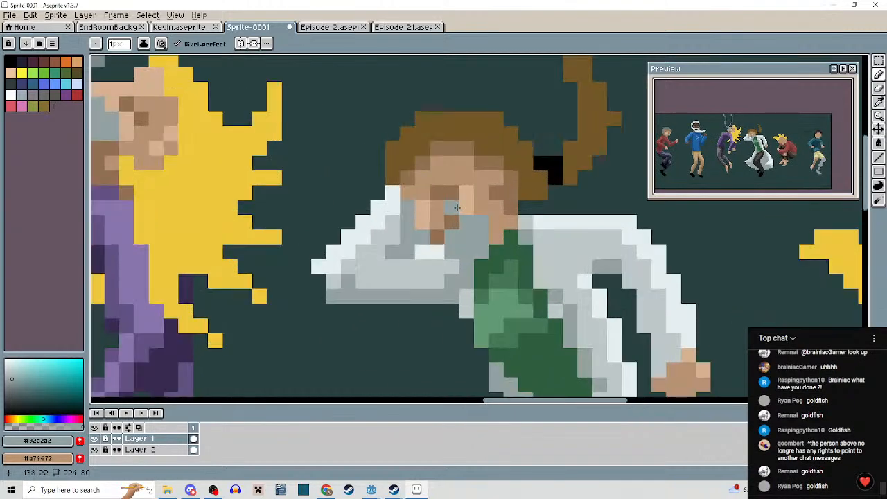
scroll(458, 206, "down", 4)
scroll(444, 247, "up", 1)
scroll(444, 247, "down", 2)
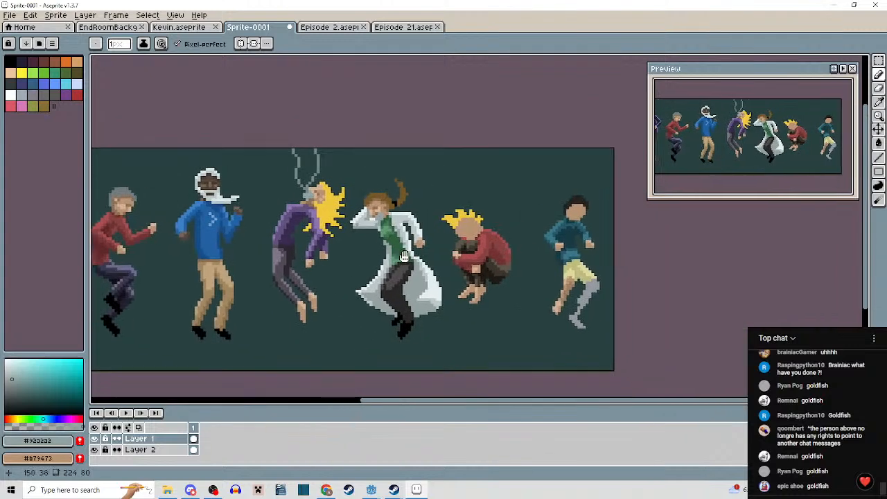
Paint a #d5b190 highlight along the hairline at the top and left of the crouching blond character's forehead.
scroll(462, 244, "up", 3)
left_click(208, 154, "alt")
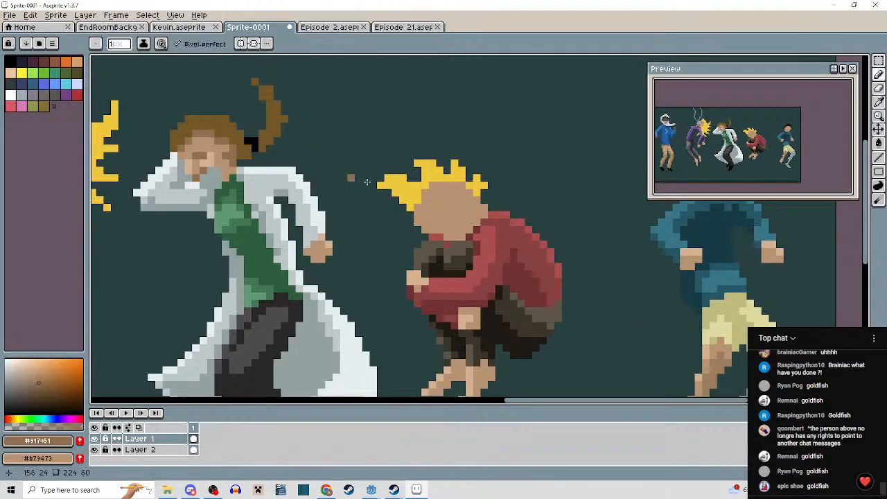
scroll(457, 207, "up", 3)
scroll(426, 202, "down", 3)
left_click_drag(407, 203, 459, 211)
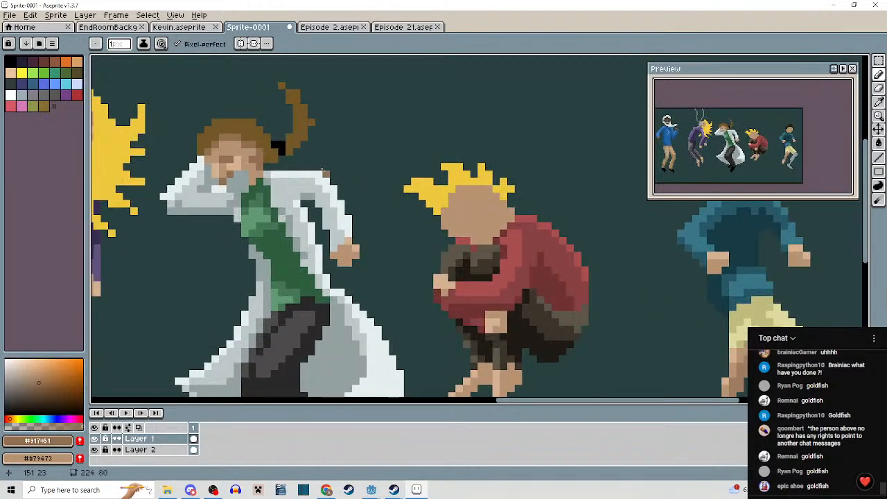
left_click(240, 156, "alt")
scroll(522, 199, "up", 2)
scroll(404, 197, "up", 1)
mouse_move(379, 212)
left_mouse_down()
mouse_move(404, 169)
mouse_move(490, 168)
left_mouse_up()
left_click(358, 233)
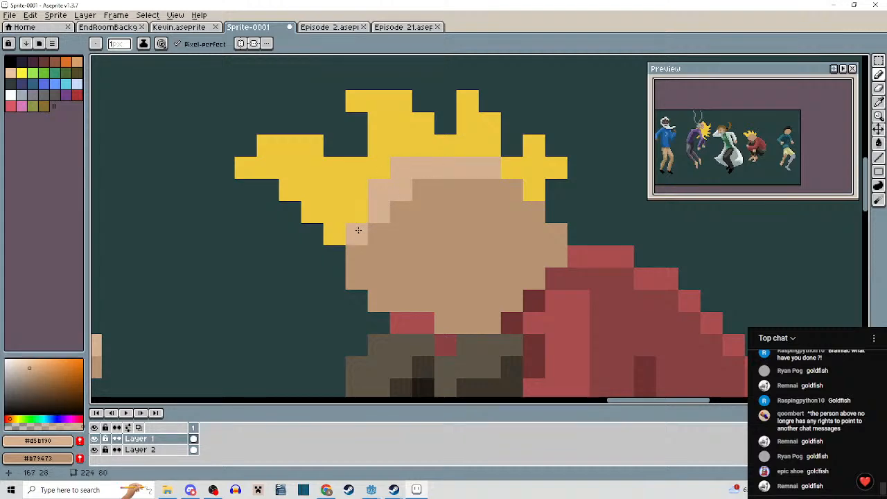
Extend the #d5b190 highlight down the right side of the crouching character's forehead, undoing the stray strokes.
mouse_move(444, 188)
left_mouse_down()
mouse_move(494, 179)
mouse_move(428, 184)
mouse_move(524, 201)
mouse_move(517, 192)
mouse_move(533, 207)
left_mouse_up()
left_click(427, 186)
key("ctrl+z")
key("ctrl+z")
scroll(533, 207, "down", 3)
scroll(547, 217, "up", 3)
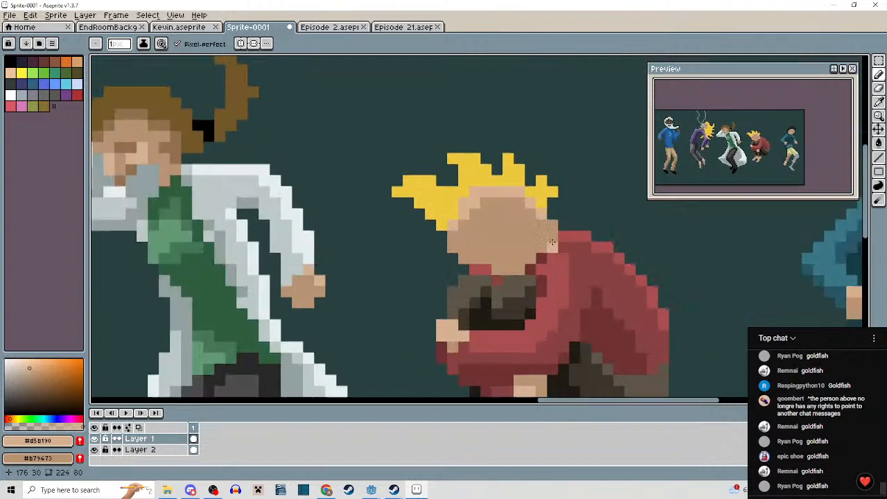
Set the background colour to transparent and erase the pixels protruding at the right edge of the crouching character's head.
left_click(553, 227)
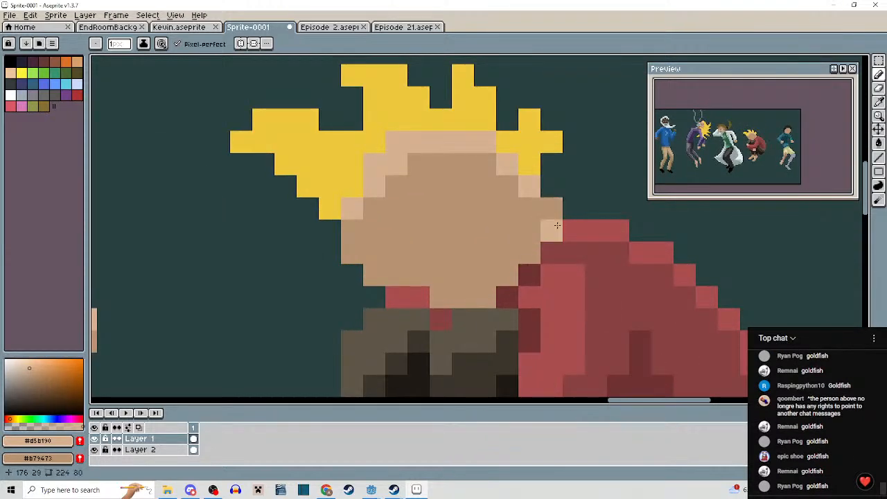
right_click(11, 425)
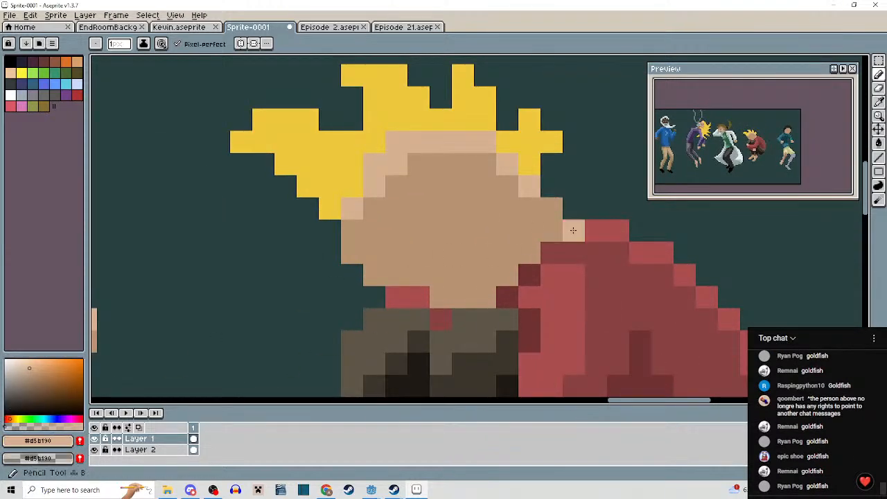
right_click(556, 214)
right_click(558, 224)
scroll(557, 224, "down", 4)
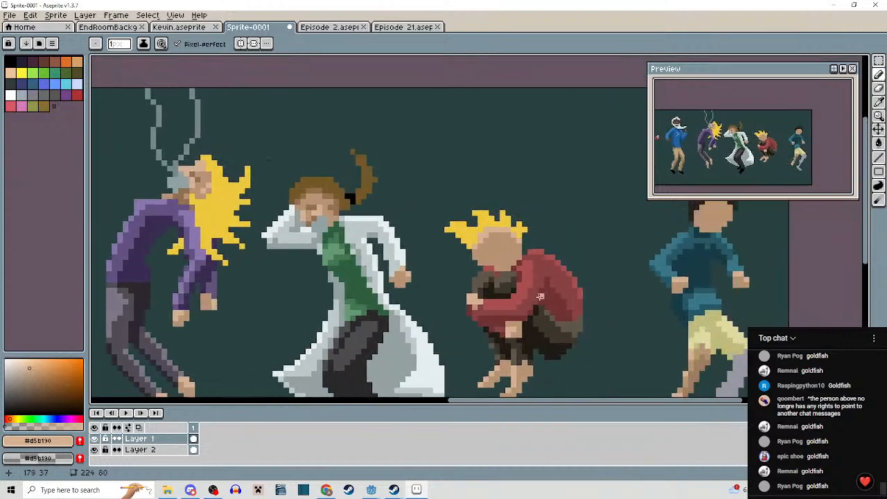
Add a short #d5b190 highlight at the crouching character's chin and erase the leftmost pixel column of the face.
scroll(548, 256, "up", 4)
left_click(460, 274)
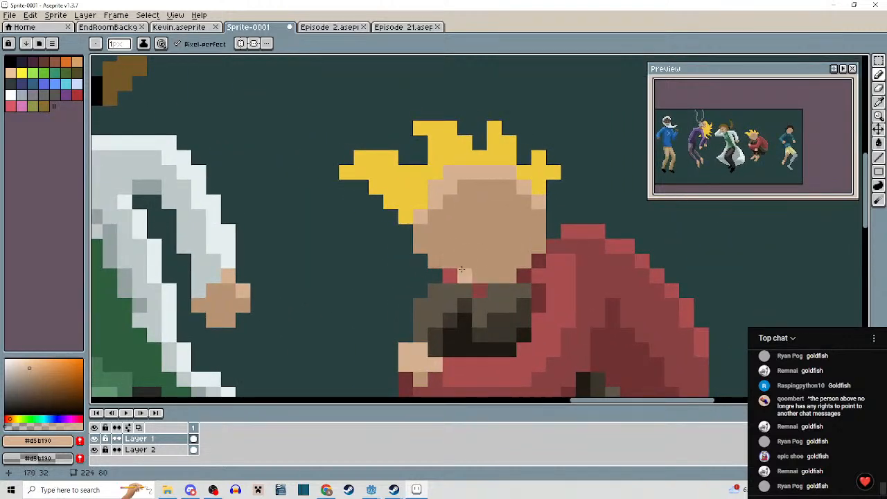
scroll(457, 256, "down", 4)
scroll(450, 249, "up", 4)
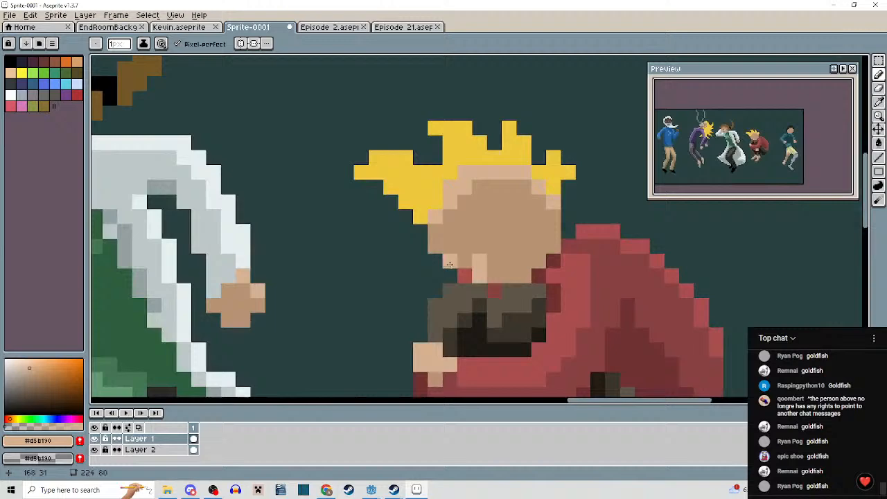
left_click(436, 228)
scroll(437, 229, "down", 4)
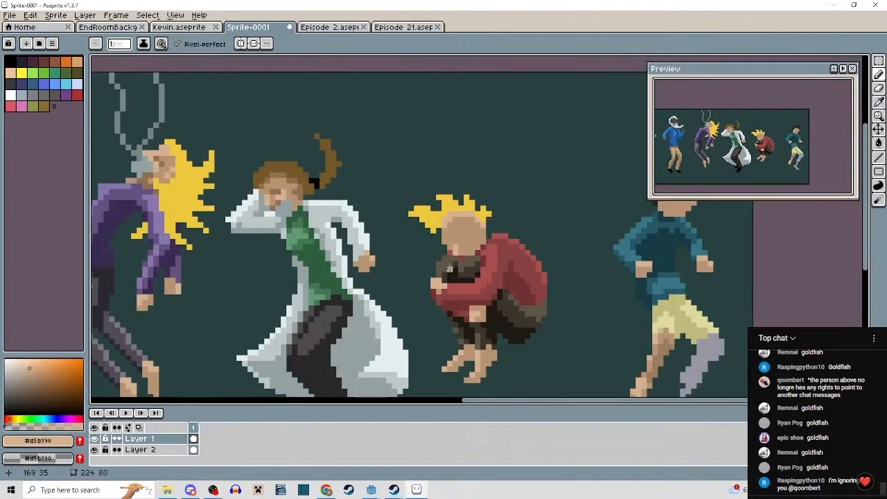
Extend the crouching character's hair against the narrowed left side of the face using its own yellow.
scroll(451, 253, "up", 3)
scroll(451, 255, "up", 2)
left_click(416, 215, "alt")
left_click(428, 229)
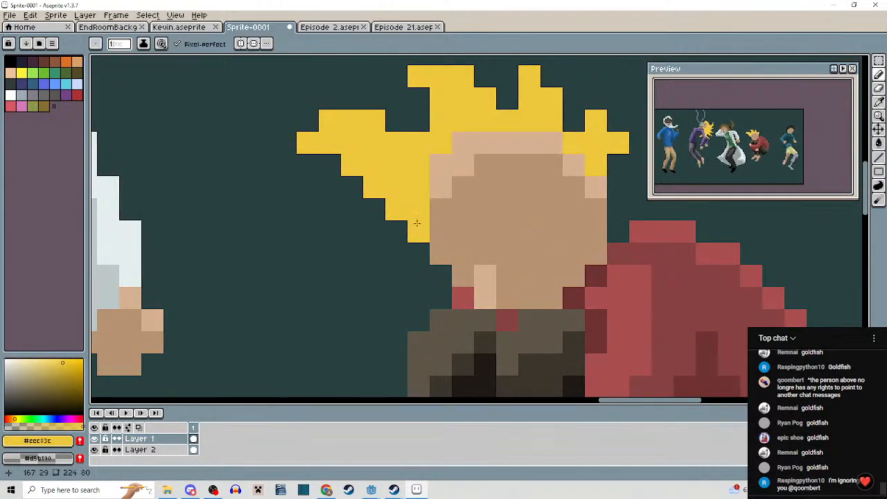
scroll(449, 237, "down", 1)
scroll(449, 238, "down", 3)
scroll(474, 262, "up", 3)
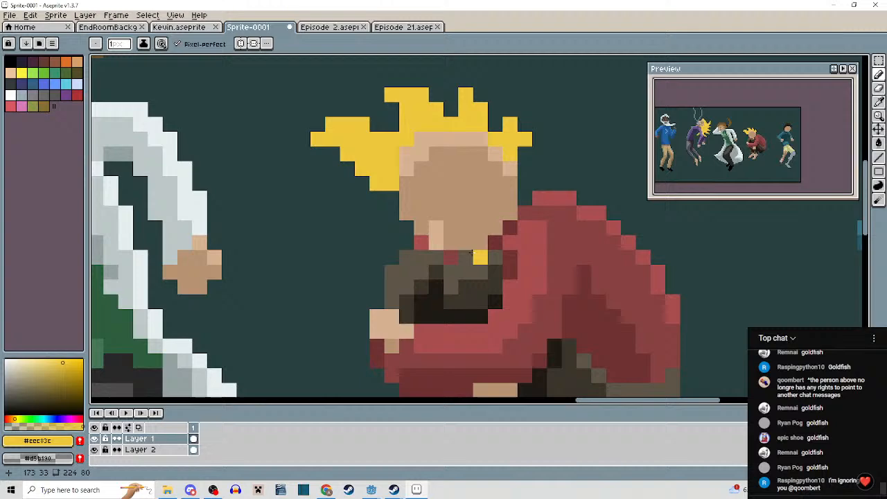
Widen the #d5b190 highlight on the left of the crouching character's forehead and add a two-pixel brow highlight.
left_click(410, 159, "alt")
scroll(471, 170, "down", 4)
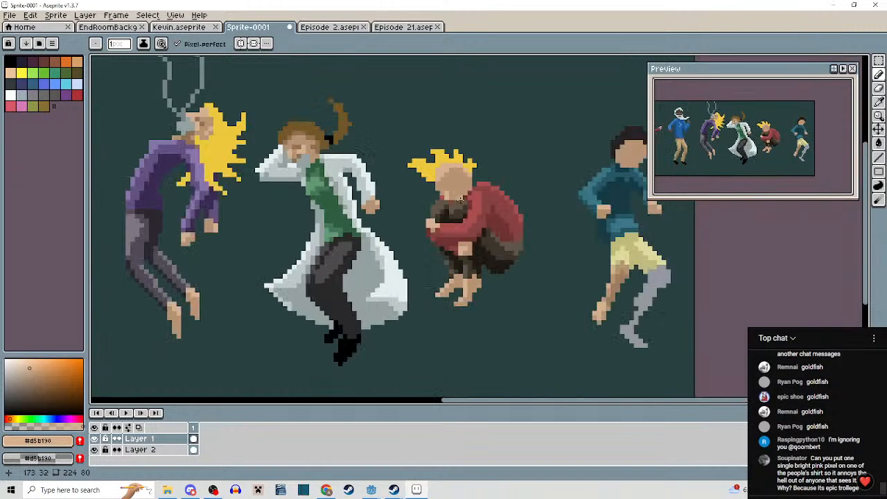
scroll(468, 172, "up", 4)
left_click_drag(483, 183, 490, 183)
scroll(523, 256, "down", 4)
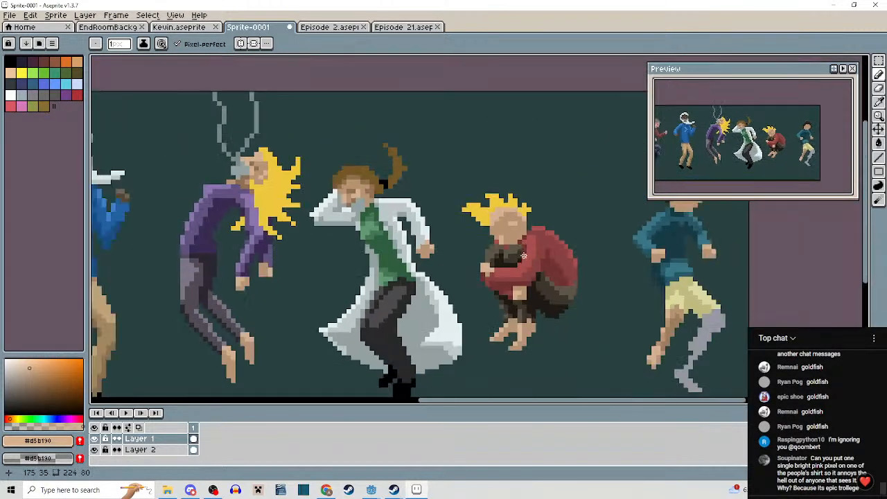
scroll(519, 251, "up", 3)
scroll(471, 241, "down", 5)
scroll(447, 186, "up", 3)
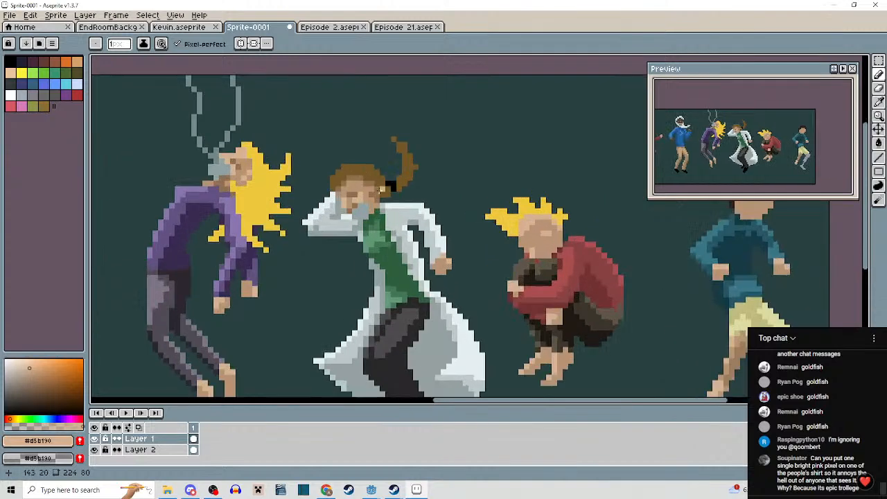
Shade the underside of the crouching character's jaw up to the shoulder with #917051.
key("alt")
left_click(379, 187, "alt")
scroll(544, 239, "up", 2)
left_click(502, 269)
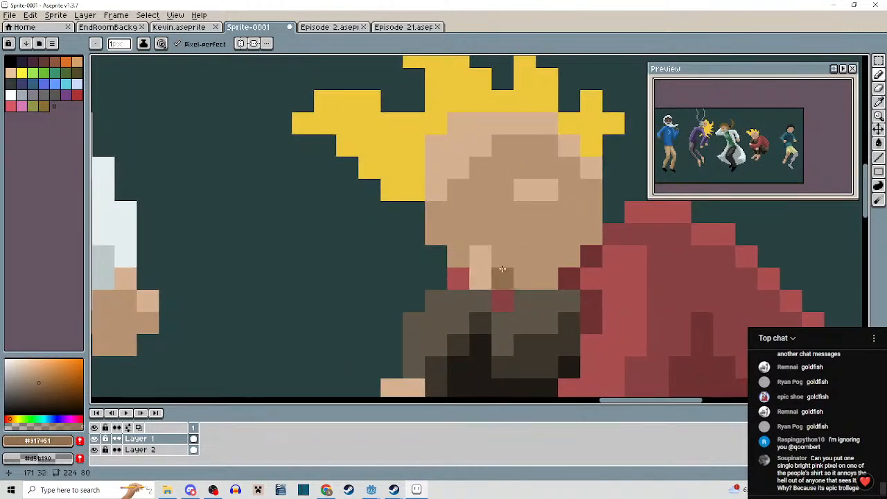
mouse_move(503, 273)
left_mouse_down()
mouse_move(537, 274)
mouse_move(587, 234)
left_mouse_up()
scroll(588, 234, "down", 3)
scroll(505, 219, "up", 3)
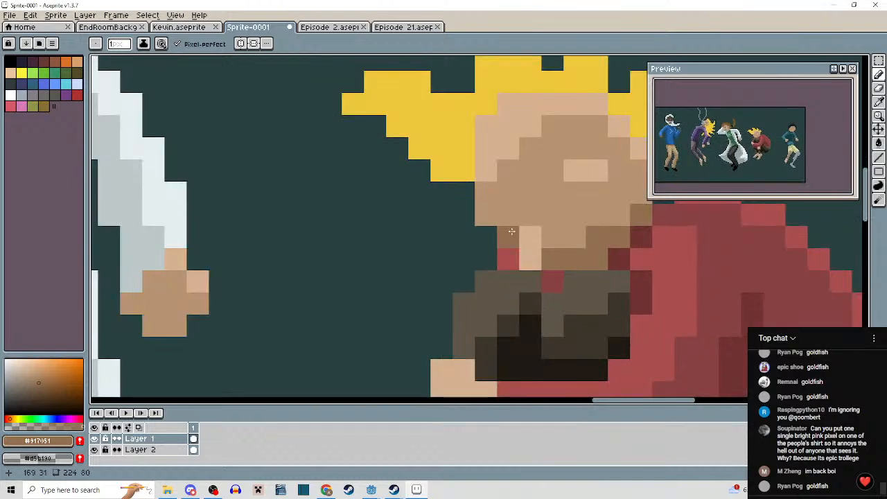
Mark two closed eyes on the crouching character's face with #917051.
left_click(505, 219)
left_click_drag(505, 219, 575, 194)
scroll(575, 194, "down", 3)
scroll(529, 218, "up", 3)
Highlight the crouching character's nose with #d5b190 and repaint the skin around the mouth with #b79473.
left_click(529, 218, "alt")
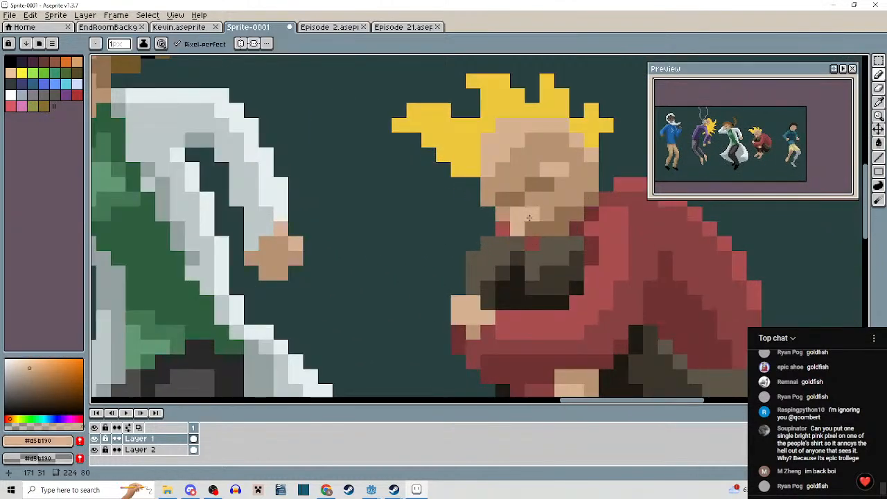
left_click(544, 211, "alt")
left_click(518, 229)
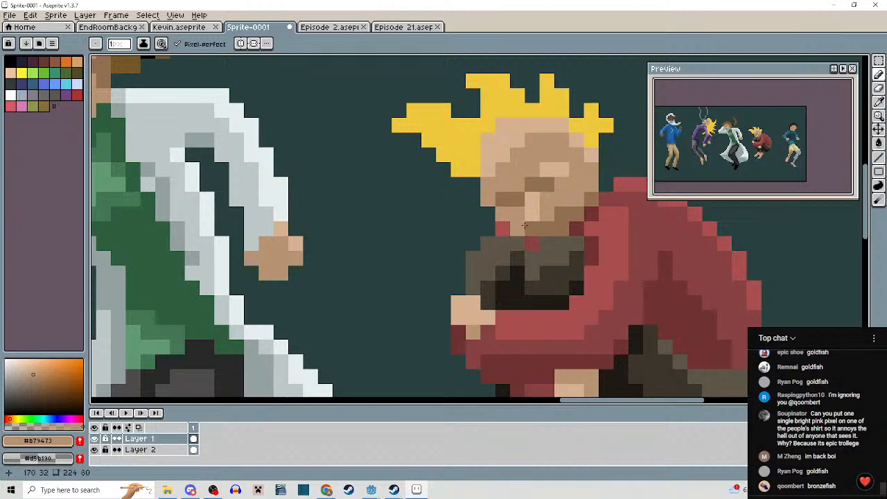
Examine the crouching character's face up close and against the rest of the line-up.
scroll(568, 242, "down", 4)
left_click_drag(564, 247, 516, 258)
scroll(515, 259, "up", 2)
scroll(515, 259, "down", 2)
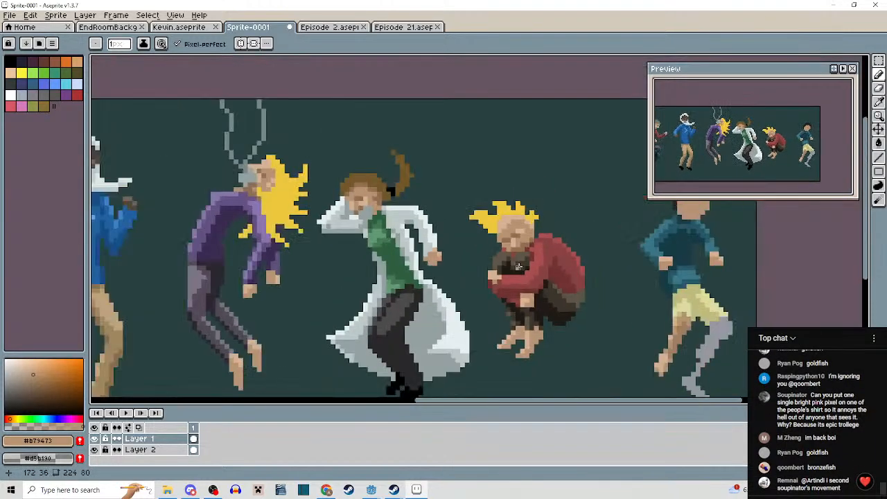
scroll(516, 260, "up", 3)
scroll(517, 268, "down", 3)
scroll(516, 267, "down", 1)
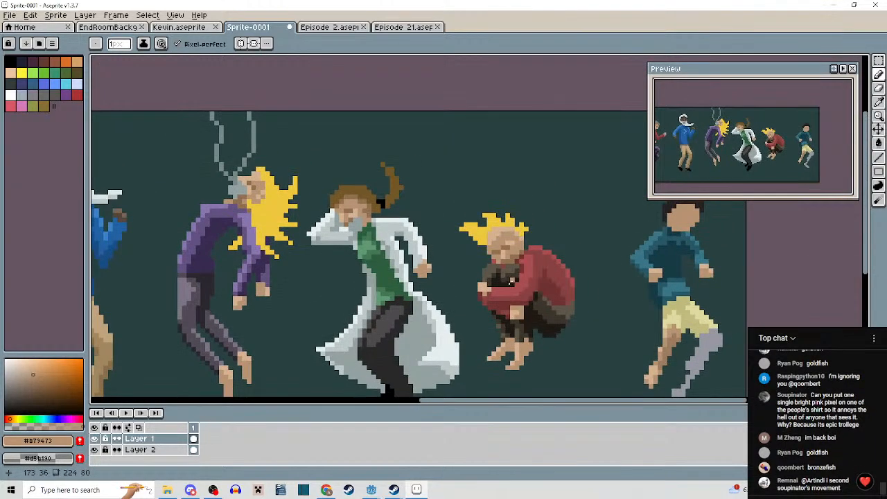
scroll(509, 274, "up", 3)
scroll(507, 274, "down", 2)
scroll(506, 274, "up", 3)
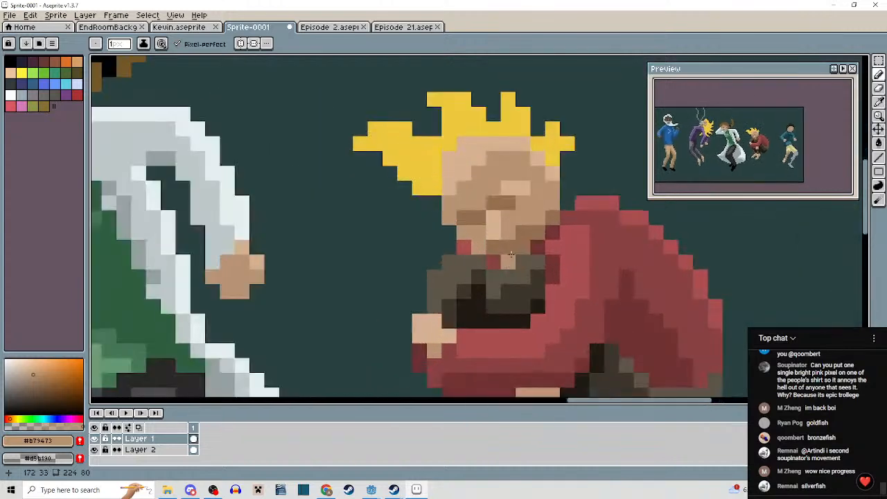
Extend the highlight above the crouching character's right-hand eye outward with #d5b190.
left_click(529, 229, "alt")
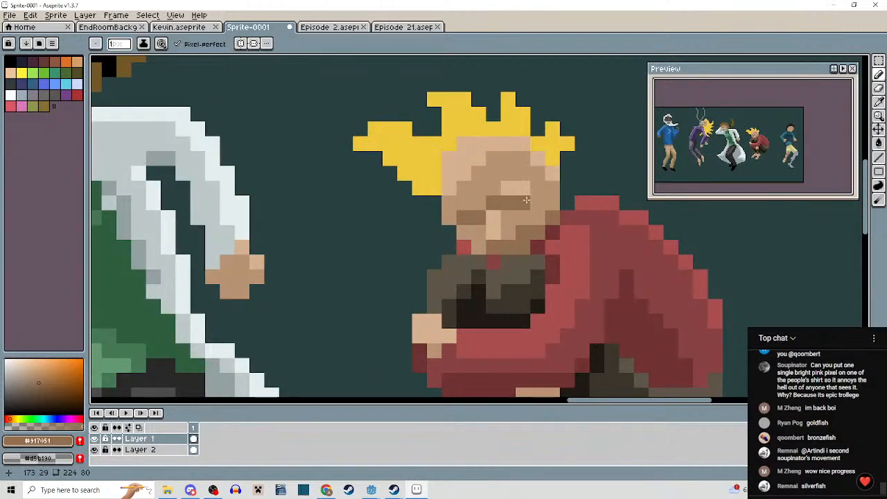
left_click(524, 187, "alt")
left_click_drag(527, 172, 538, 174)
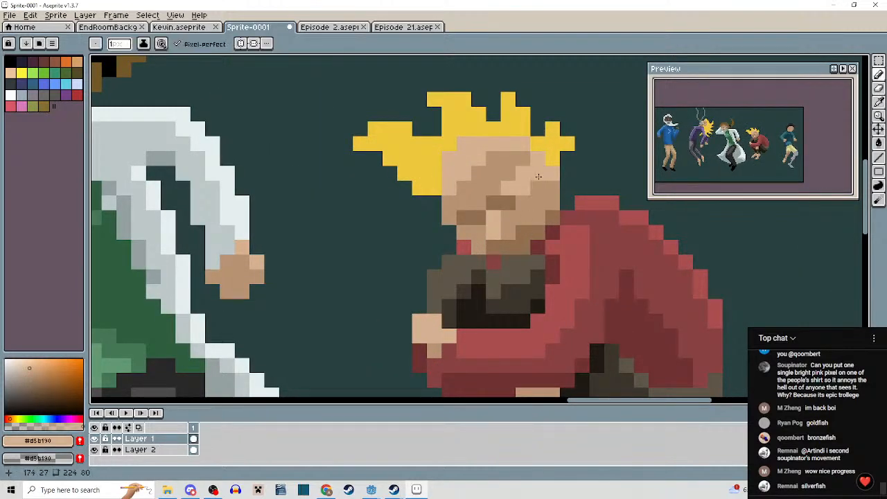
Highlight the crouching character's cheek below the right-hand eye with #d5b190.
left_click(533, 197, "alt")
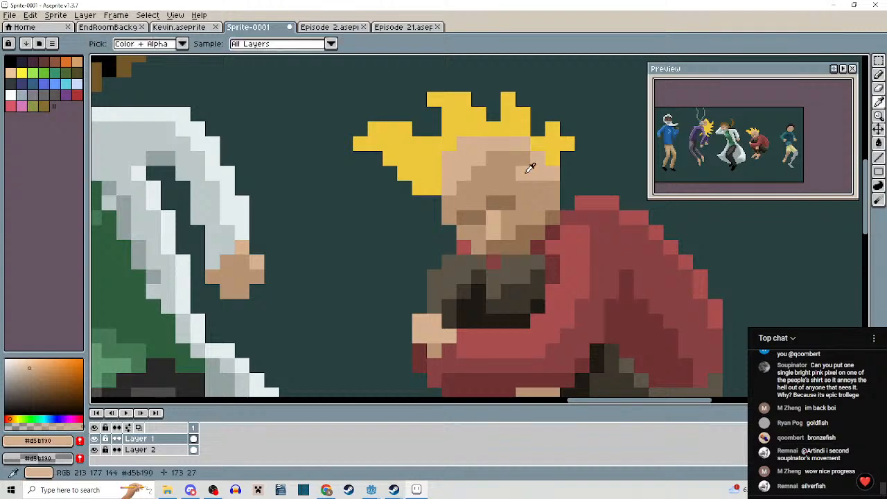
left_click(530, 167, "alt")
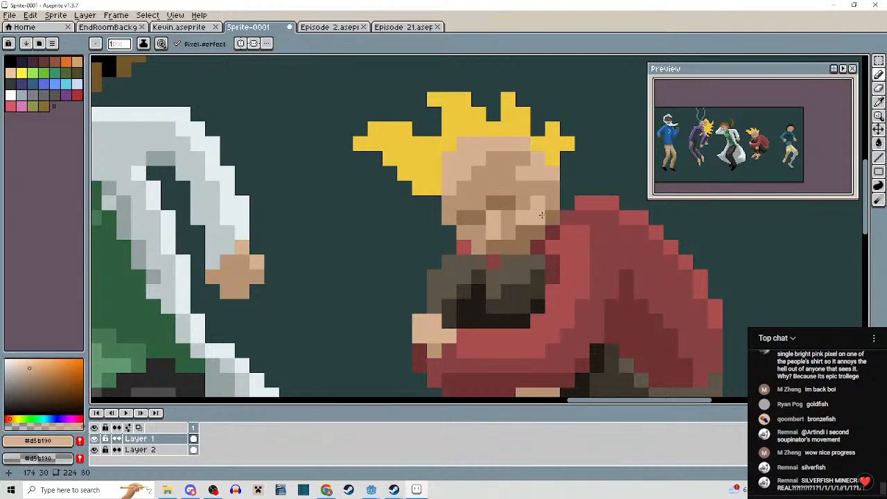
scroll(525, 236, "down", 3)
scroll(524, 254, "down", 2)
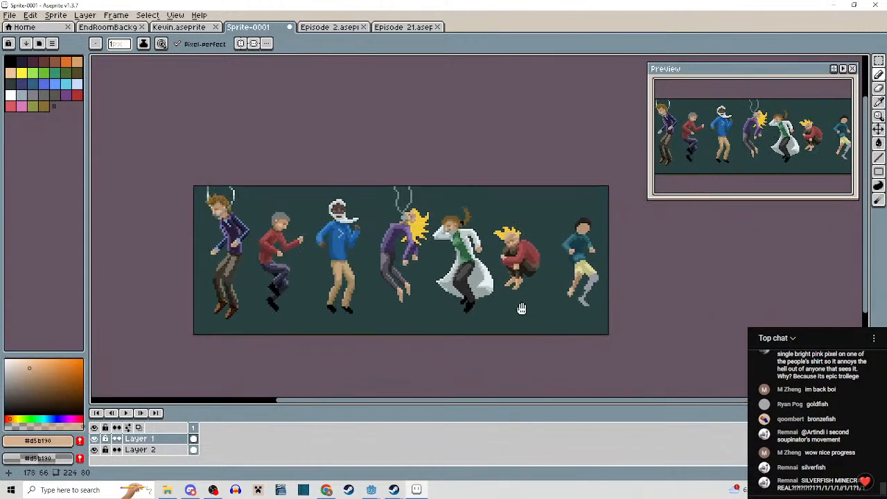
scroll(520, 307, "up", 1)
scroll(489, 222, "up", 1)
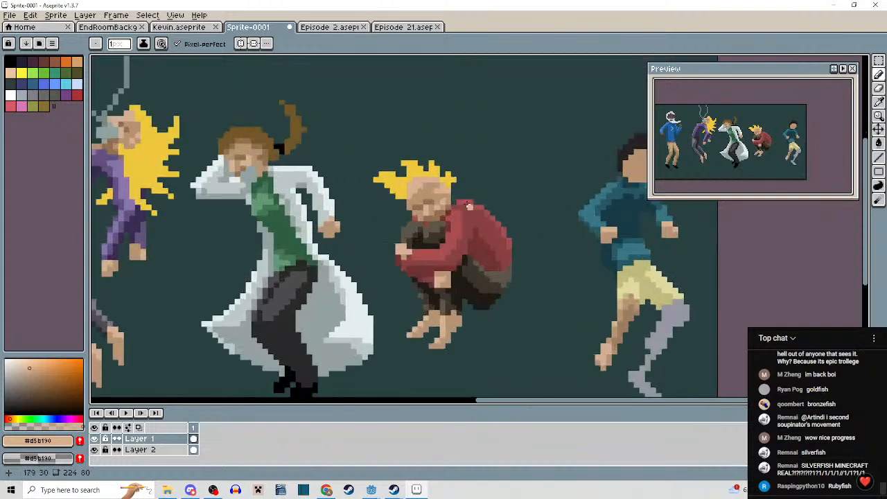
Shade the skin just under the dark-haired character's hairline with #917051 sampled from the crouching character's face.
scroll(444, 194, "up", 2)
scroll(426, 212, "up", 2)
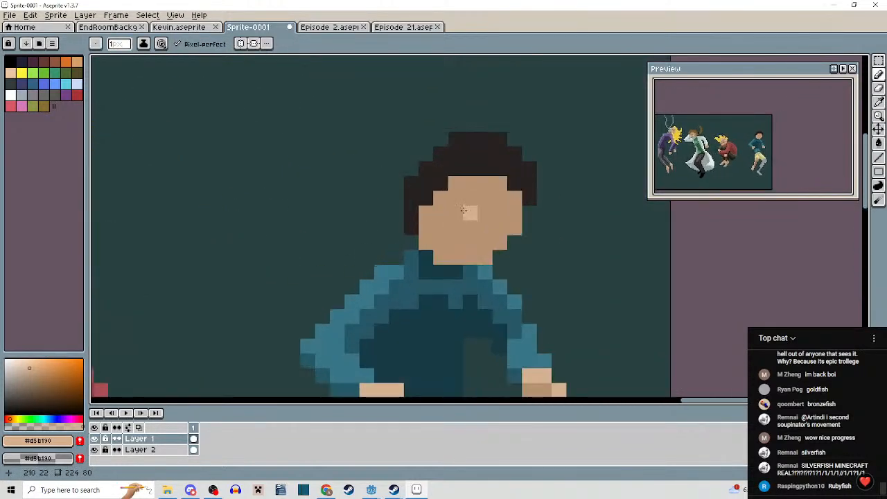
scroll(444, 194, "down", 4)
scroll(391, 204, "up", 3)
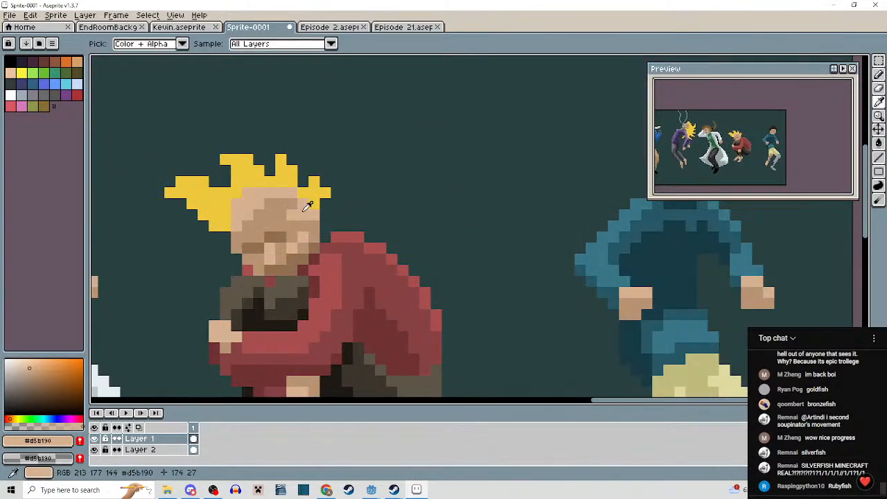
left_click(285, 235, "alt")
left_click_drag(458, 236, 252, 257)
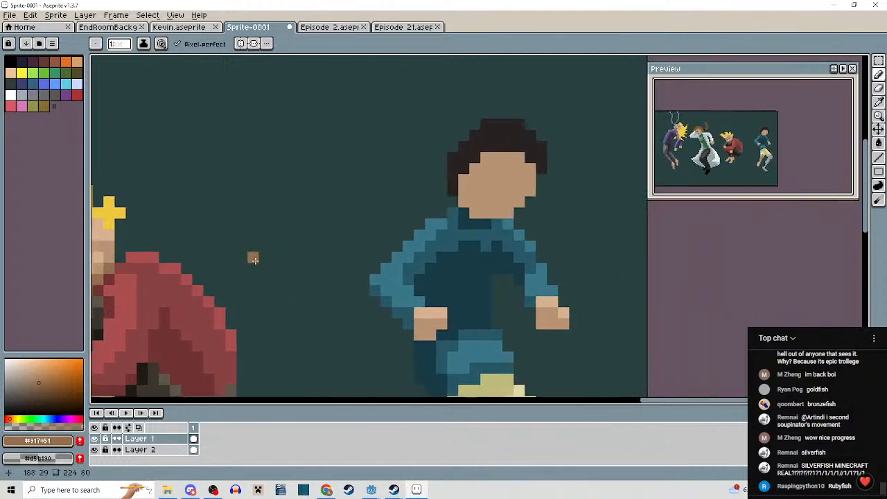
scroll(434, 206, "up", 2)
mouse_move(471, 169)
left_mouse_down()
mouse_move(404, 214)
mouse_move(451, 168)
mouse_move(517, 168)
mouse_move(544, 193)
left_mouse_up()
Highlight the lower right-hand side of the dark-haired character's face with #d5b190 sampled from the crouching character.
scroll(545, 198, "down", 3)
left_click_drag(545, 241, 541, 209)
scroll(402, 216, "up", 3)
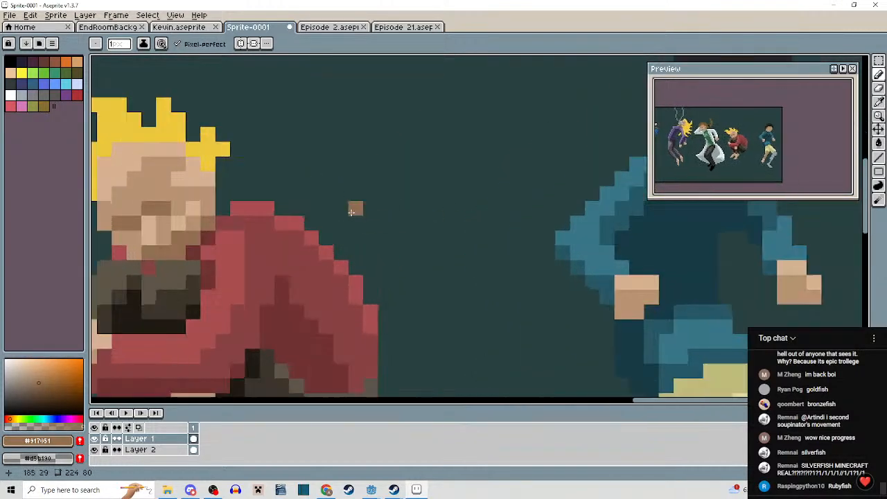
left_click(208, 169, "alt")
left_click_drag(431, 210, 133, 255)
scroll(402, 177, "up", 1)
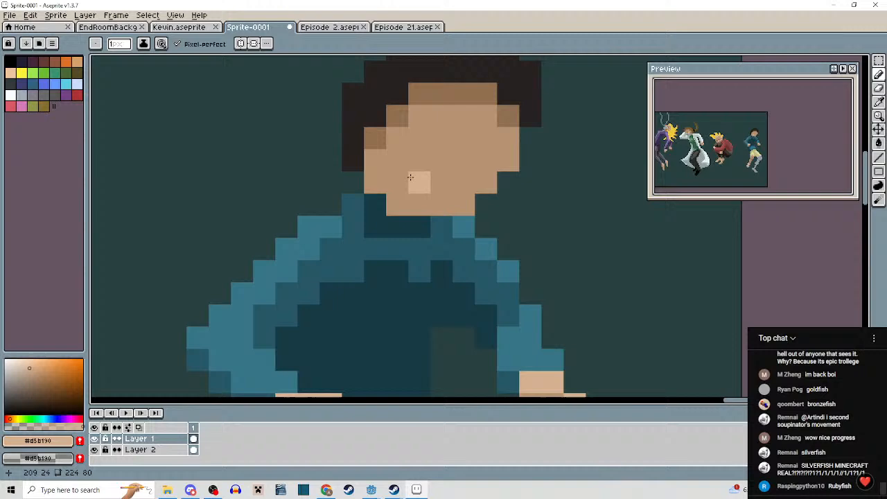
left_click(465, 160)
left_click_drag(449, 182, 455, 181)
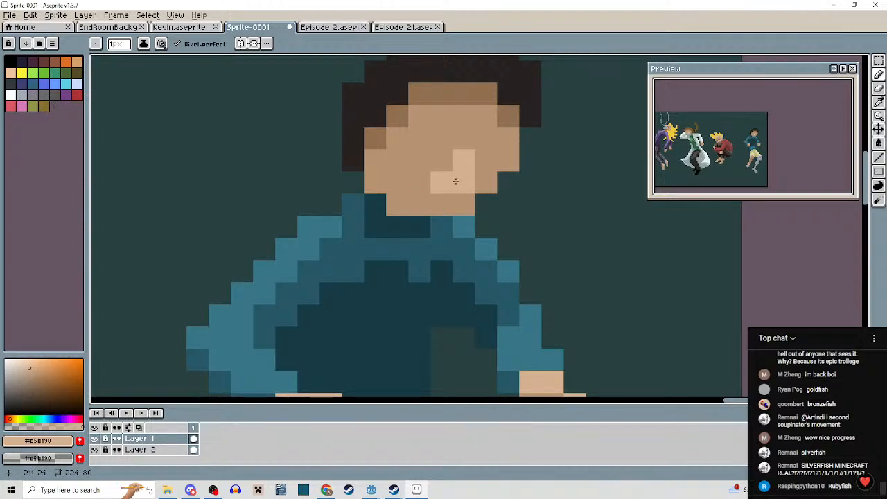
Add a single #d5b190 highlight pixel on the upper left-hand part of the dark-haired character's face.
scroll(458, 210, "down", 4)
left_click_drag(452, 234, 481, 229)
scroll(487, 194, "up", 3)
scroll(474, 183, "down", 1)
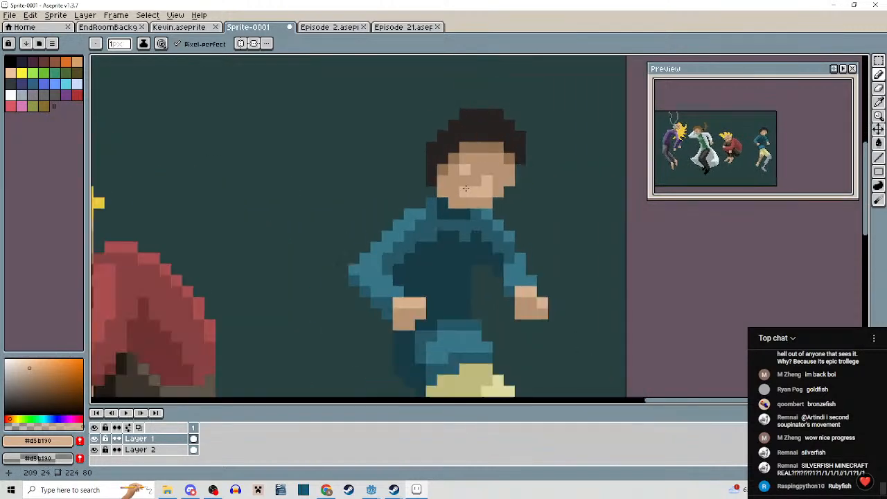
Examine the dark-haired character's face up close and against the rest of the line-up.
left_click_drag(388, 205, 267, 189)
scroll(278, 231, "up", 1)
left_click(207, 233, "alt")
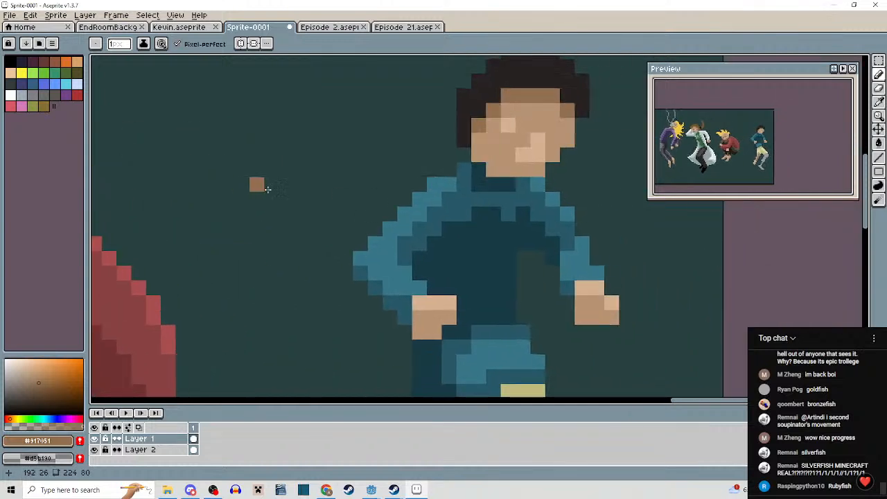
left_click_drag(442, 192, 393, 193)
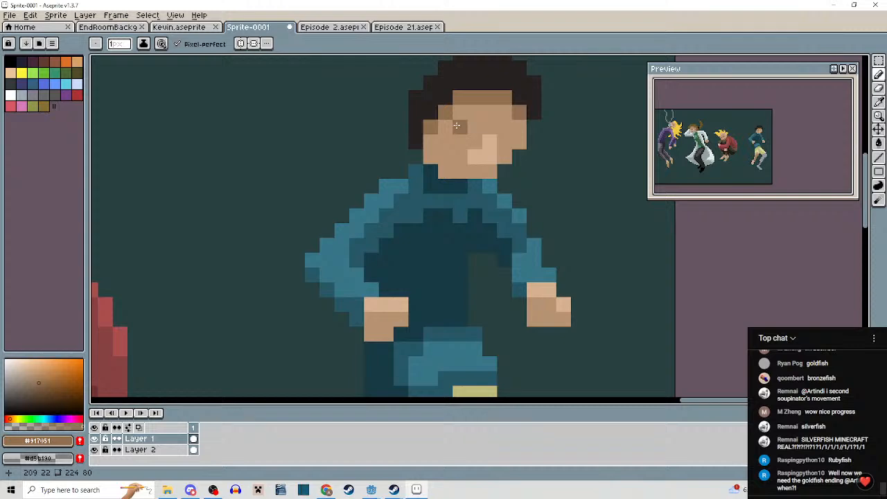
scroll(459, 141, "down", 4)
left_click_drag(458, 142, 575, 144)
mouse_move(486, 210)
left_mouse_down()
mouse_move(610, 215)
mouse_move(638, 225)
left_mouse_up()
left_click_drag(454, 227, 632, 234)
mouse_move(426, 244)
left_mouse_down()
mouse_move(625, 261)
mouse_move(142, 246)
left_mouse_up()
left_click_drag(369, 235, 210, 228)
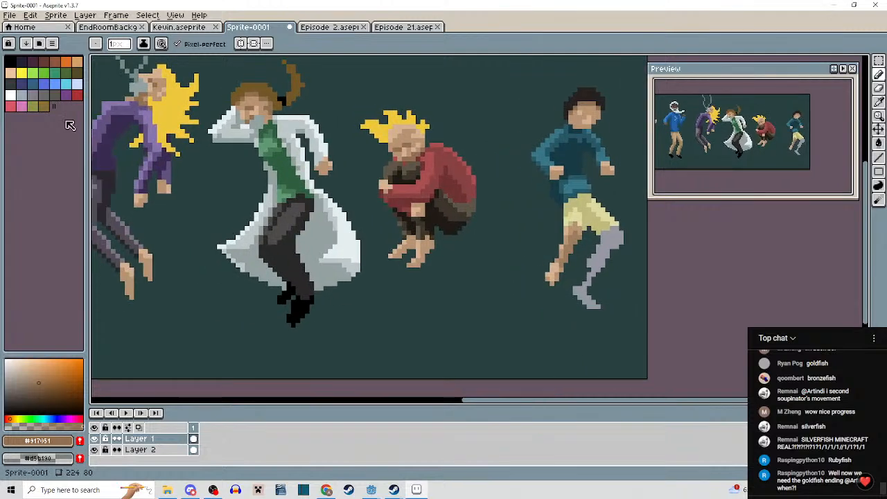
Try a single pink pixel on the chest of the dark-haired character's teal shirt, toning it to a darker pink.
left_click(21, 105)
scroll(521, 181, "up", 3)
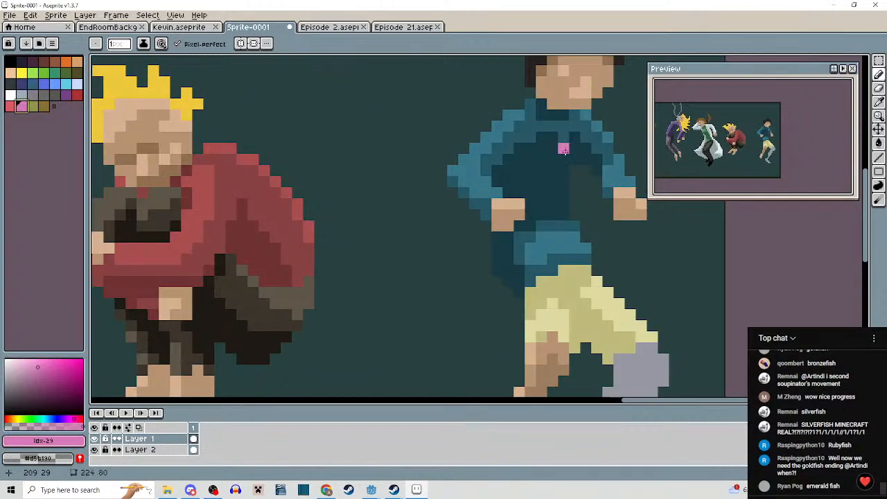
scroll(588, 146, "down", 3)
scroll(588, 230, "up", 4)
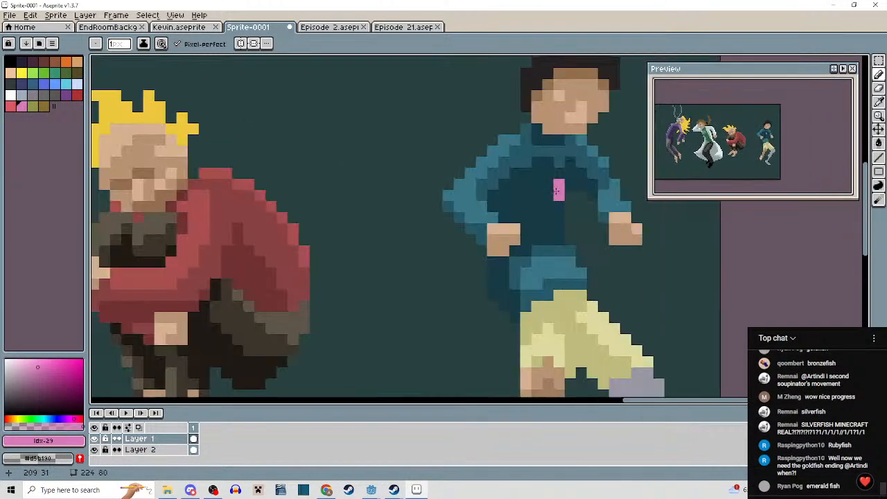
left_click(39, 377)
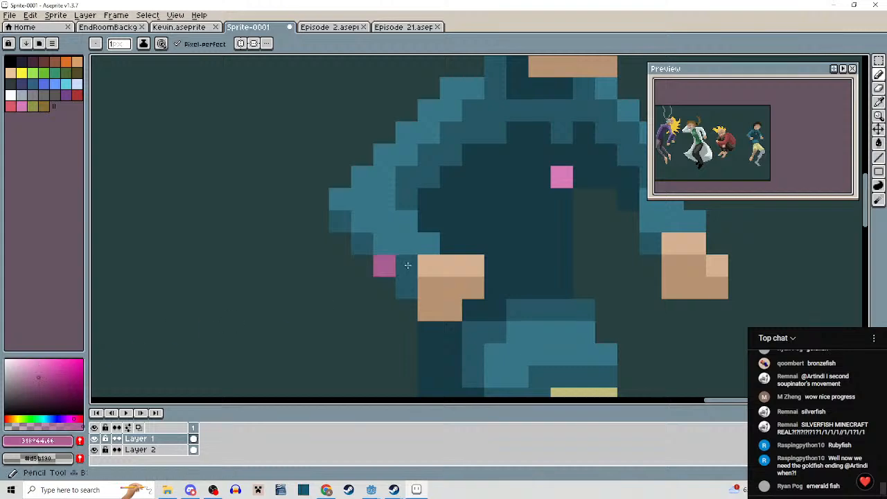
left_click(560, 182)
scroll(555, 197, "down", 3)
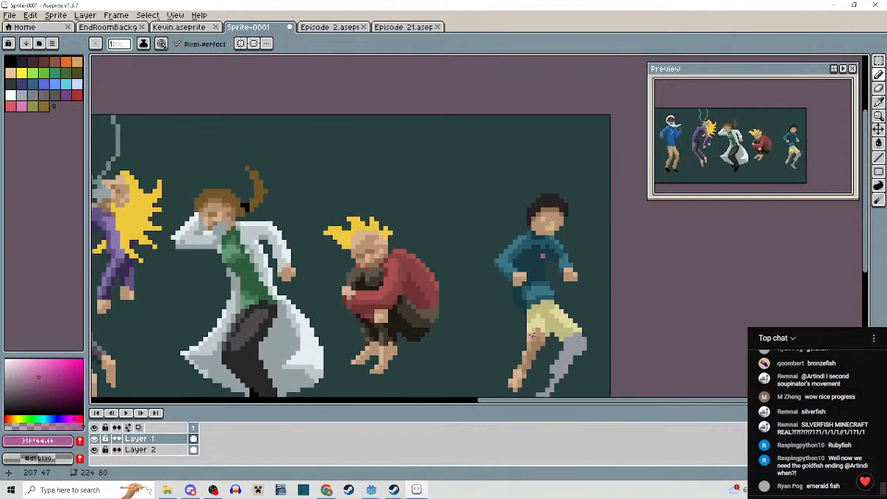
Try enlarging the pink mark on the teal shirt with lighter and darker pinks, and undo all the pink pixels.
scroll(530, 295, "up", 3)
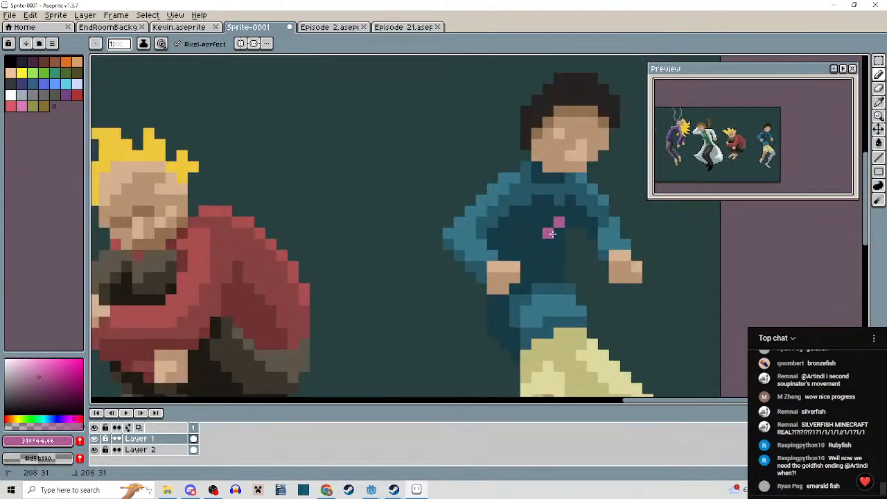
left_click(43, 373)
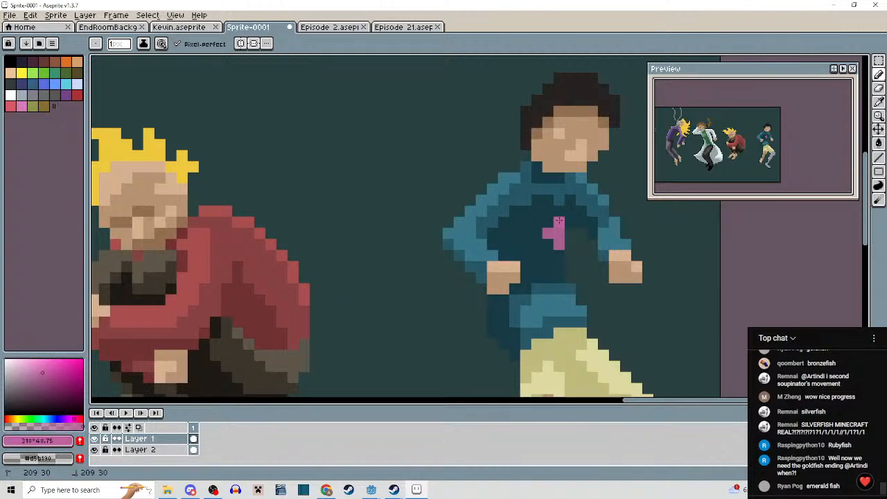
left_click(41, 366)
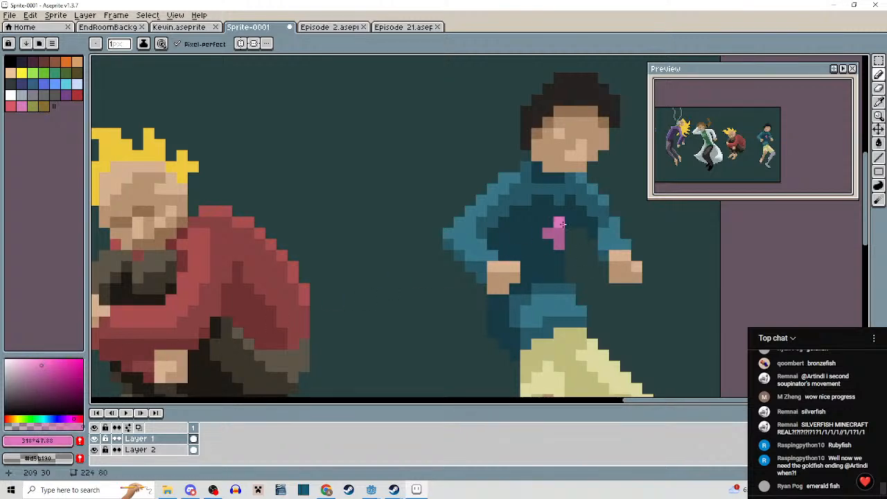
scroll(560, 229, "down", 3)
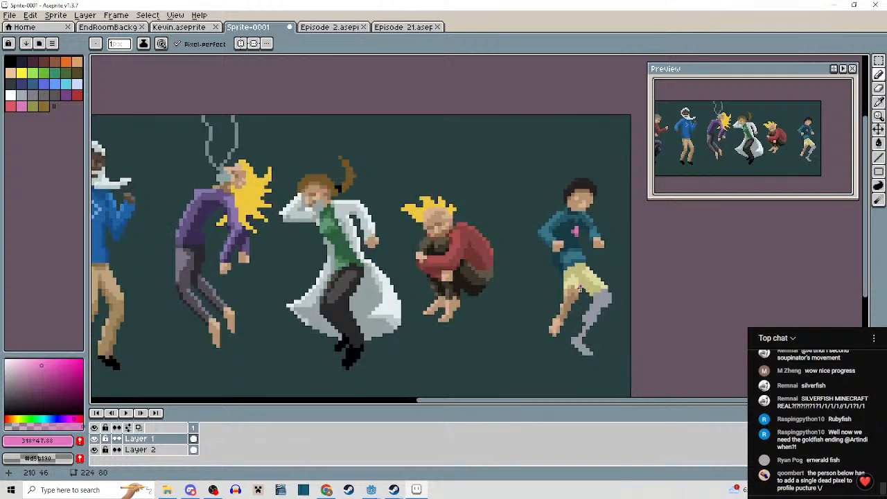
key("ctrl+z")
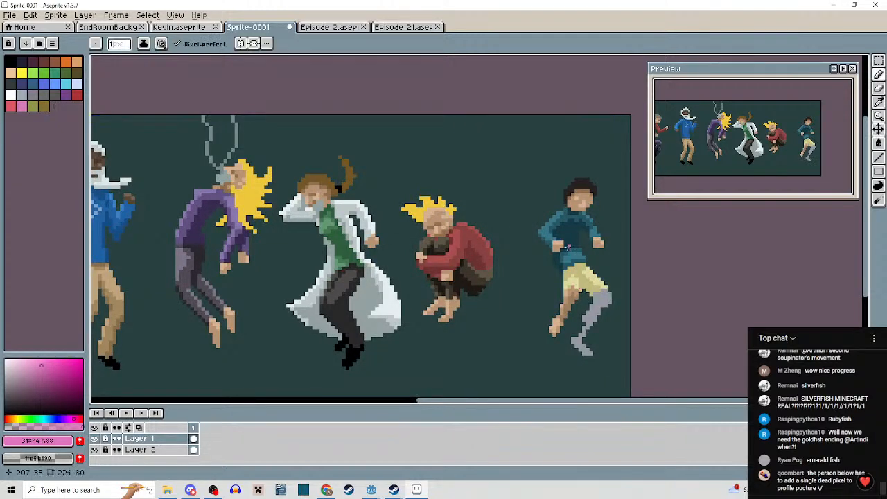
scroll(561, 252, "down", 2)
scroll(561, 253, "up", 1)
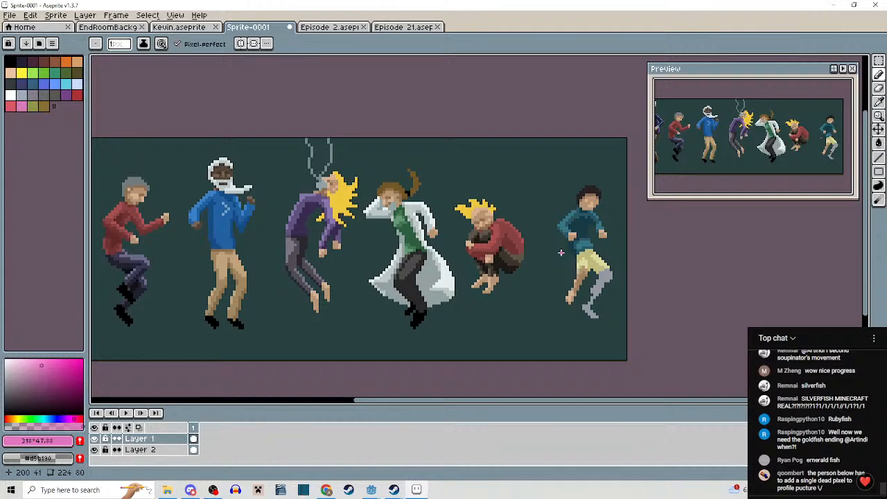
Shade the left-hand edge of the lab-coat character's lower trouser leg with a darker version of #2a2929.
scroll(436, 293, "up", 6)
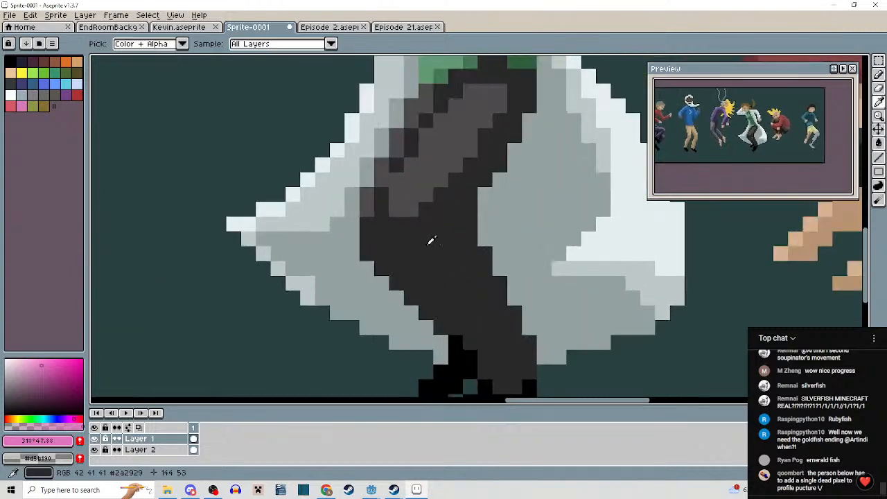
left_click(420, 240, "alt")
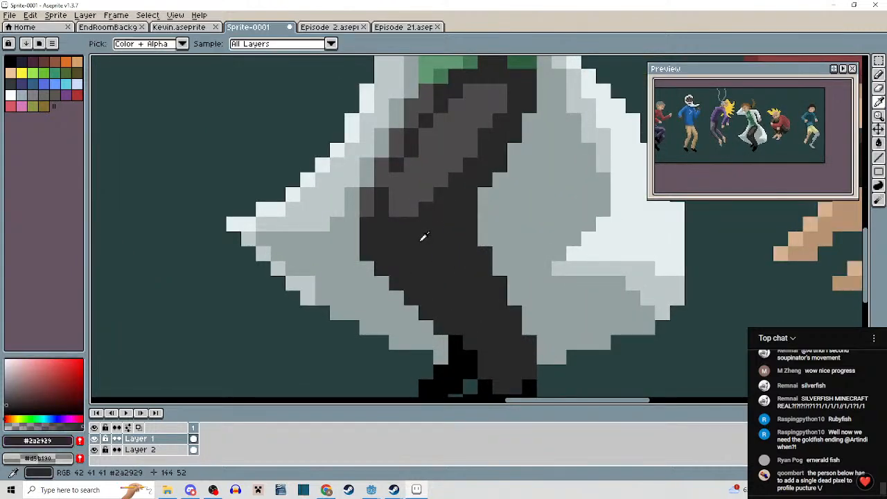
left_click(9, 409)
scroll(382, 254, "up", 1)
scroll(389, 143, "up", 1)
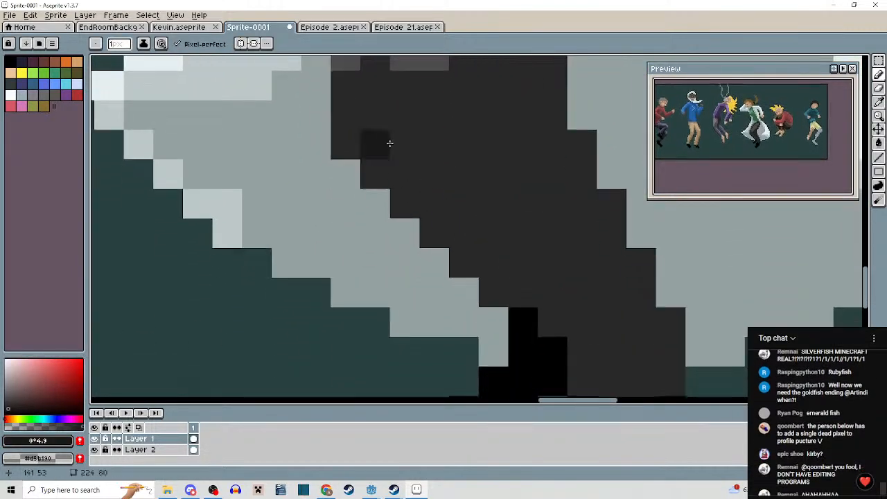
left_click(411, 165)
mouse_move(410, 165)
left_mouse_down()
mouse_move(487, 274)
mouse_move(513, 294)
mouse_move(462, 210)
left_mouse_up()
scroll(462, 211, "down", 5)
scroll(445, 231, "up", 4)
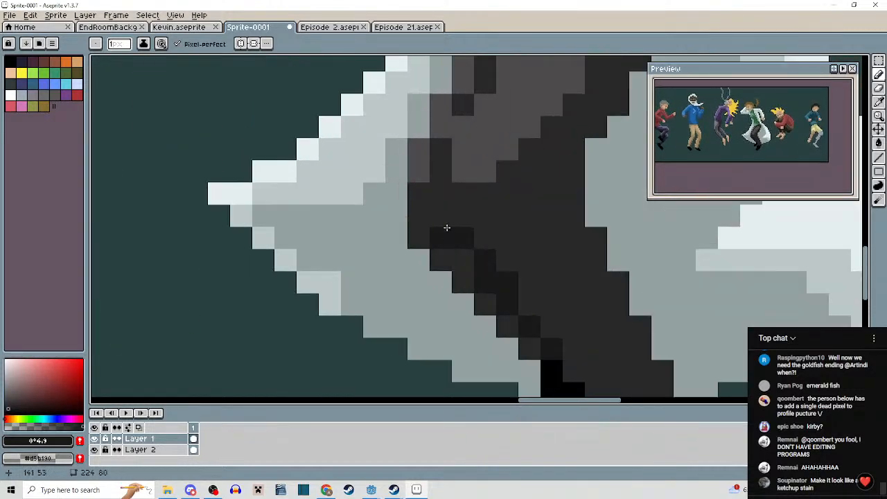
Extend the dark shading around the lab-coat character's knee and thicken it down the front edge of the shin.
scroll(444, 215, "down", 5)
scroll(465, 233, "up", 4)
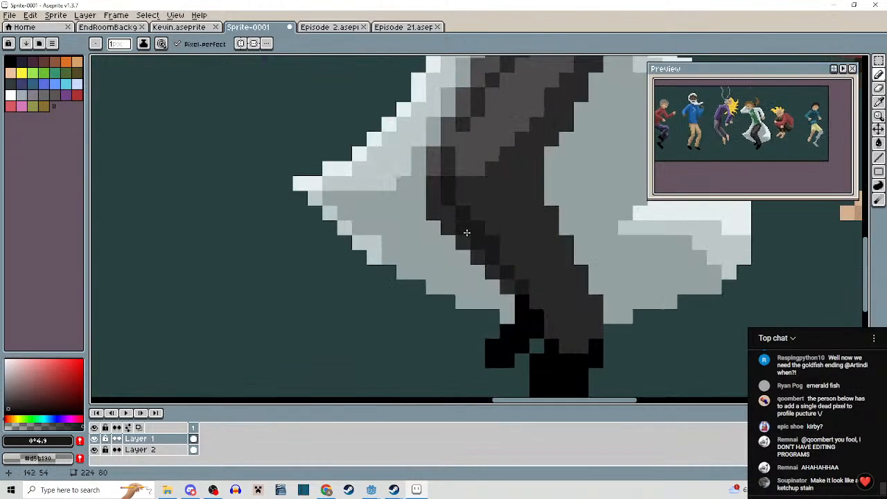
mouse_move(469, 234)
left_mouse_down()
mouse_move(507, 286)
mouse_move(478, 252)
left_mouse_up()
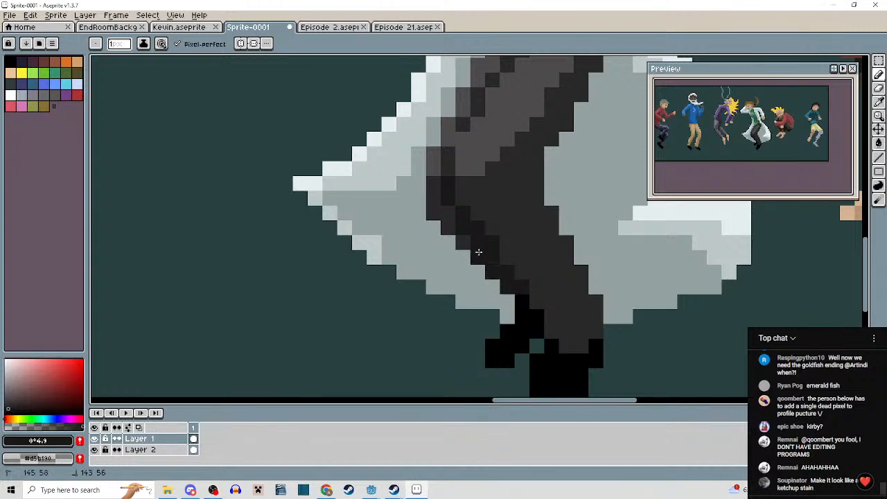
scroll(459, 226, "down", 4)
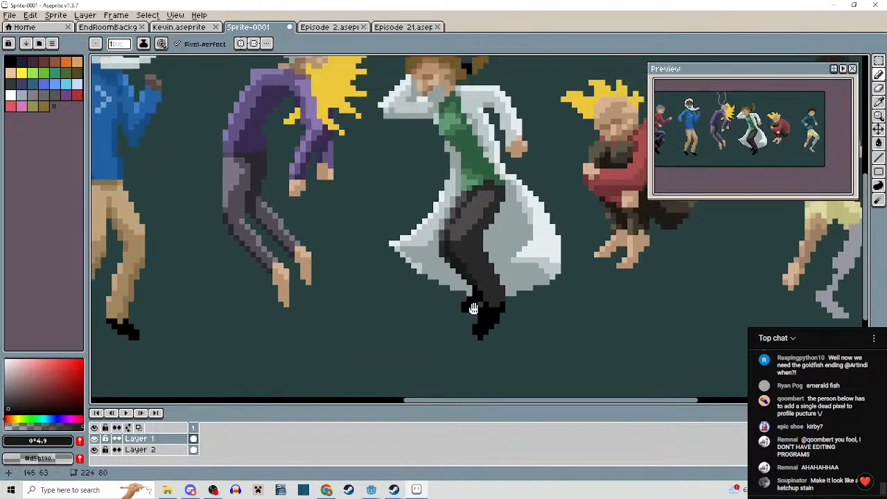
Draw the same near-black shading along the right-hand edge of the lab-coat character's lower trouser leg.
scroll(488, 262, "up", 4)
mouse_move(488, 262)
left_mouse_down()
mouse_move(455, 214)
mouse_move(506, 300)
left_mouse_up()
left_click_drag(497, 269, 469, 201)
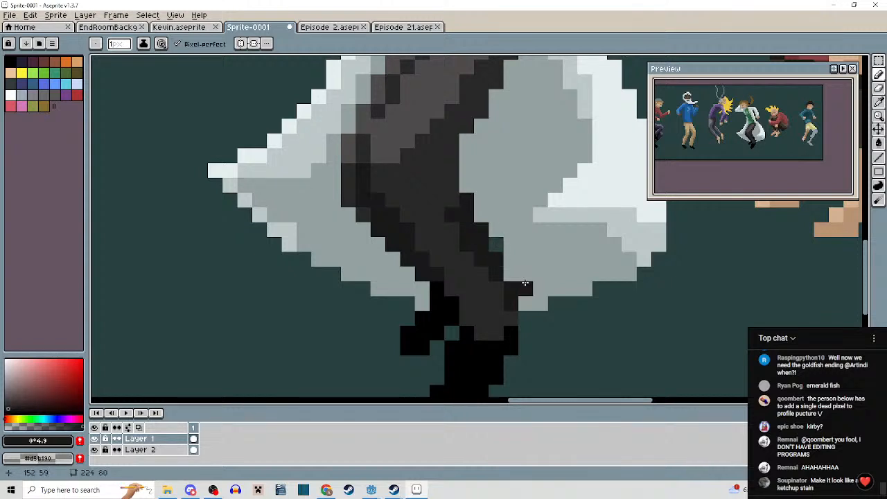
Fill the gap beside the calf with the coat's grey and extend the #191818 shading up behind the knee.
left_click(519, 248, "alt")
left_click(505, 262, "alt")
mouse_move(452, 201)
left_mouse_down()
mouse_move(454, 156)
mouse_move(437, 170)
left_mouse_up()
scroll(437, 179, "down", 3)
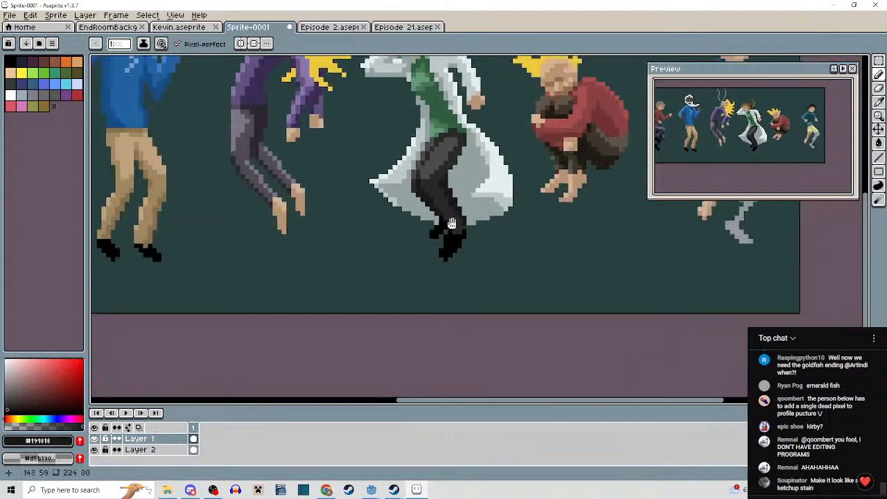
Continue the #191818 shading up the right-hand edge of the lab-coat character's thigh to the hip.
scroll(448, 254, "up", 3)
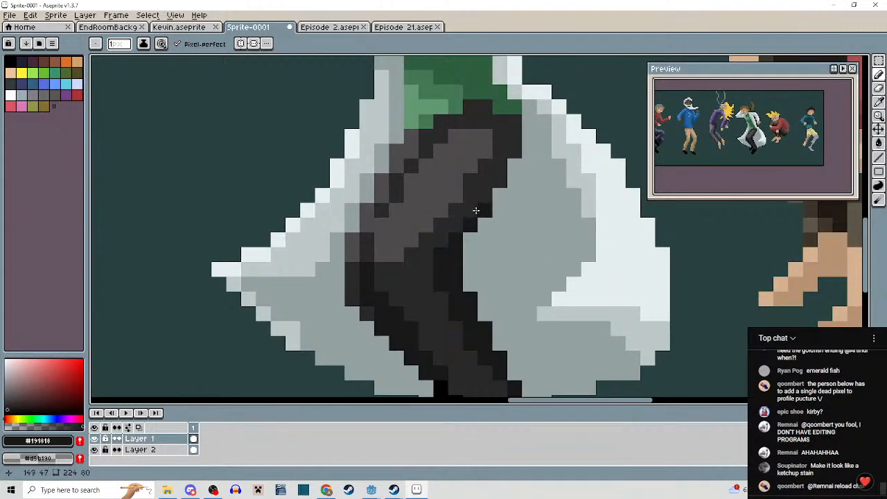
mouse_move(480, 203)
left_mouse_down()
mouse_move(517, 151)
mouse_move(516, 126)
mouse_move(490, 109)
mouse_move(510, 135)
left_mouse_up()
scroll(510, 134, "down", 3)
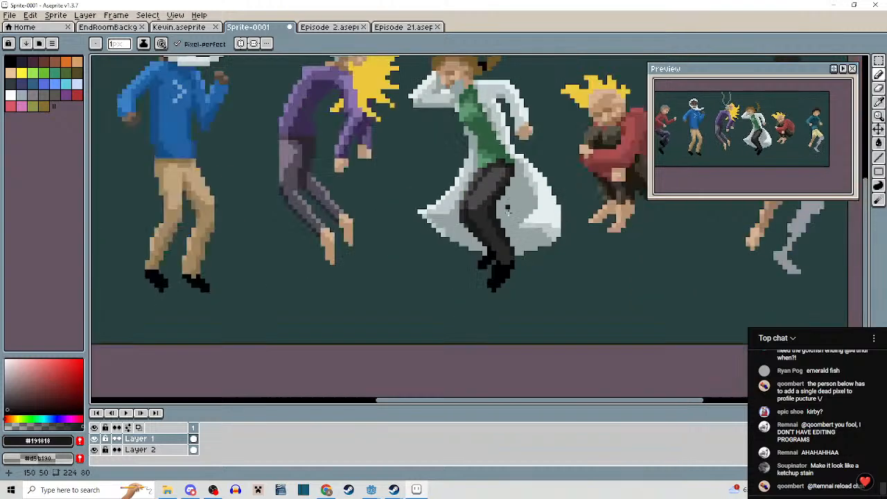
Extend the #191818 shading down the lab-coat character's lower leg, from behind the knee to the ankle.
scroll(503, 260, "up", 3)
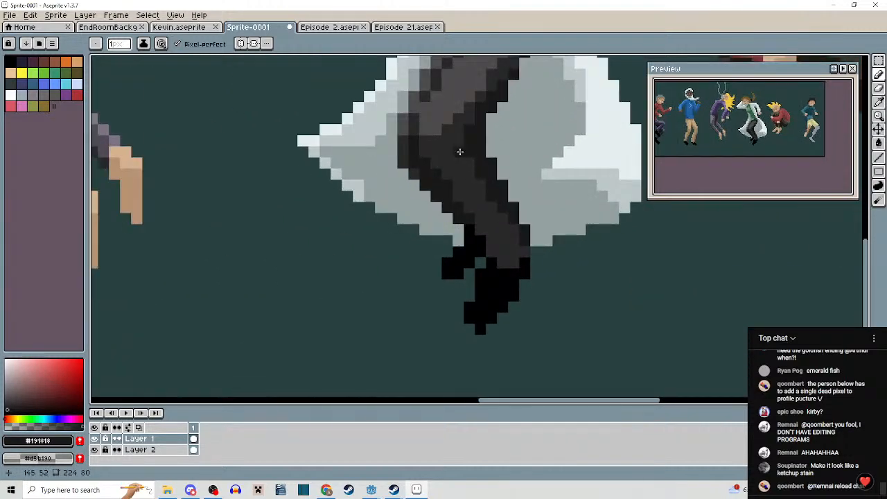
left_click_drag(459, 151, 512, 227)
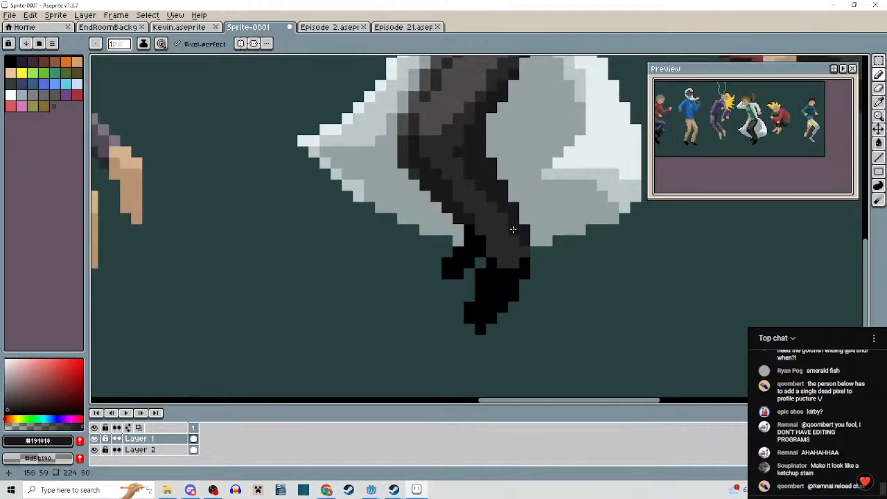
scroll(513, 230, "down", 3)
scroll(503, 239, "up", 3)
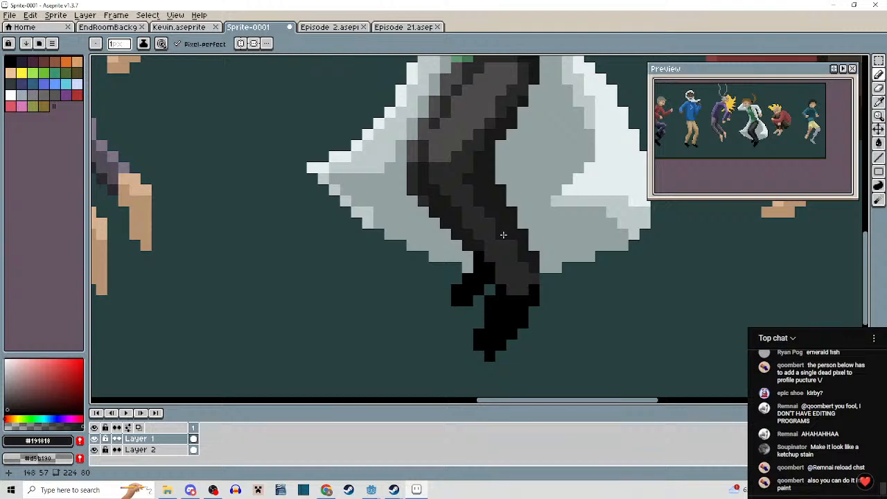
left_click_drag(508, 243, 531, 282)
scroll(555, 315, "down", 3)
Examine the whole line-up of characters and the dark-haired character's face for areas that still need detail.
left_click_drag(559, 319, 501, 285)
scroll(467, 291, "down", 1)
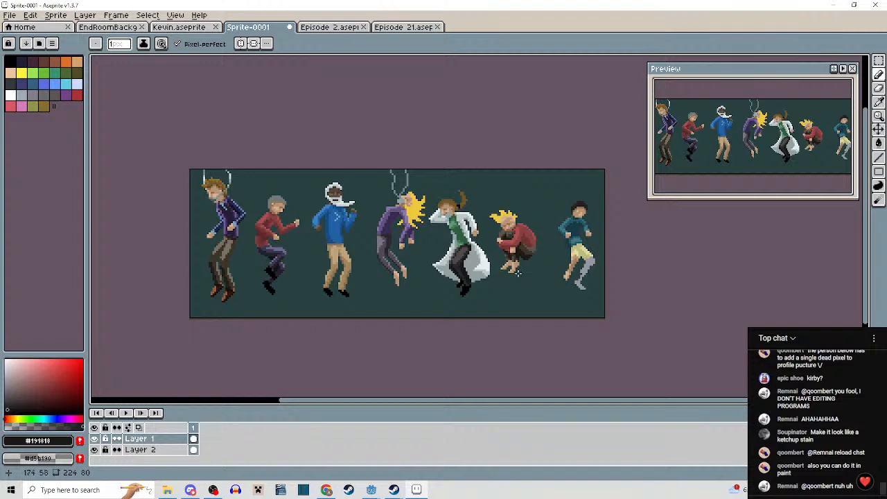
left_click_drag(398, 285, 273, 255)
scroll(461, 193, "up", 4)
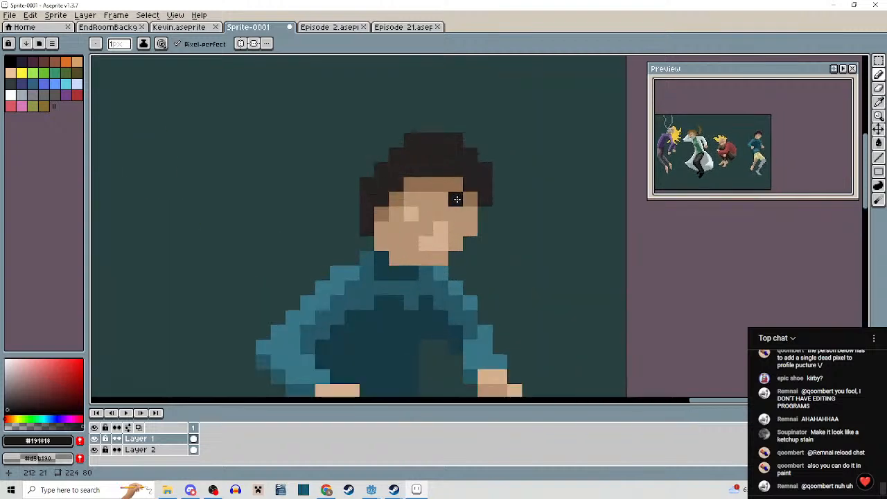
scroll(451, 201, "down", 2)
scroll(429, 229, "up", 3)
scroll(474, 248, "down", 1)
scroll(474, 248, "down", 1)
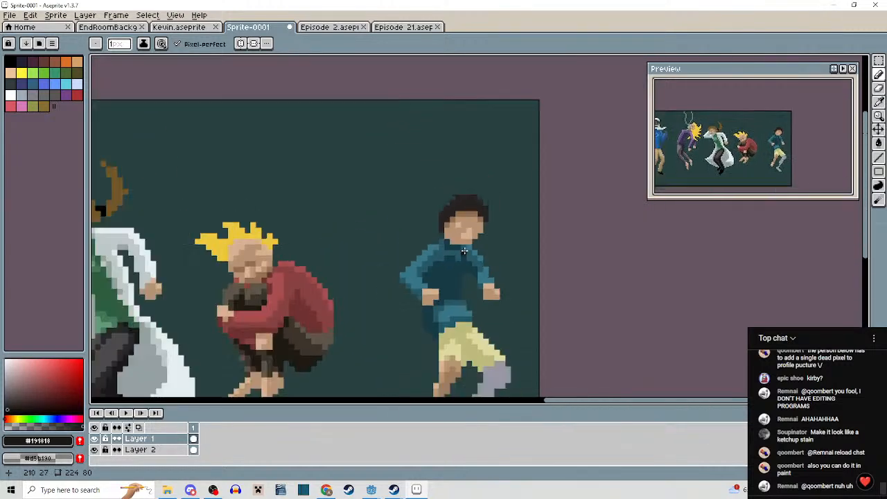
scroll(461, 253, "down", 5)
left_click_drag(386, 278, 549, 249)
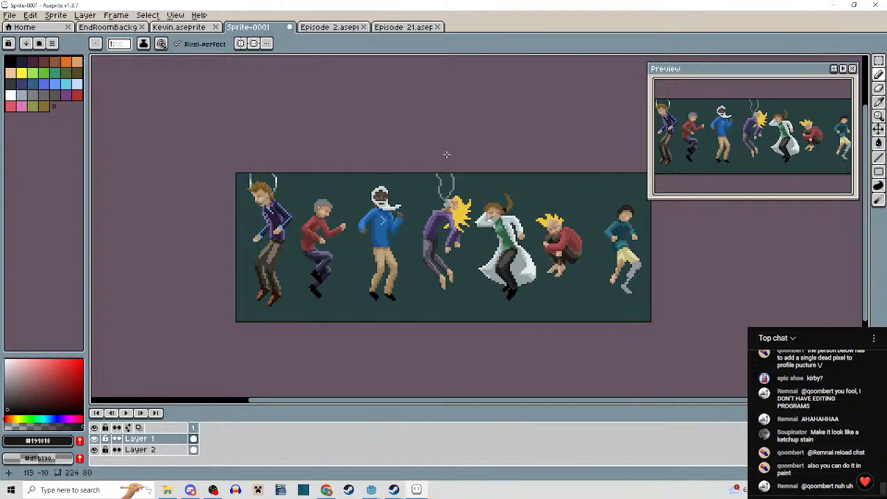
left_click_drag(521, 282, 399, 273)
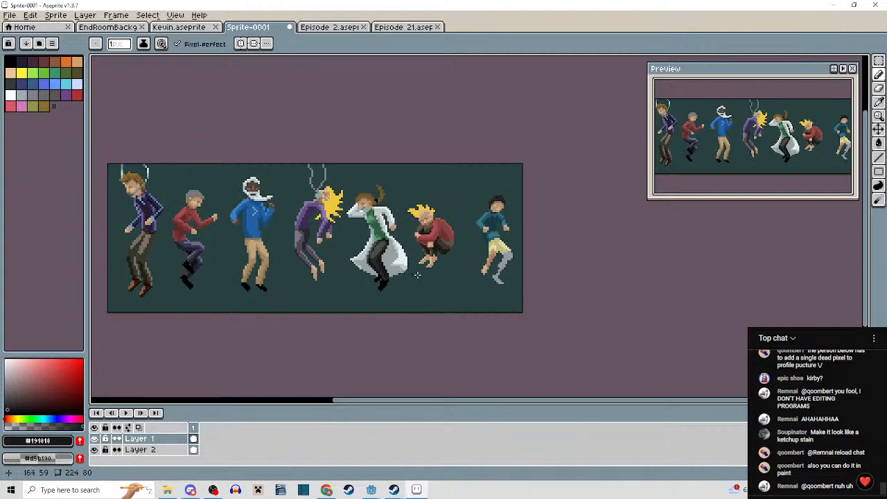
Extend the outer hip edge of the dark-haired character's yellow shorts with #bfbc7d pixels.
scroll(417, 276, "up", 3)
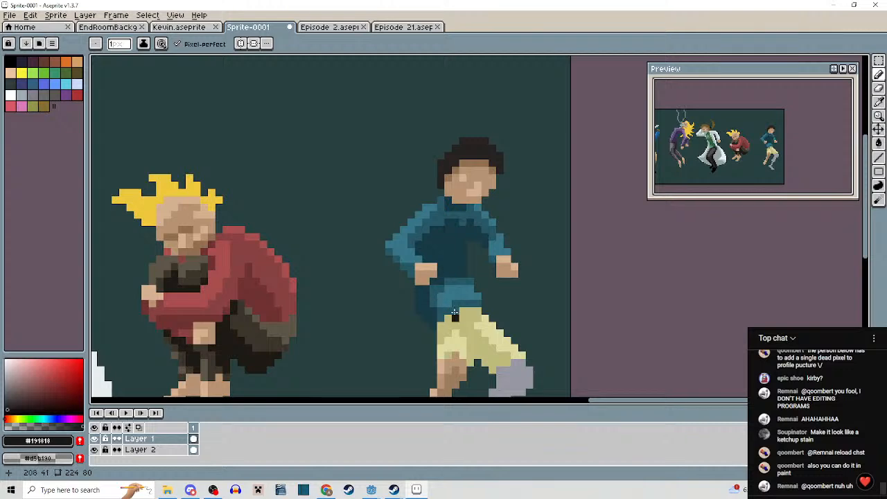
scroll(455, 248, "down", 3)
scroll(515, 217, "up", 2)
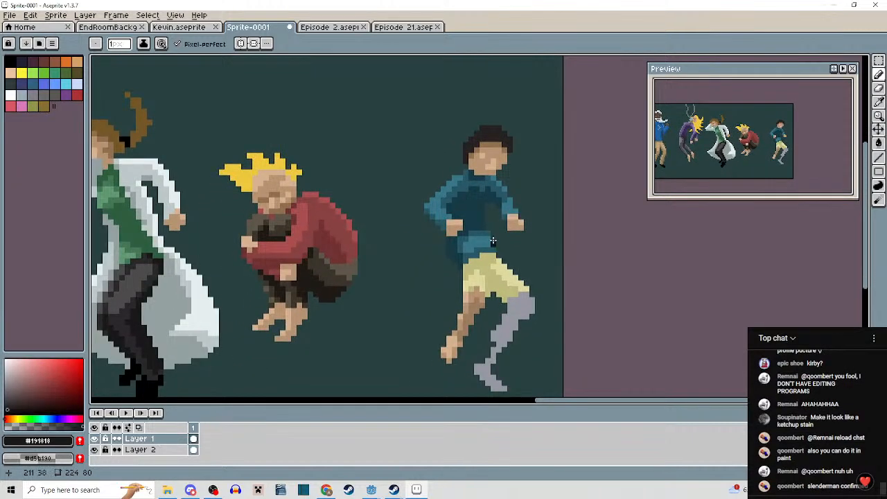
scroll(493, 240, "up", 3)
left_click(469, 295, "alt")
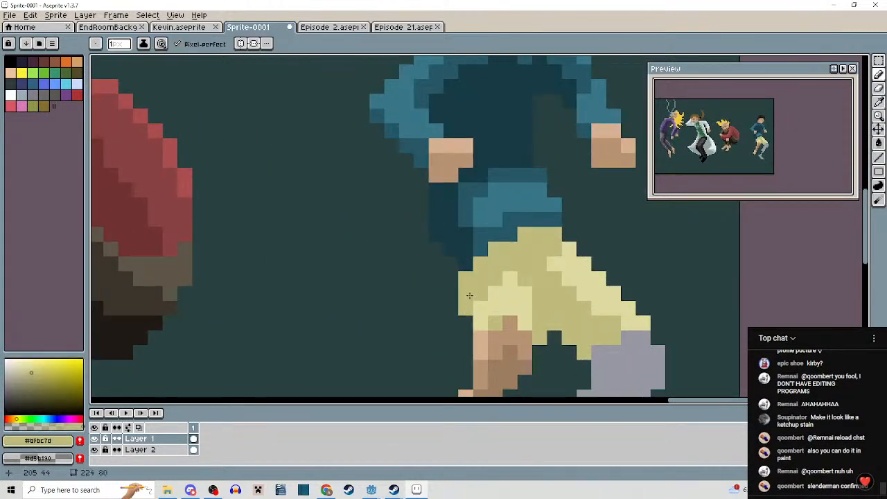
scroll(485, 262, "down", 3)
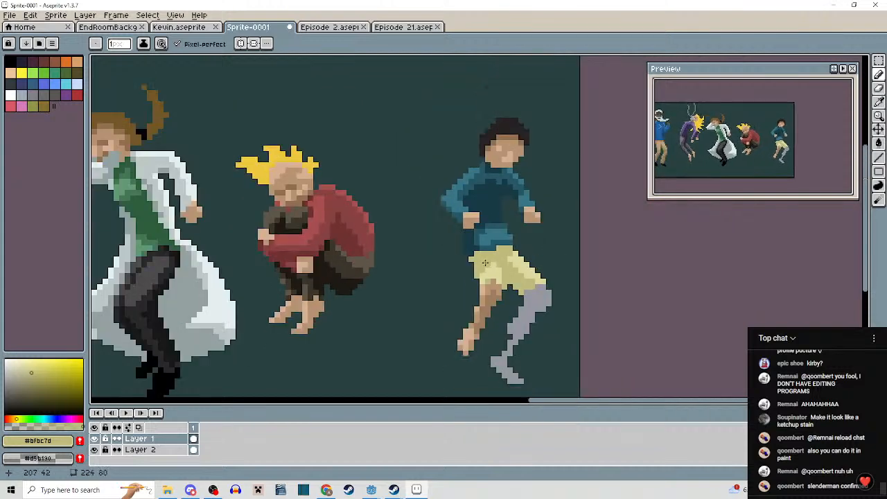
scroll(485, 263, "up", 3)
Extend the lighter yellow highlight over the upper thigh of the shorts' bare leg, touching up its edges with #bfbc7d.
left_click(472, 282, "alt")
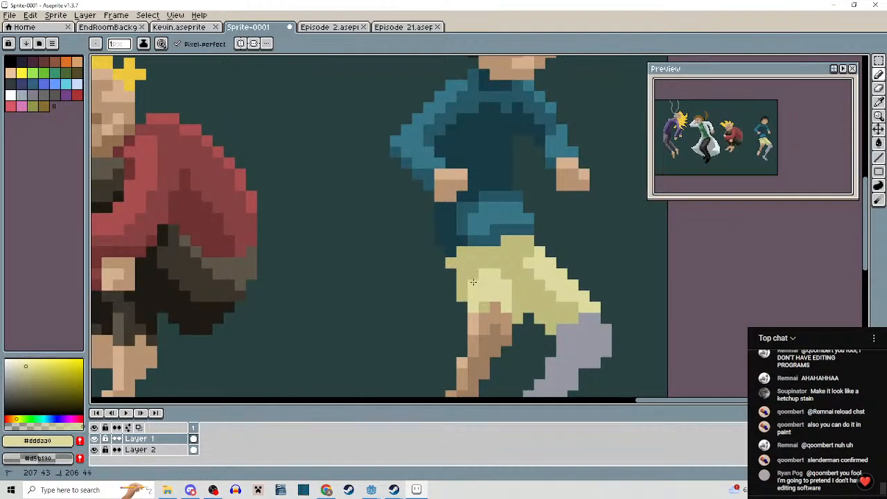
scroll(472, 282, "down", 2)
scroll(485, 296, "up", 2)
left_click(485, 297, "alt")
scroll(485, 297, "down", 2)
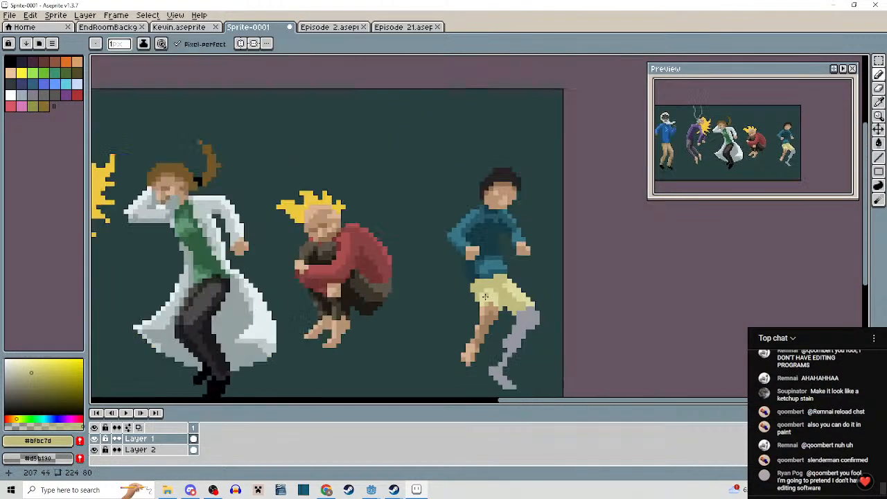
scroll(485, 297, "down", 1)
scroll(459, 291, "up", 4)
left_click(459, 291, "alt")
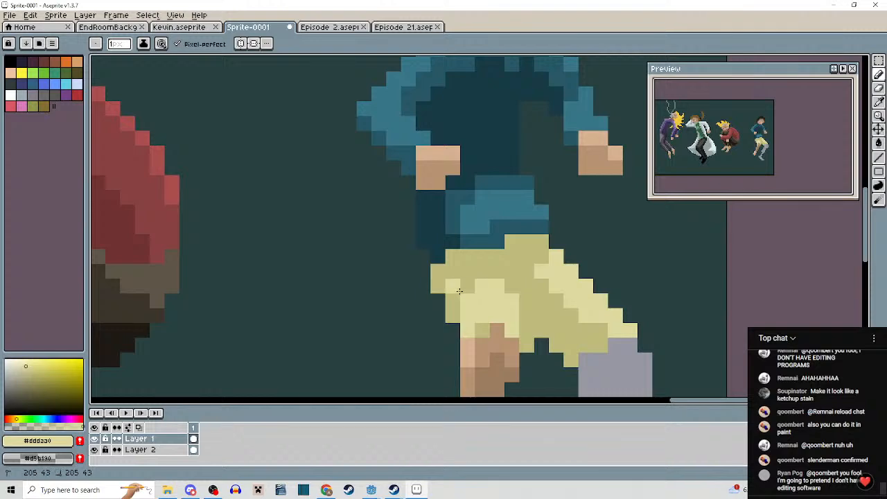
left_click(477, 273)
scroll(470, 273, "down", 3)
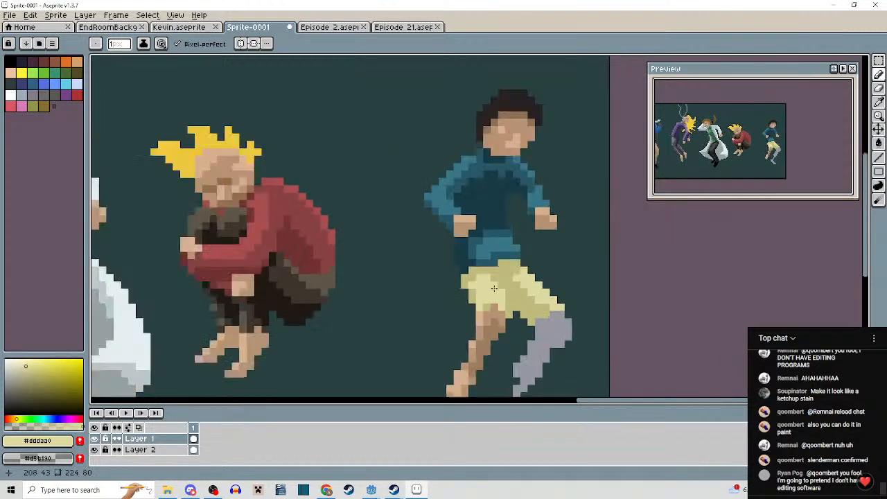
scroll(496, 310, "up", 2)
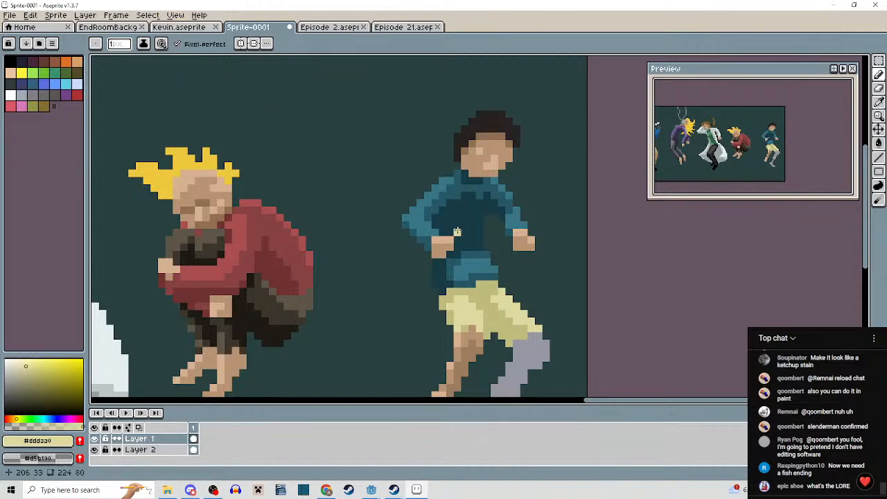
Add a #917051 mouth pixel to the dark-haired character's face and move the cheek highlight lower, filling its old place with #b79473.
scroll(457, 232, "up", 2)
scroll(423, 303, "down", 4)
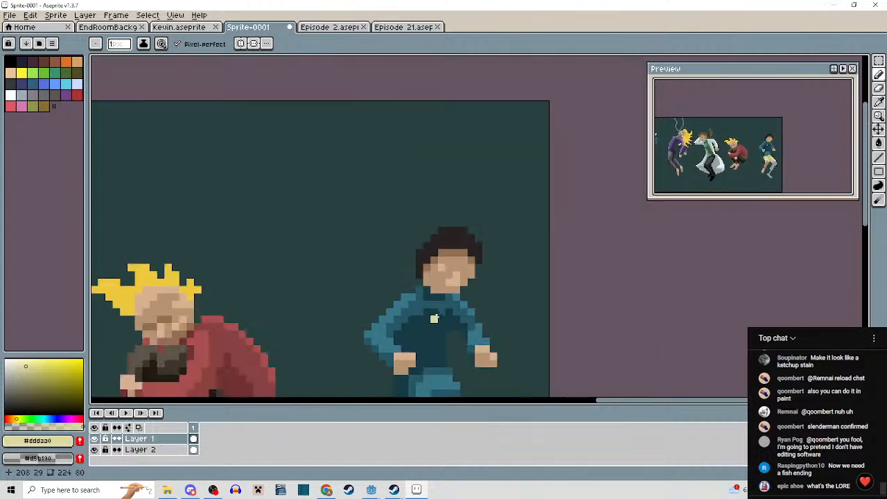
scroll(434, 318, "up", 1)
left_click(518, 223, "alt")
scroll(518, 223, "up", 2)
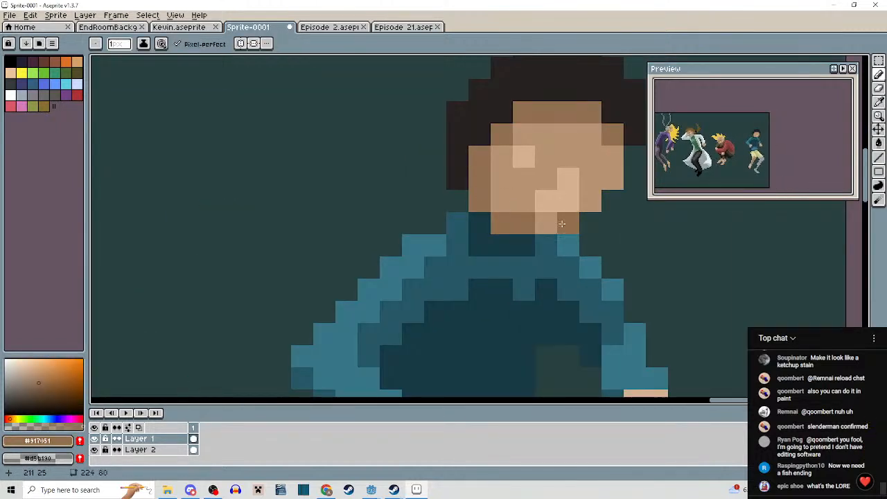
scroll(554, 235, "down", 3)
scroll(567, 283, "up", 2)
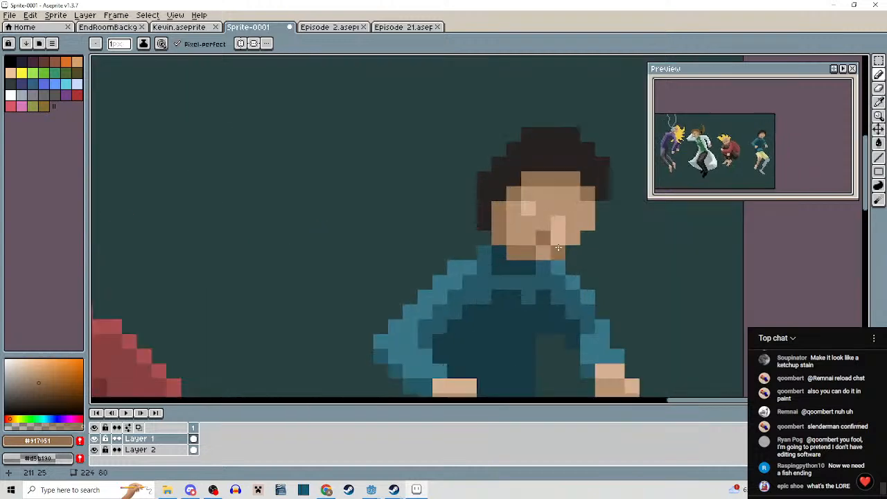
left_click(531, 208, "alt")
left_click(550, 198, "alt")
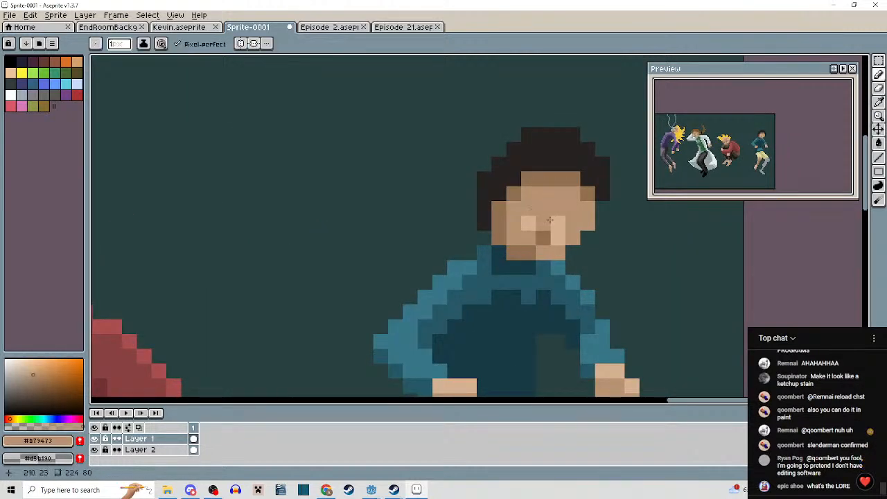
scroll(554, 201, "down", 3)
scroll(561, 207, "up", 2)
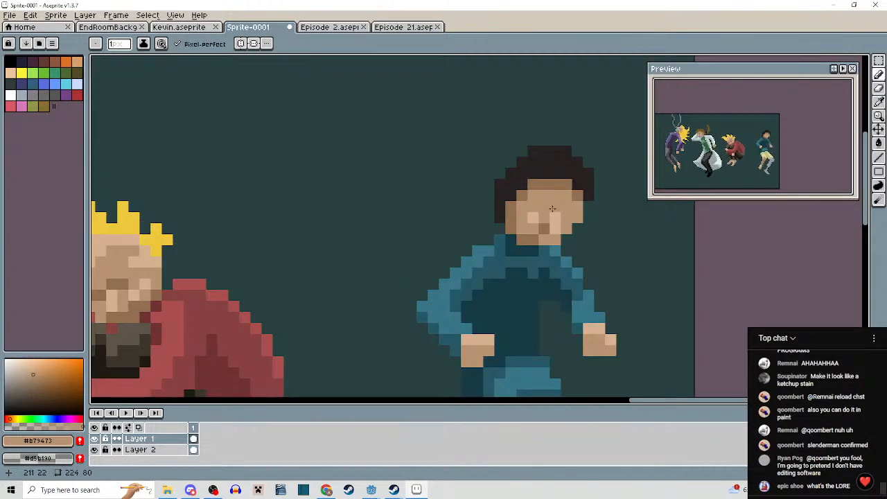
Select the dark-haired character's head and stretch it to 13 pixels tall and slightly wider.
scroll(552, 208, "down", 2)
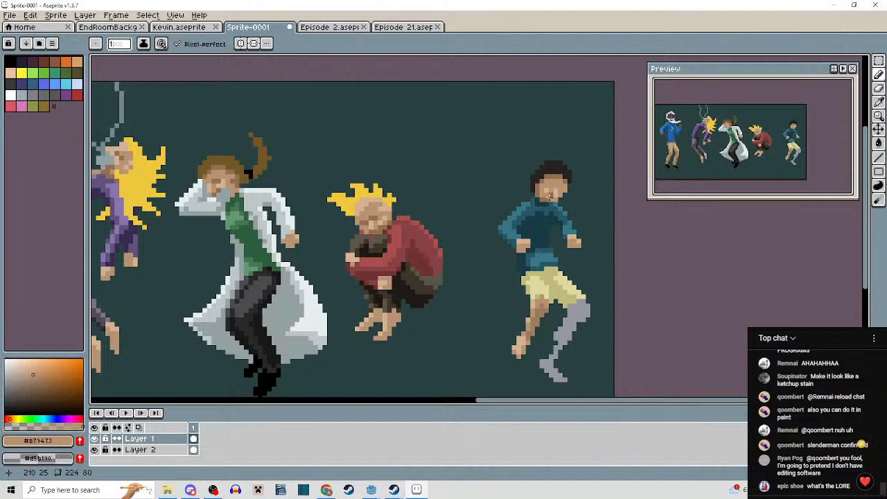
scroll(551, 197, "down", 1)
key("m")
left_click_drag(509, 129, 590, 199)
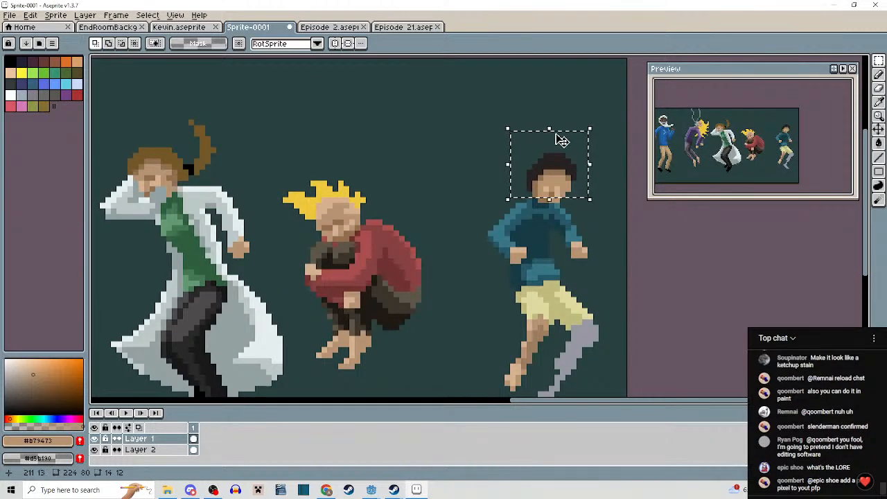
left_click_drag(551, 130, 554, 125)
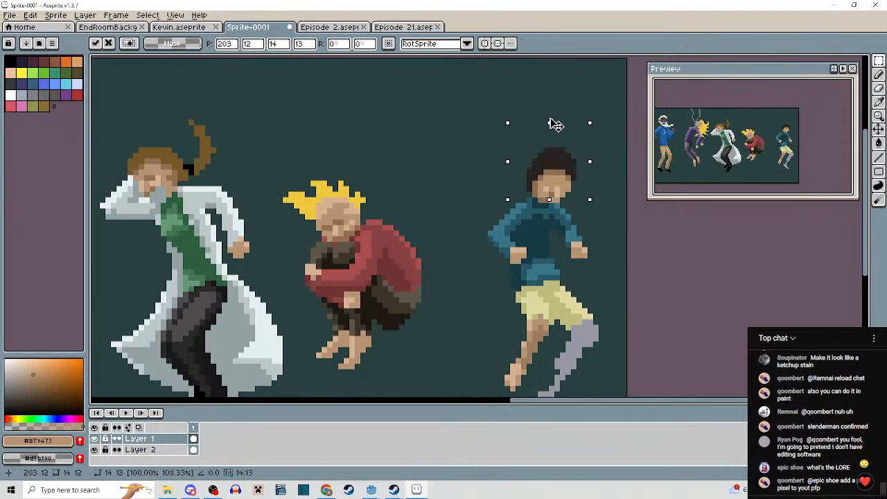
left_click_drag(507, 164, 510, 224)
key("Return")
Shade the dark-haired character's temples and ear edge with #917051 and fill the forehead beneath the hairline with #b79473.
scroll(501, 163, "up", 5)
key("b")
left_click_drag(449, 157, 557, 159)
left_click(586, 183)
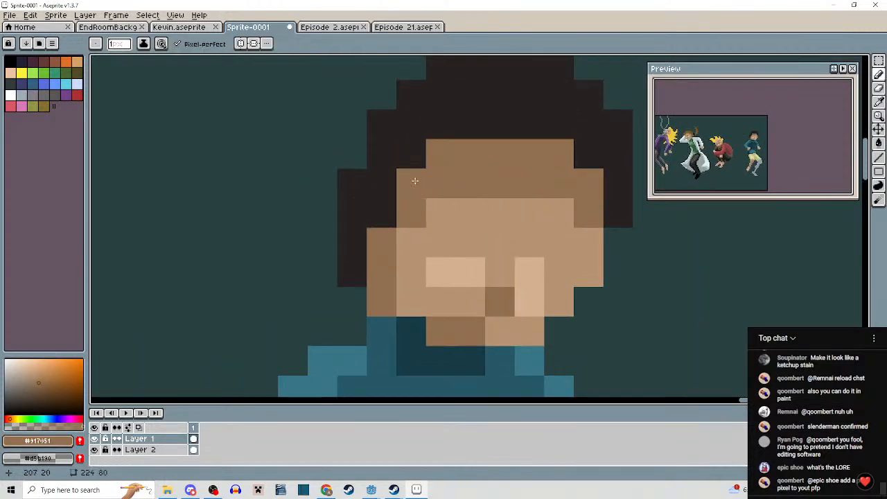
left_click(384, 212)
left_click(406, 210, "alt")
mouse_move(440, 184)
left_mouse_down()
mouse_move(553, 189)
mouse_move(585, 219)
left_mouse_up()
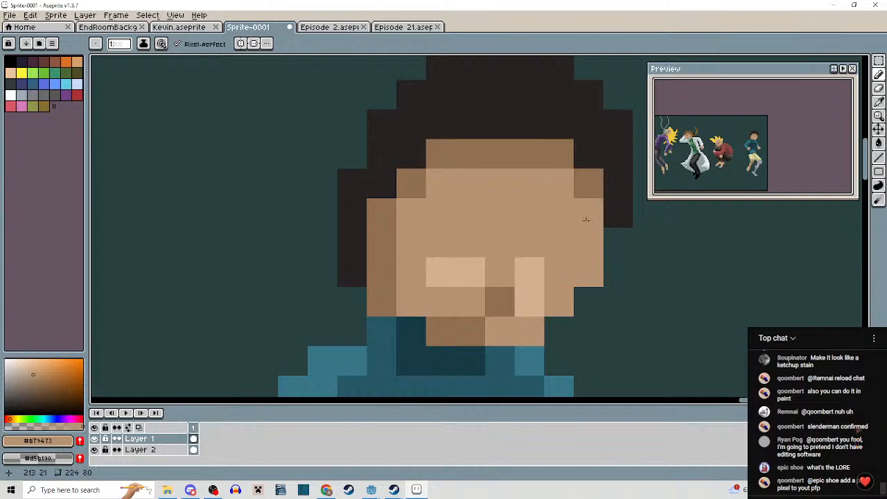
scroll(586, 219, "down", 3)
scroll(531, 226, "up", 3)
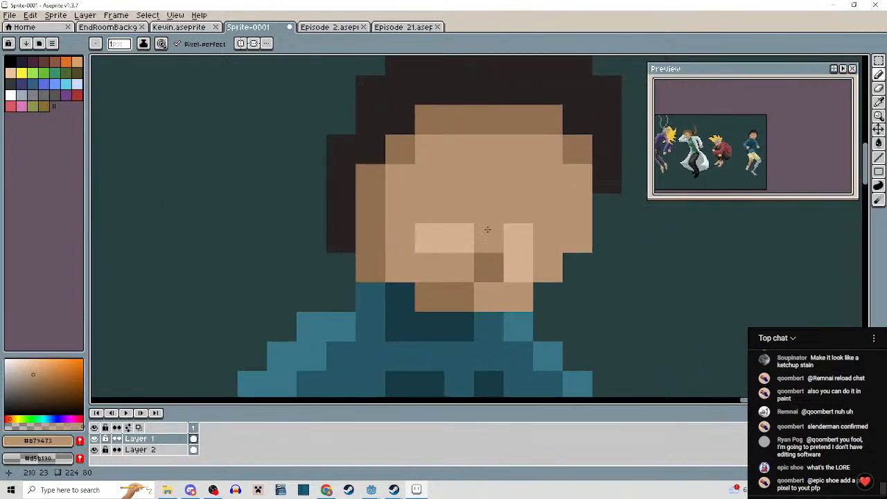
Repaint the nose and cheek with #d5b190 highlights and #b79473 skin, and darken the chin corner with #917051.
left_click(518, 239, "alt")
left_click_drag(518, 208, 497, 240)
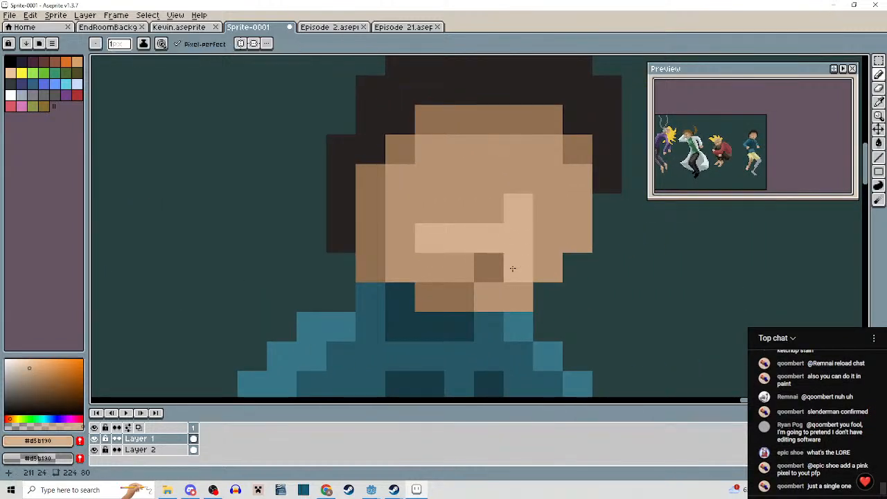
left_click(540, 263, "alt")
left_click_drag(524, 267, 523, 240)
left_click(479, 274, "alt")
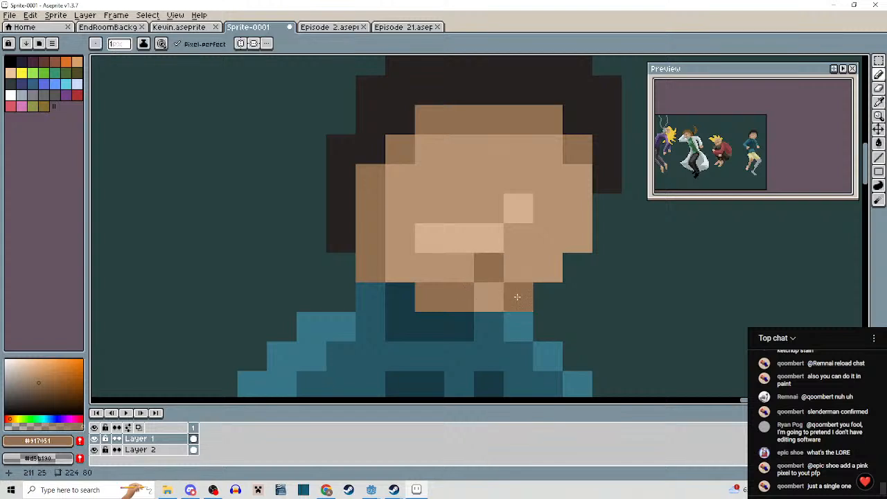
scroll(577, 238, "down", 6)
Move the #d5b190 cheek highlight up one row and fill the row beneath it with #b79473.
scroll(542, 261, "up", 3)
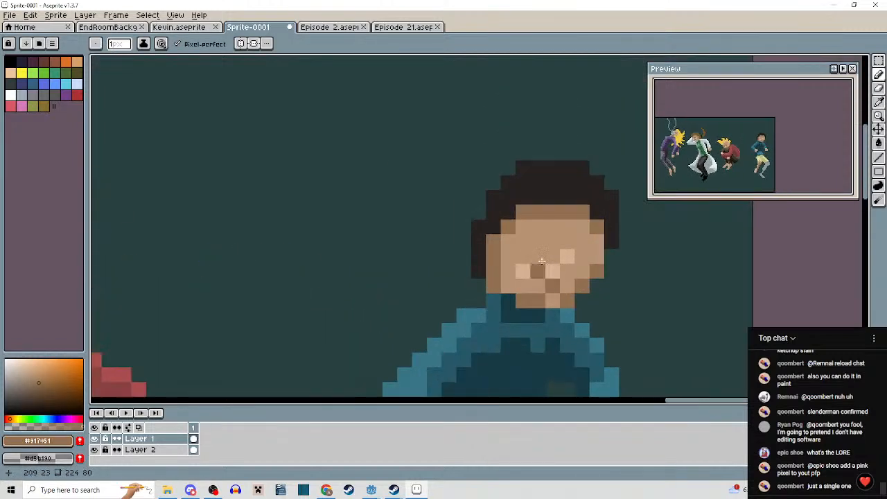
left_click(541, 265, "alt")
left_click(533, 260)
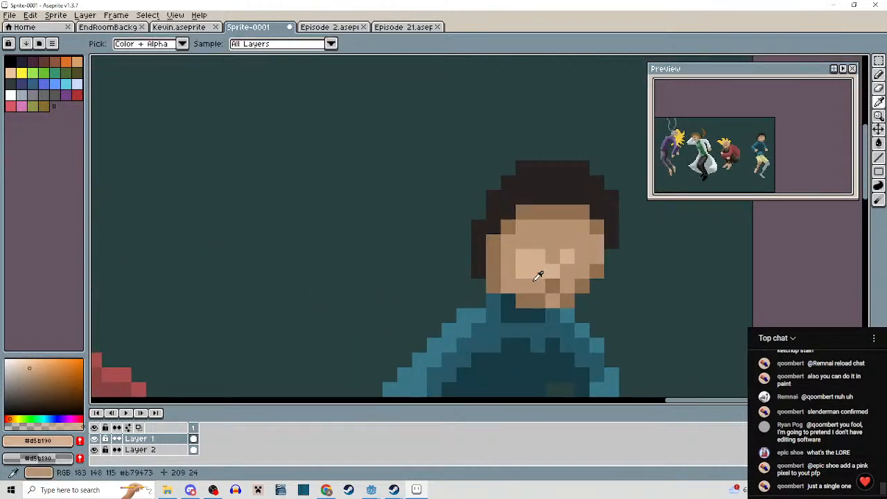
left_click(537, 282, "alt")
left_click_drag(524, 272, 539, 273)
Paint #917051 shading for the dark-haired character's brow and eye, and add a shadow pixel on the neck.
left_click(552, 284, "alt")
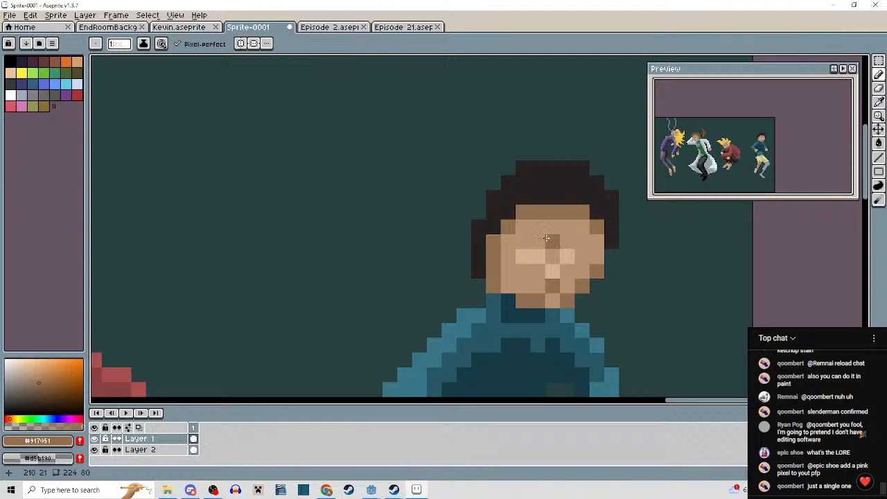
scroll(606, 318, "down", 3)
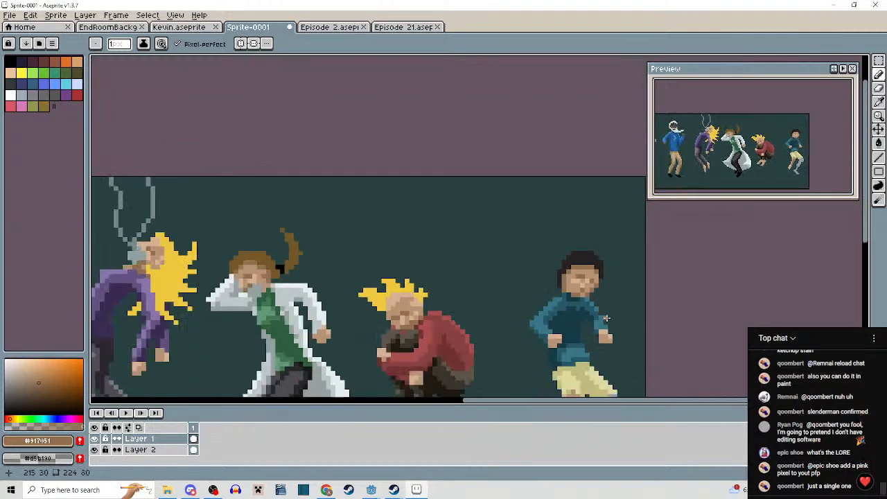
left_click_drag(607, 319, 606, 263)
scroll(589, 258, "up", 3)
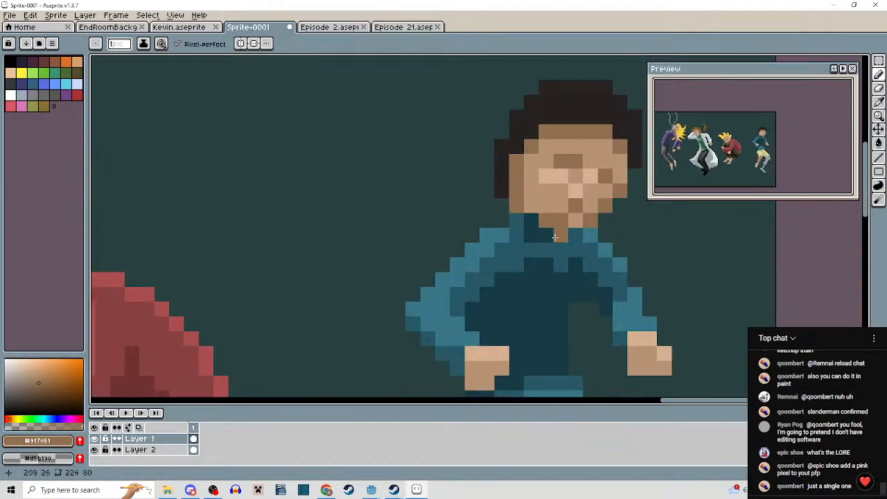
Widen the dark-haired character's neck with #917051 pixels beneath the chin and over the collar.
scroll(580, 236, "down", 2)
scroll(566, 251, "up", 2)
left_click(562, 221)
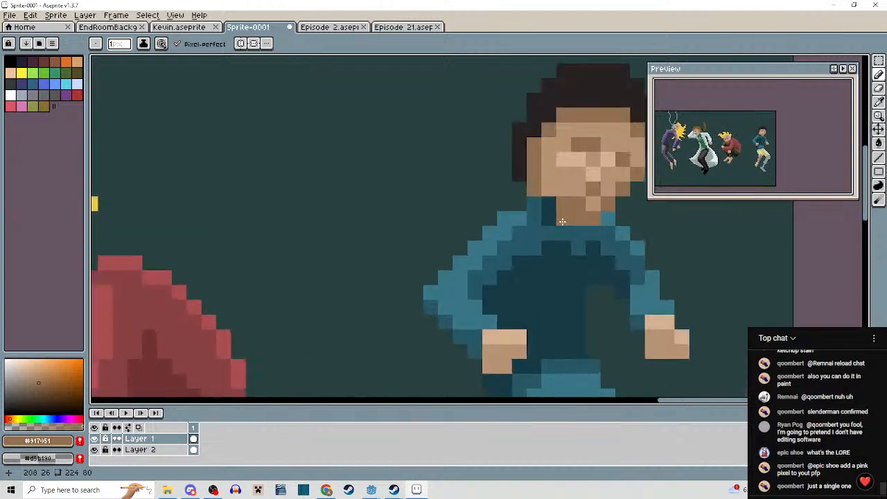
left_click(549, 204)
scroll(566, 218, "down", 1)
scroll(566, 219, "down", 2)
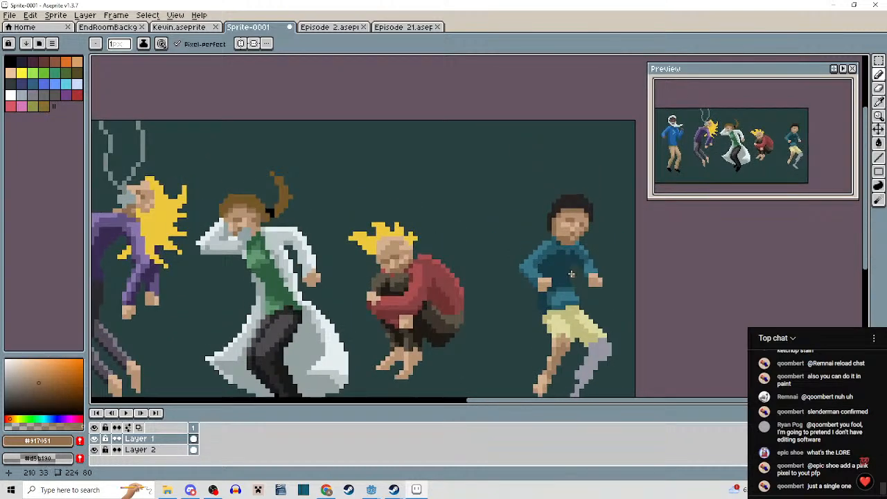
scroll(571, 274, "down", 2)
scroll(548, 237, "up", 3)
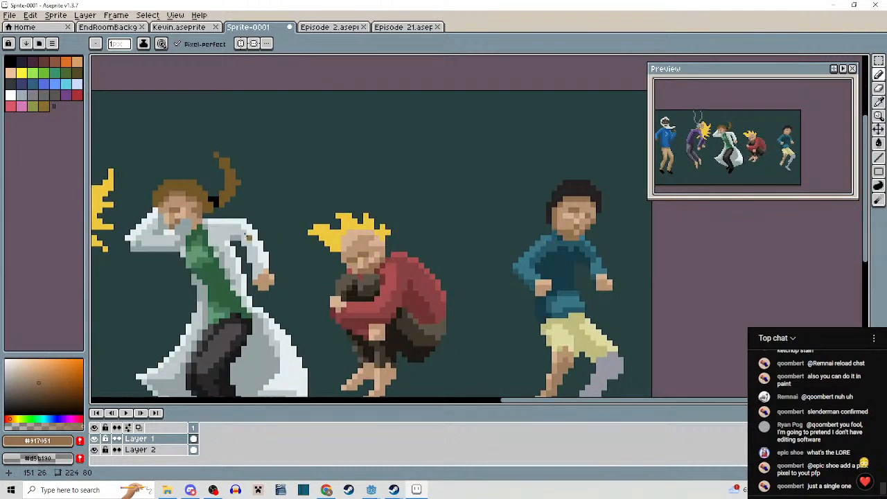
Sample the #92a2a2 grey and paint a breathing mask over the dark-haired character's mouth, chin and neck.
left_click(547, 235, "alt")
scroll(546, 234, "up", 3)
scroll(425, 248, "up", 2)
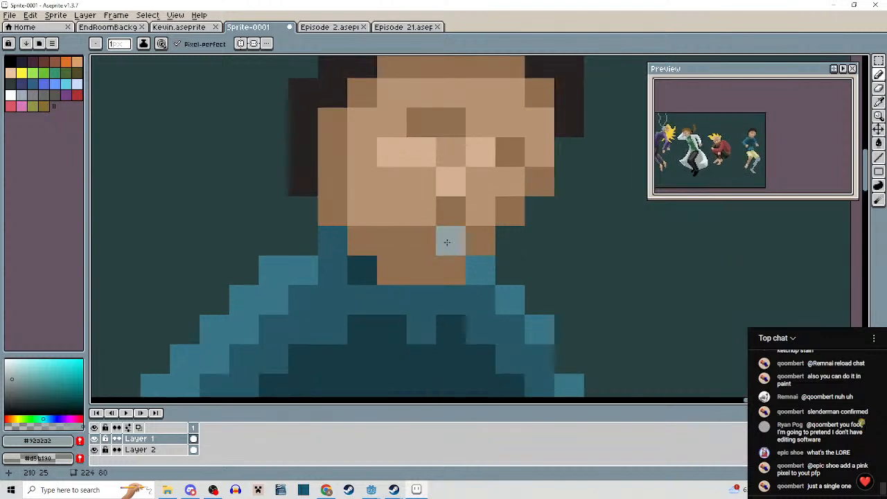
mouse_move(448, 242)
left_mouse_down()
mouse_move(446, 262)
mouse_move(425, 248)
mouse_move(425, 262)
mouse_move(413, 219)
mouse_move(396, 237)
left_mouse_up()
scroll(396, 237, "down", 3)
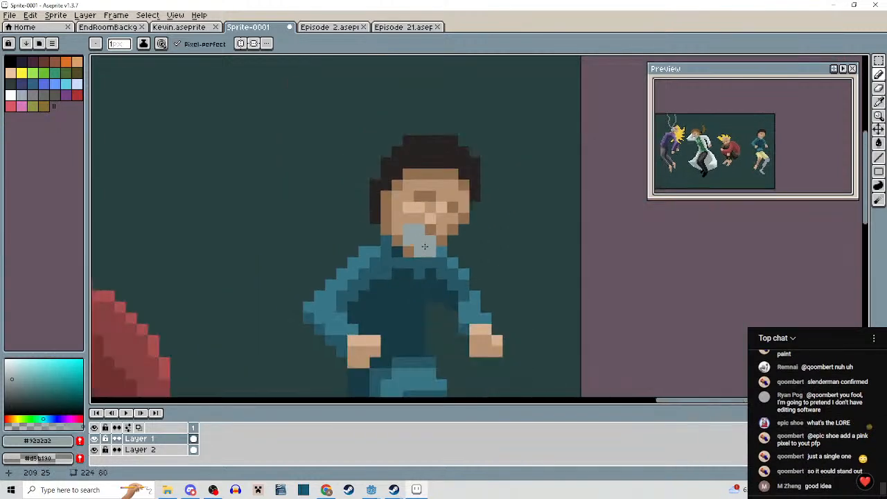
scroll(470, 245, "up", 2)
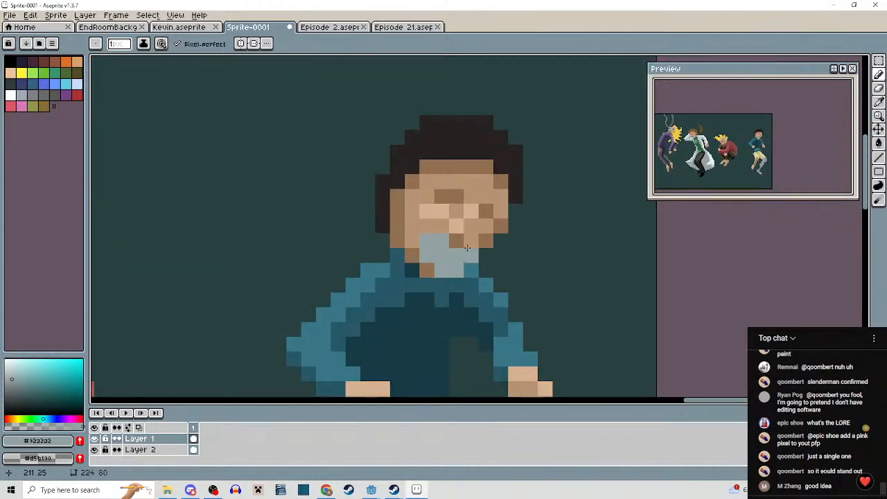
scroll(466, 254, "down", 3)
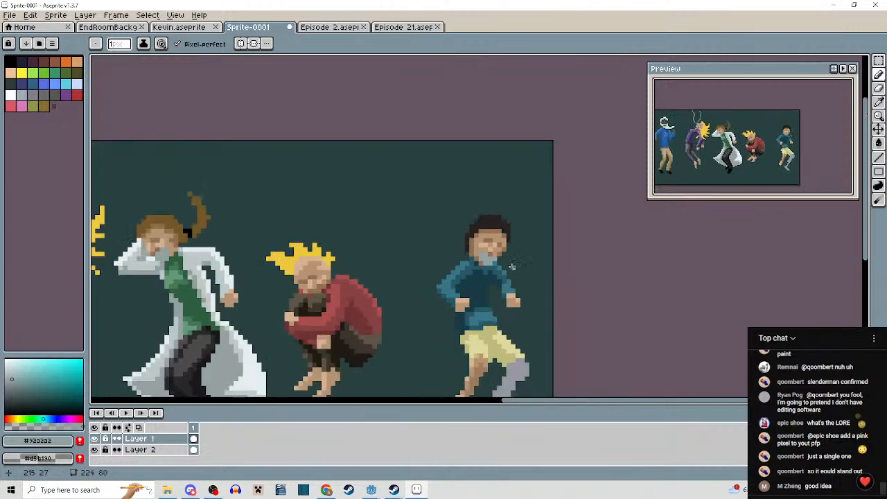
scroll(536, 268, "up", 2)
scroll(535, 268, "up", 1)
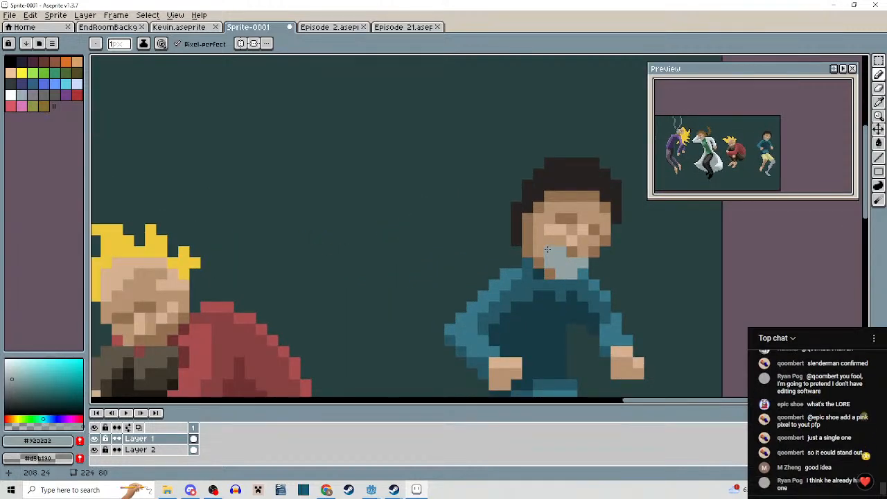
Paint a #92a2a2 mask over the white-hooded character's mouth and beard, and undo the last stroke.
scroll(548, 250, "down", 3)
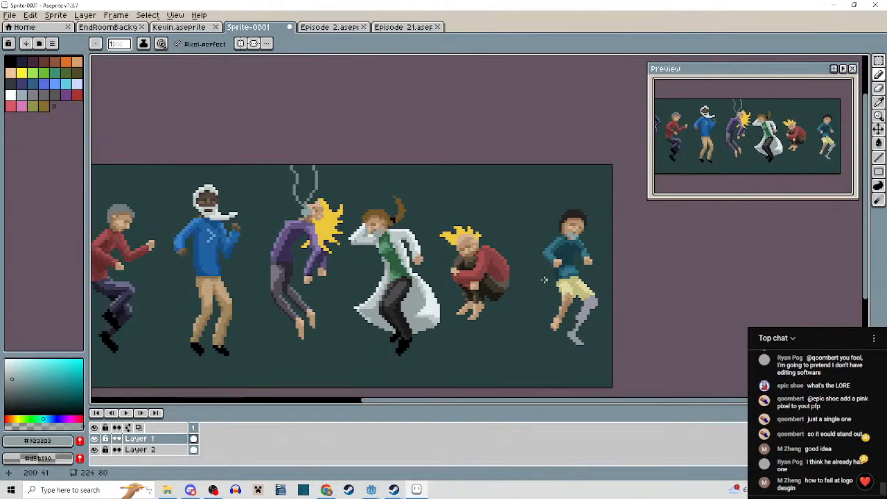
scroll(544, 279, "left", 4)
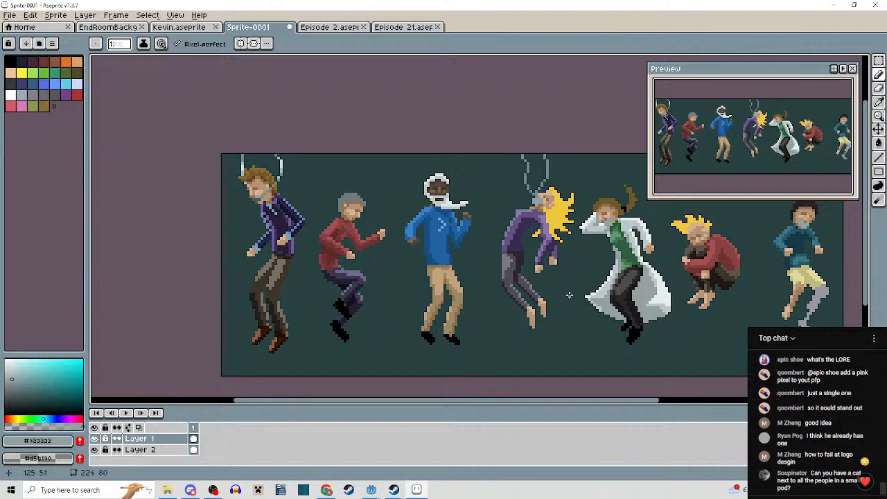
left_click_drag(569, 295, 497, 293)
scroll(425, 202, "up", 4)
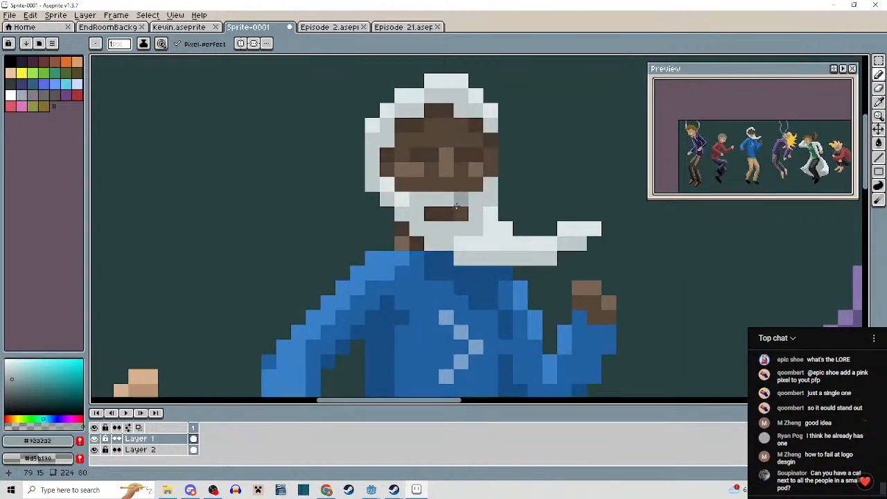
mouse_move(432, 196)
left_mouse_down()
mouse_move(460, 205)
mouse_move(464, 219)
mouse_move(426, 216)
mouse_move(422, 202)
mouse_move(428, 220)
mouse_move(469, 217)
left_mouse_up()
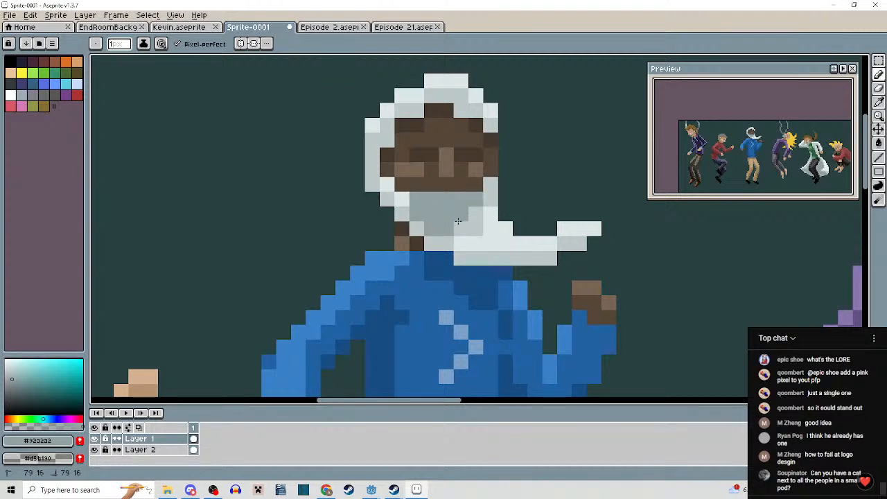
scroll(457, 222, "down", 3)
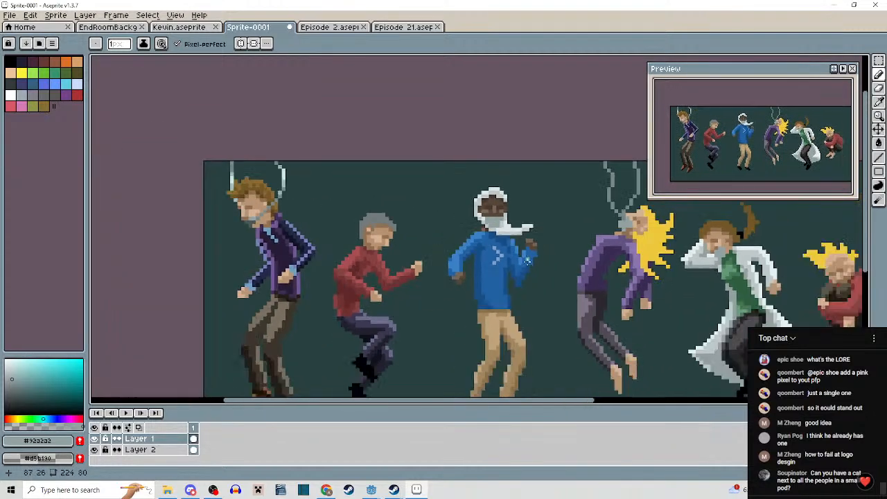
scroll(501, 232, "up", 3)
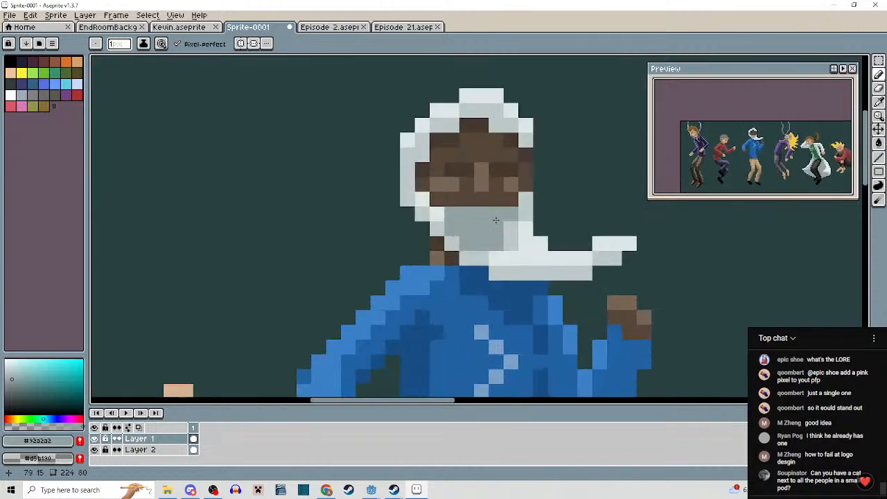
scroll(515, 227, "down", 2)
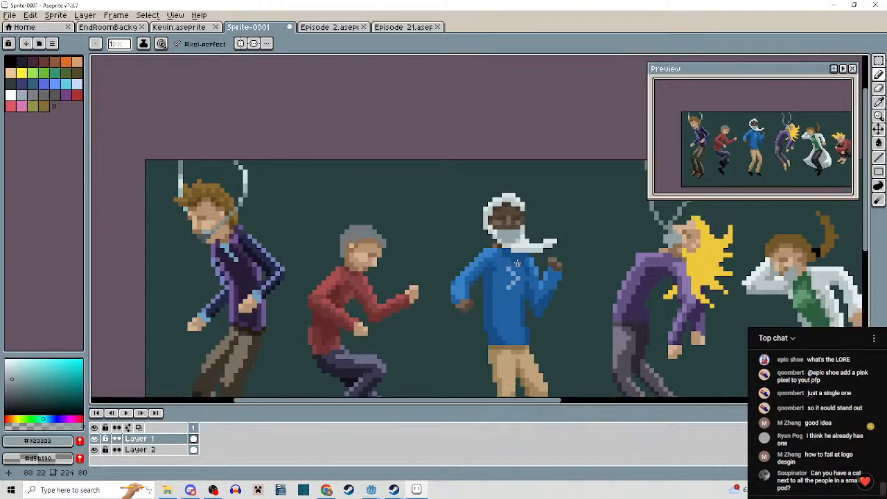
key("ctrl+z")
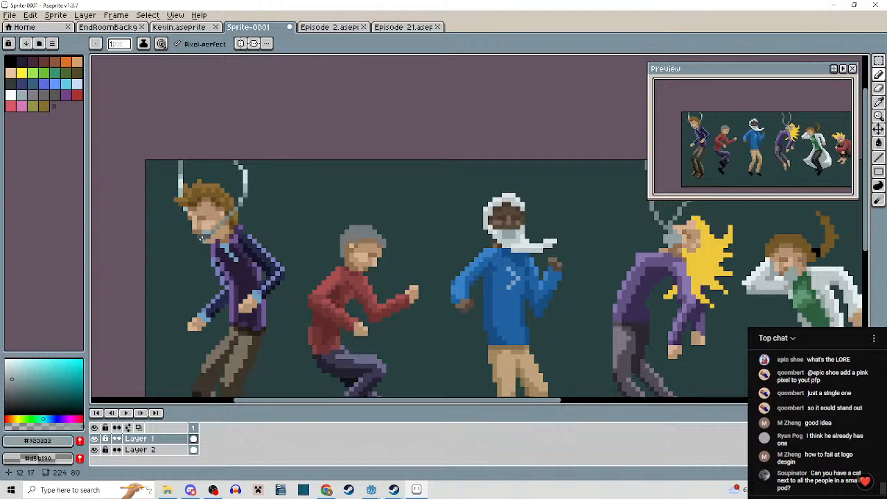
Sample #4d5959 from the first character's chin and use it to darken the white-hooded character's mouth area.
scroll(493, 243, "up", 5)
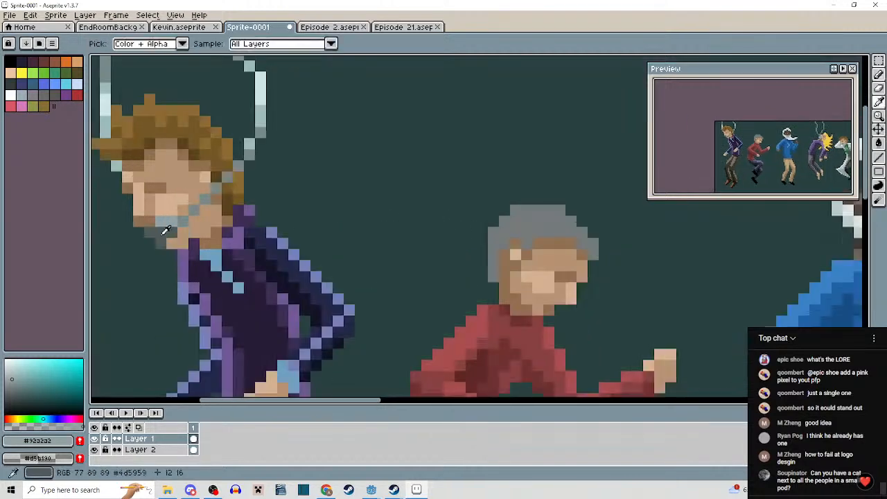
mouse_move(532, 222)
left_mouse_down()
mouse_move(576, 222)
mouse_move(485, 274)
left_mouse_up()
scroll(576, 222, "down", 4)
scroll(484, 274, "up", 3)
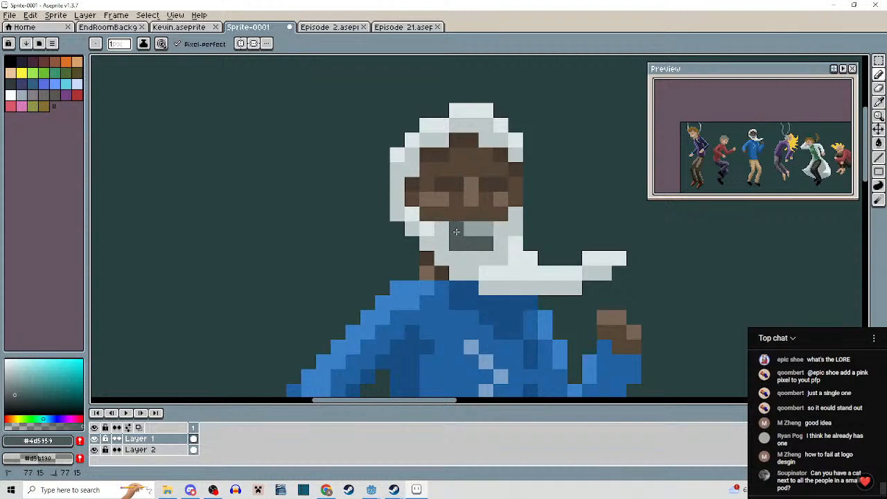
scroll(479, 239, "down", 4)
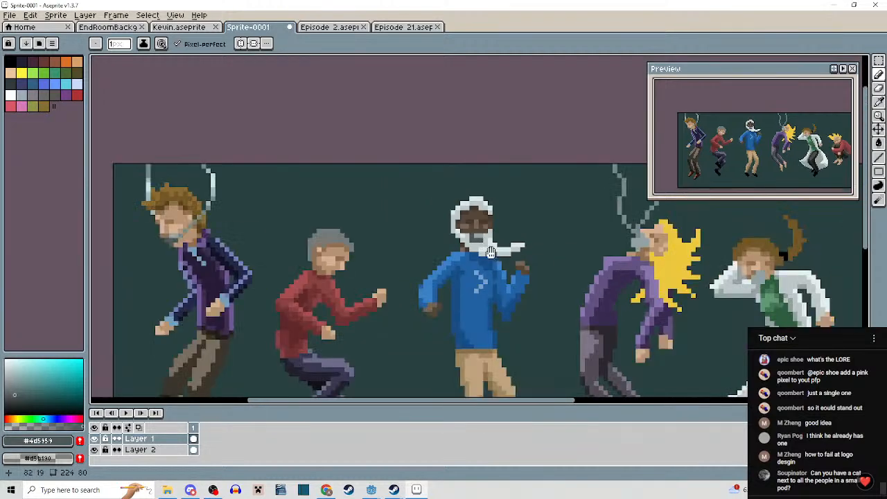
Shade the chin side of the purple-sweater character's mask with #4d5959.
left_click_drag(613, 239, 415, 210)
scroll(414, 211, "up", 3)
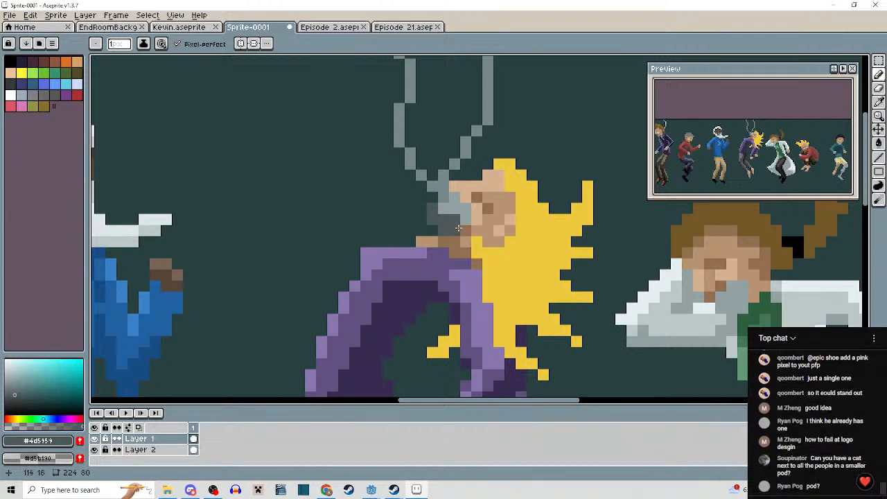
scroll(454, 219, "down", 3)
Shade the lower part of the lab-coat character's mask with #4d5959.
left_click_drag(547, 266, 447, 235)
scroll(447, 236, "up", 4)
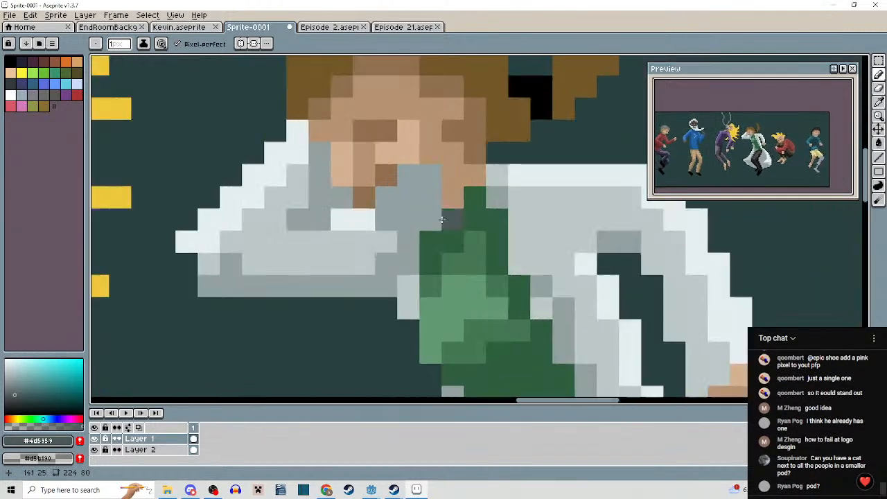
left_click_drag(377, 217, 422, 207)
scroll(435, 228, "down", 5)
Sample #92a2a2 from the lab-coat character's mask and paint a mask over the crouching blond character's mouth.
left_click_drag(520, 277, 363, 251)
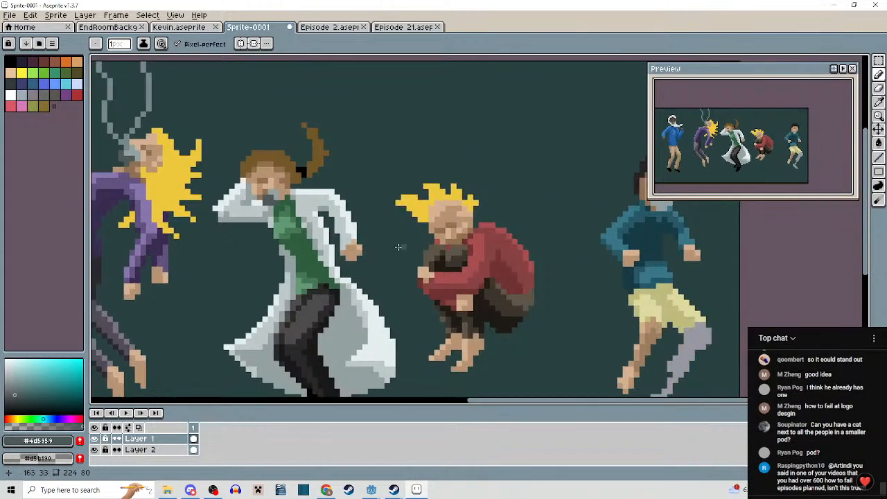
left_click(278, 196, "alt")
scroll(464, 234, "up", 3)
scroll(431, 247, "up", 2)
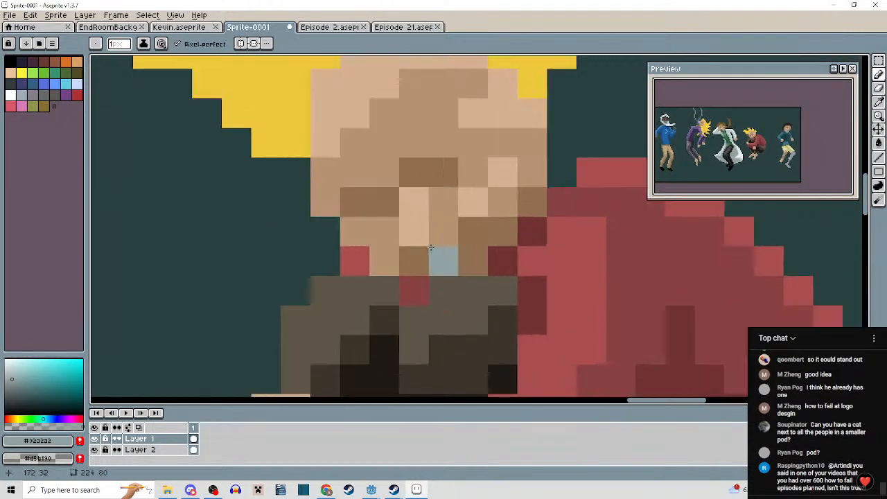
left_click(436, 256)
left_click(473, 231)
left_click(473, 260)
scroll(473, 264, "down", 5)
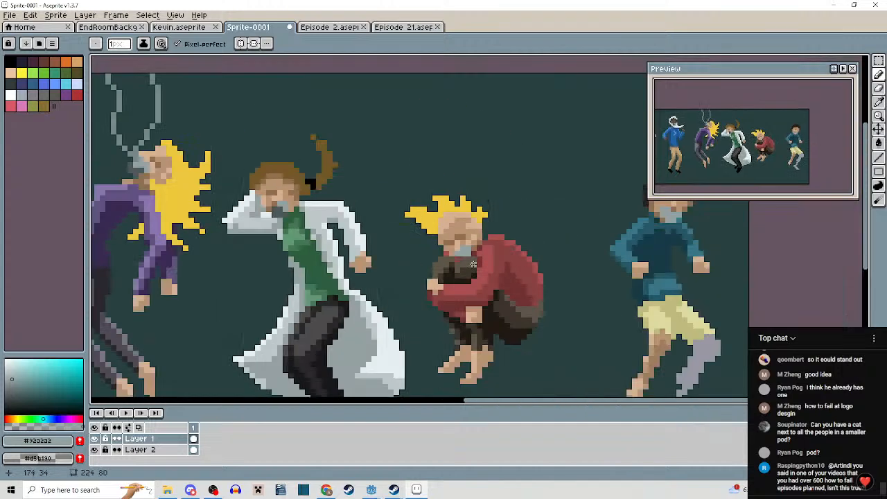
scroll(473, 264, "up", 4)
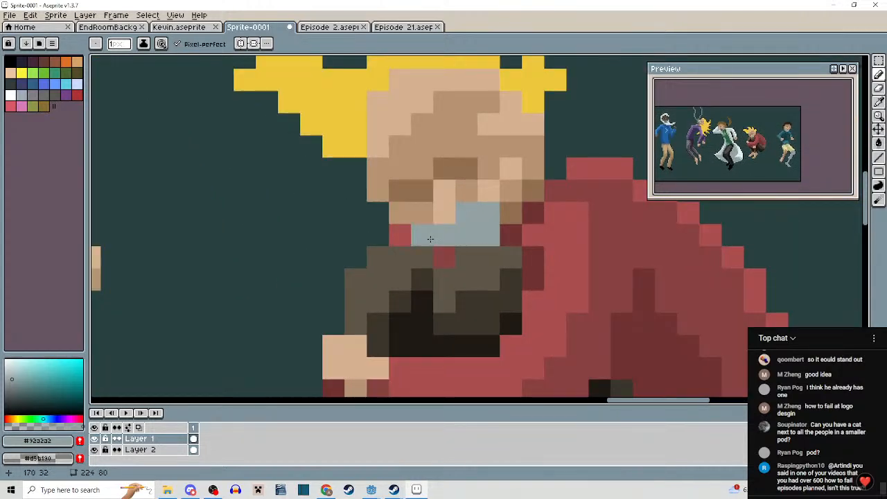
scroll(509, 269, "down", 4)
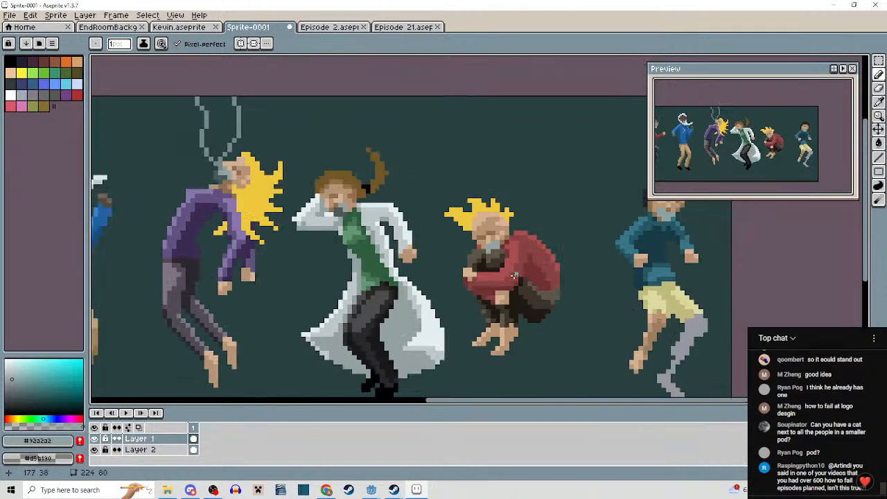
Sample #4d5959 and shade the lower rows of the crouching character's mask down to the knee.
scroll(350, 242, "up", 2)
left_click(287, 198, "alt")
scroll(604, 291, "up", 1)
scroll(616, 297, "up", 1)
left_click(657, 292)
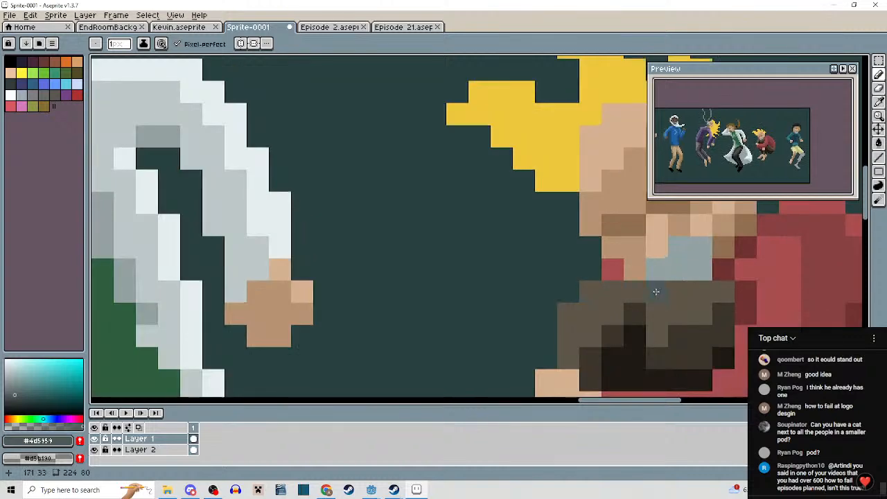
left_click_drag(656, 270, 697, 271)
scroll(697, 270, "down", 3)
scroll(708, 291, "down", 2)
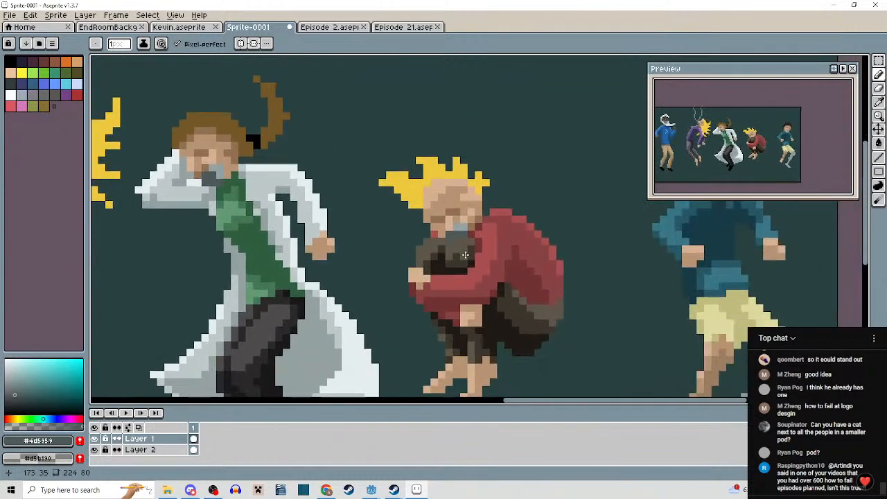
scroll(464, 256, "down", 1)
scroll(495, 266, "up", 1)
scroll(490, 270, "up", 3)
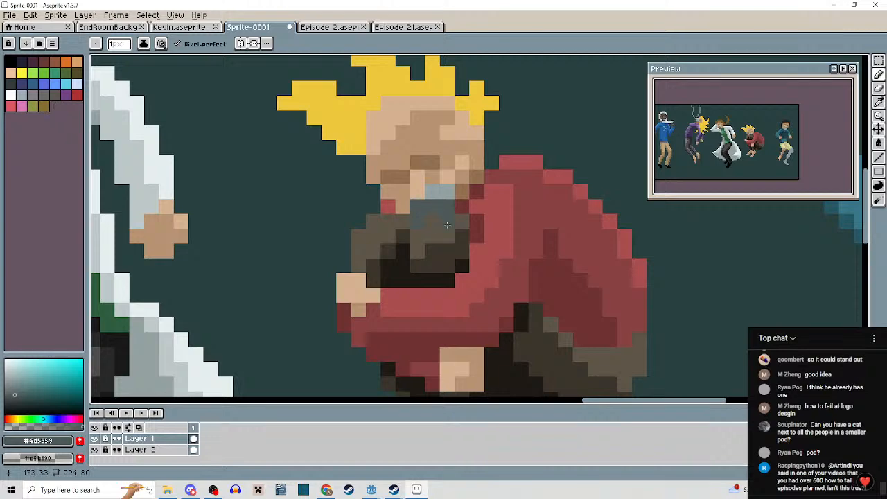
Shade the centre and lower edge of the dark-haired character's mask with #4d5959.
scroll(451, 221, "down", 3)
scroll(506, 210, "up", 4)
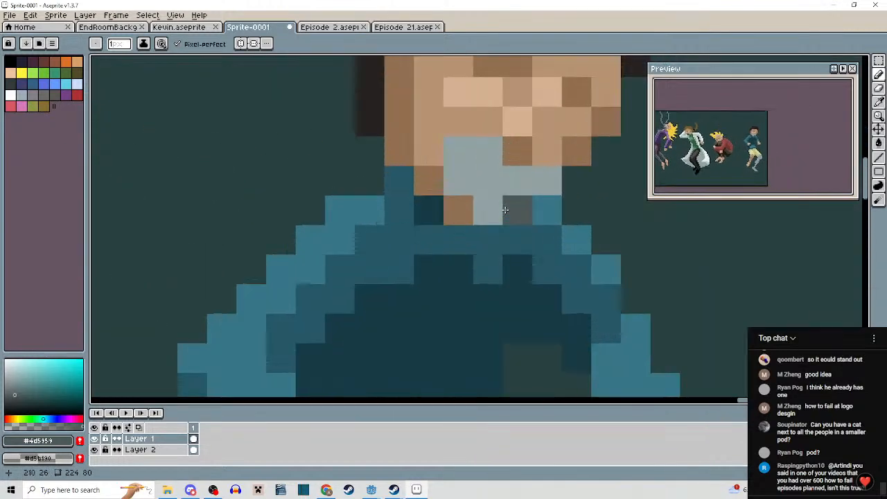
left_click(505, 210)
left_click(511, 183)
left_click(483, 182)
scroll(491, 208, "down", 3)
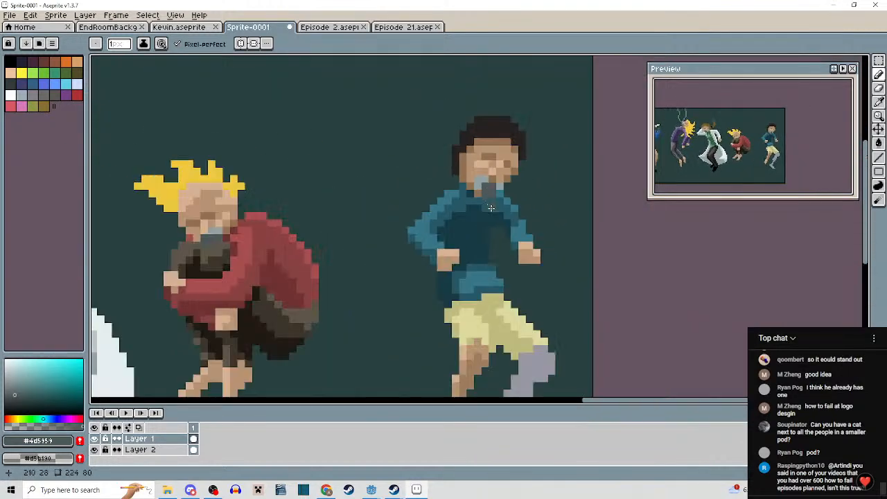
Paint a #4d5959 mask shadow under the grey-haired character's jaw and over the front of the neck.
scroll(490, 208, "down", 4)
scroll(318, 221, "up", 5)
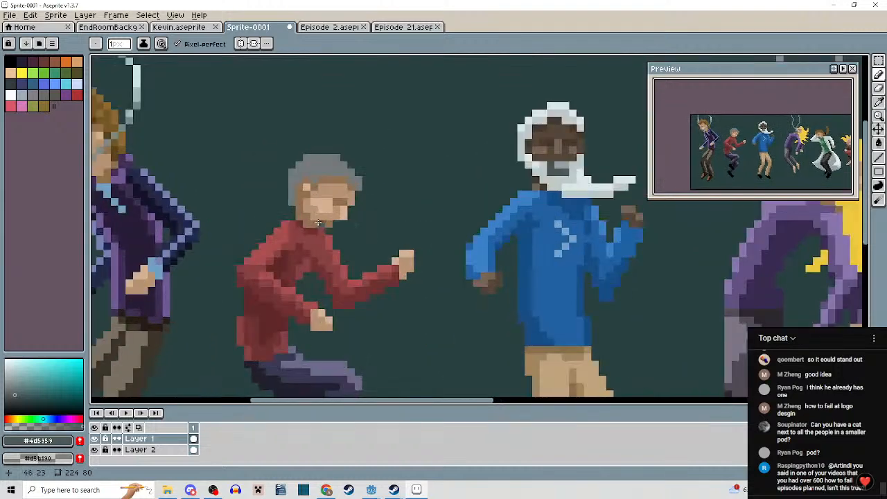
scroll(318, 222, "up", 5)
left_click(445, 234)
left_click(406, 235)
left_click(370, 196)
left_click(380, 237)
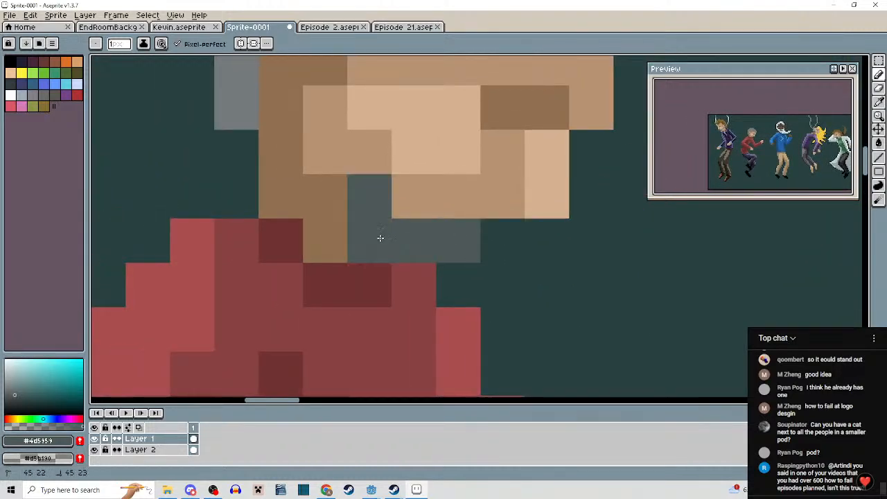
left_click(414, 196)
scroll(430, 222, "down", 4)
Extend the grey-haired character's #4d5959 mask shadow forward beneath the chin and onto the red collar.
scroll(478, 253, "up", 3)
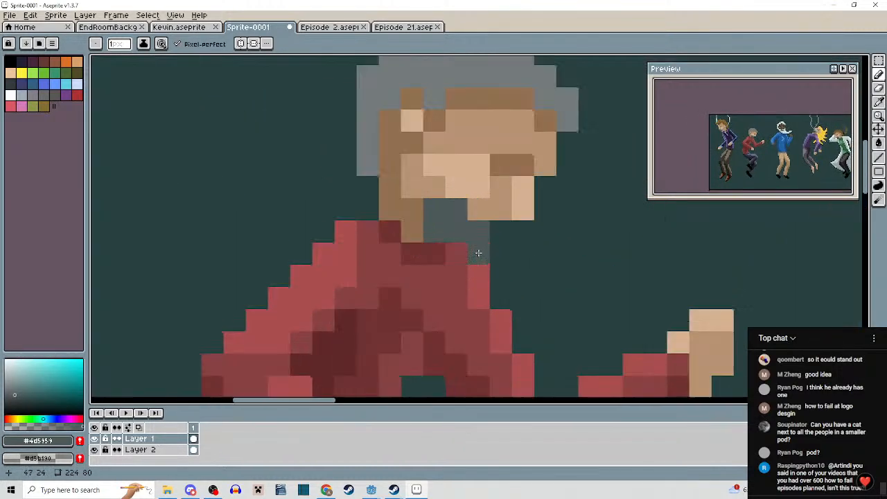
left_click(462, 248)
left_click(491, 235)
left_click(482, 248)
scroll(504, 258, "down", 3)
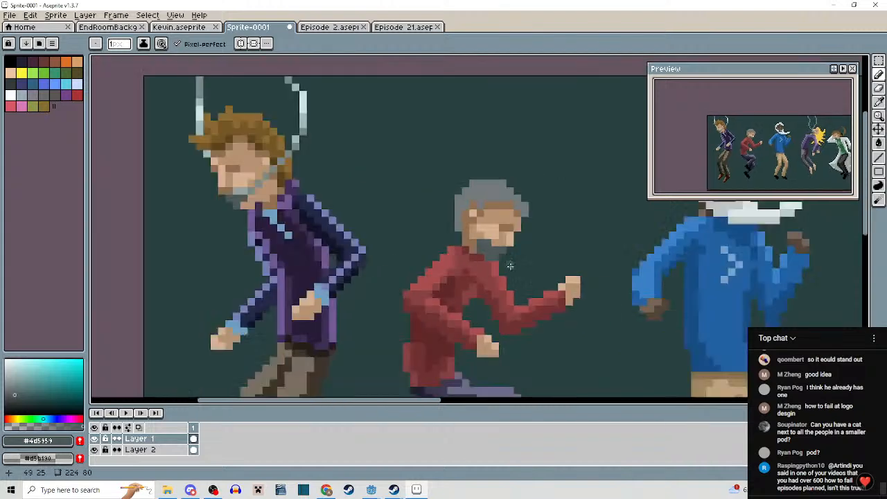
Sample the light grey #92a2a2 and paint it as a highlight along the top of the grey-haired character's mask.
scroll(510, 266, "down", 1)
scroll(408, 216, "up", 2)
left_click(525, 191, "alt")
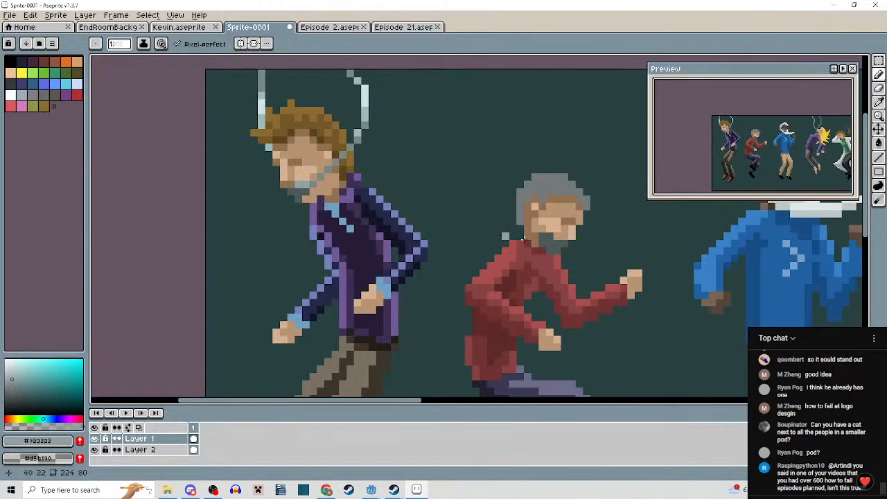
scroll(558, 224, "up", 2)
left_click(565, 218)
left_click(542, 218)
left_click(587, 239)
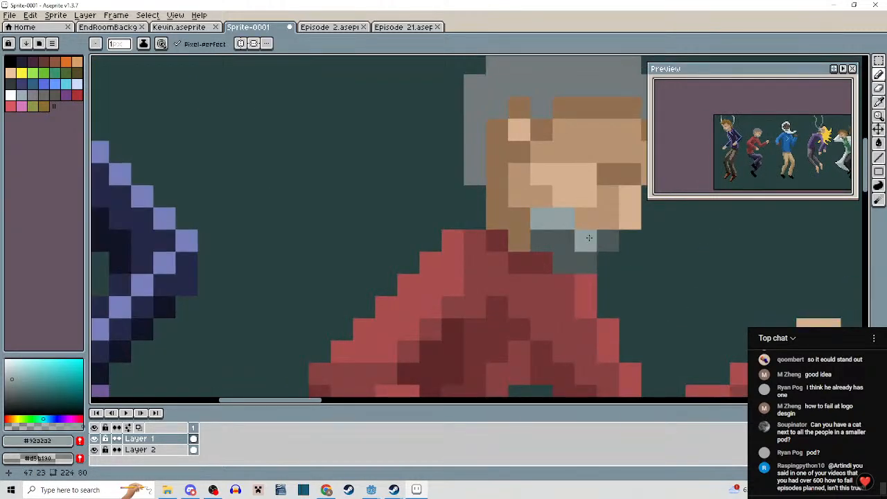
key("ctrl+z")
left_click(574, 237)
scroll(574, 237, "down", 4)
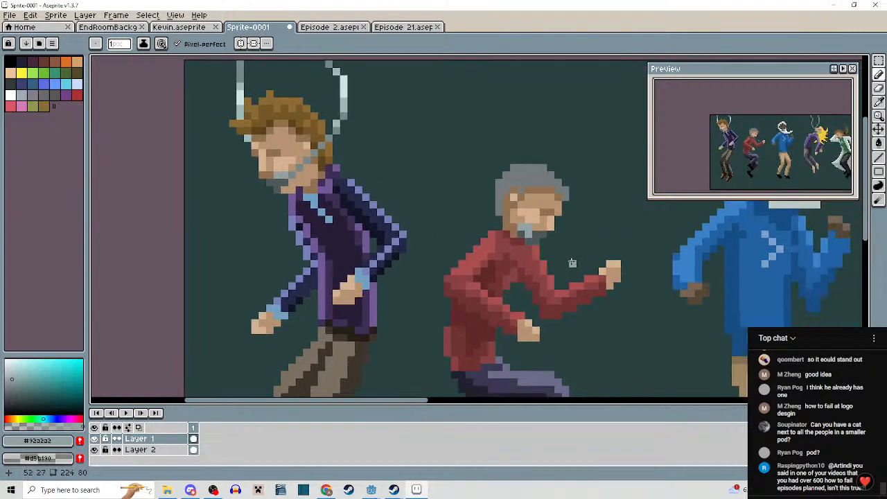
scroll(572, 262, "down", 2)
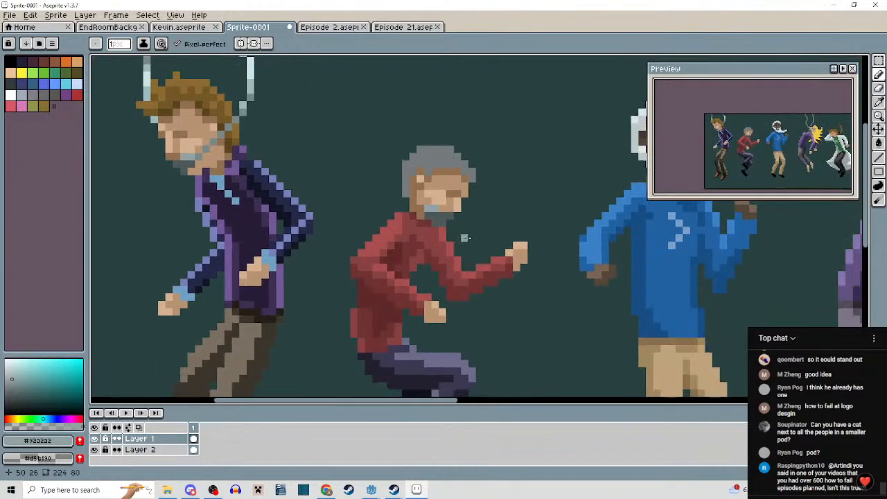
scroll(411, 217, "up", 3)
left_click(408, 221)
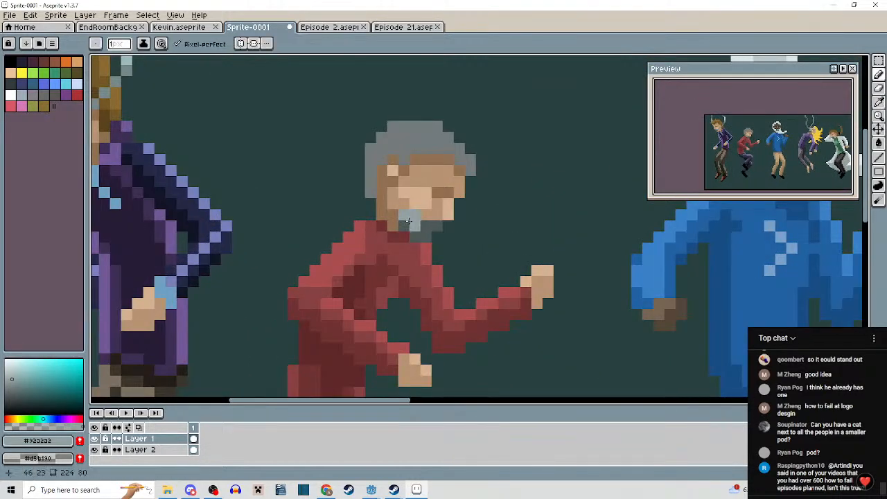
Examine the white-scarfed character's mask shading up close and compare it across the whole character line-up.
scroll(424, 223, "down", 3)
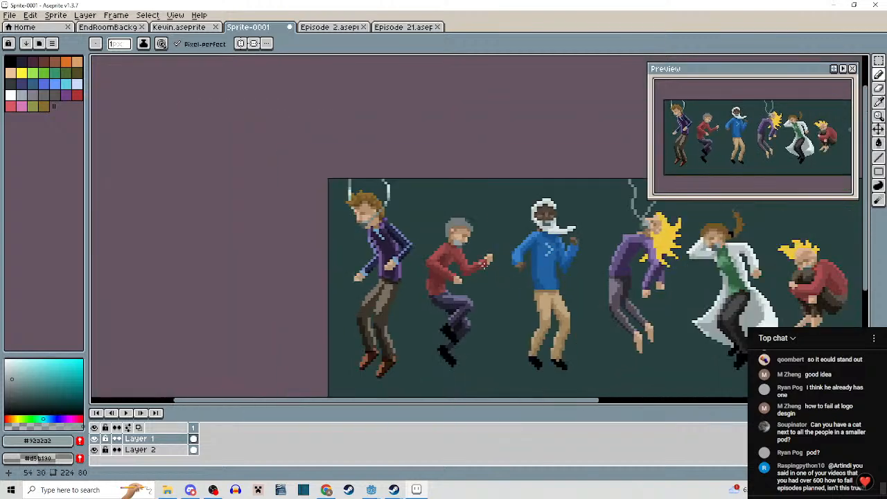
scroll(471, 263, "up", 2)
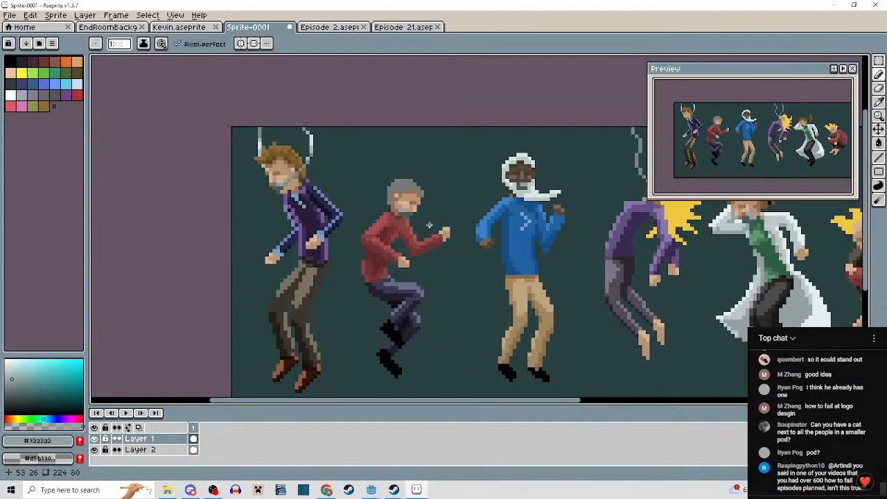
left_click_drag(446, 230, 395, 237)
scroll(418, 238, "up", 4)
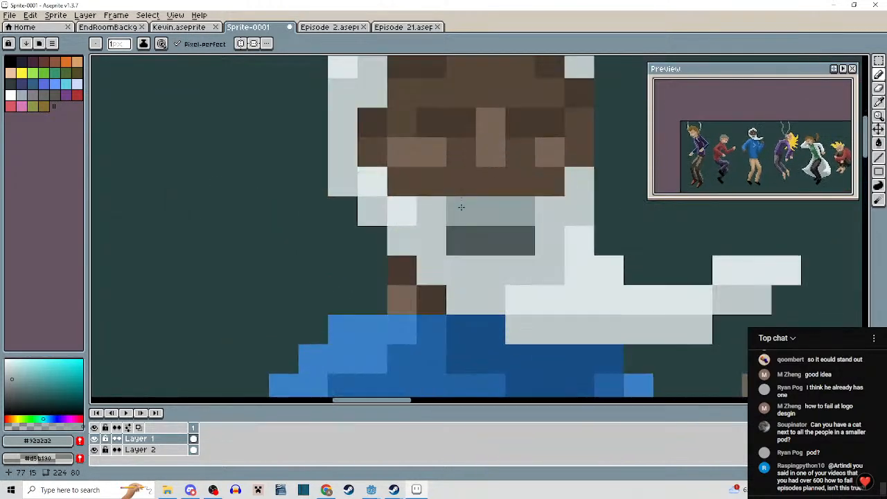
left_click(443, 219, "alt")
scroll(442, 218, "down", 5)
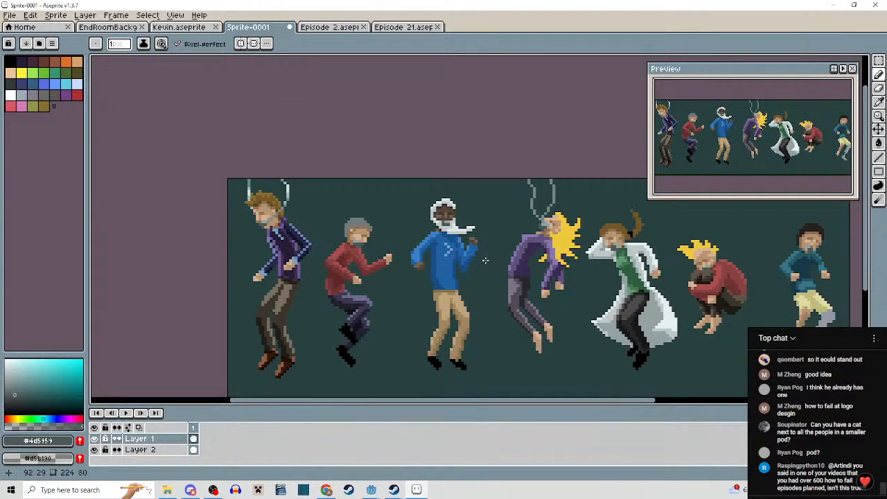
left_click_drag(482, 248, 456, 216)
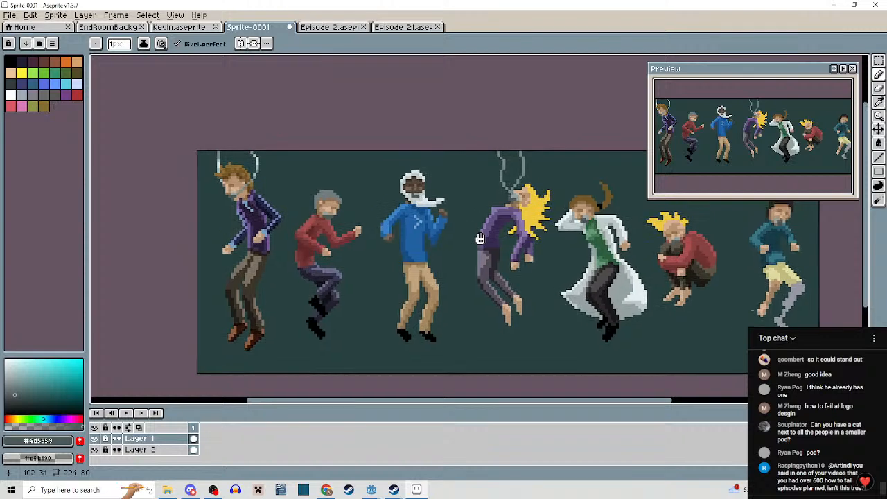
scroll(423, 223, "up", 1)
Sample the grey-haired character's hair colour, lighten it to HSV 180, 3, 63, and paint highlights along the hair's top outline.
scroll(486, 236, "up", 4)
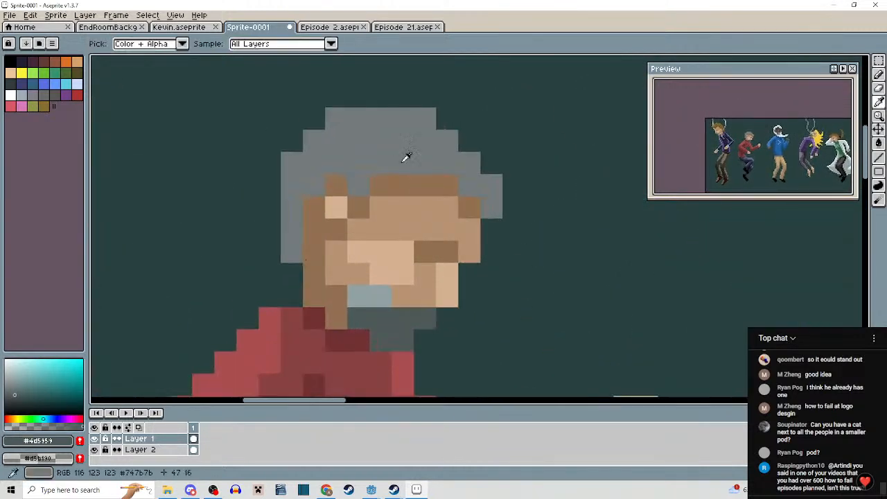
left_click(406, 155, "alt")
left_click(8, 378)
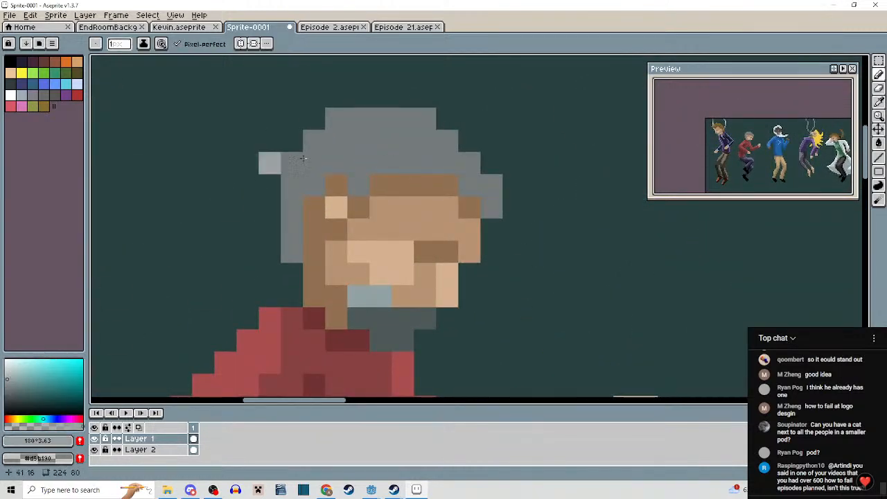
mouse_move(358, 118)
left_mouse_down()
mouse_move(419, 120)
mouse_move(444, 136)
mouse_move(445, 123)
mouse_move(490, 175)
left_mouse_up()
scroll(490, 175, "down", 2)
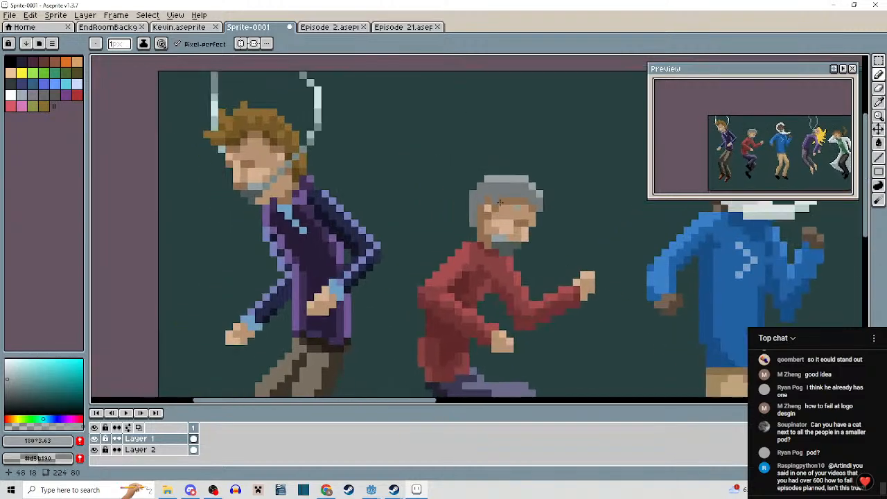
scroll(479, 194, "up", 2)
scroll(437, 222, "down", 2)
scroll(428, 246, "up", 2)
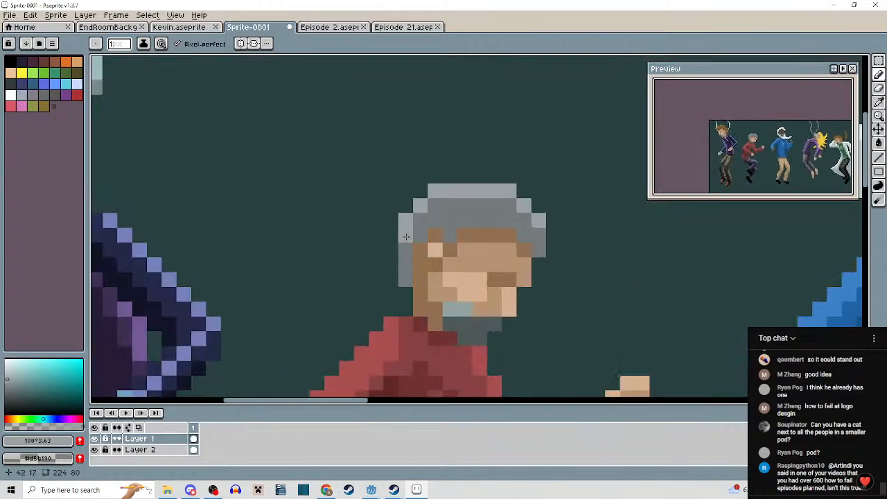
scroll(343, 270, "down", 3)
scroll(292, 267, "up", 3)
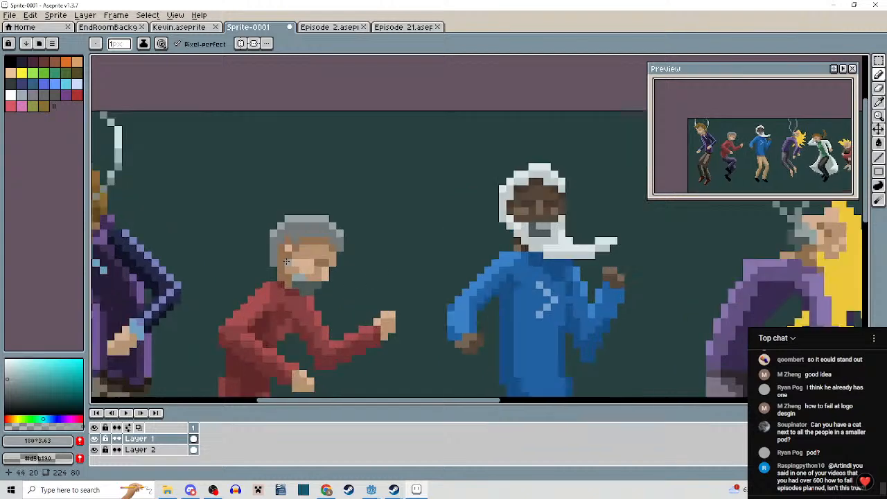
Shade the lower edges and fringe of the grey-haired character's hair with a dark grey at HSV 180, 8, 33.
left_click(301, 206, "alt")
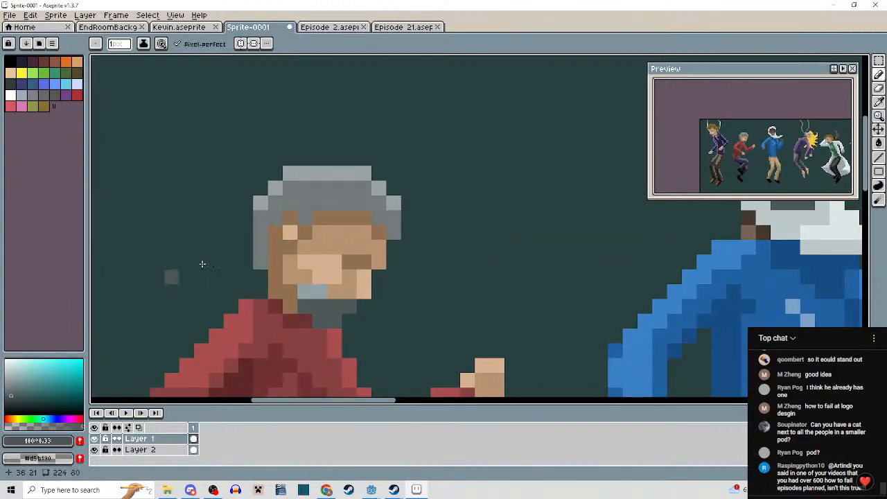
left_click(254, 243)
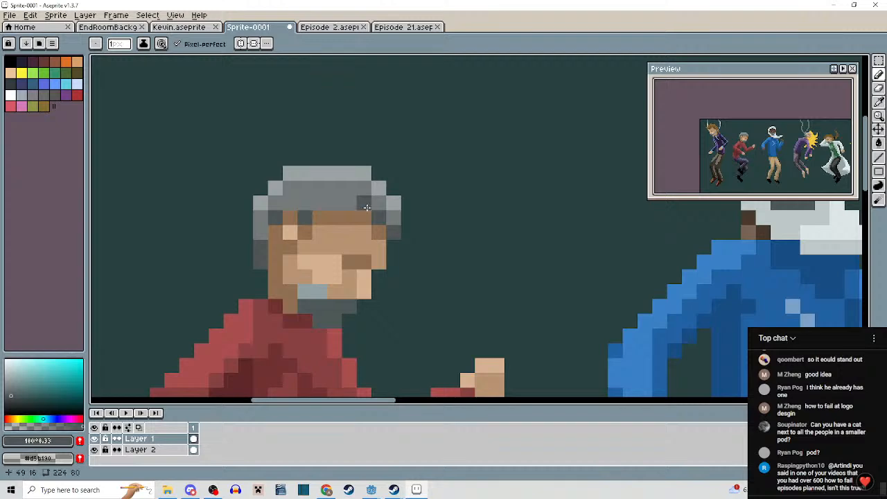
left_click_drag(367, 207, 319, 201)
Sample the blond hair yellow #eec83c and paint a swatch of 3 by 6 pixels in the empty space below the characters.
scroll(368, 244, "down", 4)
mouse_move(416, 304)
left_mouse_down()
mouse_move(383, 285)
mouse_move(236, 286)
left_mouse_up()
left_click_drag(395, 292, 248, 297)
scroll(251, 309, "up", 1)
left_click(384, 257, "alt")
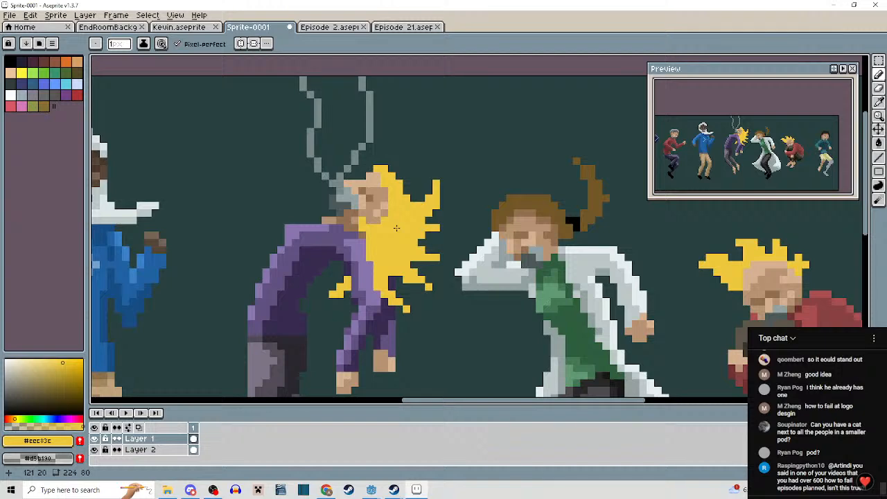
scroll(396, 228, "up", 2)
scroll(396, 227, "down", 3)
scroll(409, 247, "up", 4)
mouse_move(411, 275)
left_mouse_down()
mouse_move(392, 250)
mouse_move(393, 226)
mouse_move(400, 274)
left_mouse_up()
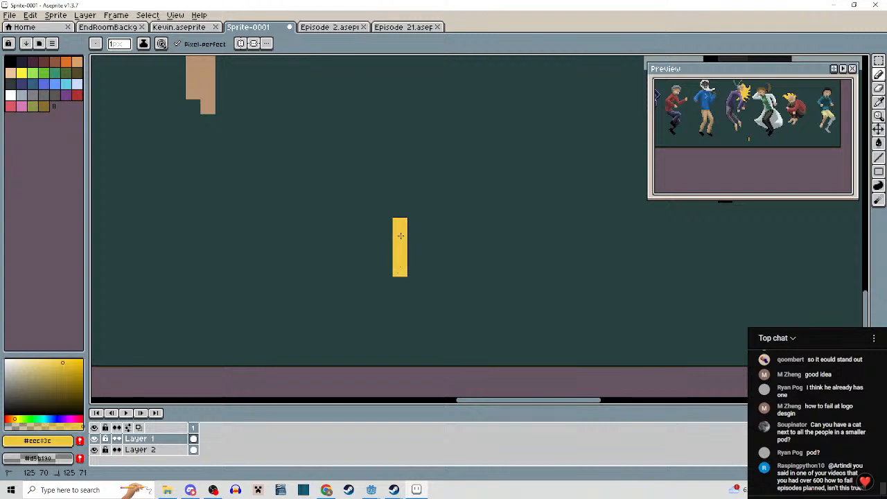
mouse_move(414, 208)
left_mouse_down()
mouse_move(414, 259)
mouse_move(427, 209)
left_mouse_up()
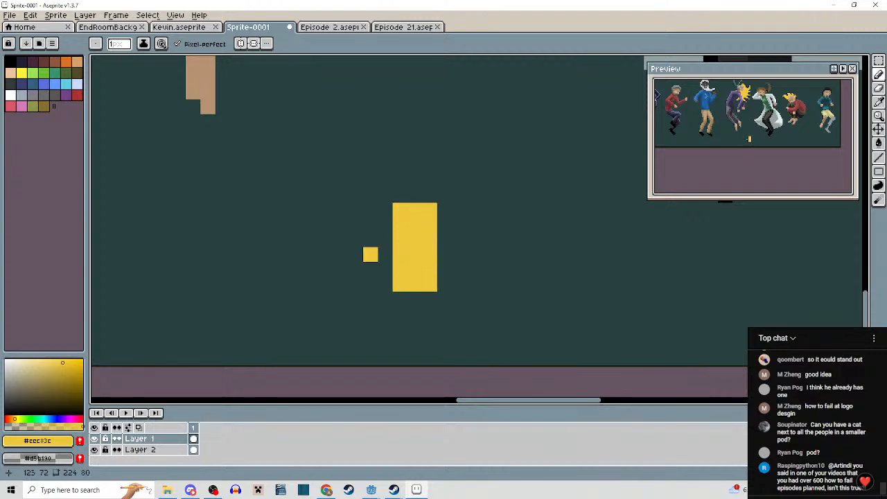
Extend the yellow swatch into a ramp with two progressively lighter tints, the lightest HSV 47, 27, 100, and one darker shade.
left_click(44, 360)
mouse_move(446, 214)
left_mouse_down()
mouse_move(470, 277)
mouse_move(381, 255)
left_mouse_up()
left_click(25, 359)
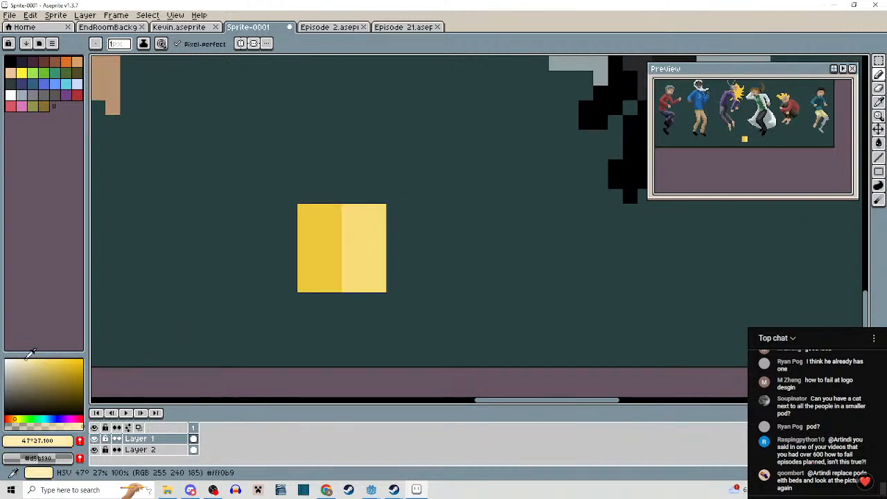
mouse_move(401, 222)
left_mouse_down()
mouse_move(390, 266)
mouse_move(411, 216)
left_mouse_up()
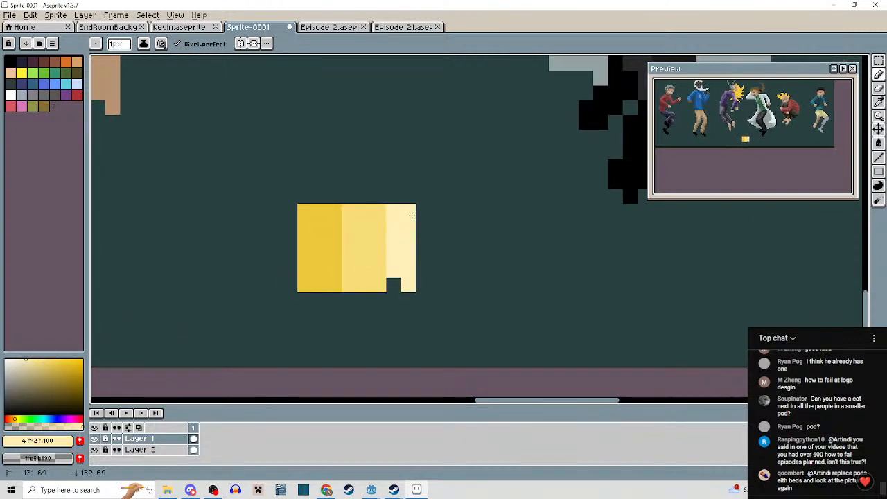
mouse_move(408, 255)
left_mouse_down()
mouse_move(422, 281)
mouse_move(421, 259)
left_mouse_up()
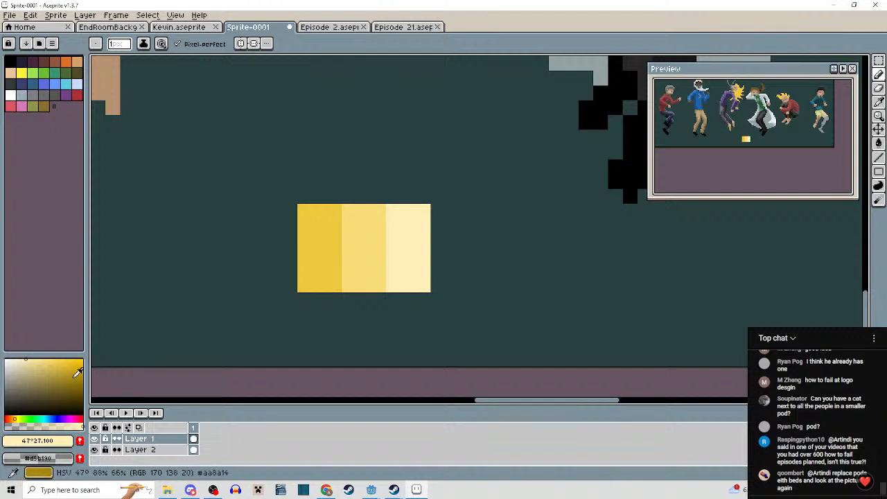
left_click(72, 378)
mouse_move(288, 212)
left_mouse_down()
mouse_move(282, 288)
mouse_move(273, 226)
mouse_move(274, 265)
mouse_move(262, 217)
left_mouse_up()
Sample the ramp's base yellow #eec83c and paint a matching swatch of 3 by 6 pixels above it to start a second ramp.
left_click_drag(329, 301, 422, 299)
left_click(414, 253, "alt")
left_click_drag(448, 271, 429, 308)
mouse_move(380, 188)
left_mouse_down()
mouse_move(385, 247)
mouse_move(410, 250)
mouse_move(416, 208)
mouse_move(390, 174)
left_mouse_up()
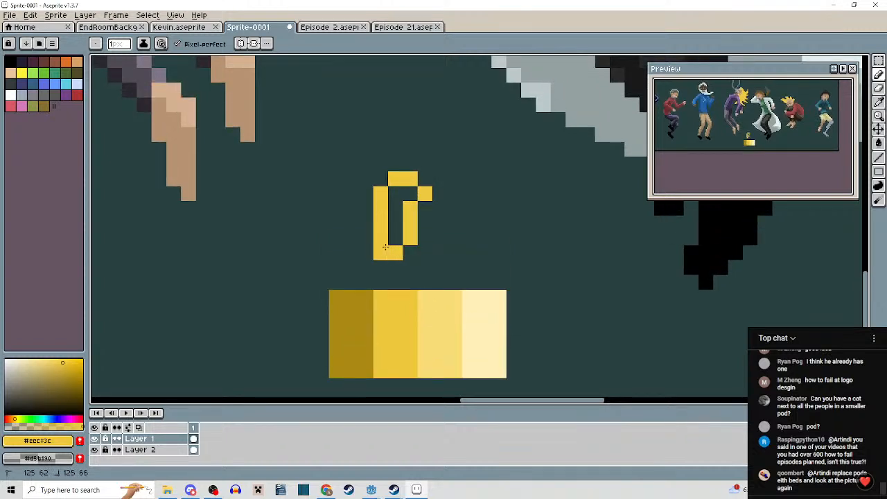
mouse_move(391, 227)
left_mouse_down()
mouse_move(397, 189)
mouse_move(378, 176)
left_mouse_up()
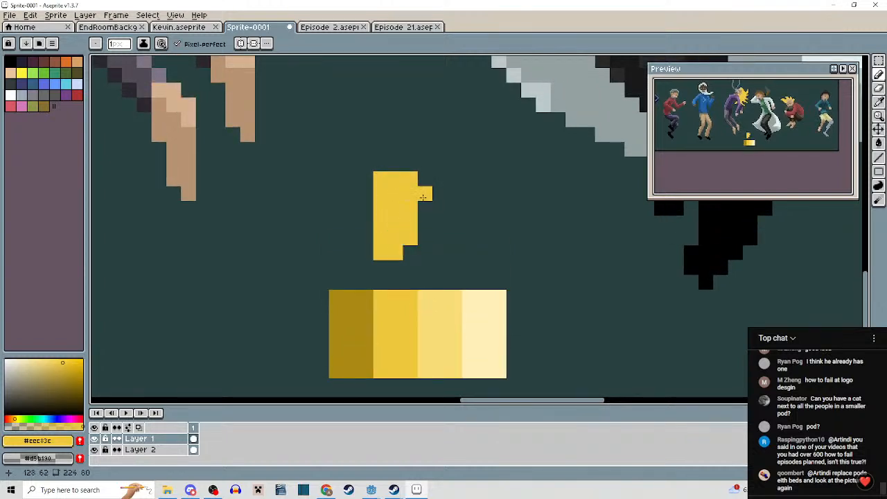
left_click_drag(423, 197, 407, 252)
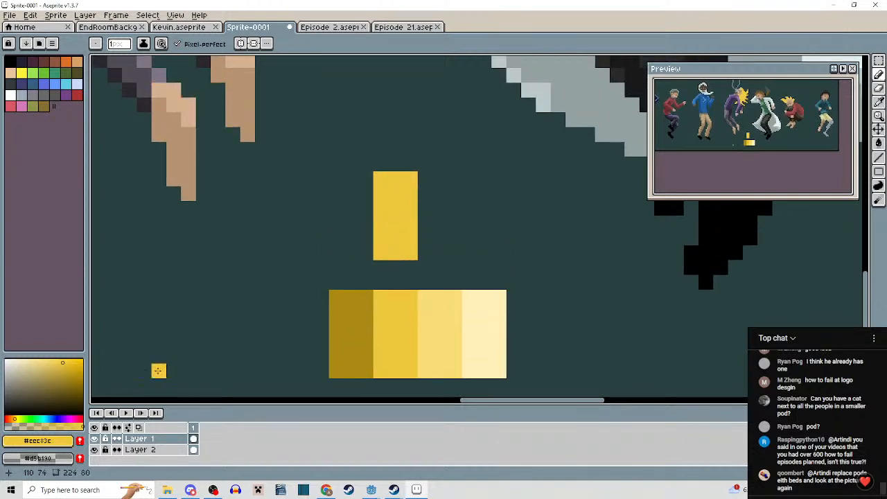
Shift the yellow's hue to an orange at HSV 34, 74, 93 and paint it as the second ramp's shadow swatch.
left_click(12, 419)
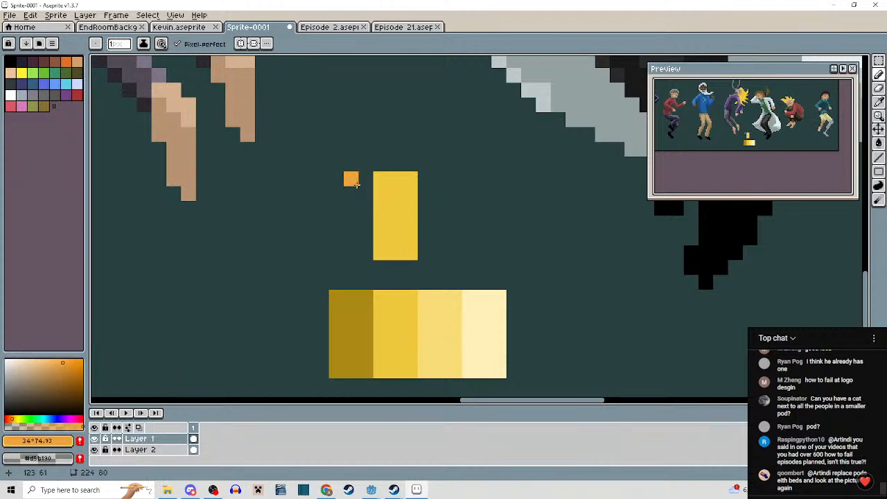
left_click_drag(366, 179, 370, 248)
left_click_drag(355, 186, 356, 249)
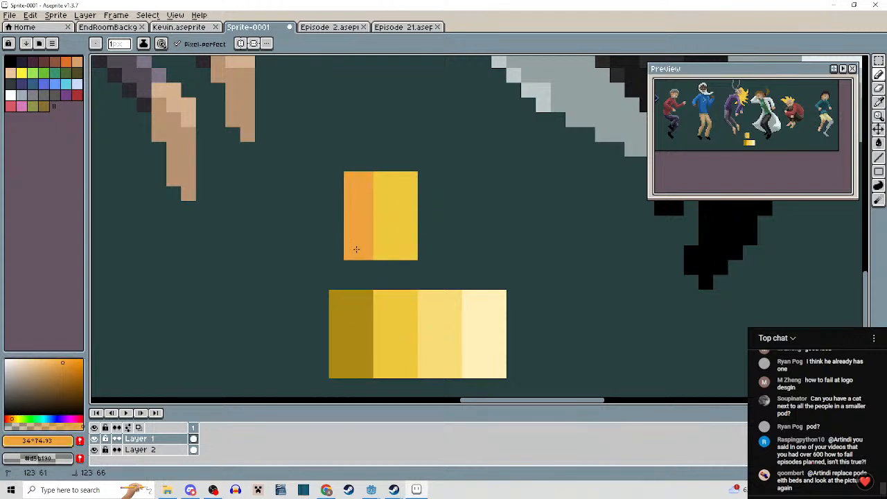
left_click_drag(342, 181, 340, 248)
scroll(396, 247, "left", 1)
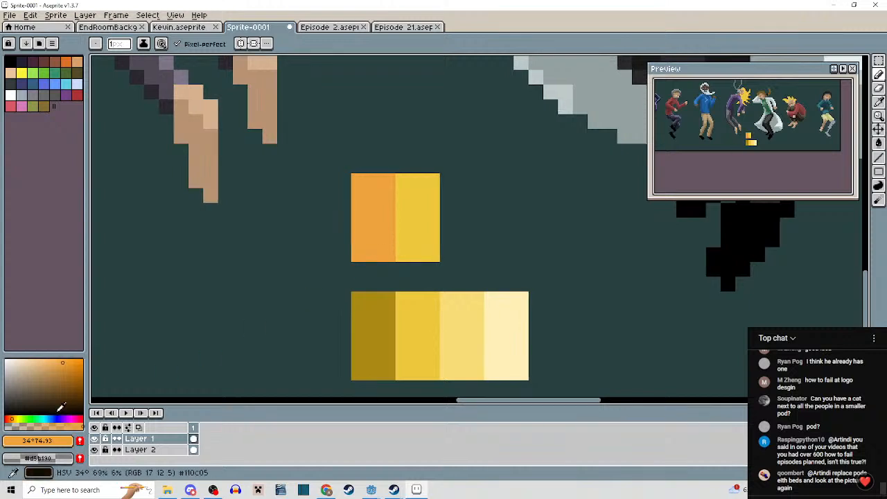
Set a slightly lighter yellow at HSV 51, 65, 93 and paint its swatch beside the second ramp's base yellow.
left_click(10, 416)
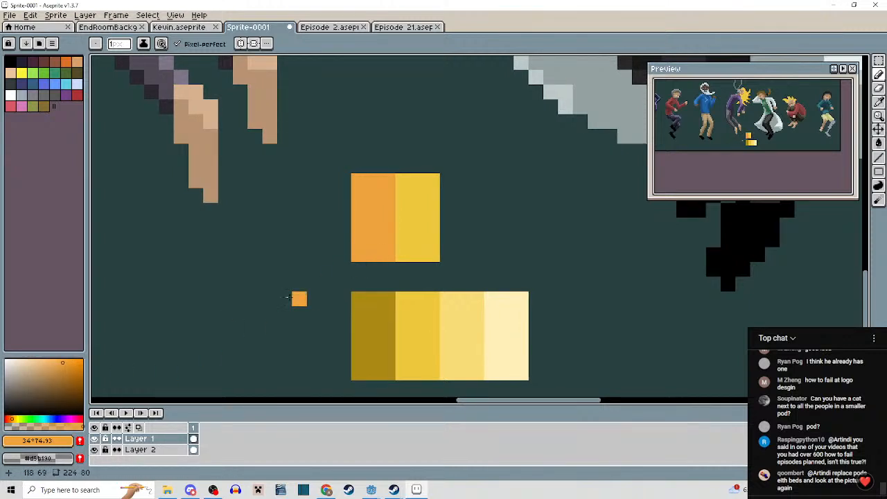
left_click(15, 418)
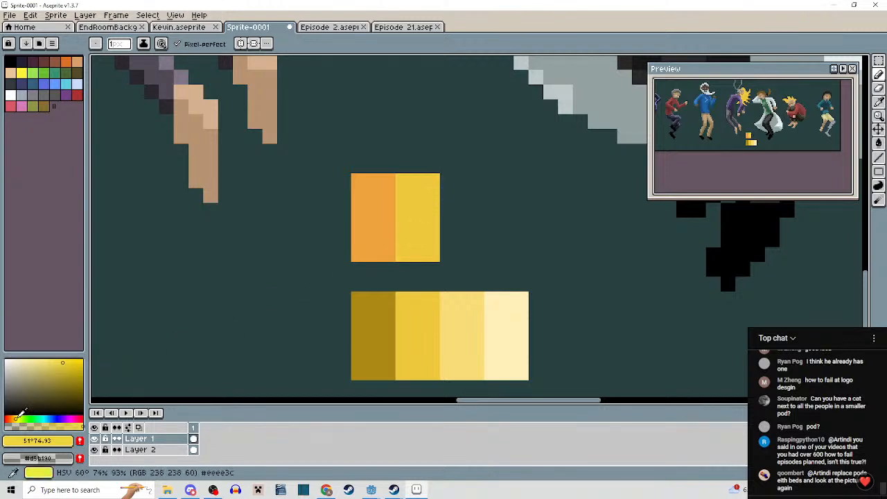
left_click(55, 363)
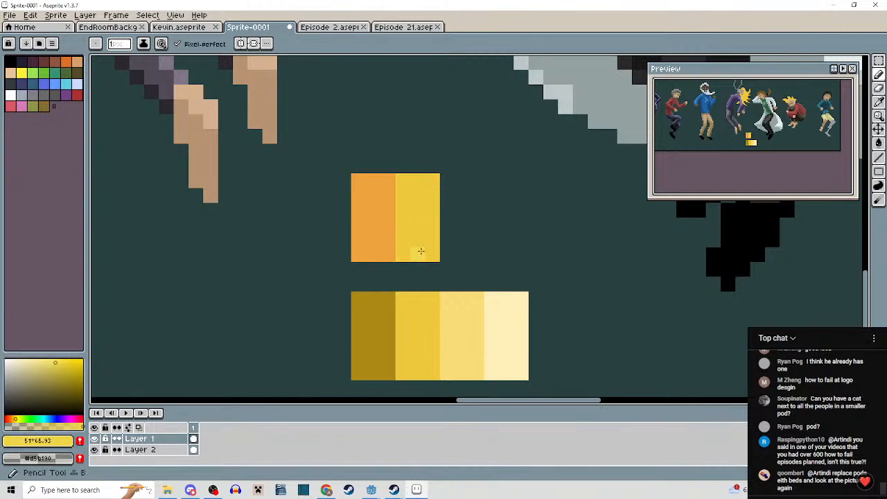
mouse_move(450, 182)
left_mouse_down()
mouse_move(443, 249)
mouse_move(466, 183)
mouse_move(459, 251)
mouse_move(469, 250)
mouse_move(472, 234)
mouse_move(474, 256)
left_mouse_up()
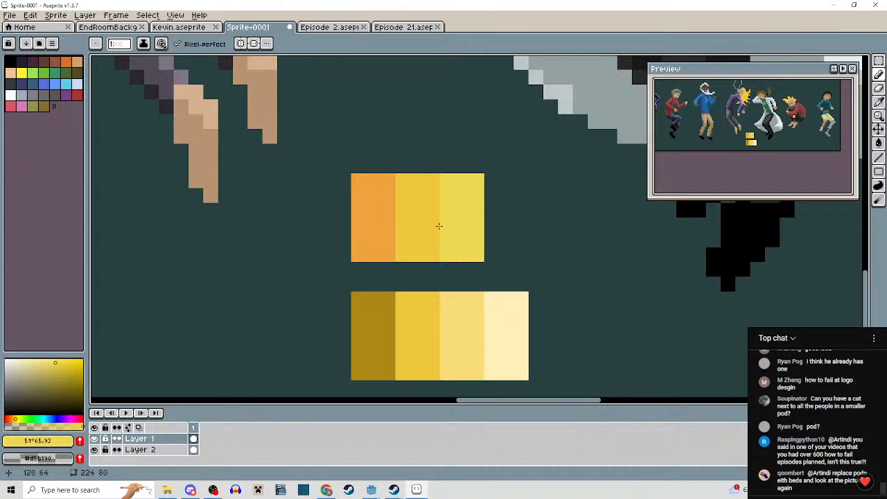
Paint a brighter yellow swatch at HSV 51, 58, 98 as the lightest end of the second ramp.
left_click(49, 360)
mouse_move(491, 196)
left_mouse_down()
mouse_move(491, 179)
mouse_move(489, 253)
mouse_move(510, 206)
left_mouse_up()
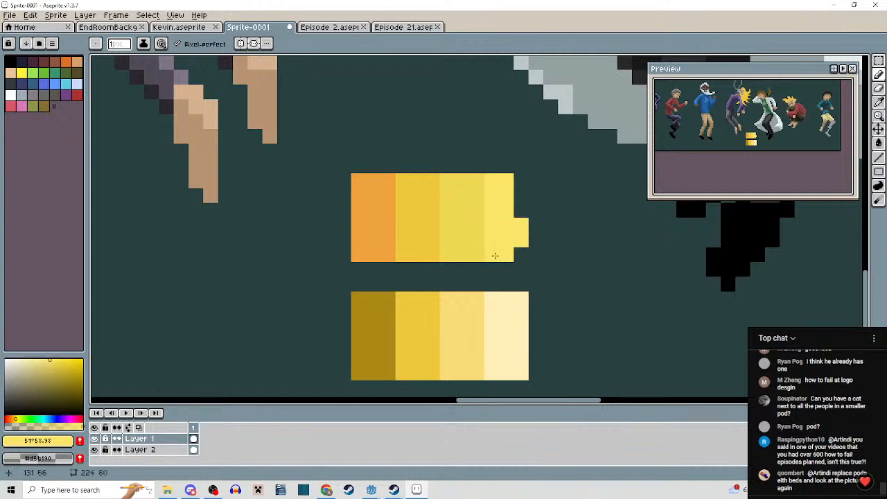
left_click_drag(520, 237, 517, 188)
key("ctrl+z")
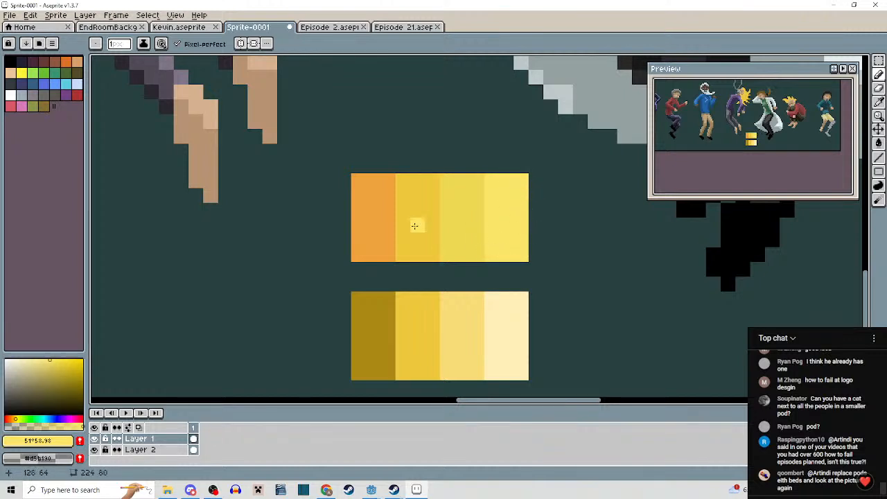
Derive a dark orange at HSV 30, 80, 73 from the shadow swatch and paint it as the second ramp's darkest swatch.
left_click_drag(376, 227, 391, 220)
left_click(394, 218, "alt")
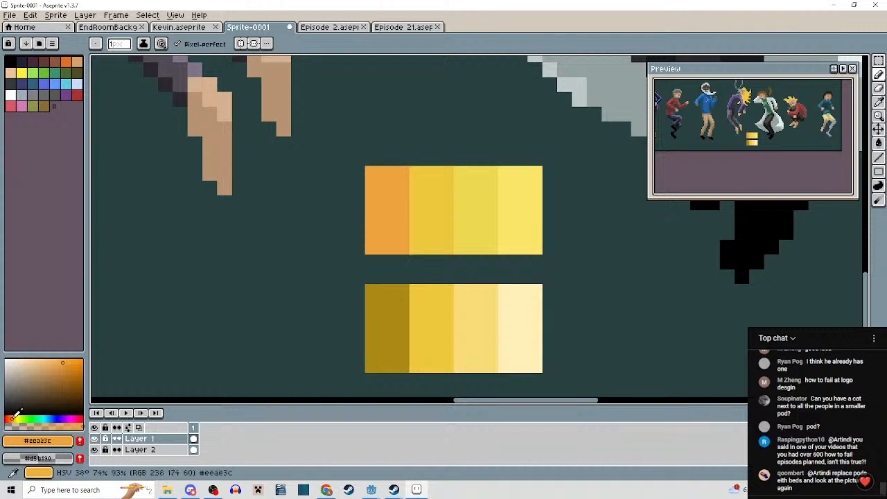
left_click(11, 419)
left_click(67, 375)
left_click_drag(358, 189, 358, 245)
mouse_move(347, 170)
left_mouse_down()
mouse_move(344, 235)
mouse_move(332, 185)
mouse_move(332, 237)
left_mouse_up()
scroll(430, 232, "down", 3)
scroll(448, 246, "up", 2)
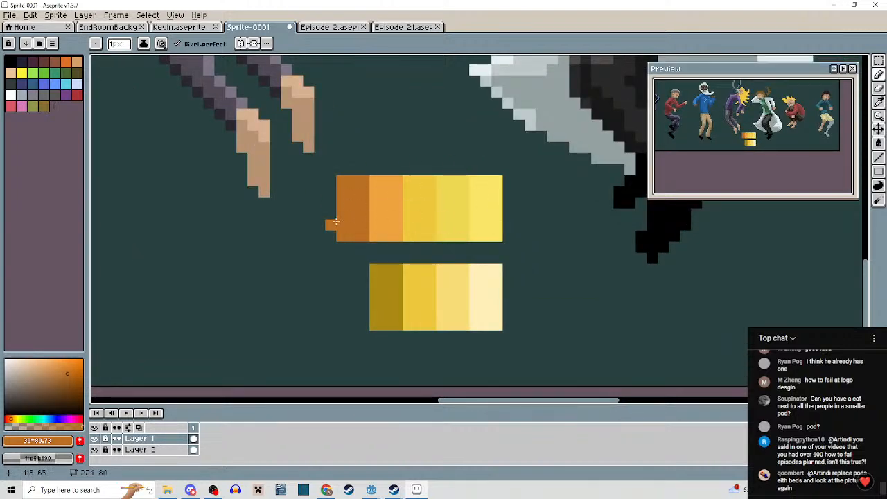
Sample the orange #eea23c from the second ramp and shade the lowest strands of the purple-jacketed character's blond hair.
left_click_drag(417, 213, 452, 264)
scroll(451, 264, "down", 2)
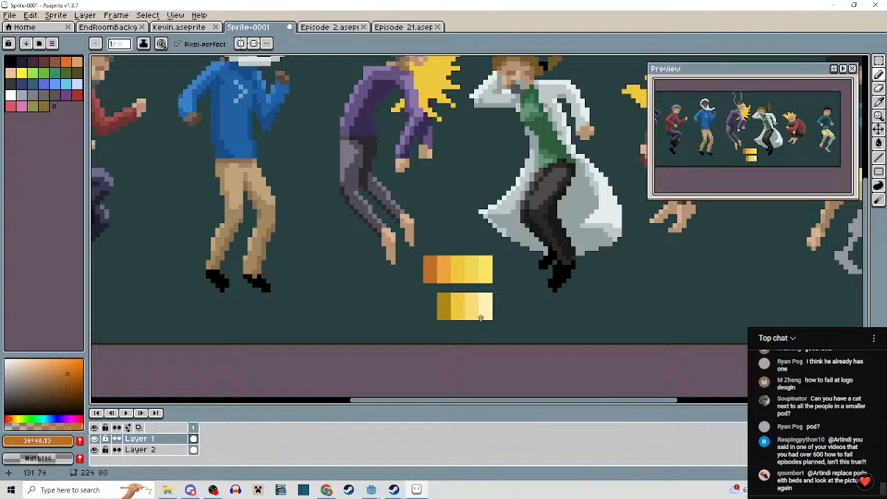
scroll(429, 270, "up", 2)
scroll(443, 242, "down", 2)
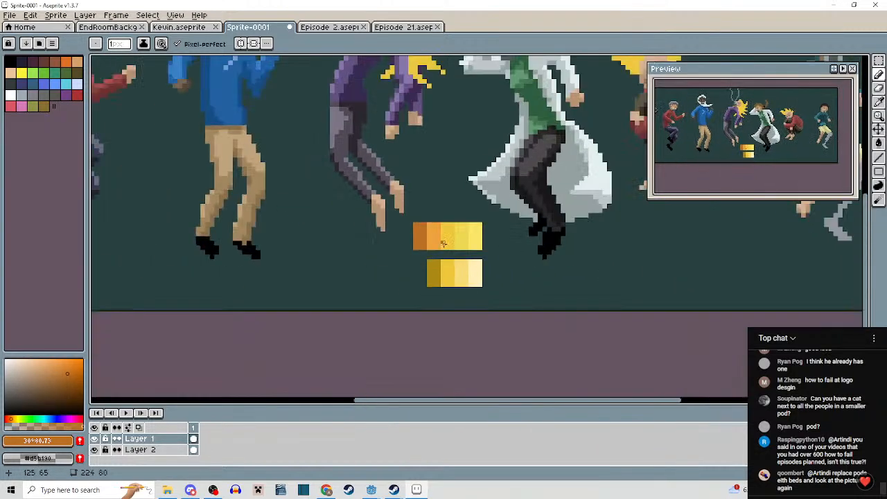
scroll(445, 240, "up", 2)
key("i")
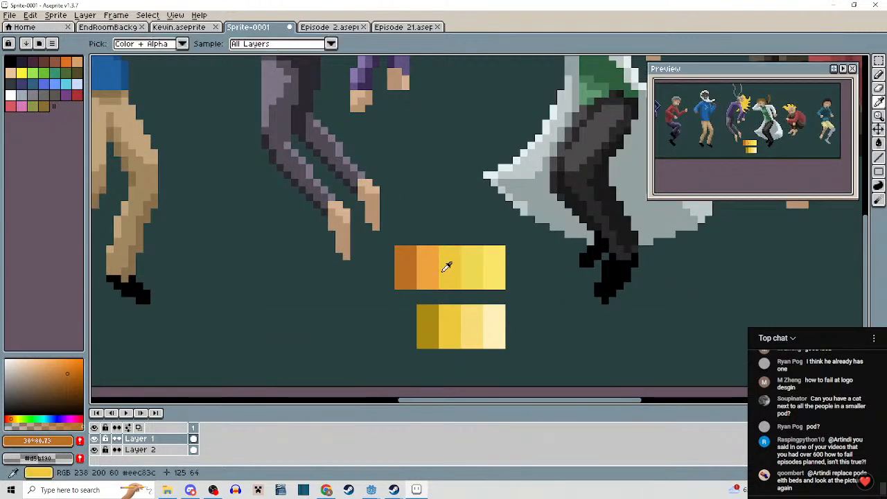
left_click(449, 265)
left_click(434, 268)
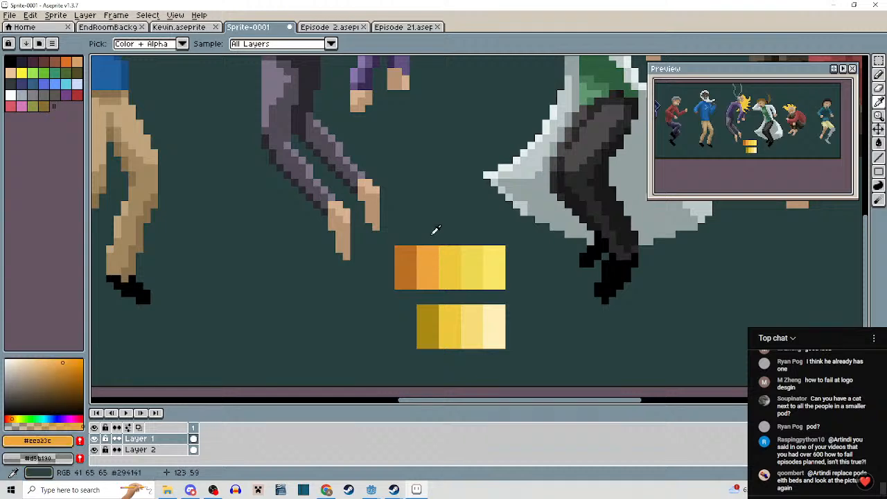
key("b")
left_click_drag(399, 100, 414, 247)
scroll(418, 104, "up", 3)
left_click_drag(403, 156, 407, 268)
scroll(387, 205, "down", 1)
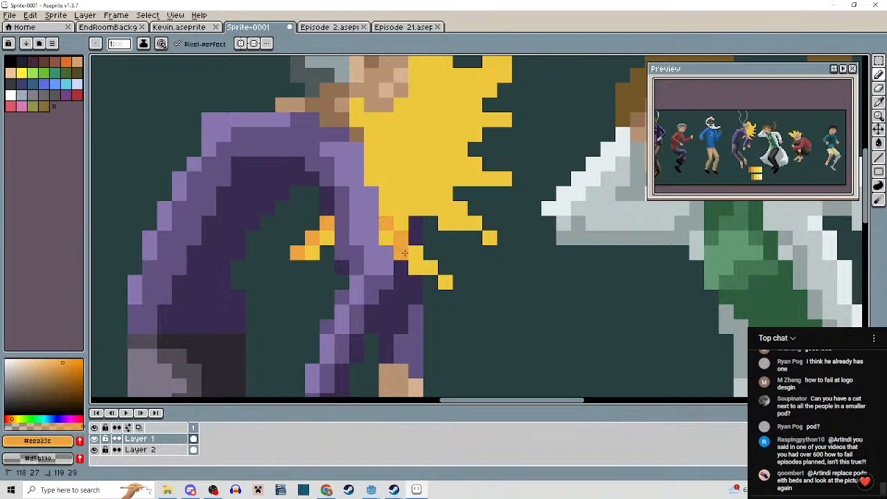
scroll(425, 264, "down", 2)
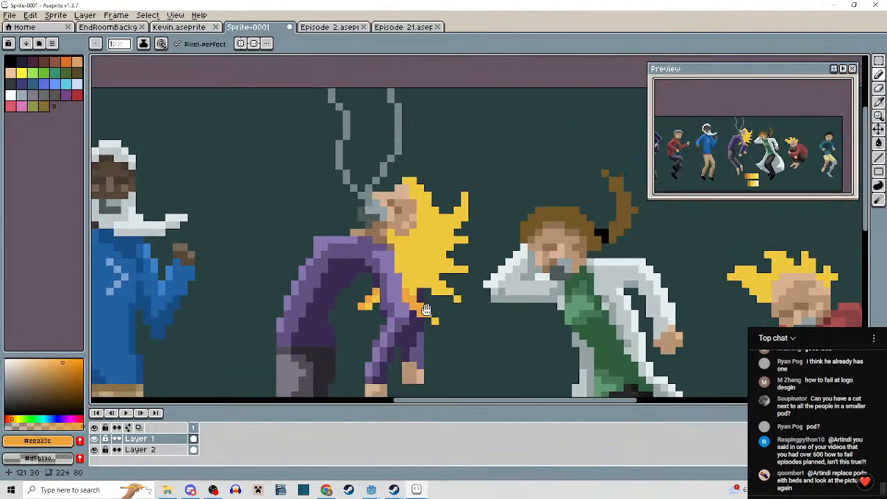
Paint diagonal orange shadows through the lower and middle spikes of the purple-jacketed character's hair.
scroll(425, 264, "up", 3)
mouse_move(409, 232)
left_mouse_down()
mouse_move(435, 280)
mouse_move(455, 298)
mouse_move(416, 261)
left_mouse_up()
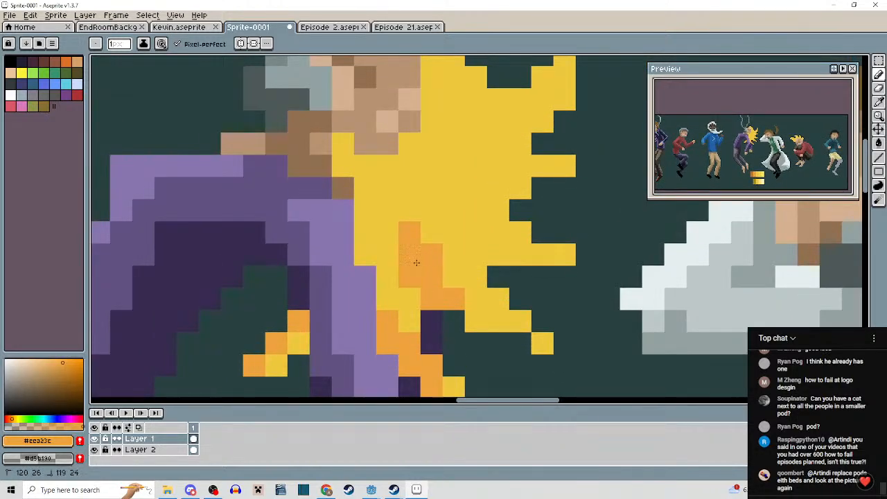
left_click_drag(460, 293, 498, 323)
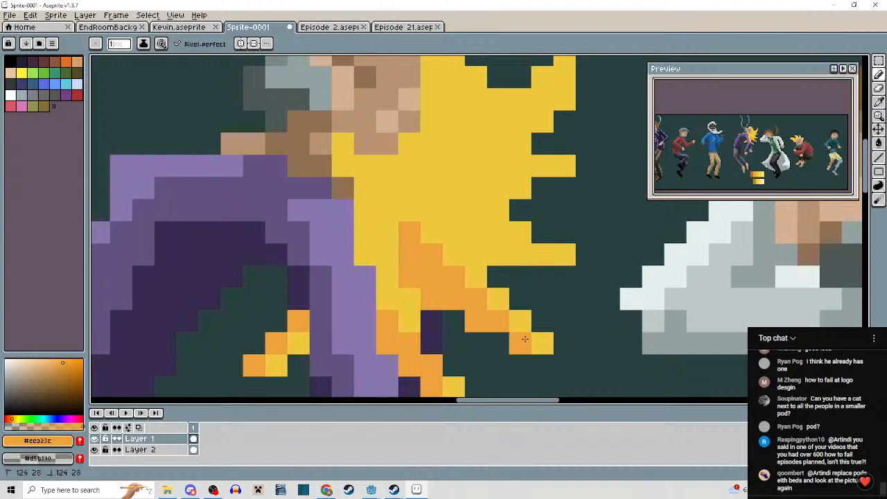
scroll(525, 339, "down", 3)
scroll(472, 281, "up", 3)
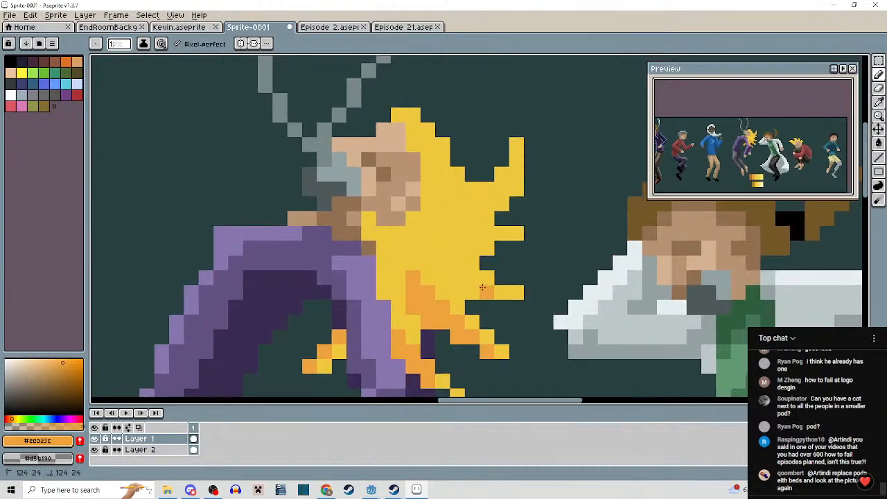
left_click_drag(483, 287, 430, 251)
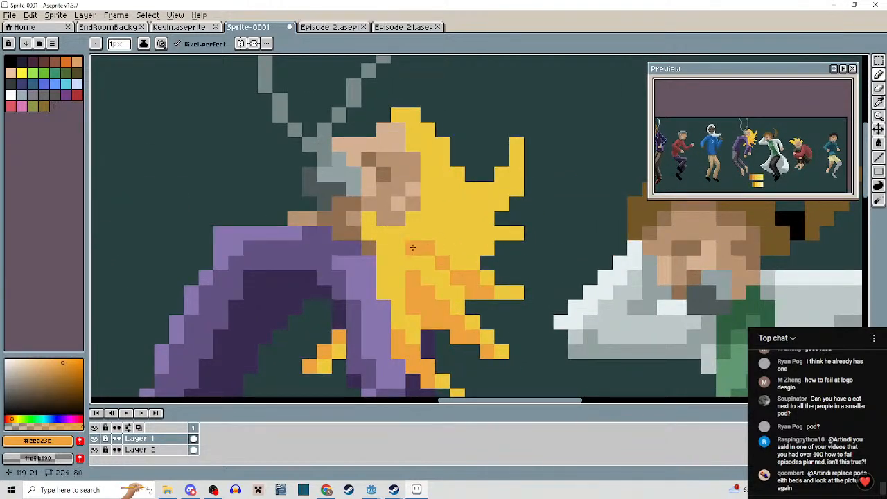
Extend the orange shading into the upper hair spikes and behind the purple-jacketed character's head.
scroll(402, 286, "down", 3)
scroll(460, 286, "up", 3)
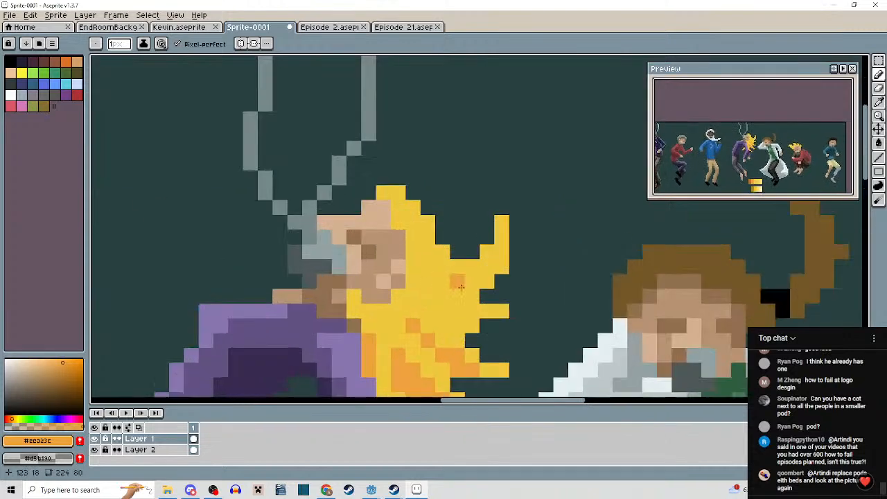
mouse_move(433, 282)
left_mouse_down()
mouse_move(420, 279)
mouse_move(466, 281)
left_mouse_up()
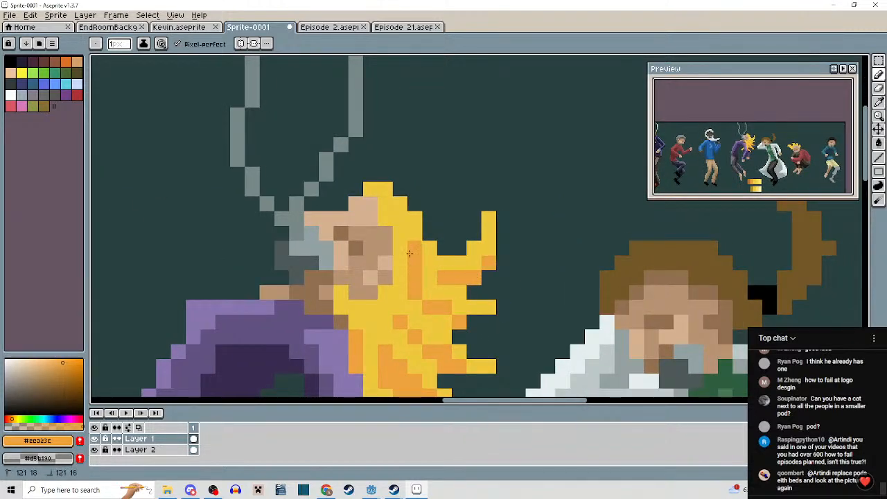
scroll(410, 254, "down", 3)
scroll(443, 298, "up", 1)
scroll(451, 313, "down", 1)
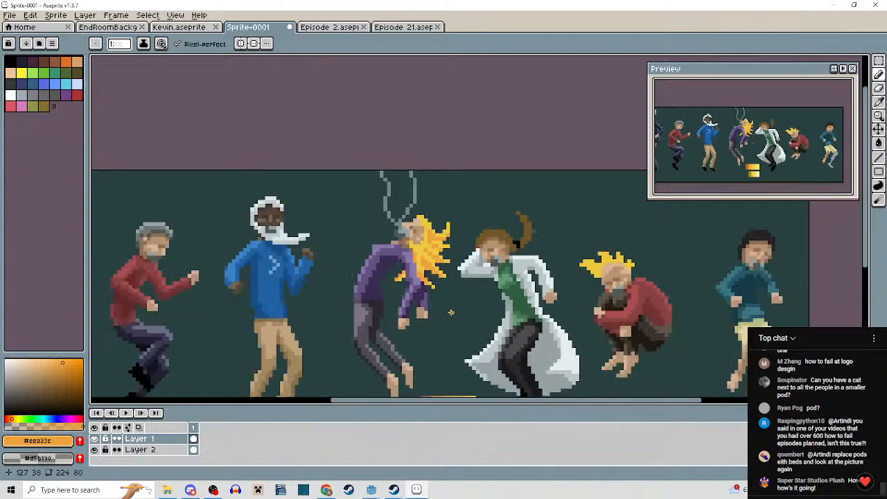
Sample the pale yellow #fff0b9 from the lower ramp and paint highlights along the crown and upper spikes of the hair.
left_click_drag(452, 312, 427, 201)
scroll(434, 282, "up", 2)
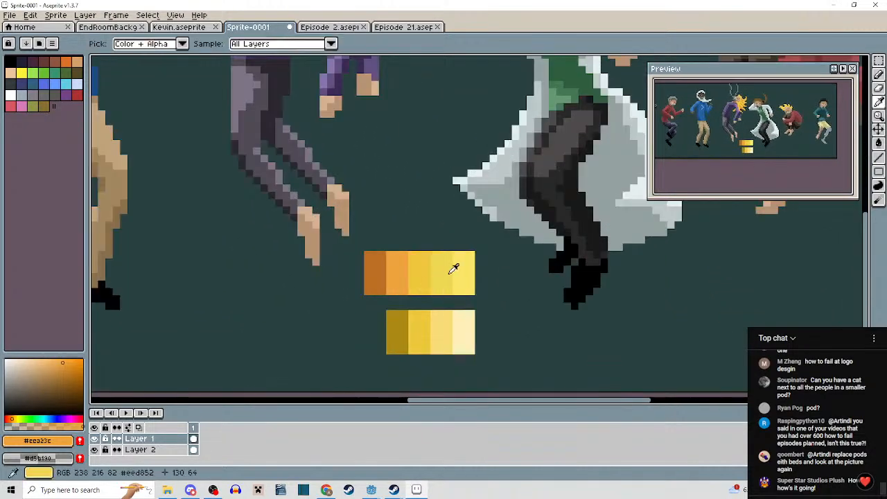
left_click(463, 325, "alt")
left_click_drag(401, 206, 430, 349)
scroll(429, 178, "up", 3)
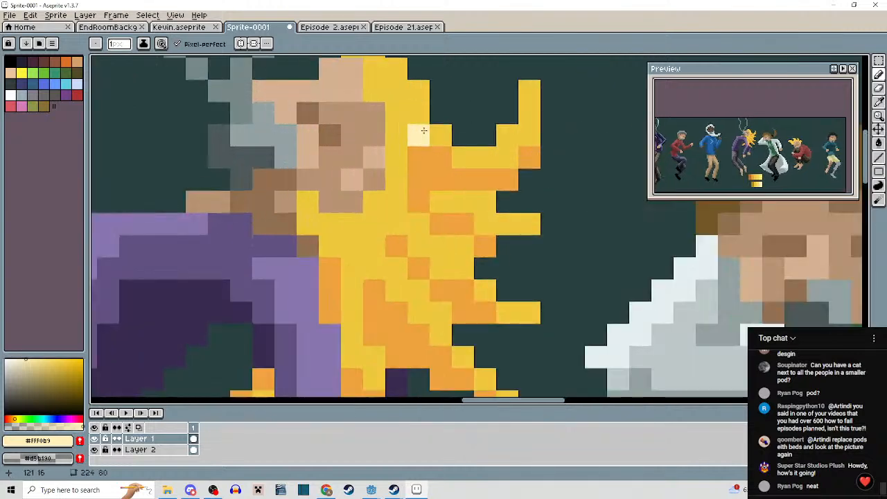
mouse_move(423, 130)
left_mouse_down()
mouse_move(423, 253)
mouse_move(457, 240)
mouse_move(448, 224)
left_mouse_up()
left_click(423, 234)
left_click_drag(507, 195, 486, 237)
left_click_drag(465, 280, 450, 215)
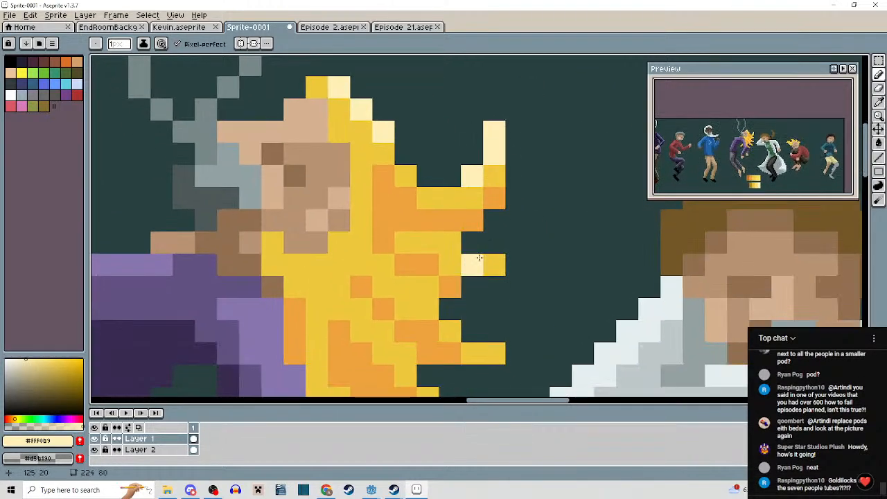
Paint pale-yellow highlights on the middle and lower hair spikes, undoing the stray strokes and replacing them with a stepped diagonal.
left_click_drag(475, 259, 494, 264)
left_click_drag(482, 287, 486, 224)
left_click(492, 289)
left_click_drag(412, 226, 457, 267)
mouse_move(387, 272)
left_mouse_down()
mouse_move(420, 321)
mouse_move(458, 347)
left_mouse_up()
mouse_move(458, 344)
left_mouse_down()
mouse_move(444, 287)
mouse_move(387, 243)
left_mouse_up()
key("ctrl+z")
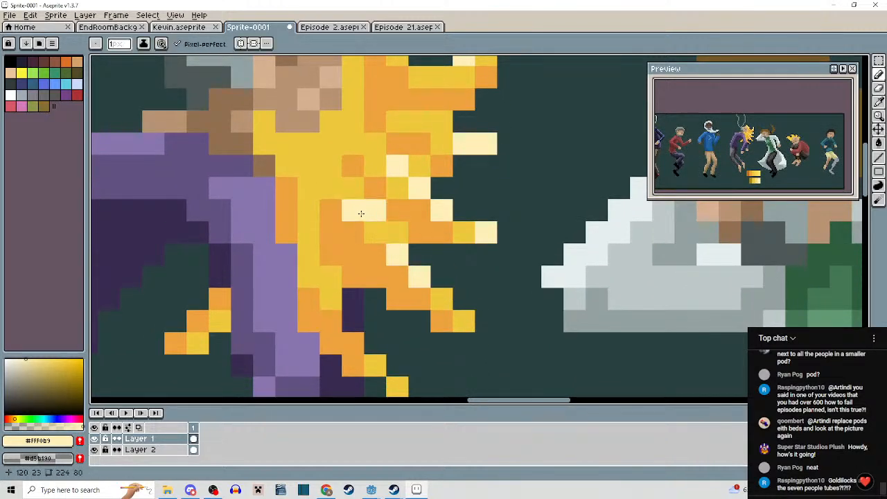
key("ctrl+z")
left_click(378, 233)
left_click(357, 210)
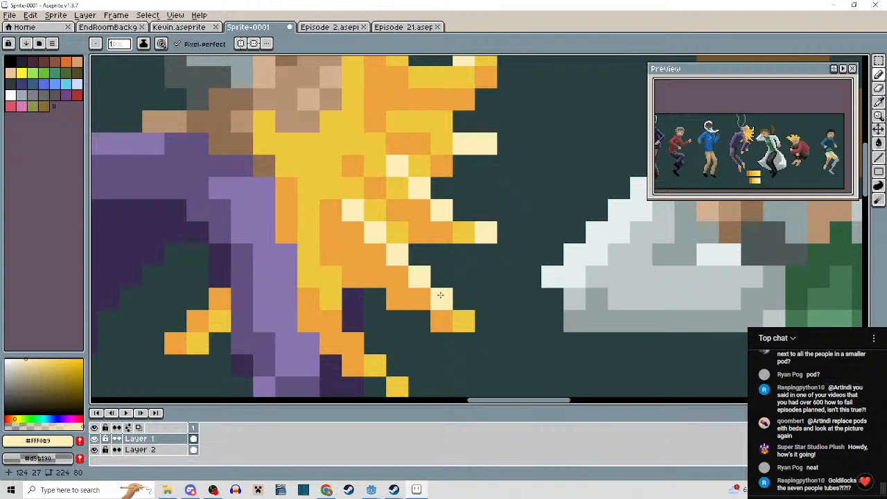
Touch up the hair strands with the base yellow #eec83c and add more #fff0b9 highlight pixels in the middle.
left_click(404, 228, "alt")
left_click_drag(411, 290, 347, 224)
scroll(370, 239, "down", 4)
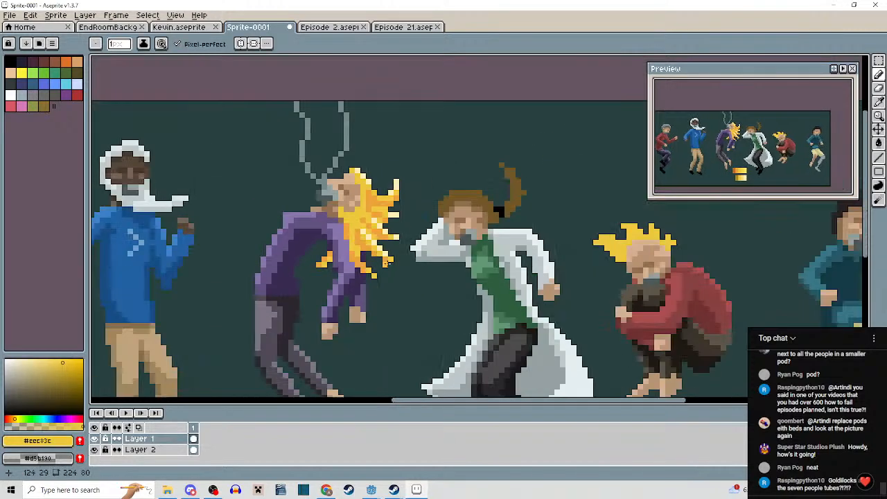
left_click_drag(387, 263, 426, 293)
scroll(412, 270, "up", 3)
left_click(414, 210, "alt")
left_click_drag(401, 208, 430, 260)
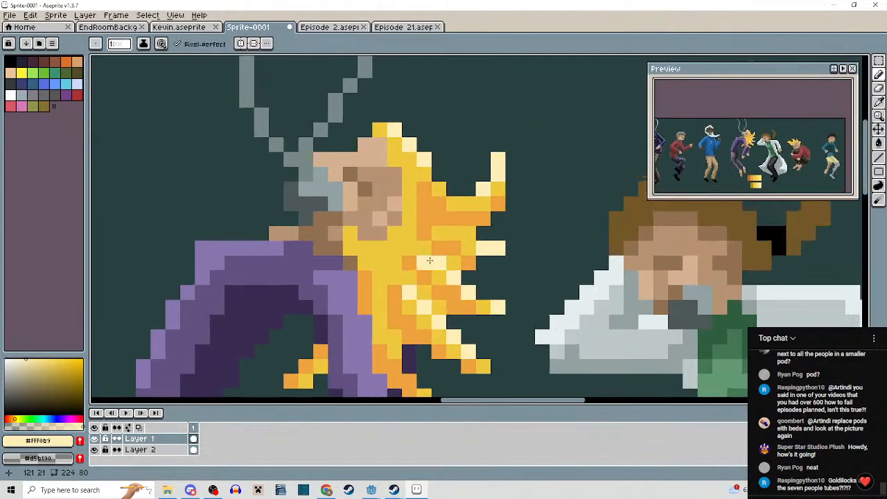
scroll(429, 260, "down", 4)
scroll(442, 302, "up", 2)
Sample #f7dc78 from the lower ramp and replace the pale highlights within a selection around the hair with it, then deselect.
left_click_drag(442, 302, 417, 156)
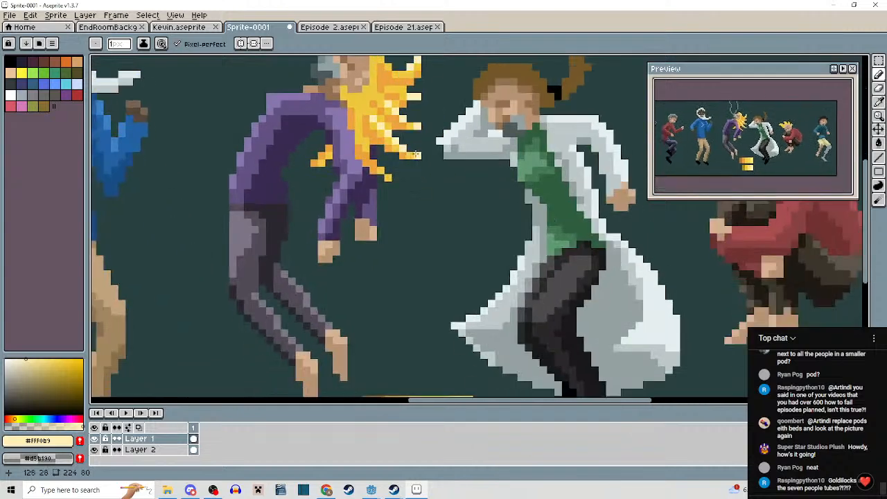
left_click_drag(432, 261, 425, 120)
left_click_drag(426, 191, 428, 350)
left_click(431, 301, "alt")
left_click(879, 60)
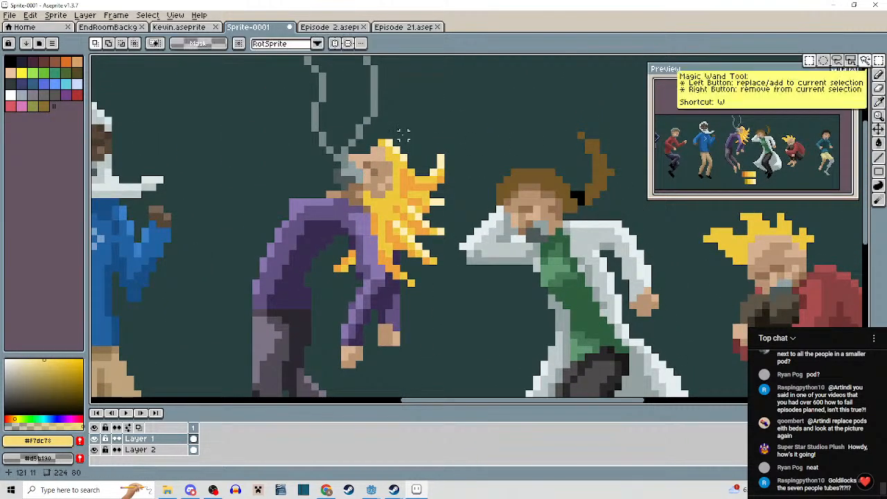
left_click_drag(347, 108, 461, 313)
key("g")
scroll(430, 154, "up", 1)
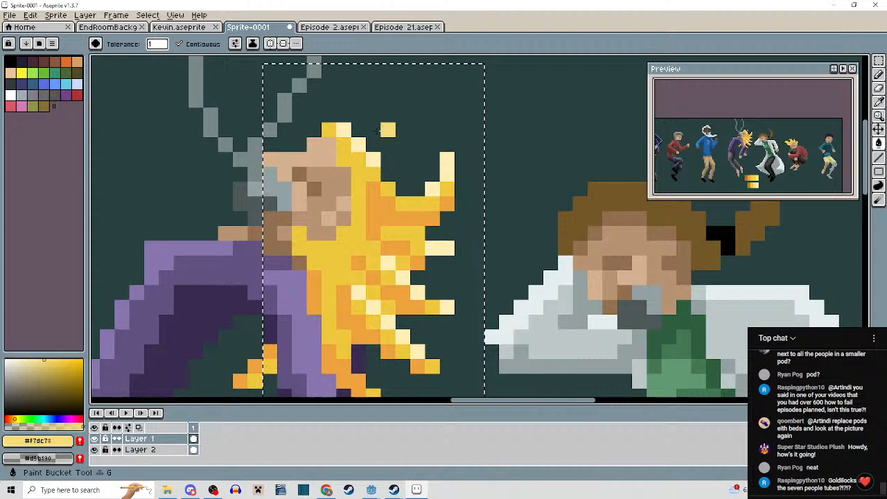
left_click(187, 46)
scroll(402, 142, "up", 2)
left_click(487, 185)
scroll(505, 235, "down", 4)
key("ctrl+d")
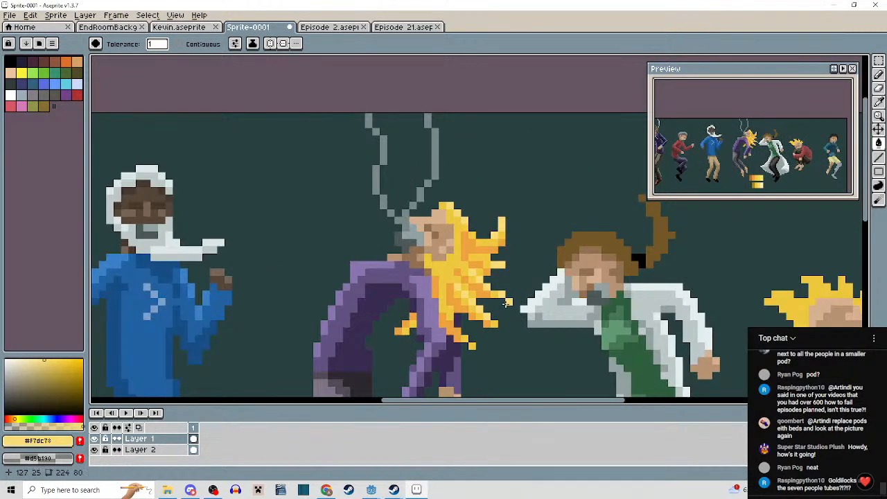
Shift the ramp's base yellow to HSV 42, 74, 93 and fill the second ramp's orange shadow swatch with it.
scroll(501, 275, "up", 3)
left_click_drag(486, 266, 484, 236)
scroll(466, 194, "down", 2)
left_click(436, 173, "alt")
scroll(457, 291, "down", 2)
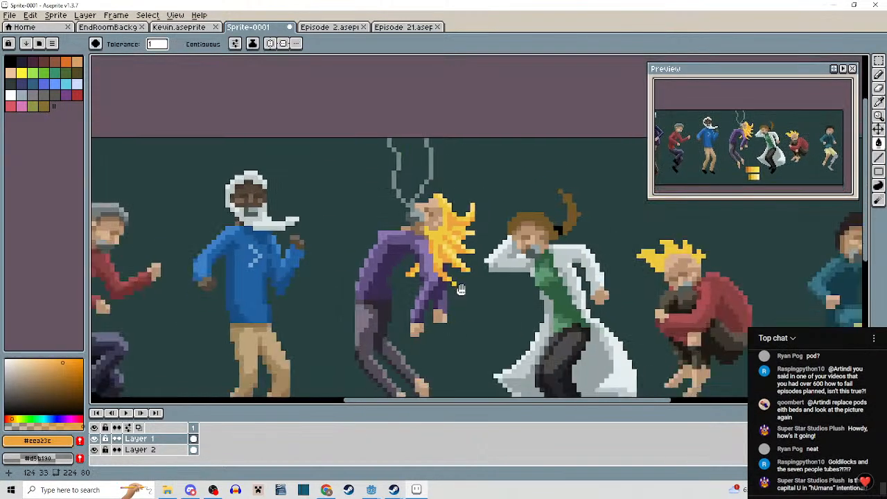
left_click_drag(459, 291, 457, 174)
scroll(456, 313, "up", 3)
left_click_drag(445, 374, 442, 268)
left_click(439, 270, "alt")
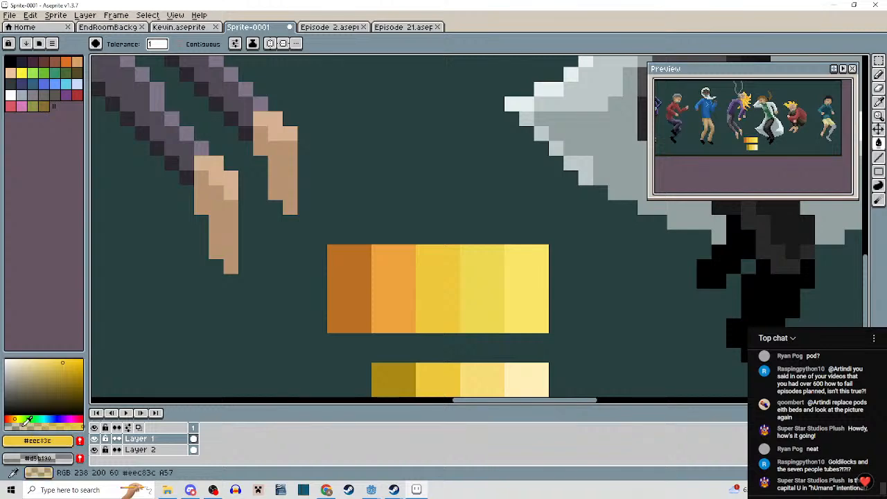
left_click(18, 415)
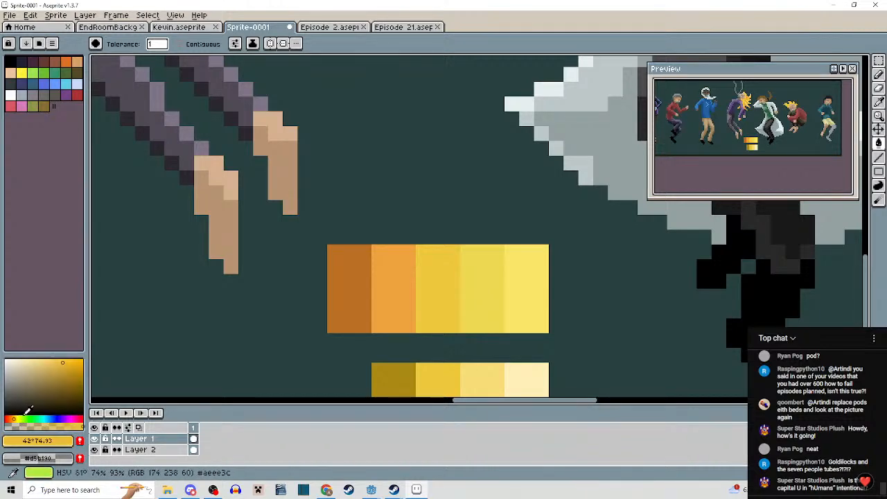
key("b")
key("g")
left_click(391, 272)
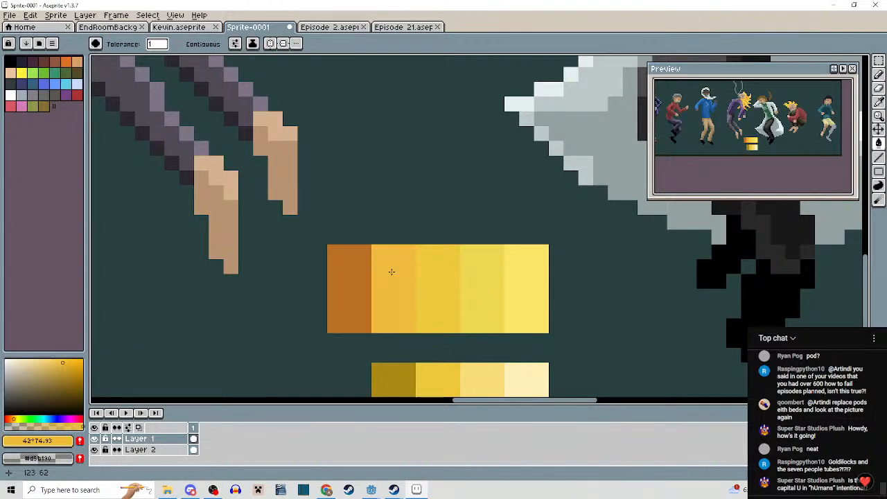
Sample the new shadow yellow #eebb3c and recolour the orange shading in the purple-jacketed character's hair with it.
left_click(403, 276, "alt")
scroll(399, 257, "down", 4)
left_click_drag(399, 258, 404, 395)
scroll(405, 263, "up", 5)
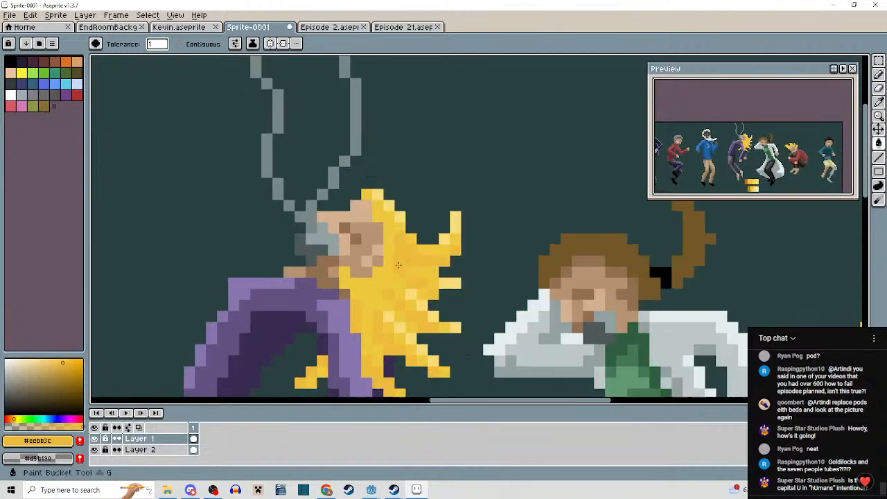
scroll(405, 241, "down", 2)
scroll(416, 241, "up", 1)
scroll(430, 240, "down", 1)
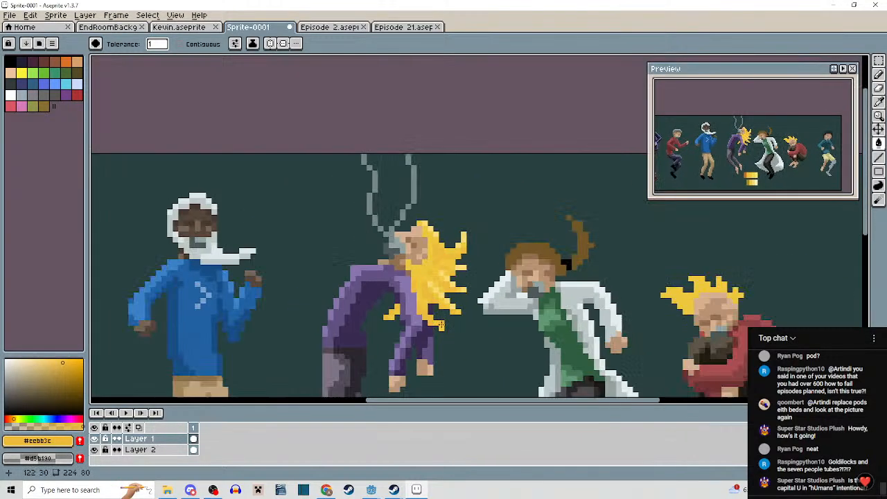
scroll(440, 240, "up", 2)
scroll(416, 243, "down", 2)
Add a few #eebb3c shadow pixels to the hair just behind the purple-jacketed character's shoulder.
key("b")
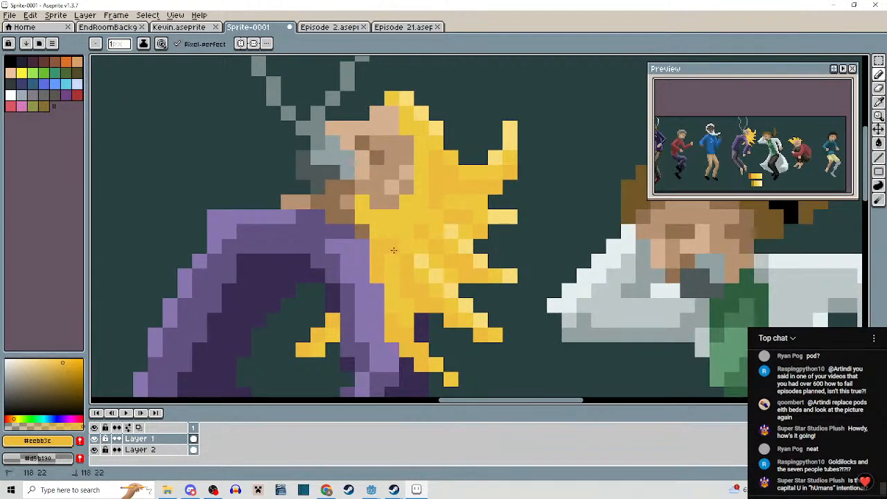
scroll(401, 280, "down", 3)
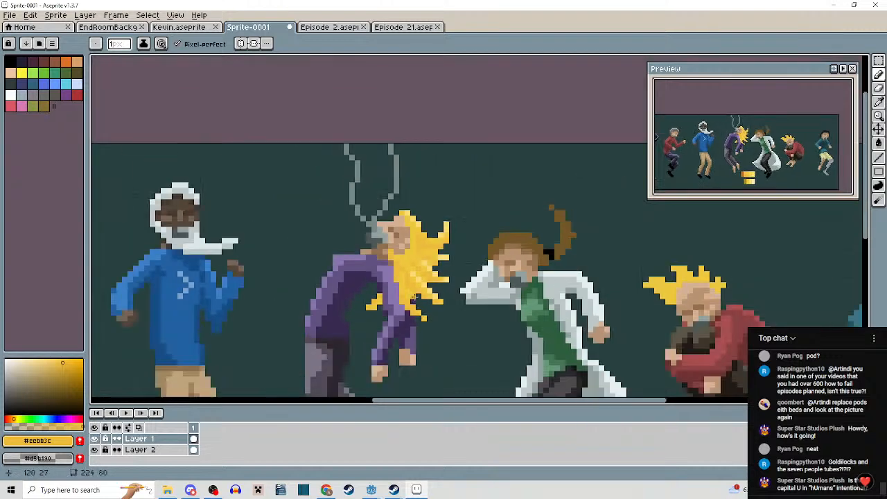
left_click_drag(420, 311, 435, 285)
scroll(427, 271, "up", 3)
key("alt")
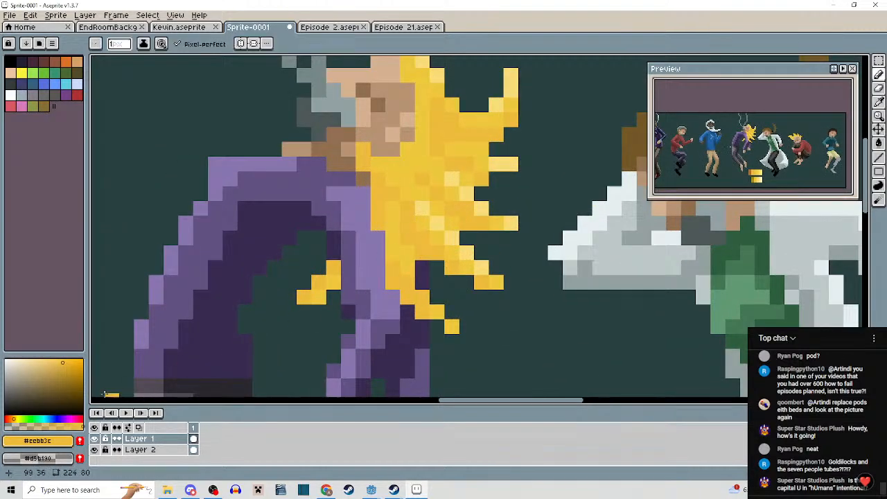
Darken the shadow yellow to HSV 42, 76, 81 and recolour the shading in the purple-jacketed character's hair with it.
left_click(63, 368)
left_click(368, 265)
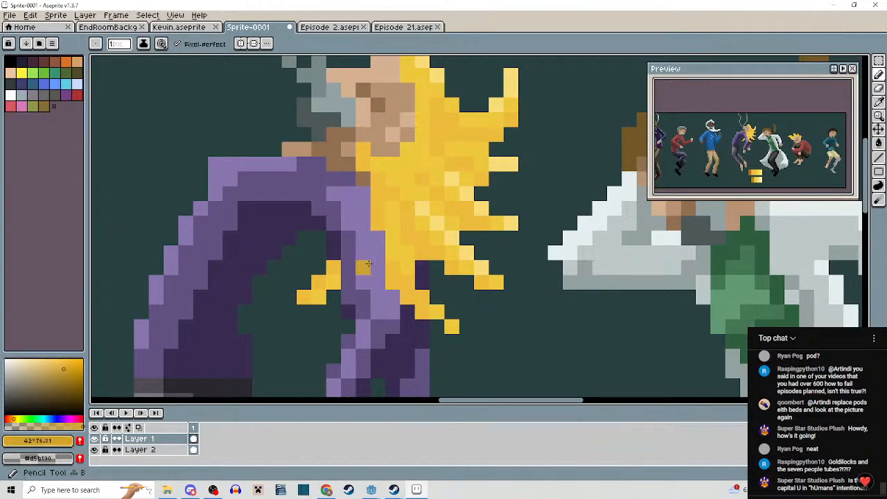
key("g")
left_click(376, 201)
scroll(388, 222, "down", 3)
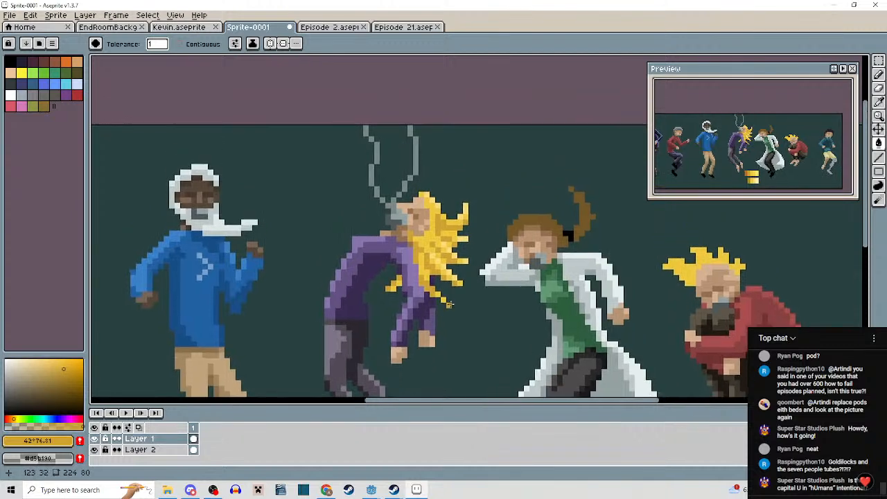
scroll(418, 288, "up", 3)
scroll(418, 288, "up", 1)
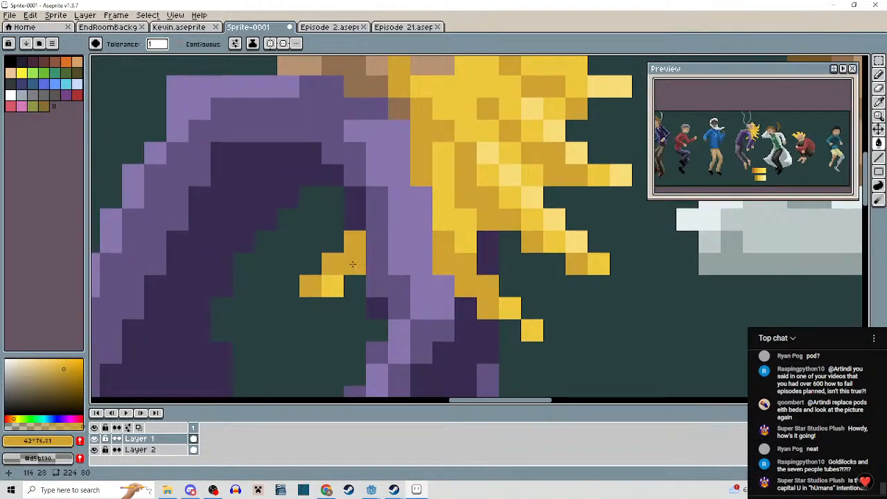
Shade the loose lock behind the arm and the hair beside the shoulder with #d0a332, keeping the lowest lock in #eec83c.
key("b")
scroll(352, 264, "down", 3)
scroll(392, 276, "up", 2)
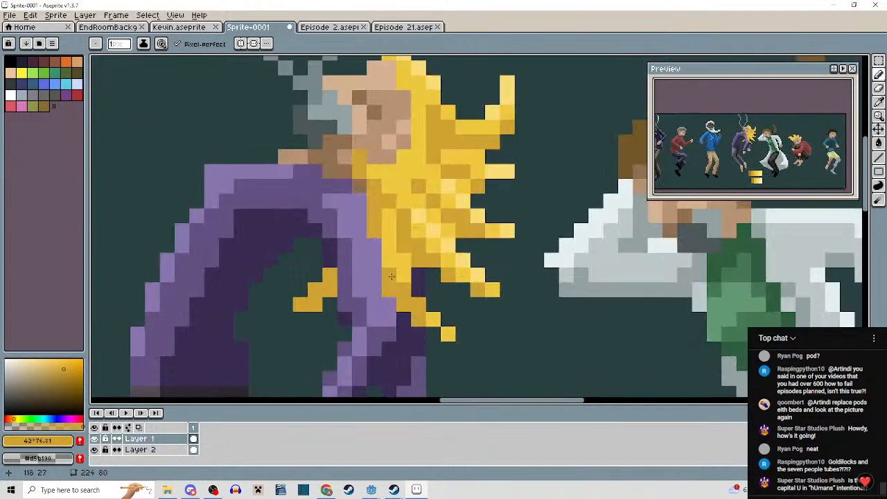
left_click(428, 318, "alt")
scroll(441, 291, "down", 2)
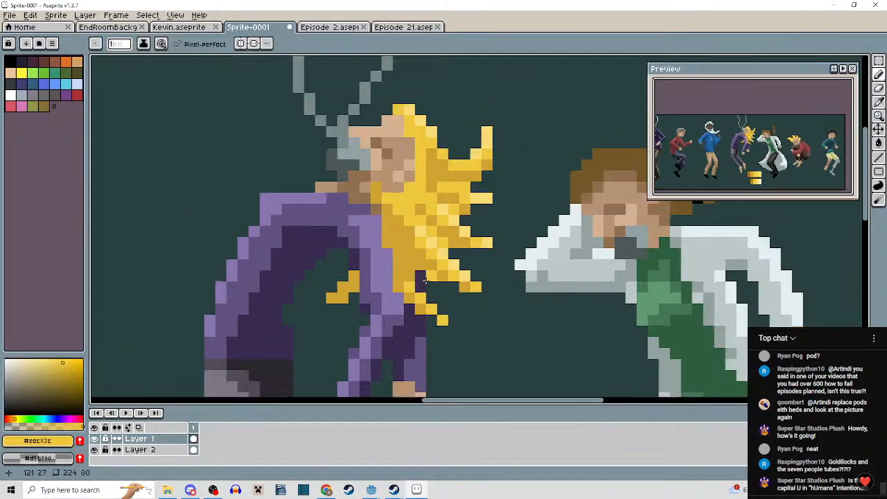
scroll(442, 288, "up", 3)
key("alt")
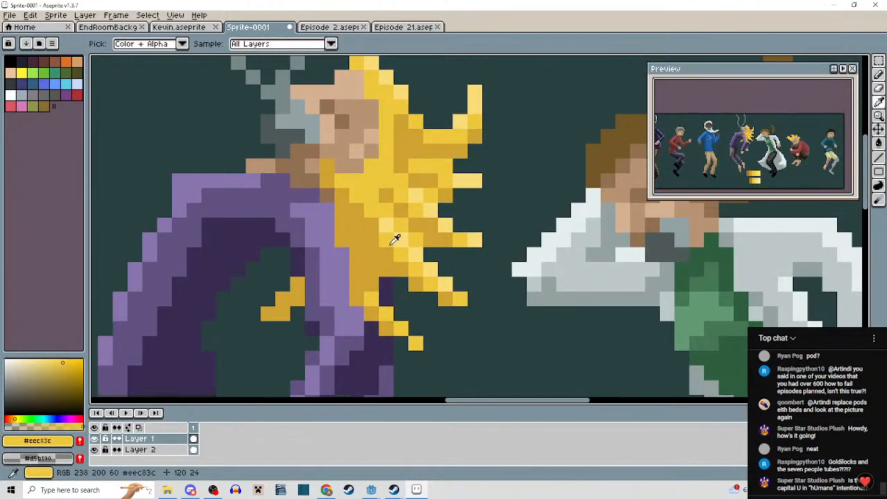
left_click(392, 238, "alt")
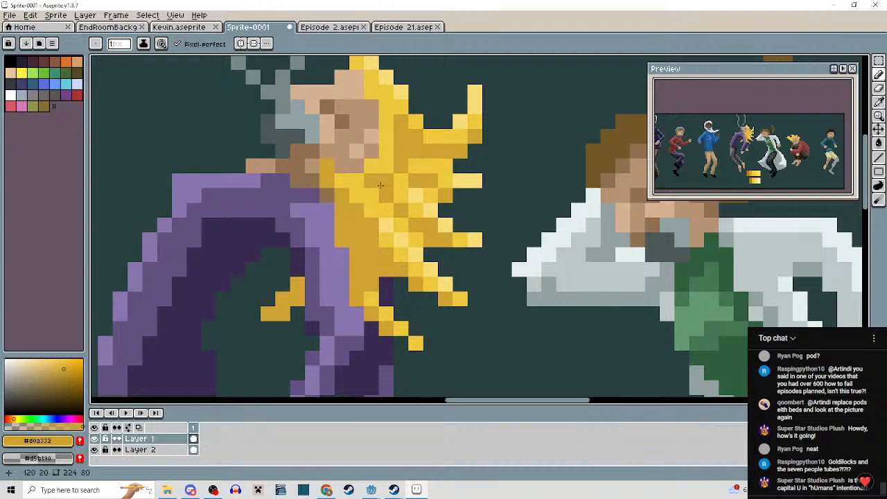
Cover the yellow pixels at the purple-jacketed character's neck with skin tone #b79473, then restore one hairline pixel with #d0a332.
scroll(380, 185, "down", 3)
scroll(401, 276, "up", 3)
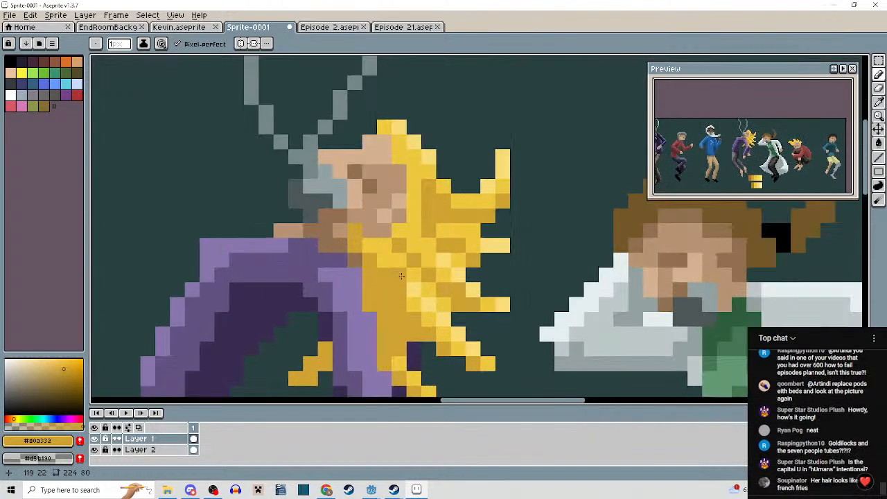
scroll(368, 247, "up", 1)
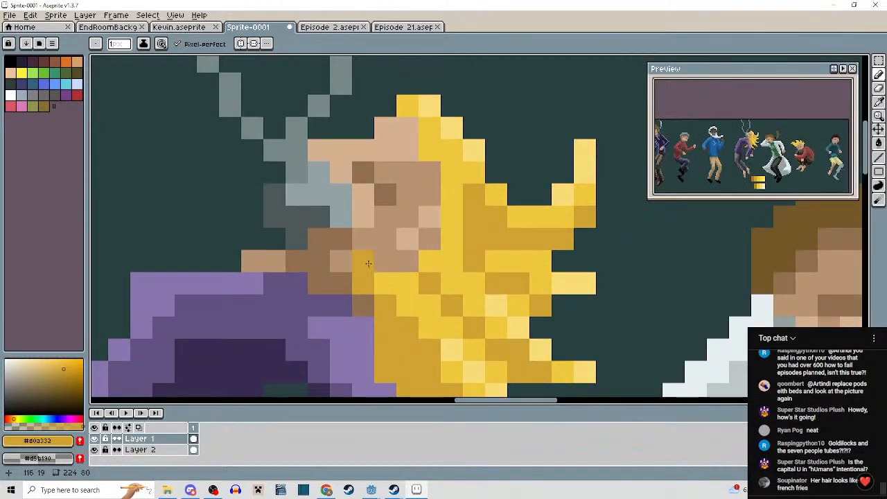
left_click(366, 261, "alt")
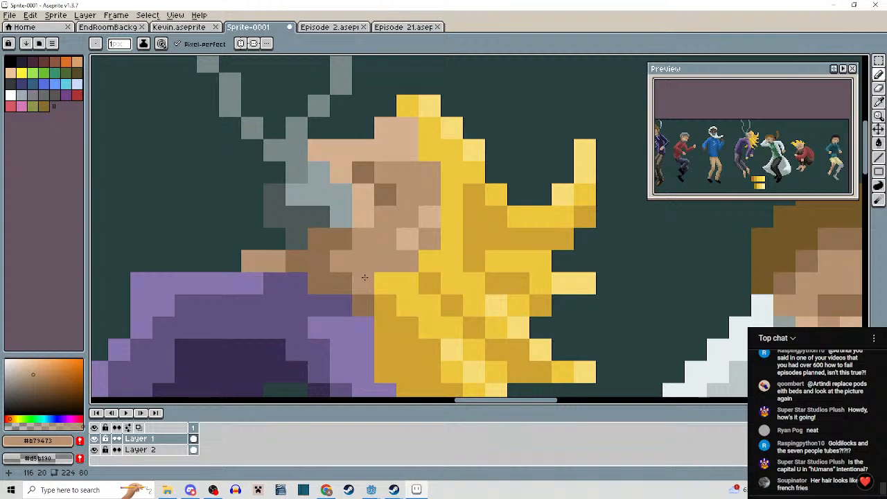
left_click(392, 312, "alt")
left_click(388, 284)
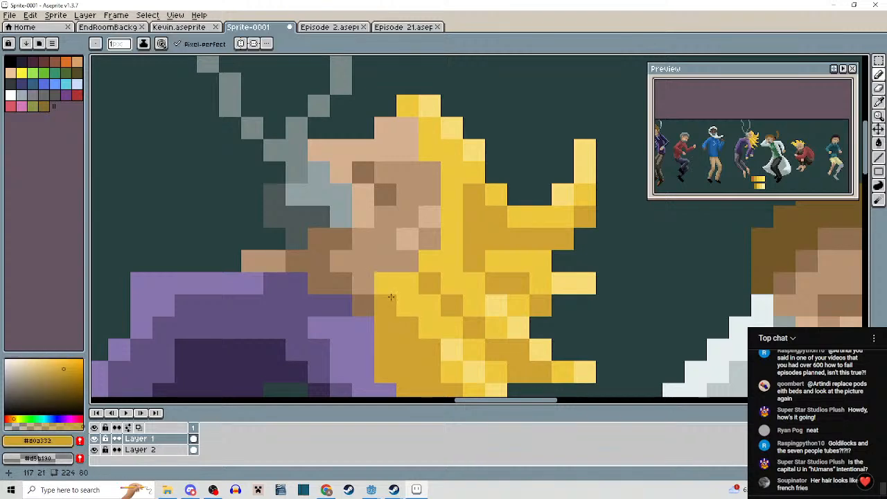
scroll(391, 296, "down", 3)
scroll(363, 293, "up", 3)
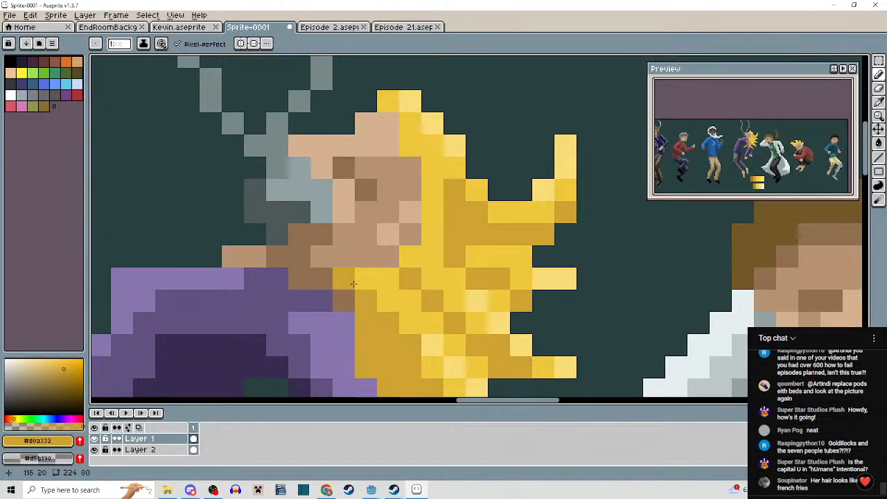
Undo the last pencil stroke and shade the hairline at the neck with #d0a332, returning the brush to 1 px.
scroll(351, 298, "down", 5)
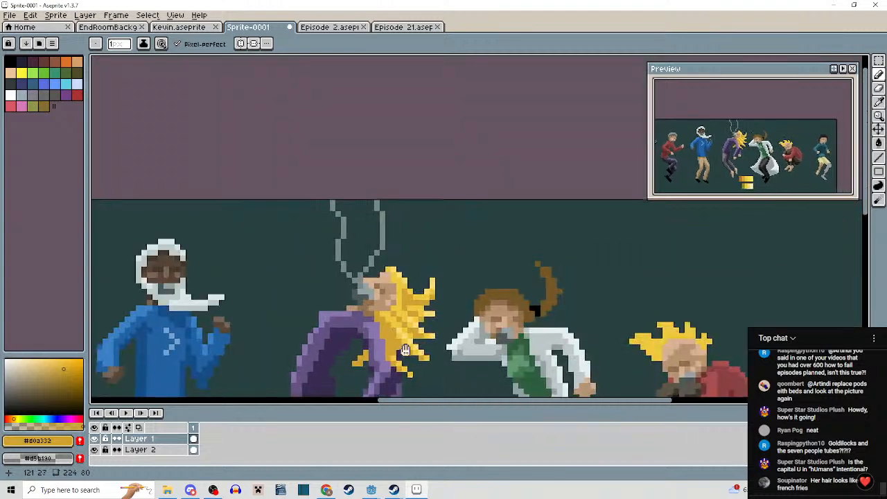
scroll(423, 308, "up", 1)
key("ctrl+z")
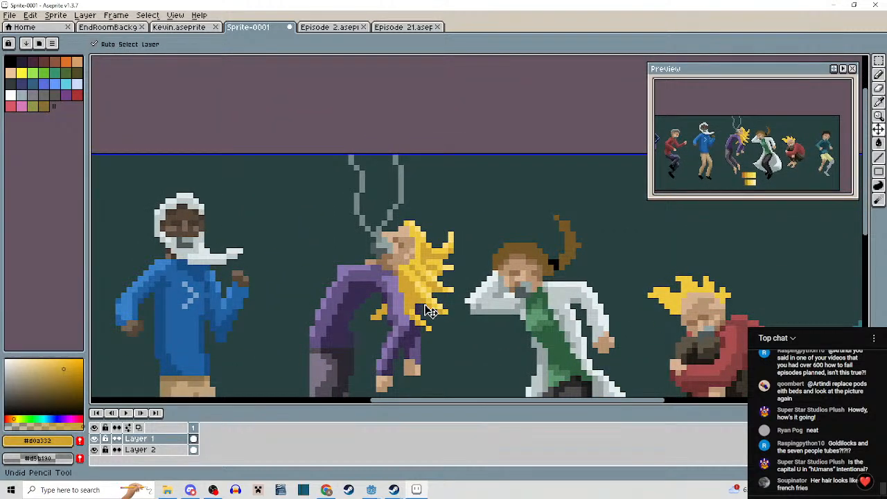
scroll(409, 277, "up", 2)
scroll(384, 263, "down", 2)
key("b")
scroll(383, 263, "down", 1)
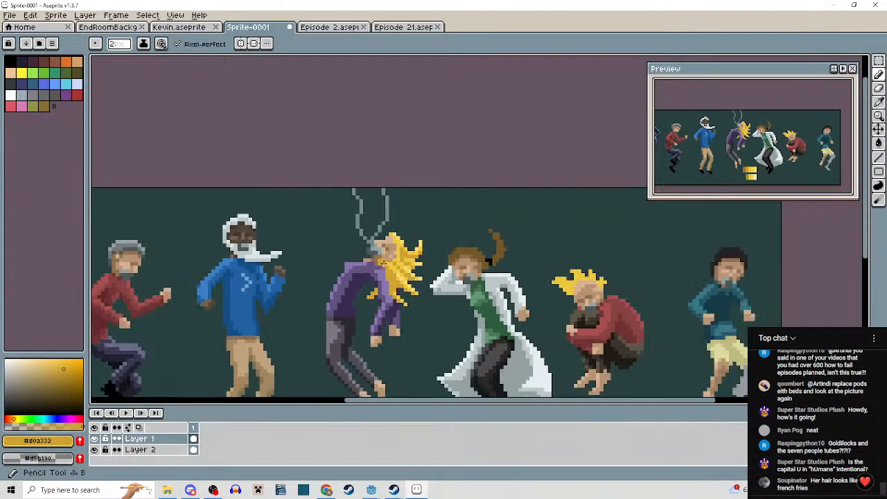
scroll(384, 263, "up", 1, "alt")
scroll(383, 264, "up", 4)
scroll(383, 264, "up", 2)
left_click(383, 263, "alt")
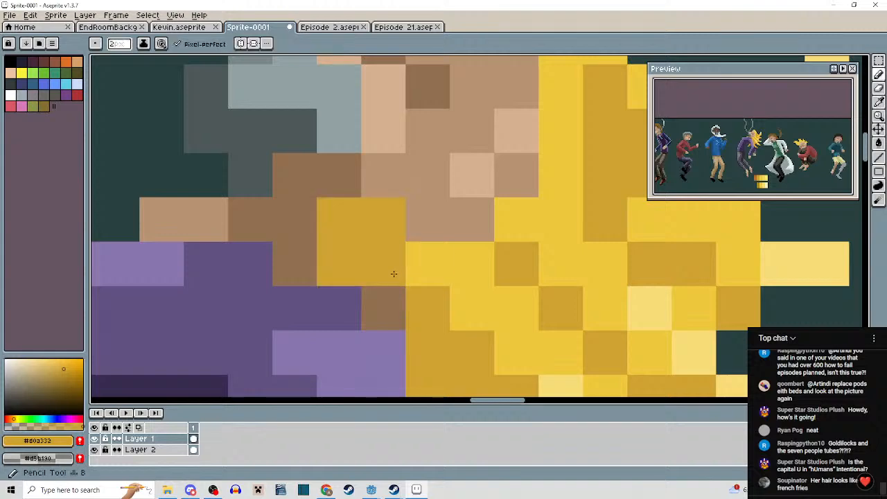
key("minus")
Sample #eec83c and paint over most of the dark shading beneath the upper hair spike with it.
scroll(429, 309, "down", 3)
mouse_move(481, 262)
left_mouse_down()
mouse_move(392, 208)
mouse_move(420, 216)
mouse_move(395, 243)
left_mouse_up()
scroll(393, 207, "up", 3)
left_click(392, 156, "alt")
left_click(394, 186)
left_click(444, 234)
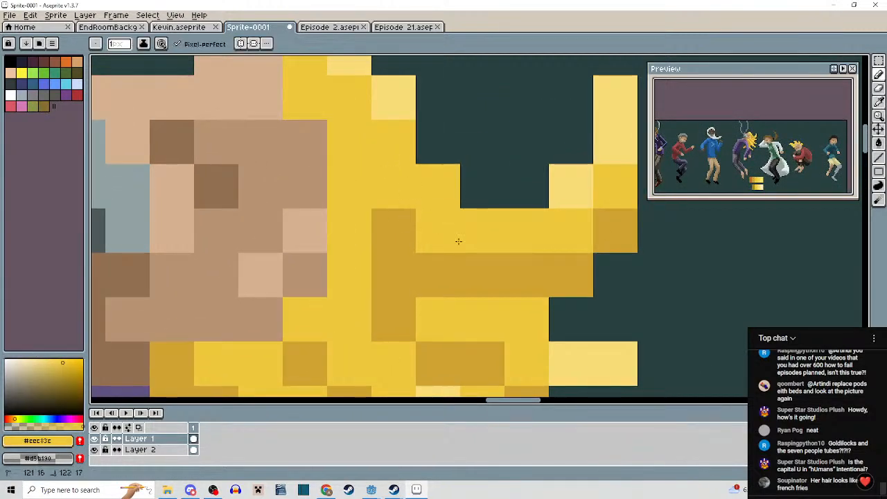
left_click(400, 233)
left_click_drag(440, 273, 471, 268)
left_click(413, 271)
scroll(457, 243, "down", 2)
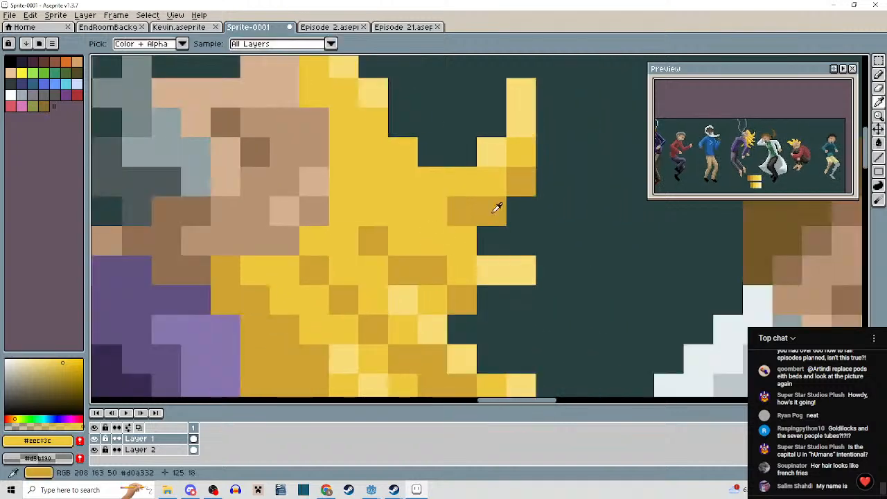
Redraw the shadows between the upper and middle hair spikes with #d0a332, trimming the excess with #eec83c.
left_click(487, 210, "alt")
left_click_drag(461, 238, 409, 230)
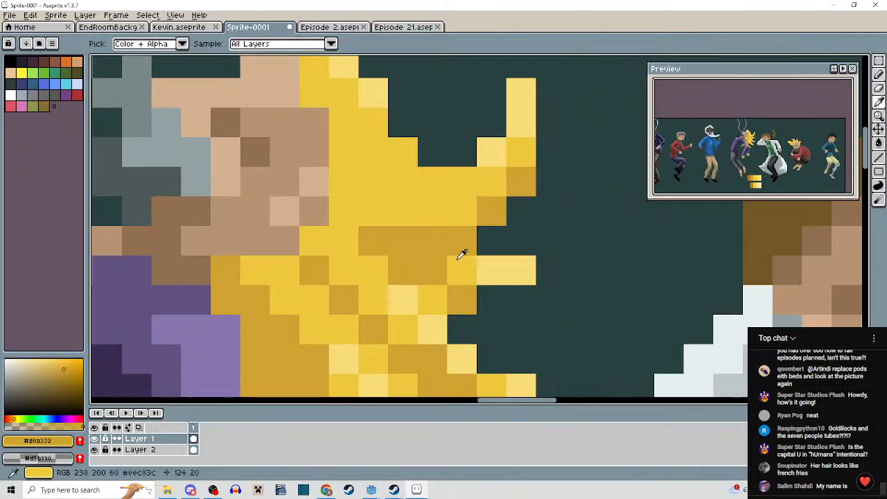
left_click(460, 259, "alt")
left_click_drag(434, 267, 400, 260)
left_click(374, 244)
scroll(429, 265, "down", 3)
scroll(443, 265, "up", 3)
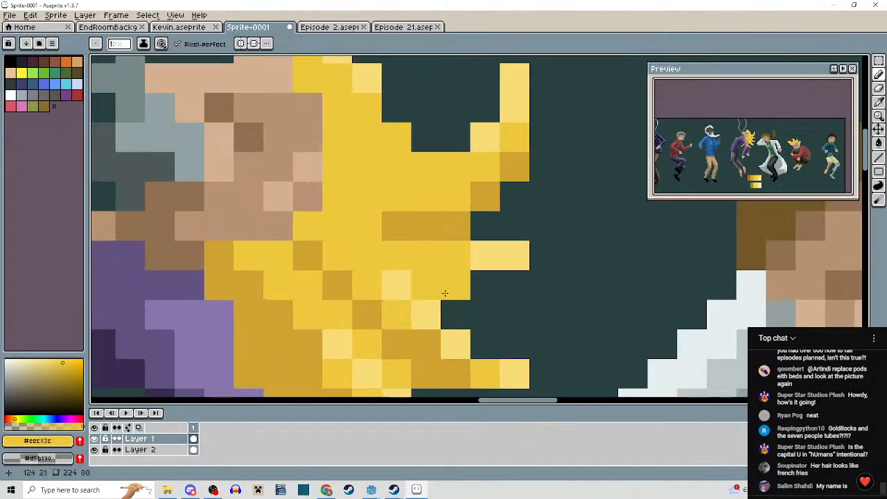
left_click(458, 233, "alt")
left_click_drag(451, 277, 426, 284)
scroll(480, 284, "down", 2)
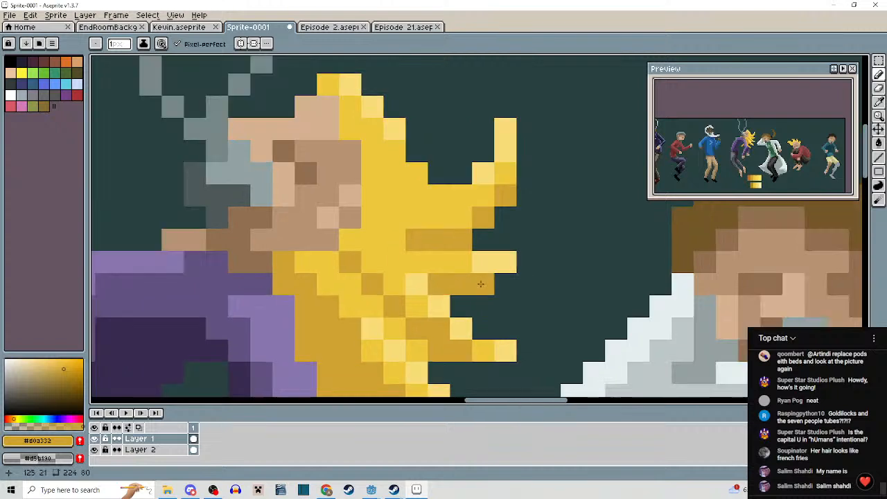
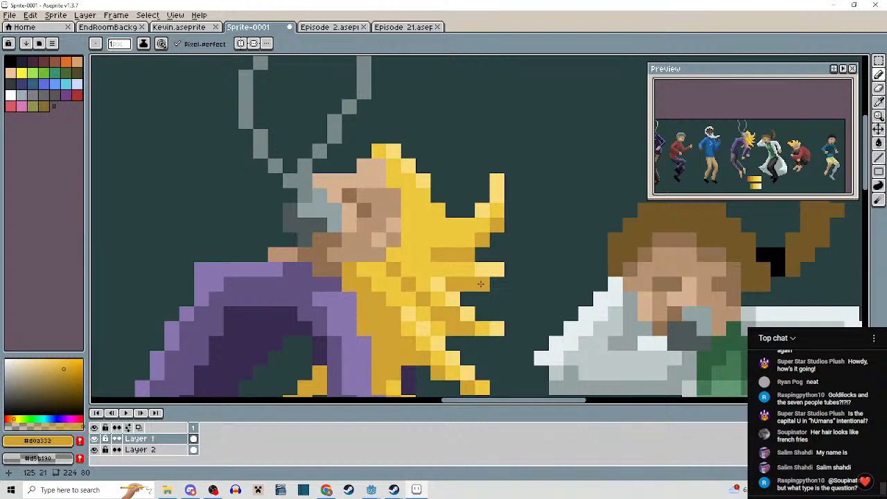
Paint over a stray shadow pixel inside the hair with #eec83c and touch up the diagonal shading with #d0a332.
scroll(517, 289, "down", 2)
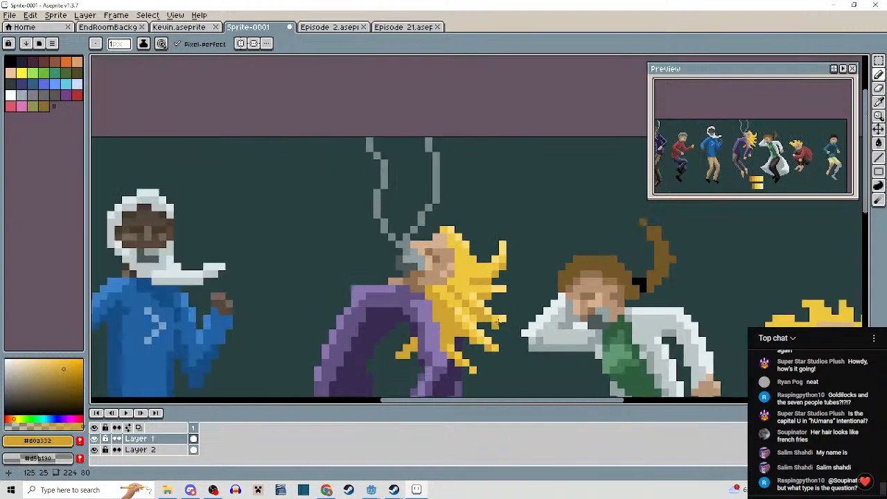
left_click_drag(517, 290, 463, 236)
scroll(437, 240, "up", 3)
left_click_drag(428, 295, 436, 336)
left_click(393, 261, "alt")
mouse_move(372, 257)
left_mouse_down()
mouse_move(411, 299)
mouse_move(429, 270)
mouse_move(386, 231)
left_mouse_up()
left_click(440, 270, "alt")
left_click(404, 250)
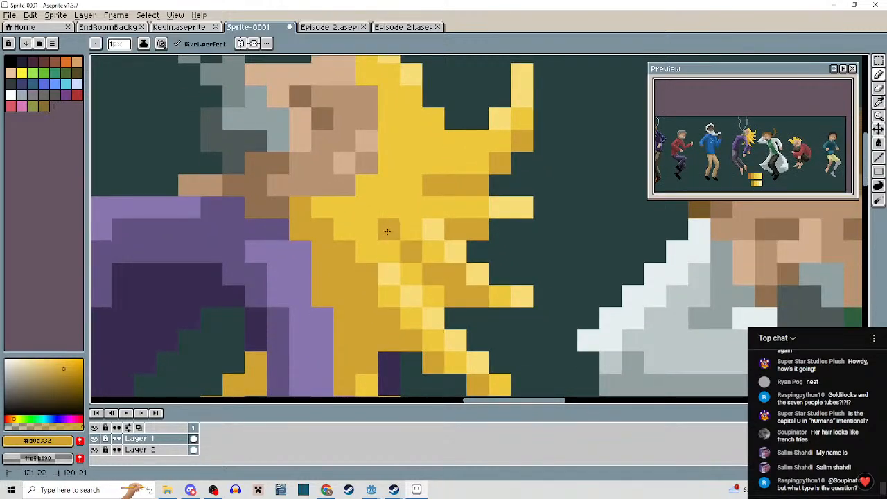
scroll(428, 270, "down", 3)
scroll(448, 260, "up", 3)
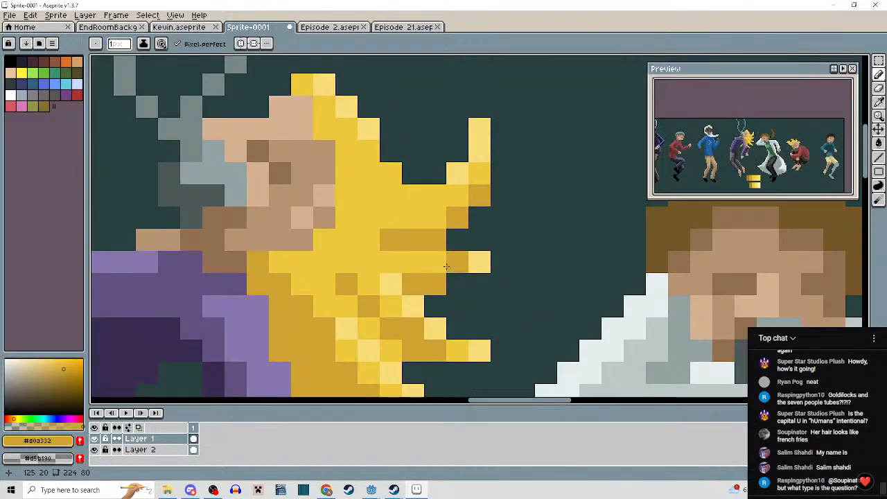
Sample #eec83c and recolour the pale tip of the middle hair spike with it.
left_click(440, 263, "alt")
left_click_drag(455, 262, 470, 260)
scroll(502, 281, "down", 4)
Add #f7dc78 highlights along the base of the upper hair spike and diagonally through the hair beside the face.
left_click_drag(506, 301, 511, 274)
scroll(498, 259, "up", 3)
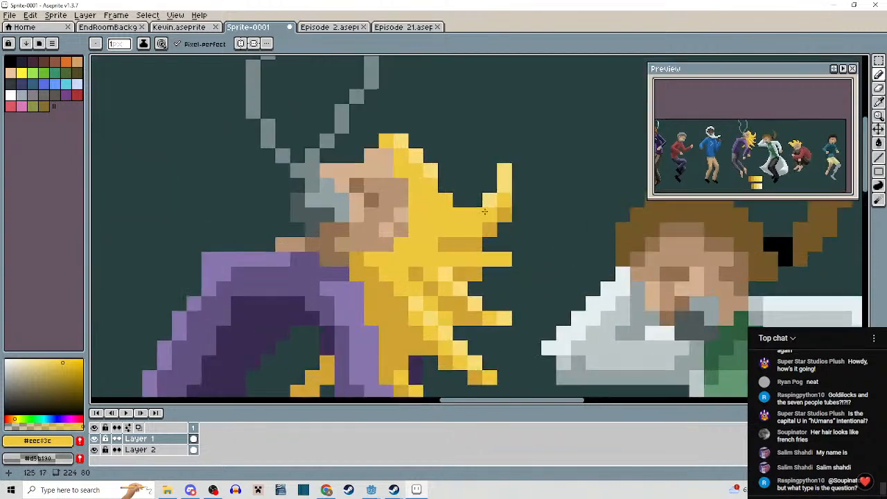
left_click(470, 210, "alt")
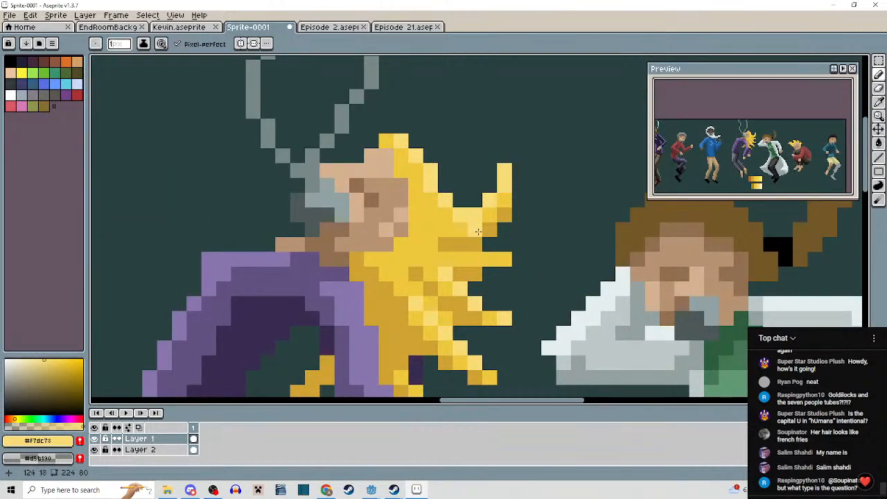
scroll(478, 231, "down", 3)
scroll(467, 224, "up", 3)
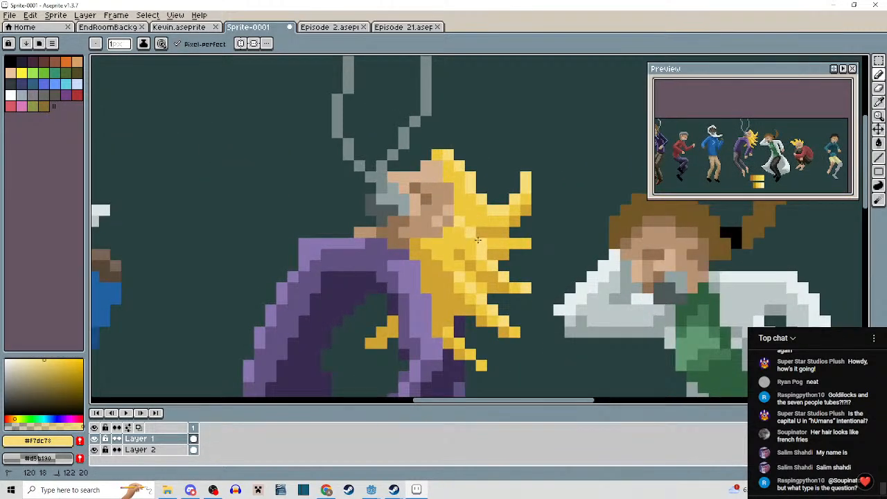
Cover the extra highlights in the middle locks with #eec83c and extend the lower spikes' tips with #f7dc78.
scroll(490, 251, "up", 3)
left_click(469, 270, "alt")
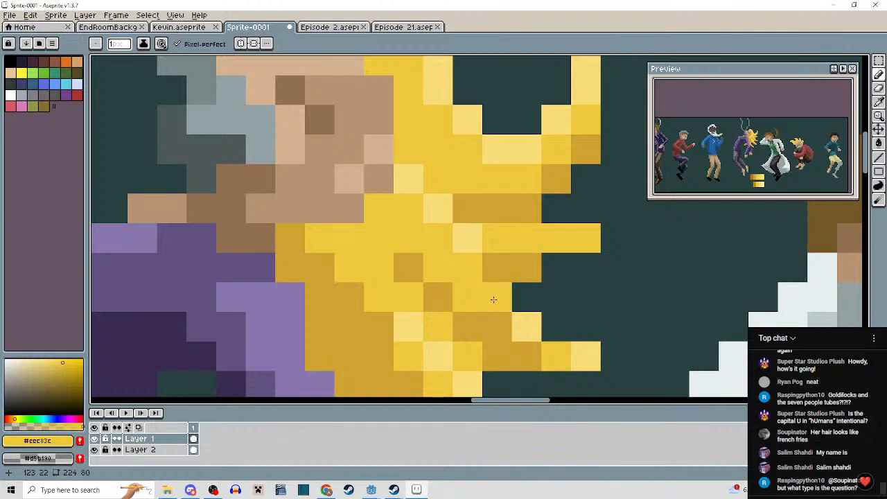
left_click_drag(493, 301, 509, 223)
left_click(543, 288, "alt")
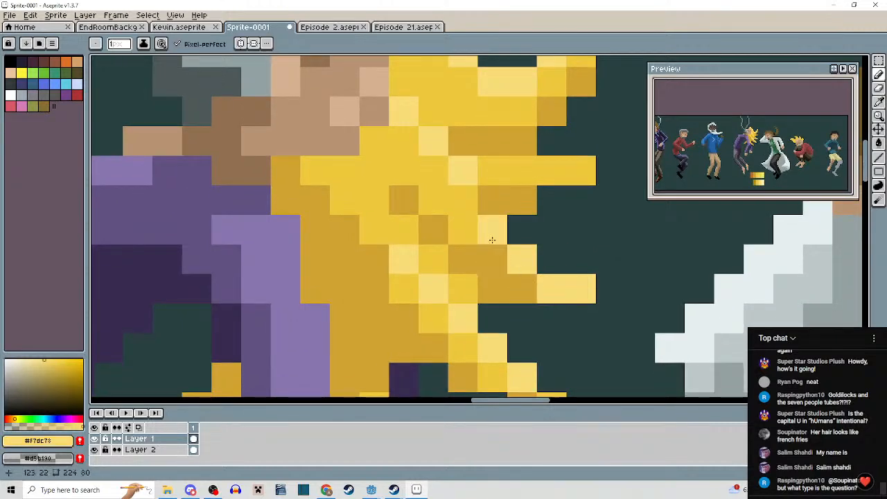
scroll(531, 283, "down", 3)
scroll(516, 271, "up", 2)
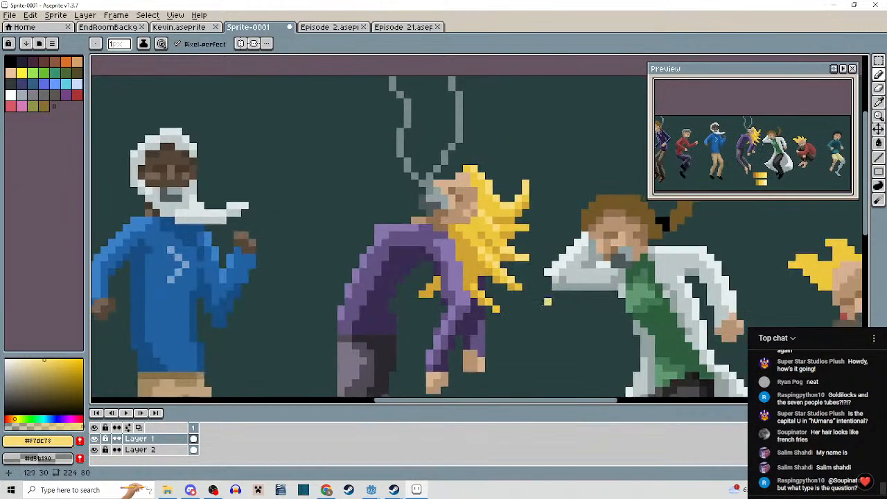
left_click(516, 256)
scroll(540, 278, "down", 3)
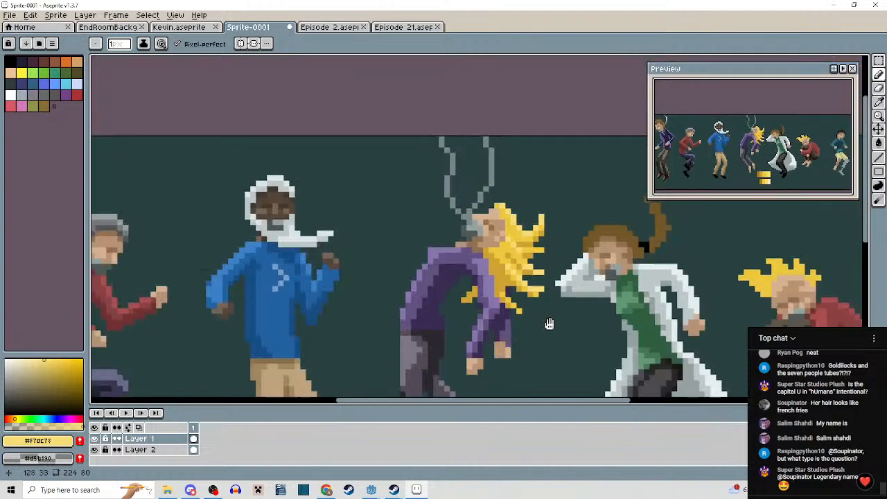
scroll(493, 289, "up", 2)
Hide Layer 2 to show the characters against a transparent background.
scroll(493, 277, "down", 3)
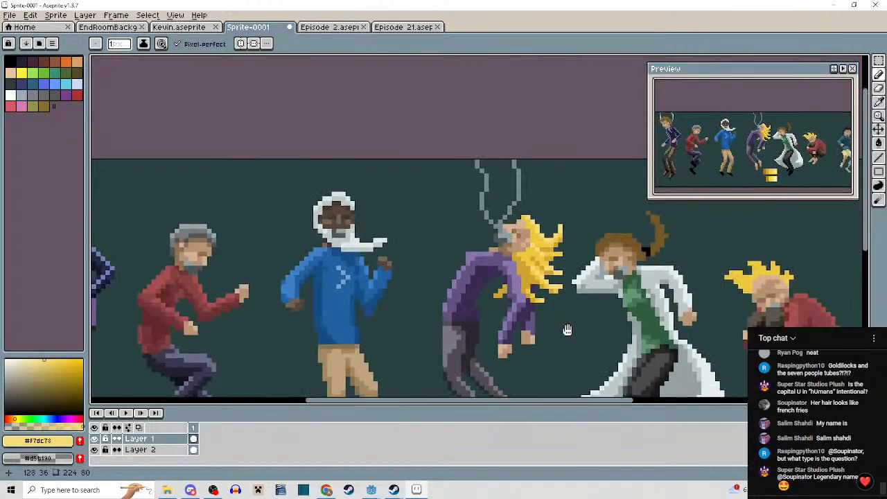
scroll(527, 277, "up", 2)
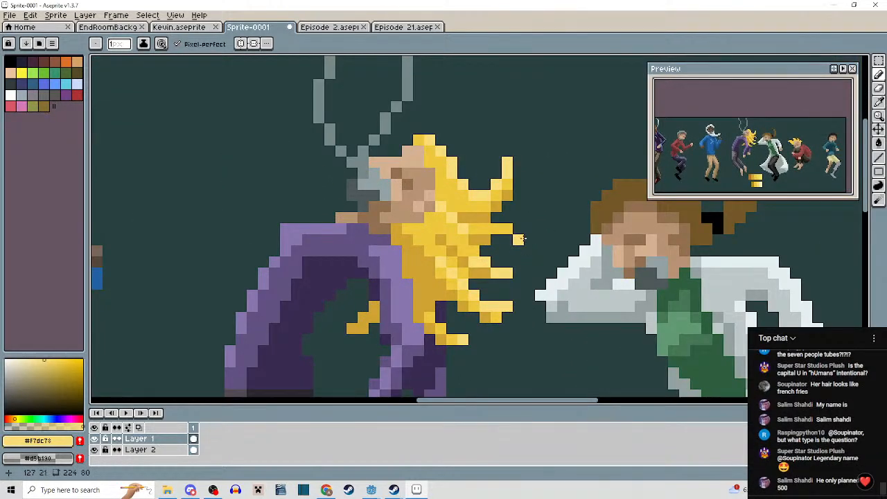
left_click(94, 449)
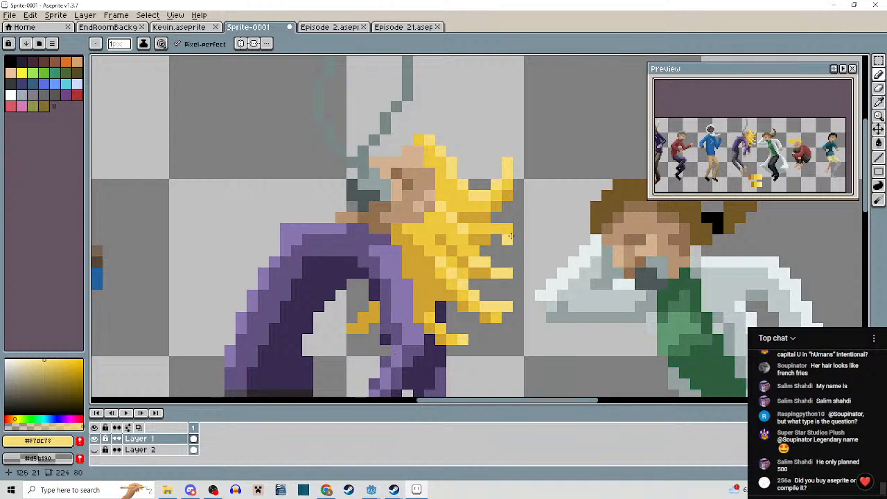
Select the purple-jacketed character with a 32 by 64 pixel selection, shift it two pixels to the left and deselect it.
scroll(510, 236, "down", 3)
scroll(528, 240, "up", 1)
left_click_drag(510, 247, 509, 217)
key("m")
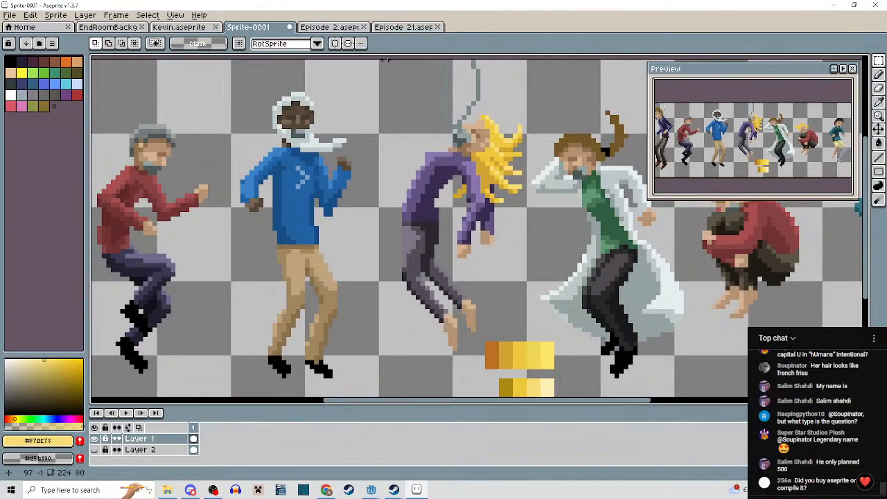
left_click_drag(385, 59, 532, 357)
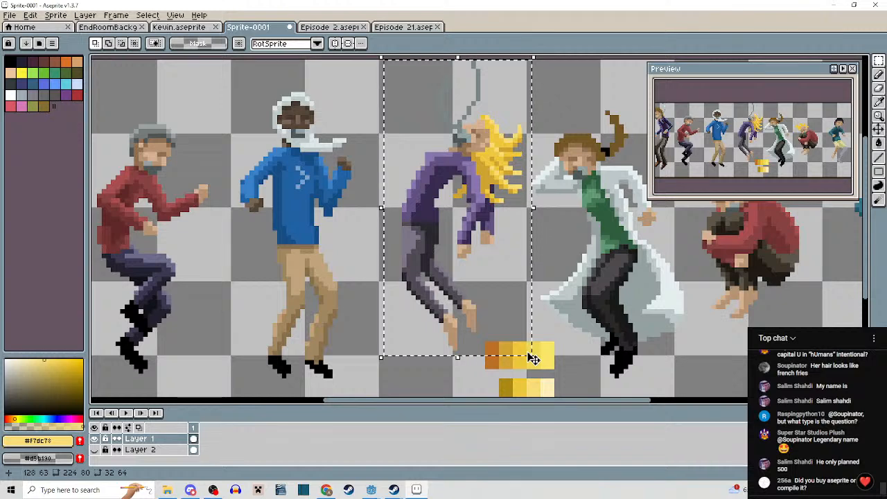
key("Left")
key("Left")
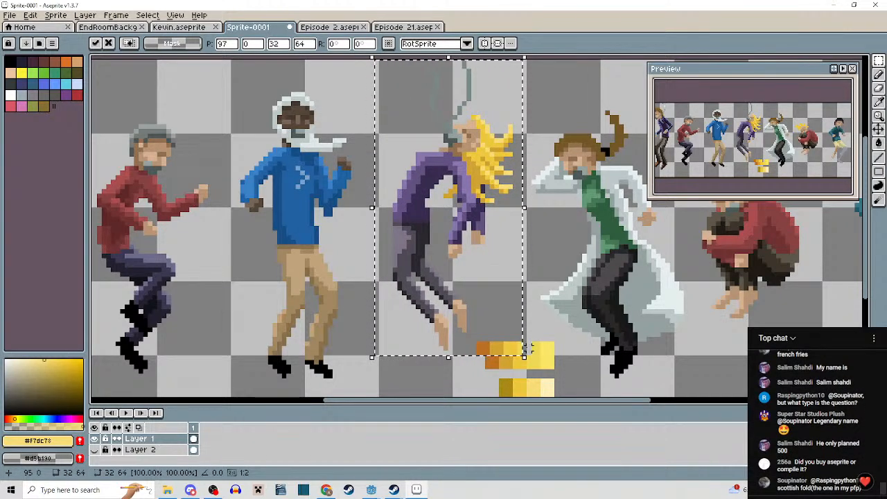
key("ctrl+d")
Sample #eec83c and #f7dc78 from the blond hair and turn the tips of the middle and lower spikes upward by one pixel.
scroll(516, 163, "up", 1)
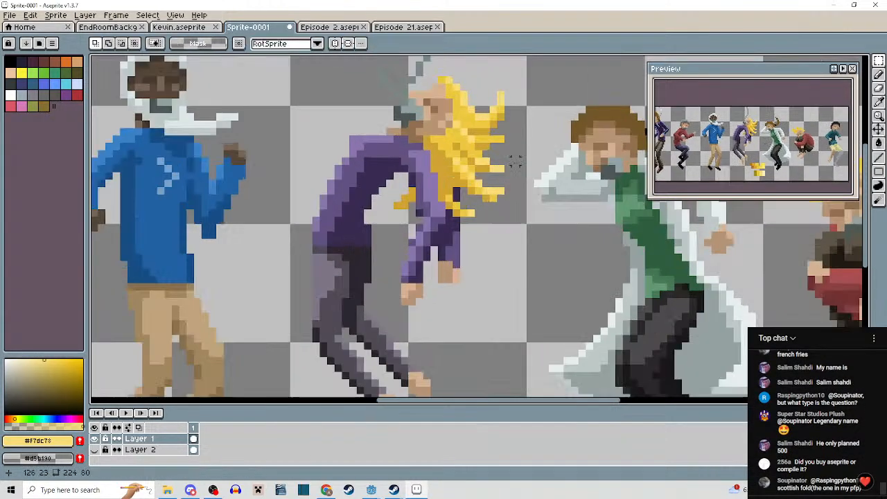
scroll(517, 163, "up", 2)
key("b")
left_click(485, 178, "alt")
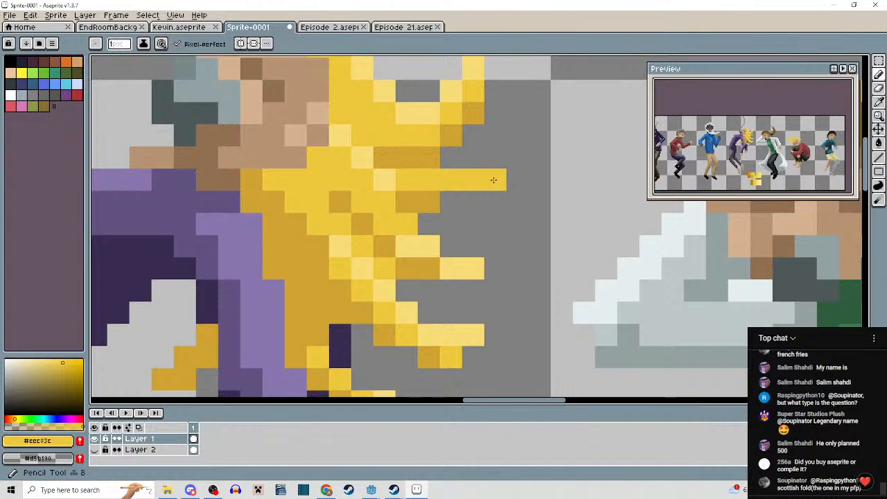
left_click(474, 268, "alt")
scroll(495, 268, "down", 3)
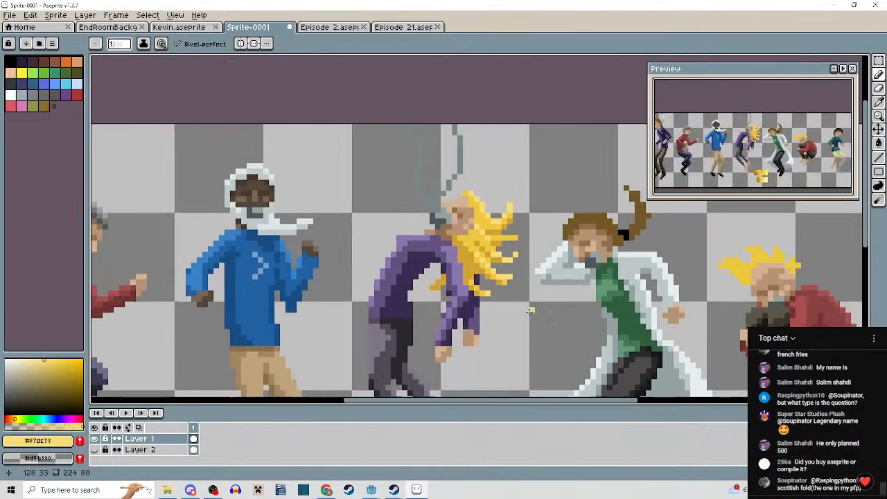
scroll(511, 231, "up", 2)
left_click(511, 234, "alt")
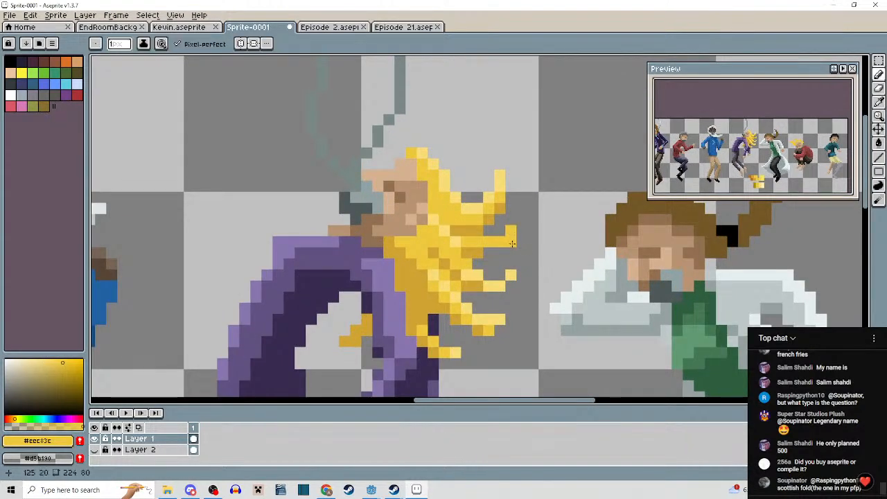
scroll(511, 243, "down", 2)
scroll(531, 303, "up", 1)
scroll(530, 303, "up", 4)
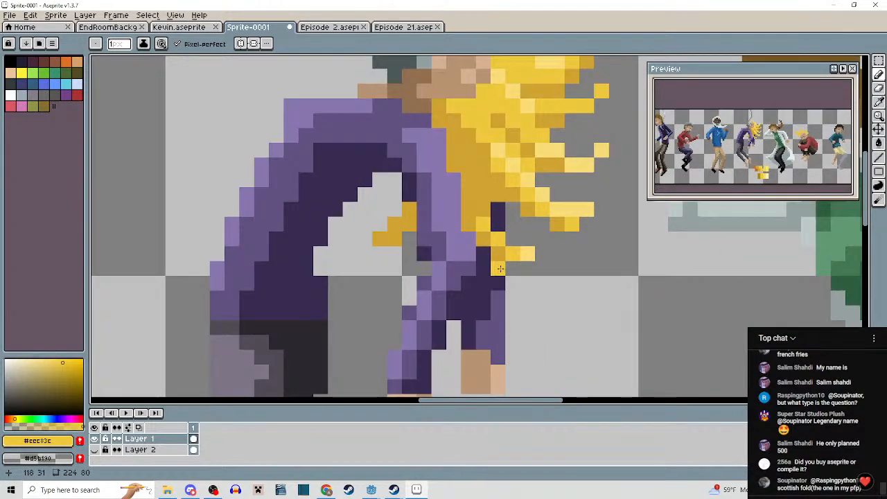
Select the yellow colour swatches below the purple-jacketed character's feet and delete them.
scroll(512, 274, "down", 4)
scroll(468, 245, "up", 4)
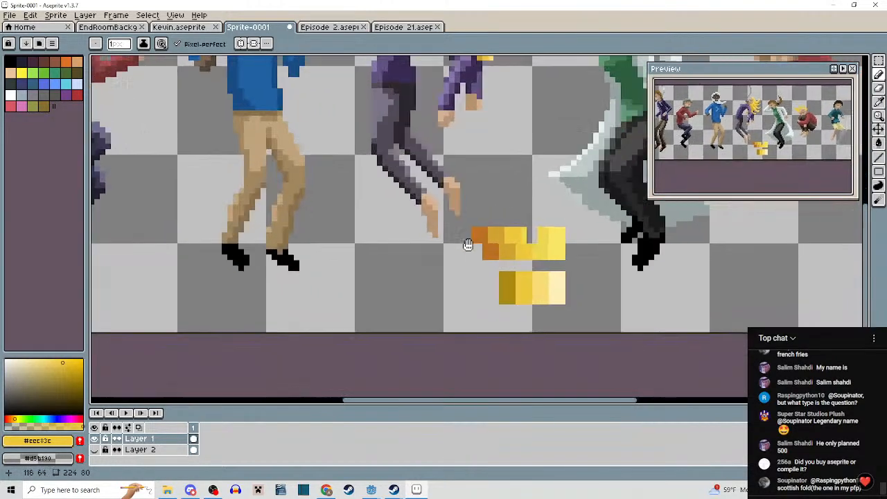
left_click_drag(468, 244, 565, 302)
key("m")
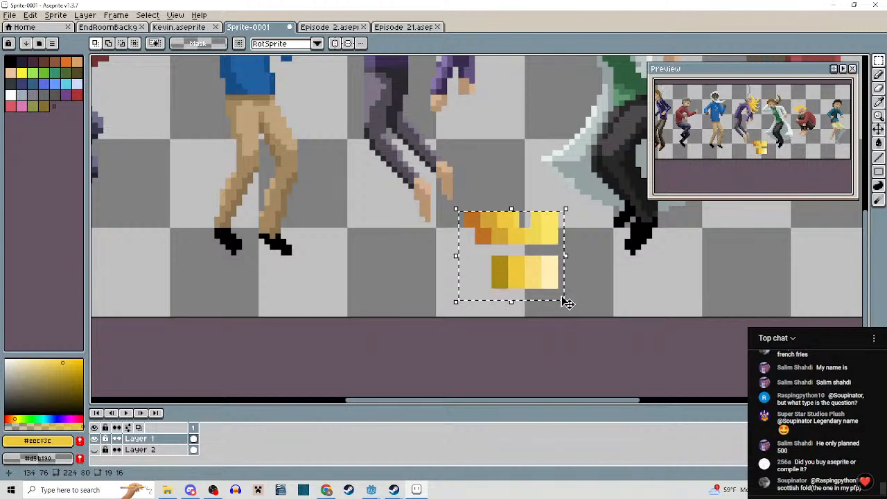
key("Delete")
scroll(560, 295, "down", 3)
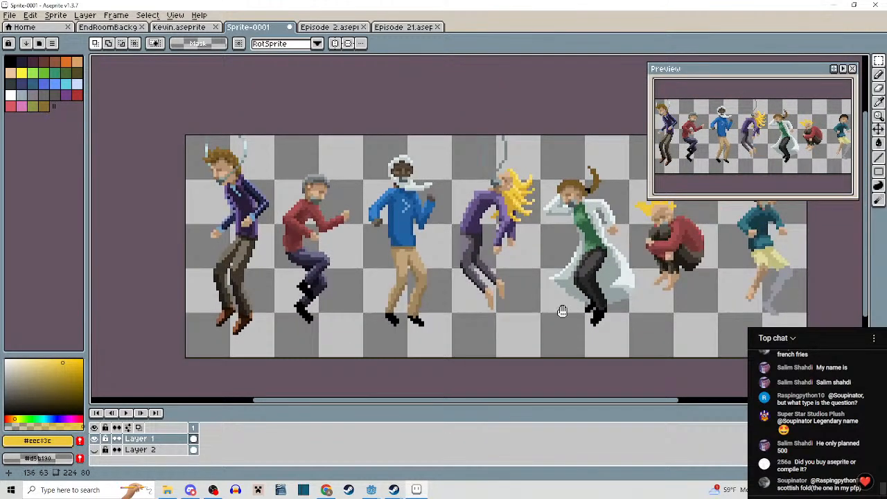
Sample the white coat's palest tone and add highlight pixels beneath the upper edge of its shoulder.
left_click_drag(562, 311, 506, 322)
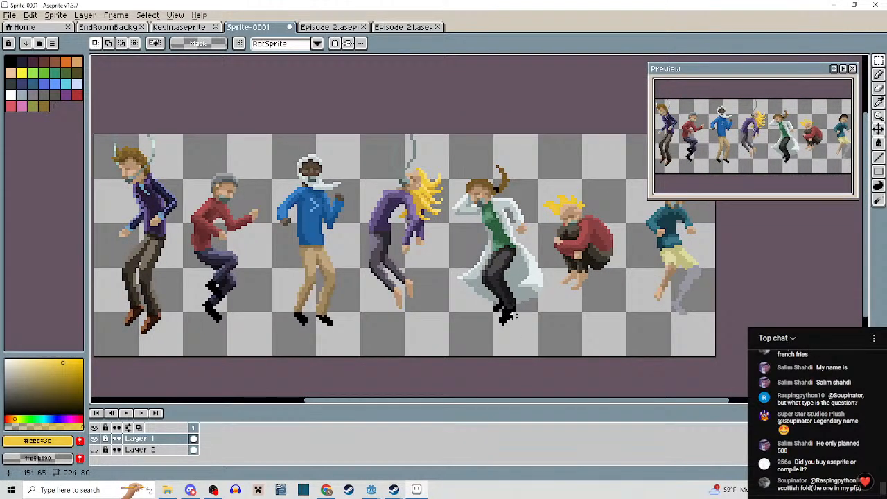
scroll(499, 208, "up", 6)
left_click(488, 156, "alt")
scroll(461, 167, "up", 3)
key("b")
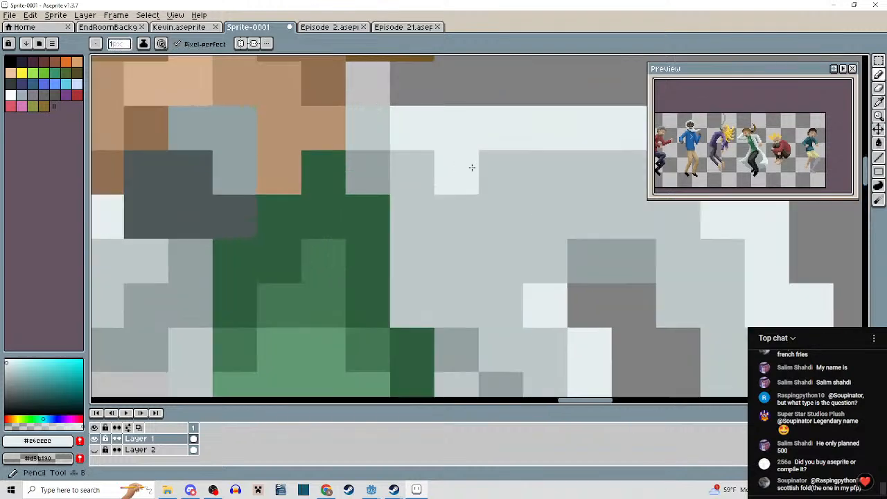
left_click(488, 170)
scroll(489, 222, "down", 8)
scroll(499, 221, "up", 4)
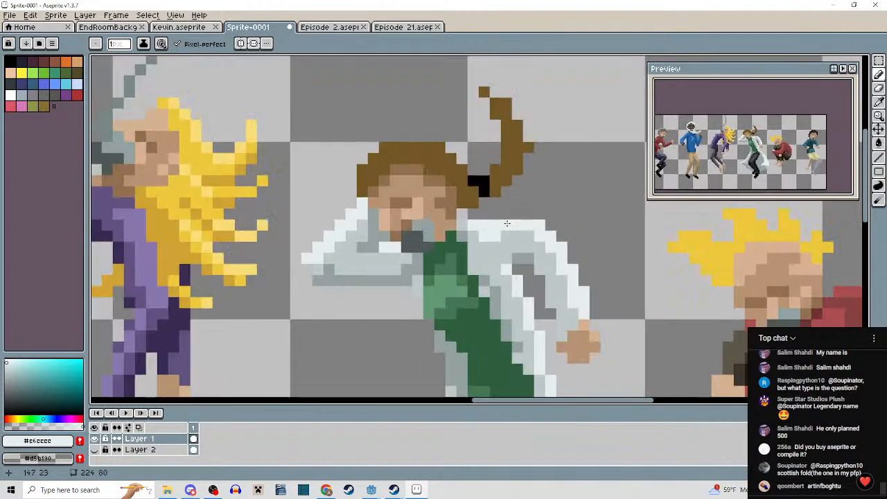
scroll(508, 233, "down", 3)
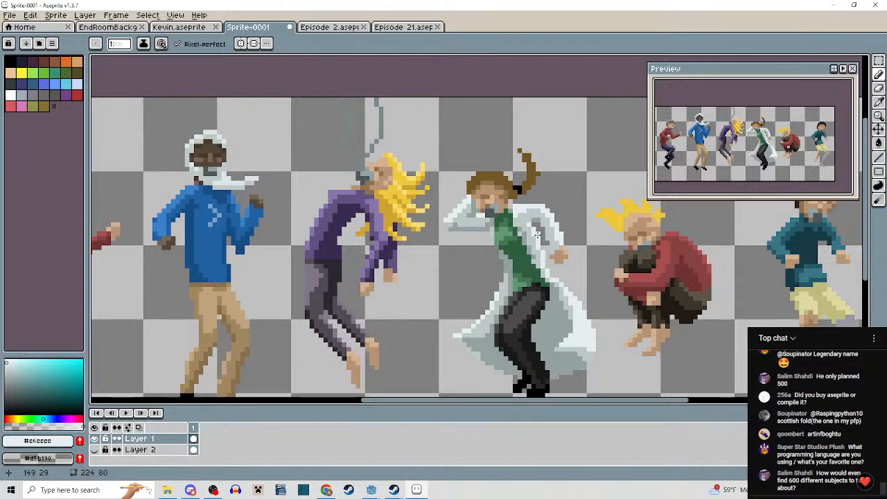
Sample #aa4f4f from the crouching character's red sweater and widen the highlight along the shoulder and back with it.
scroll(537, 234, "down", 2)
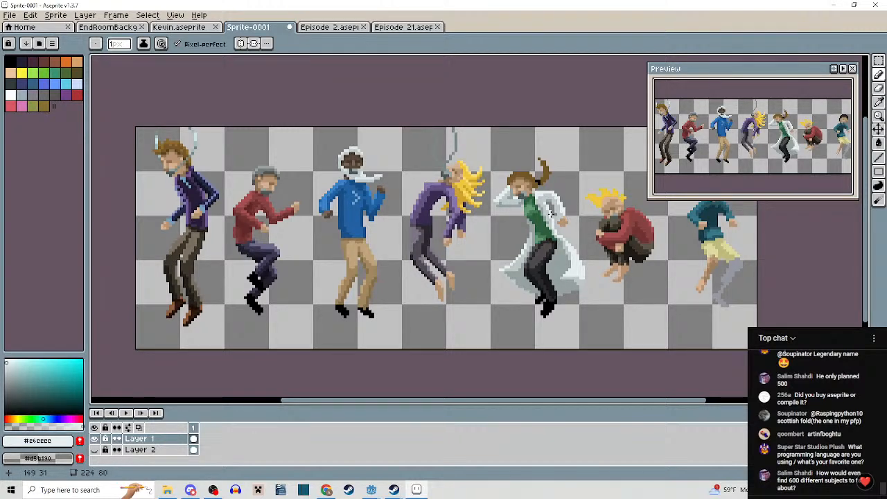
left_click_drag(595, 278, 613, 297)
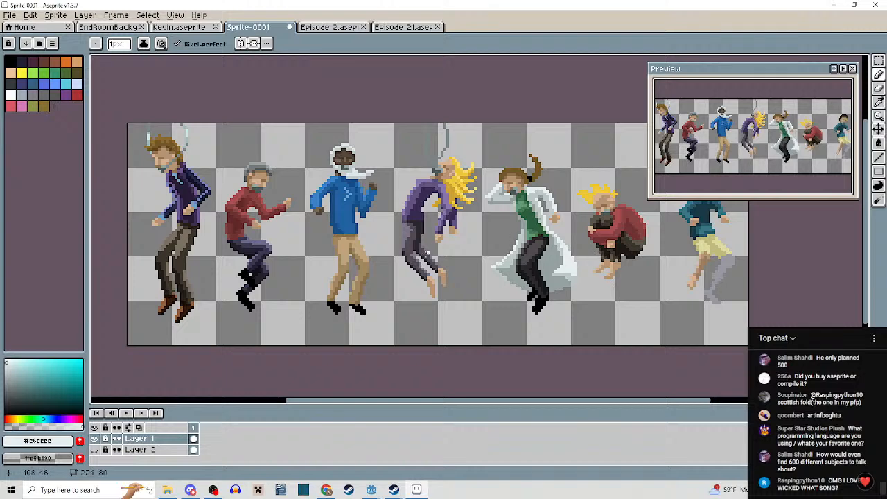
left_click_drag(619, 230, 571, 241)
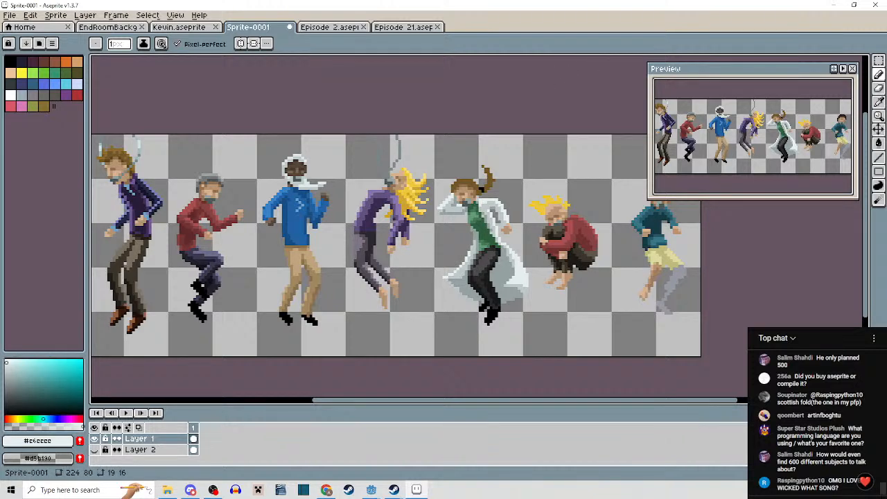
scroll(457, 174, "down", 3)
scroll(446, 190, "up", 5)
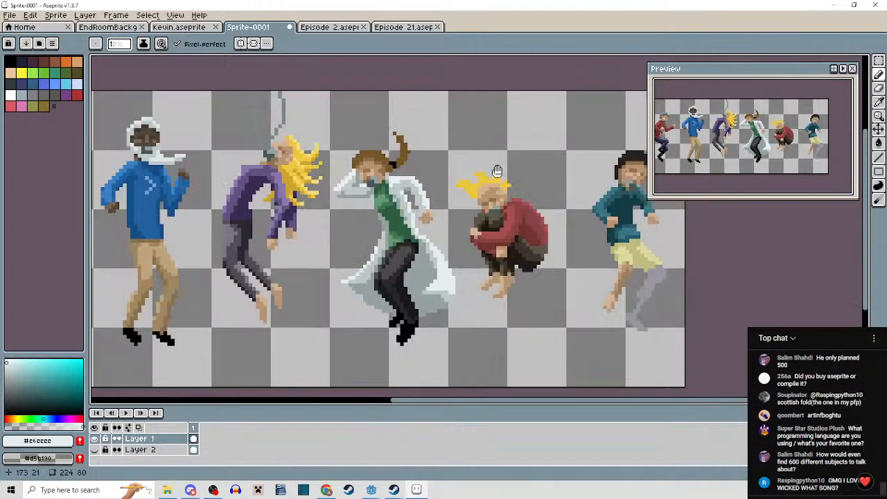
scroll(446, 190, "up", 3)
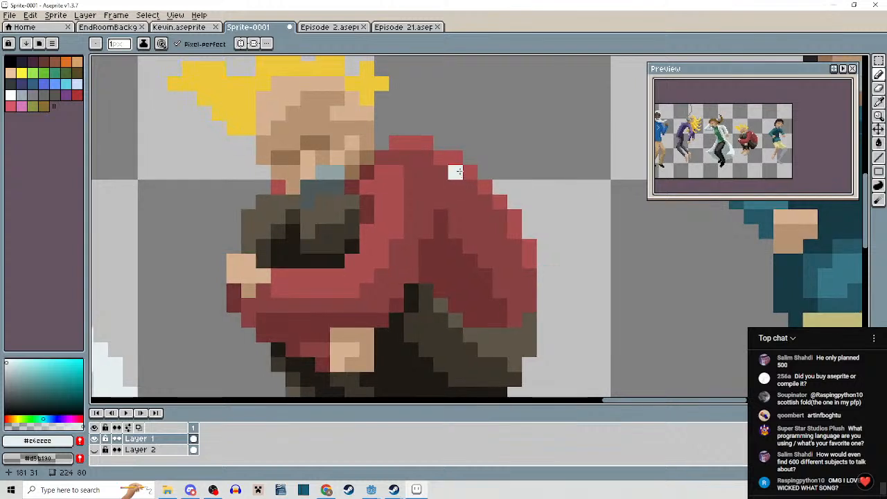
left_click(453, 156, "alt")
left_click(422, 158)
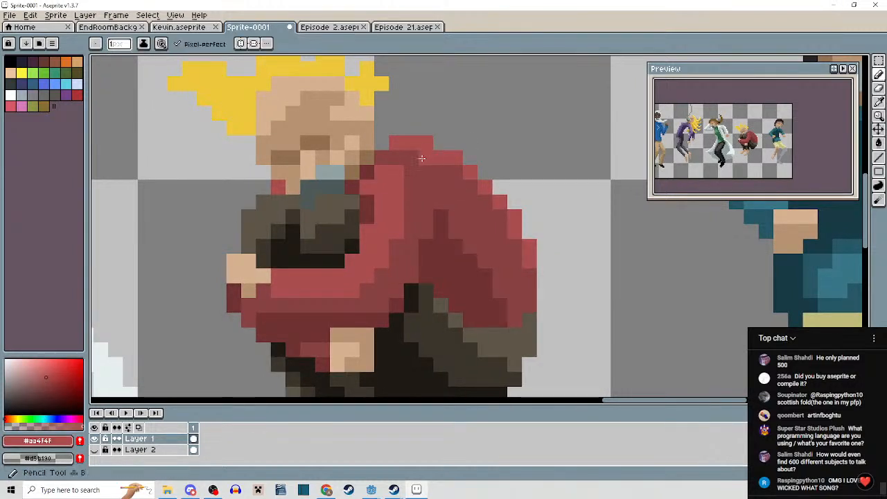
scroll(462, 179, "down", 2)
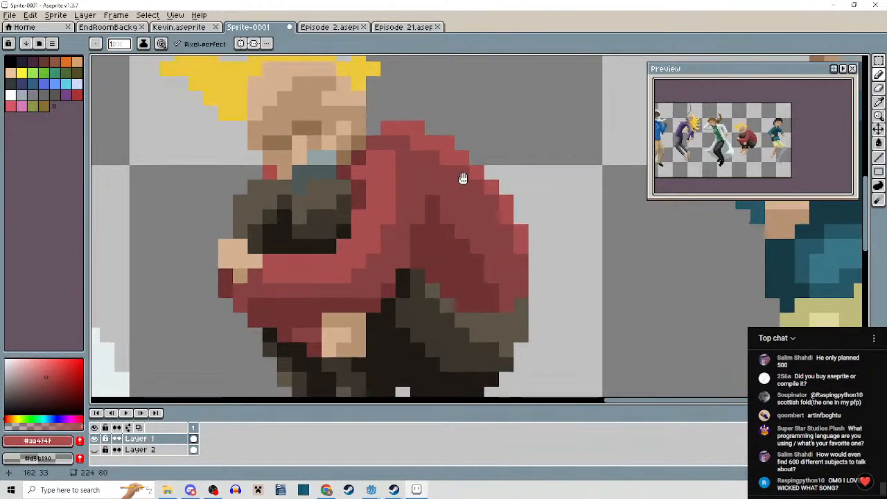
left_click_drag(476, 179, 515, 249)
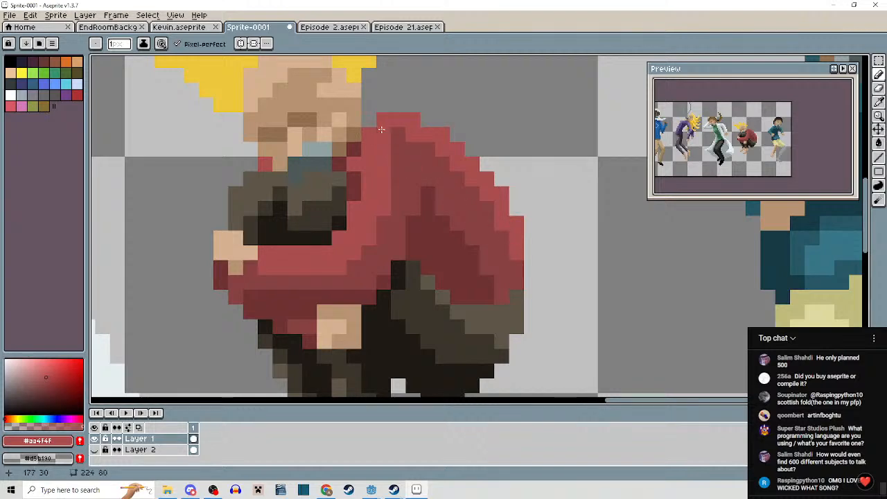
scroll(409, 149, "down", 3)
scroll(447, 187, "up", 3)
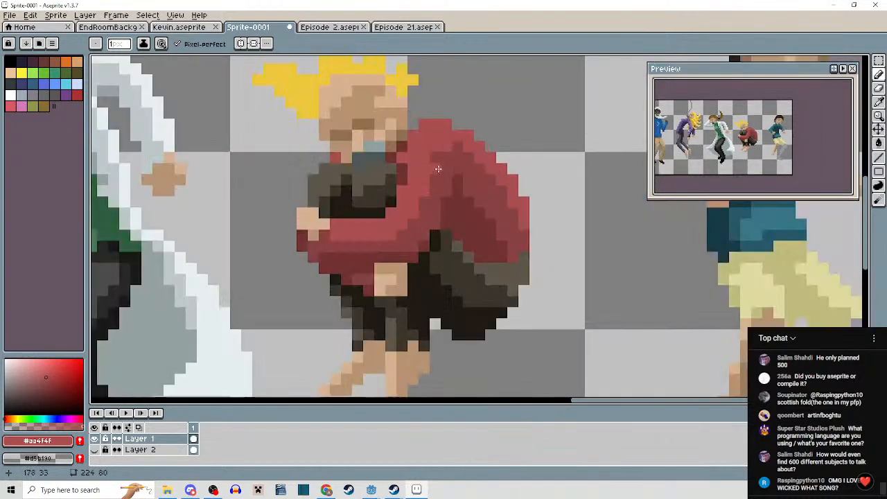
Examine the crouching character's sweater shading and compare all the characters across the whole line-up.
scroll(476, 195, "down", 3)
scroll(476, 196, "down", 2)
scroll(486, 184, "up", 4)
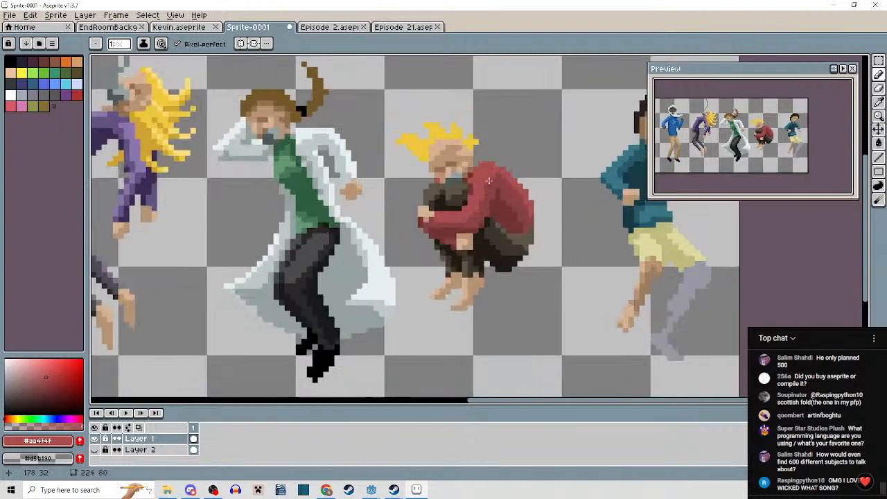
scroll(489, 182, "down", 3)
scroll(494, 184, "up", 2)
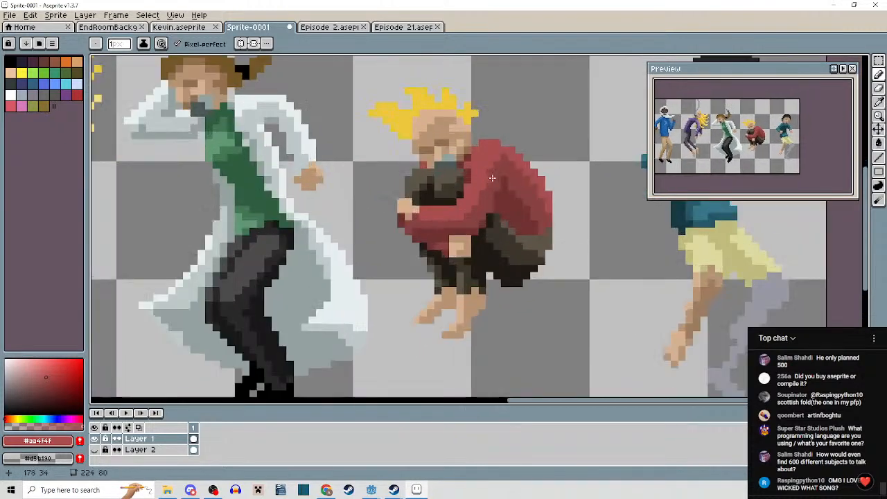
scroll(513, 183, "down", 3)
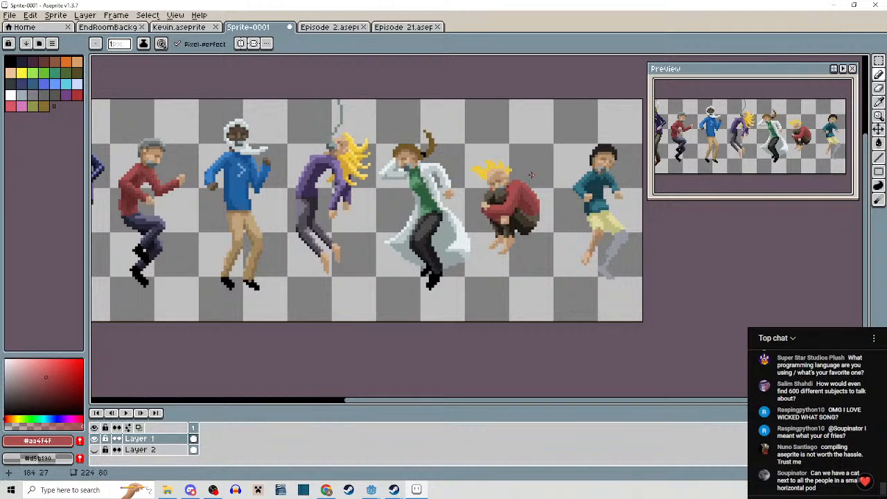
mouse_move(481, 249)
left_mouse_down()
mouse_move(510, 271)
mouse_move(578, 281)
mouse_move(478, 261)
mouse_move(652, 269)
left_mouse_up()
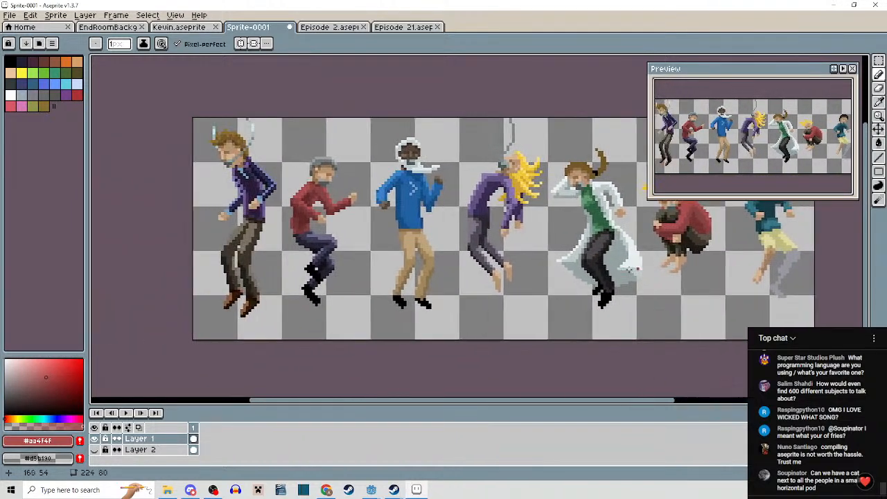
left_click_drag(519, 257, 519, 235)
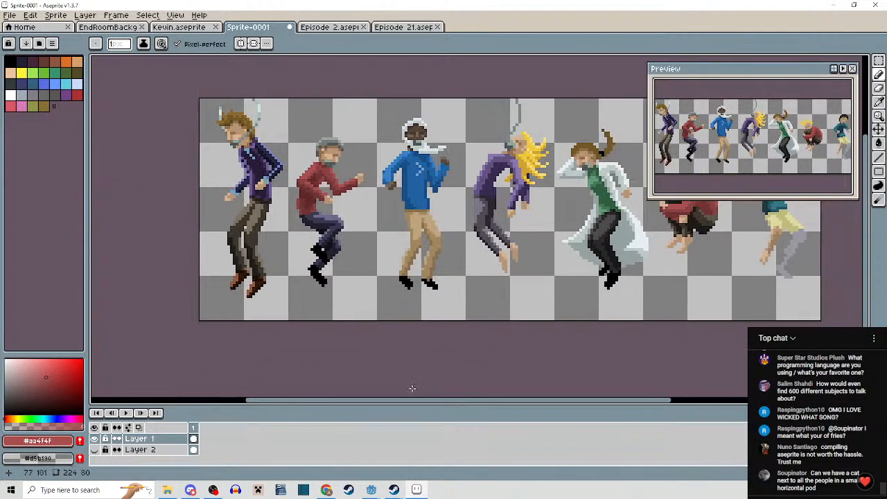
Switch to the running Godot game to view the tank room, and look through the end_room.gd script up to its opening declarations.
left_click(372, 490)
left_click(398, 455)
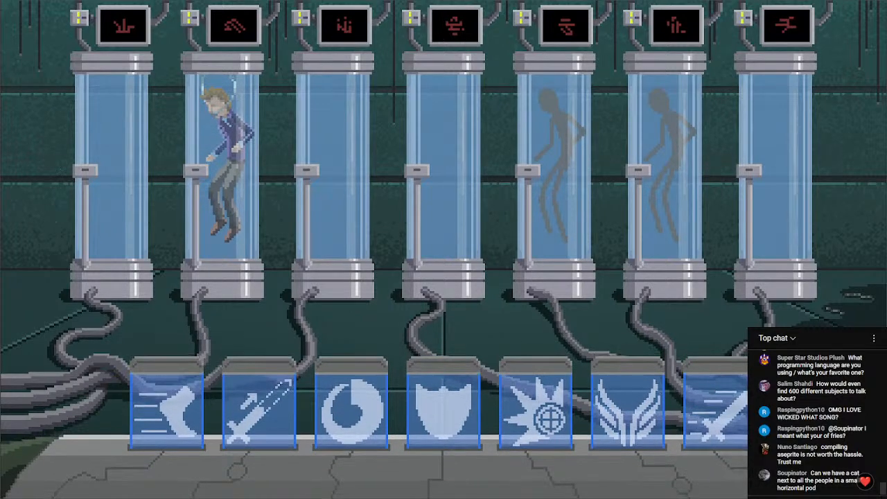
key("alt+Tab")
scroll(445, 196, "up", 7)
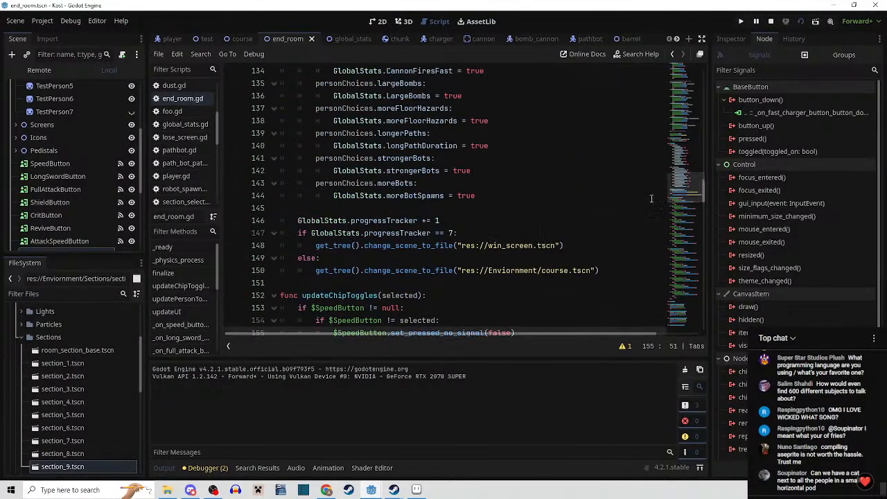
mouse_move(682, 190)
left_mouse_down()
mouse_move(682, 68)
mouse_move(695, 254)
mouse_move(685, 194)
left_mouse_up()
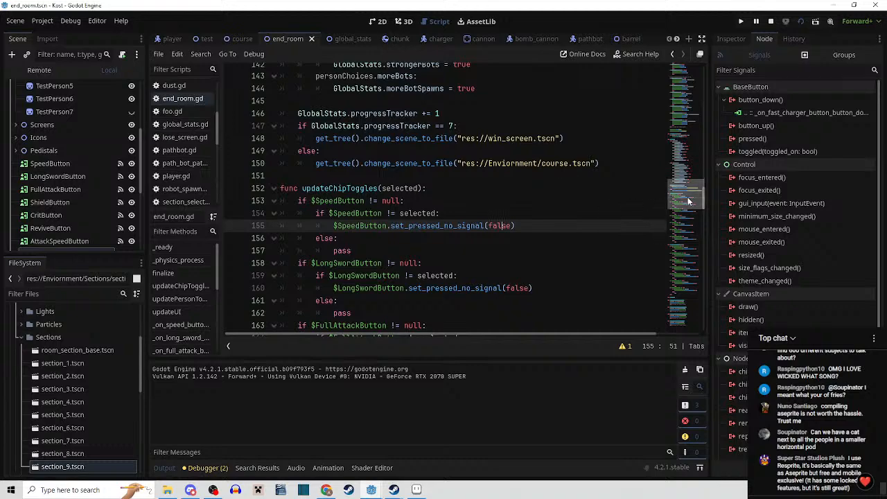
mouse_move(683, 69)
left_mouse_down()
mouse_move(681, 159)
mouse_move(682, 69)
left_mouse_up()
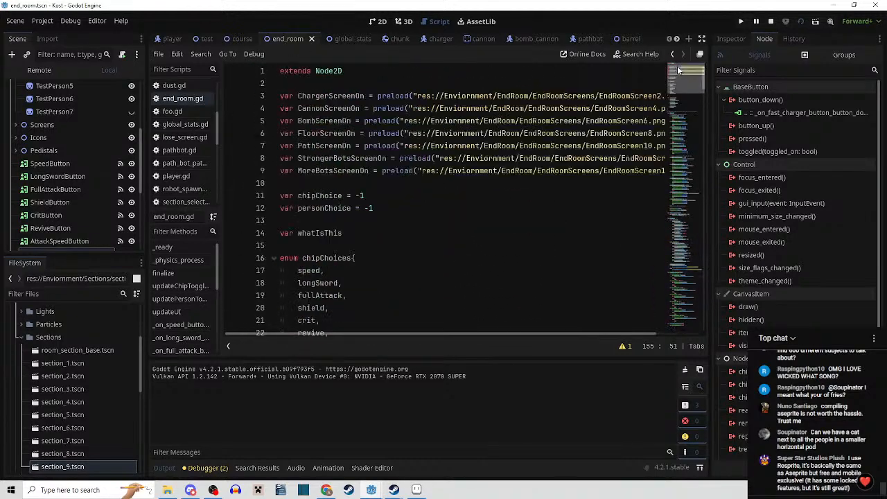
Switch back to Aseprite and highlight the upper edge of the white-coated character's hair with a lighter brown, HSV 38, 60, 73.
left_click(415, 490)
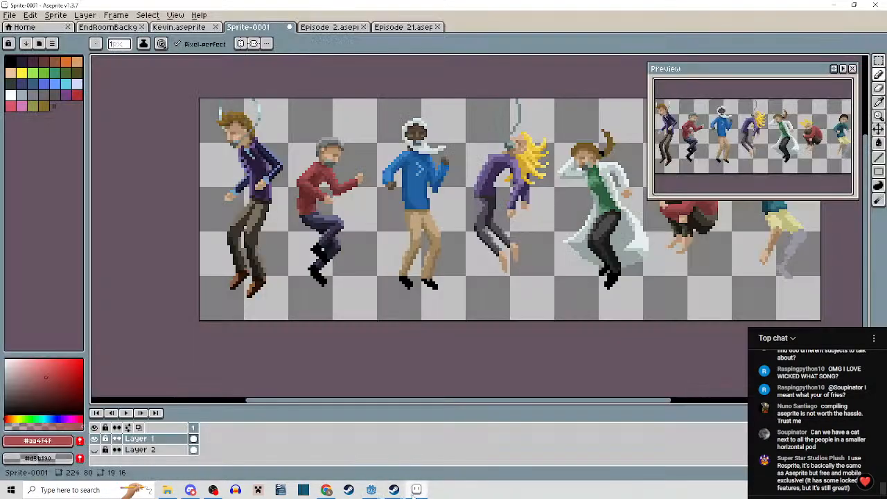
left_click_drag(486, 339, 422, 354)
scroll(403, 343, "down", 2)
scroll(437, 350, "up", 5)
left_click(488, 153, "alt")
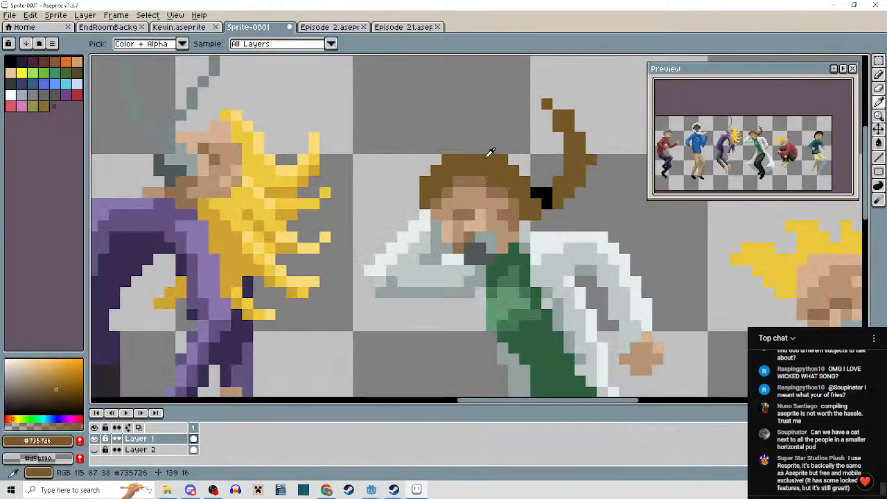
left_click(50, 385)
scroll(416, 166, "up", 1)
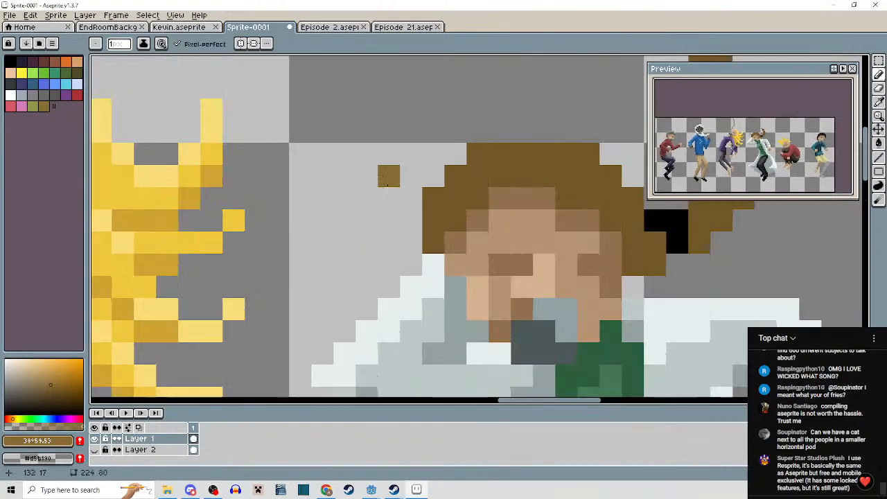
left_click(52, 374)
mouse_move(432, 198)
left_mouse_down()
mouse_move(494, 153)
mouse_move(581, 152)
left_mouse_up()
mouse_move(575, 153)
left_mouse_down()
mouse_move(378, 164)
mouse_move(425, 212)
left_mouse_up()
mouse_move(471, 225)
left_mouse_down()
mouse_move(429, 260)
mouse_move(517, 200)
mouse_move(517, 179)
mouse_move(471, 114)
mouse_move(444, 147)
mouse_move(411, 127)
left_mouse_up()
key("ctrl+z")
left_click(442, 91)
Add a light brown highlight pixel to the white-coated character's hair right beside the black hair tie.
scroll(449, 216, "down", 4)
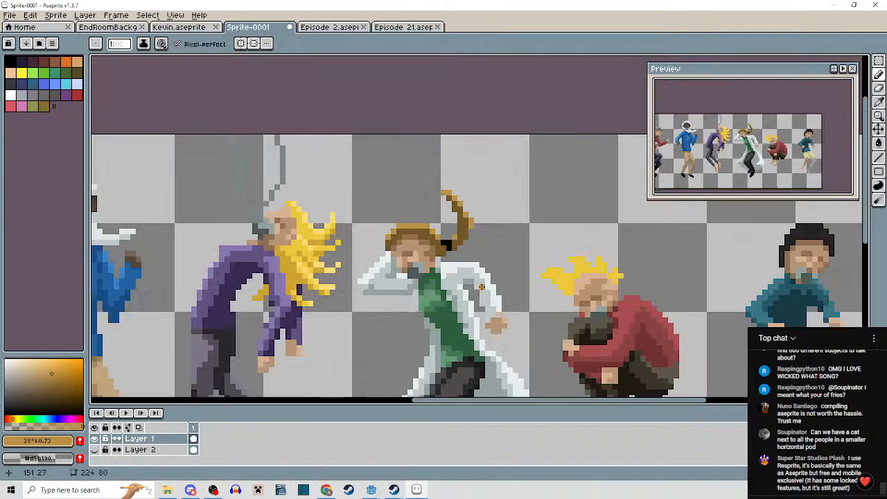
scroll(450, 214, "up", 3)
scroll(479, 207, "down", 4)
scroll(484, 252, "up", 4)
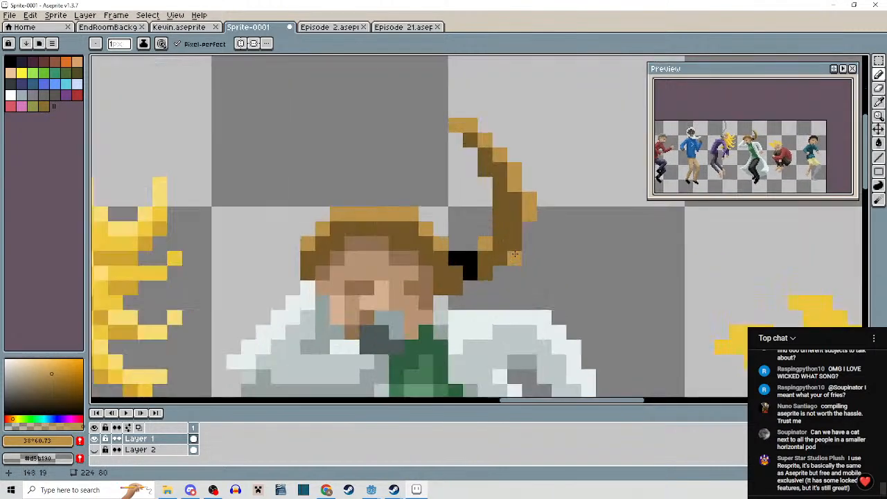
left_click(455, 272)
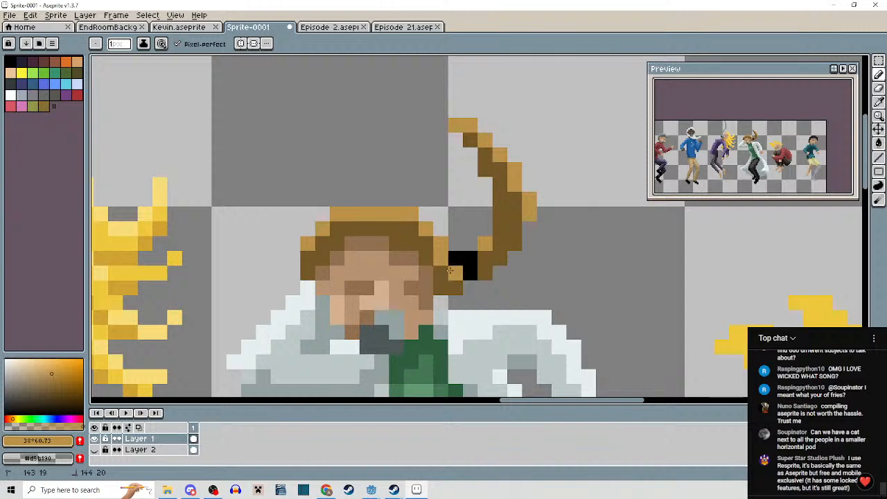
scroll(411, 228, "down", 3)
scroll(478, 256, "up", 3)
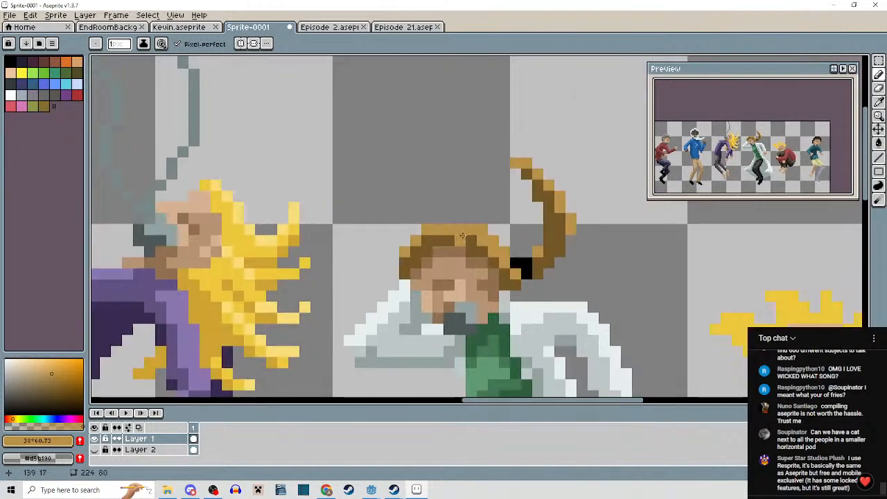
Raise the highlighted crown of the white-coated character's hair by one pixel and fill beneath it with the sampled #735726 brown.
scroll(499, 279, "down", 2)
scroll(480, 260, "up", 6)
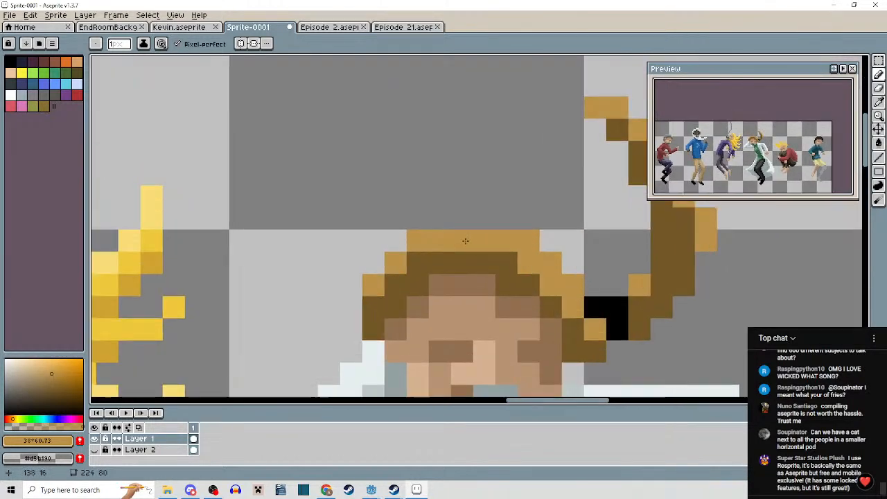
left_click(397, 241)
left_click(374, 263)
left_click(418, 218)
mouse_move(420, 225)
left_mouse_down()
mouse_move(497, 221)
mouse_move(508, 263)
mouse_move(502, 242)
mouse_move(423, 244)
left_mouse_up()
left_click(501, 258, "alt")
left_click(396, 262)
left_click(529, 262)
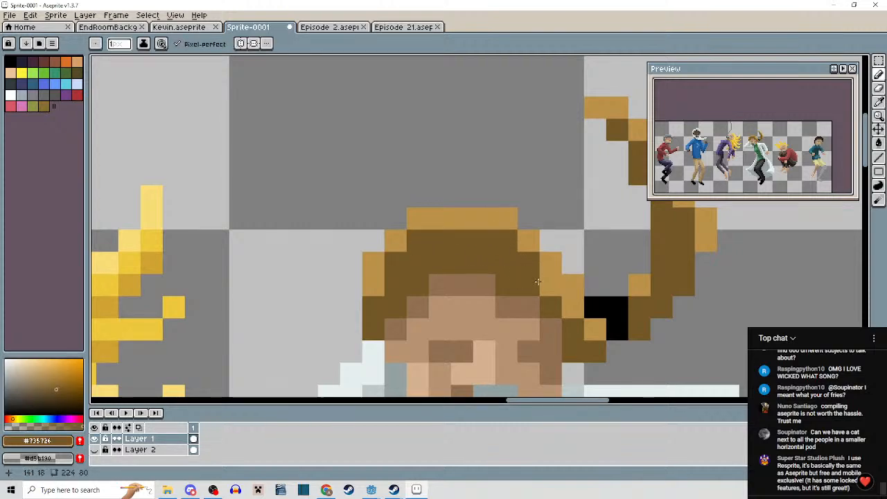
left_click(548, 286)
Shade the inner fringe, side and ponytail of the white-coated character's hair with a darker brown, HSV 38, 69, 36.
scroll(544, 274, "down", 4)
scroll(527, 248, "up", 4)
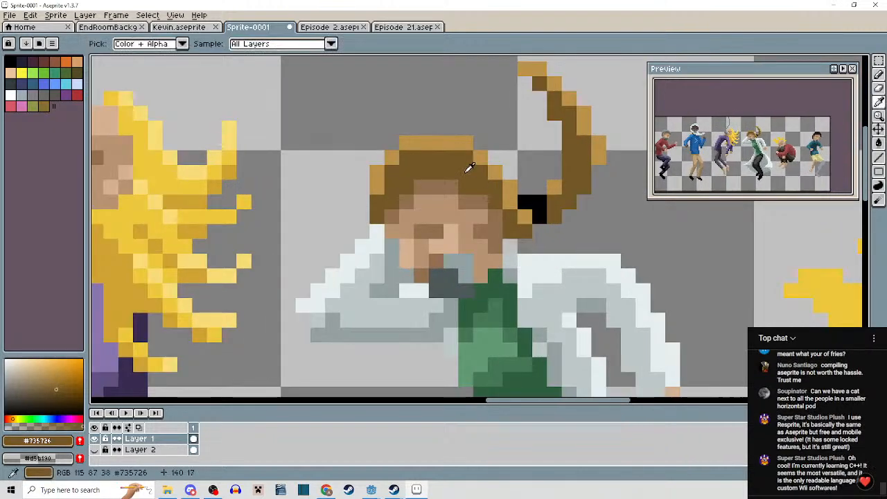
left_click(58, 394)
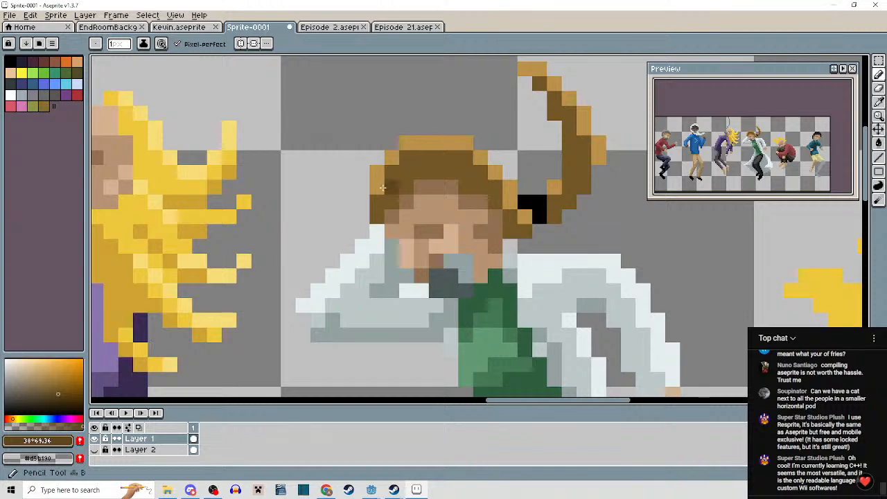
left_click_drag(378, 203, 377, 216)
mouse_move(406, 187)
left_mouse_down()
mouse_move(452, 172)
mouse_move(481, 188)
mouse_move(508, 228)
mouse_move(584, 180)
mouse_move(570, 244)
mouse_move(556, 204)
left_mouse_up()
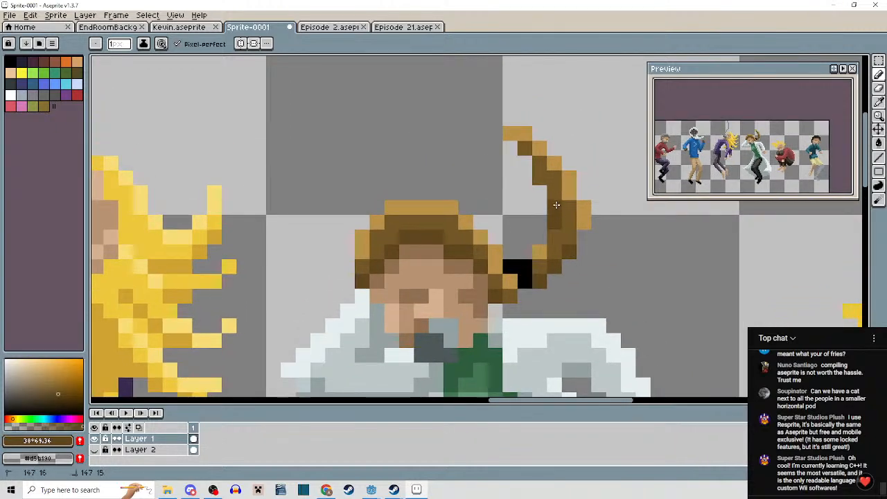
left_click(540, 179)
scroll(548, 205, "down", 3)
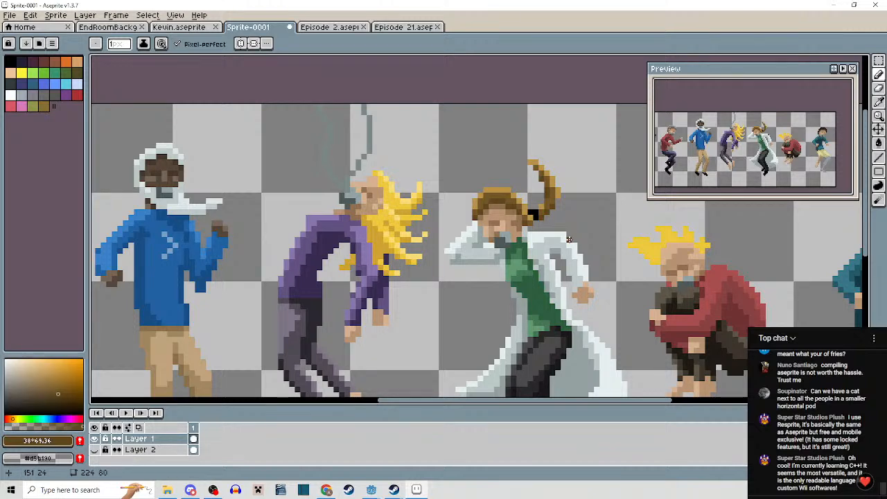
Sample the darker yellow #d0a332 from the purple-clothed character's blond hair for shading the crouching character's hair.
left_click_drag(569, 239, 363, 252)
scroll(447, 231, "up", 2)
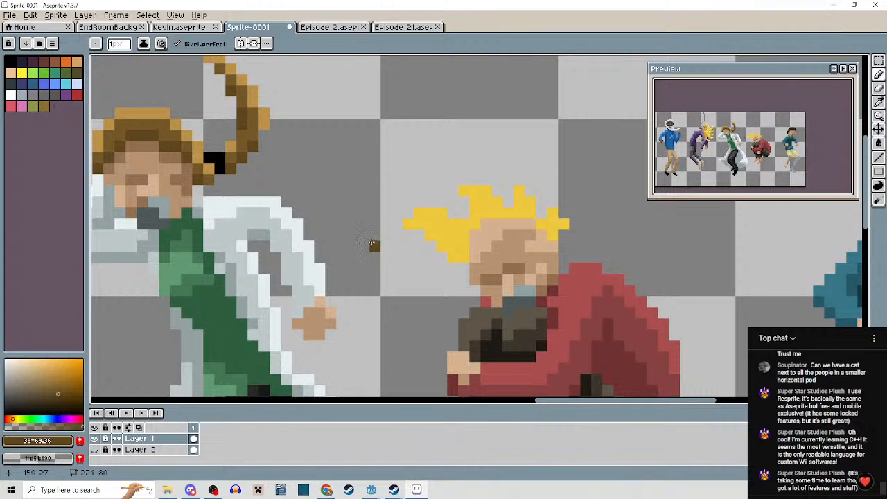
scroll(374, 234, "down", 2)
left_click_drag(374, 234, 357, 227)
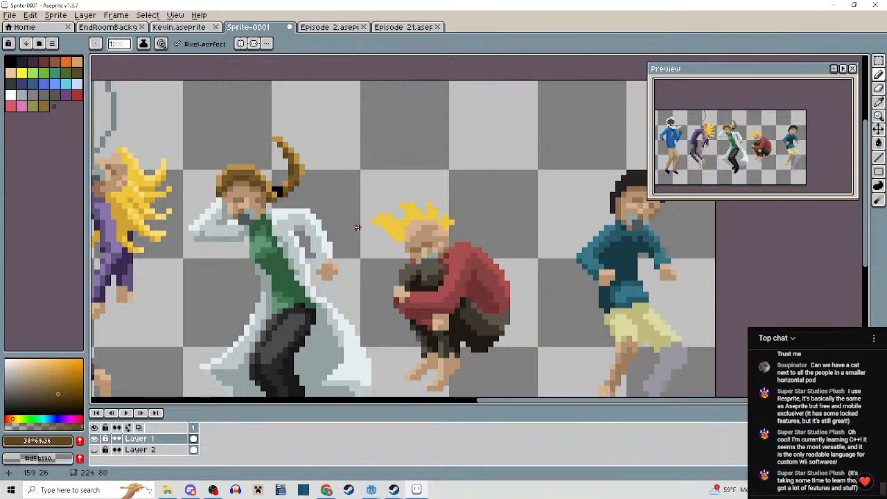
left_click_drag(364, 250, 540, 242)
scroll(367, 219, "up", 1)
left_click(267, 181, "alt")
left_click_drag(473, 220, 289, 188)
scroll(406, 192, "up", 2)
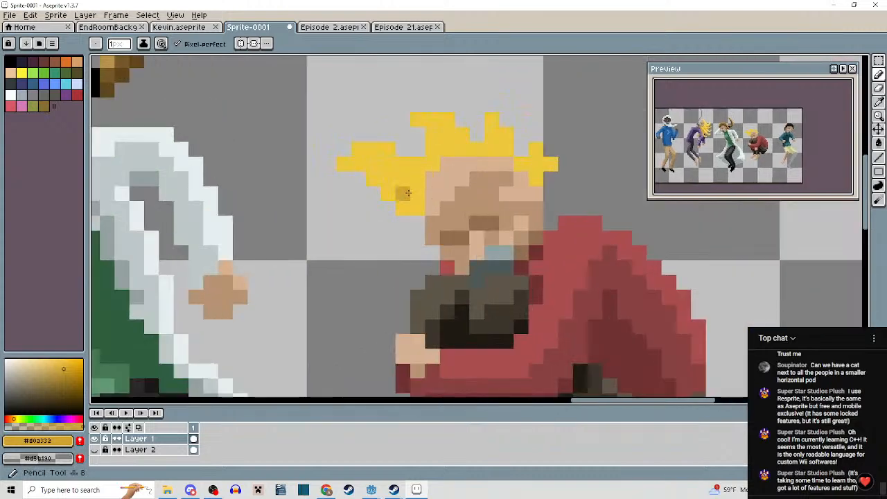
Shade the lower-left edge and tip of the crouching red-sweater figure's blond hair with dark yellow #d0a332.
left_click(417, 207)
left_click(407, 206)
left_click(388, 193)
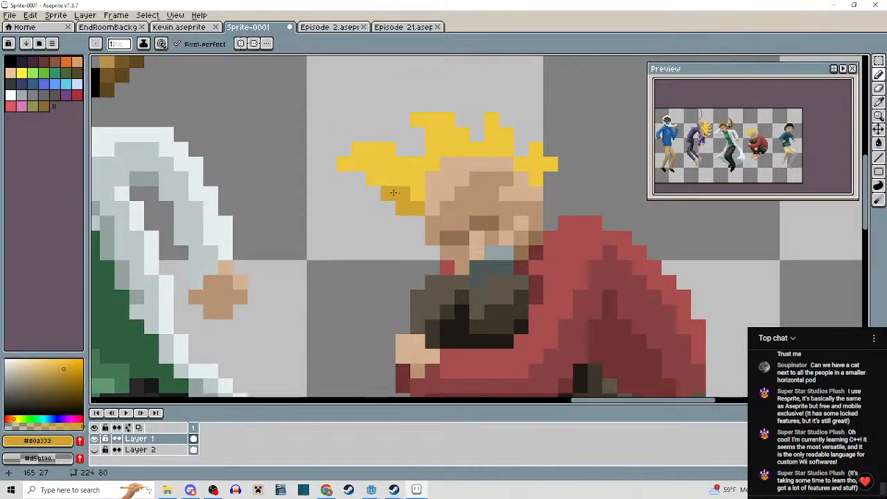
left_click(388, 179)
left_click(373, 179)
left_click(348, 164)
scroll(348, 165, "down", 2)
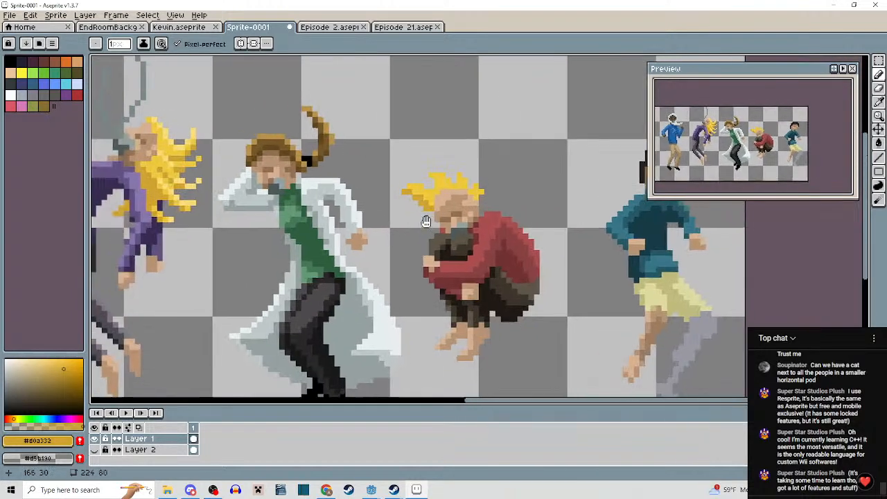
Add dark yellow shadow pixels to the upper spikes and right-hand tuft of the crouching figure's hair.
scroll(429, 173, "up", 2)
left_click(451, 181)
left_click(451, 168)
left_click(465, 183)
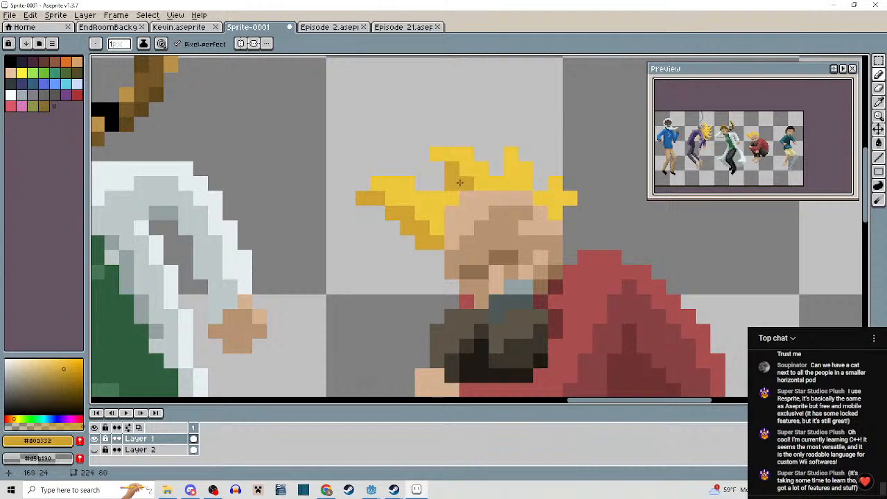
left_click(510, 184)
left_click_drag(516, 187, 490, 182)
left_click(515, 196)
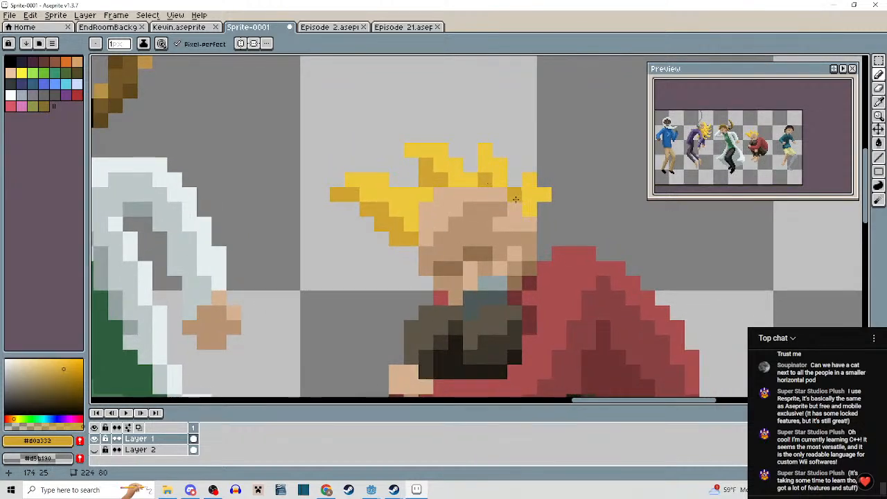
left_click(544, 196)
Sample light yellow #f7dc78 from the purple-clad figure's hair and highlight the upper edges of the crouching figure's hair spikes.
scroll(538, 208, "down", 4)
left_click_drag(509, 242, 588, 246)
scroll(402, 199, "up", 2)
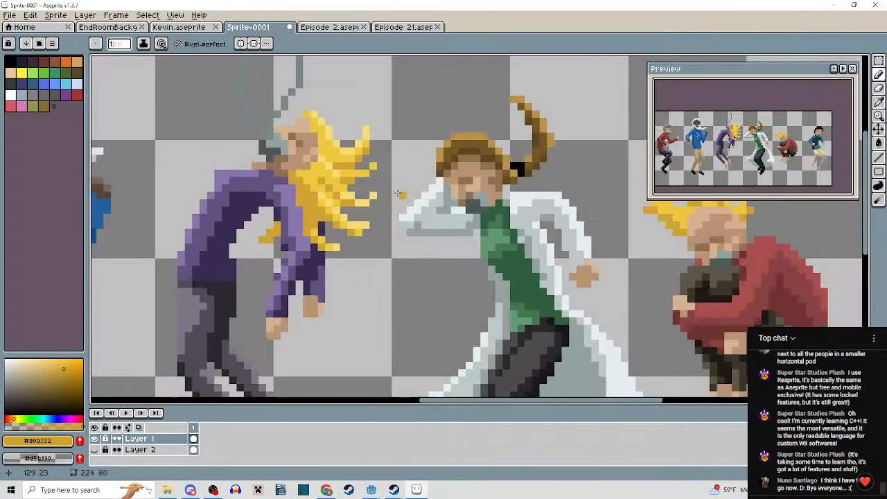
left_click(348, 200, "alt")
scroll(348, 199, "down", 4)
scroll(432, 205, "up", 5)
scroll(432, 205, "up", 1)
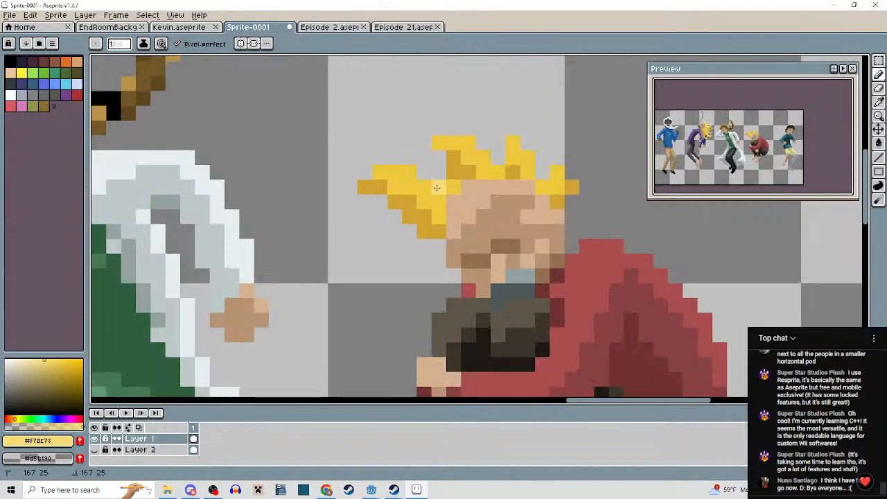
mouse_move(438, 188)
left_mouse_down()
mouse_move(409, 173)
mouse_move(379, 173)
mouse_move(386, 194)
left_mouse_up()
mouse_move(400, 165)
left_mouse_down()
mouse_move(430, 164)
mouse_move(456, 185)
mouse_move(470, 162)
mouse_move(518, 189)
left_mouse_up()
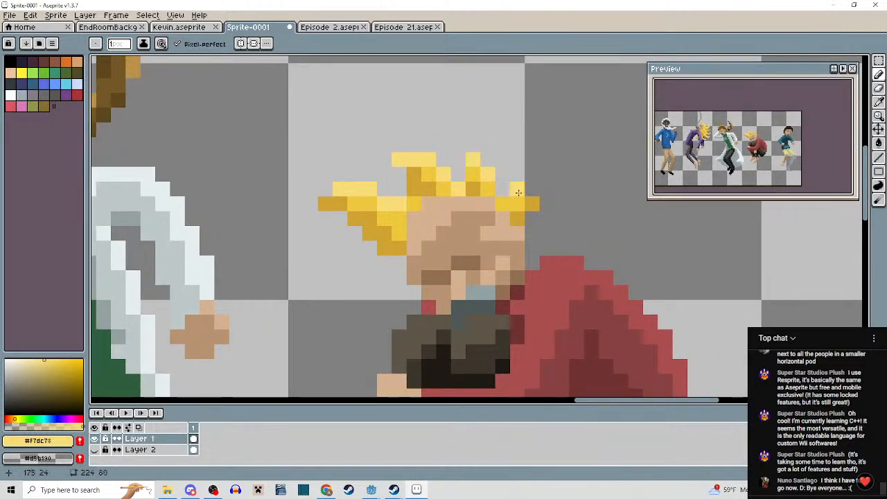
scroll(528, 189, "down", 3)
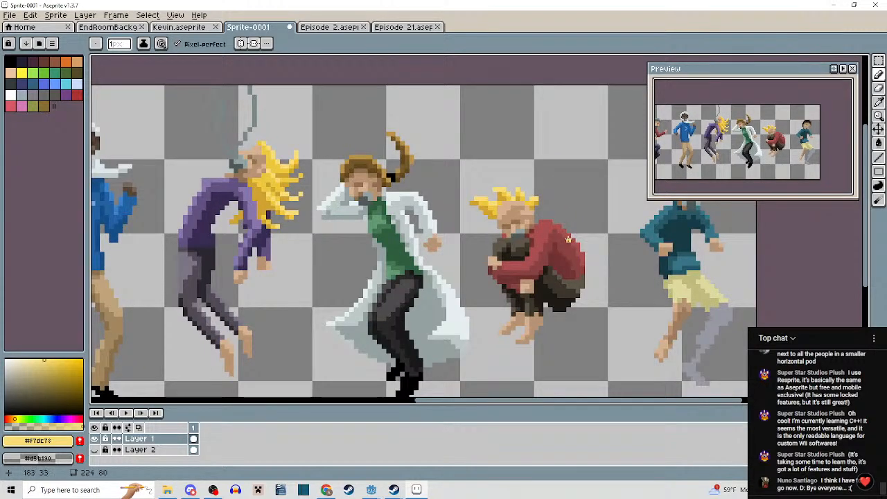
Examine the crouching figure's shaded hair up close and beside the neighbouring figures.
scroll(544, 199, "up", 3)
scroll(488, 206, "down", 3)
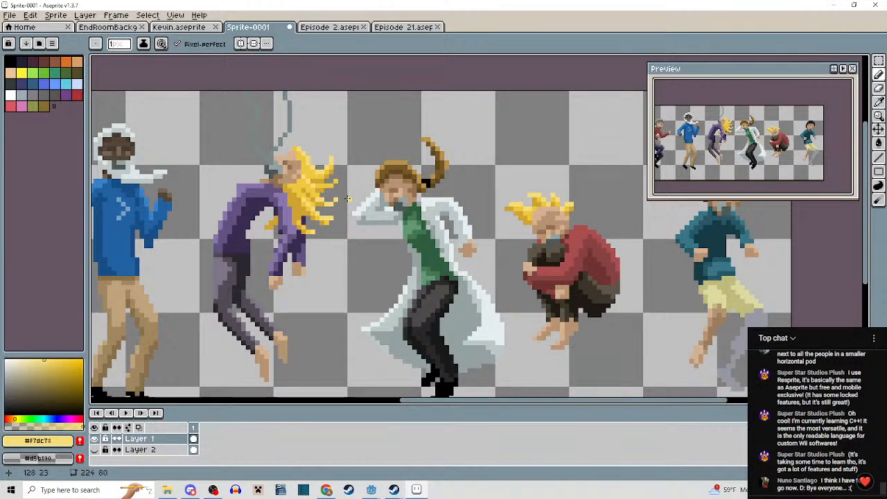
left_click_drag(481, 231, 268, 231)
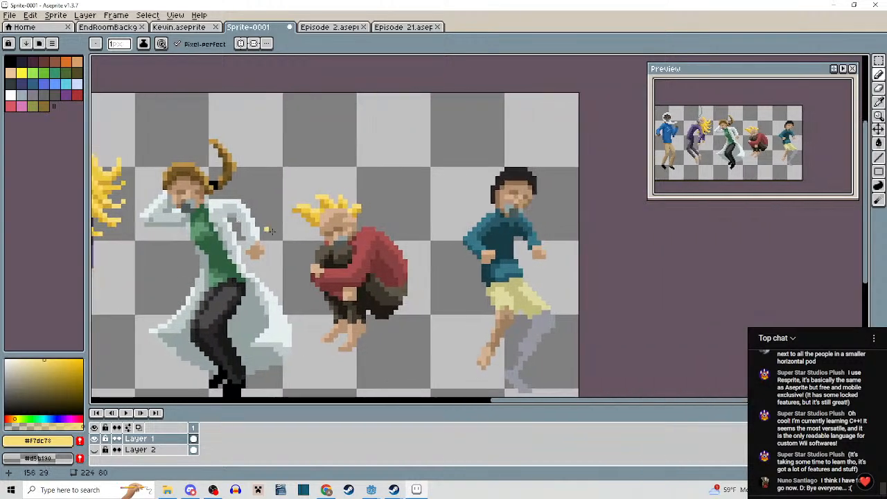
scroll(323, 237, "up", 3)
left_click_drag(445, 234, 514, 230)
scroll(382, 220, "up", 1)
left_click_drag(380, 220, 381, 267)
left_click(366, 209, "alt")
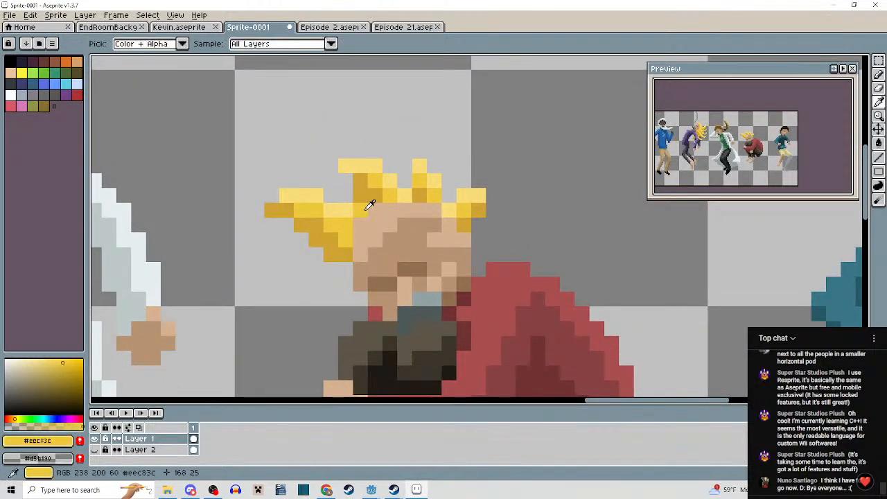
scroll(534, 252, "down", 2)
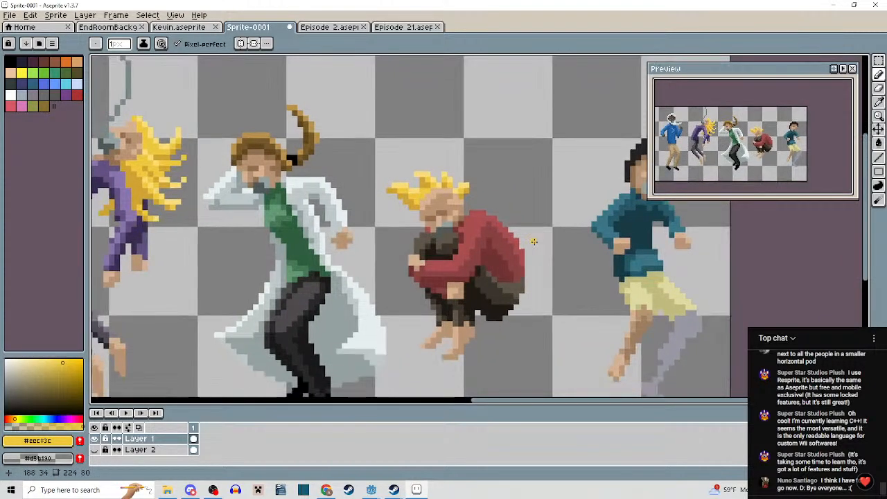
left_click_drag(535, 242, 465, 266)
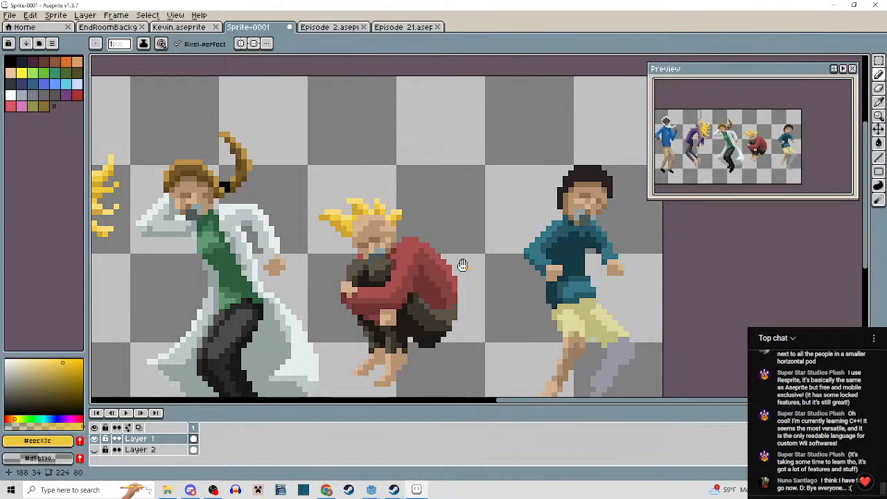
left_click_drag(463, 264, 573, 219)
left_click_drag(405, 226, 447, 246)
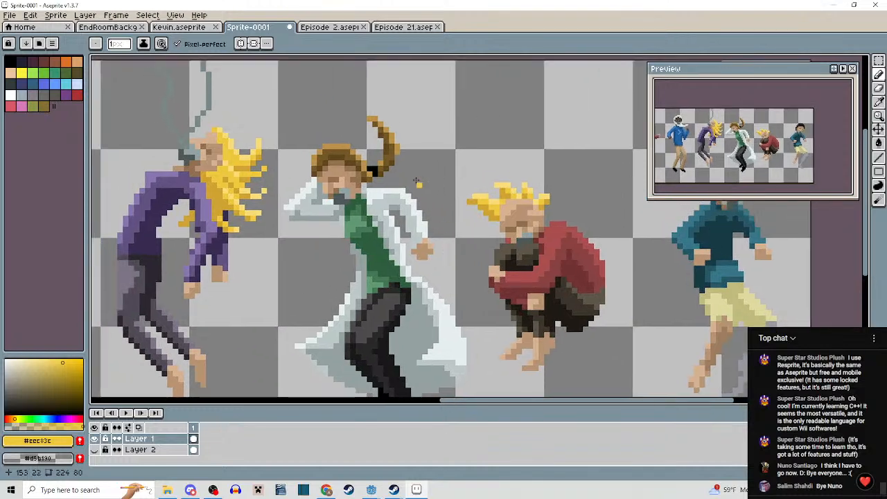
Sample the teal-sweater figure's black hair colour and lighten it to HSV 11°, 9, 23 for highlights.
scroll(413, 157, "up", 2)
left_click(379, 133, "alt")
left_click_drag(554, 200, 203, 206)
left_click_drag(511, 228, 234, 229)
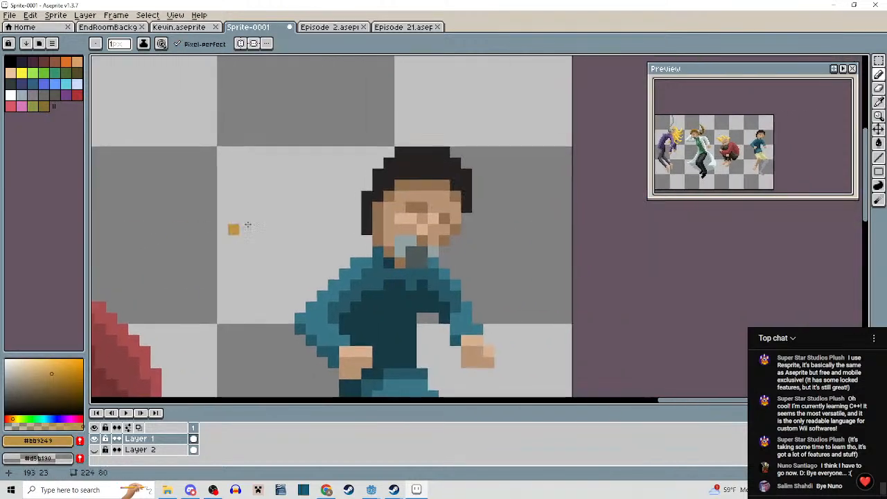
scroll(336, 205, "up", 1)
scroll(371, 189, "down", 2)
left_click(394, 175, "alt")
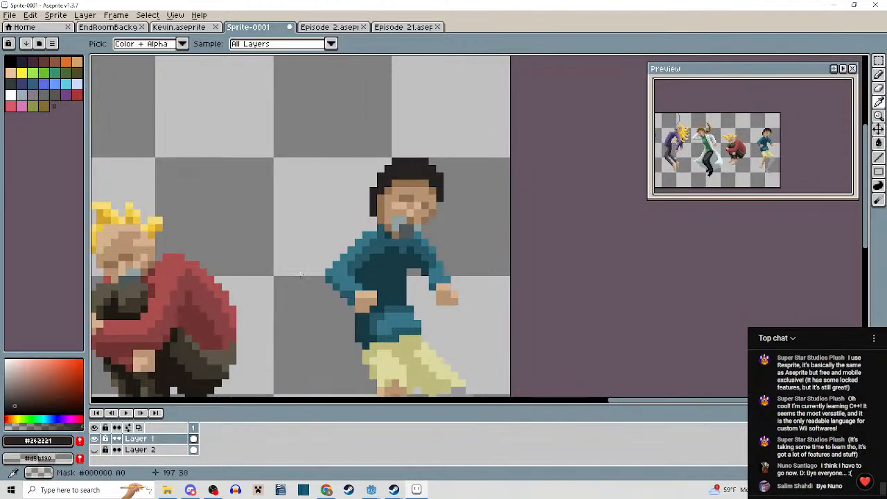
left_click_drag(301, 275, 334, 254)
left_click(12, 401)
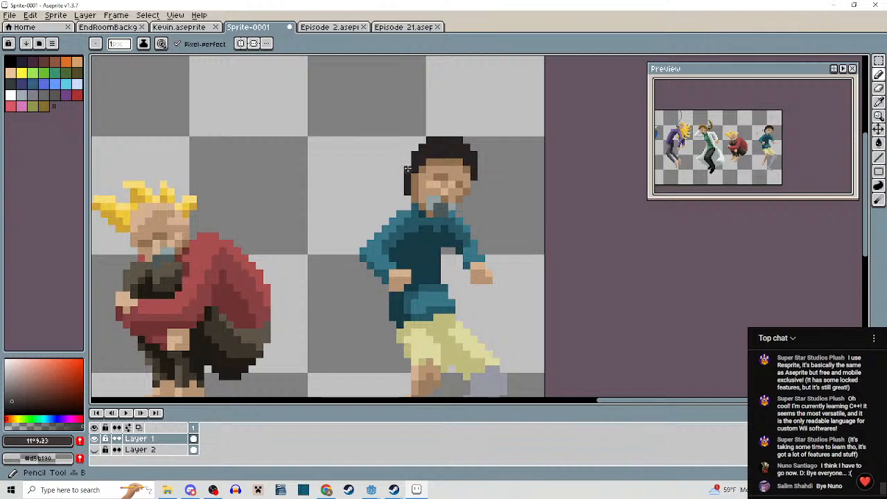
Paint lighter highlight pixels along the outer left and top edges of the teal-sweater figure's black hair, undoing the stray pixel.
left_click_drag(407, 169, 410, 192)
scroll(409, 191, "up", 2)
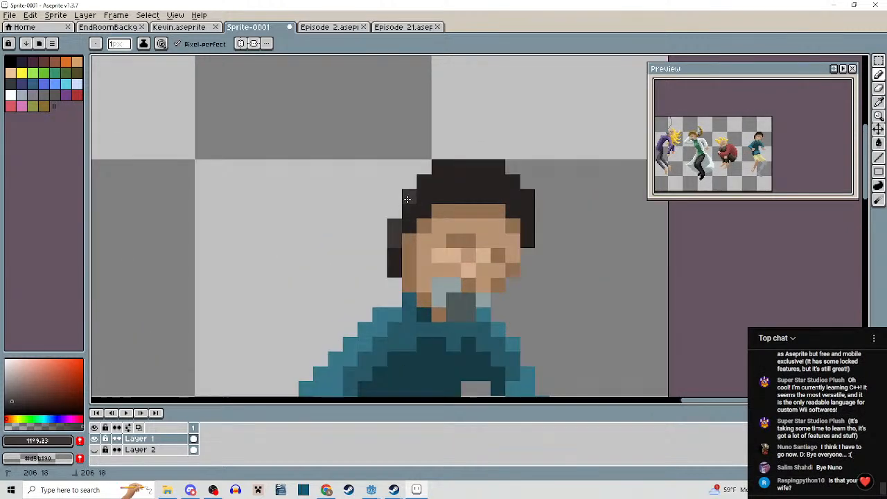
mouse_move(441, 167)
left_mouse_down()
mouse_move(494, 170)
mouse_move(531, 200)
left_mouse_up()
left_click(423, 241)
key("ctrl+z")
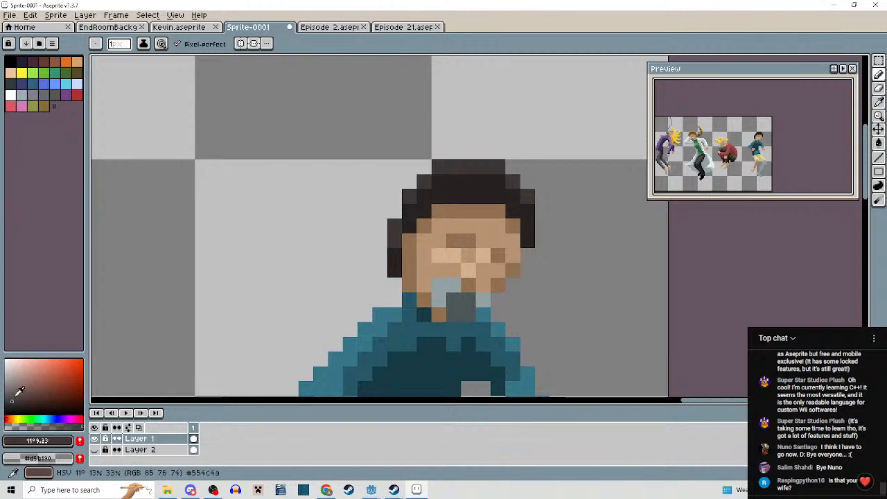
Refill the black hair's highlight pixels with a greyer, lighter shade, HSV 11°, 4, 28, using the Paint Bucket.
key("g")
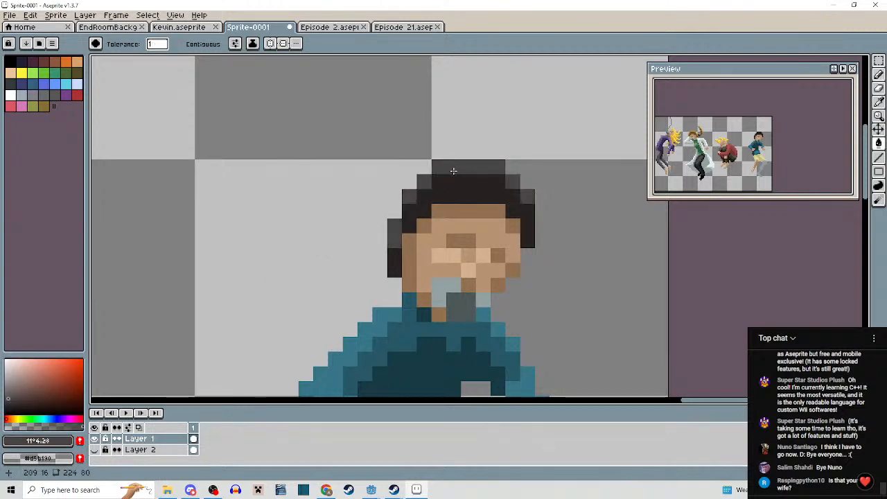
scroll(478, 256, "down", 3)
scroll(480, 261, "up", 2)
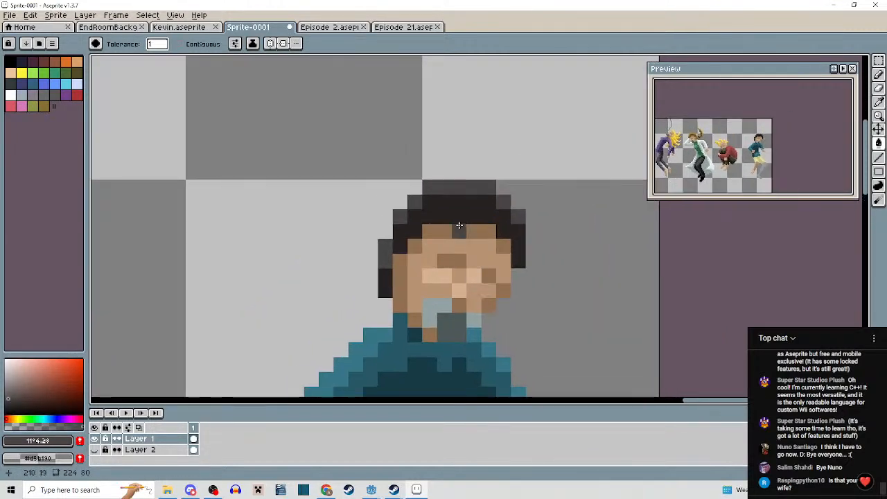
scroll(478, 257, "down", 3)
scroll(688, 257, "up", 2)
left_click_drag(343, 262, 75, 231)
scroll(433, 196, "up", 4)
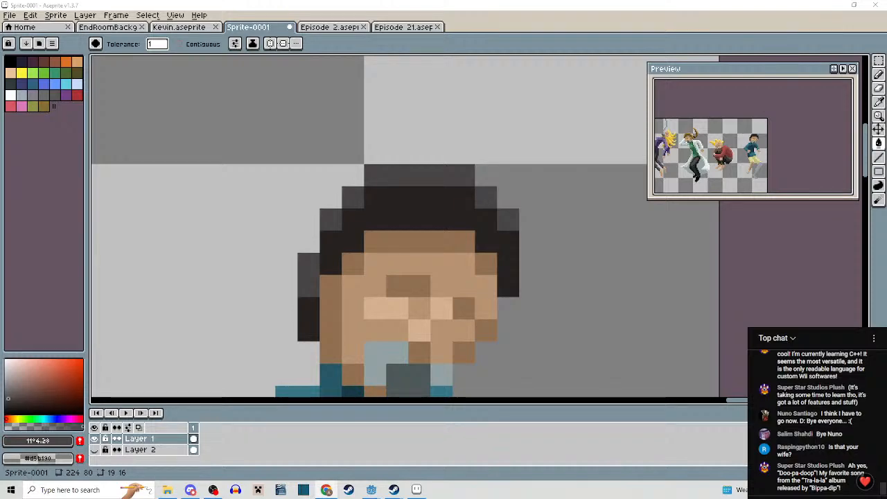
Switch to Google Chrome, search Google Images for "true black hair" and skim the first results.
left_click_drag(433, 498, 399, 1)
left_click(148, 96)
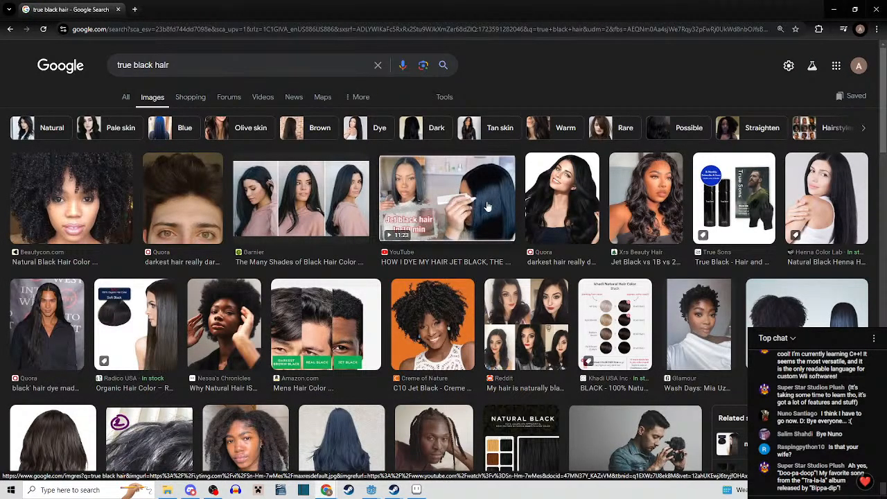
scroll(289, 325, "down", 4)
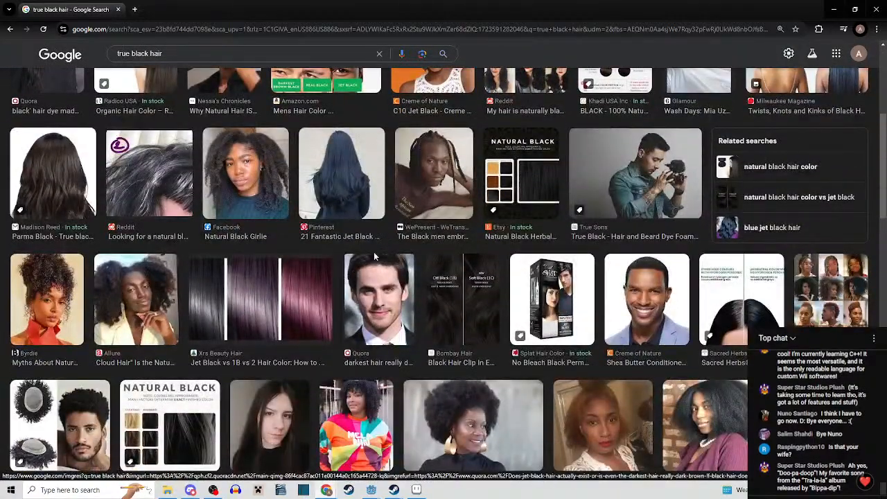
scroll(374, 257, "down", 2)
scroll(376, 257, "up", 4)
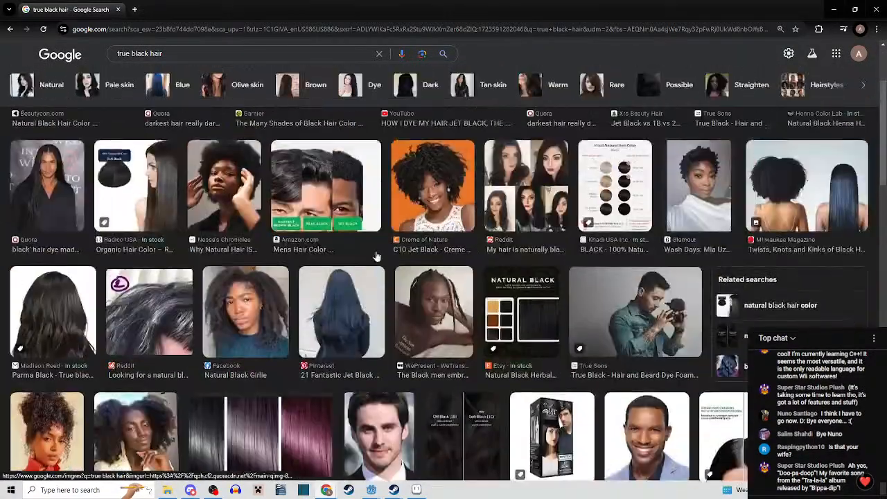
scroll(375, 256, "up", 2)
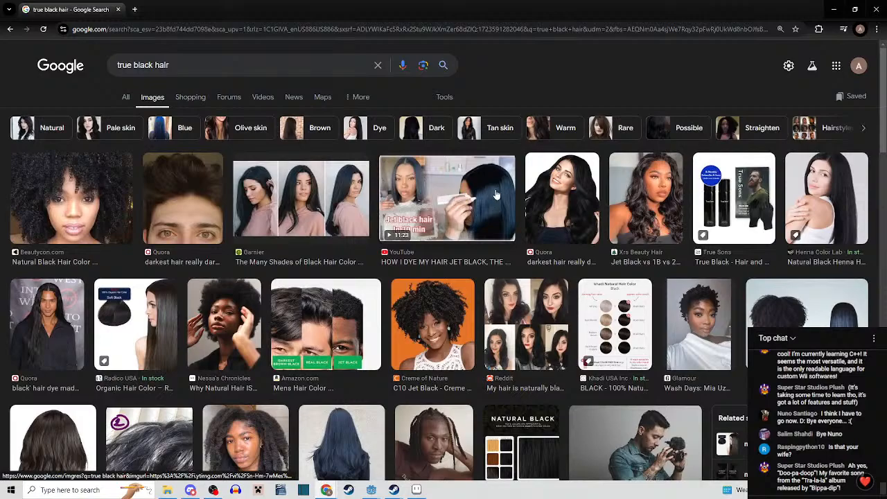
Examine further image results for reference on the highlight colours of black hair.
scroll(496, 201, "down", 7)
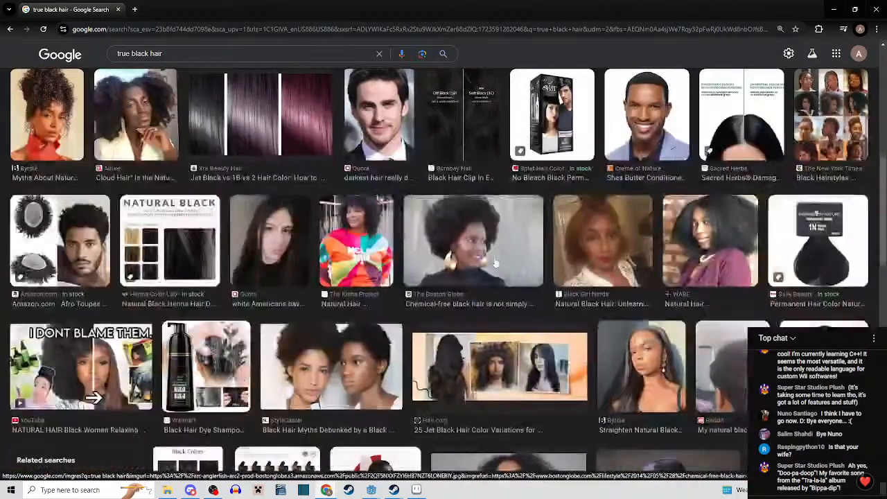
scroll(494, 263, "down", 9)
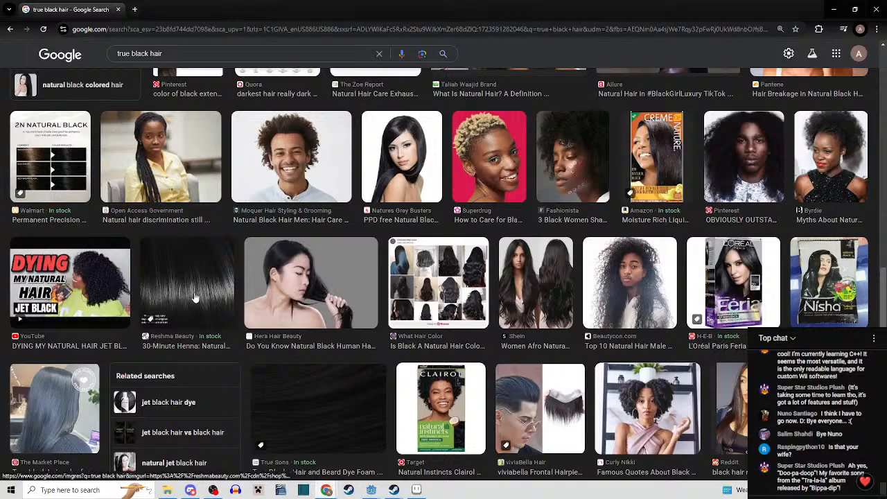
scroll(195, 298, "down", 1)
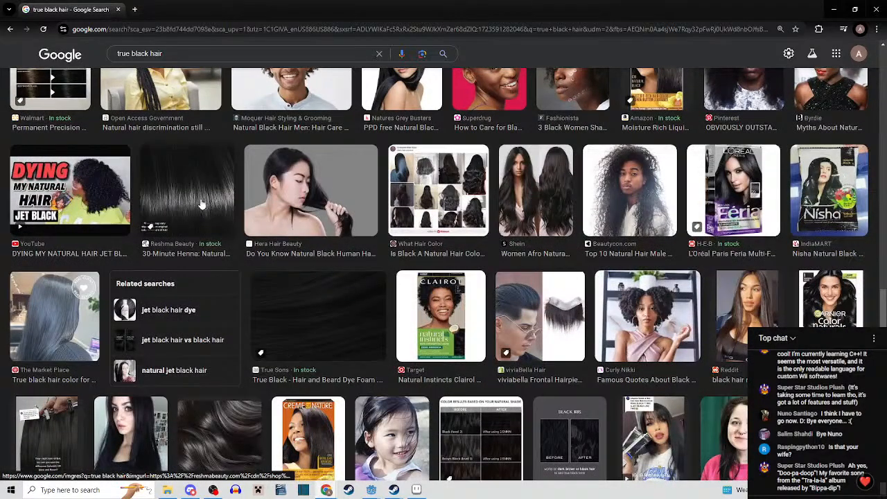
scroll(229, 204, "down", 2)
scroll(400, 244, "down", 2)
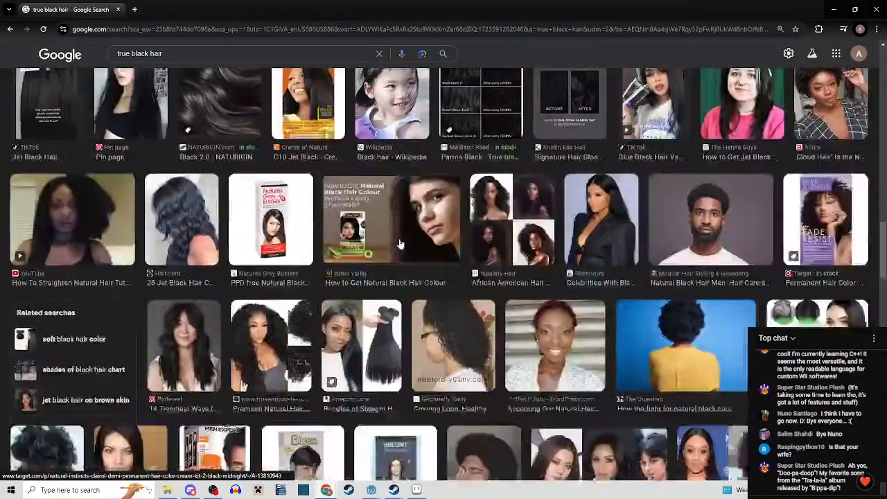
scroll(400, 244, "down", 2)
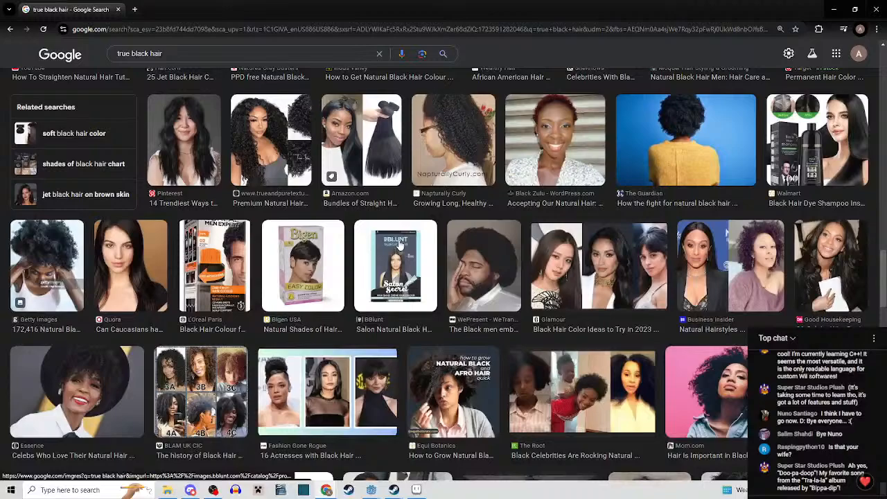
scroll(400, 244, "down", 2)
scroll(396, 245, "down", 2)
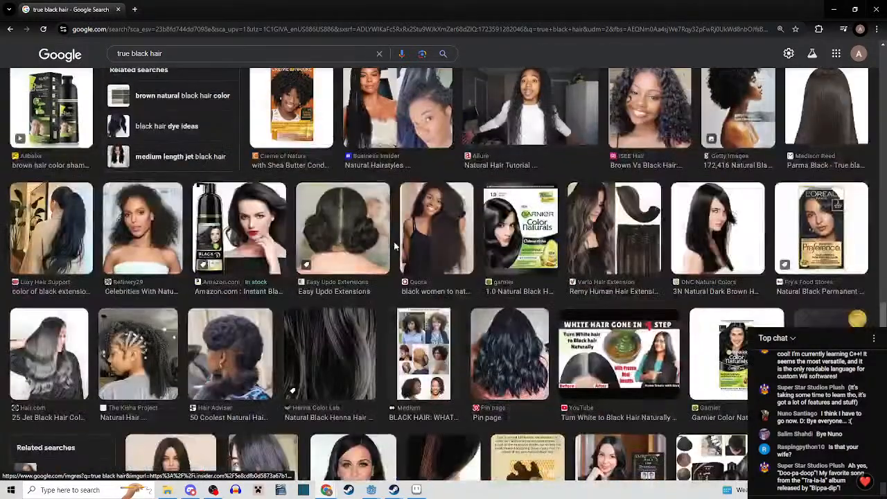
Preview the image of long, wavy blue-black hair and look through its related images.
left_click(514, 359)
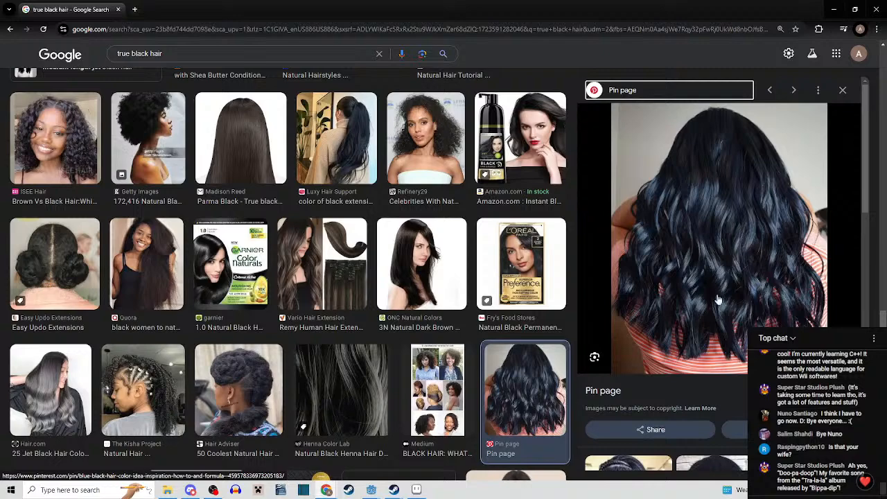
scroll(746, 225, "down", 5)
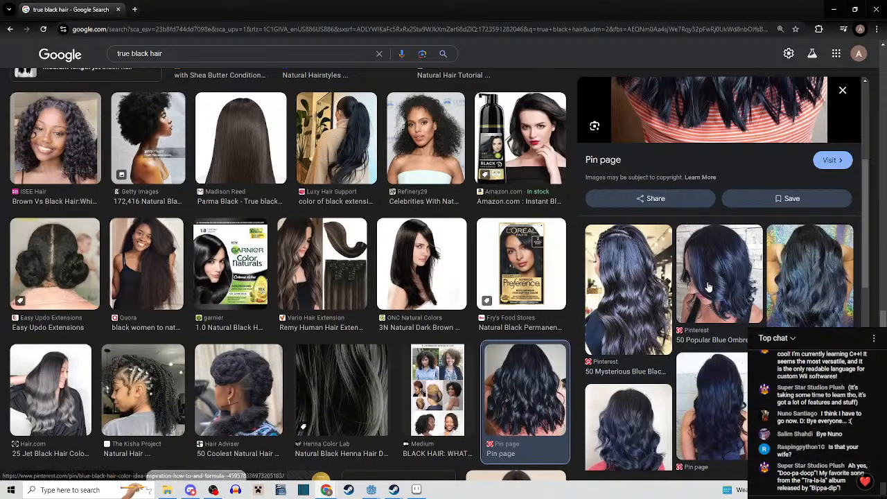
scroll(713, 289, "down", 5)
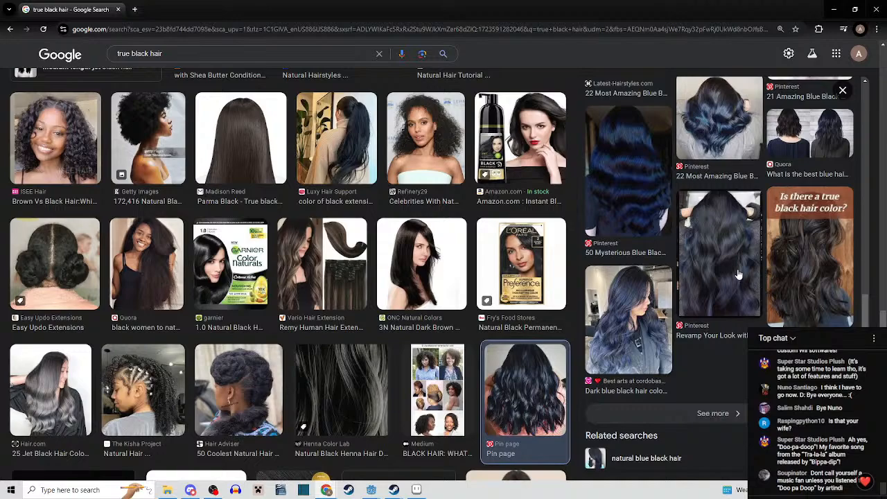
Look through the related blue-black hair images and further "true black hair" results for colour reference.
scroll(738, 274, "up", 6)
scroll(737, 274, "down", 5)
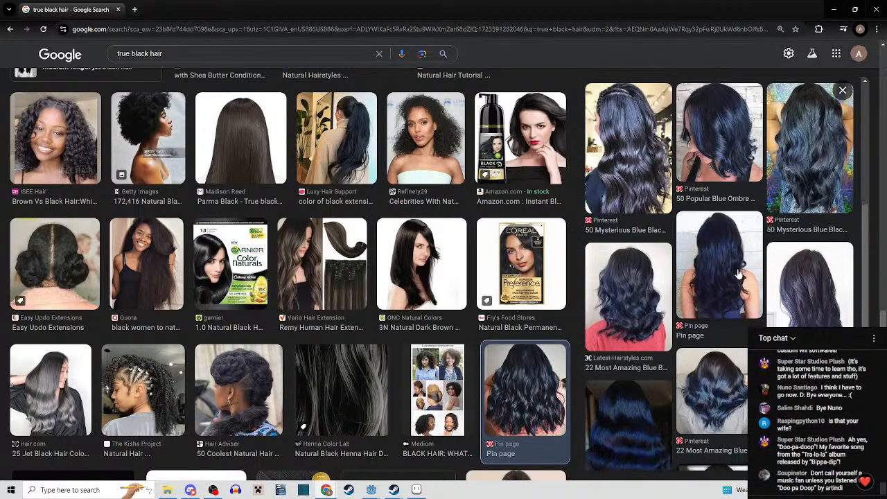
scroll(358, 278, "down", 12)
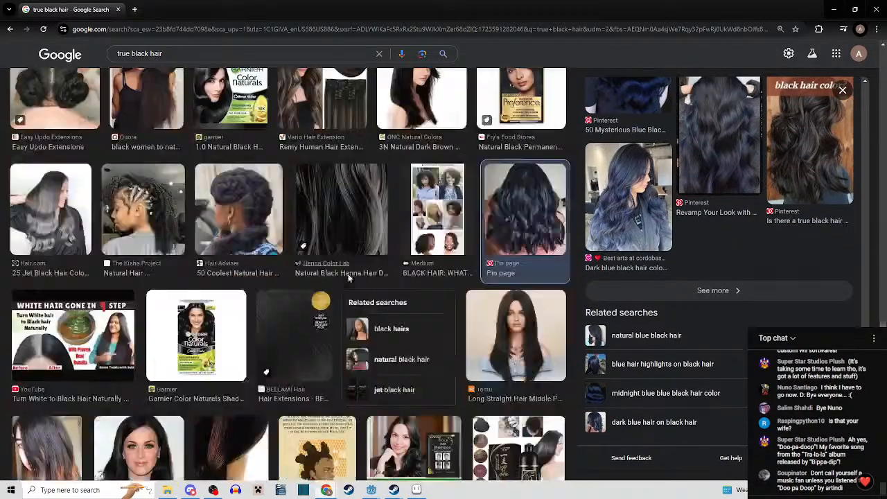
scroll(358, 278, "down", 3)
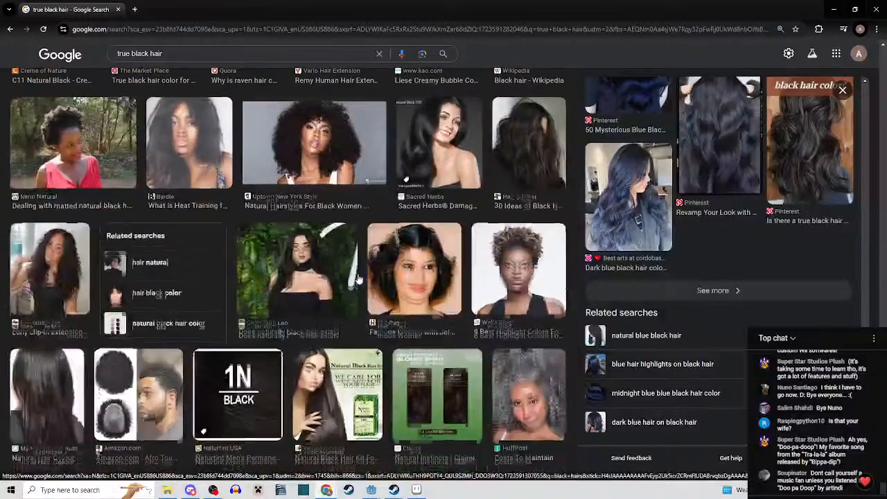
Switch to Aseprite, compare the characters' hair across the row, and sample the black hair's base colour #262221.
left_click_drag(73, 12, 236, 0)
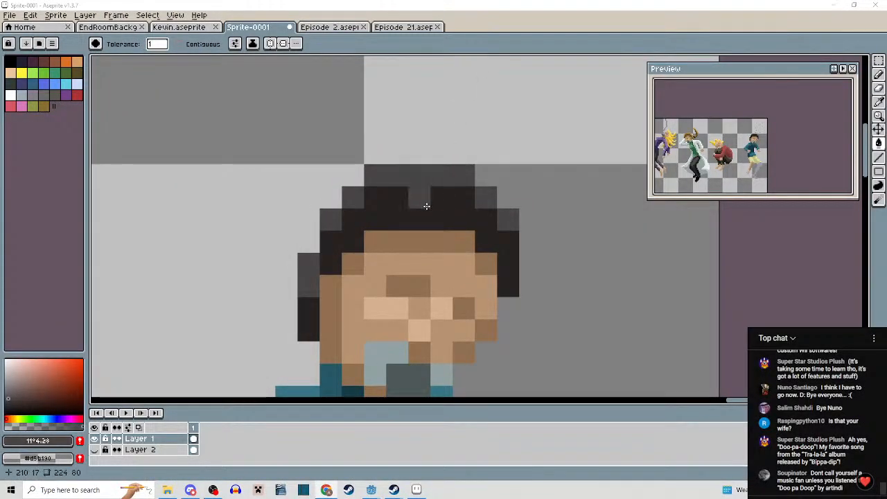
mouse_move(426, 198)
left_mouse_down()
mouse_move(487, 208)
mouse_move(610, 206)
left_mouse_up()
scroll(487, 209, "down", 8)
left_click_drag(261, 226, 432, 220)
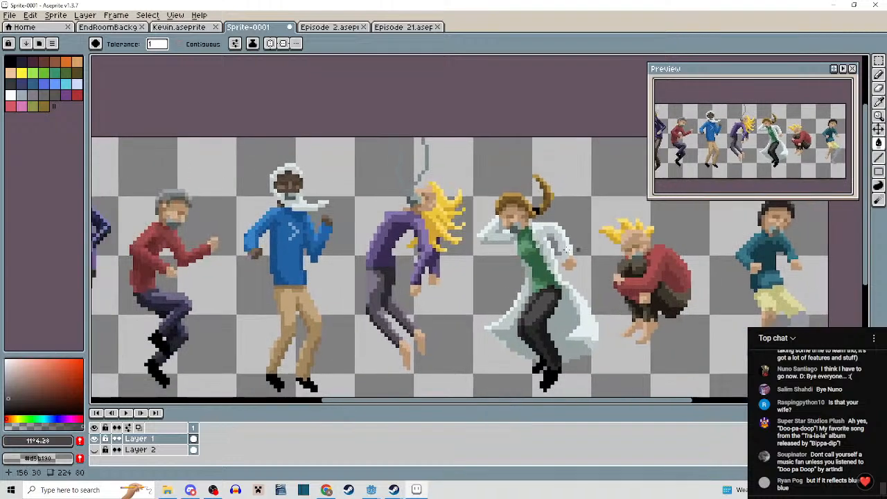
scroll(432, 221, "up", 7)
scroll(432, 220, "down", 4)
left_click_drag(725, 201, 405, 217)
scroll(405, 215, "up", 2)
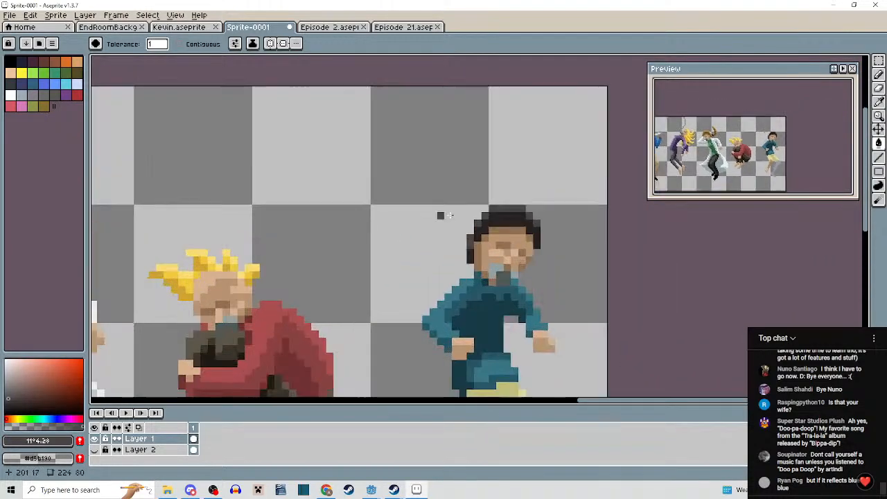
left_click_drag(507, 222, 409, 211)
scroll(409, 211, "up", 1)
scroll(408, 212, "up", 2)
key("i")
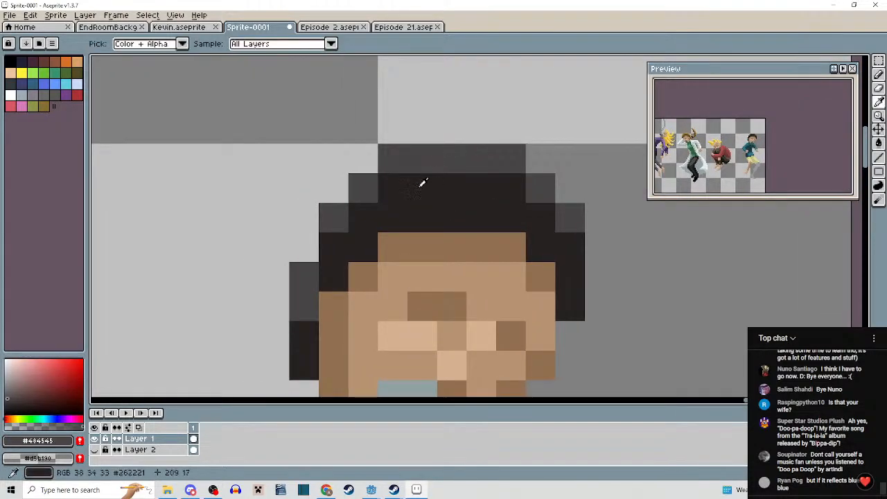
left_click(418, 199)
key("g")
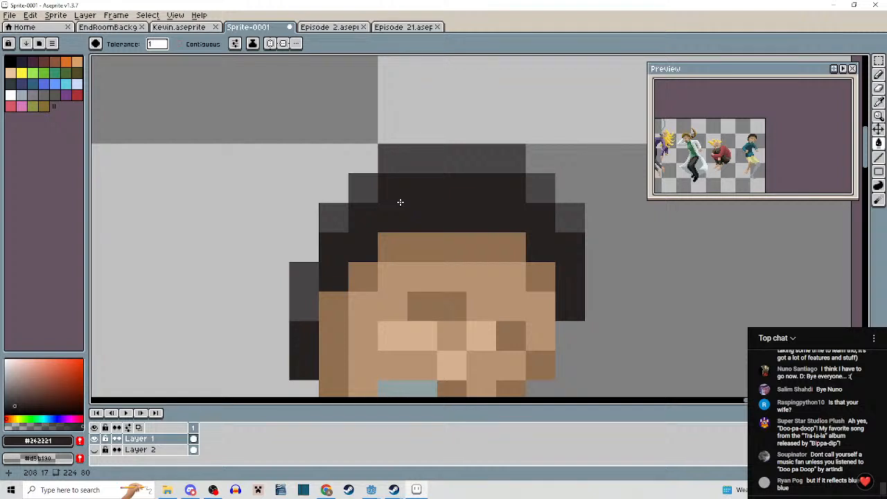
Examine the black-haired character up close and beside the other floating characters to judge the hair contrast.
scroll(422, 196, "down", 2)
mouse_move(421, 196)
left_mouse_down()
mouse_move(471, 177)
mouse_move(439, 176)
mouse_move(419, 208)
mouse_move(426, 207)
left_mouse_up()
scroll(386, 208, "up", 2)
scroll(388, 208, "down", 4)
scroll(426, 207, "down", 3)
scroll(554, 211, "up", 1)
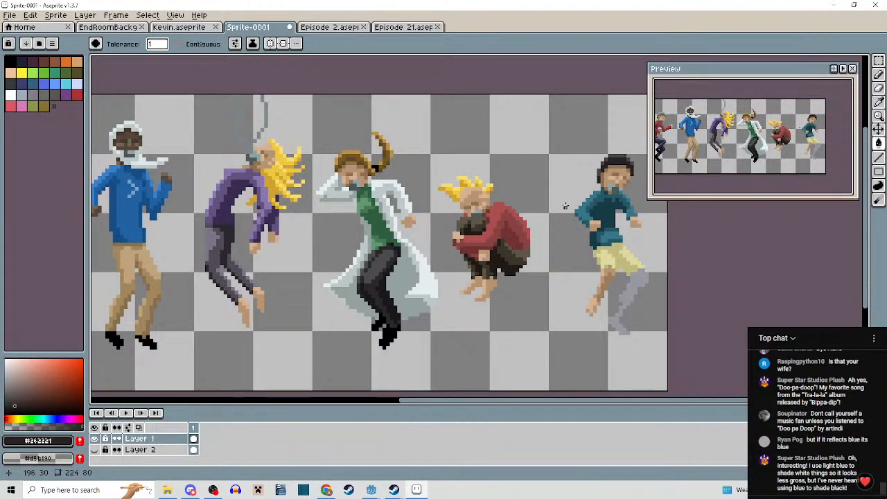
scroll(504, 211, "down", 3)
left_click_drag(473, 226, 542, 233)
scroll(383, 227, "up", 3)
left_click_drag(358, 220, 393, 230)
left_click_drag(495, 245, 263, 246)
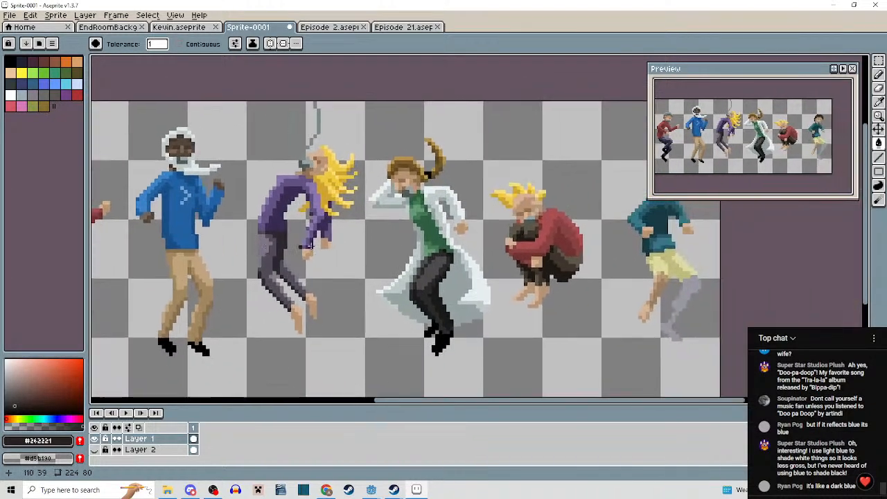
left_click_drag(385, 243, 294, 244)
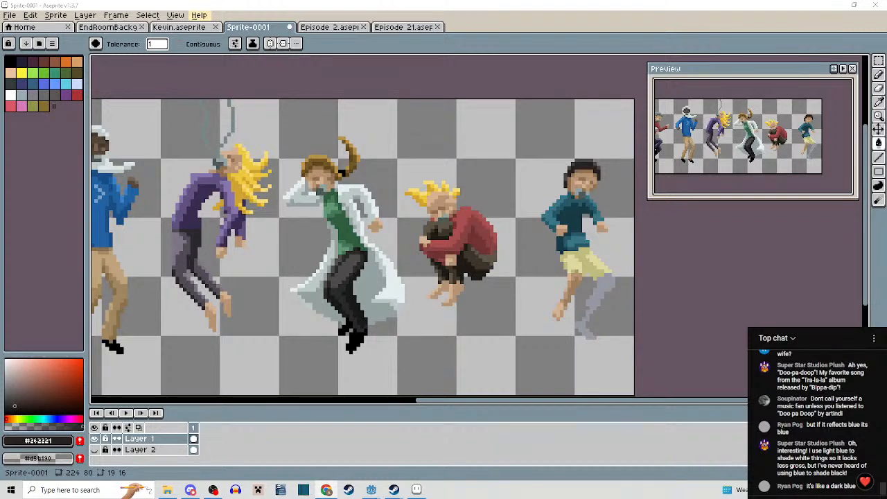
scroll(527, 263, "down", 2)
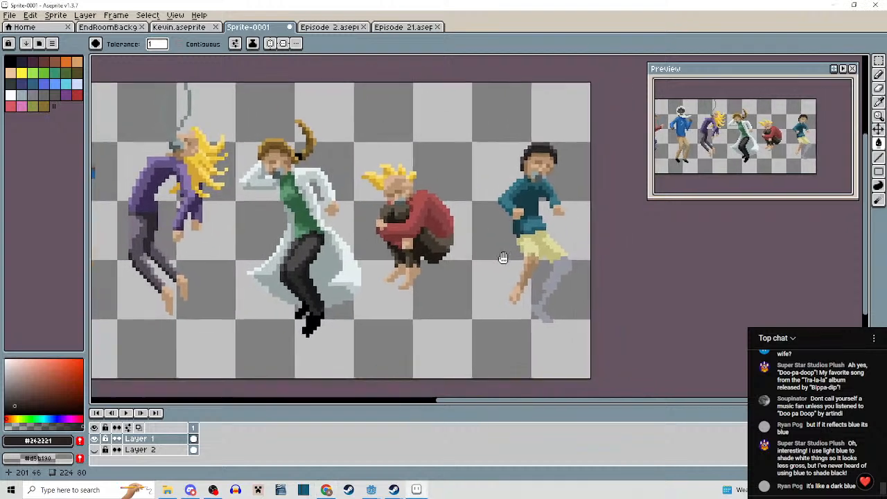
scroll(513, 184, "up", 4)
scroll(464, 182, "up", 1)
Repaint the black hair's outer highlight pixels with the Pencil in a lighter warm grey, HSV 0°, 4, 43.
key("i")
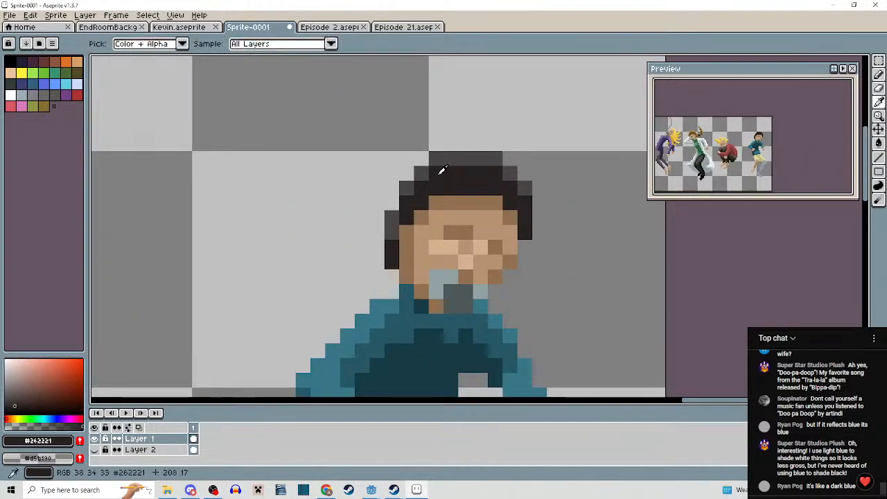
left_click(448, 155)
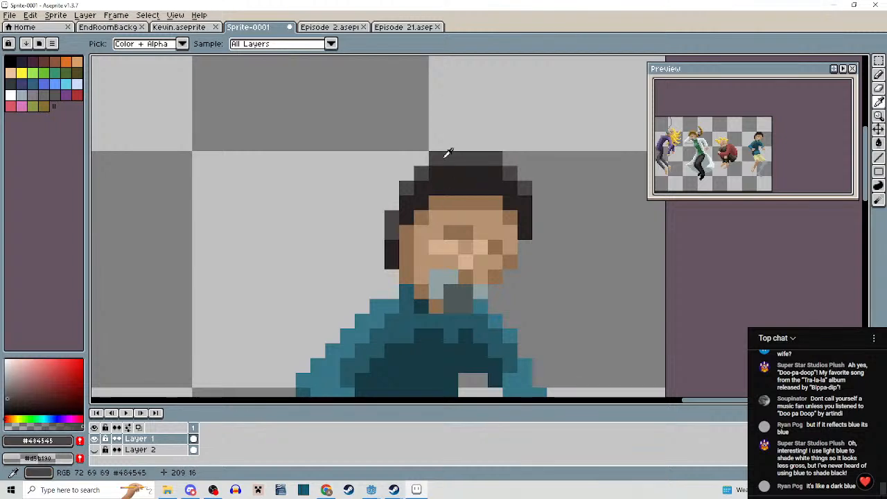
key("b")
left_click(13, 384)
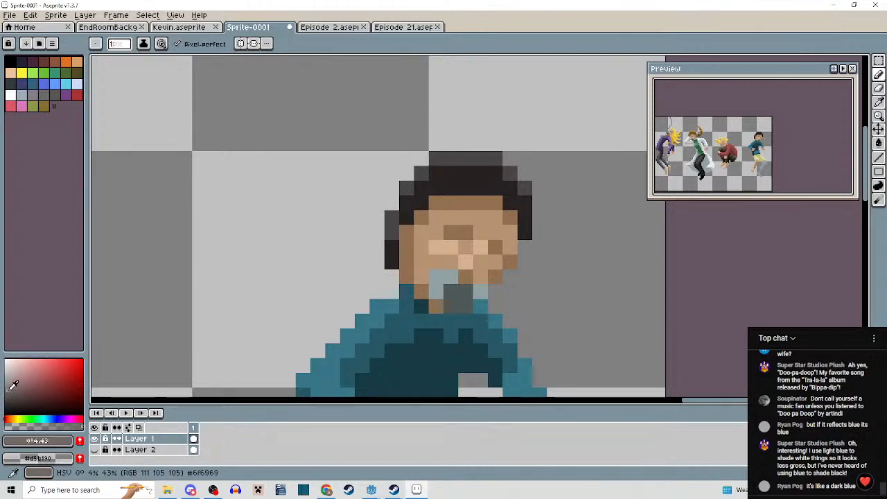
left_click_drag(437, 159, 481, 160)
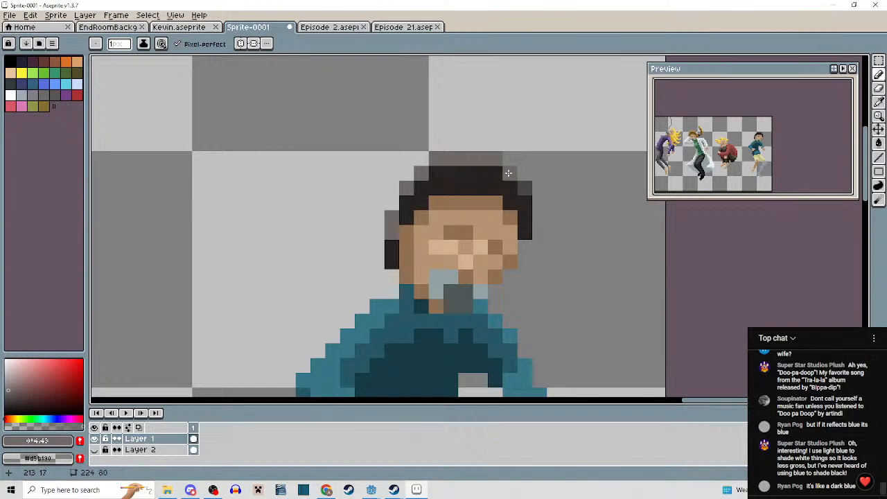
Draw a darker shadow band along the hairline and inner edges of the black hair with the Pencil, HSV 11°, 17, 8.
left_click(513, 188, "alt")
left_click(18, 409)
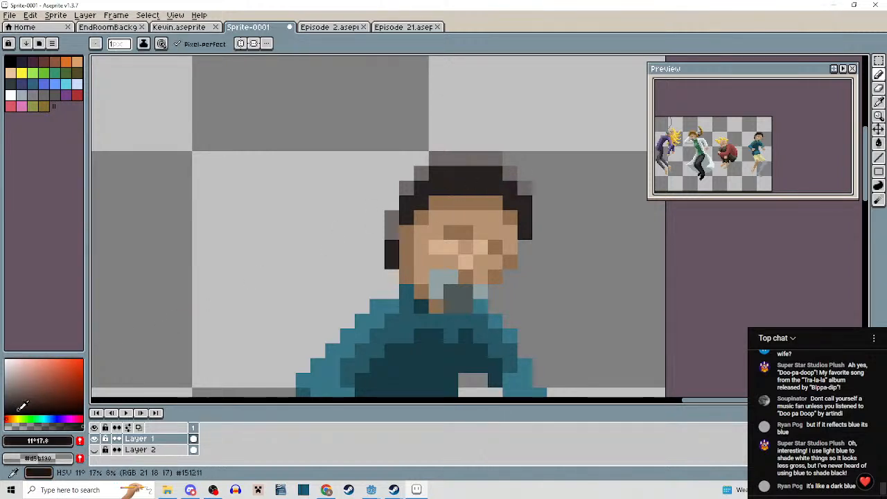
left_click_drag(450, 188, 499, 187)
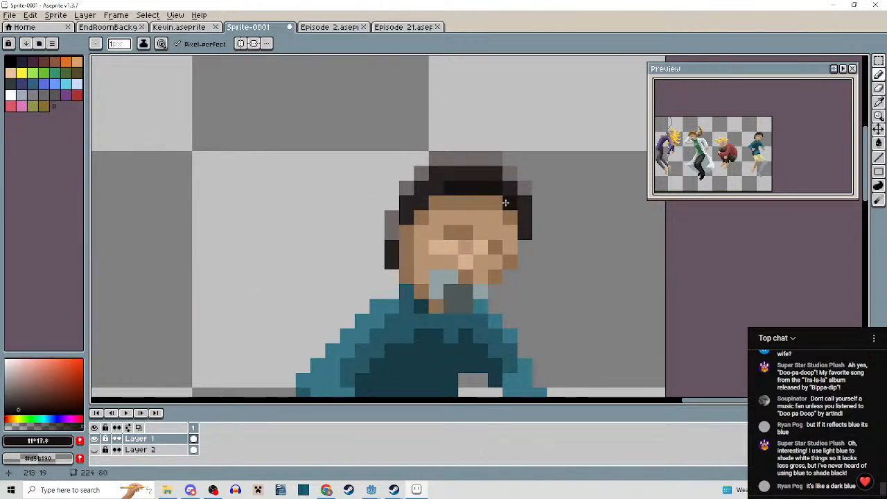
left_click(439, 188)
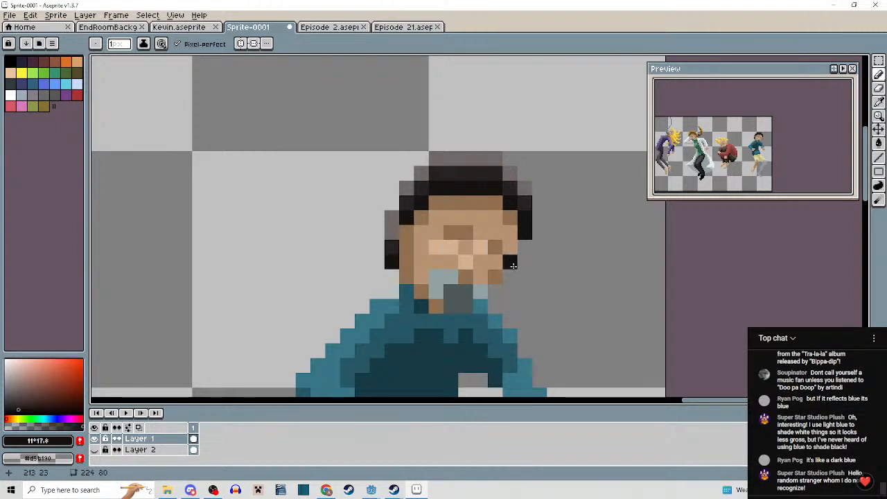
scroll(512, 265, "down", 2)
scroll(517, 243, "up", 1)
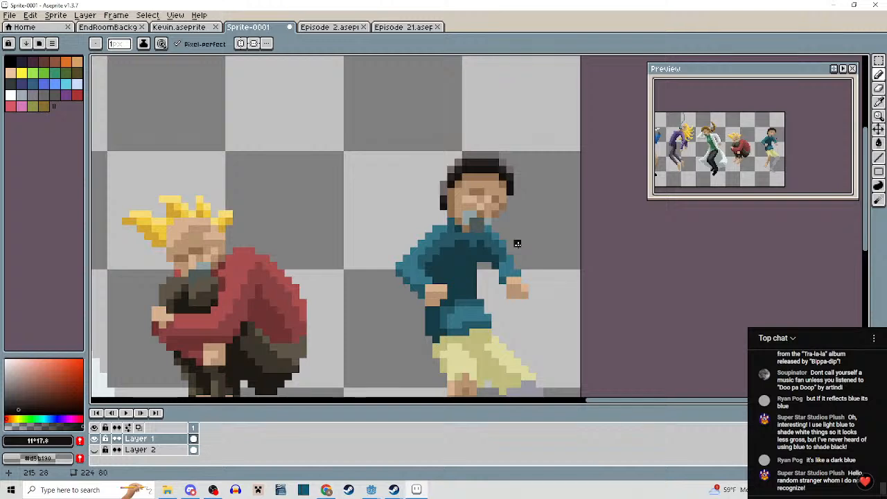
scroll(517, 205, "up", 1)
scroll(378, 232, "up", 1)
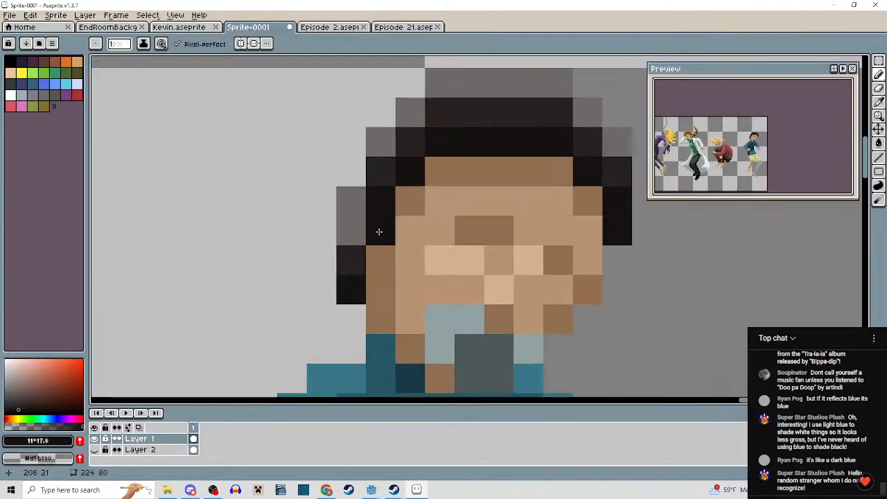
scroll(547, 263, "down", 3)
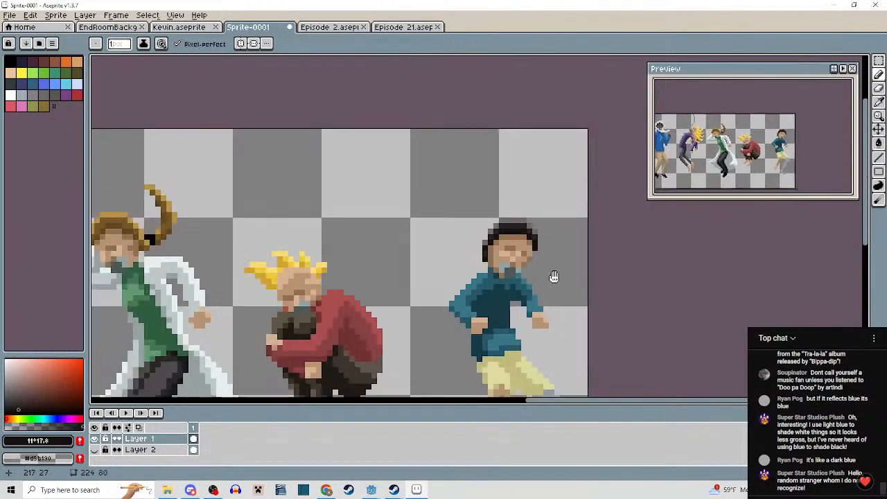
scroll(548, 255, "down", 3)
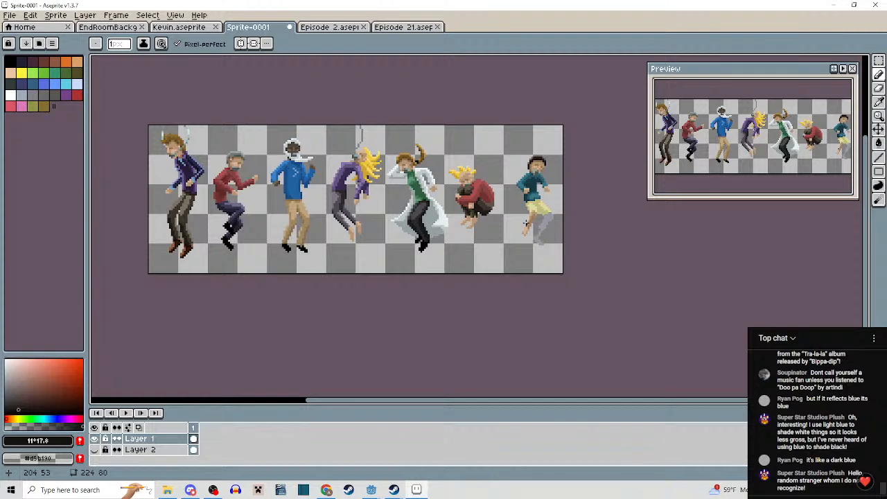
Refill the black hair's highlight pixels with a cool blue-grey, HSV 192°, 5, 46, using the Paint Bucket.
scroll(528, 161, "up", 7)
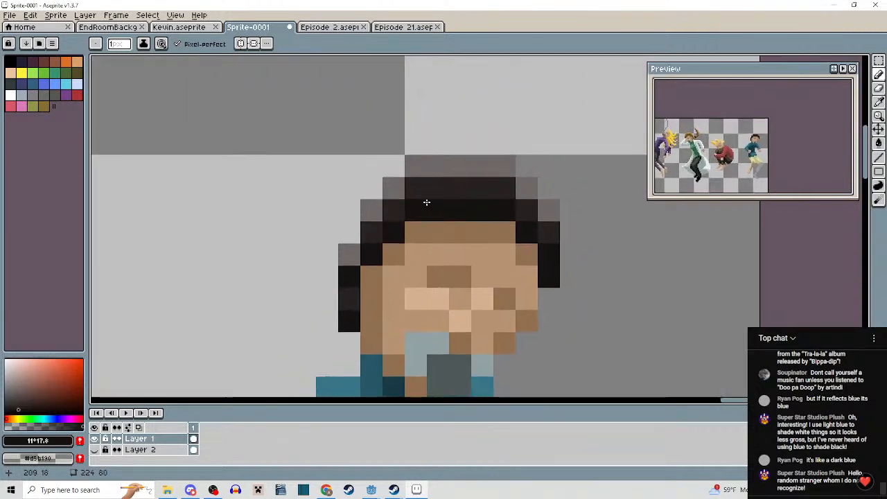
left_click(436, 160, "alt")
left_click(46, 419)
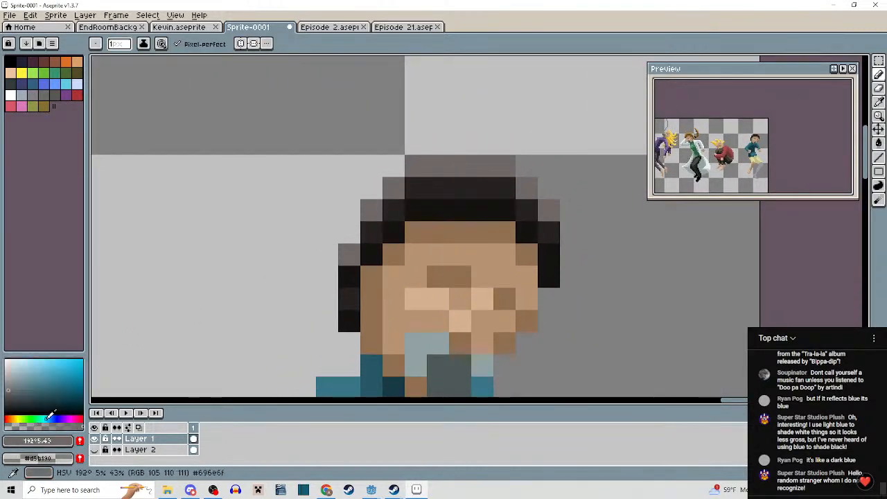
key("g")
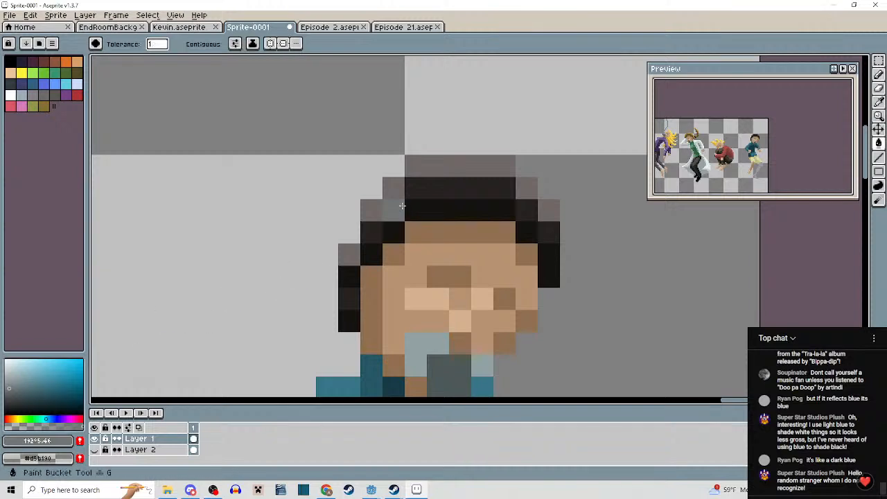
scroll(461, 273, "down", 3)
scroll(461, 272, "up", 3)
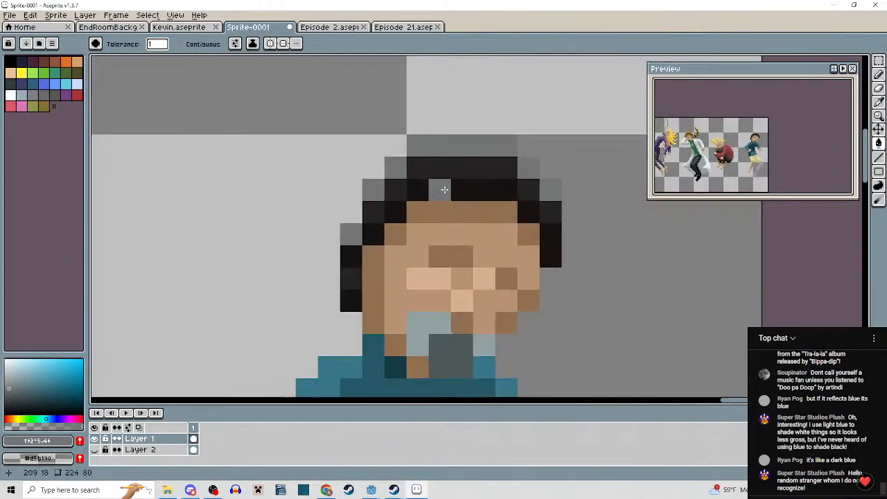
Fill the black hair's base pixels with bluish grey HSV 197°, 4, 25 and its shadow pixels with HSV 197°, 5, 13.
key("i")
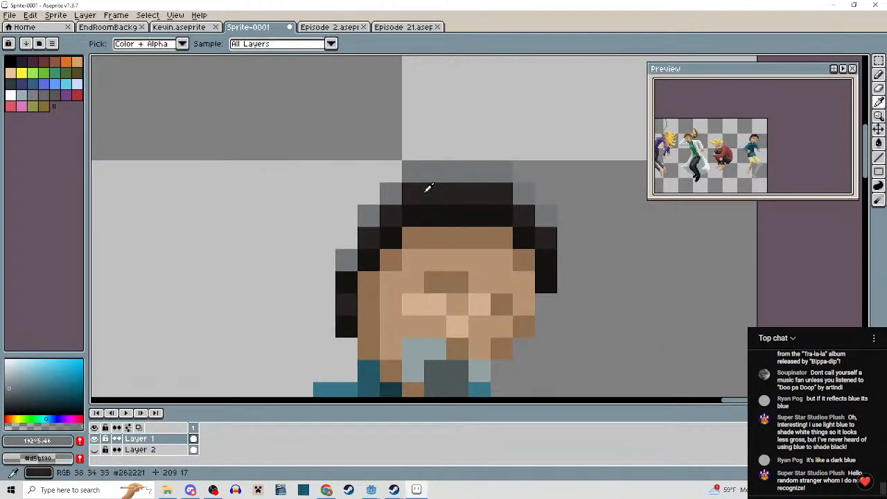
key("g")
left_click(13, 395)
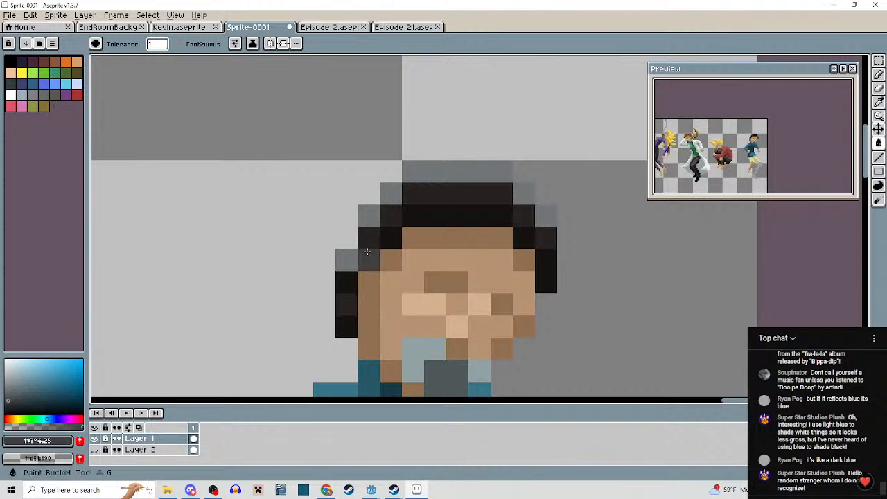
left_click(421, 192)
left_click(9, 406)
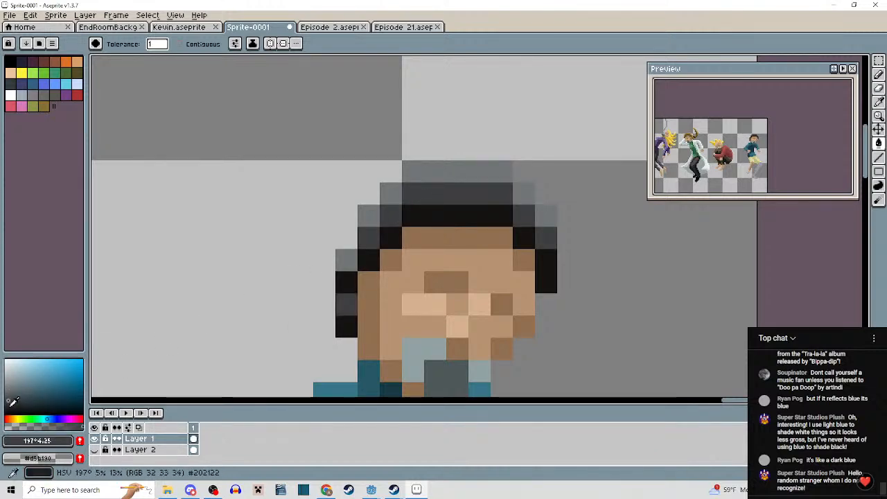
left_click(425, 223)
left_click(431, 217)
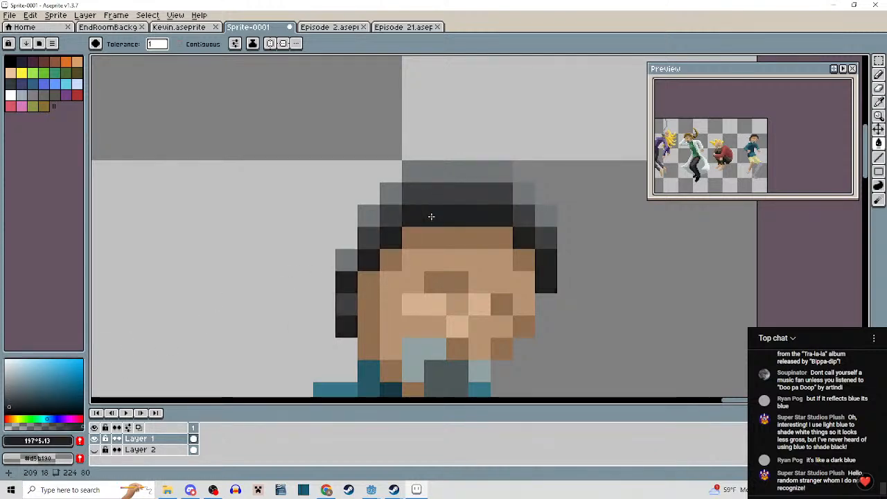
scroll(437, 254, "down", 4)
scroll(451, 234, "up", 4)
scroll(452, 229, "up", 1)
Refill the black hair's base pixels with near-black blue, HSV 200°, 3, 6, using the Paint Bucket.
key("i")
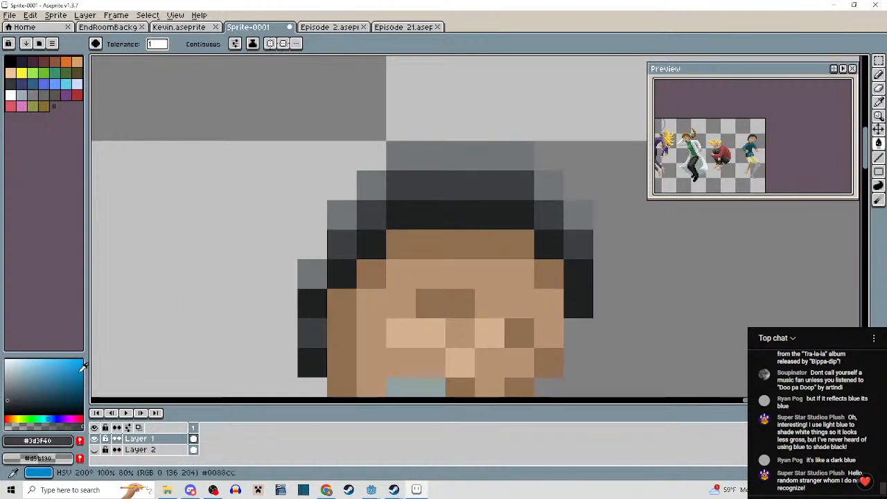
key("g")
left_click(423, 202)
left_click(424, 195)
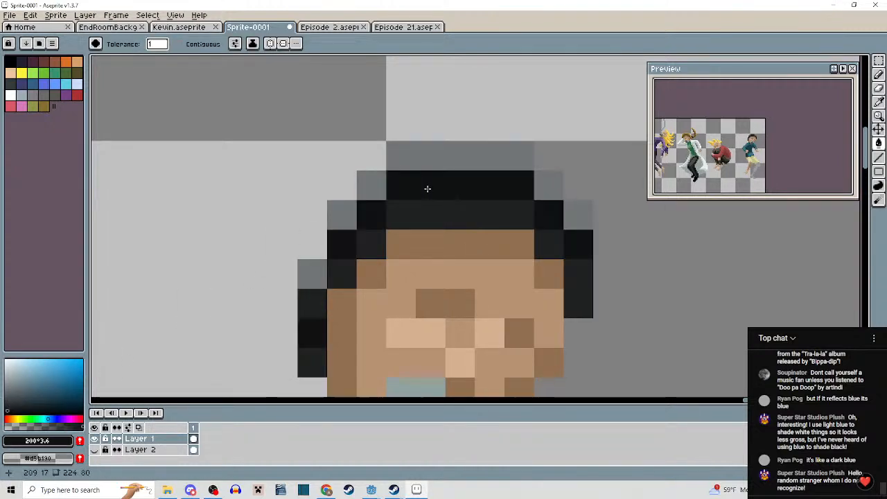
Refill the black hair's shadow band along the hairline with black, HSV 200°, 2, 0, using the Paint Bucket.
left_click(413, 204)
key("i")
left_click(7, 414)
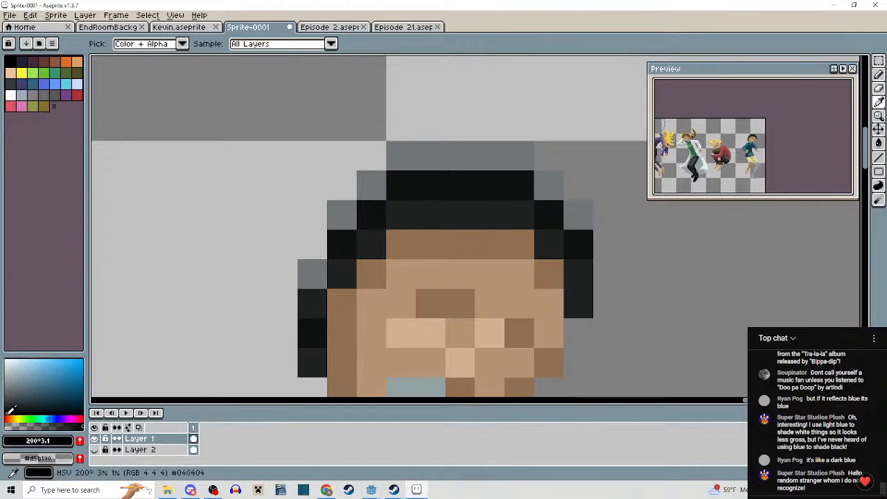
key("g")
left_click(434, 217)
scroll(443, 234, "down", 4)
left_click_drag(469, 307, 495, 244)
scroll(488, 267, "down", 2)
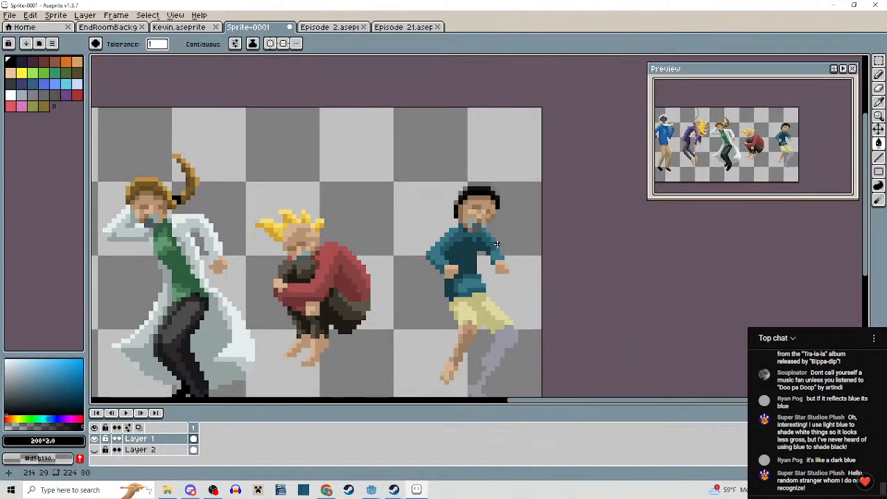
Show the dark teal background on Layer 2 behind the floating characters.
left_click(95, 449)
left_click_drag(404, 279, 495, 234)
scroll(406, 240, "down", 1)
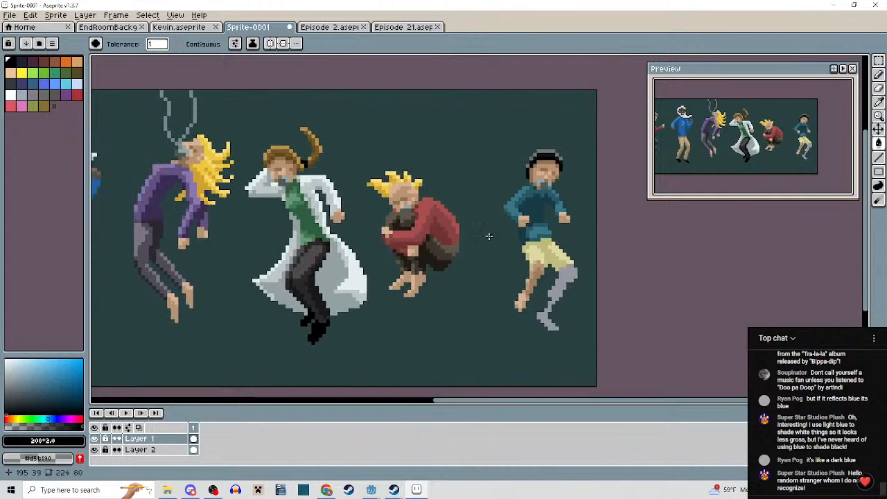
Sample the black hair's grey highlight and refill the highlight pixels with darker grey-blue, HSV 197°, 11, 31.
left_click_drag(489, 203, 428, 267)
scroll(476, 228, "up", 6)
left_click_drag(481, 226, 423, 267)
key("i")
left_click(432, 186)
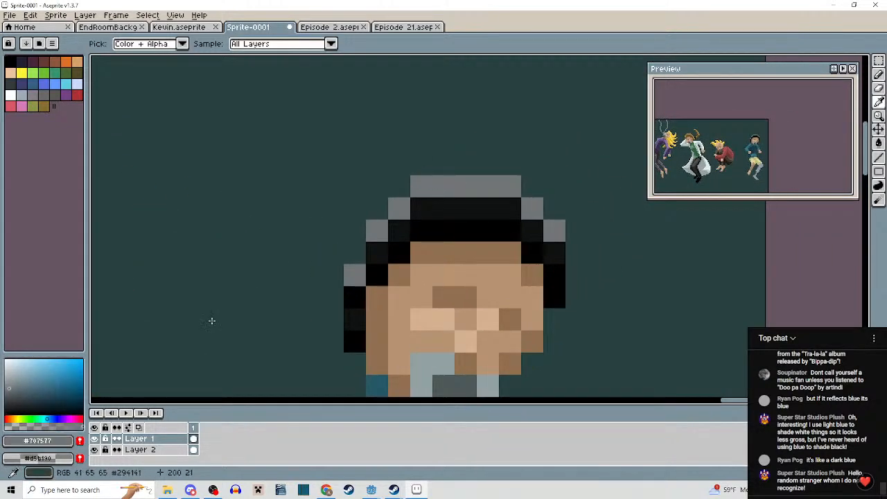
key("g")
left_click(14, 397)
left_click(435, 185)
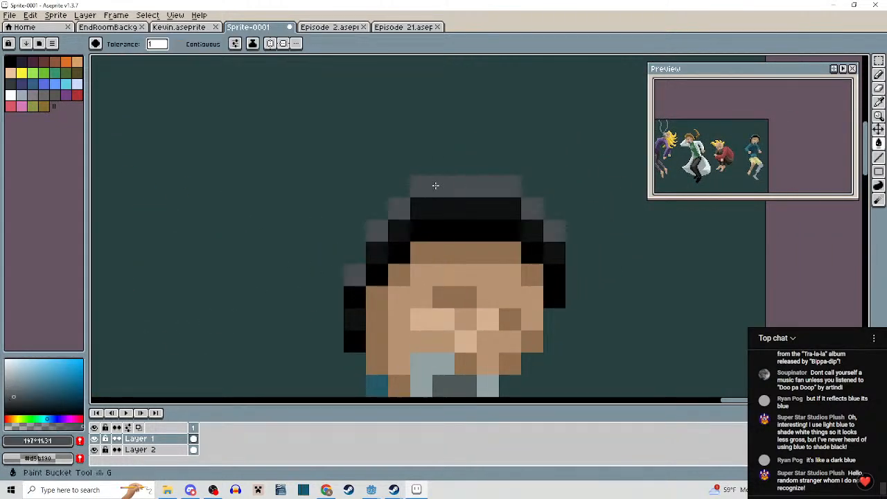
Refill the black hair's highlight pixels with dark blue-grey, HSV 197°, 26, 21, using the Paint Bucket.
left_click(25, 402)
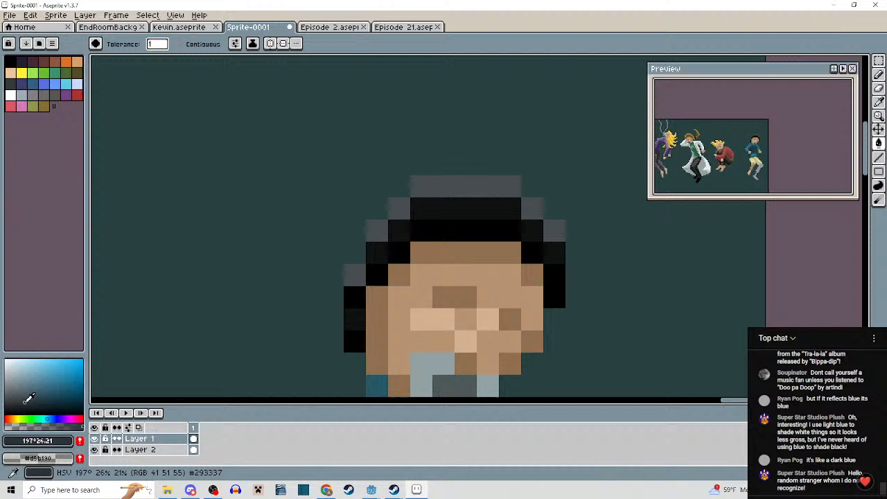
left_click(441, 193)
scroll(441, 192, "down", 3)
scroll(429, 204, "up", 2)
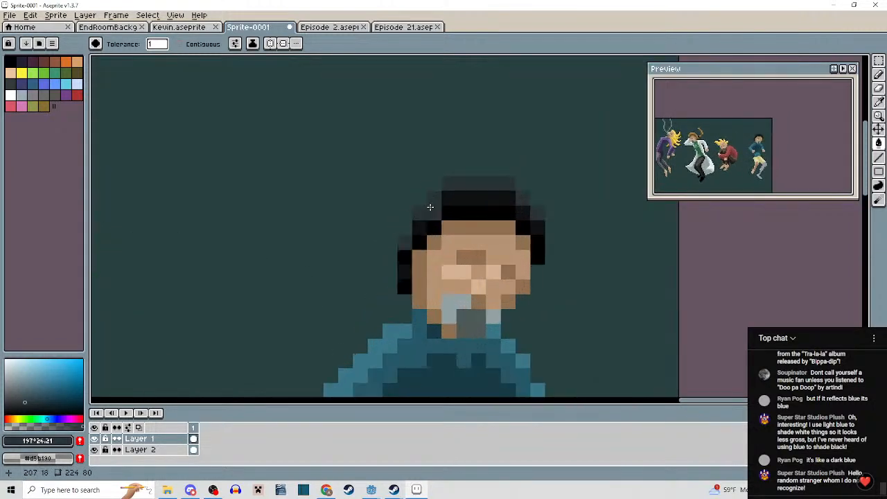
Refill the black hair's highlight pixels with saturated blue, HSV 197°, 69, 56, and undo the stray fill.
left_click(25, 395)
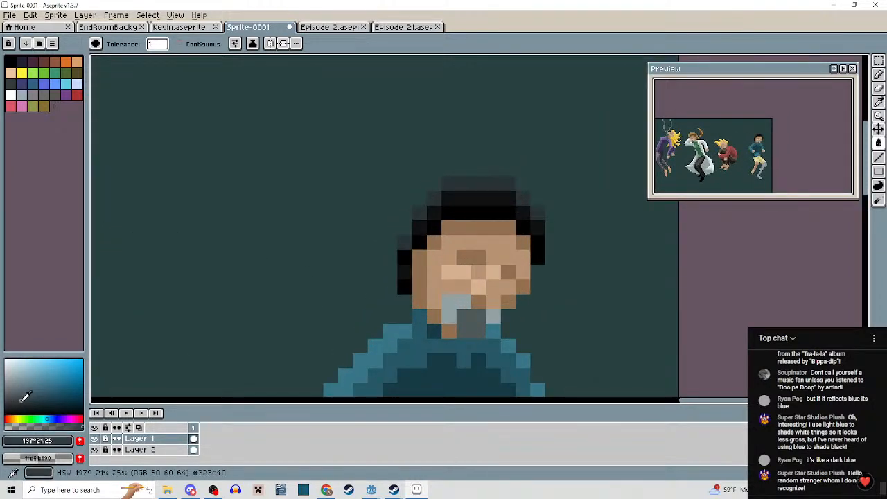
left_click(58, 383)
left_click(420, 212)
scroll(490, 285, "down", 2)
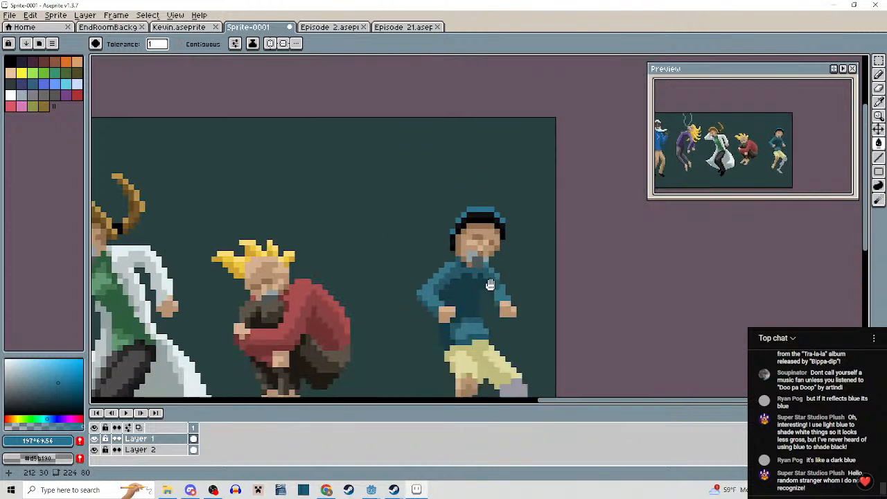
left_click_drag(490, 285, 491, 277)
scroll(490, 277, "up", 4)
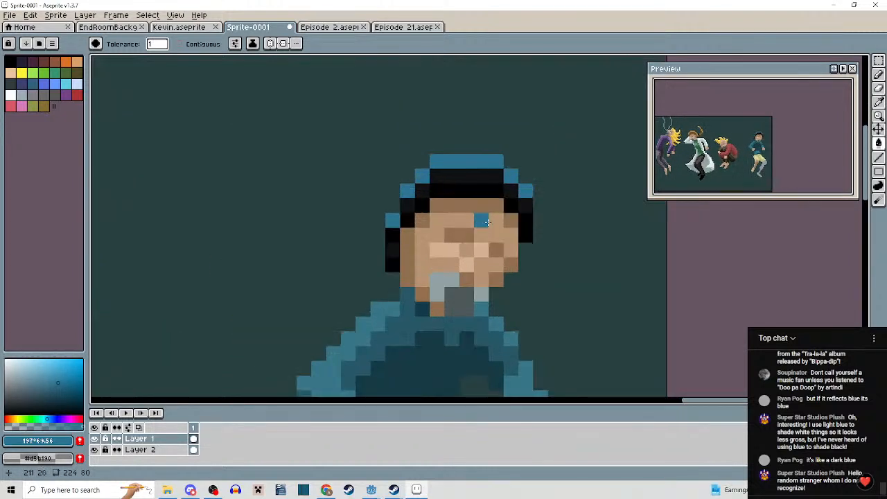
left_click(414, 204)
key("ctrl+z")
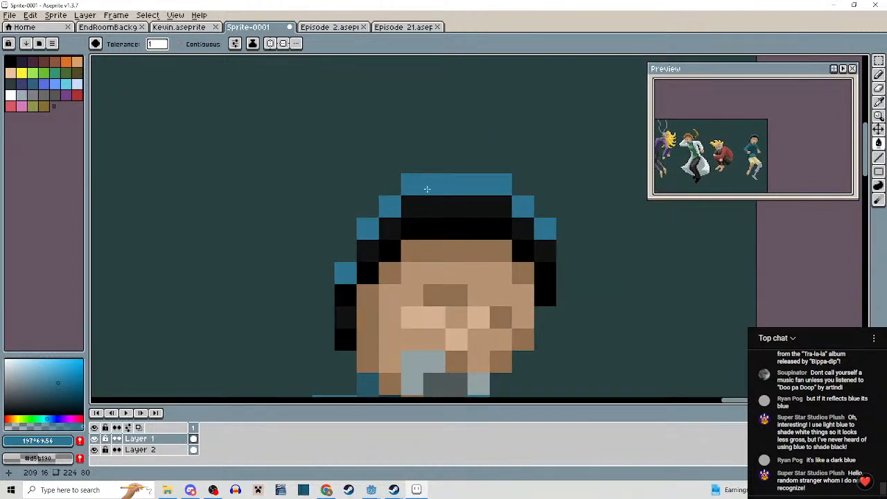
Refill the black hair's highlight pixels with muted dark blue, HSV 197°, 48, 35, using the Paint Bucket.
left_click(42, 394)
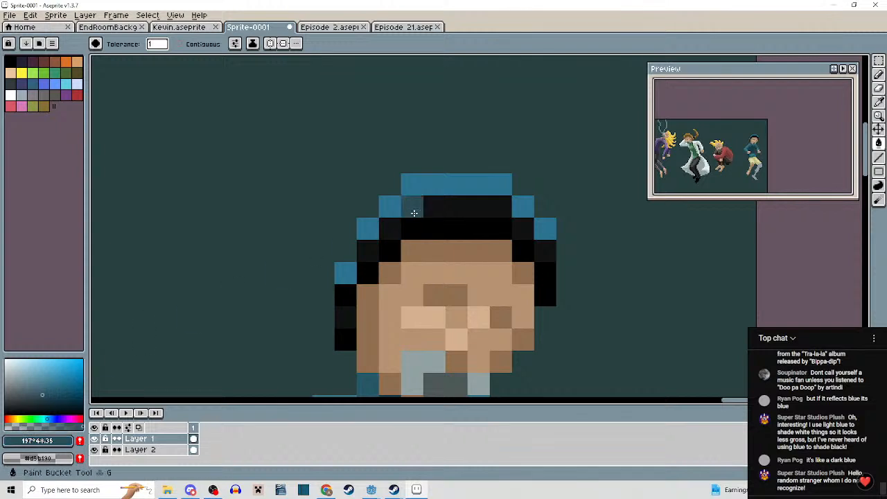
left_click(411, 183)
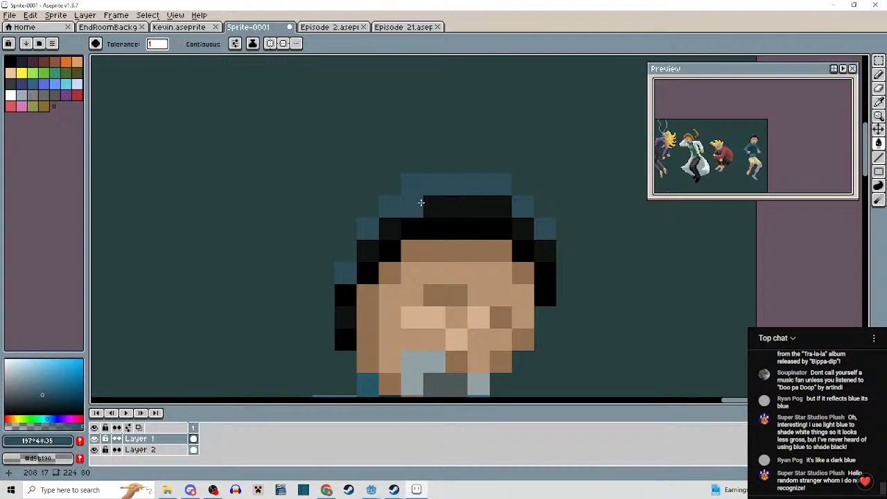
scroll(421, 202, "down", 5)
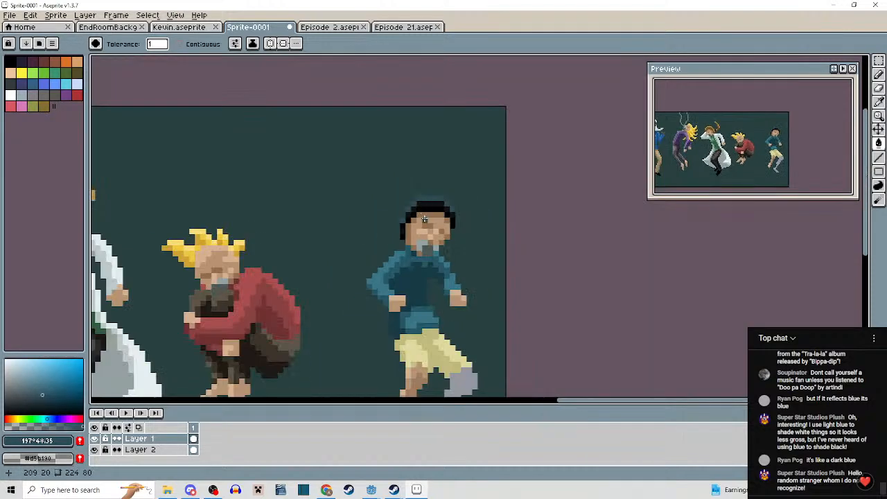
Compare the black-haired character's new hair shading with the other floating characters at several magnifications.
scroll(435, 232, "up", 2)
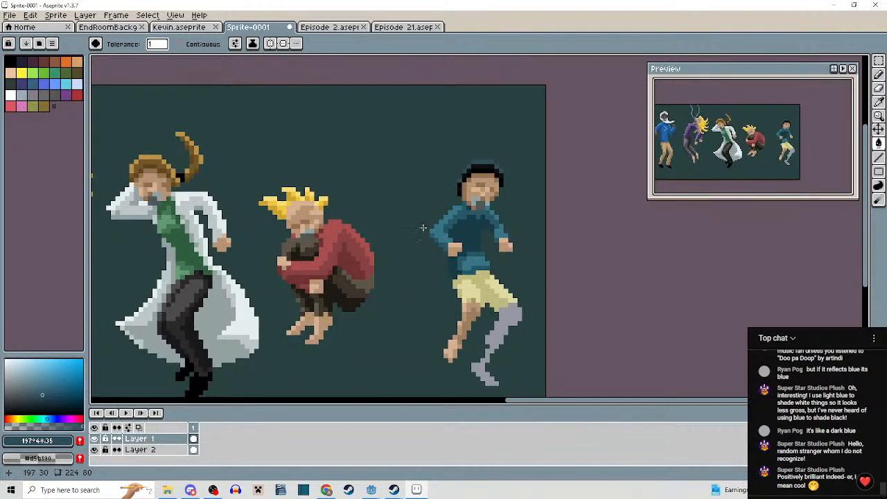
left_click_drag(441, 236, 456, 238)
scroll(457, 238, "down", 4)
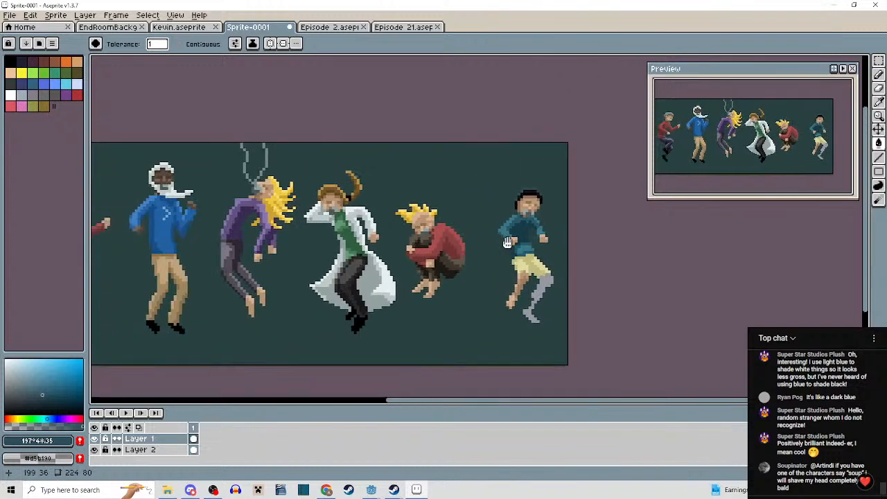
scroll(498, 275, "up", 4)
left_click_drag(497, 275, 417, 257)
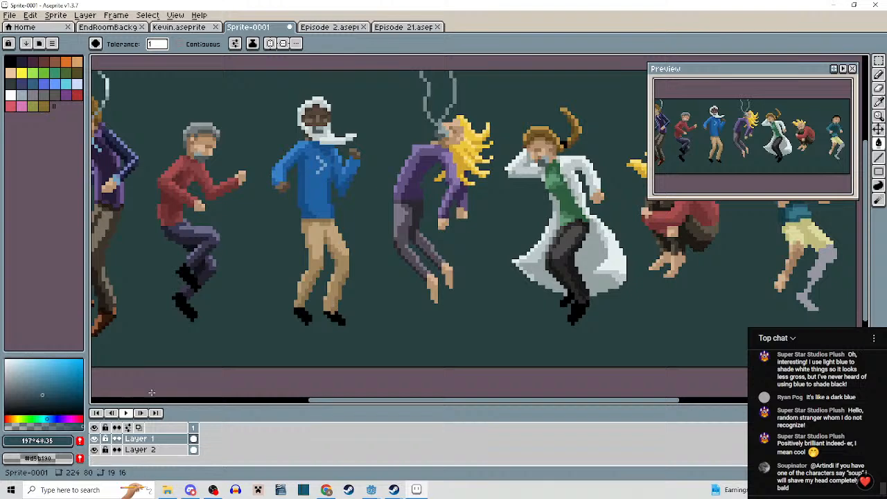
scroll(384, 308, "down", 2)
scroll(384, 308, "up", 1)
left_click_drag(384, 308, 372, 310)
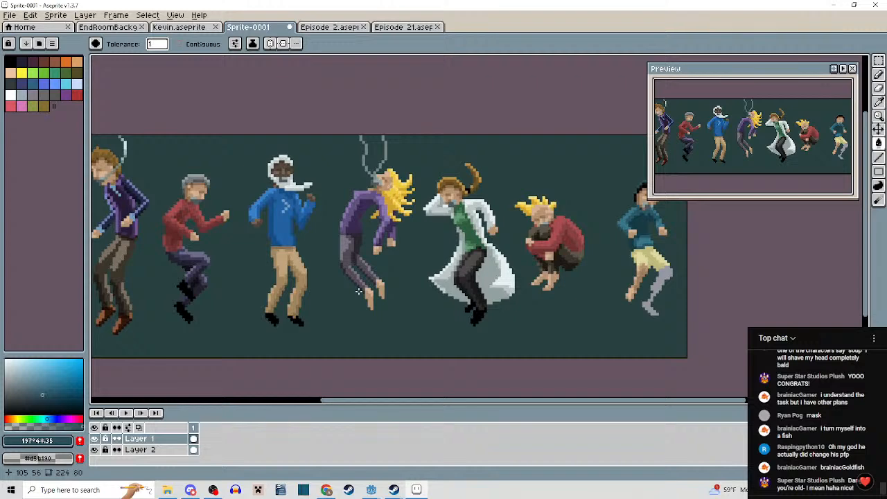
left_click_drag(488, 250, 362, 251)
scroll(373, 248, "up", 2)
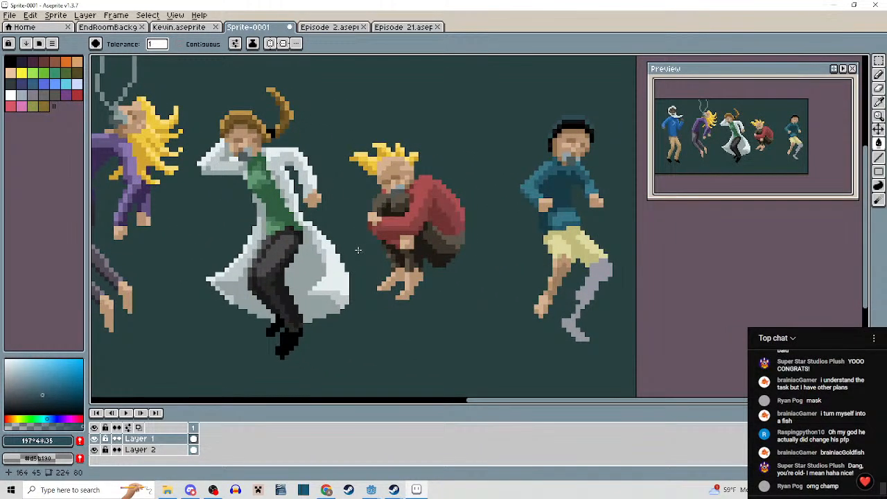
left_click_drag(337, 222, 487, 244)
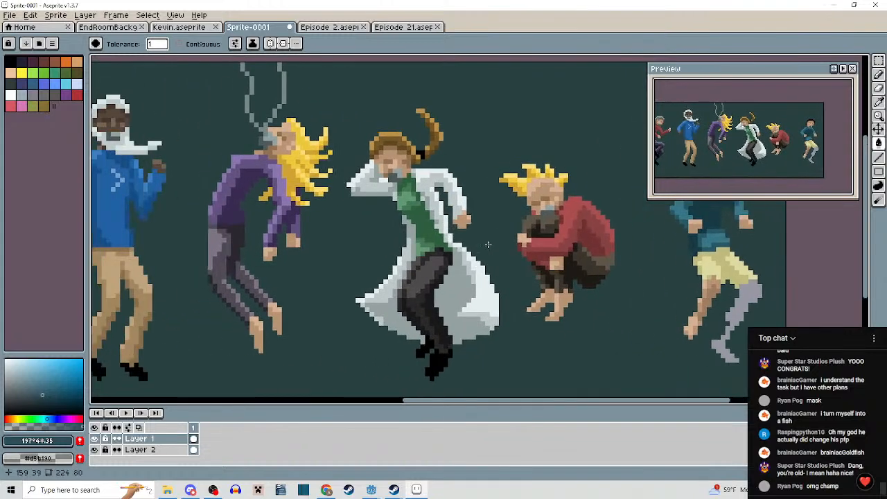
Sample green #437755 from the lab-coat character's shirt and touch up one shirt pixel with the Pencil.
scroll(417, 223, "up", 5)
left_click(359, 148, "alt")
left_click(376, 173)
scroll(520, 235, "down", 4)
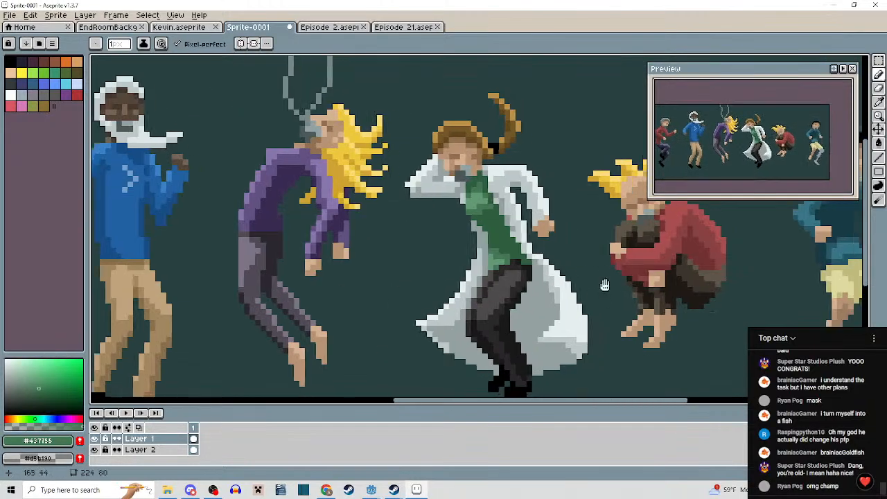
Examine the whole row of floating characters against the teal background.
mouse_move(603, 285)
left_mouse_down()
mouse_move(358, 247)
mouse_move(300, 264)
left_mouse_up()
scroll(569, 277, "down", 1)
left_click_drag(376, 271, 696, 270)
left_click_drag(440, 271, 154, 265)
left_click_drag(385, 289, 432, 276)
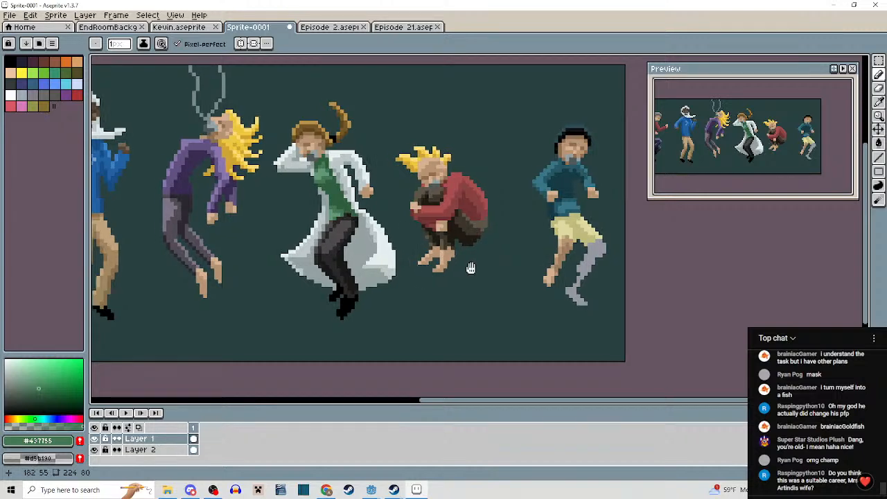
scroll(426, 263, "down", 2)
left_click_drag(423, 259, 415, 279)
scroll(545, 252, "up", 1)
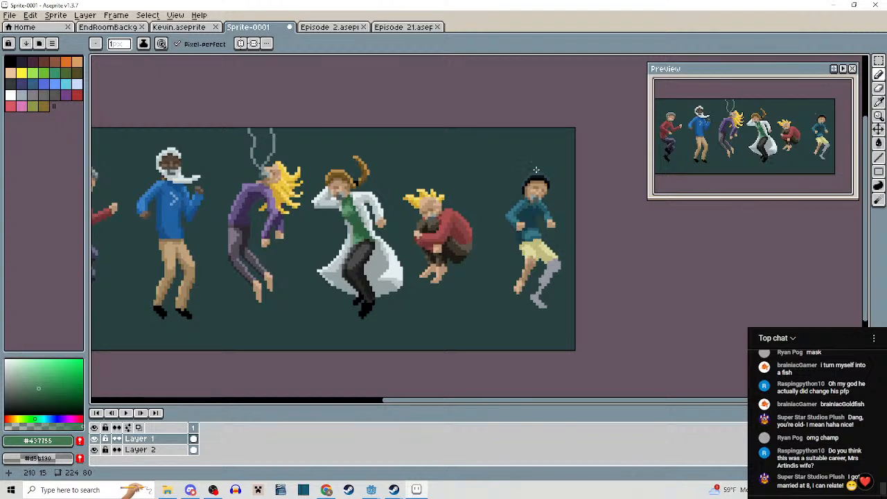
left_click_drag(526, 164, 549, 146)
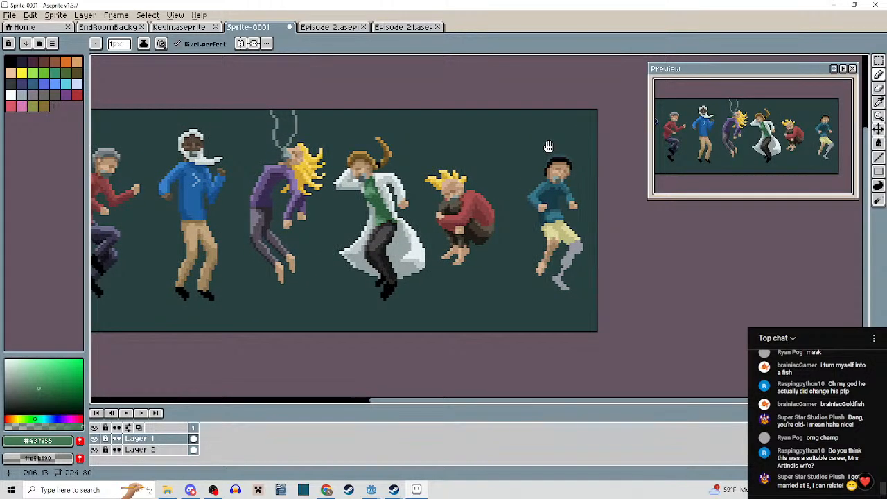
left_click_drag(520, 233, 656, 257)
scroll(600, 251, "down", 1)
scroll(608, 267, "up", 1)
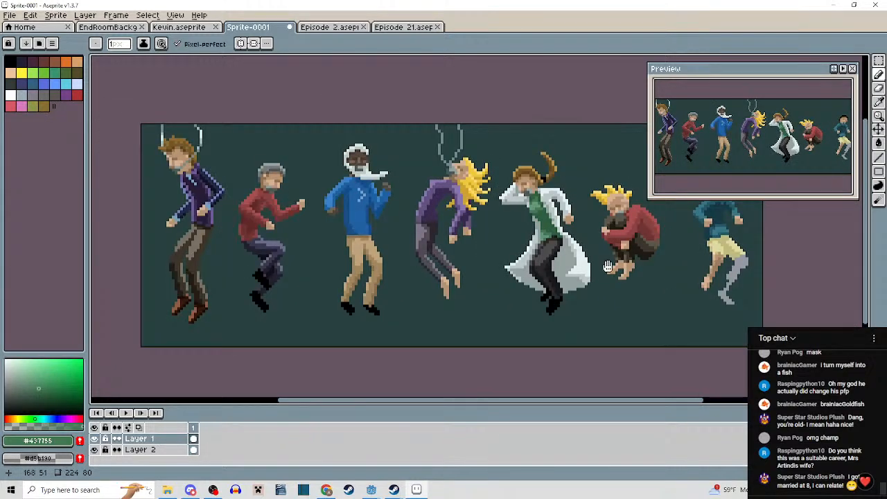
left_click_drag(422, 265, 424, 262)
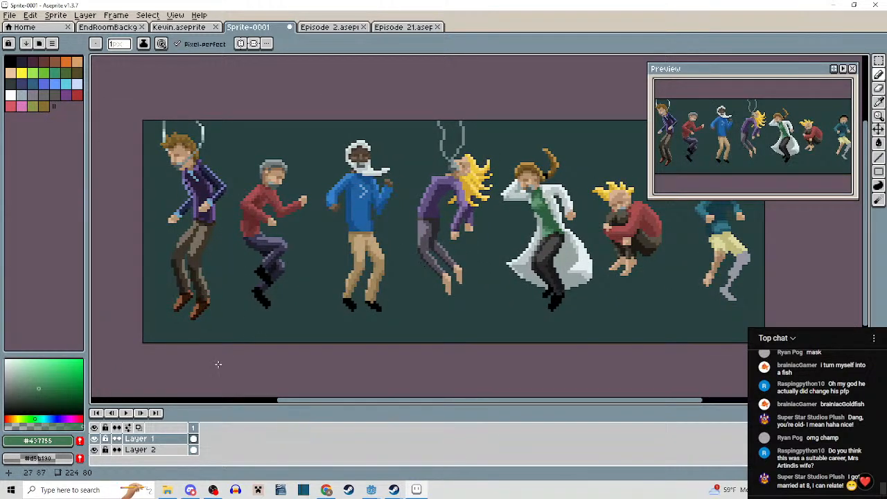
Hide the Layer 2 background and examine the full row of characters against transparency.
left_click(94, 449)
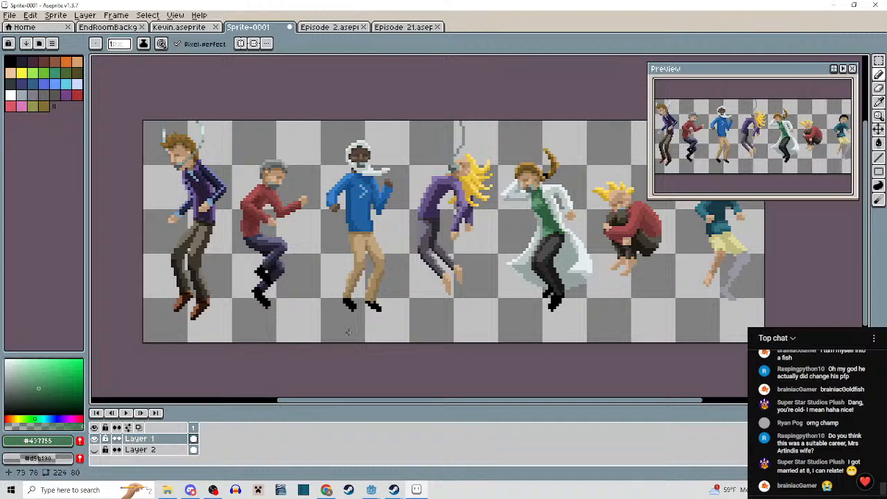
left_click_drag(368, 334, 326, 334)
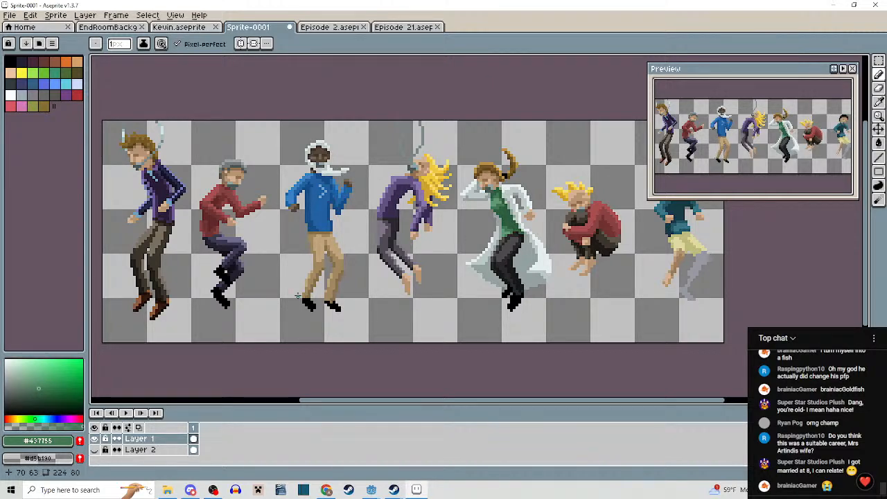
left_click_drag(327, 296, 327, 295)
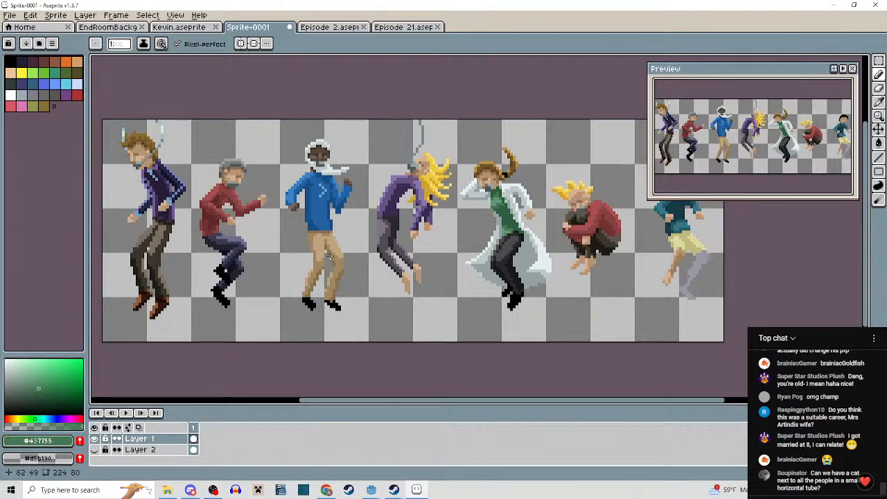
left_click_drag(474, 329, 449, 317)
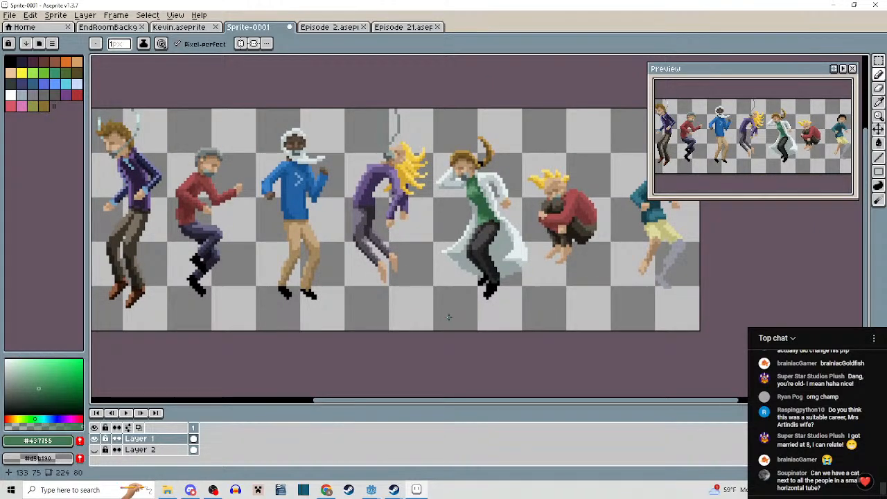
scroll(447, 325, "down", 4)
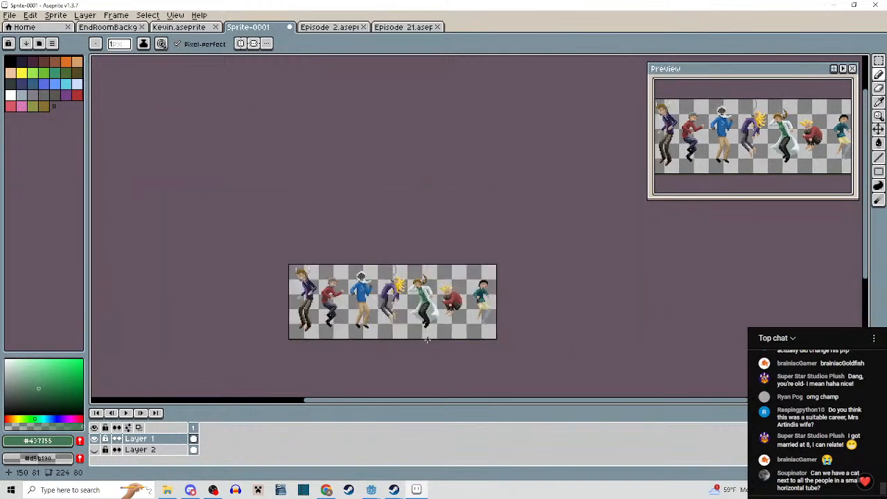
scroll(427, 339, "up", 3)
scroll(511, 336, "down", 1)
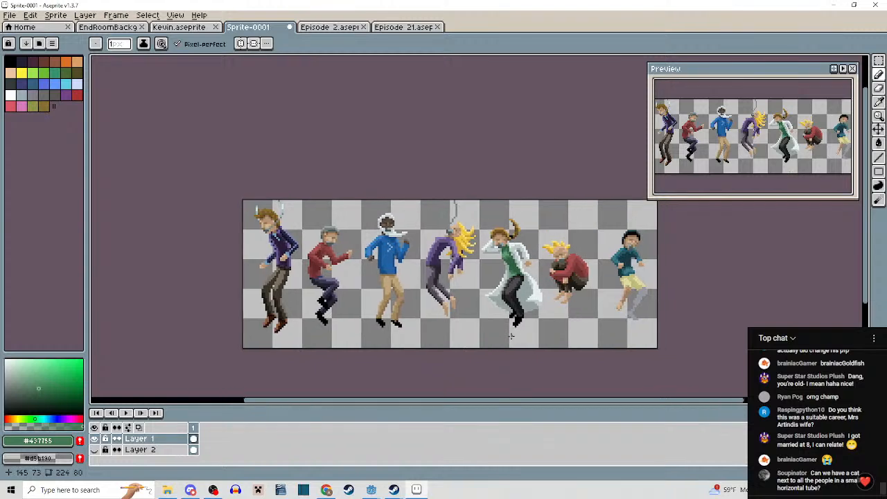
scroll(511, 336, "down", 1)
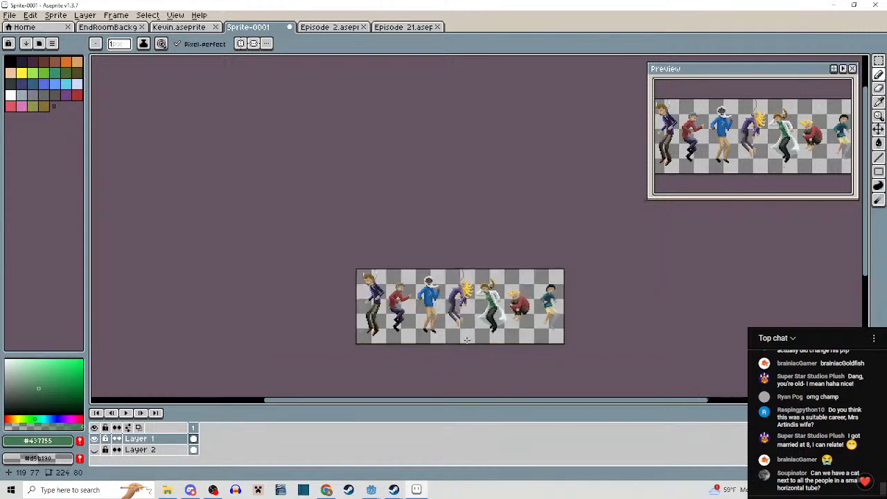
scroll(467, 340, "up", 2)
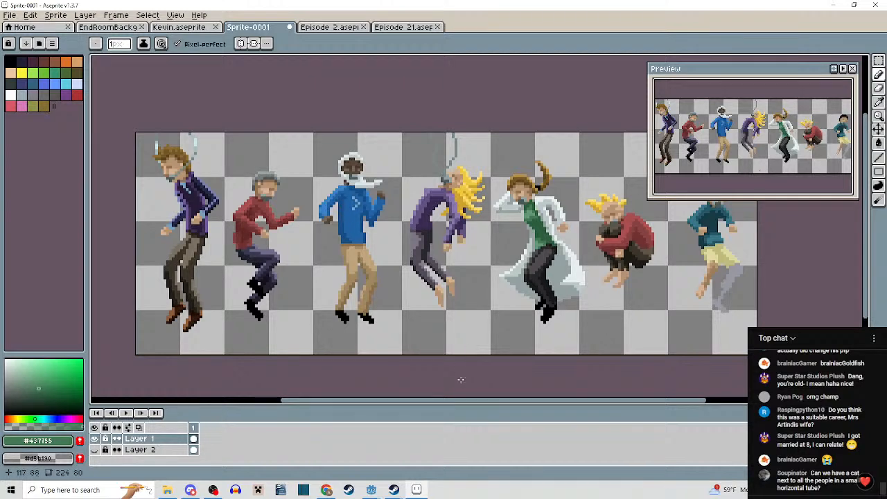
Switch to the game window to examine the characters inside the glass tubes, and return to Aseprite.
mouse_move(393, 489)
left_click(424, 455)
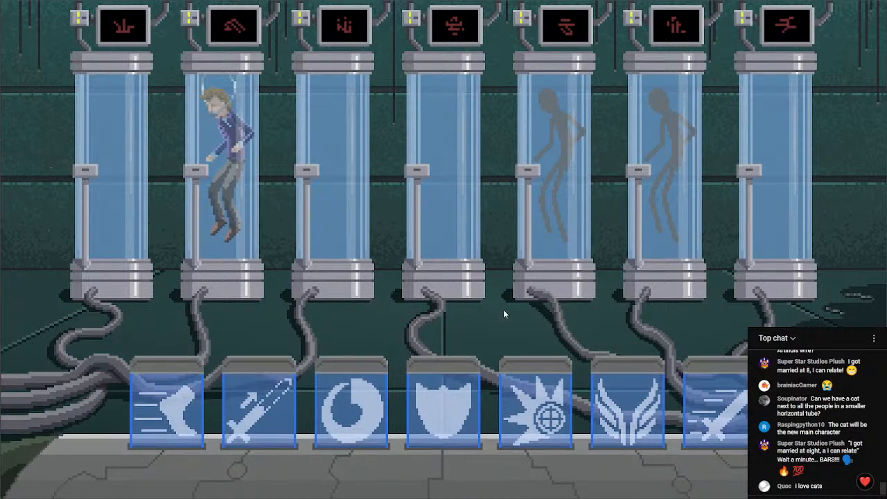
key("alt+Tab")
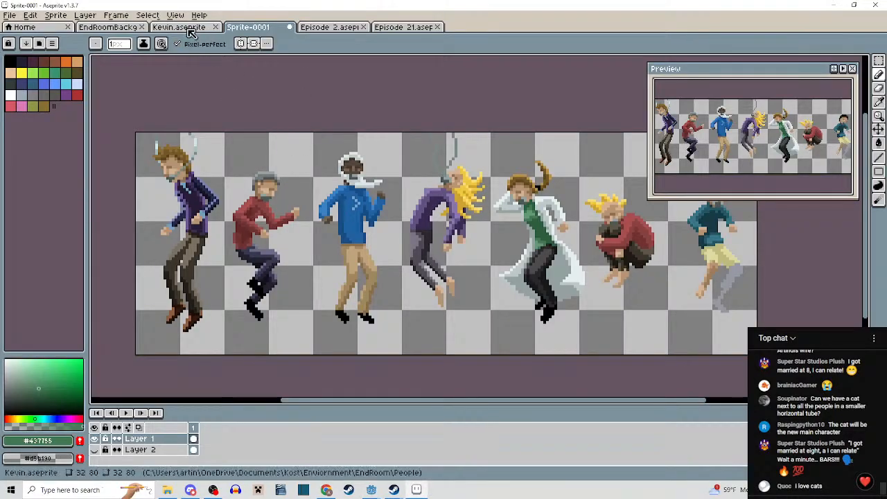
In the EndRoomBackground file, sample a grey from the tube base and pencil a soft shadow beside the fifth tube's cable plug.
left_click(107, 27)
scroll(459, 230, "up", 4)
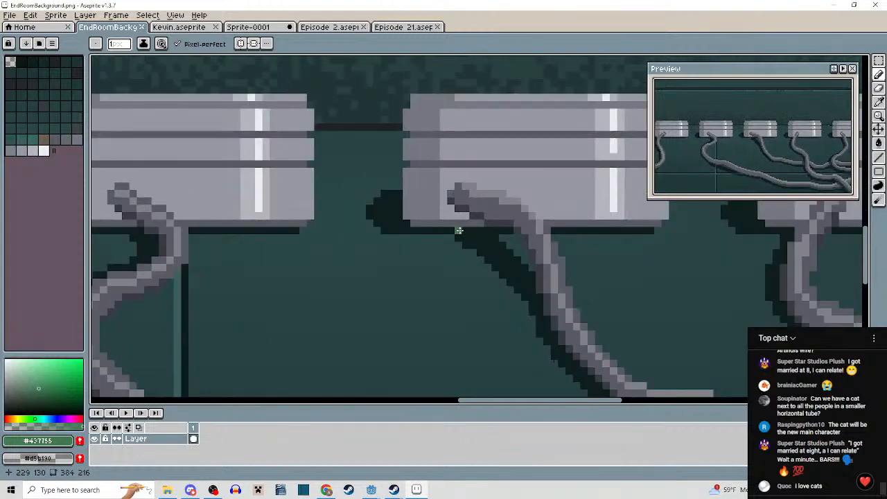
scroll(459, 230, "up", 2)
left_click(410, 184, "alt")
mouse_move(440, 192)
left_mouse_down()
mouse_move(432, 201)
mouse_move(467, 201)
left_mouse_up()
scroll(467, 200, "down", 2)
scroll(513, 219, "up", 1)
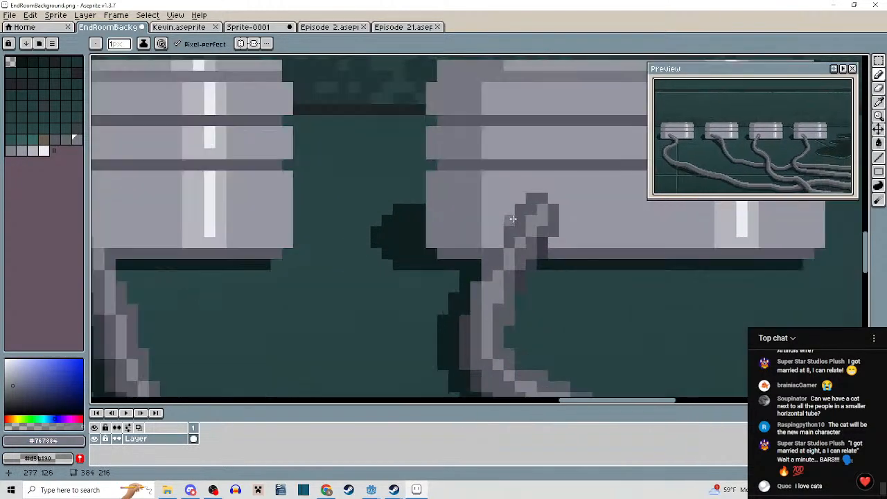
Pencil the same grey shadow beside the cable plugs on the sixth and seventh tube bases.
left_click_drag(511, 220, 489, 240)
scroll(490, 238, "down", 3)
mouse_move(527, 276)
left_mouse_down()
mouse_move(411, 304)
mouse_move(358, 298)
left_mouse_up()
scroll(537, 261, "up", 4)
mouse_move(578, 235)
left_mouse_down()
mouse_move(548, 263)
mouse_move(605, 265)
left_mouse_up()
scroll(601, 265, "down", 4)
left_click_drag(523, 320, 703, 298)
left_click_drag(332, 255, 493, 269)
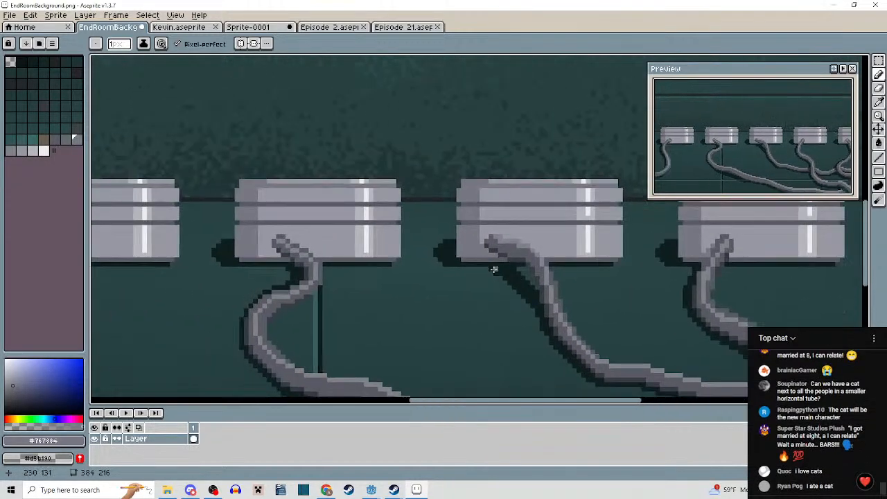
Add grey shadow pixels next to the cable plugs on the fourth and third tube bases.
scroll(495, 267, "up", 2)
left_click_drag(453, 250, 756, 266)
scroll(439, 268, "up", 3)
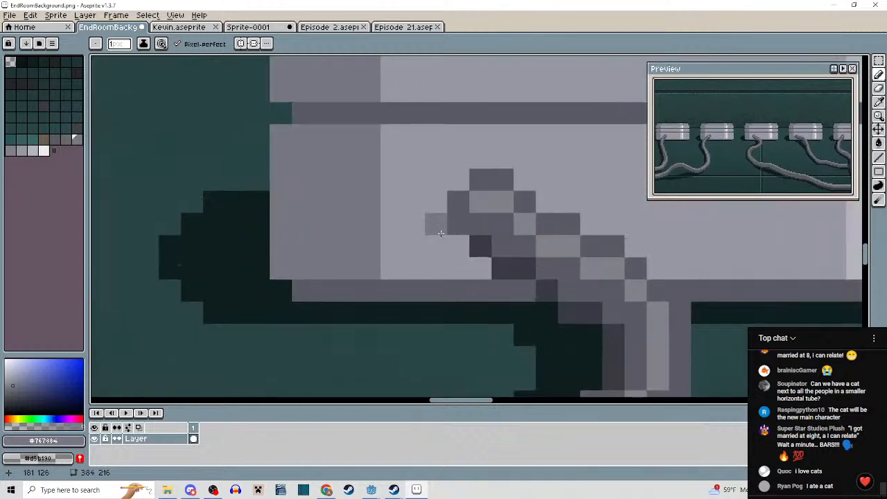
mouse_move(440, 233)
left_mouse_down()
mouse_move(413, 257)
mouse_move(429, 266)
mouse_move(460, 256)
mouse_move(417, 267)
mouse_move(475, 264)
left_mouse_up()
scroll(442, 296, "down", 3)
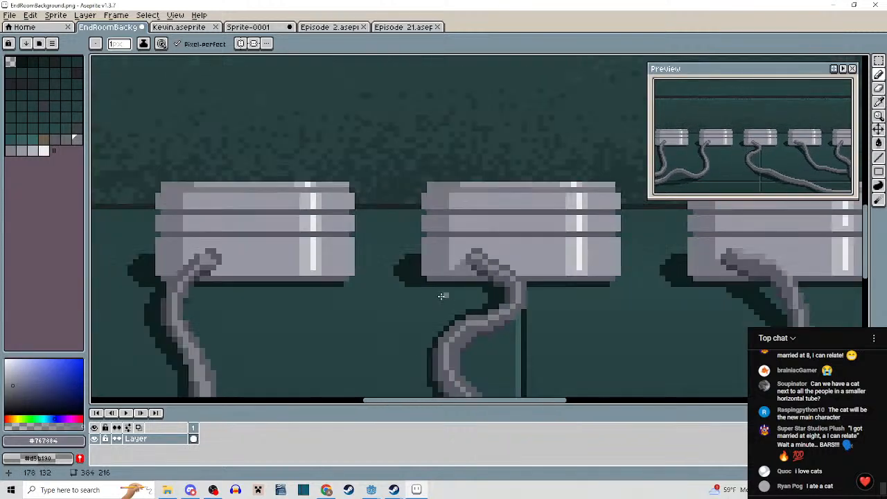
left_click_drag(441, 297, 663, 286)
scroll(415, 269, "up", 4)
left_click_drag(498, 272, 521, 254)
scroll(529, 298, "down", 4)
left_click_drag(529, 299, 682, 299)
Touch up the grey shadow pixels around the cable plugs on the second and first tube bases.
scroll(412, 281, "up", 4)
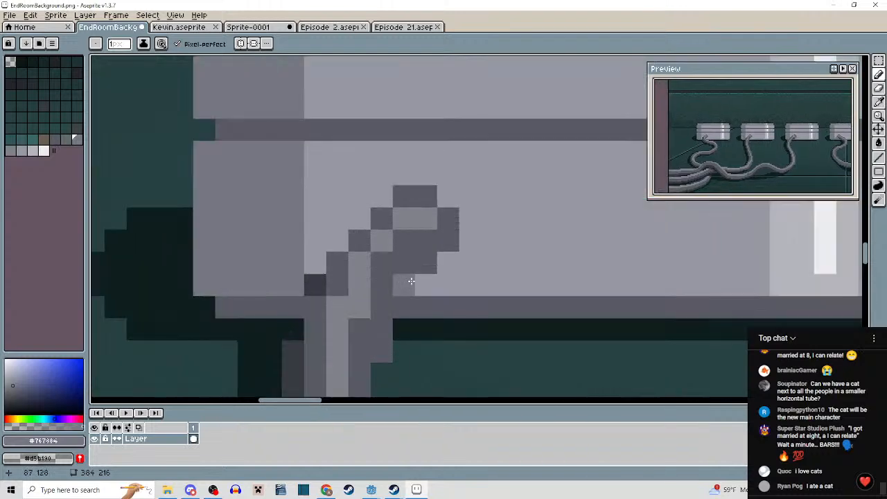
left_click(419, 282)
left_click(341, 250)
left_click(312, 262)
left_click(360, 223)
scroll(405, 246, "down", 4)
left_click_drag(413, 286, 633, 316)
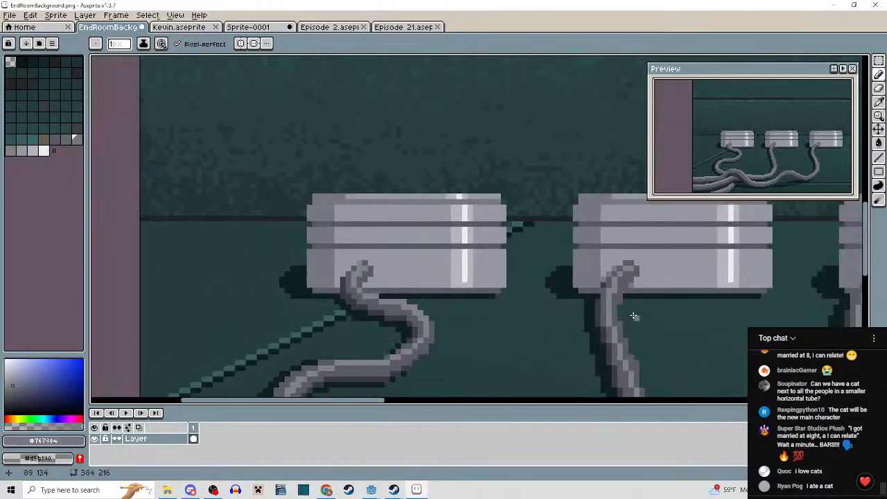
scroll(634, 316, "up", 4)
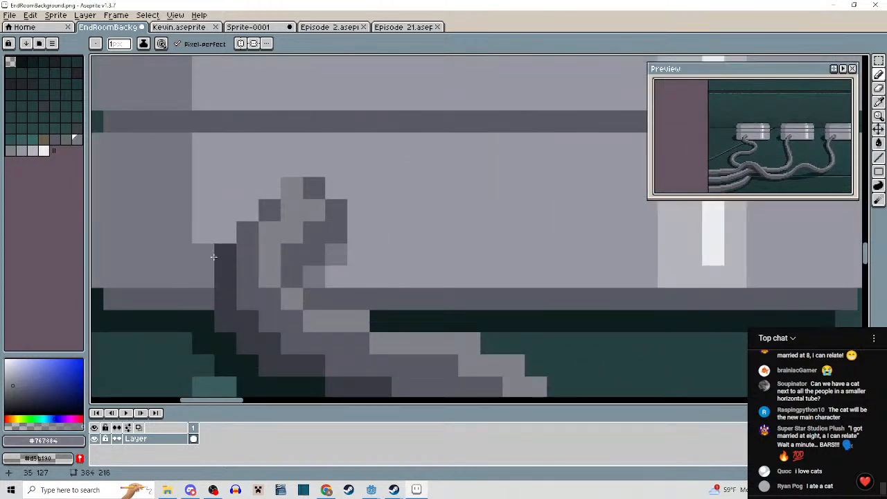
scroll(214, 256, "down", 6)
left_click_drag(489, 343, 344, 292)
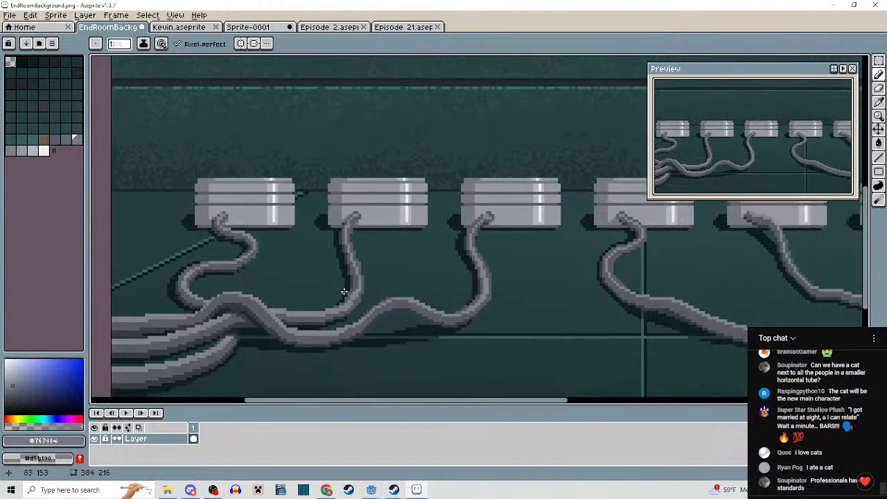
left_click(10, 15)
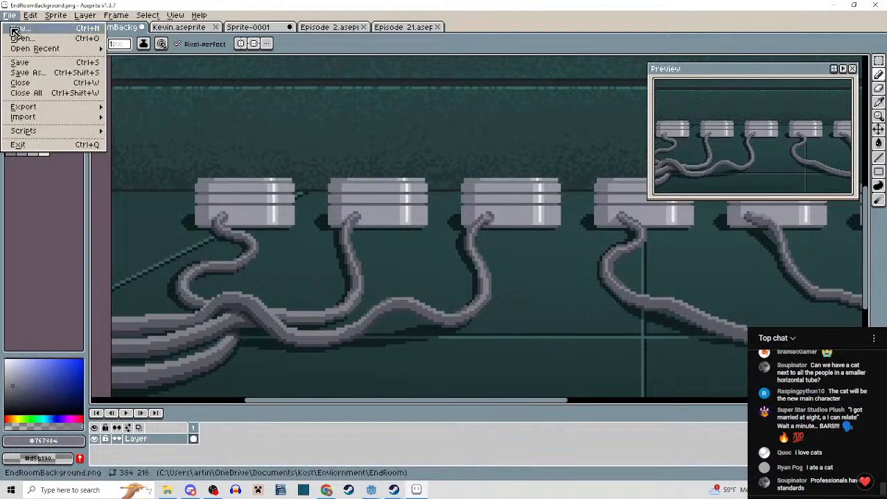
mouse_move(40, 108)
left_click(147, 111)
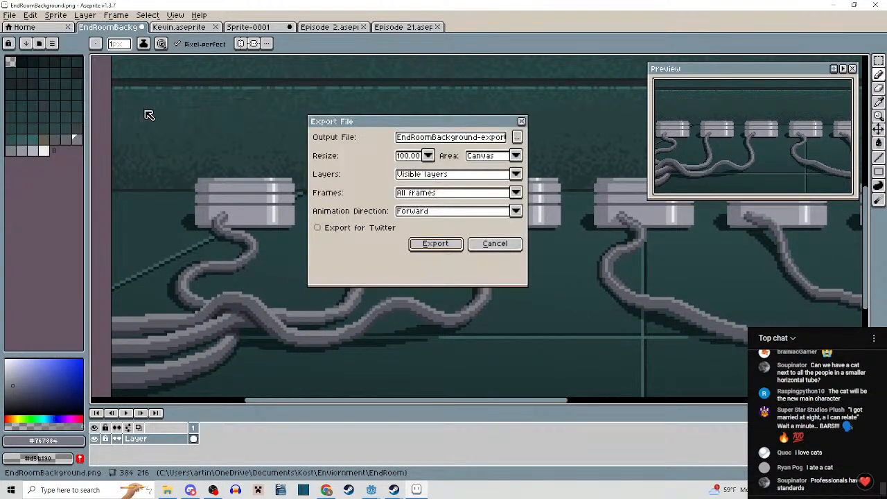
left_click(491, 248)
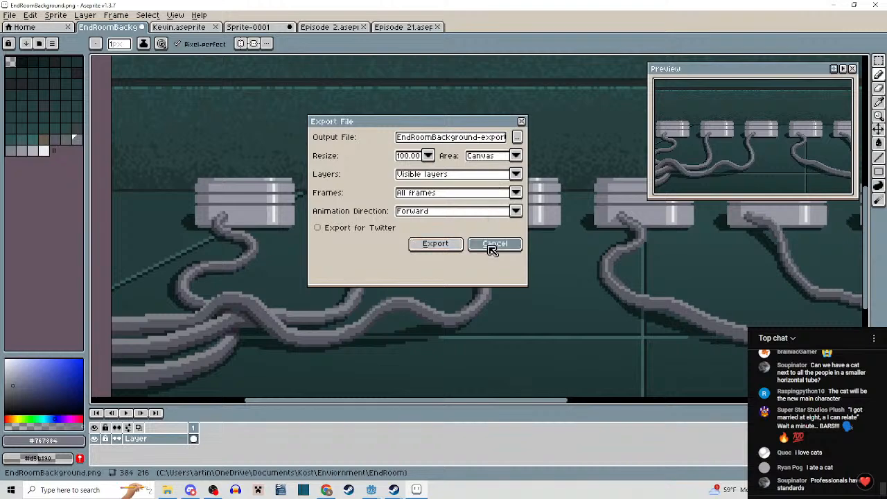
Switch to Godot, run the end room scene to examine the cable shading, stop it and return to Aseprite.
mouse_move(372, 489)
left_click(361, 454)
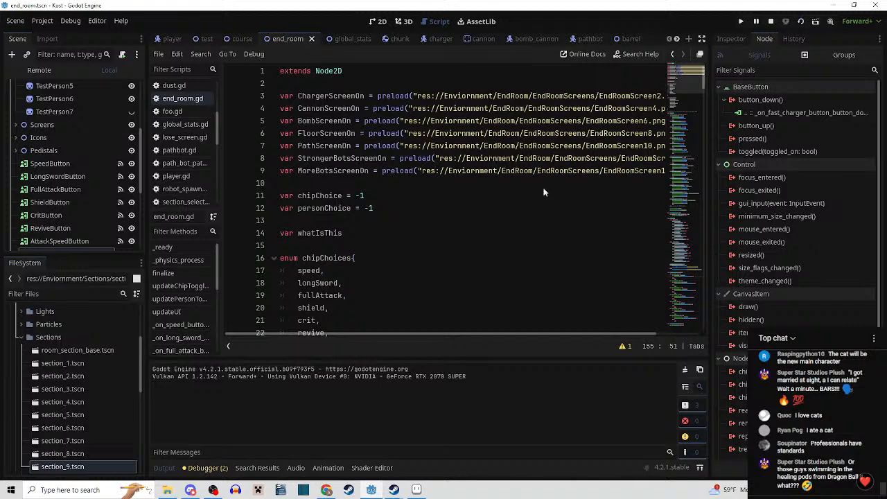
key("F6")
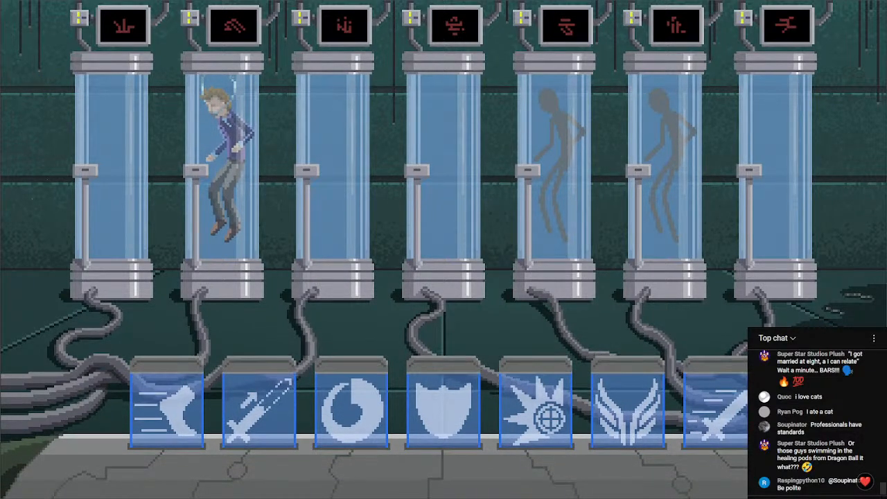
key("F8")
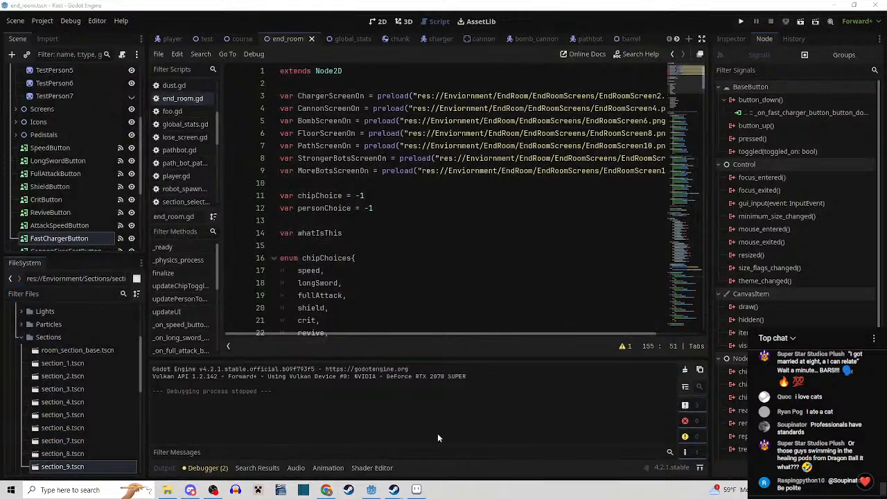
left_click(418, 489)
scroll(463, 330, "down", 4)
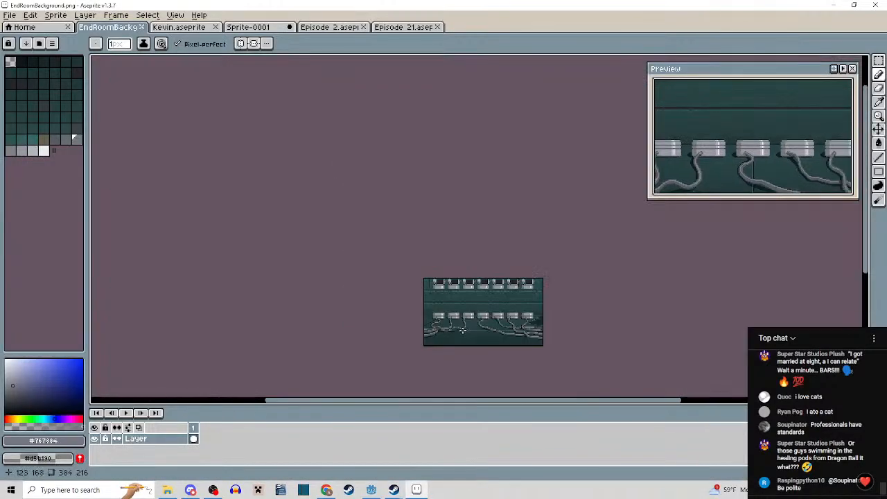
scroll(462, 330, "up", 3)
In Sprite-0001, select the 32 × 80 px area around the red-sweater character.
left_click(258, 27)
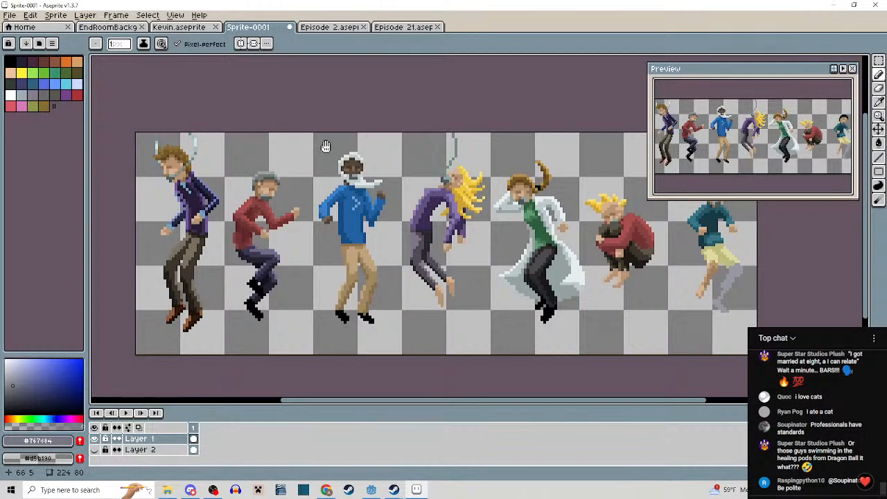
left_click_drag(326, 147, 367, 148)
key("m")
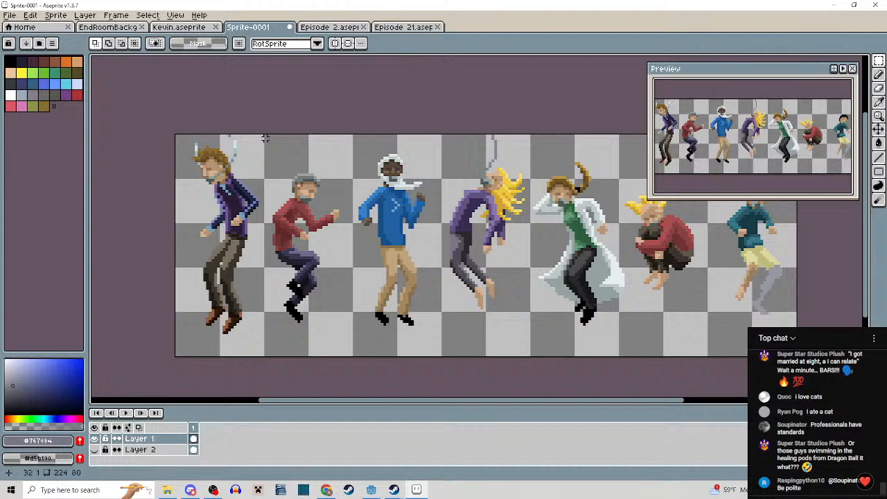
left_click_drag(264, 135, 354, 357)
Create a new 32 × 80 px sprite and paste the red-sweater character into it.
left_click(10, 15)
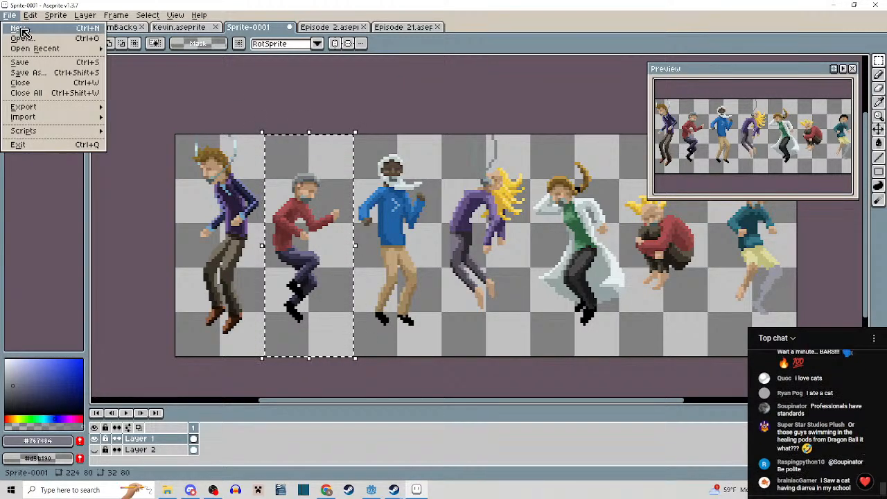
left_click(21, 29)
left_click(416, 328)
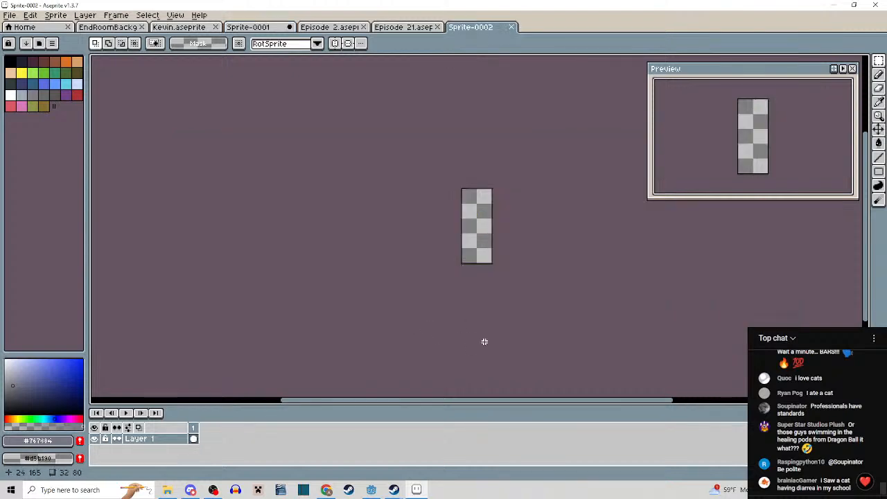
key("ctrl+v")
scroll(525, 249, "up", 3)
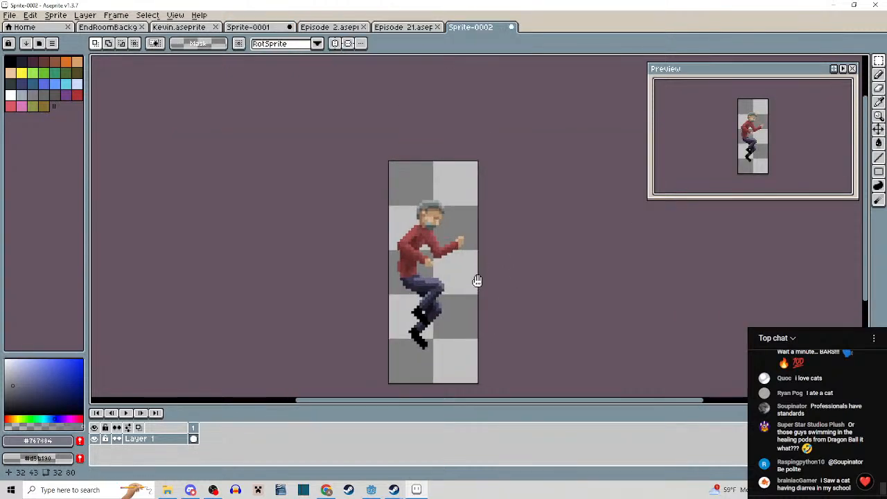
left_click_drag(477, 281, 460, 246)
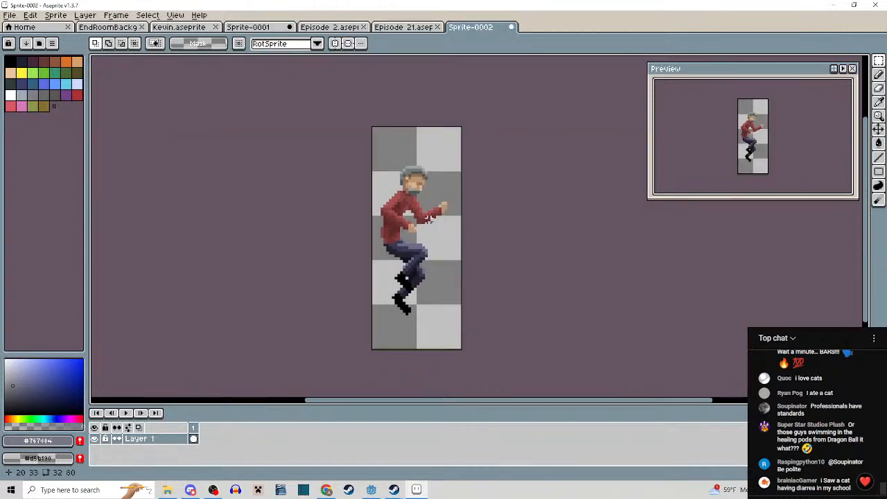
Look at Kevin.aseprite for comparison and return to the new red-sweater character sprite.
left_click(164, 28)
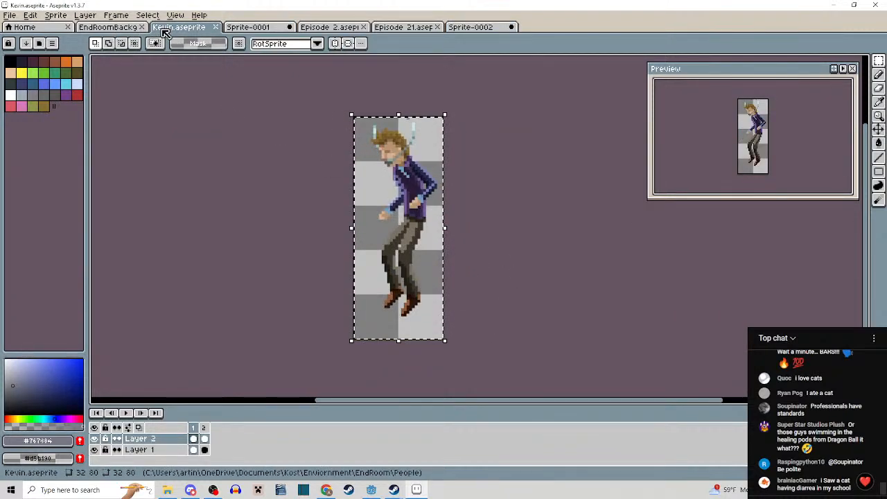
left_click(468, 29)
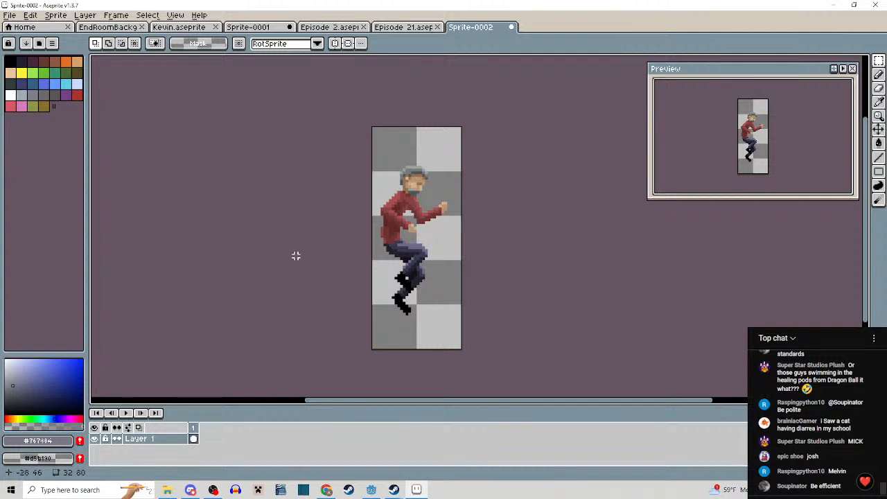
left_click_drag(384, 245, 407, 253)
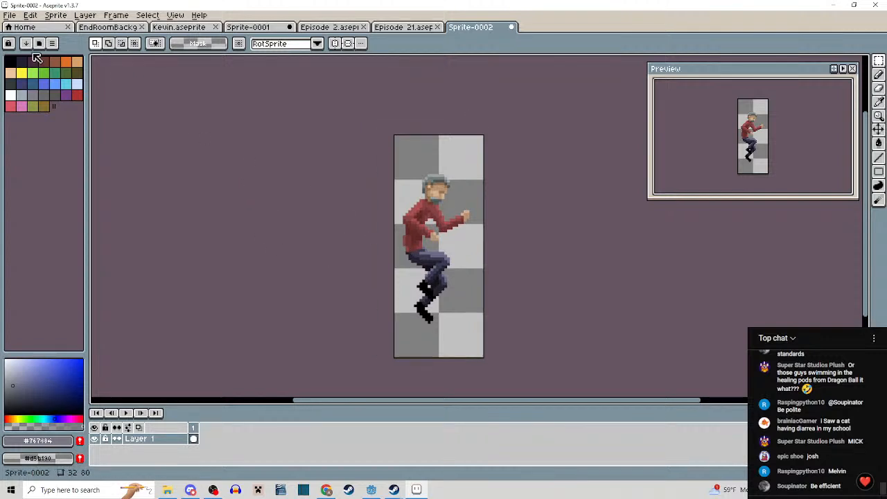
Save the new sprite as a PNG named Mick in the People folder inside EndRoom.
left_click(10, 15)
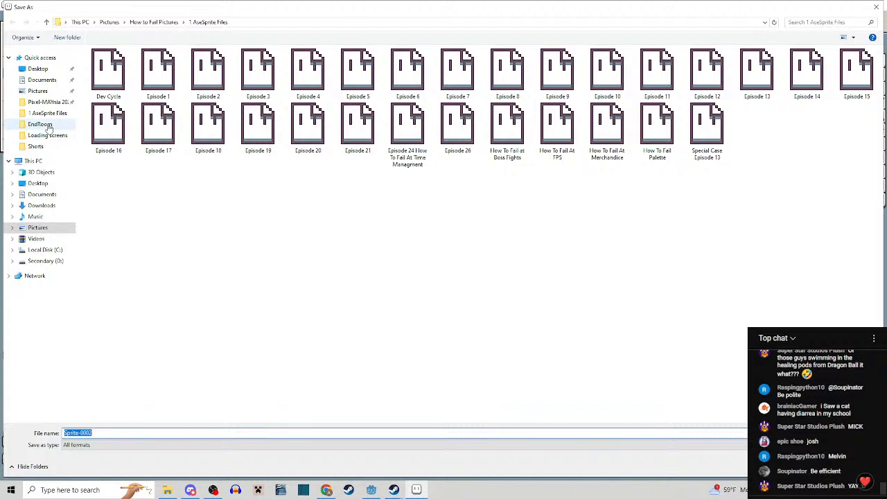
left_click(49, 126)
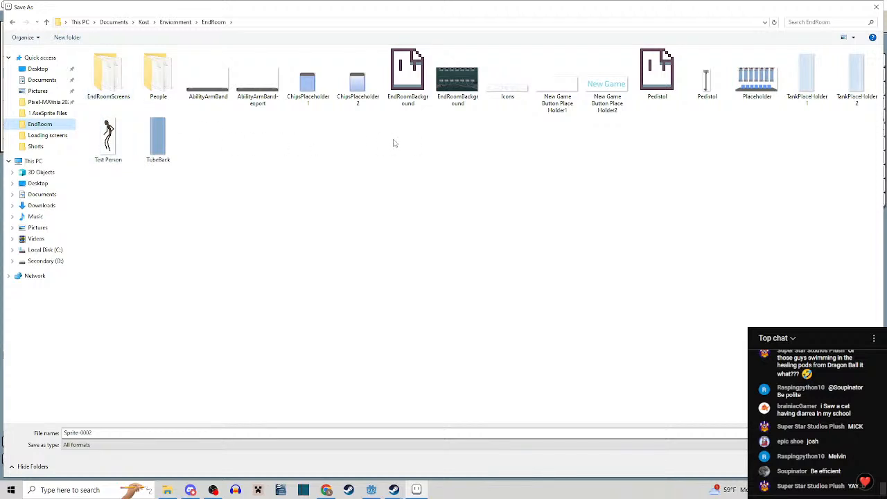
double_click(158, 72)
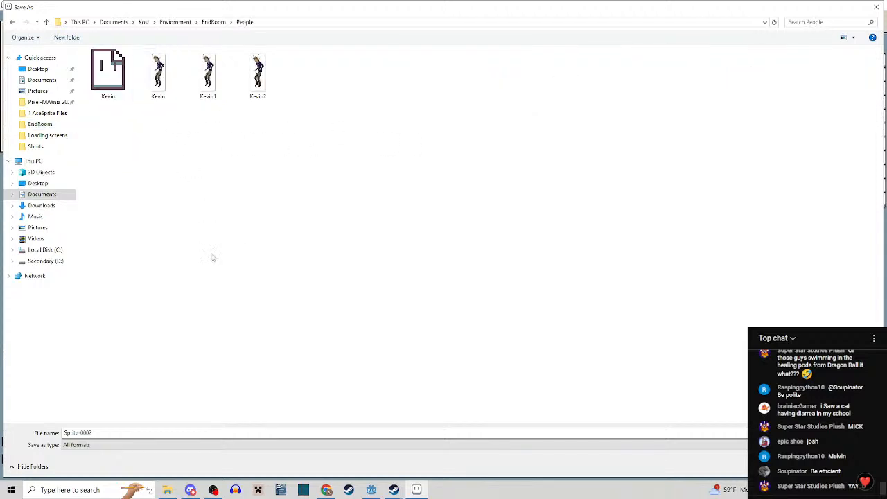
left_click_drag(89, 432, 24, 433)
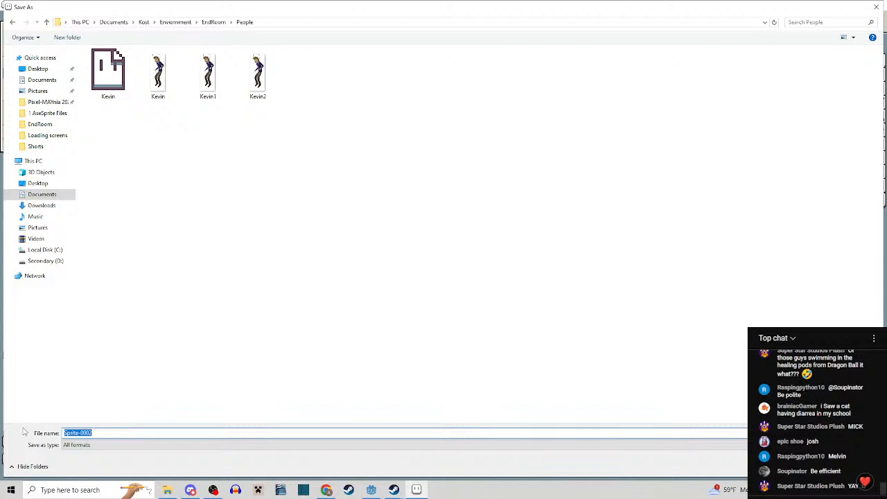
type("Mick")
left_click(83, 444)
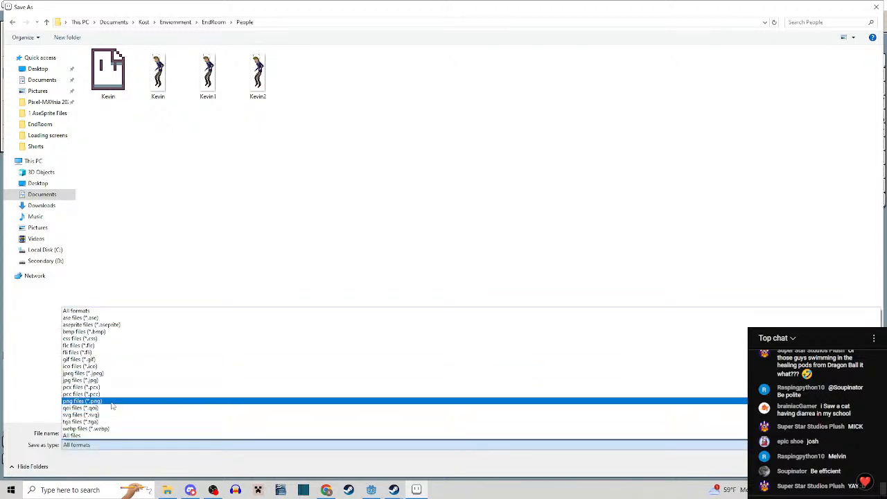
left_click(104, 401)
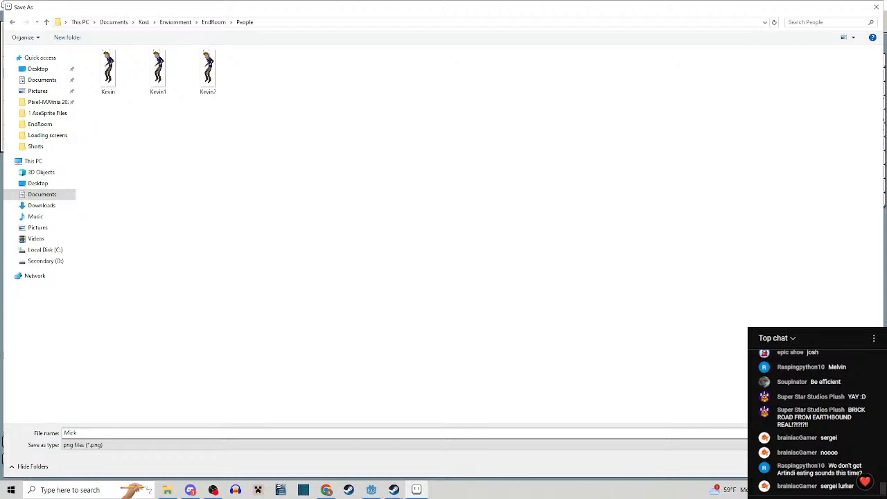
key("Return")
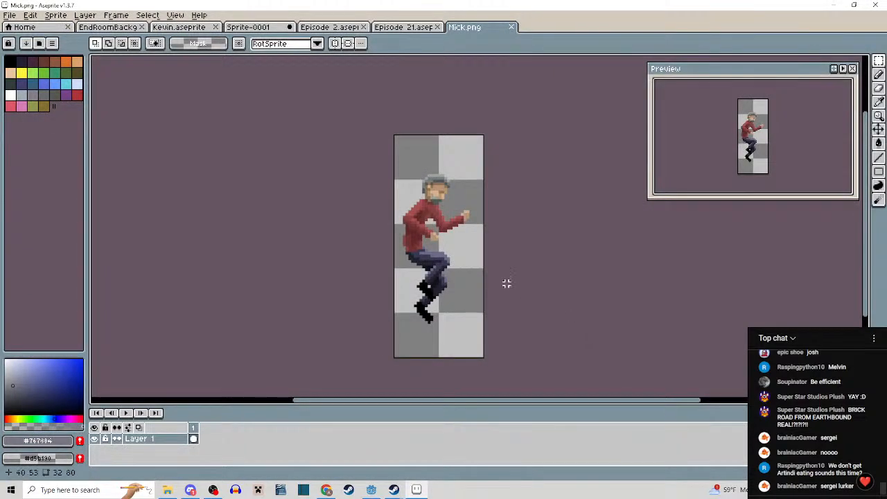
Look at the drawings in the open Episode 21 and Episode 2 files.
left_click(398, 31)
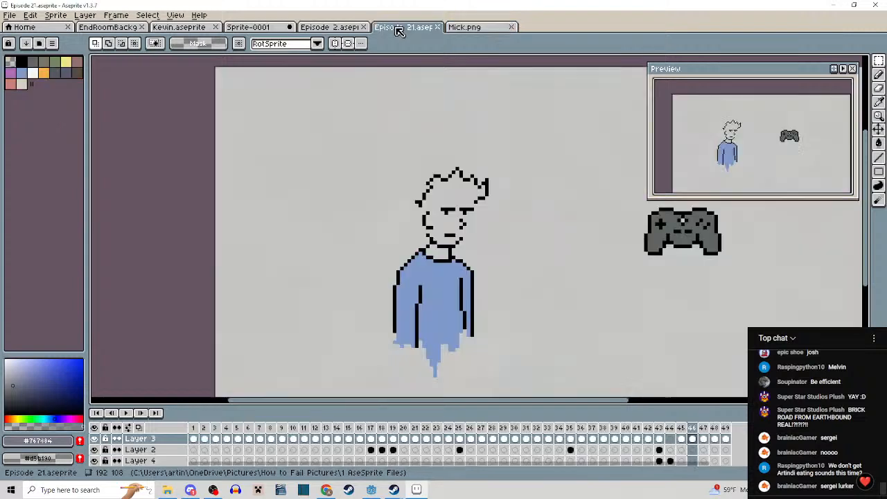
left_click(338, 27)
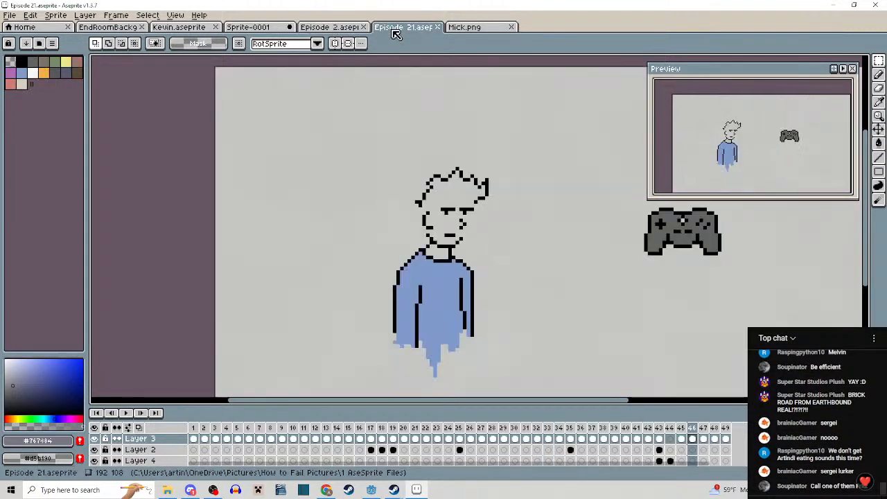
left_click(396, 27)
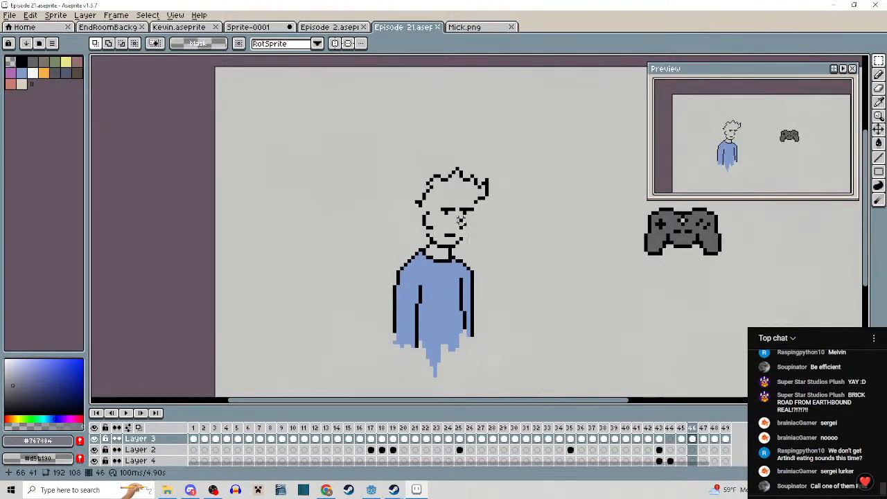
Compare the Mick sprite with the Episode 21 drawing and look at the end room background and Kevin files.
left_click(459, 27)
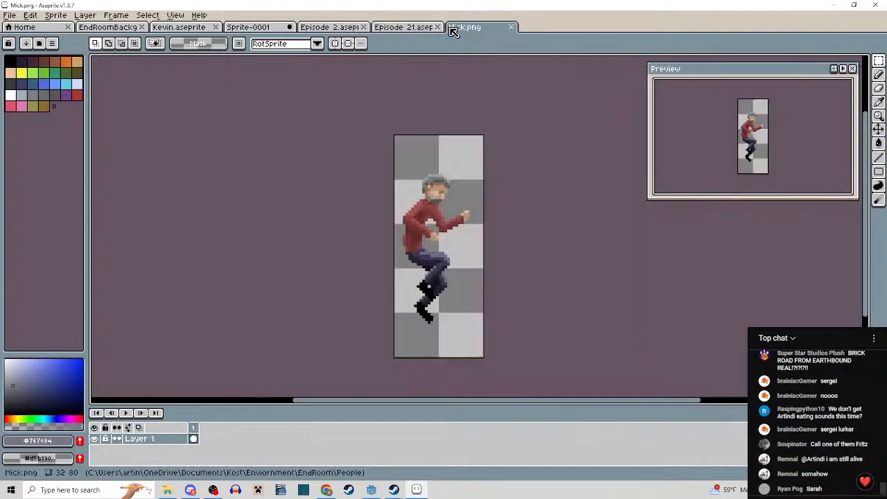
left_click(404, 29)
left_click(459, 32)
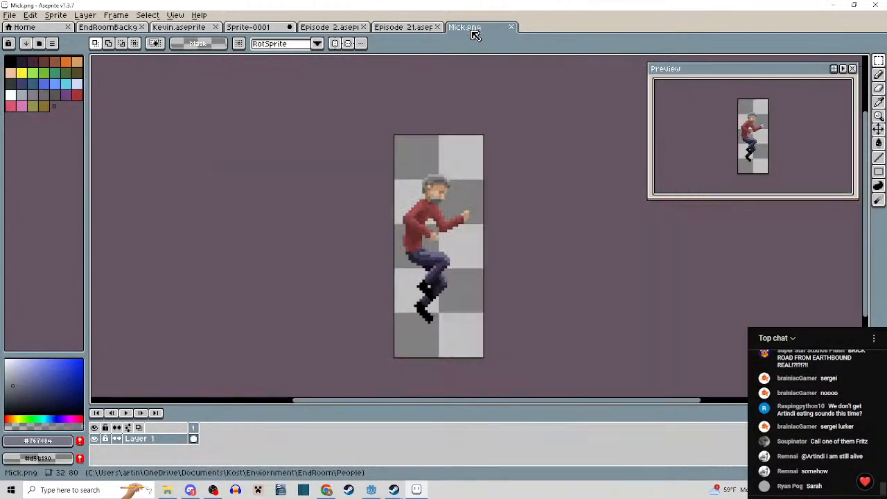
left_click(403, 29)
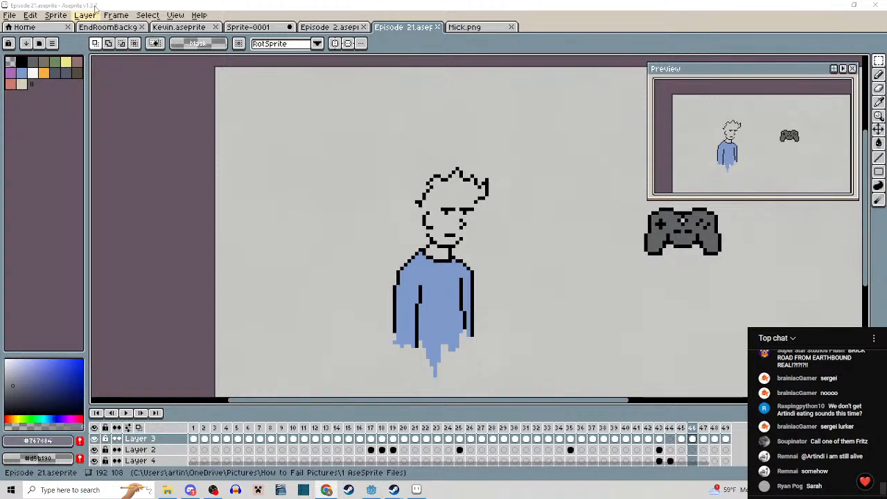
left_click(104, 28)
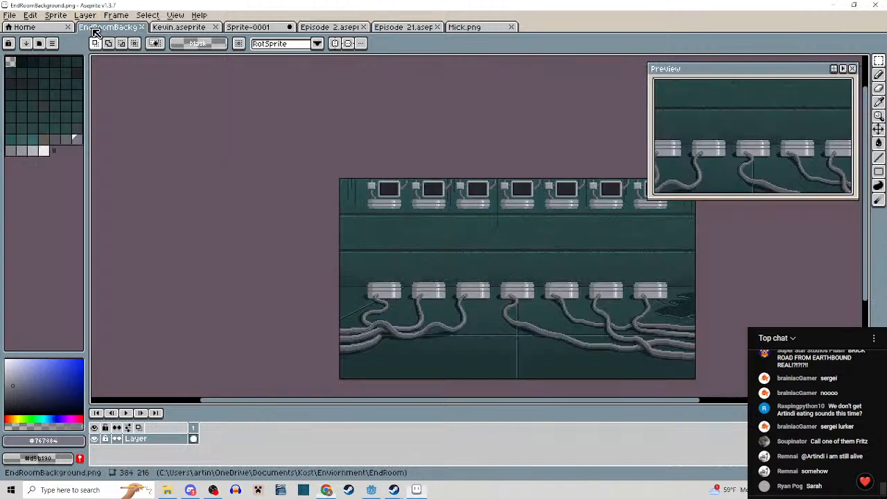
left_click(170, 28)
Copy the 32 × 80 px area around the blue-sweater character in Sprite-0001.
left_click(247, 27)
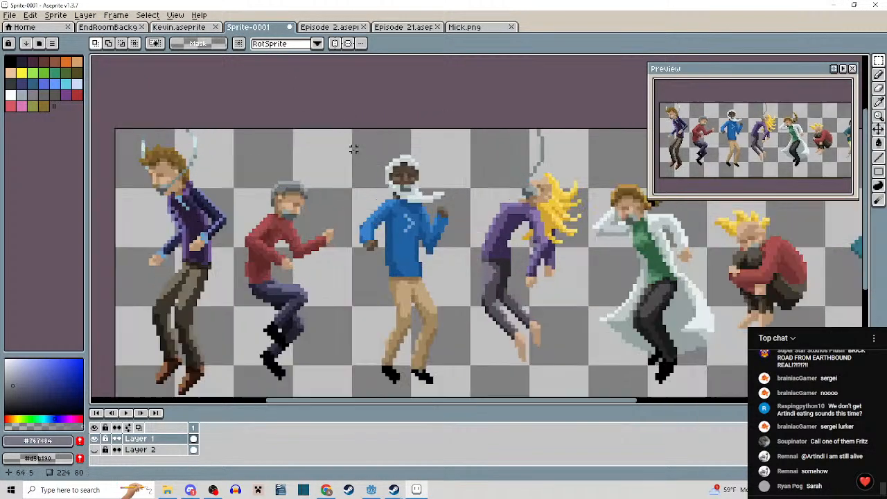
scroll(352, 142, "up", 3)
left_click_drag(428, 388, 498, 346)
left_click_drag(509, 284, 458, 356)
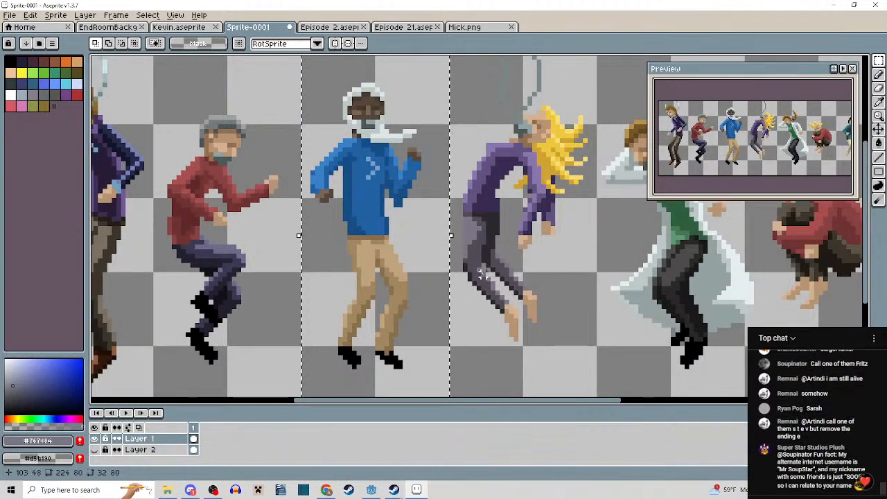
Create a new 32 × 80 px sprite and paste the blue-sweater character into it.
left_click(9, 14)
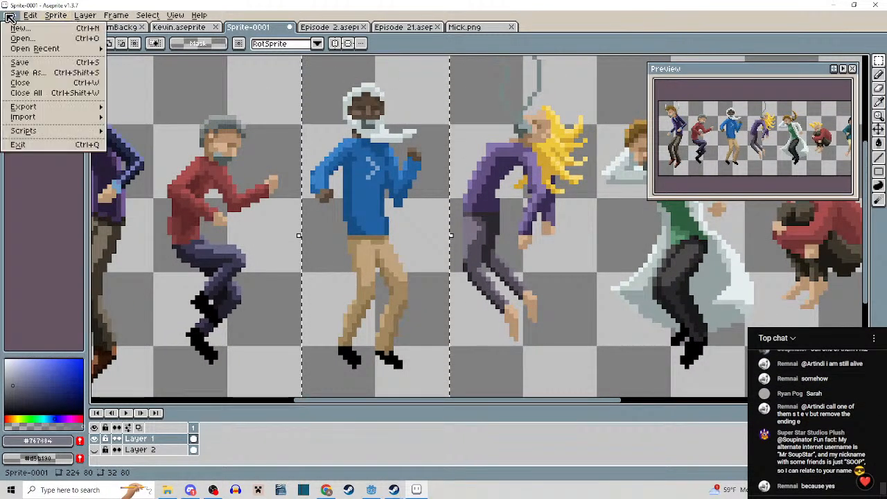
left_click(48, 26)
left_click(416, 329)
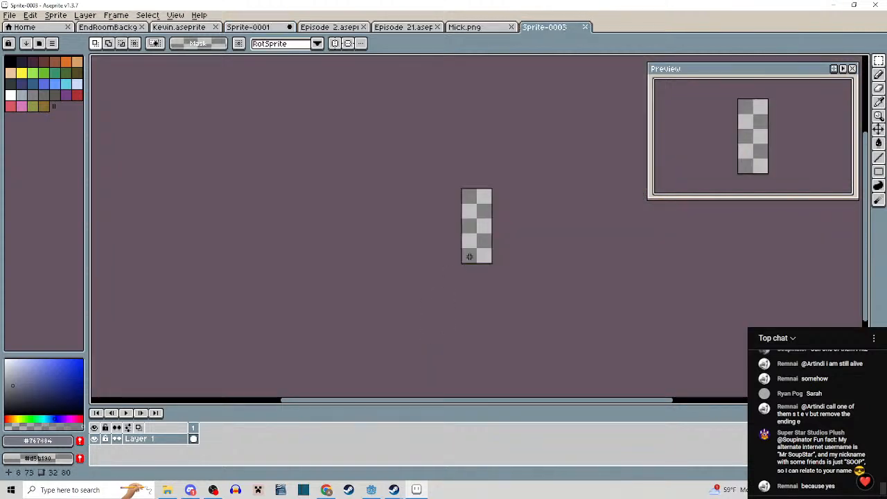
key("ctrl+v")
scroll(498, 214, "up", 4)
scroll(498, 213, "up", 2)
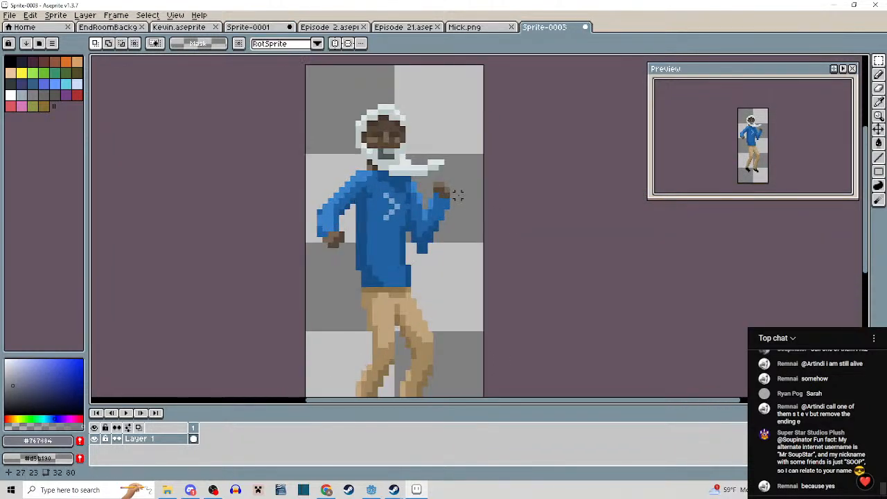
mouse_move(440, 167)
left_mouse_down()
mouse_move(442, 182)
mouse_move(426, 177)
left_mouse_up()
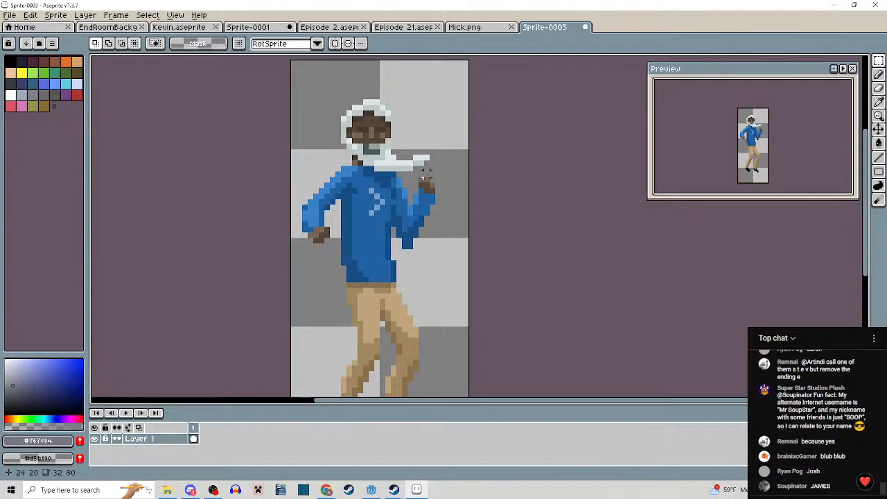
left_click_drag(413, 169, 465, 194)
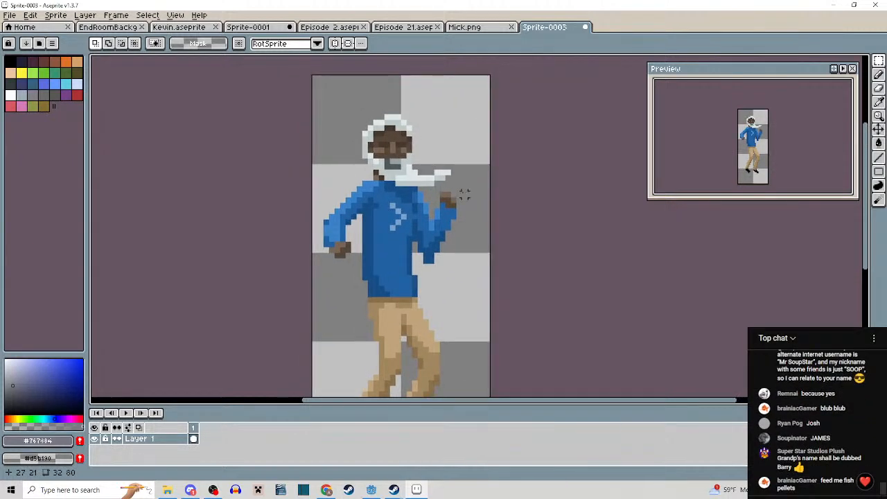
scroll(465, 188, "up", 1)
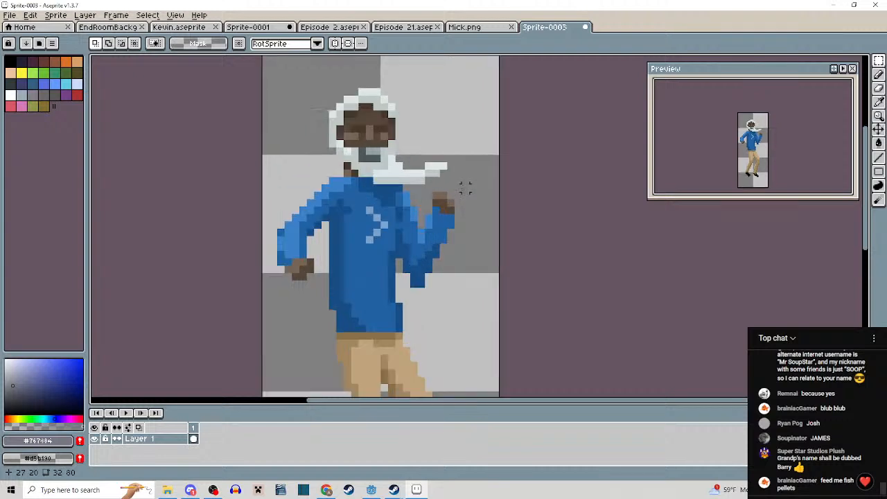
scroll(465, 188, "down", 1)
left_click_drag(464, 188, 481, 172)
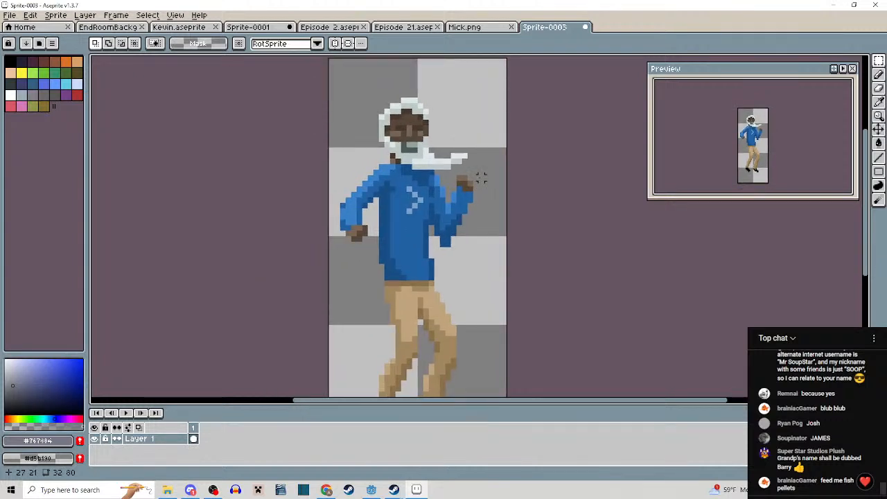
scroll(478, 187, "down", 1)
mouse_move(476, 190)
left_mouse_down()
mouse_move(477, 200)
mouse_move(472, 99)
mouse_move(472, 185)
left_mouse_up()
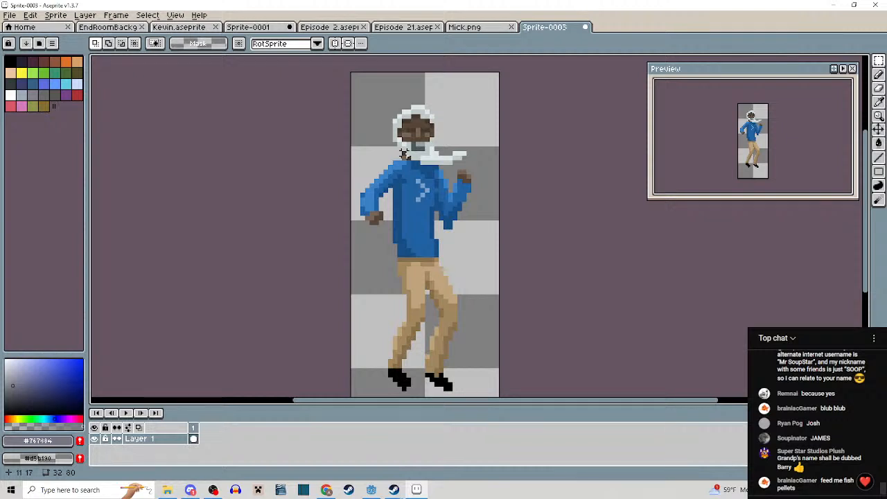
mouse_move(456, 231)
left_mouse_down()
mouse_move(441, 157)
mouse_move(446, 219)
left_mouse_up()
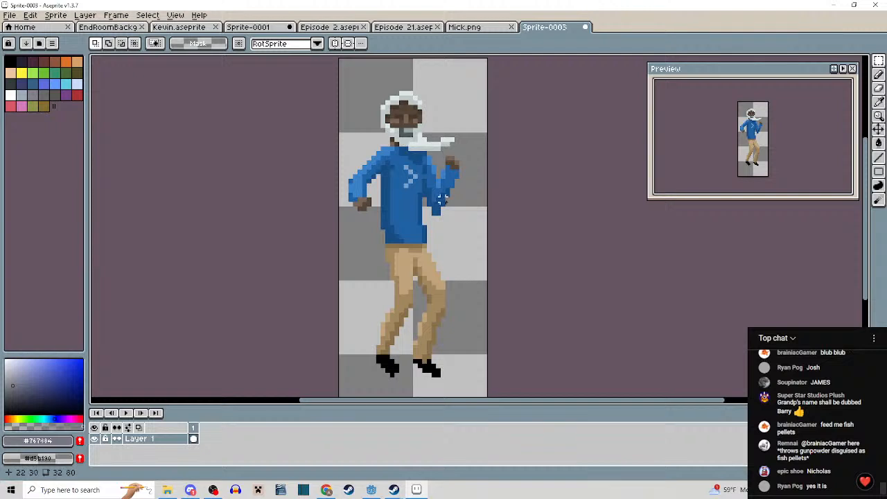
left_click_drag(456, 208, 449, 201)
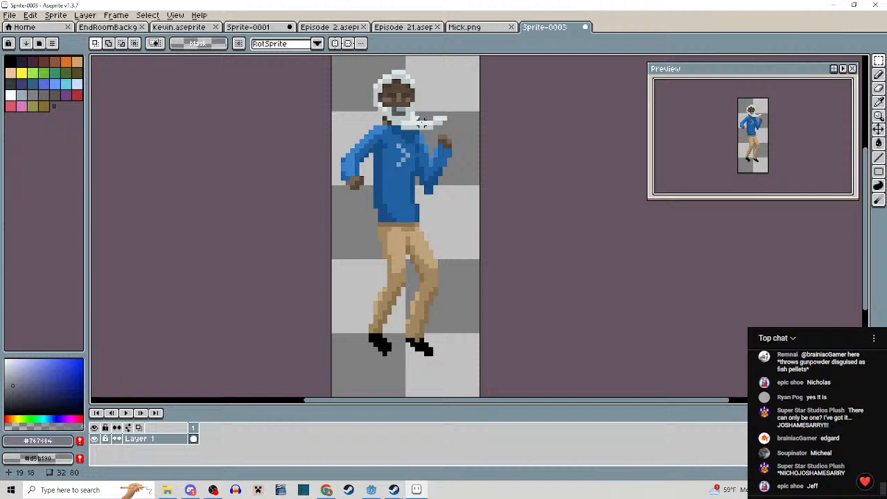
Save the blue-sweater character sprite as a PNG named Edgard in the People folder inside EndRoom.
left_click(10, 15)
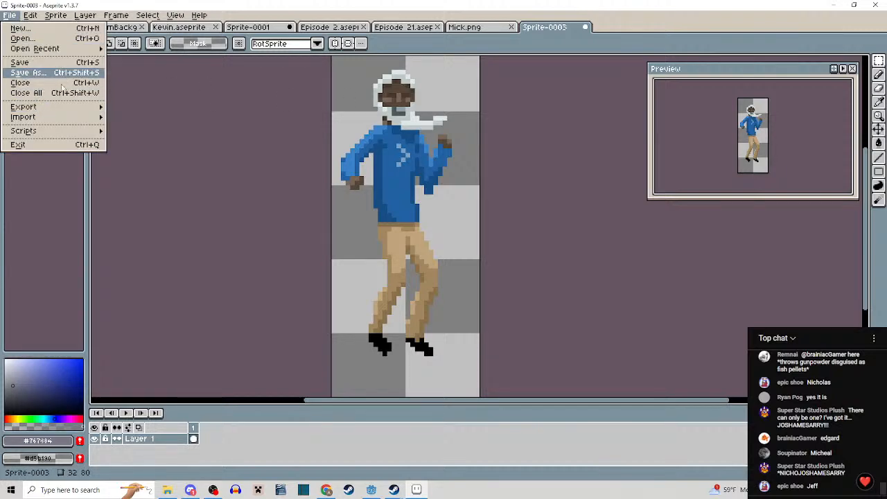
left_click(31, 73)
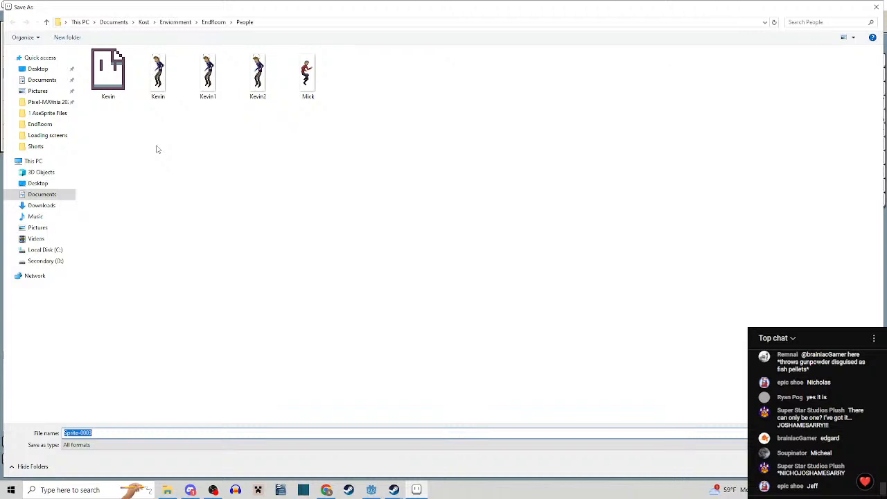
type("Edgard")
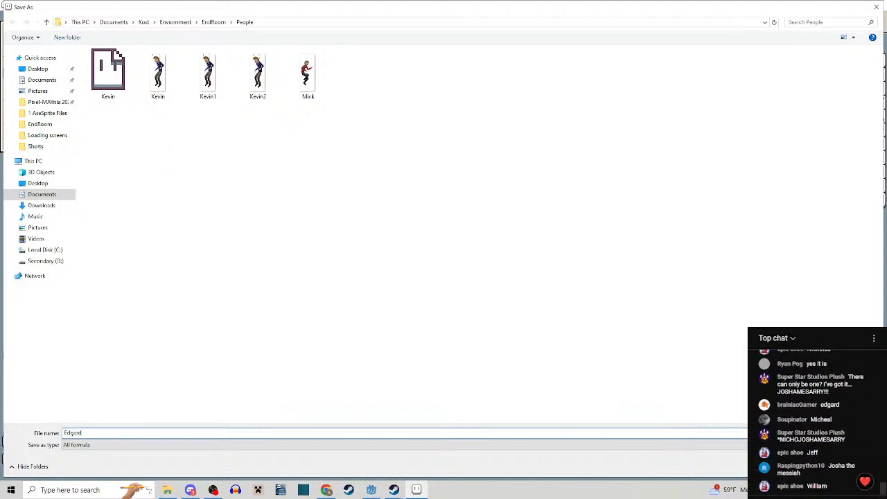
left_click_drag(108, 432, 7, 431)
key("alt+Tab")
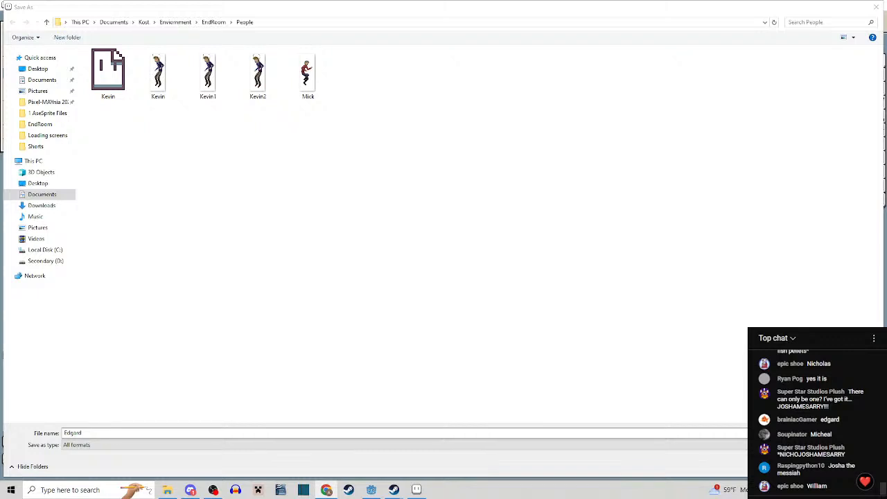
left_click(176, 452)
left_click(147, 447)
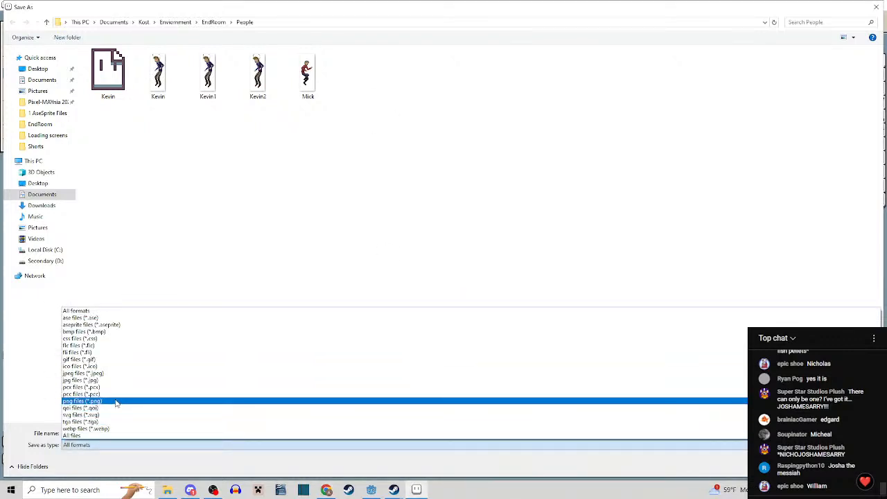
left_click(116, 402)
key("Return")
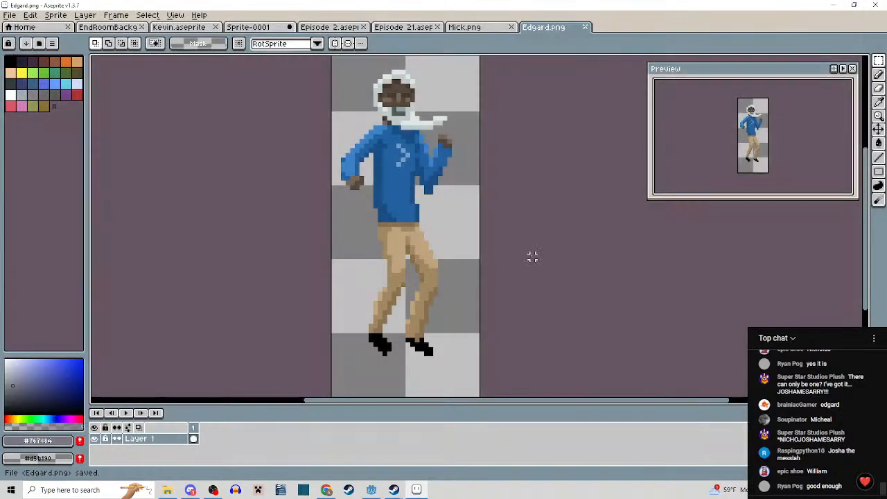
Copy the 32 × 80 px area around the yellow-haired, purple-sweater character in Sprite-0001.
left_click(255, 28)
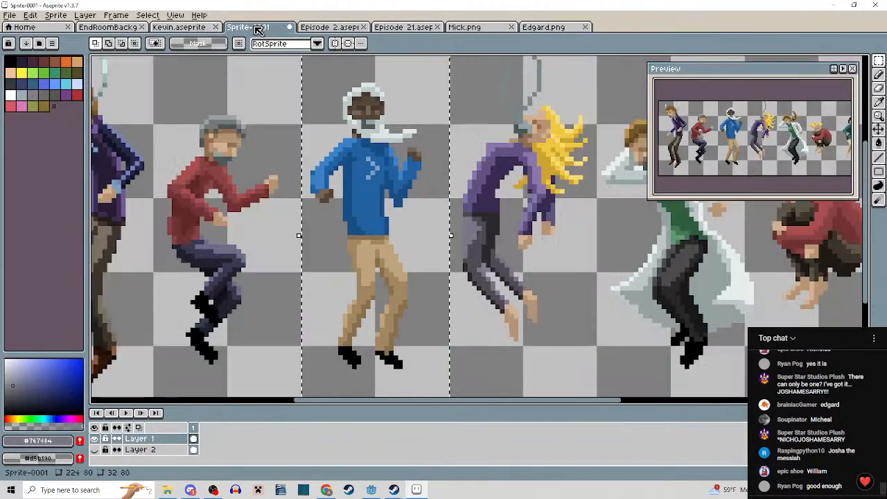
left_click(494, 191)
scroll(494, 191, "down", 1)
left_click_drag(494, 191, 401, 223)
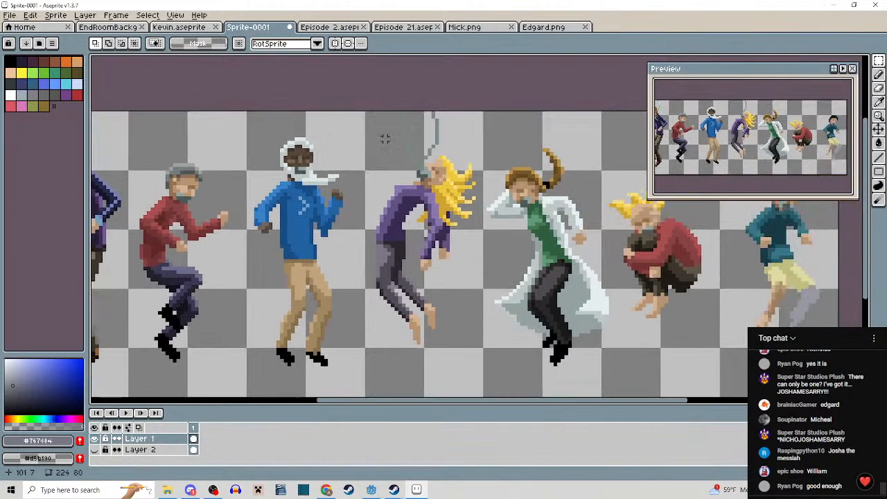
left_click_drag(366, 112, 485, 365)
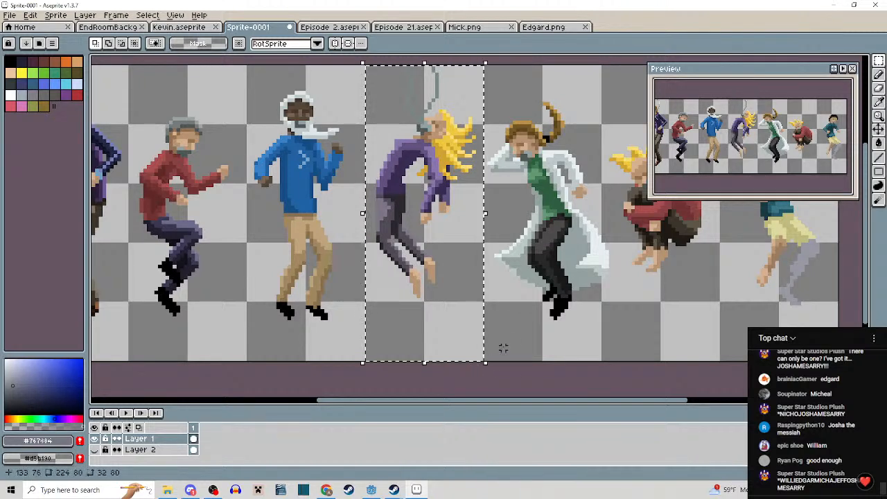
left_click(528, 306)
left_click_drag(528, 289, 482, 294)
Create a new 32 × 80 px sprite and paste the yellow-haired, purple-sweater character into it.
left_click(10, 15)
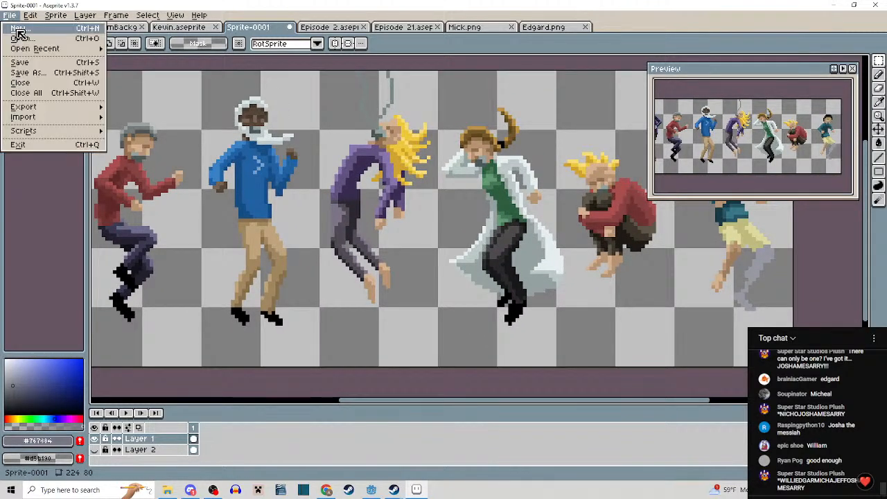
left_click(18, 31)
left_click(430, 328)
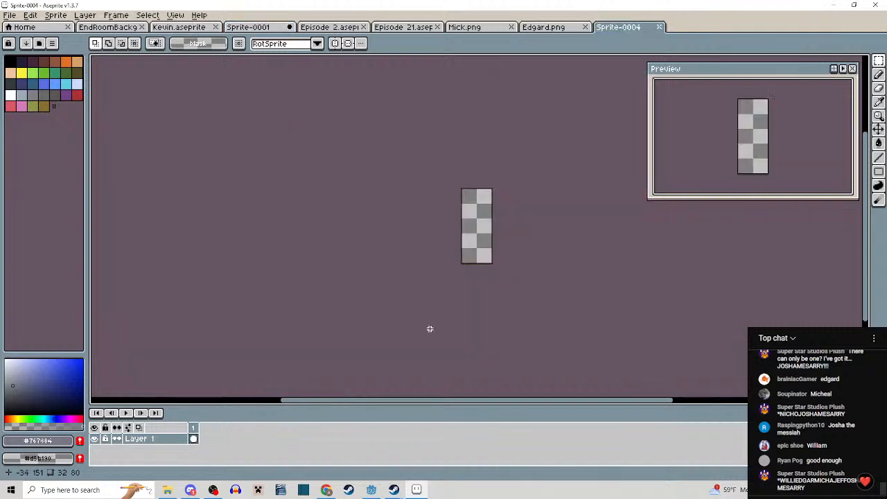
key("ctrl+v")
key("Return")
scroll(447, 250, "up", 5)
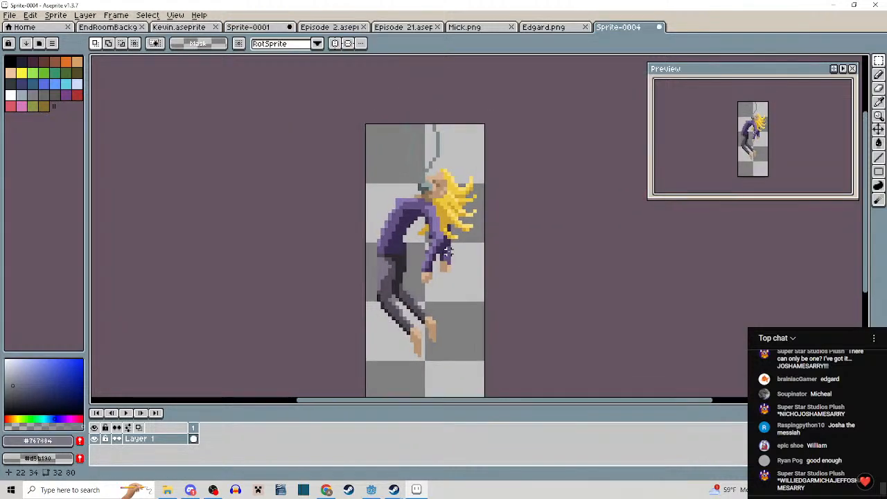
mouse_move(448, 252)
left_mouse_down()
mouse_move(445, 229)
mouse_move(446, 240)
left_mouse_up()
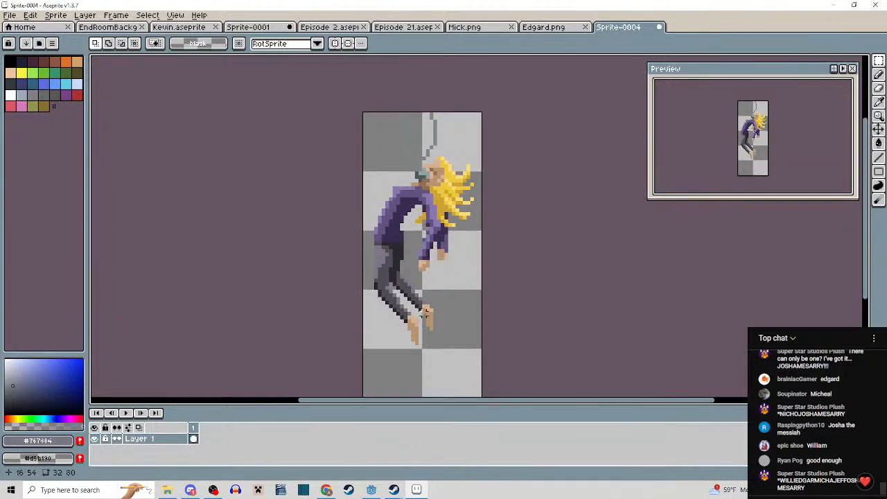
Lengthen the yellow-haired character's legs by moving the lower legs down one pixel and filling the gap with neighbouring trouser pixels.
scroll(424, 313, "up", 2)
left_click_drag(363, 224, 464, 324)
left_click_drag(434, 291, 434, 298)
key("ctrl+d")
scroll(394, 240, "up", 2)
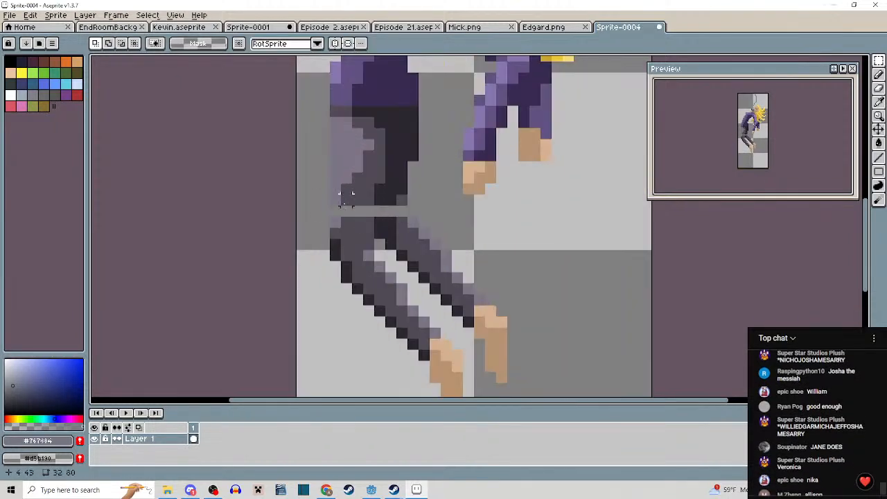
mouse_move(340, 193)
left_mouse_down()
mouse_move(409, 218)
mouse_move(399, 206)
mouse_move(402, 218)
left_mouse_up()
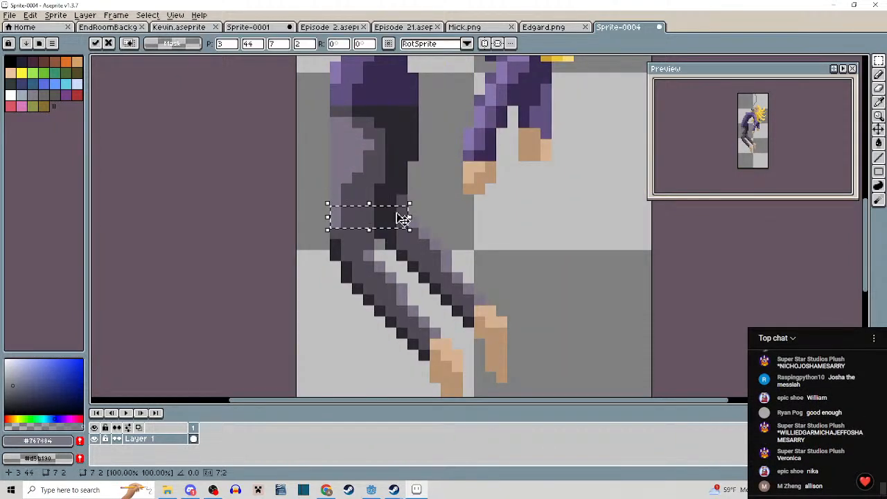
key("ctrl+d")
scroll(477, 239, "down", 4)
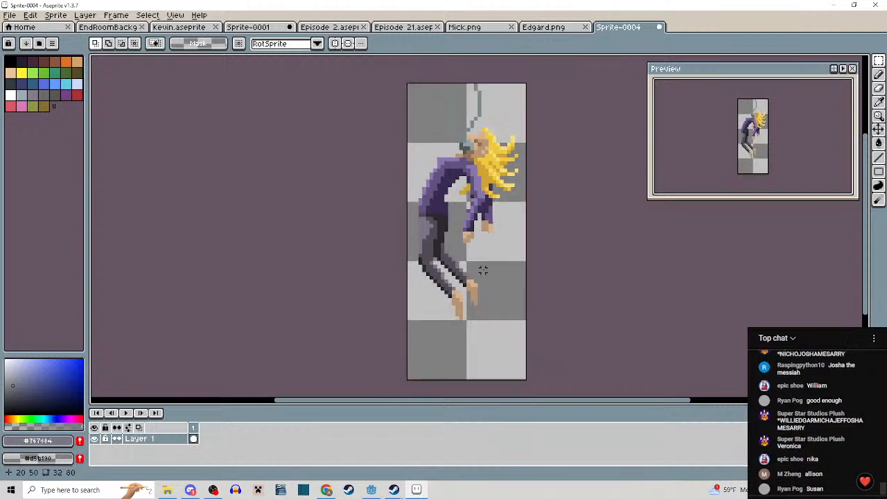
Check the yellow-haired character's new sprite and compare it with the original in Sprite-0001.
scroll(478, 274, "down", 2)
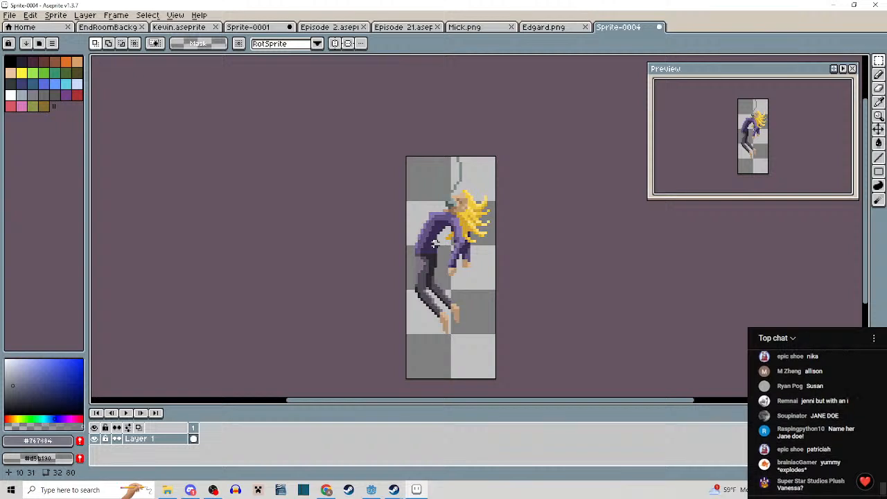
left_click_drag(488, 218, 448, 233)
scroll(400, 209, "up", 2)
scroll(431, 210, "down", 1)
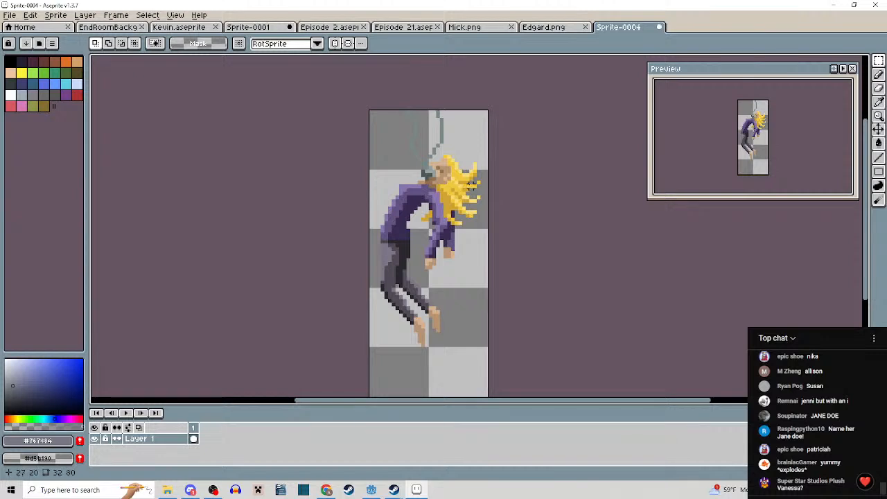
left_click(249, 27)
left_click_drag(396, 195, 364, 195)
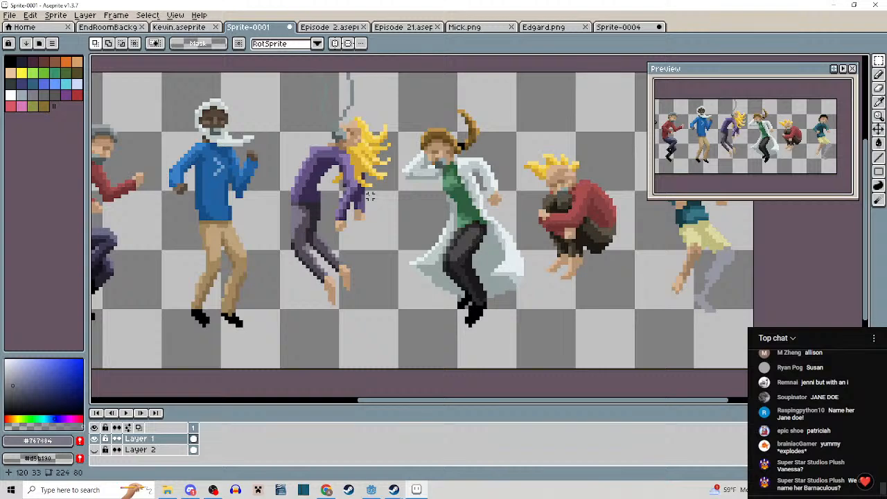
scroll(371, 197, "up", 3)
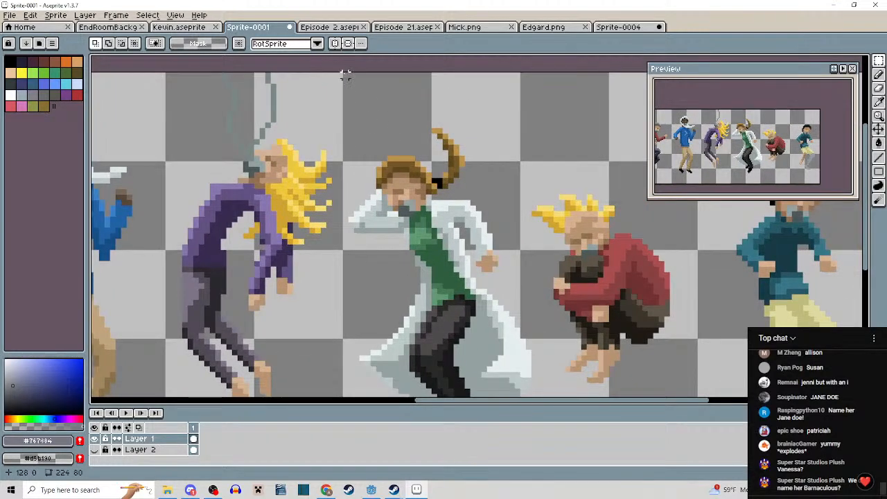
left_click_drag(347, 74, 517, 362)
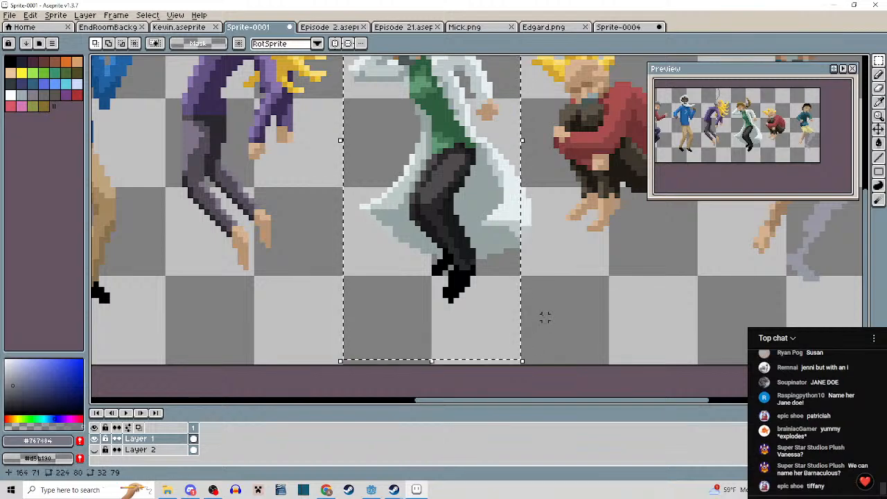
left_click(545, 315)
left_click_drag(542, 282, 525, 307)
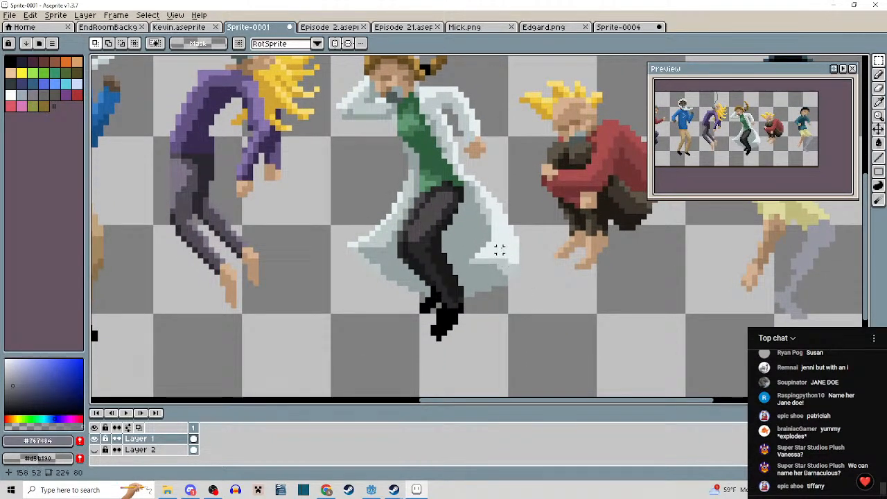
scroll(496, 252, "up", 1)
left_click_drag(470, 200, 527, 316)
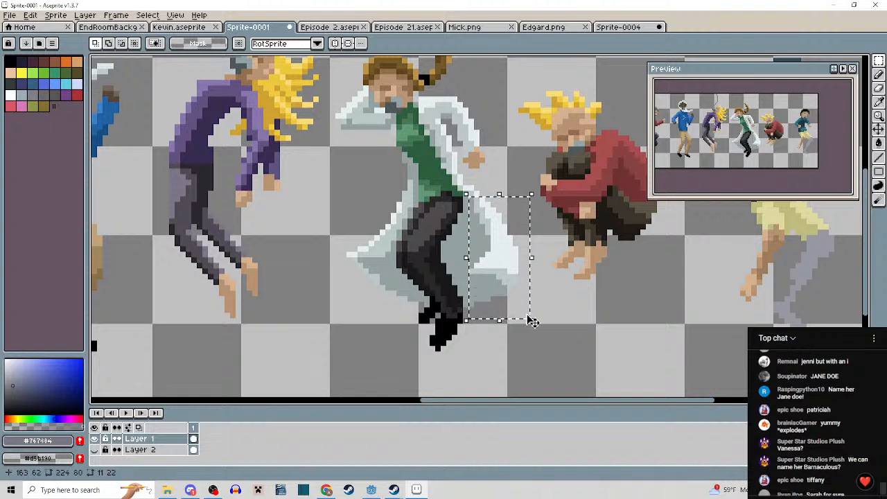
left_click(527, 315)
key("Right")
key("Right")
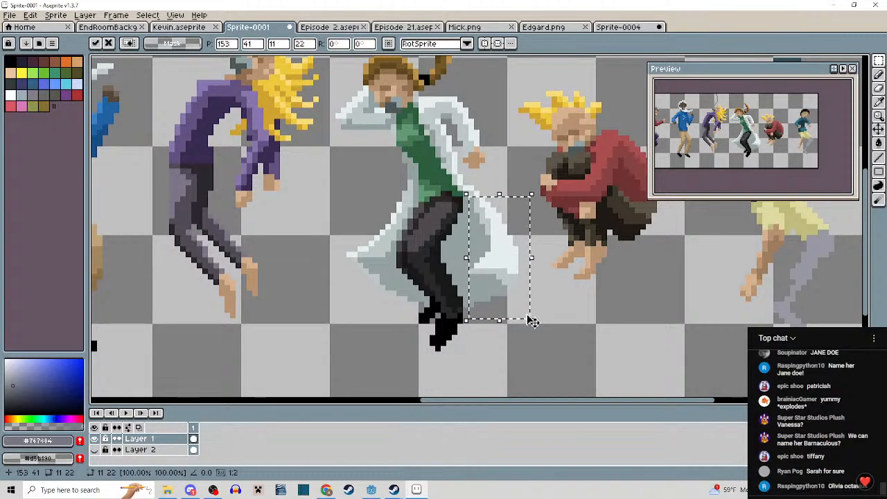
key("ctrl+d")
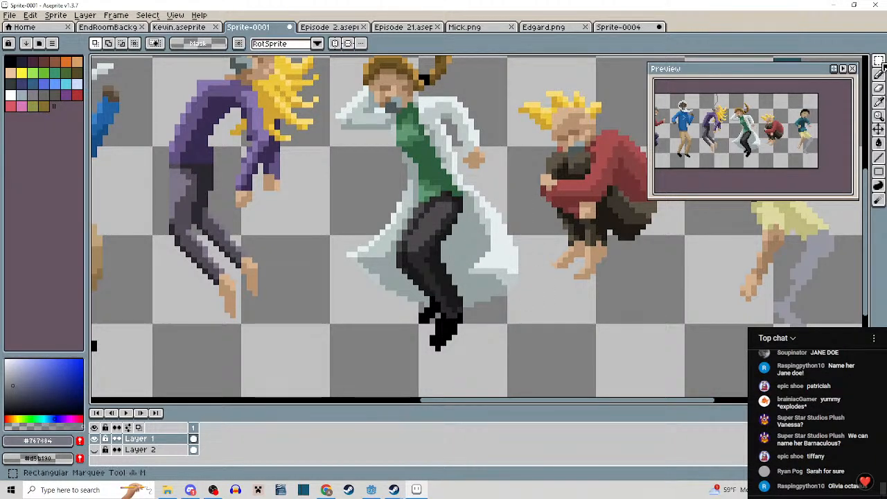
Lasso the trailing edge of the white lab coat, move it 2 px left toward the legs, and sample the dark trouser colour #191818.
mouse_move(878, 63)
left_click(835, 63)
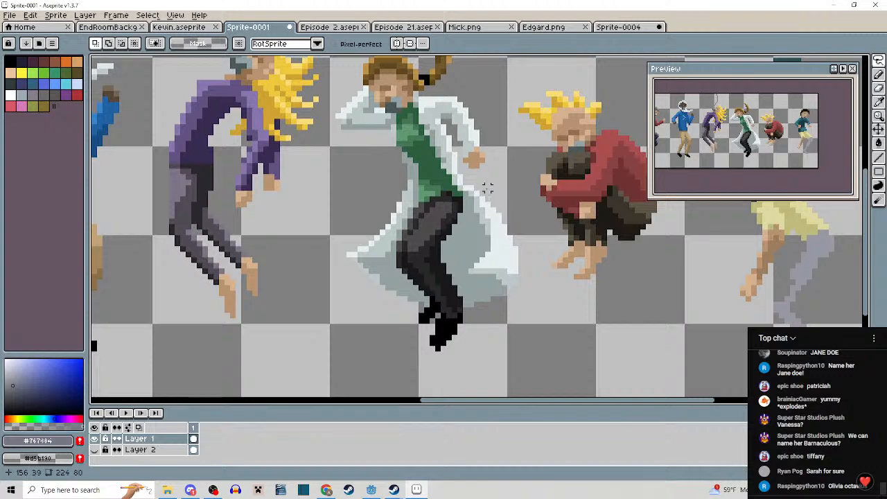
mouse_move(488, 188)
left_mouse_down()
mouse_move(465, 269)
mouse_move(479, 293)
mouse_move(530, 295)
mouse_move(496, 201)
left_mouse_up()
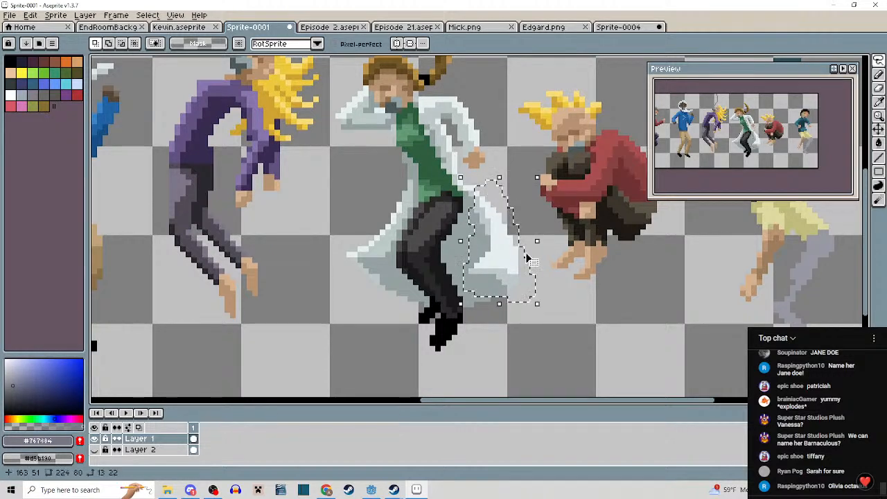
mouse_move(527, 257)
left_mouse_down()
mouse_move(519, 250)
mouse_move(524, 254)
left_mouse_up()
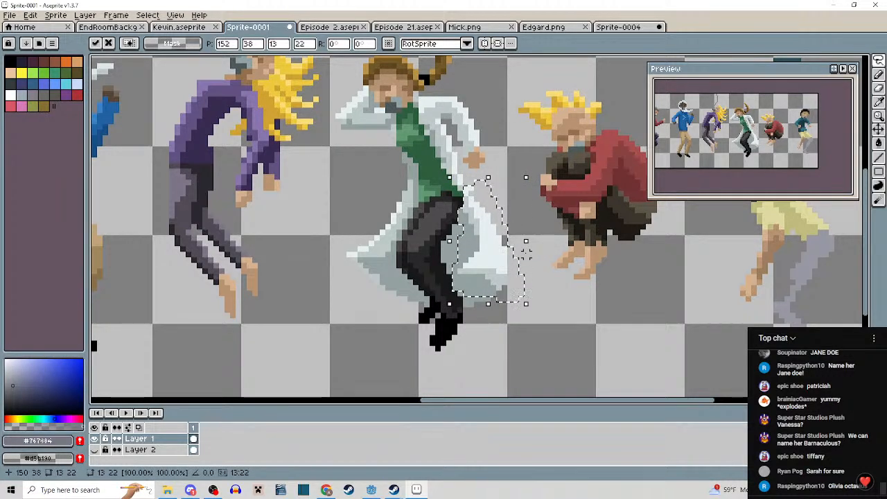
left_click(536, 337)
scroll(476, 296, "up", 1)
left_click(432, 286, "alt")
key("b")
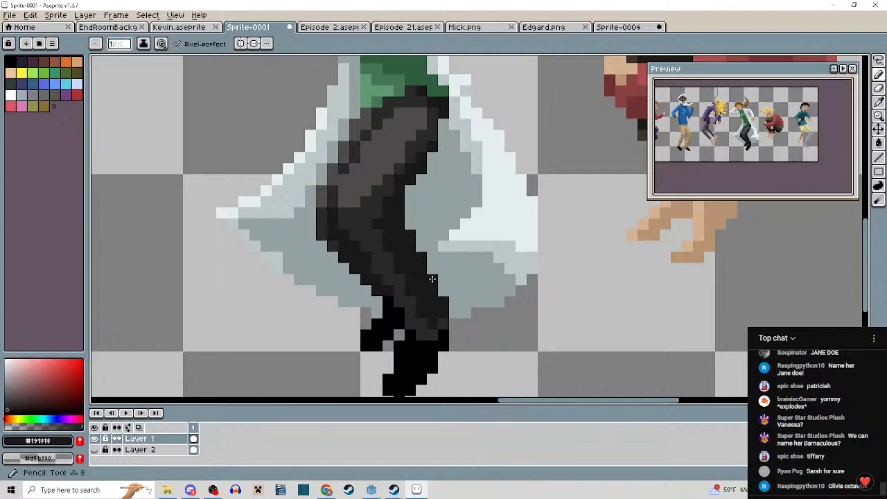
Copy the 32 × 80 px area around the braided, lab-coat character in Sprite-0001.
scroll(432, 278, "down", 3)
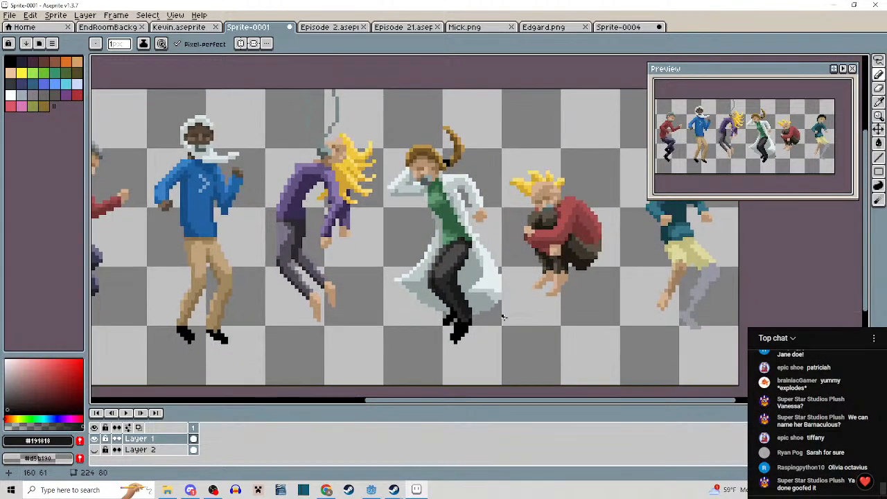
scroll(503, 317, "down", 2)
scroll(498, 305, "up", 2)
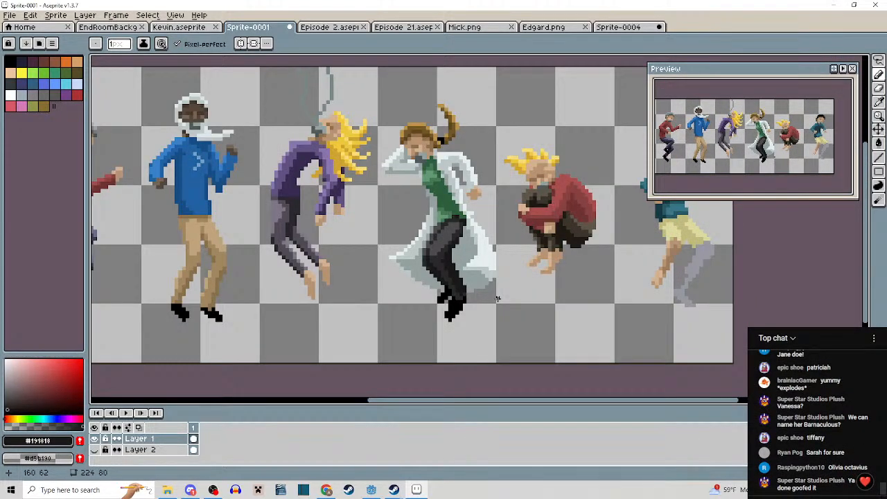
left_click_drag(497, 298, 497, 274)
key("m")
scroll(496, 274, "down", 2)
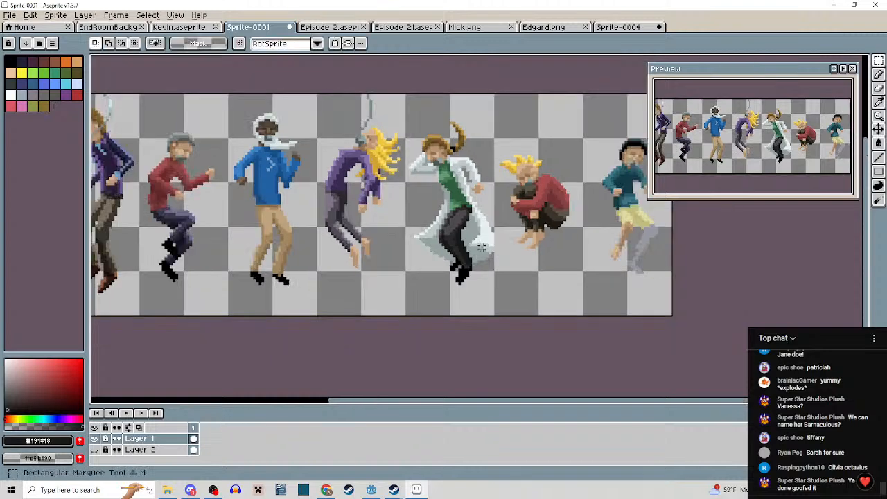
left_click_drag(430, 144, 491, 294)
Create a new 32 × 80 px sprite and paste the lab-coat character into it.
left_click(10, 15)
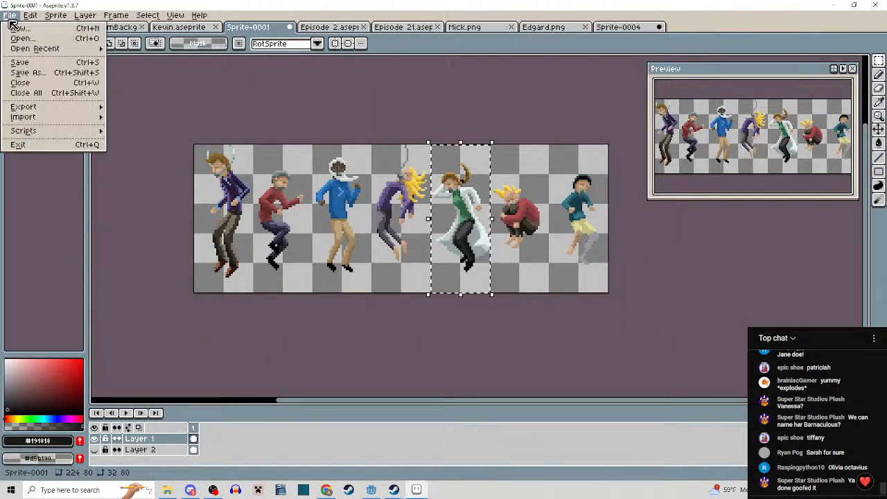
left_click(21, 26)
left_click(436, 329)
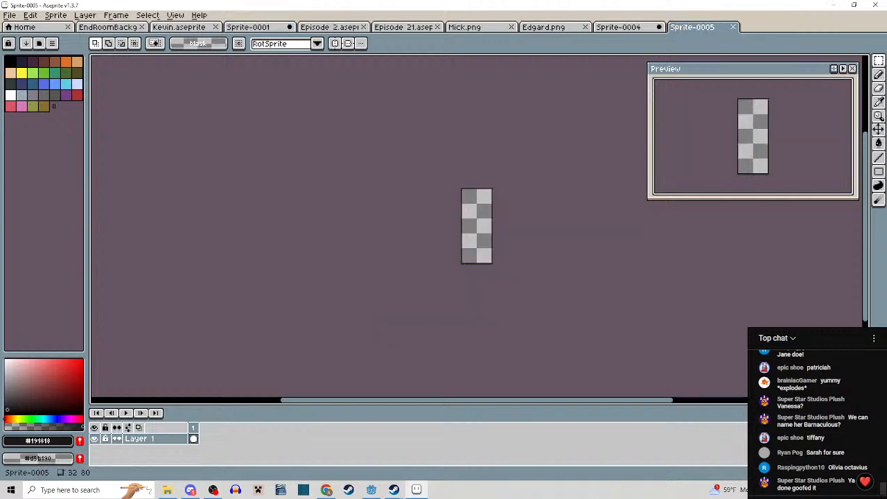
key("ctrl+v")
scroll(485, 219, "up", 3)
left_click_drag(483, 220, 478, 218)
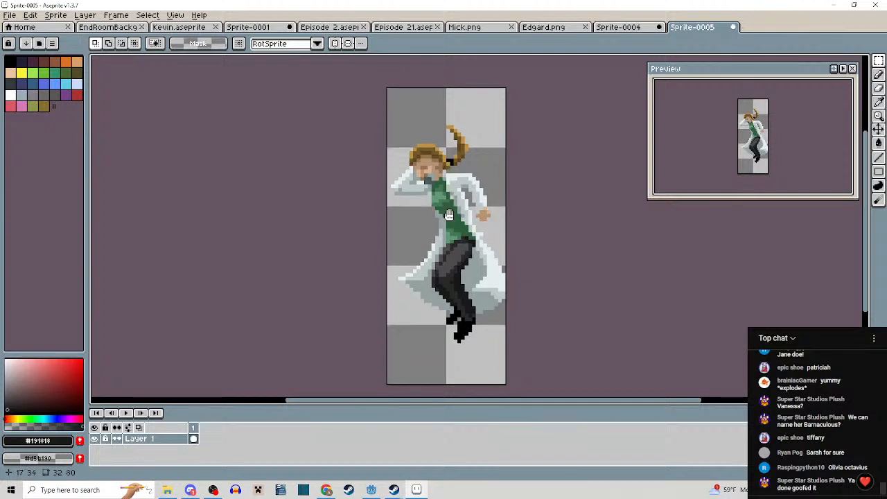
scroll(448, 193, "up", 1)
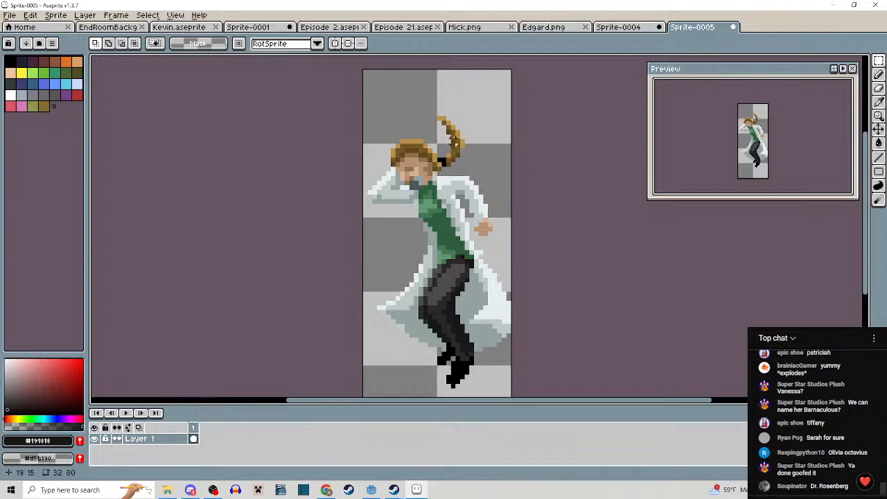
left_click_drag(484, 177, 472, 162)
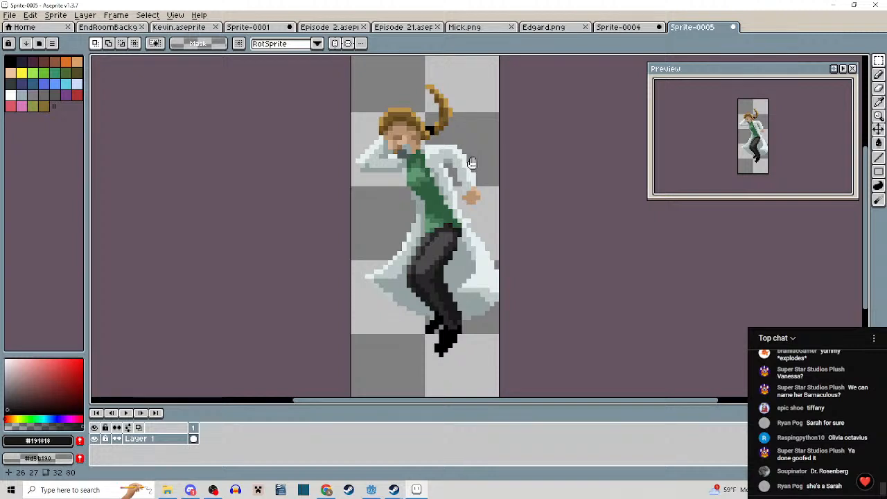
mouse_move(473, 164)
left_mouse_down()
mouse_move(472, 150)
mouse_move(471, 158)
left_mouse_up()
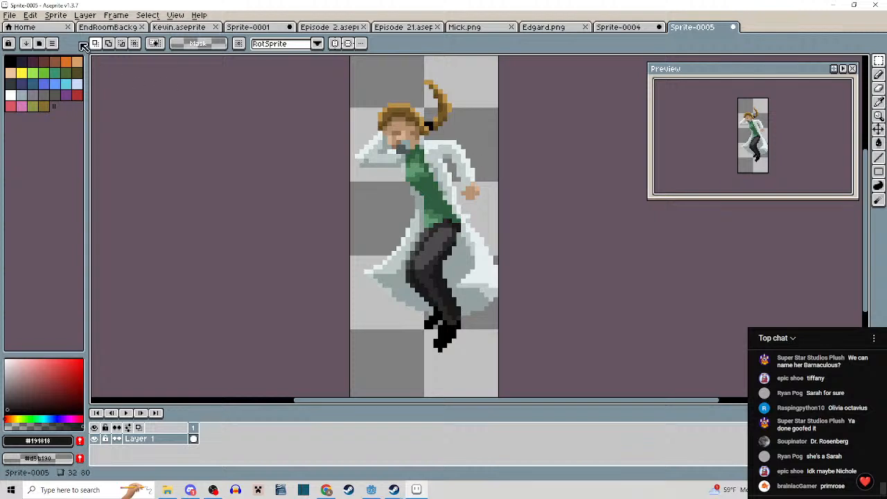
Save the lab-coat character's sprite in the People folder as a PNG file named DrSerahRosenberg.
left_click(10, 14)
key("Return")
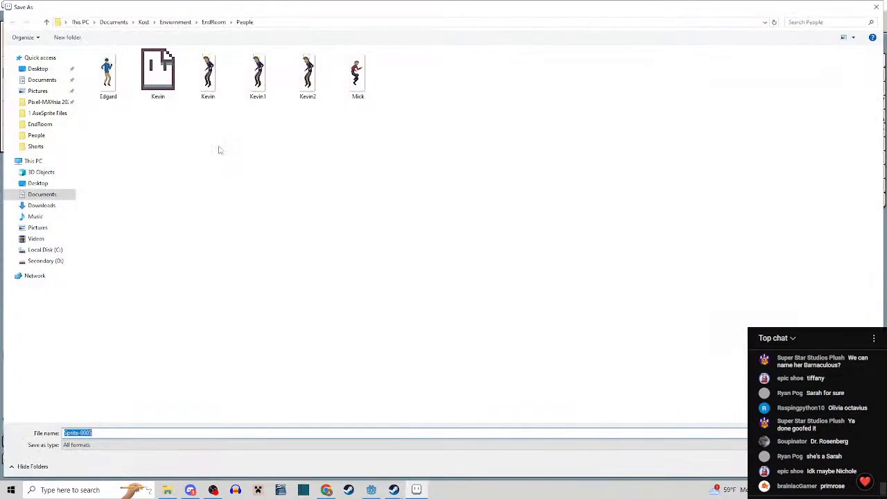
type("D:/")
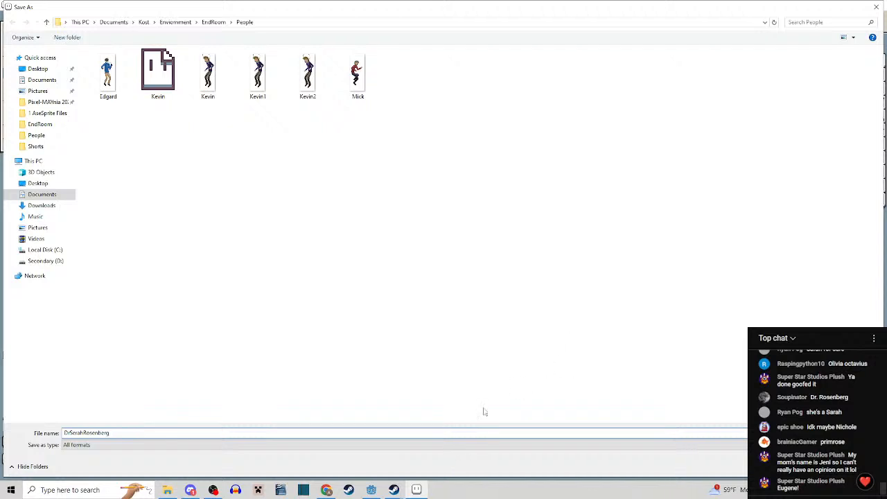
left_click(388, 447)
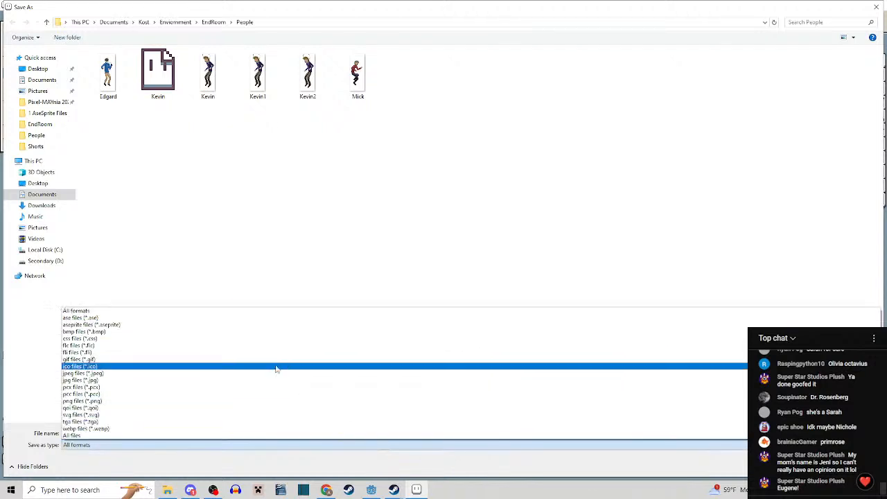
left_click(109, 402)
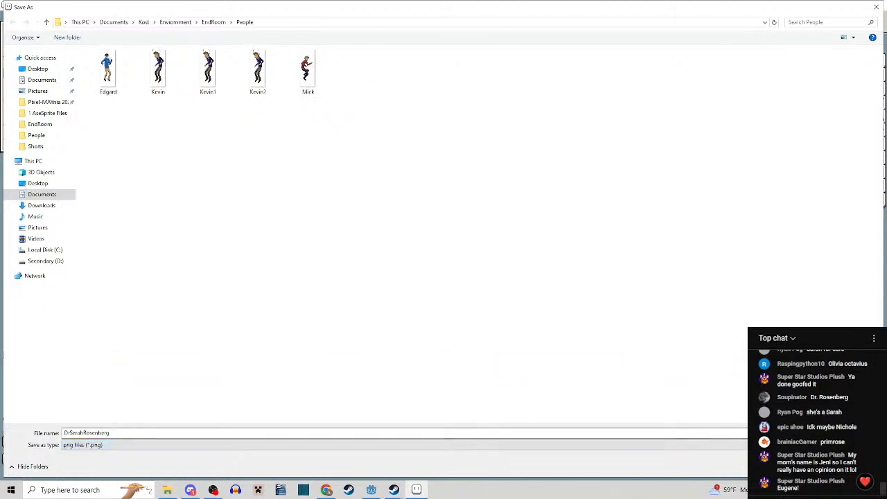
key("Return")
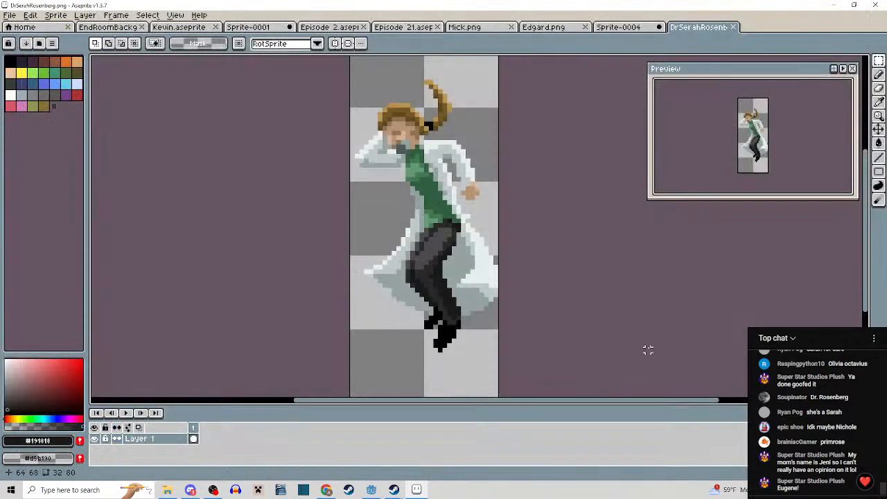
Return to Sprite-0001 and copy the 32 × 80 px area around the crouching, red-sweater character.
left_click(197, 30)
left_click(114, 30)
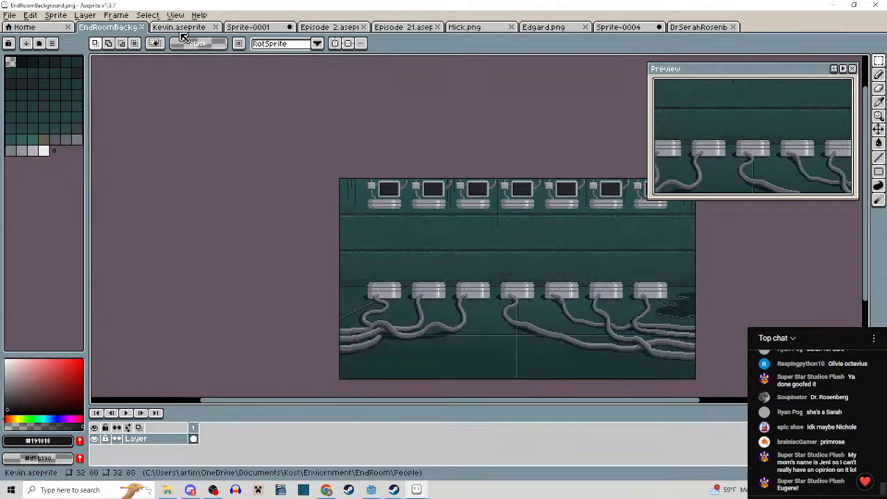
left_click(248, 27)
left_click_drag(471, 242, 452, 243)
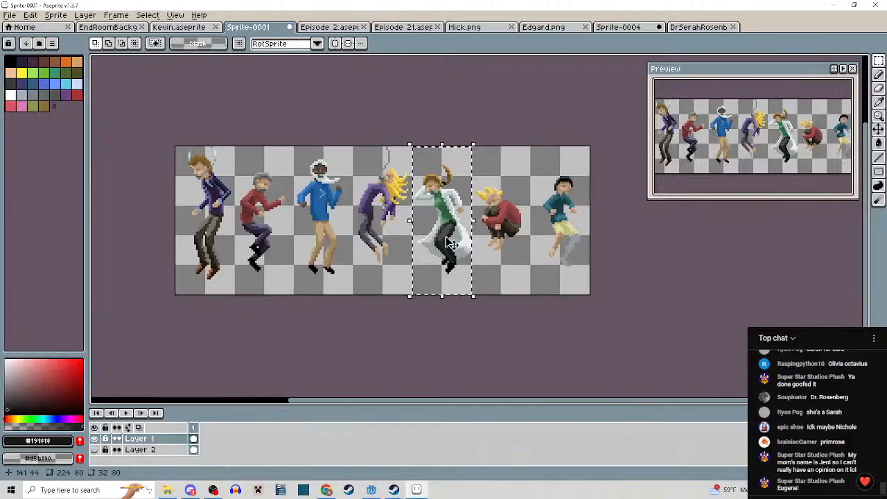
left_click(515, 256)
left_click_drag(515, 256, 477, 294)
left_click_drag(338, 213, 348, 186)
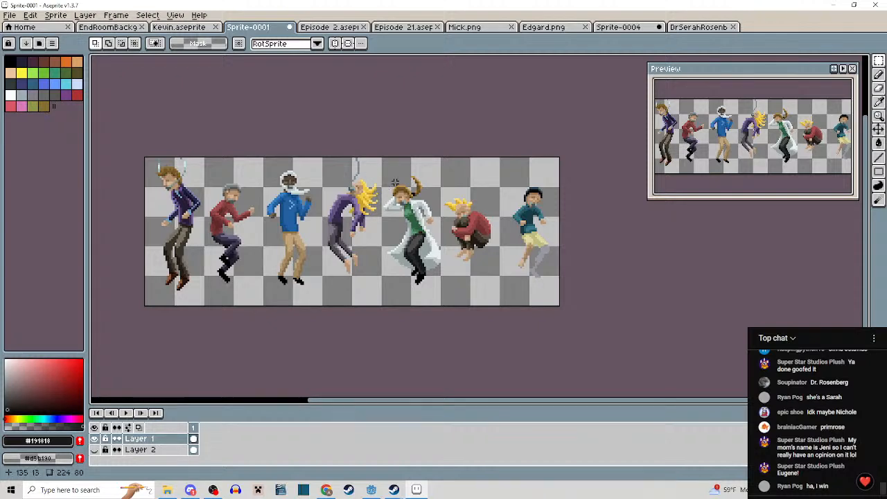
scroll(427, 194, "up", 2)
left_click_drag(453, 124, 570, 337)
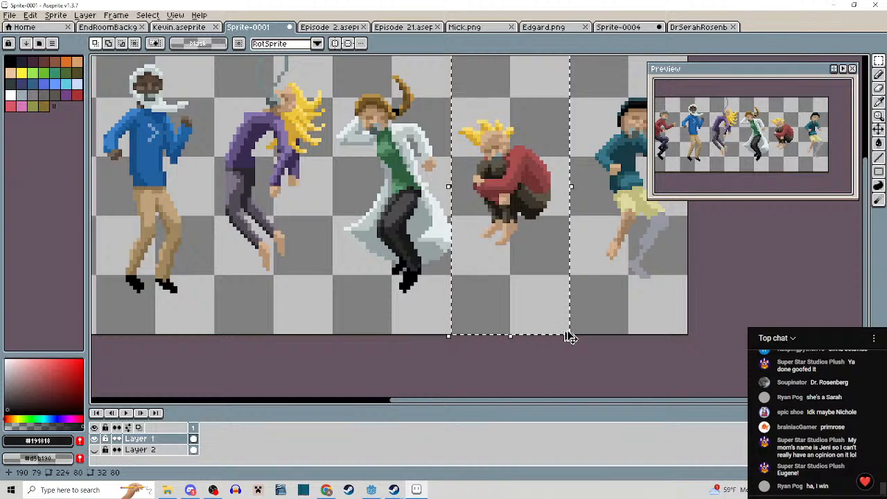
left_click_drag(589, 276, 558, 318)
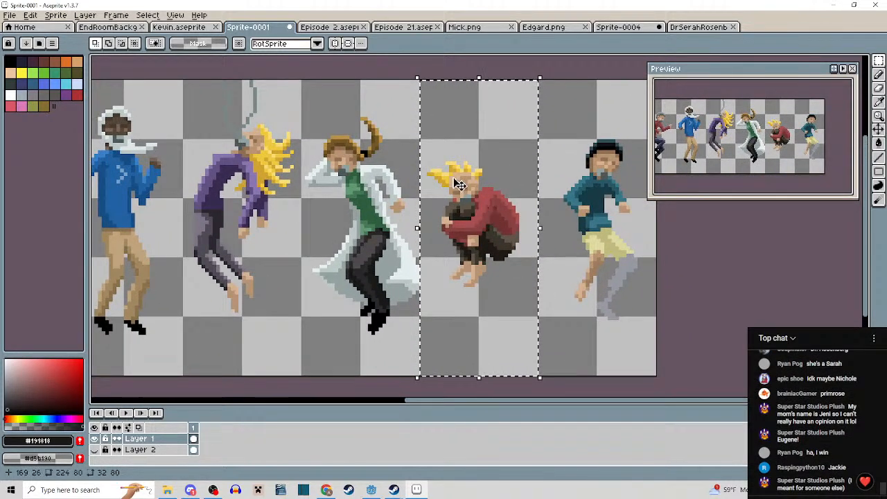
Create a new 32 × 80 px sprite and paste the crouching, red-sweater character into it.
left_click(14, 16)
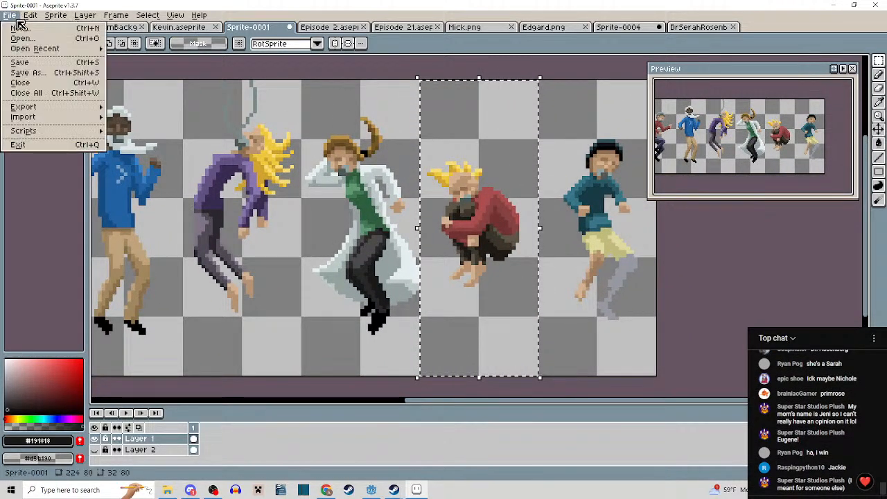
left_click(19, 27)
left_click(413, 329)
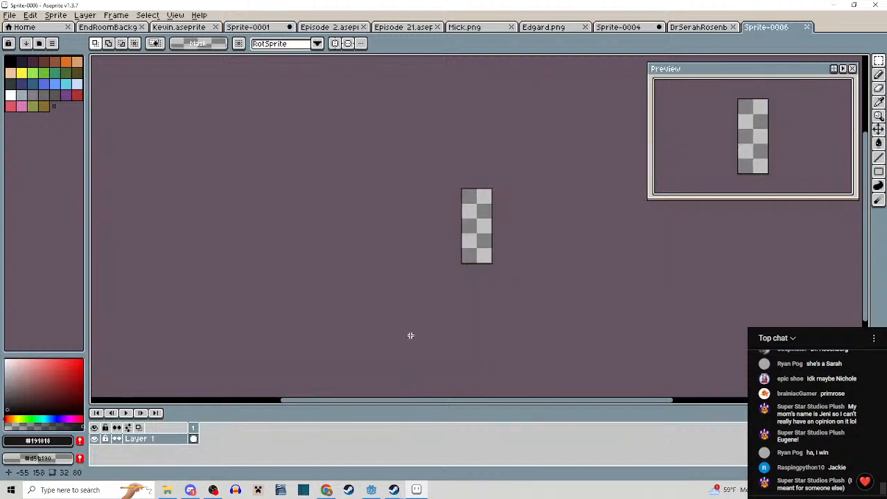
key("ctrl+v")
scroll(501, 235, "up", 3)
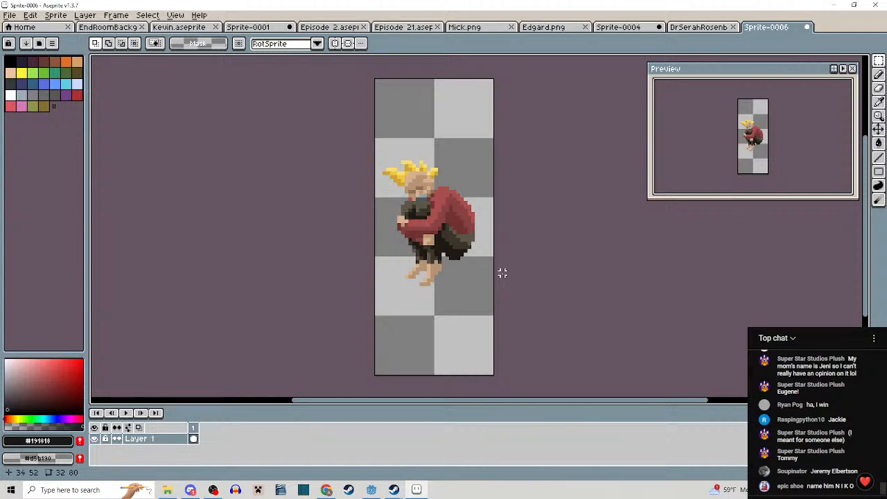
left_click_drag(503, 249, 497, 254)
Switch back to Sprite-0001 and clear the selection around the crouching character.
left_click(689, 29)
key("ctrl+Tab")
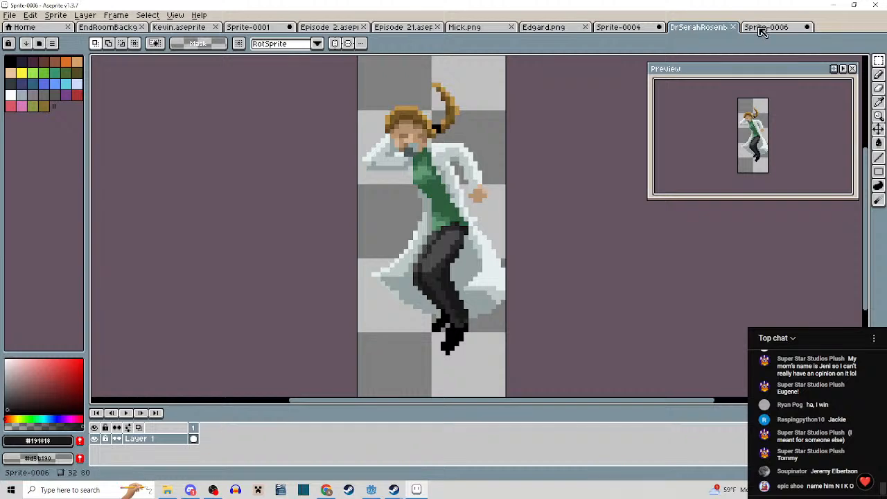
left_click(179, 27)
left_click(139, 29)
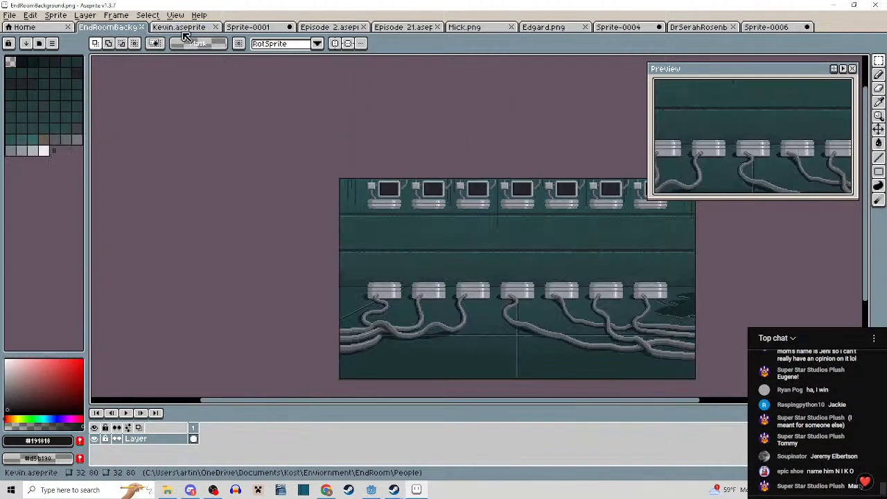
left_click(248, 29)
left_click(329, 206)
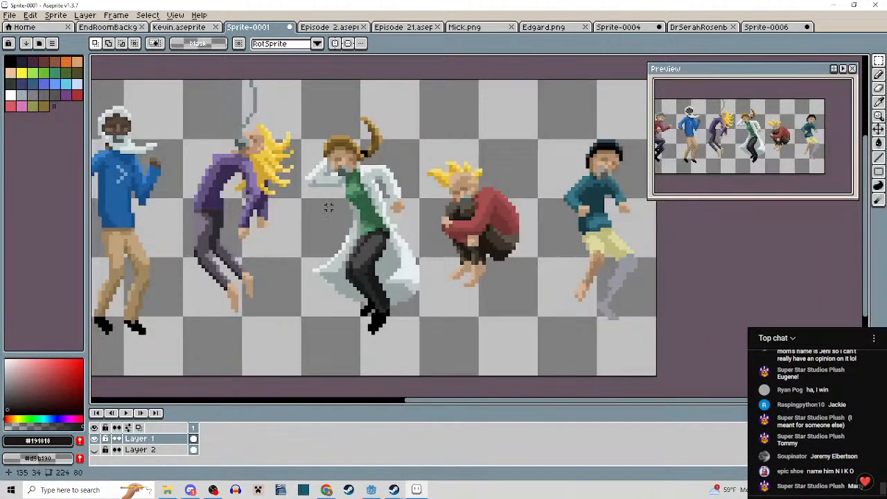
Sample the grey of the teal-shirt character's prosthetic leg, choose a lighter shade, and pencil highlights along the front of the shin.
scroll(330, 208, "down", 2)
left_click_drag(332, 209, 369, 223)
scroll(417, 218, "up", 1)
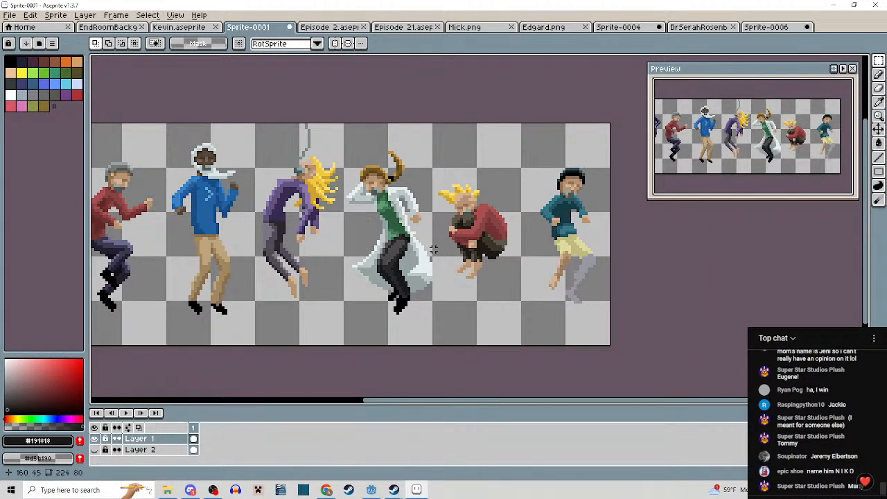
left_click_drag(434, 250, 356, 219)
scroll(475, 217, "up", 2)
scroll(509, 242, "up", 2)
left_click_drag(511, 242, 476, 250)
key("i")
left_click(475, 250)
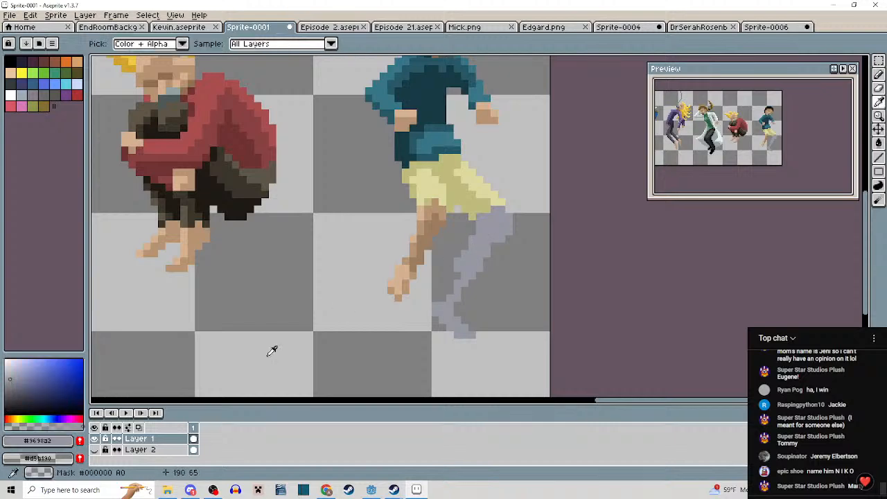
key("m")
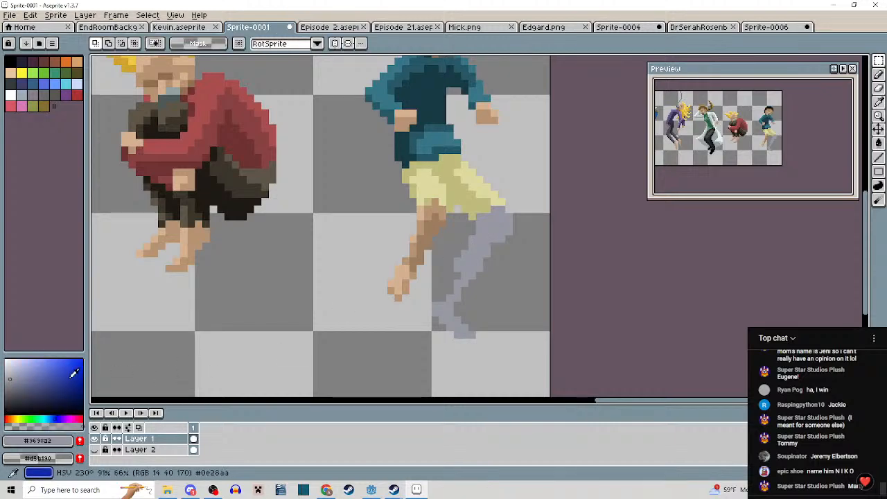
left_click(9, 369)
key("b")
scroll(467, 233, "up", 2)
mouse_move(477, 245)
left_mouse_down()
mouse_move(445, 301)
mouse_move(498, 231)
left_mouse_up()
left_click(480, 267)
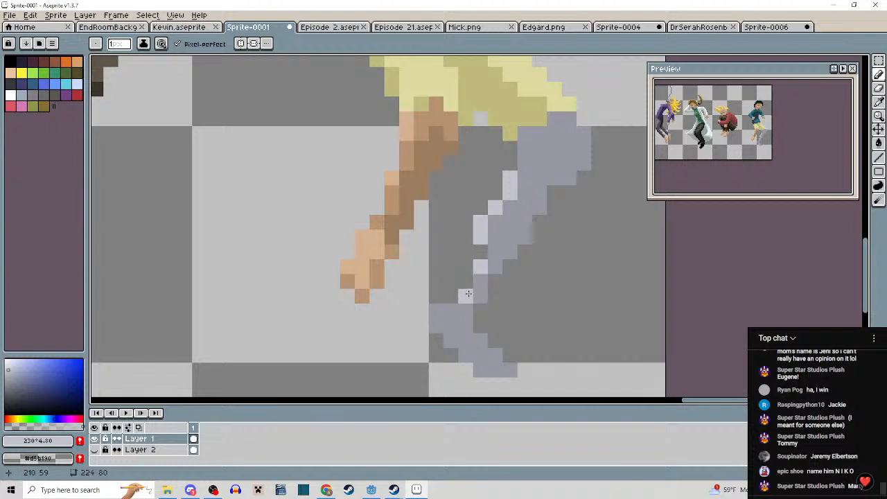
Pencil light grey highlights on the prosthetic leg's foot and around its knee.
left_click(436, 311)
mouse_move(480, 341)
left_mouse_down()
mouse_move(495, 340)
mouse_move(507, 365)
left_mouse_up()
left_click_drag(519, 319, 489, 374)
left_click_drag(541, 176, 553, 205)
left_click(544, 191)
left_click(531, 178)
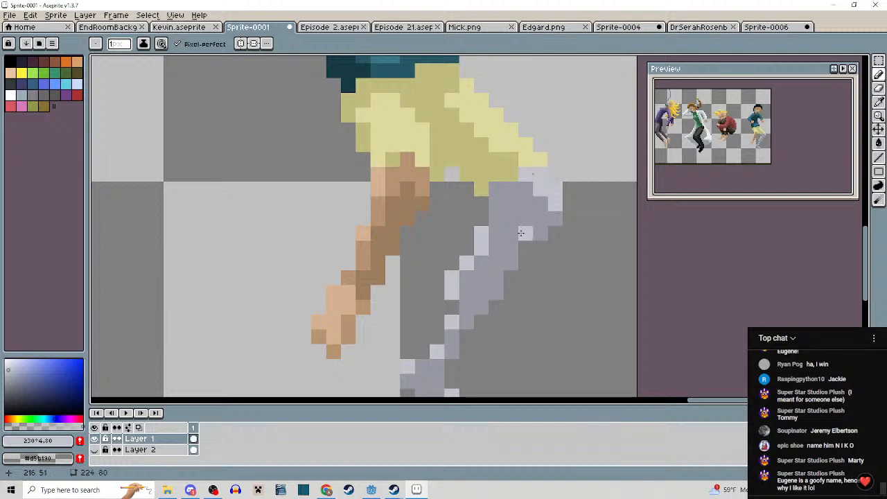
left_click_drag(521, 233, 517, 212)
Sample the leg's mid grey, choose a darker shade, and pencil shadows behind the knee and on the kneecap.
left_click(457, 278, "alt")
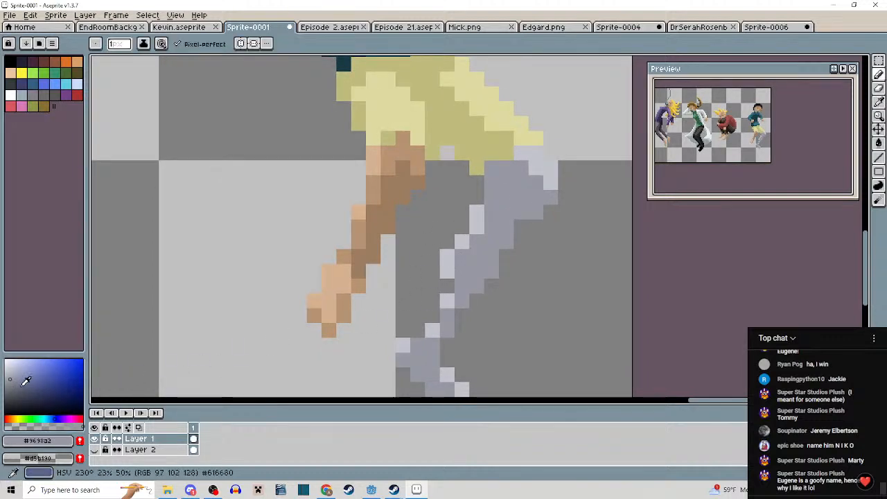
left_click(11, 393)
mouse_move(491, 208)
left_mouse_down()
mouse_move(505, 225)
mouse_move(501, 206)
left_mouse_up()
left_click(493, 224)
left_click(521, 181)
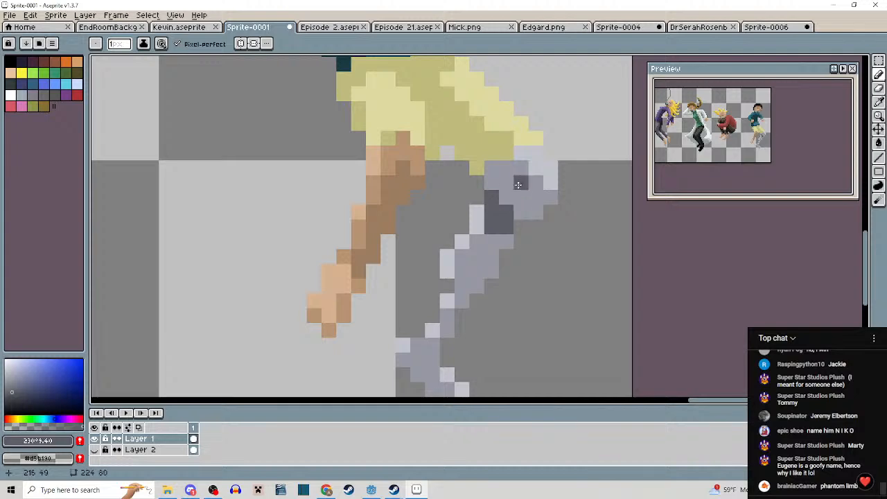
scroll(519, 265, "down", 3)
scroll(503, 232, "up", 3)
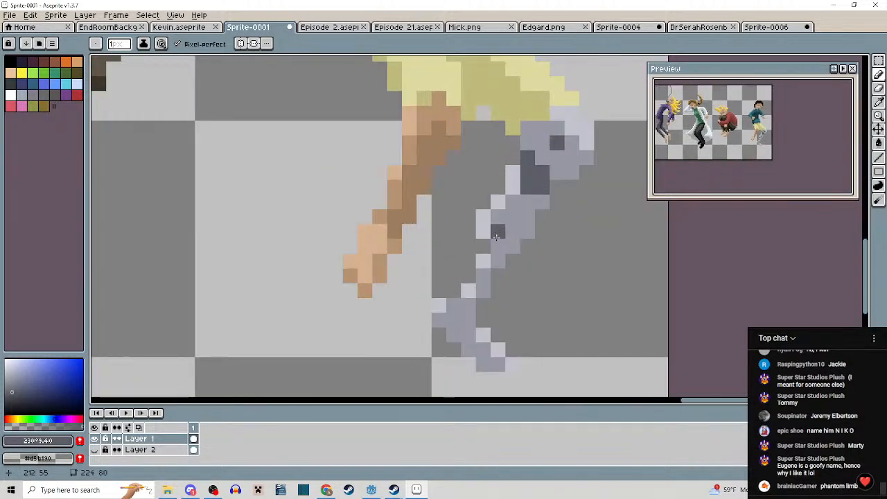
Pencil dark grey shading on the lower calf and along the sole of the prosthetic foot.
left_click_drag(496, 247, 484, 282)
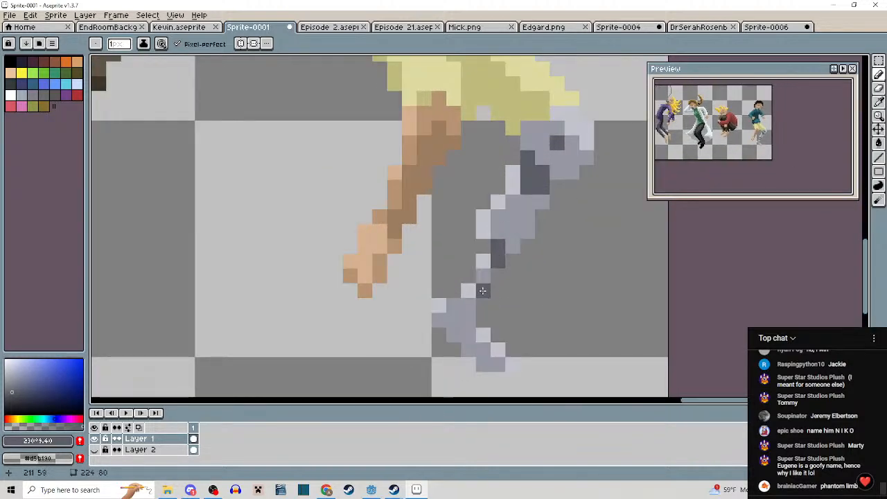
left_click_drag(445, 334, 467, 350)
key("ctrl+z")
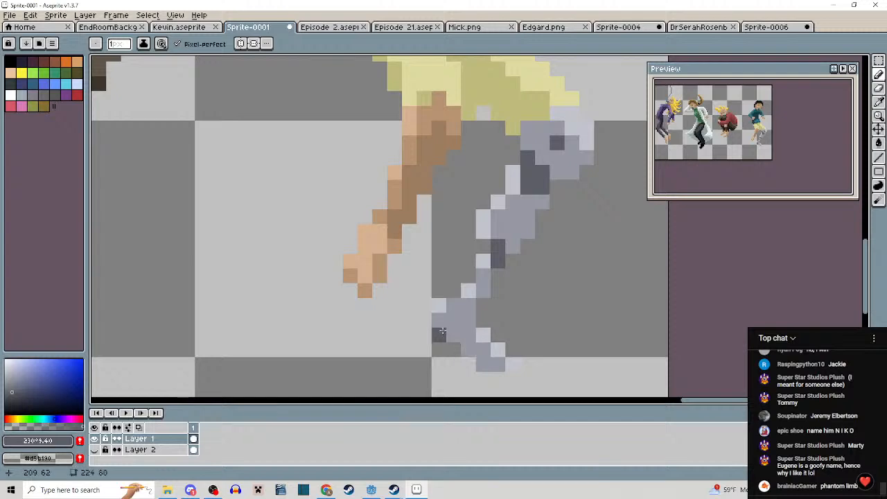
left_click_drag(440, 322, 491, 365)
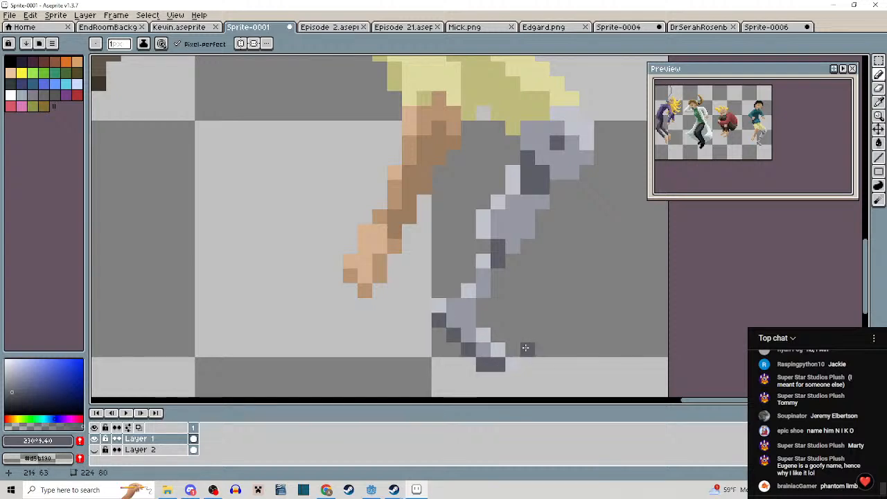
Add a dark grey shadow pixel at the ankle of the prosthetic leg.
scroll(524, 349, "down", 2)
scroll(524, 370, "up", 3)
scroll(480, 305, "down", 1)
left_click(455, 332)
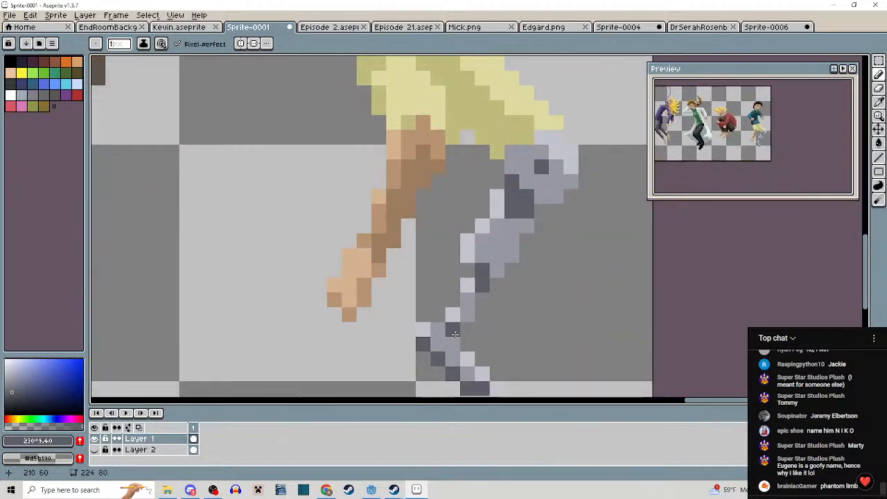
left_click_drag(499, 292, 485, 318)
scroll(485, 285, "down", 1)
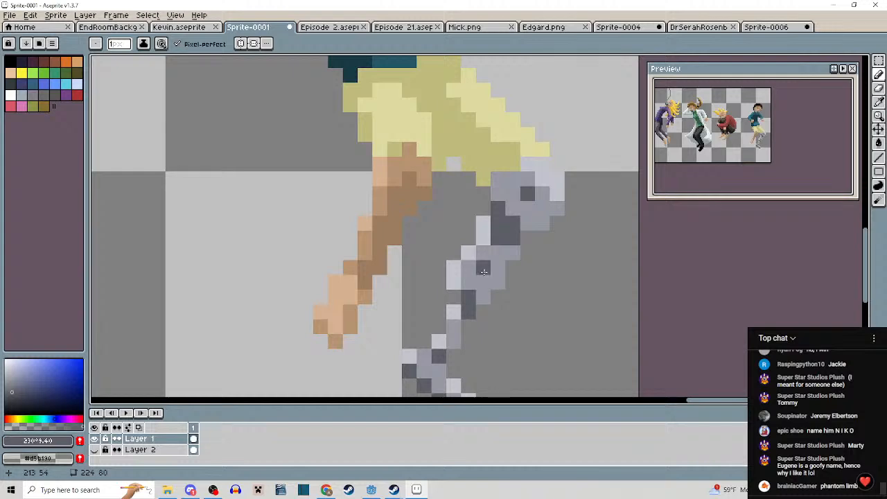
Darken the rear edge of the prosthetic calf from the knee down with the dark grey.
scroll(541, 357, "down", 1)
scroll(525, 287, "up", 1)
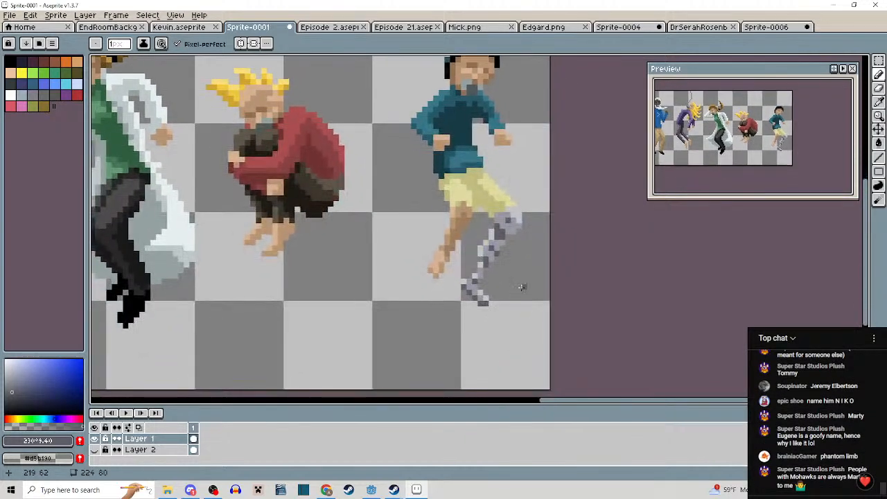
scroll(505, 257, "up", 2)
scroll(498, 216, "down", 1)
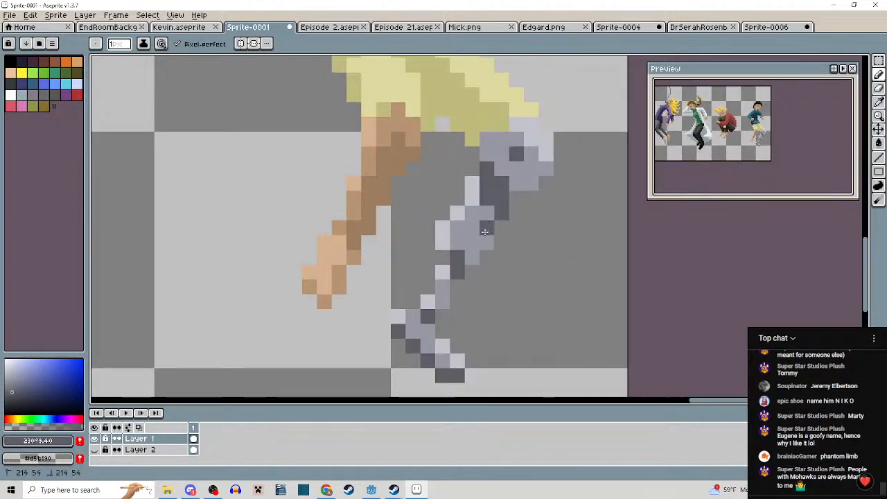
scroll(502, 305, "down", 1)
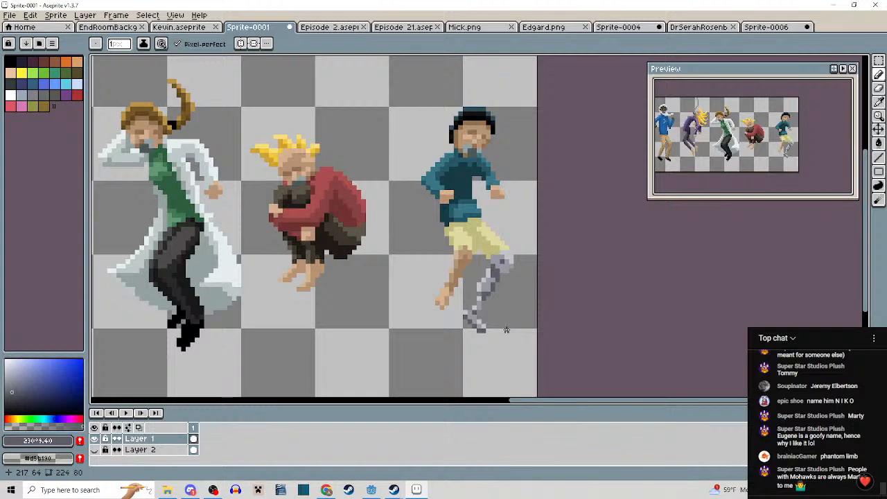
scroll(495, 296, "up", 2)
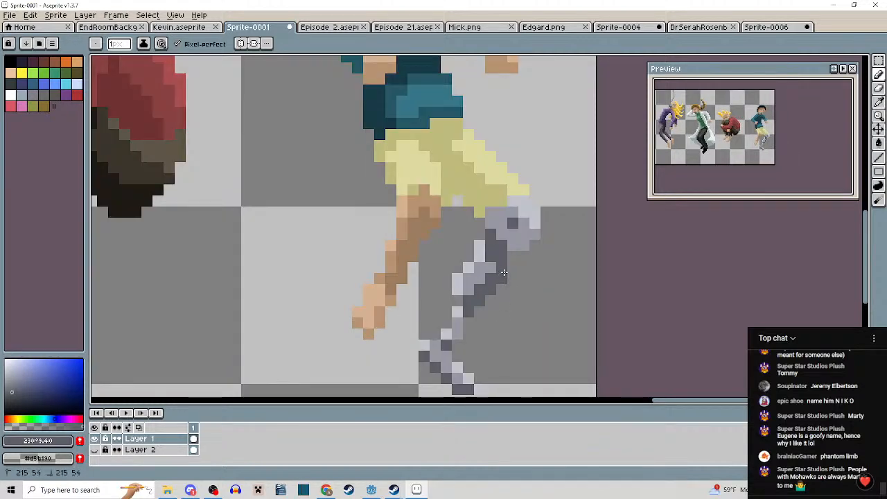
scroll(511, 288, "down", 1)
scroll(535, 307, "down", 1)
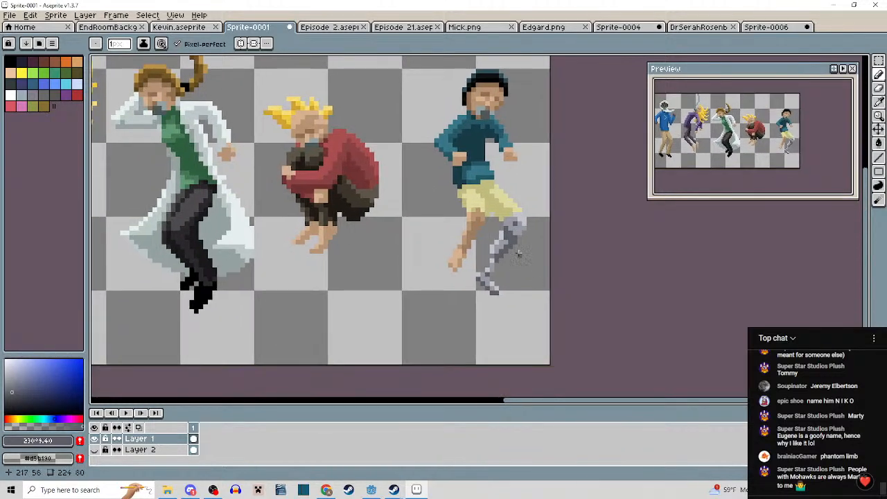
scroll(514, 233, "up", 2)
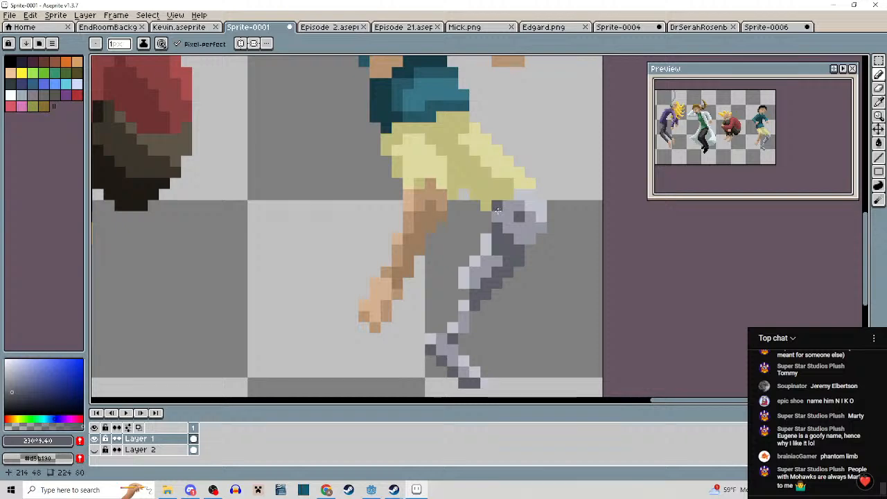
Add dark grey shadow pixels at the top of the prosthetic leg, just below the hem of the shorts.
left_click(497, 215)
left_click(505, 206)
scroll(506, 247, "down", 2)
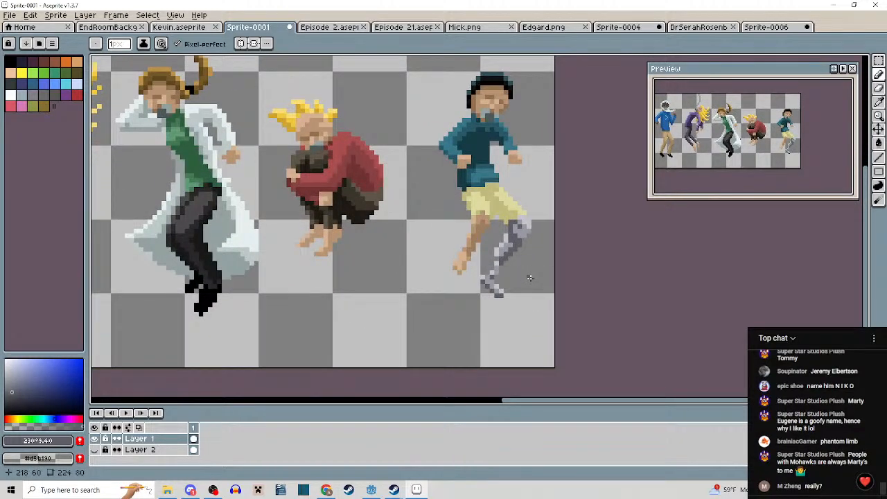
scroll(529, 278, "down", 1)
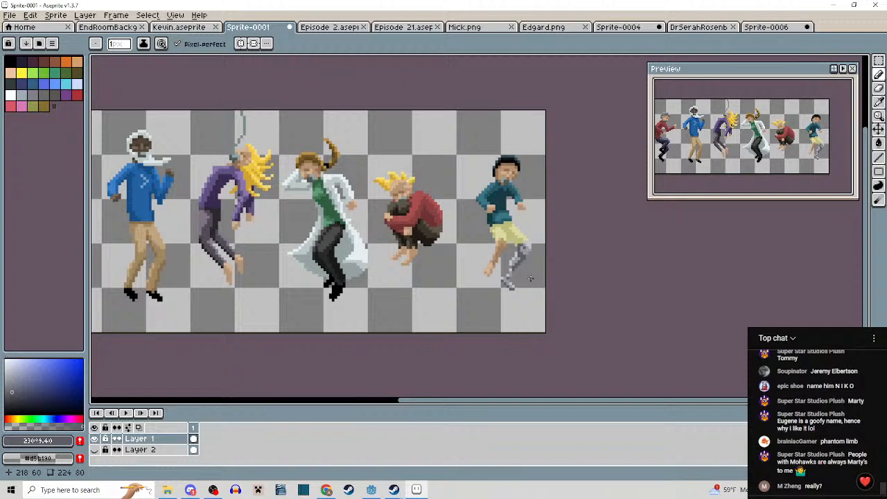
left_click_drag(531, 279, 527, 286)
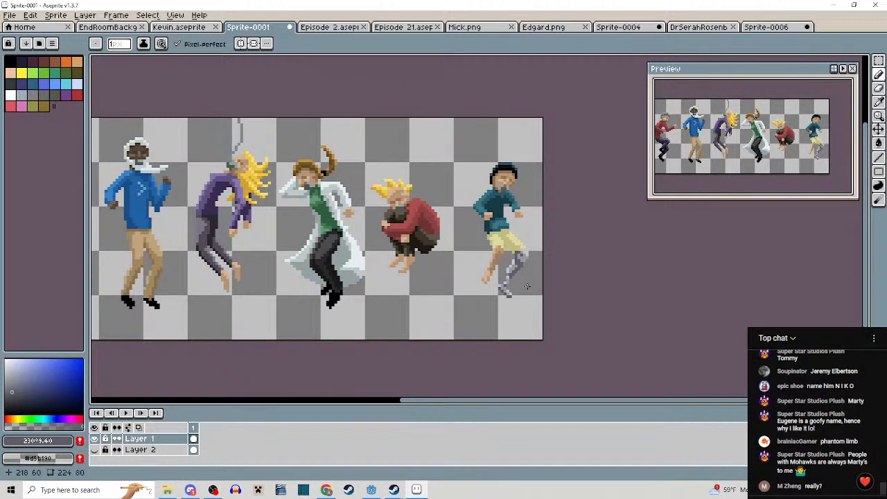
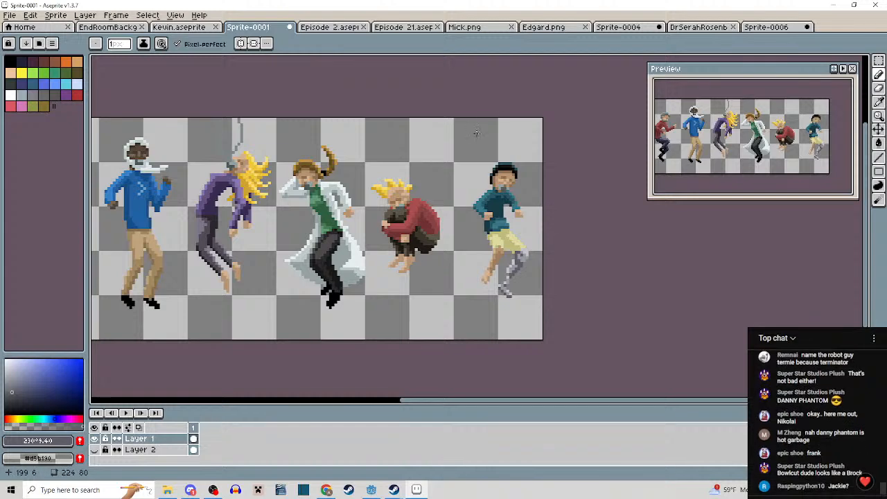
Look over the crouching character's separate sprite and the full character line-up in Sprite-0001.
left_click(757, 27)
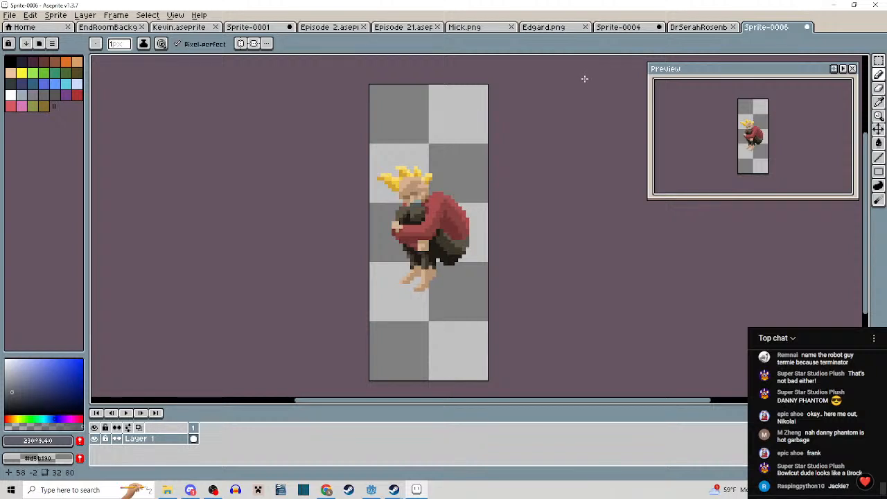
left_click(111, 27)
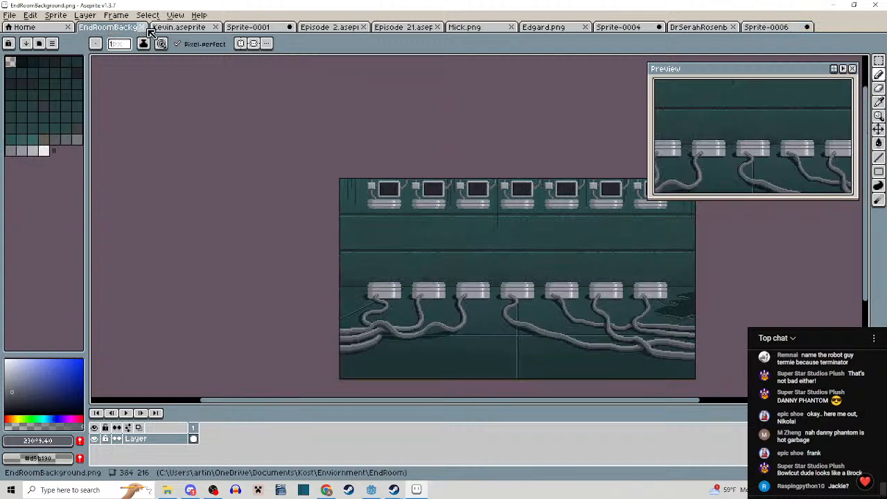
left_click(187, 27)
left_click(248, 27)
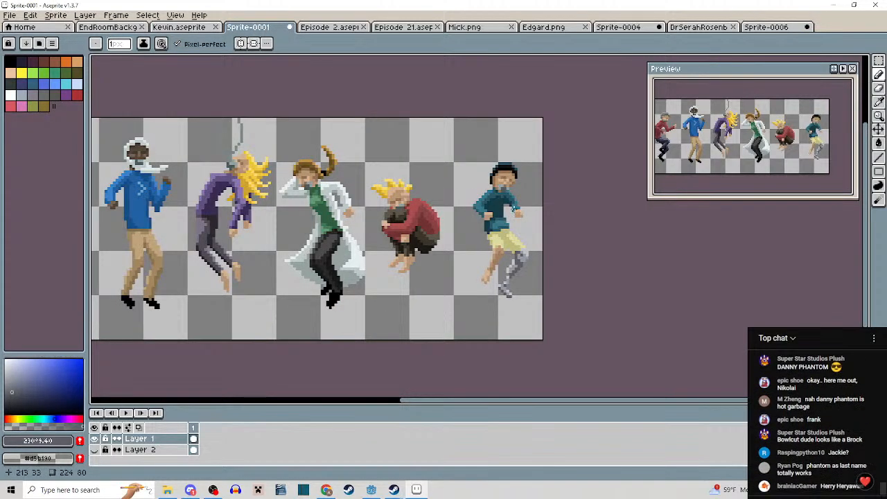
scroll(511, 199, "up", 2)
left_click_drag(522, 210, 470, 211)
scroll(510, 210, "down", 3)
scroll(490, 222, "up", 2)
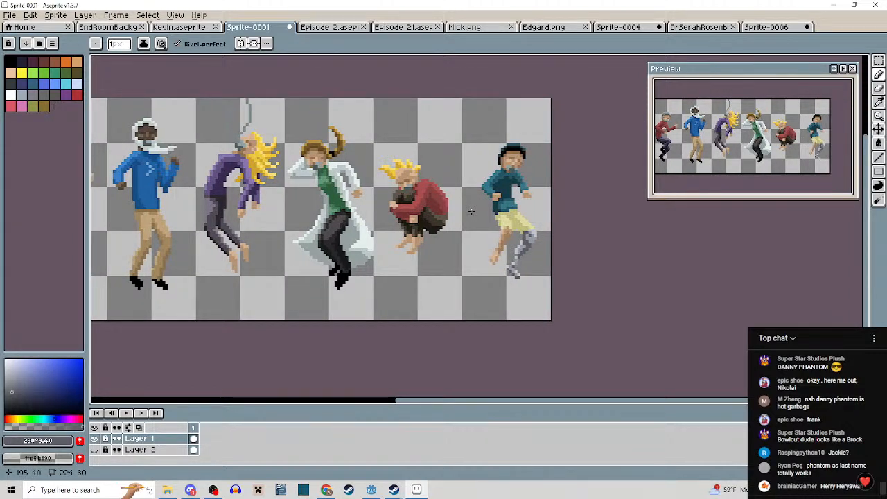
scroll(397, 167, "up", 2)
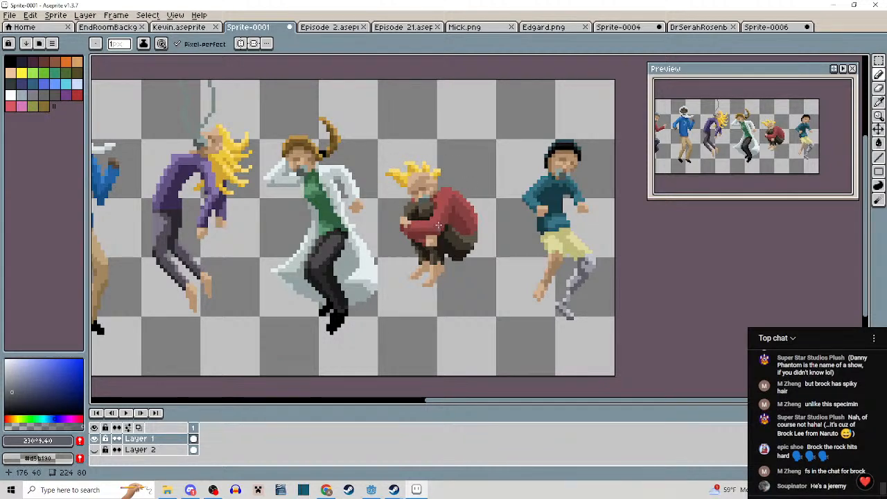
Save the crouching, red-sweater character's sprite in the People folder as a PNG file named Brock.
left_click(768, 28)
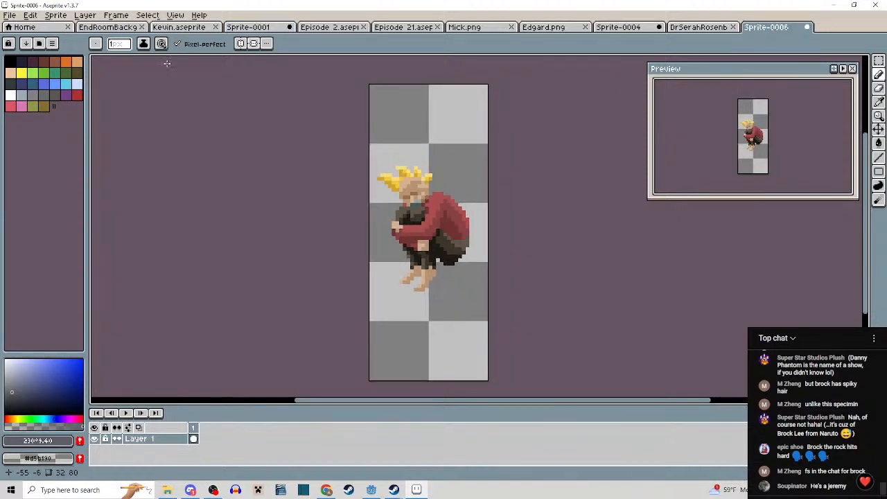
left_click(7, 15)
left_click(37, 75)
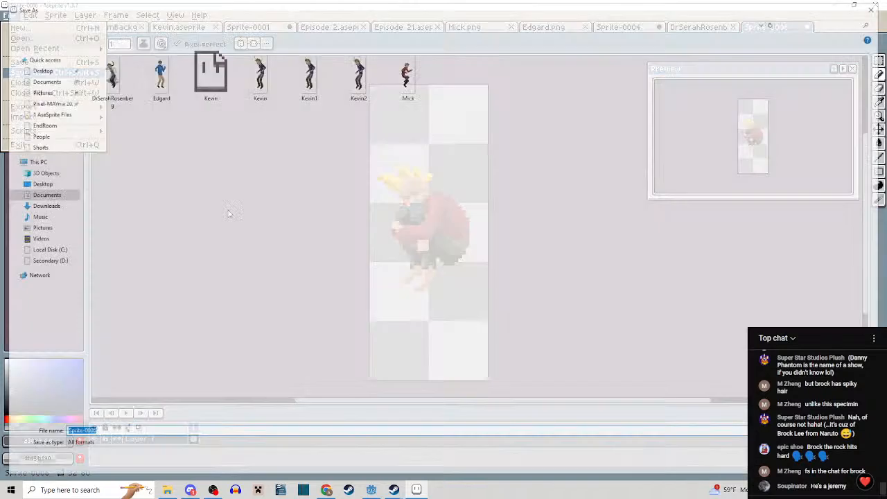
type("Brock")
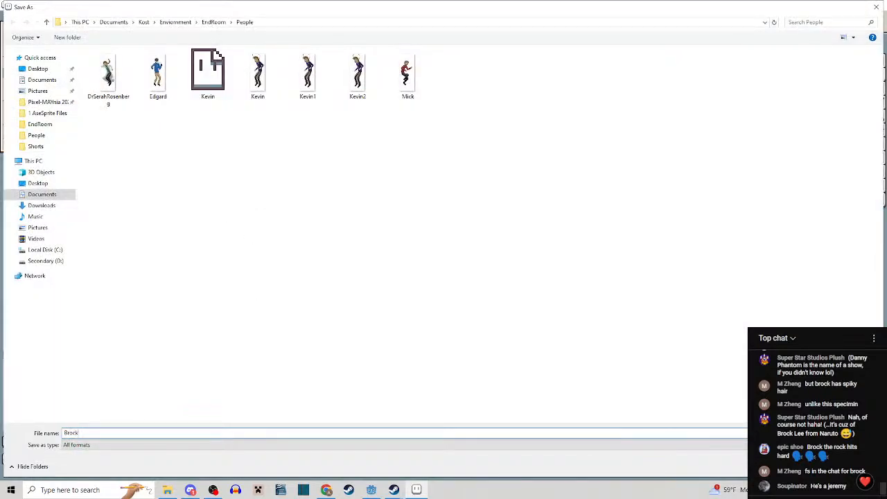
left_click(111, 445)
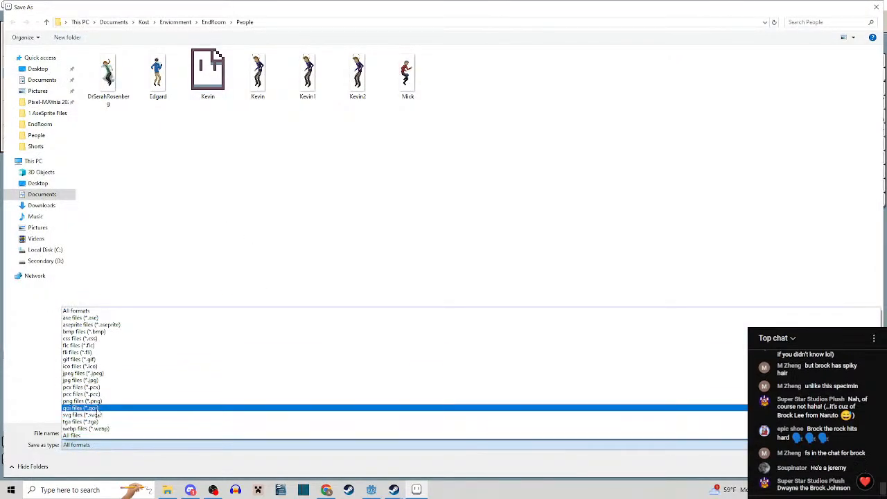
left_click(98, 407)
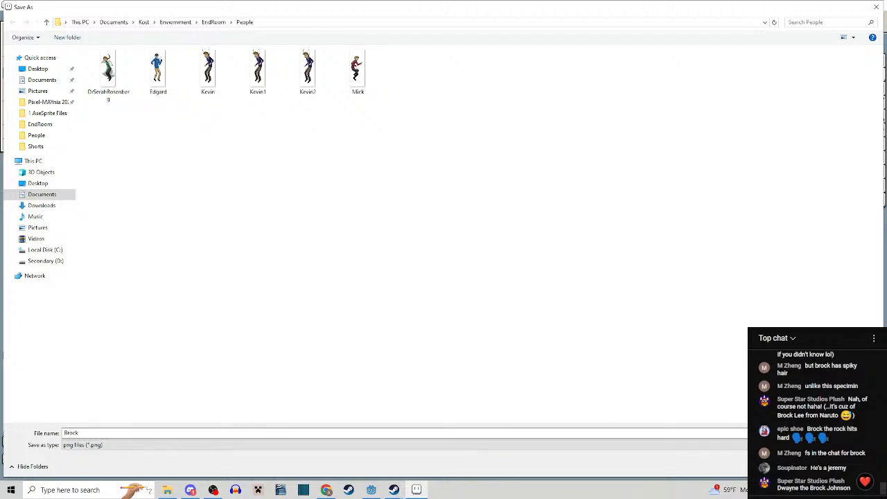
key("Return")
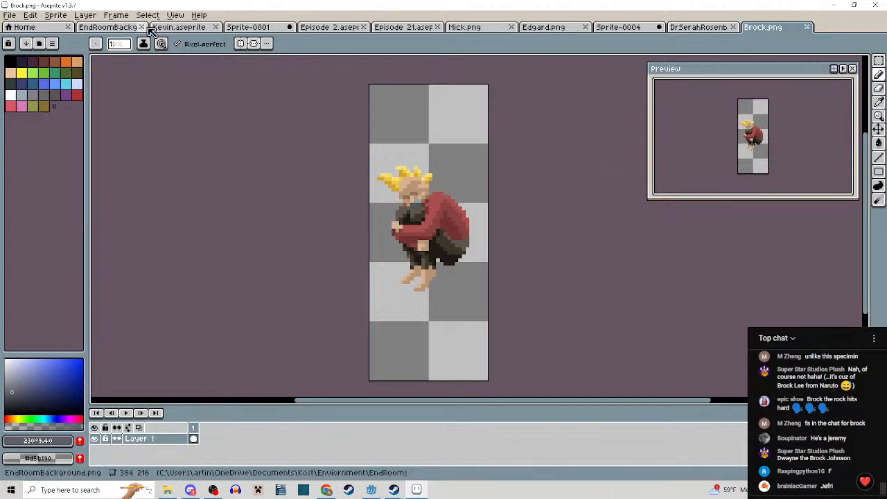
Select the 32 × 80 px area around the last character, in the teal shirt and yellow shorts, in Sprite-0001.
left_click(255, 27)
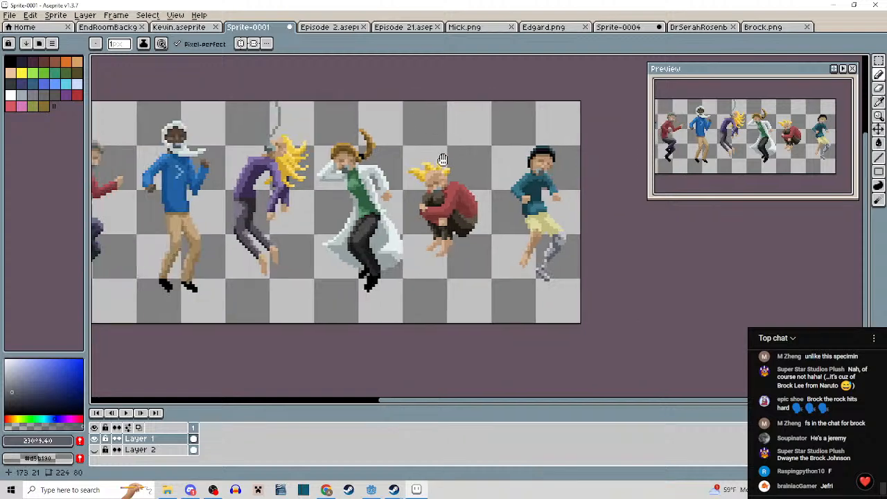
left_click_drag(443, 160, 473, 161)
left_click_drag(572, 180, 524, 151)
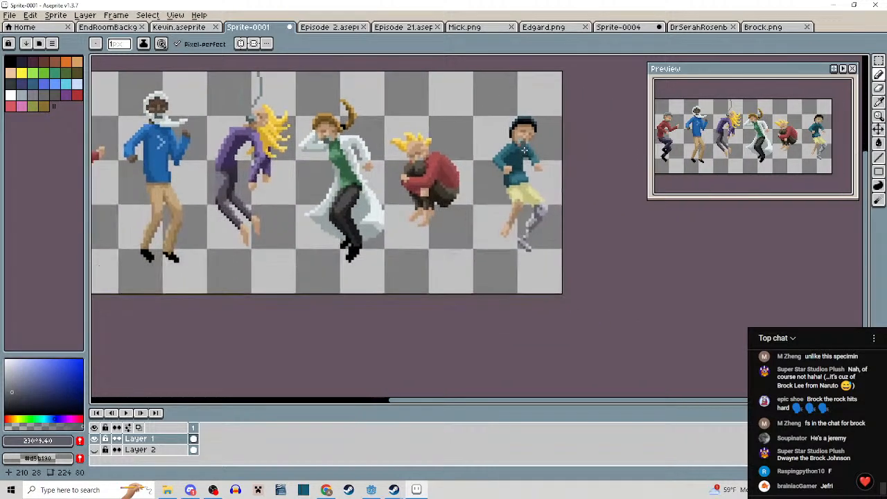
scroll(525, 150, "up", 1)
key("m")
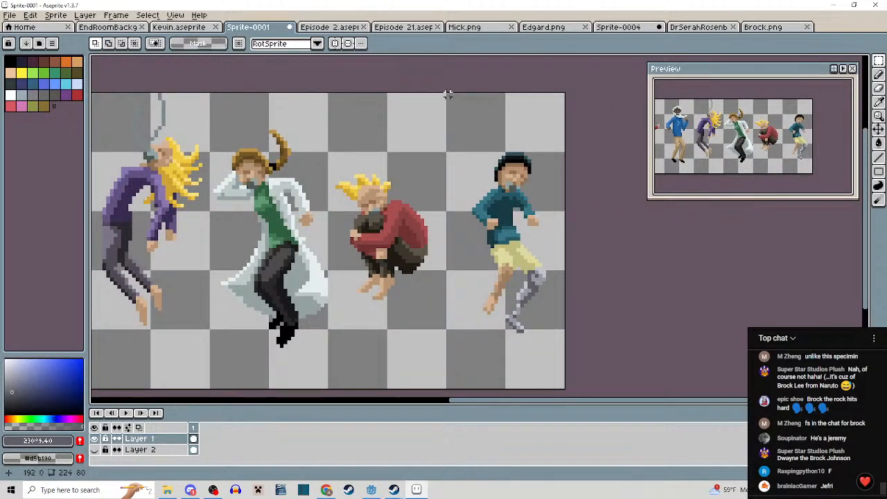
left_click_drag(447, 93, 567, 388)
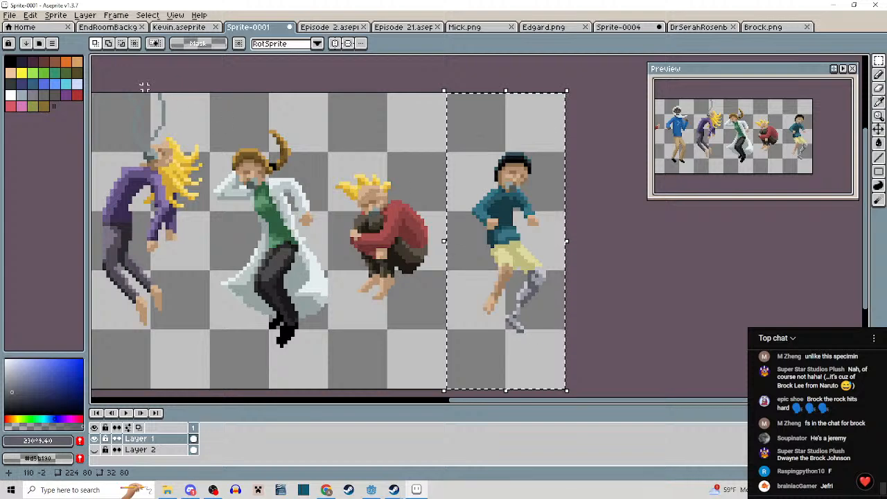
Create a transparent RGBA sprite of 32 × 80 px and paste the copied teal-shirt character into it.
left_click(9, 15)
left_click(21, 26)
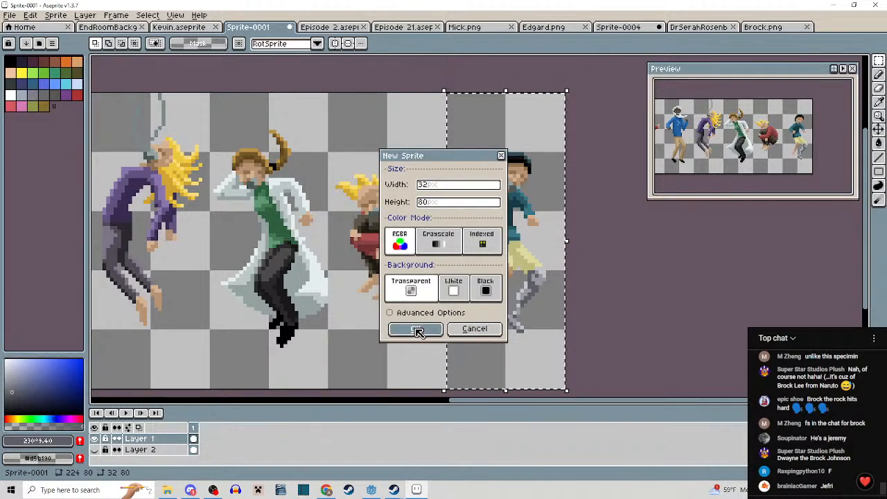
left_click(418, 332)
key("ctrl+v")
scroll(494, 236, "up", 4)
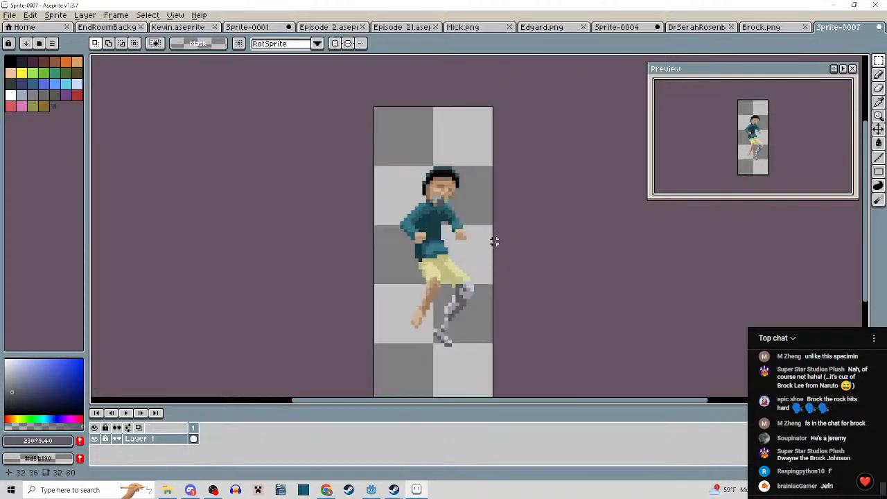
scroll(493, 236, "up", 2)
scroll(493, 222, "down", 1)
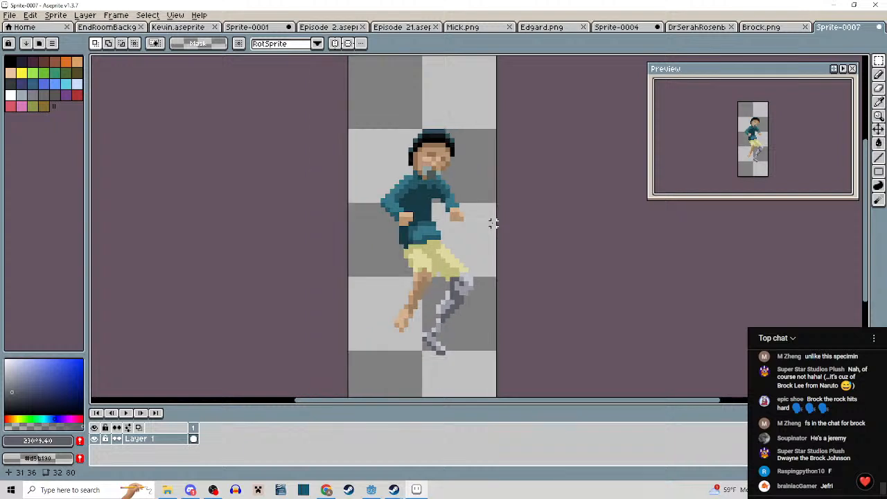
Darken the upper part of the shorts above the bare leg with the shorts' shadow yellow #bfbc7d.
scroll(492, 220, "up", 1)
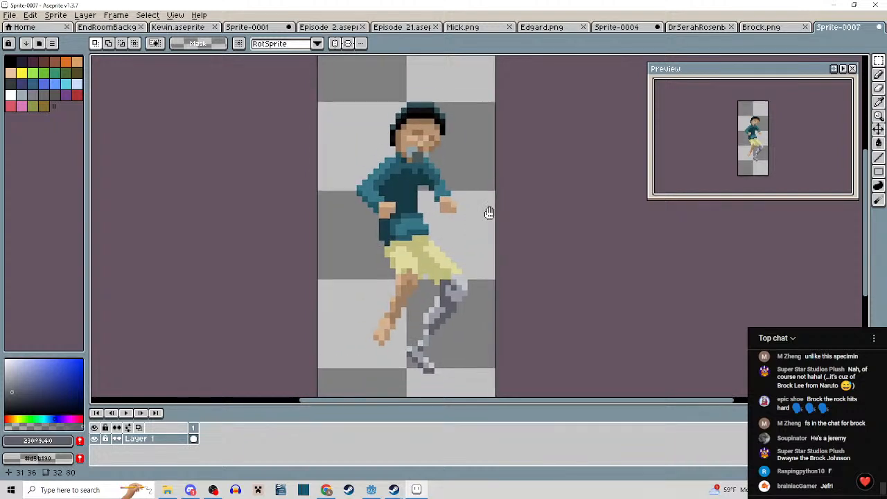
mouse_move(489, 213)
left_mouse_down()
mouse_move(490, 198)
mouse_move(482, 232)
mouse_move(491, 196)
left_mouse_up()
scroll(482, 233, "down", 1)
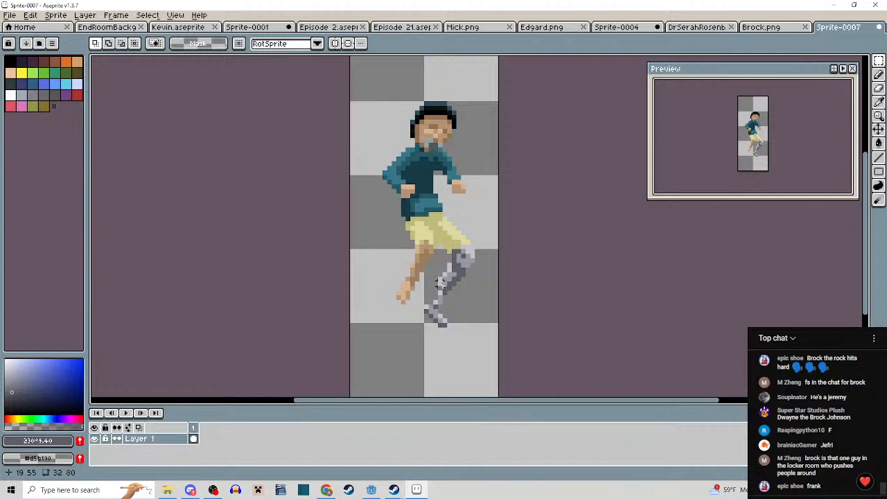
left_click_drag(481, 240, 485, 209)
scroll(448, 201, "up", 3)
key("b")
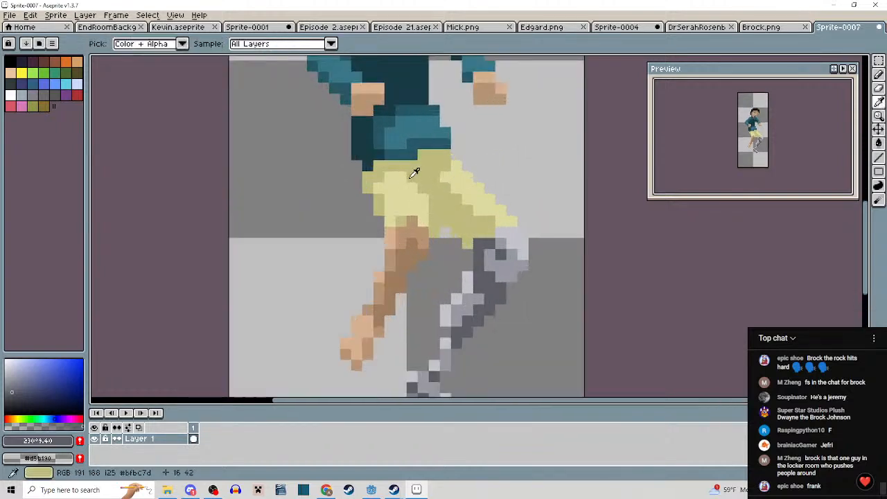
left_click(414, 174, "alt")
left_click(390, 187)
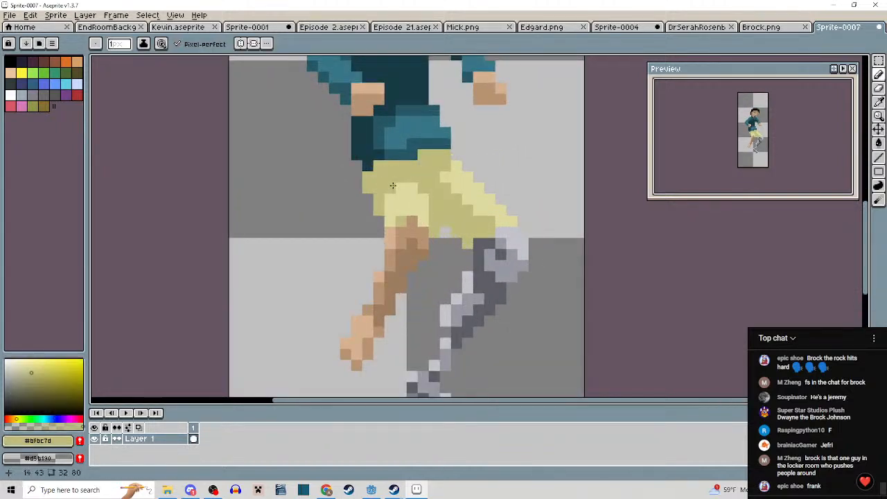
scroll(438, 202, "down", 3)
mouse_move(472, 215)
left_mouse_down()
mouse_move(487, 236)
mouse_move(455, 203)
left_mouse_up()
scroll(453, 222, "up", 2)
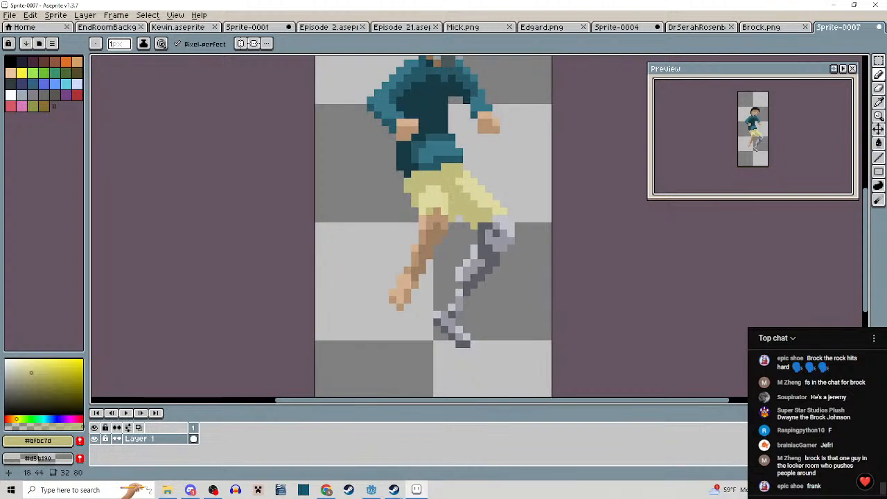
Shift the bare leg and its part of the shorts one pixel outward, away from the prosthetic leg.
key("m")
left_click_drag(376, 188, 446, 306)
left_click_drag(431, 267, 423, 267)
left_click(451, 277)
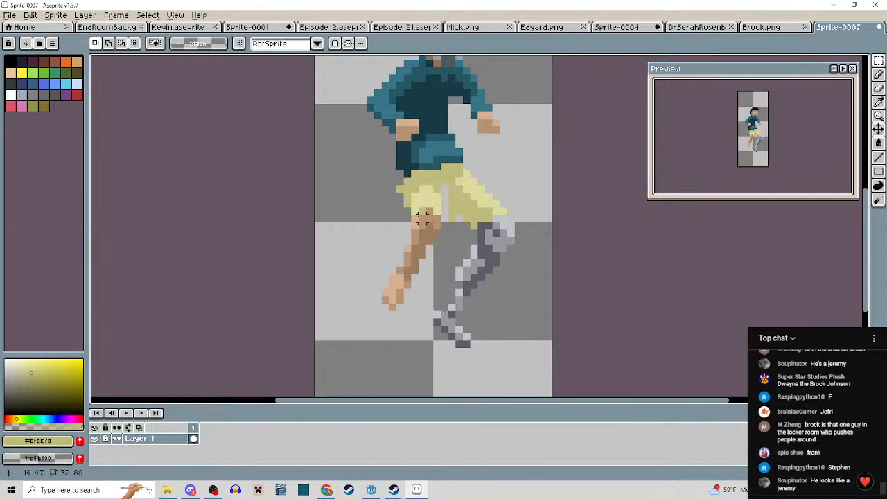
Fill the gap between the shorts' legs with shadow yellow #bfbc7d and erase the stray pixel at their outer edge.
scroll(419, 216, "up", 2)
key("b")
right_click(384, 163)
left_click_drag(471, 164, 472, 208)
right_click(485, 224)
right_click(474, 209)
scroll(483, 224, "down", 2)
scroll(485, 228, "up", 2)
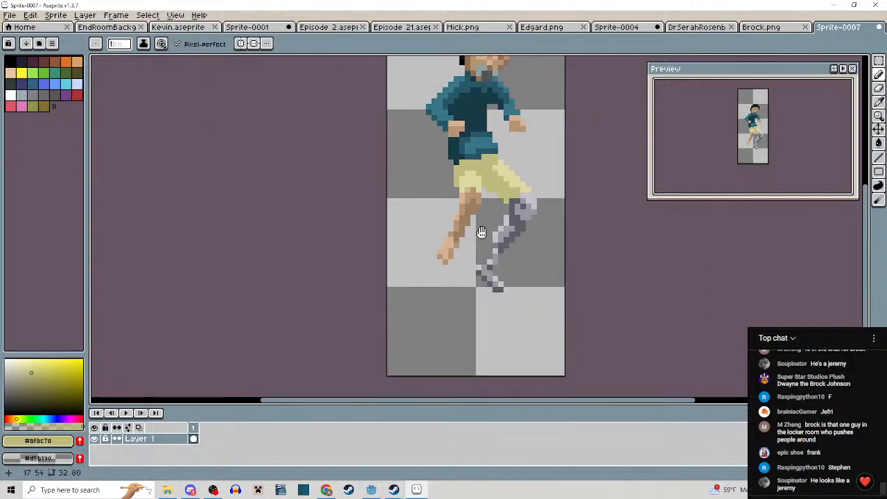
key("alt")
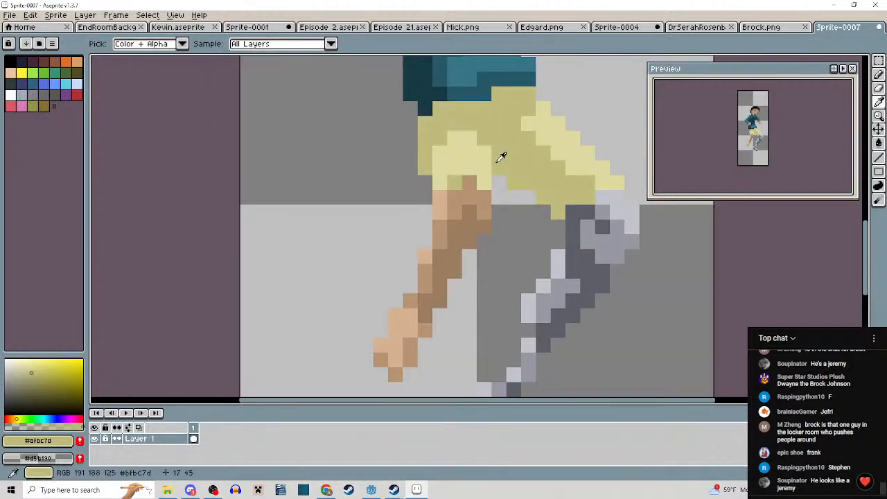
scroll(427, 181, "down", 5)
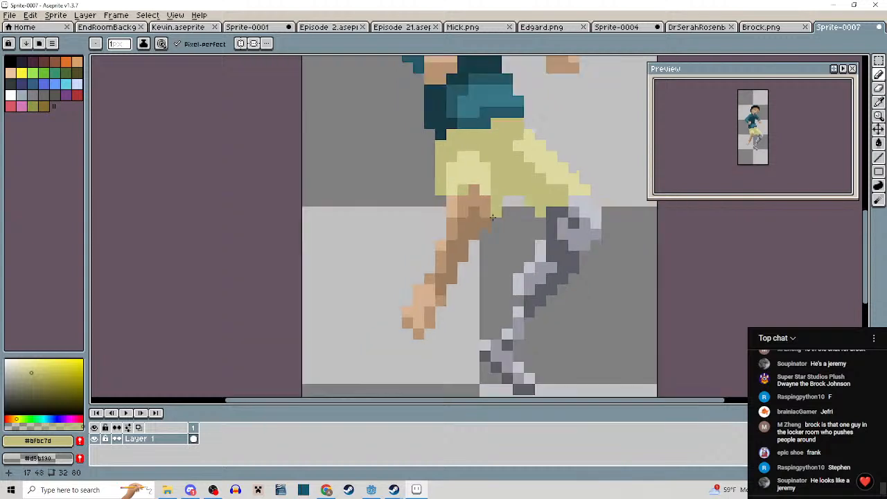
scroll(473, 230, "up", 4)
scroll(474, 230, "down", 4)
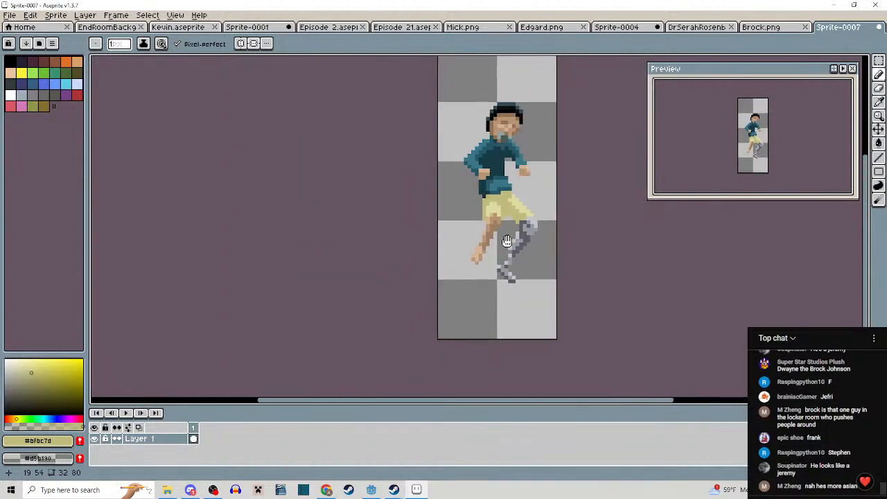
scroll(463, 205, "up", 3)
Extend the shorts' hem beside the bare leg with light yellow #dddaa0 and resample the shadow yellow #bfbc7d.
left_click(463, 204, "alt")
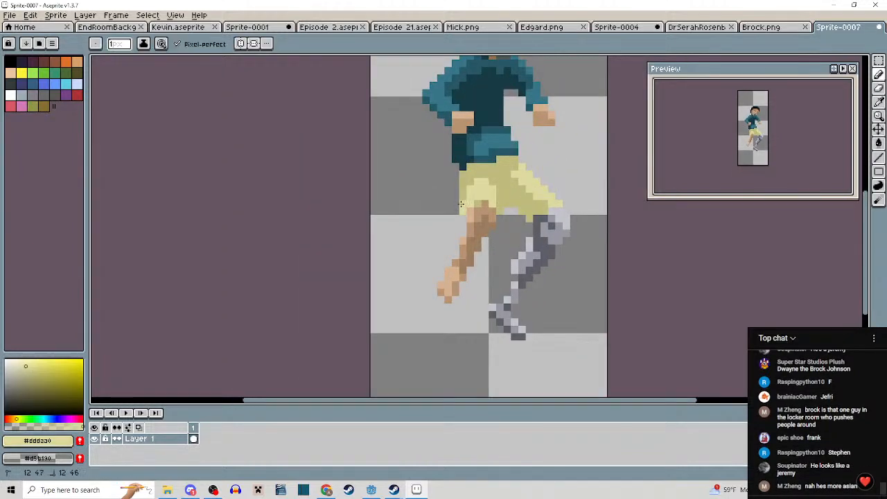
scroll(507, 233, "down", 3)
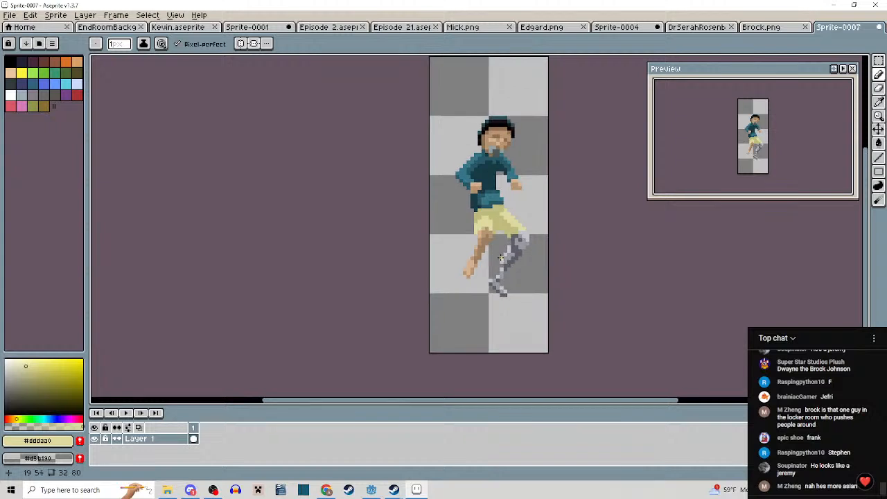
scroll(499, 229, "up", 3)
left_click(499, 212, "alt")
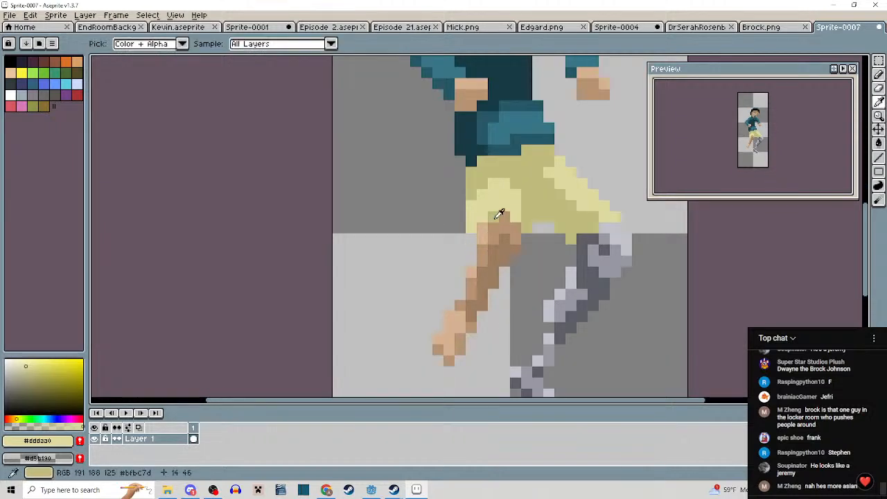
scroll(516, 277, "down", 3)
left_click_drag(517, 278, 504, 248)
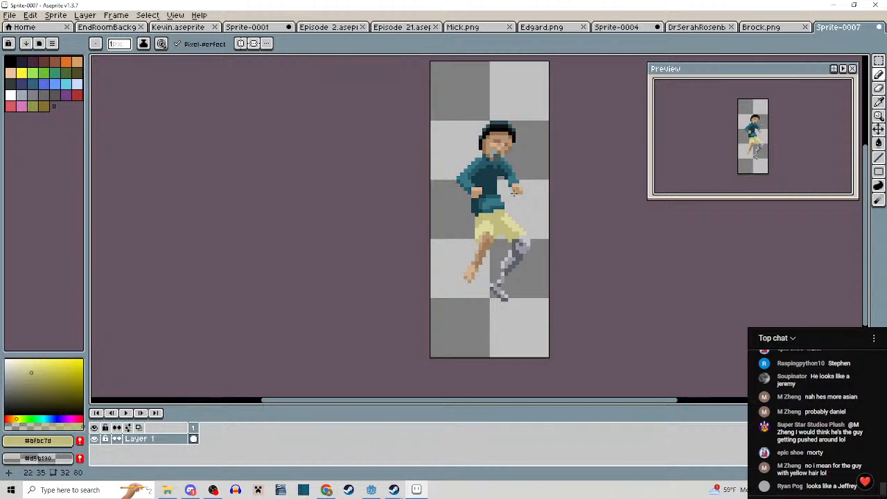
scroll(513, 193, "up", 2)
scroll(512, 193, "down", 3)
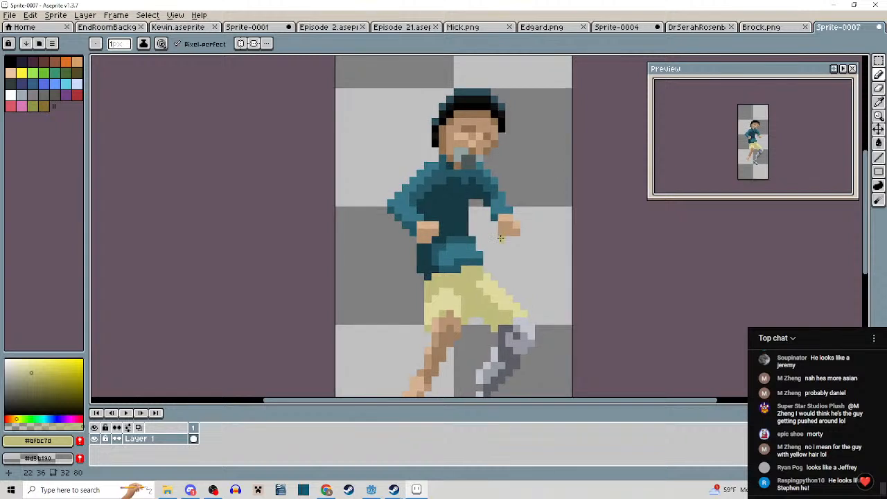
left_click_drag(501, 195, 500, 201)
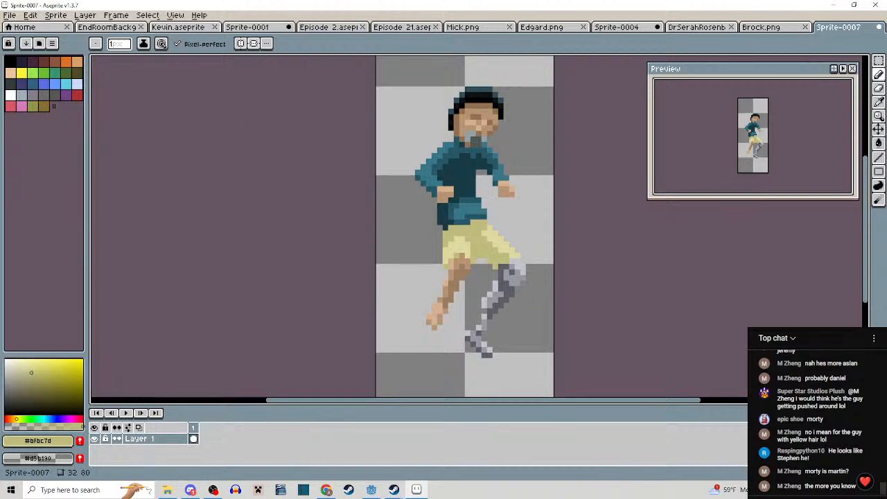
Switch to the Chrome browser and search Google for "is morty short of martin".
left_click(327, 489)
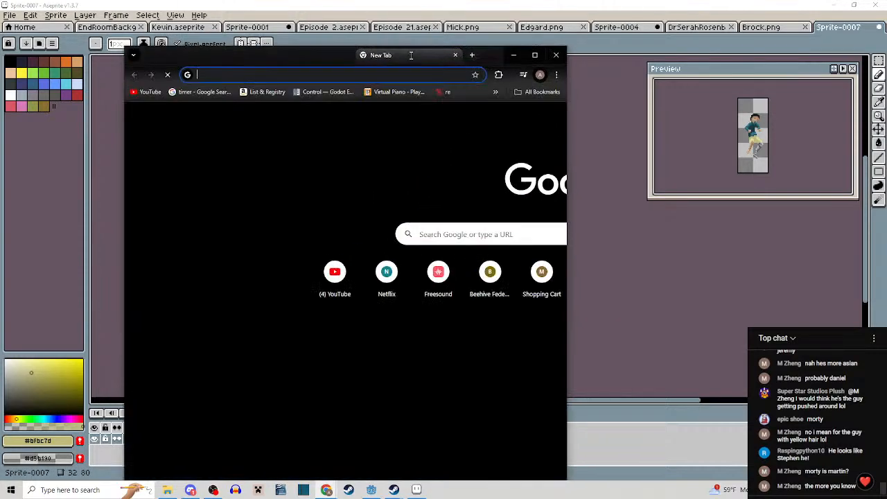
type("is m")
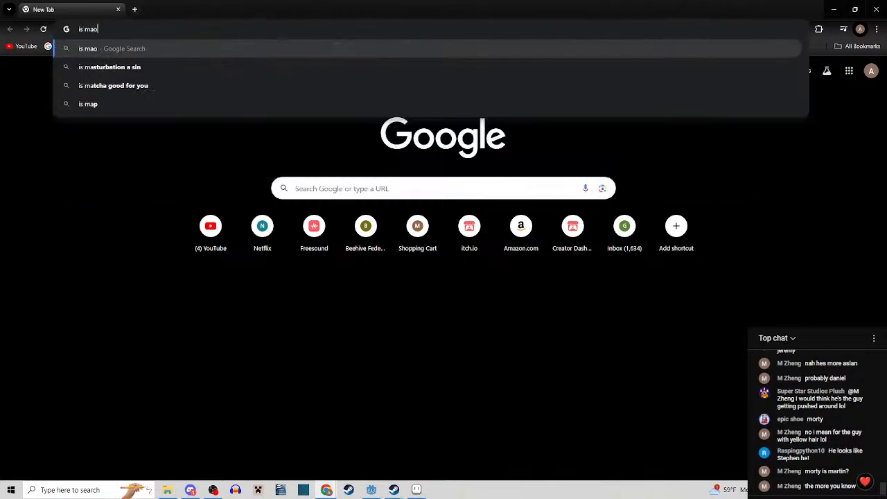
type("orty short of")
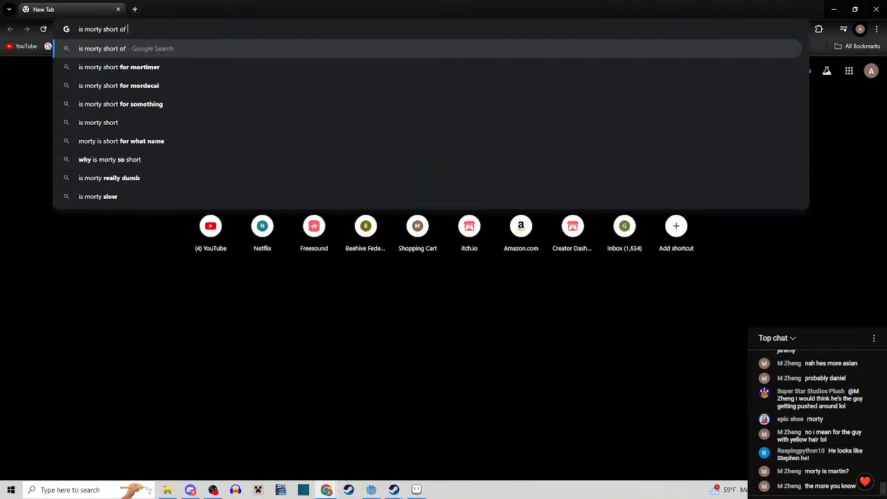
type(" martin")
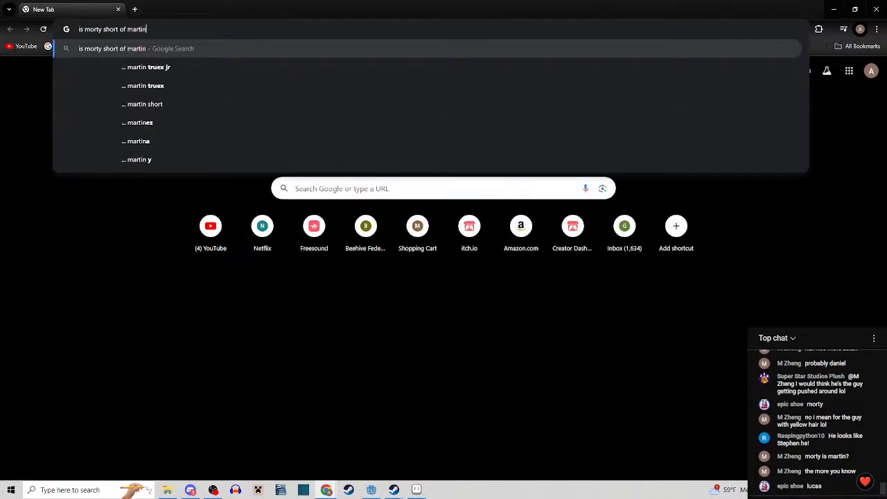
key("Return")
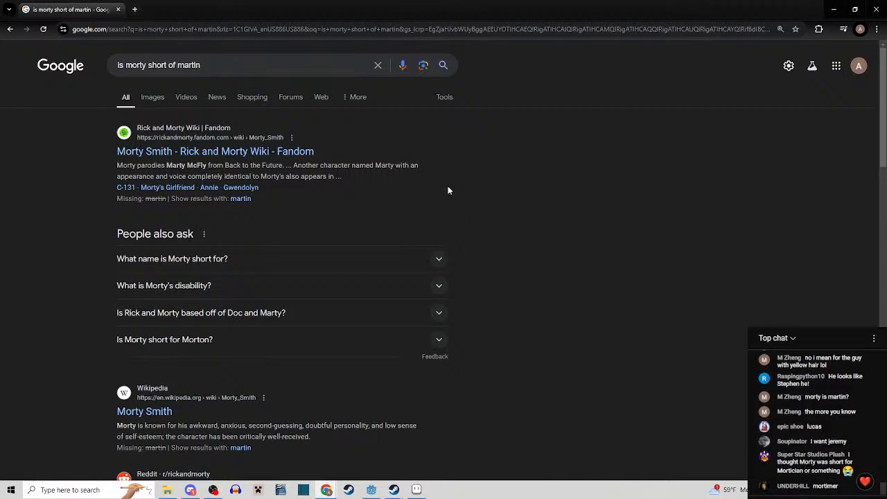
Read through the search results for what the name Morty is short for, and return to the character sprite.
scroll(488, 221, "down", 3)
scroll(494, 228, "down", 1)
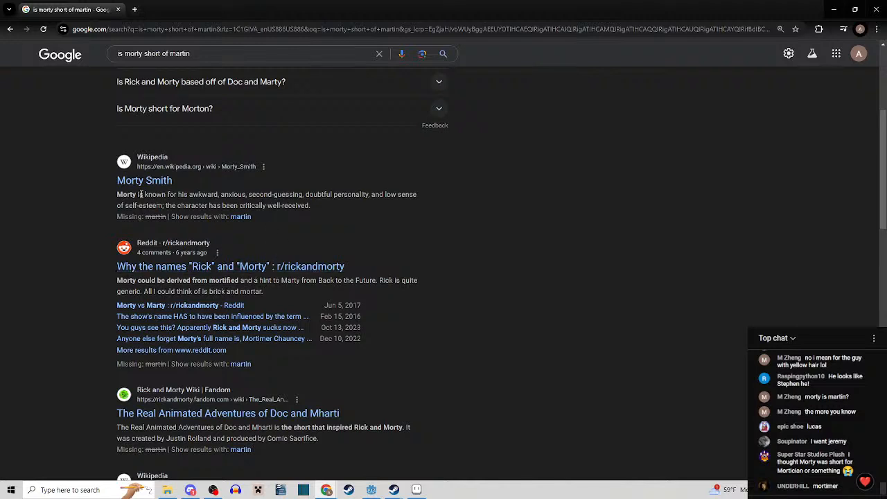
scroll(430, 228, "up", 3)
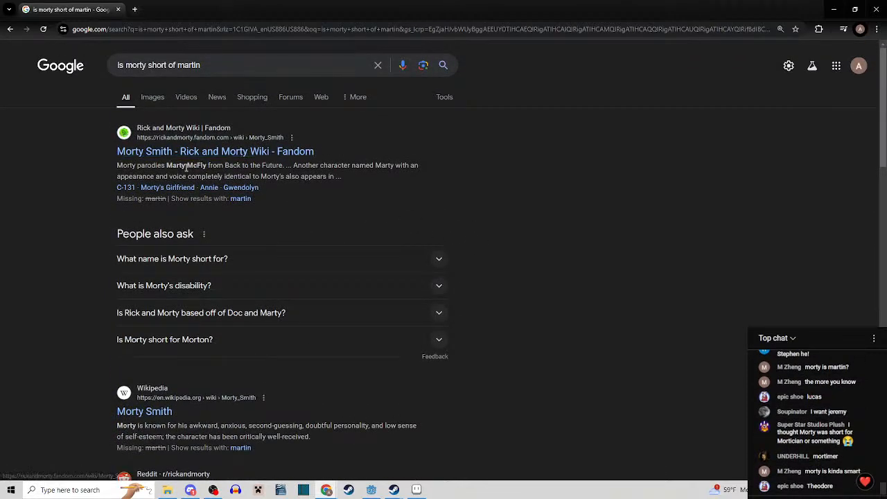
scroll(451, 216, "down", 3)
left_click_drag(84, 10, 693, 0)
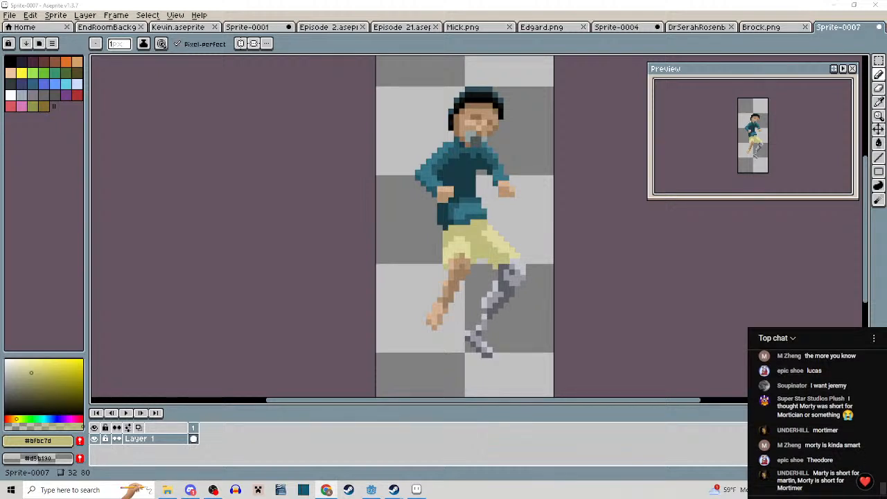
Open Save As for the prosthetic-leg character sprite and enter Jerimy as the file name in the People folder.
scroll(465, 176, "down", 1)
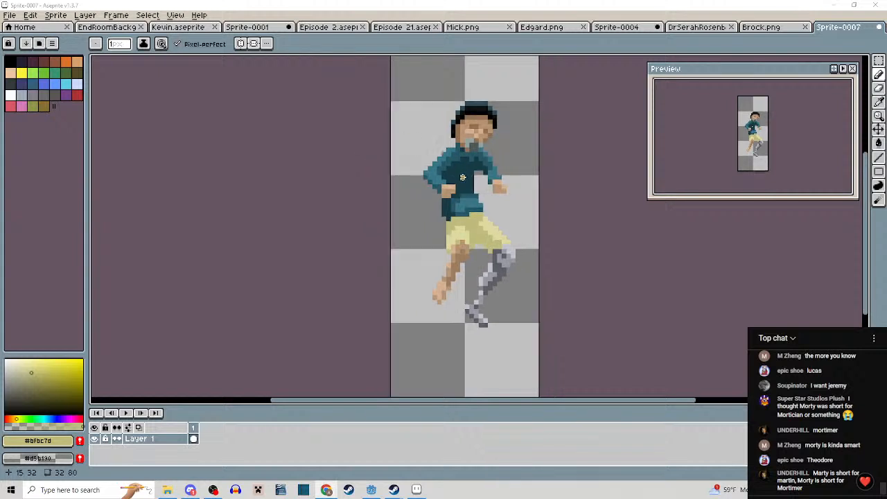
mouse_move(465, 176)
left_mouse_down()
mouse_move(465, 224)
mouse_move(460, 187)
left_mouse_up()
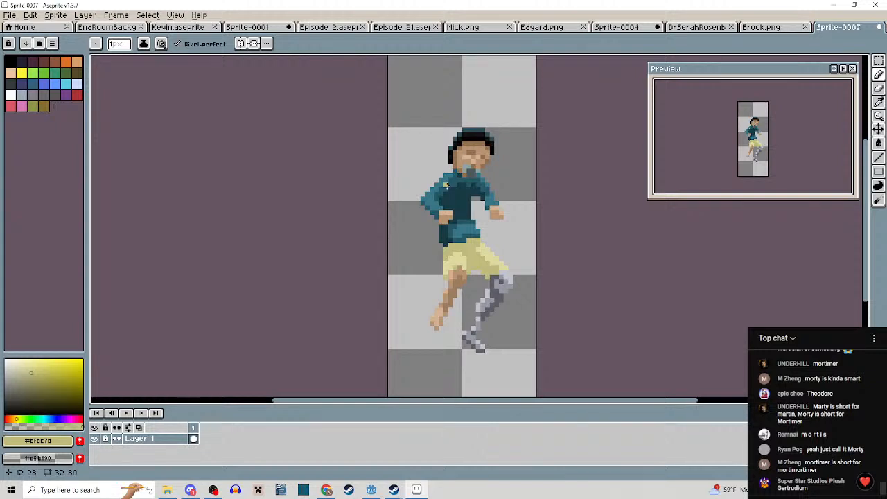
scroll(446, 185, "down", 1)
left_click_drag(479, 196, 453, 174)
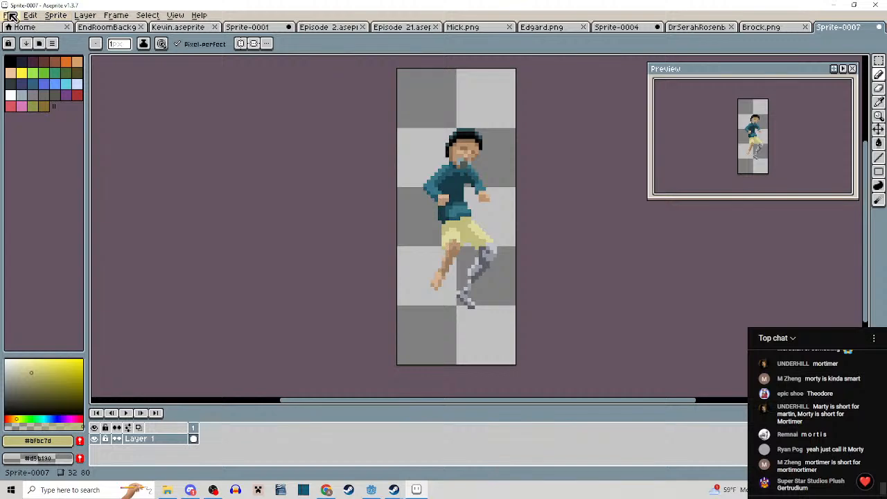
left_click(30, 15)
mouse_move(19, 20)
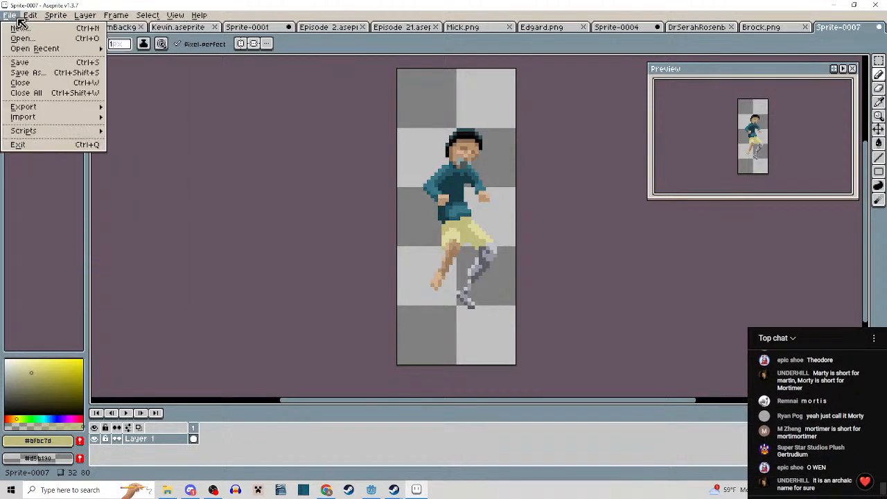
mouse_move(85, 15)
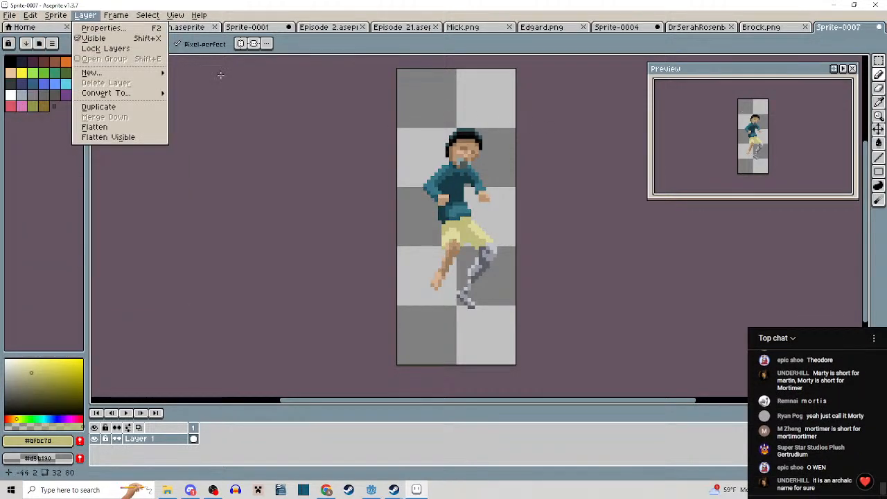
left_click(10, 16)
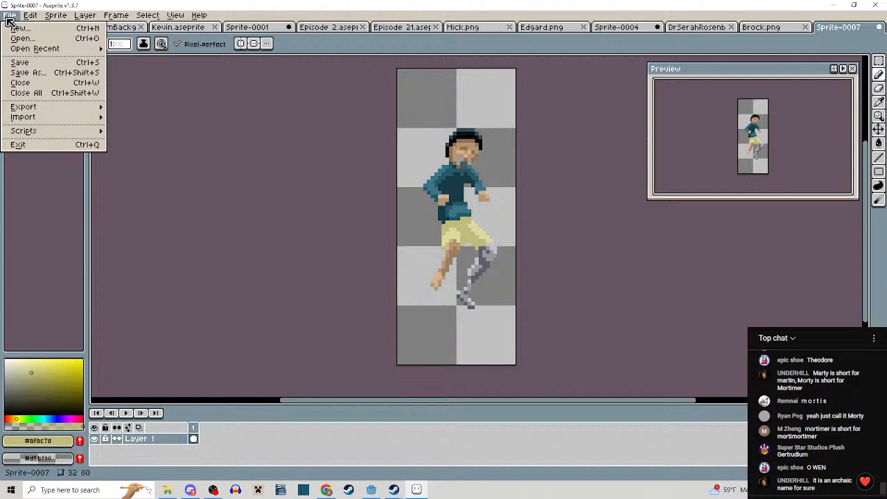
left_click(31, 72)
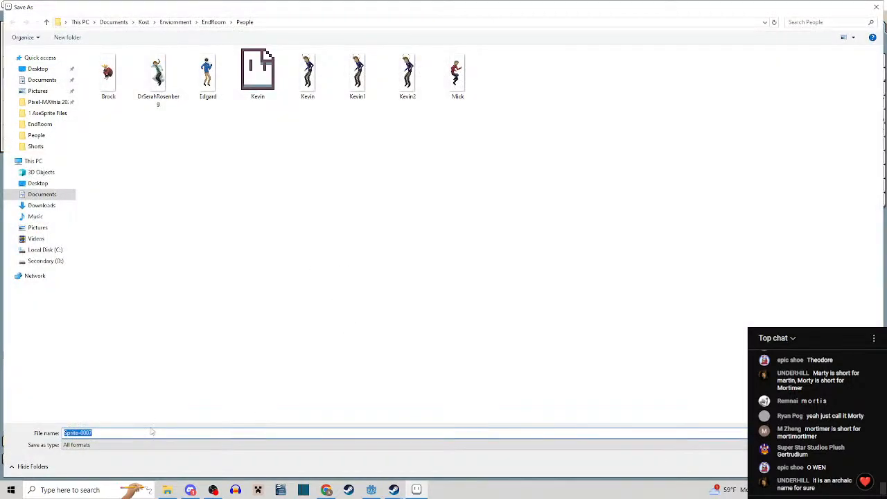
key("BackSpace")
type("ke")
type("rimy")
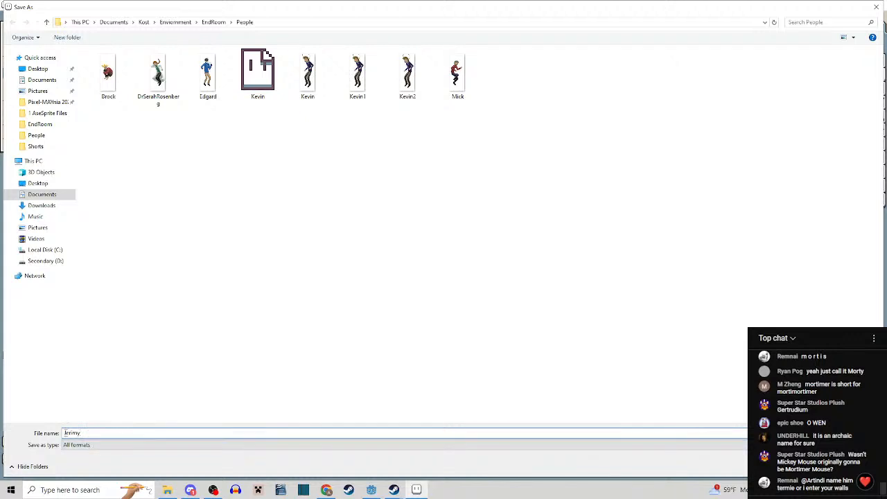
Correct the file name to Jeremy, set the file type to png and save the sprite.
double_click(66, 433)
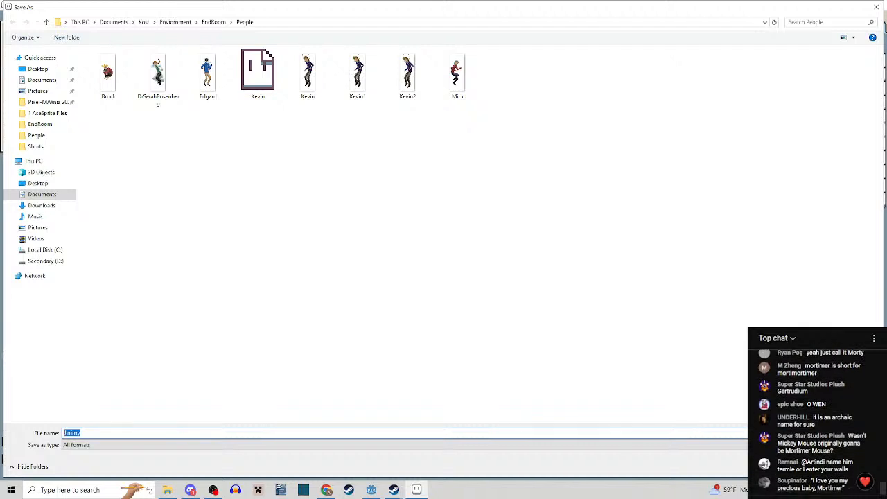
key("alt+Tab")
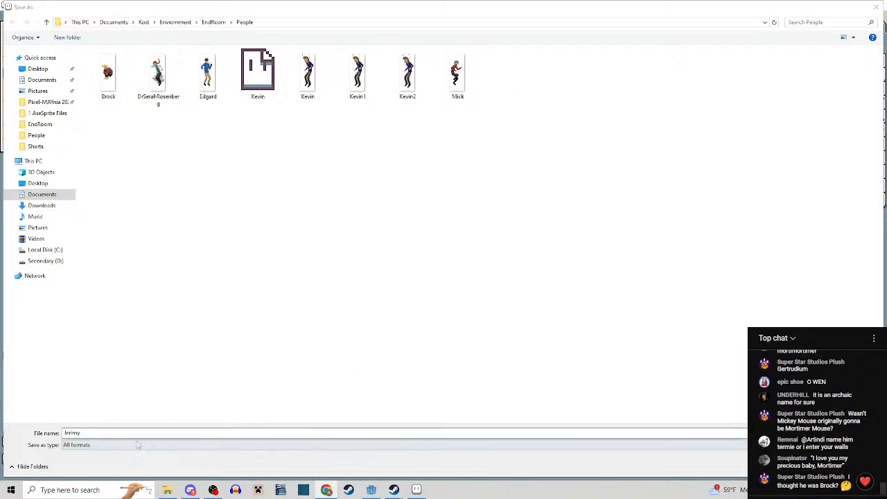
left_click(80, 433)
key("BackSpace")
key("BackSpace")
key("BackSpace")
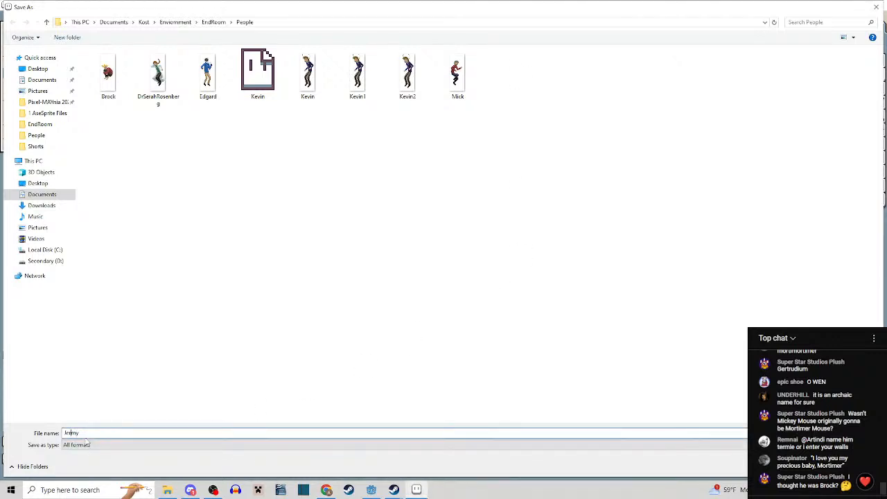
type("emy")
left_click(148, 447)
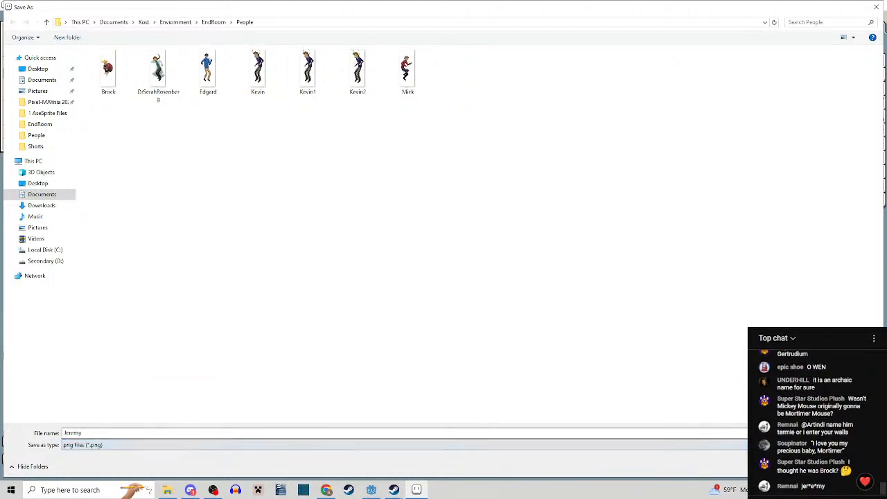
key("Return")
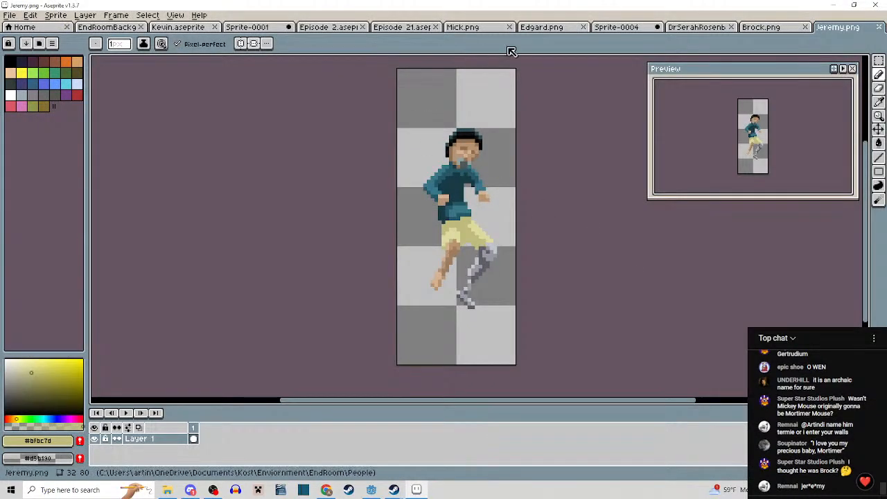
Examine the unsaved long-haired blonde character in Sprite-0004 against the Brock and DrSerahRosenberg sprites to decide on a name.
left_click(617, 27)
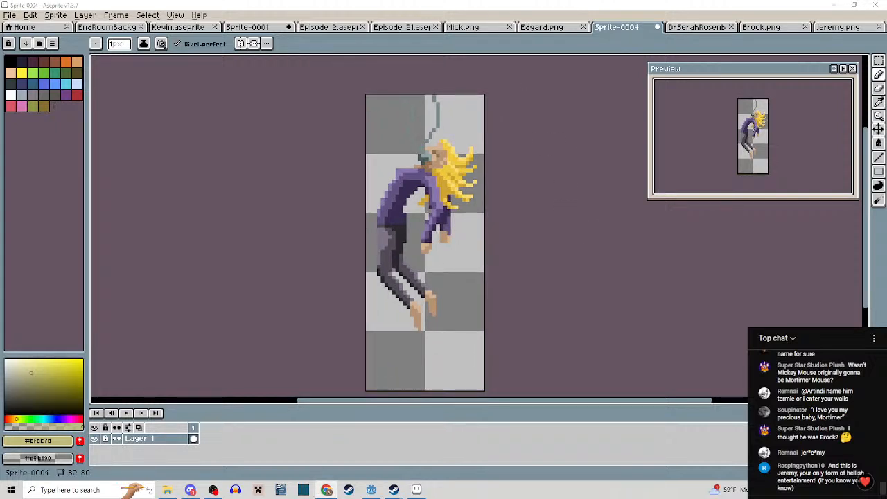
left_click(758, 31)
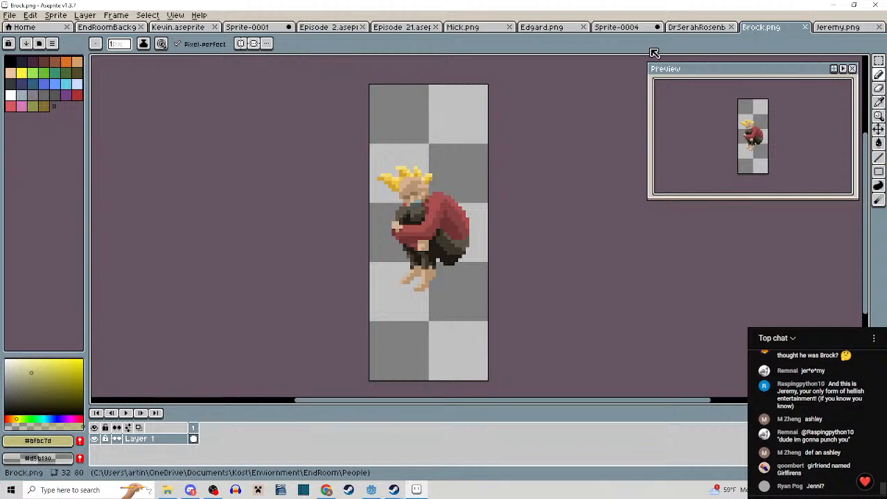
left_click(662, 30)
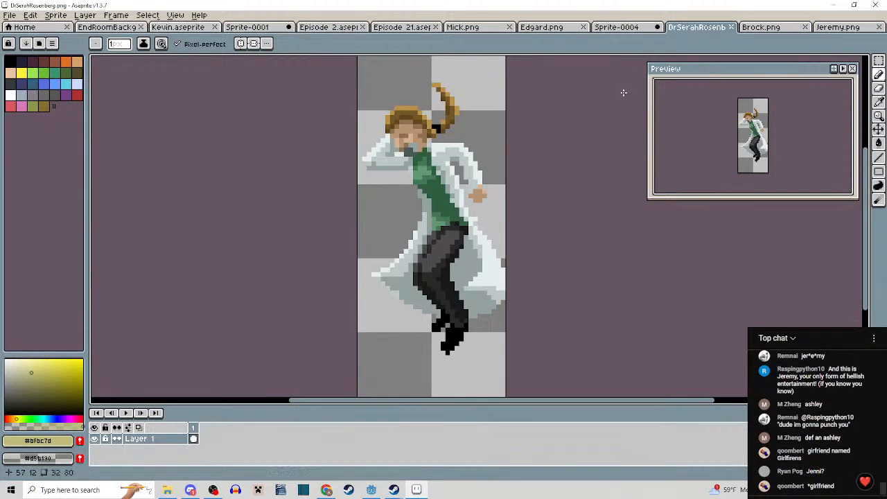
left_click_drag(522, 143, 522, 154)
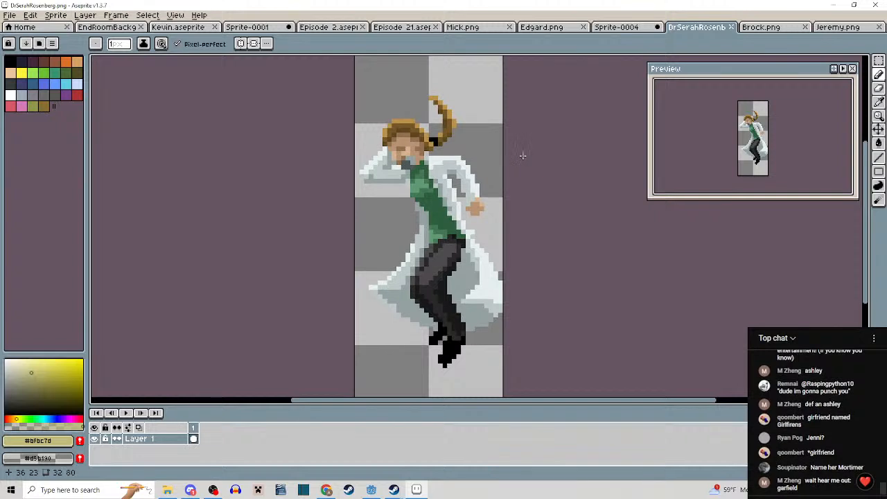
left_click(768, 32)
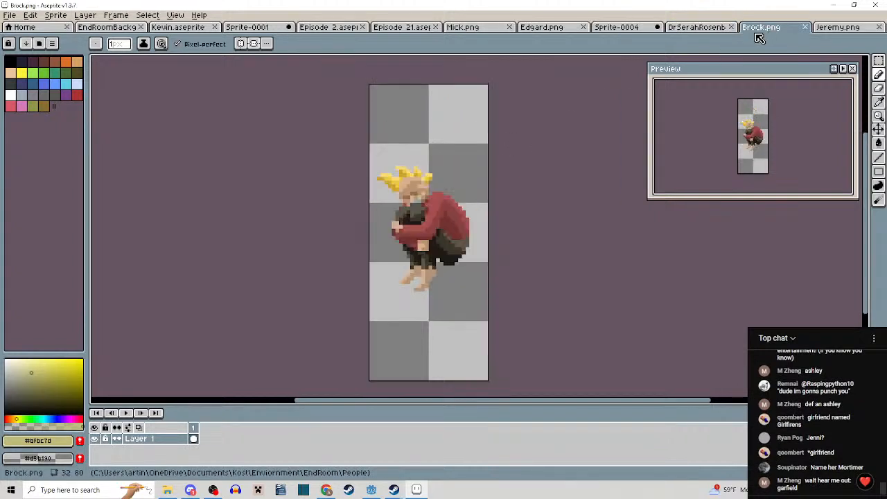
left_click(625, 31)
left_click_drag(594, 103, 594, 105)
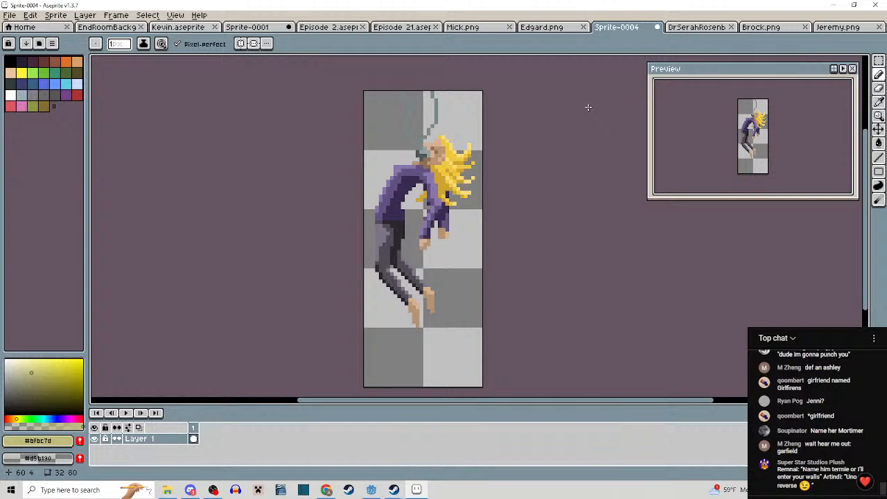
mouse_move(587, 107)
left_mouse_down()
mouse_move(587, 119)
mouse_move(583, 111)
left_mouse_up()
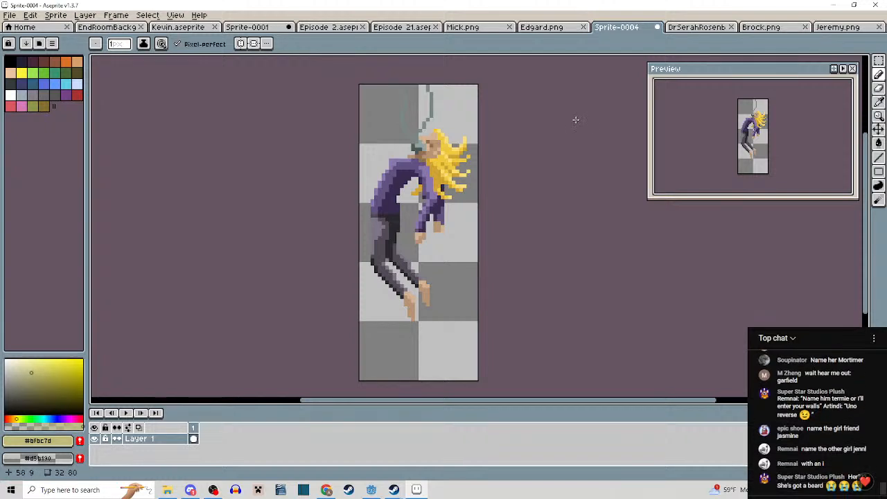
left_click_drag(580, 148, 579, 142)
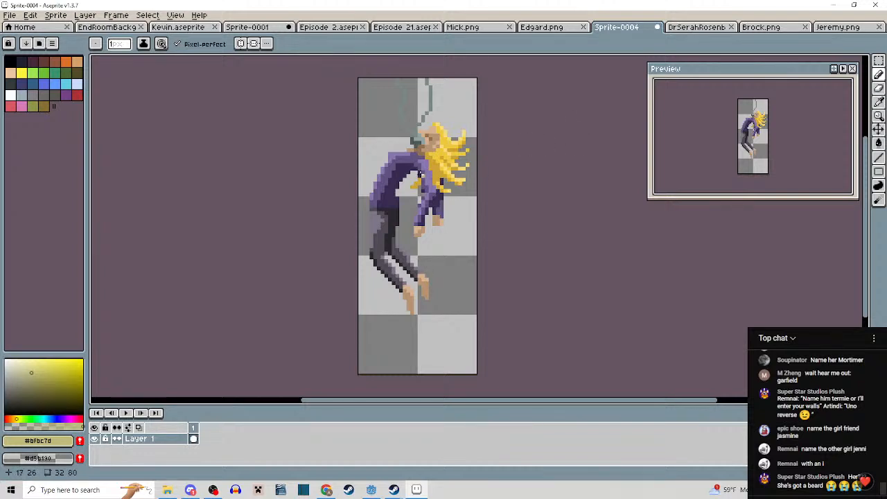
left_click(693, 28)
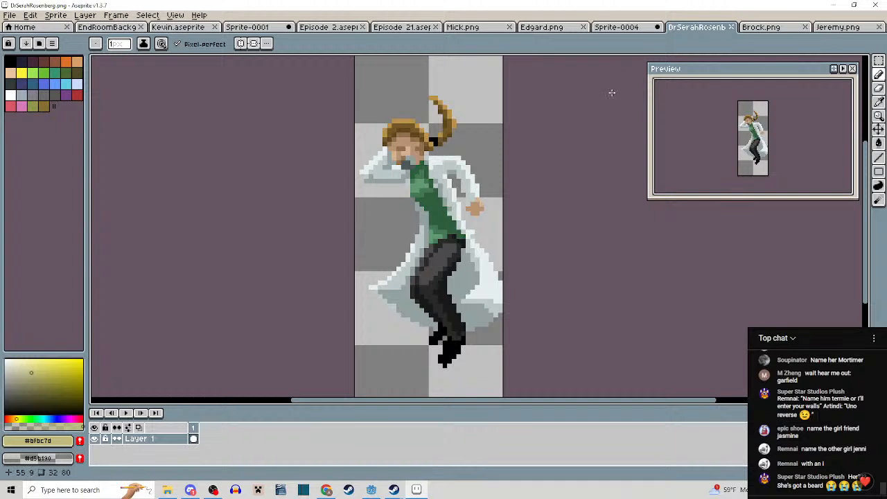
left_click(616, 29)
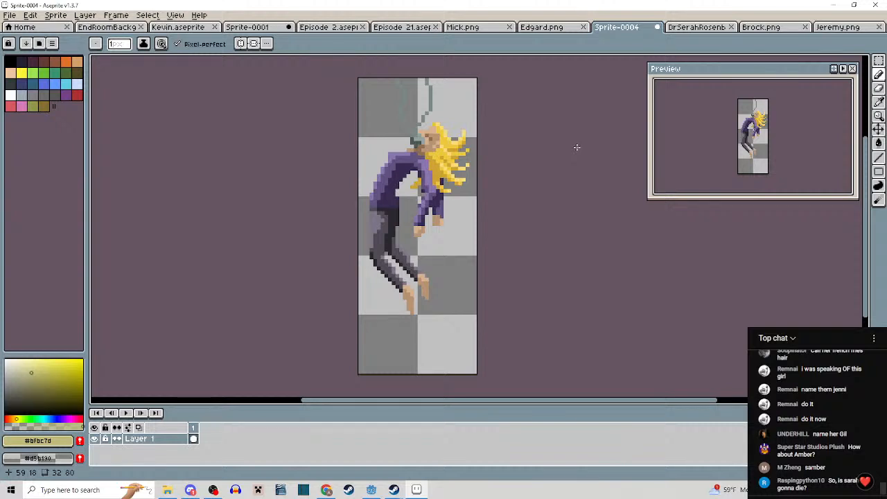
left_click(669, 28)
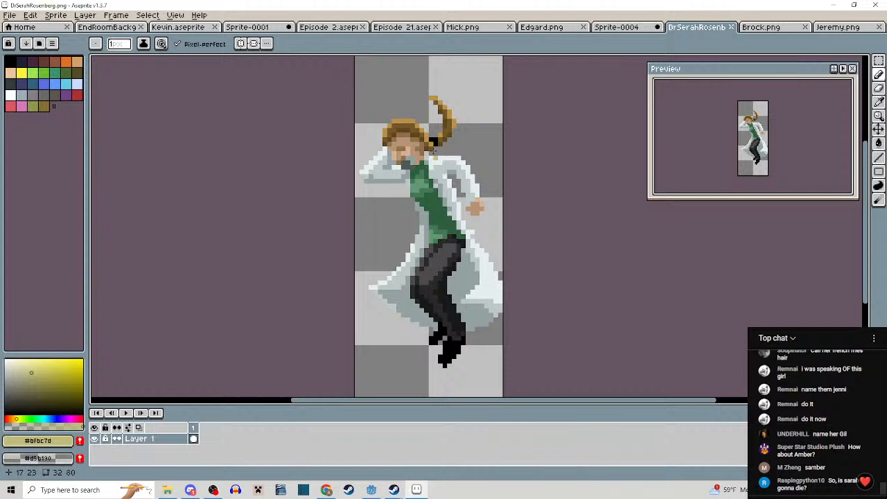
Open Save As for the blonde character in Sprite-0004 and enter Jenni as the file name.
left_click(627, 27)
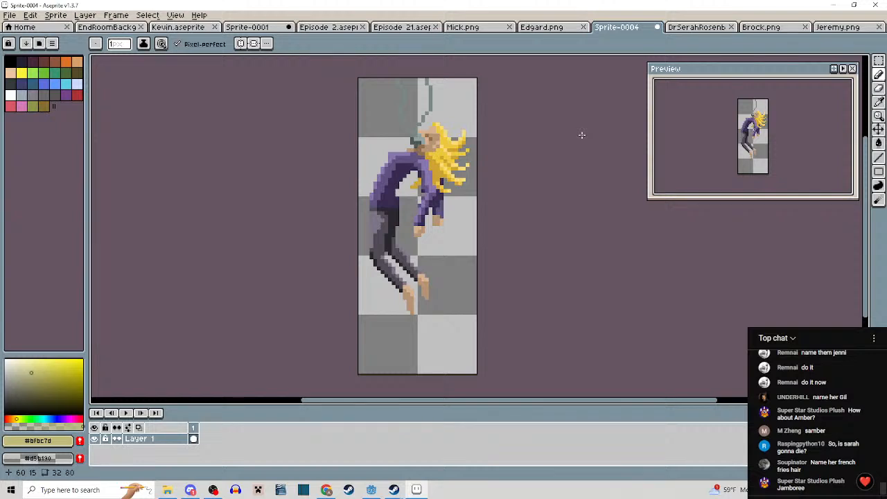
left_click(9, 15)
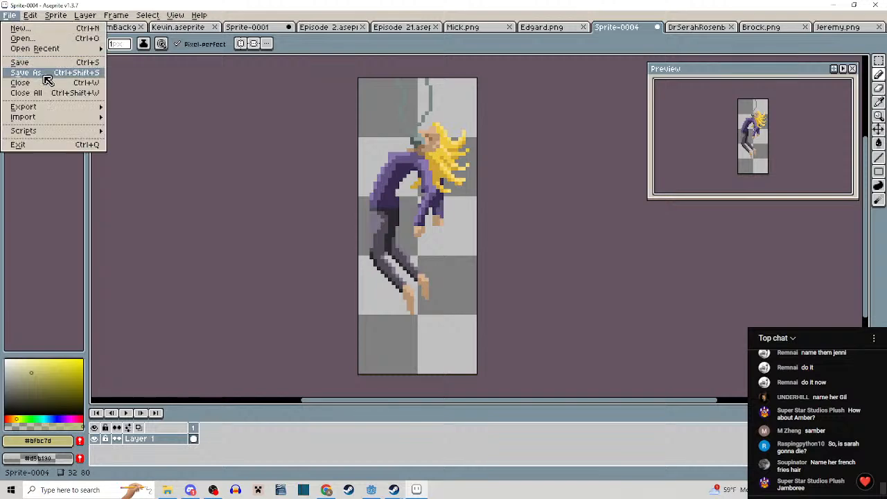
left_click(47, 80)
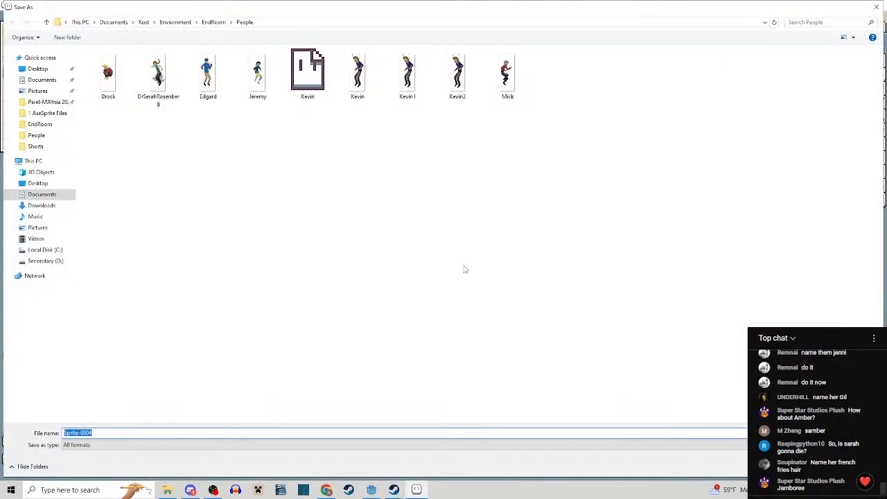
type("Jenni")
left_click(137, 448)
left_click(225, 301)
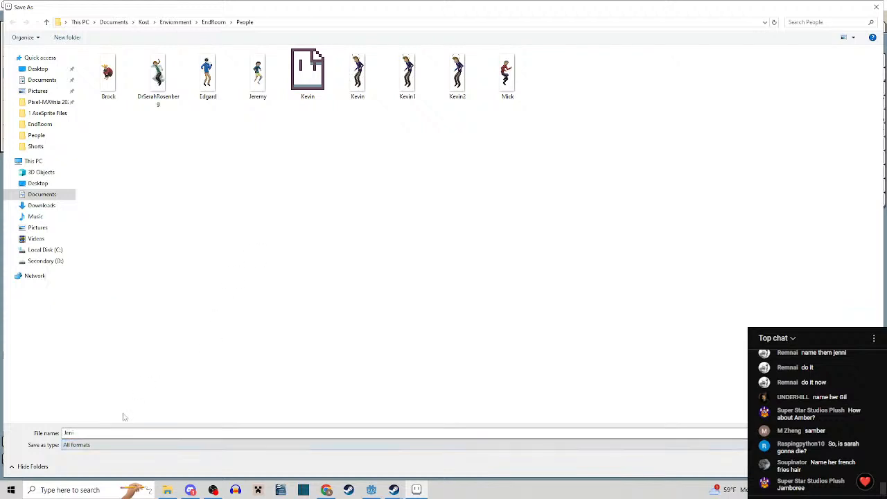
left_click(72, 432)
key("Right")
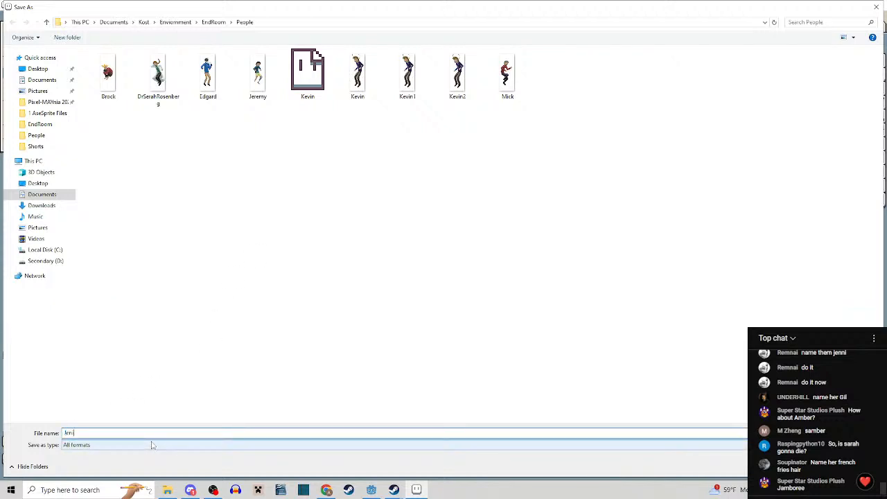
type("ni")
left_click(119, 446)
left_click(117, 311)
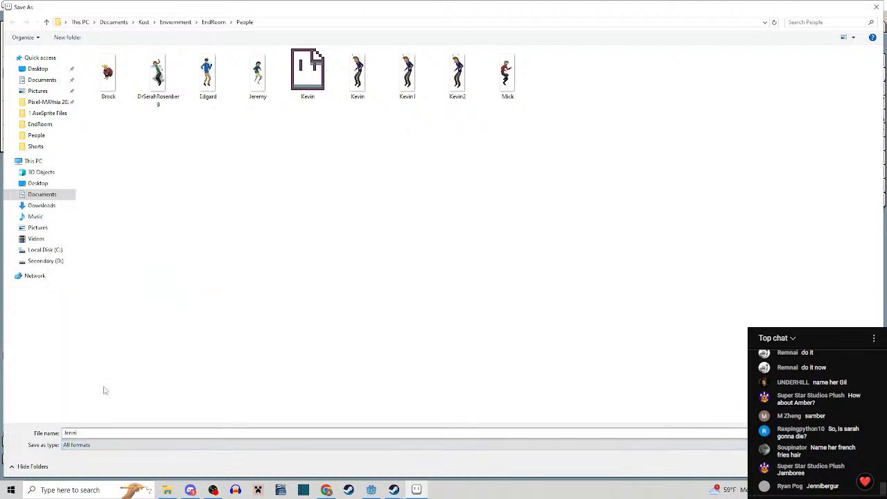
Set the file type to png and change the file name to Jenny.
left_click(78, 434)
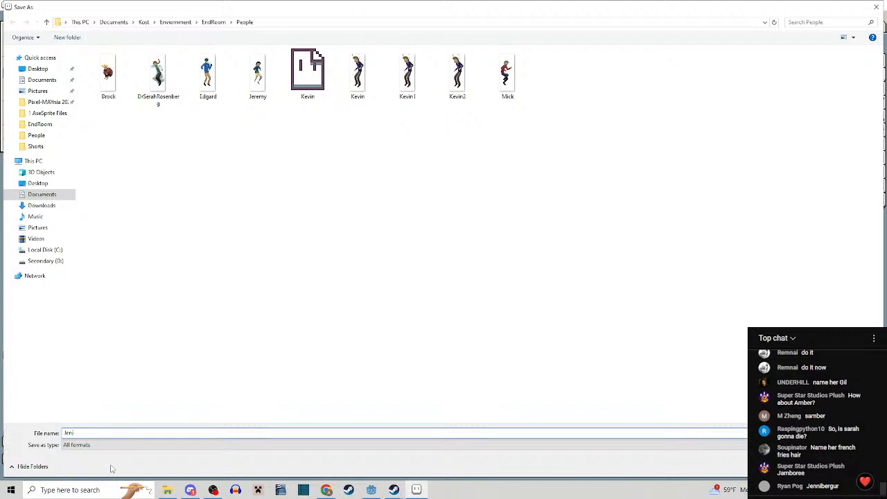
left_click(97, 445)
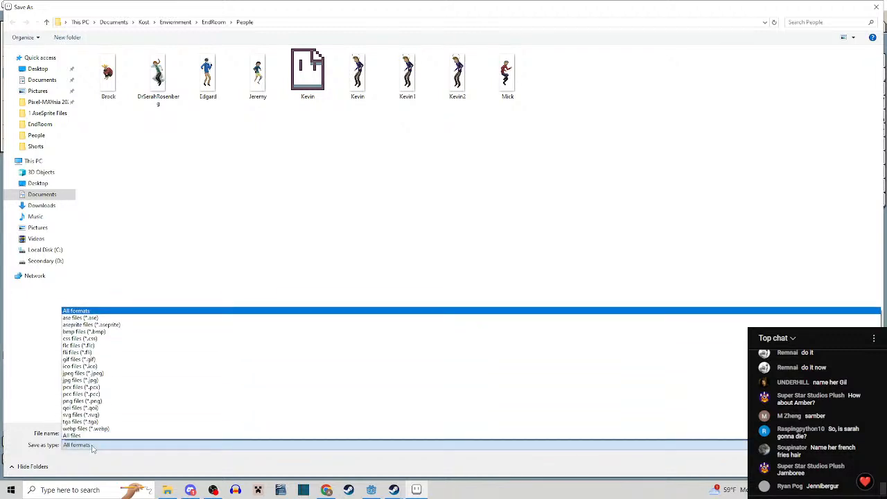
left_click(90, 401)
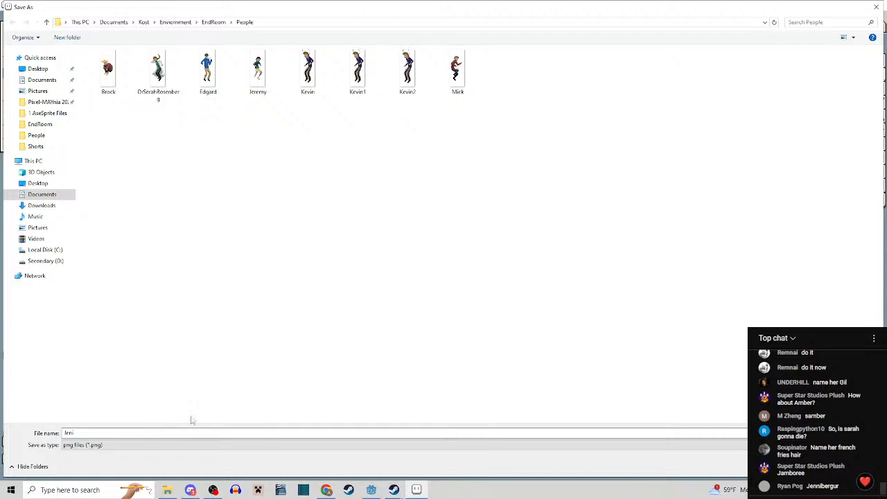
left_click(121, 431)
left_click(121, 431)
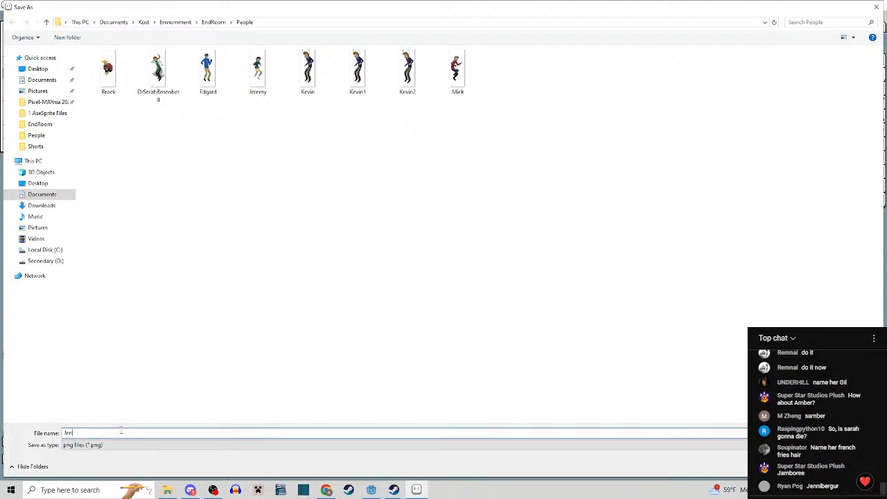
type("ny")
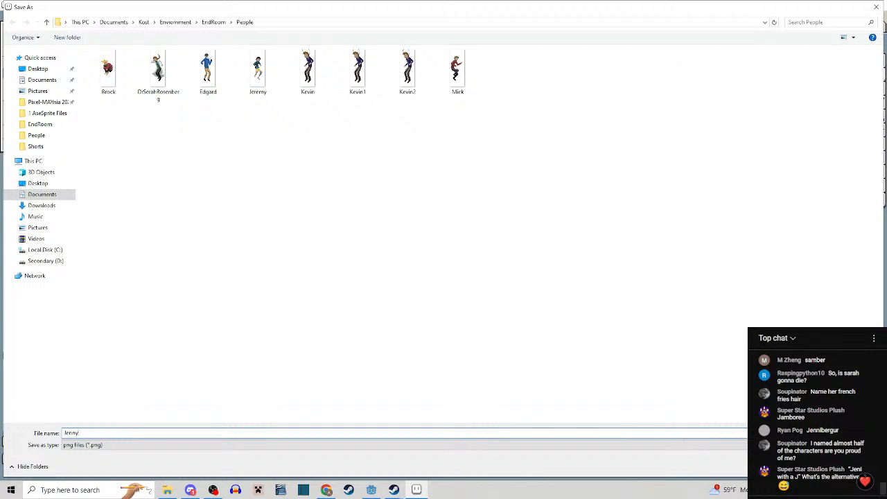
Keep png as the file type and save the blonde character as Jenny in the People folder.
left_click(89, 448)
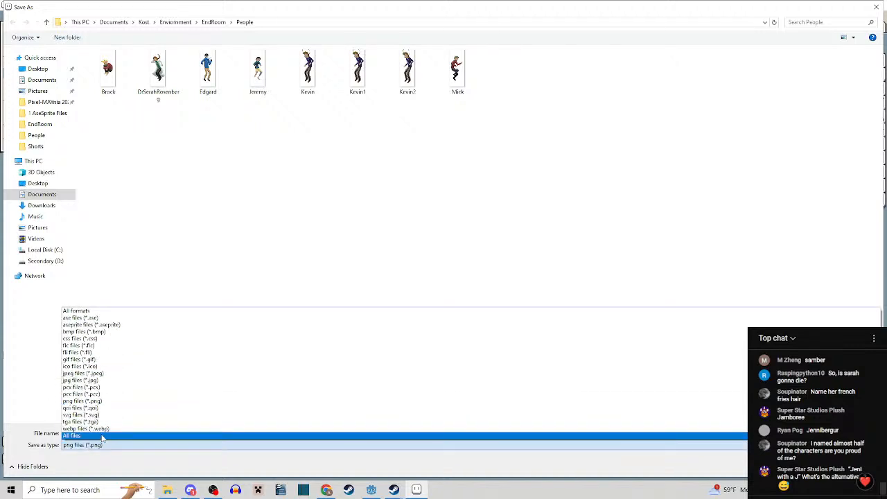
left_click(99, 402)
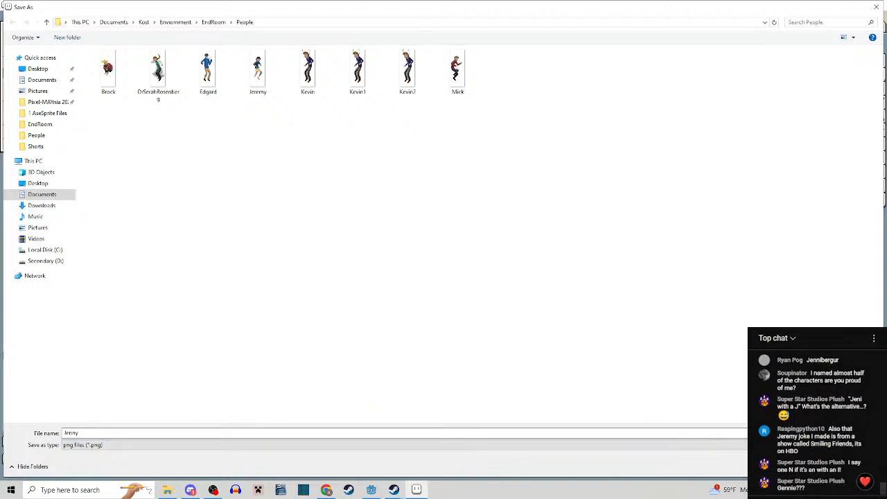
key("Return")
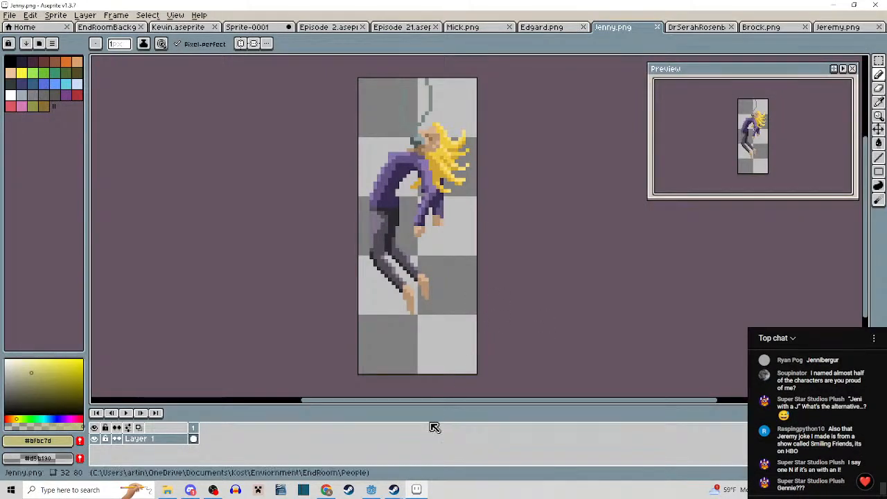
Switch to Godot and show the end_room scene in the 2D editor.
mouse_move(372, 490)
left_click(373, 443)
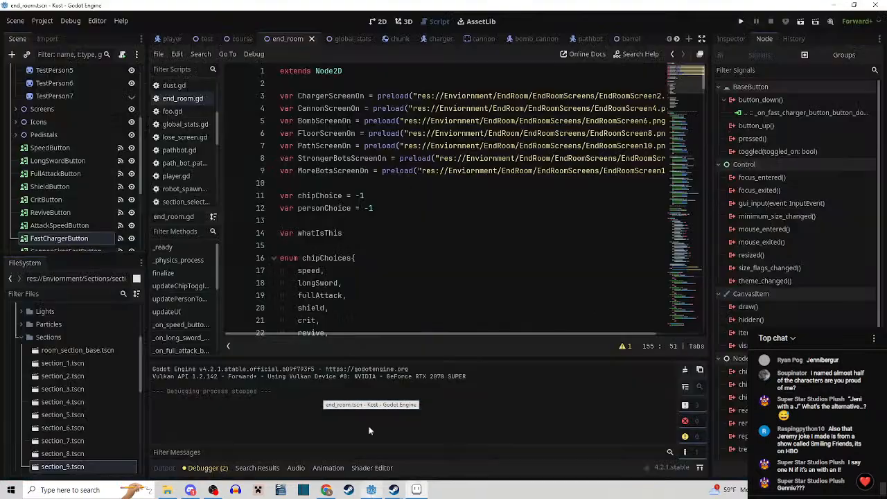
left_click(341, 39)
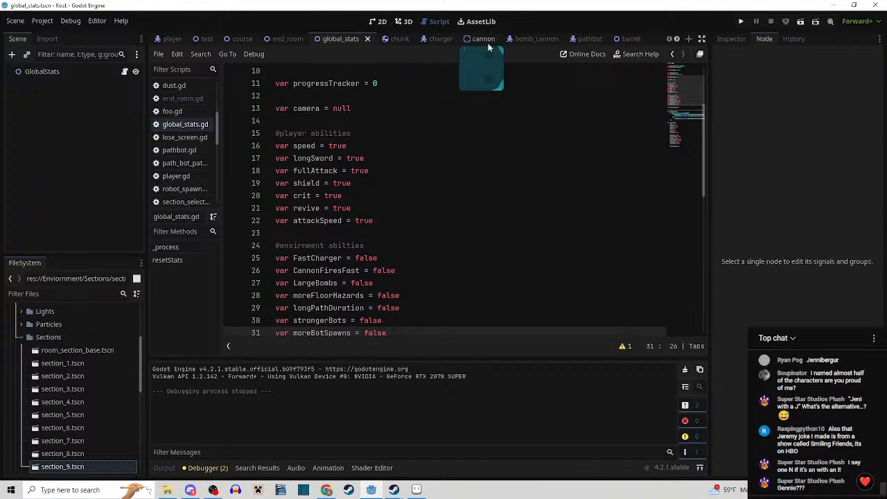
left_click(281, 39)
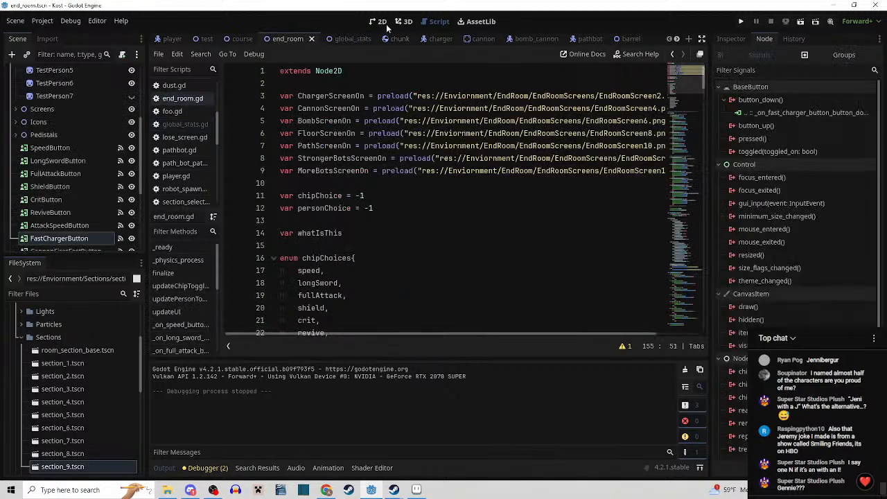
left_click(377, 21)
Examine the People group's nodes, checking the properties of TestPerson and TestPerson2.
scroll(77, 162, "down", 2)
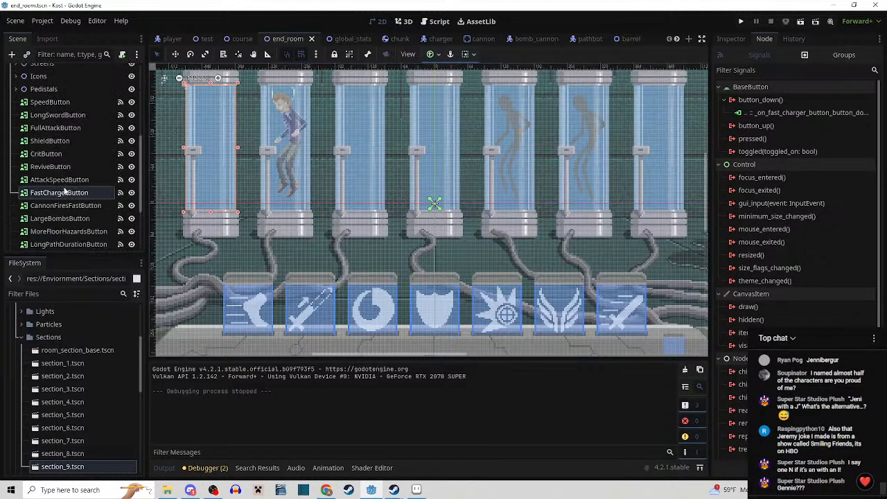
scroll(21, 170, "up", 2)
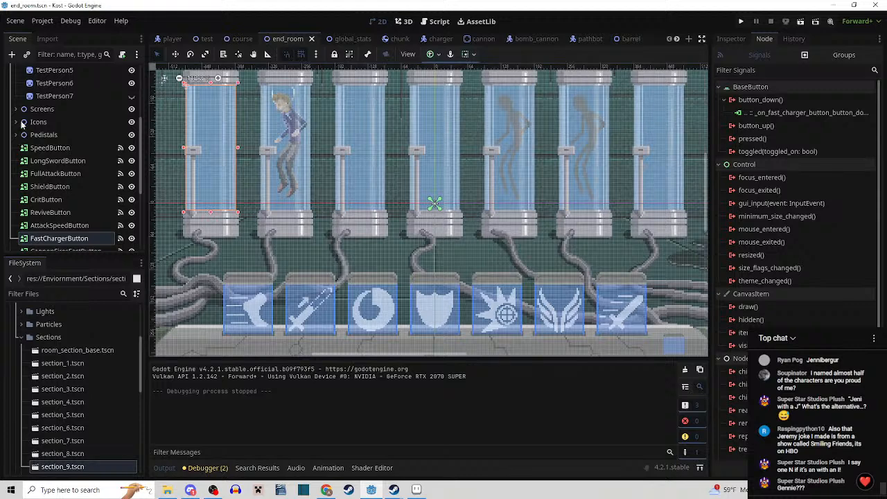
scroll(28, 122, "up", 4)
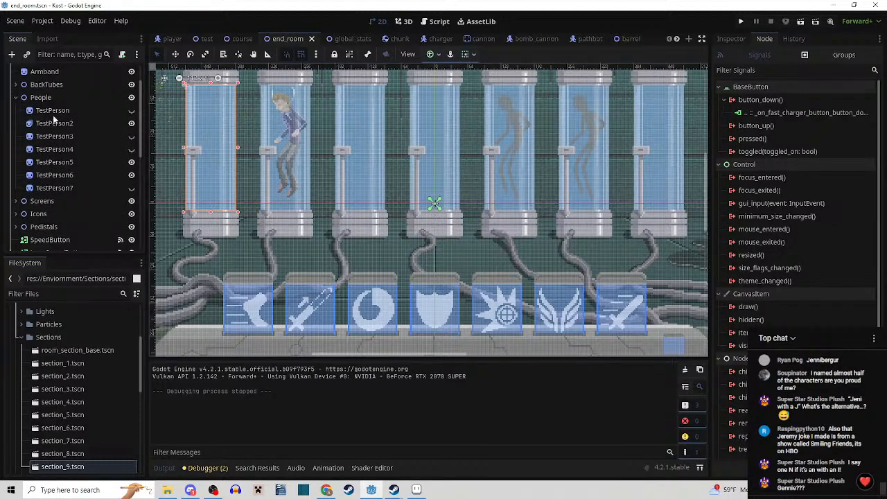
left_click(53, 112)
left_click(731, 39)
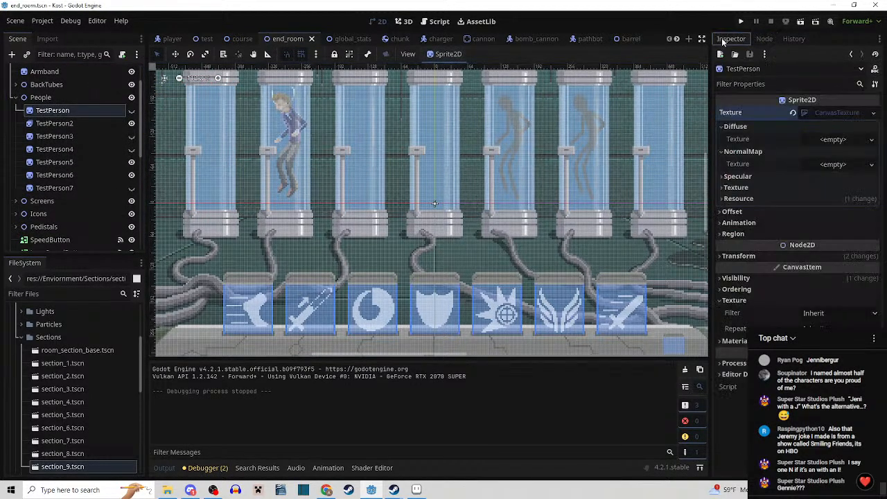
left_click(764, 39)
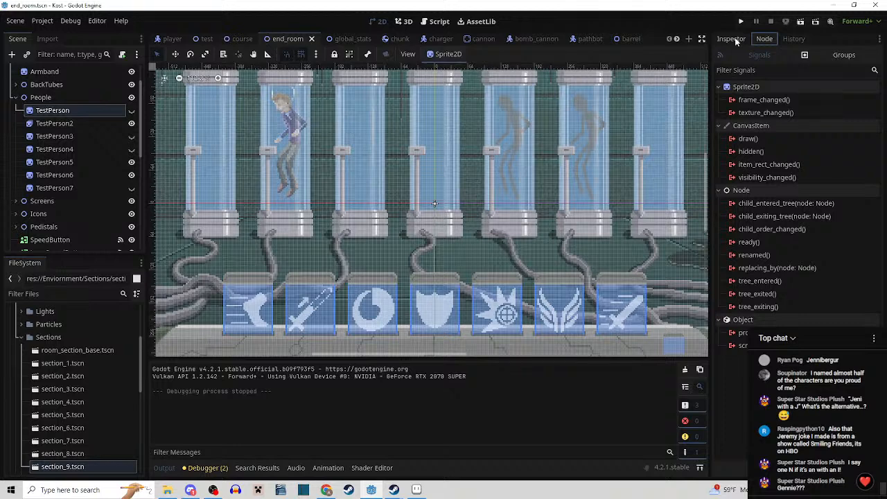
left_click(735, 39)
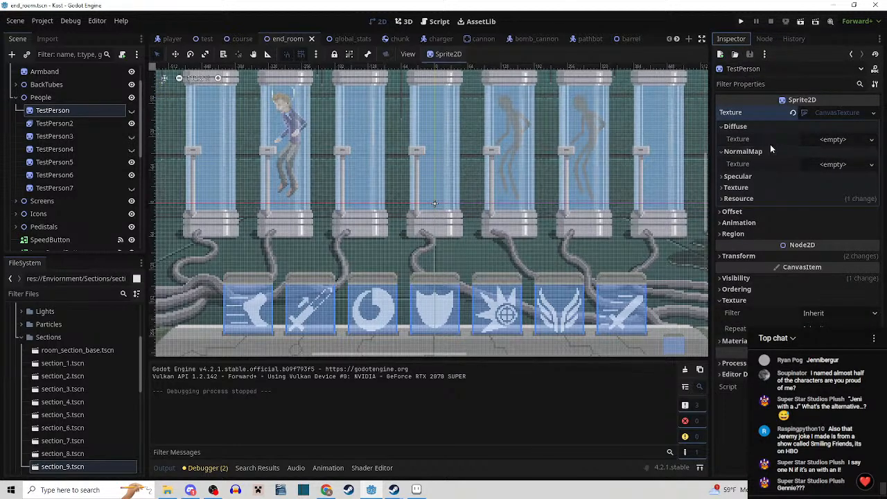
left_click(56, 123)
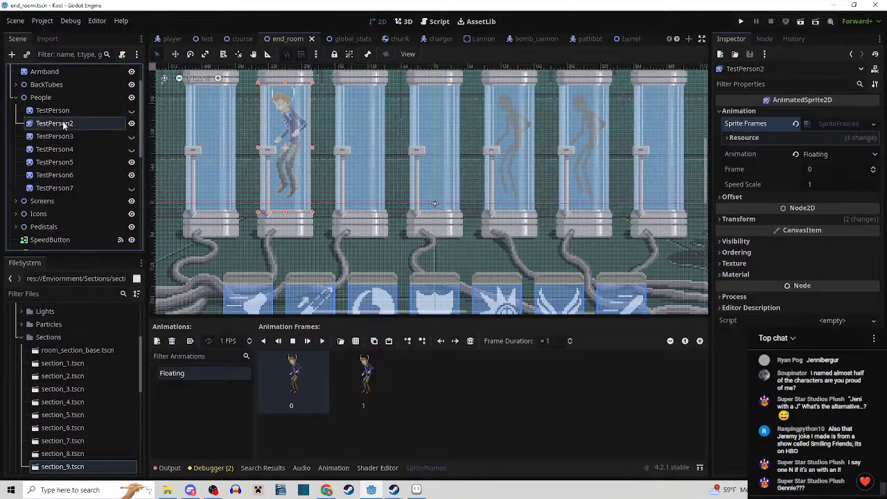
Make the hidden TestPerson, TestPerson3, TestPerson4 and TestPerson7 nodes visible in the scene.
left_click(132, 111)
left_click(131, 136)
left_click(131, 149)
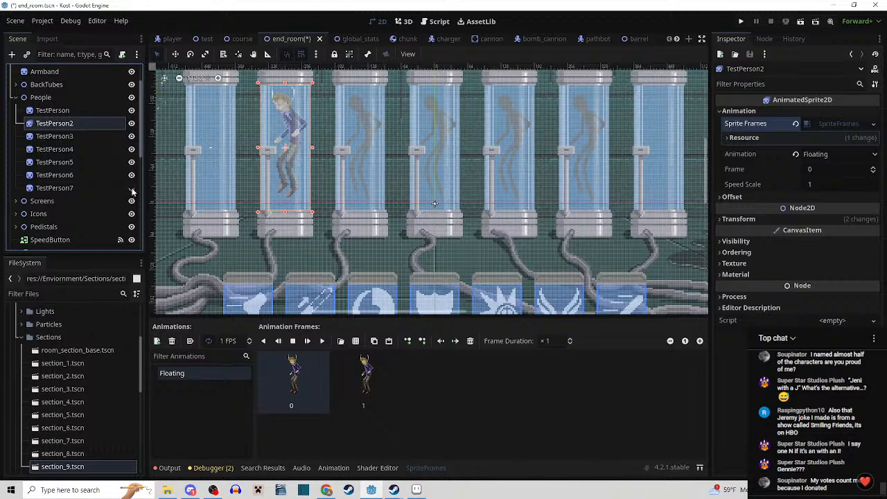
left_click(131, 189)
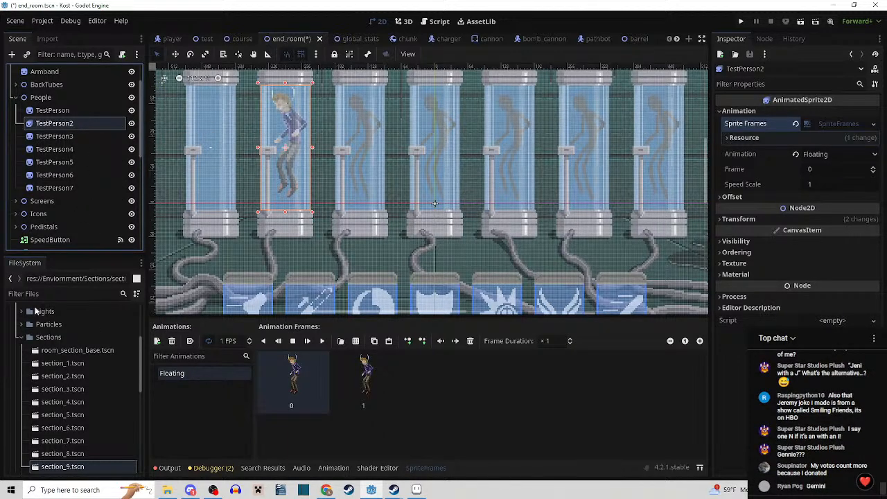
left_click(3, 292)
type("pero")
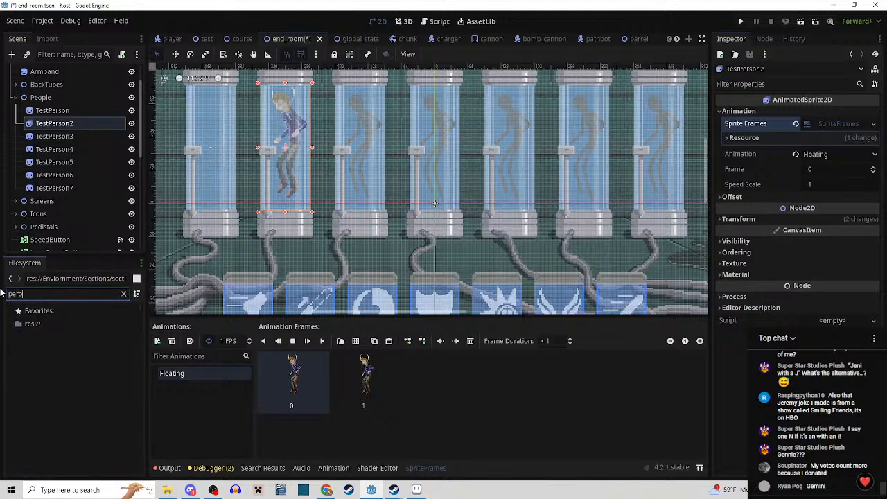
key("BackSpace")
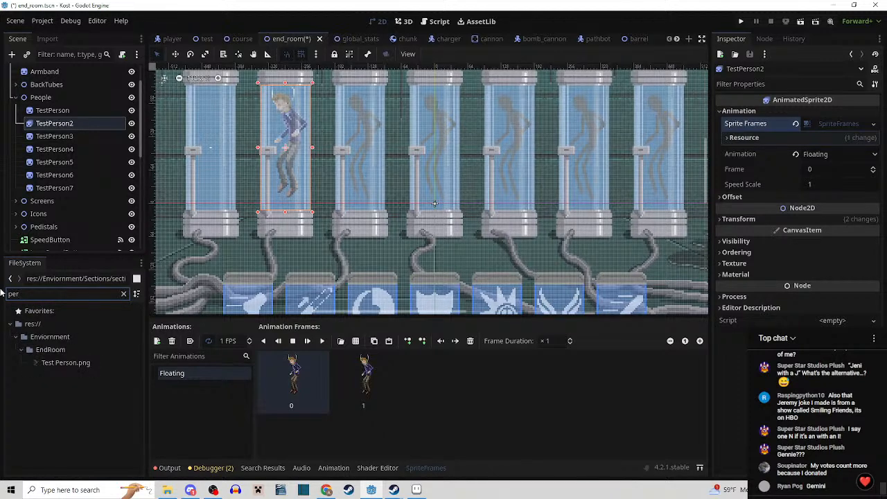
key("BackSpace")
key("BackSpace")
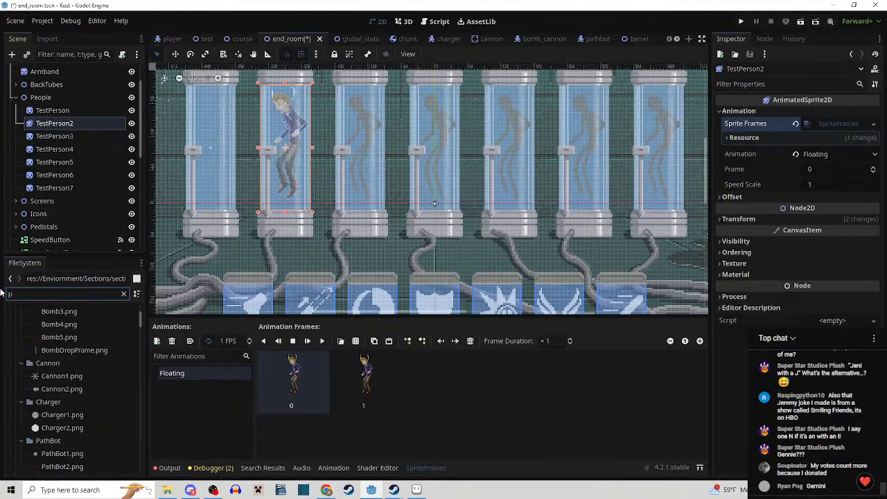
key("BackSpace")
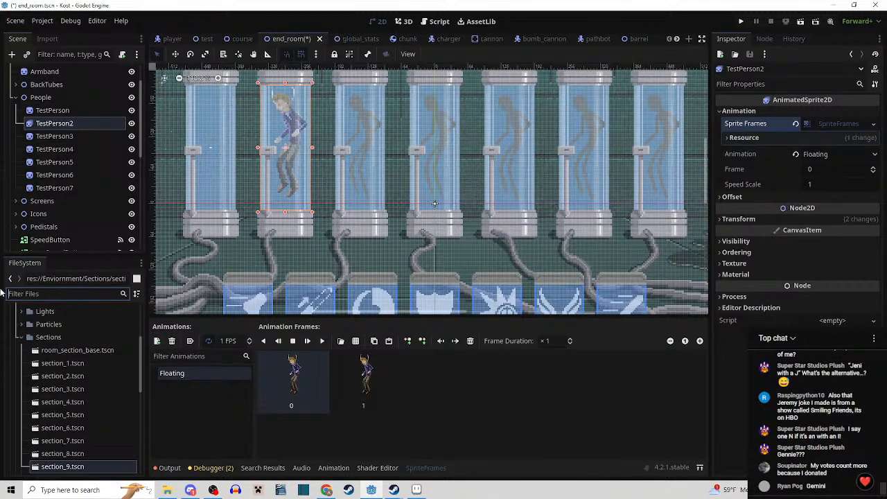
Collapse the Sections folder and expand EndRoom's People folder in the project files to list the character images.
left_click(21, 338)
scroll(23, 350, "up", 3)
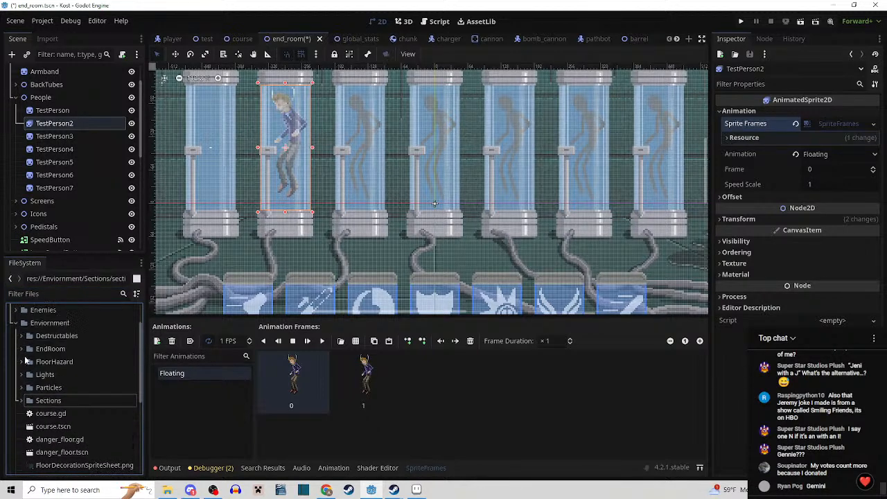
left_click(22, 349)
double_click(34, 375)
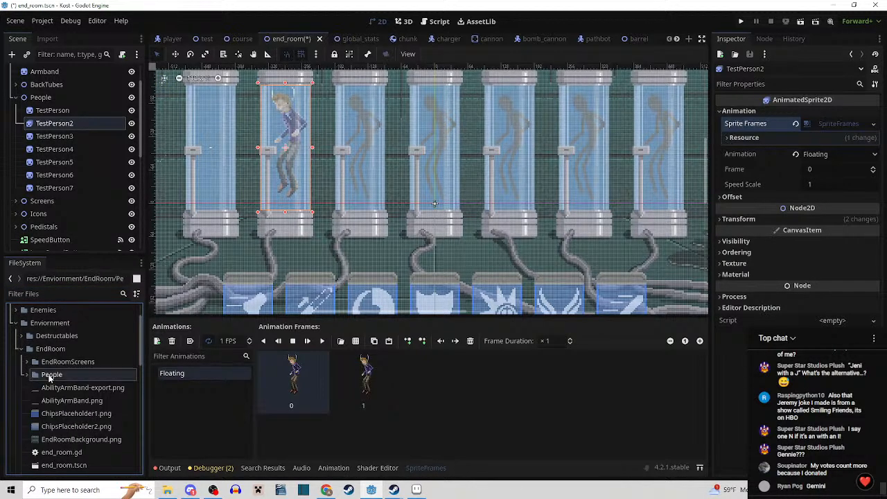
scroll(75, 391, "down", 3)
scroll(75, 364, "up", 1)
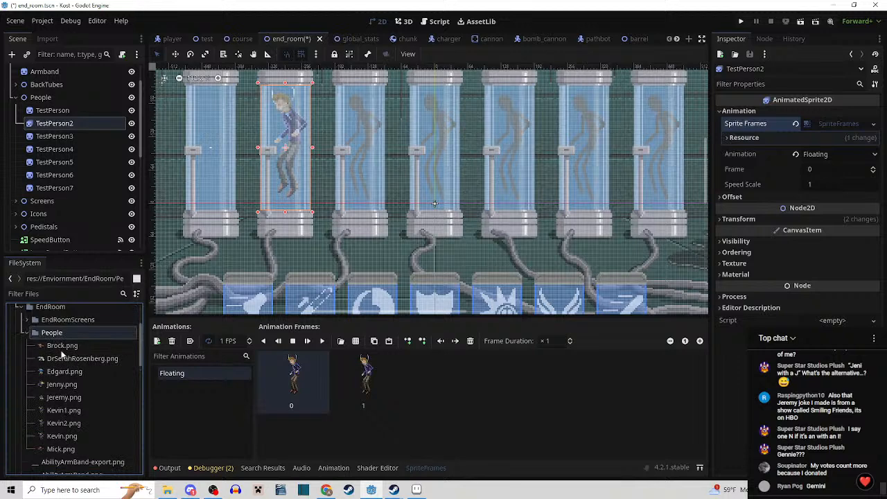
Clear TestPerson's canvas texture and assign Brock.png as its texture.
left_click_drag(61, 346, 79, 360)
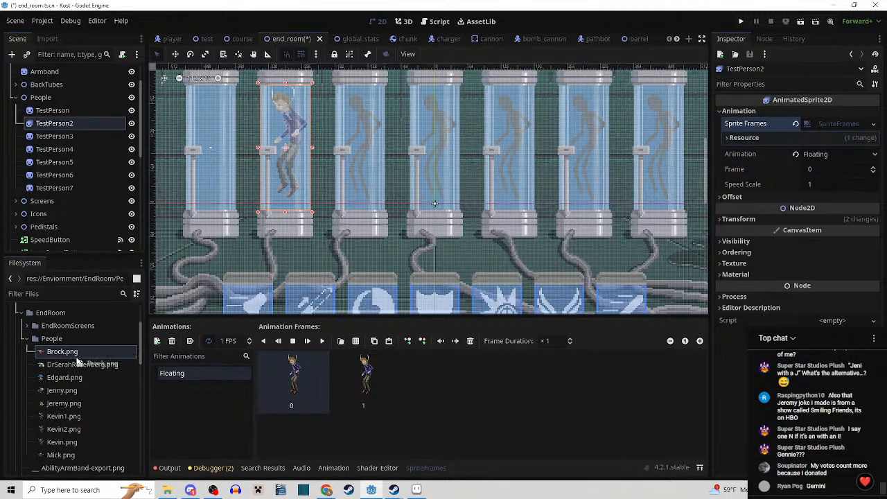
left_click(82, 111)
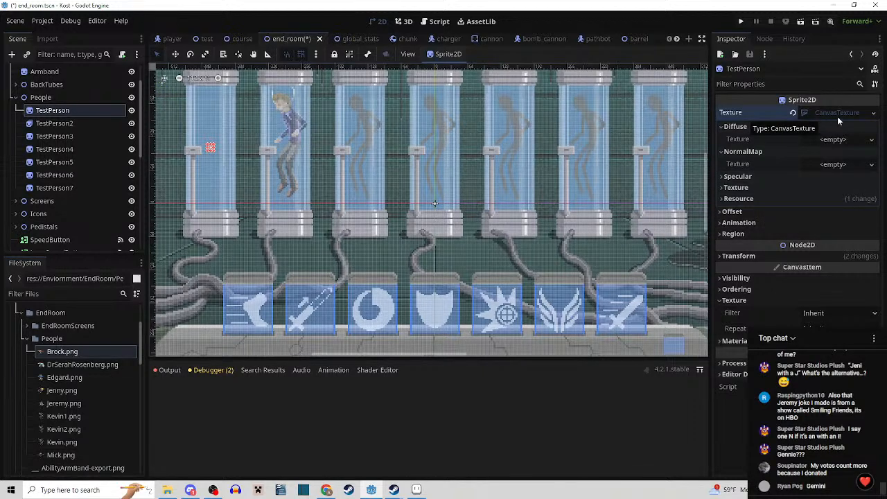
left_click(873, 115)
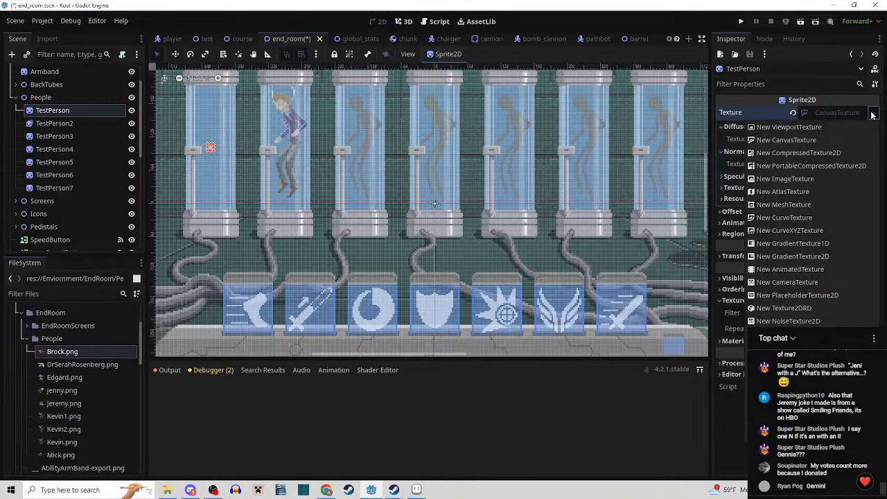
left_click(801, 115)
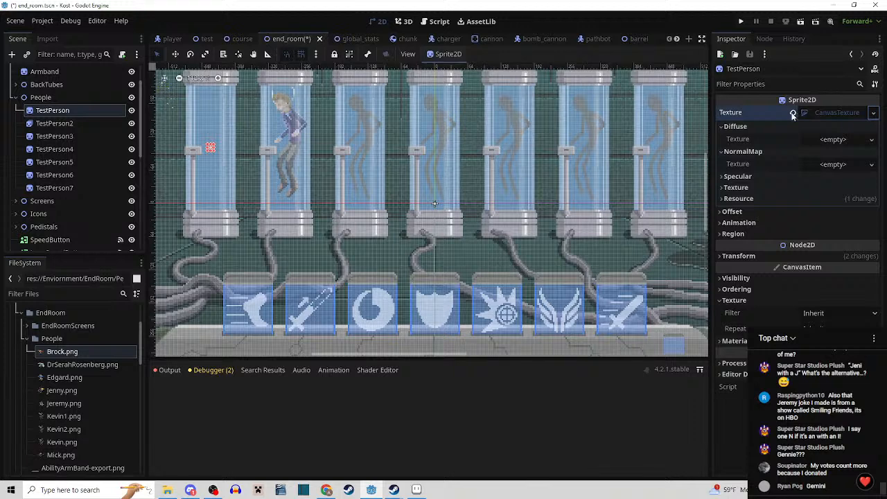
left_click(793, 115)
left_click_drag(61, 351, 833, 119)
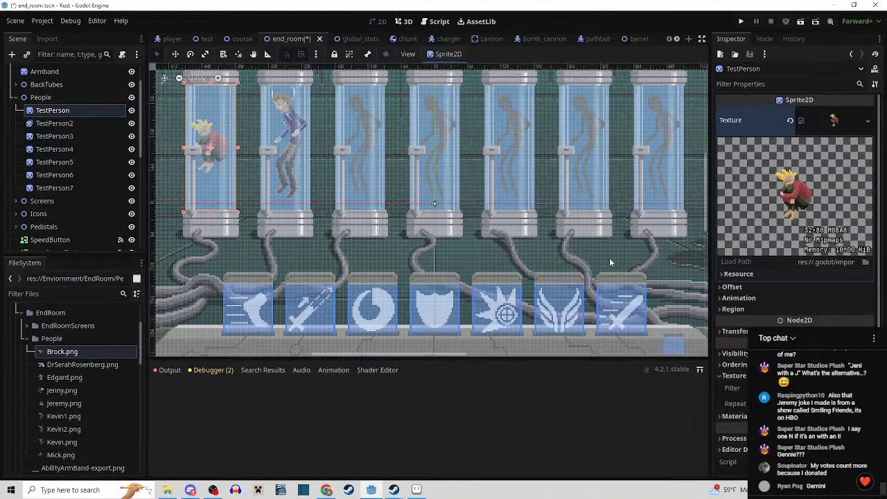
Assign DrSerahRosenberg.png as TestPerson3's texture and Edgard.png as TestPerson4's texture.
left_click(61, 136)
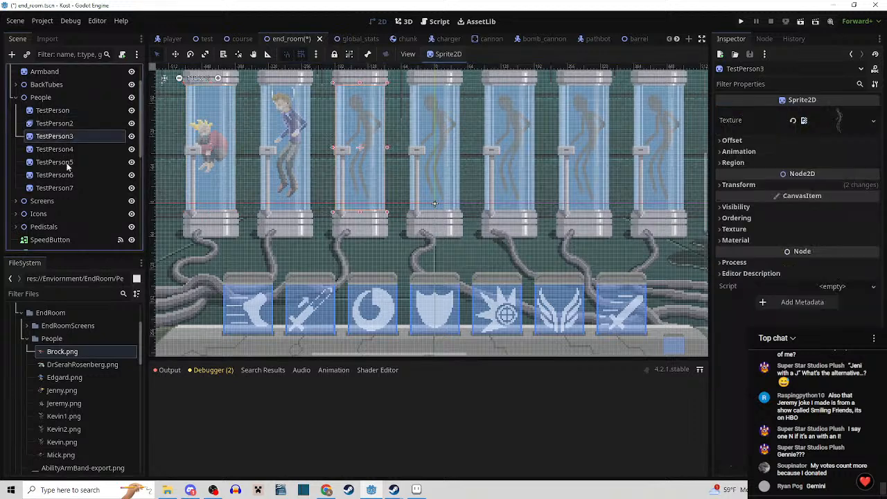
left_click_drag(74, 367, 838, 123)
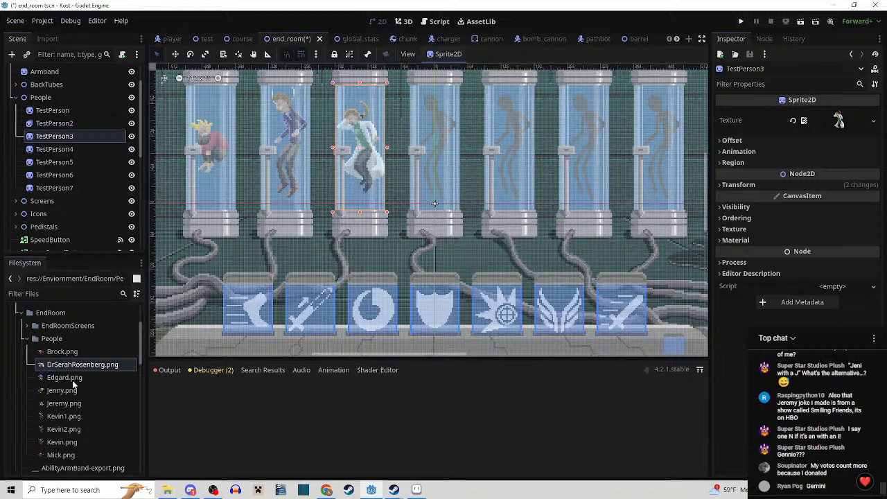
left_click(59, 151)
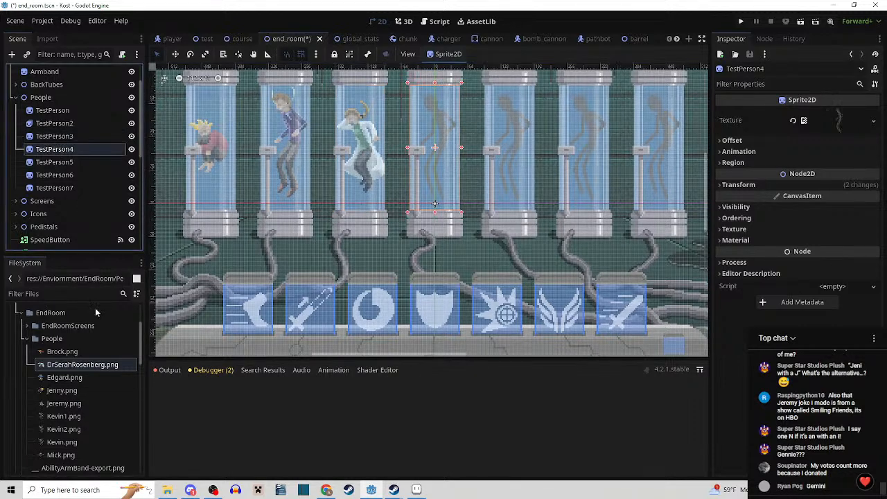
left_click_drag(66, 378, 836, 124)
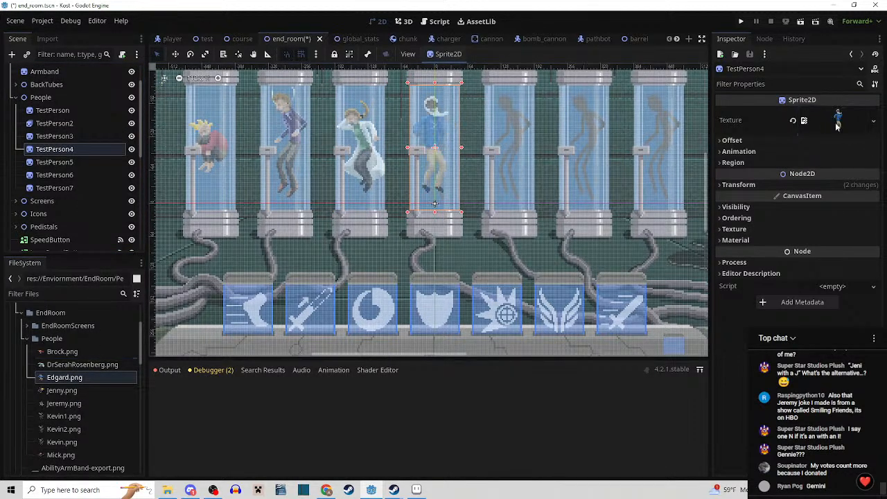
Assign Jenny.png as TestPerson5's texture and Jeremy.png as TestPerson6's texture.
left_click(75, 164)
left_click_drag(60, 390, 835, 124)
left_click(70, 408)
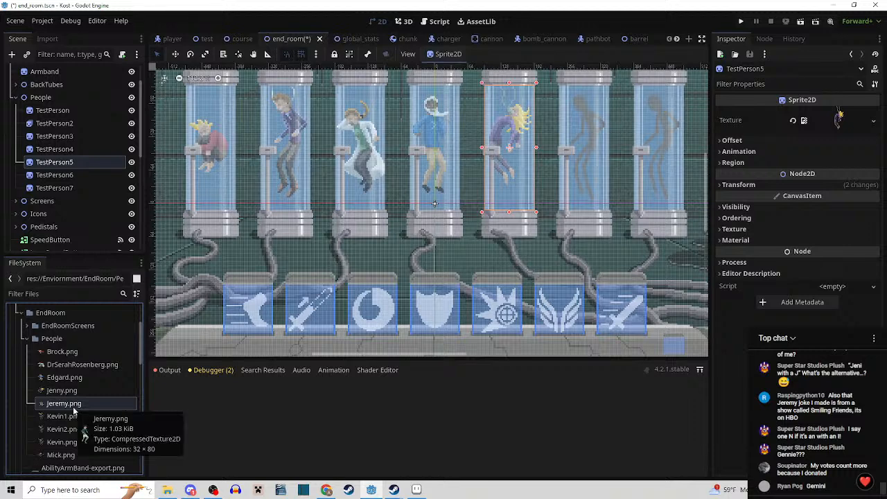
left_click(67, 177)
left_click_drag(74, 409, 837, 121)
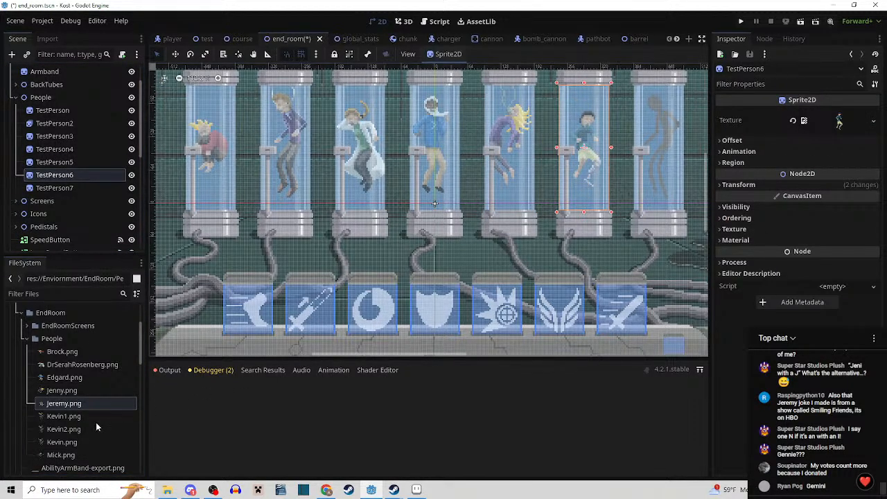
Assign Mick.png as TestPerson7's texture.
left_click(61, 455)
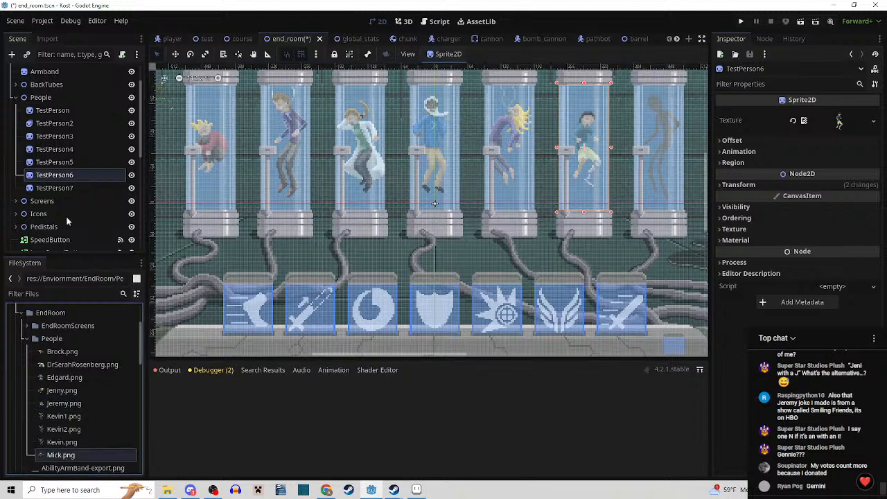
left_click(56, 187)
left_click_drag(64, 451, 835, 126)
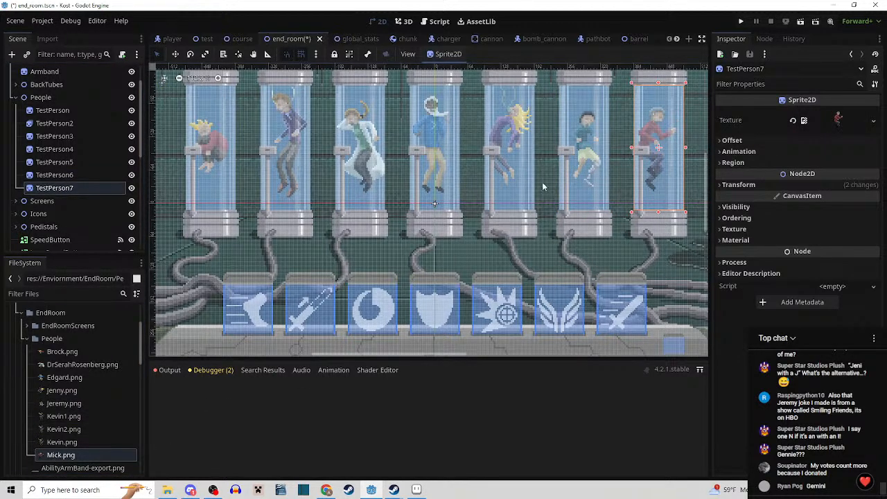
Save the end_room scene and run the game to check the characters in the tubes.
key("ctrl+s")
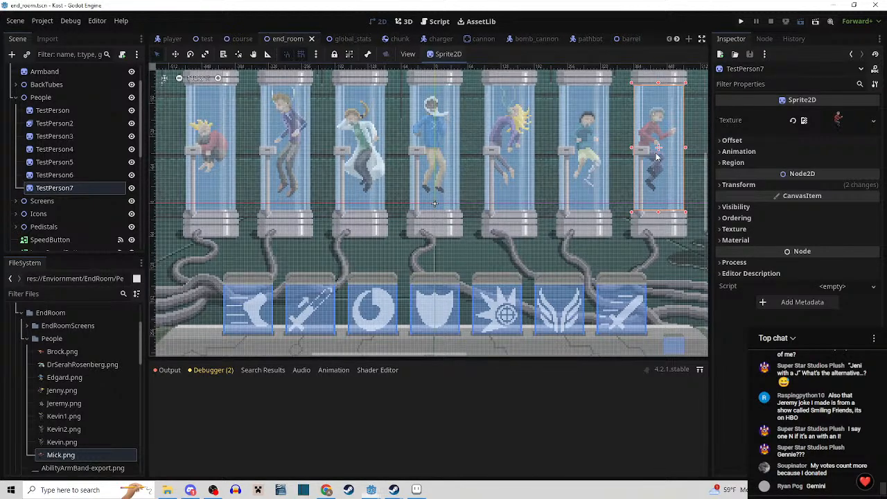
key("F5")
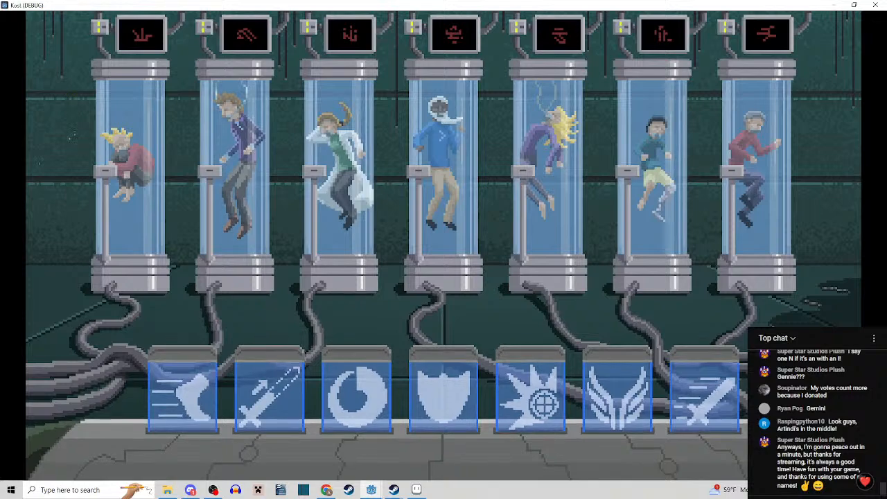
Switch to Aseprite, select the whole Jenny.png canvas, flip the character horizontally, and save the file.
key("alt+Tab")
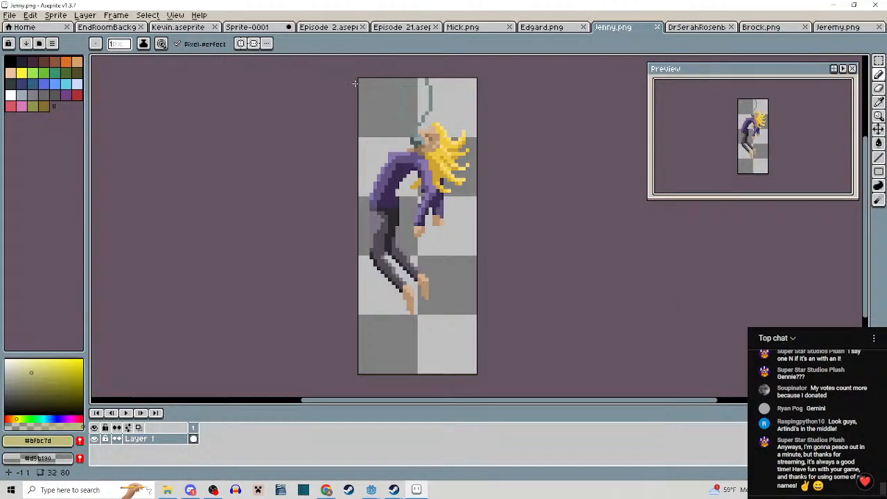
key("m")
left_click_drag(355, 83, 570, 392)
left_click(31, 16)
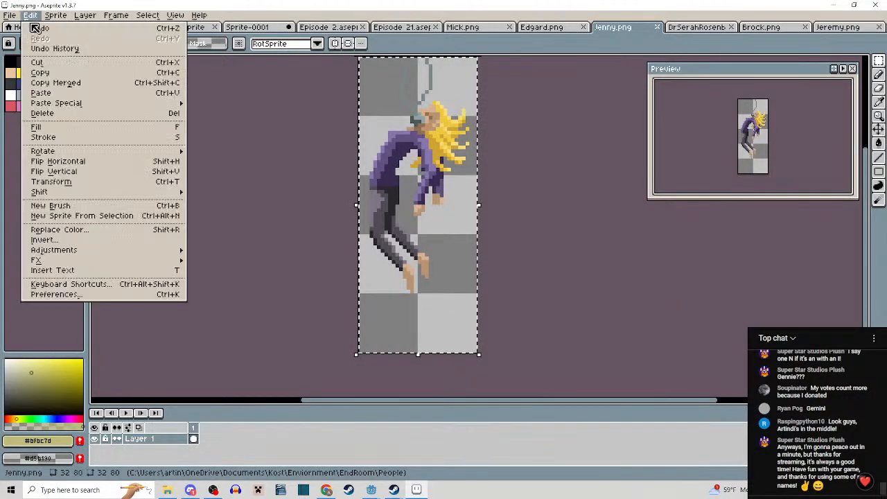
left_click(88, 161)
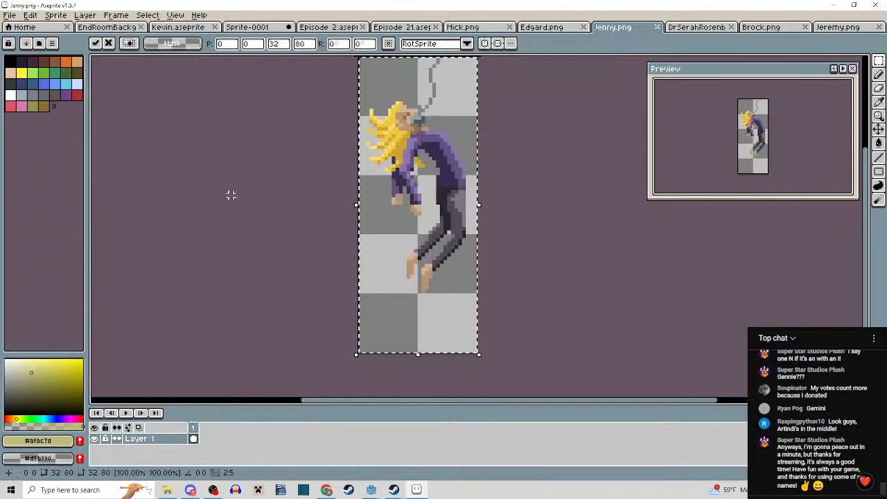
key("ctrl+d")
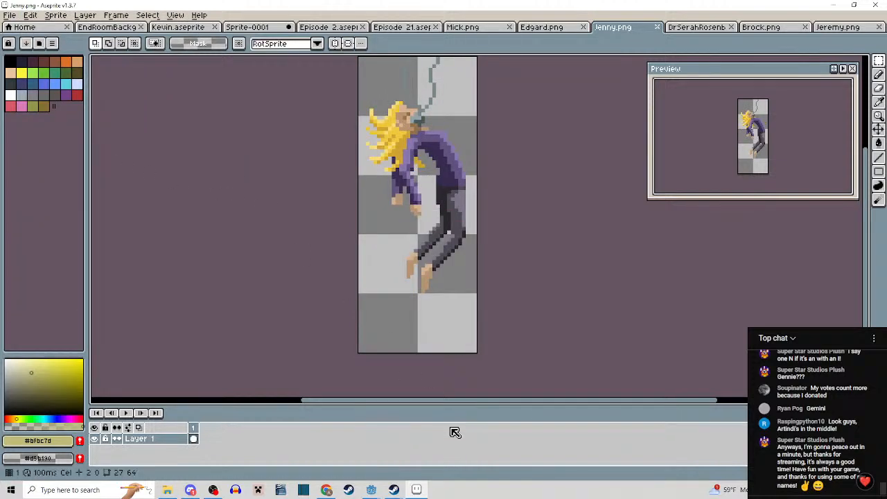
Close the running game, return to Godot, and run the end_room scene again to check the flipped Jenny.
mouse_move(371, 490)
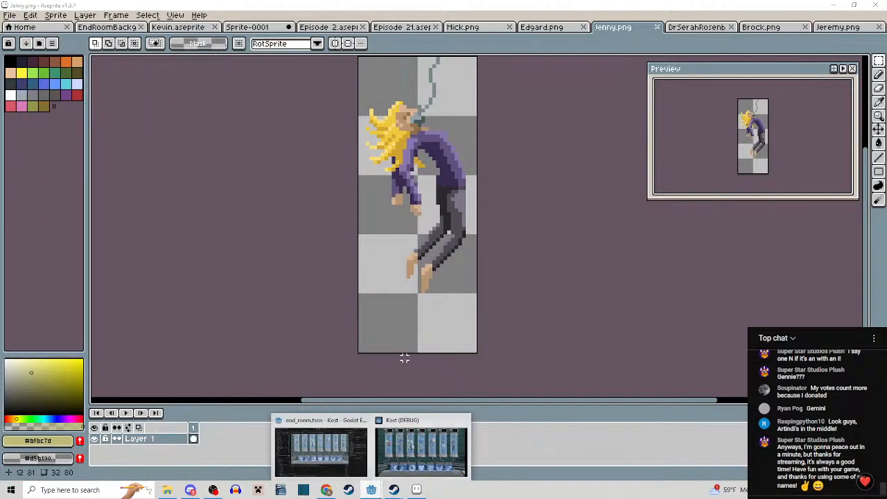
left_click(464, 421)
left_click(367, 450)
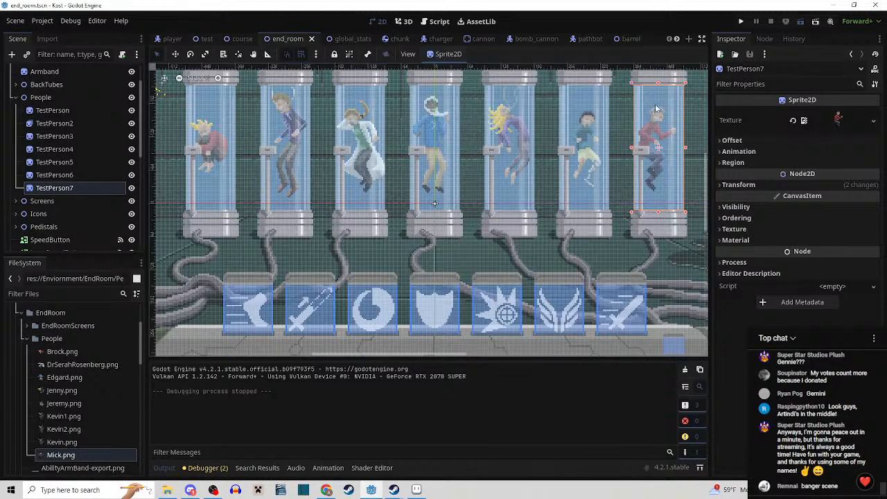
key("F6")
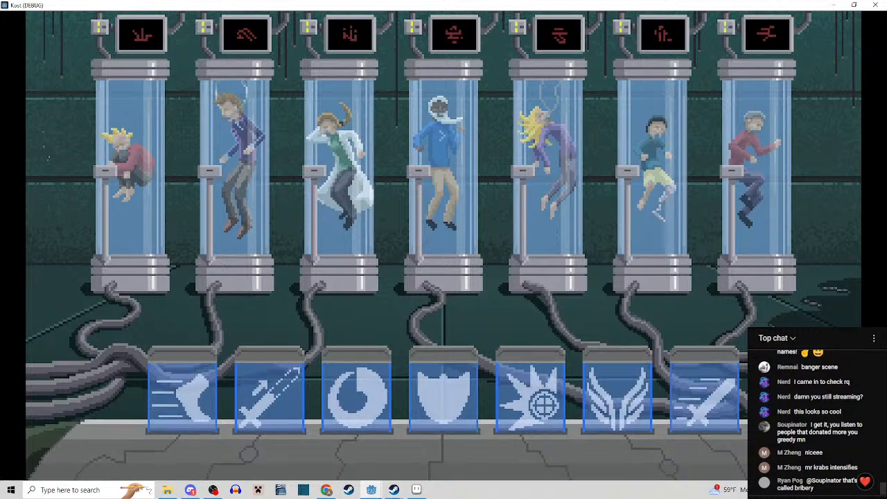
Switch back to Aseprite, select the Jenny.png character, shift it 2 pixels to the left, and save the file.
key("alt+Tab")
left_click_drag(412, 128, 415, 248)
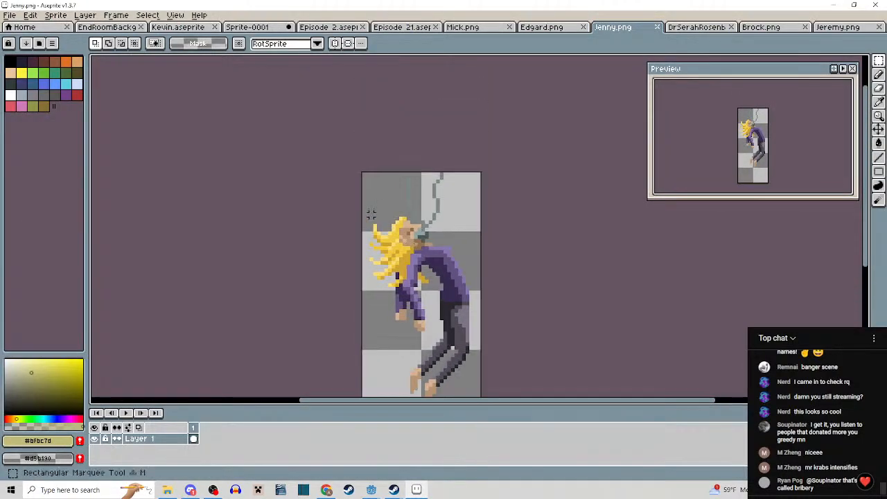
left_click_drag(327, 137, 523, 395)
key("Left")
key("Left")
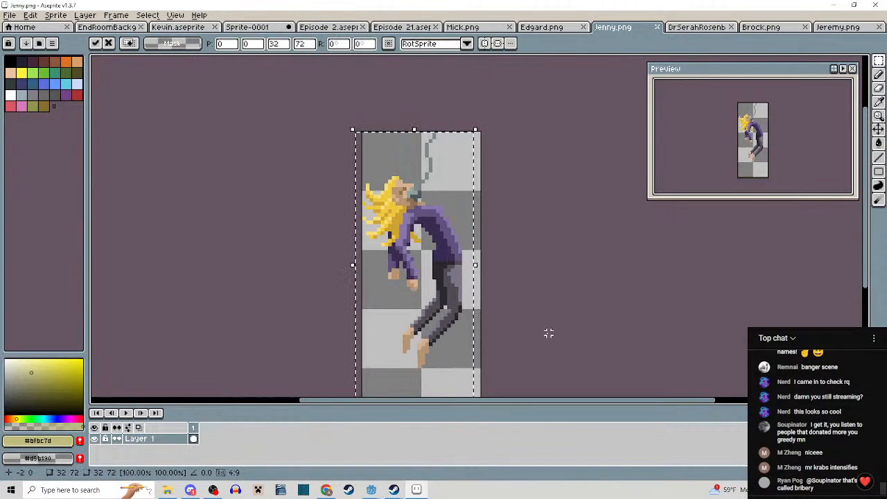
left_click(548, 333)
left_click_drag(549, 300, 543, 266)
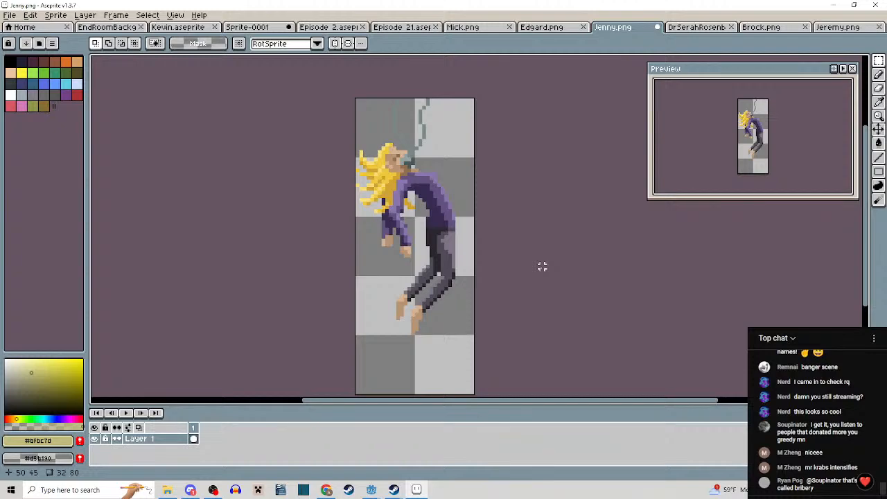
key("ctrl+s")
Close the running game, rerun the end_room scene from Godot, and view it in full screen.
left_click(374, 487)
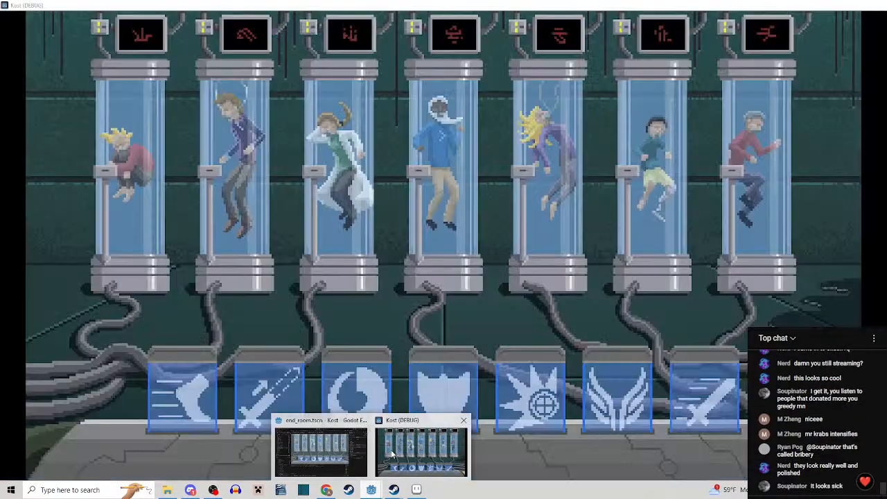
left_click(463, 420)
left_click(364, 451)
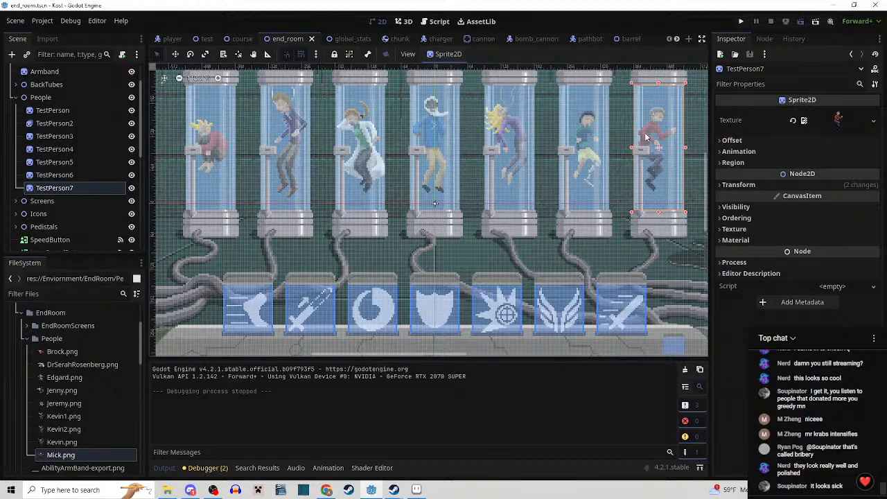
key("F6")
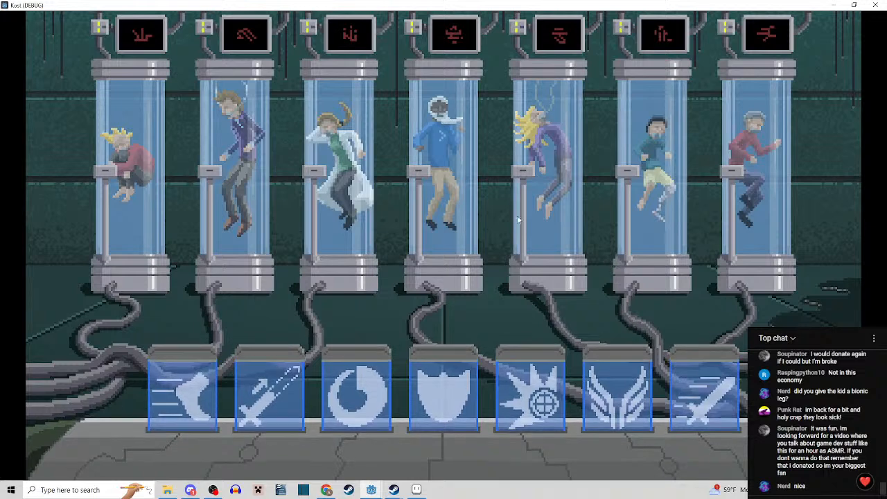
key("F11")
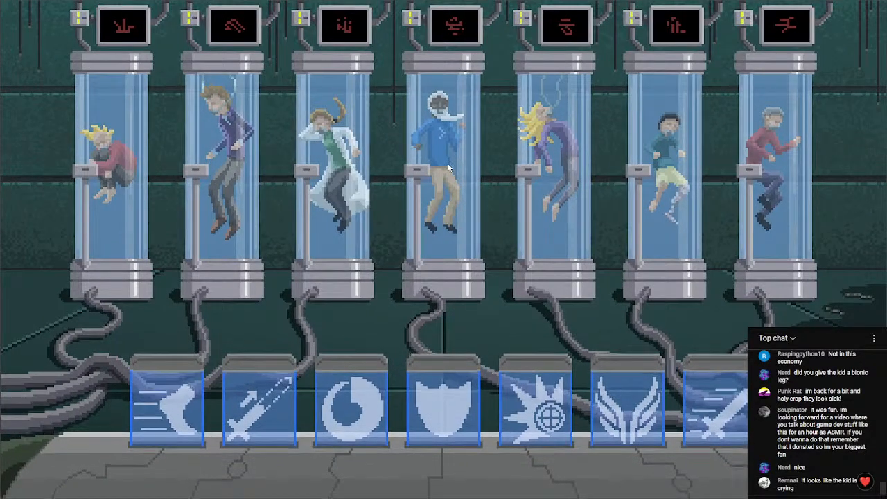